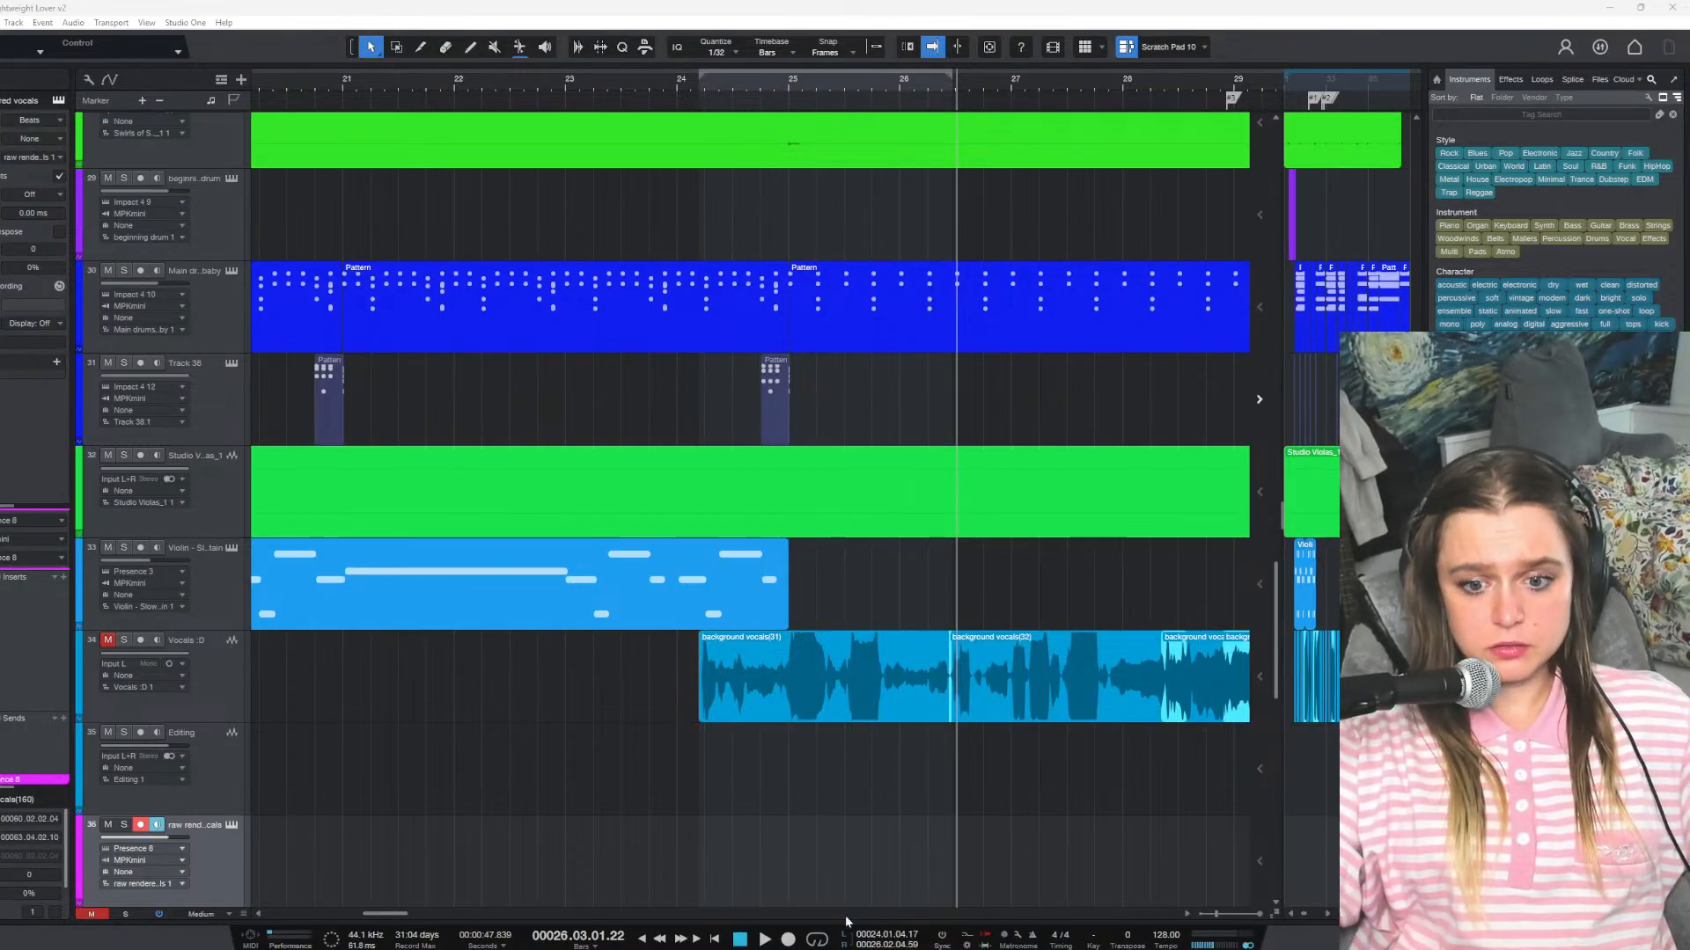
Play the song from the beginning and follow the vocal tracks along the timeline, stopping playback around bar 25
{"action": "left_click", "coordinate": [715, 939]}
{"action": "key", "text": "space"}
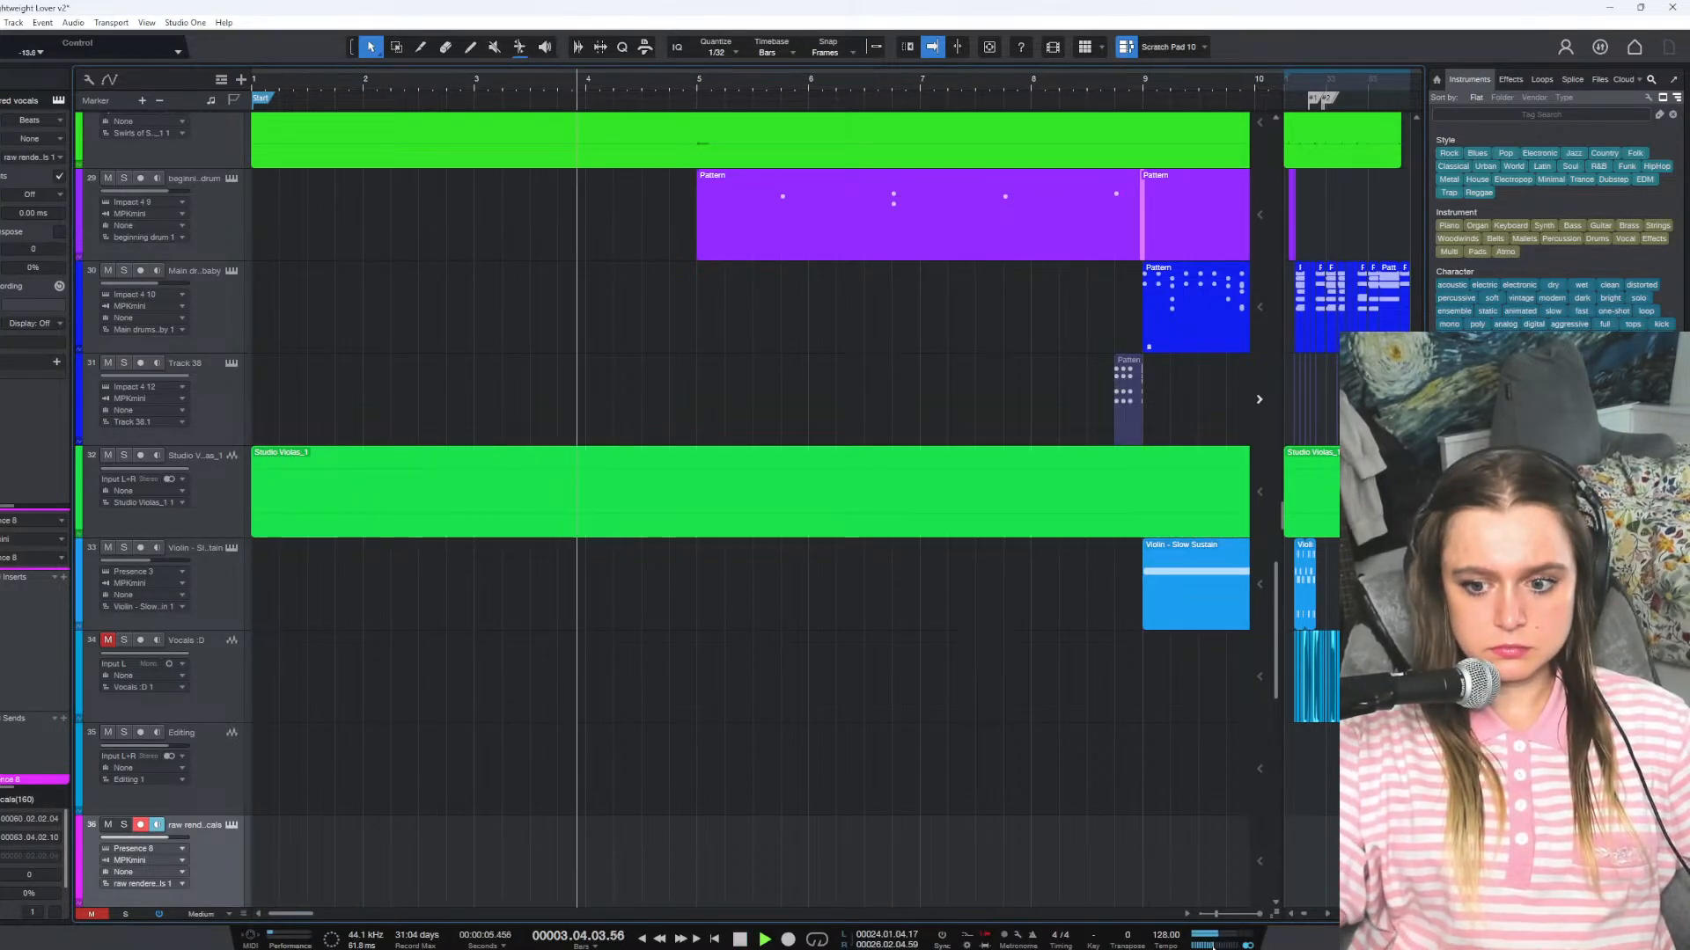
{"action": "scroll", "coordinate": [845, 701], "scroll_direction": "down", "scroll_amount": 2}
{"action": "scroll", "coordinate": [844, 701], "scroll_direction": "down", "scroll_amount": 12}
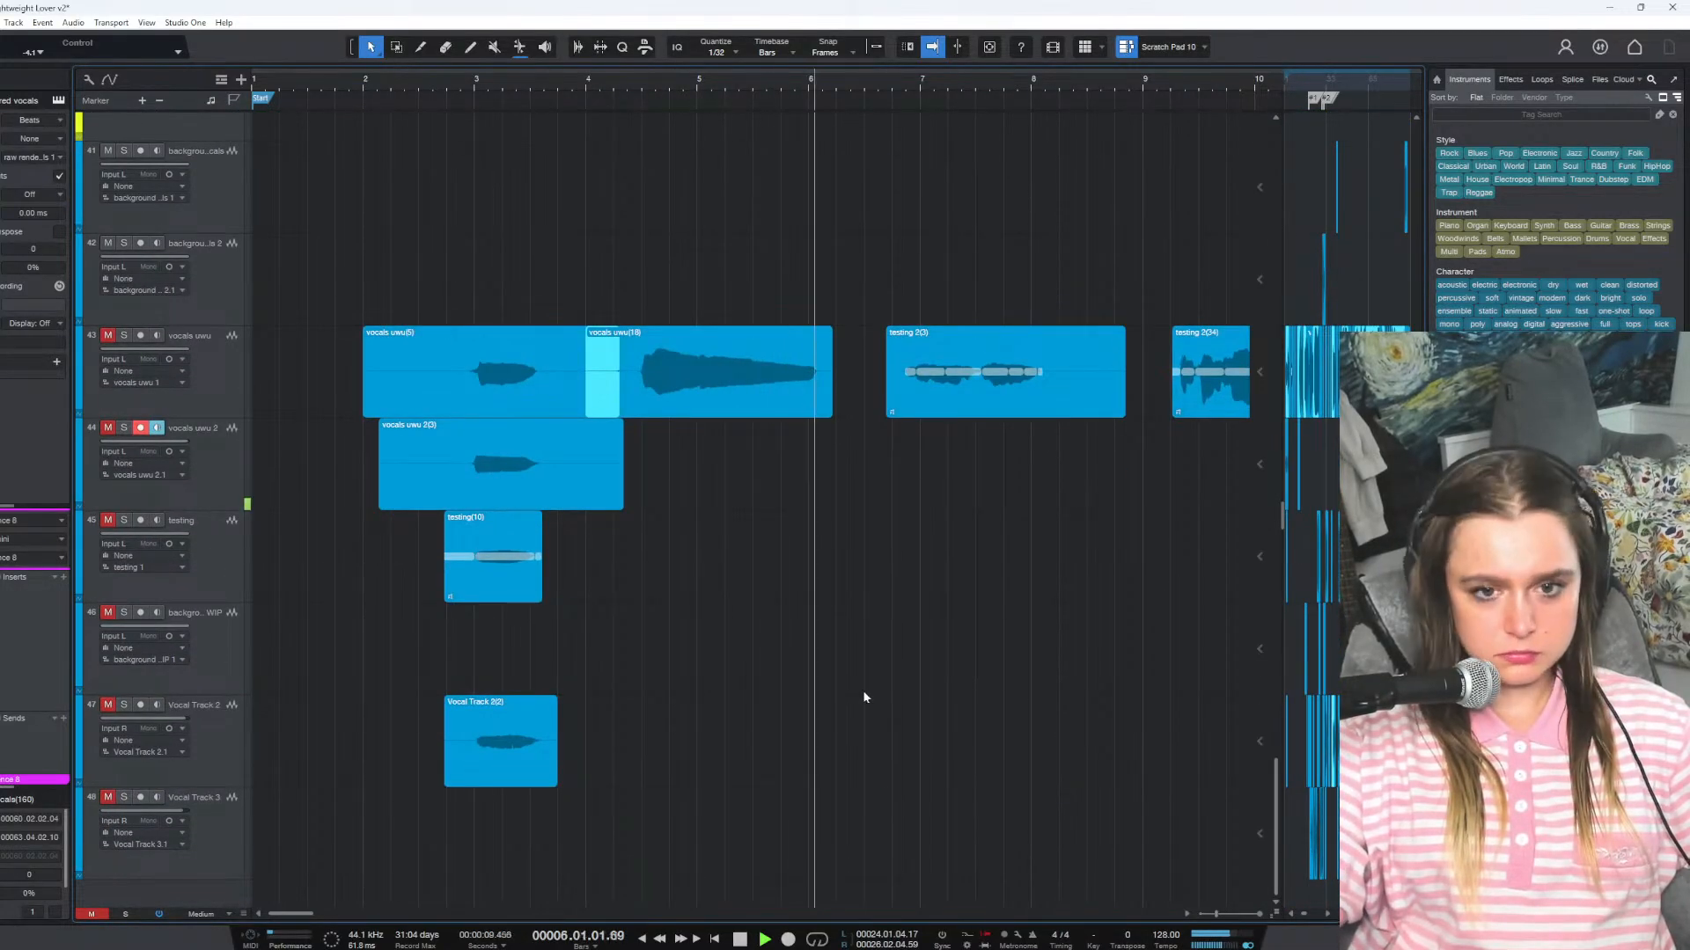
{"action": "scroll", "coordinate": [867, 690], "scroll_direction": "up", "scroll_amount": 3}
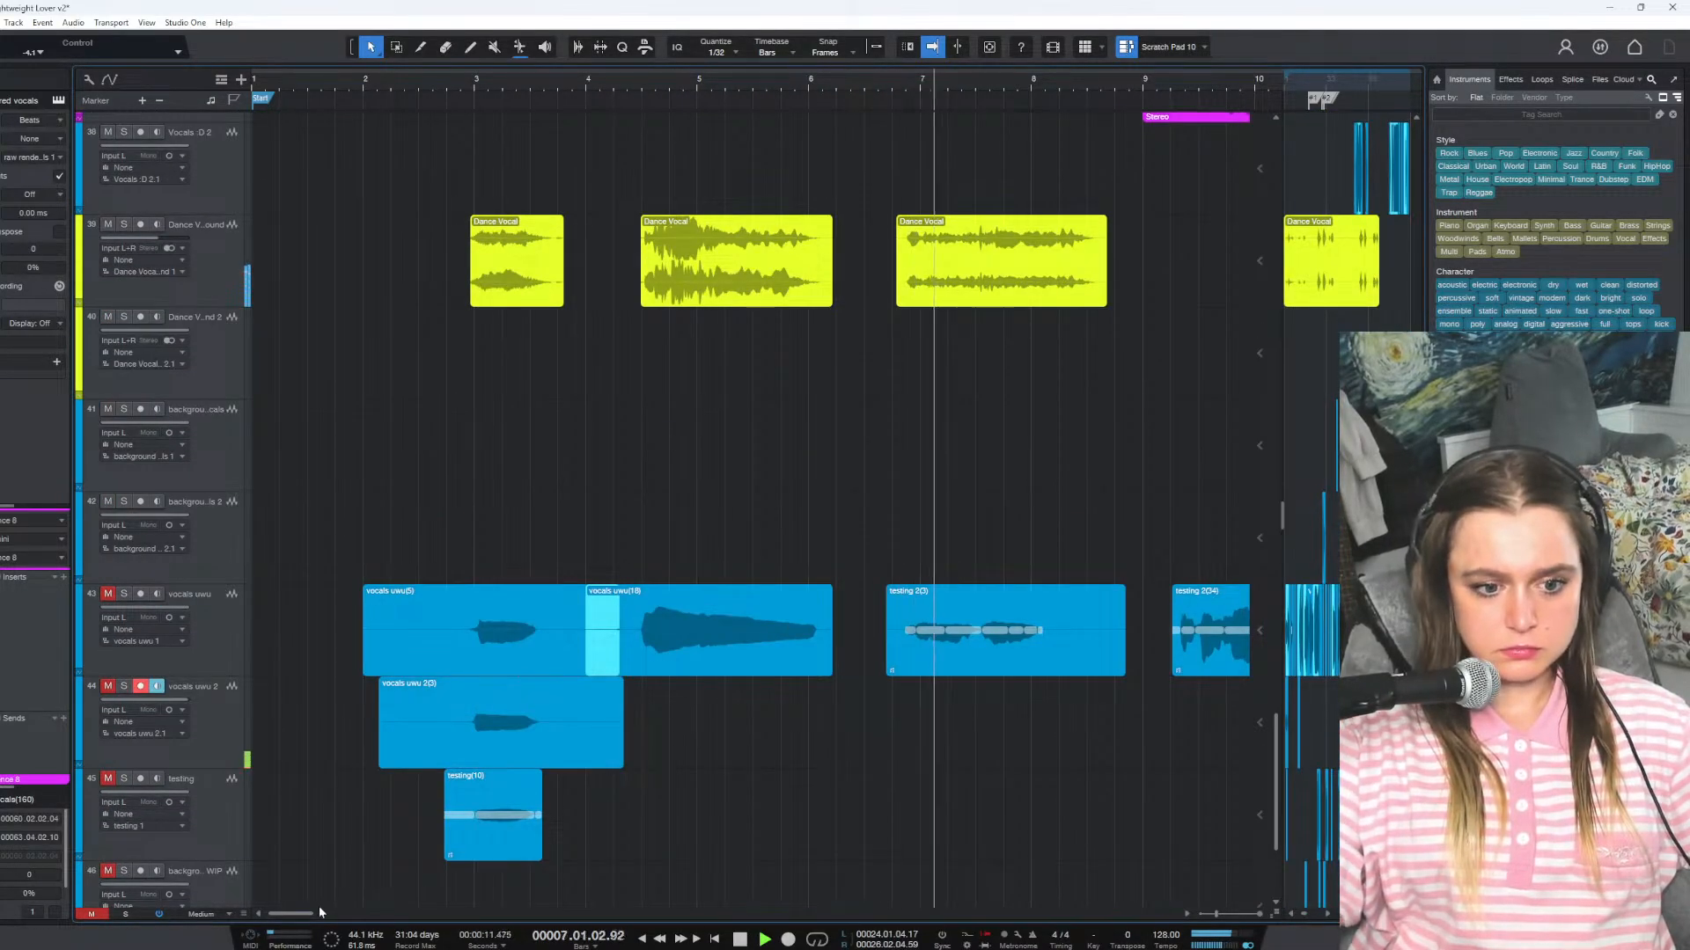
{"action": "left_click_drag", "start_coordinate": [299, 914], "coordinate": [338, 938]}
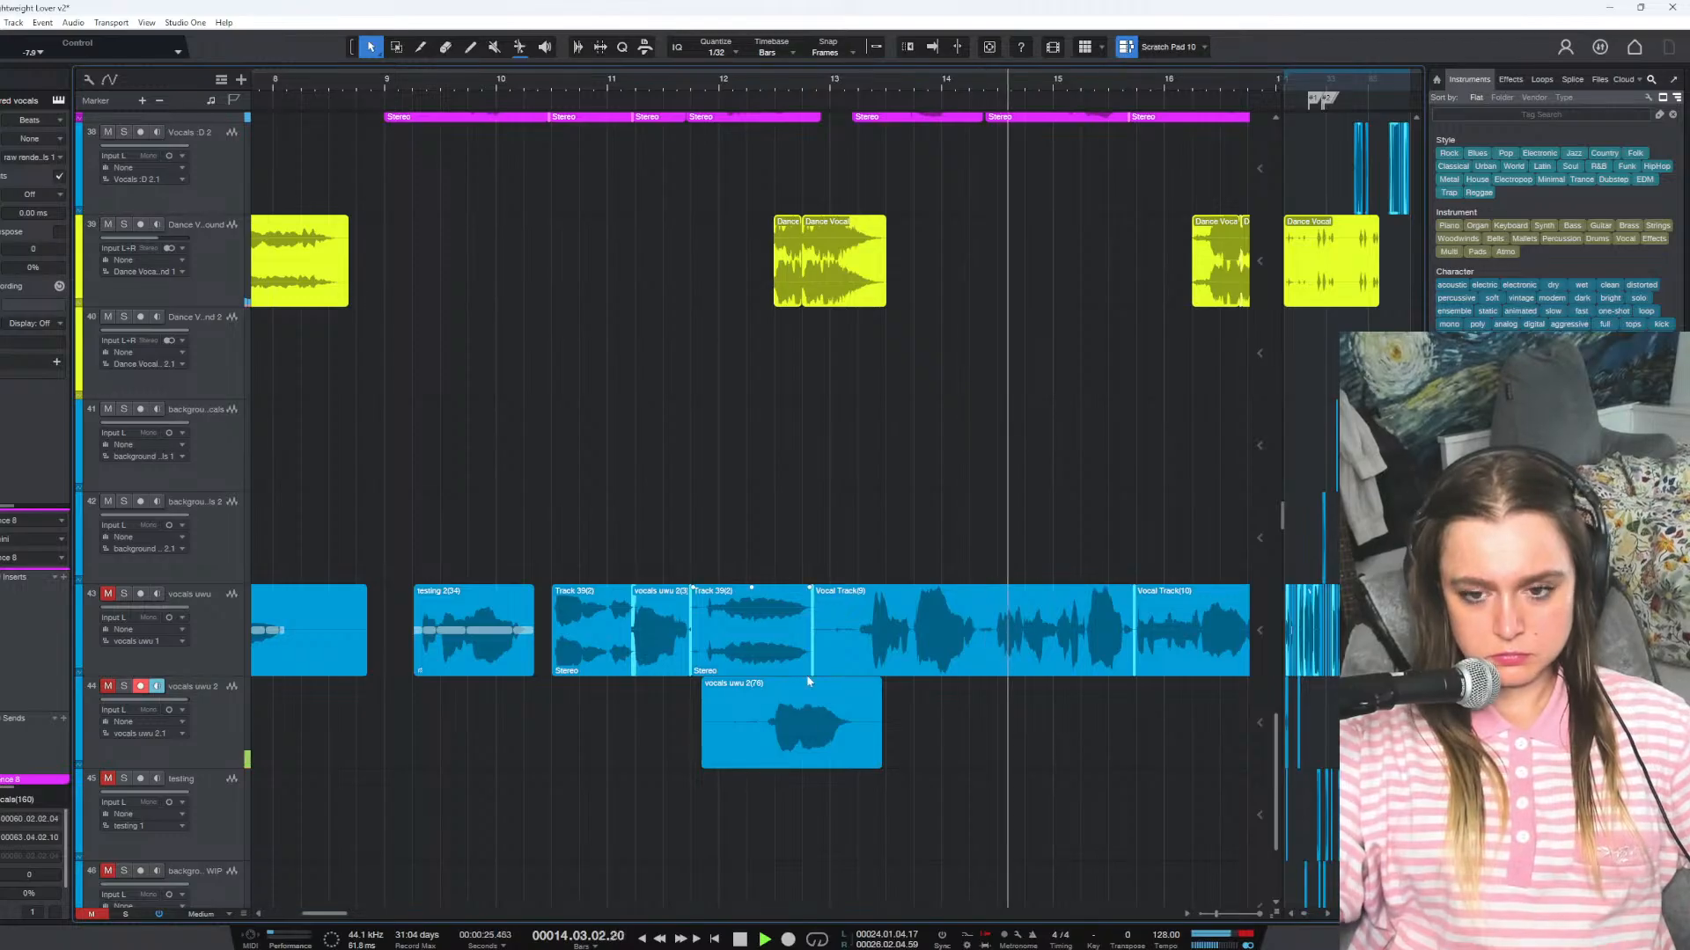
{"action": "left_click_drag", "start_coordinate": [322, 916], "coordinate": [359, 916]}
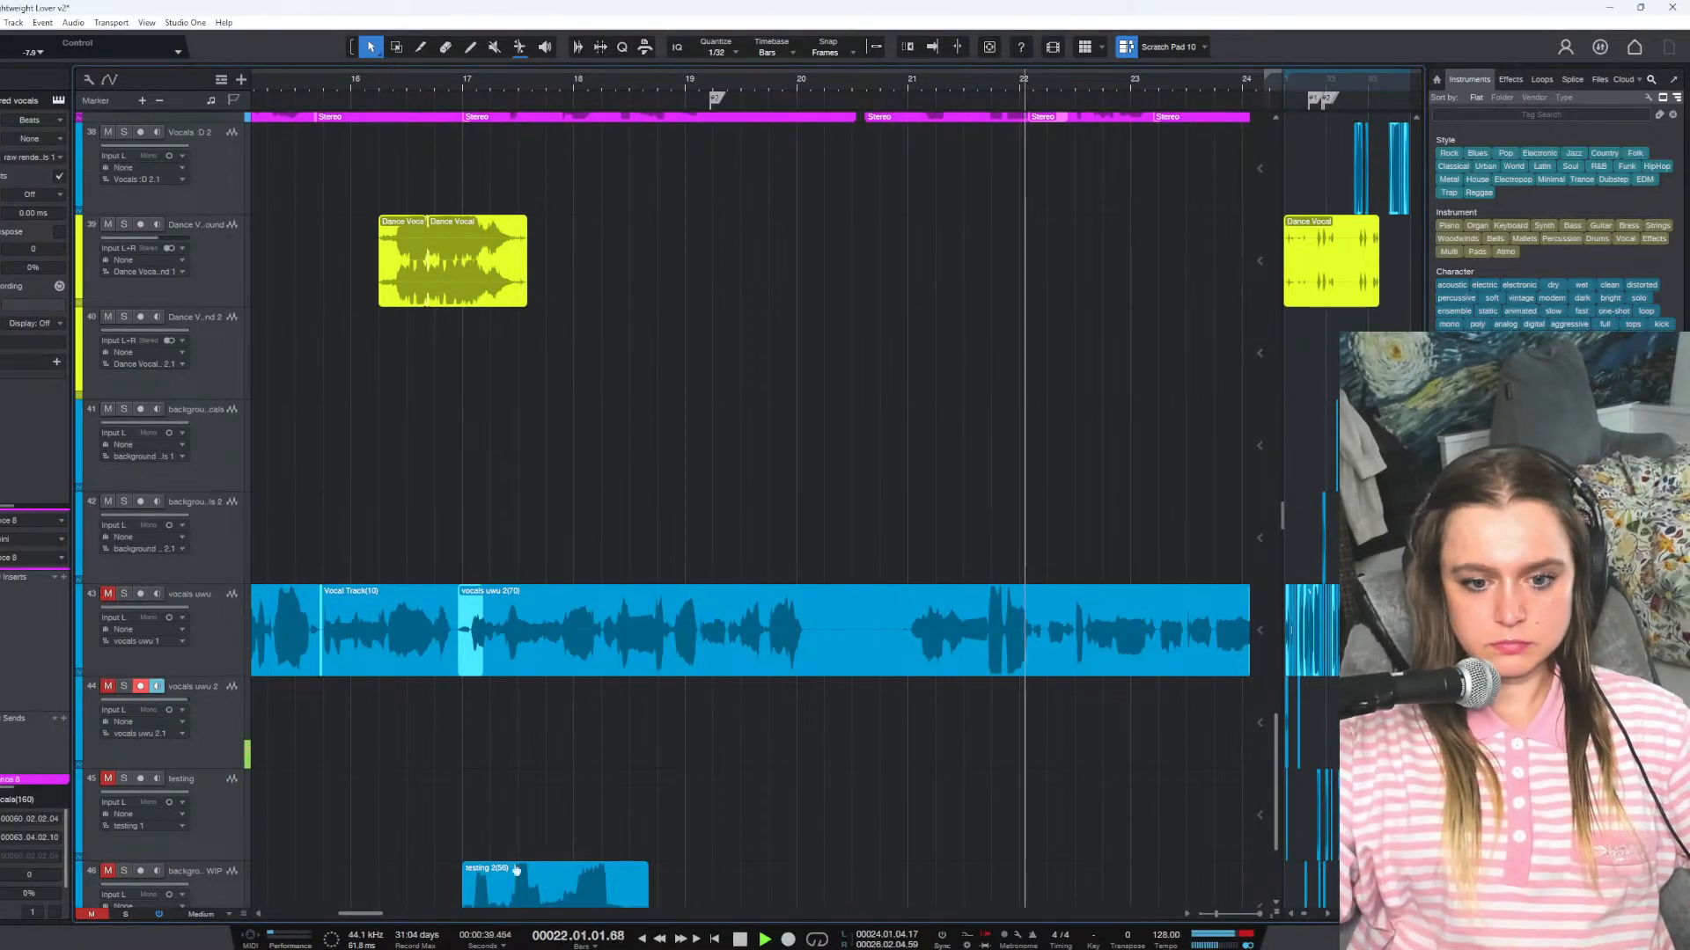
{"action": "left_click_drag", "start_coordinate": [361, 914], "coordinate": [393, 915]}
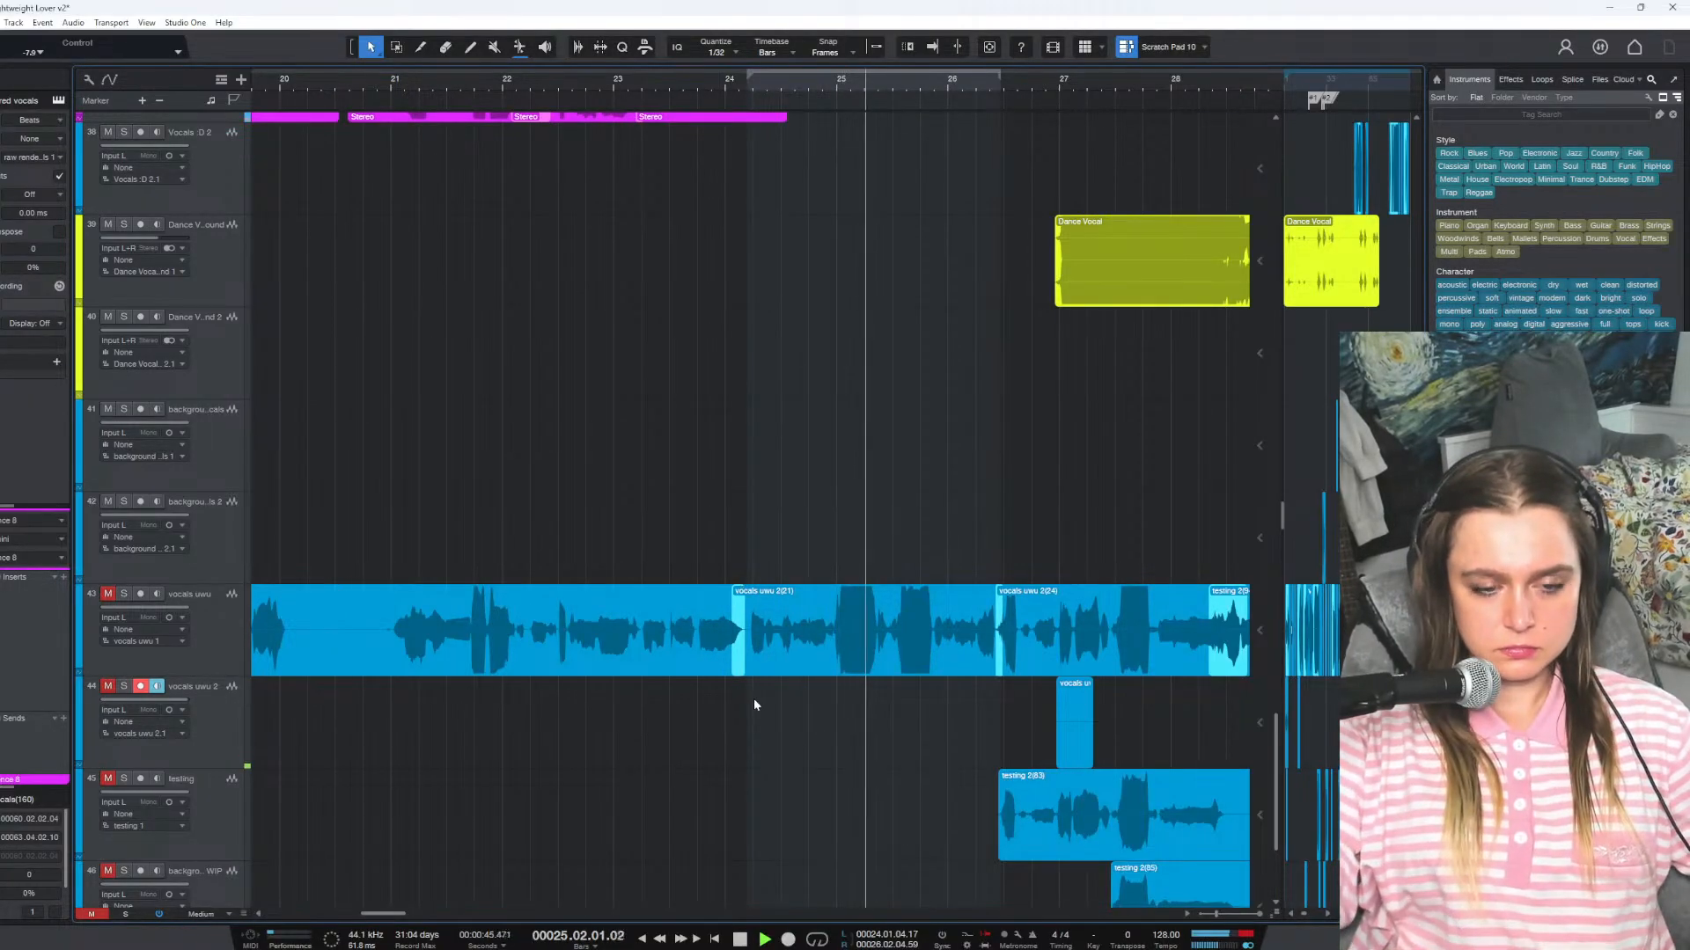
{"action": "key", "text": "space"}
{"action": "key", "text": "f"}
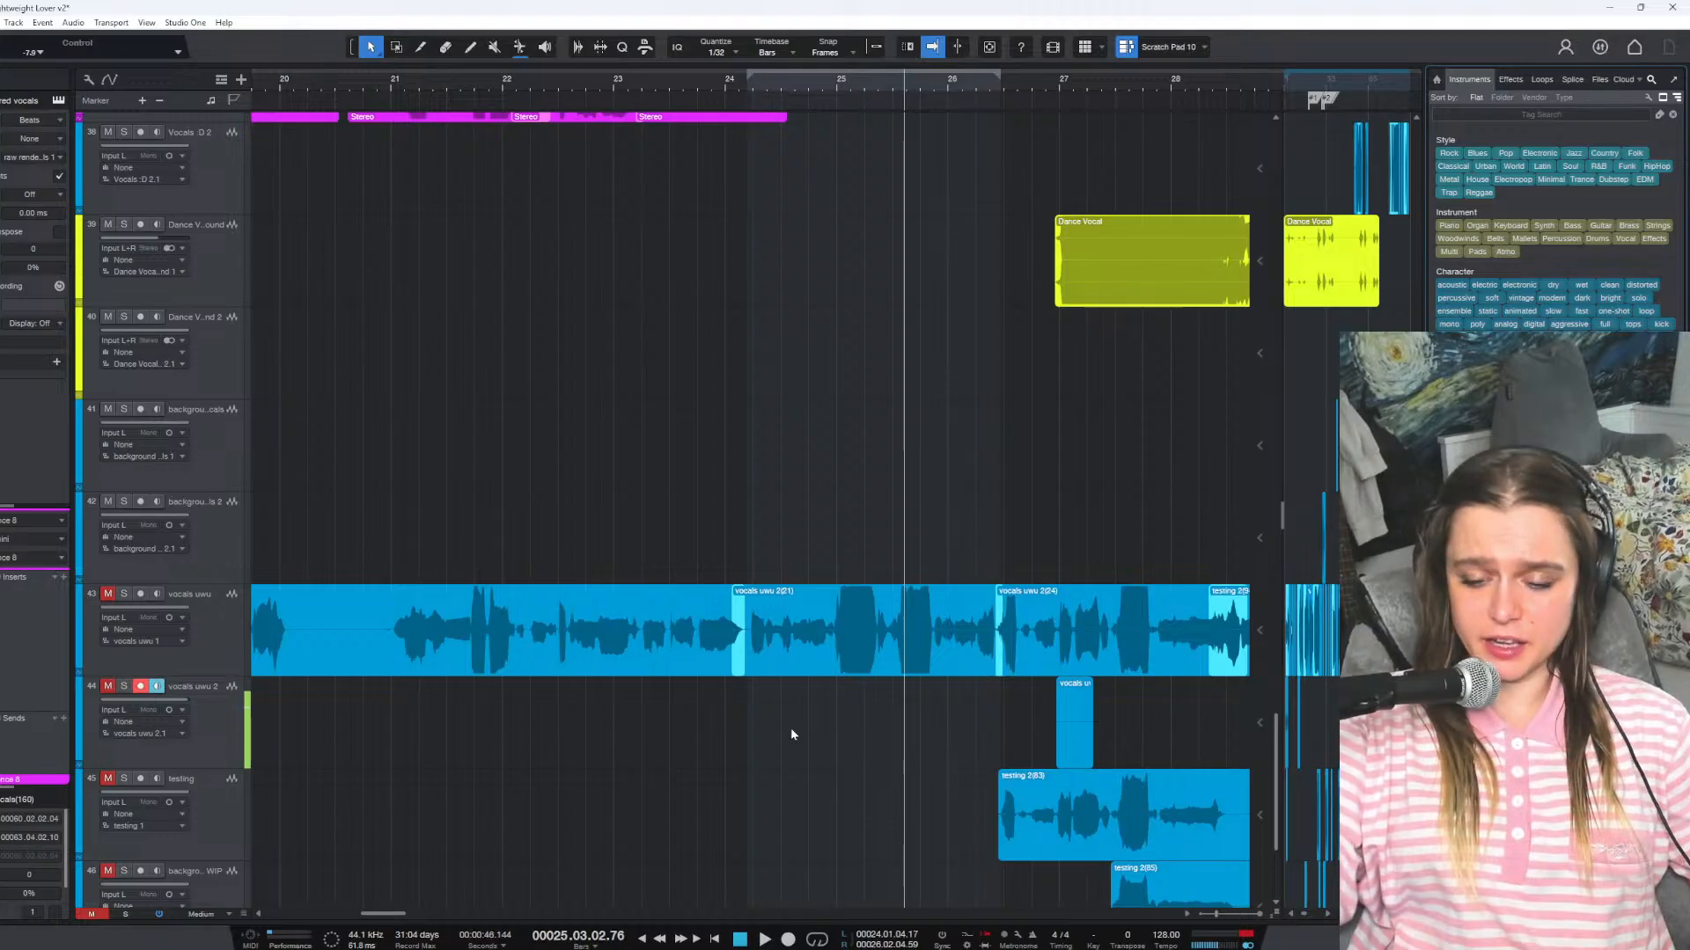
Delete the first vocal clip, starting at bar 9, from the raw rendered vocals audio track
{"action": "scroll", "coordinate": [788, 811], "scroll_direction": "down", "scroll_amount": 5}
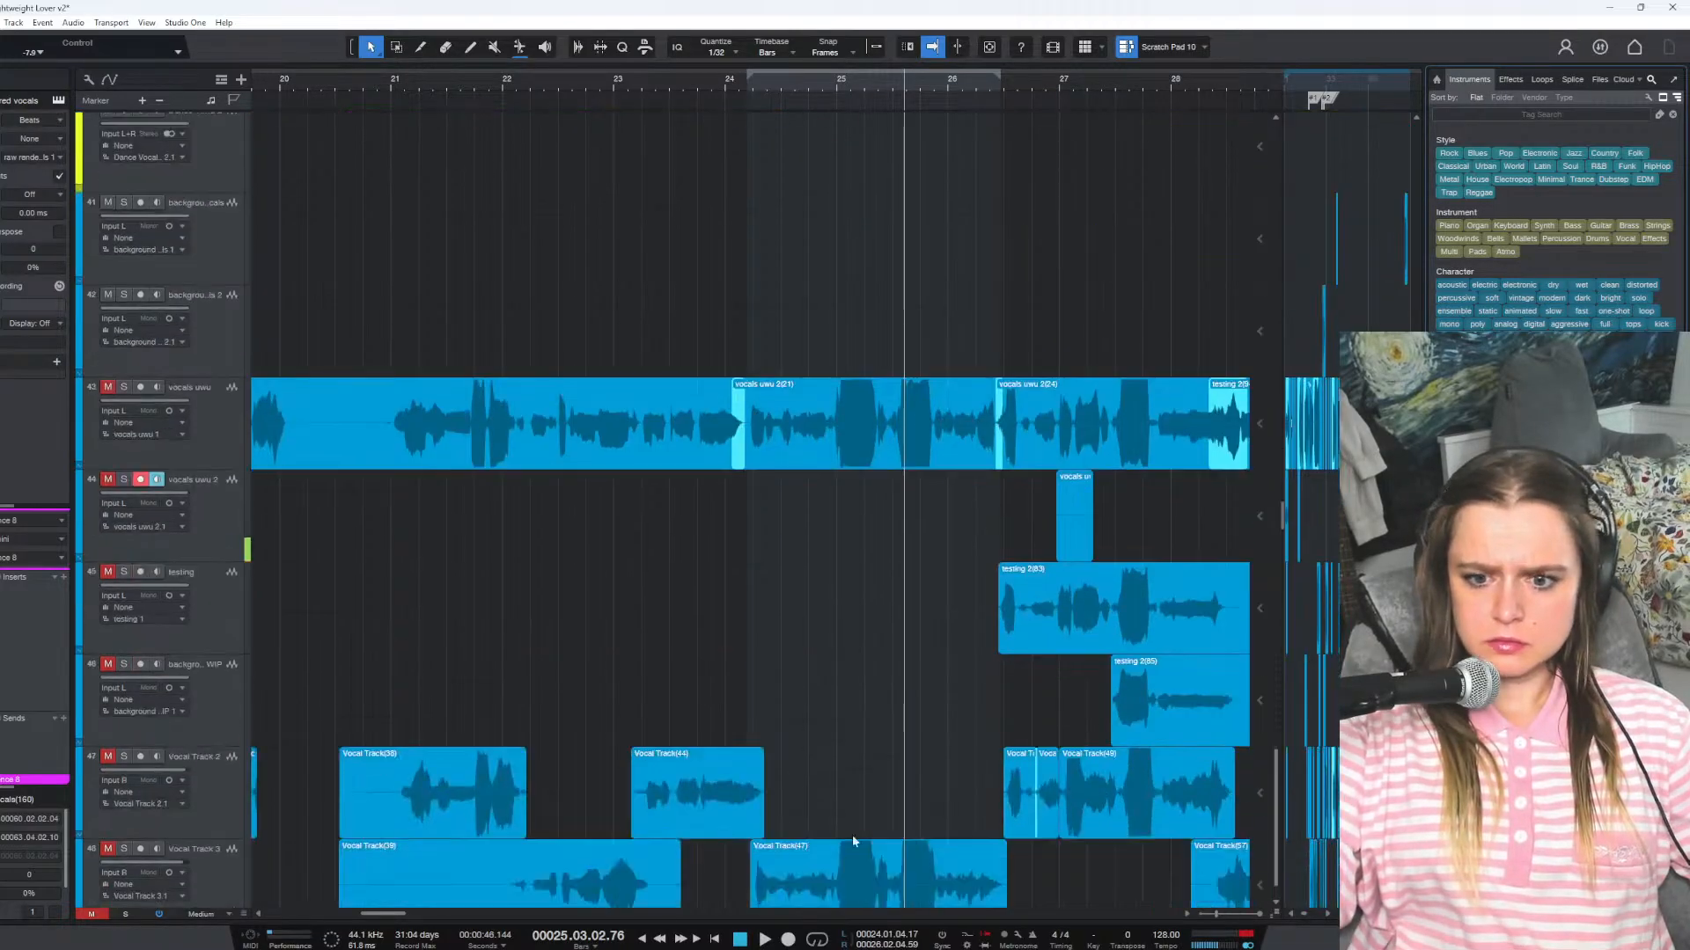
{"action": "scroll", "coordinate": [711, 826], "scroll_direction": "up", "scroll_amount": 4}
{"action": "scroll", "coordinate": [813, 395], "scroll_direction": "up", "scroll_amount": 7}
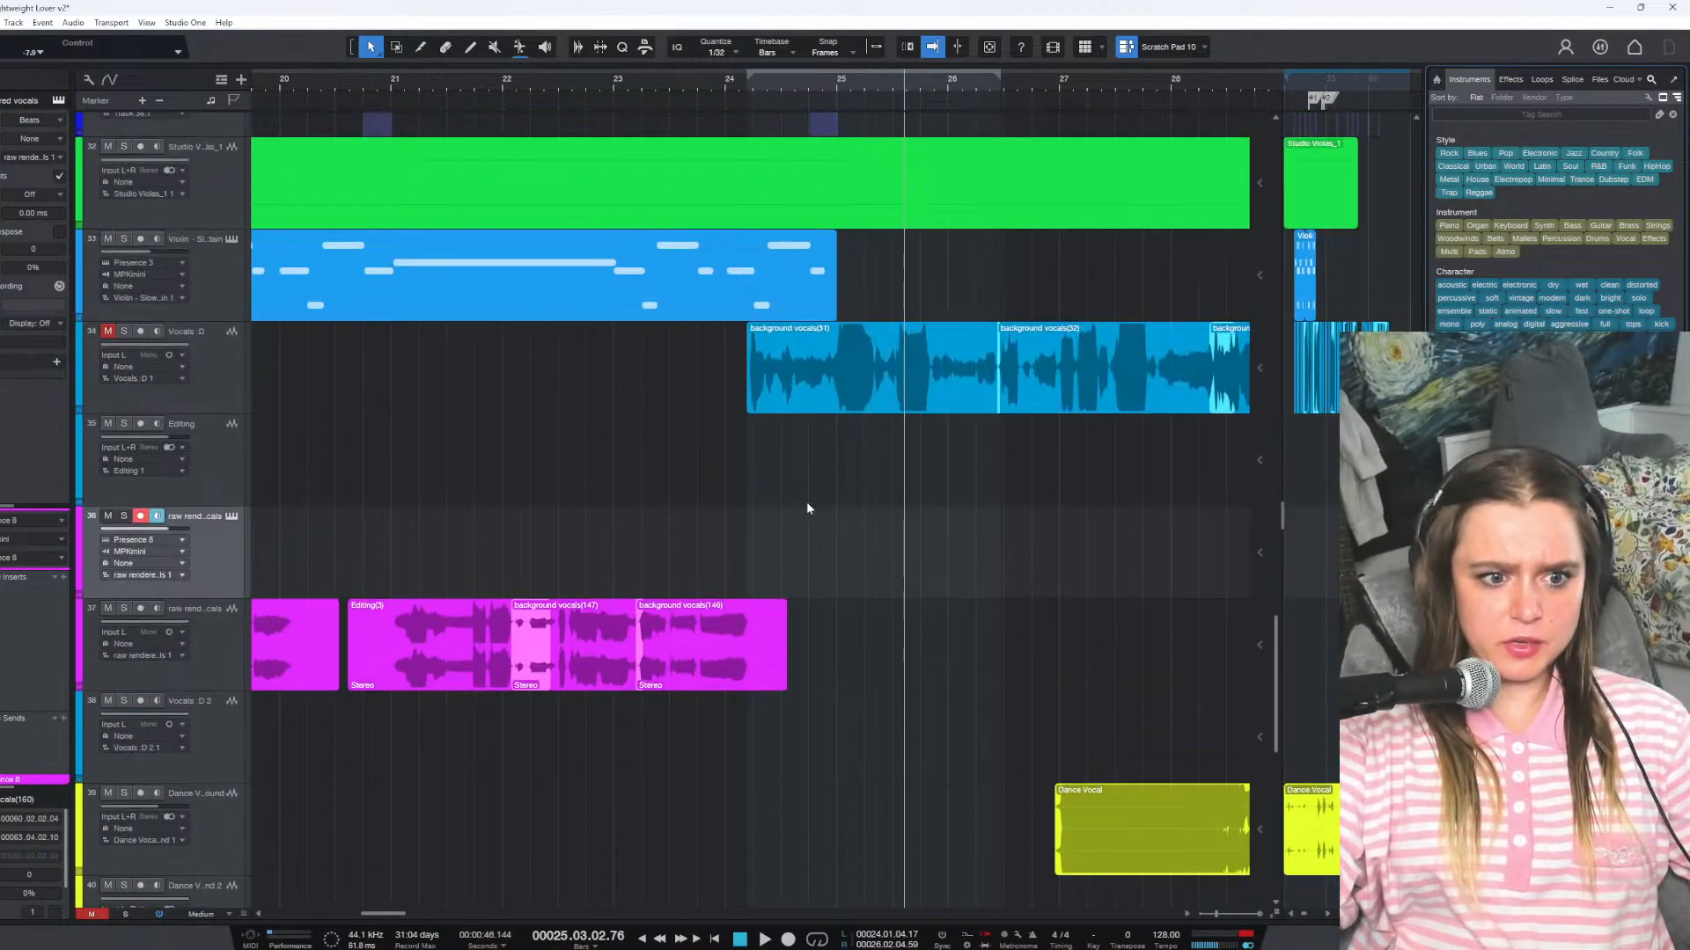
{"action": "scroll", "coordinate": [720, 609], "scroll_direction": "up", "scroll_amount": 4}
{"action": "scroll", "coordinate": [720, 609], "scroll_direction": "down", "scroll_amount": 3}
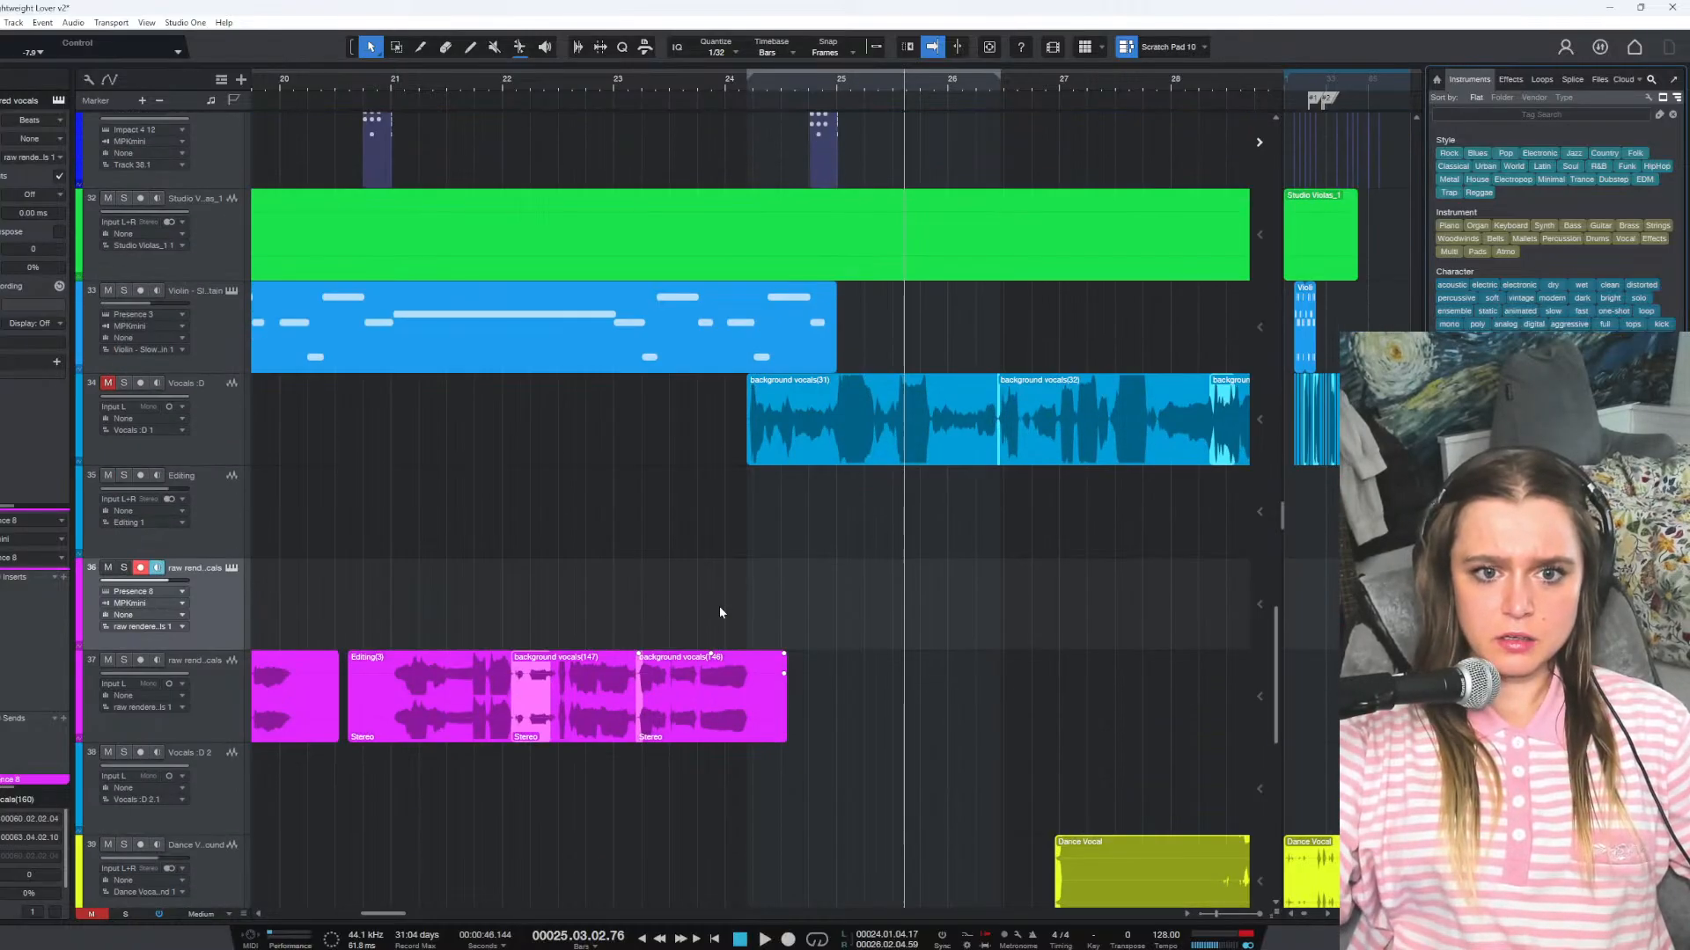
{"action": "scroll", "coordinate": [720, 608], "scroll_direction": "down", "scroll_amount": 2}
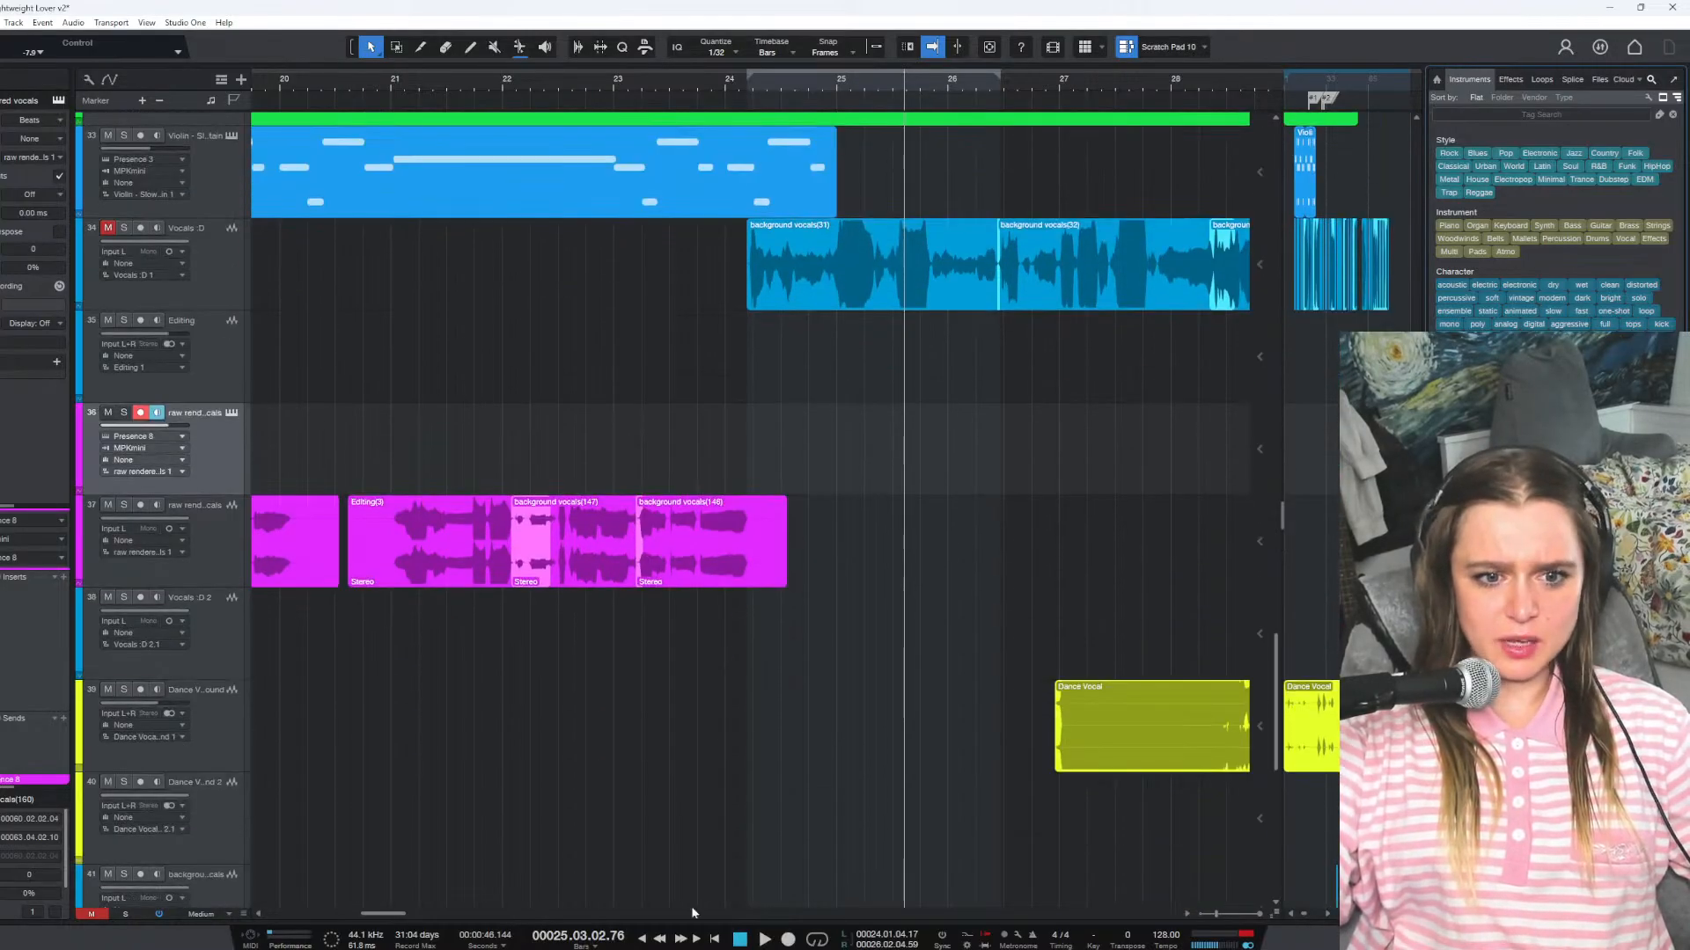
{"action": "left_click_drag", "start_coordinate": [410, 908], "coordinate": [319, 922]}
{"action": "key", "text": "space"}
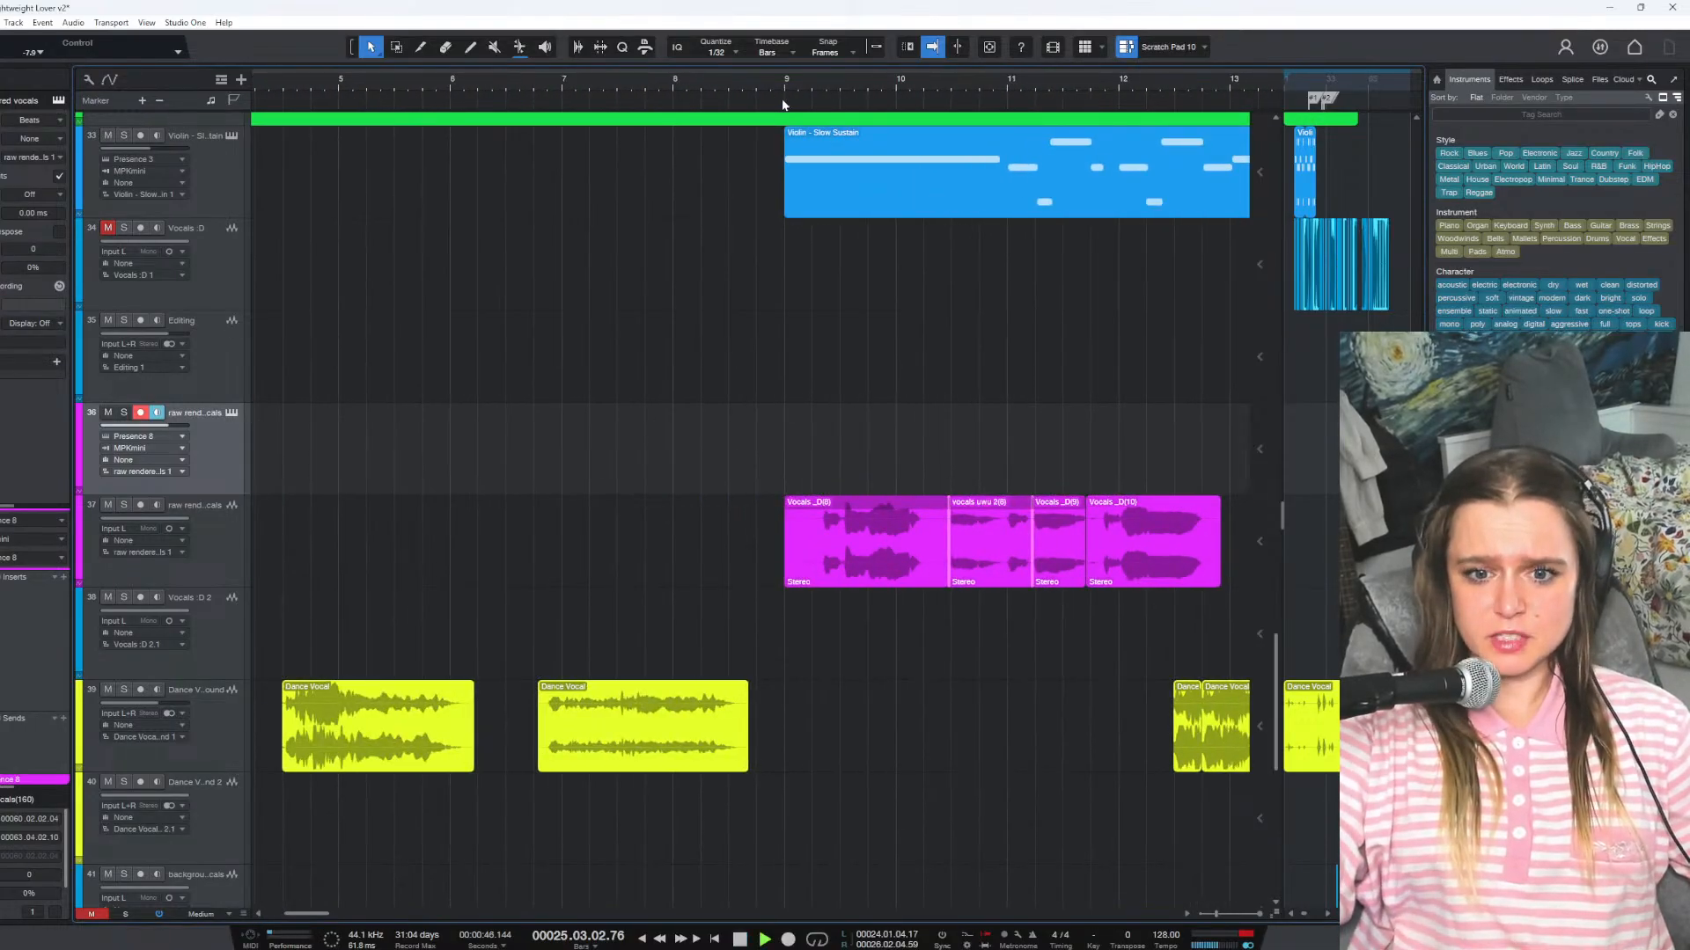
{"action": "left_click_drag", "start_coordinate": [437, 903], "coordinate": [323, 918]}
{"action": "left_click", "coordinate": [559, 548]}
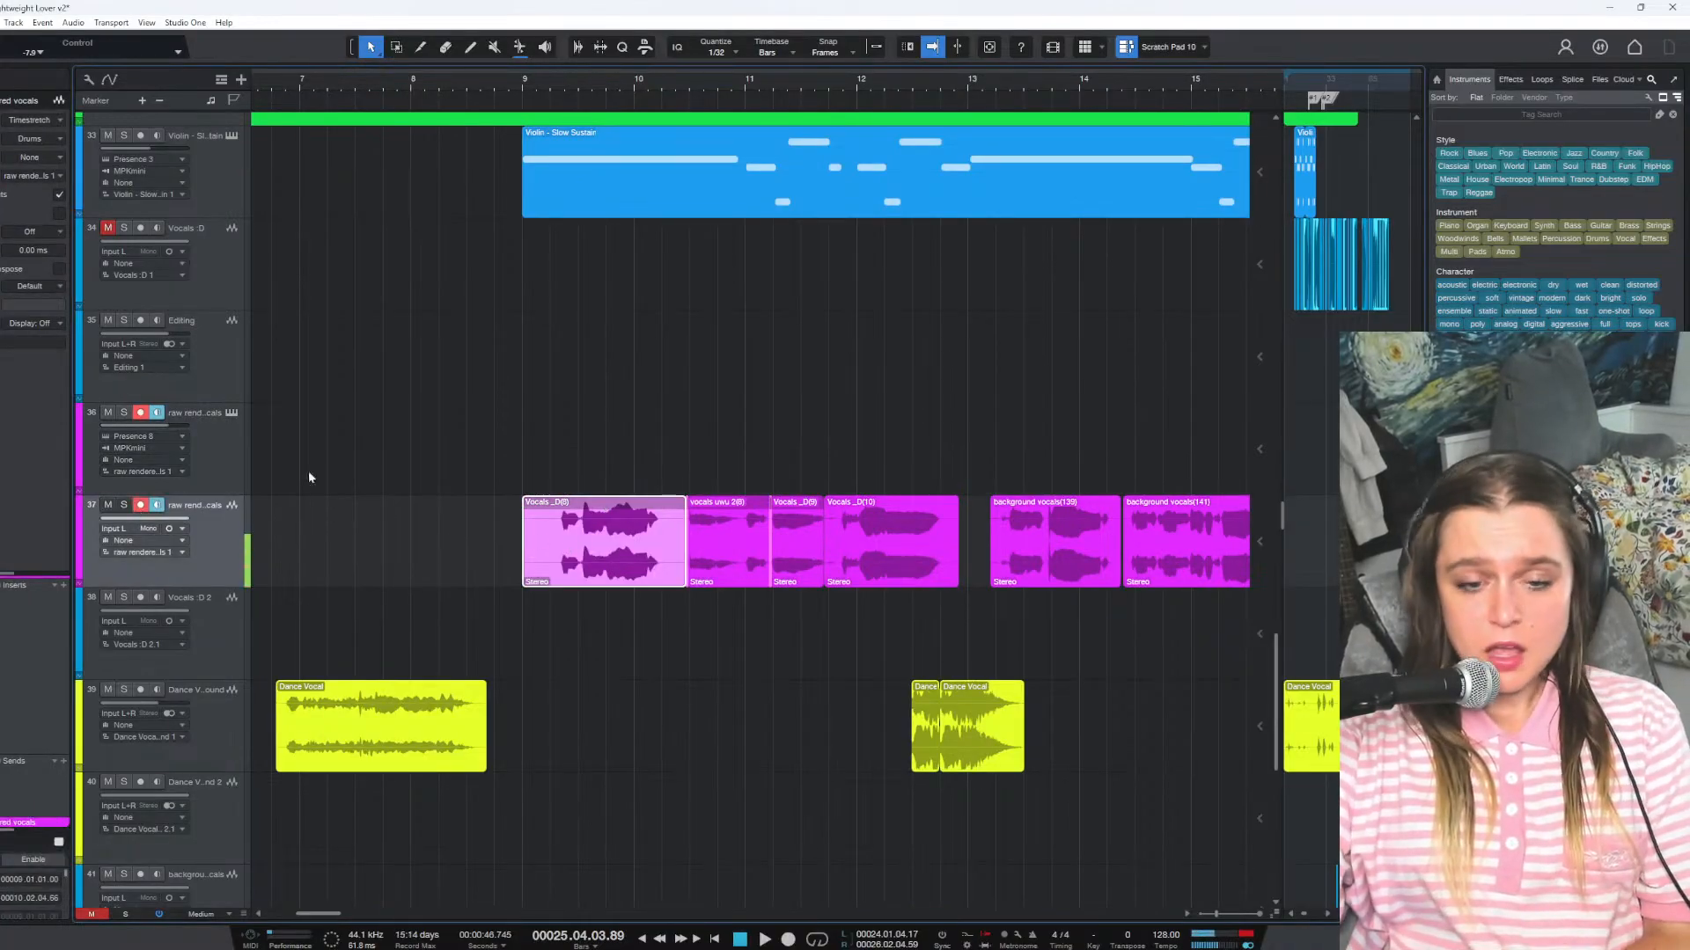
{"action": "left_click", "coordinate": [524, 90]}
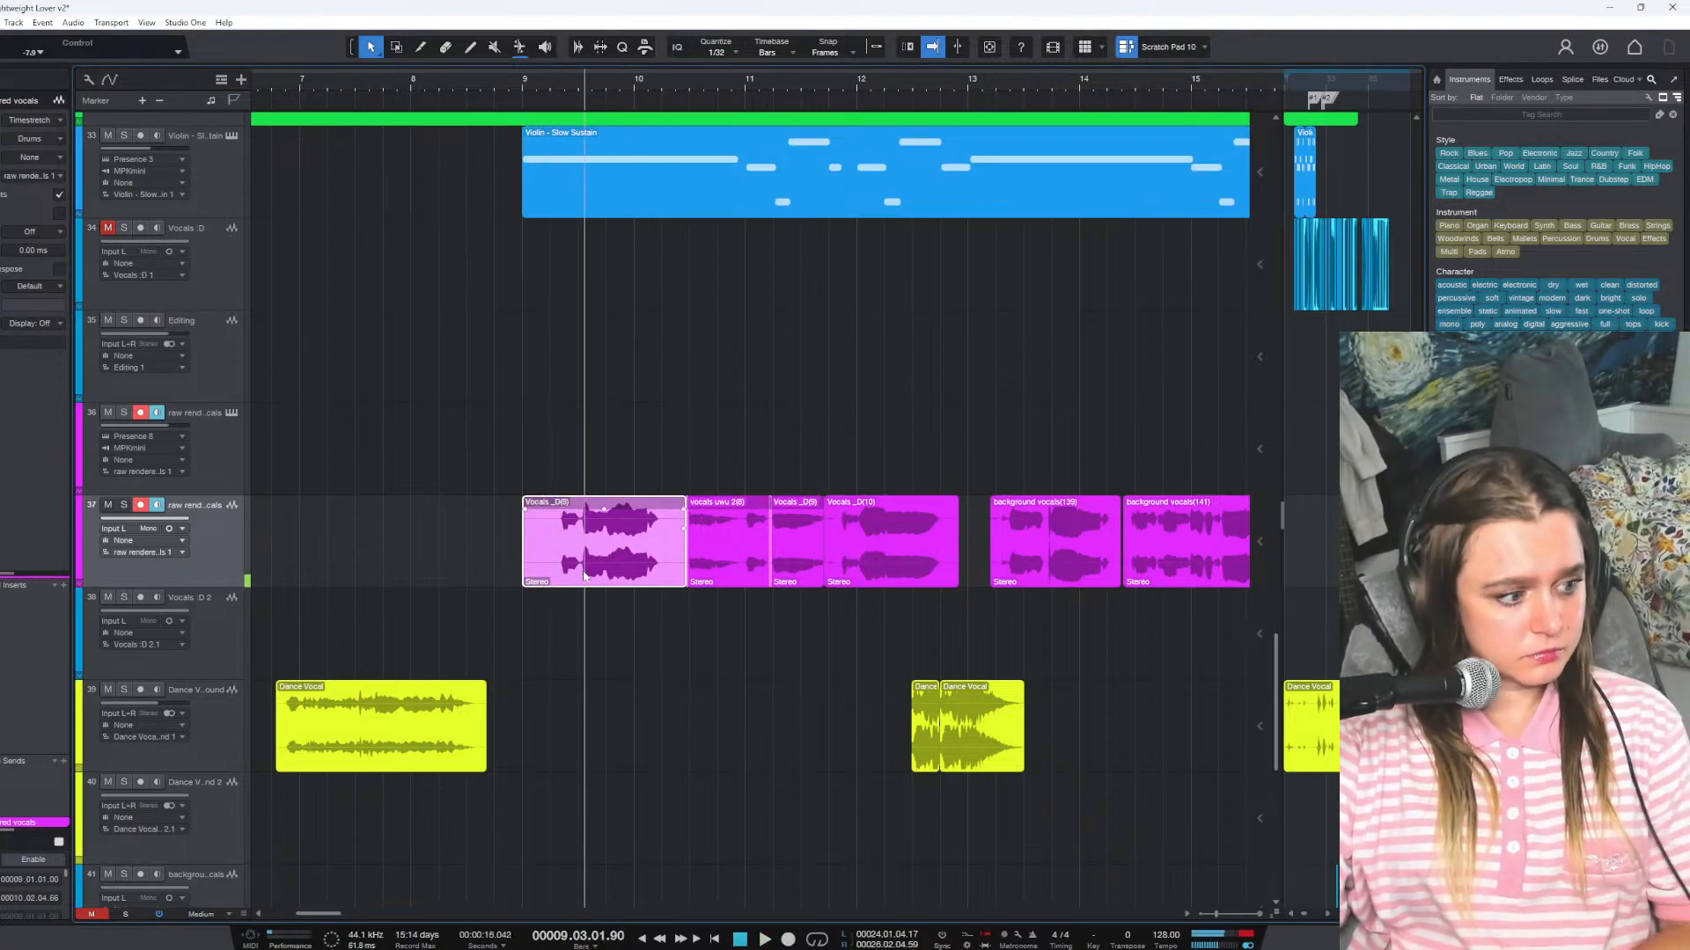
{"action": "key", "text": "Delete"}
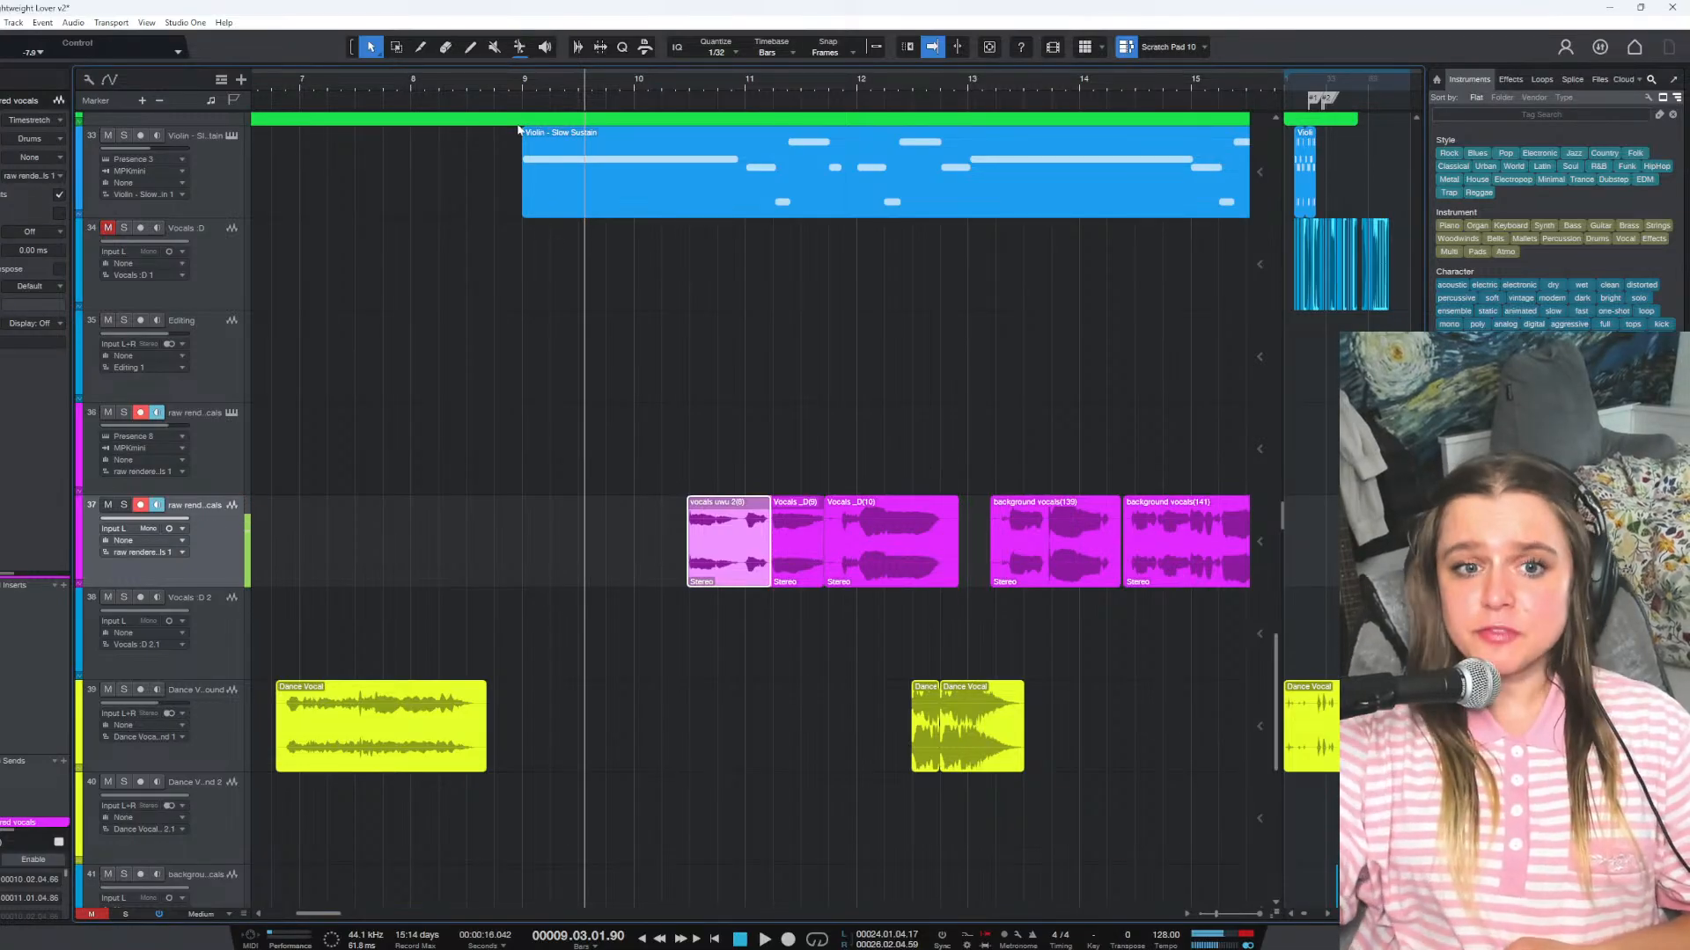
Record a new vocal take from bar 9 into the emptied gap on the raw rendered vocals track
{"action": "left_click", "coordinate": [523, 88]}
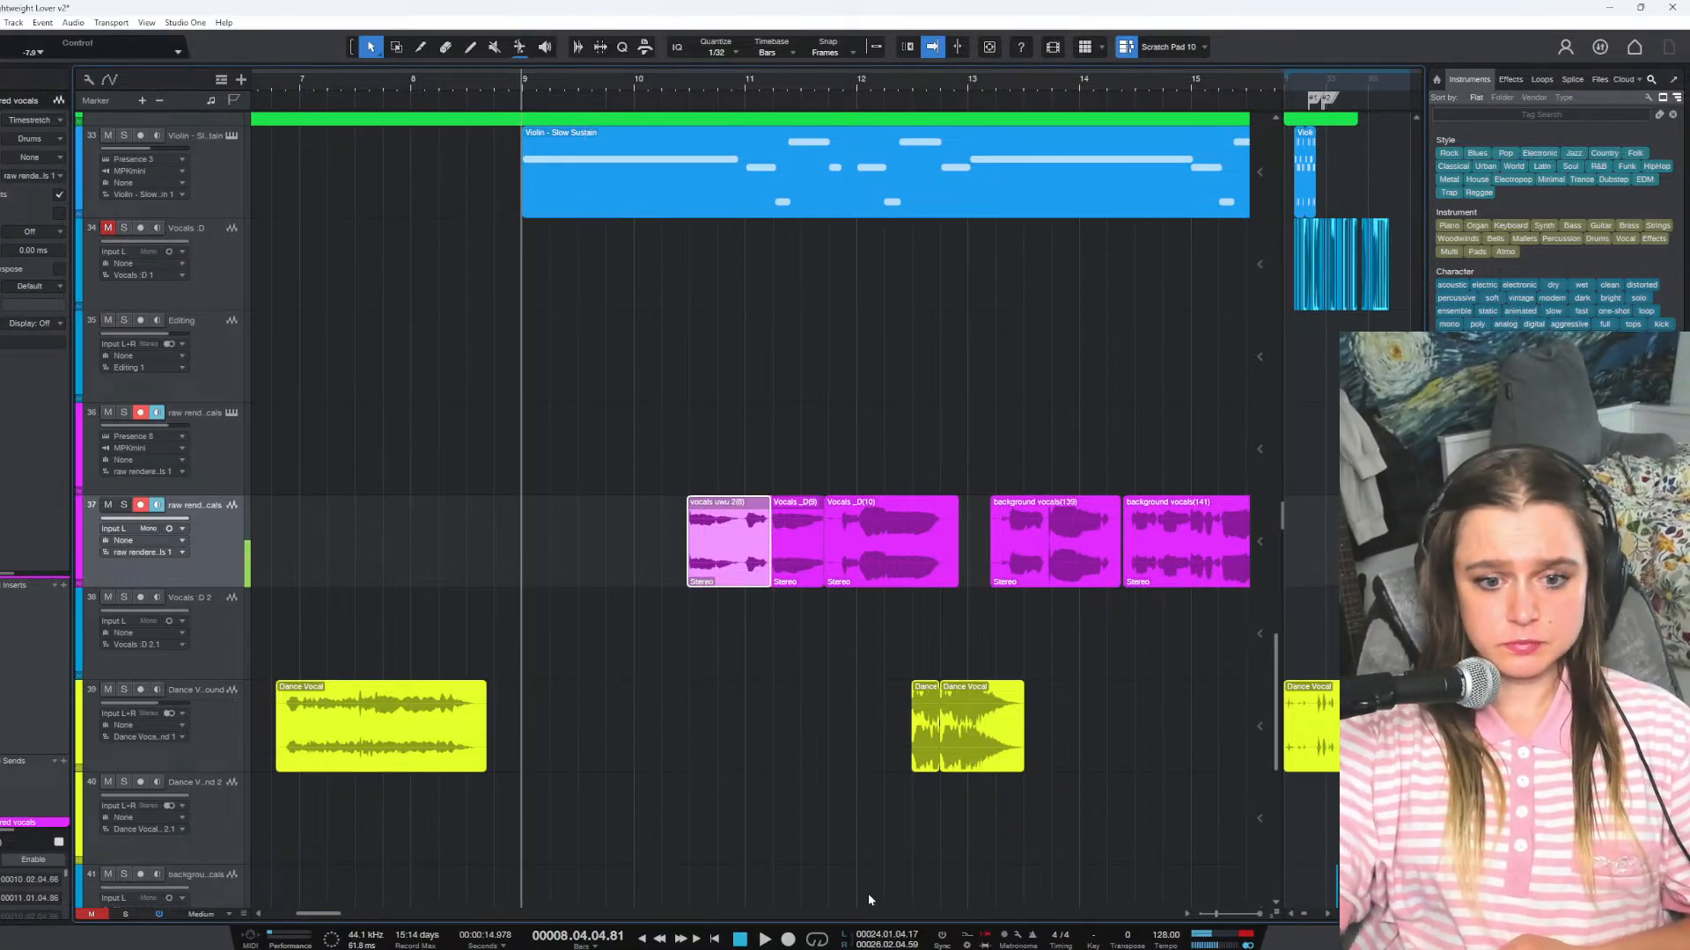
{"action": "key", "text": "space"}
{"action": "left_click", "coordinate": [788, 940]}
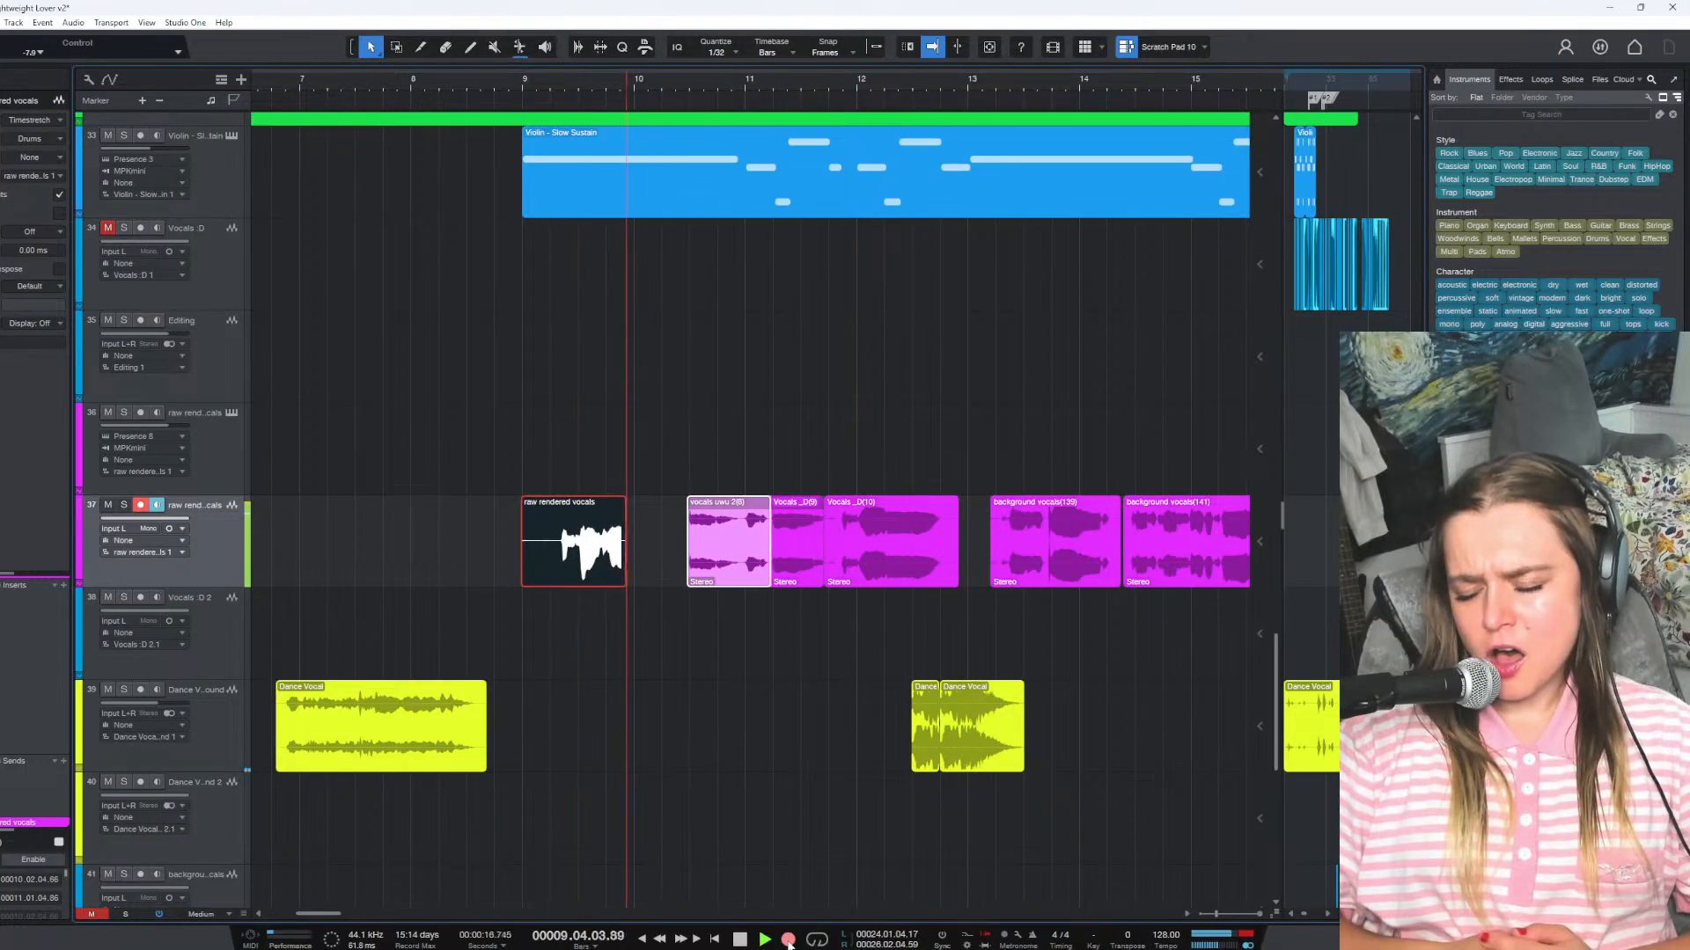
{"action": "key", "text": "space"}
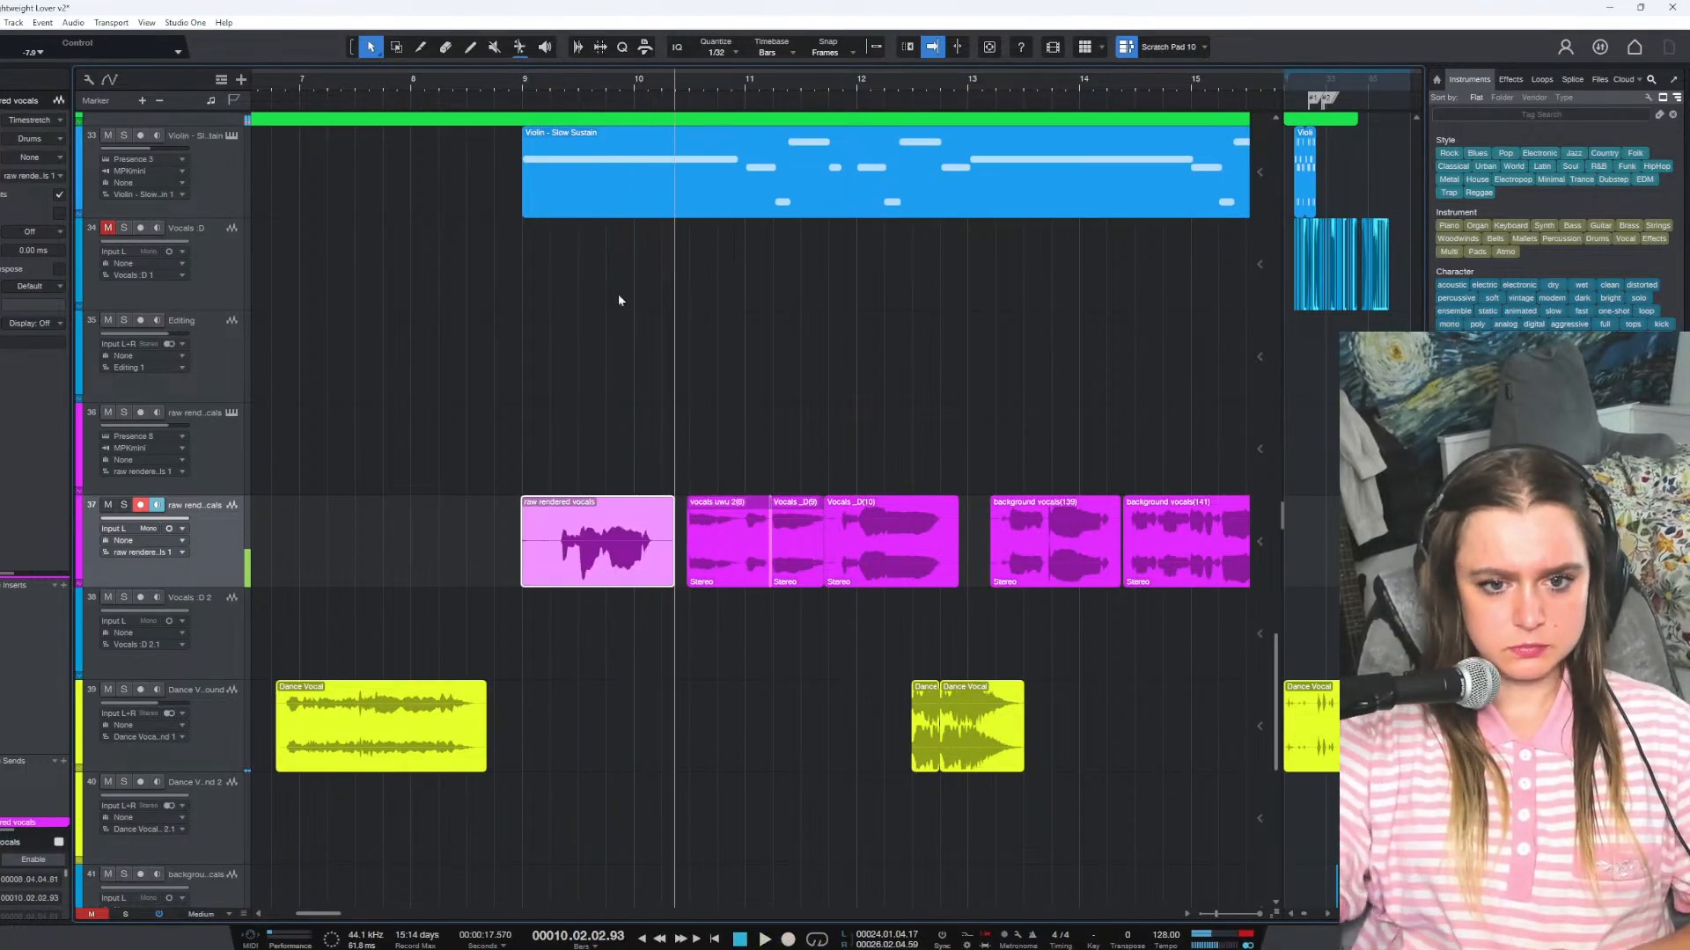
Try to move the newly recorded vocal take up onto the raw rendered vocals instrument track
{"action": "left_click_drag", "start_coordinate": [602, 82], "coordinate": [621, 97]}
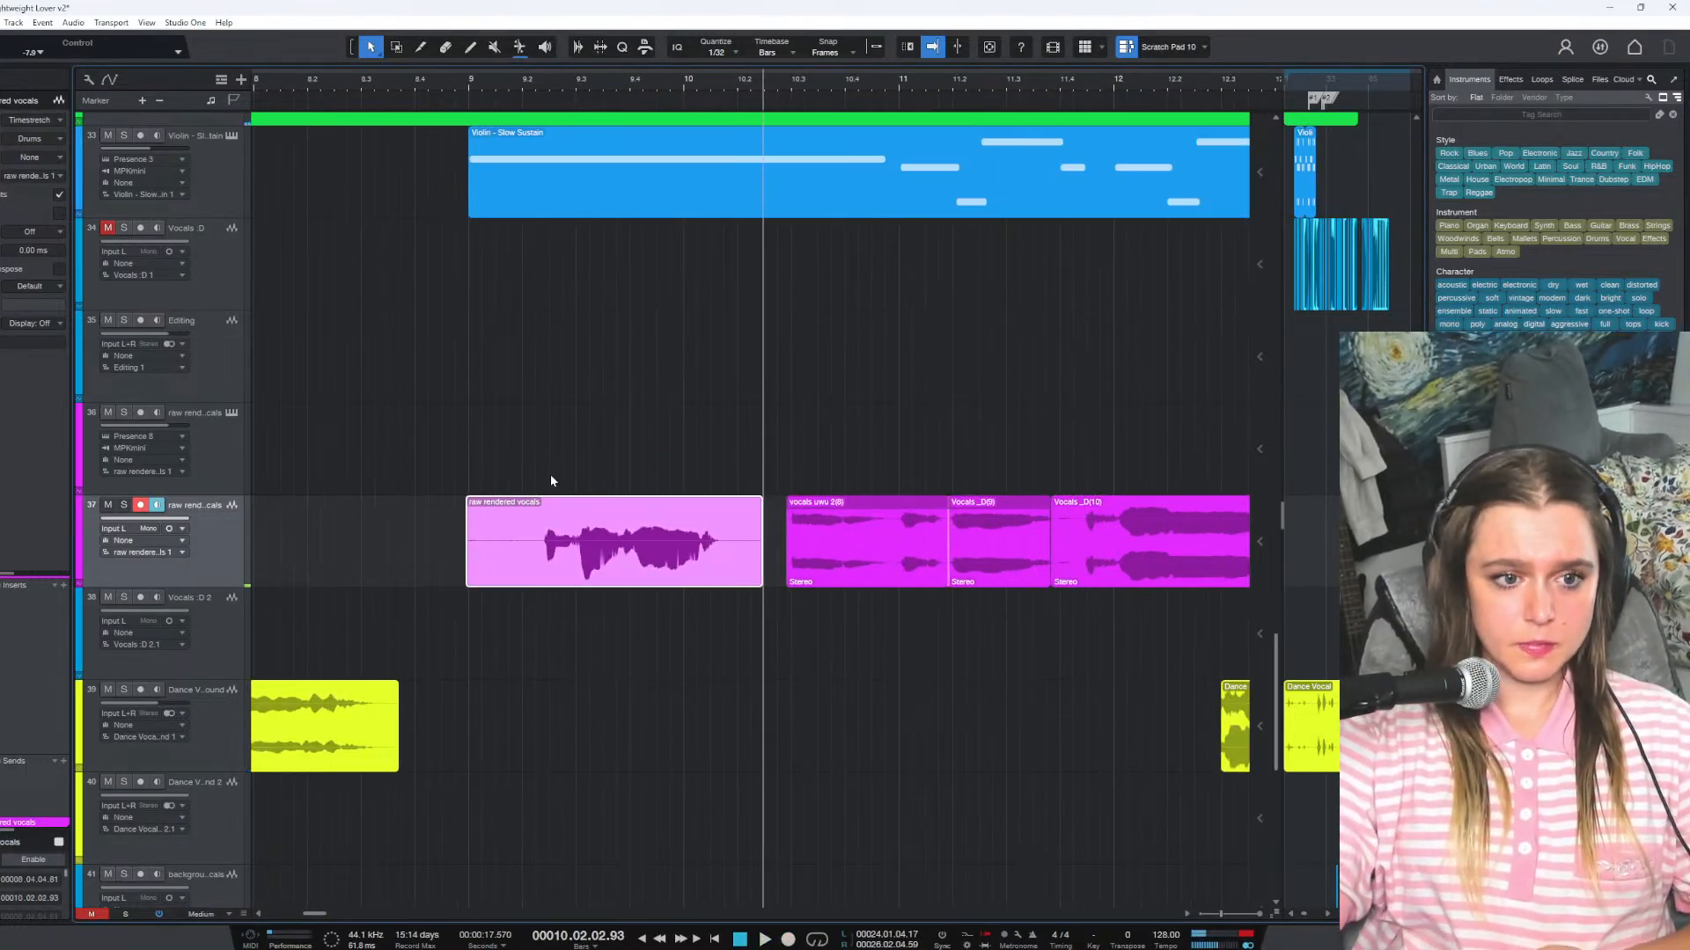
{"action": "left_click_drag", "start_coordinate": [517, 538], "coordinate": [535, 400]}
{"action": "key", "text": "ctrl+z"}
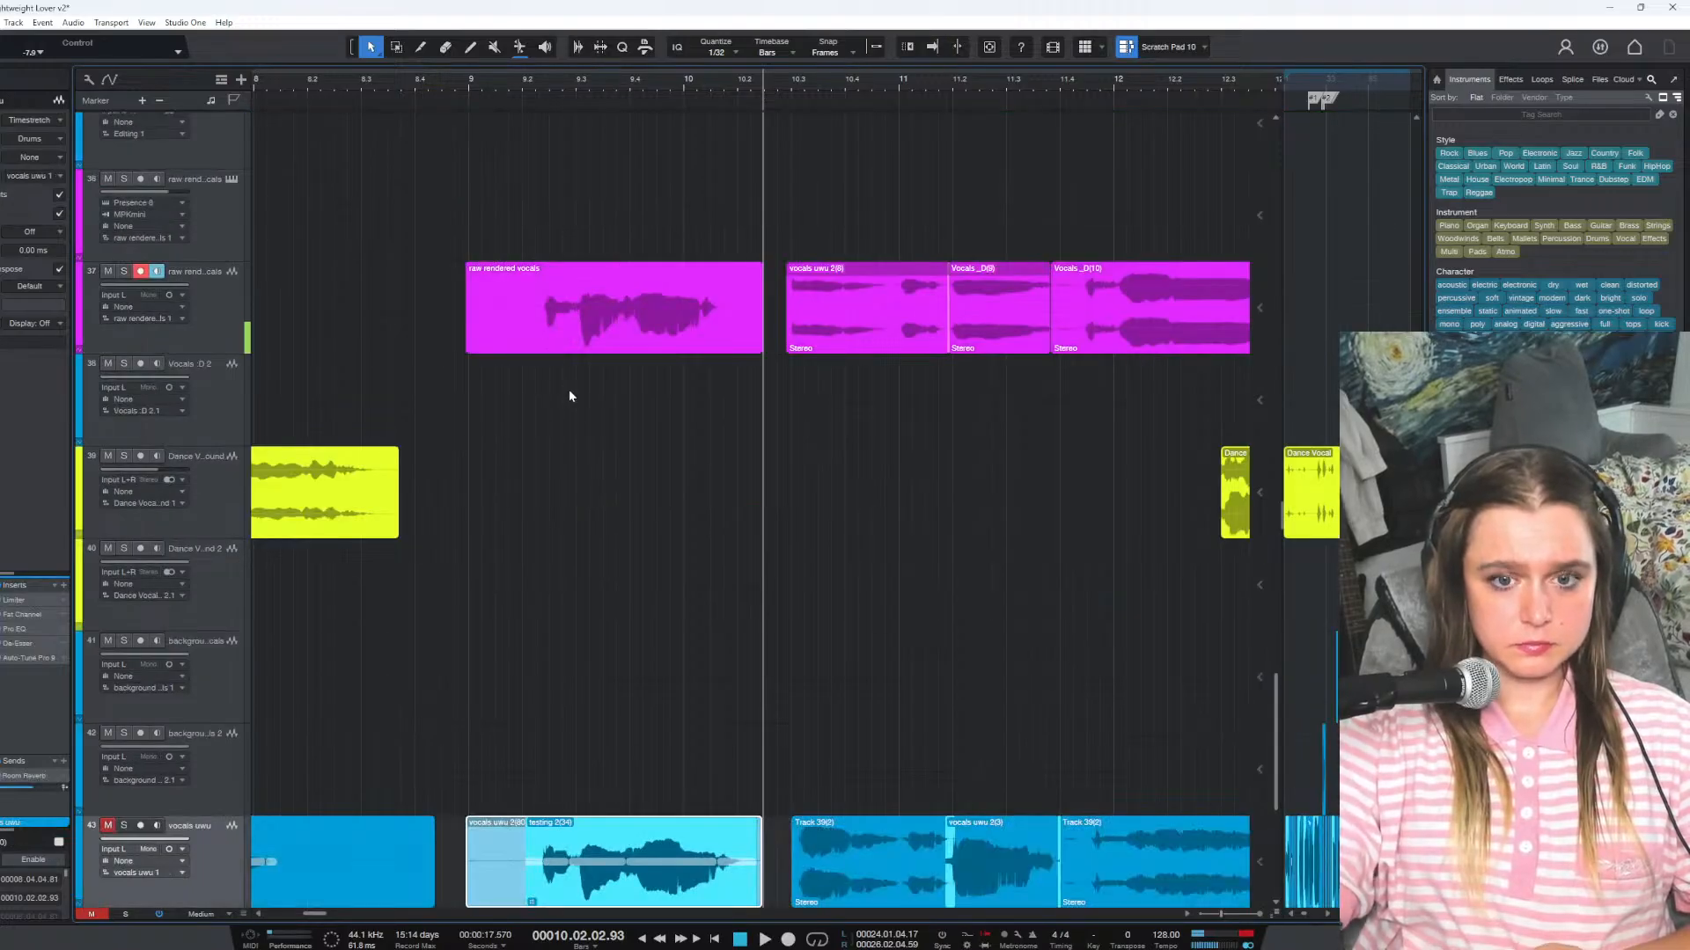
{"action": "scroll", "coordinate": [576, 466], "scroll_direction": "up", "scroll_amount": 5}
{"action": "left_click", "coordinate": [583, 531]}
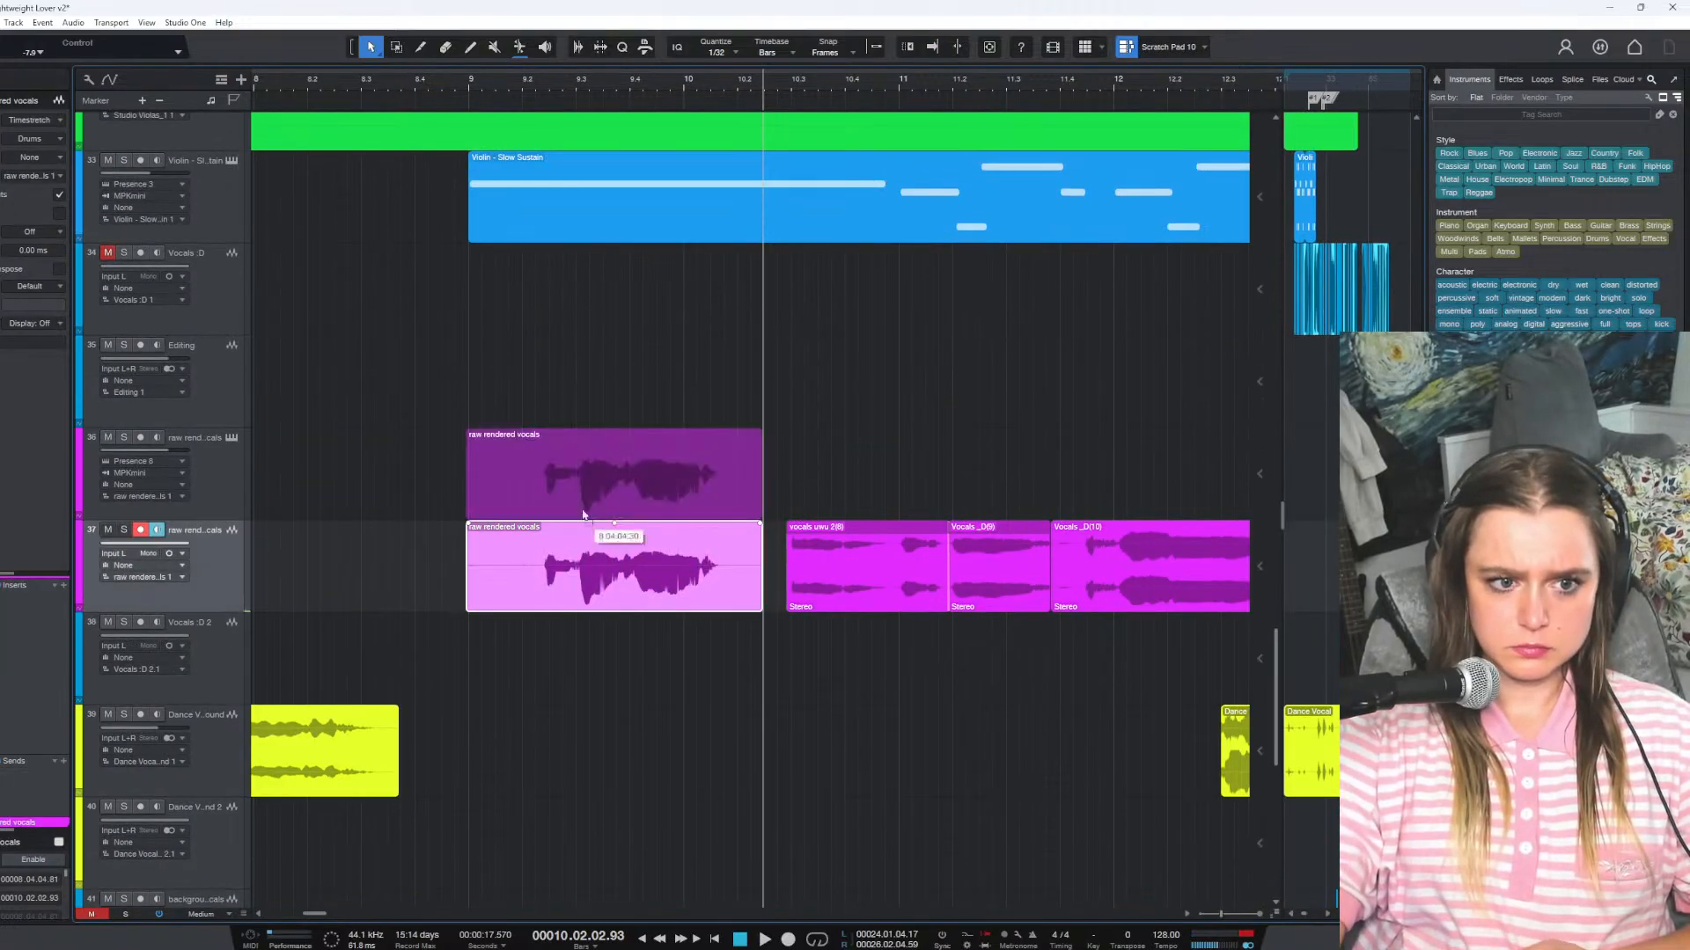
{"action": "left_click_drag", "start_coordinate": [573, 584], "coordinate": [570, 490]}
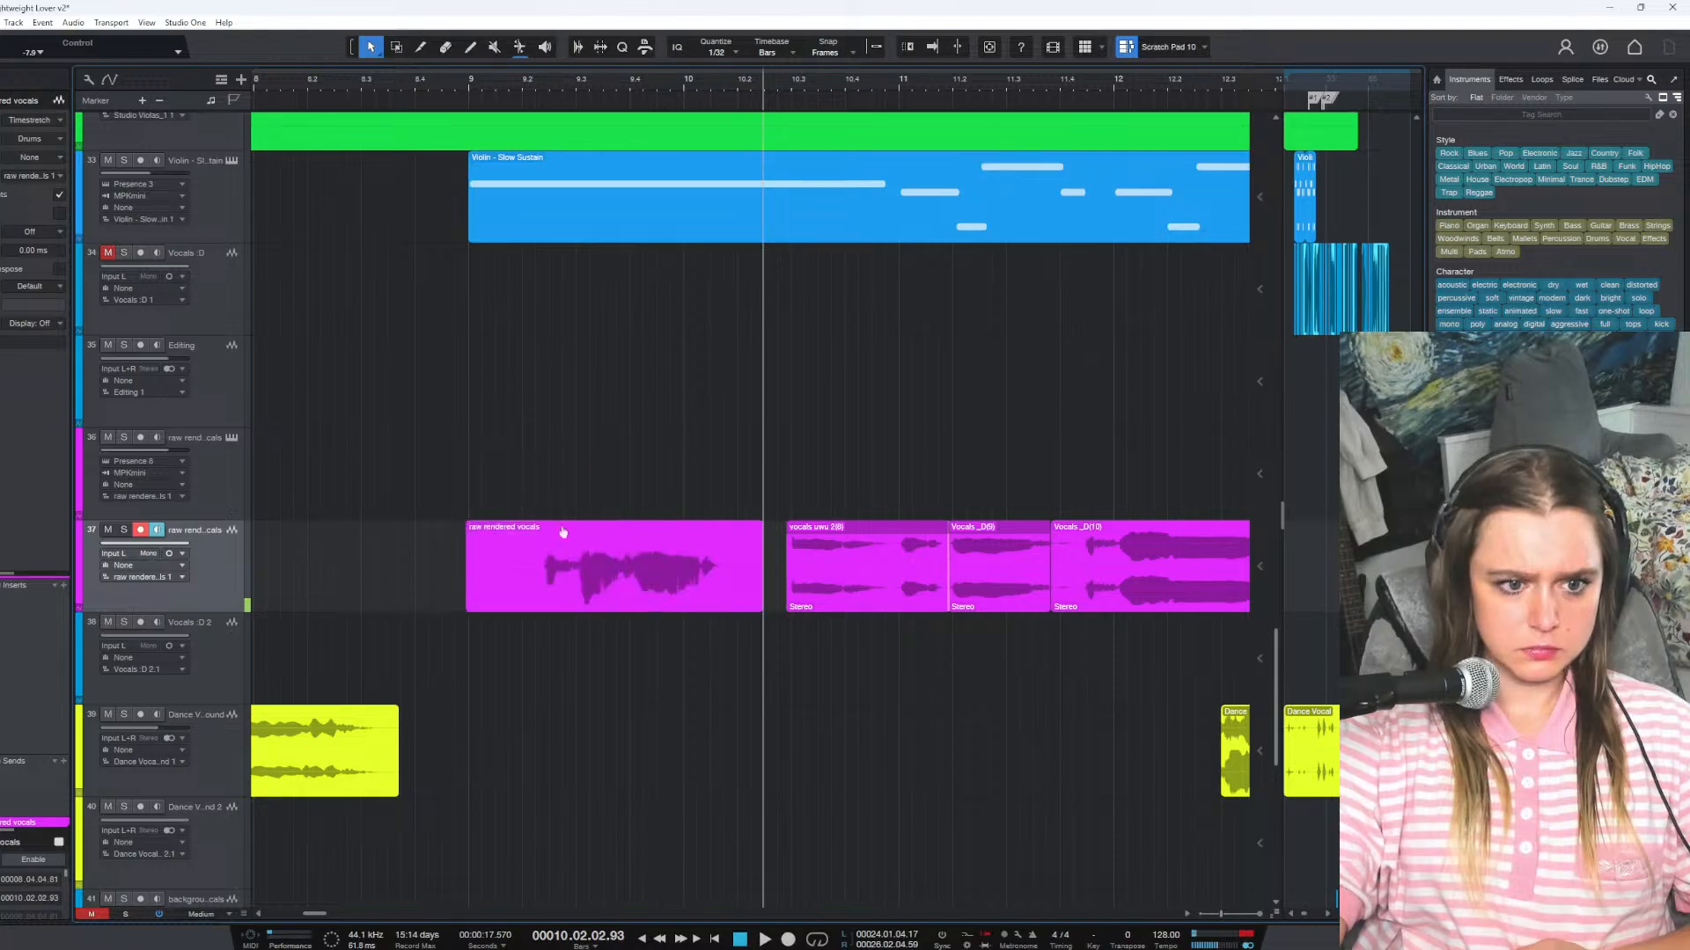
Delete the newly recorded vocal take and undo the deletion
{"action": "left_click", "coordinate": [546, 597]}
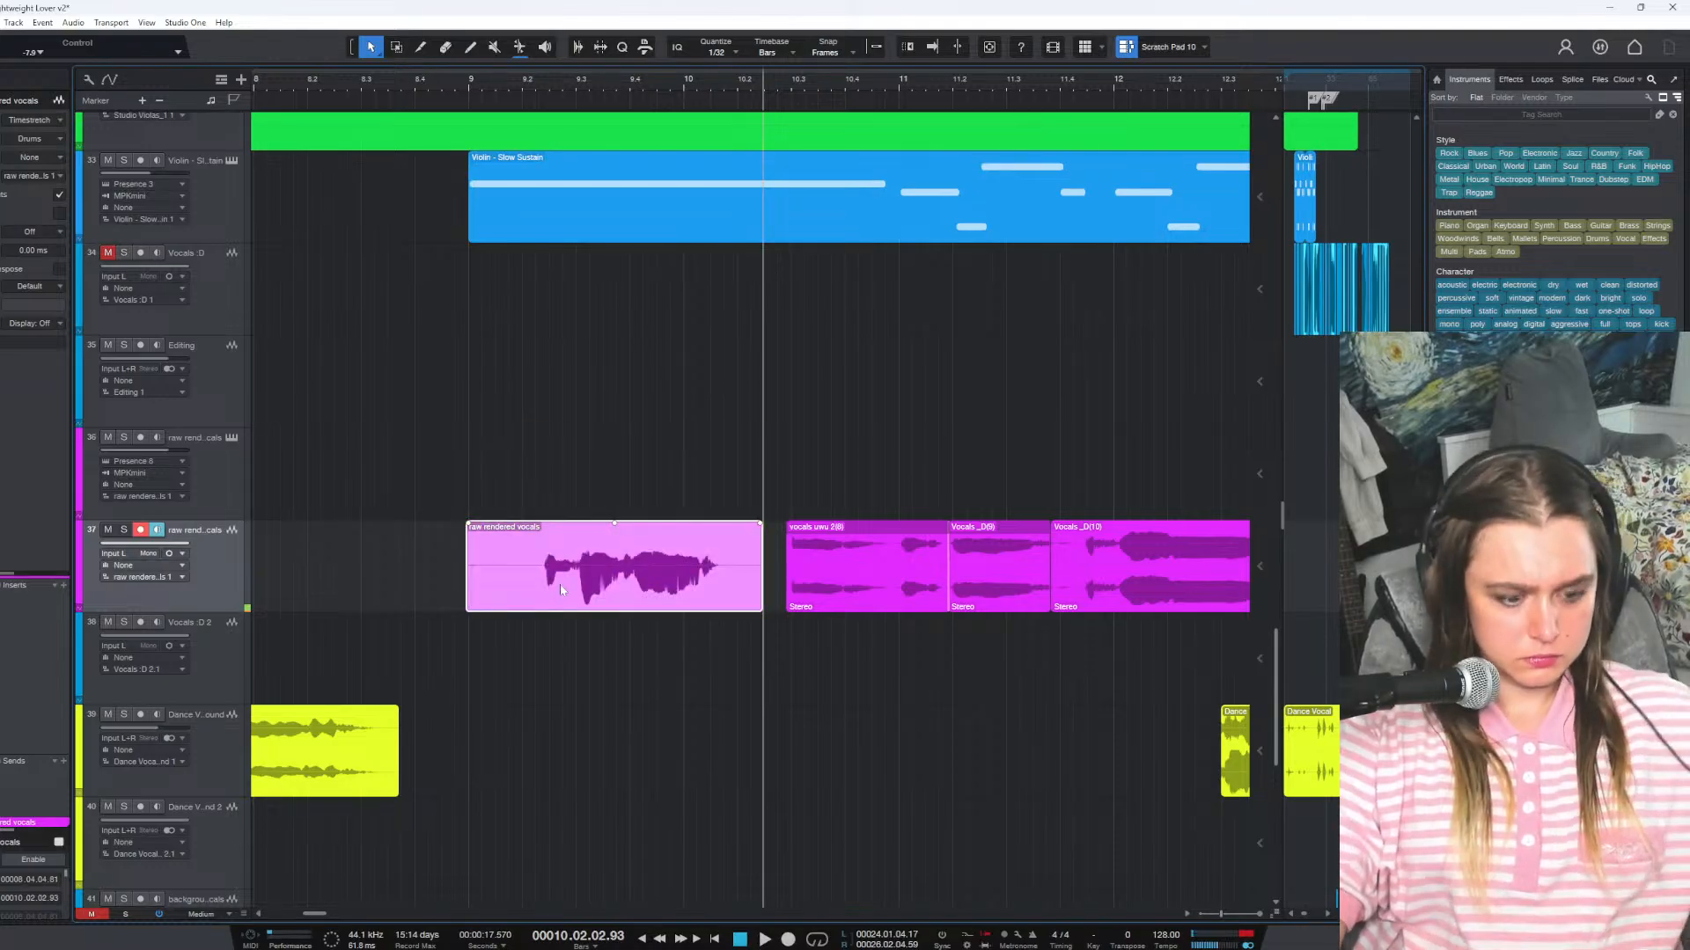
{"action": "key", "text": "Delete"}
{"action": "left_click", "coordinate": [207, 486]}
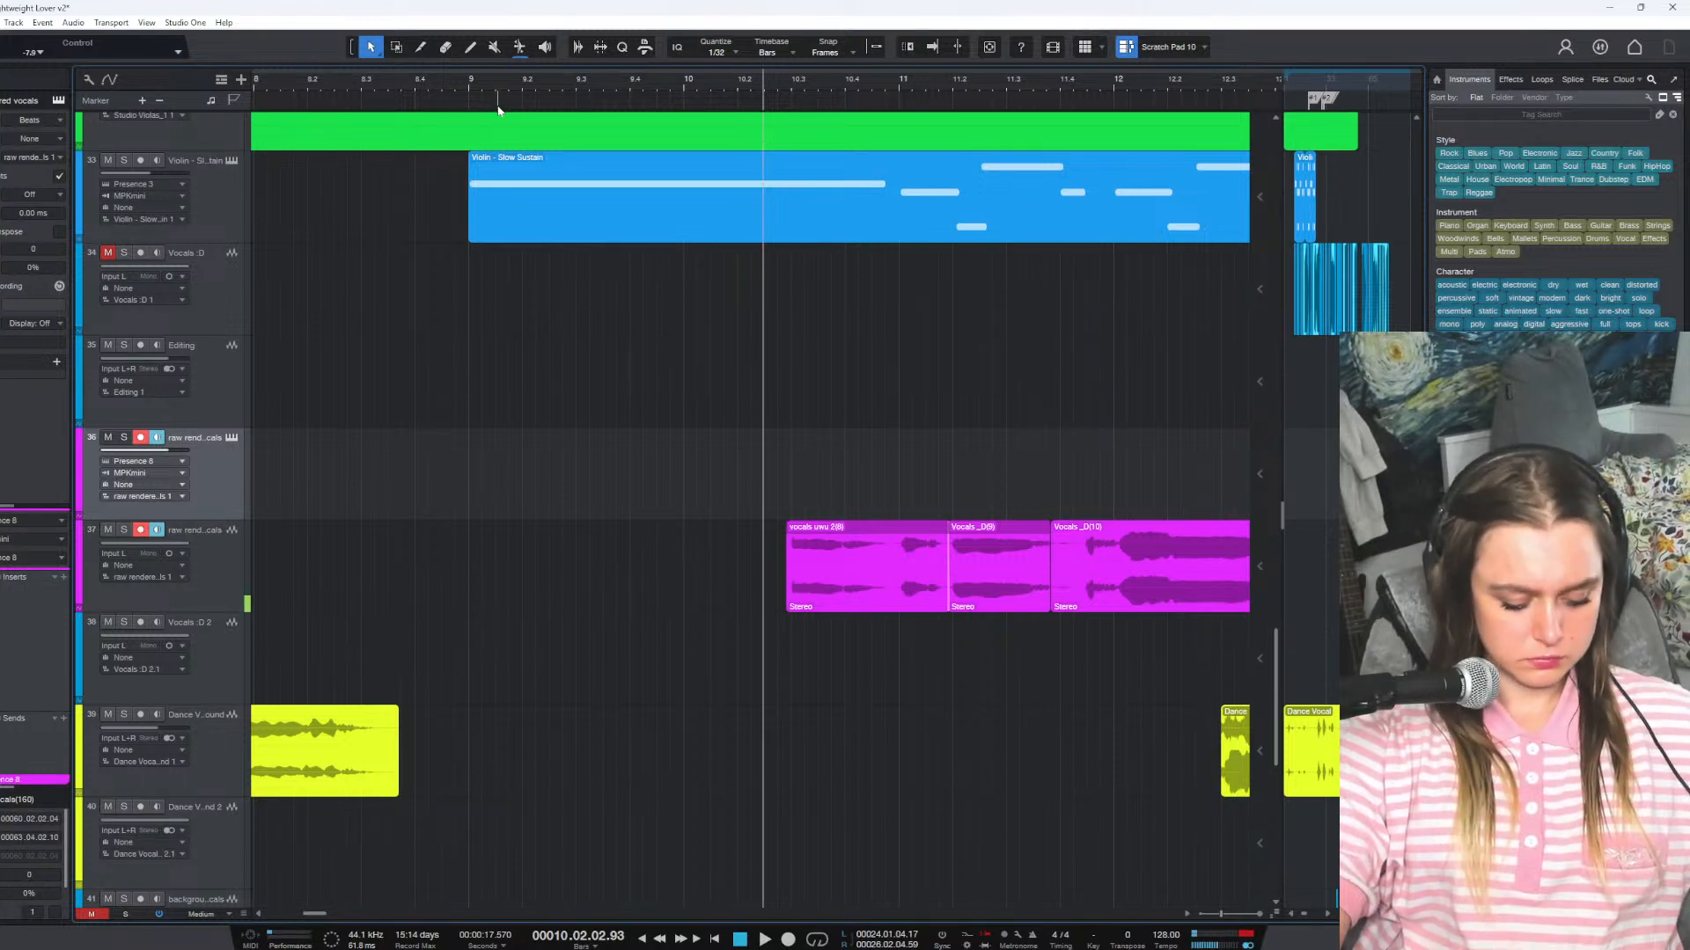
{"action": "key", "text": "ctrl+z"}
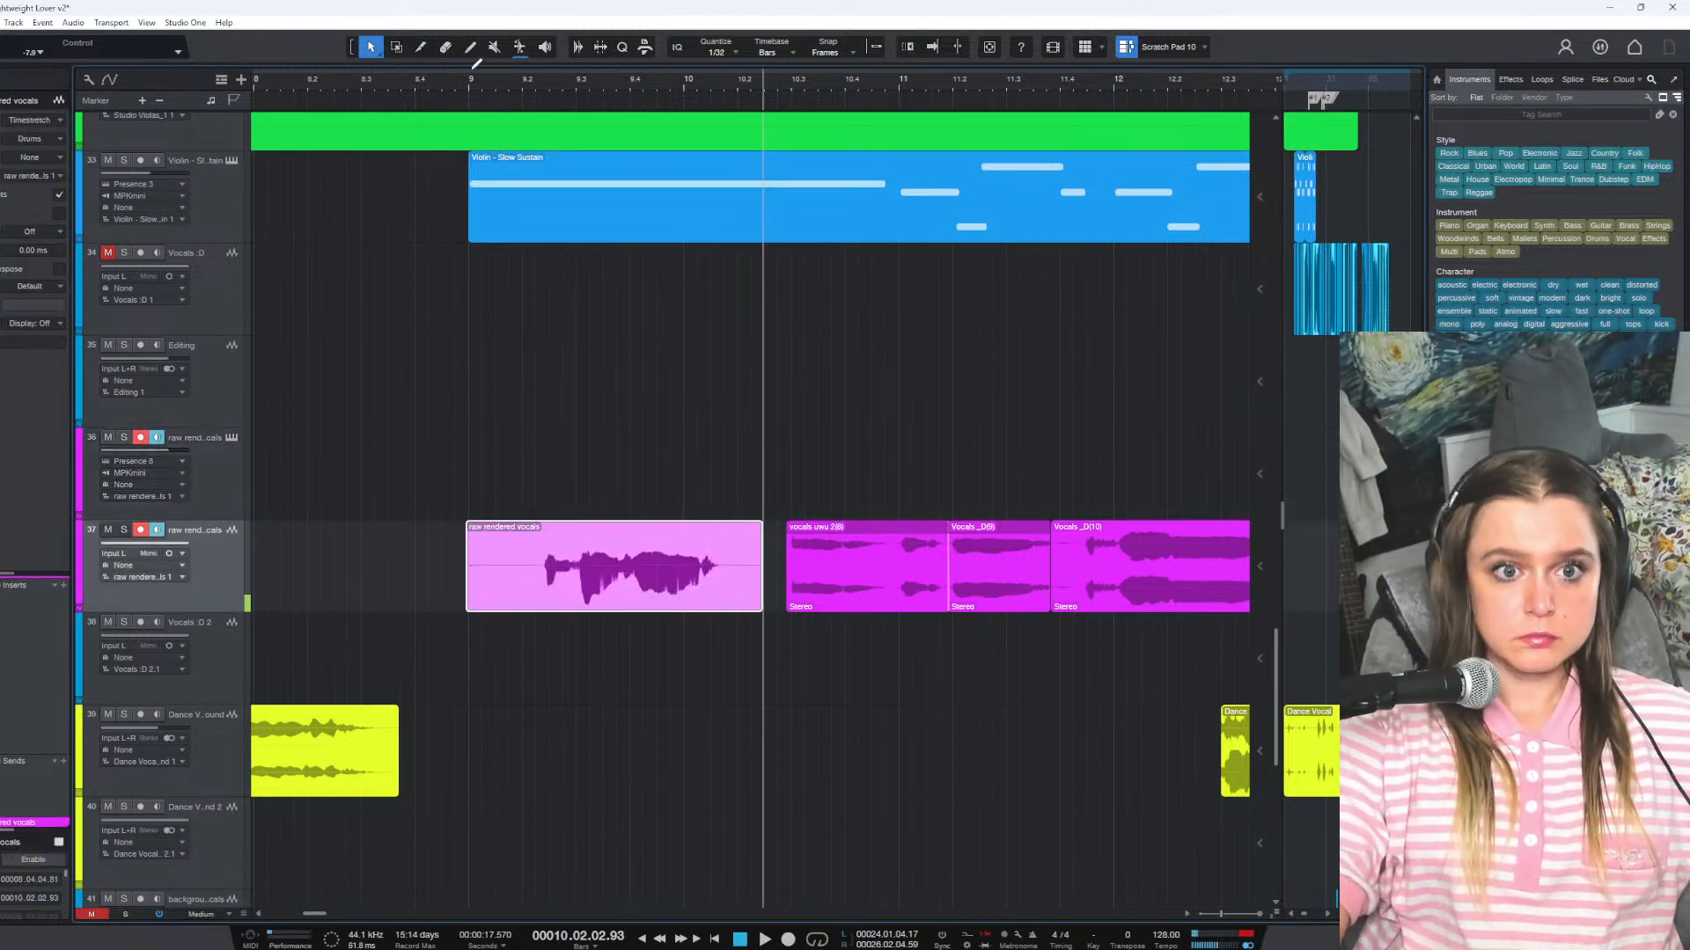
Play back the newly recorded vocal take from bar 9
{"action": "left_click", "coordinate": [470, 92]}
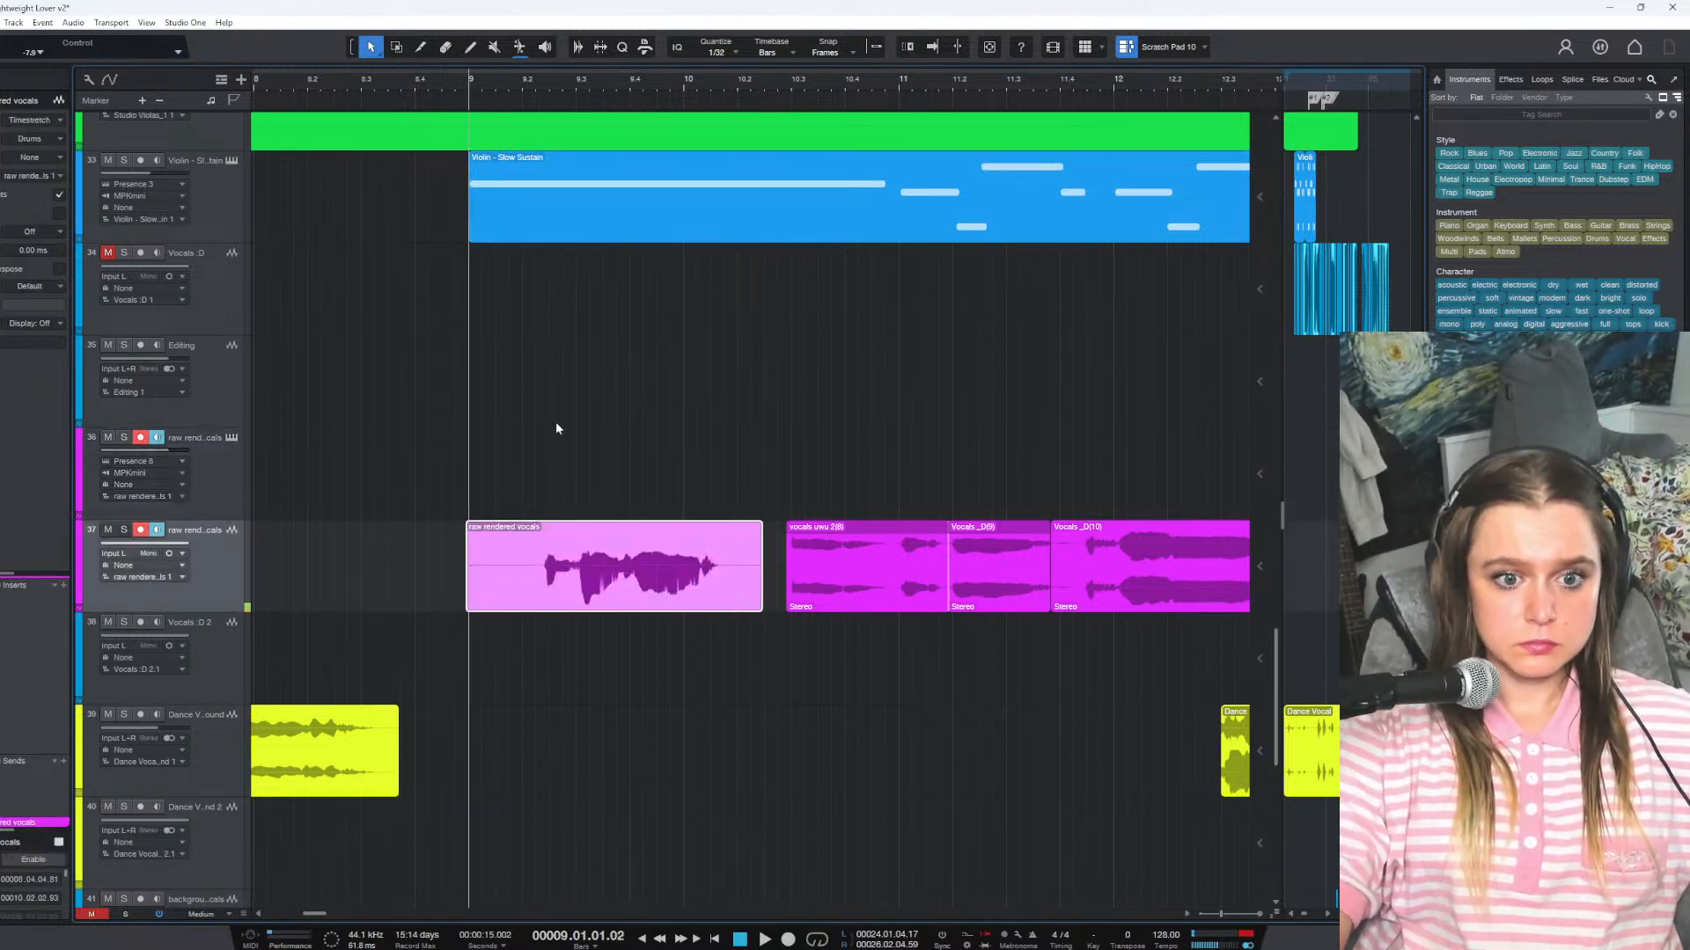
{"action": "right_click", "coordinate": [523, 568]}
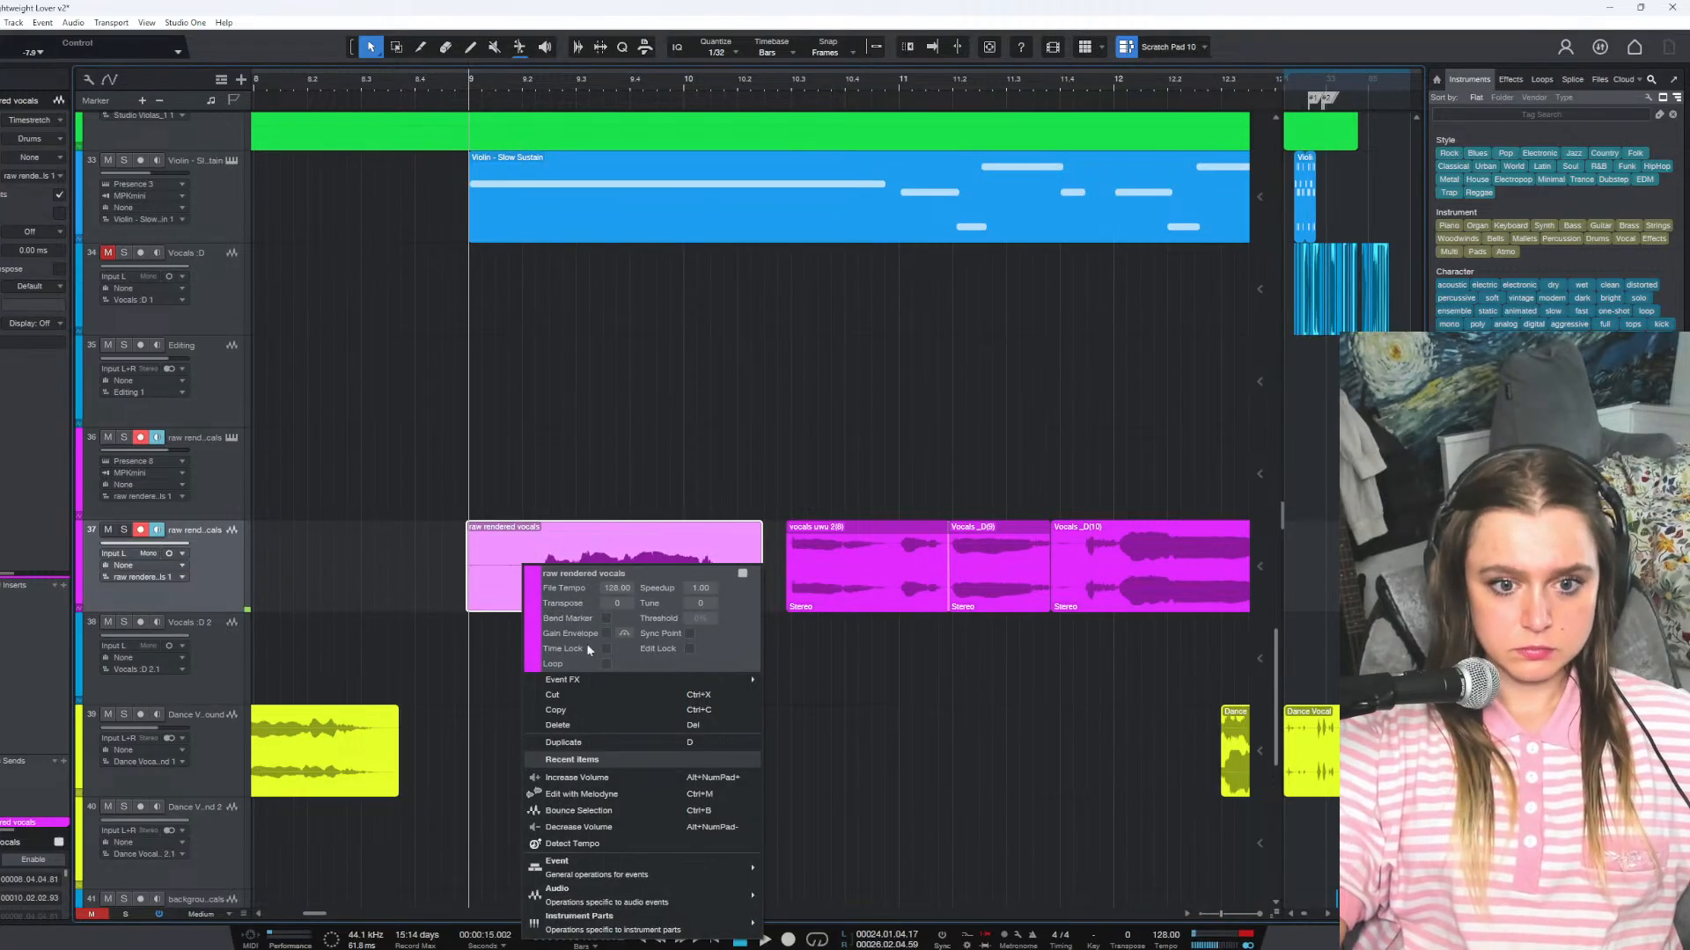
{"action": "left_click", "coordinate": [467, 702]}
{"action": "left_click", "coordinate": [527, 587]}
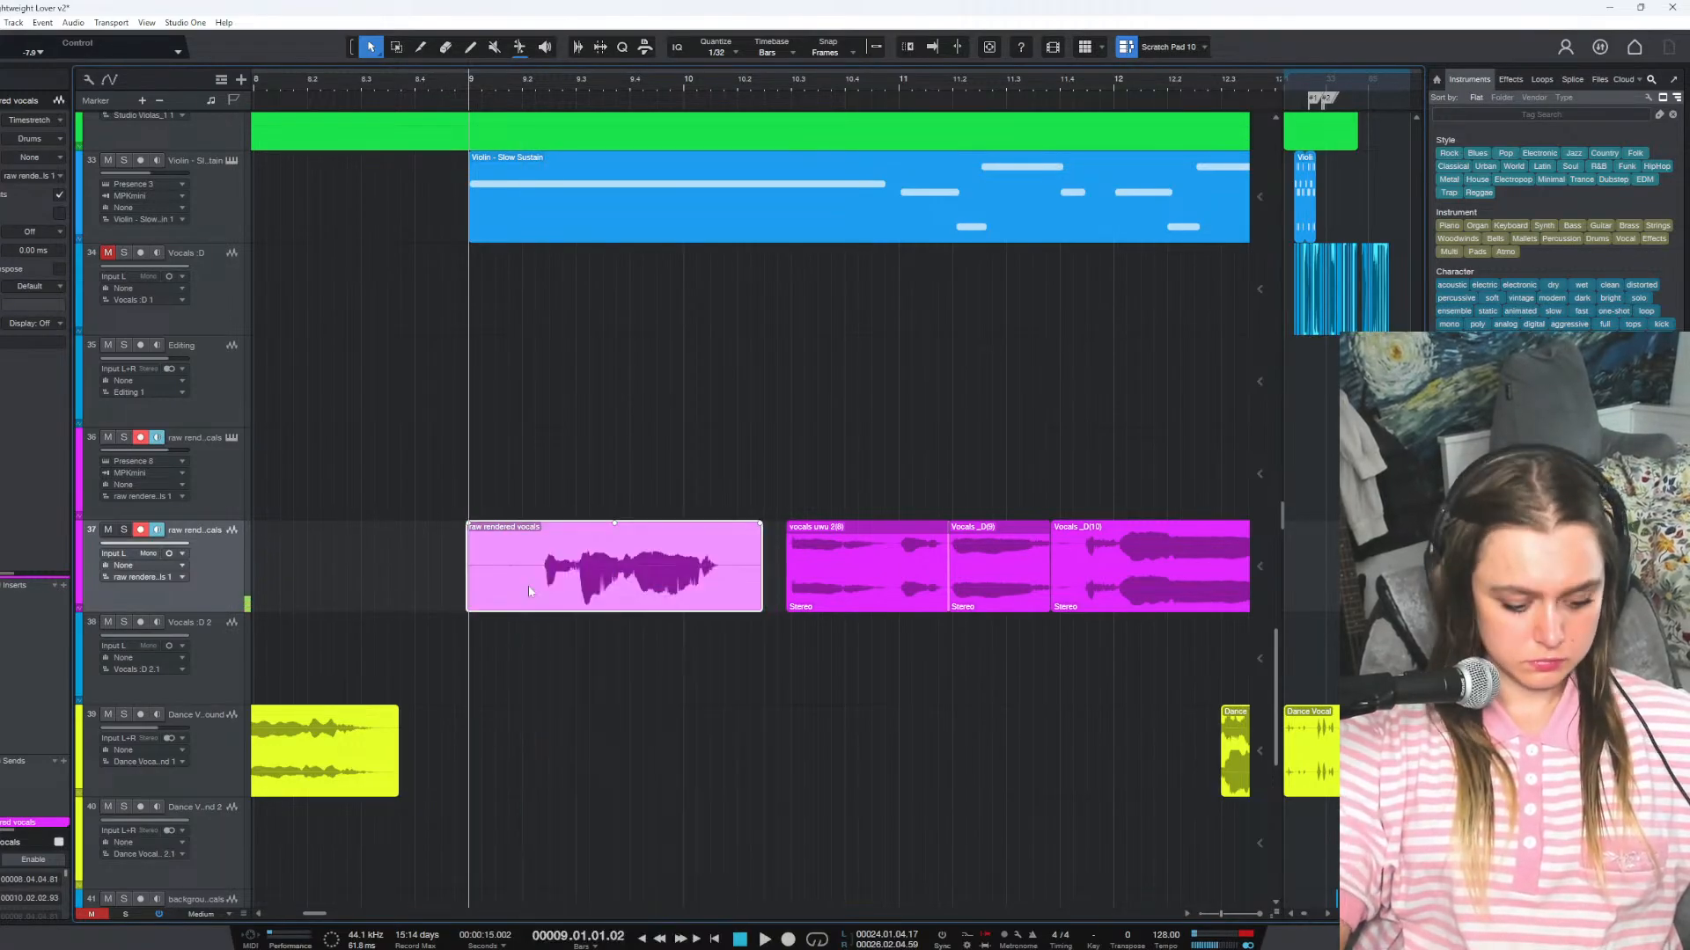
{"action": "left_click", "coordinate": [222, 471]}
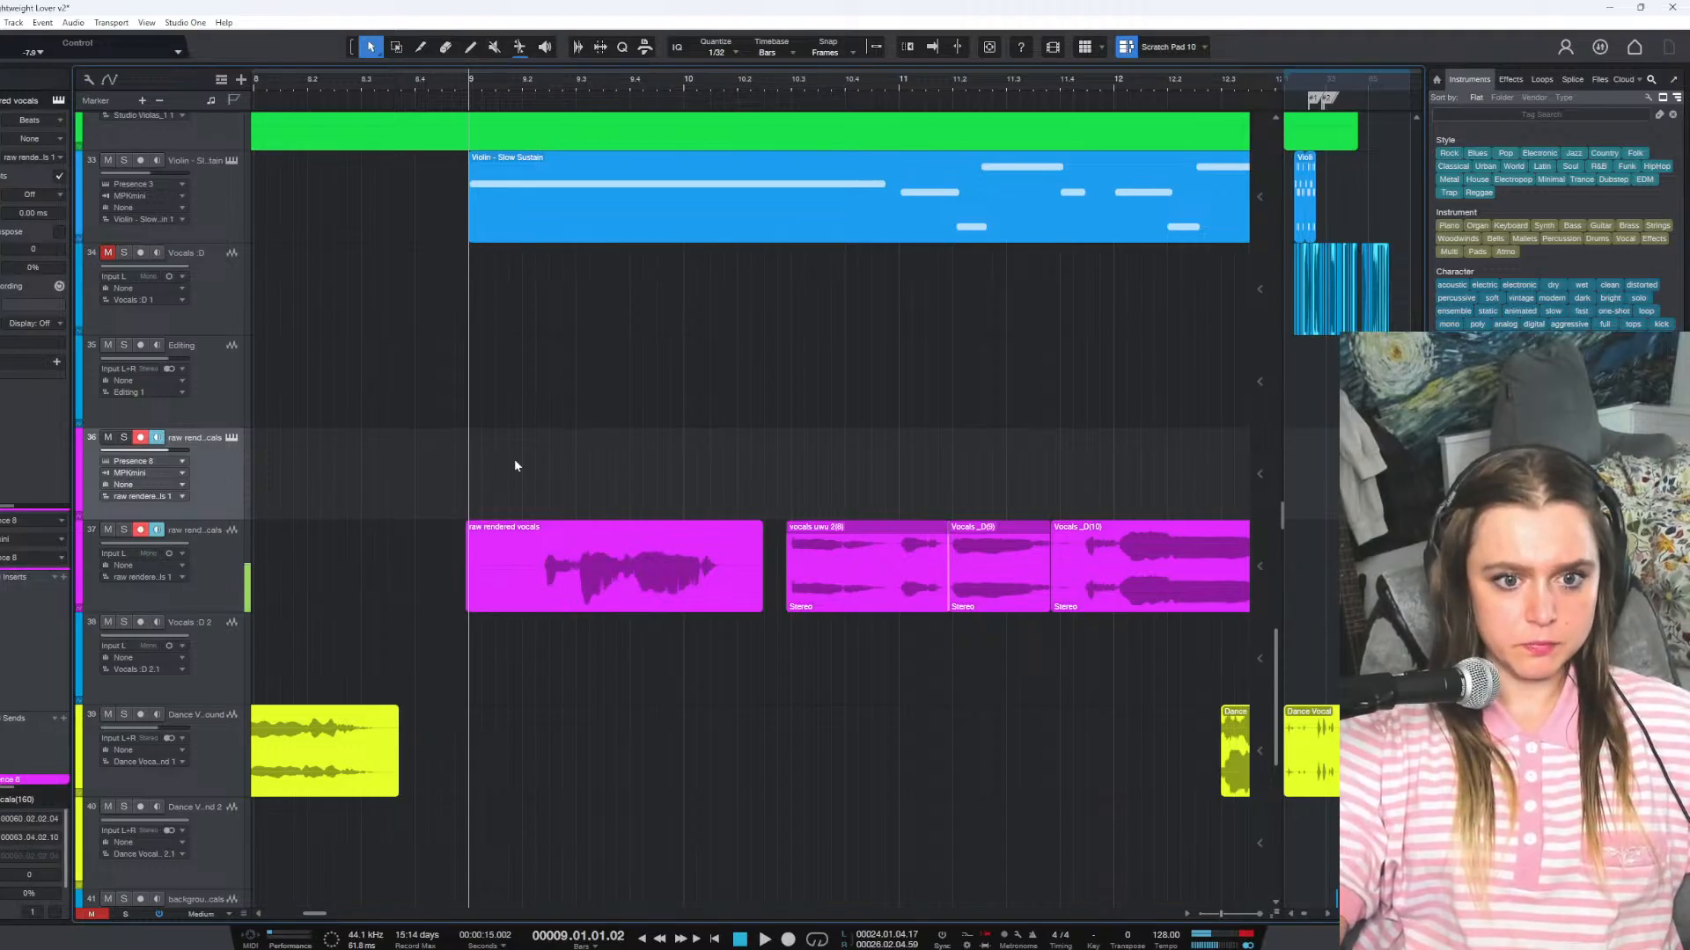
{"action": "key", "text": "space"}
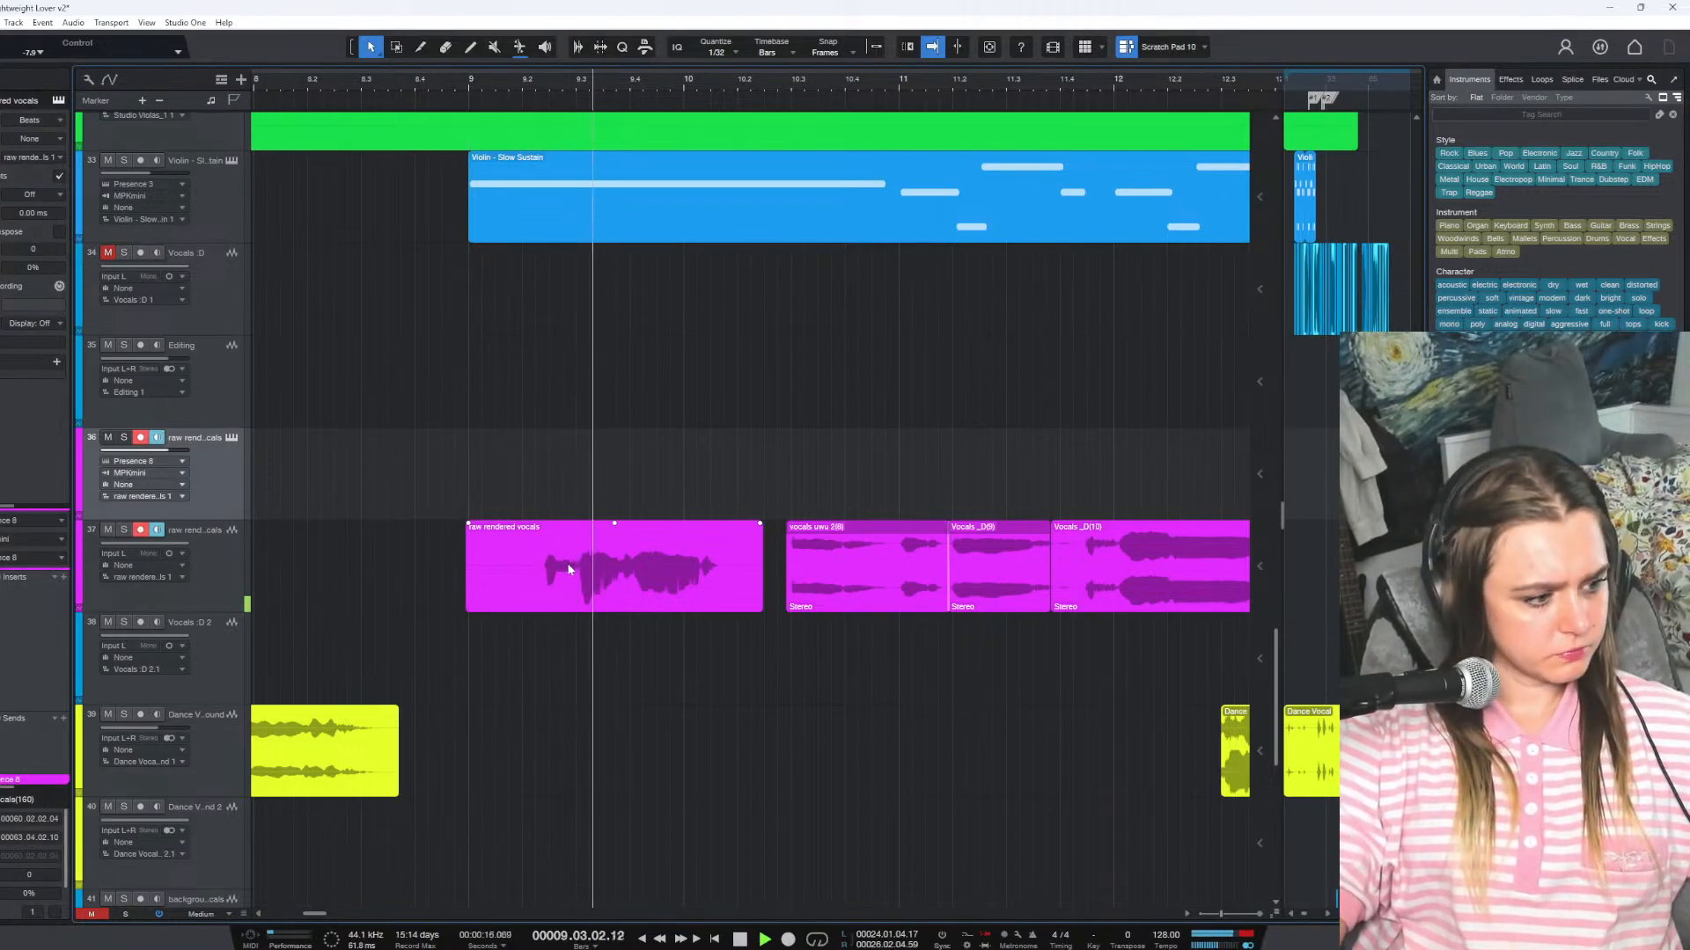
Reselect the new vocal take and listen to it again from around bar 9
{"action": "right_click", "coordinate": [748, 563]}
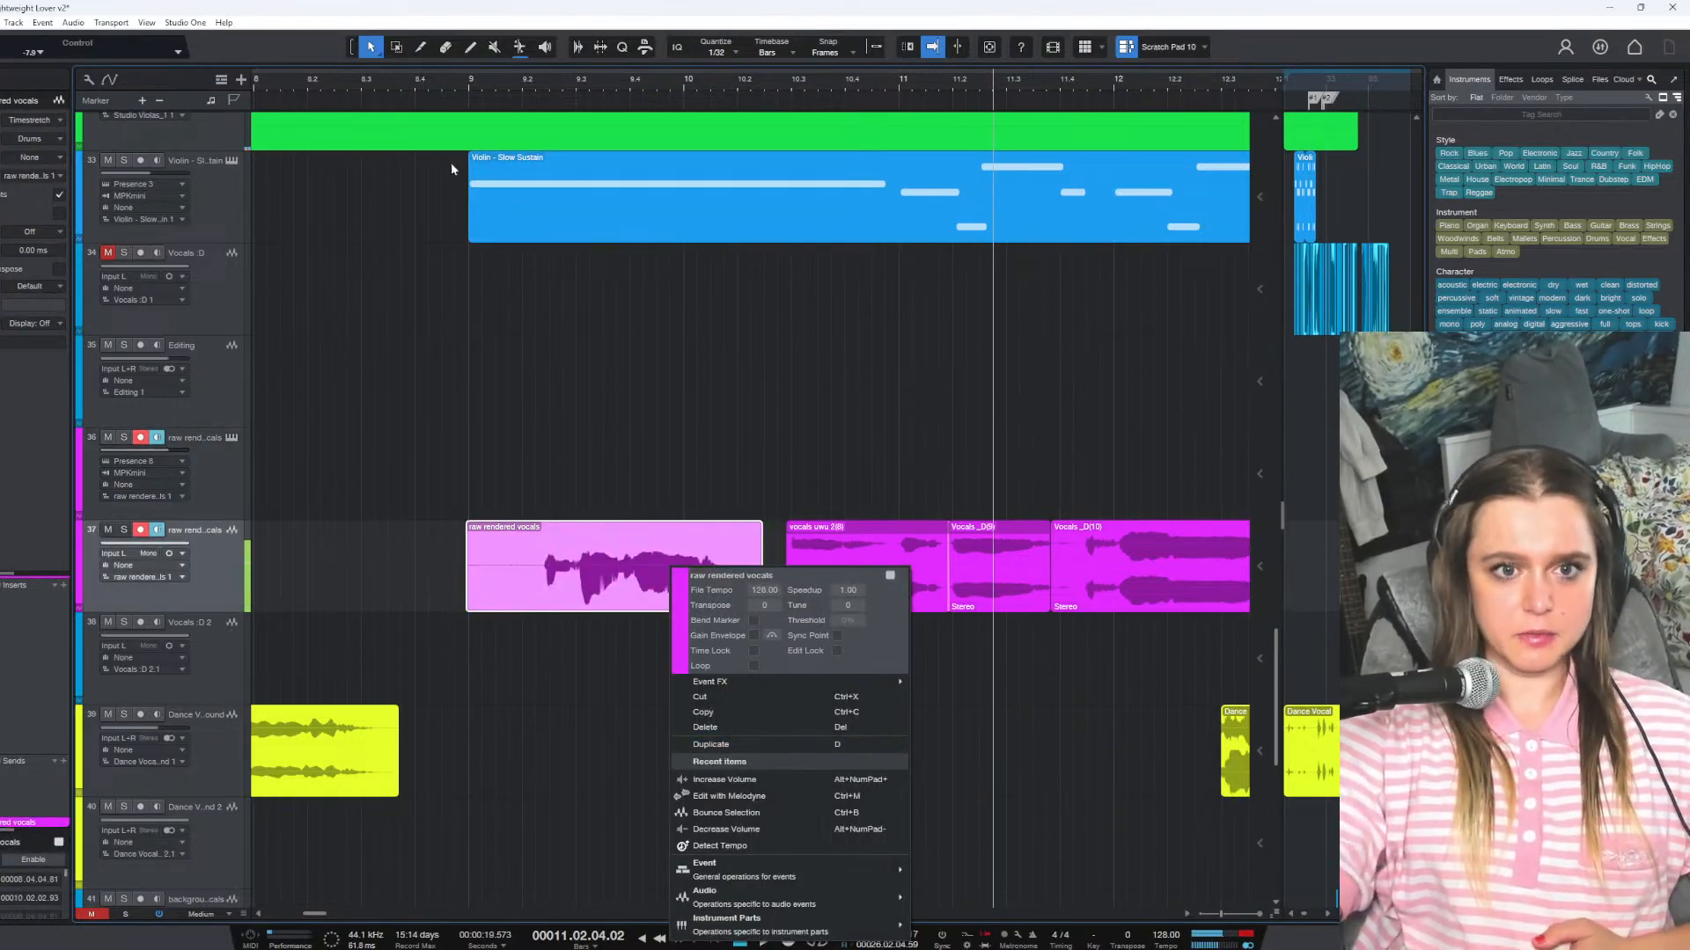
{"action": "left_click", "coordinate": [566, 758]}
{"action": "left_click", "coordinate": [610, 577]}
{"action": "left_click", "coordinate": [486, 84]}
{"action": "key", "text": "space"}
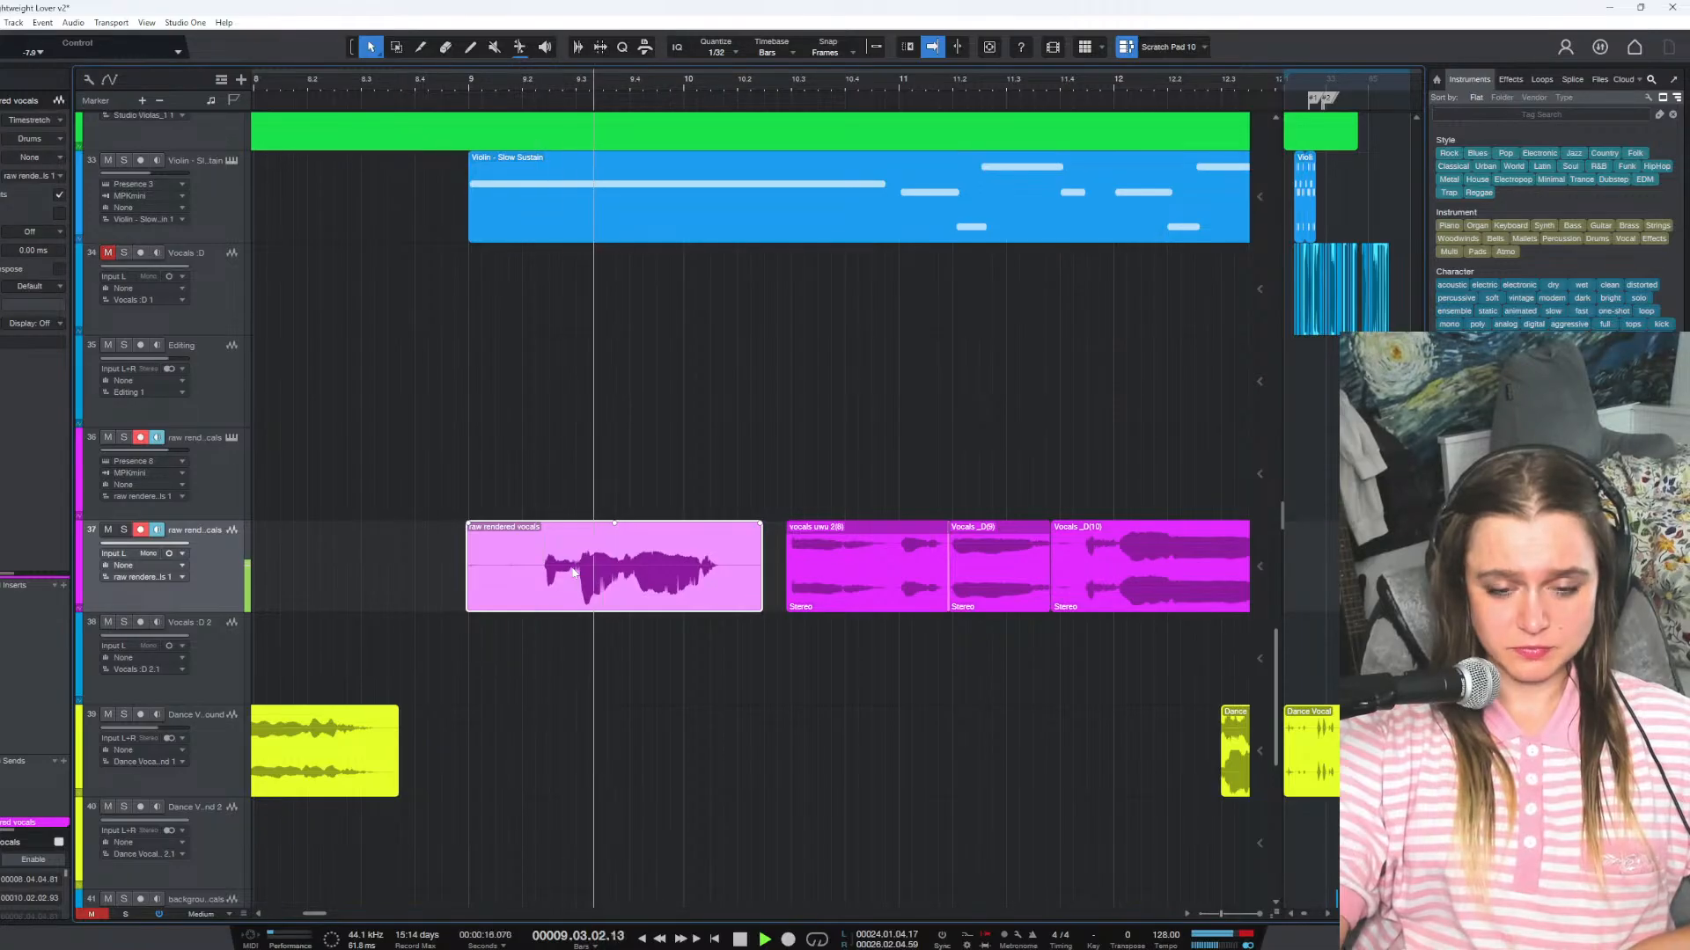
Move the new vocal take from the raw rendered vocals track to the Editing track at the same time position
{"action": "right_click", "coordinate": [574, 578]}
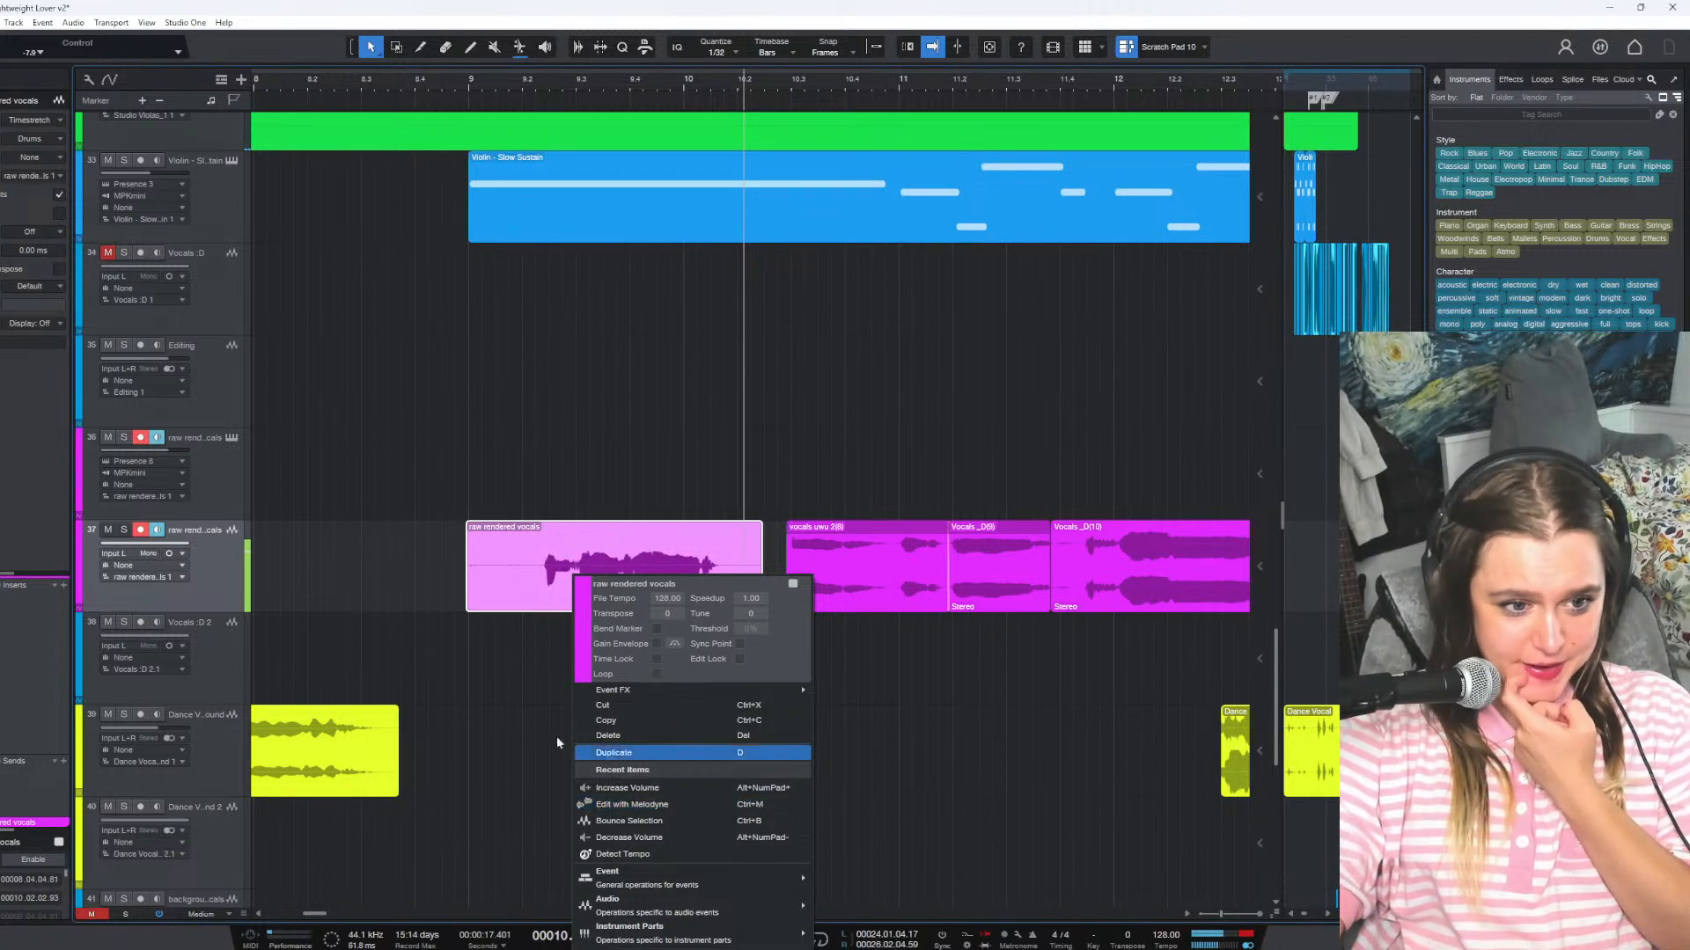
{"action": "left_click", "coordinate": [531, 574]}
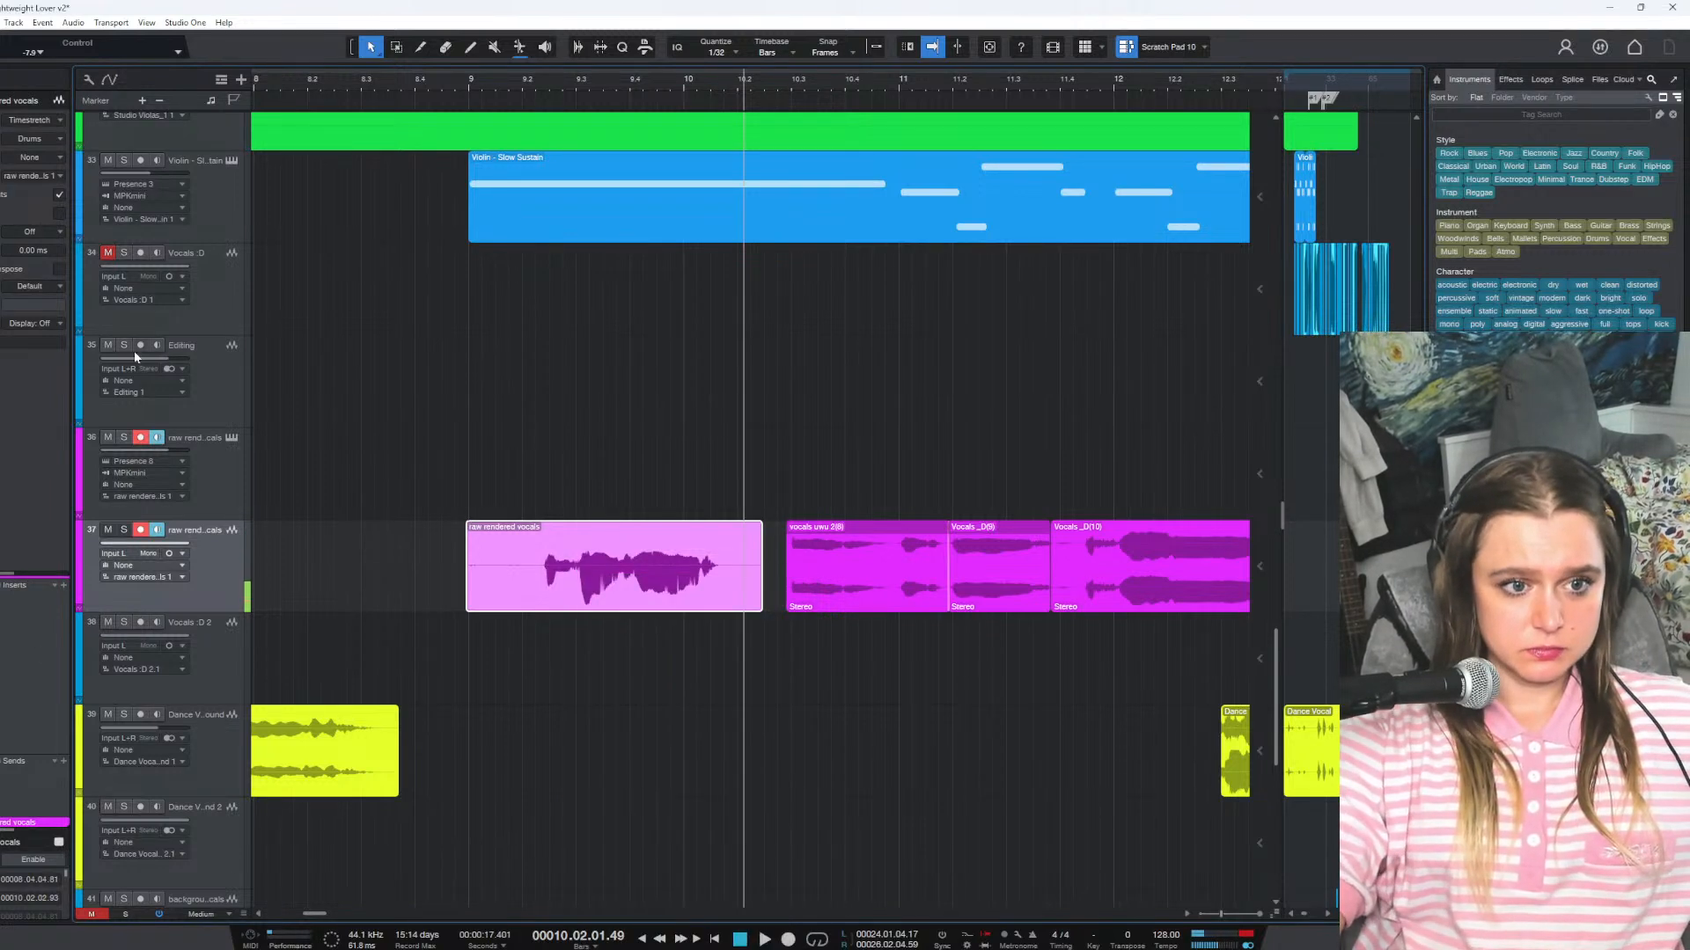
{"action": "left_click", "coordinate": [220, 352]}
{"action": "left_click_drag", "start_coordinate": [563, 572], "coordinate": [562, 388]}
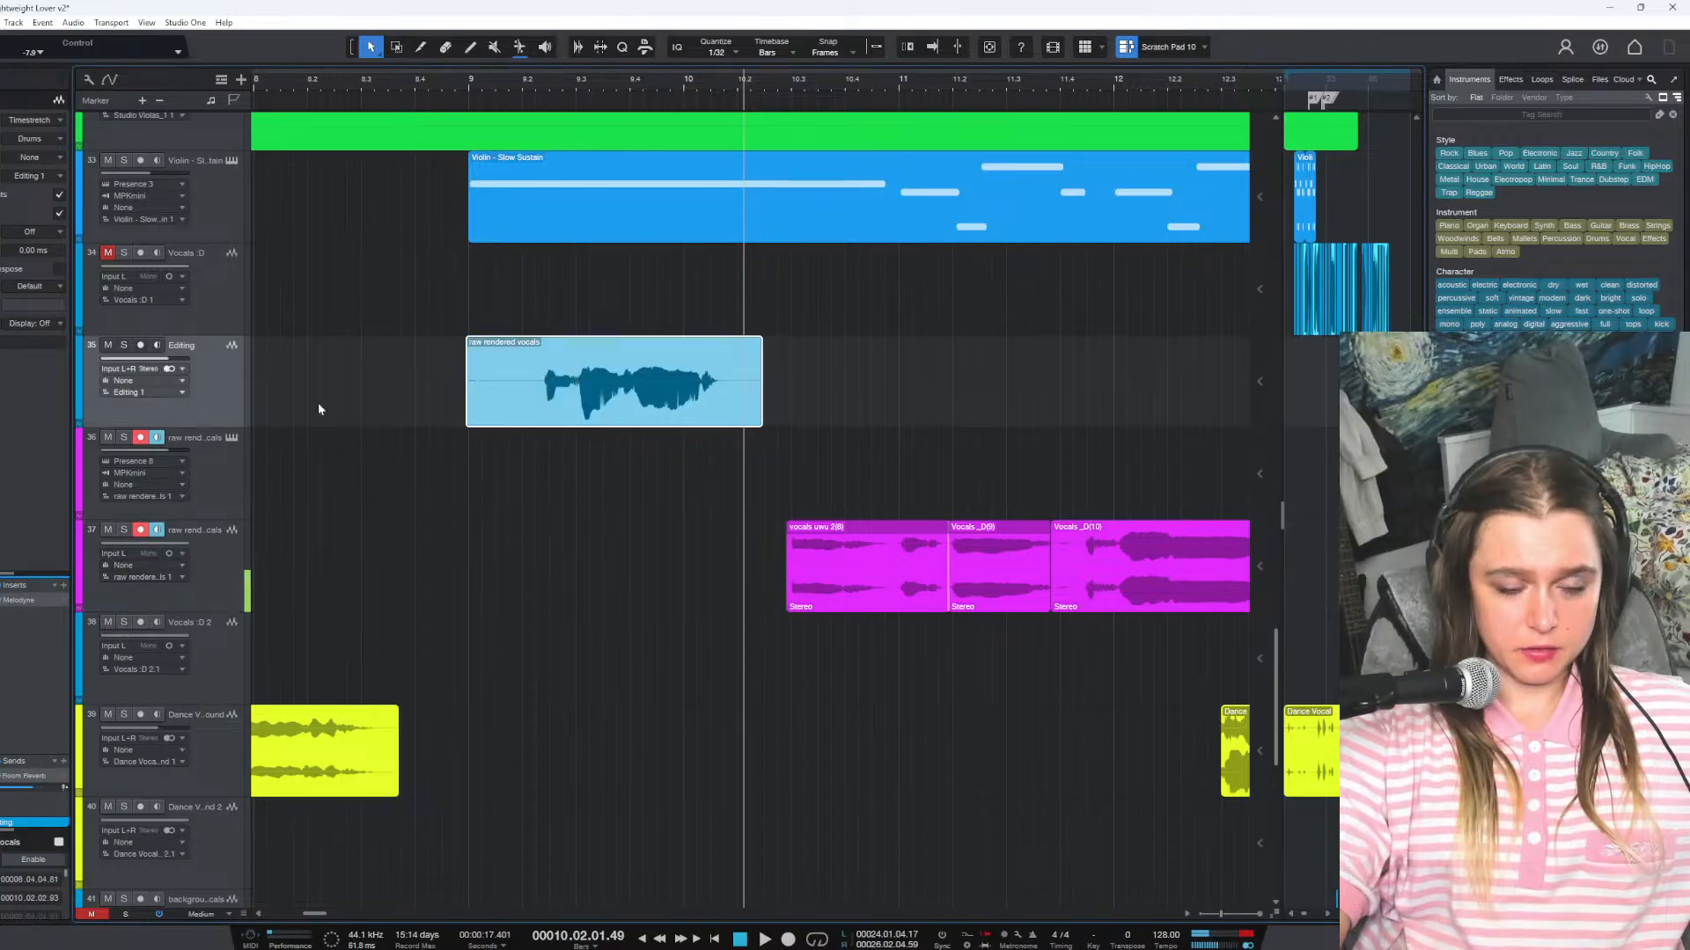
Disarm recording on the two raw rendered vocals tracks
{"action": "left_click", "coordinate": [142, 531]}
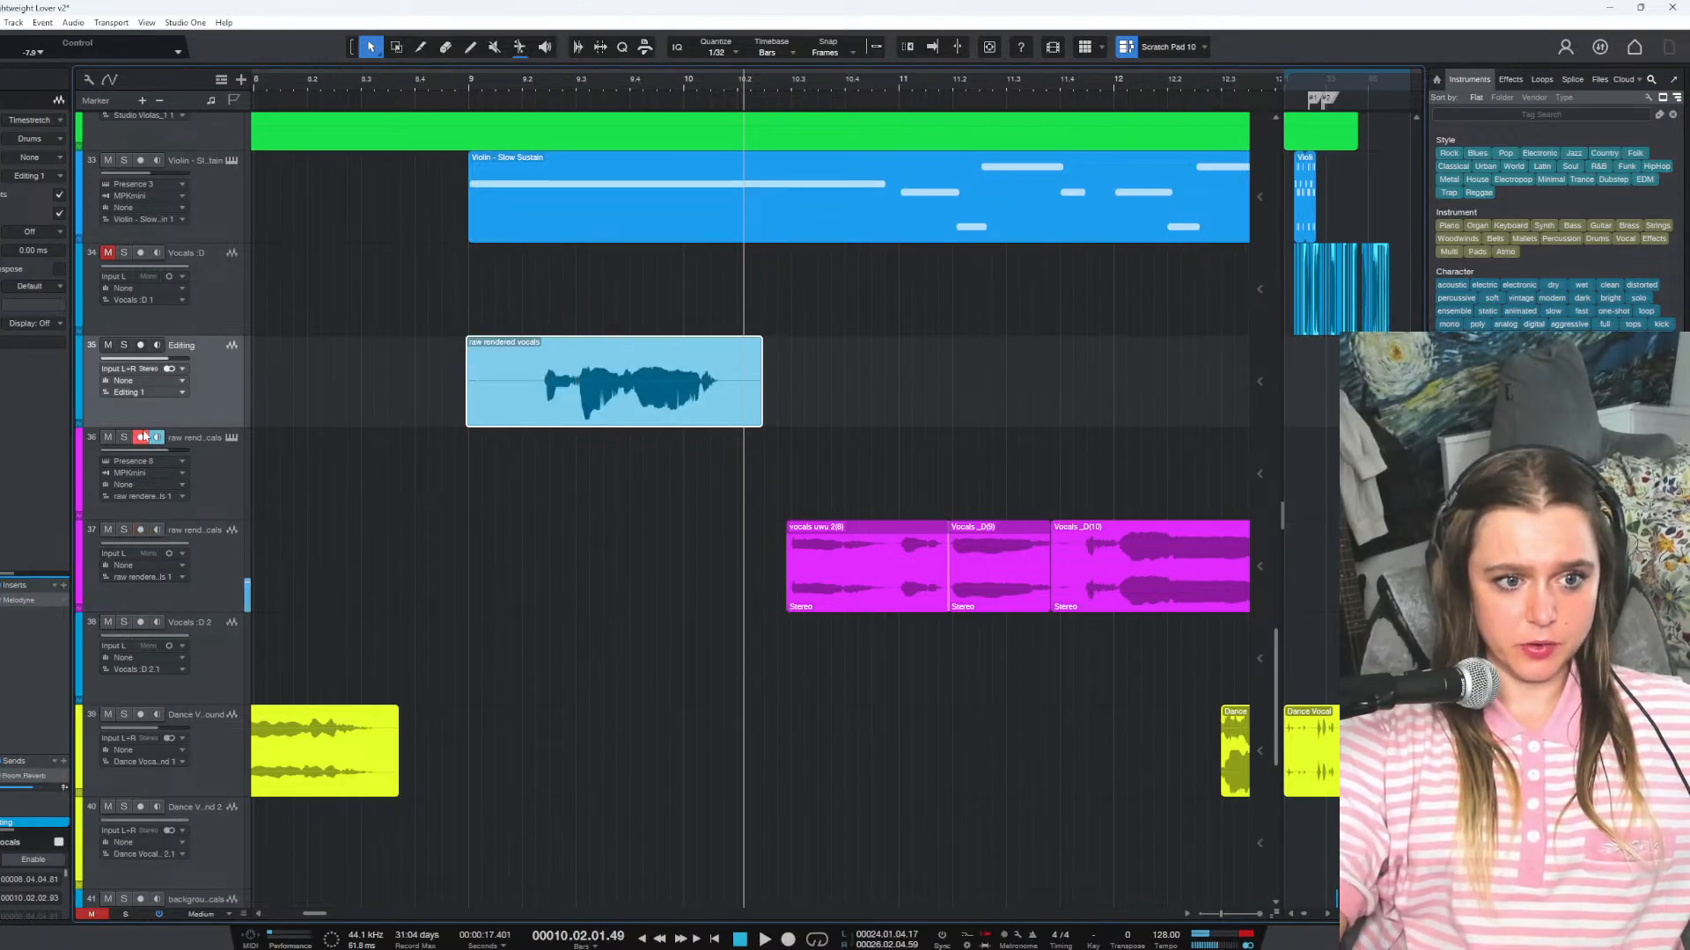
{"action": "right_click", "coordinate": [568, 381]}
{"action": "key", "text": "Escape"}
{"action": "double_click", "coordinate": [581, 391]}
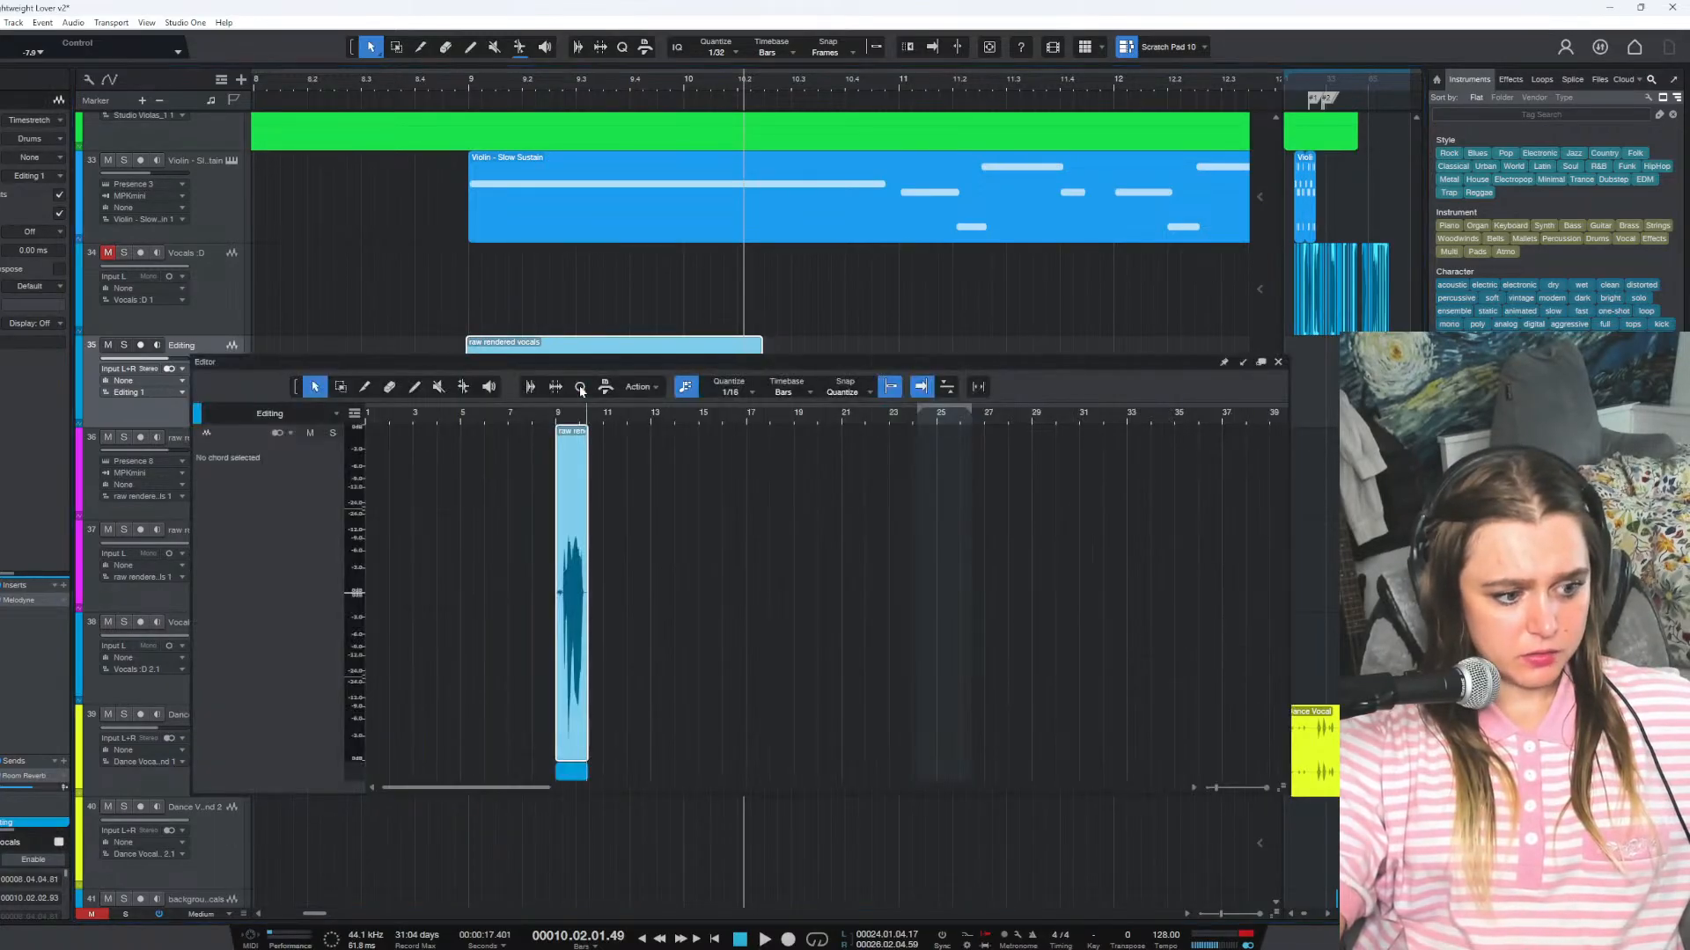
{"action": "left_click", "coordinate": [1279, 362]}
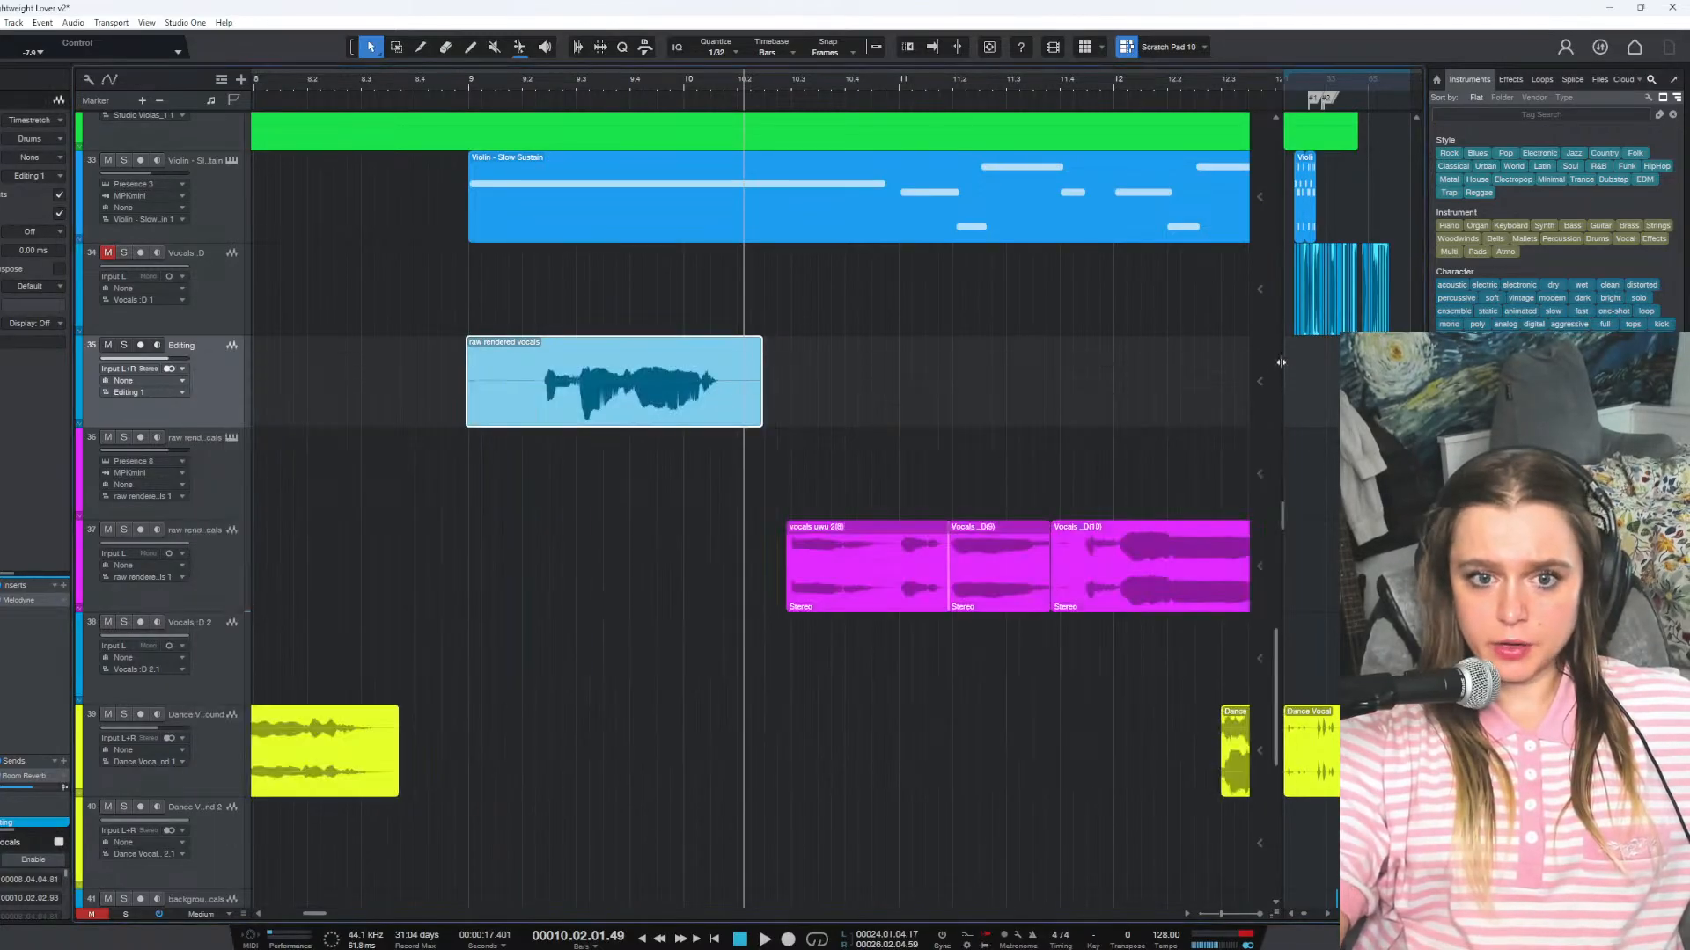
{"action": "right_click", "coordinate": [656, 400]}
{"action": "key", "text": "Escape"}
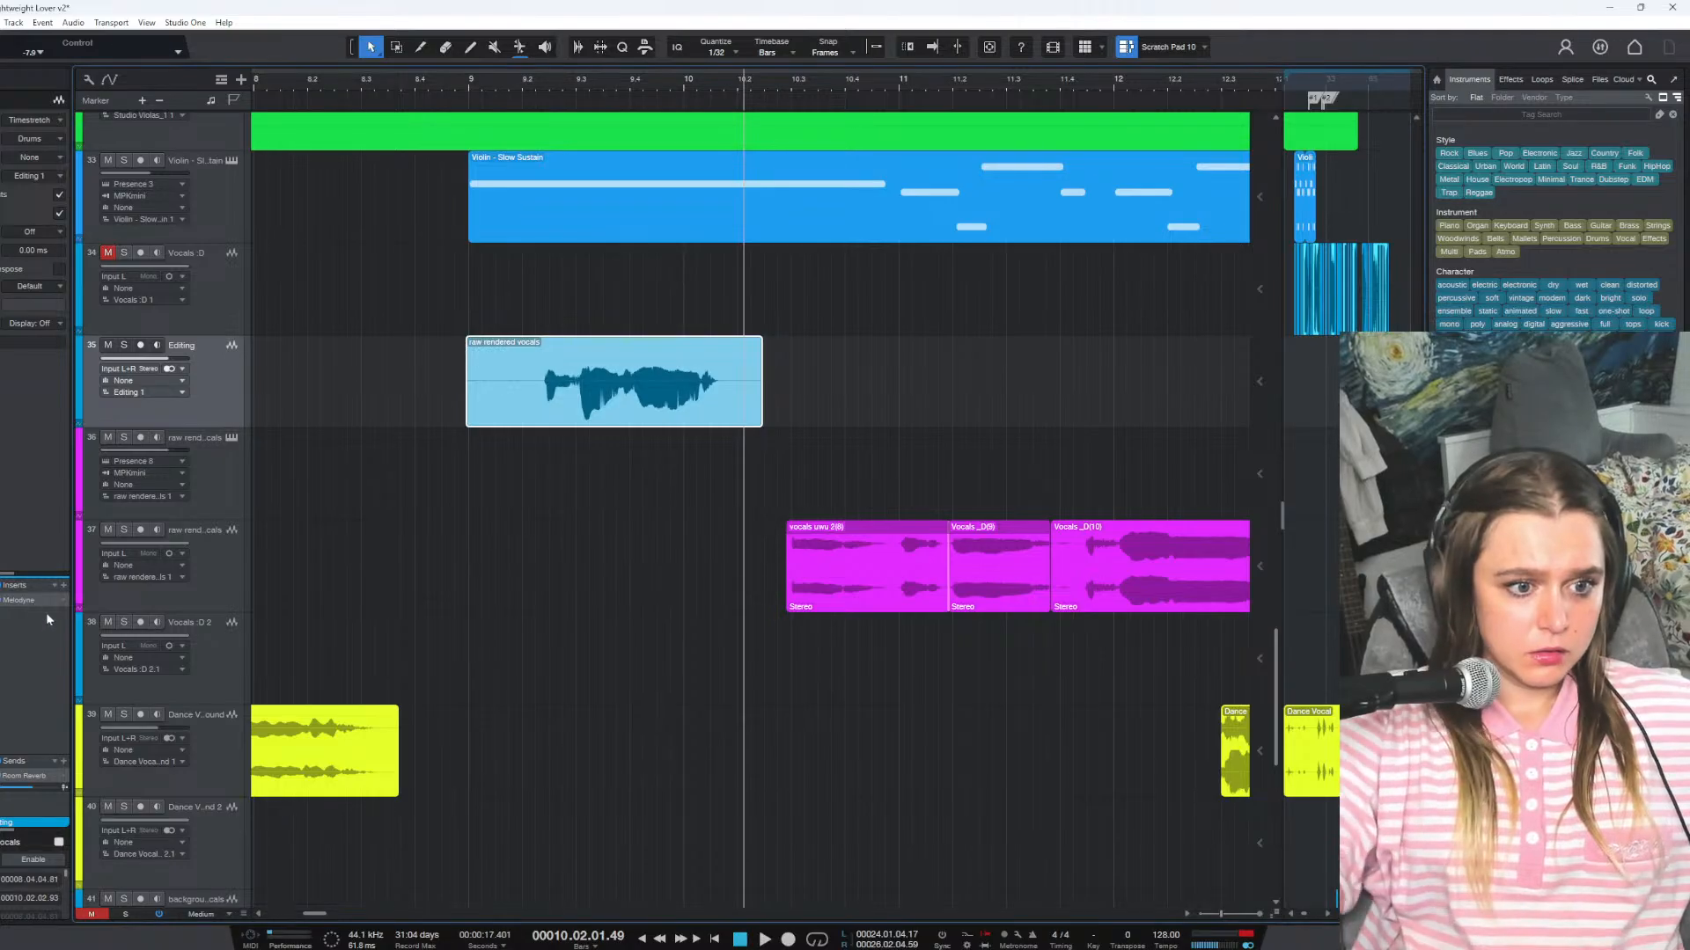
Insert Auto-Tune Pro on the Editing track and switch it to Graph mode
{"action": "left_click", "coordinate": [64, 586]}
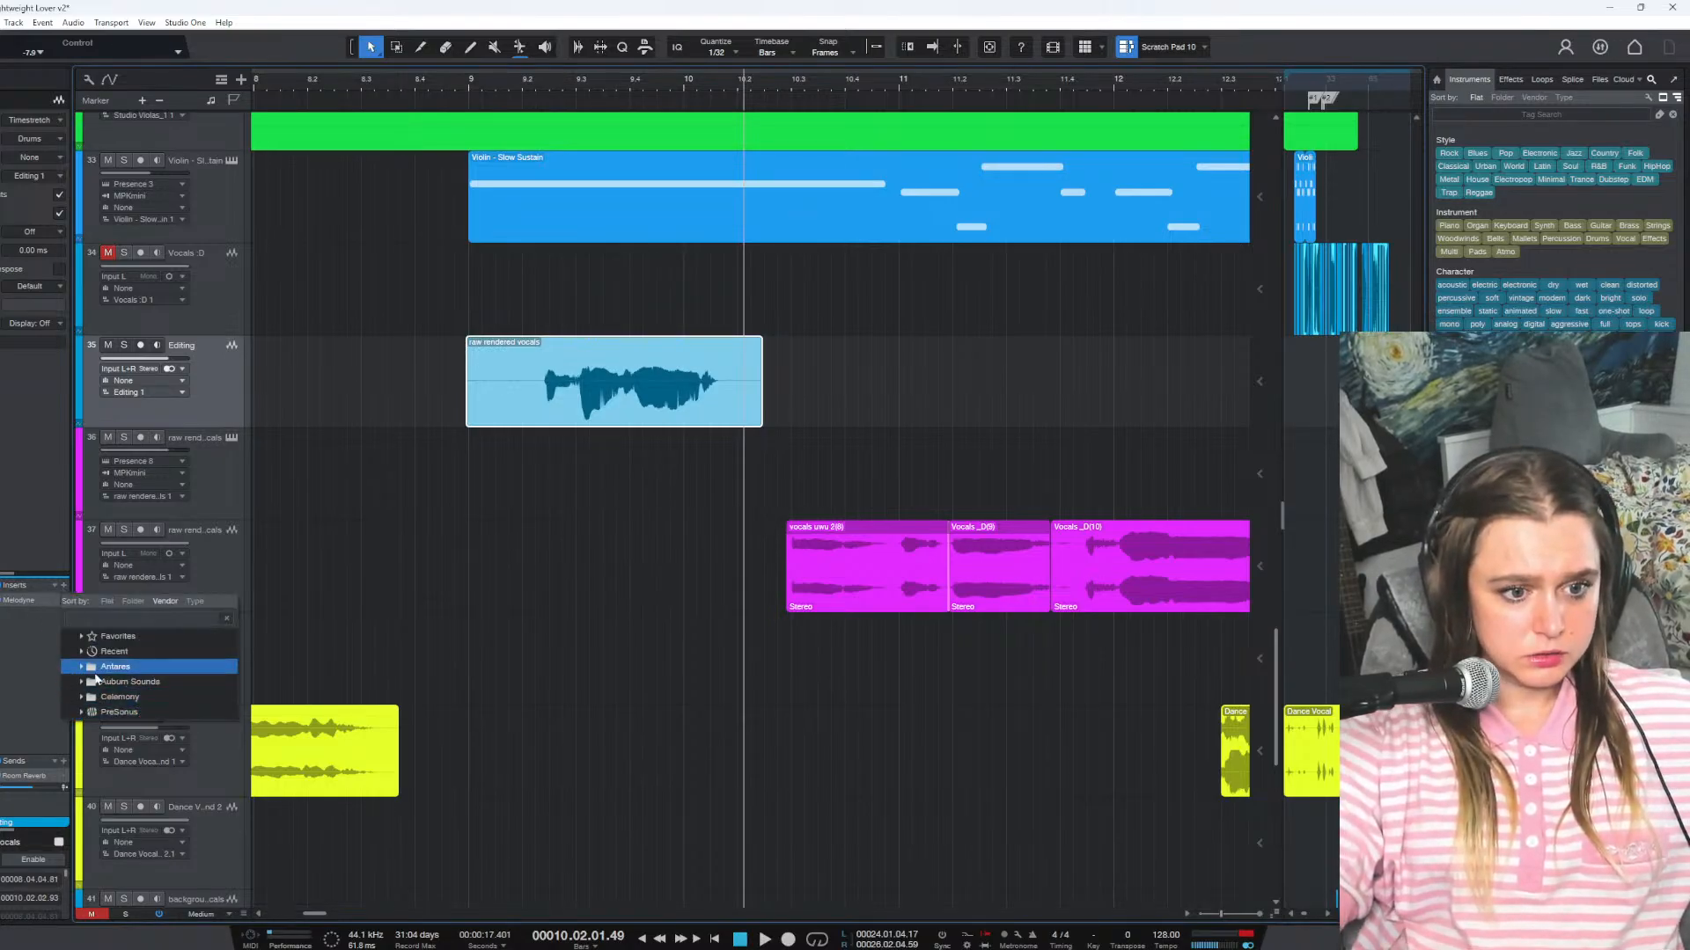
{"action": "left_click", "coordinate": [122, 713]}
{"action": "left_click", "coordinate": [144, 759]}
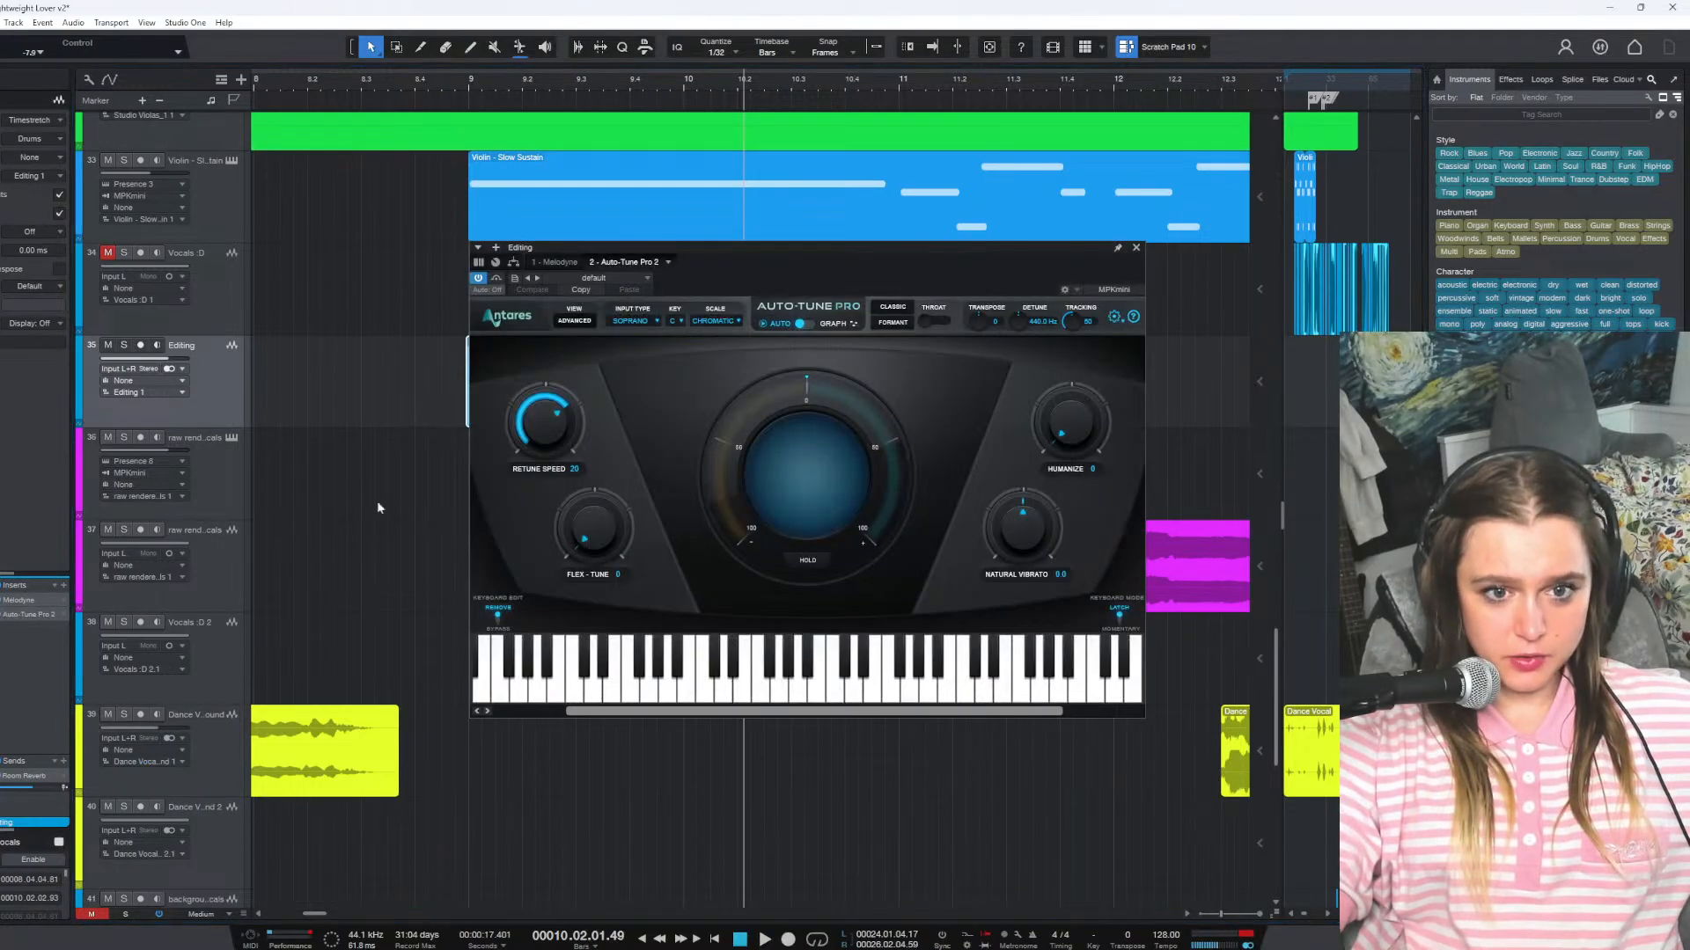
{"action": "left_click", "coordinate": [803, 324]}
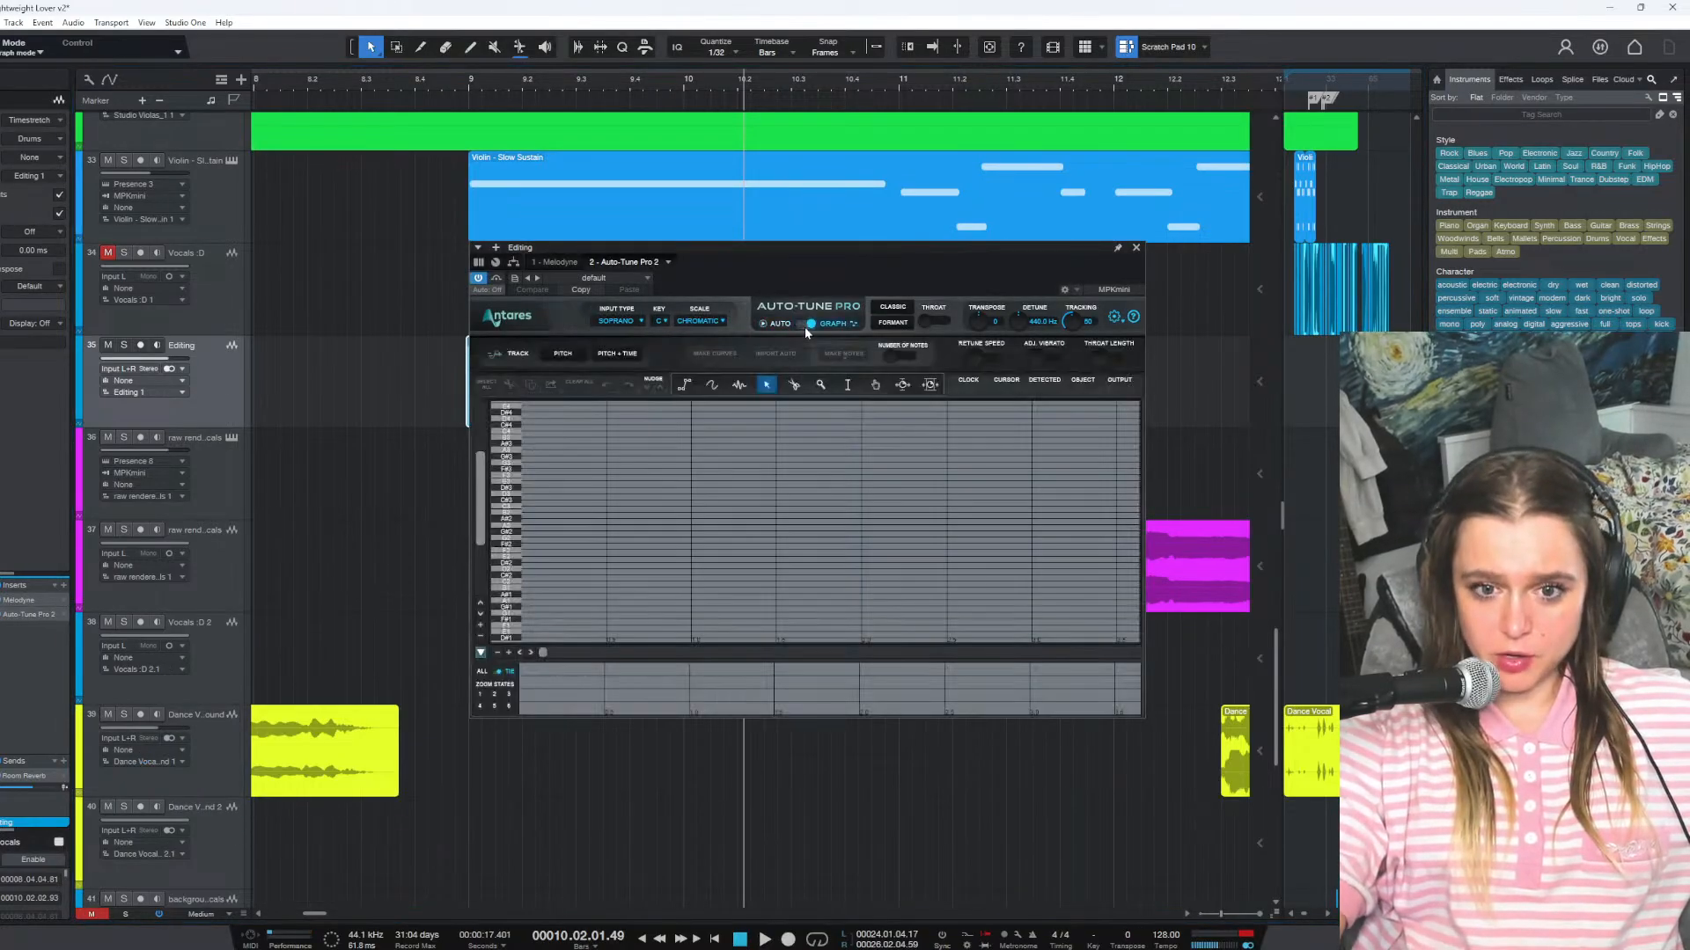
Track the vocal take's pitch into Auto-Tune by playing it from the start of bar 9
{"action": "left_click", "coordinate": [487, 79]}
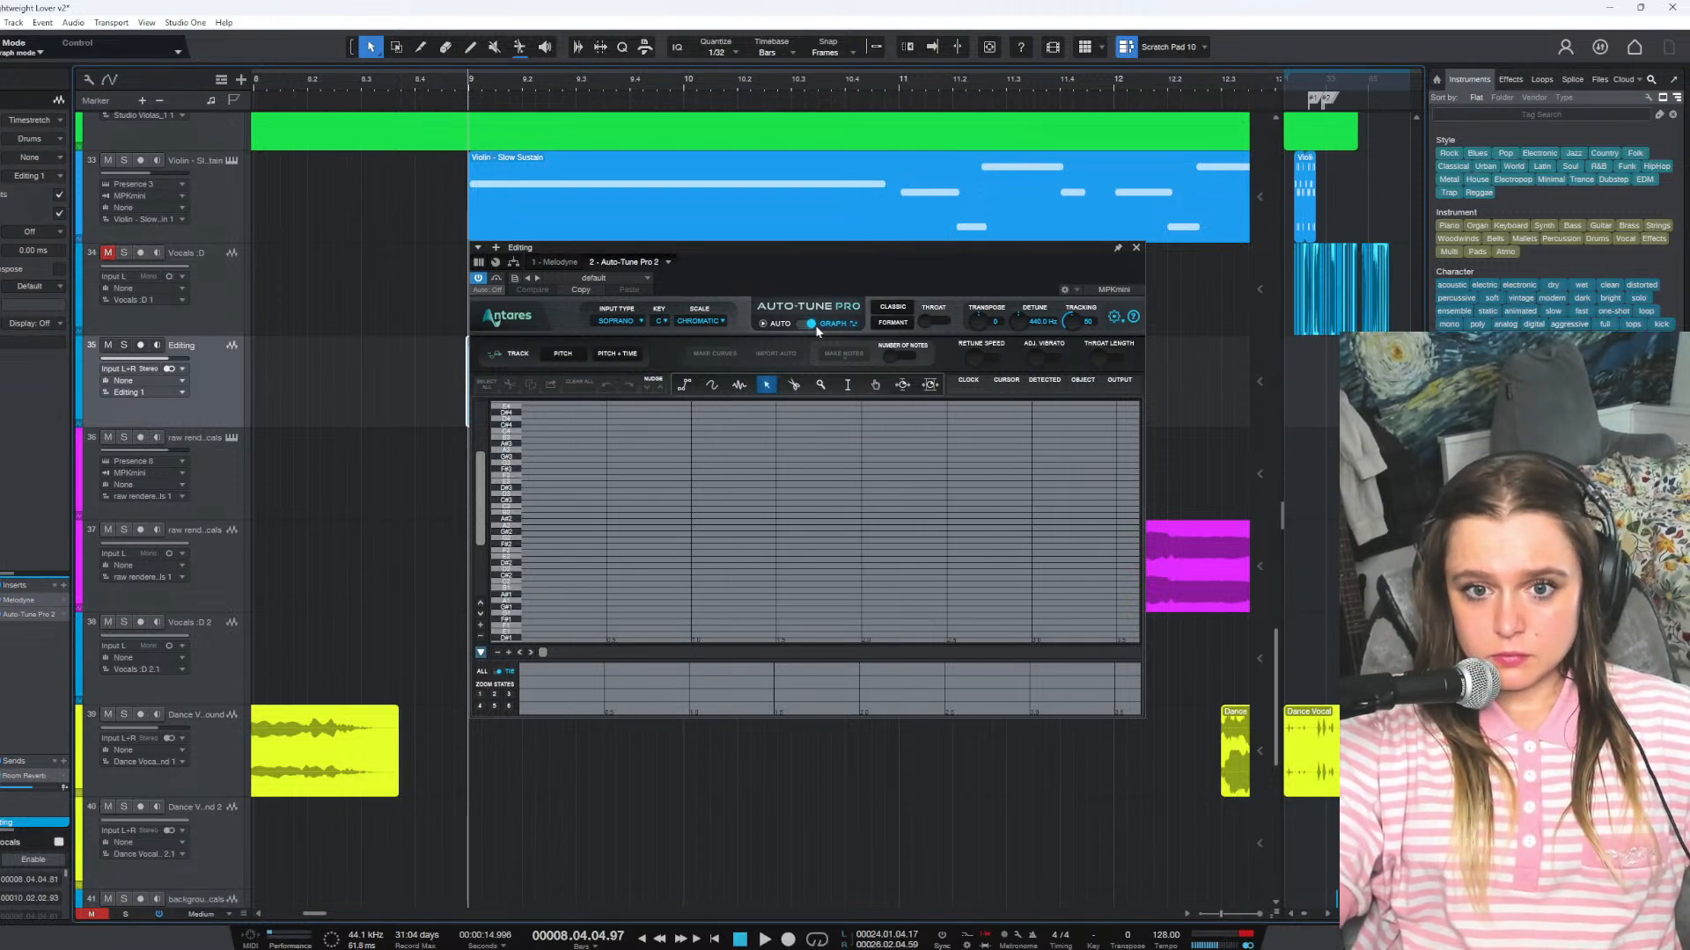
{"action": "left_click", "coordinate": [562, 353]}
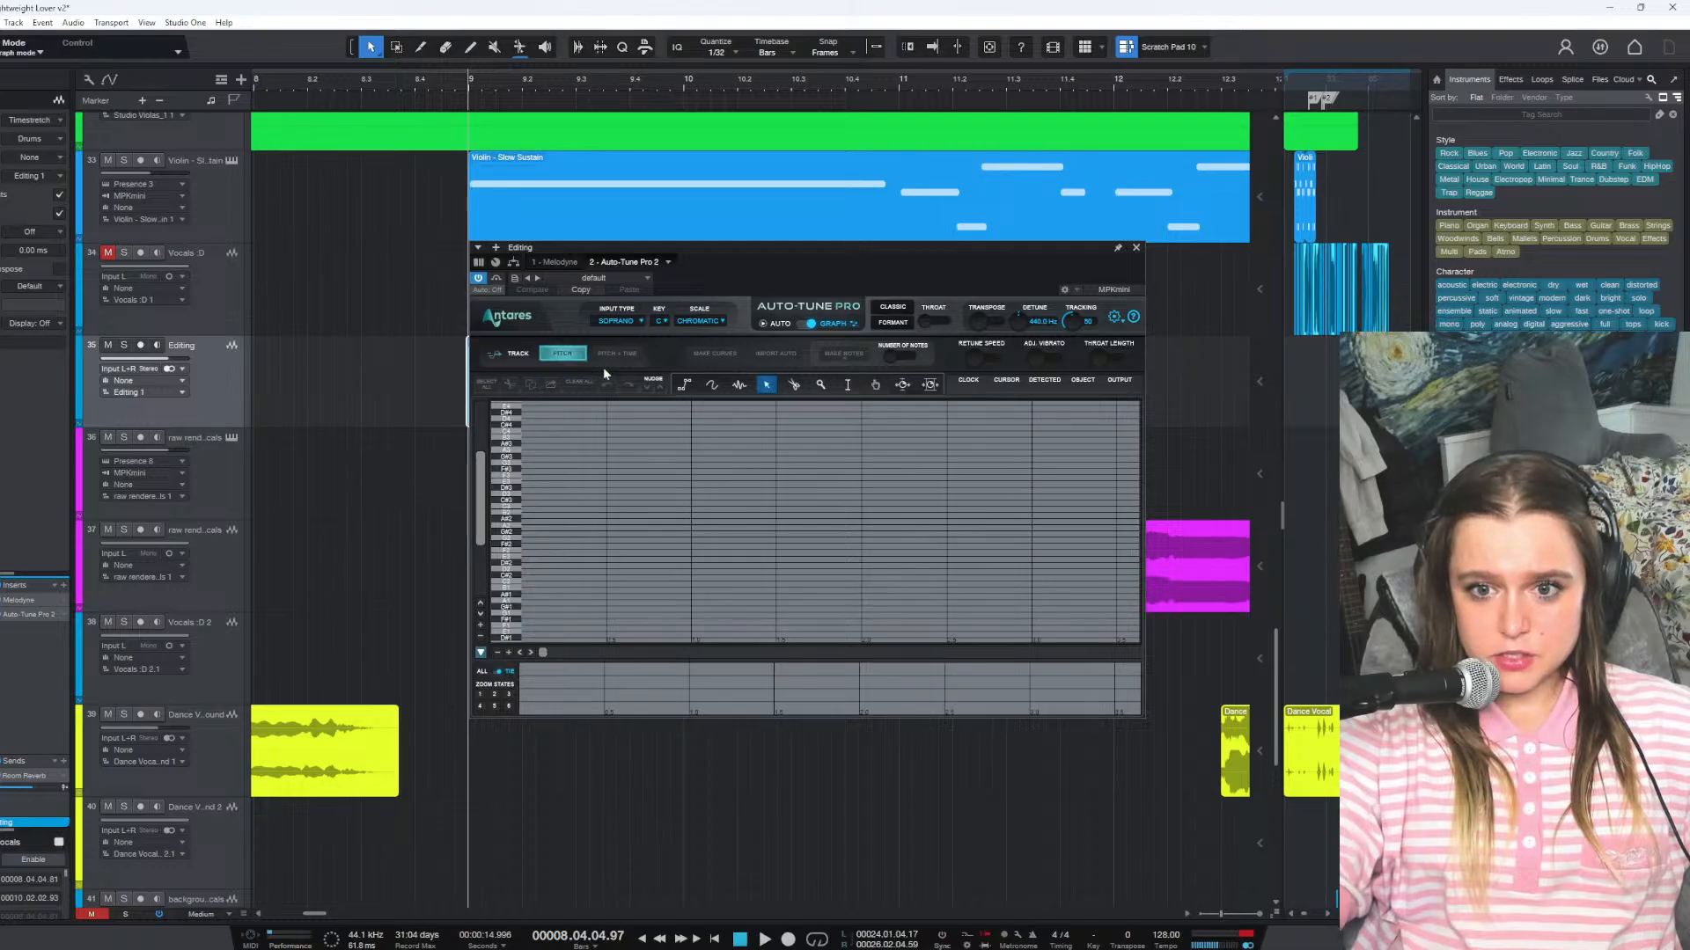
{"action": "key", "text": "space"}
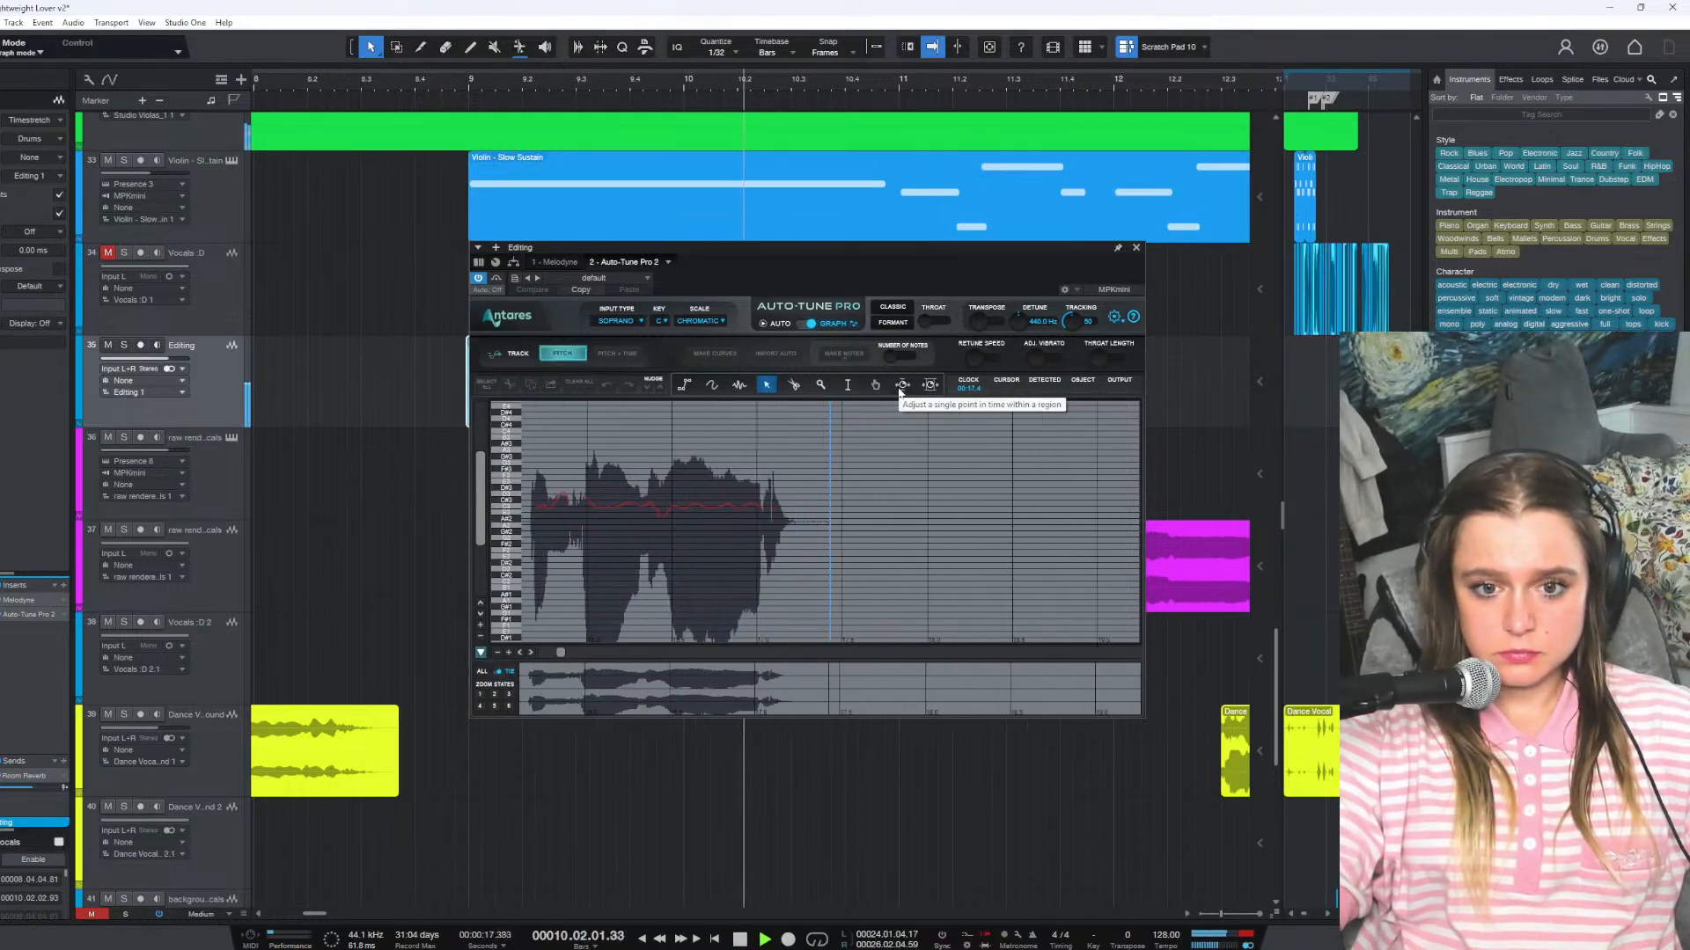
{"action": "key", "text": "space"}
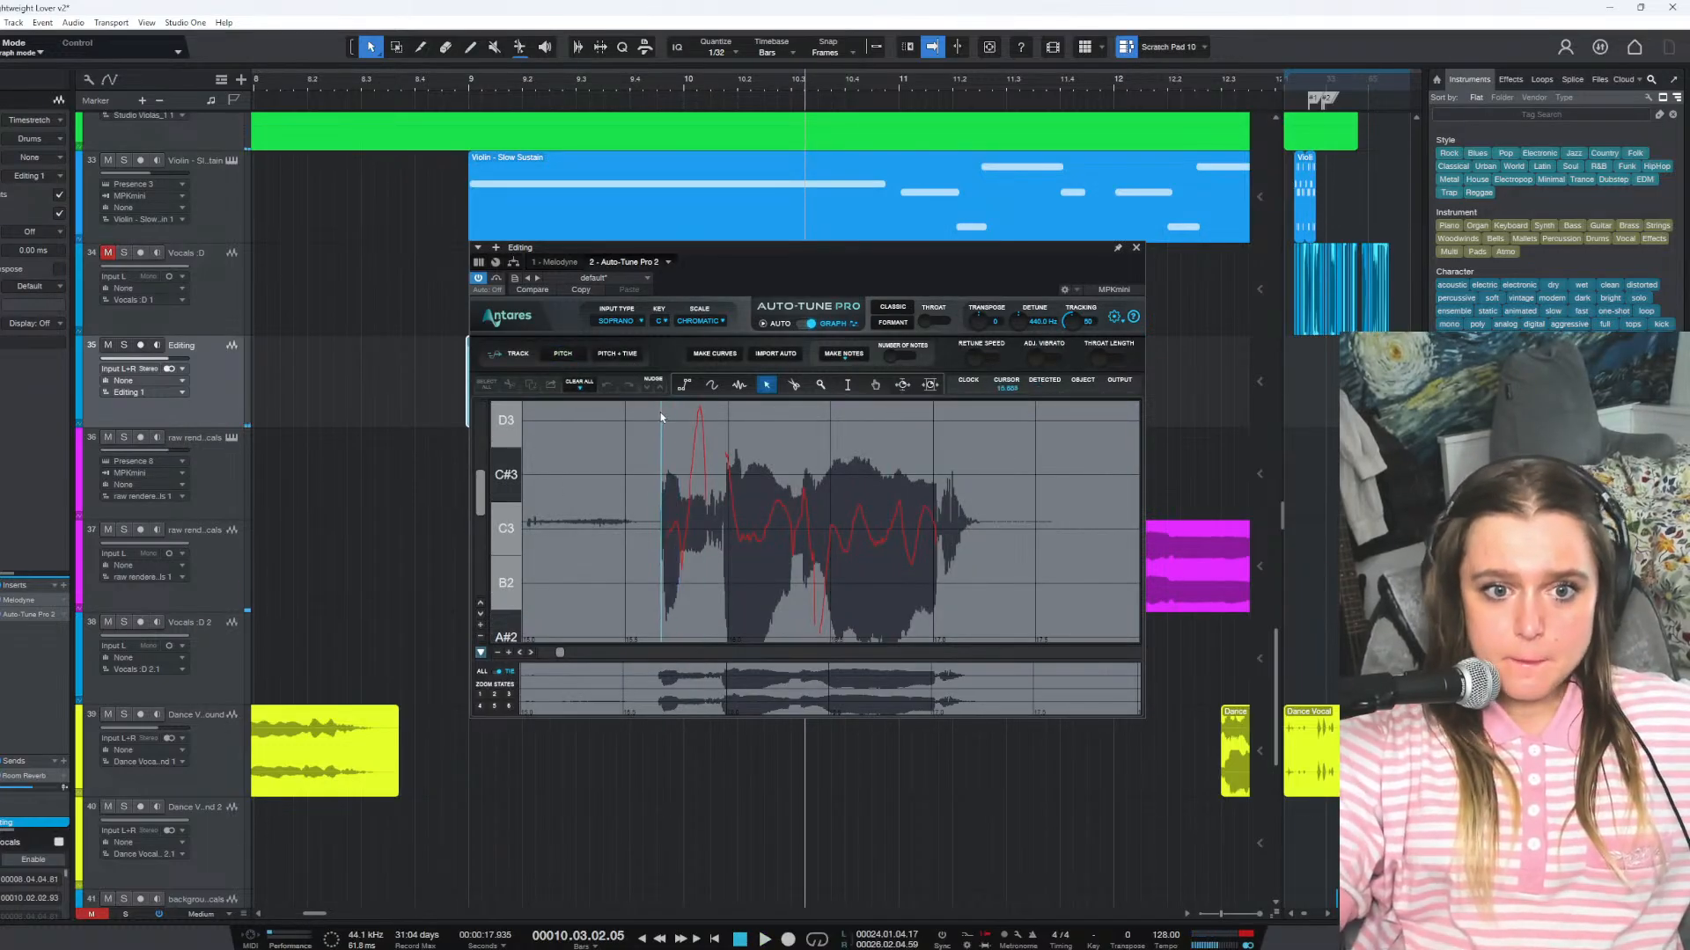
Set the Auto-Tune scale to Major and play the vocal take from bar 9
{"action": "left_click", "coordinate": [678, 324]}
{"action": "left_click", "coordinate": [715, 329]}
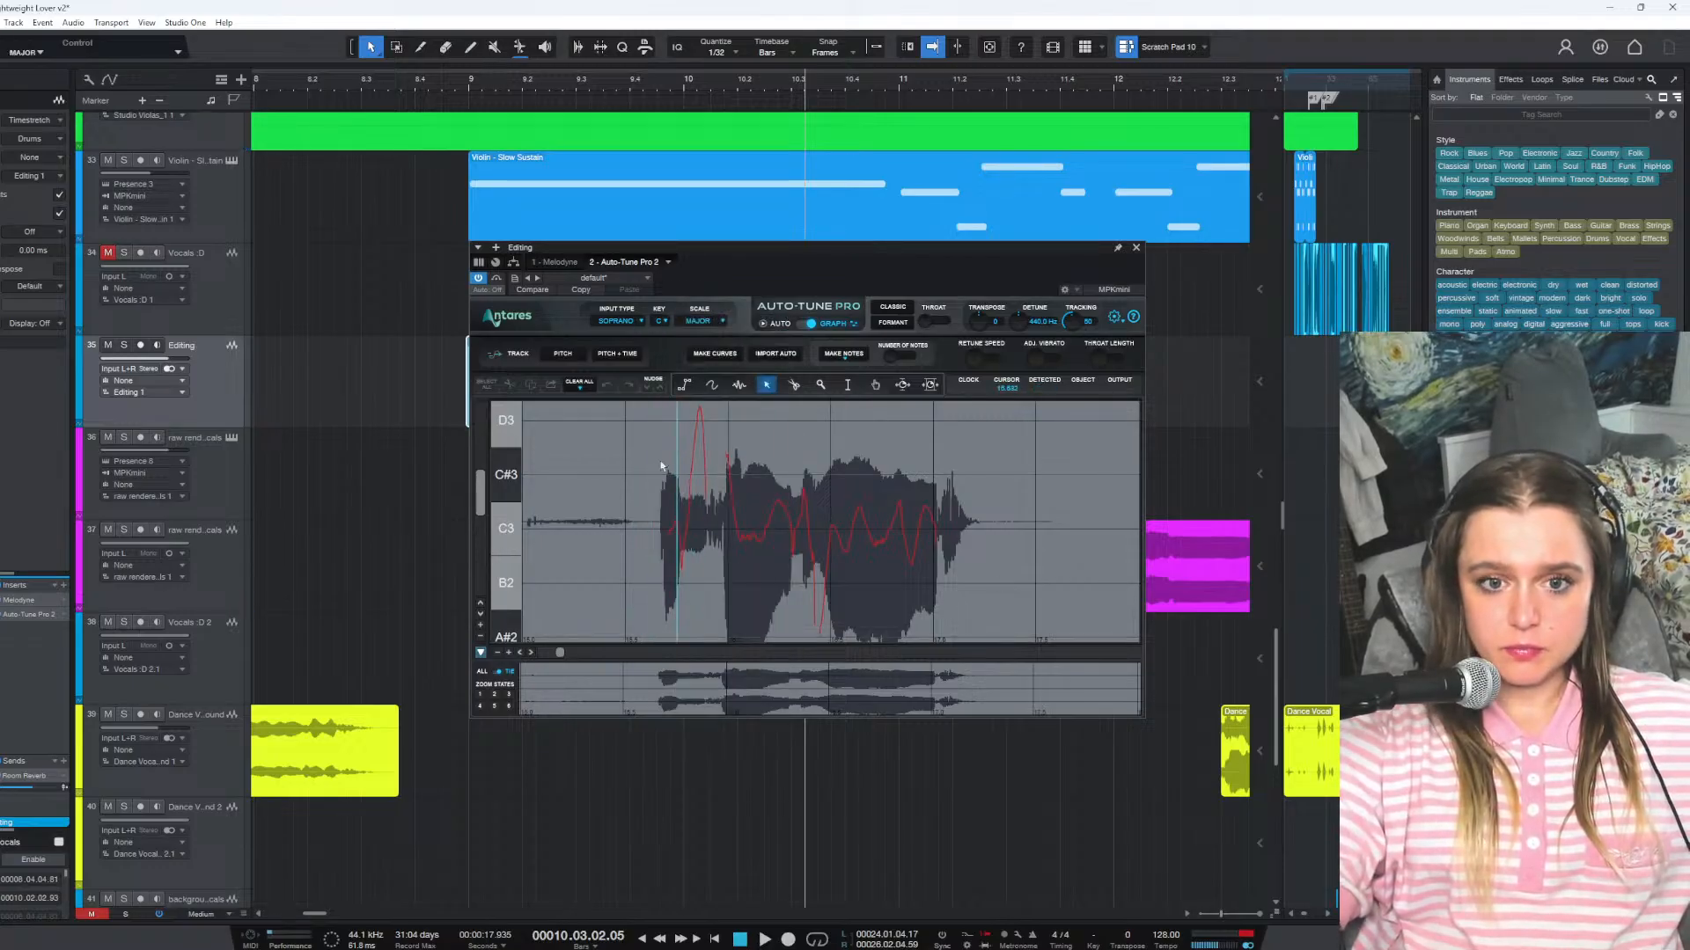
{"action": "left_click", "coordinate": [471, 84]}
{"action": "key", "text": "space"}
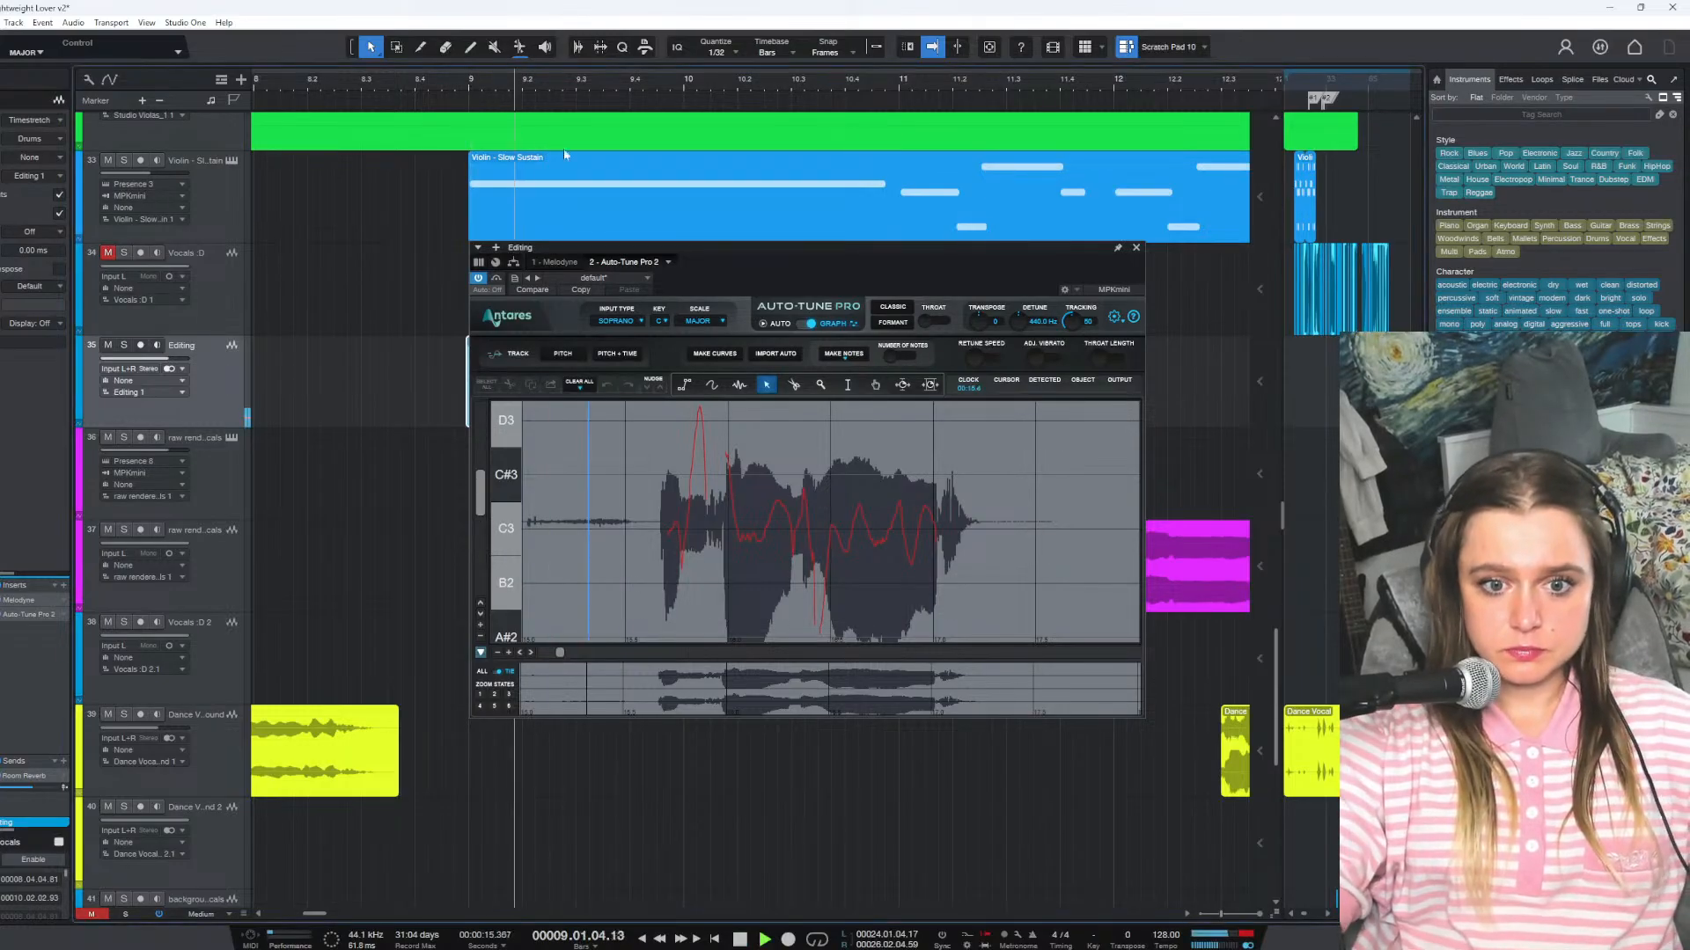
{"action": "key", "text": "space"}
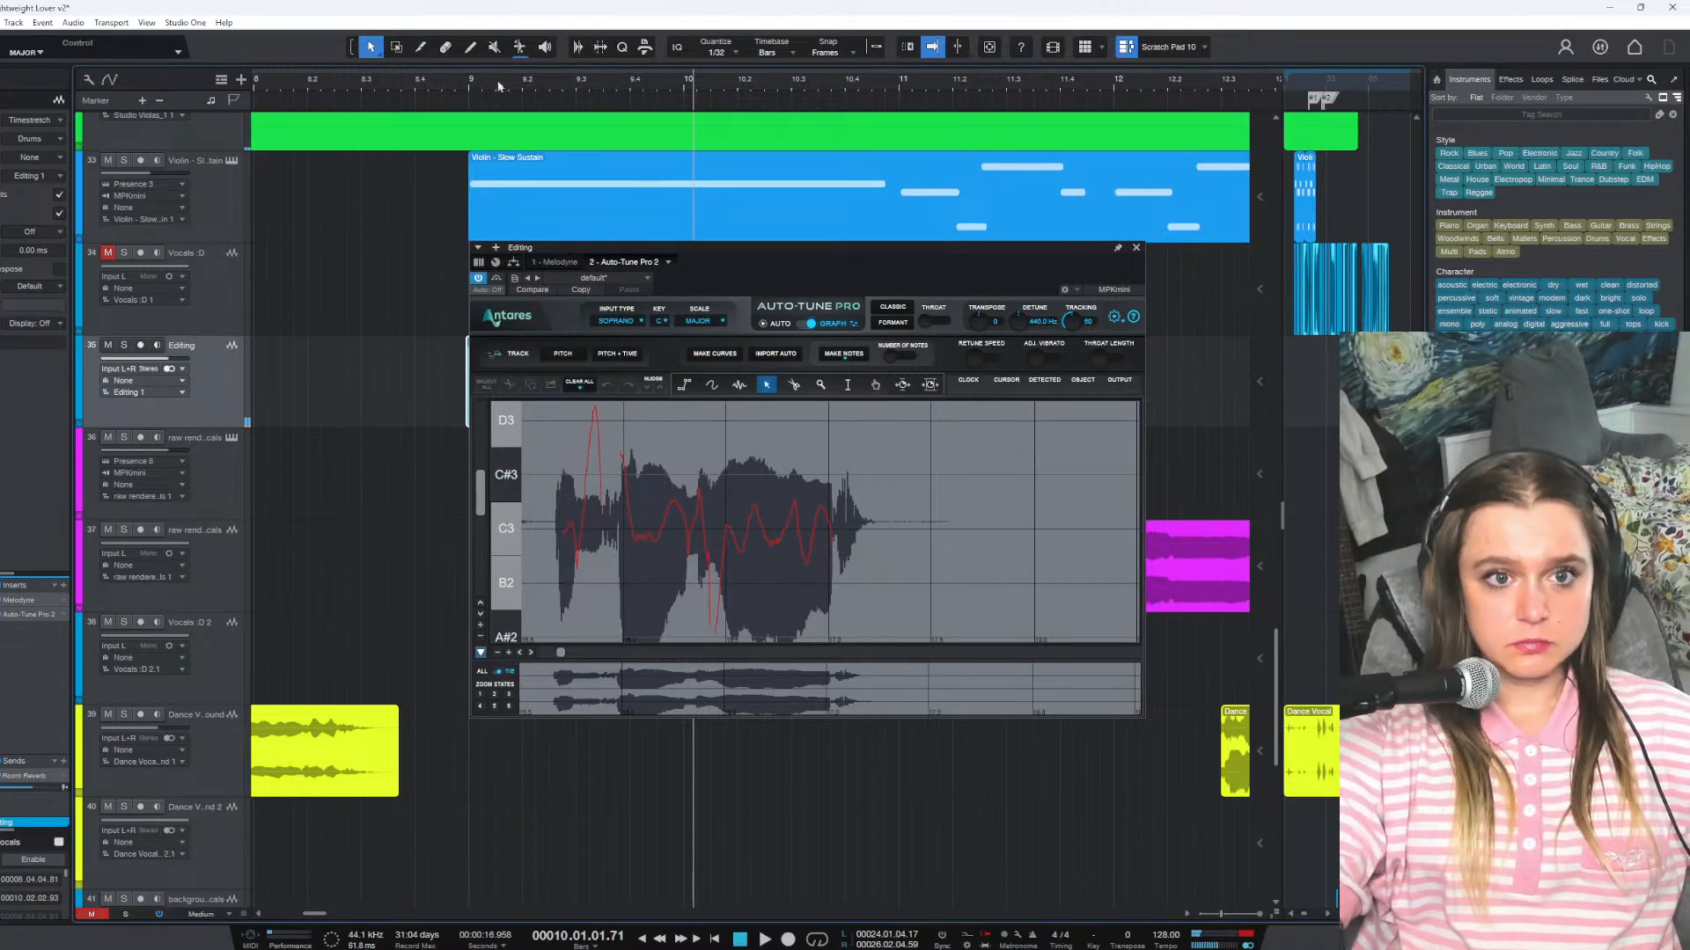
Dismiss Melodyne's welcome window, remove Melodyne from the Editing track's inserts and reopen Auto-Tune Pro
{"action": "left_click", "coordinate": [472, 83]}
{"action": "left_click", "coordinate": [557, 262]}
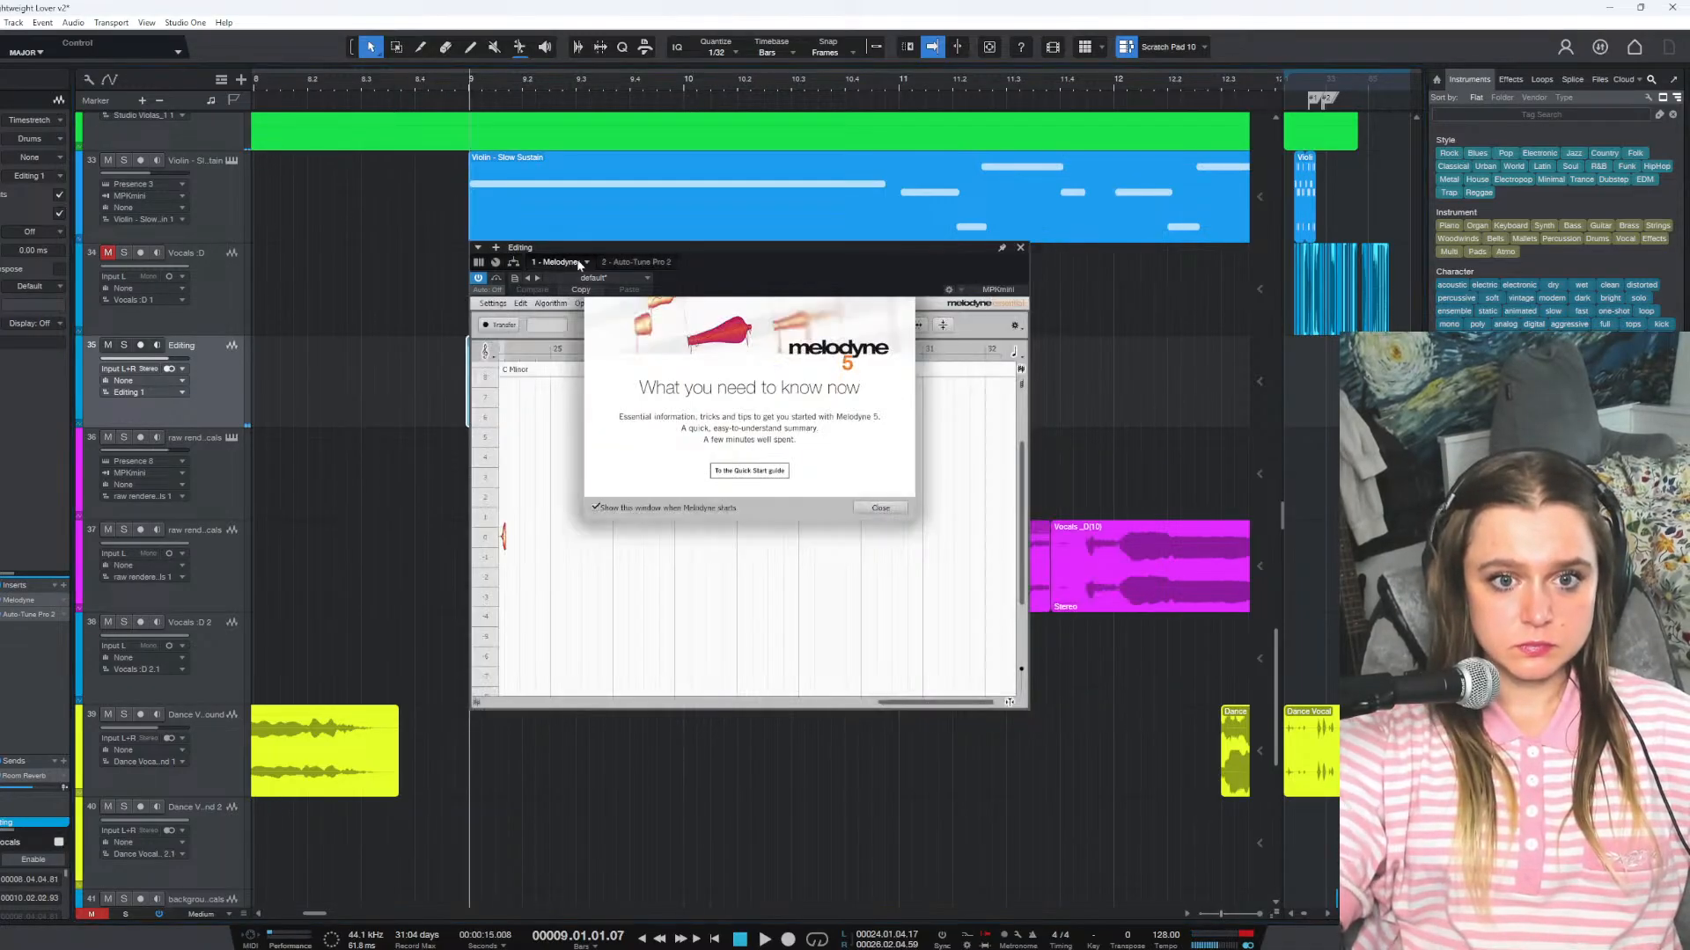
{"action": "left_click", "coordinate": [880, 508]}
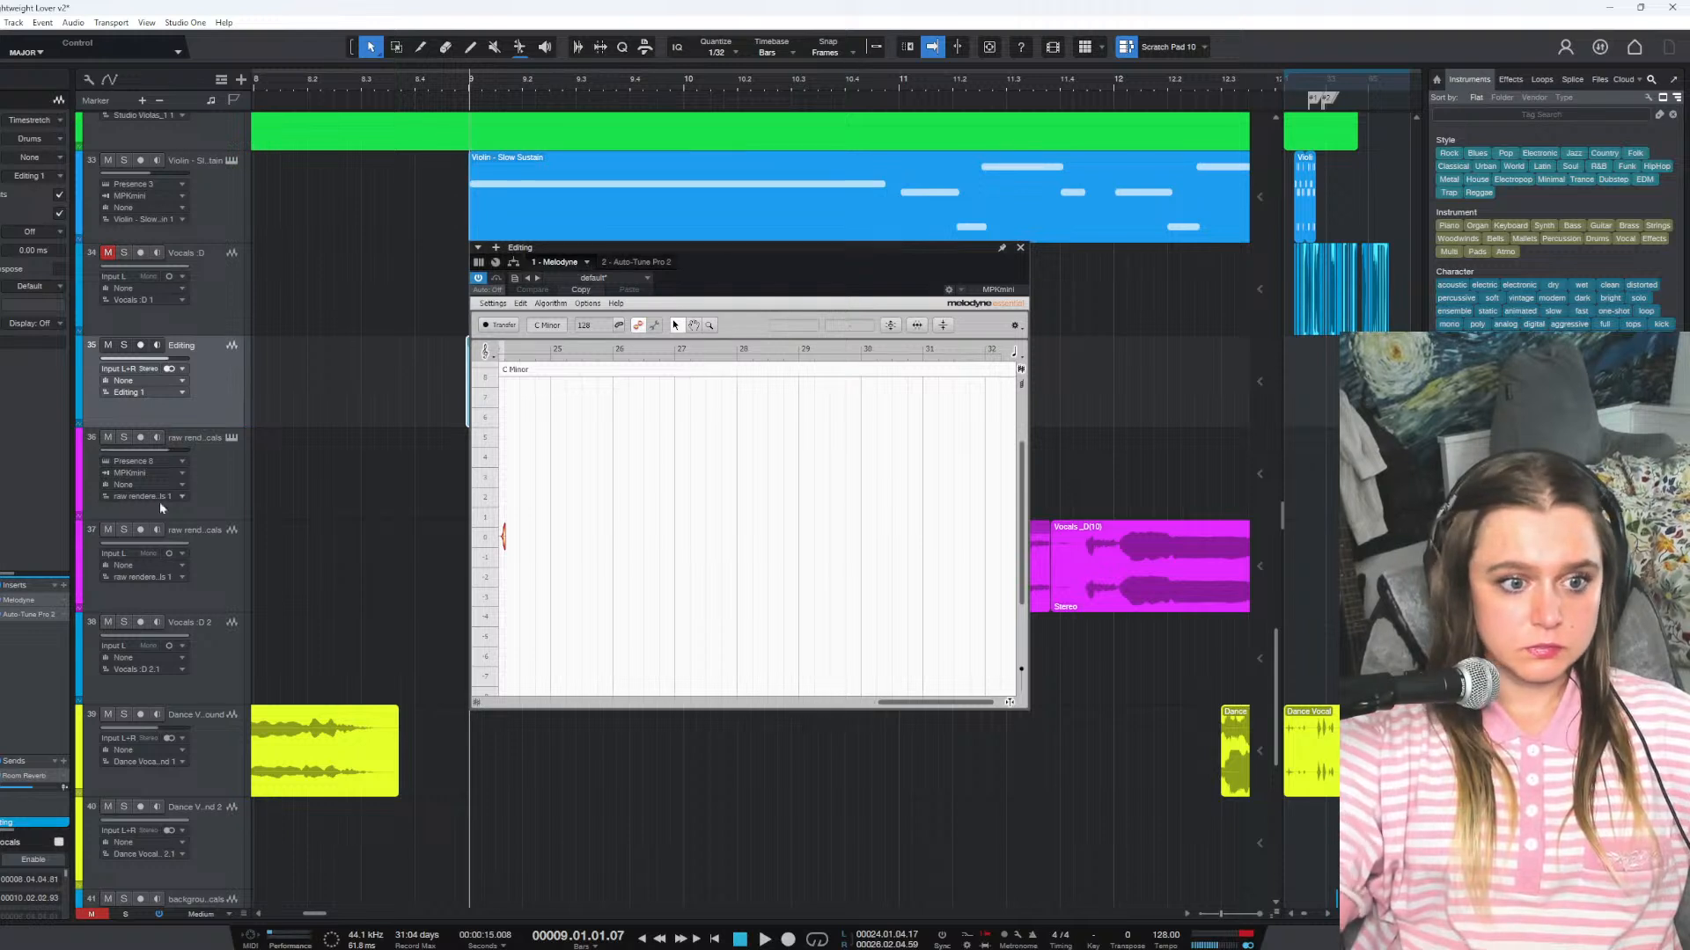
{"action": "right_click", "coordinate": [42, 617]}
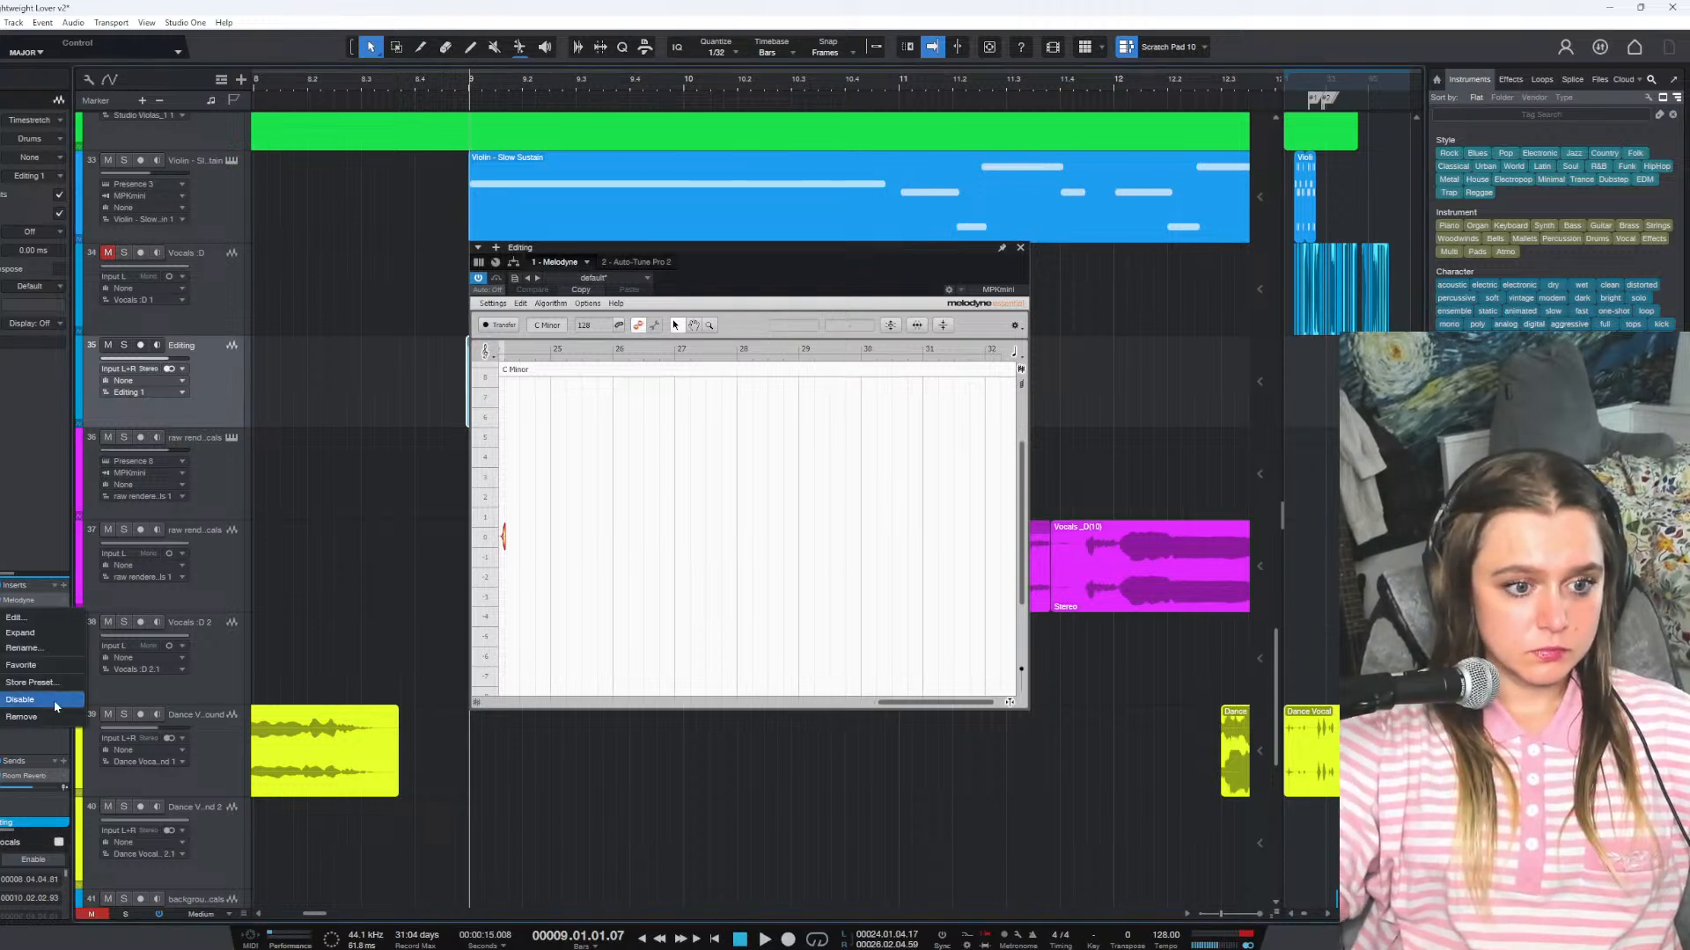
{"action": "left_click", "coordinate": [50, 721]}
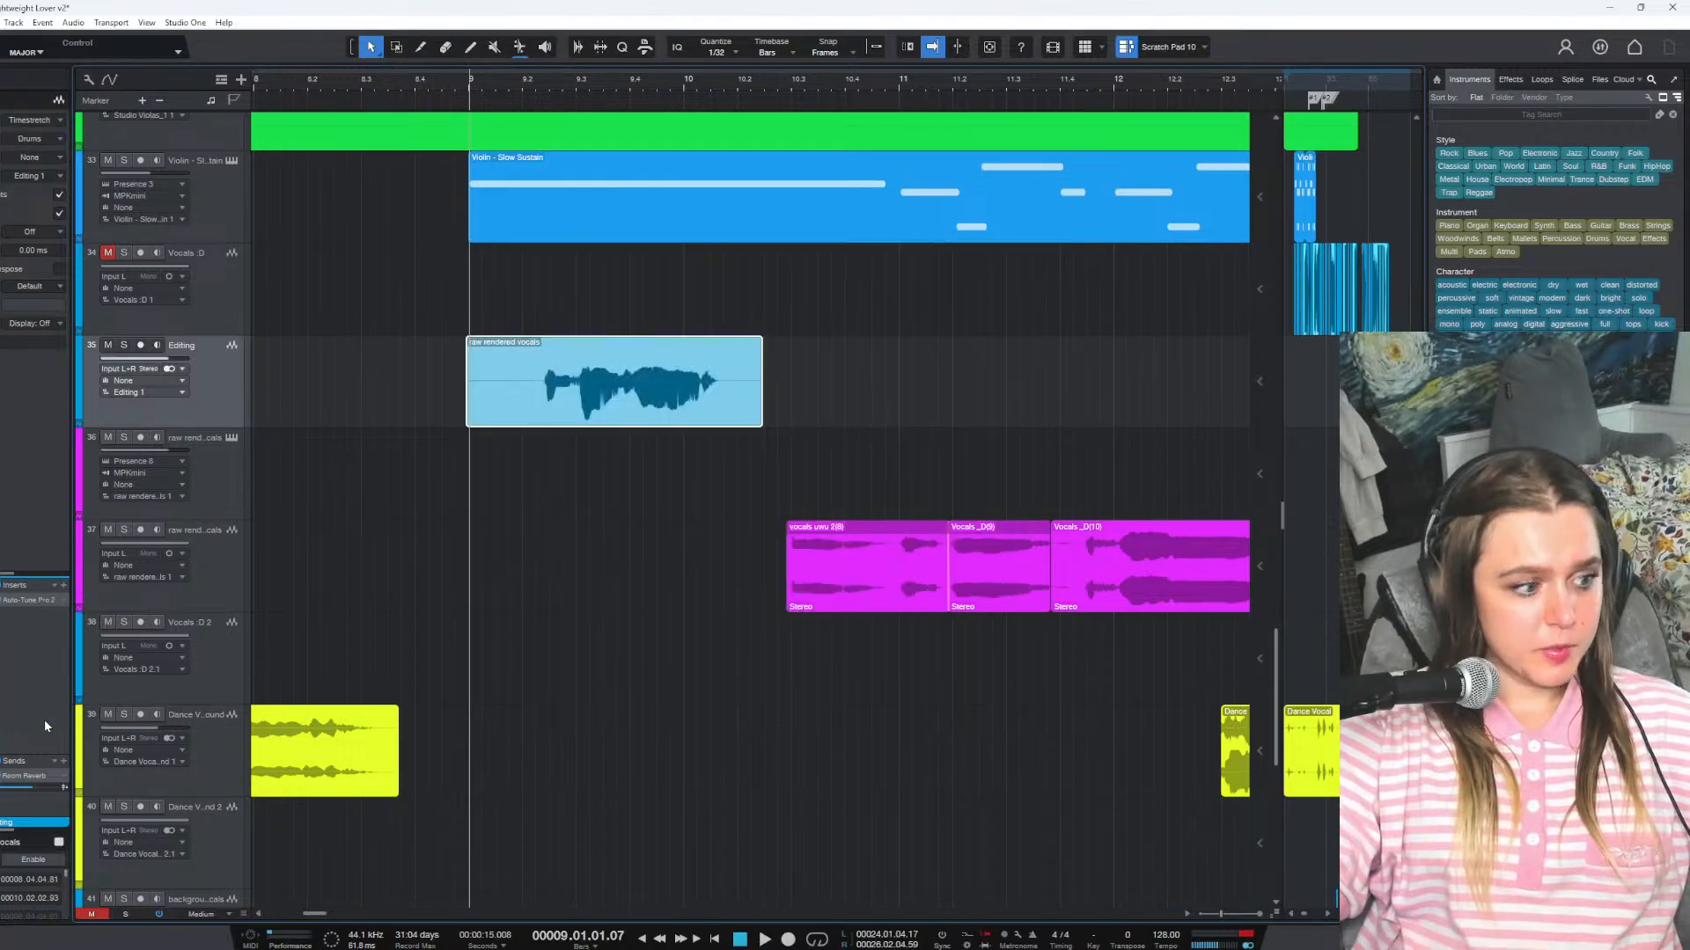
{"action": "double_click", "coordinate": [29, 602]}
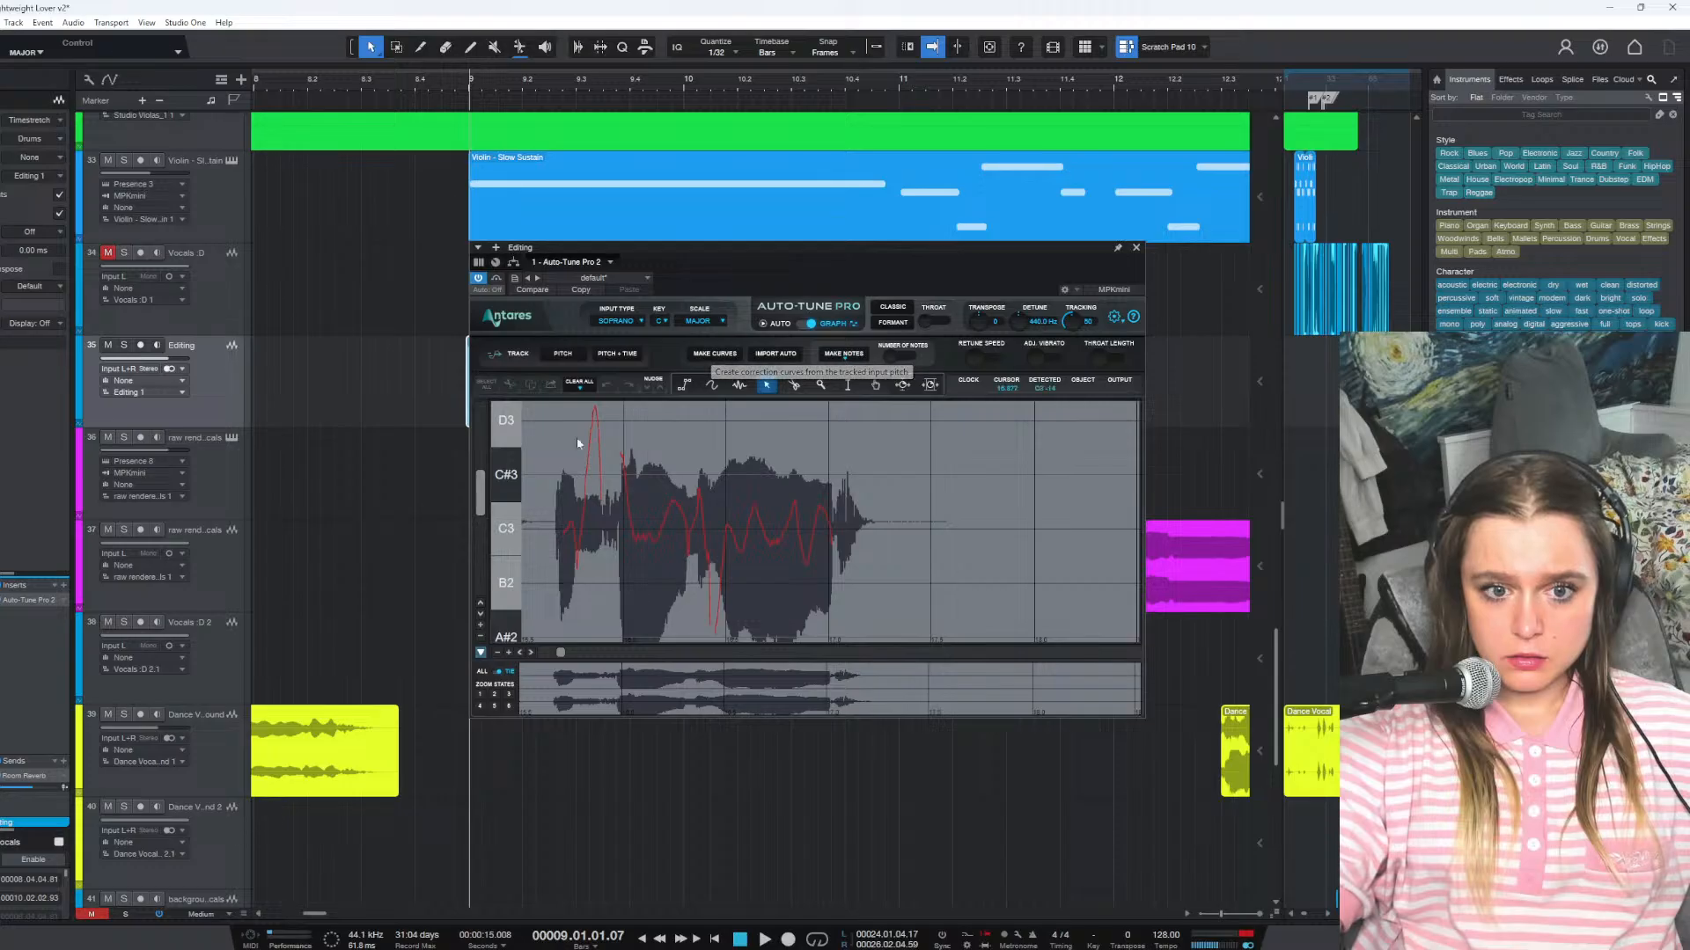
Draw pitch-correction lines at C3 and D3 over the start of the vocal and set their retune speed to 7
{"action": "left_click", "coordinate": [683, 385]}
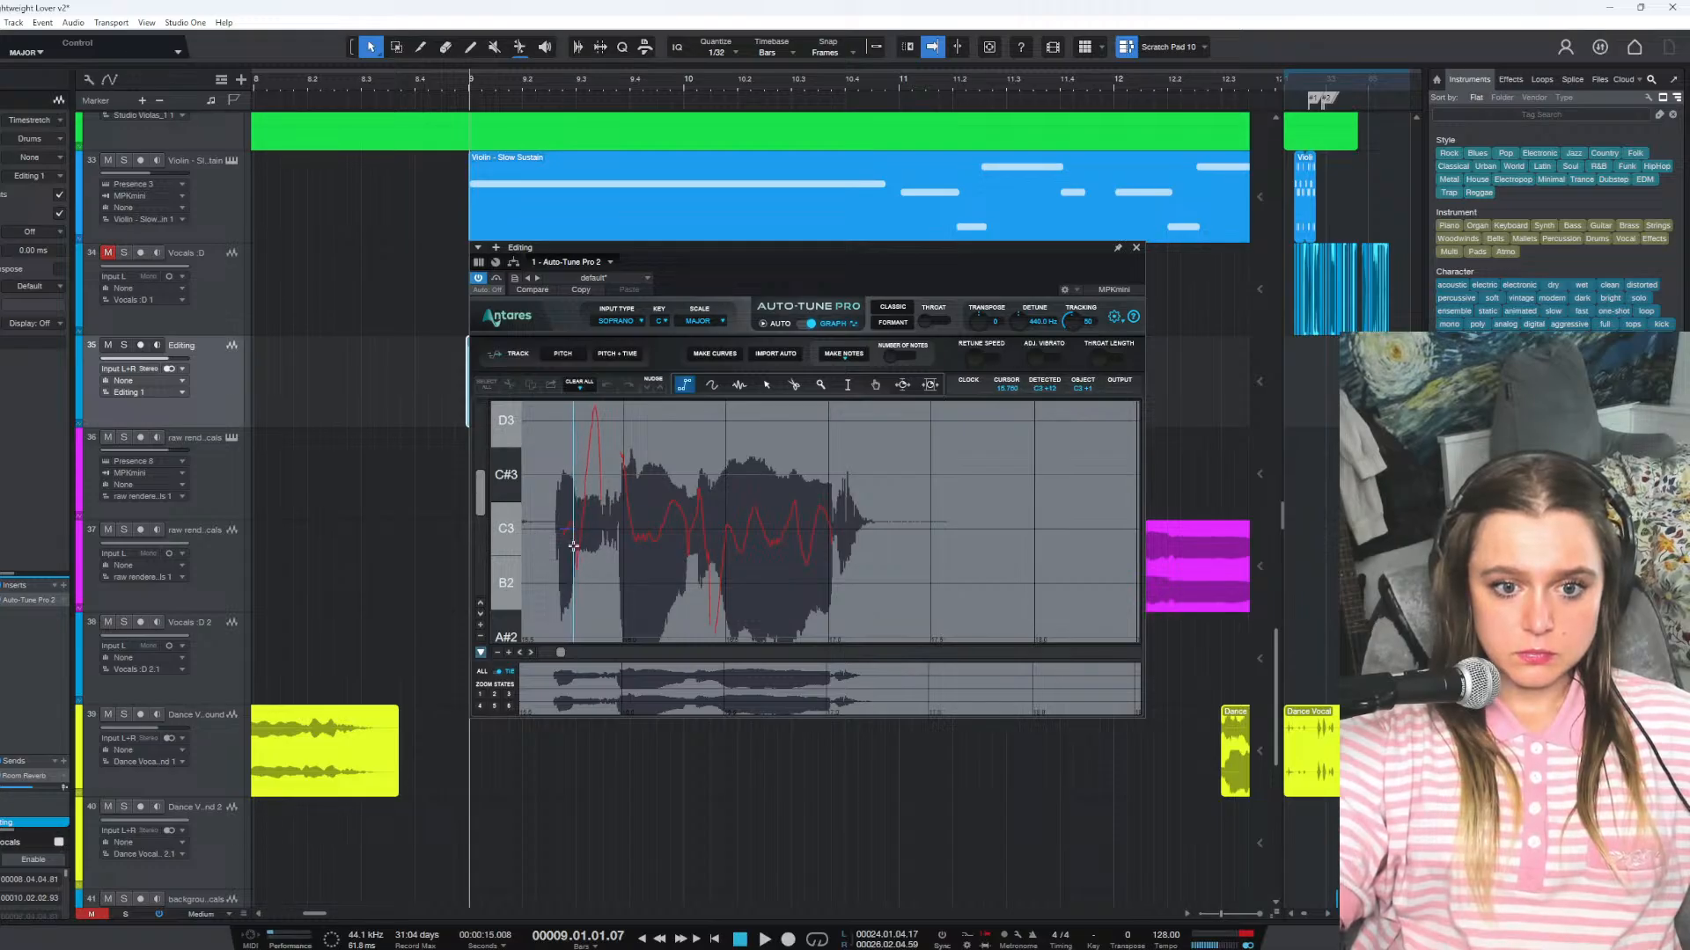
{"action": "mouse_move", "coordinate": [576, 535]}
{"action": "left_mouse_down"}
{"action": "mouse_move", "coordinate": [588, 410]}
{"action": "mouse_move", "coordinate": [600, 528]}
{"action": "left_mouse_up"}
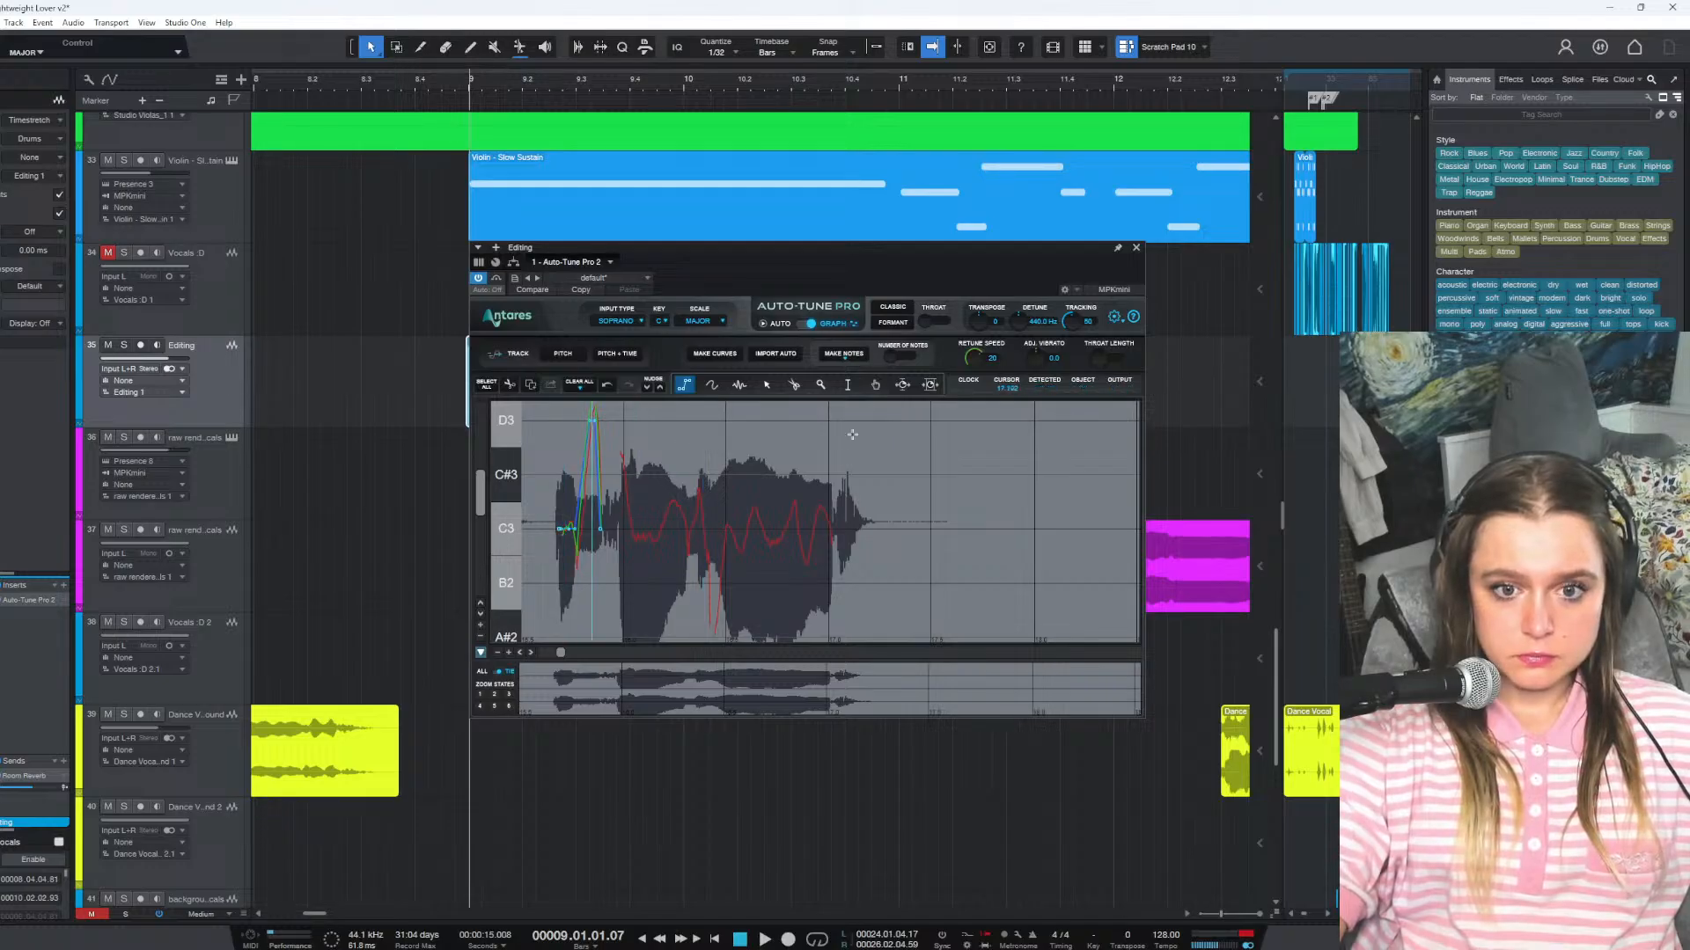
{"action": "left_click", "coordinate": [766, 385]}
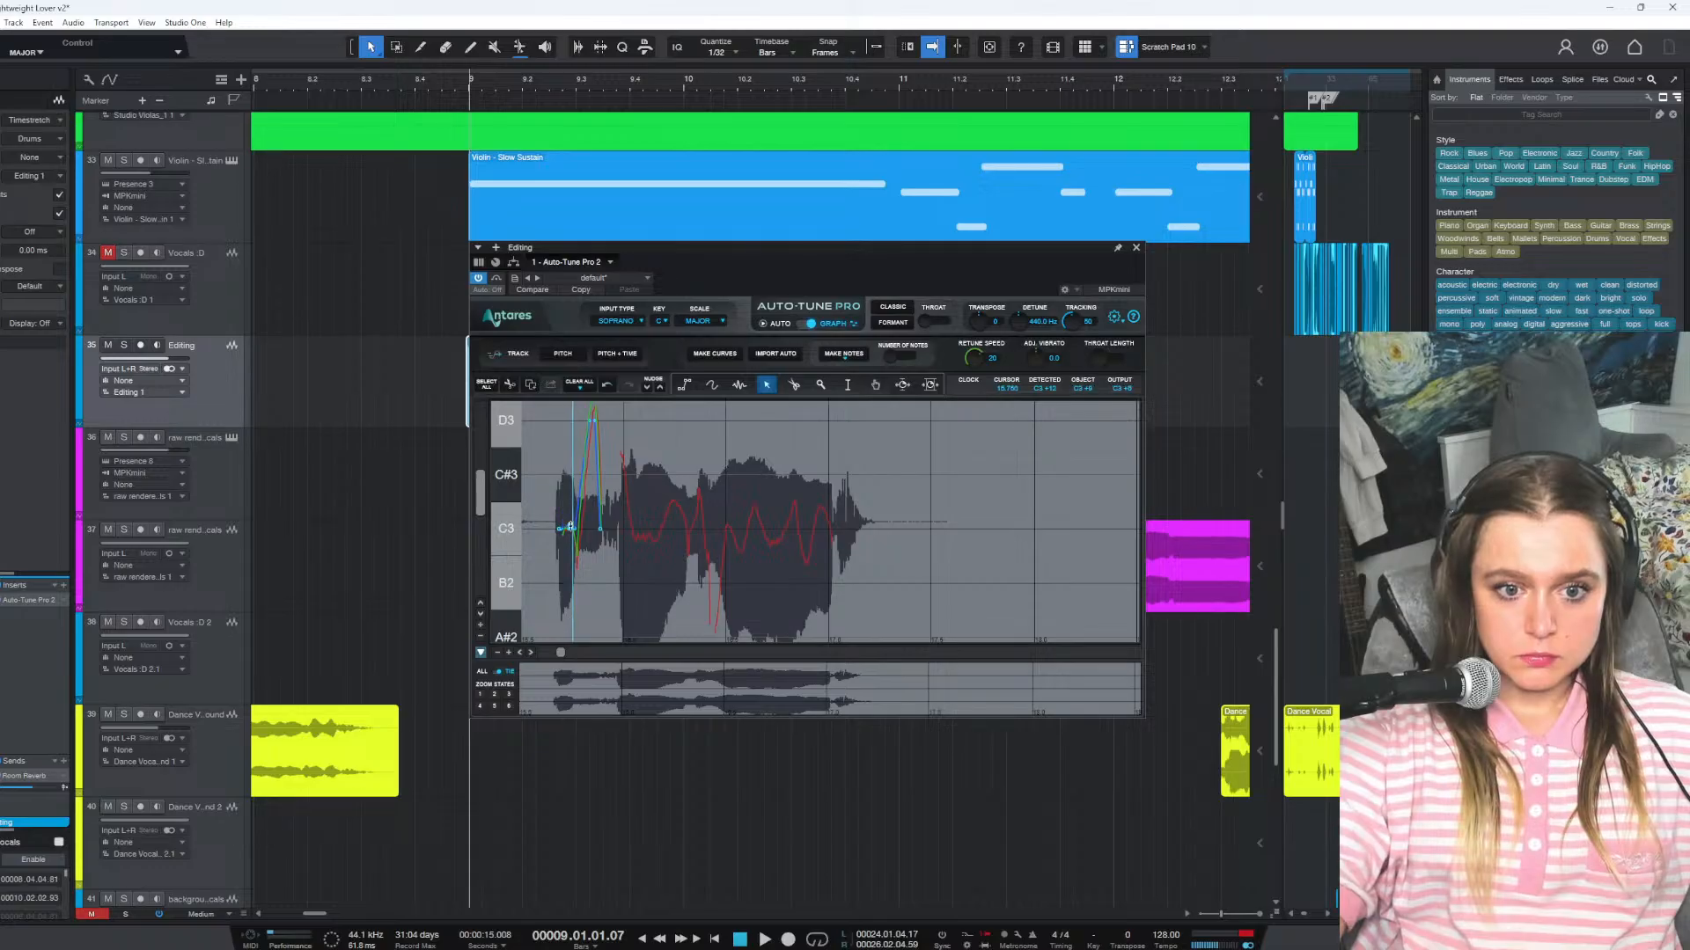
{"action": "key", "text": "ctrl+z"}
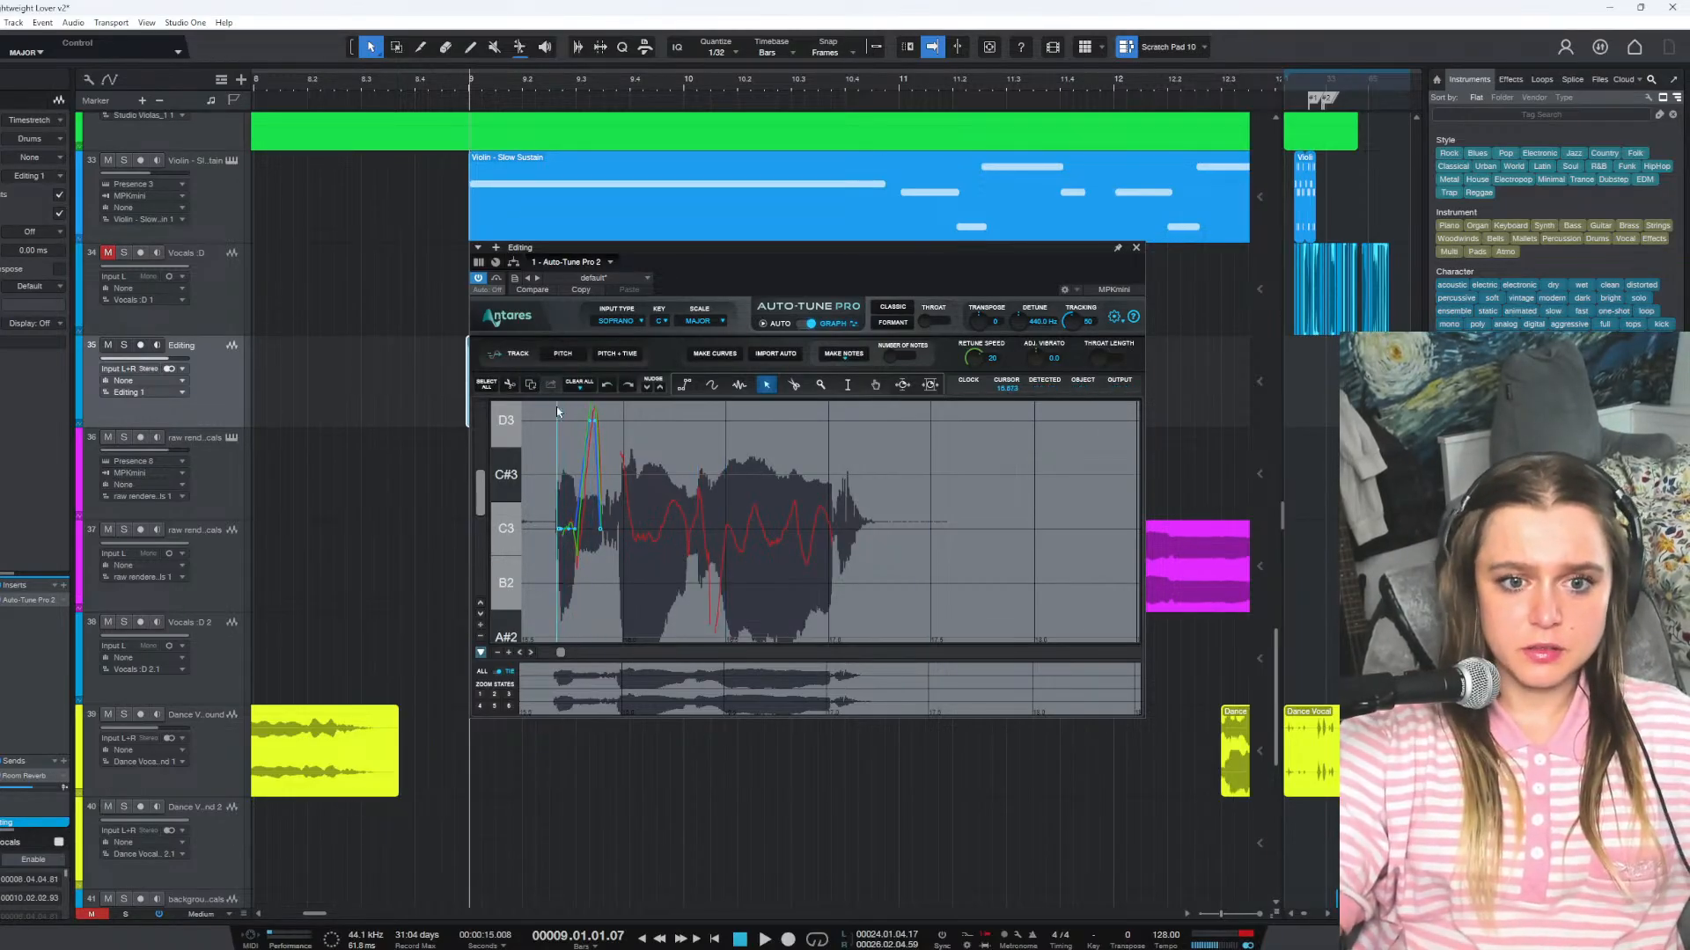
{"action": "left_click_drag", "start_coordinate": [972, 356], "coordinate": [971, 346]}
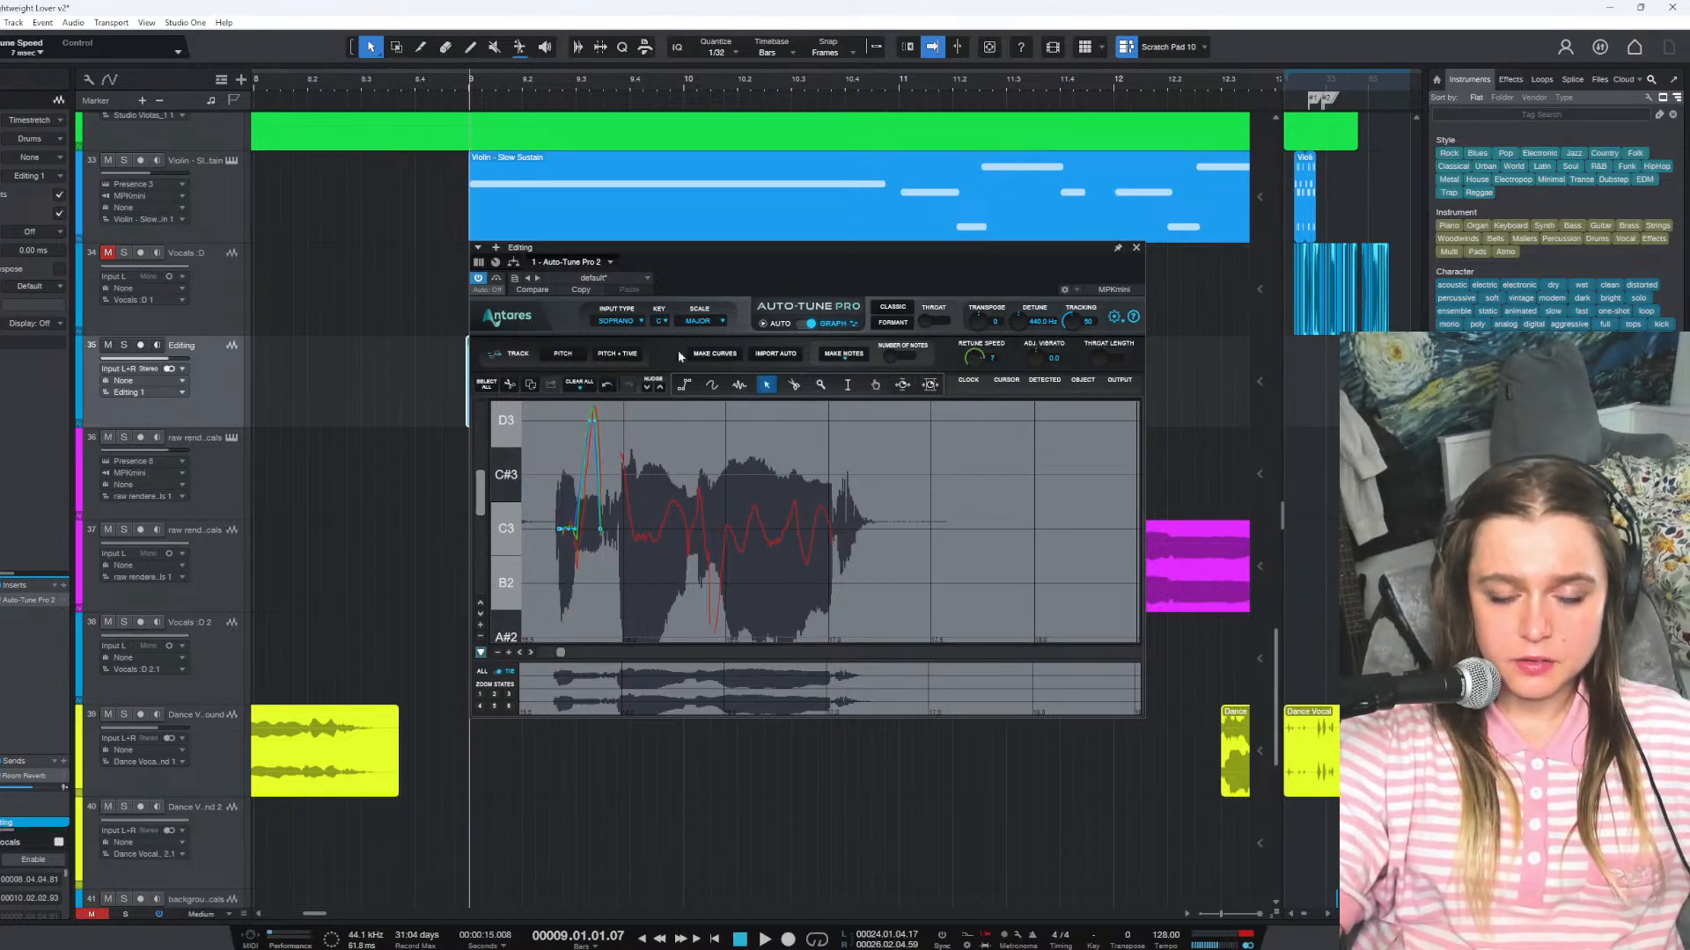
{"action": "left_click", "coordinate": [469, 82]}
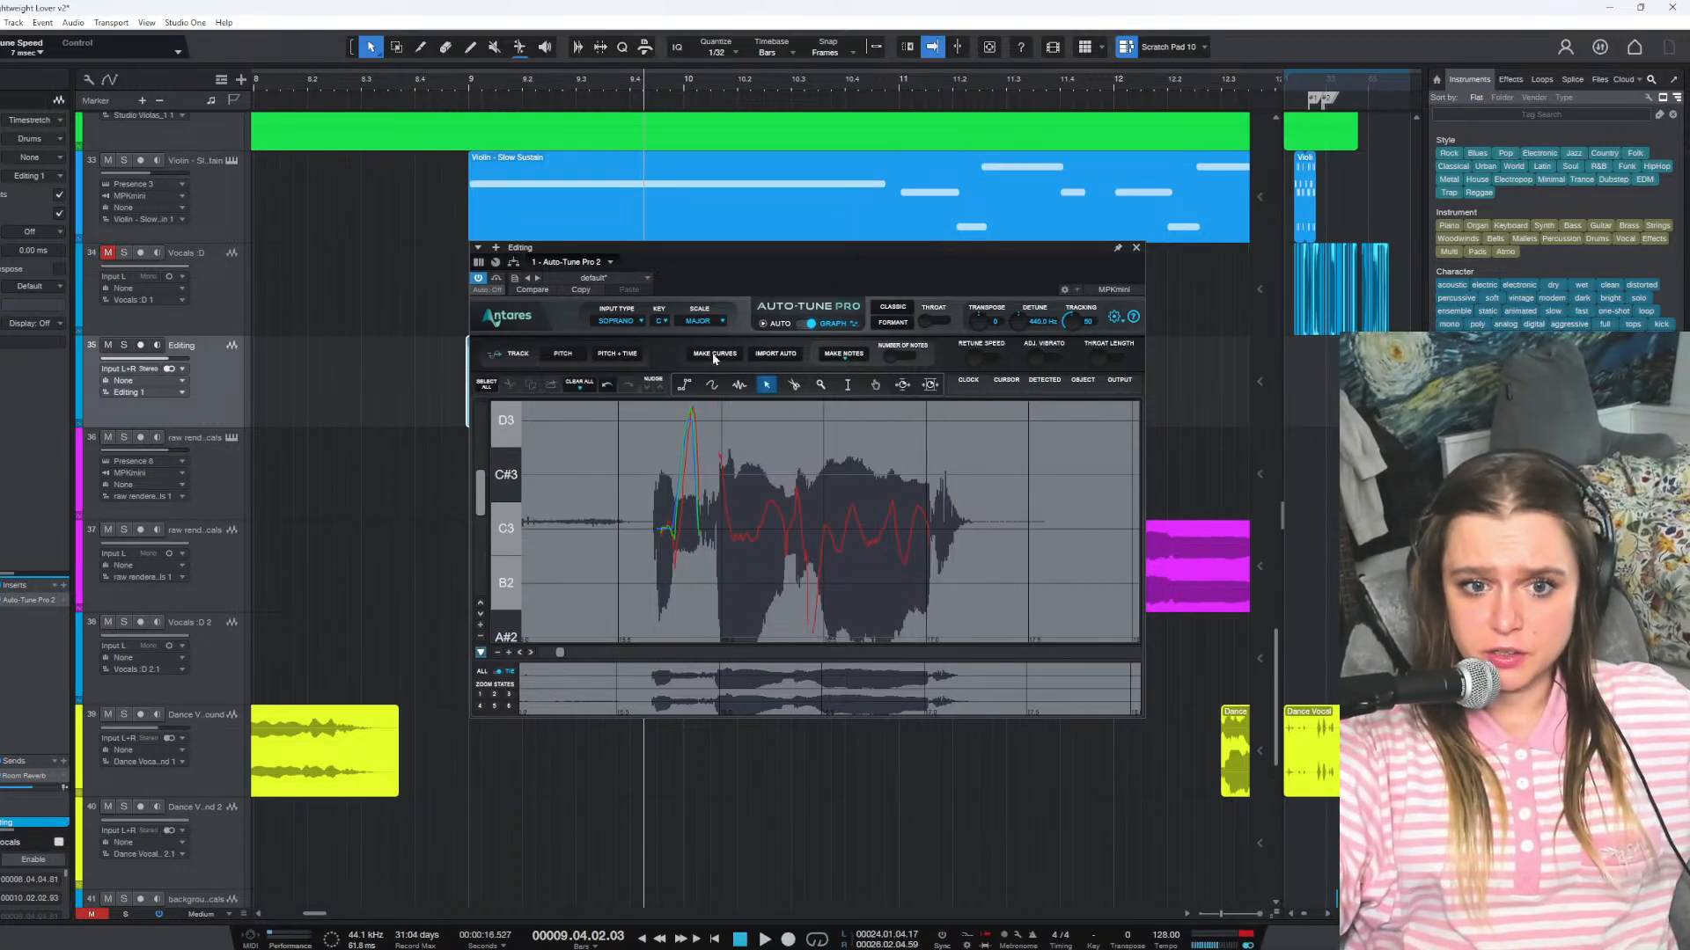
Import the Auto mode correction into the pitch graph and adjust its retune speed to a fast setting
{"action": "left_click", "coordinate": [762, 356]}
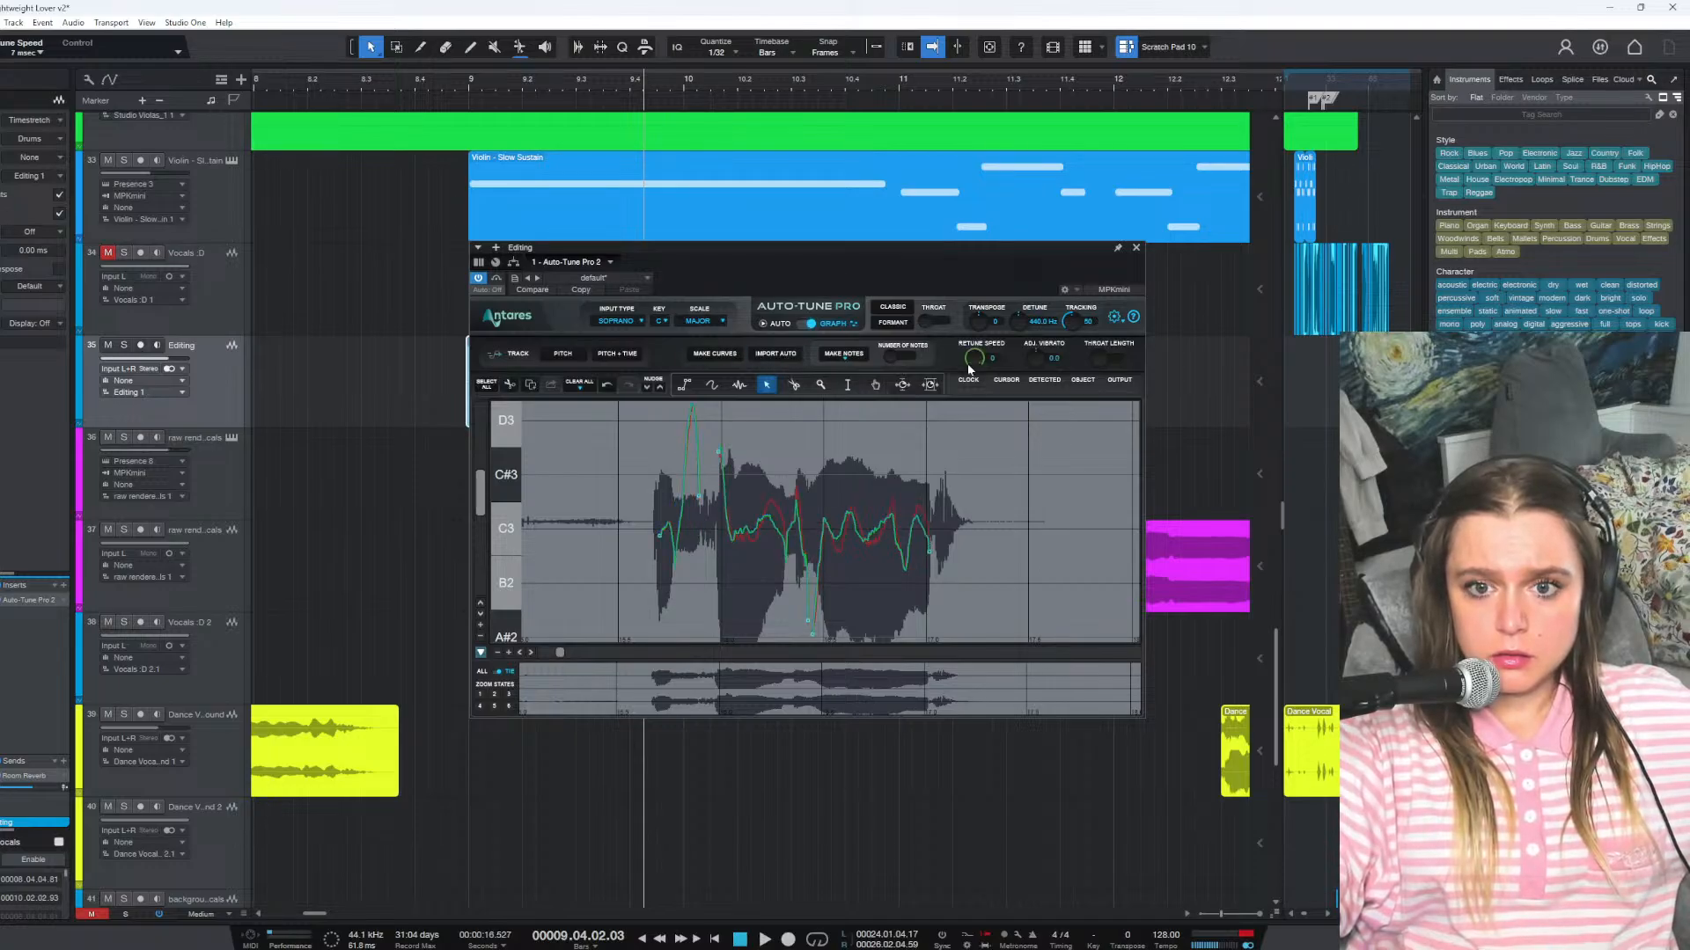
{"action": "left_click_drag", "start_coordinate": [972, 366], "coordinate": [974, 308]}
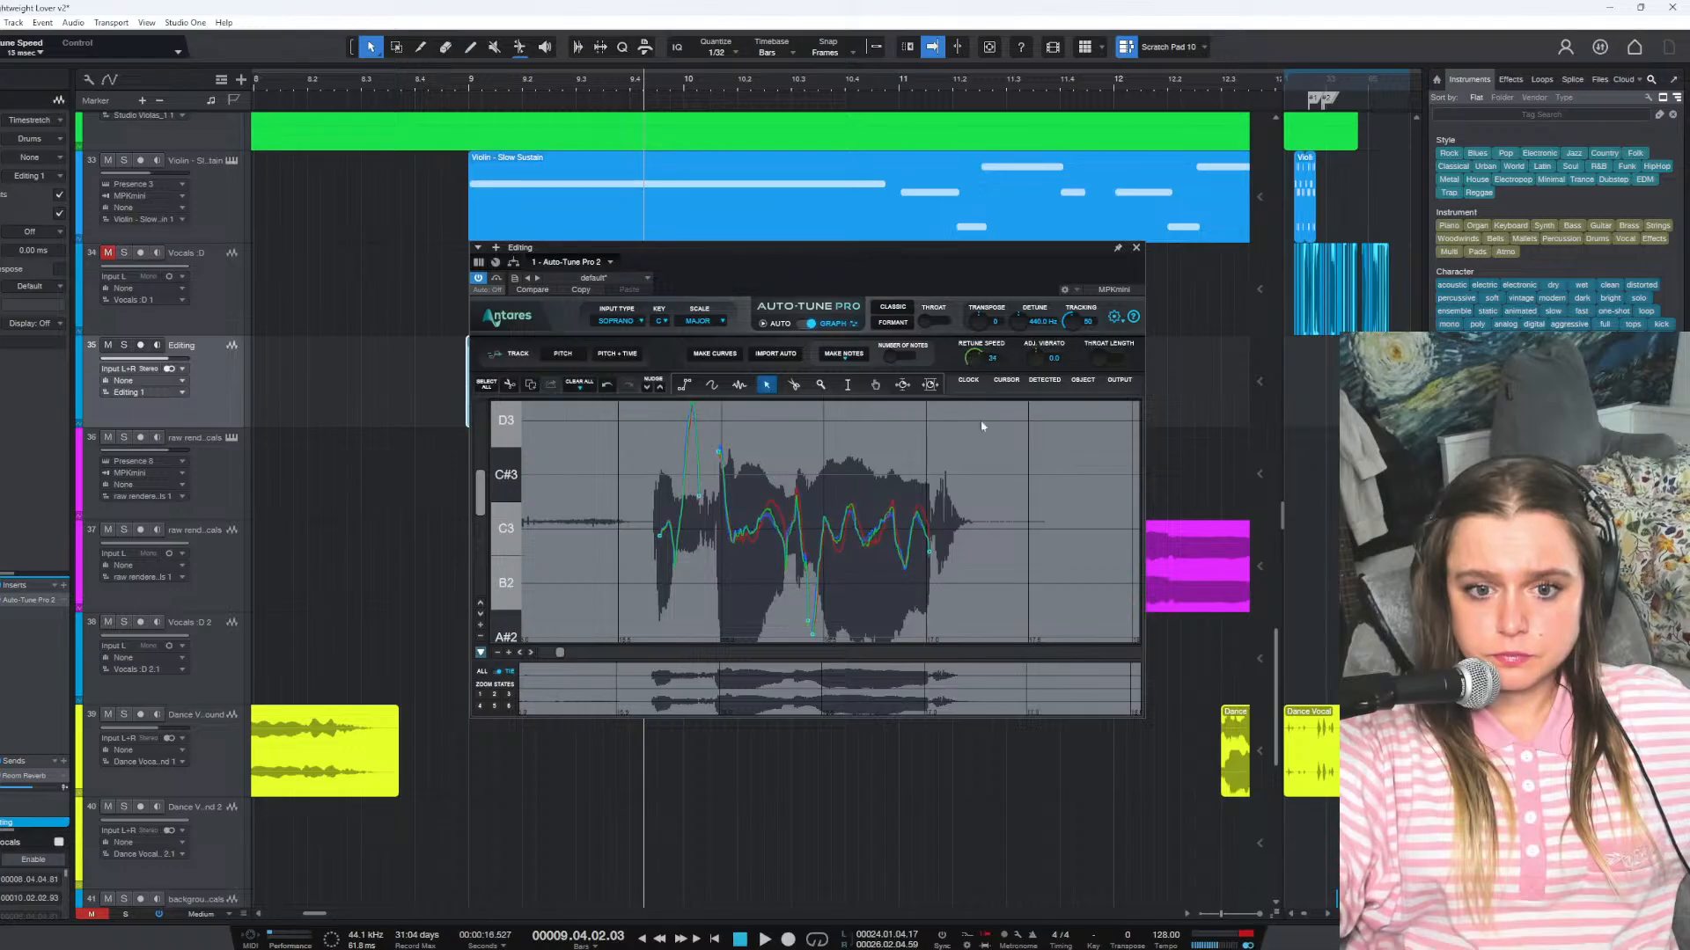
{"action": "left_click_drag", "start_coordinate": [1032, 604], "coordinate": [874, 59]}
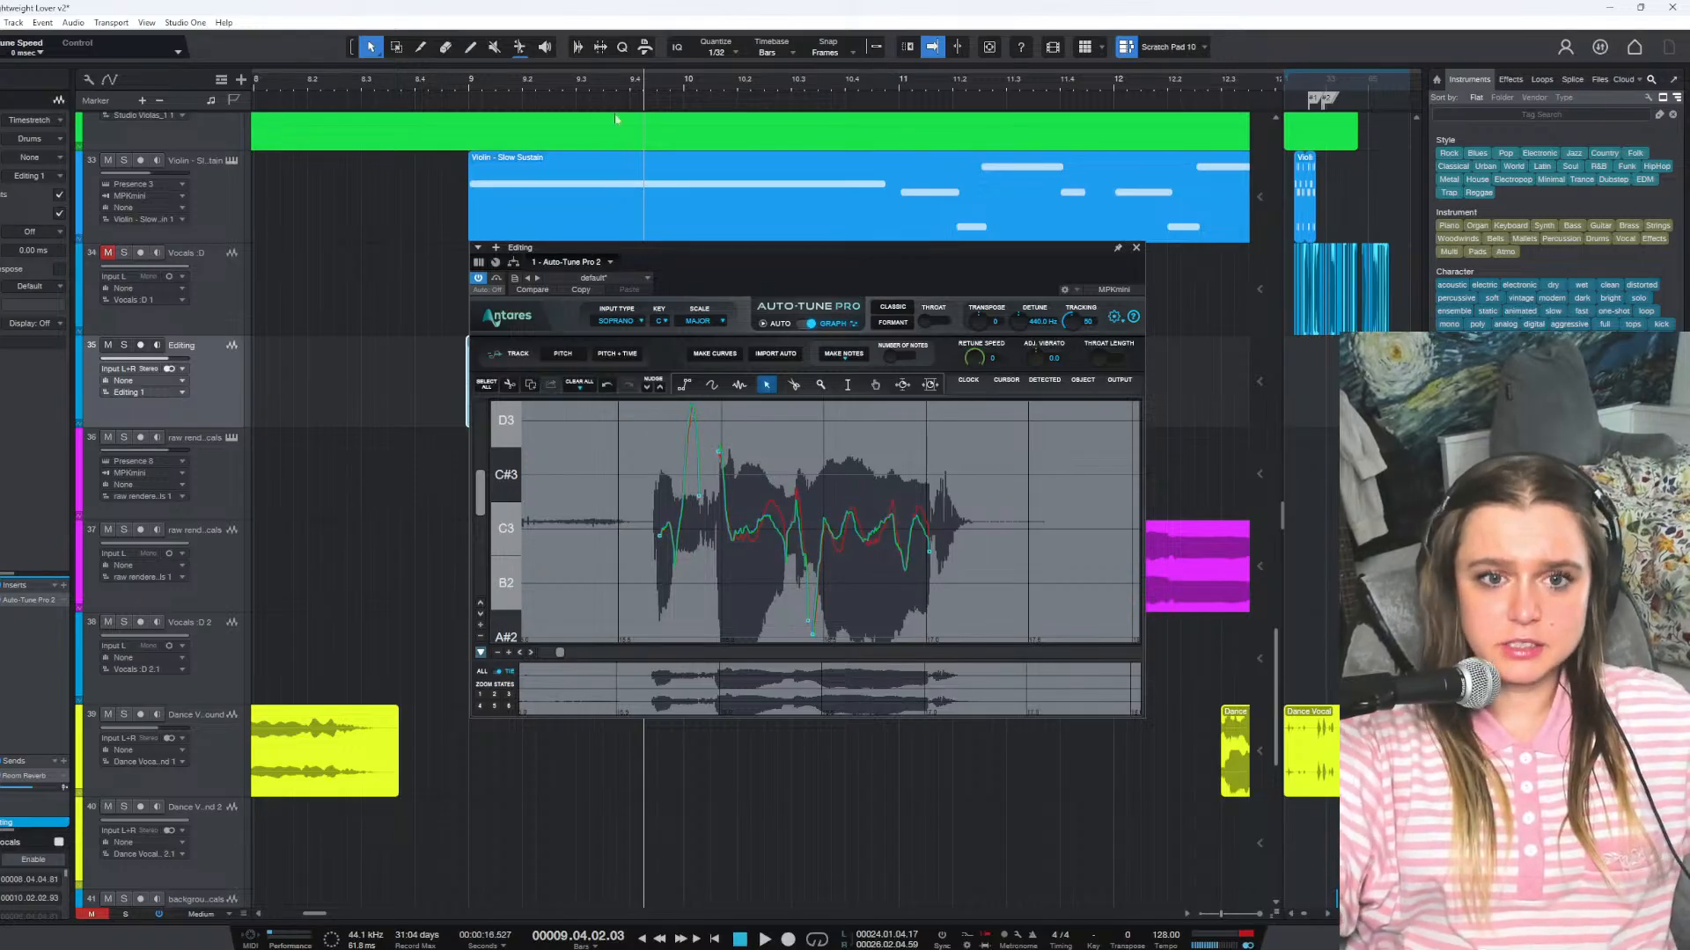
Play the pitch-corrected vocal from bar 9, closing the Auto-Tune window to hear it in the arrangement
{"action": "key", "text": "space"}
{"action": "left_click", "coordinate": [464, 81]}
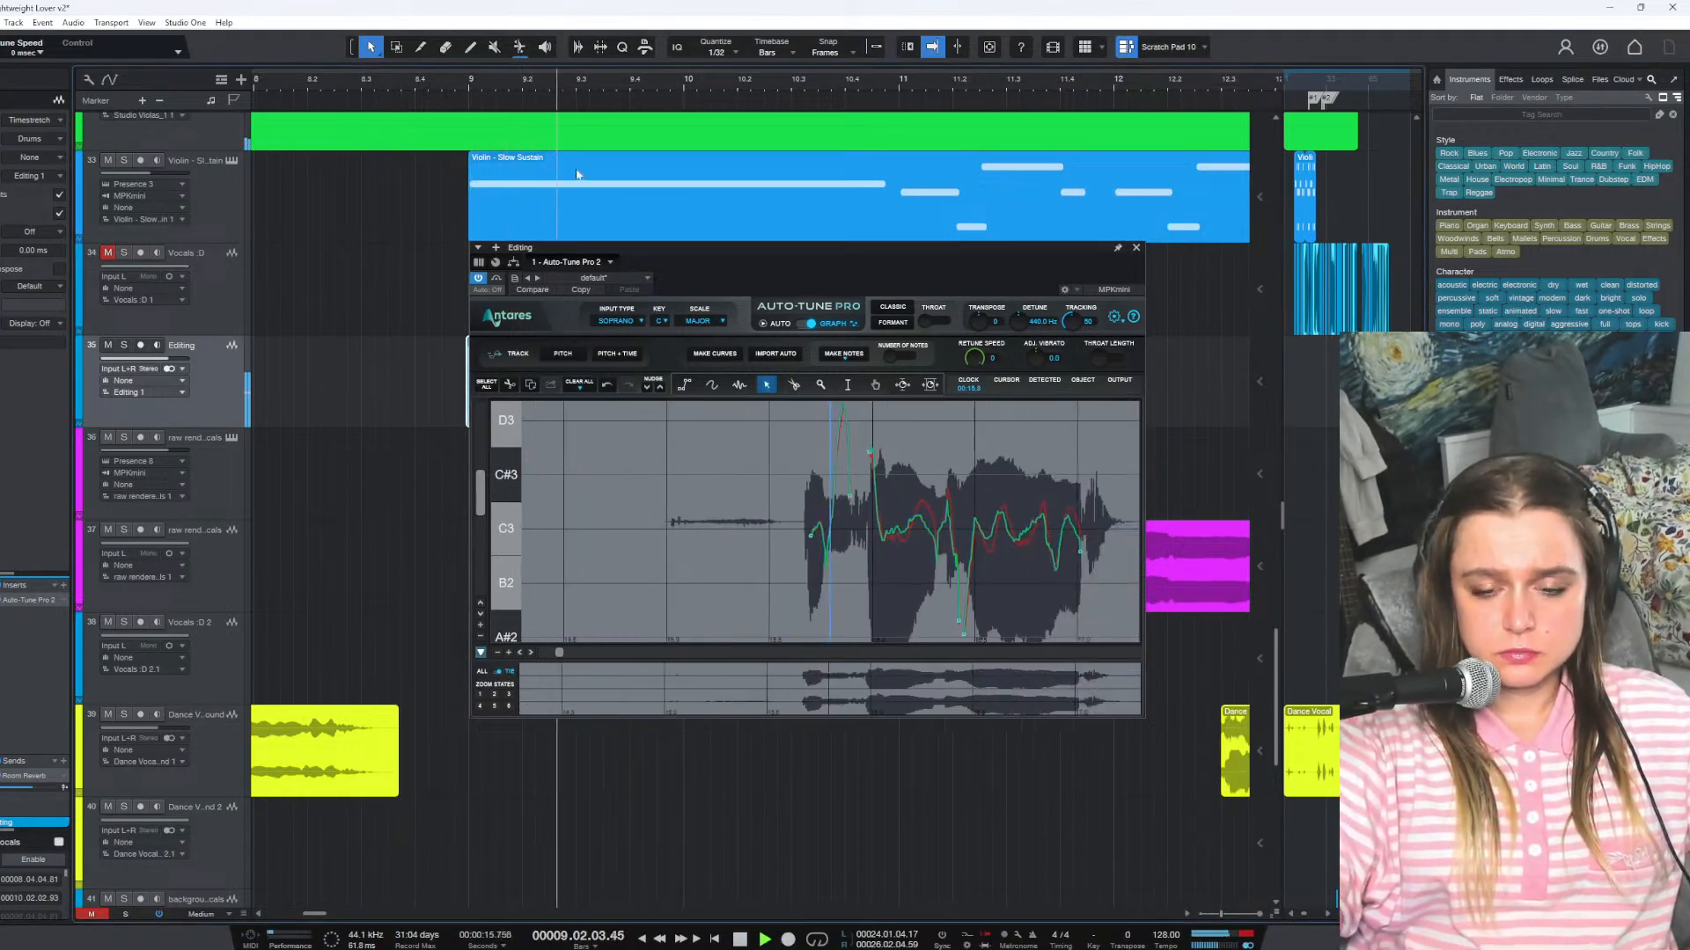
{"action": "left_click", "coordinate": [1135, 248]}
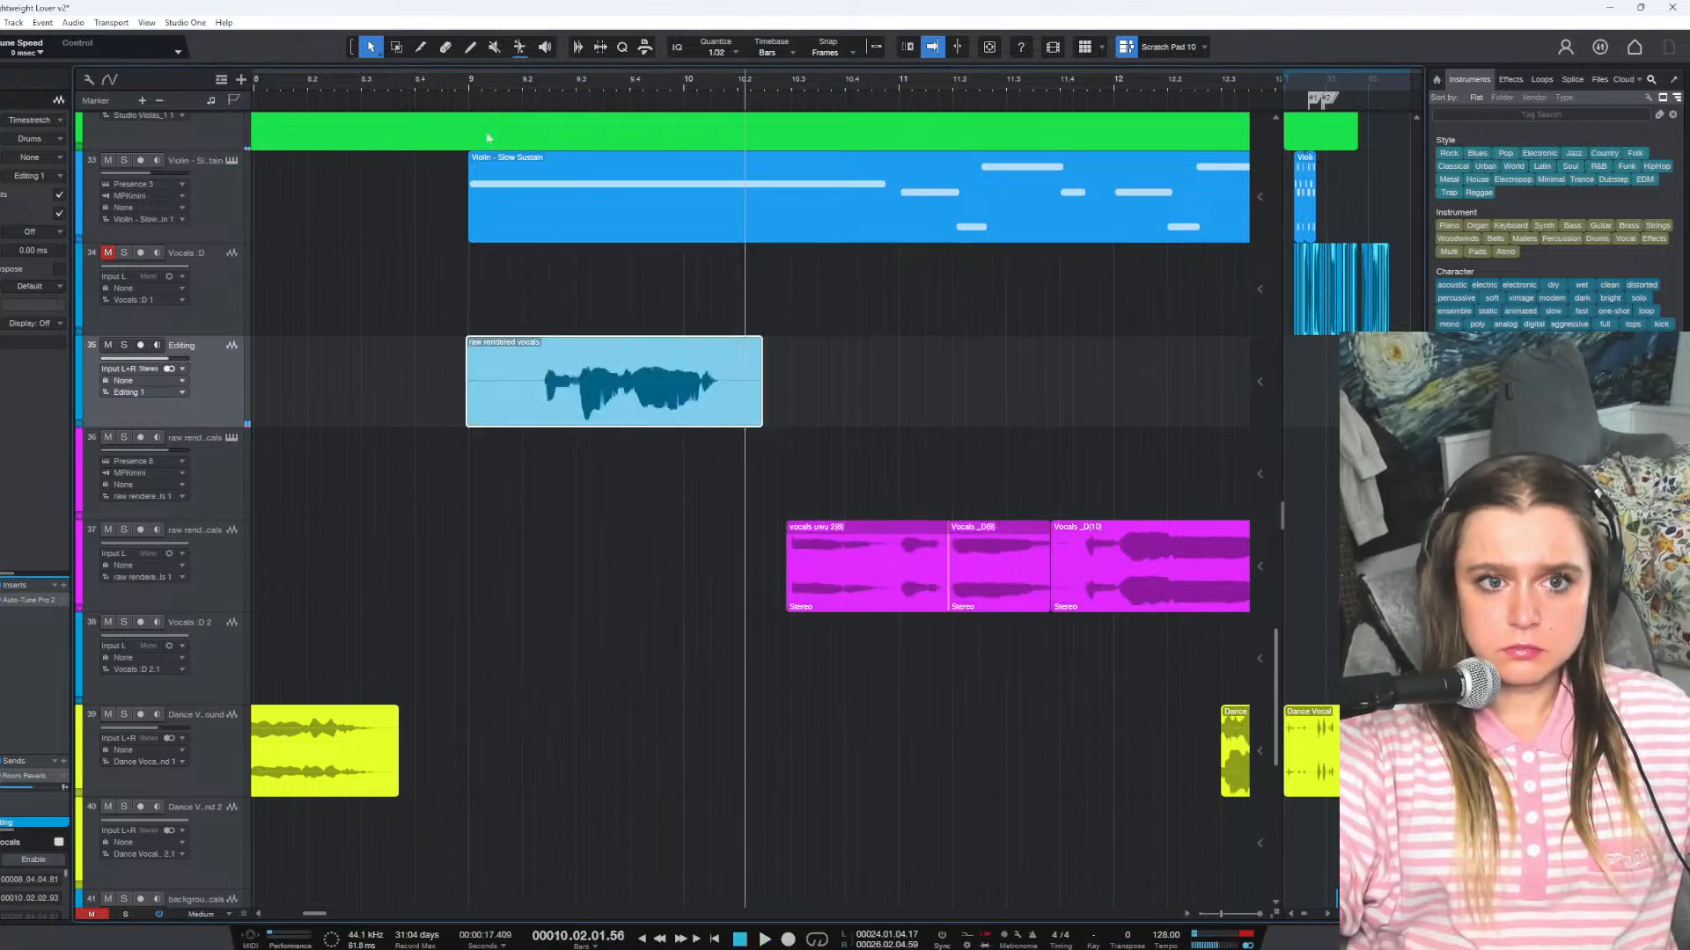
{"action": "left_click", "coordinate": [469, 82]}
{"action": "key", "text": "space"}
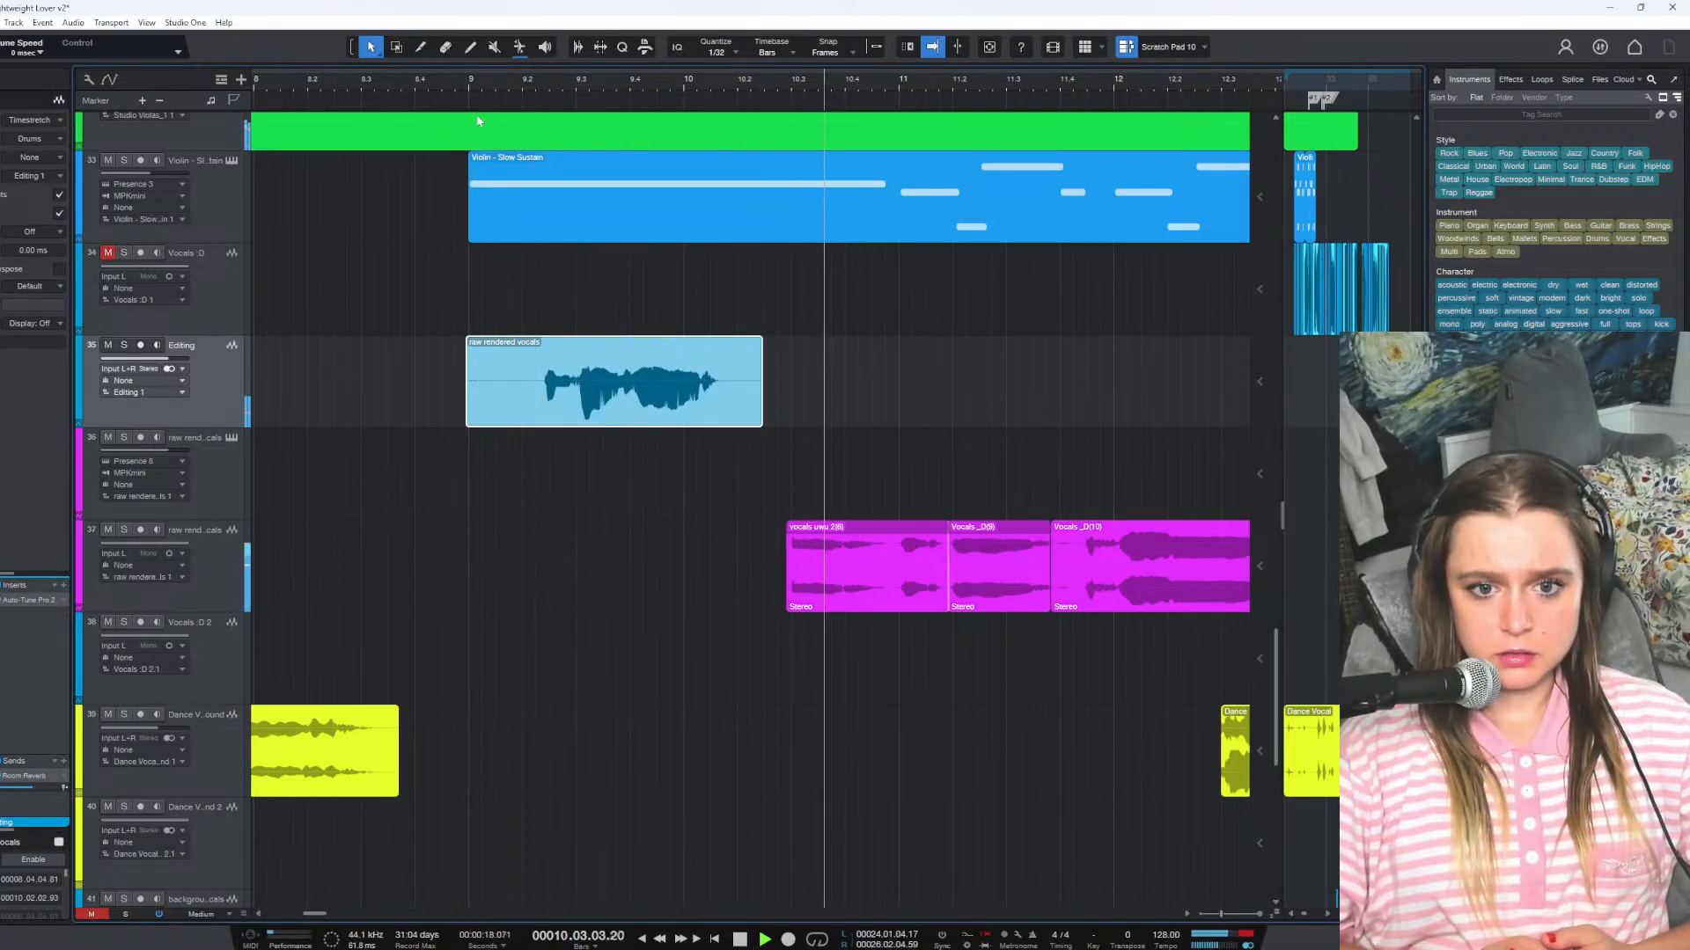
{"action": "key", "text": "space"}
Move the take to the raw rendered vocals track to hear it untuned, and undo the move to compare the tuned version
{"action": "left_click_drag", "start_coordinate": [588, 382], "coordinate": [594, 532]}
{"action": "key", "text": "space"}
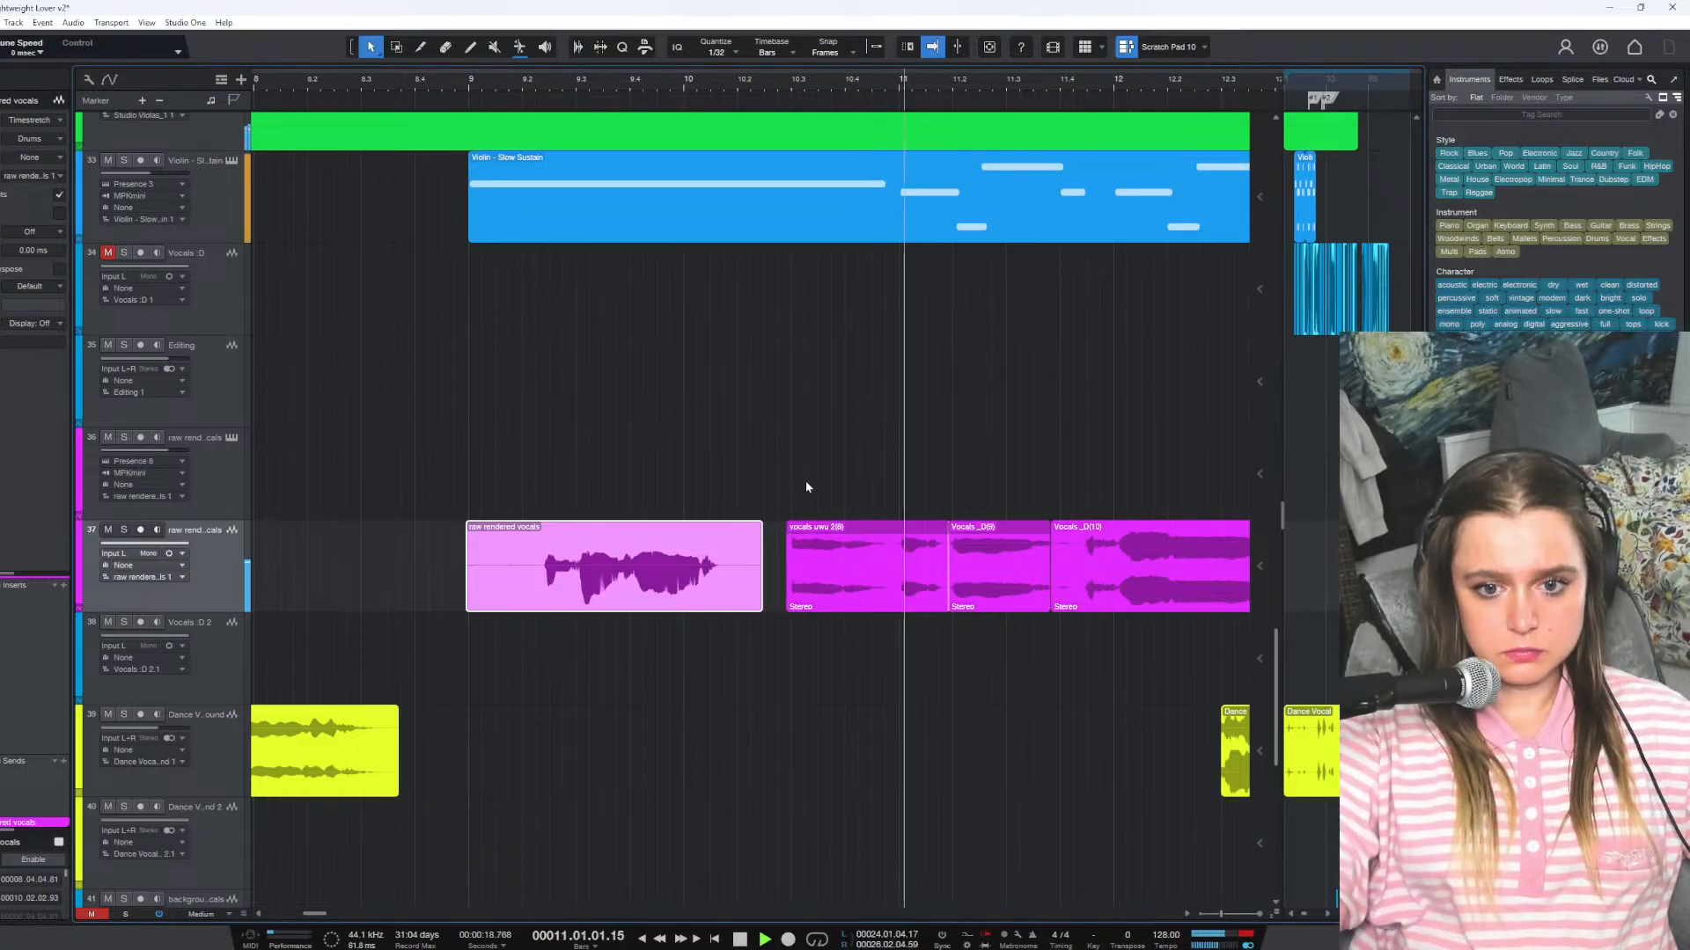
{"action": "key", "text": "space"}
{"action": "key", "text": "space"}
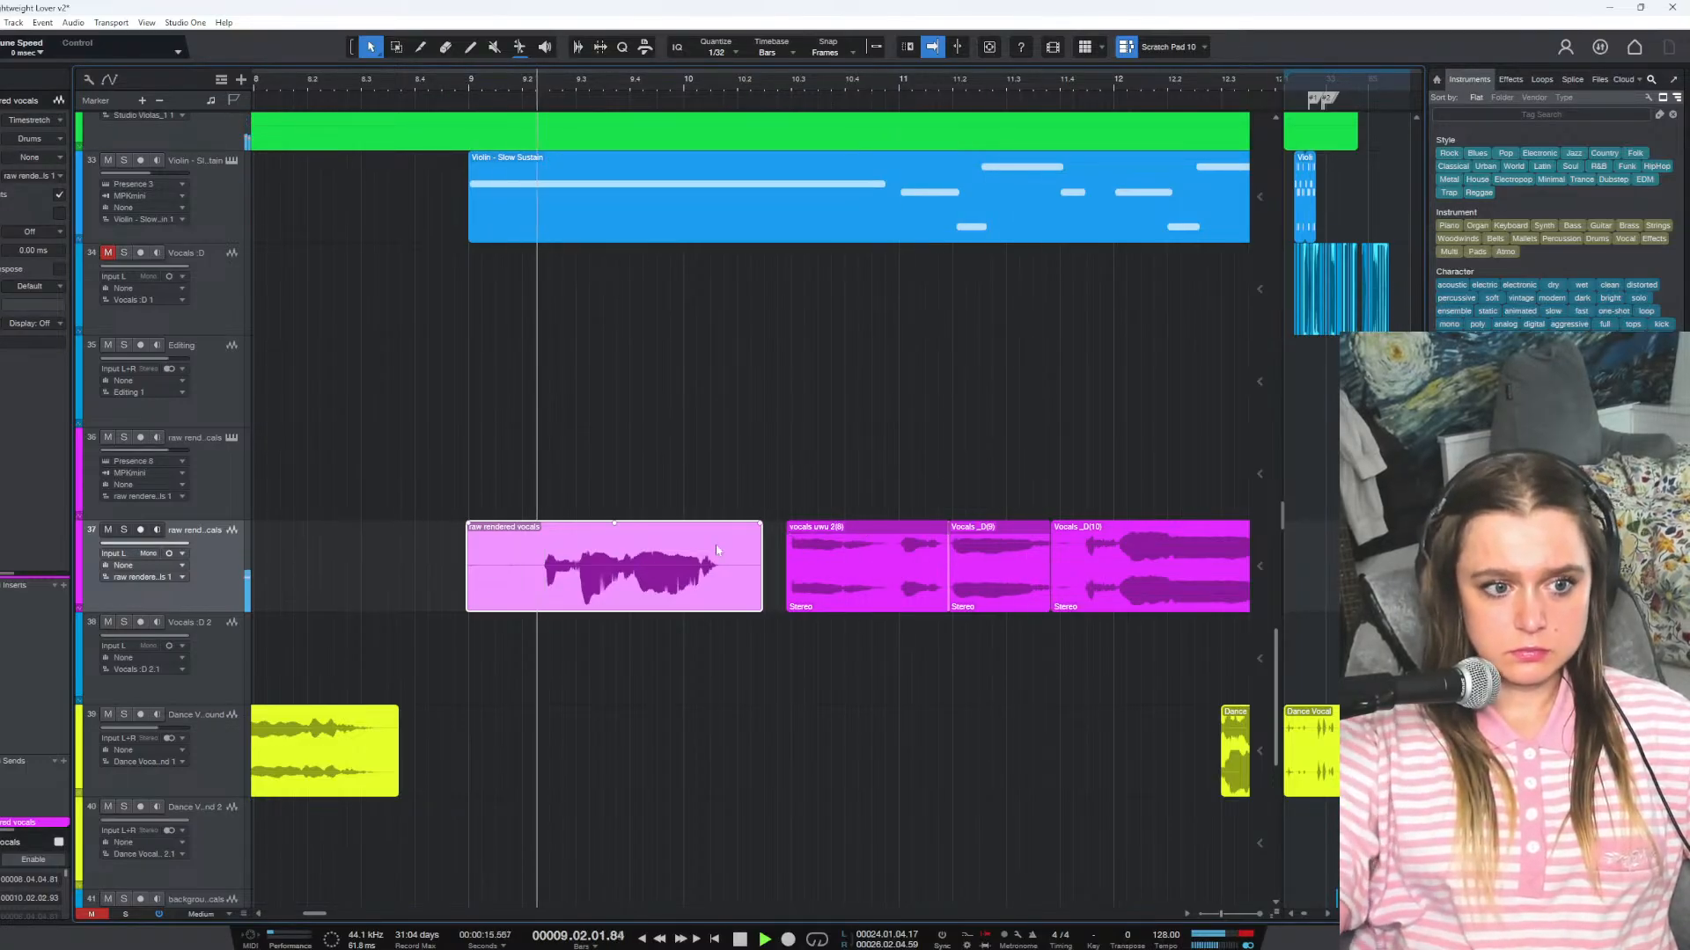
{"action": "key", "text": "space"}
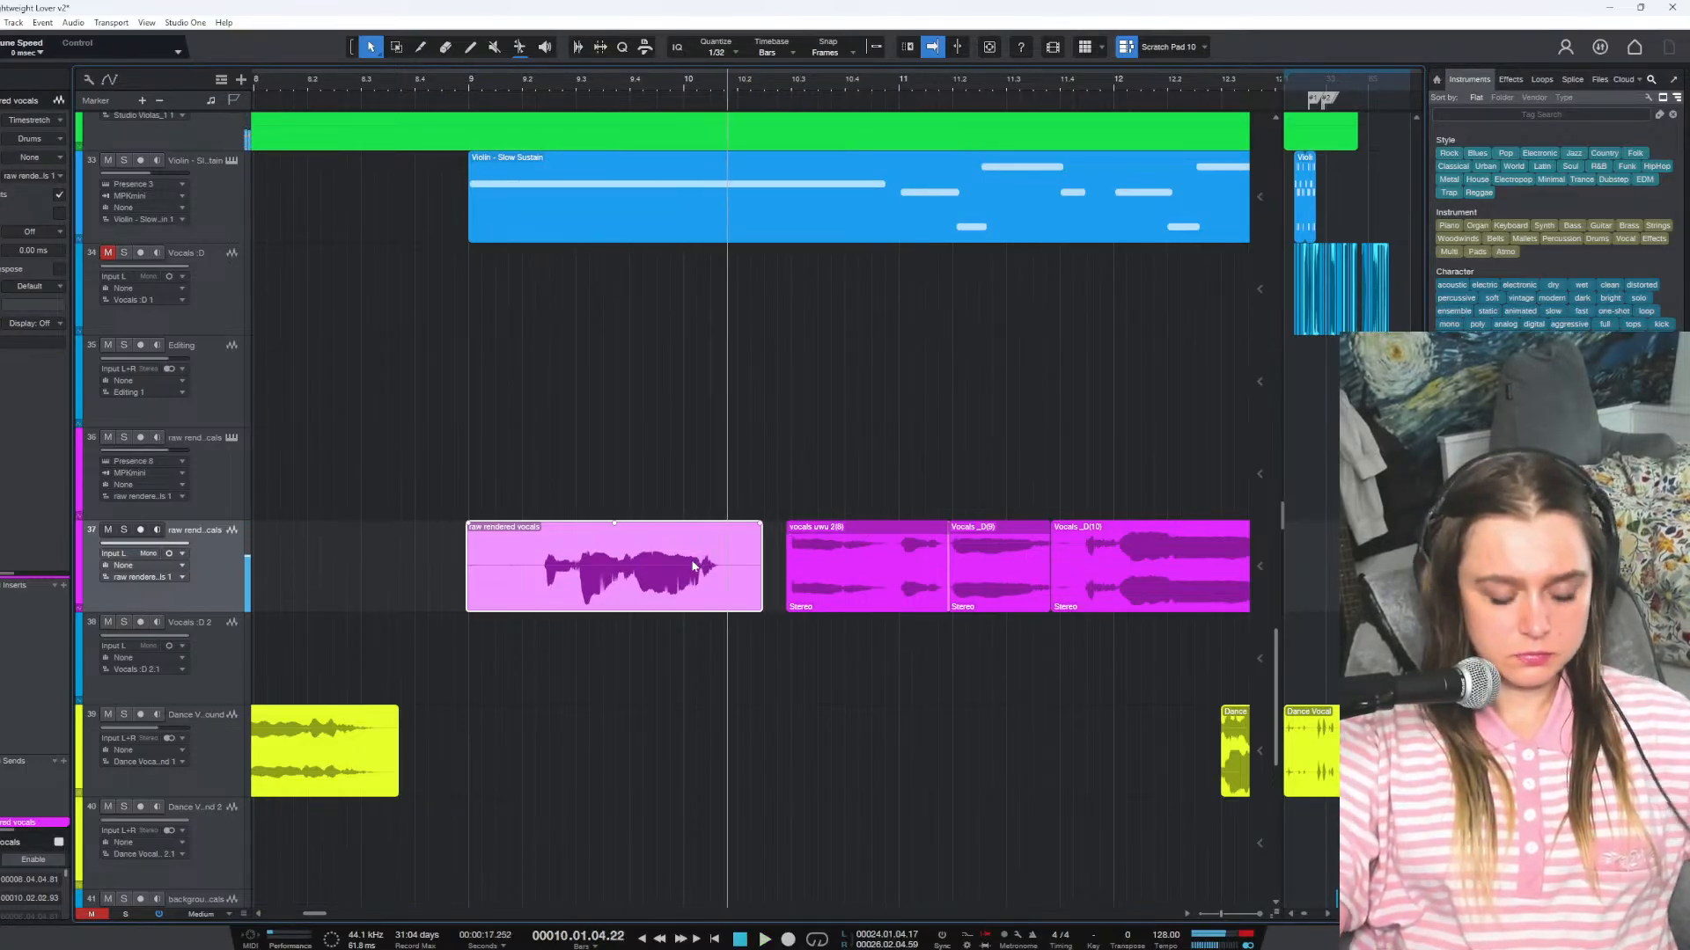
{"action": "key", "text": "ctrl+z"}
{"action": "key", "text": "space"}
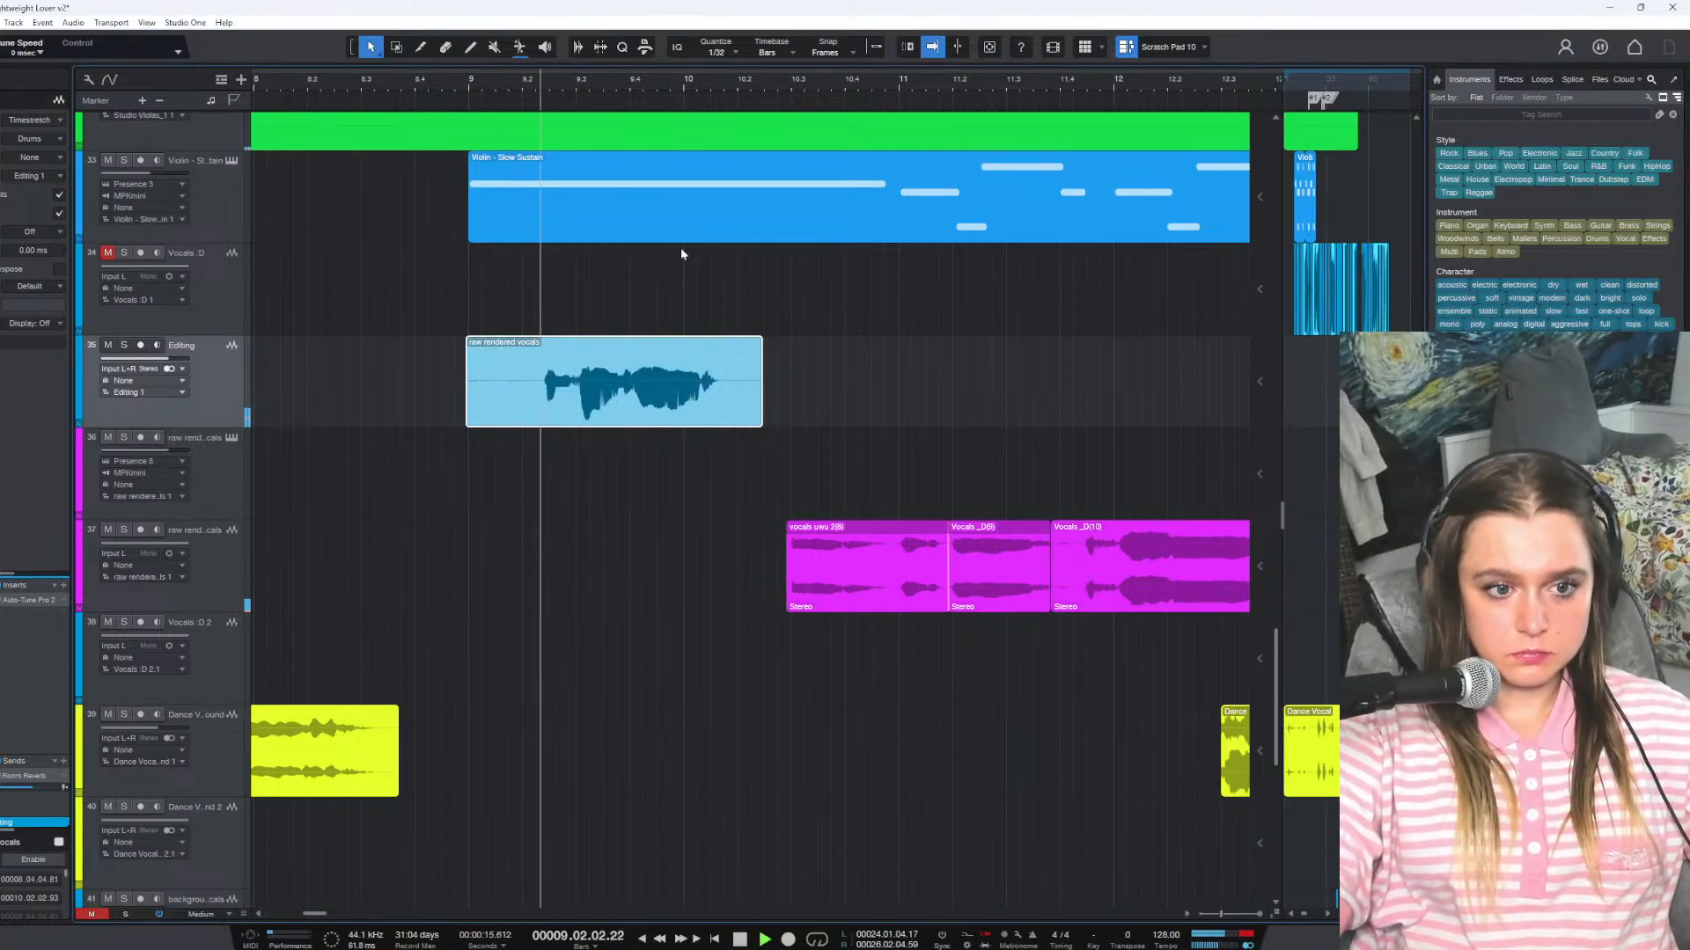
Stop playback and look through the audio processing options available for the take on the Editing track
{"action": "key", "text": "space"}
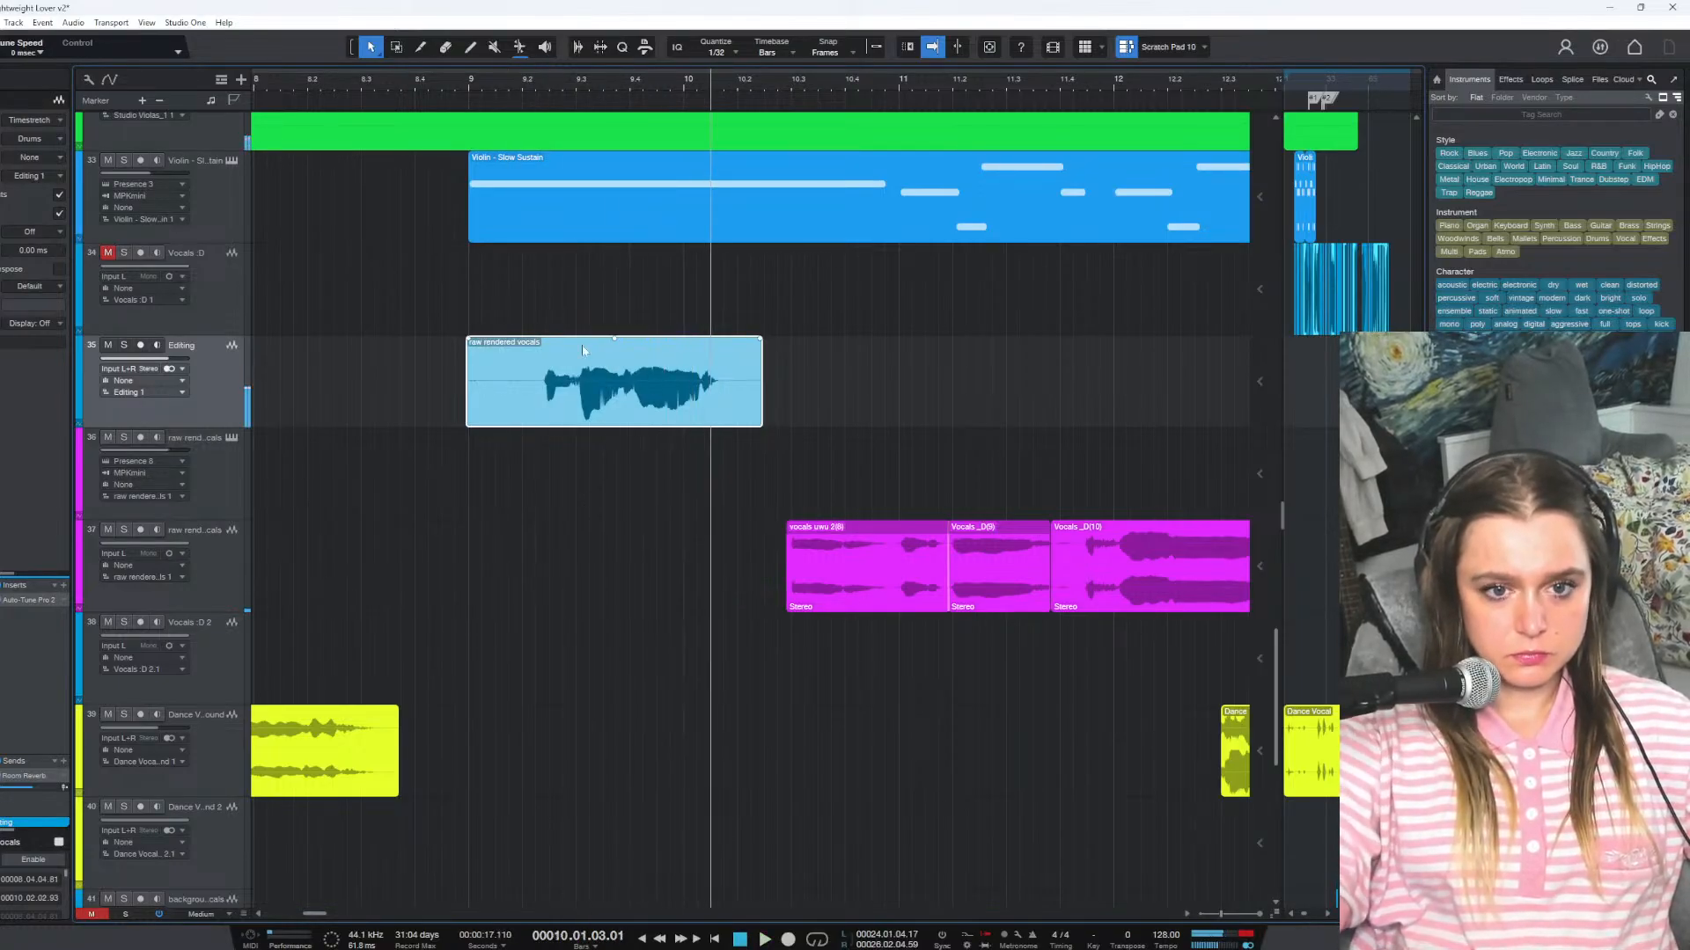
{"action": "right_click", "coordinate": [660, 385]}
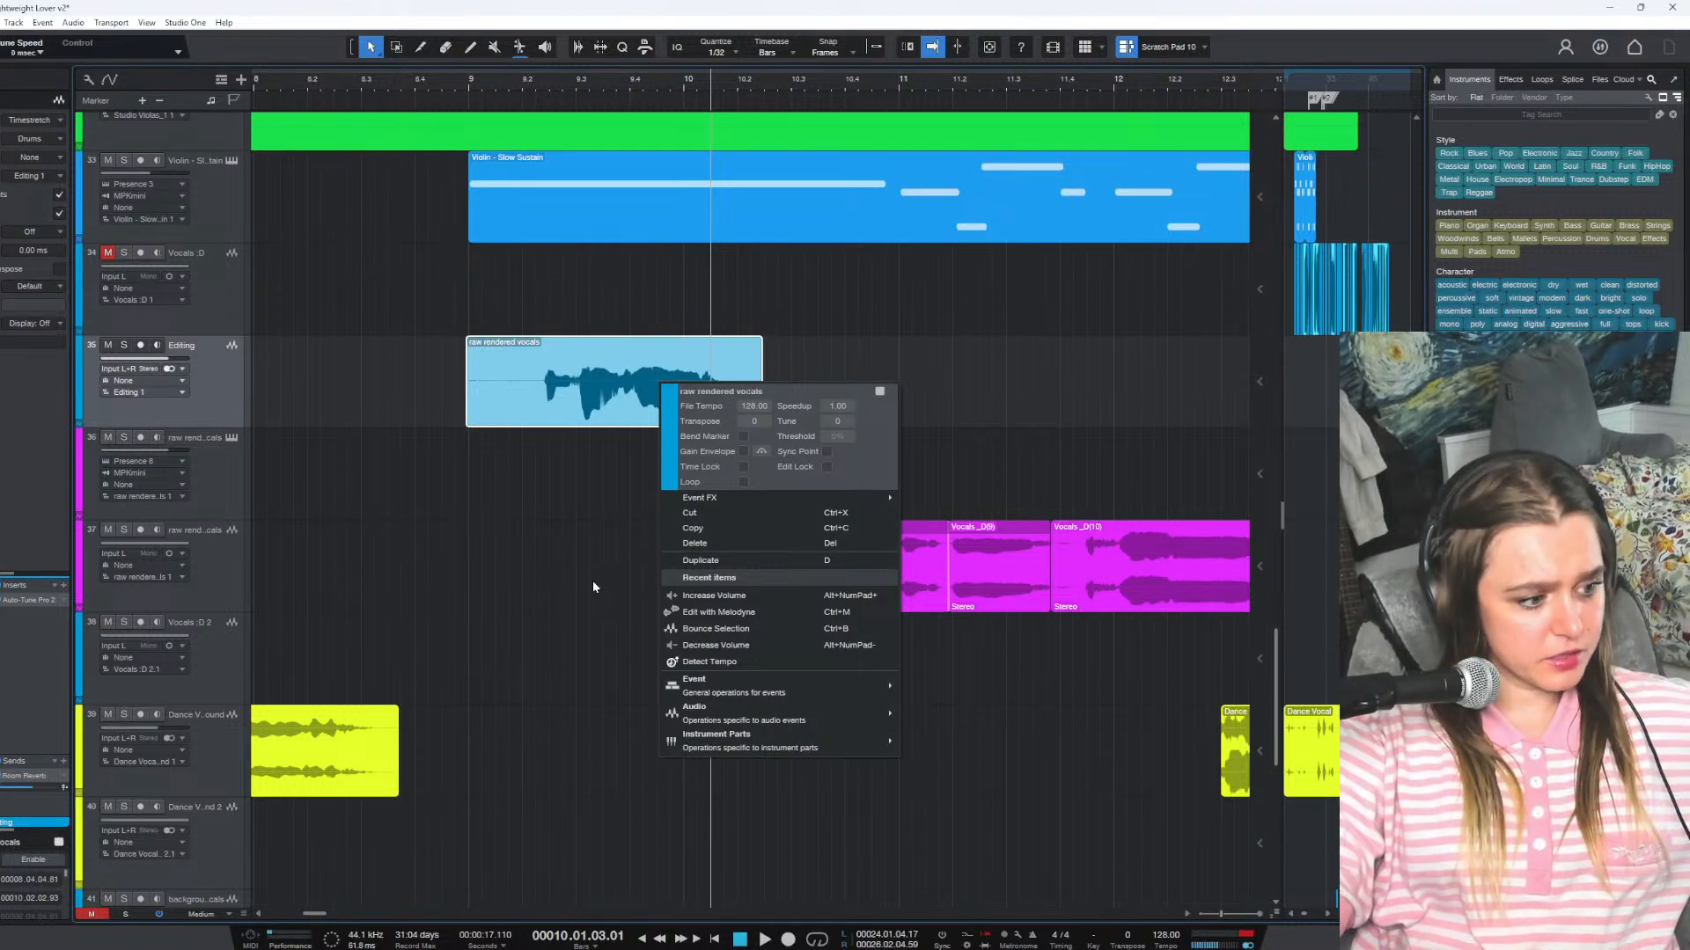
{"action": "left_click", "coordinate": [564, 587]}
{"action": "left_click", "coordinate": [473, 85]}
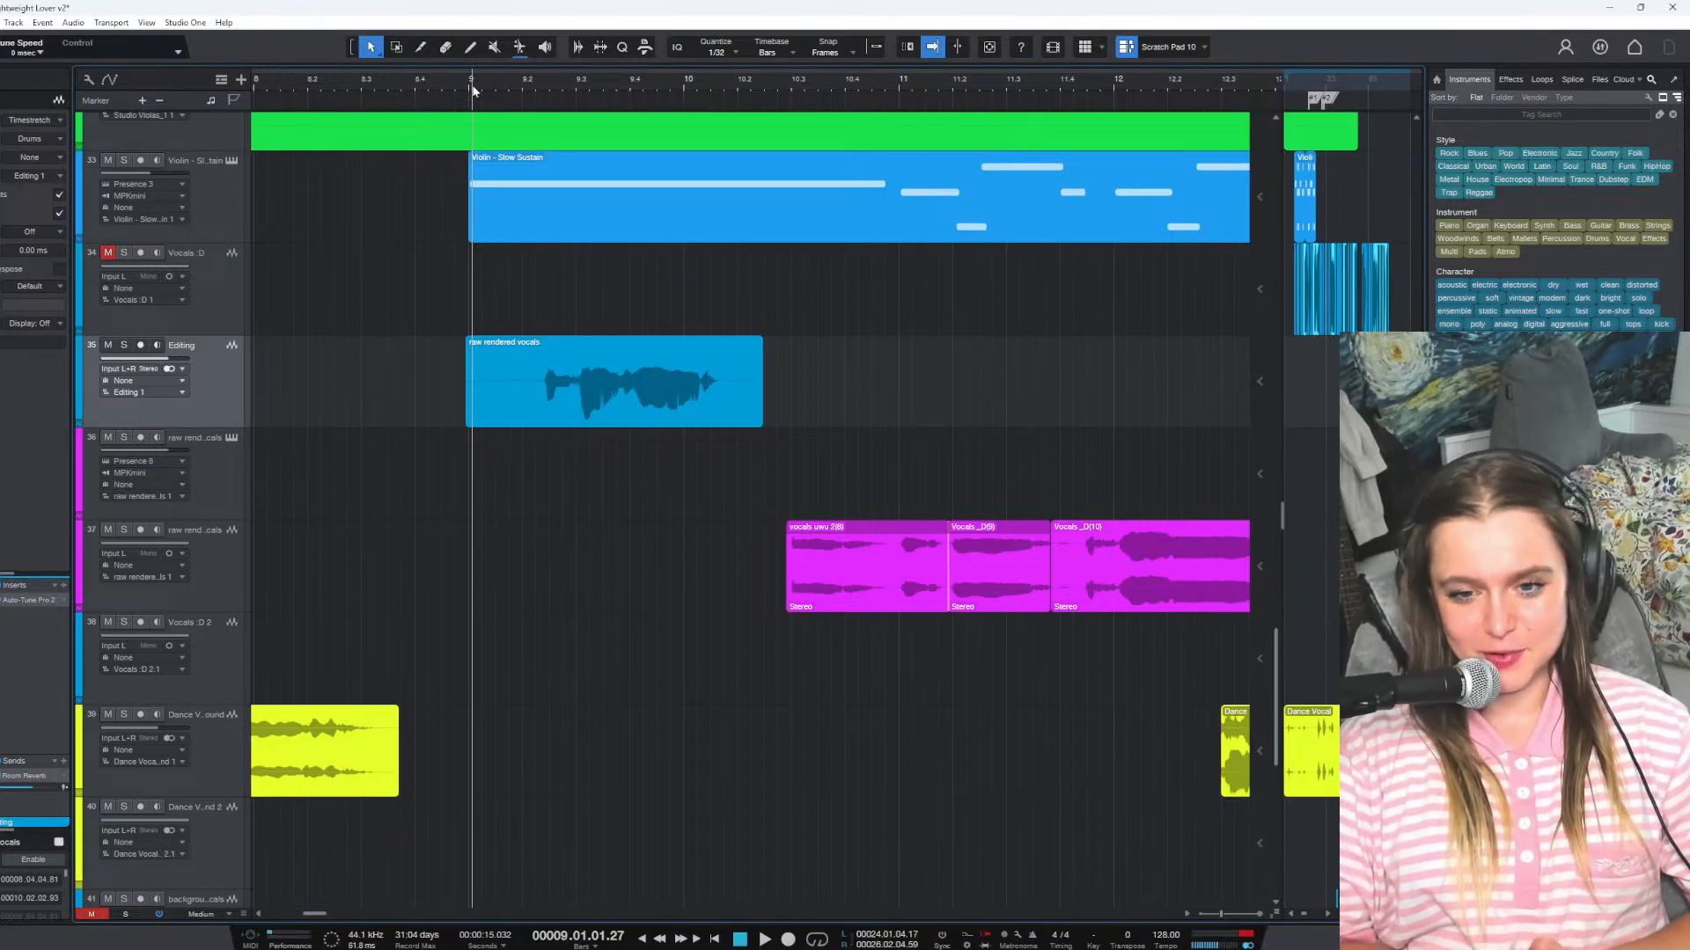
{"action": "right_click", "coordinate": [610, 389]}
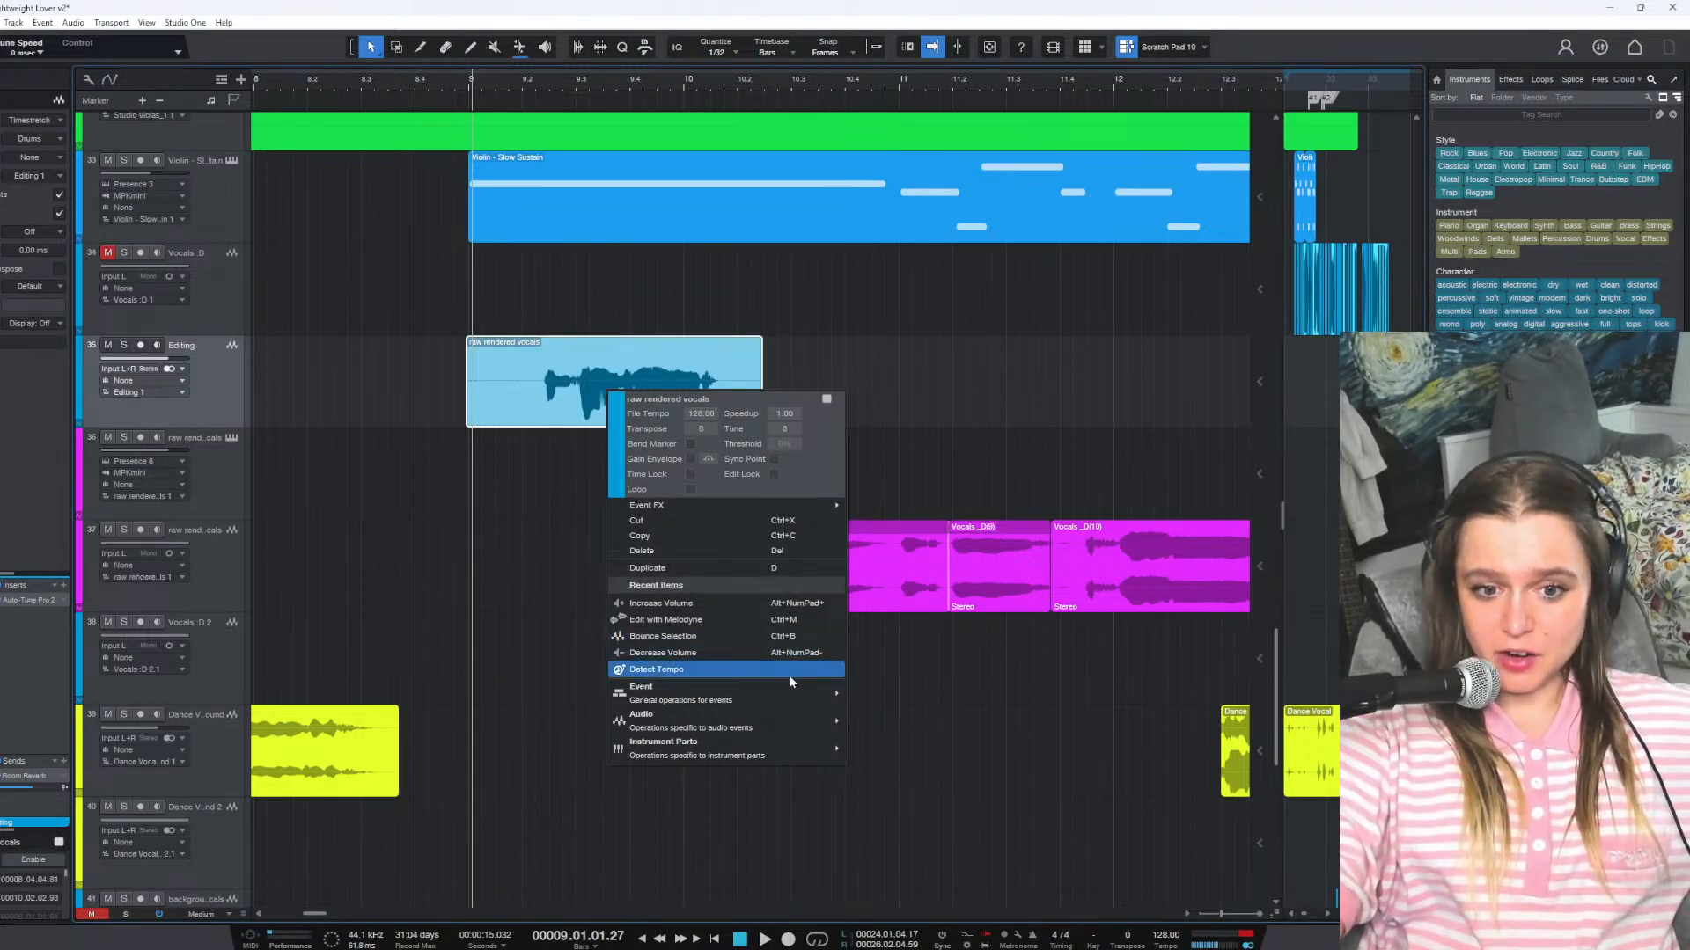
{"action": "mouse_move", "coordinate": [792, 715]}
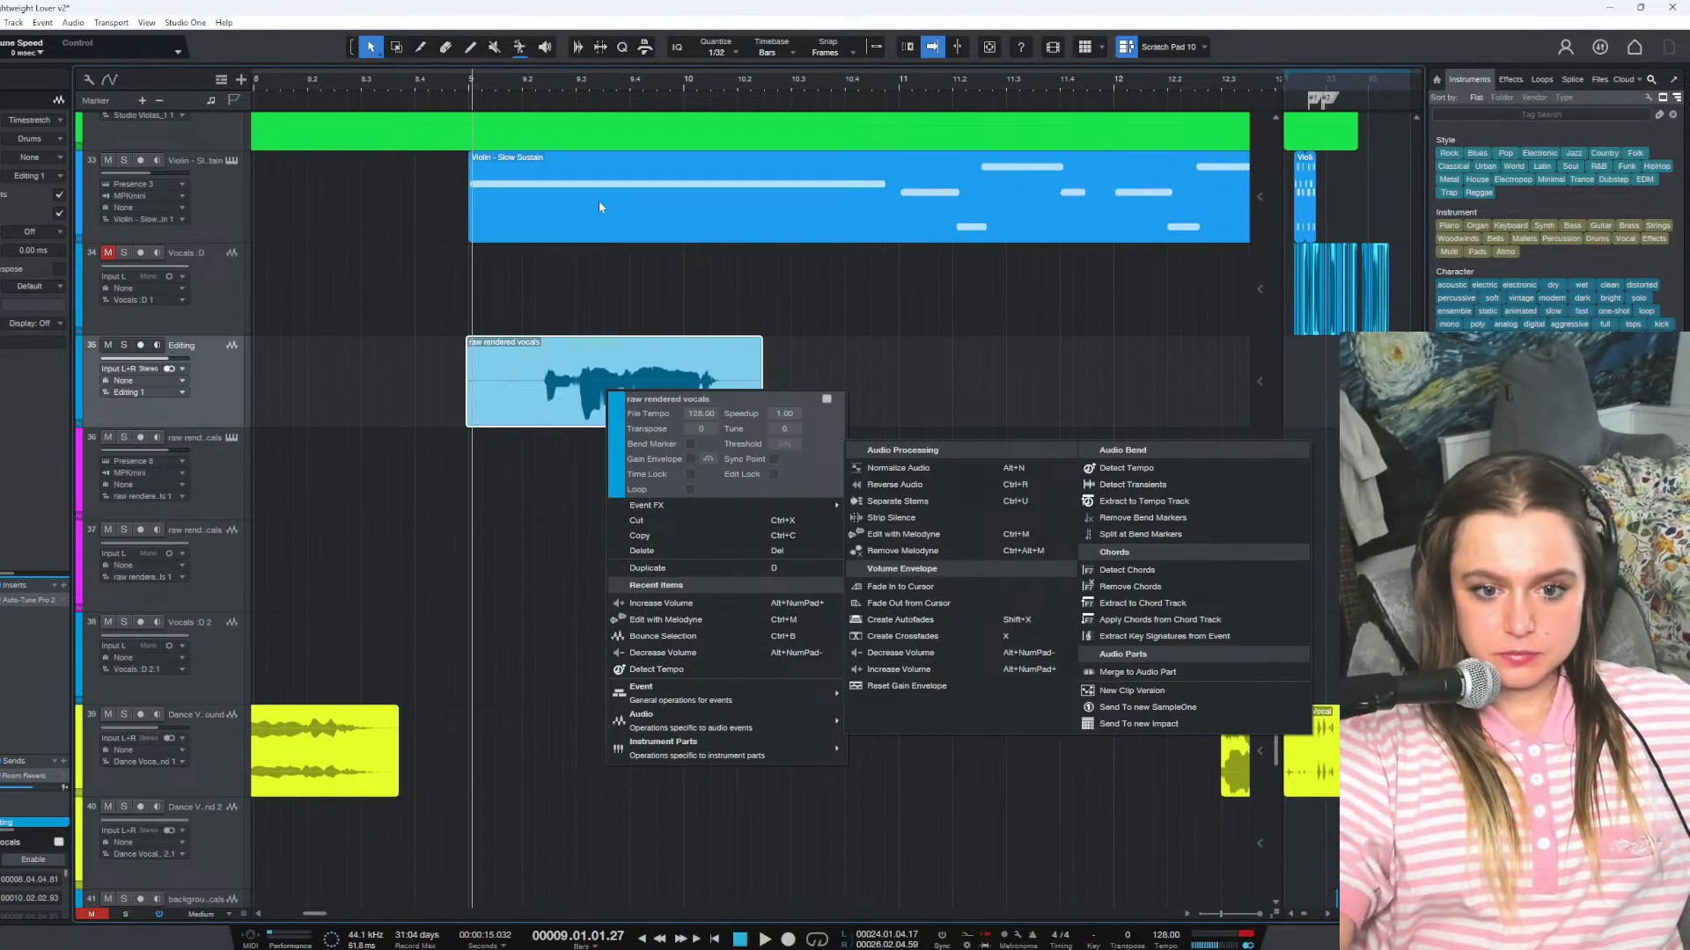
{"action": "left_click", "coordinate": [444, 522]}
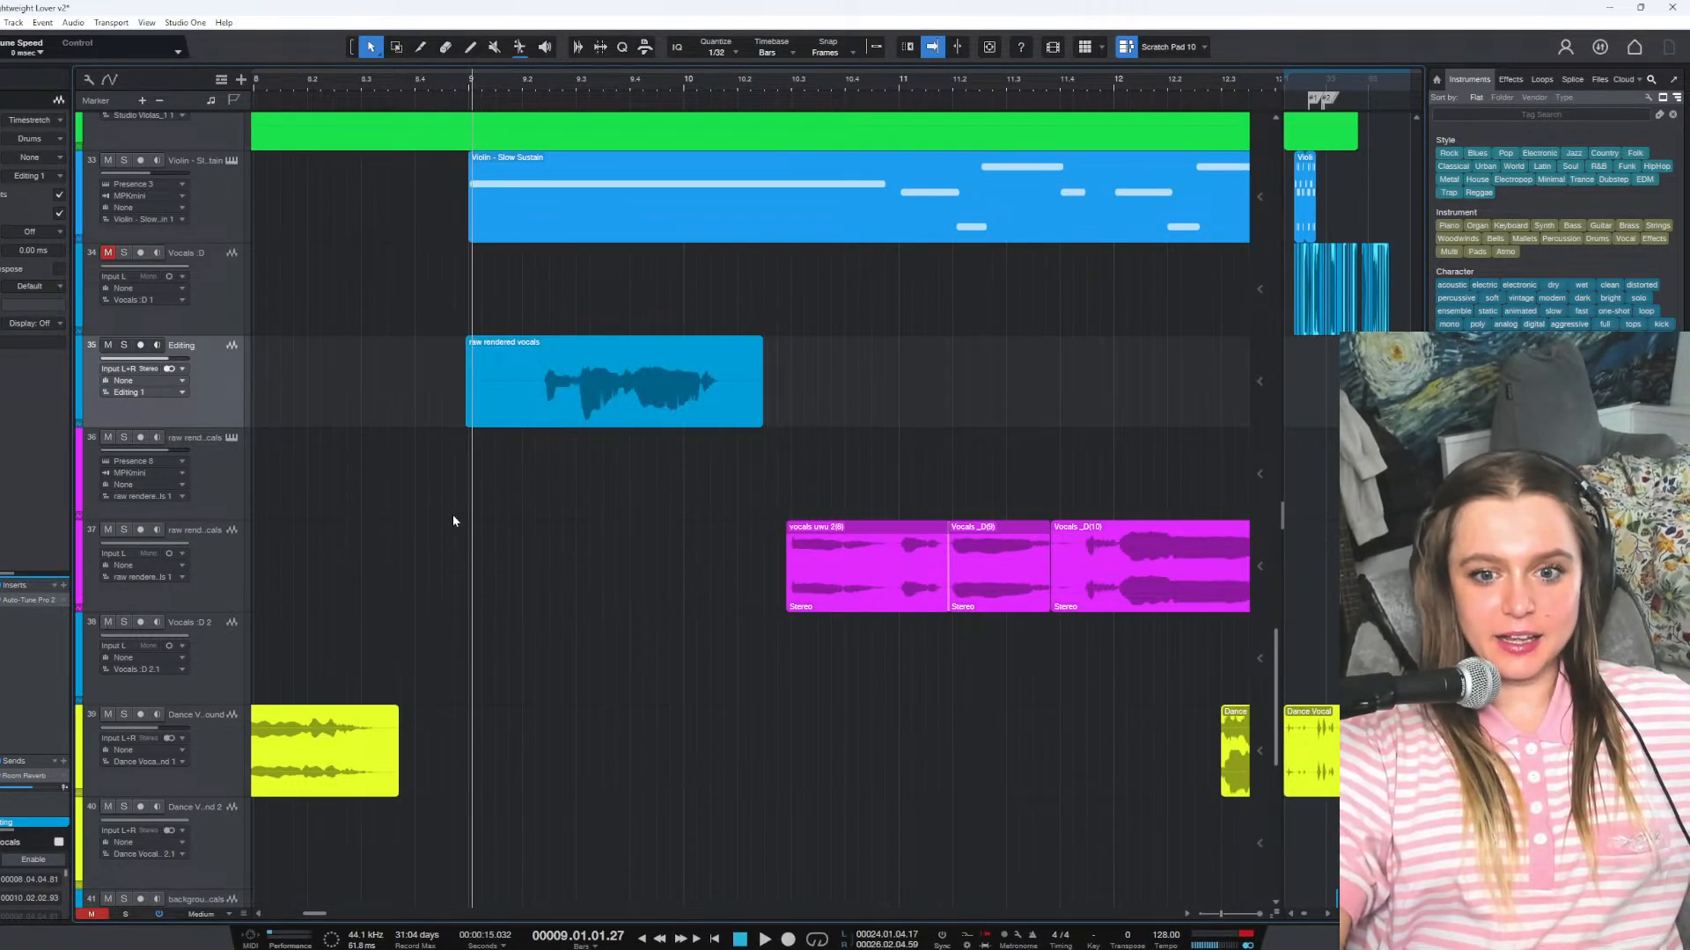
Move the take from the Editing track down to the raw rendered vocals track and play the arrangement from bar 9
{"action": "left_click", "coordinate": [468, 82]}
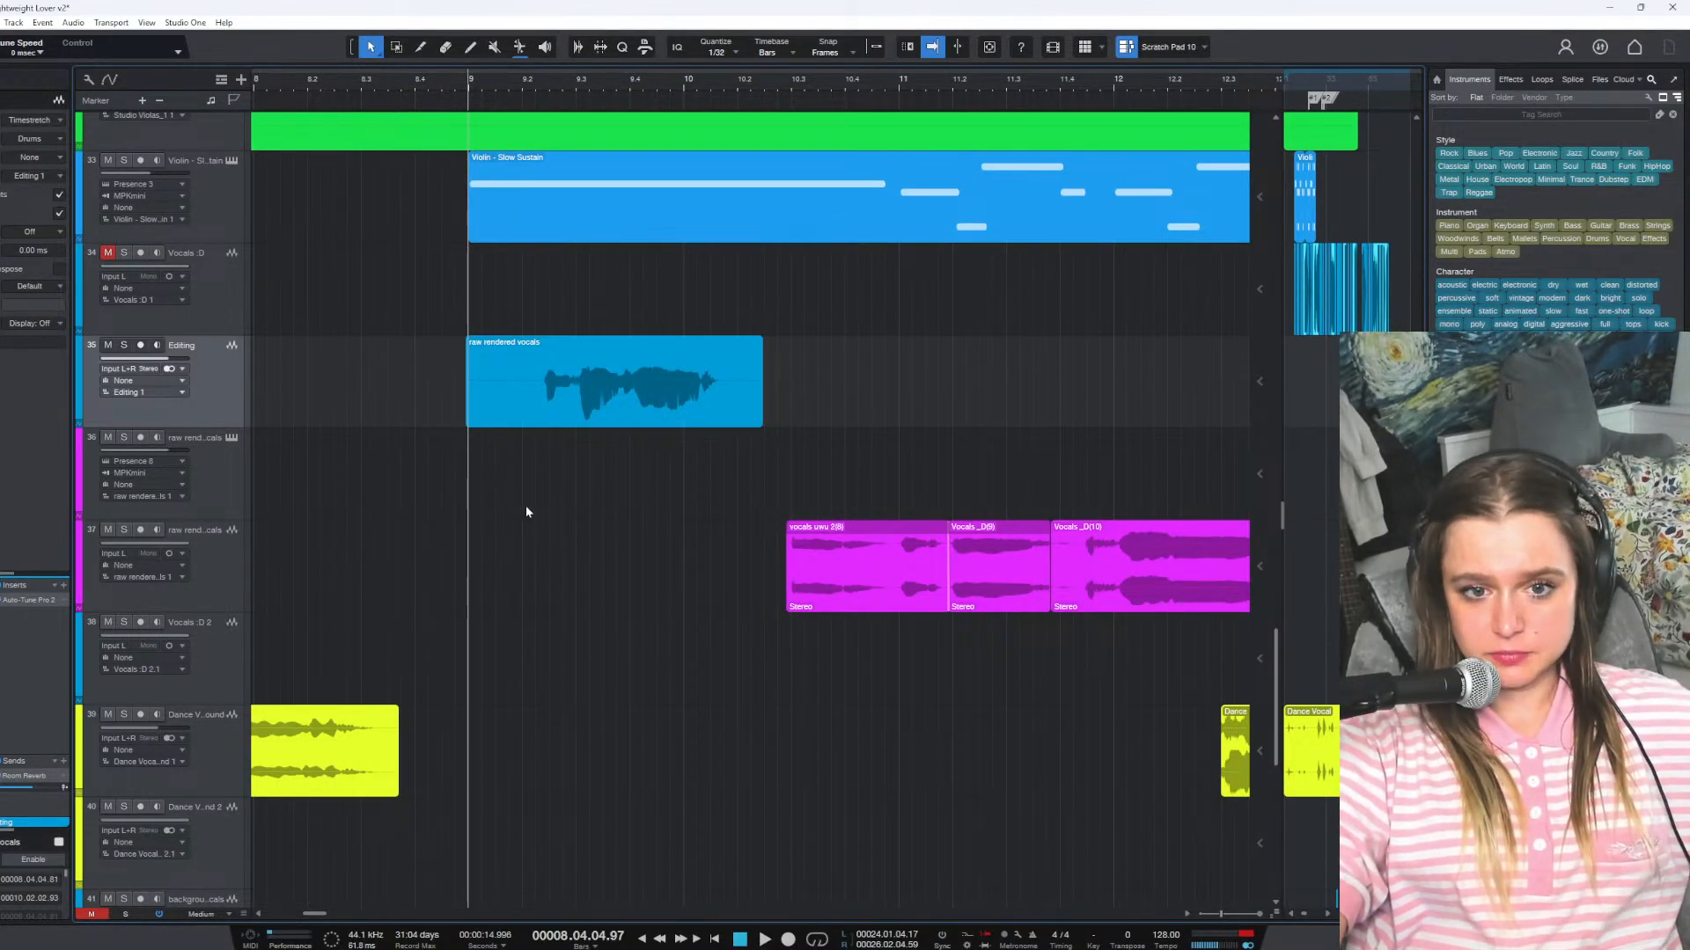
{"action": "left_click", "coordinate": [614, 404]}
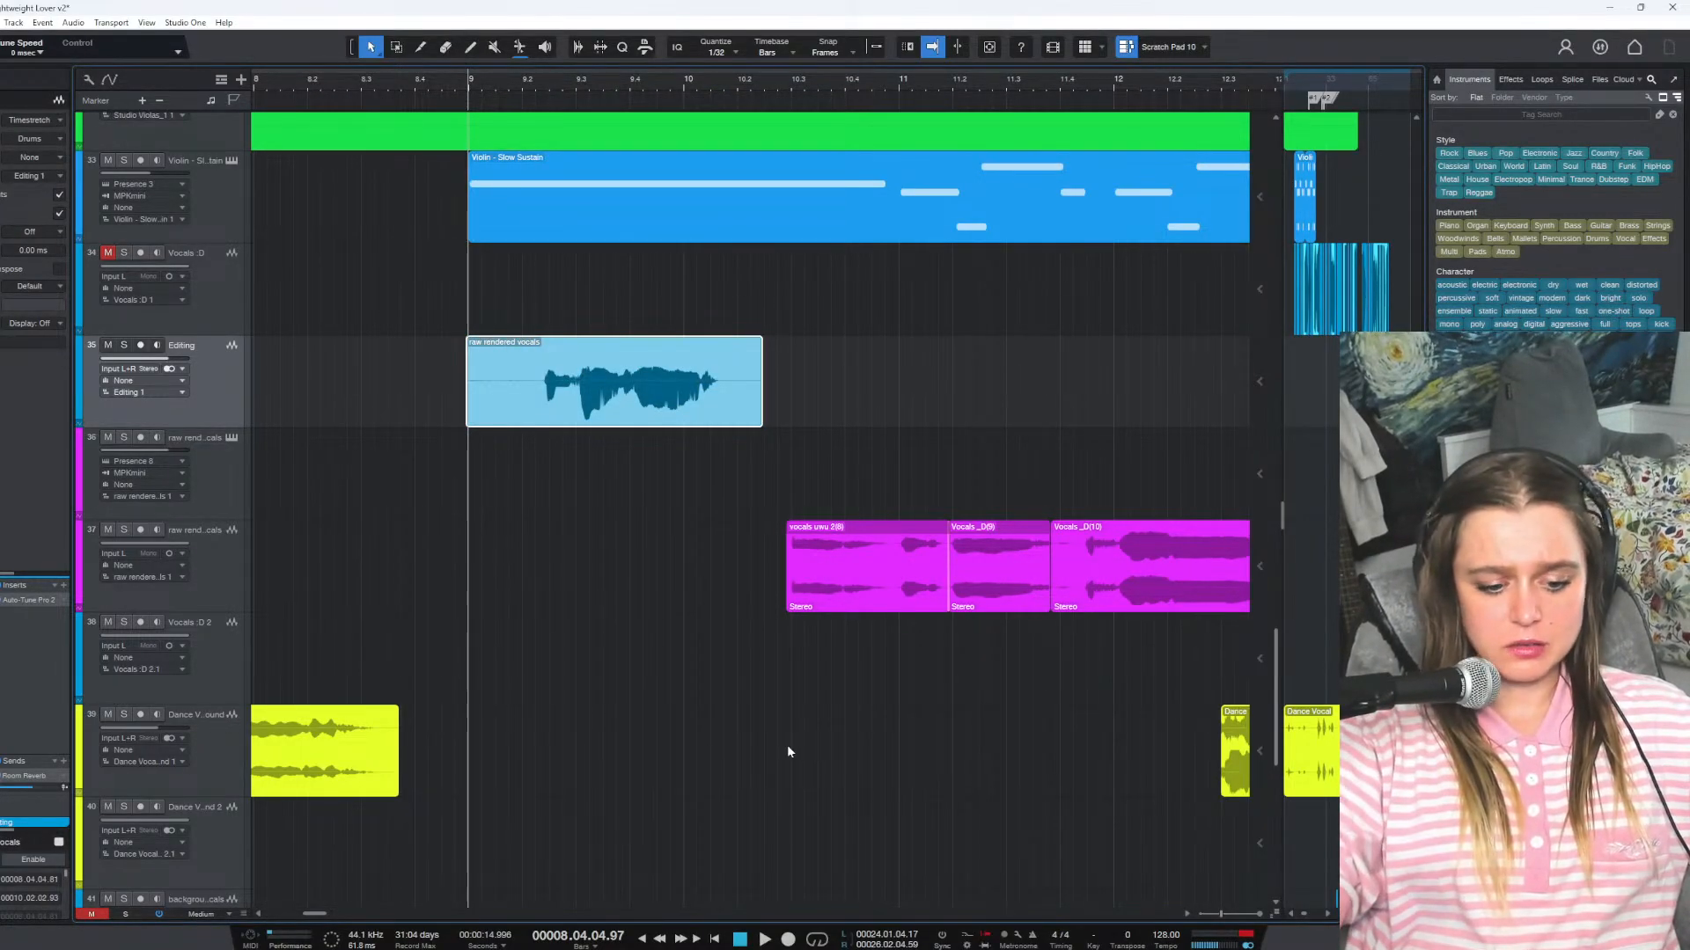
{"action": "key", "text": "space"}
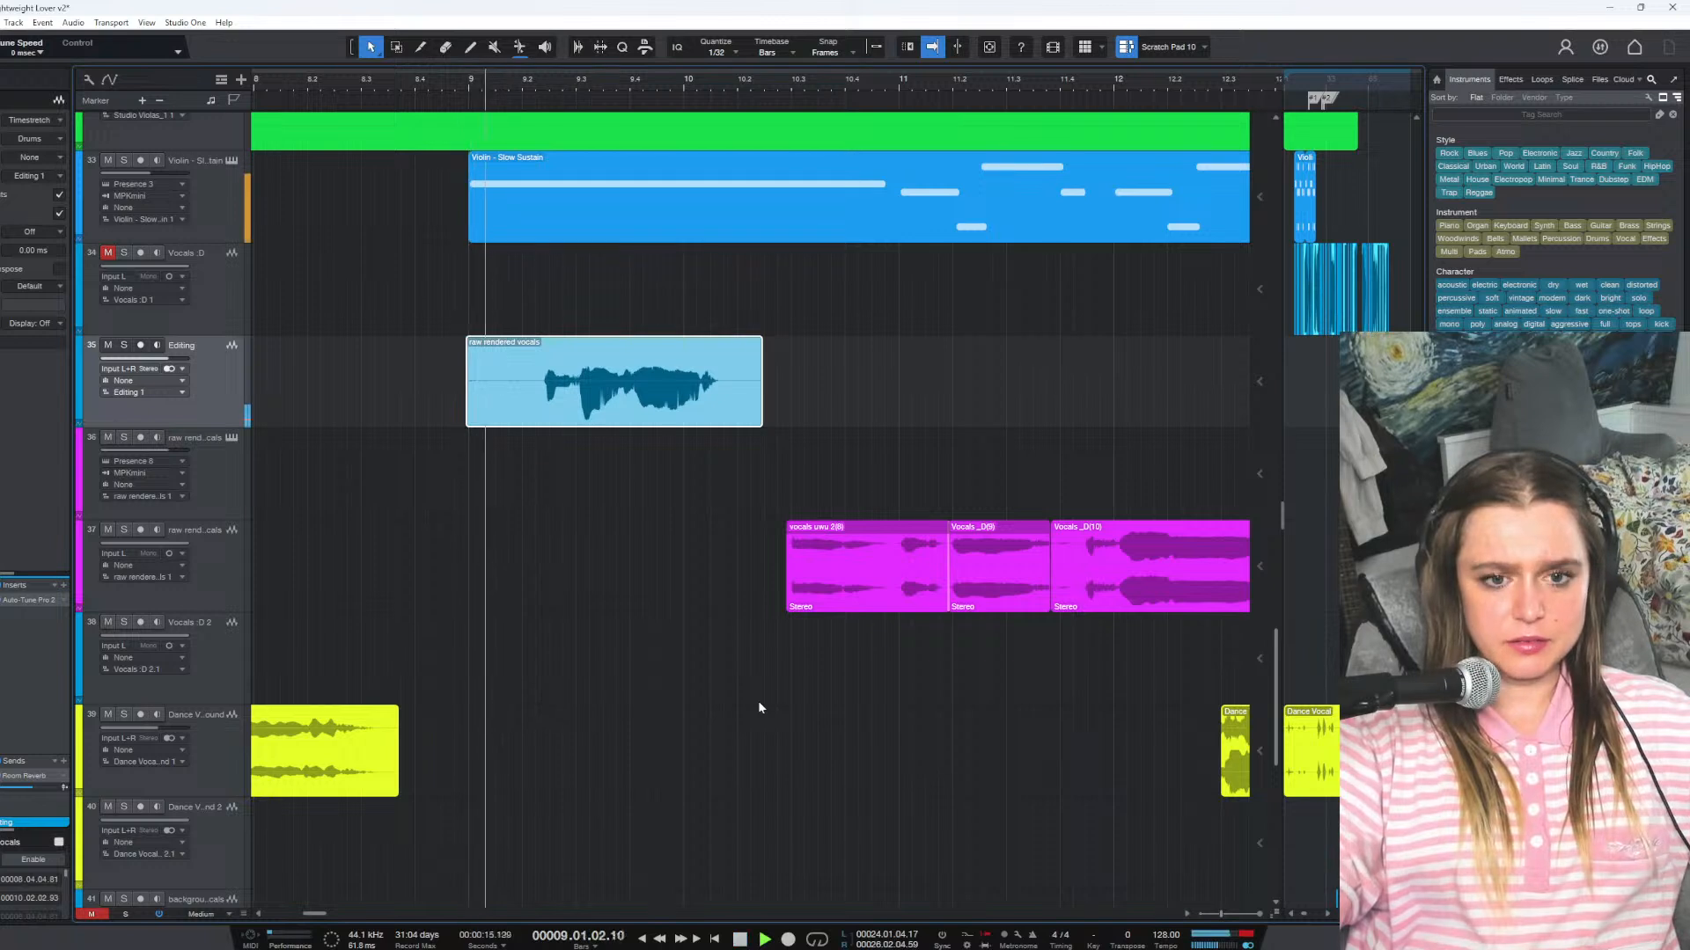
{"action": "left_click", "coordinate": [637, 460]}
{"action": "left_click_drag", "start_coordinate": [637, 461], "coordinate": [637, 645]}
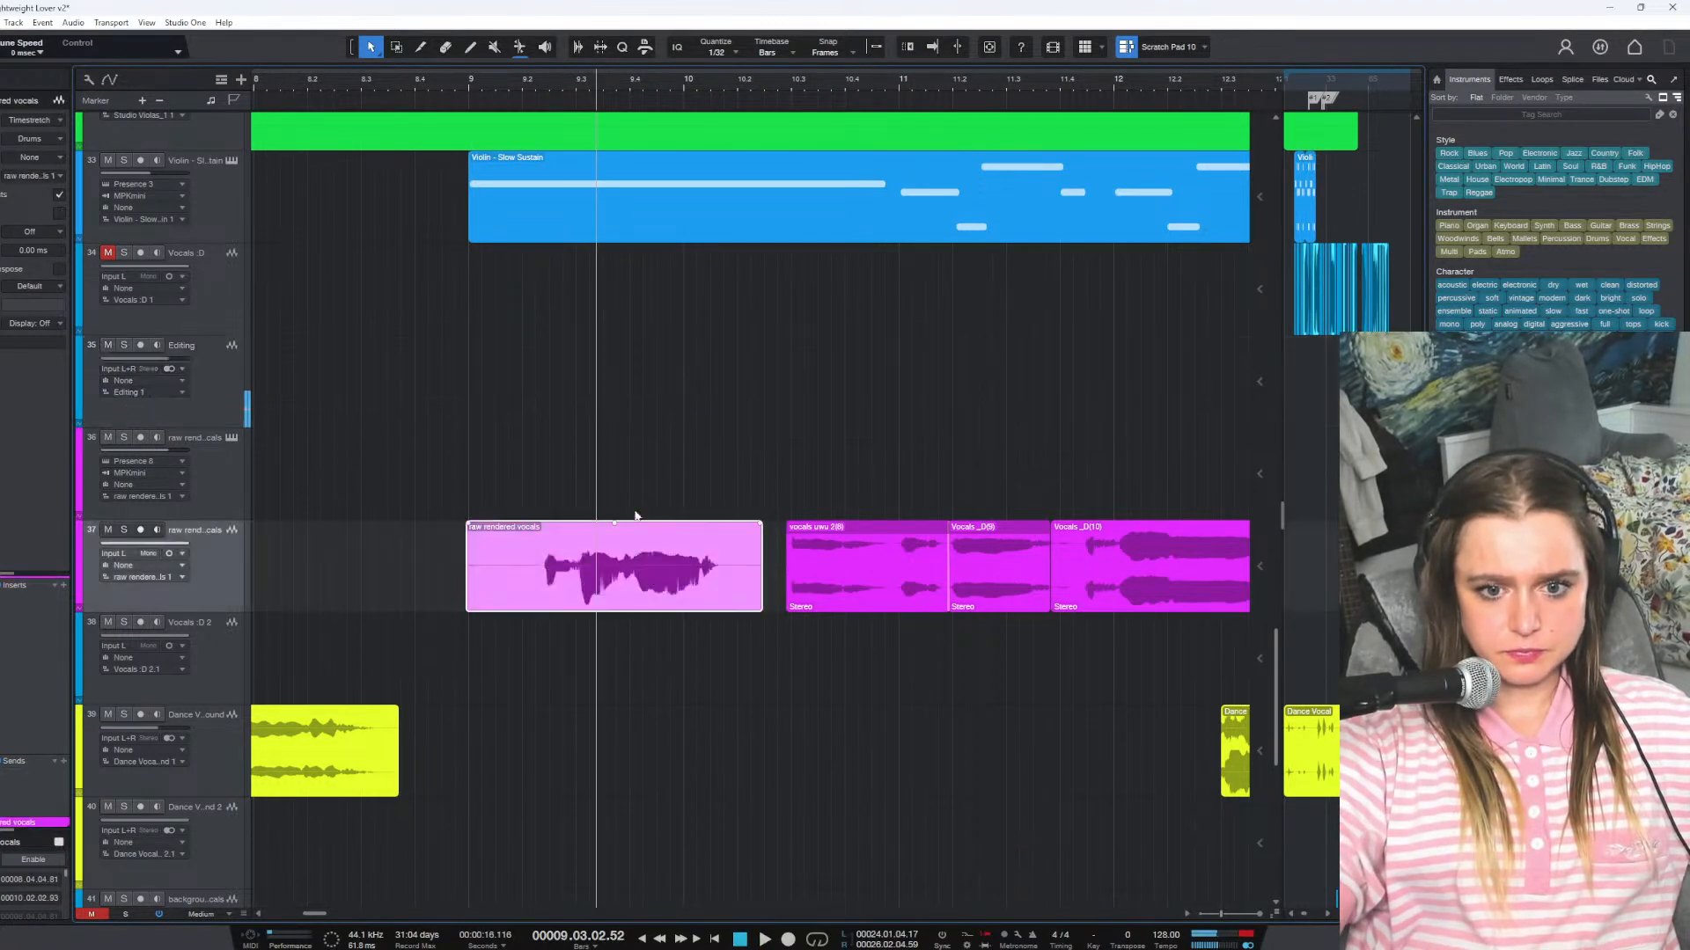
{"action": "left_click", "coordinate": [480, 81]}
{"action": "key", "text": "space"}
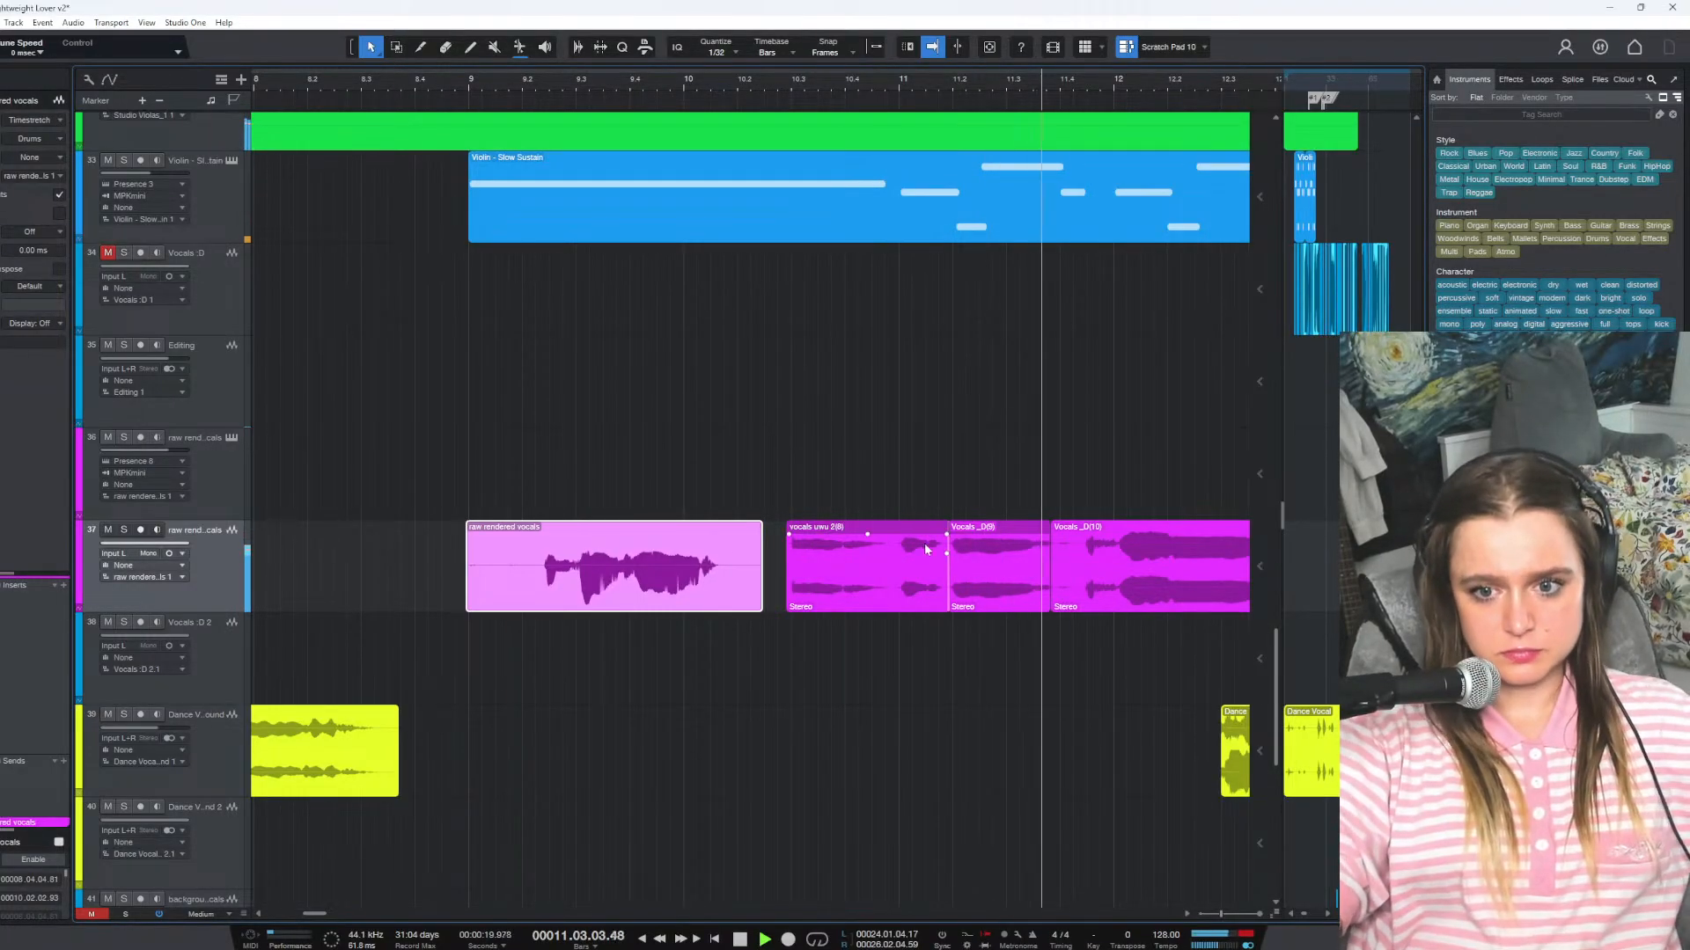
{"action": "key", "text": "space"}
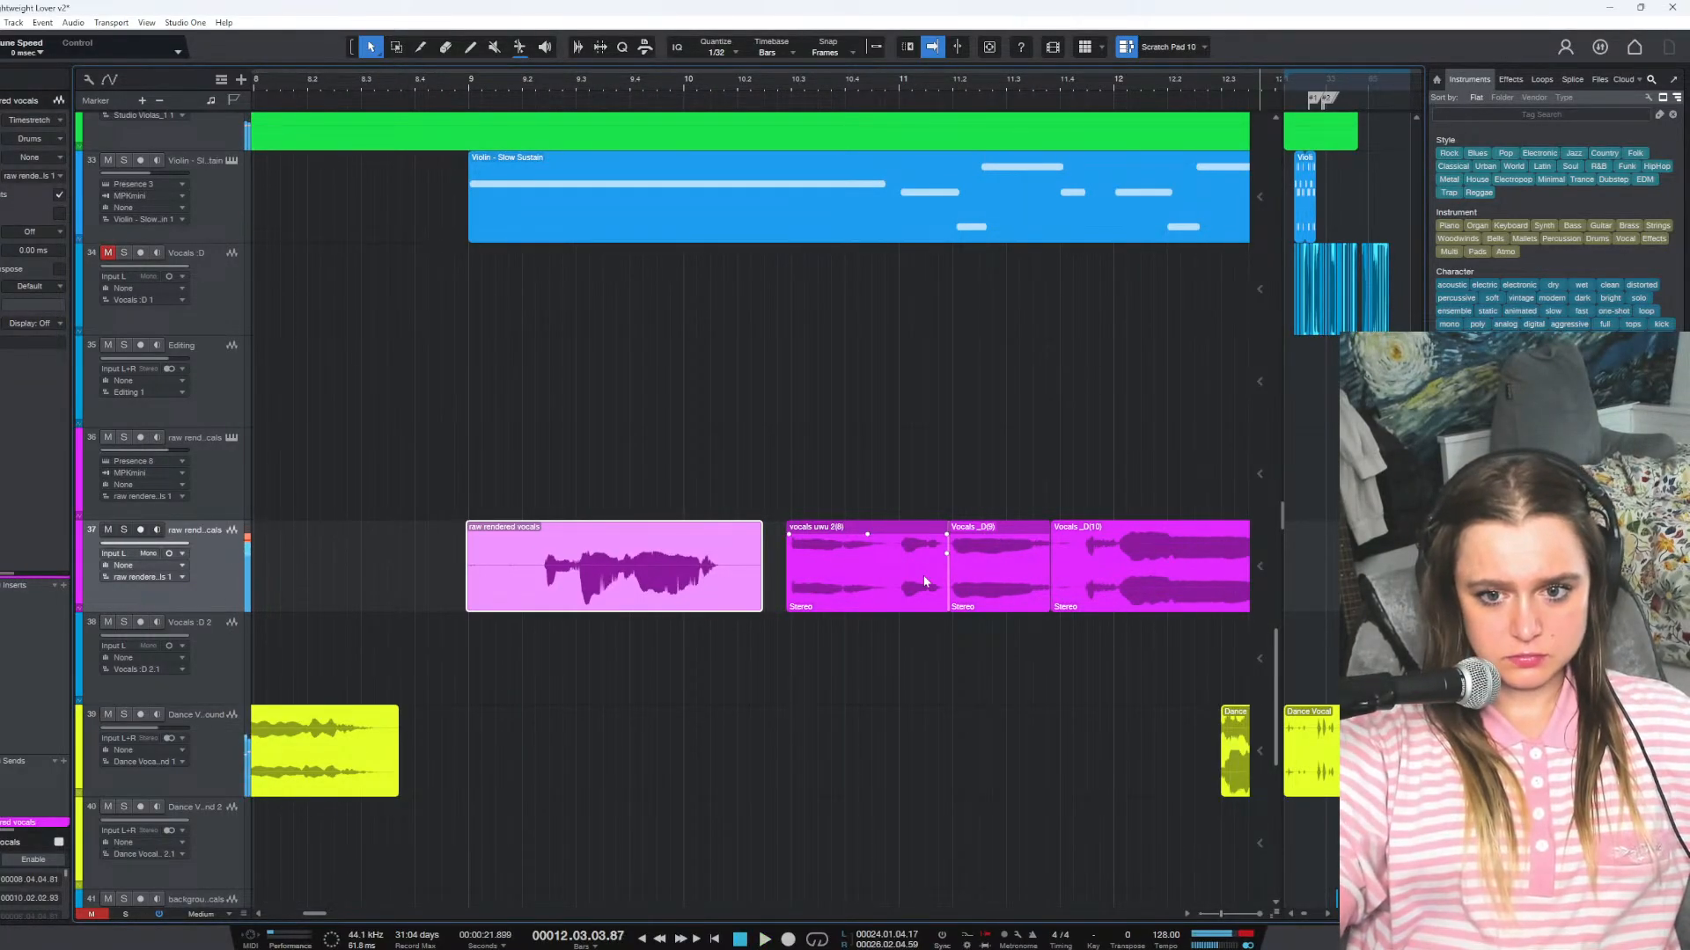
Decrease the volume of the Vocals _D(10) clip on the raw rendered vocals track and play the section leading into it
{"action": "left_click", "coordinate": [1231, 581]}
{"action": "right_click", "coordinate": [1158, 565]}
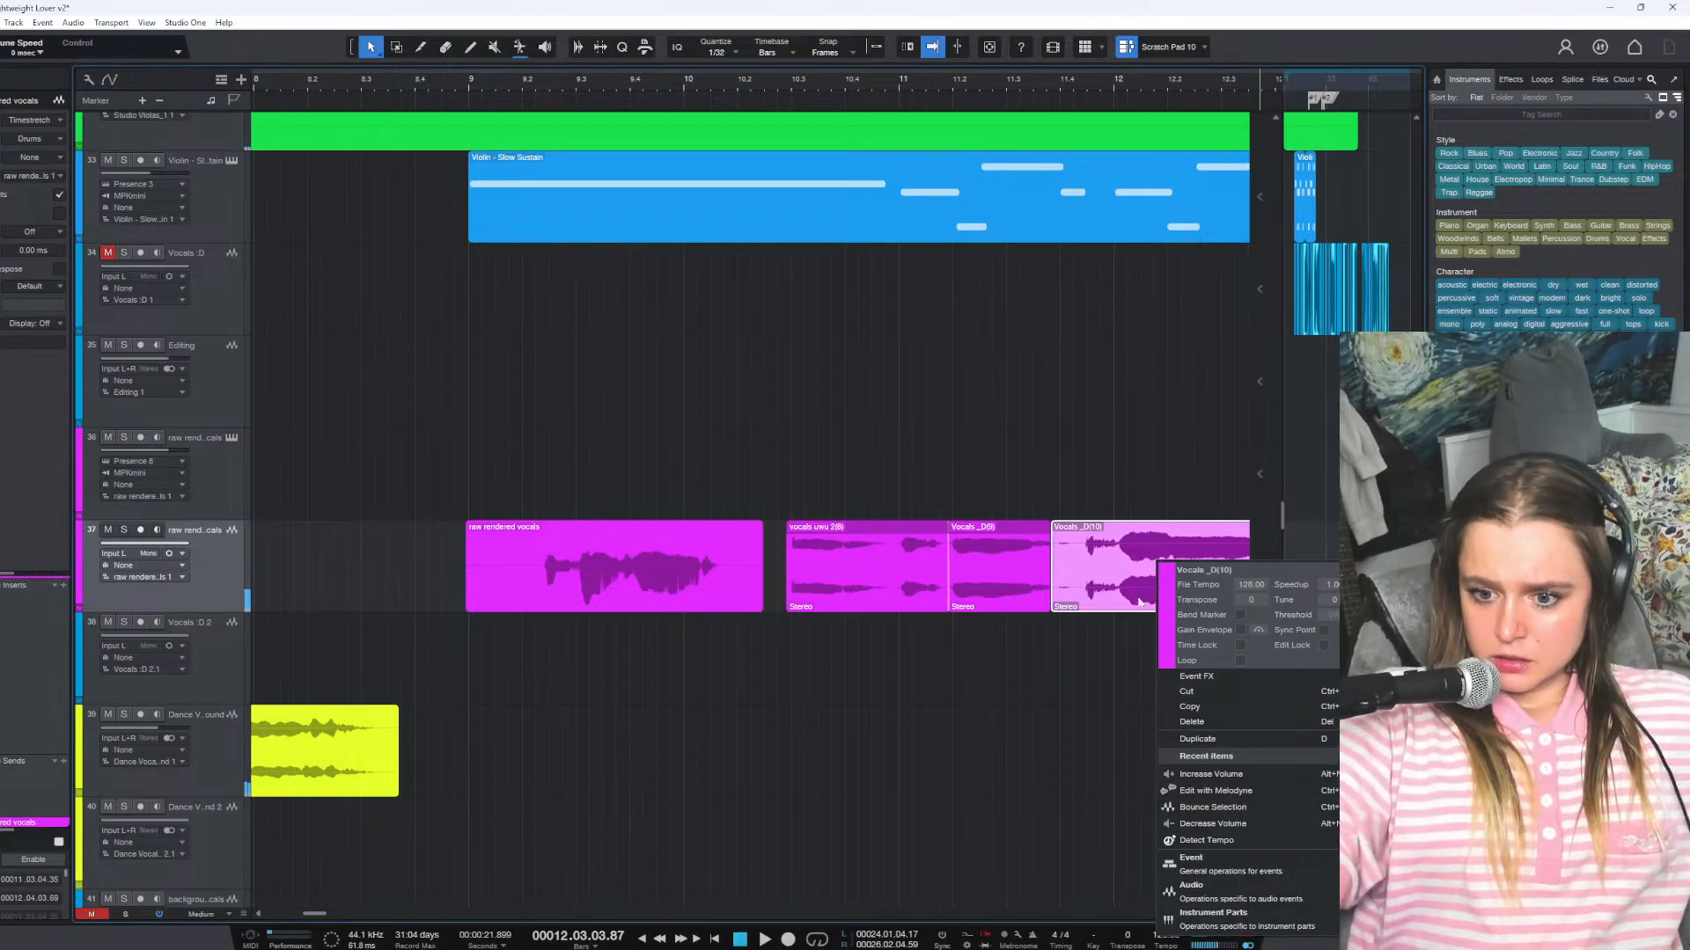
{"action": "left_click", "coordinate": [1218, 823]}
{"action": "left_click", "coordinate": [940, 87]}
{"action": "key", "text": "space"}
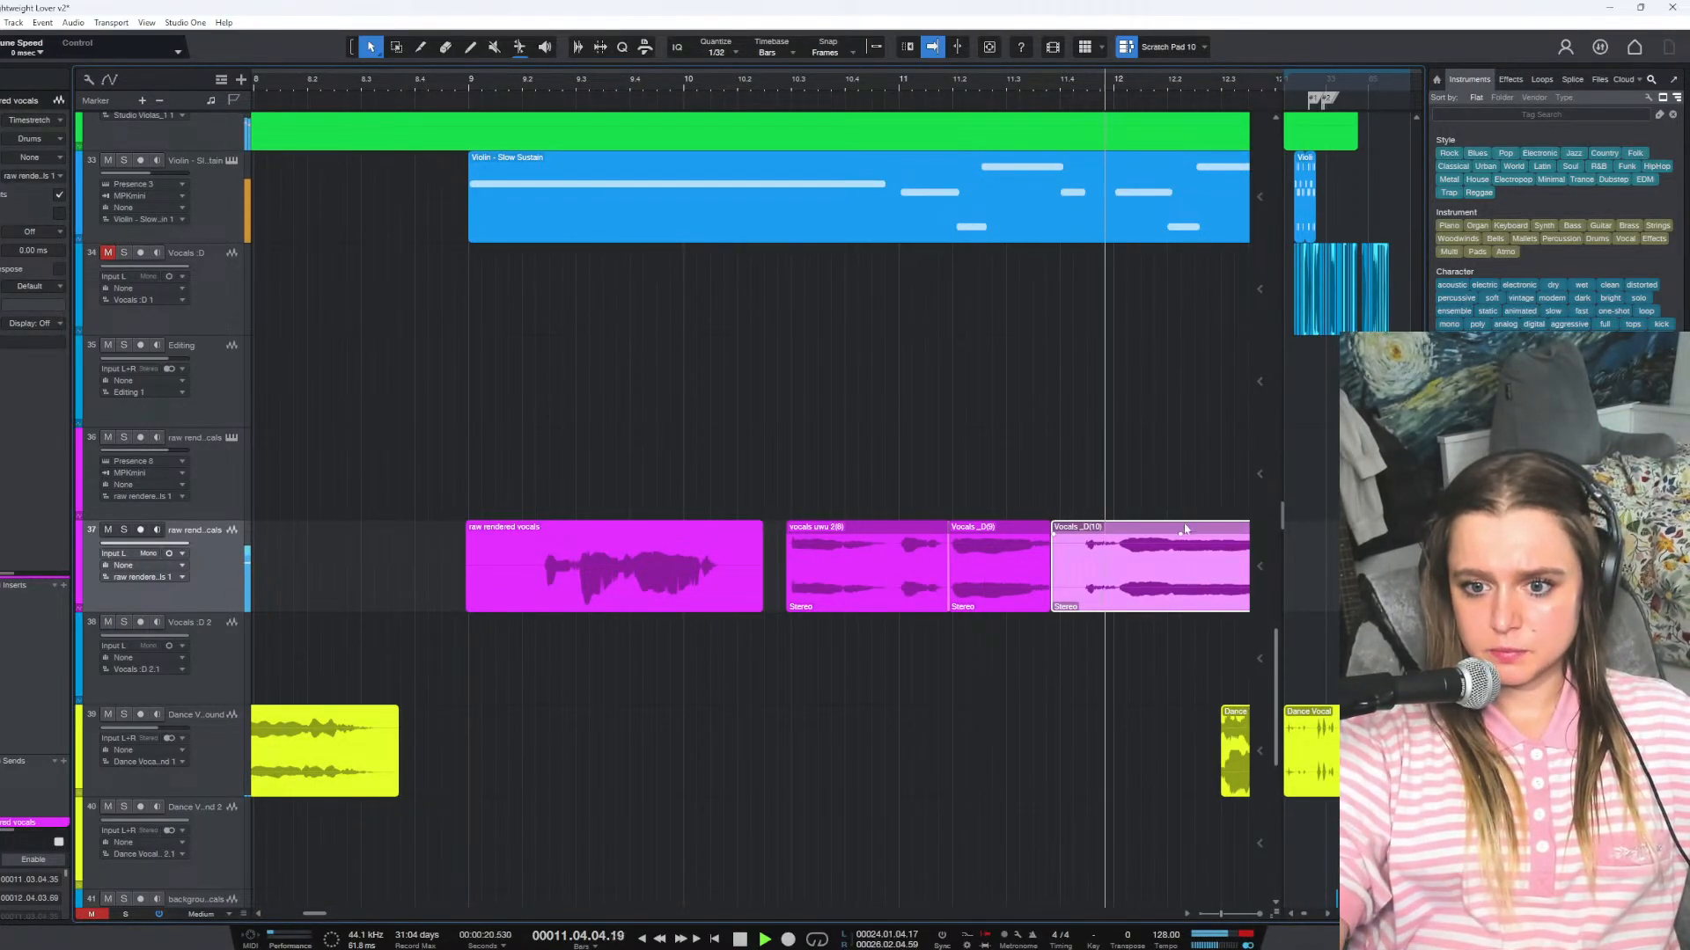
Listen to the raw rendered vocals through the Editing(3) and background vocals clips around bars 21 to 23
{"action": "mouse_move", "coordinate": [305, 915]}
{"action": "left_mouse_down"}
{"action": "mouse_move", "coordinate": [335, 916]}
{"action": "mouse_move", "coordinate": [302, 919]}
{"action": "left_mouse_up"}
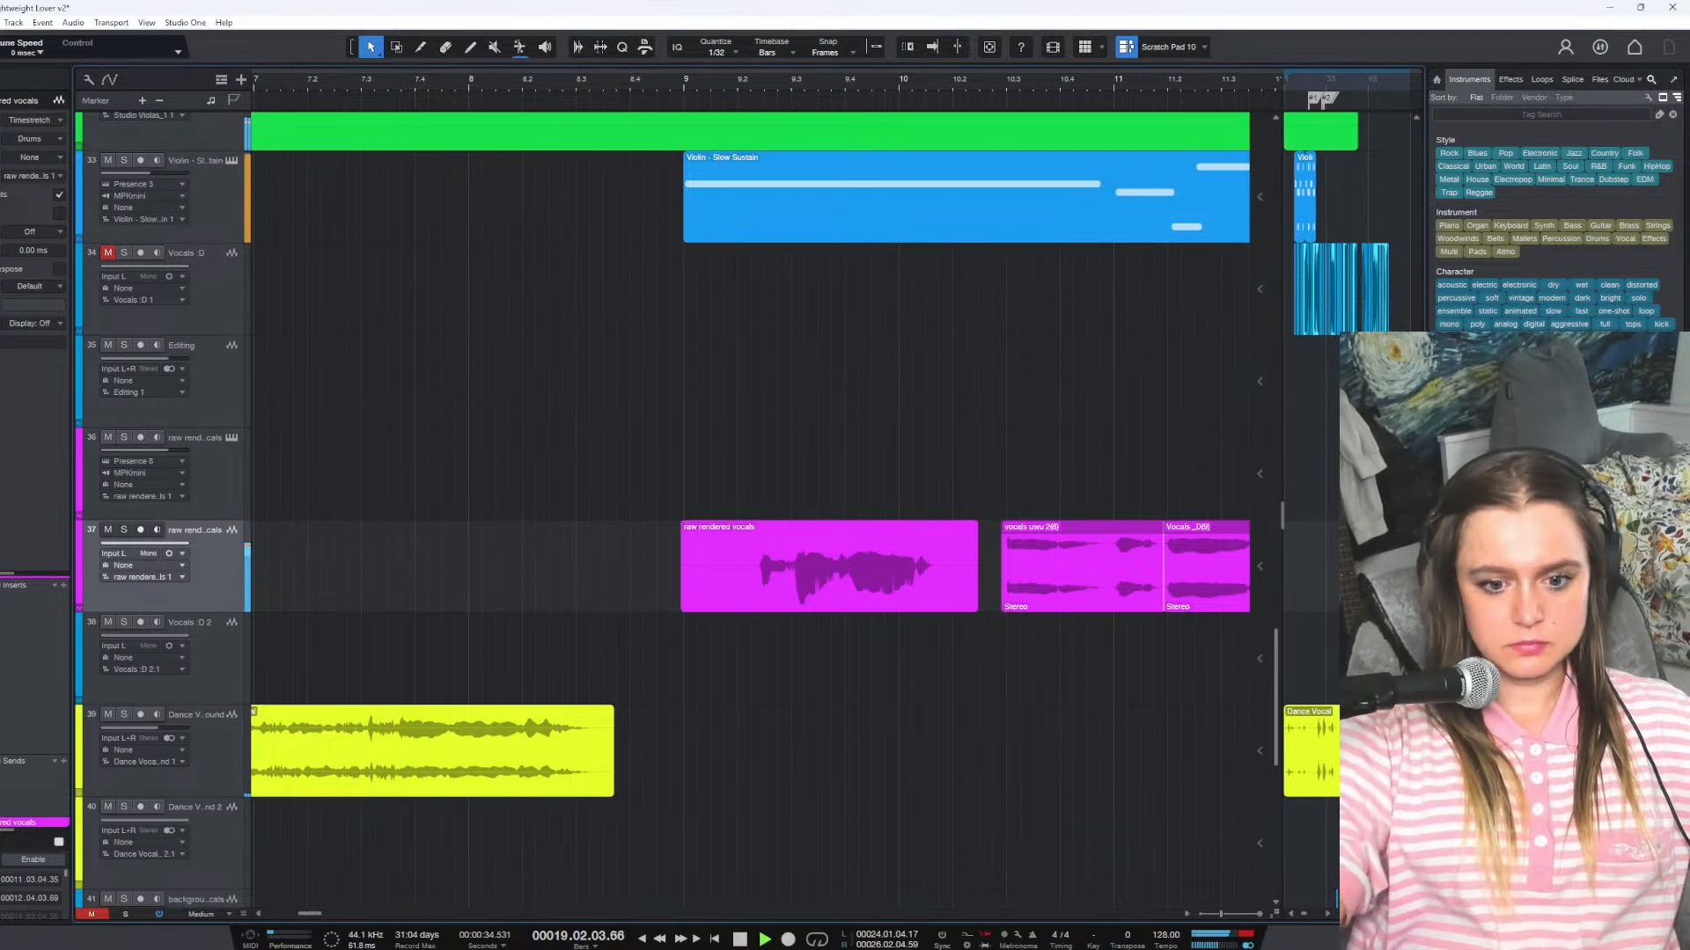
{"action": "left_click_drag", "start_coordinate": [315, 919], "coordinate": [380, 919]}
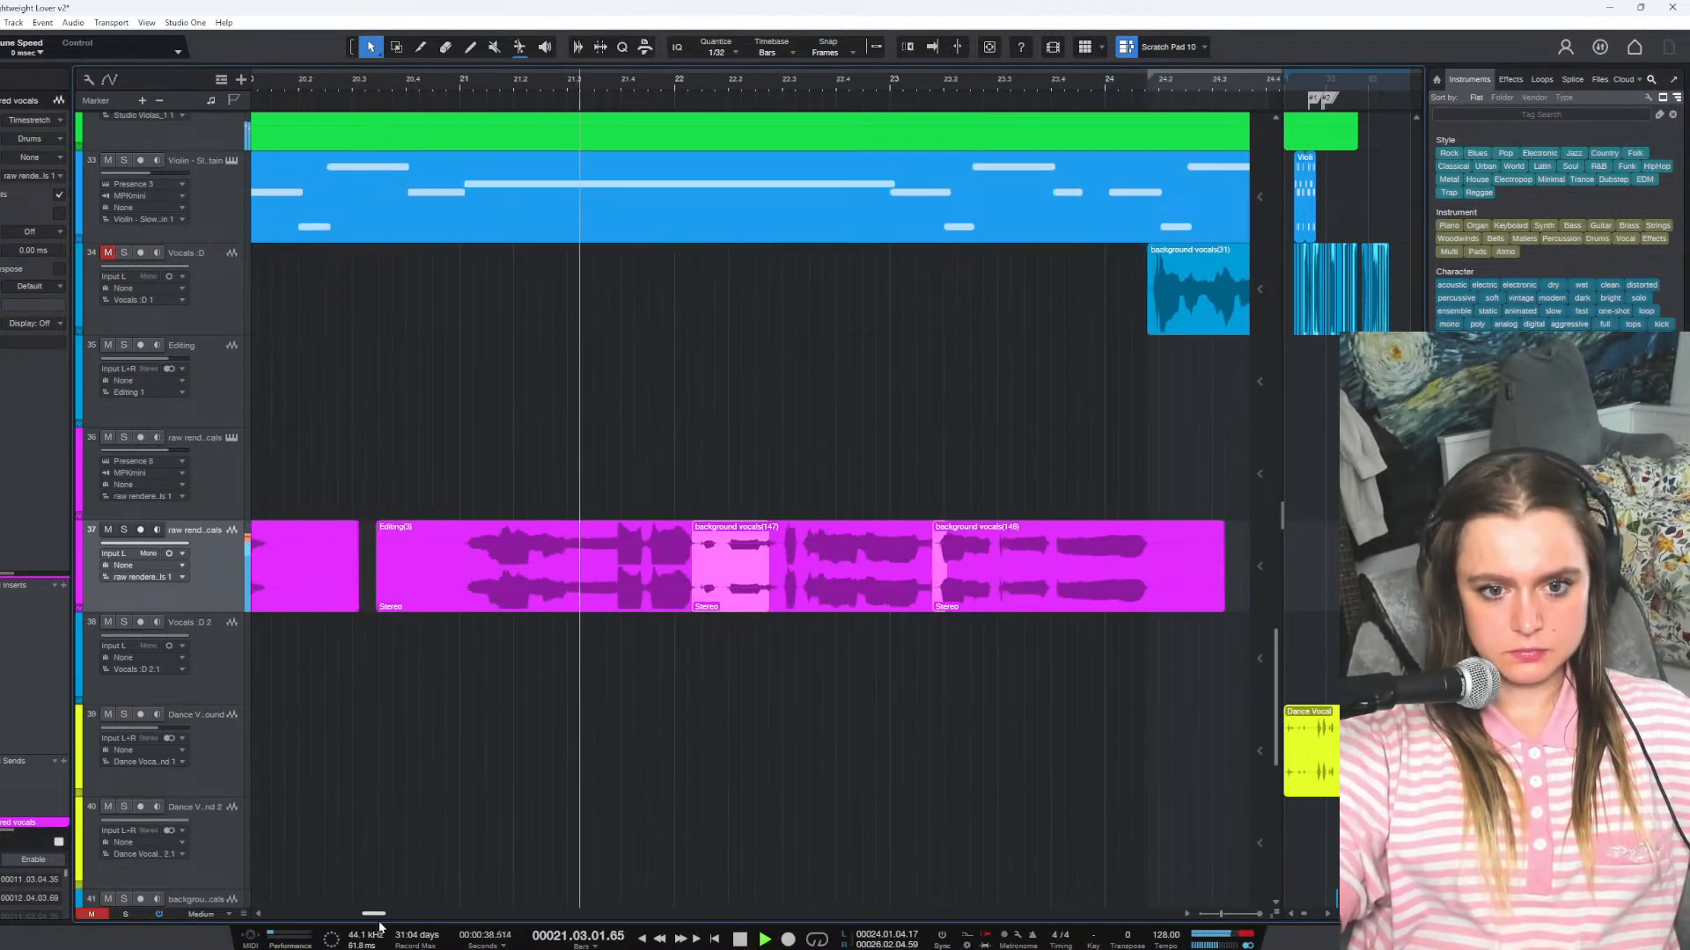
{"action": "key", "text": "f"}
{"action": "key", "text": "space"}
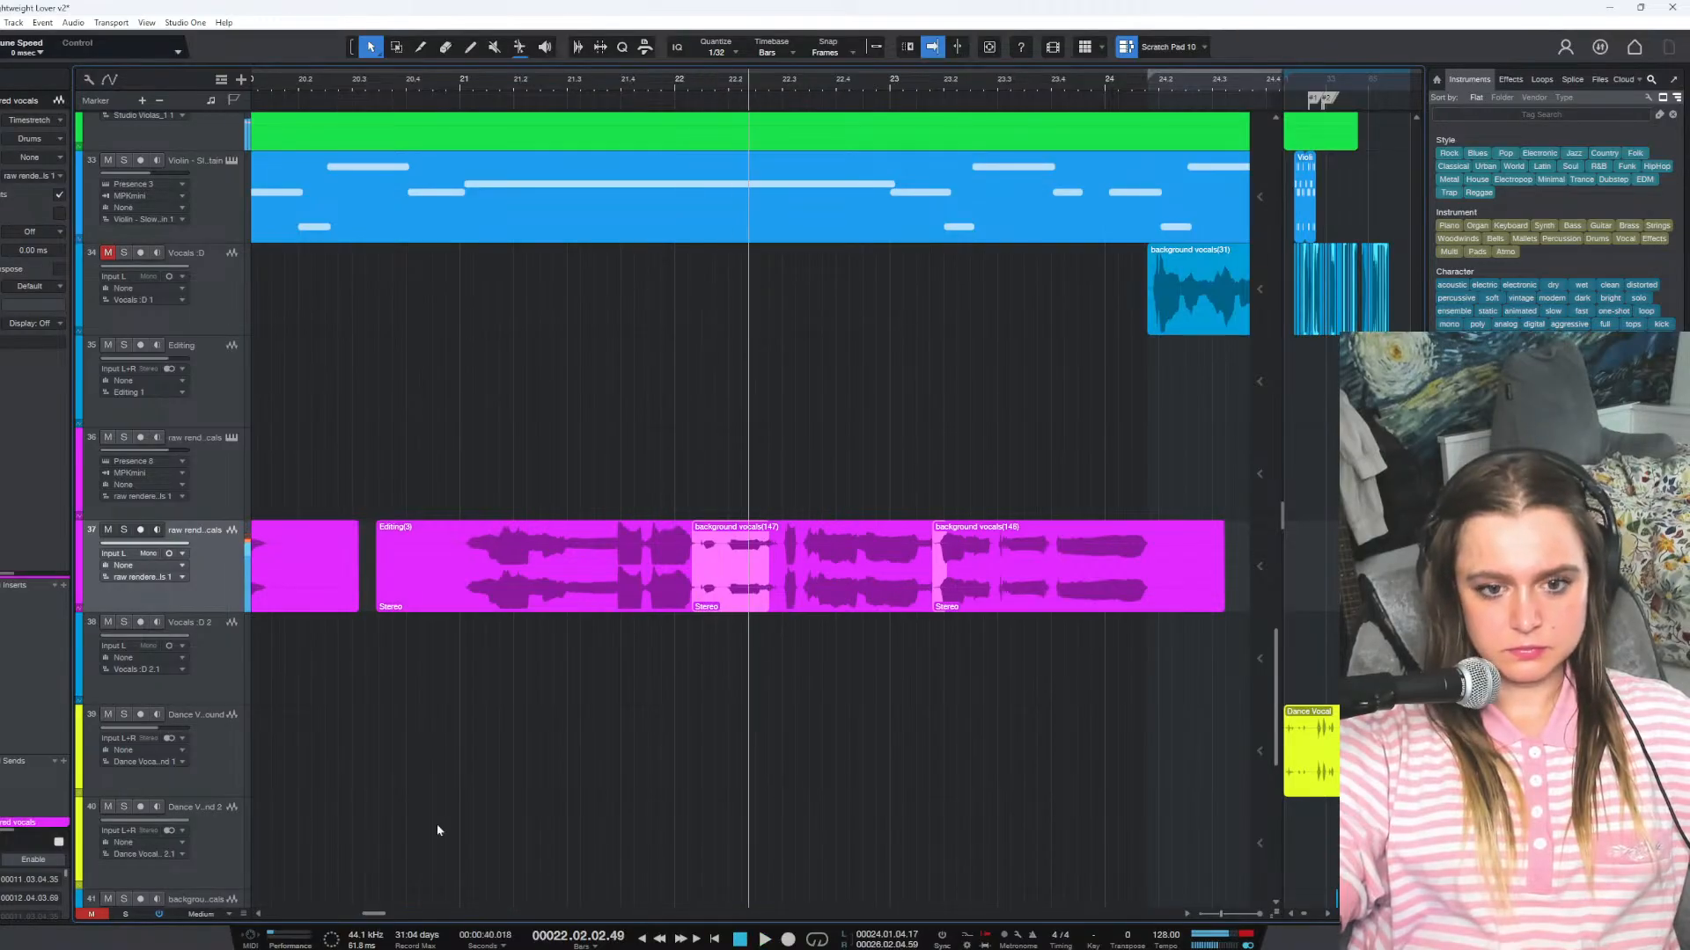
{"action": "key", "text": "space"}
{"action": "left_click", "coordinate": [567, 81]}
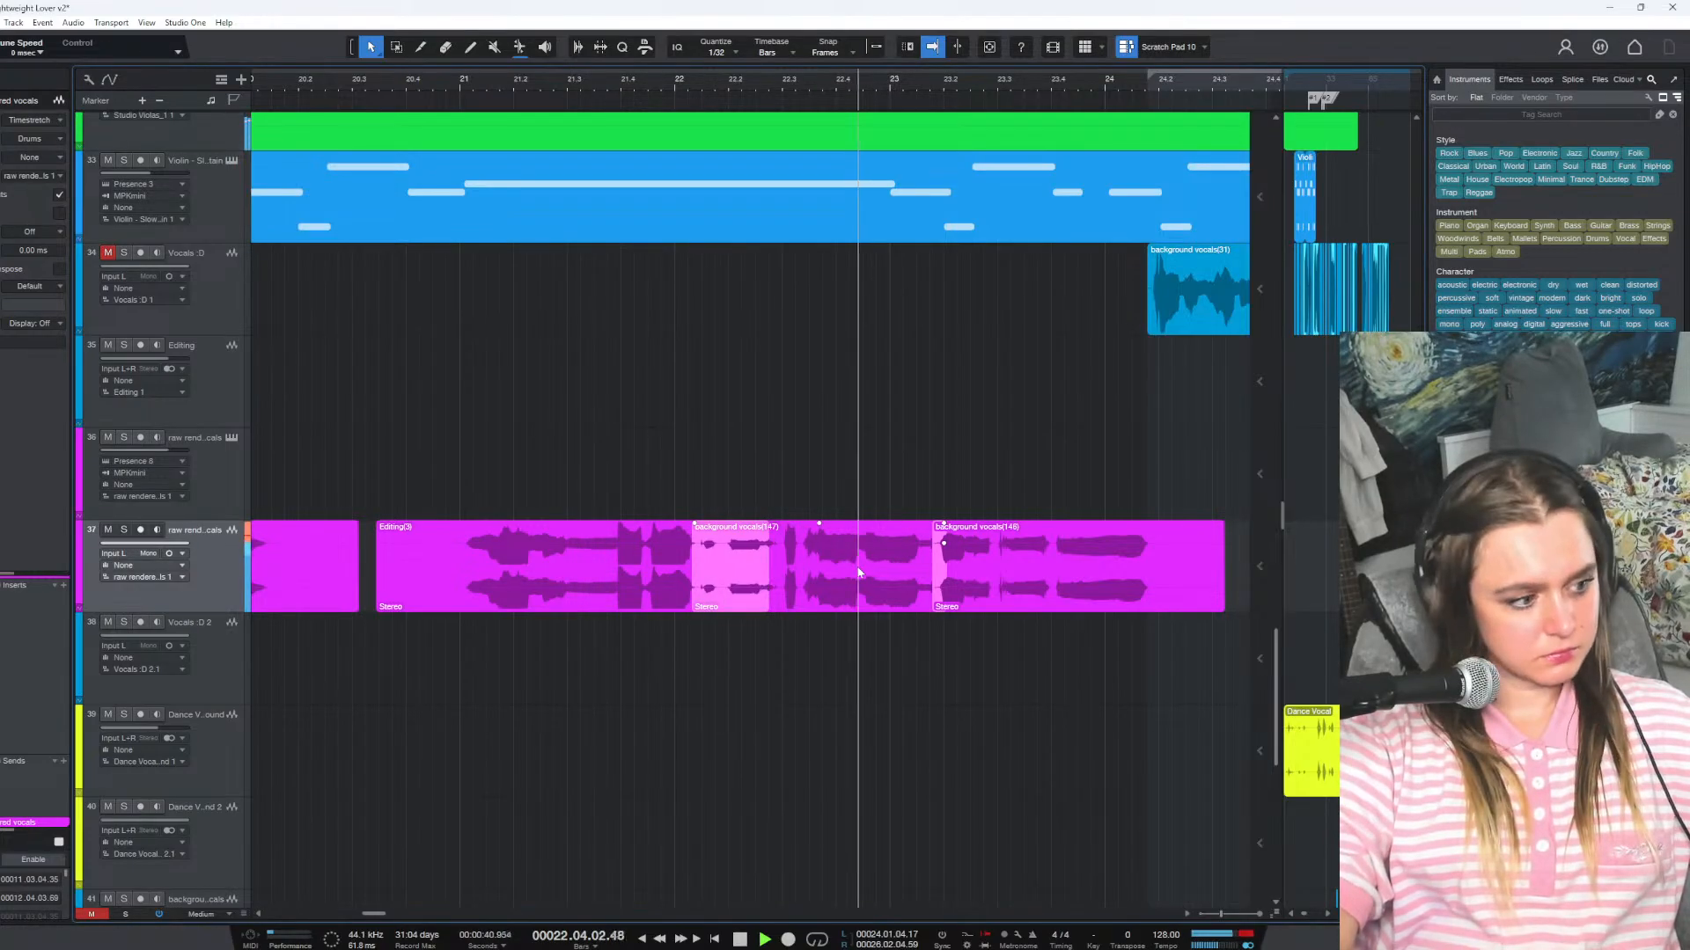
{"action": "key", "text": "space"}
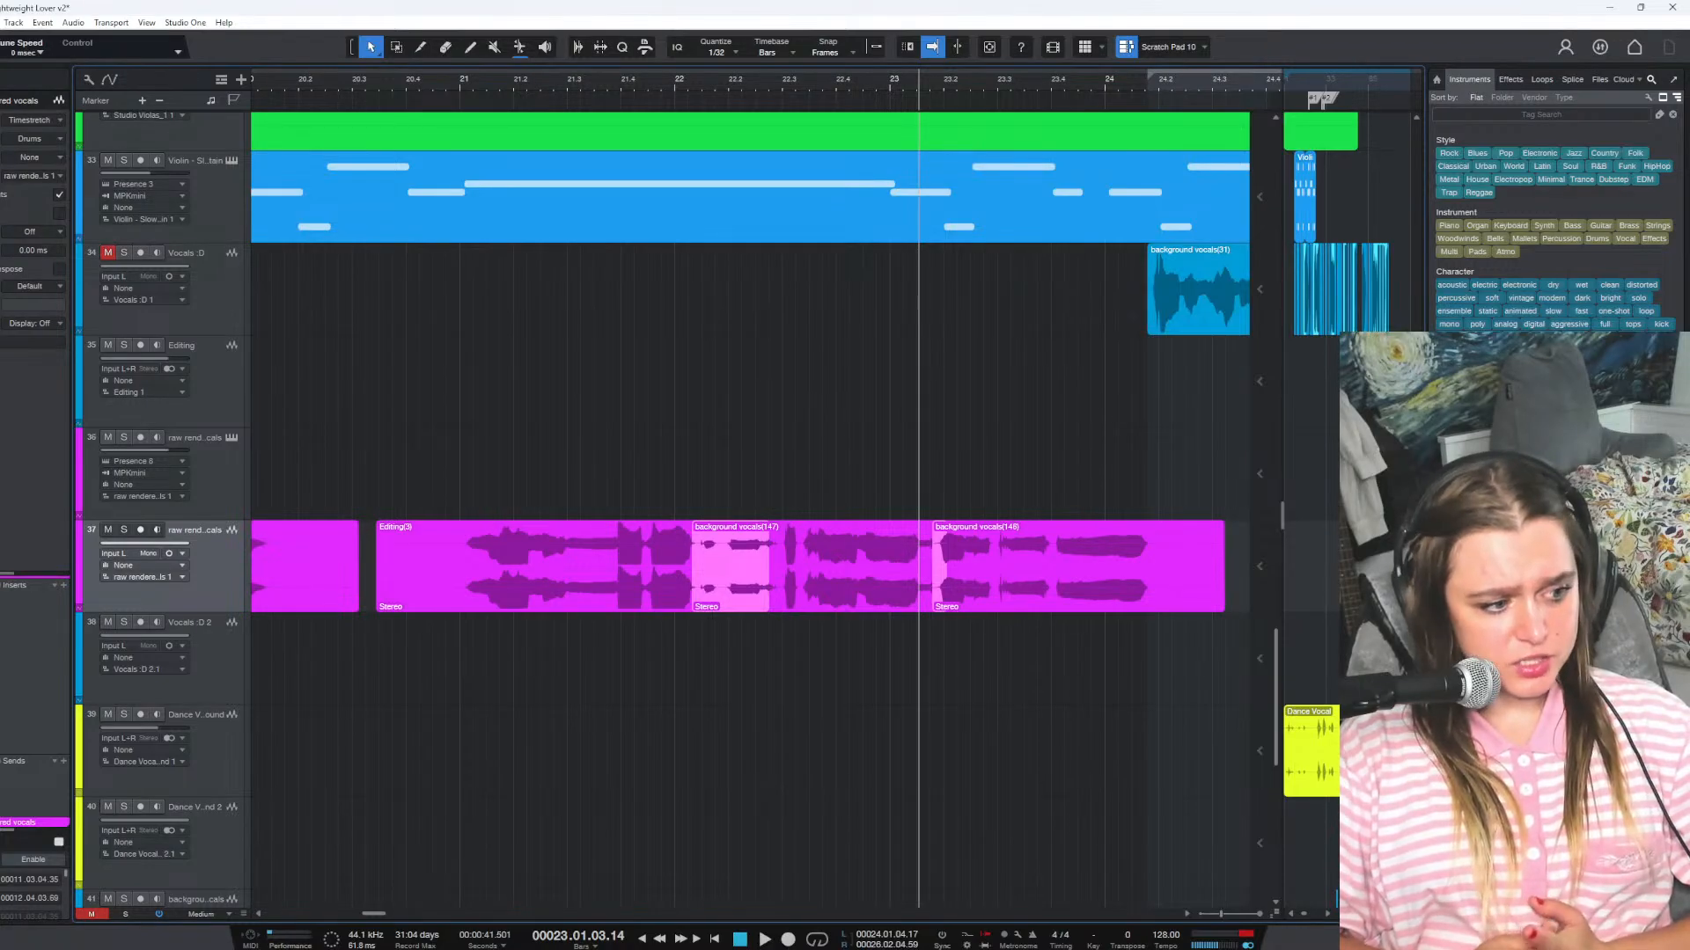
Play the background vocals clips from bar 13 through to bar 19
{"action": "left_click_drag", "start_coordinate": [374, 913], "coordinate": [339, 908]}
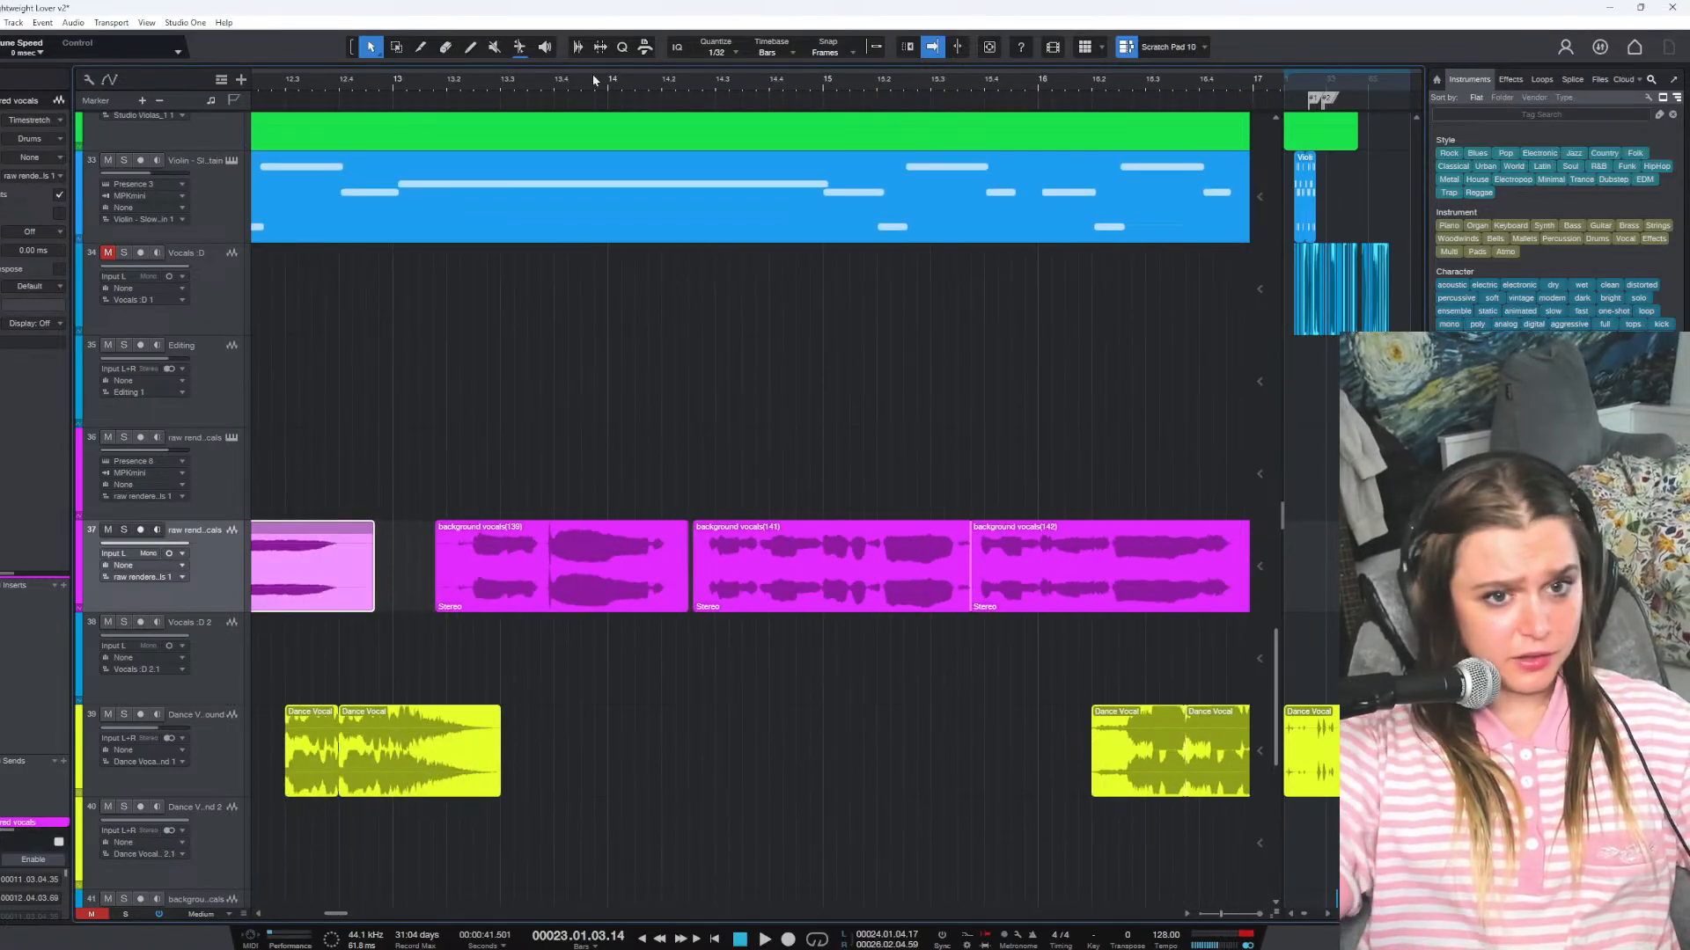
{"action": "left_click", "coordinate": [419, 84]}
{"action": "key", "text": "space"}
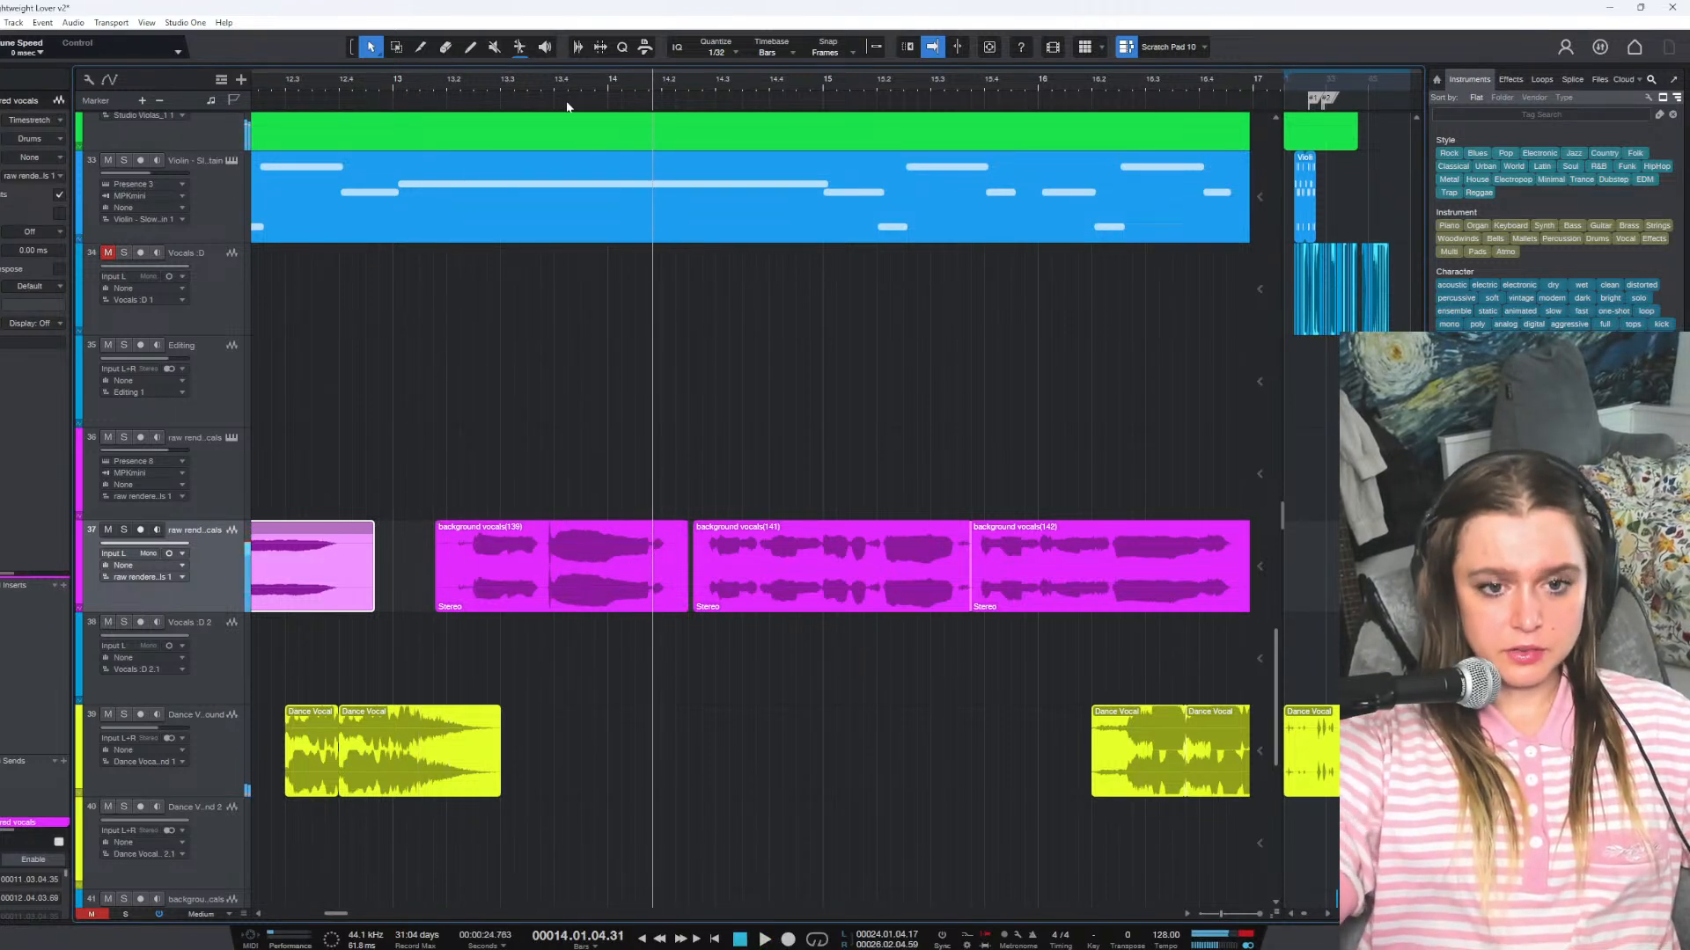
{"action": "left_click", "coordinate": [523, 85]}
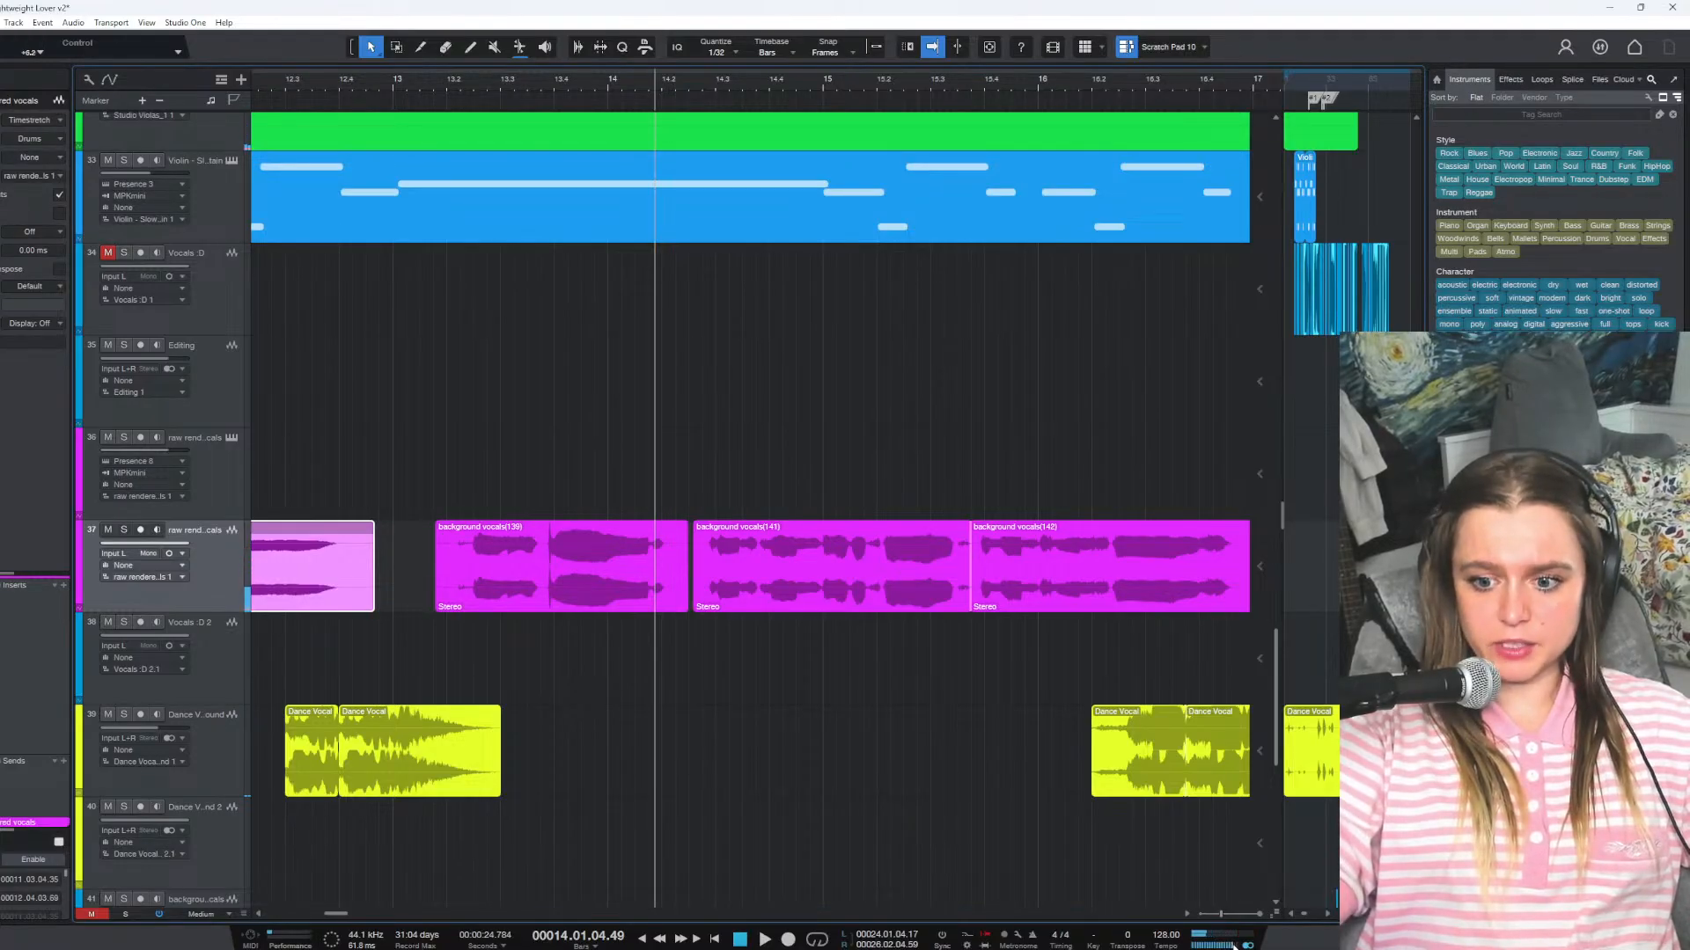
{"action": "key", "text": "space"}
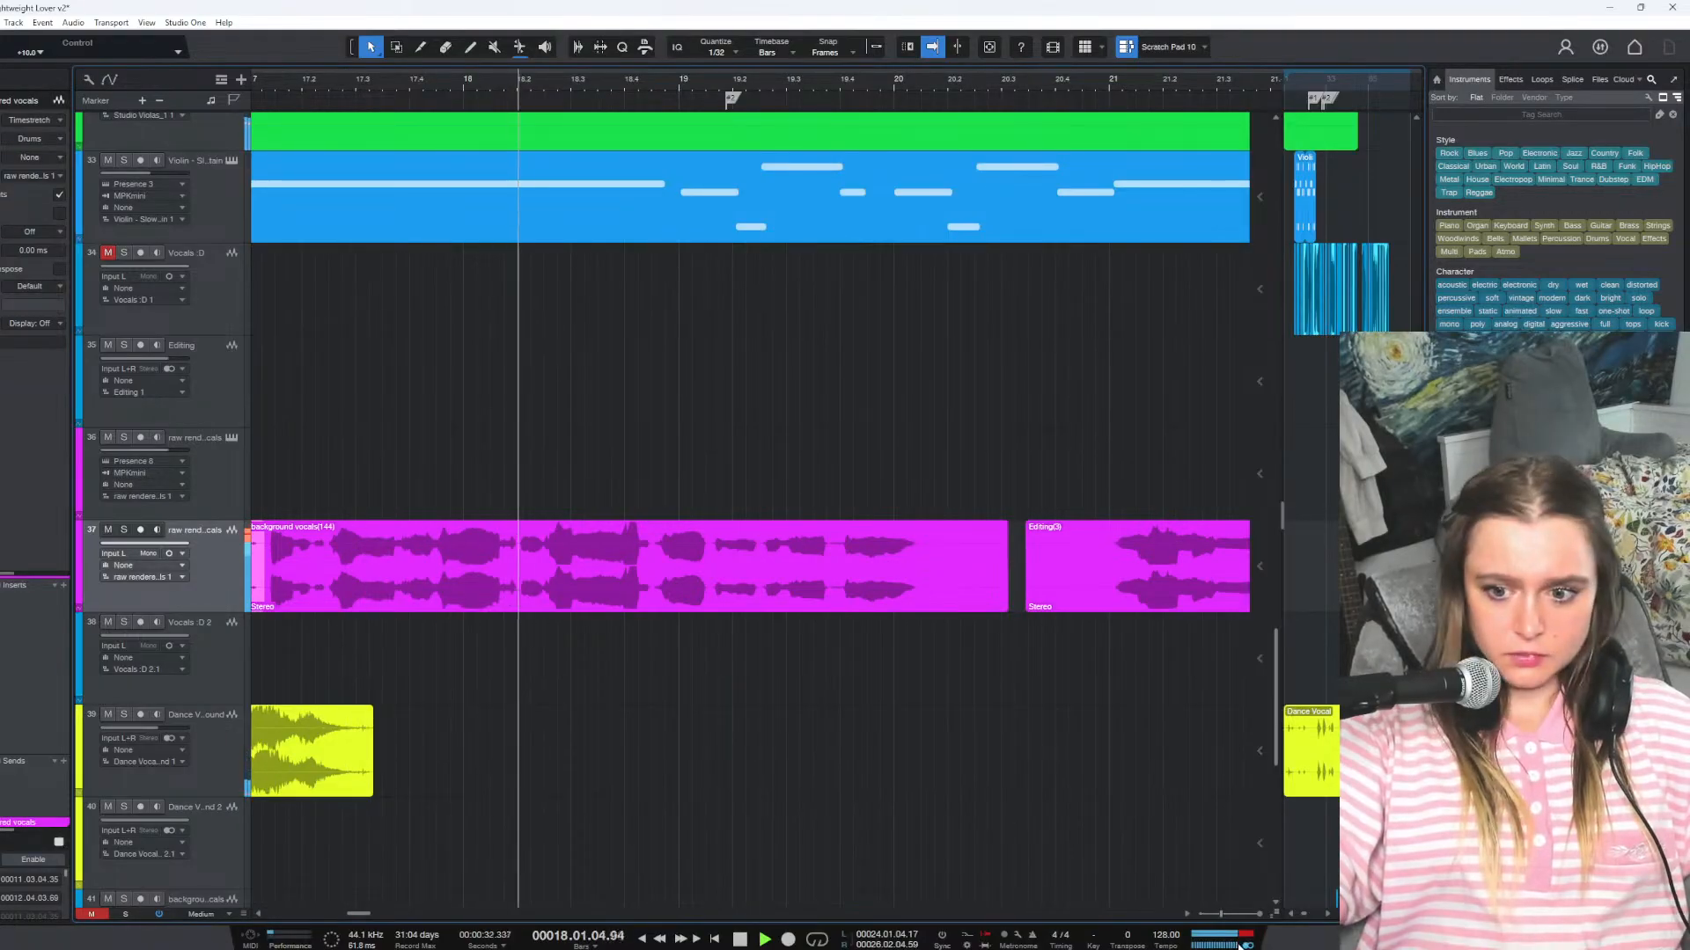
{"action": "key", "text": "space"}
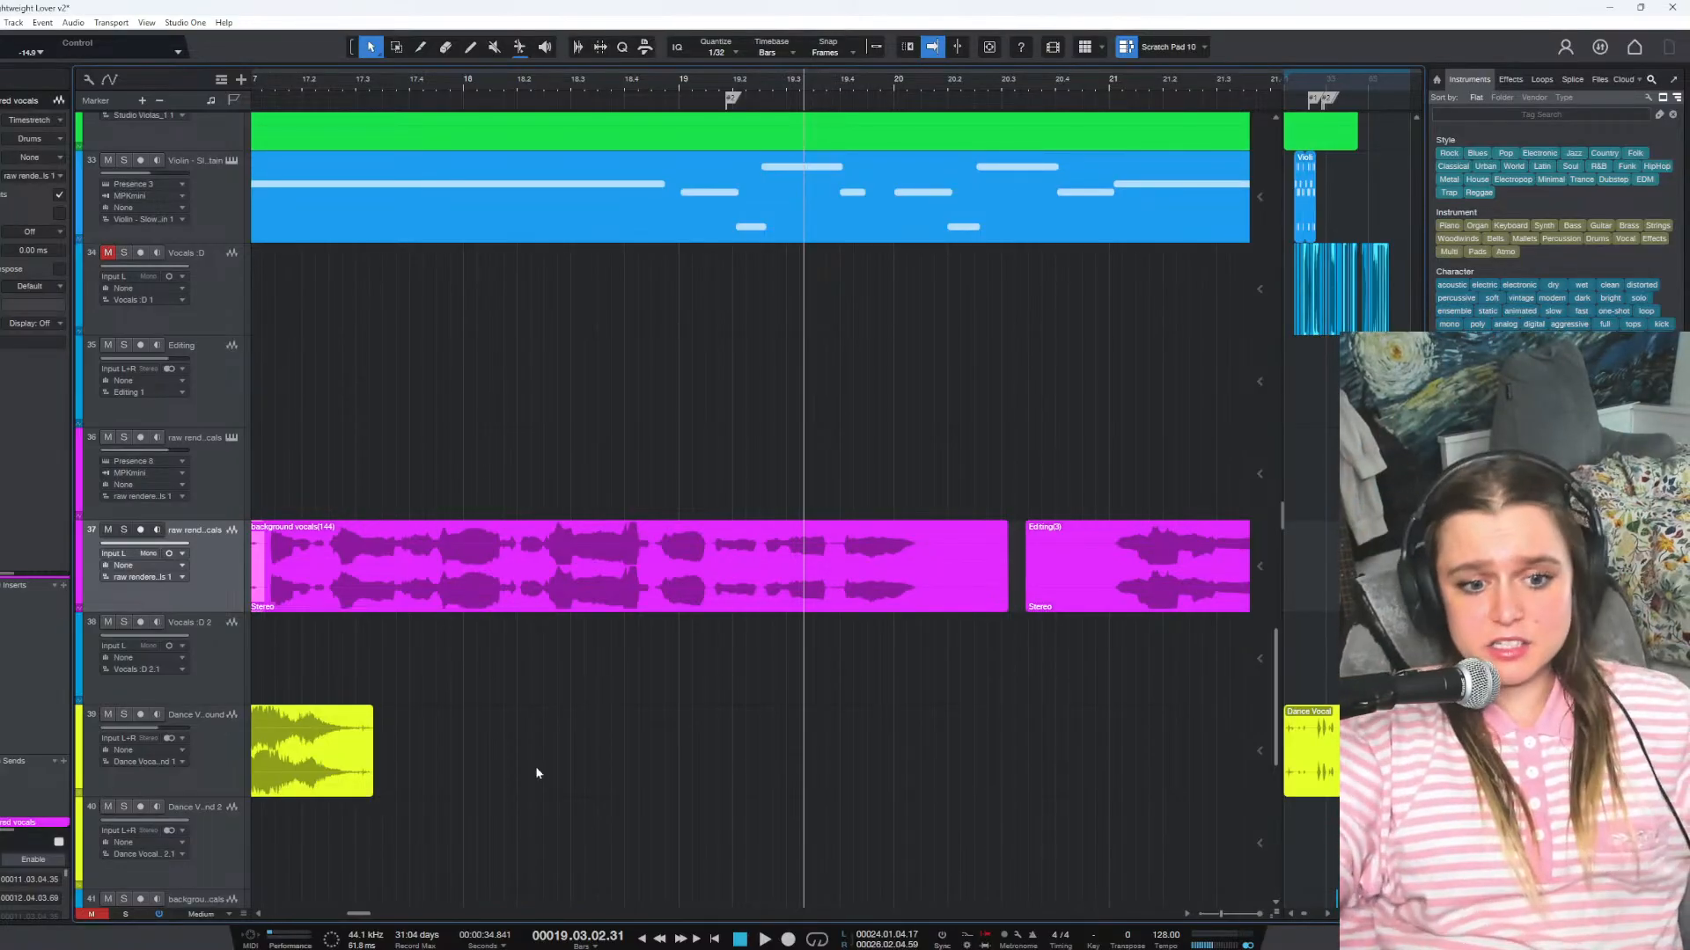
Play the song from just before bar 9 through to bar 27
{"action": "left_click_drag", "start_coordinate": [360, 912], "coordinate": [316, 915]}
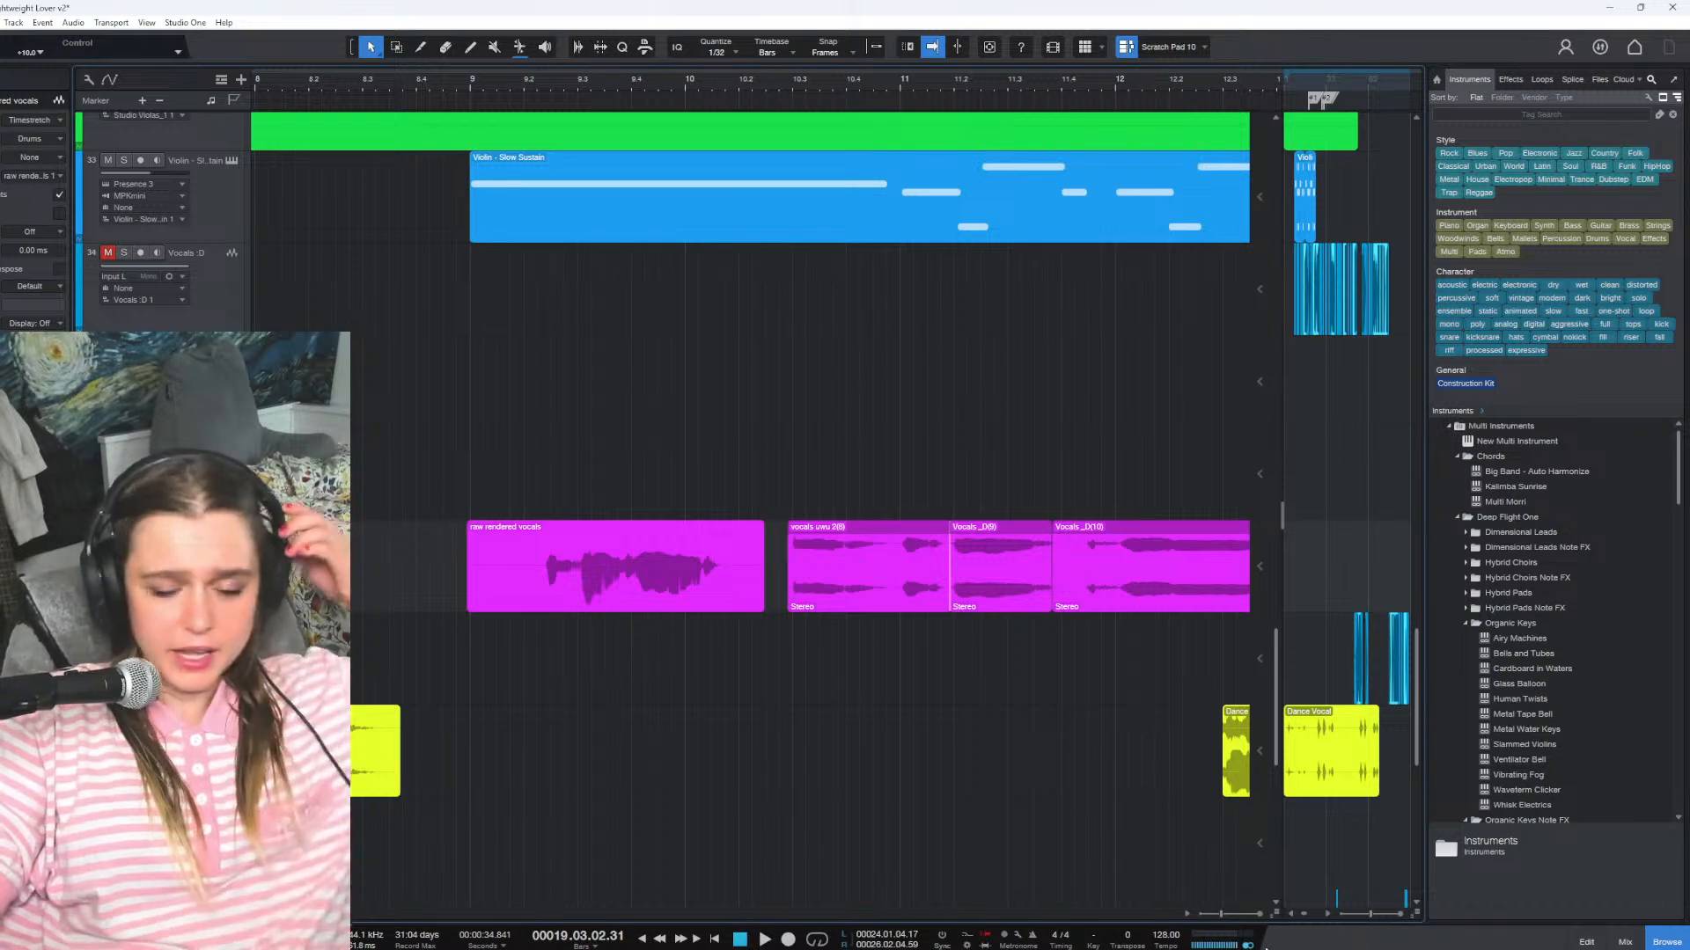
{"action": "left_click", "coordinate": [453, 86]}
{"action": "key", "text": "space"}
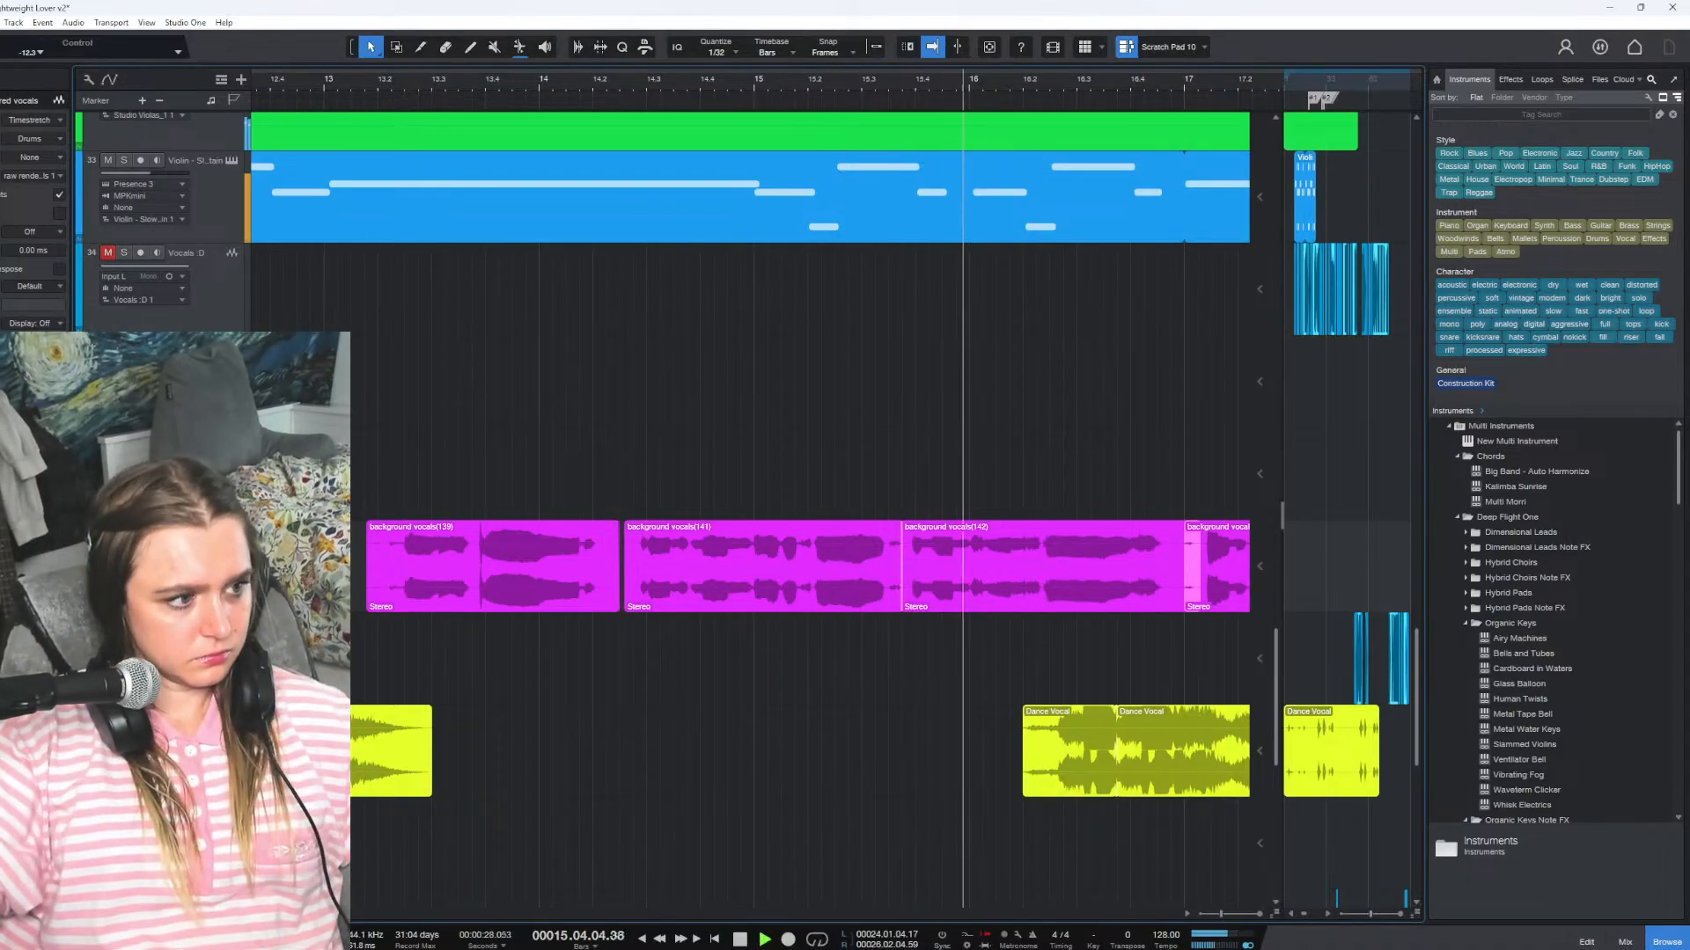
{"action": "key", "text": "super"}
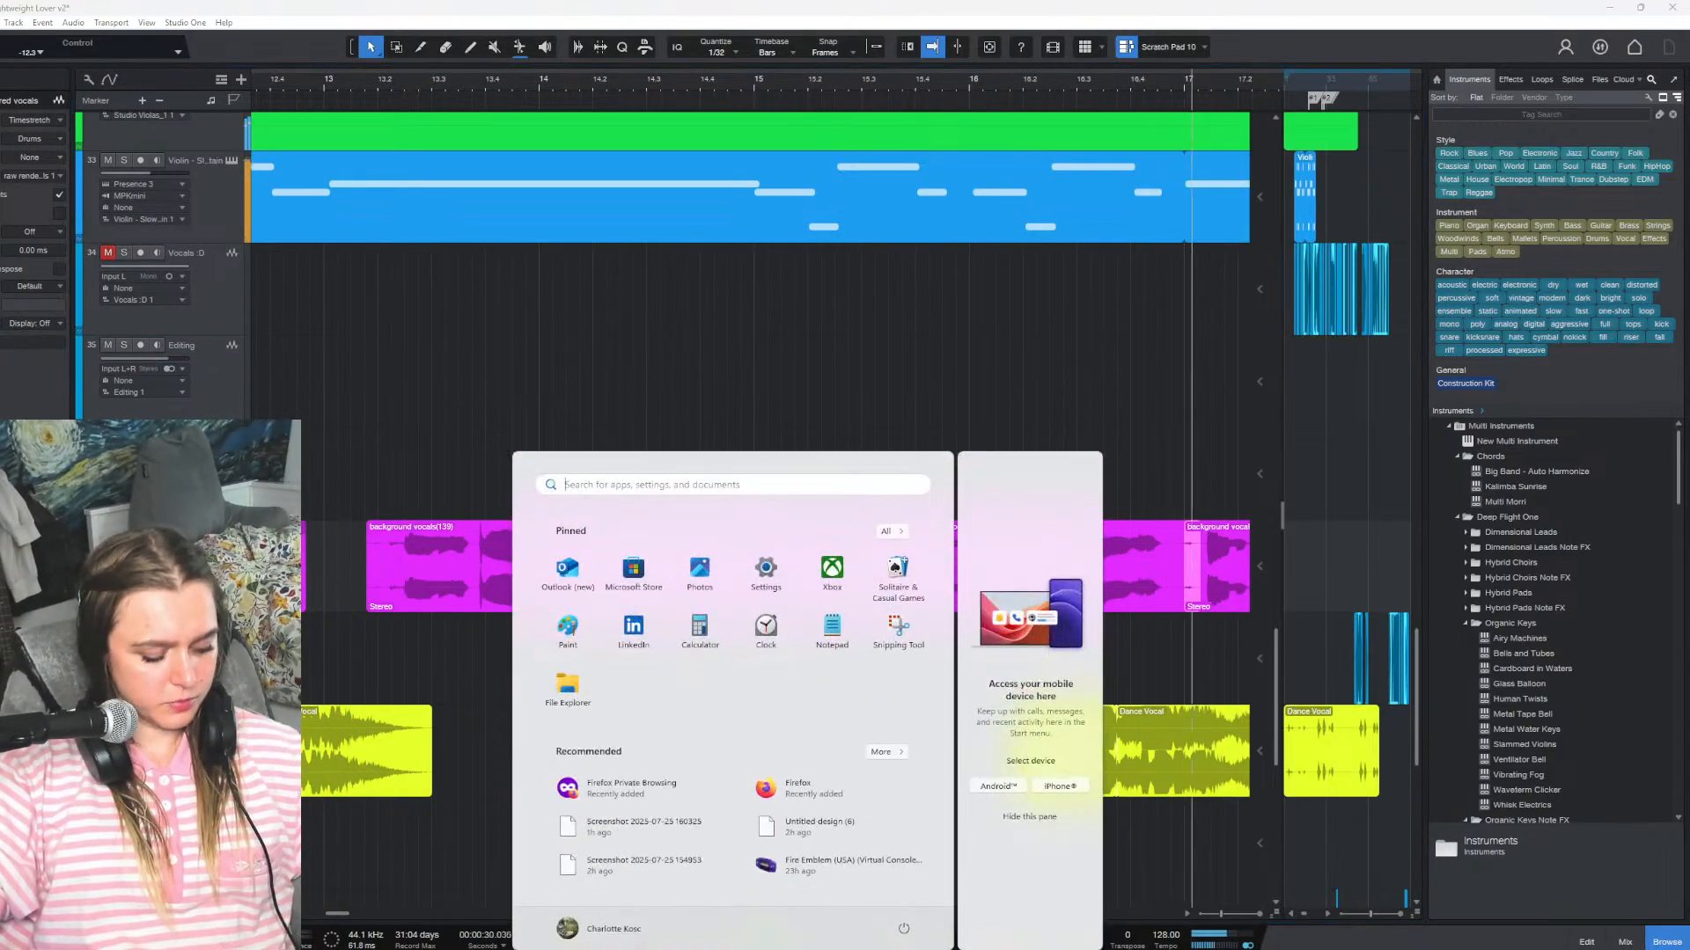
{"action": "key", "text": "super"}
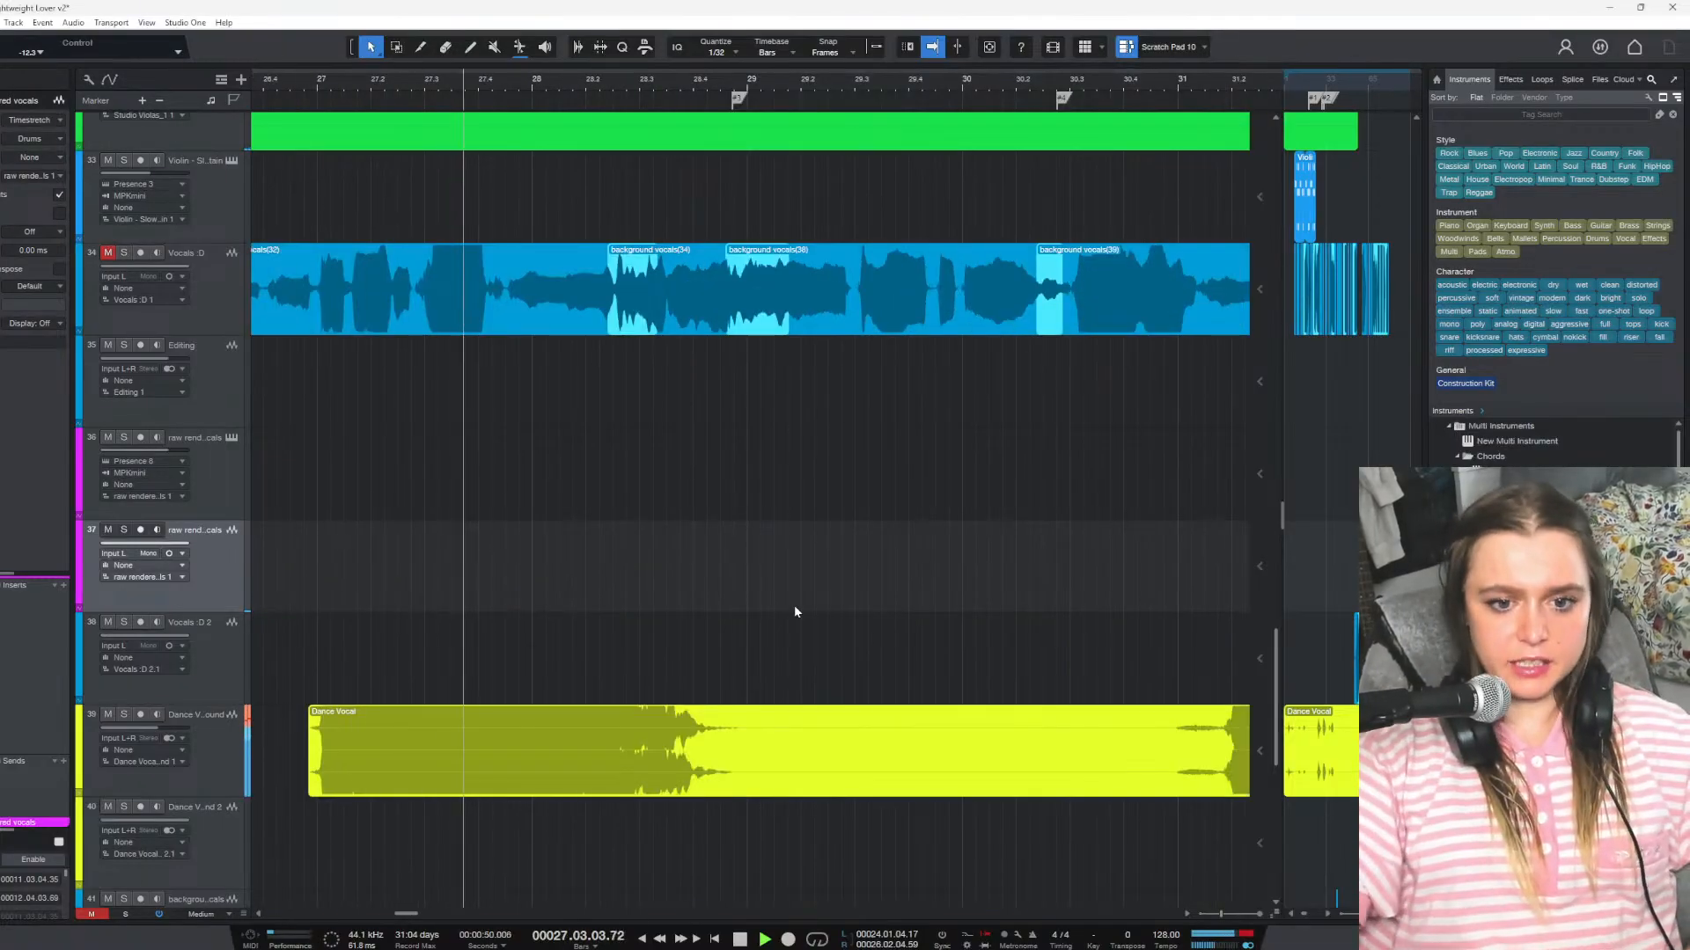
{"action": "key", "text": "space"}
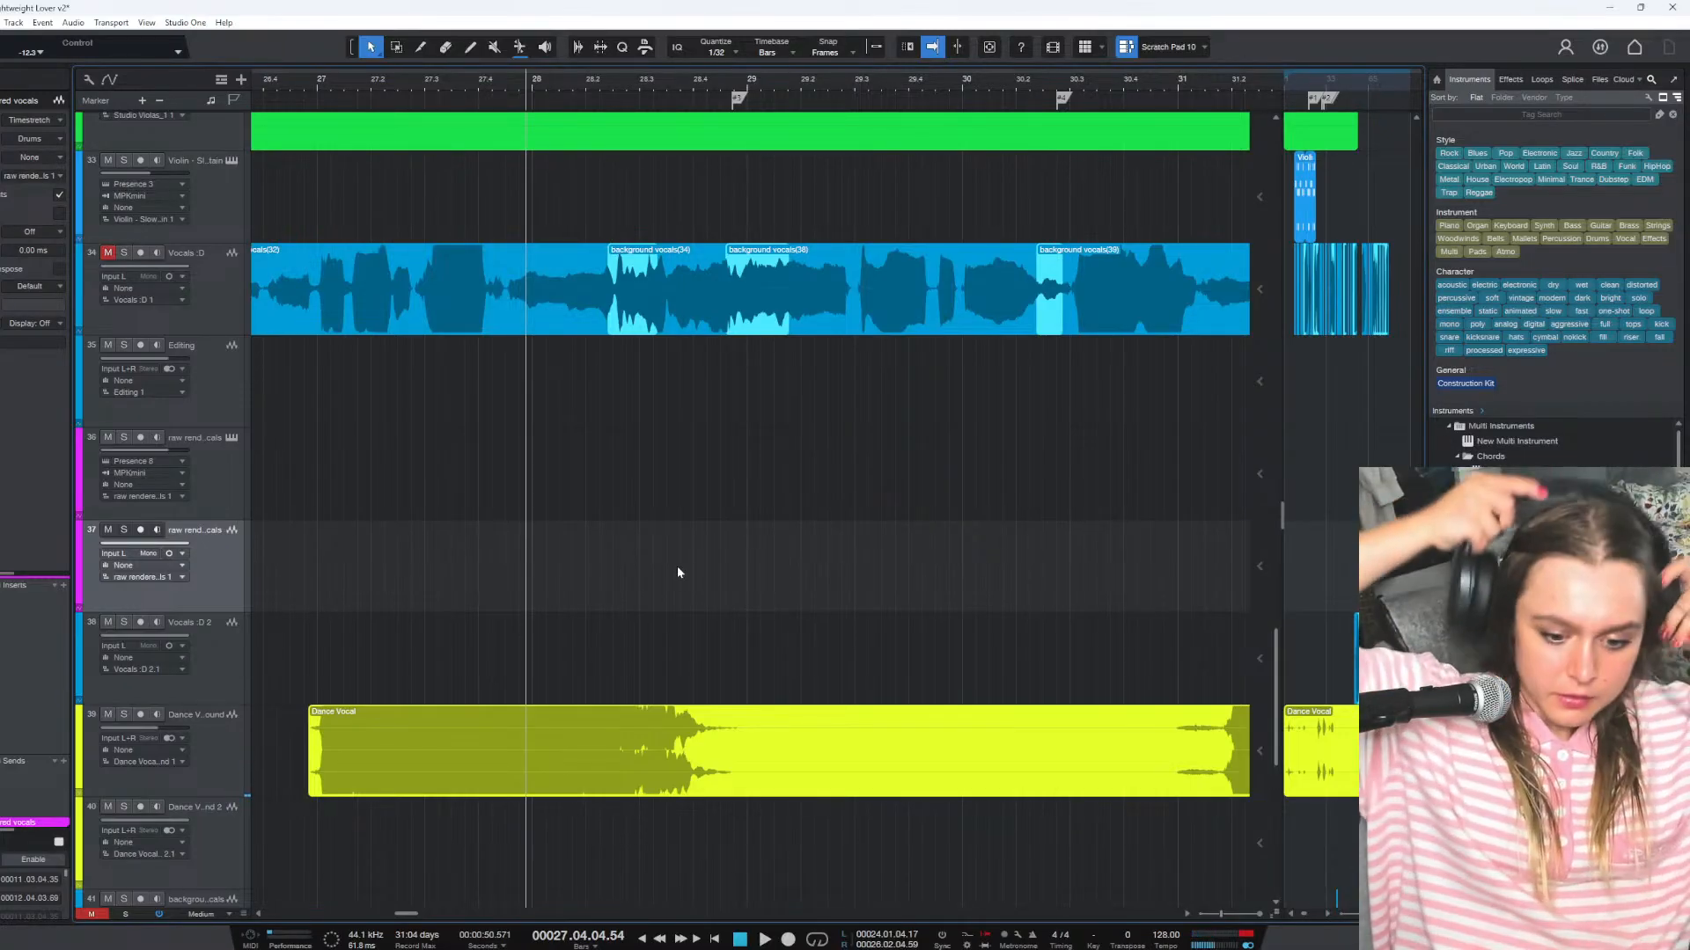
Return to the start of the song and play it through to bar 12
{"action": "left_click", "coordinate": [714, 939]}
{"action": "key", "text": "space"}
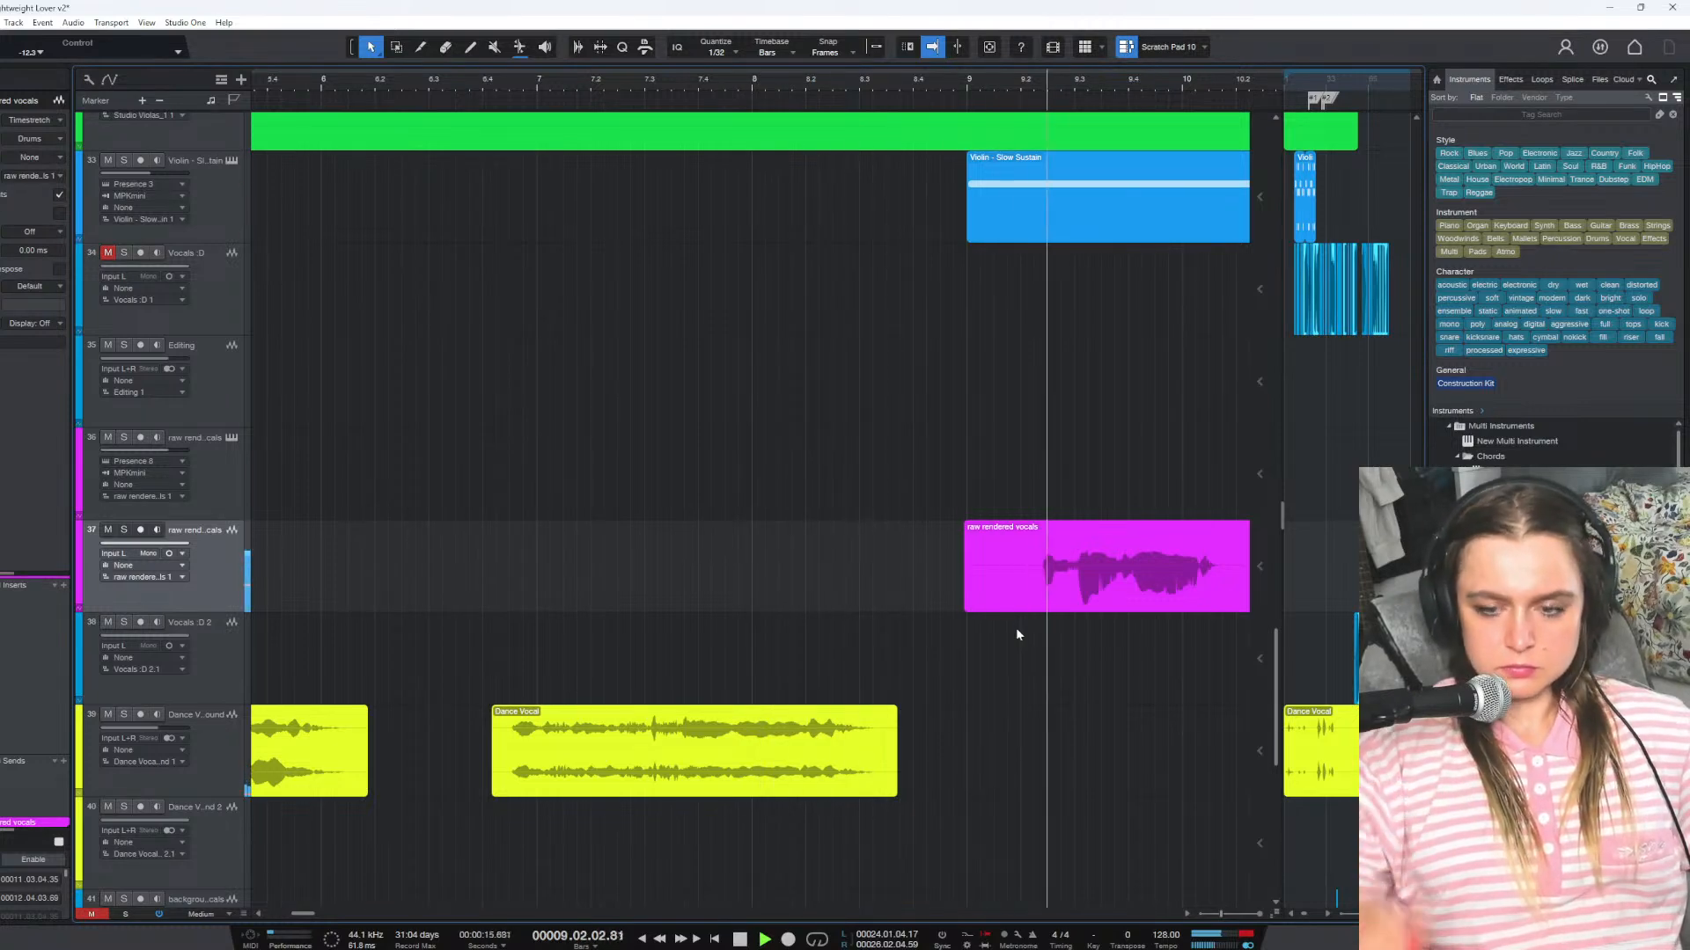
{"action": "mouse_move", "coordinate": [304, 913]}
{"action": "left_mouse_down"}
{"action": "mouse_move", "coordinate": [343, 916]}
{"action": "mouse_move", "coordinate": [323, 921]}
{"action": "left_mouse_up"}
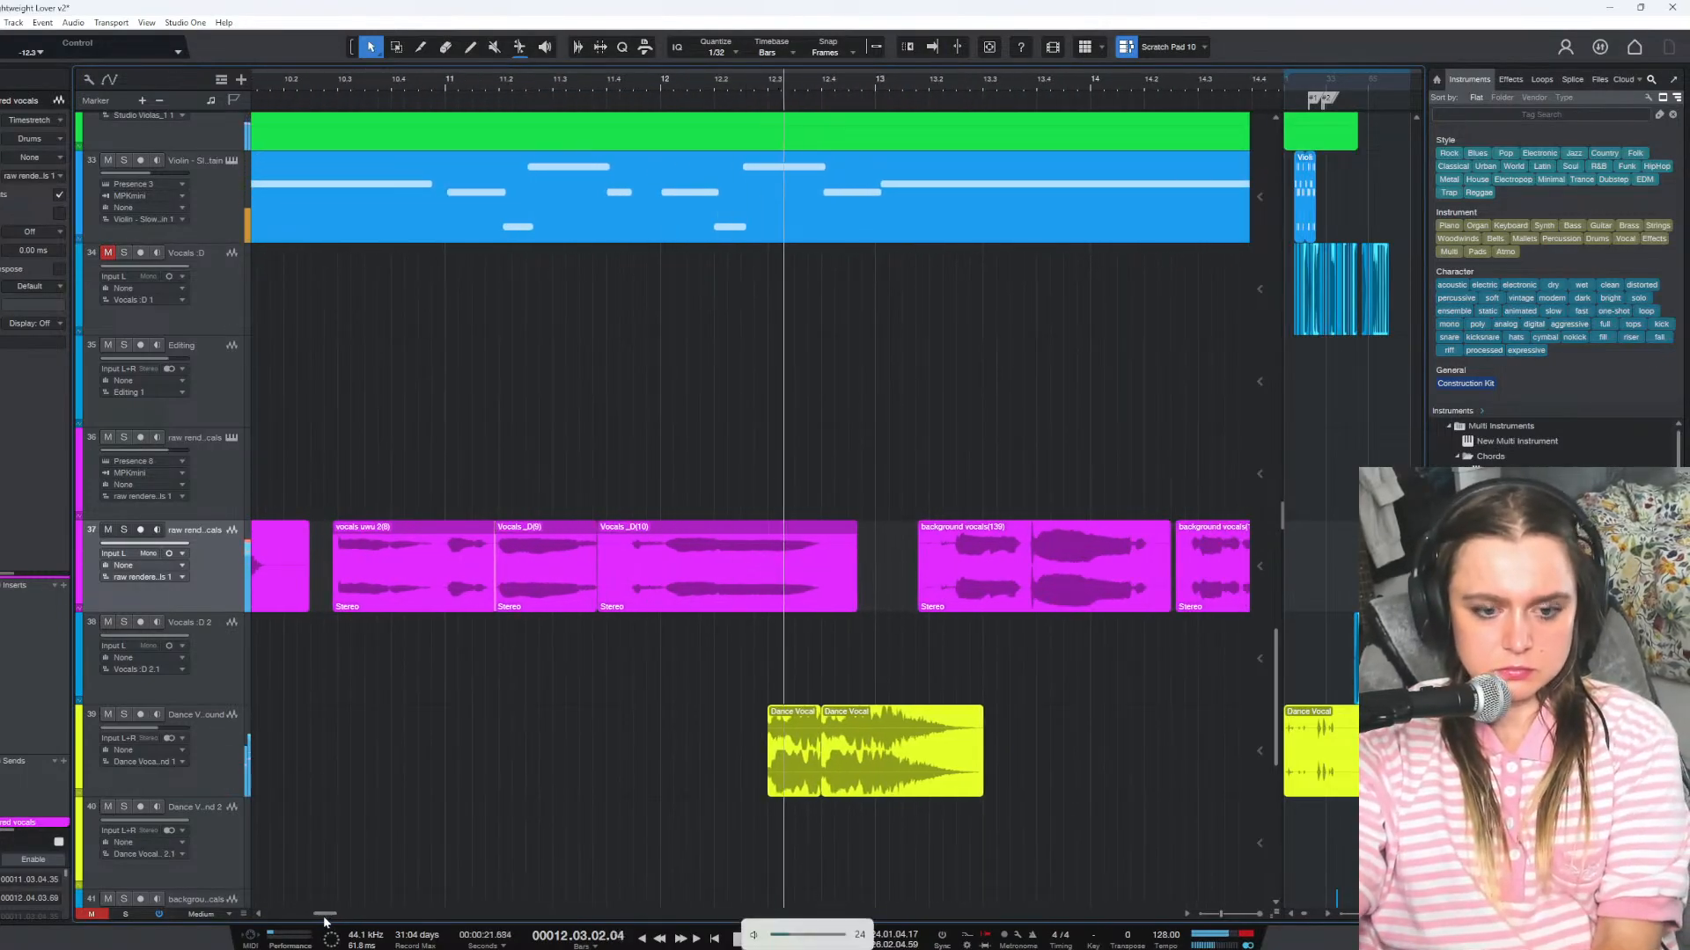
{"action": "key", "text": "space"}
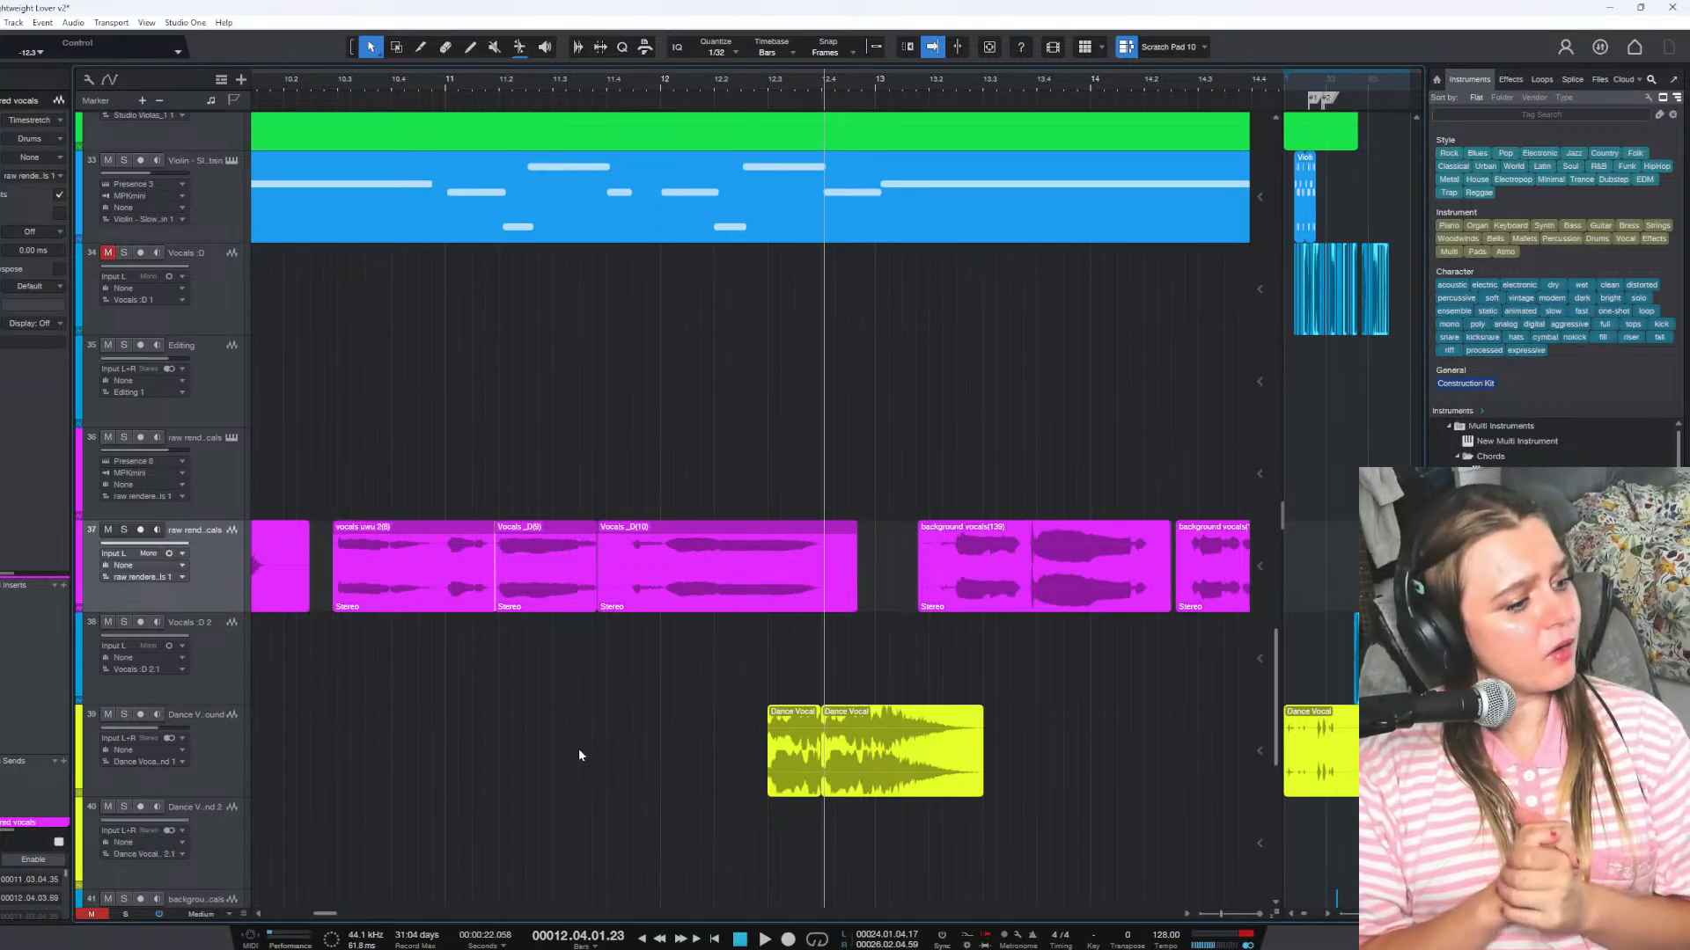
Play the song from bar 9 through to bar 23, following the raw rendered vocals clips
{"action": "left_click_drag", "start_coordinate": [324, 916], "coordinate": [310, 913]}
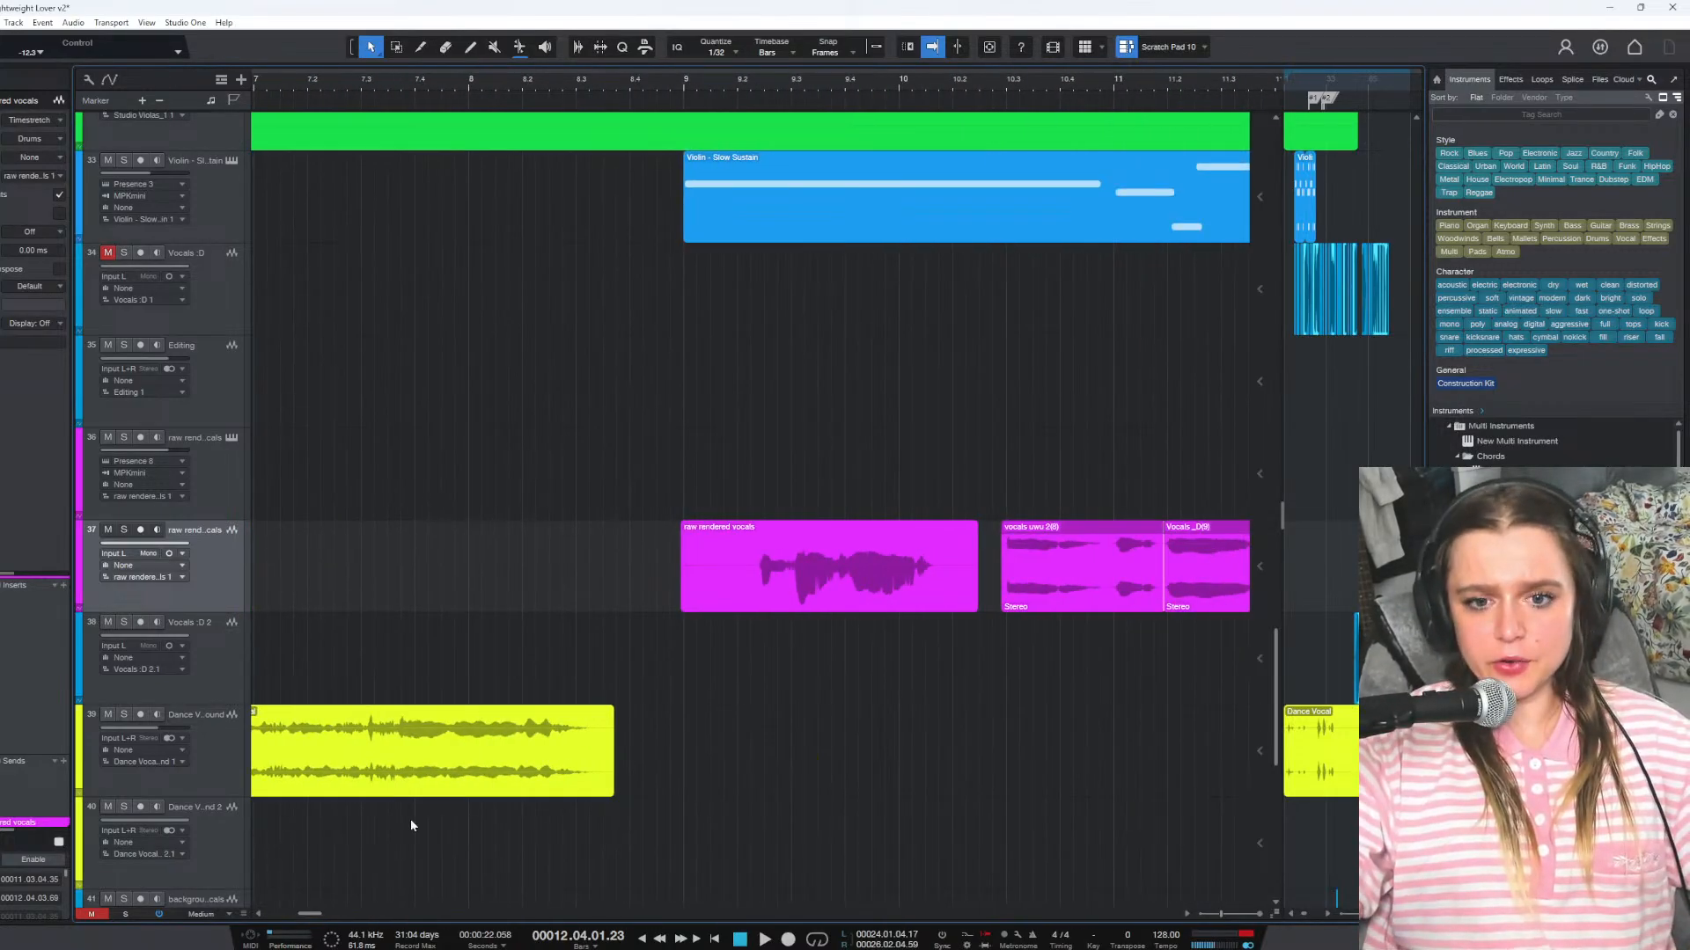
{"action": "left_click", "coordinate": [707, 89]}
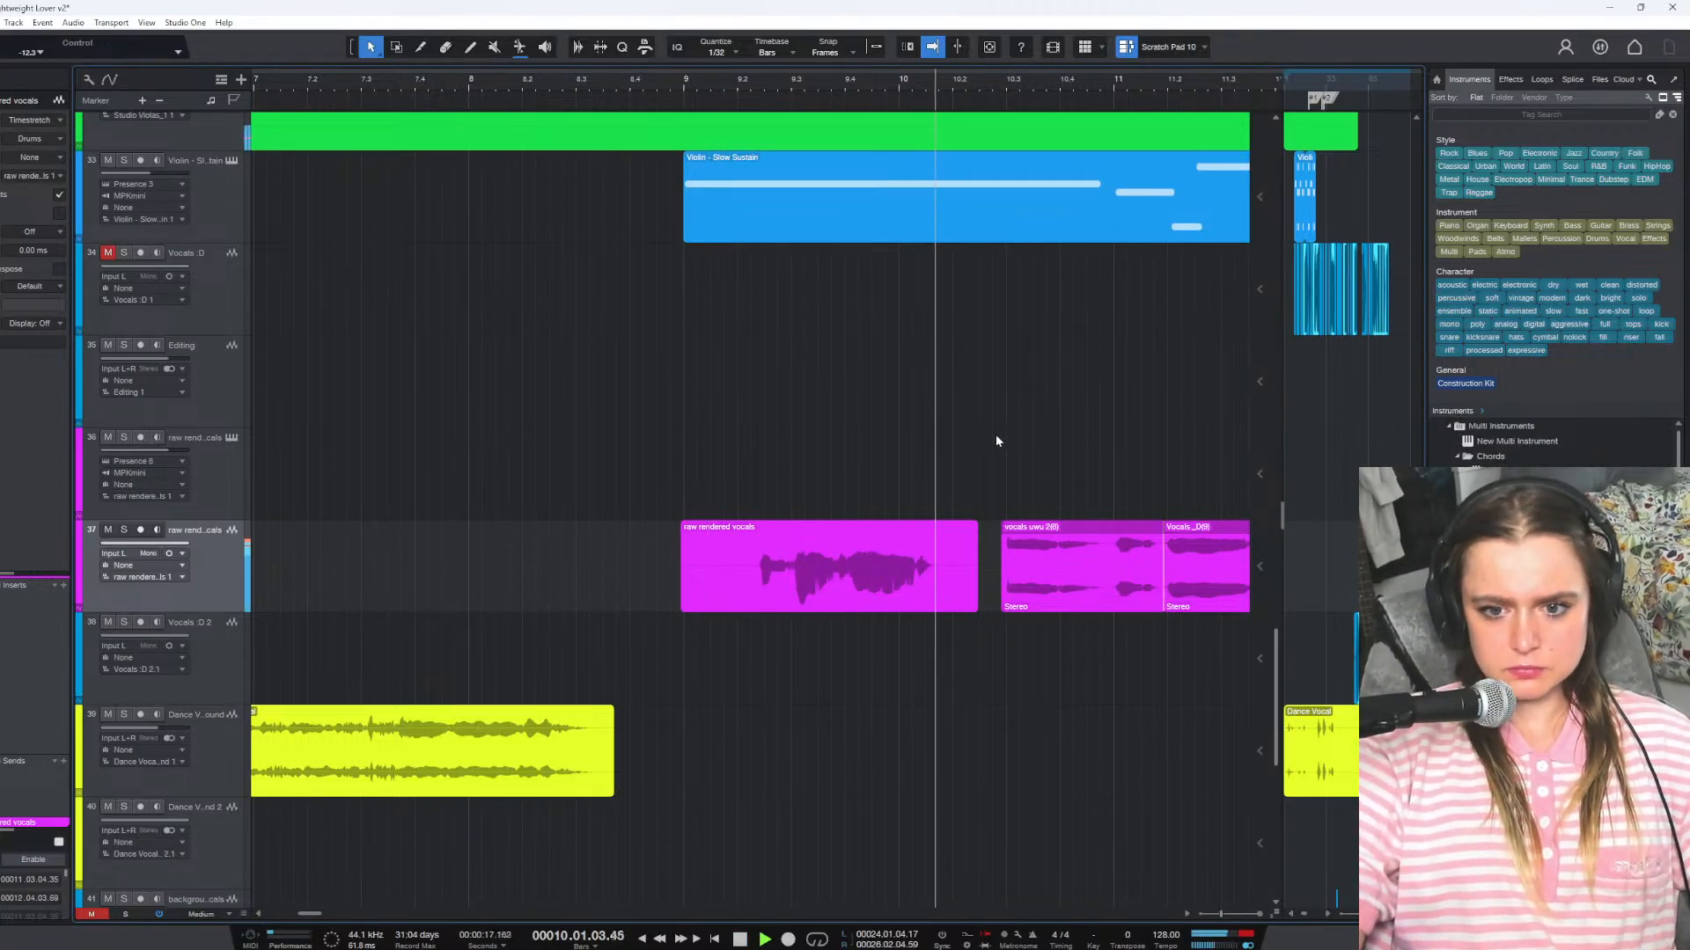
{"action": "left_click_drag", "start_coordinate": [310, 914], "coordinate": [347, 918]}
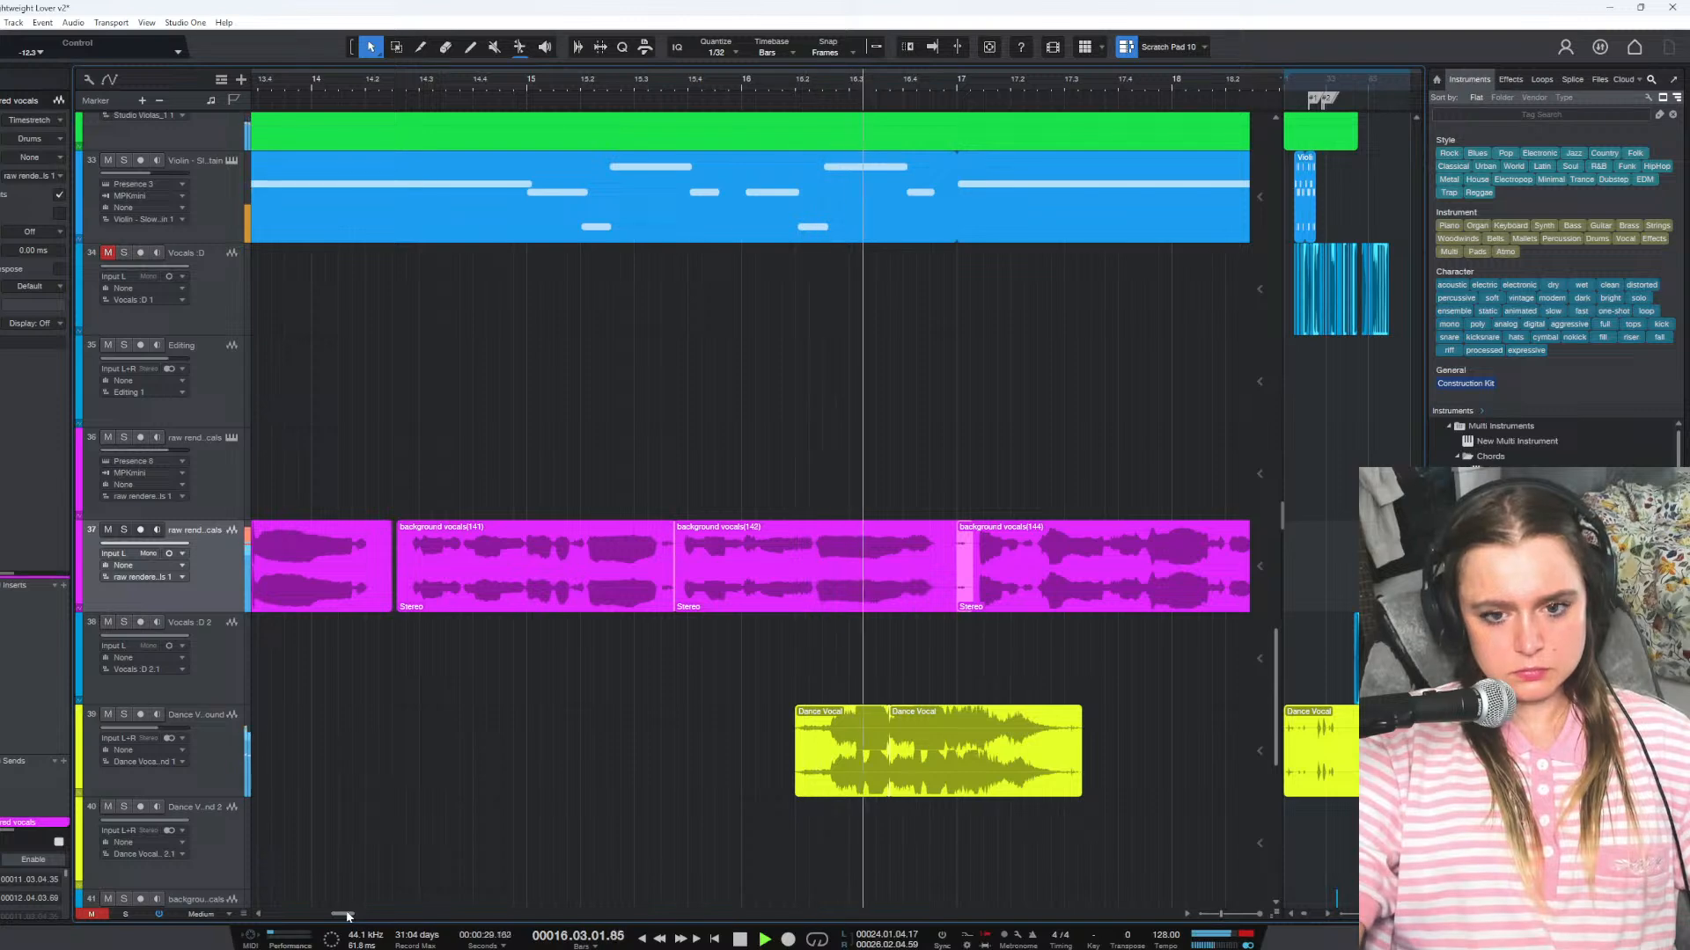
{"action": "left_click_drag", "start_coordinate": [347, 918], "coordinate": [366, 918]}
{"action": "scroll", "coordinate": [864, 596], "scroll_direction": "down", "scroll_amount": 4}
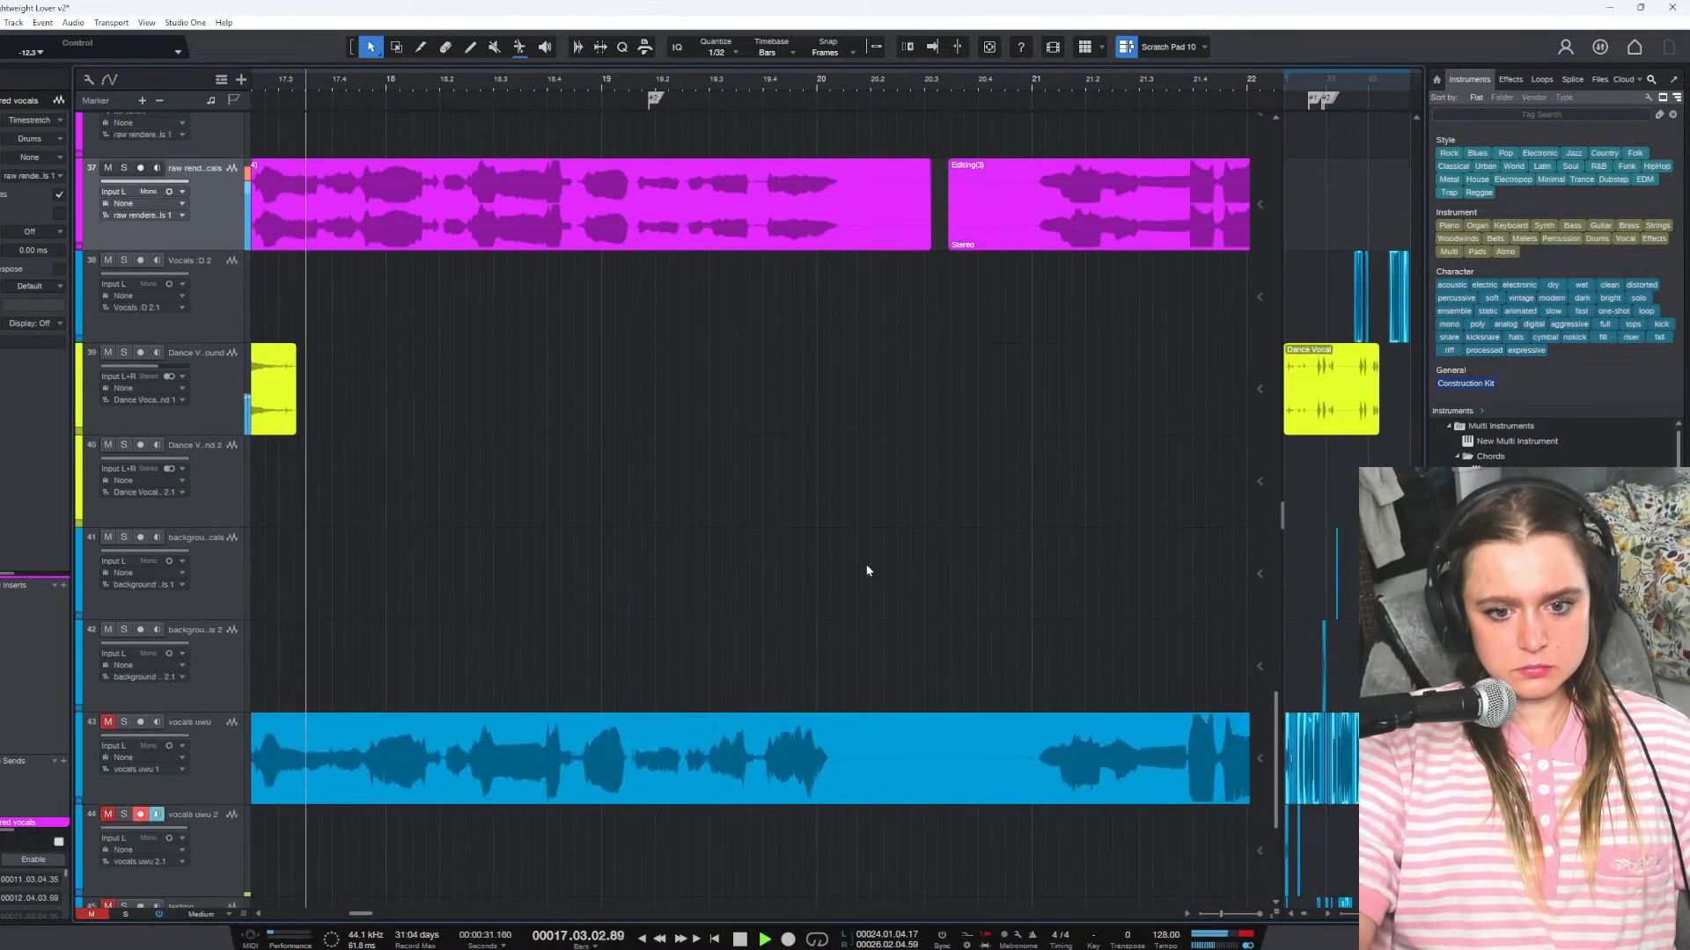
{"action": "scroll", "coordinate": [864, 595], "scroll_direction": "down", "scroll_amount": 1}
{"action": "left_click_drag", "start_coordinate": [359, 915], "coordinate": [387, 918]}
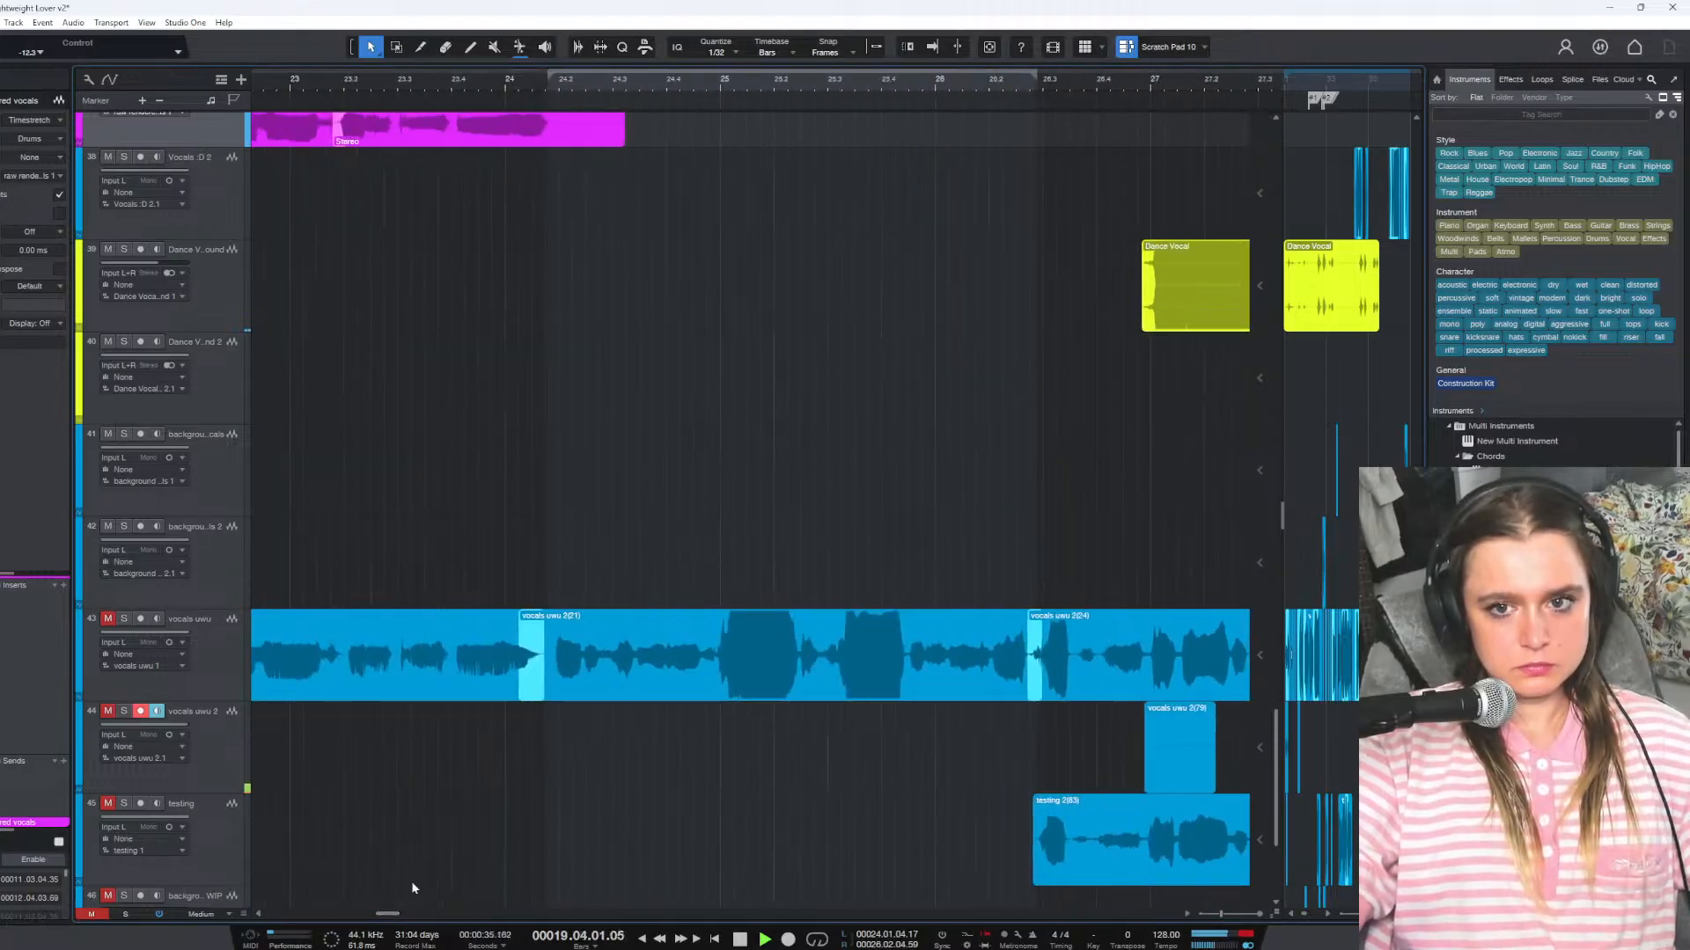
{"action": "scroll", "coordinate": [757, 526], "scroll_direction": "up", "scroll_amount": 6}
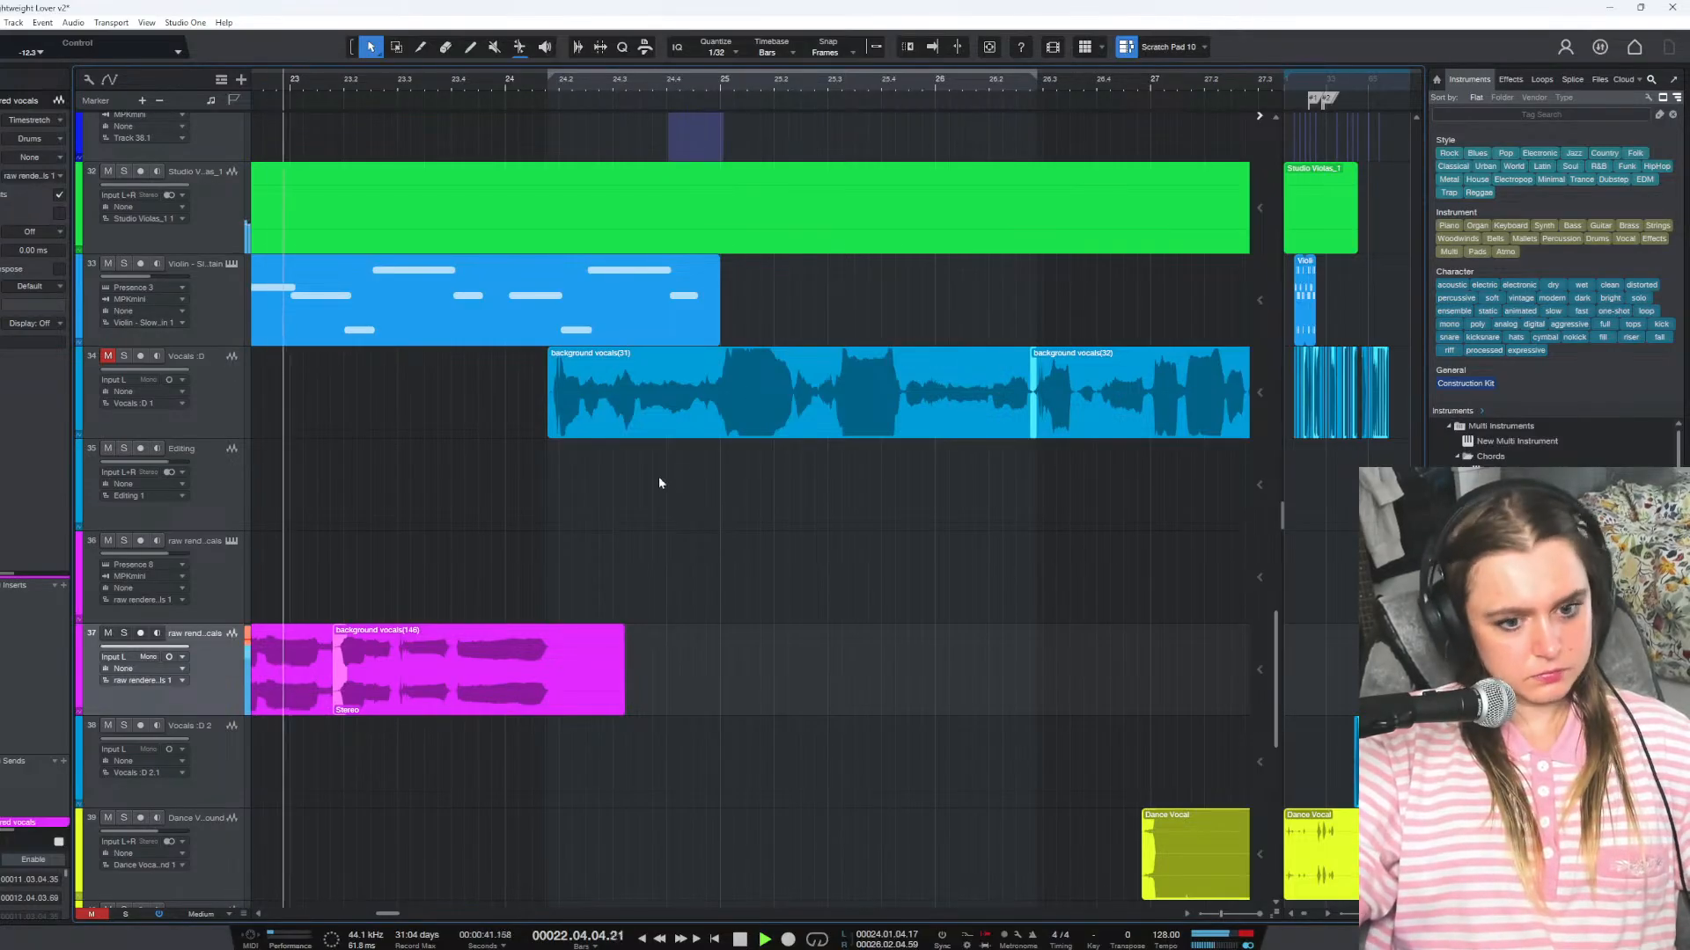
{"action": "key", "text": "space"}
Trim the start of the last raw rendered vocals clip near bar 23.2 slightly and listen to it through to bar 24
{"action": "left_click", "coordinate": [349, 680]}
{"action": "left_click_drag", "start_coordinate": [333, 669], "coordinate": [341, 669]}
{"action": "key", "text": "space"}
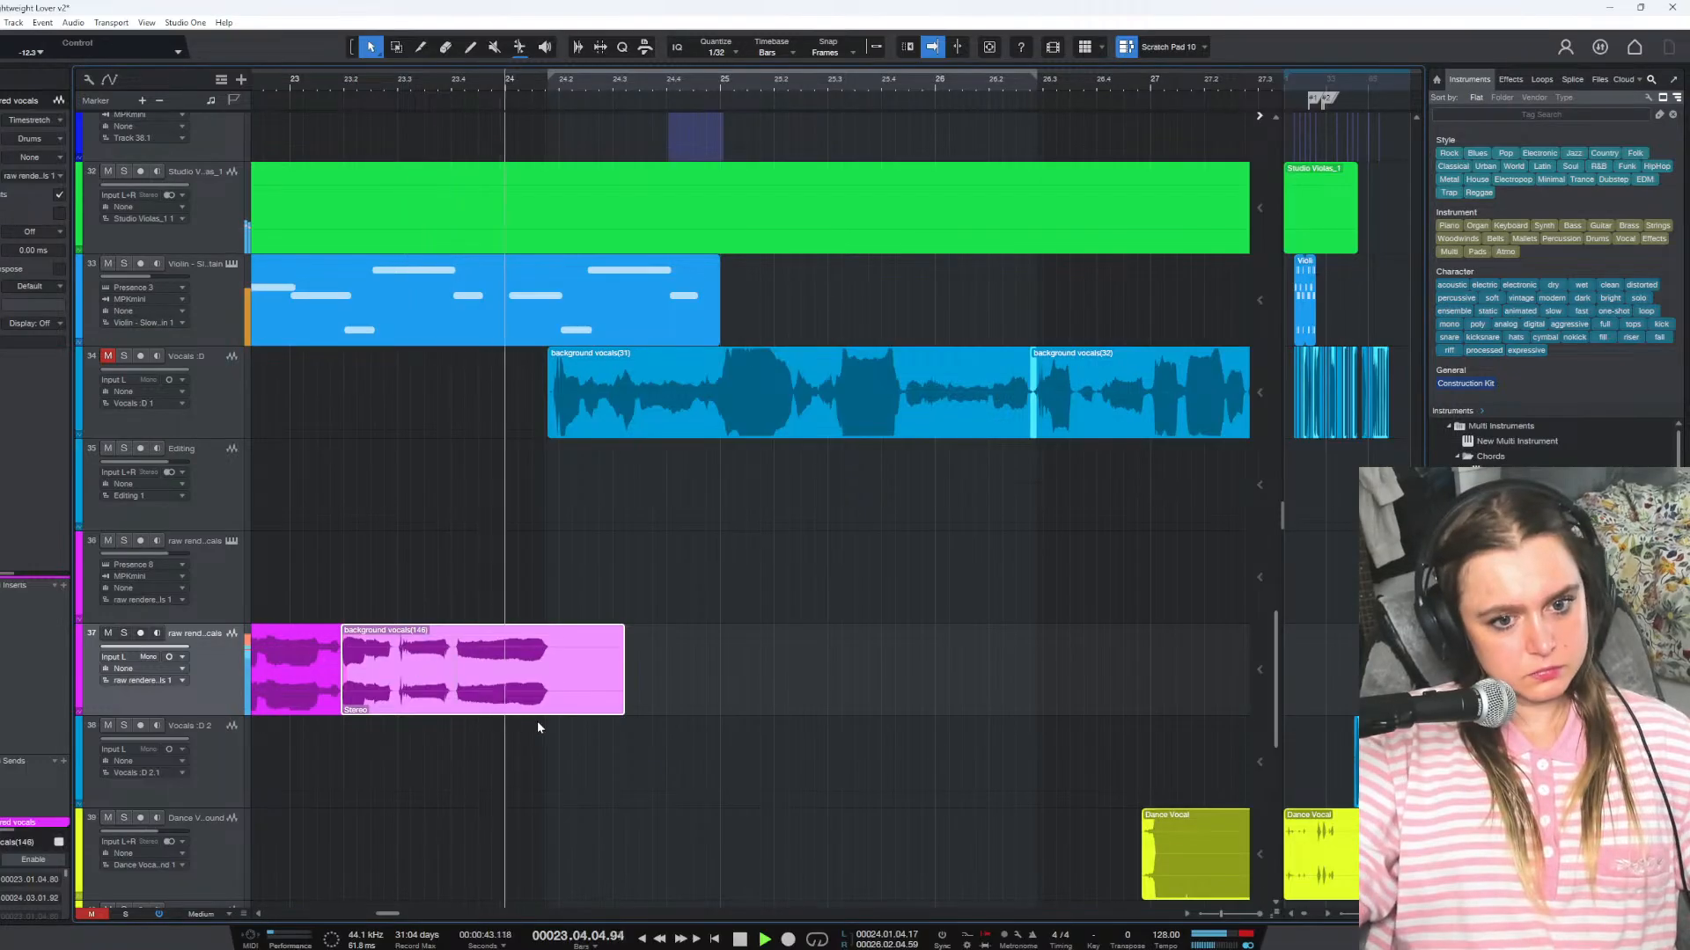
{"action": "key", "text": "space"}
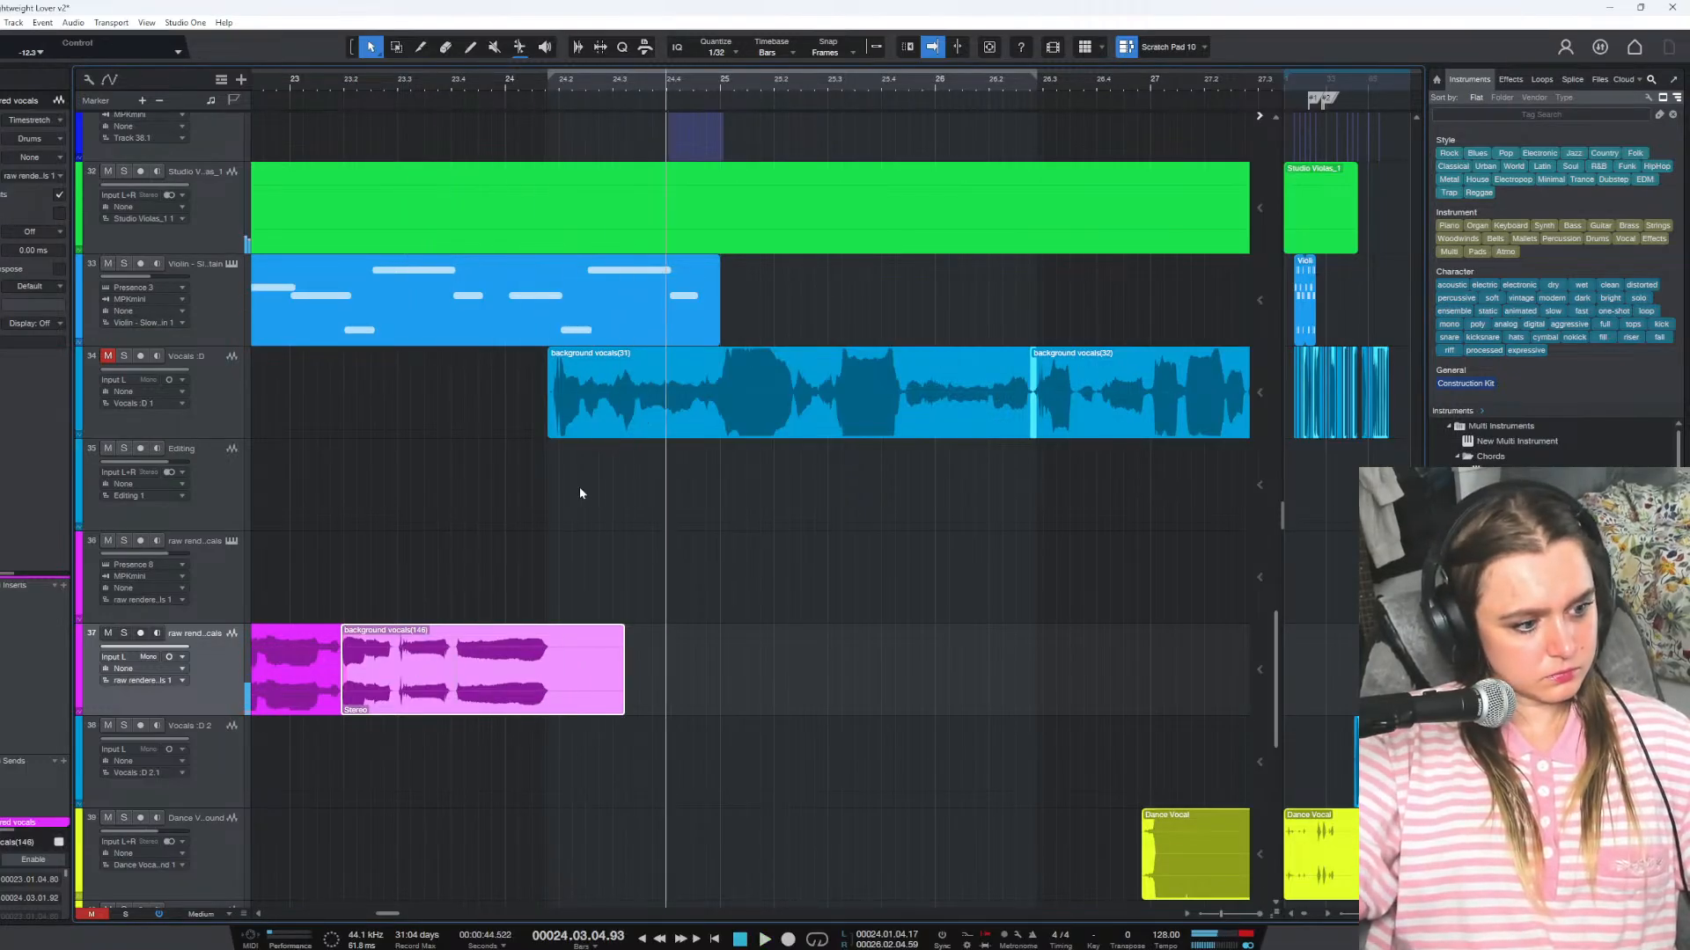
Move the background vocals(31) clip from the Vocals :D track down to the Editing track and listen to it
{"action": "left_click", "coordinate": [694, 405]}
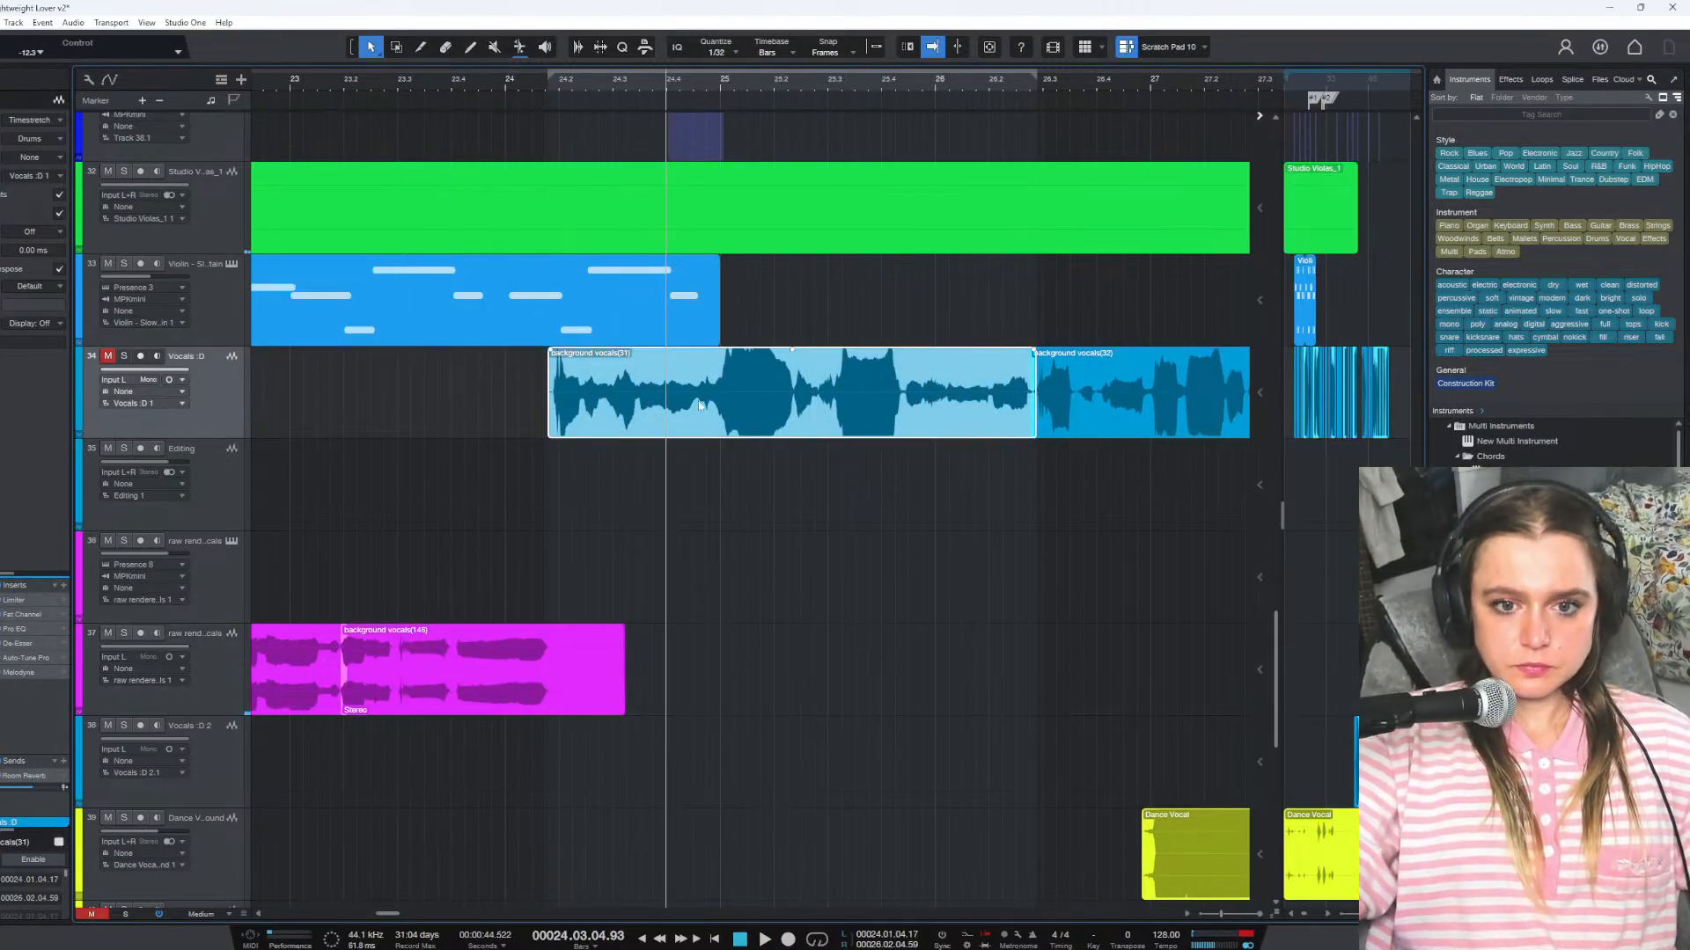
{"action": "left_click_drag", "start_coordinate": [700, 416], "coordinate": [702, 508]}
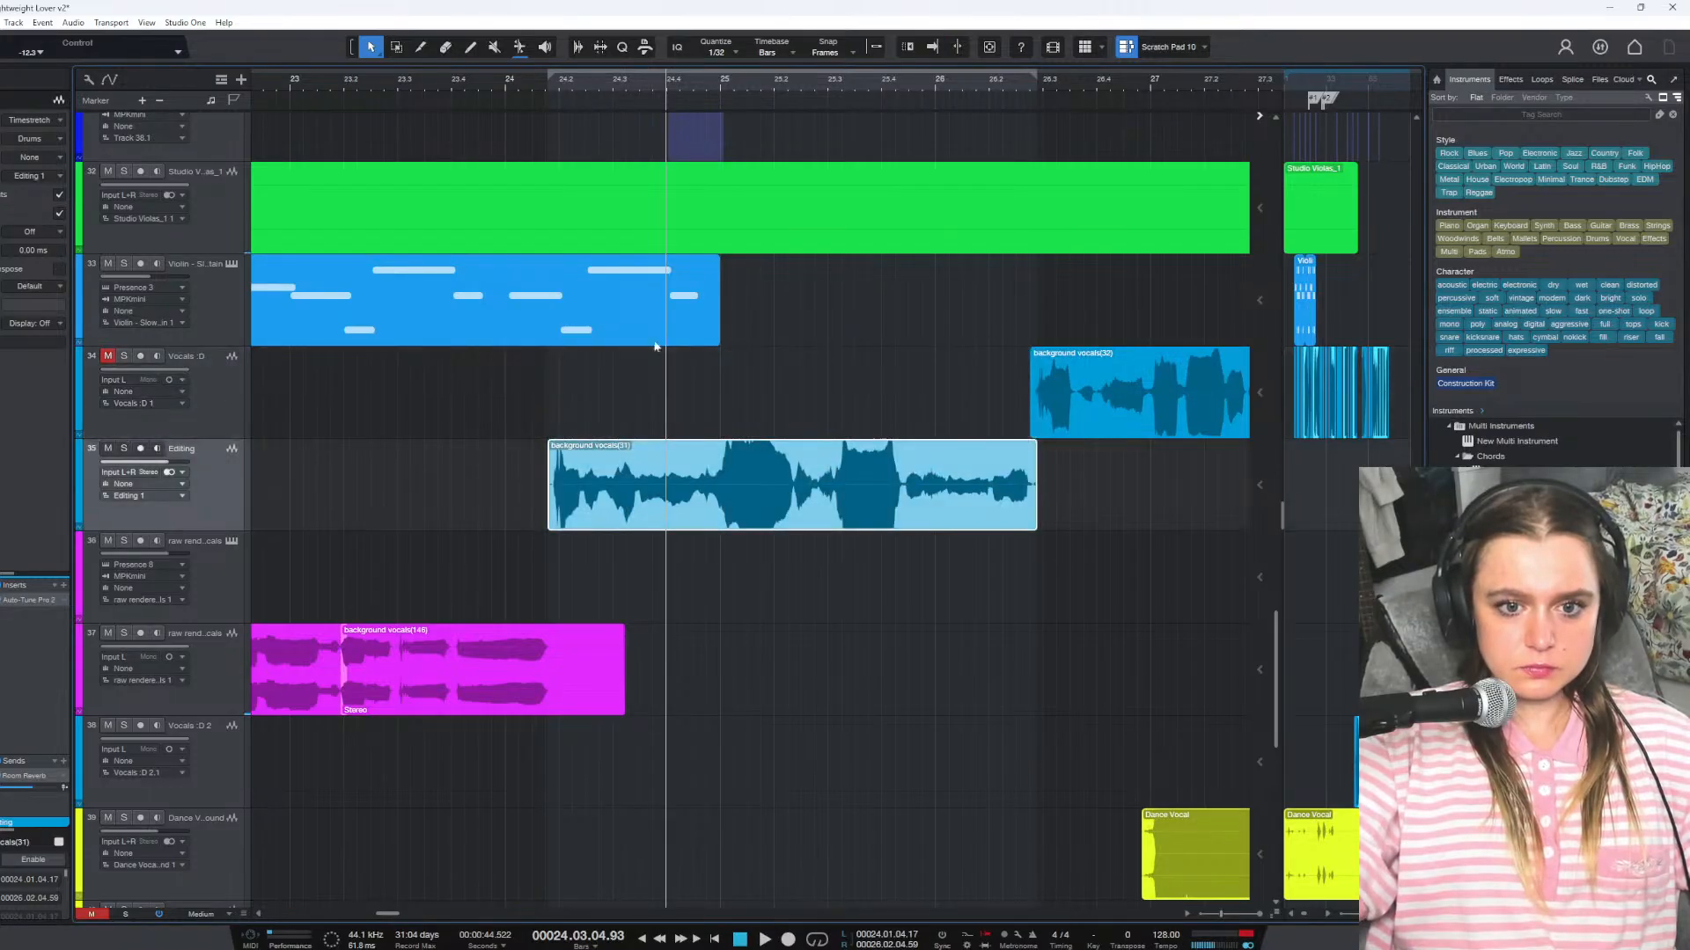
{"action": "left_click", "coordinate": [520, 81]}
{"action": "key", "text": "space"}
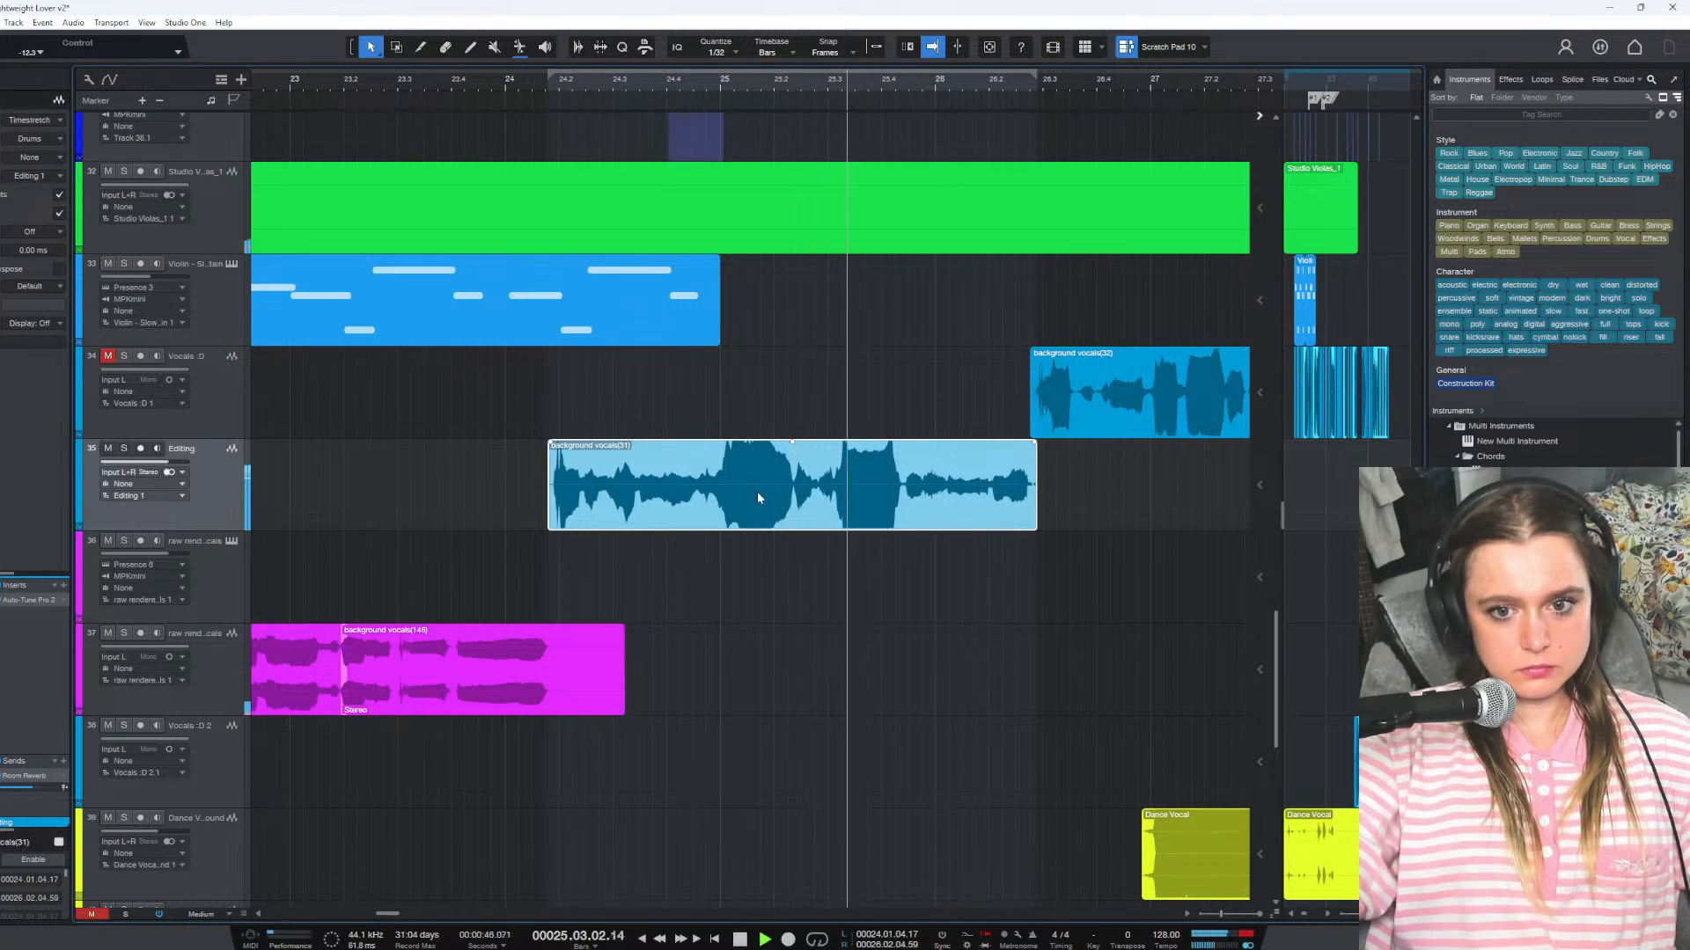
{"action": "key", "text": "space"}
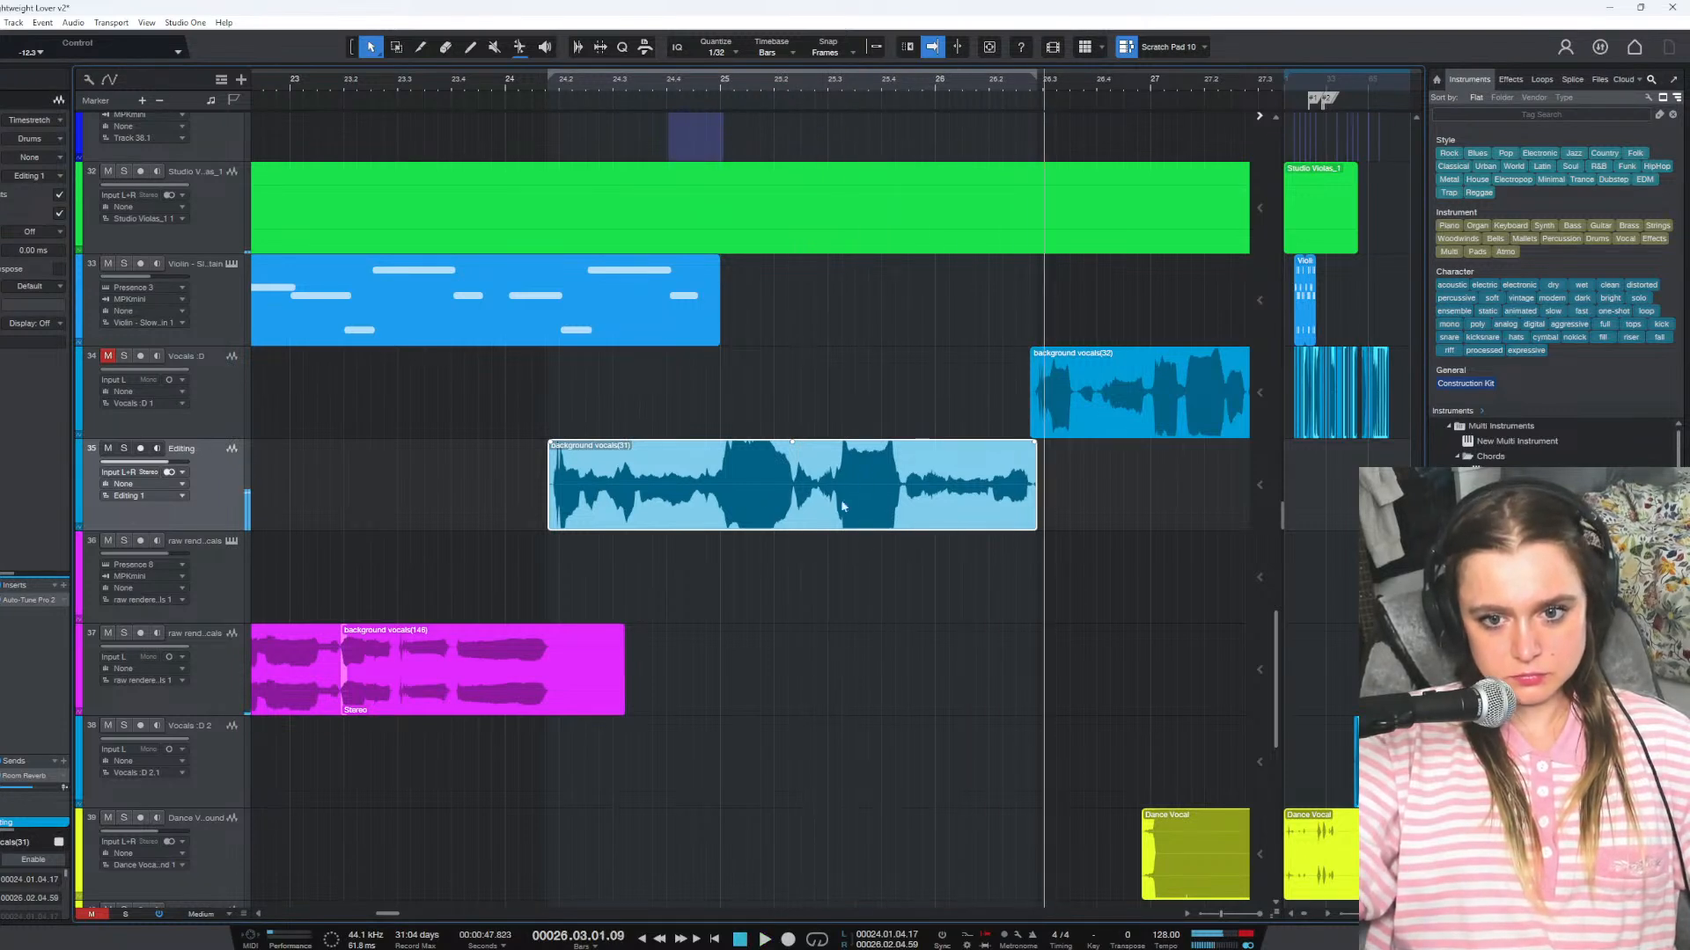
Open the Auto-Tune Pro 2 insert of the Editing track
{"action": "right_click", "coordinate": [833, 498]}
{"action": "left_click", "coordinate": [325, 559]}
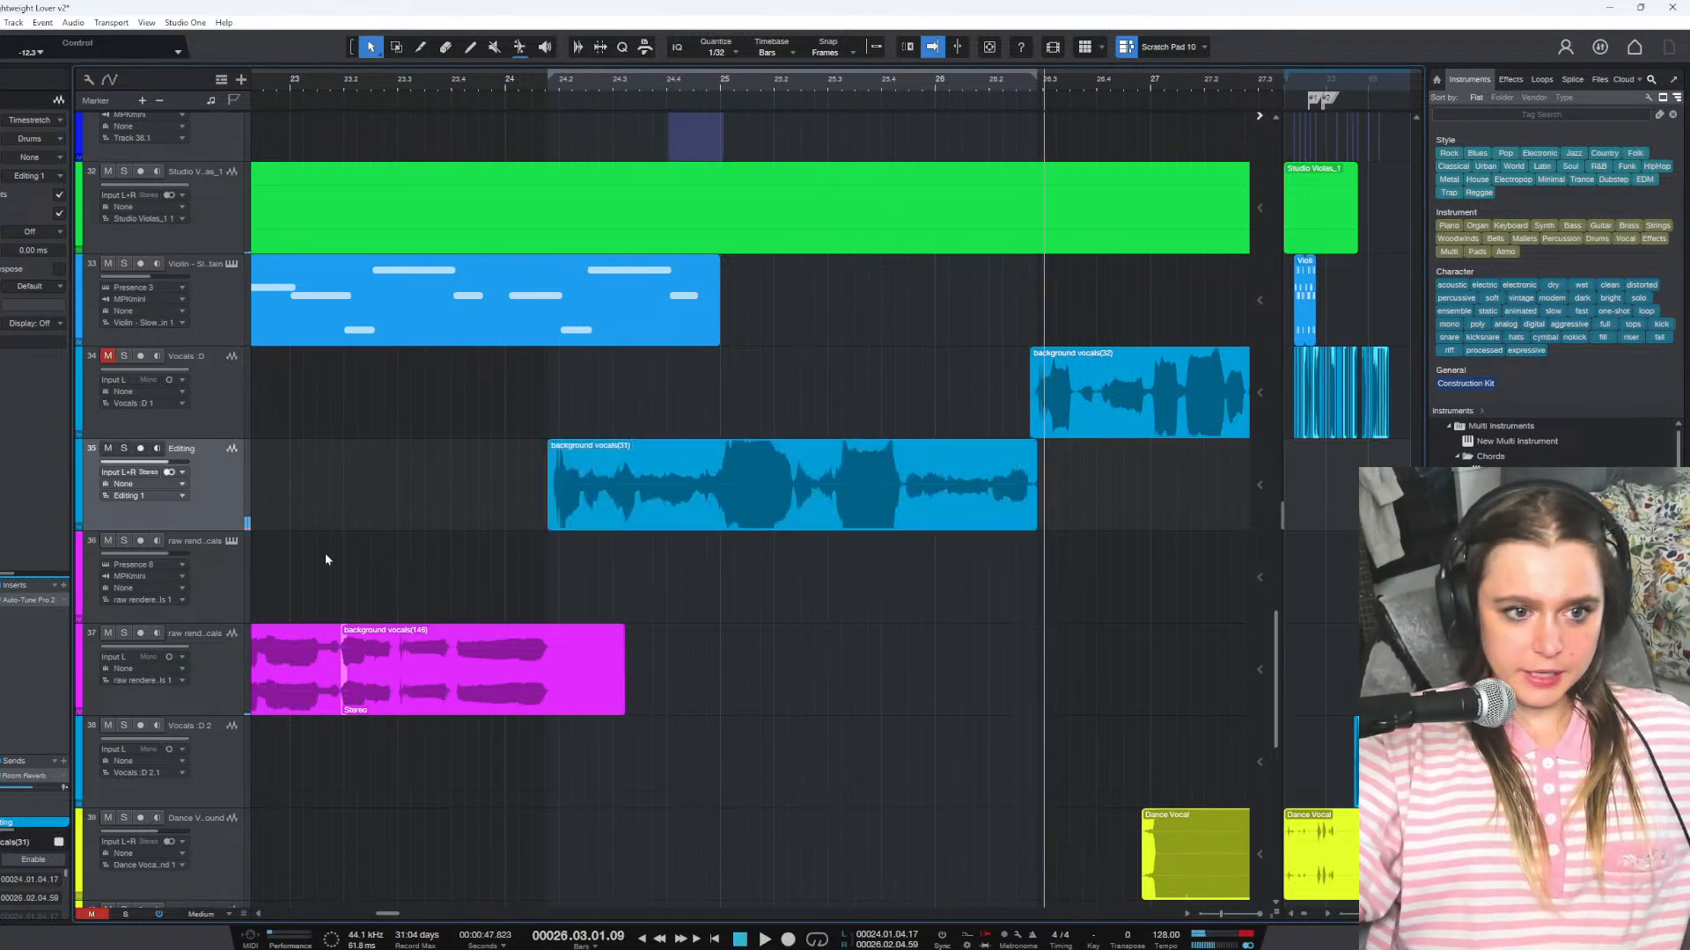
{"action": "left_click", "coordinate": [31, 601]}
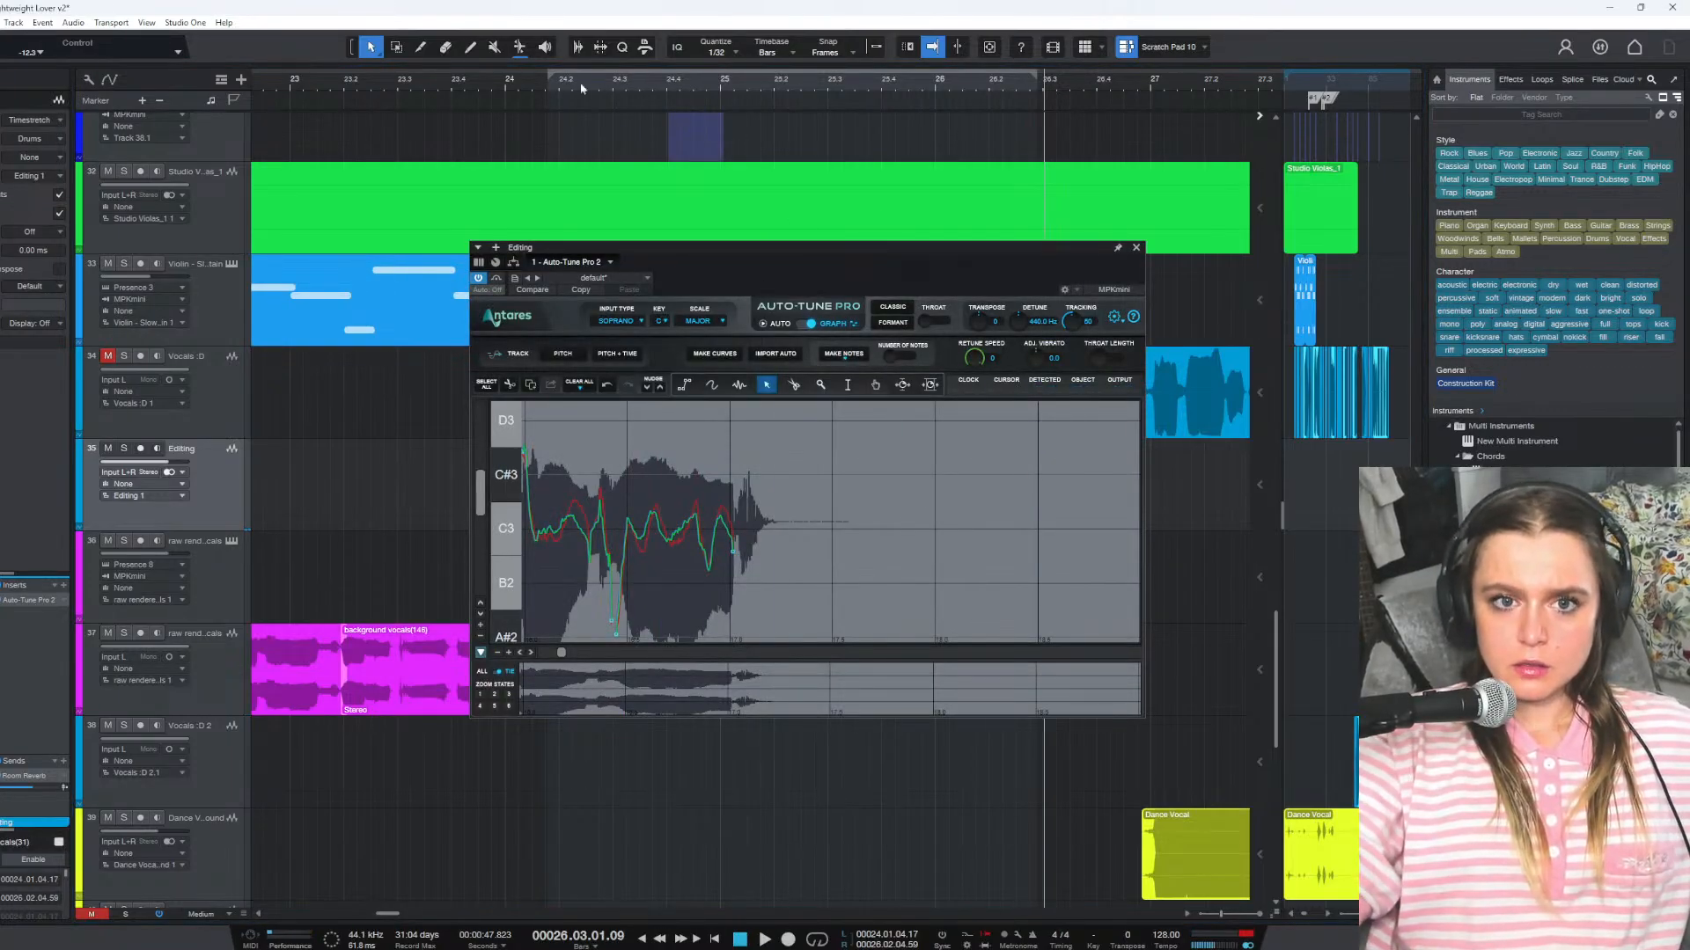
Try to capture the background vocals clip's pitch in Auto-Tune Pro, playing from the clip's start to bar 27
{"action": "left_click", "coordinate": [551, 86]}
{"action": "key", "text": "space"}
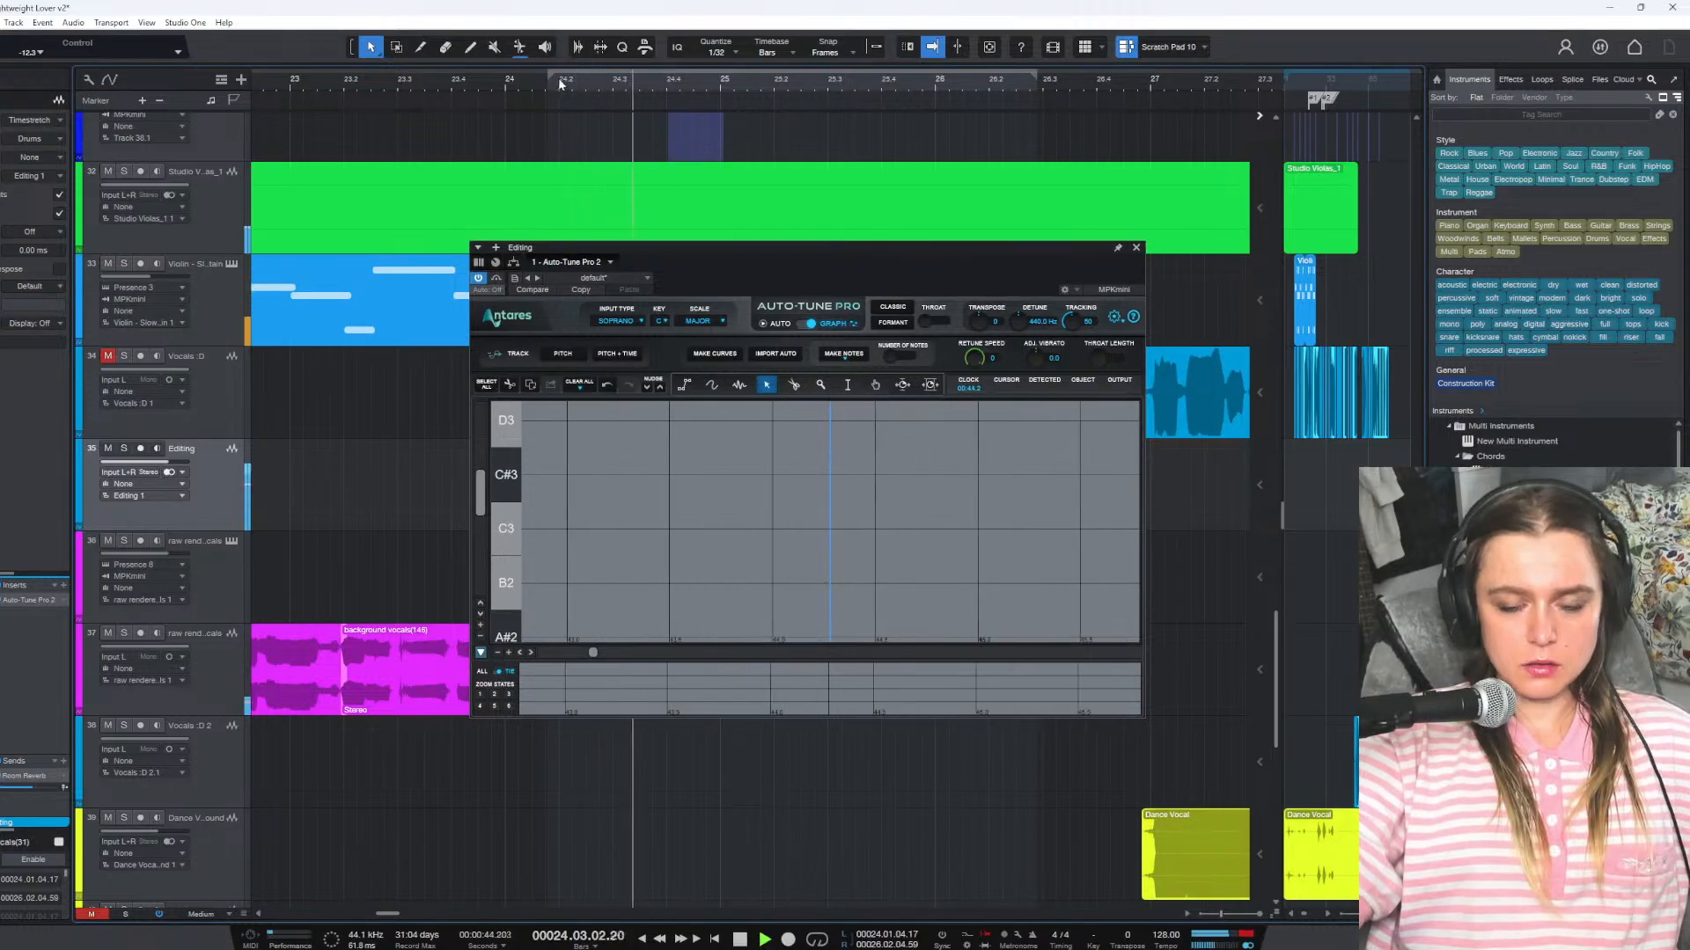
{"action": "key", "text": "space"}
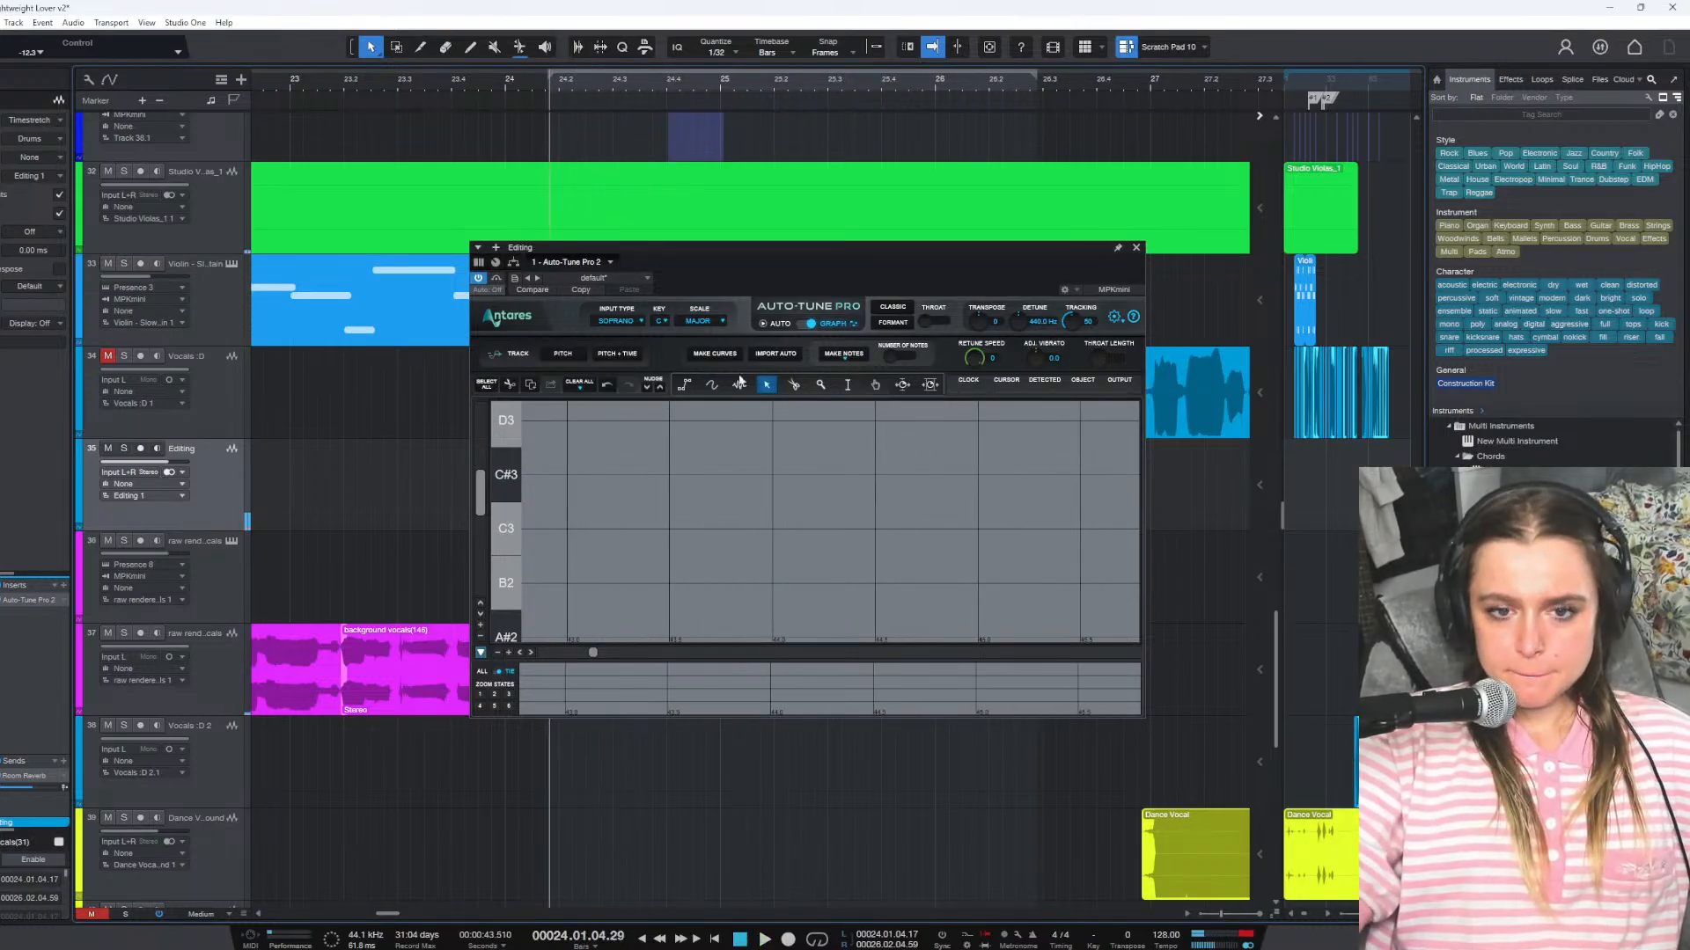
{"action": "left_click", "coordinate": [563, 354]}
{"action": "key", "text": "space"}
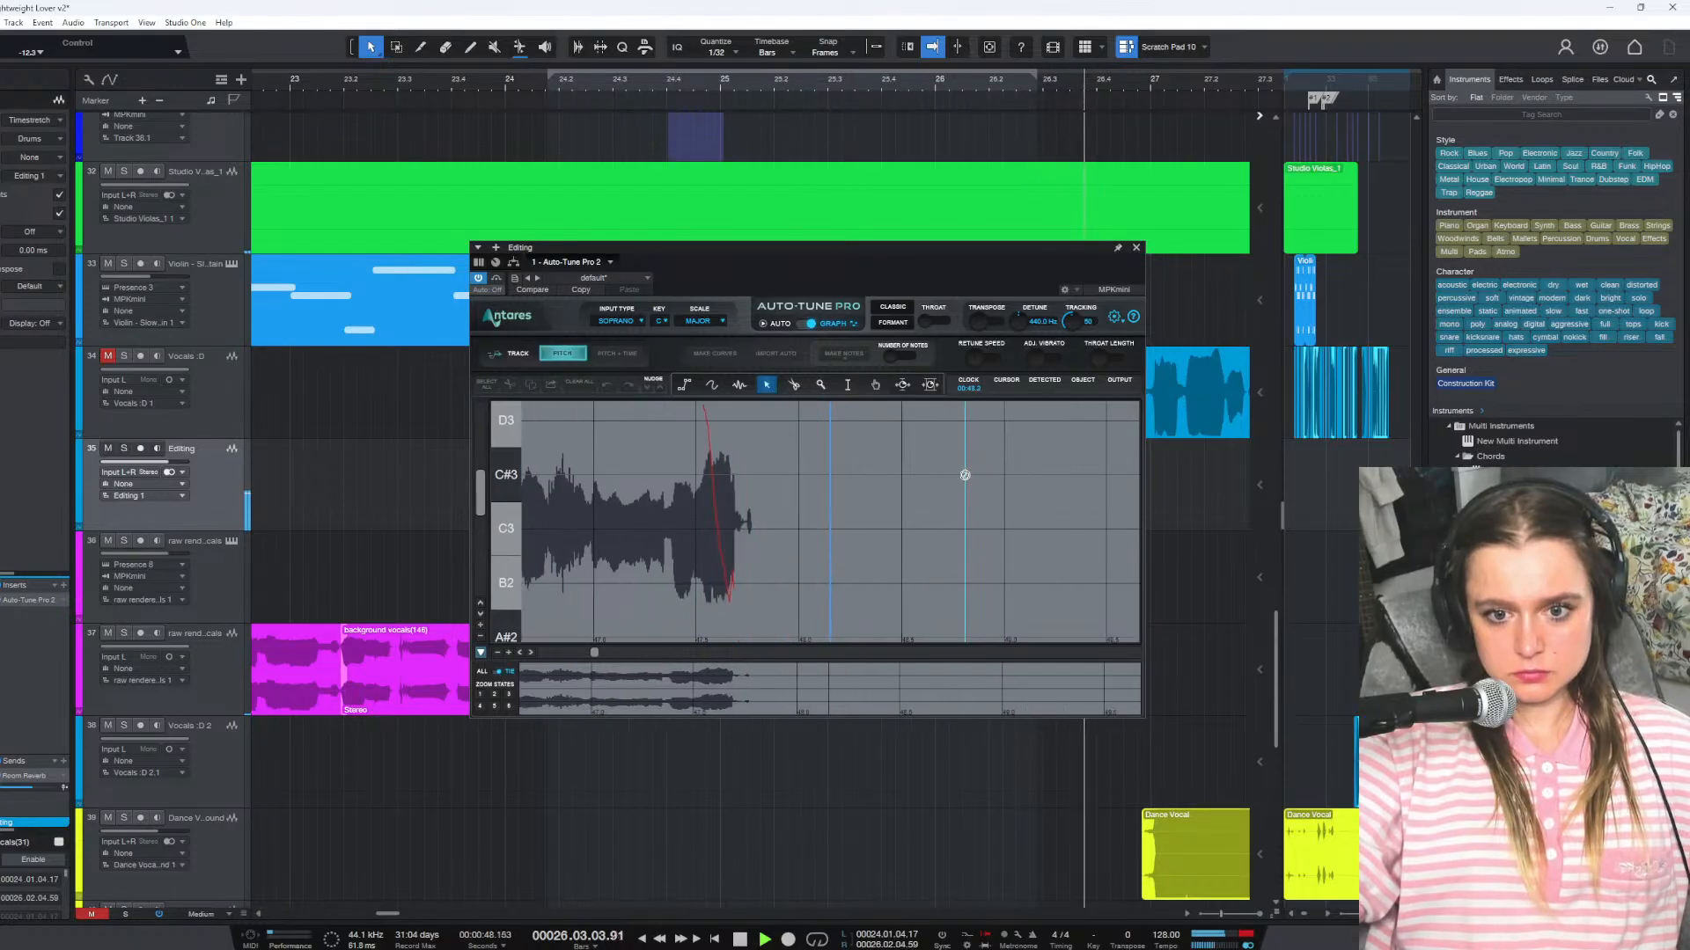
{"action": "key", "text": "space"}
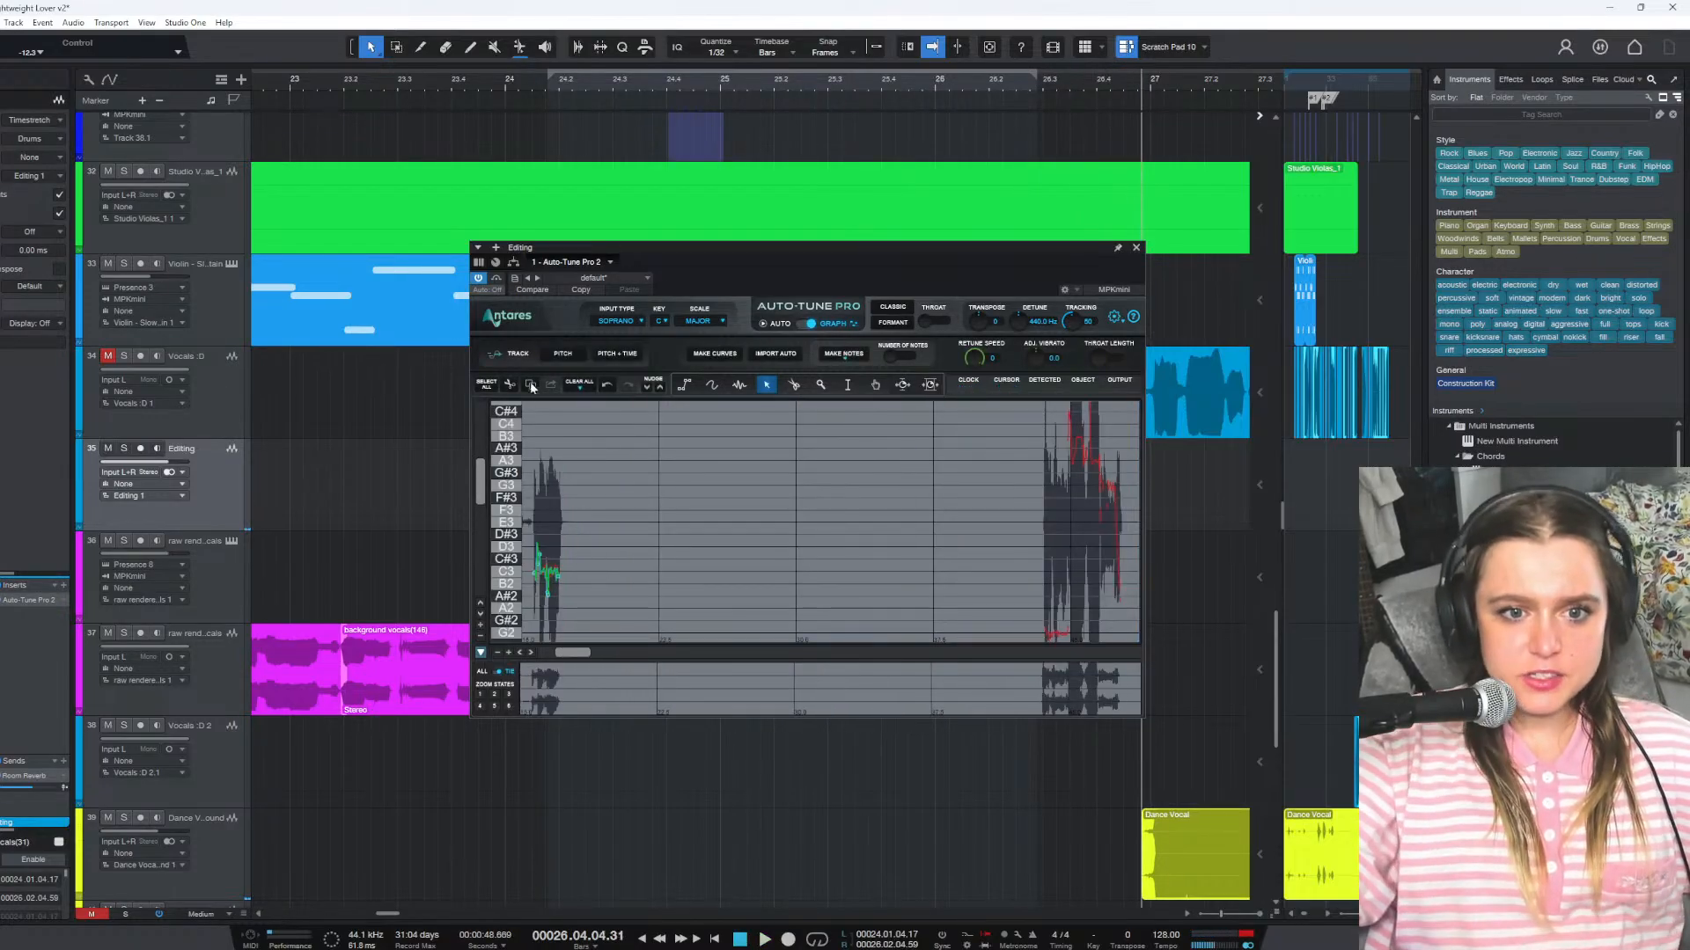
Clear all Auto-Tune graph data and track the pitch of the background vocals clip from its start past its end
{"action": "left_click", "coordinate": [583, 391]}
{"action": "left_click", "coordinate": [634, 412]}
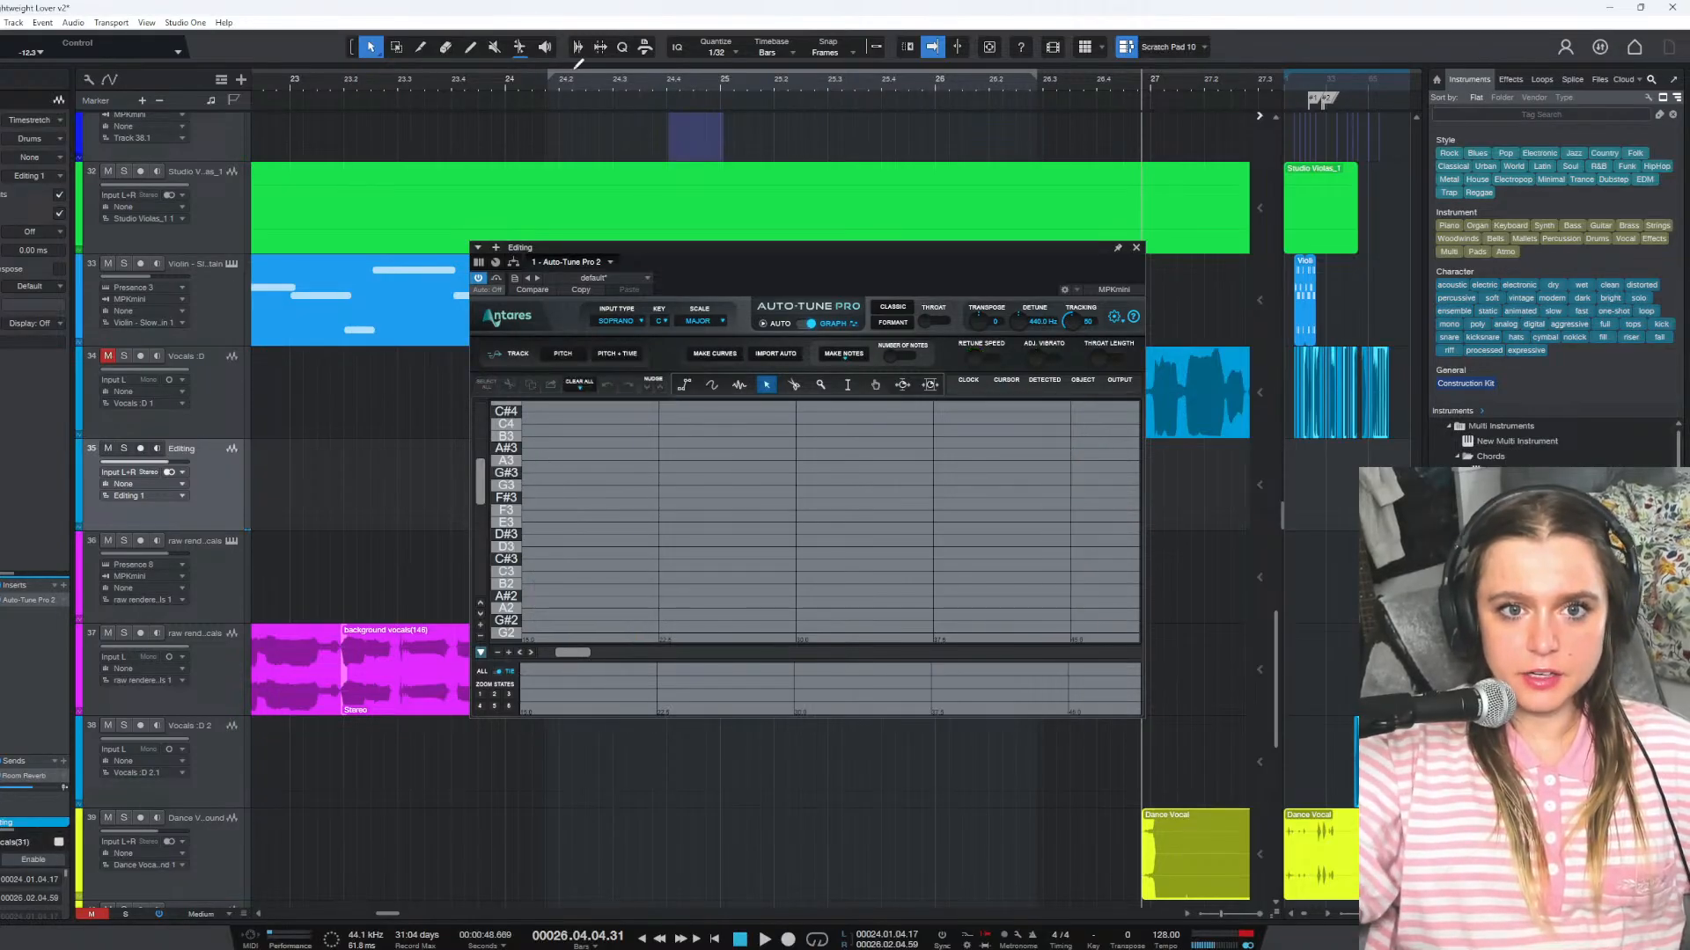
{"action": "left_click", "coordinate": [550, 91]}
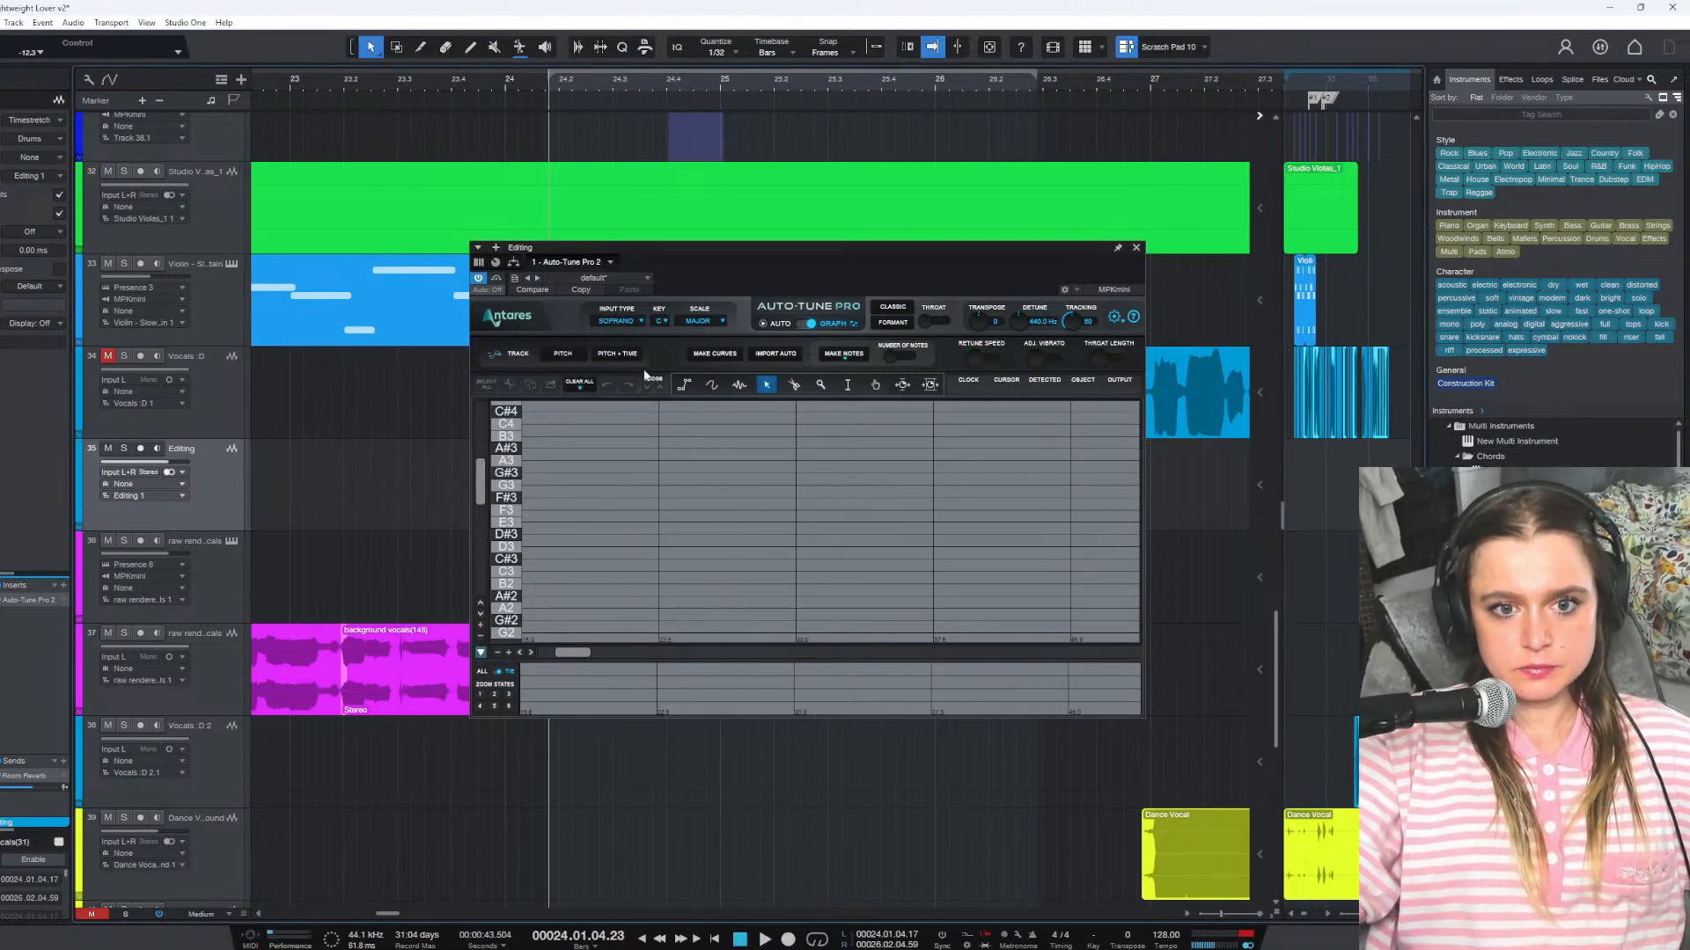
{"action": "left_click", "coordinate": [572, 358]}
{"action": "key", "text": "space"}
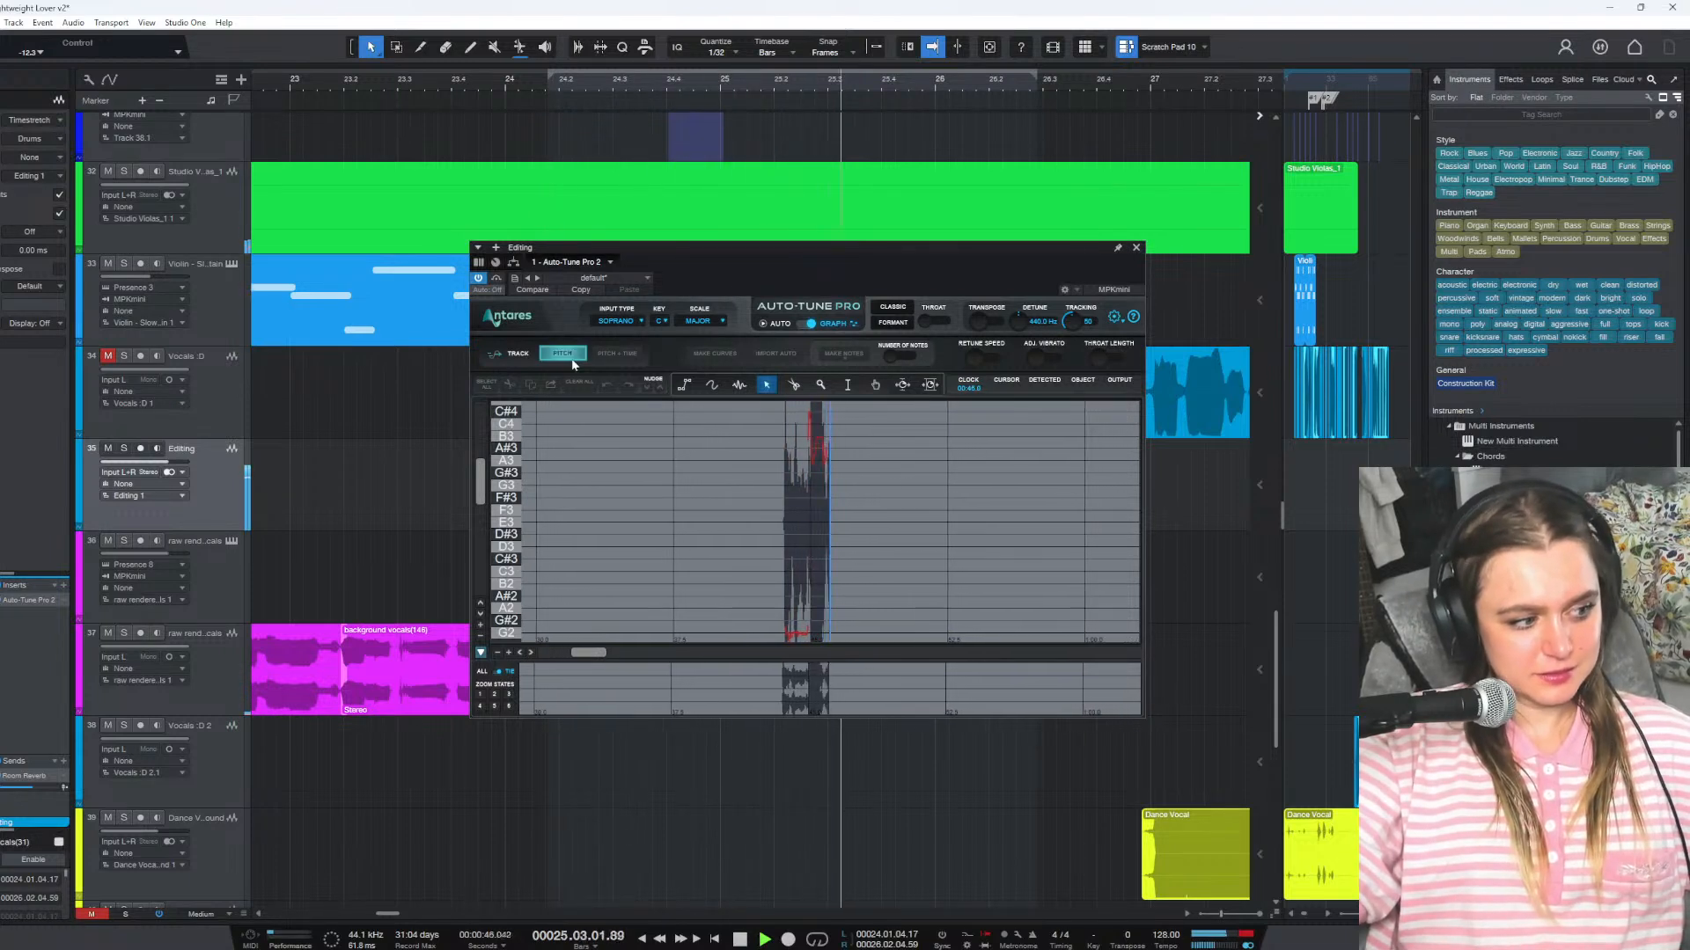
{"action": "key", "text": "space"}
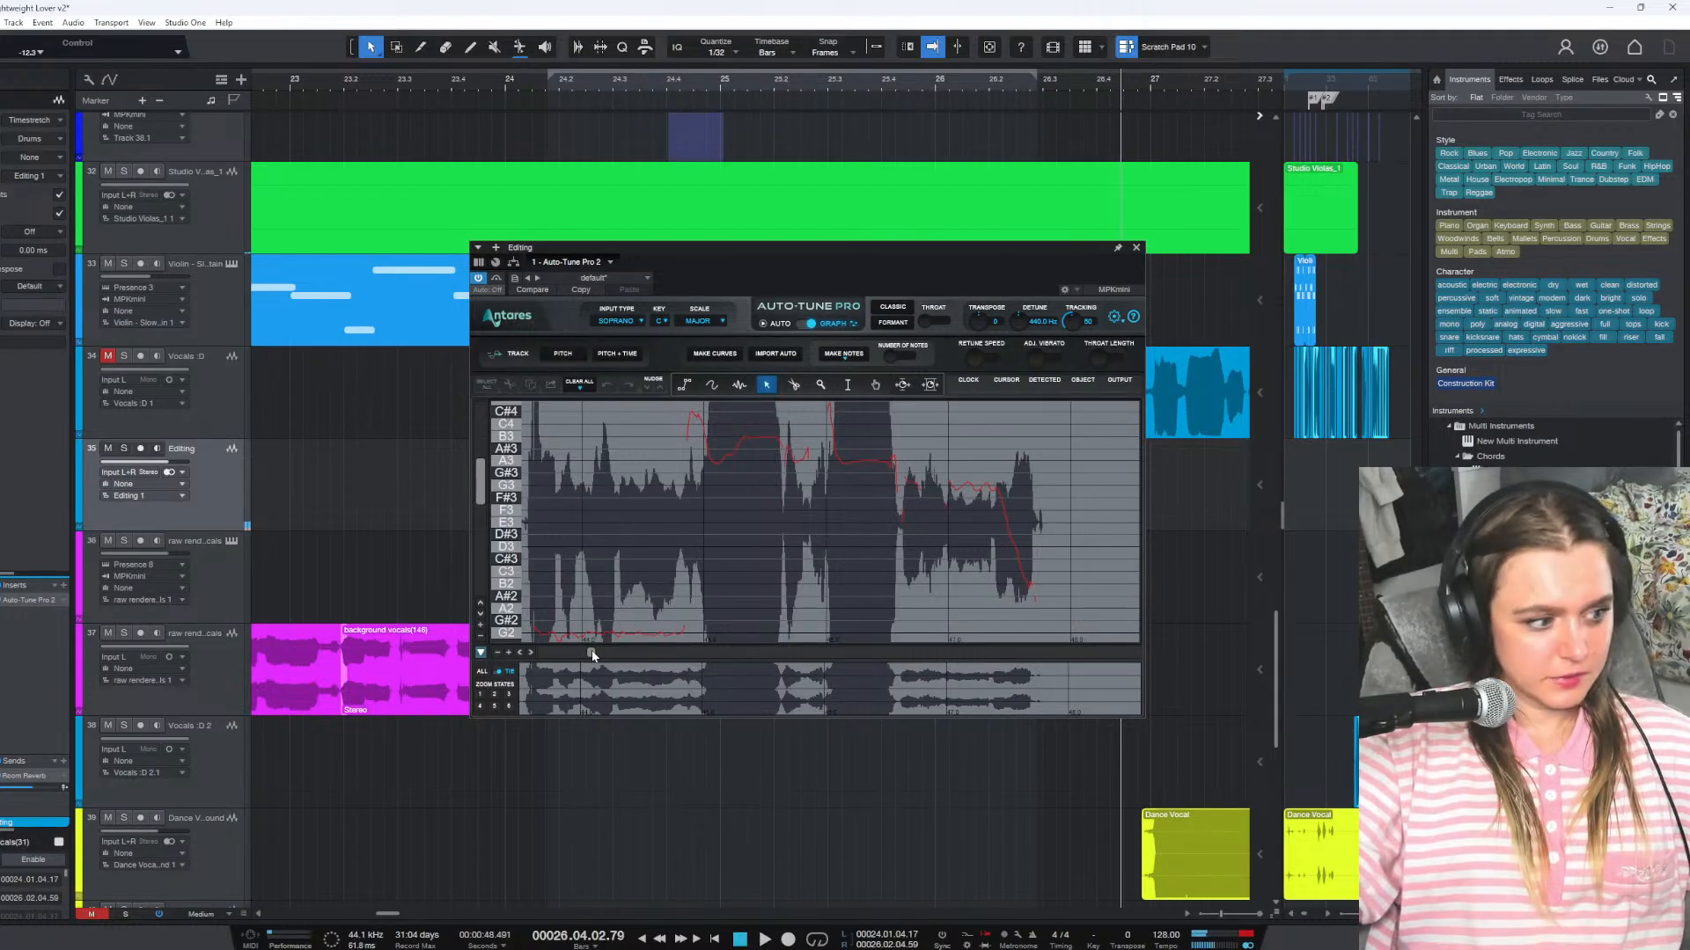
Draw a flat correction line at G2 over the clip's first phrase with a retune speed of 12
{"action": "left_click_drag", "start_coordinate": [592, 656], "coordinate": [591, 655]}
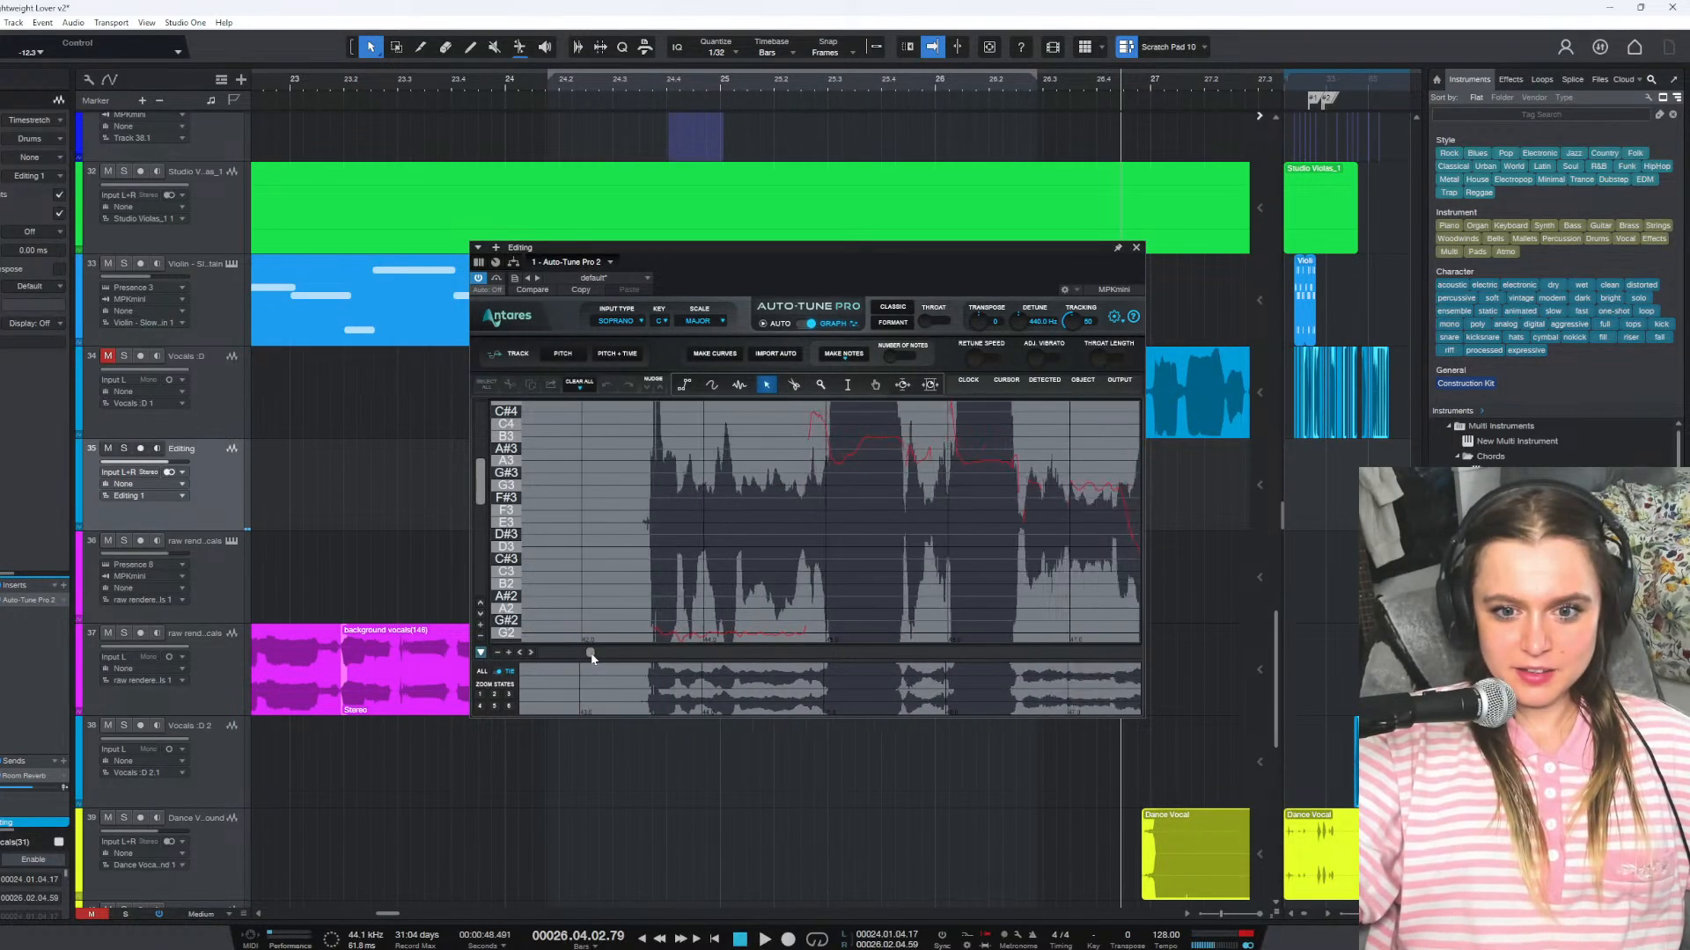
{"action": "scroll", "coordinate": [882, 583], "scroll_direction": "down", "scroll_amount": 4}
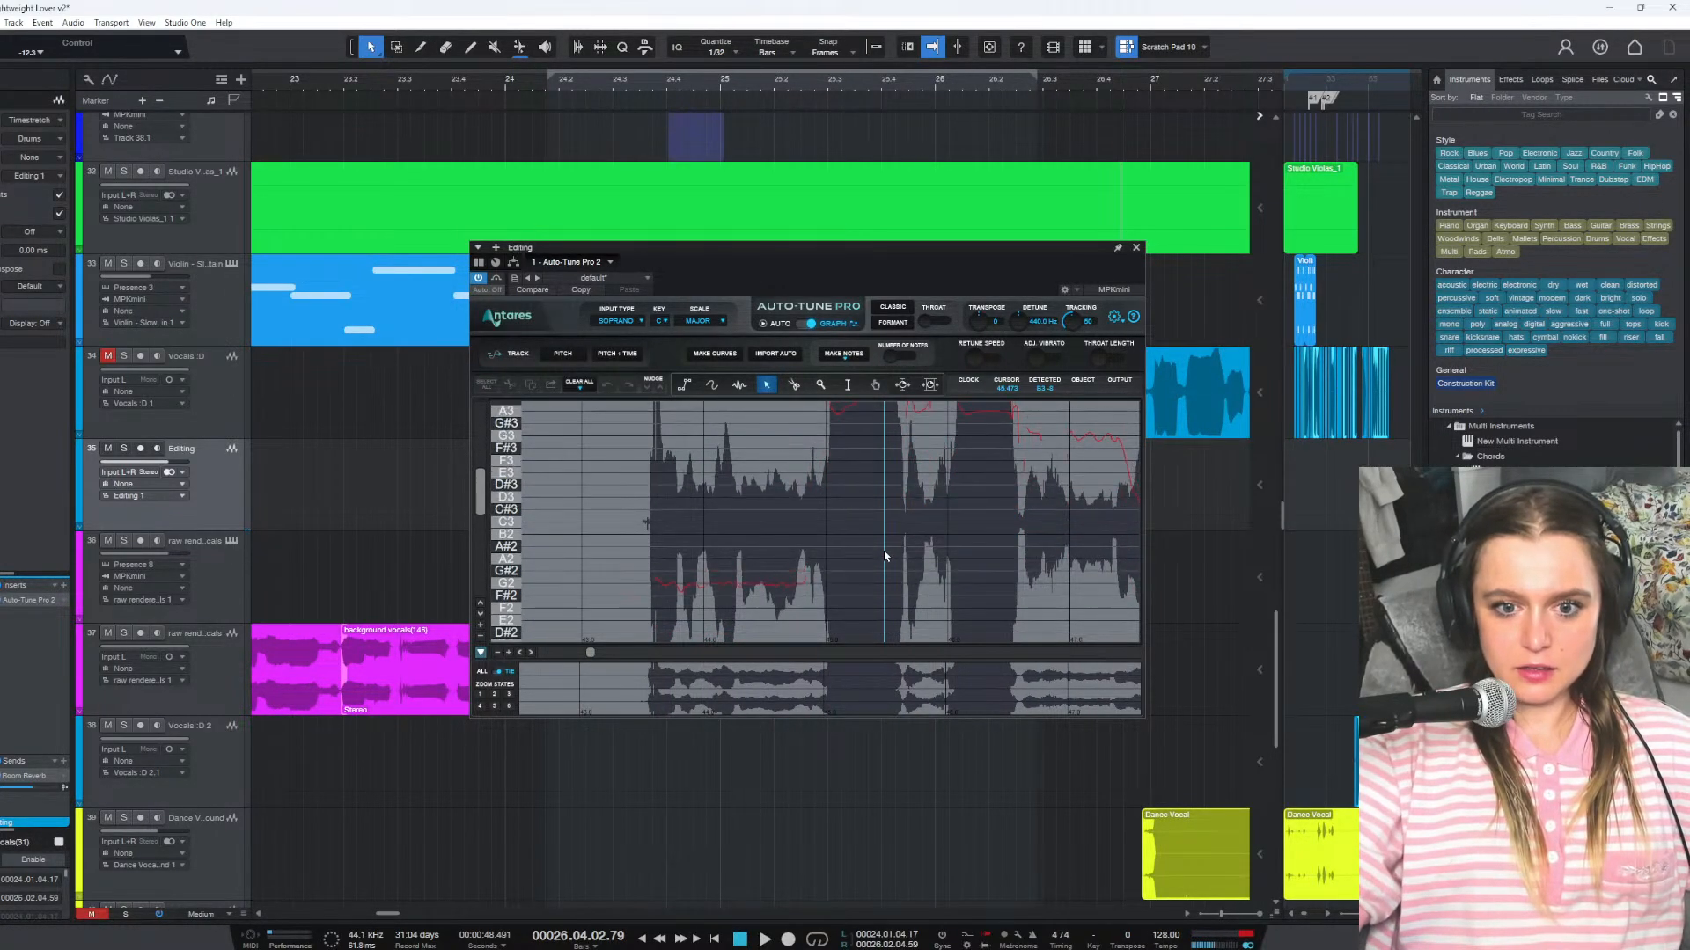
{"action": "key", "text": "F1"}
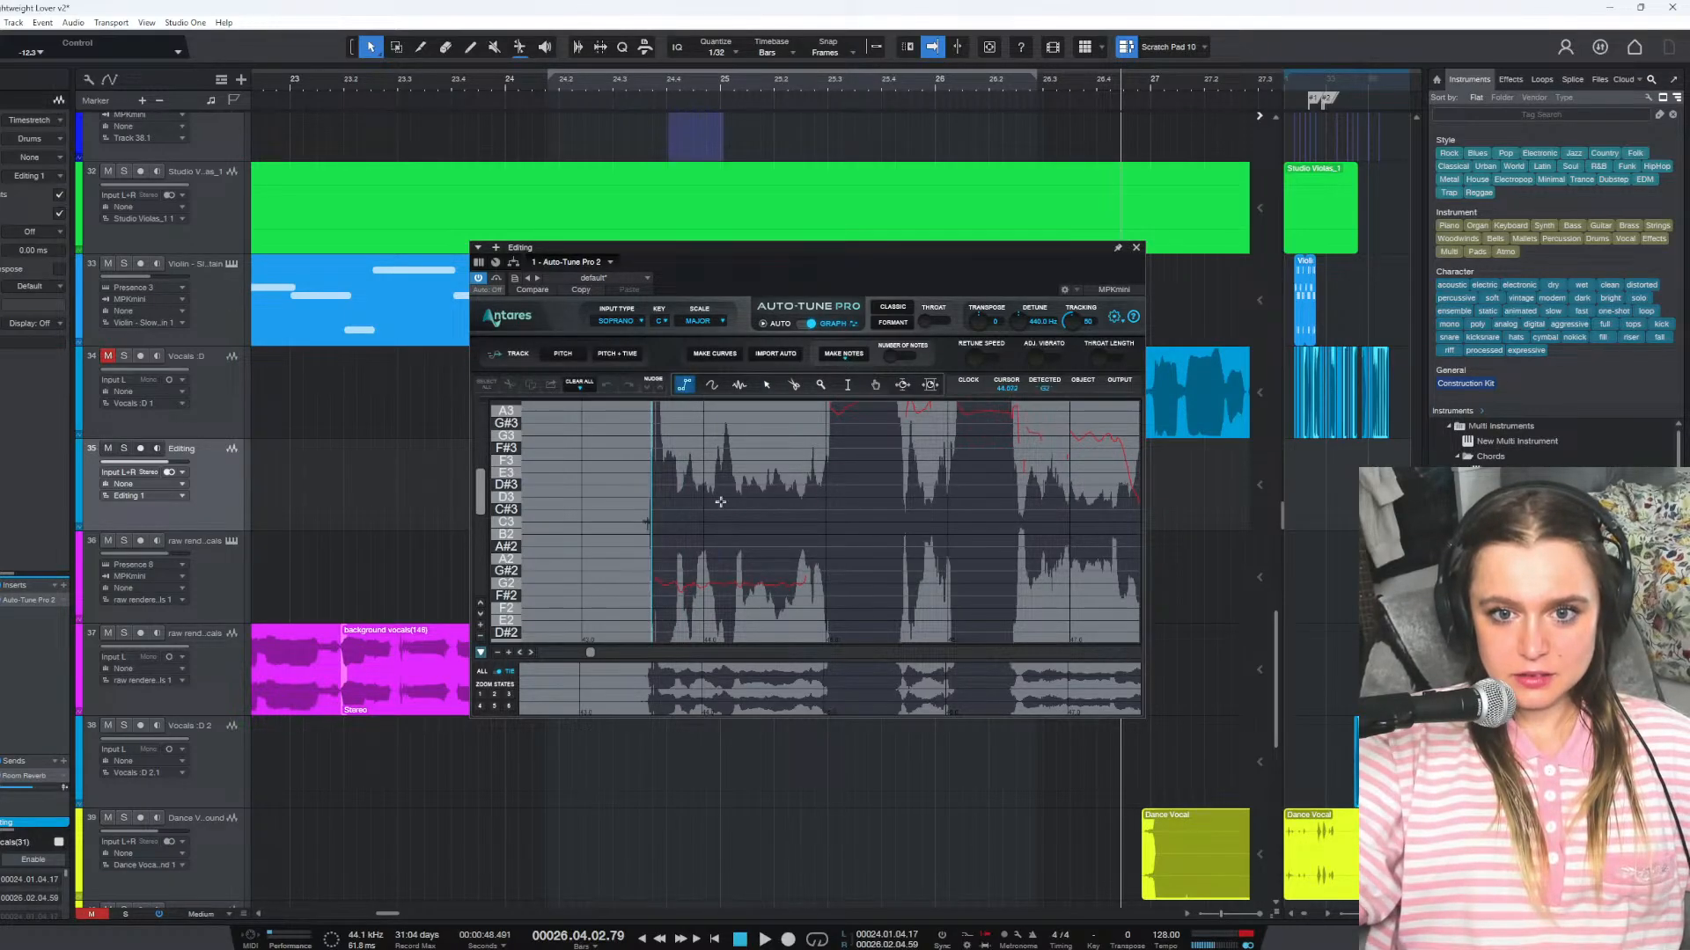
{"action": "left_click", "coordinate": [652, 583]}
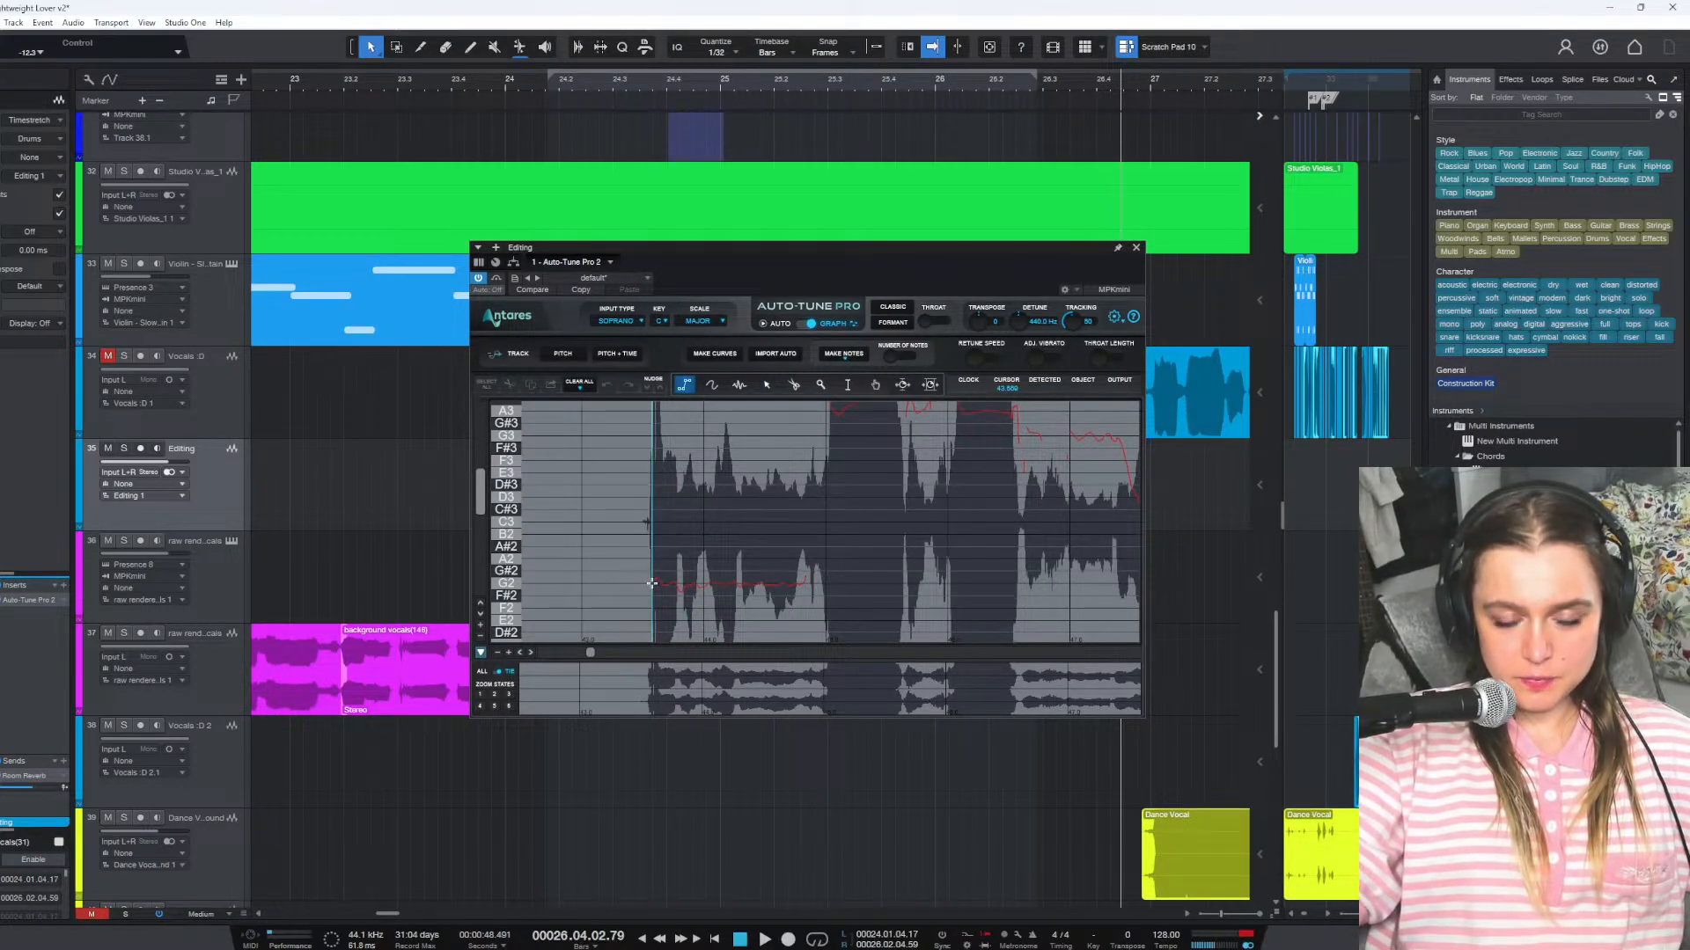
{"action": "double_click", "coordinate": [803, 581]}
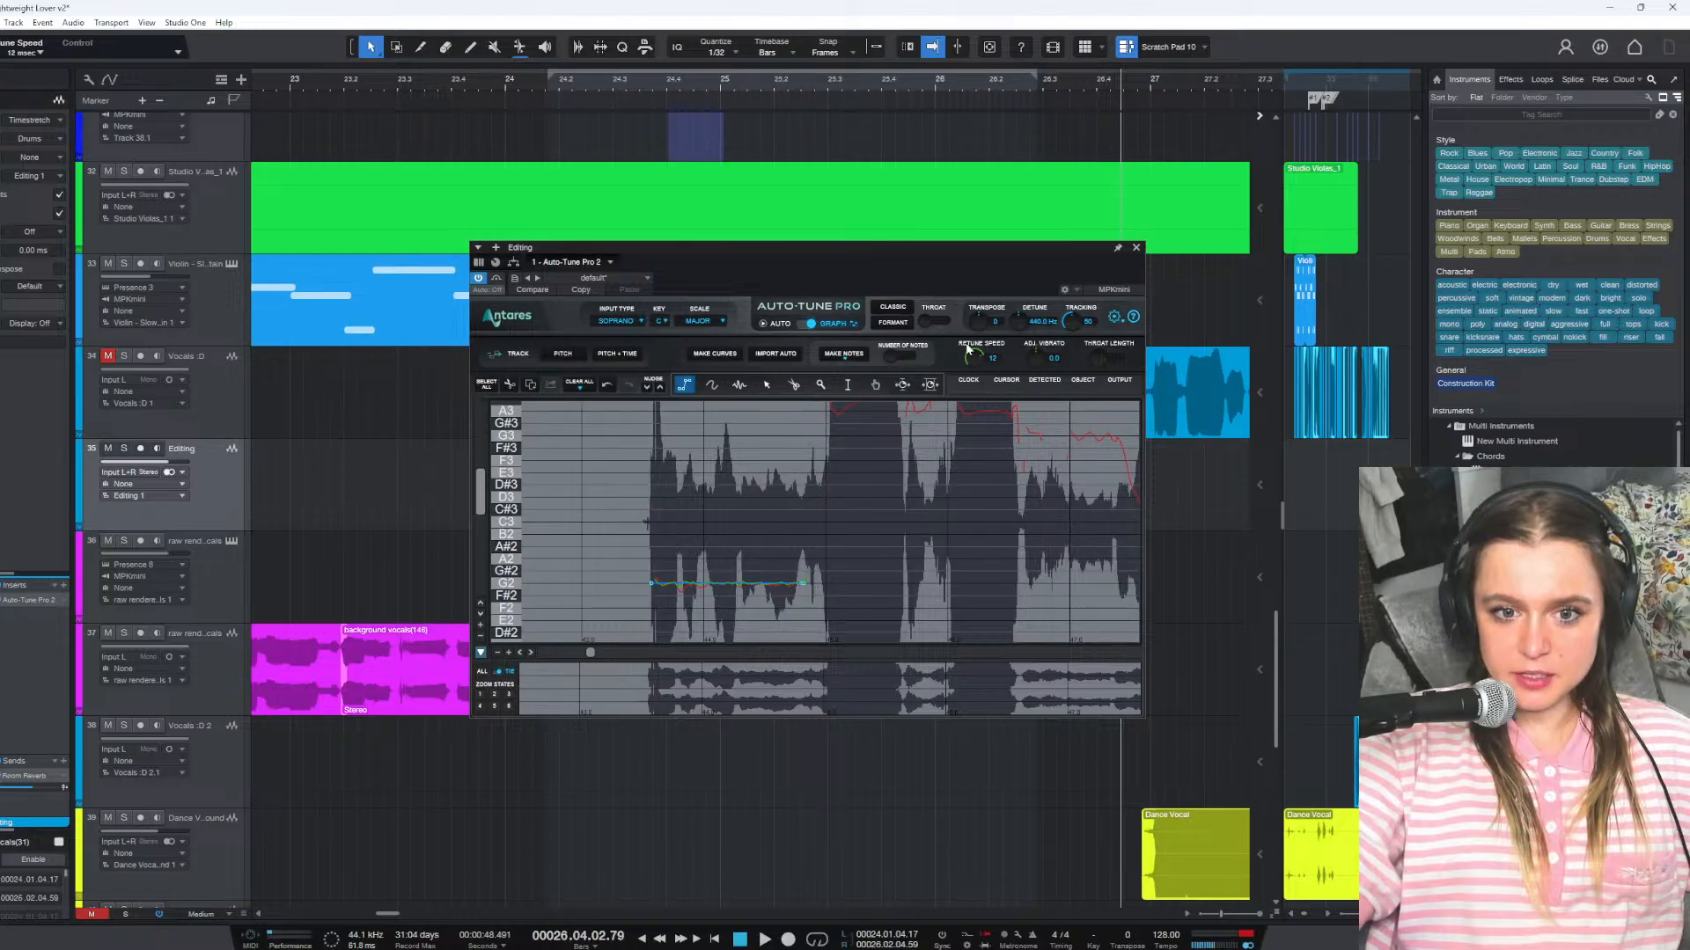
Listen to the corrected first phrase from the clip's start to bar 25
{"action": "left_click", "coordinate": [551, 82]}
{"action": "key", "text": "space"}
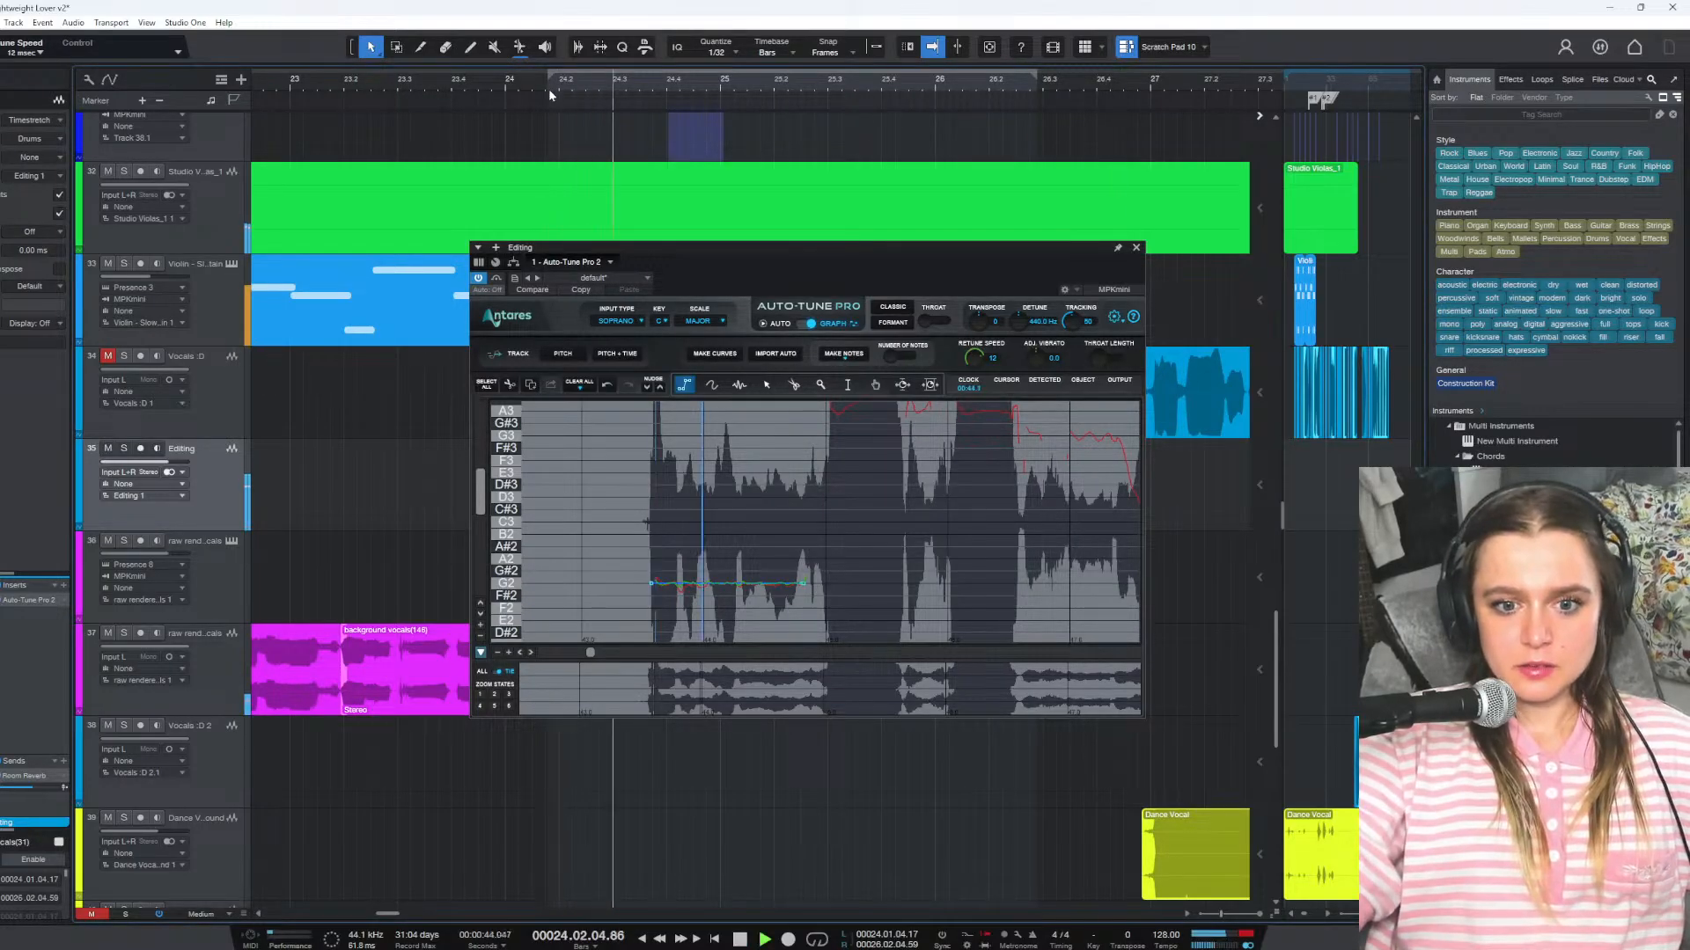
{"action": "key", "text": "space"}
Draw a correction line over the next pitch rise from about B3 up to D4 and down to A3, with retune speed 9
{"action": "scroll", "coordinate": [932, 547], "scroll_direction": "up", "scroll_amount": 3}
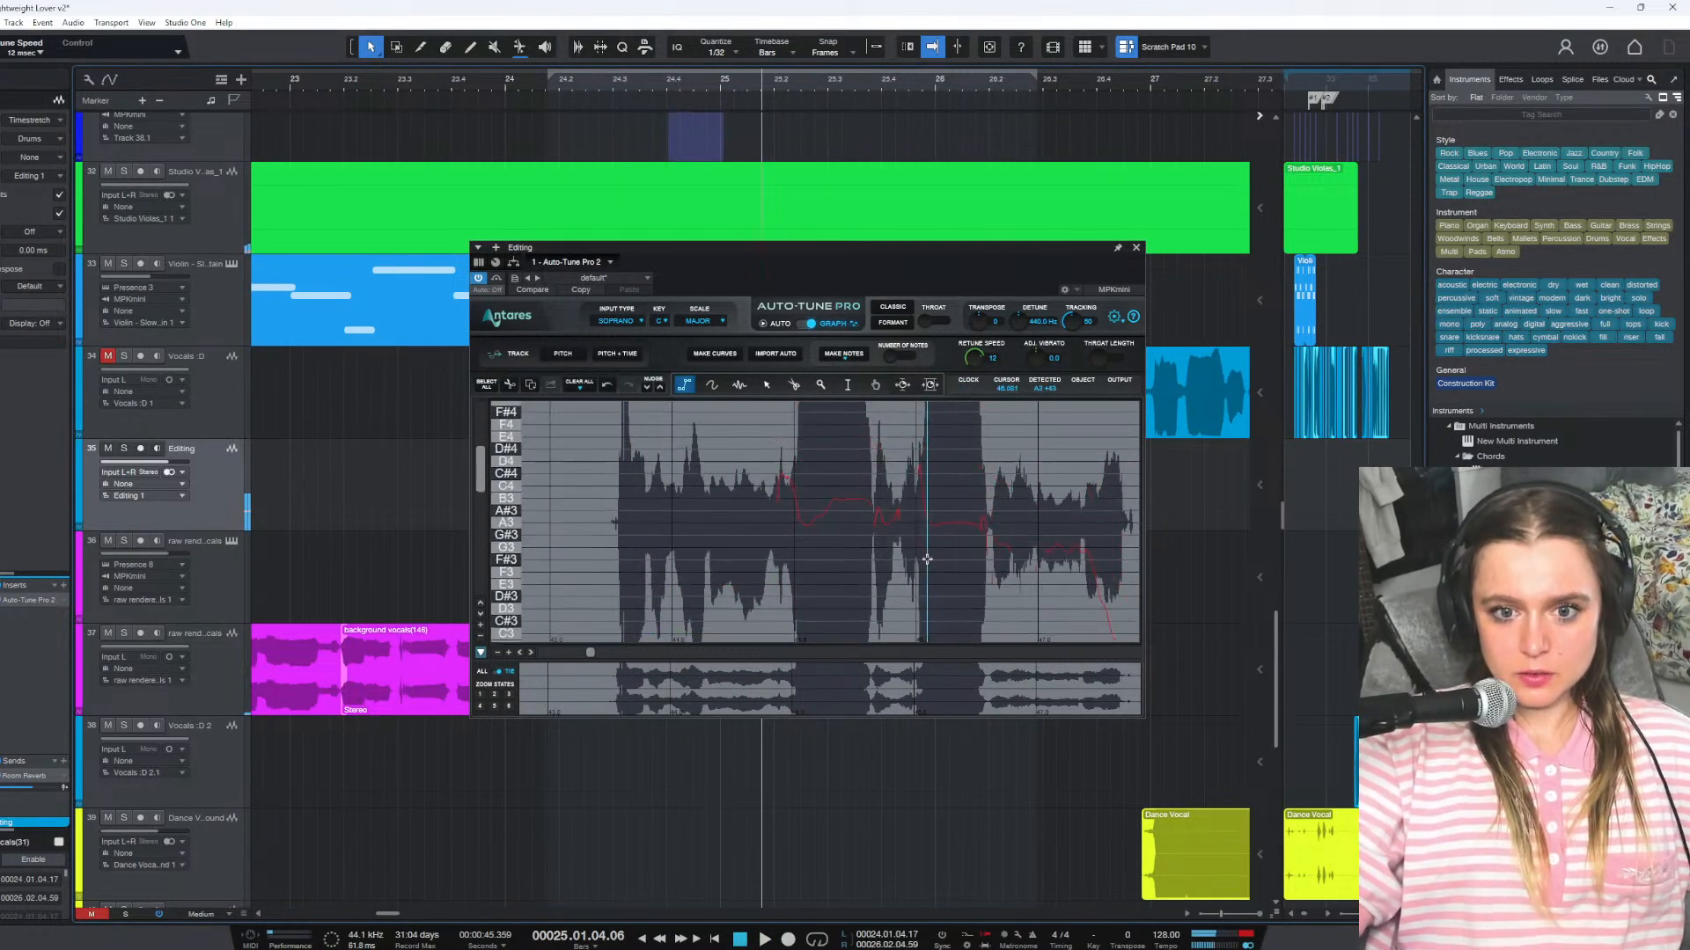
{"action": "left_click", "coordinate": [775, 550]}
{"action": "left_click", "coordinate": [776, 550]}
{"action": "left_click", "coordinate": [781, 512]}
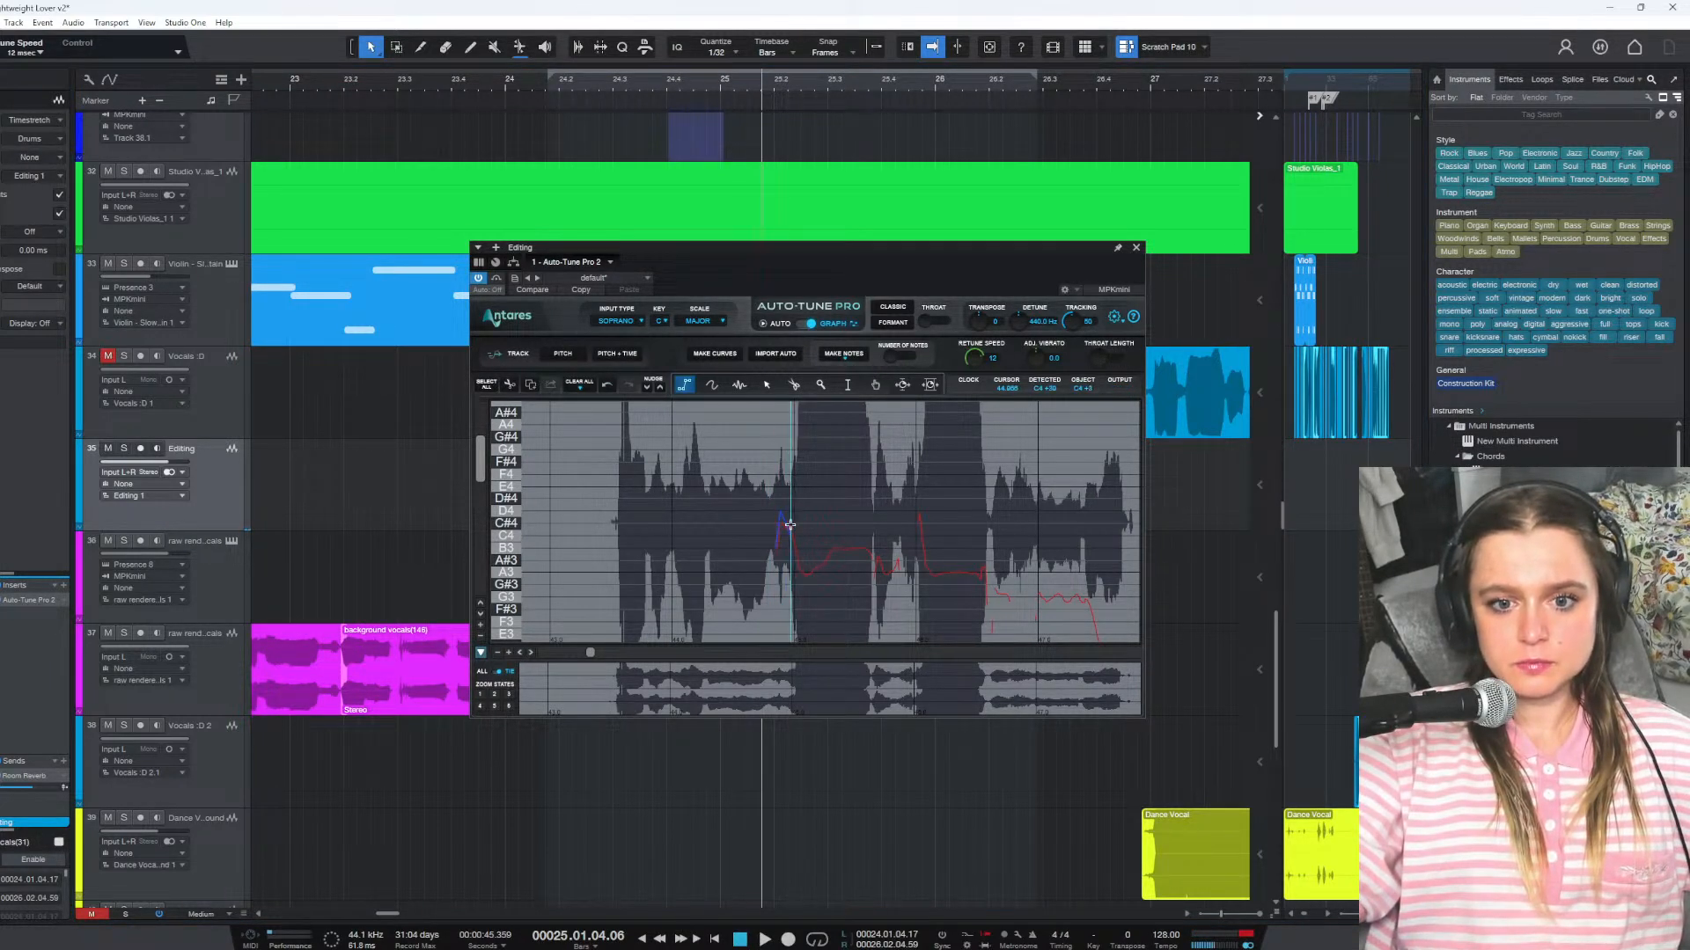
{"action": "double_click", "coordinate": [803, 577]}
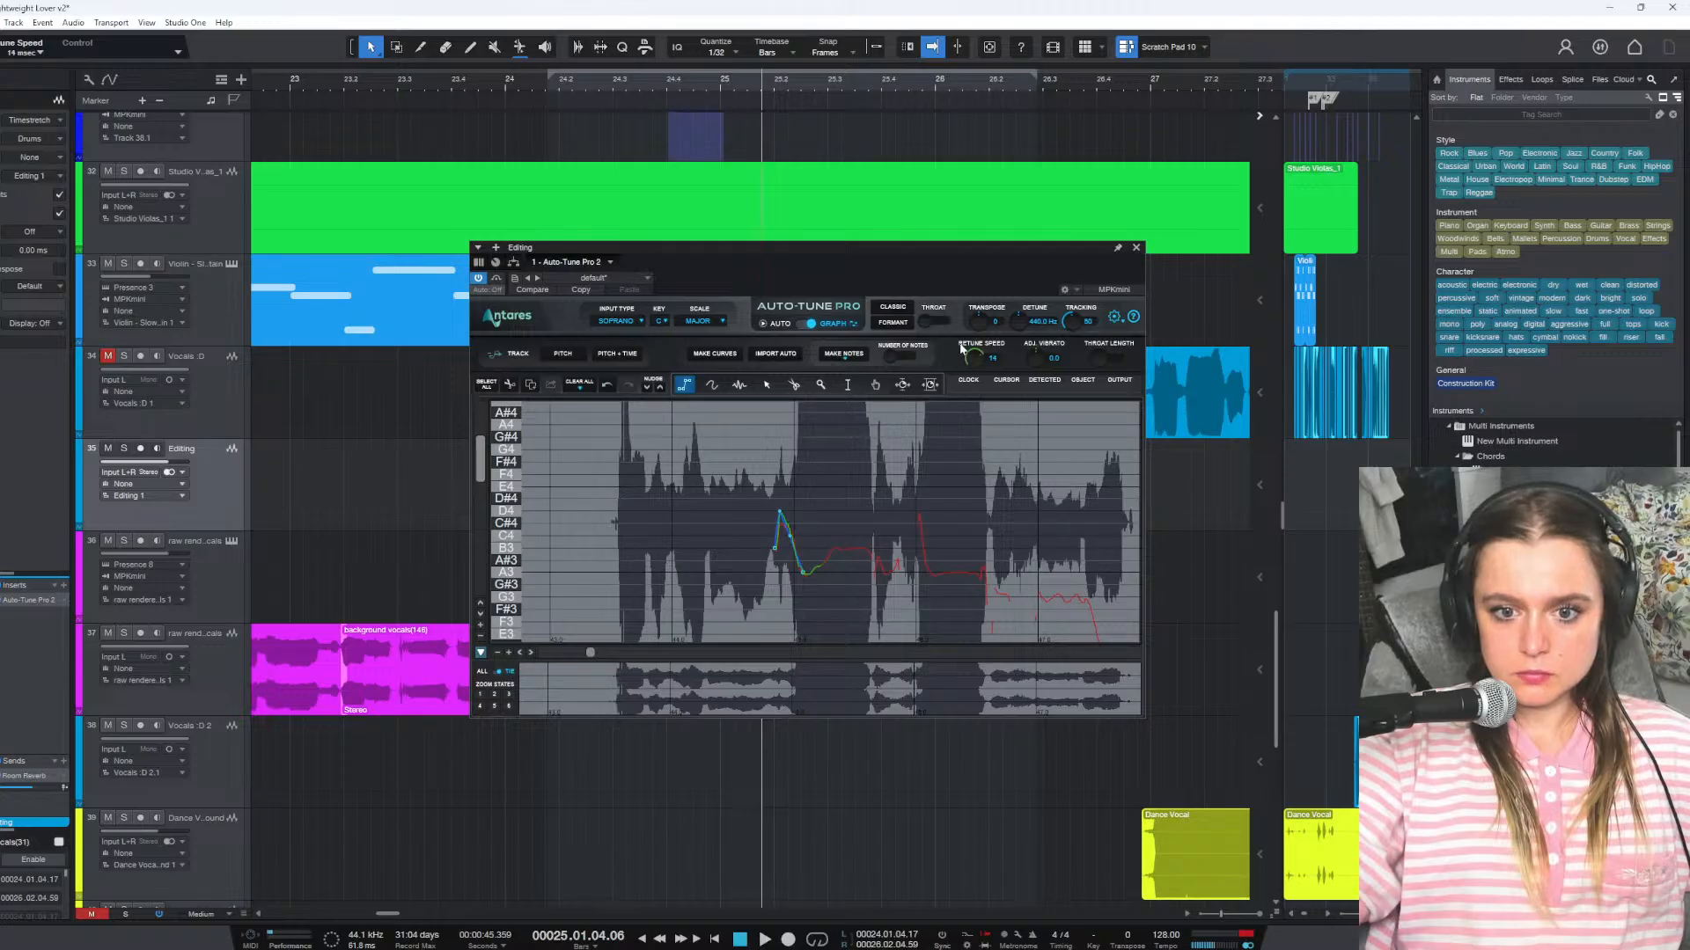
{"action": "left_click_drag", "start_coordinate": [956, 346], "coordinate": [981, 394]}
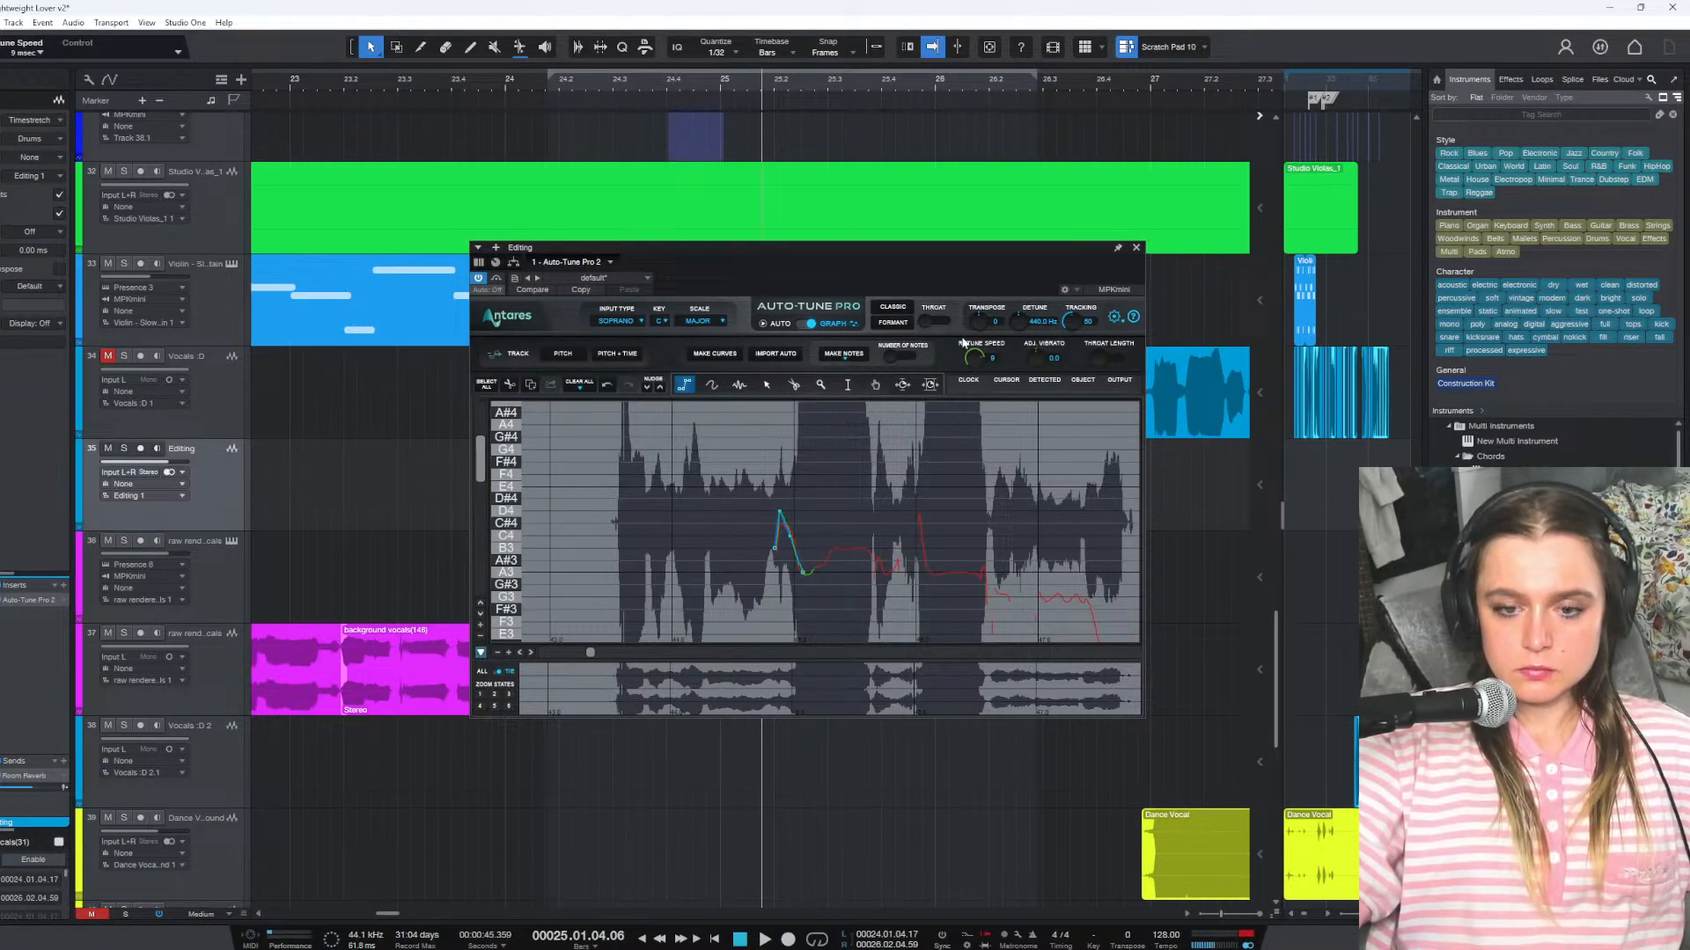
Listen repeatedly to the partly corrected clip from its start into bar 25, comparing the playback with the pitch graph
{"action": "left_click", "coordinate": [578, 78]}
{"action": "key", "text": "space"}
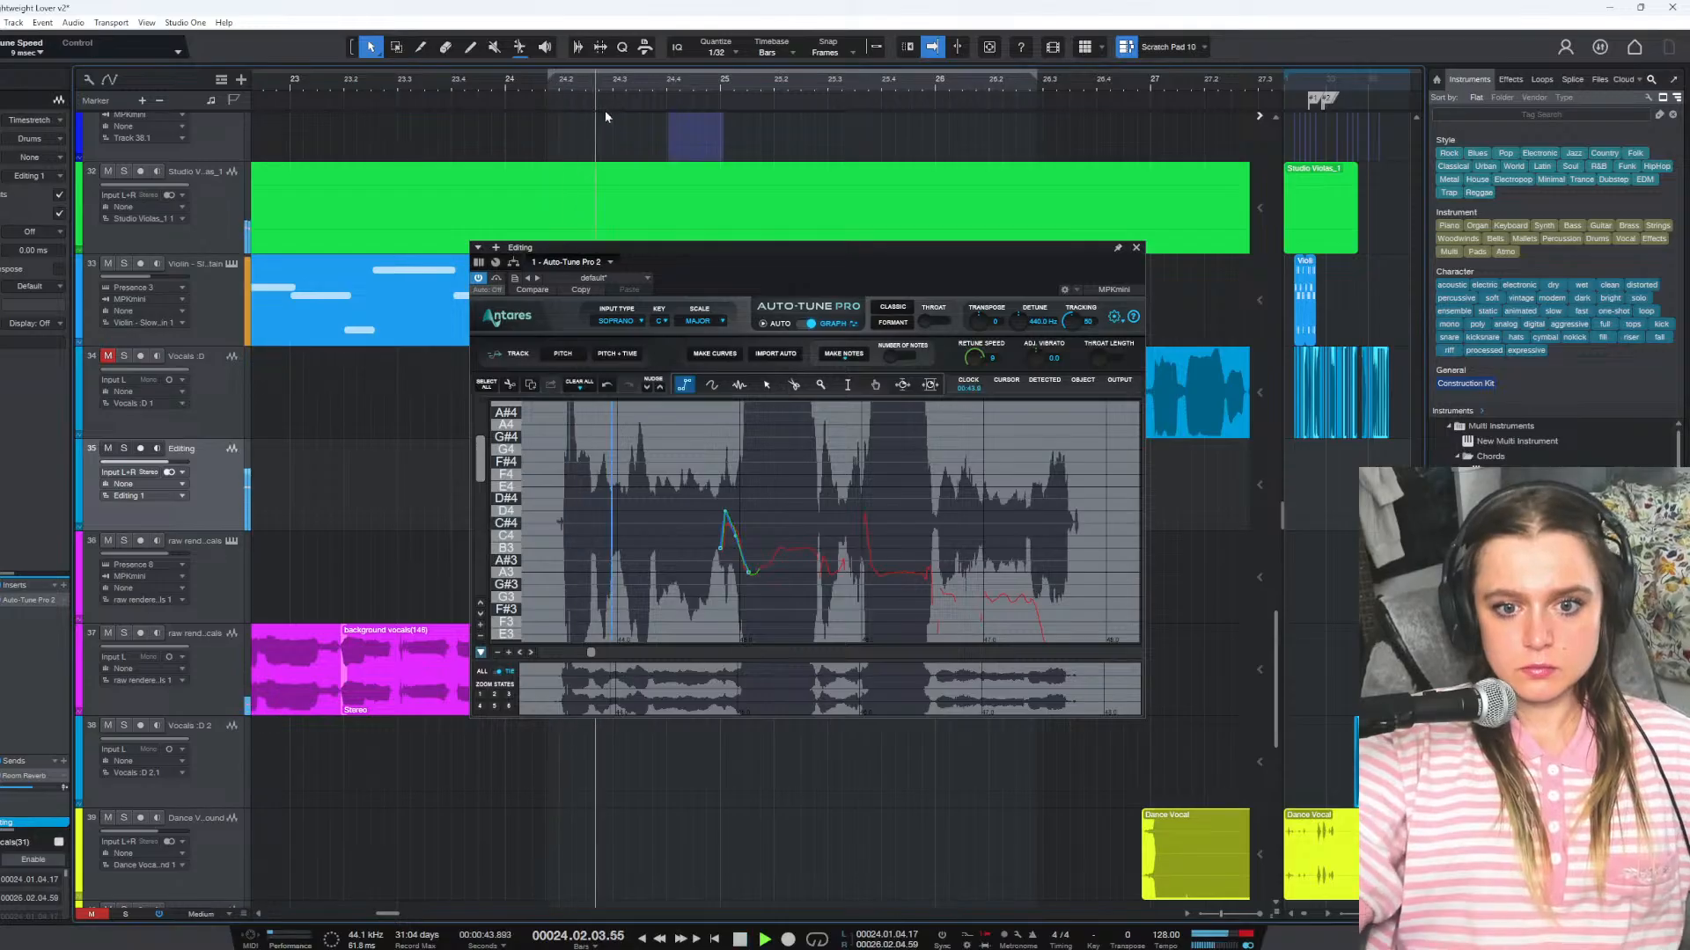
{"action": "key", "text": "space"}
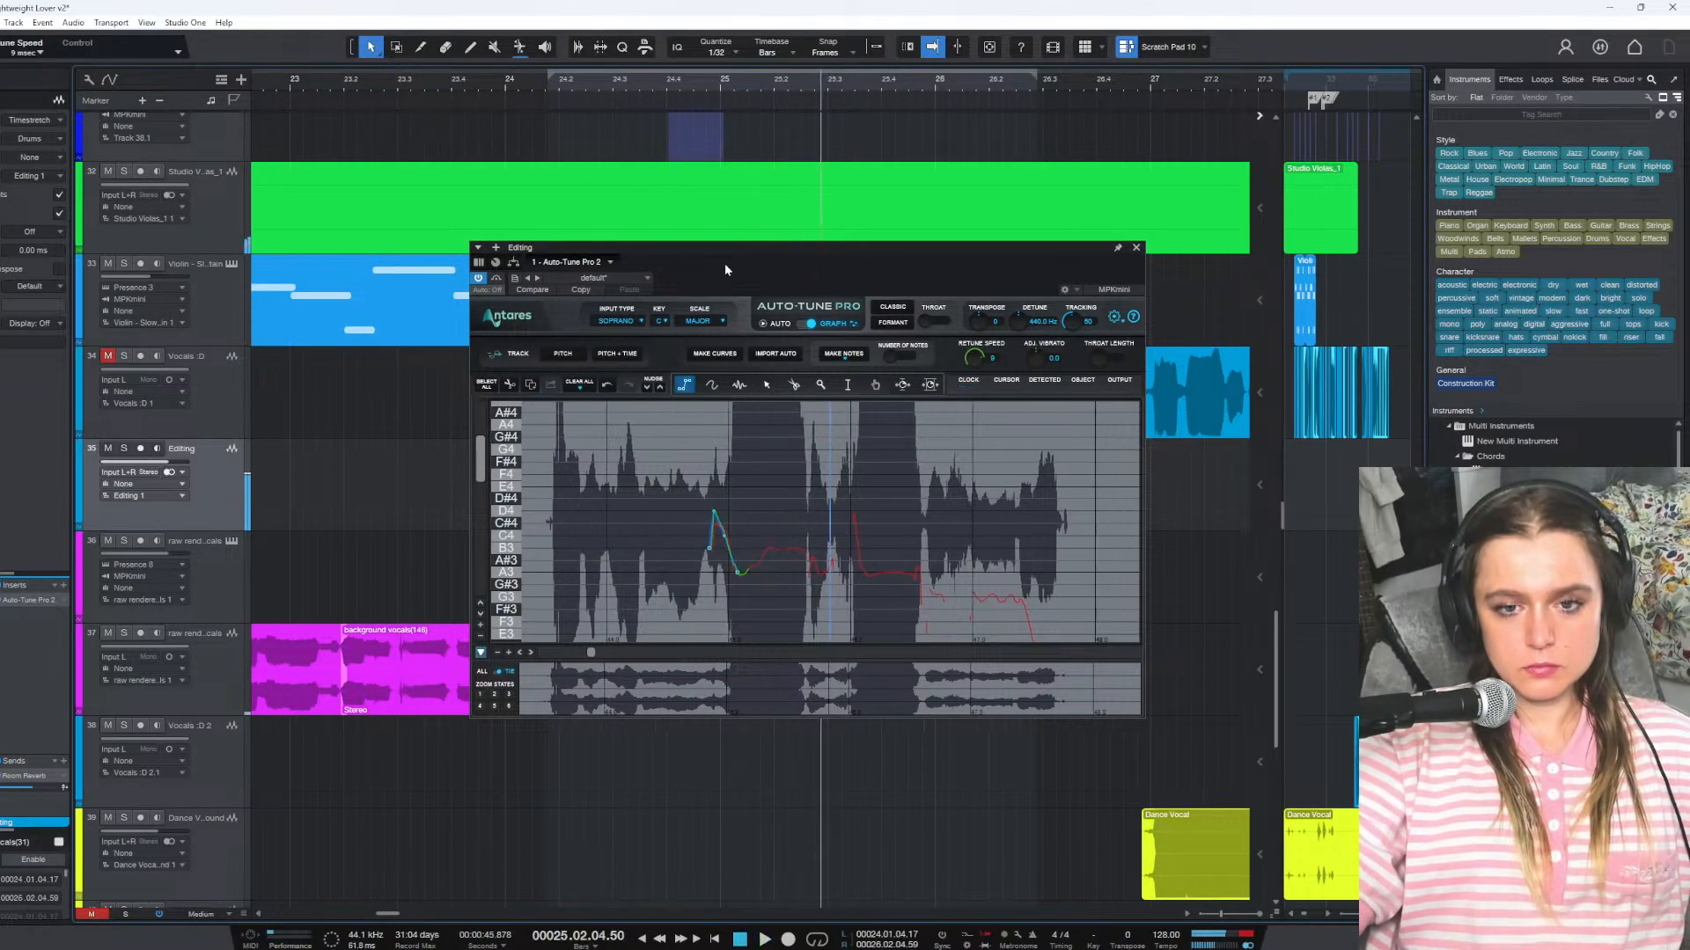
{"action": "left_click", "coordinate": [557, 89]}
{"action": "key", "text": "space"}
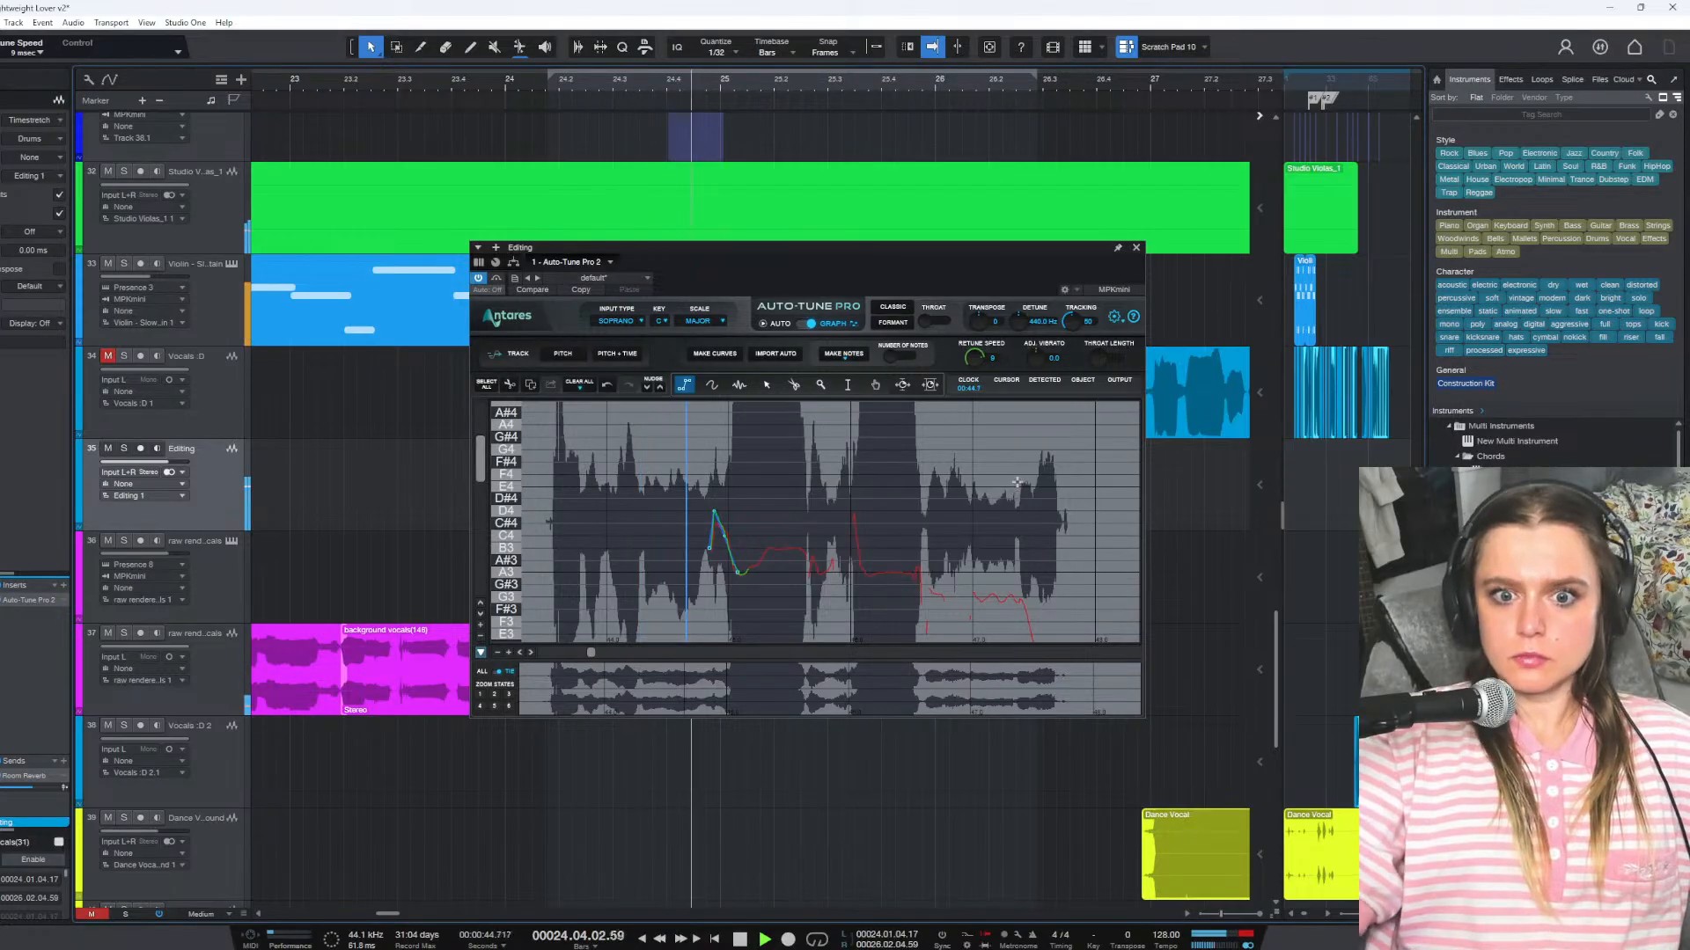
{"action": "scroll", "coordinate": [889, 544], "scroll_direction": "down", "scroll_amount": 3}
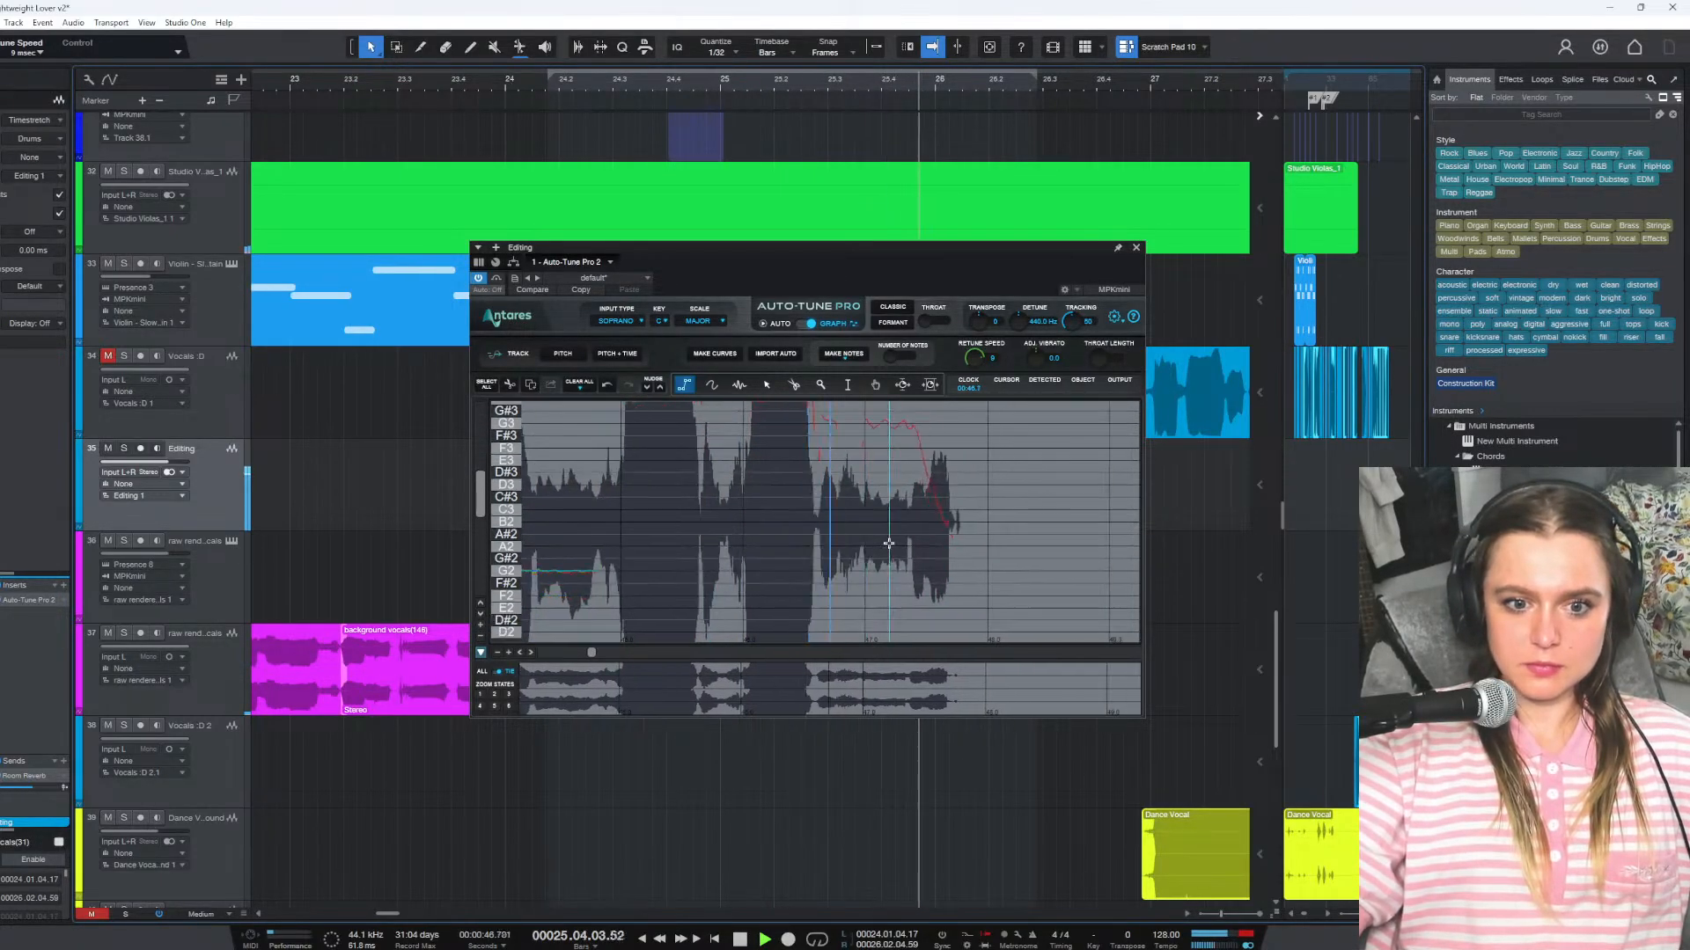
{"action": "left_click", "coordinate": [564, 88]}
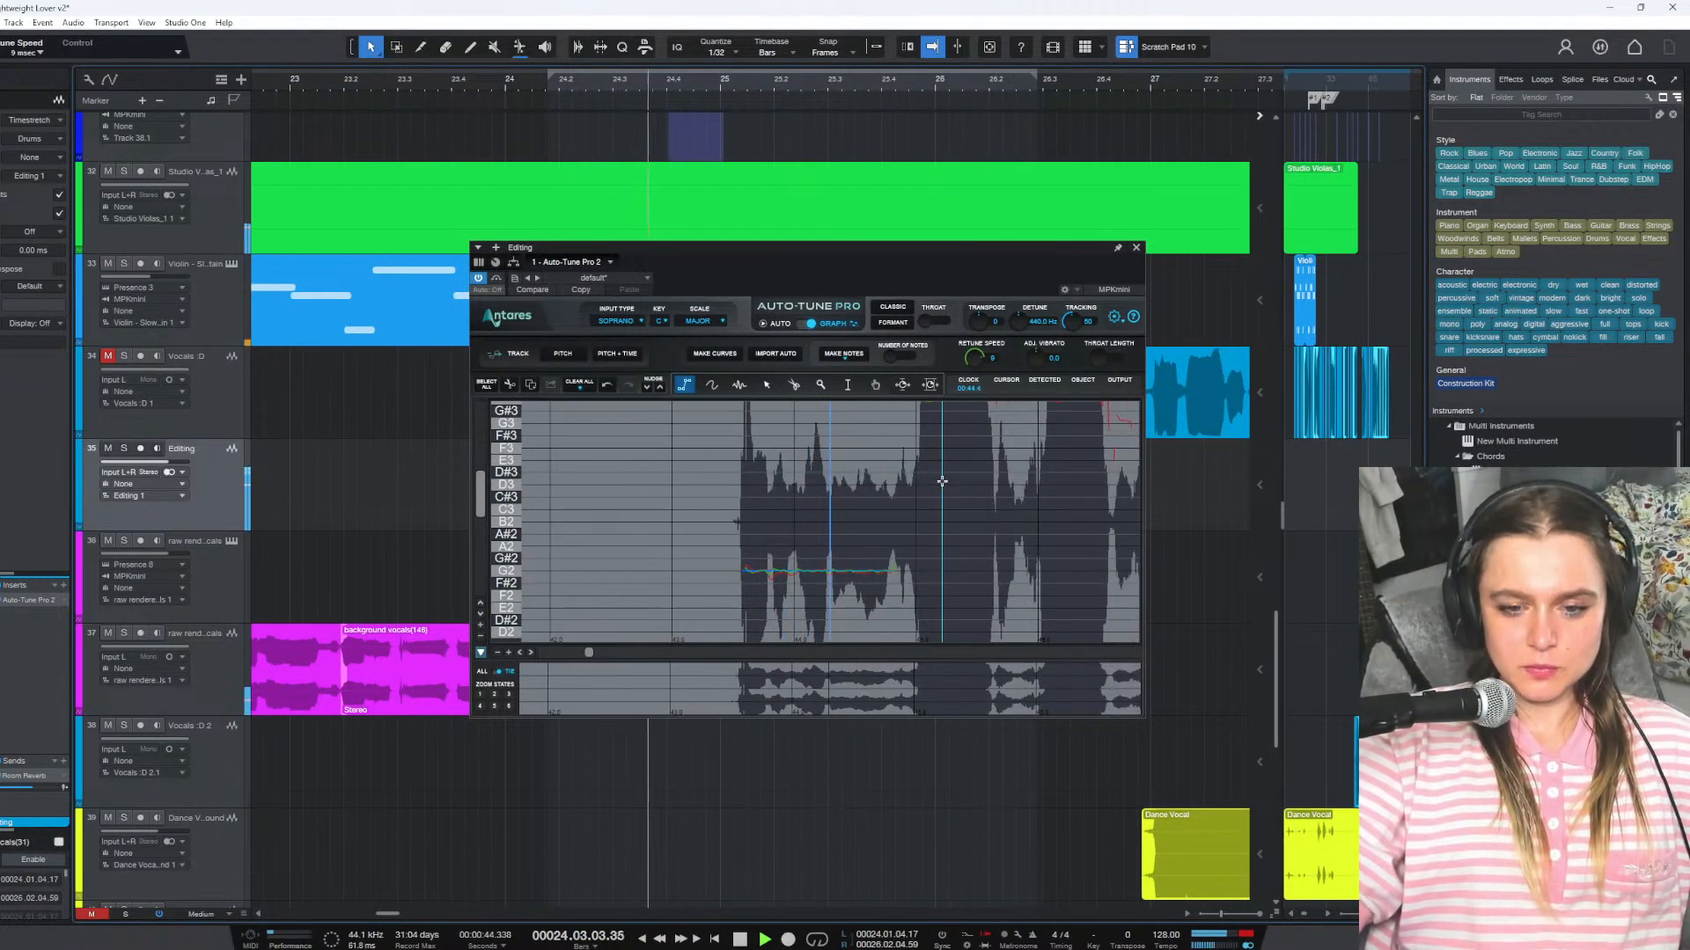
{"action": "key", "text": "space"}
{"action": "key", "text": "ctrl+z"}
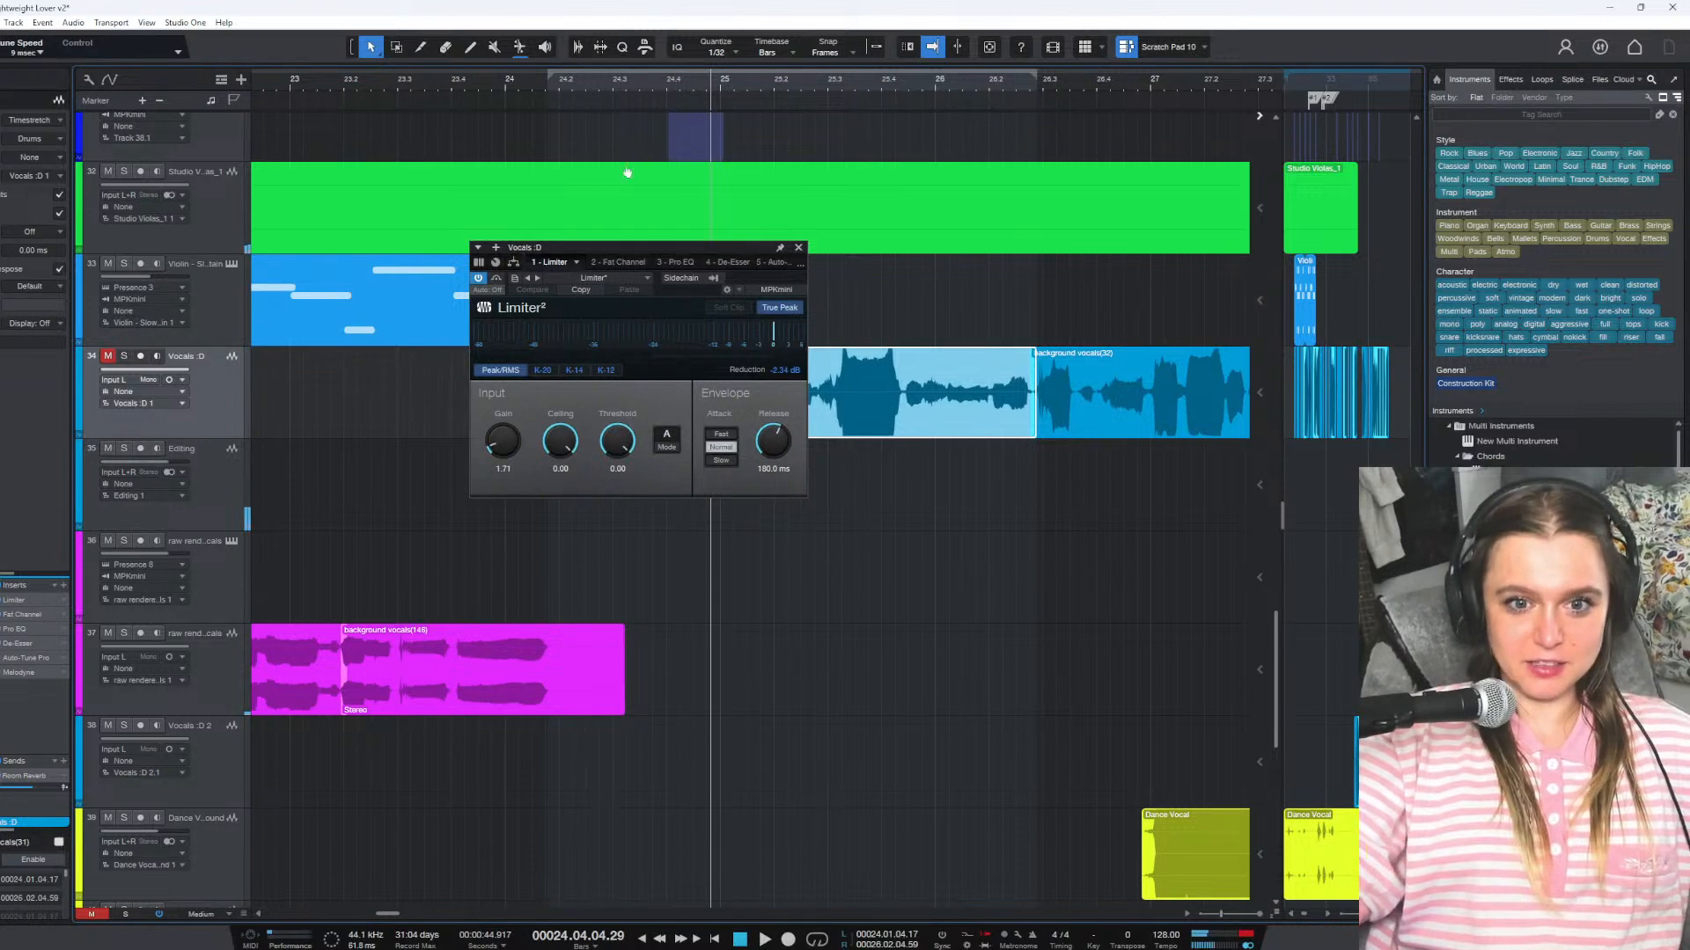
{"action": "left_click", "coordinate": [797, 248]}
{"action": "double_click", "coordinate": [663, 399]}
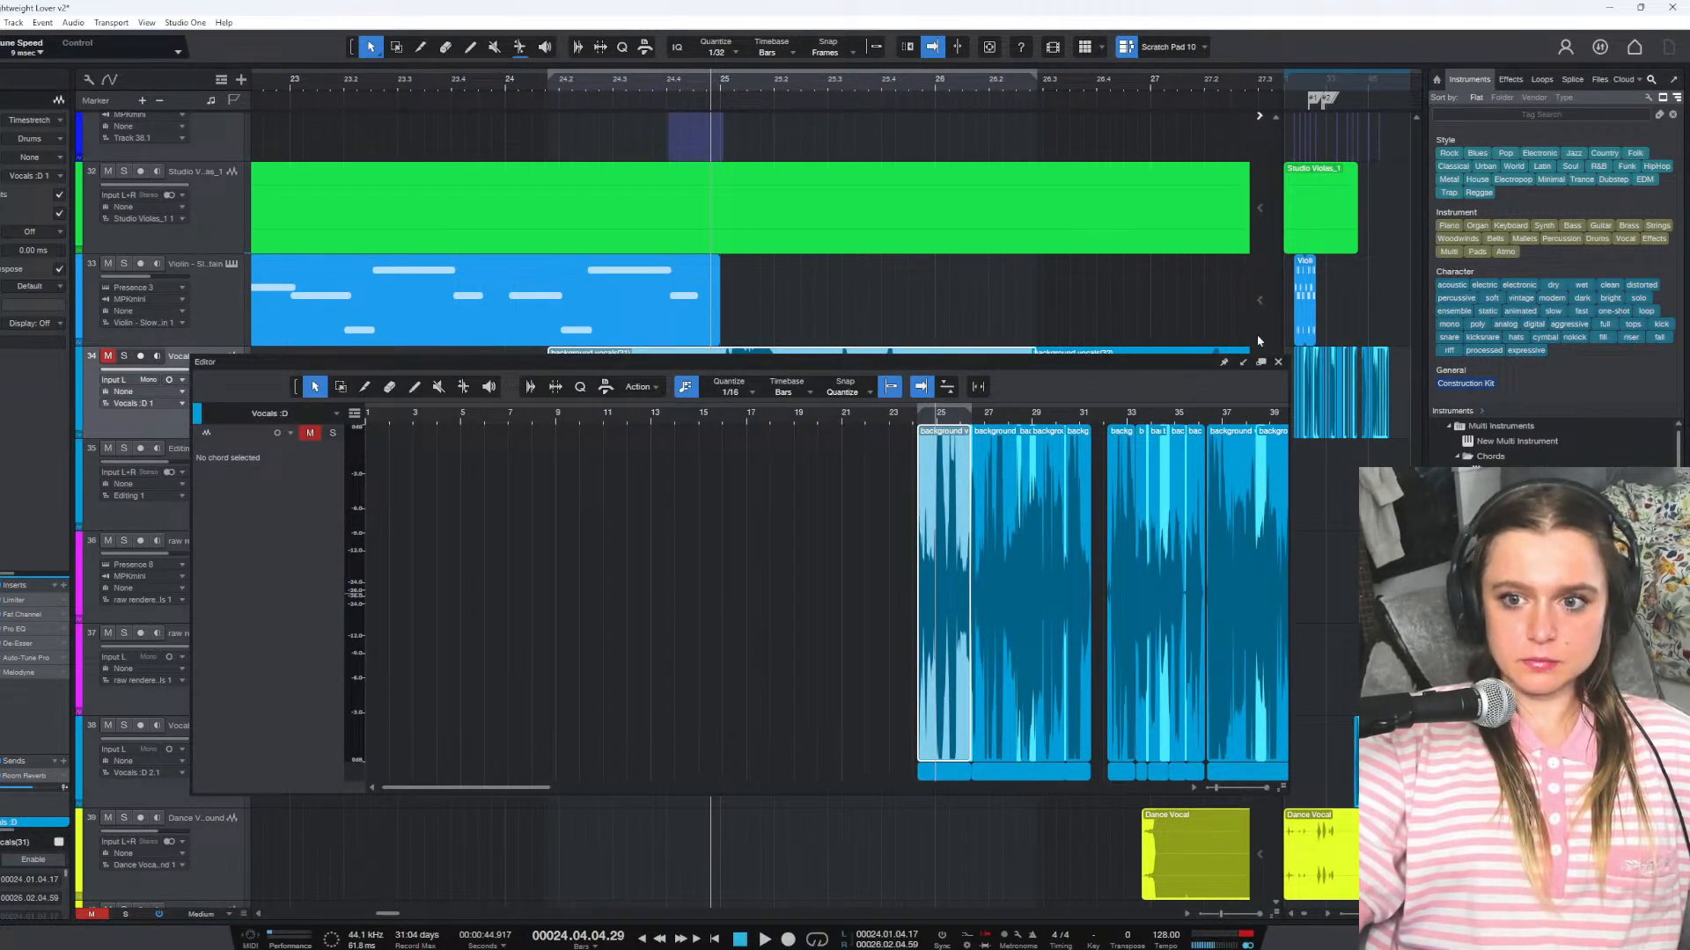
{"action": "left_click", "coordinate": [1277, 362]}
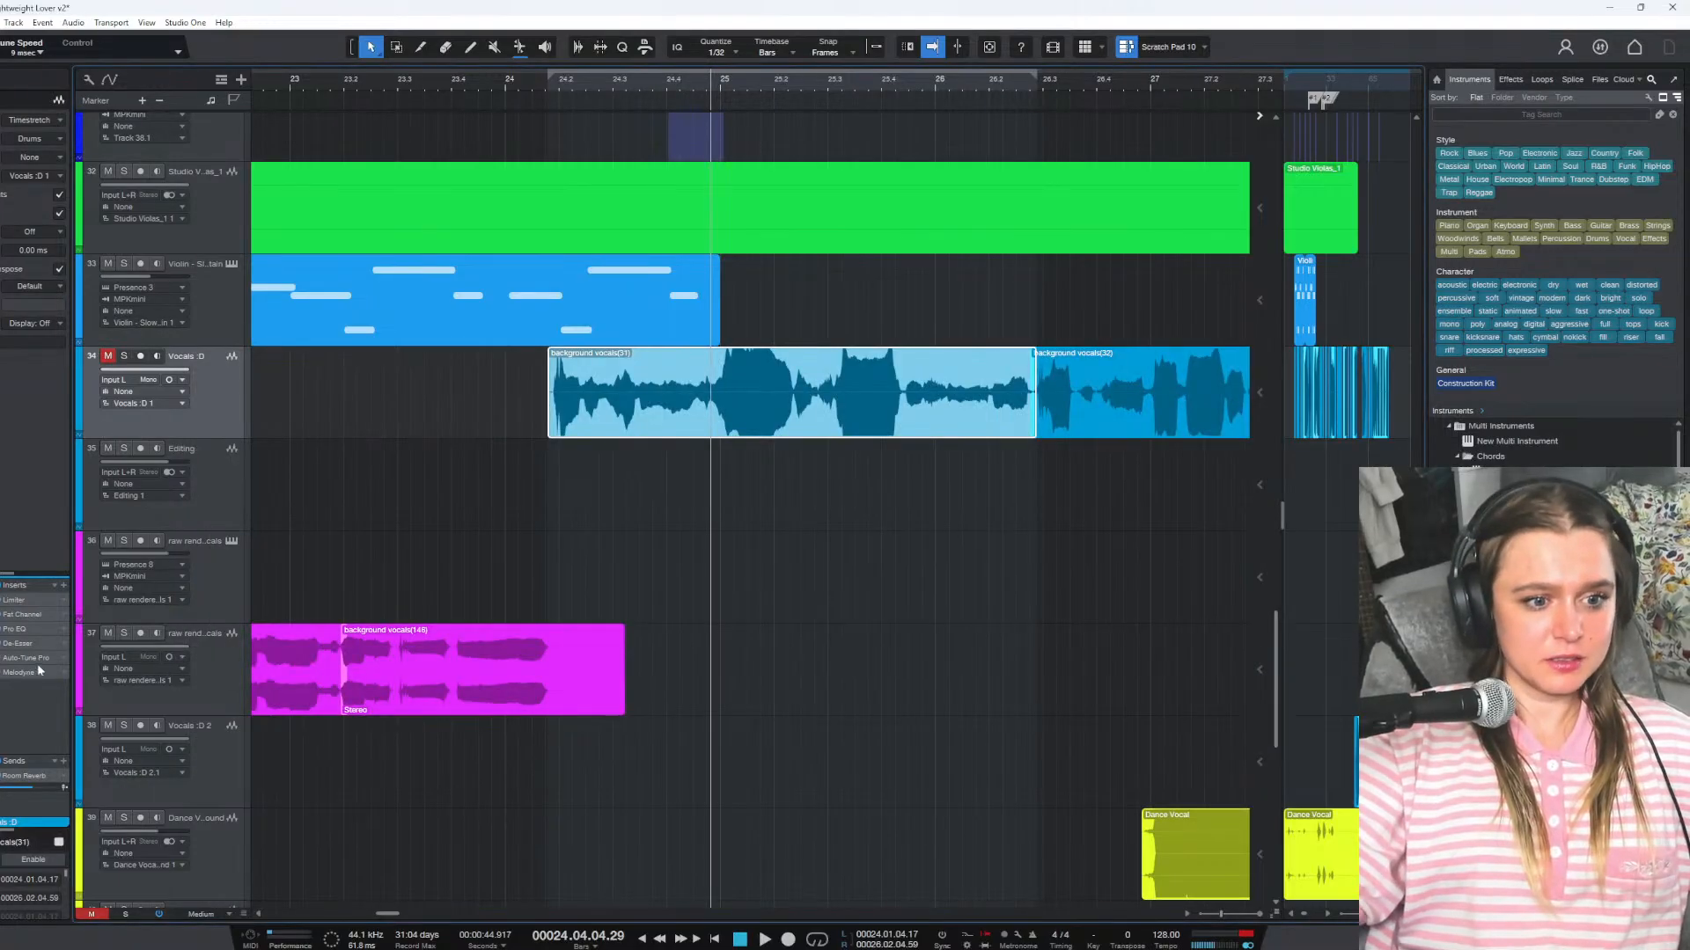
{"action": "left_click", "coordinate": [366, 409]}
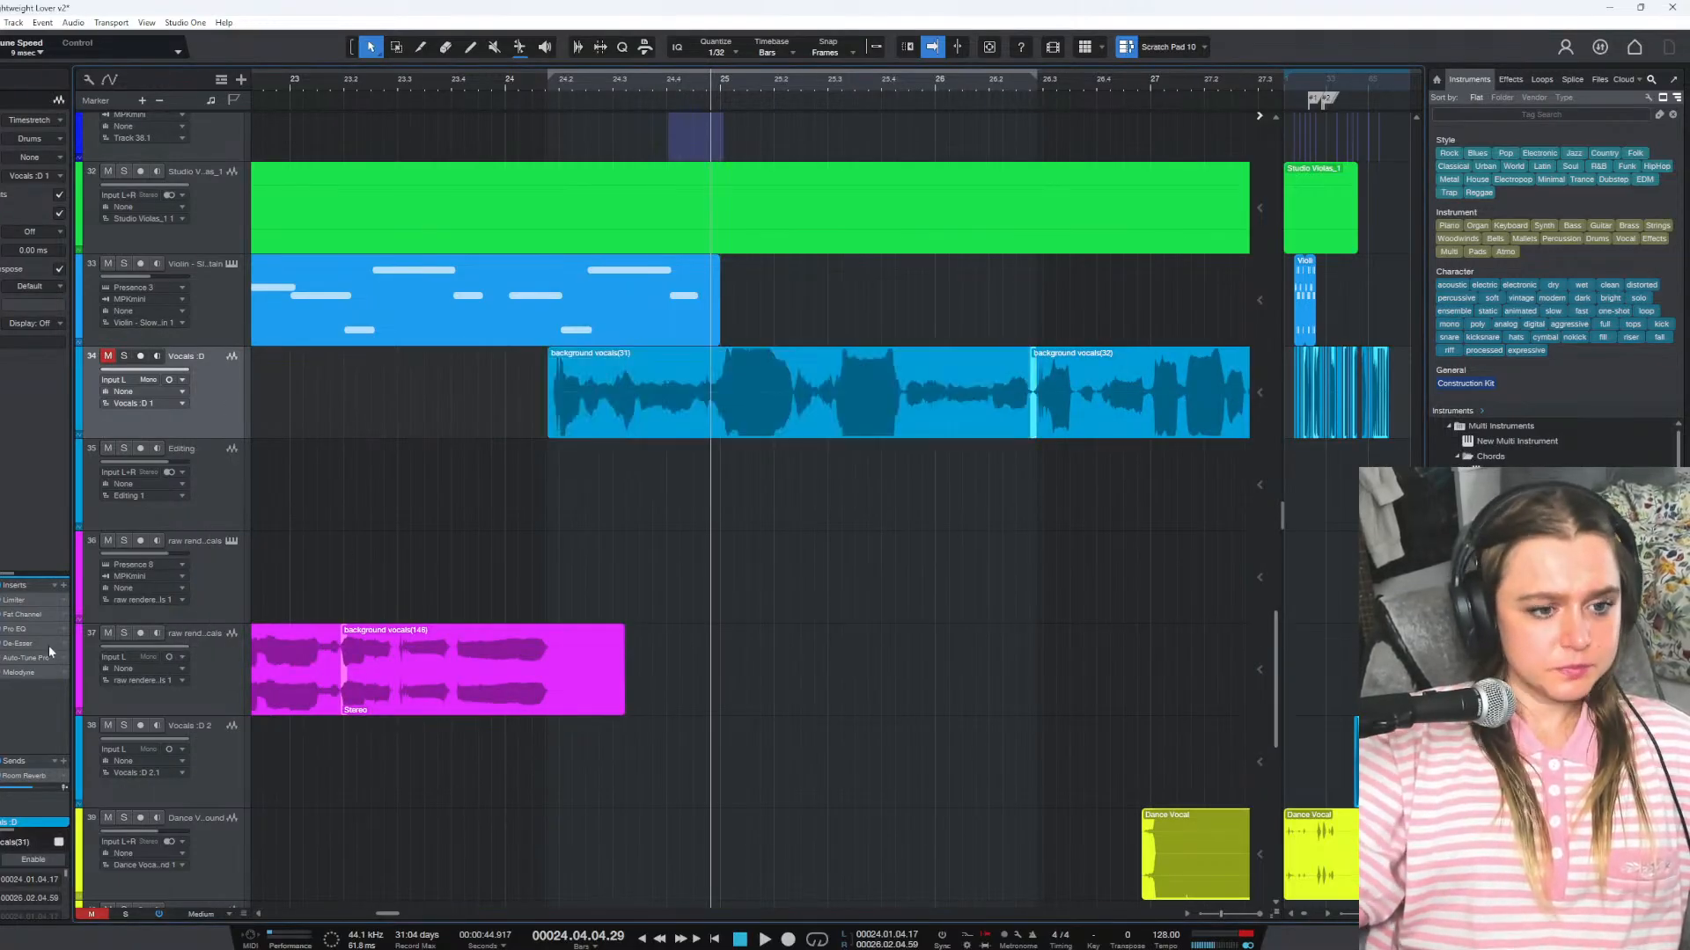
{"action": "double_click", "coordinate": [29, 662]}
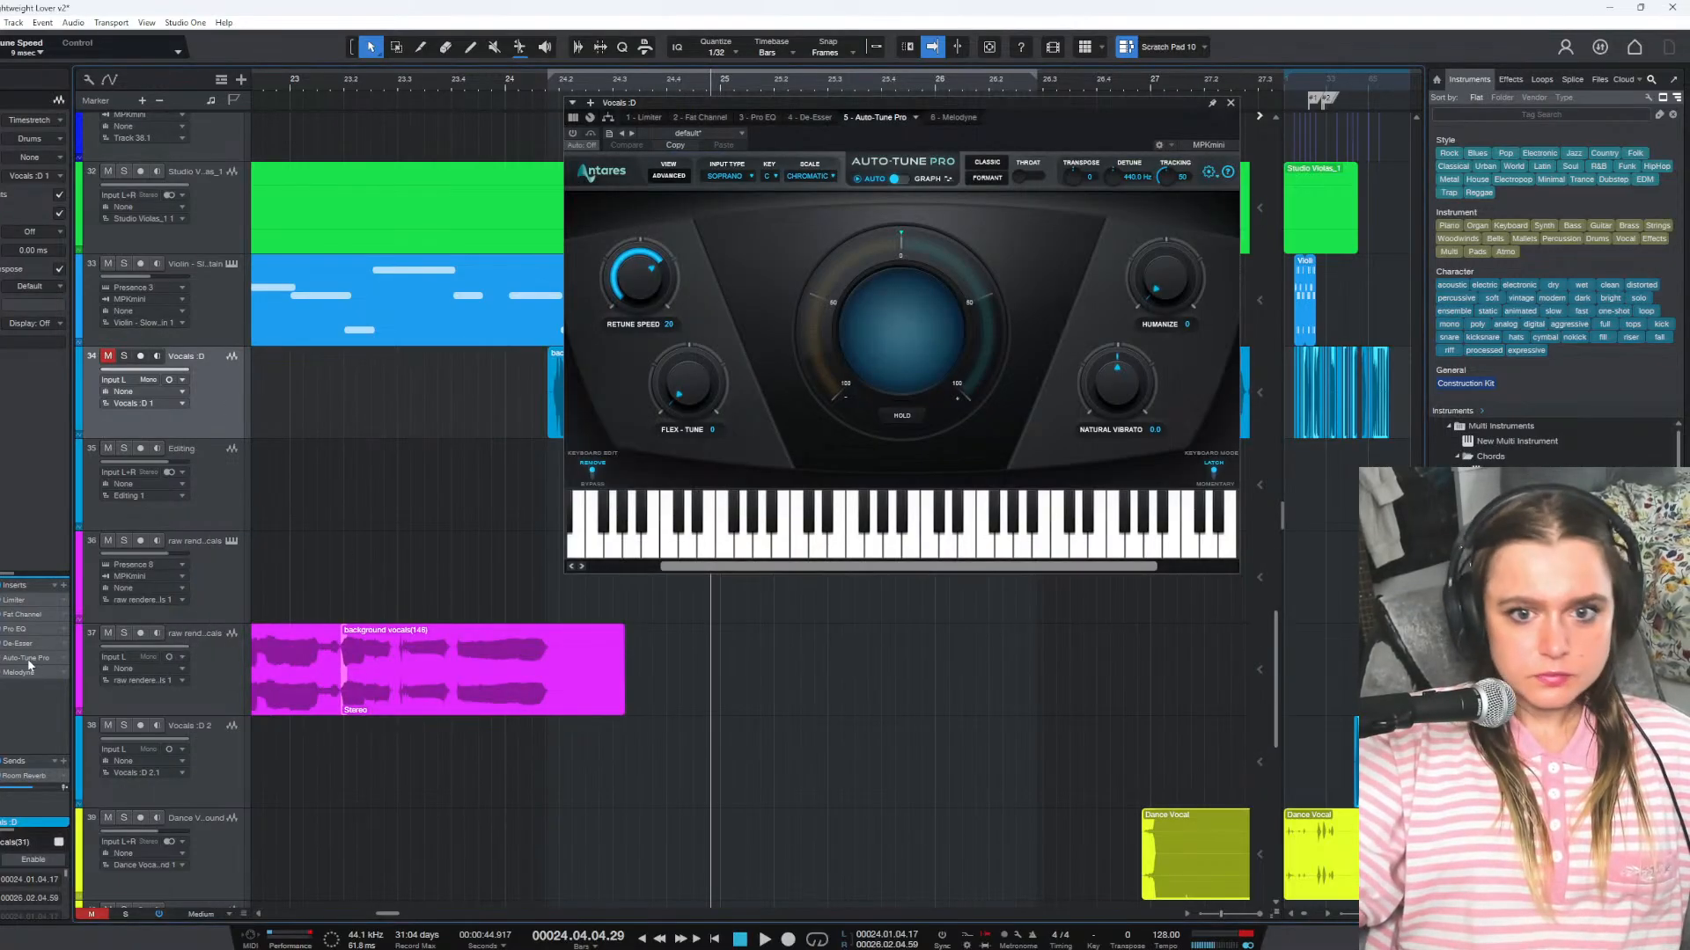
{"action": "left_click", "coordinate": [895, 181]}
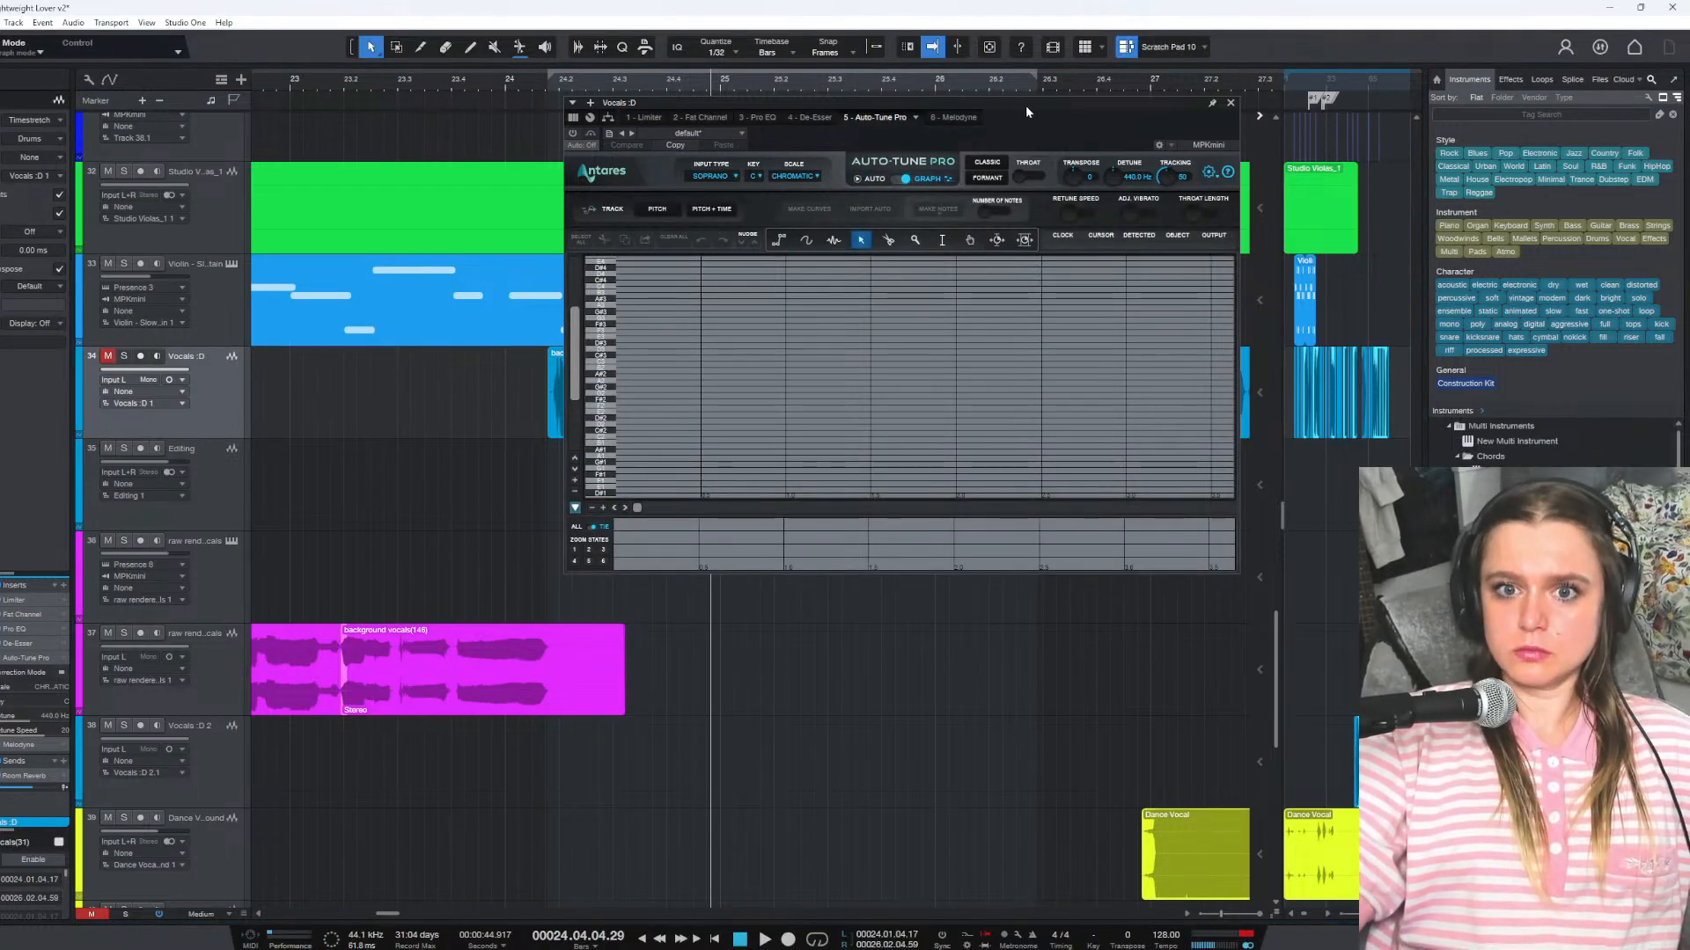
{"action": "left_click_drag", "start_coordinate": [1024, 103], "coordinate": [1023, 362]}
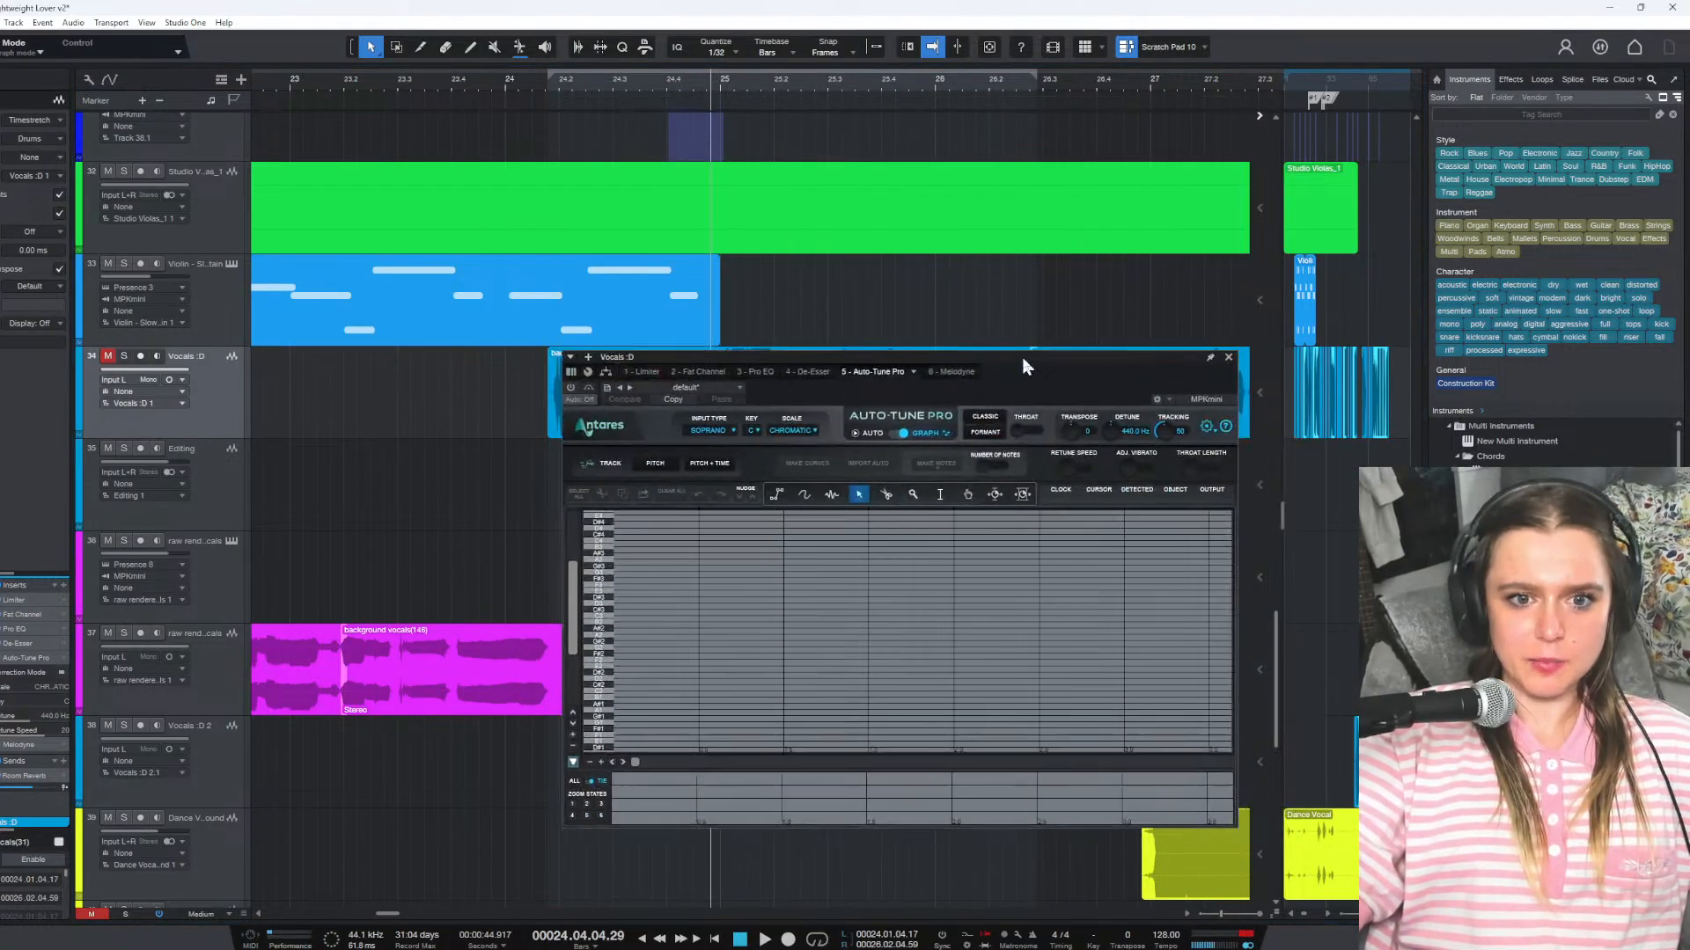
{"action": "left_click", "coordinate": [1228, 357]}
{"action": "left_click", "coordinate": [756, 387]}
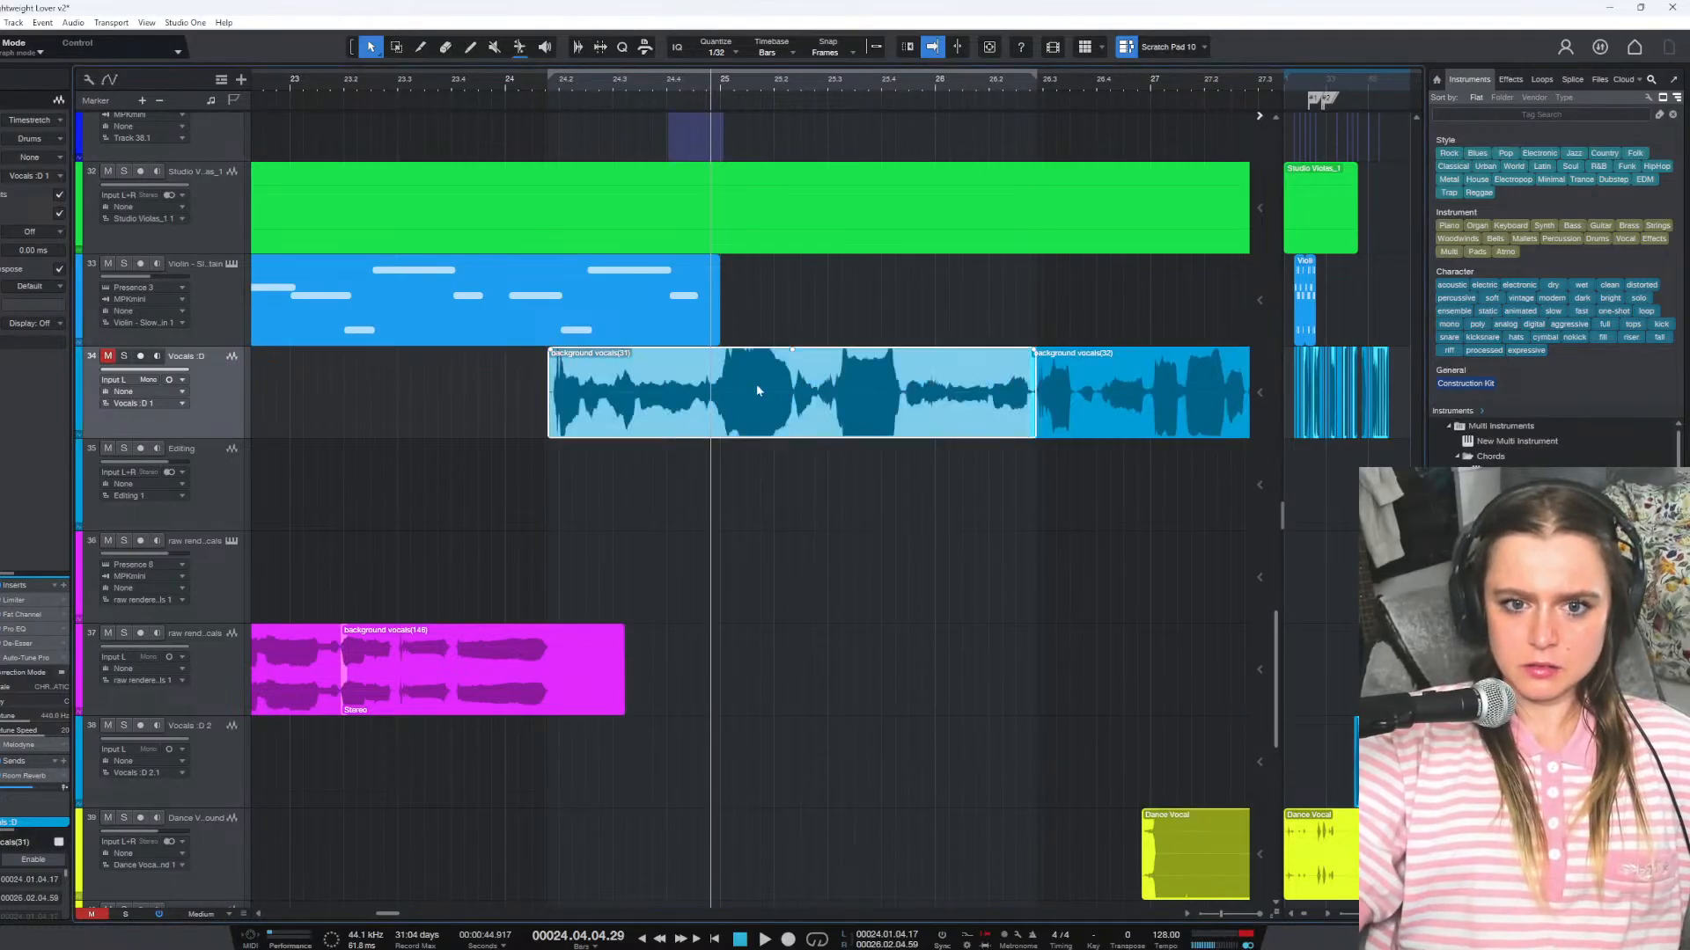
{"action": "left_click", "coordinate": [32, 658]}
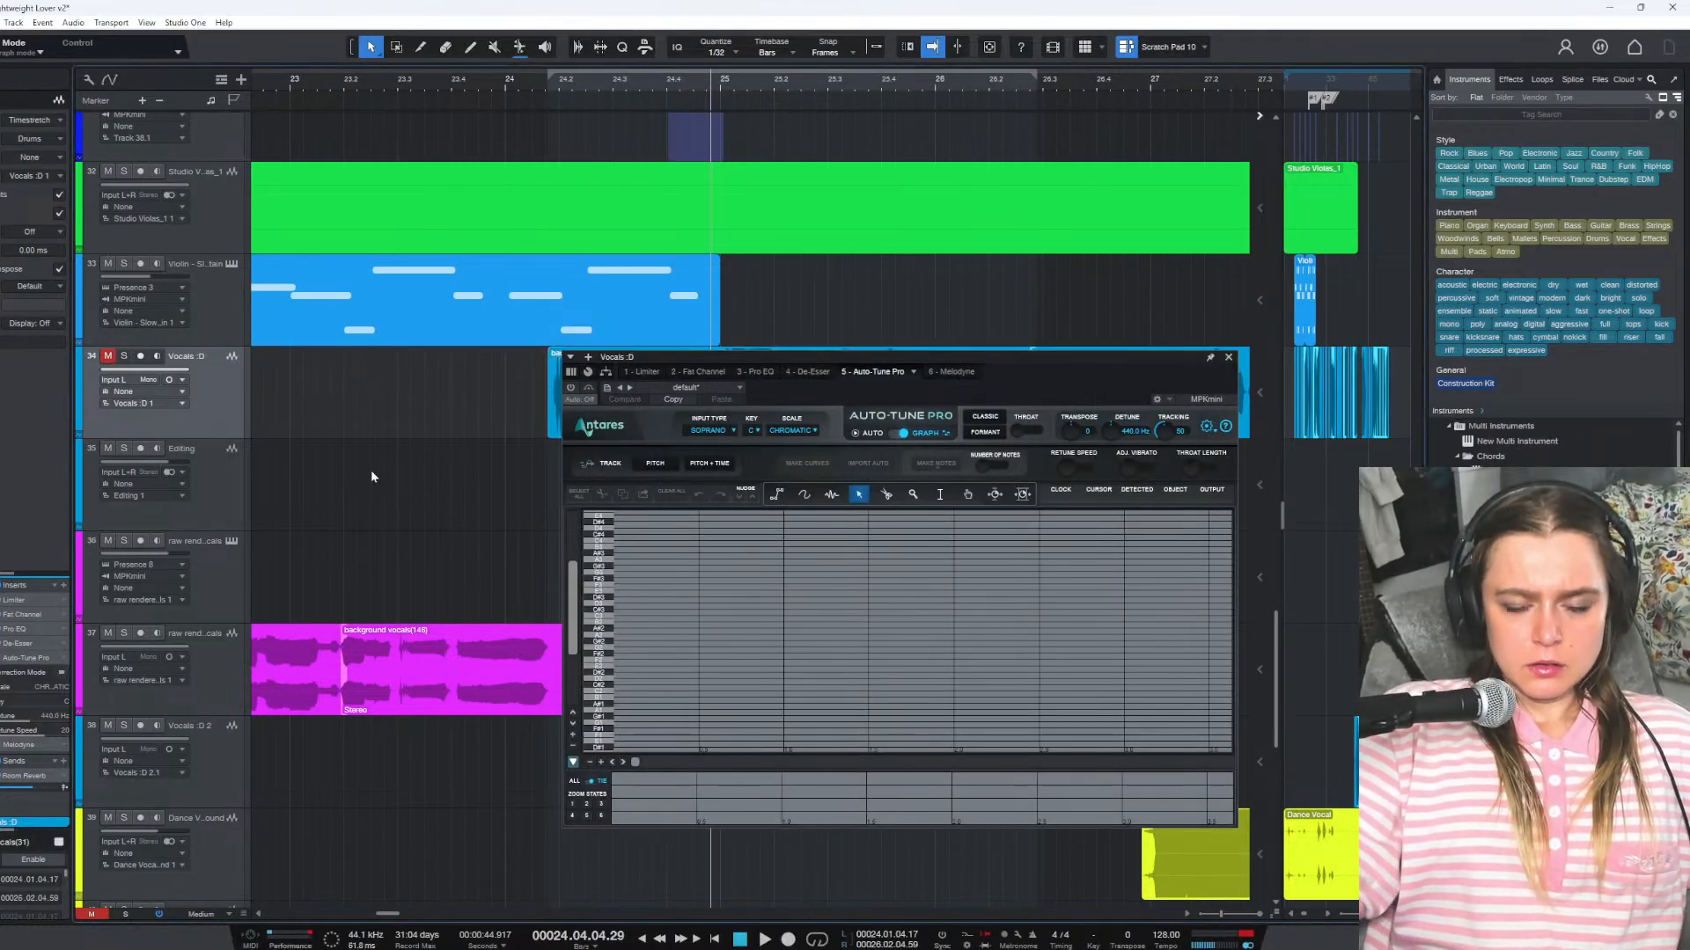
{"action": "left_click", "coordinate": [772, 398]}
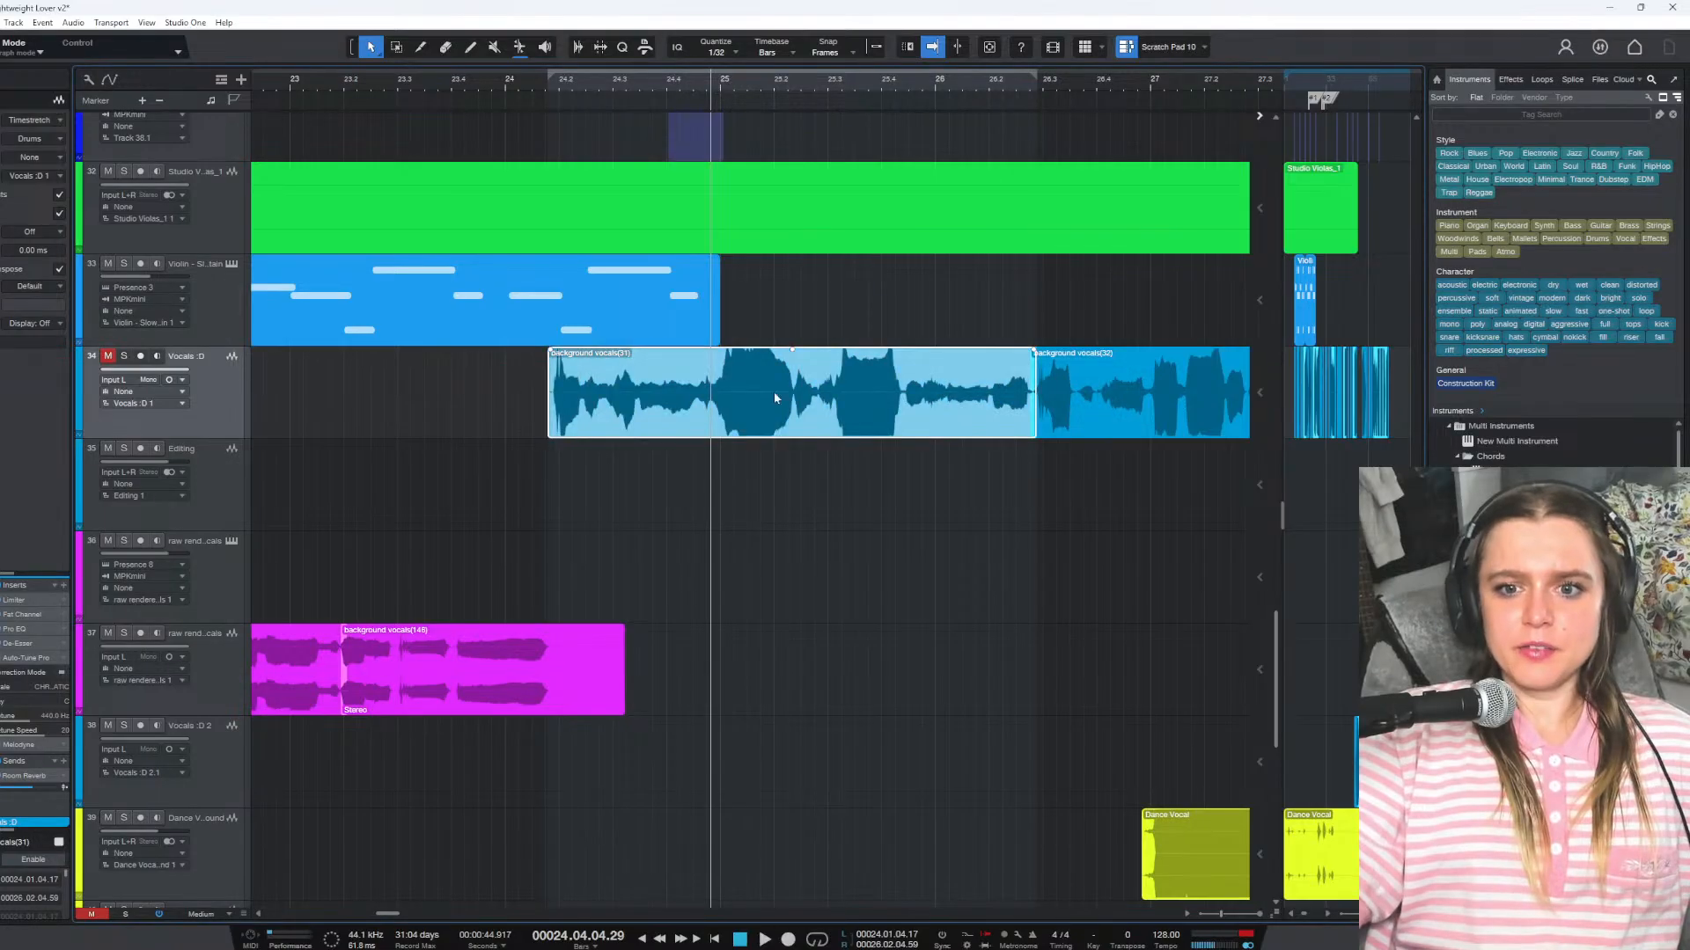
{"action": "left_click", "coordinate": [35, 175]}
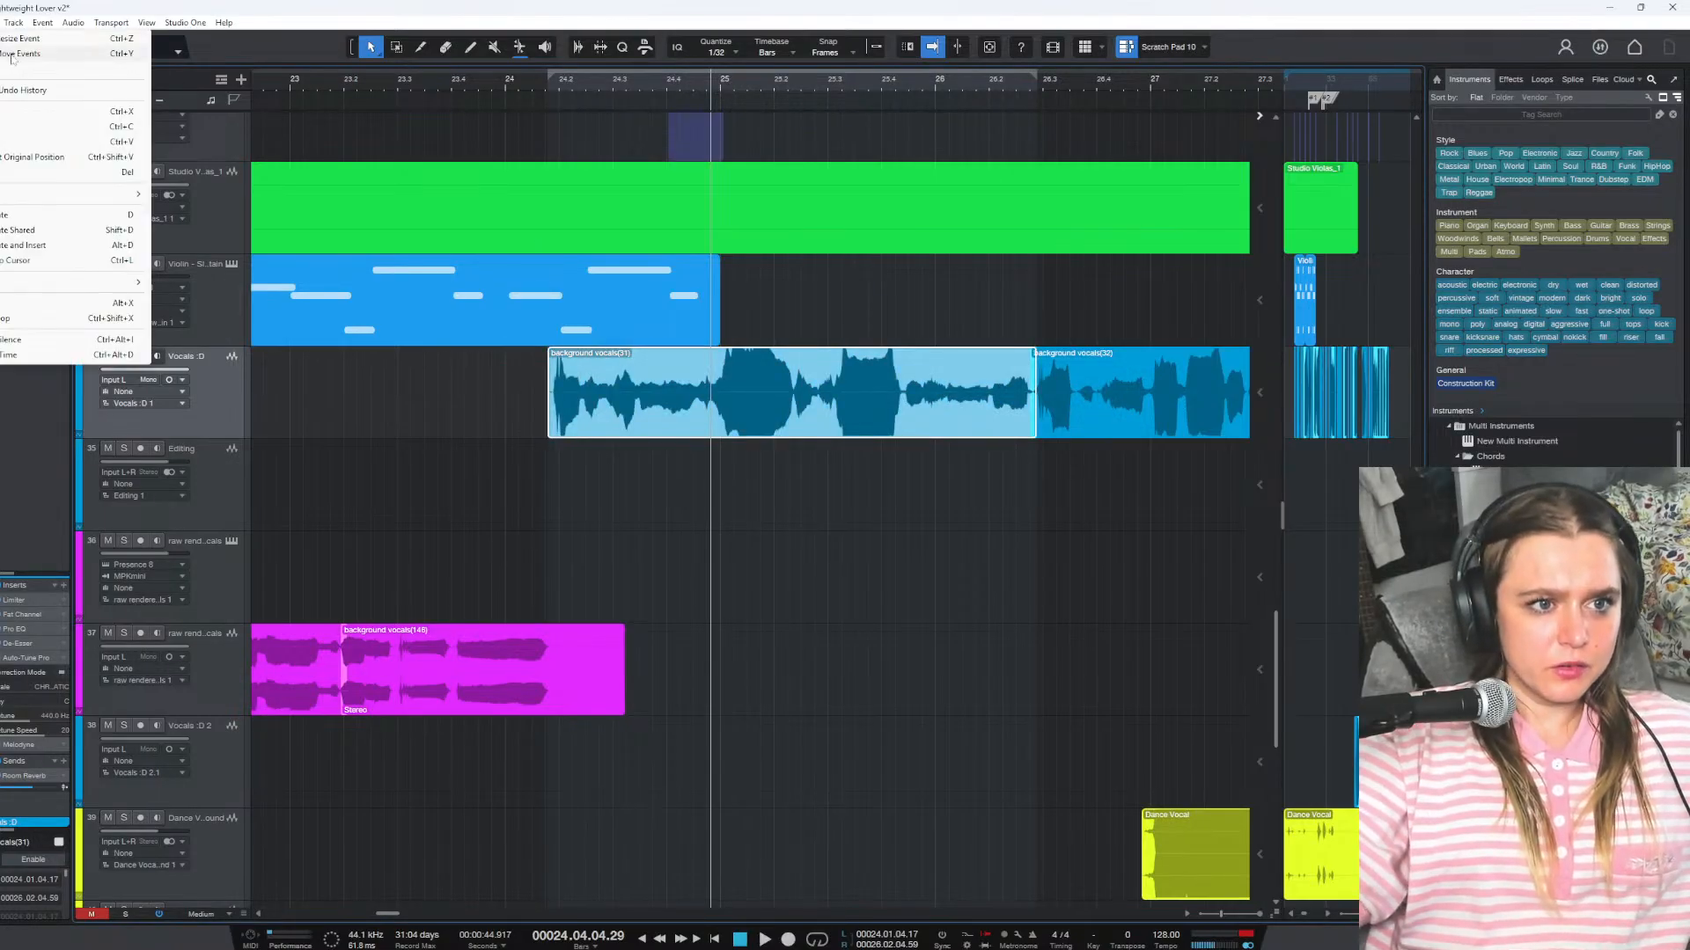
{"action": "left_click", "coordinate": [74, 52]}
Reopen Auto-Tune Pro on the Editing track and listen to the clip from its start into bar 25
{"action": "double_click", "coordinate": [663, 478]}
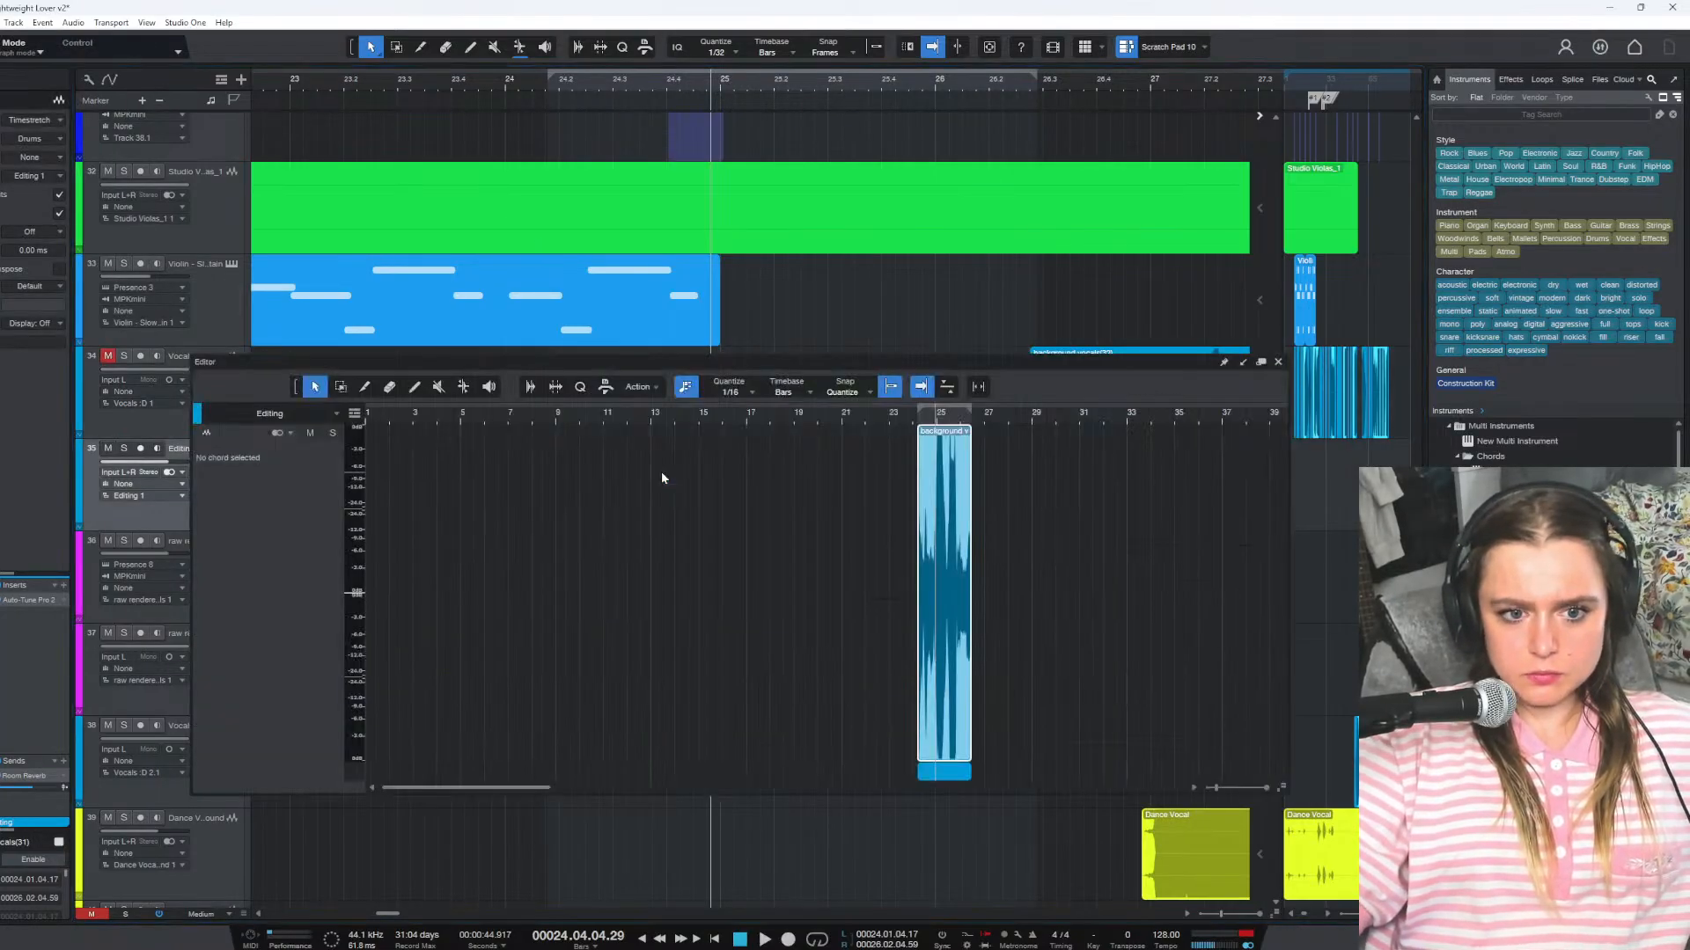
{"action": "left_click", "coordinate": [1278, 363]}
{"action": "left_click", "coordinate": [35, 601]}
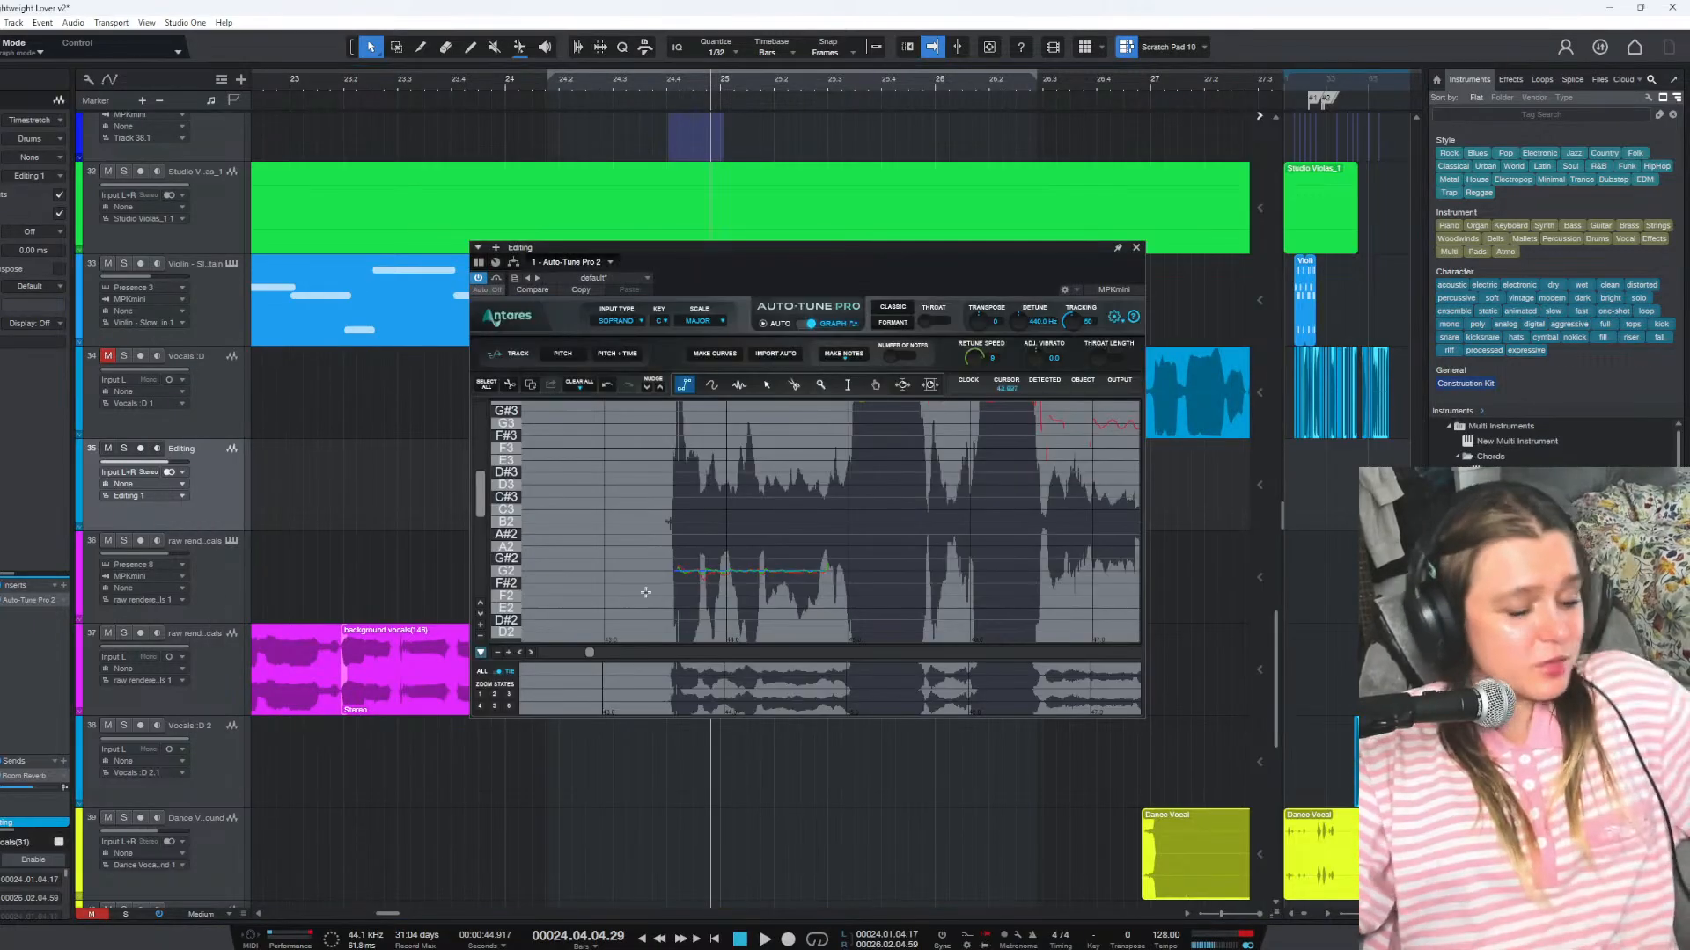
{"action": "scroll", "coordinate": [886, 570], "scroll_direction": "up", "scroll_amount": 2}
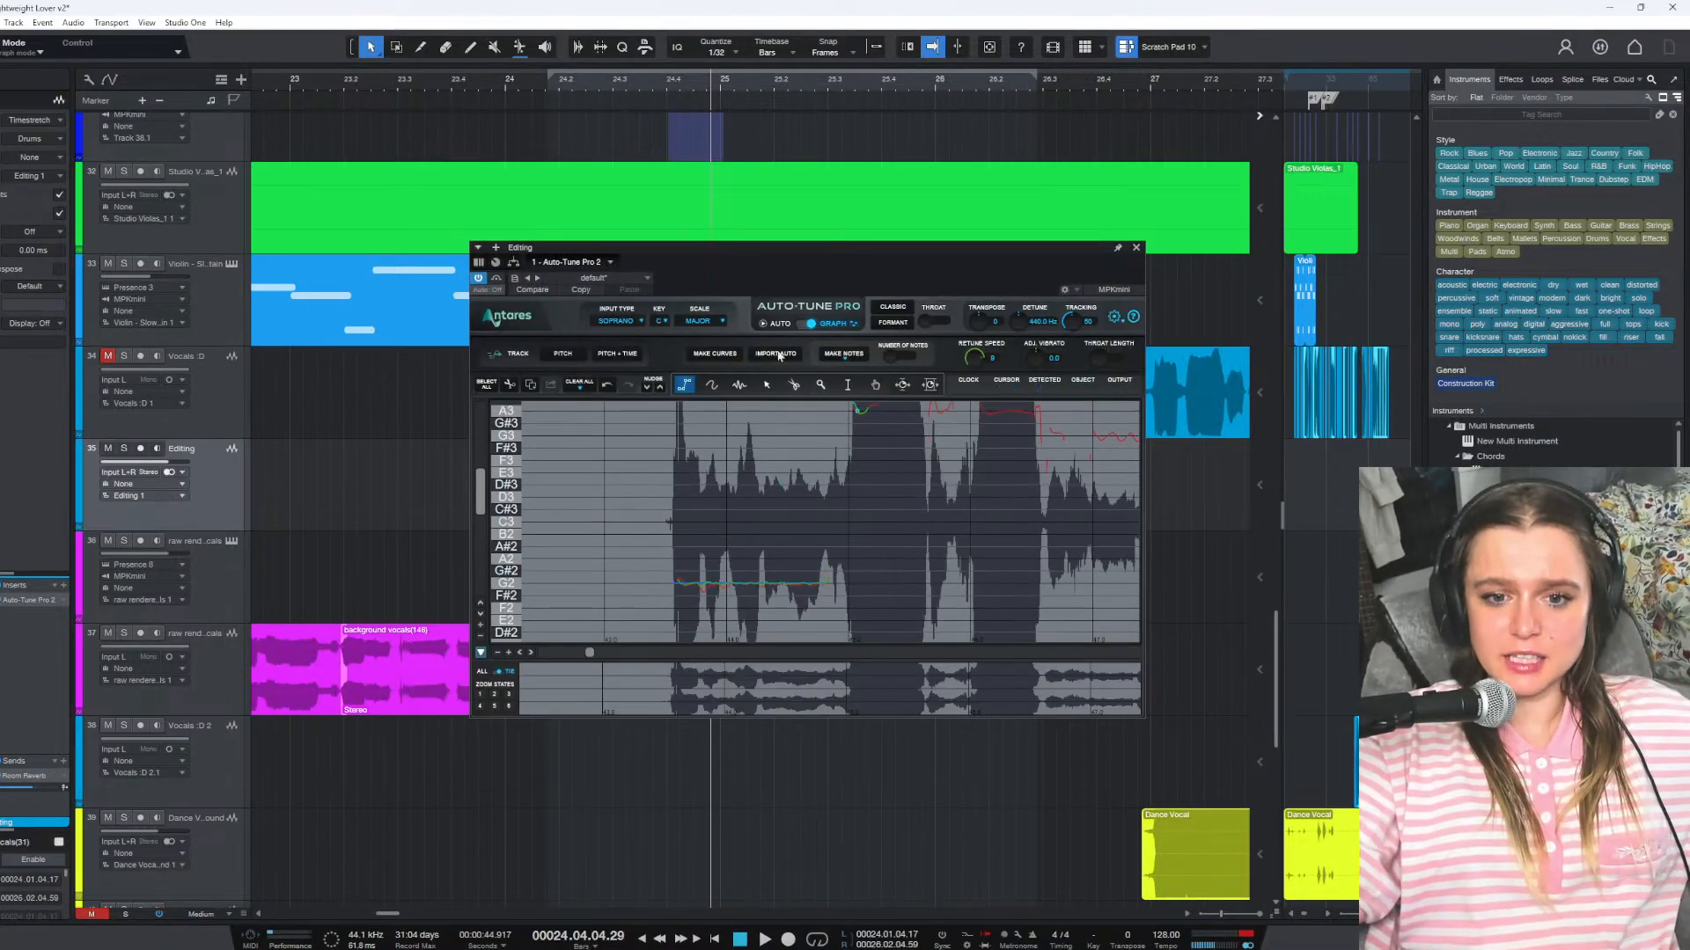
{"action": "key", "text": "space"}
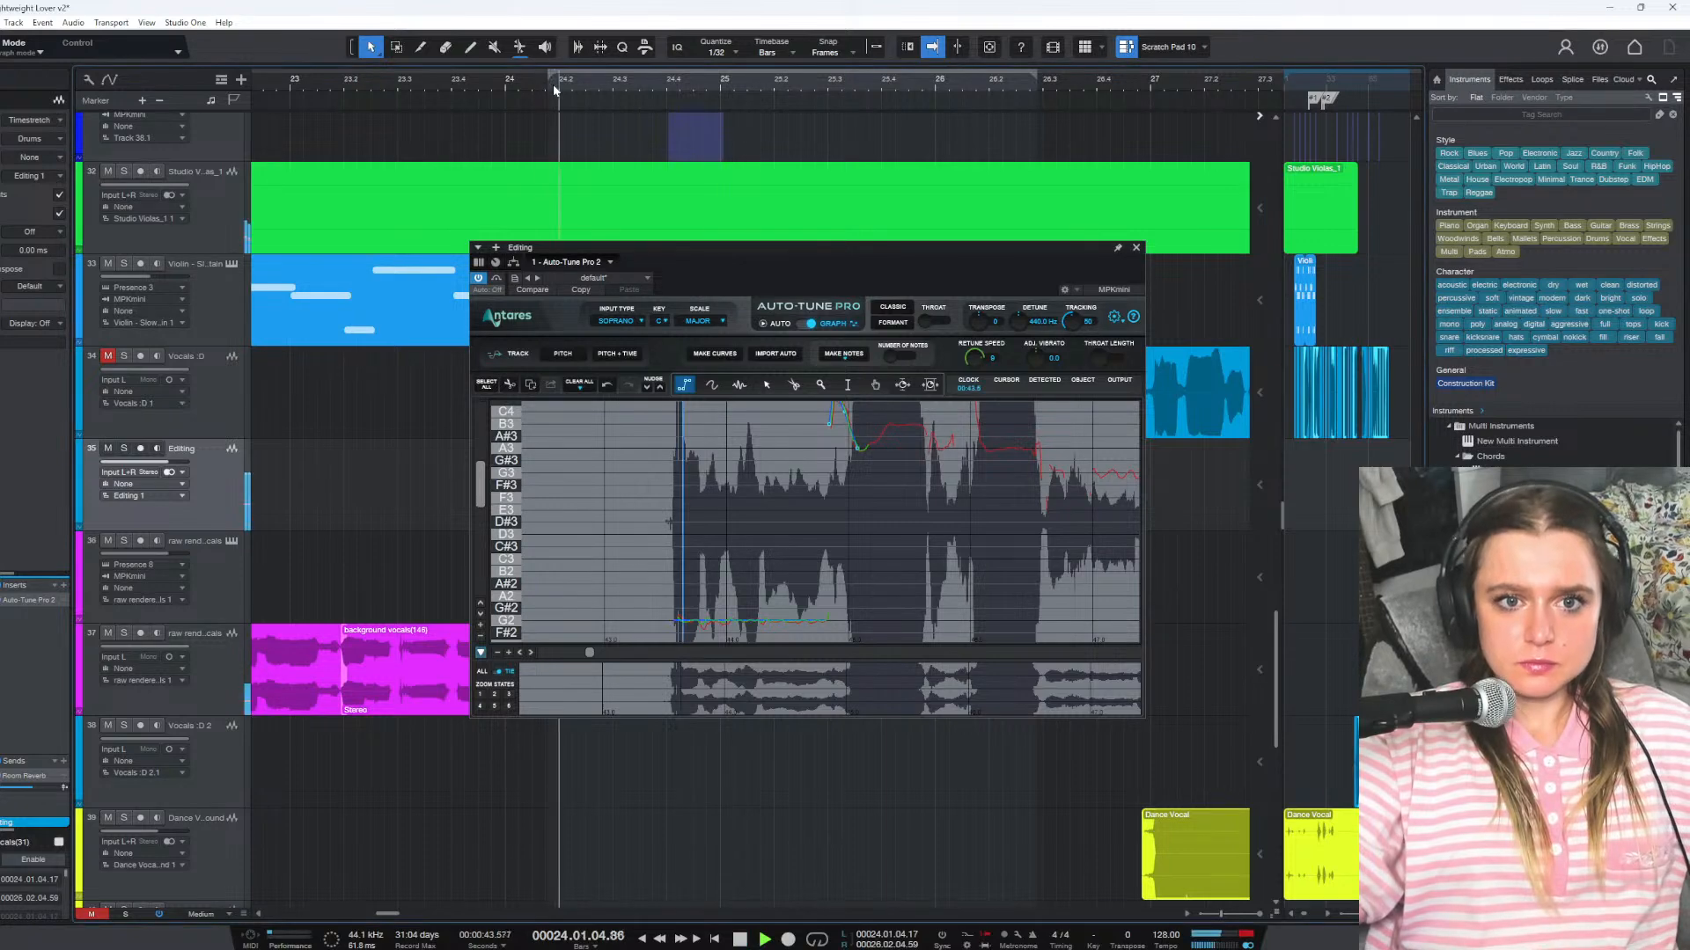
{"action": "scroll", "coordinate": [967, 553], "scroll_direction": "up", "scroll_amount": 6}
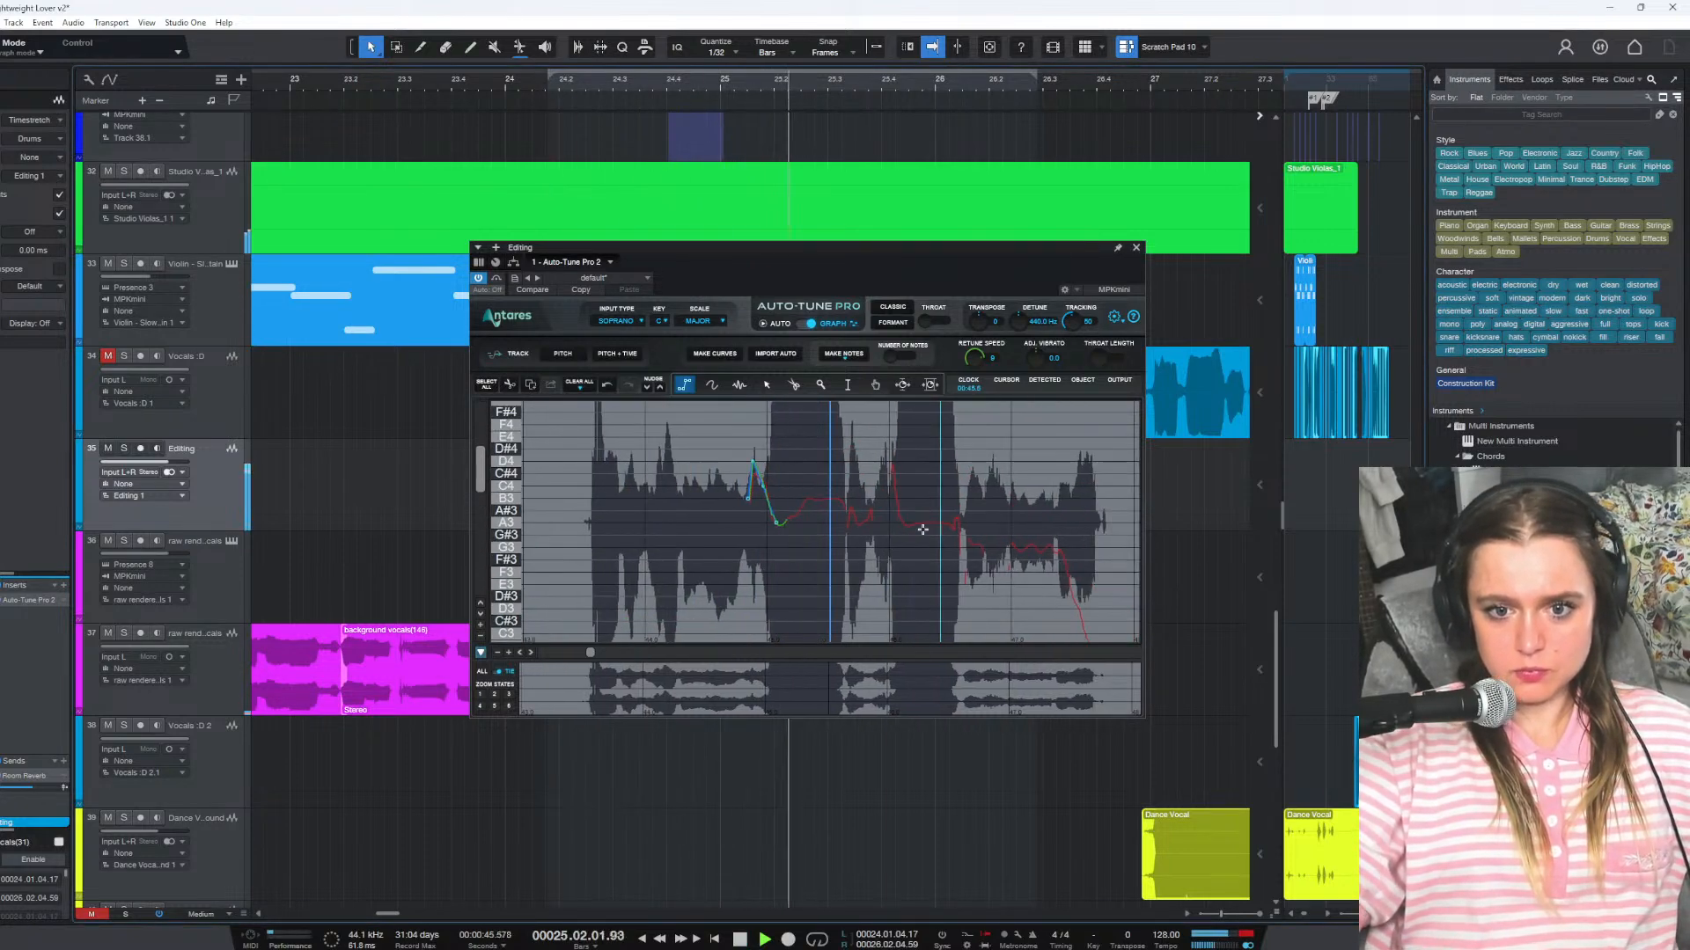
{"action": "key", "text": "space"}
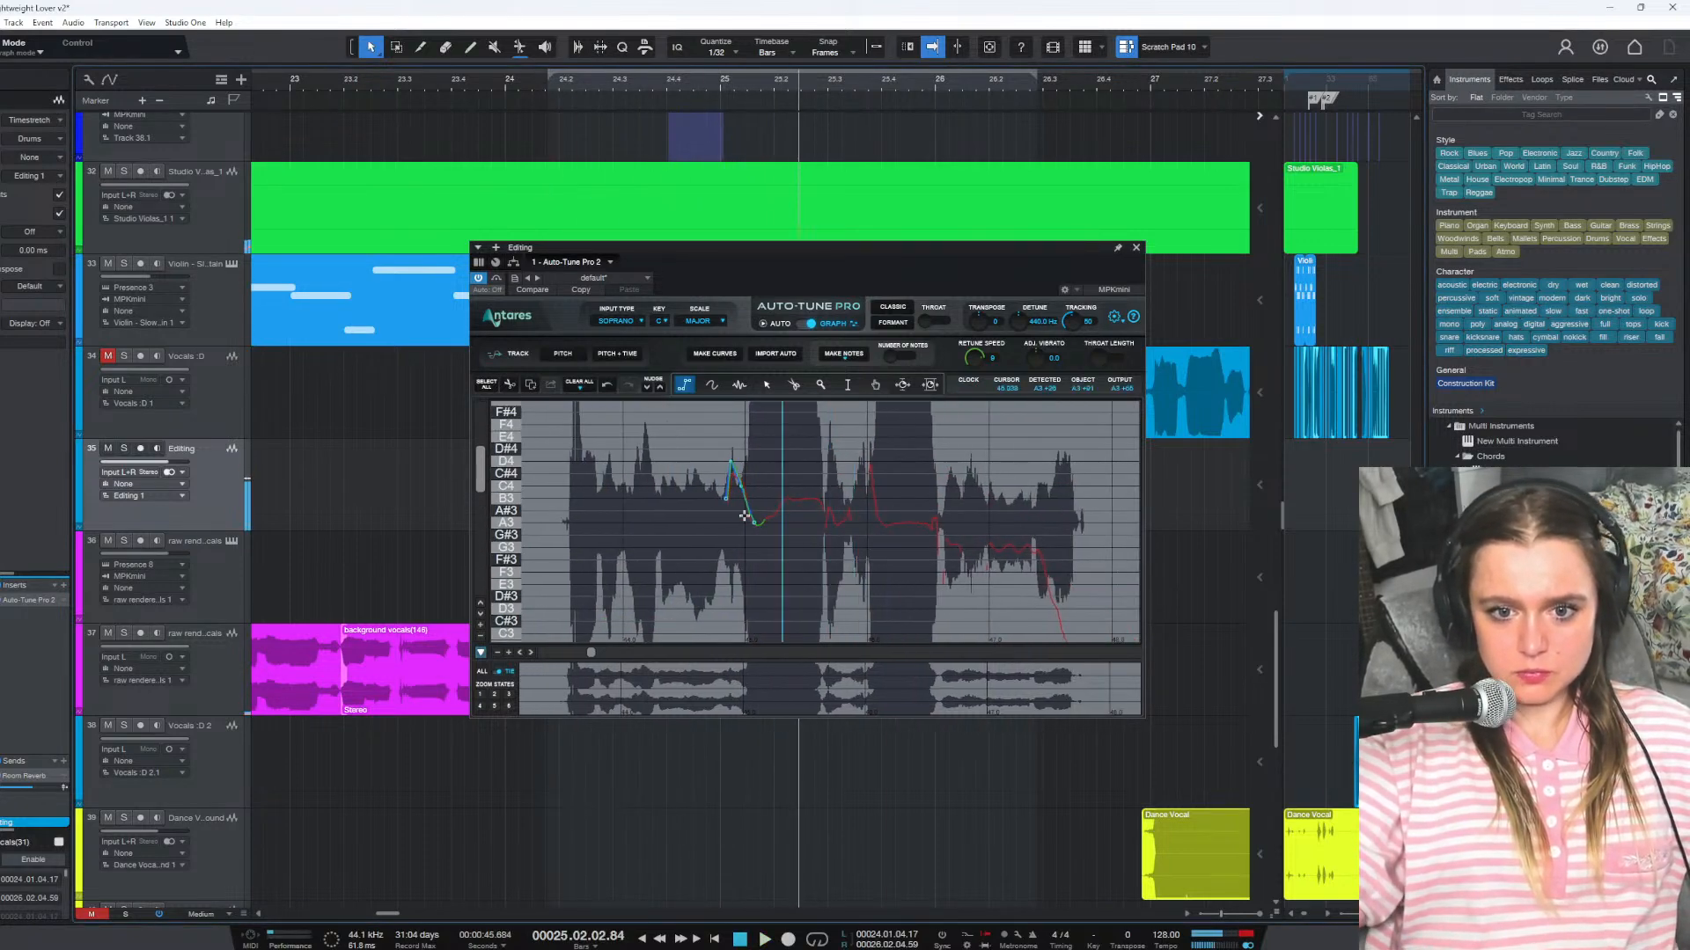
Draw a flat correction line at B3 over the sustained note early in bar 25 with retune speed 12, and replay the clip's start
{"action": "left_click", "coordinate": [786, 499]}
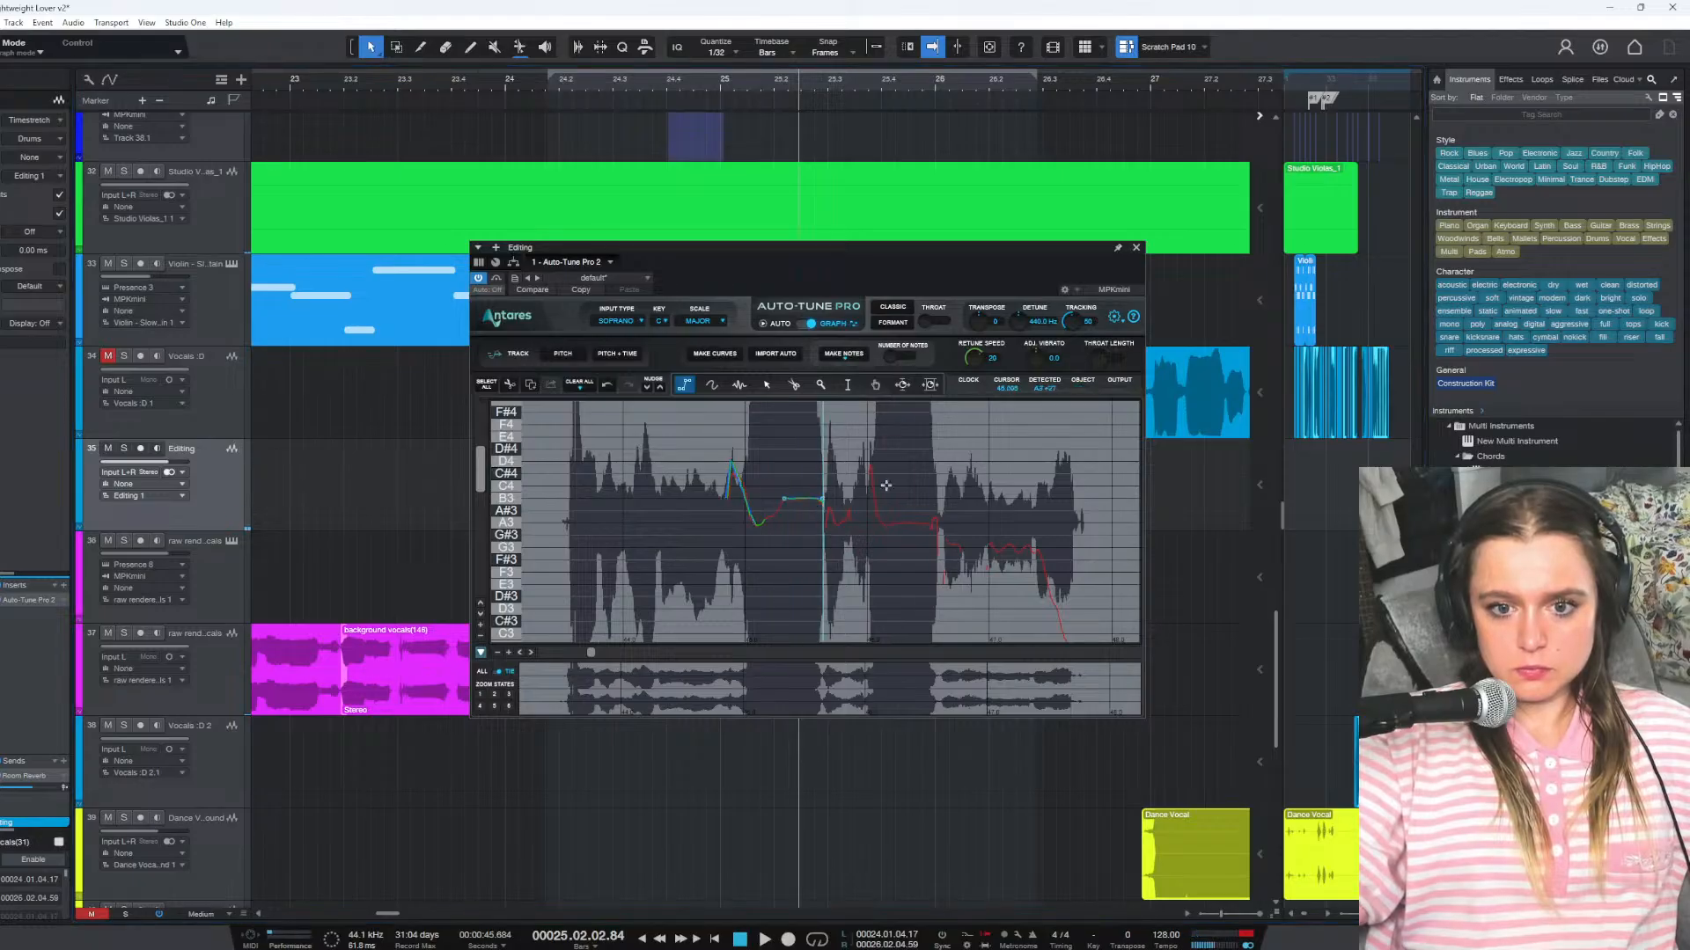
{"action": "left_click_drag", "start_coordinate": [972, 356], "coordinate": [973, 359]}
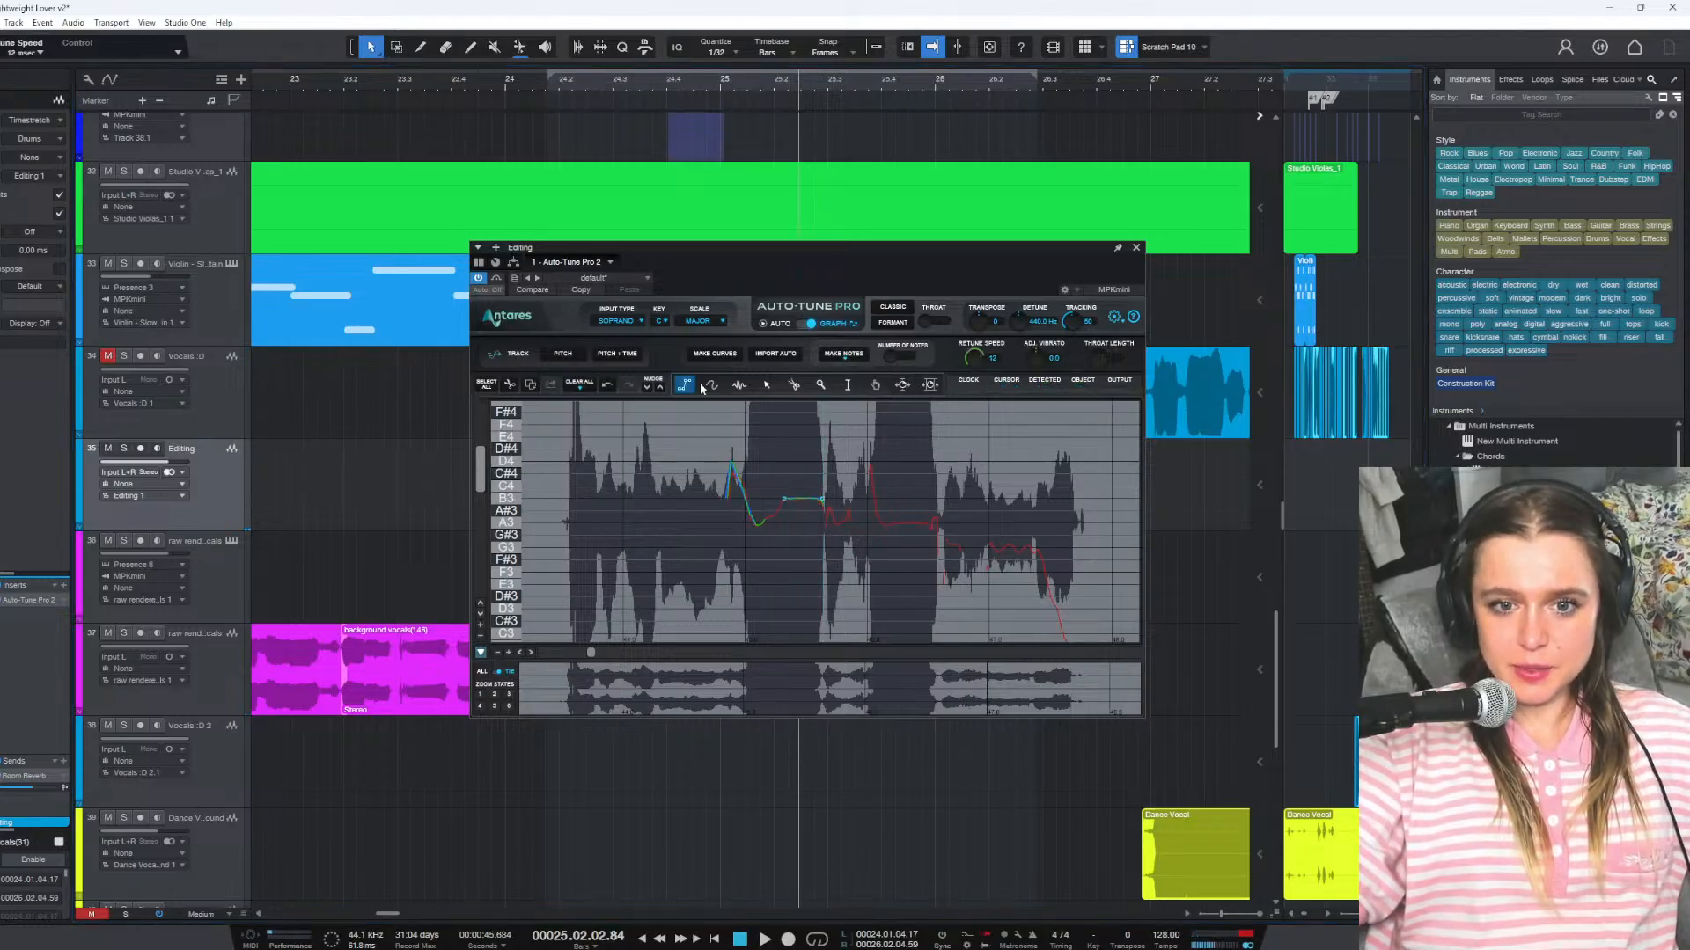
{"action": "left_click", "coordinate": [563, 89]}
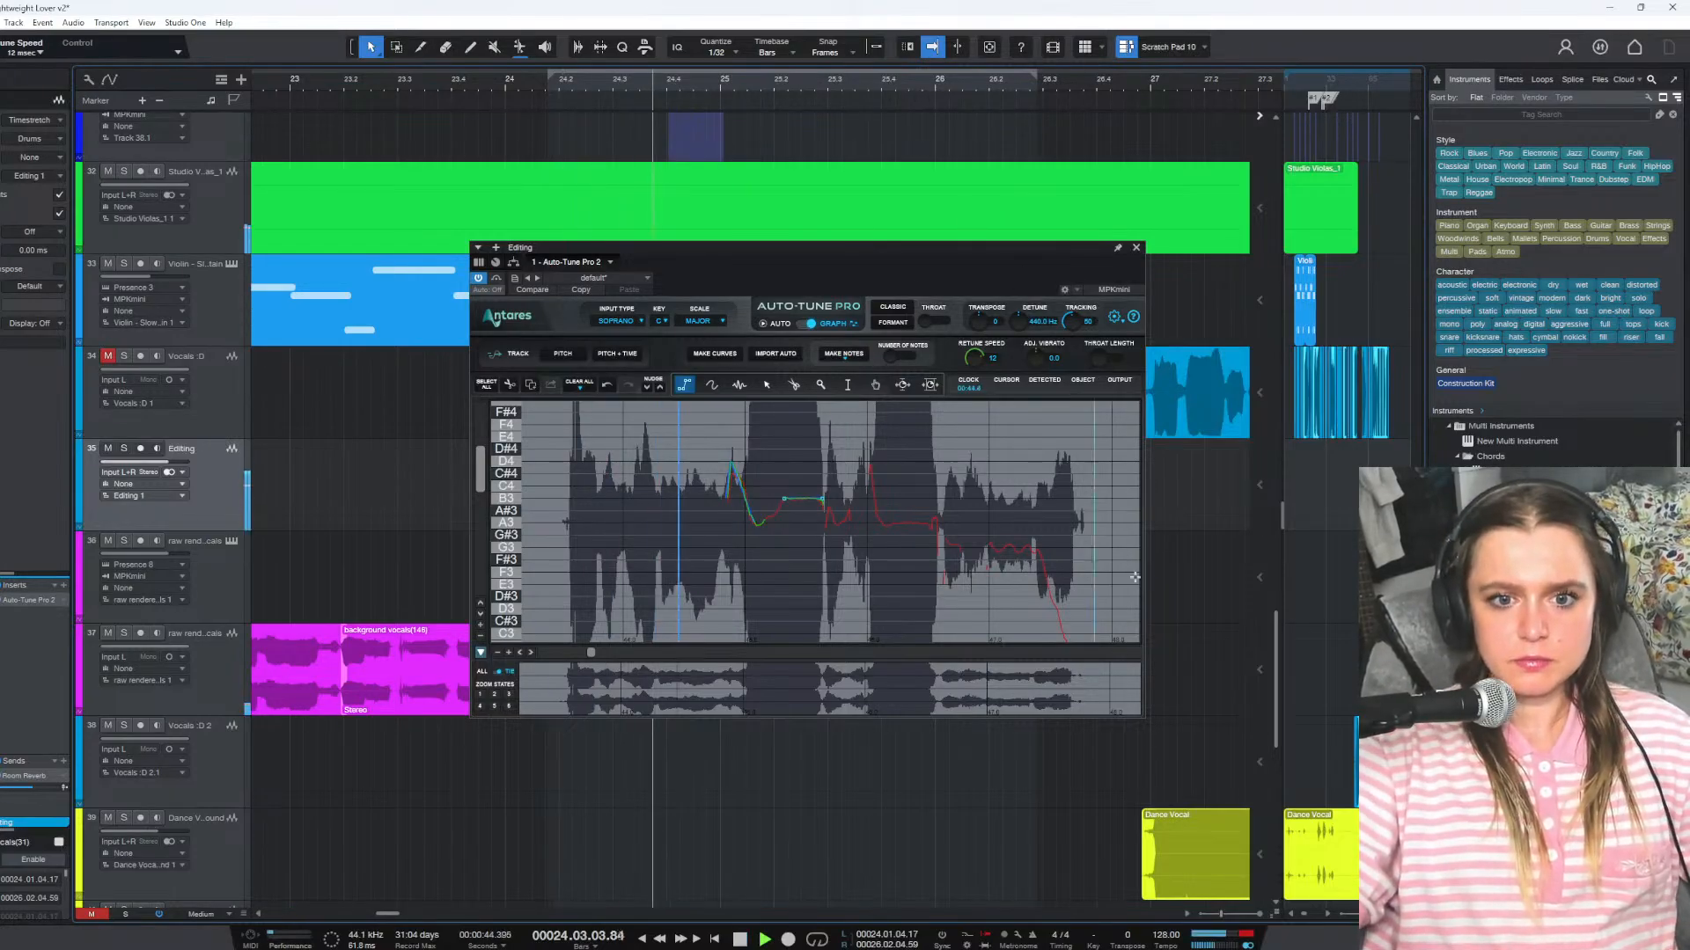
{"action": "scroll", "coordinate": [743, 598], "scroll_direction": "down", "scroll_amount": 5}
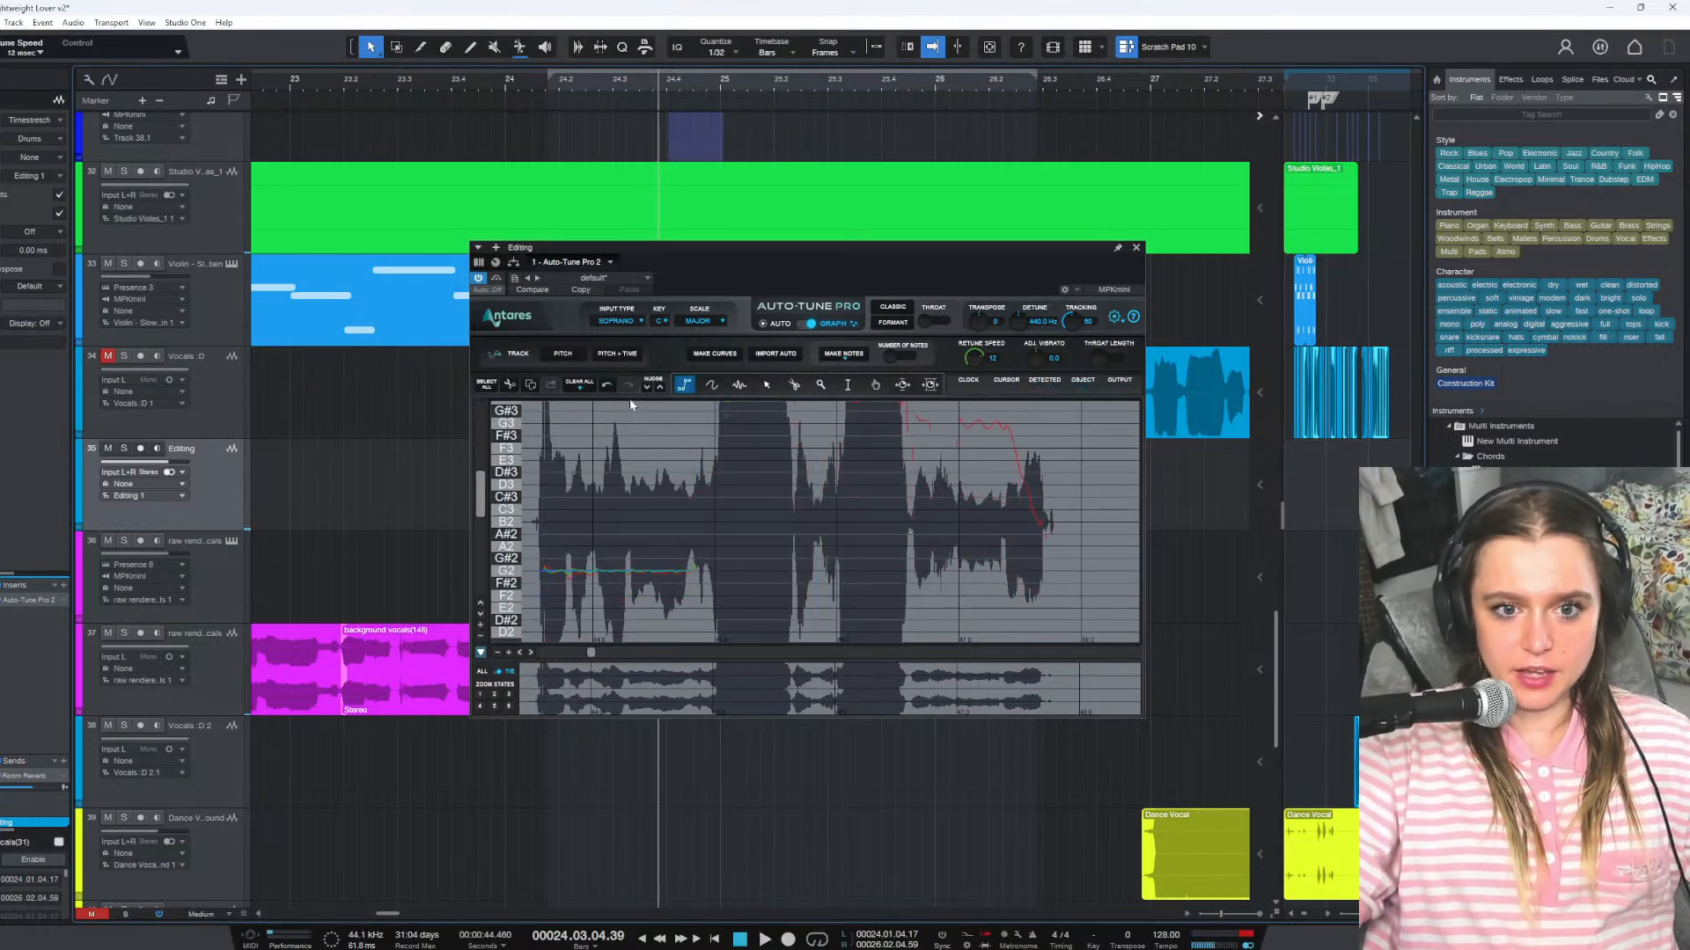
Raise the first phrase's correction line one octave from G2 to G3 and listen to the result through bar 25
{"action": "left_click", "coordinate": [769, 386]}
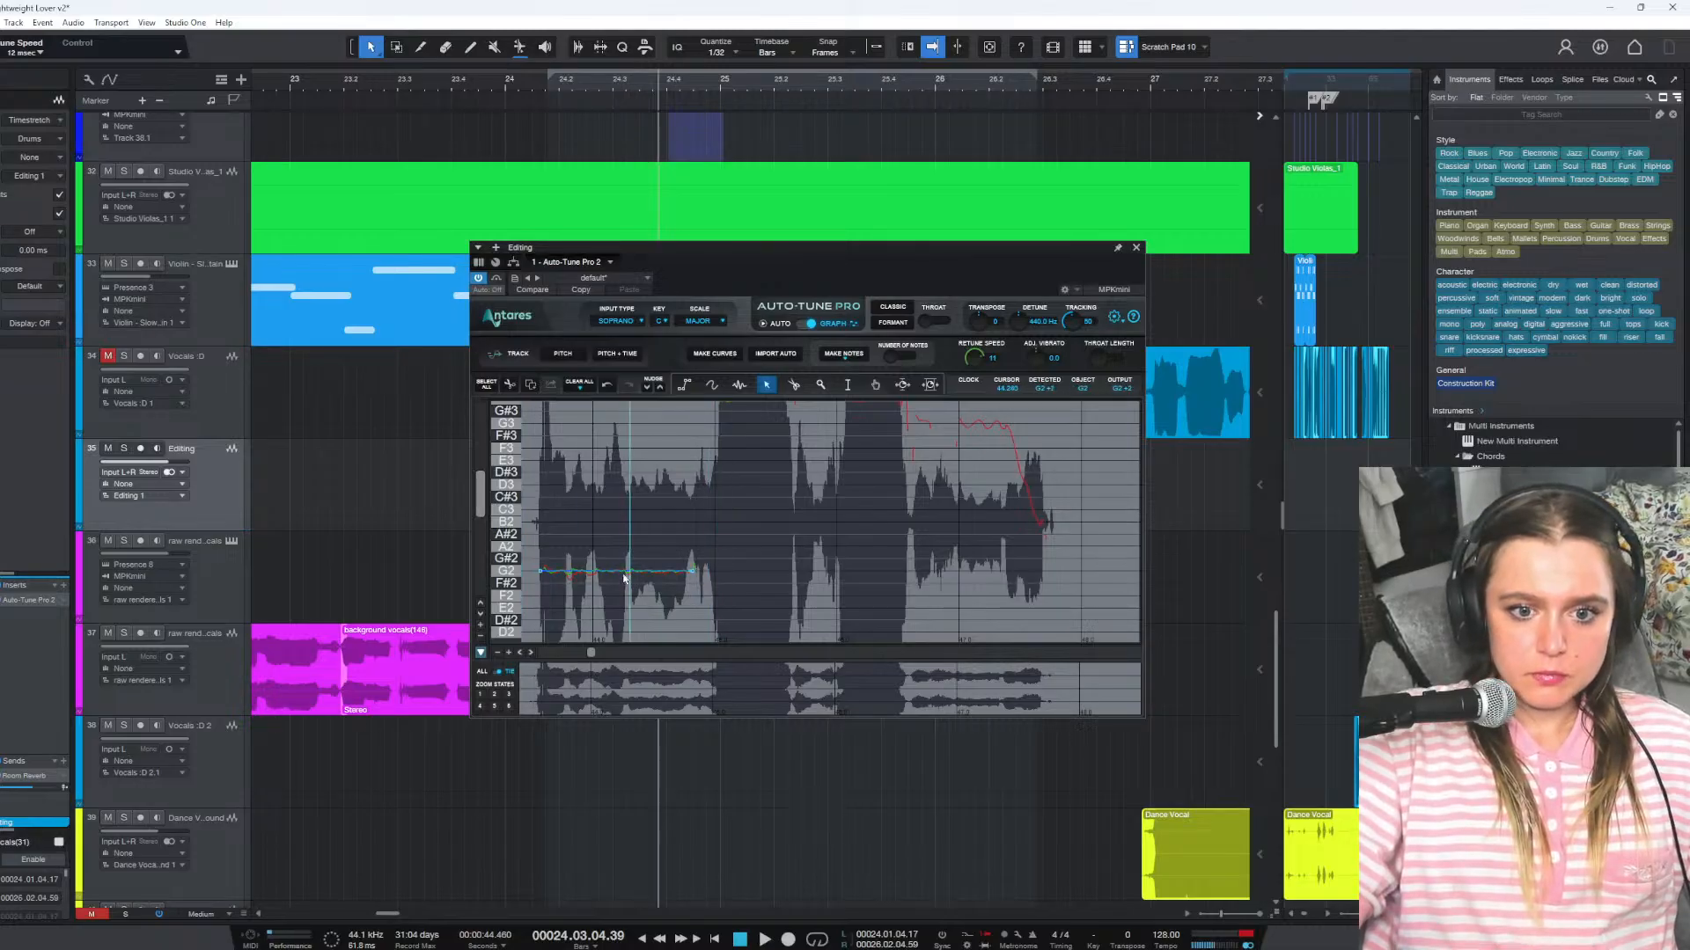
{"action": "left_click_drag", "start_coordinate": [620, 570], "coordinate": [616, 425]}
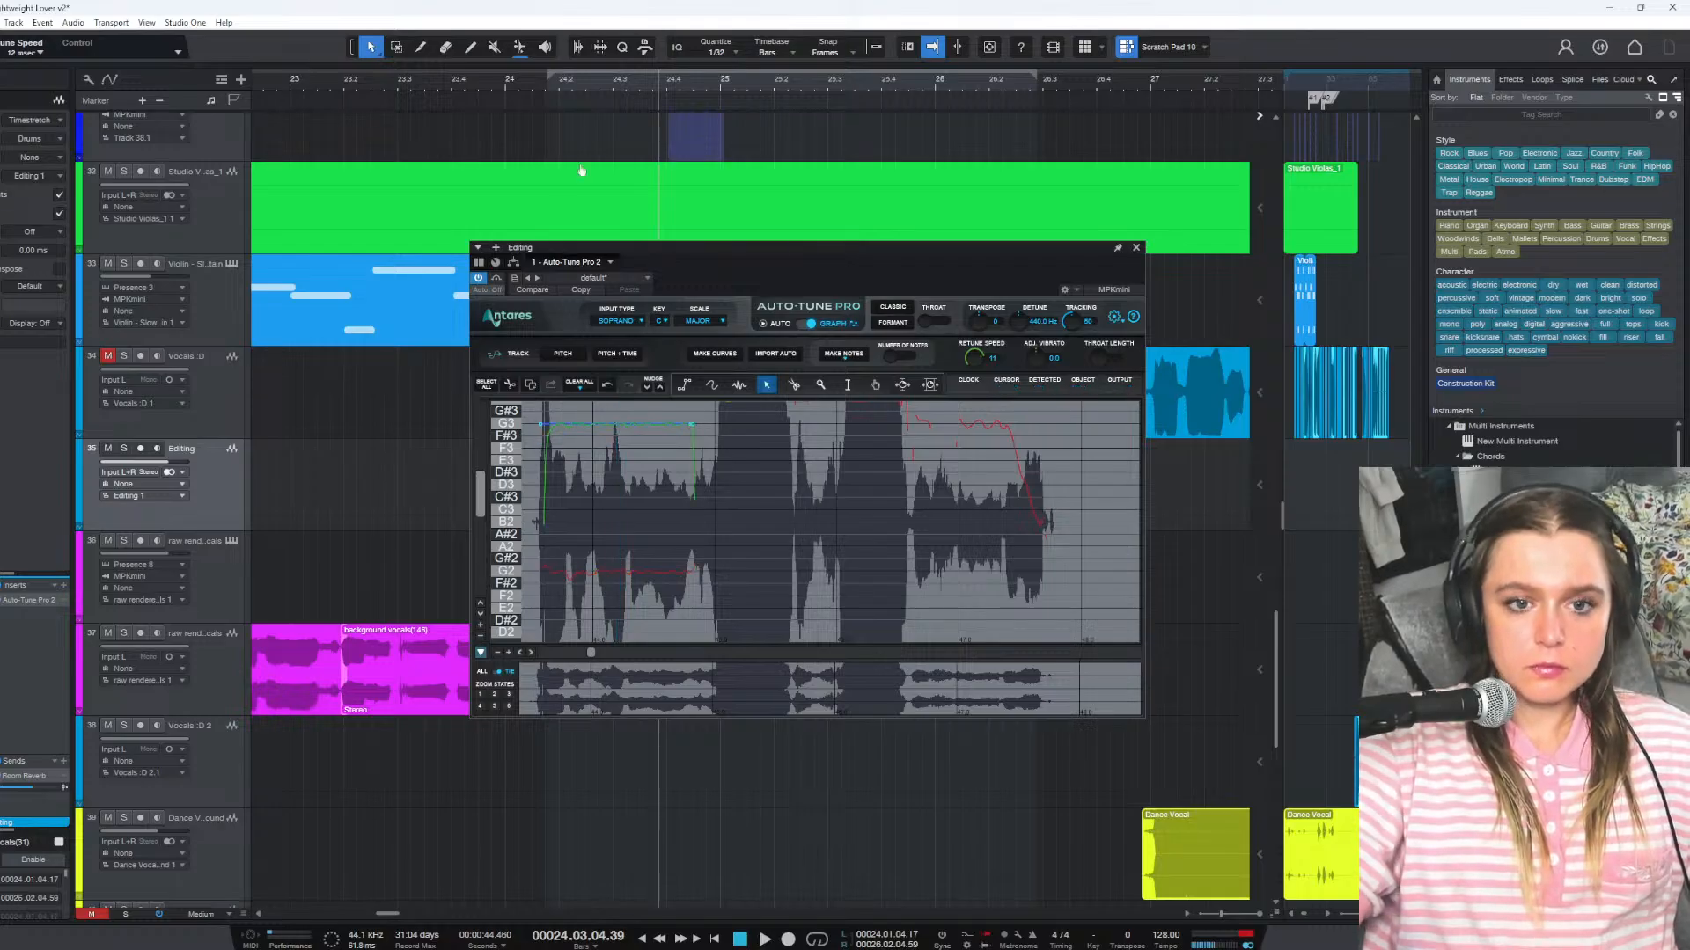
{"action": "key", "text": "space"}
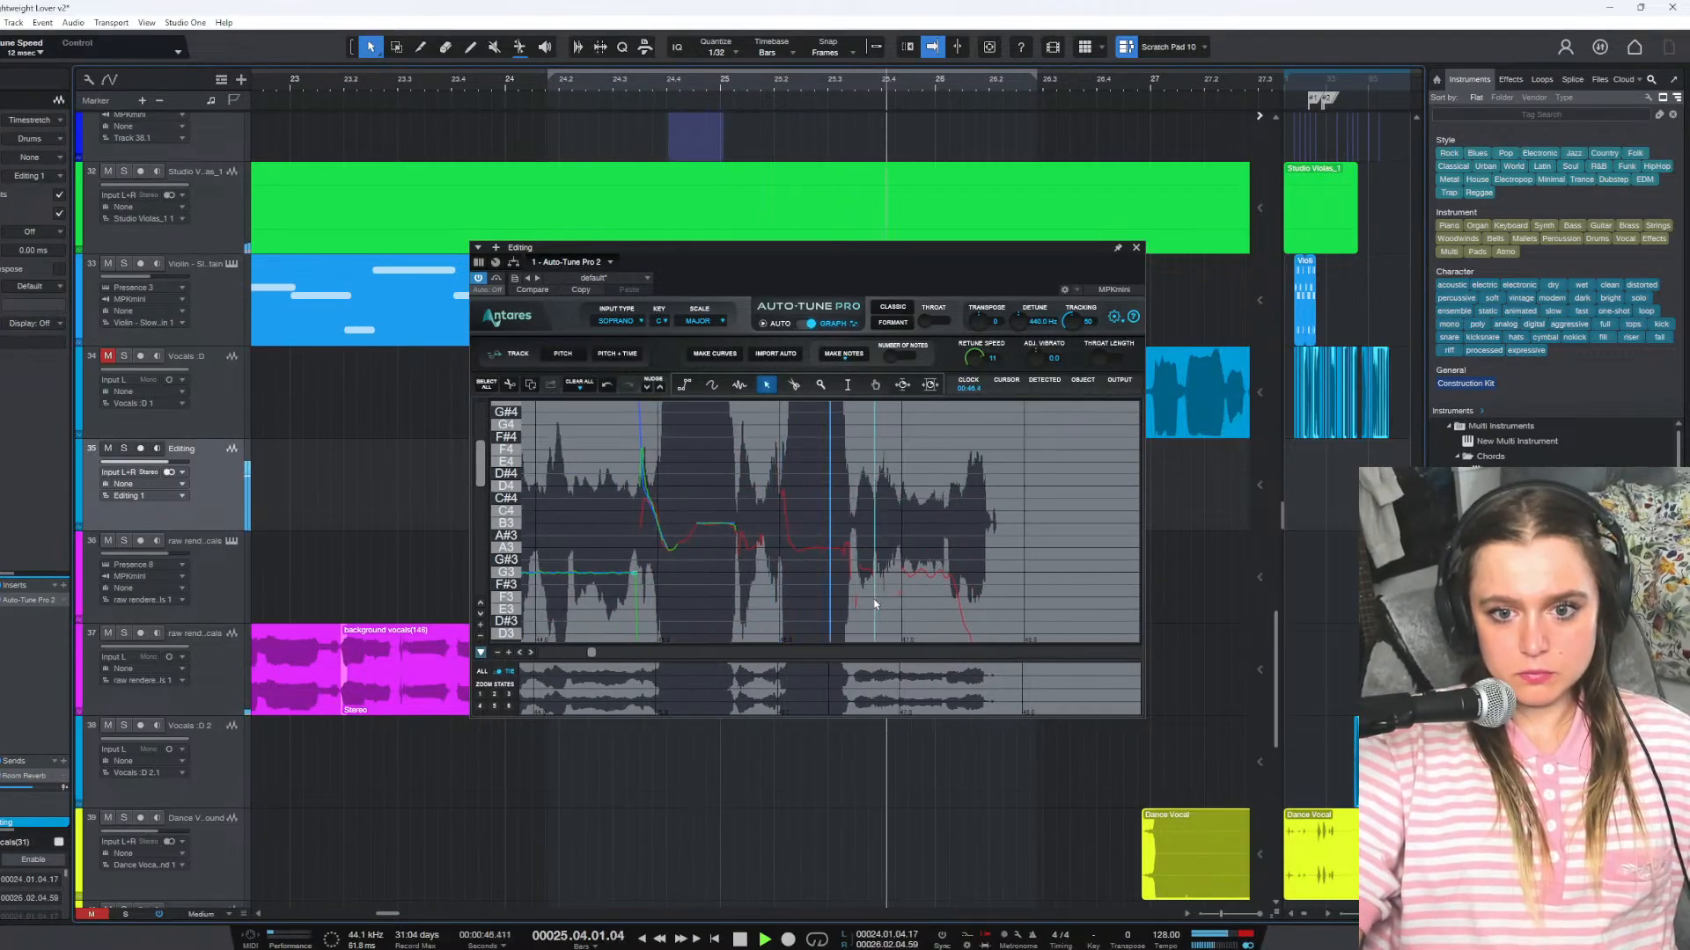
{"action": "key", "text": "space"}
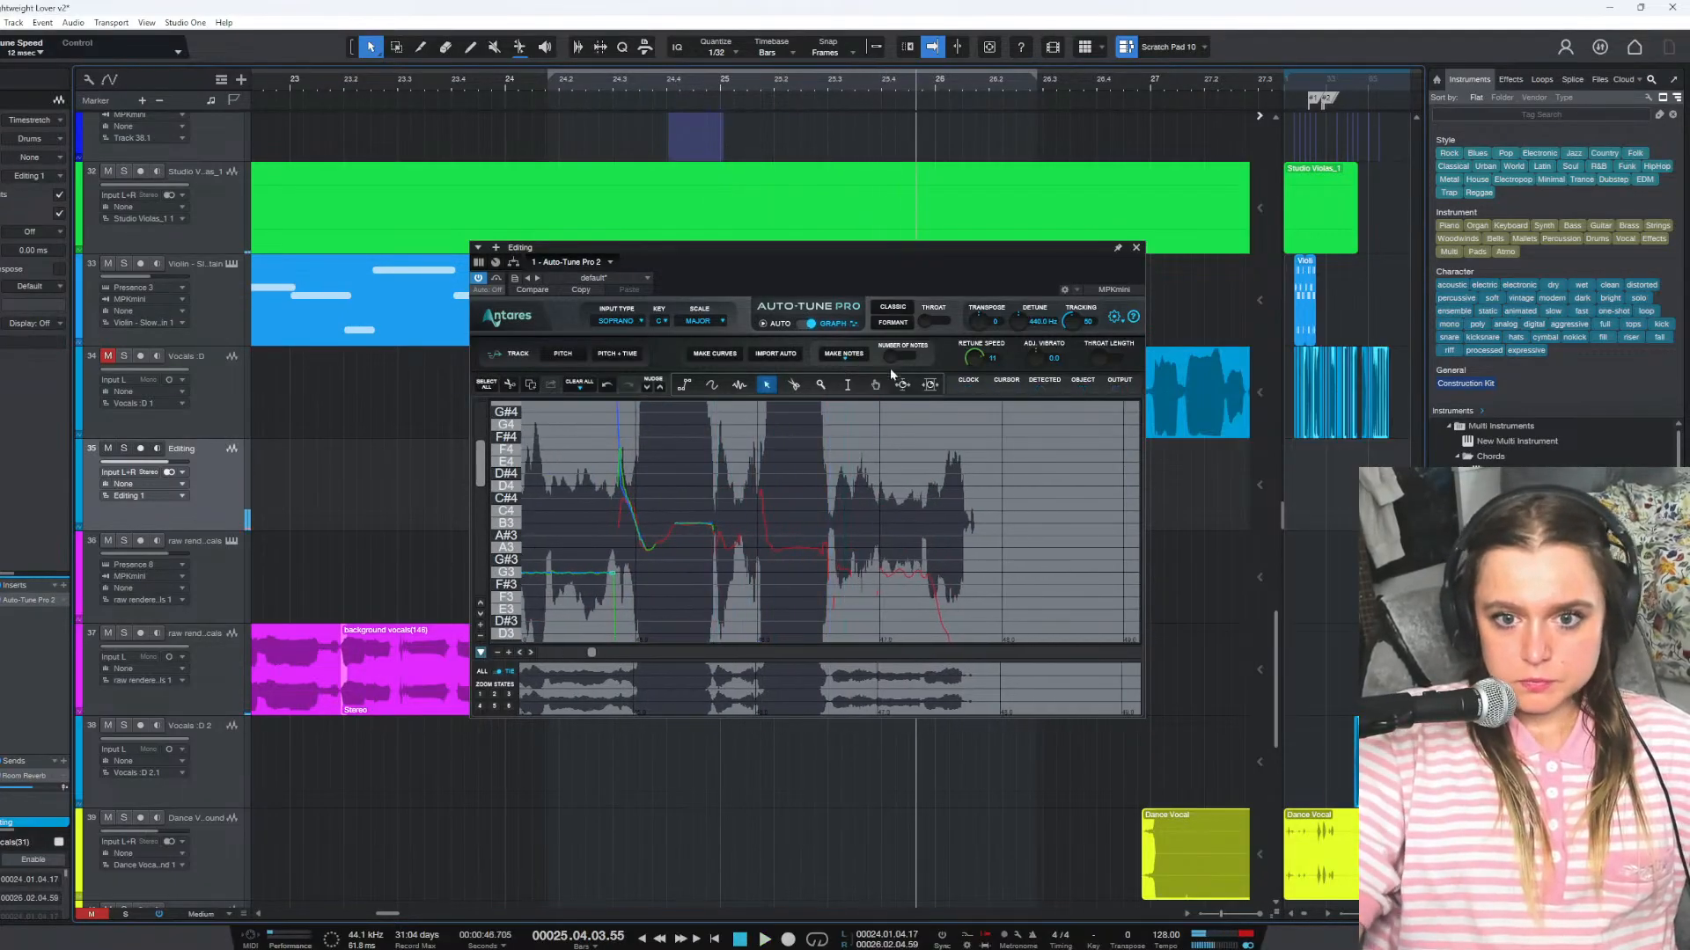
Draw a short correction line at B3 over the brief pitch movement after the sustained note, lower its retune speed, and listen to the clip
{"action": "left_click", "coordinate": [688, 387]}
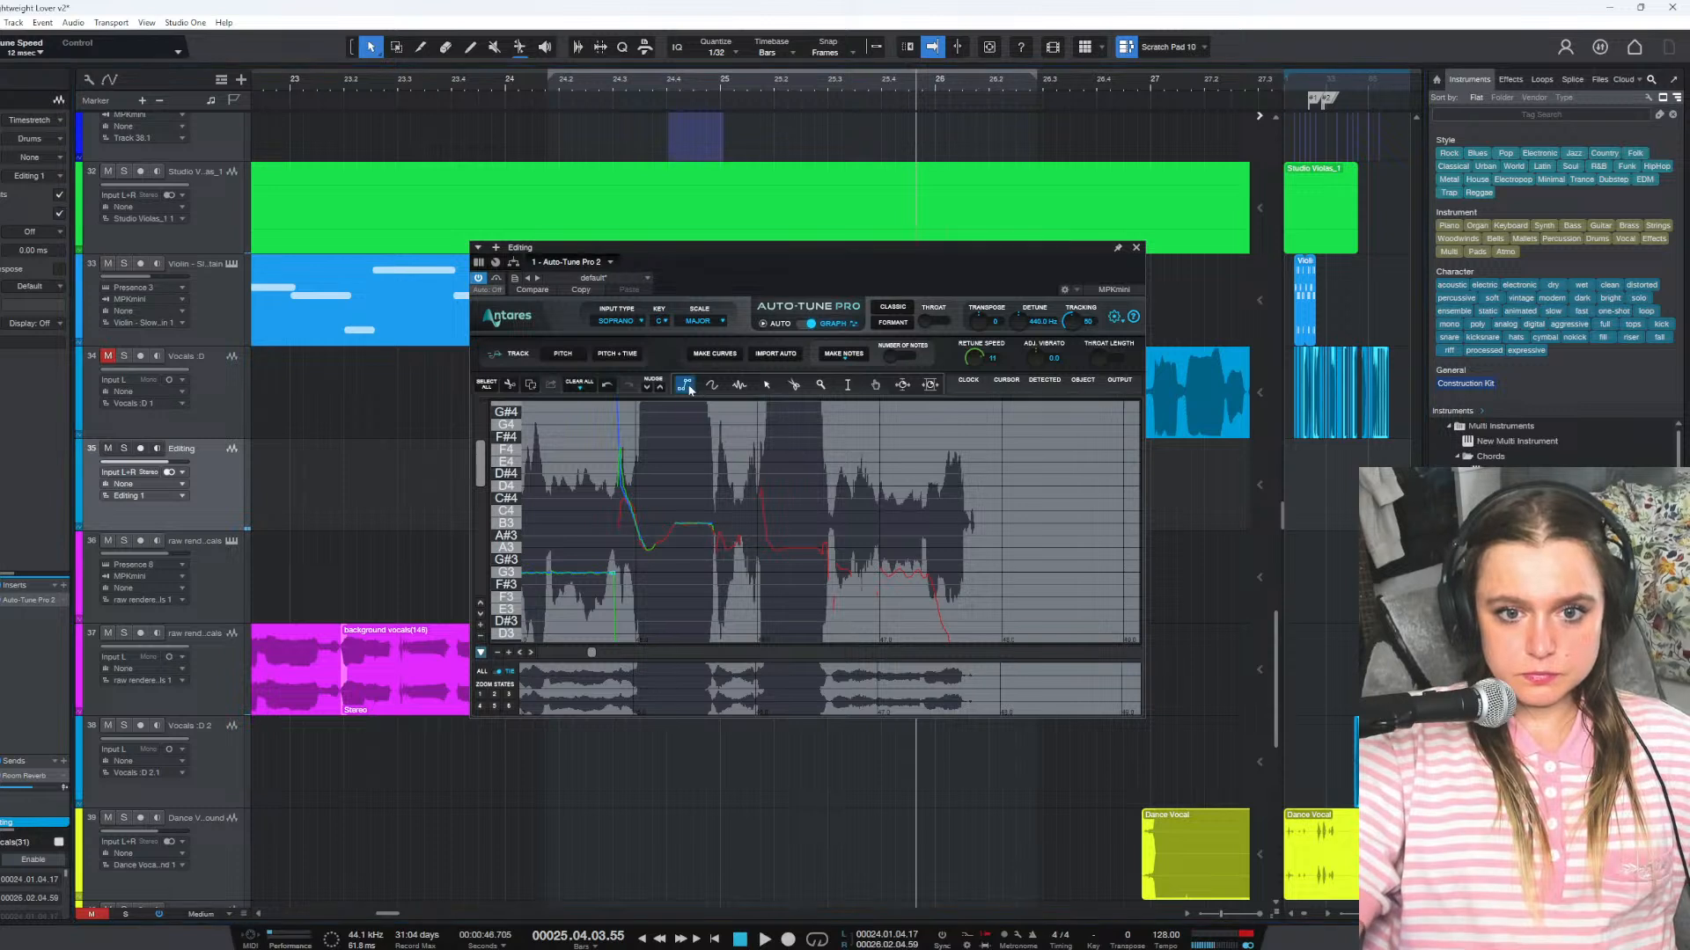
{"action": "left_click", "coordinate": [717, 531]}
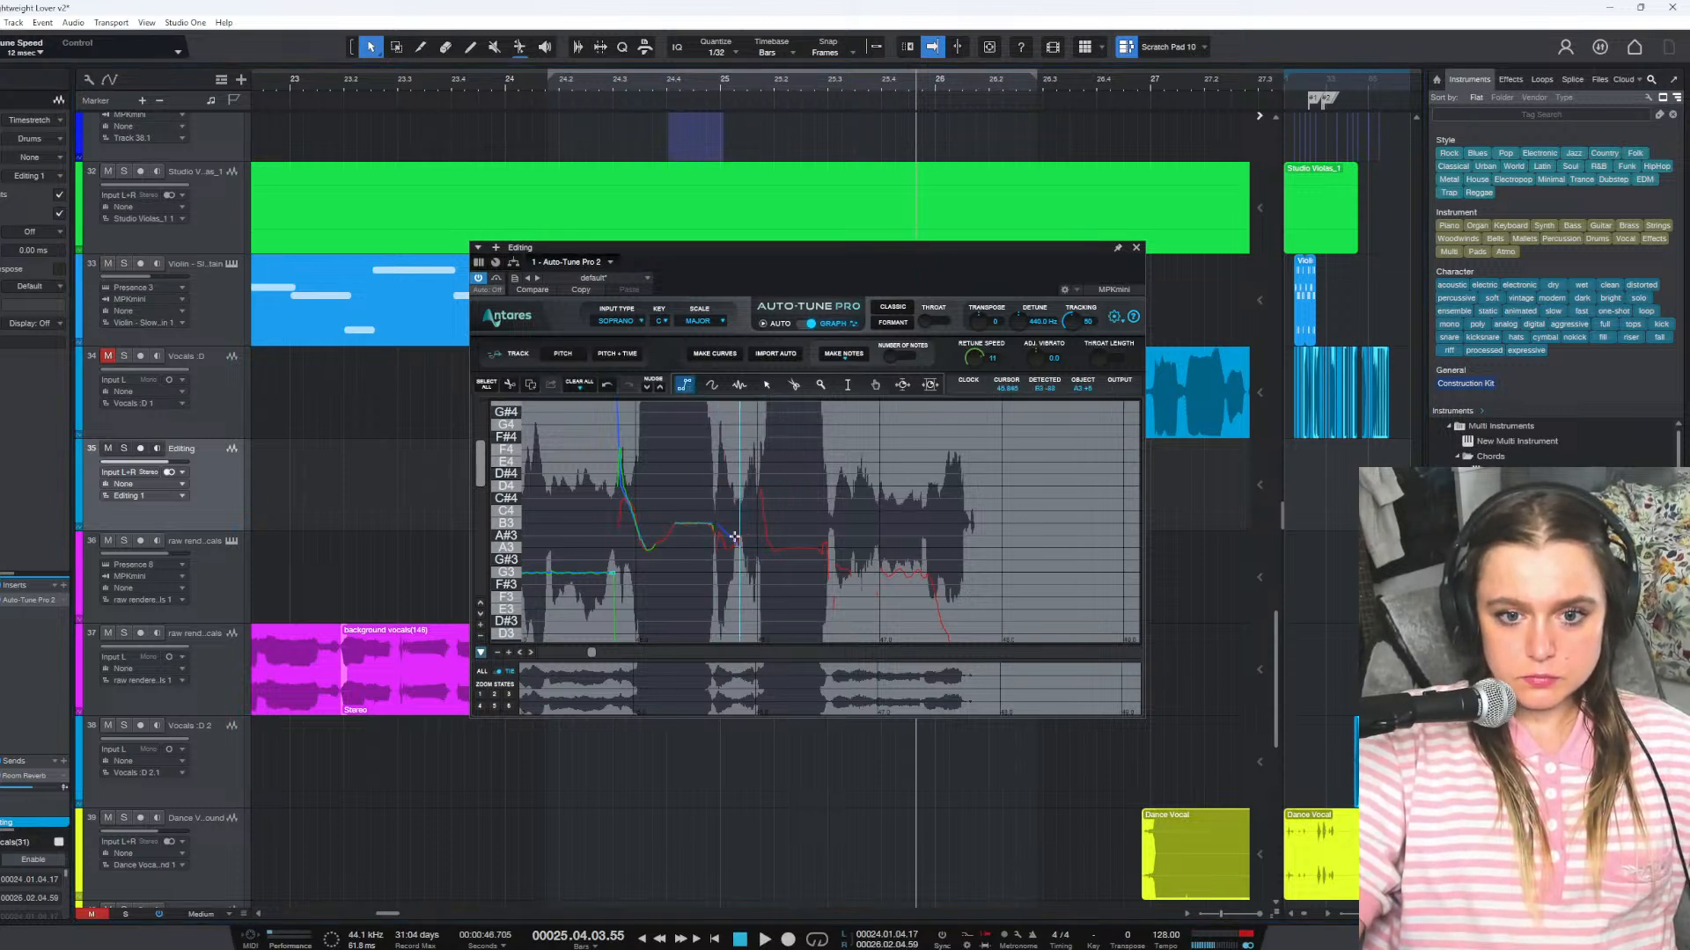
{"action": "left_click", "coordinate": [717, 525]}
{"action": "key", "text": "Escape"}
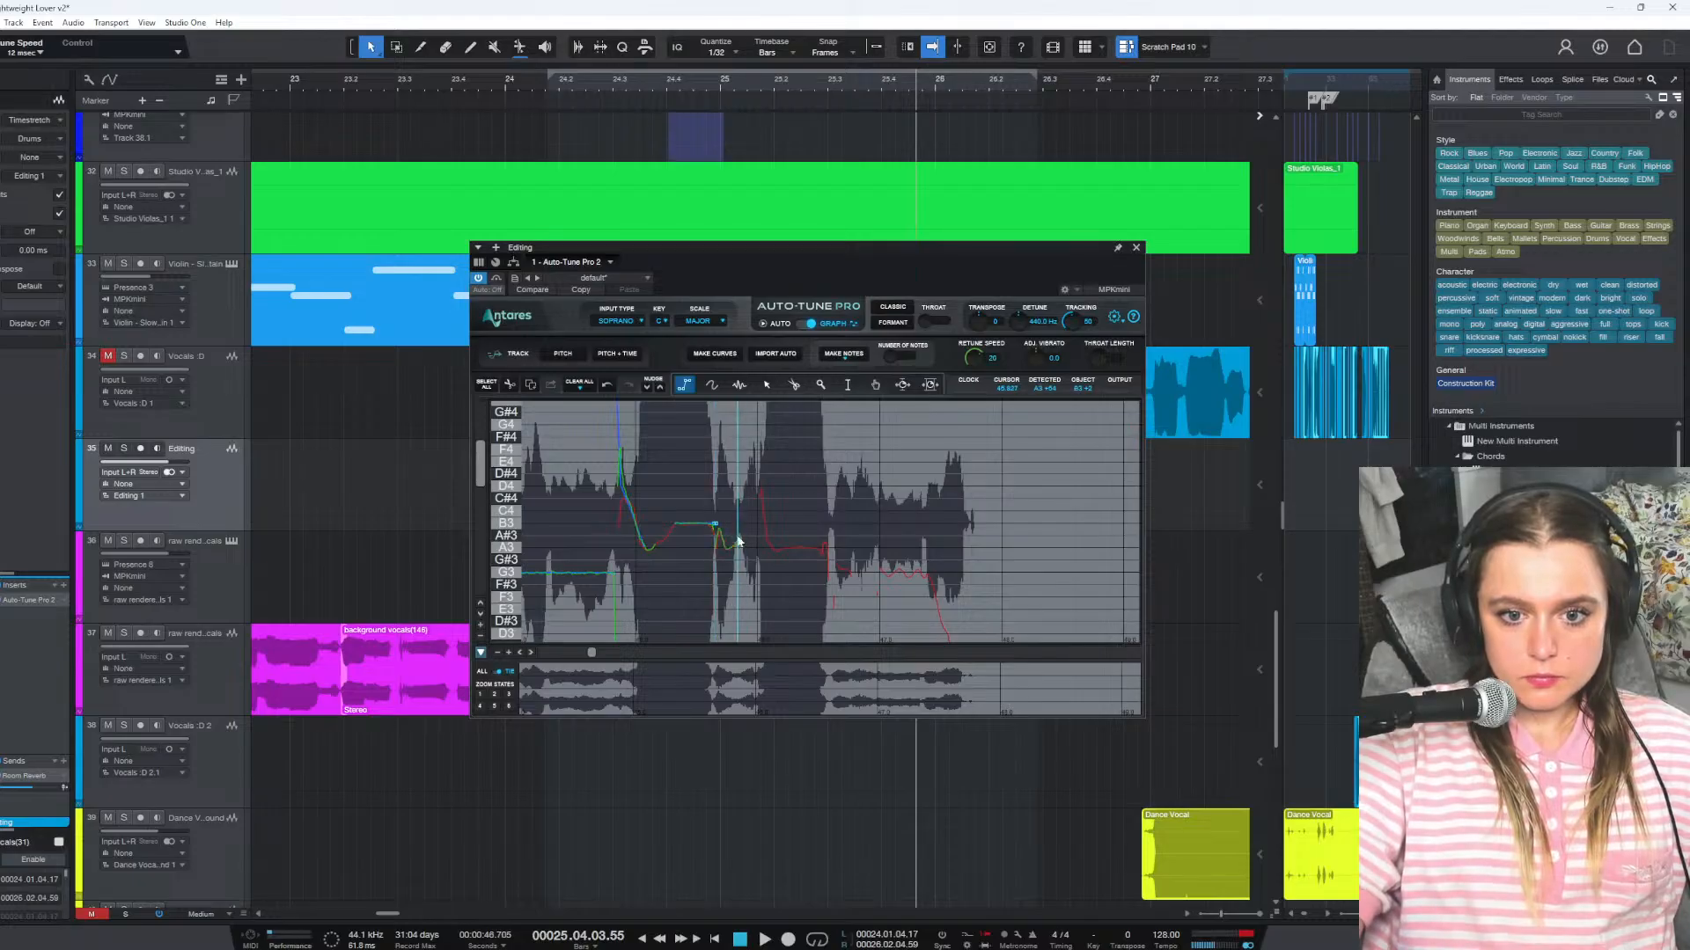
{"action": "scroll", "coordinate": [740, 542], "scroll_direction": "up", "scroll_amount": 1}
{"action": "left_click", "coordinate": [745, 545]}
{"action": "left_click_drag", "start_coordinate": [975, 346], "coordinate": [1001, 393]}
{"action": "left_click_drag", "start_coordinate": [963, 335], "coordinate": [952, 292]}
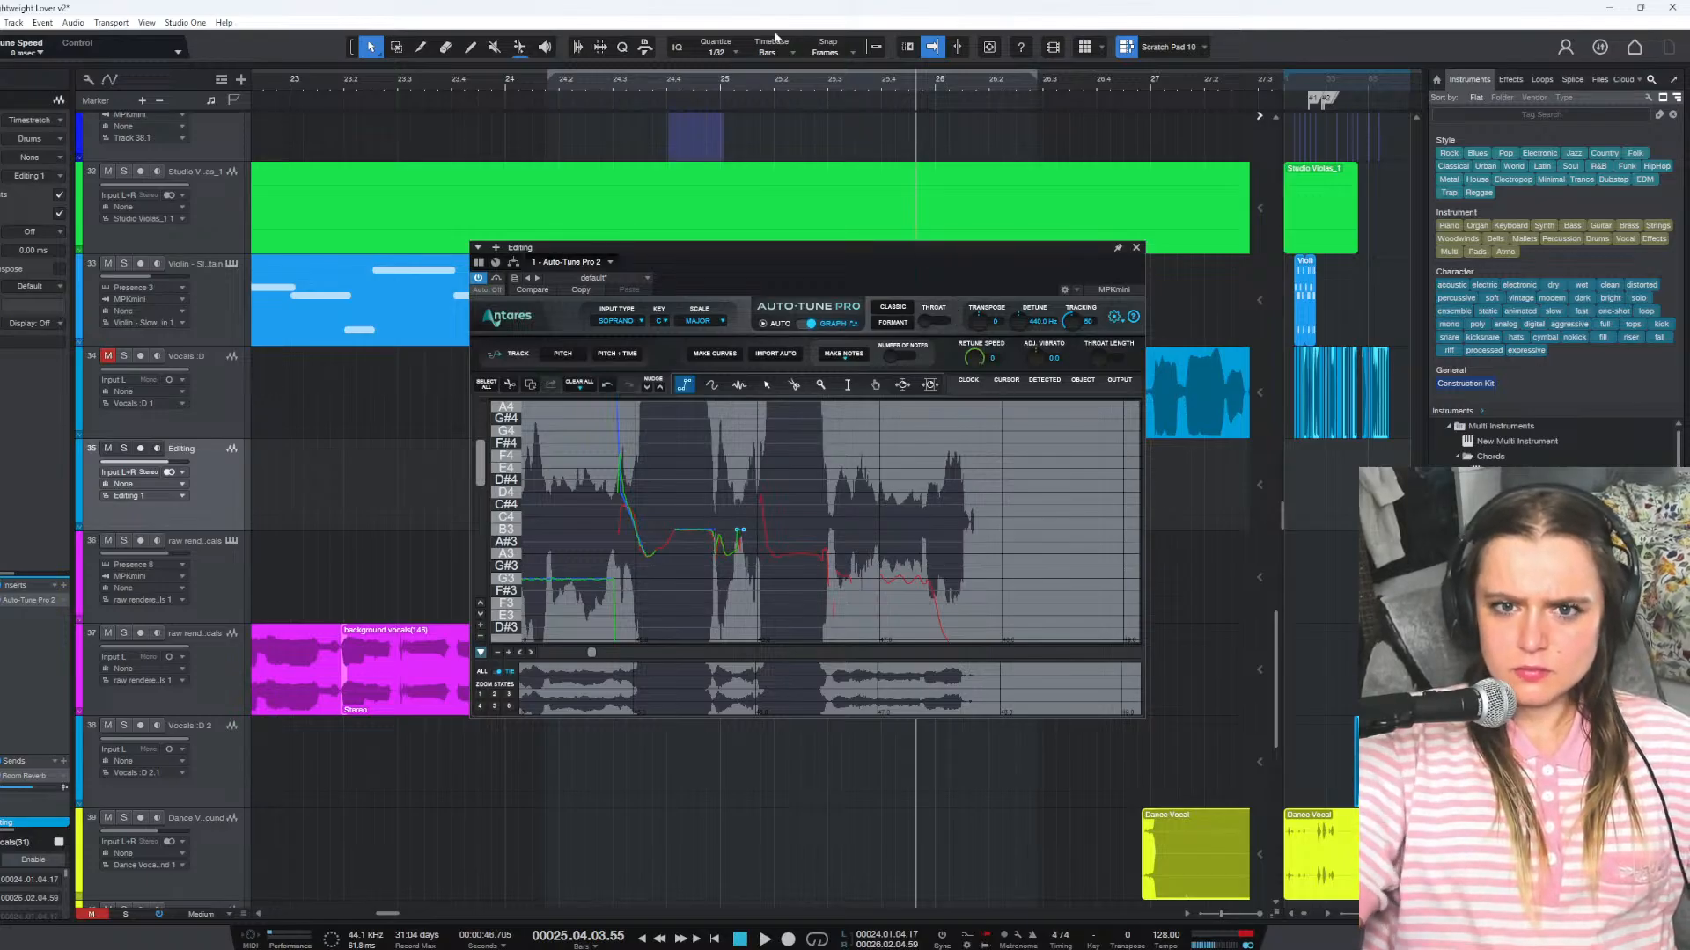
{"action": "left_click", "coordinate": [596, 82]}
{"action": "key", "text": "space"}
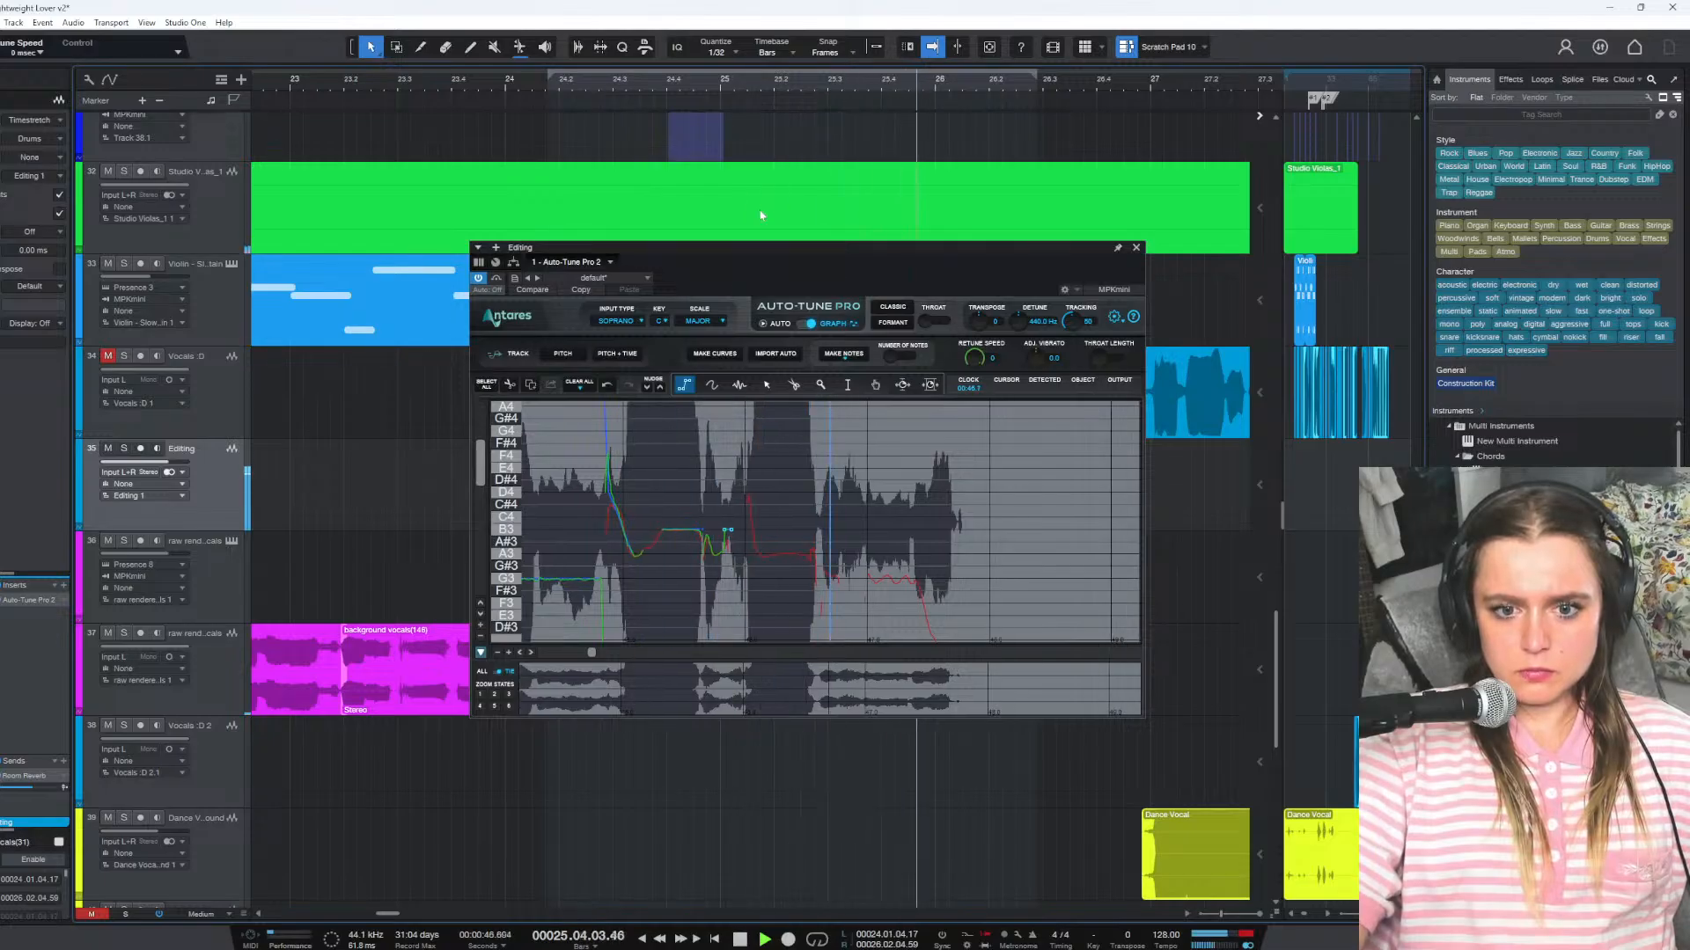
Draw a flat correction line at A3 over the second sustained note with retune speed 4, and replay the passage
{"action": "key", "text": "space"}
{"action": "left_click_drag", "start_coordinate": [805, 246], "coordinate": [752, 252]}
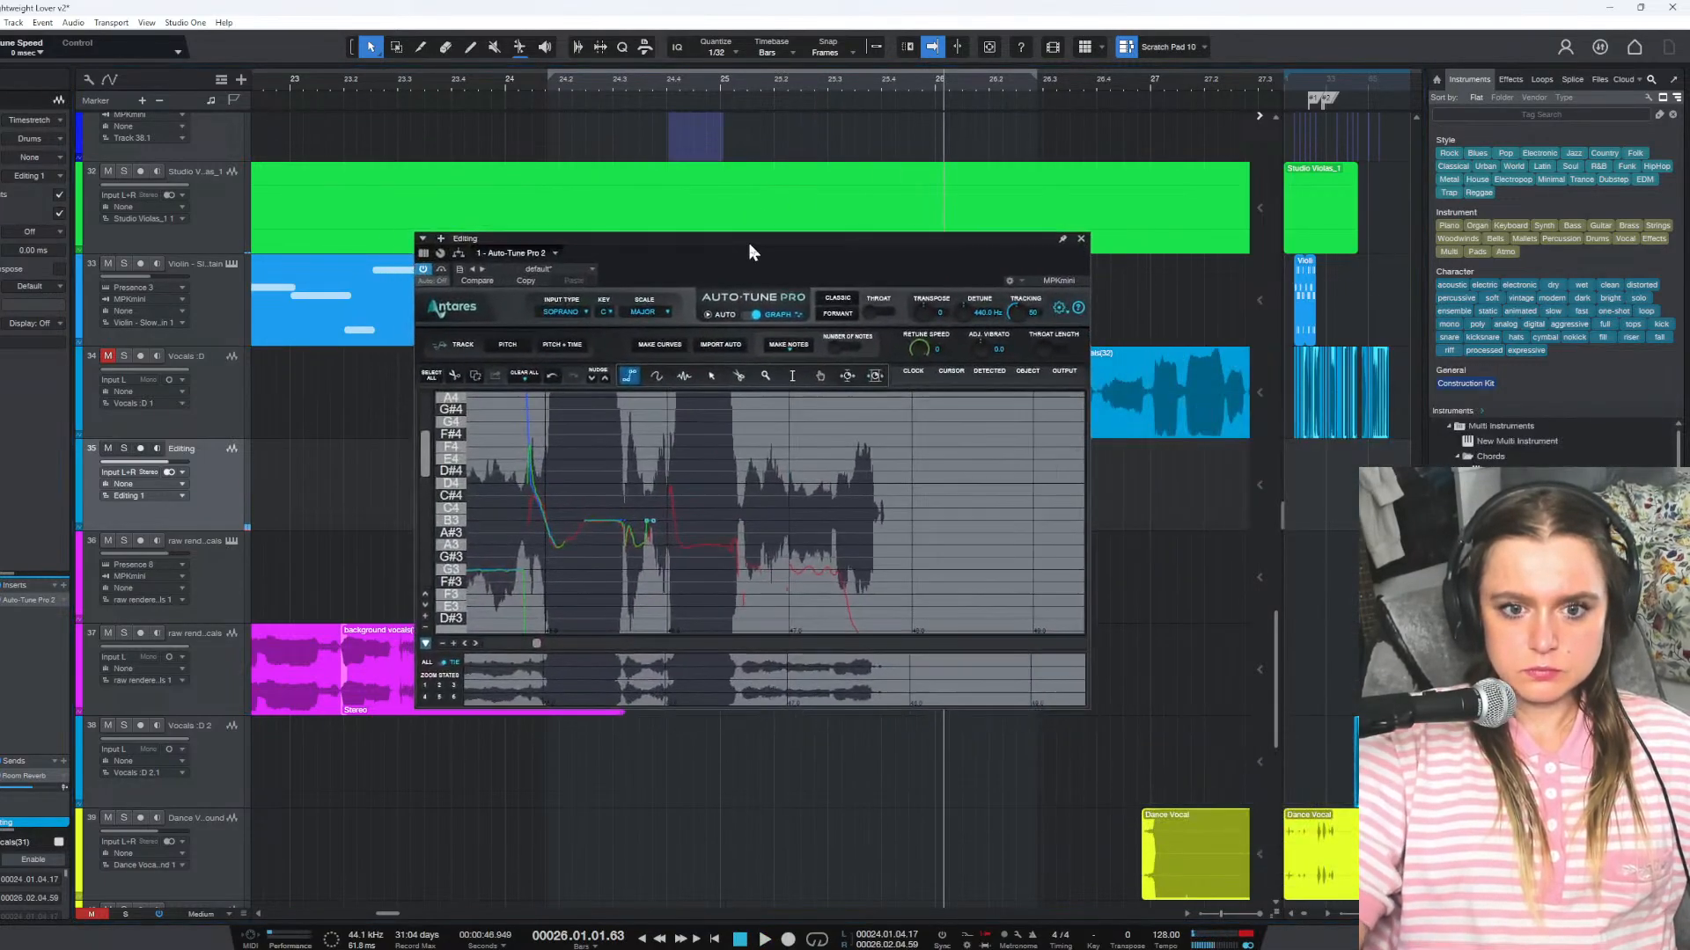
{"action": "left_click", "coordinate": [675, 545]}
{"action": "double_click", "coordinate": [732, 546]}
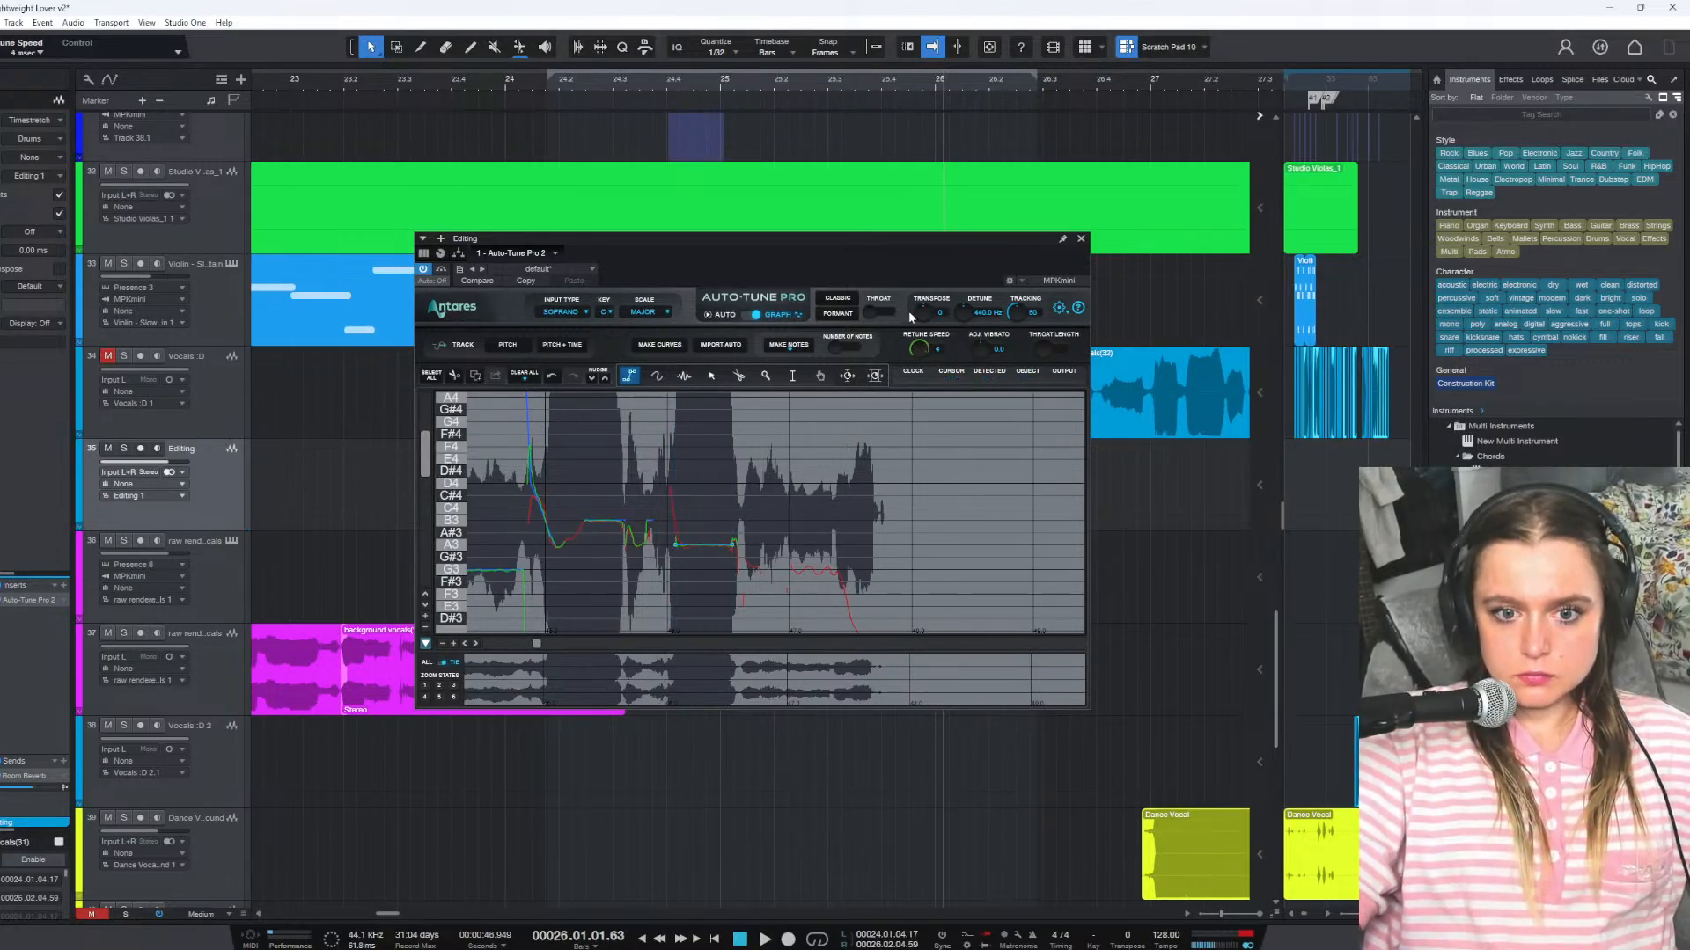
{"action": "left_click", "coordinate": [634, 81]}
{"action": "key", "text": "space"}
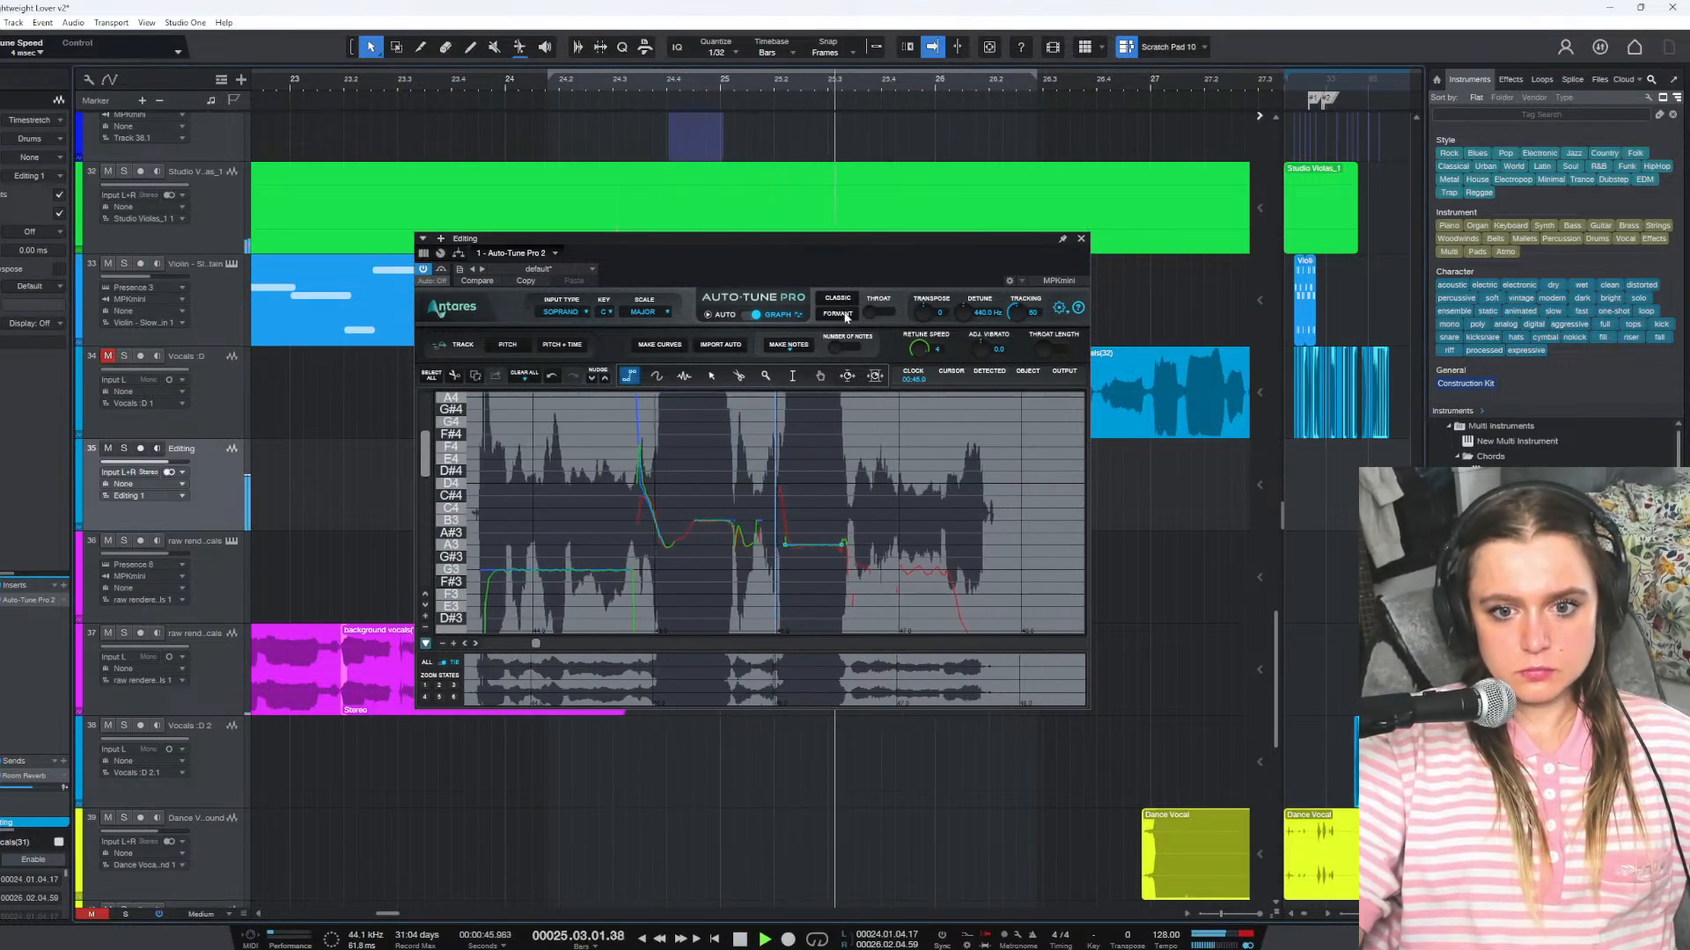
Add a steep lead-in from D4 down into the A3 correction line, and listen to the clip from its start
{"action": "key", "text": "space"}
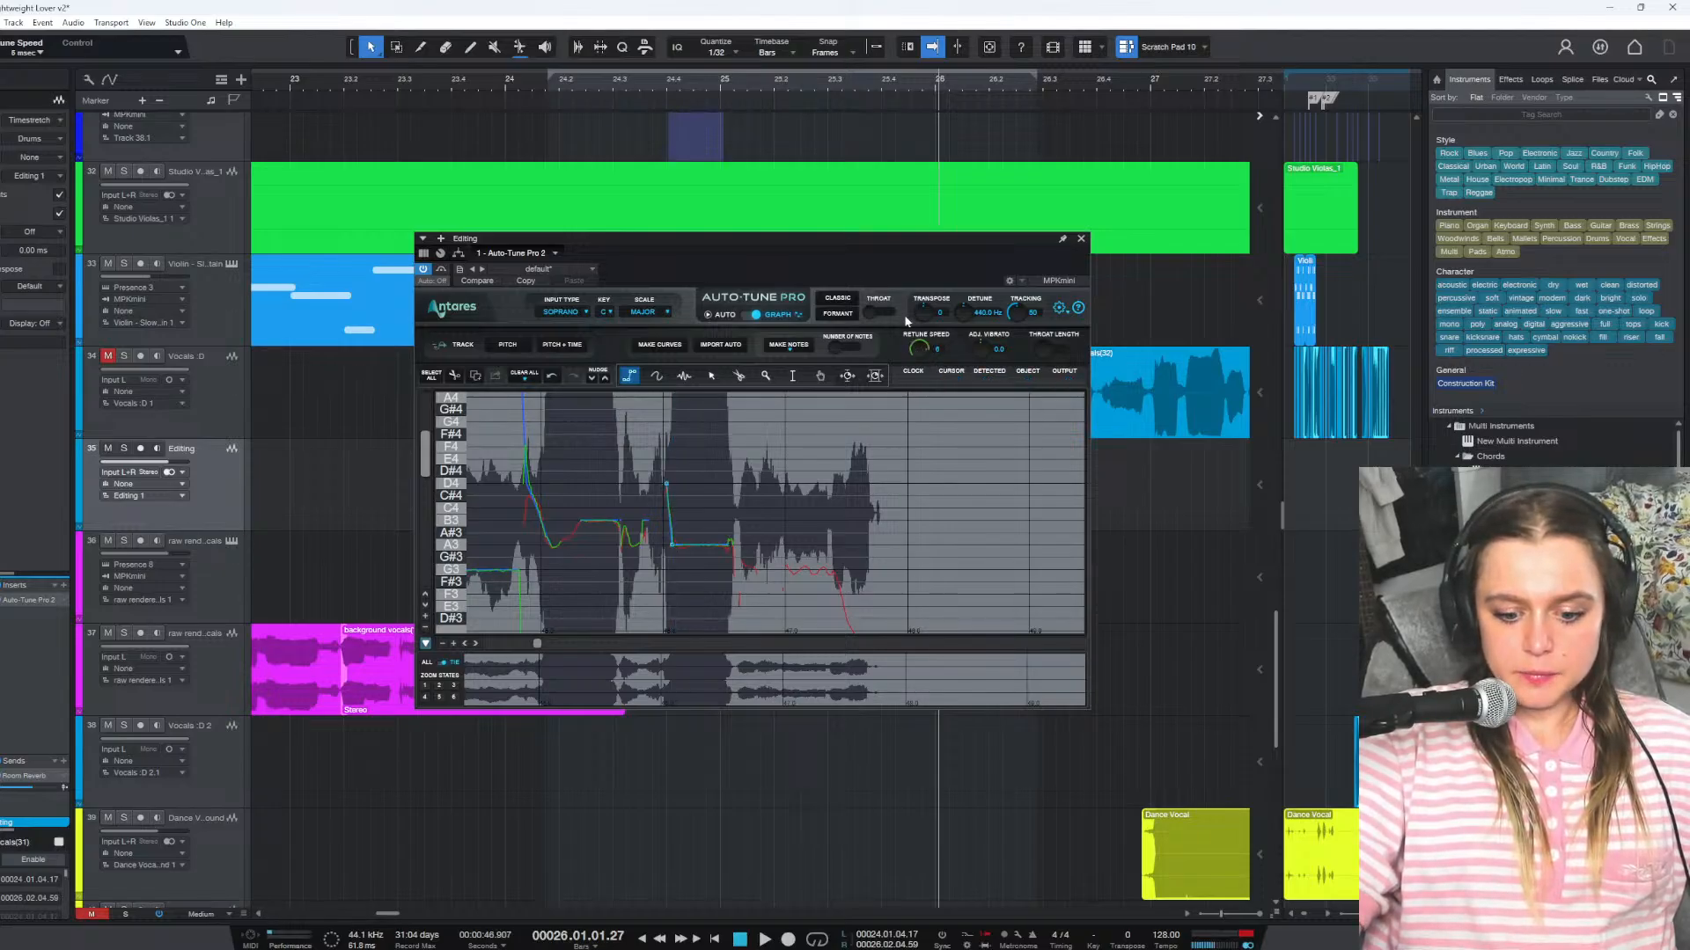
{"action": "key", "text": "space"}
{"action": "left_click", "coordinate": [551, 84]}
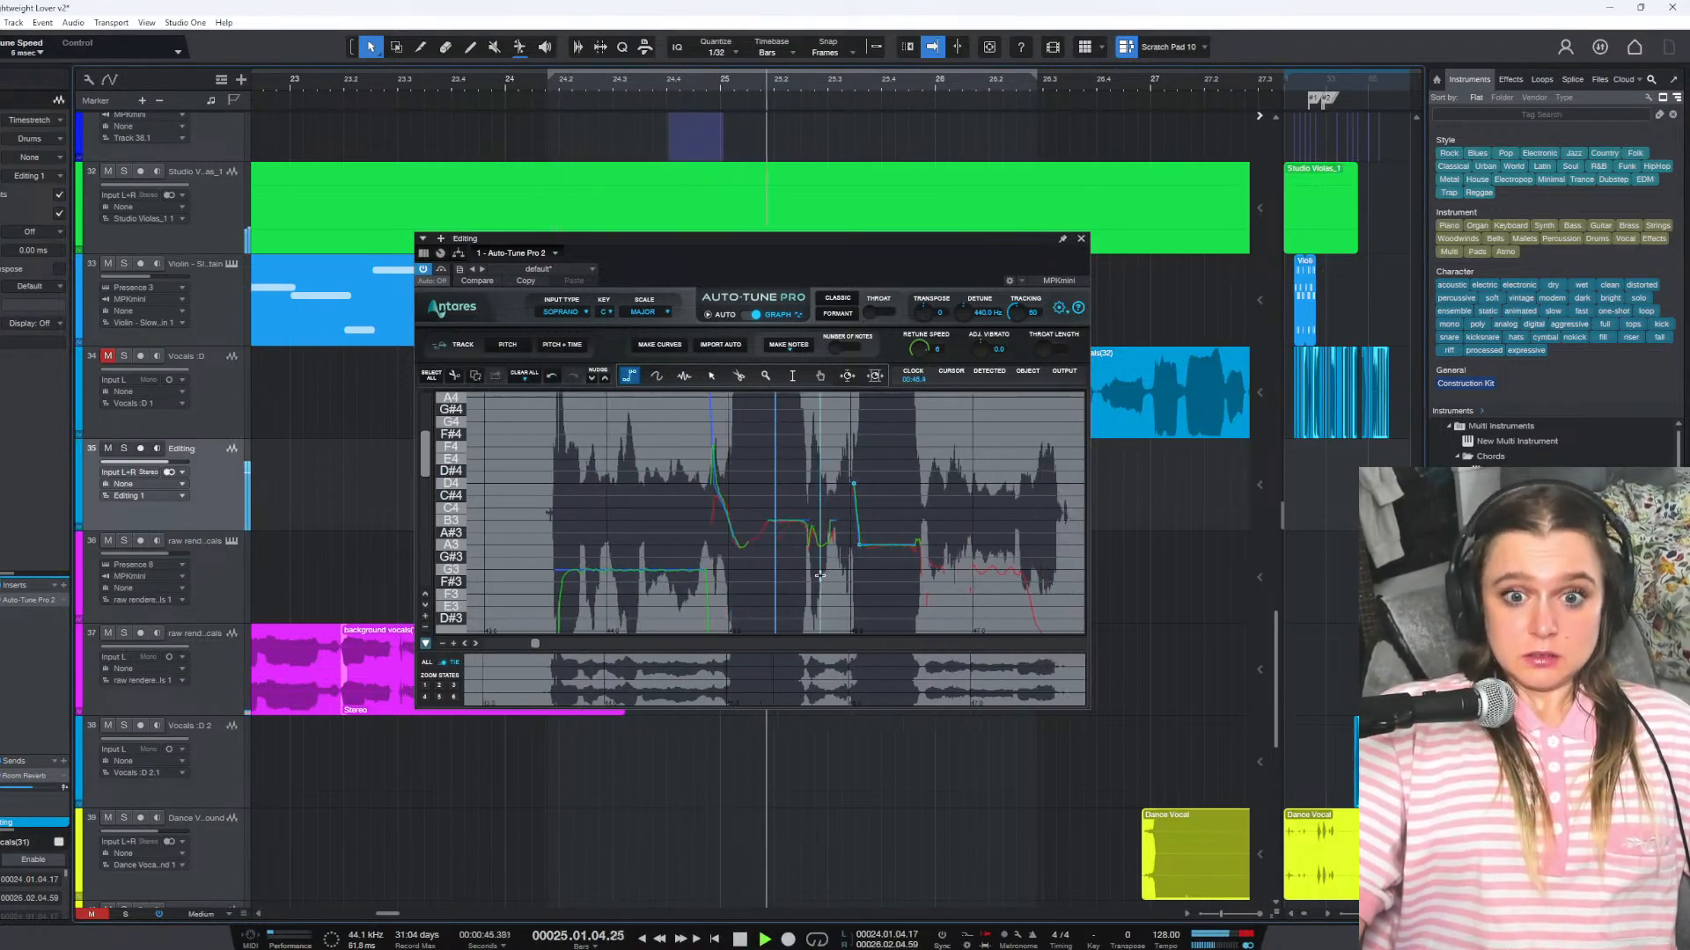
{"action": "key", "text": "space"}
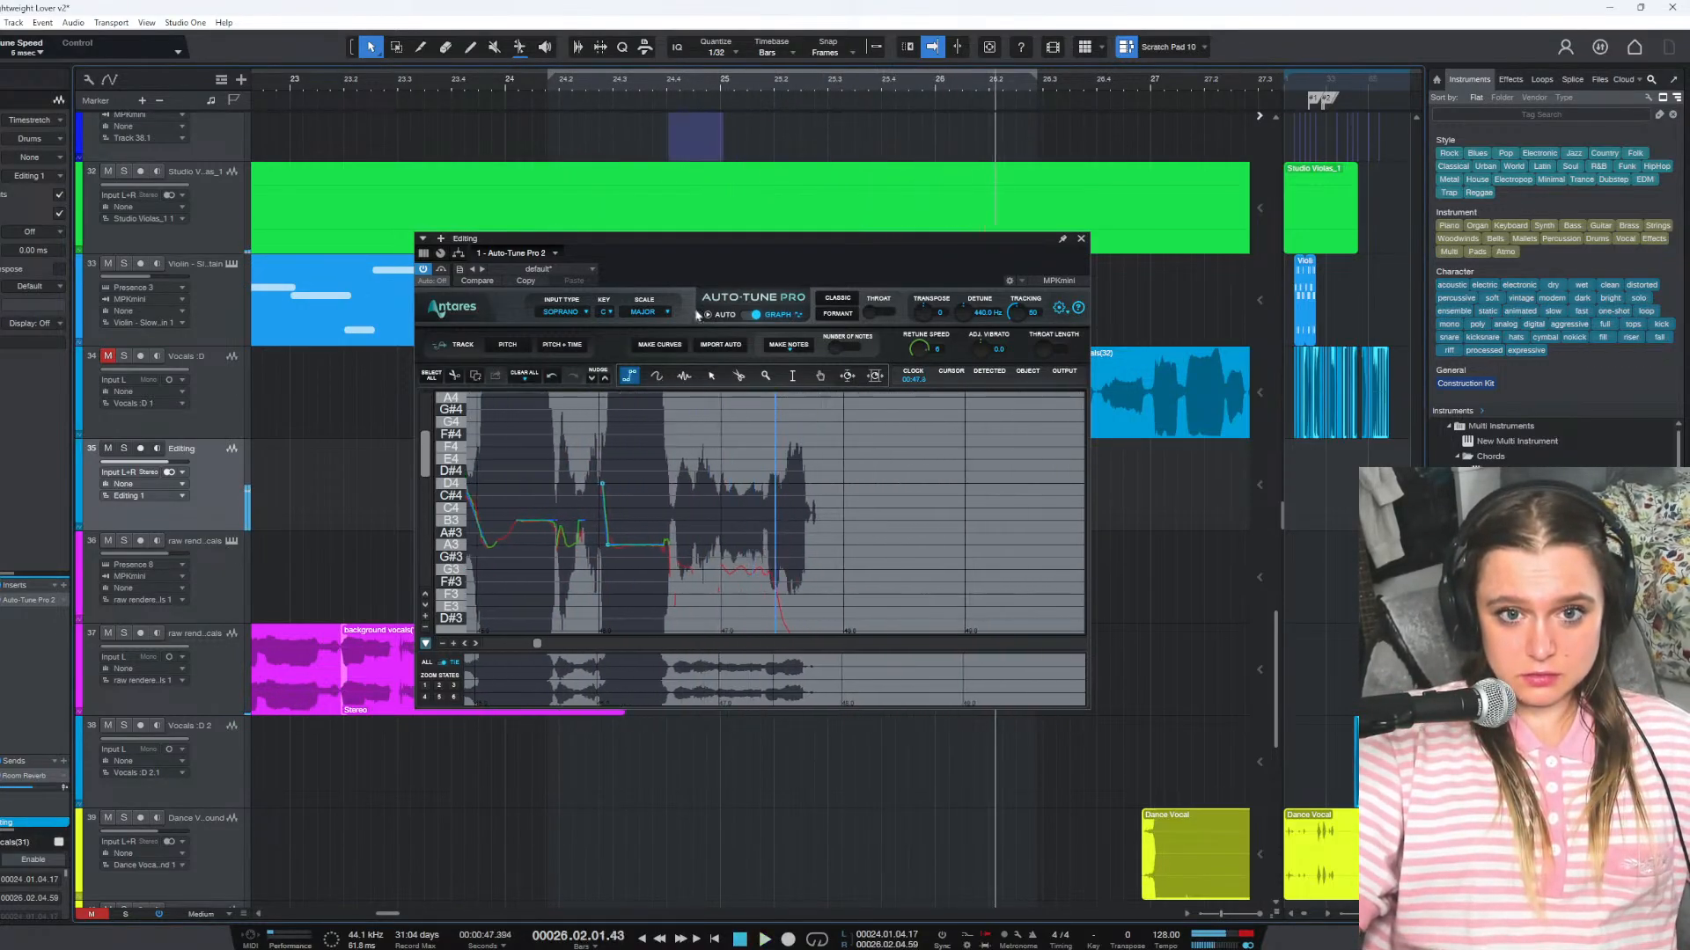
{"action": "left_click", "coordinate": [552, 85]}
{"action": "key", "text": "space"}
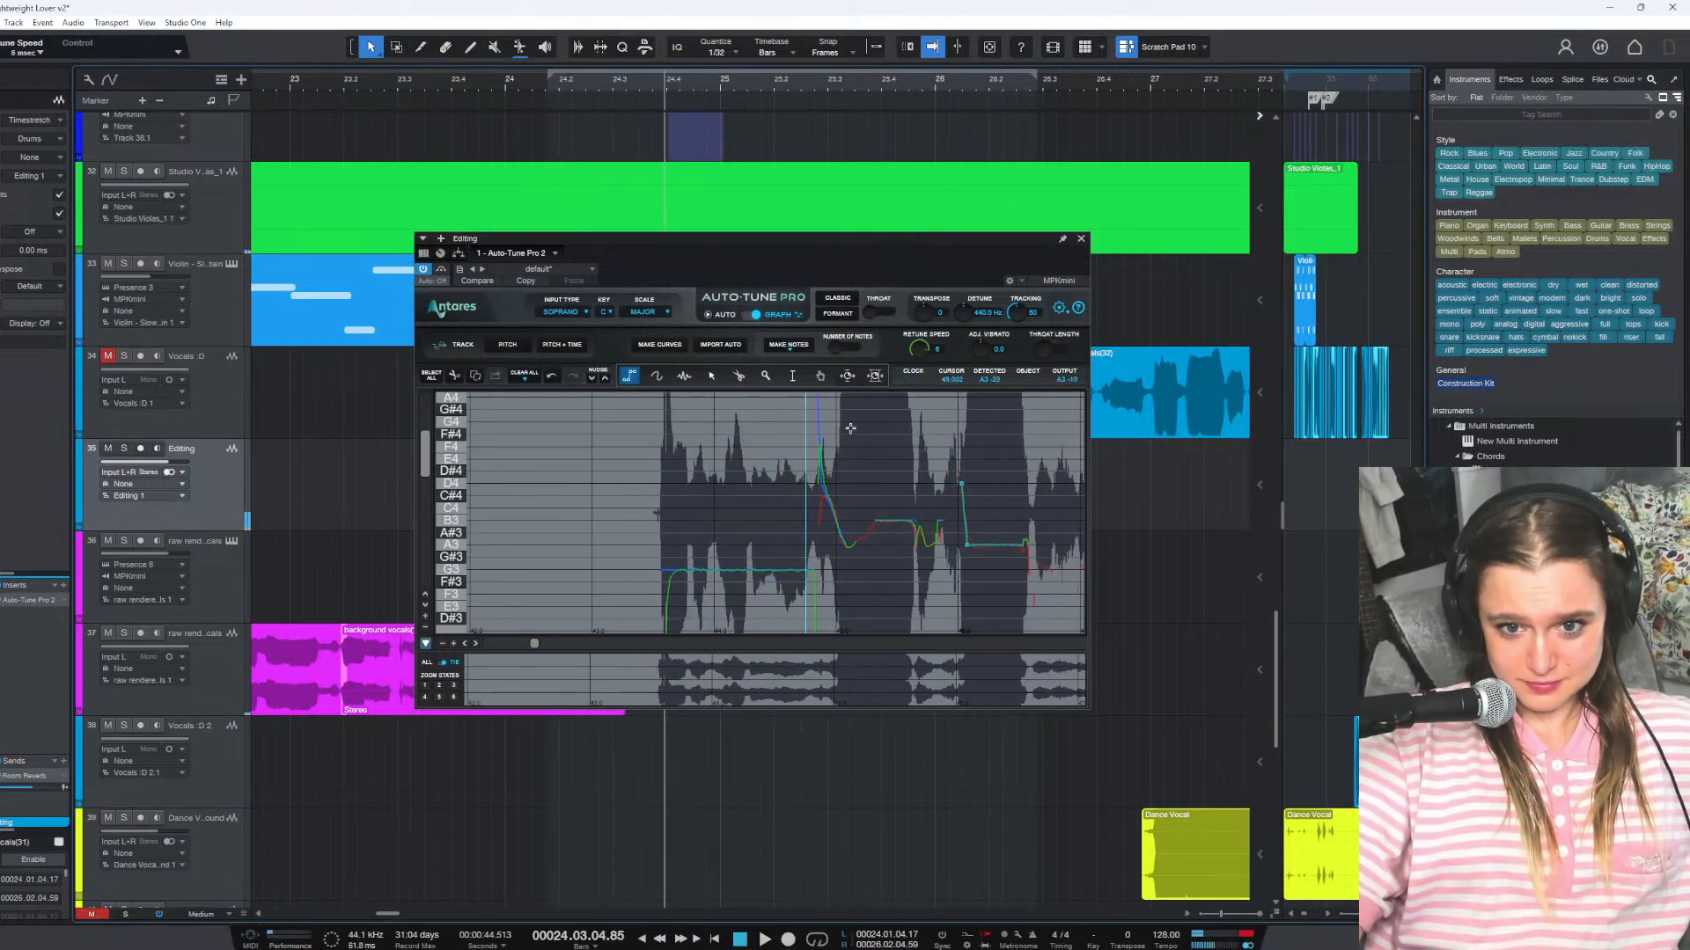
Lower the first phrase's correction line one octave from G3 to G2 and listen to the clip's opening
{"action": "scroll", "coordinate": [669, 414], "scroll_direction": "down", "scroll_amount": 3}
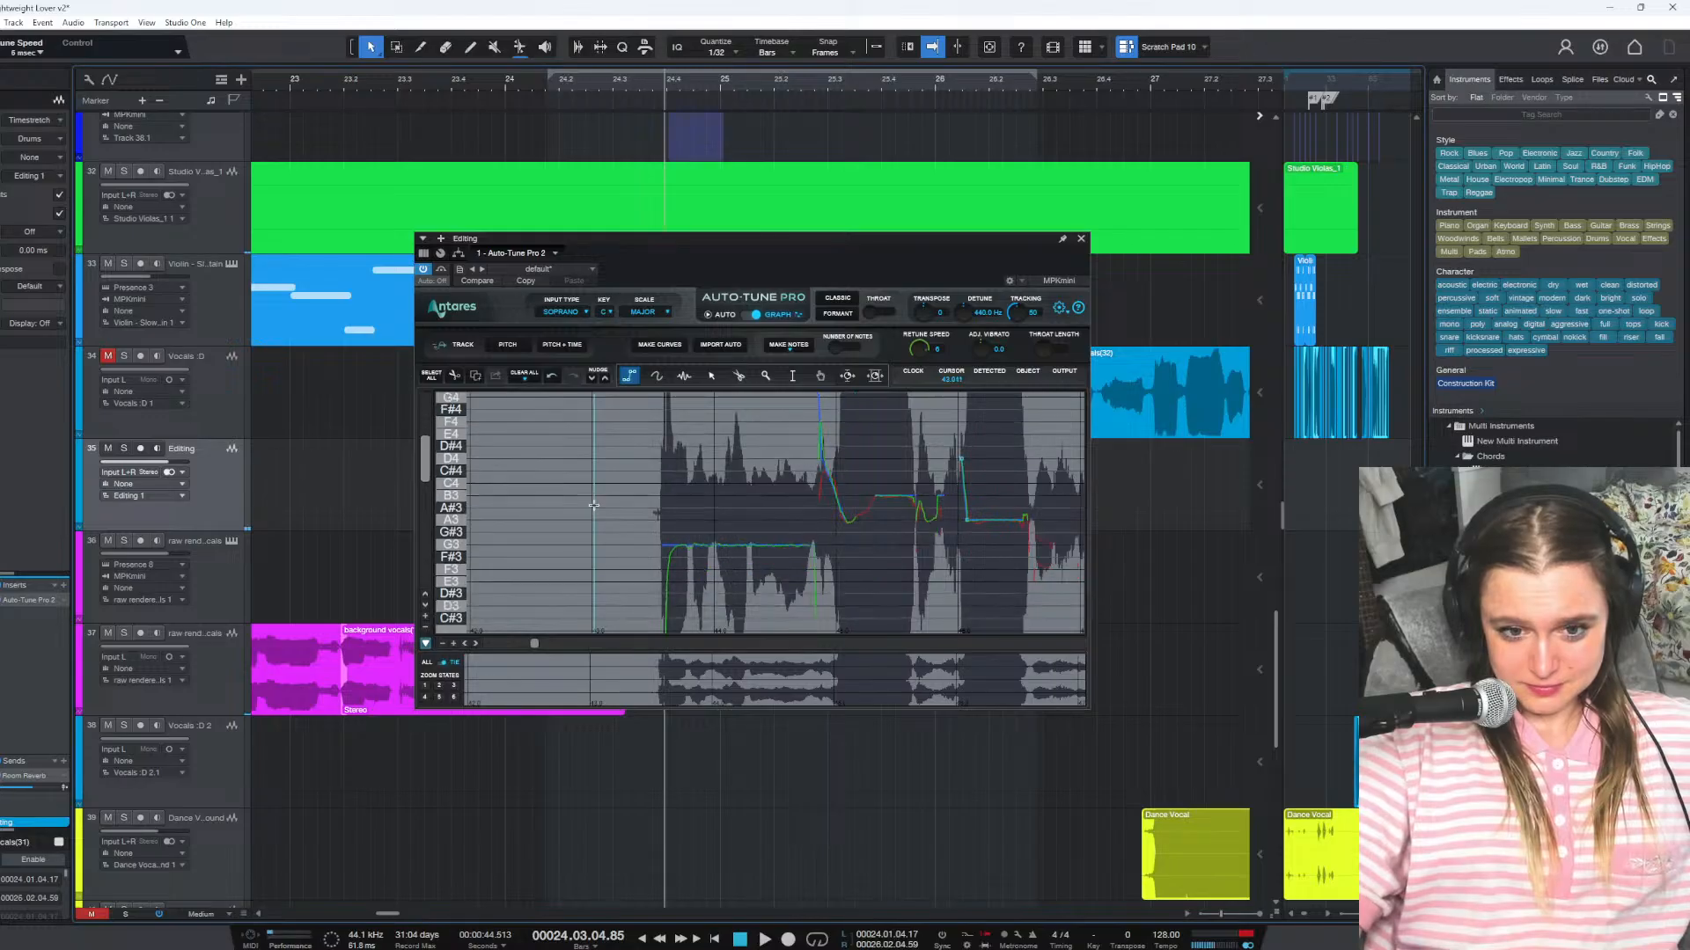
{"action": "left_click", "coordinate": [711, 376]}
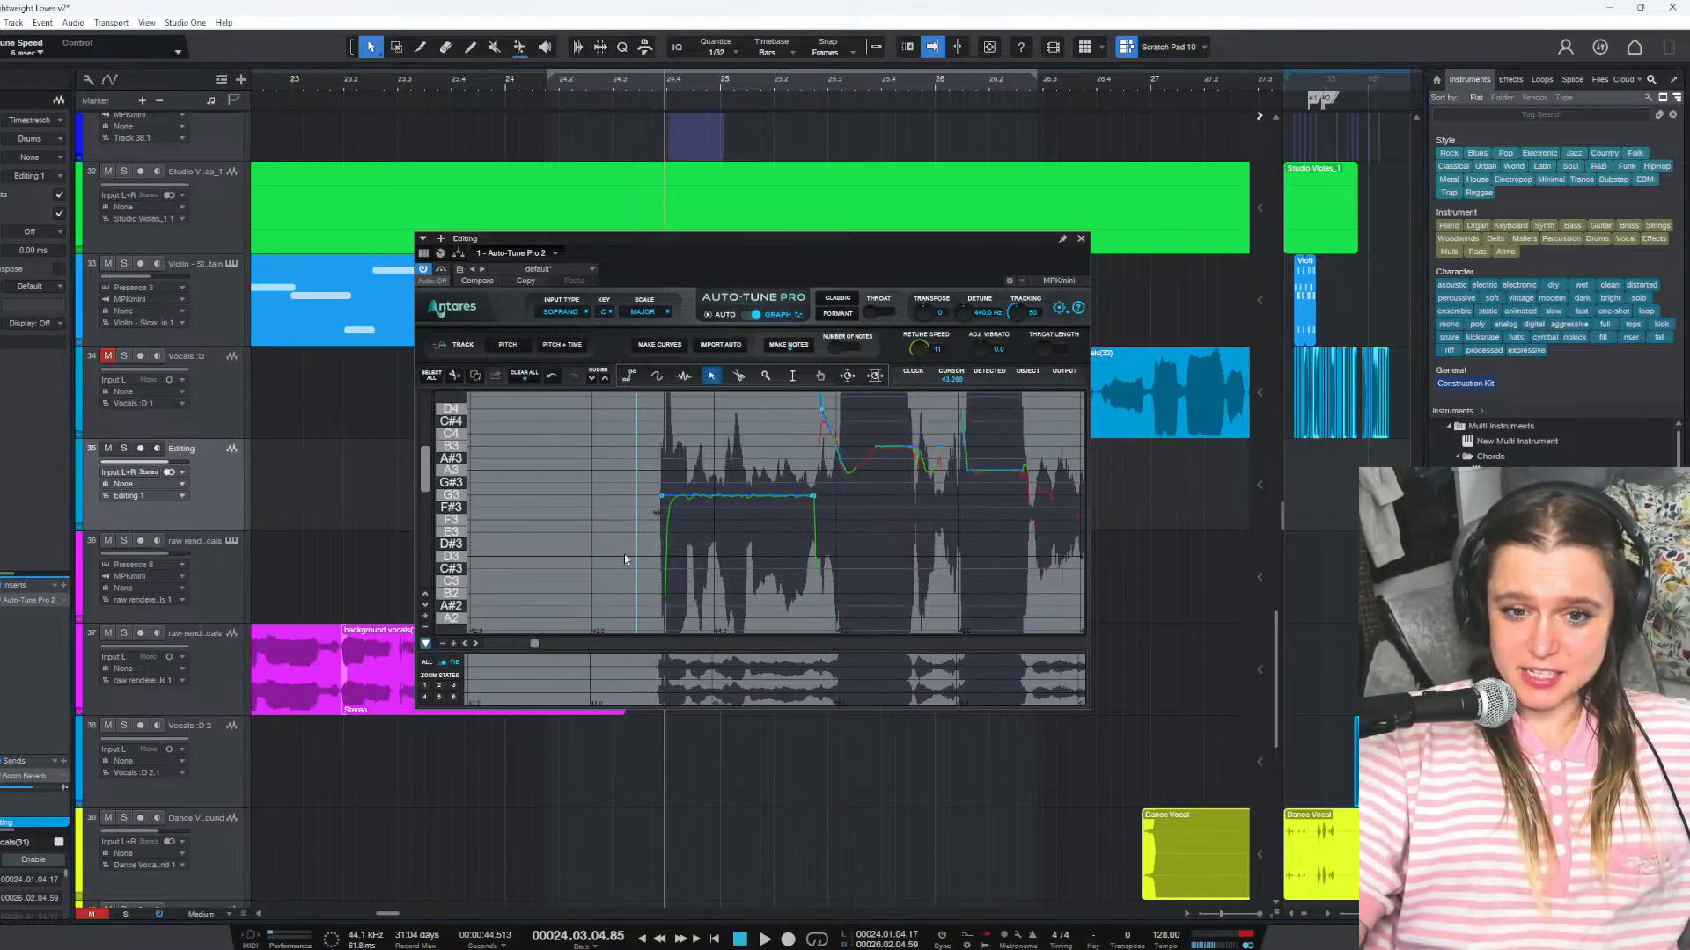
{"action": "scroll", "coordinate": [650, 519], "scroll_direction": "down", "scroll_amount": 2}
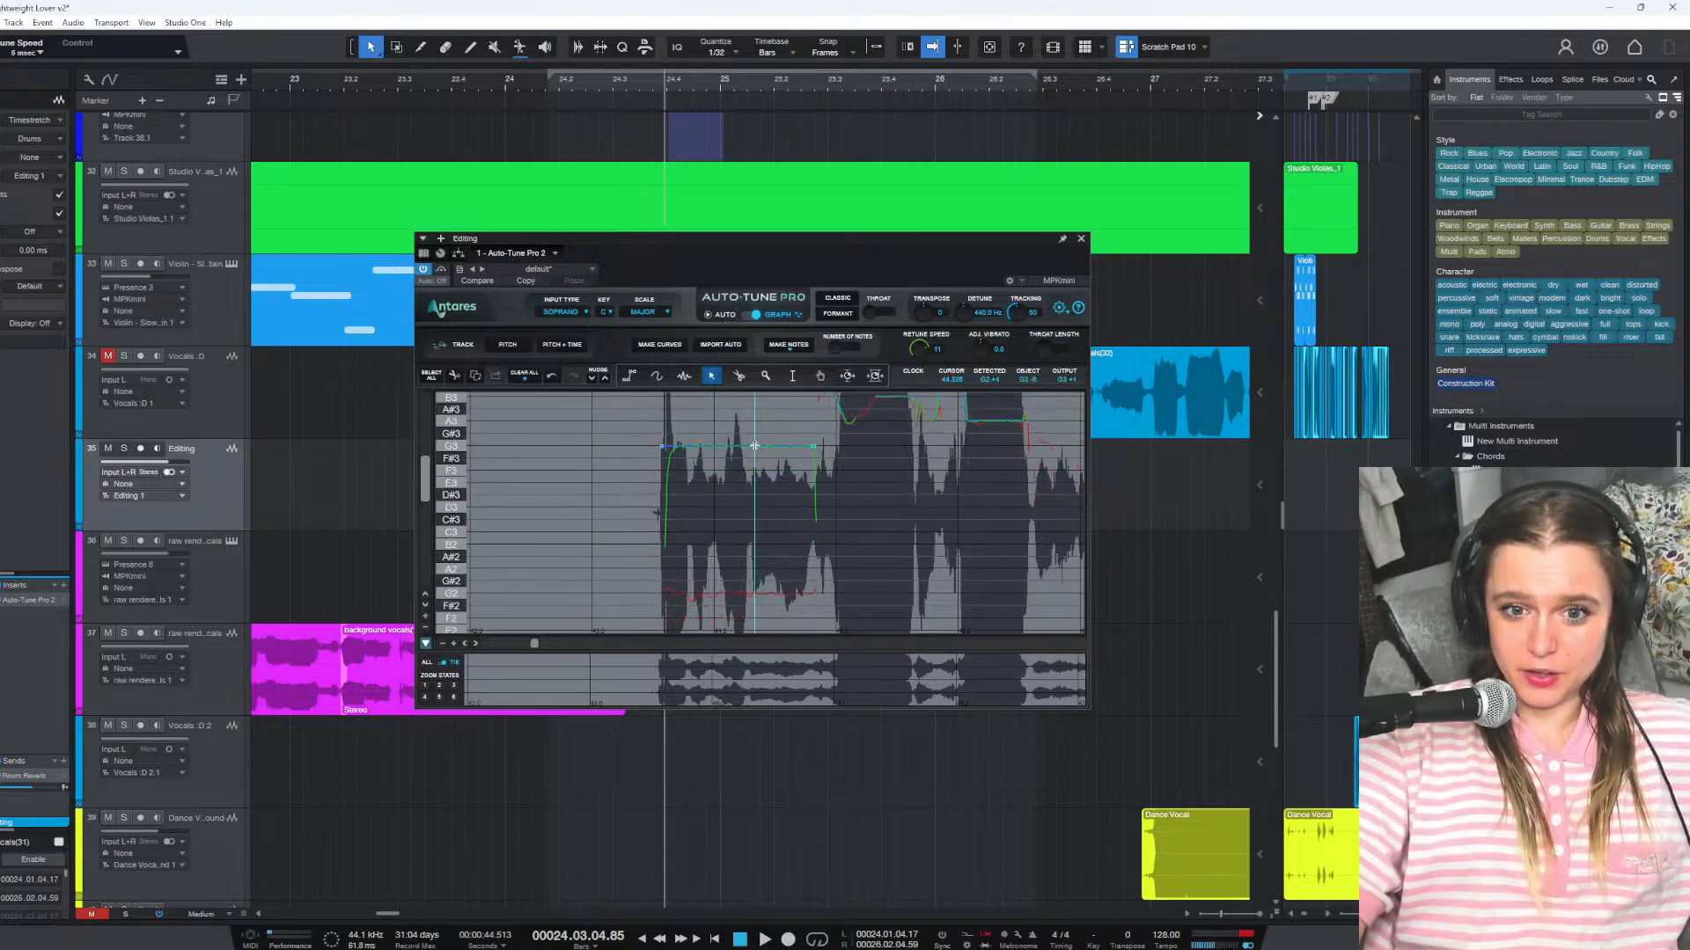
{"action": "left_click_drag", "start_coordinate": [750, 446], "coordinate": [750, 594]}
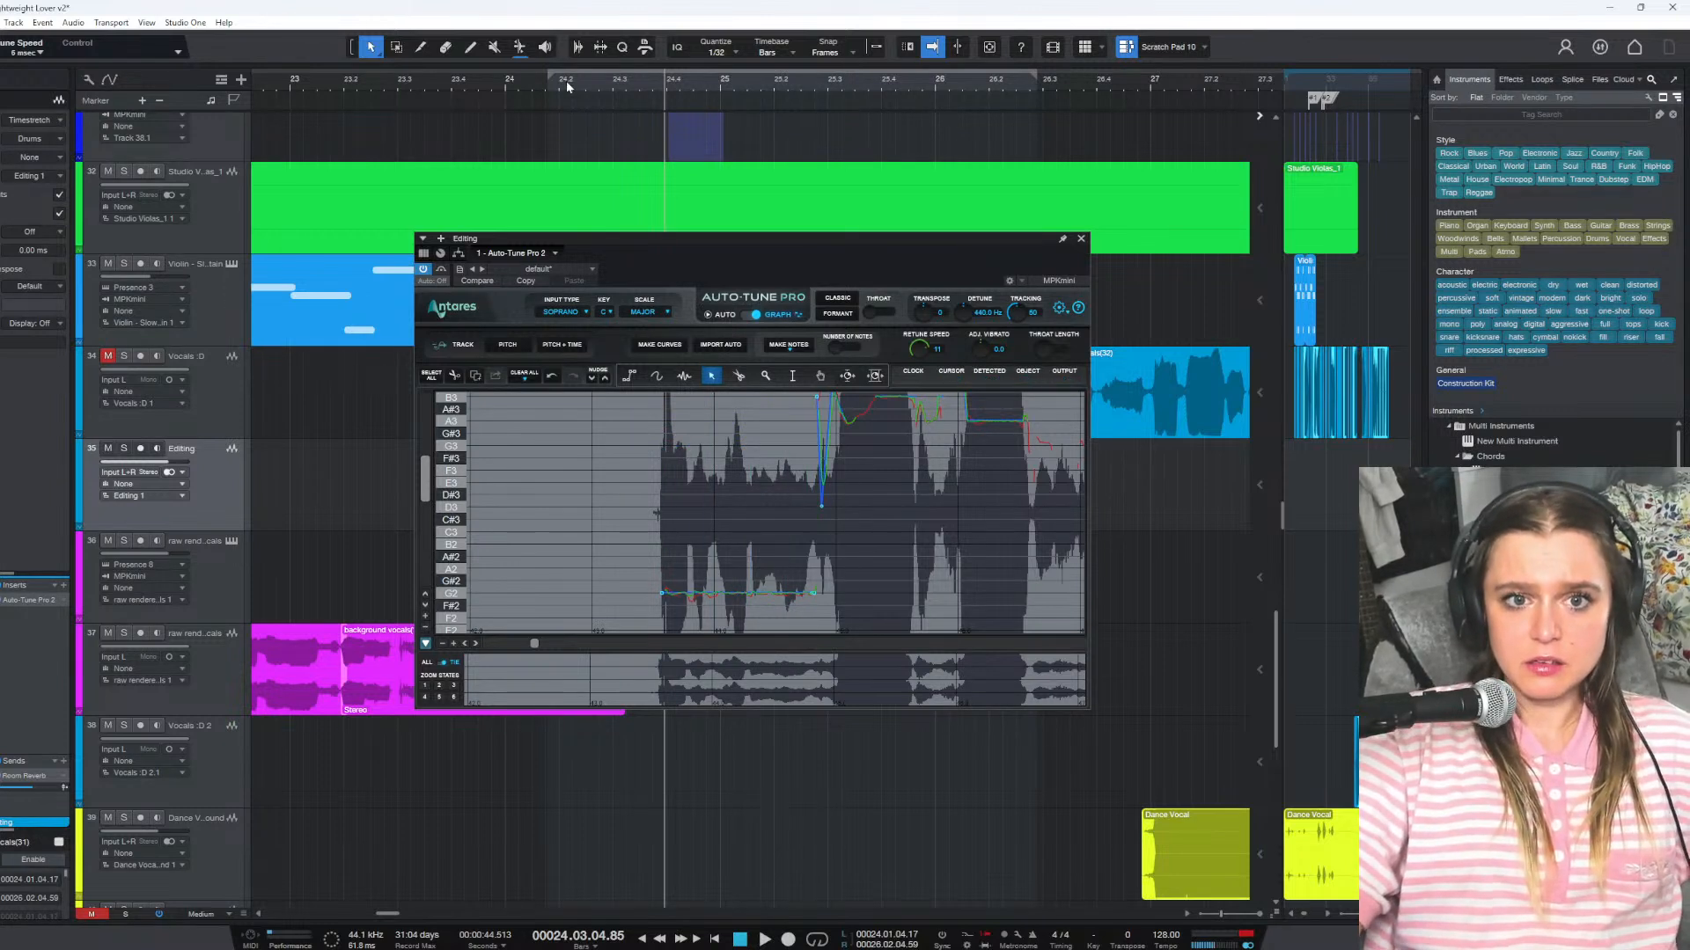
{"action": "key", "text": "space"}
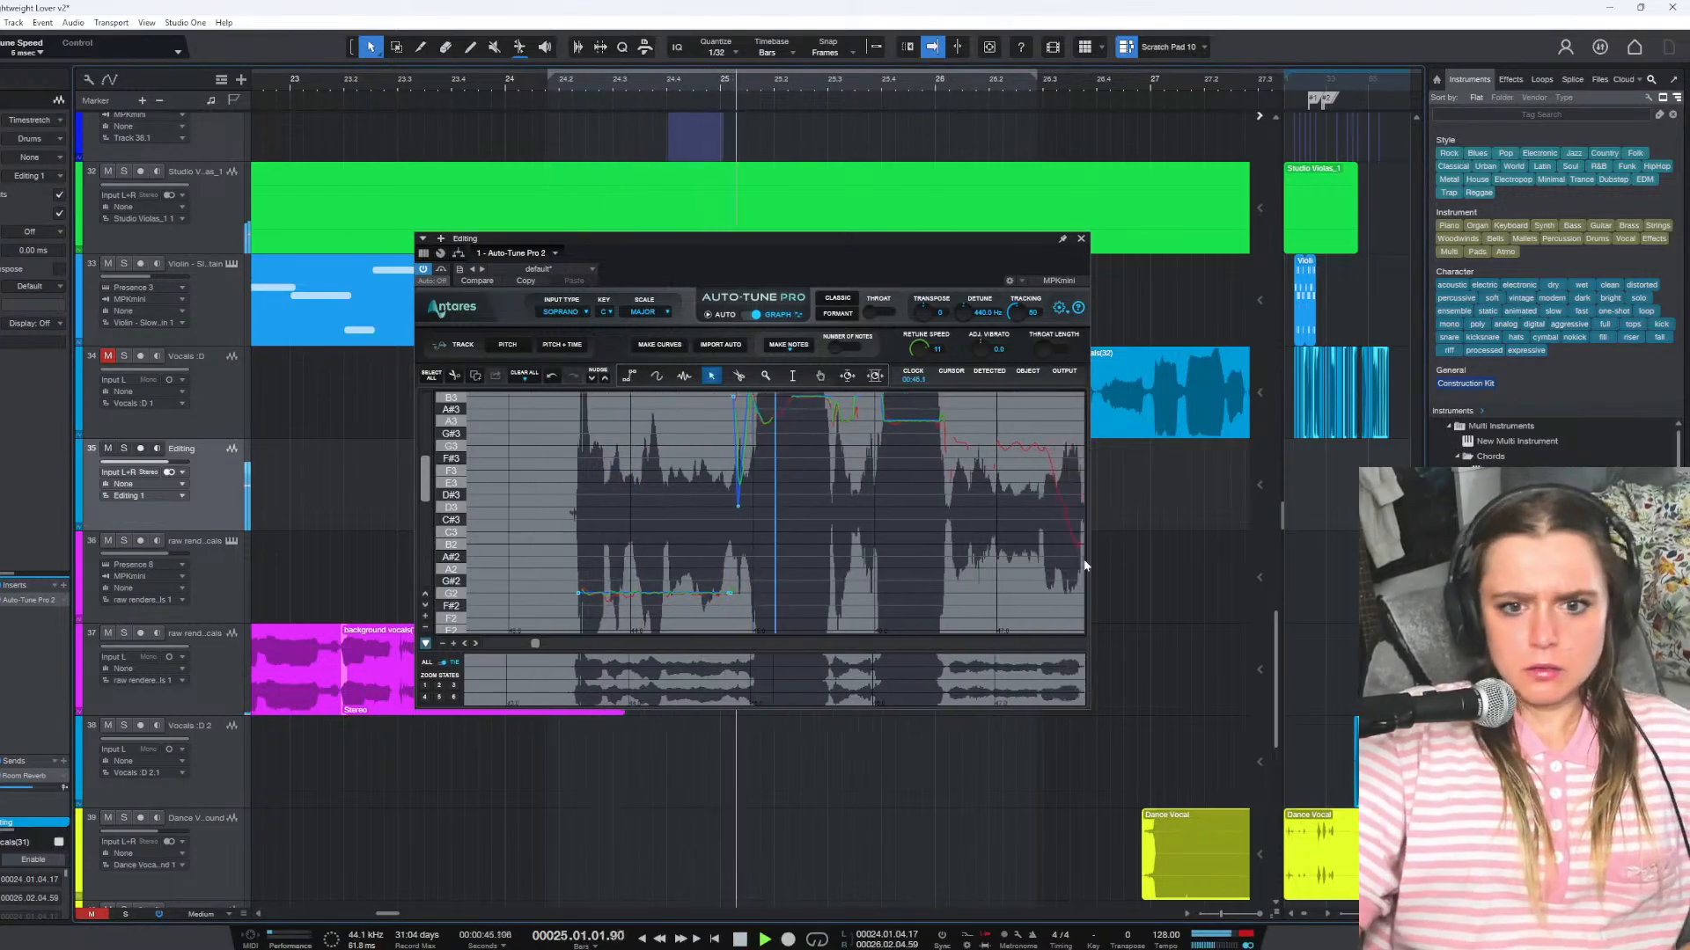
{"action": "key", "text": "space"}
{"action": "left_click", "coordinate": [551, 86]}
{"action": "key", "text": "space"}
{"action": "key", "text": "space"}
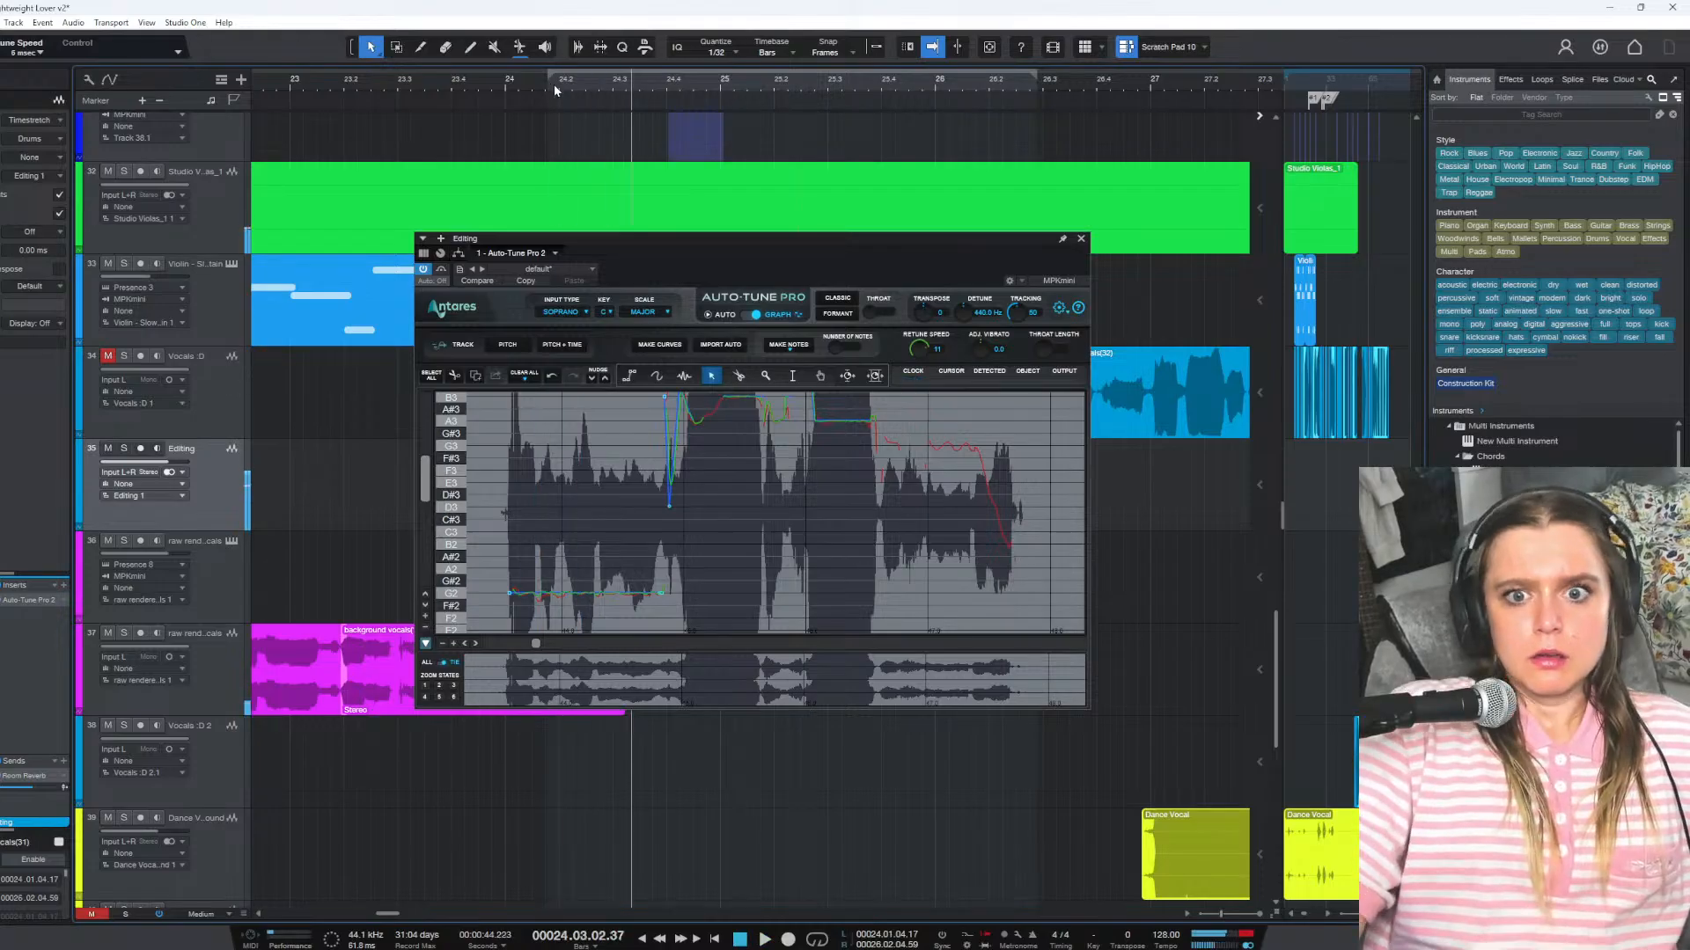
Close Auto-Tune Pro and move the clip background vocals(31) up to the Vocals track and back to the Editing track
{"action": "left_click", "coordinate": [1082, 240]}
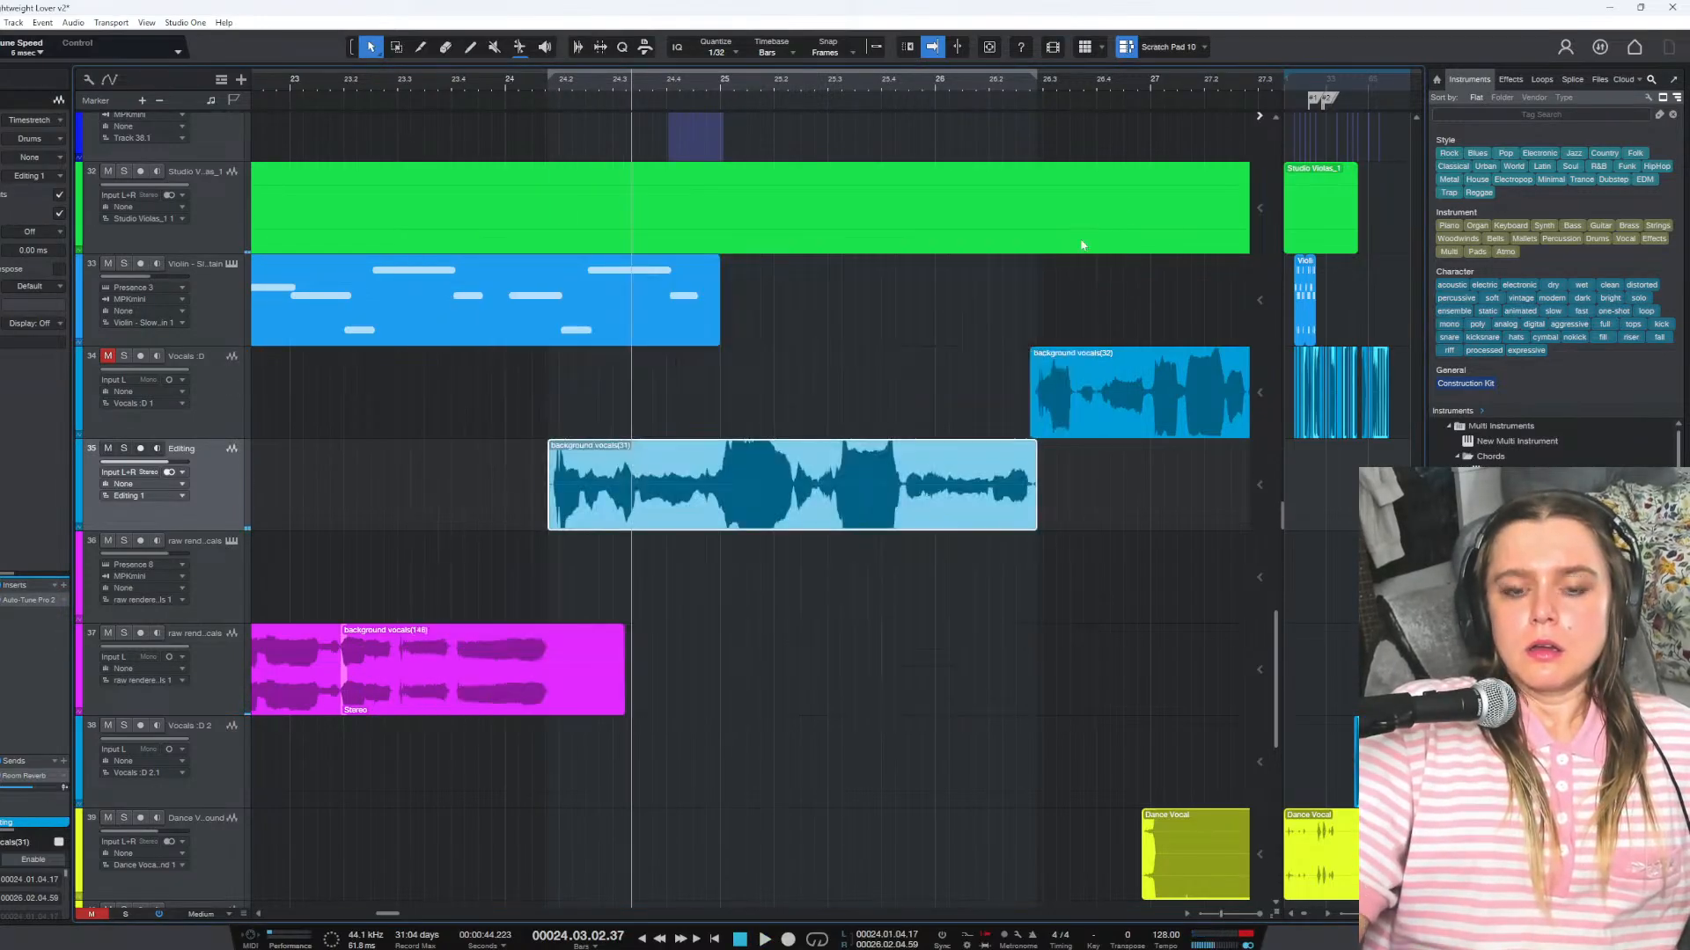
{"action": "key", "text": "alt+Up"}
{"action": "left_click", "coordinate": [781, 548]}
{"action": "left_click_drag", "start_coordinate": [779, 387], "coordinate": [776, 472]}
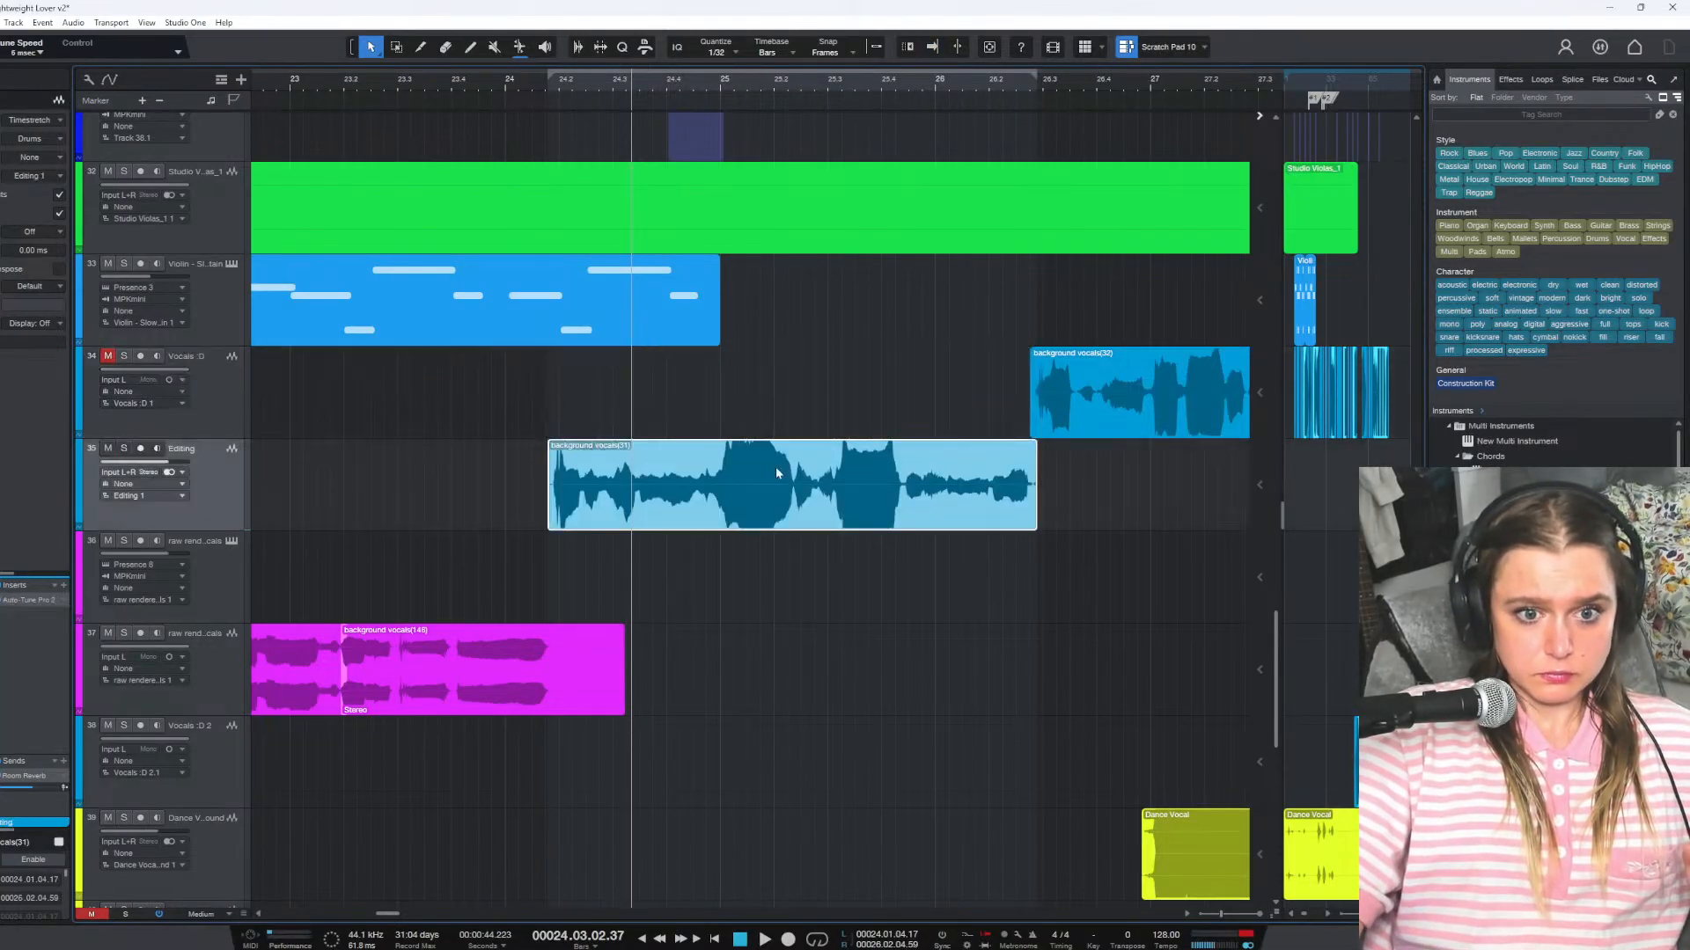
Listen repeatedly to background vocals(31) on the Editing track to check whether its pitch correction plays correctly
{"action": "left_click", "coordinate": [550, 89]}
{"action": "key", "text": "space"}
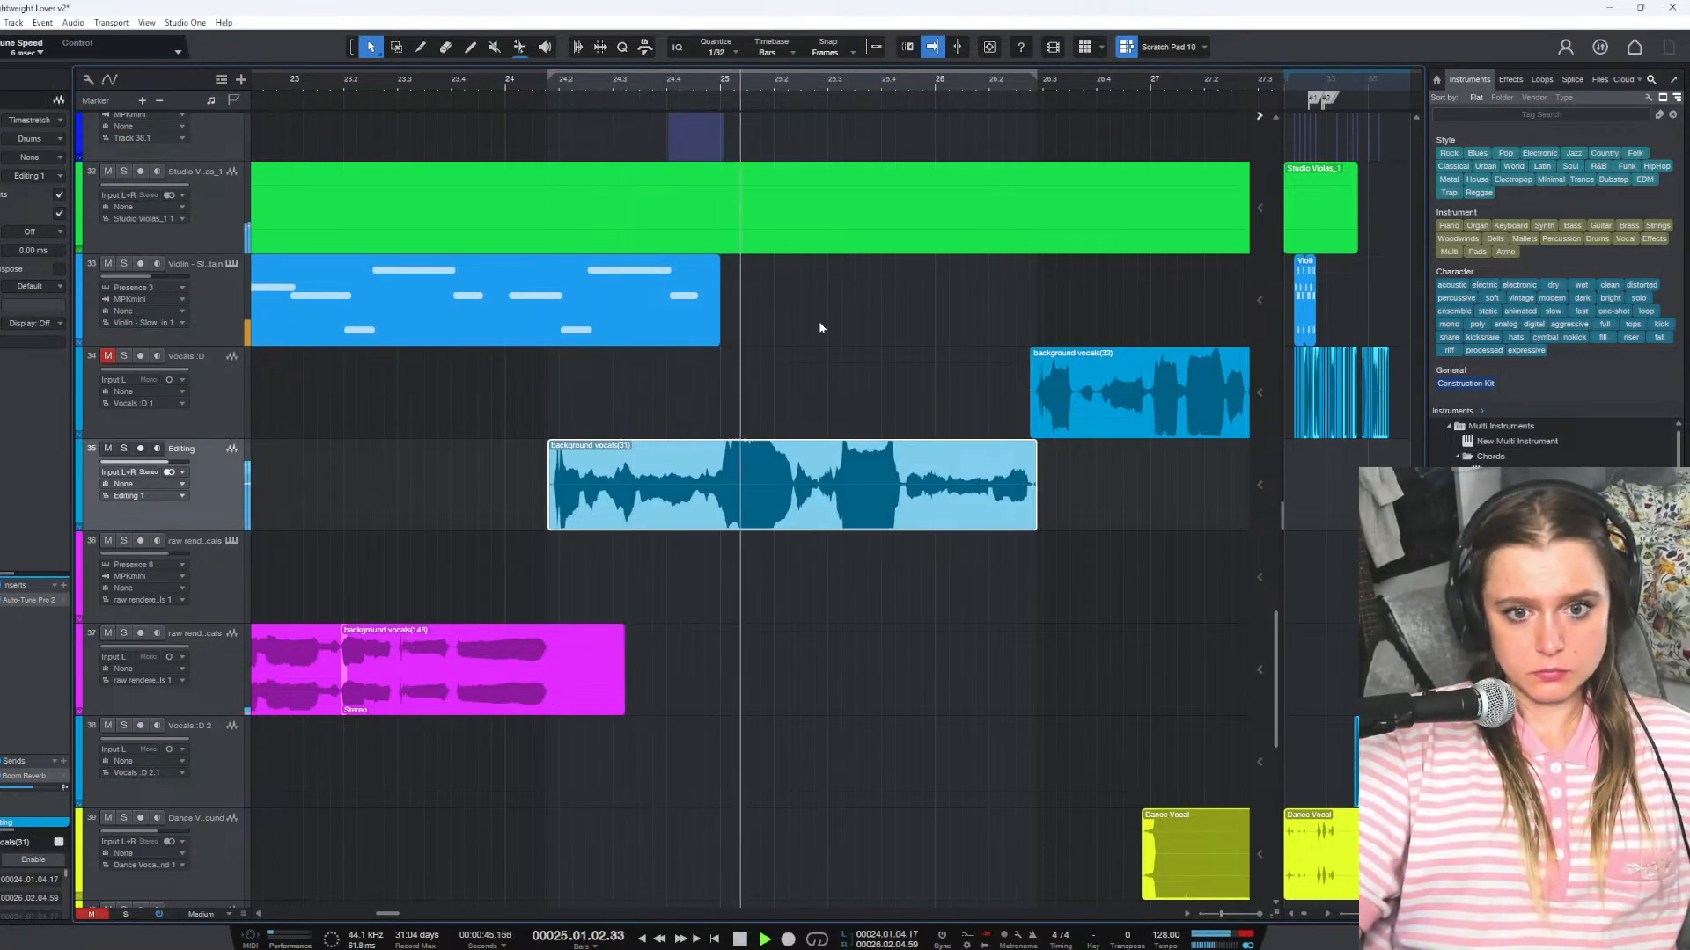
{"action": "key", "text": "space"}
{"action": "left_click", "coordinate": [634, 92]}
{"action": "key", "text": "space"}
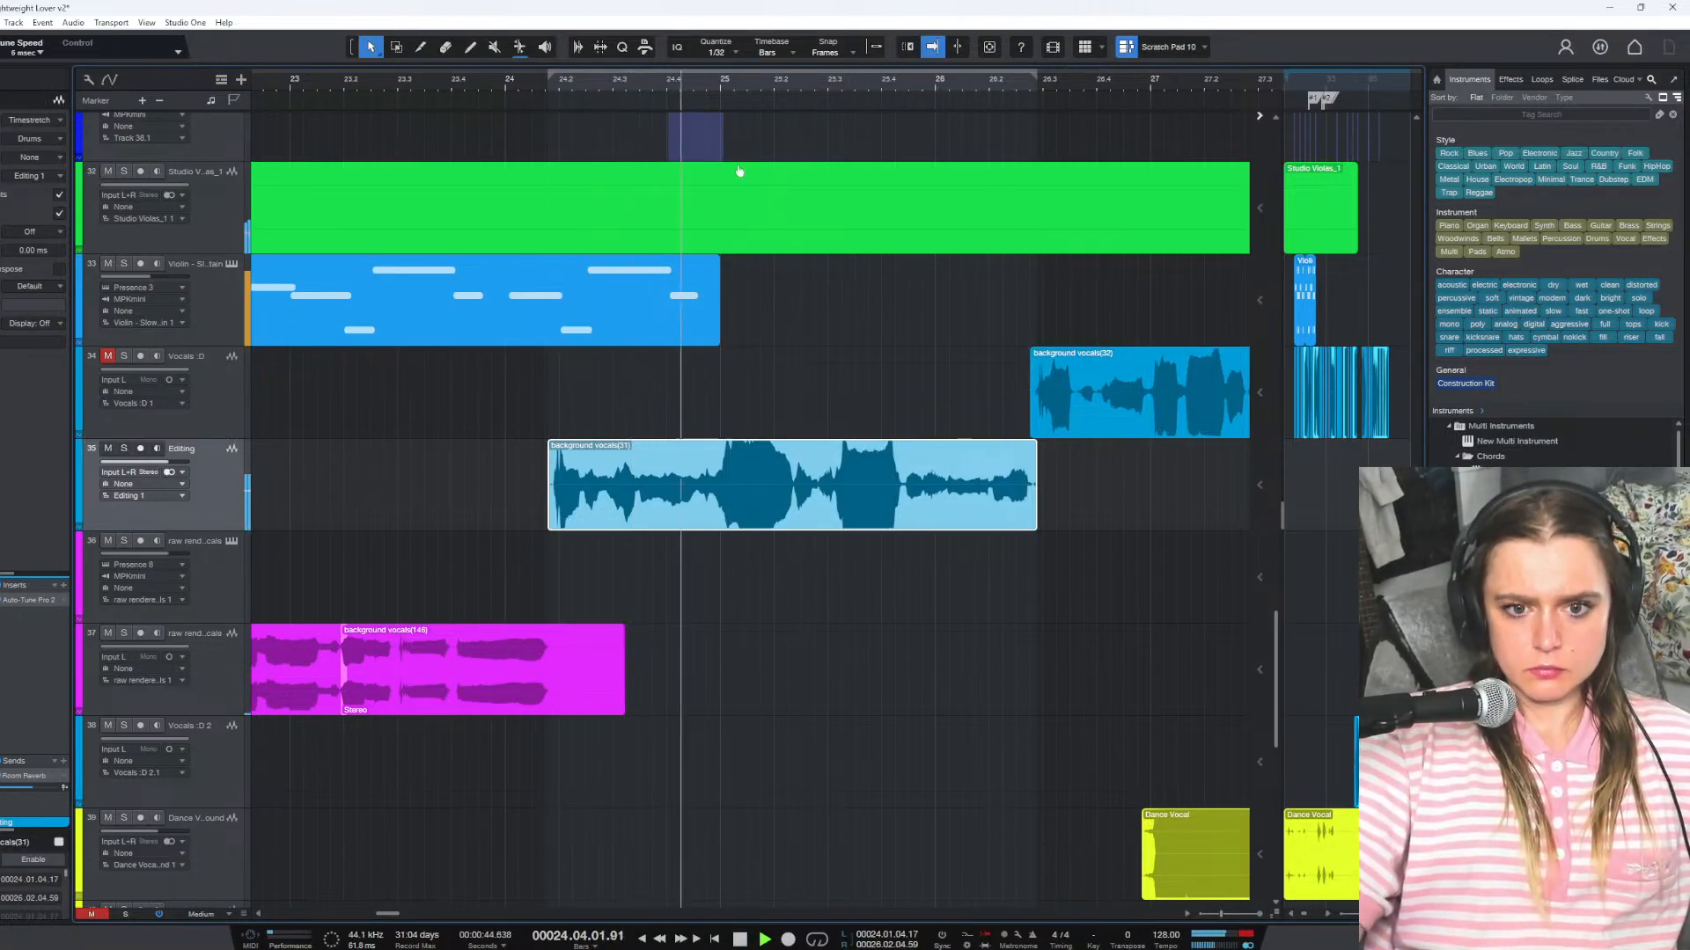
{"action": "key", "text": "space"}
{"action": "left_click", "coordinate": [543, 83]}
{"action": "key", "text": "space"}
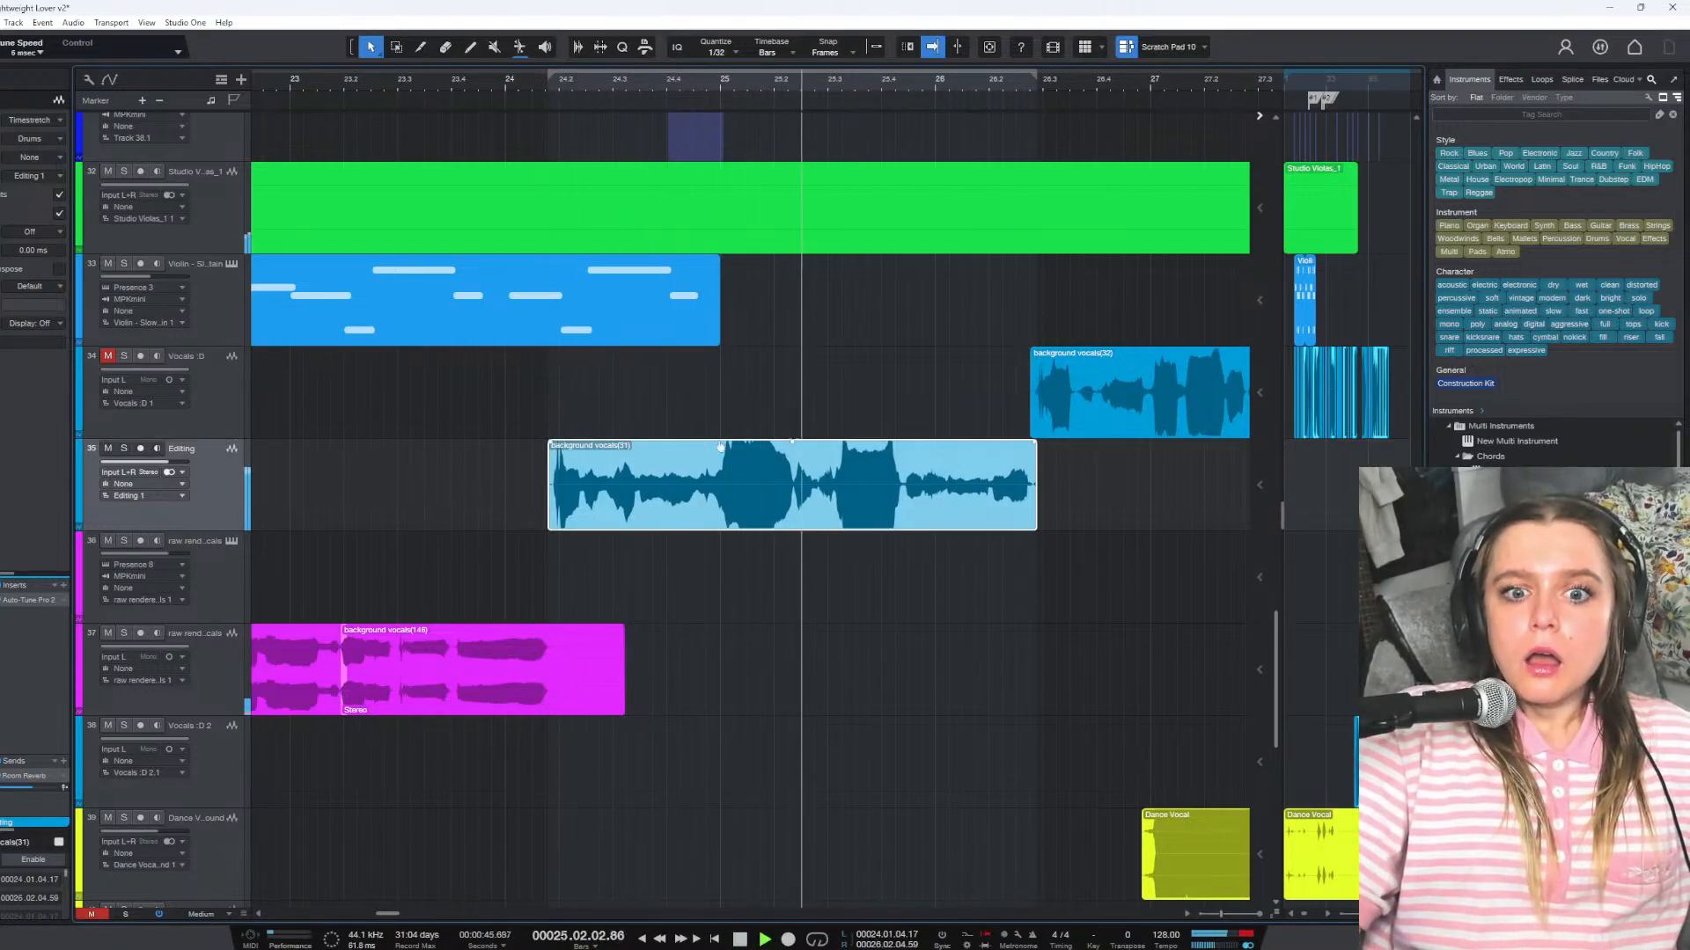
{"action": "key", "text": "space"}
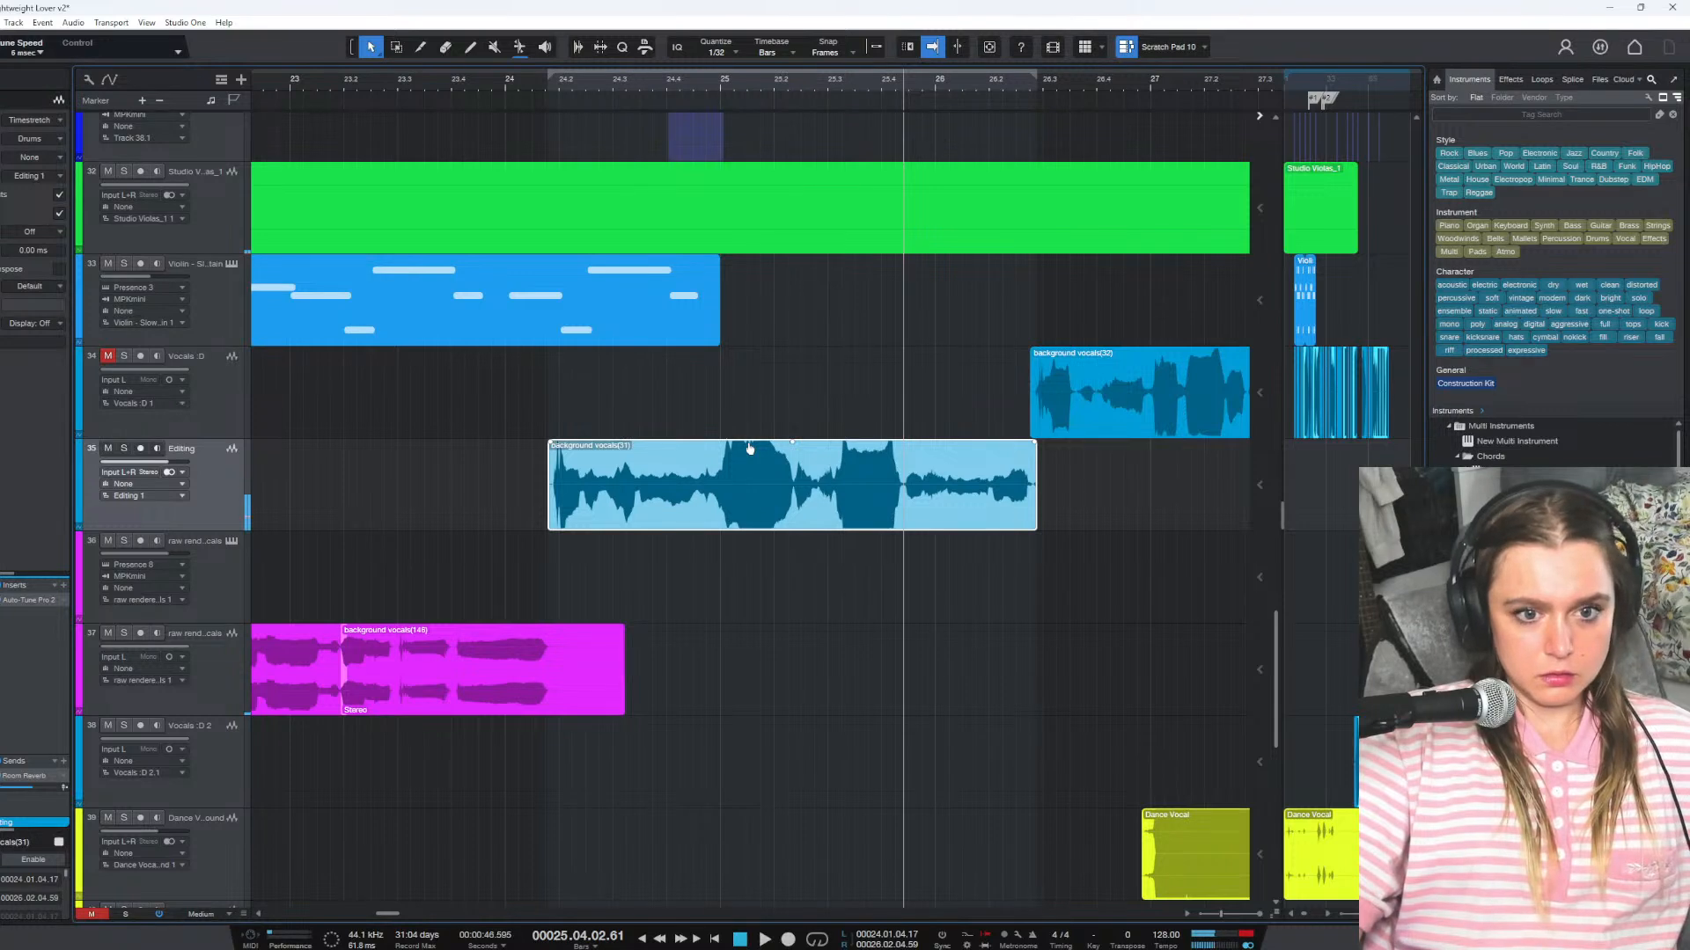
Move background vocals(31) up to the Vocals track, then duplicate the Editing track and place the copy directly above the original
{"action": "left_click_drag", "start_coordinate": [749, 449], "coordinate": [749, 357]}
{"action": "left_click", "coordinate": [228, 499]}
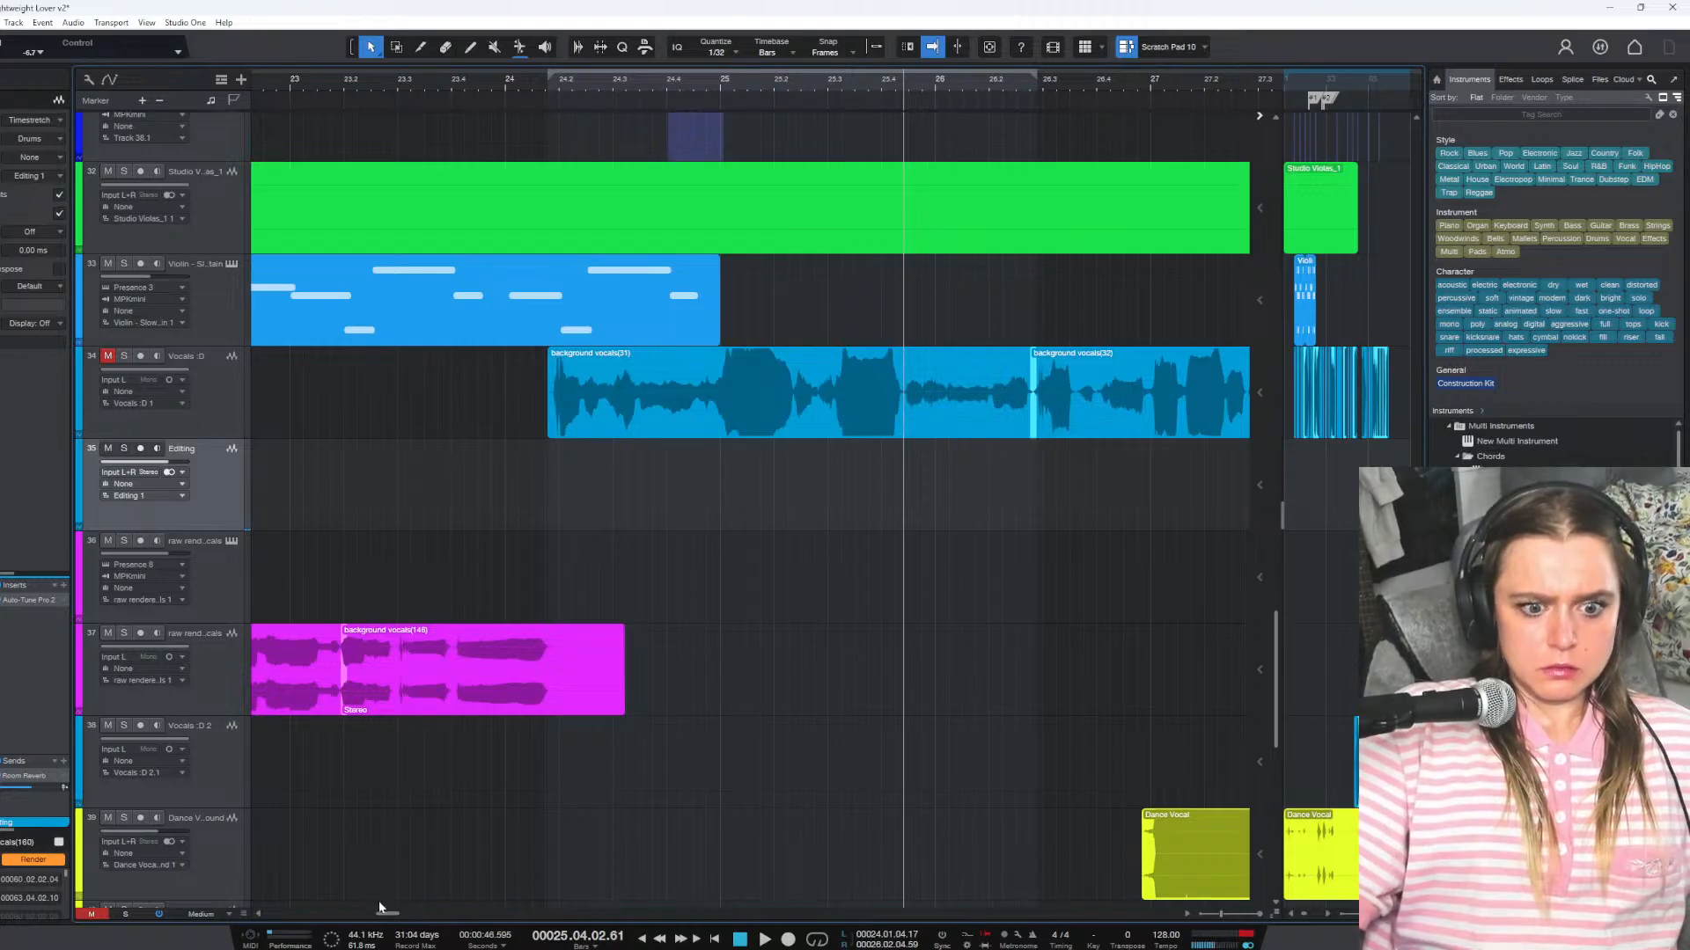
{"action": "mouse_move", "coordinate": [381, 918]}
{"action": "left_mouse_down"}
{"action": "mouse_move", "coordinate": [567, 913]}
{"action": "mouse_move", "coordinate": [379, 899]}
{"action": "left_mouse_up"}
{"action": "right_click", "coordinate": [204, 482]}
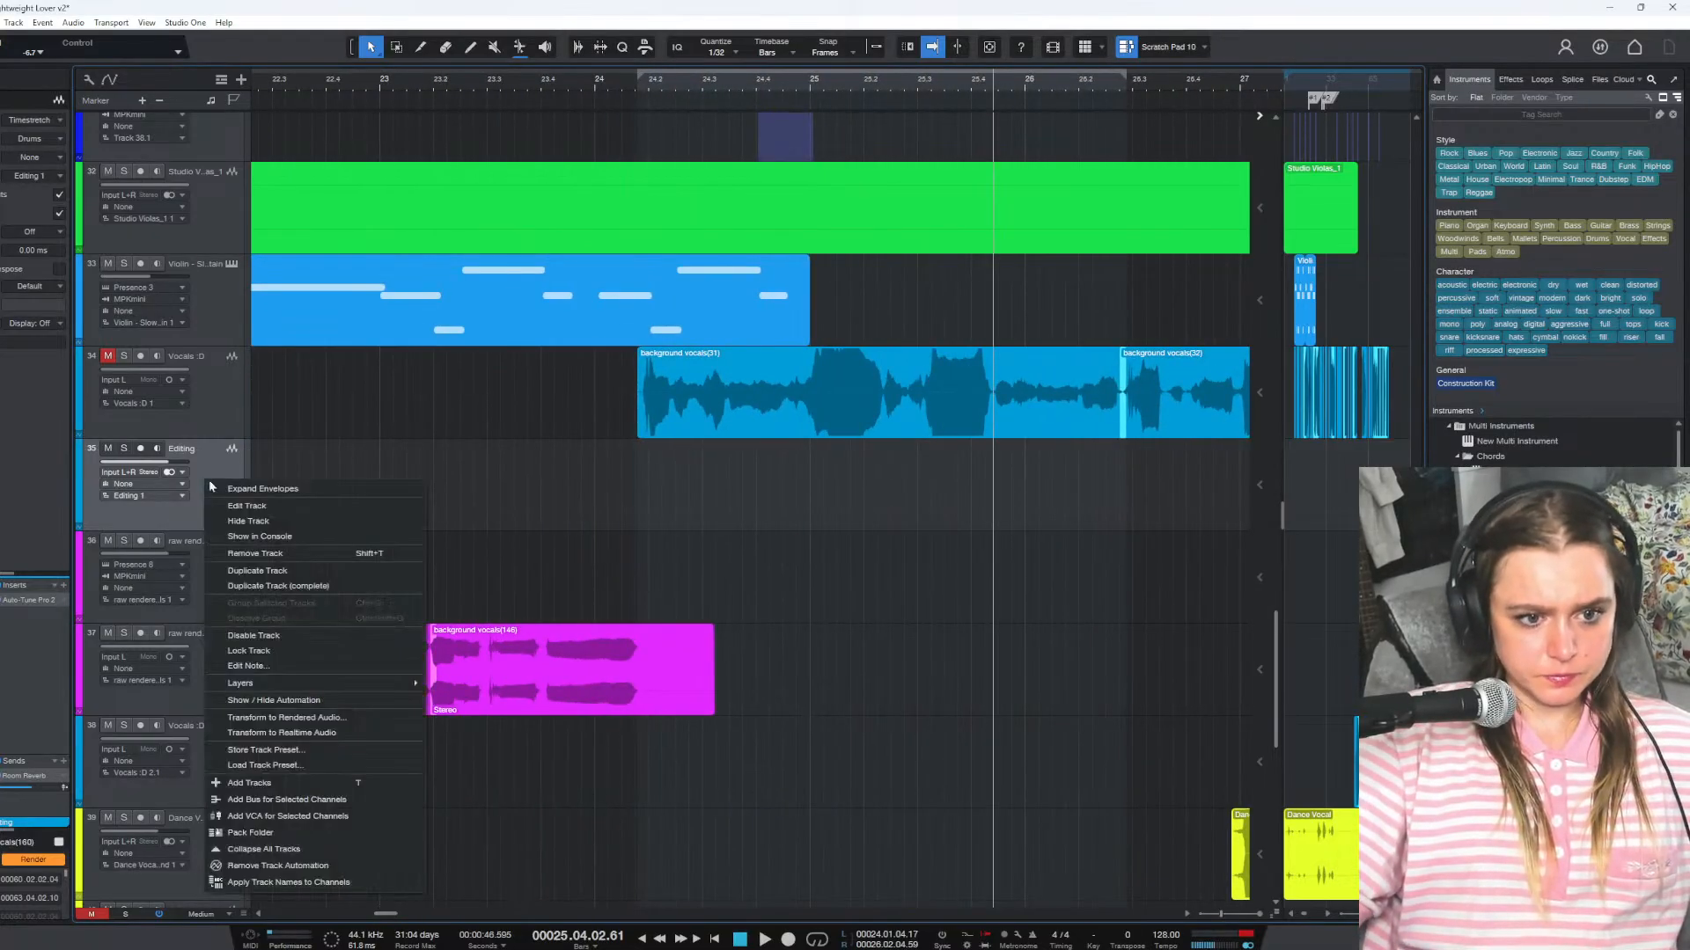
{"action": "left_click", "coordinate": [264, 570]}
{"action": "left_click_drag", "start_coordinate": [201, 588], "coordinate": [225, 519]}
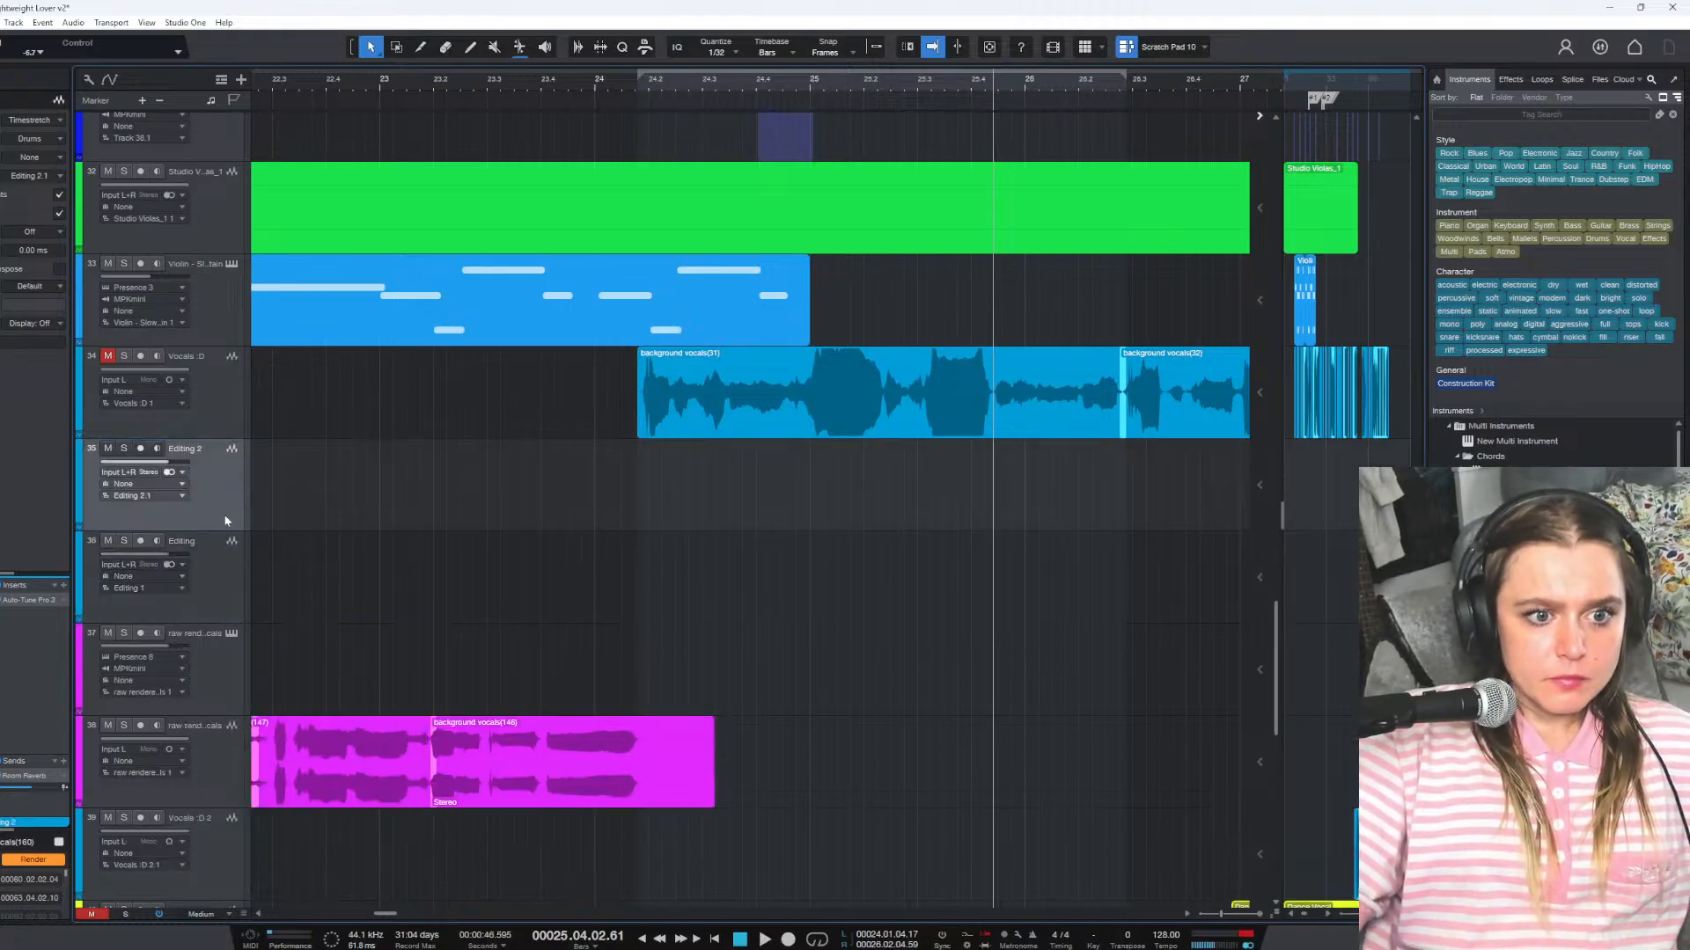
Rename the original Editing track as Editing 22 and its copy as Editing
{"action": "double_click", "coordinate": [193, 543]}
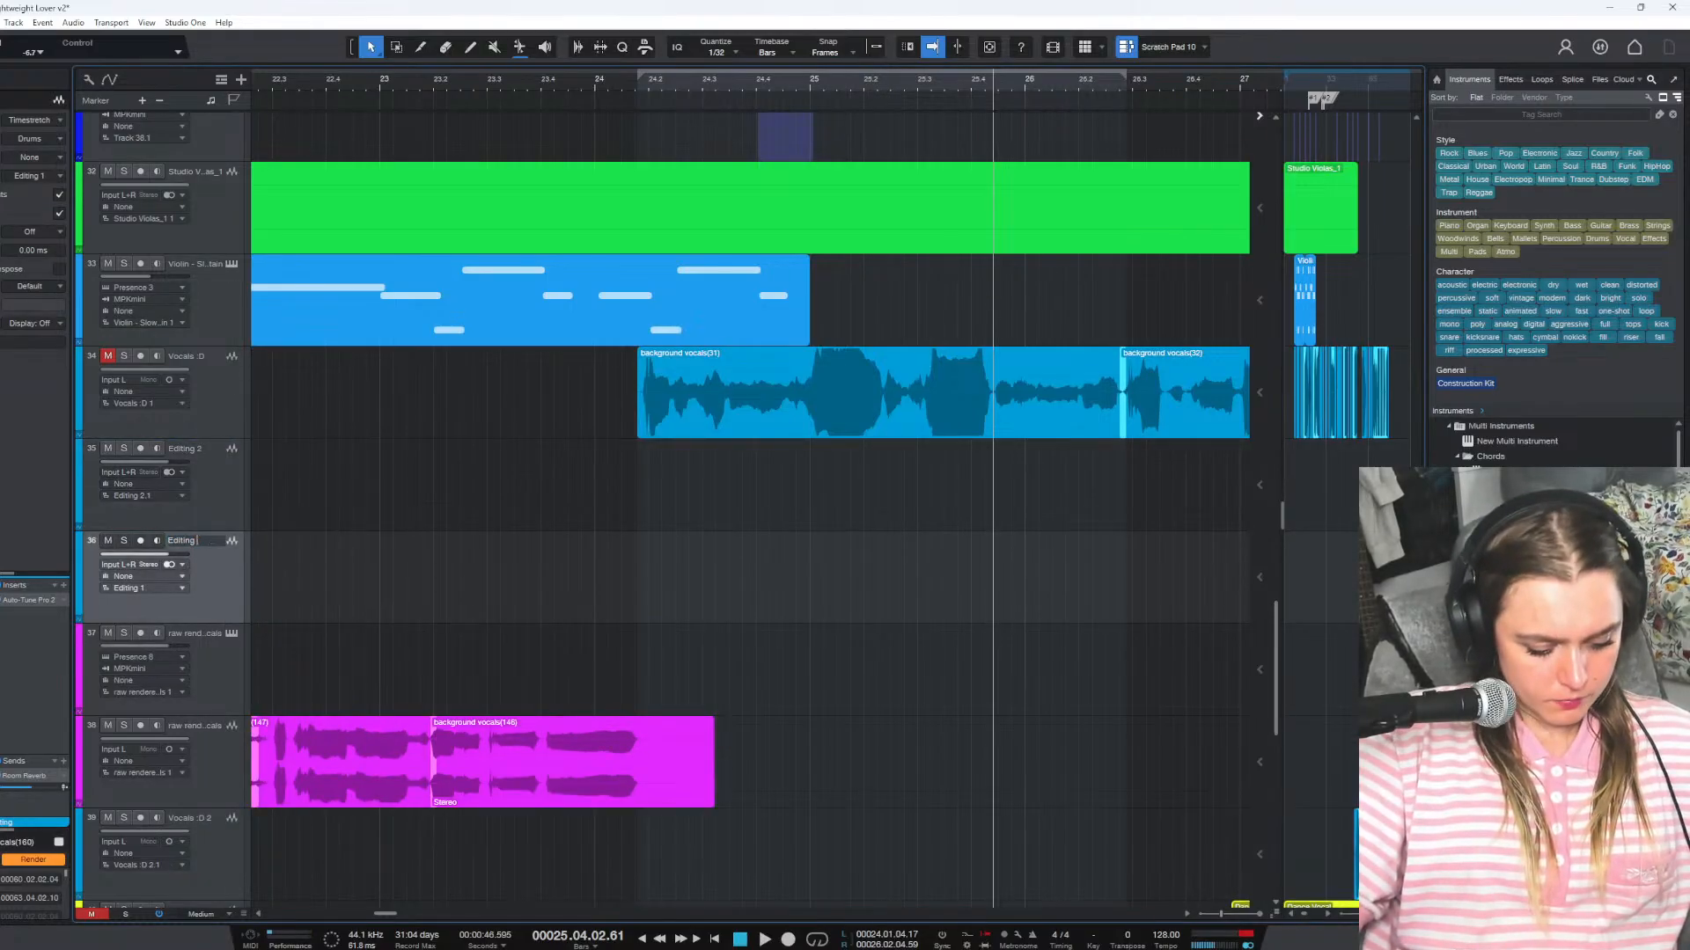
{"action": "type", "text": "22"}
{"action": "key", "text": "Return"}
{"action": "double_click", "coordinate": [212, 451]}
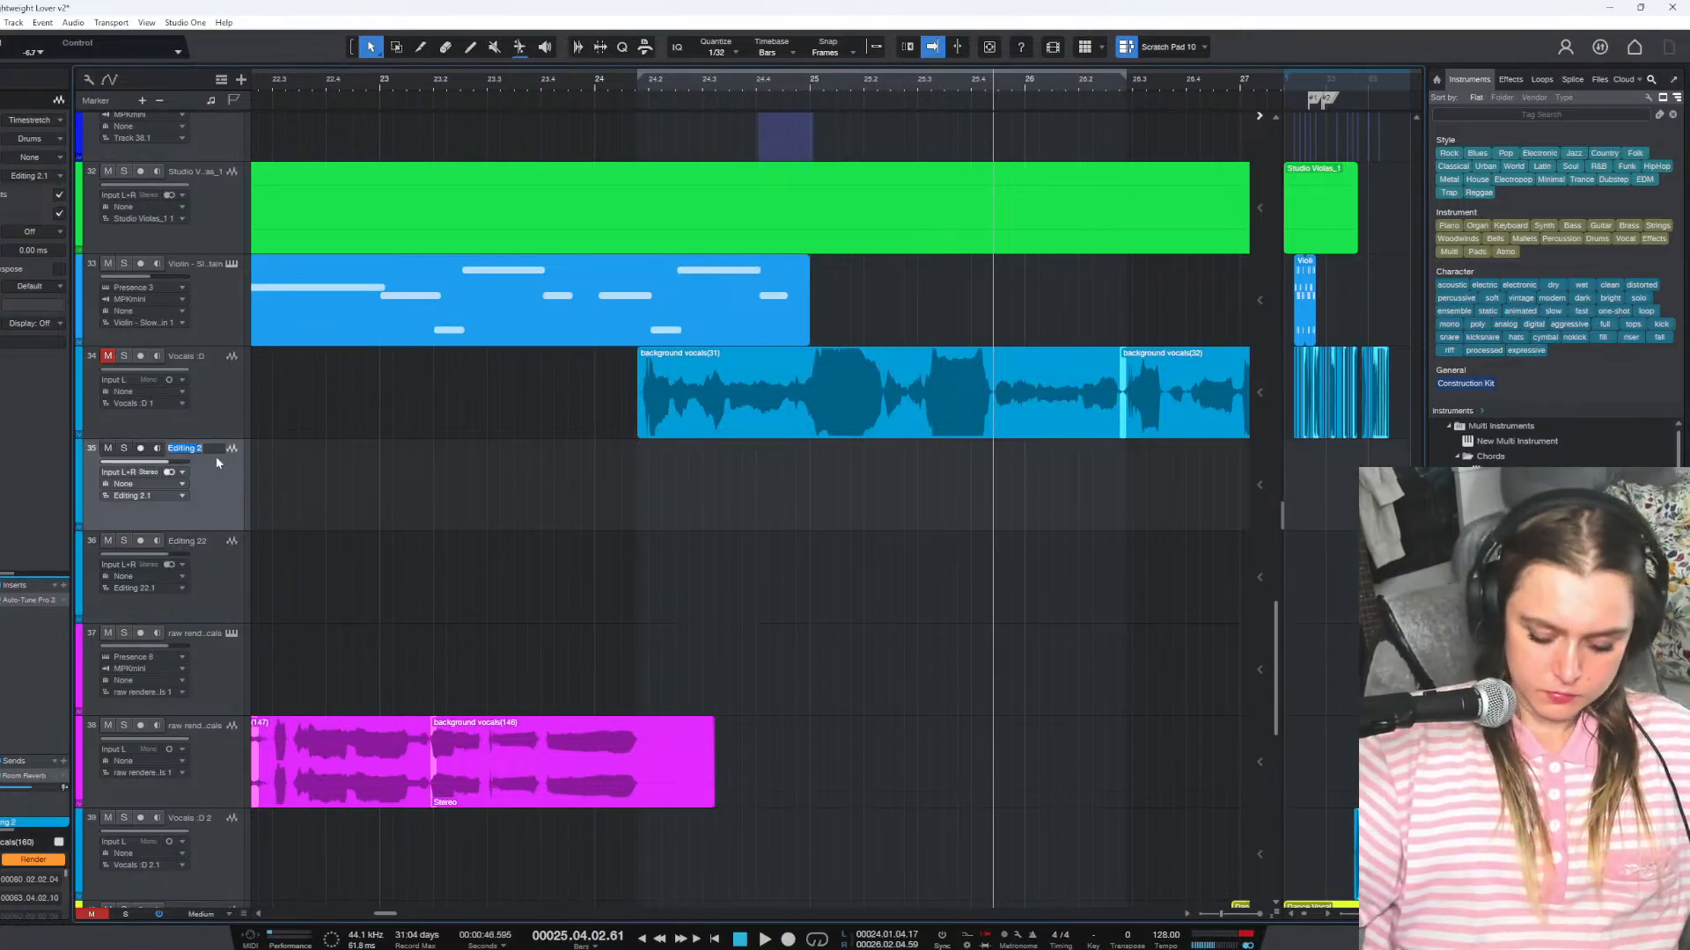
Move background vocals(31) from the Vocals track onto the new Editing track and play it from its start
{"action": "left_click_drag", "start_coordinate": [808, 399], "coordinate": [808, 491]}
{"action": "left_click", "coordinate": [636, 87]}
{"action": "key", "text": "space"}
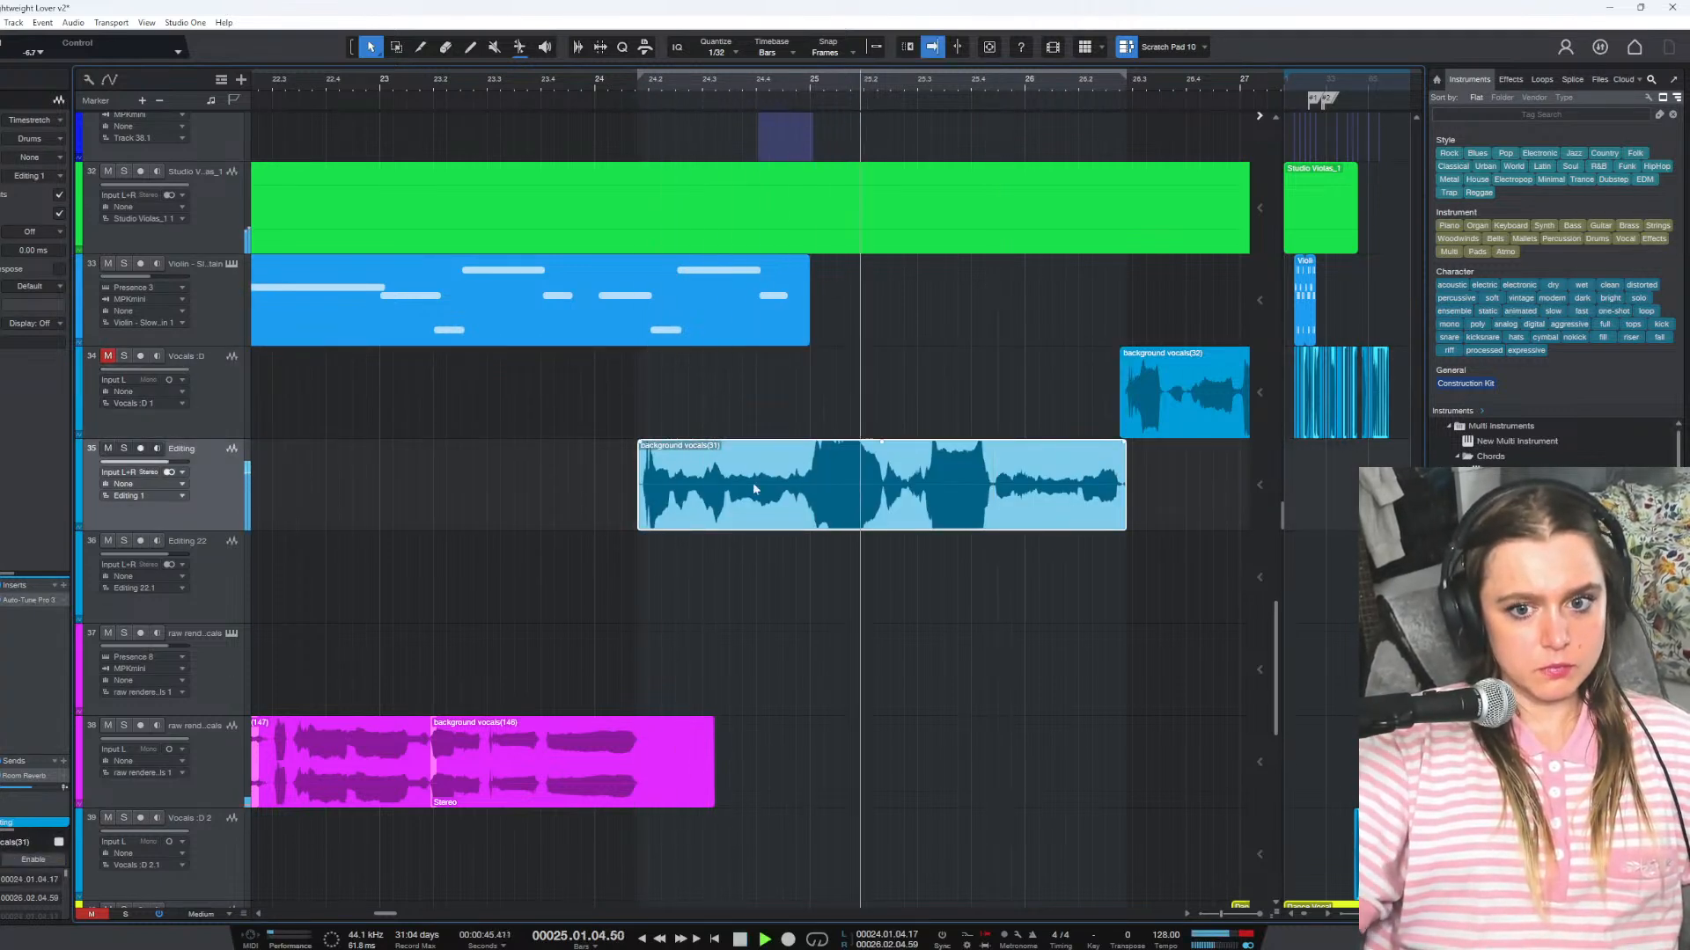
{"action": "left_click", "coordinate": [637, 85]}
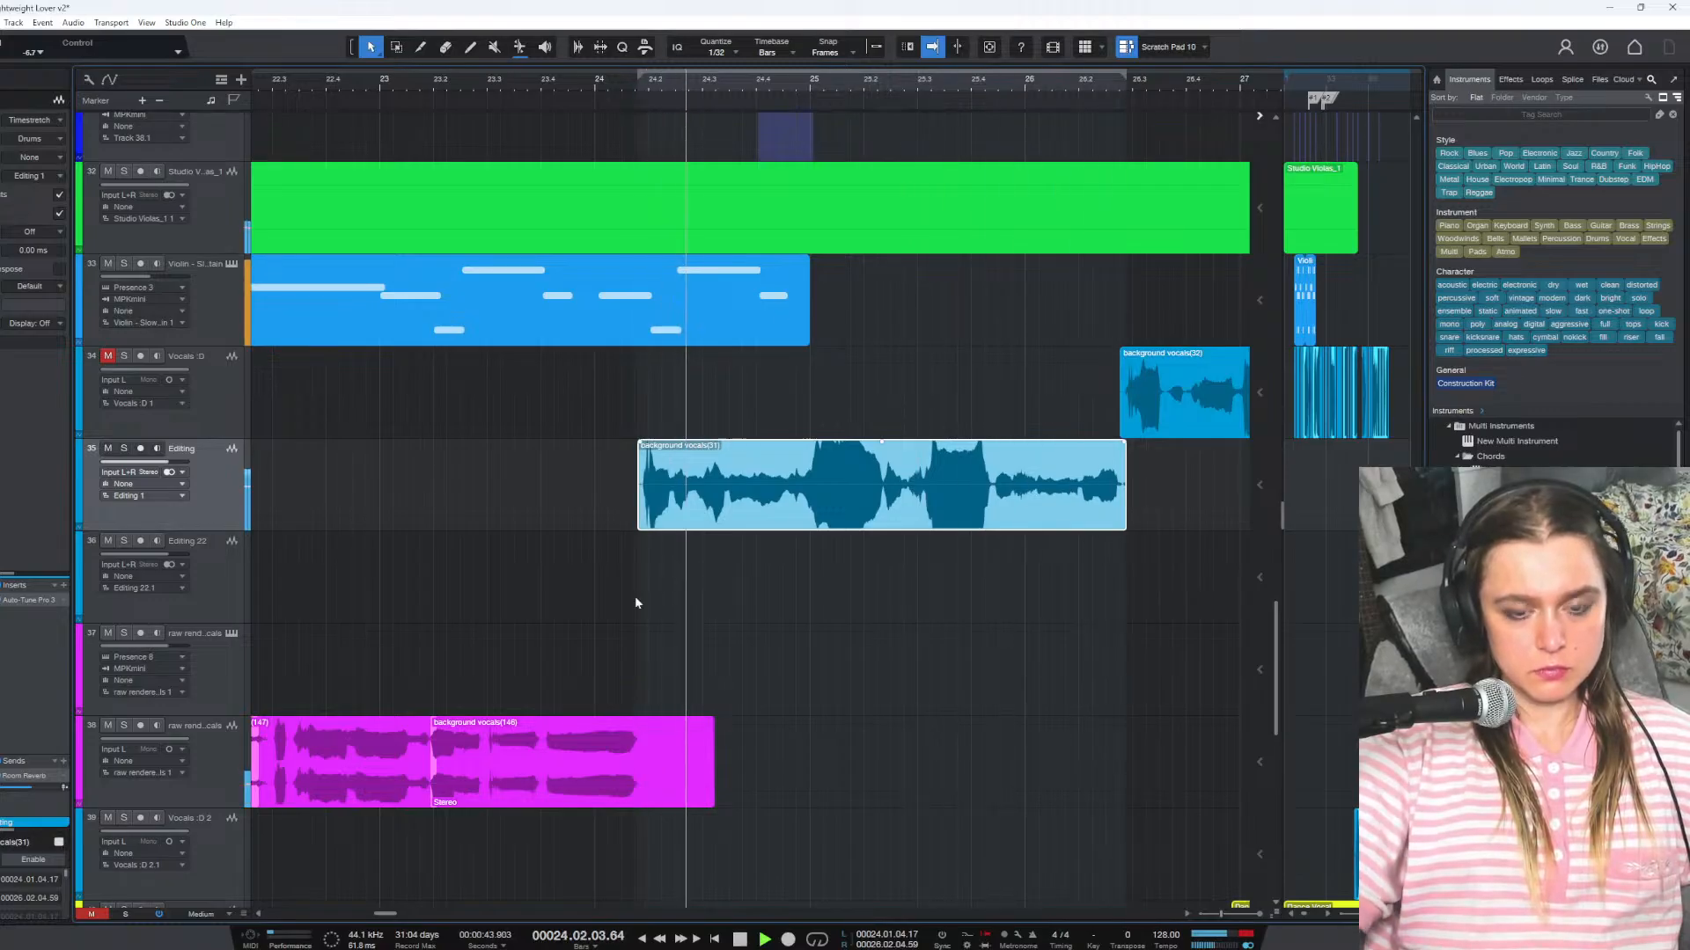
Open the new Editing track's Auto-Tune Pro in Graph mode and set the playback position at the clip's start
{"action": "left_click", "coordinate": [34, 604]}
{"action": "left_click", "coordinate": [748, 316]}
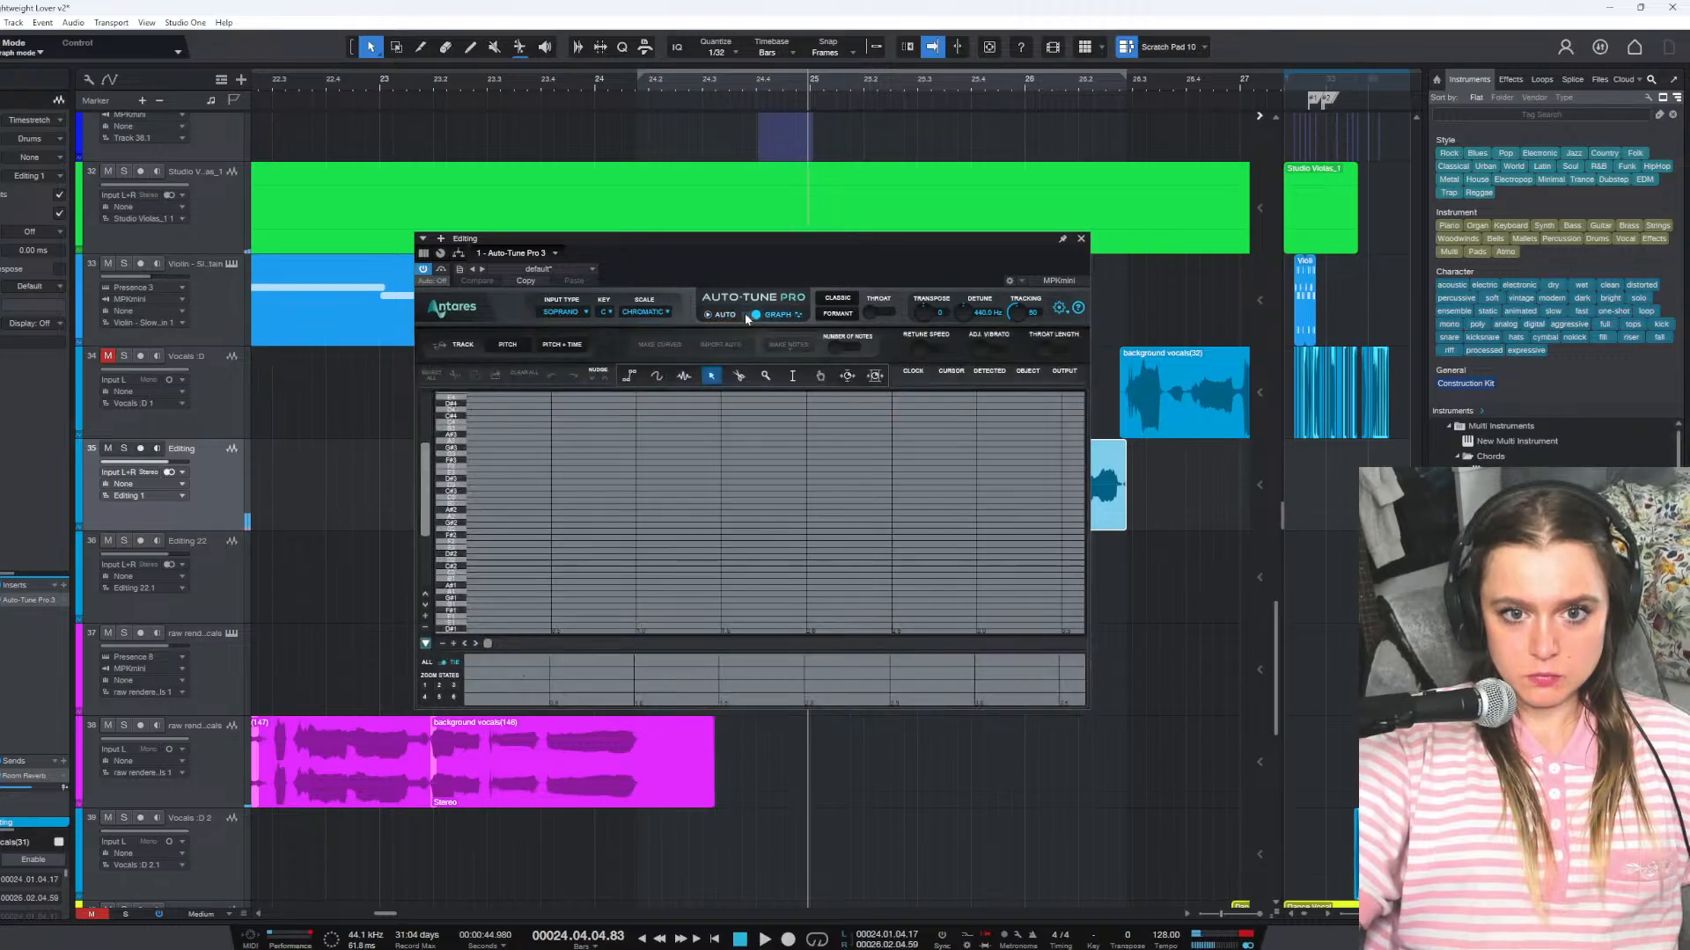
{"action": "left_click", "coordinate": [638, 92]}
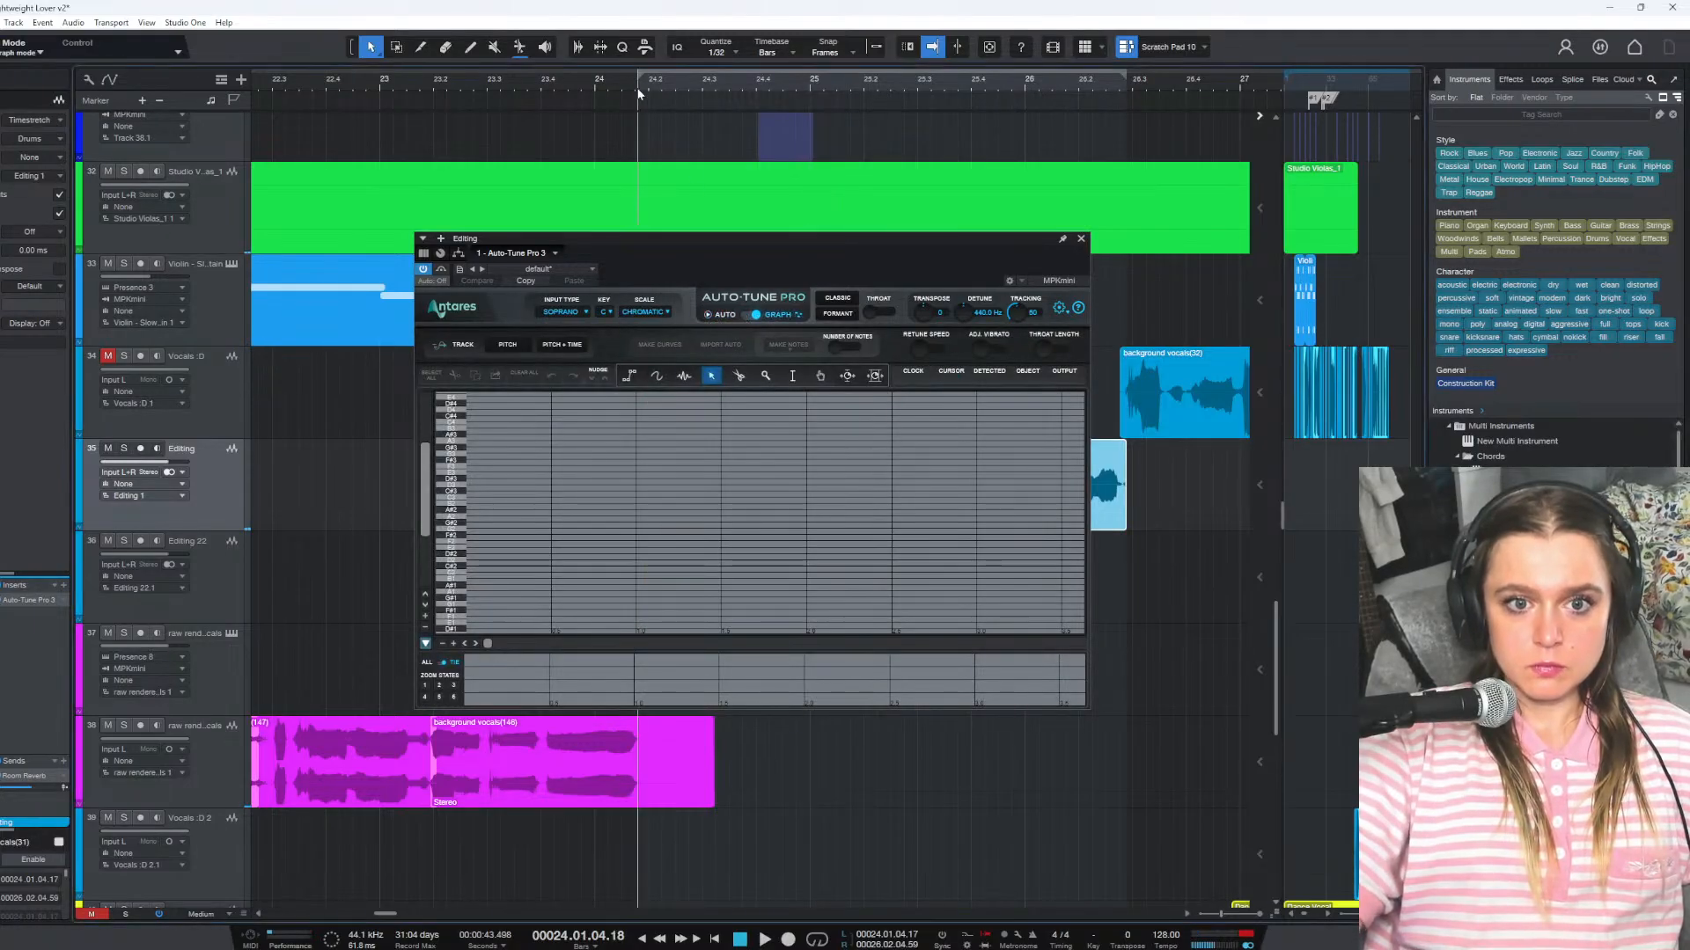
{"action": "left_click", "coordinate": [747, 317]}
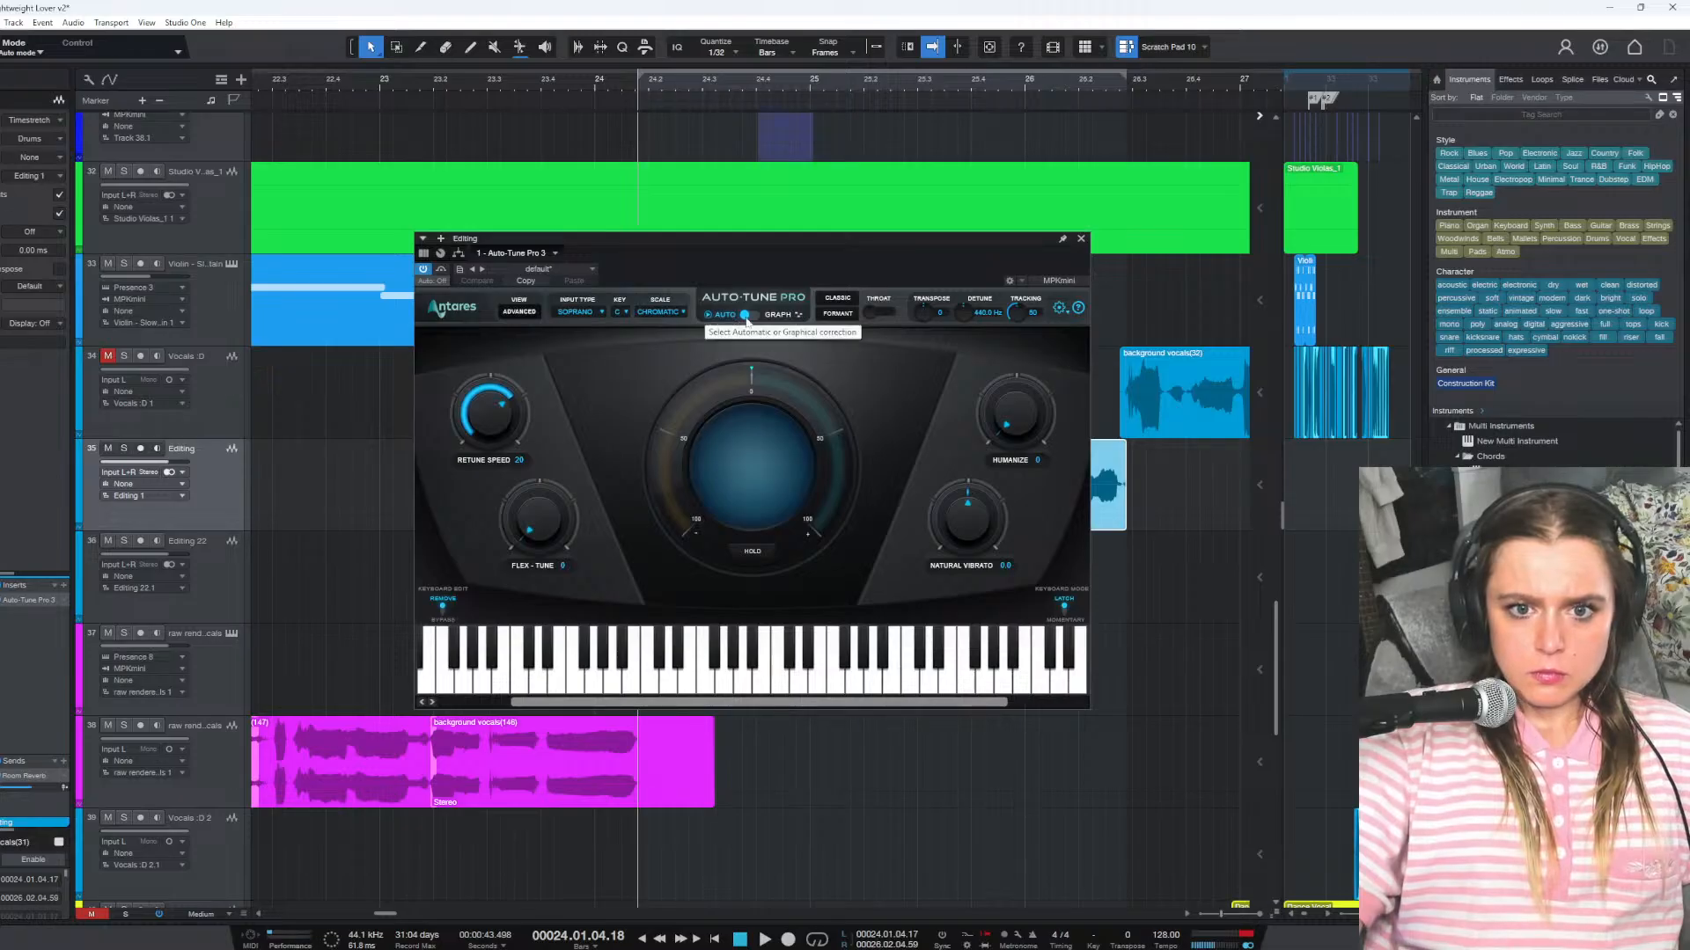
{"action": "left_click", "coordinate": [747, 316]}
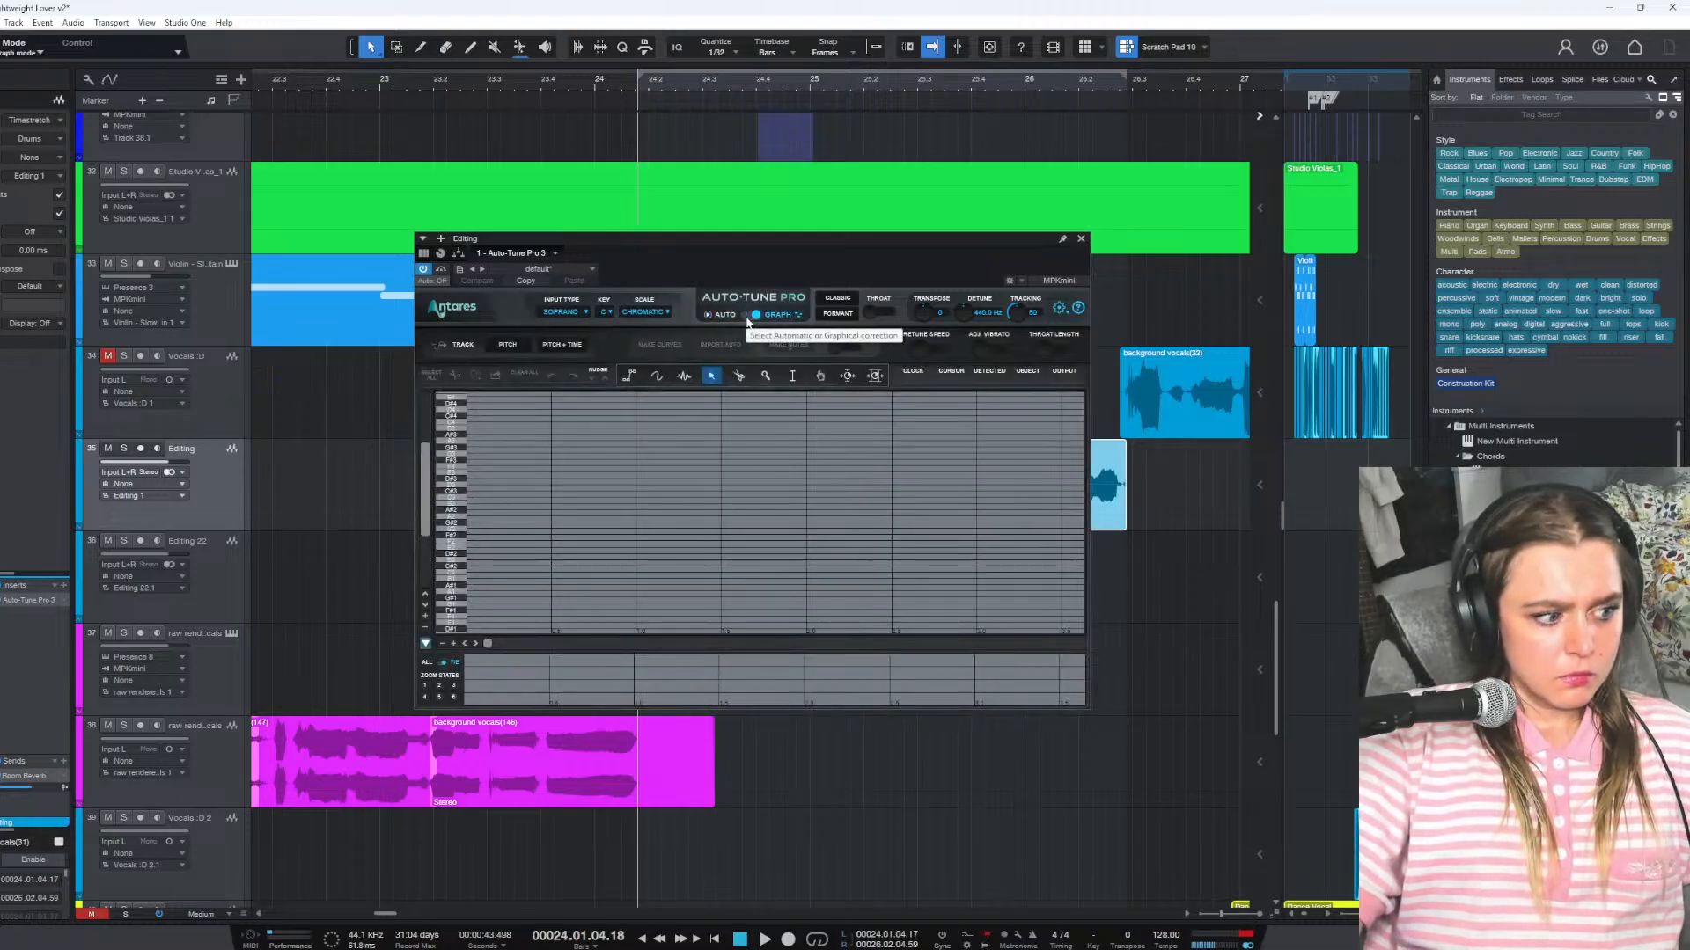
{"action": "left_click", "coordinate": [635, 90]}
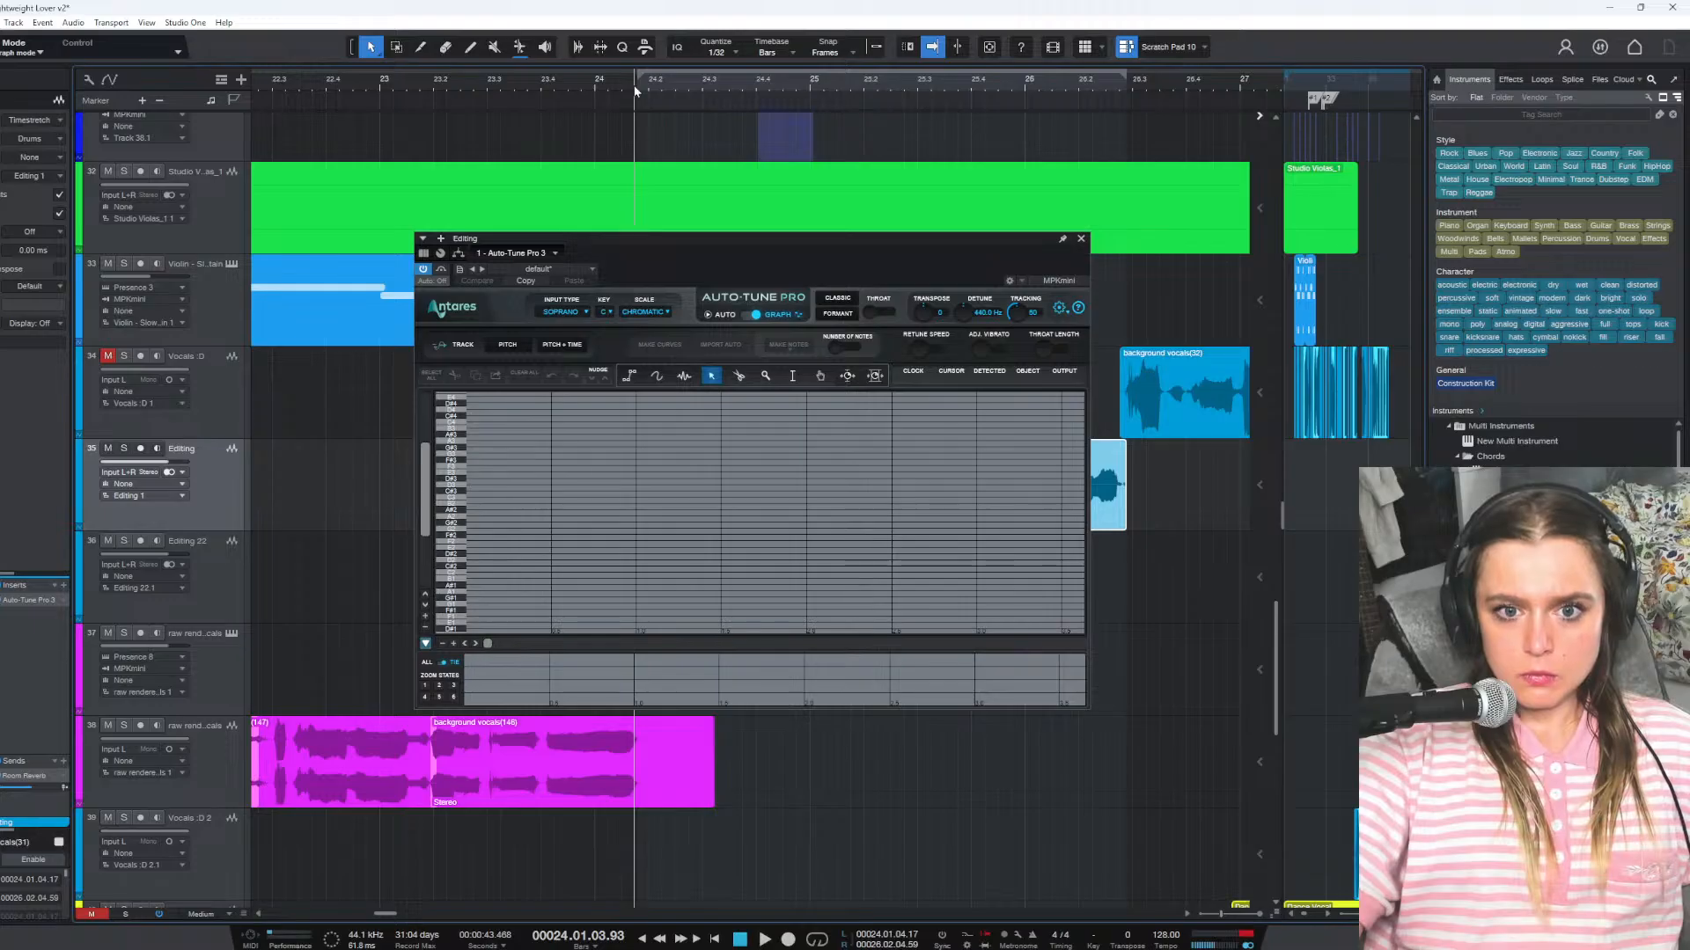
Track the pitch of background vocals(31) from start to end in Auto-Tune Pro and bring its first phrase into view
{"action": "left_click", "coordinate": [515, 345]}
{"action": "key", "text": "space"}
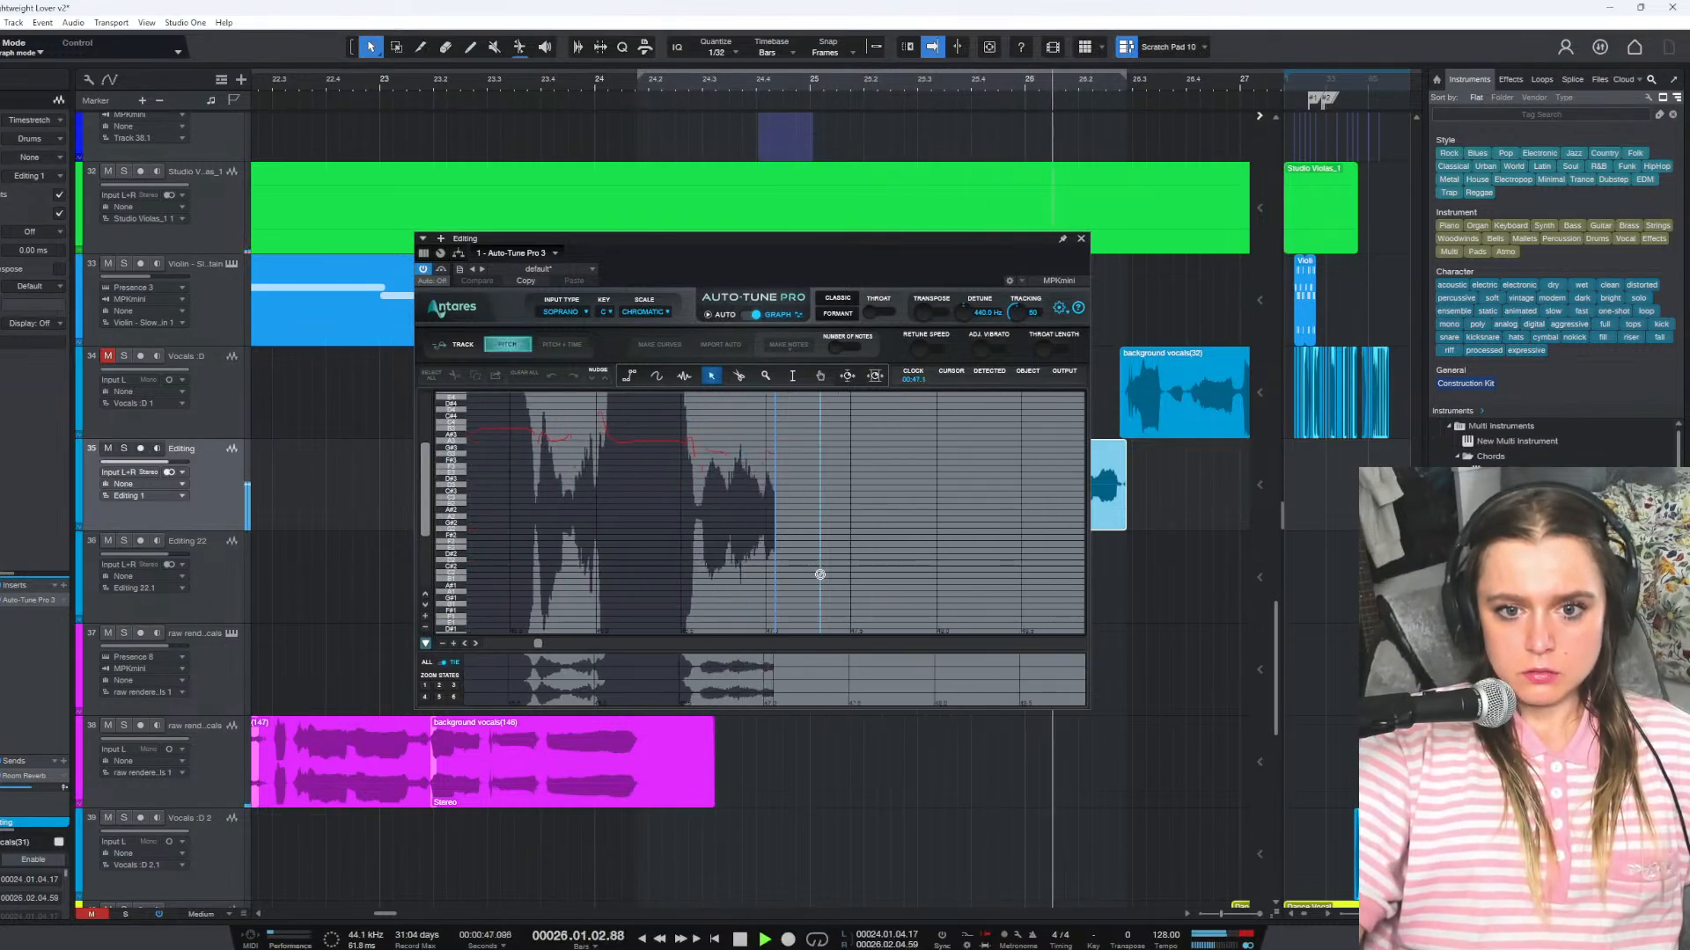
{"action": "key", "text": "space"}
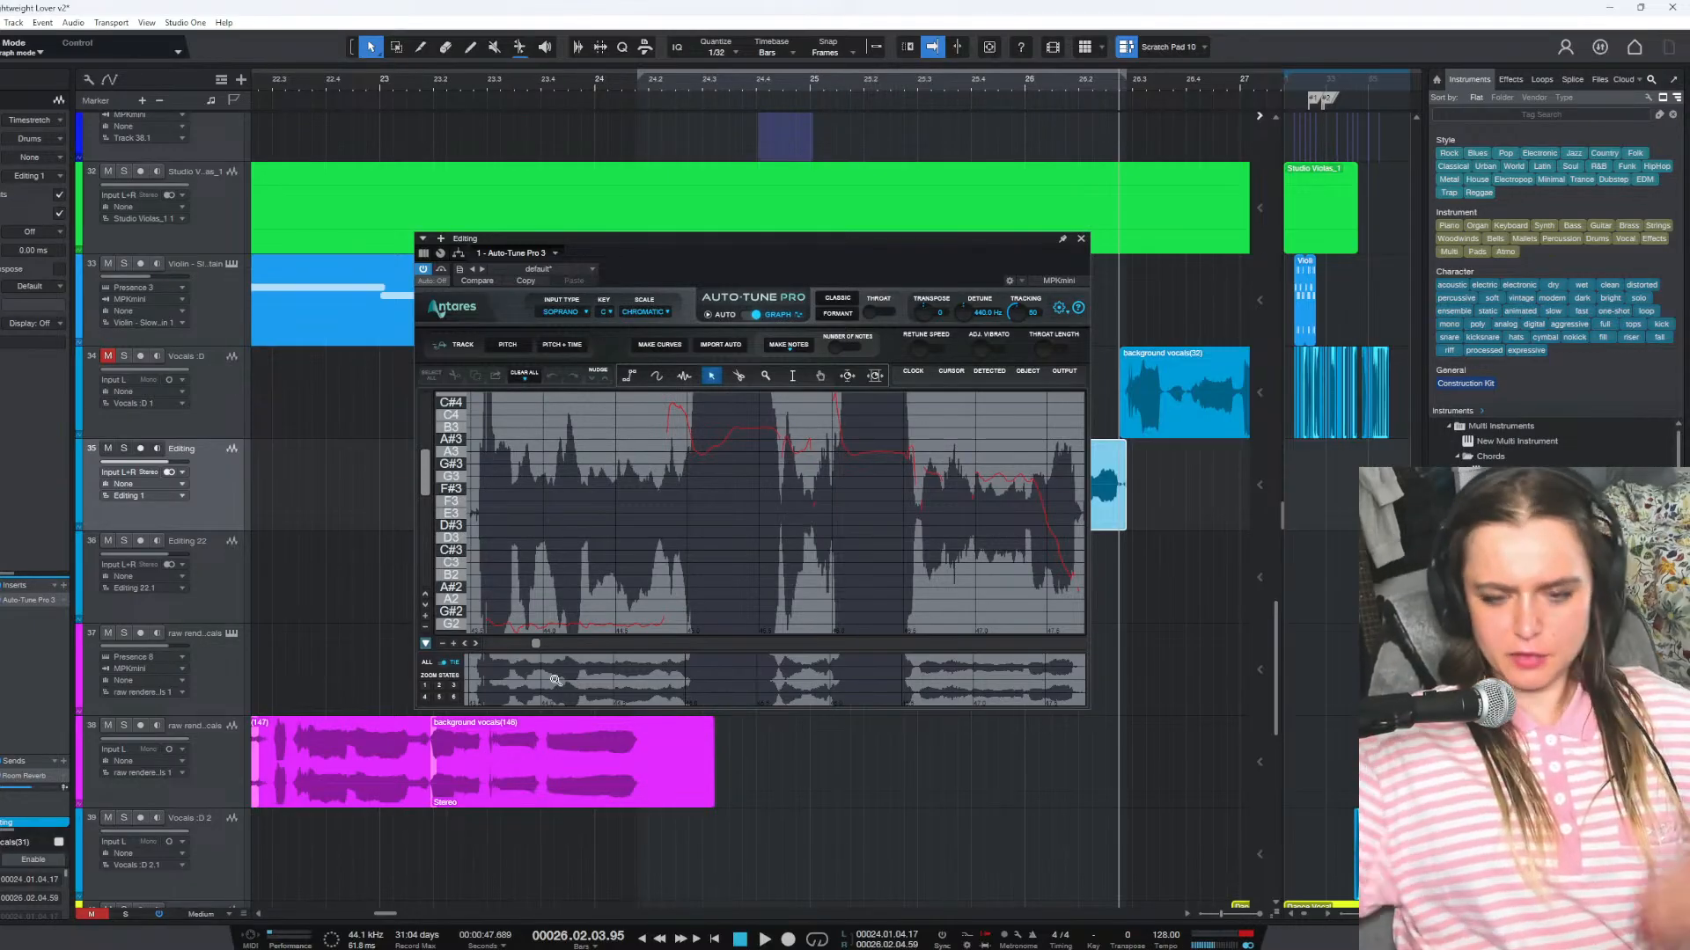
{"action": "left_click", "coordinate": [537, 643]}
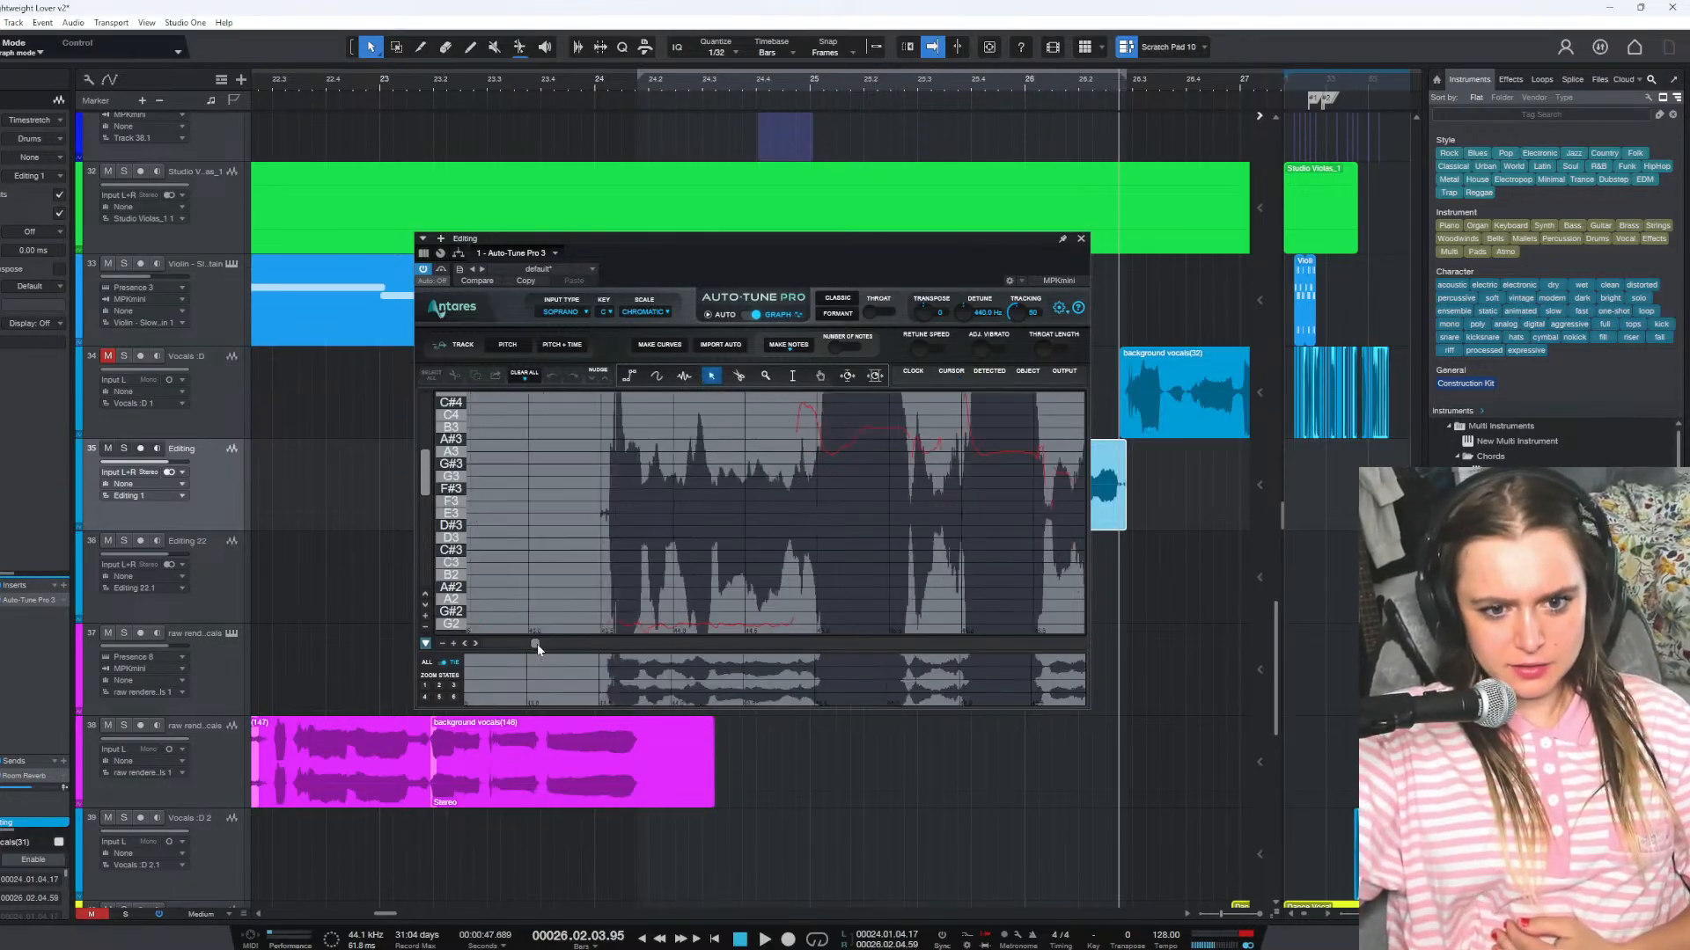
{"action": "scroll", "coordinate": [531, 567], "scroll_direction": "up", "scroll_amount": 1}
{"action": "scroll", "coordinate": [529, 565], "scroll_direction": "down", "scroll_amount": 5}
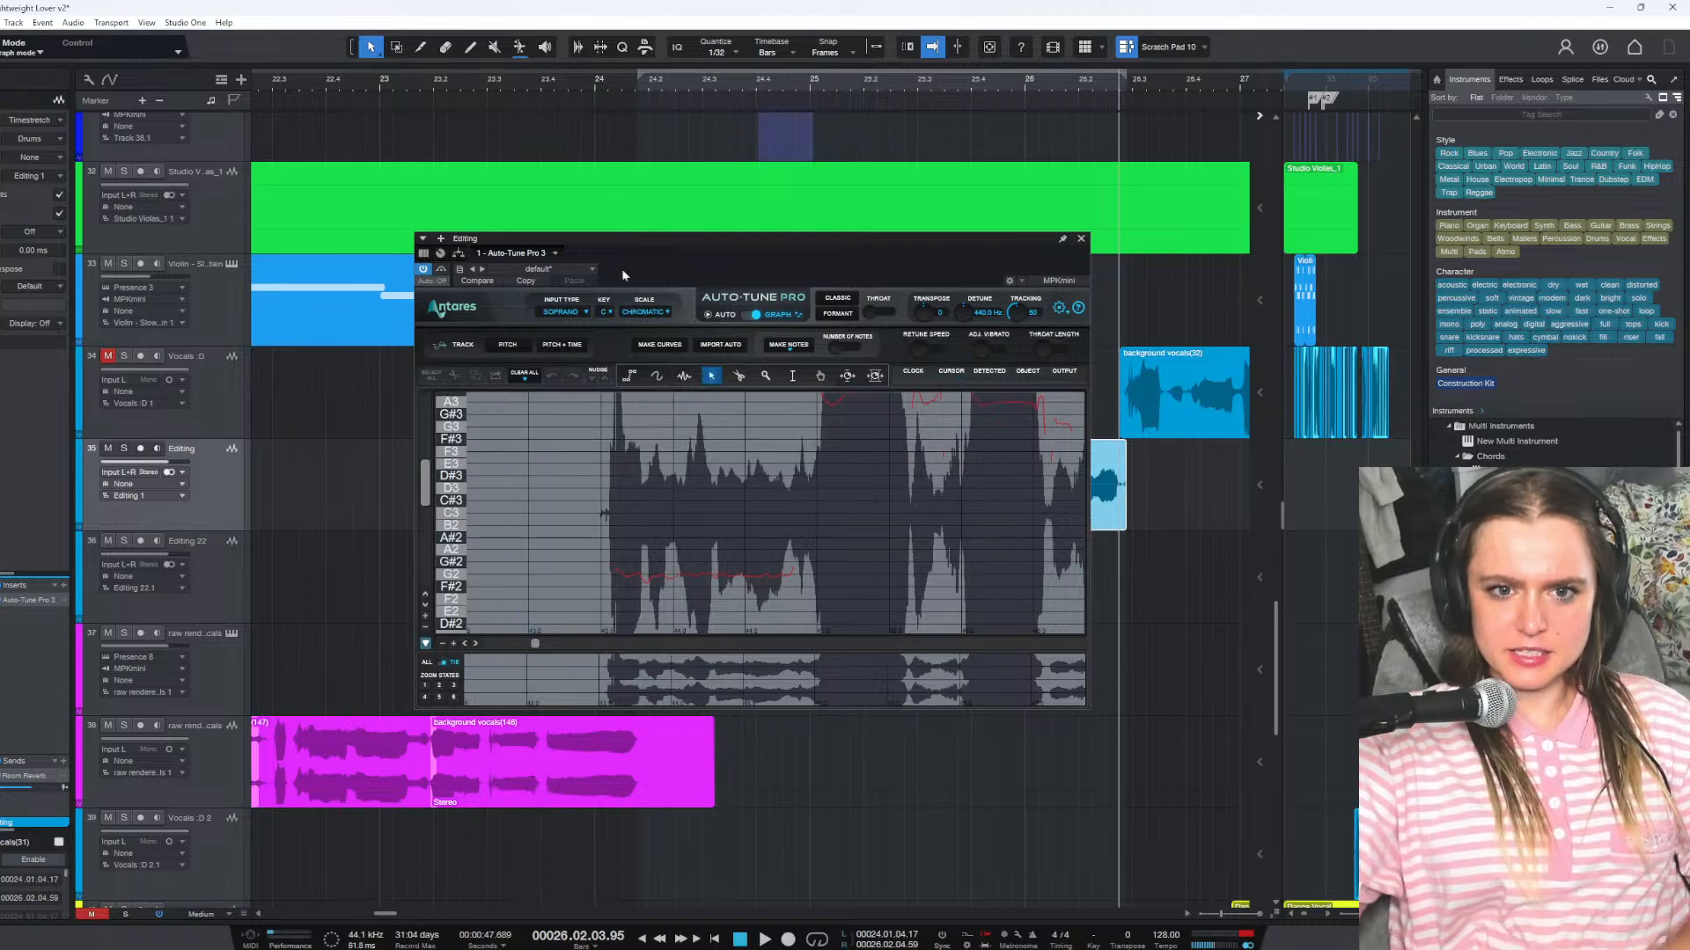
Play the opening of background vocals(31), draw a correction line along its first phrase at G2 and set its Retune Speed to 8
{"action": "left_click", "coordinate": [641, 94]}
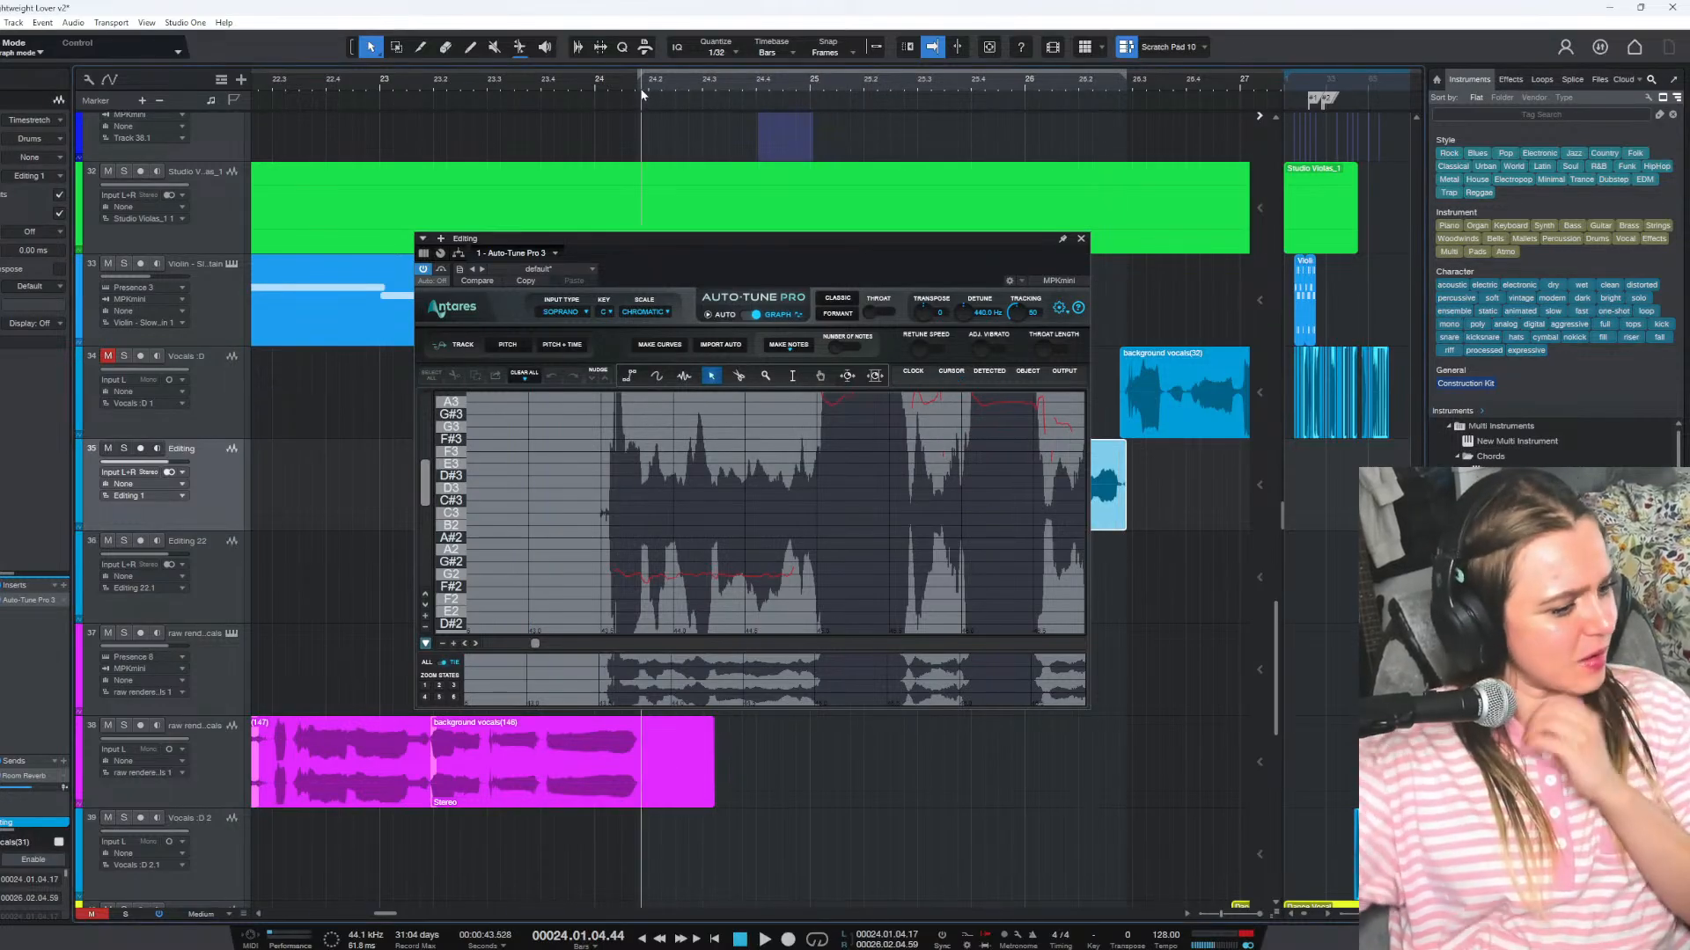
{"action": "key", "text": "space"}
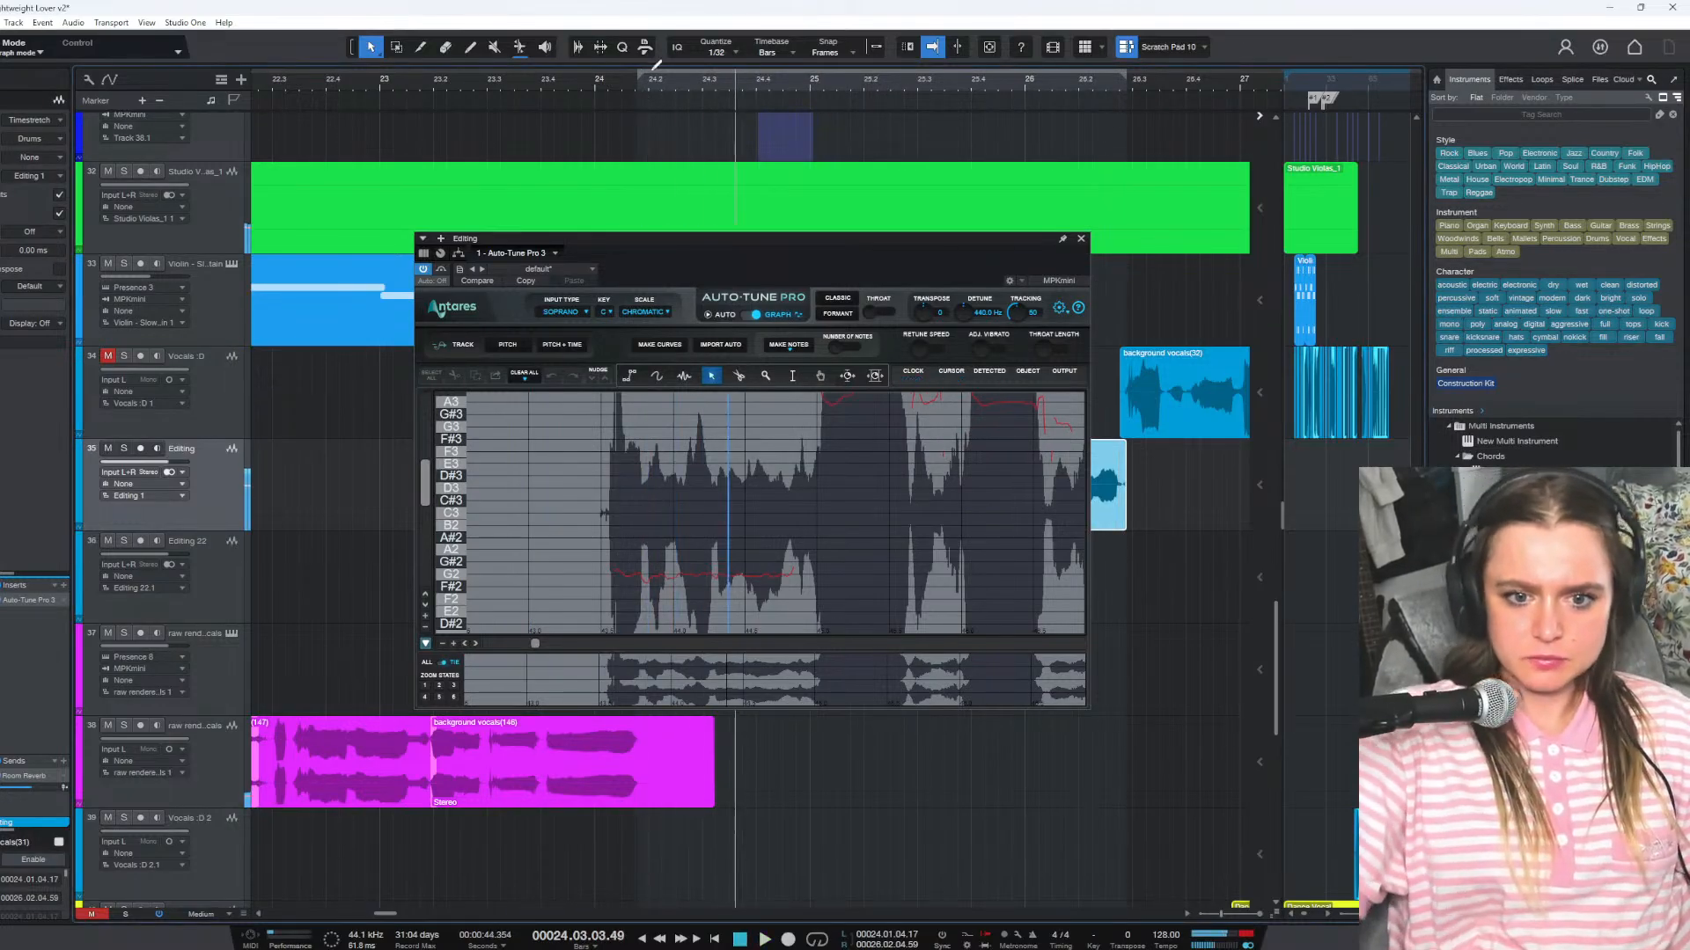
{"action": "left_click", "coordinate": [630, 379]}
{"action": "left_click_drag", "start_coordinate": [614, 574], "coordinate": [789, 581]}
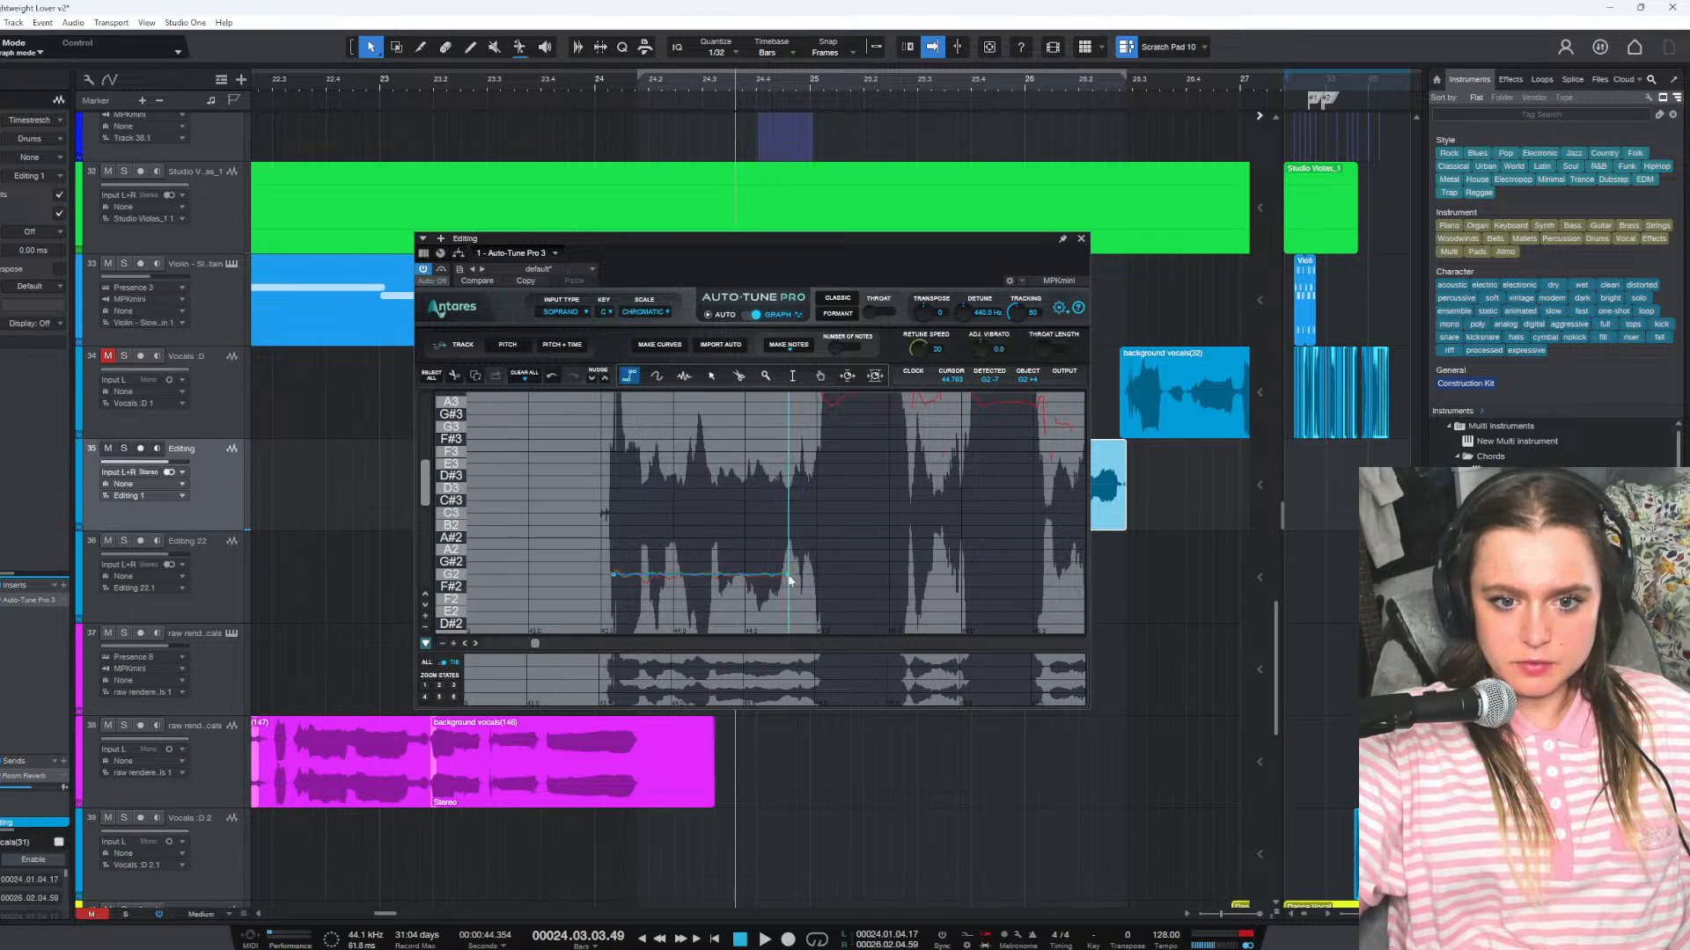
{"action": "left_click_drag", "start_coordinate": [918, 347], "coordinate": [918, 349]}
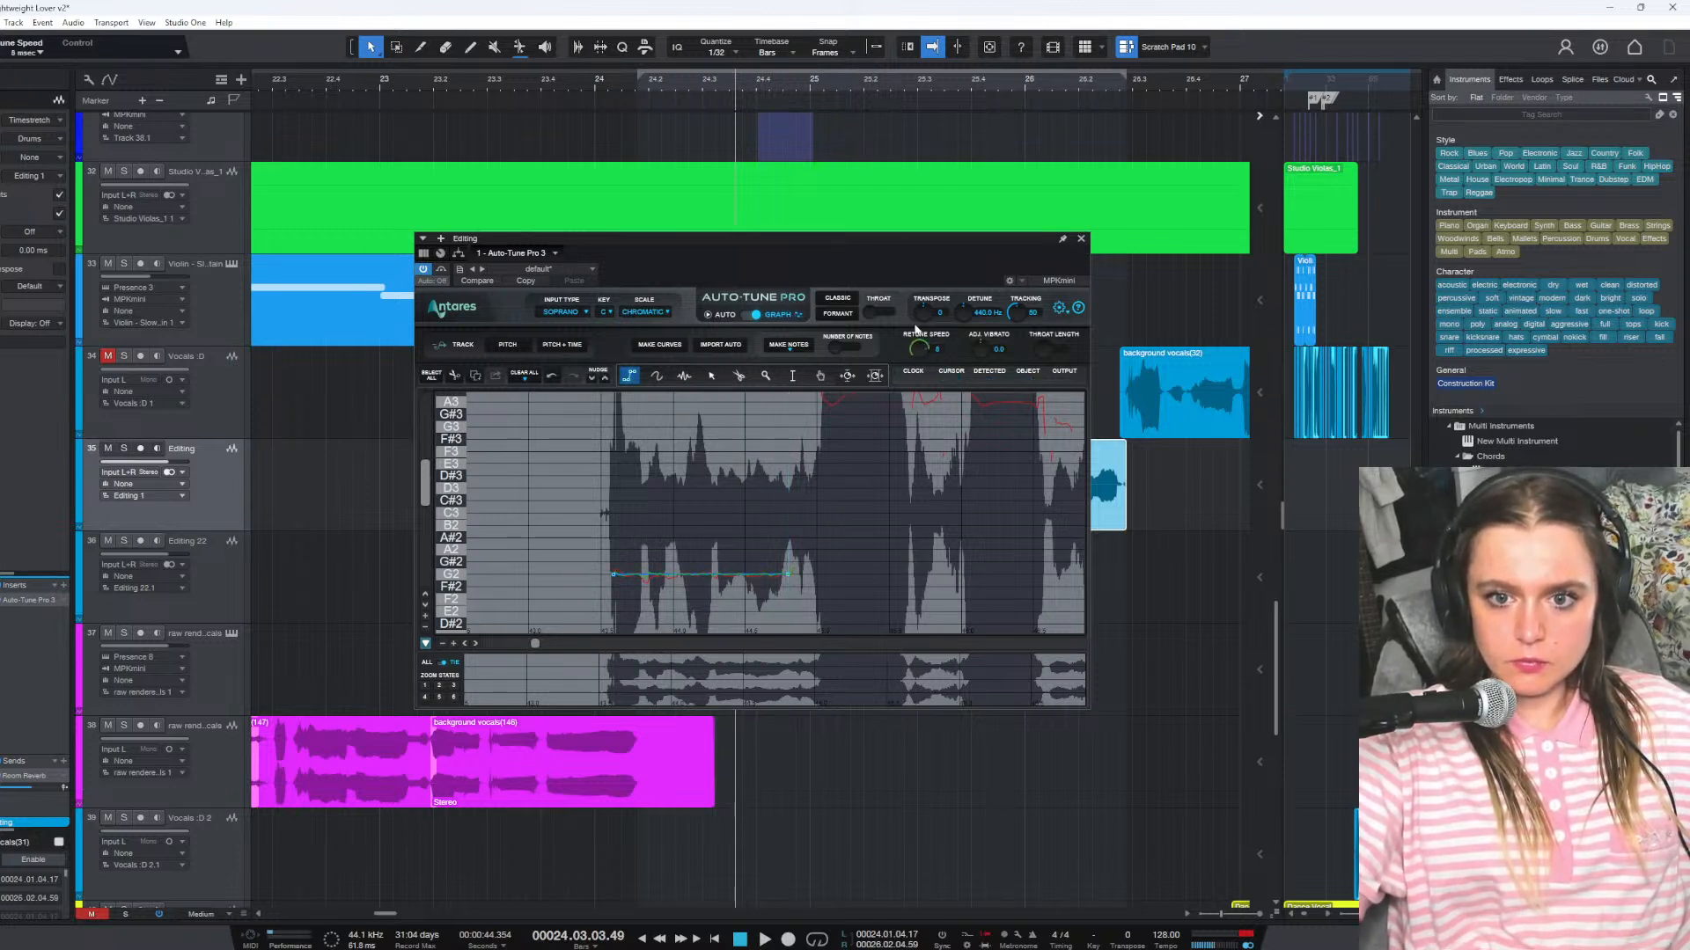
Play the clip repeatedly from its start to check the G2 correction and hear the following higher notes against their pitch curve
{"action": "left_click", "coordinate": [637, 91]}
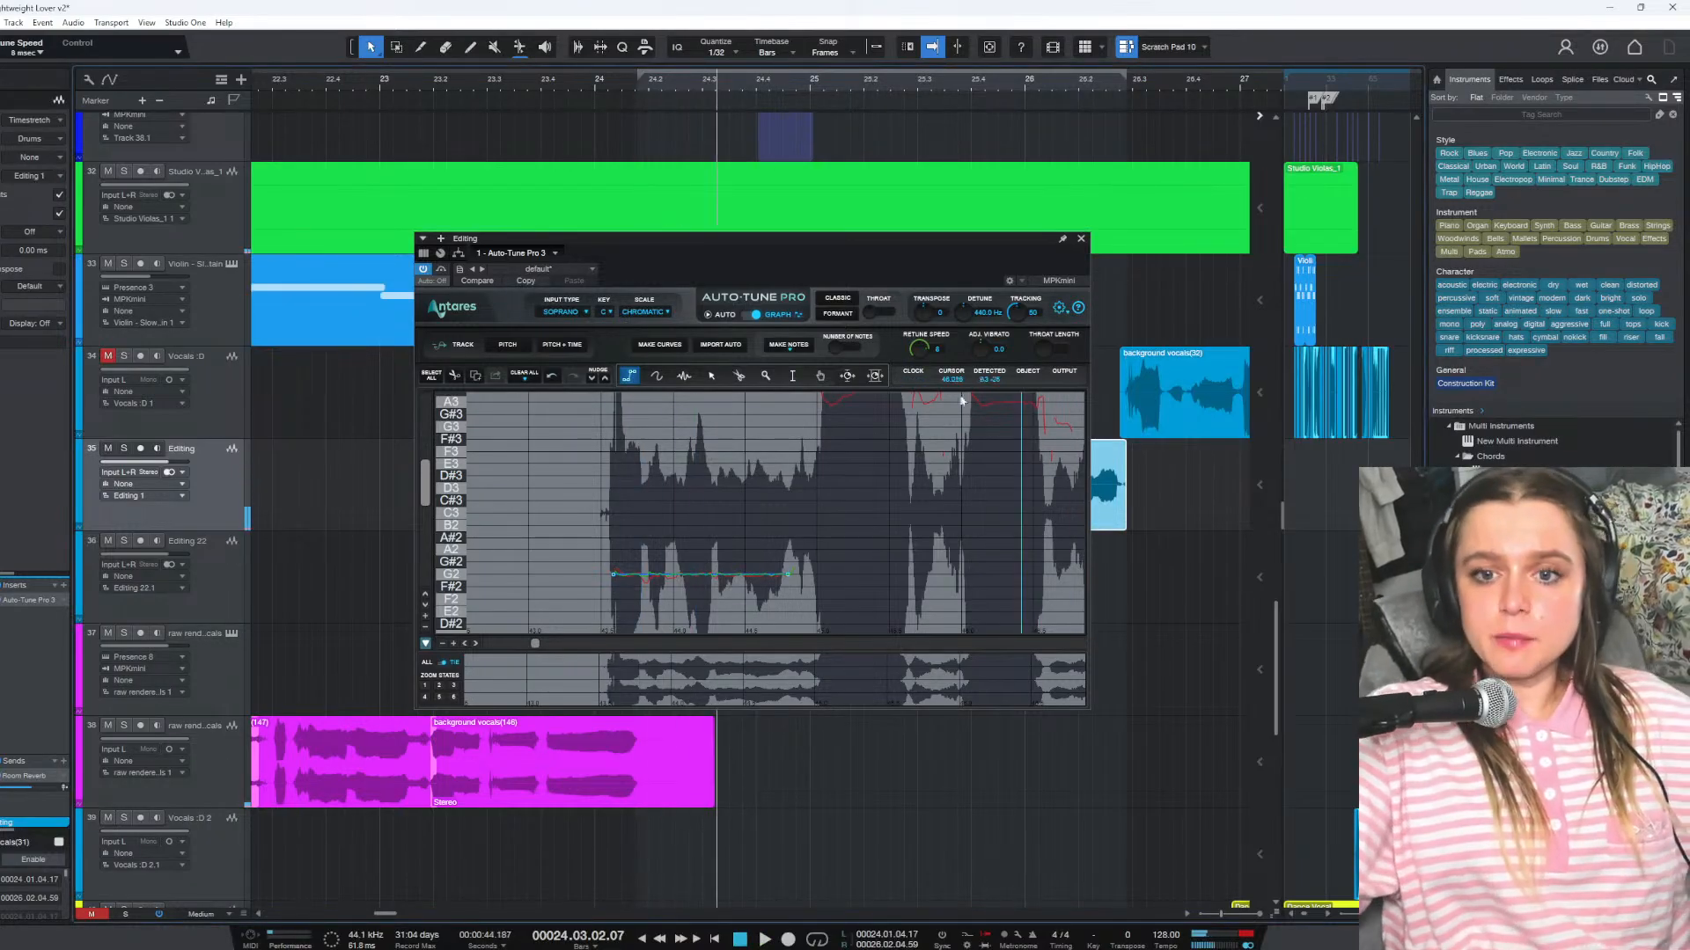
{"action": "left_click", "coordinate": [641, 94]}
{"action": "key", "text": "space"}
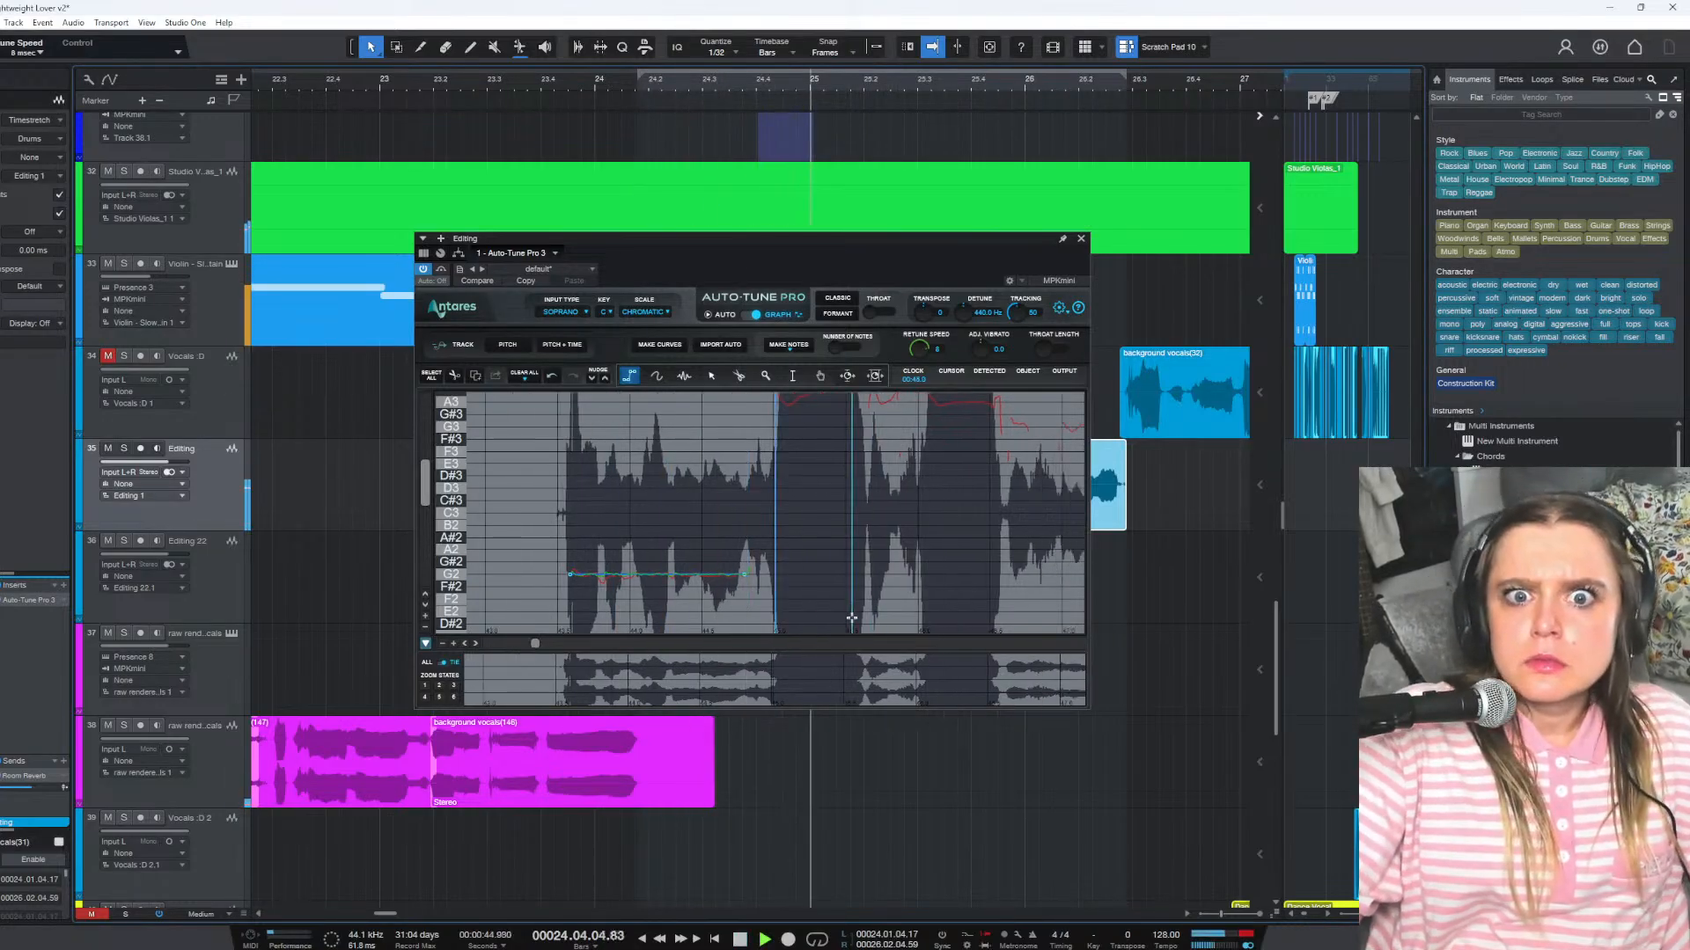
{"action": "key", "text": "space"}
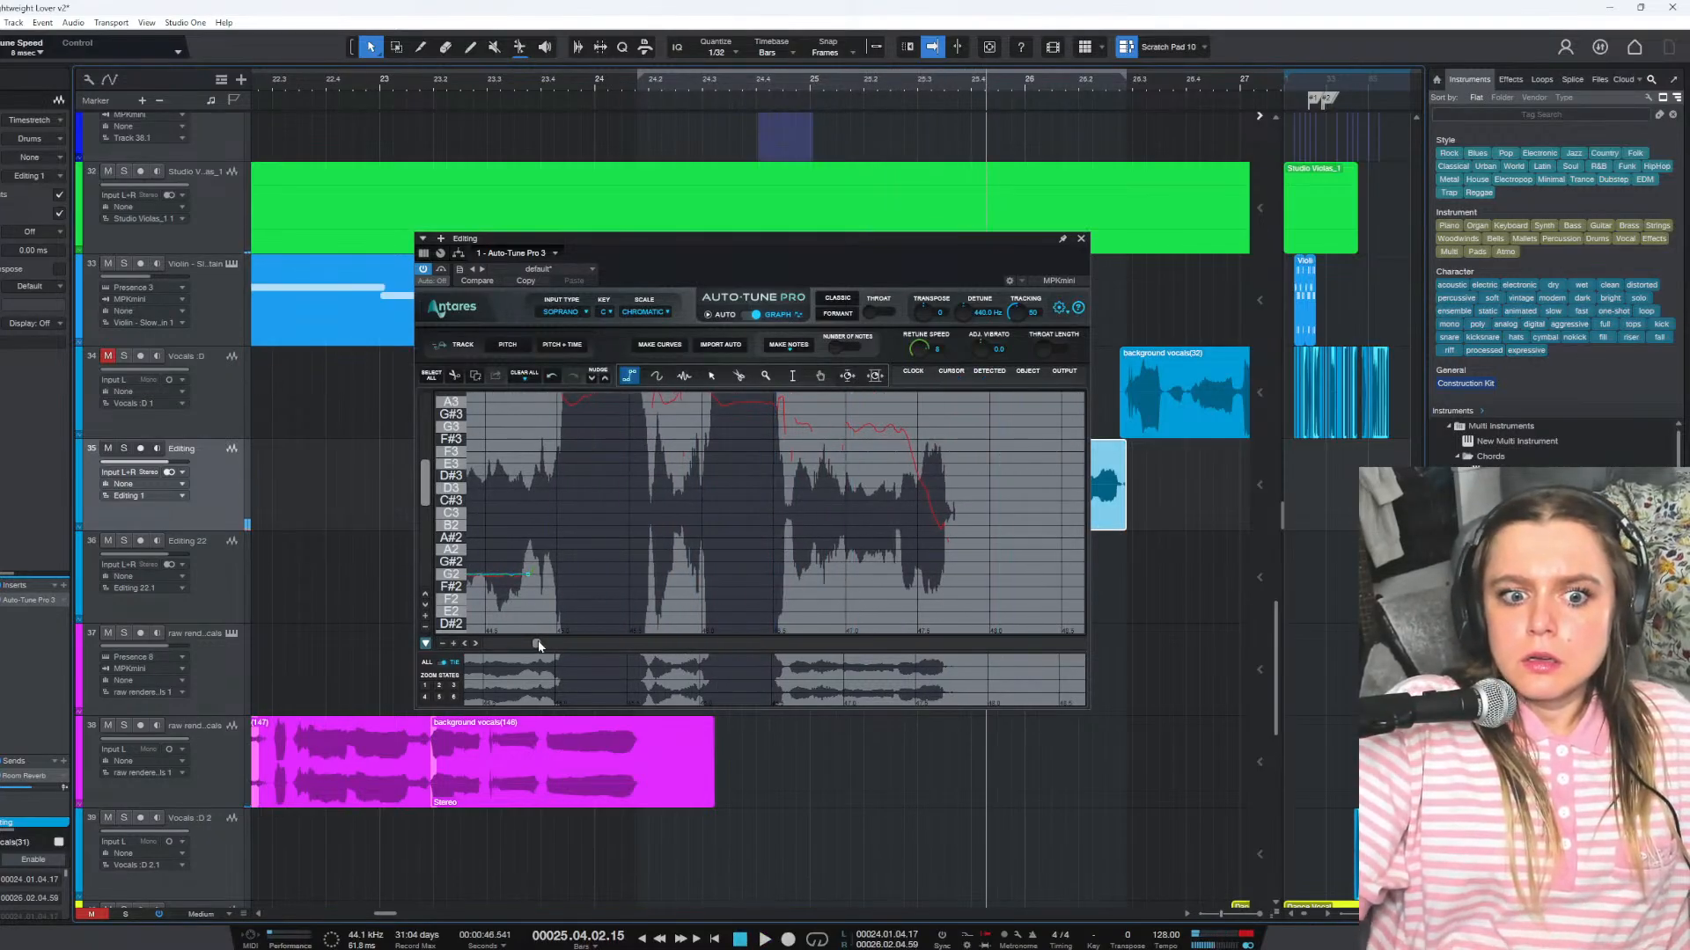
{"action": "scroll", "coordinate": [528, 648], "scroll_direction": "left", "scroll_amount": 6}
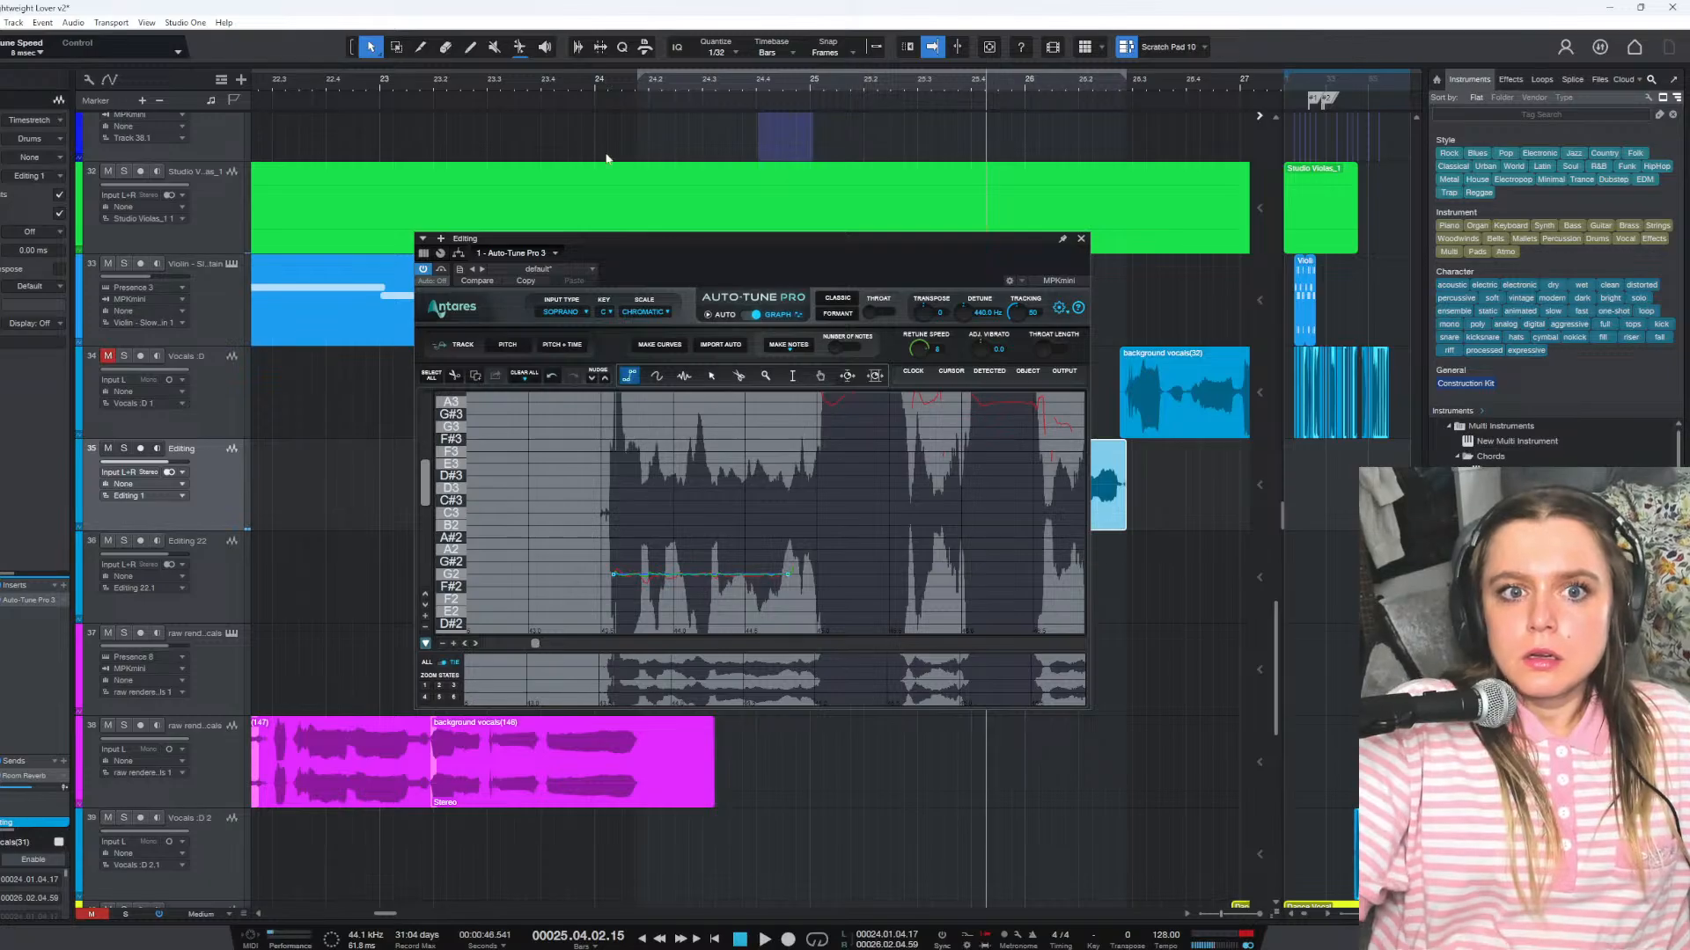
{"action": "left_click", "coordinate": [599, 85]}
{"action": "key", "text": "space"}
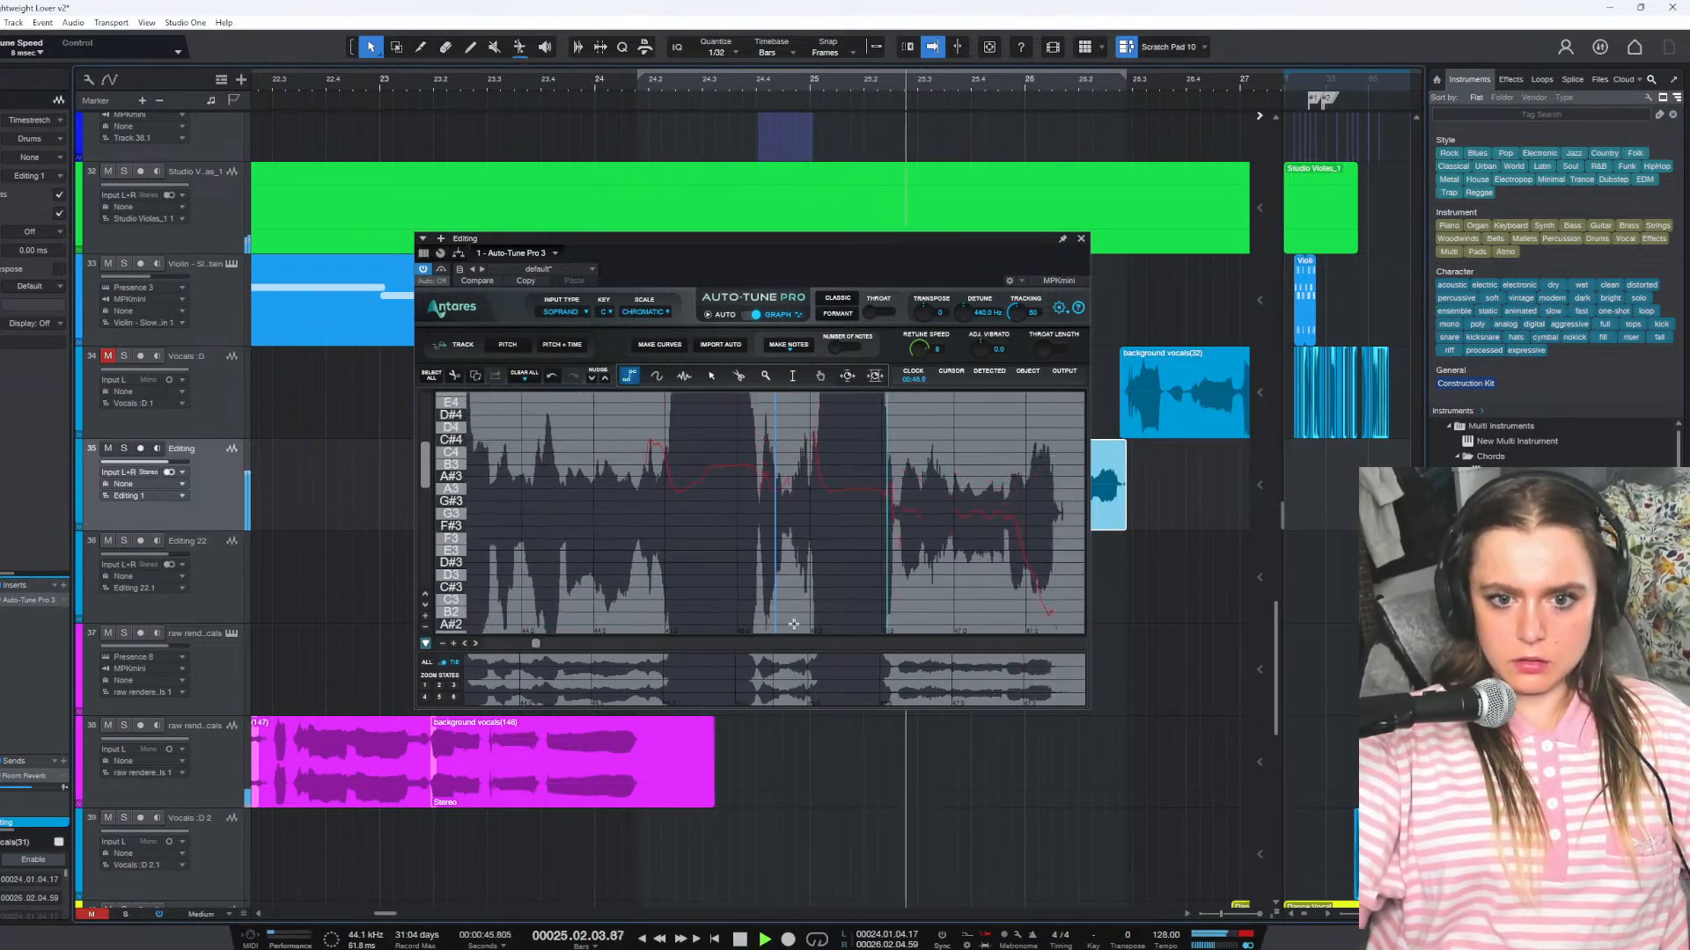
{"action": "key", "text": "space"}
{"action": "left_click", "coordinate": [621, 85]}
{"action": "key", "text": "space"}
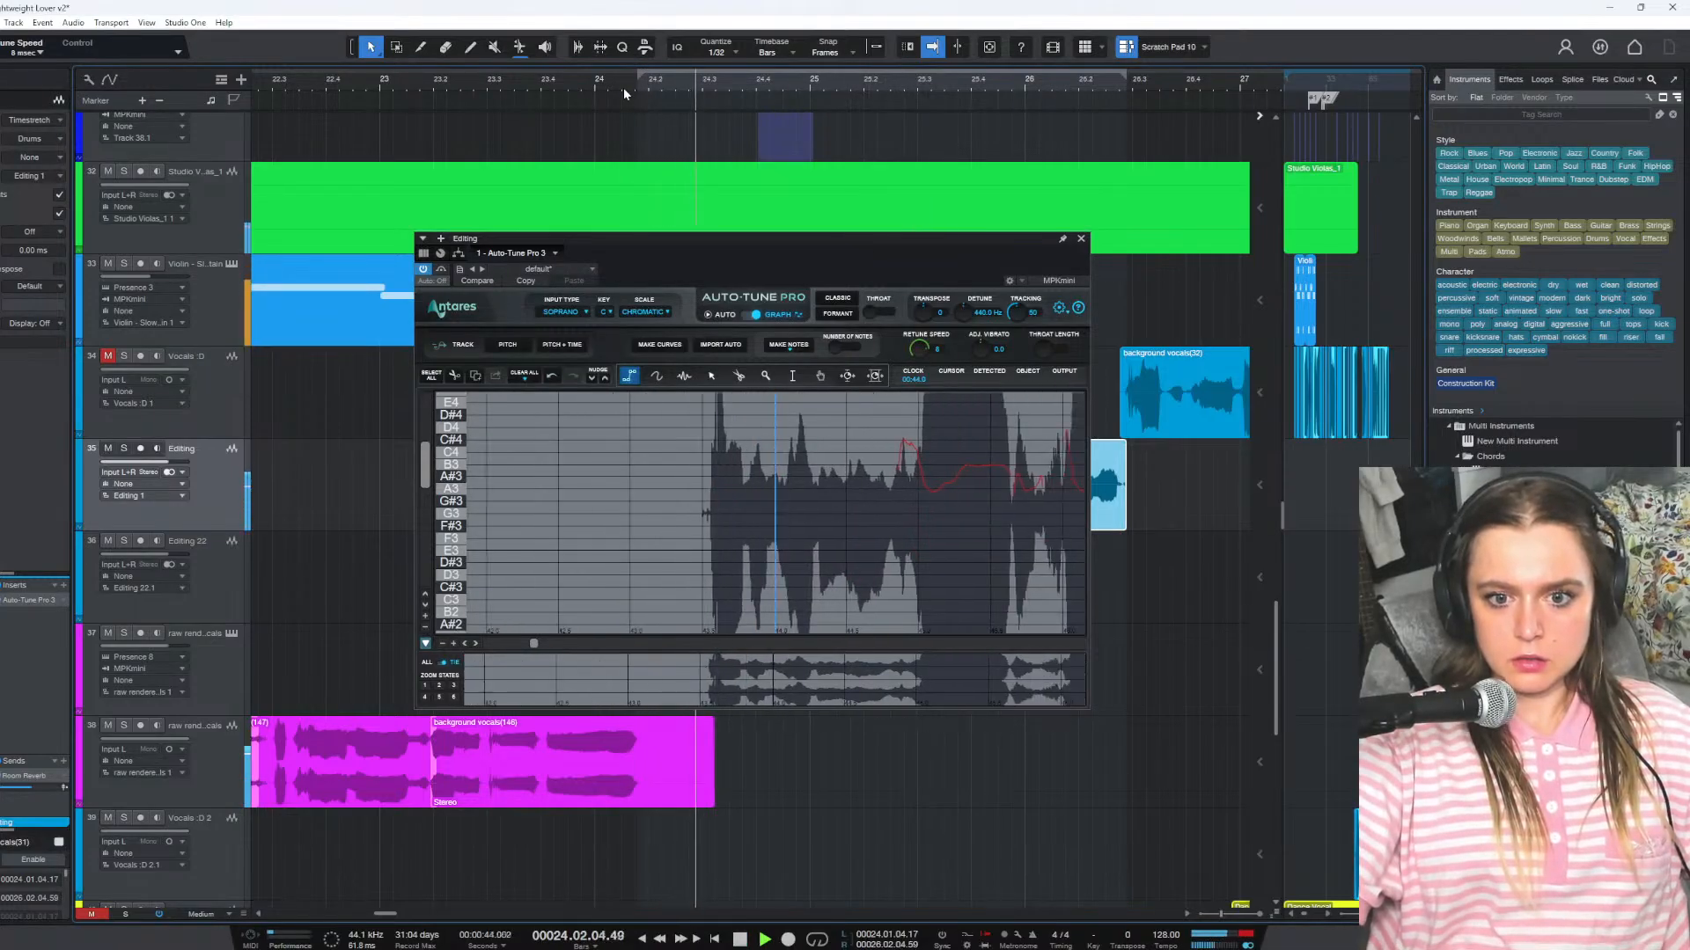
{"action": "key", "text": "space"}
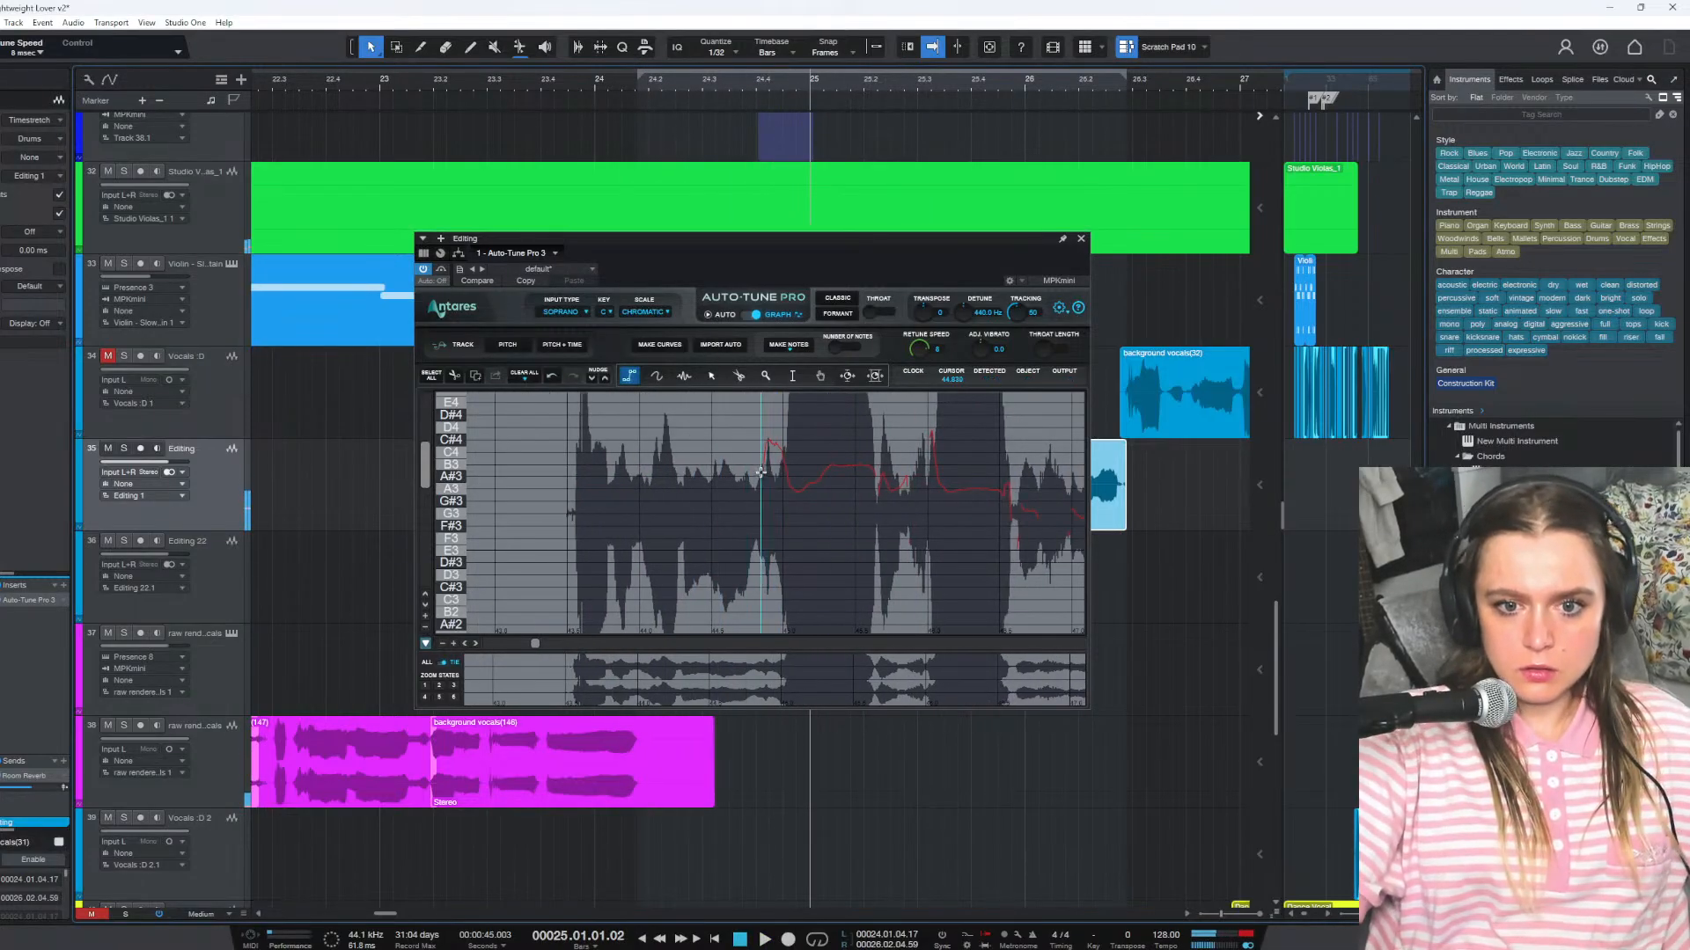
Draw a correction line from A#3 up to C#4, down to A3, along B3 and back near A3, with Retune Speed 10
{"action": "left_click", "coordinate": [761, 477]}
{"action": "left_click", "coordinate": [766, 439]}
{"action": "left_click", "coordinate": [775, 440]}
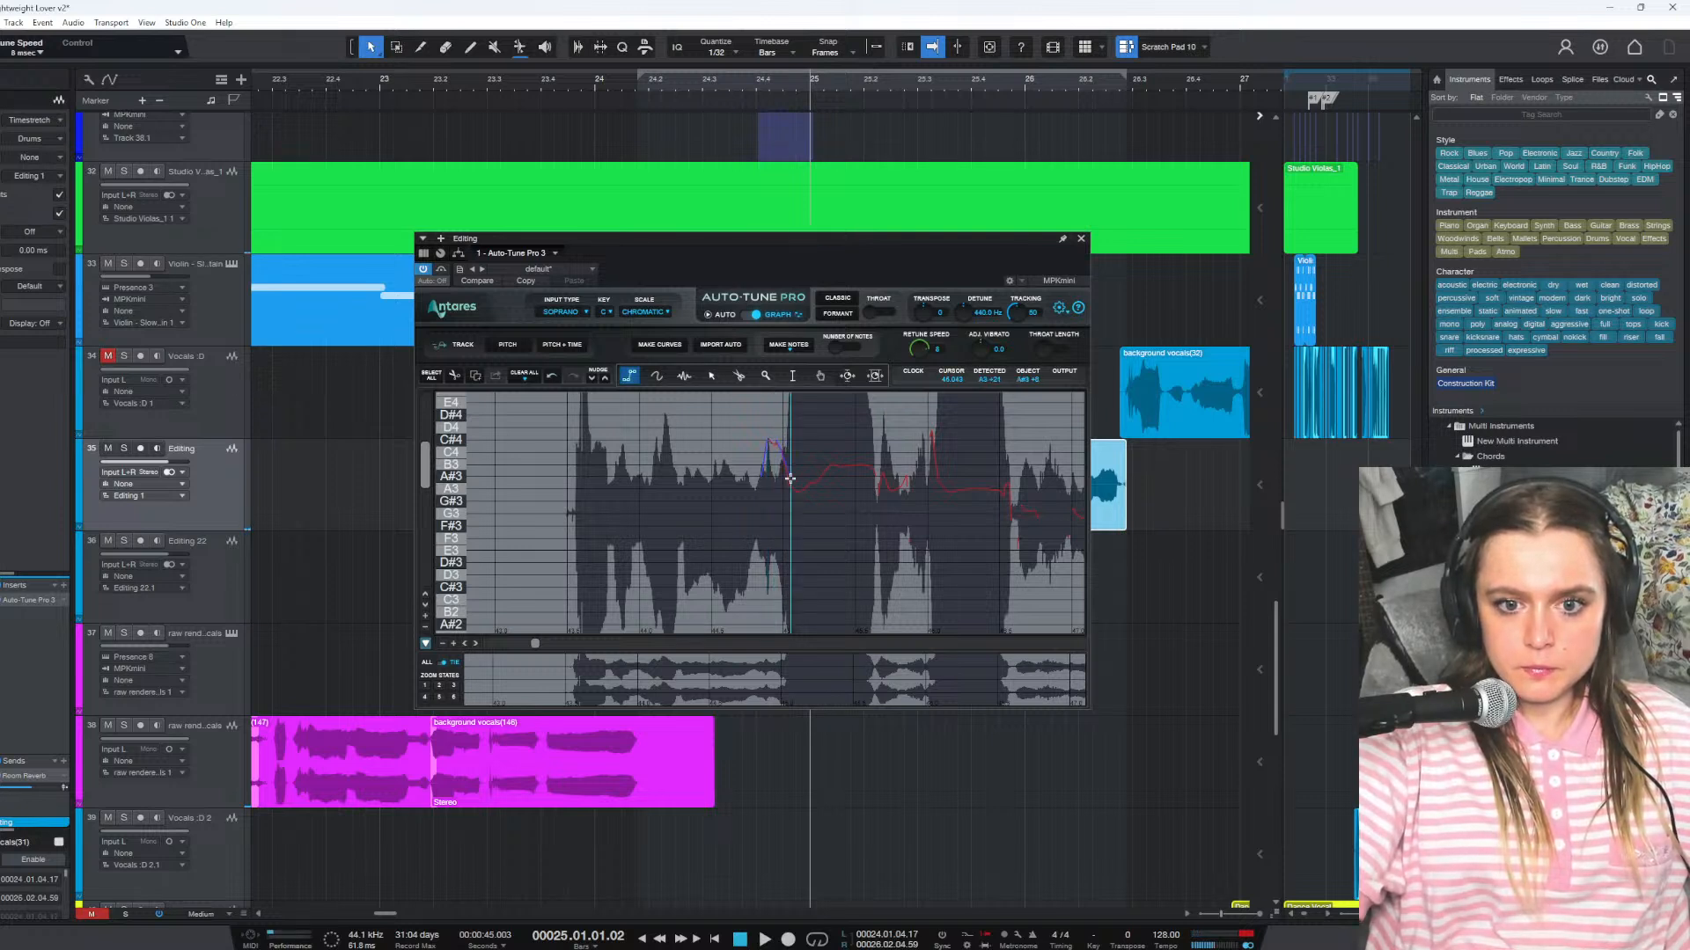
{"action": "left_click", "coordinate": [790, 489]}
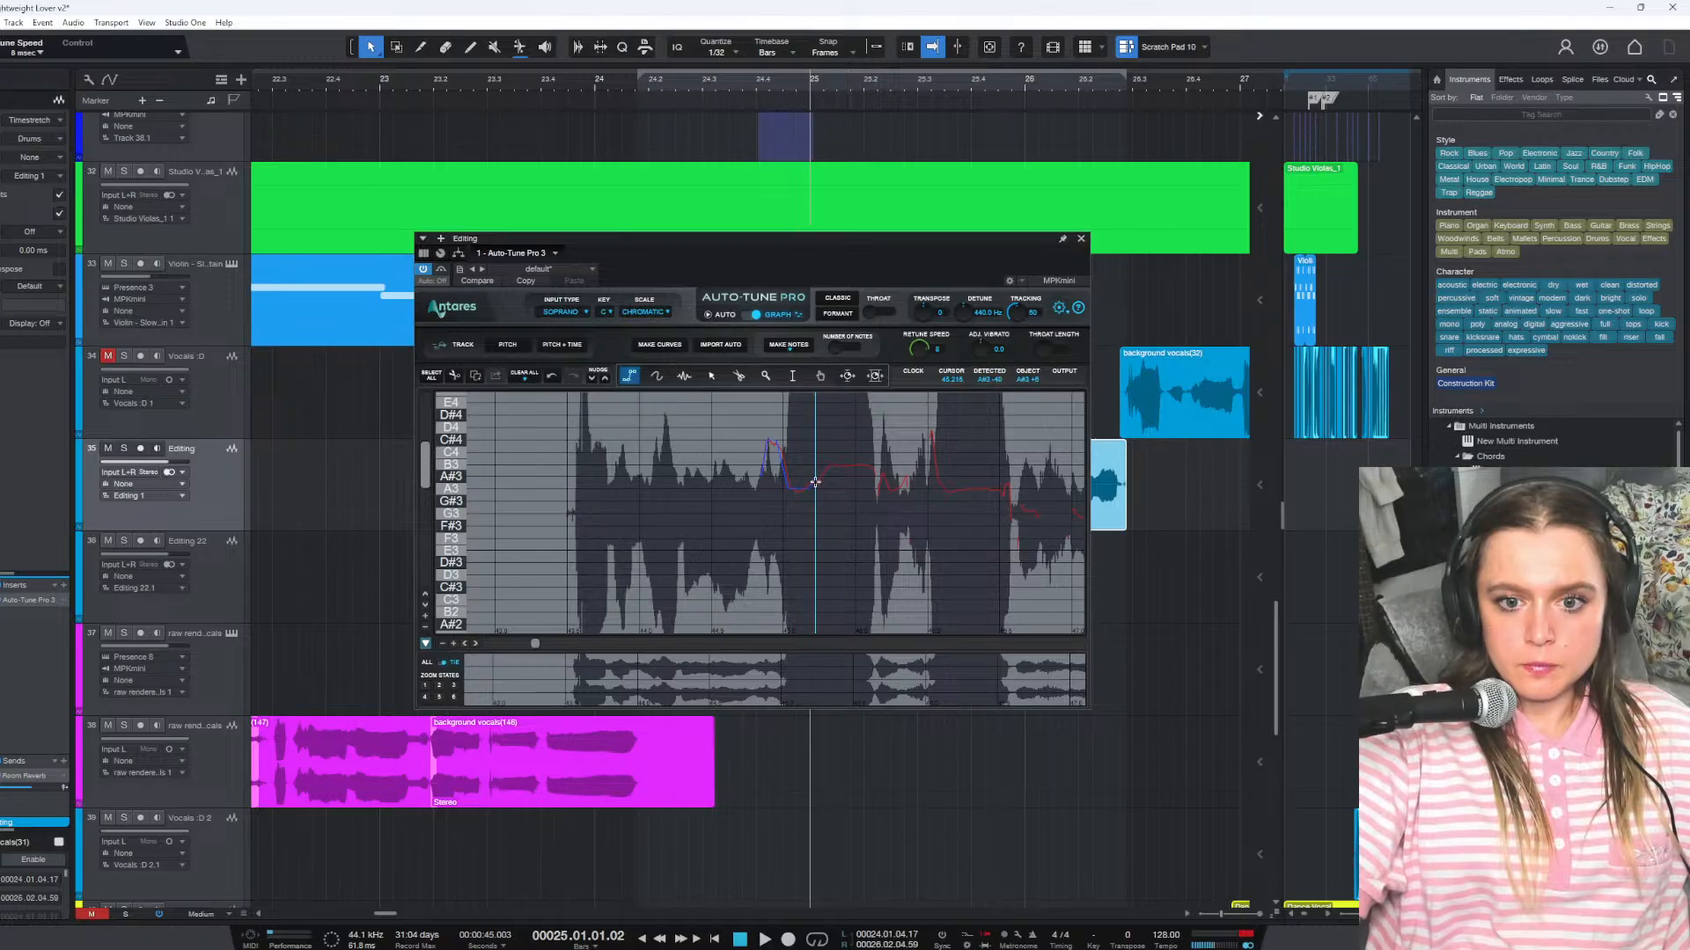
{"action": "left_click", "coordinate": [827, 467]}
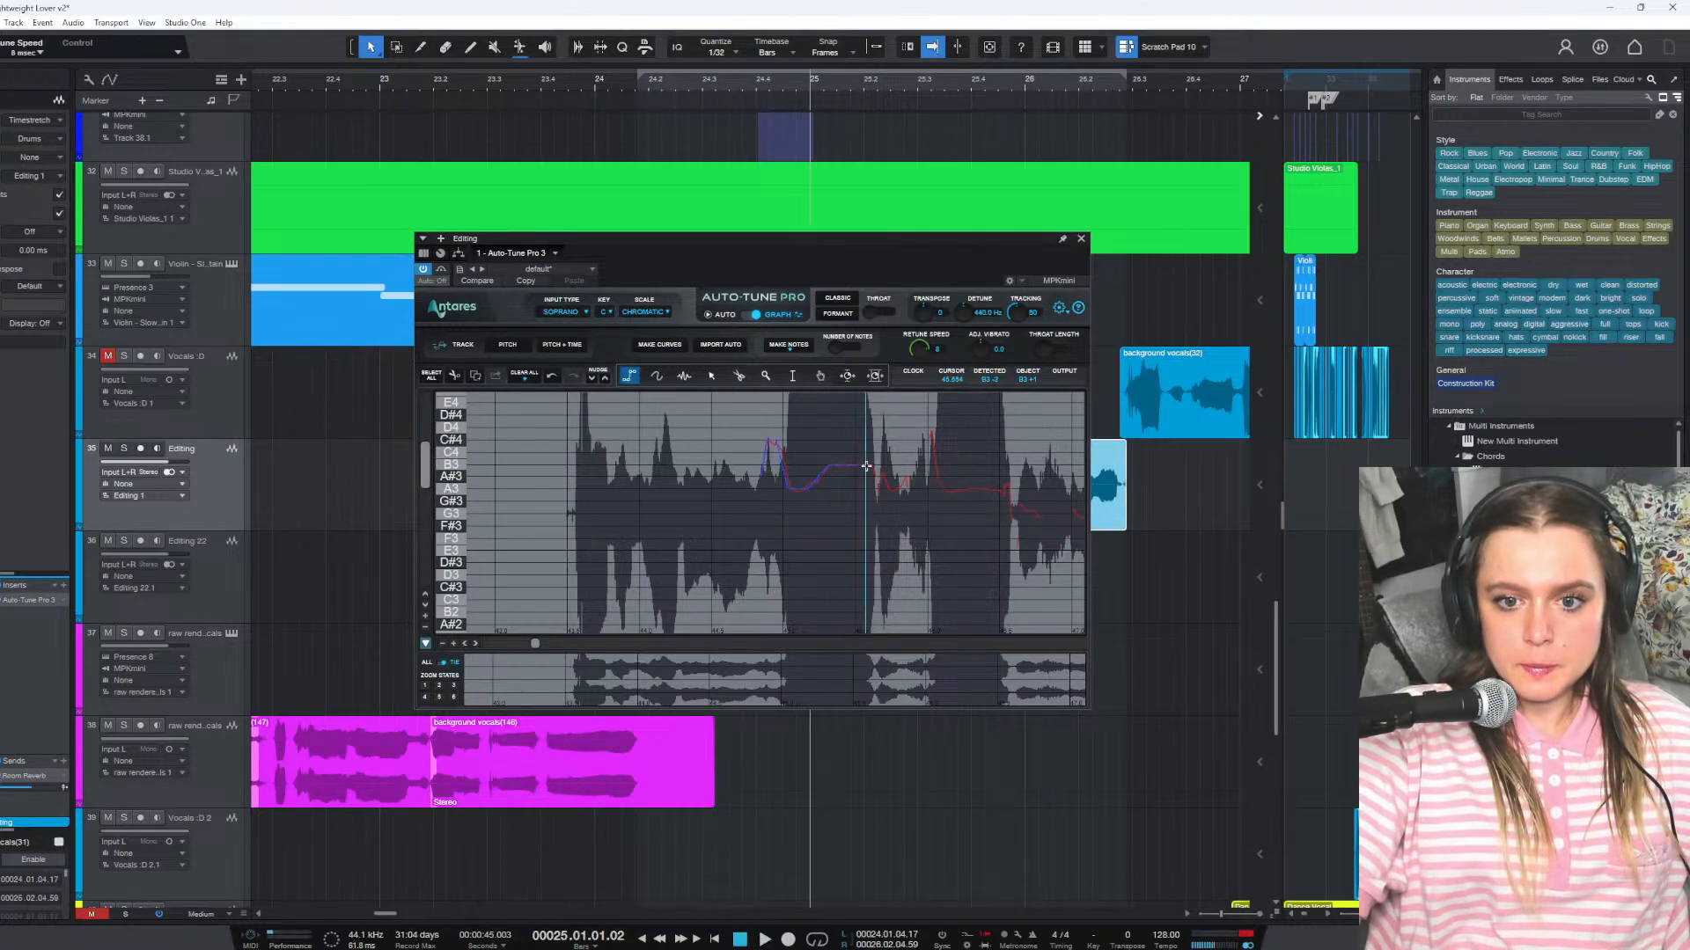
{"action": "left_click", "coordinate": [870, 467]}
{"action": "left_click", "coordinate": [877, 488]}
{"action": "left_click", "coordinate": [882, 477]}
{"action": "left_click", "coordinate": [890, 488]}
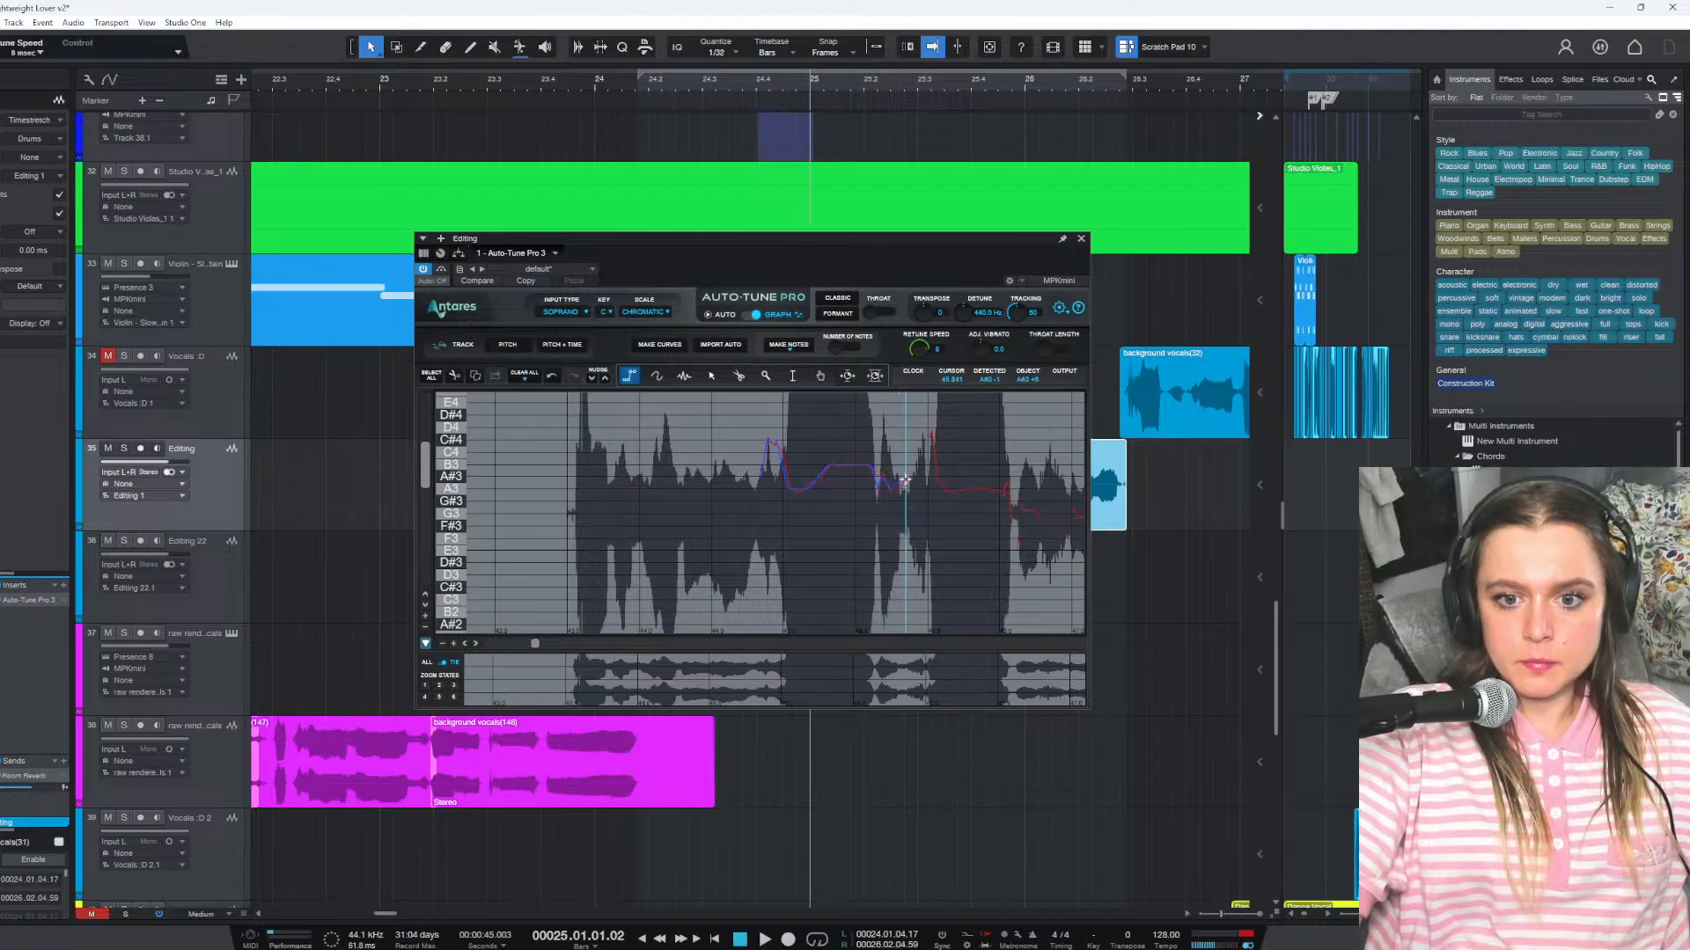
{"action": "double_click", "coordinate": [906, 482]}
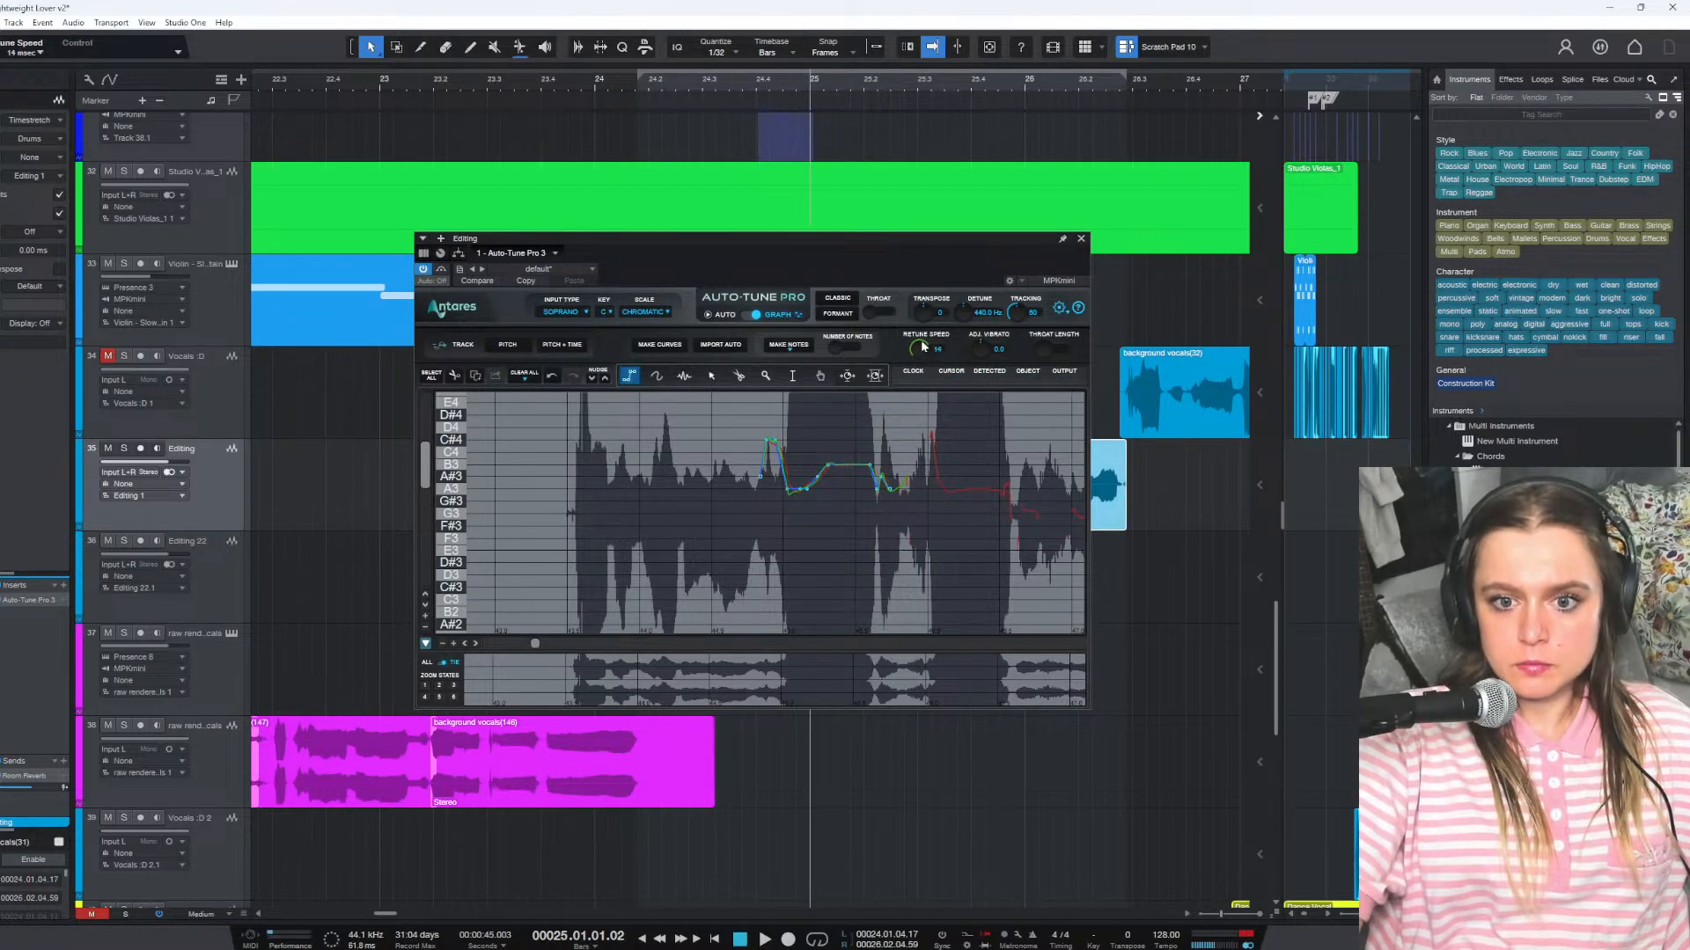
{"action": "scroll", "coordinate": [918, 330], "scroll_direction": "up", "scroll_amount": 3}
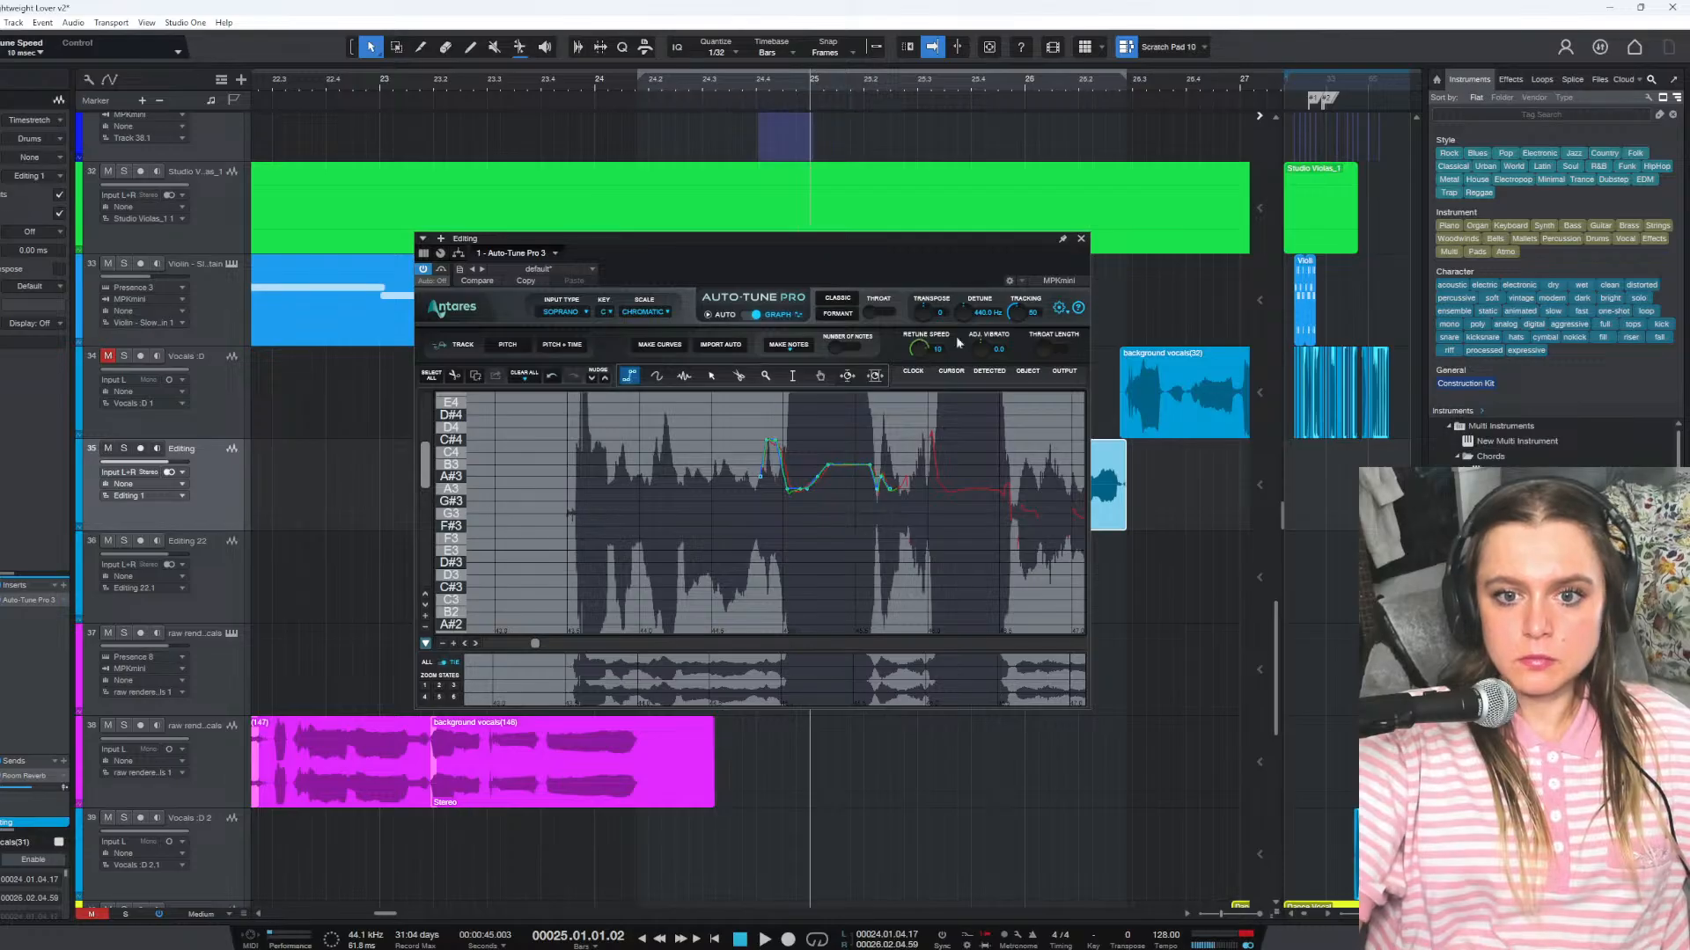
Play the clip from its start to check the new correction, and set the line's Retune Speed to 7
{"action": "left_click", "coordinate": [599, 84]}
{"action": "key", "text": "space"}
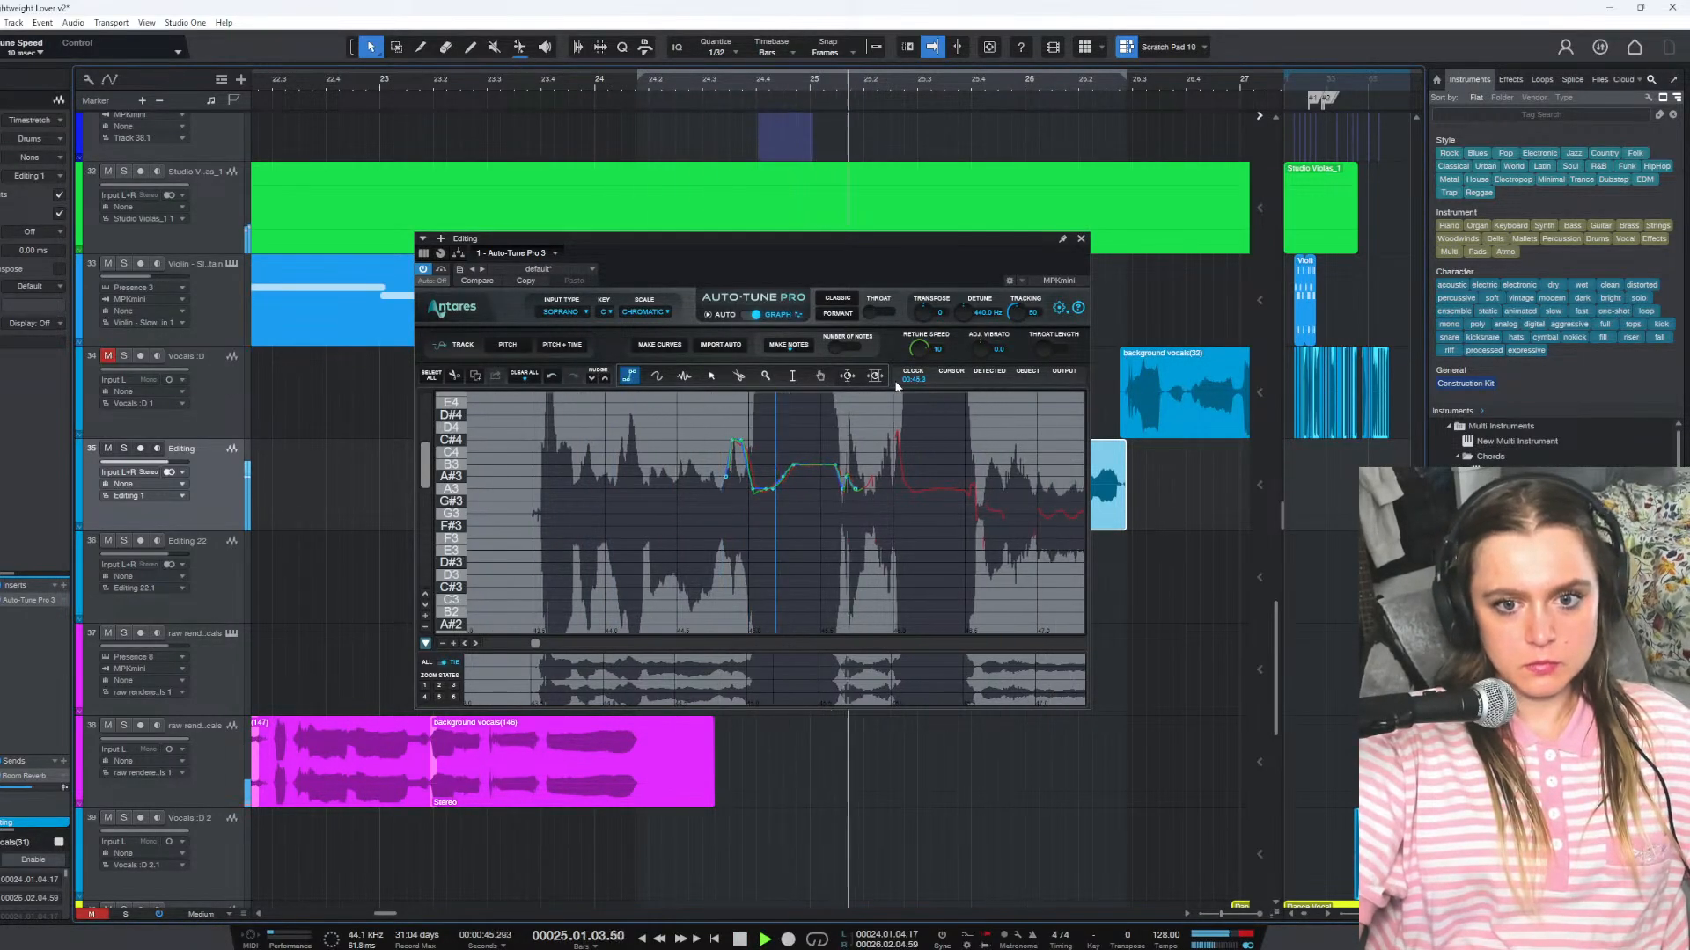
{"action": "key", "text": "space"}
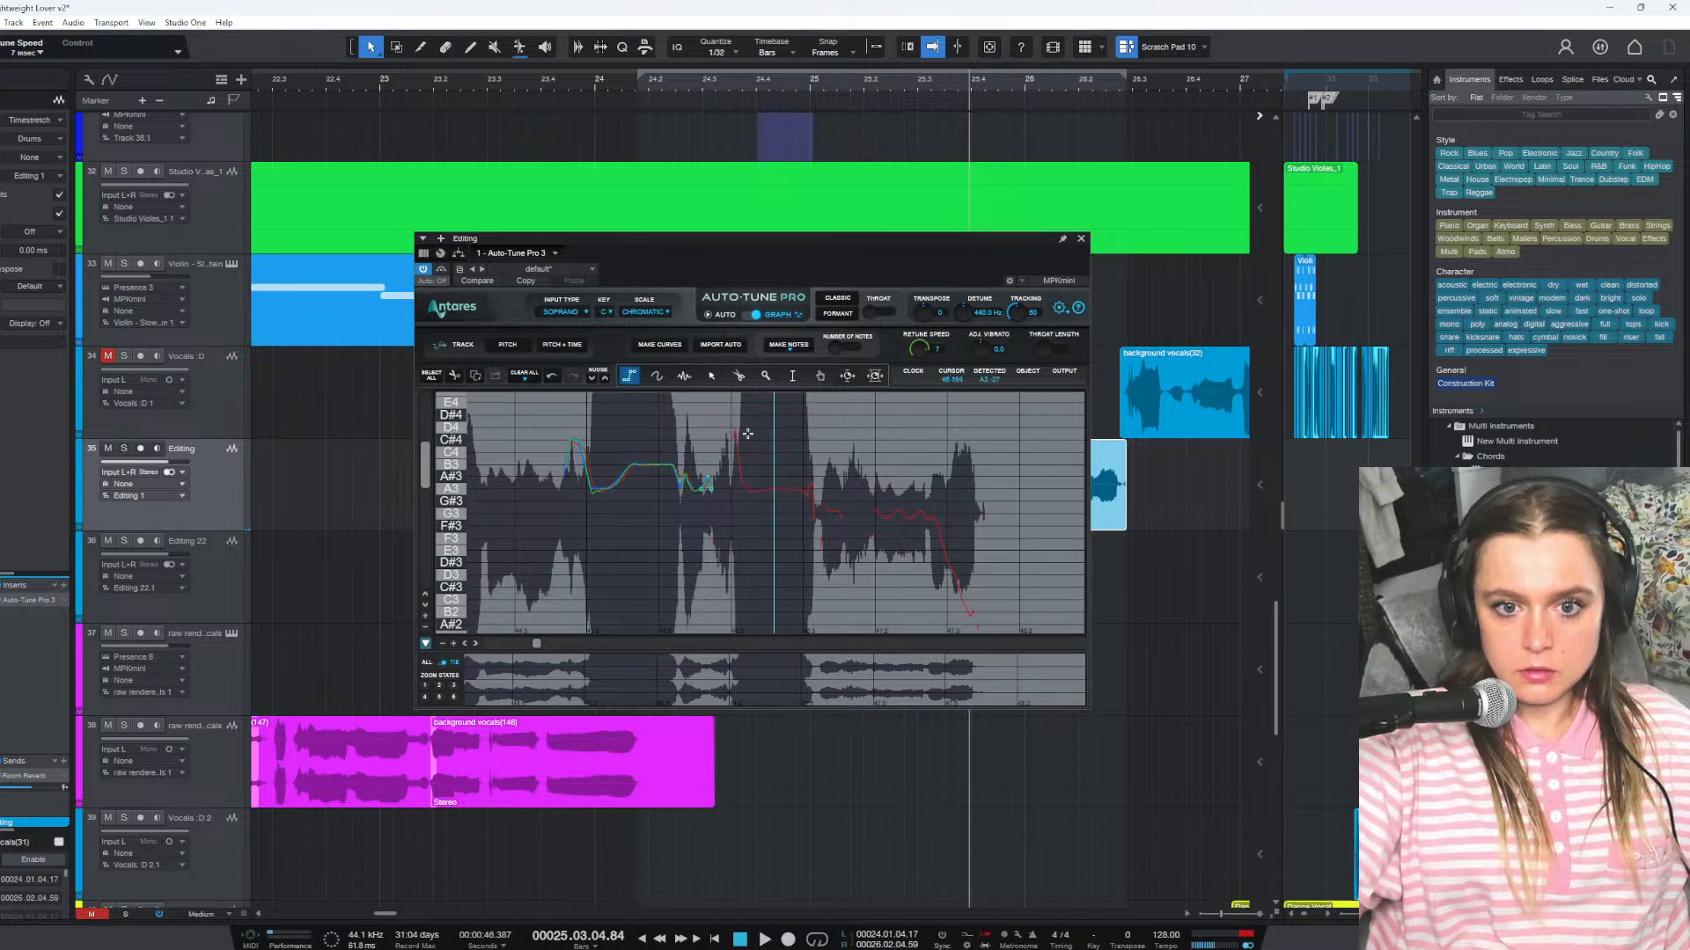
Draw a correction line from D4 down to A3, along A3 and on to G3, and play the clip through to check it
{"action": "left_click", "coordinate": [746, 491]}
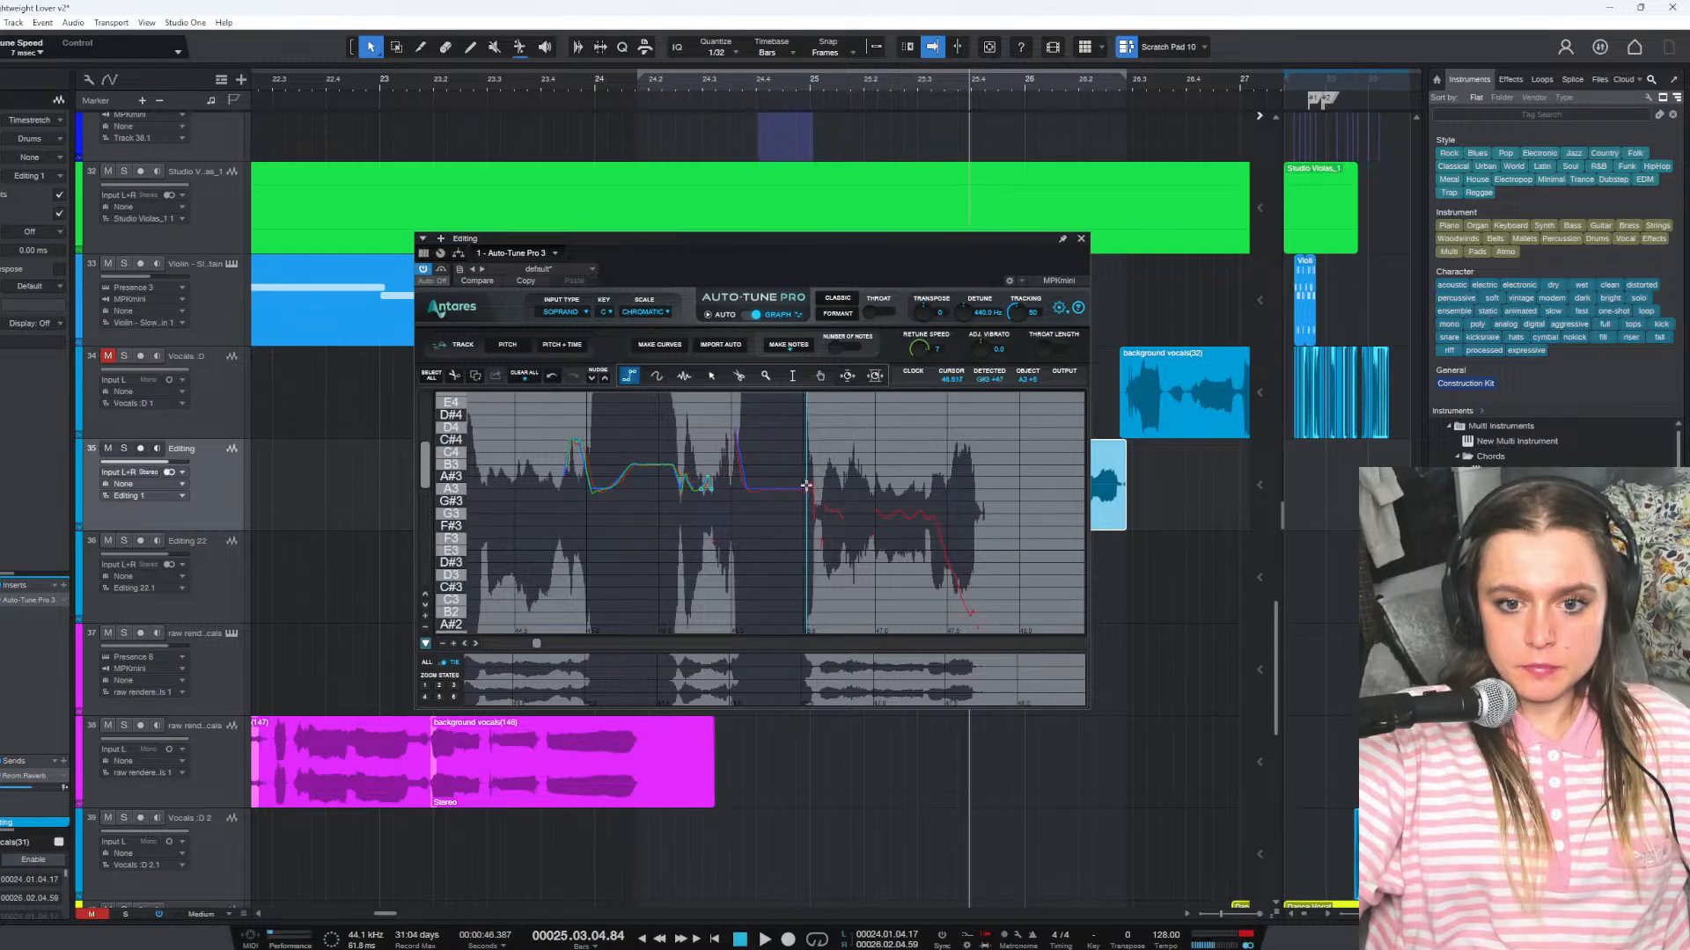
{"action": "double_click", "coordinate": [840, 516]}
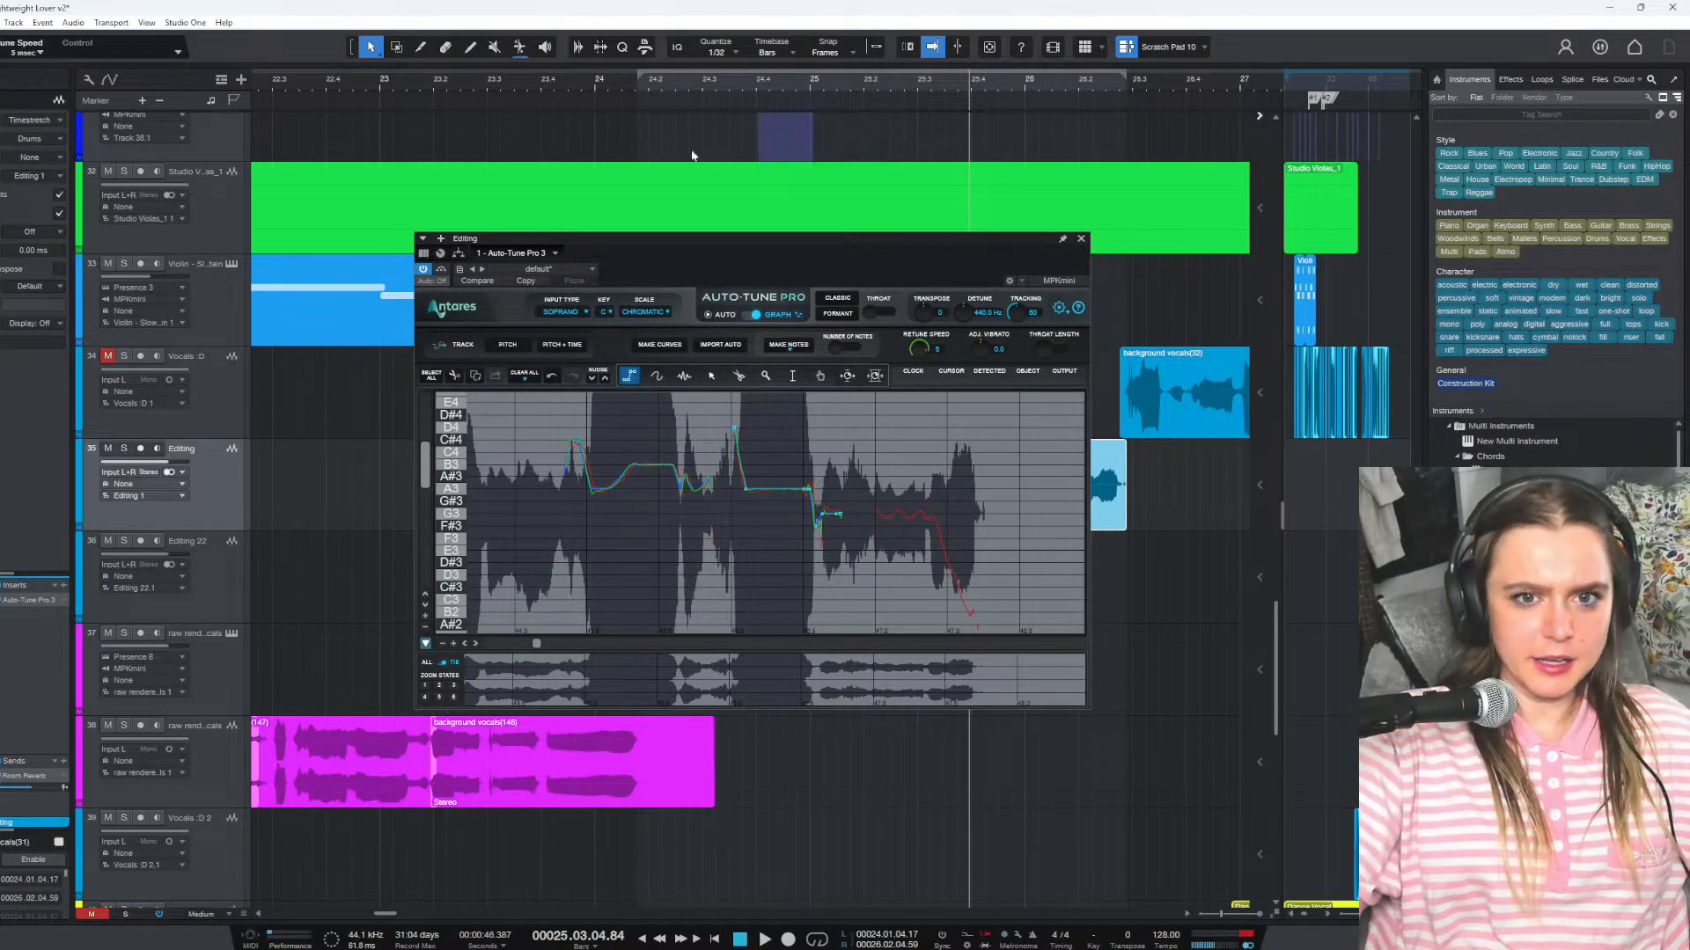
{"action": "left_click", "coordinate": [647, 88]}
{"action": "key", "text": "space"}
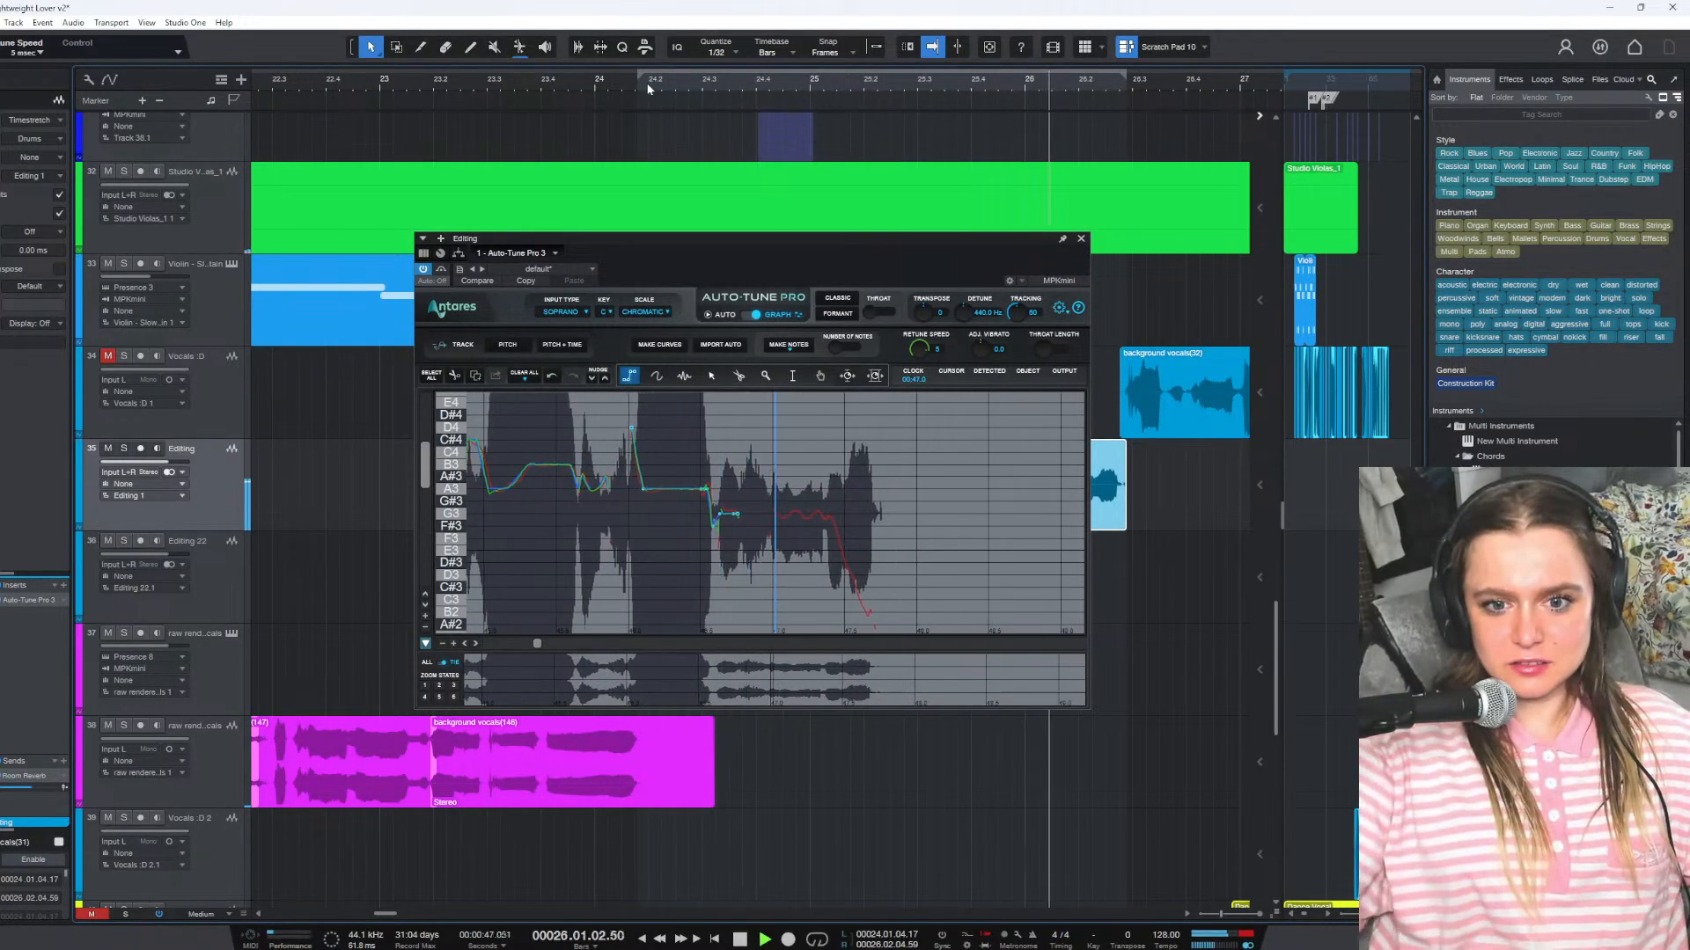
{"action": "key", "text": "space"}
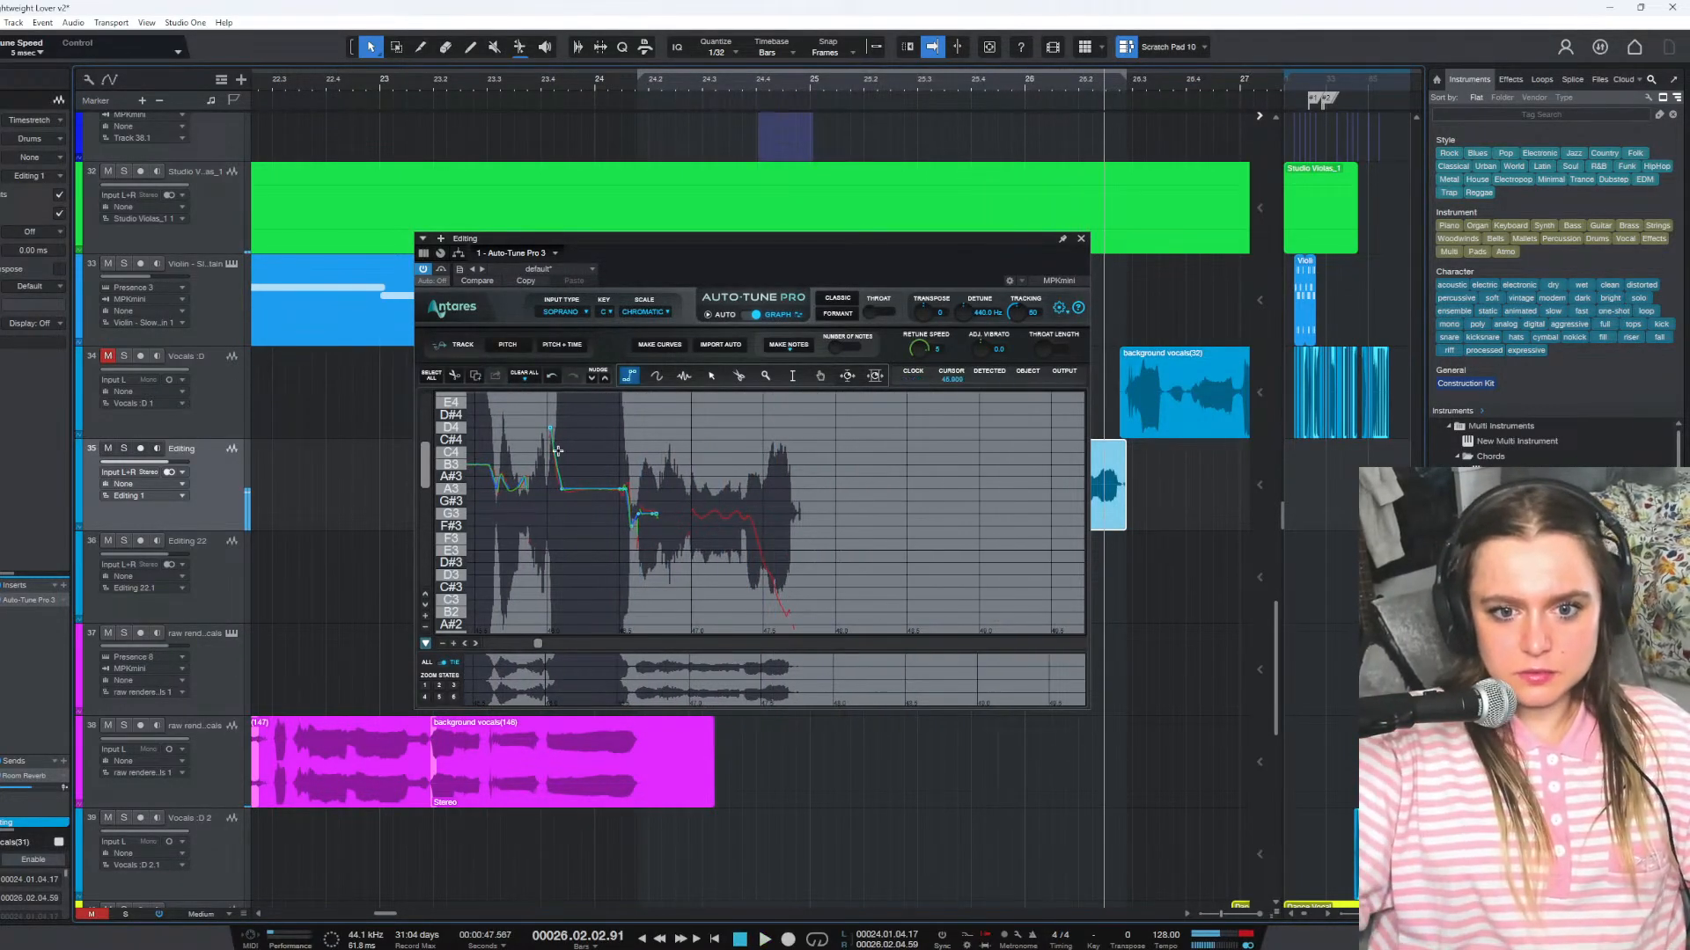
Draw a correction line along the final phrase at G3, falling to B2 at its end, and set its Retune Speed to 7
{"action": "left_click", "coordinate": [693, 514]}
{"action": "double_click", "coordinate": [748, 517]}
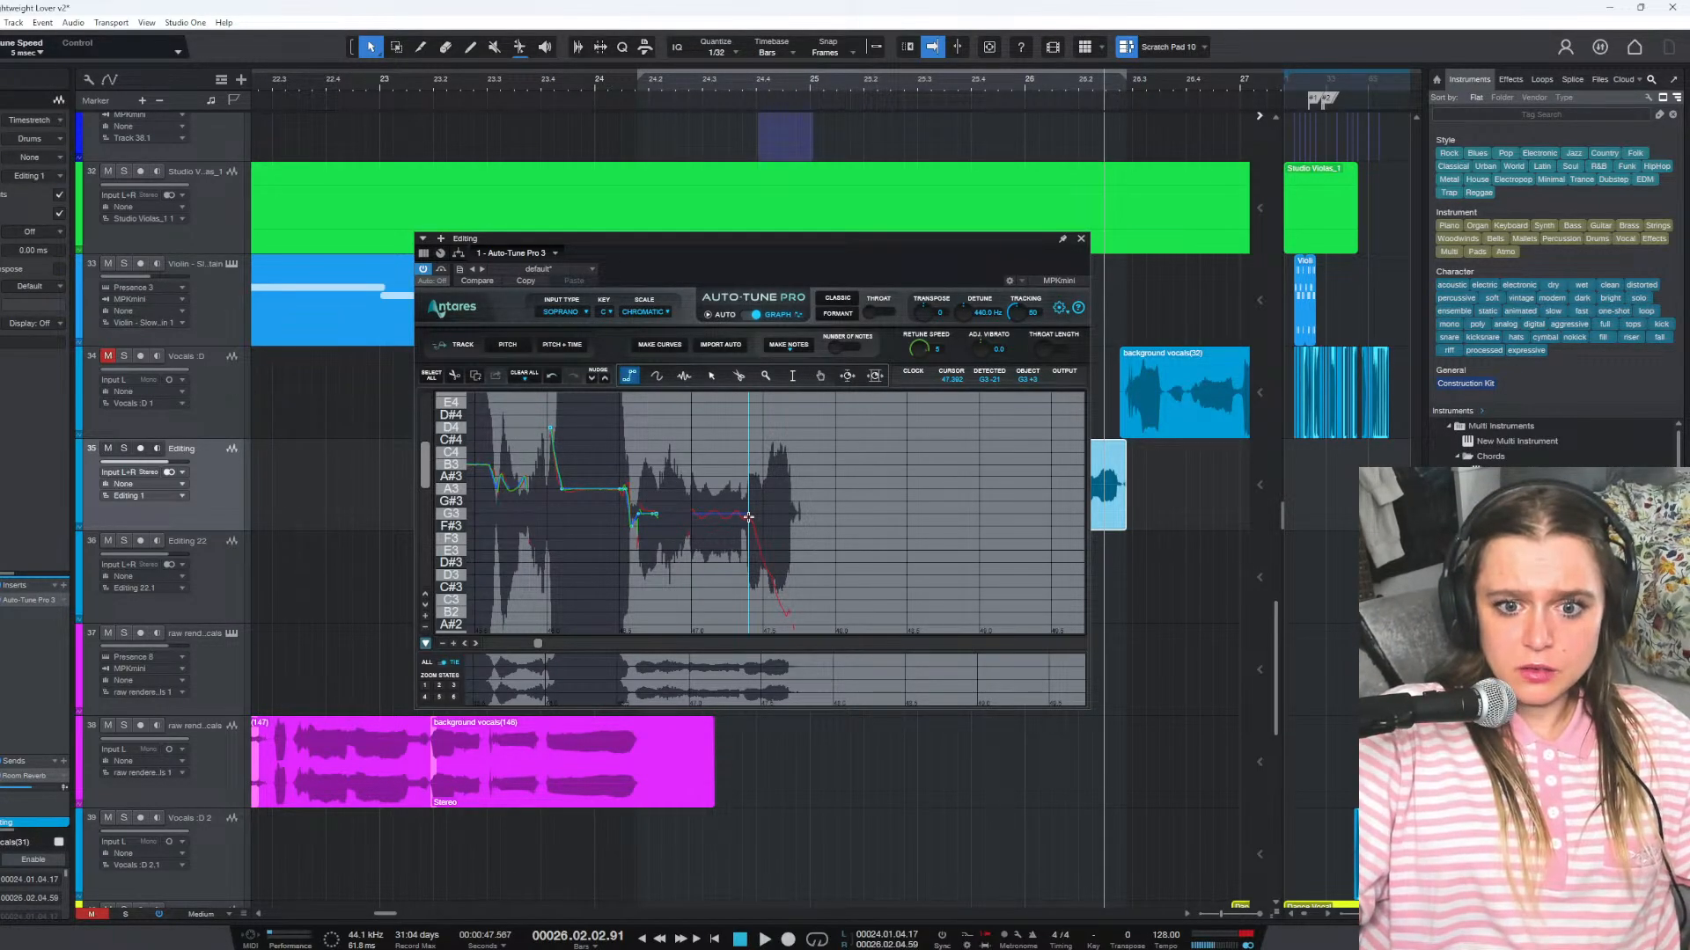
{"action": "left_click", "coordinate": [748, 517]}
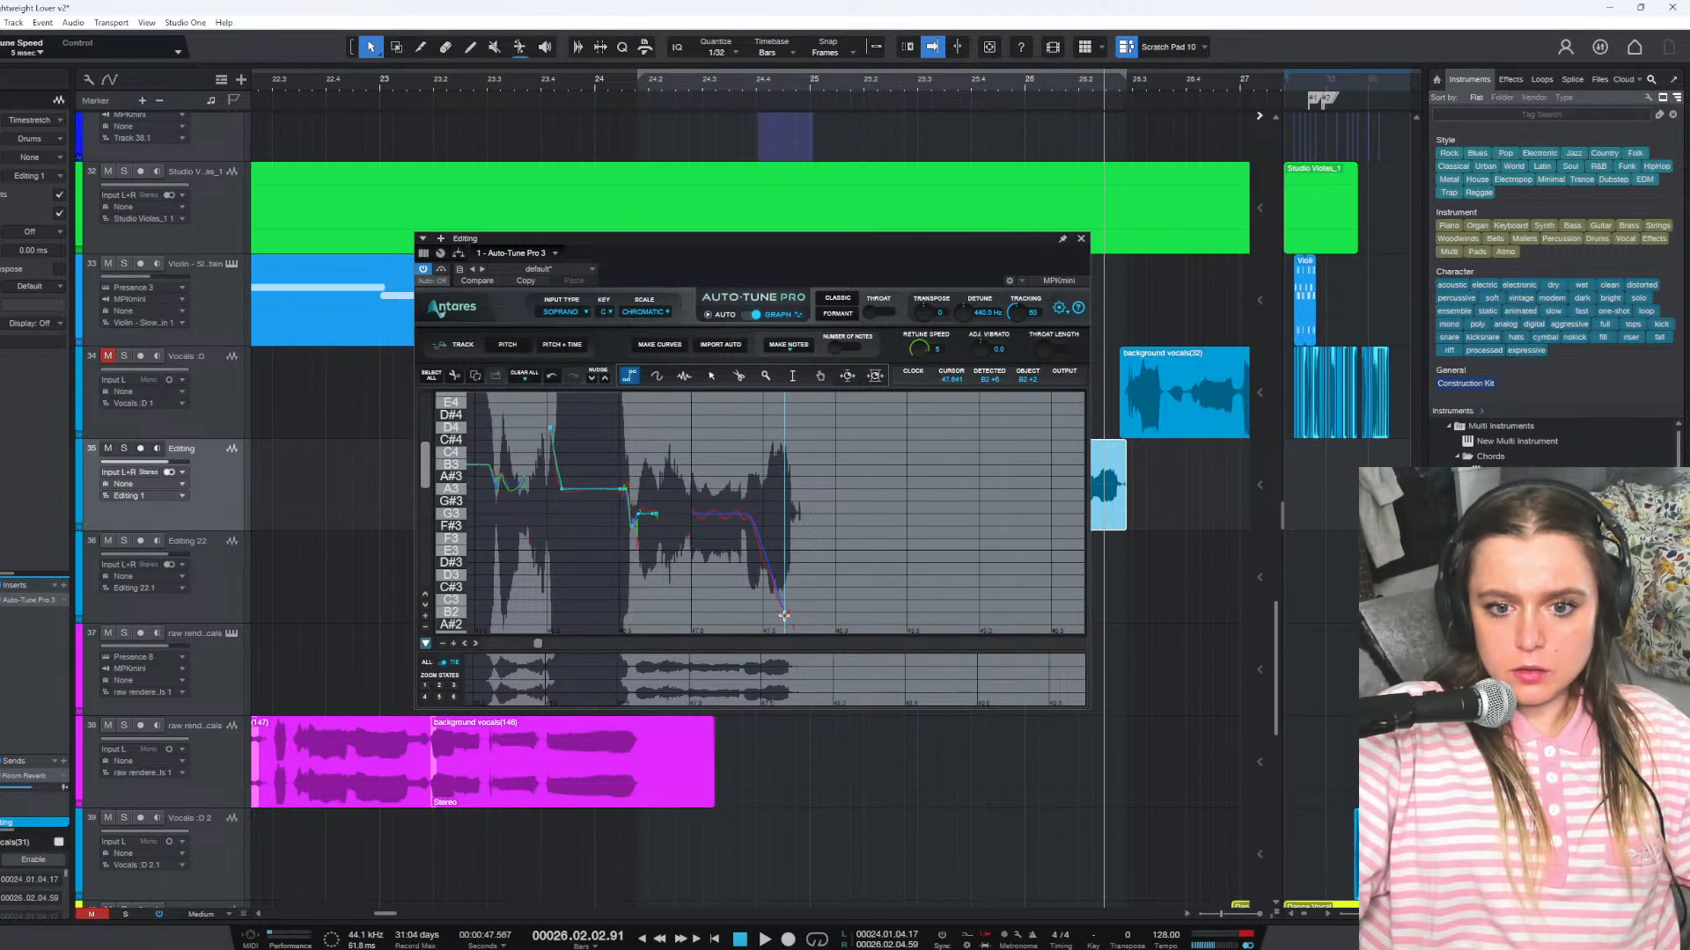
{"action": "double_click", "coordinate": [786, 612]}
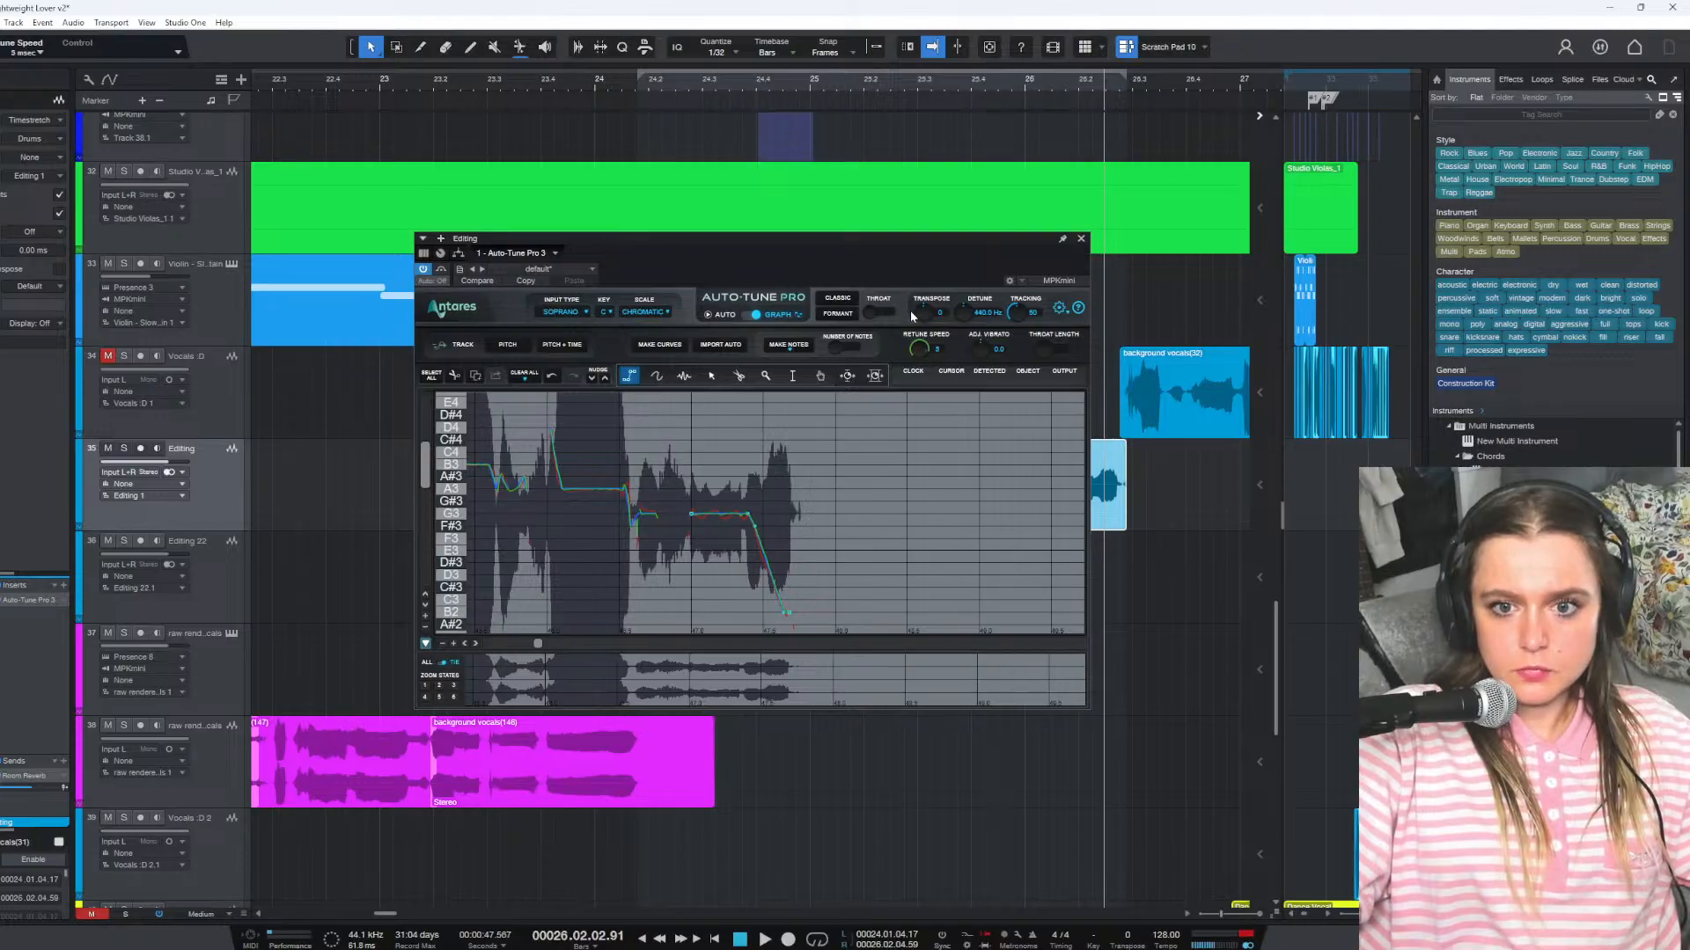
{"action": "scroll", "coordinate": [910, 327], "scroll_direction": "up", "scroll_amount": 1}
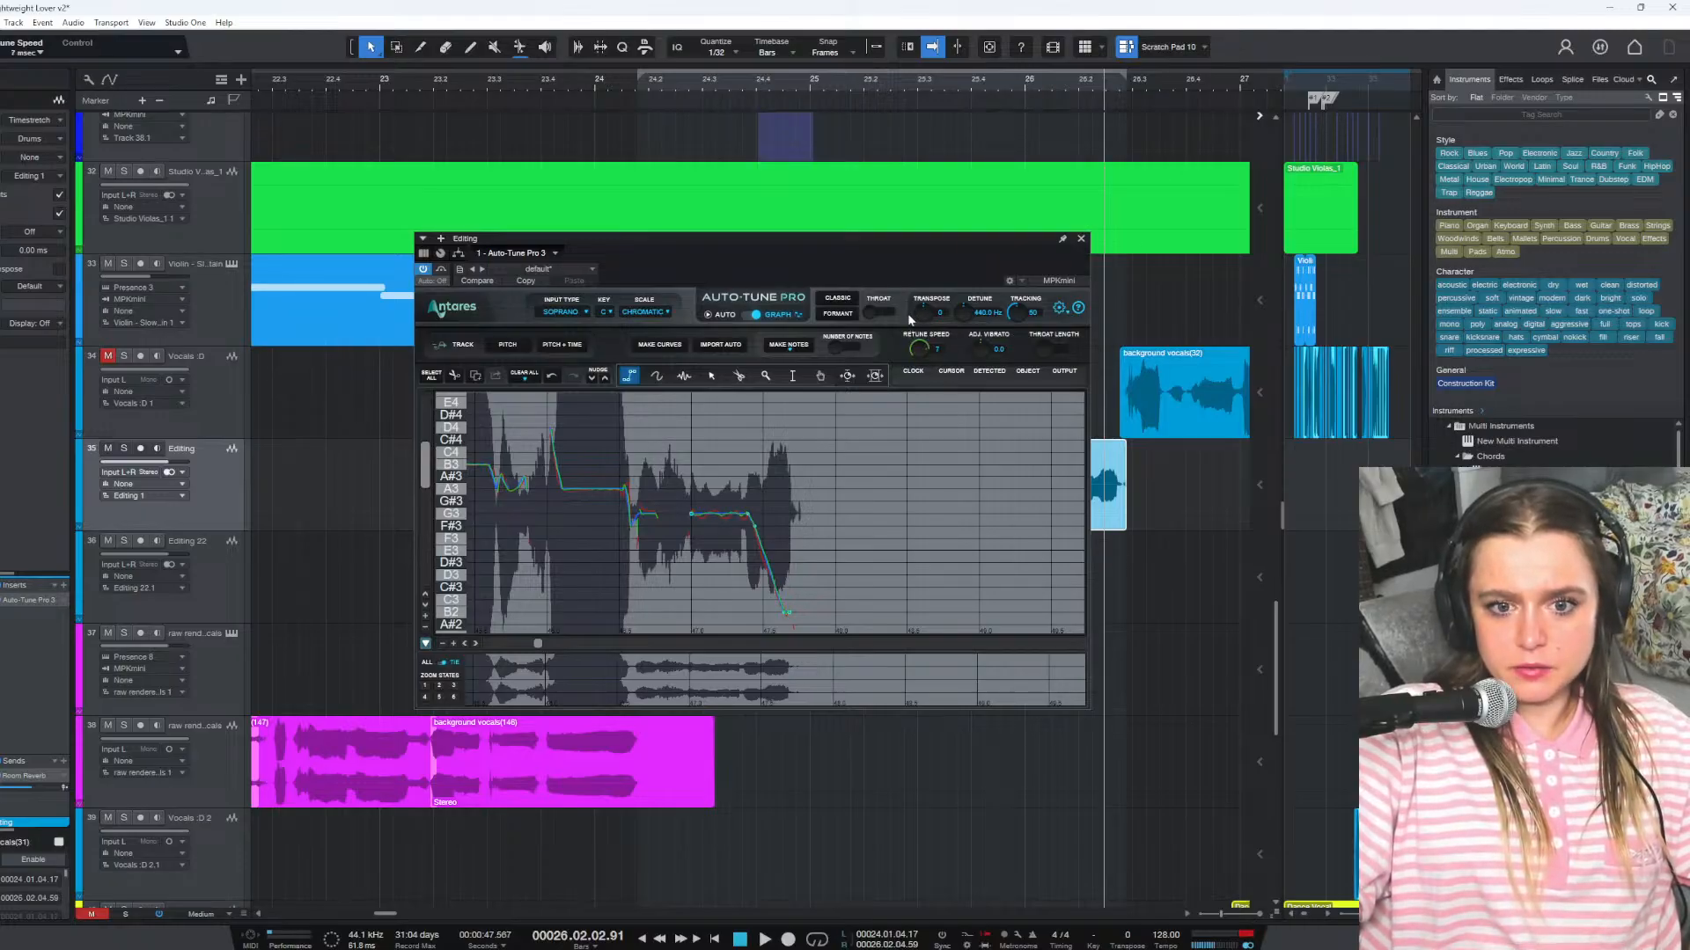
Play the clip through, extend the falling ending's correction down to A#2 and set its Retune Speed to 2
{"action": "left_click", "coordinate": [645, 88]}
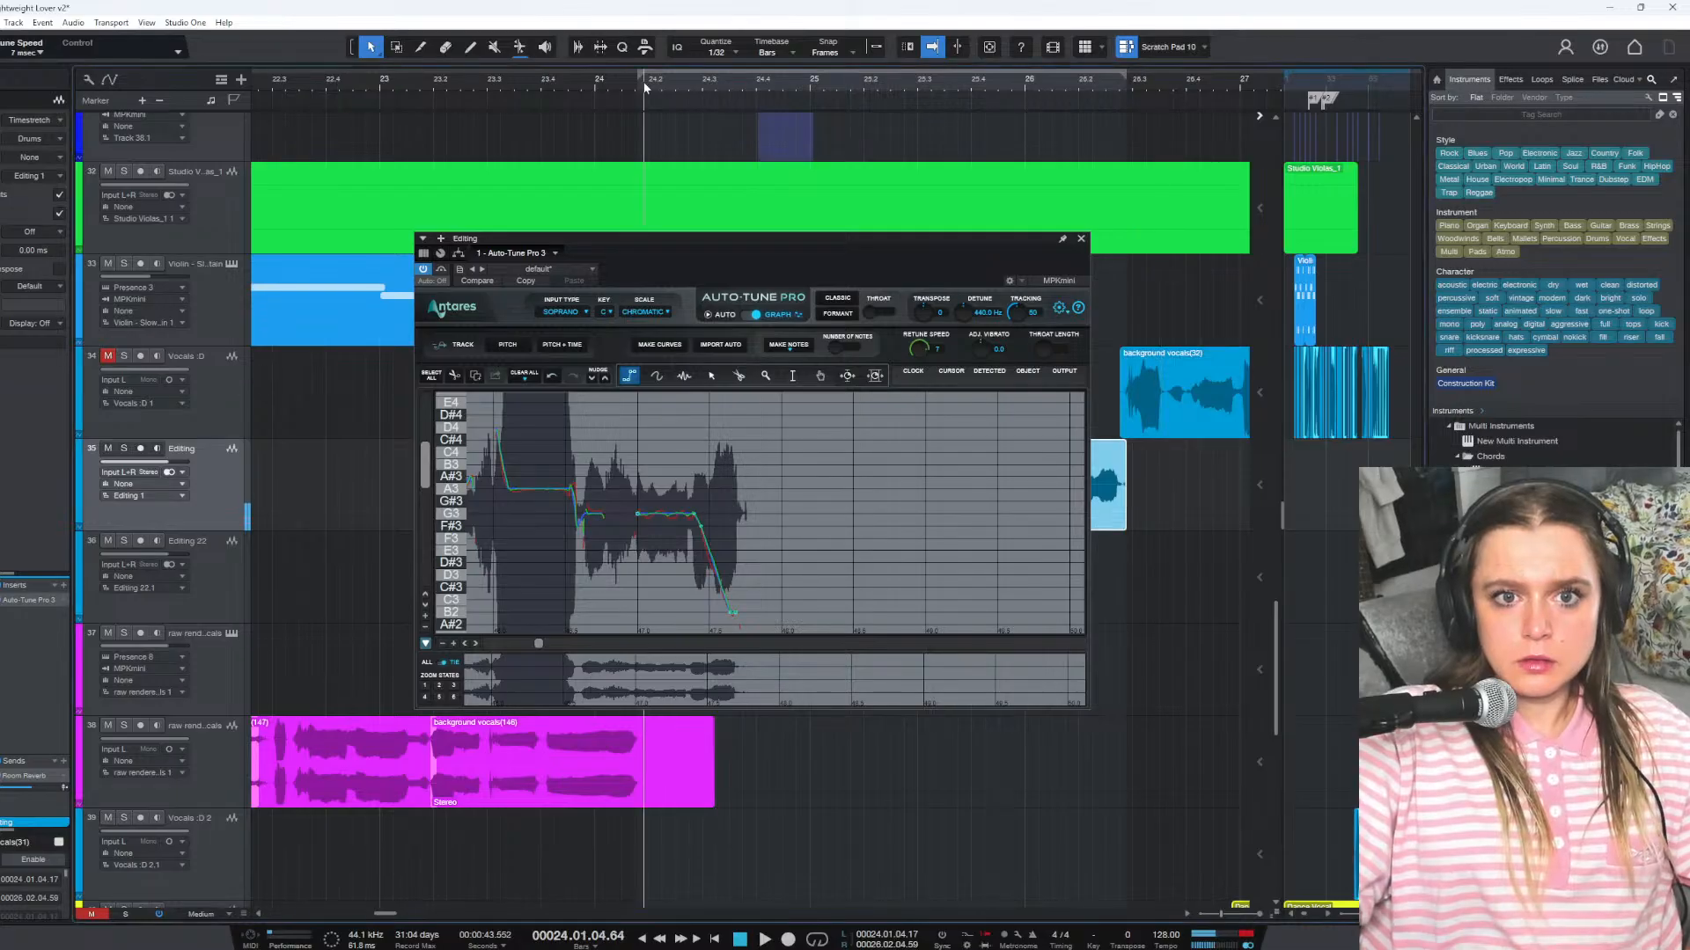
{"action": "key", "text": "space"}
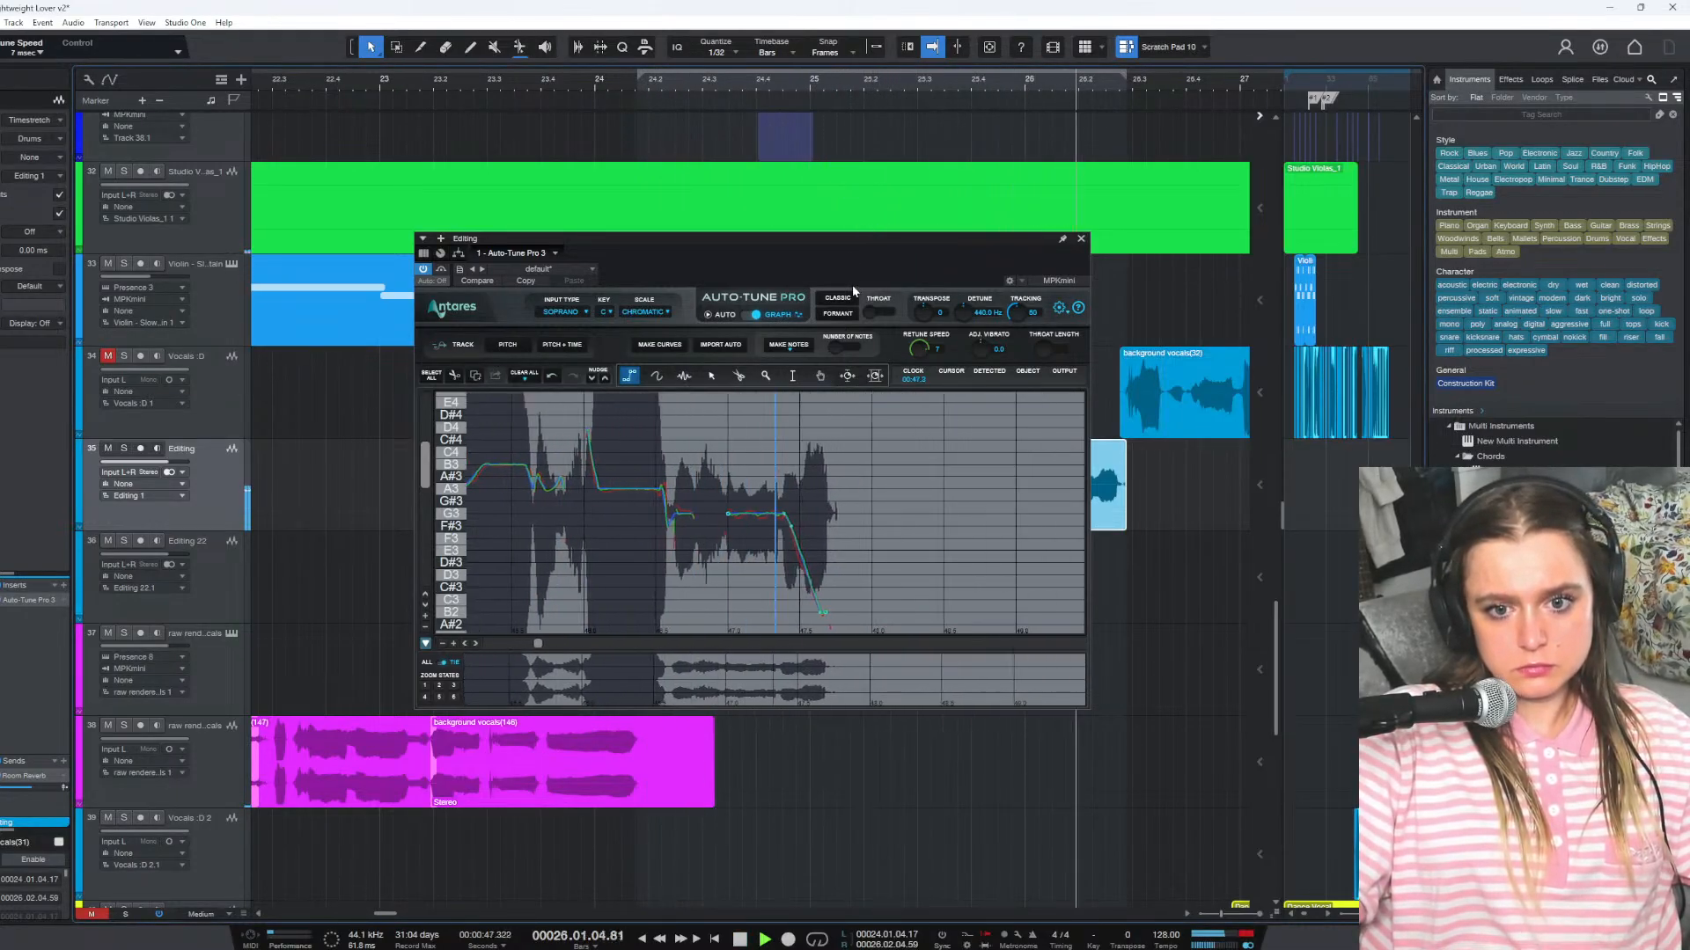
{"action": "key", "text": "space"}
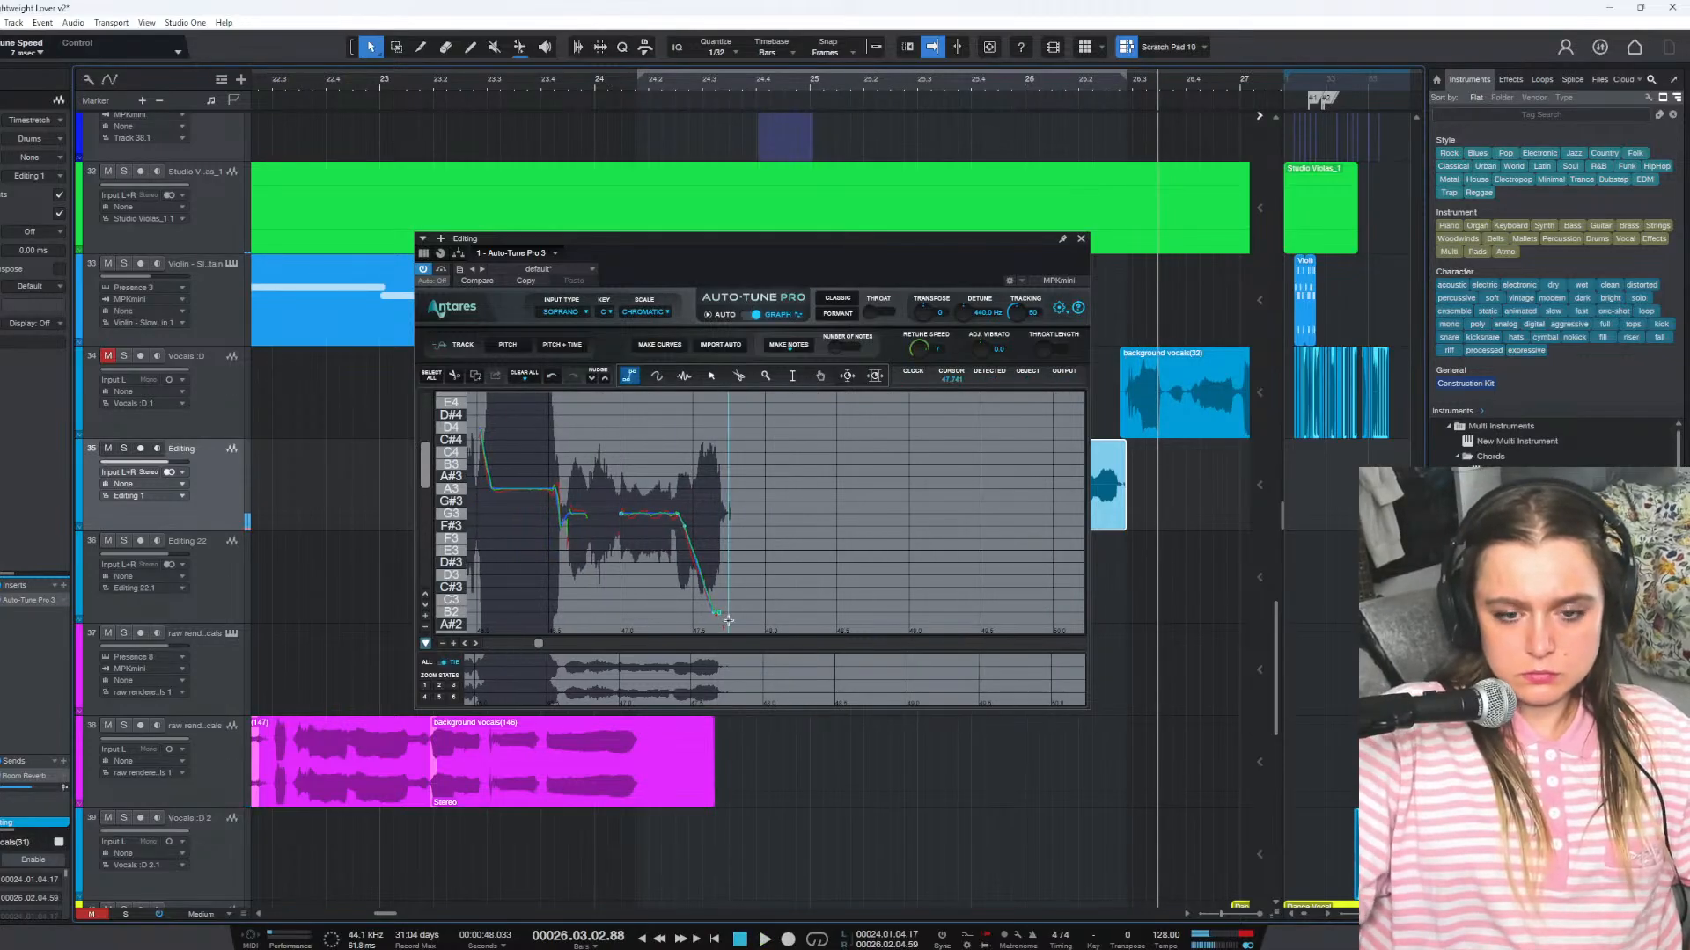
{"action": "scroll", "coordinate": [720, 595], "scroll_direction": "down", "scroll_amount": 1}
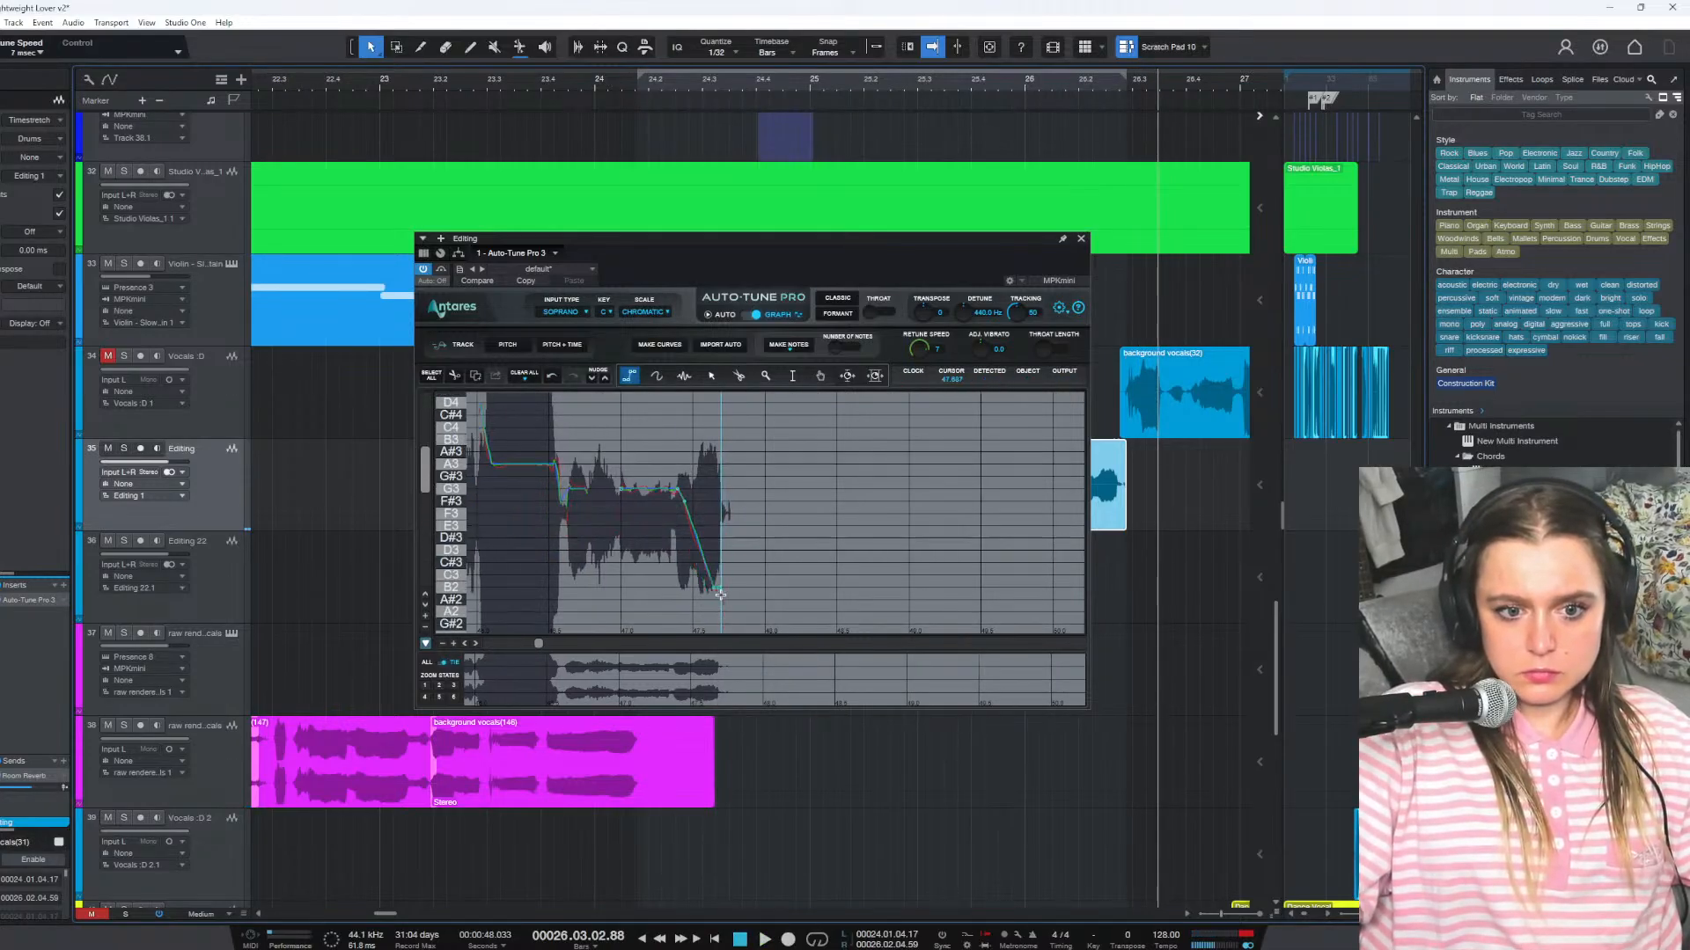
{"action": "scroll", "coordinate": [720, 594], "scroll_direction": "down", "scroll_amount": 1}
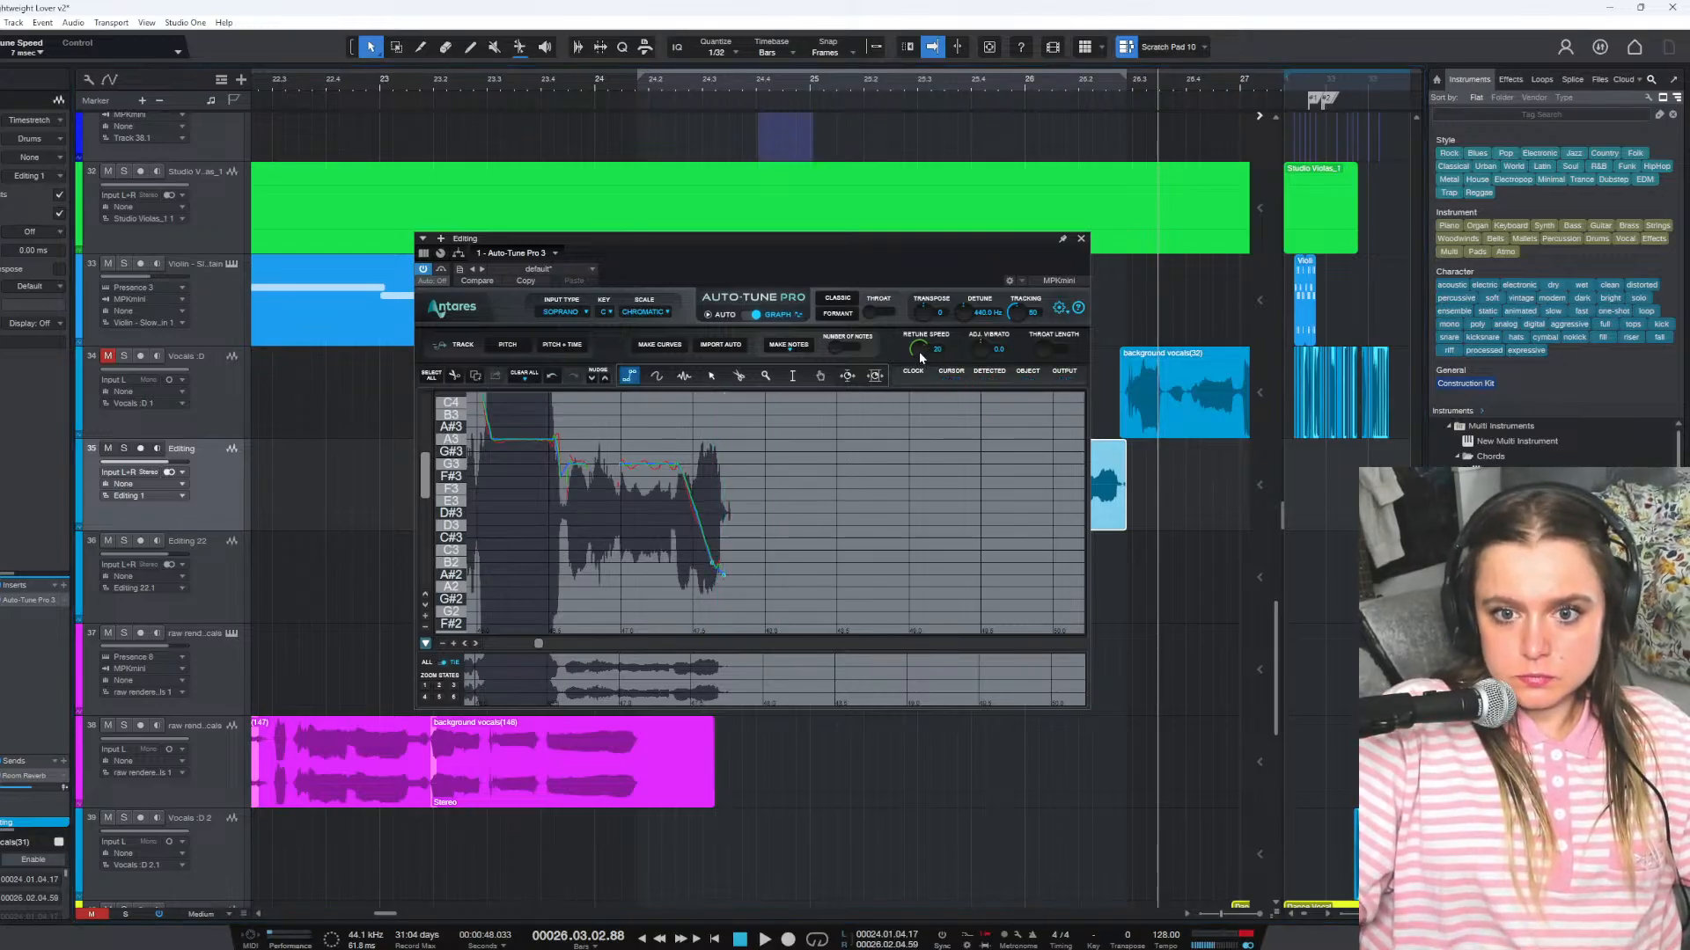
{"action": "left_click_drag", "start_coordinate": [922, 356], "coordinate": [914, 334]}
Play the whole corrected clip from its start to check the finished pitch correction
{"action": "left_click", "coordinate": [651, 87]}
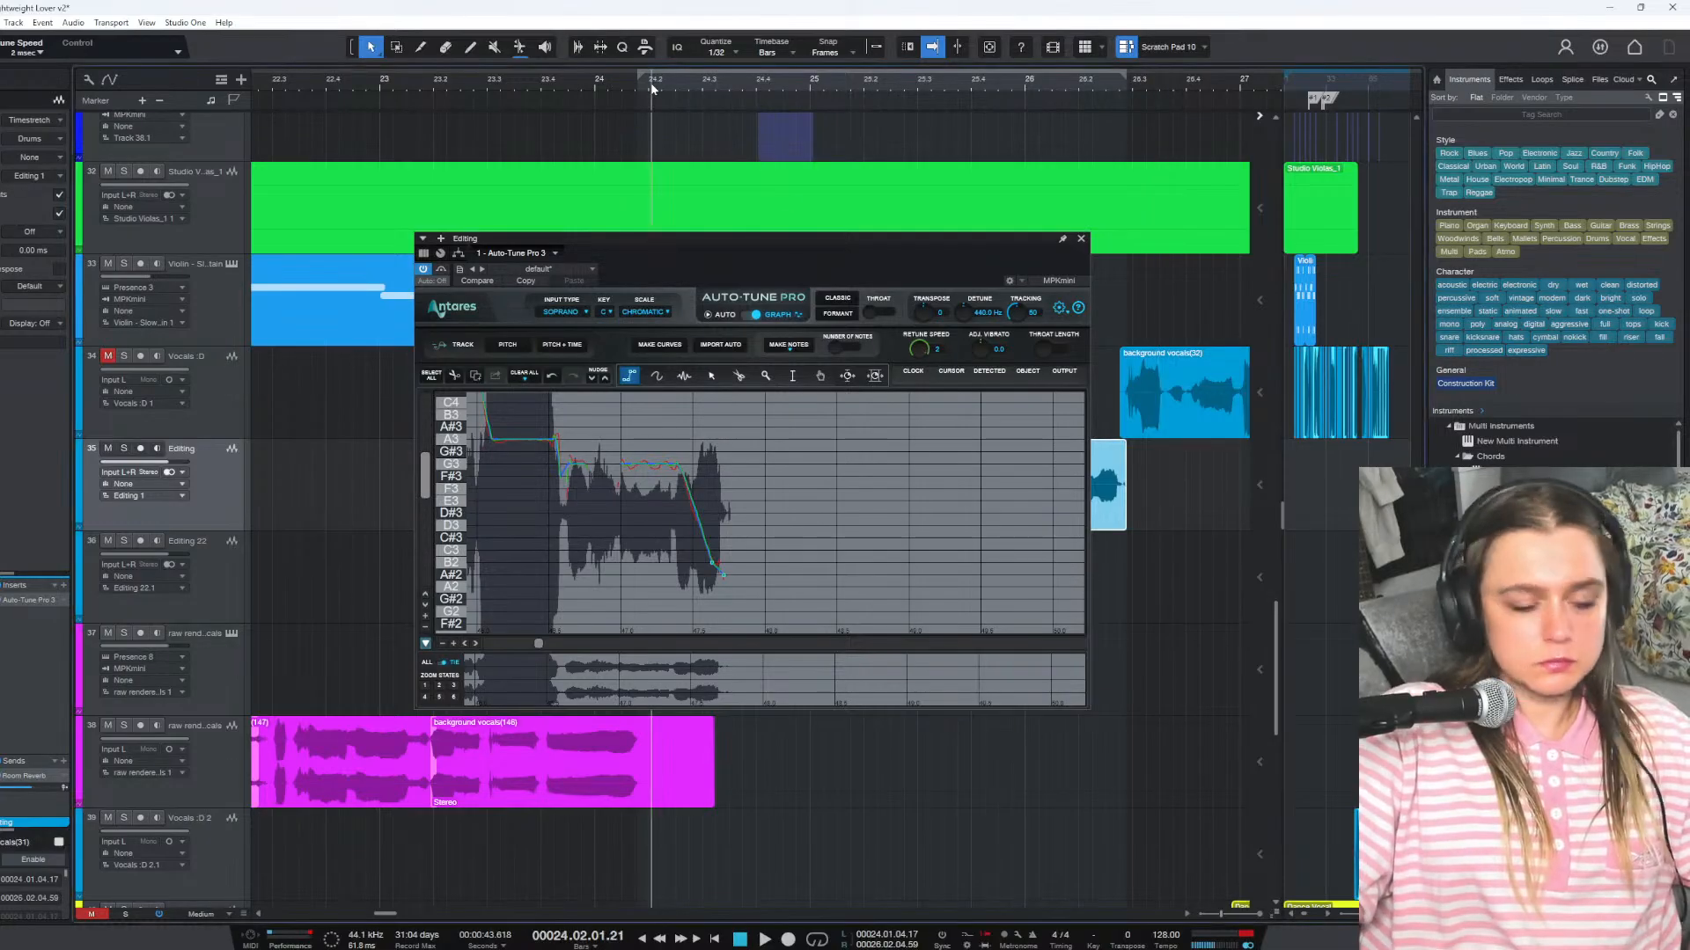
{"action": "key", "text": "space"}
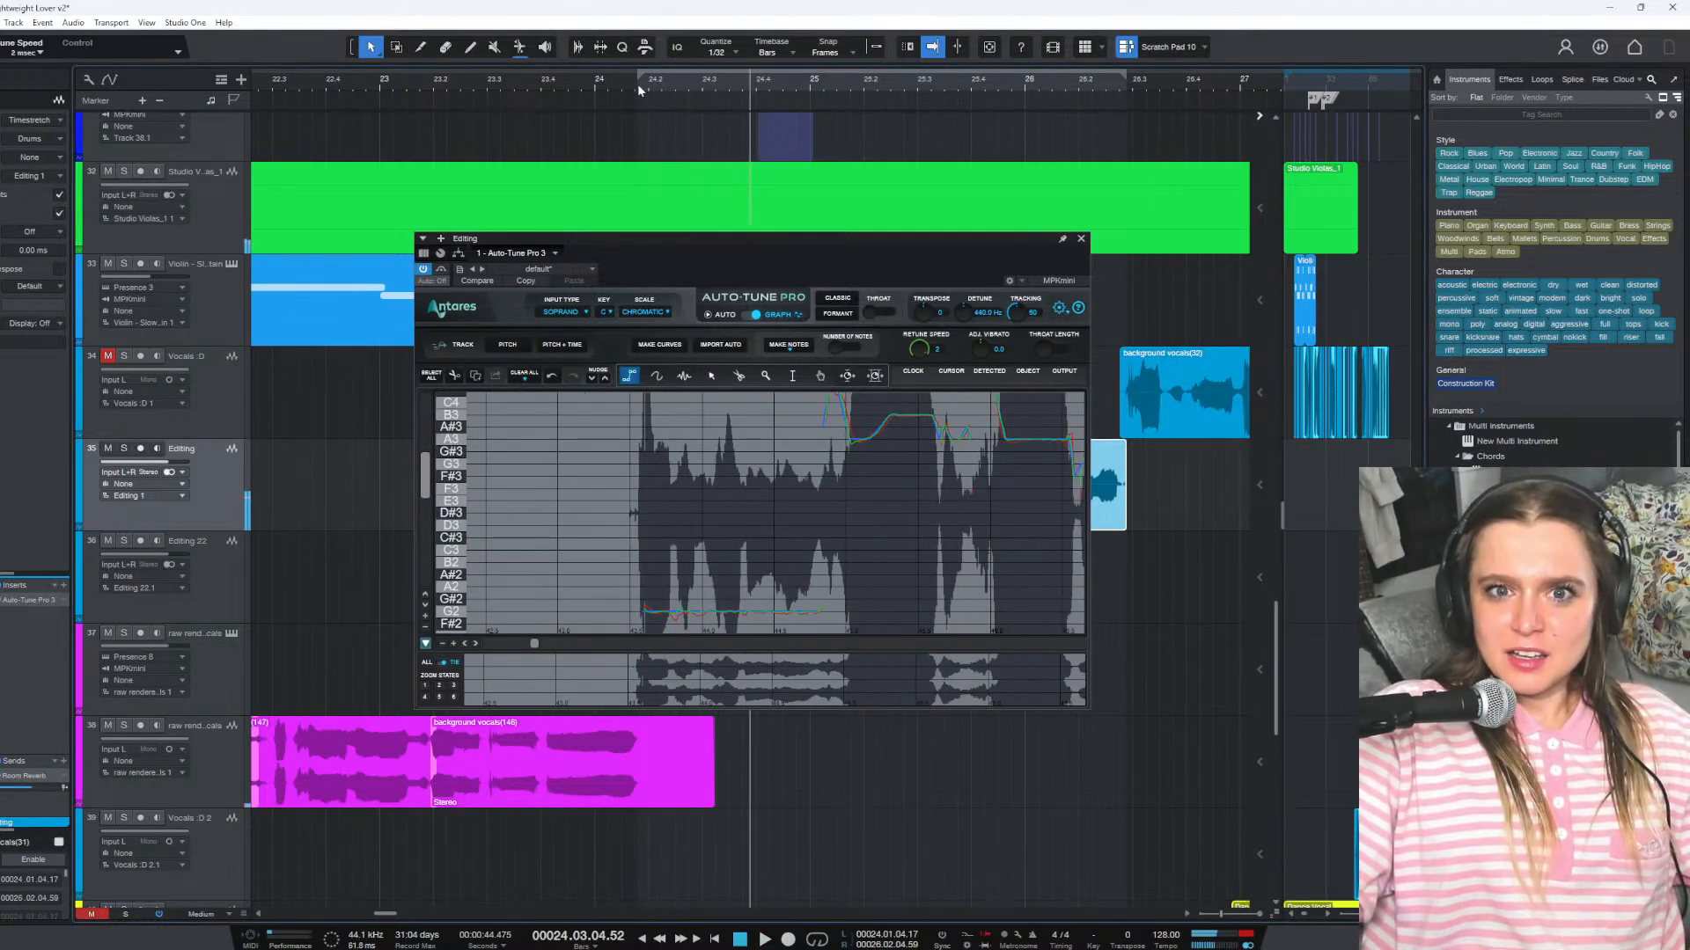
{"action": "left_click", "coordinate": [637, 83]}
{"action": "key", "text": "space"}
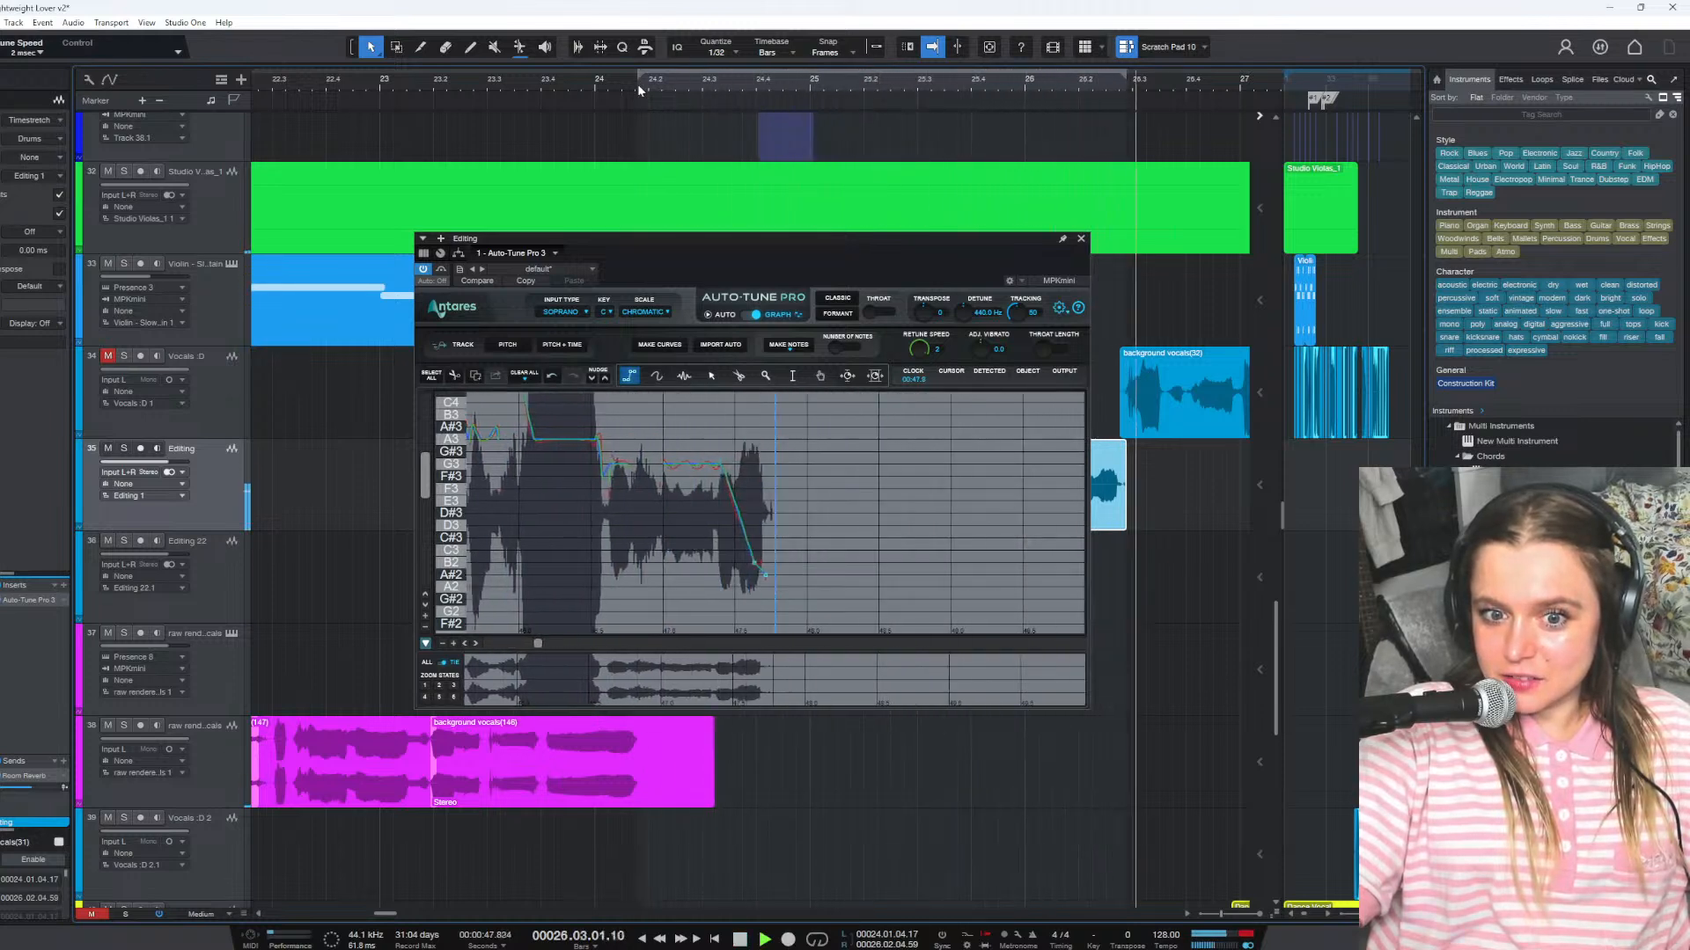
Replay the corrected clip several times from just after bar 24, examining the pitch curve through its falling ending
{"action": "key", "text": "space"}
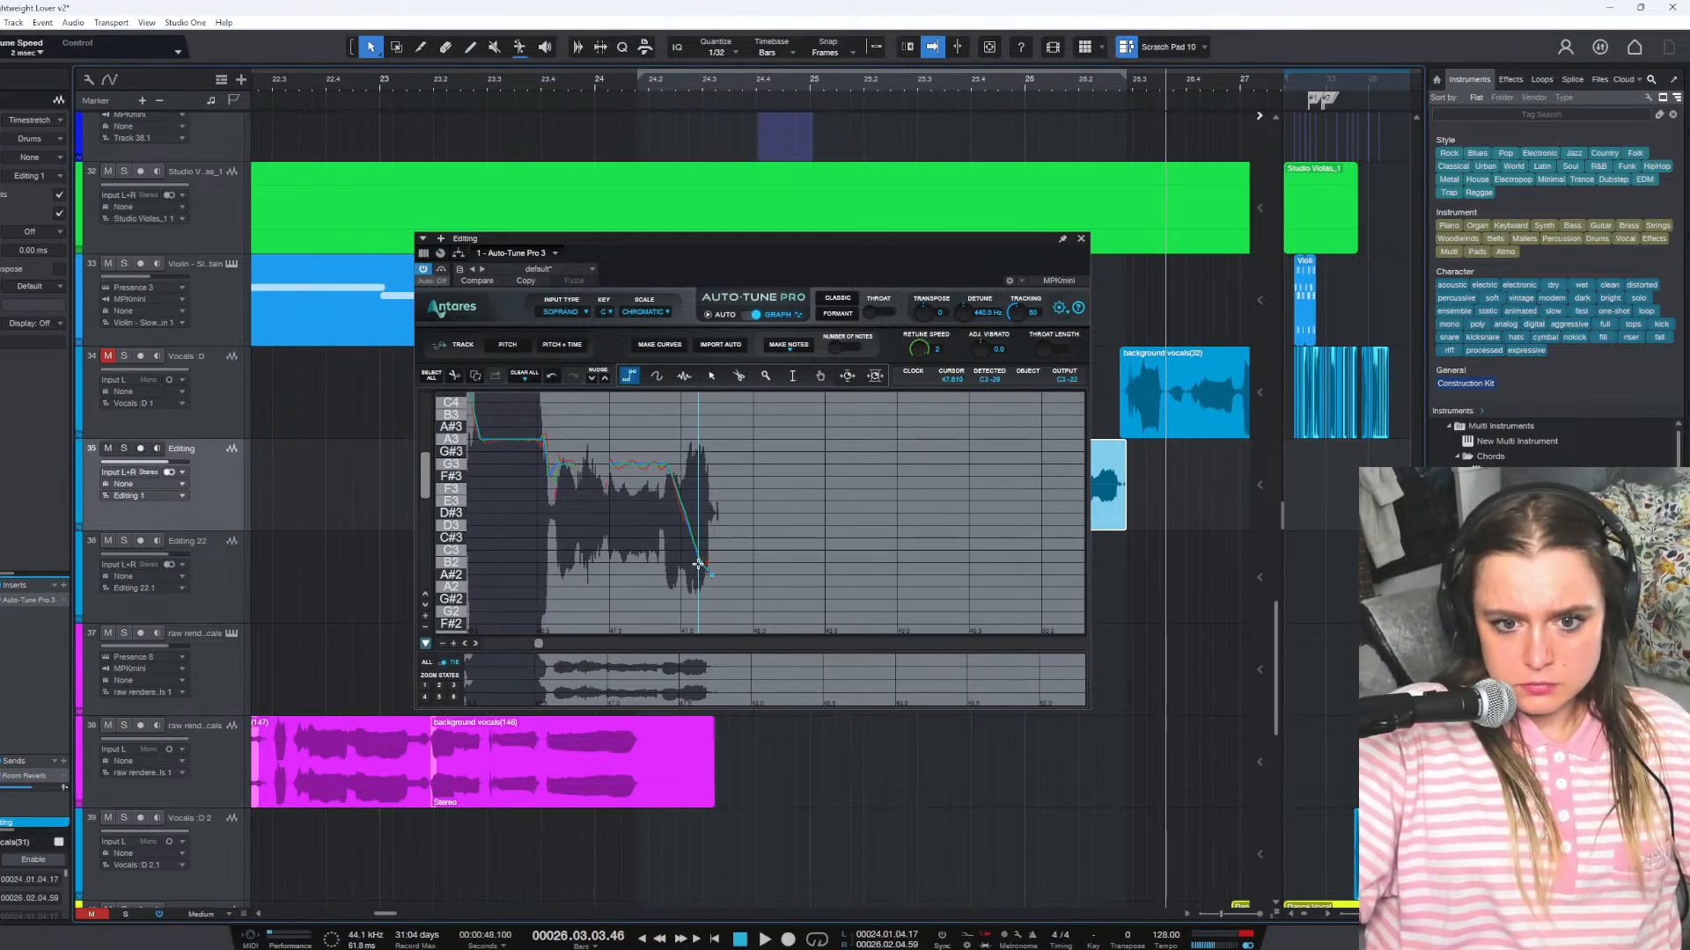
{"action": "left_click", "coordinate": [643, 84]}
{"action": "key", "text": "space"}
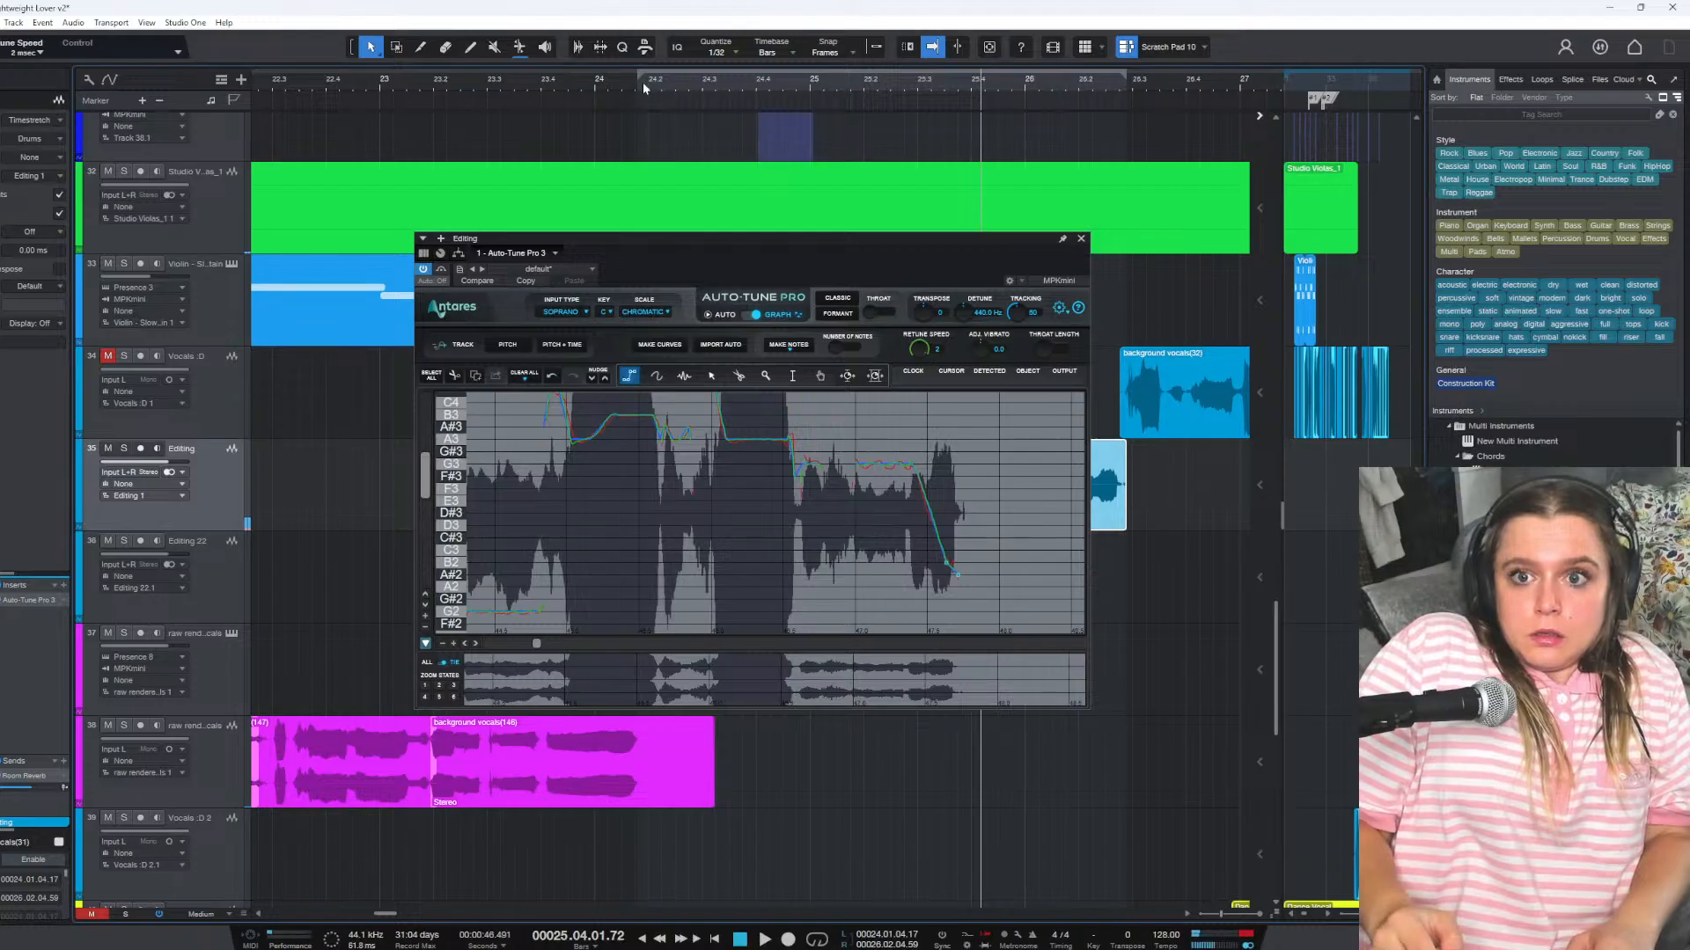
{"action": "key", "text": "space"}
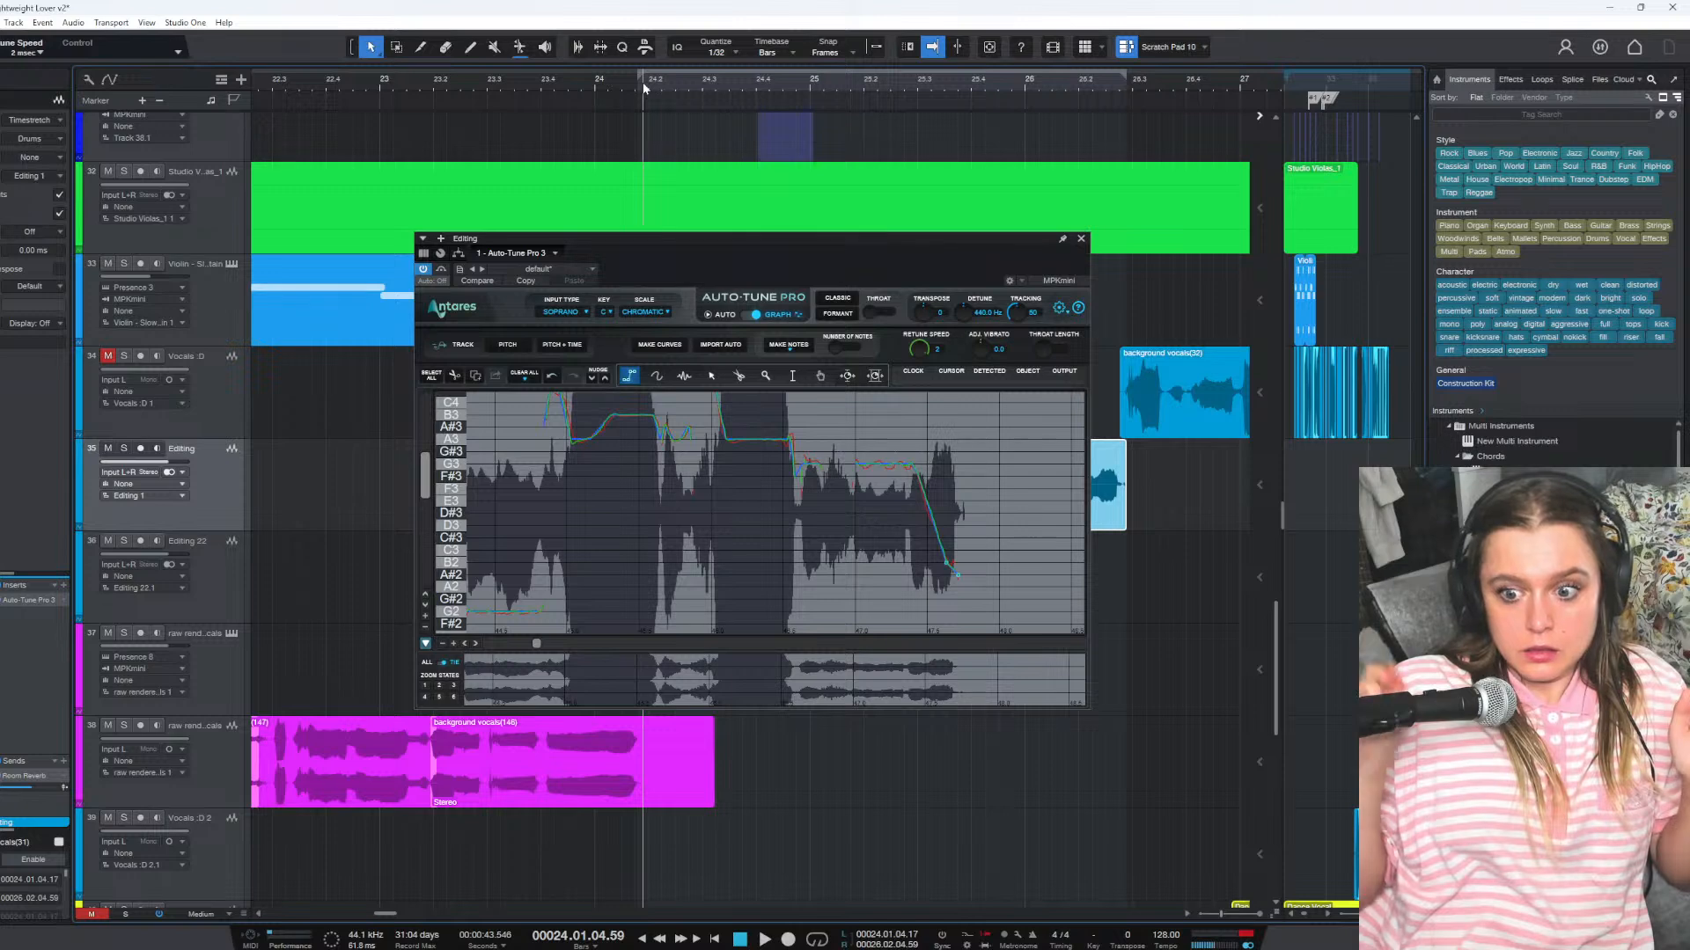
{"action": "key", "text": "space"}
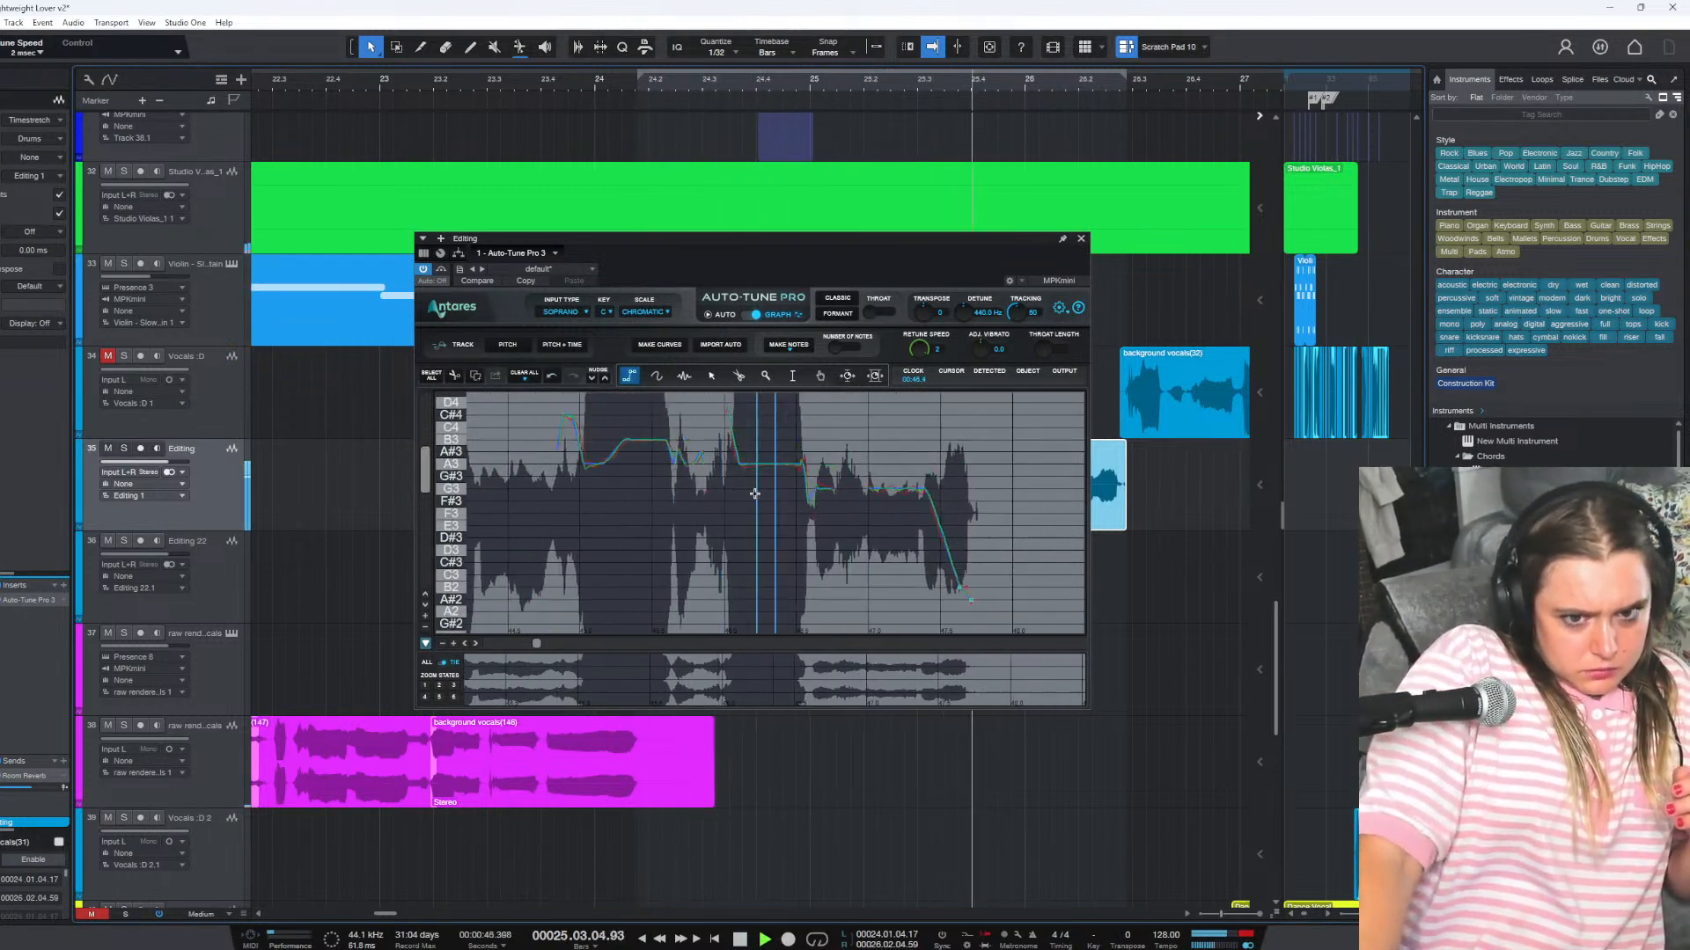
{"action": "left_click", "coordinate": [623, 90]}
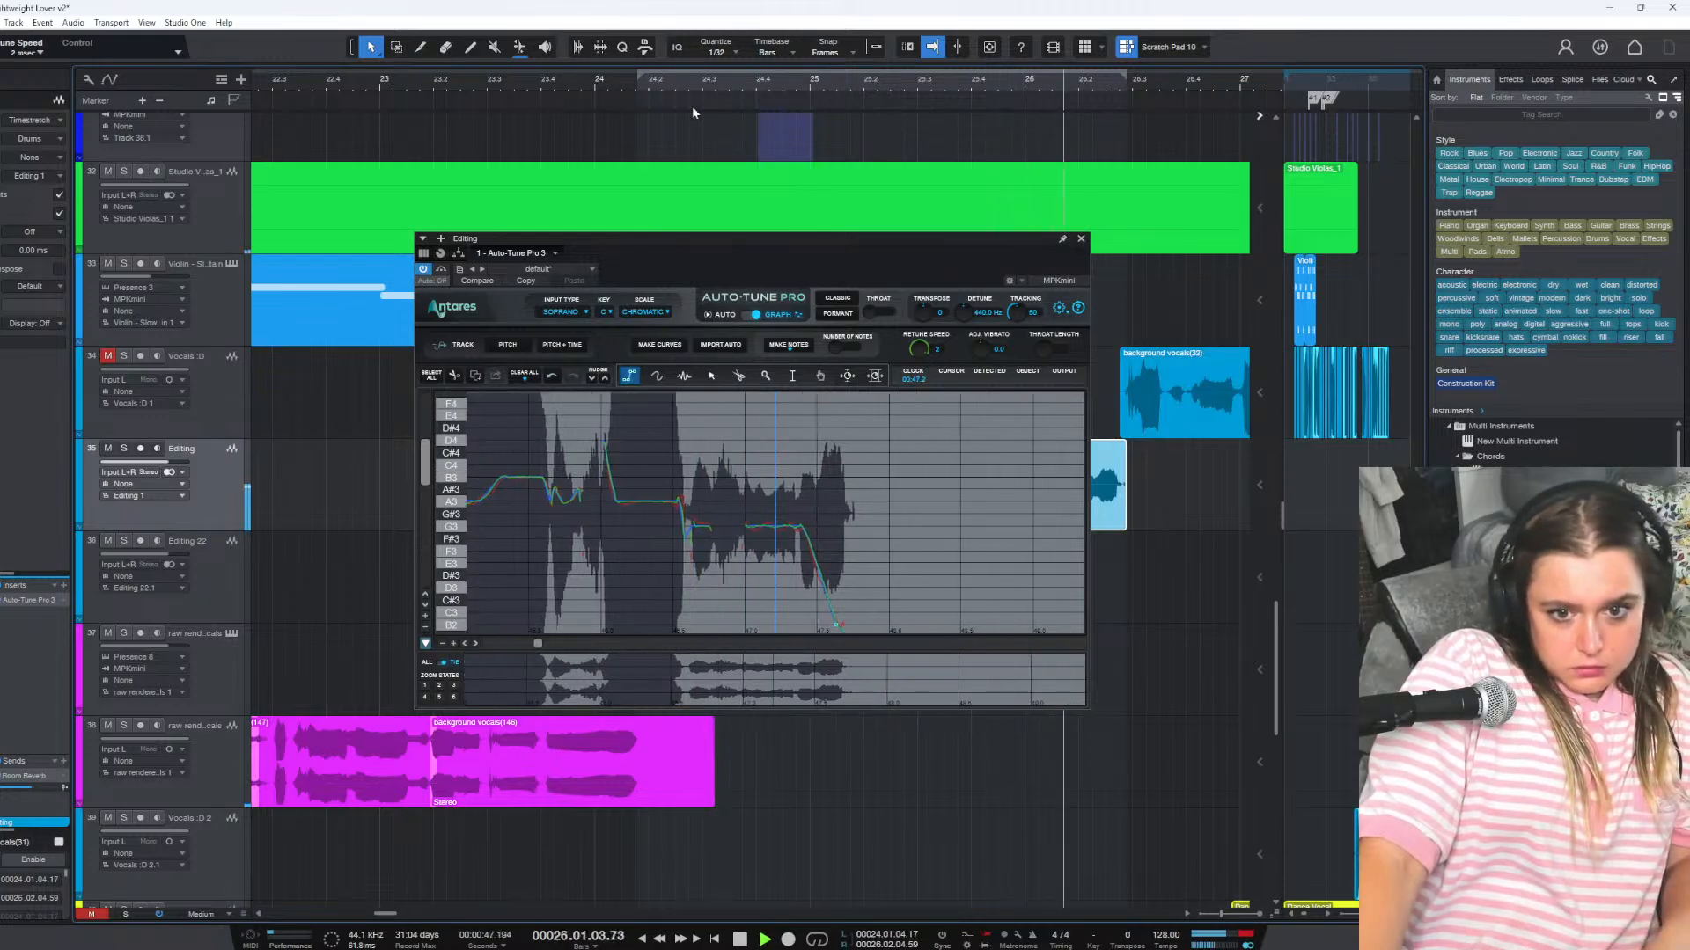
{"action": "key", "text": "space"}
{"action": "scroll", "coordinate": [863, 455], "scroll_direction": "down", "scroll_amount": 2}
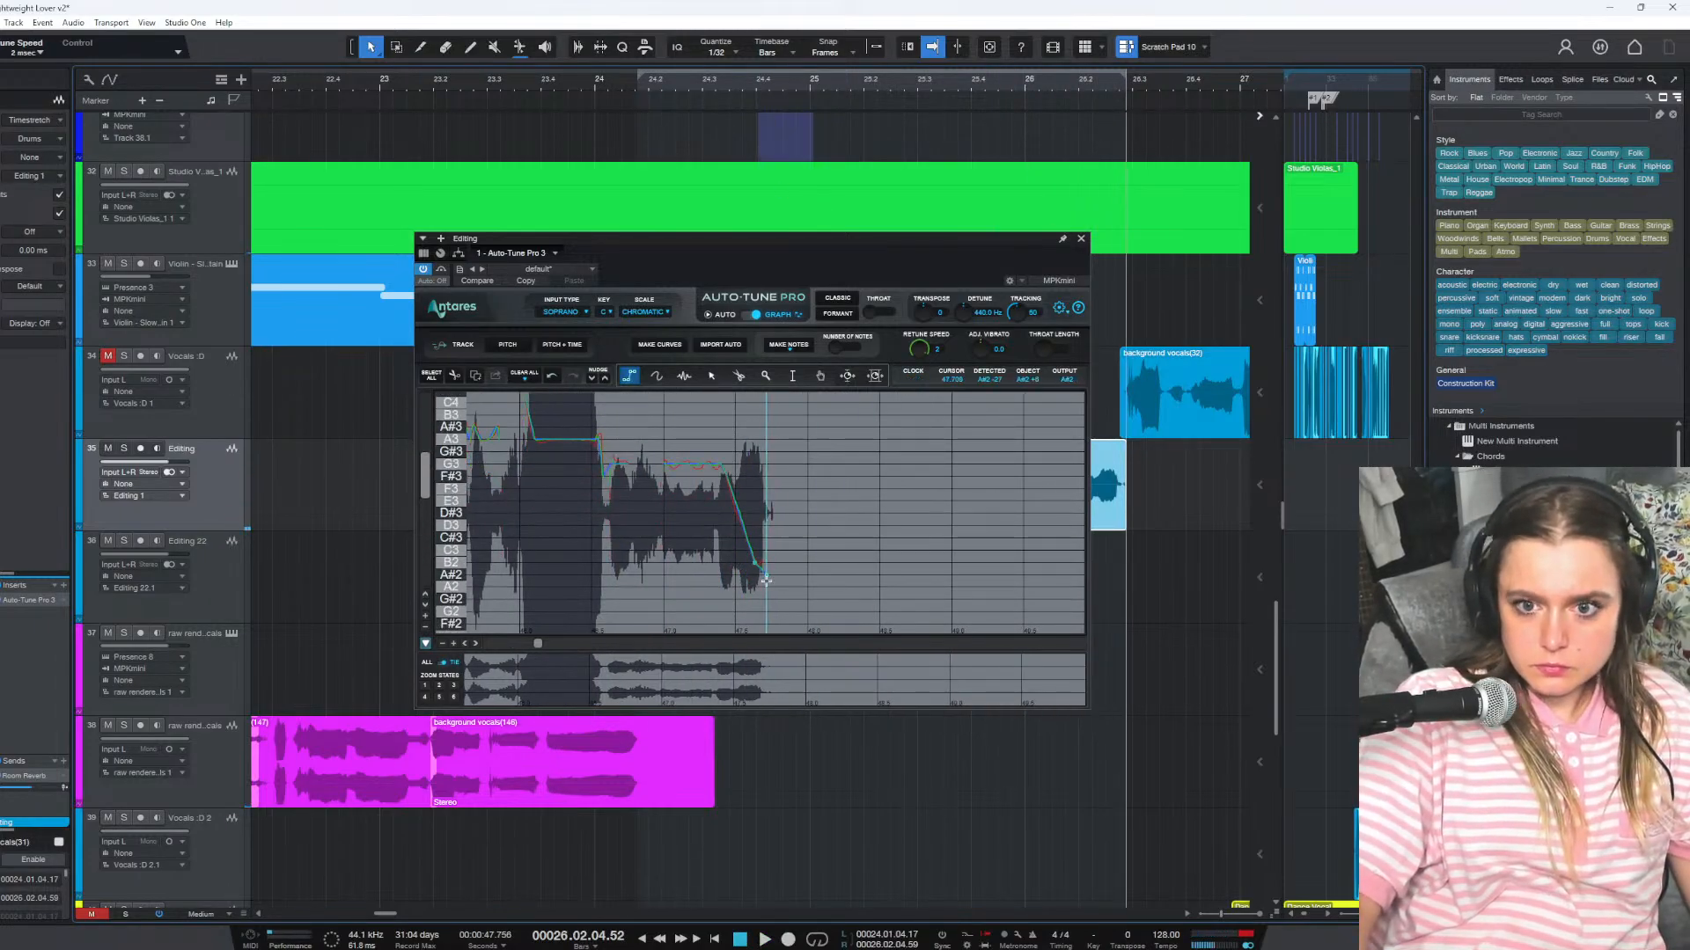
Move the Auto-Tune Pro window aside to reveal the clip on the Editing track, then close the plug-in
{"action": "left_click_drag", "start_coordinate": [975, 240], "coordinate": [429, 257]}
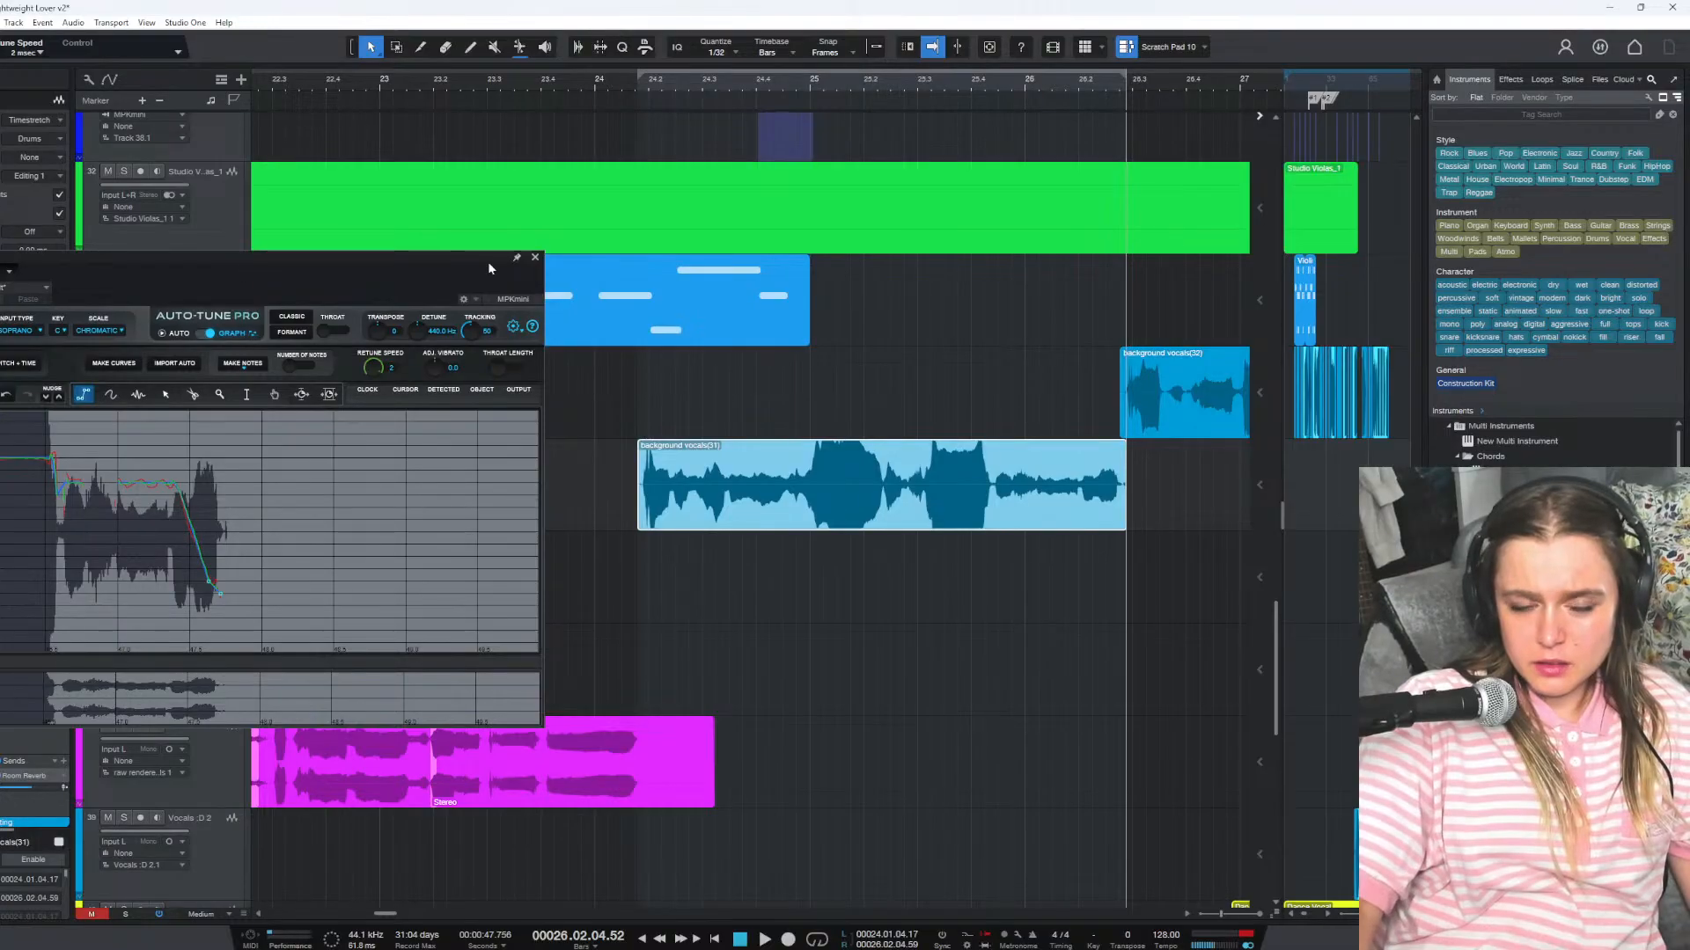
{"action": "right_click", "coordinate": [833, 526]}
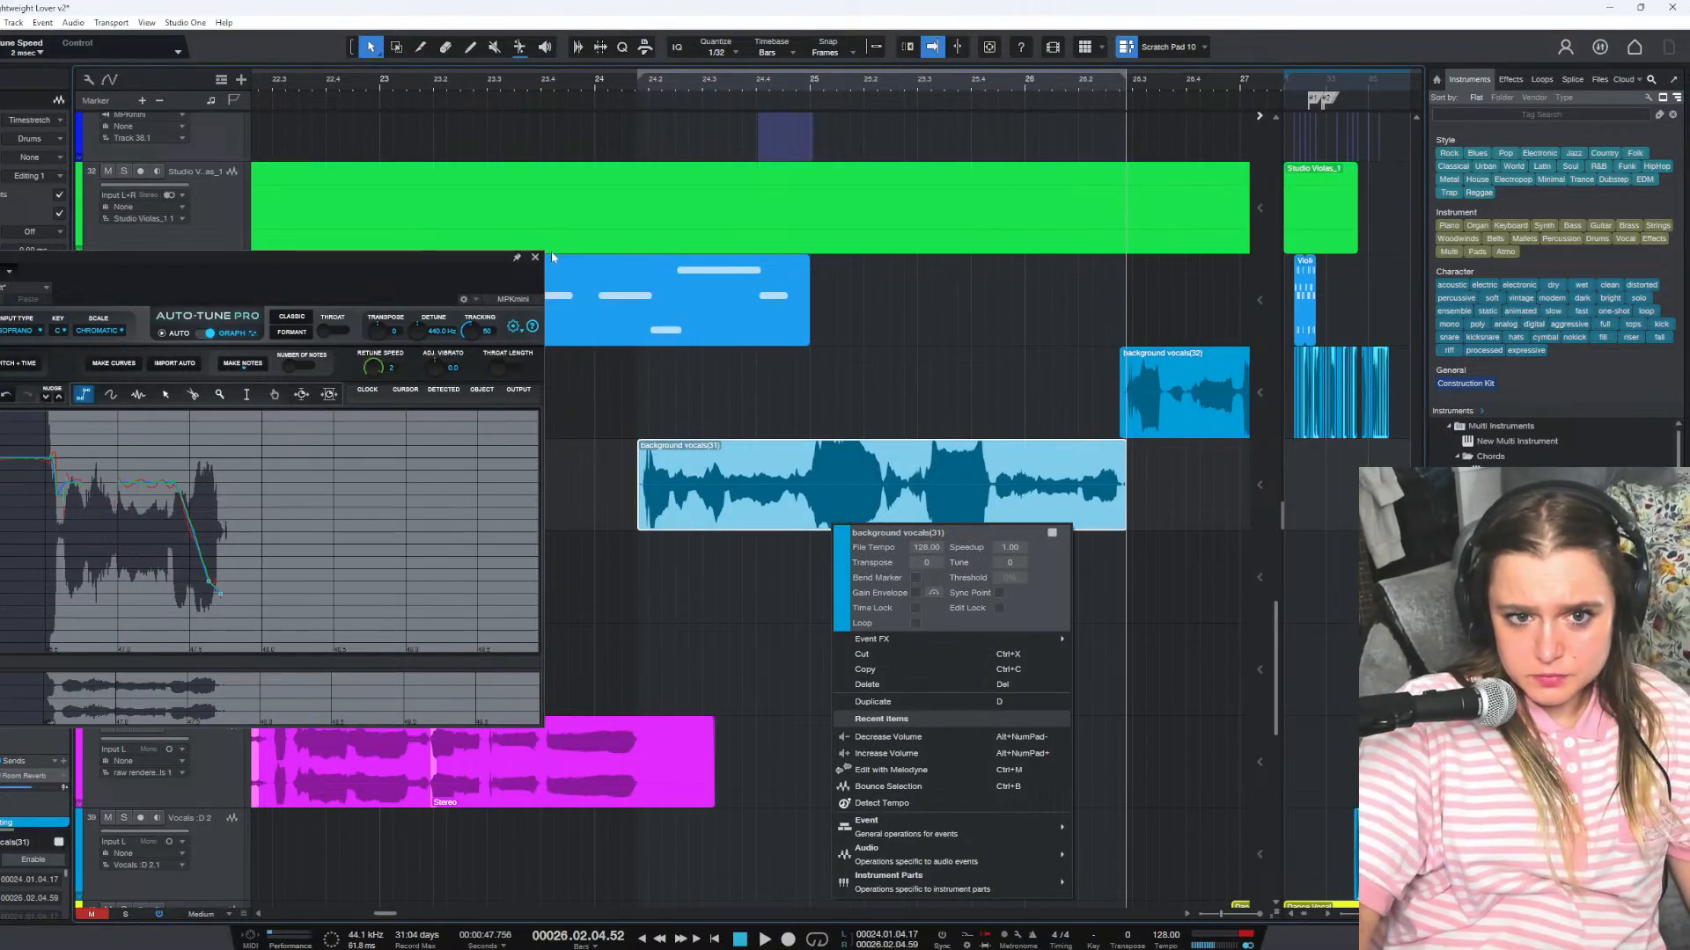
{"action": "left_click", "coordinate": [535, 257]}
{"action": "left_click", "coordinate": [535, 258]}
Bounce the corrected clip to a new track, place the result on the raw rendered vocals track and play it
{"action": "right_click", "coordinate": [823, 504]}
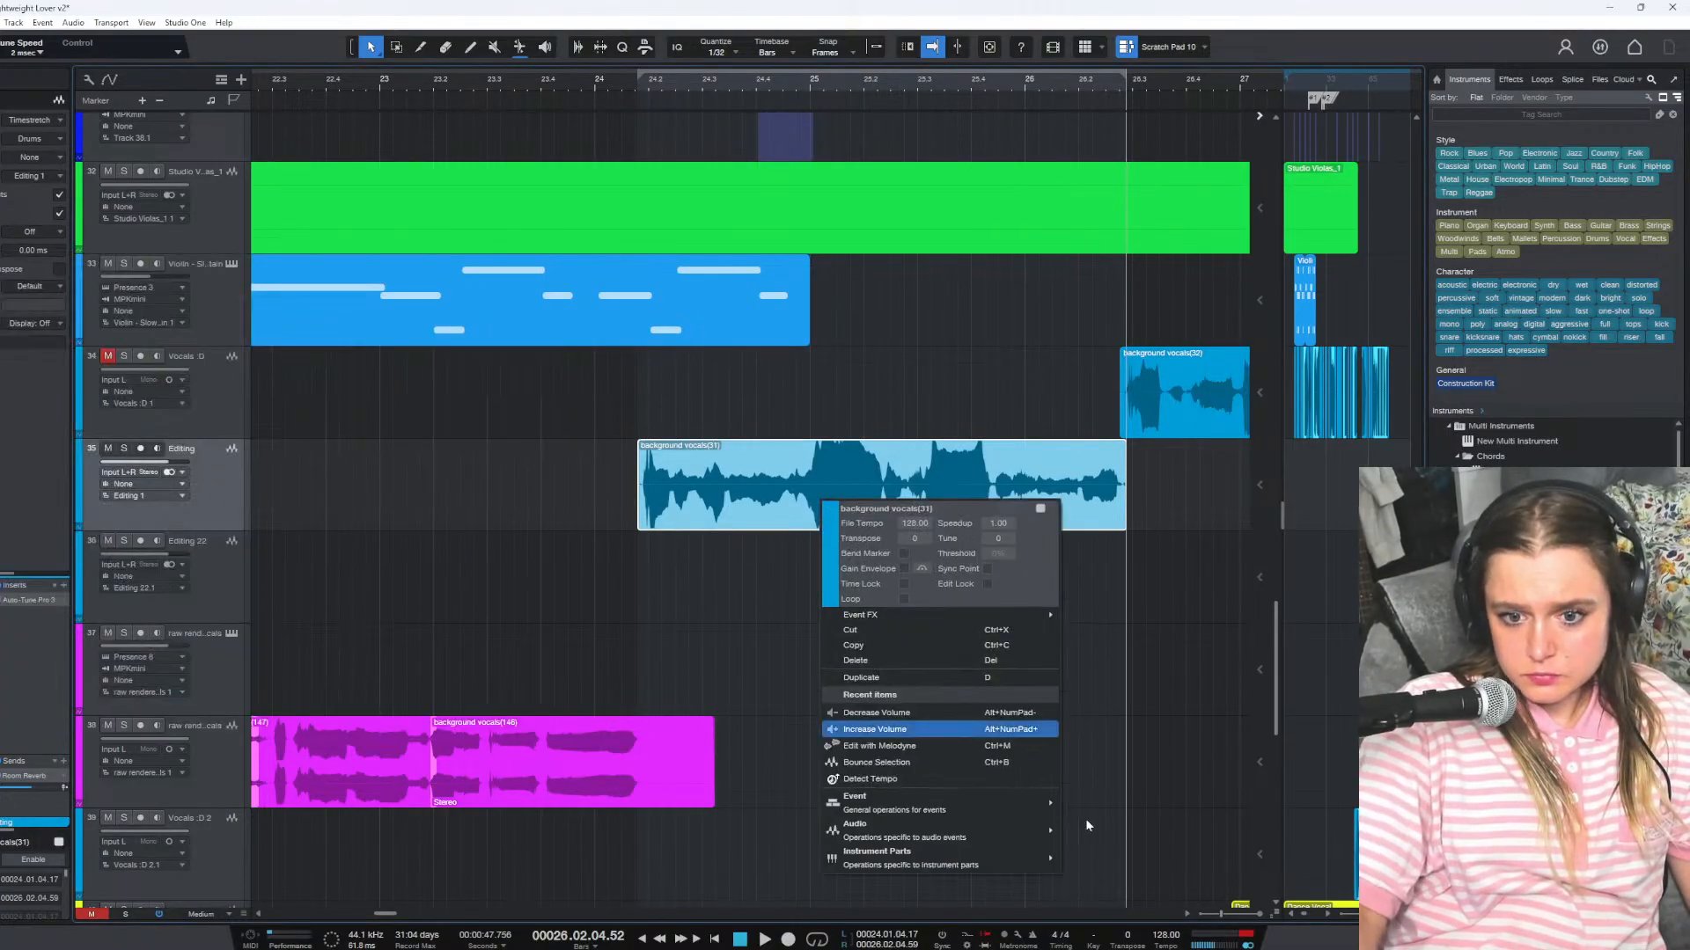
{"action": "mouse_move", "coordinate": [1011, 805]}
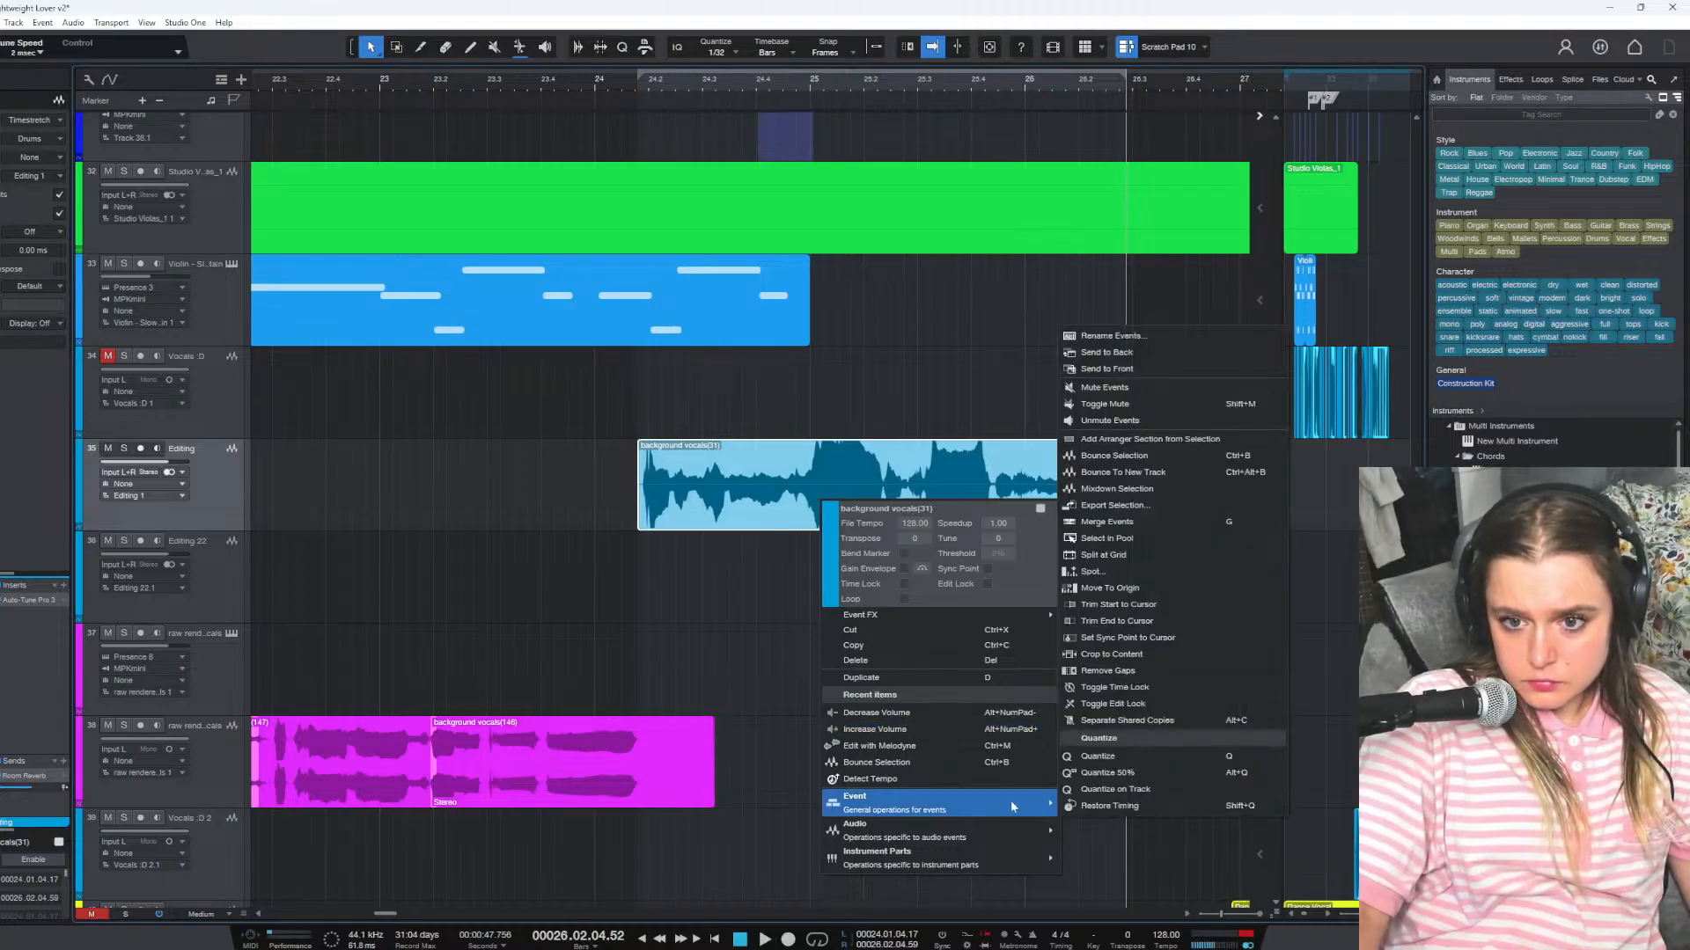
{"action": "left_click", "coordinate": [1173, 457]}
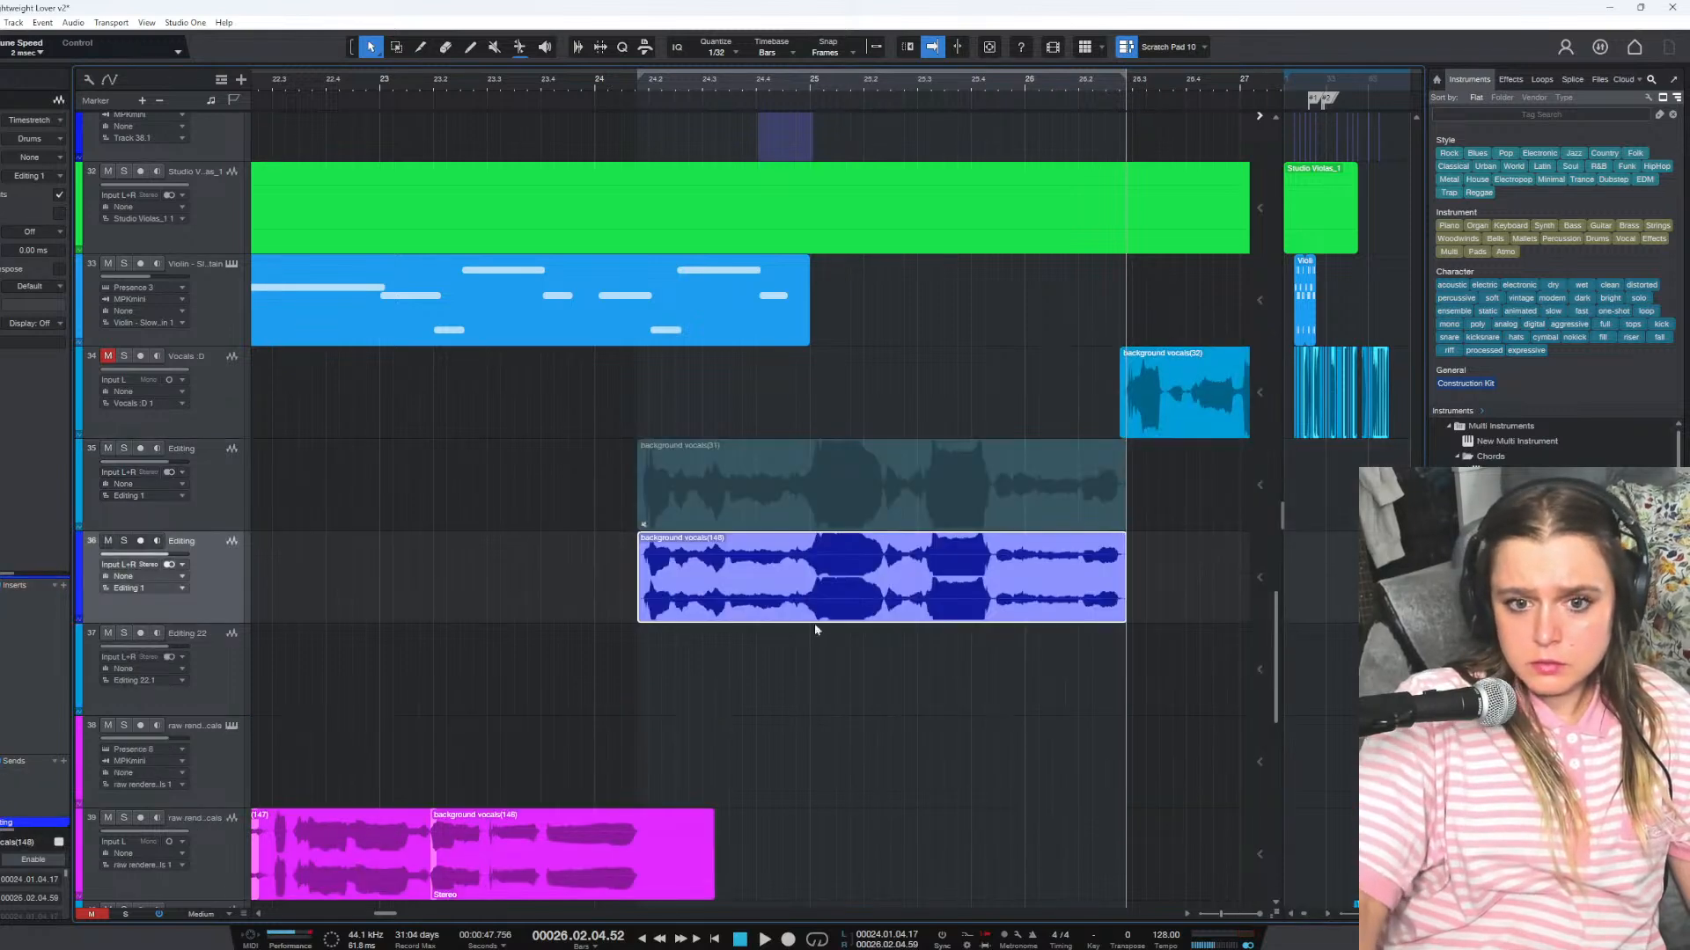
{"action": "left_click_drag", "start_coordinate": [756, 607], "coordinate": [750, 795]}
{"action": "key", "text": "space"}
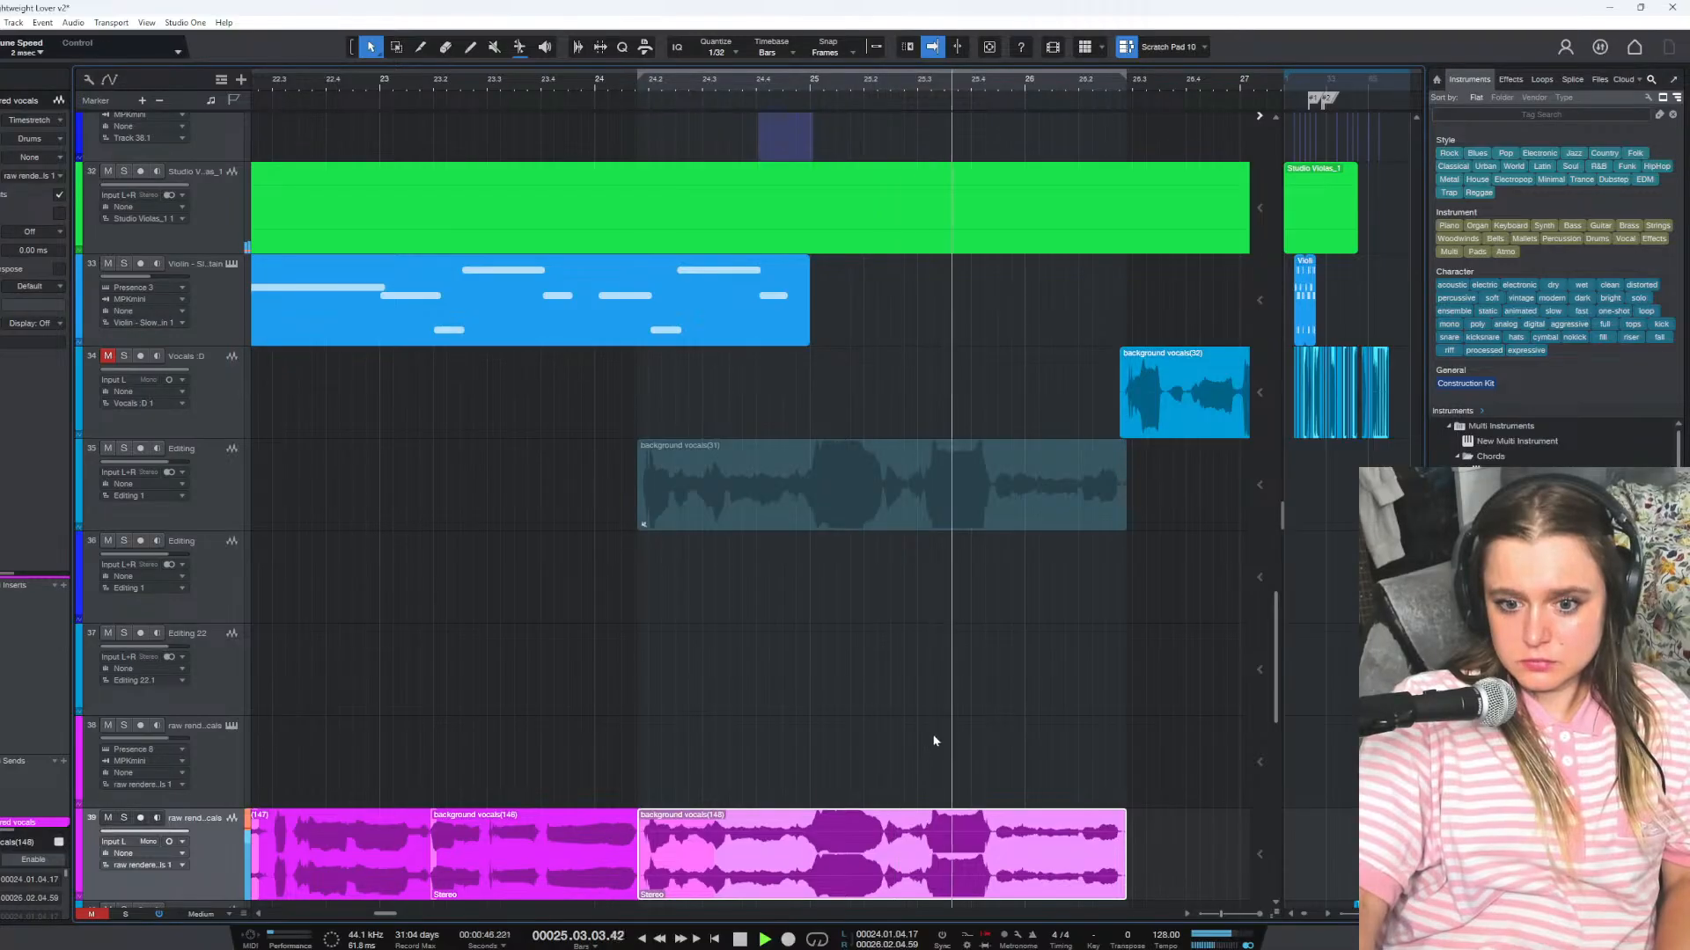
{"action": "key", "text": "space"}
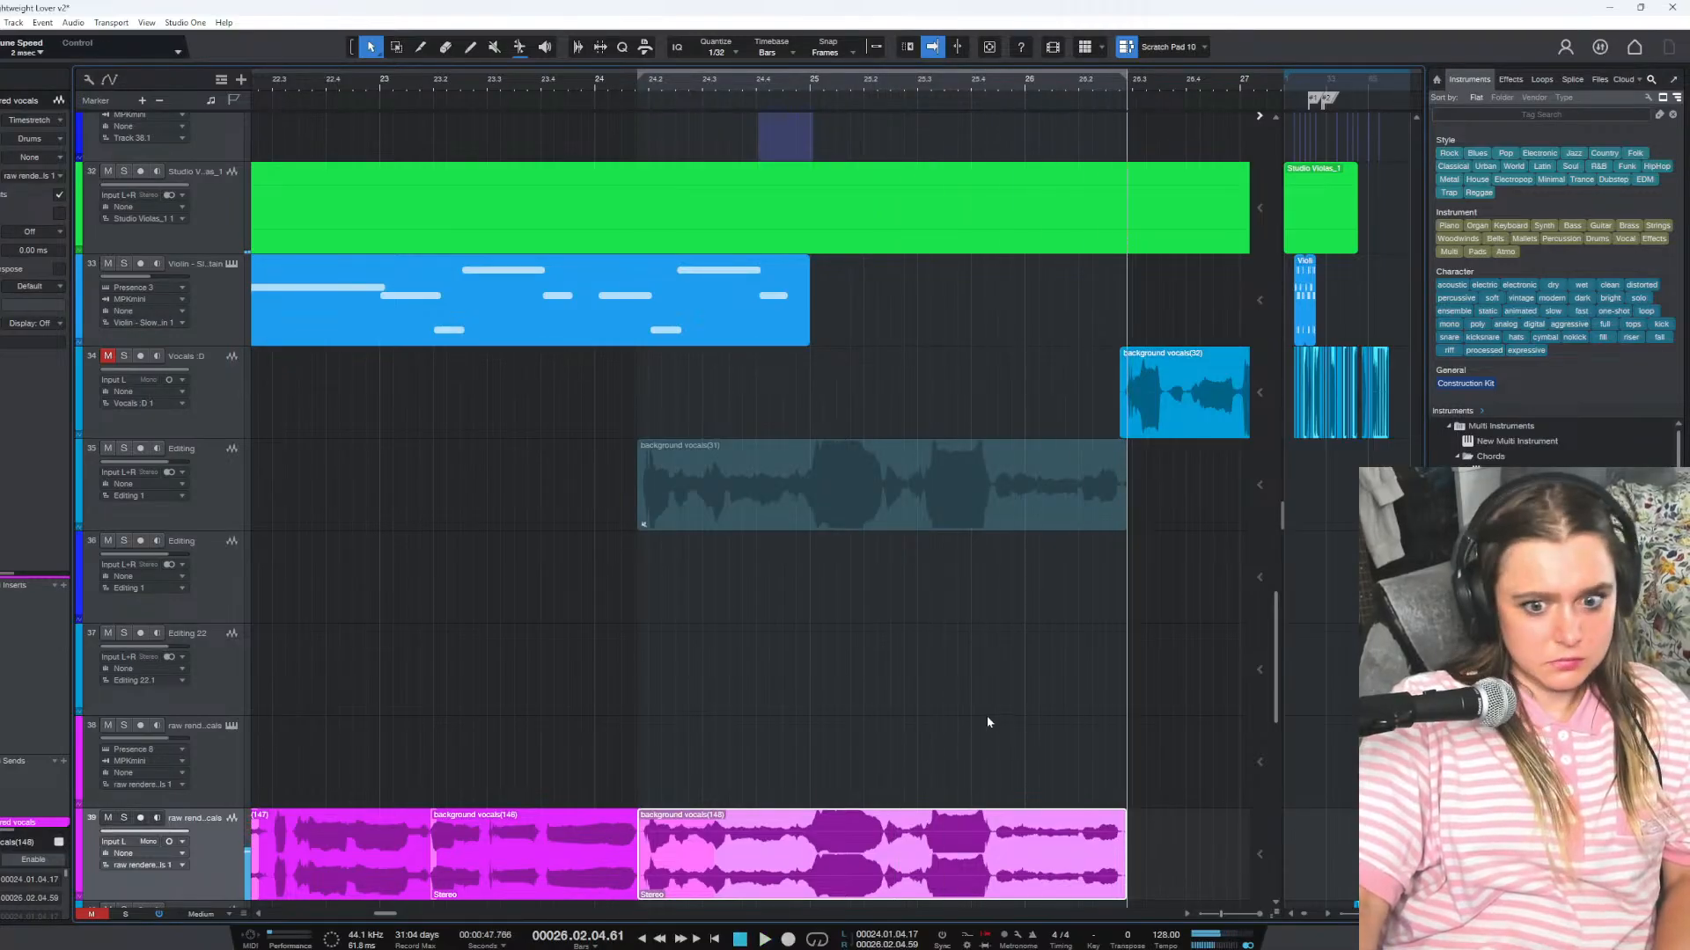
Undo the clip's move and the bounce to a new track, and play the original clip on the Editing track
{"action": "key", "text": "ctrl+z"}
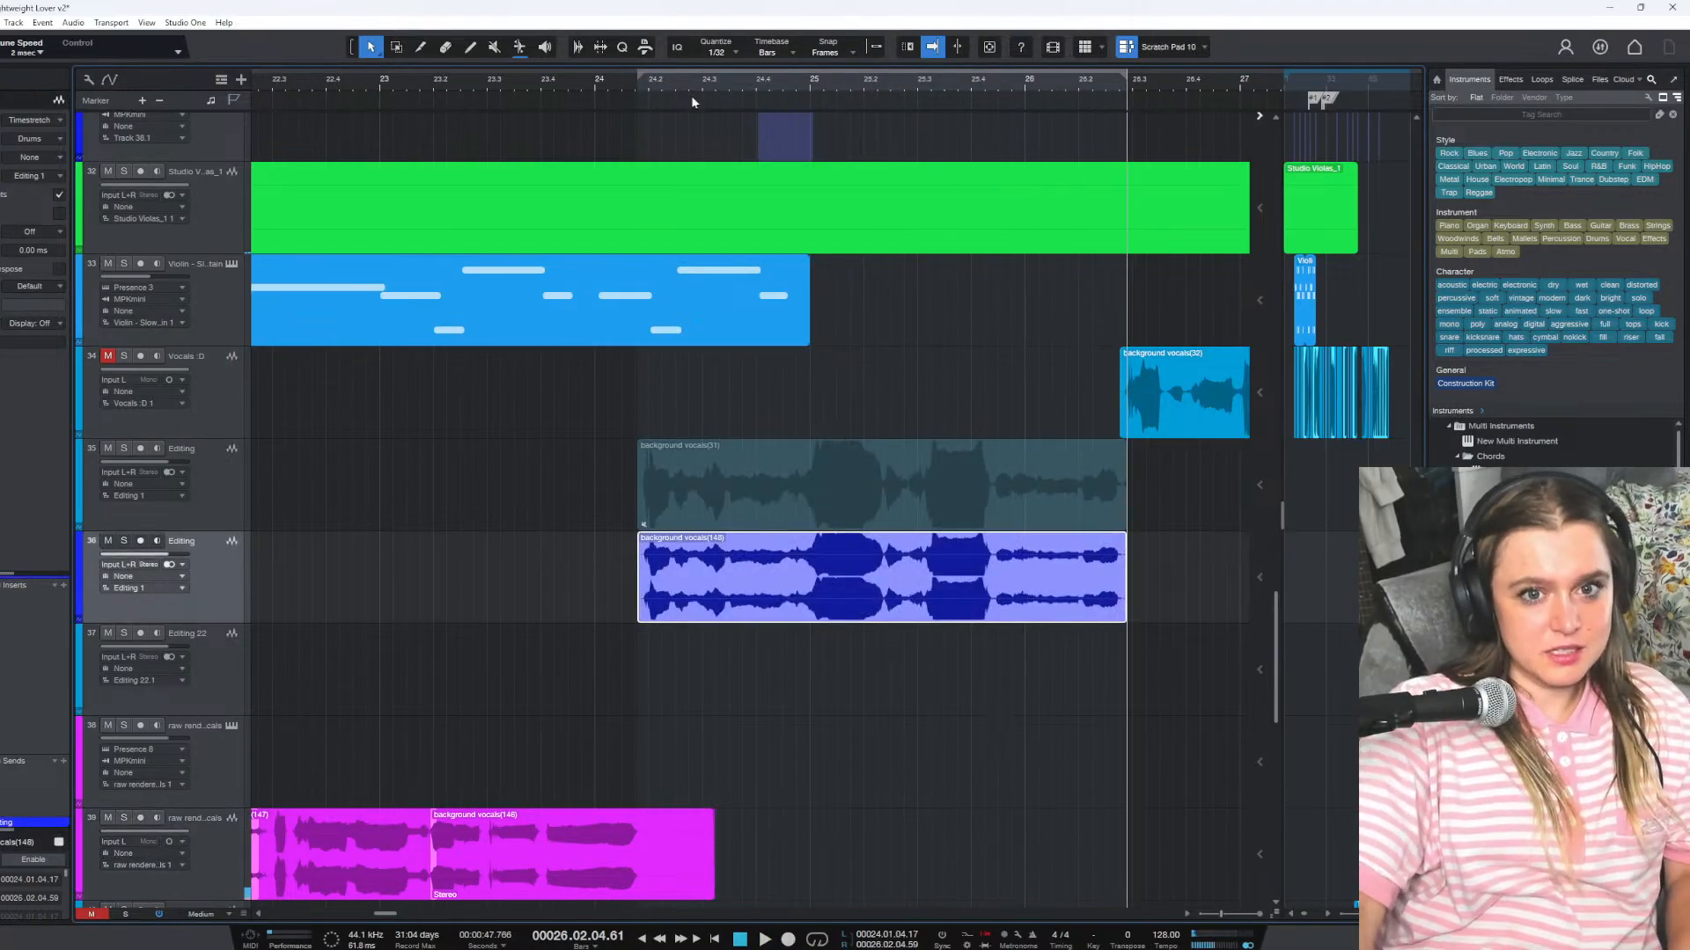
{"action": "key", "text": "ctrl+z"}
{"action": "left_click", "coordinate": [637, 83]}
{"action": "key", "text": "space"}
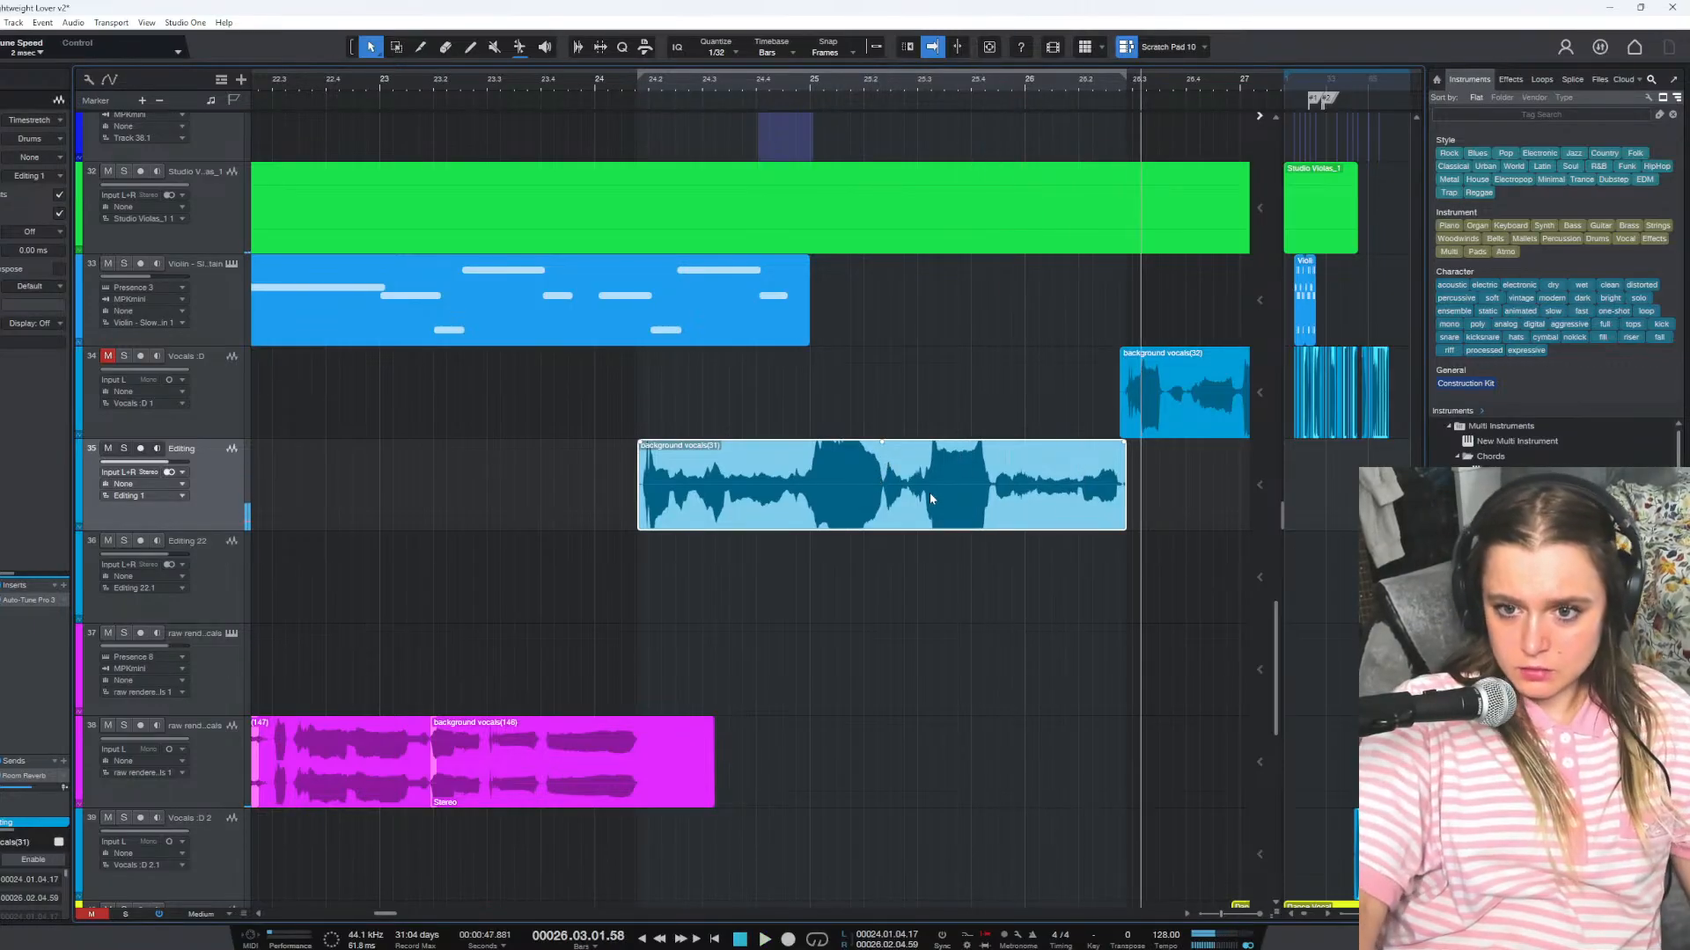
Solo the Editing track temporarily to listen to its clip alone, and play it again with the other tracks
{"action": "right_click", "coordinate": [994, 500]}
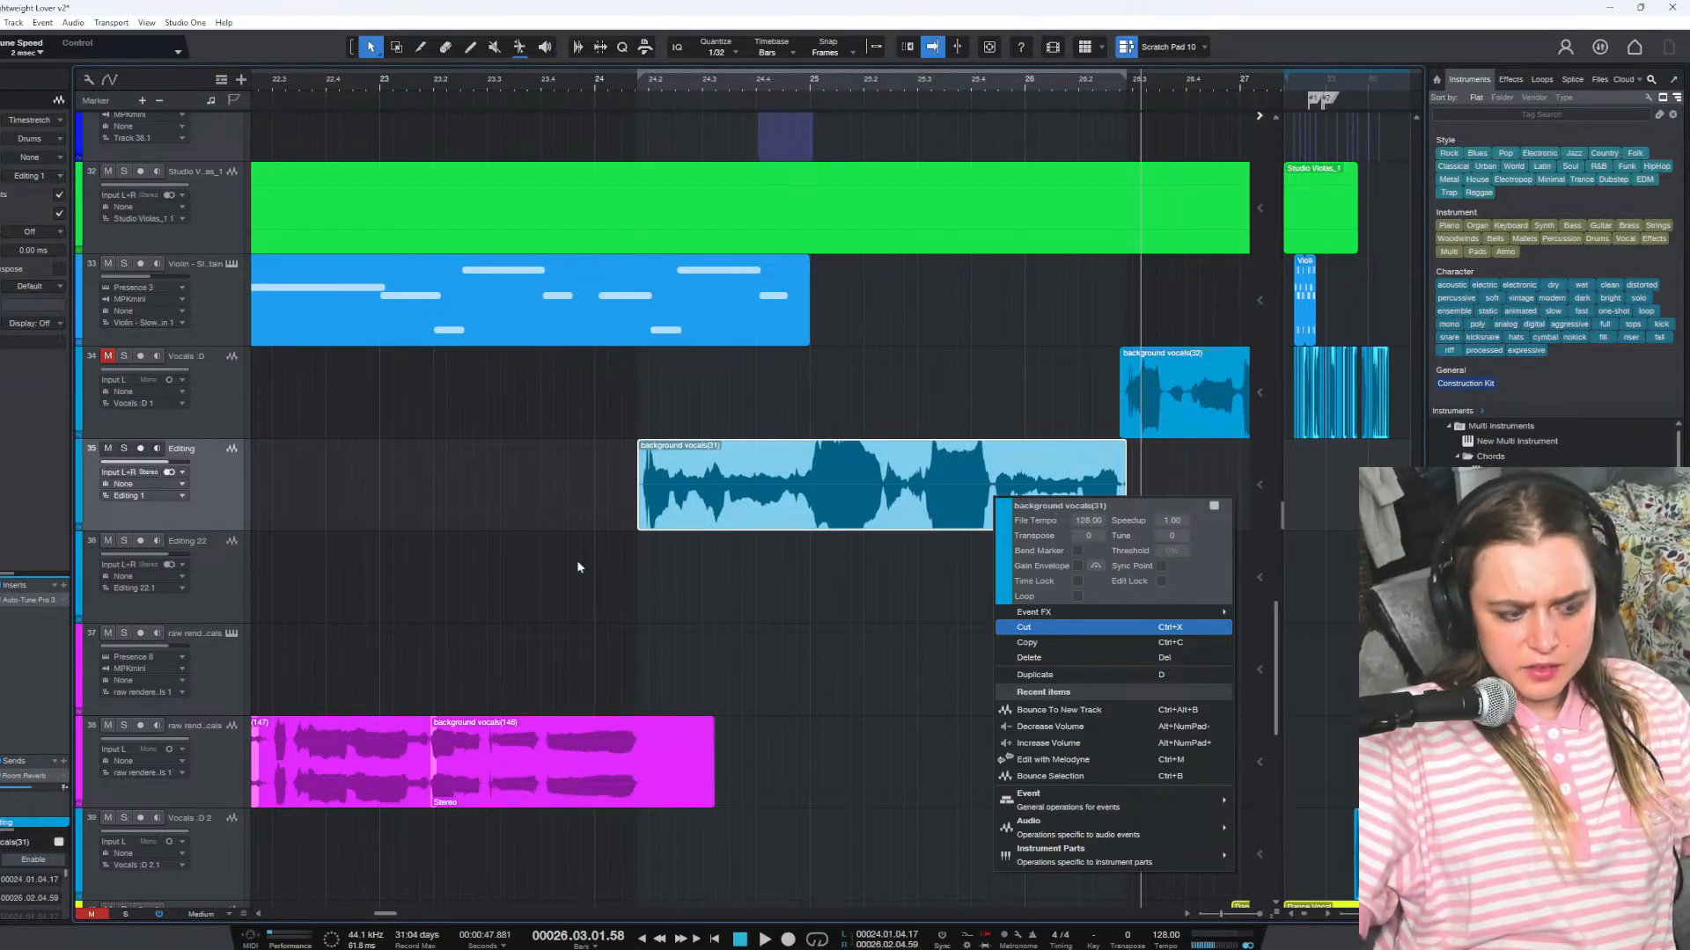
{"action": "left_click", "coordinate": [124, 450]}
{"action": "left_click", "coordinate": [651, 92]}
{"action": "key", "text": "space"}
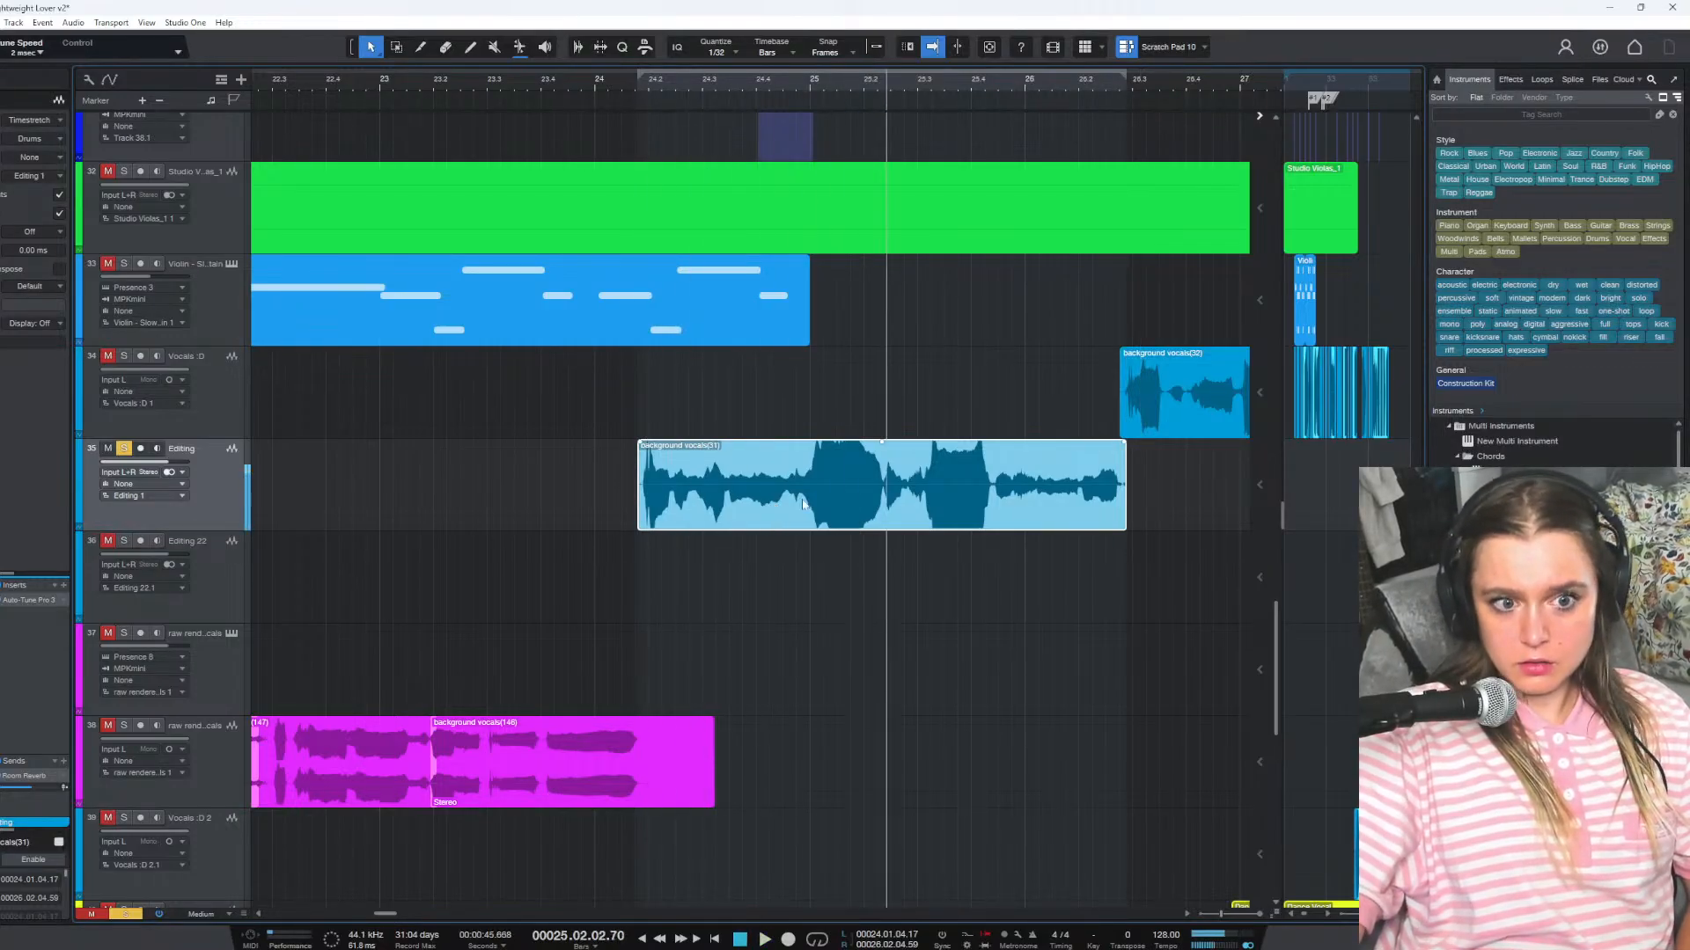
{"action": "left_click", "coordinate": [701, 86]}
{"action": "left_click", "coordinate": [639, 82]}
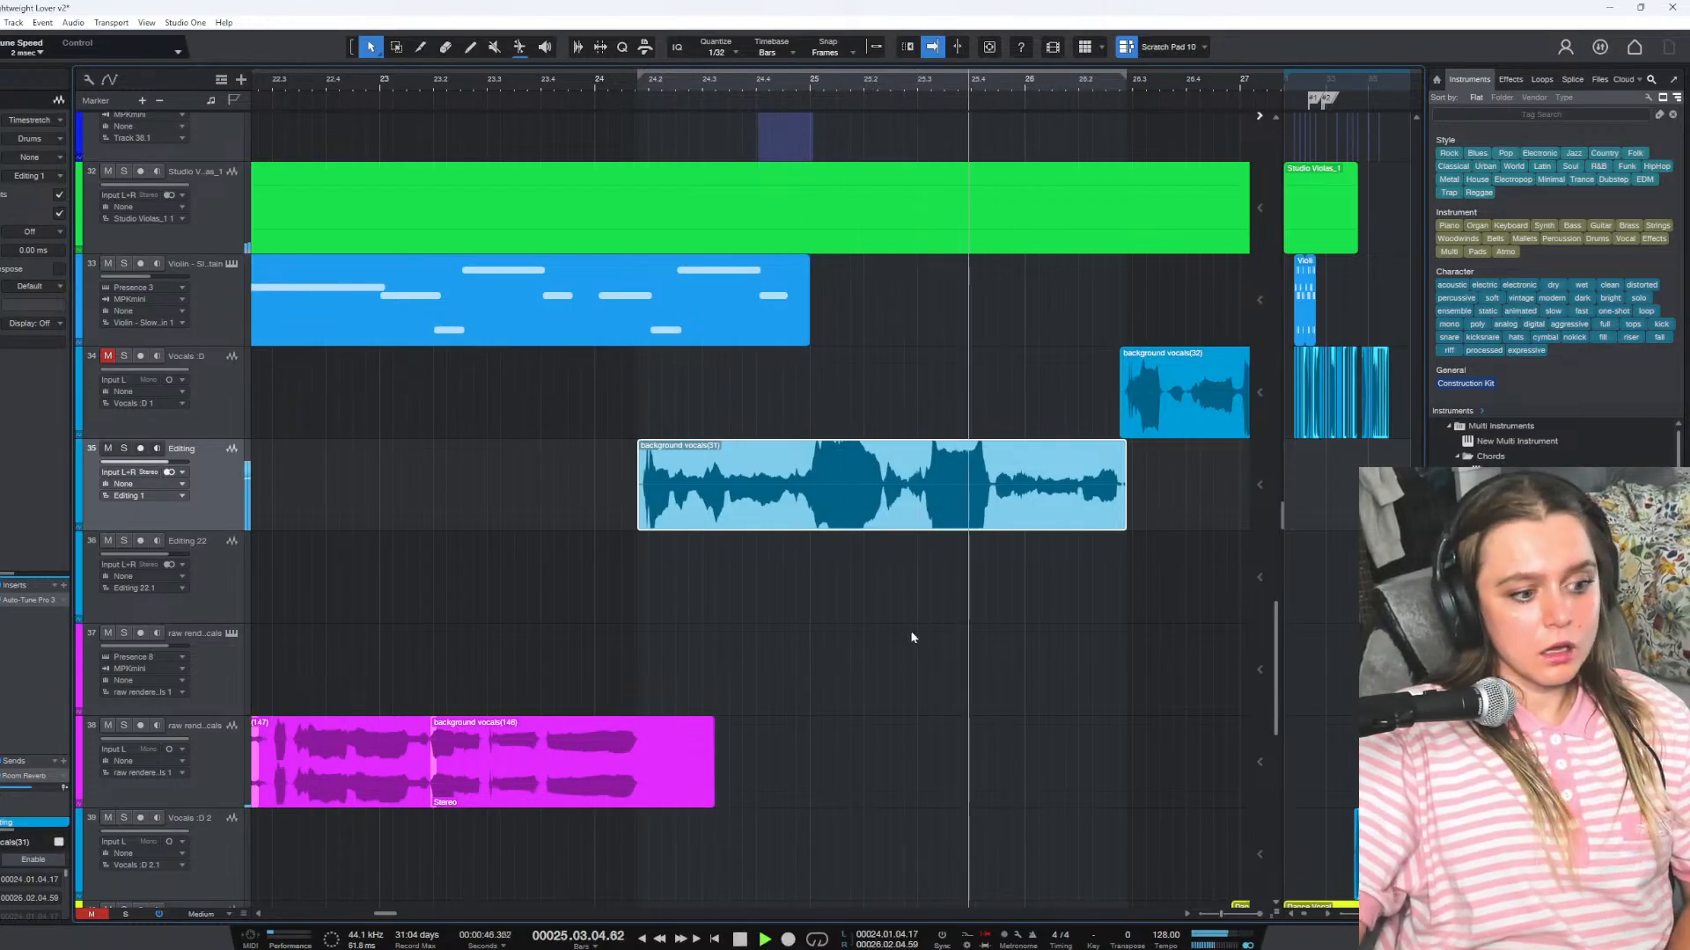
Bounce the corrected clip in place on the Editing track and move it onto the raw rendered vocals track after the previous clip
{"action": "right_click", "coordinate": [920, 483]}
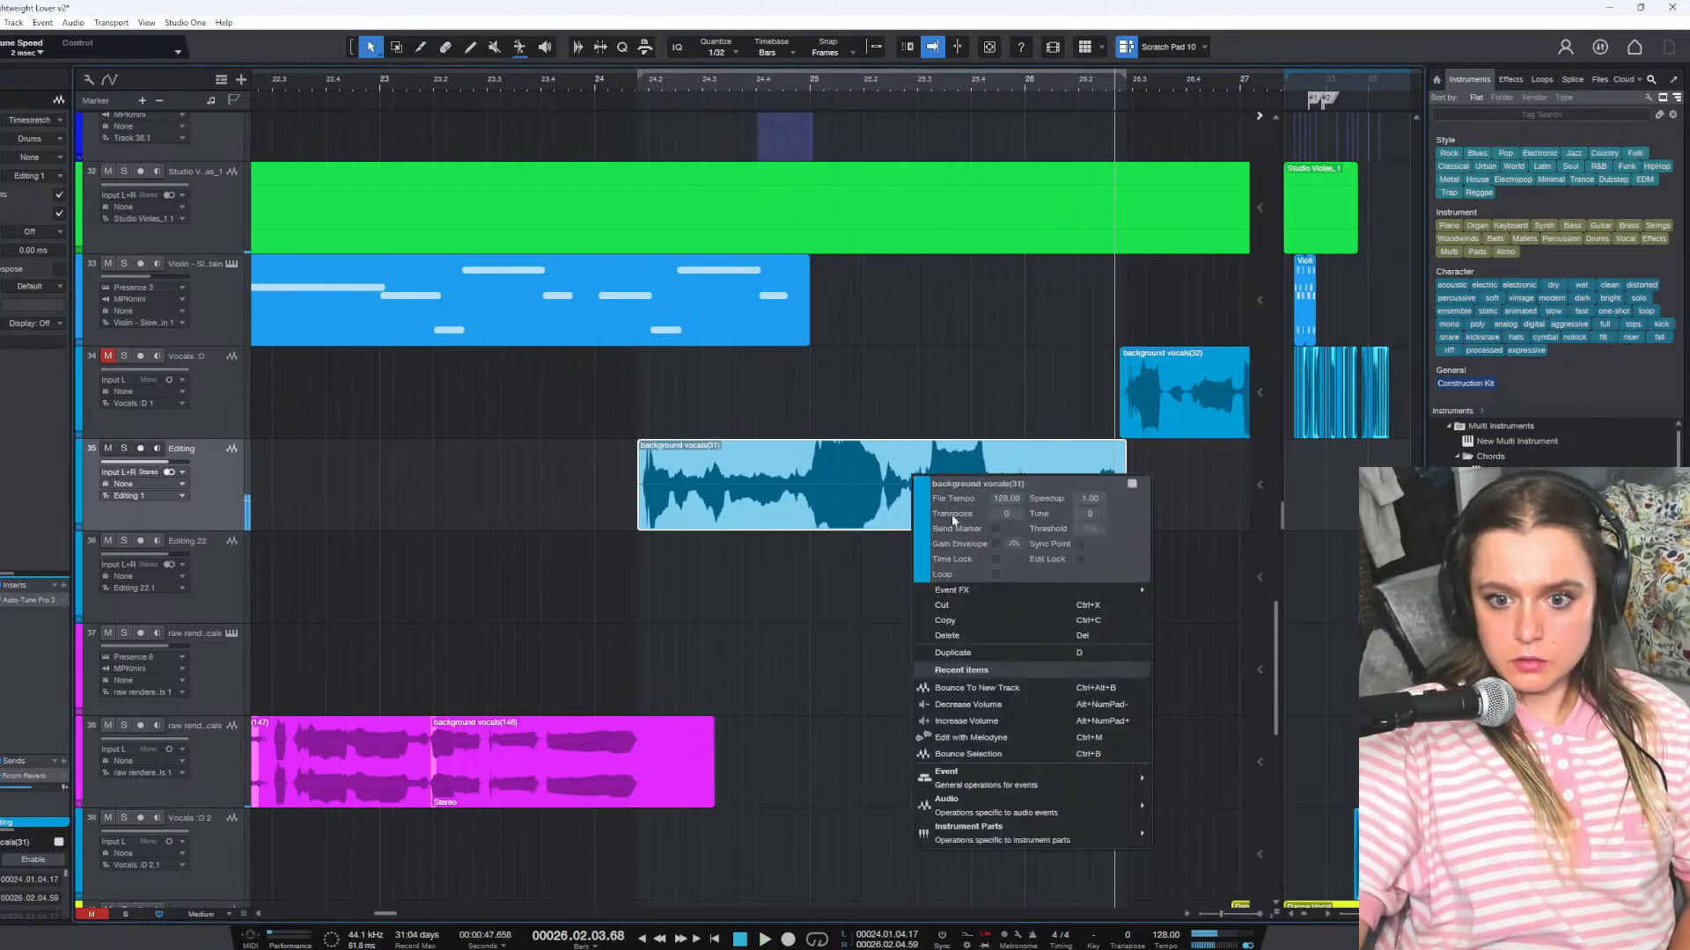
{"action": "left_click", "coordinate": [1021, 755]}
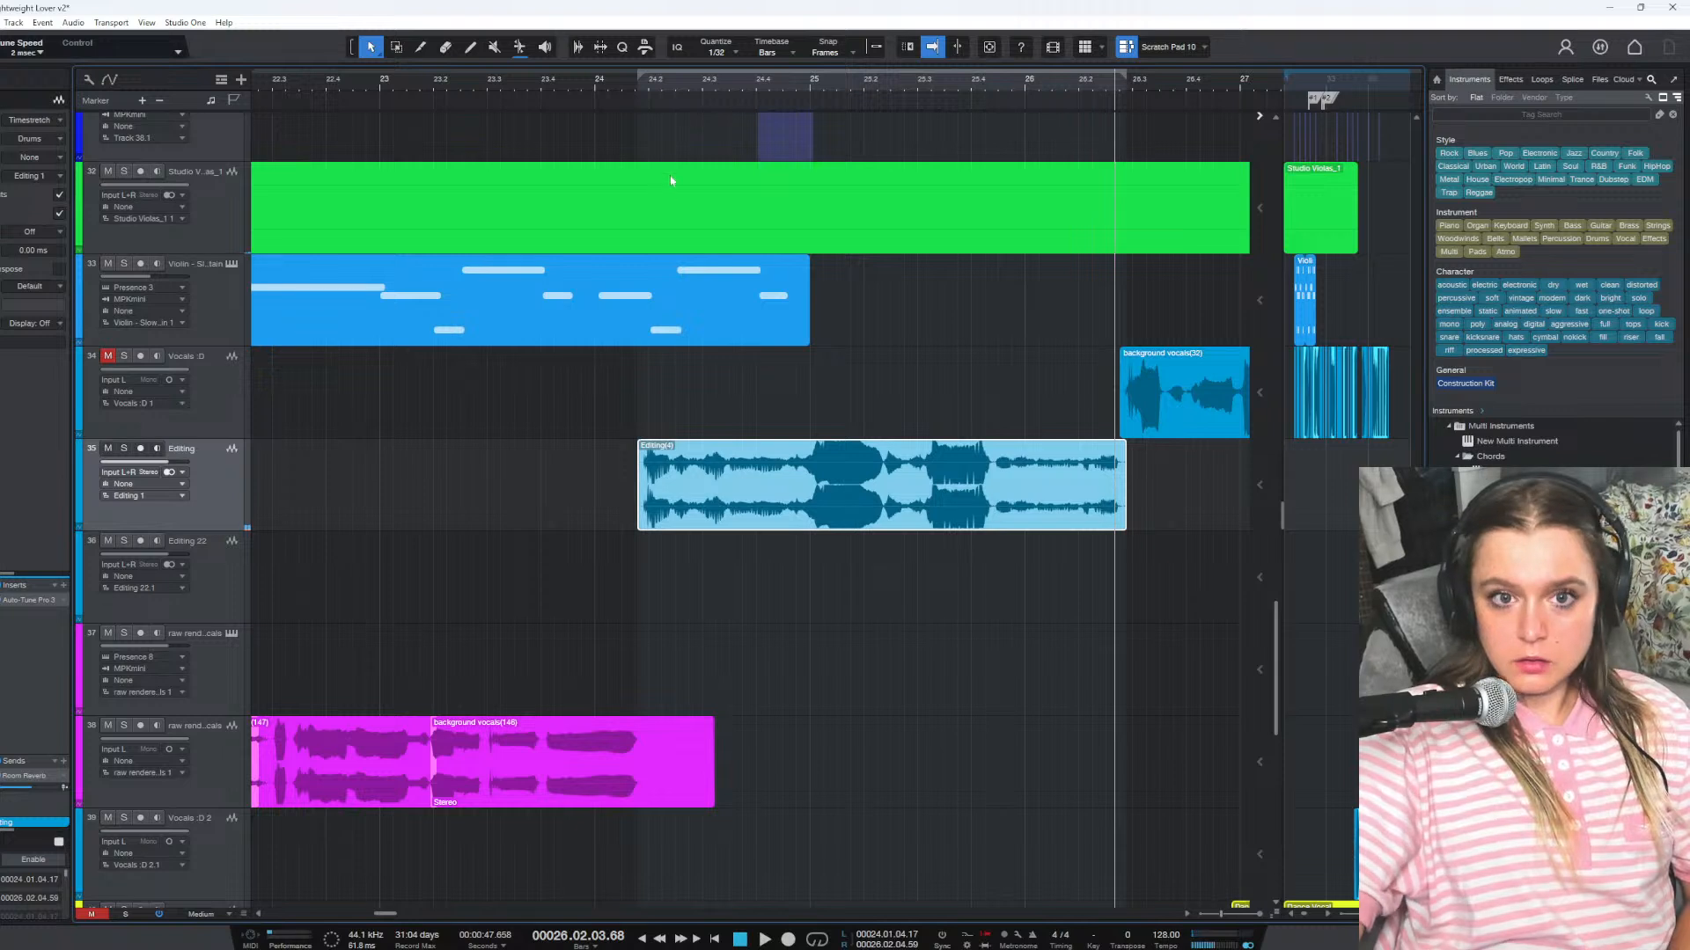
{"action": "key", "text": "space"}
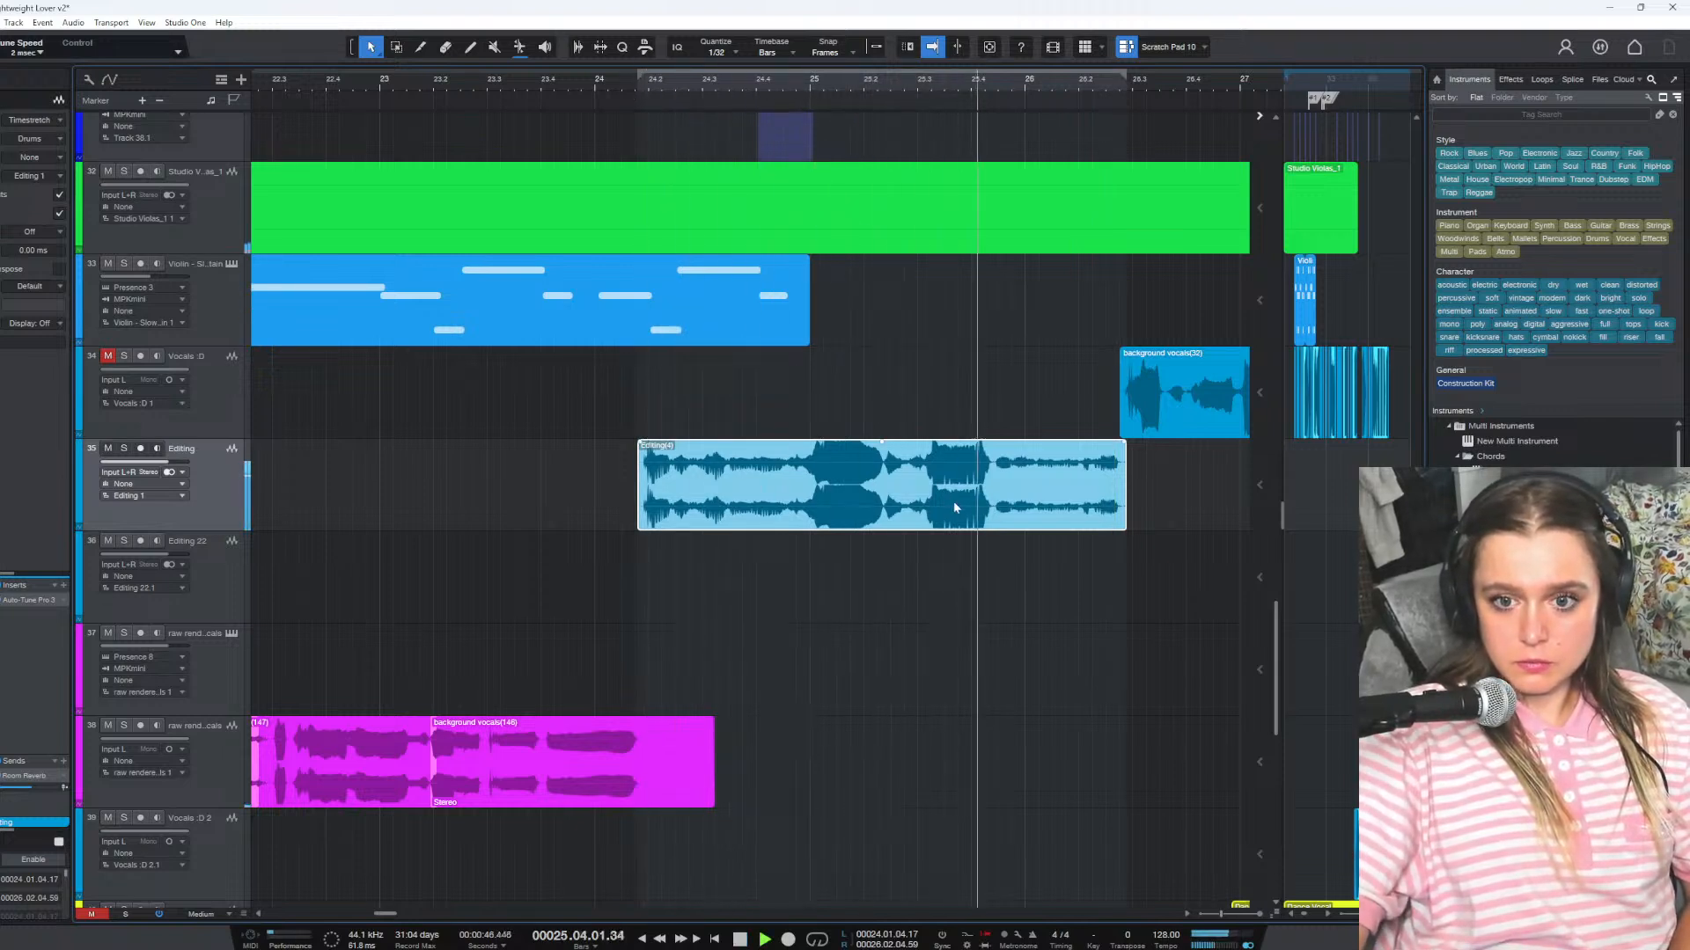
{"action": "left_click_drag", "start_coordinate": [845, 499], "coordinate": [834, 765]}
{"action": "left_click", "coordinate": [618, 81]}
{"action": "key", "text": "space"}
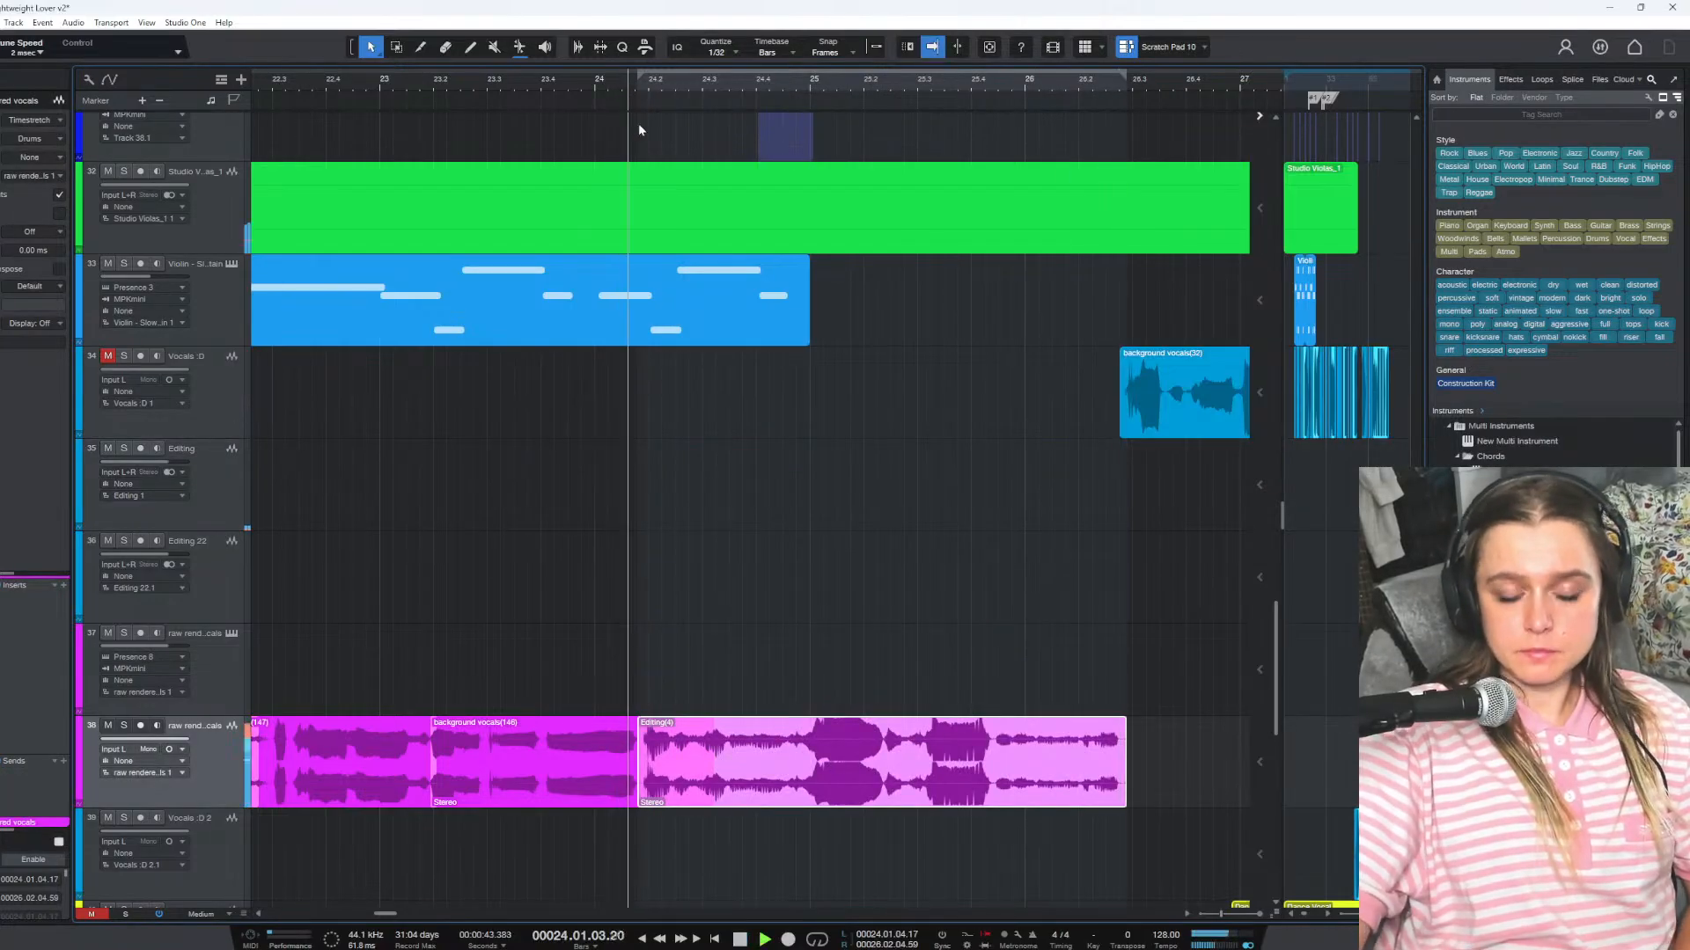
Play the rendered vocals repeatedly from around bar 24, checking the transition into the newly placed clip and its full length
{"action": "left_click", "coordinate": [632, 81]}
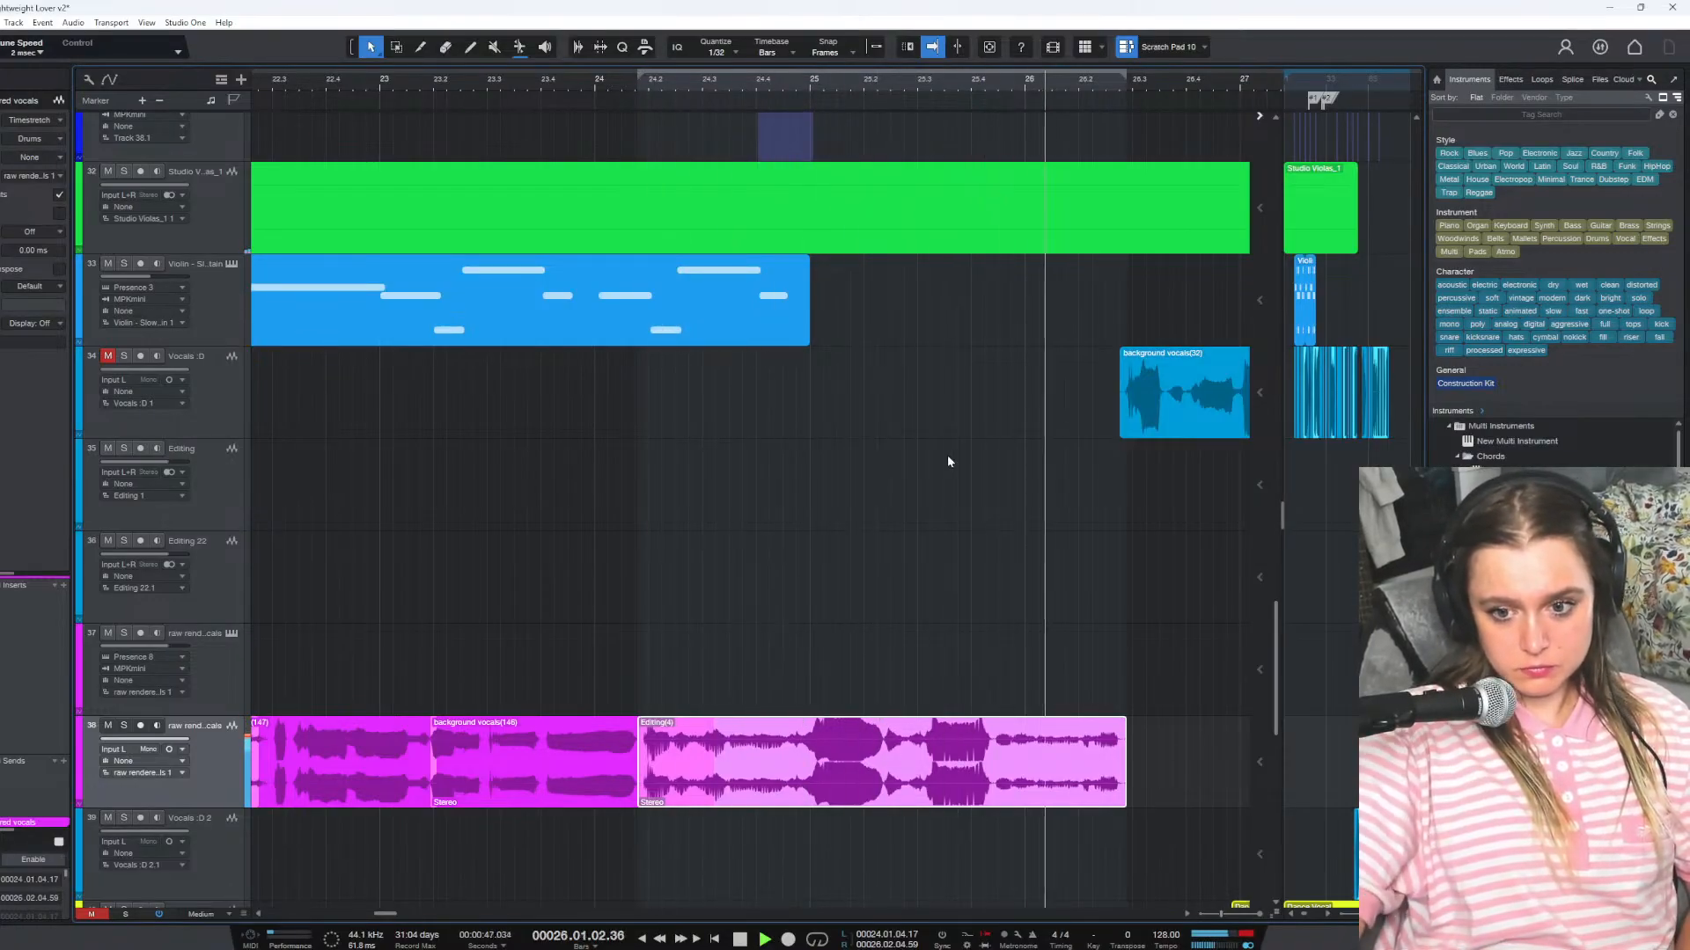
{"action": "left_click", "coordinate": [611, 81]}
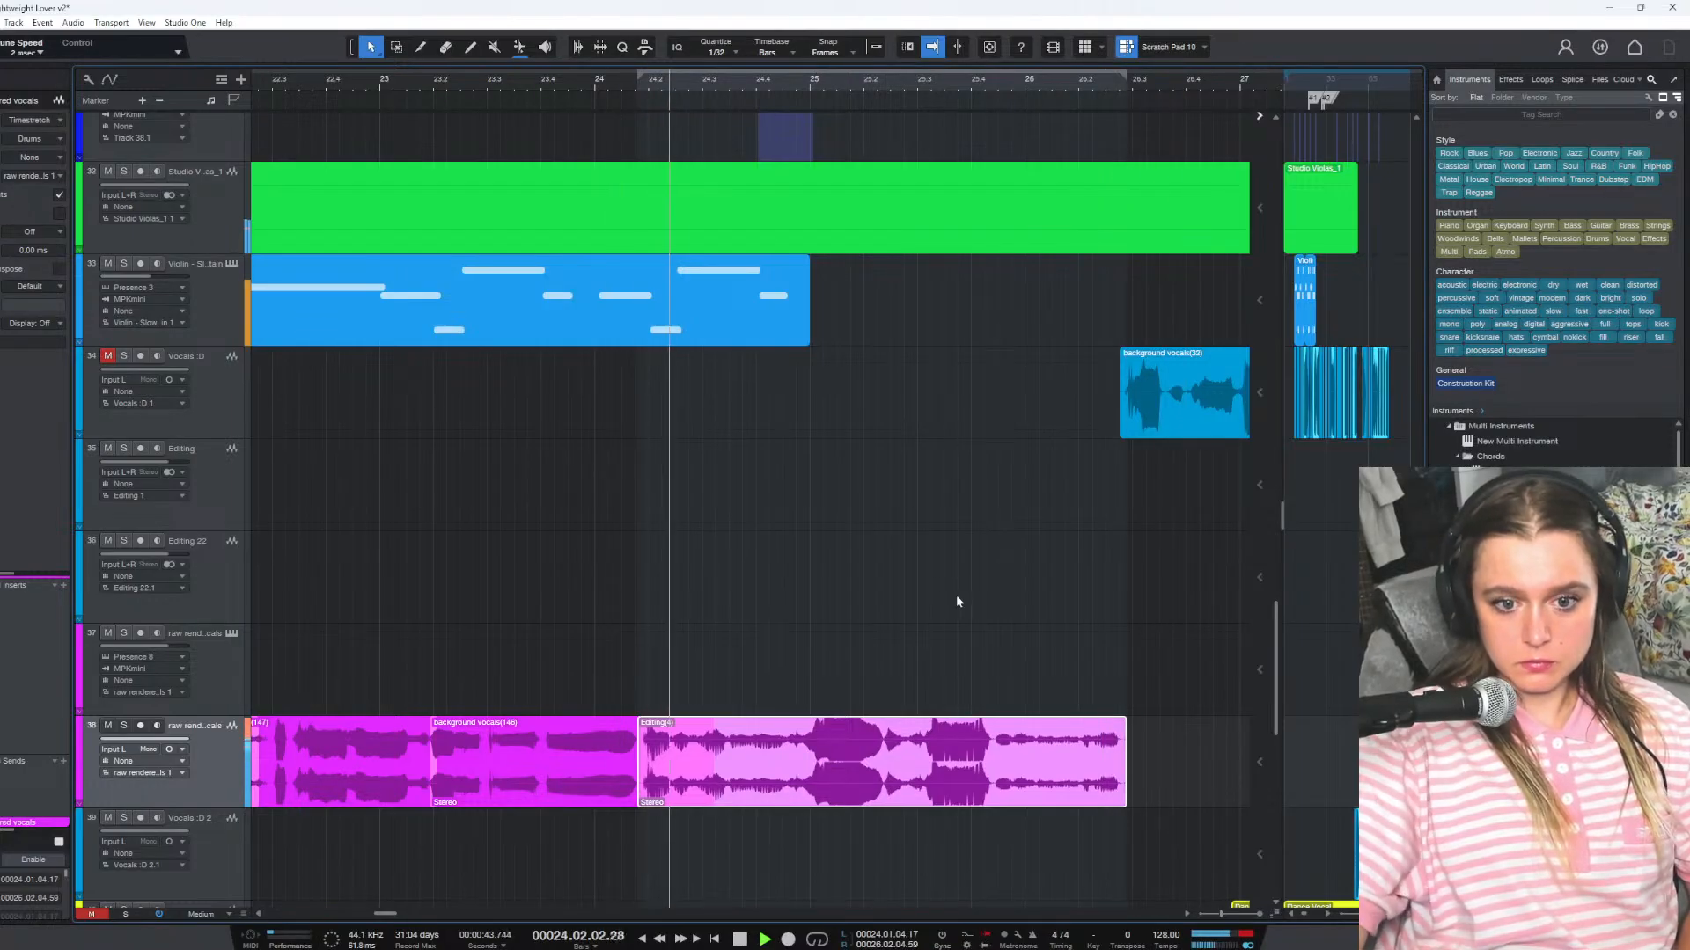
{"action": "key", "text": "space"}
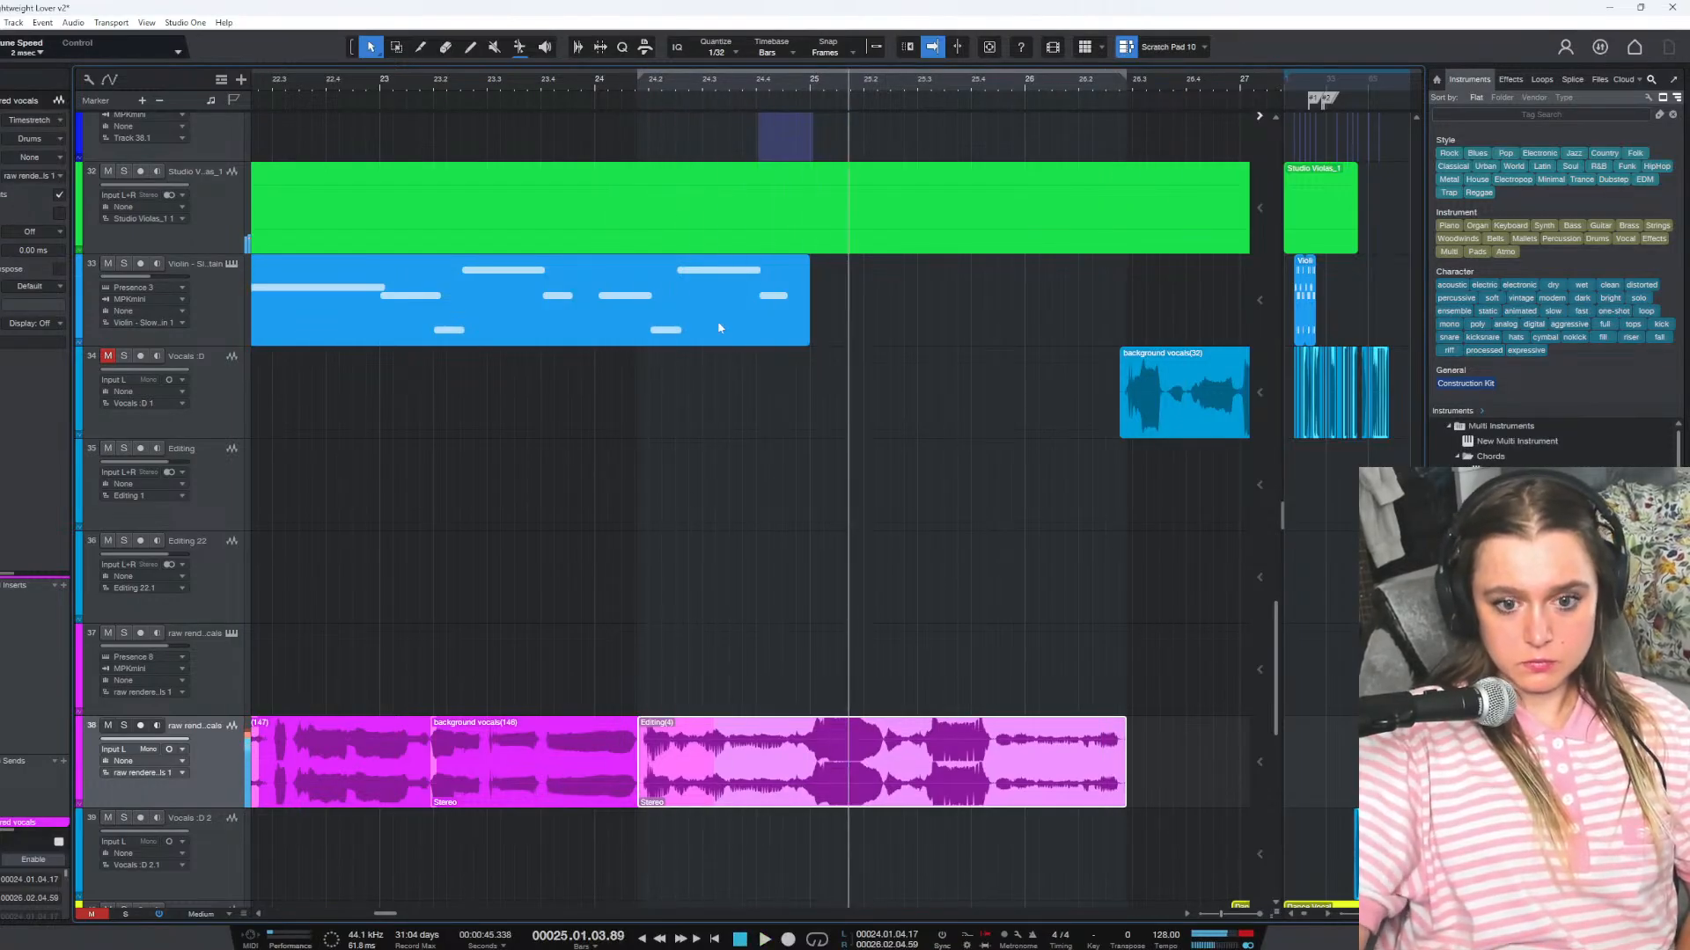
{"action": "left_click", "coordinate": [596, 83]}
{"action": "key", "text": "space"}
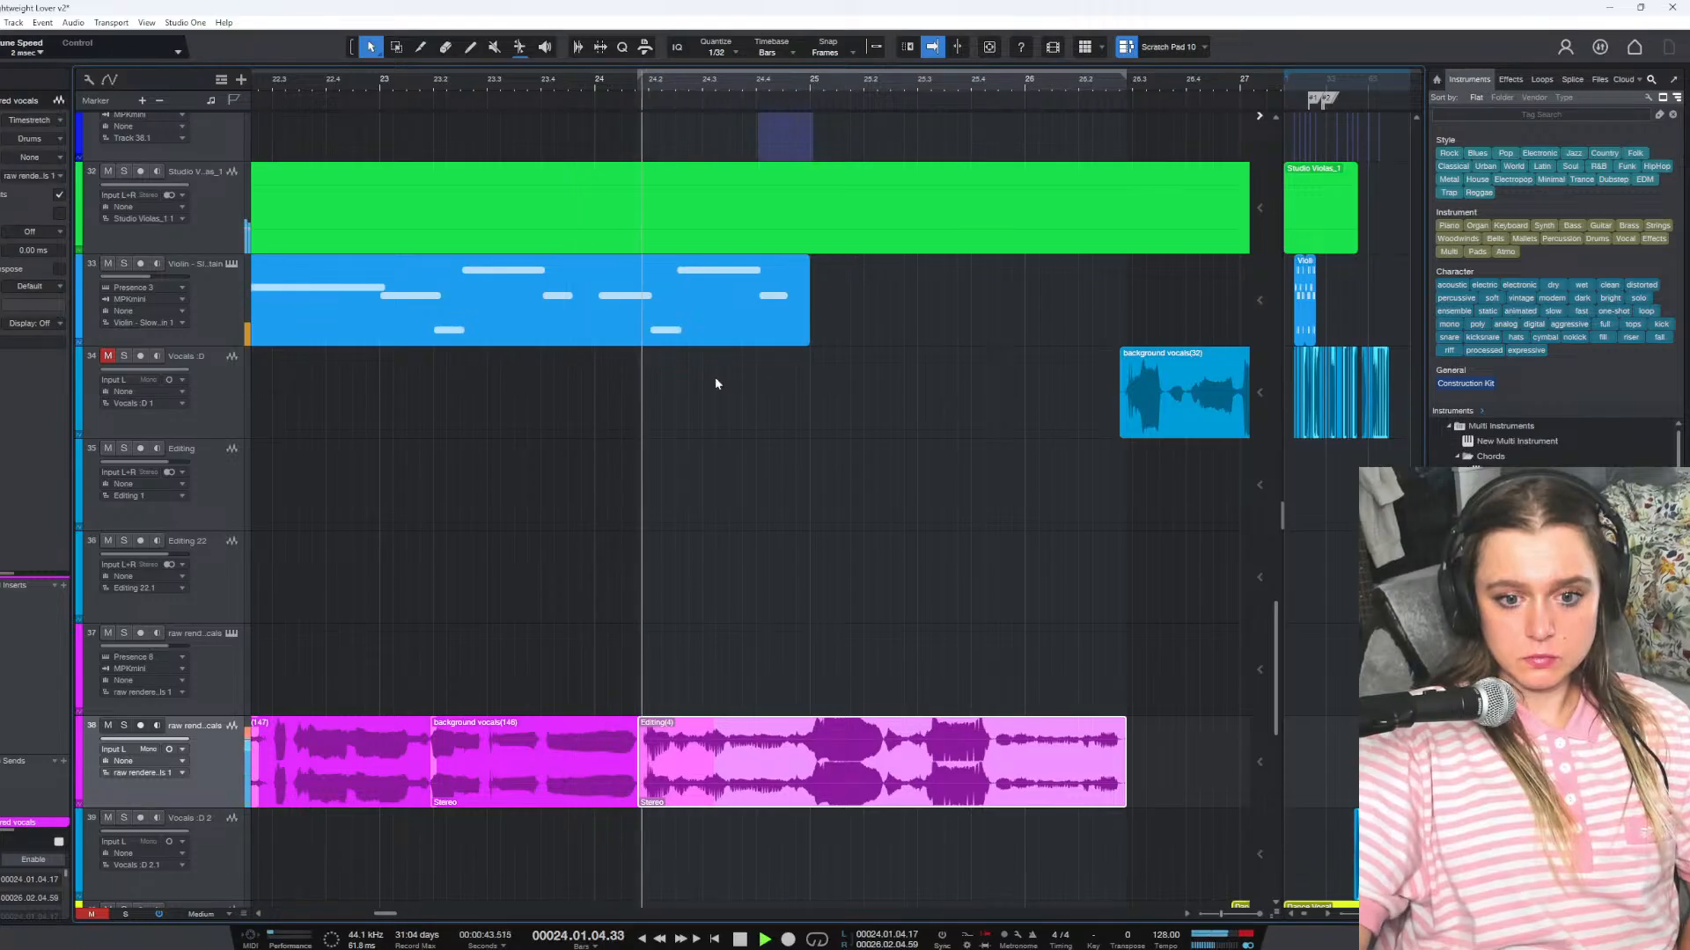
{"action": "key", "text": "space"}
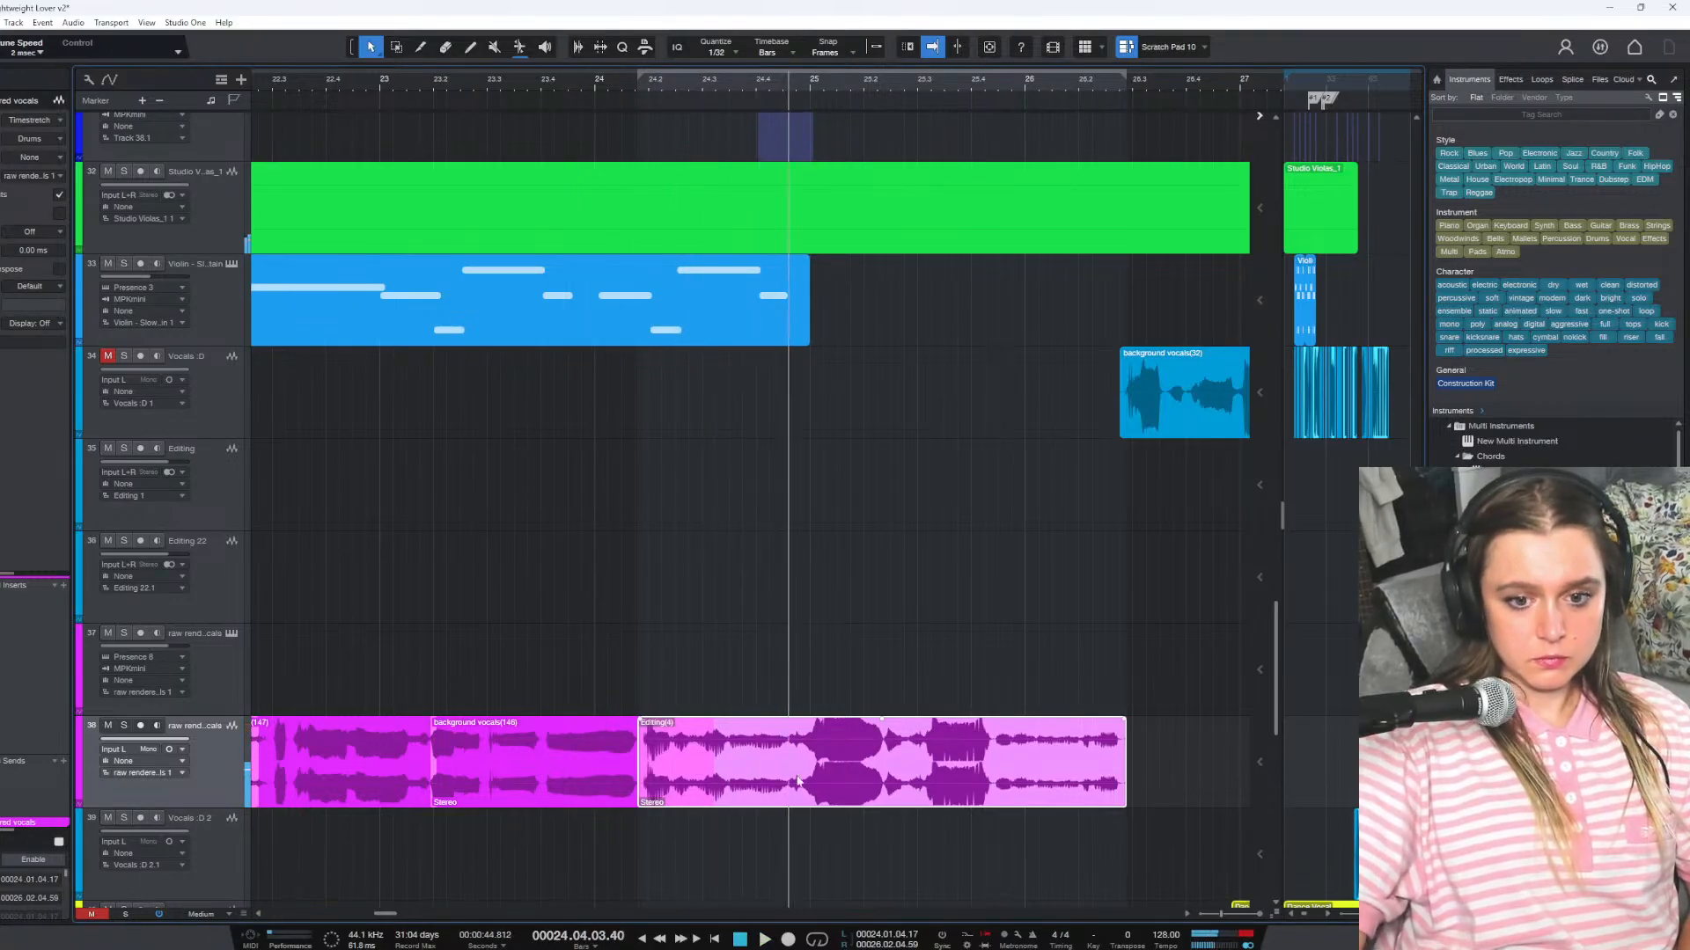
{"action": "left_click", "coordinate": [623, 72]}
{"action": "key", "text": "space"}
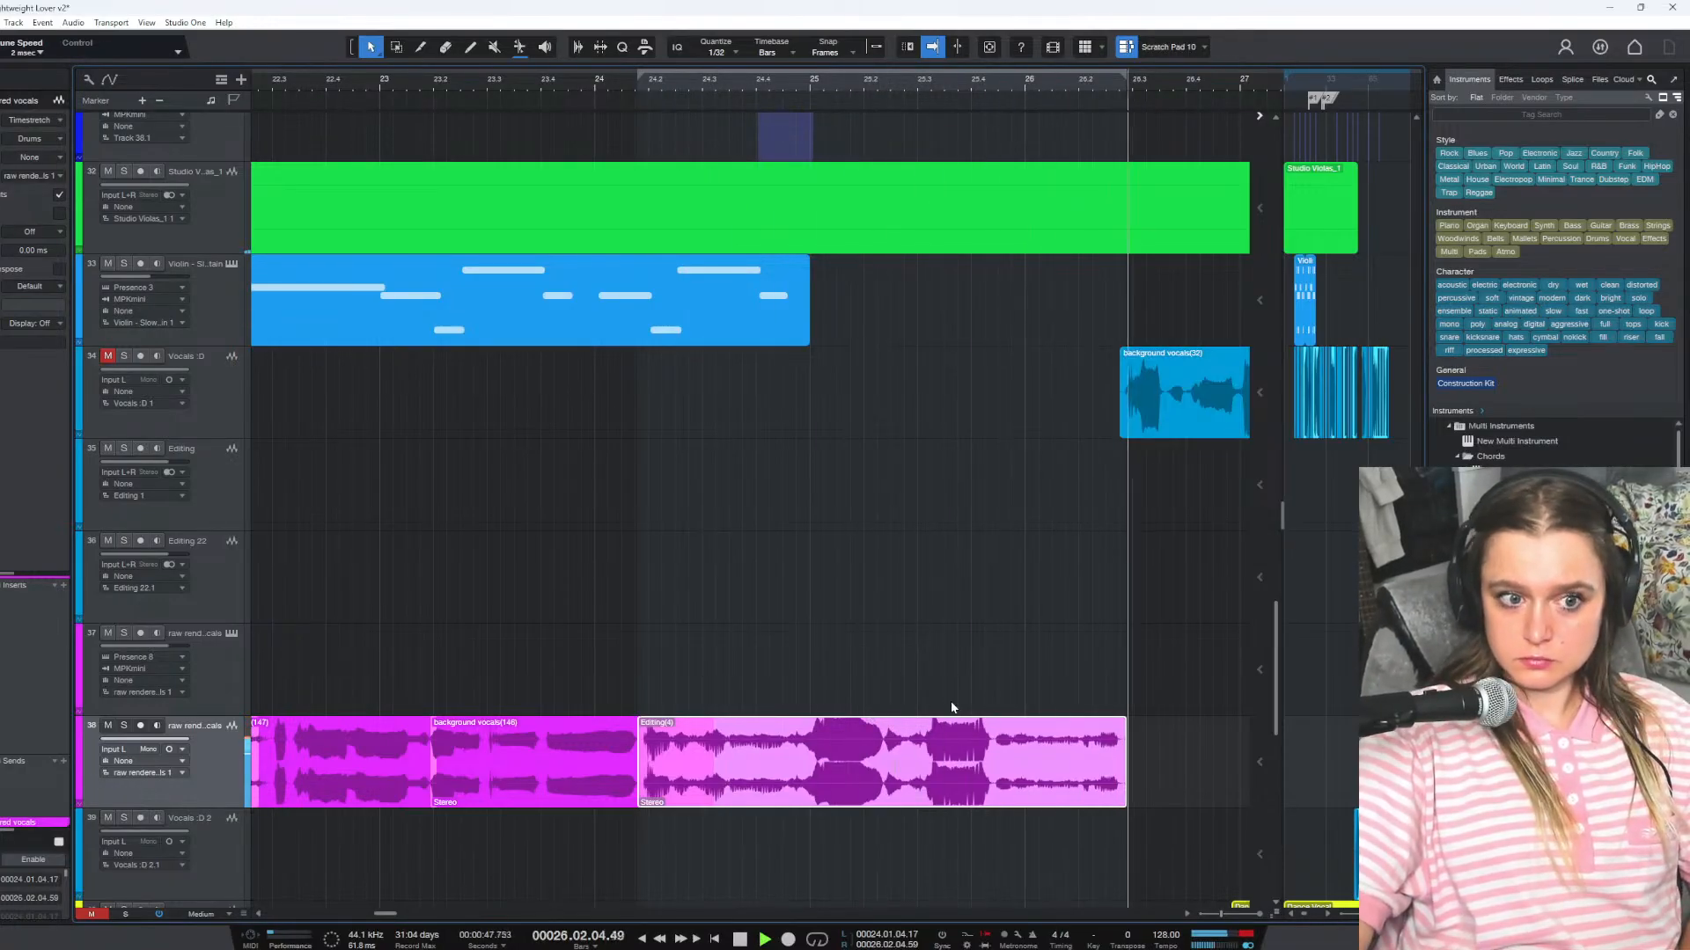
{"action": "key", "text": "space"}
Unmute the original vocals track and continue playback past the end of the rendered clip
{"action": "left_click", "coordinate": [107, 357]}
{"action": "key", "text": "space"}
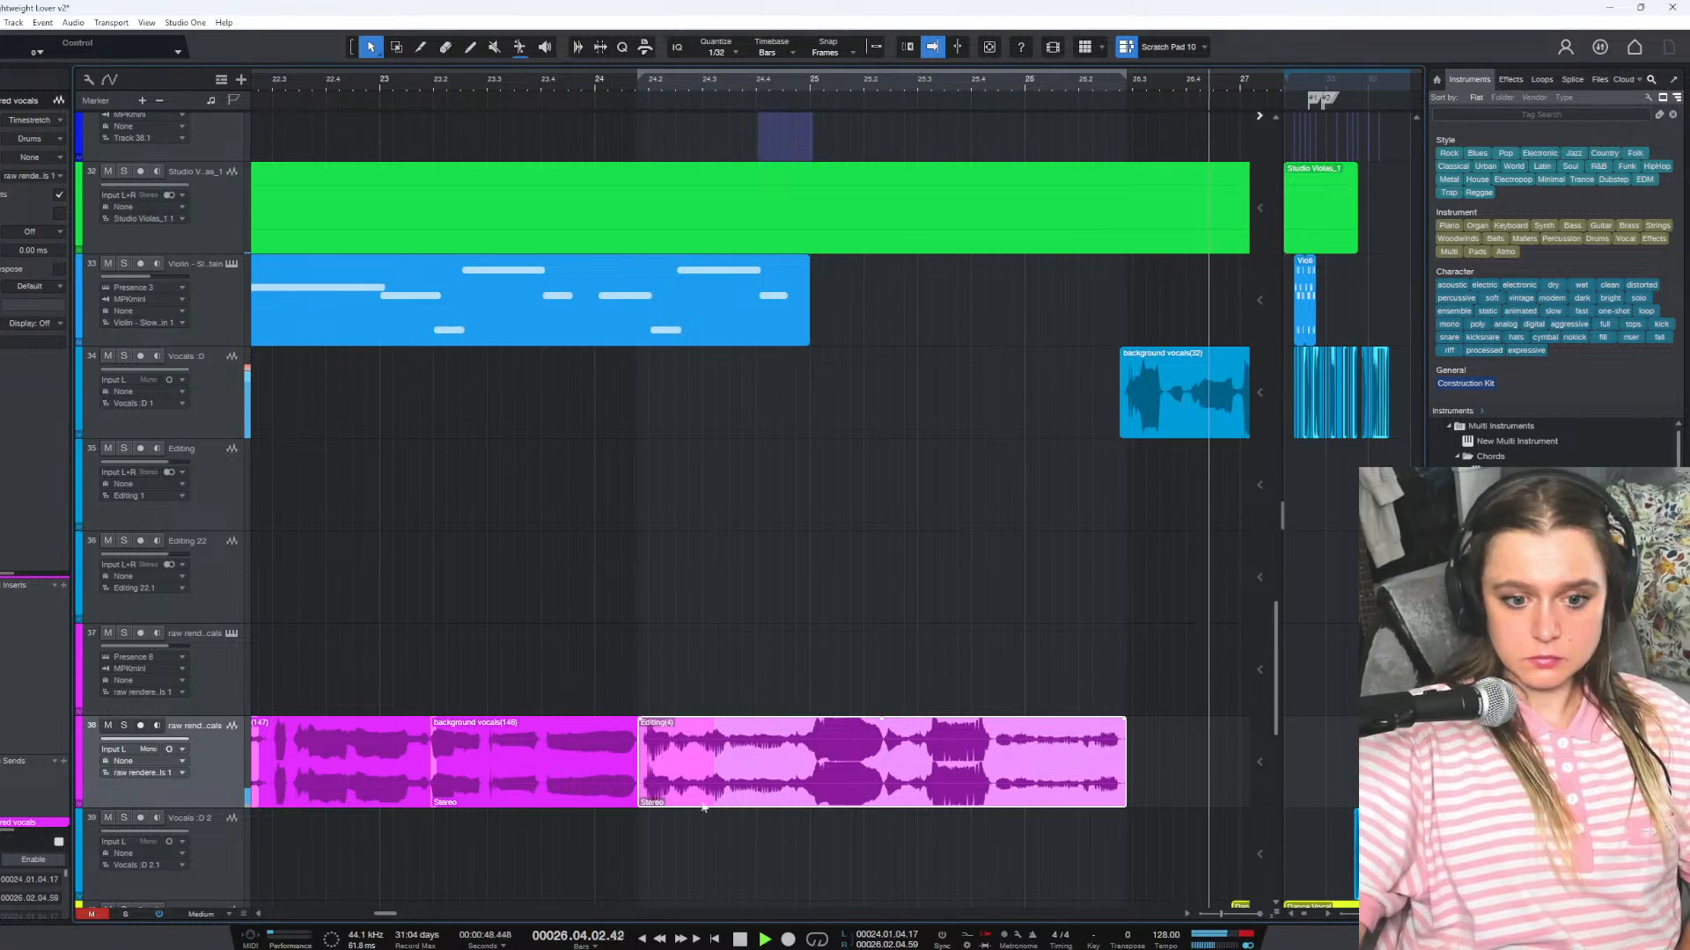
{"action": "key", "text": "space"}
Listen to the following uncorrected clips on the original vocals track between about bars 27 and 33
{"action": "left_click_drag", "start_coordinate": [412, 919], "coordinate": [403, 915]}
{"action": "key", "text": "space"}
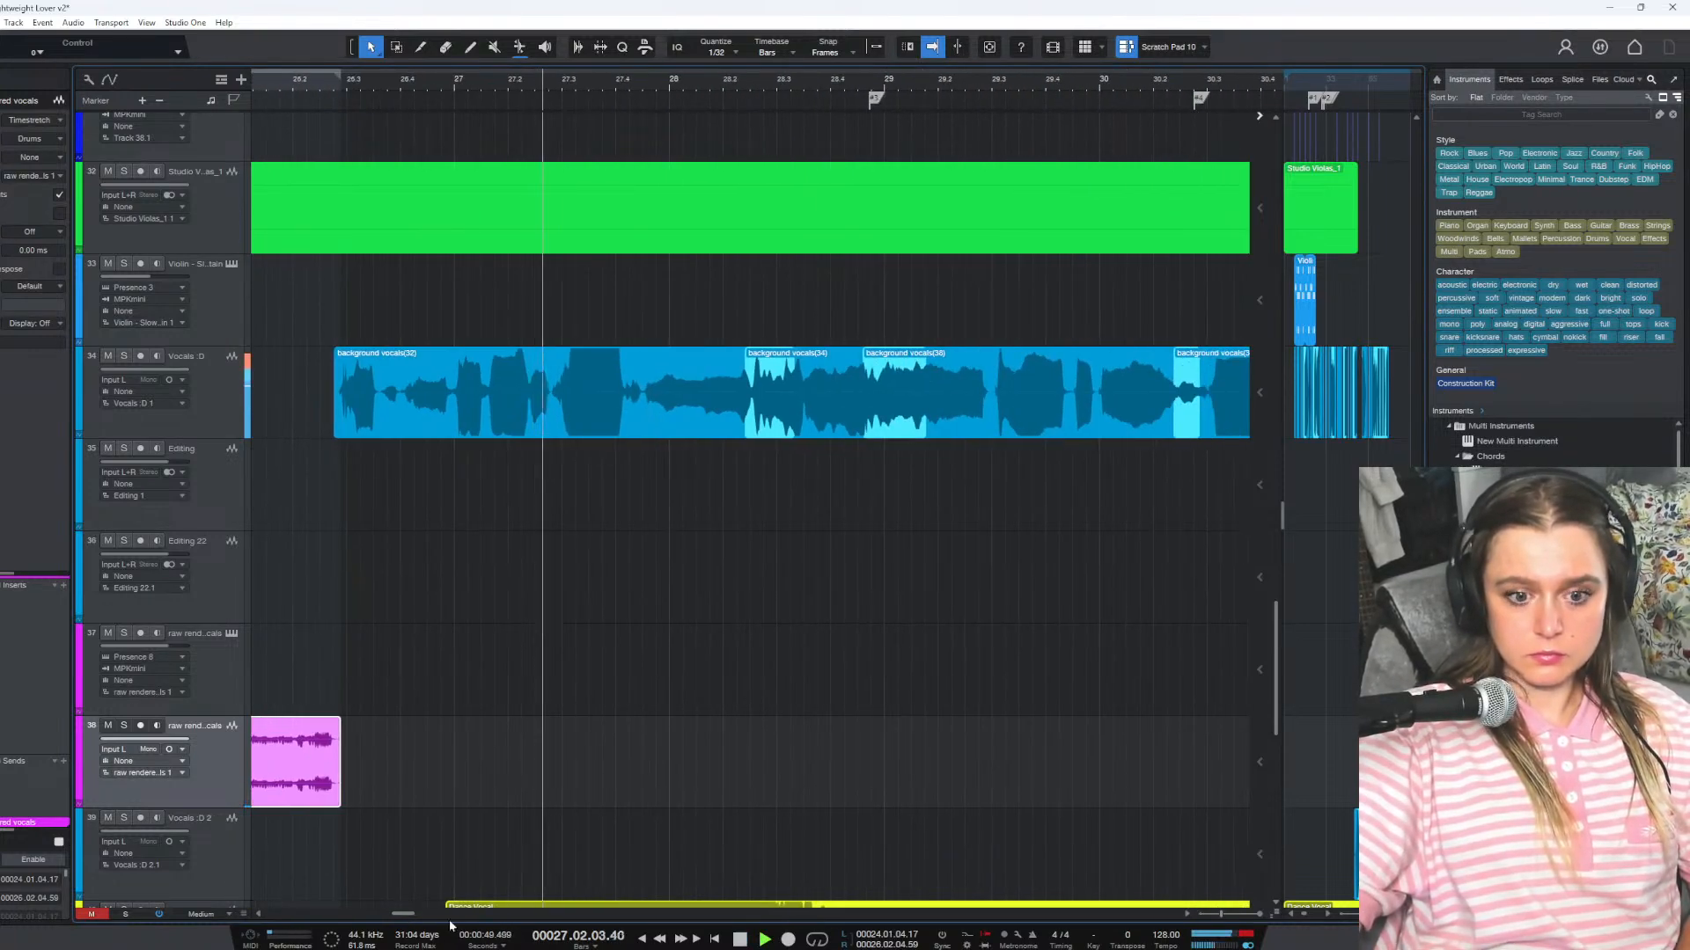
{"action": "scroll", "coordinate": [558, 754], "scroll_direction": "down", "scroll_amount": 2}
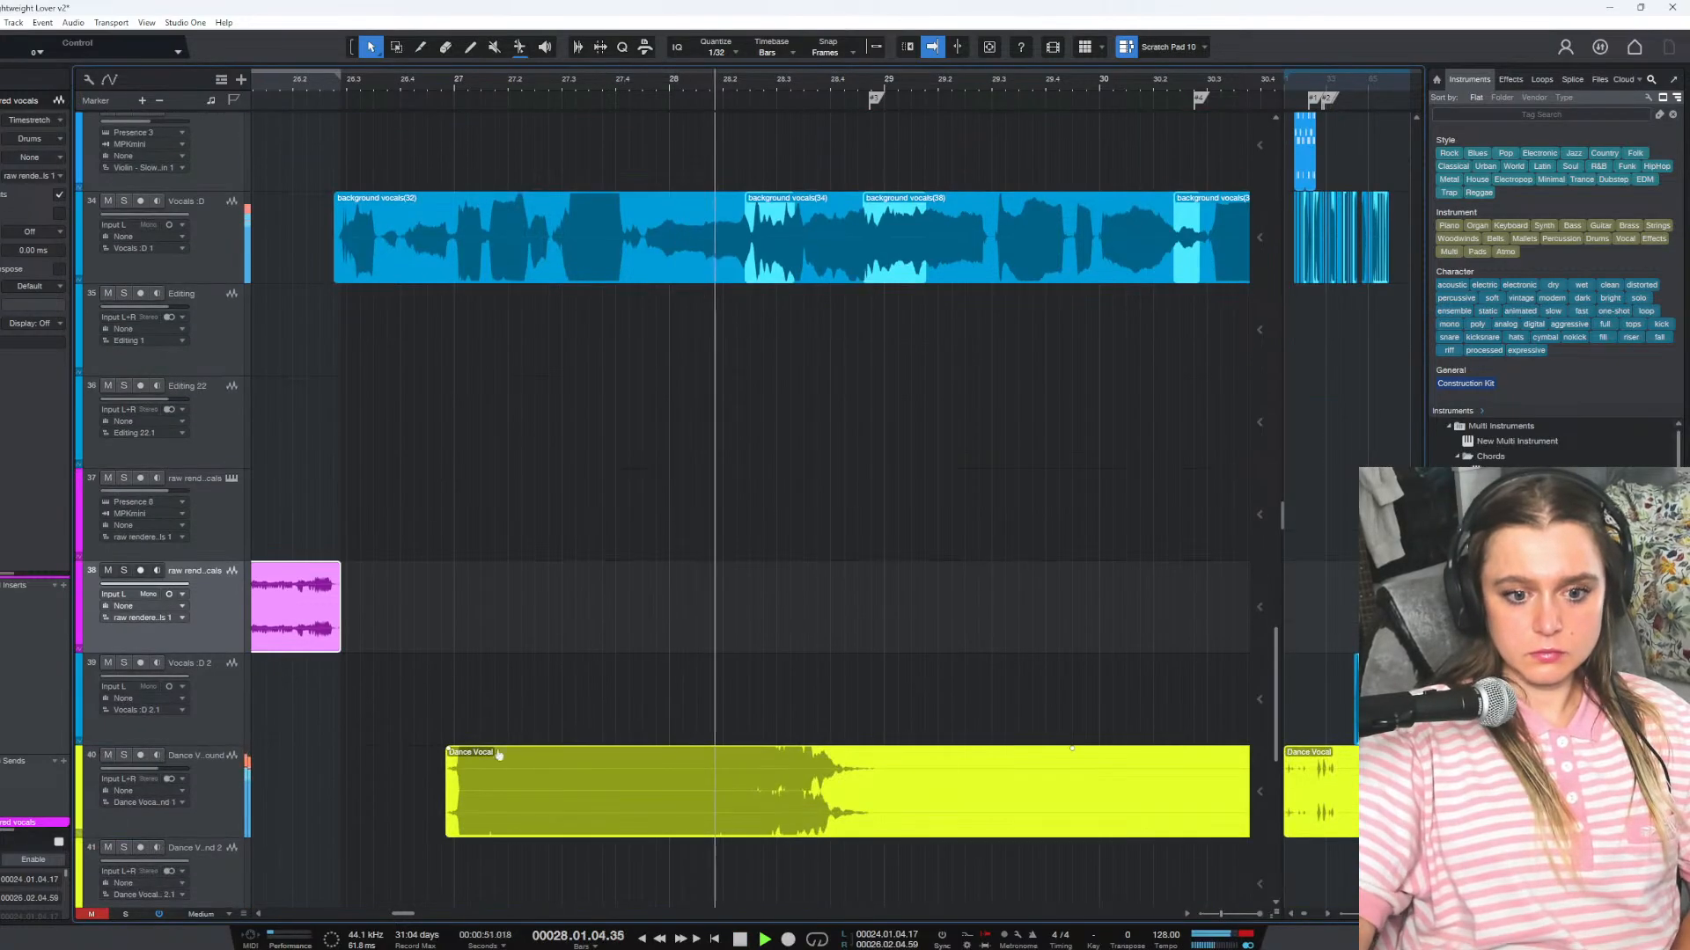
{"action": "scroll", "coordinate": [804, 637], "scroll_direction": "up", "scroll_amount": 5}
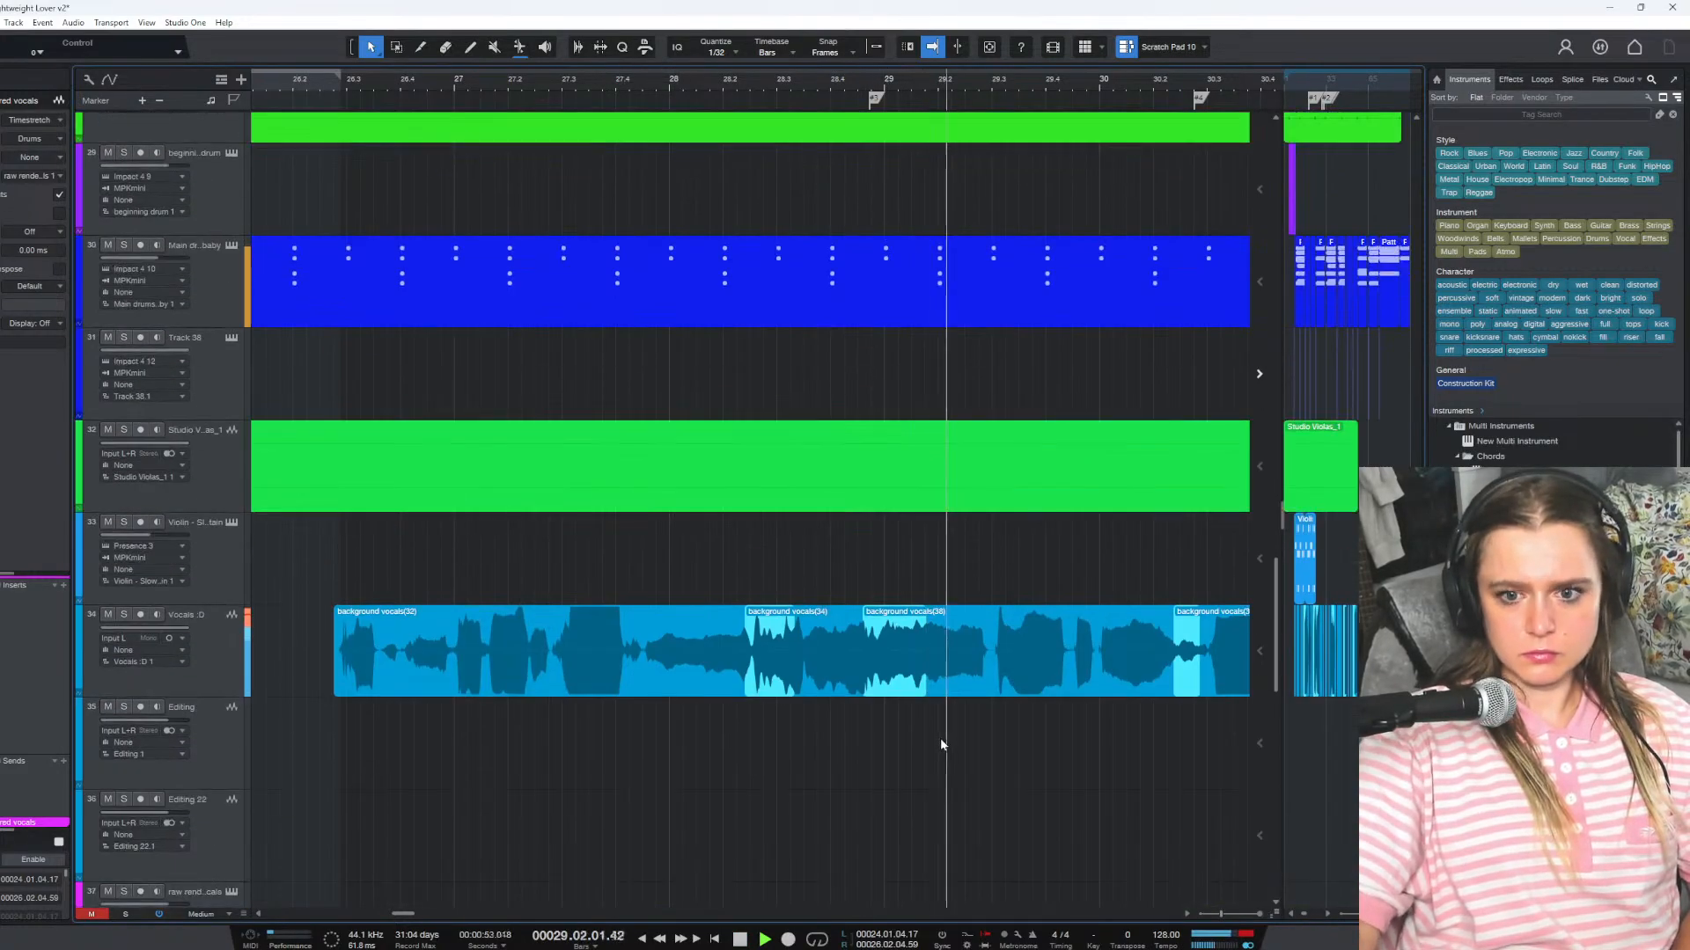
{"action": "key", "text": "space"}
{"action": "left_click_drag", "start_coordinate": [403, 915], "coordinate": [422, 918]}
{"action": "key", "text": "space"}
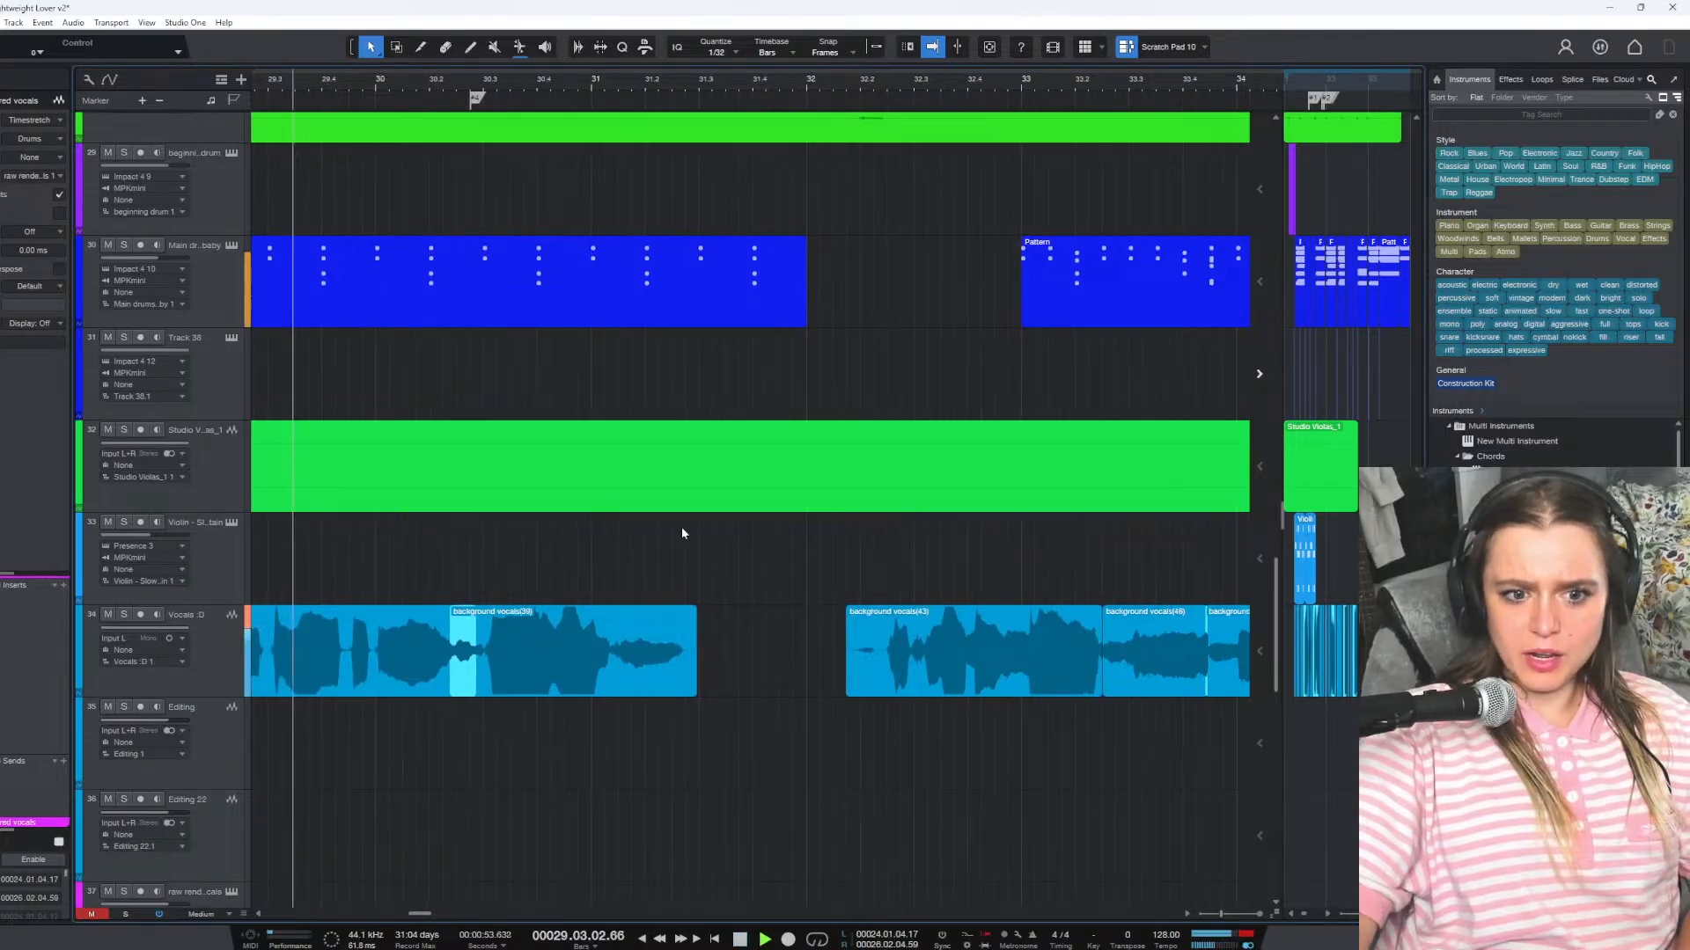
{"action": "left_click", "coordinate": [865, 86]}
{"action": "key", "text": "space"}
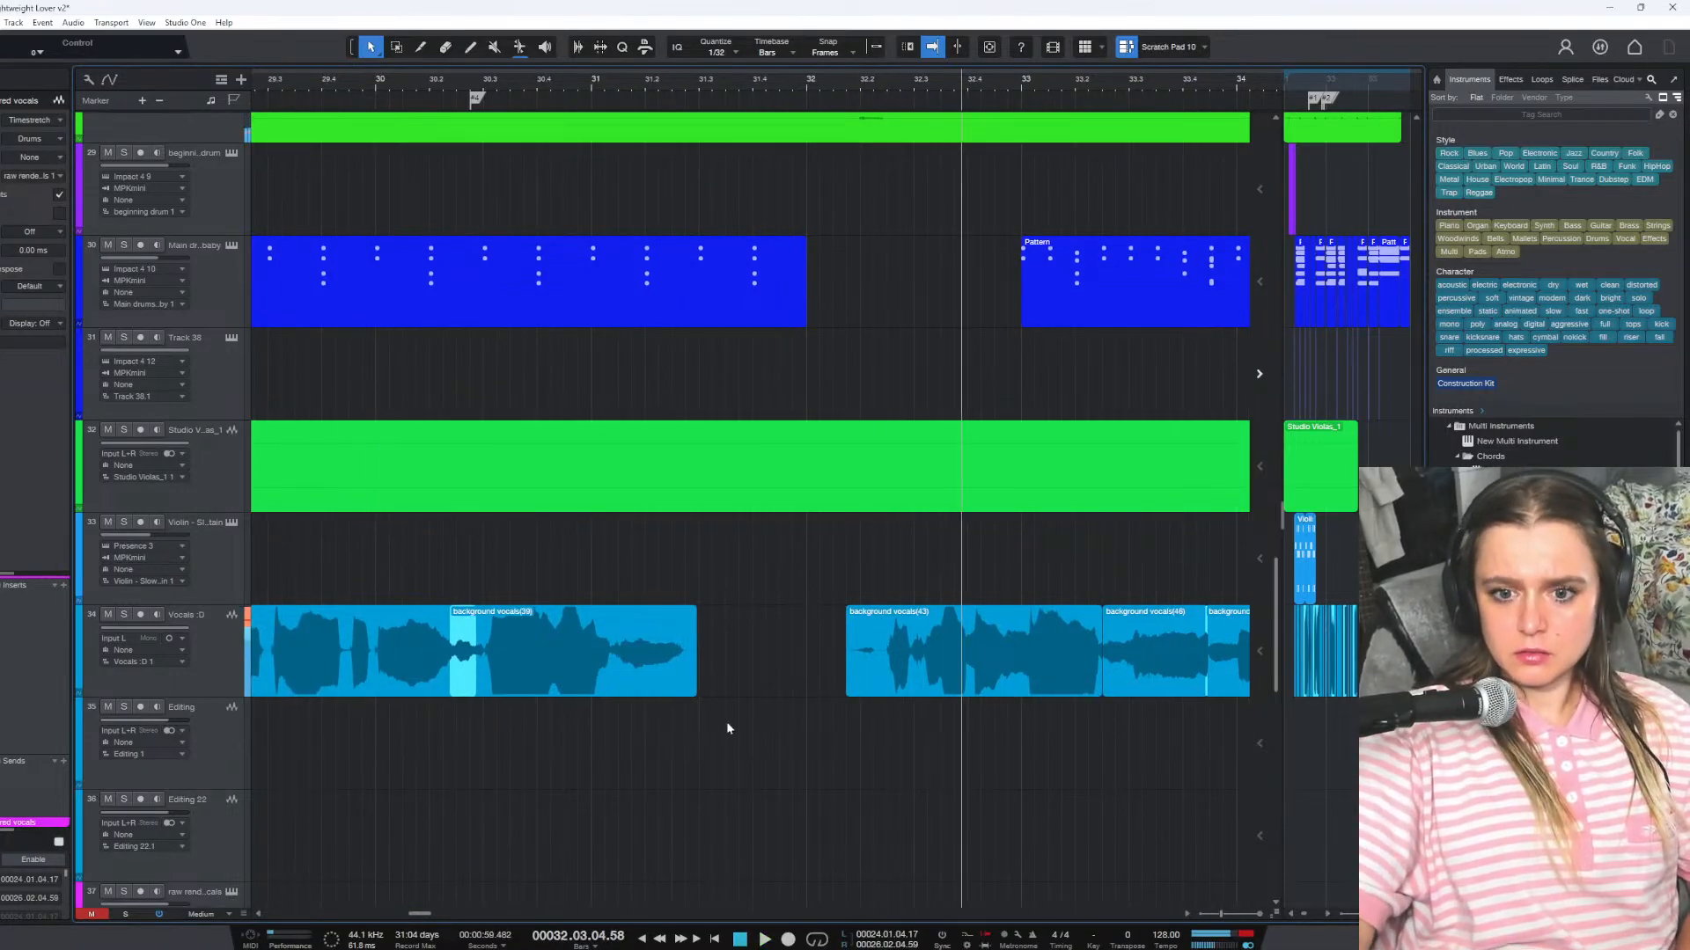
Undo the recent edits until the background vocals(31) clip is back on the original vocals track
{"action": "key", "text": "ctrl+z"}
{"action": "key", "text": "ctrl+z"}
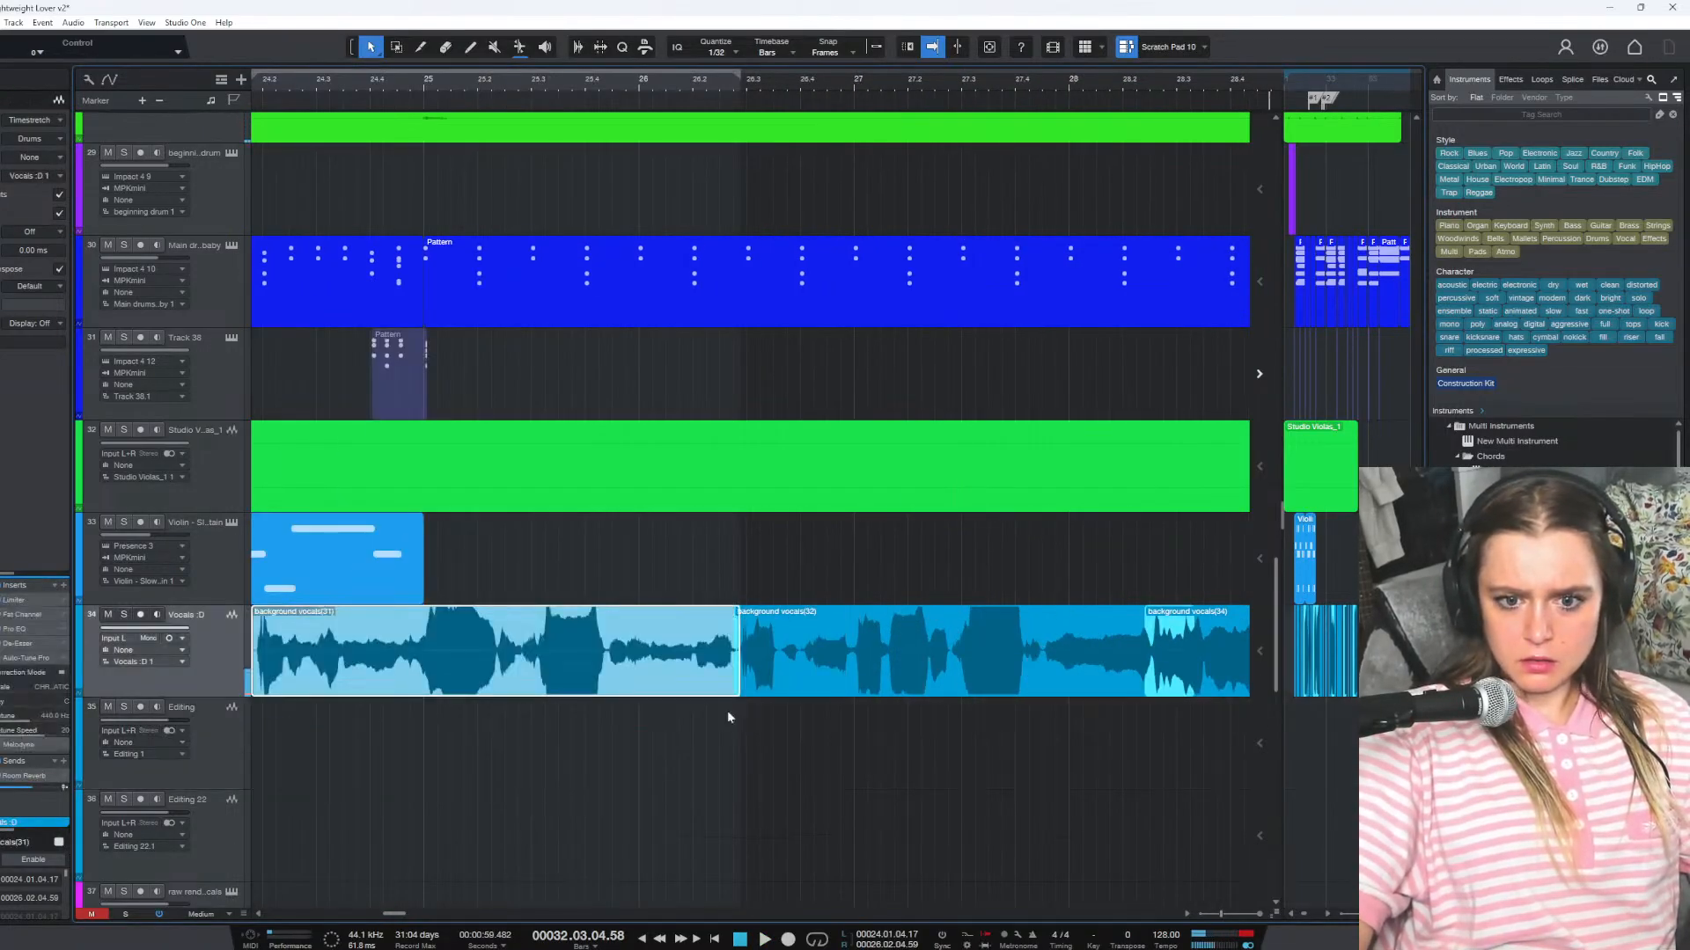
Replay the background vocals(31) clip between about bars 25 and 26, undoing one more earlier edit to the editing tracks
{"action": "left_click", "coordinate": [657, 90]}
{"action": "key", "text": "space"}
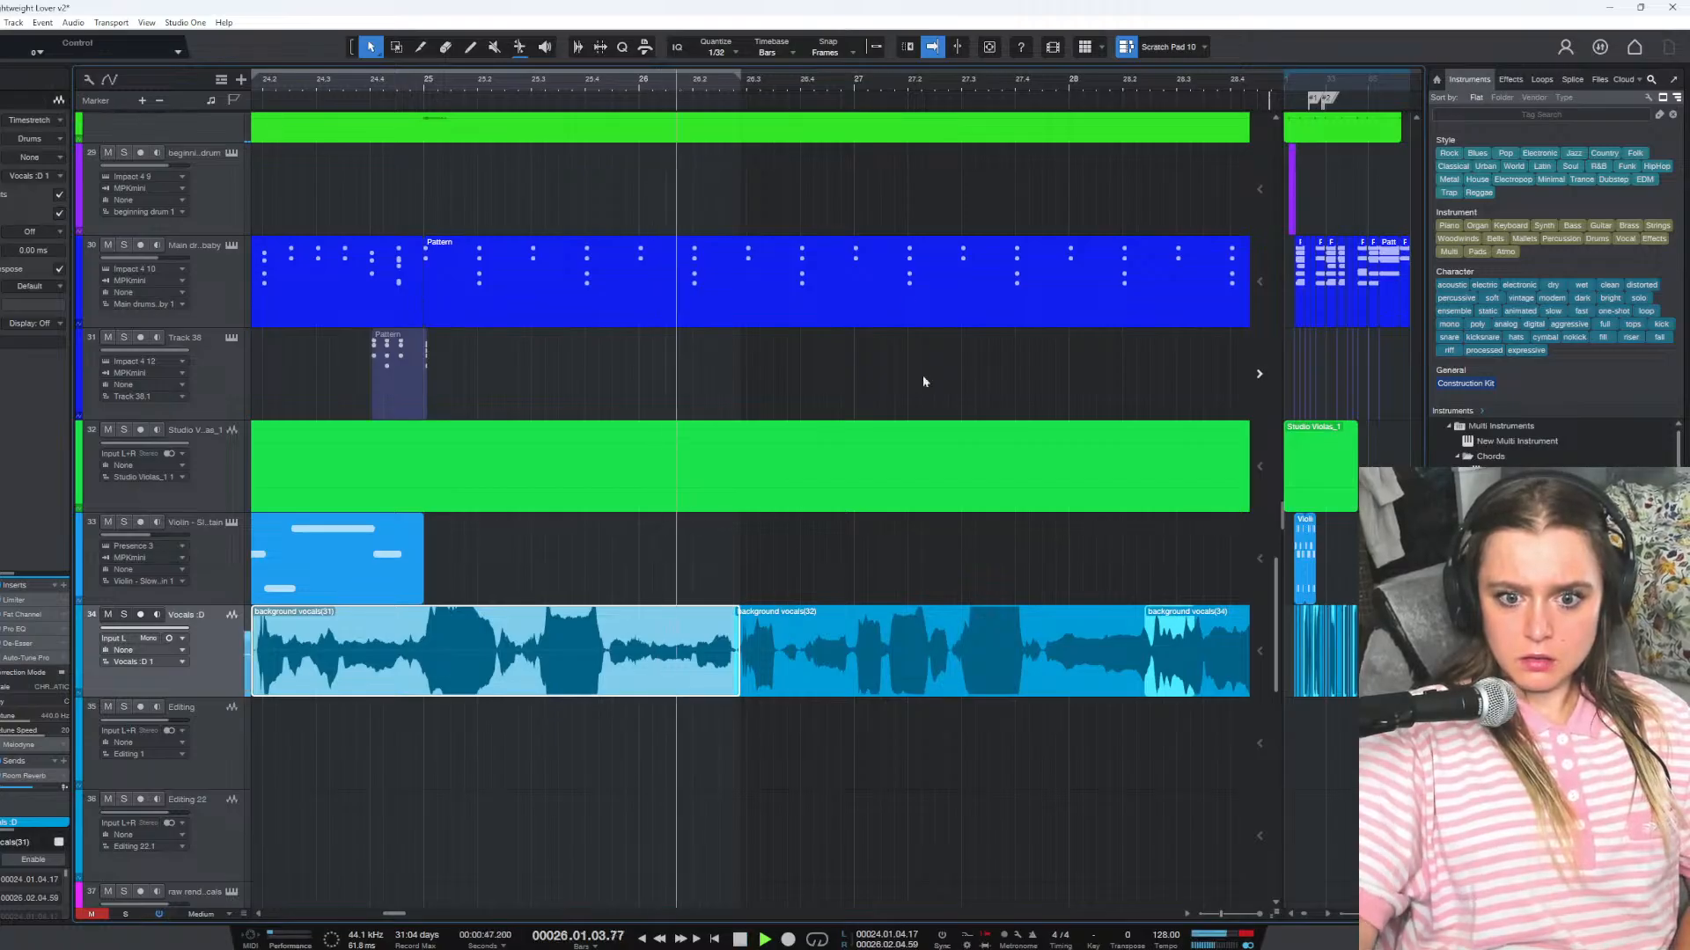
{"action": "key", "text": "ctrl+z"}
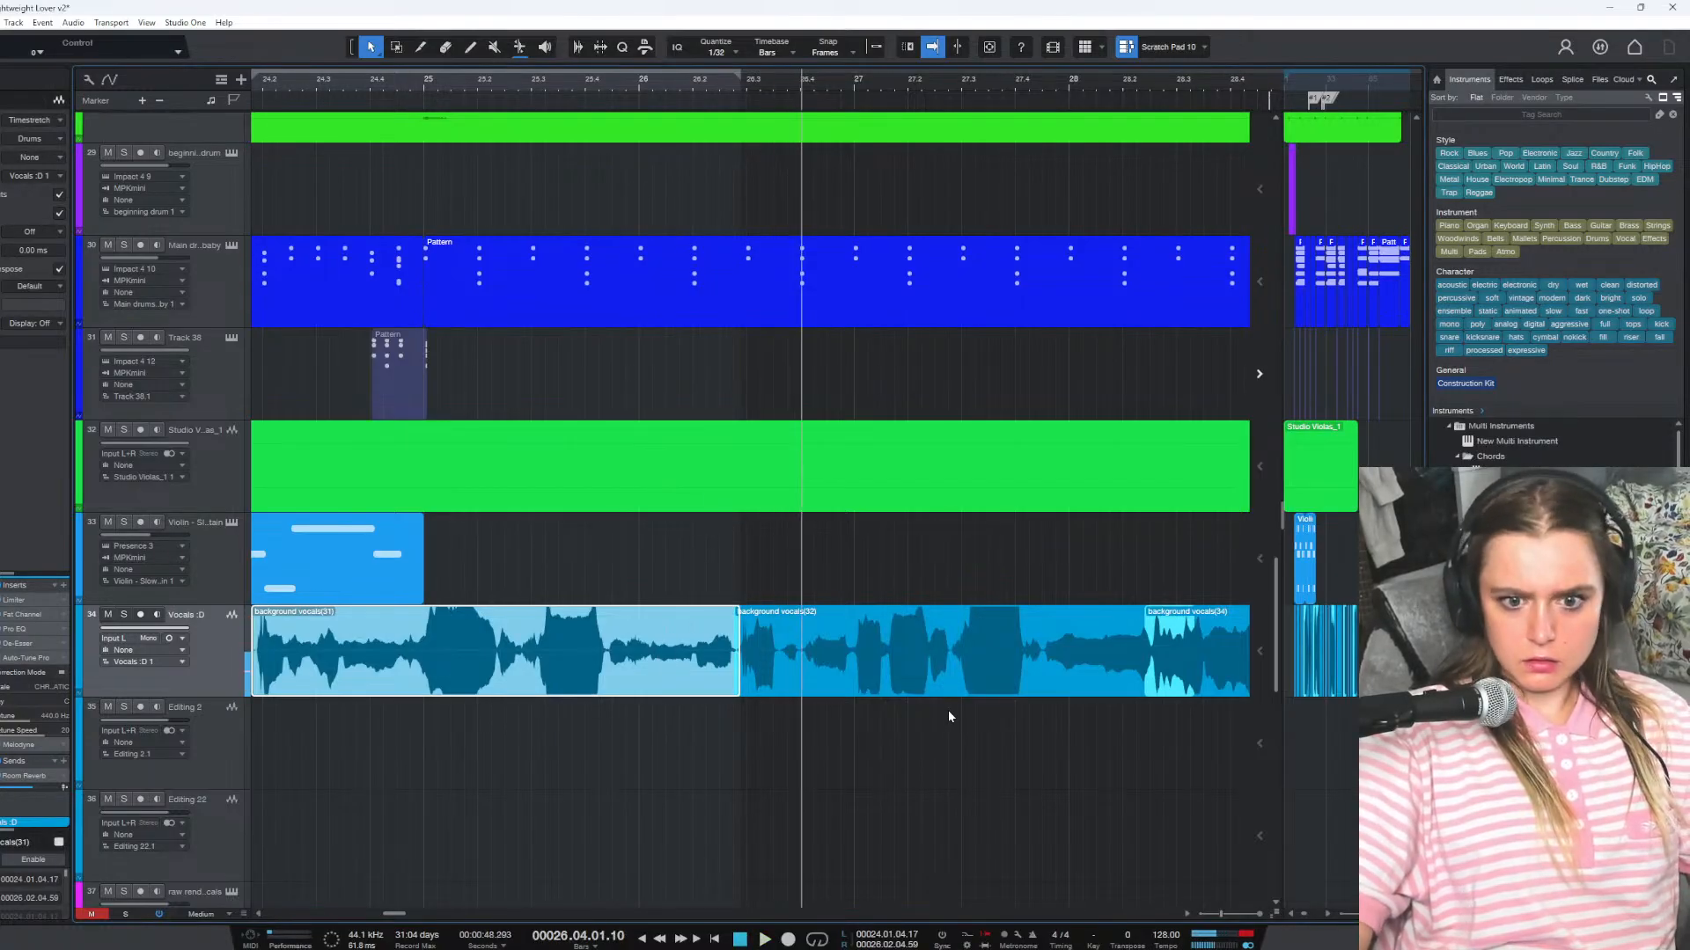
{"action": "left_click", "coordinate": [541, 85]}
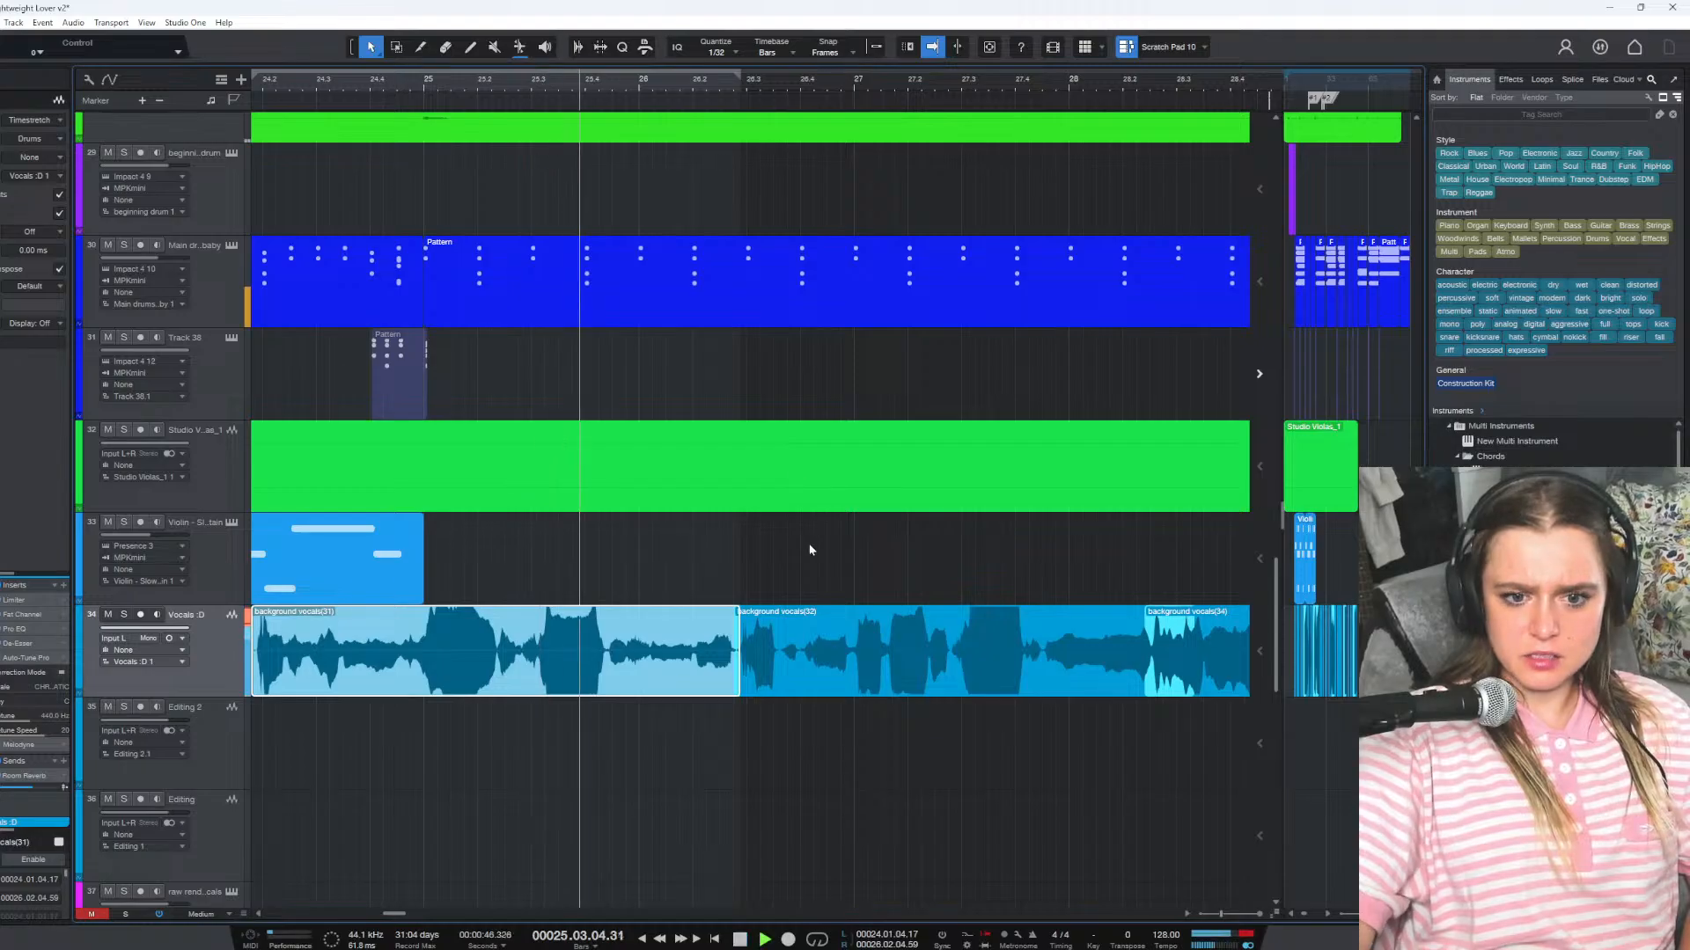
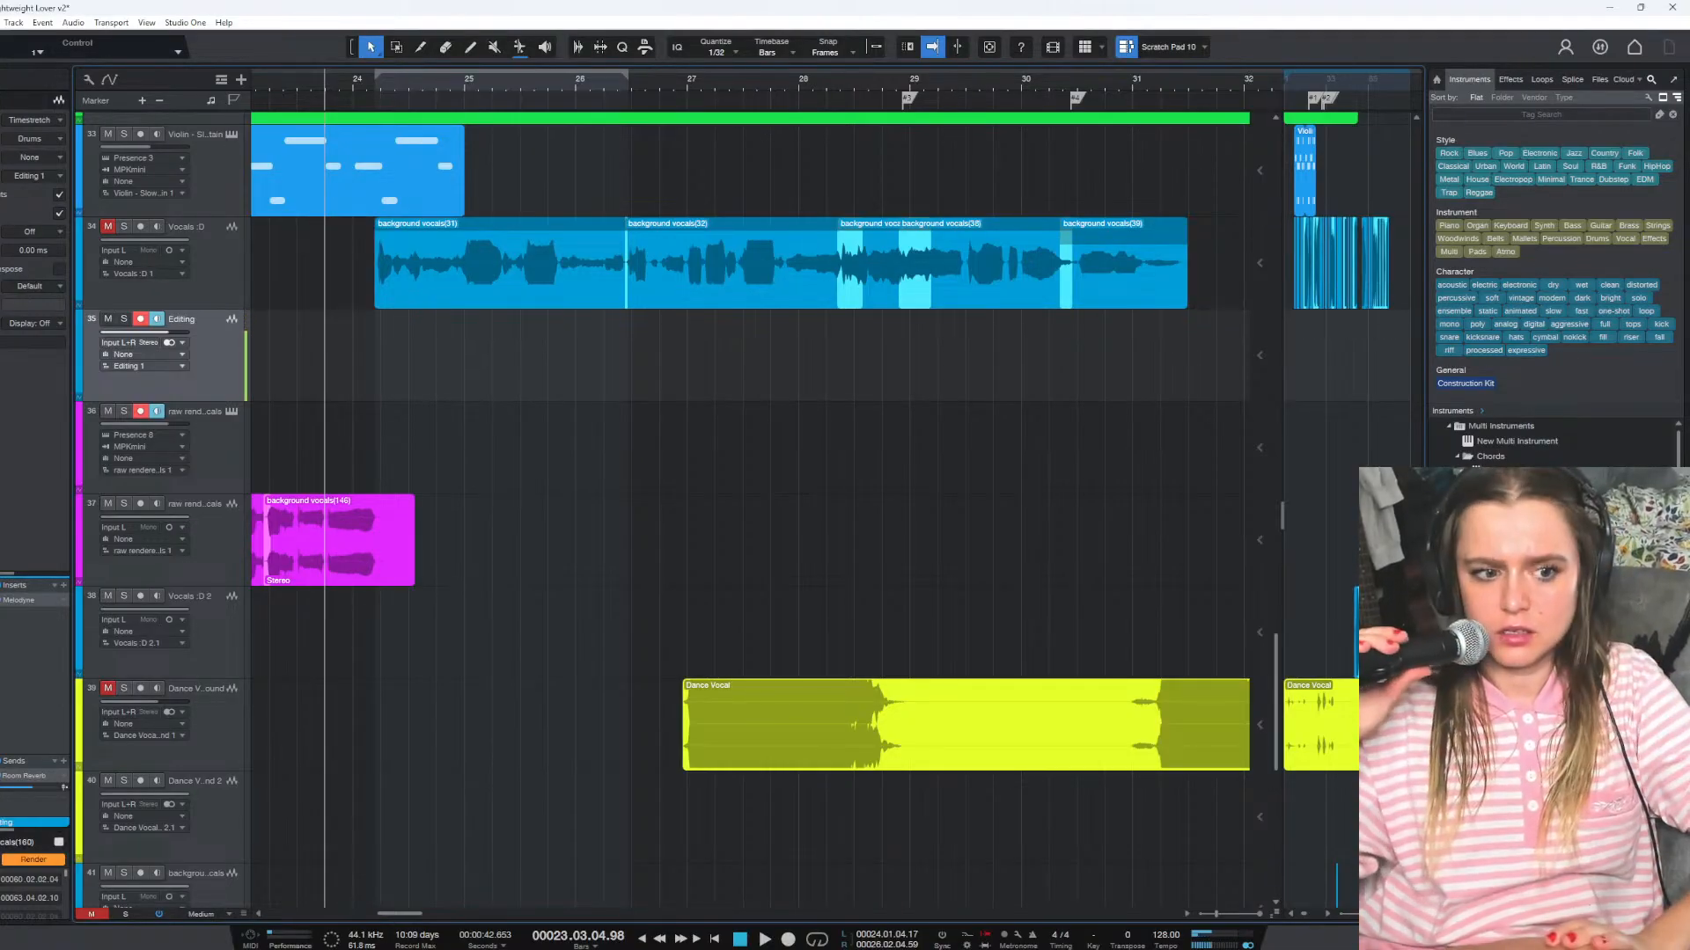
Turn off record arming on the Editing track and the raw rendered vocals instrument track
{"action": "left_click", "coordinate": [231, 273]}
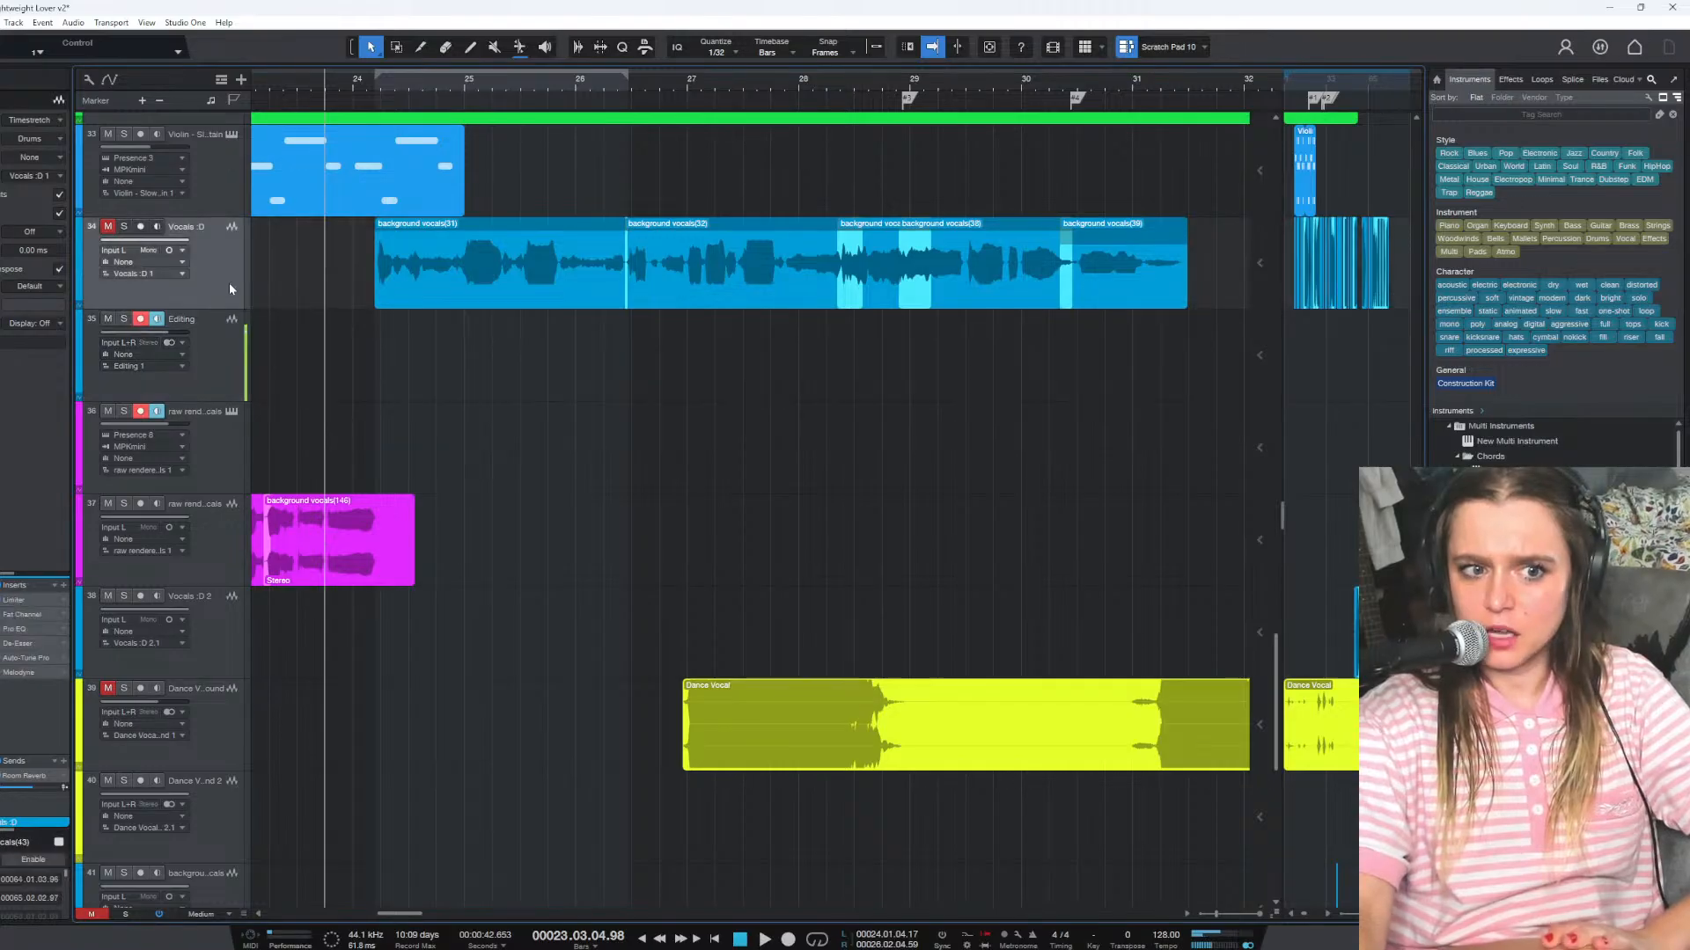
{"action": "left_click", "coordinate": [139, 411]}
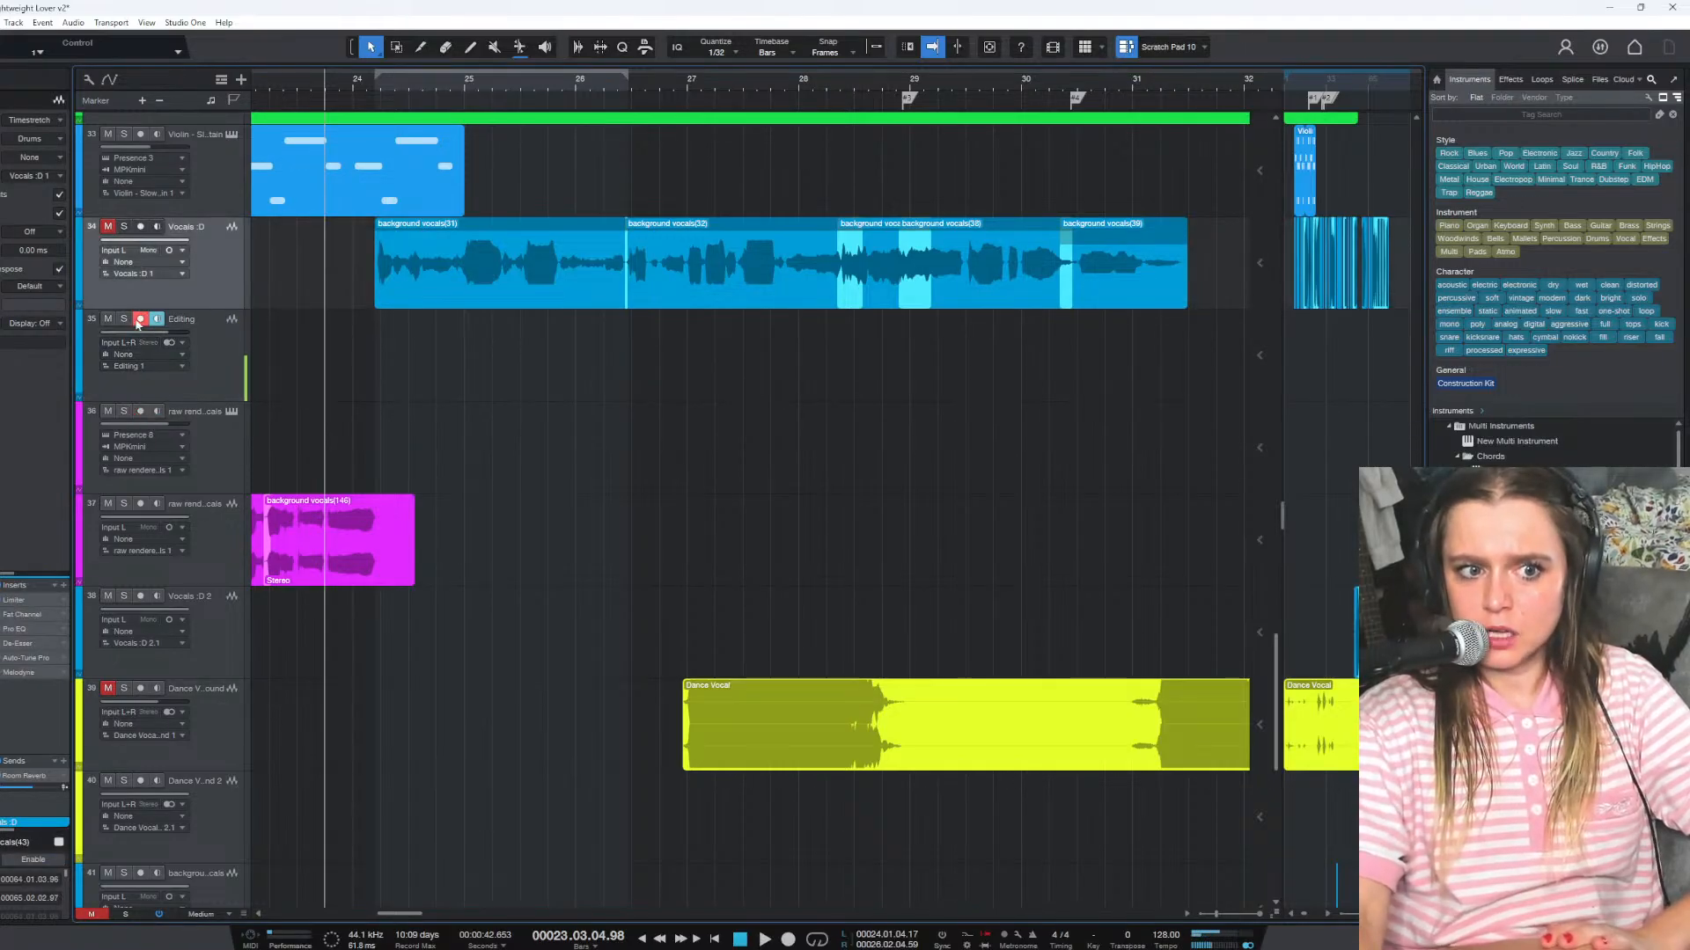
{"action": "left_click", "coordinate": [141, 412]}
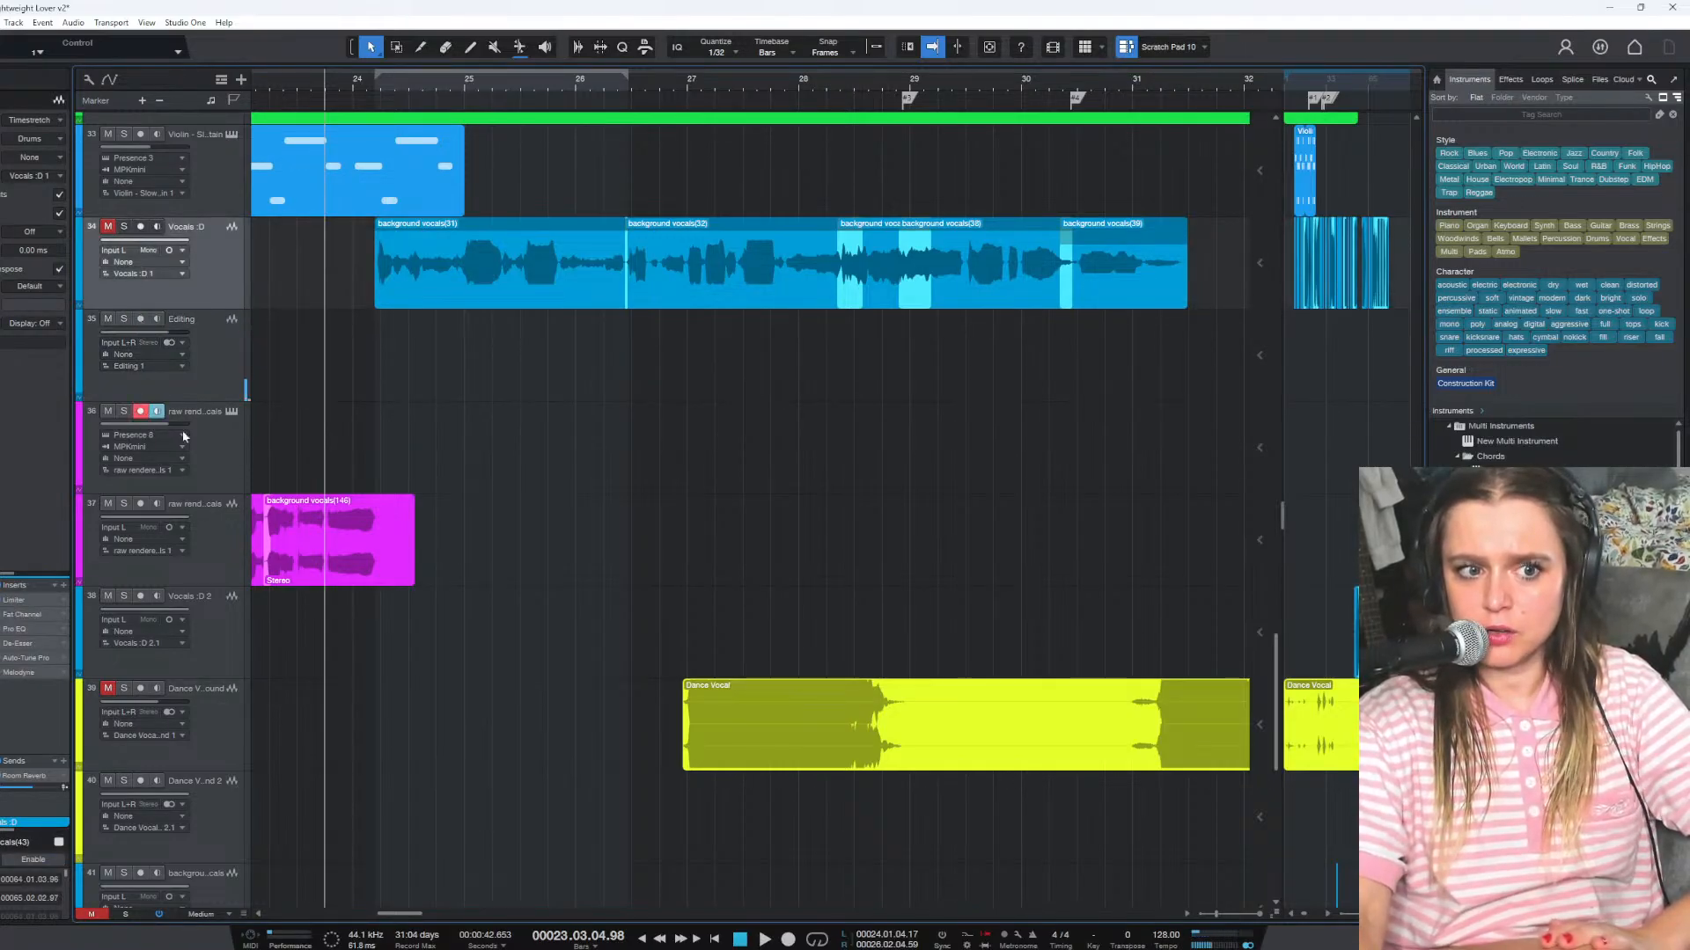
{"action": "left_click", "coordinate": [225, 441]}
{"action": "left_click", "coordinate": [143, 411]}
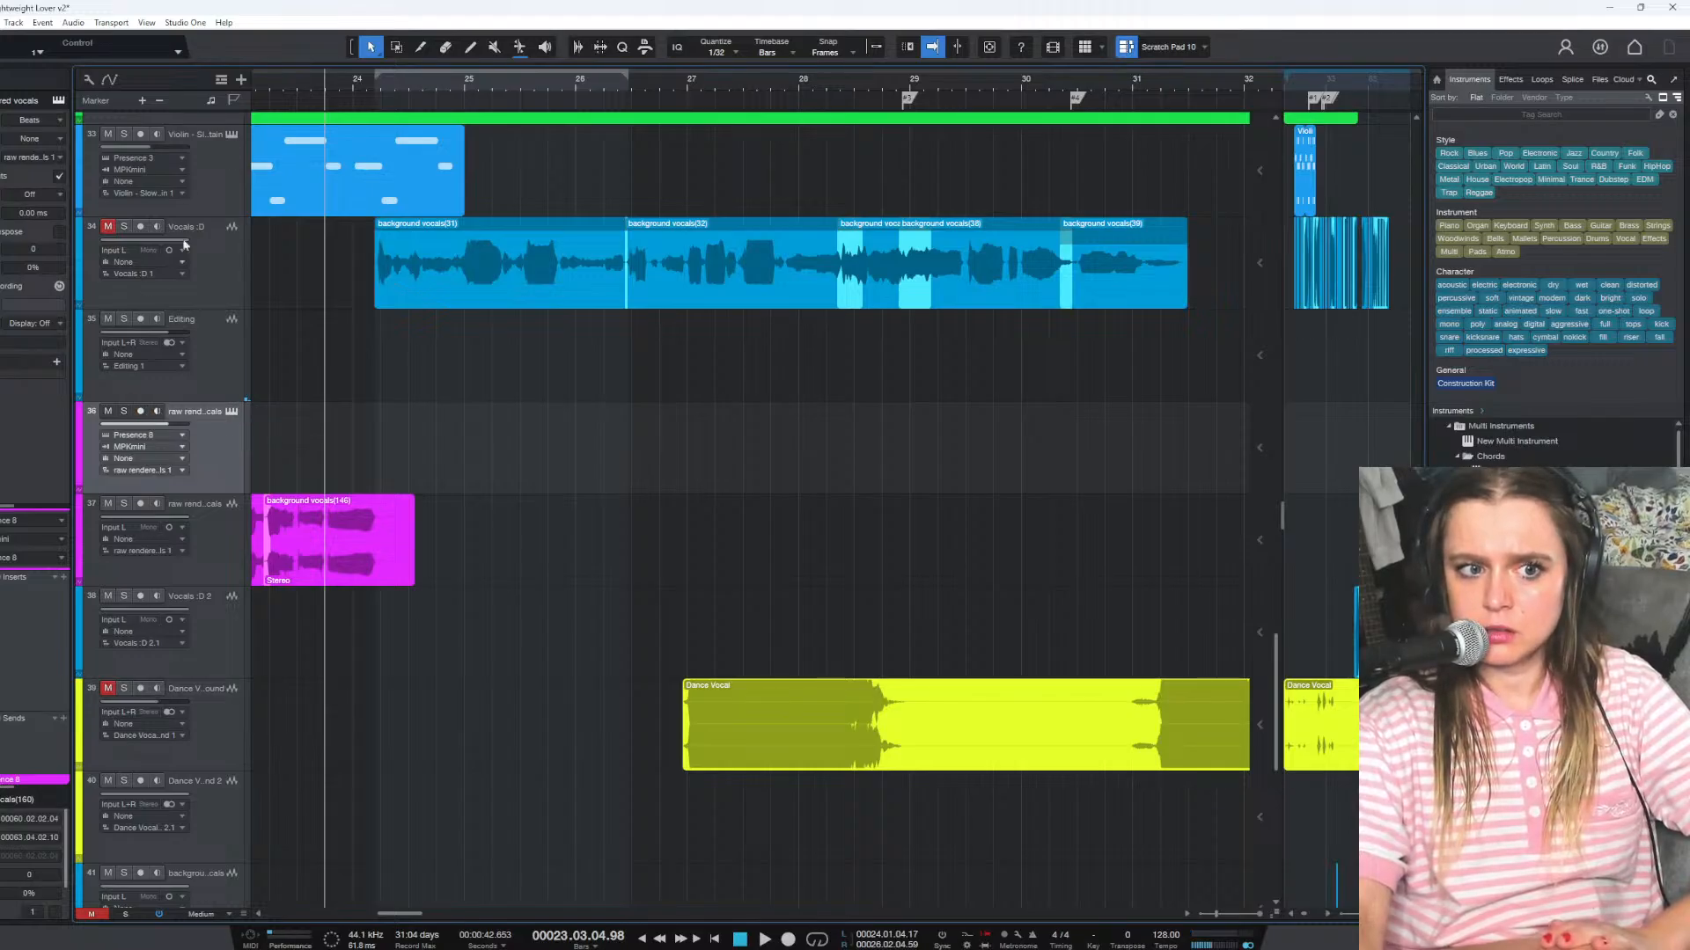
{"action": "left_click", "coordinate": [201, 253]}
{"action": "left_click", "coordinate": [211, 554]}
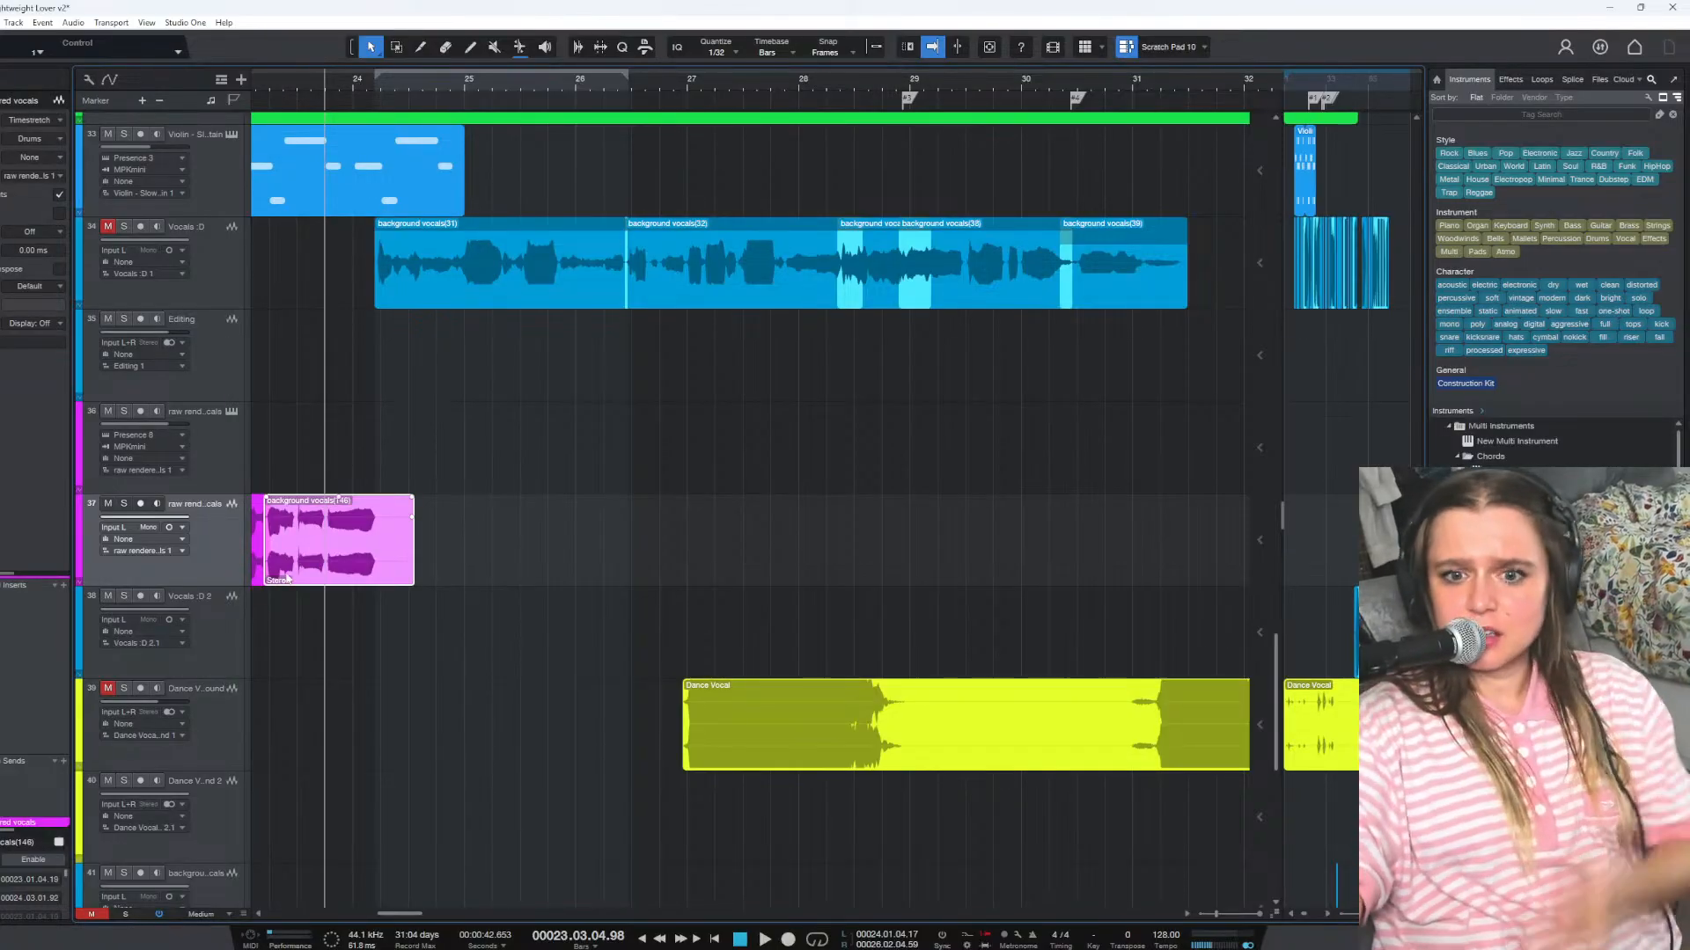
Record-arm the raw rendered vocals instrument track and play briefly from about bar 23.2
{"action": "left_click", "coordinate": [139, 412]}
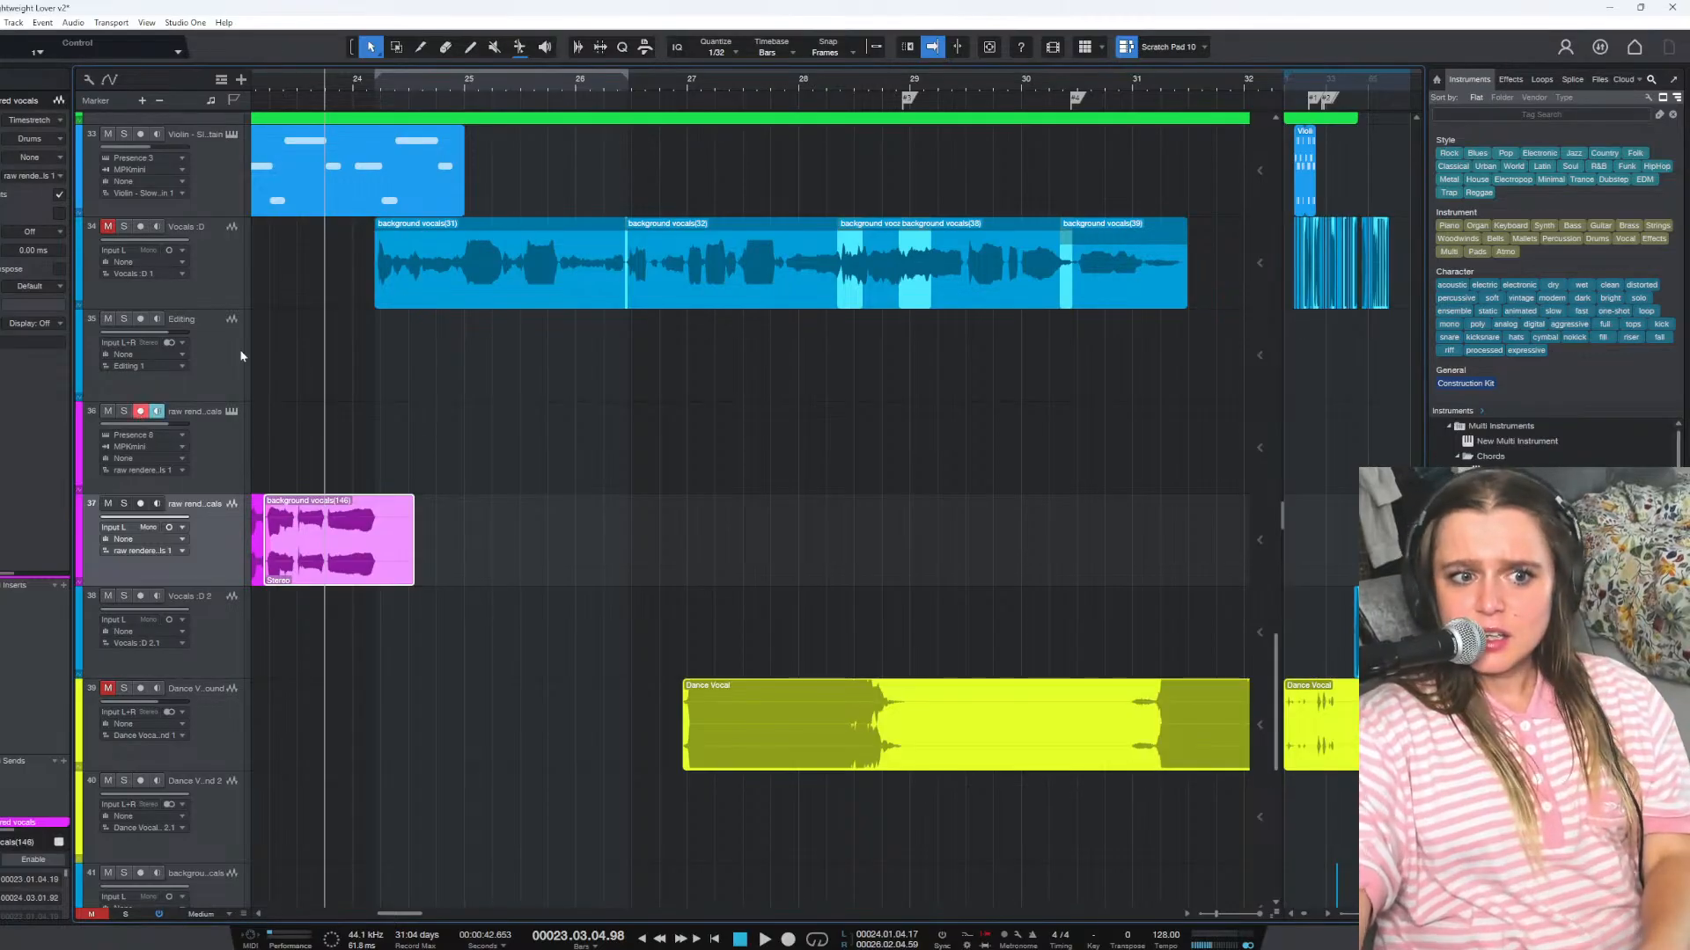
{"action": "left_click", "coordinate": [235, 446]}
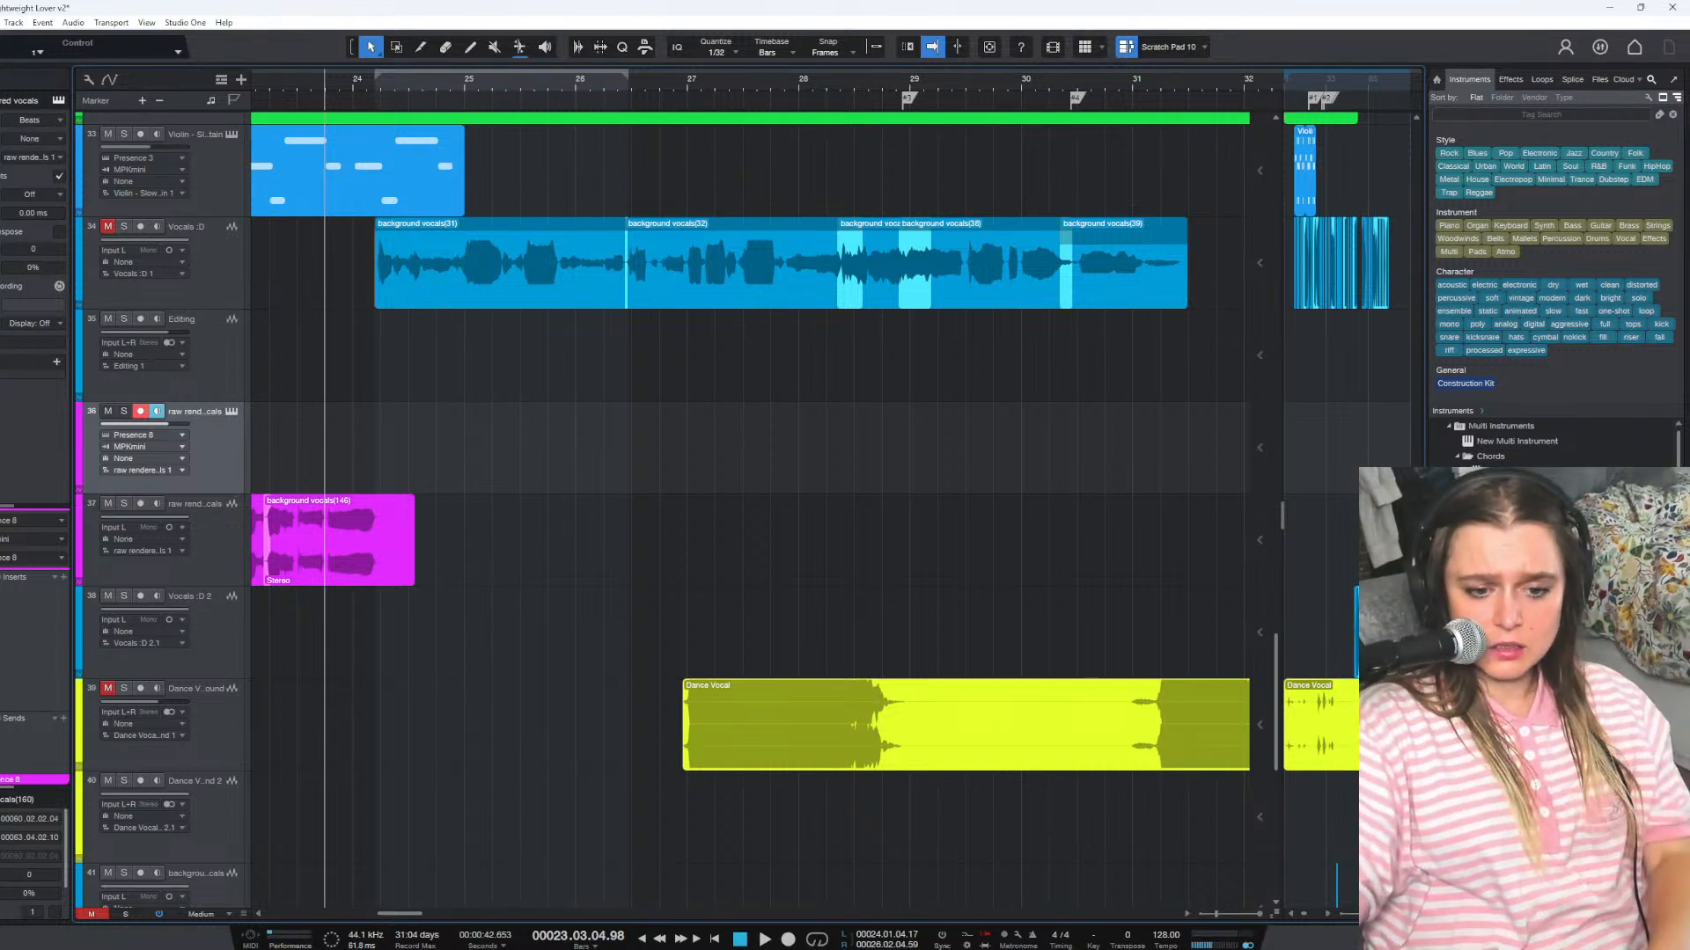
{"action": "left_click", "coordinate": [272, 88]}
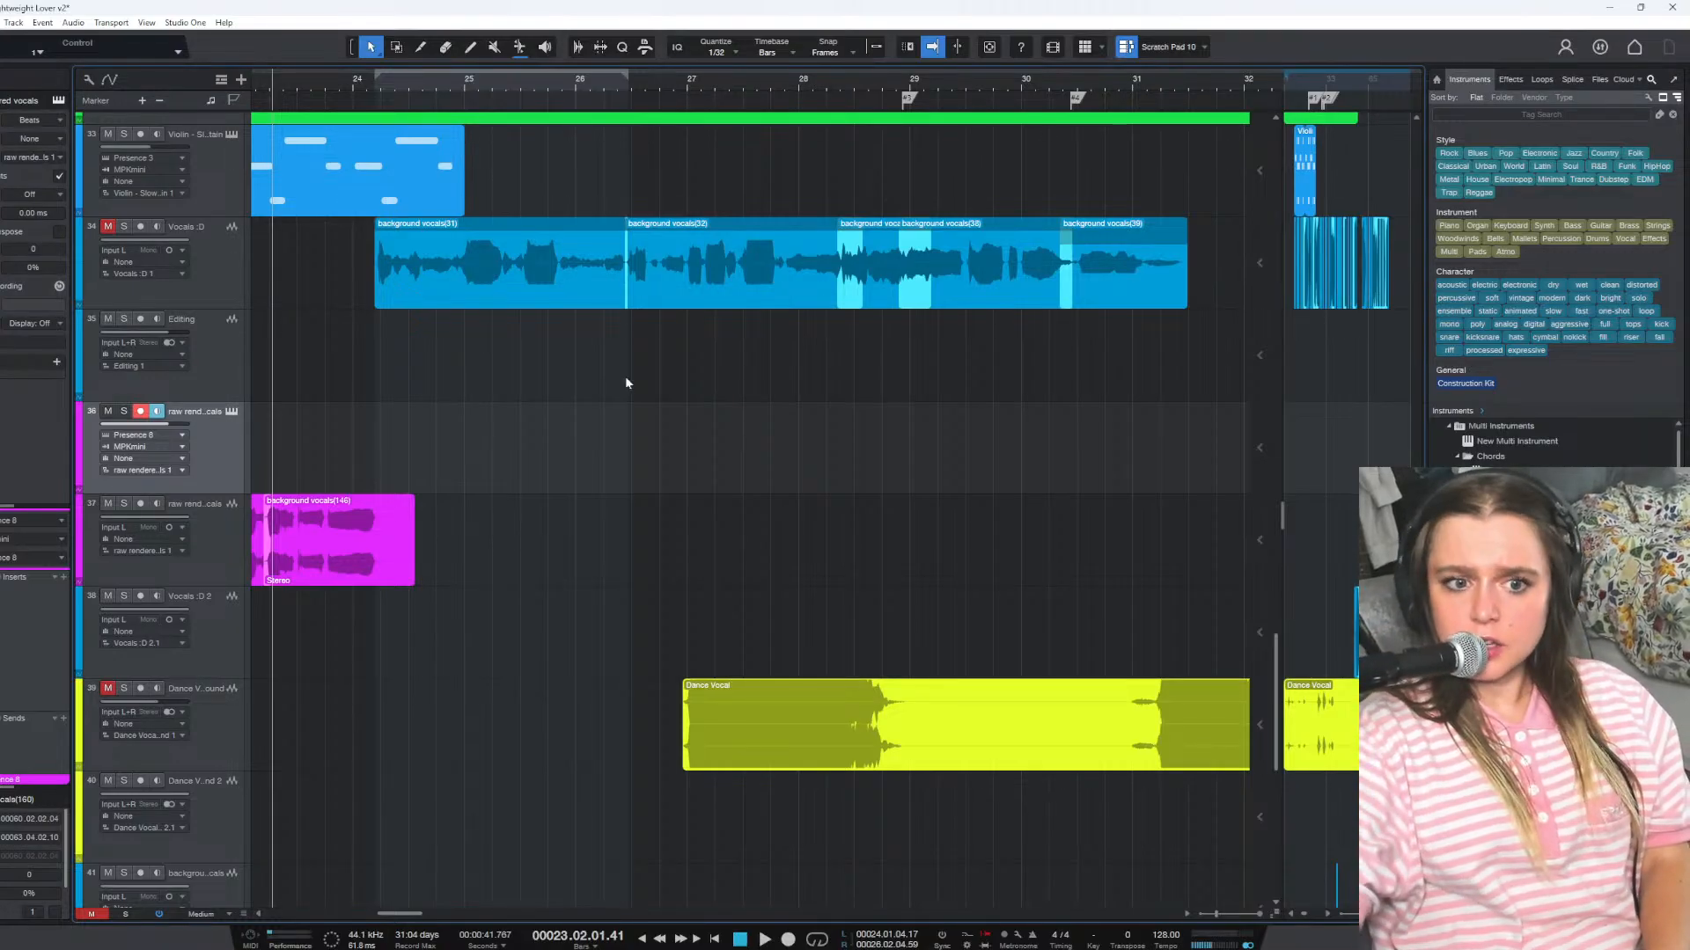
{"action": "key", "text": "space"}
{"action": "key", "text": "space"}
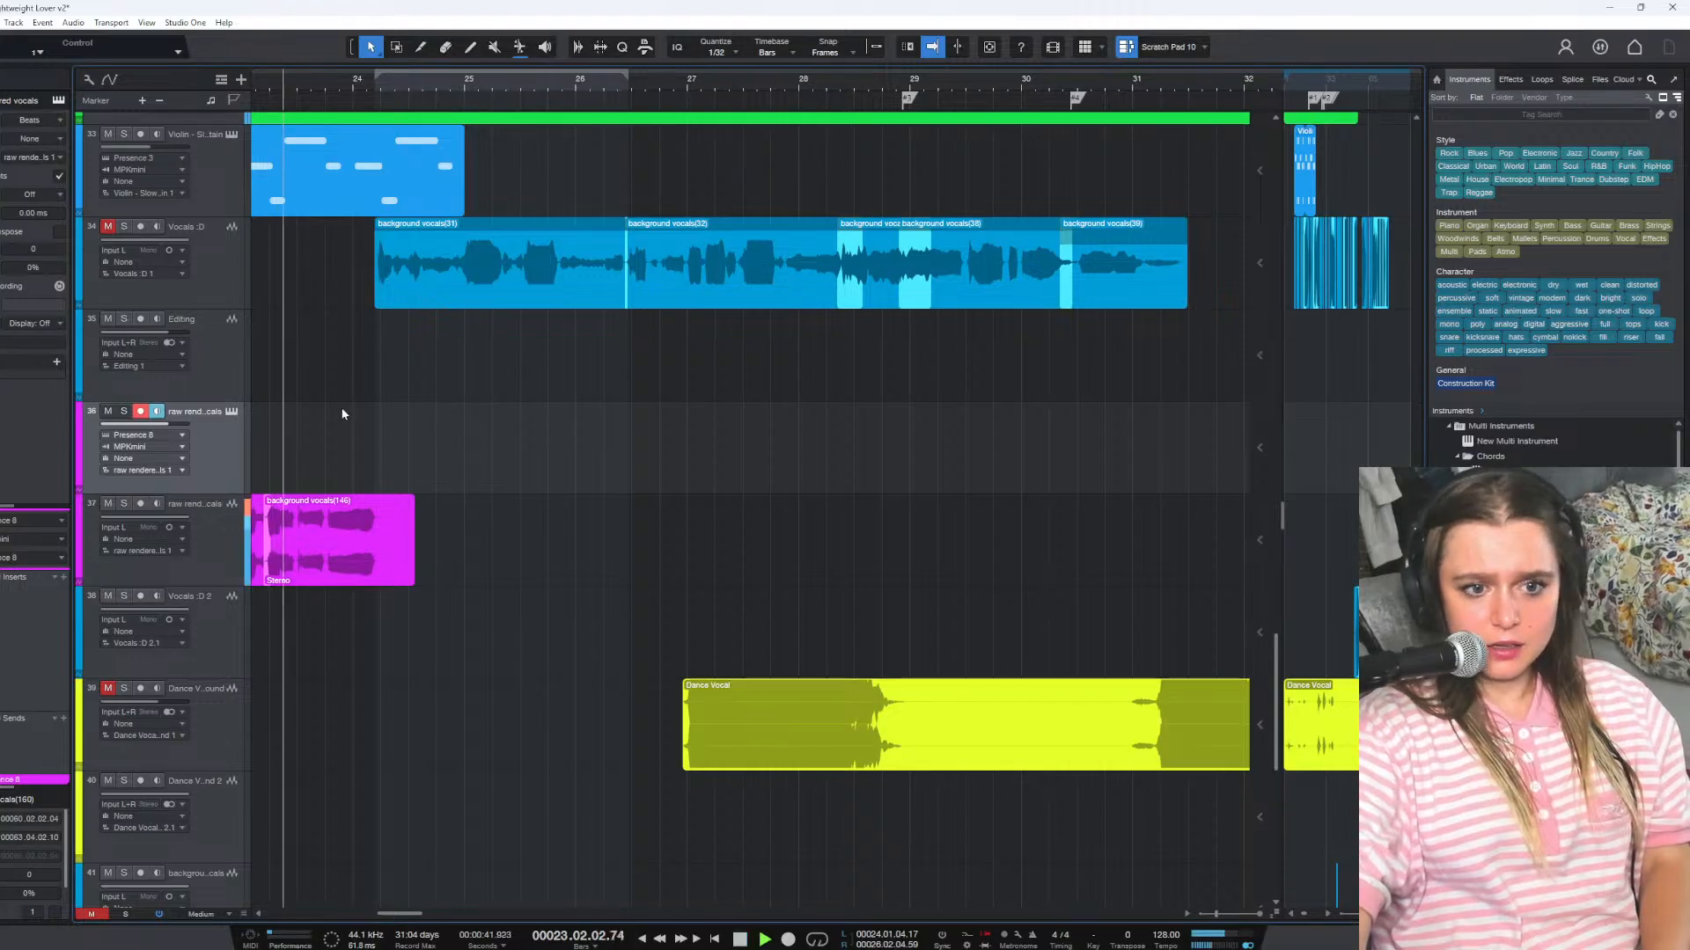
Disarm the raw rendered vocals instrument track, record-arm the Editing track instead and test its monitoring with a short playback
{"action": "left_click", "coordinate": [141, 411]}
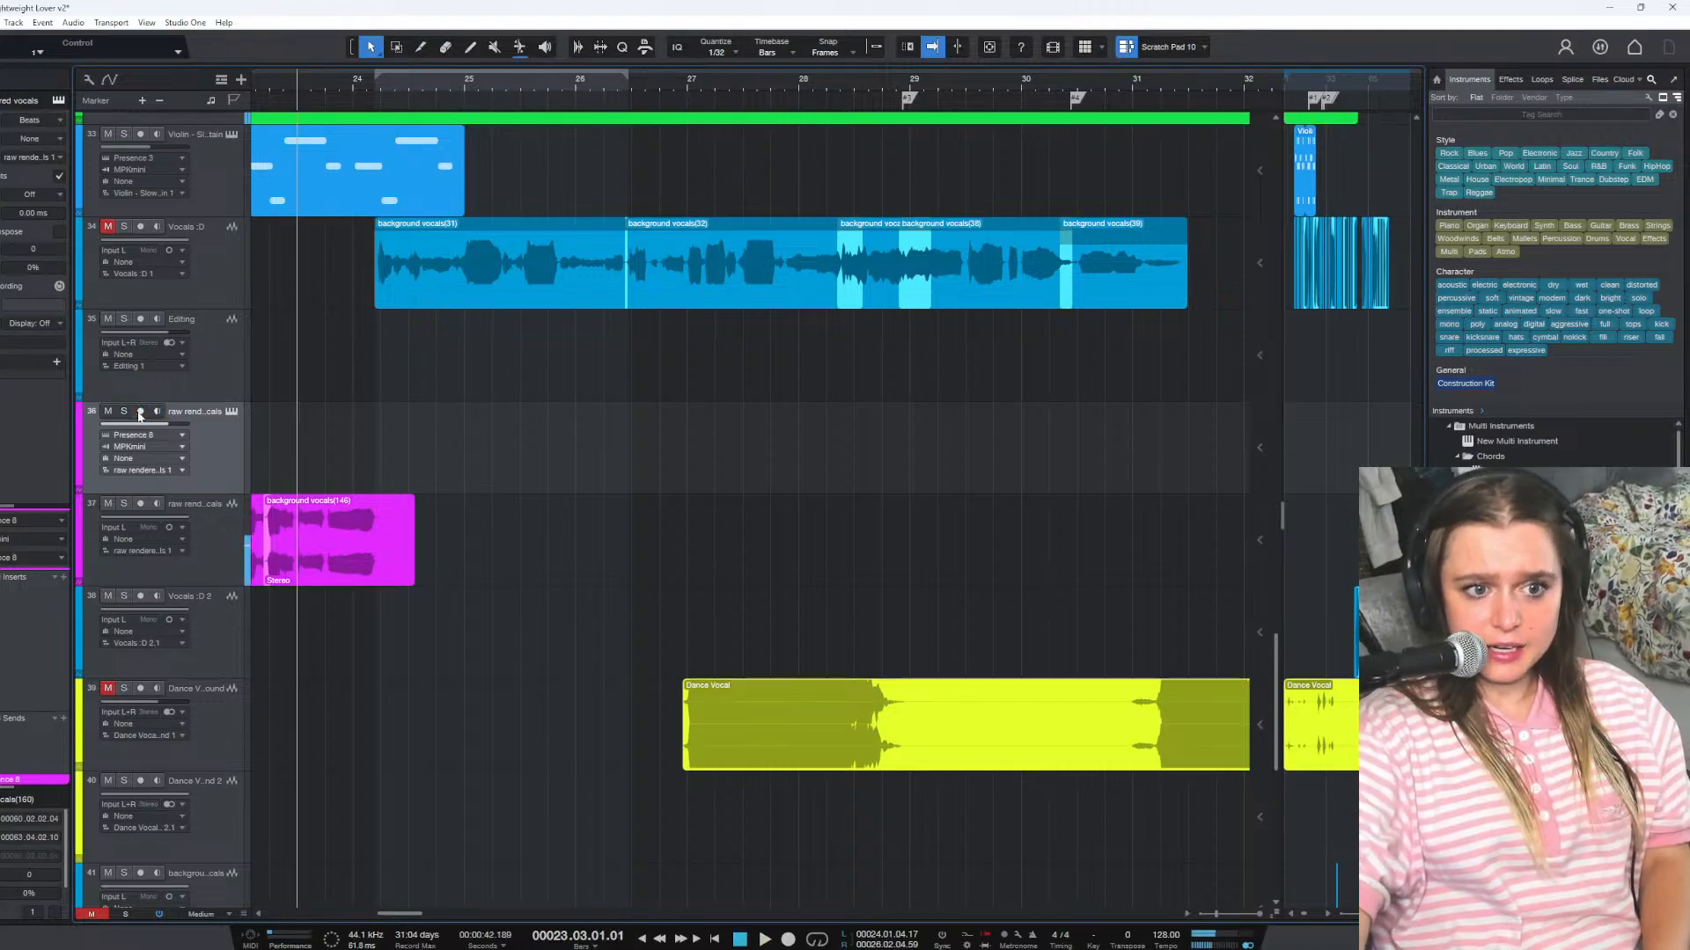
{"action": "left_click", "coordinate": [219, 338]}
{"action": "left_click", "coordinate": [141, 319]}
{"action": "key", "text": "space"}
{"action": "key", "text": "space"}
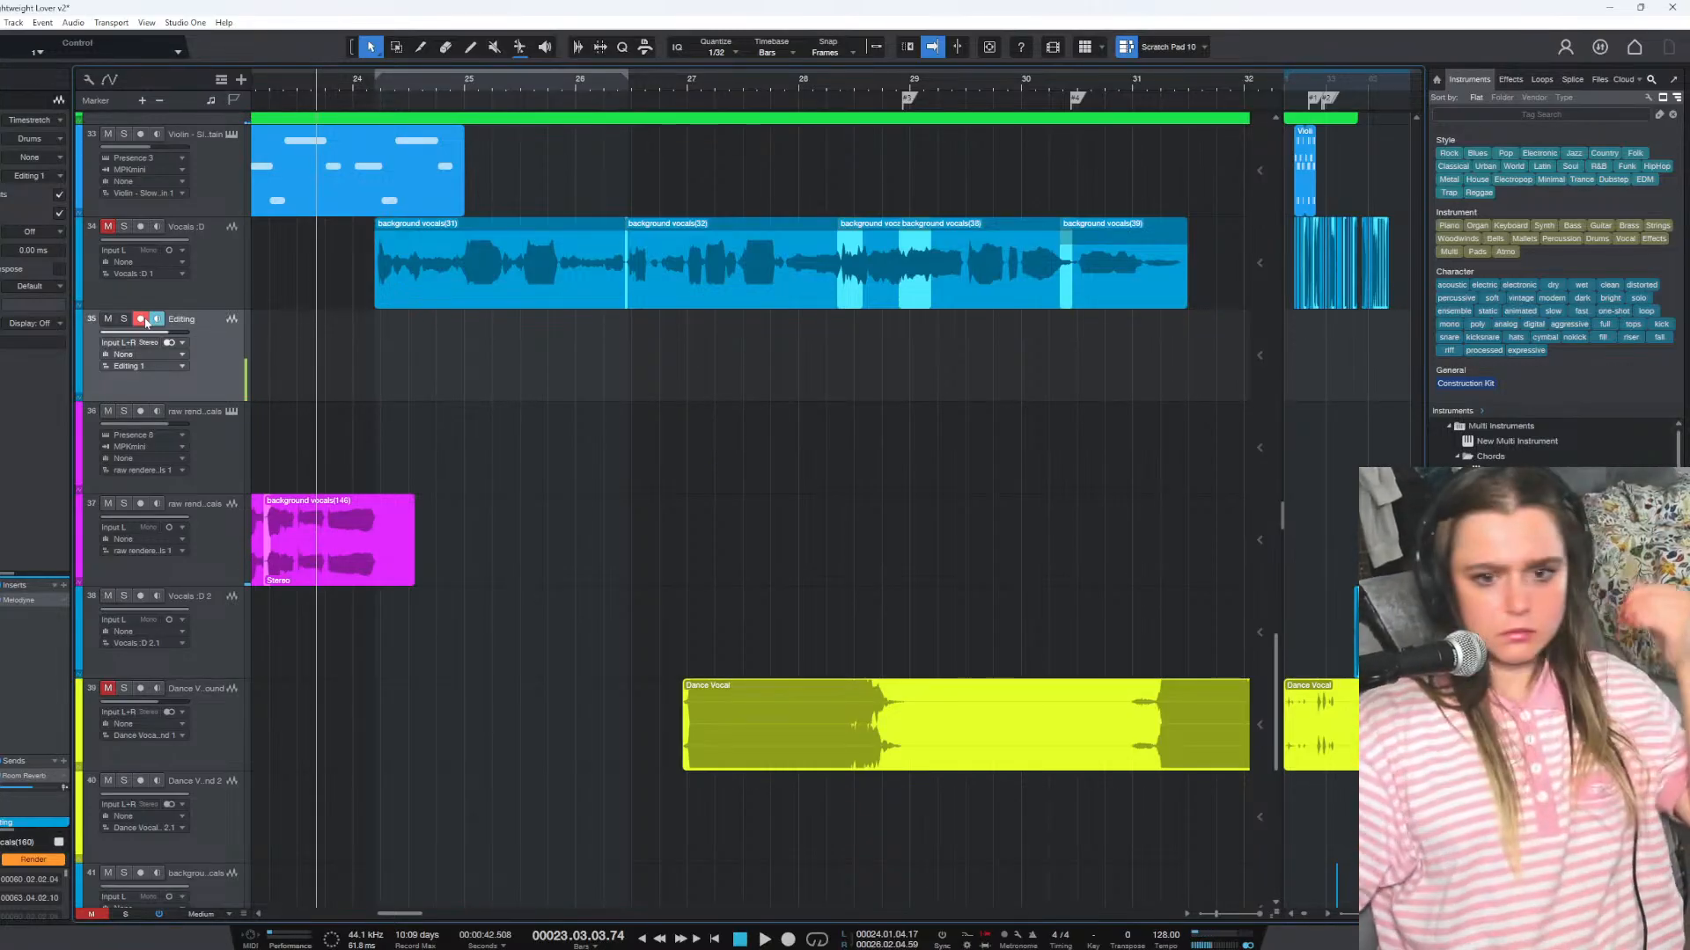
{"action": "left_click", "coordinate": [145, 324]}
{"action": "left_click", "coordinate": [144, 326]}
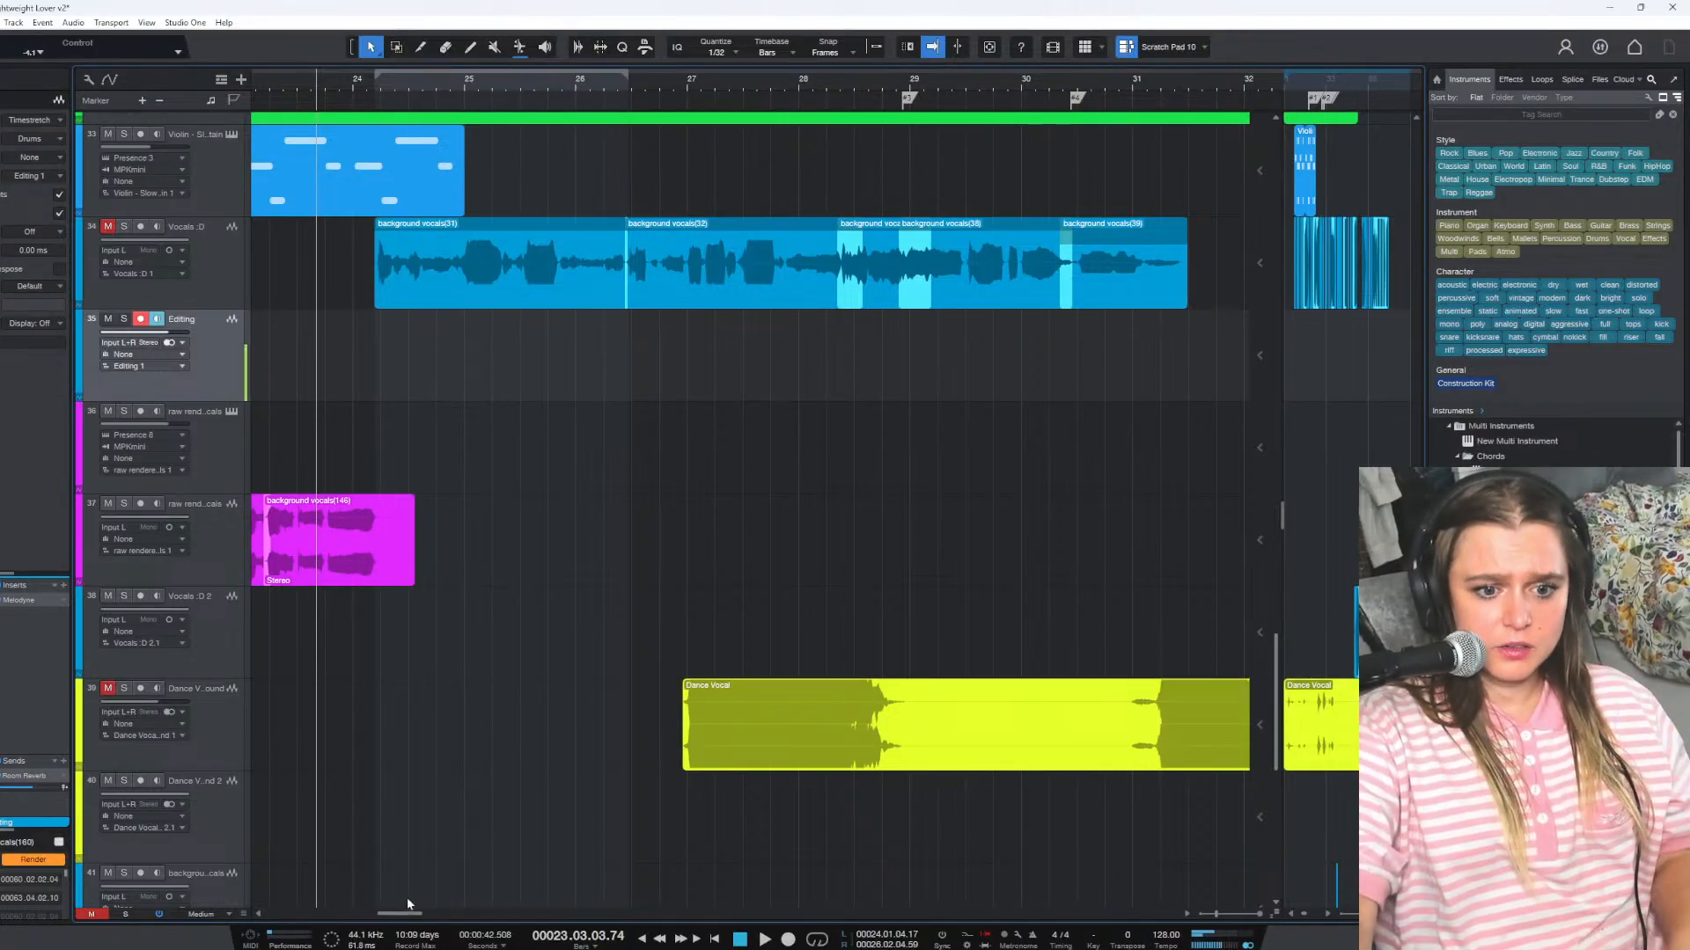
Quit Studio One without saving the changes to the Lightweight Lover v2 song
{"action": "left_click_drag", "start_coordinate": [394, 915], "coordinate": [384, 920]}
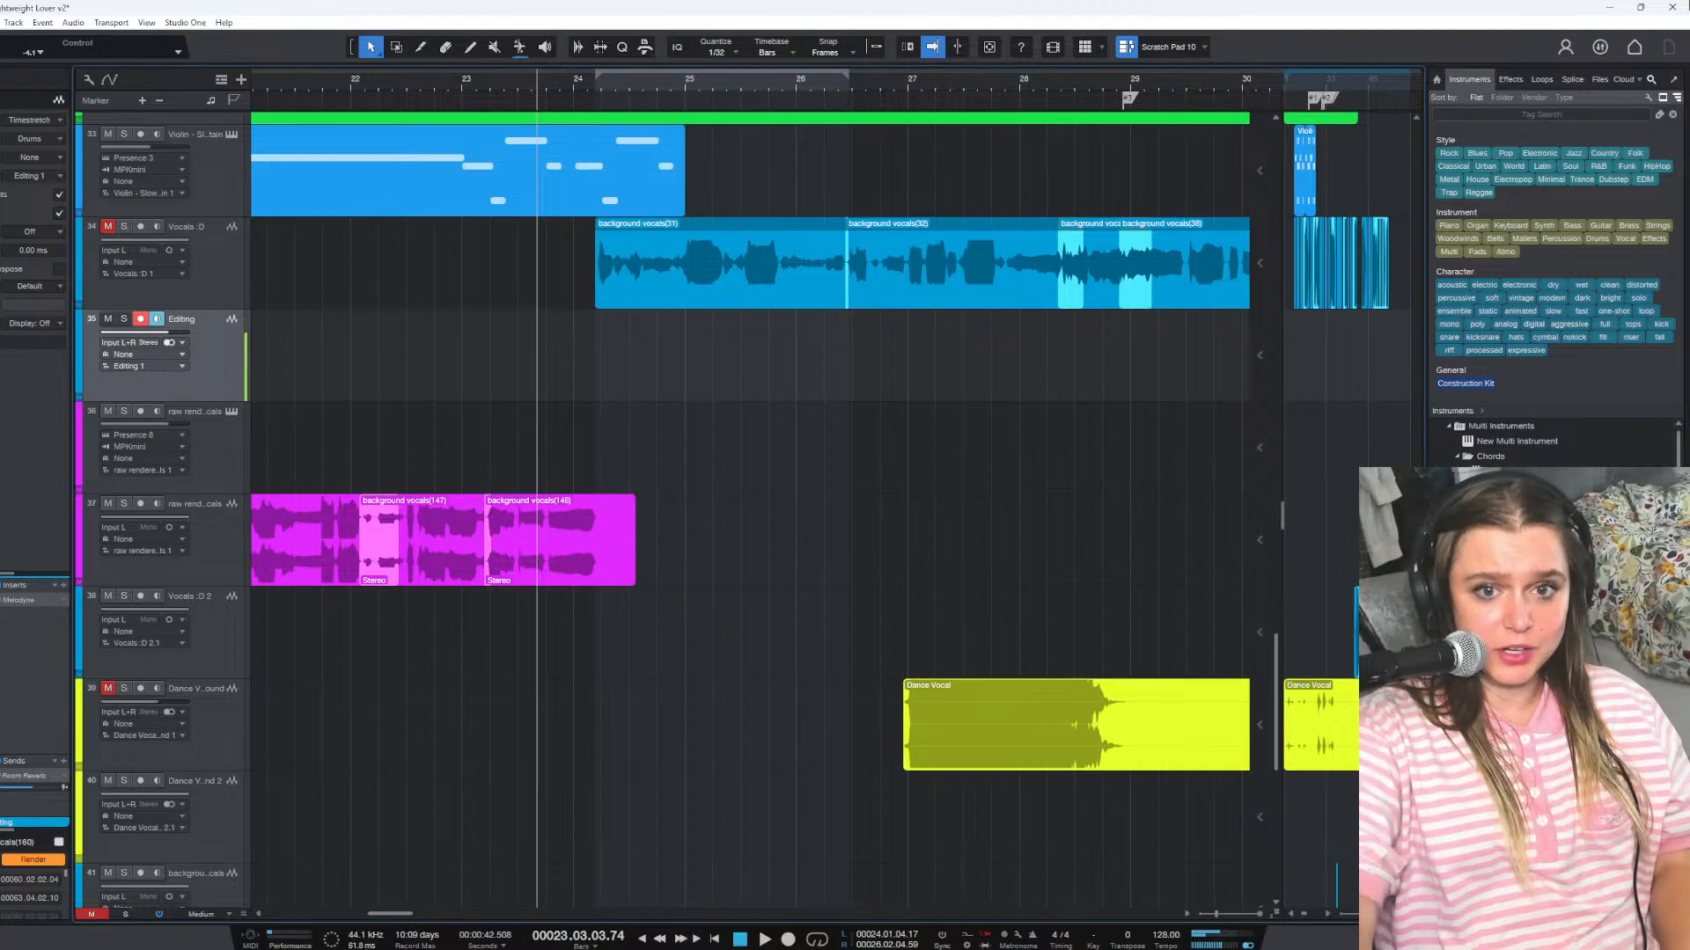
{"action": "left_click", "coordinate": [1672, 7]}
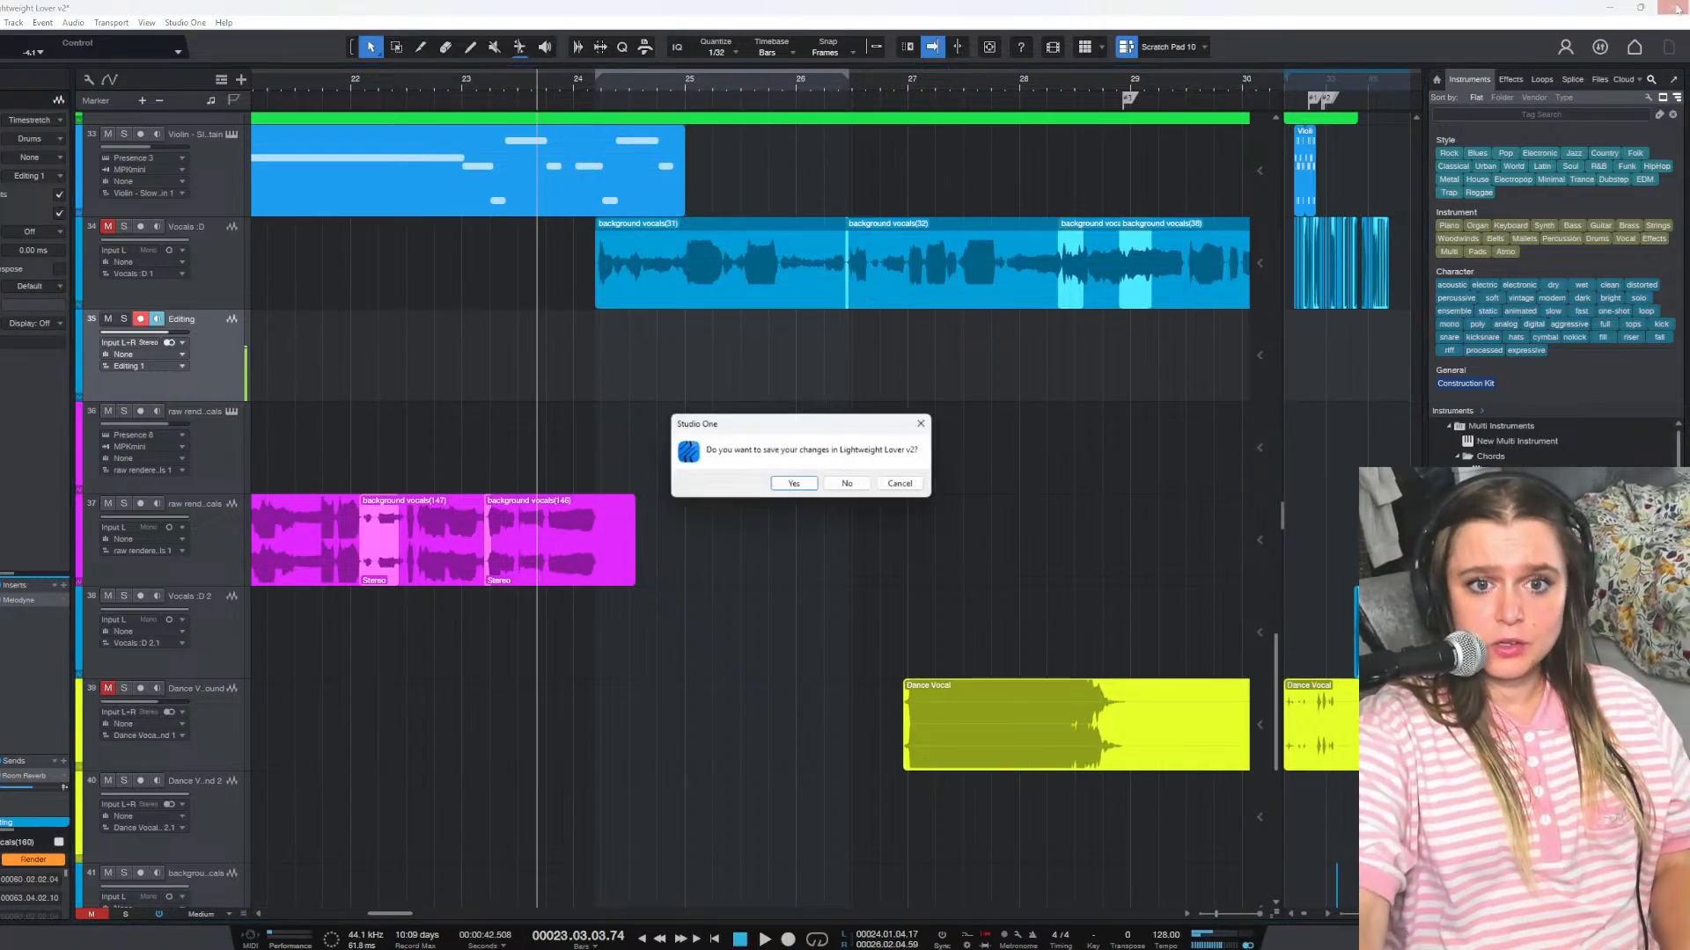
{"action": "left_click", "coordinate": [866, 484]}
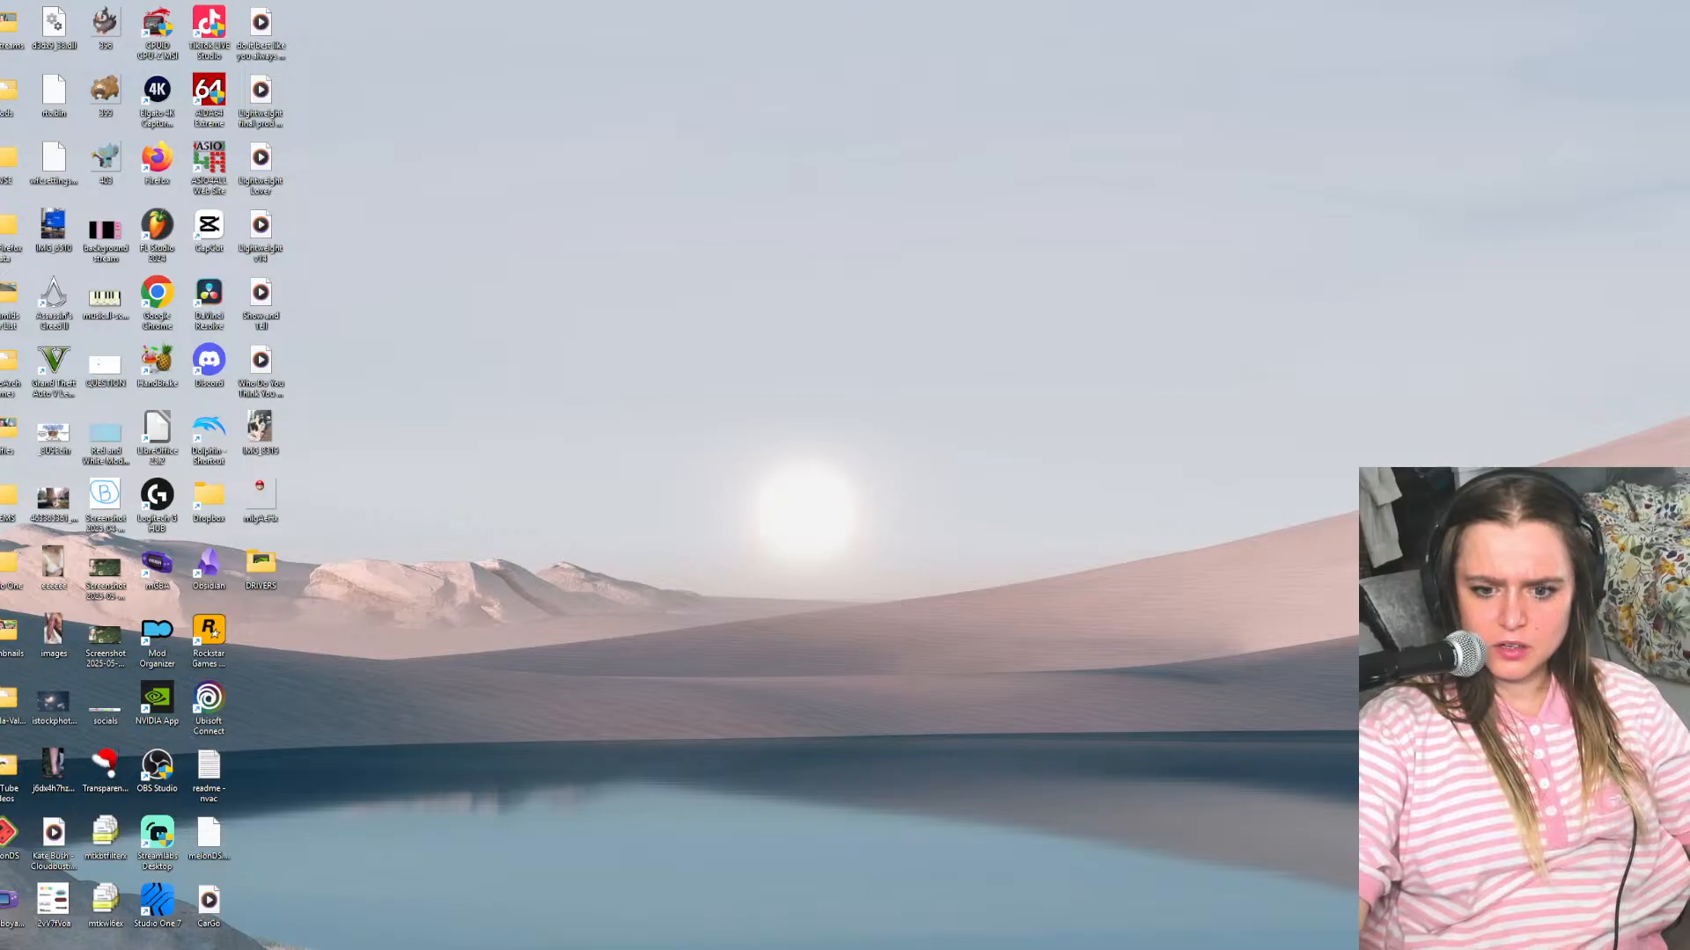
Restart Studio One without reconnecting the external devices, reopen the Lightweight Lover v2 song and dismiss the missing files list
{"action": "mouse_move", "coordinate": [886, 949]}
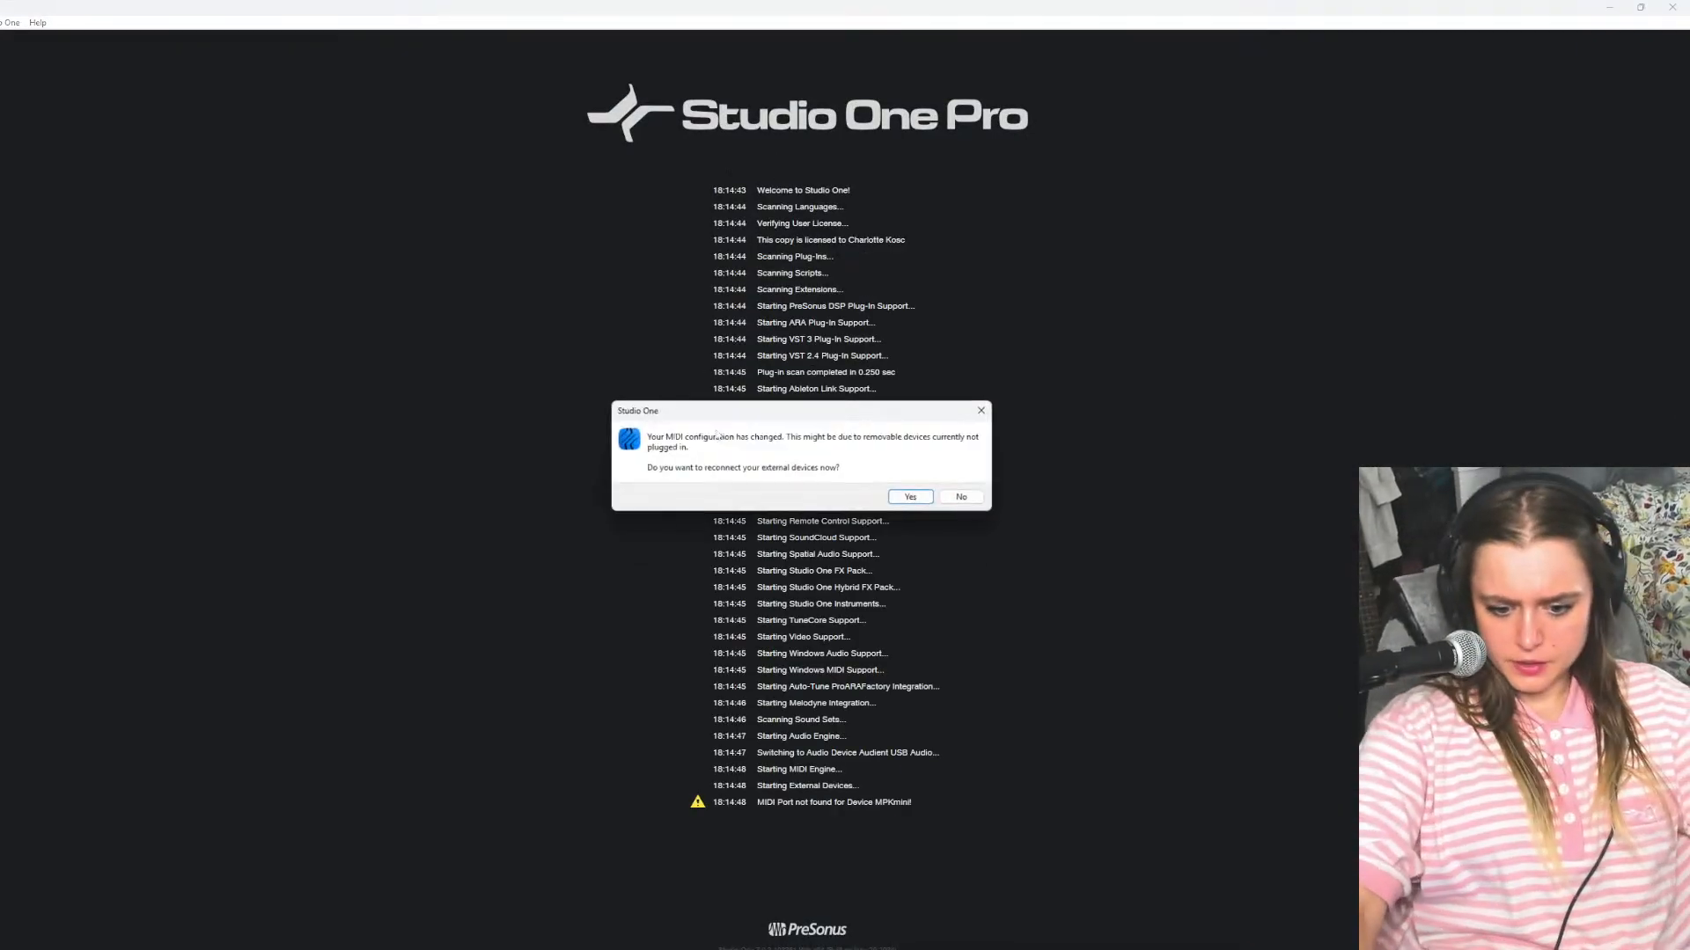
{"action": "left_click", "coordinate": [971, 499]}
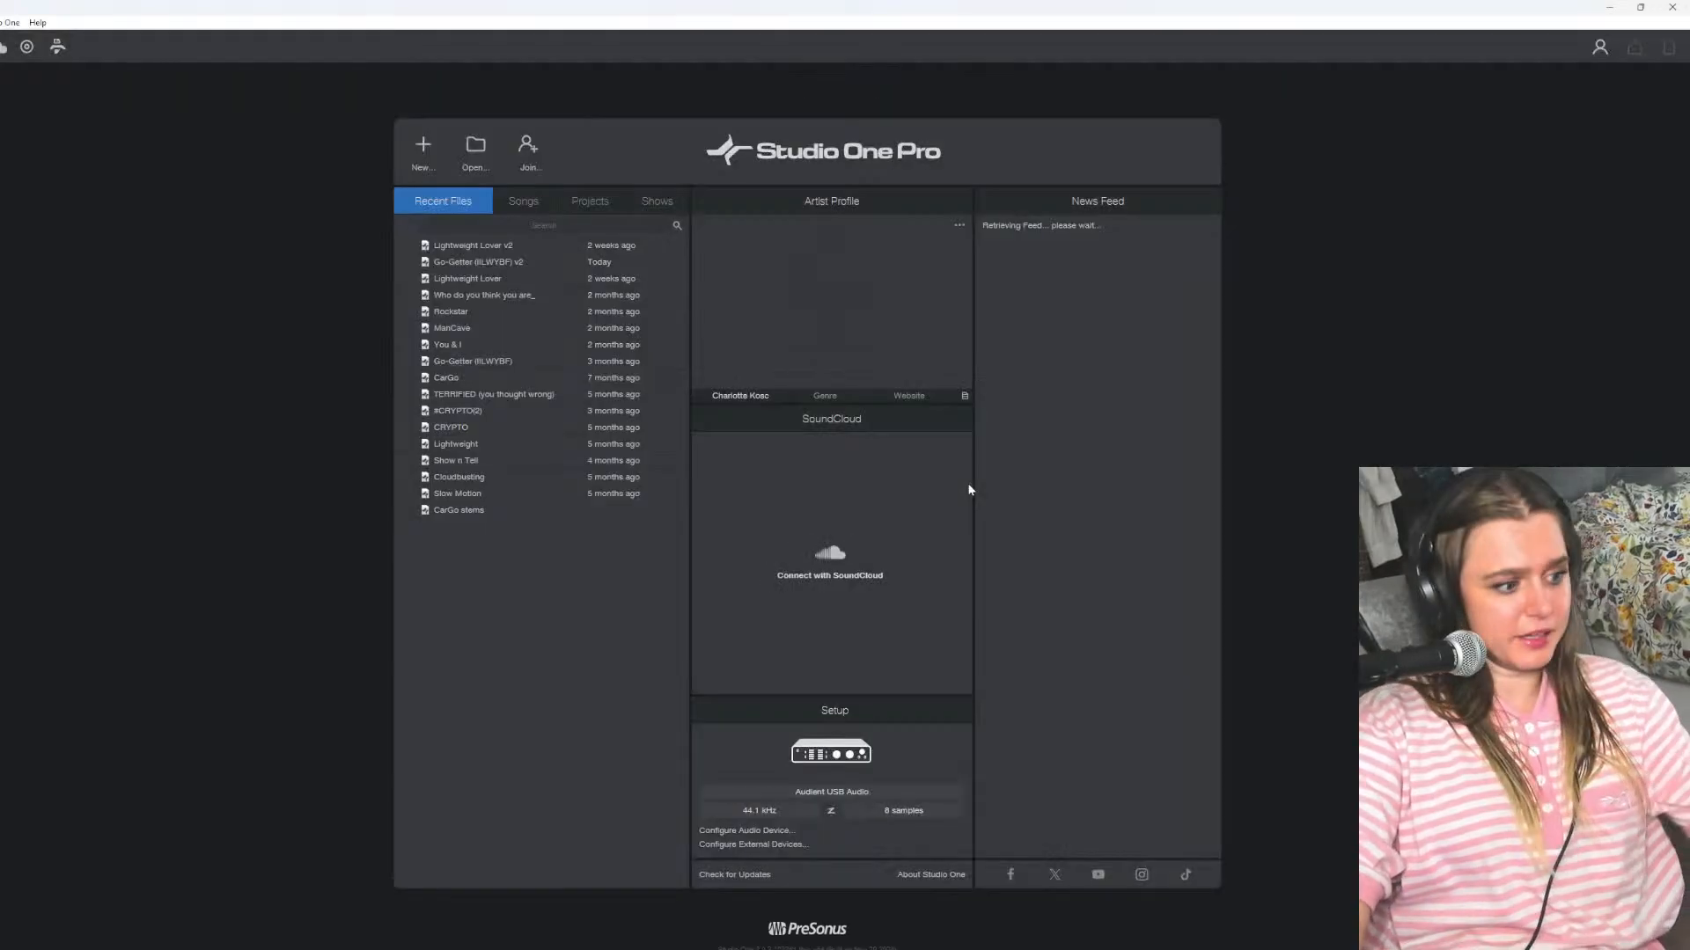
{"action": "left_click", "coordinate": [490, 249]}
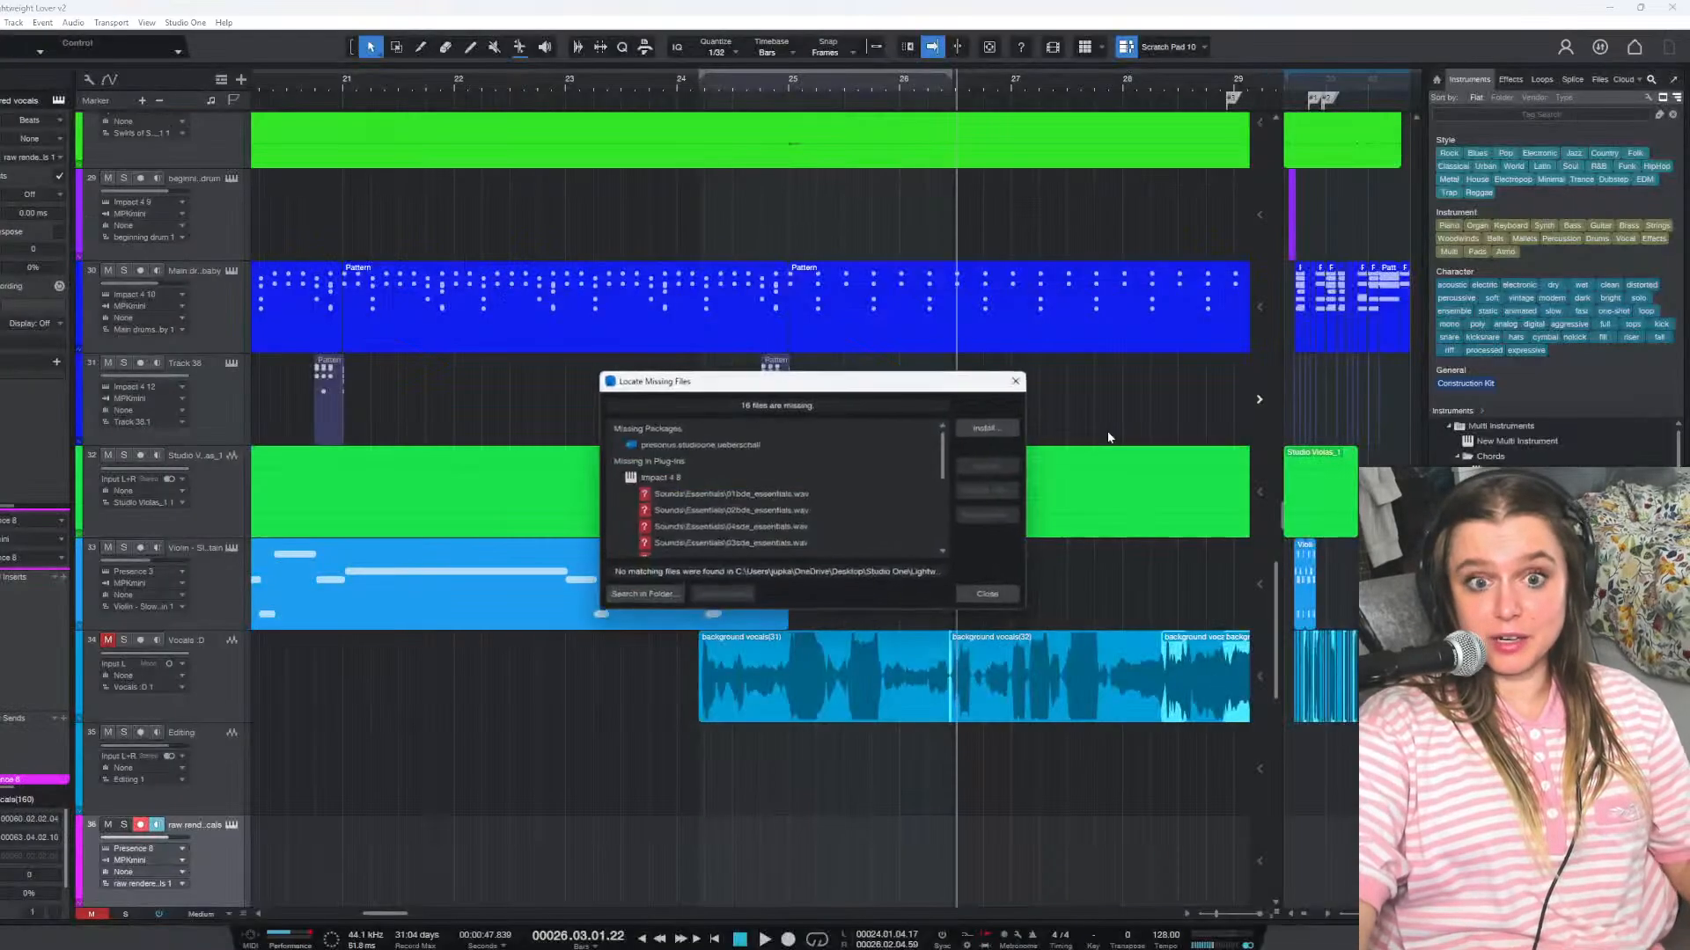
{"action": "left_click", "coordinate": [990, 596]}
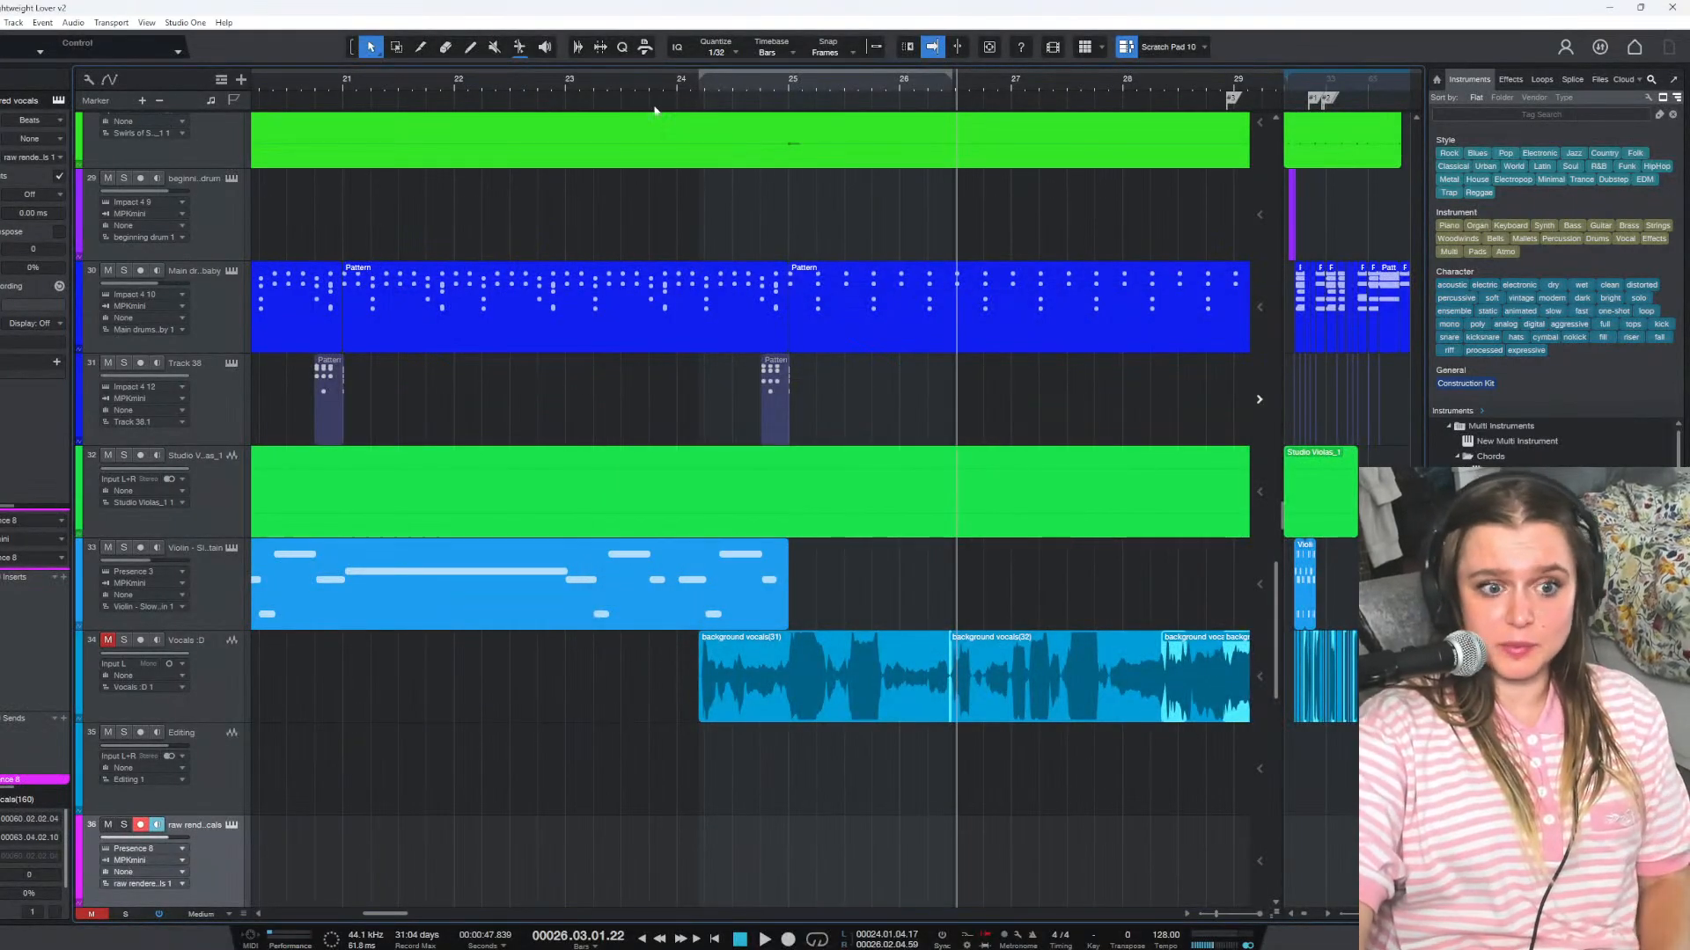
Play the rendered vocals from about bar 23, and record-arm the Editing track in place of the raw rendered vocals instrument track
{"action": "left_click", "coordinate": [557, 81]}
{"action": "key", "text": "space"}
{"action": "key", "text": "space"}
{"action": "scroll", "coordinate": [441, 736], "scroll_direction": "down", "scroll_amount": 4}
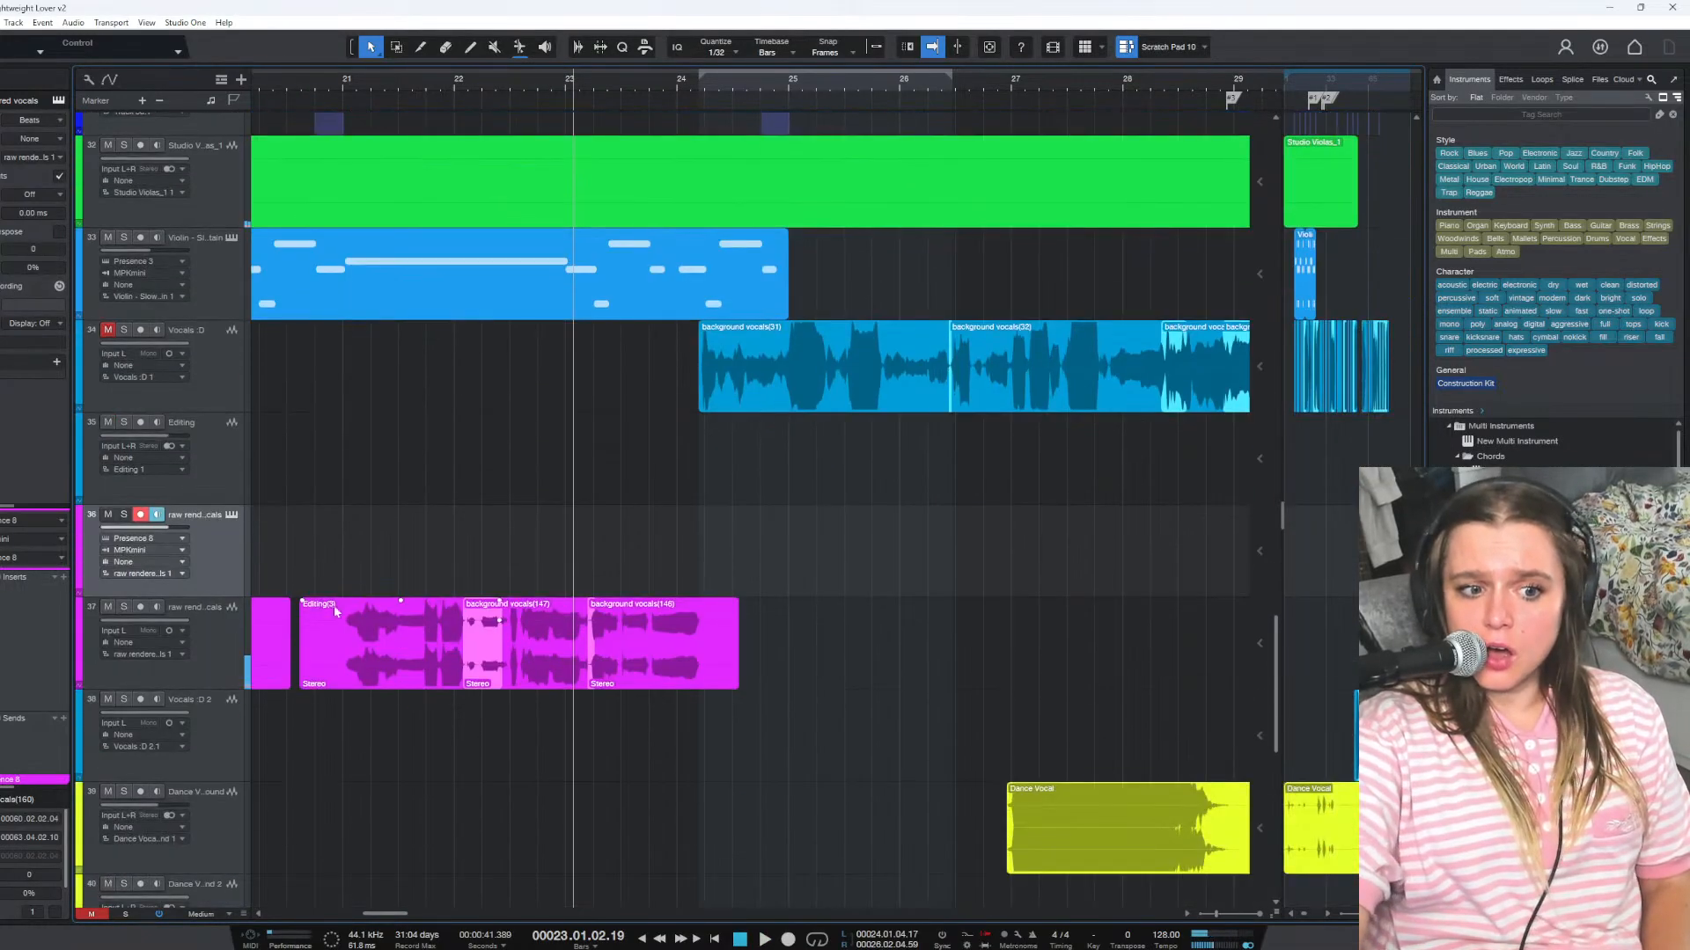
{"action": "left_click", "coordinate": [198, 479]}
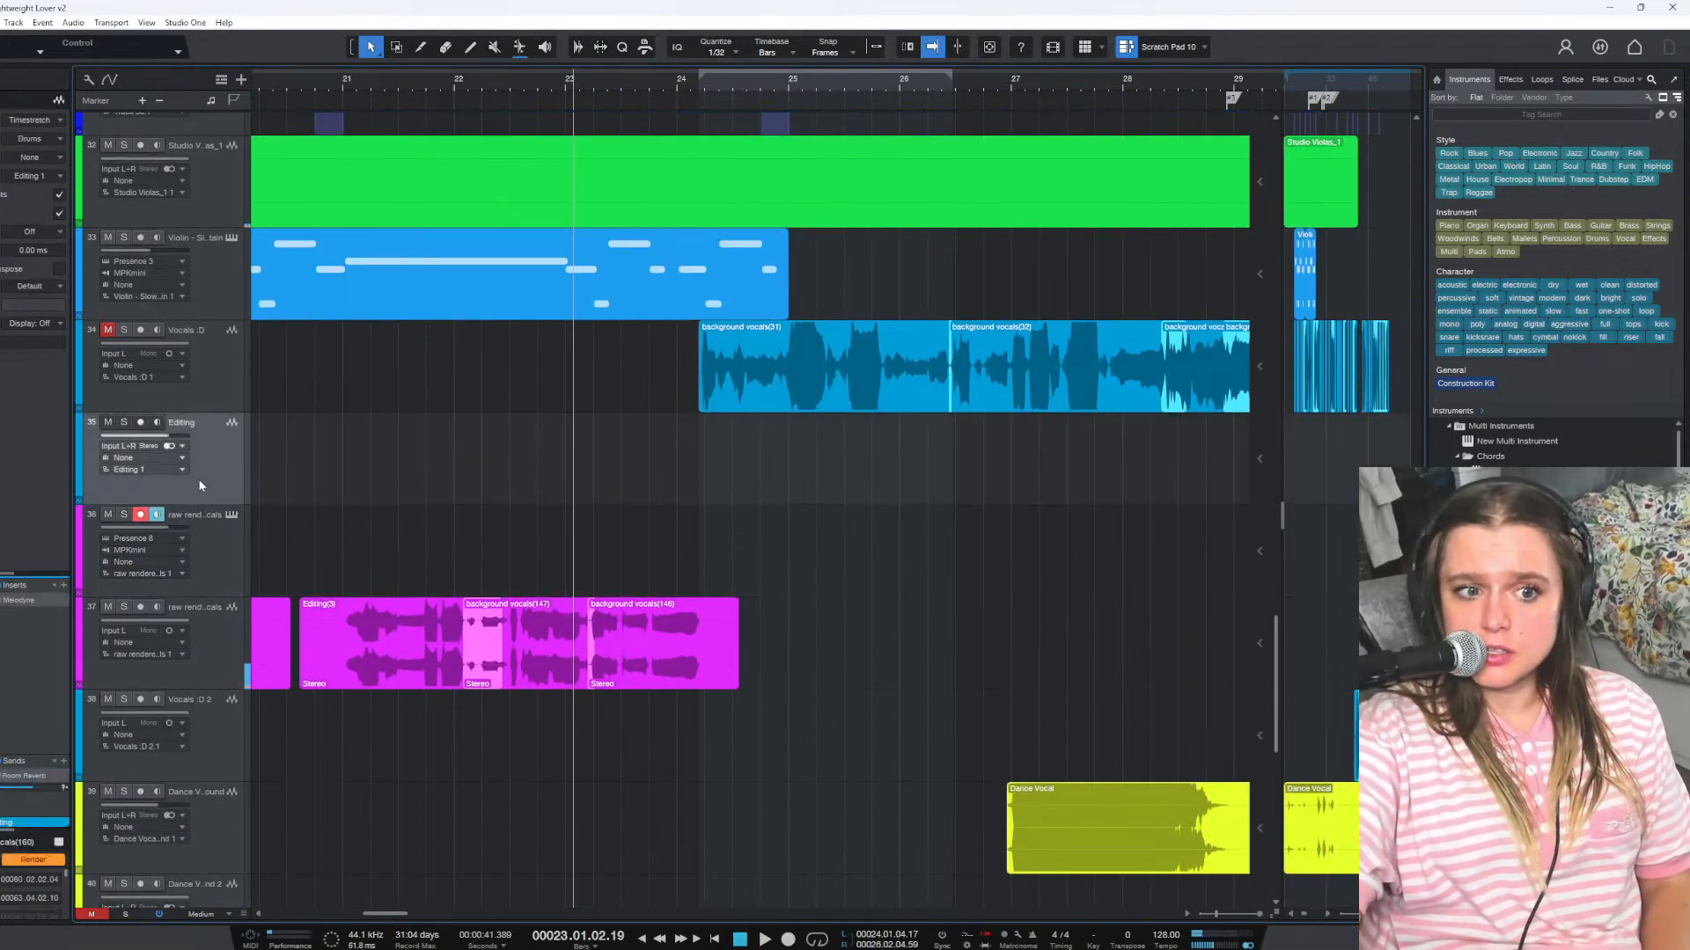
{"action": "left_click", "coordinate": [139, 517]}
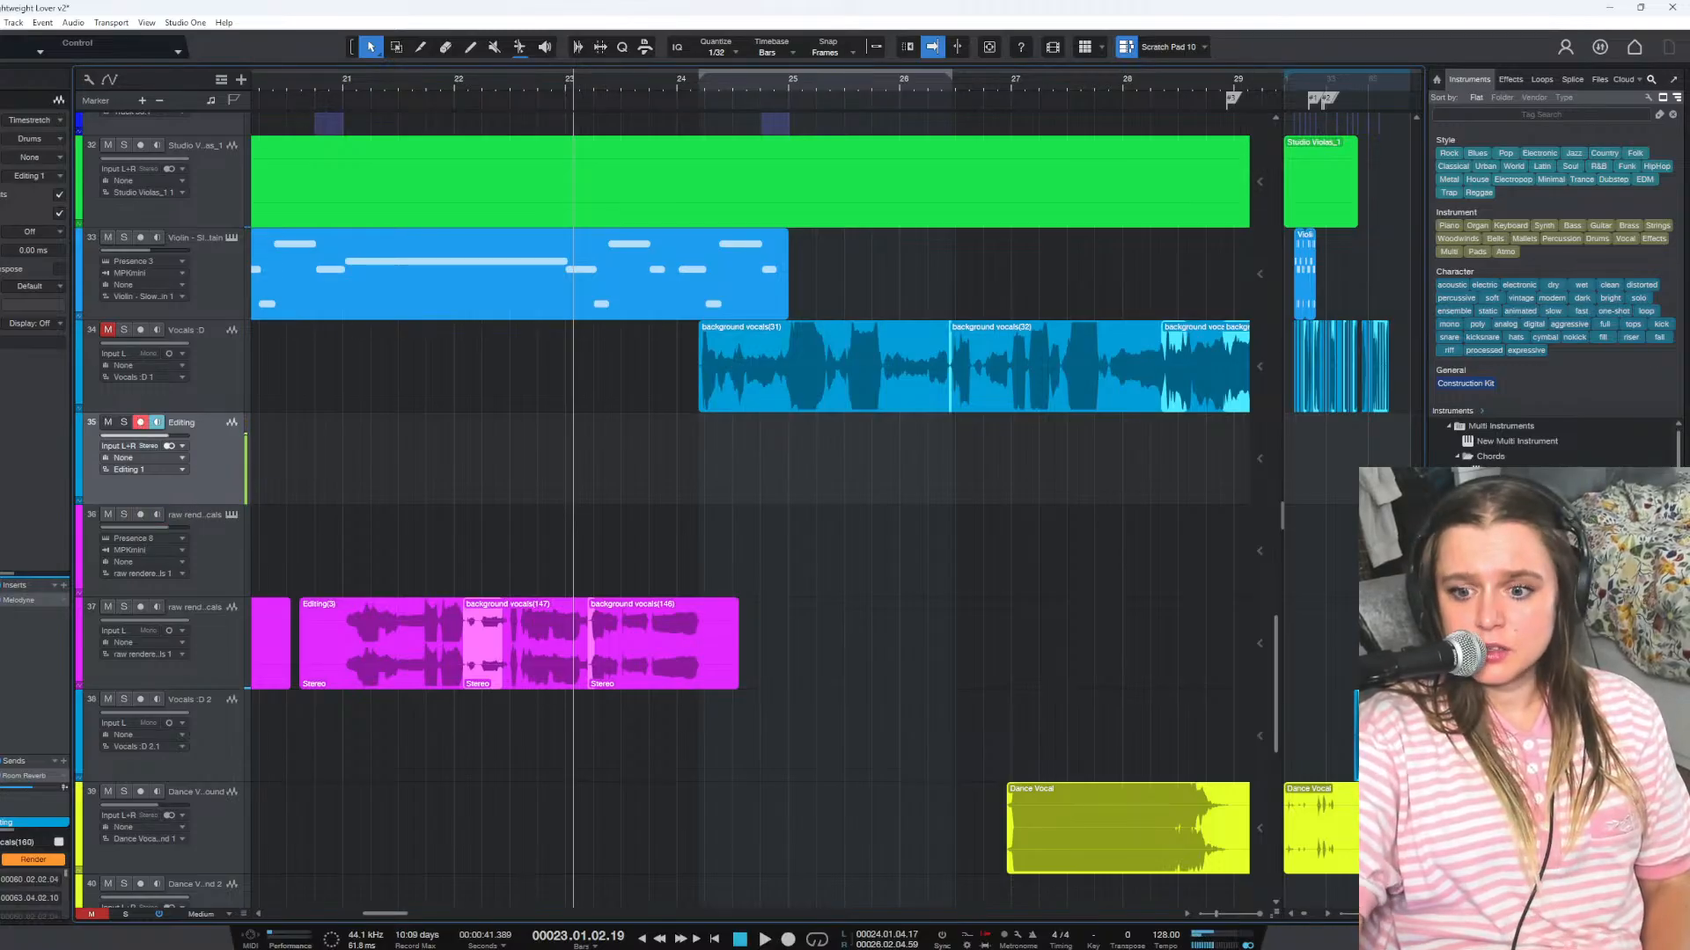
Record a test take on the Editing track from about bar 23 to 25.5 and undo the recording
{"action": "left_click", "coordinate": [764, 940]}
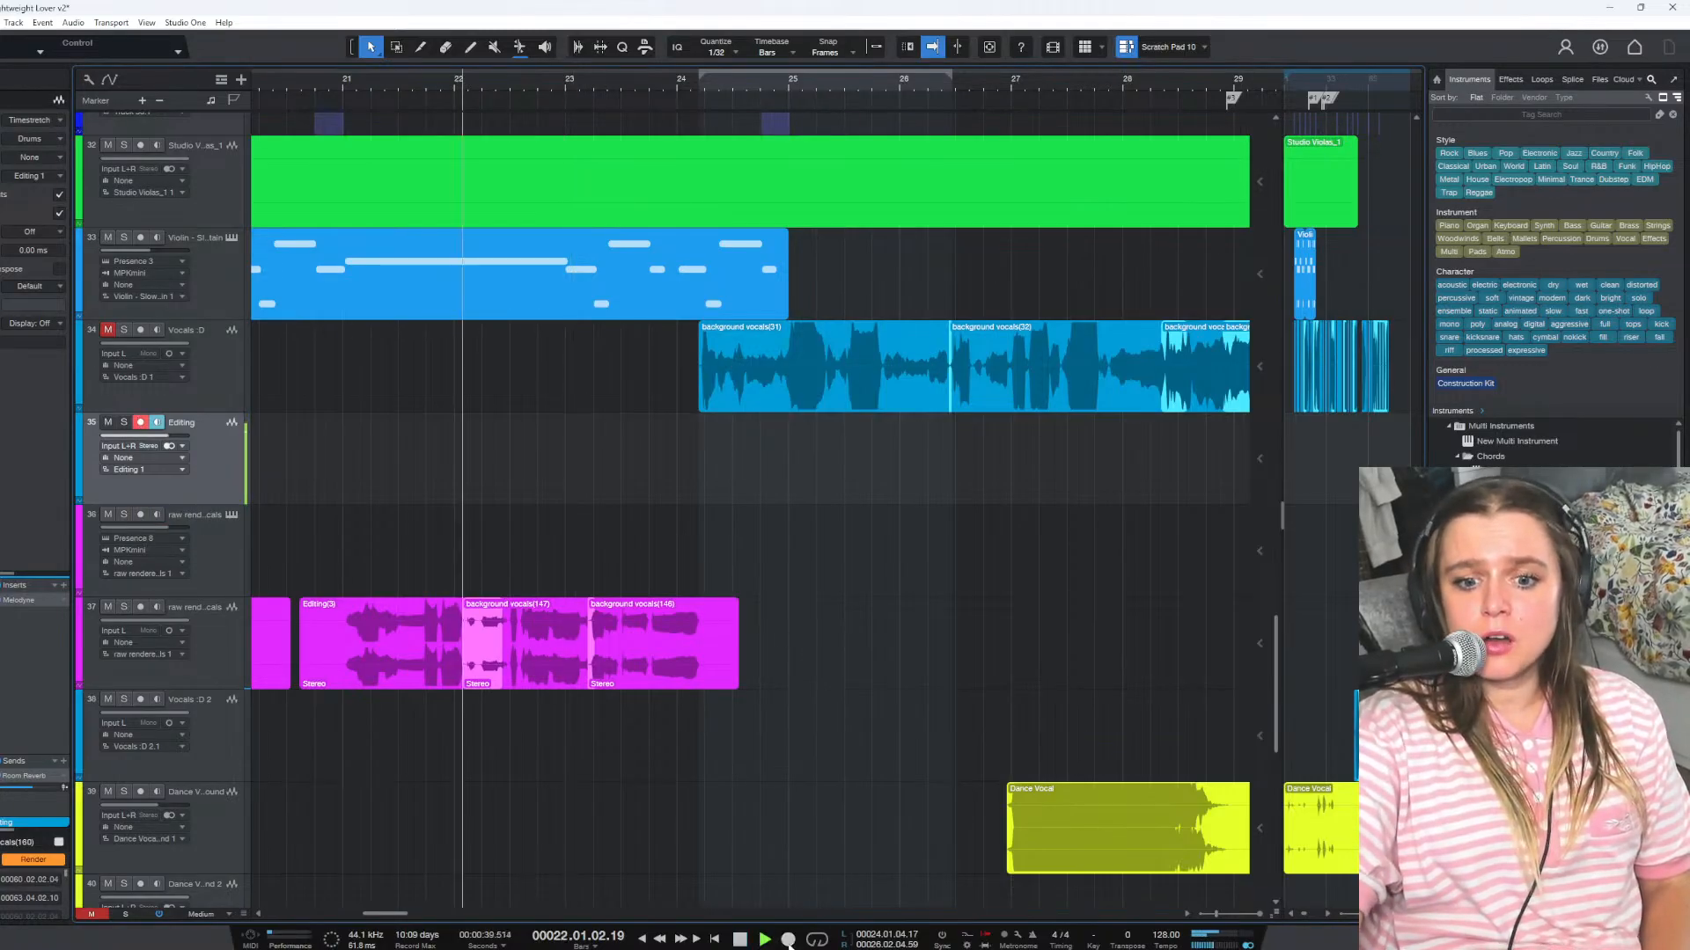
{"action": "left_click", "coordinate": [788, 940]}
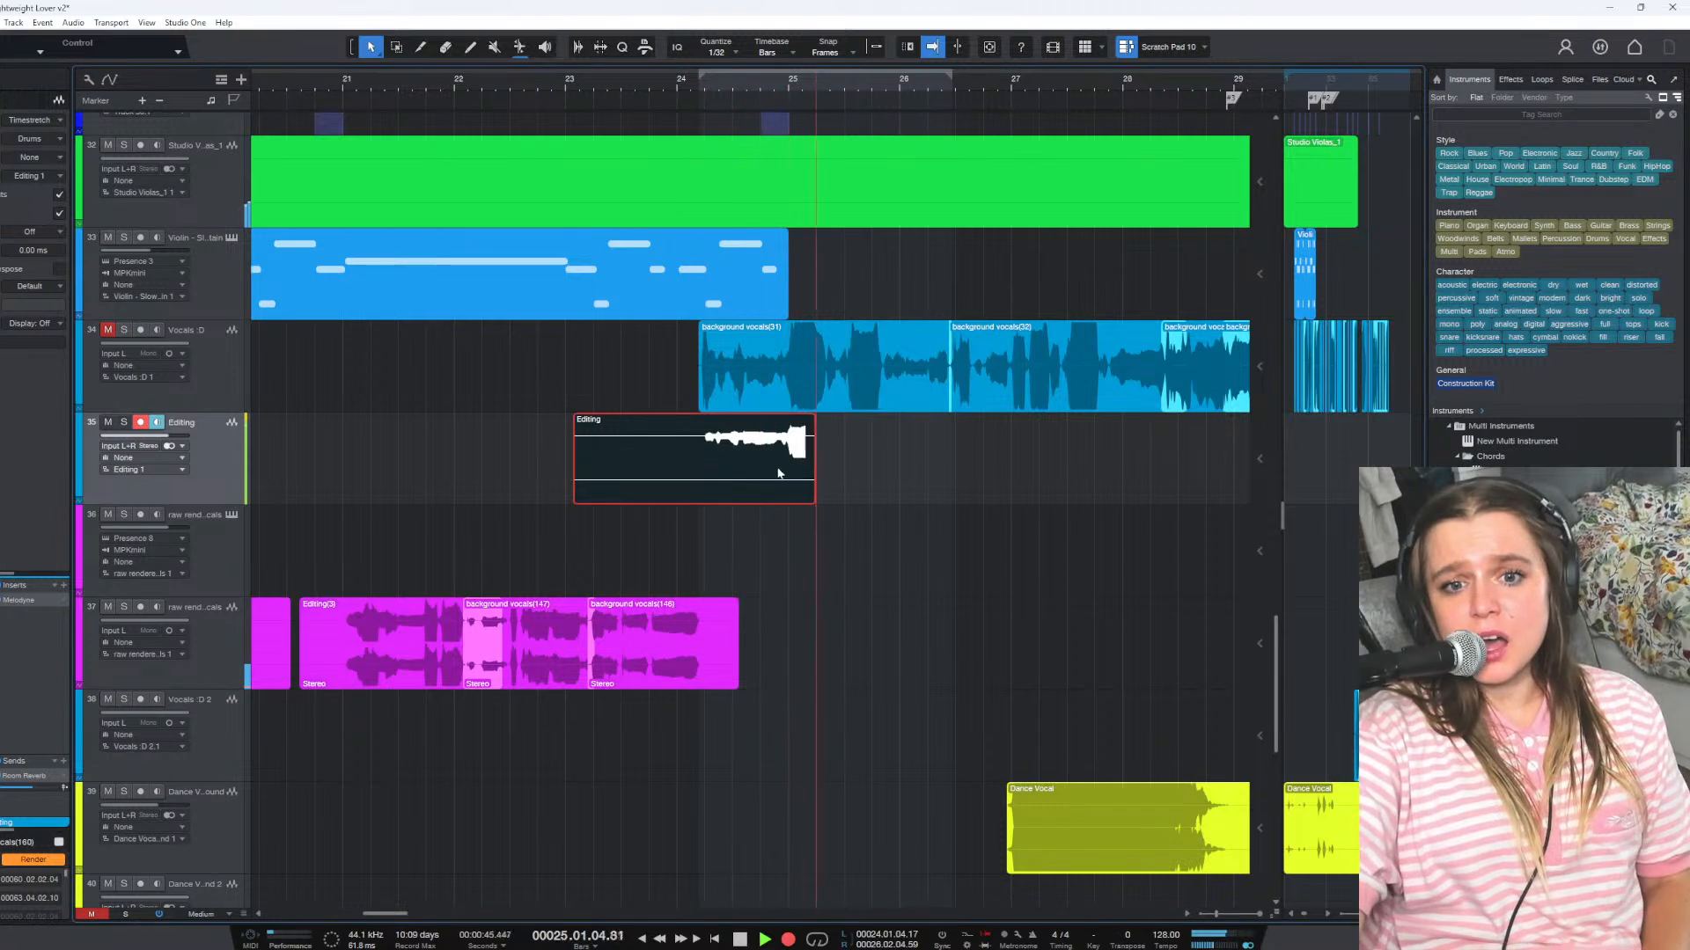
{"action": "key", "text": "space"}
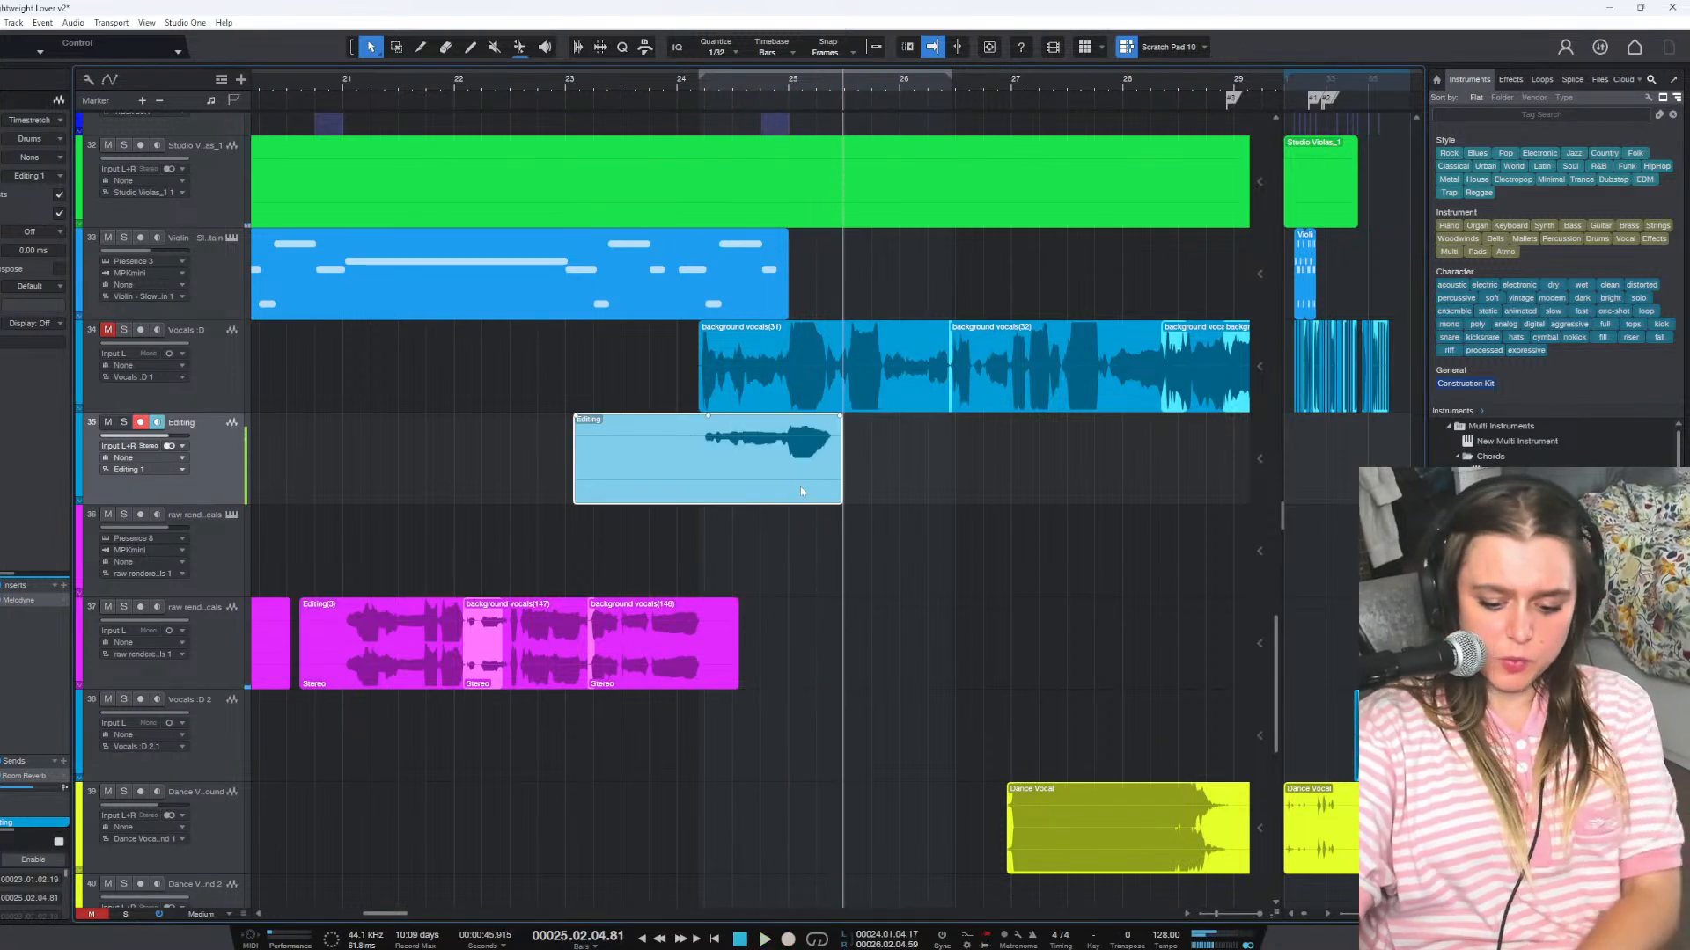
{"action": "key", "text": "ctrl+z"}
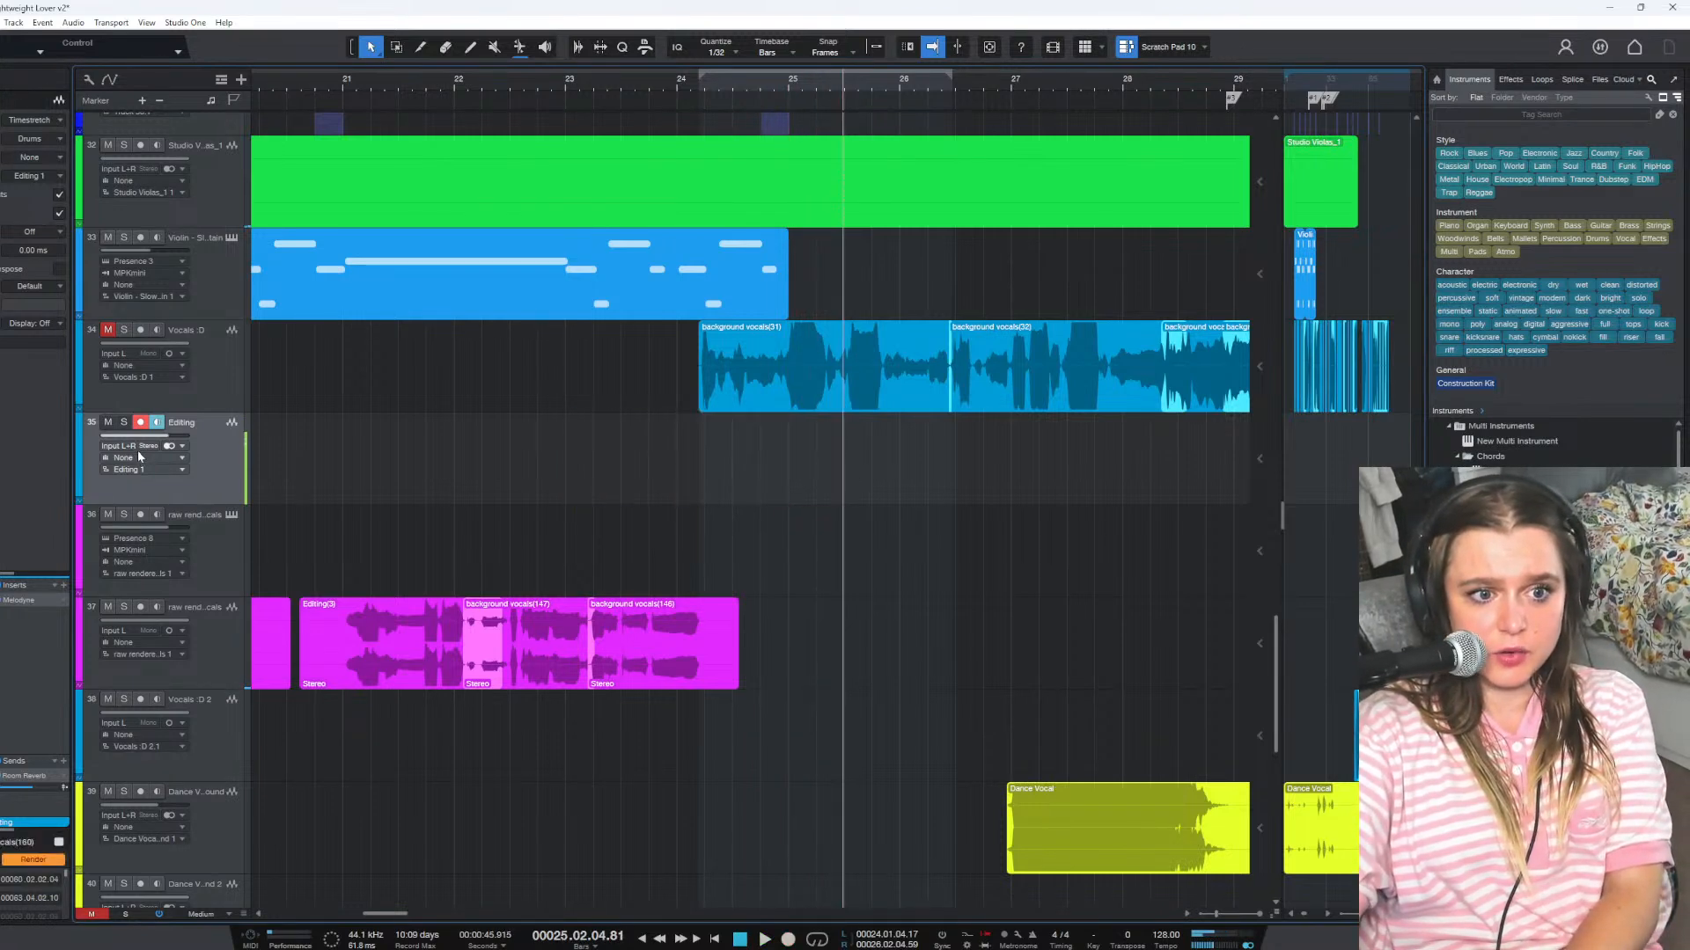
Set the Editing track's recording input to Input L (Mono)
{"action": "left_click", "coordinate": [139, 450]}
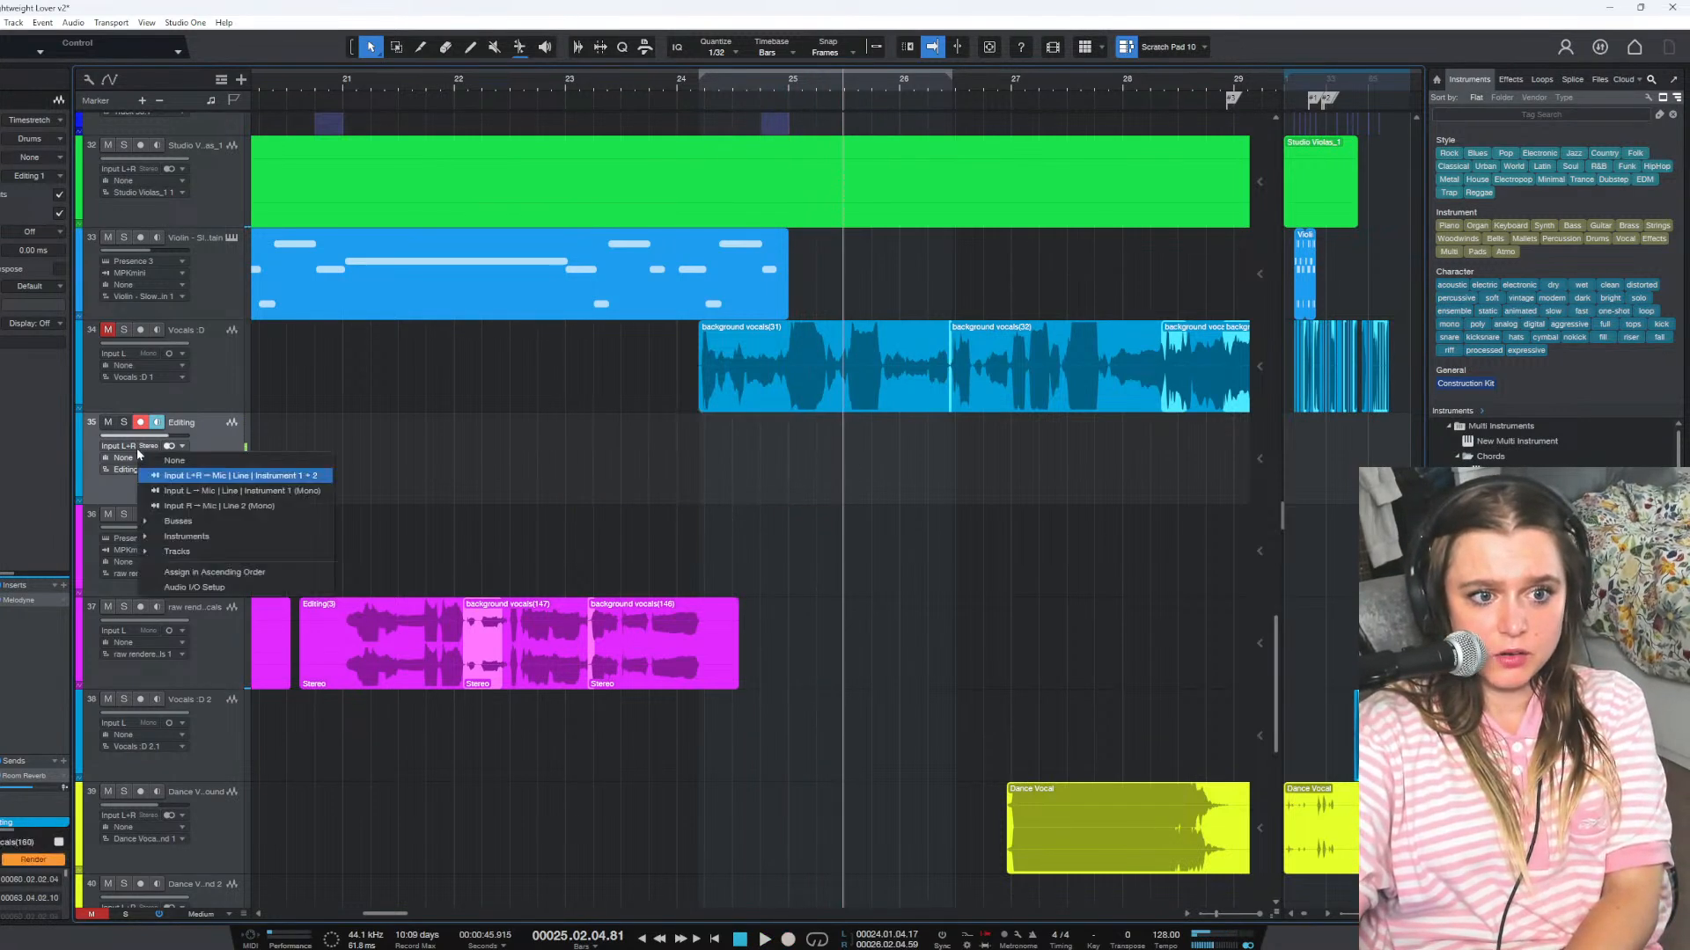
{"action": "left_click", "coordinate": [231, 491]}
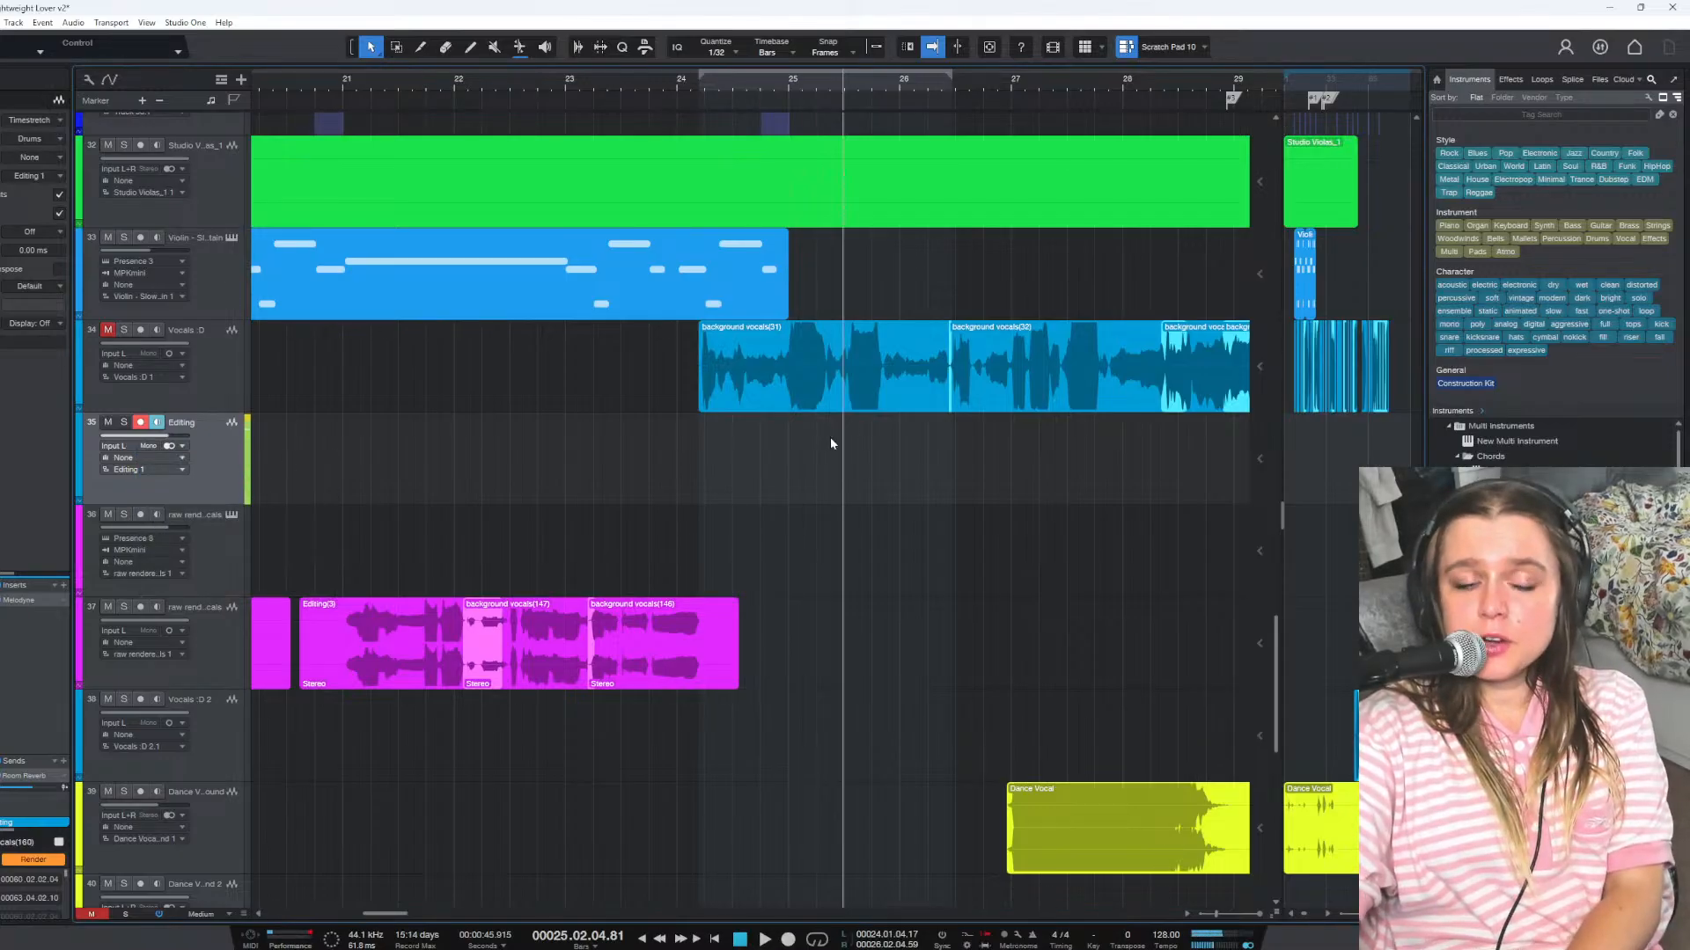
Play the song from bar 22, disarm the Editing track and solo the original vocals track to hear its clip
{"action": "left_click", "coordinate": [624, 82]}
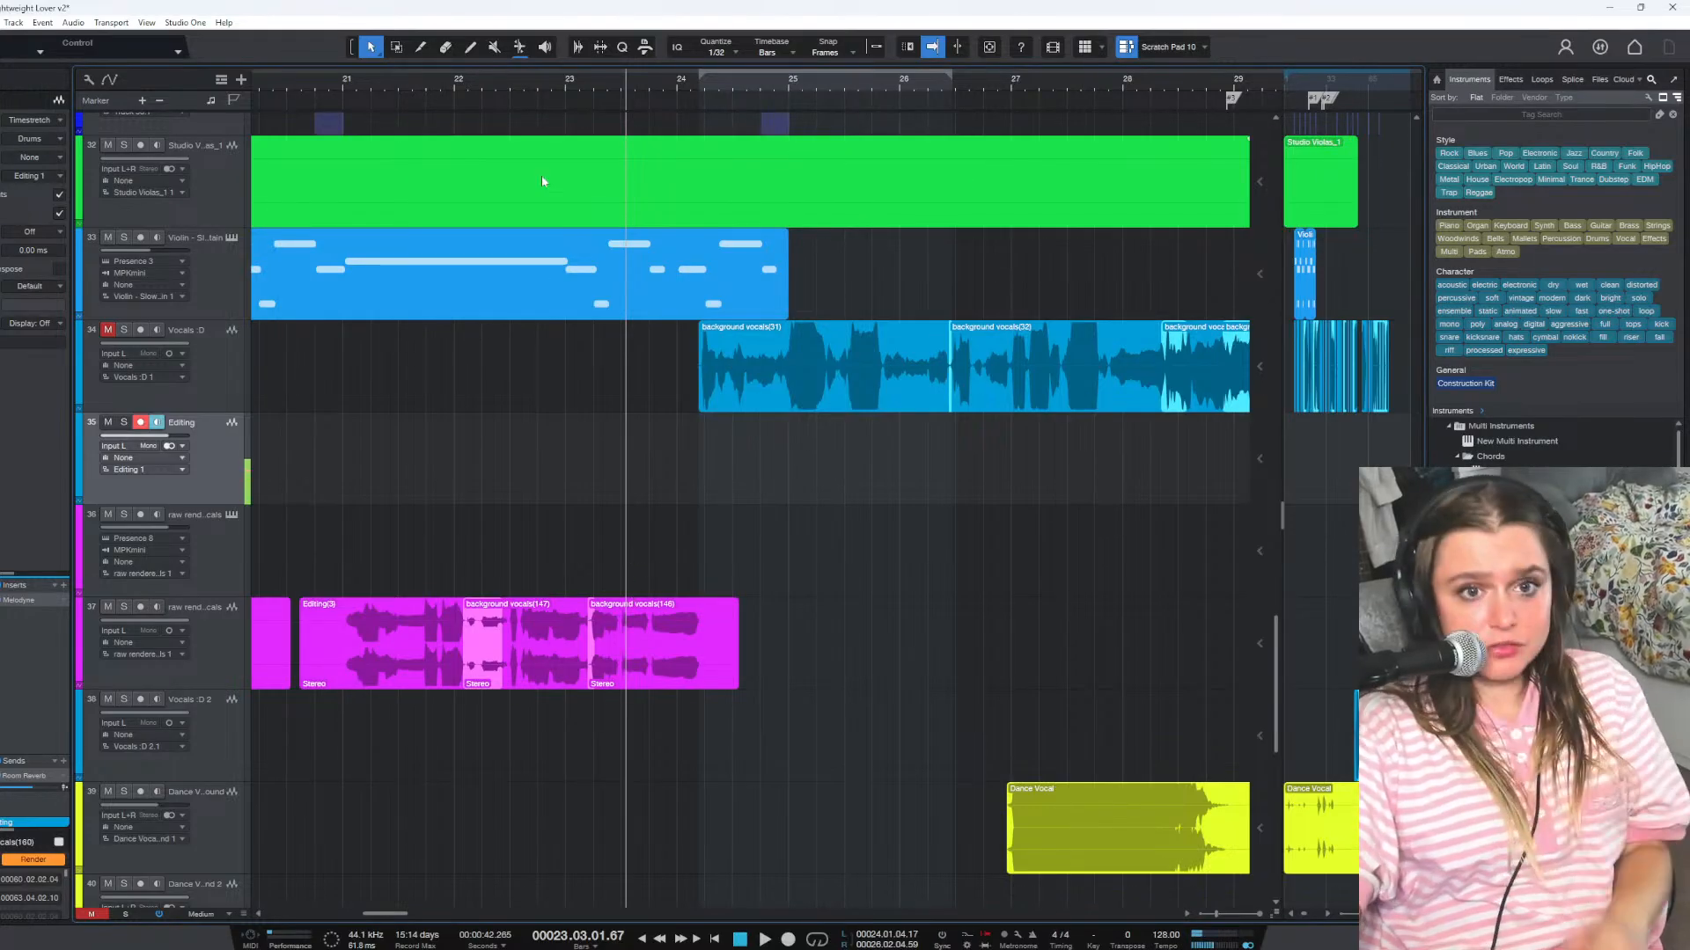
{"action": "left_click", "coordinate": [458, 83]}
{"action": "key", "text": "space"}
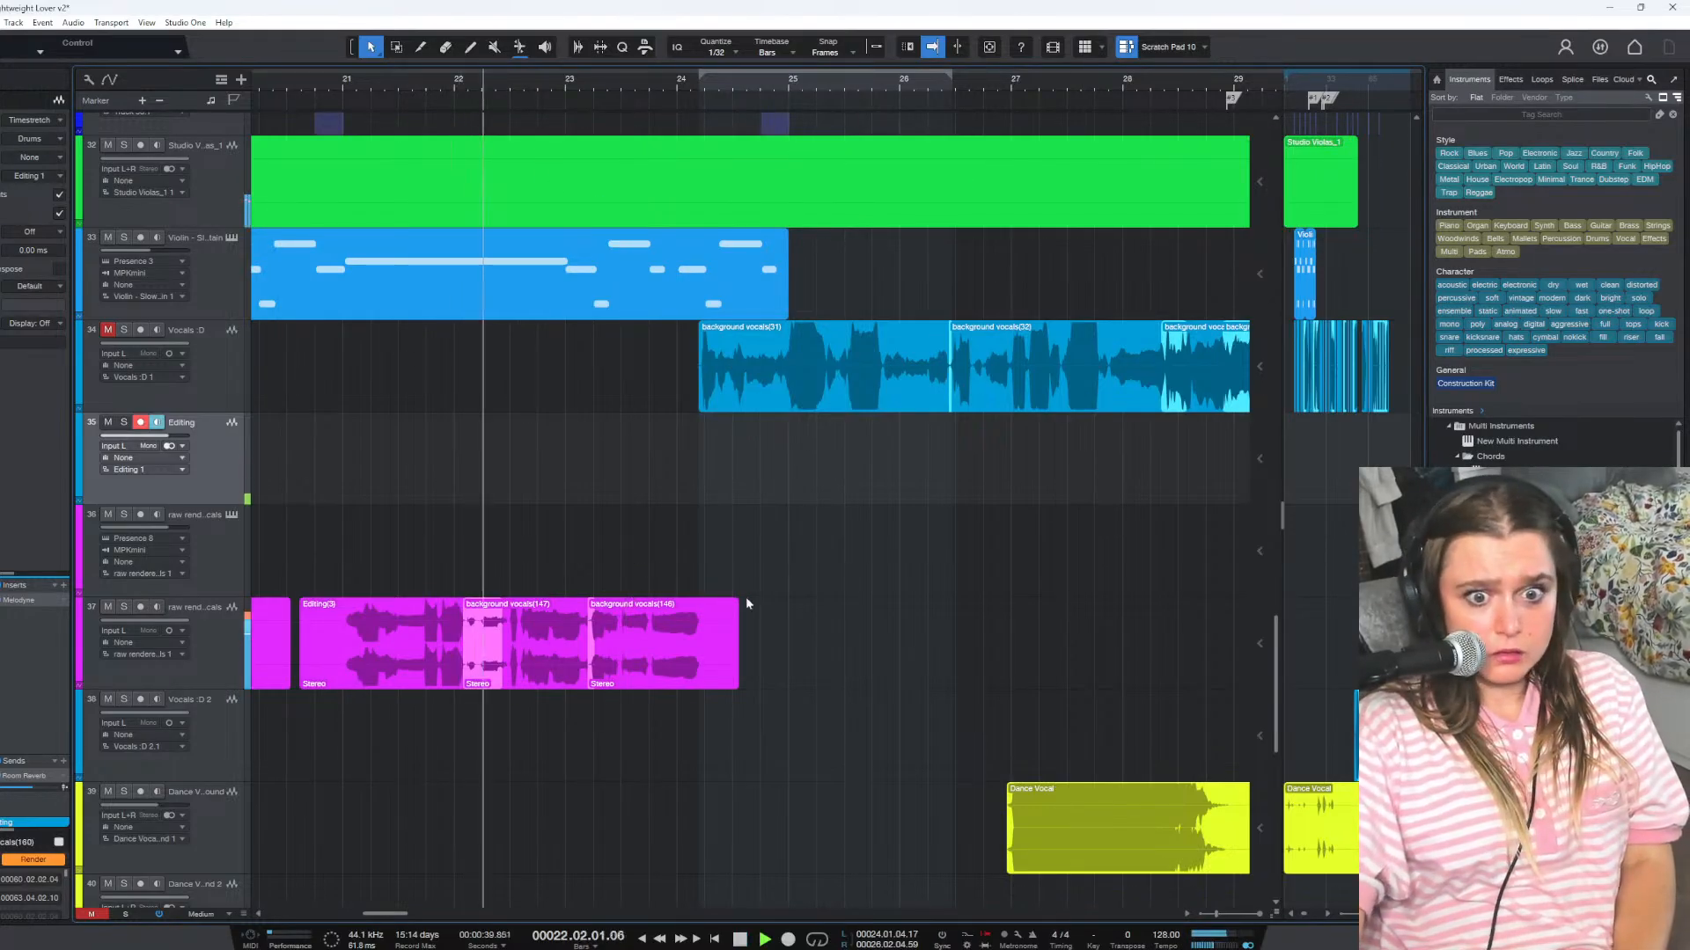
{"action": "left_click", "coordinate": [141, 424]}
{"action": "left_click", "coordinate": [124, 330]}
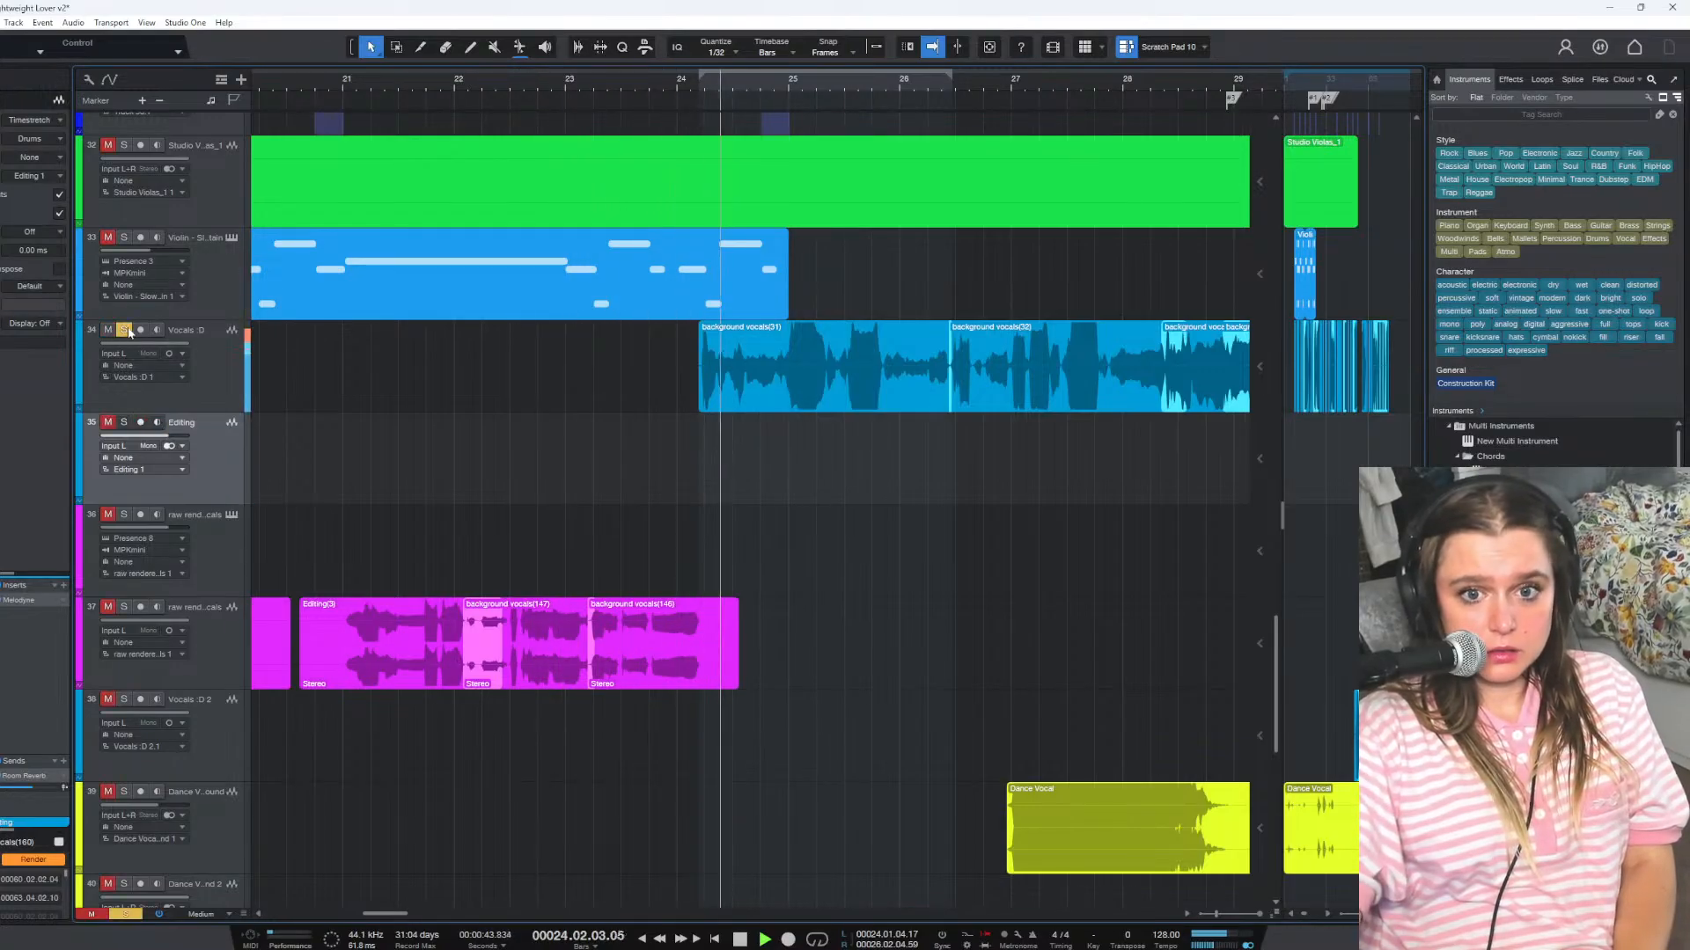
Stop playback and remove the Melodyne insert from the original vocals track
{"action": "left_click", "coordinate": [230, 363]}
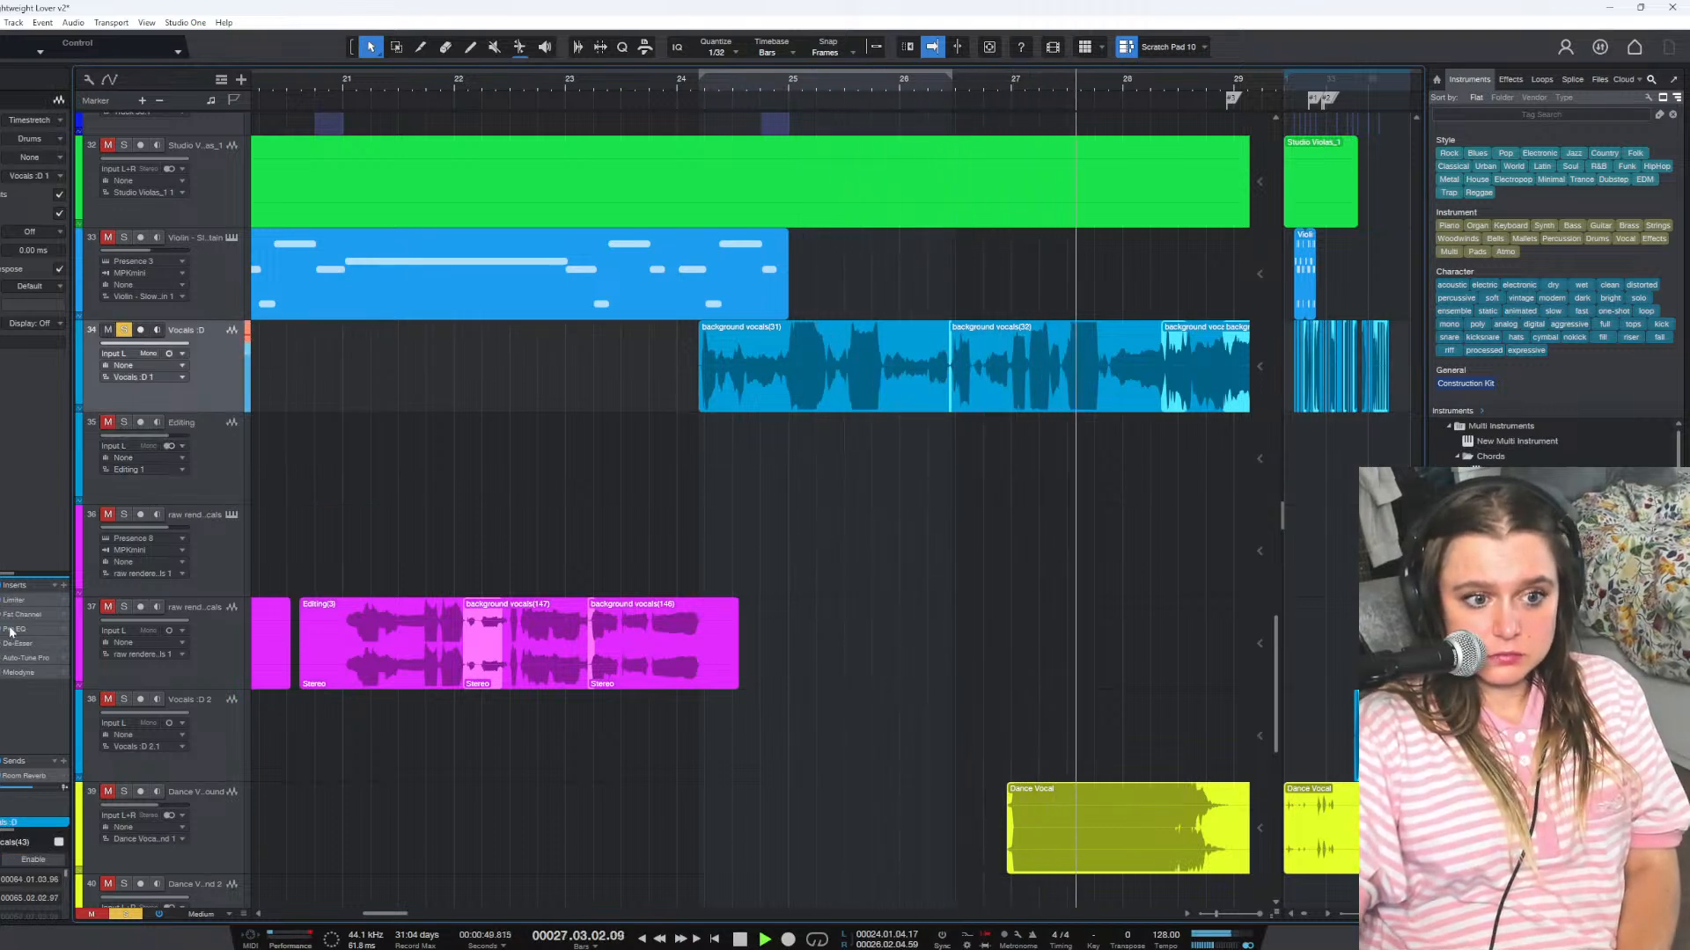
{"action": "key", "text": "space"}
{"action": "right_click", "coordinate": [29, 674]}
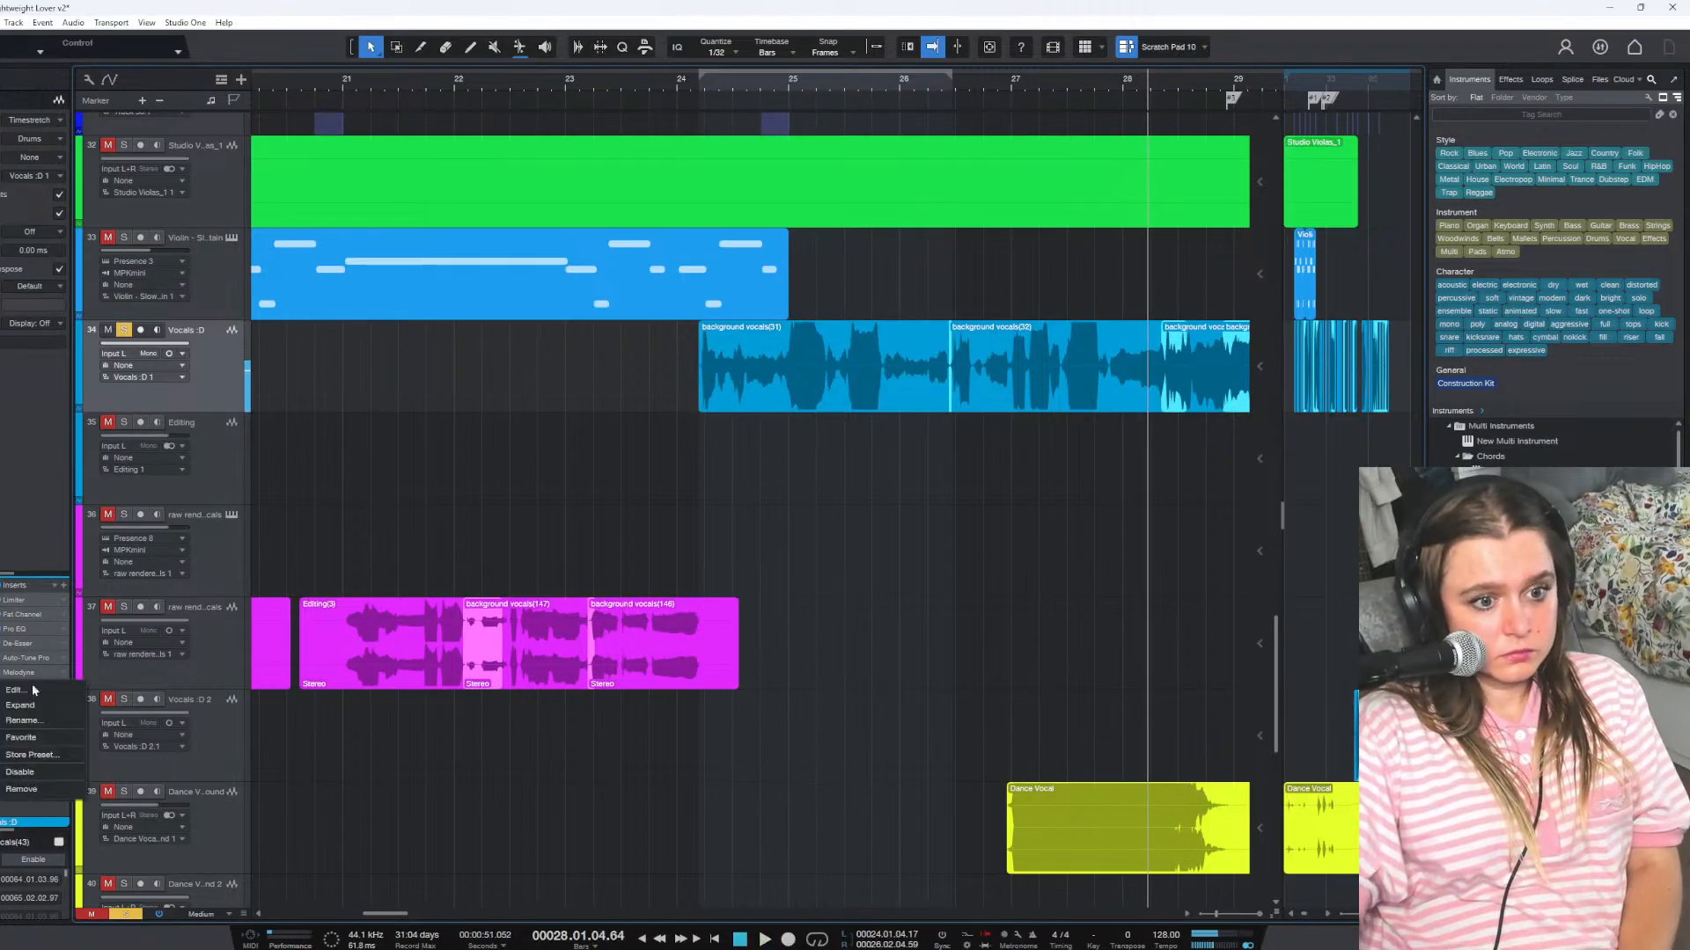
{"action": "left_click", "coordinate": [51, 790]}
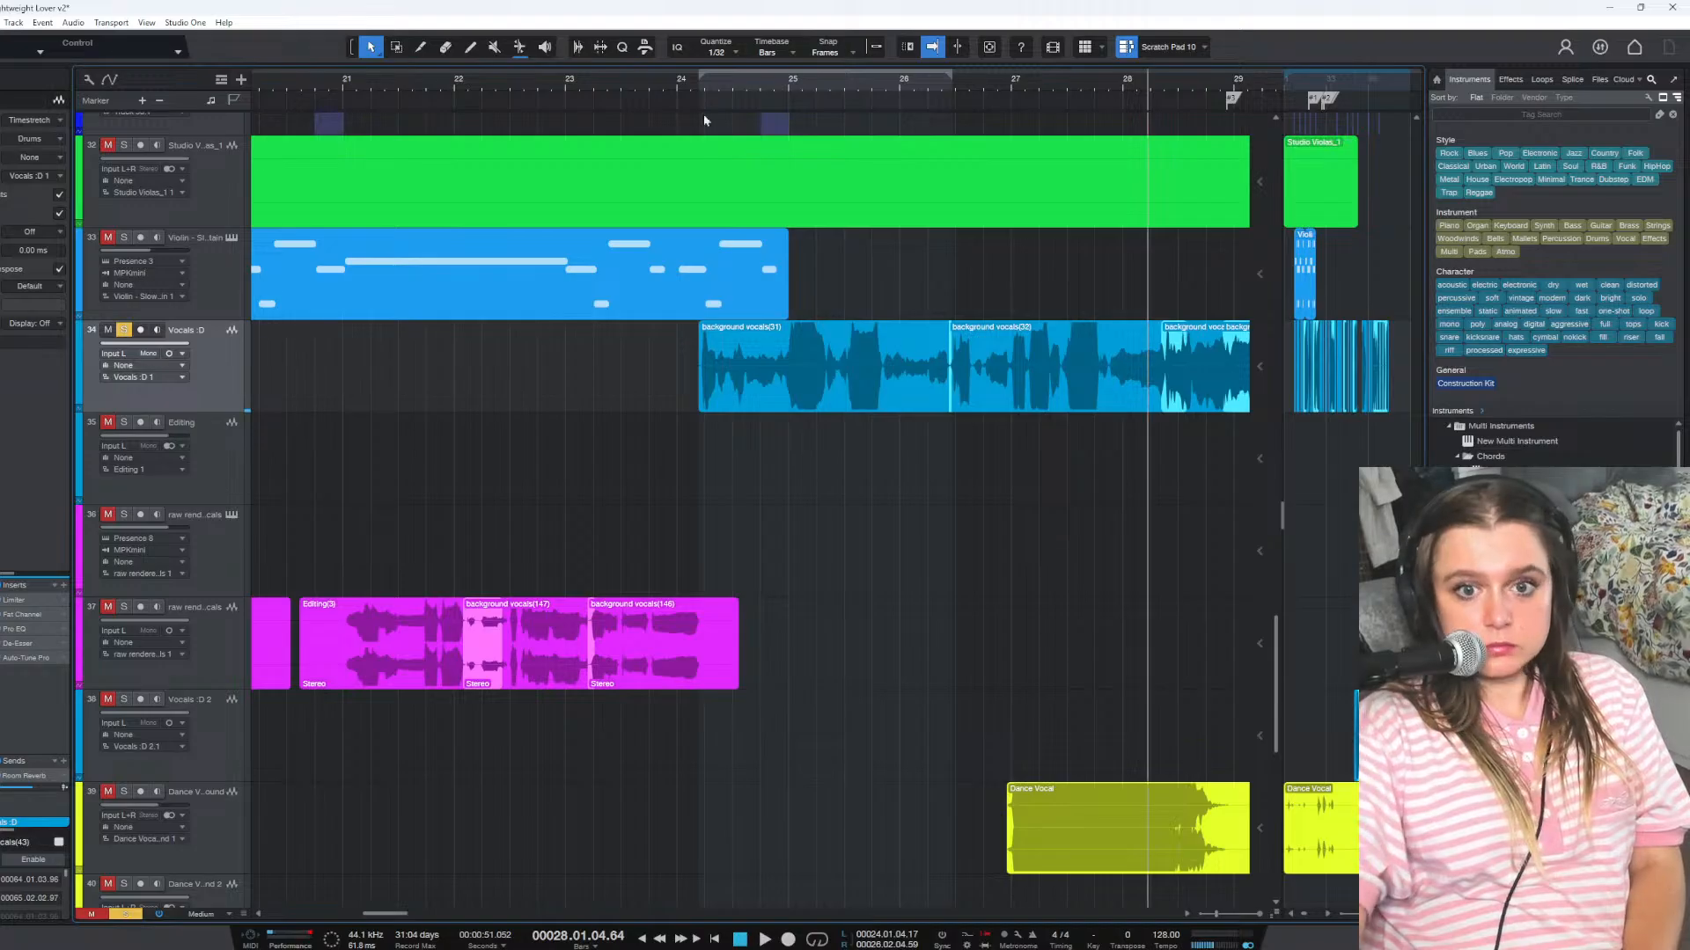
Move the background vocals(31) clip after bar 24 from the original vocals track onto the Editing track, and solo the Editing track
{"action": "left_click", "coordinate": [701, 87]}
{"action": "key", "text": "space"}
{"action": "left_click_drag", "start_coordinate": [777, 388], "coordinate": [779, 447]}
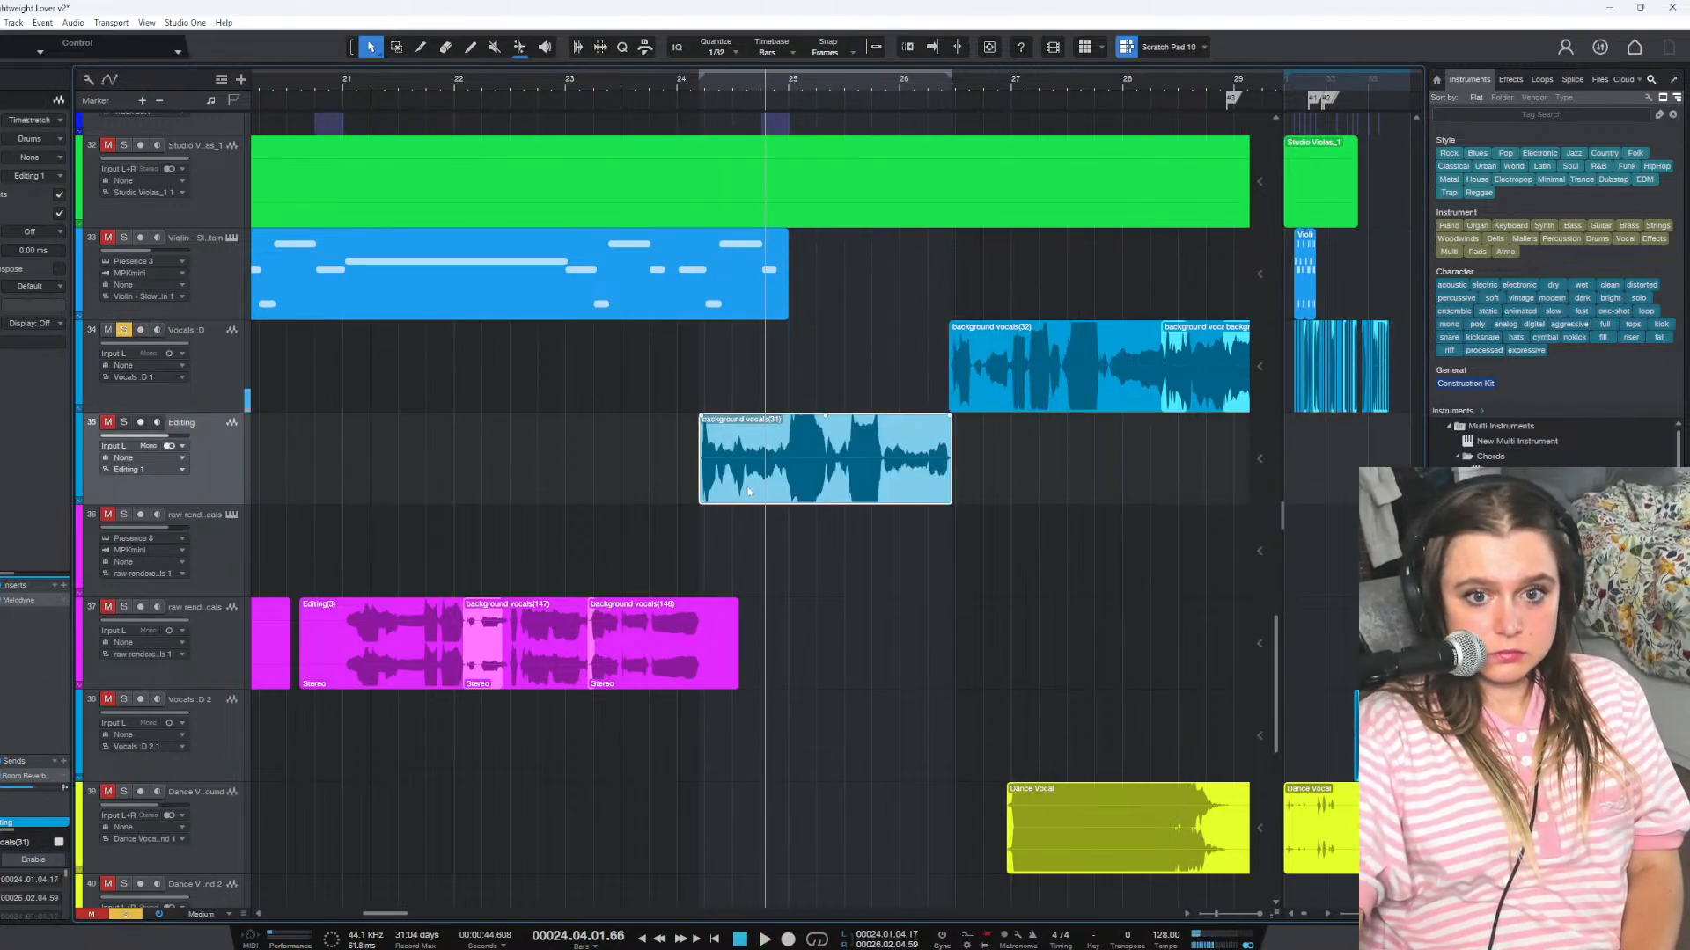
{"action": "left_click", "coordinate": [124, 422]}
Play the moved clip from about bar 24 and remove the Melodyne insert from the Editing track
{"action": "left_click", "coordinate": [690, 84]}
{"action": "key", "text": "space"}
{"action": "key", "text": "space"}
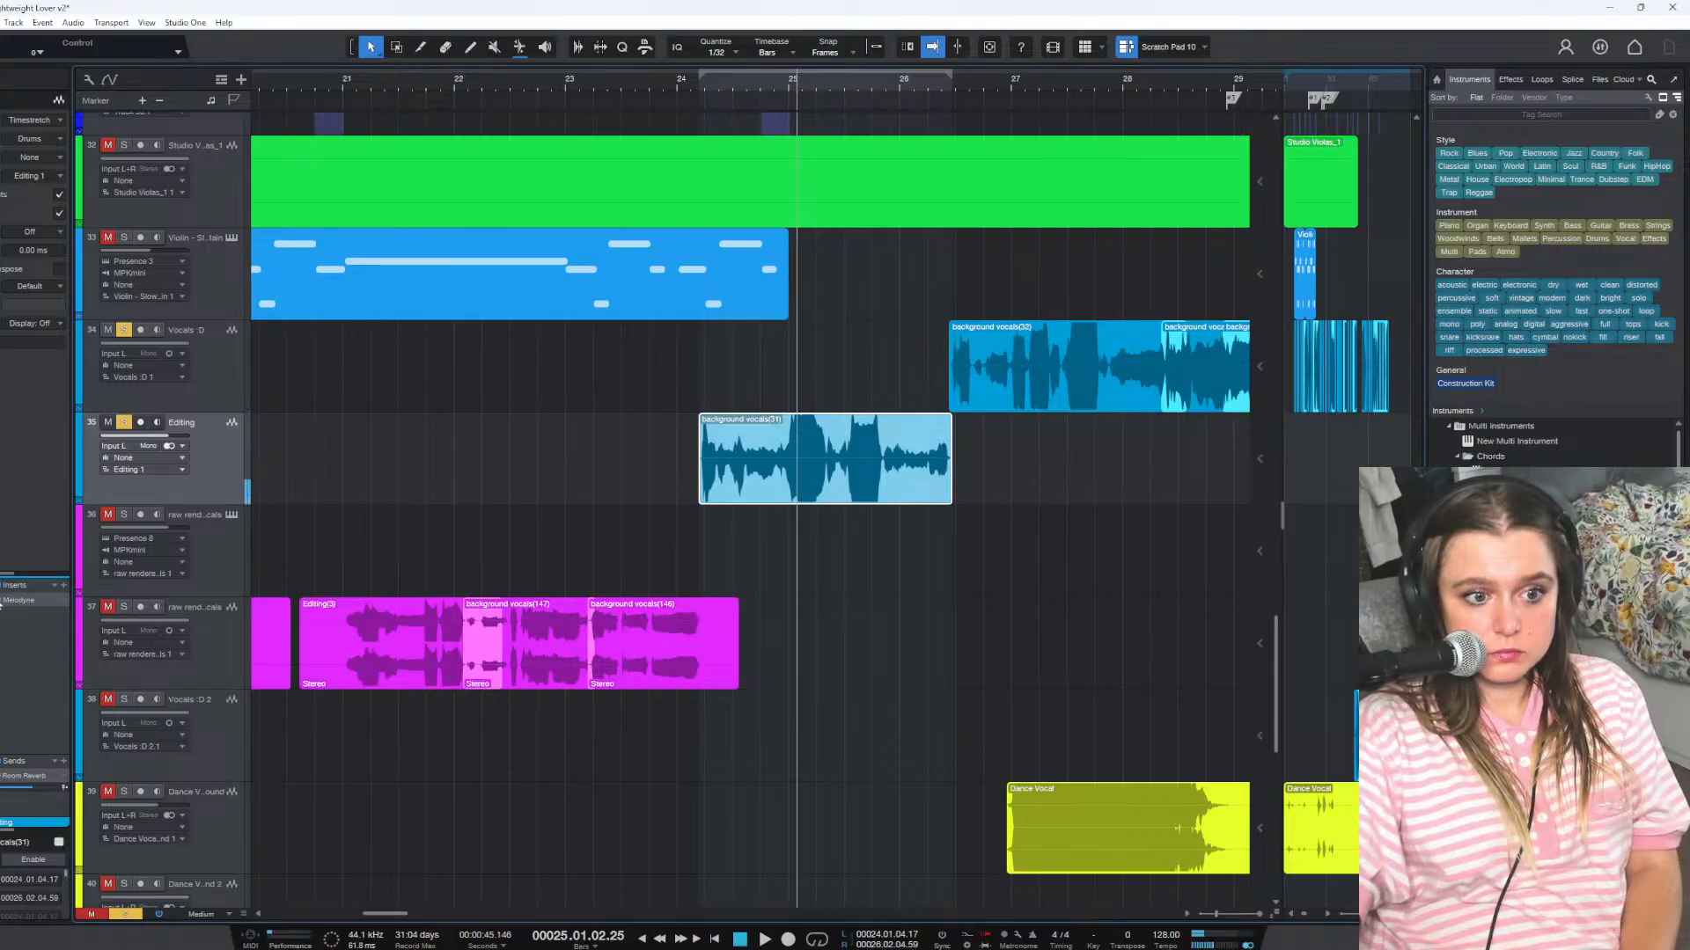
{"action": "right_click", "coordinate": [24, 606]}
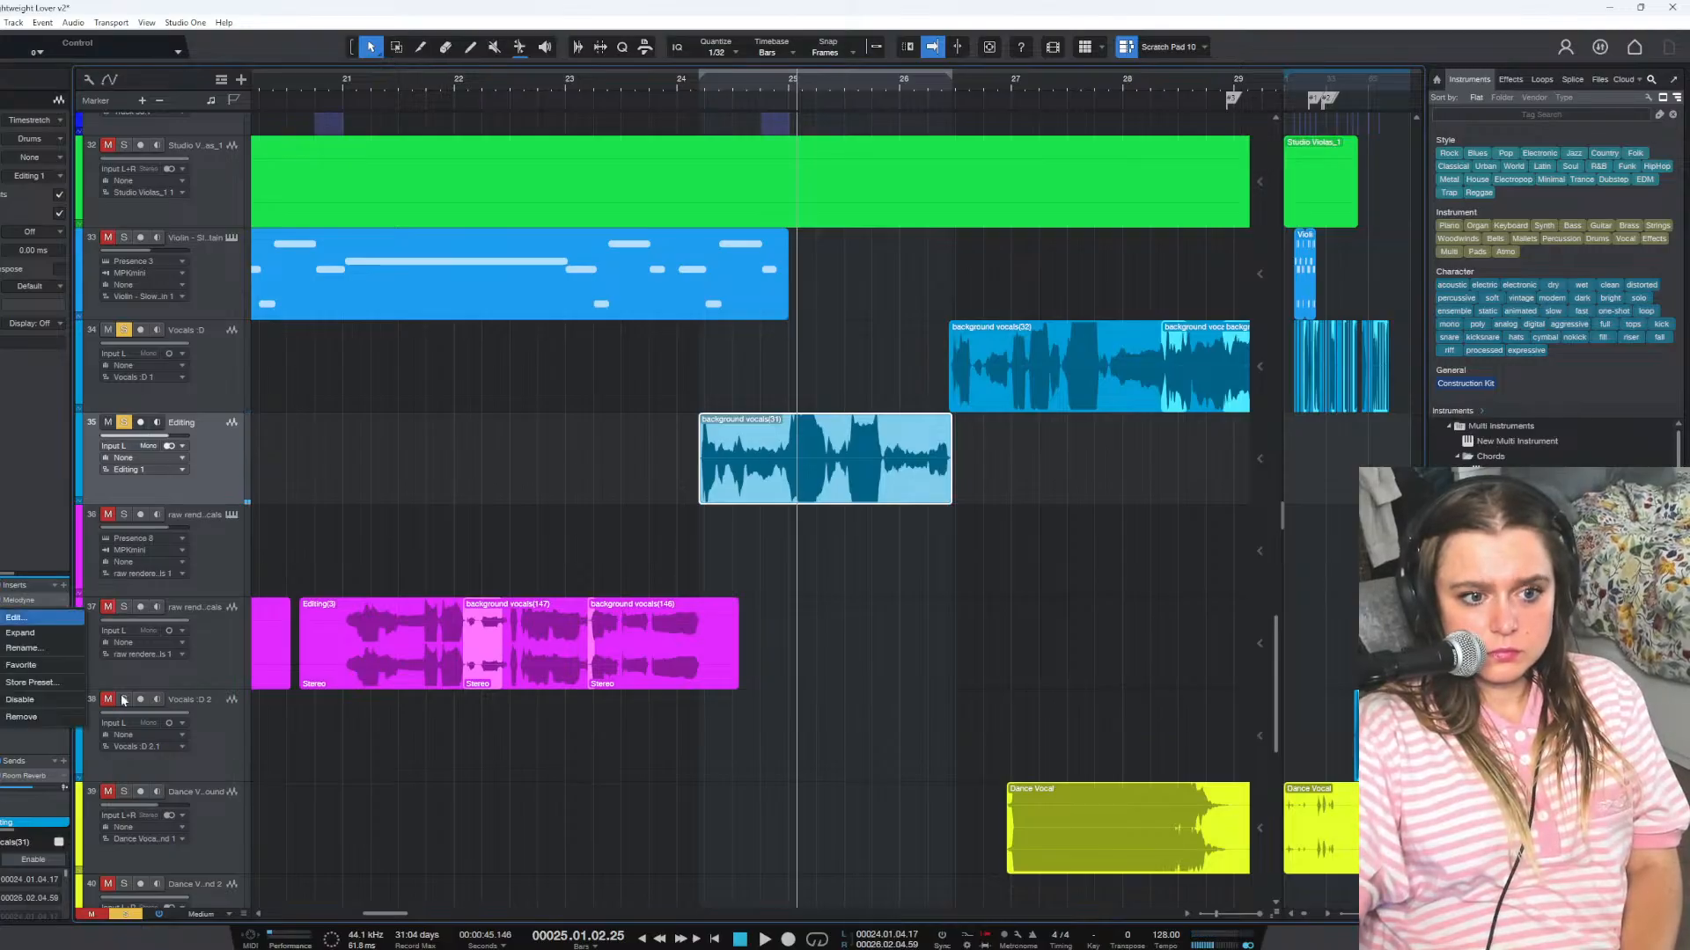
{"action": "left_click", "coordinate": [56, 717]}
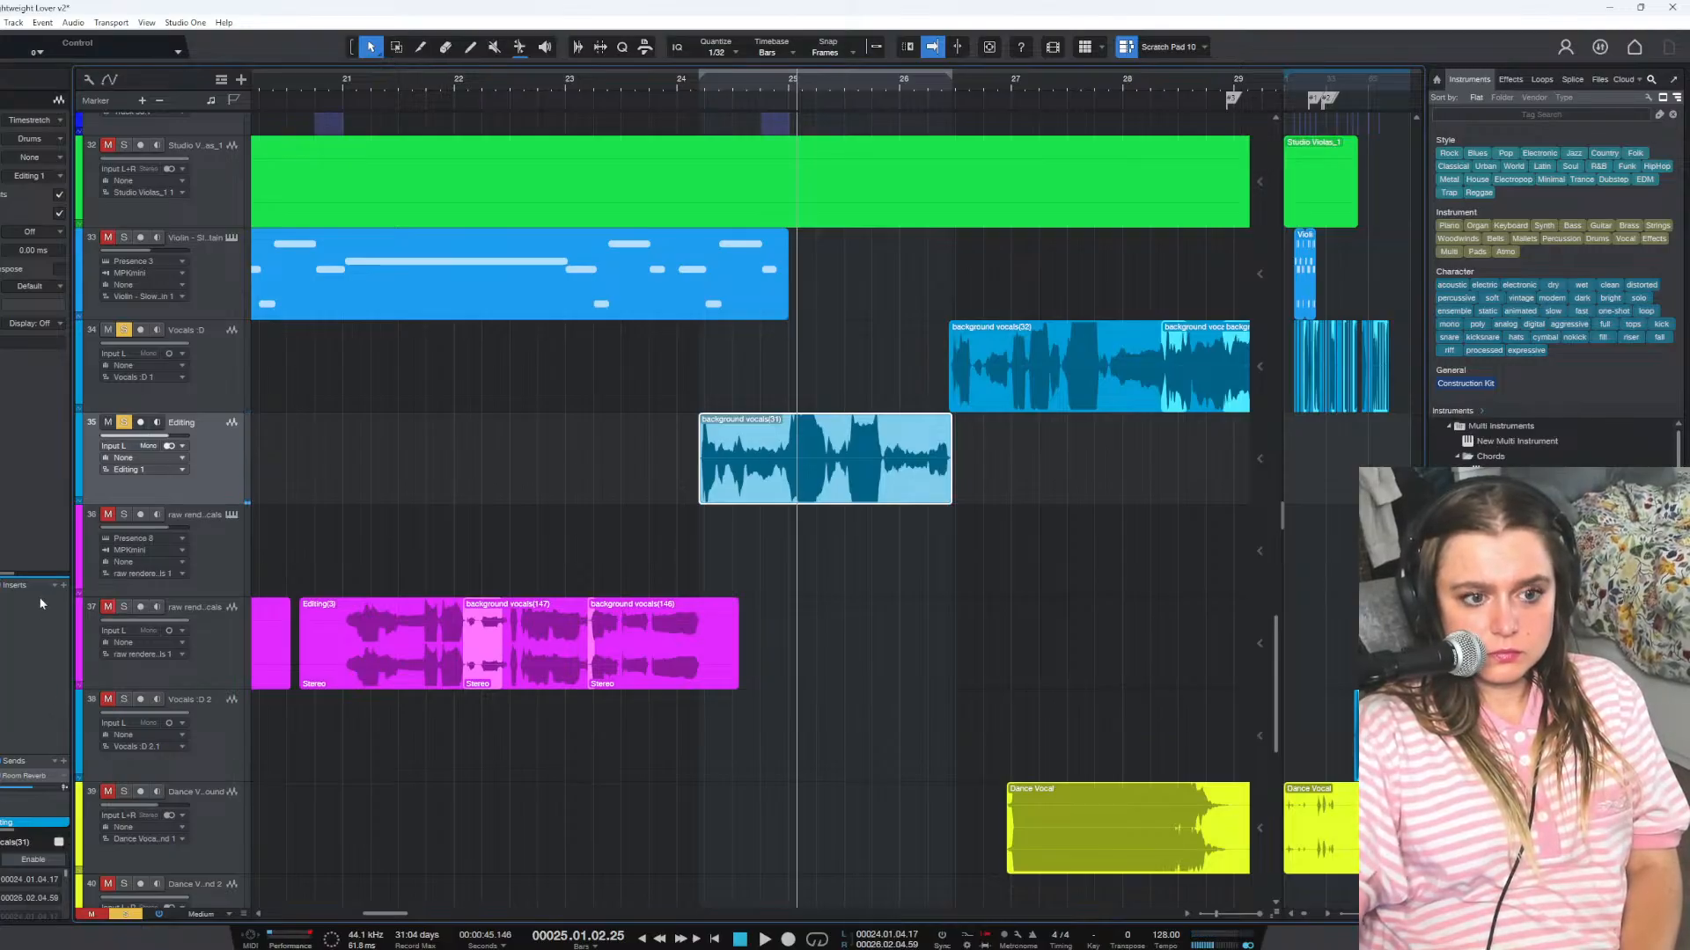
Play the clip on the Editing track from about bar 24 without any insert
{"action": "left_click", "coordinate": [700, 94]}
{"action": "left_click", "coordinate": [696, 82]}
{"action": "key", "text": "space"}
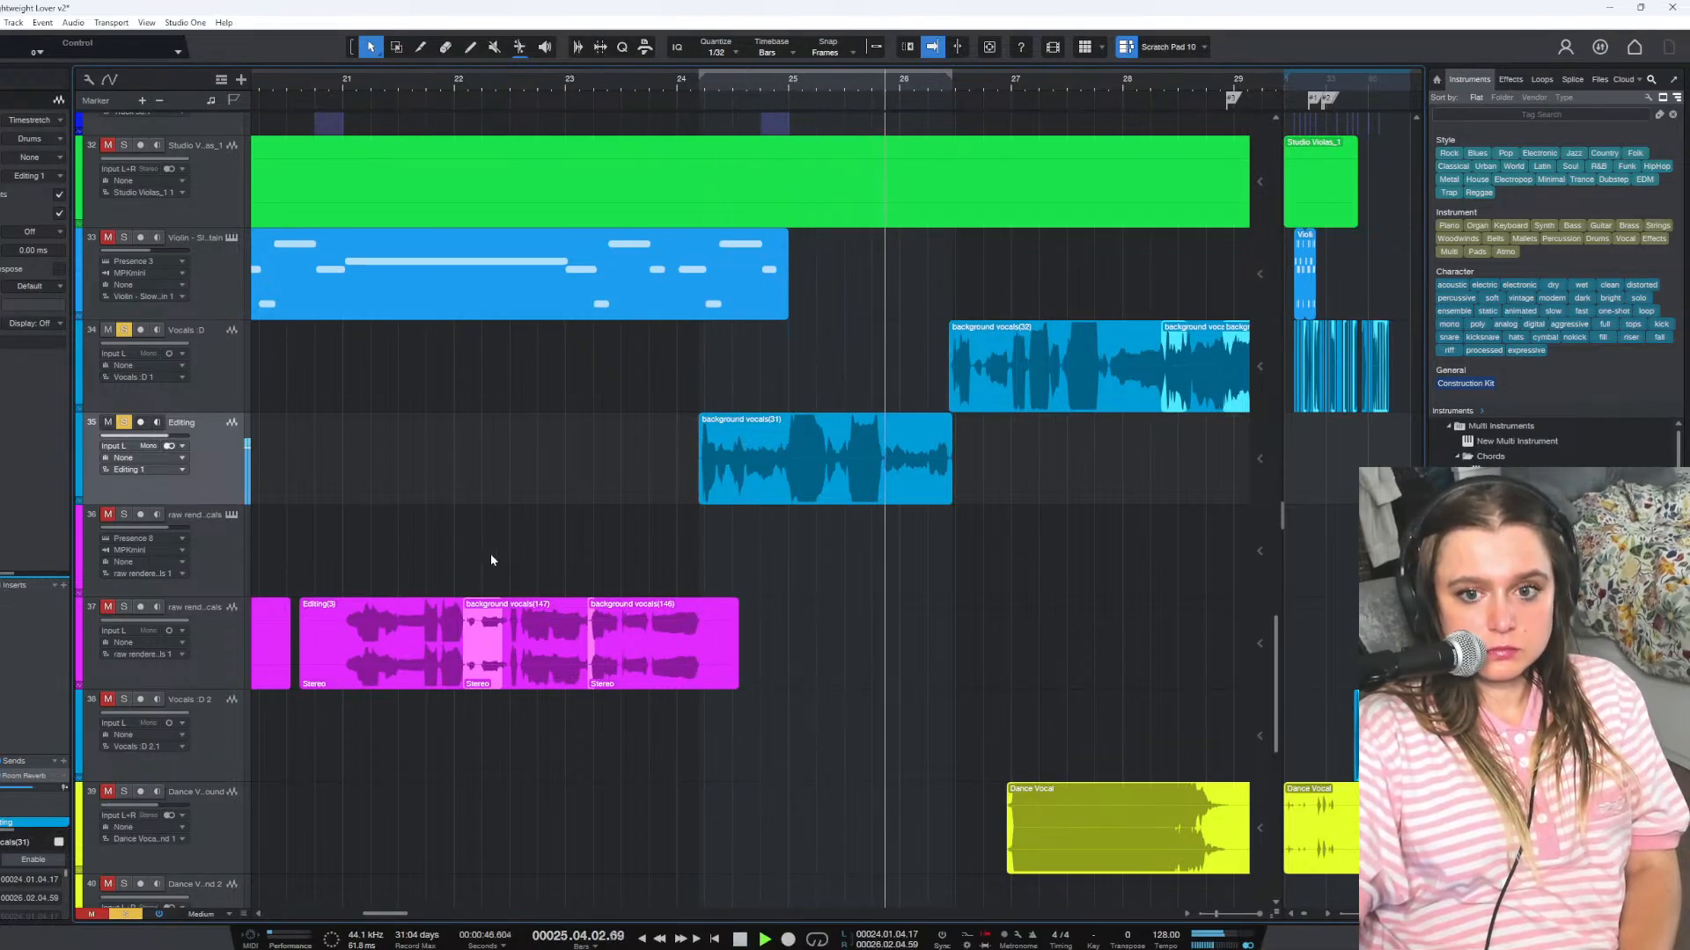
{"action": "key", "text": "space"}
{"action": "left_click", "coordinate": [740, 470]}
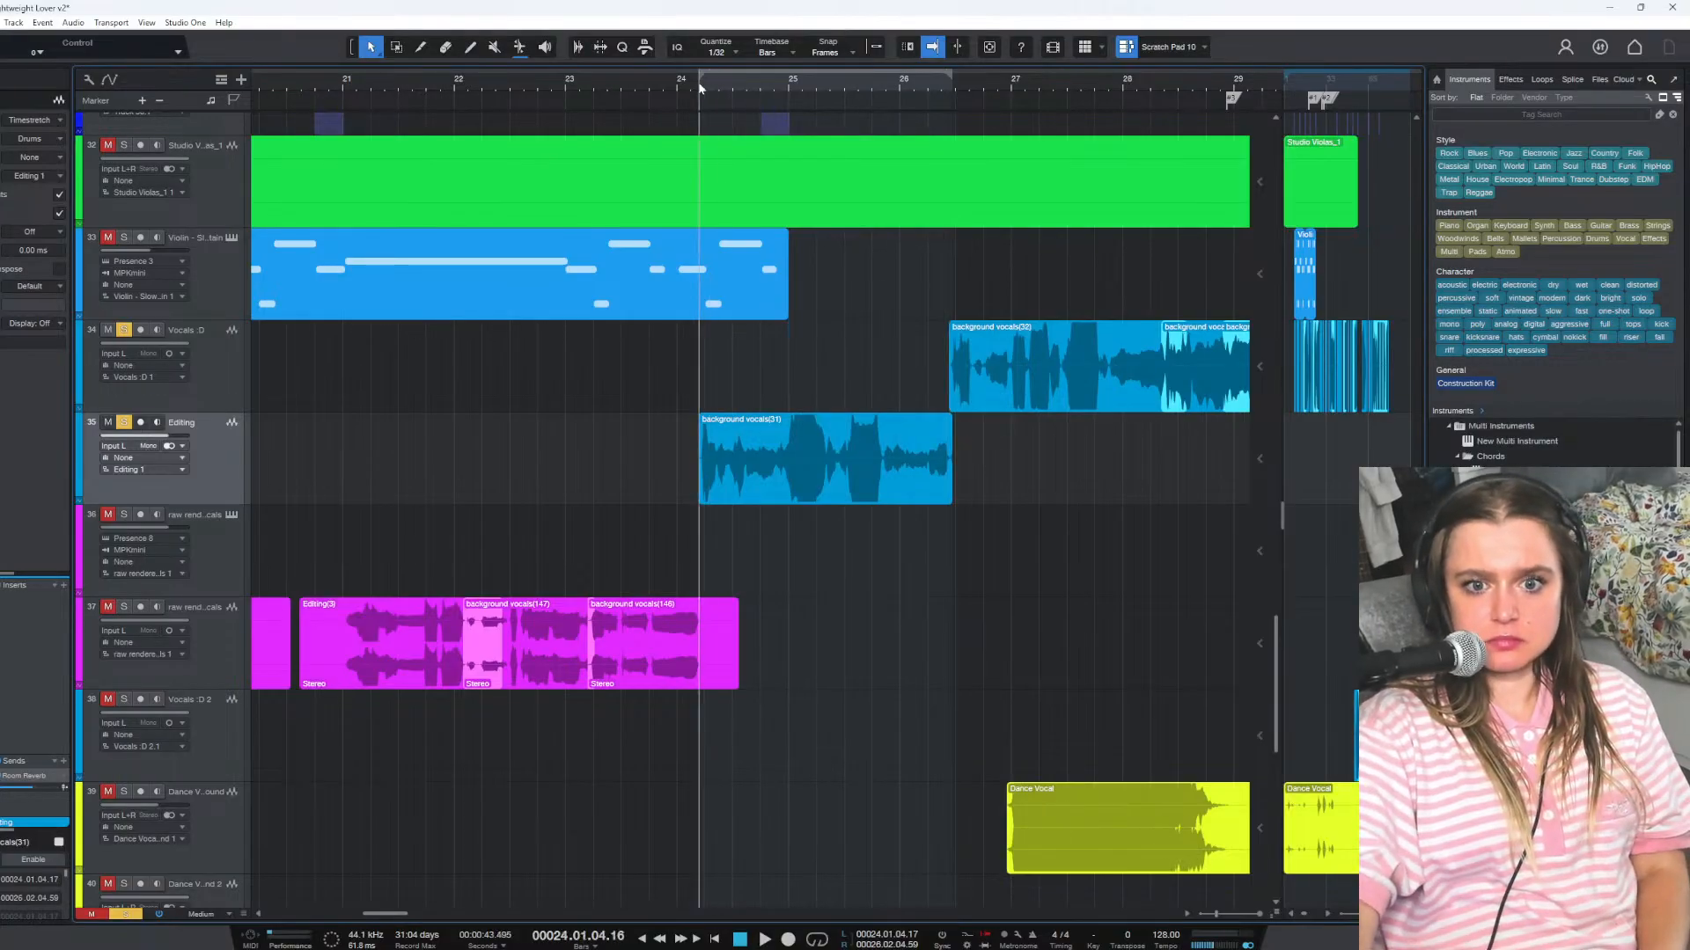
Insert Antares Auto-Tune Pro on the Editing track and switch the plug-in to Graph mode
{"action": "left_click", "coordinate": [819, 462]}
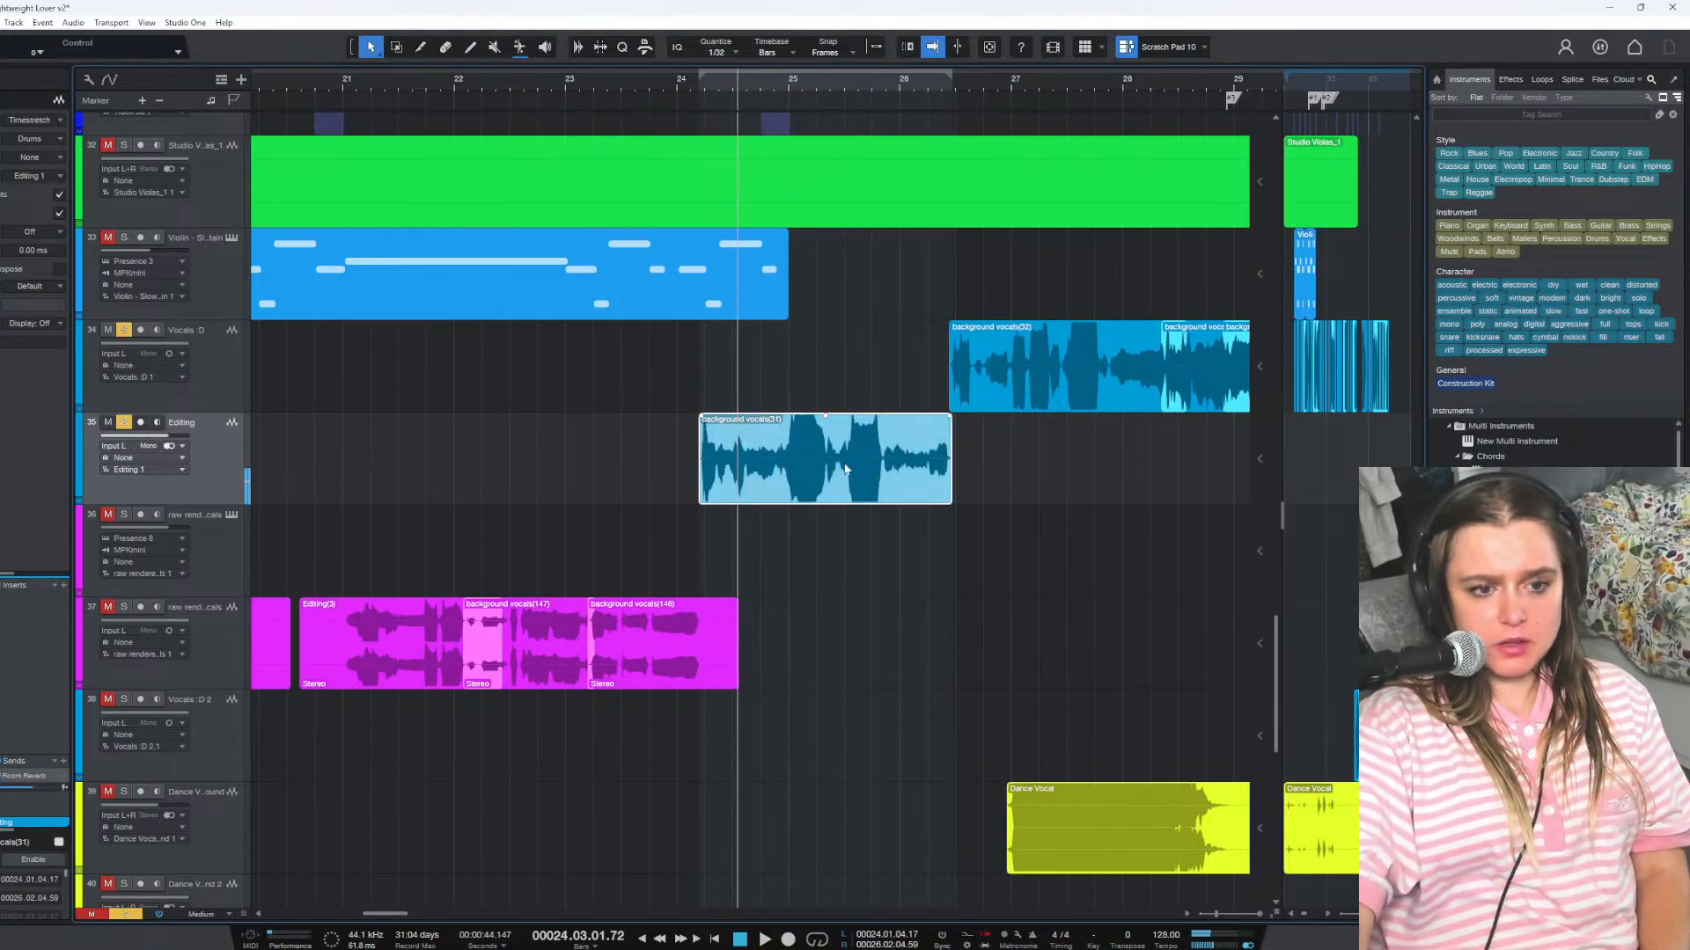
{"action": "left_click", "coordinate": [64, 586]}
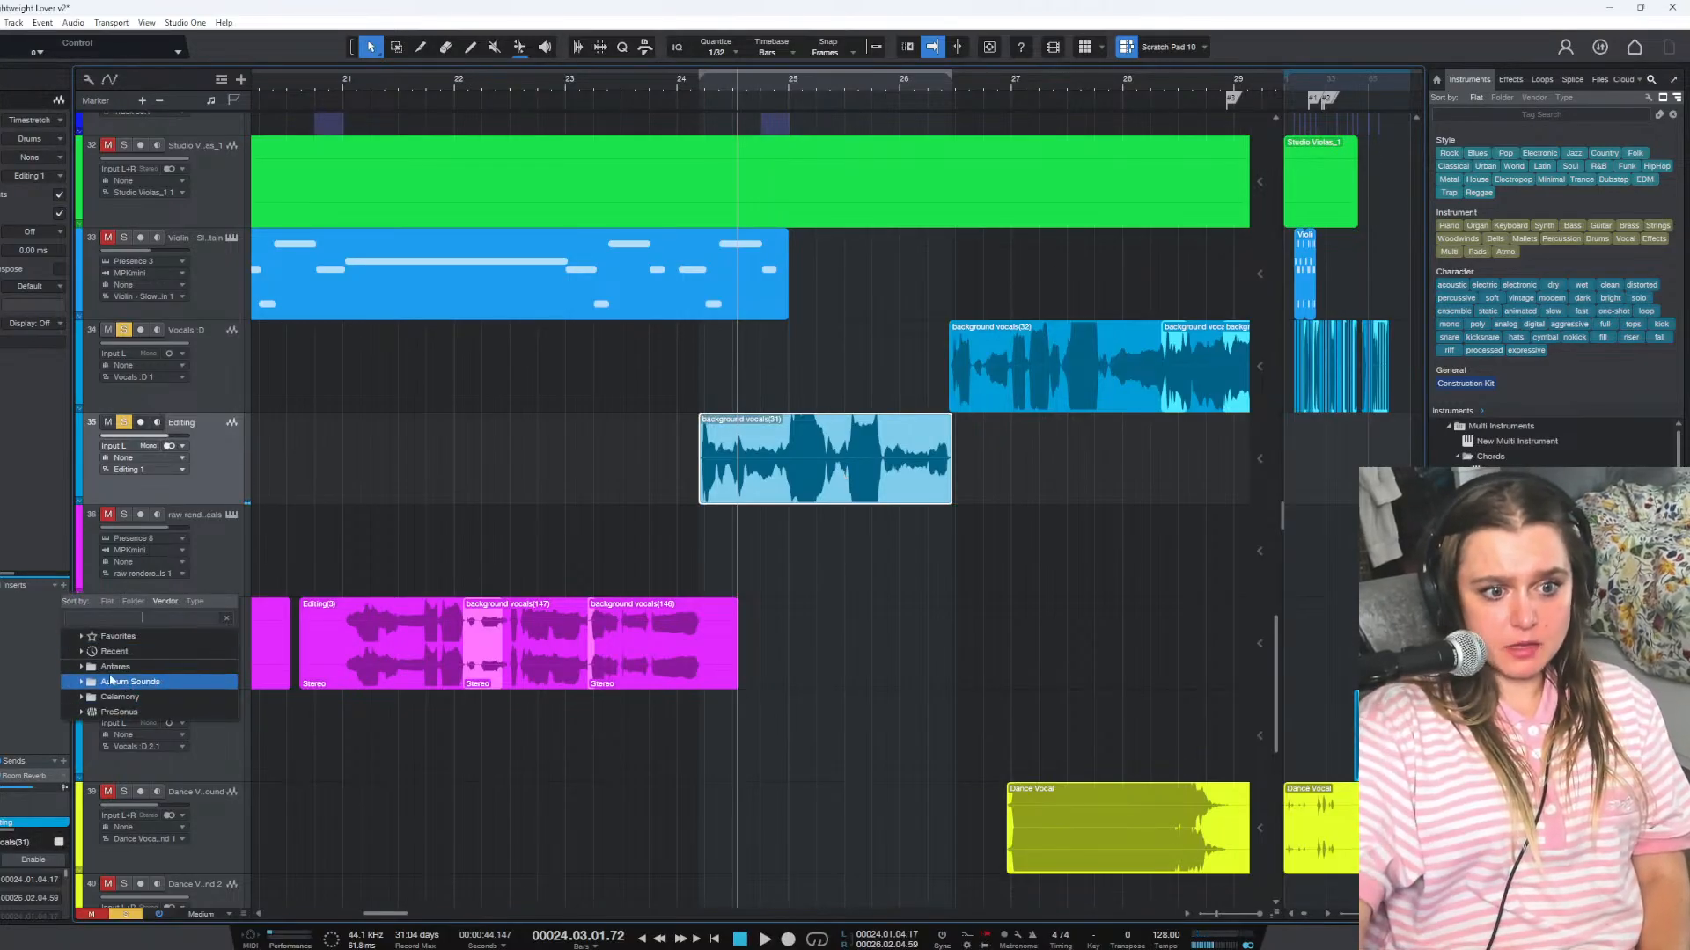
{"action": "left_click", "coordinate": [88, 666]}
{"action": "double_click", "coordinate": [148, 759]}
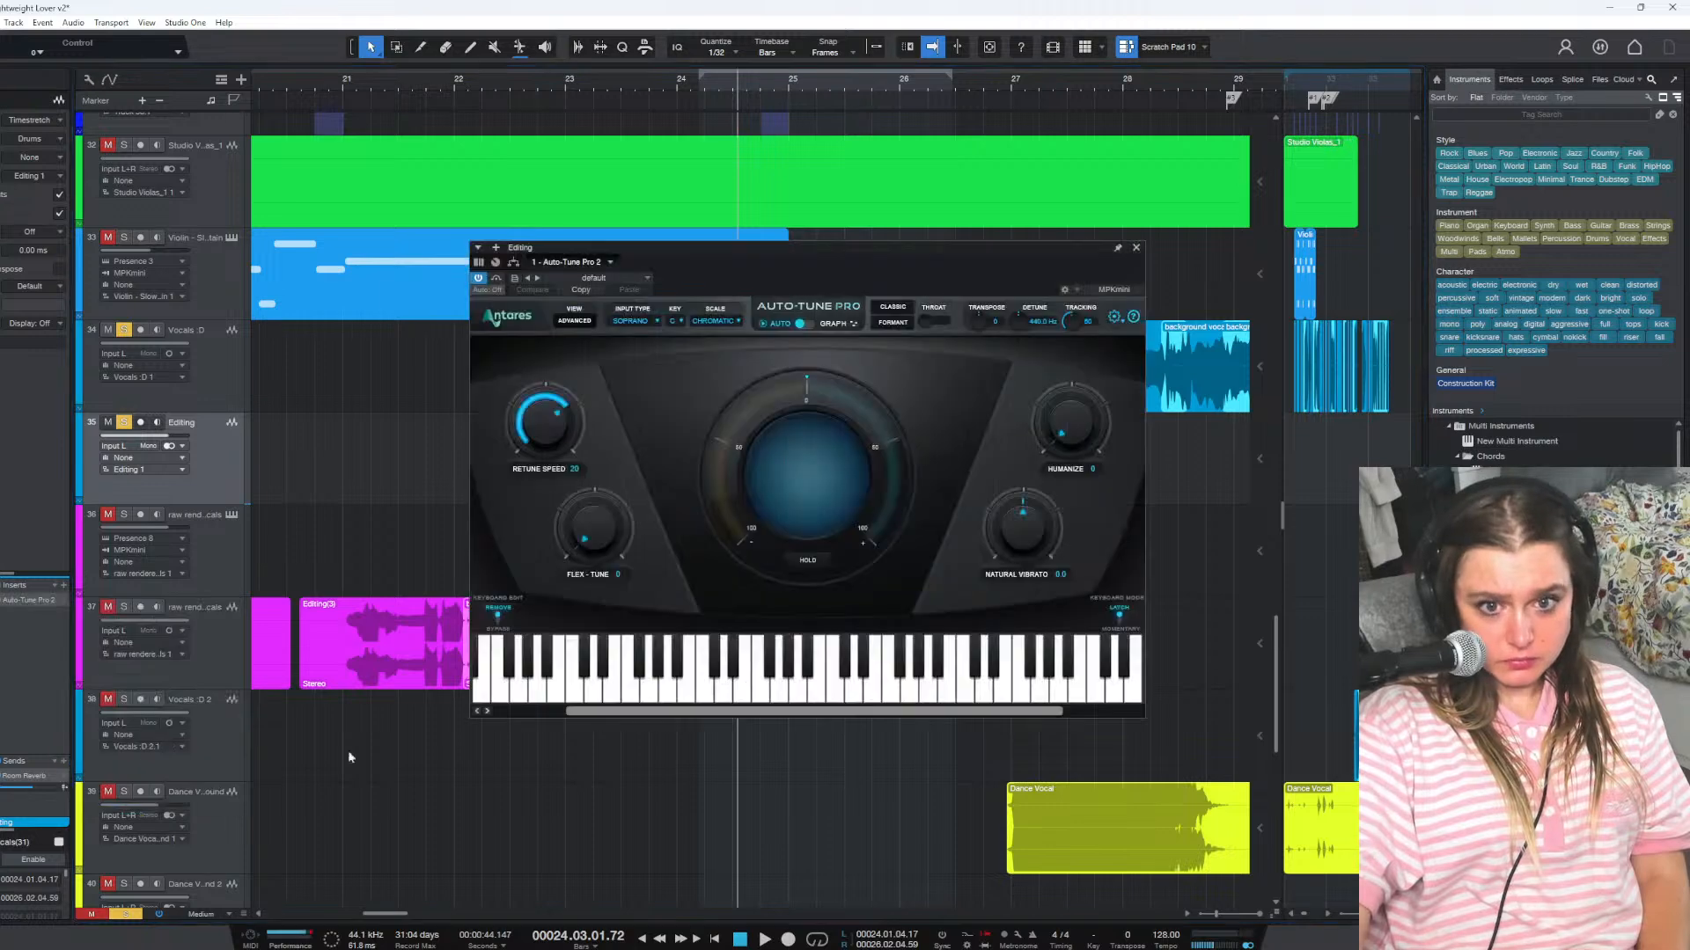
{"action": "left_click", "coordinate": [832, 328]}
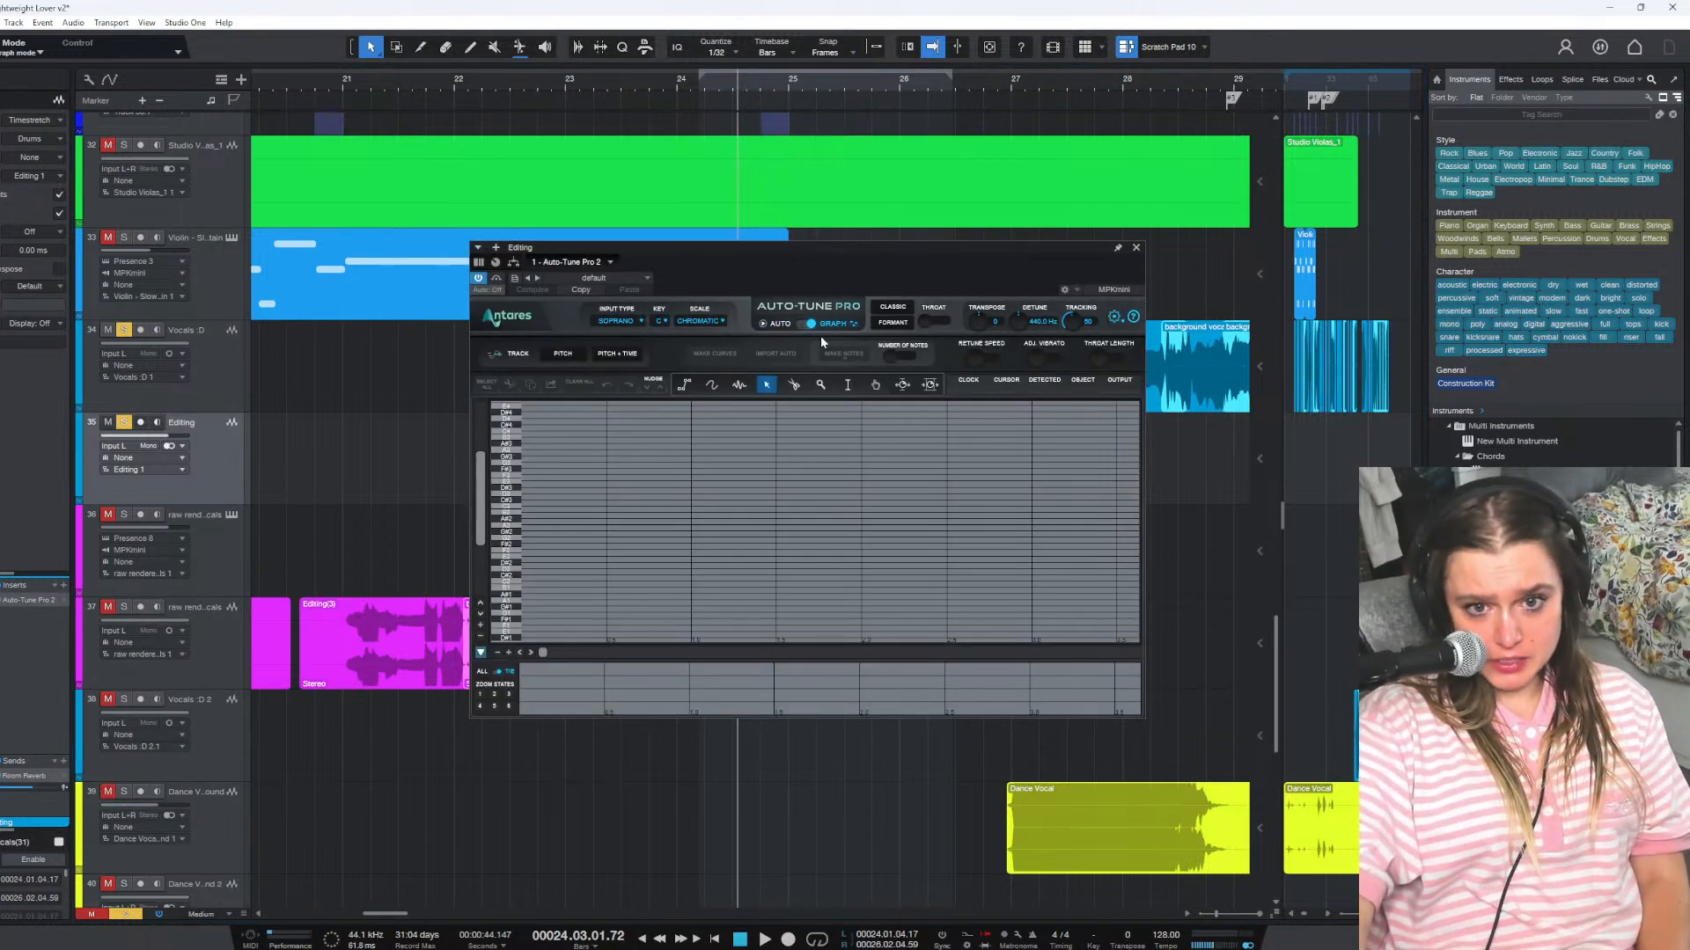
Track the clip's pitch in Auto-Tune Pro by playing the song from about bar 24 past the clip's end
{"action": "left_click", "coordinate": [691, 91]}
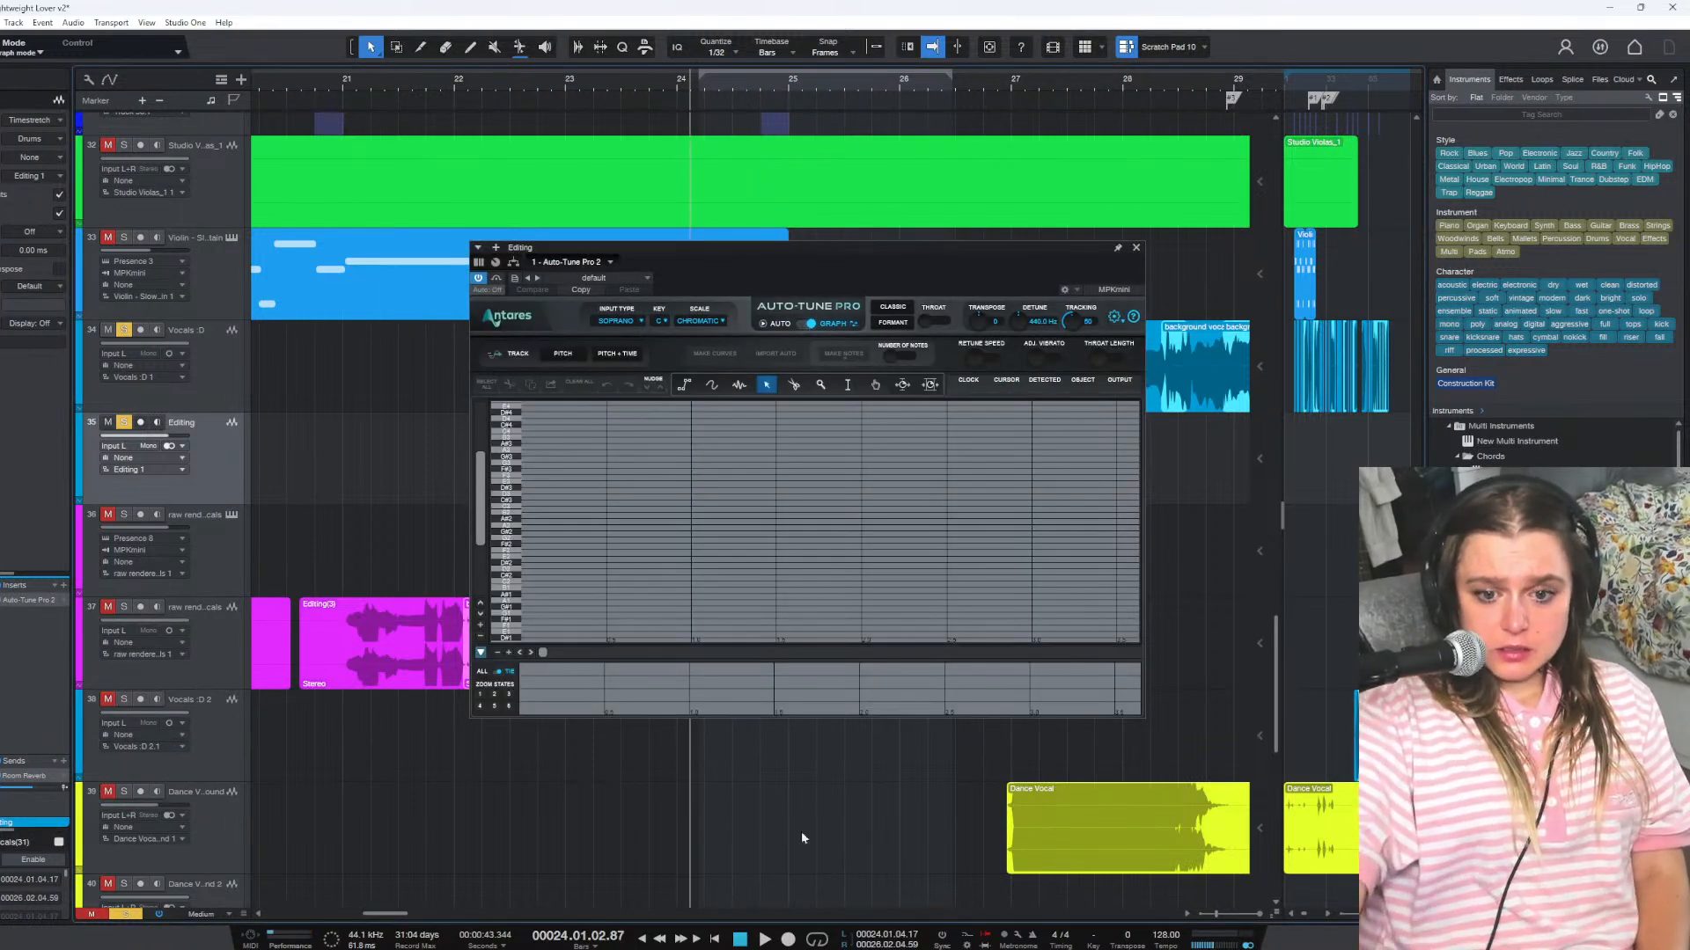
{"action": "left_click", "coordinate": [564, 358]}
{"action": "key", "text": "space"}
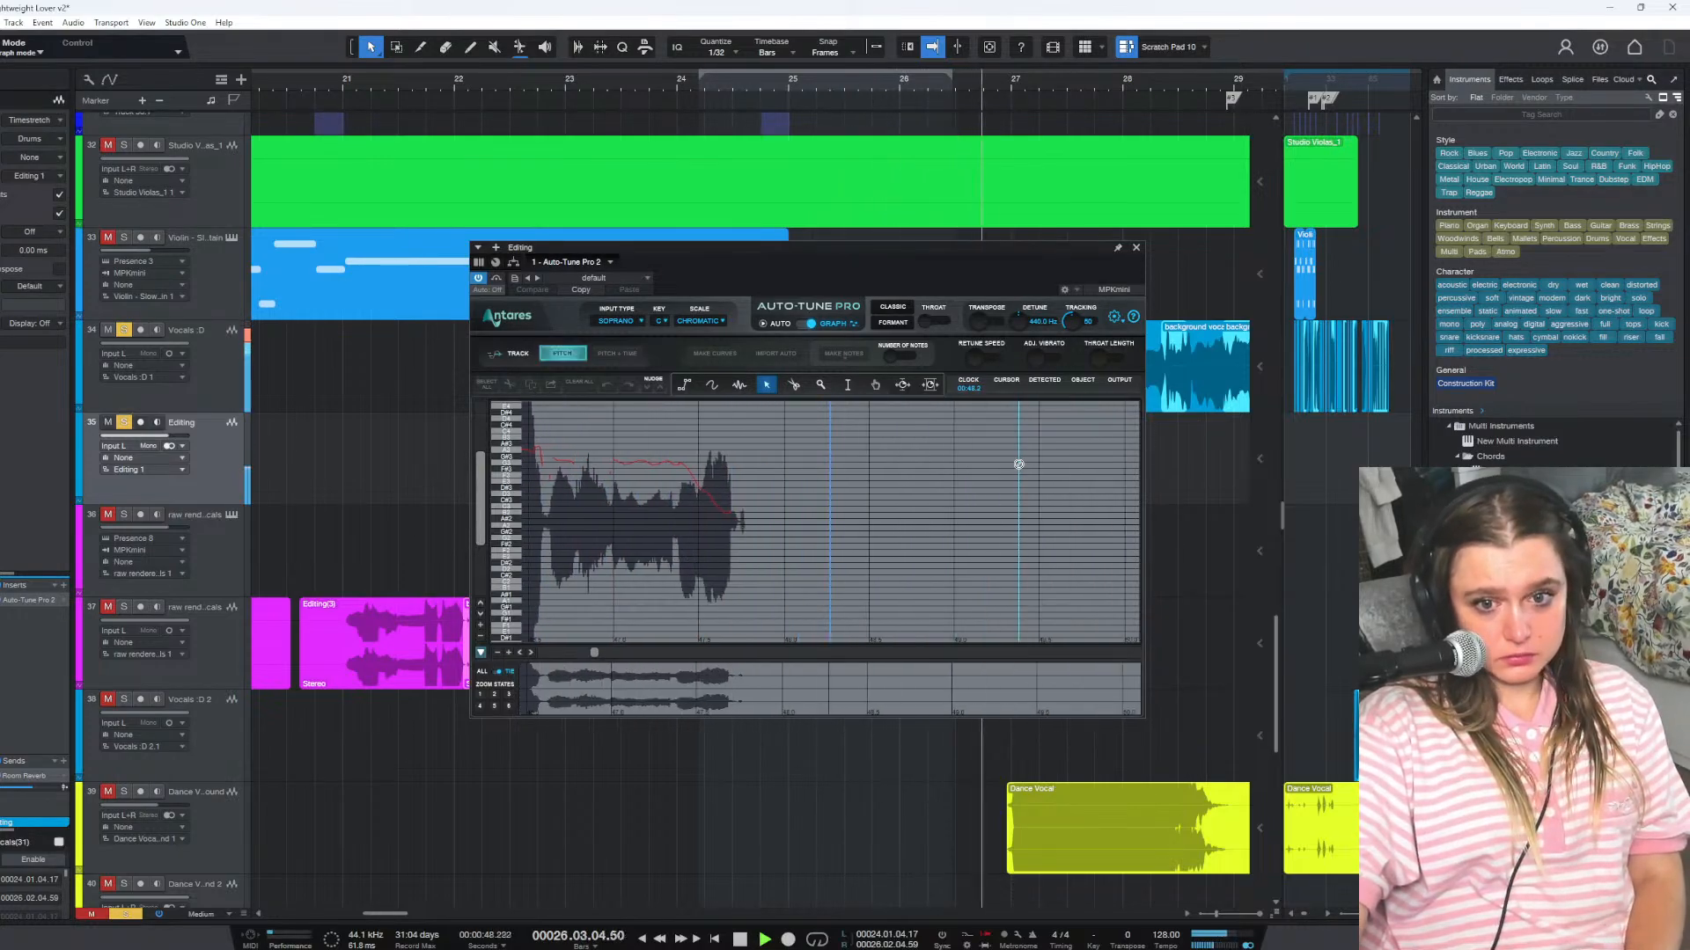
{"action": "key", "text": "space"}
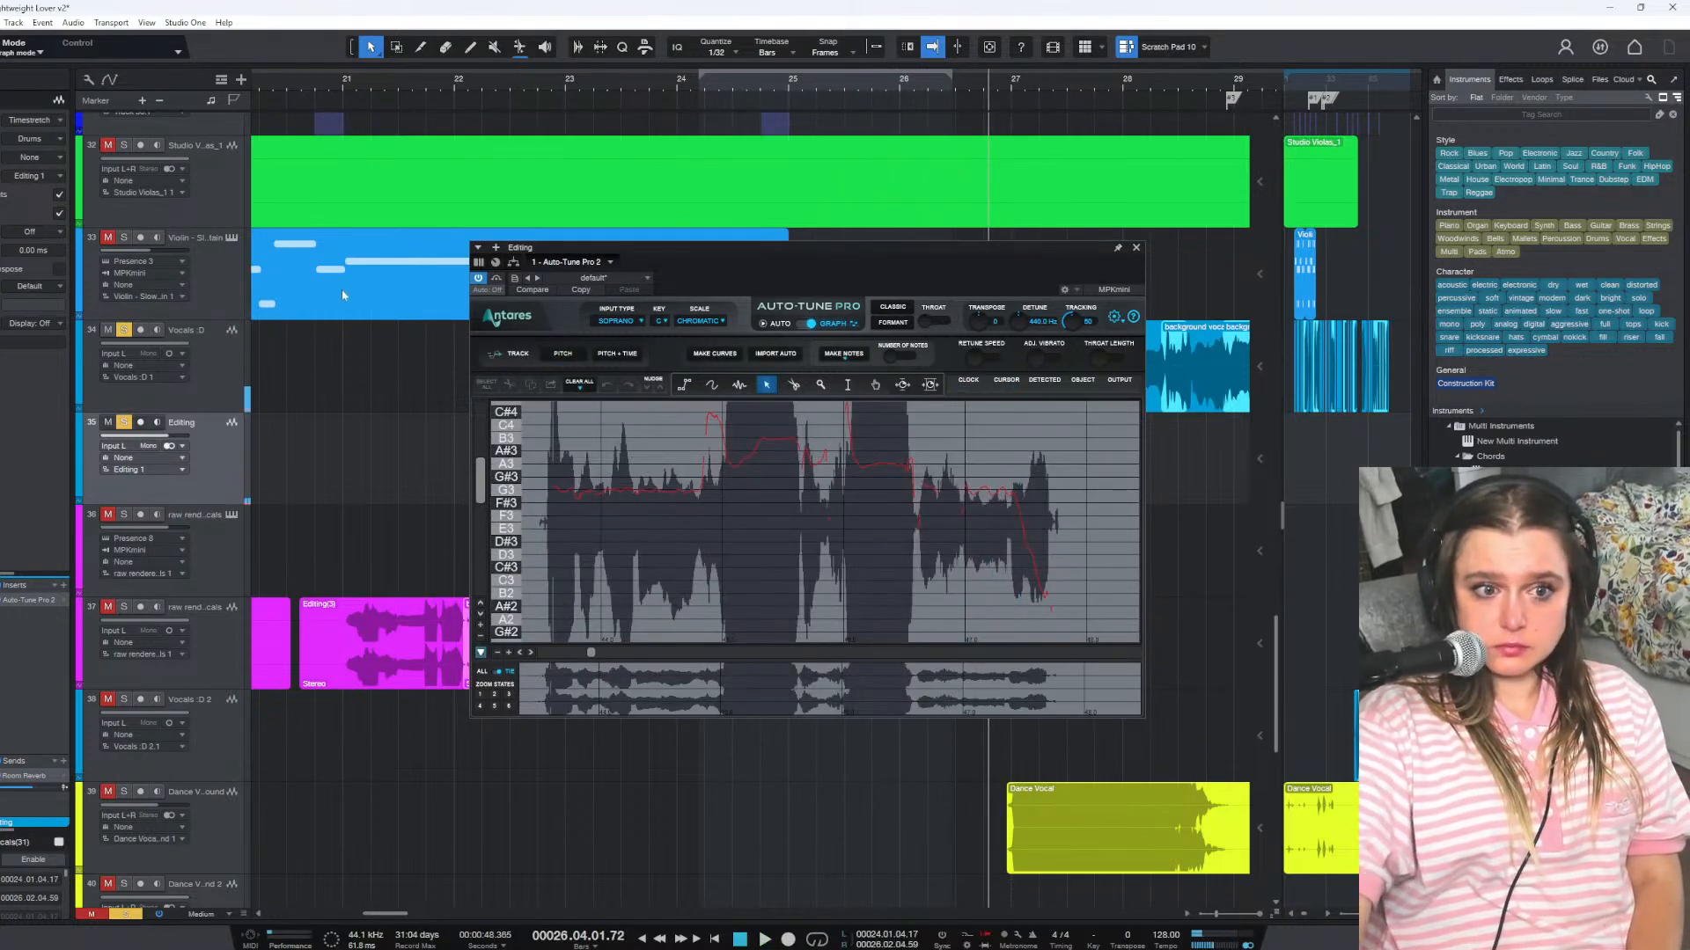
Mute the original vocals track and bring the tracked pitch curve fully into view in Auto-Tune
{"action": "left_click", "coordinate": [109, 331]}
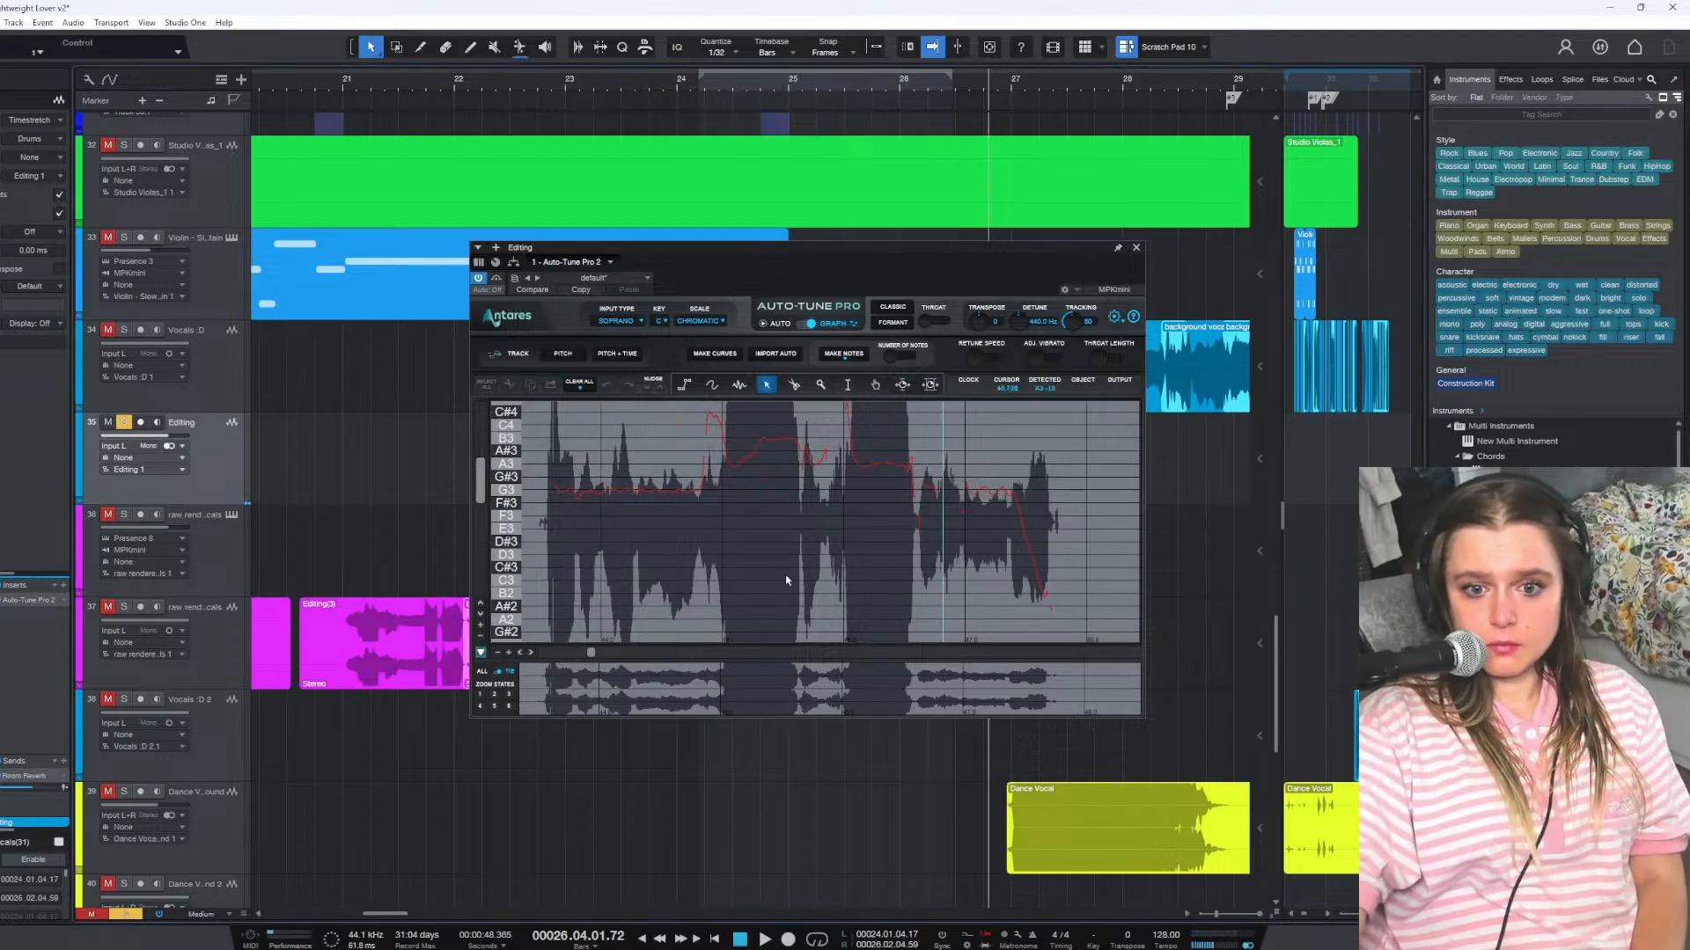
{"action": "left_click_drag", "start_coordinate": [595, 653], "coordinate": [590, 656]}
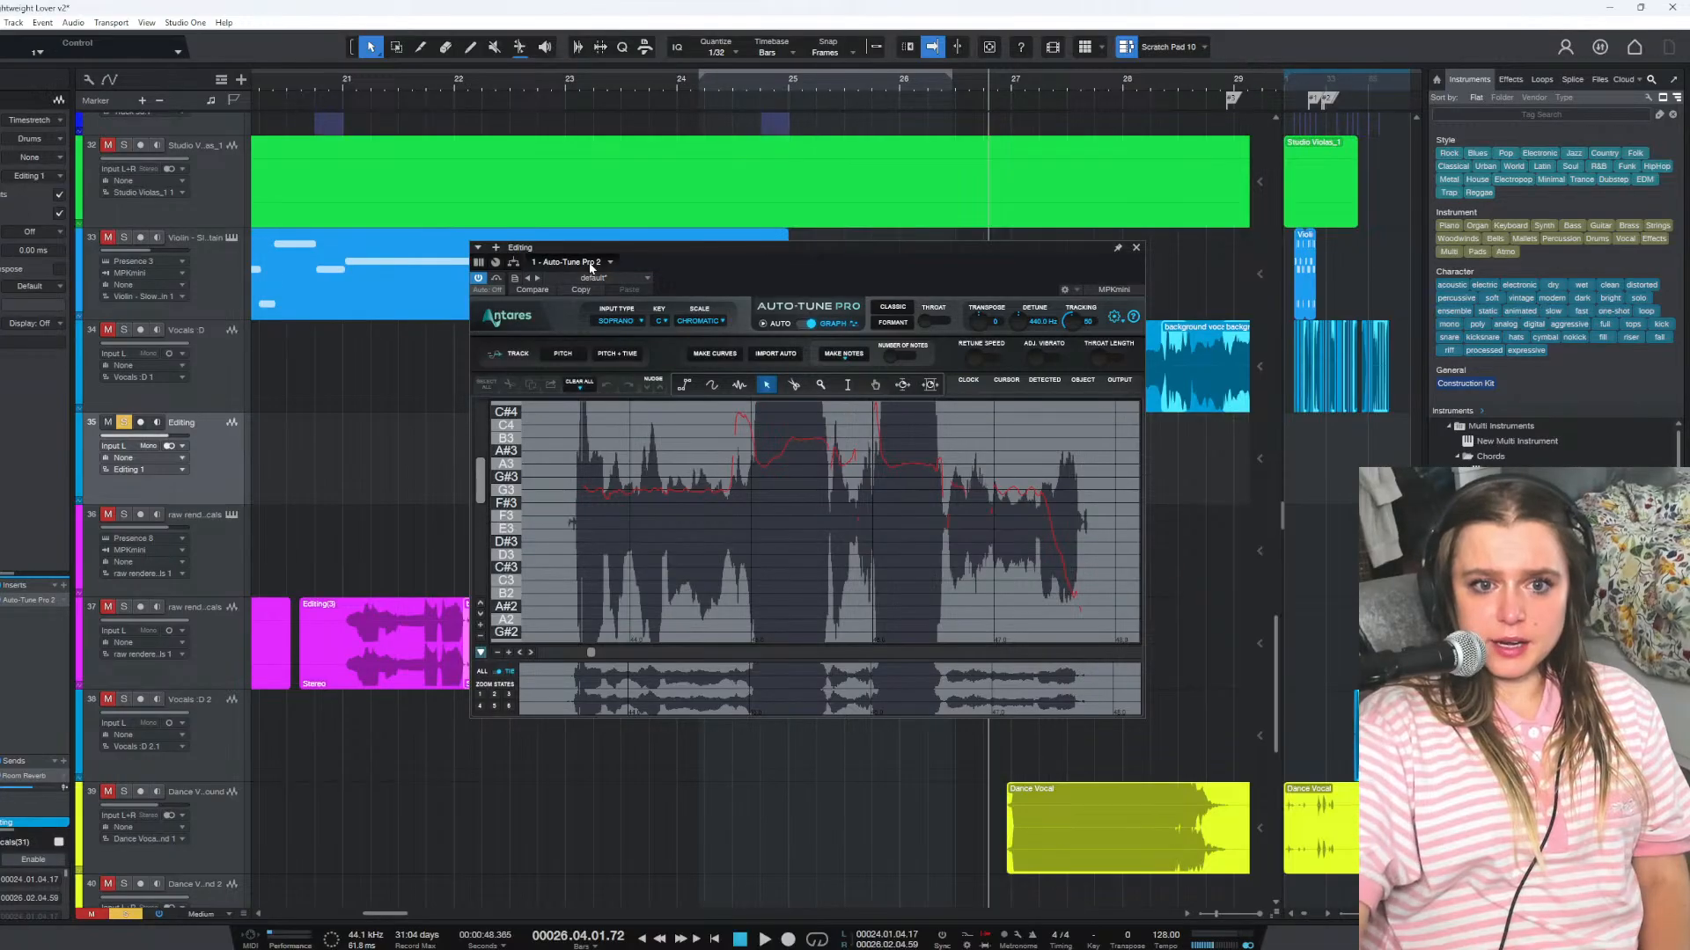
{"action": "scroll", "coordinate": [805, 614], "scroll_direction": "up", "scroll_amount": 2}
{"action": "scroll", "coordinate": [805, 613], "scroll_direction": "up", "scroll_amount": 2}
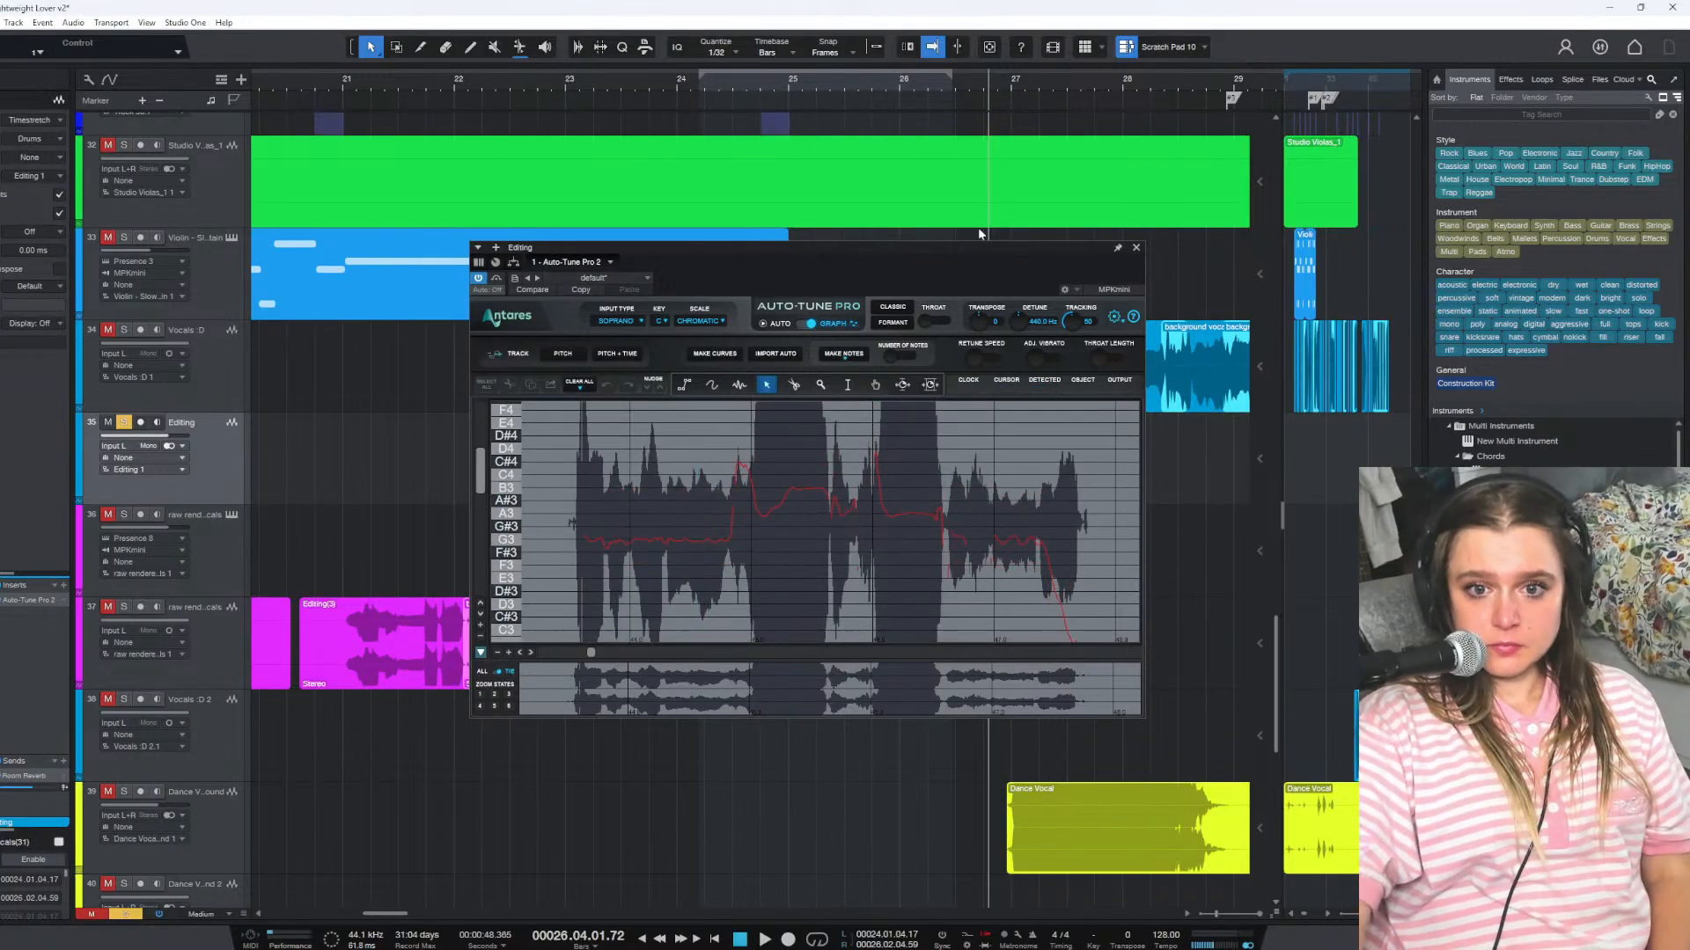
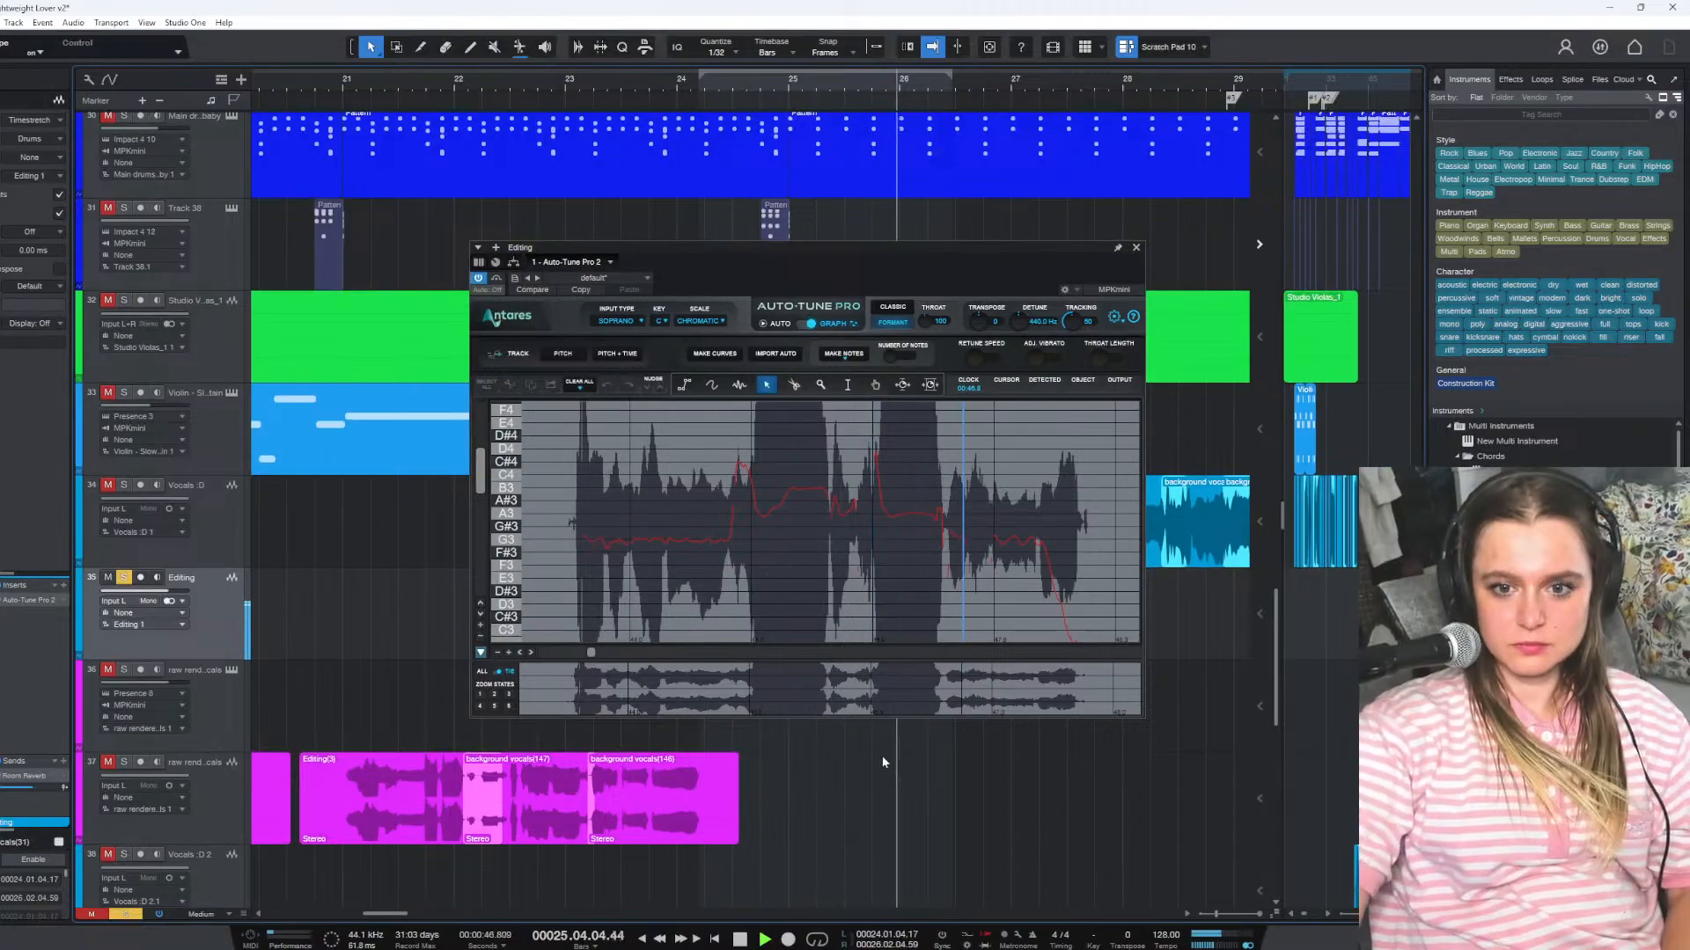
Stop playback, move the Auto-Tune window below the clip and draw a correction line on G3 across the opening phrase
{"action": "key", "text": "space"}
{"action": "left_click_drag", "start_coordinate": [821, 247], "coordinate": [657, 382]}
{"action": "scroll", "coordinate": [1138, 463], "scroll_direction": "down", "scroll_amount": 4}
{"action": "scroll", "coordinate": [1041, 449], "scroll_direction": "down", "scroll_amount": 1}
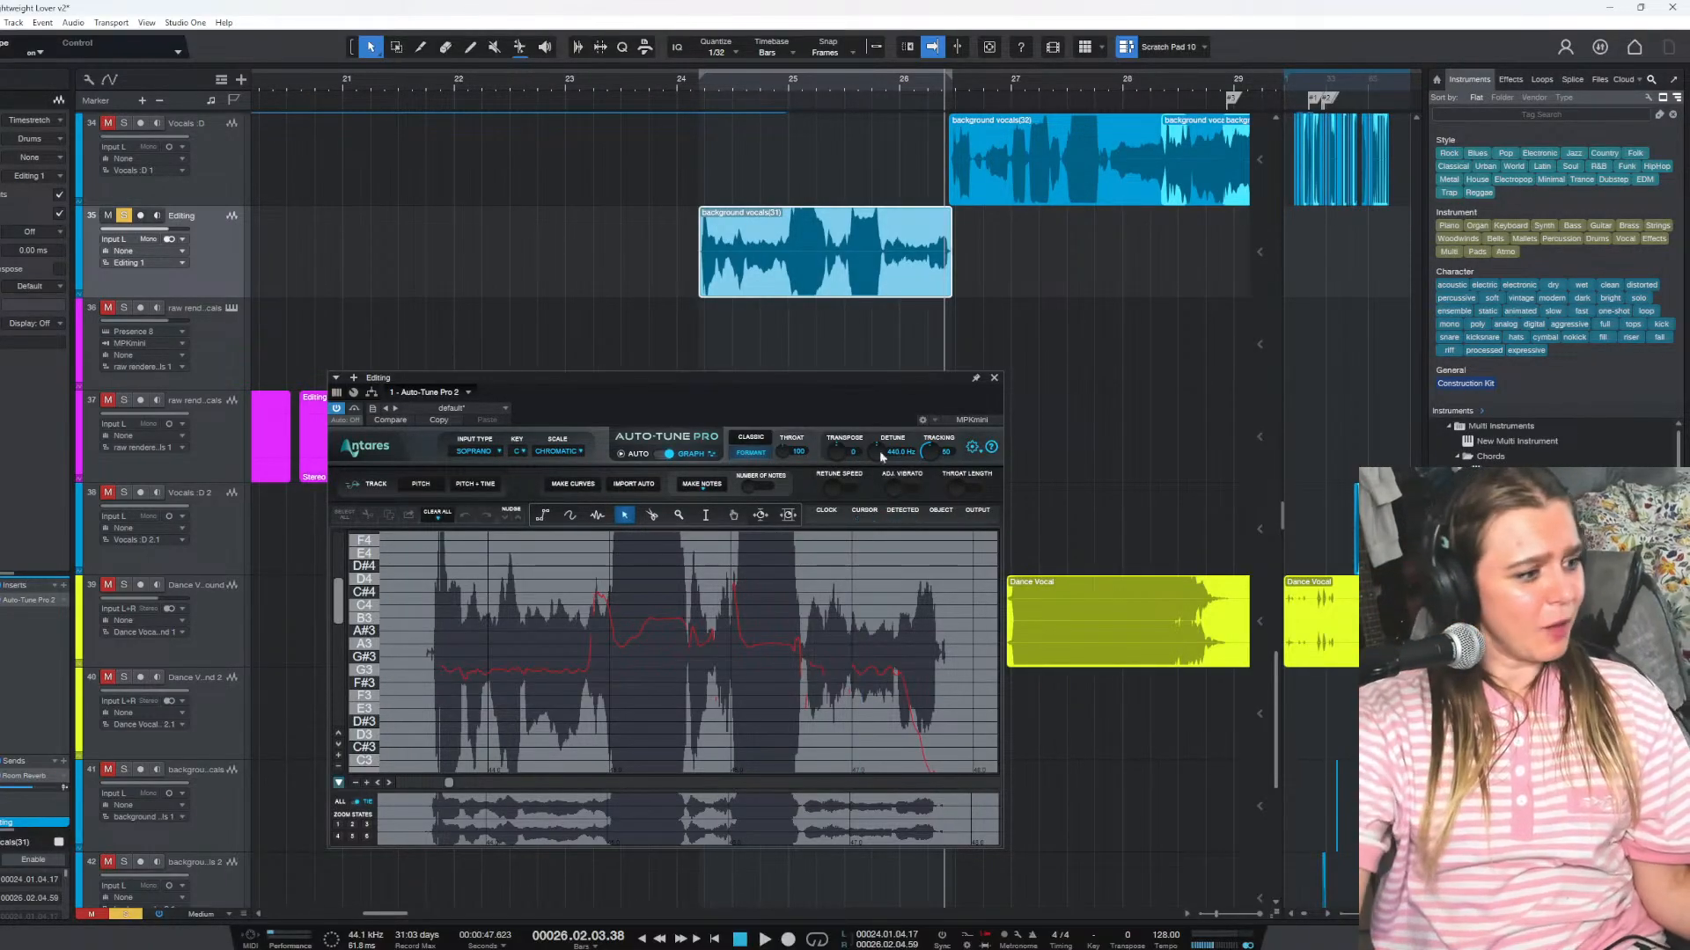
{"action": "left_click", "coordinate": [542, 515]}
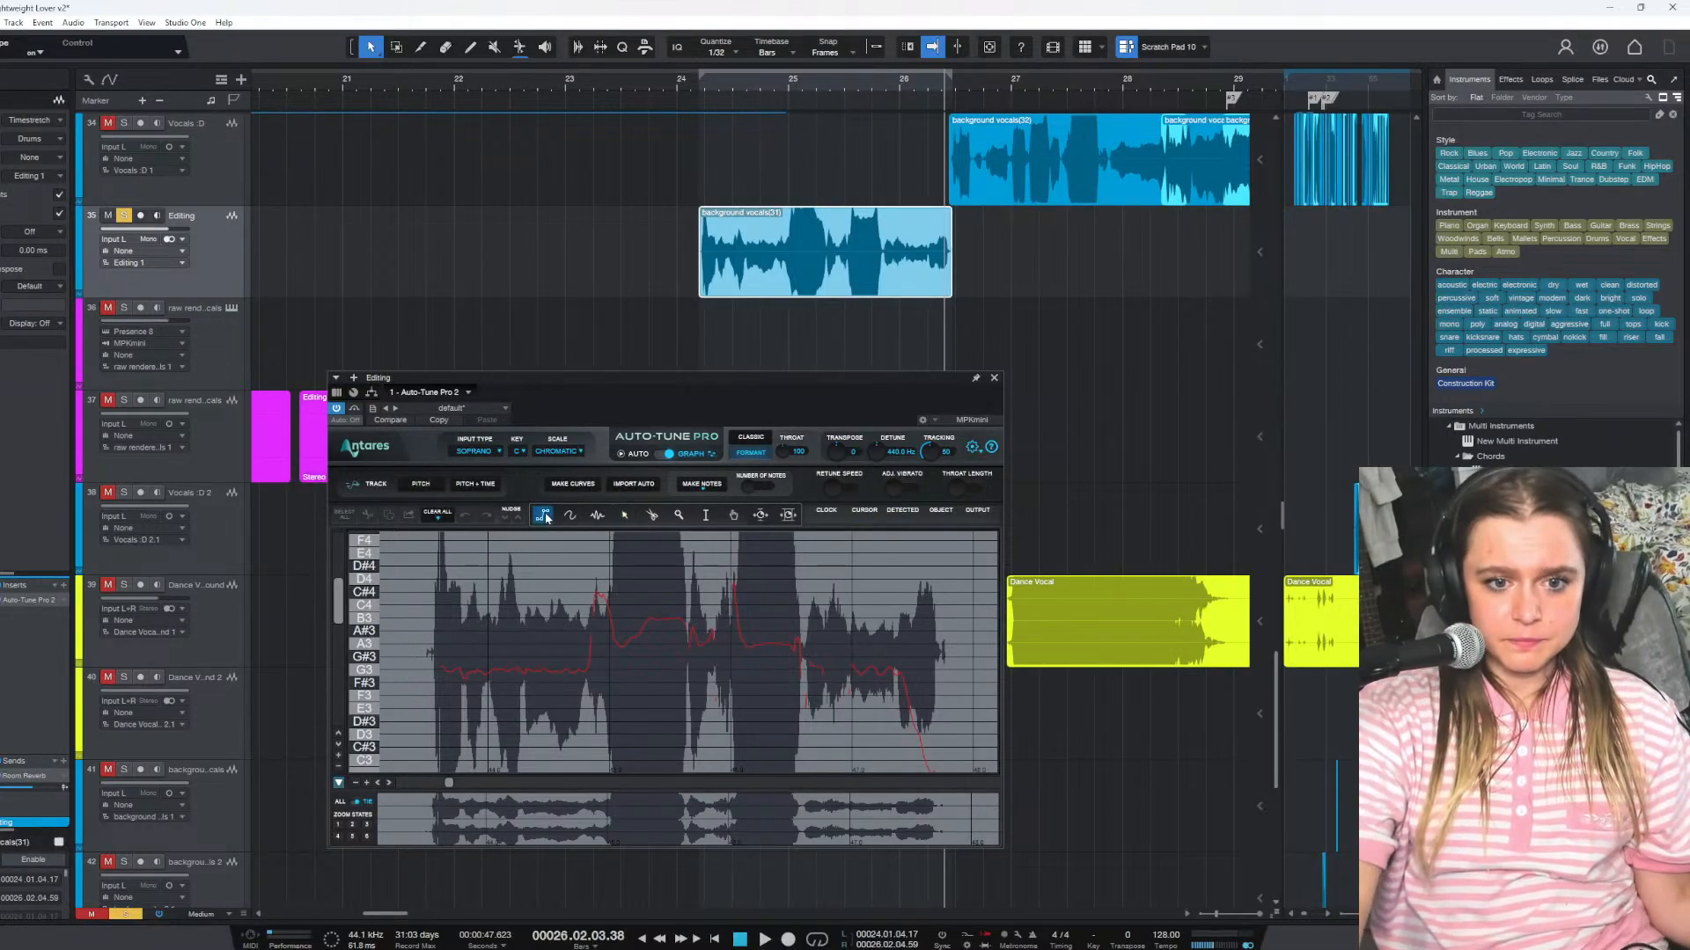
{"action": "double_click", "coordinate": [587, 672]}
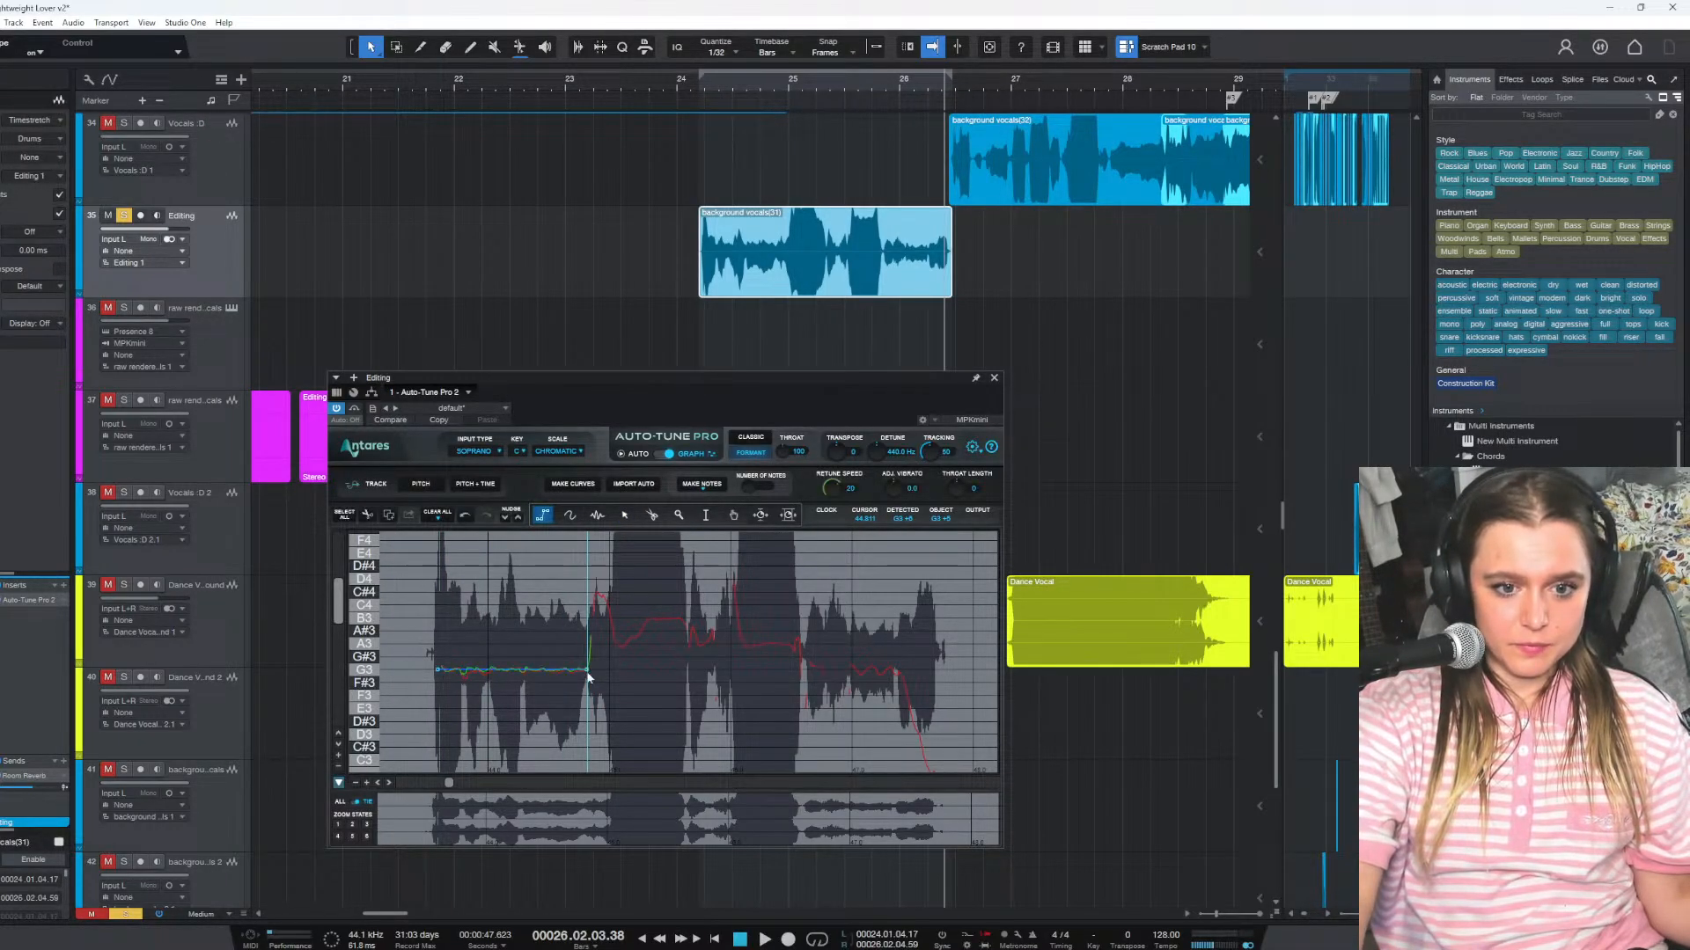
Set the correction line's retune speed to 11 and play the corrected opening phrase from about bar 24
{"action": "left_click", "coordinate": [677, 85]}
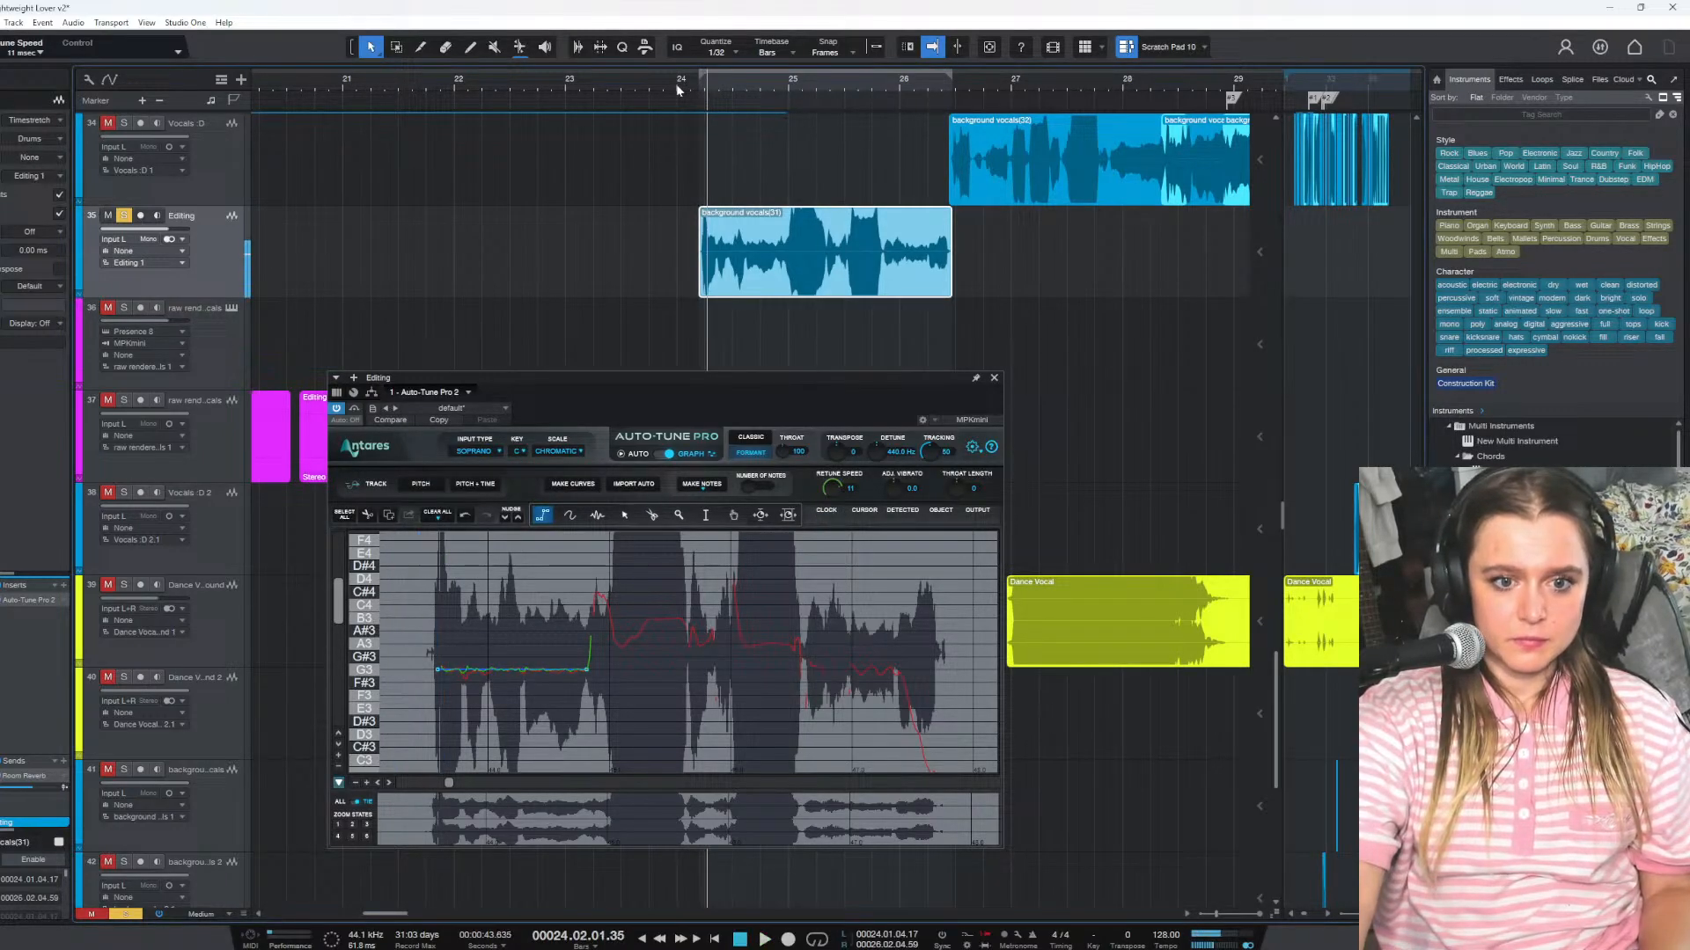
{"action": "left_click", "coordinate": [686, 91]}
{"action": "key", "text": "space"}
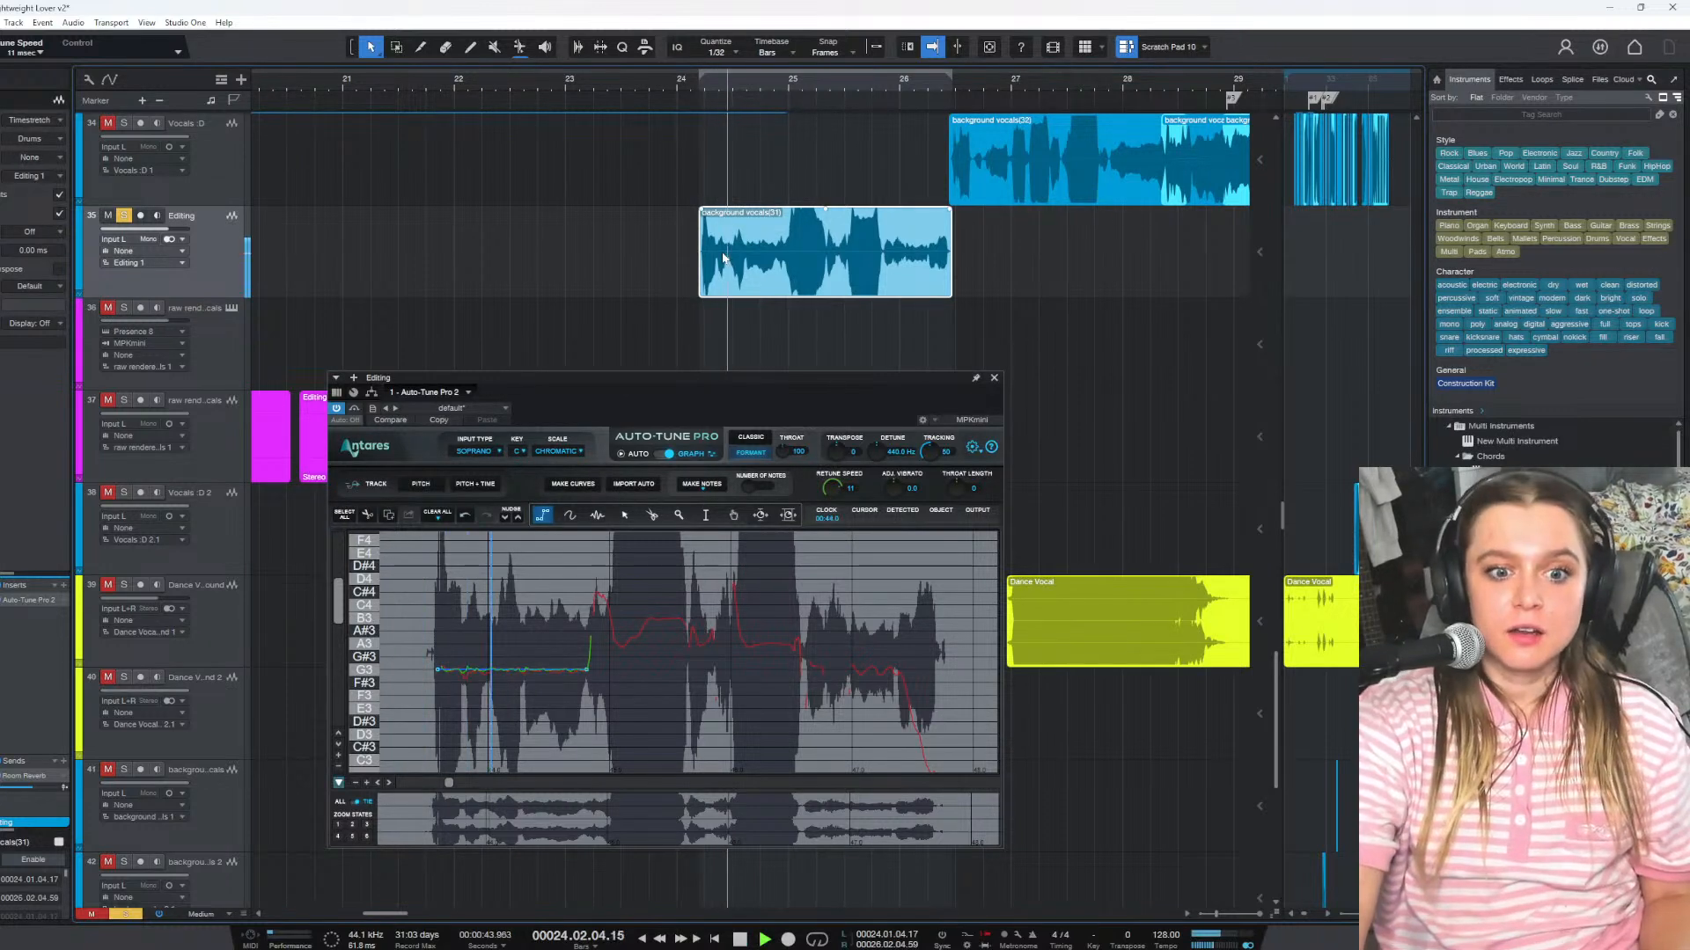
{"action": "key", "text": "space"}
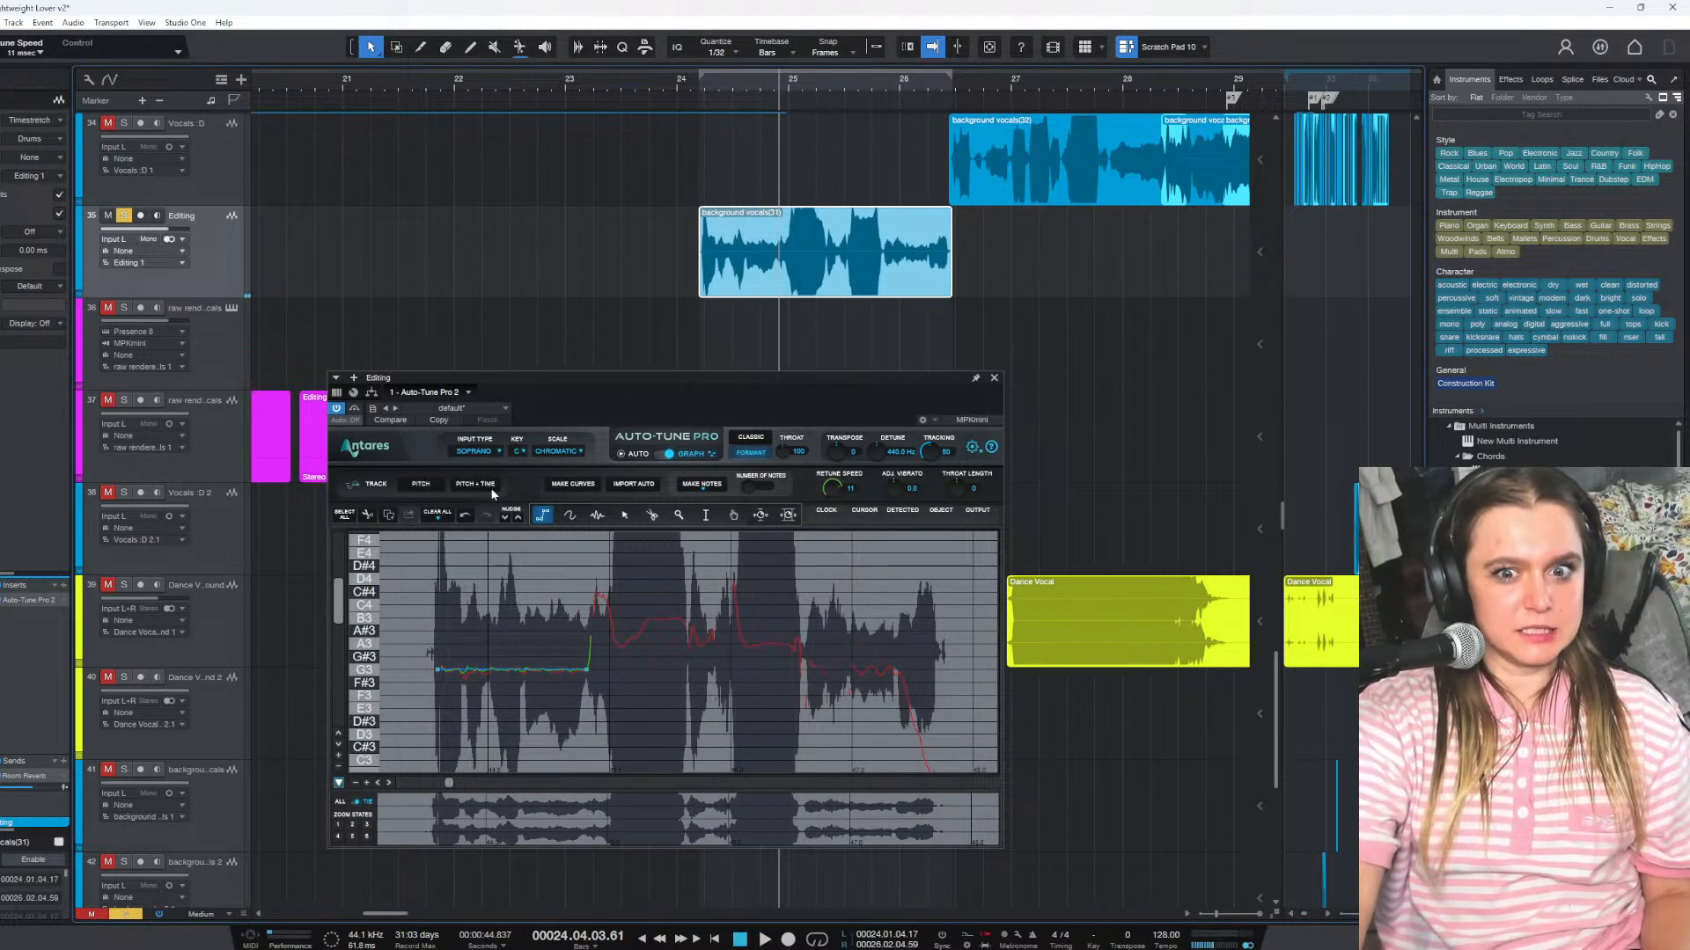
Set the correction line's retune speed to 7 and replay the opening phrase from about bar 24 several times
{"action": "left_click", "coordinate": [669, 83]}
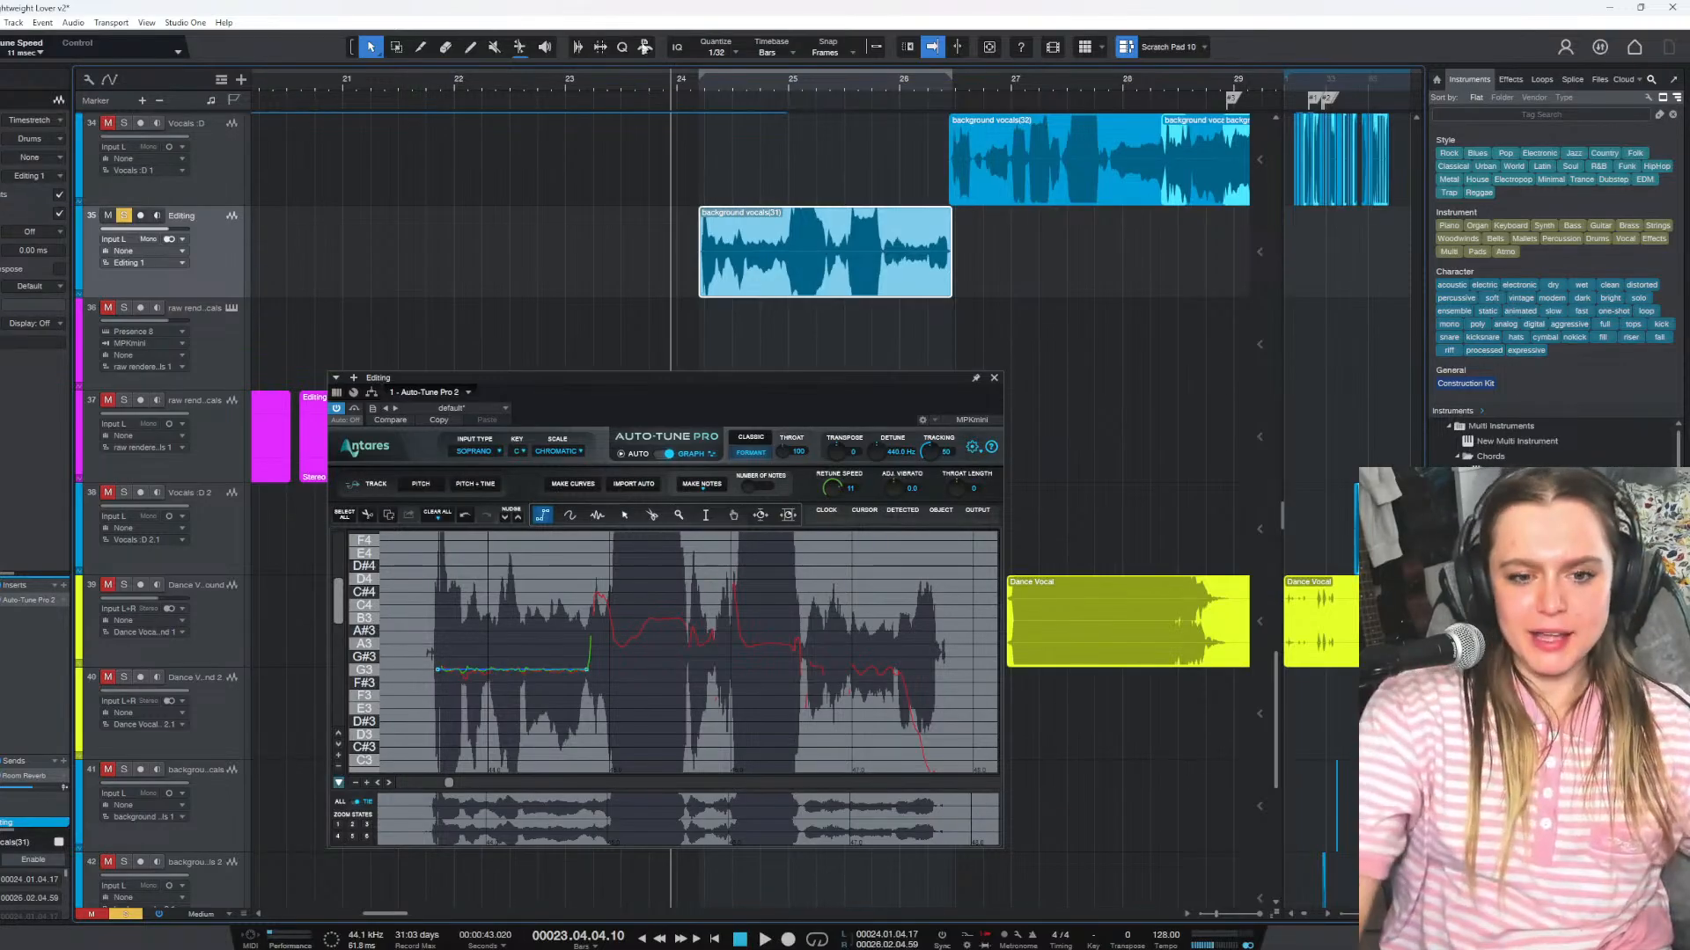
{"action": "mouse_move", "coordinate": [829, 496]}
{"action": "left_mouse_down"}
{"action": "mouse_move", "coordinate": [831, 472]}
{"action": "mouse_move", "coordinate": [831, 489]}
{"action": "left_mouse_up"}
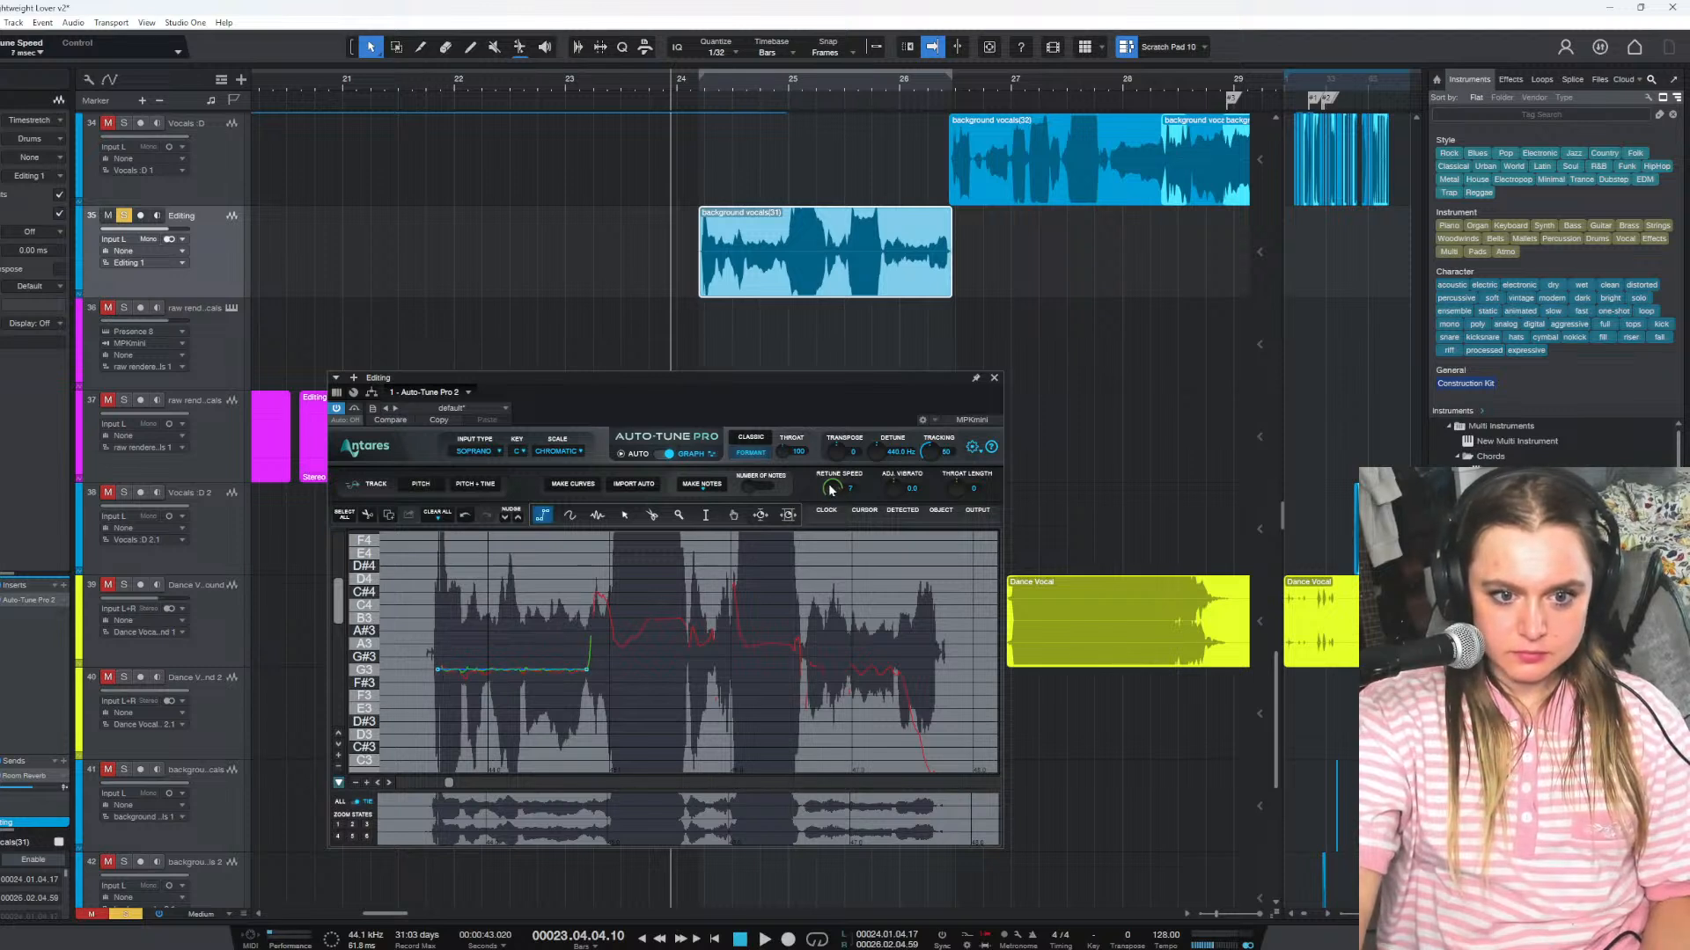
{"action": "left_click", "coordinate": [577, 82]}
{"action": "key", "text": "space"}
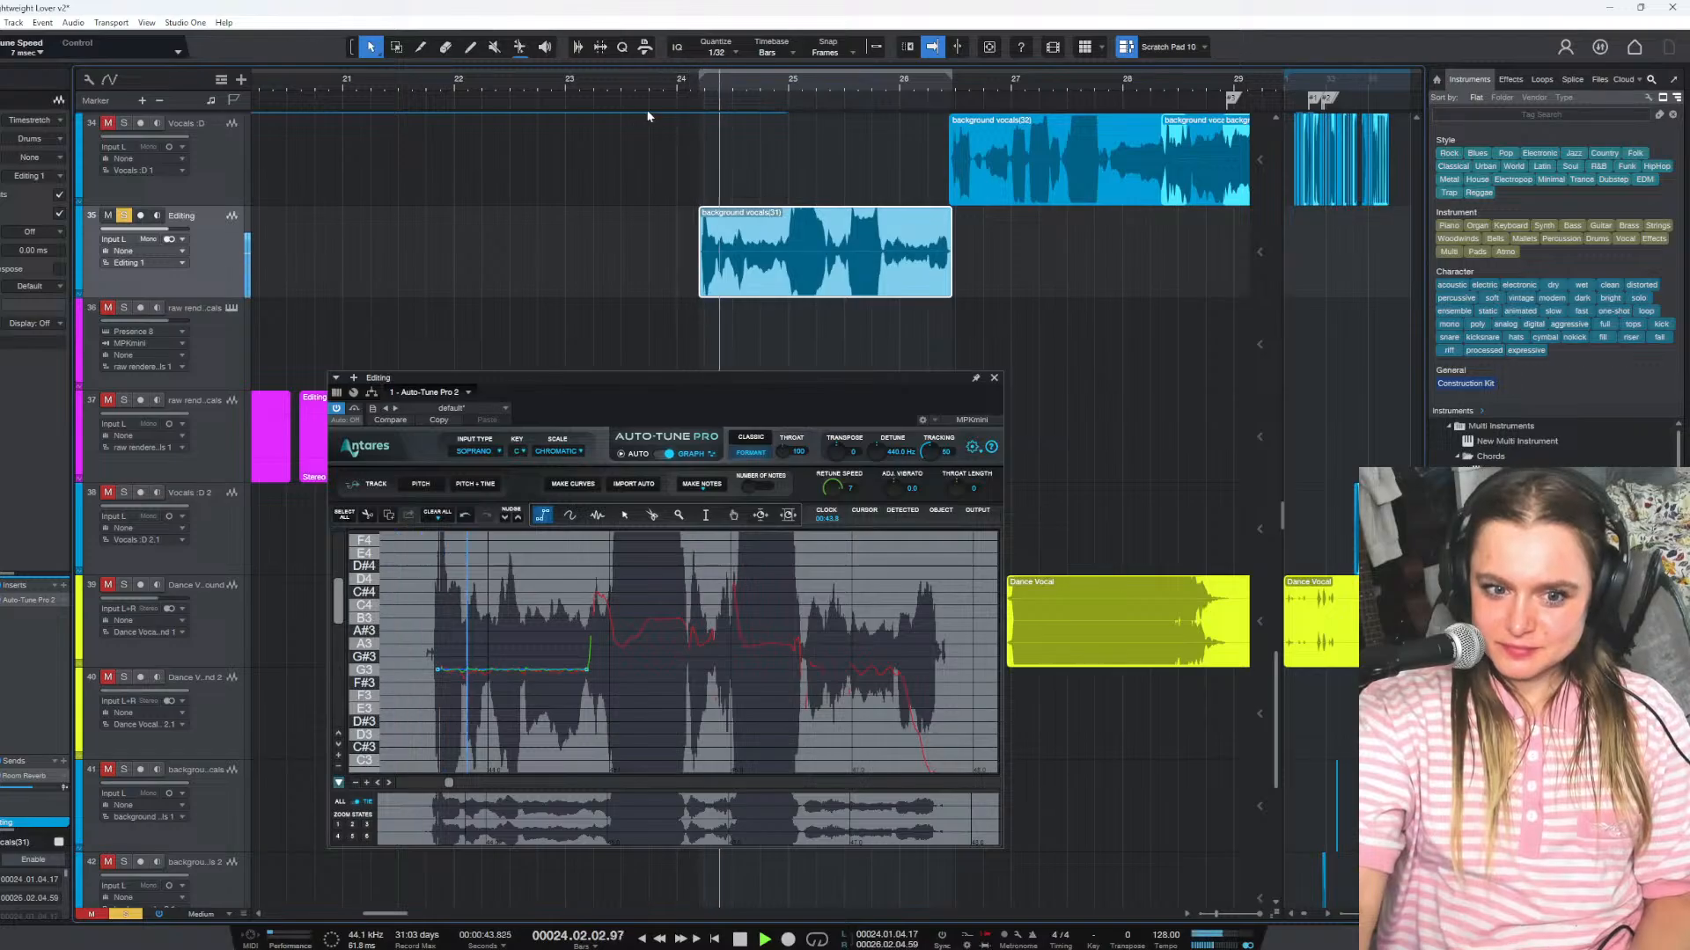
{"action": "key", "text": "space"}
{"action": "key", "text": "space"}
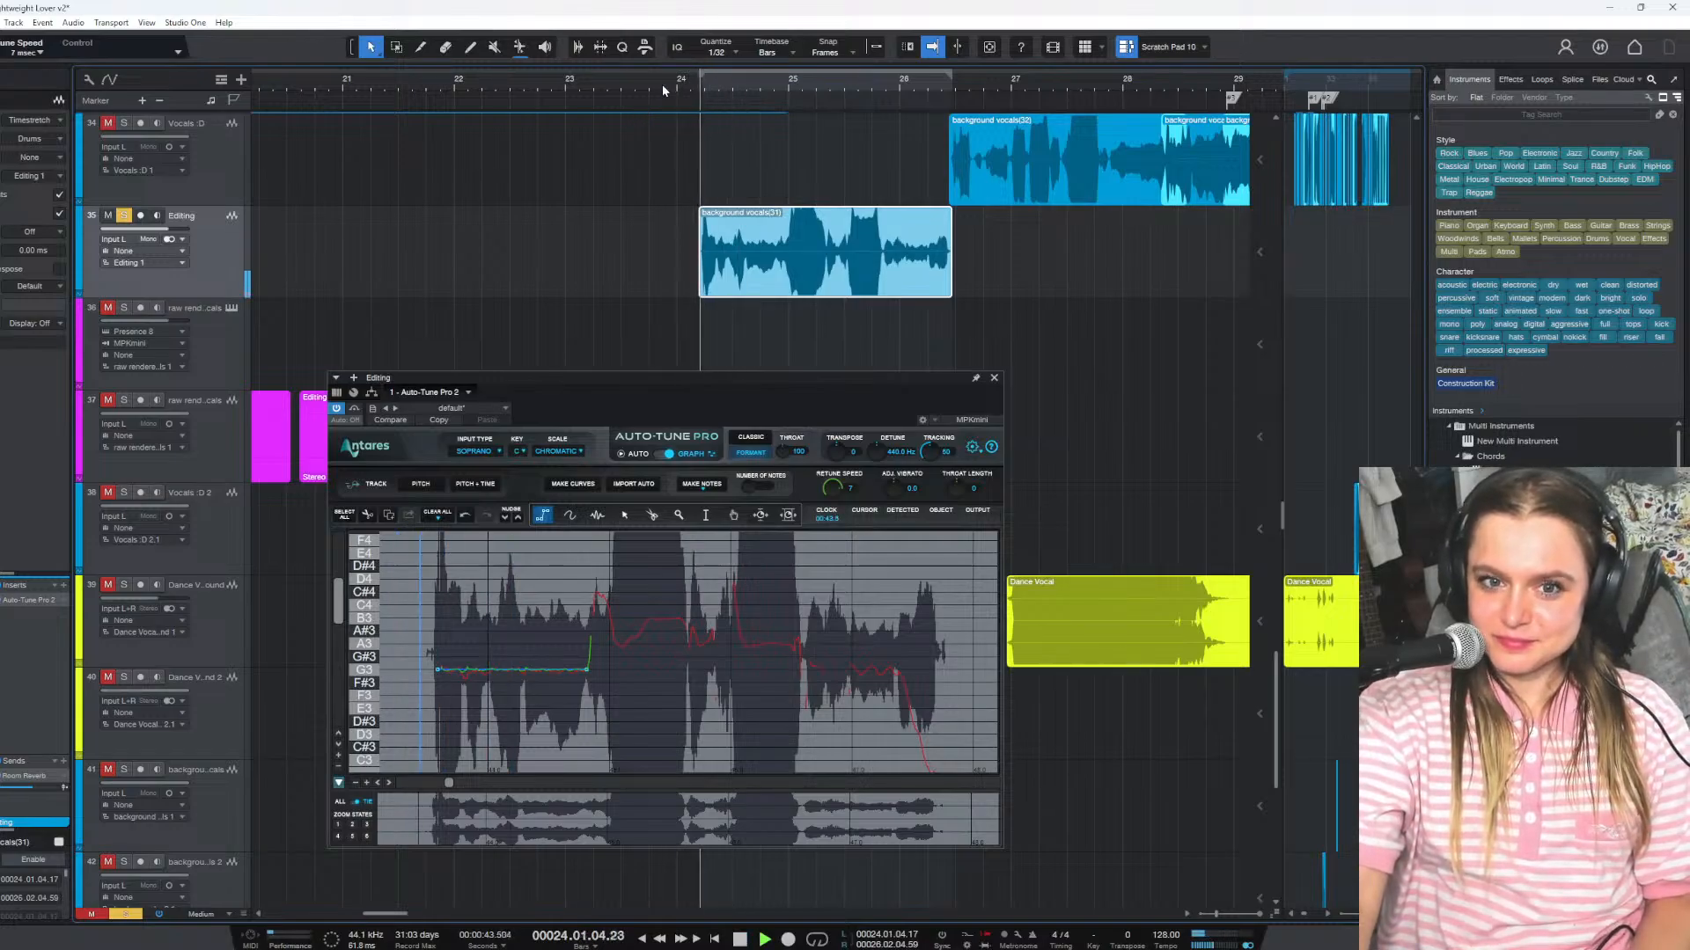
{"action": "key", "text": "space"}
{"action": "left_click", "coordinate": [695, 82]}
{"action": "key", "text": "space"}
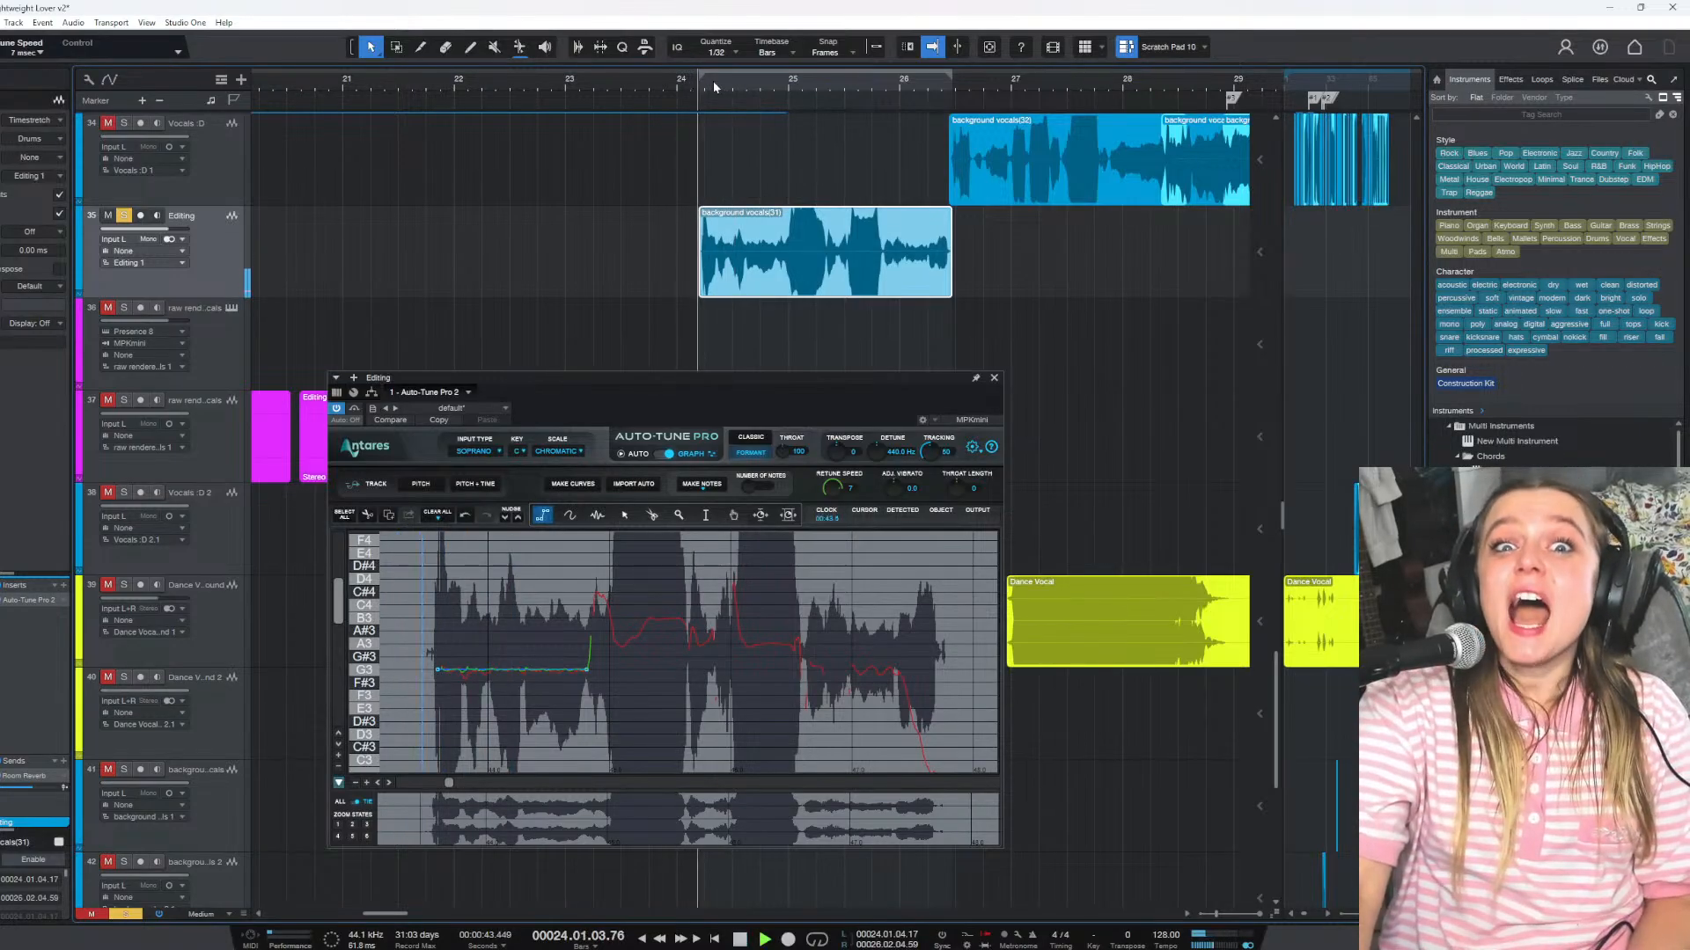
{"action": "key", "text": "space"}
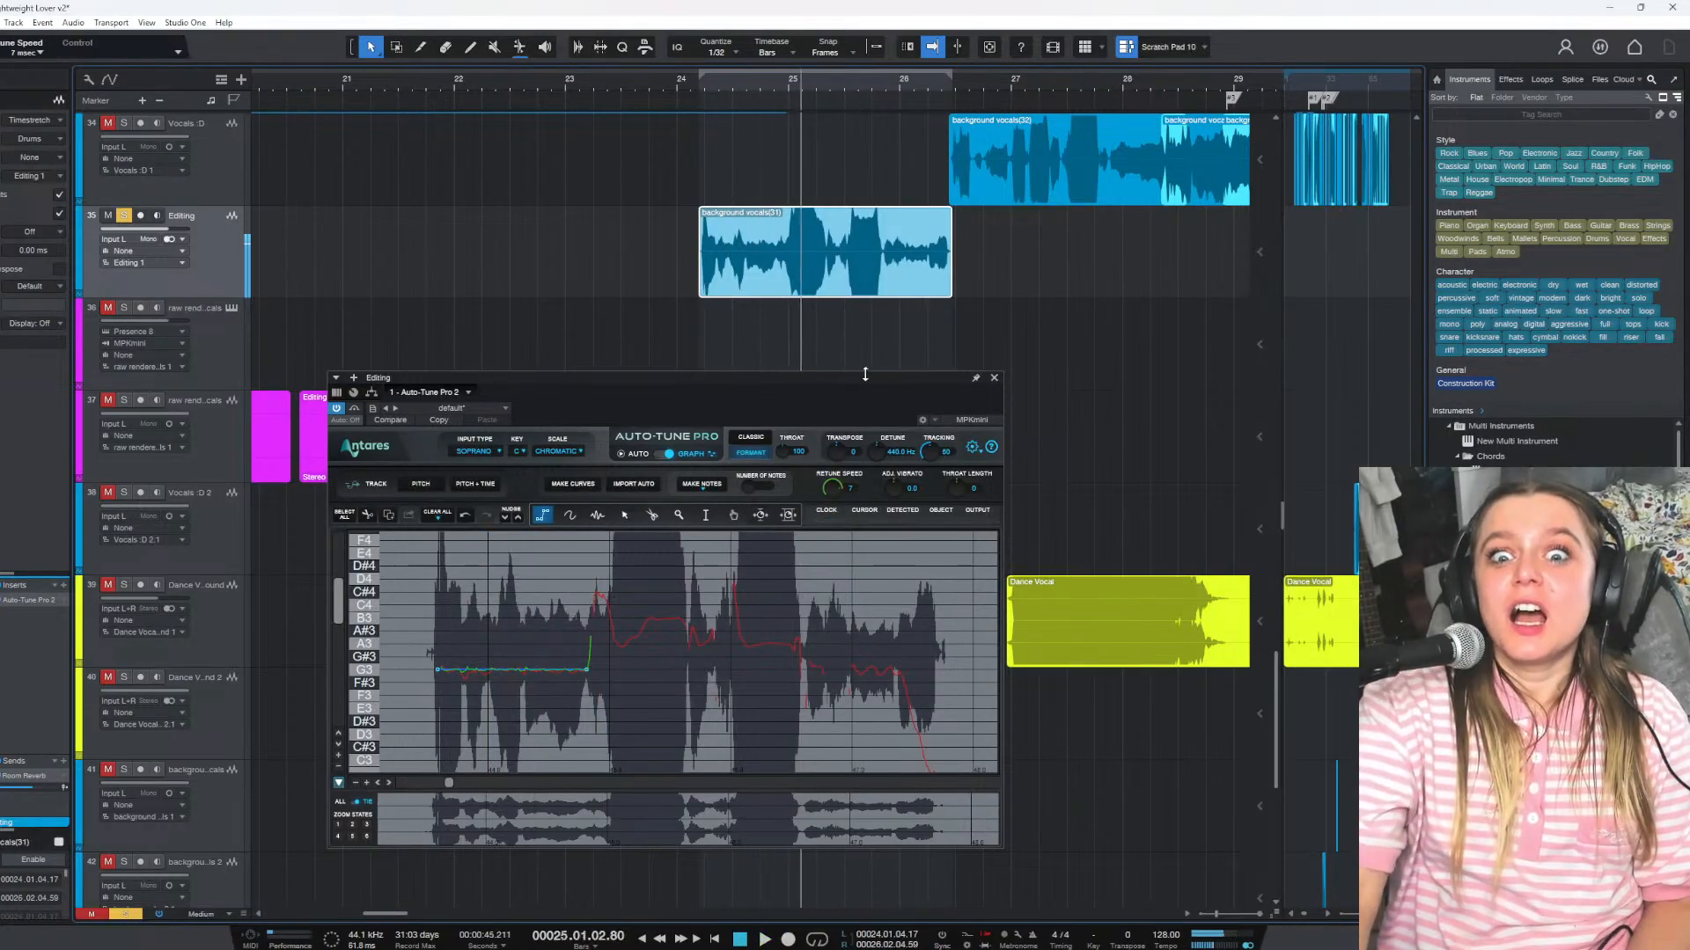
Set the correction line's retune speed to 15 and play the clip from bar 24 to about bar 25.7
{"action": "left_click_drag", "start_coordinate": [840, 487], "coordinate": [829, 506]}
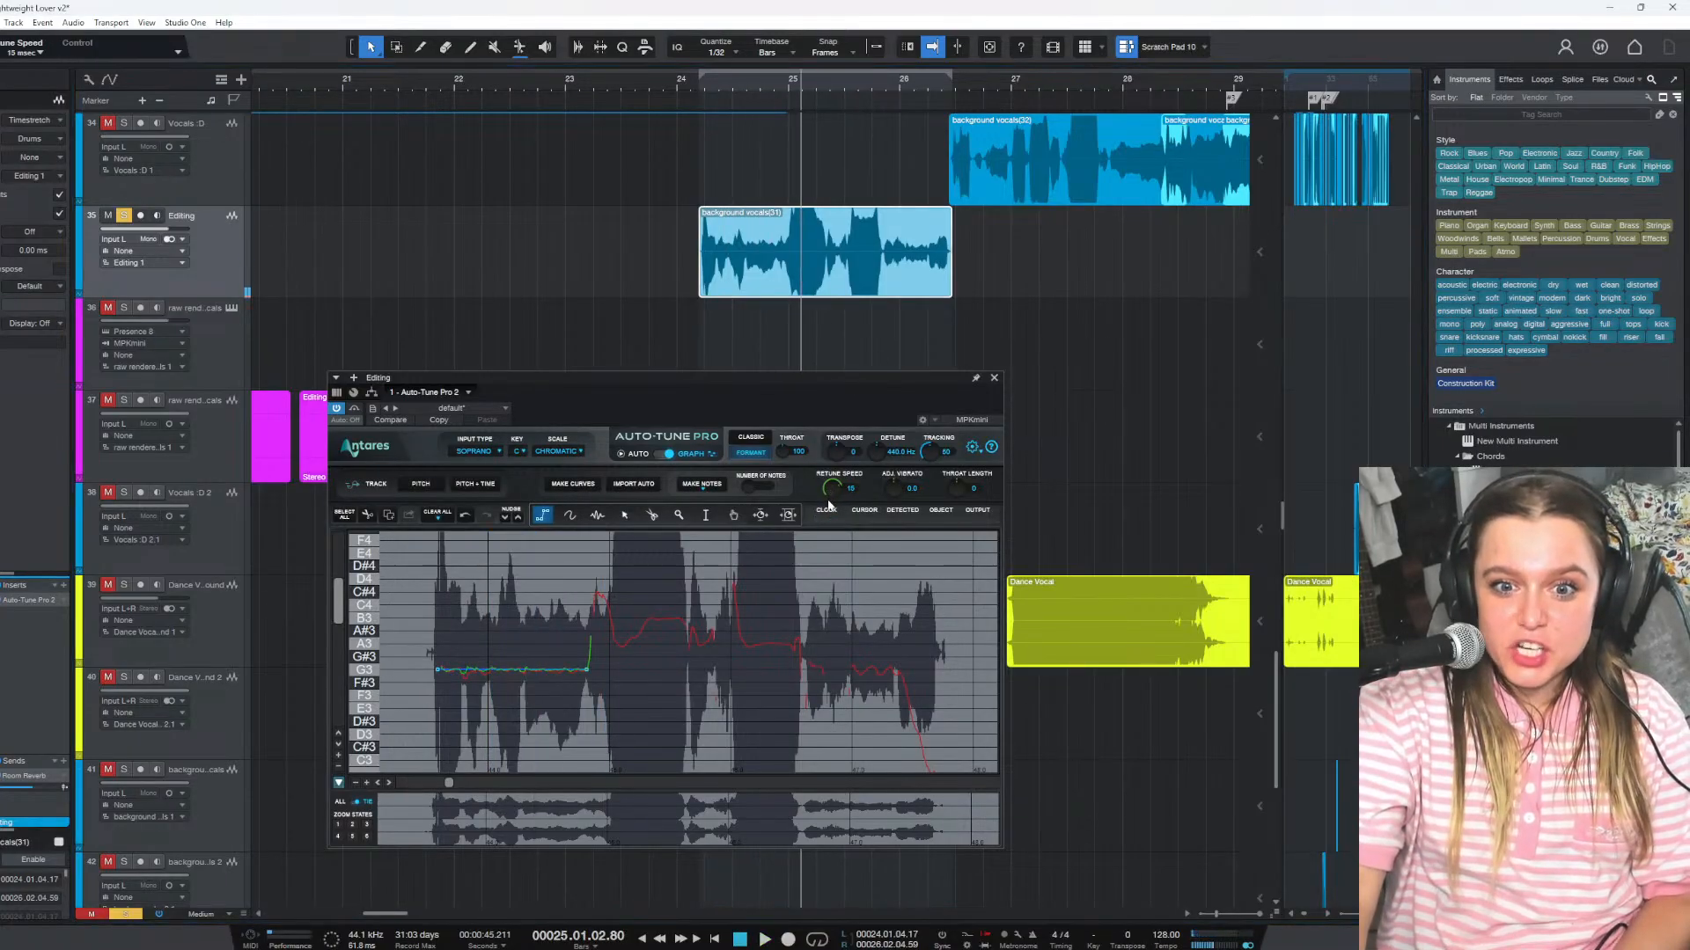
{"action": "left_click", "coordinate": [683, 86]}
{"action": "key", "text": "space"}
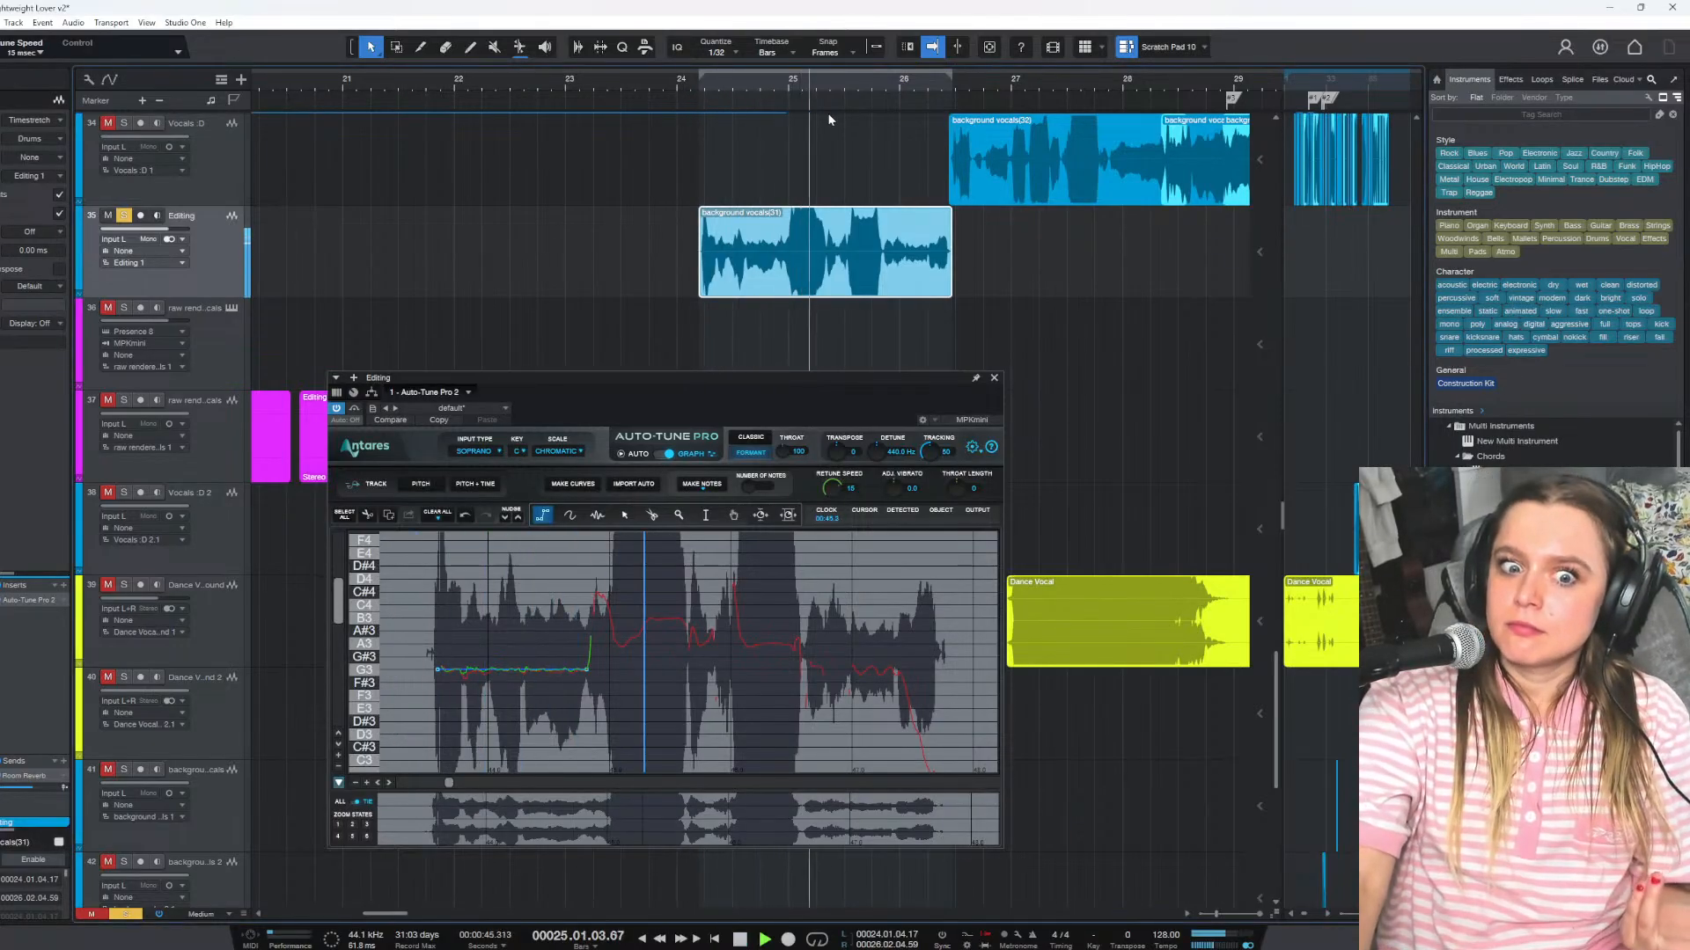
{"action": "key", "text": "space"}
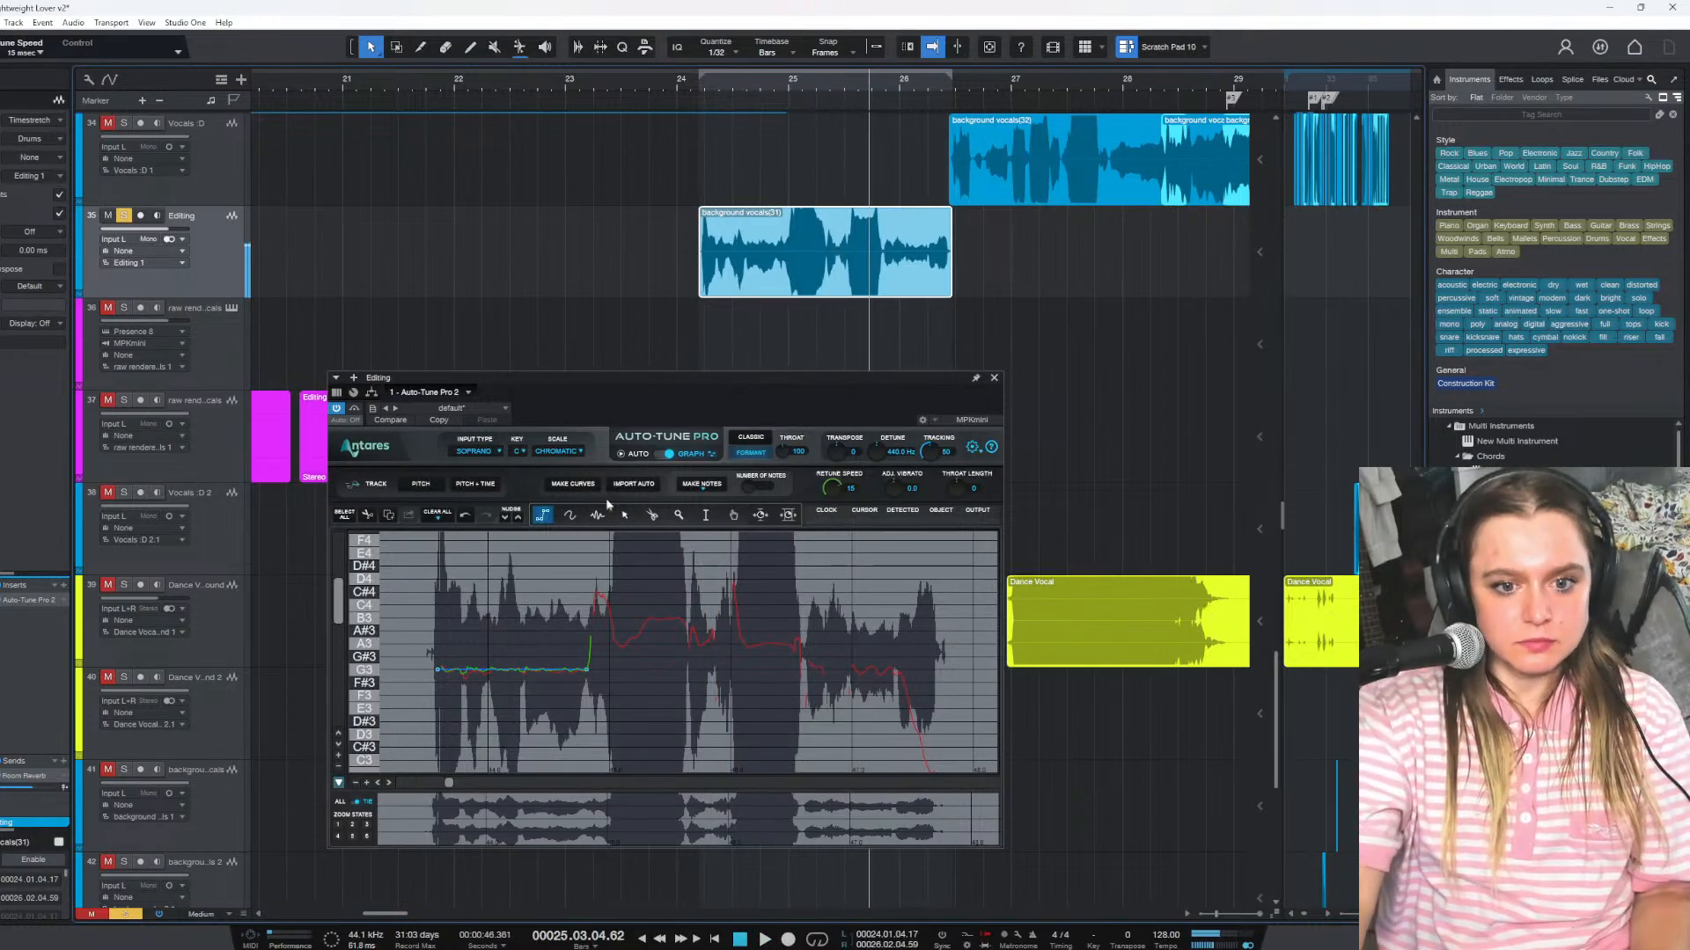
Draw a correction line on B3 across the held note at about bar 25 and set its retune speed to 8
{"action": "left_click", "coordinate": [609, 619]}
{"action": "double_click", "coordinate": [683, 619]}
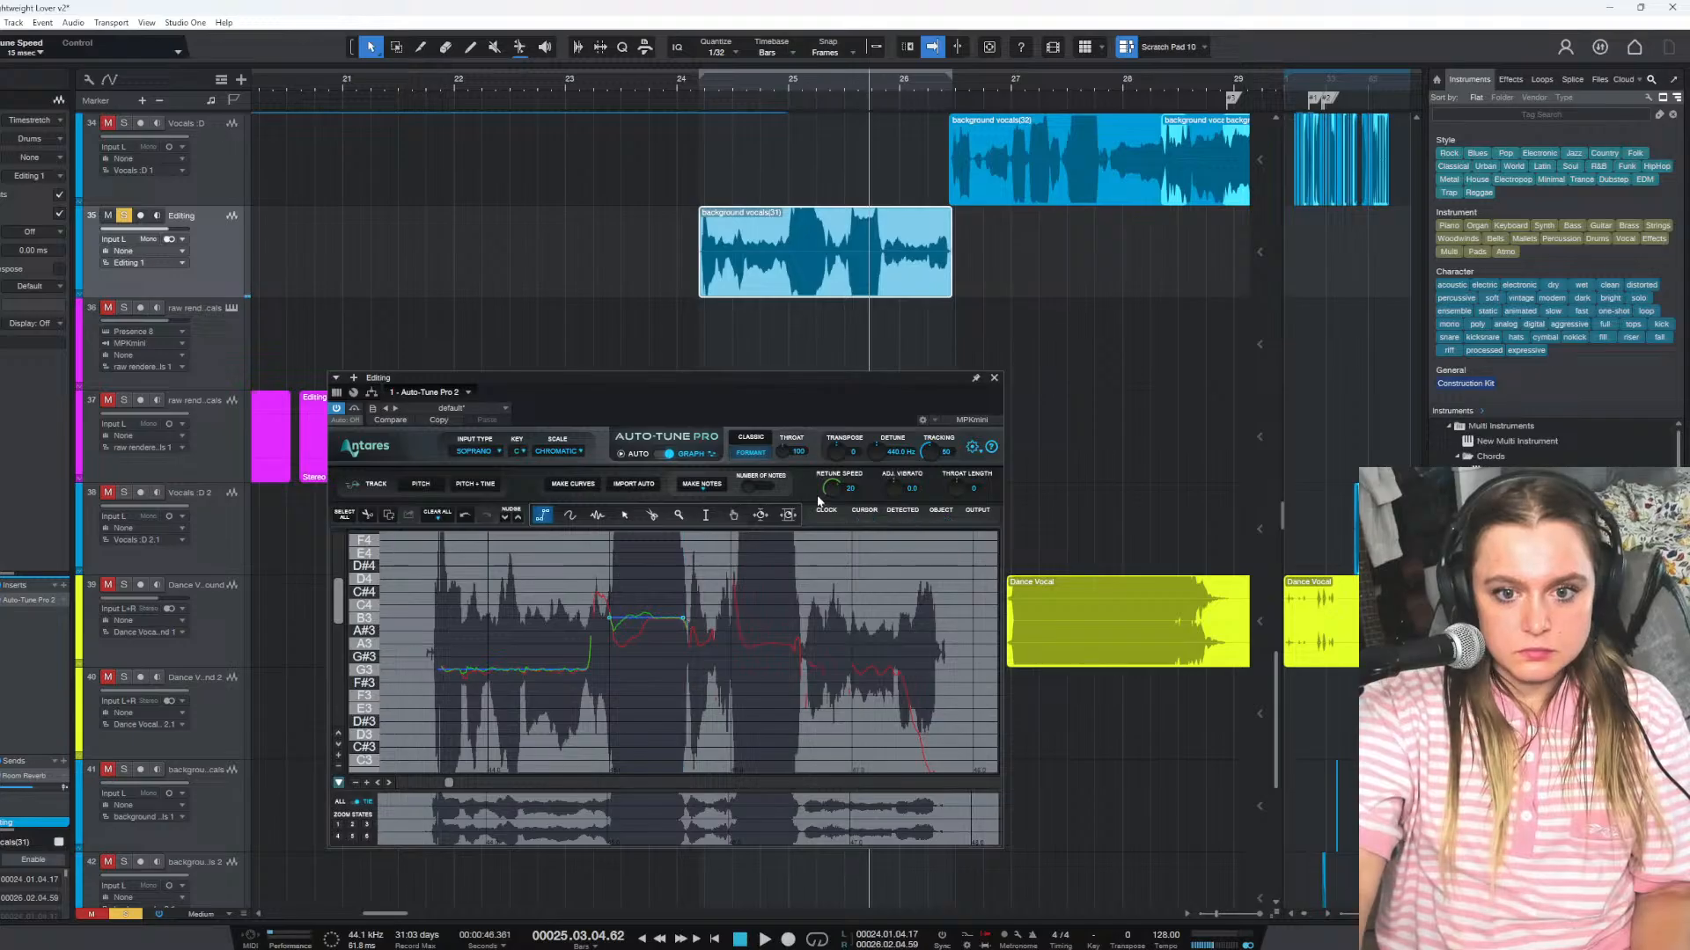
{"action": "left_click_drag", "start_coordinate": [830, 498], "coordinate": [821, 469]}
Play the corrected clip from about bar 24 several times to check the G3 and B3 lines
{"action": "left_click", "coordinate": [679, 82]}
{"action": "key", "text": "space"}
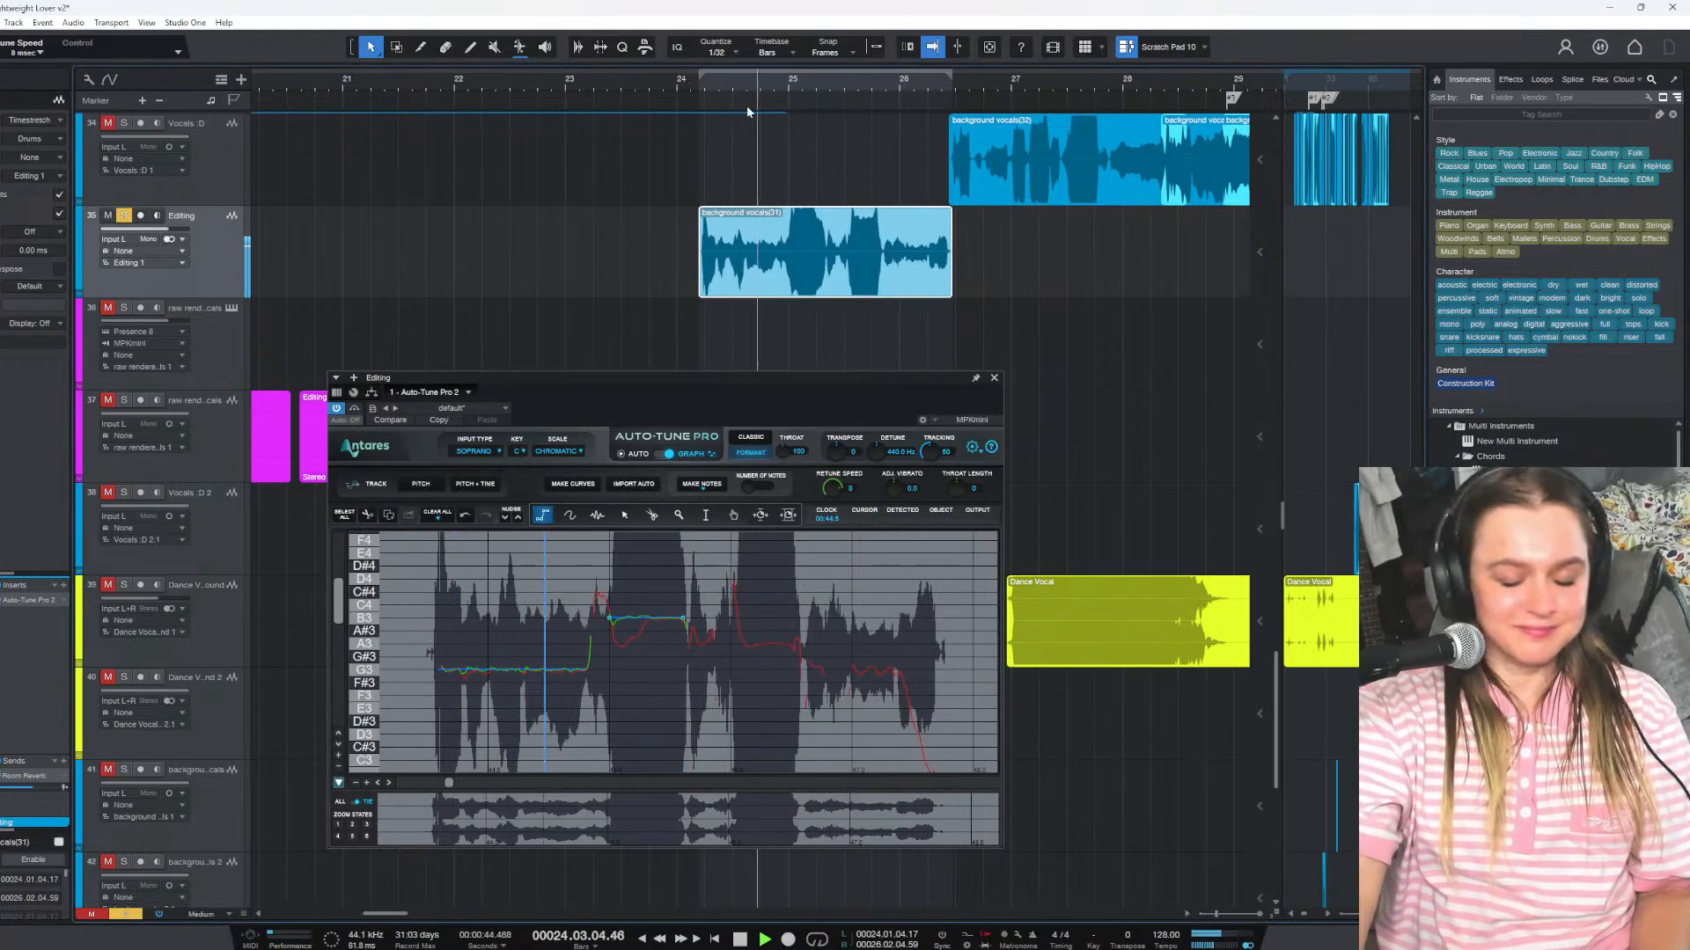
{"action": "key", "text": "space"}
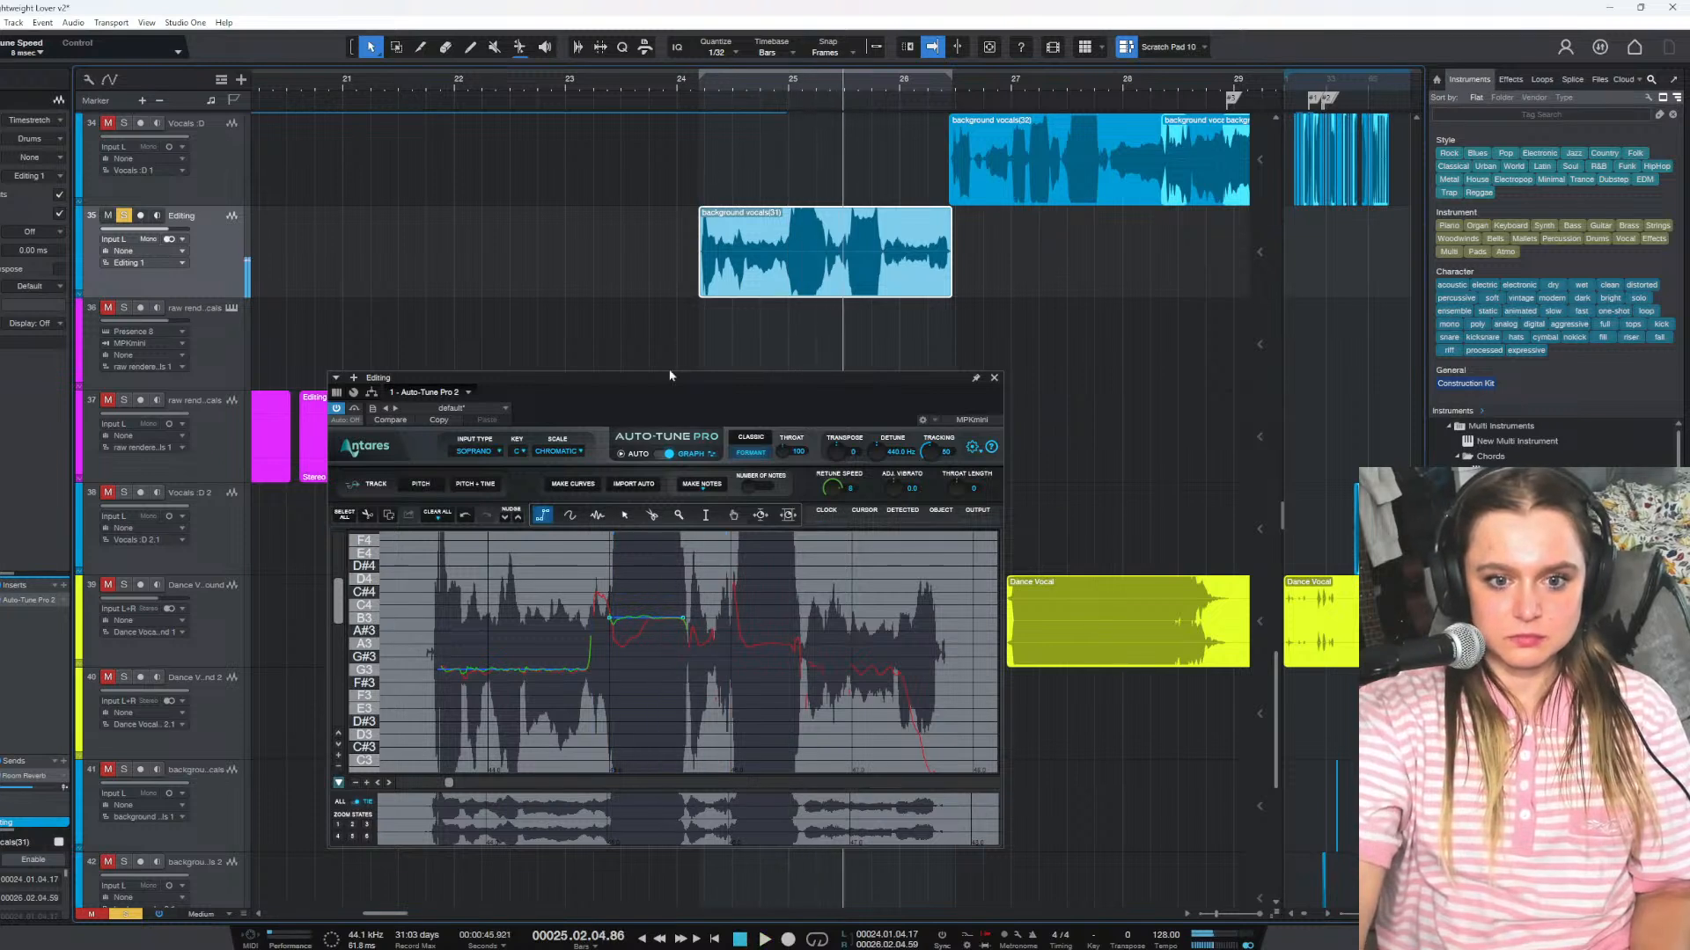
{"action": "left_click", "coordinate": [691, 93]}
{"action": "key", "text": "space"}
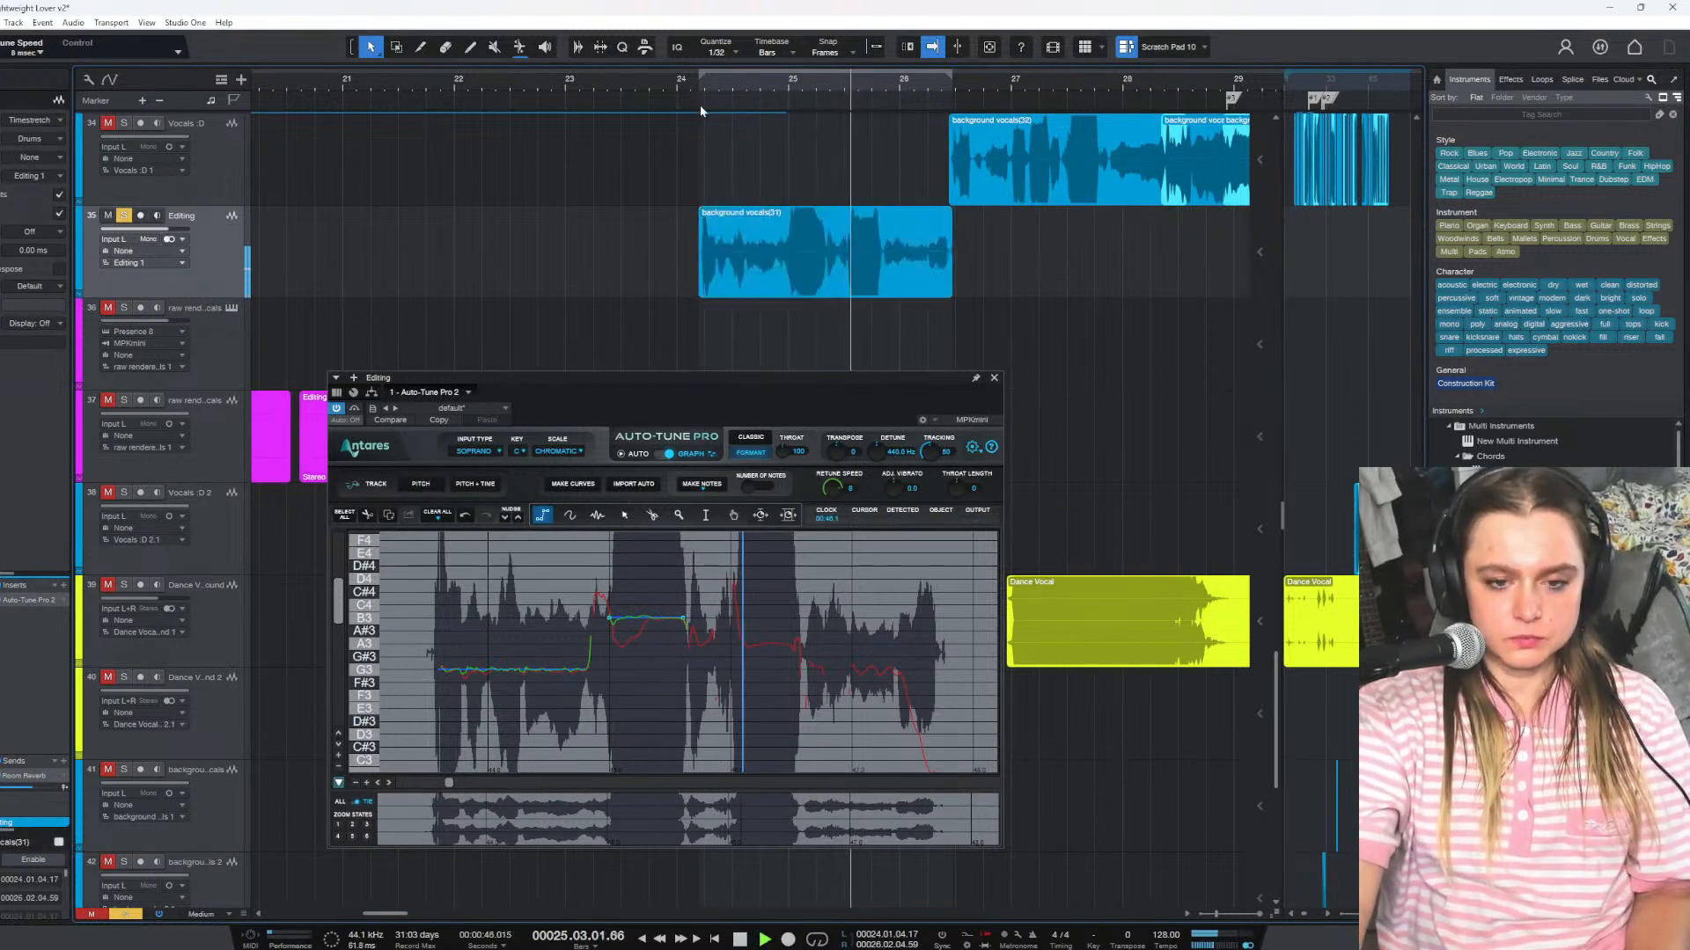
{"action": "key", "text": "space"}
{"action": "left_click", "coordinate": [692, 86]}
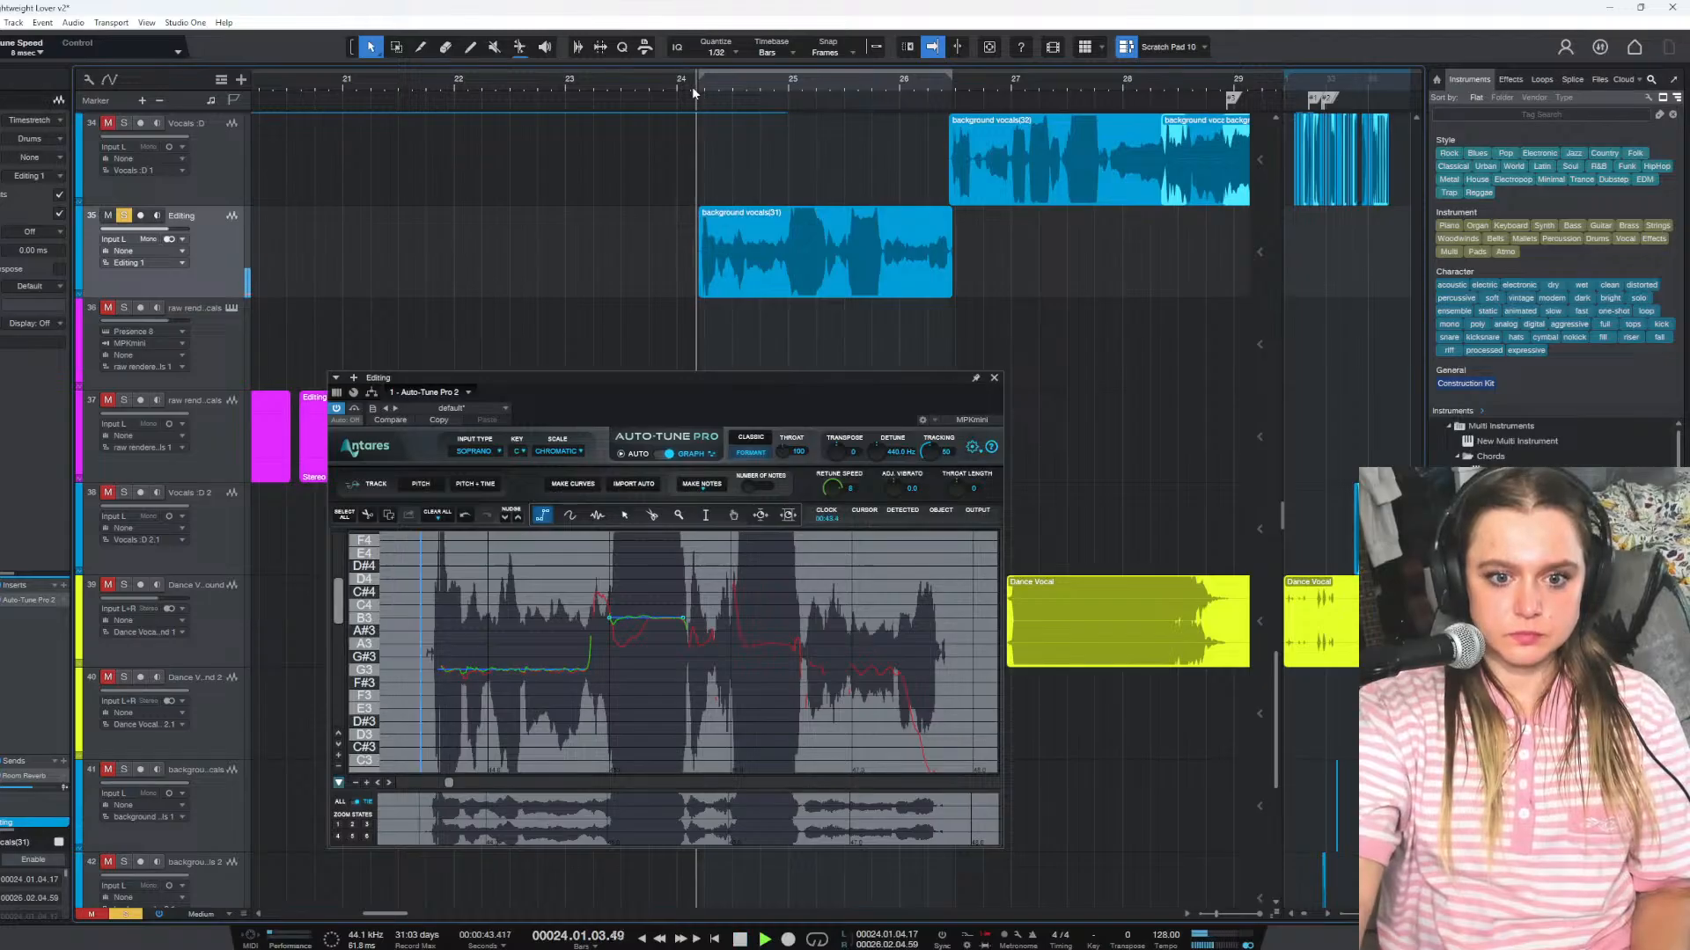
{"action": "key", "text": "space"}
Turn off Auto-Tune's Formant option and replay the clip from about bar 24
{"action": "key", "text": "ctrl+z"}
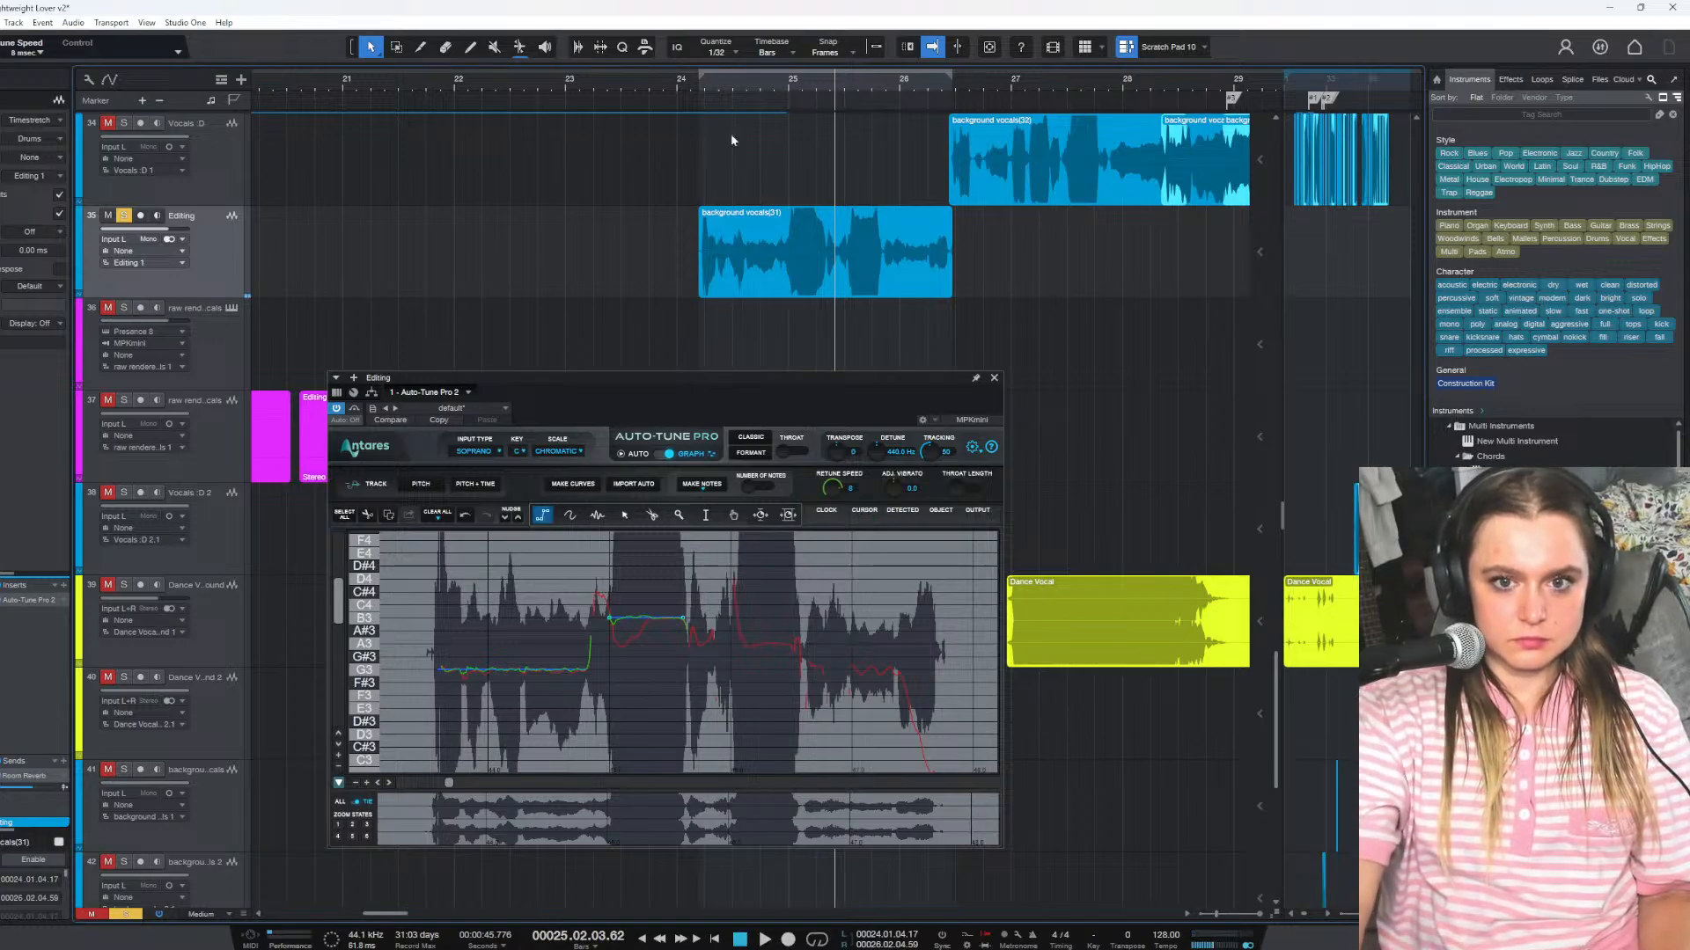
{"action": "left_click", "coordinate": [697, 87]}
{"action": "key", "text": "space"}
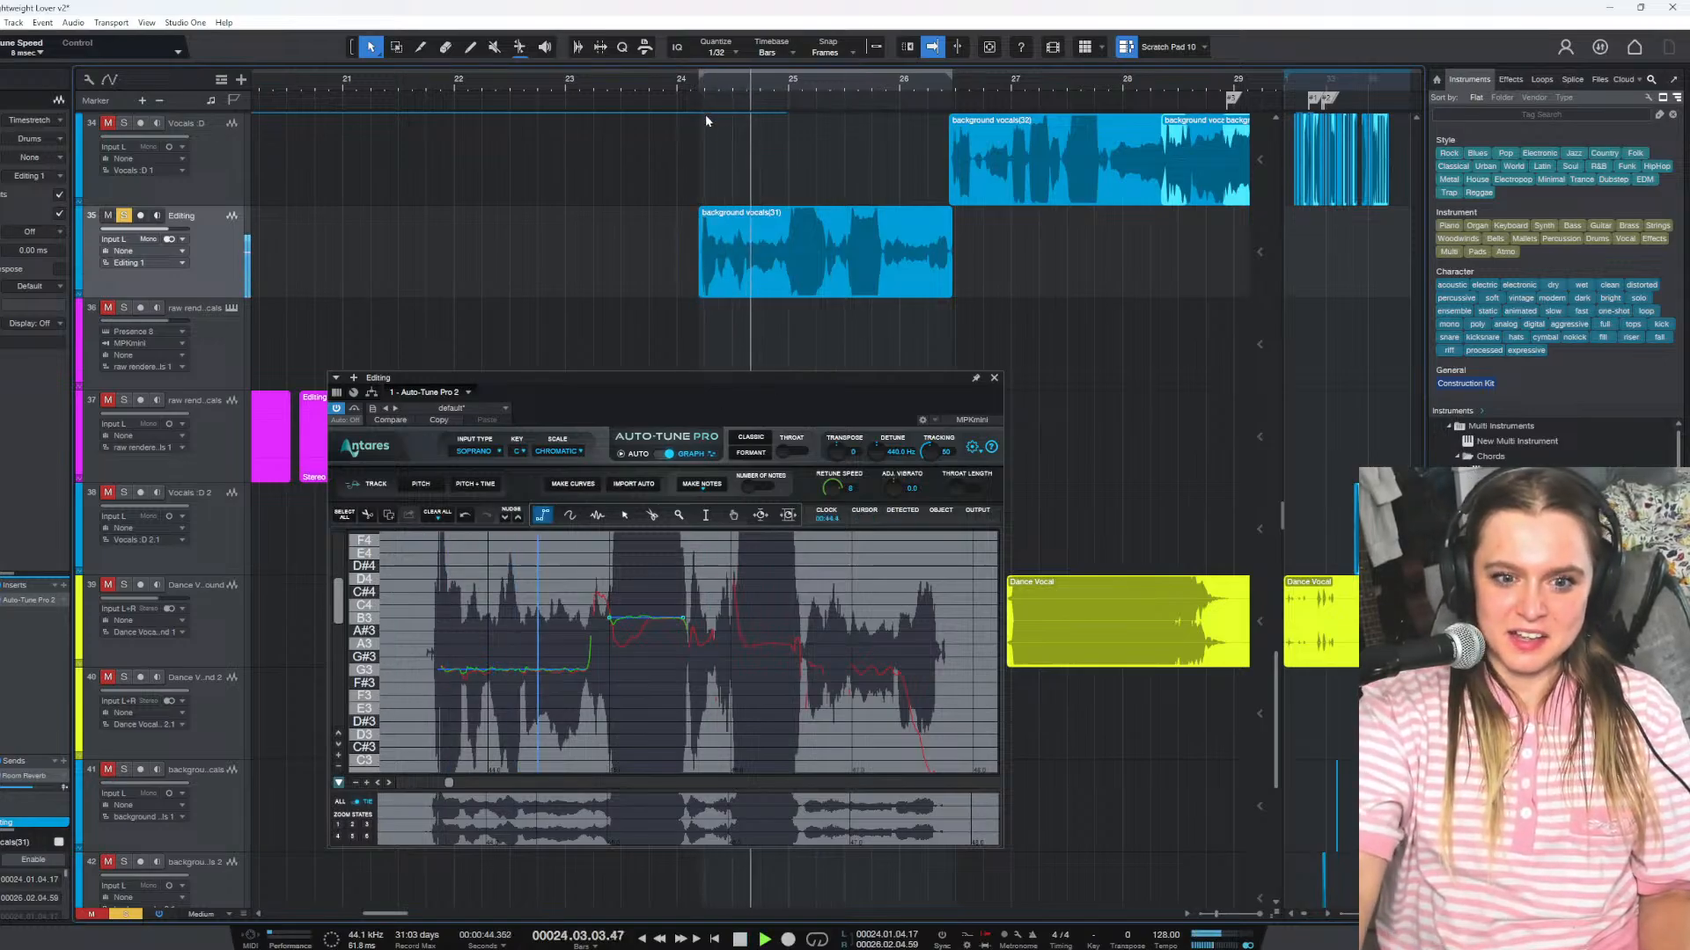
{"action": "key", "text": "space"}
Close the Auto-Tune window and play the clip from about bar 24 to bar 26
{"action": "left_click", "coordinate": [993, 378]}
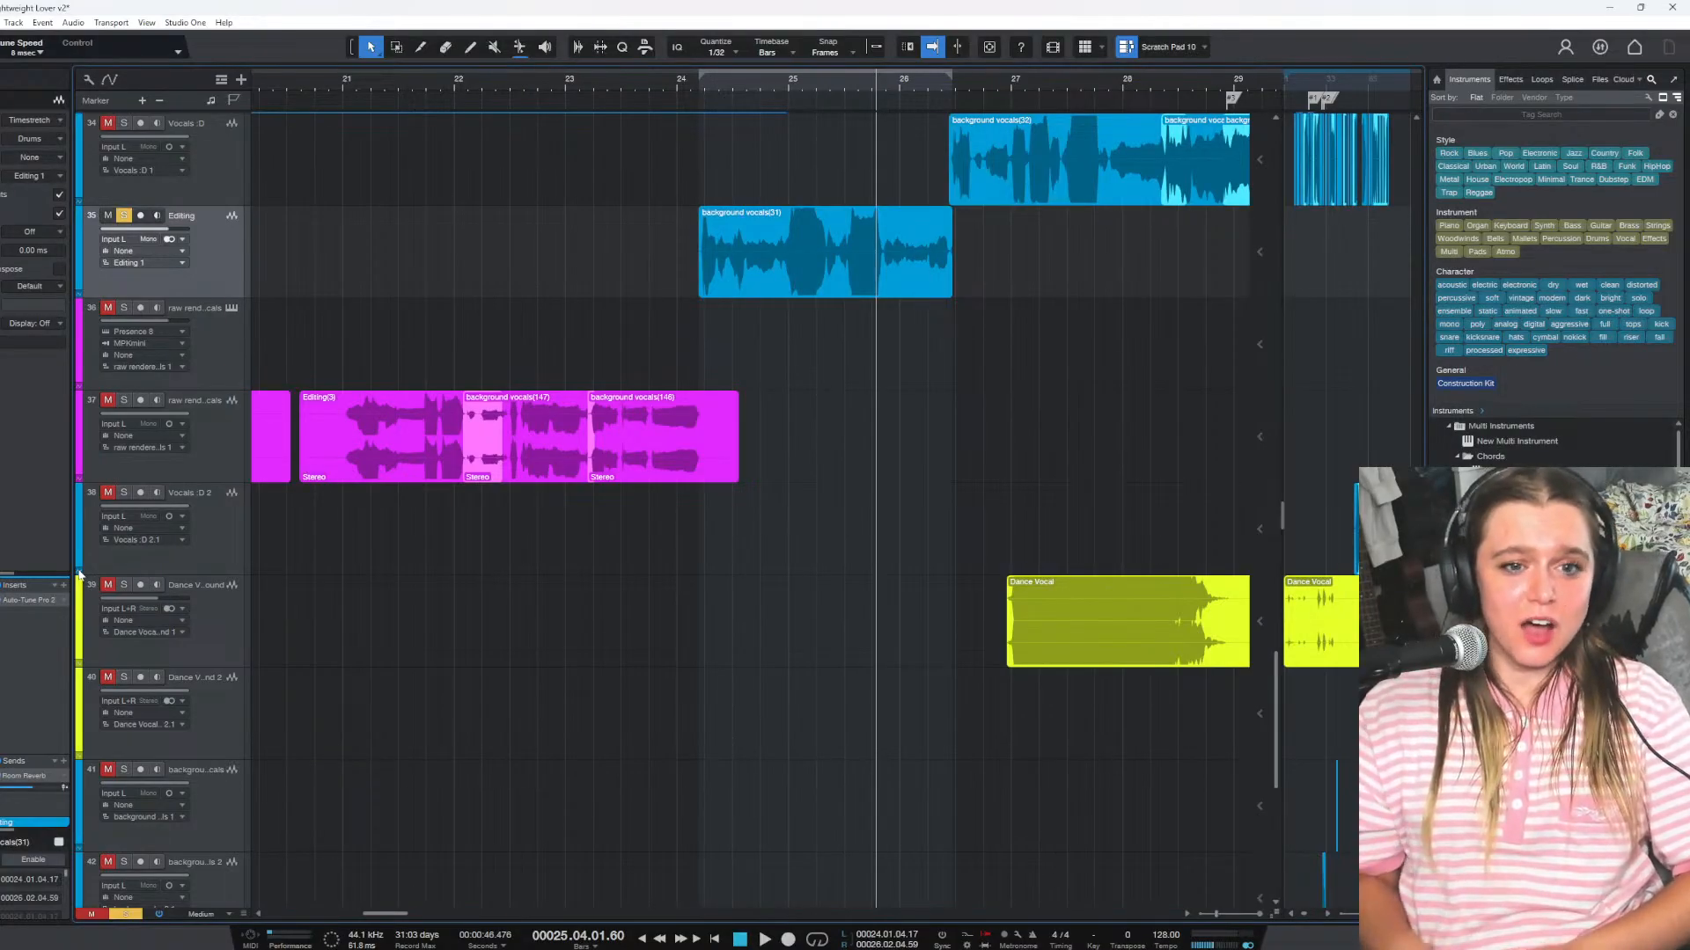
{"action": "left_click", "coordinate": [678, 92]}
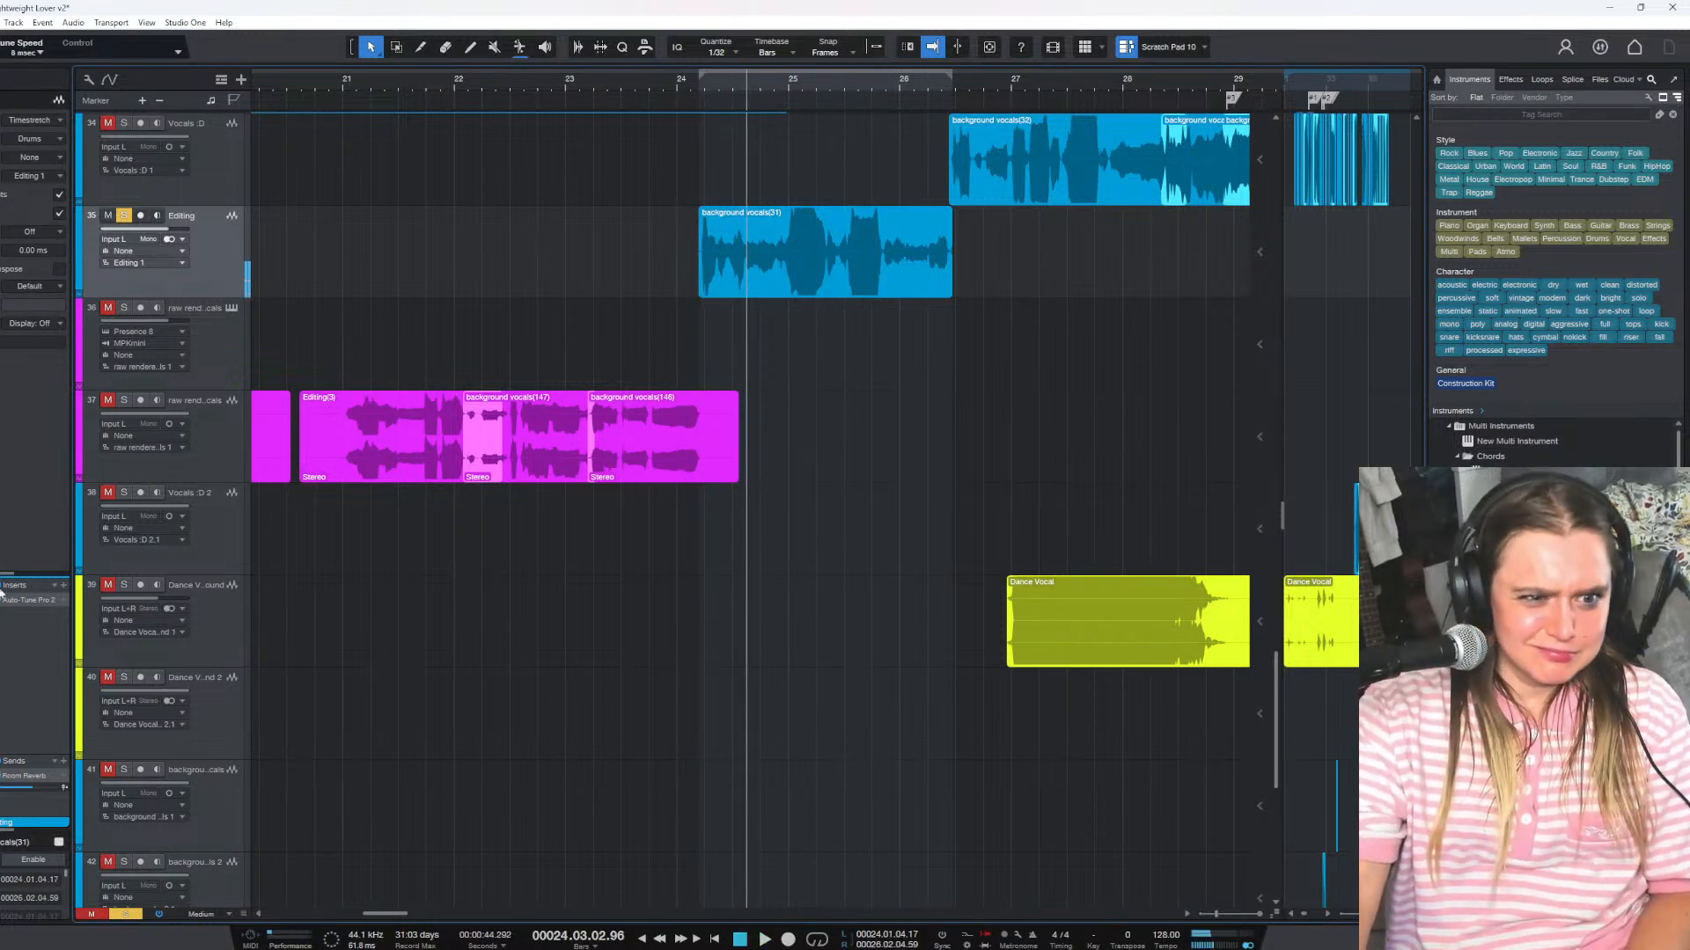
{"action": "left_click", "coordinate": [693, 95]}
{"action": "key", "text": "space"}
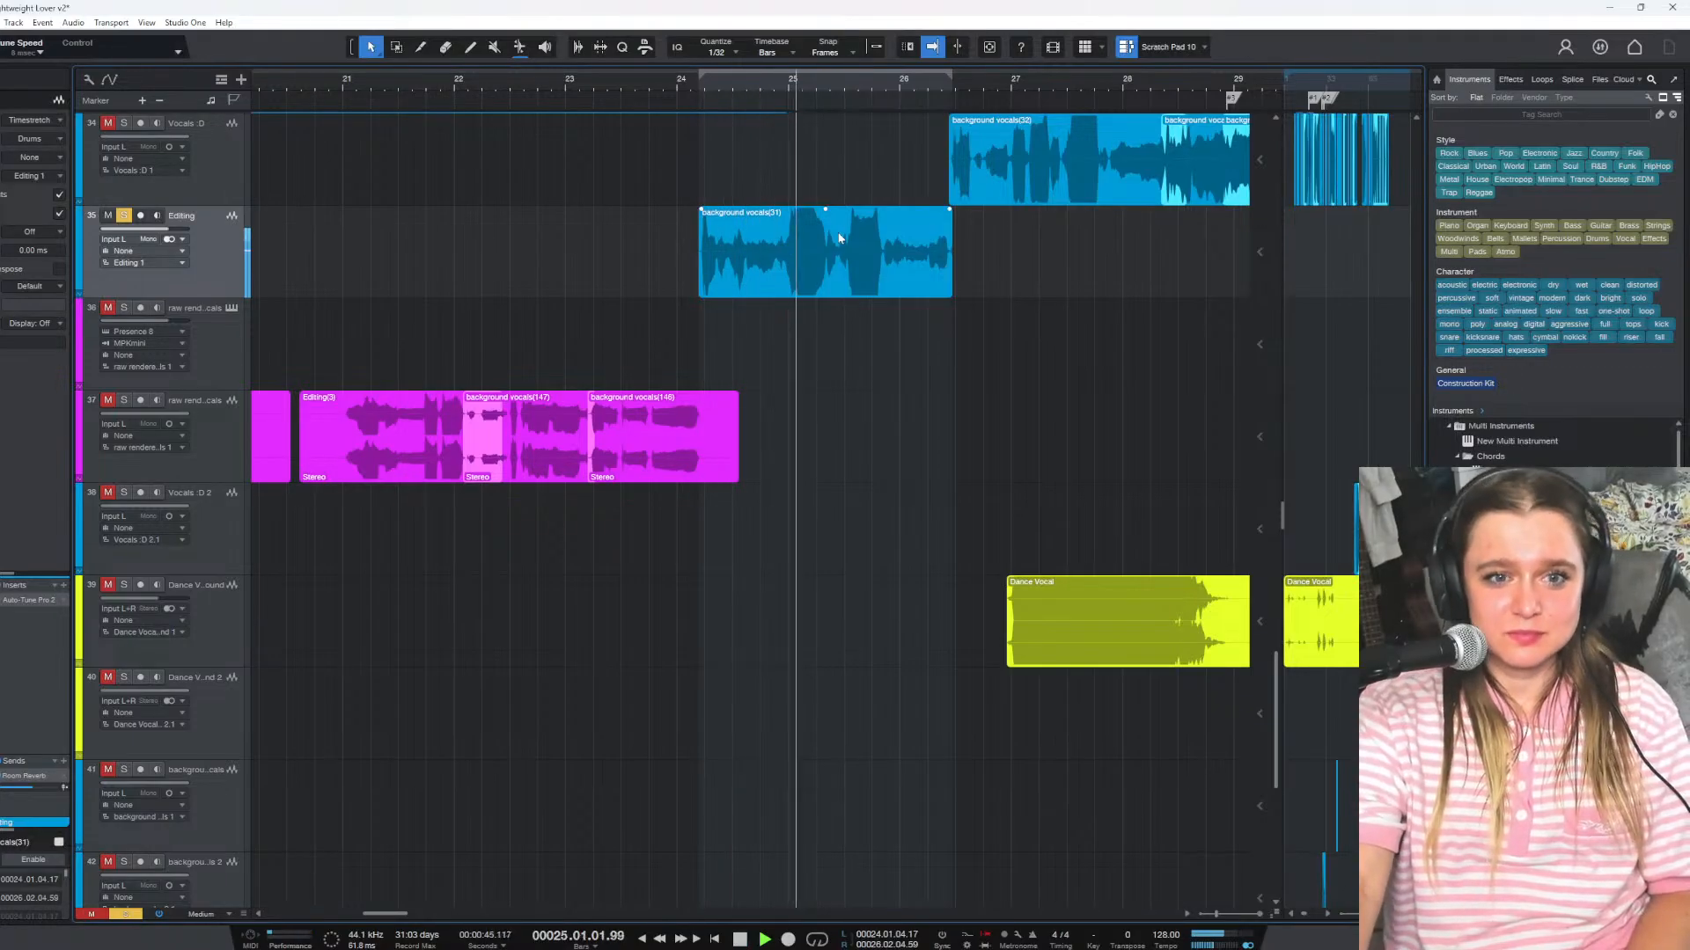
{"action": "key", "text": "space"}
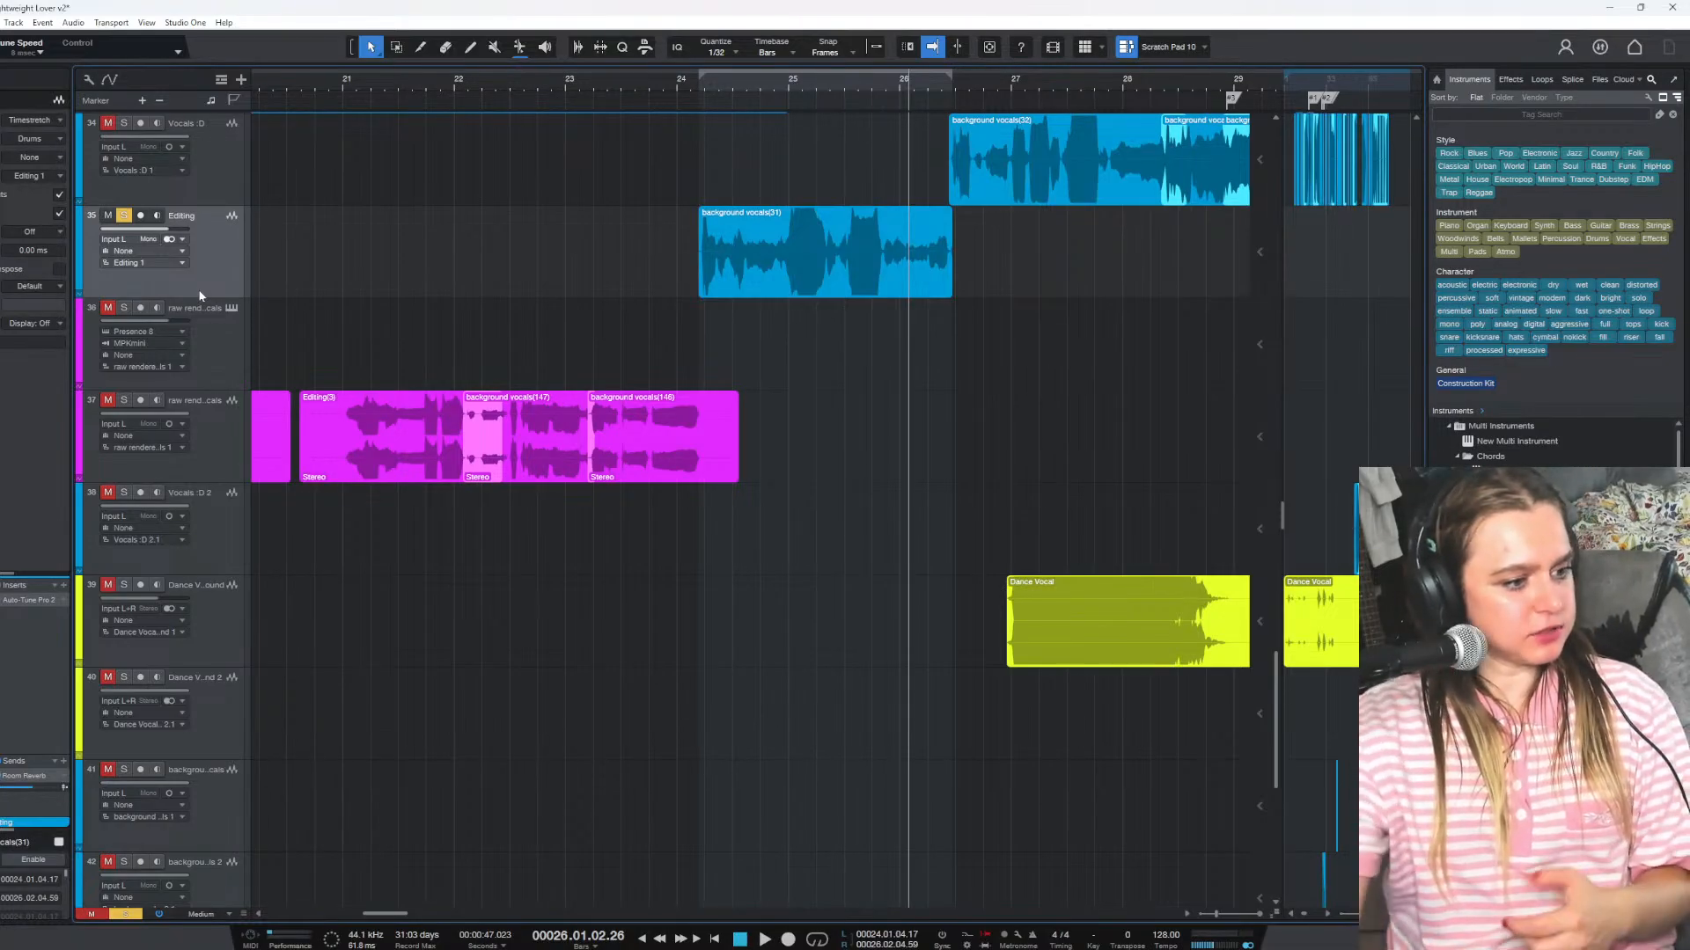
Replay the whole Editing clip from just before bar 24 to past its end
{"action": "left_click", "coordinate": [663, 88]}
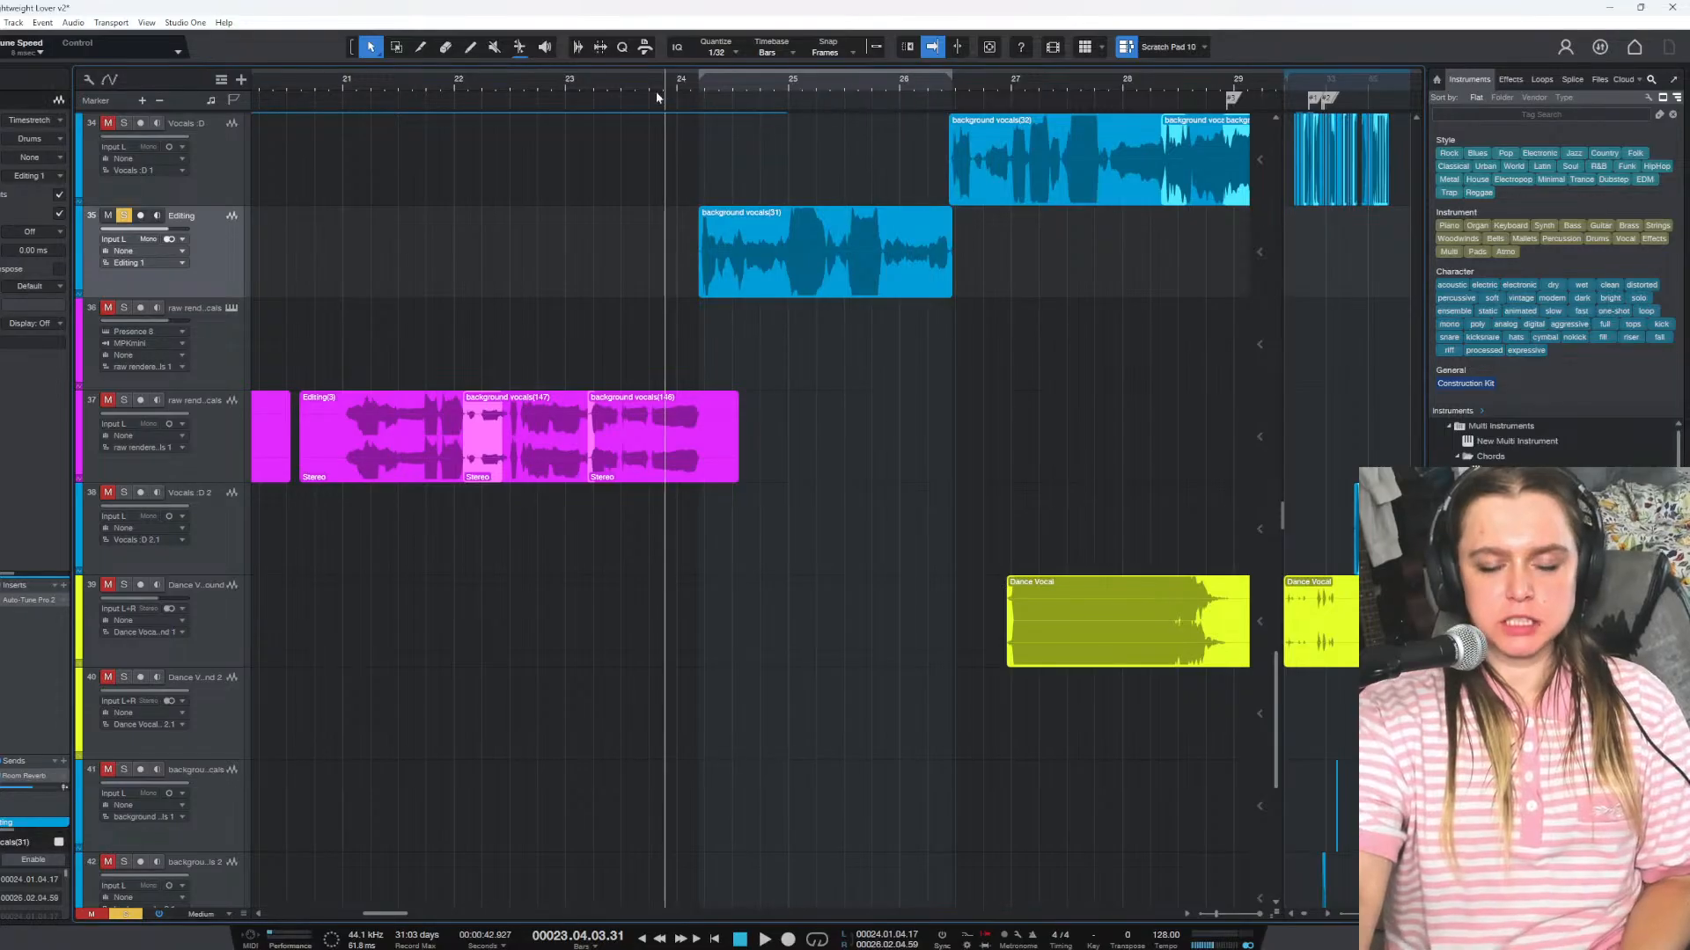
{"action": "key", "text": "space"}
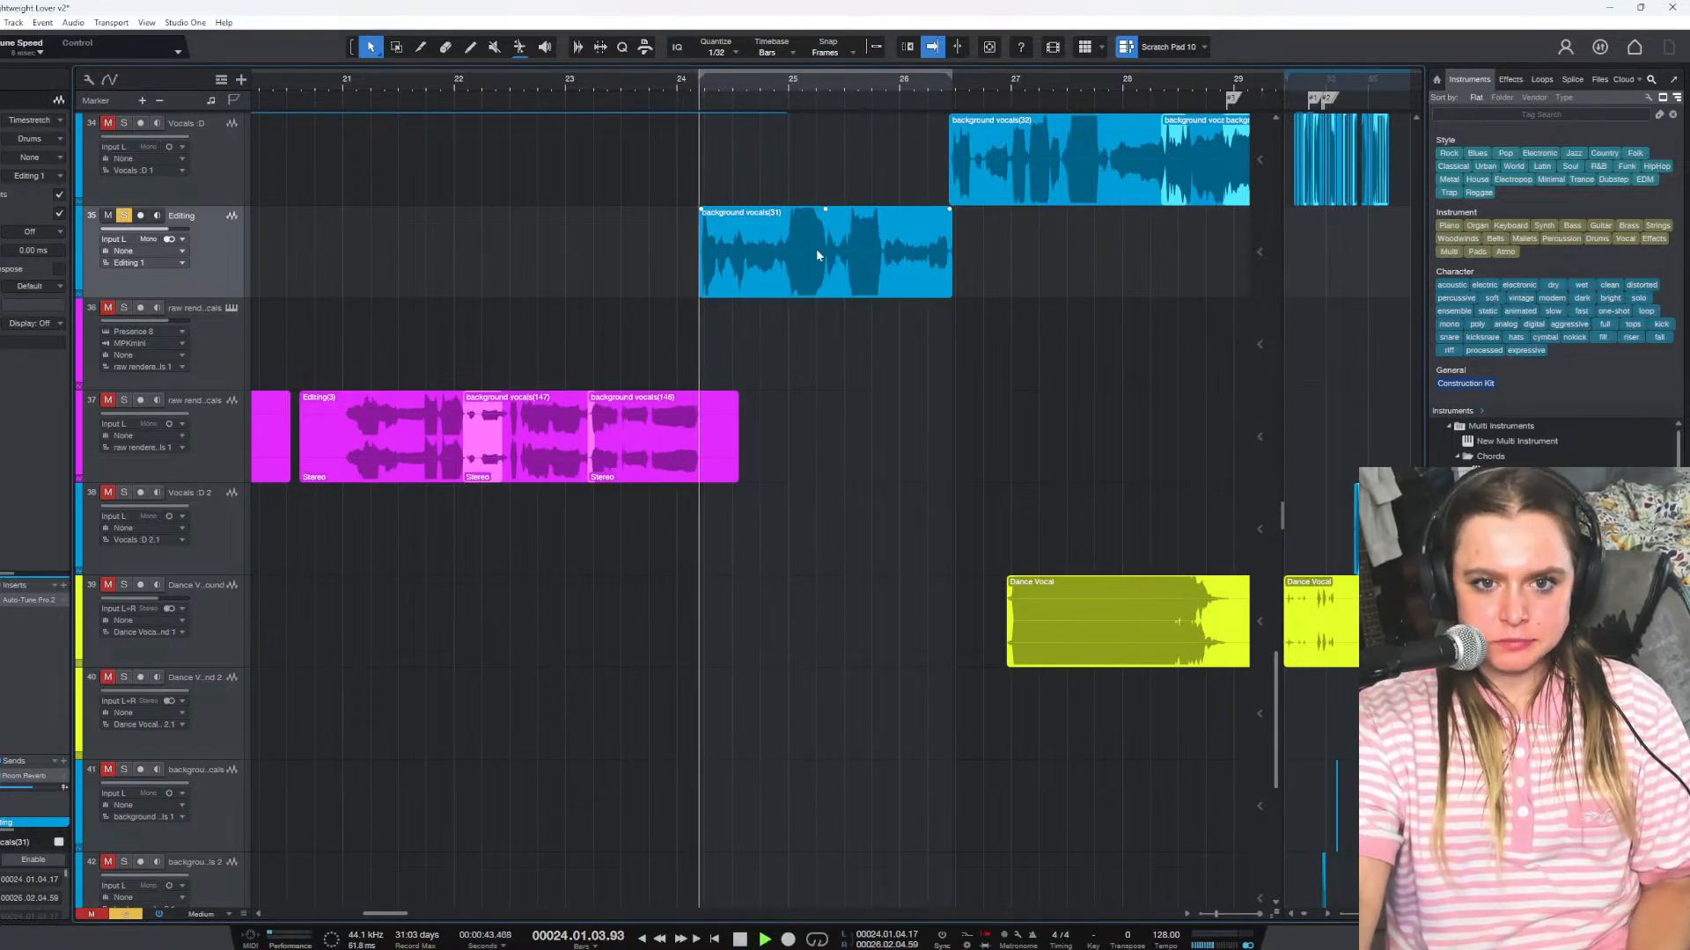
{"action": "scroll", "coordinate": [880, 290], "scroll_direction": "up", "scroll_amount": 1}
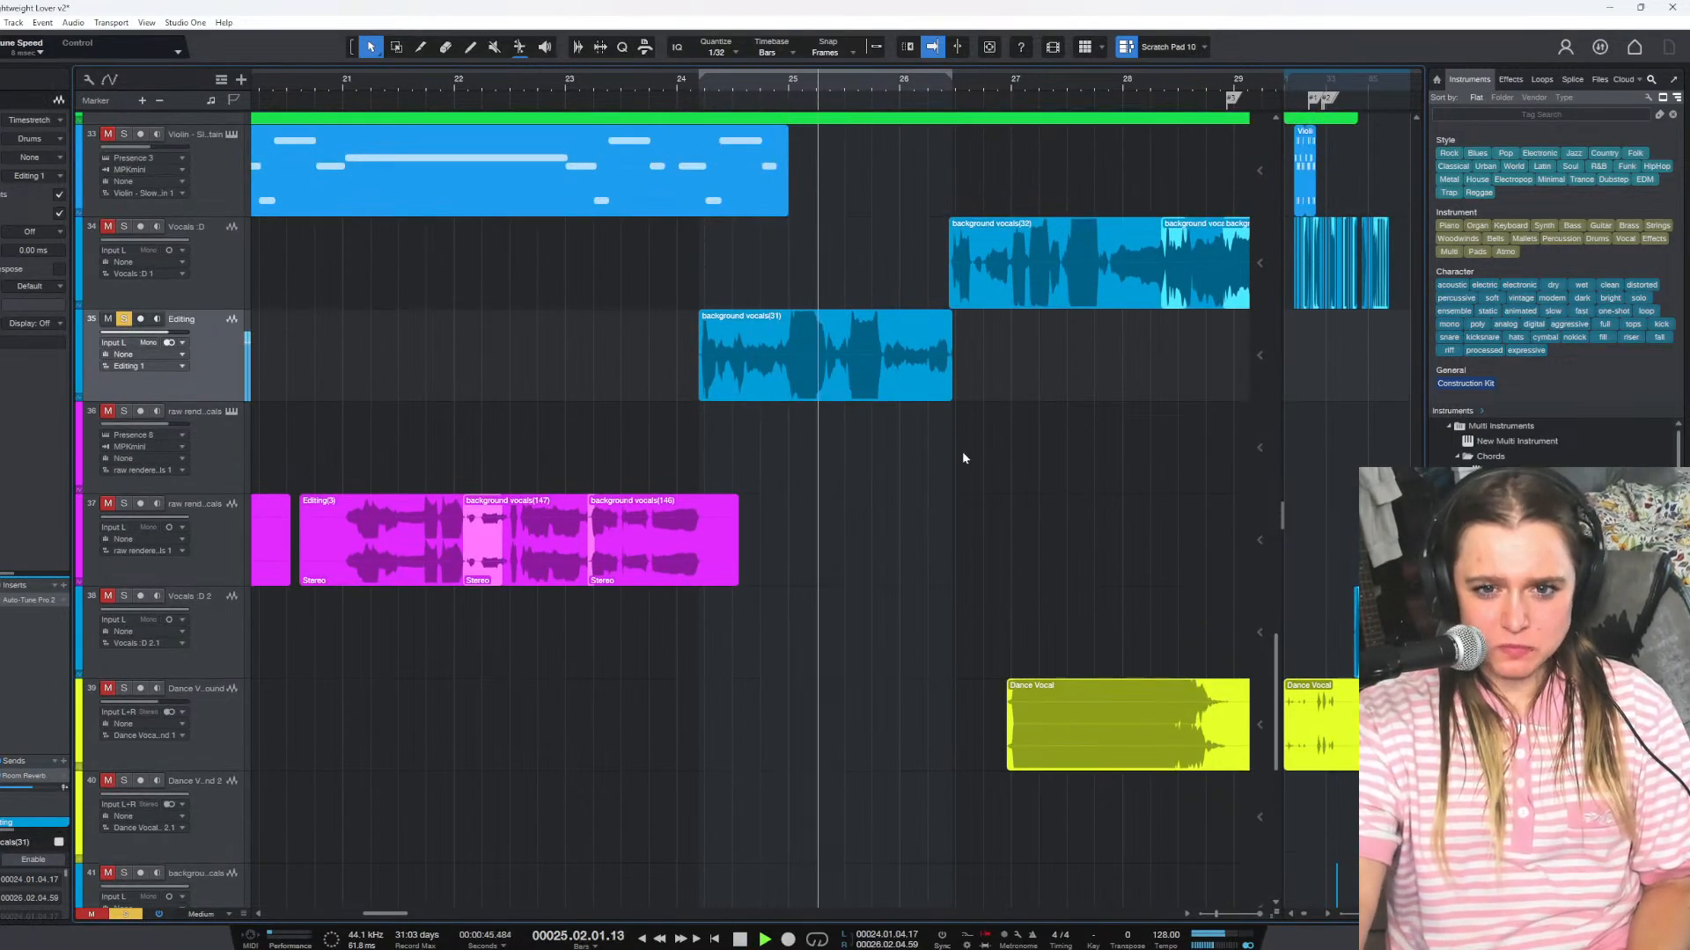
{"action": "key", "text": "space"}
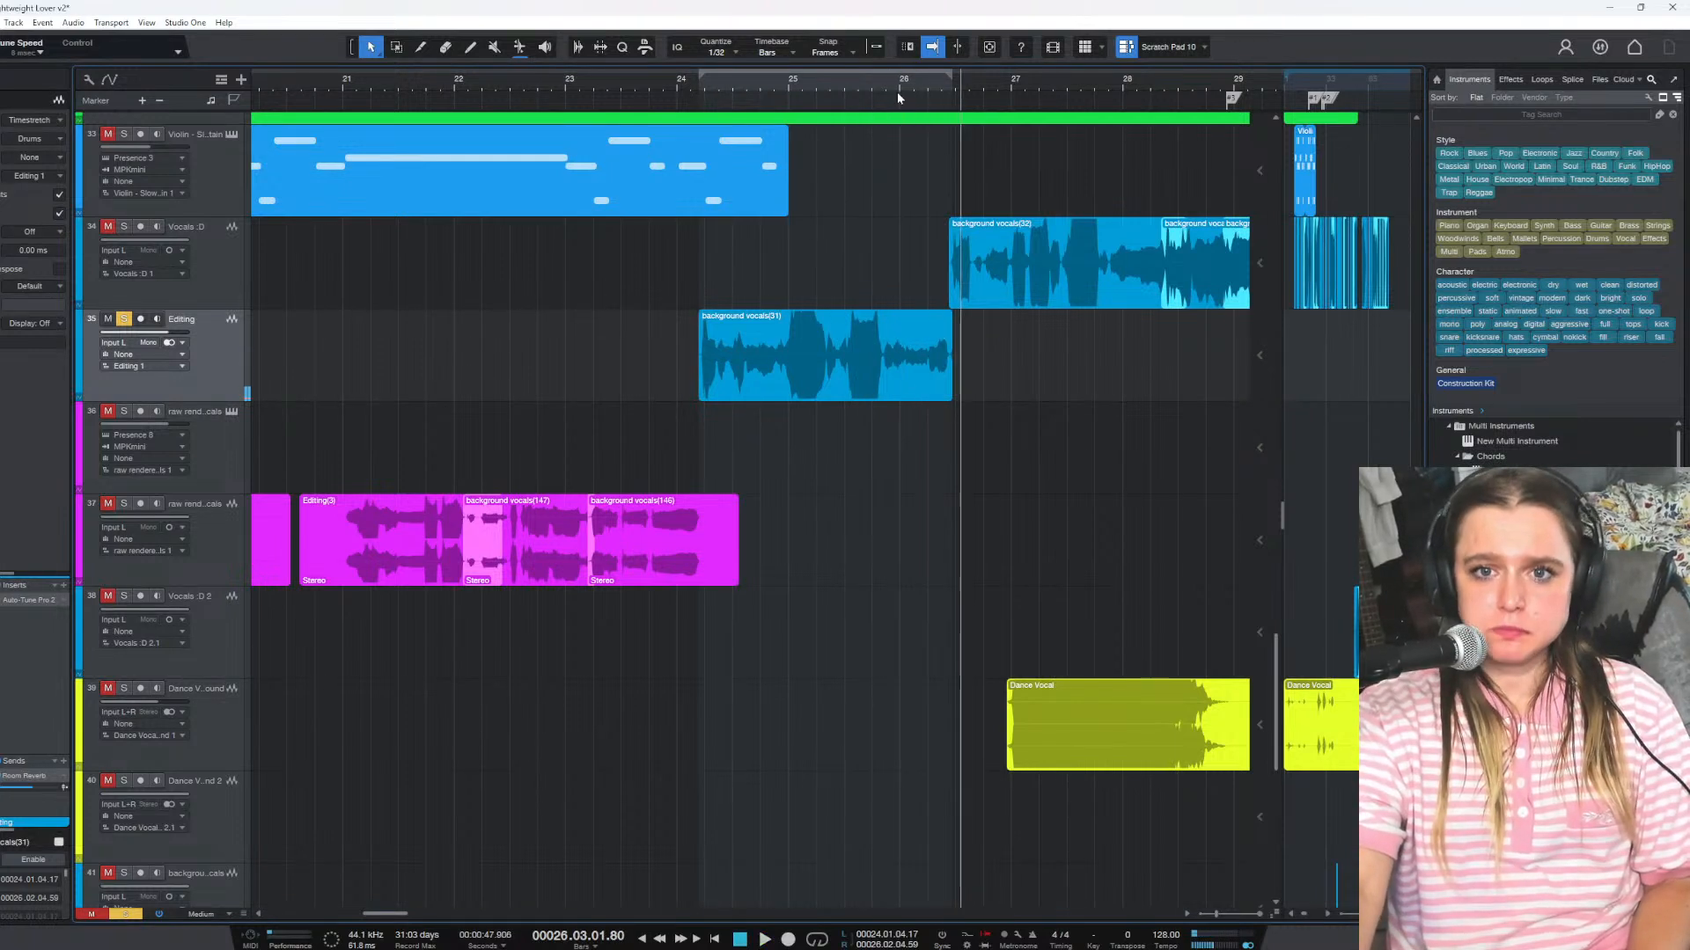
Replay the Editing clip twice more from its start, the second time only through the opening phrase
{"action": "left_click", "coordinate": [695, 79]}
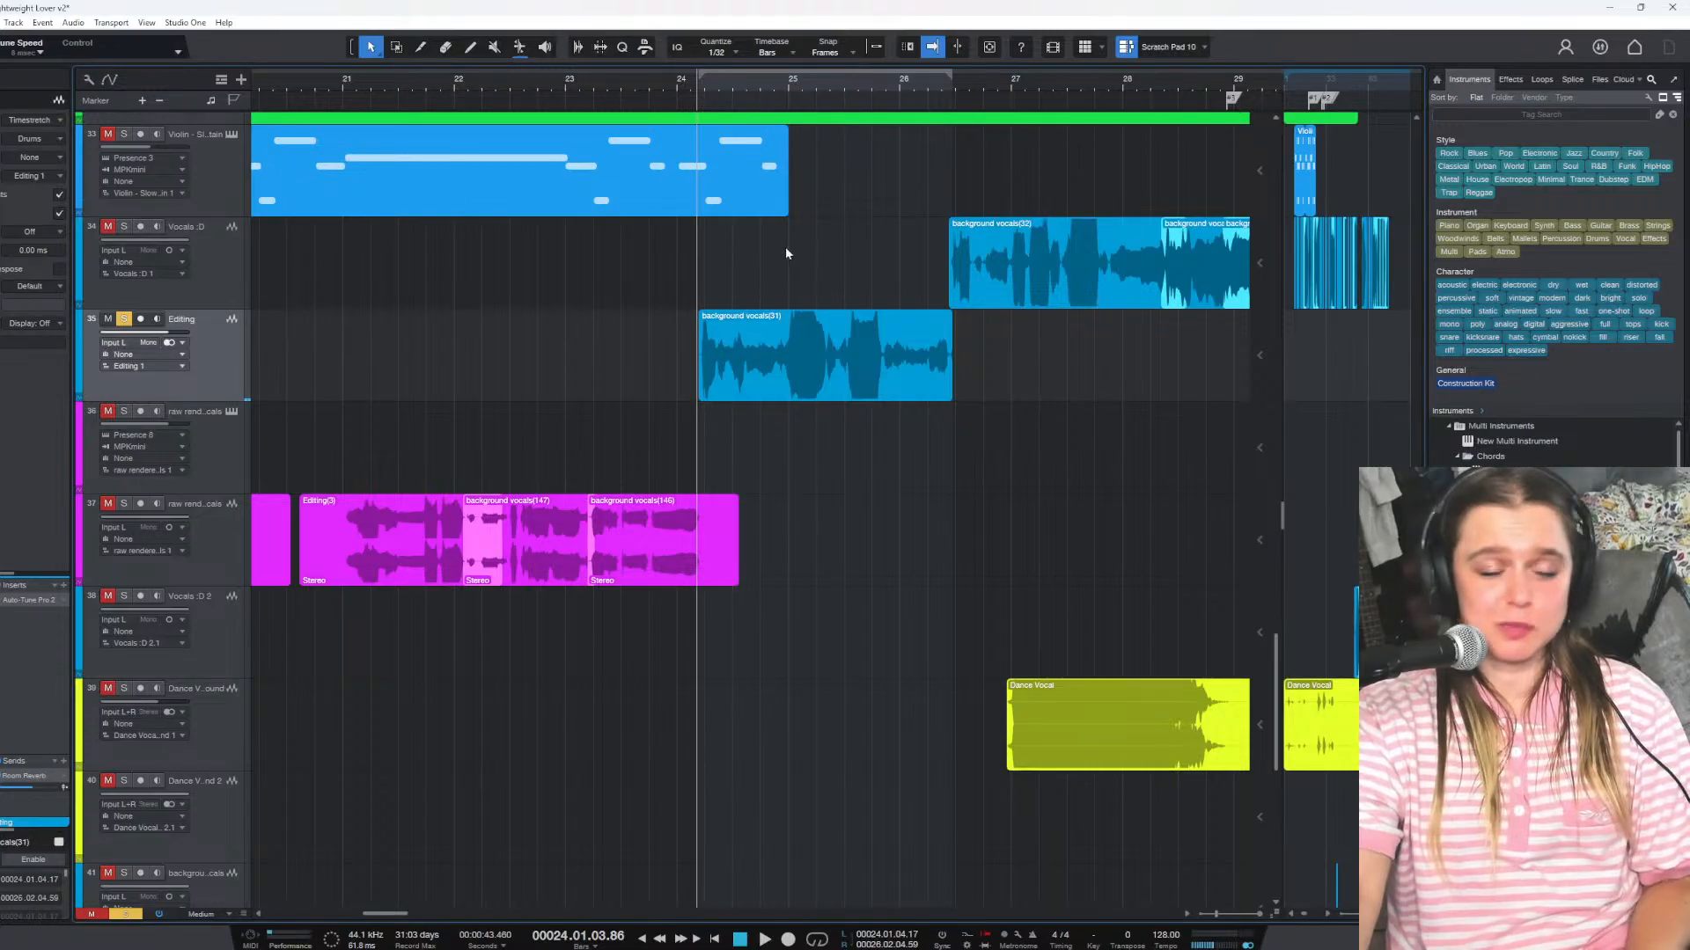
{"action": "key", "text": "space"}
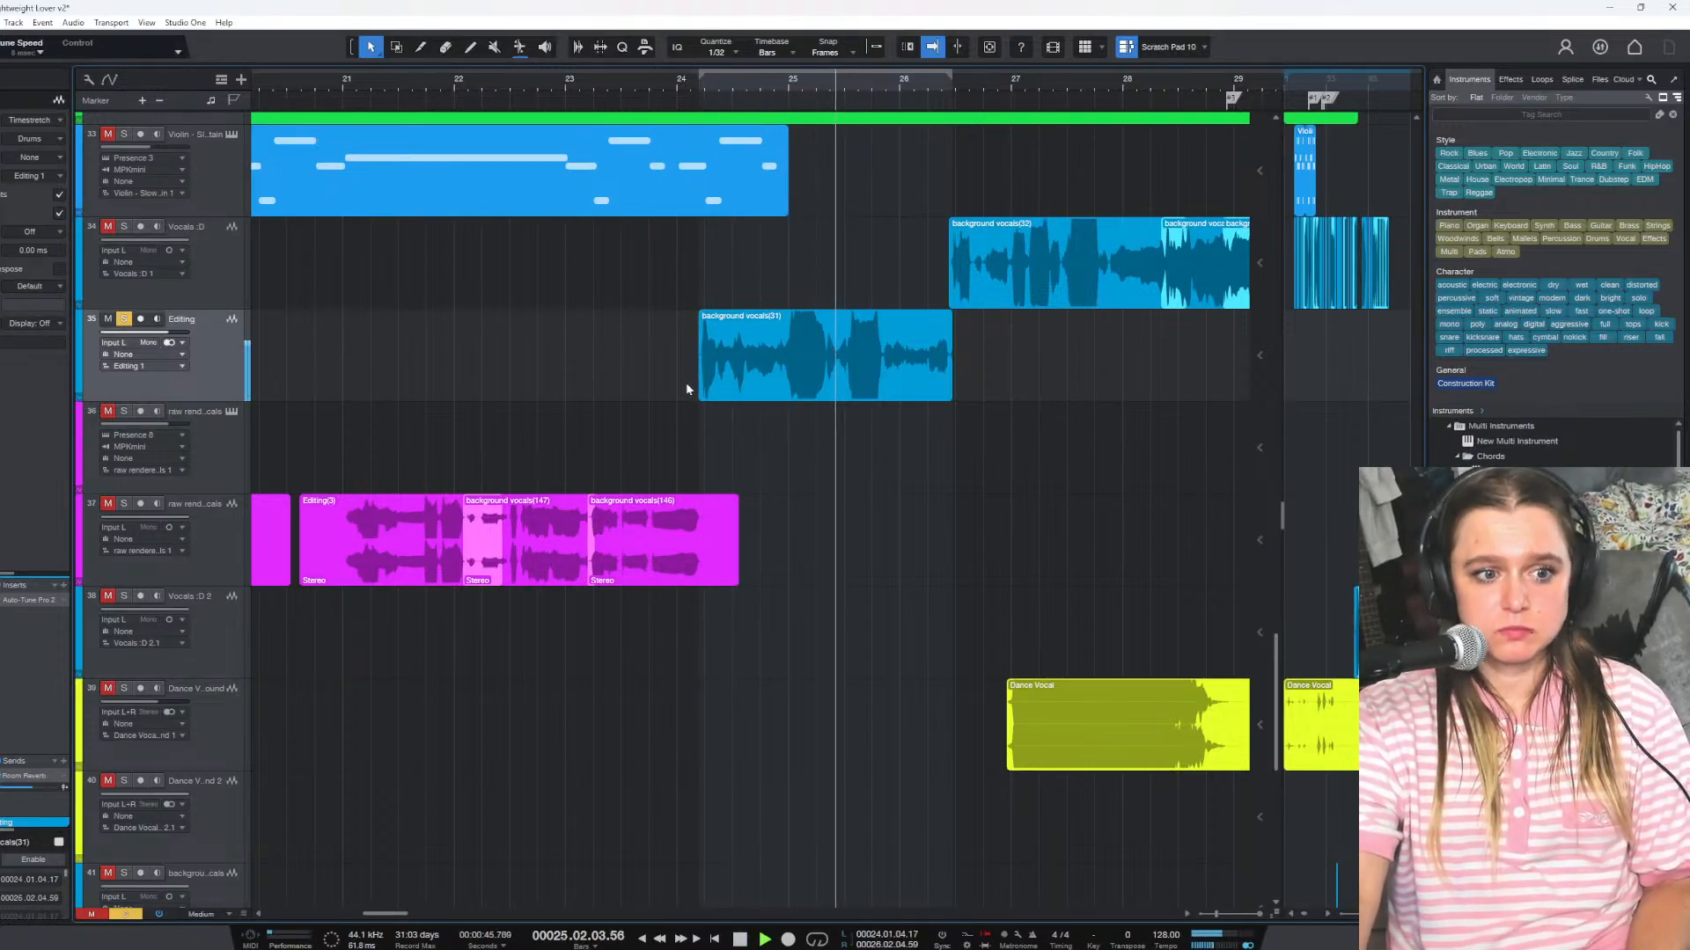
{"action": "key", "text": "space"}
{"action": "left_click", "coordinate": [915, 88]}
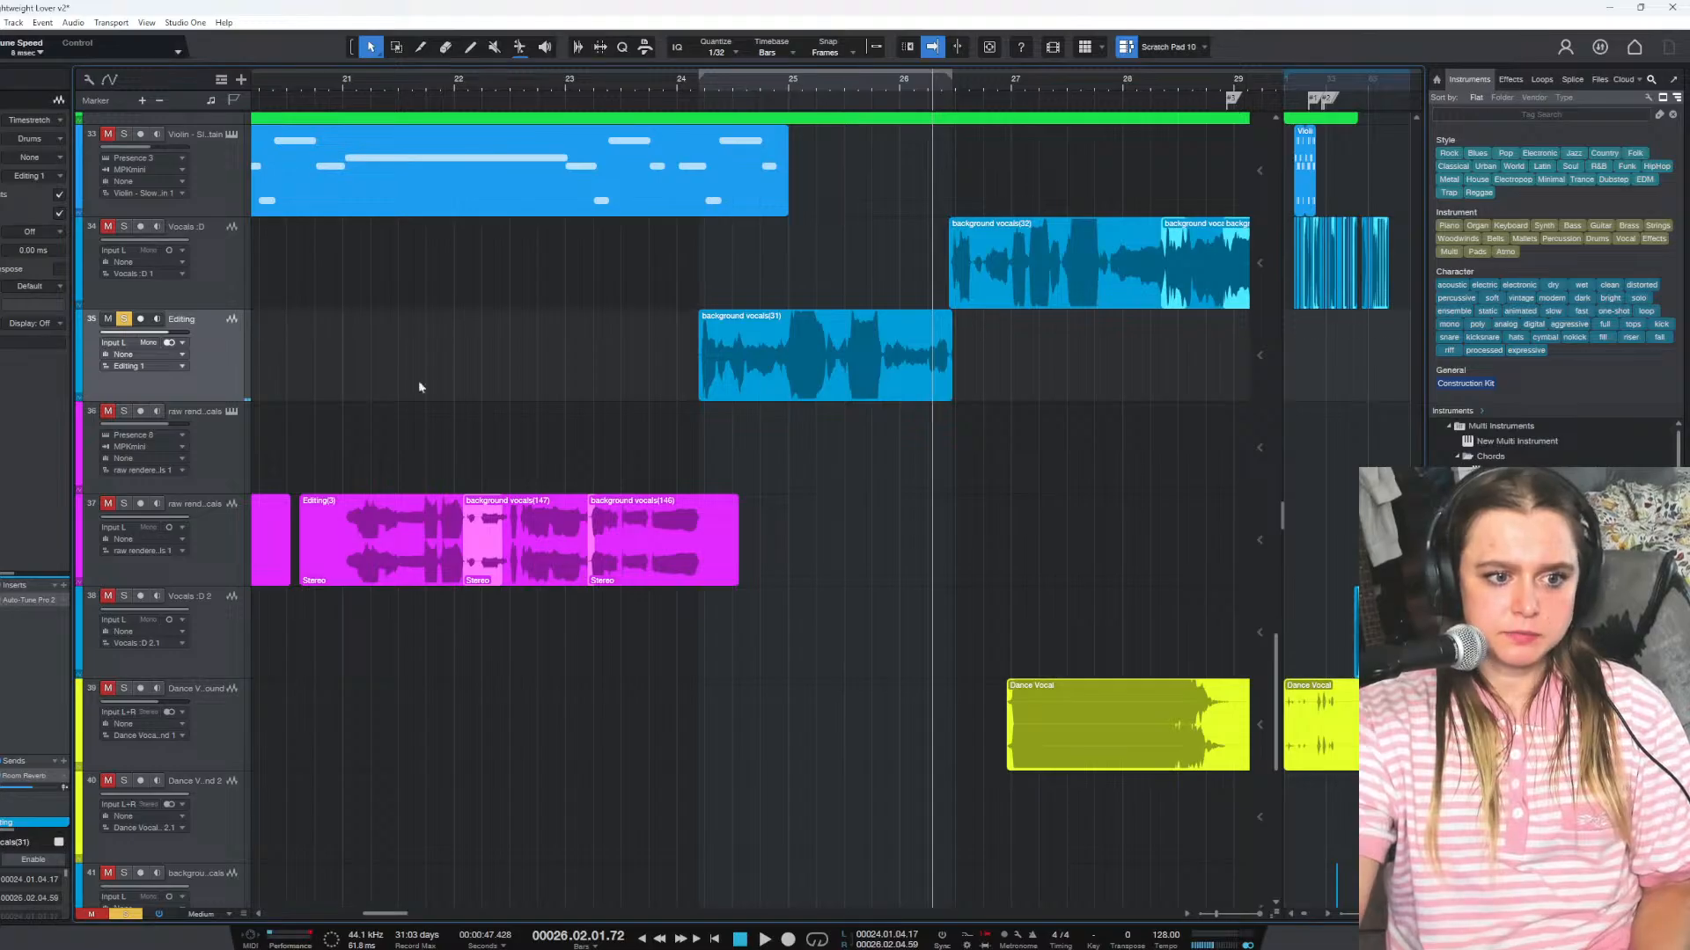
{"action": "left_click", "coordinate": [699, 88]}
{"action": "key", "text": "space"}
{"action": "key", "text": "space"}
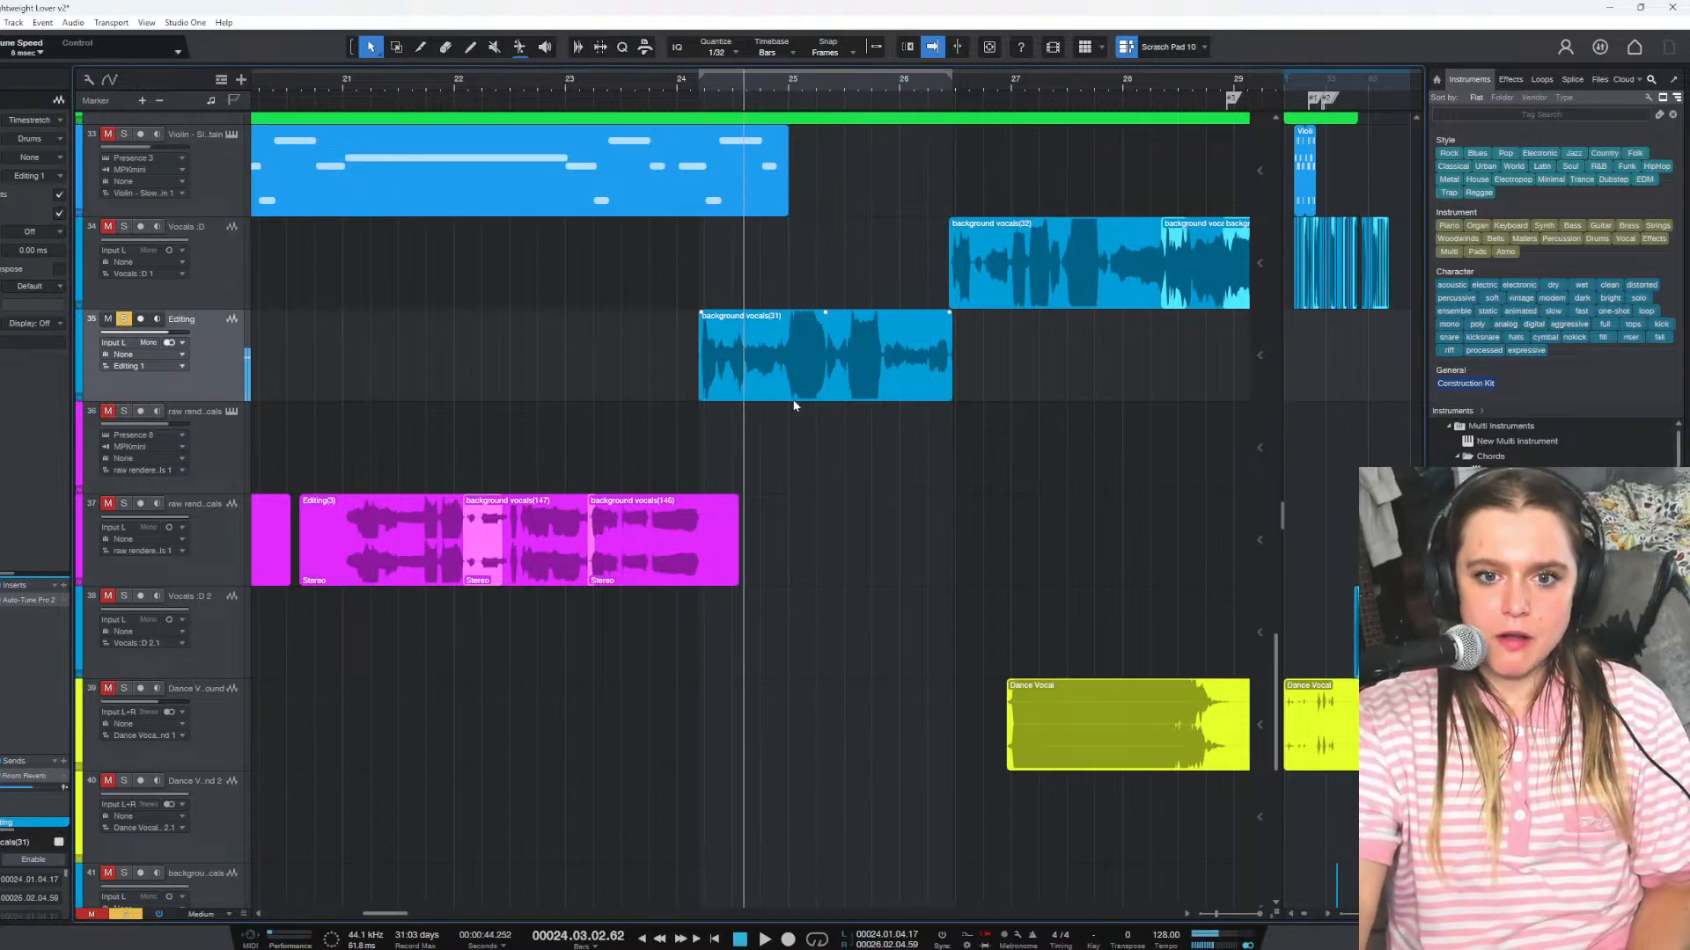
Reopen the Auto-Tune Pro window and continue playback through the B3 correction to about bar 25.5
{"action": "left_click", "coordinate": [31, 601]}
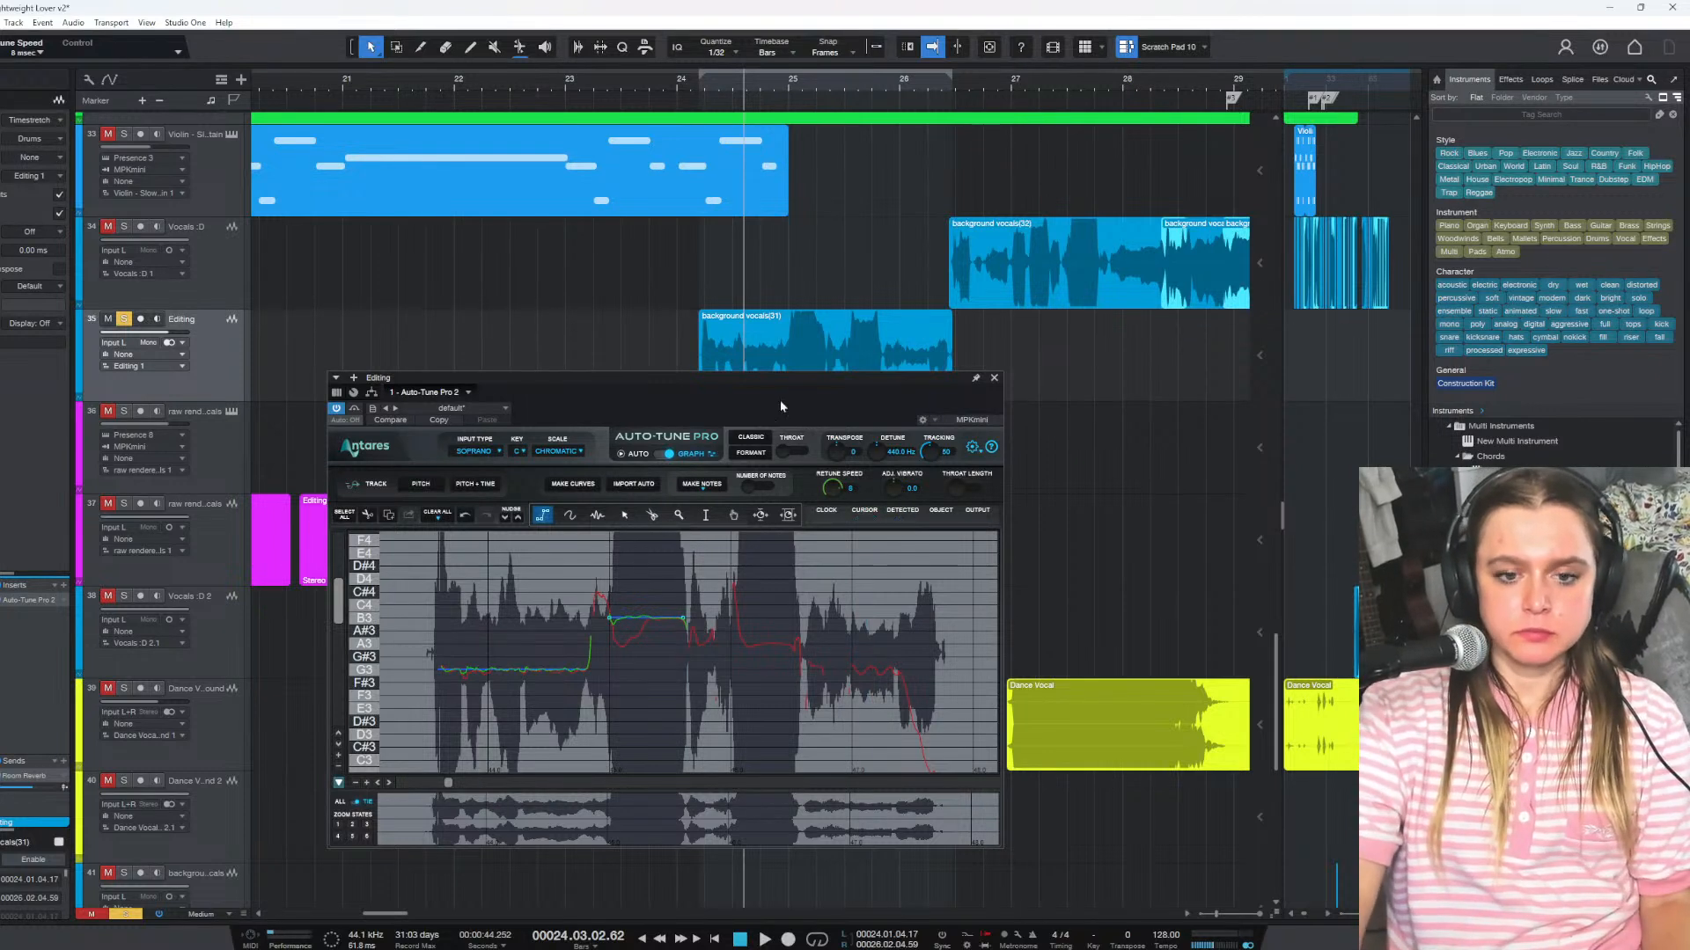
{"action": "key", "text": "space"}
{"action": "key", "text": "space"}
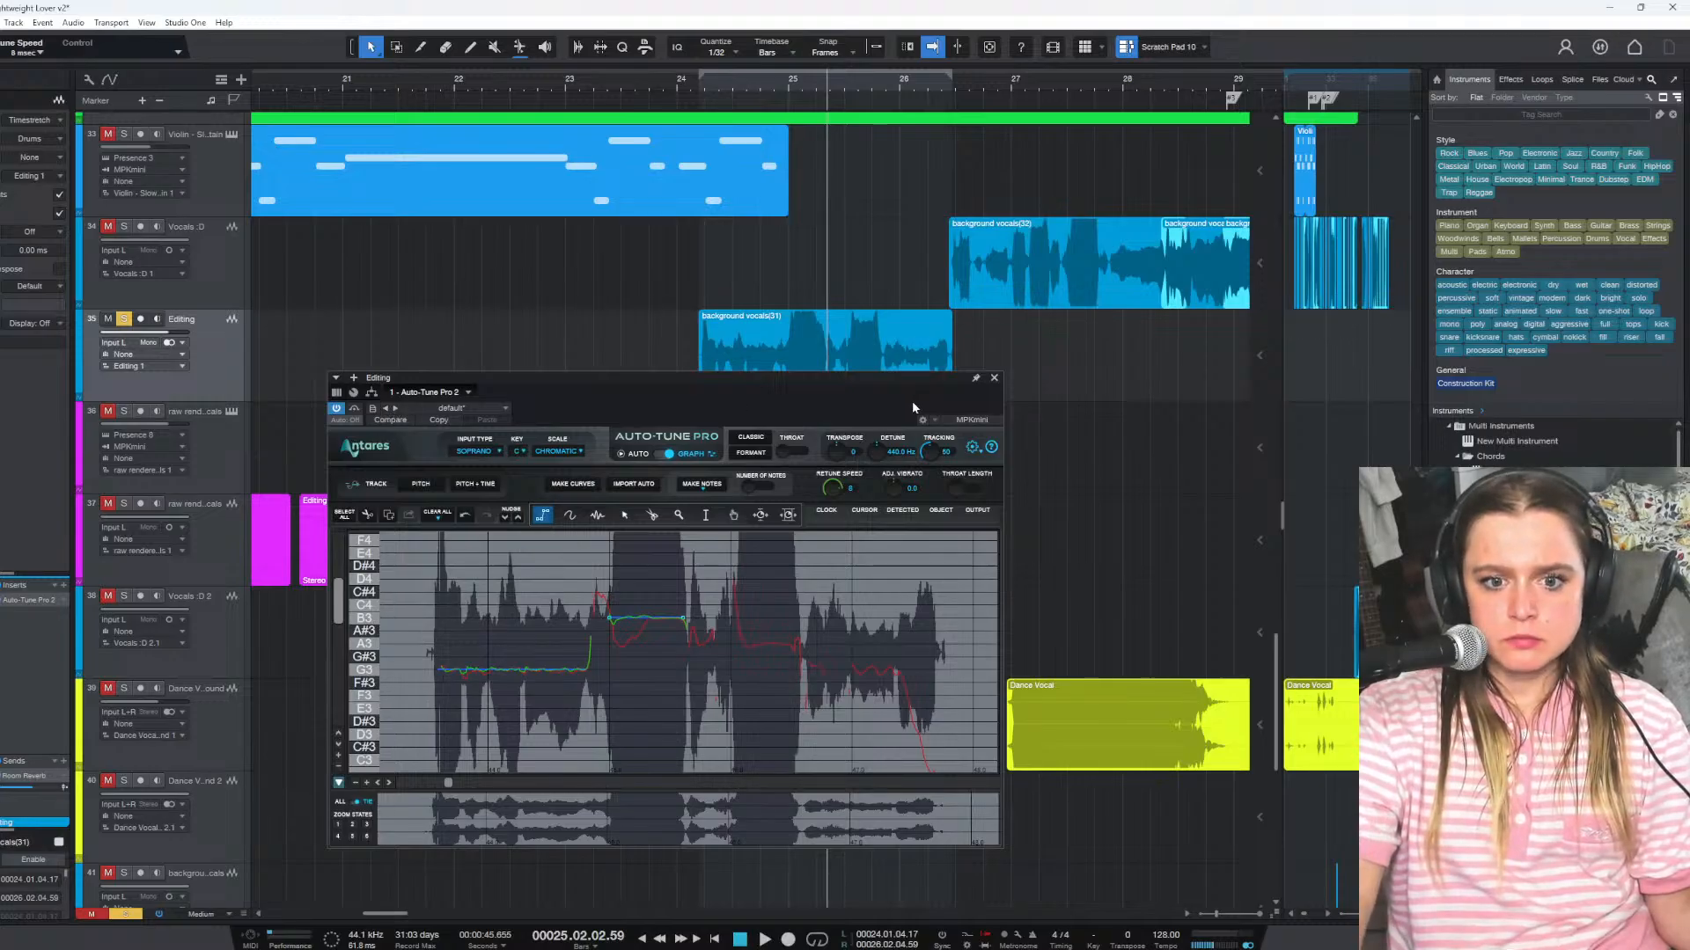
Set the B3 line's retune speed to 400 and play the clip from about bar 24
{"action": "left_click_drag", "start_coordinate": [829, 490], "coordinate": [799, 650]}
{"action": "left_click", "coordinate": [702, 88]}
{"action": "key", "text": "space"}
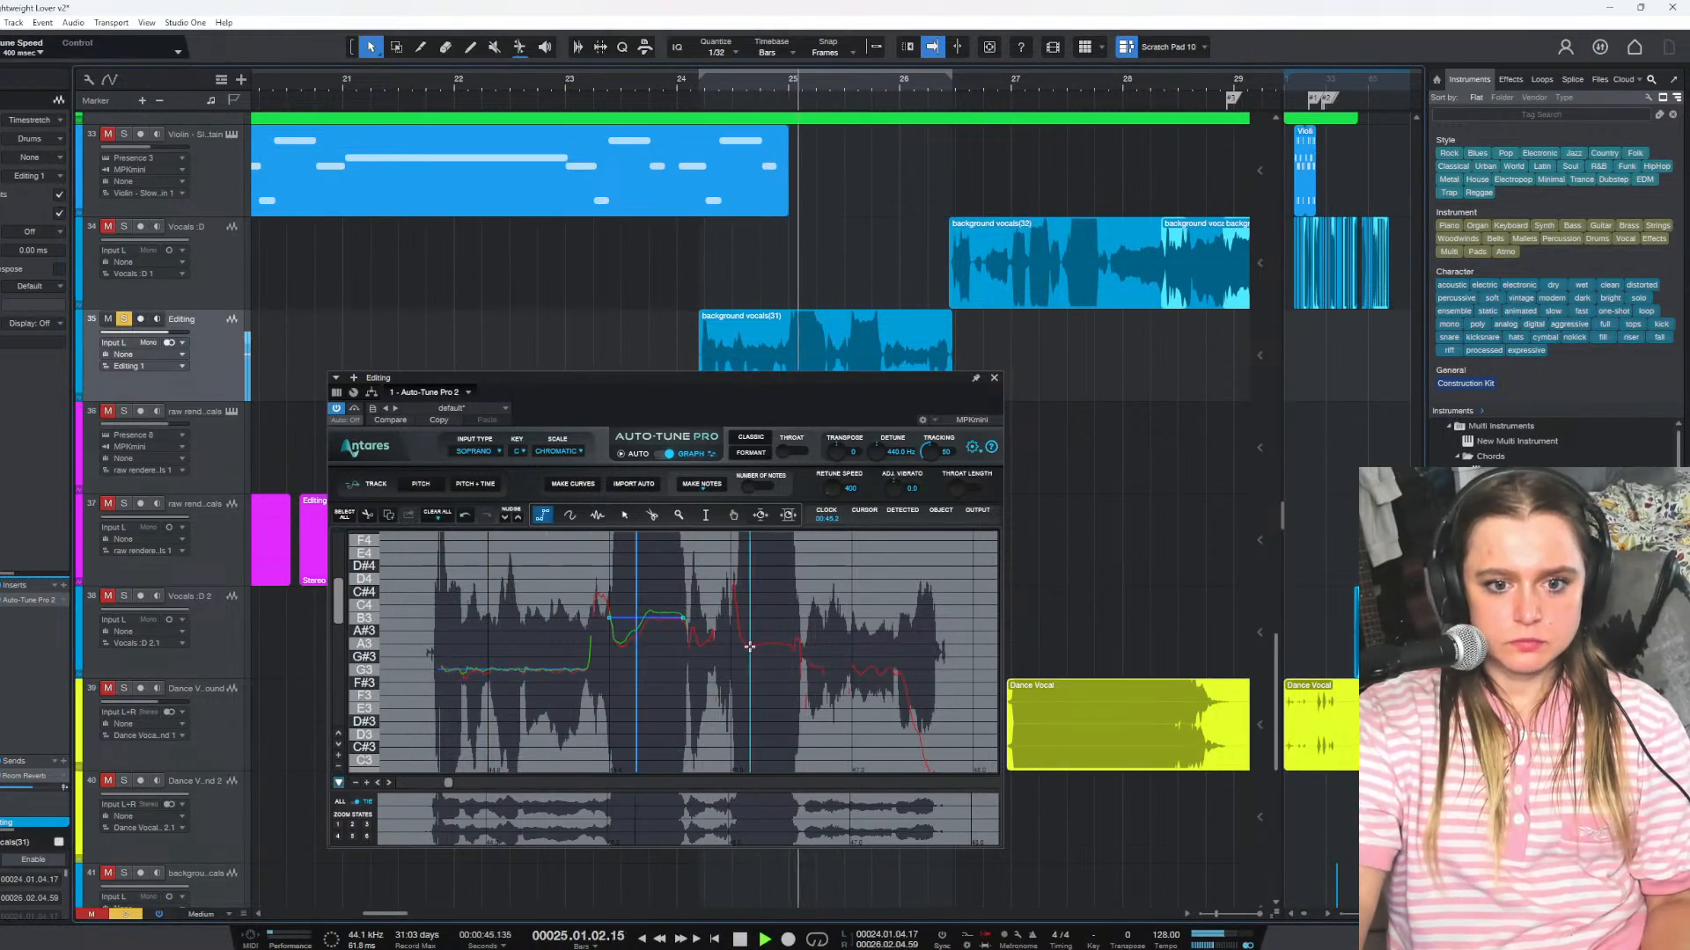
{"action": "key", "text": "space"}
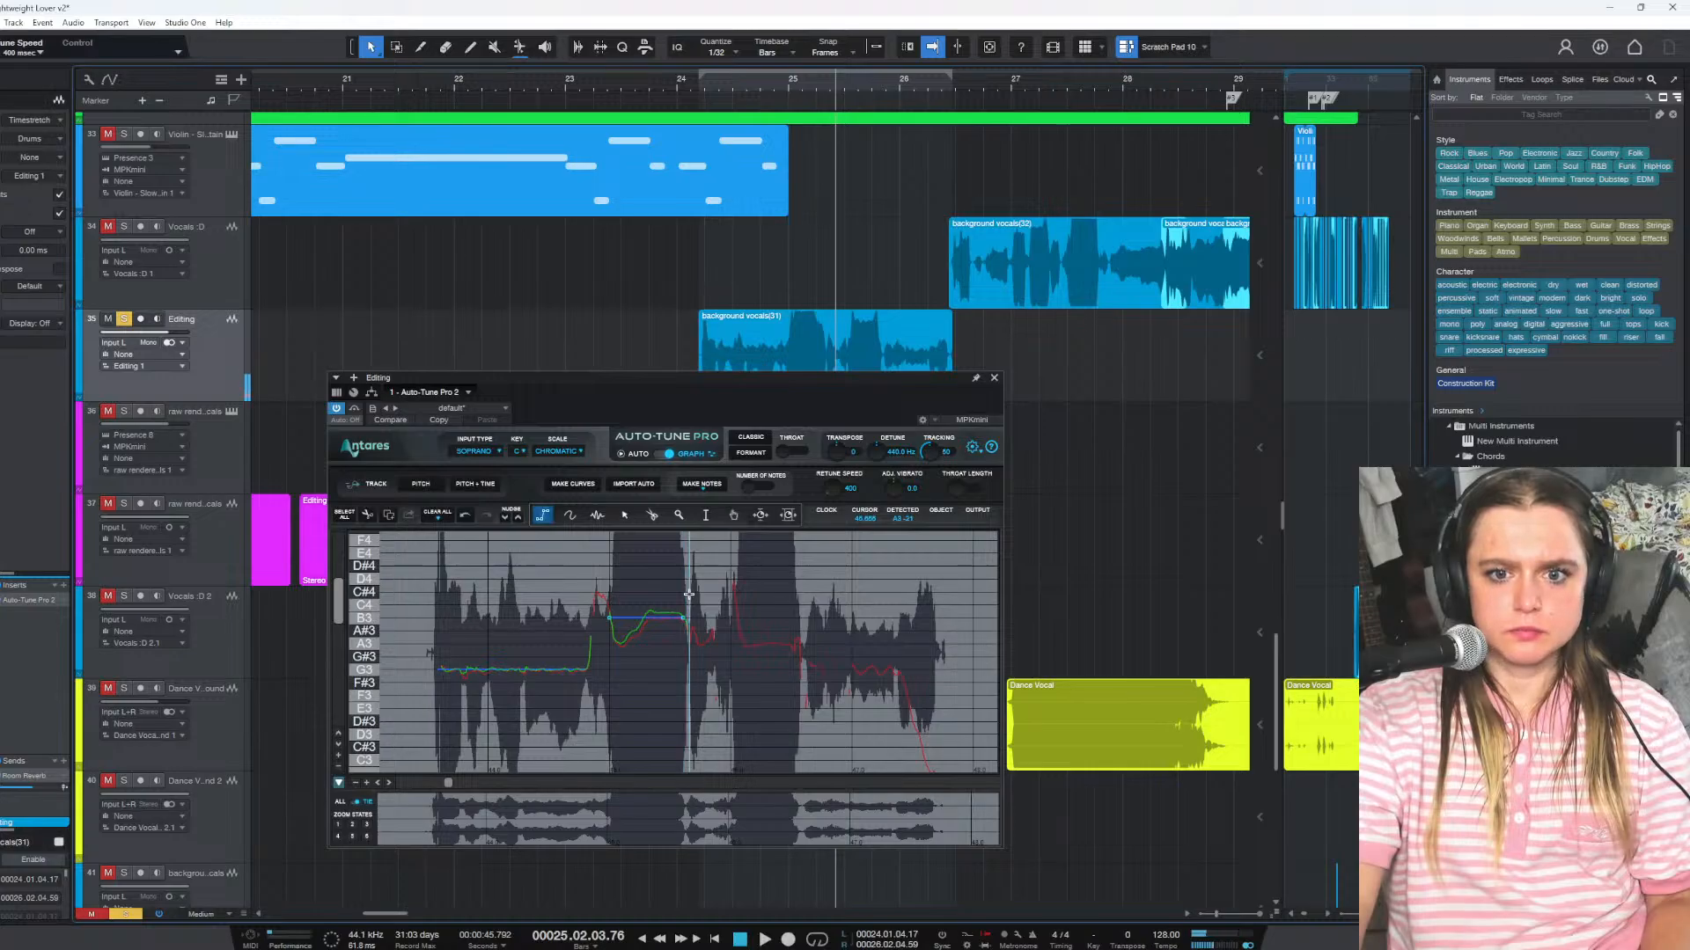
Set the B3 line's retune speed to 16 and play the clip to about bar 25.5
{"action": "left_click_drag", "start_coordinate": [828, 485], "coordinate": [827, 528]}
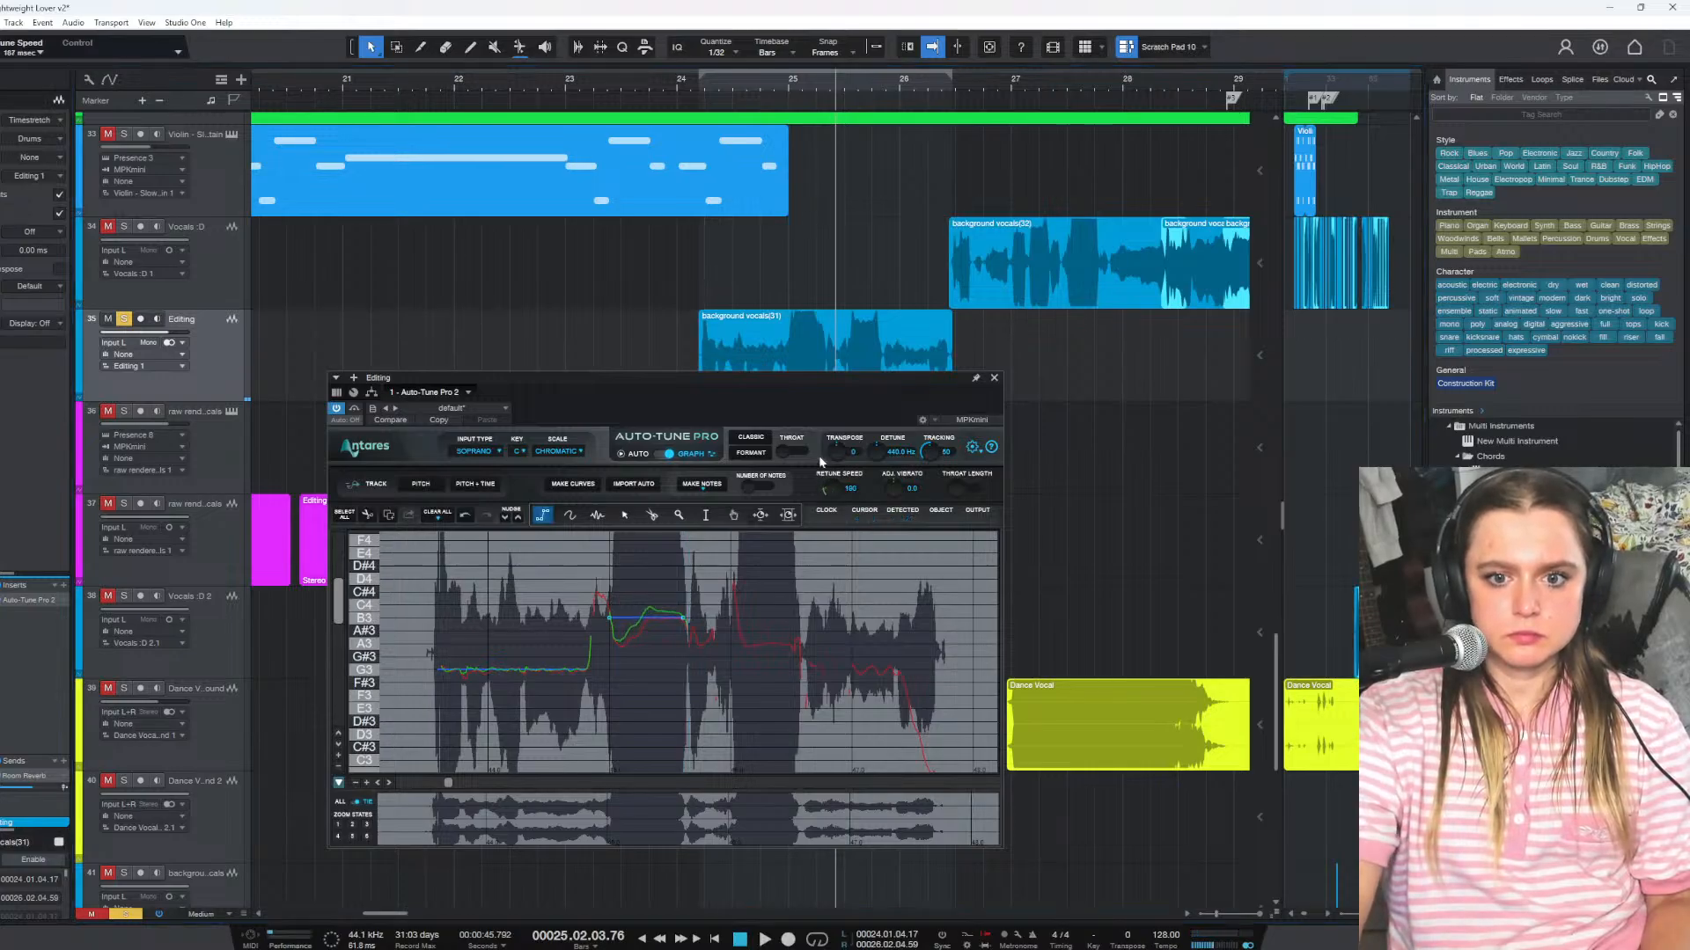
{"action": "key", "text": "space"}
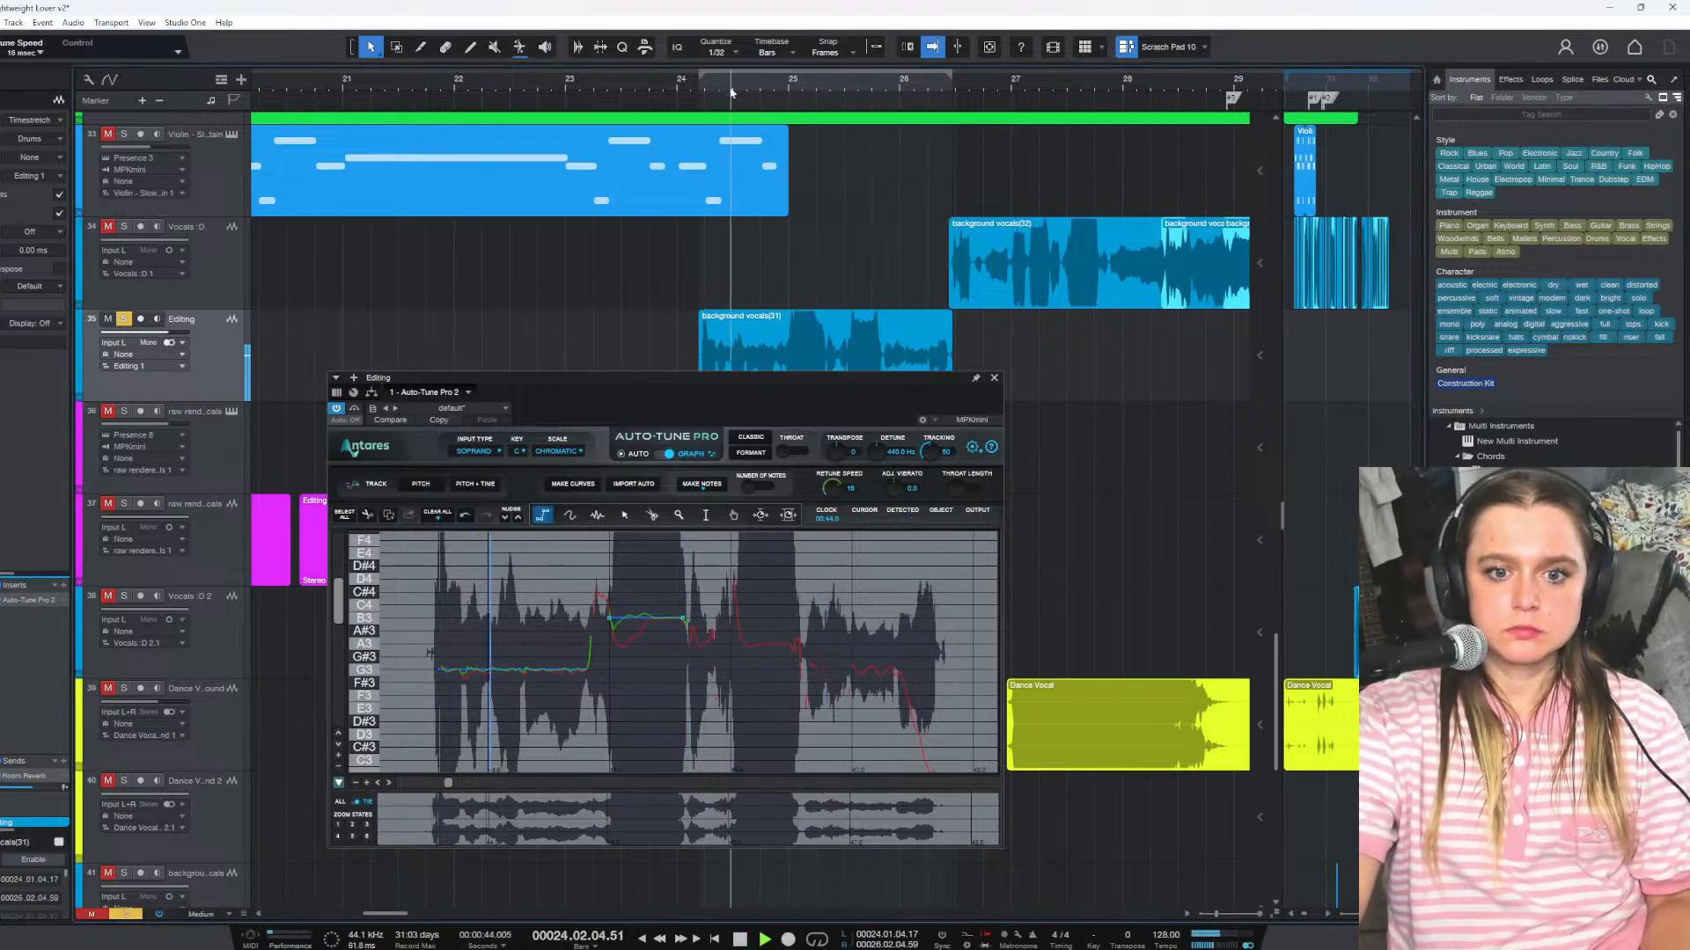
{"action": "key", "text": "space"}
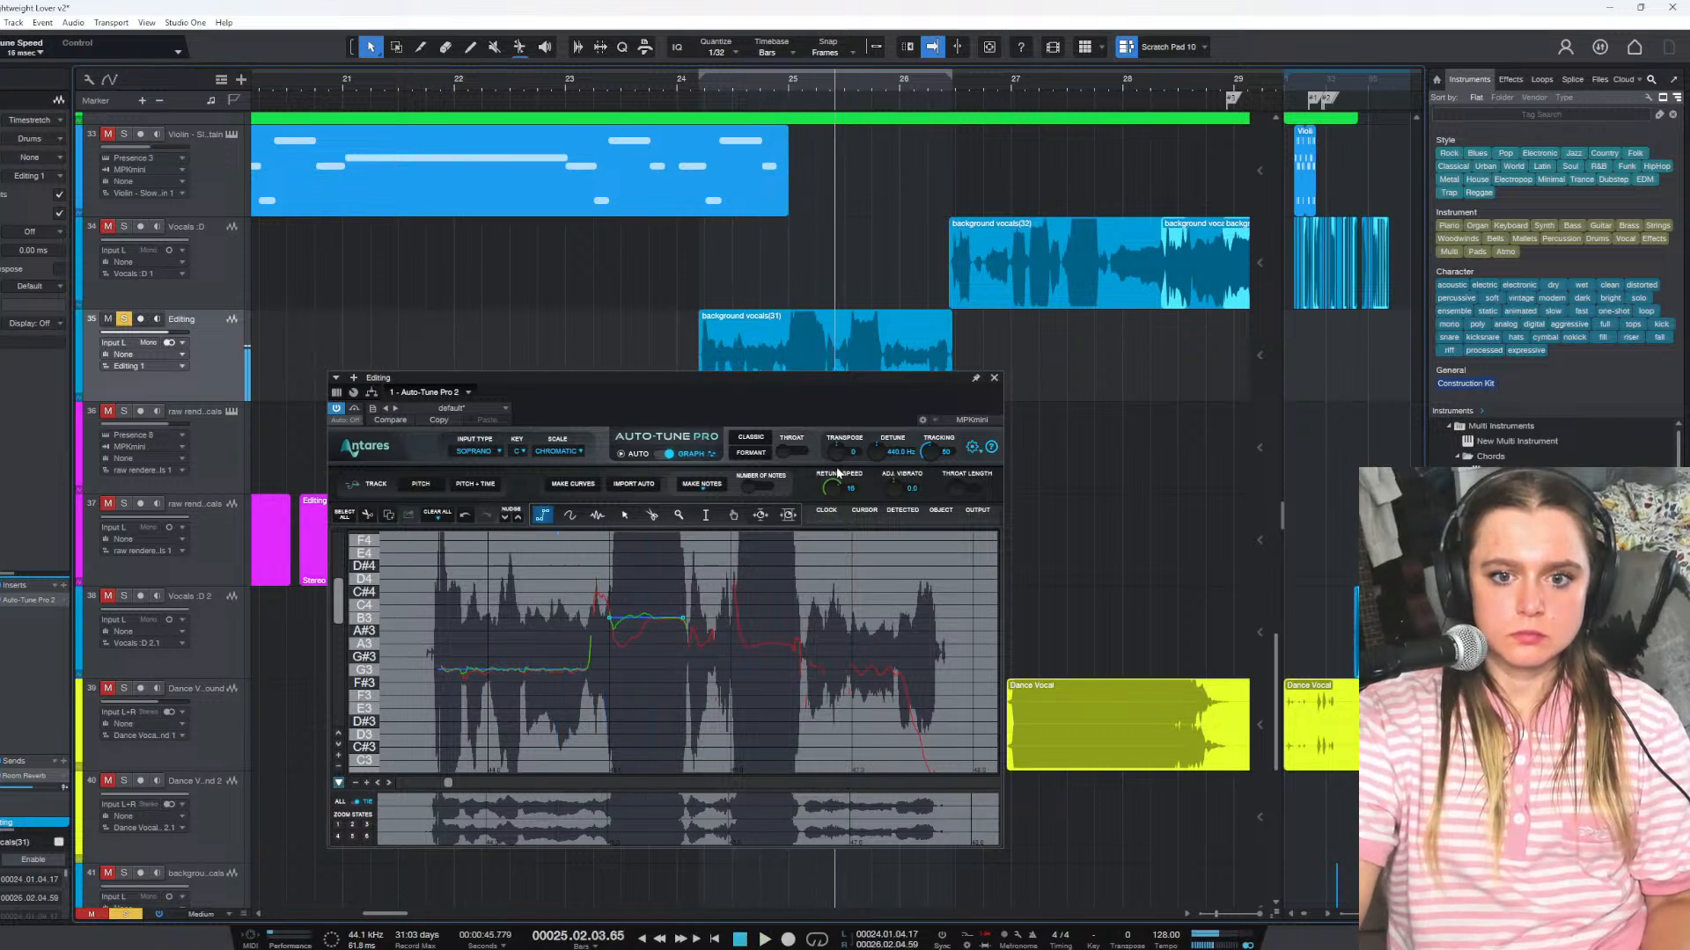
Set the B3 line's retune speed to 61 and play the opening of the clip from about bar 24
{"action": "left_click_drag", "start_coordinate": [826, 488], "coordinate": [816, 516]}
{"action": "left_click", "coordinate": [692, 82]}
{"action": "key", "text": "space"}
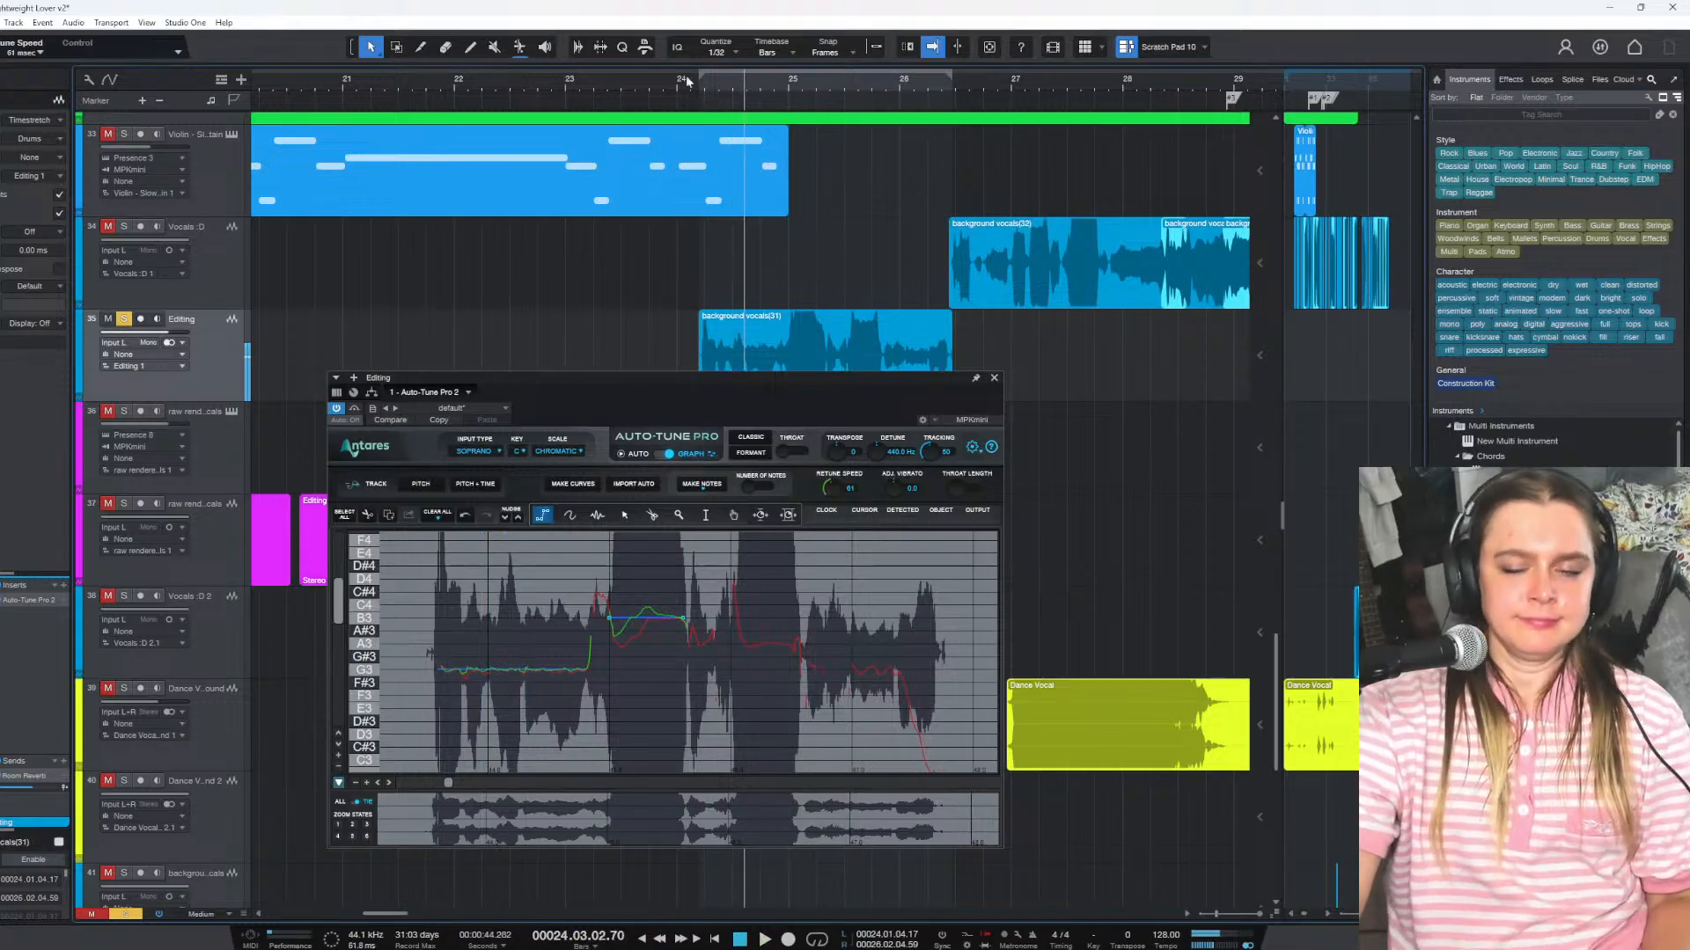
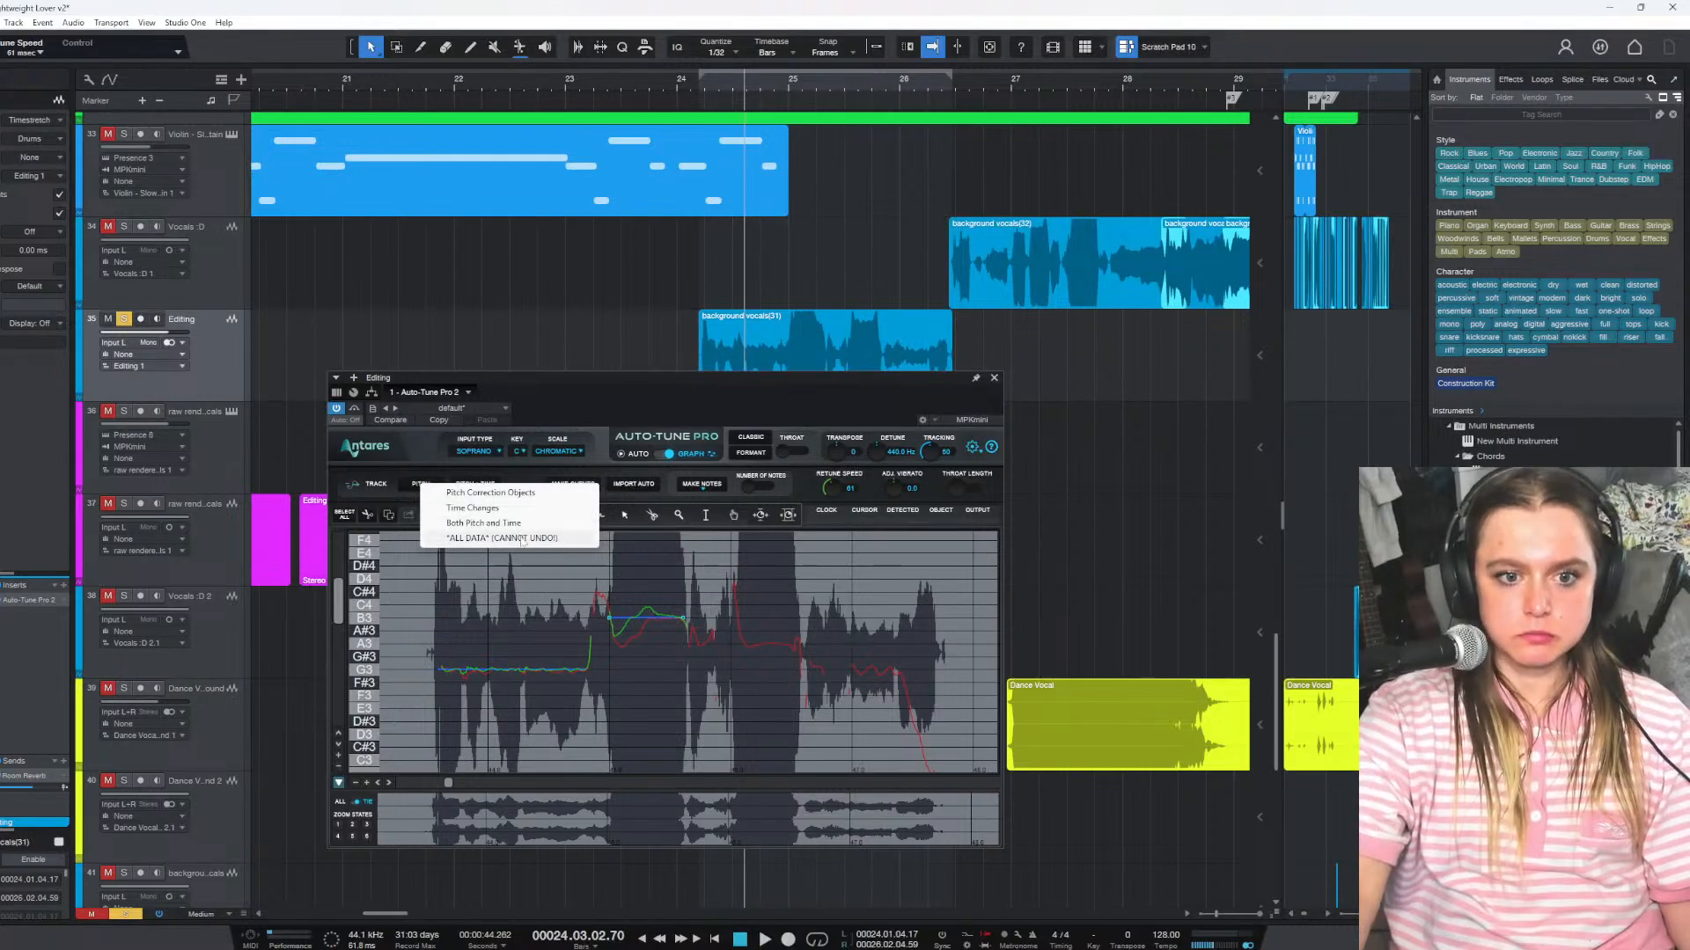
Clear all data from the Auto-Tune graph and place the playhead at the Editing clip's start
{"action": "left_click", "coordinate": [702, 91]}
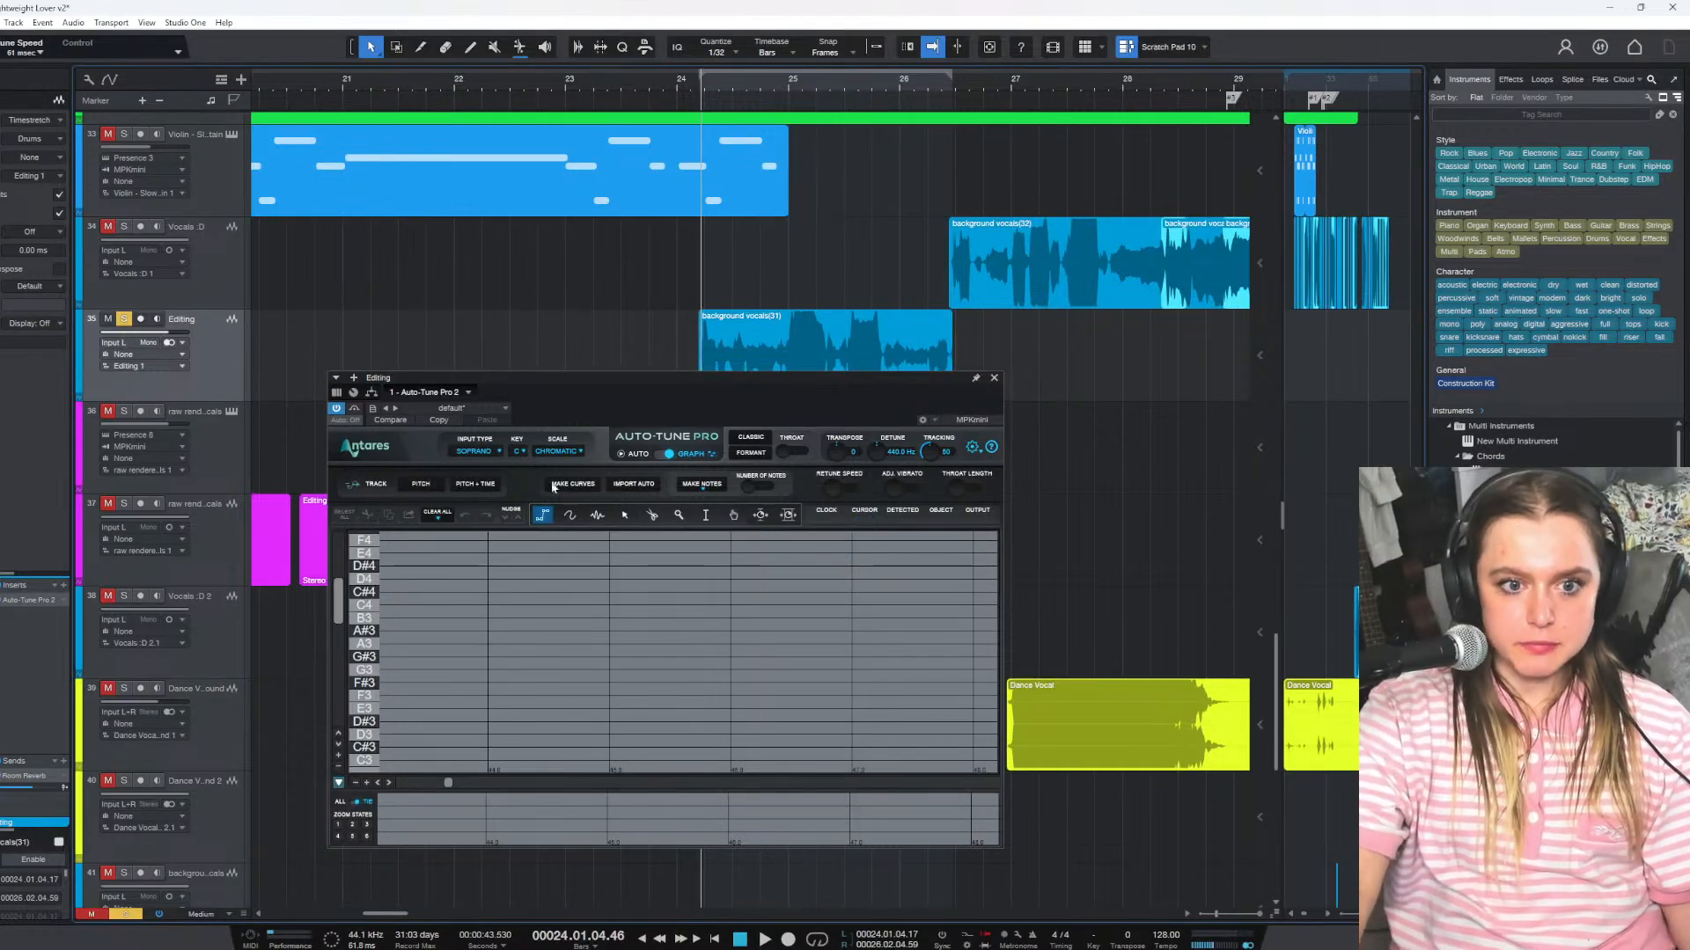
Track the pitch of the background vocals clip on the Editing track by playing it through from bar 24 to bar 26
{"action": "left_click", "coordinate": [426, 485]}
{"action": "key", "text": "space"}
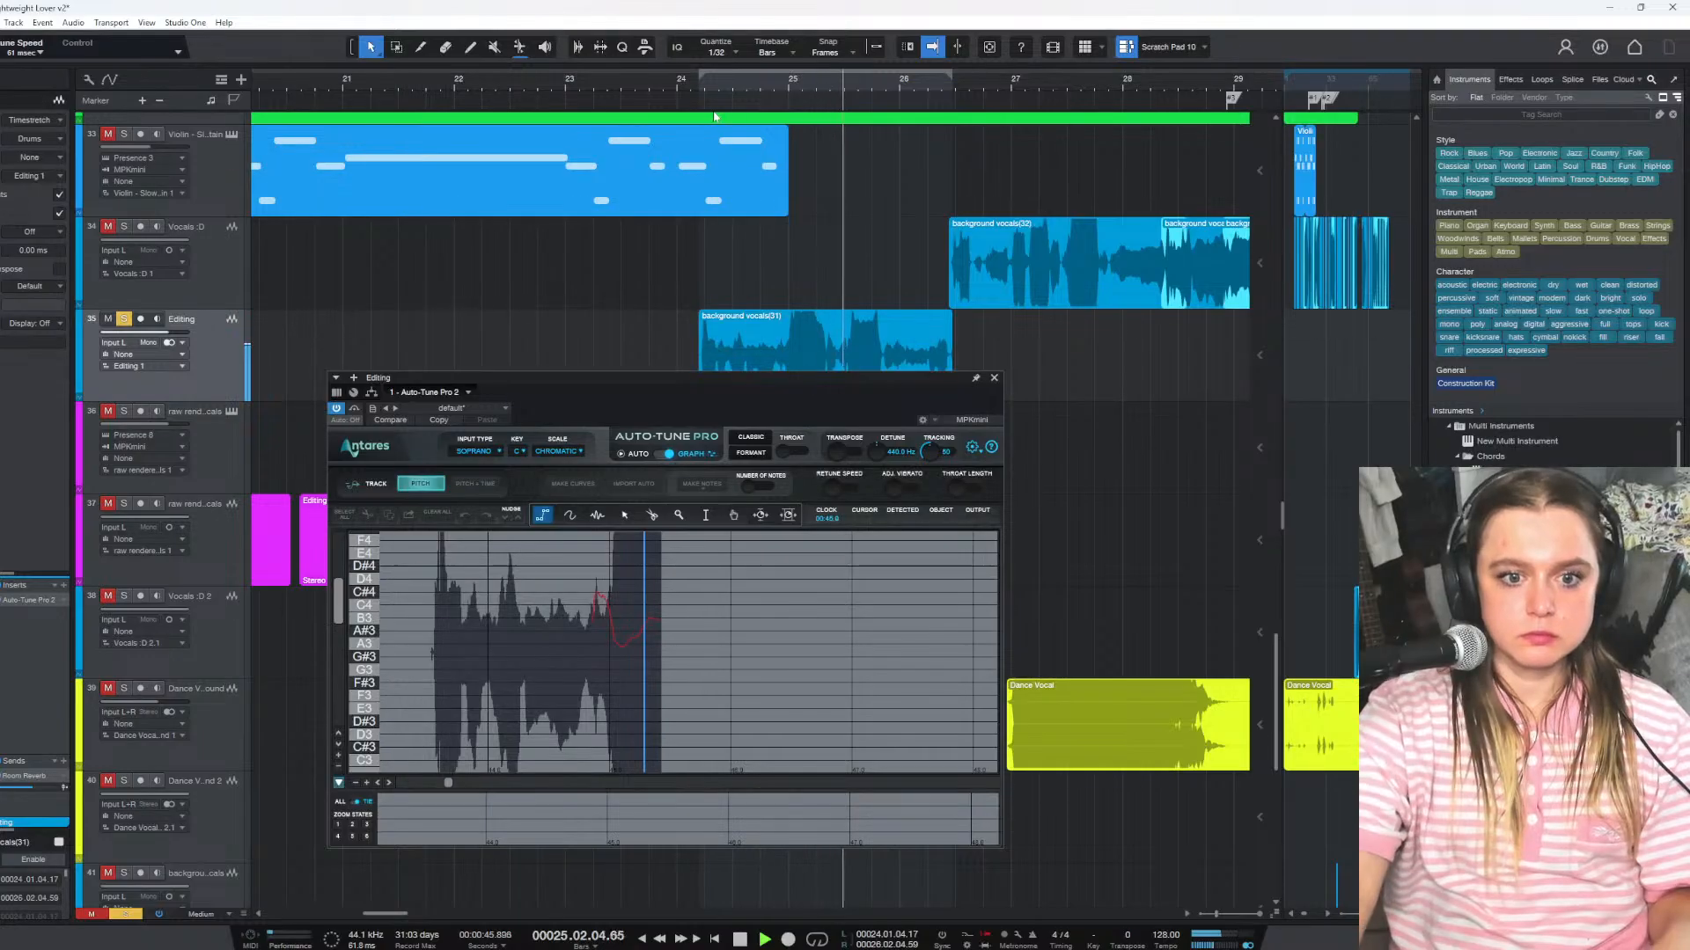
{"action": "key", "text": "space"}
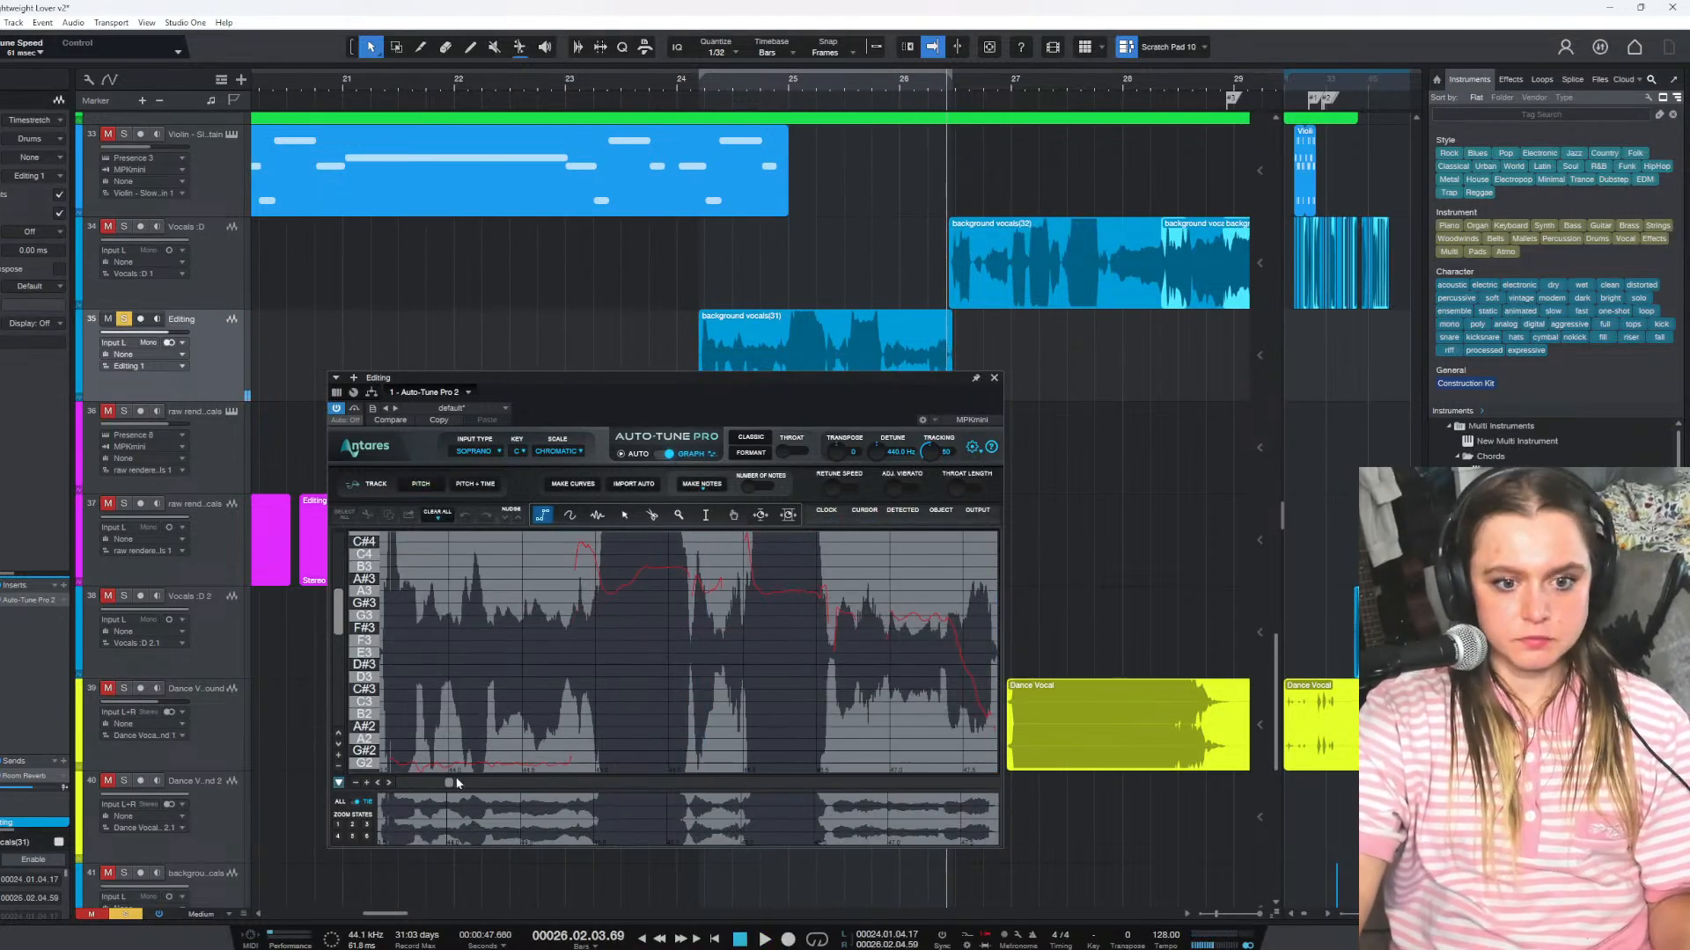
Draw a flat correction line at G2 across the vocal's opening phrase and set its retune speed to 9
{"action": "scroll", "coordinate": [449, 786], "scroll_direction": "up", "scroll_amount": 5}
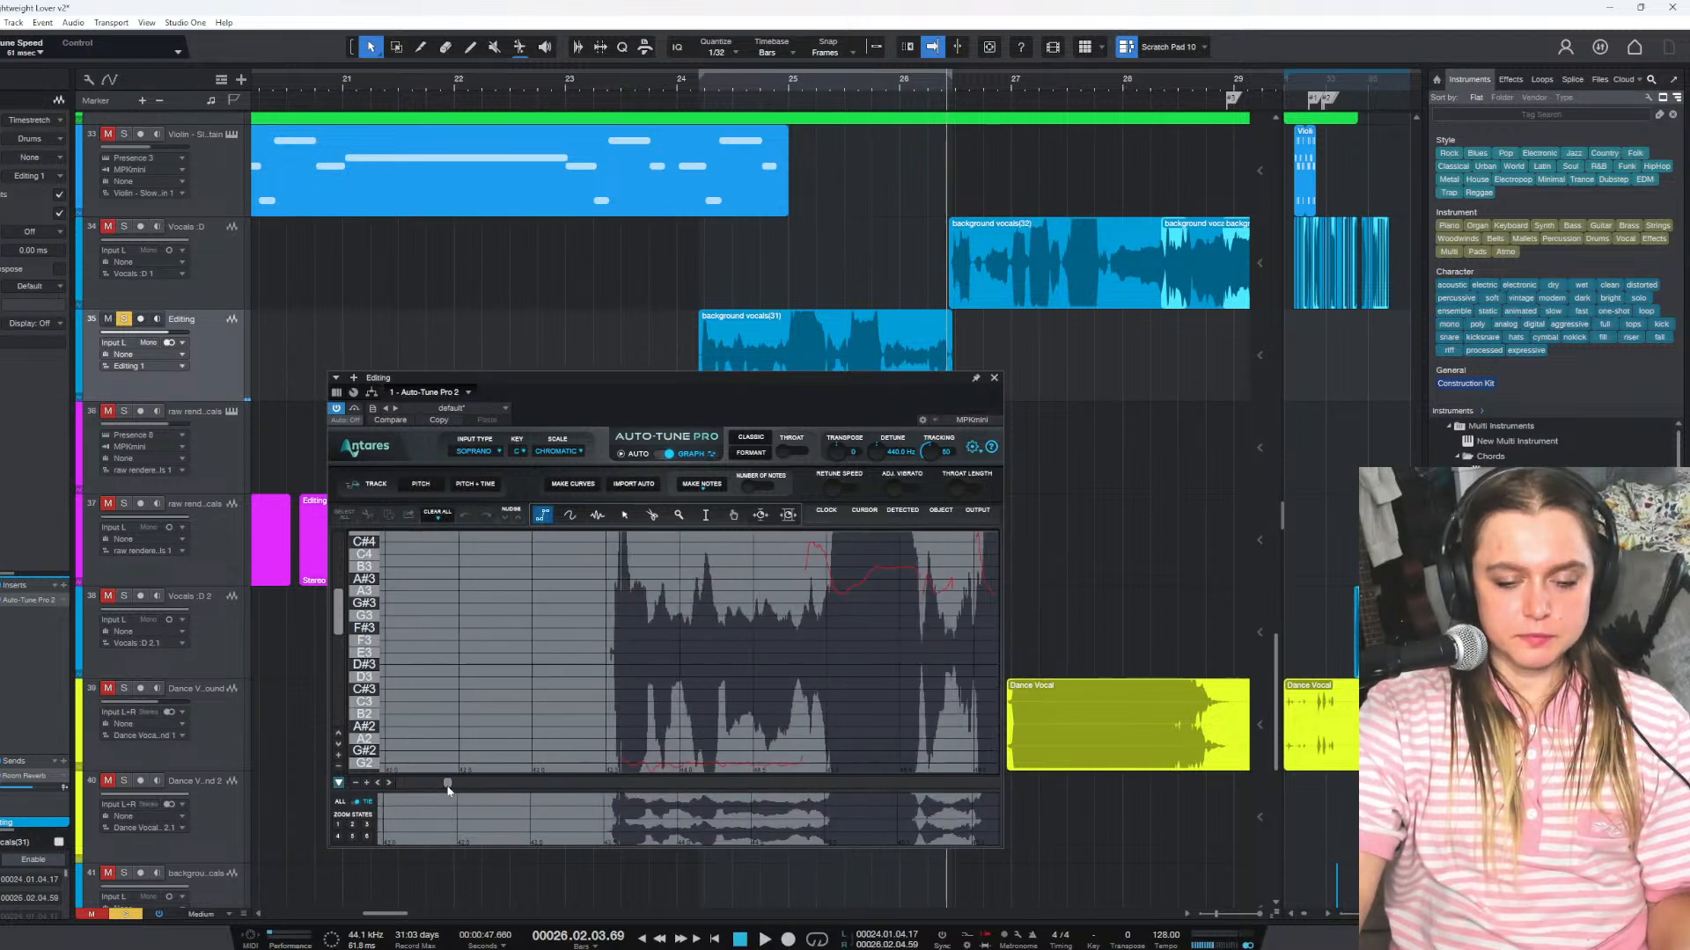
{"action": "scroll", "coordinate": [535, 717], "scroll_direction": "down", "scroll_amount": 3}
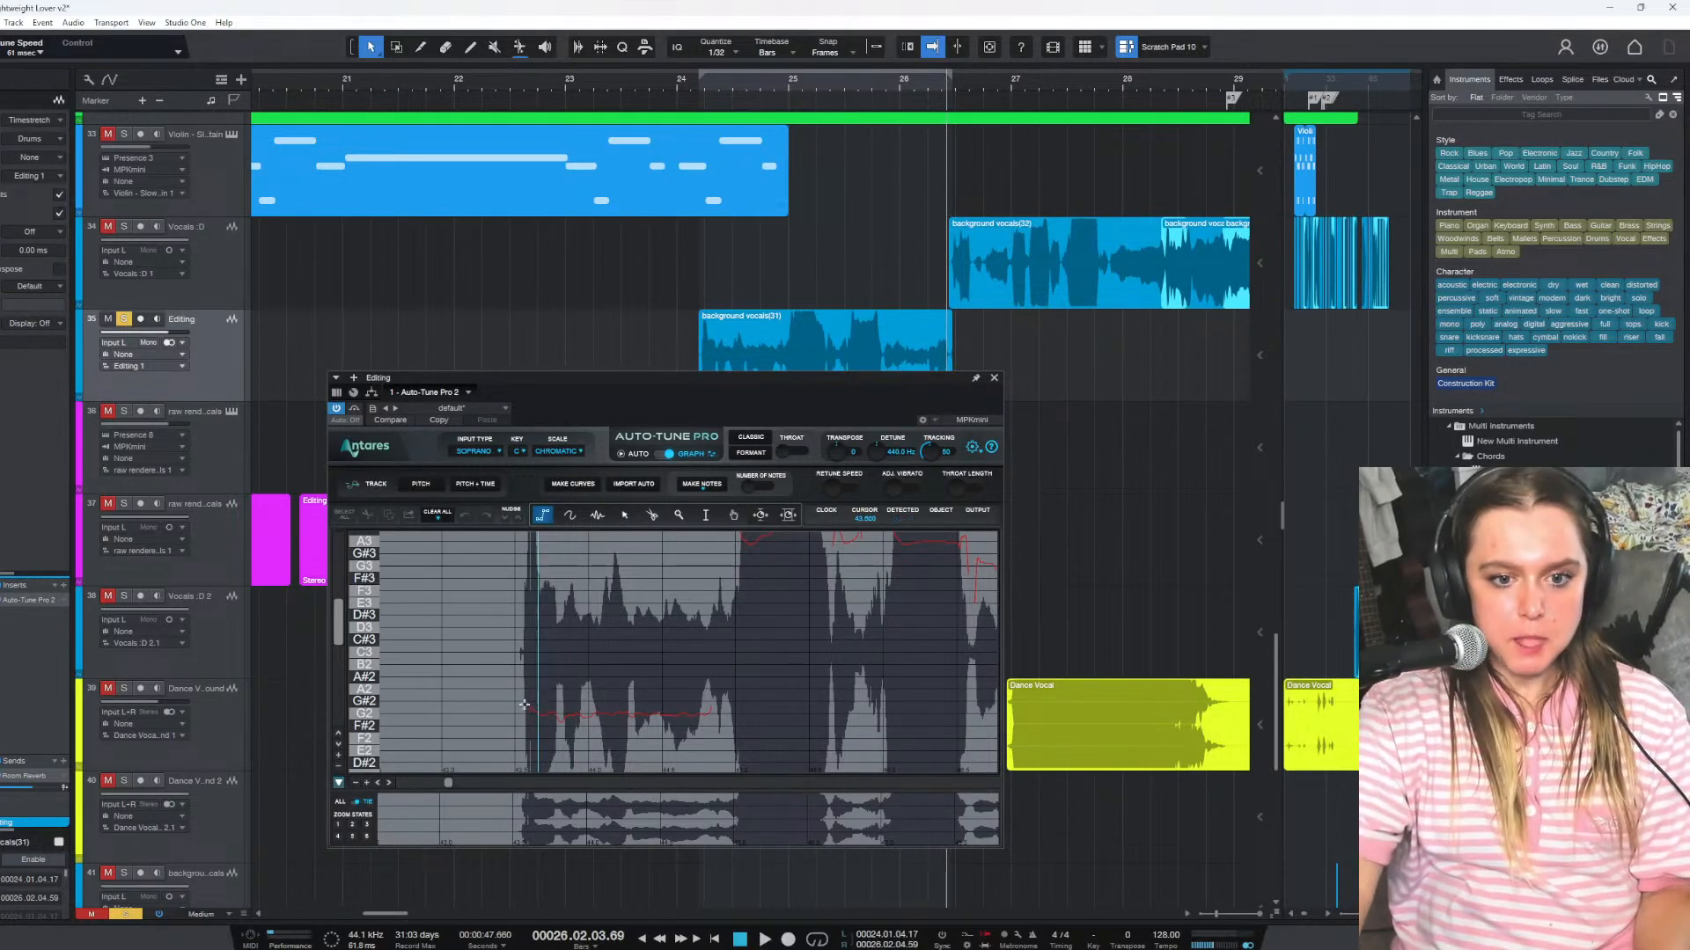
{"action": "left_click_drag", "start_coordinate": [538, 715], "coordinate": [582, 716]}
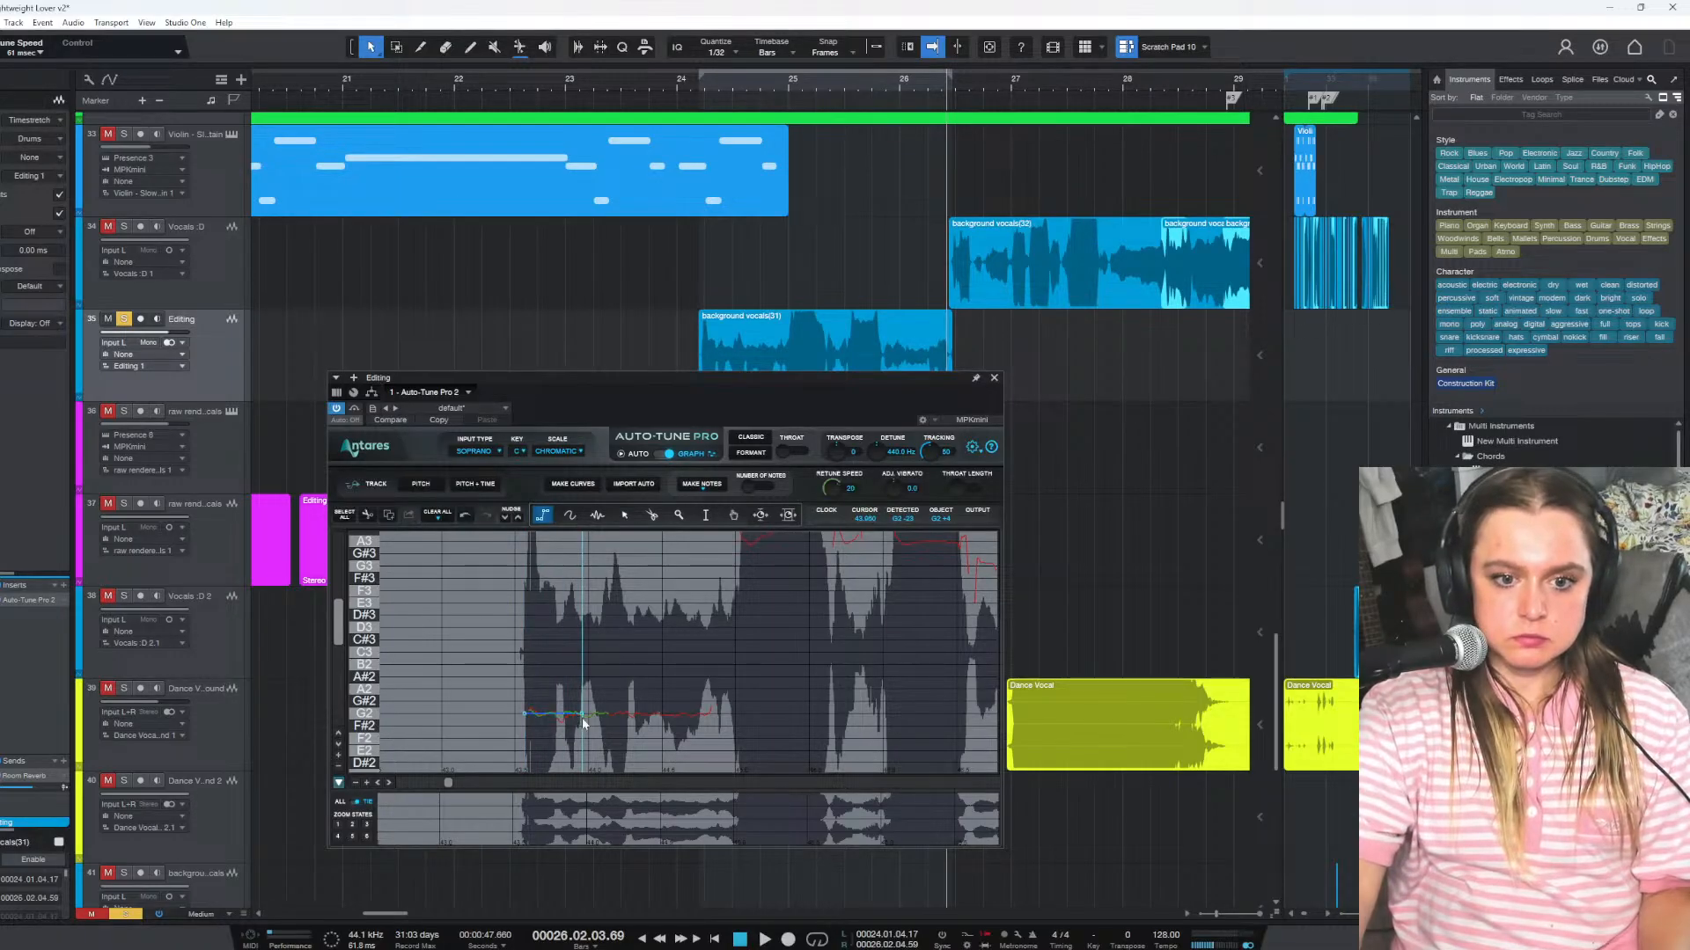
{"action": "left_click_drag", "start_coordinate": [827, 490], "coordinate": [816, 471]}
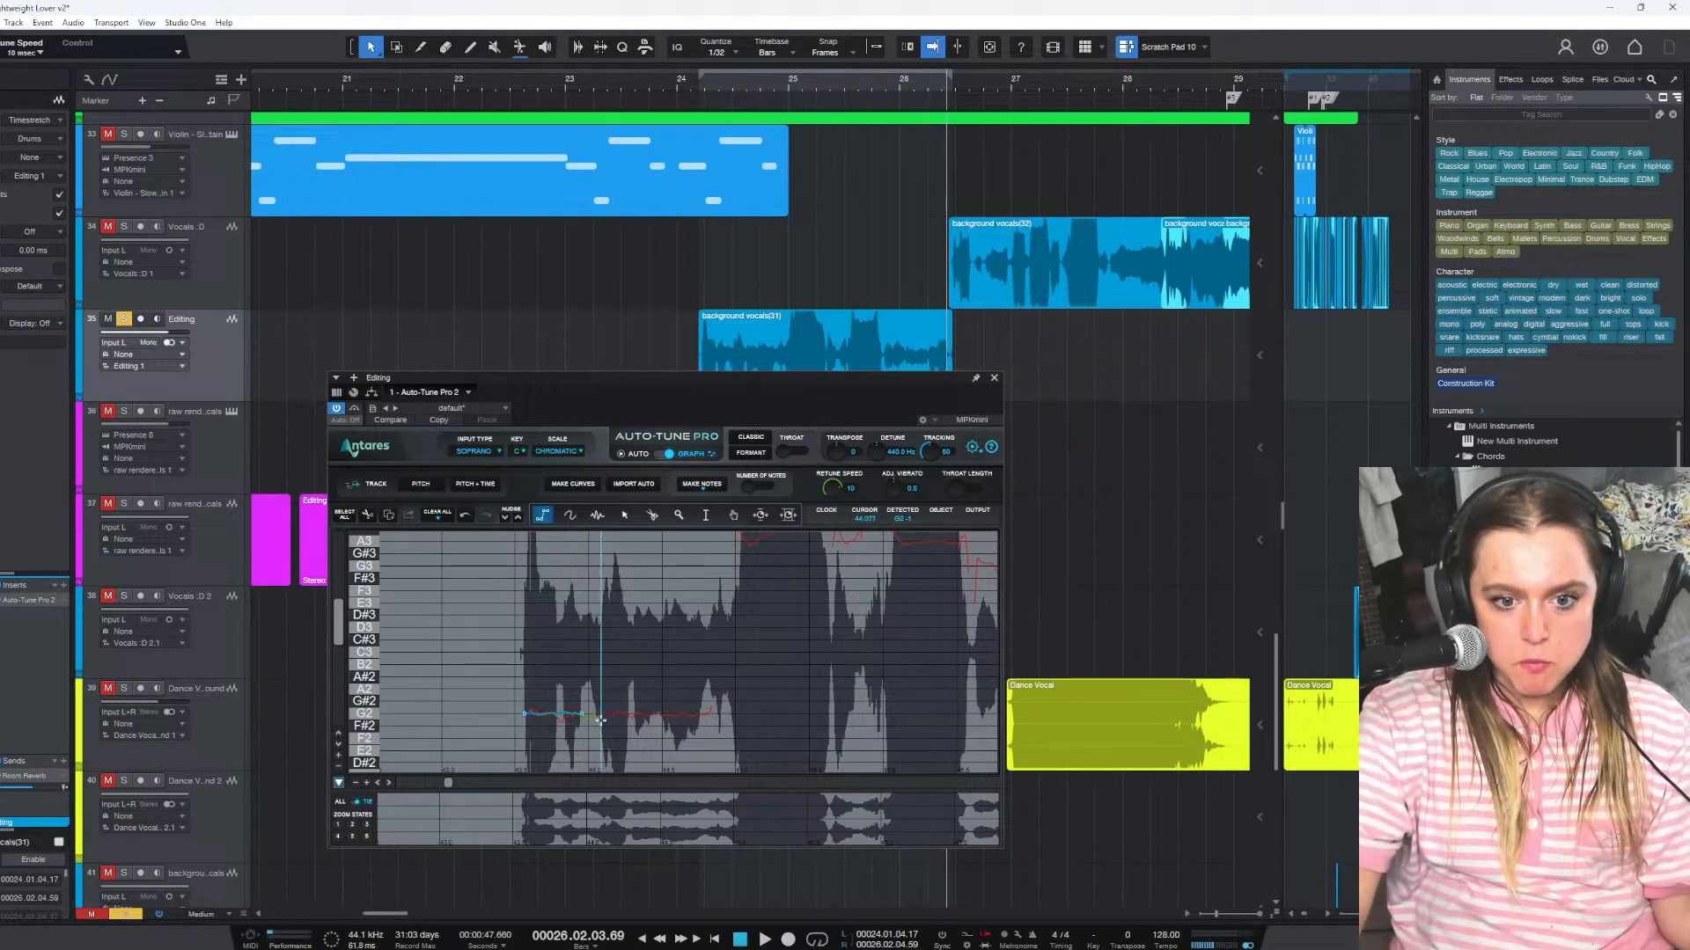
{"action": "double_click", "coordinate": [702, 713]}
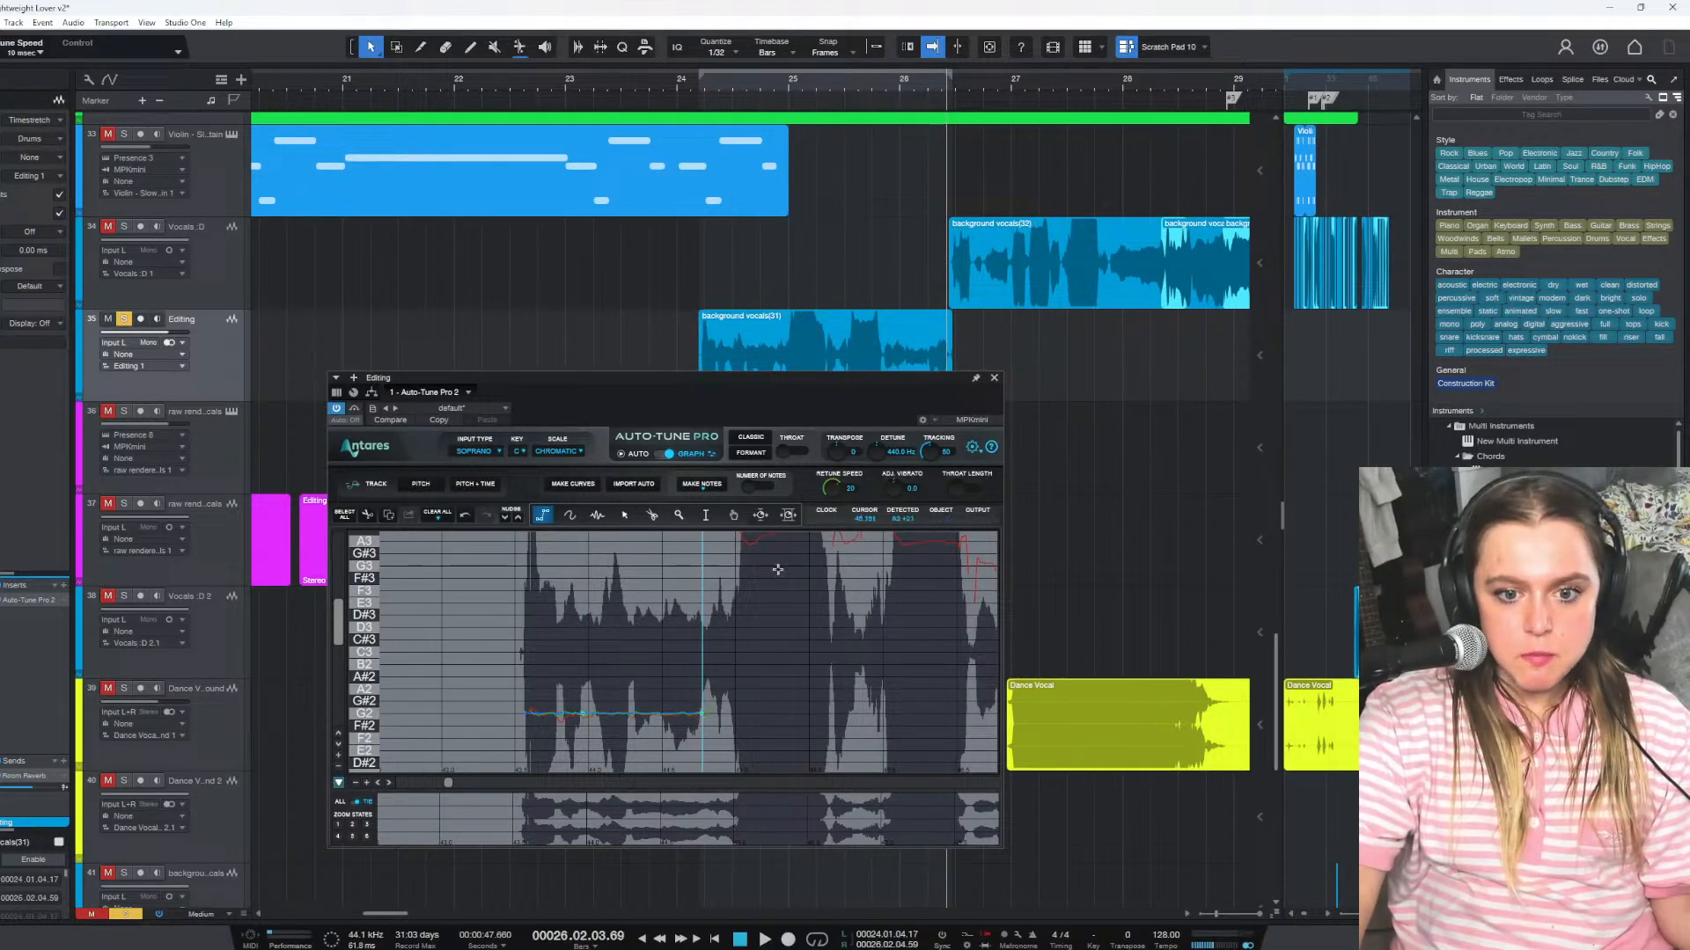
{"action": "left_click_drag", "start_coordinate": [838, 491], "coordinate": [832, 473]}
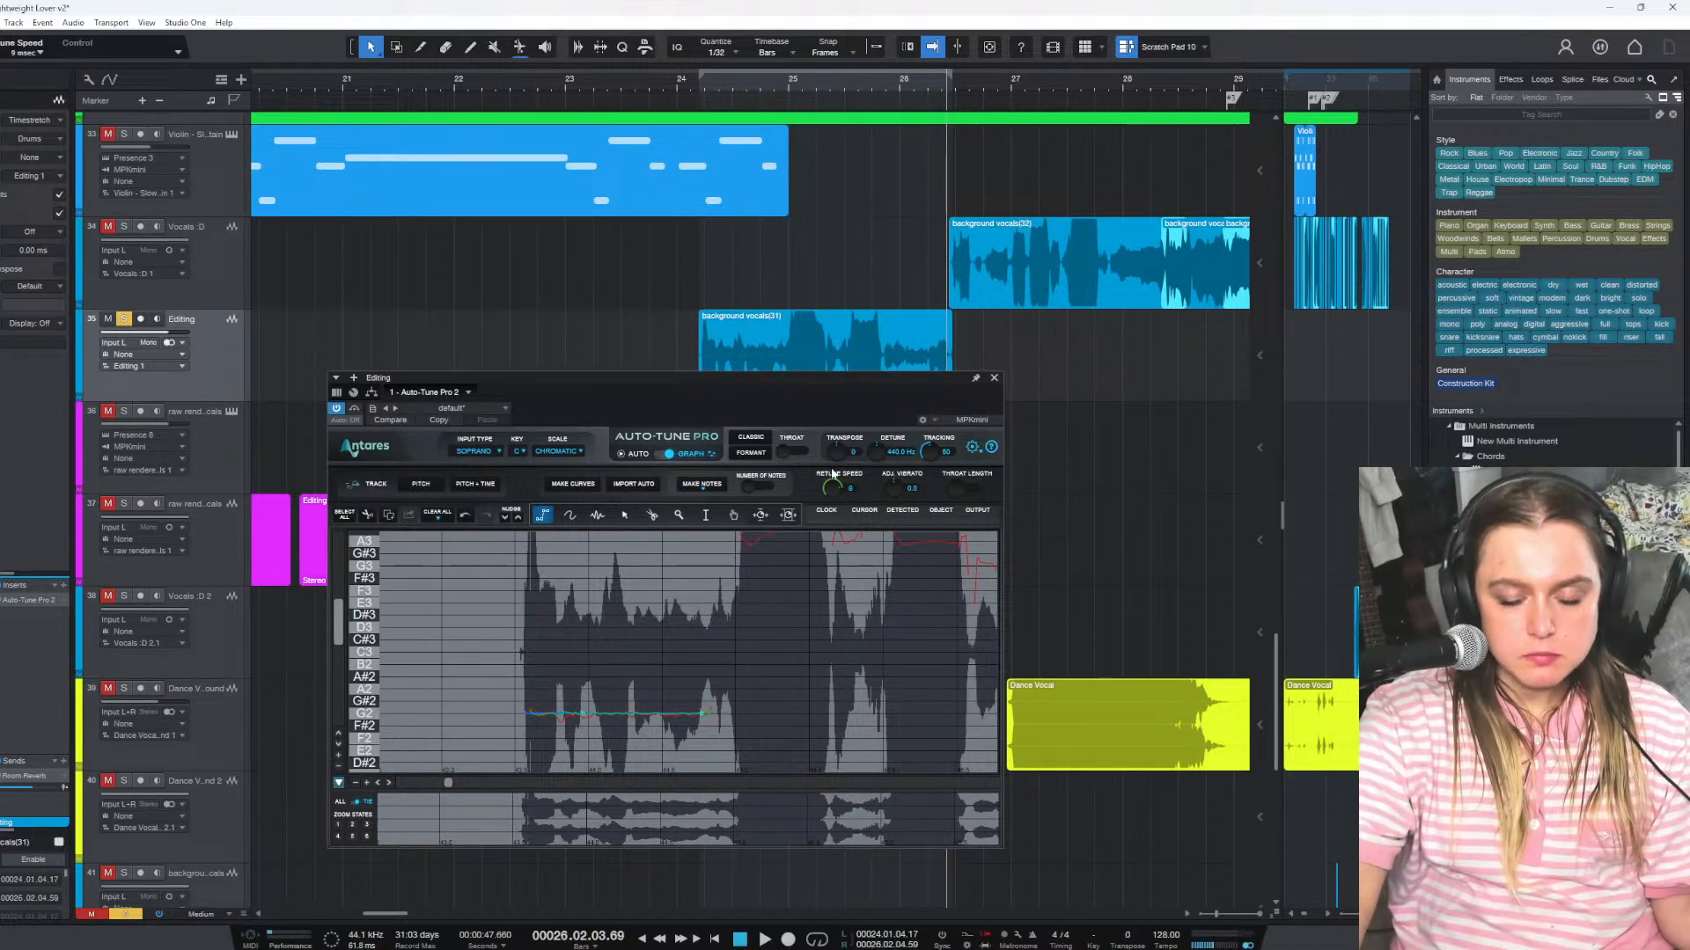
Audition the vocal around bar 24 several times to check the G2 correction and the notes after it
{"action": "left_click", "coordinate": [702, 88]}
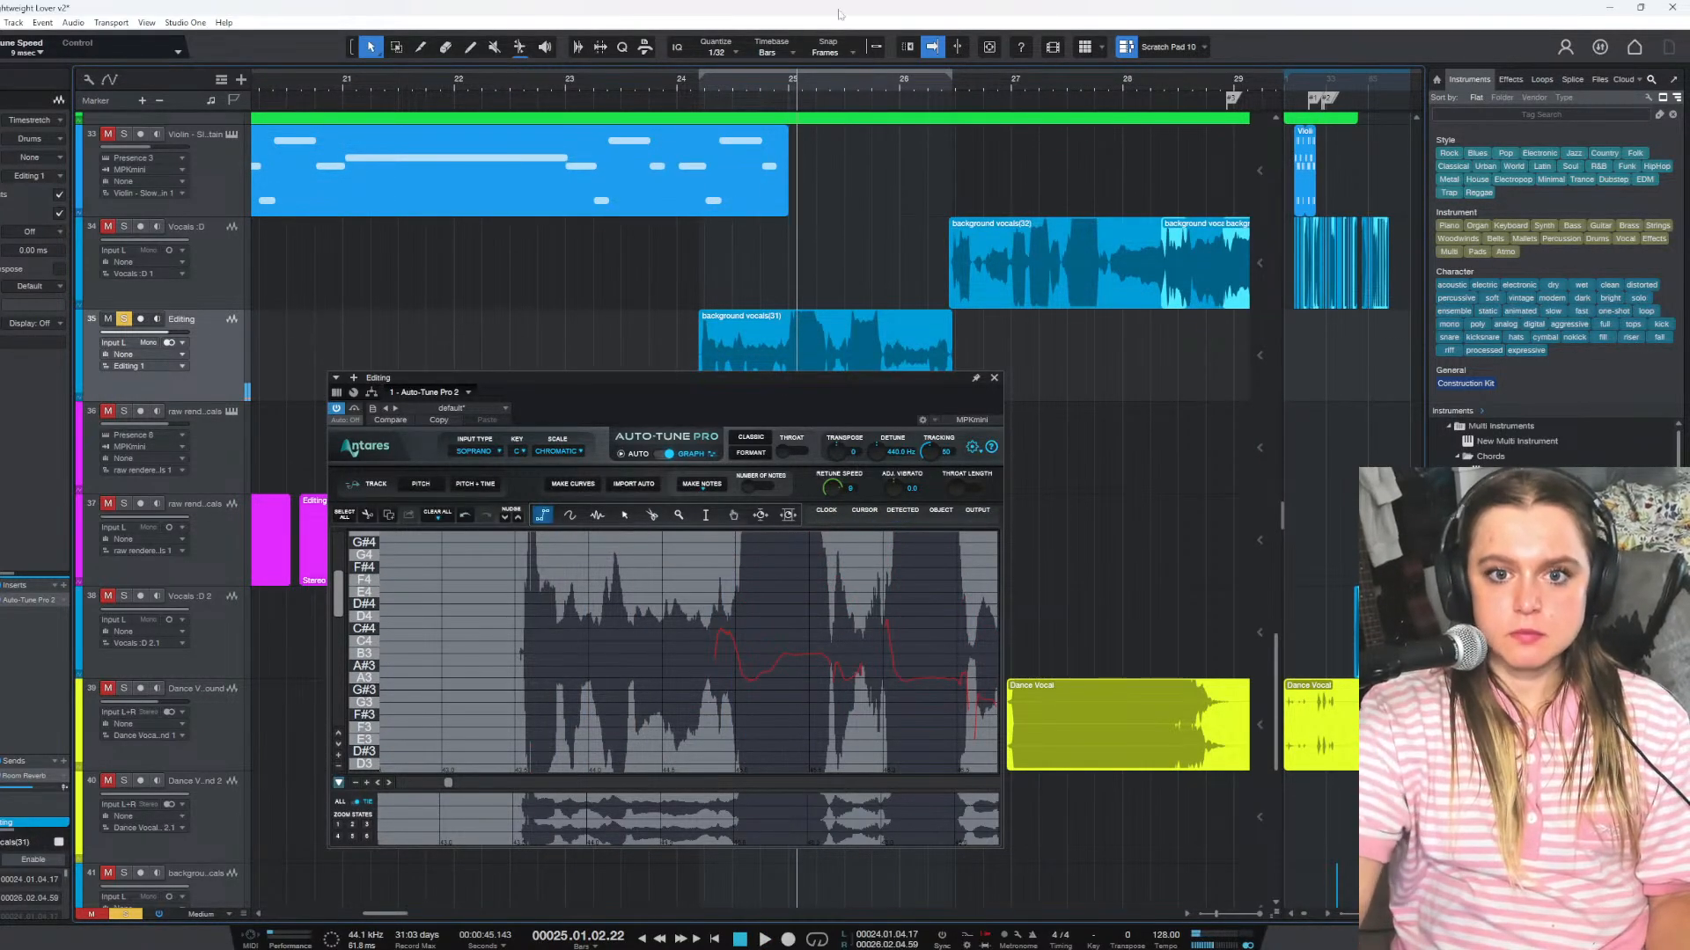
{"action": "left_click", "coordinate": [753, 87]}
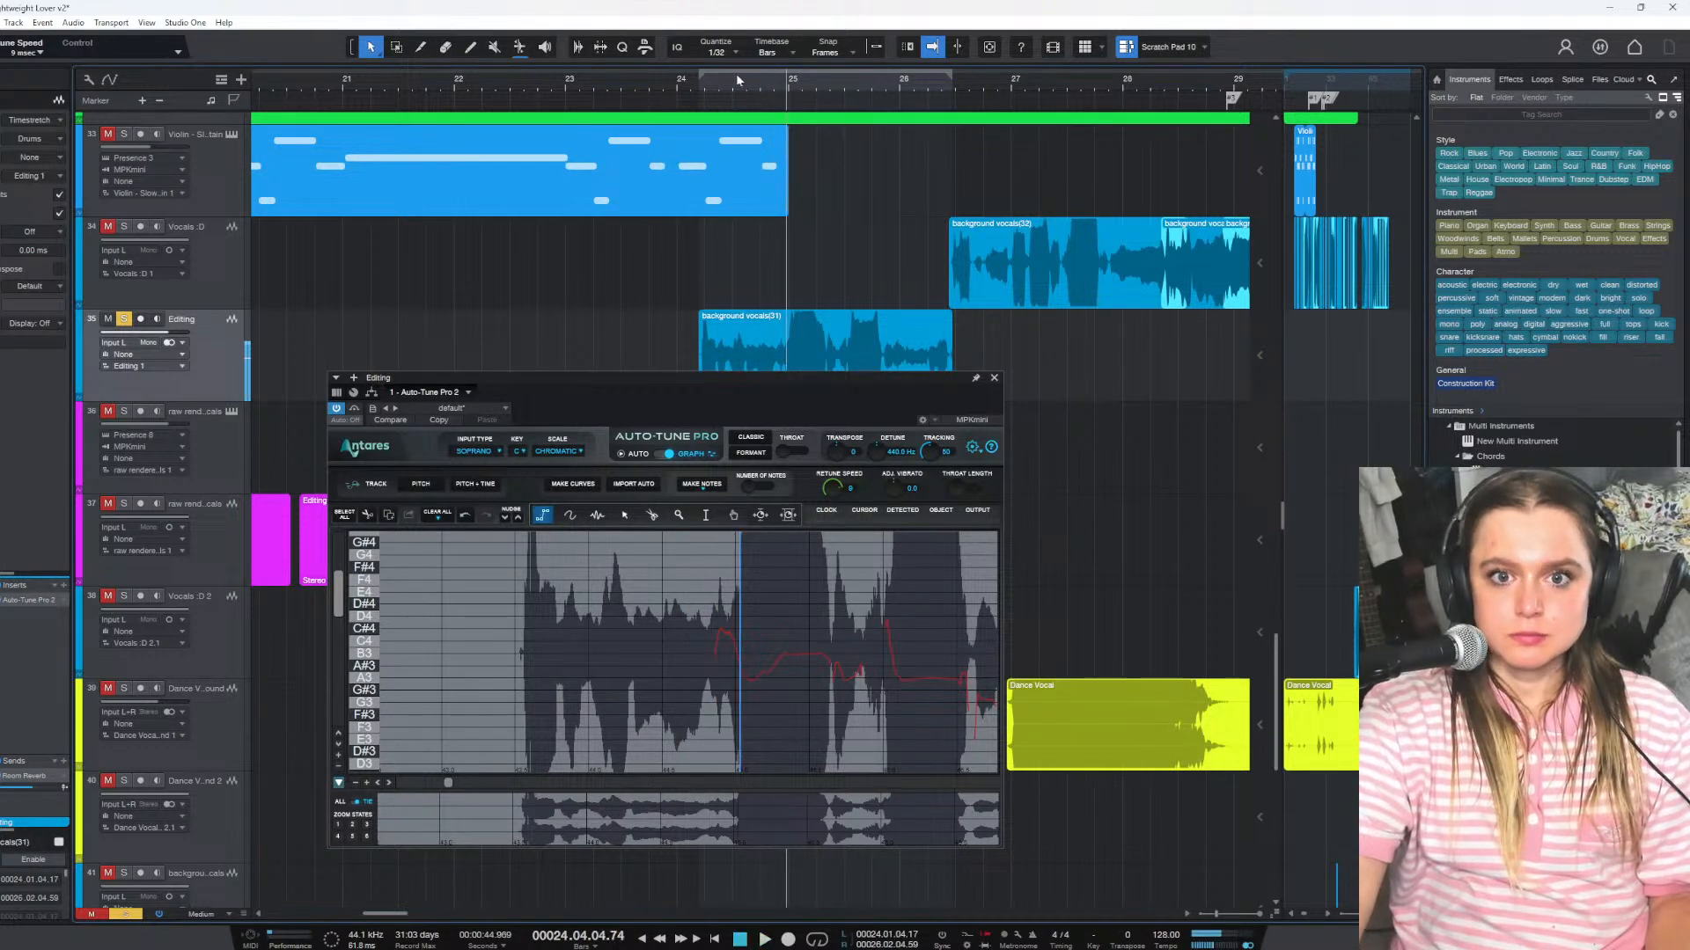
{"action": "left_click", "coordinate": [713, 87]}
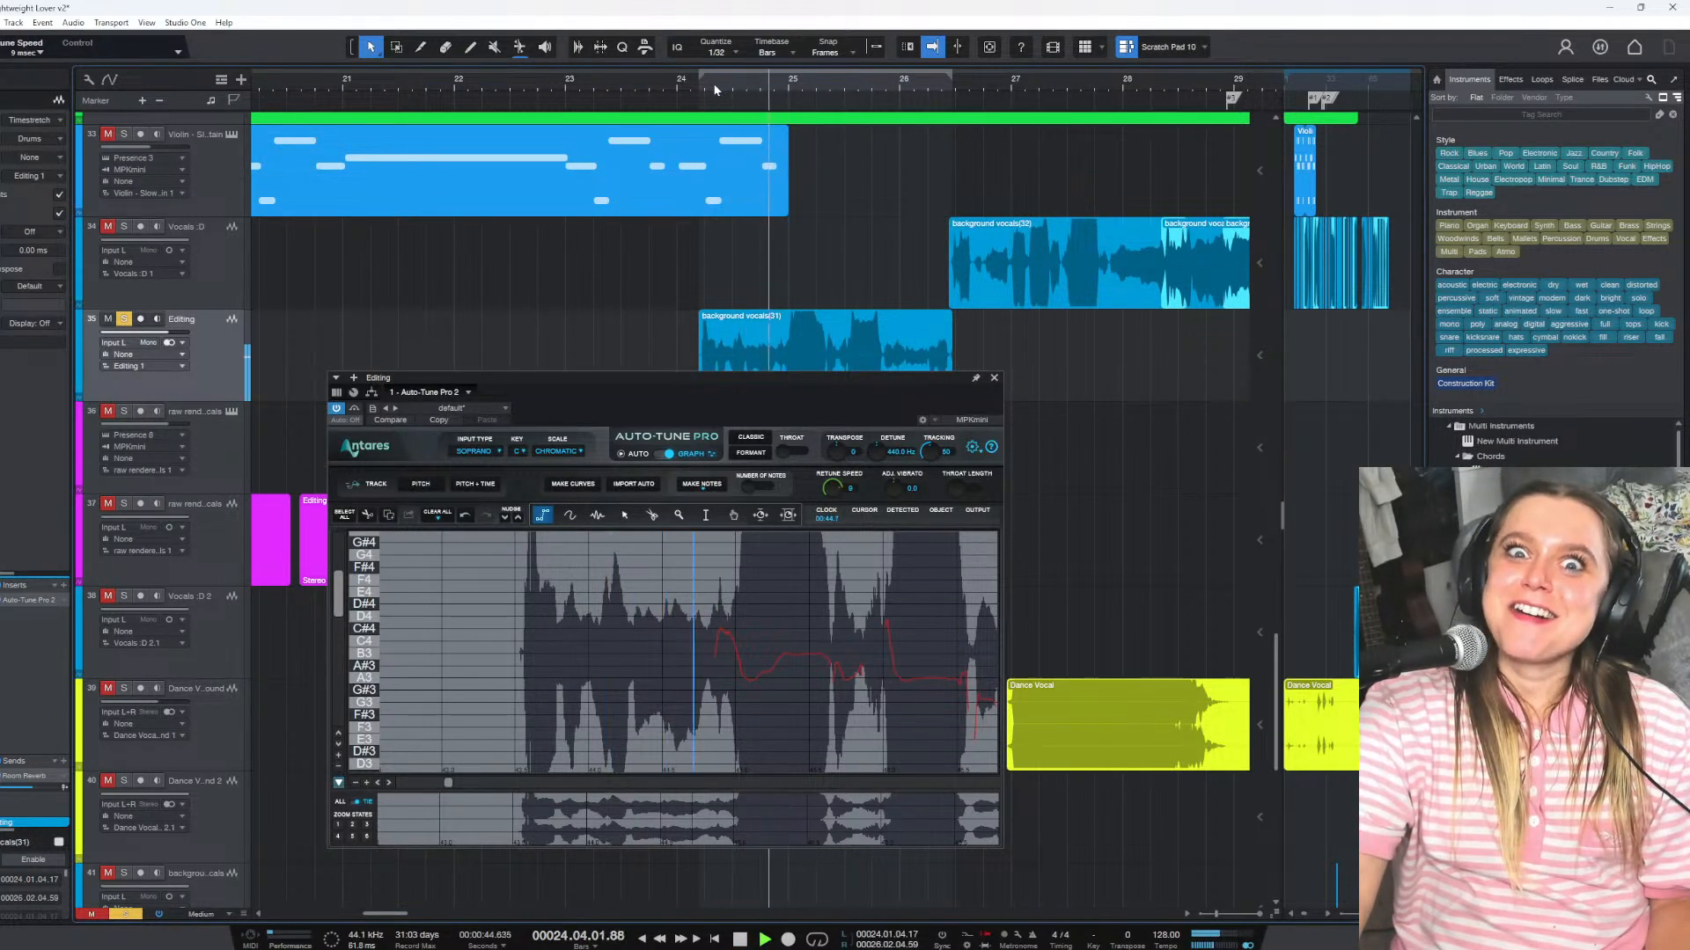
{"action": "key", "text": "space"}
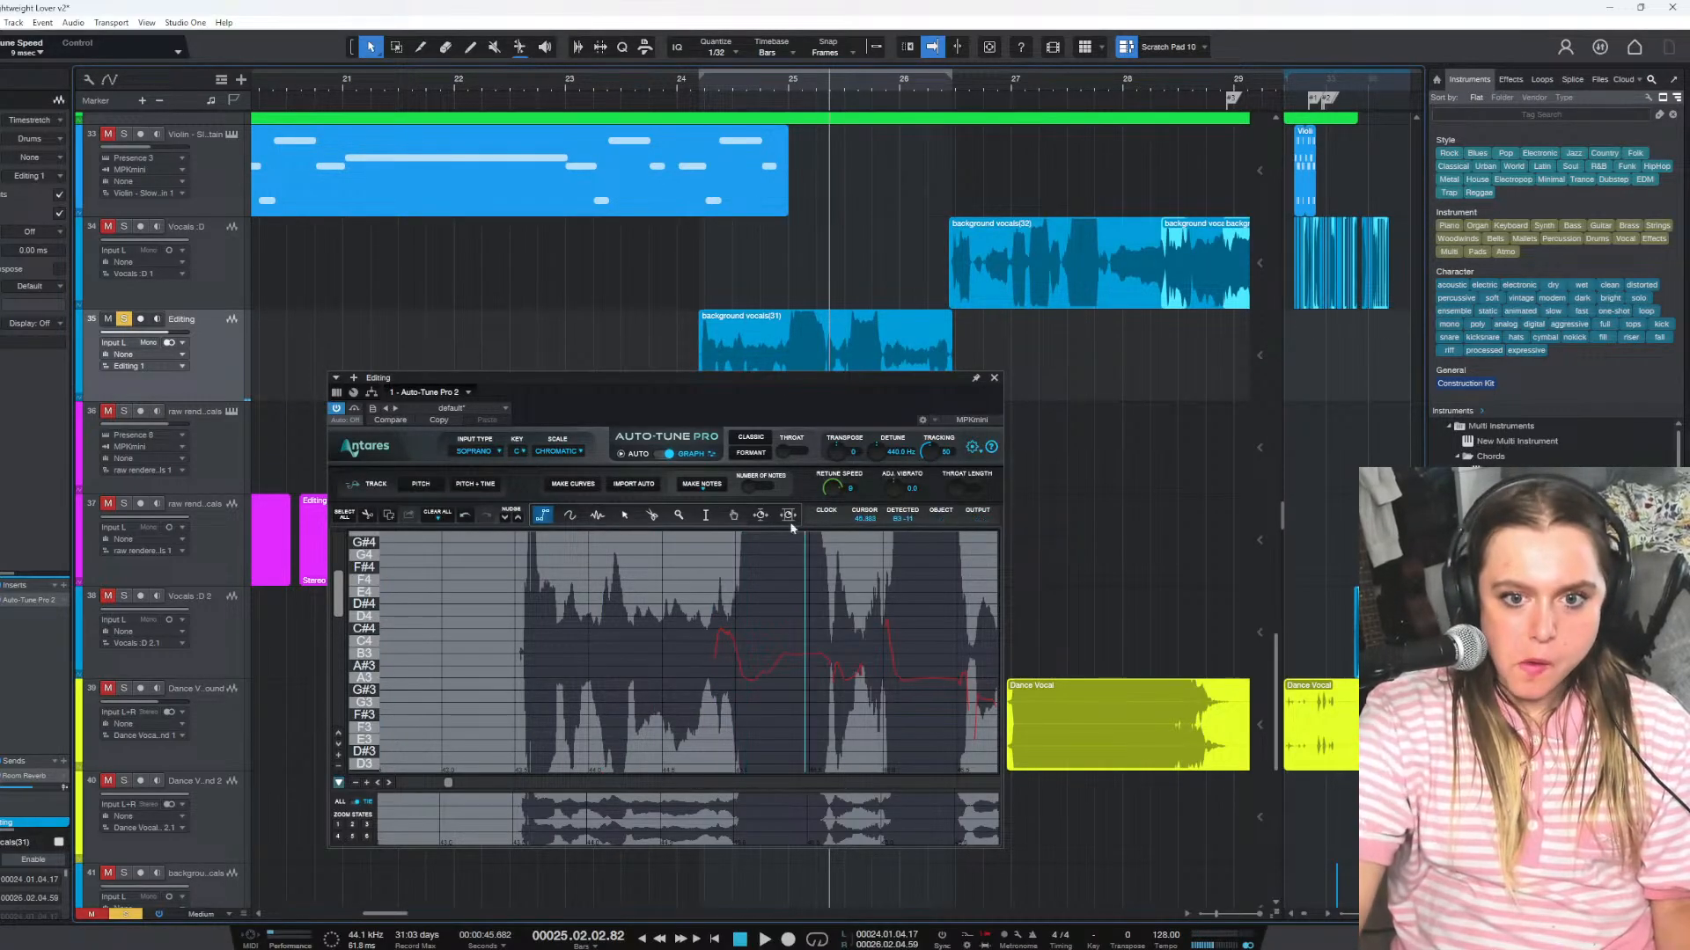
Draw a correction line from B3 up to C#4 and hold it across the short peak note, with retune speed 3
{"action": "left_click", "coordinate": [678, 515]}
{"action": "left_click", "coordinate": [739, 651]}
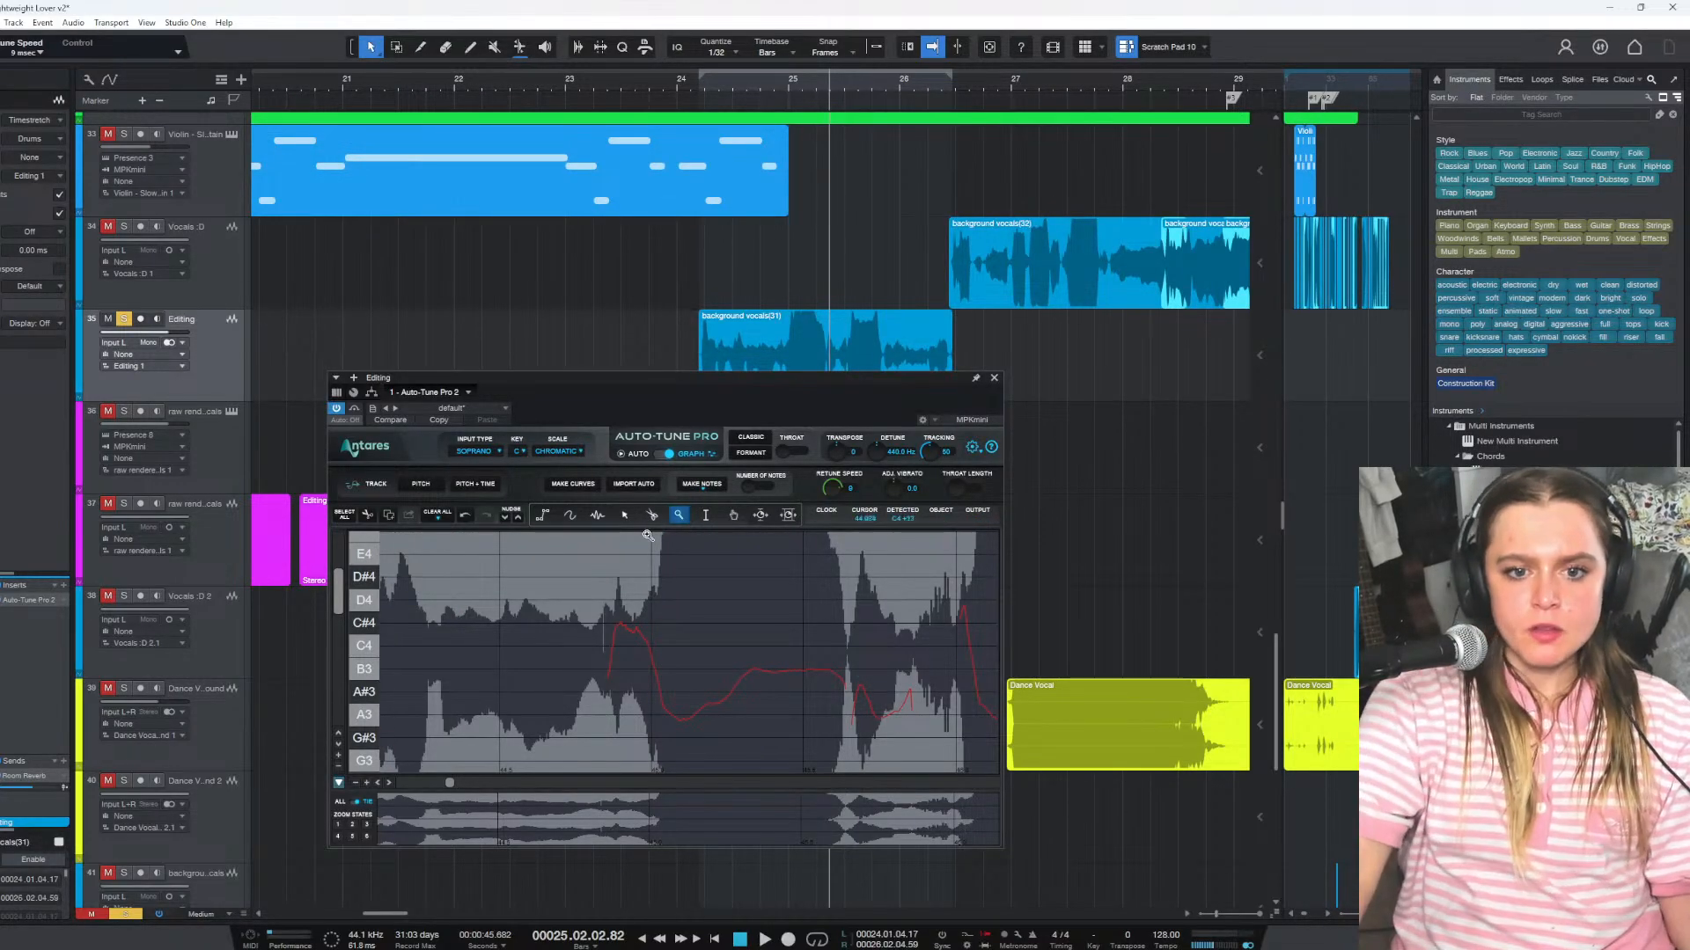
{"action": "left_click", "coordinate": [542, 515]}
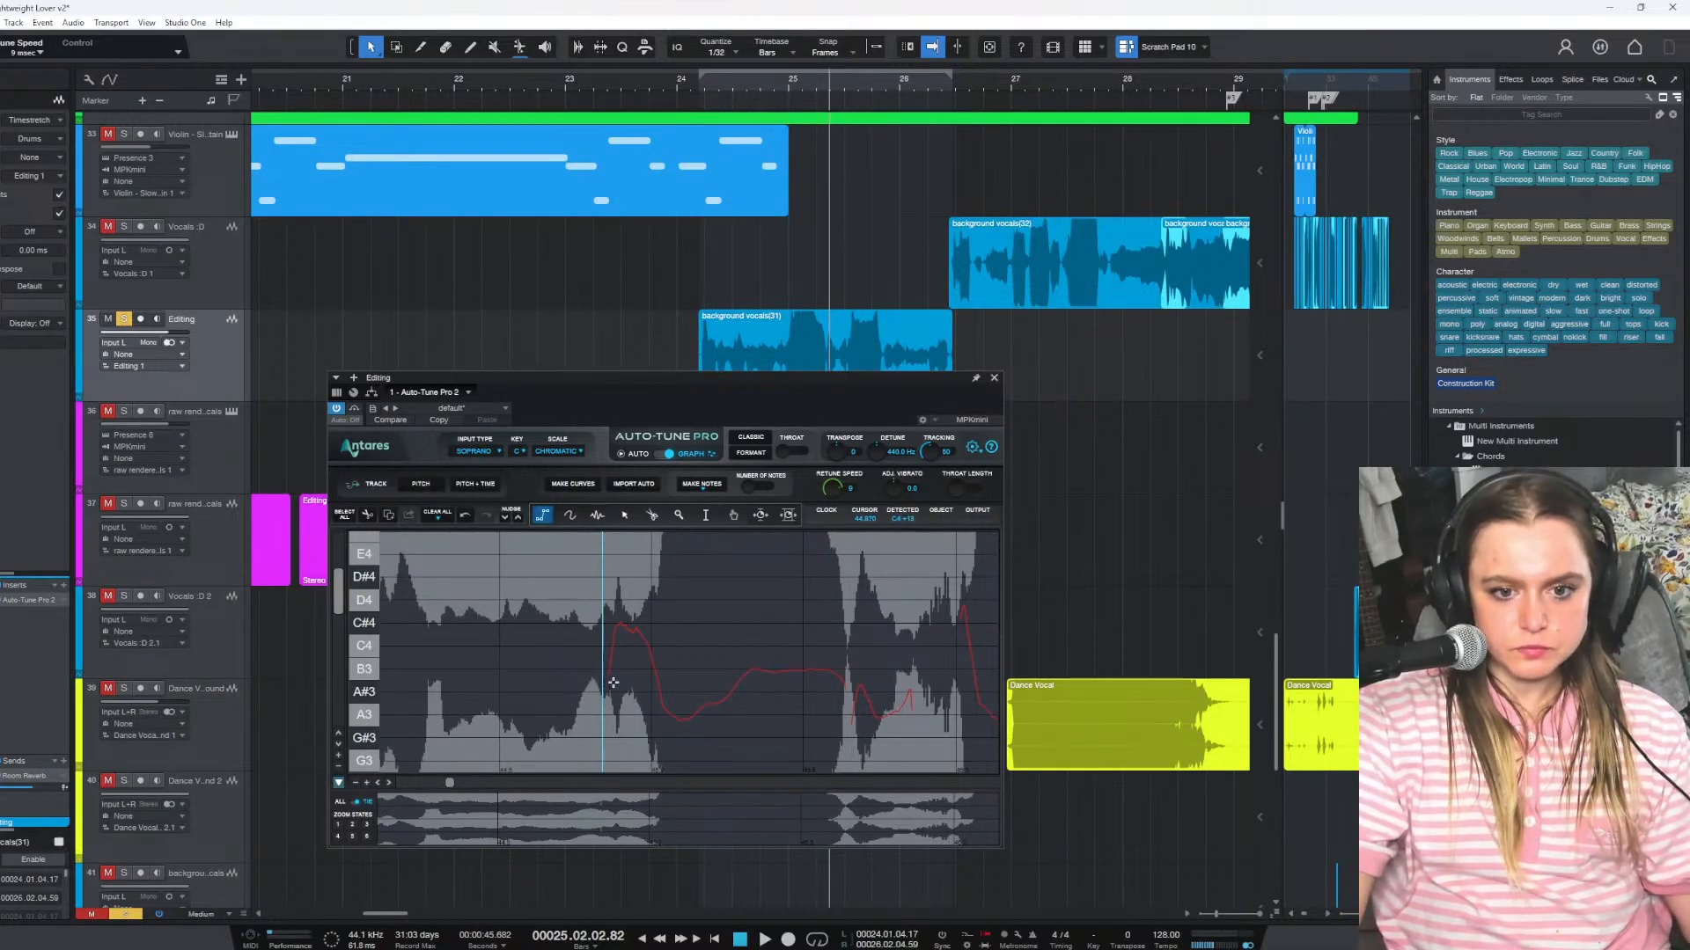
{"action": "left_click", "coordinate": [611, 624]}
{"action": "double_click", "coordinate": [641, 624]}
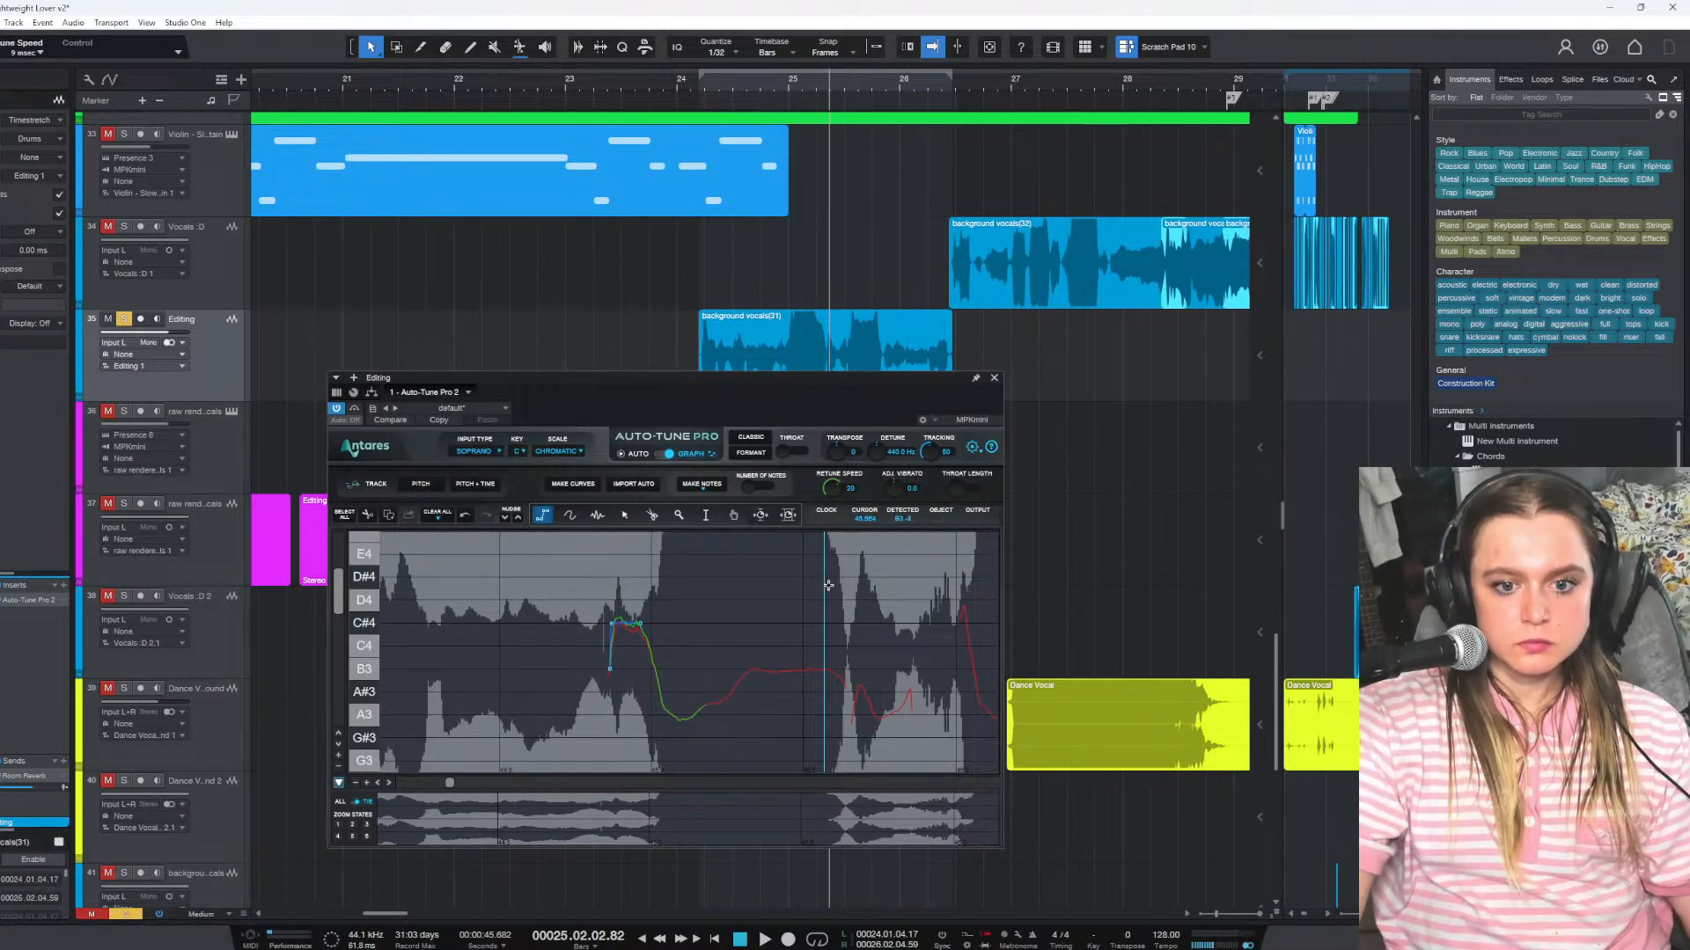
{"action": "left_click_drag", "start_coordinate": [830, 489], "coordinate": [826, 459]}
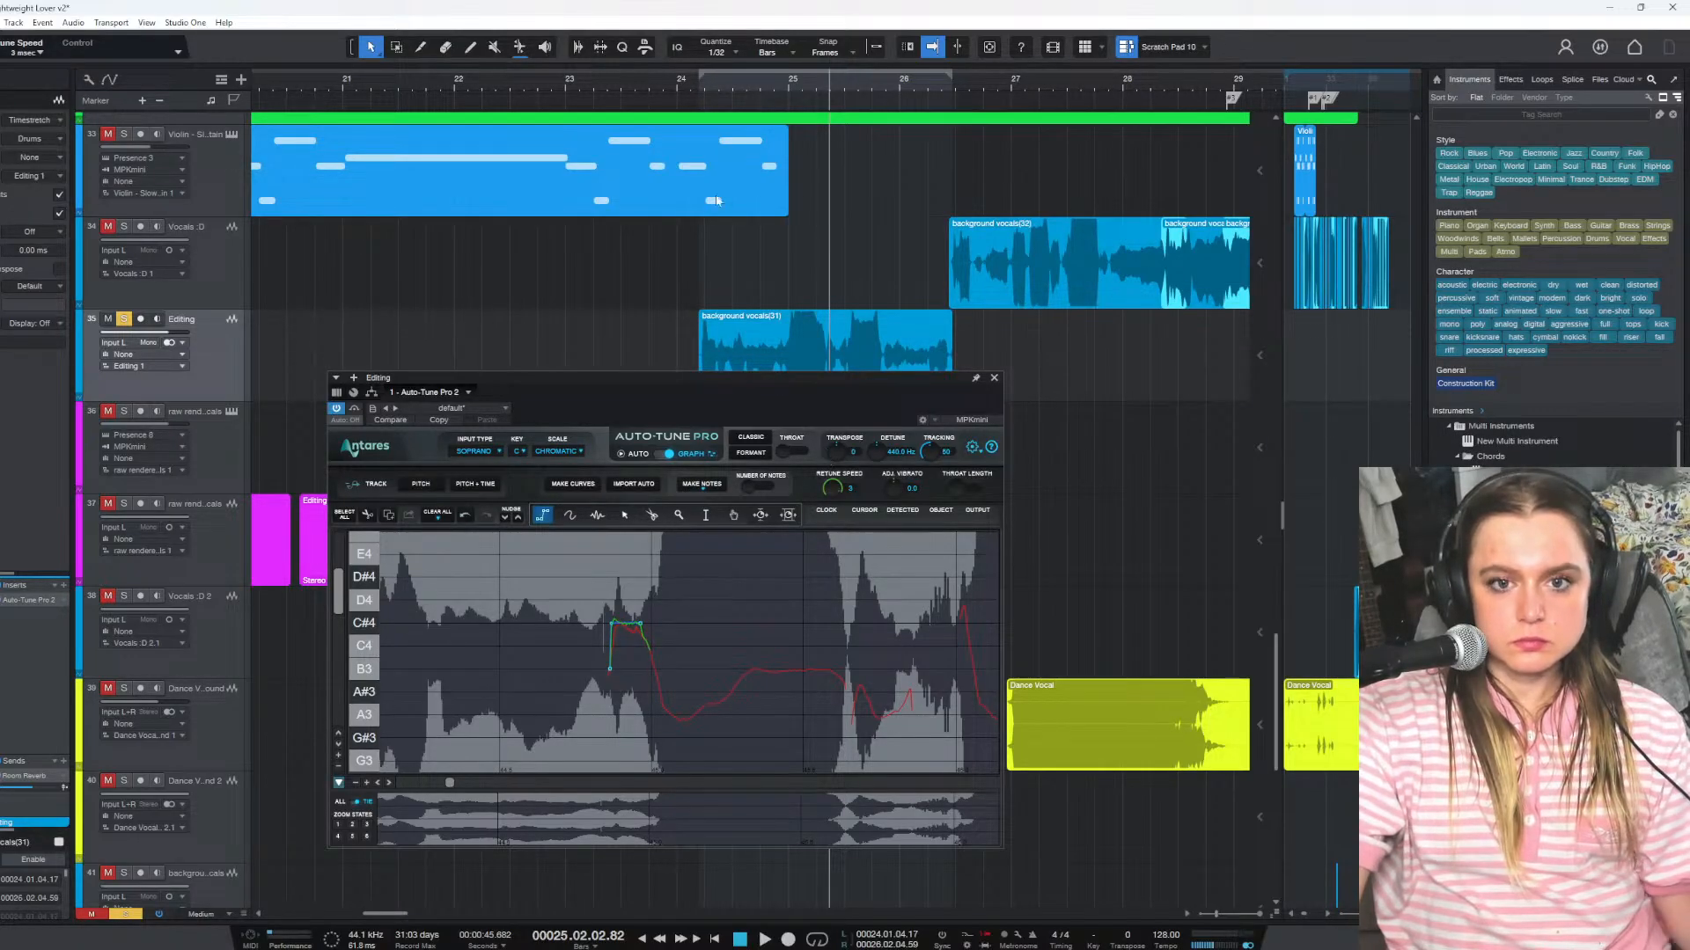
Play the vocal from bar 24 to check the C#4 correction
{"action": "left_click", "coordinate": [729, 82]}
{"action": "key", "text": "space"}
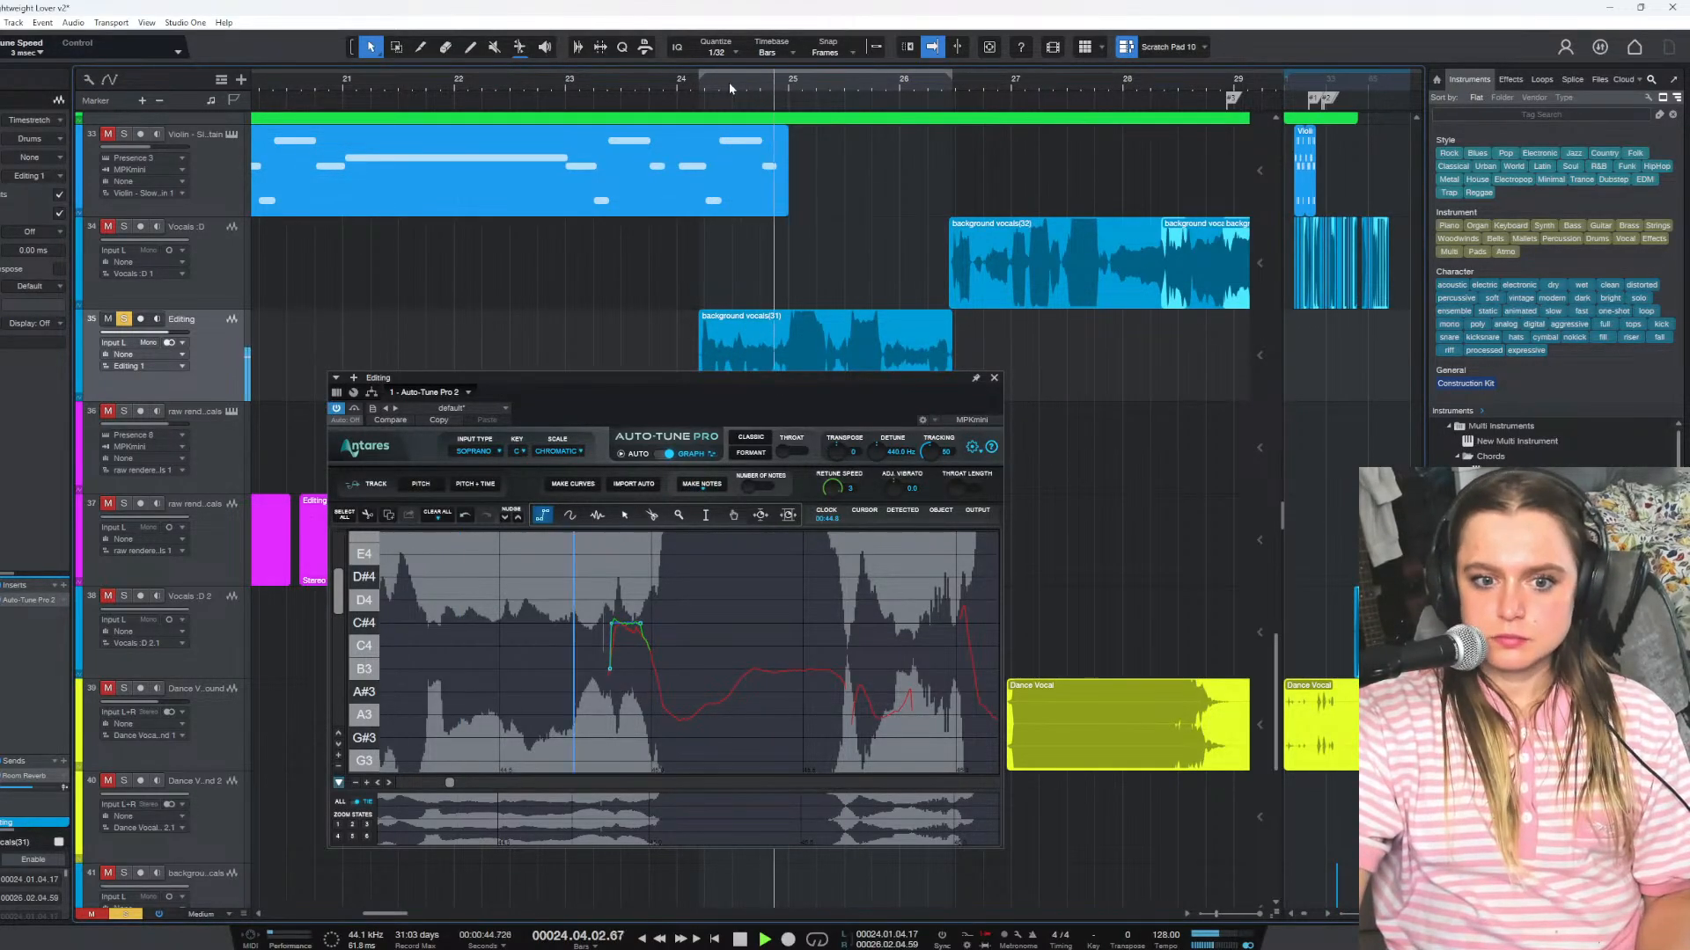
{"action": "key", "text": "space"}
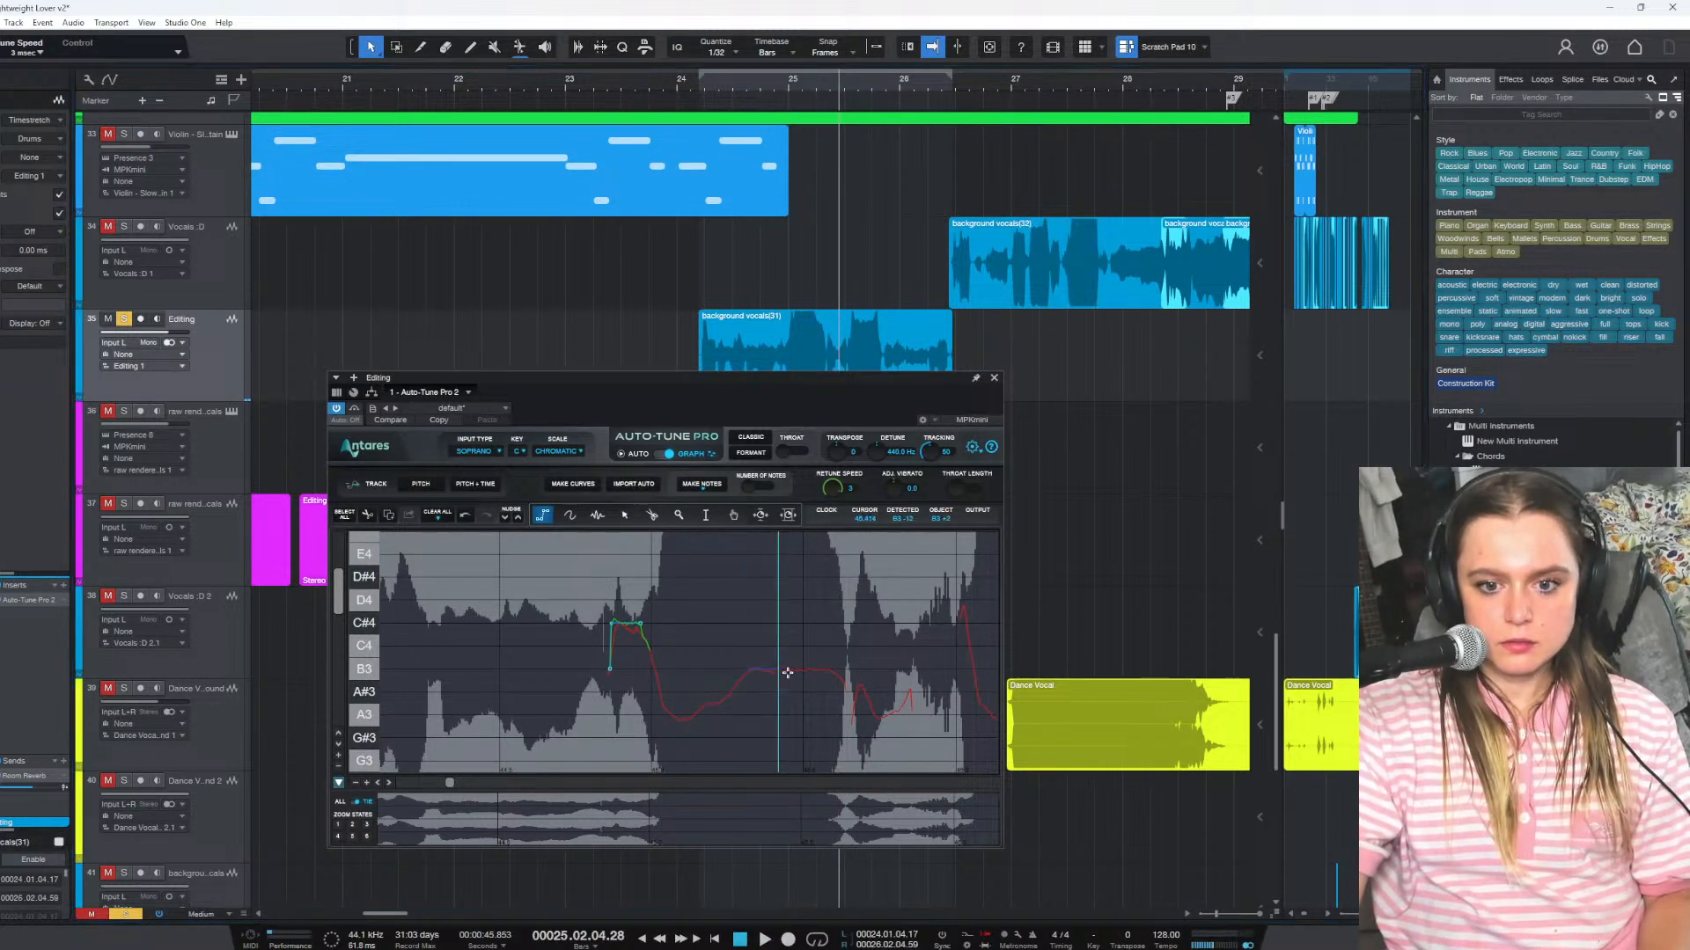
Add a flat B3 correction line with a retune speed of about 5 over the sustained note and play it back
{"action": "double_click", "coordinate": [839, 669]}
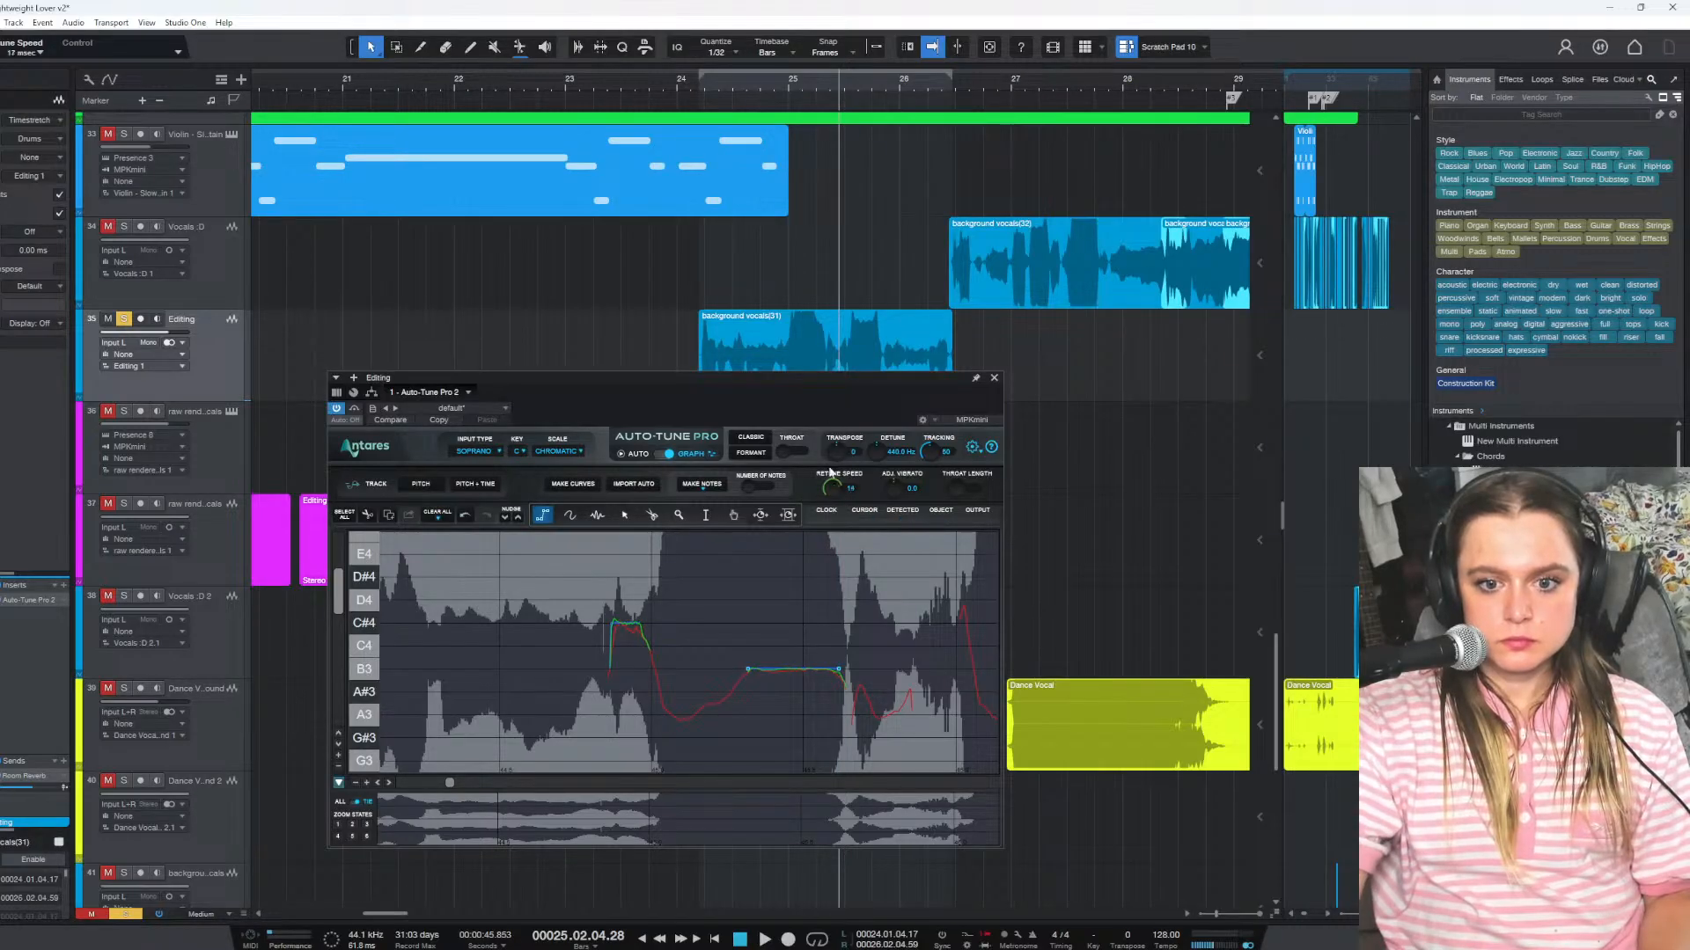
{"action": "left_click", "coordinate": [683, 86]}
{"action": "key", "text": "space"}
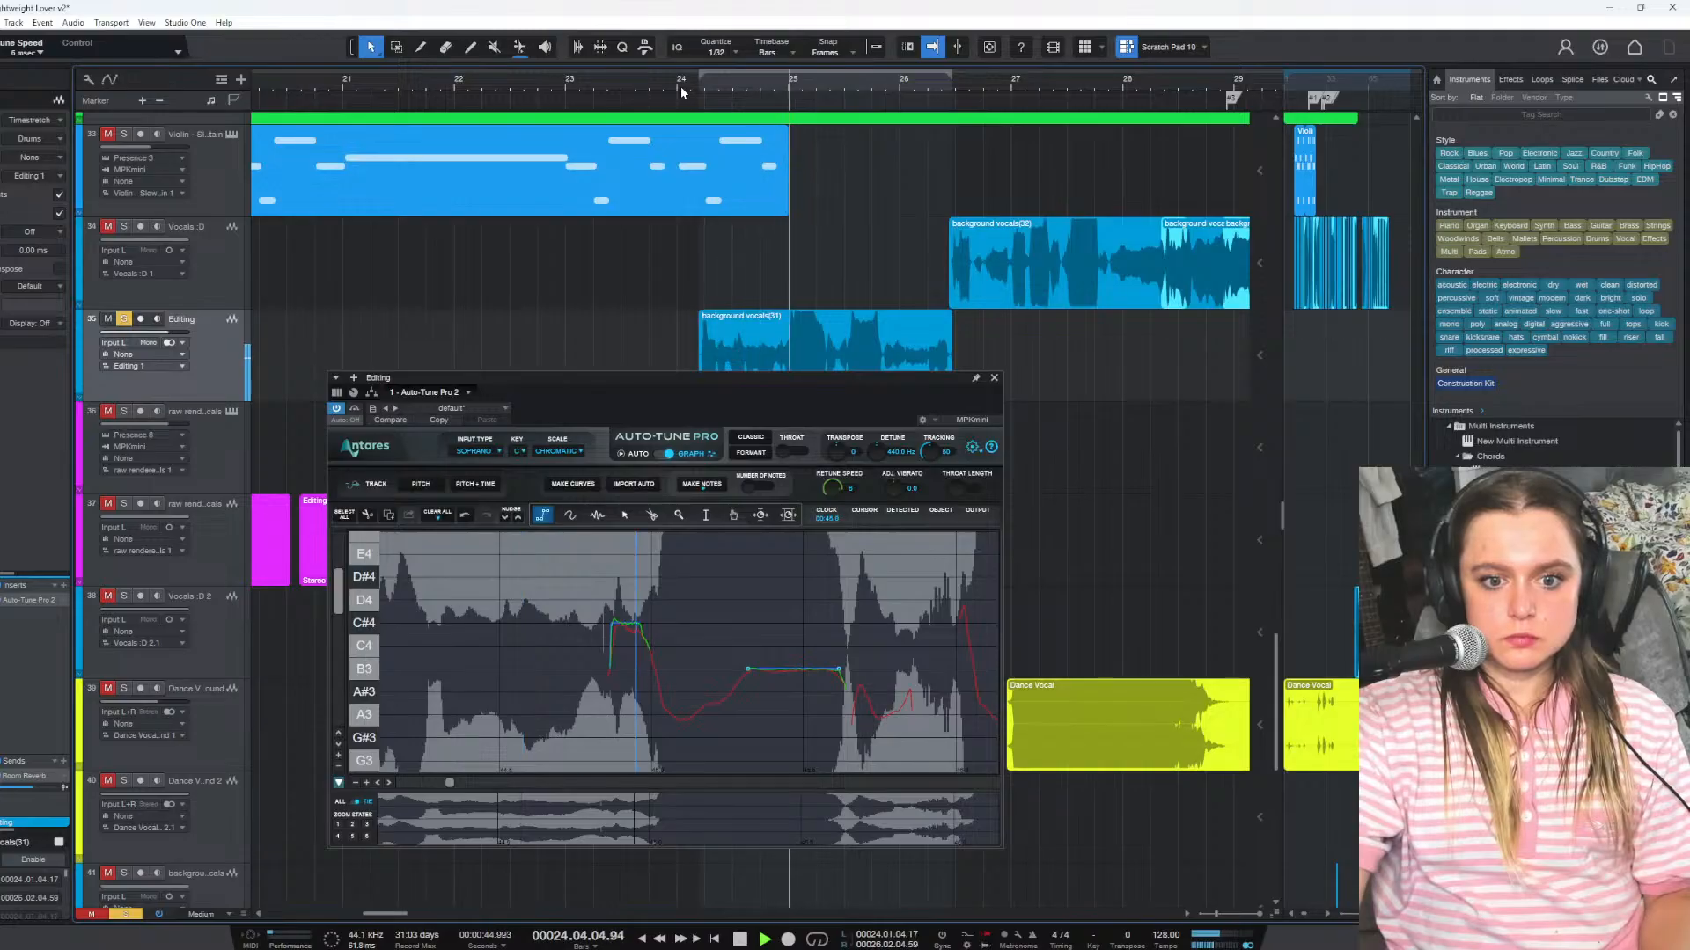
{"action": "key", "text": "space"}
{"action": "left_click", "coordinate": [682, 89]}
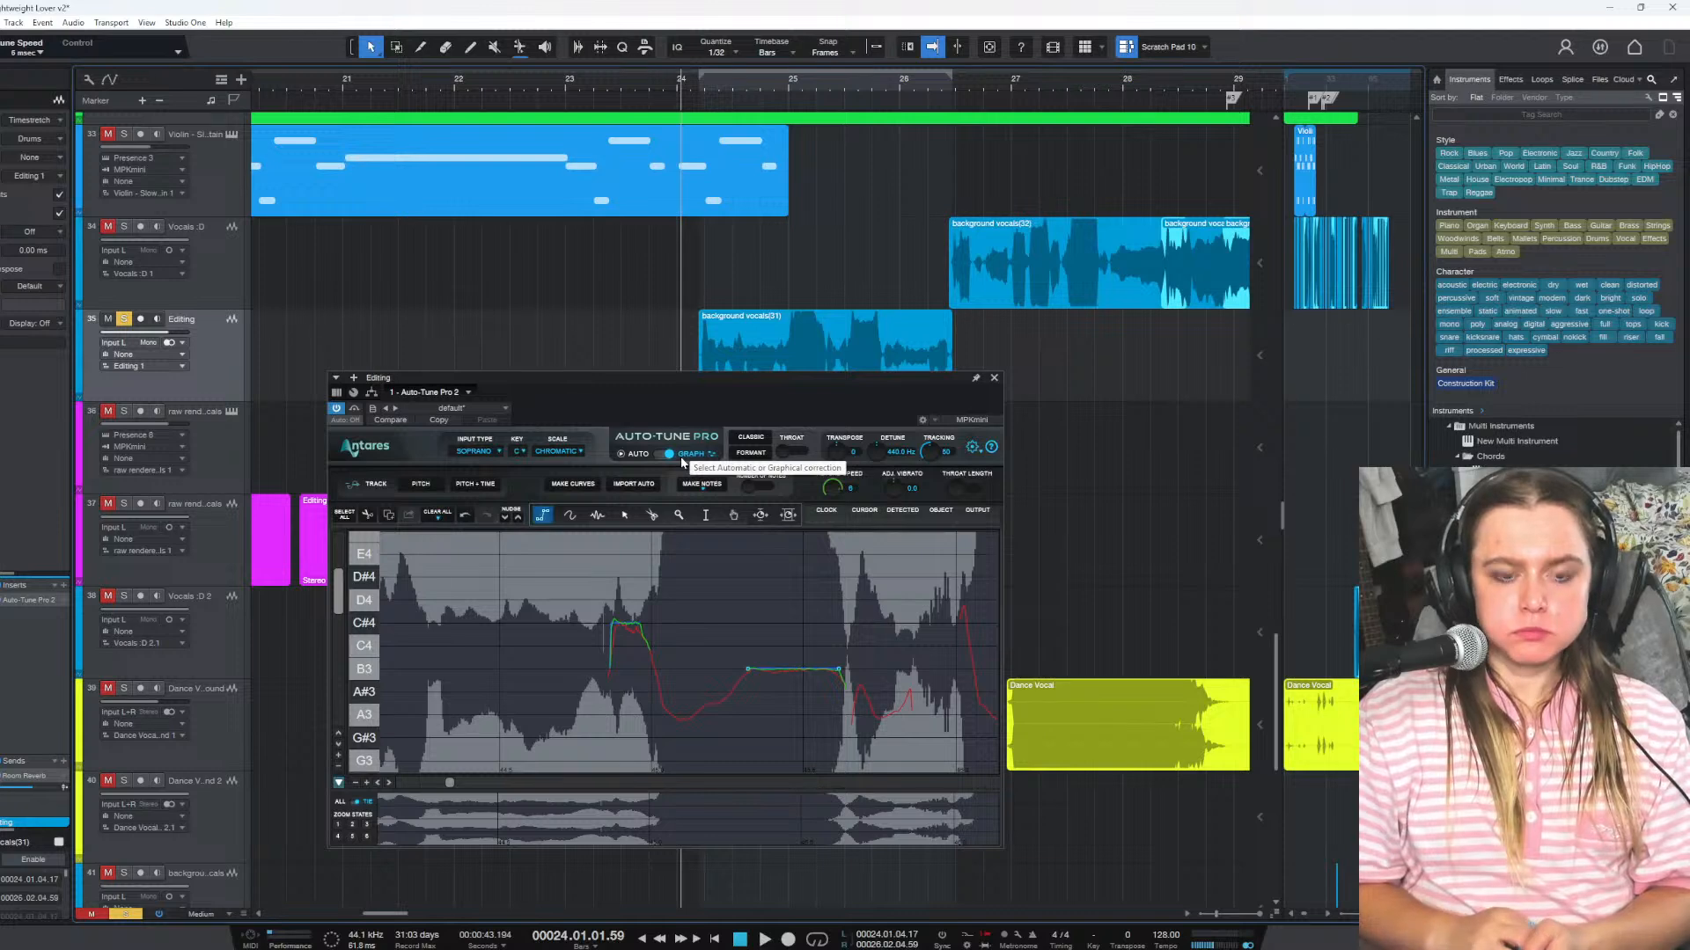
Change the Auto-Tune scale to Major, keeping the key at C
{"action": "left_click", "coordinate": [519, 451]}
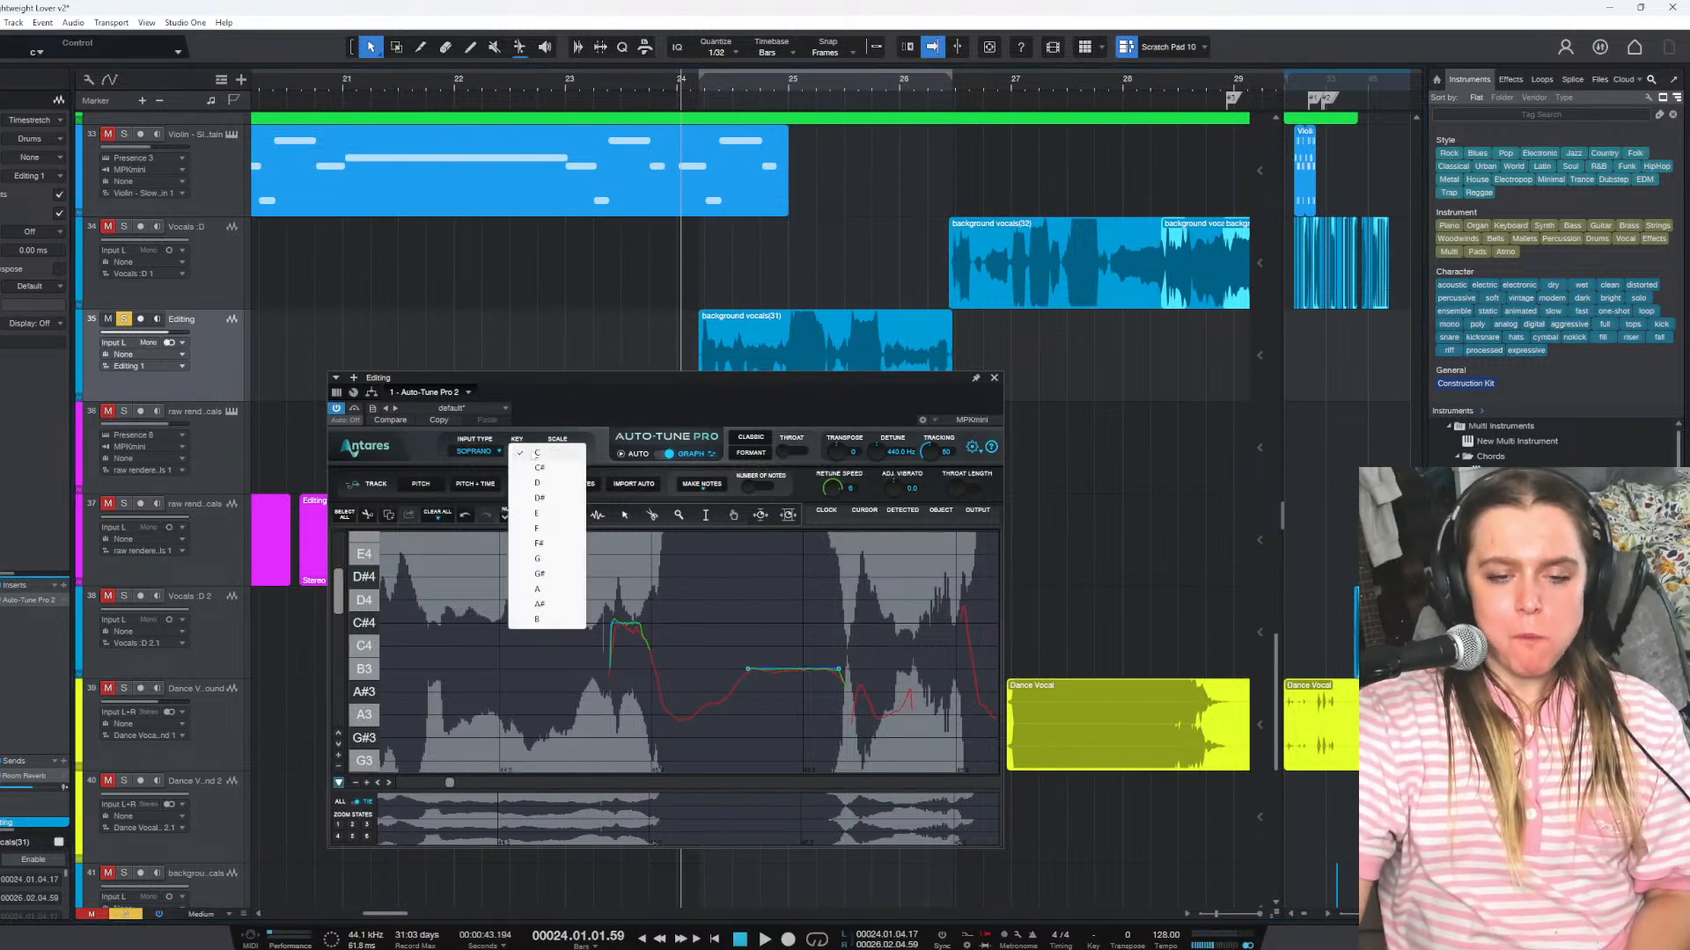
{"action": "left_click", "coordinate": [562, 451]}
{"action": "left_click", "coordinate": [563, 451]}
{"action": "left_click", "coordinate": [572, 468]}
{"action": "left_click", "coordinate": [565, 453]}
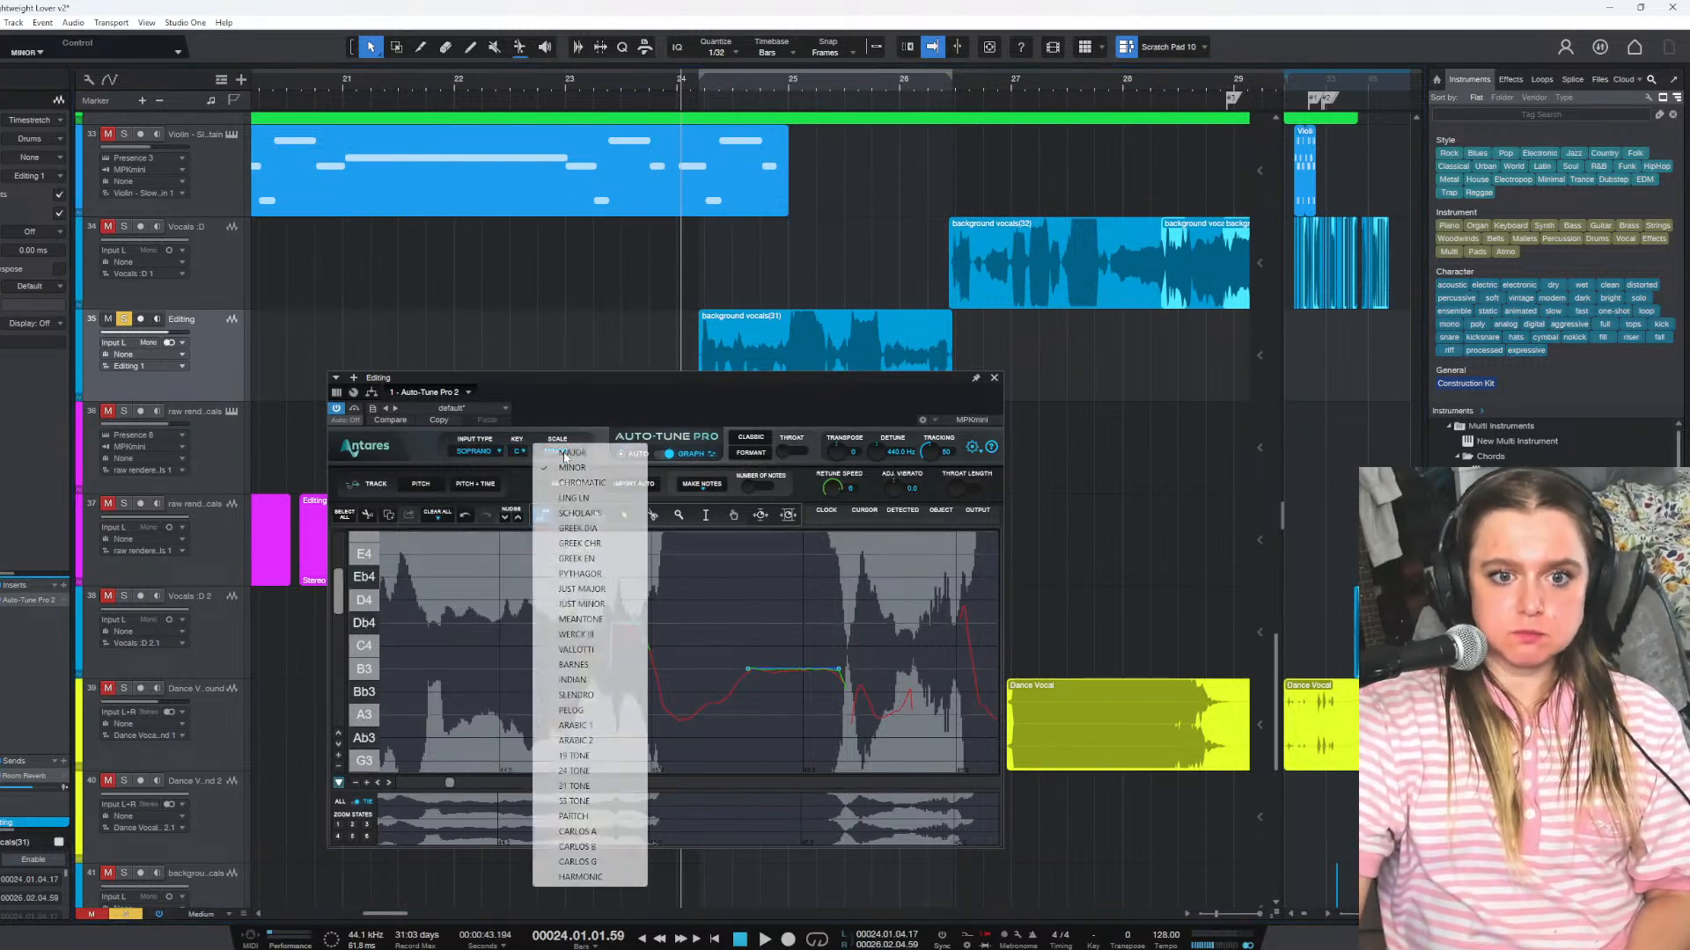
{"action": "left_click", "coordinate": [571, 452]}
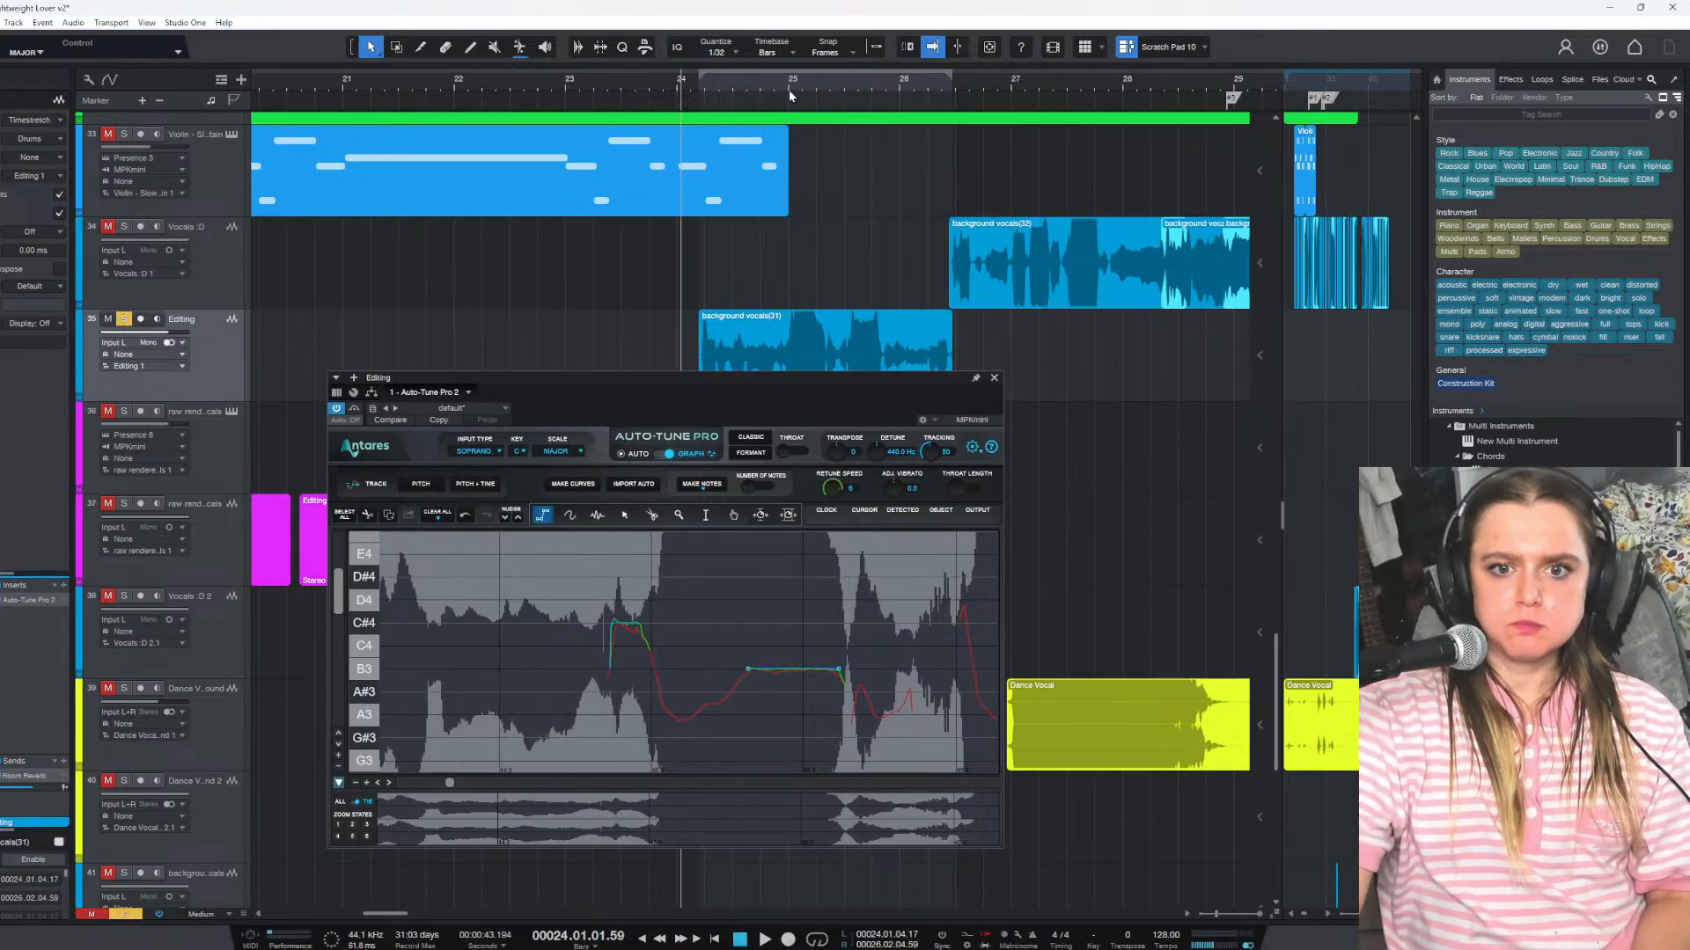
Show the launcher in place of the scratch pad and play the vocal from bar 24
{"action": "left_click", "coordinate": [694, 92]}
{"action": "key", "text": "shift+F3"}
{"action": "key", "text": "space"}
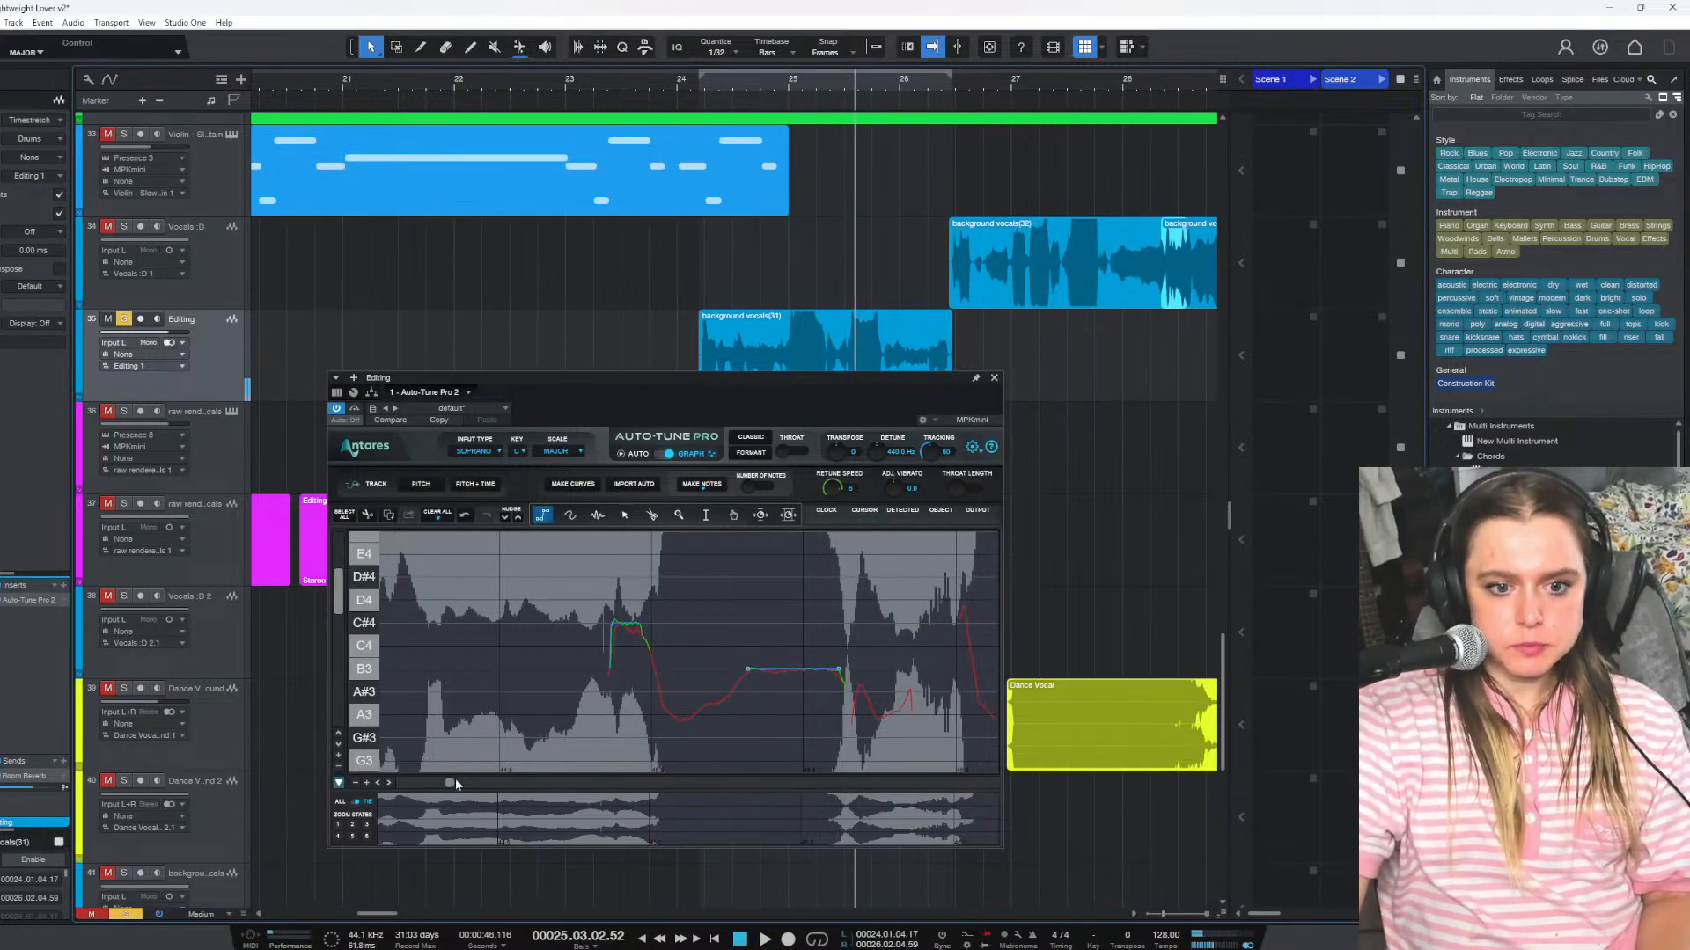
Draw a flat correction line at A3 on the short note after the B3 line and set its retune speed to about 5
{"action": "left_click_drag", "start_coordinate": [450, 783], "coordinate": [450, 788]}
{"action": "scroll", "coordinate": [448, 788], "scroll_direction": "up", "scroll_amount": 5}
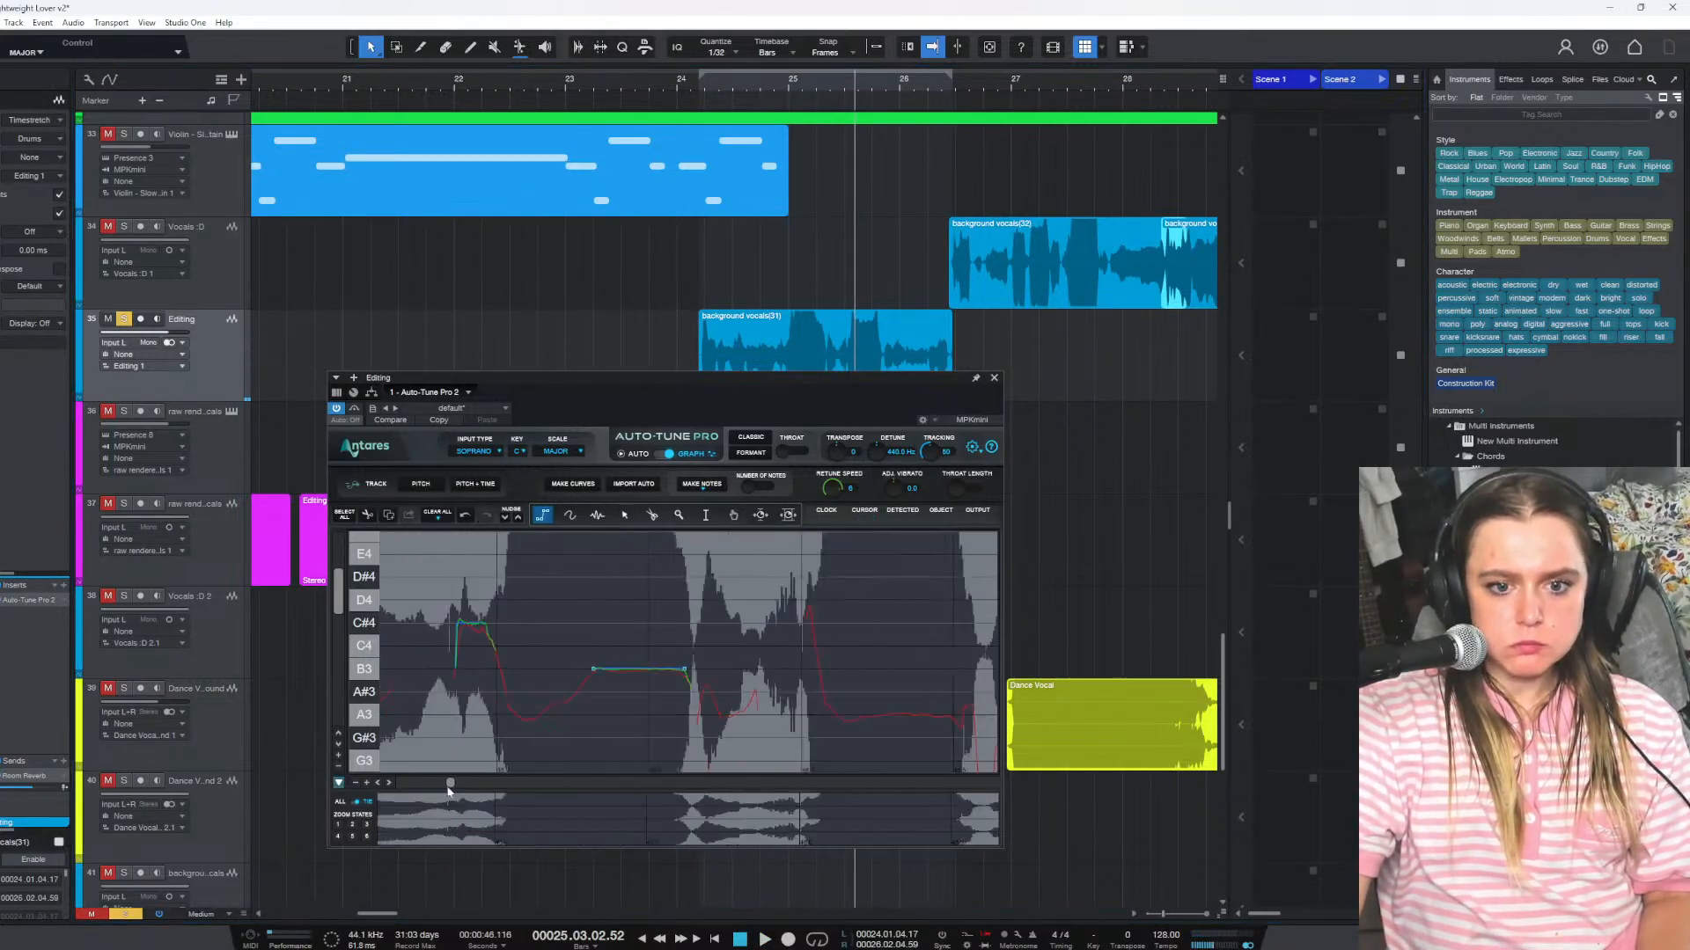
{"action": "scroll", "coordinate": [447, 788], "scroll_direction": "down", "scroll_amount": 10}
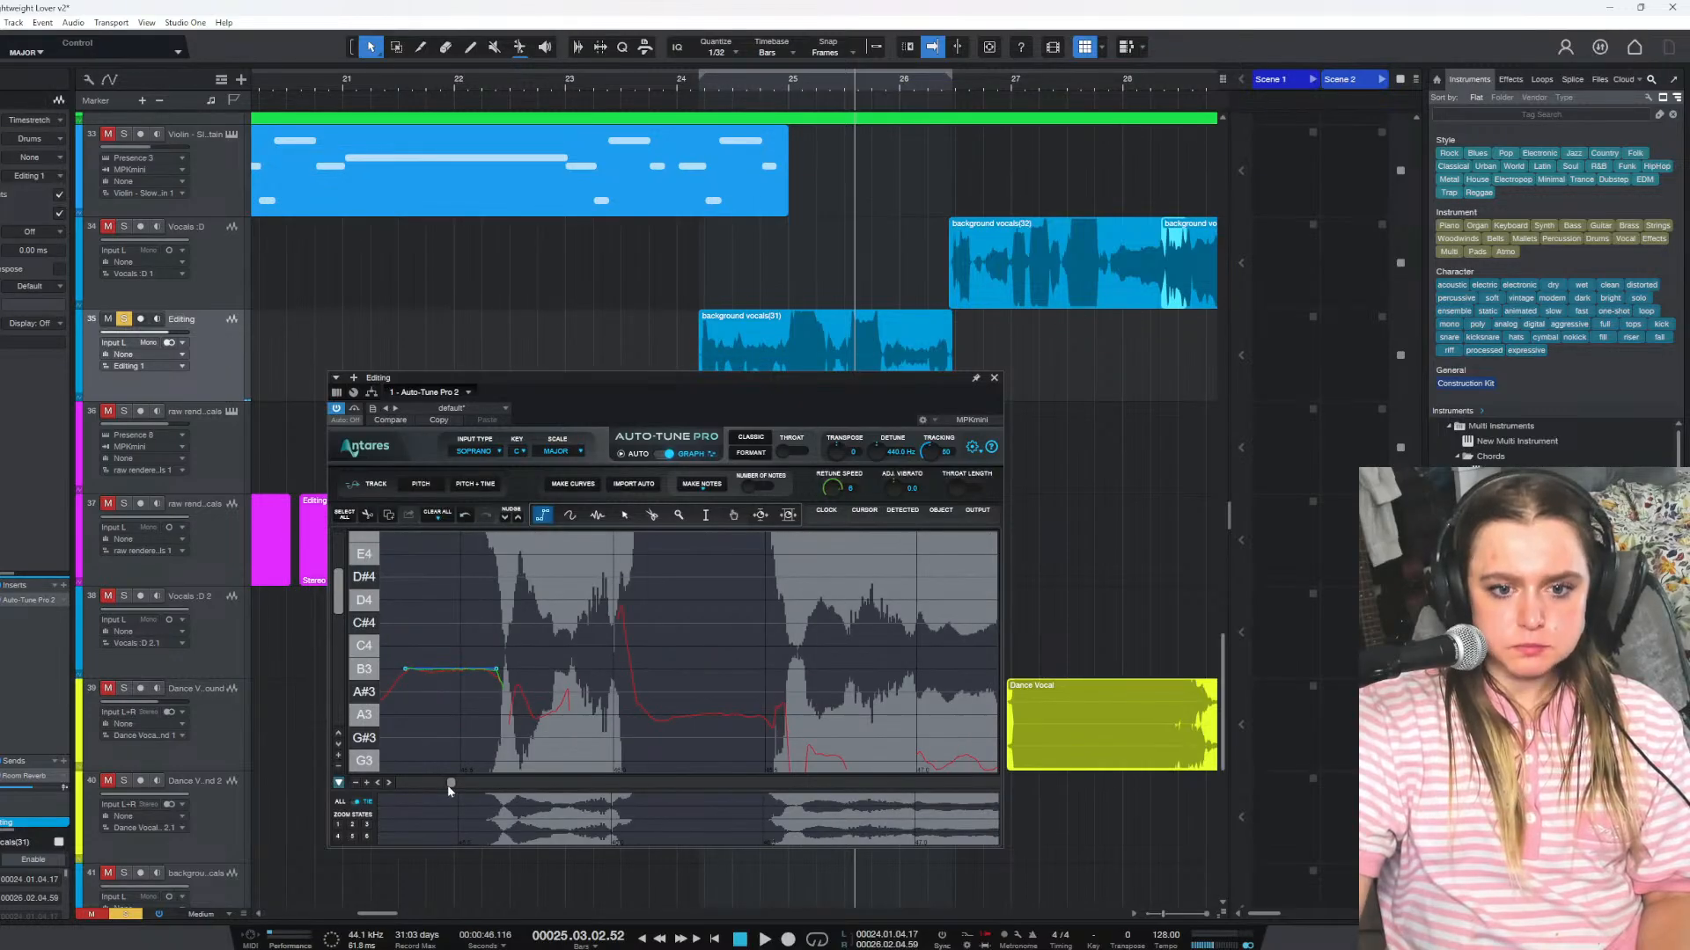
{"action": "scroll", "coordinate": [447, 787], "scroll_direction": "up", "scroll_amount": 5}
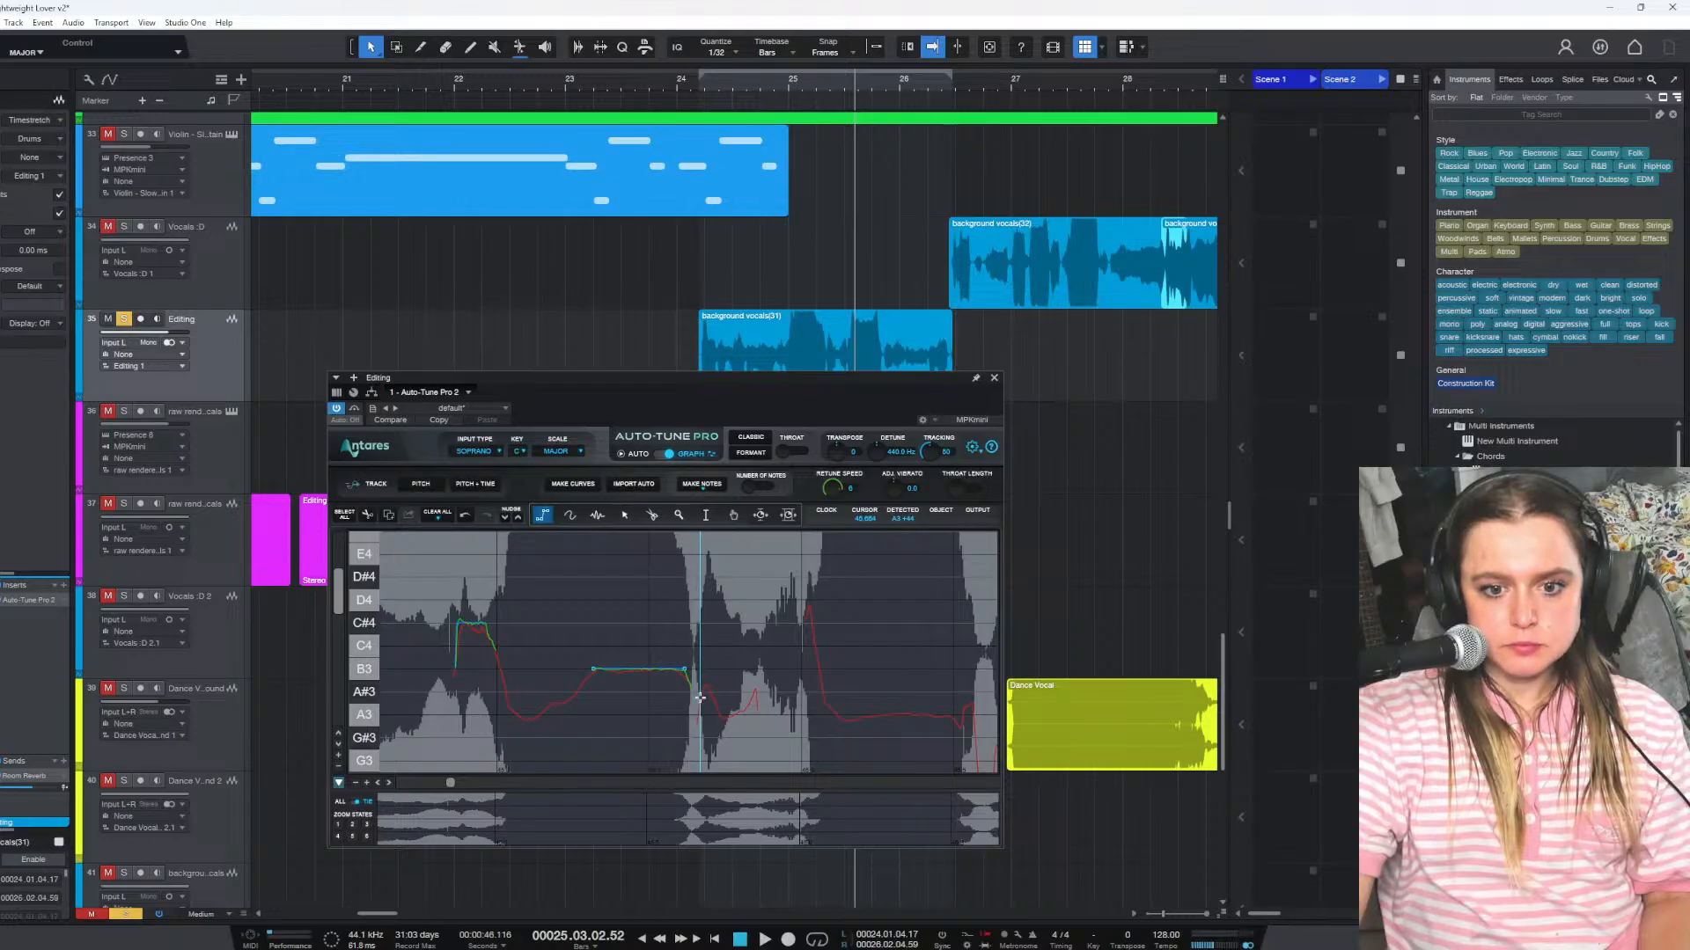
{"action": "left_click_drag", "start_coordinate": [700, 695], "coordinate": [755, 712]}
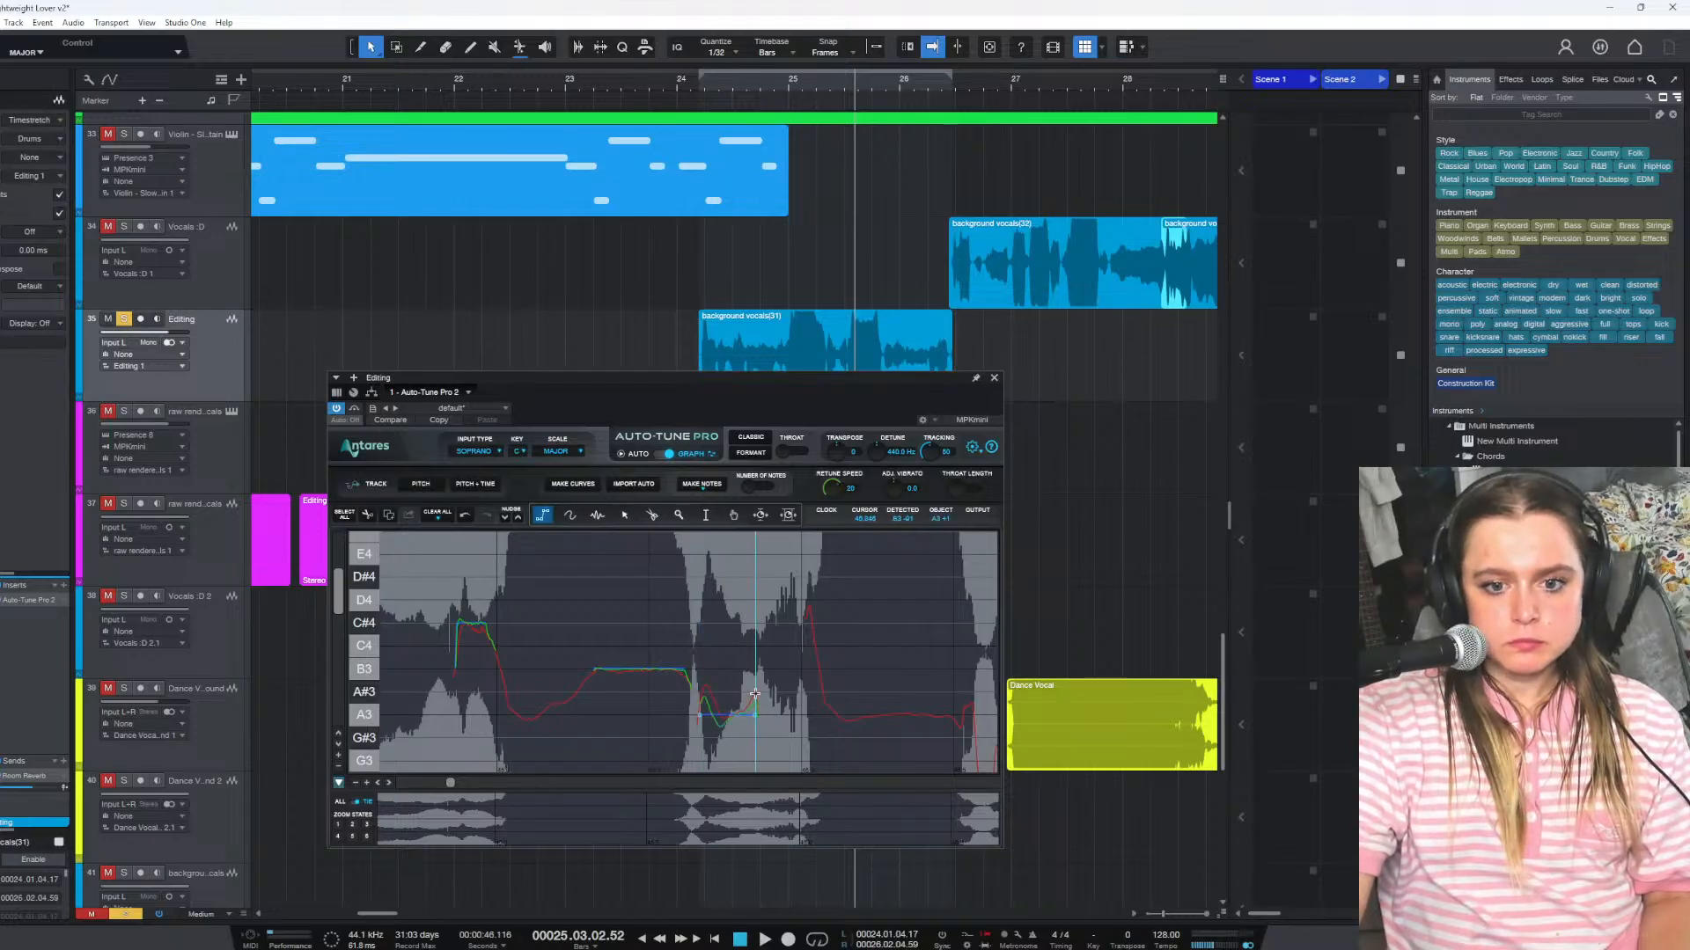
{"action": "left_click_drag", "start_coordinate": [830, 499], "coordinate": [820, 445]}
Play the vocal twice from bar 24 to check the A3 correction in context
{"action": "left_click", "coordinate": [693, 61]}
{"action": "key", "text": "space"}
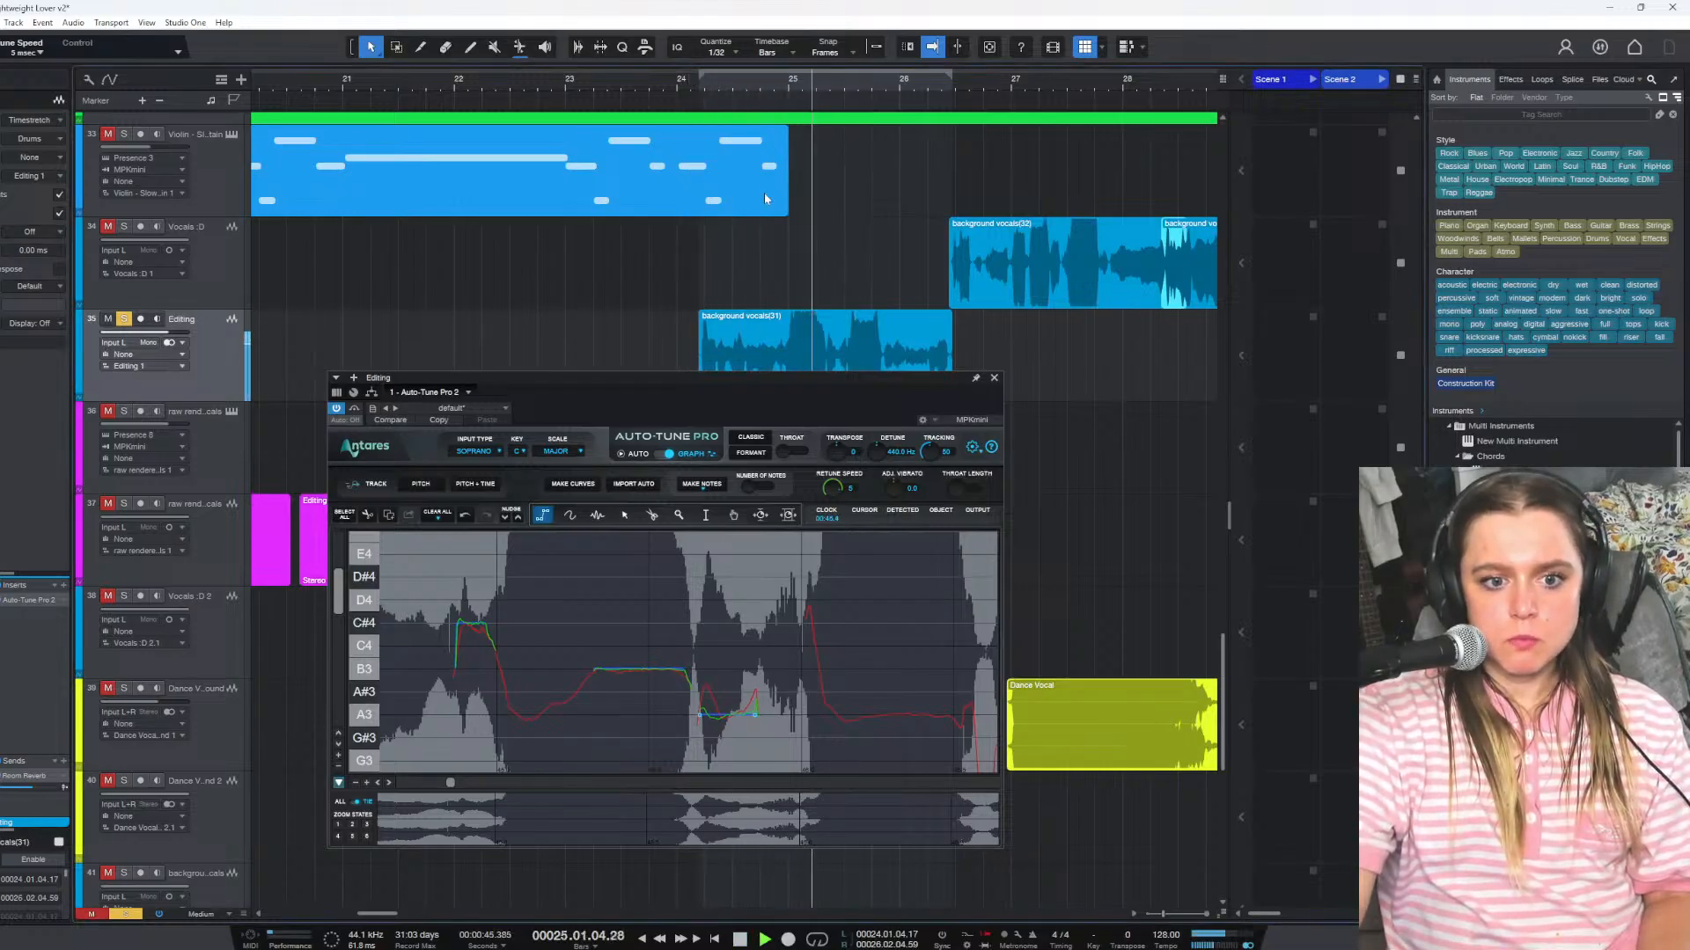
{"action": "key", "text": "space"}
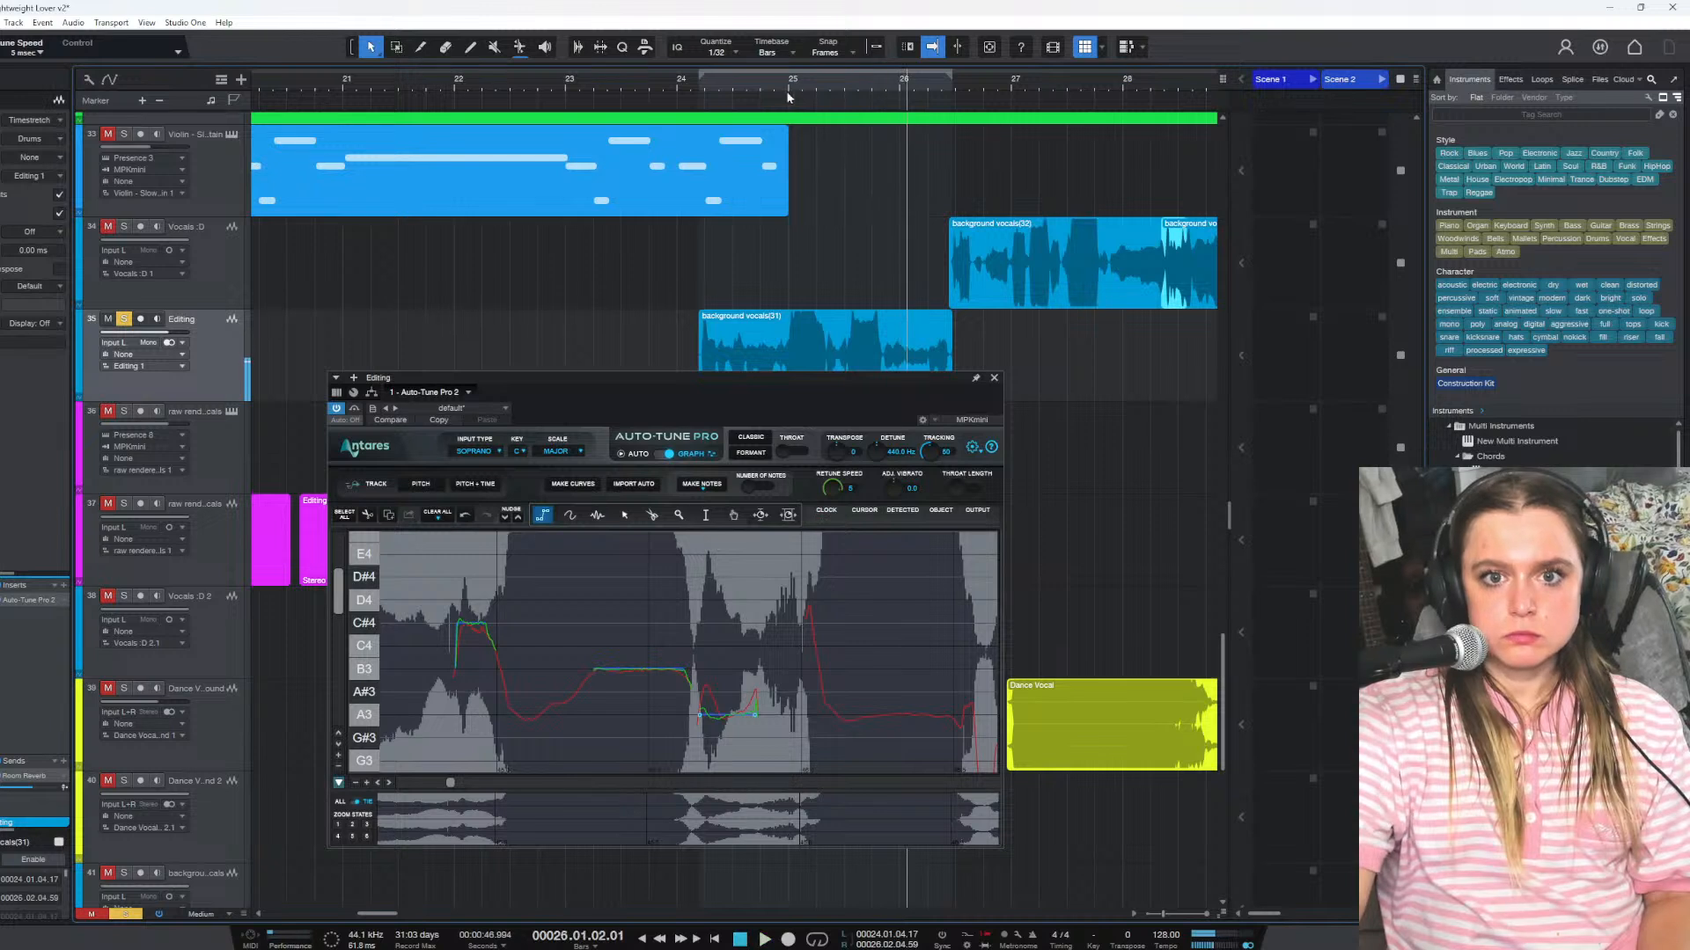
{"action": "left_click", "coordinate": [737, 79]}
{"action": "key", "text": "space"}
{"action": "key", "text": "space"}
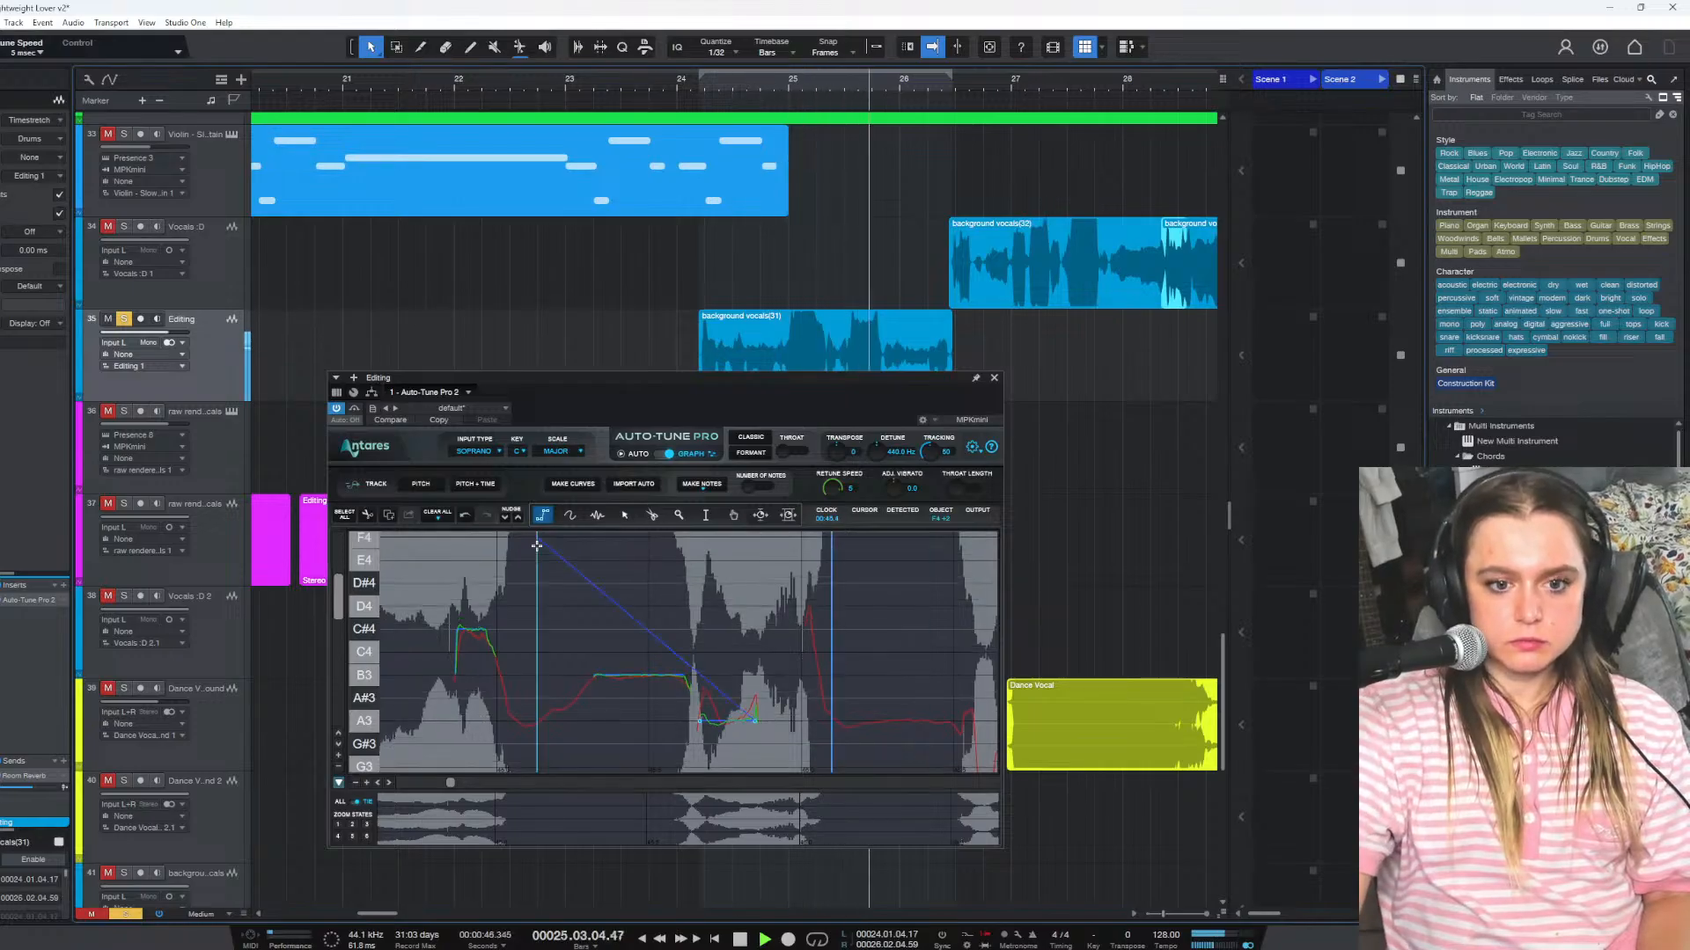
{"action": "double_click", "coordinate": [535, 539]}
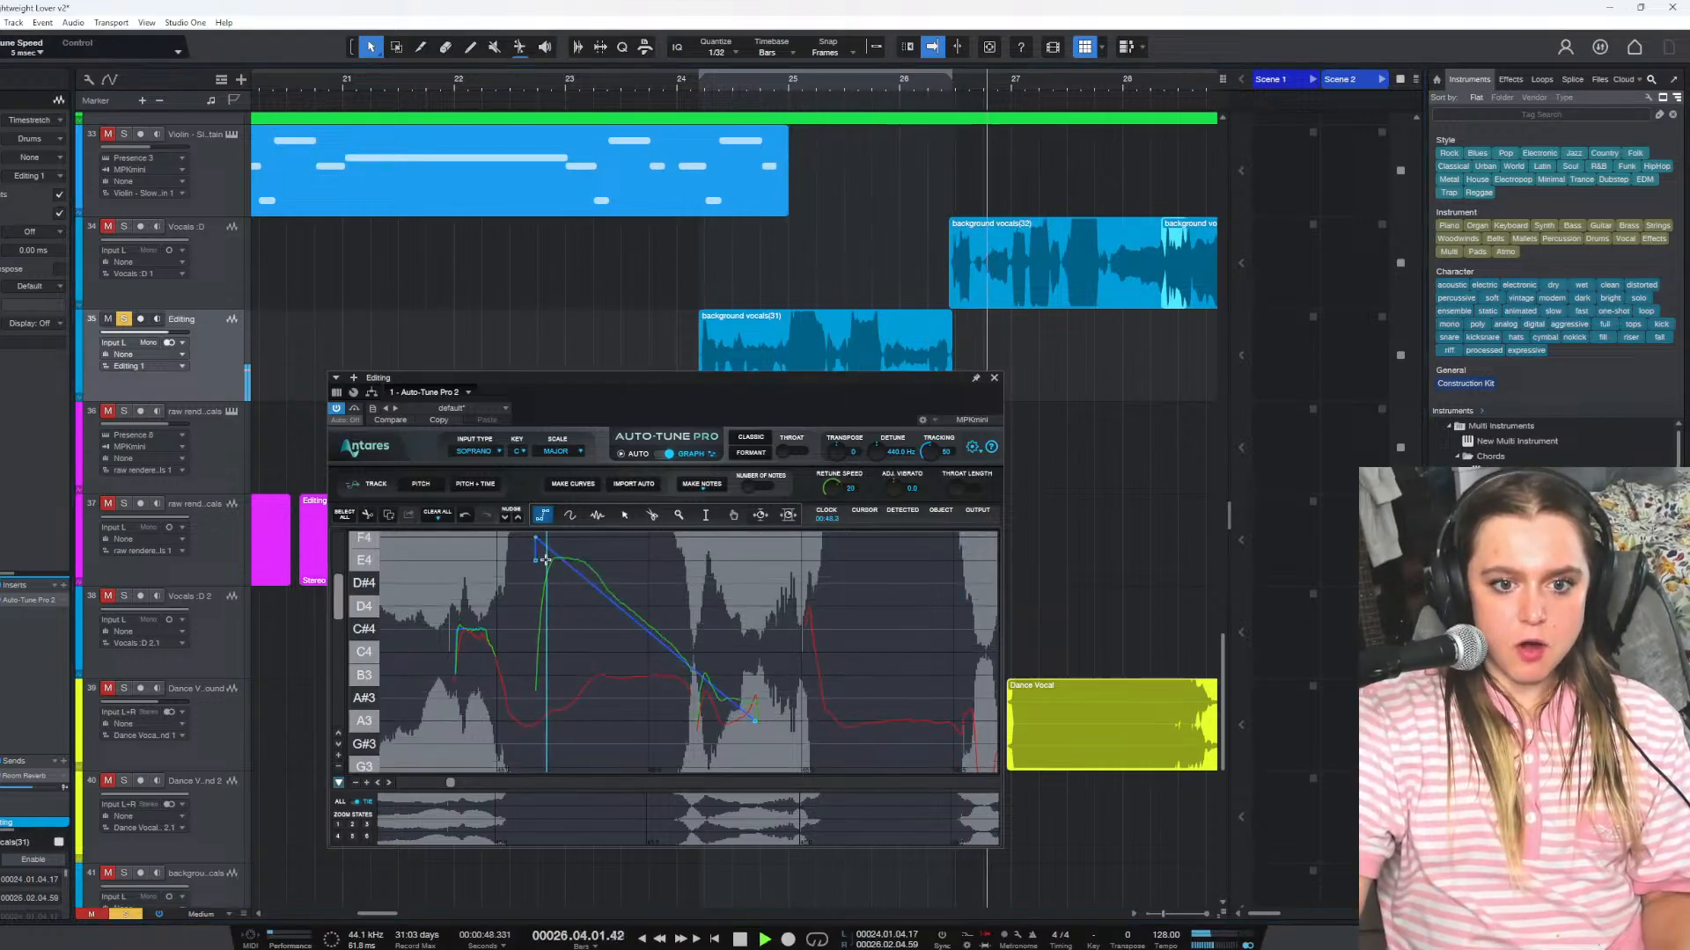
{"action": "key", "text": "space"}
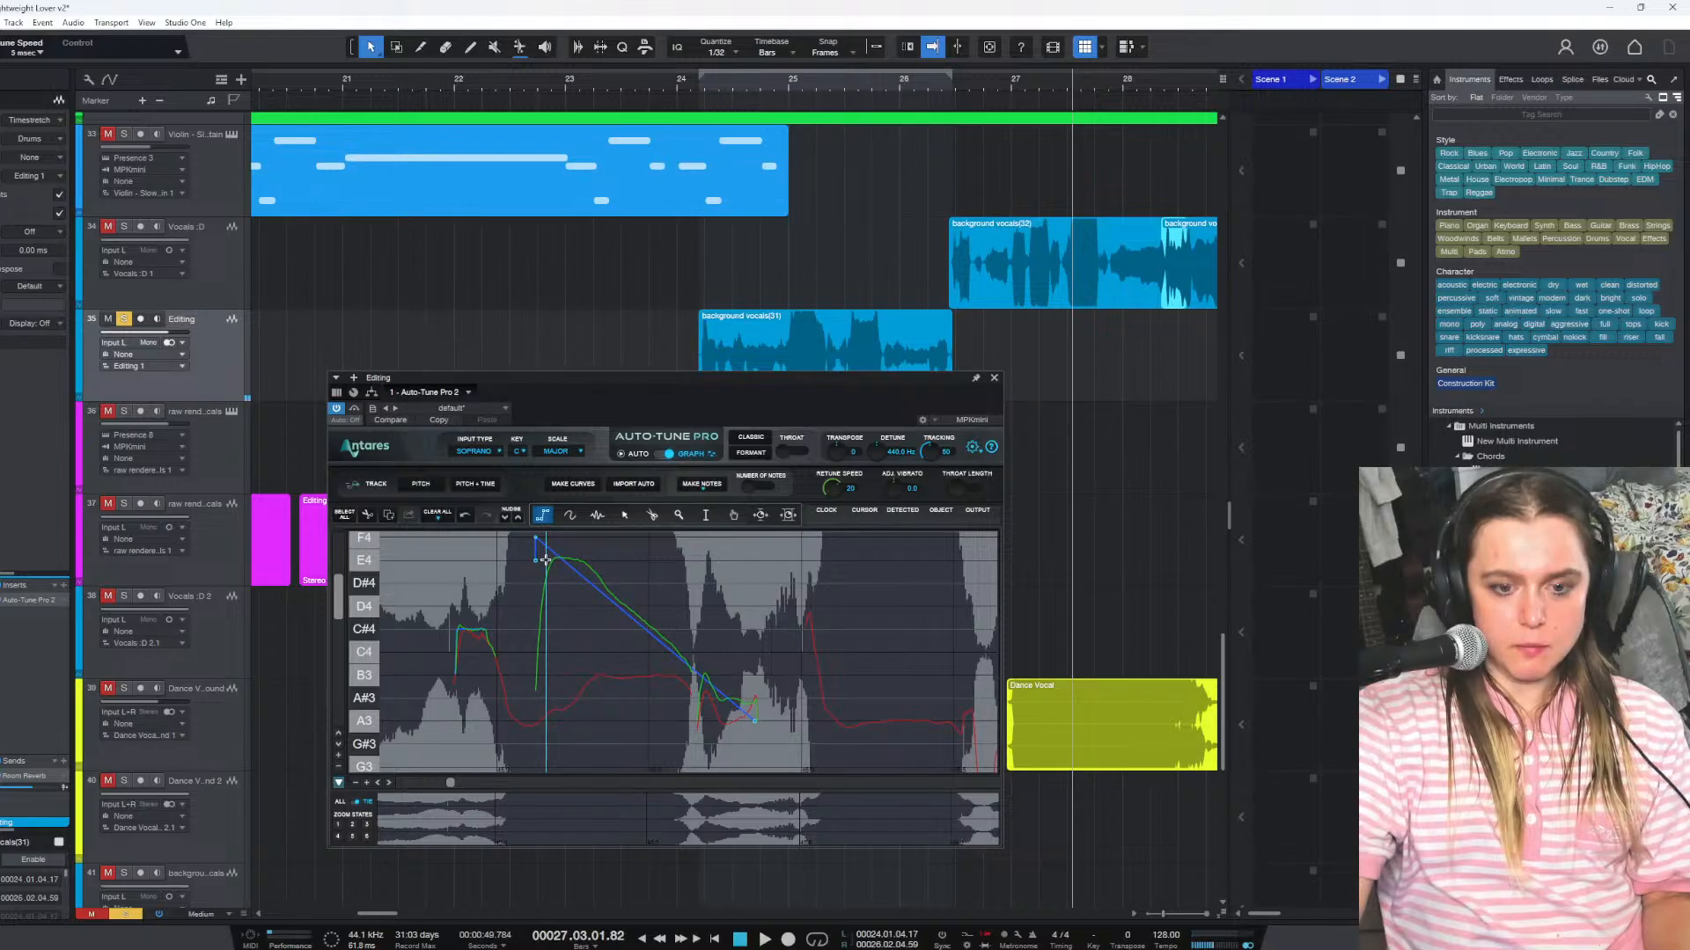
{"action": "left_click", "coordinate": [652, 515]}
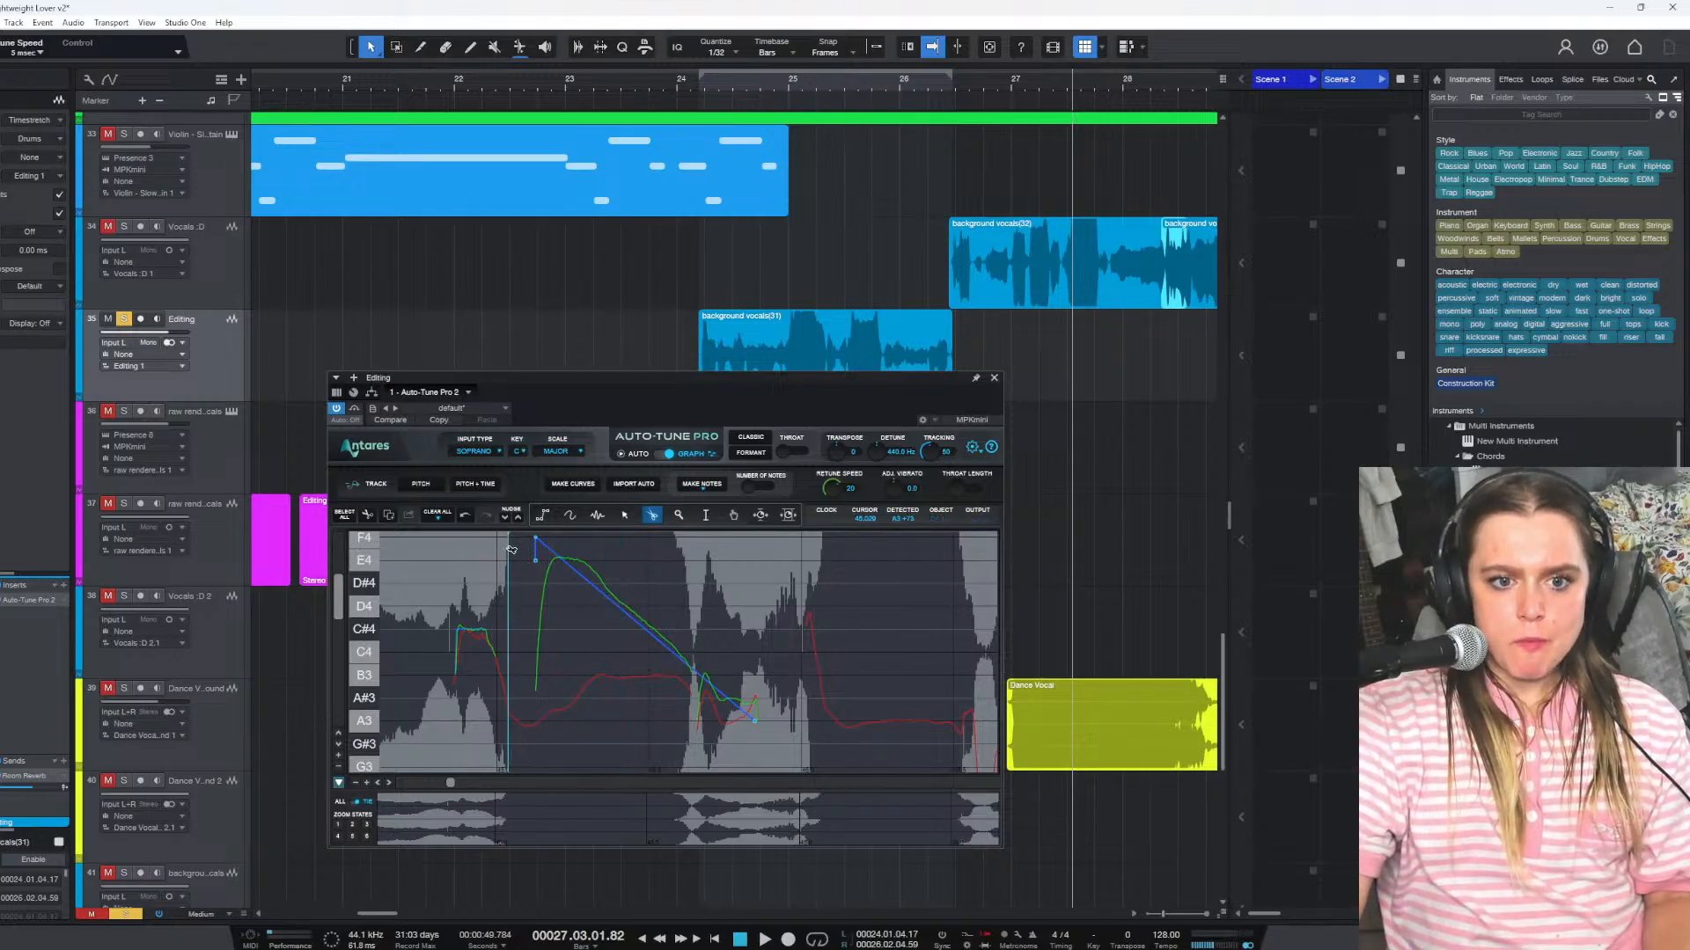
{"action": "left_click", "coordinate": [465, 518]}
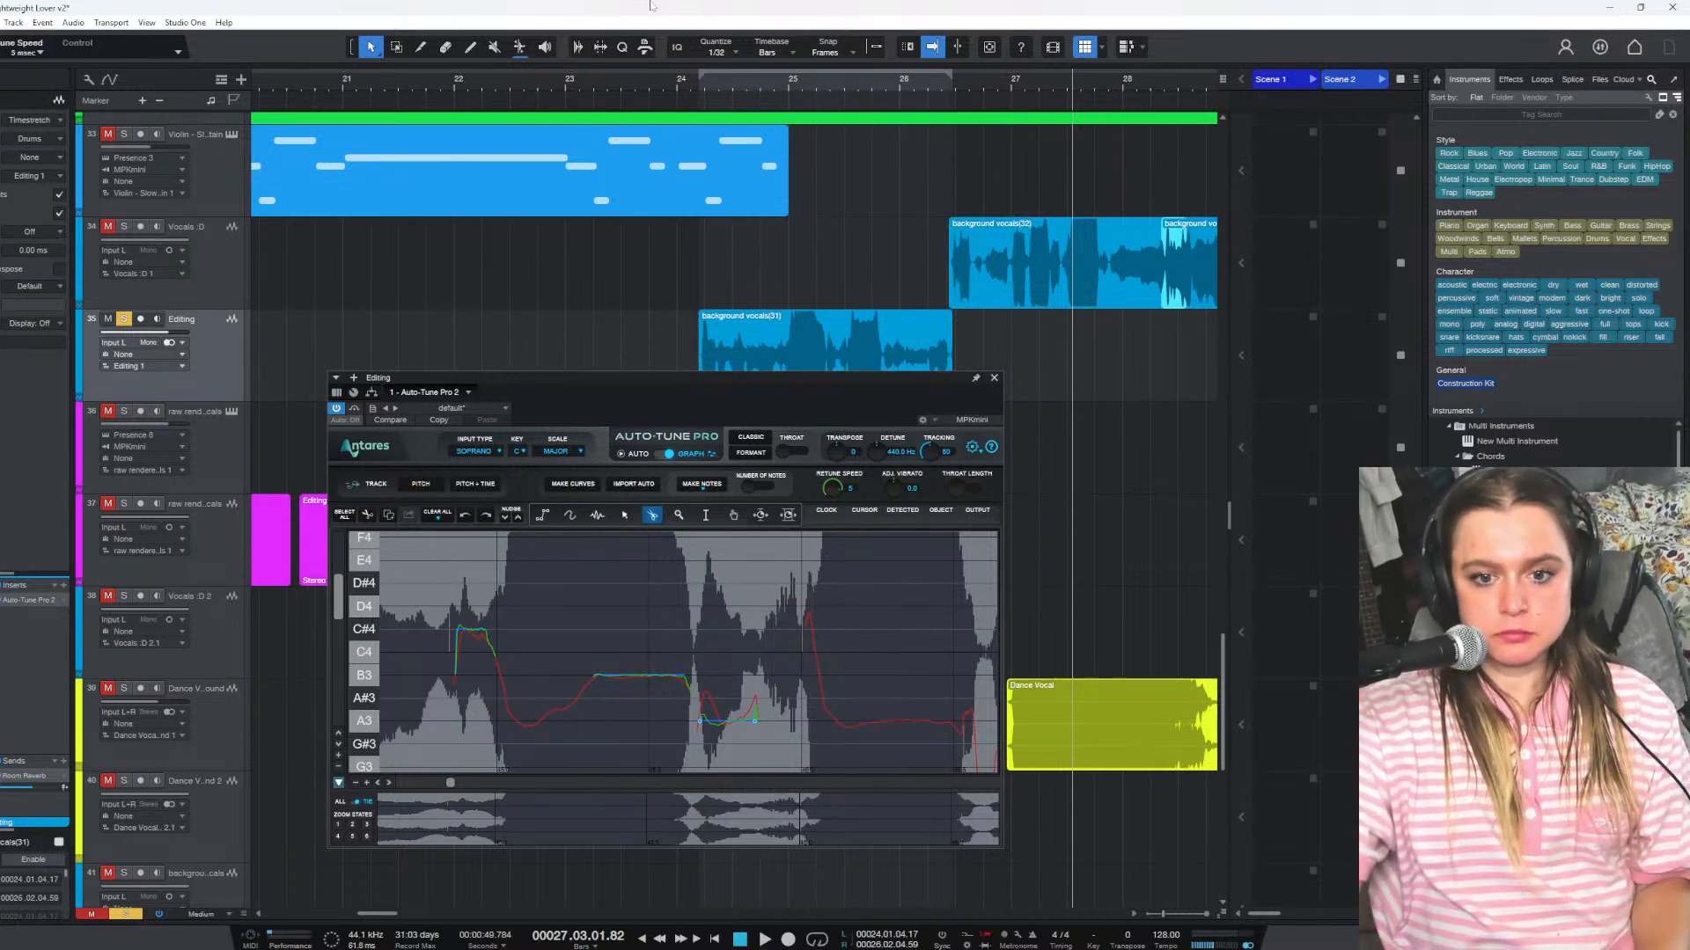
Replay the vocal from bar 24 to judge the C#4, B3 and A3 corrections, returning to the line tool
{"action": "left_click", "coordinate": [687, 86]}
{"action": "key", "text": "space"}
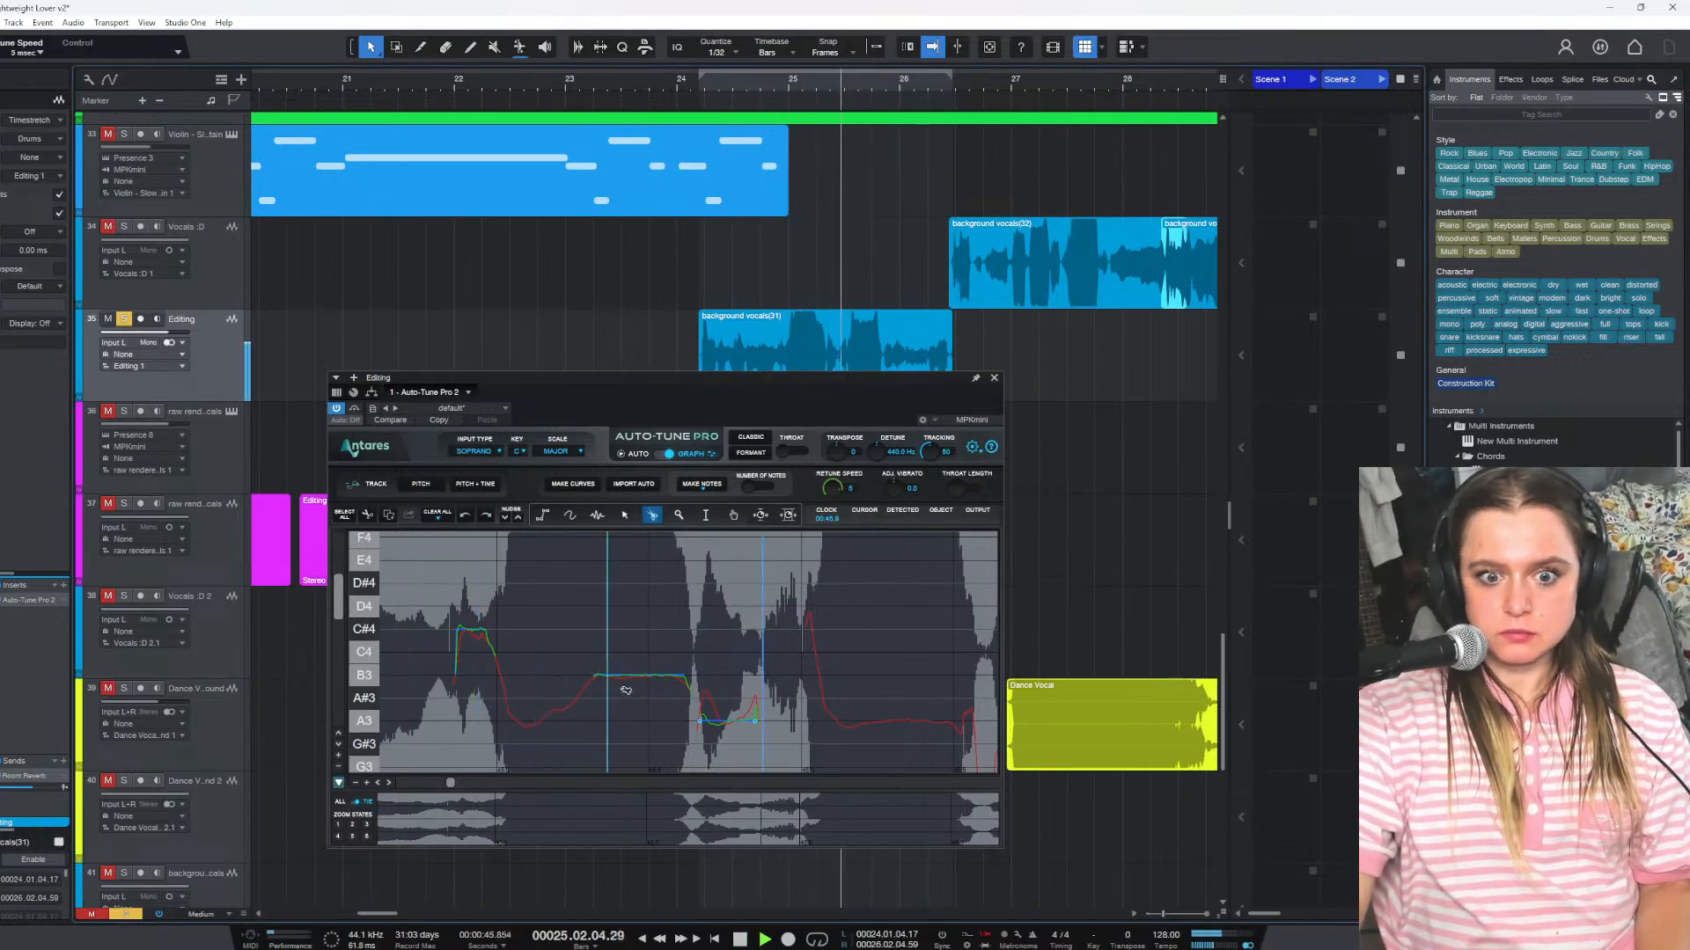
{"action": "key", "text": "space"}
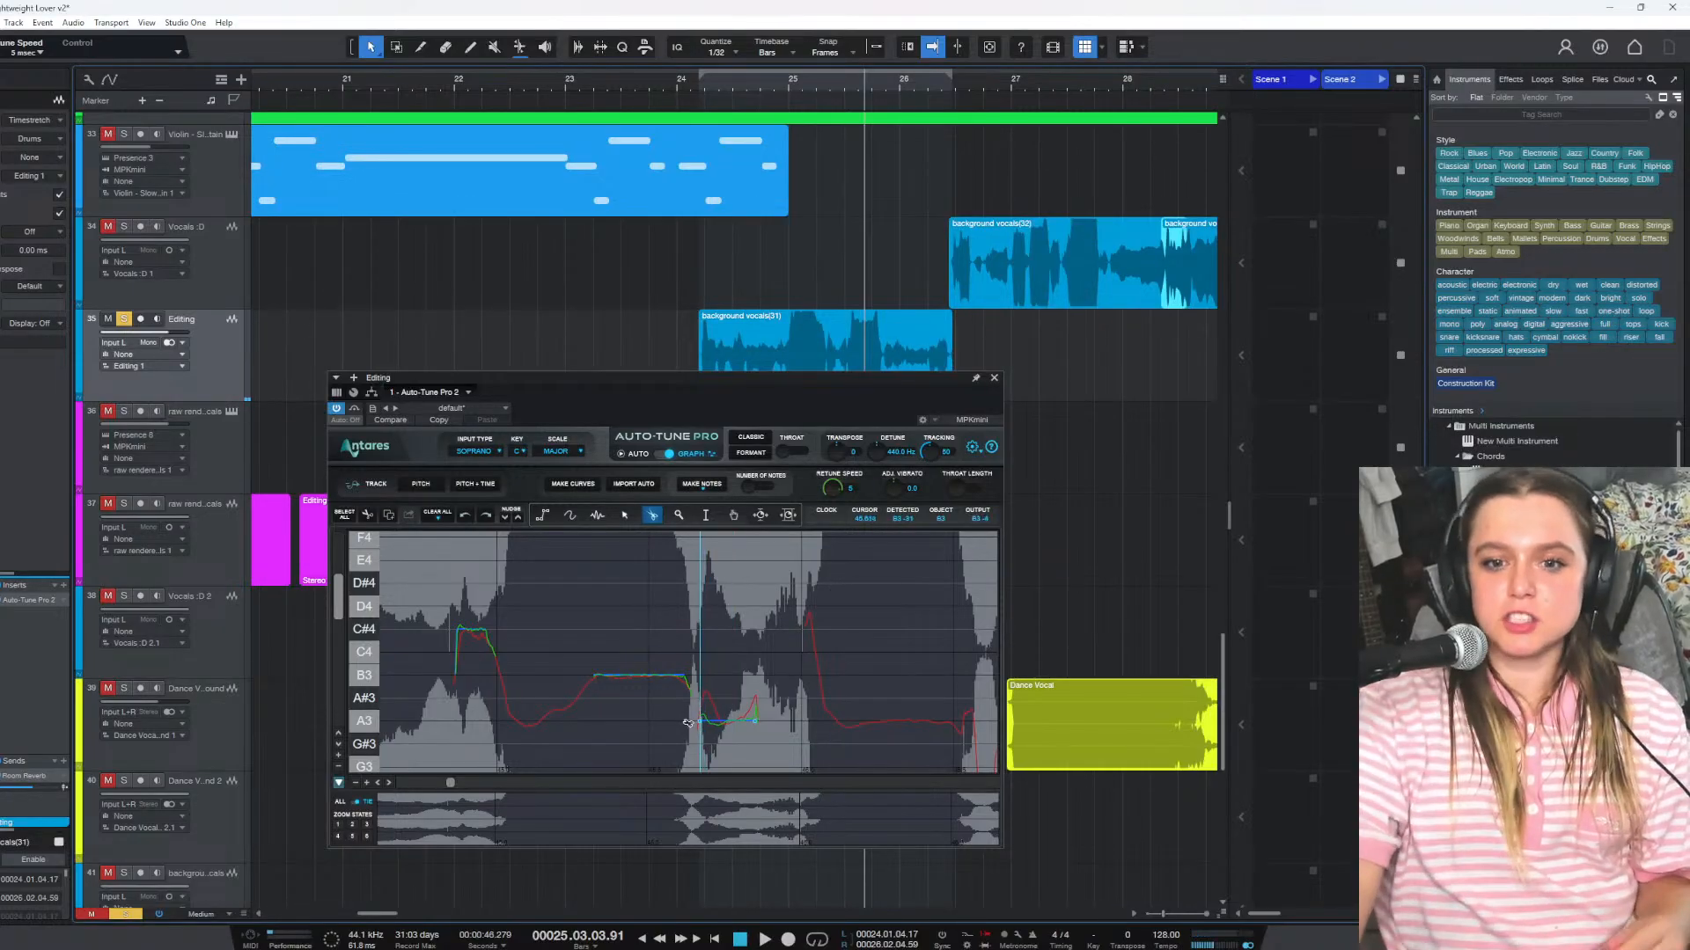
{"action": "left_click", "coordinate": [543, 516]}
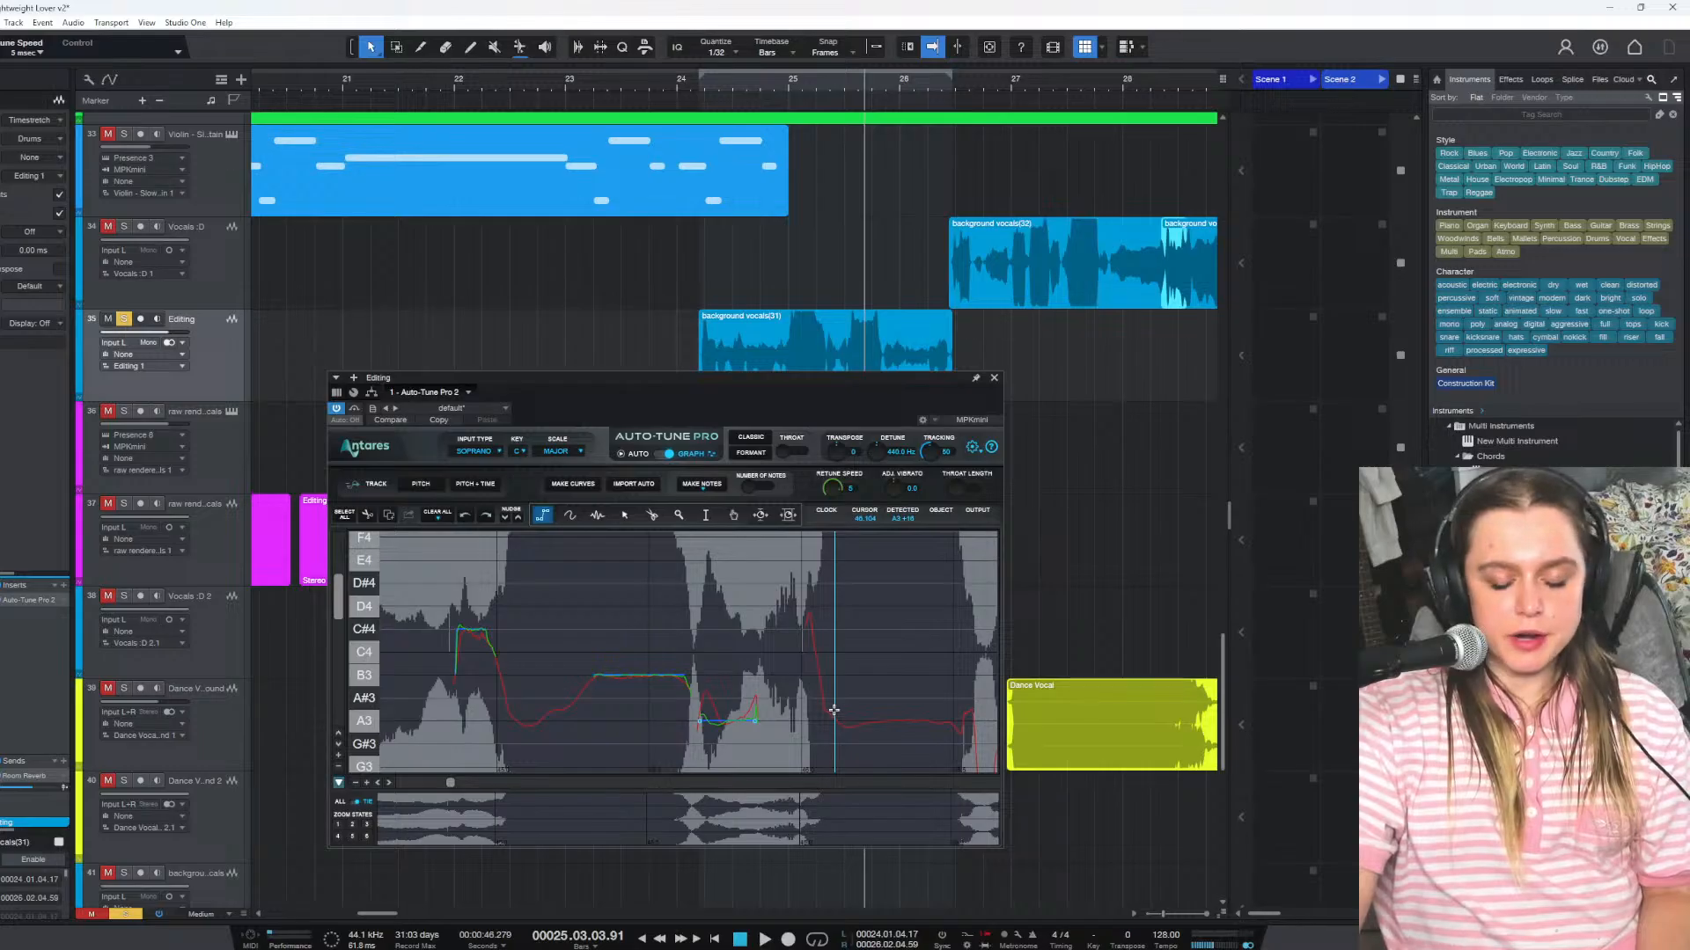
{"action": "left_click", "coordinate": [687, 89]}
{"action": "key", "text": "space"}
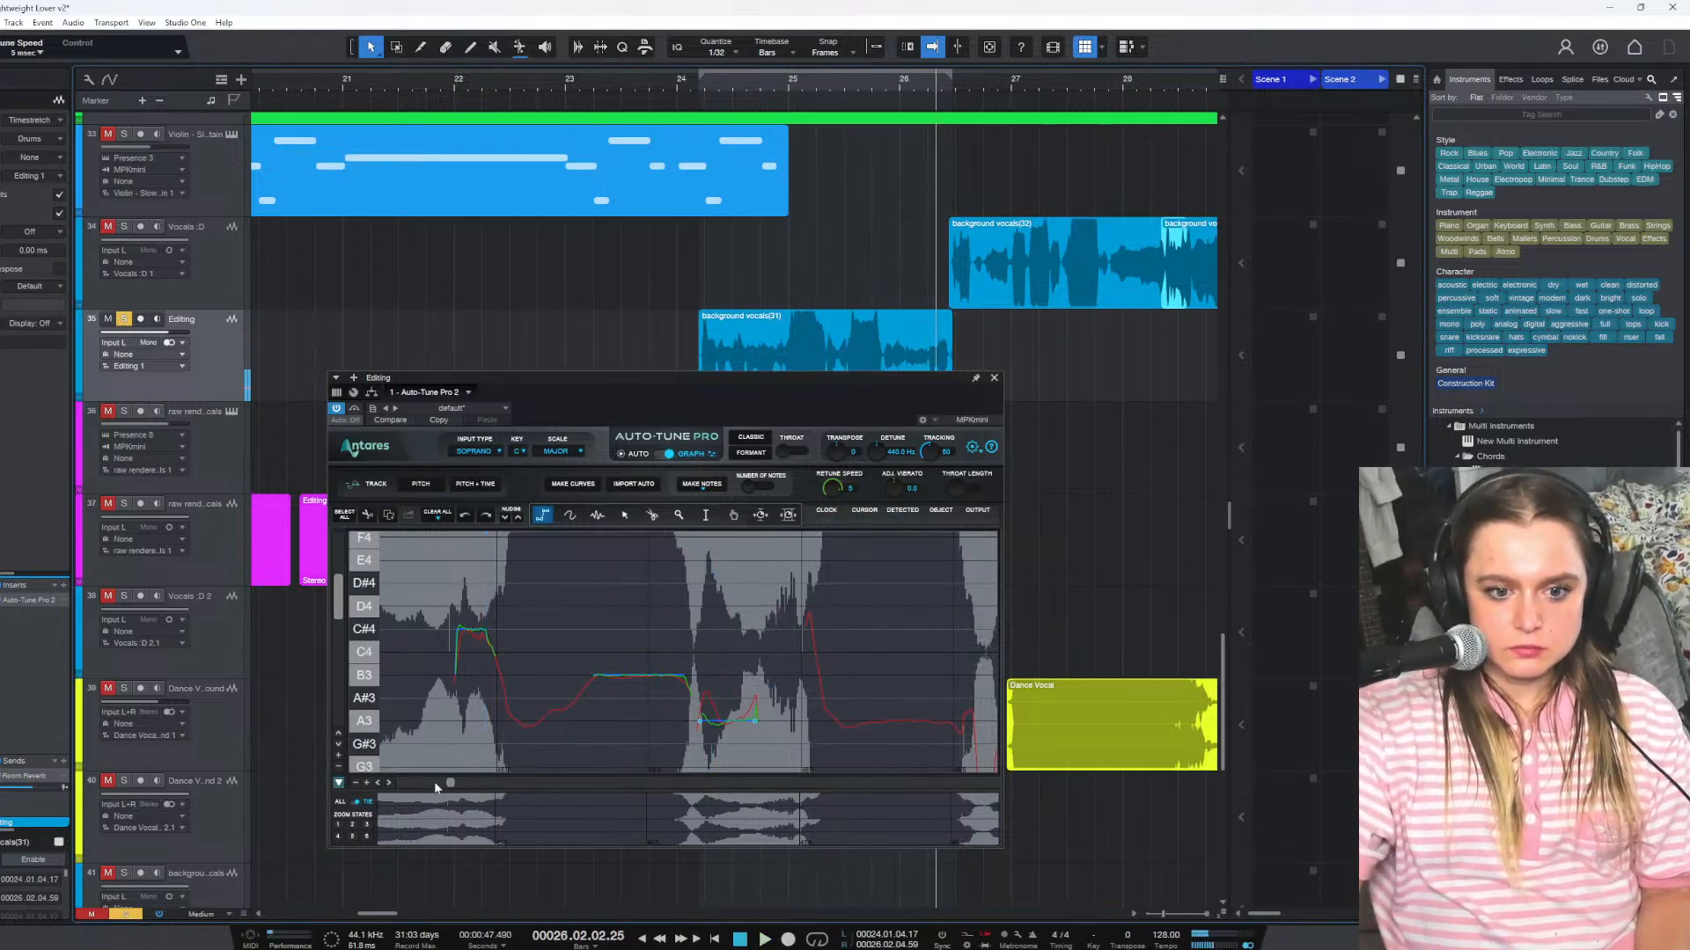
Draw a flat correction line at G2 on the clip's final note, set its retune speed to 4, and play the ending
{"action": "left_click_drag", "start_coordinate": [447, 786], "coordinate": [450, 786]}
{"action": "scroll", "coordinate": [704, 629], "scroll_direction": "down", "scroll_amount": 3}
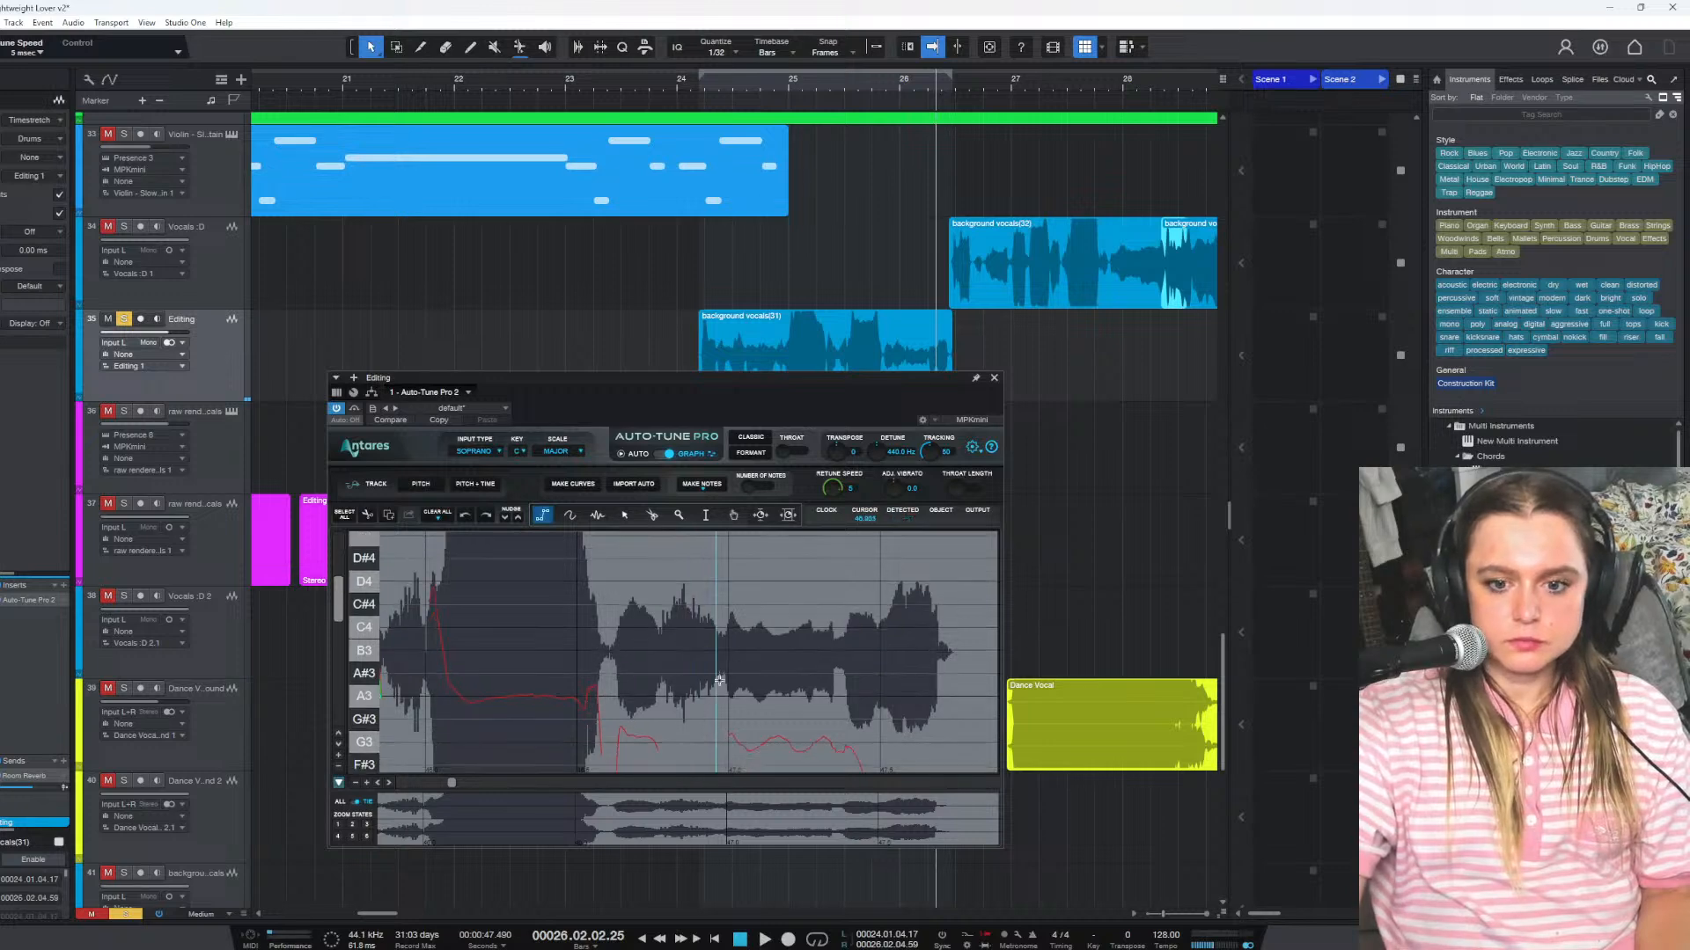
{"action": "scroll", "coordinate": [731, 614], "scroll_direction": "down", "scroll_amount": 5}
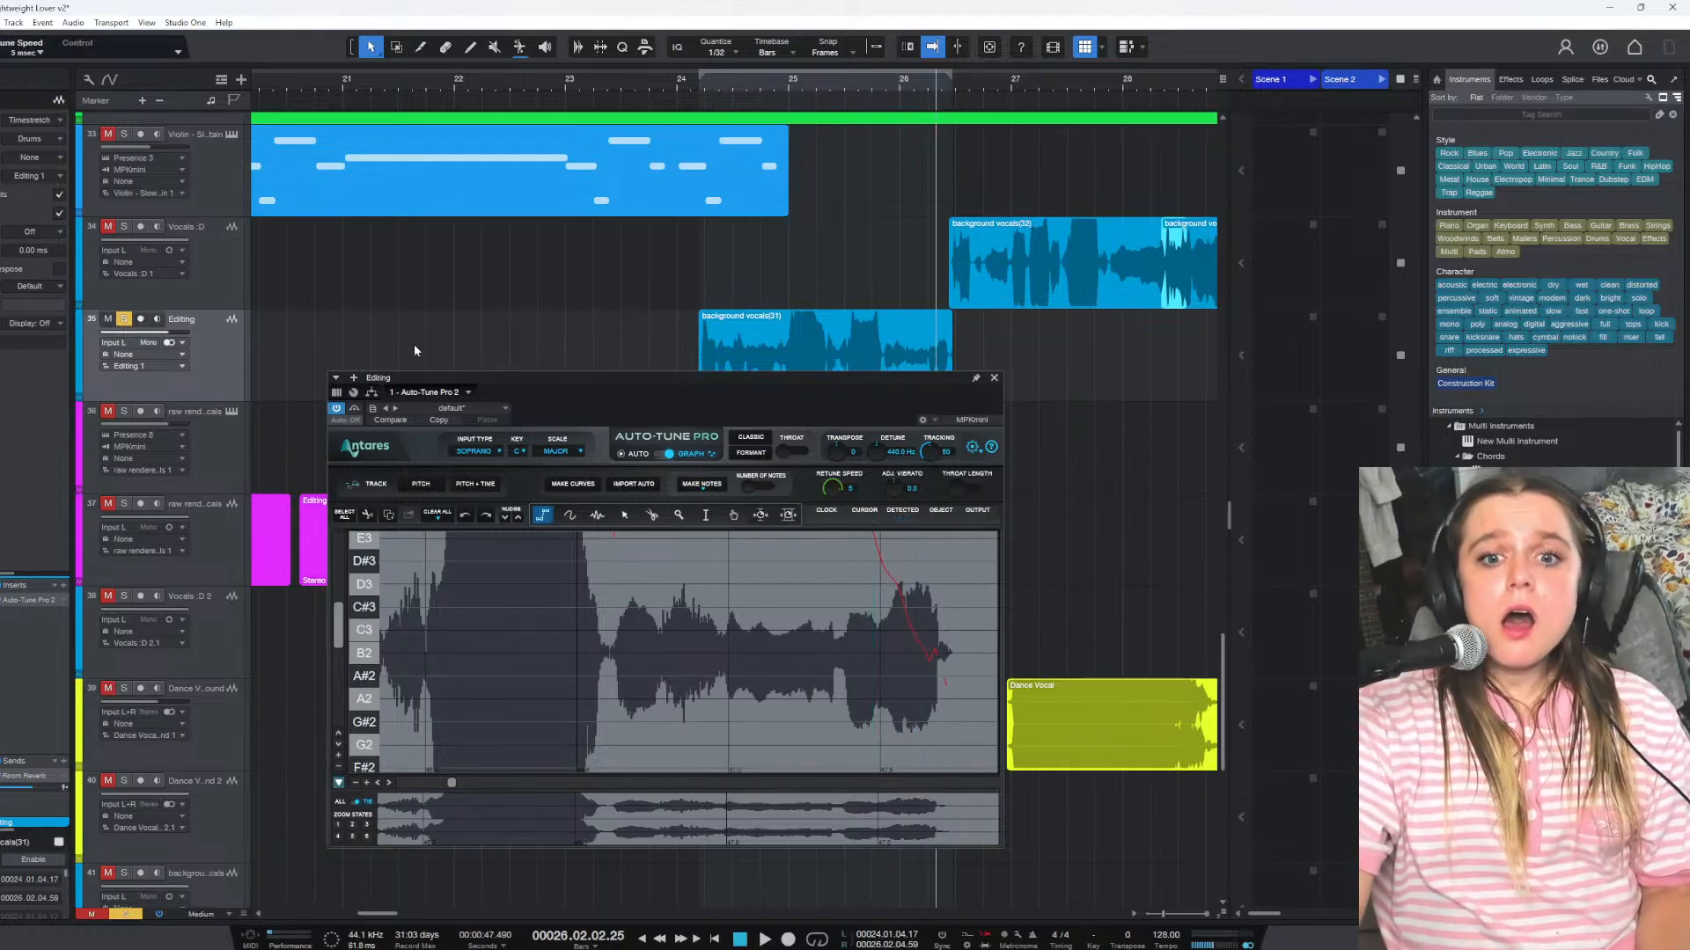
{"action": "scroll", "coordinate": [844, 695], "scroll_direction": "up", "scroll_amount": 3}
{"action": "scroll", "coordinate": [847, 696], "scroll_direction": "down", "scroll_amount": 2}
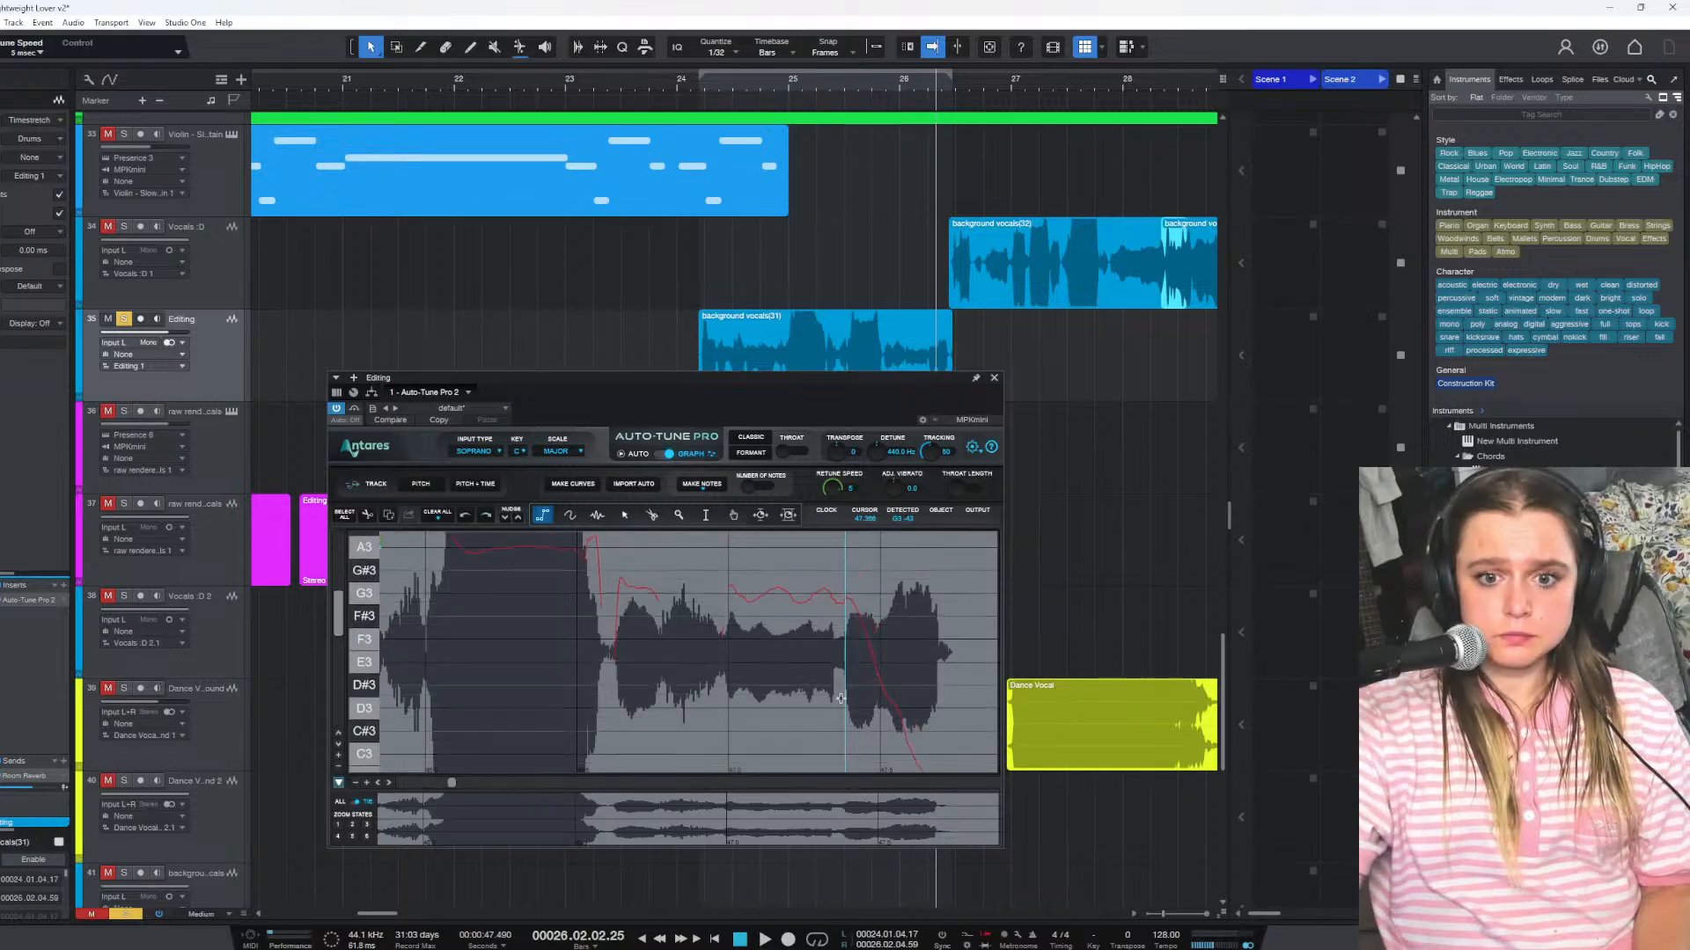
{"action": "scroll", "coordinate": [855, 694], "scroll_direction": "down", "scroll_amount": 2}
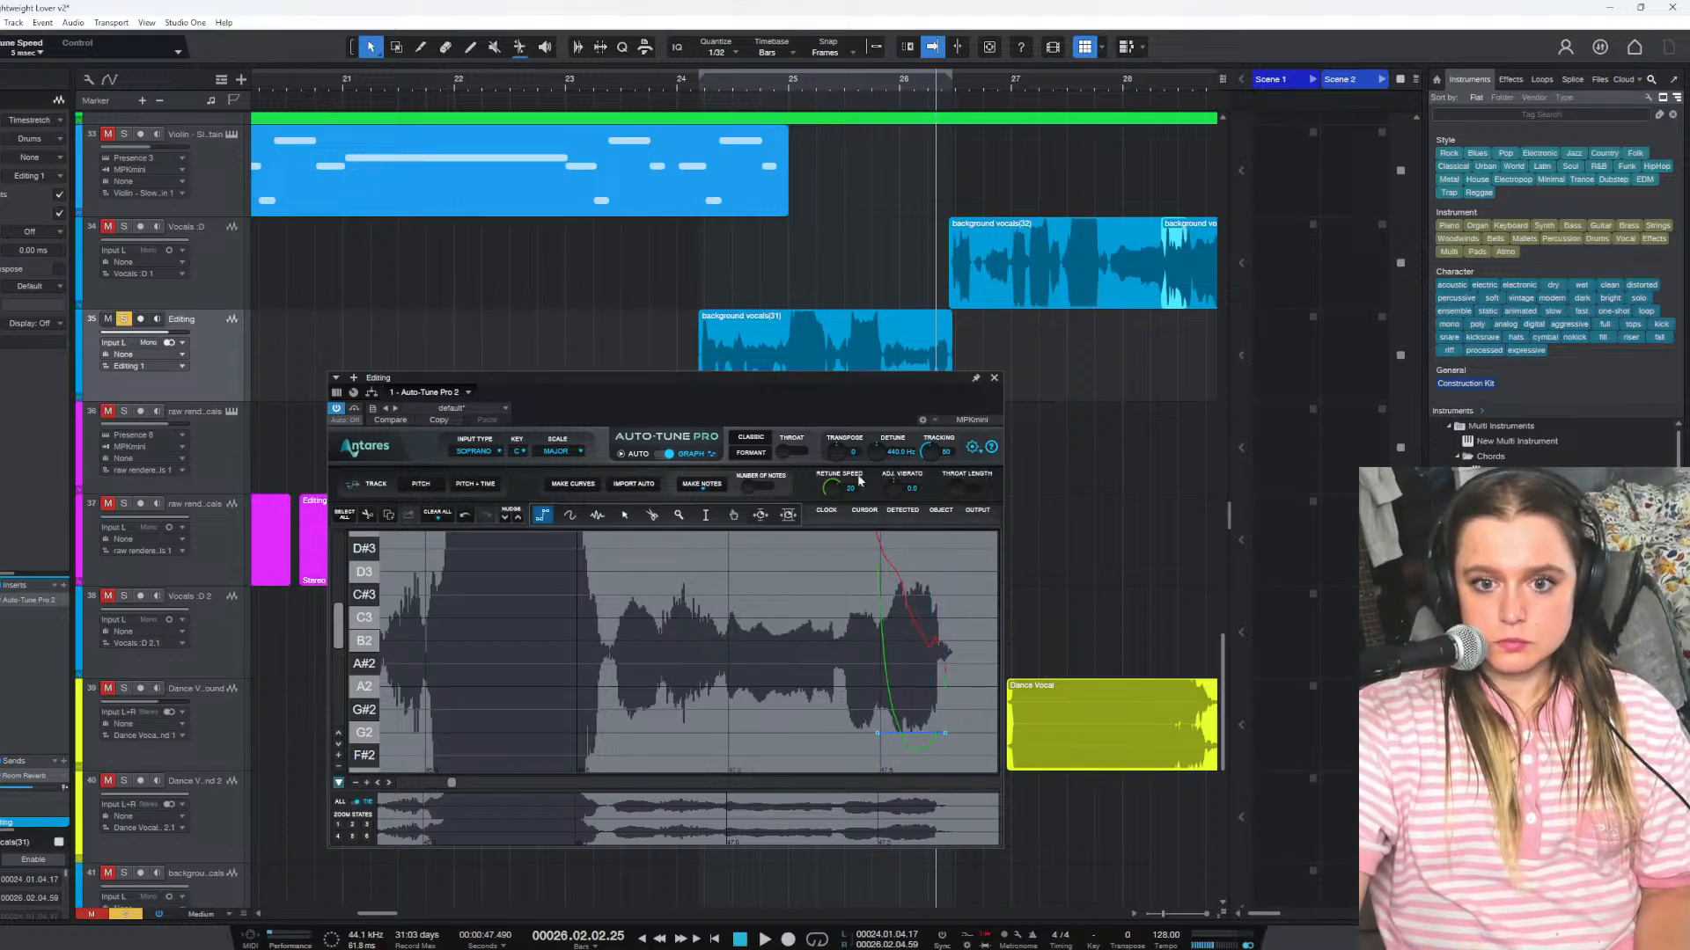
{"action": "left_click_drag", "start_coordinate": [828, 485], "coordinate": [816, 446]}
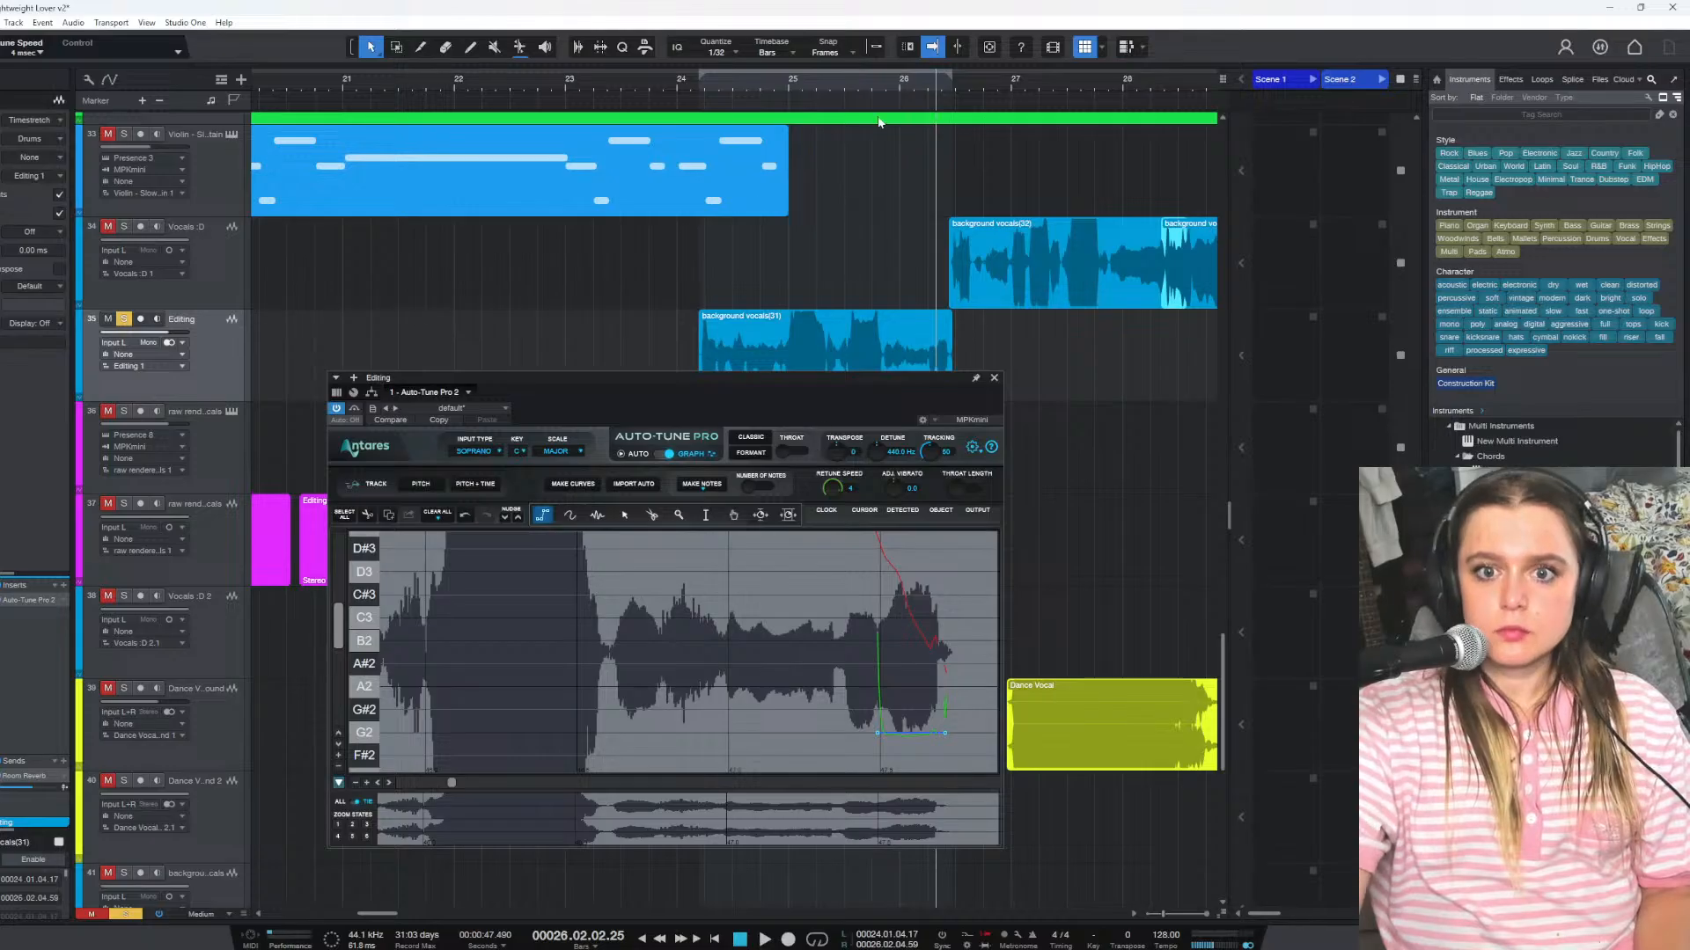
{"action": "left_click", "coordinate": [873, 87]}
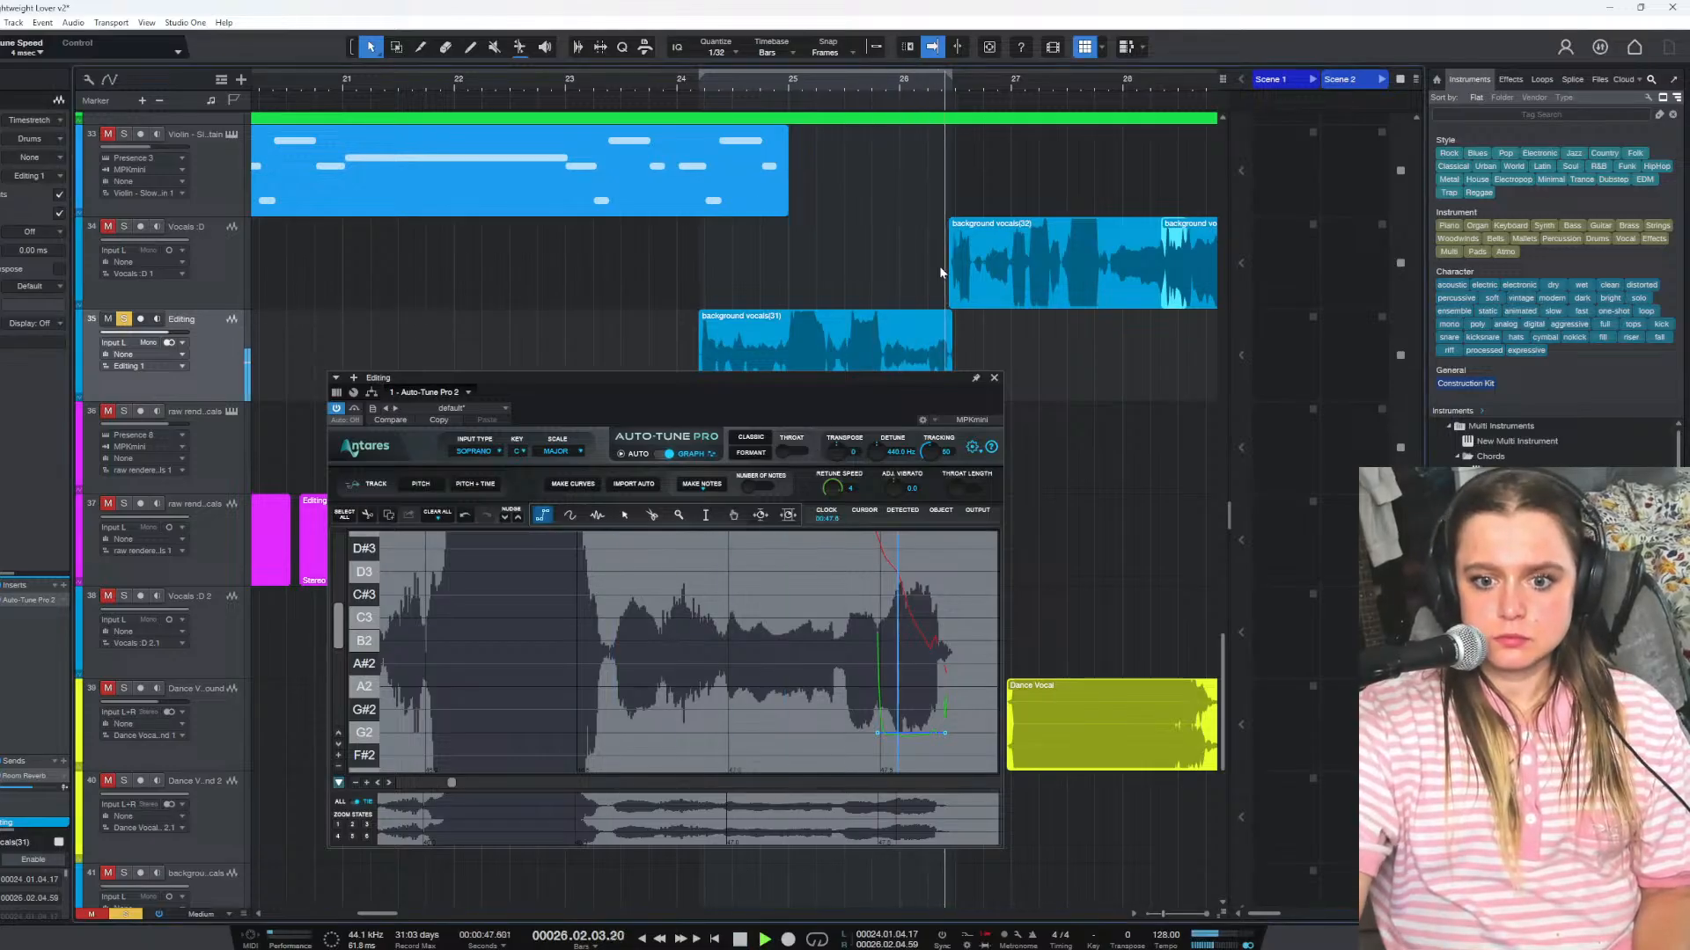
{"action": "left_click", "coordinate": [876, 85]}
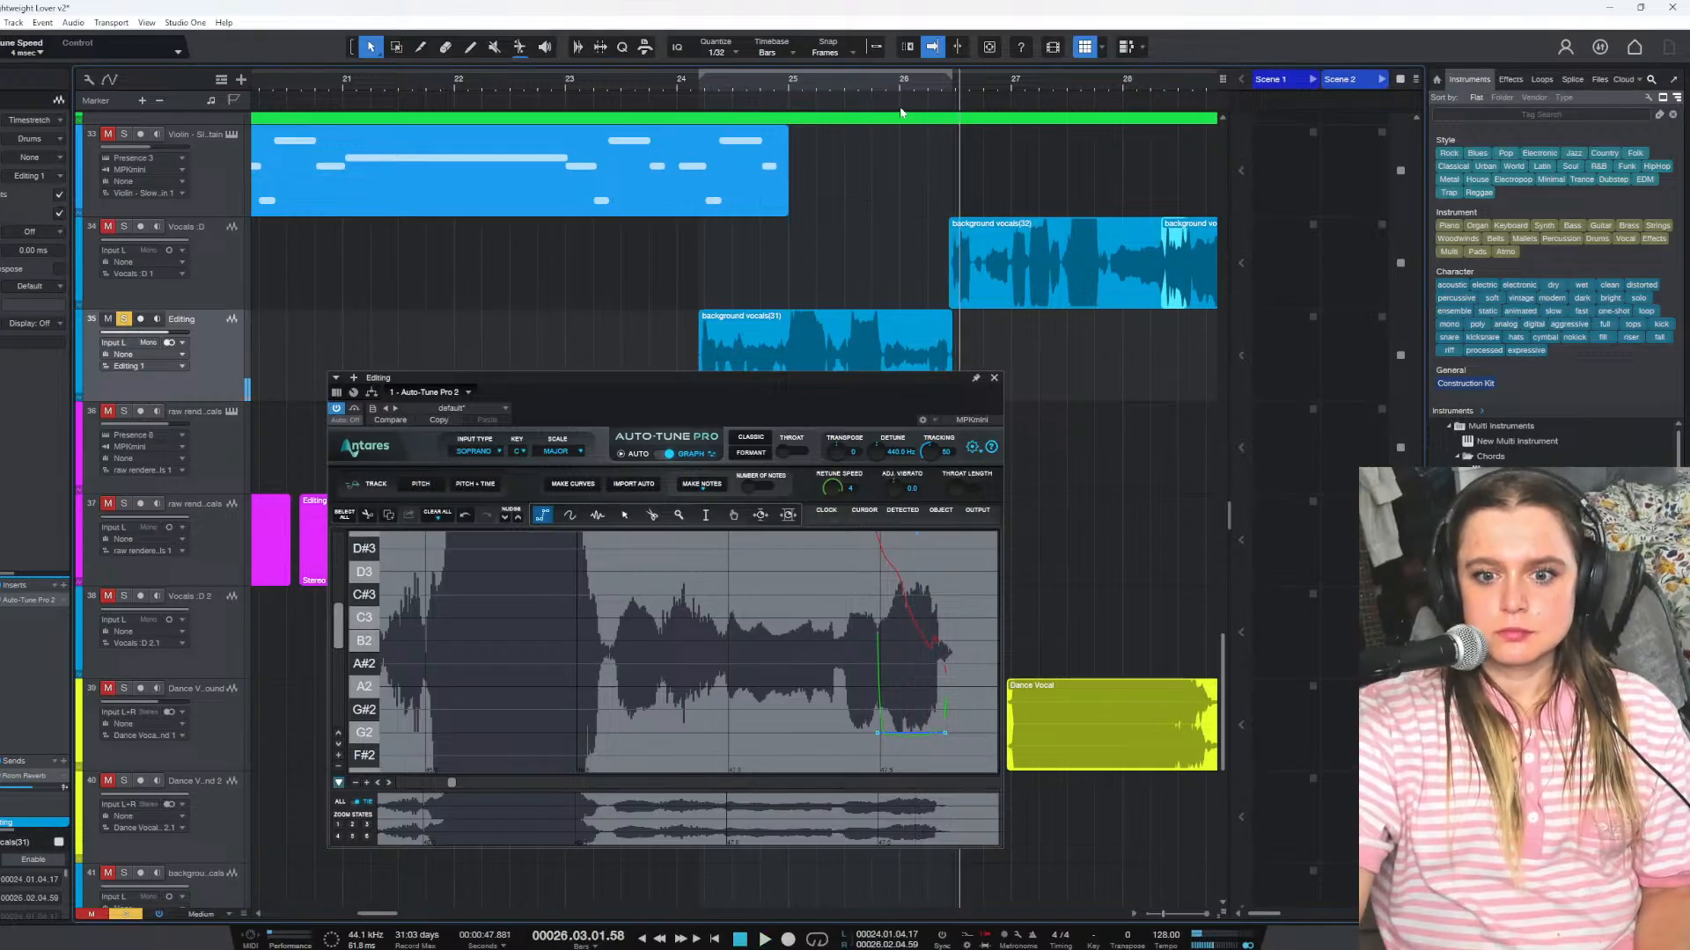
Draw a flat correction line at G3 over the clip's final note and set its retune speed to 10
{"action": "scroll", "coordinate": [936, 636], "scroll_direction": "up", "scroll_amount": 5}
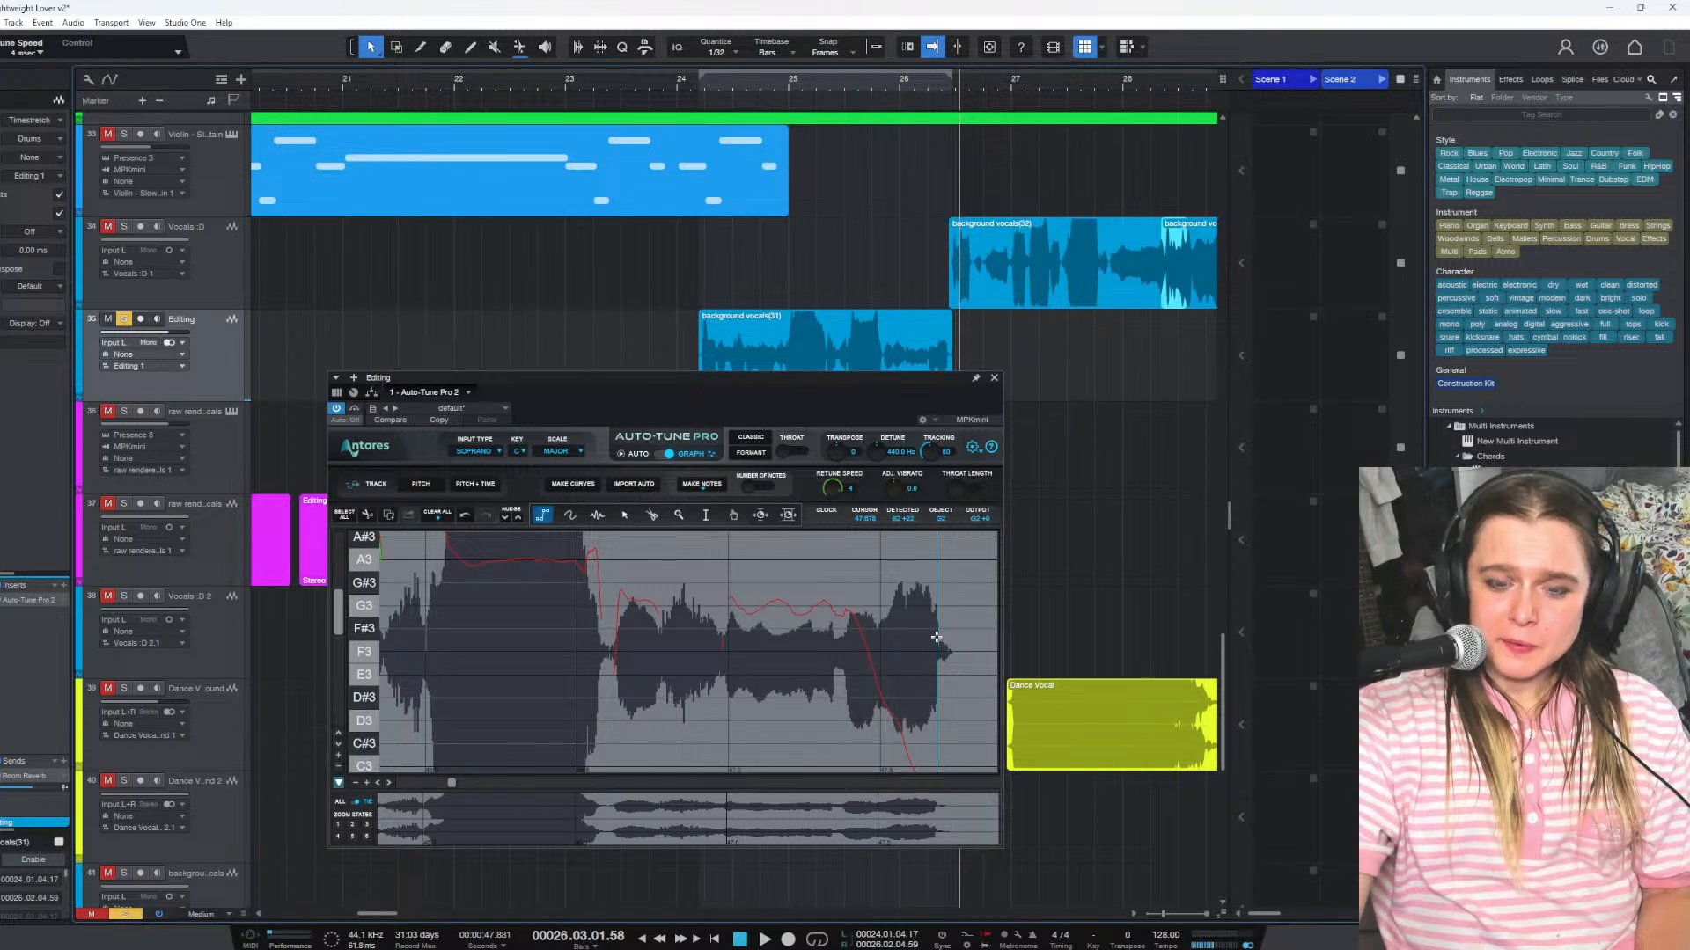
{"action": "scroll", "coordinate": [936, 636], "scroll_direction": "up", "scroll_amount": 2}
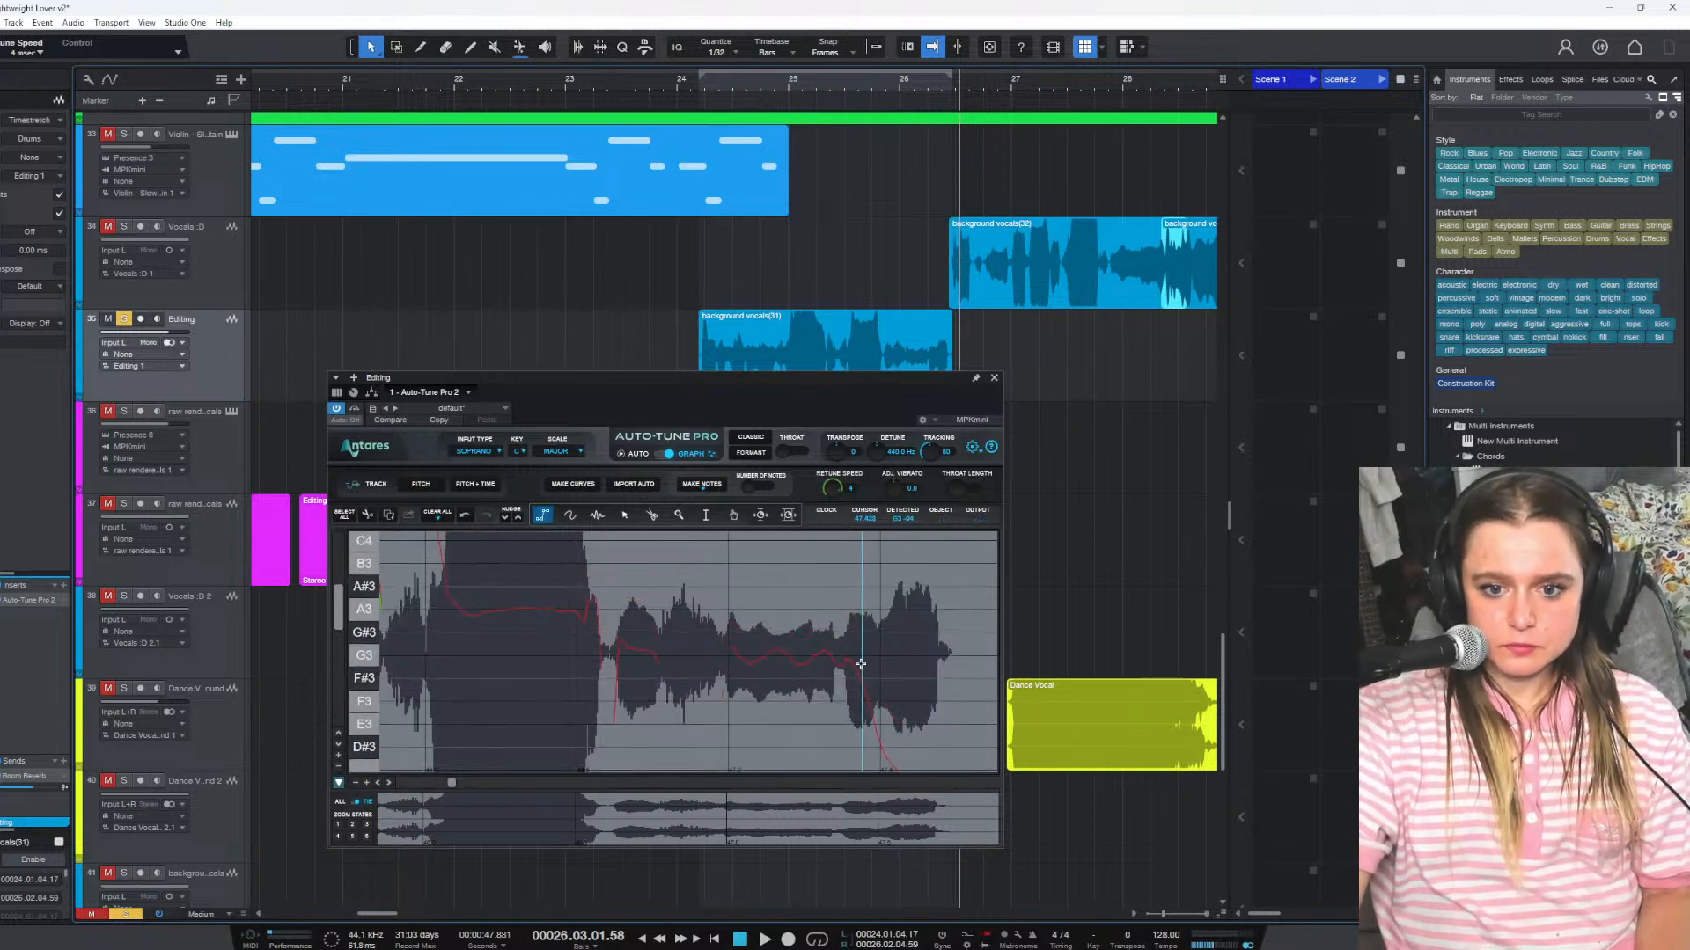
{"action": "left_click", "coordinate": [856, 657]}
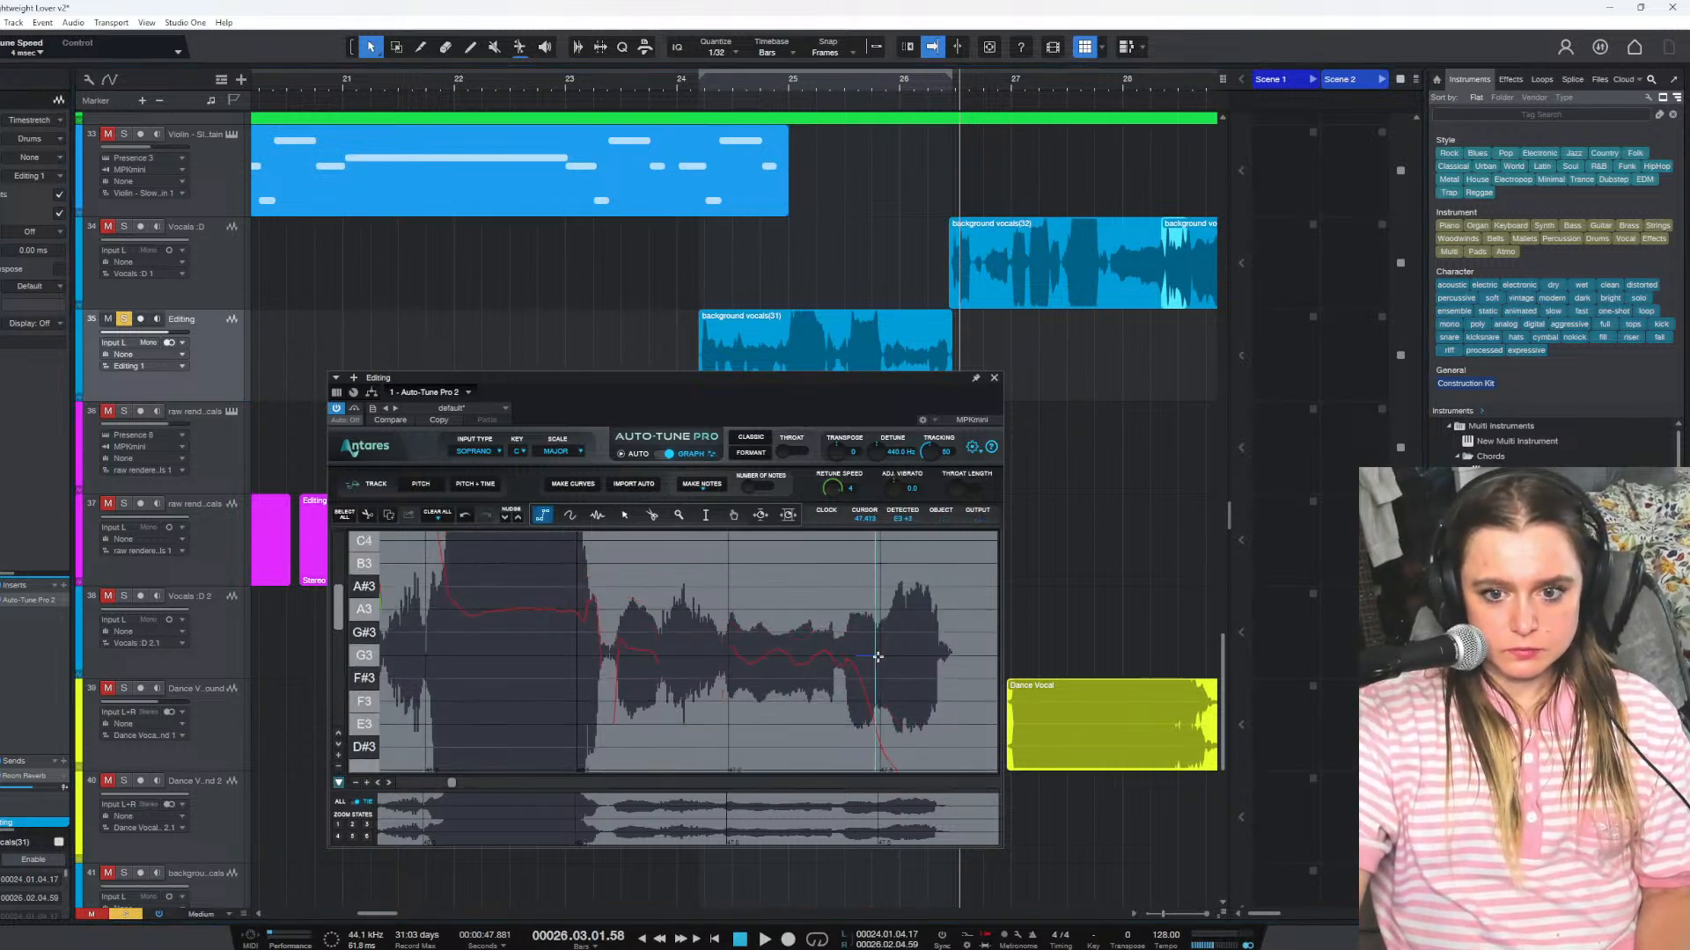
{"action": "left_click", "coordinate": [921, 657]}
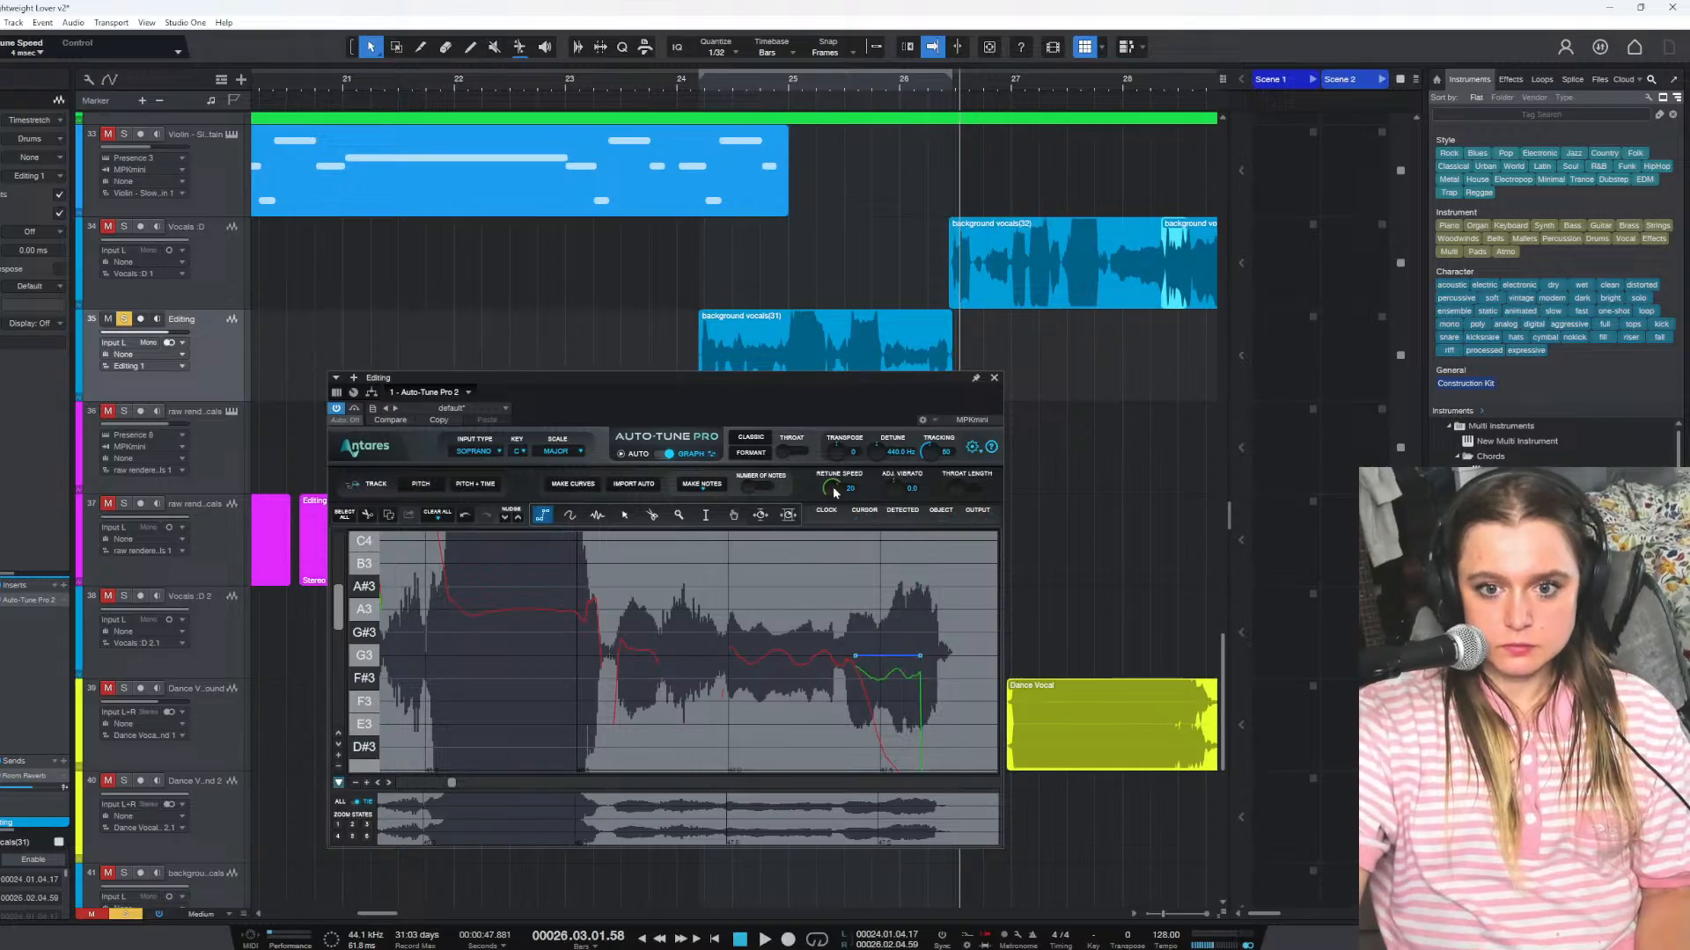
Play the clip's ending from two points in bar 25 to check the G3 correction
{"action": "left_click", "coordinate": [879, 82]}
{"action": "key", "text": "space"}
{"action": "key", "text": "space"}
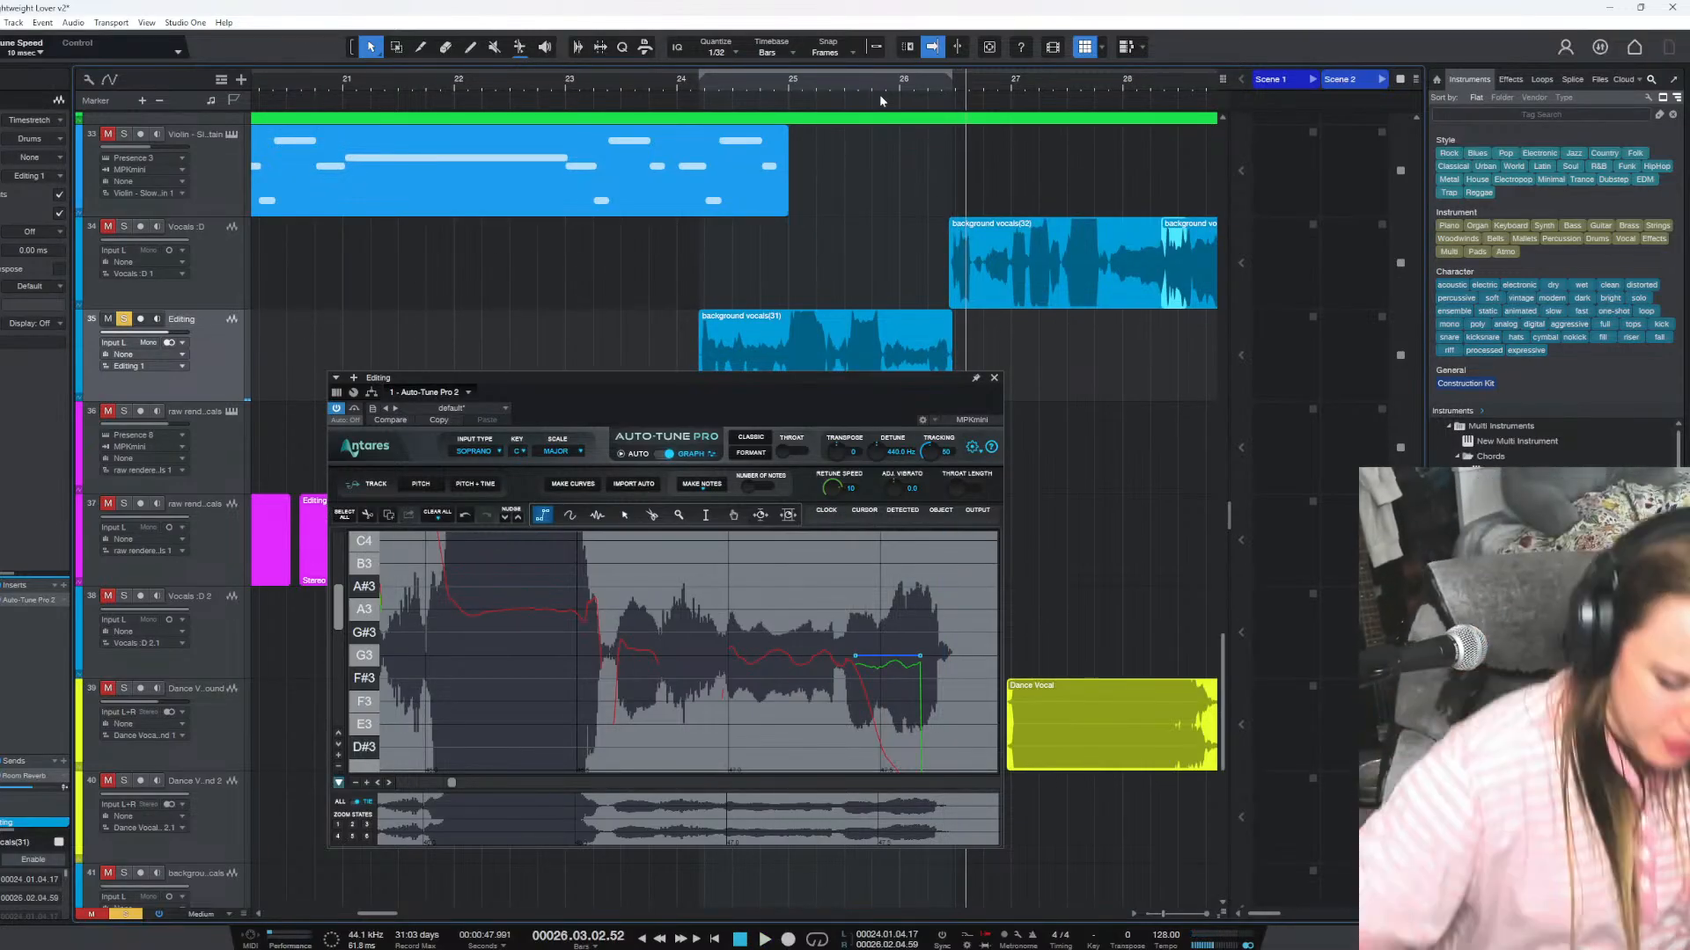
{"action": "left_click", "coordinate": [817, 86]}
{"action": "key", "text": "space"}
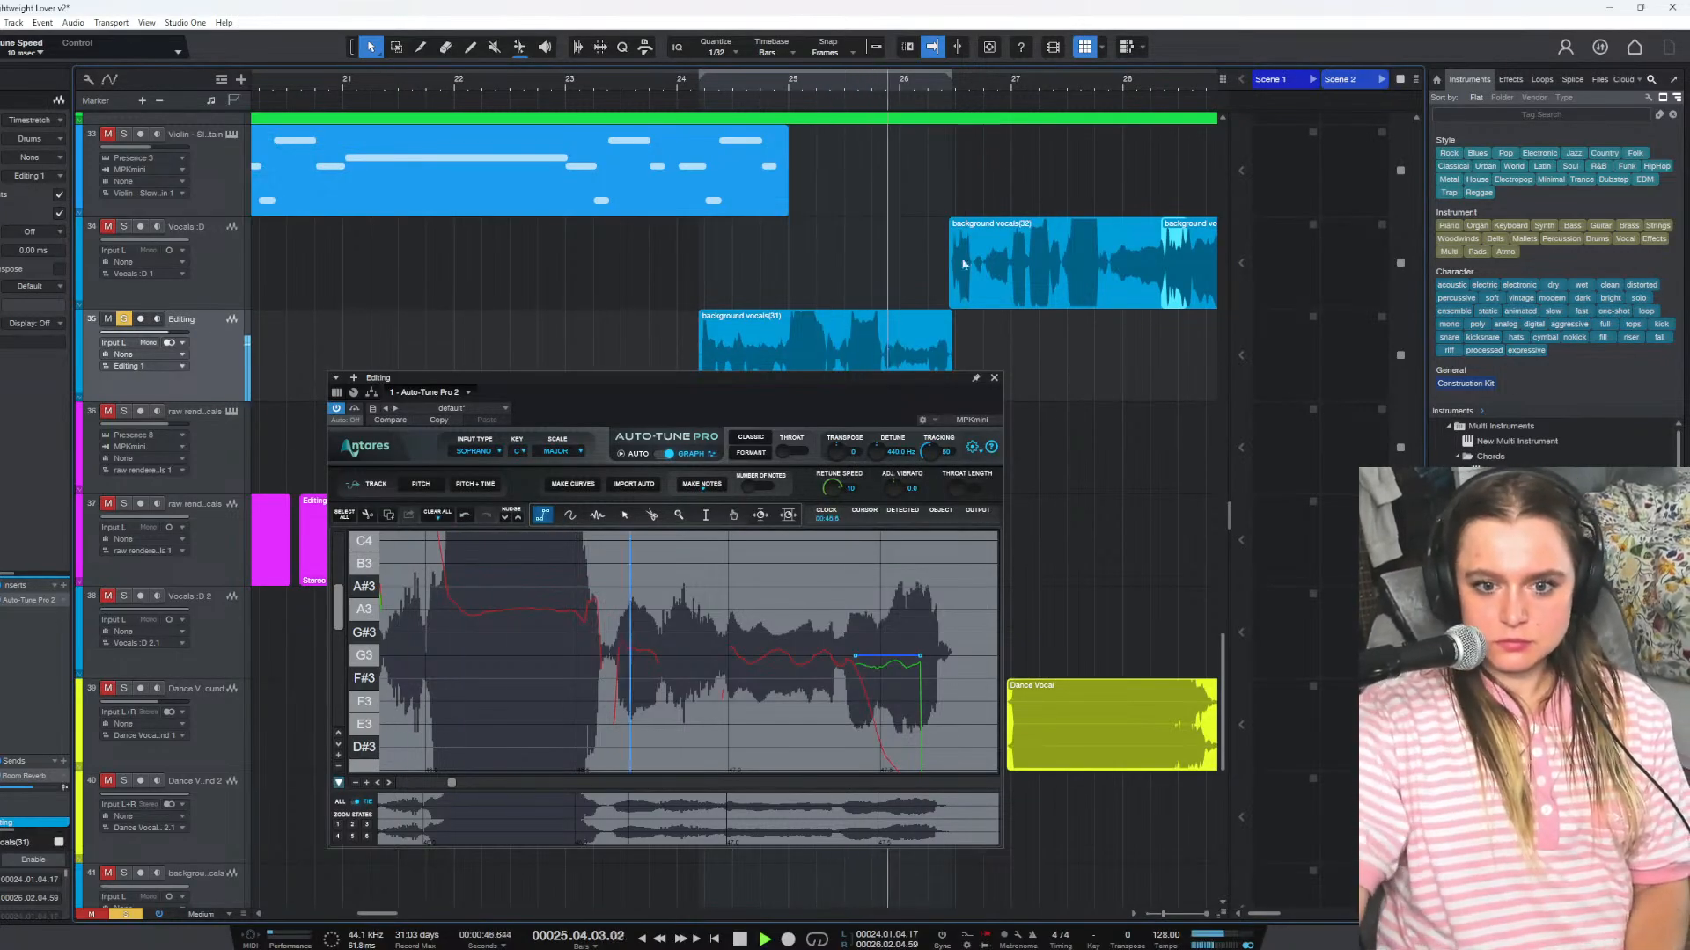
{"action": "key", "text": "space"}
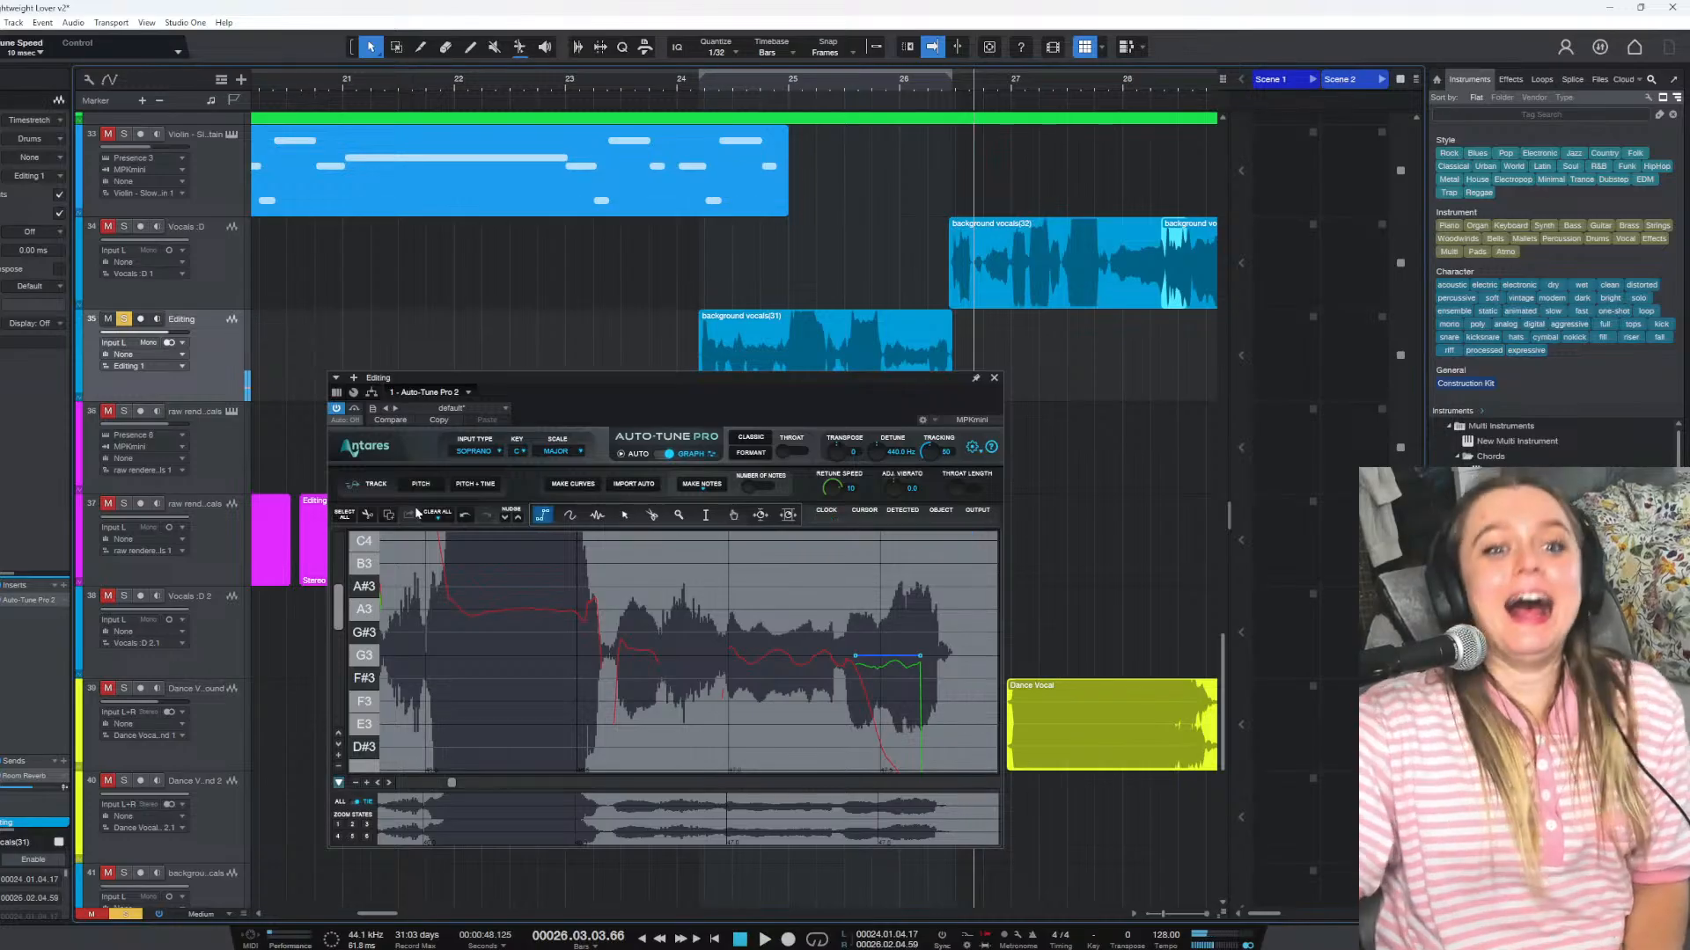
Undo the G3 line, draw a flat correction line at B2 on the final note, and set its retune speed to 7
{"action": "left_click", "coordinate": [465, 516]}
{"action": "scroll", "coordinate": [865, 629], "scroll_direction": "down", "scroll_amount": 6}
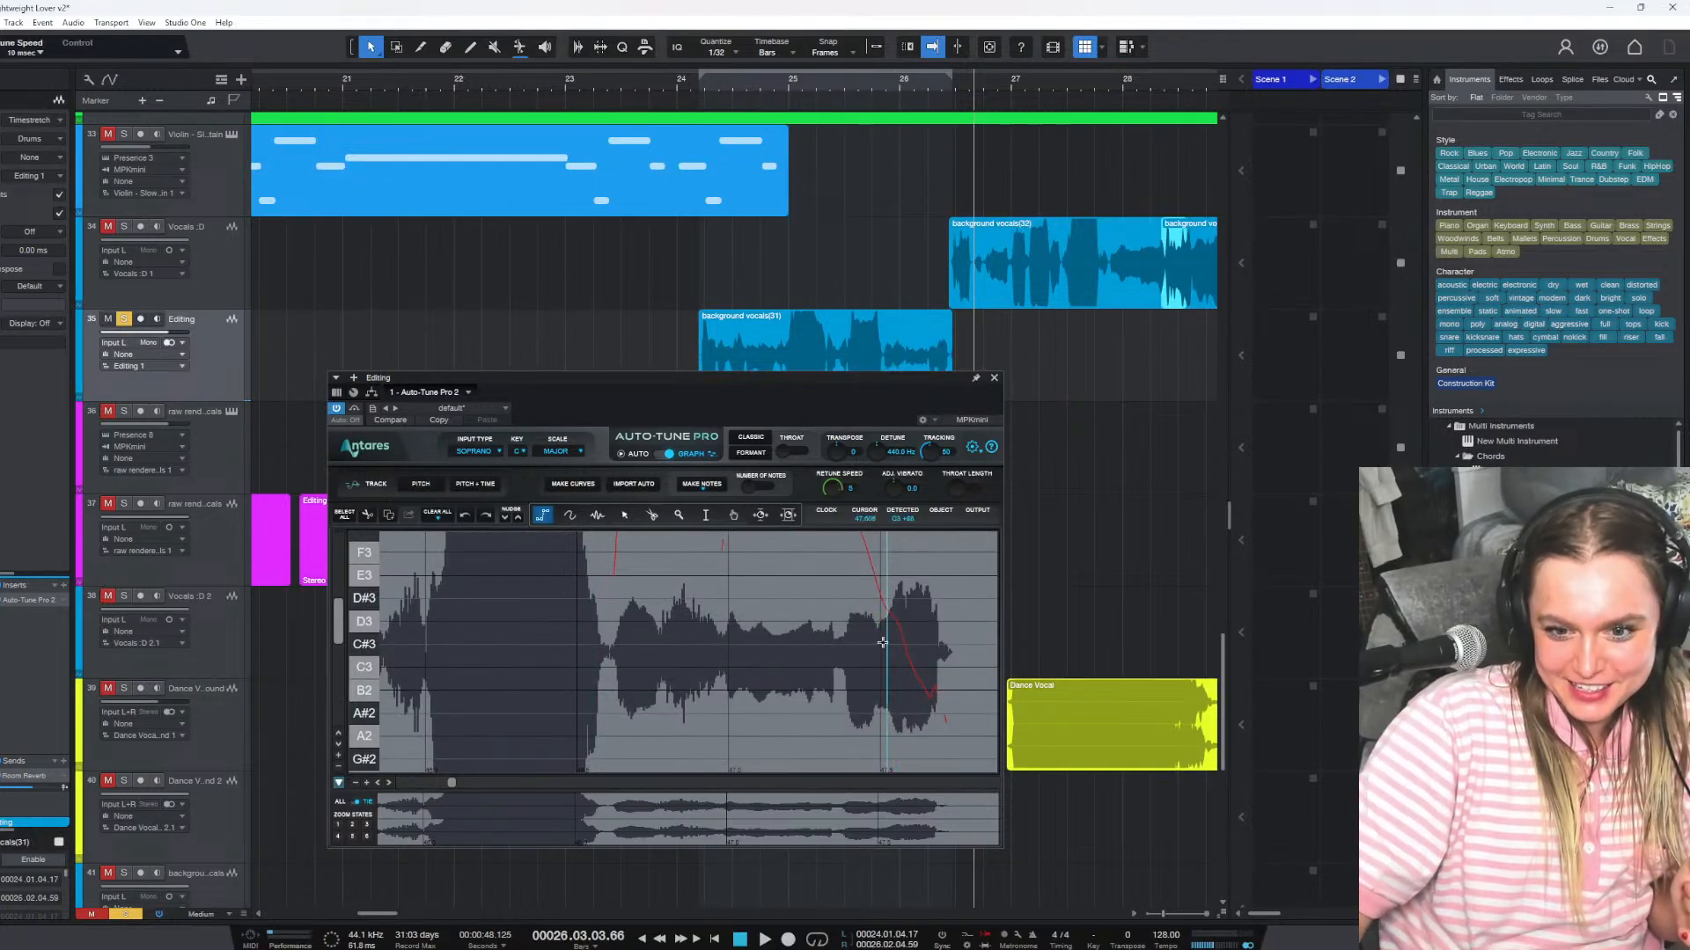
{"action": "scroll", "coordinate": [916, 642], "scroll_direction": "down", "scroll_amount": 2}
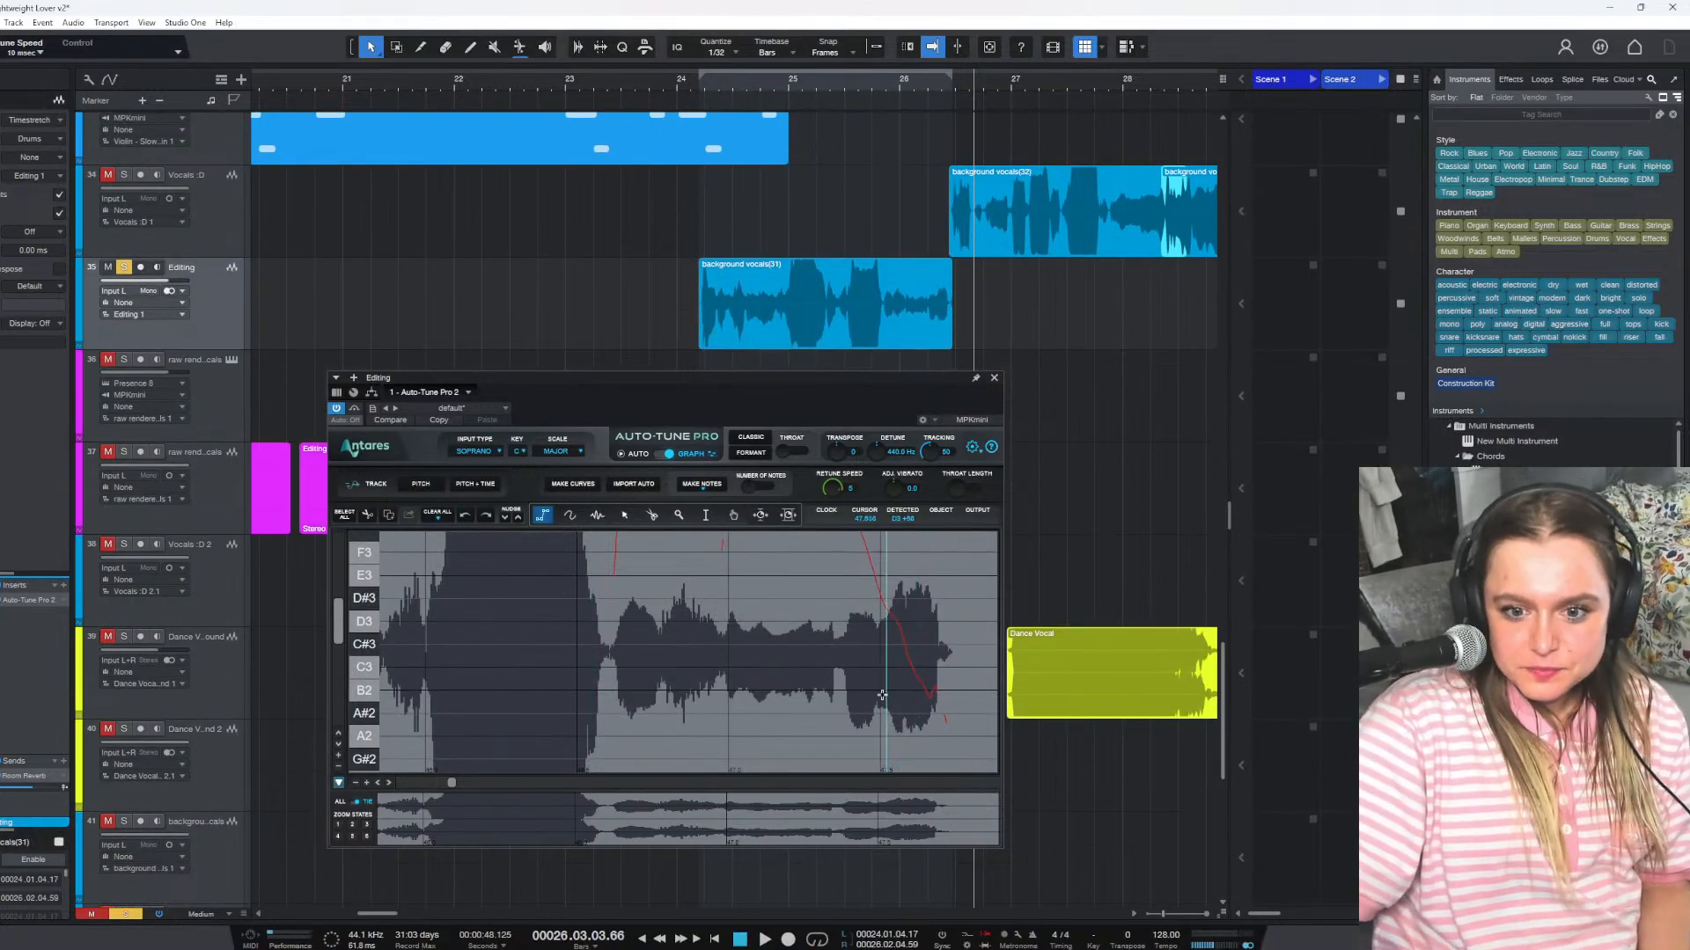
{"action": "left_click_drag", "start_coordinate": [877, 690], "coordinate": [935, 691]}
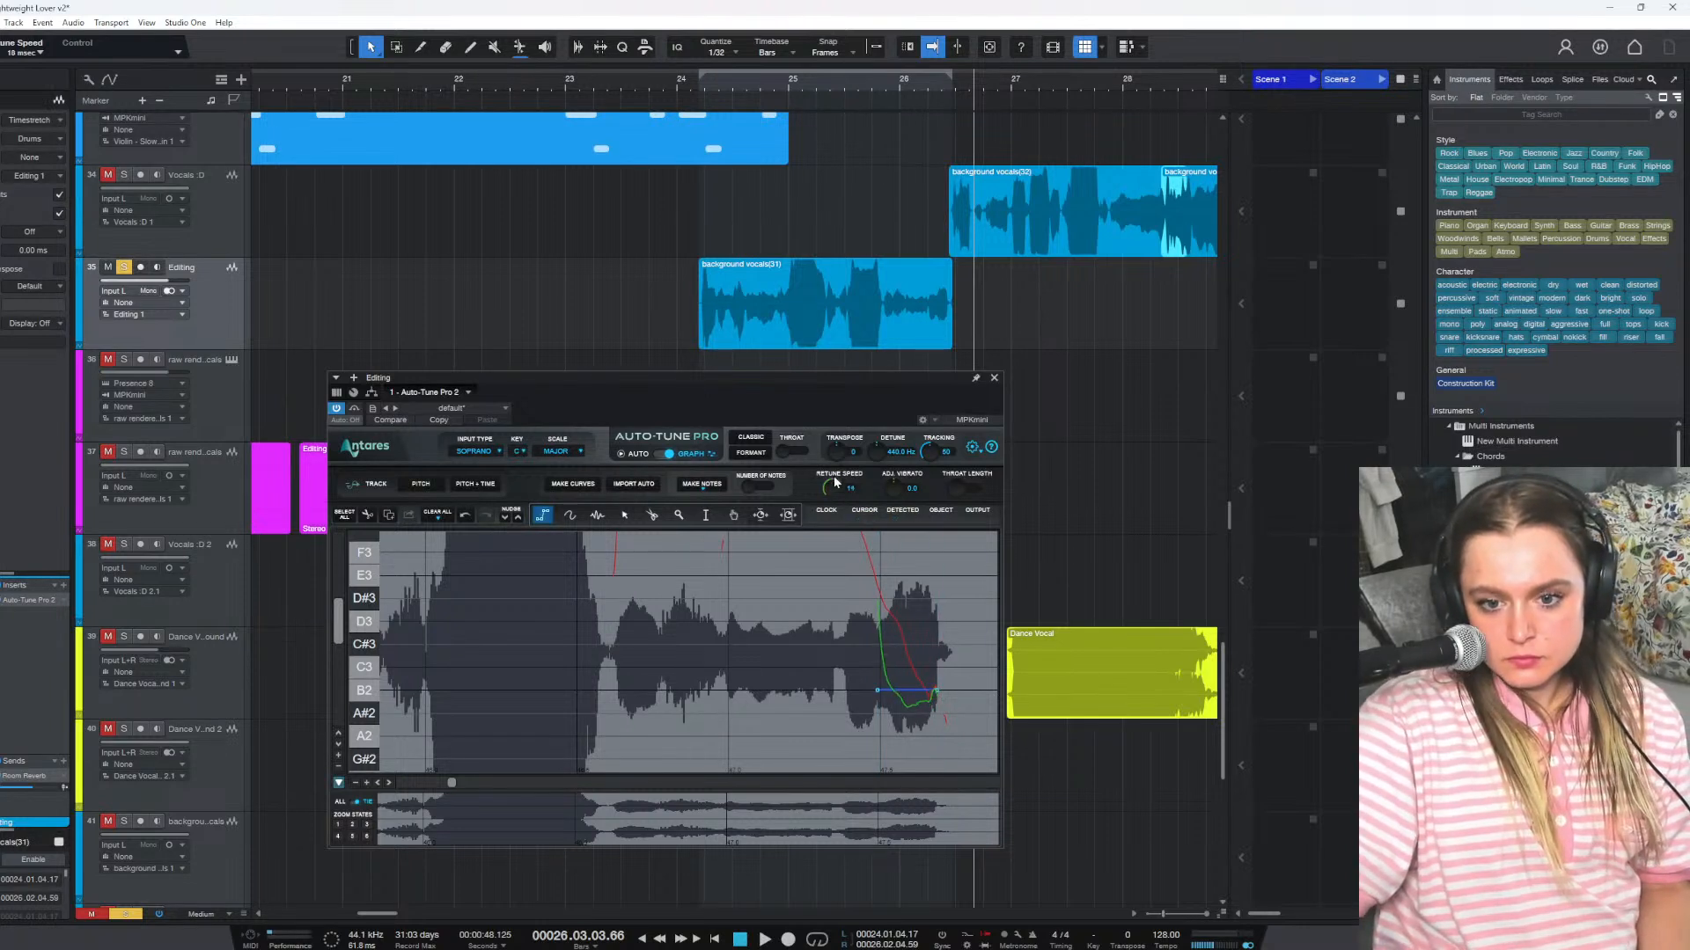
Play the clip's ending twice from the second half of bar 25 to check the B2 correction
{"action": "left_click", "coordinate": [878, 82]}
{"action": "key", "text": "space"}
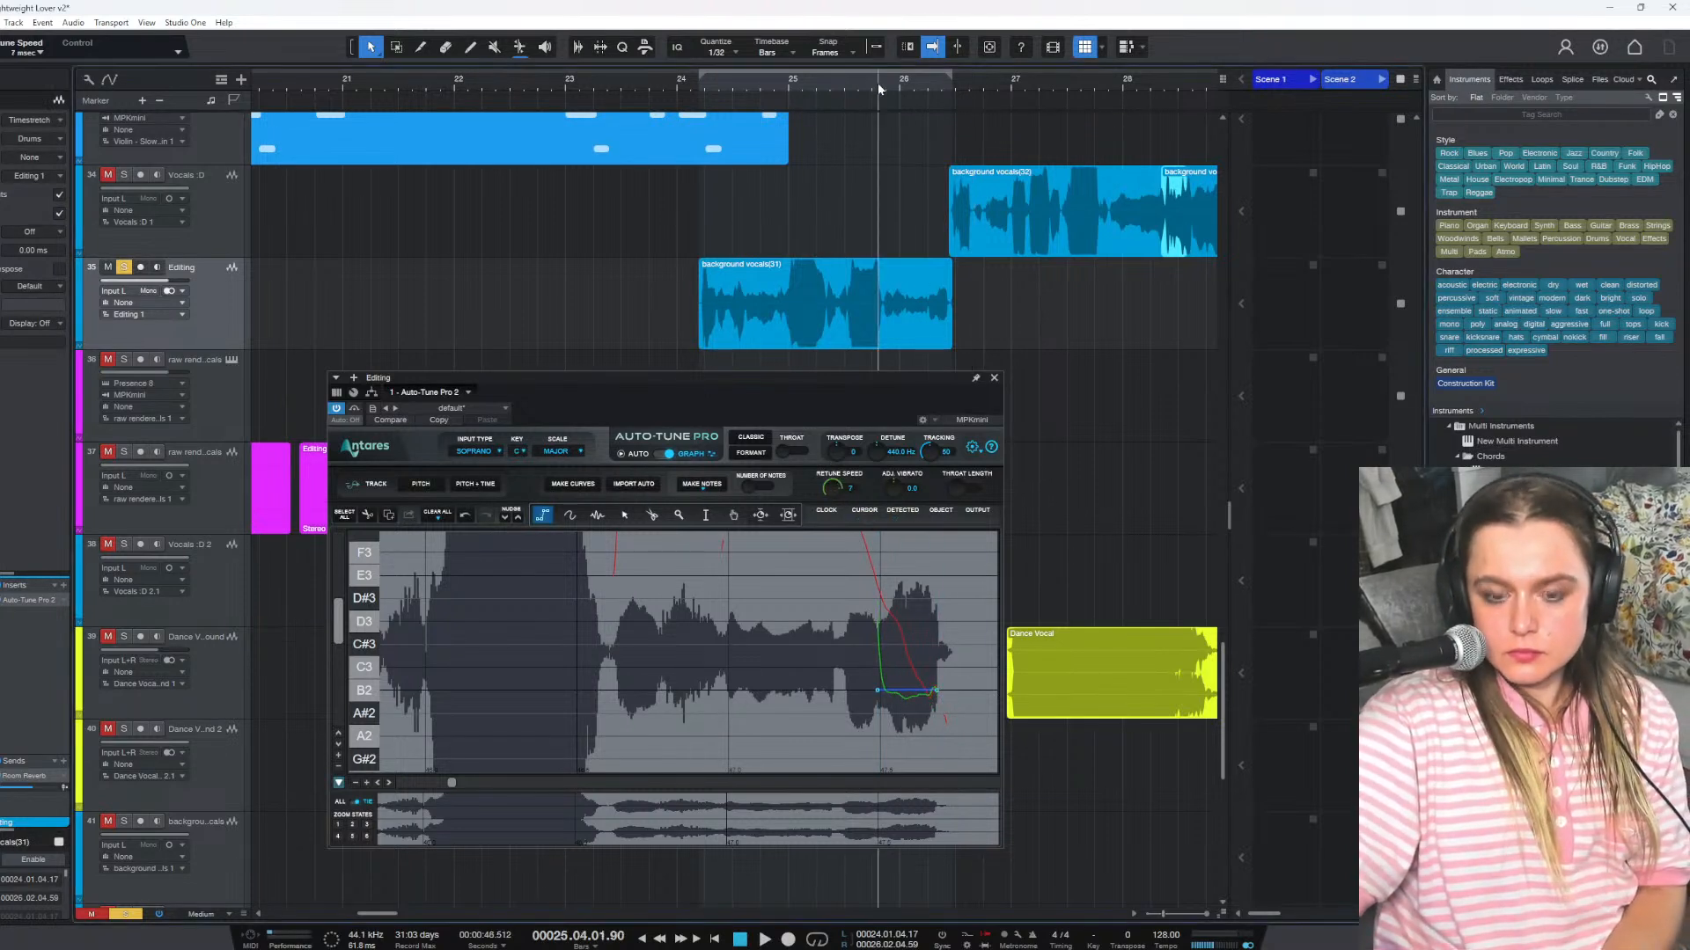
{"action": "key", "text": "space"}
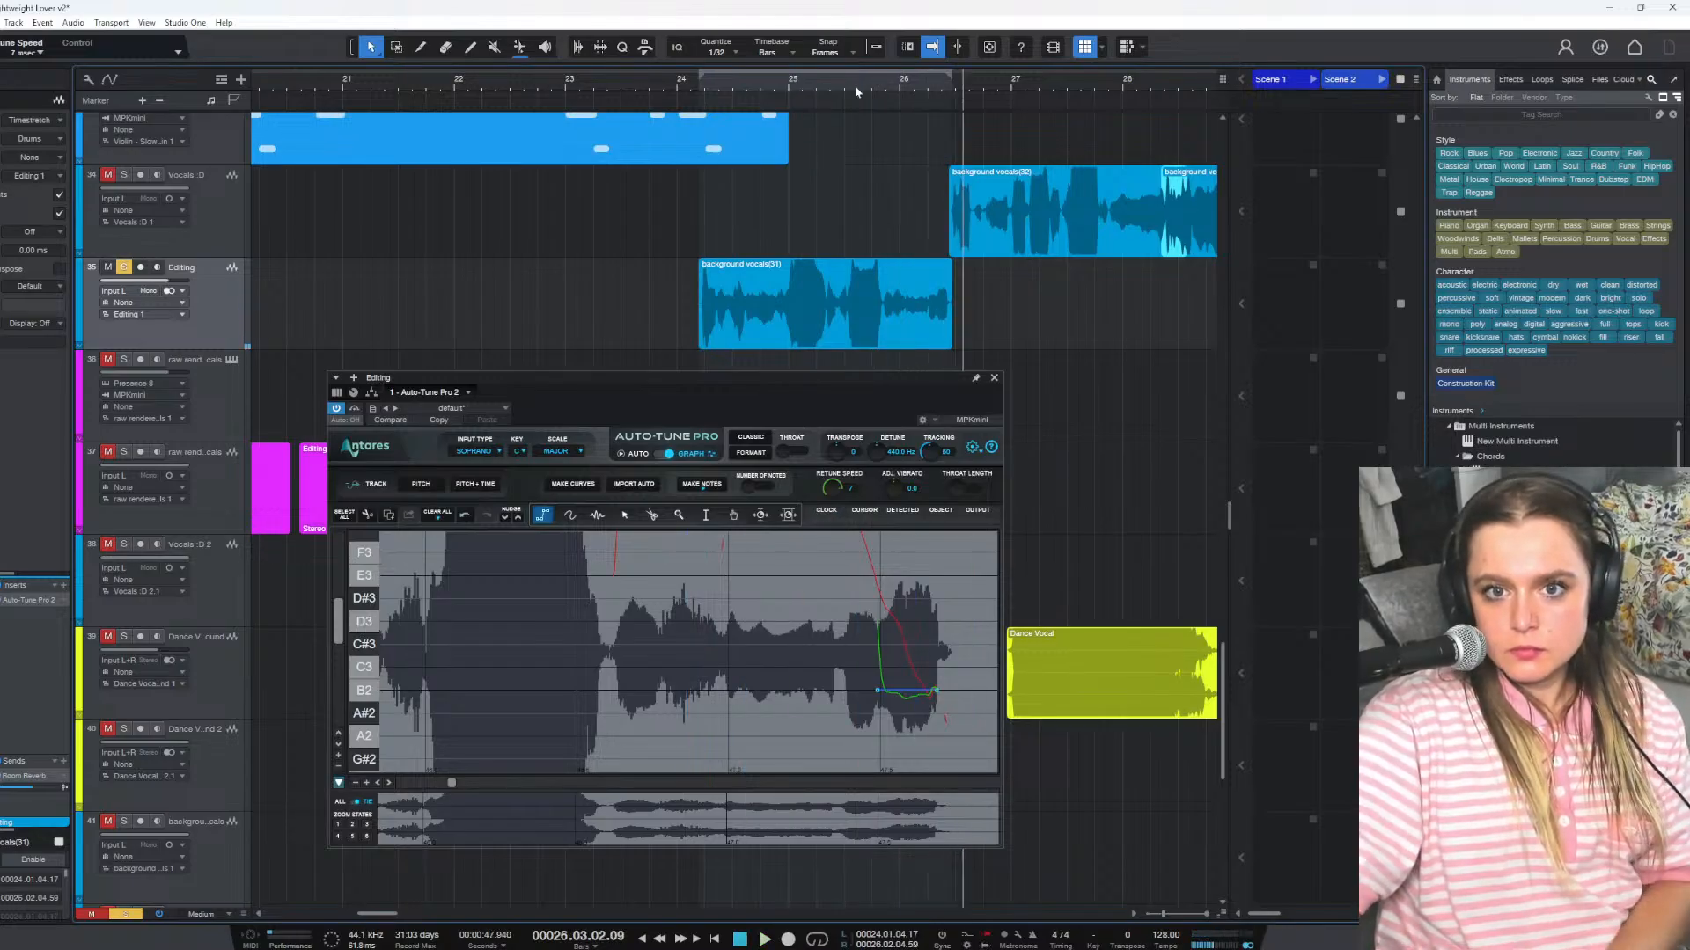
{"action": "left_click", "coordinate": [854, 87]}
{"action": "key", "text": "space"}
{"action": "key", "text": "space"}
Draw a flat correction line at E3 on the final note, set its retune speed to 0, and play the ending from bar 25
{"action": "left_click", "coordinate": [855, 617]}
{"action": "left_click", "coordinate": [860, 614]}
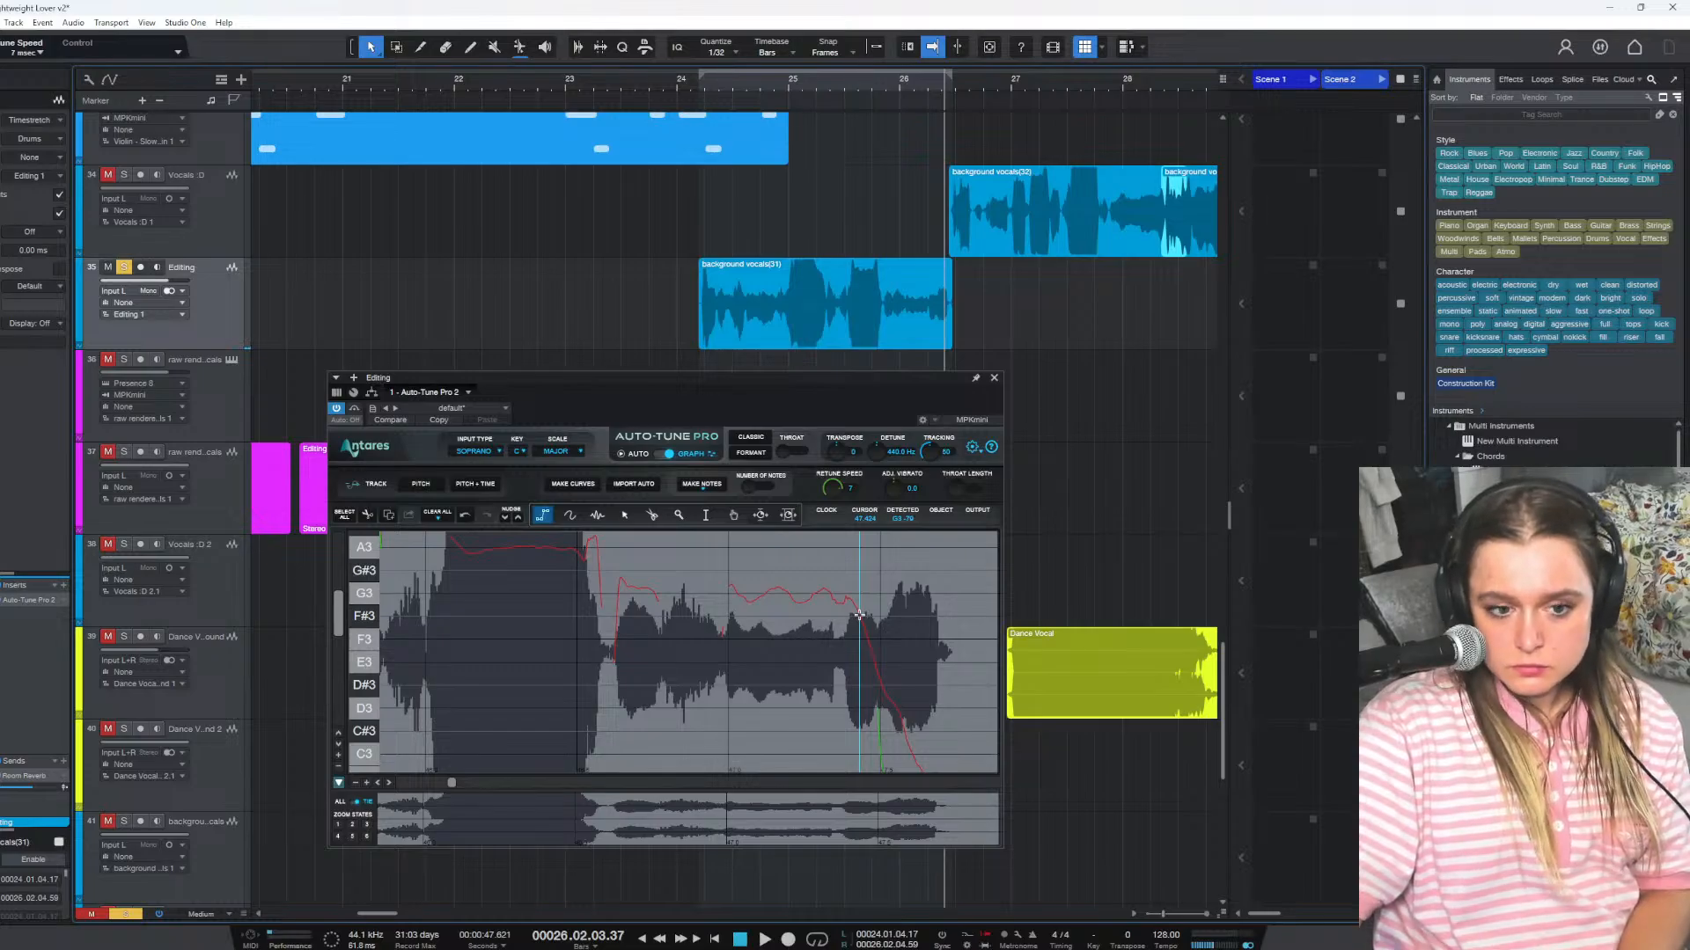
{"action": "left_click", "coordinate": [883, 653]}
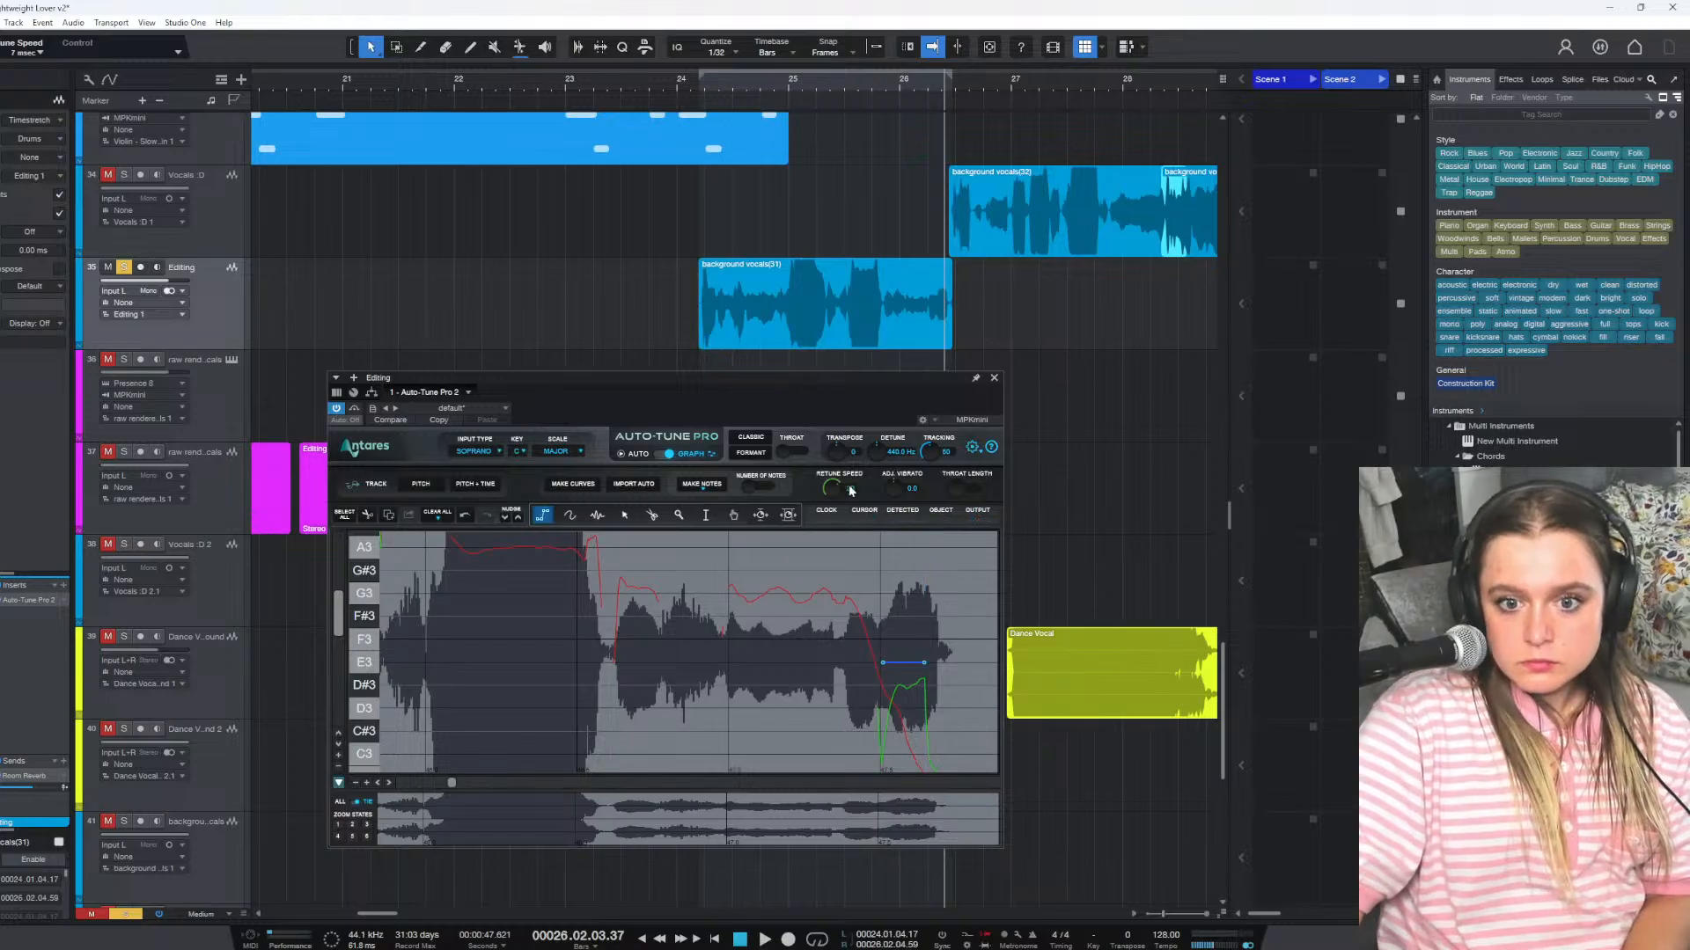
{"action": "left_click_drag", "start_coordinate": [834, 488], "coordinate": [833, 550]}
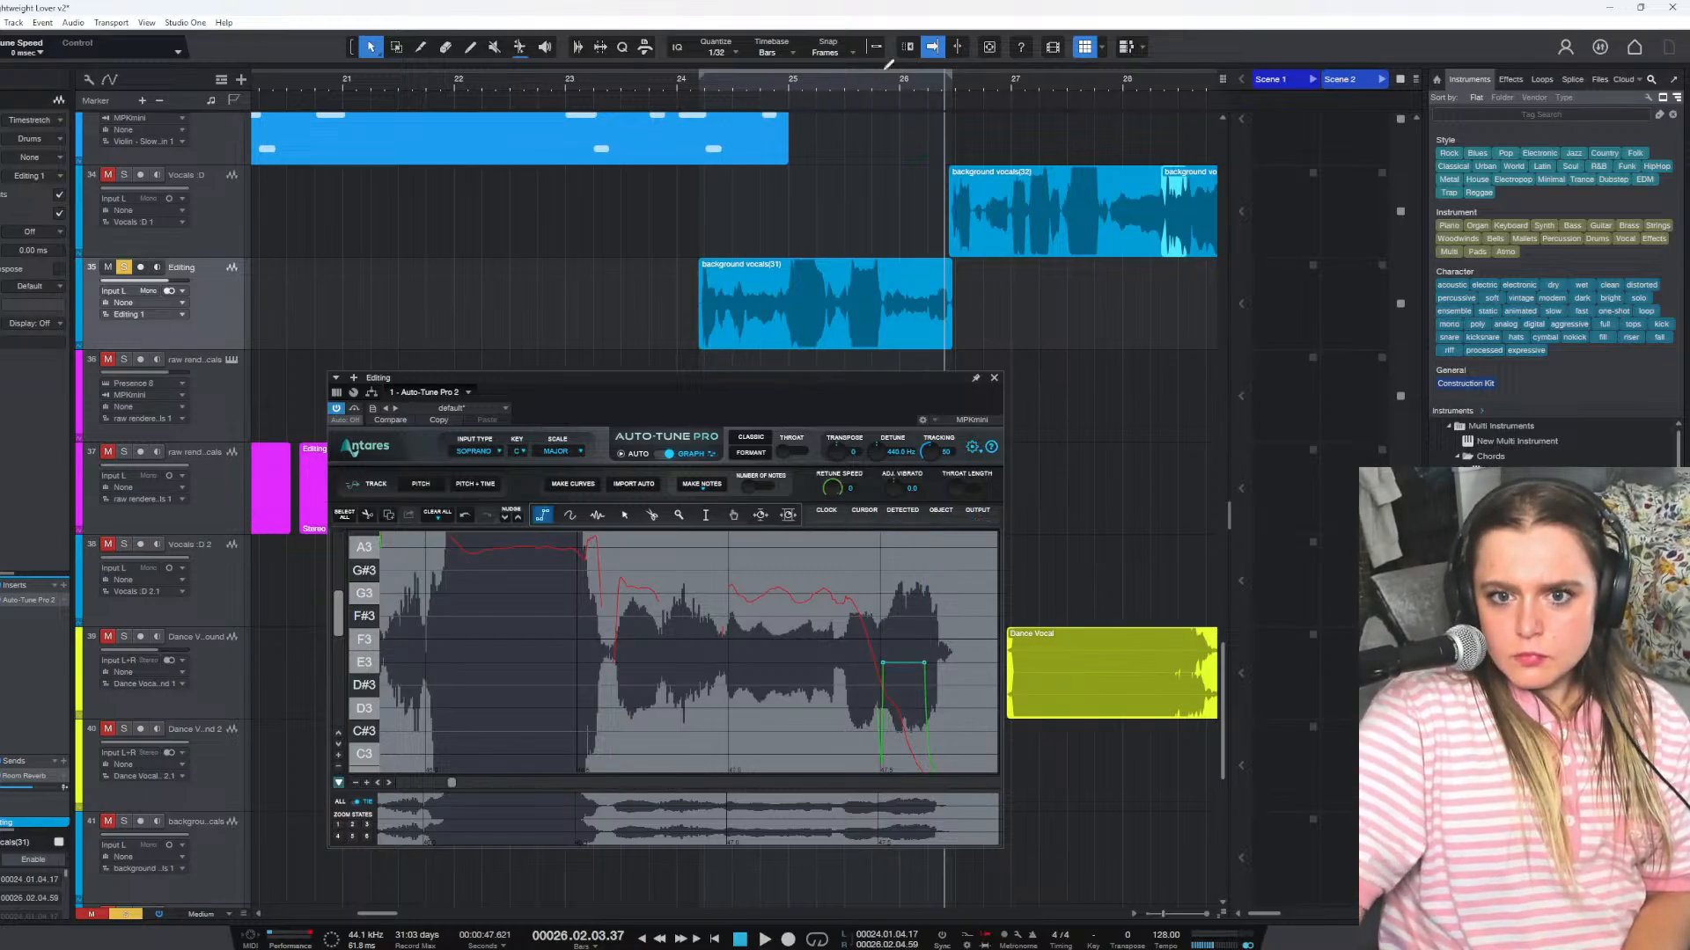
{"action": "left_click", "coordinate": [889, 83]}
{"action": "key", "text": "space"}
{"action": "key", "text": "space"}
Undo the last two changes and close the Auto-Tune Pro window
{"action": "key", "text": "ctrl+z"}
{"action": "key", "text": "ctrl+z"}
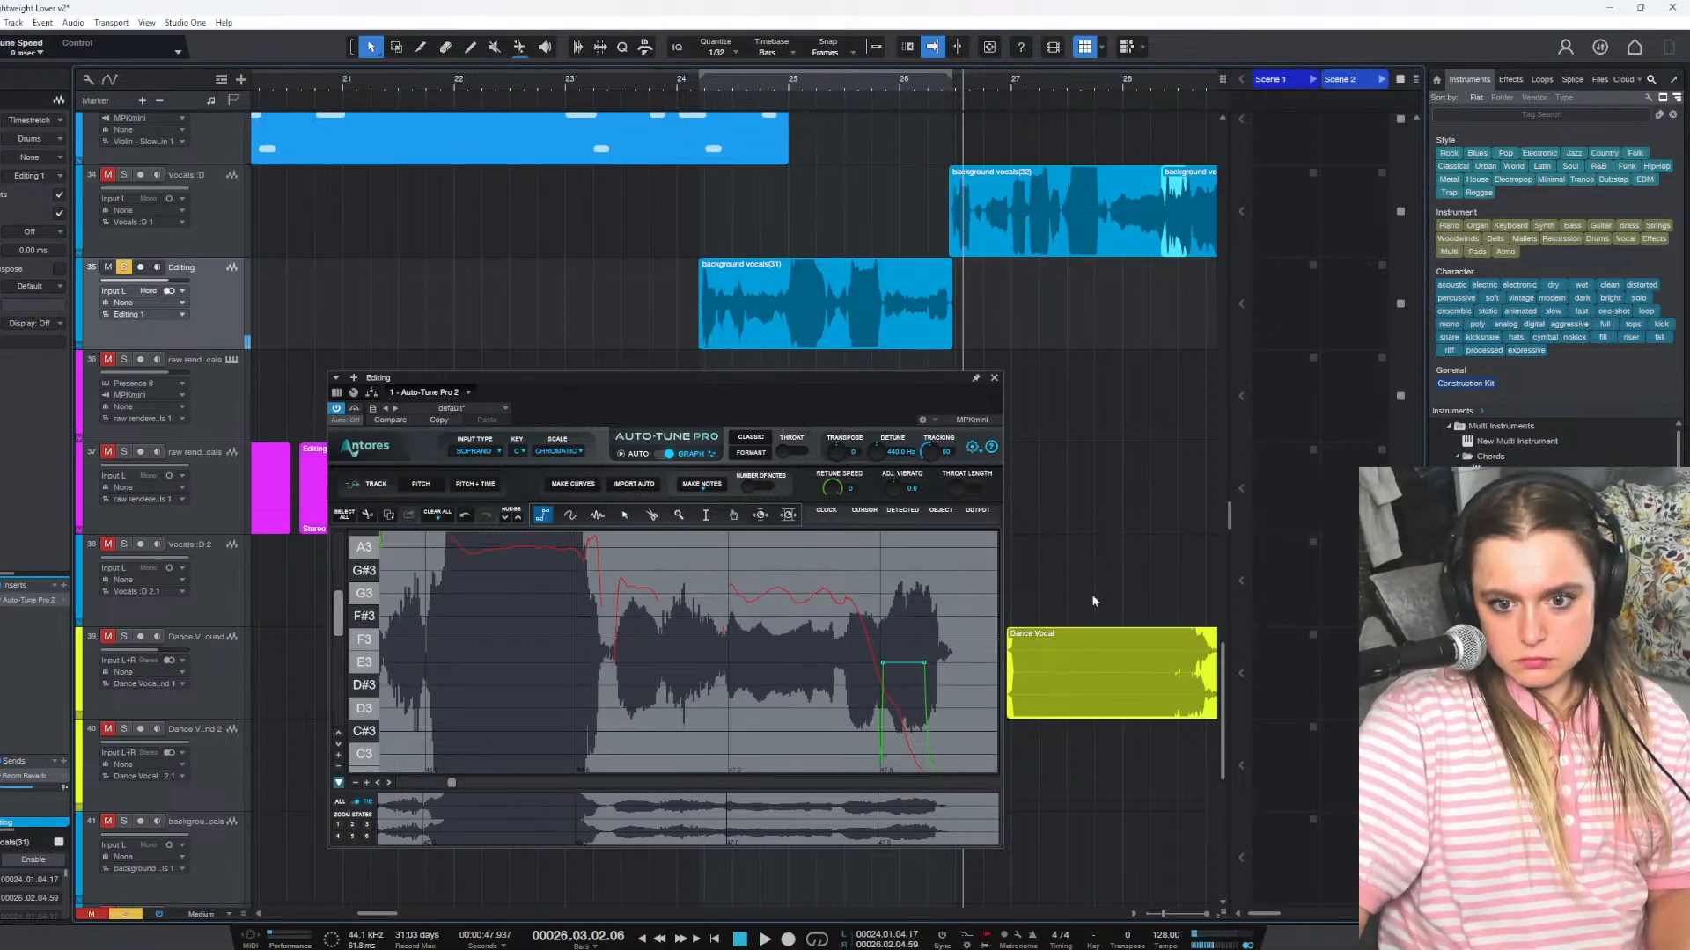
{"action": "left_click_drag", "start_coordinate": [864, 385], "coordinate": [968, 352]}
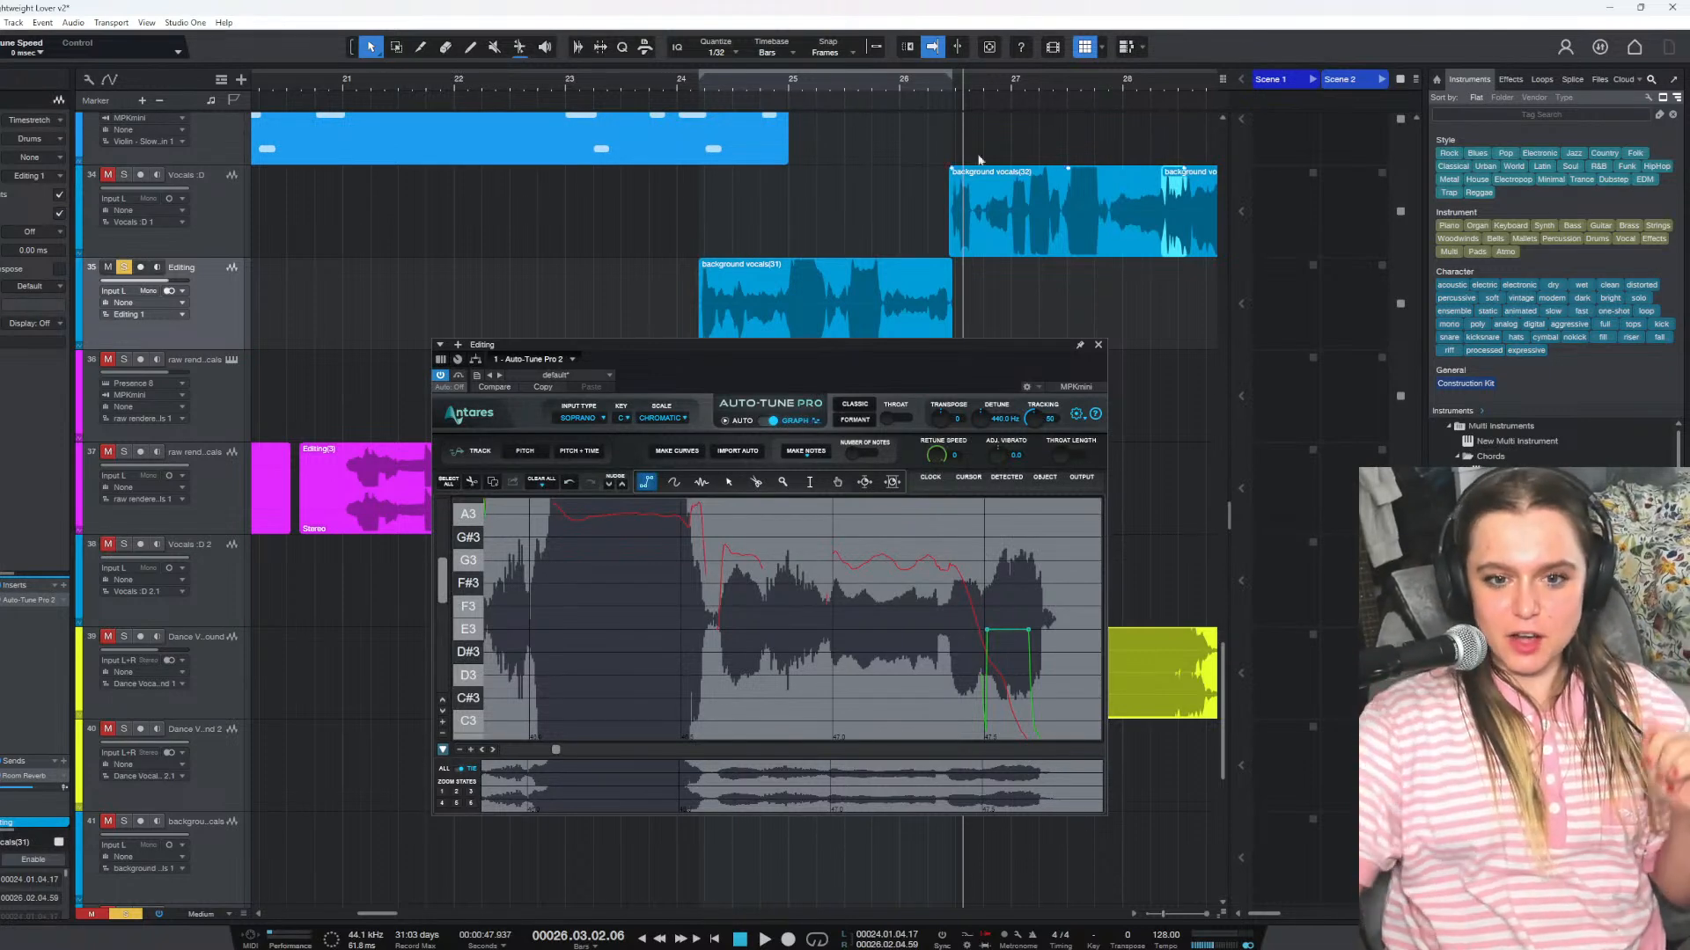
{"action": "left_click", "coordinate": [1096, 345]}
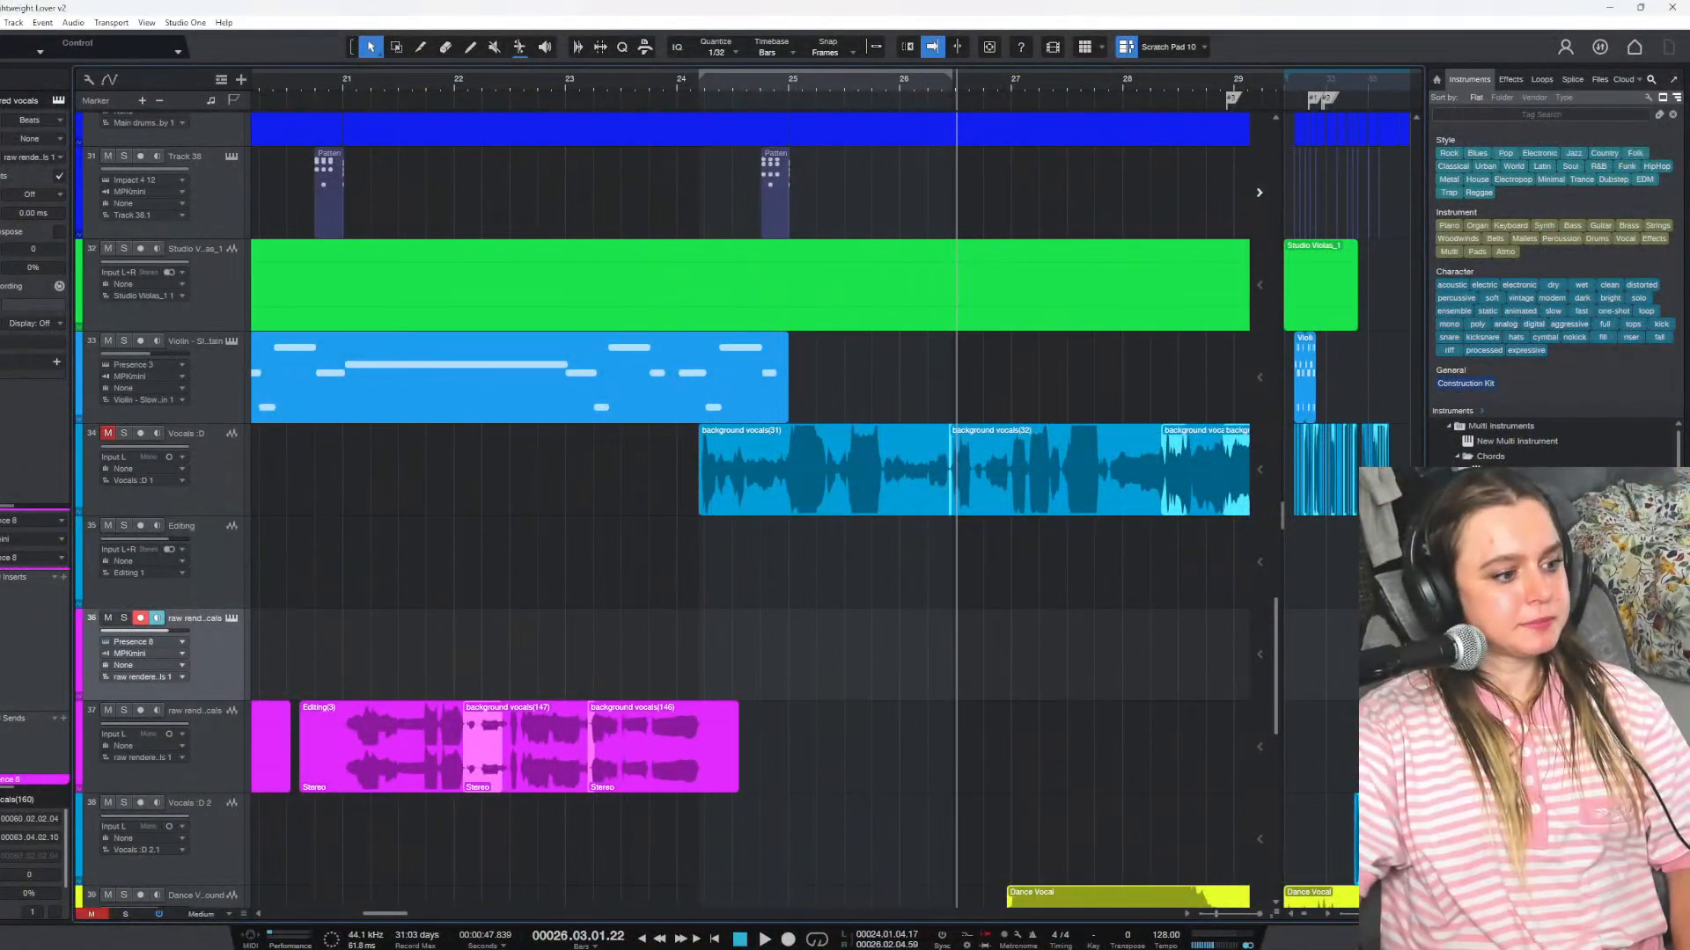
Play the song from bar 24 to hear the background vocals on the Vocals track in the mix
{"action": "scroll", "coordinate": [844, 477], "scroll_direction": "down", "scroll_amount": 1}
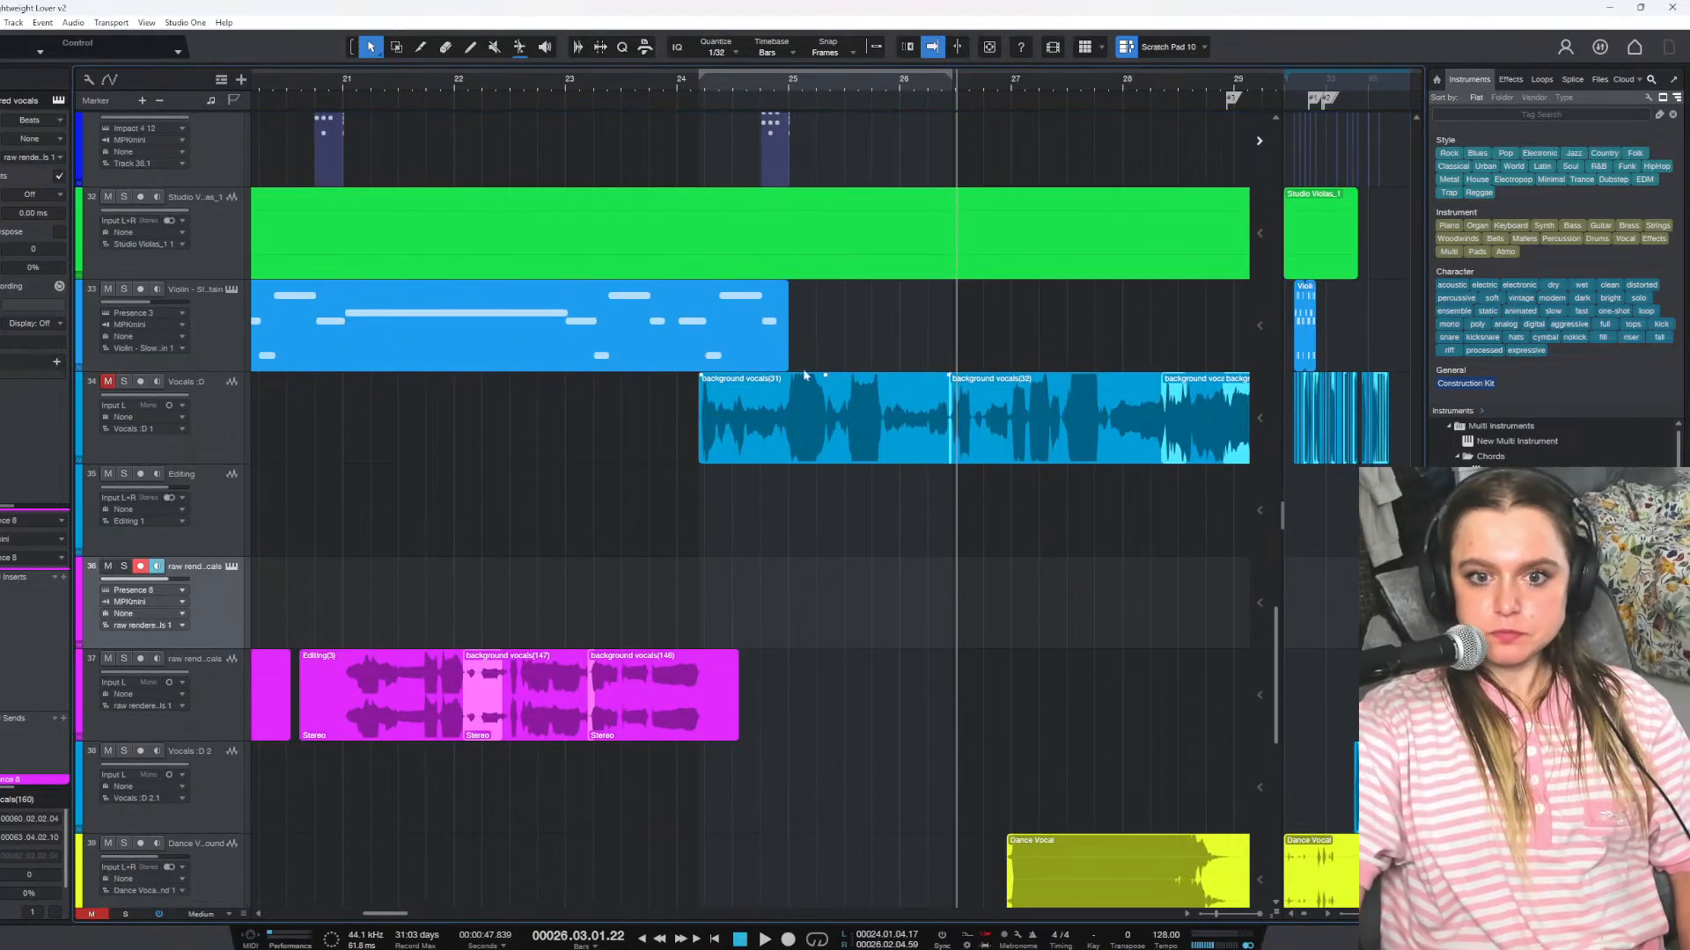
{"action": "left_click", "coordinate": [670, 88]}
{"action": "key", "text": "space"}
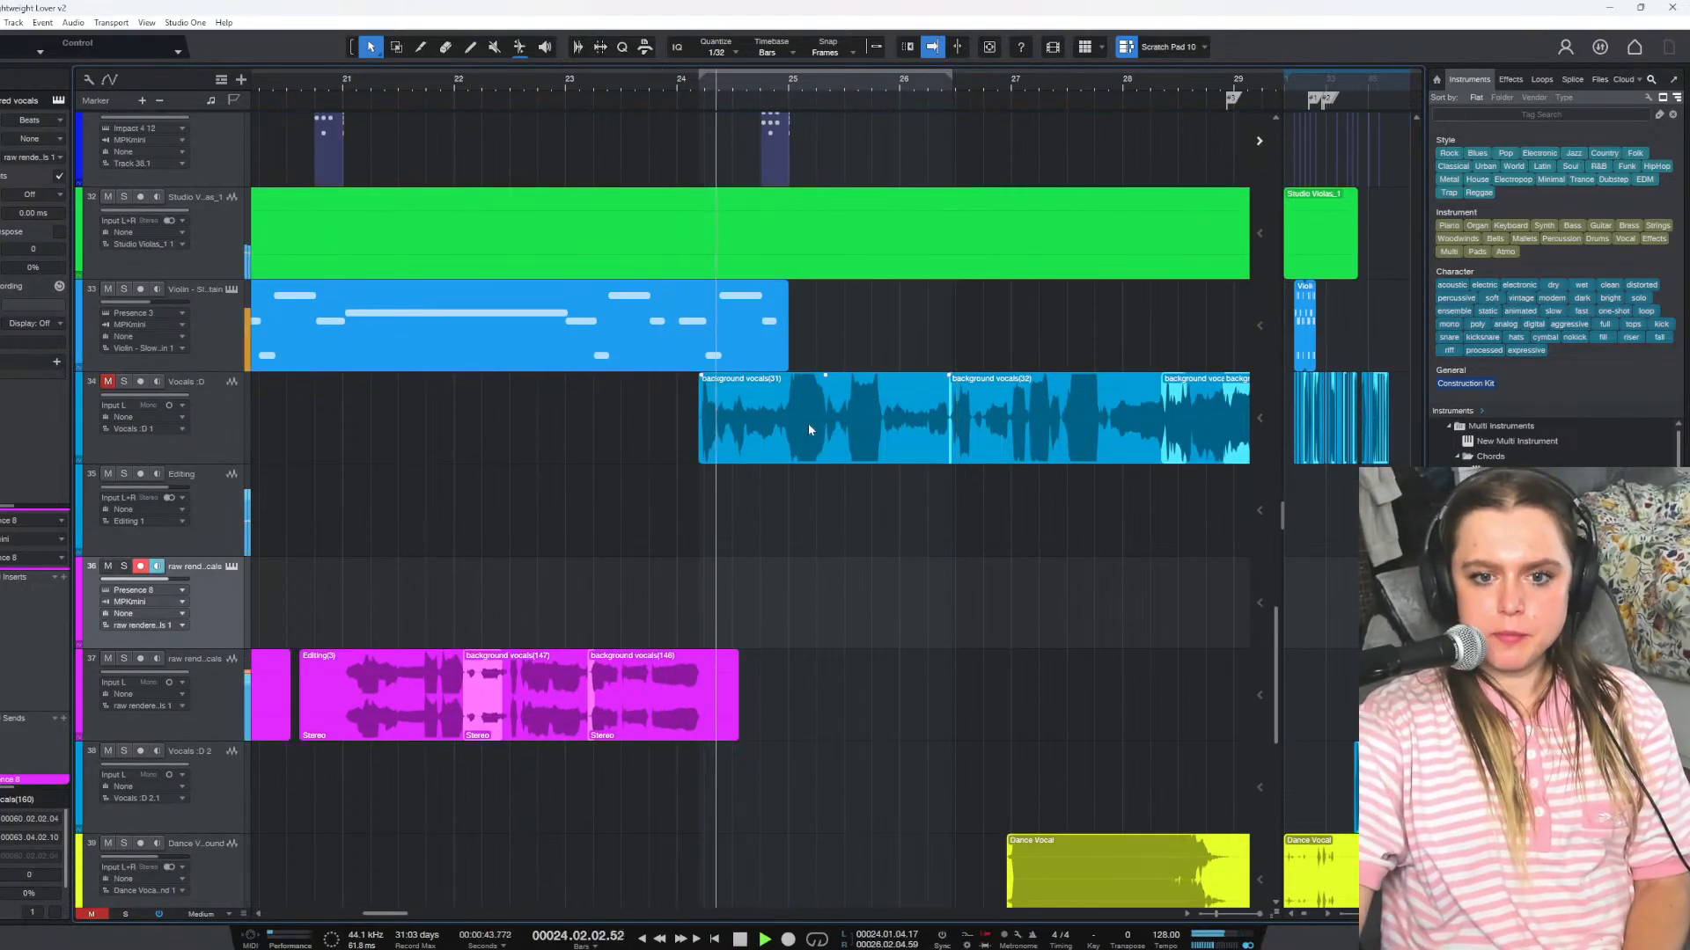
Replay the background vocals from bar 24 on the Vocals track and return the playhead to the clip's start
{"action": "key", "text": "space"}
{"action": "left_click", "coordinate": [695, 84]}
{"action": "key", "text": "space"}
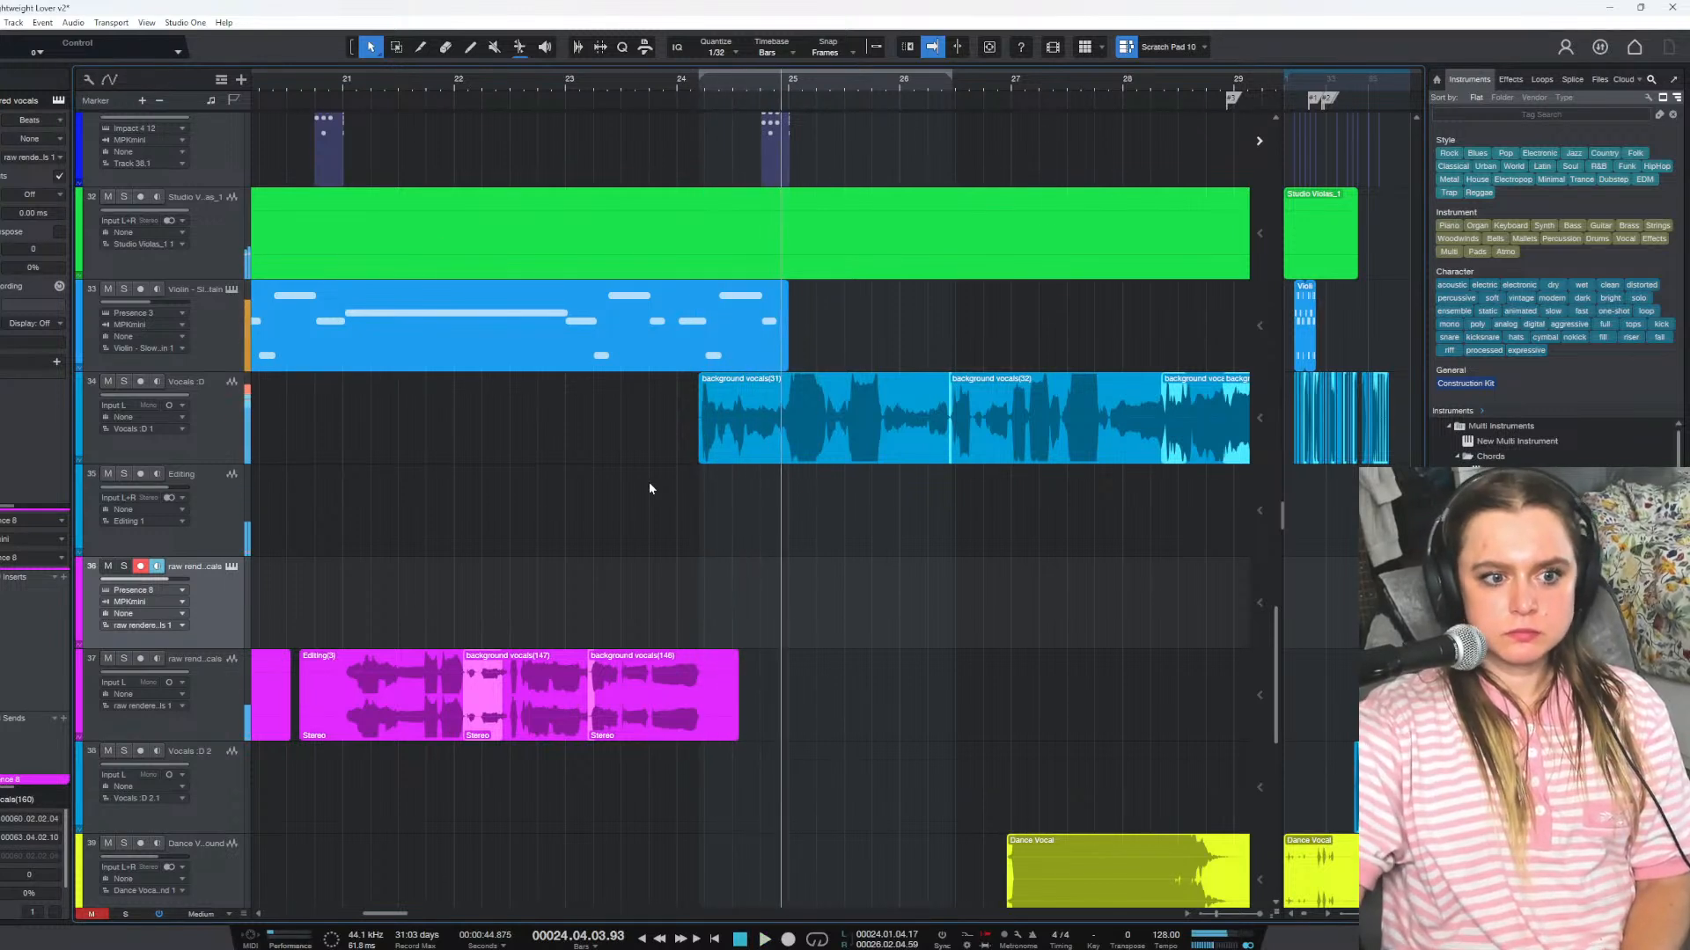
{"action": "left_click", "coordinate": [210, 454]}
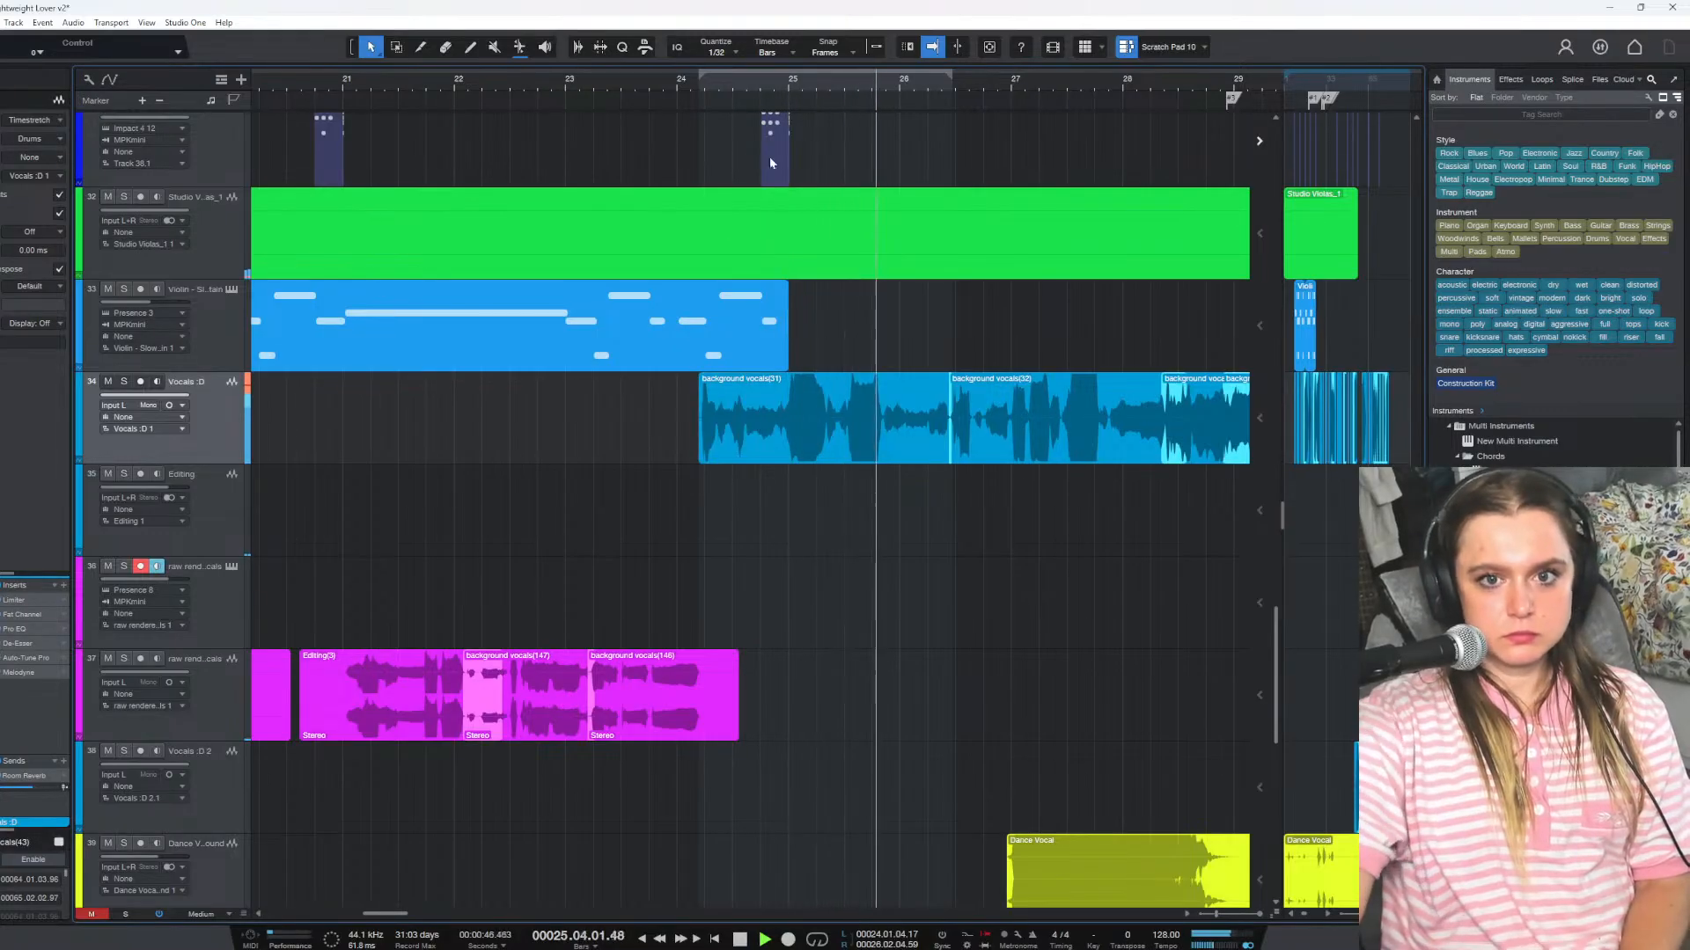
{"action": "left_click", "coordinate": [718, 85]}
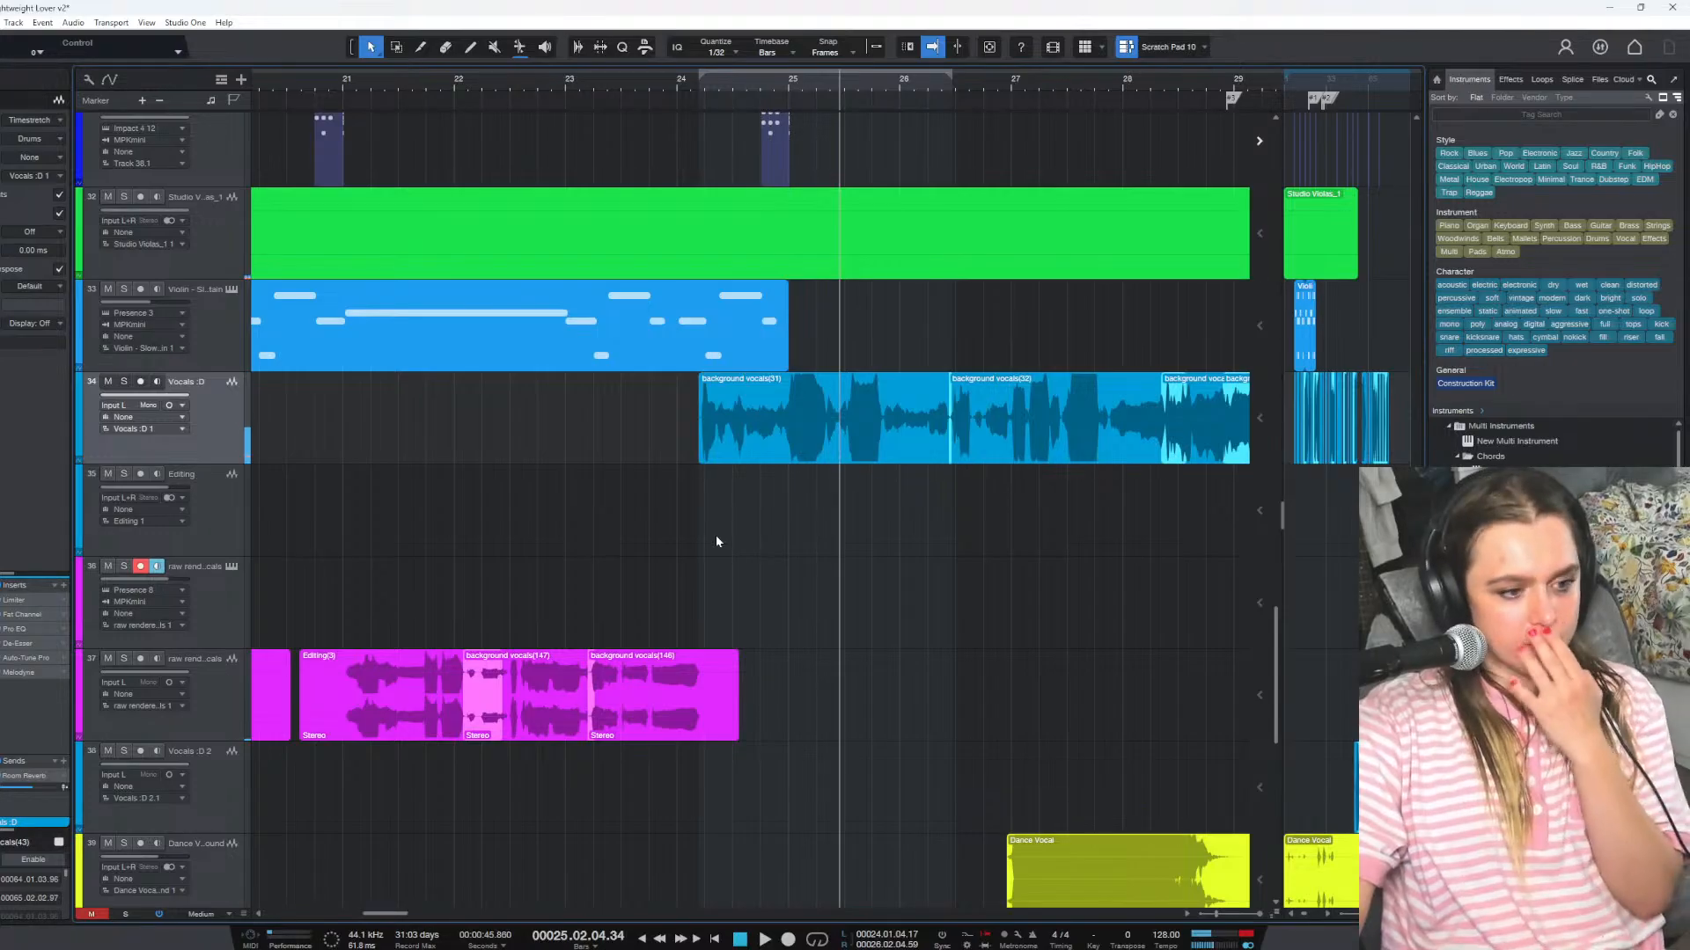
Move the first background vocals clip from the Vocals track to the Editing track and play it from bar 24
{"action": "left_click", "coordinate": [747, 420]}
{"action": "left_click", "coordinate": [689, 87]}
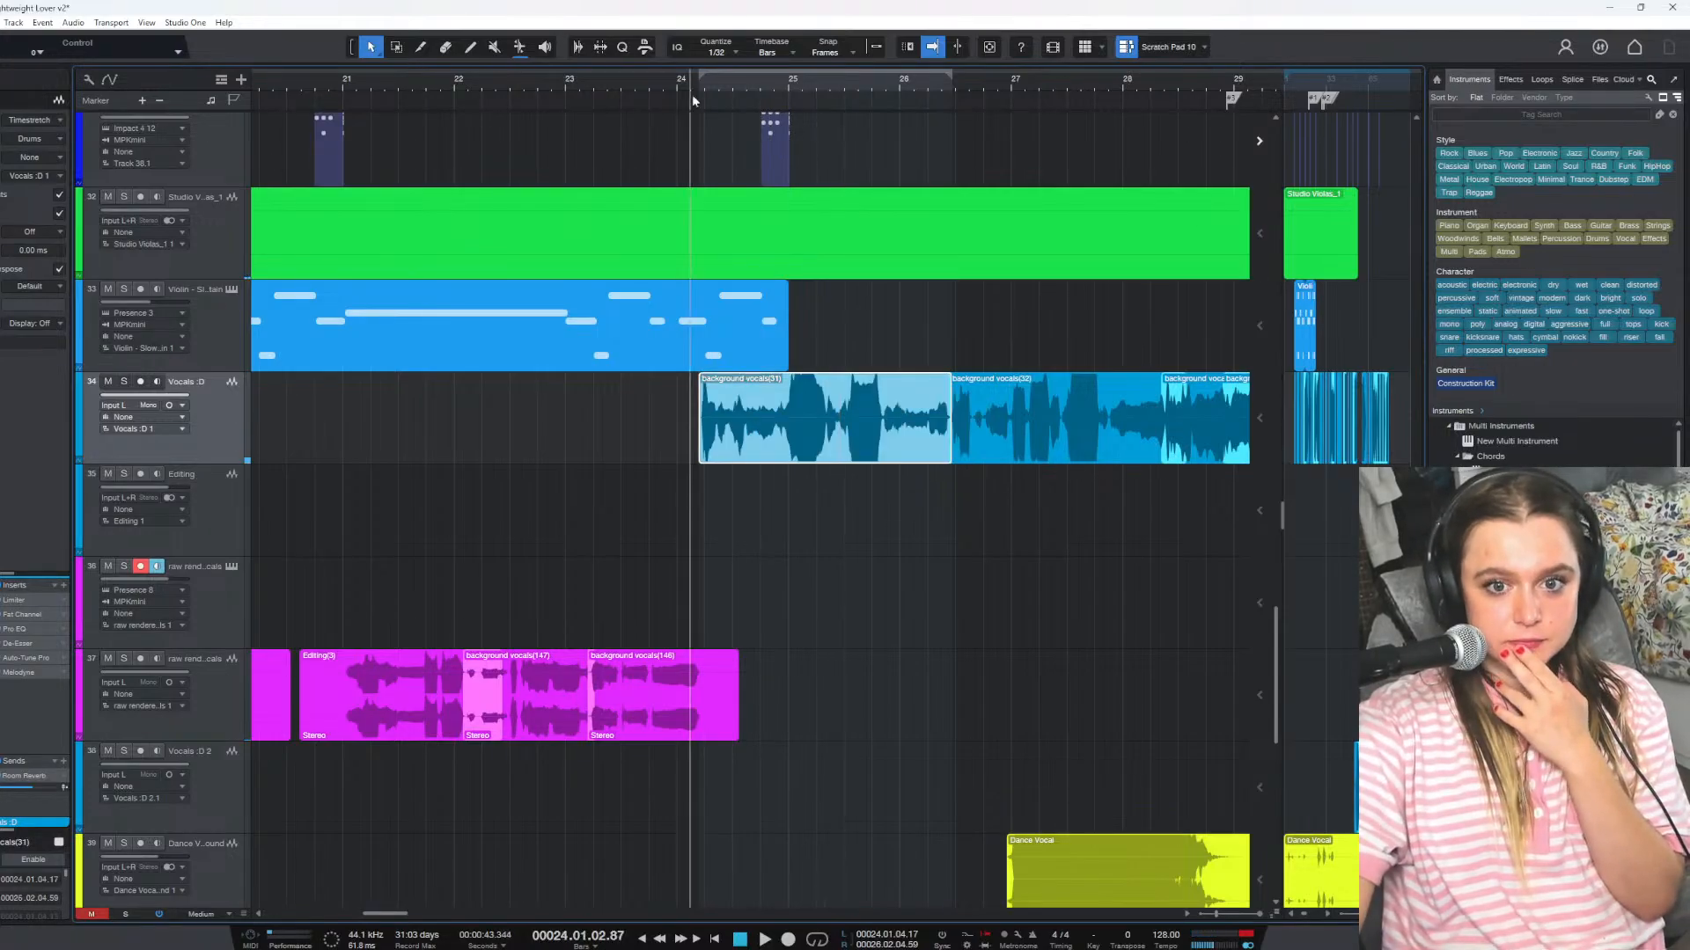
{"action": "left_click_drag", "start_coordinate": [782, 437], "coordinate": [779, 509]}
{"action": "key", "text": "space"}
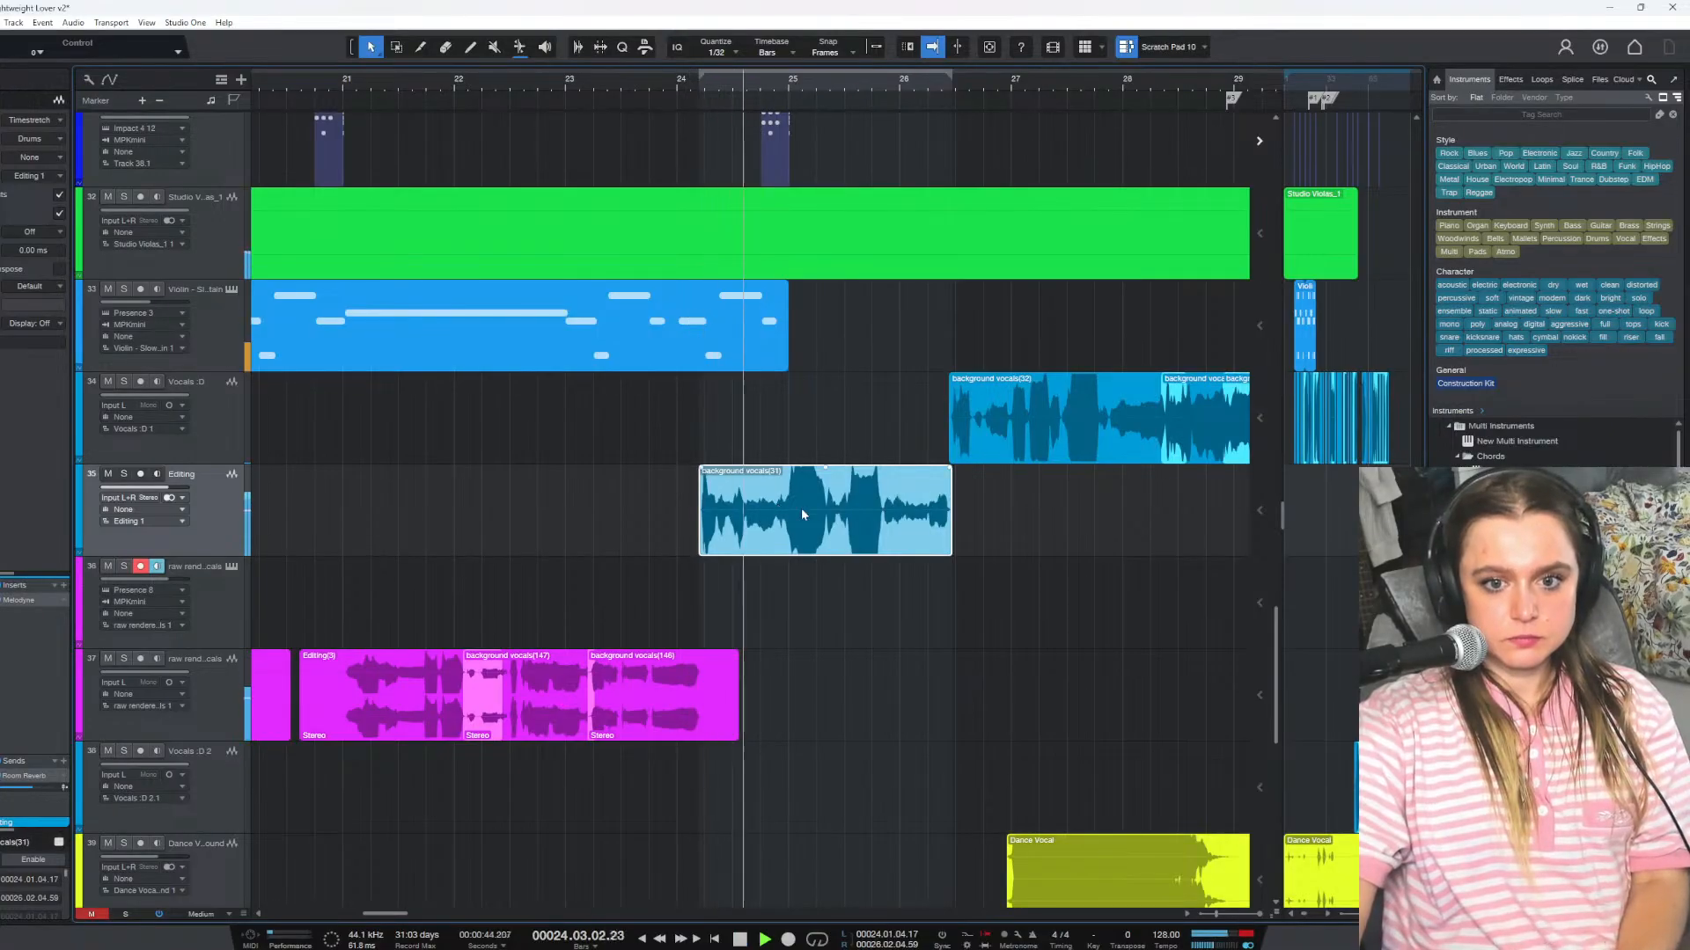
{"action": "key", "text": "space"}
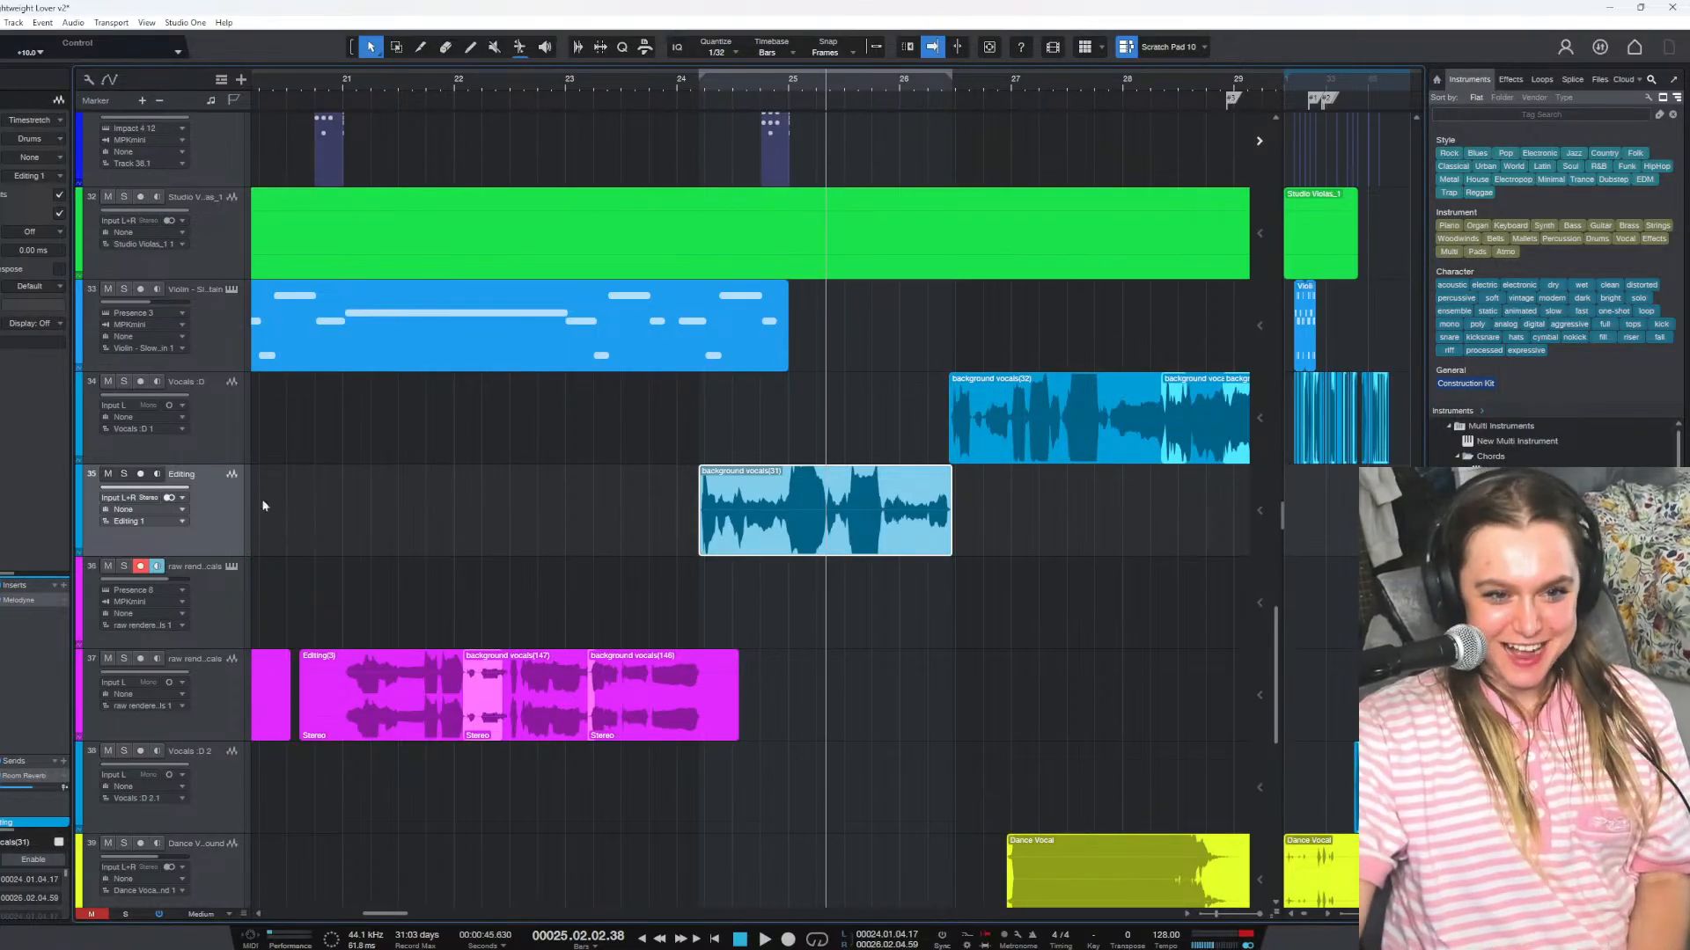
Set the Editing track's input to the mono Input L (Mic | Line | Instrument 1) and play the clip from bar 24
{"action": "left_click", "coordinate": [150, 498]}
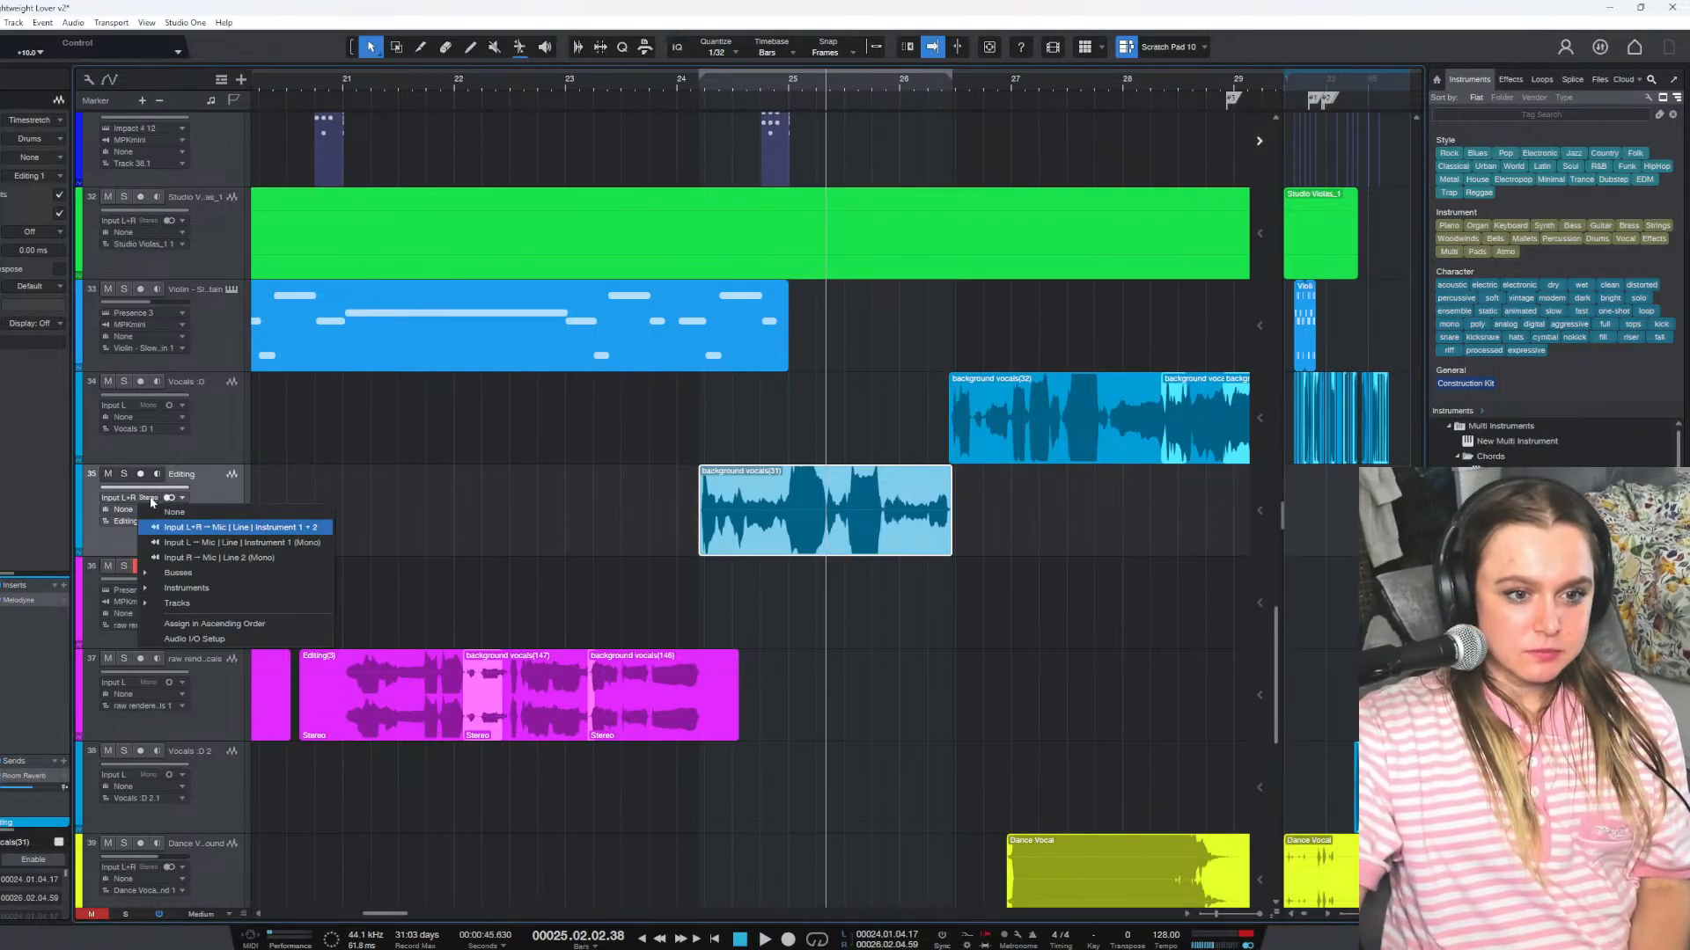
{"action": "left_click", "coordinate": [214, 543]}
{"action": "left_click", "coordinate": [696, 78]}
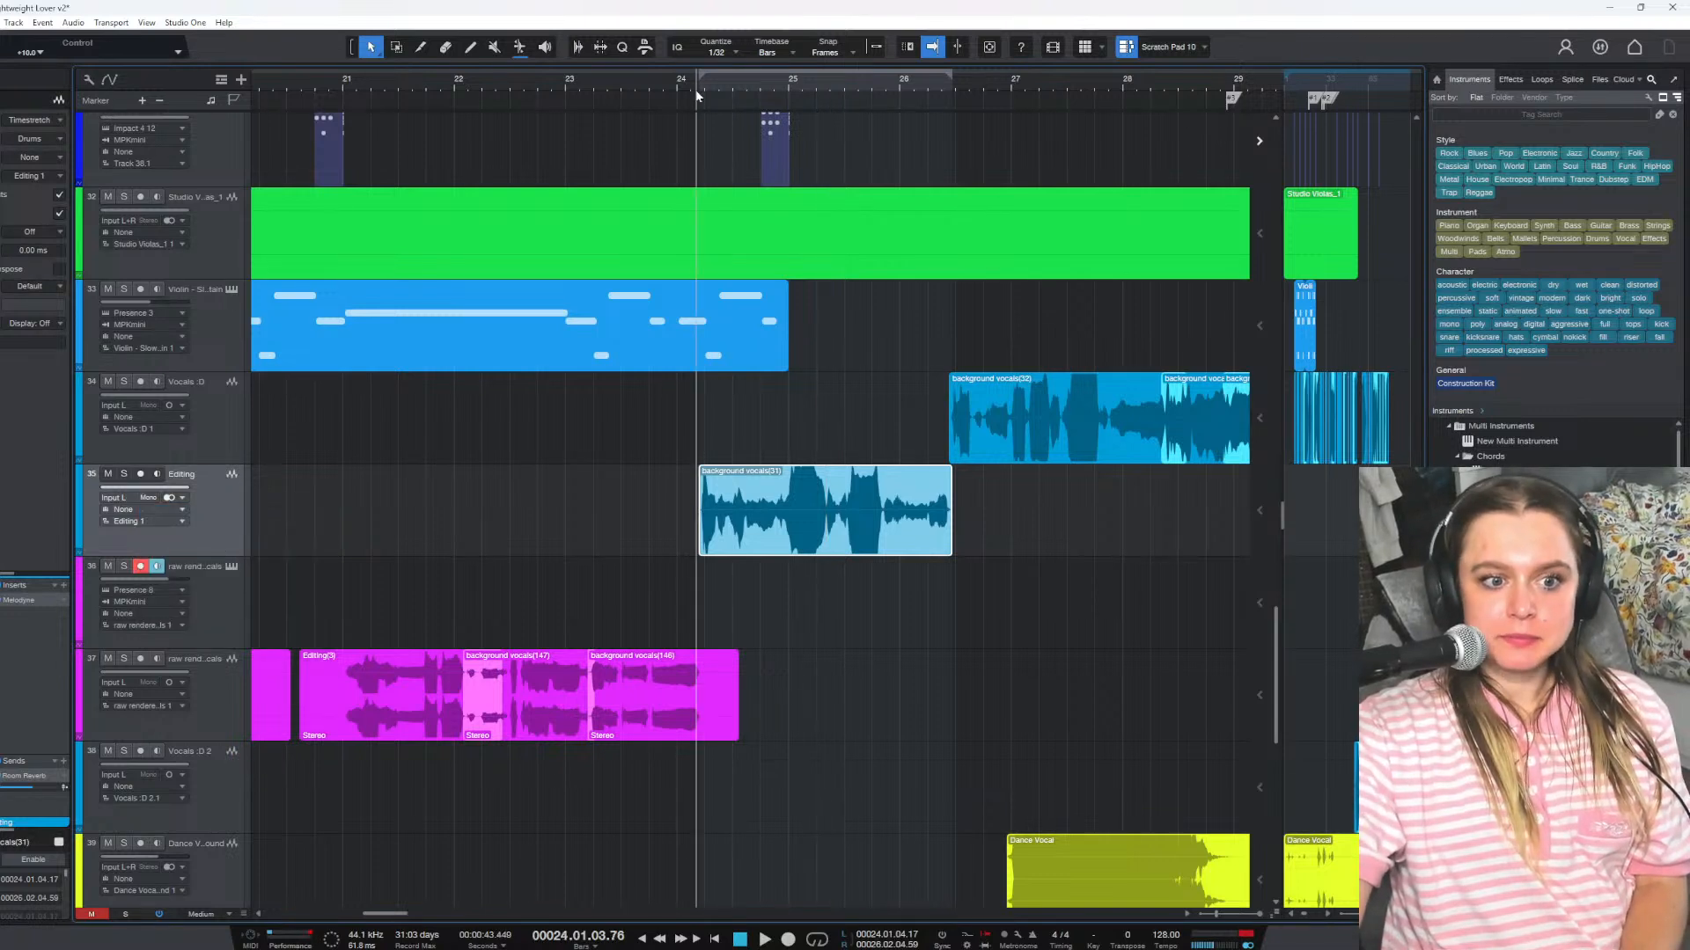
{"action": "key", "text": "space"}
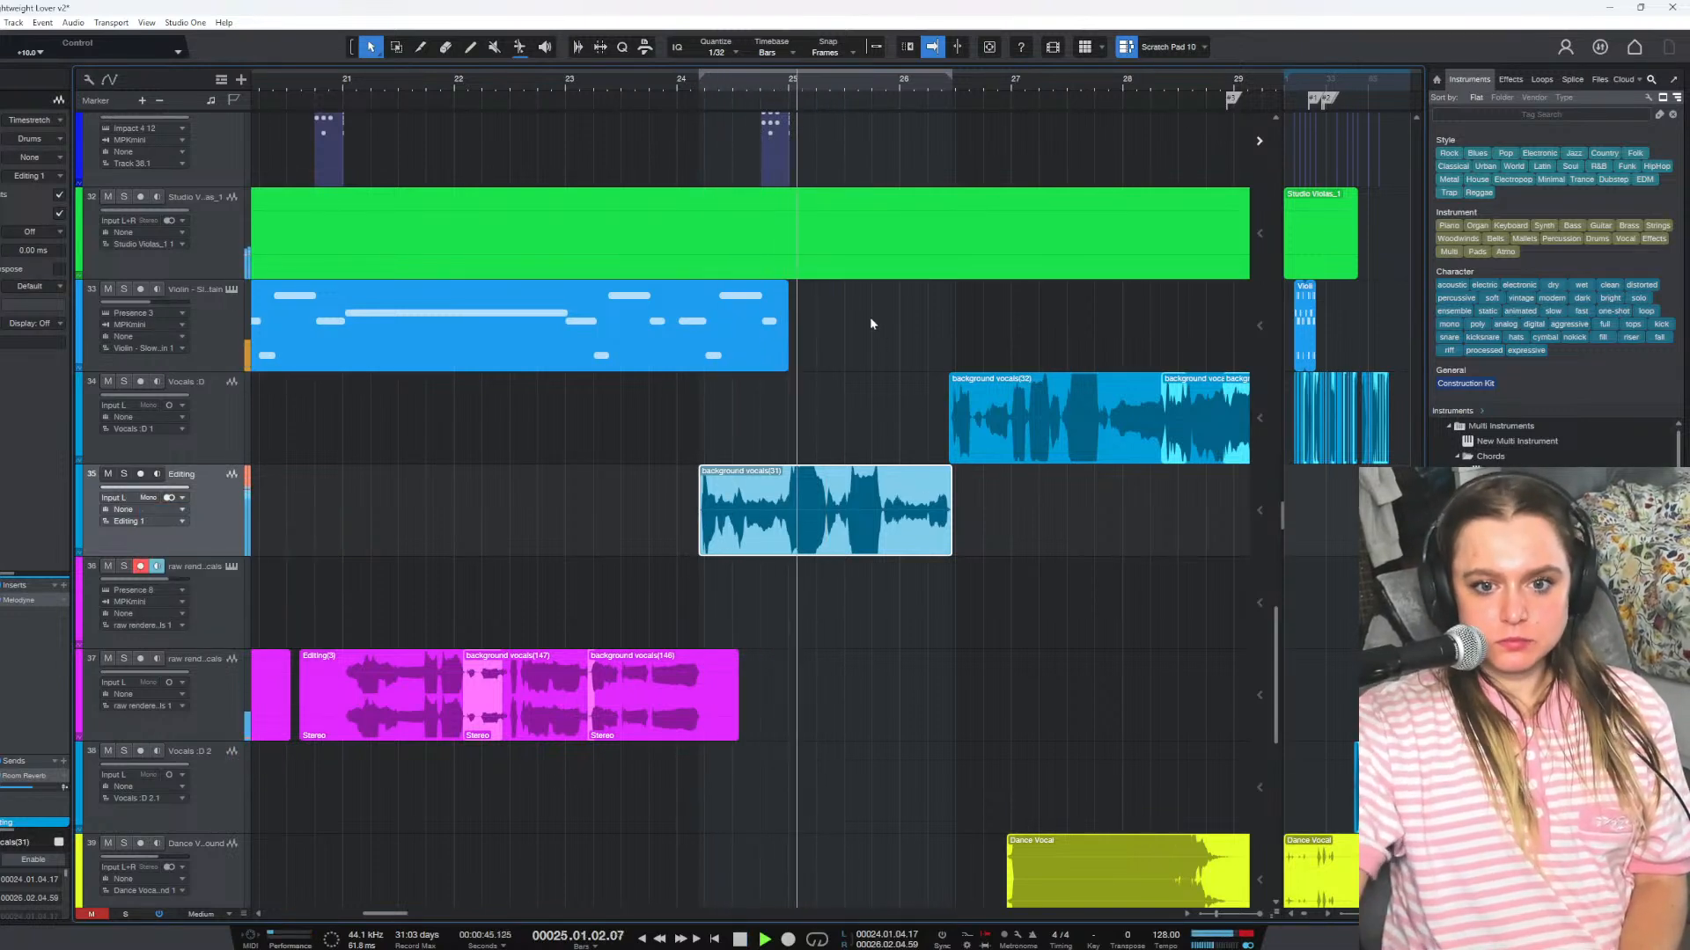
{"action": "key", "text": "space"}
Lower the Editing track's volume to +5.8 dB while playing the clip, and save the song
{"action": "left_click", "coordinate": [676, 93]}
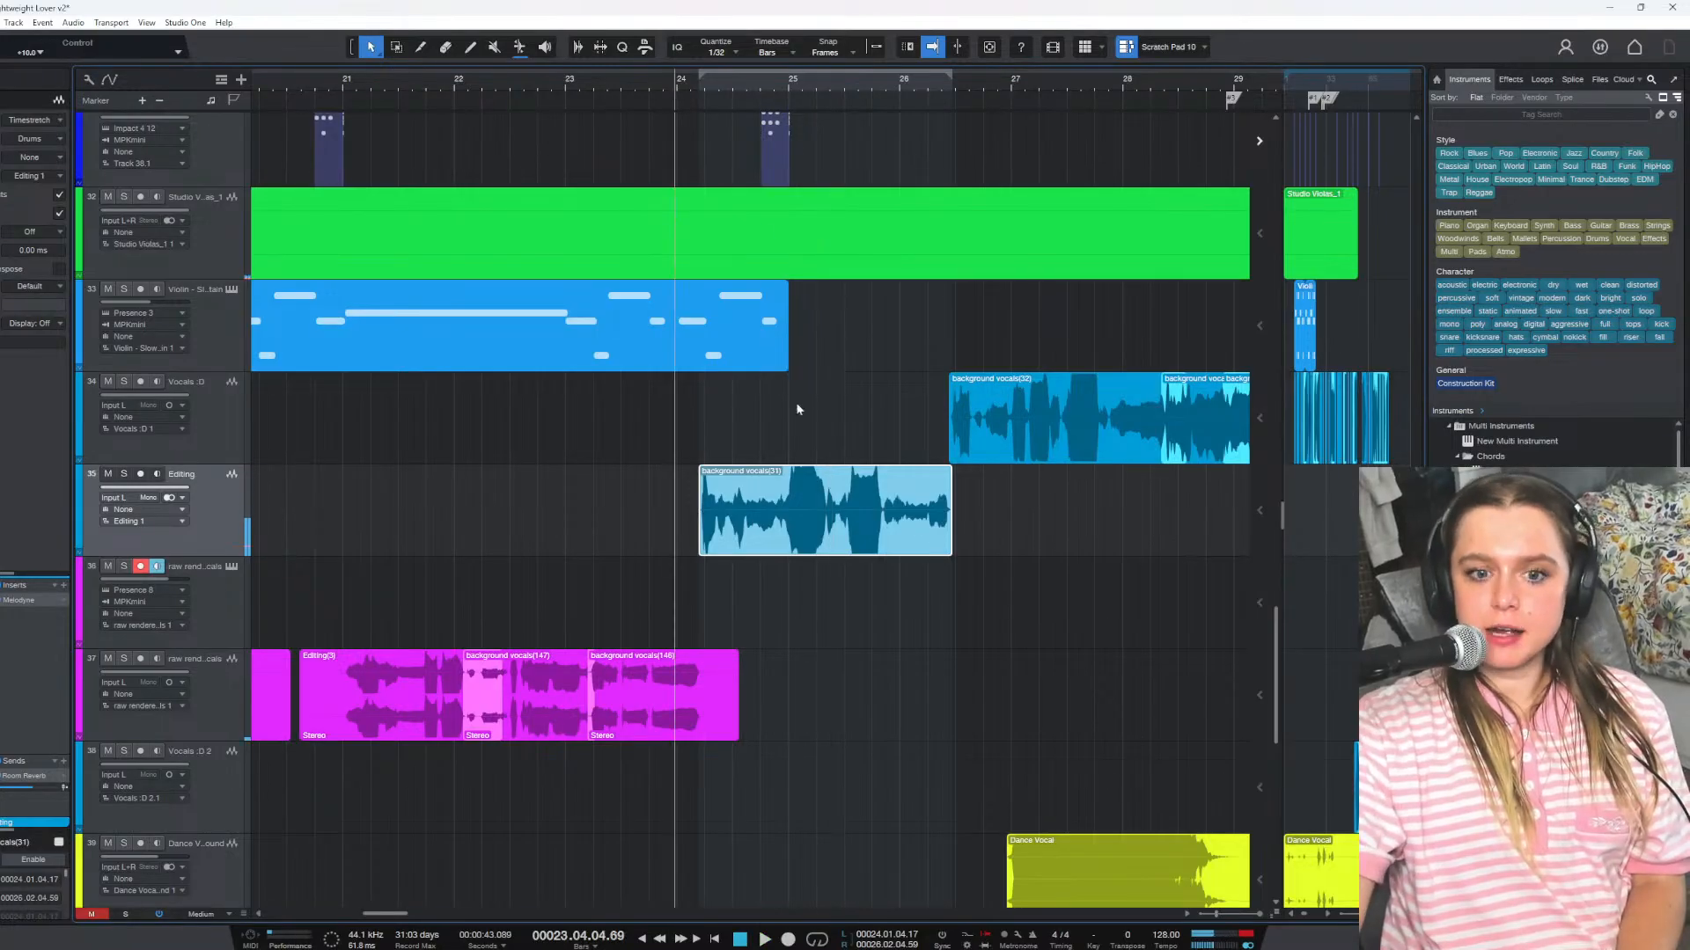
{"action": "key", "text": "space"}
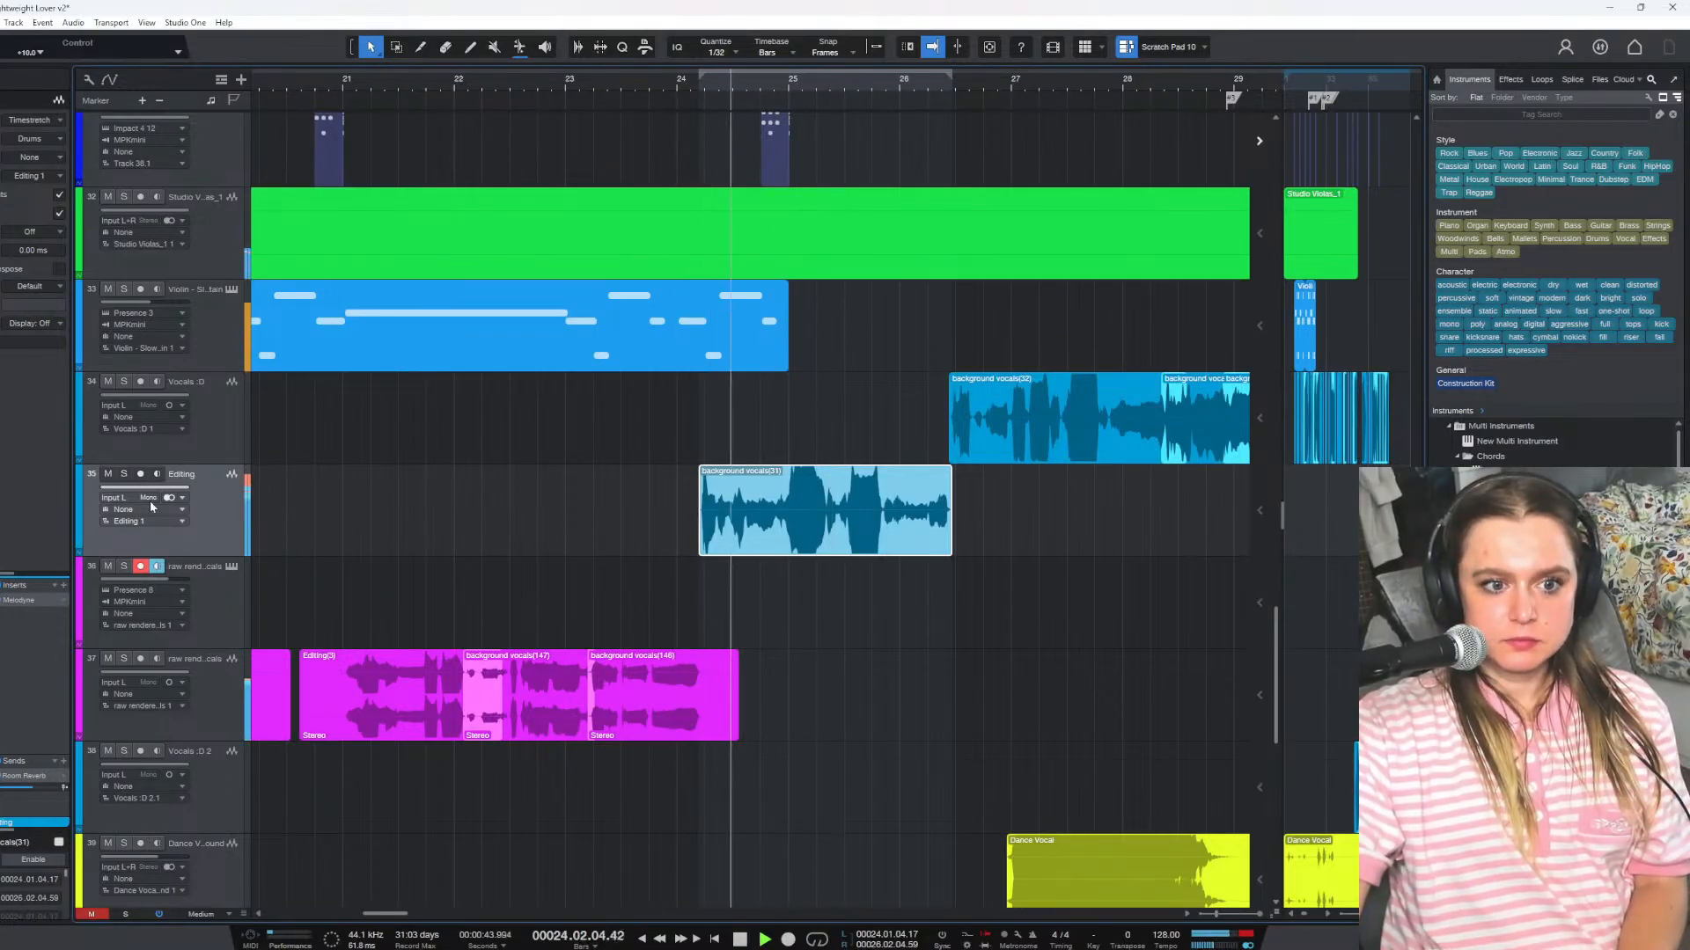
{"action": "left_click_drag", "start_coordinate": [172, 489], "coordinate": [172, 495]}
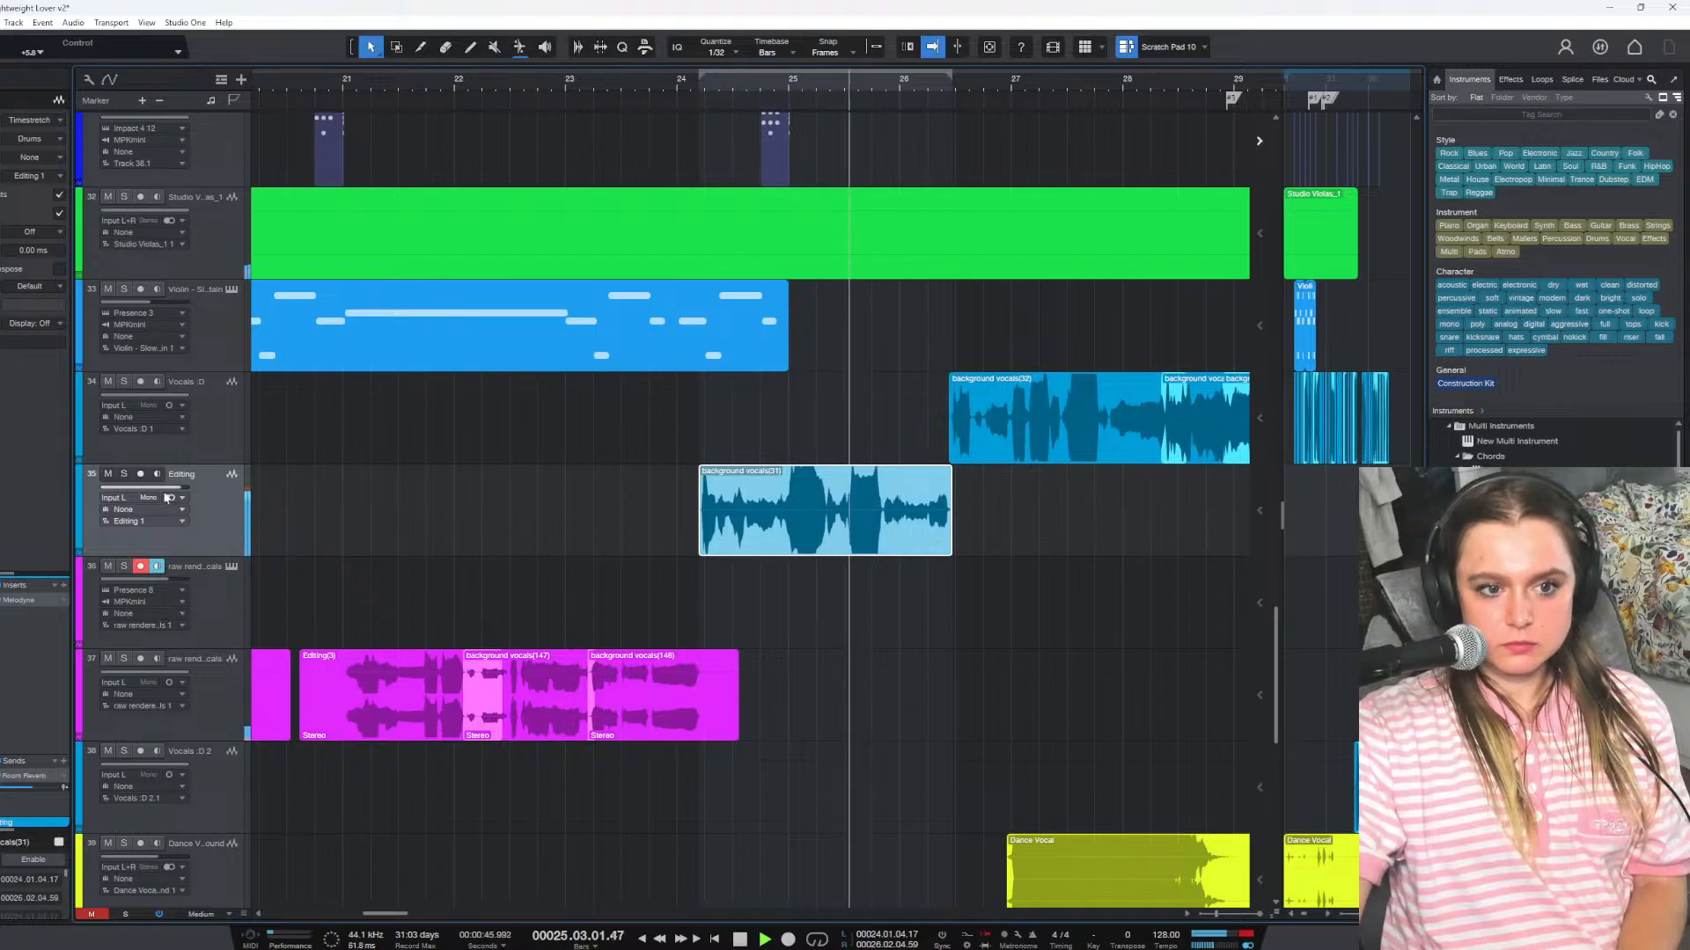
{"action": "left_click", "coordinate": [222, 425]}
{"action": "left_click", "coordinate": [213, 506]}
{"action": "left_click", "coordinate": [710, 86]}
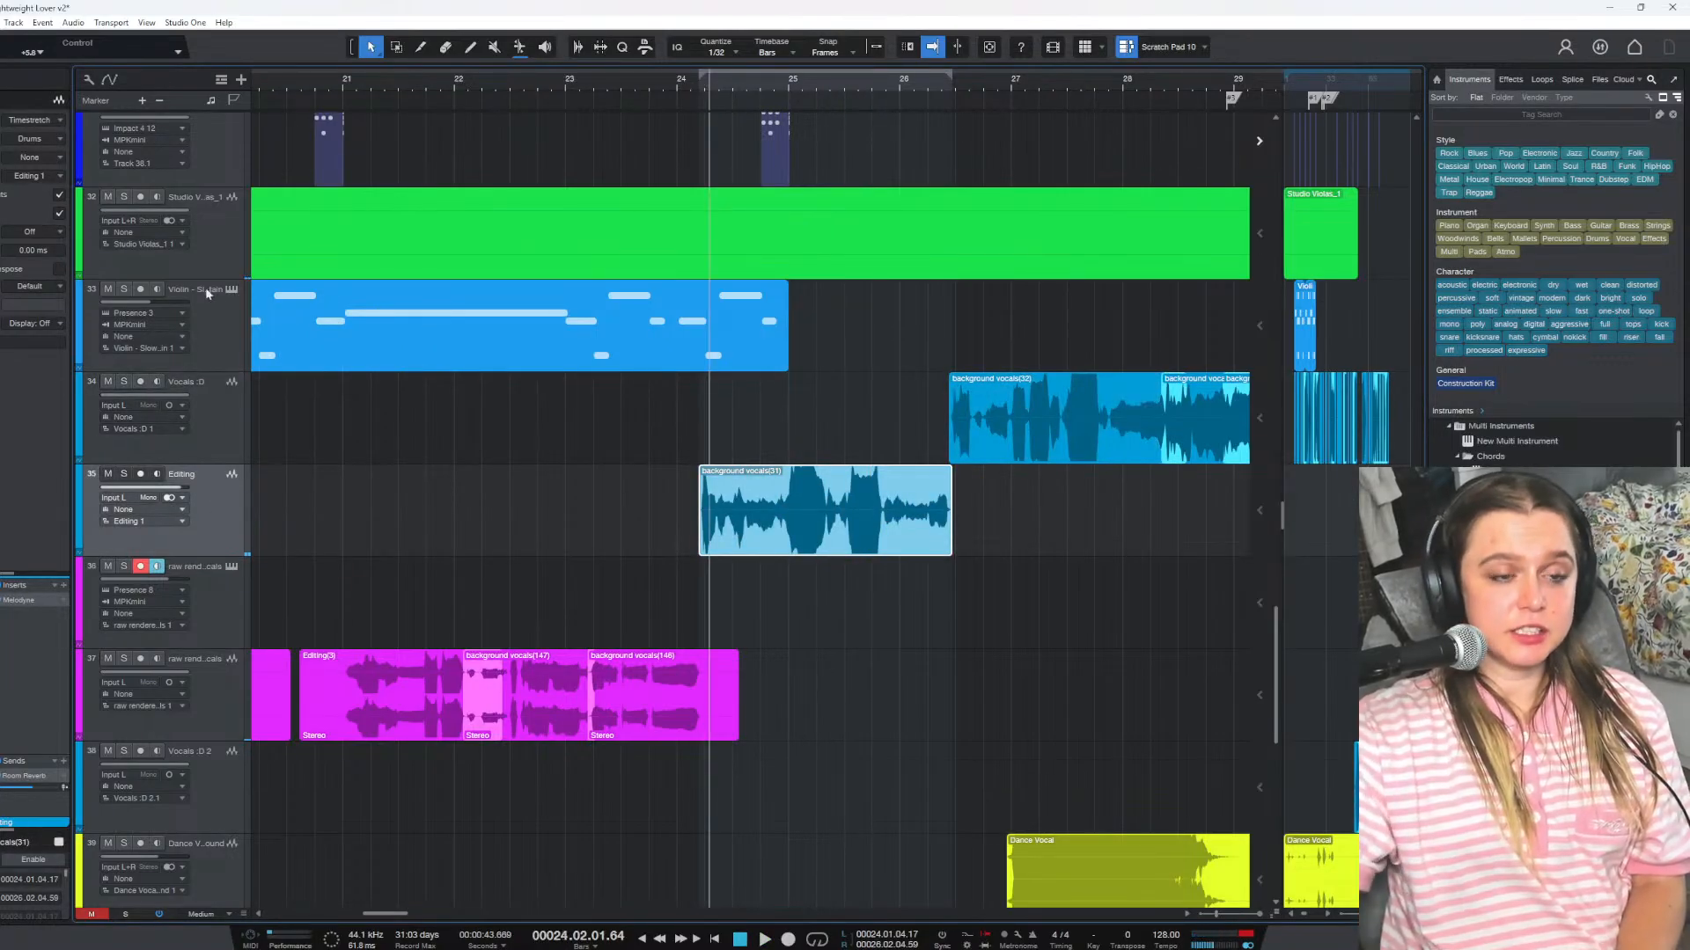
{"action": "left_click", "coordinate": [0, 22]}
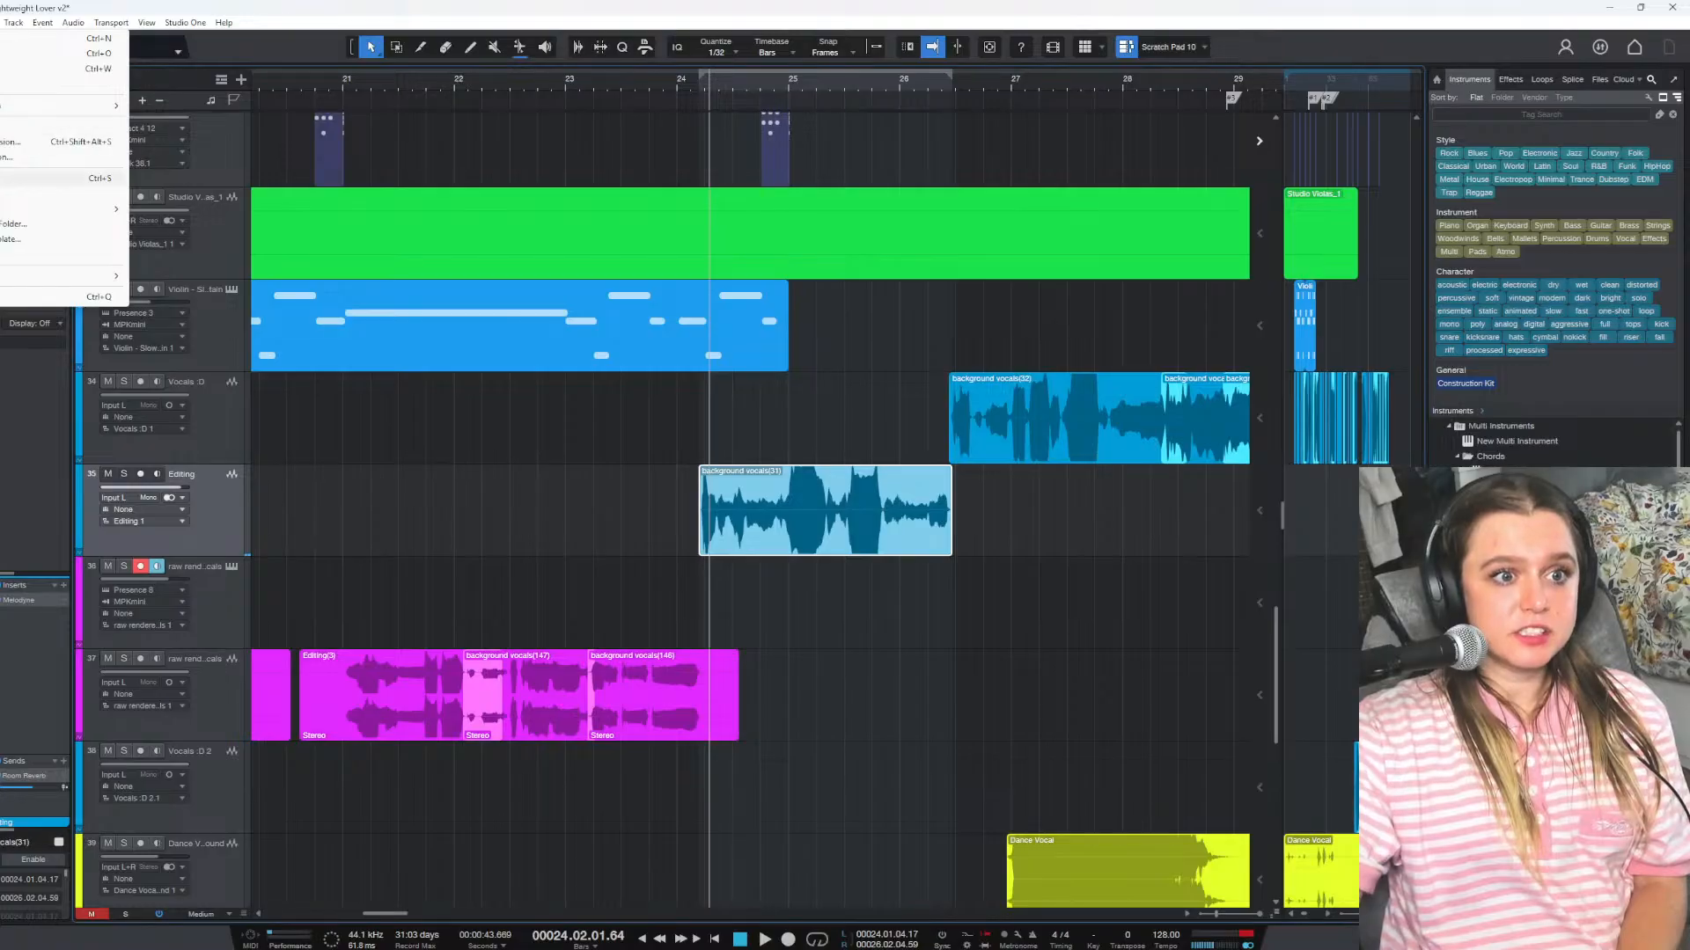
{"action": "left_click", "coordinate": [2, 180]}
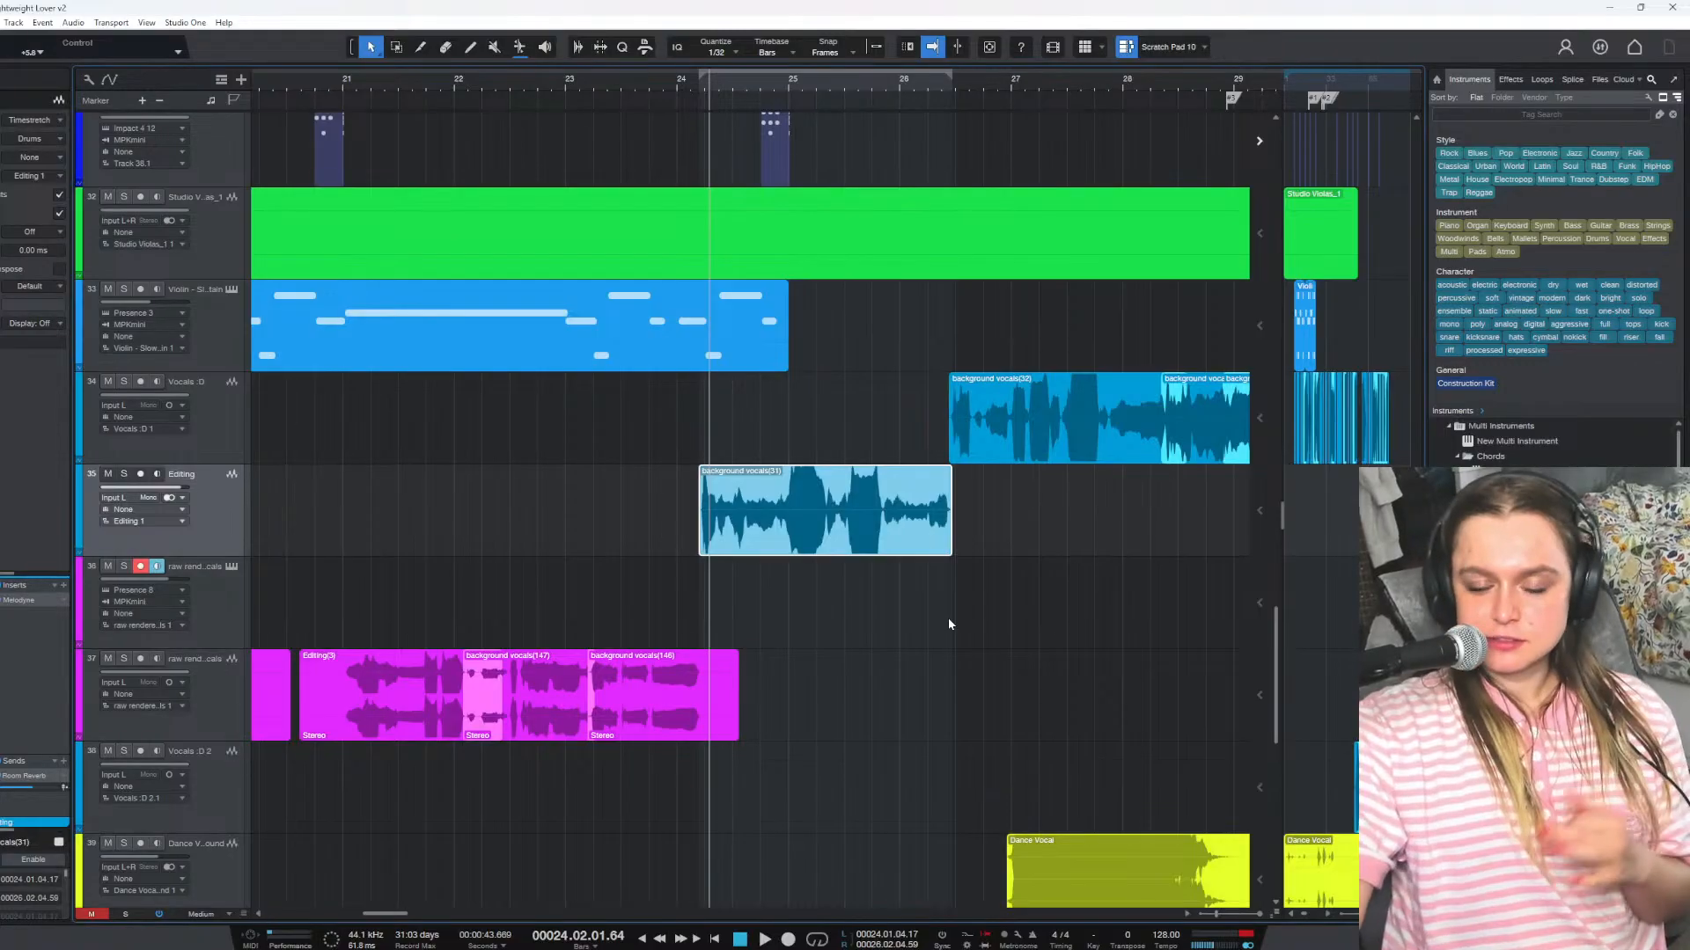
Remove Melodyne from the Editing track's inserts, play the clip briefly, and save the song
{"action": "right_click", "coordinate": [38, 606]}
{"action": "left_click", "coordinate": [61, 722]}
{"action": "key", "text": "space"}
{"action": "key", "text": "space"}
{"action": "left_click", "coordinate": [0, 22]}
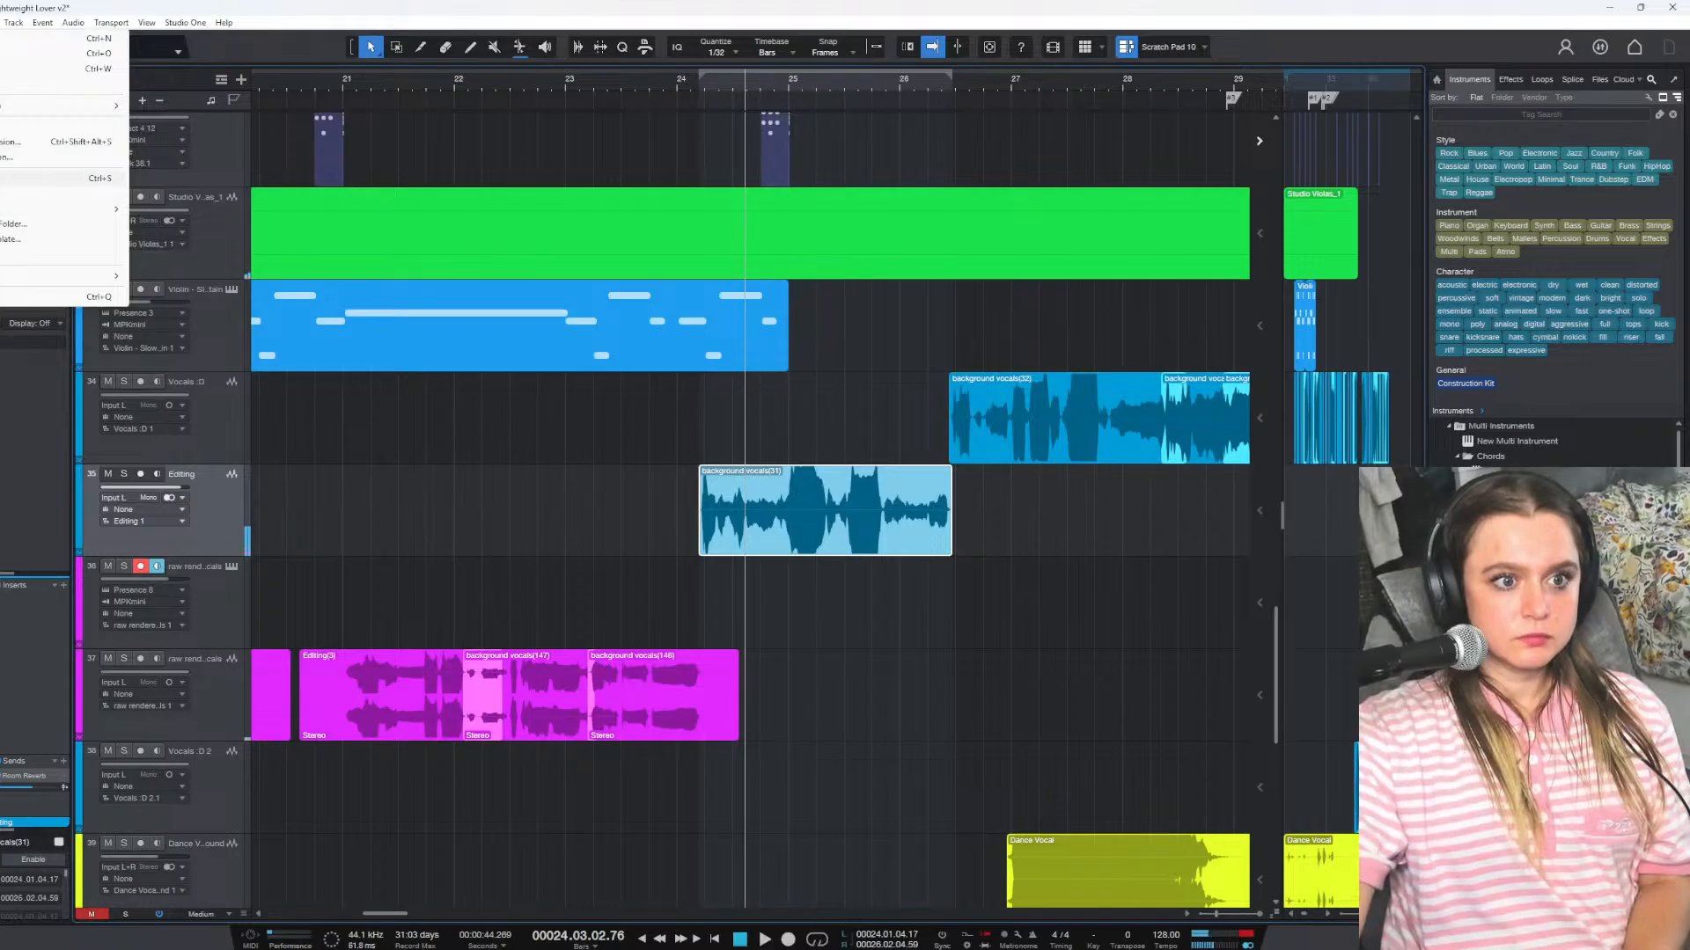
{"action": "left_click", "coordinate": [62, 178]}
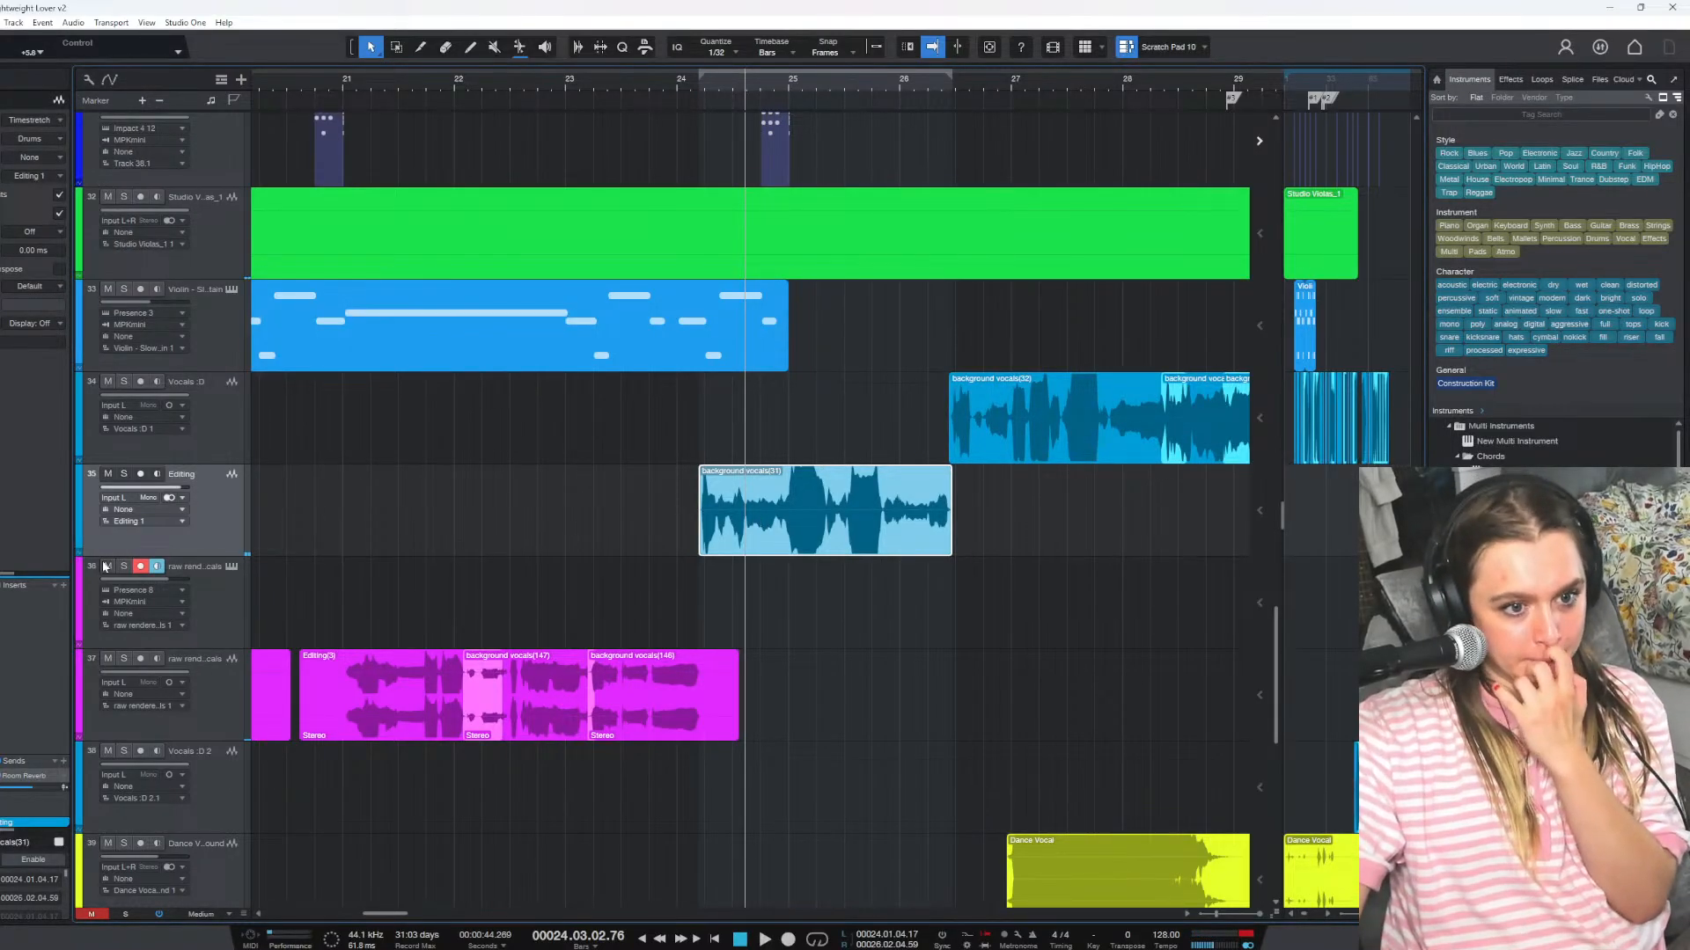
Insert Antares Auto-Tune Pro on the Editing track in Graph mode, with the Major scale and formant correction on
{"action": "left_click", "coordinate": [63, 586]}
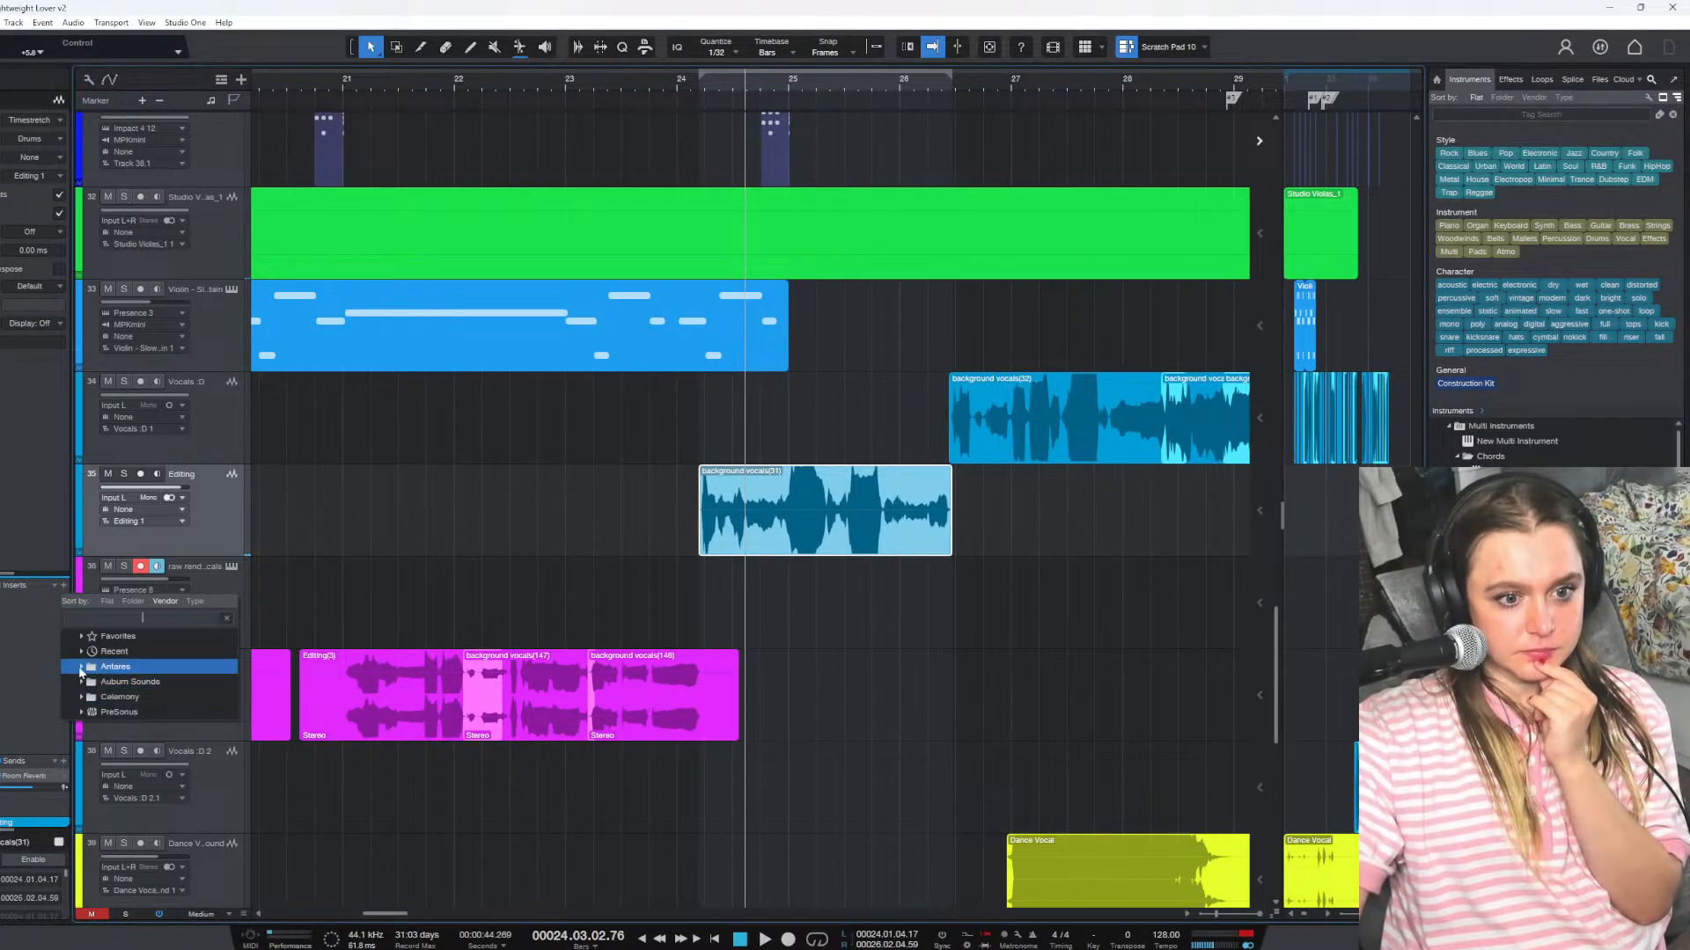
{"action": "left_click", "coordinate": [88, 666]}
{"action": "double_click", "coordinate": [132, 757]}
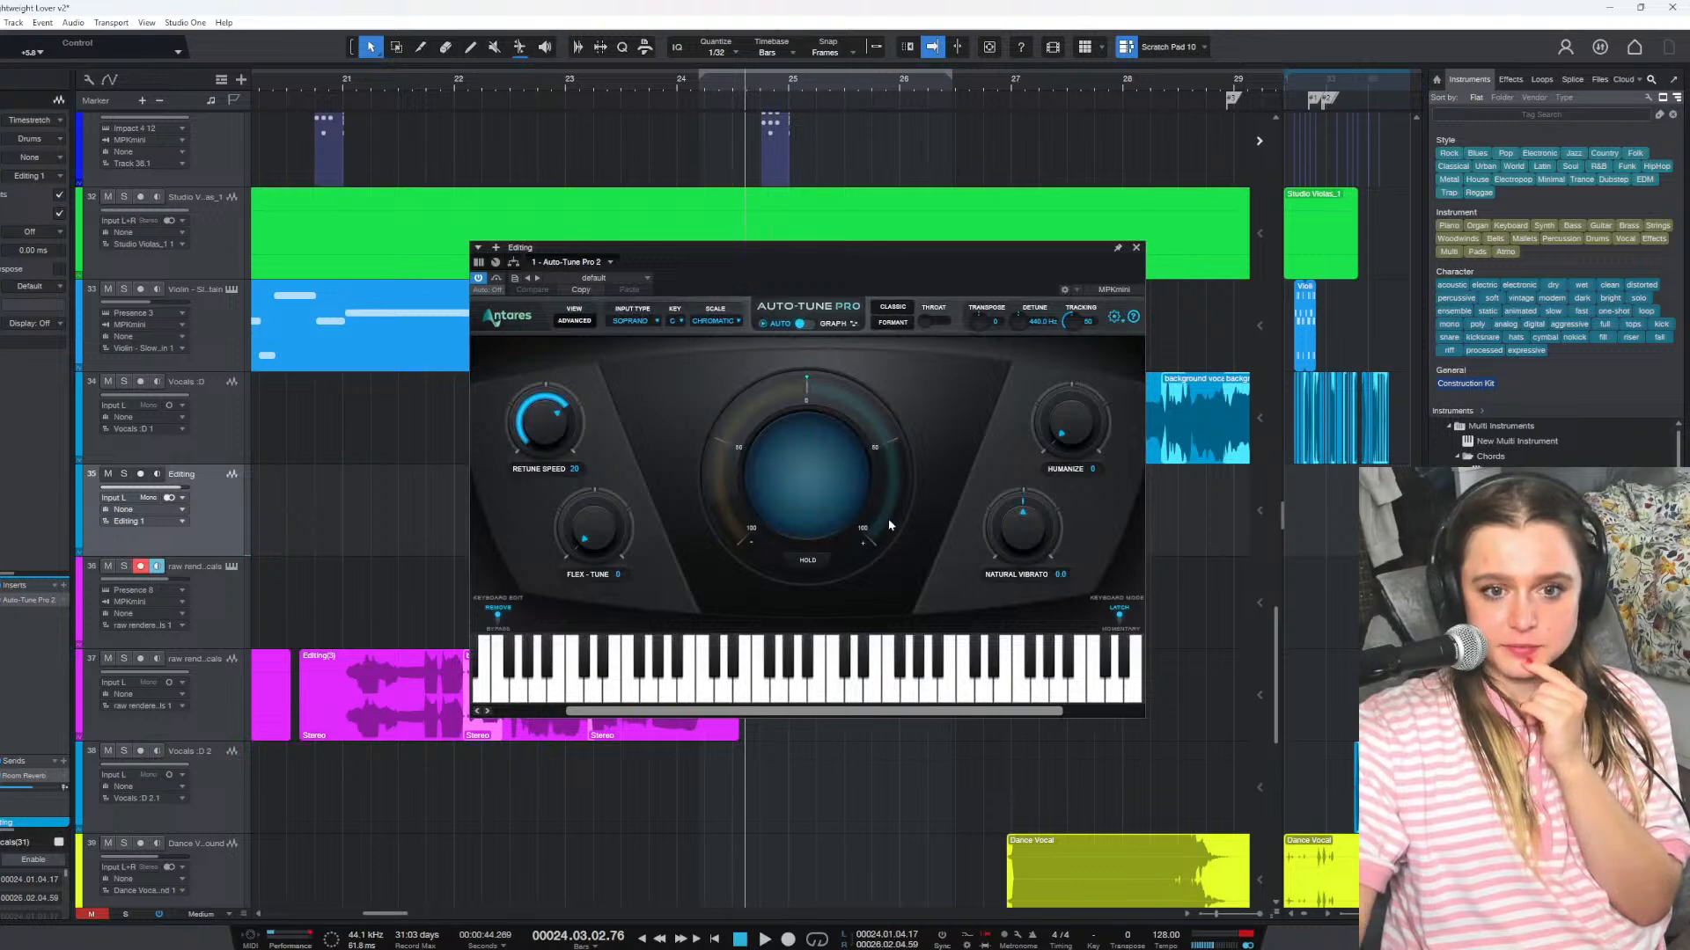
{"action": "left_click", "coordinate": [803, 323]}
{"action": "left_click", "coordinate": [693, 322]}
{"action": "left_click", "coordinate": [717, 345]}
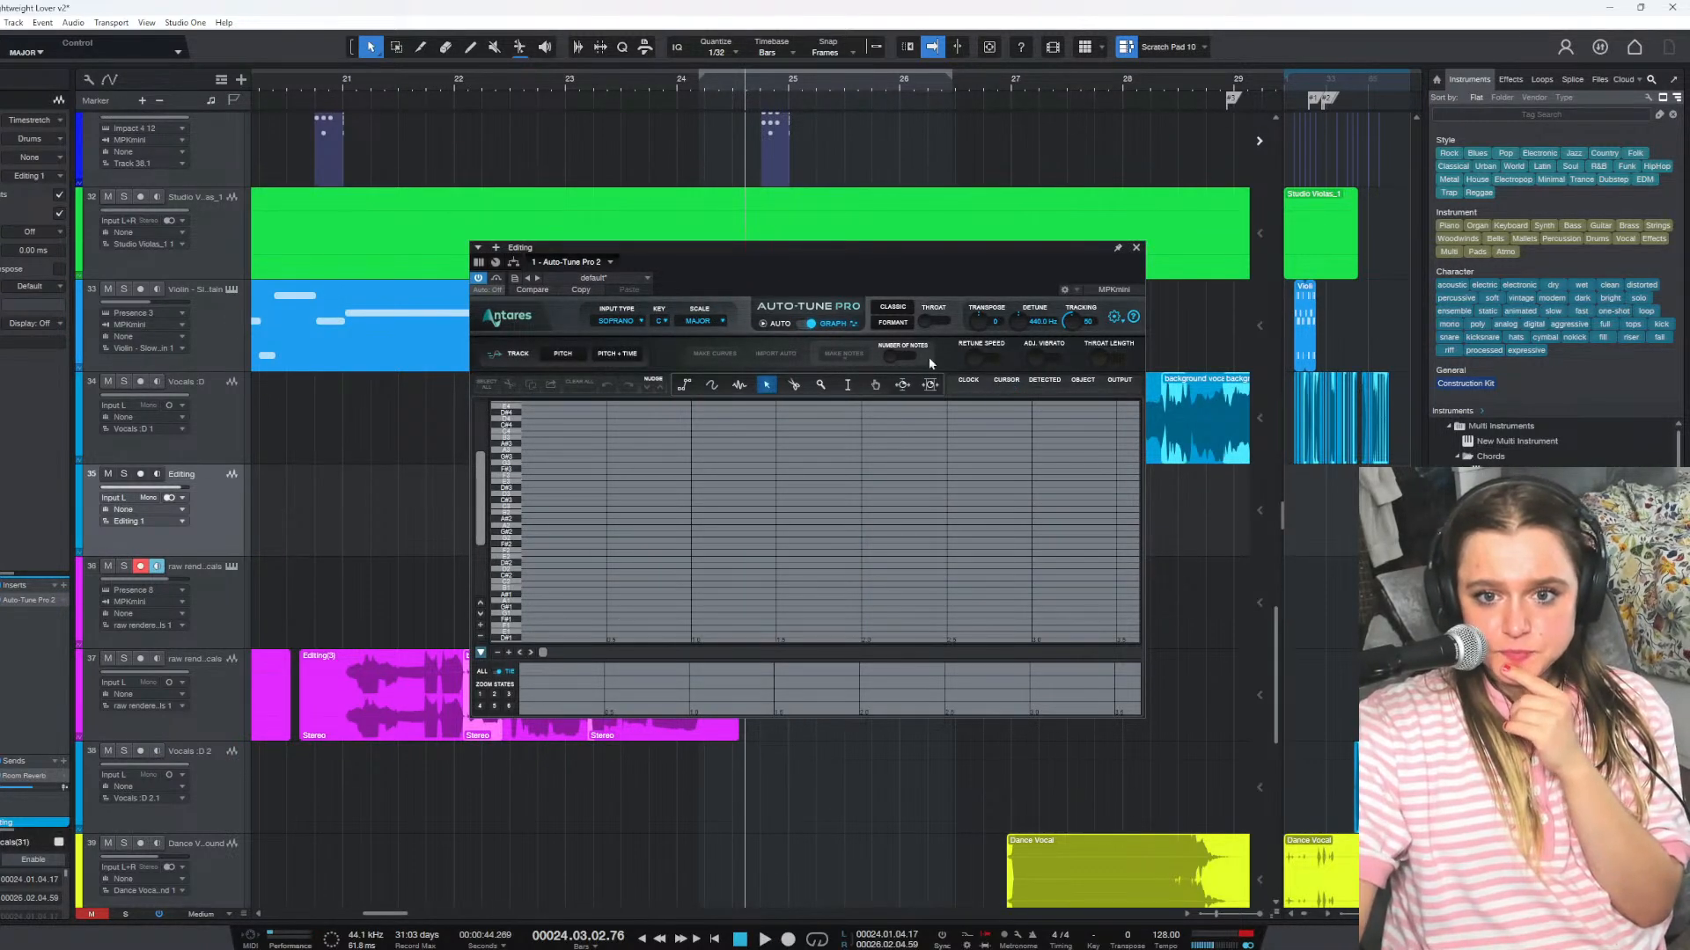
{"action": "left_click", "coordinate": [893, 322]}
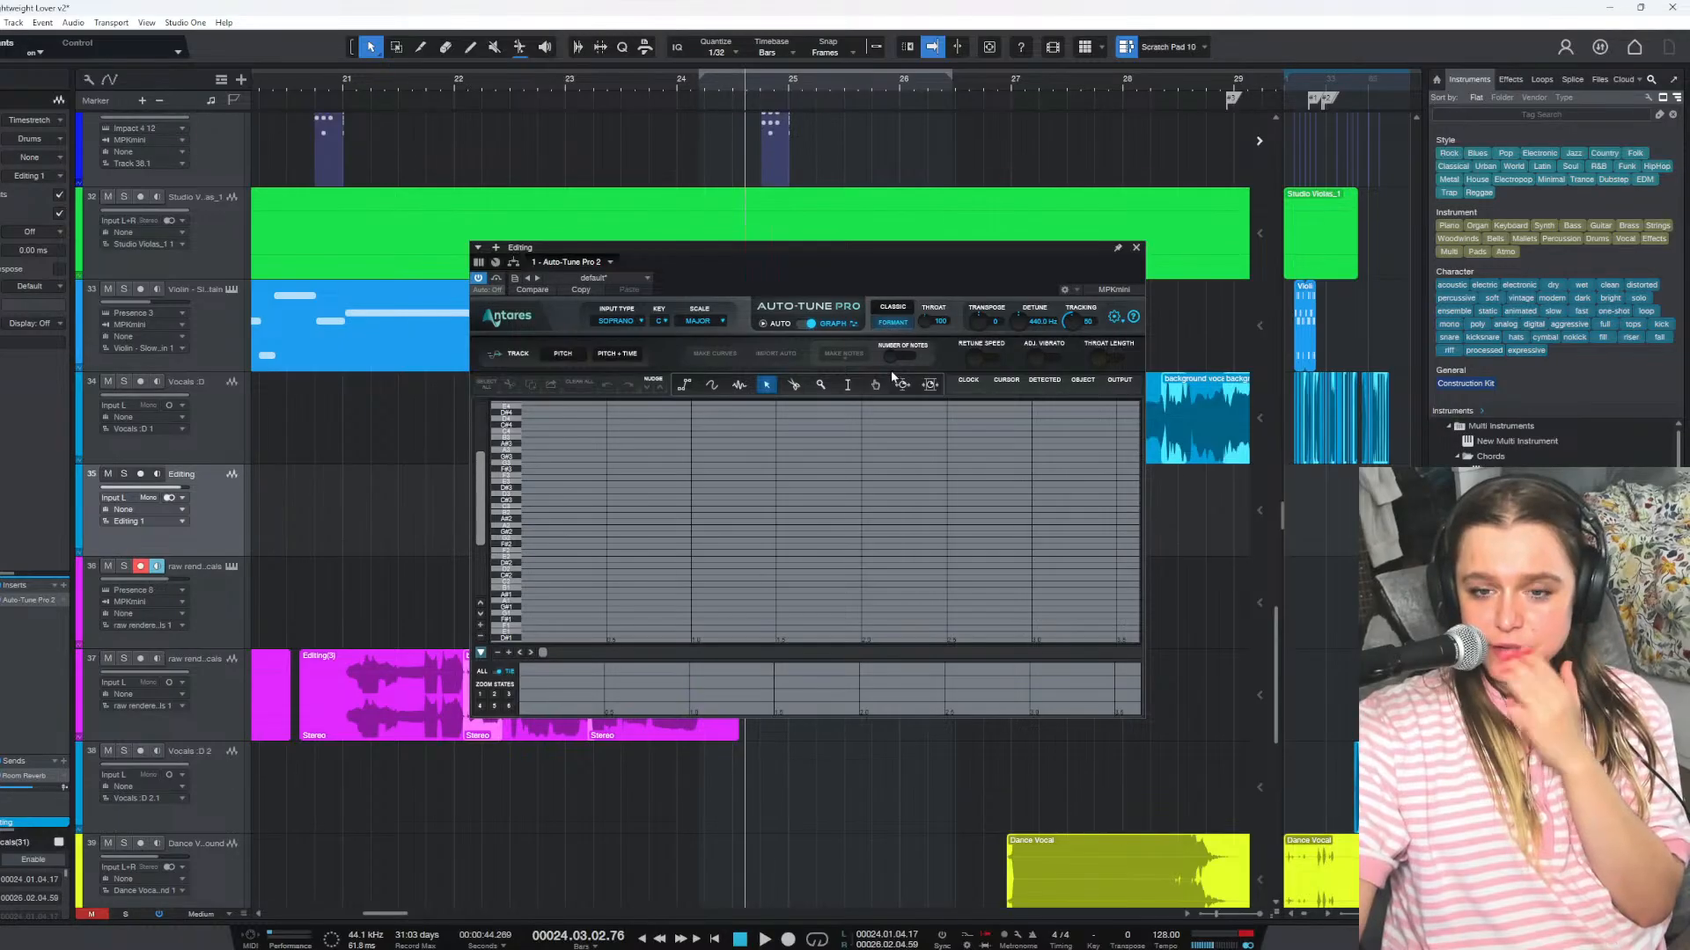
Track the clip's pitch into Auto-Tune Pro by playing it through to its end in bar 26
{"action": "left_click", "coordinate": [563, 354]}
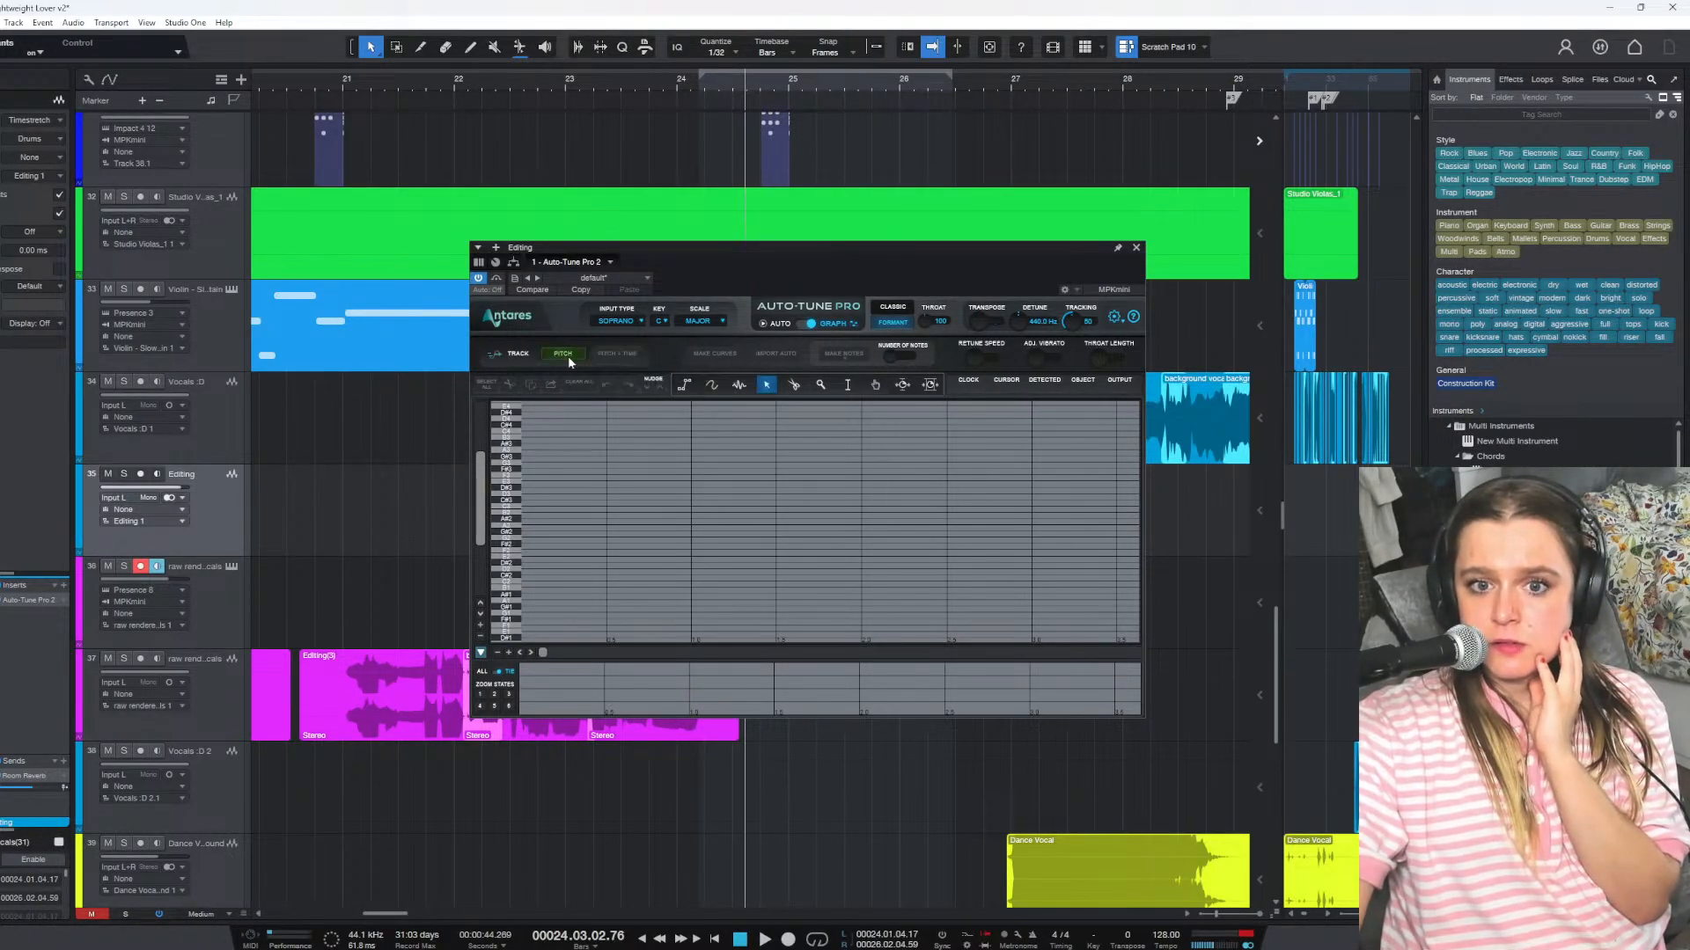
{"action": "key", "text": "space"}
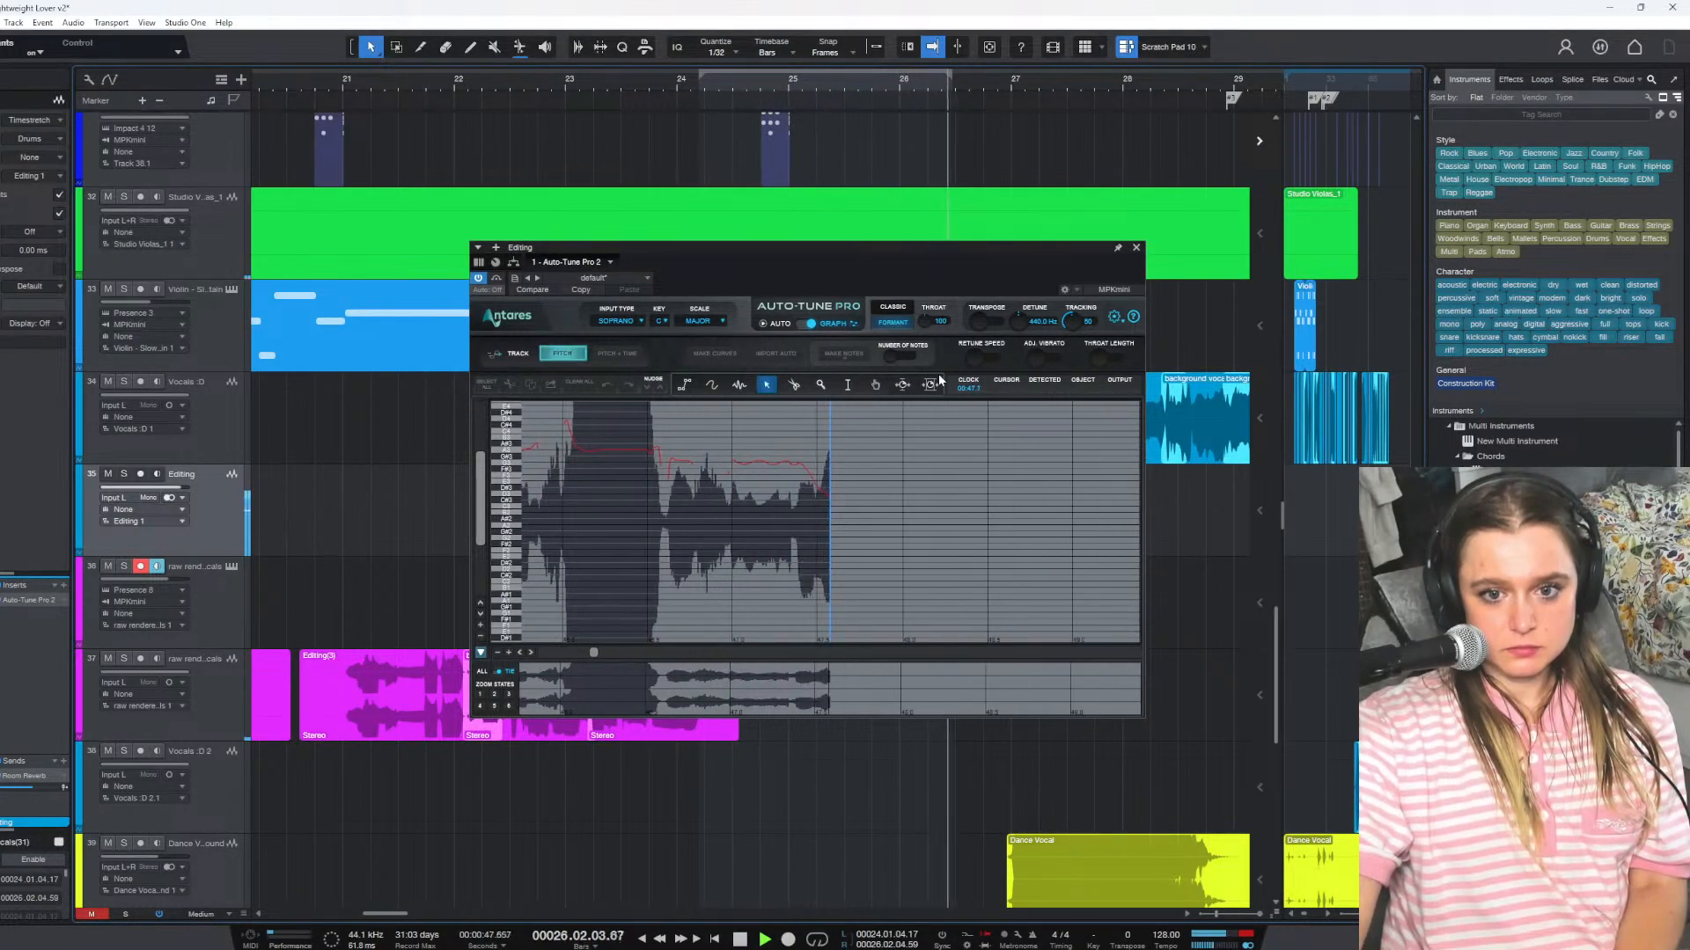
{"action": "key", "text": "space"}
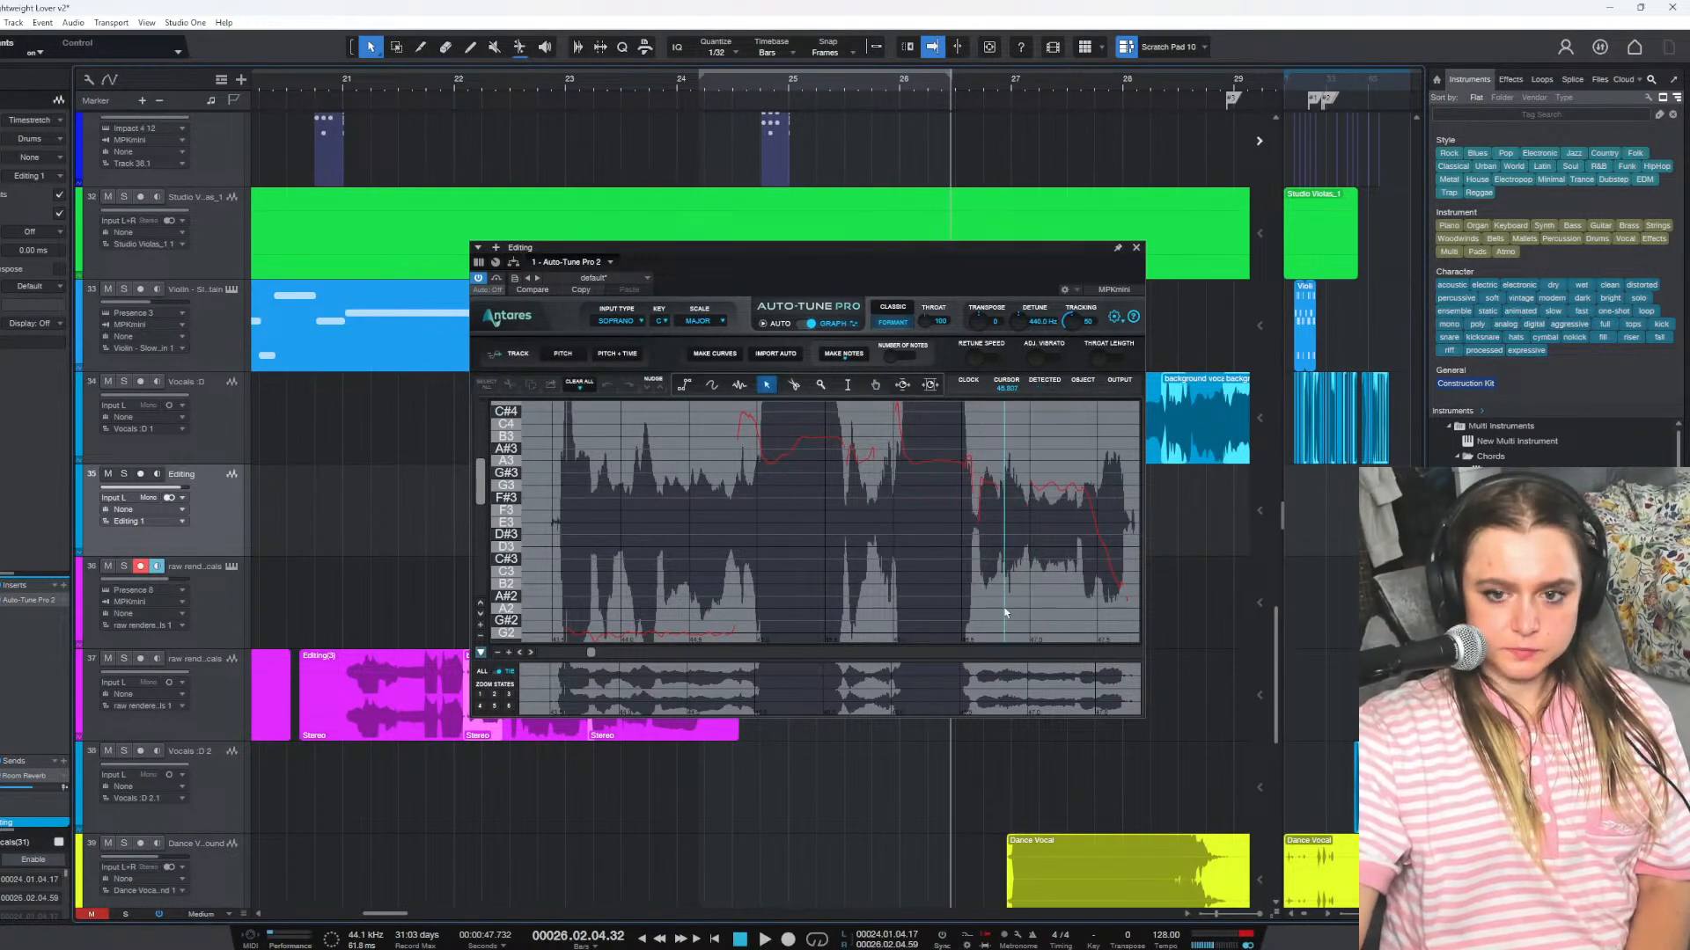
Draw a flat correction line at G2 across the first phrase, set its retune speed to 7, and play it from bar 24
{"action": "scroll", "coordinate": [994, 572], "scroll_direction": "down", "scroll_amount": 2}
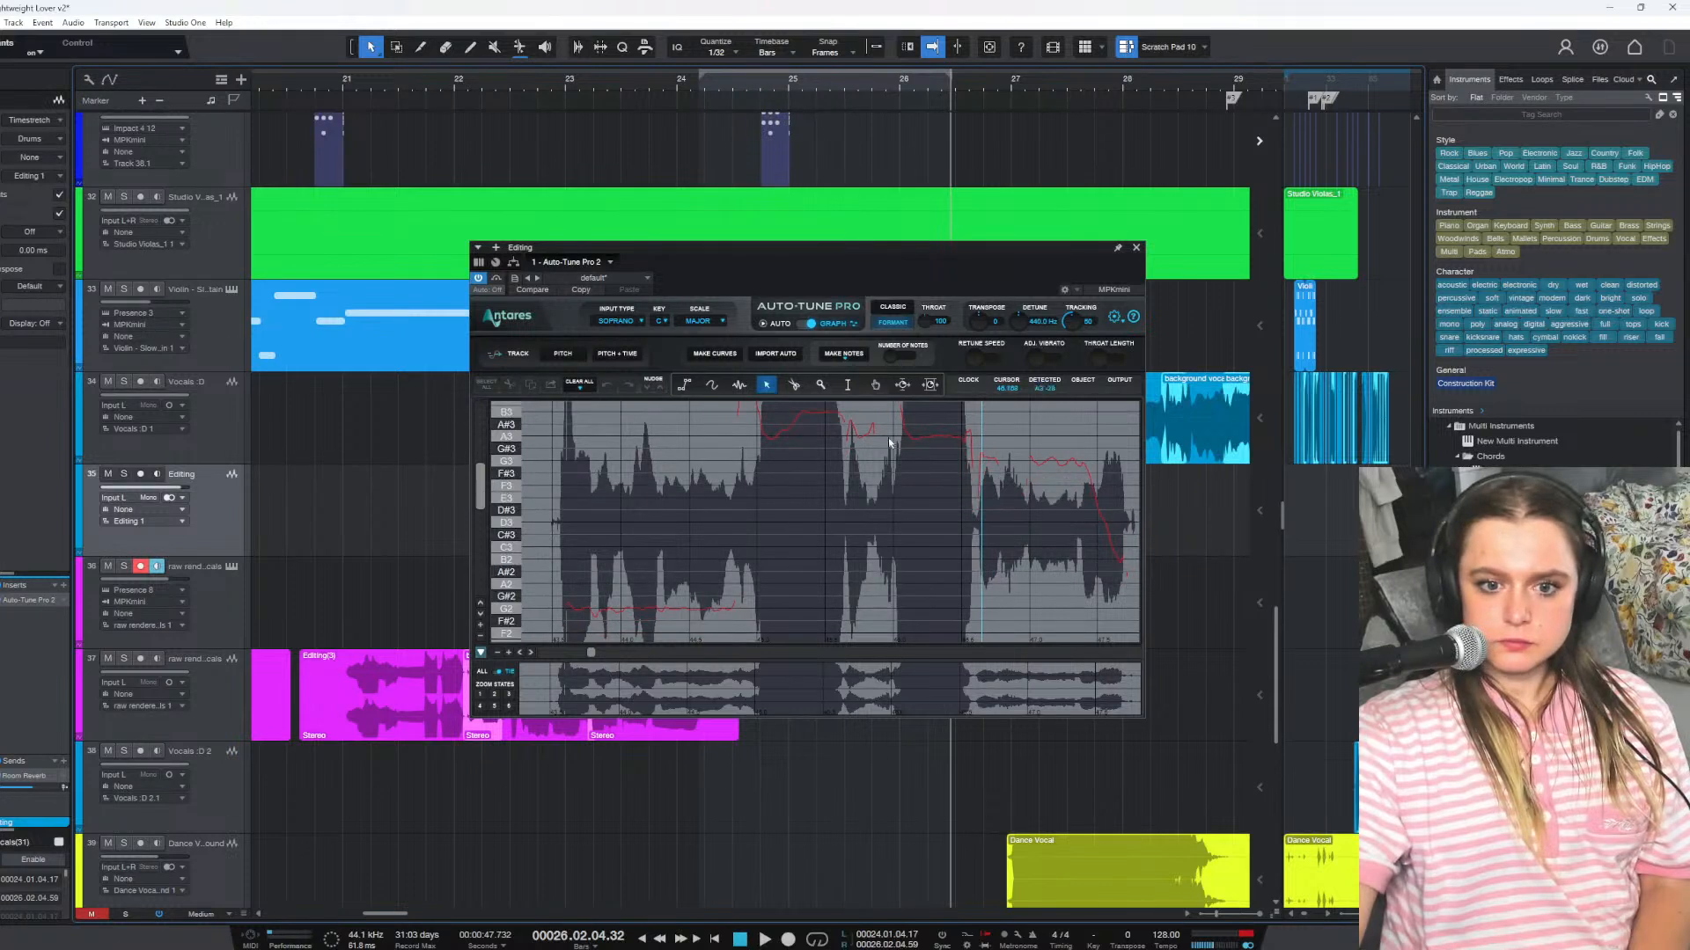
{"action": "left_click", "coordinate": [821, 384]}
{"action": "left_click", "coordinate": [647, 562]}
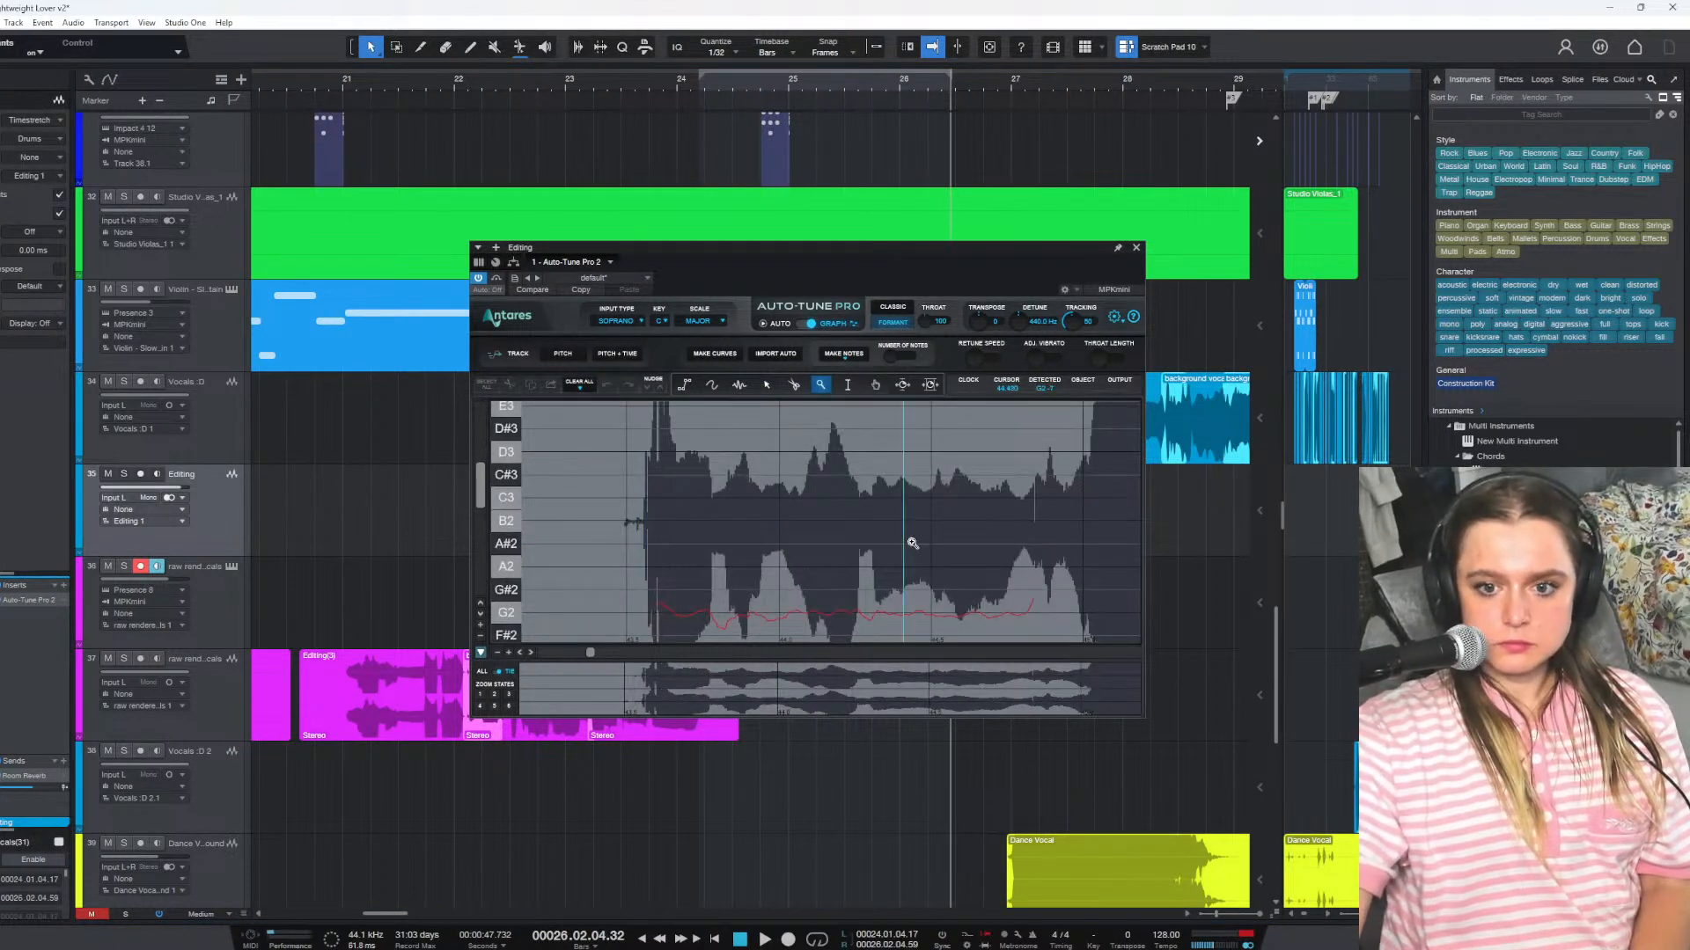
{"action": "scroll", "coordinate": [917, 528], "scroll_direction": "down", "scroll_amount": 1}
{"action": "left_click", "coordinate": [683, 385]}
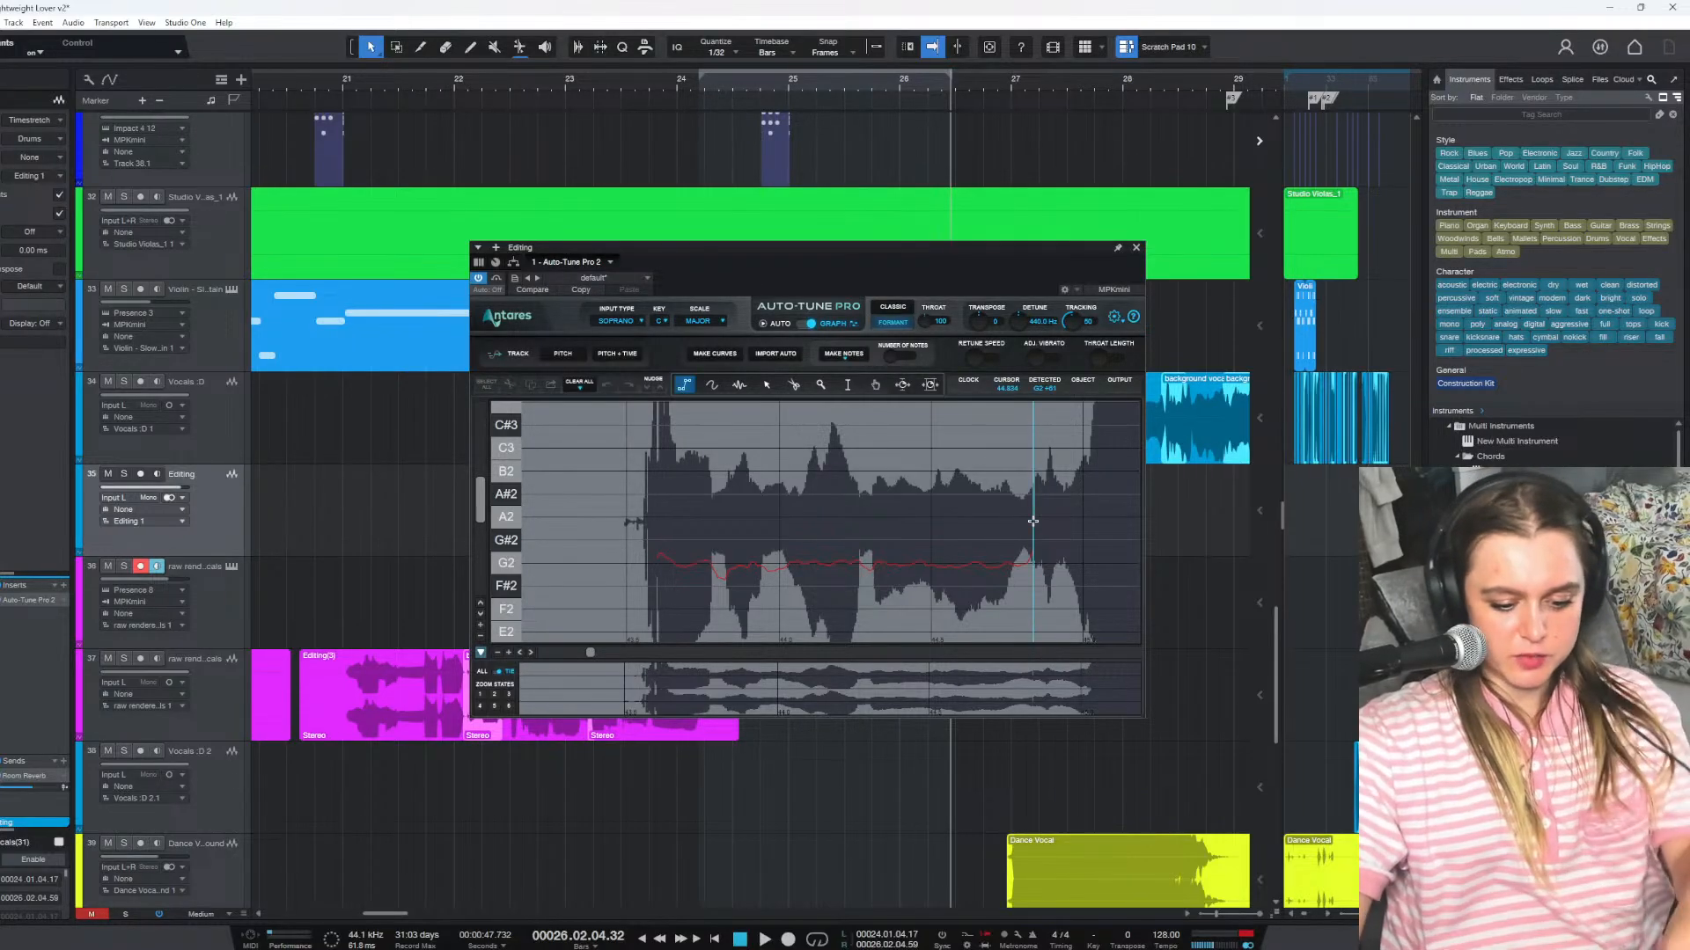
{"action": "left_click", "coordinate": [655, 563]}
{"action": "double_click", "coordinate": [1032, 563]}
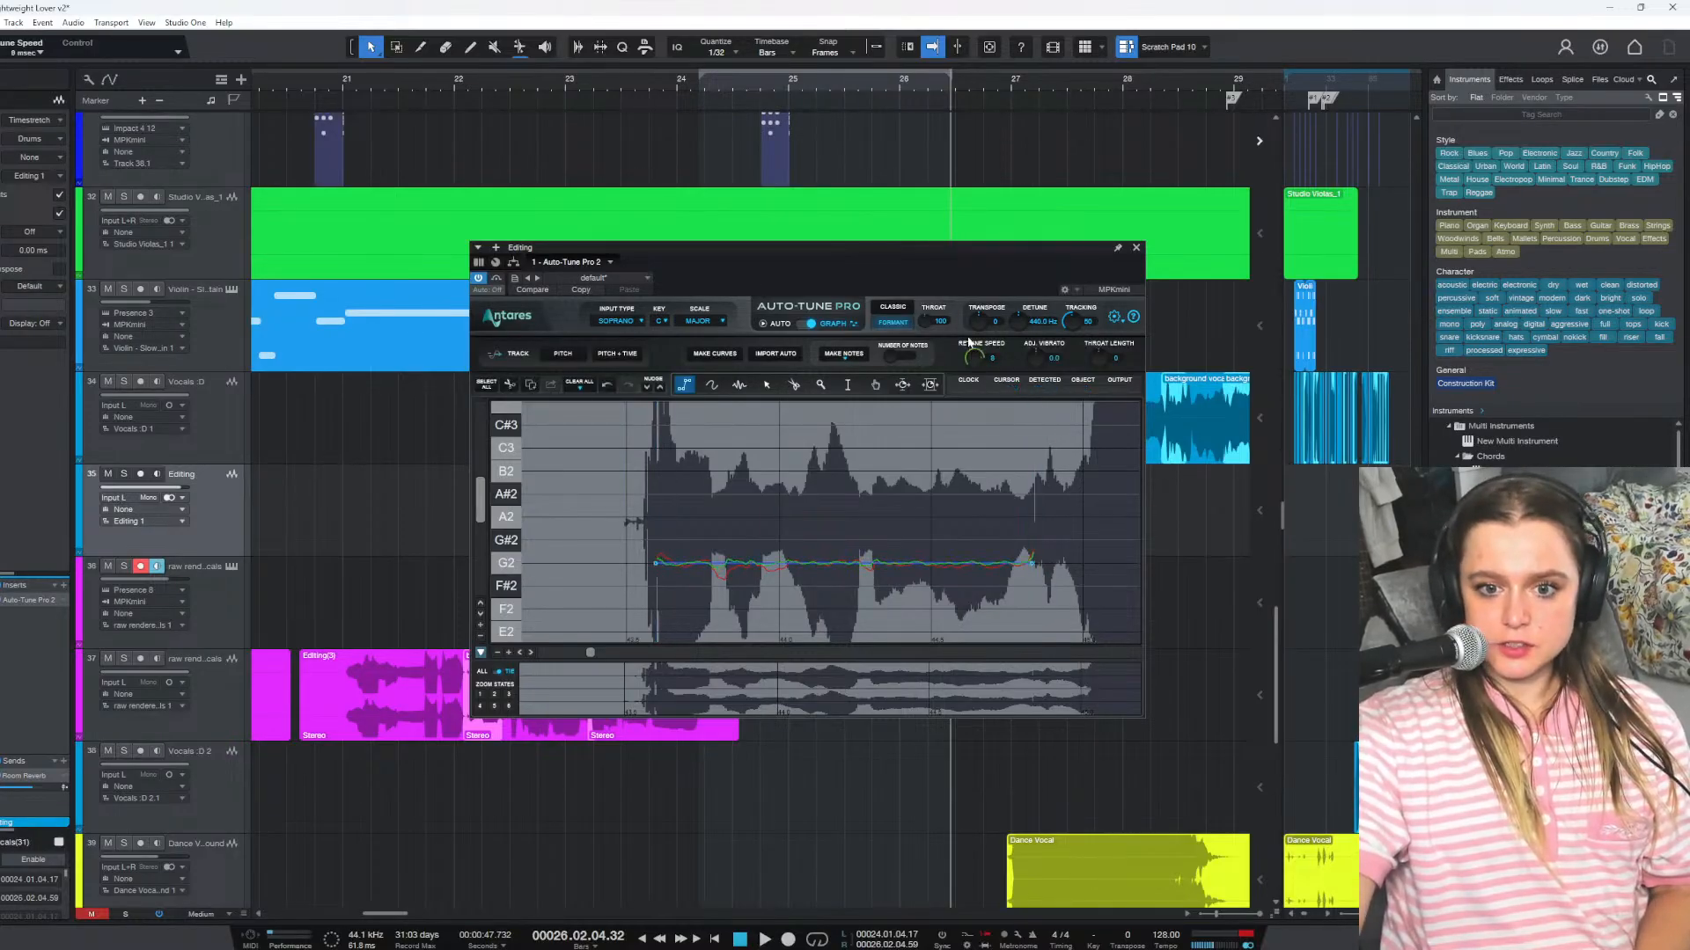
{"action": "left_click", "coordinate": [689, 81]}
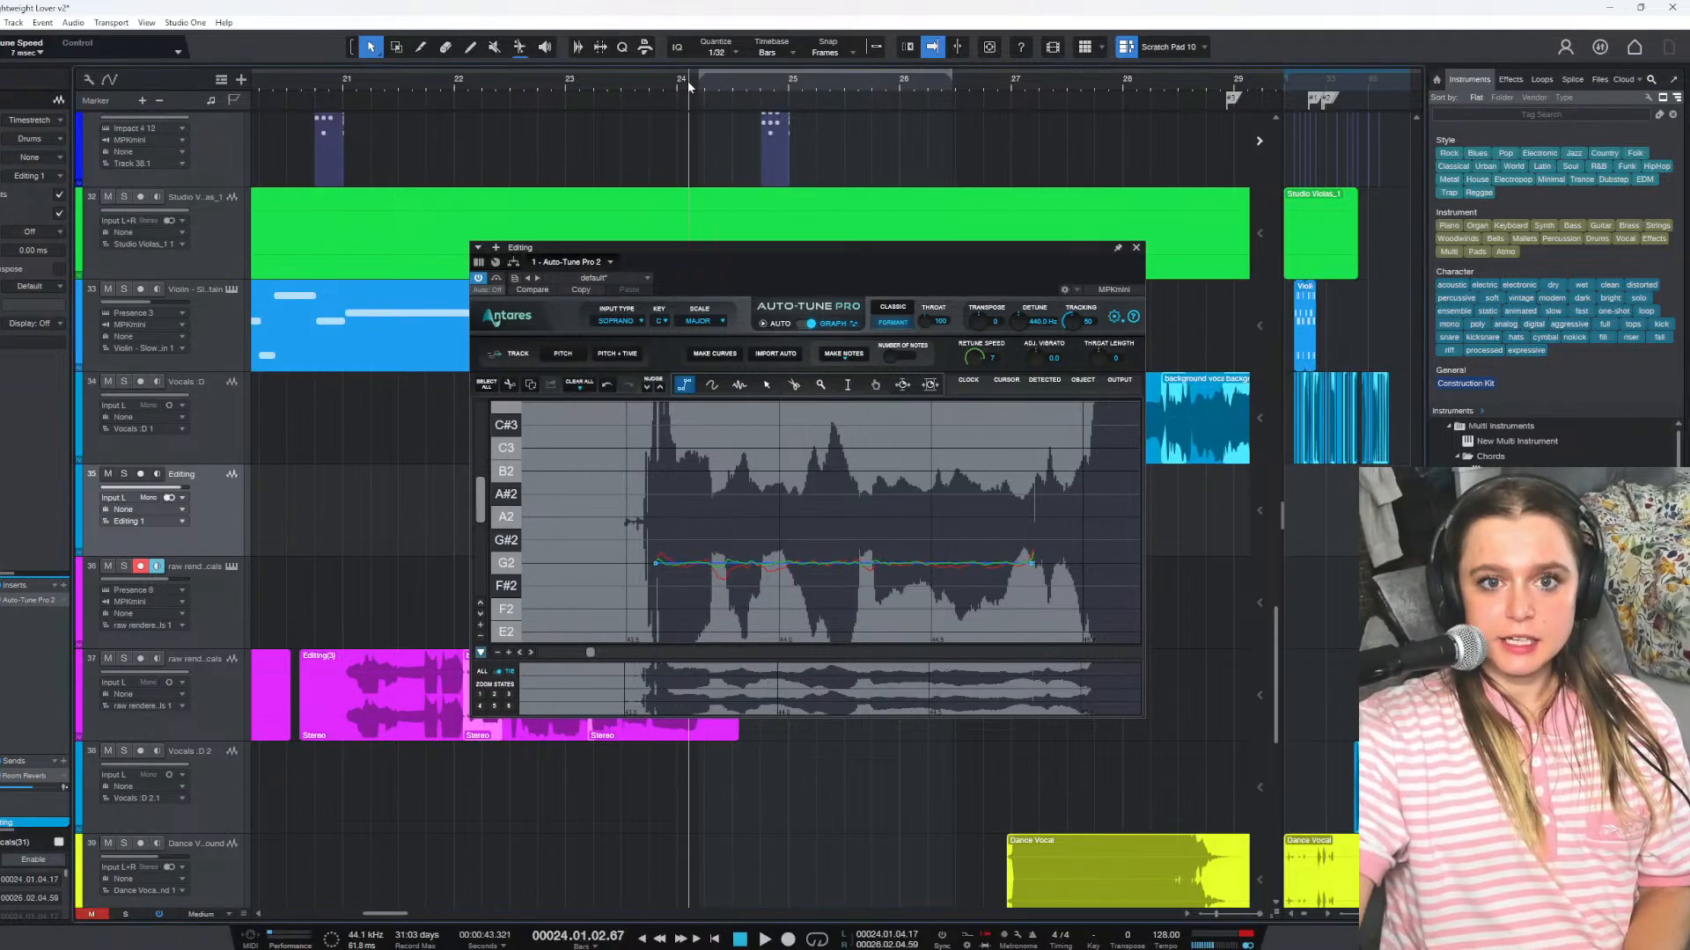
{"action": "key", "text": "space"}
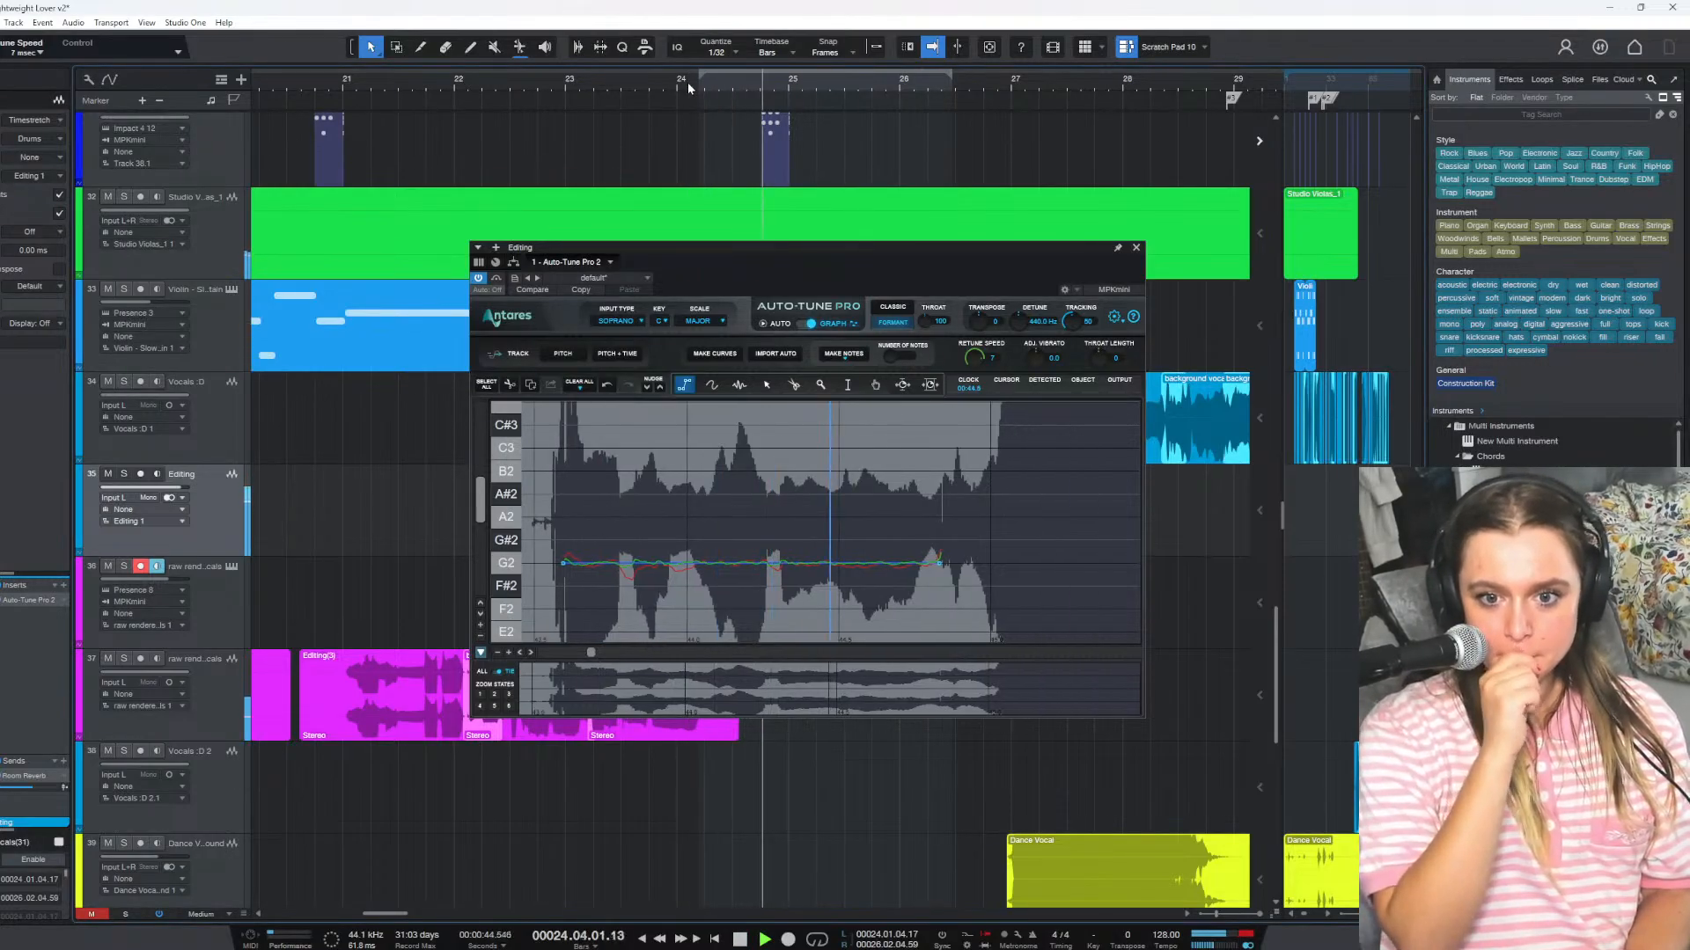
{"action": "key", "text": "space"}
Try a flat correction line at C4 on the short peak following the first phrase, and undo it
{"action": "scroll", "coordinate": [838, 581], "scroll_direction": "up", "scroll_amount": 5}
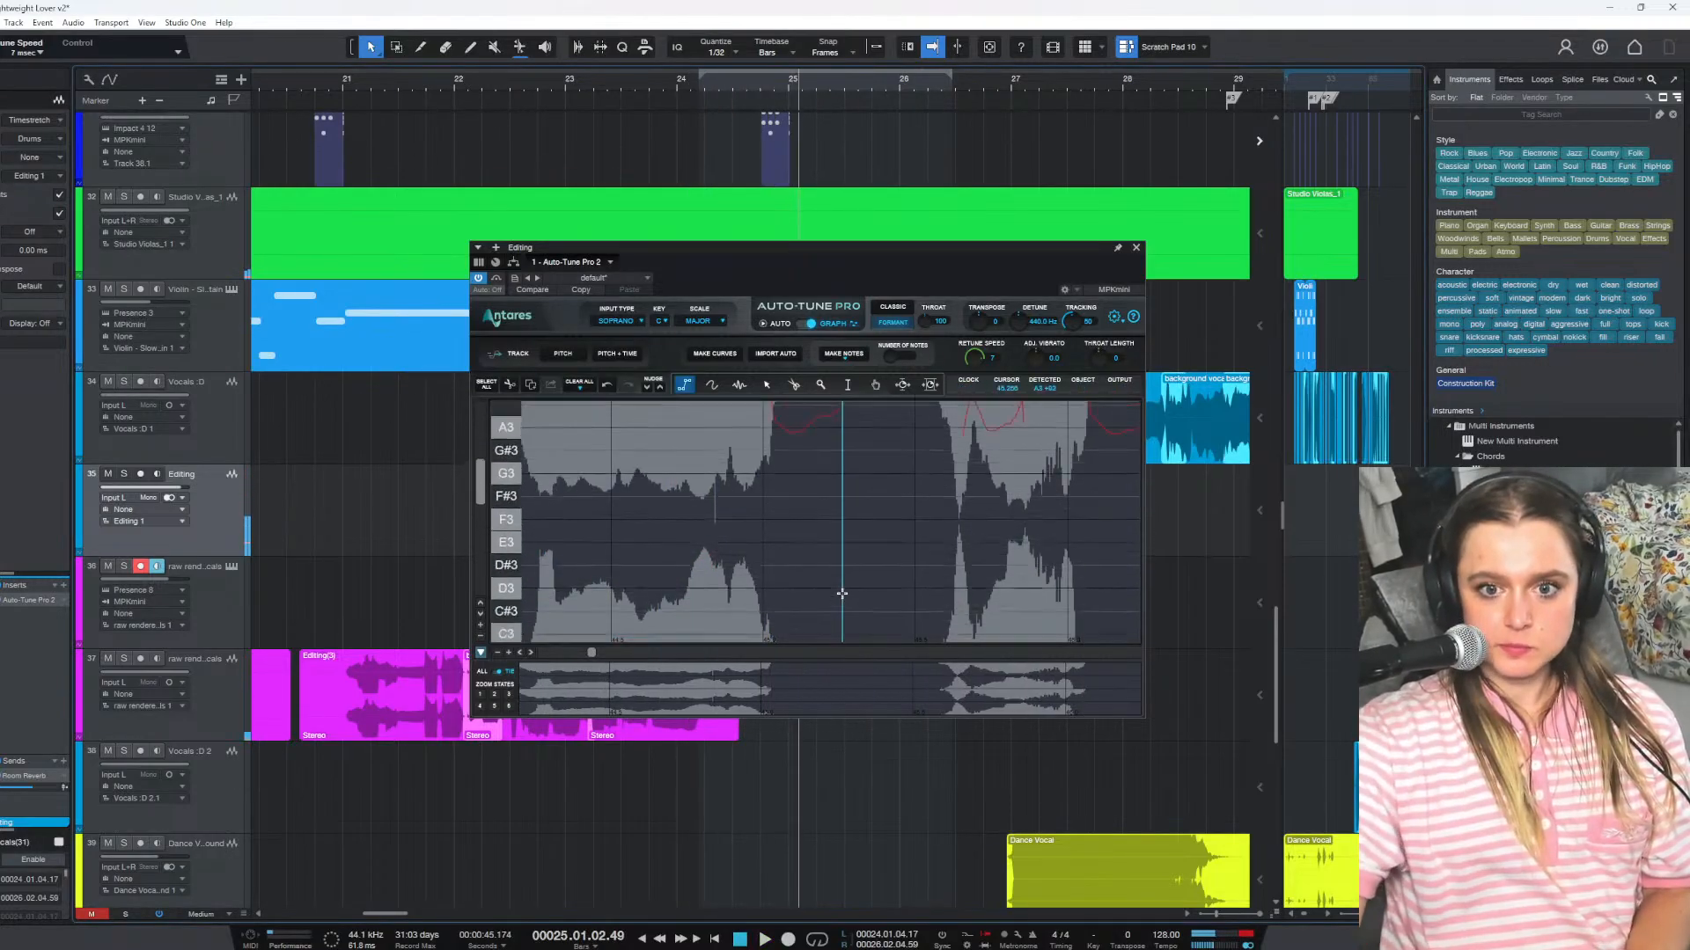
{"action": "scroll", "coordinate": [841, 596], "scroll_direction": "up", "scroll_amount": 2}
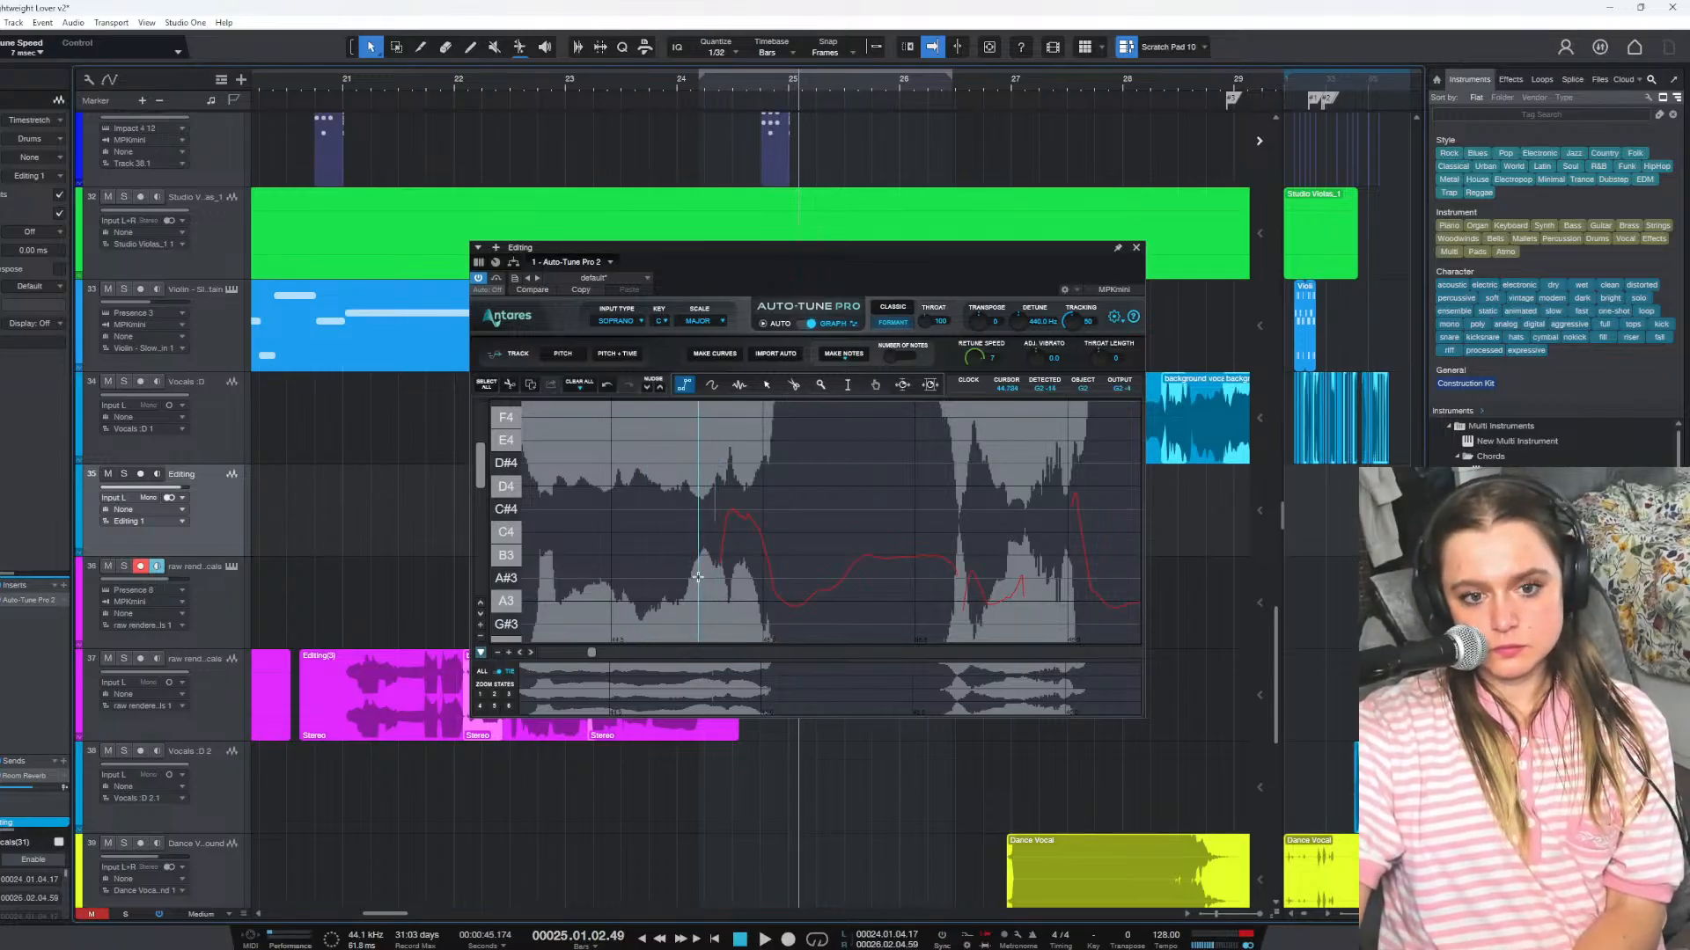
{"action": "left_click", "coordinate": [730, 515]}
{"action": "left_click", "coordinate": [753, 513]}
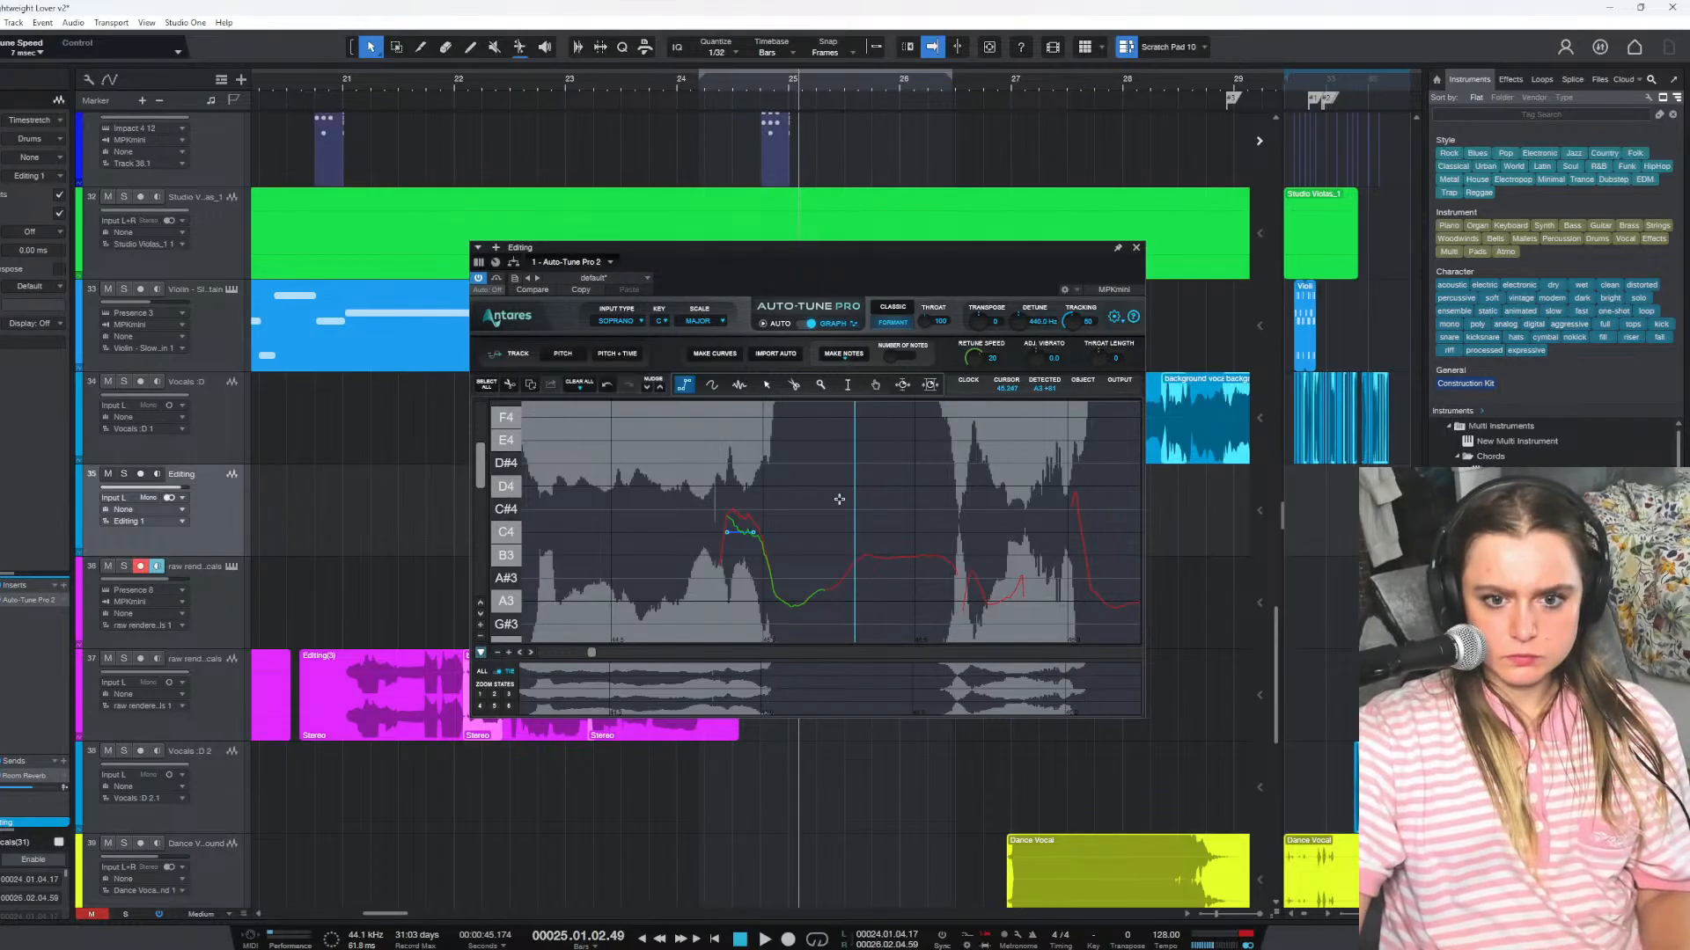
{"action": "left_click", "coordinate": [605, 387]}
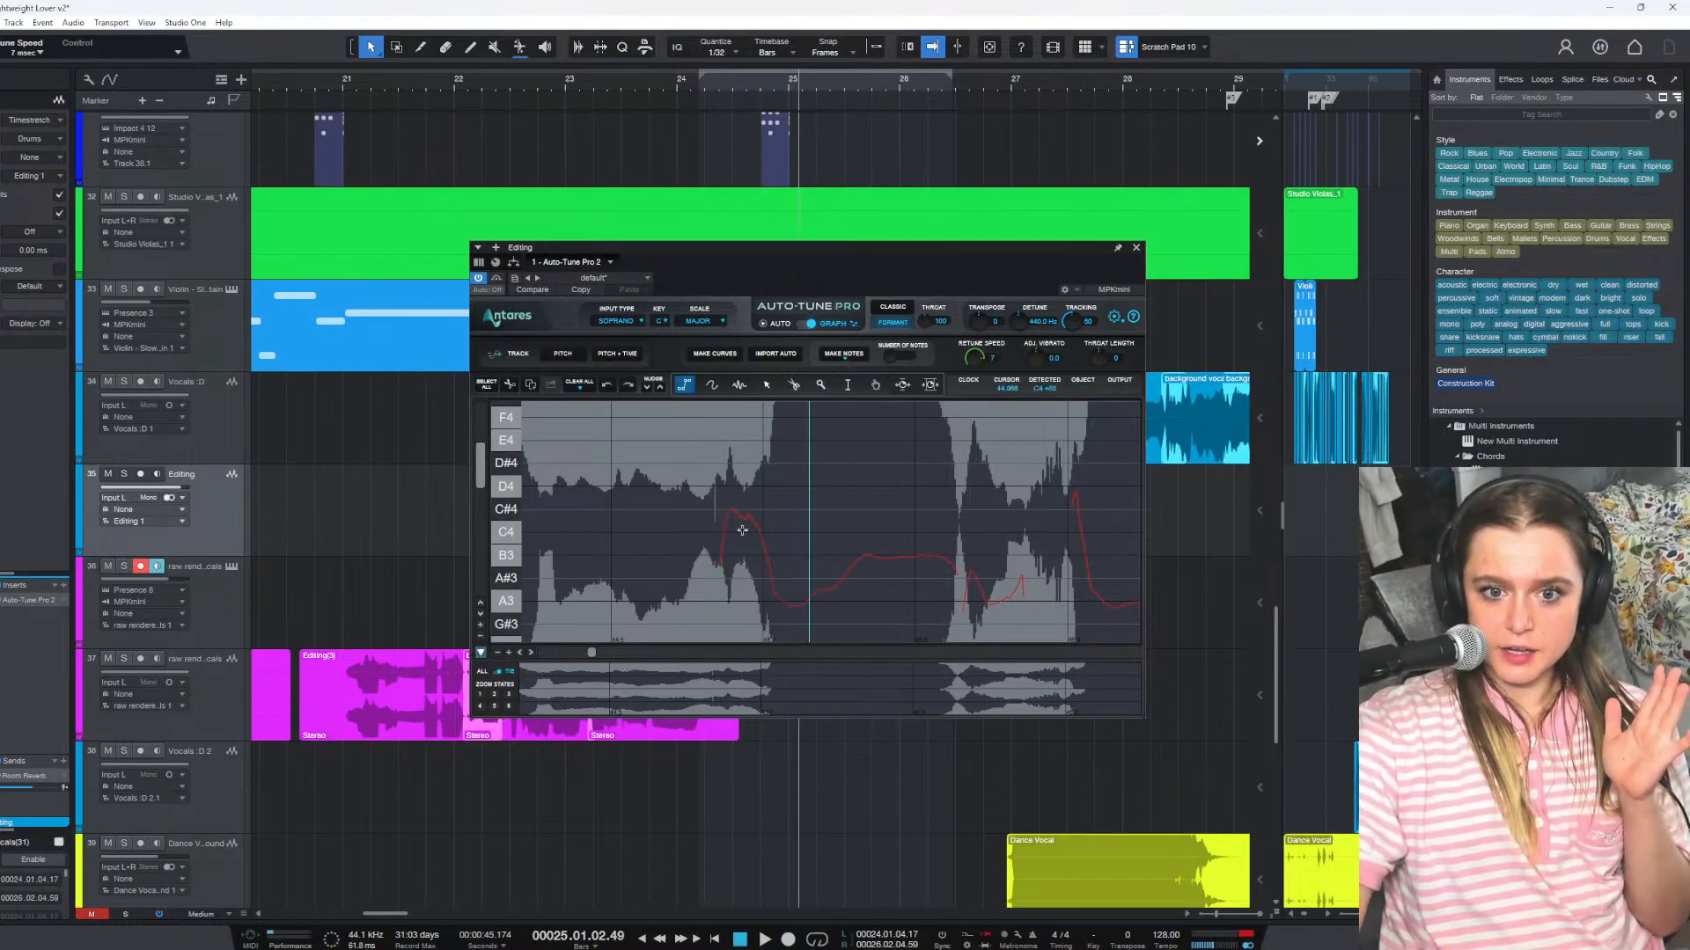
Draw a flat correction line at D4 over the short peak, set its retune speed to 7, and audition it from bar 24
{"action": "left_click", "coordinate": [726, 508]}
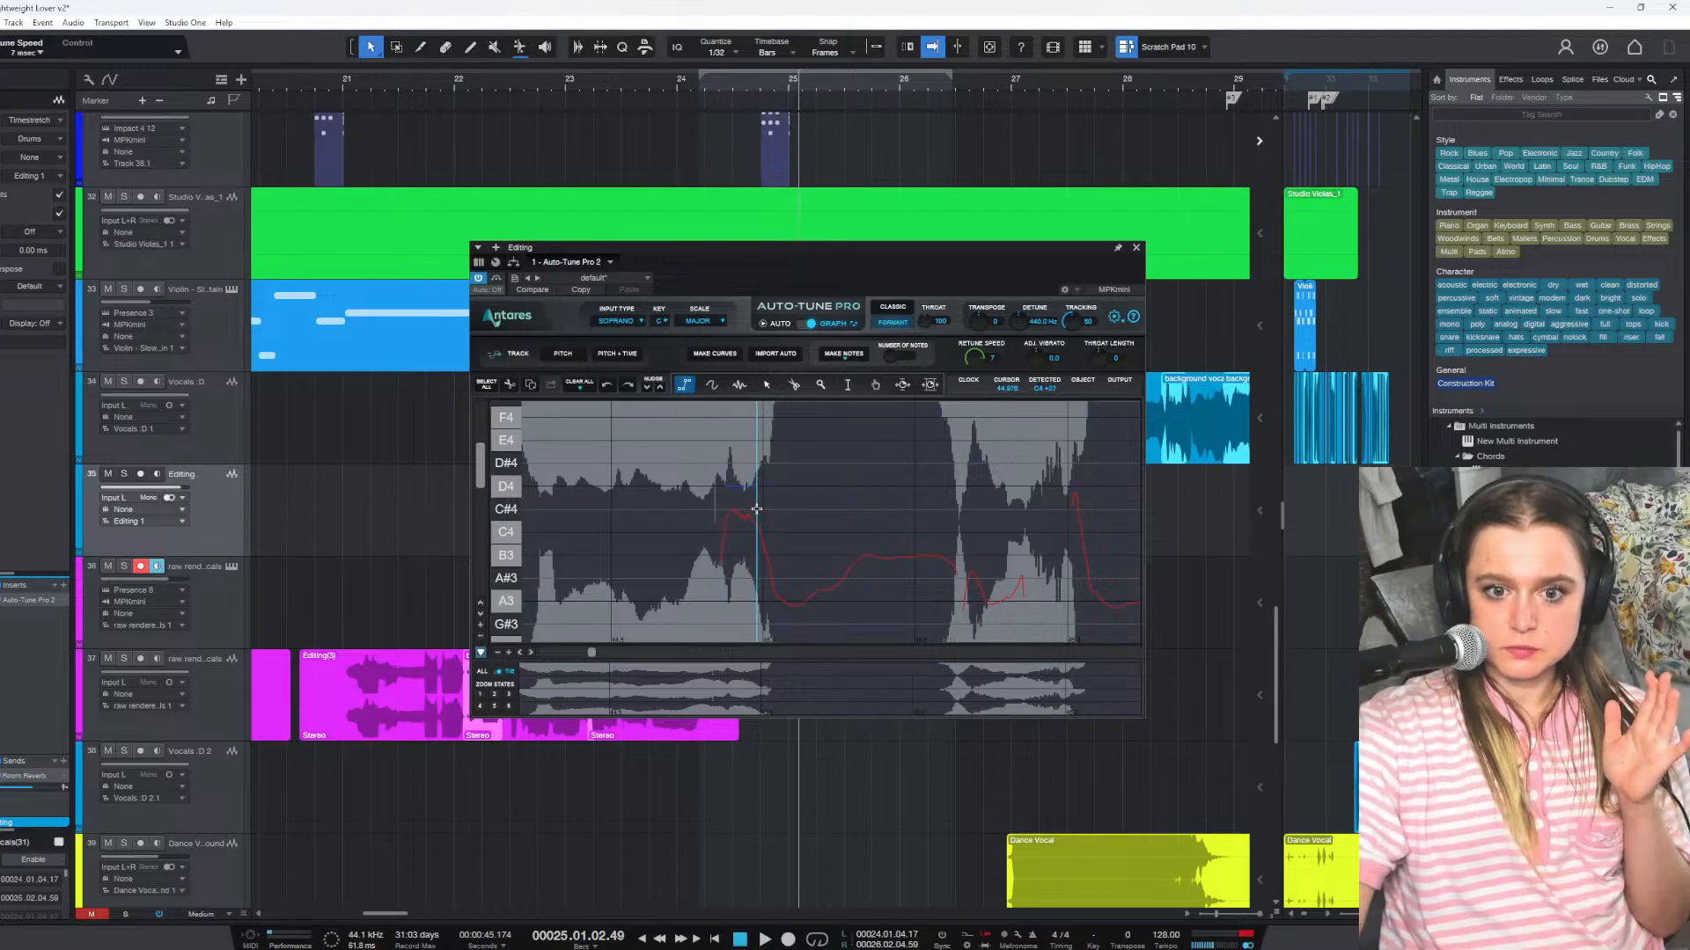
{"action": "double_click", "coordinate": [757, 508]}
{"action": "left_click_drag", "start_coordinate": [973, 356], "coordinate": [974, 347]}
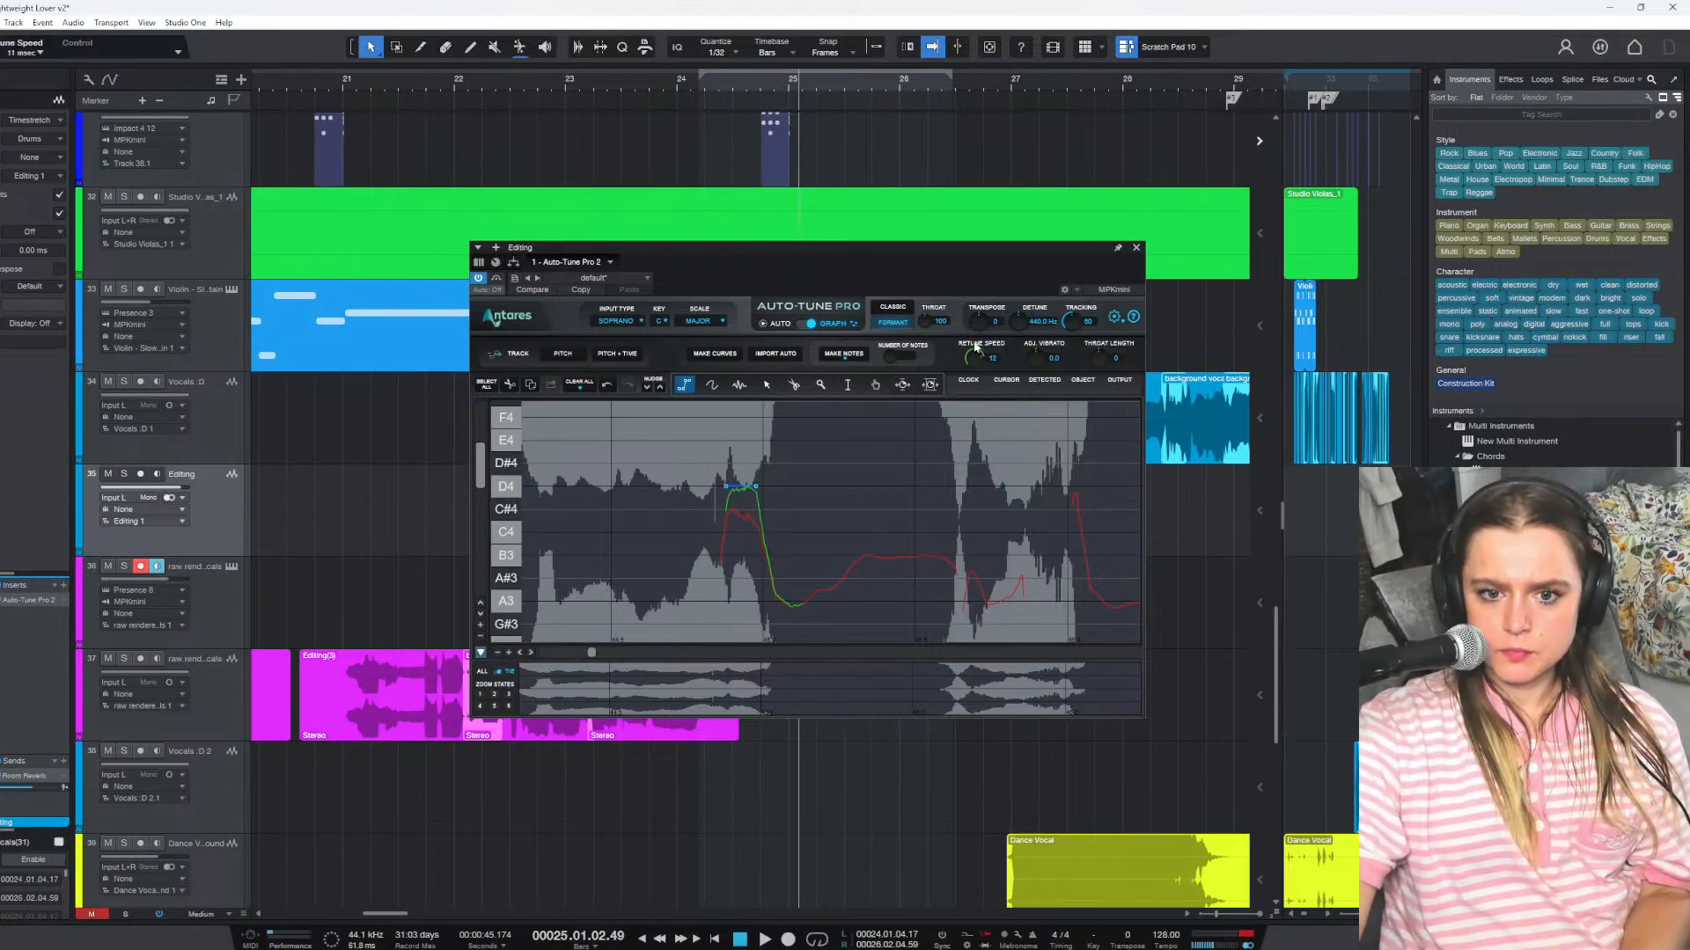
{"action": "left_click", "coordinate": [719, 82]}
{"action": "key", "text": "space"}
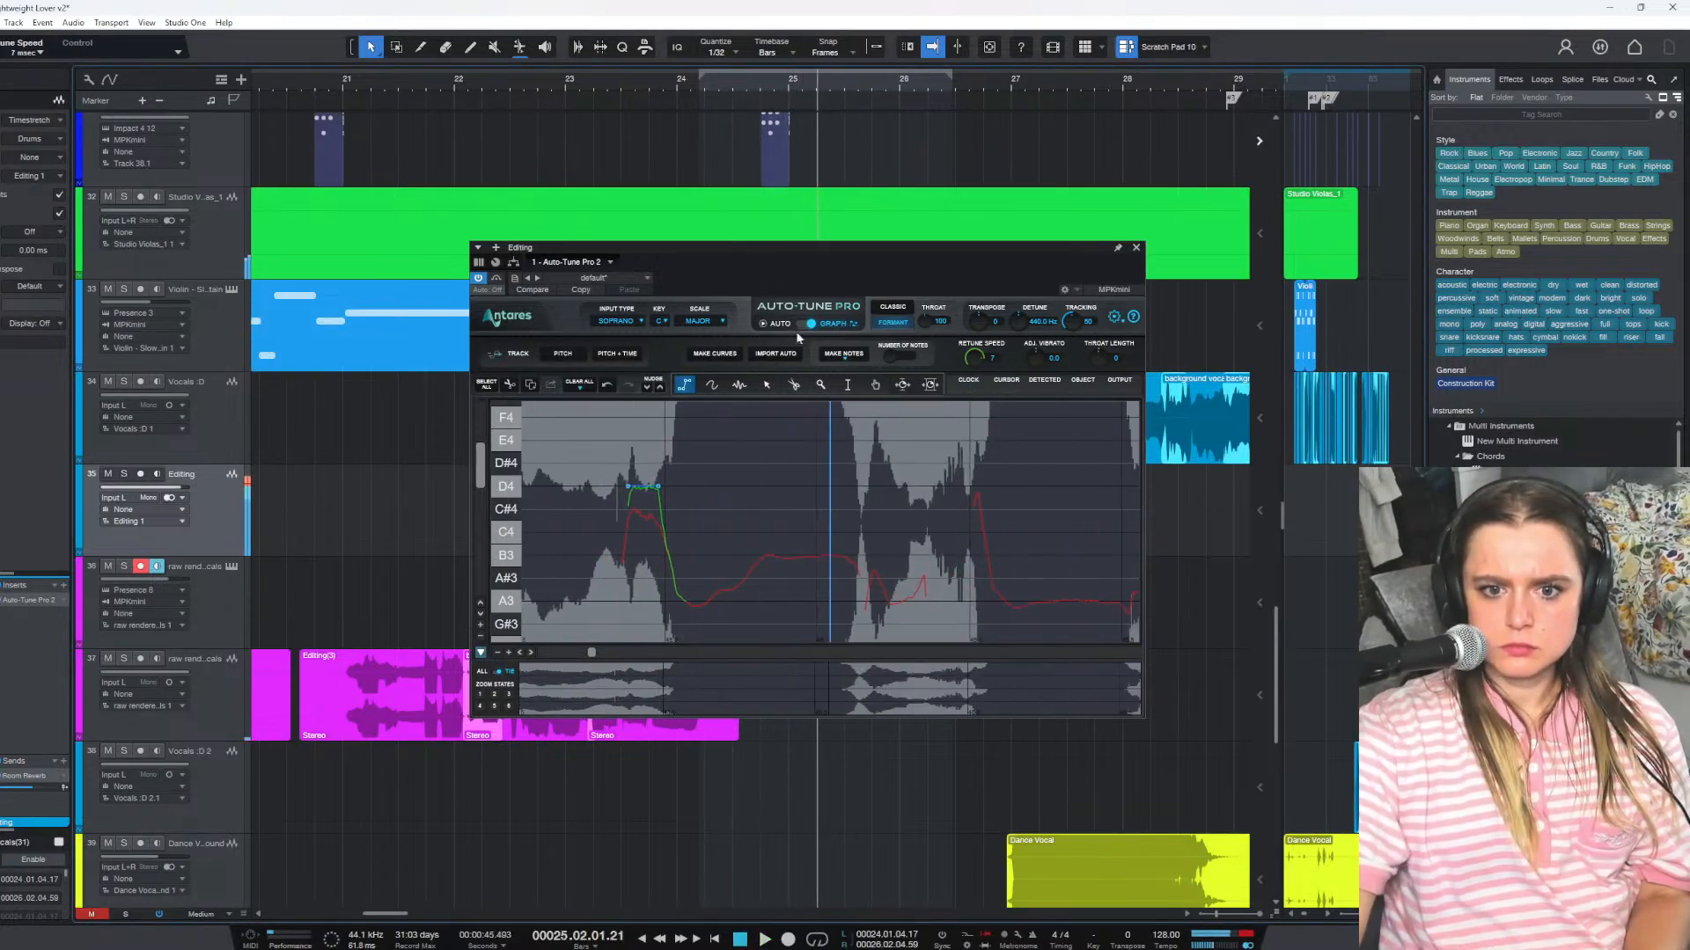
{"action": "left_click", "coordinate": [709, 88]}
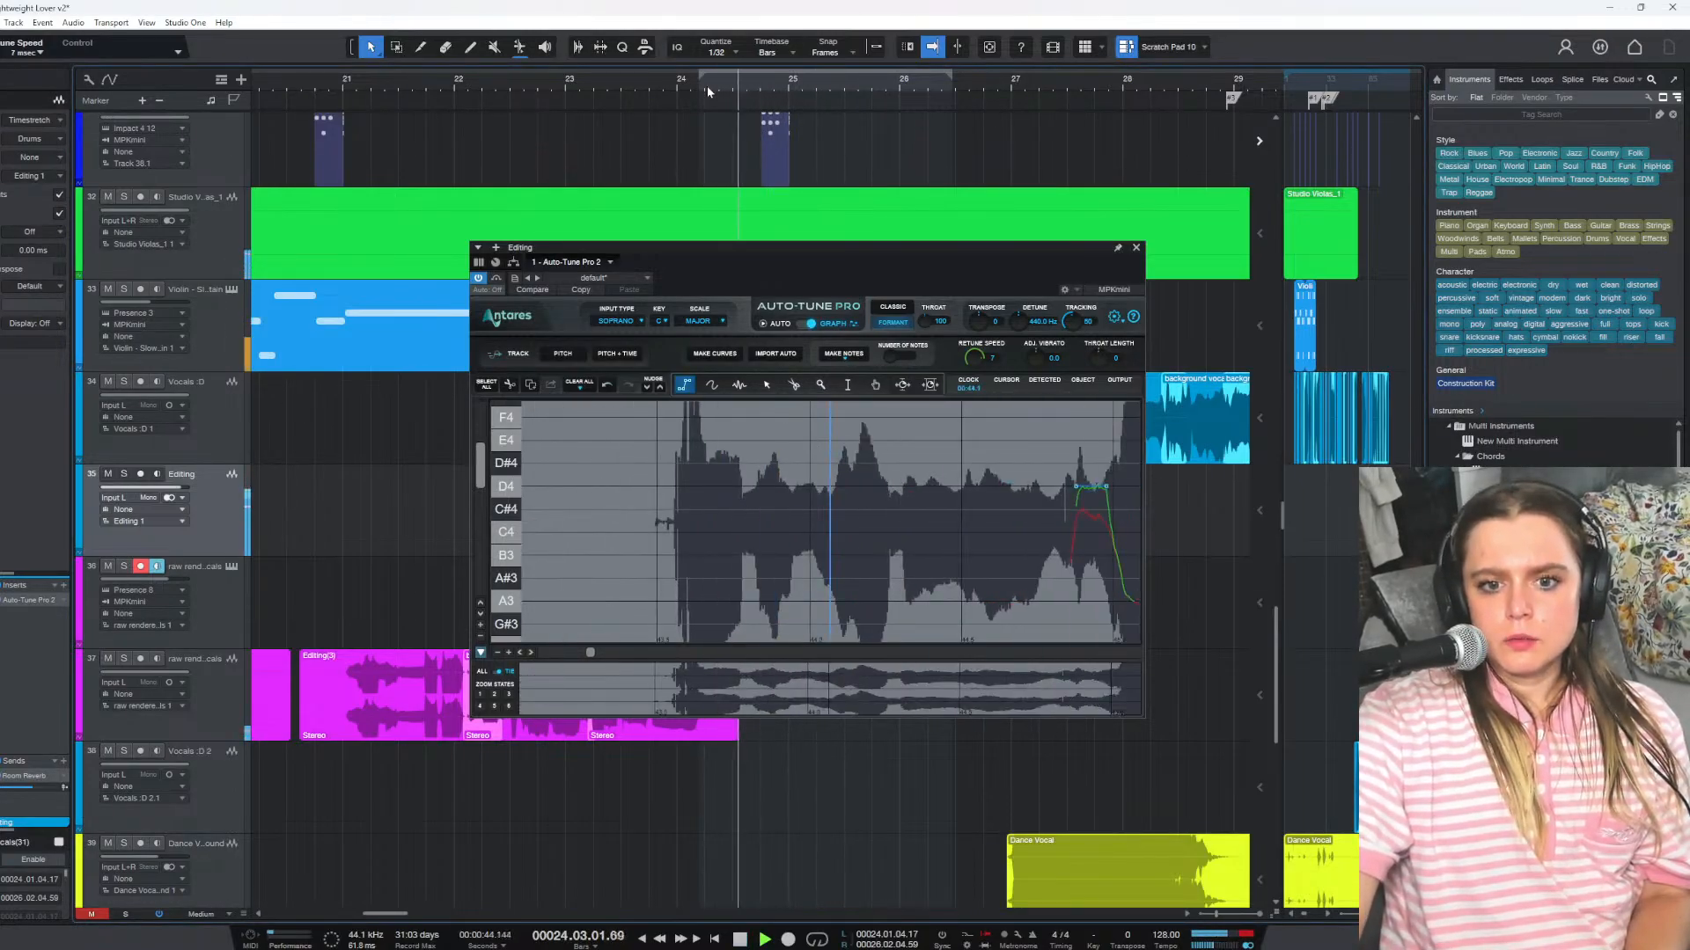
{"action": "key", "text": "space"}
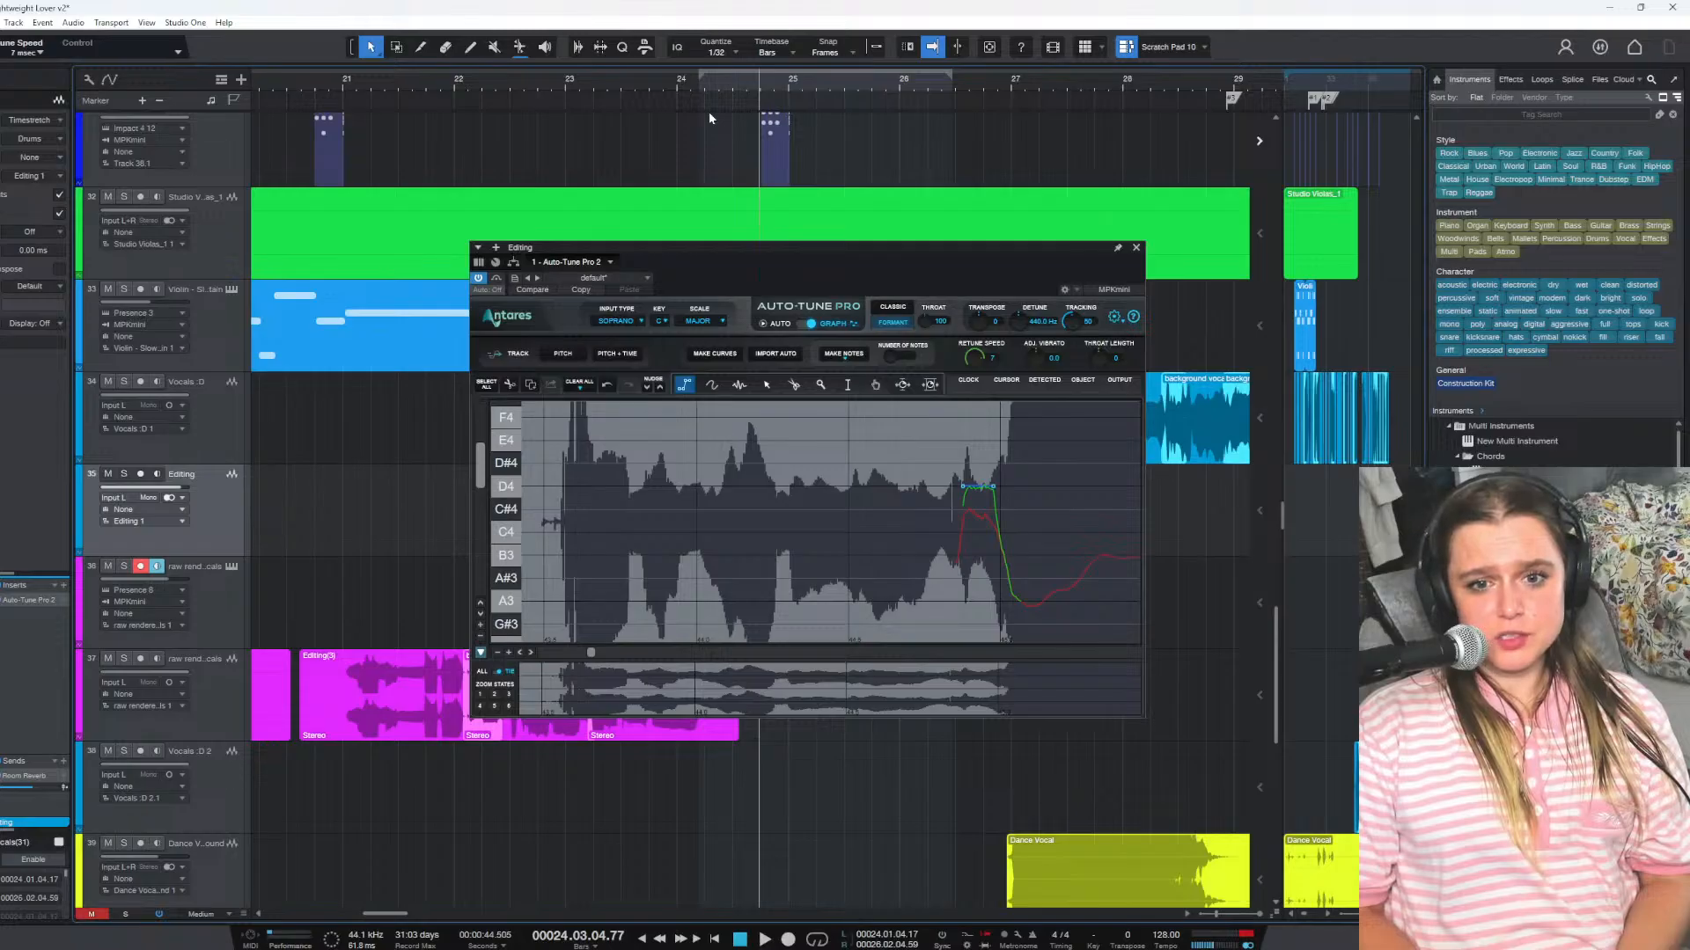
Clear all Auto-Tune Pro data, close the plug-in, and return the background vocals clip to the Vocals :D track at bar 24
{"action": "left_click", "coordinate": [579, 384]}
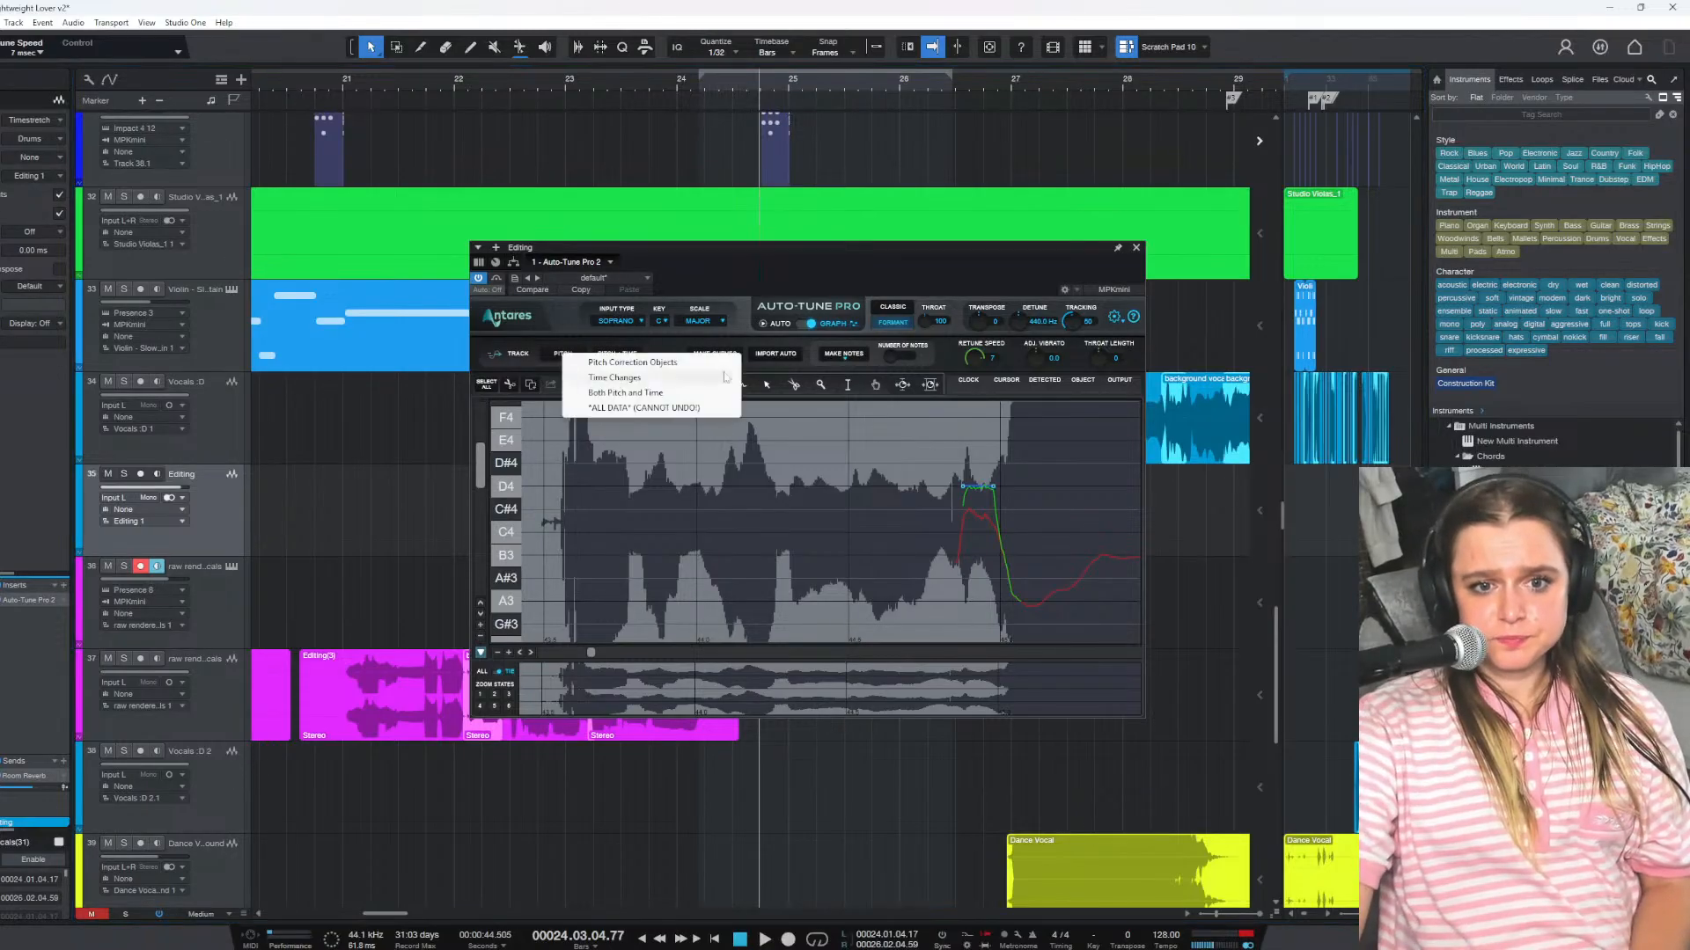
{"action": "left_click", "coordinate": [686, 407]}
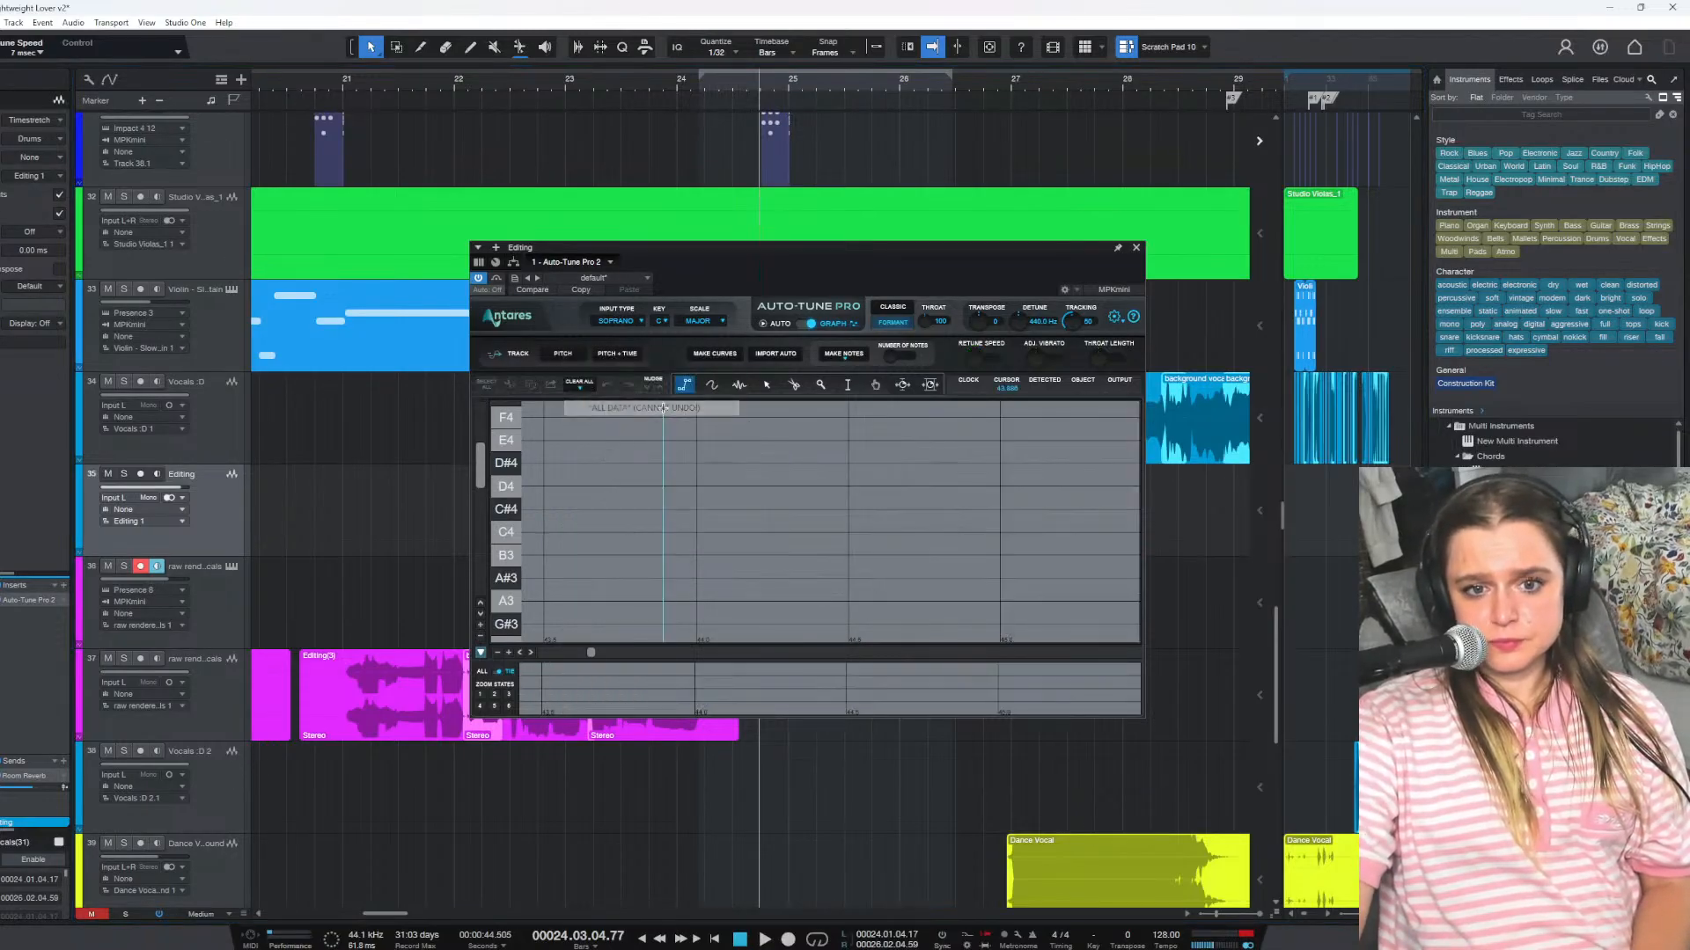
{"action": "left_click", "coordinate": [1136, 248]}
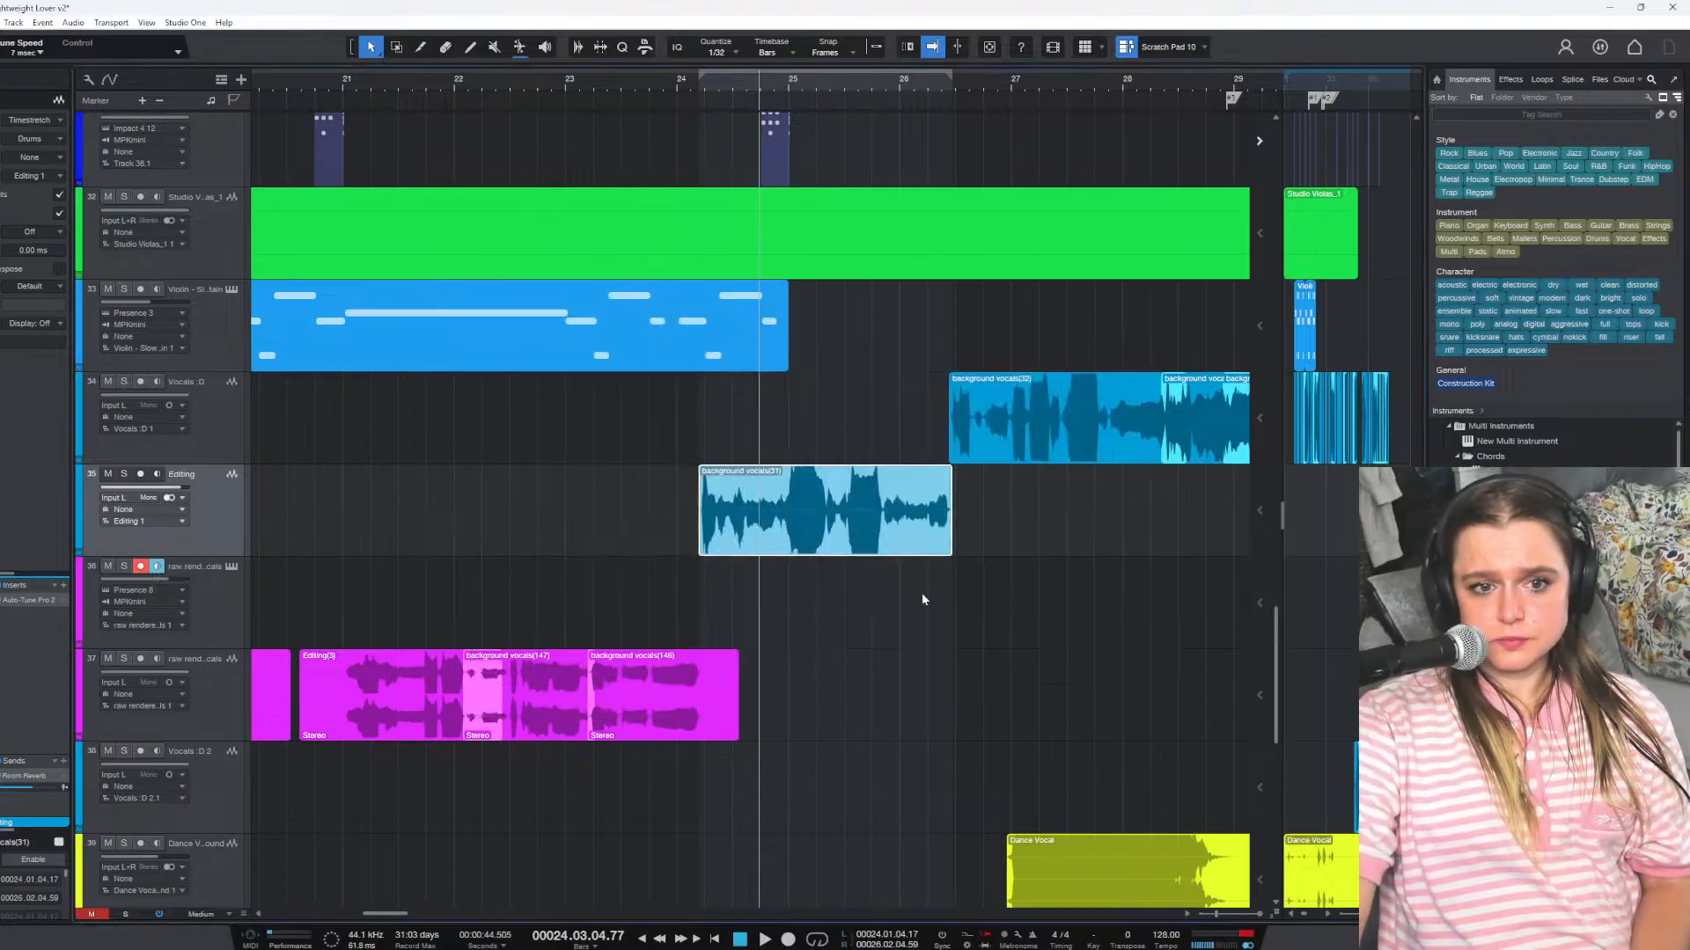
{"action": "left_click_drag", "start_coordinate": [764, 512], "coordinate": [764, 419]}
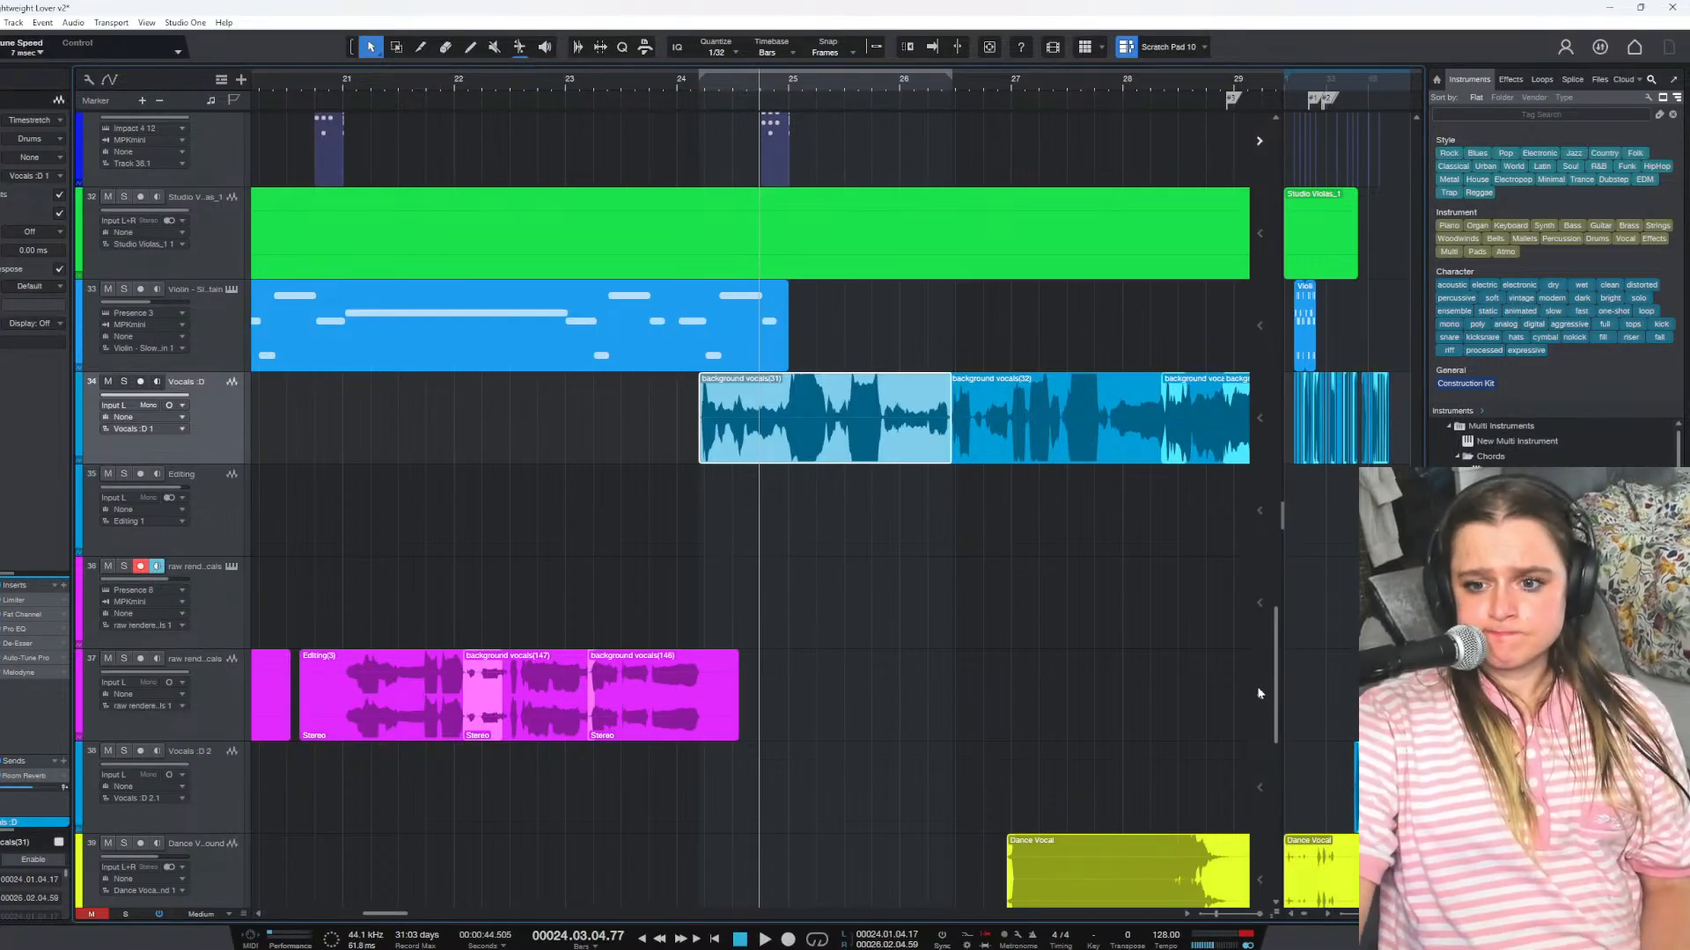
Solo the upper Synth Bass track and play it from just before bar 8
{"action": "scroll", "coordinate": [1272, 689], "scroll_direction": "up", "scroll_amount": 15}
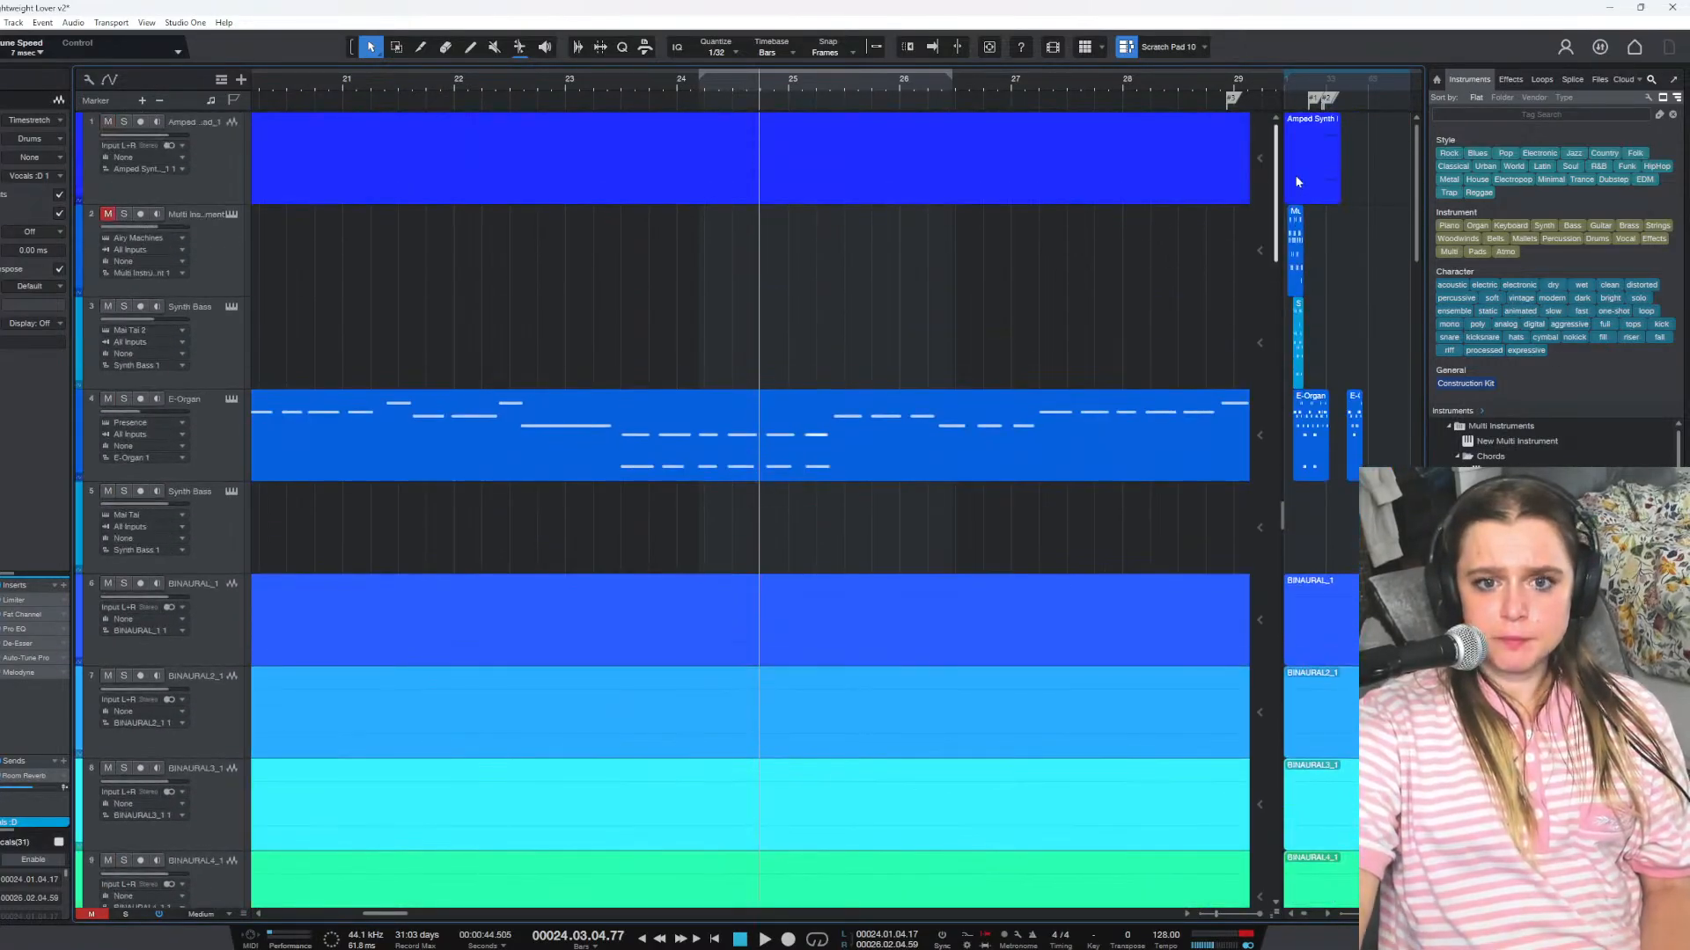
{"action": "left_click_drag", "start_coordinate": [385, 913], "coordinate": [224, 896]}
{"action": "left_click", "coordinate": [214, 338]}
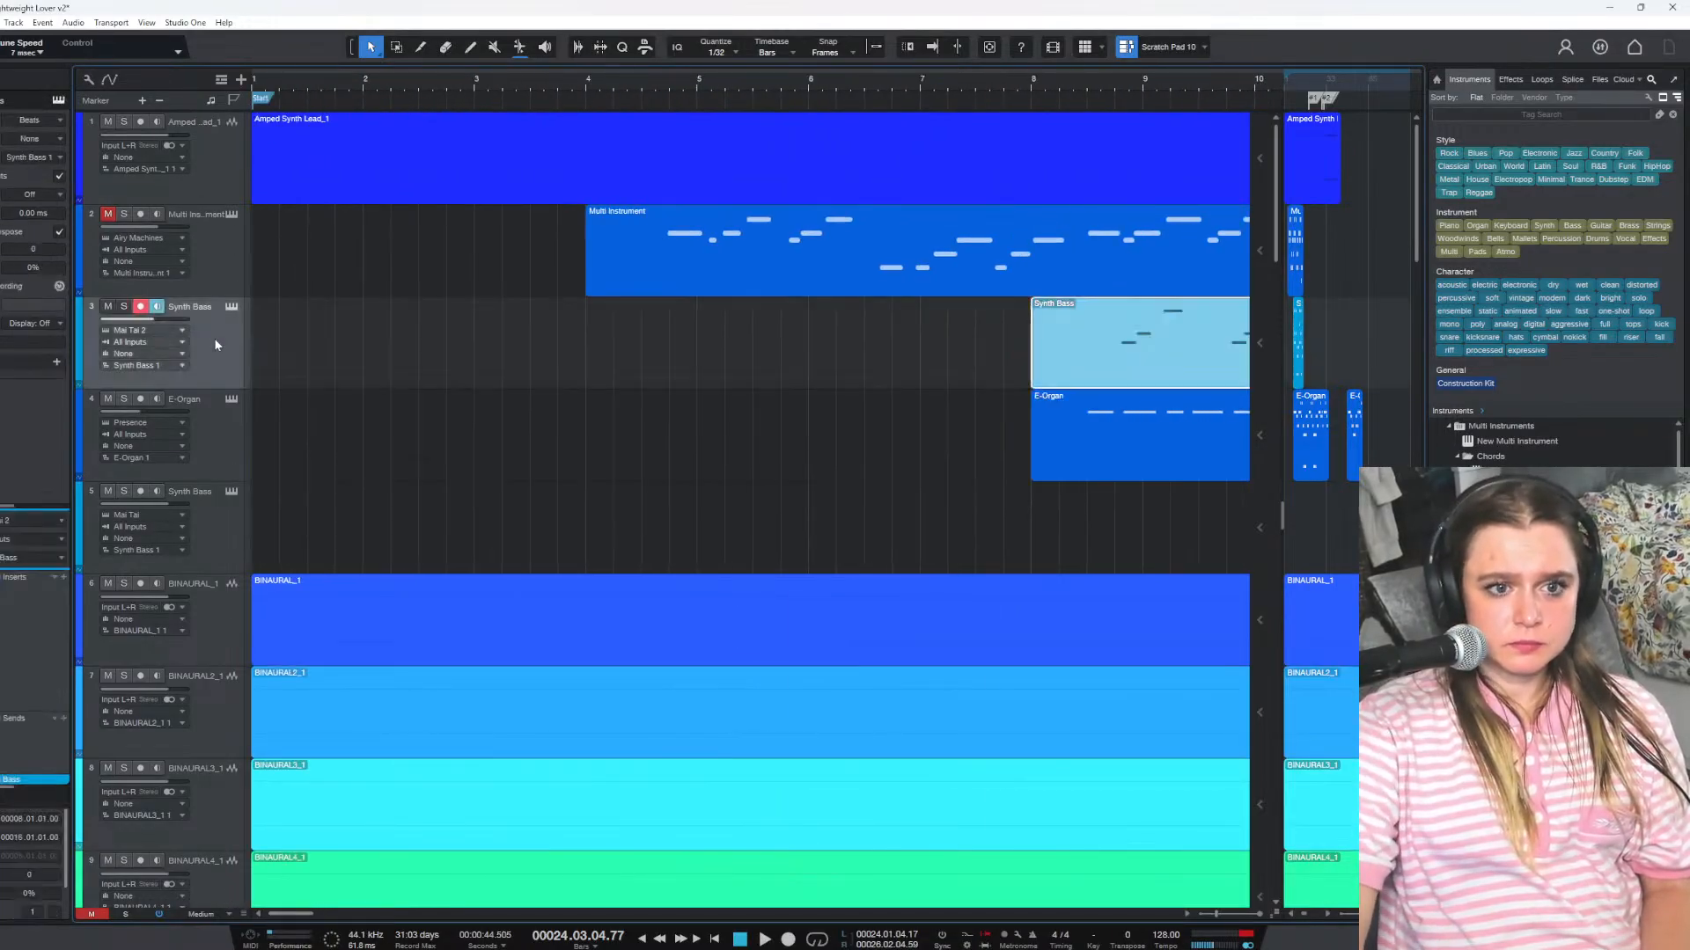
{"action": "key", "text": "s"}
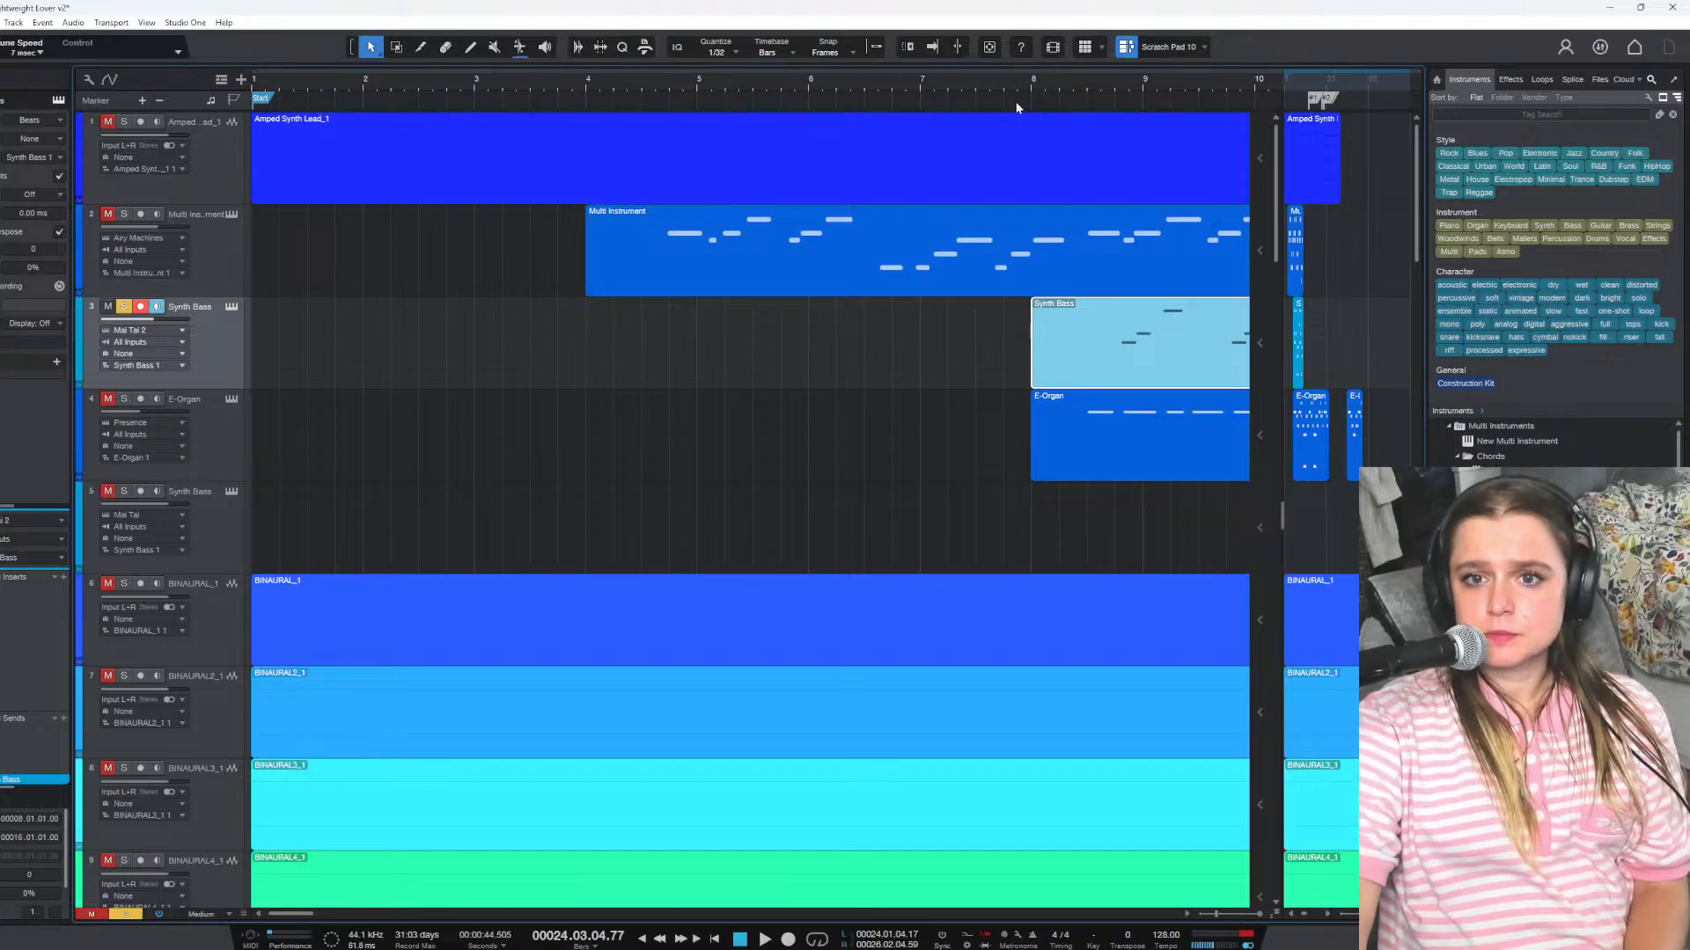
{"action": "left_click", "coordinate": [1009, 86]}
{"action": "key", "text": "space"}
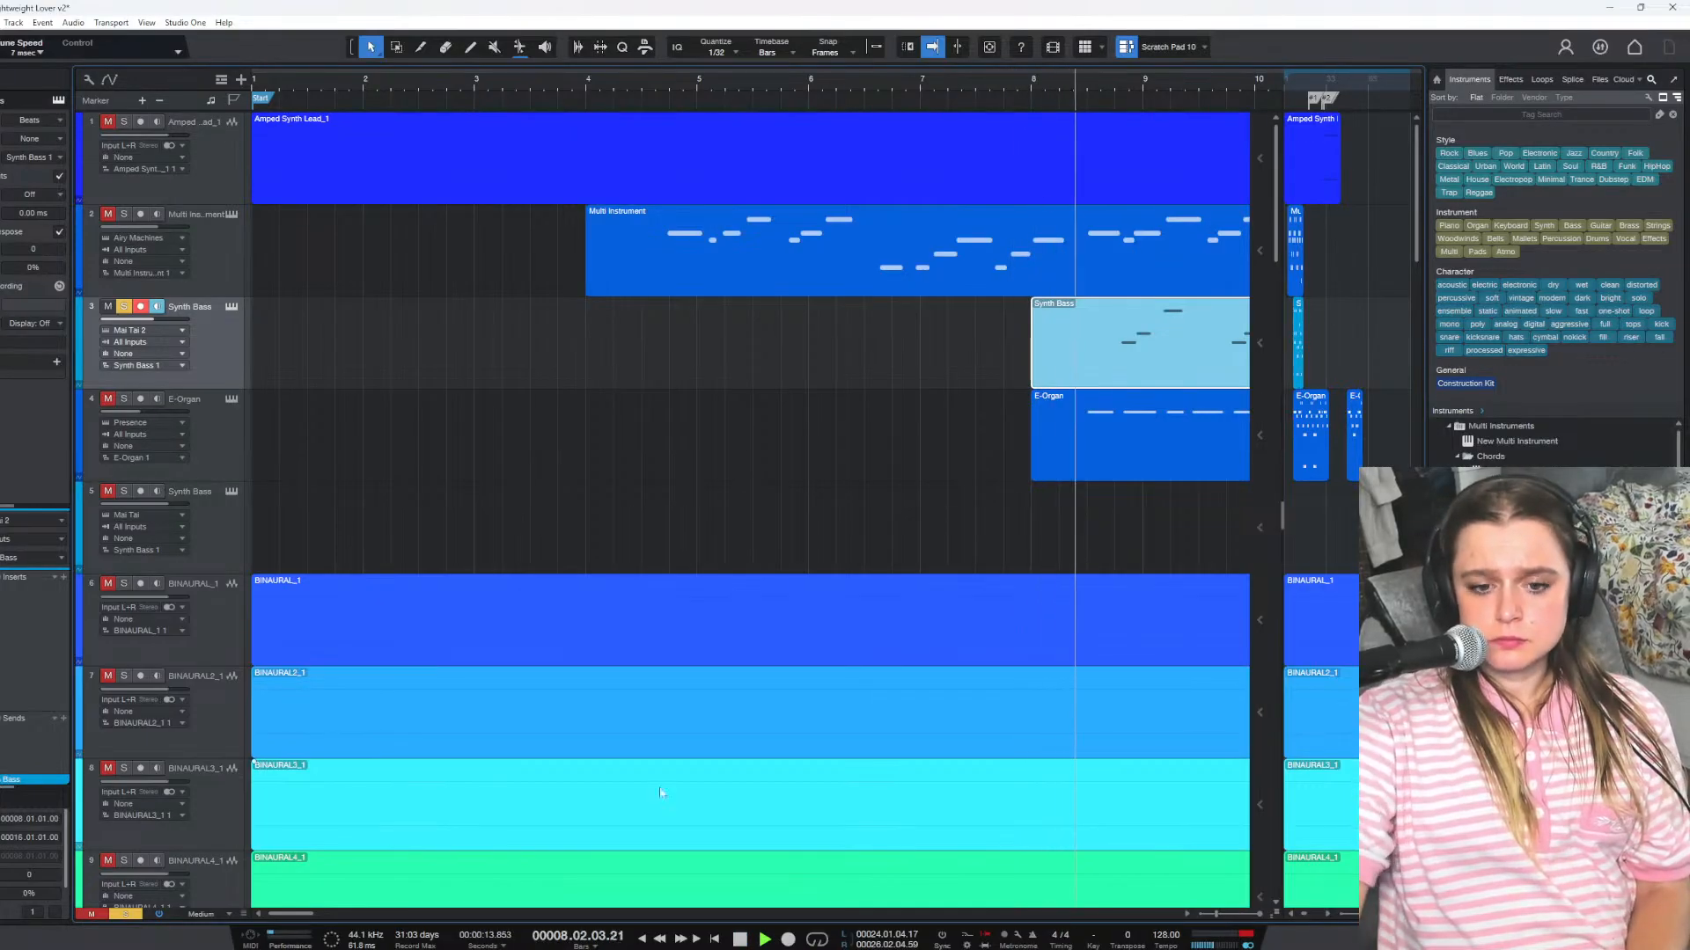
{"action": "left_click_drag", "start_coordinate": [307, 917], "coordinate": [325, 917]}
{"action": "key", "text": "XF86AudioLowerVolume"}
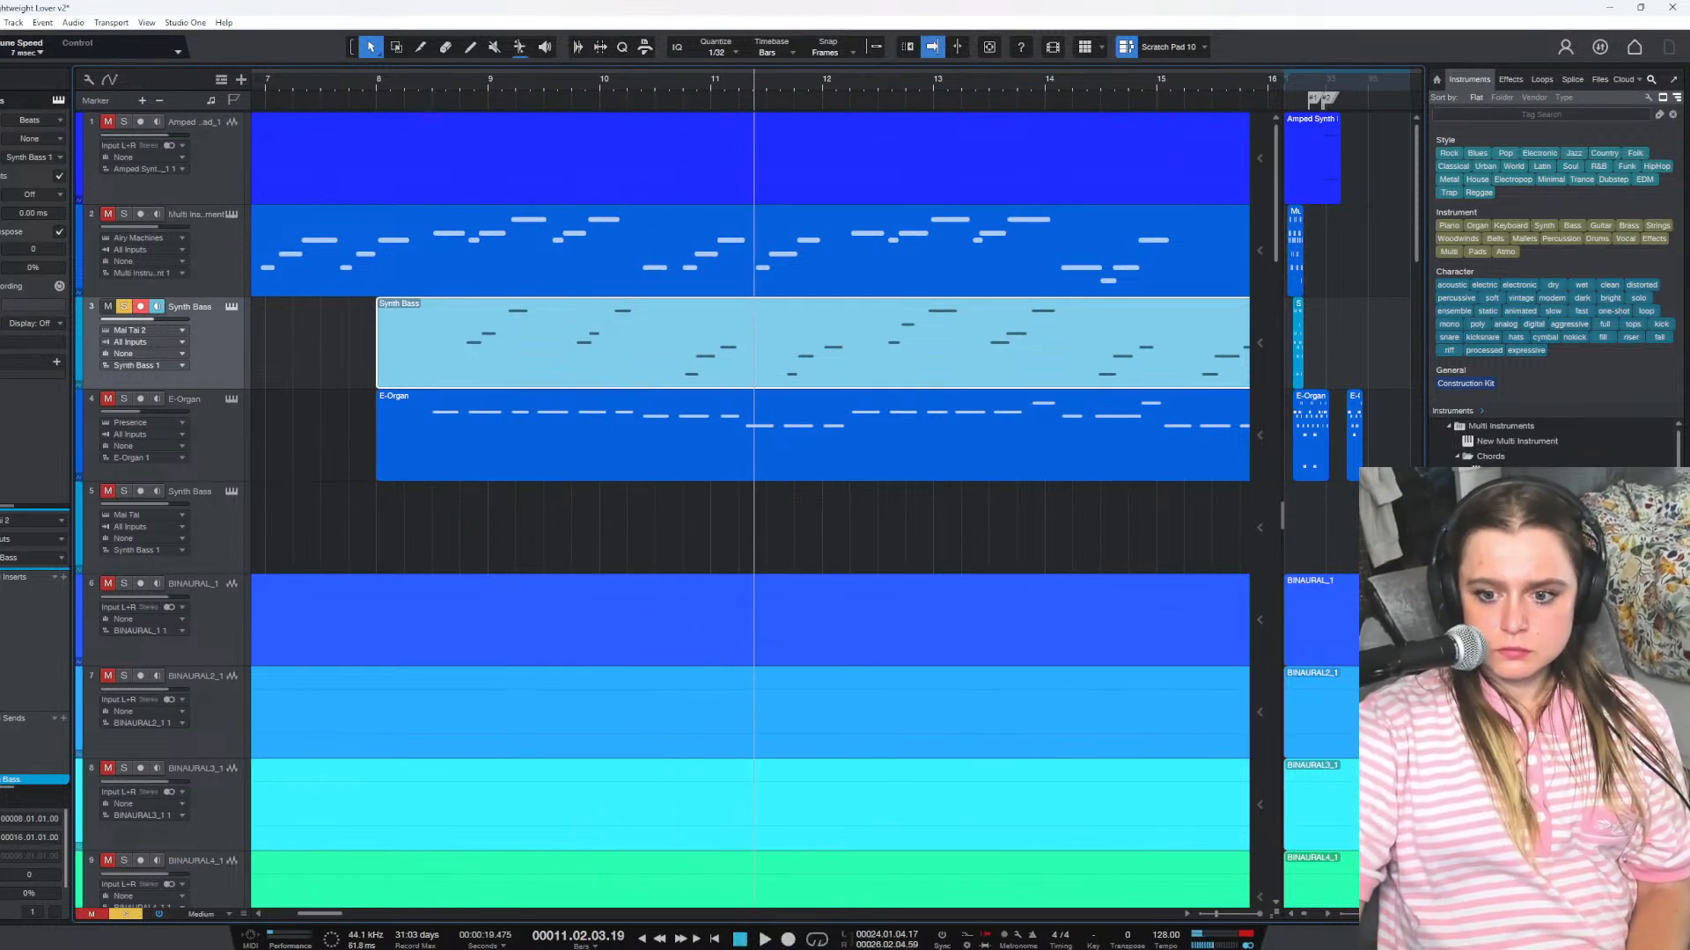
Raise the Synth Bass track's volume and replay it soloed from bar 8
{"action": "key", "text": "f"}
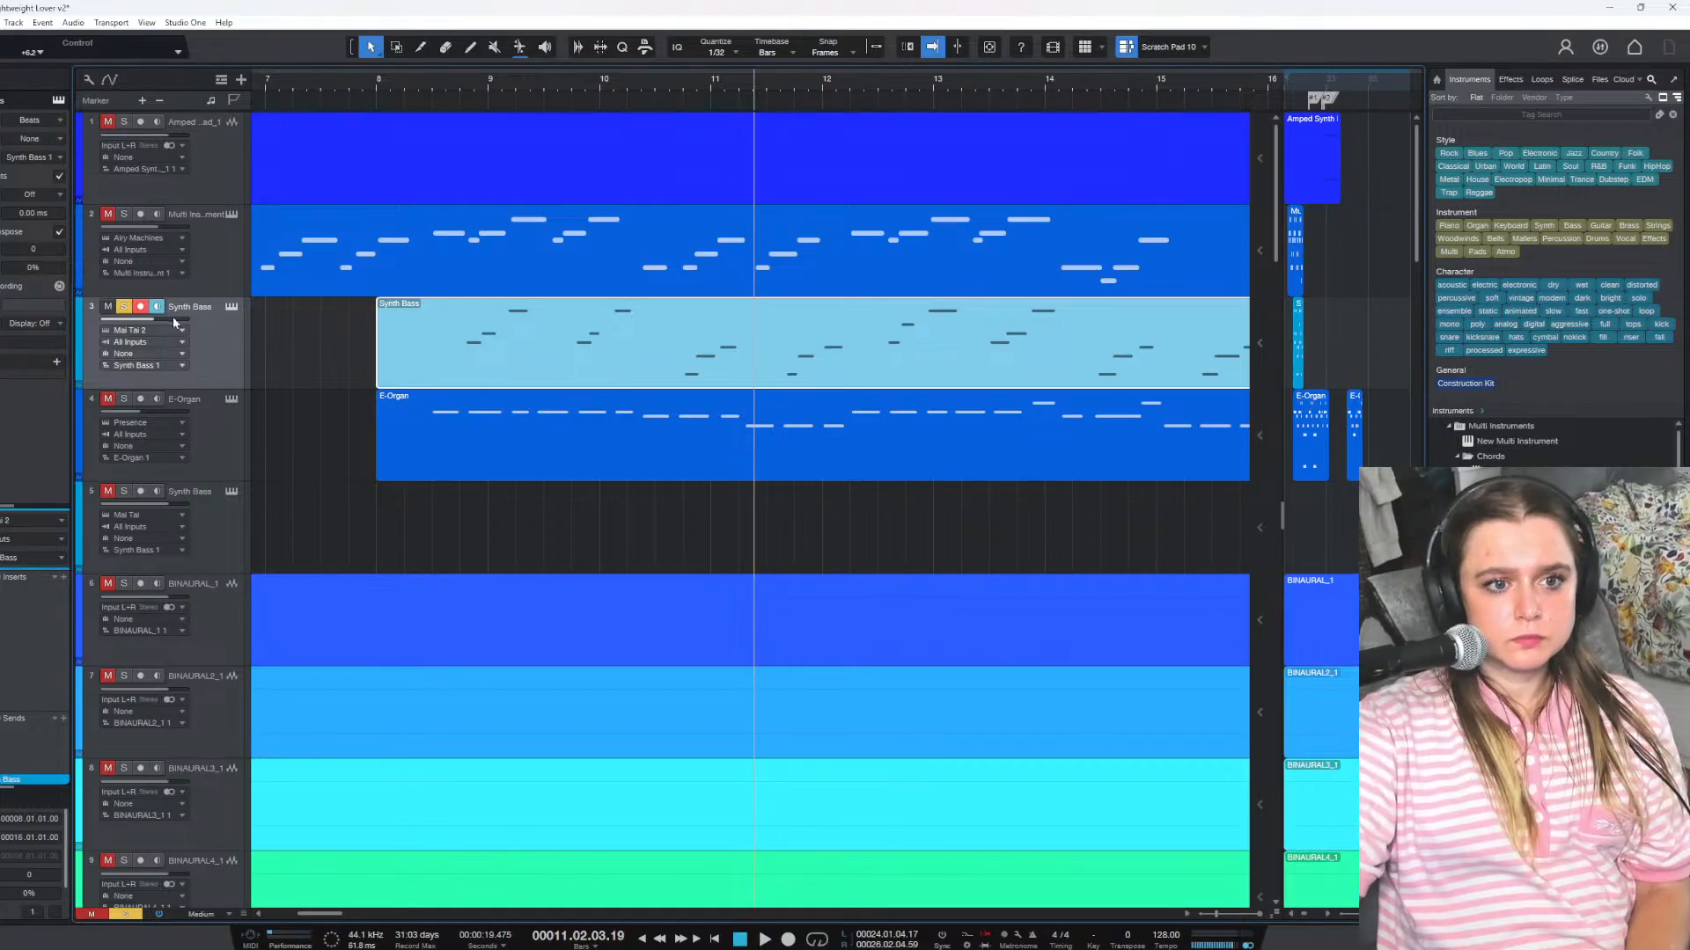
{"action": "left_click", "coordinate": [457, 91]}
{"action": "key", "text": "space"}
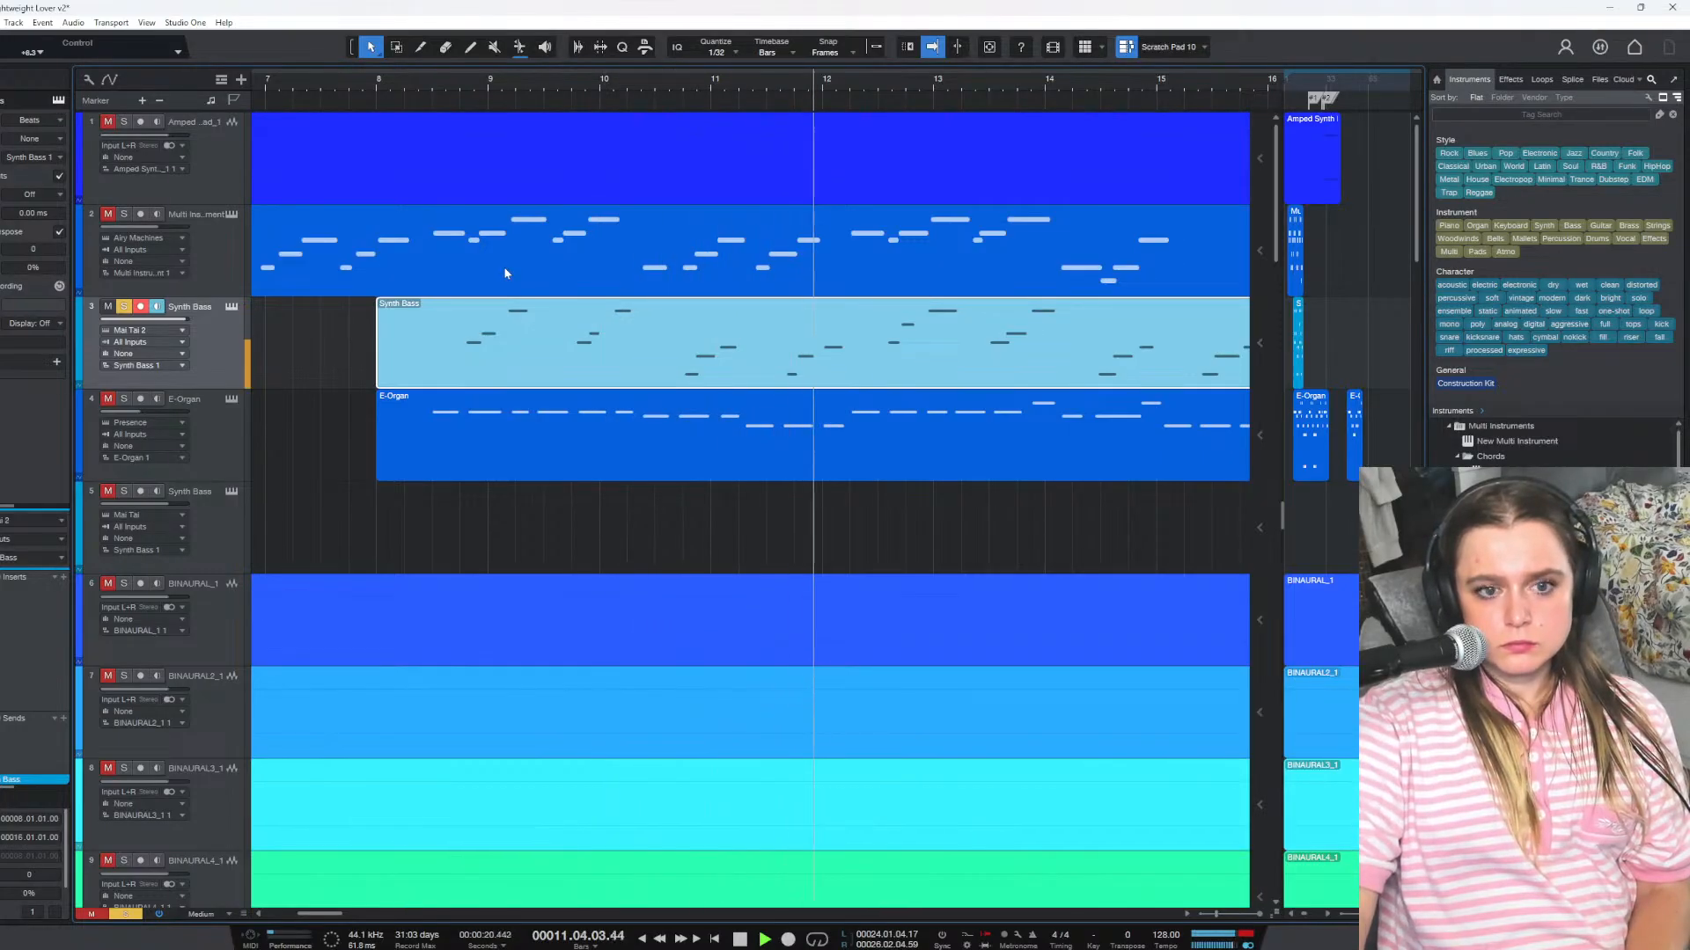
Unsolo the Synth Bass track, play the full mix from around bar 8, and disarm the track for recording
{"action": "left_click", "coordinate": [124, 306]}
{"action": "left_click", "coordinate": [358, 86]}
{"action": "key", "text": "space"}
{"action": "key", "text": "space"}
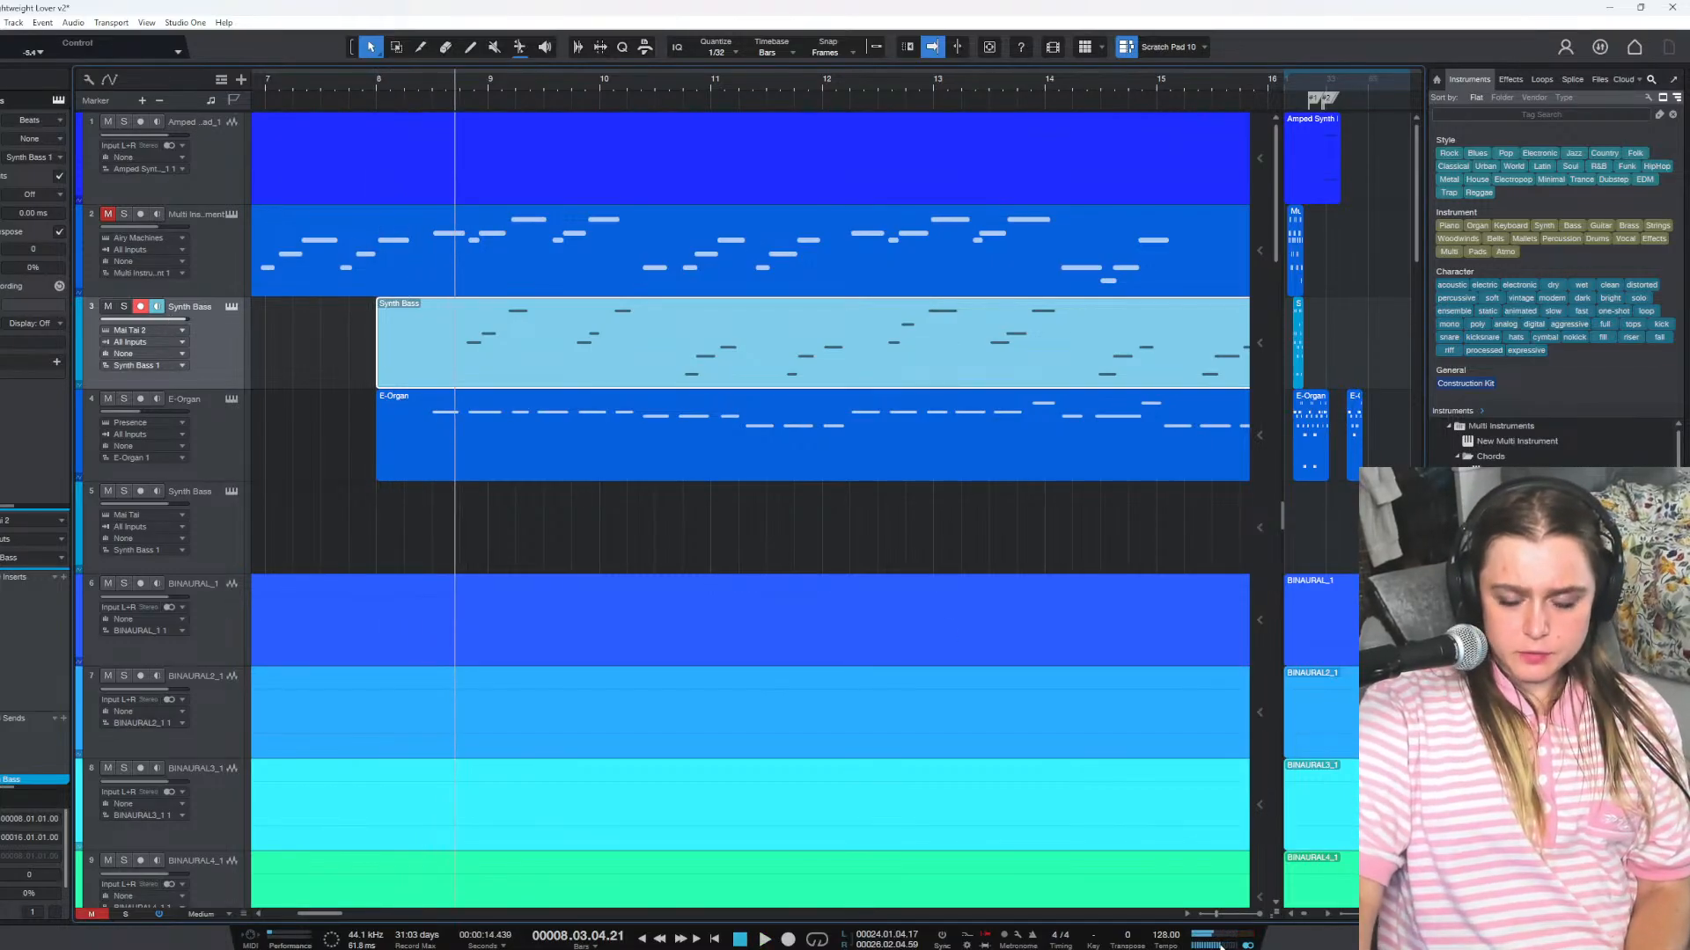
{"action": "left_click", "coordinate": [138, 308]}
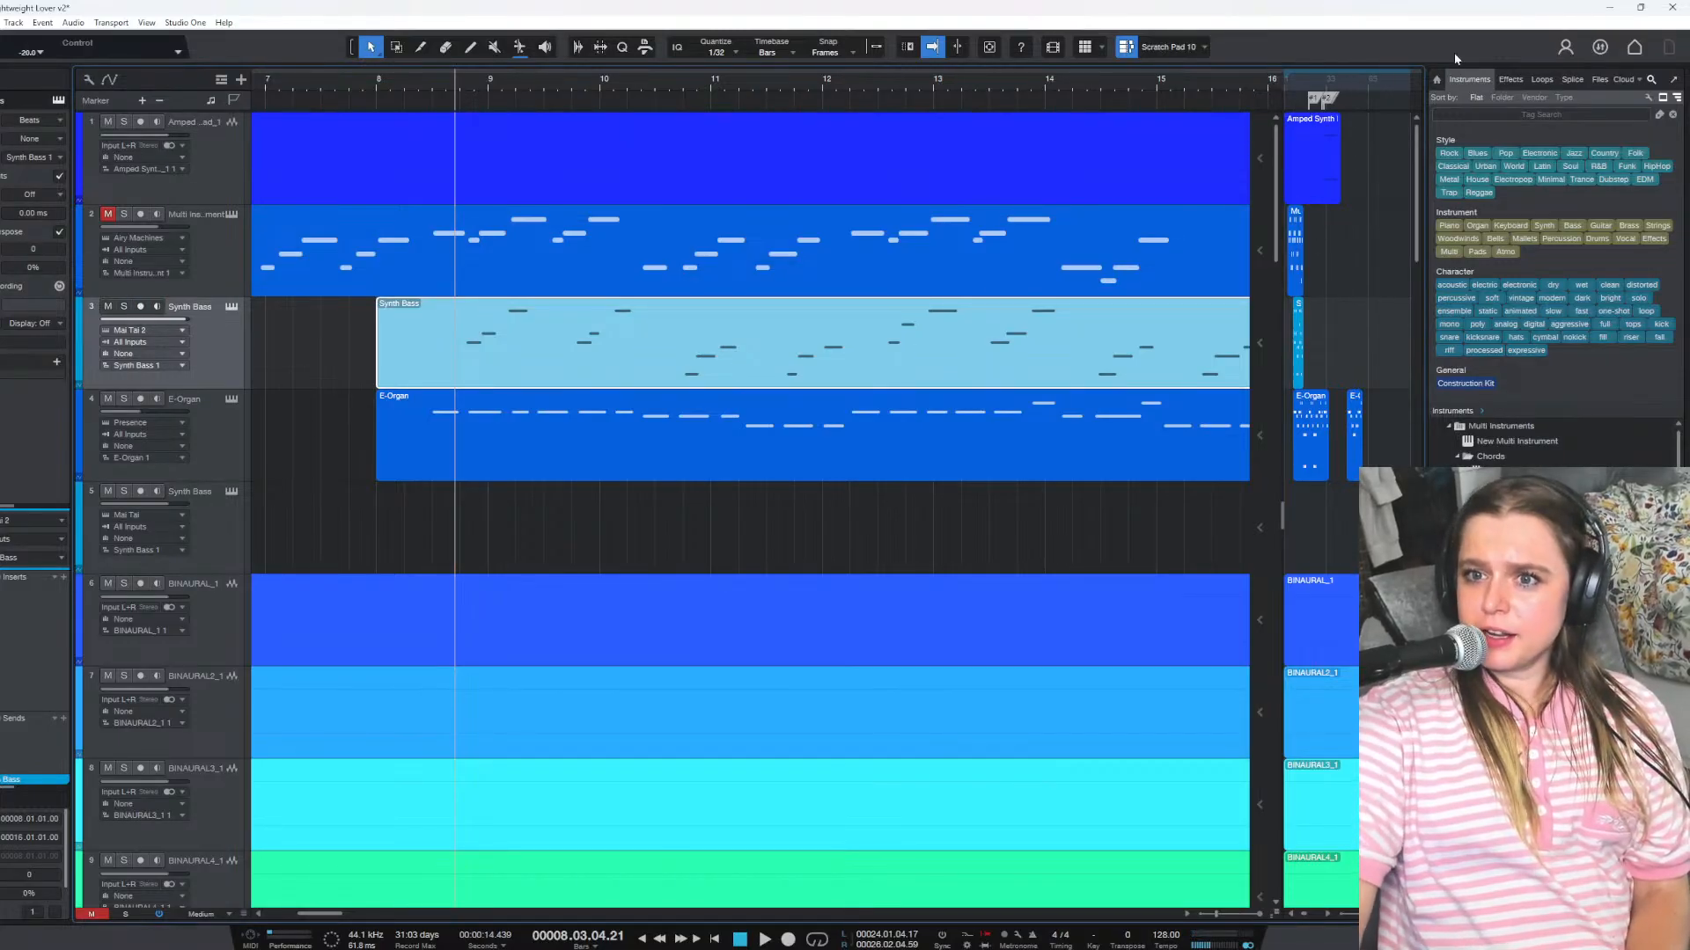
Trim the start of the first E-Organ clip in the scratch pad to just before bar 35 and disarm the E-Organ track
{"action": "left_click_drag", "start_coordinate": [1291, 466], "coordinate": [1413, 471]}
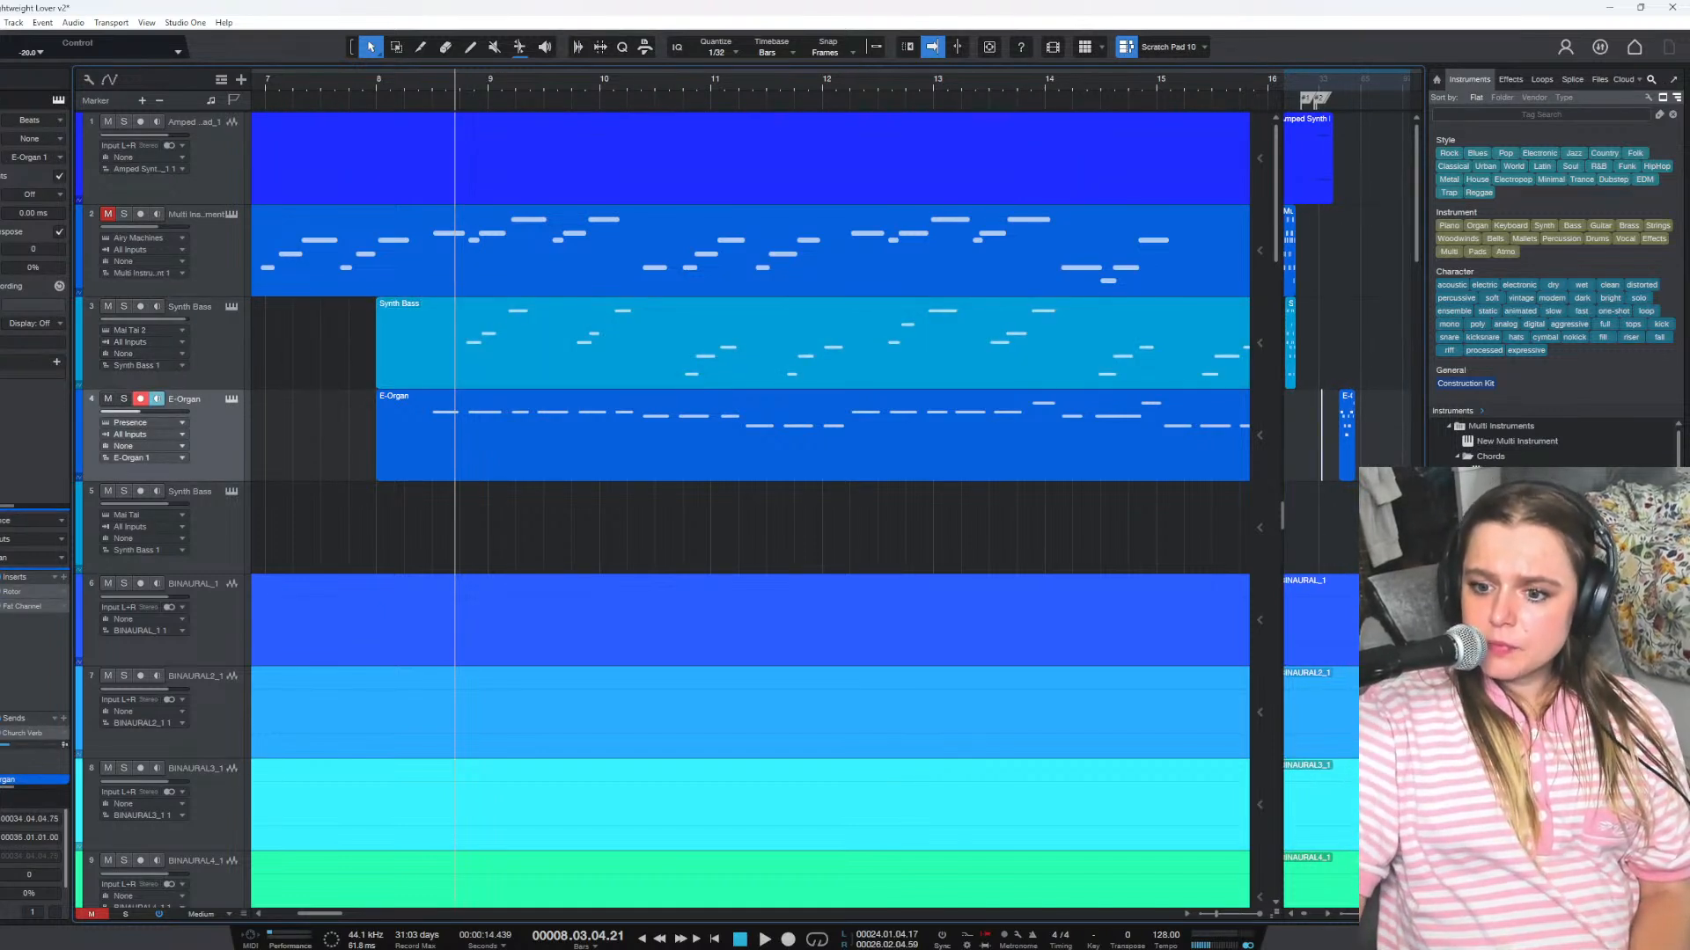
{"action": "scroll", "coordinate": [1311, 100], "scroll_direction": "down", "scroll_amount": 1}
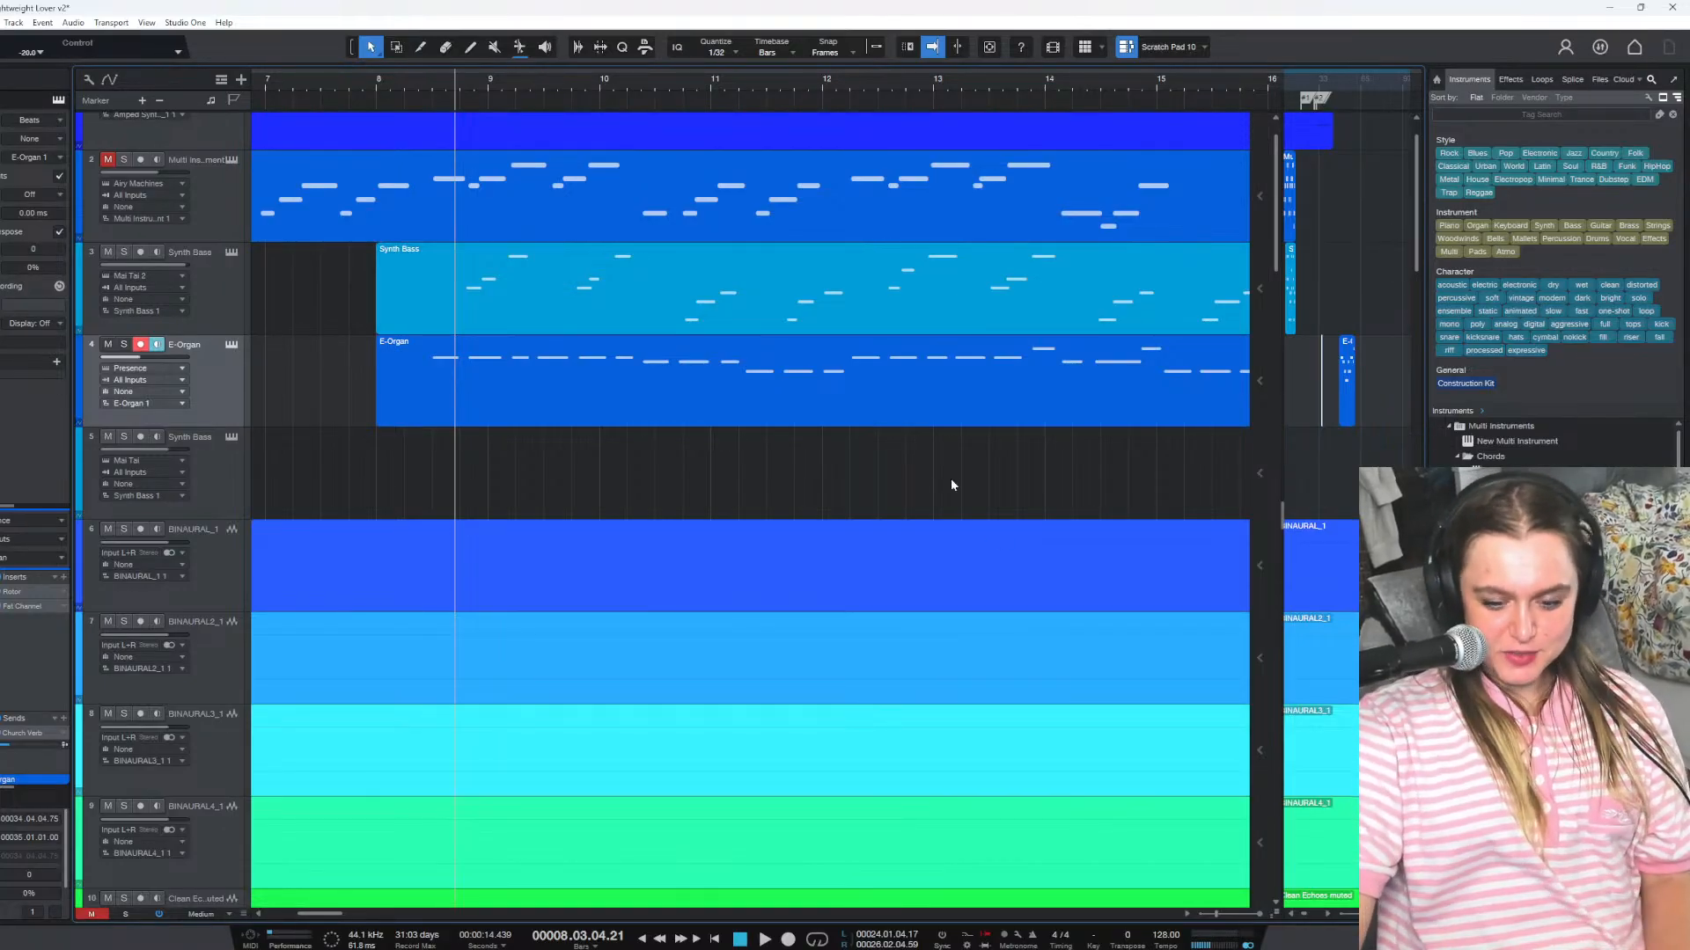
{"action": "scroll", "coordinate": [933, 480], "scroll_direction": "up", "scroll_amount": 1}
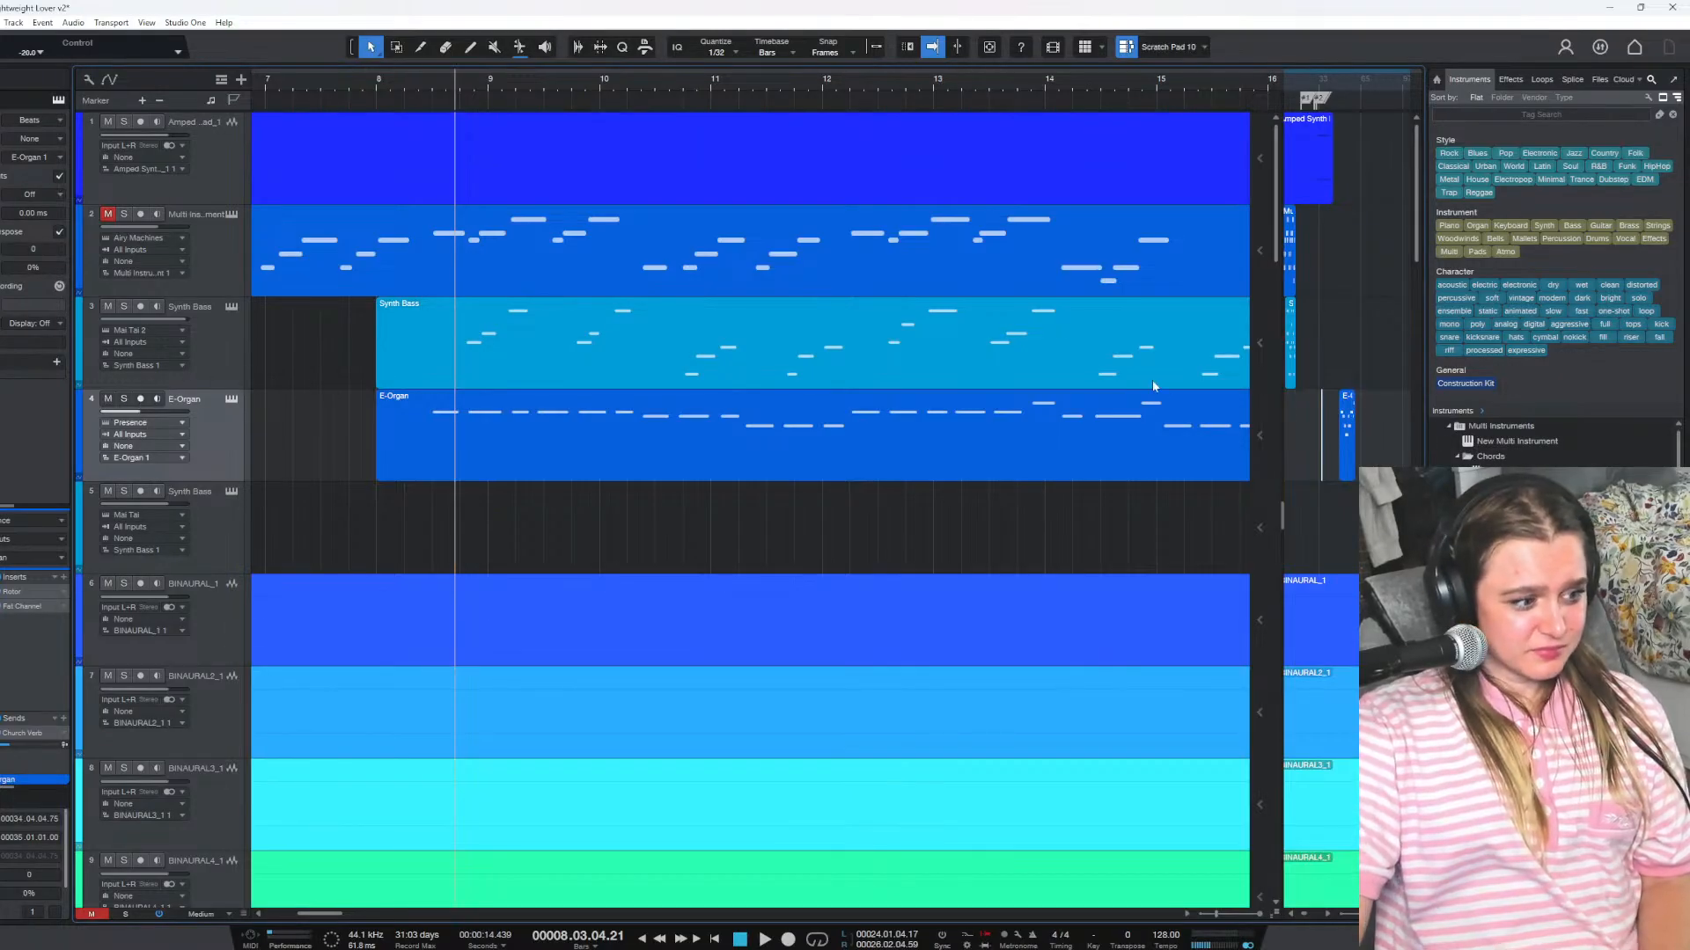
{"action": "left_click_drag", "start_coordinate": [1271, 237], "coordinate": [1230, 176]}
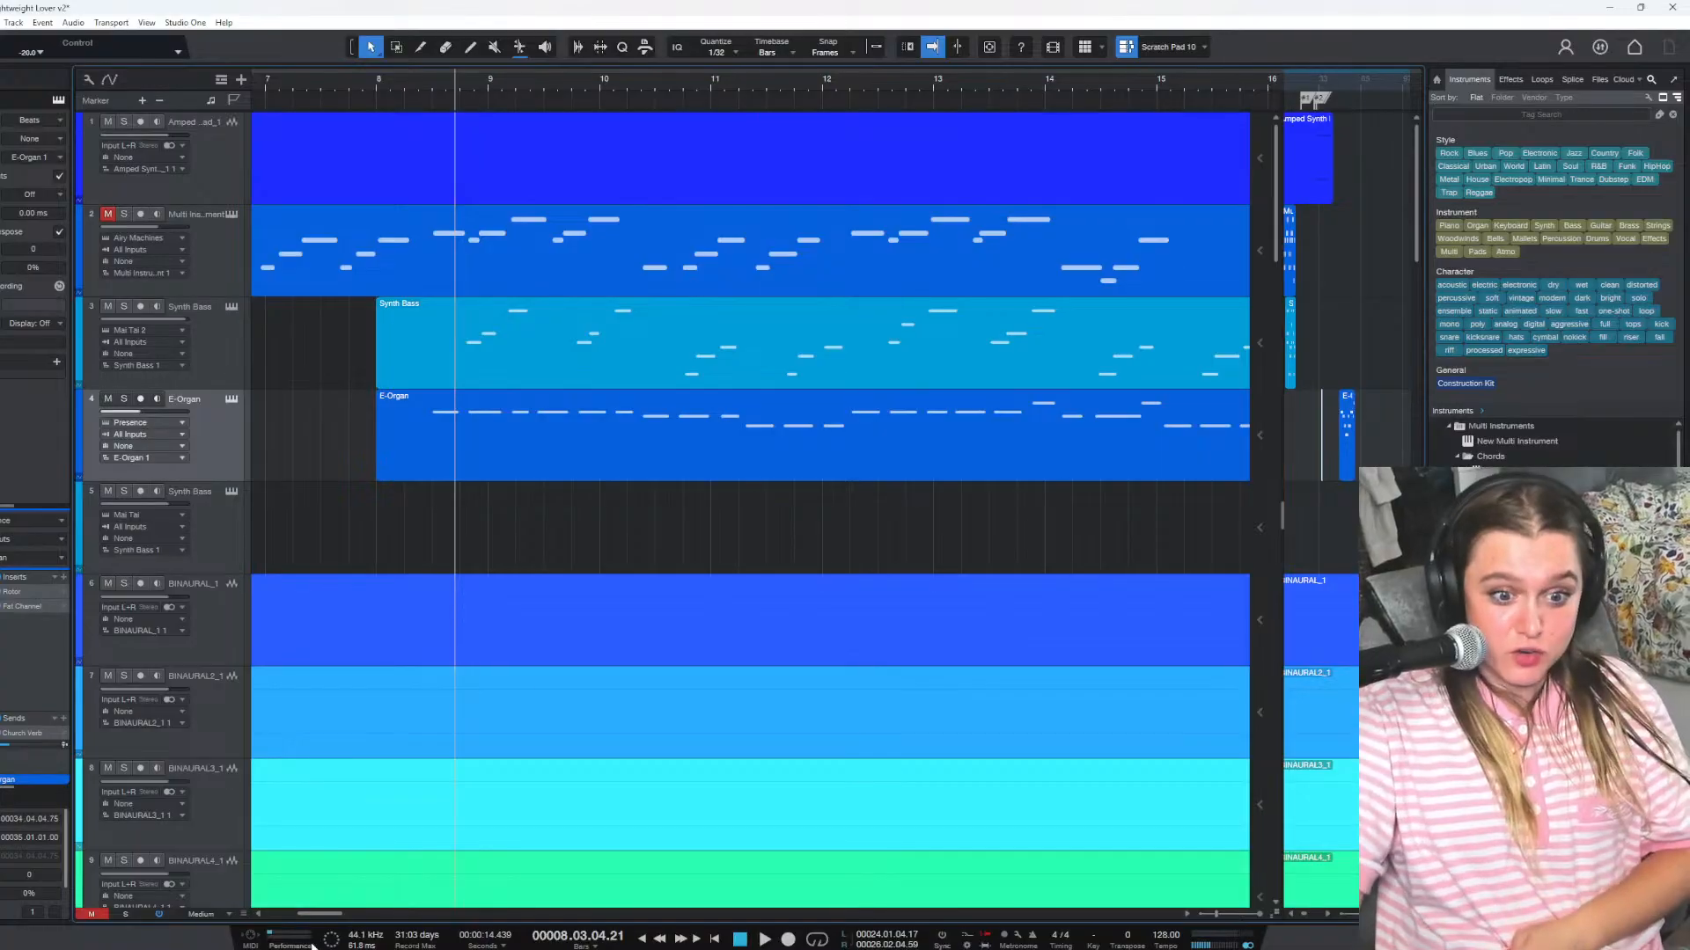
Solo the E-Organ track, play it from bar 8, and raise its volume
{"action": "left_click_drag", "start_coordinate": [333, 916], "coordinate": [319, 921]}
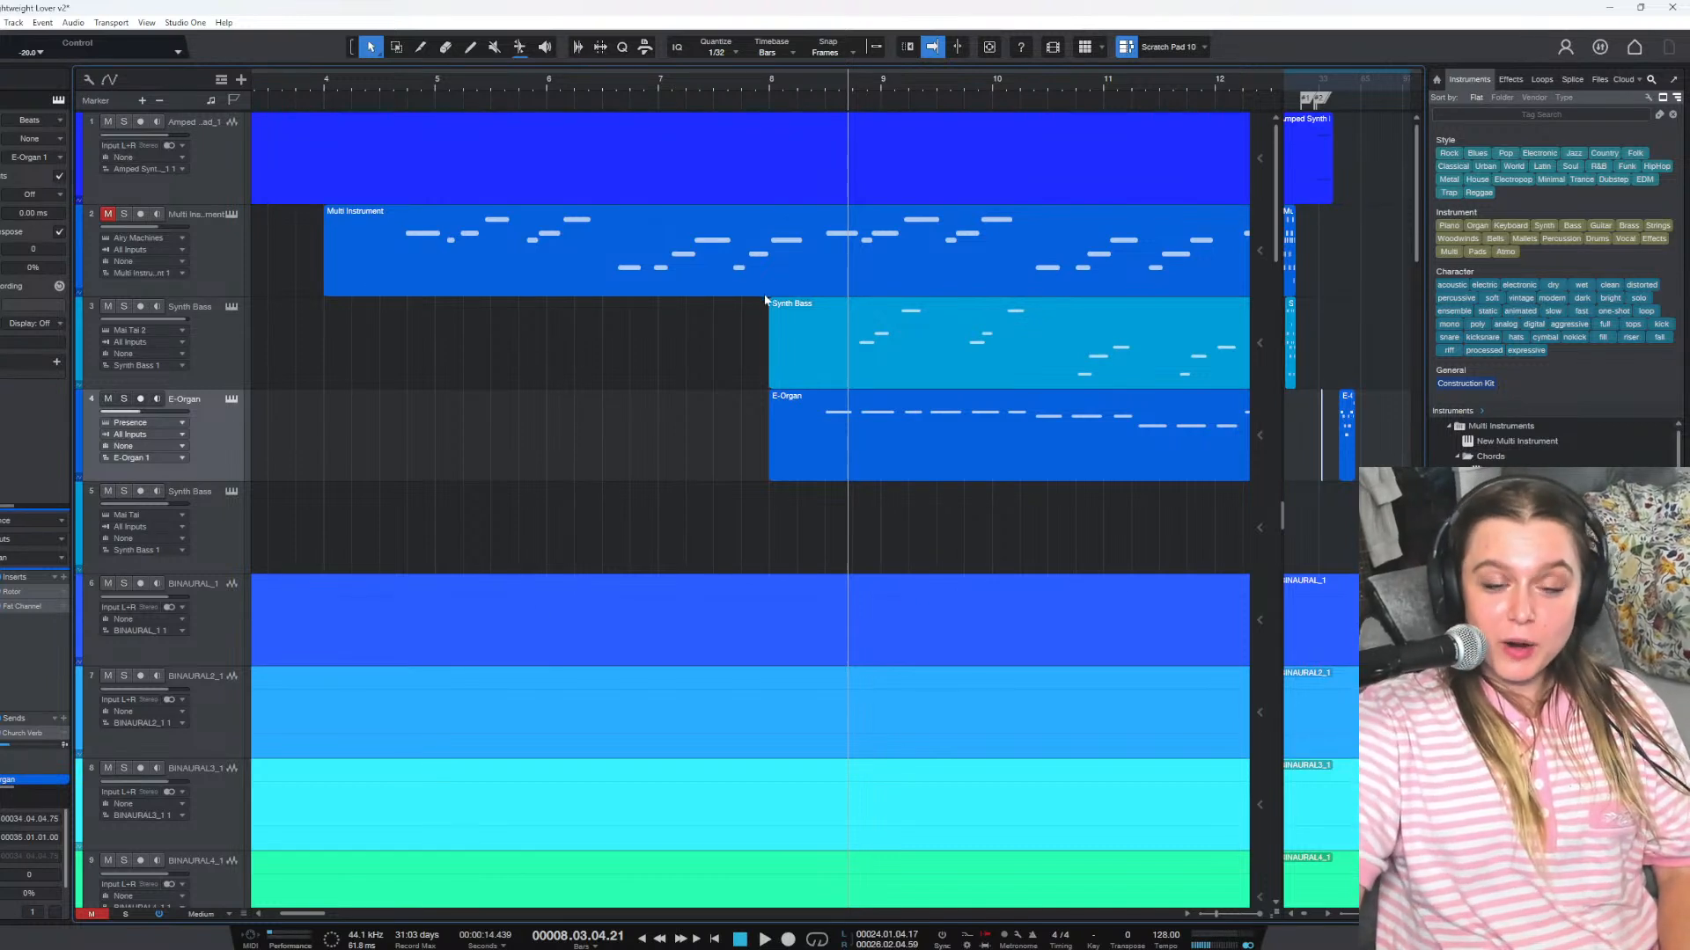
{"action": "left_click", "coordinate": [124, 399]}
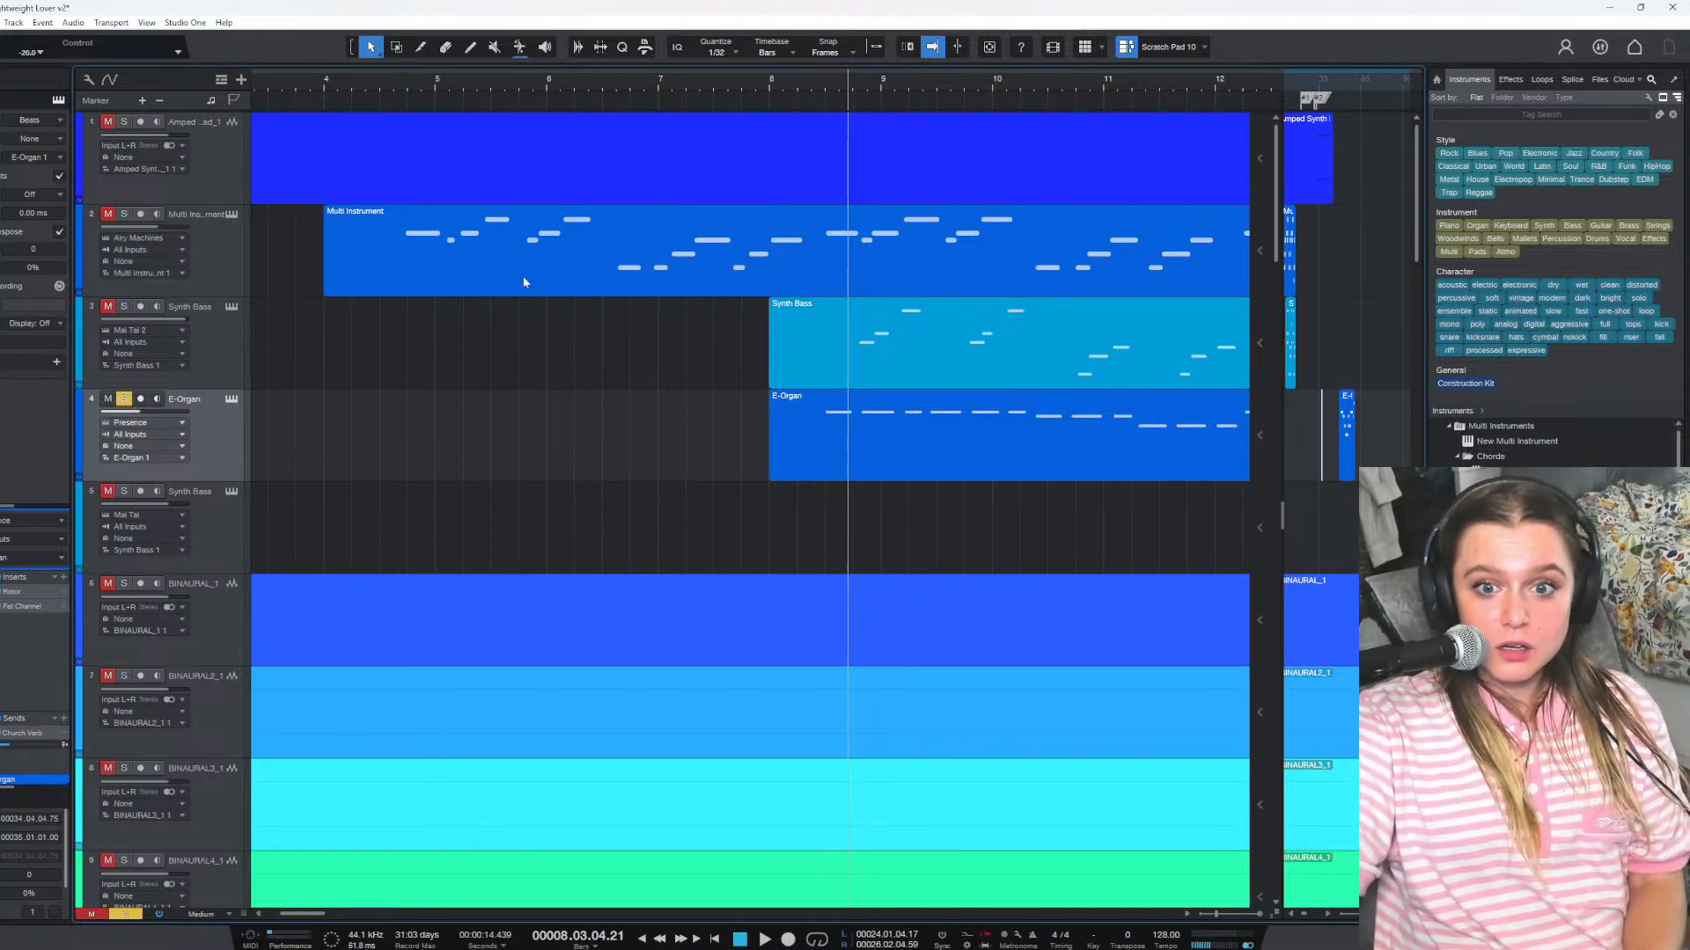
{"action": "left_click", "coordinate": [789, 86]}
{"action": "key", "text": "space"}
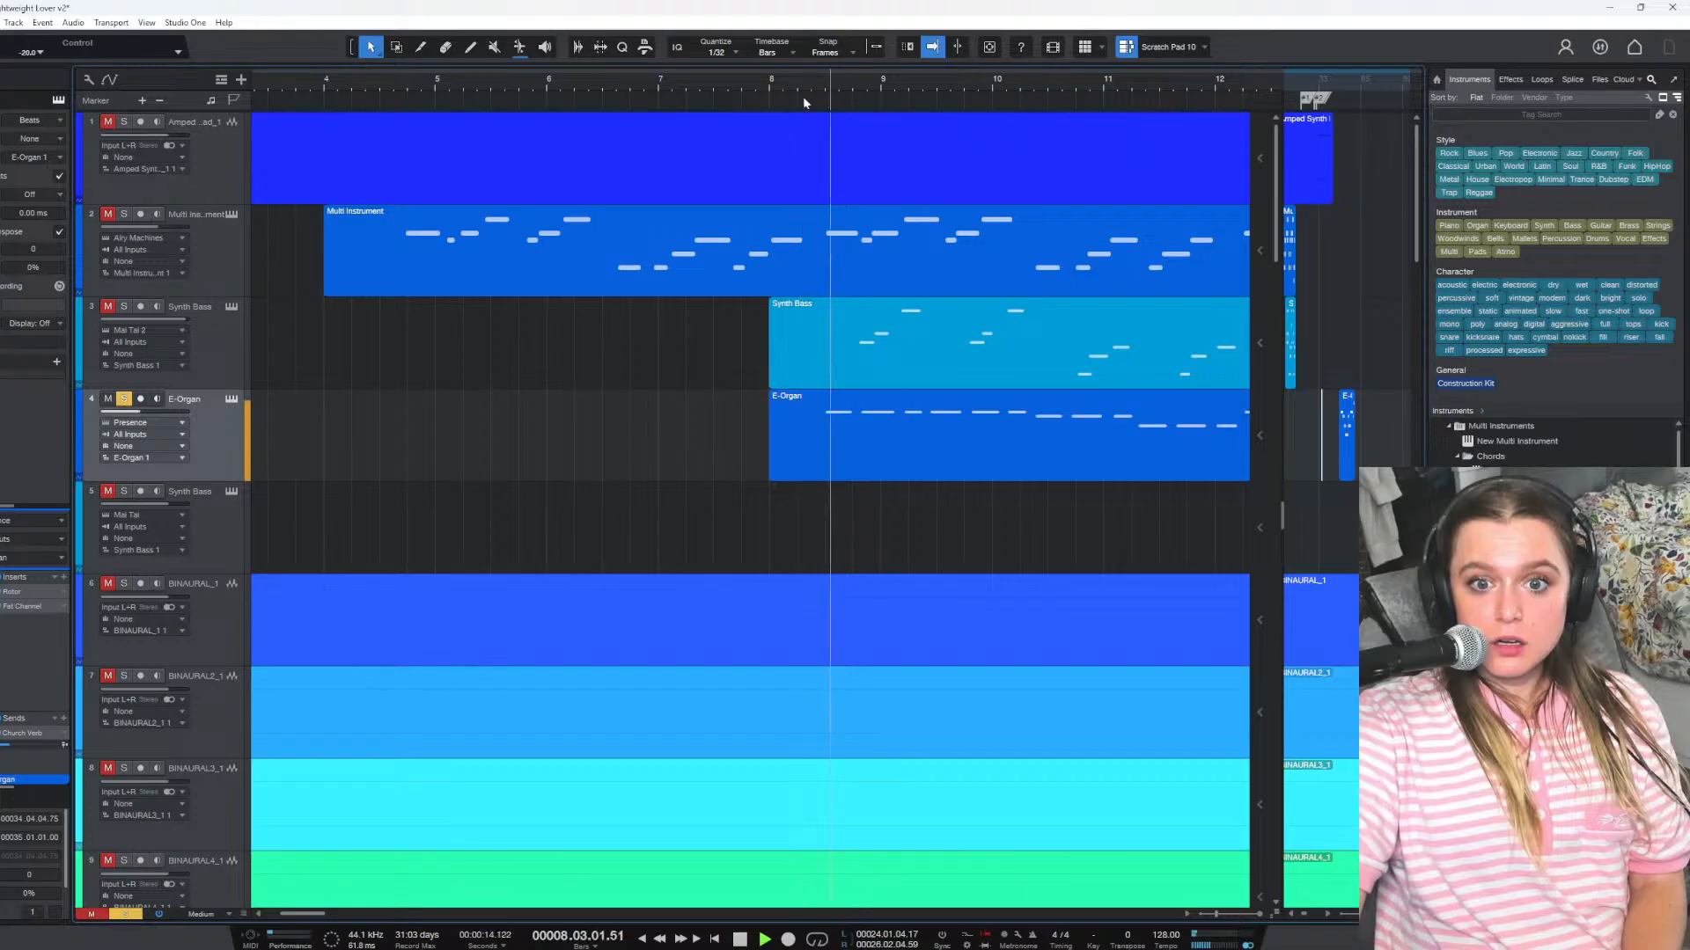
{"action": "left_click_drag", "start_coordinate": [135, 411], "coordinate": [186, 414]}
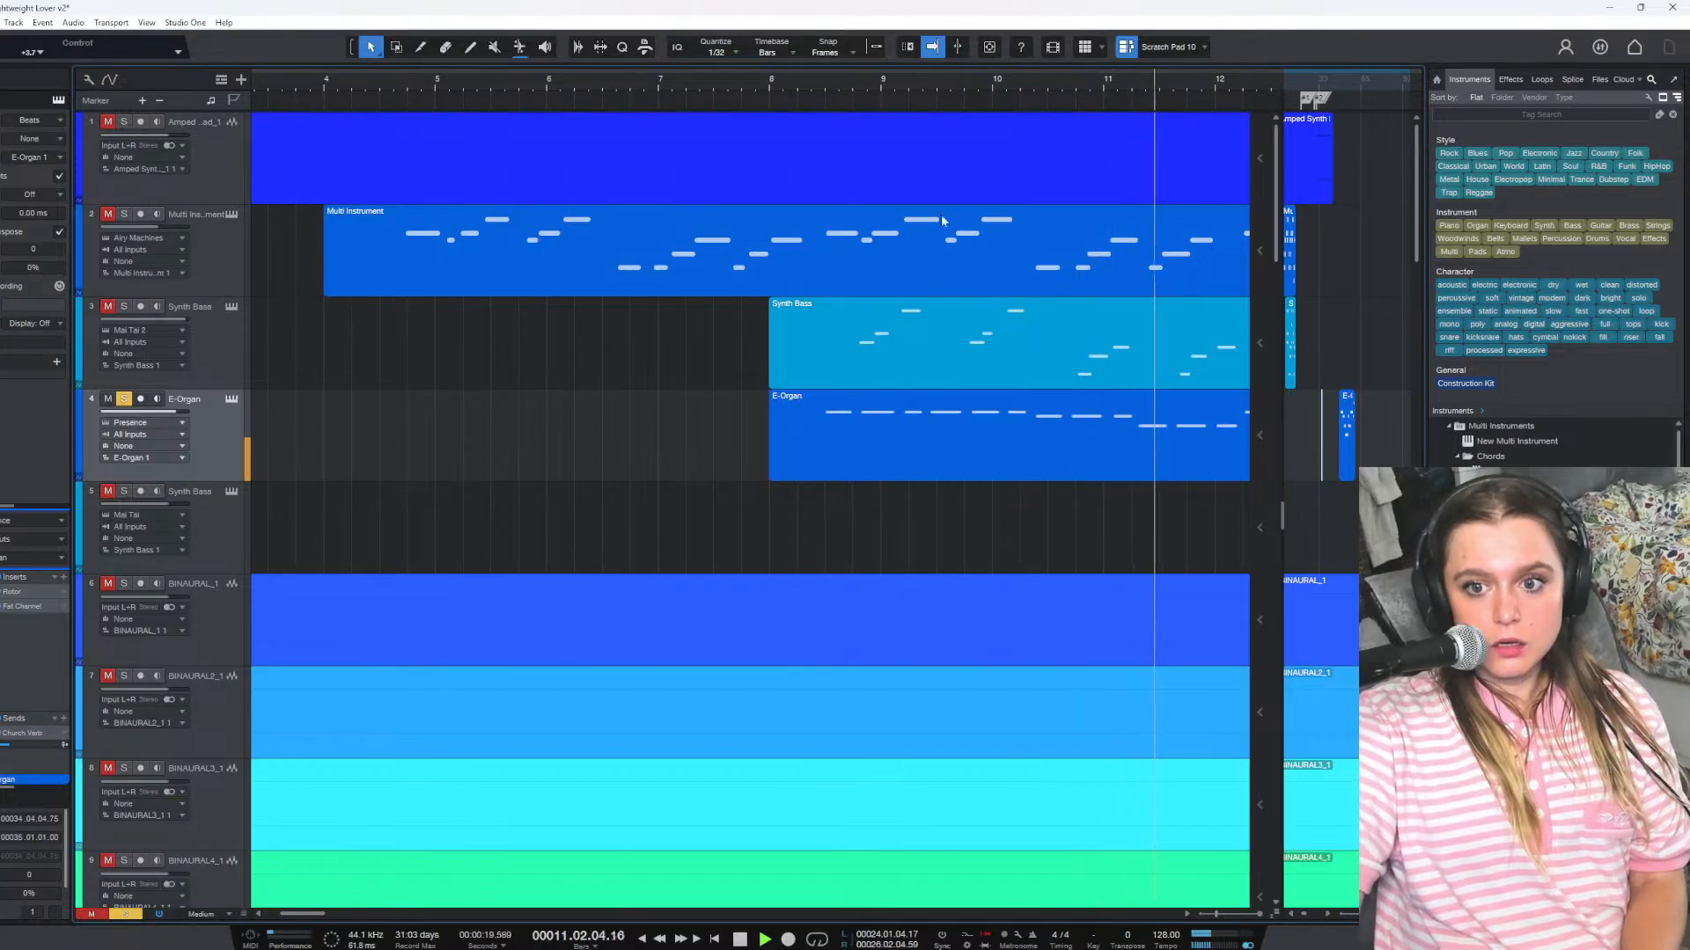
Unsolo the E-Organ track and play the full mix from bar 8
{"action": "left_click", "coordinate": [772, 85]}
{"action": "left_click", "coordinate": [124, 400]}
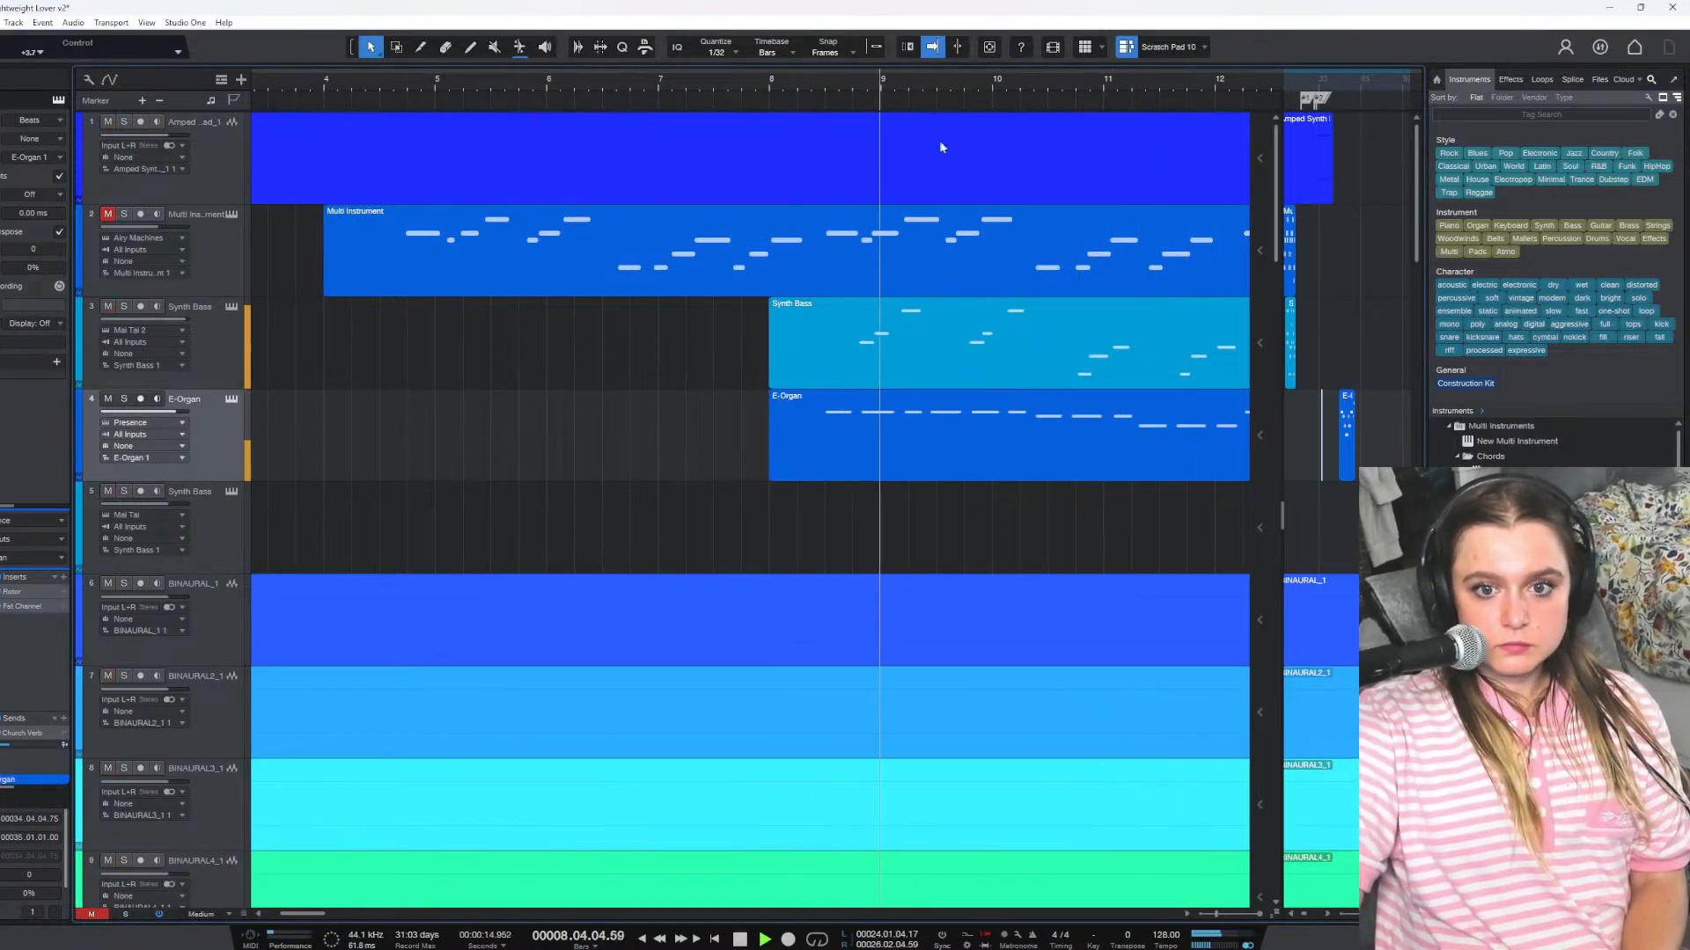
{"action": "left_click", "coordinate": [803, 85]}
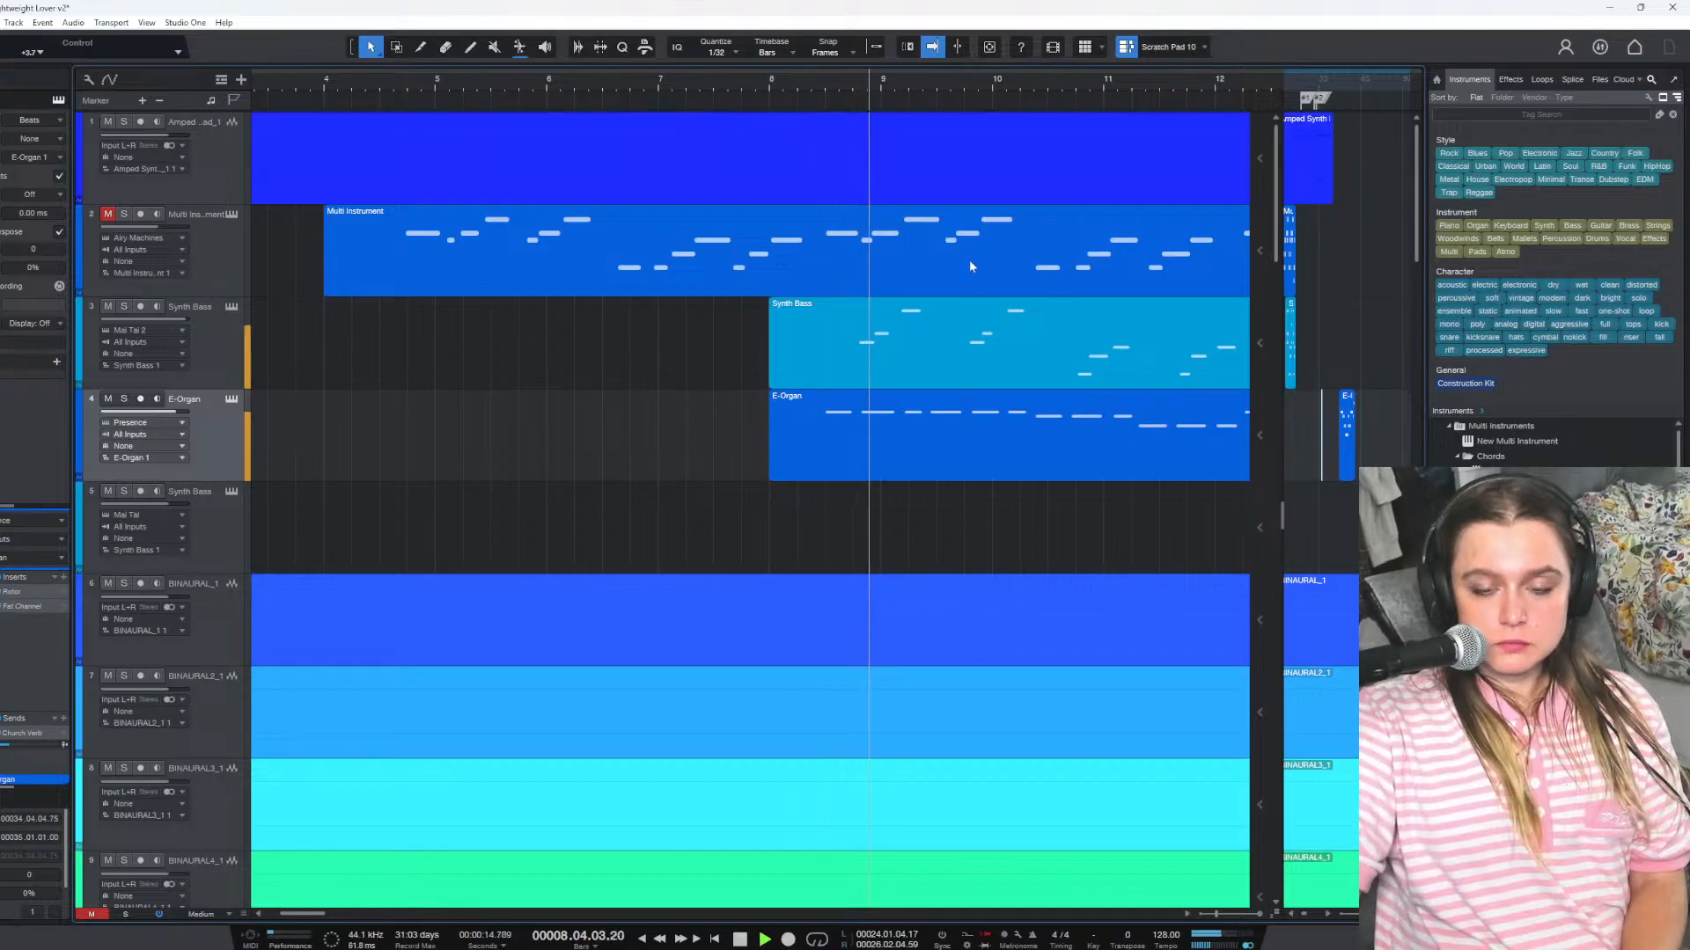
{"action": "key", "text": "space"}
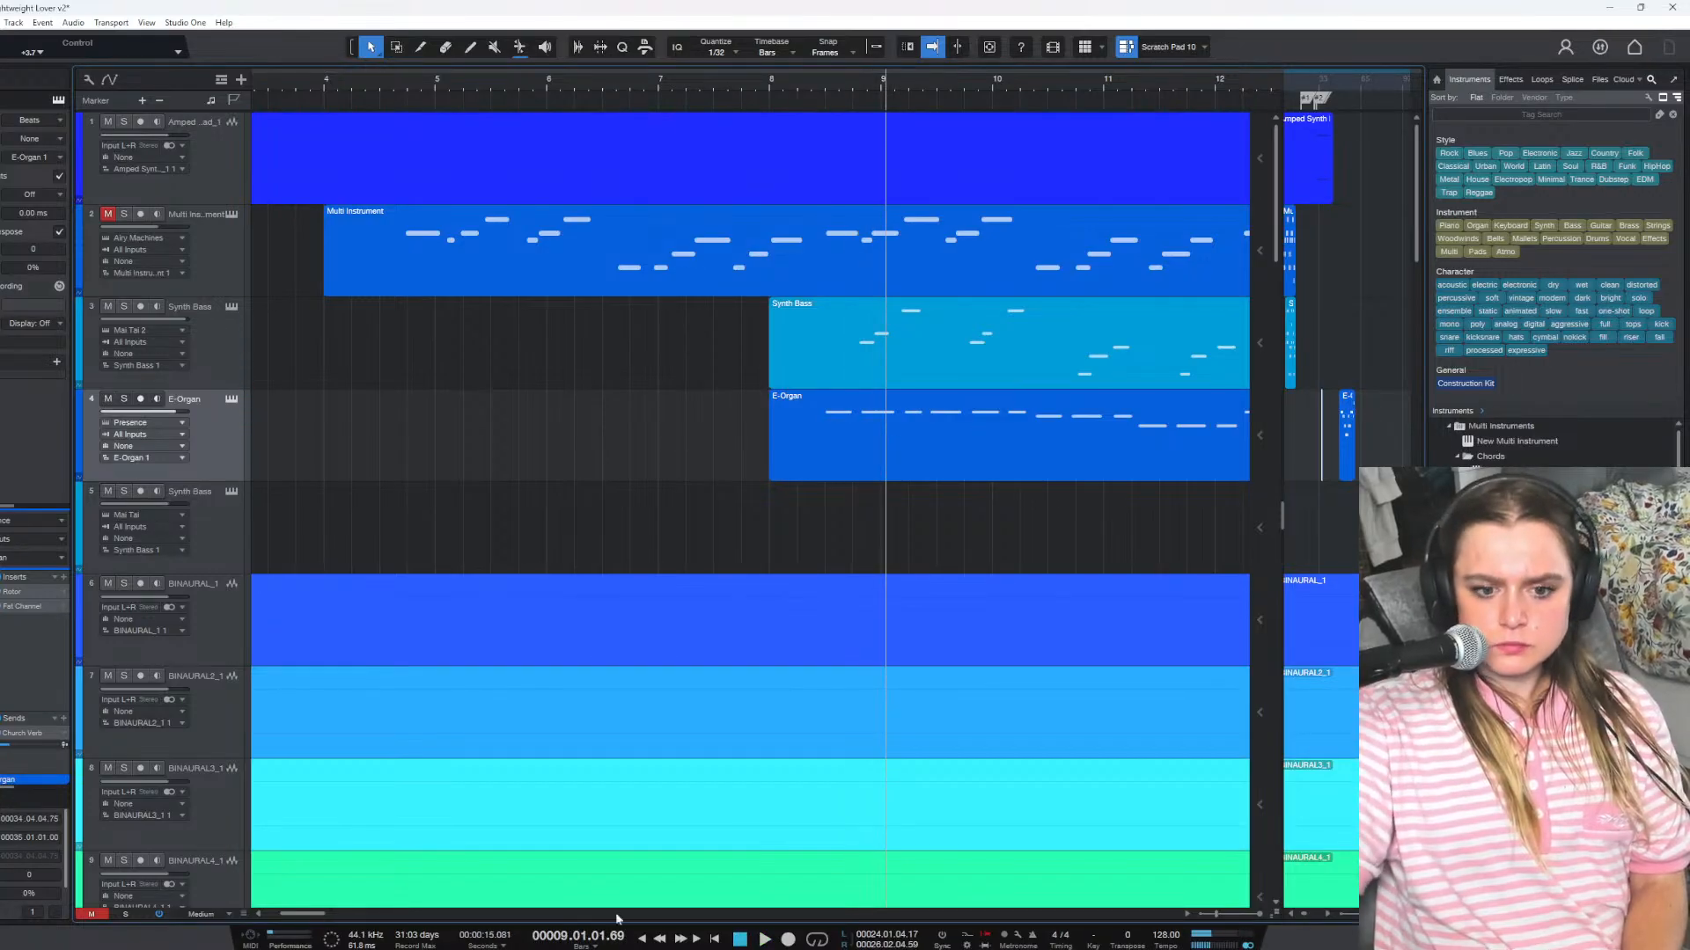
Try shifting the E-Organ clip from bar 8 about half a bar later, and undo the move
{"action": "mouse_move", "coordinate": [319, 913]}
{"action": "left_mouse_down"}
{"action": "mouse_move", "coordinate": [413, 918]}
{"action": "mouse_move", "coordinate": [322, 918]}
{"action": "left_mouse_up"}
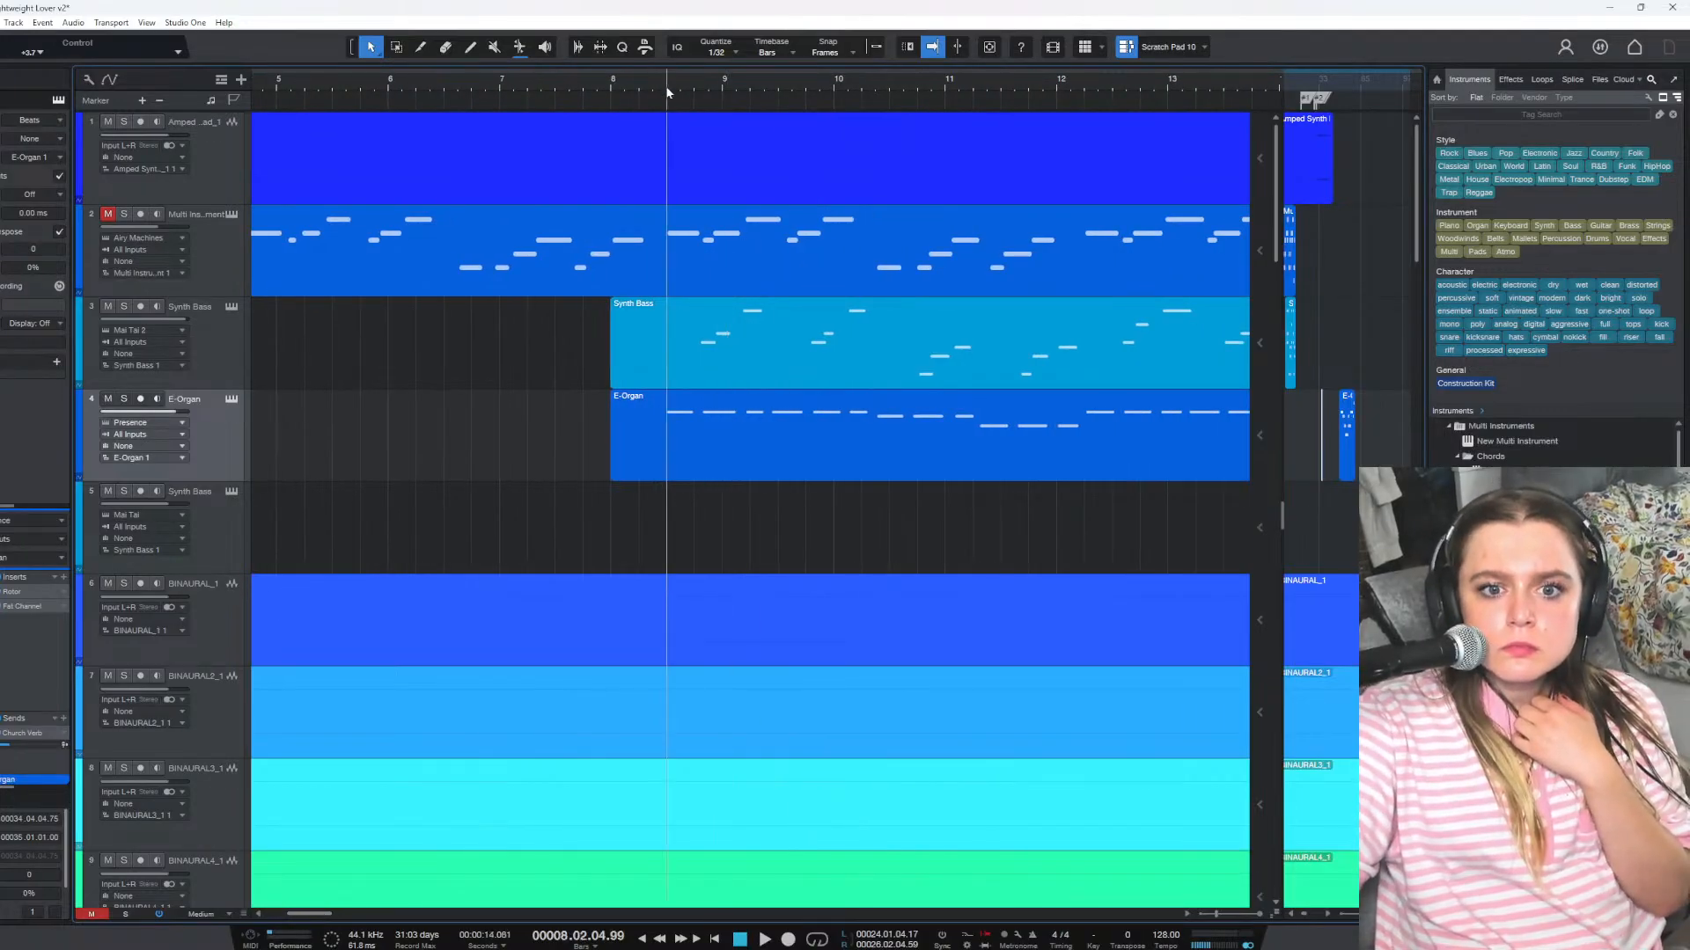
{"action": "left_click_drag", "start_coordinate": [734, 448], "coordinate": [789, 451]}
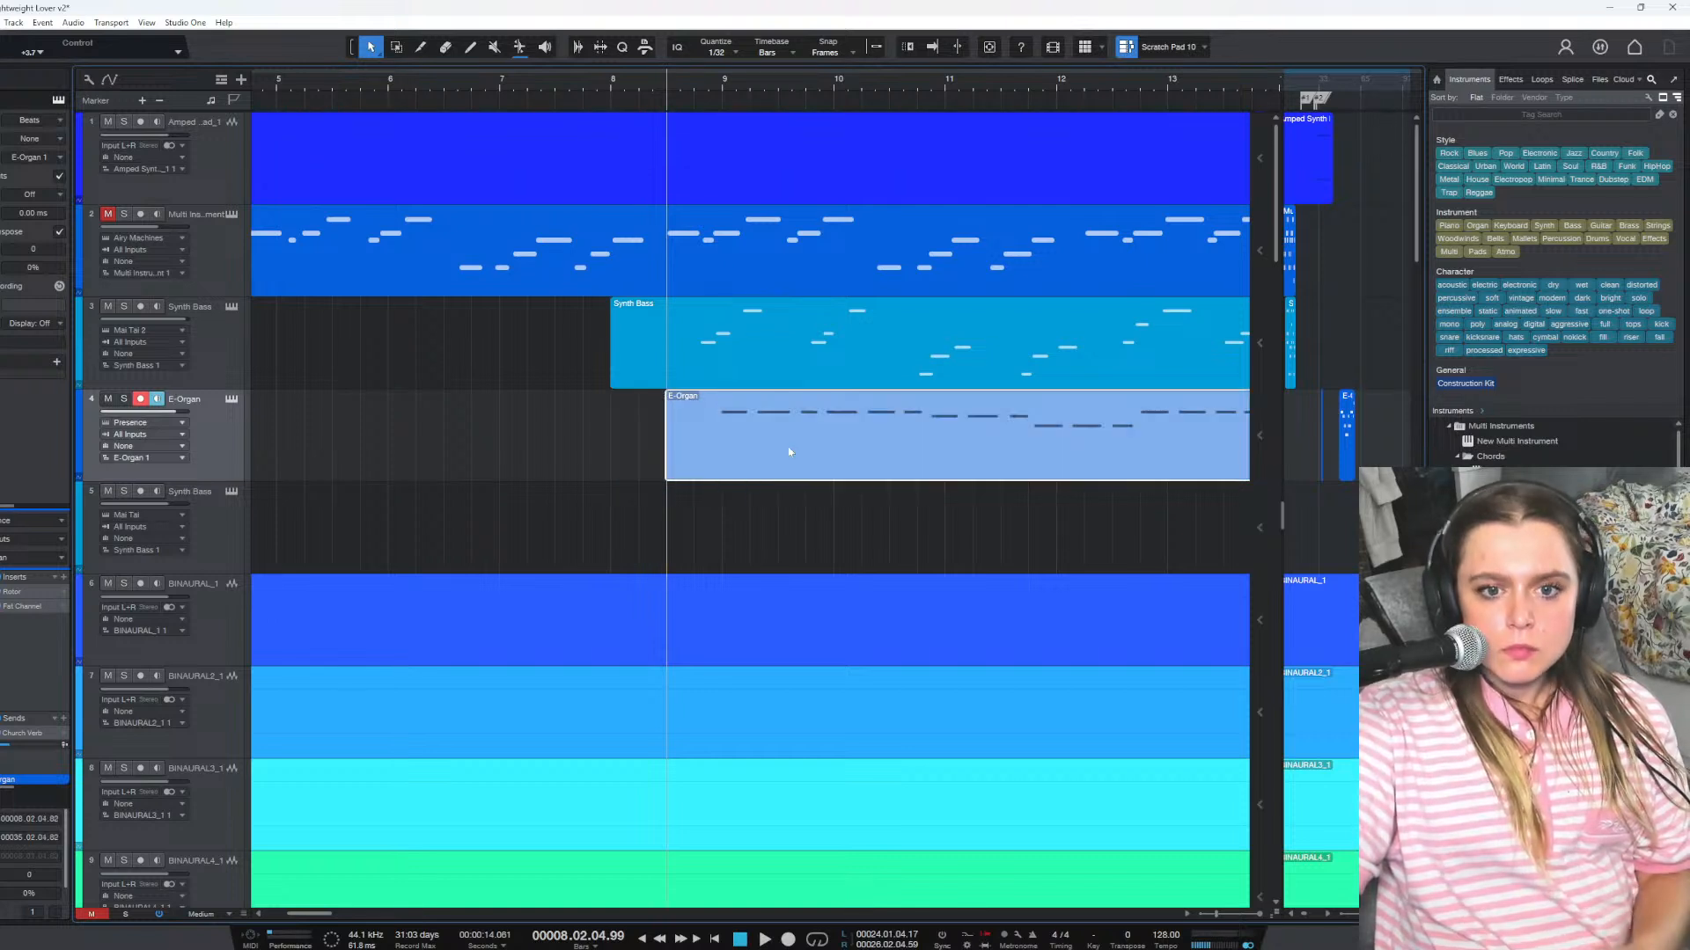
{"action": "key", "text": "ctrl+z"}
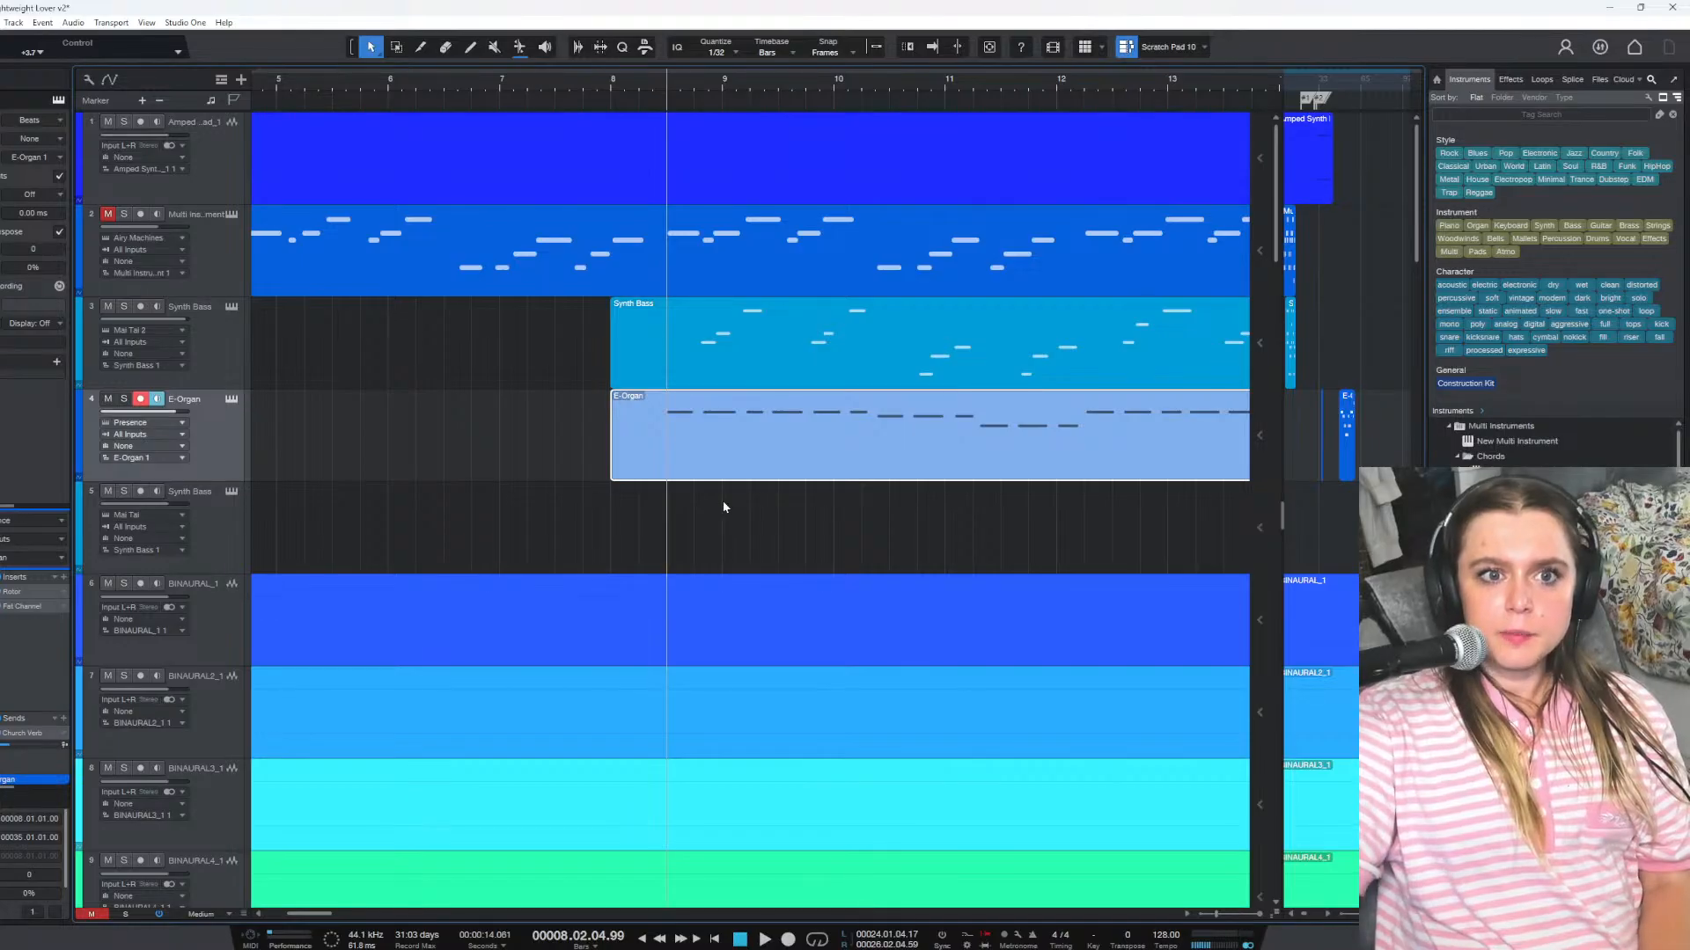
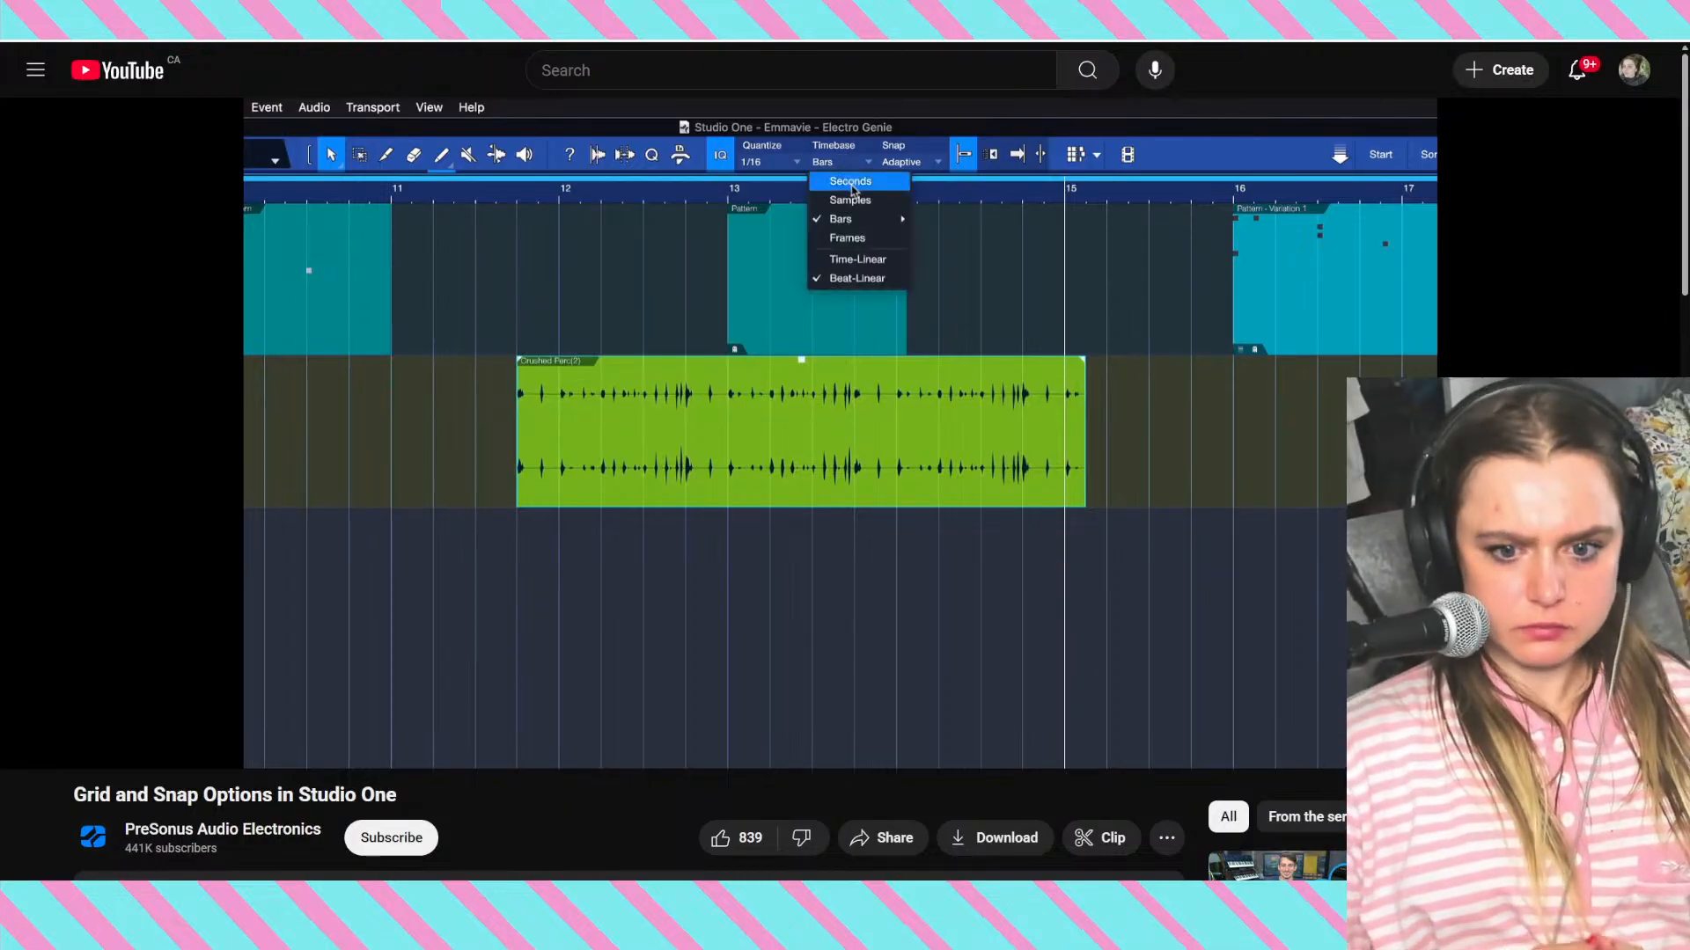
Switch to YouTube, subscribe to PreSonus Audio Electronics, and like the video Grid and Snap Options in Studio One
{"action": "left_click", "coordinate": [392, 840]}
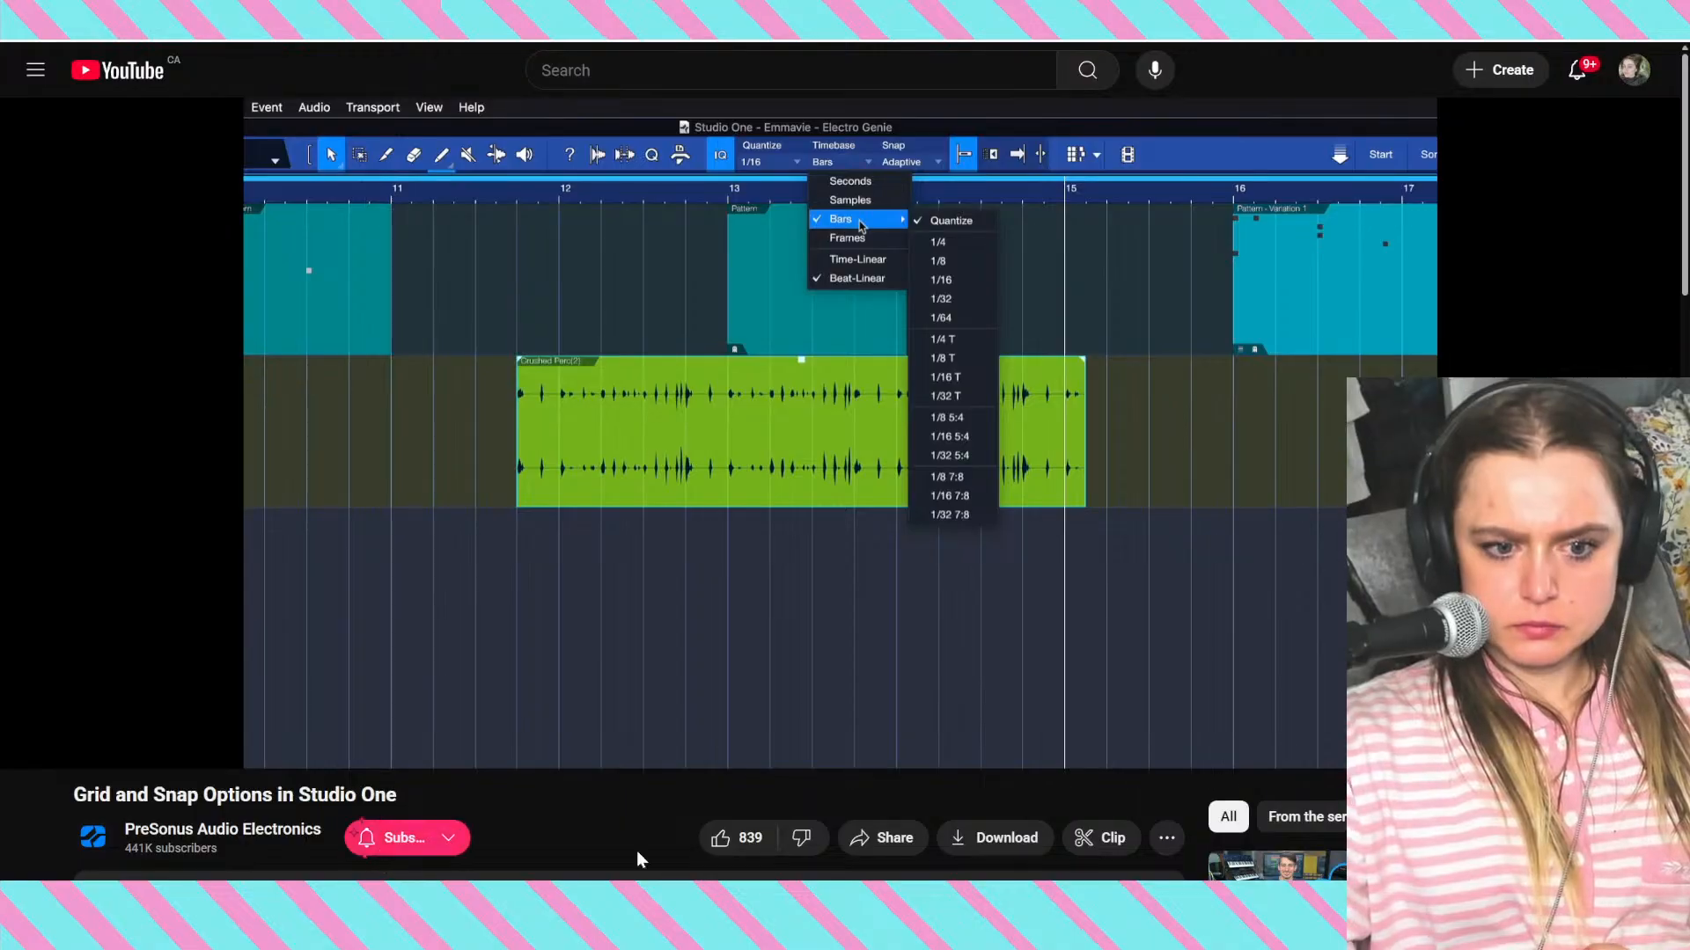
{"action": "left_click", "coordinate": [726, 841]}
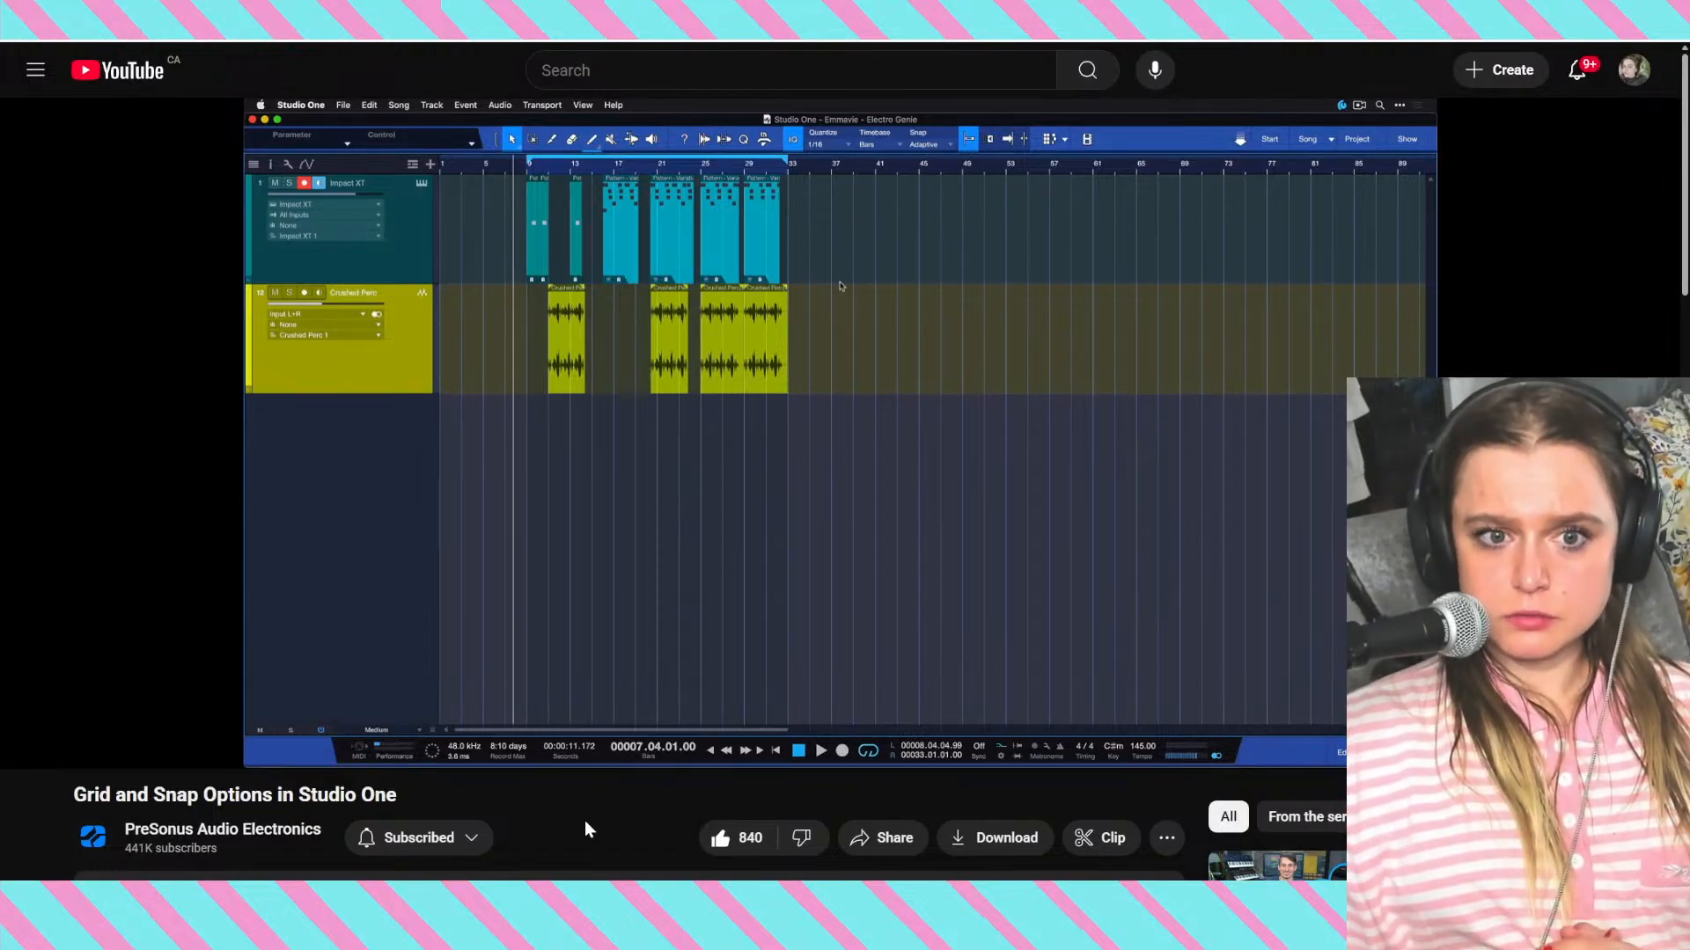
Pause the tutorial video, switch back to Studio One, set the snap mode to Bar, and turn on snapping
{"action": "mouse_move", "coordinate": [704, 715]}
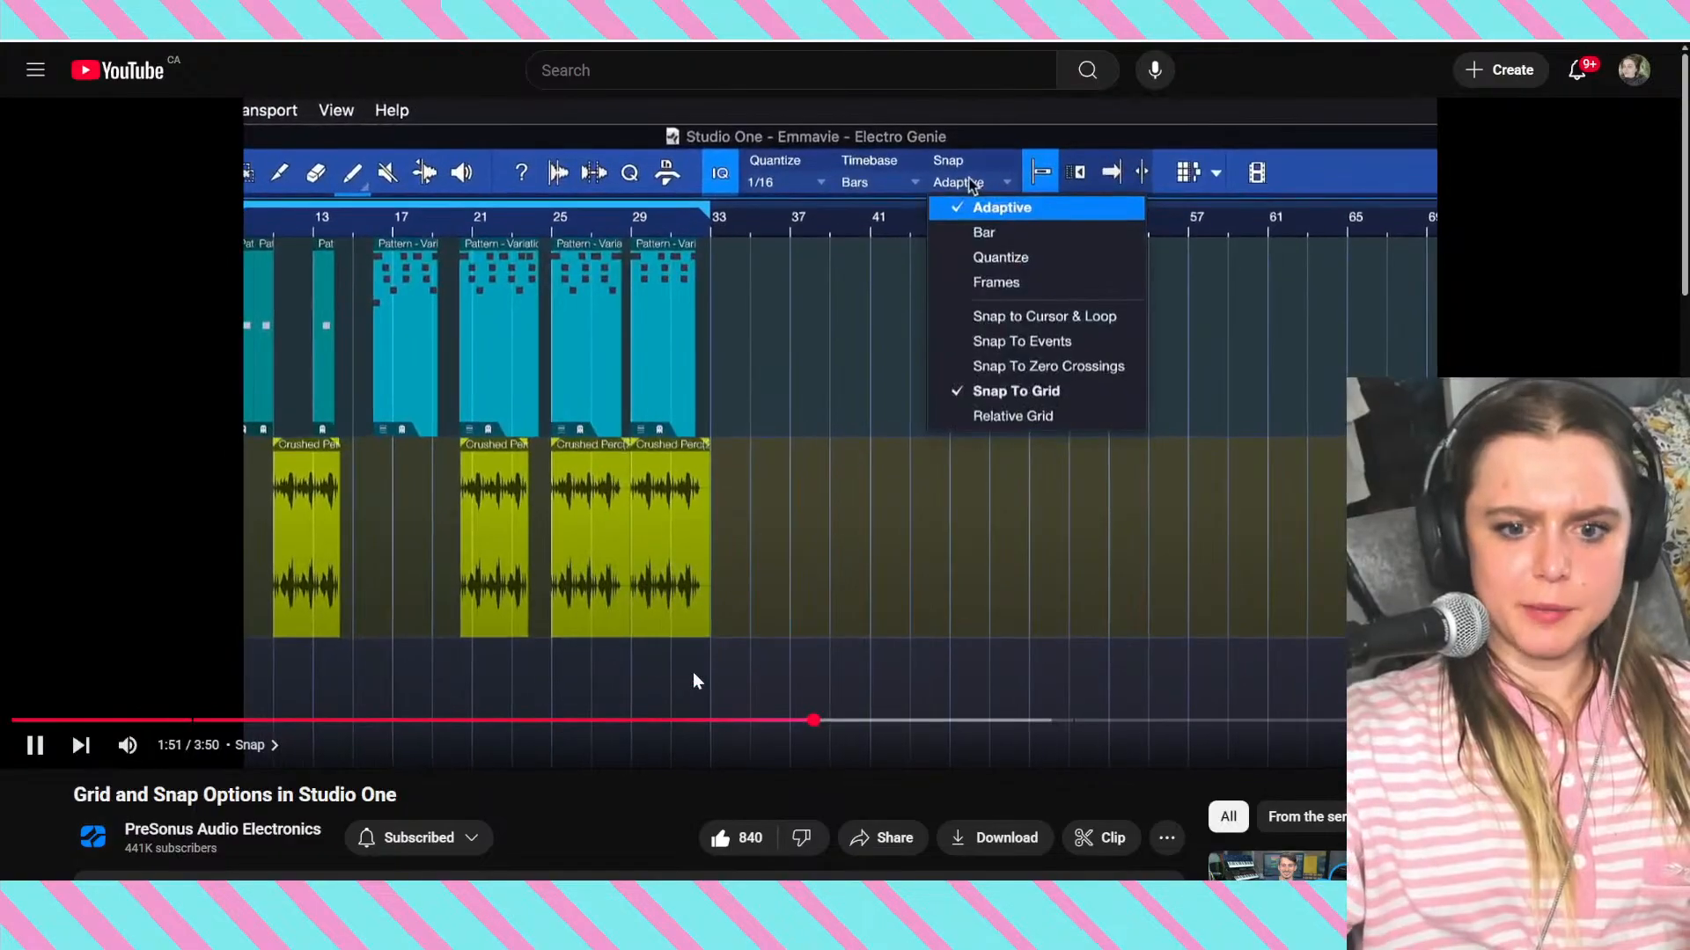
{"action": "left_click", "coordinate": [695, 680]}
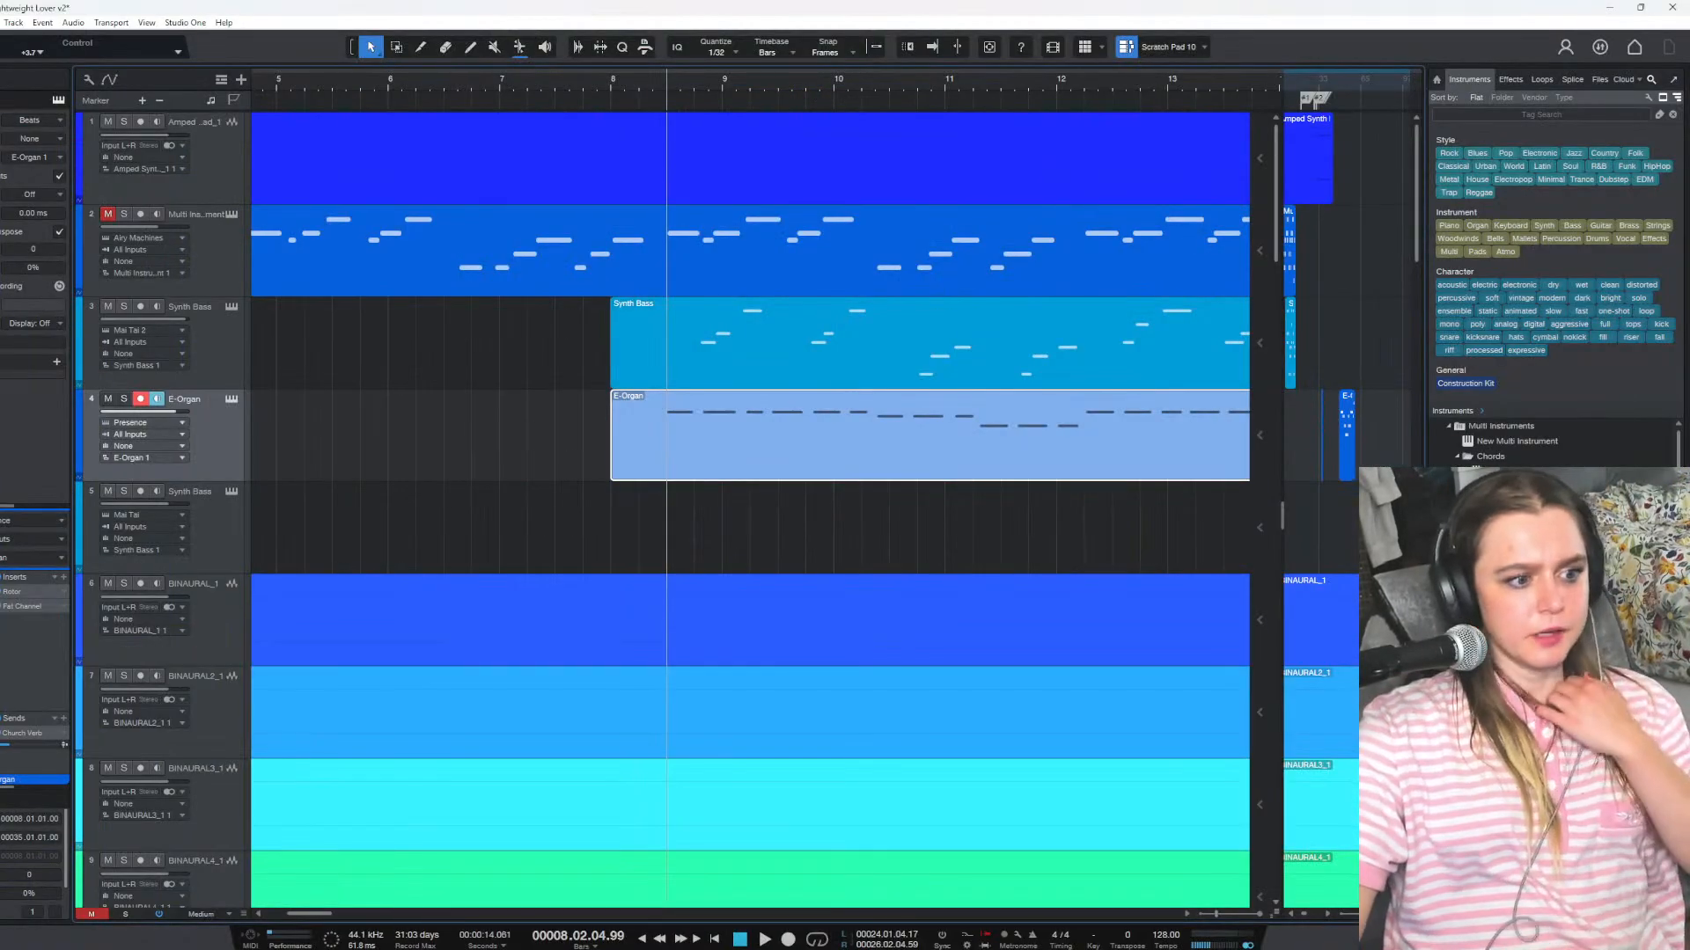
{"action": "left_click", "coordinate": [845, 54]}
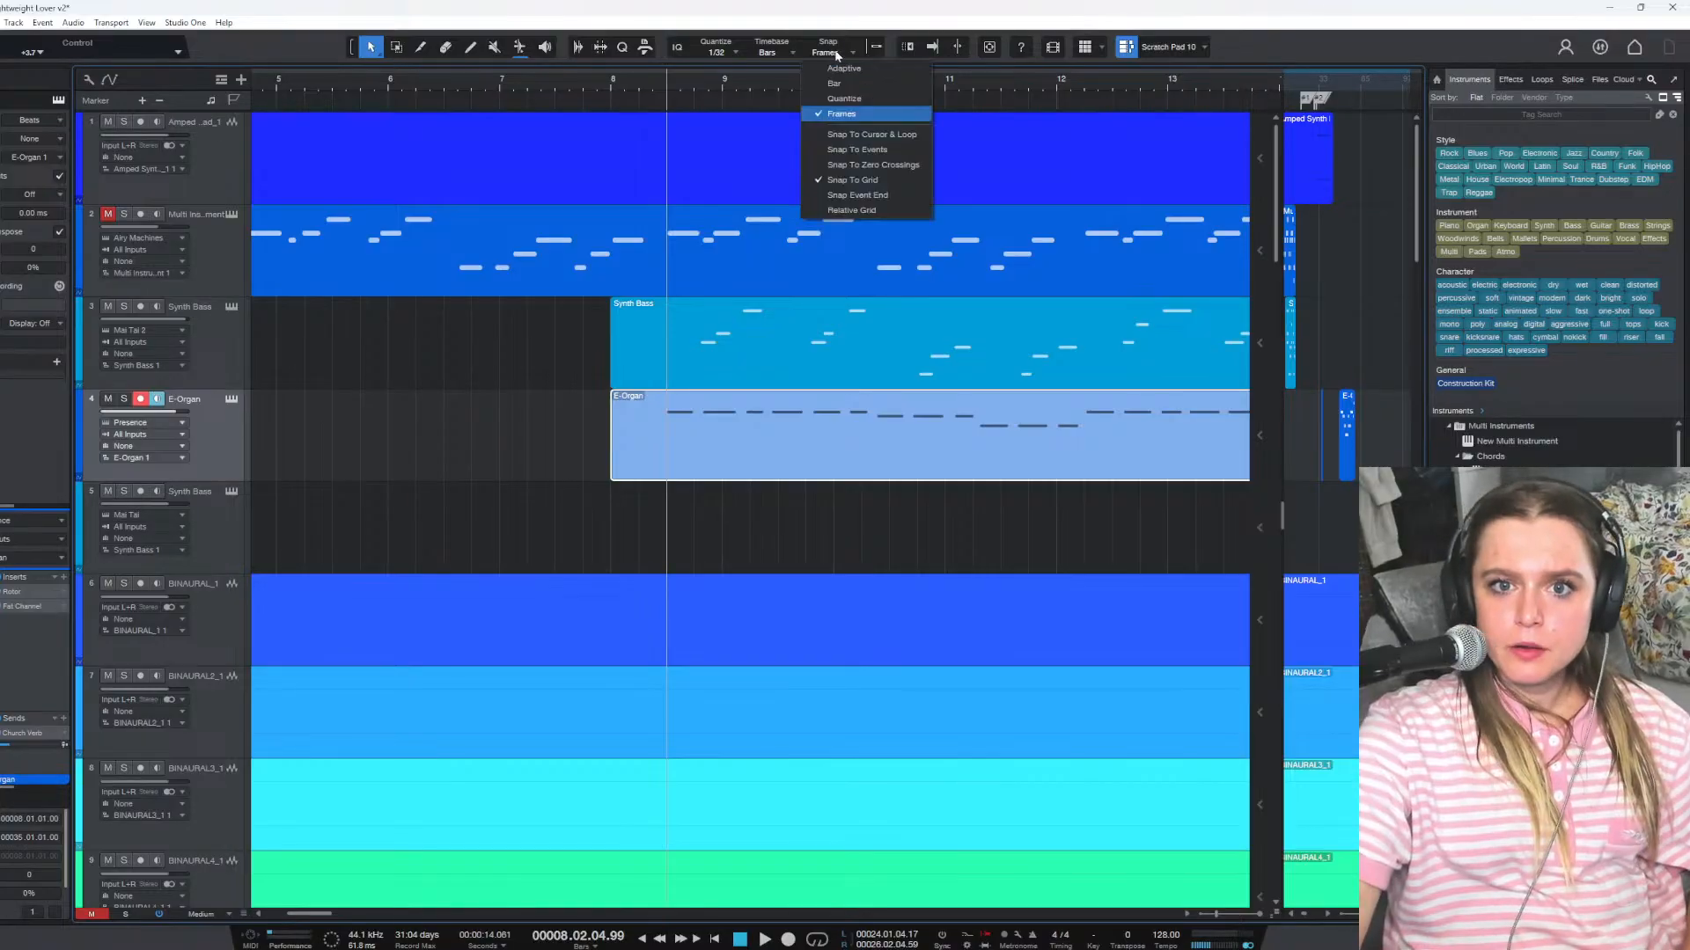
{"action": "left_click", "coordinate": [860, 92]}
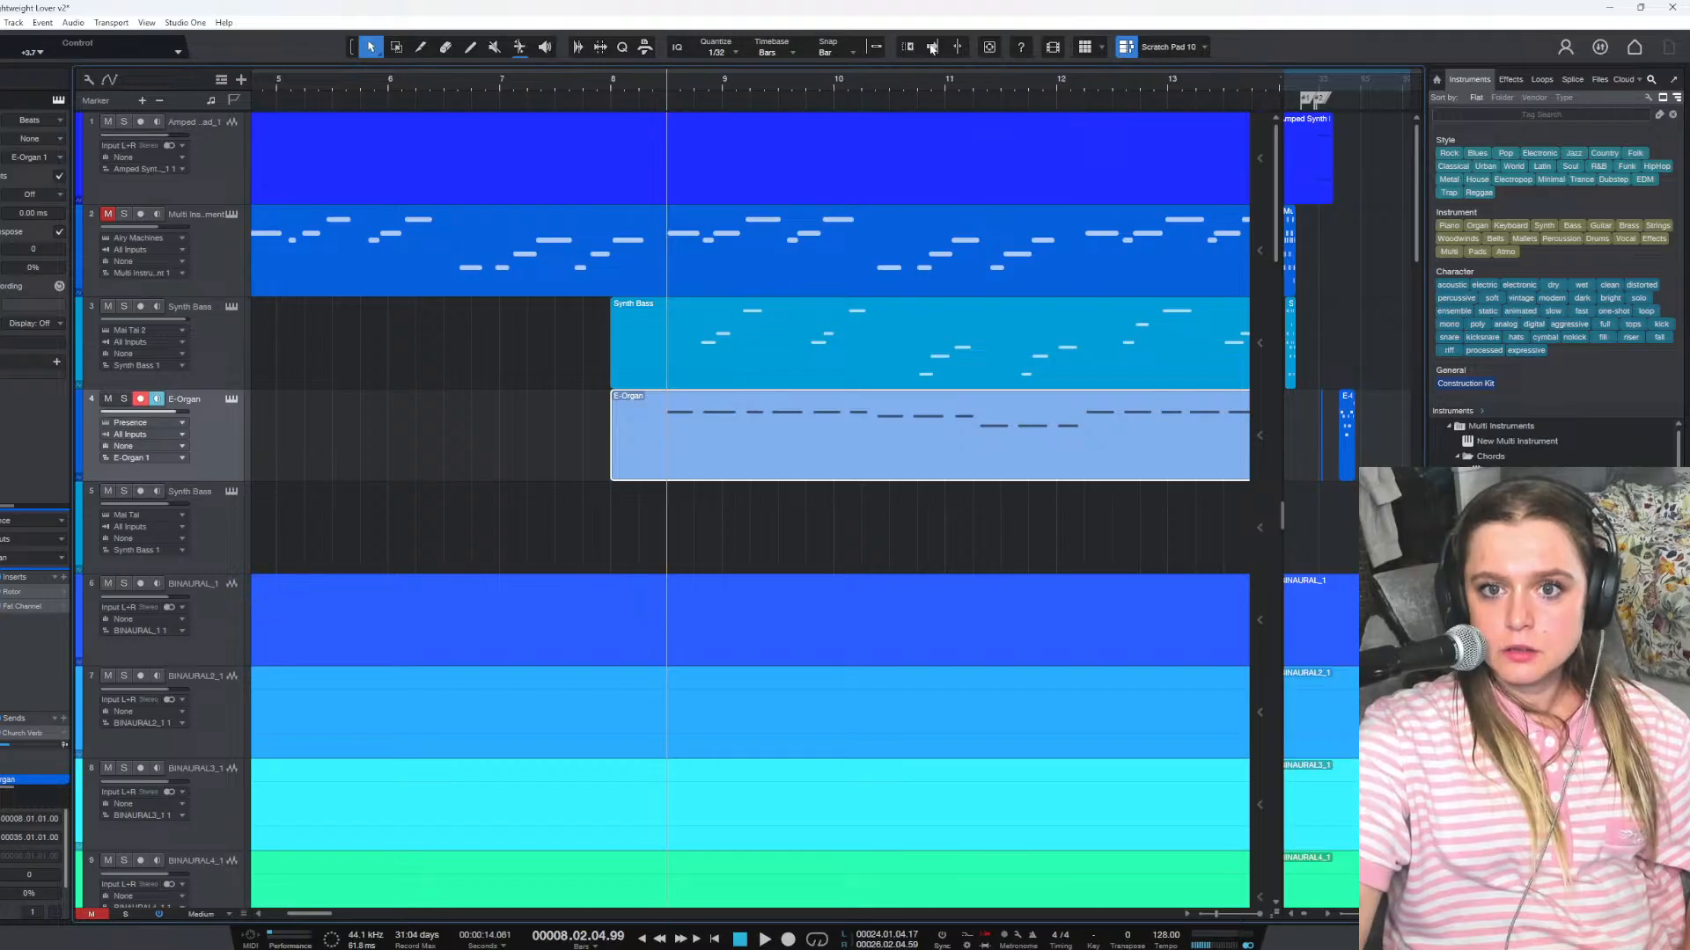
{"action": "left_click", "coordinate": [852, 51]}
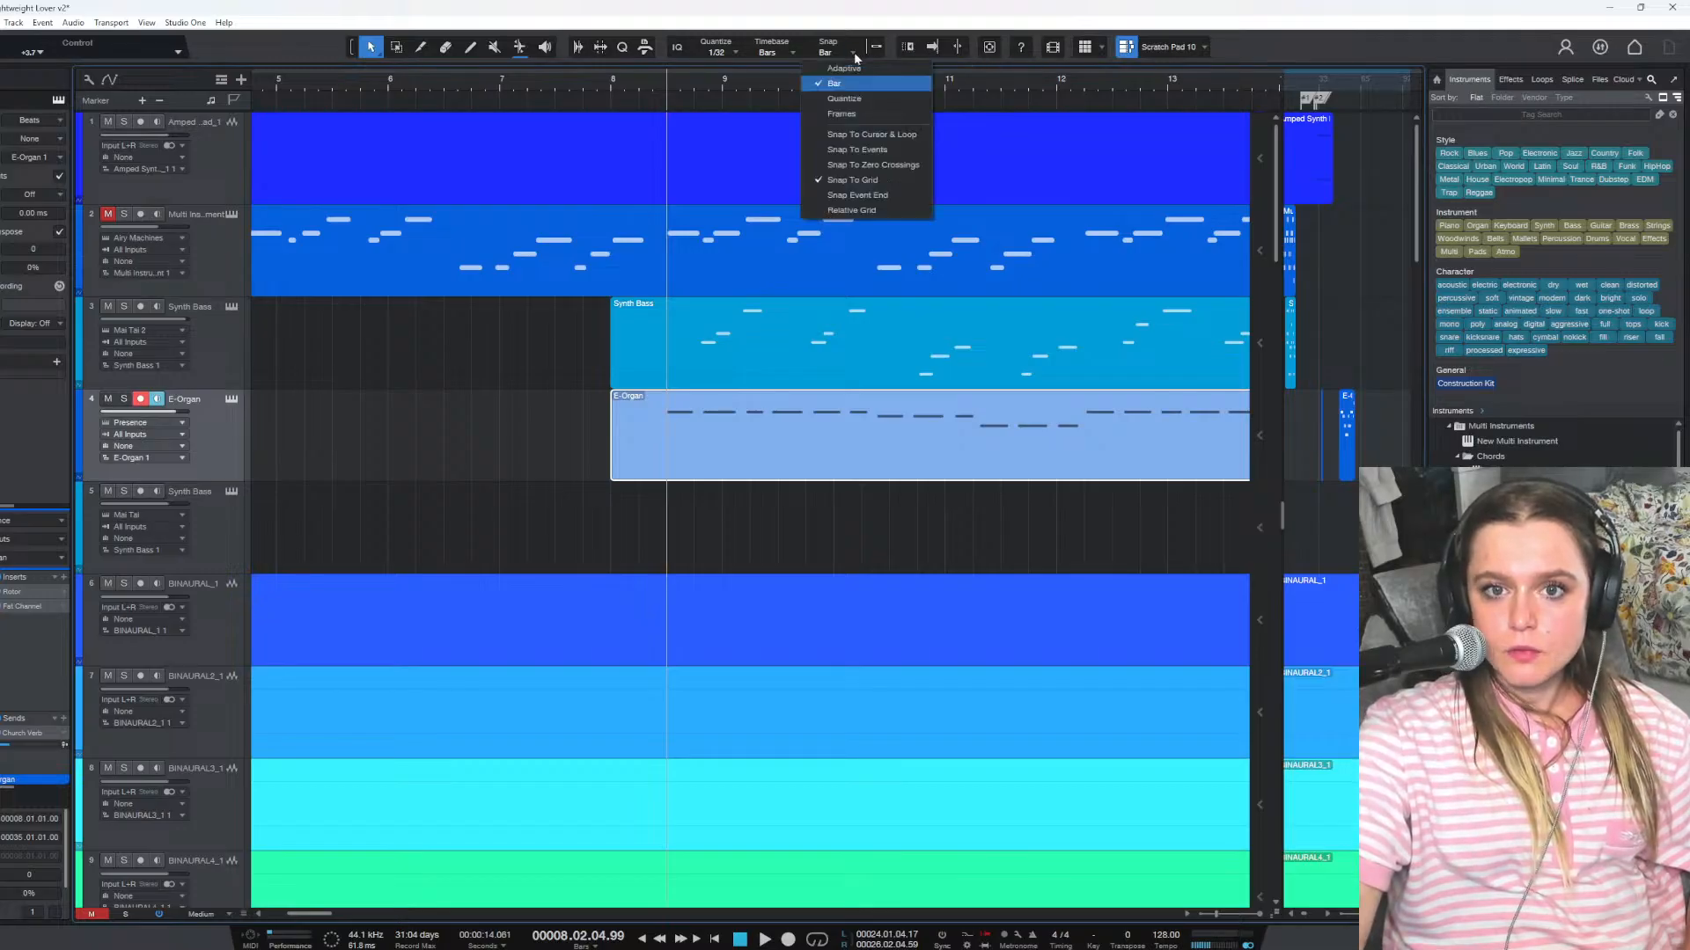
{"action": "left_click", "coordinate": [877, 50]}
Try moving the E-Organ clip from bar 8 to bar 9, and return it to bar 8
{"action": "left_click_drag", "start_coordinate": [793, 433], "coordinate": [904, 432]}
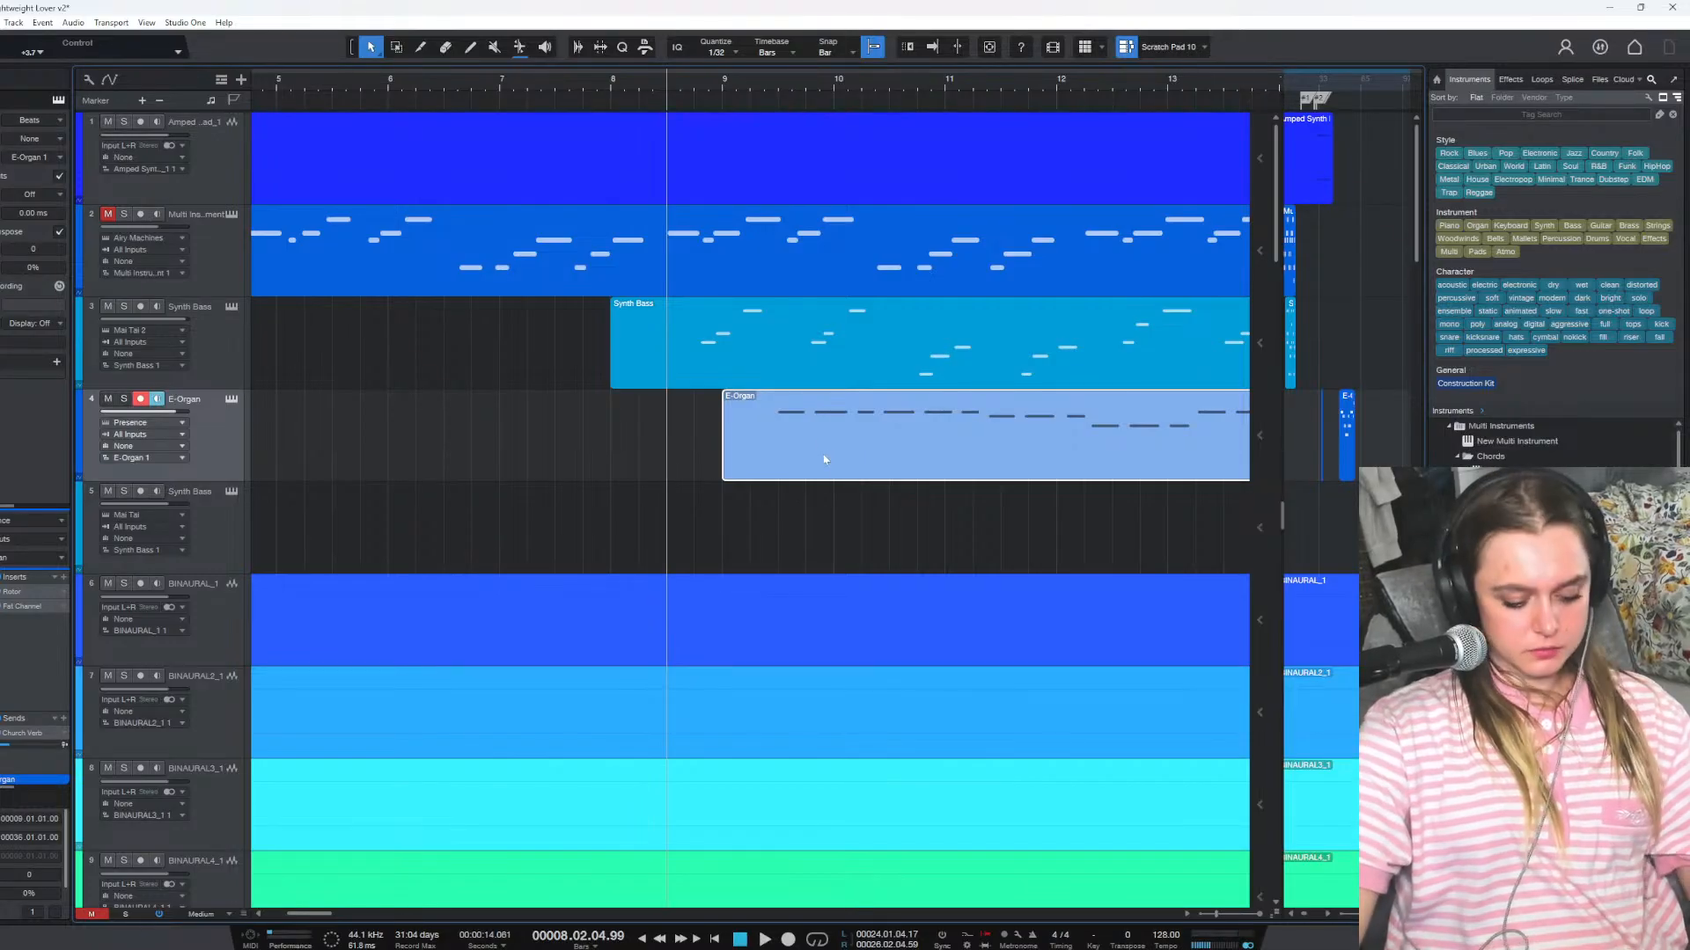
{"action": "key", "text": "alt+Left"}
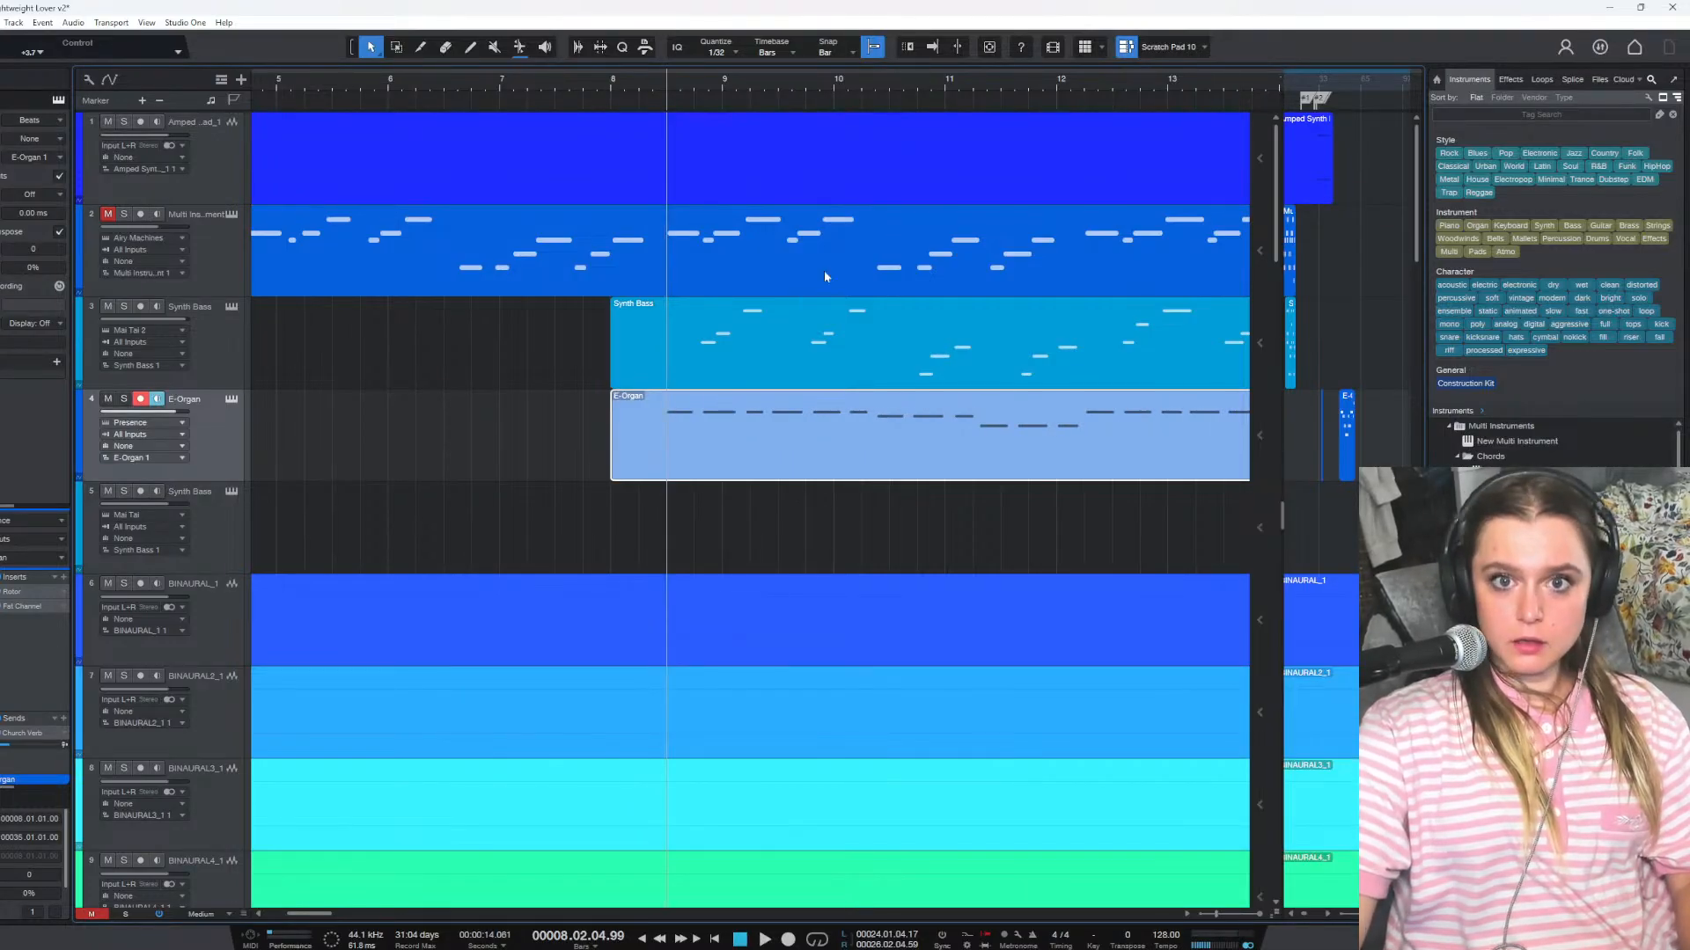
Turn on autoscroll, play the mix from bar 8, and place the playback cursor midway through bar 8 at the first E-Organ note
{"action": "key", "text": "f"}
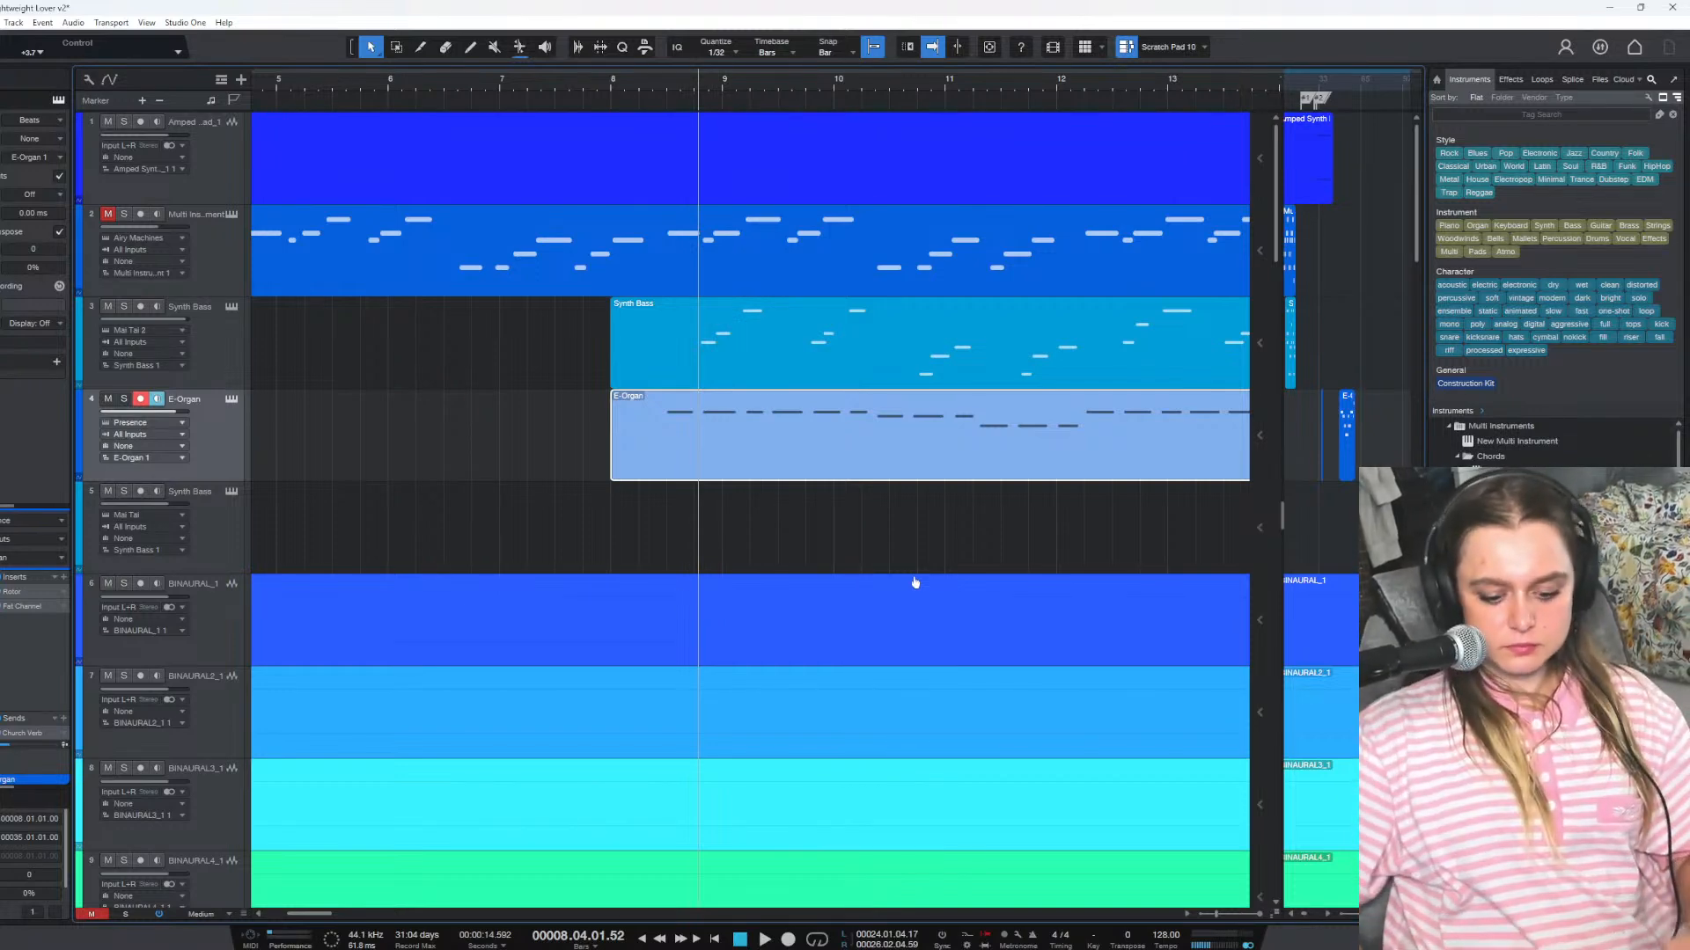
{"action": "left_click", "coordinate": [596, 67]}
{"action": "key", "text": "space"}
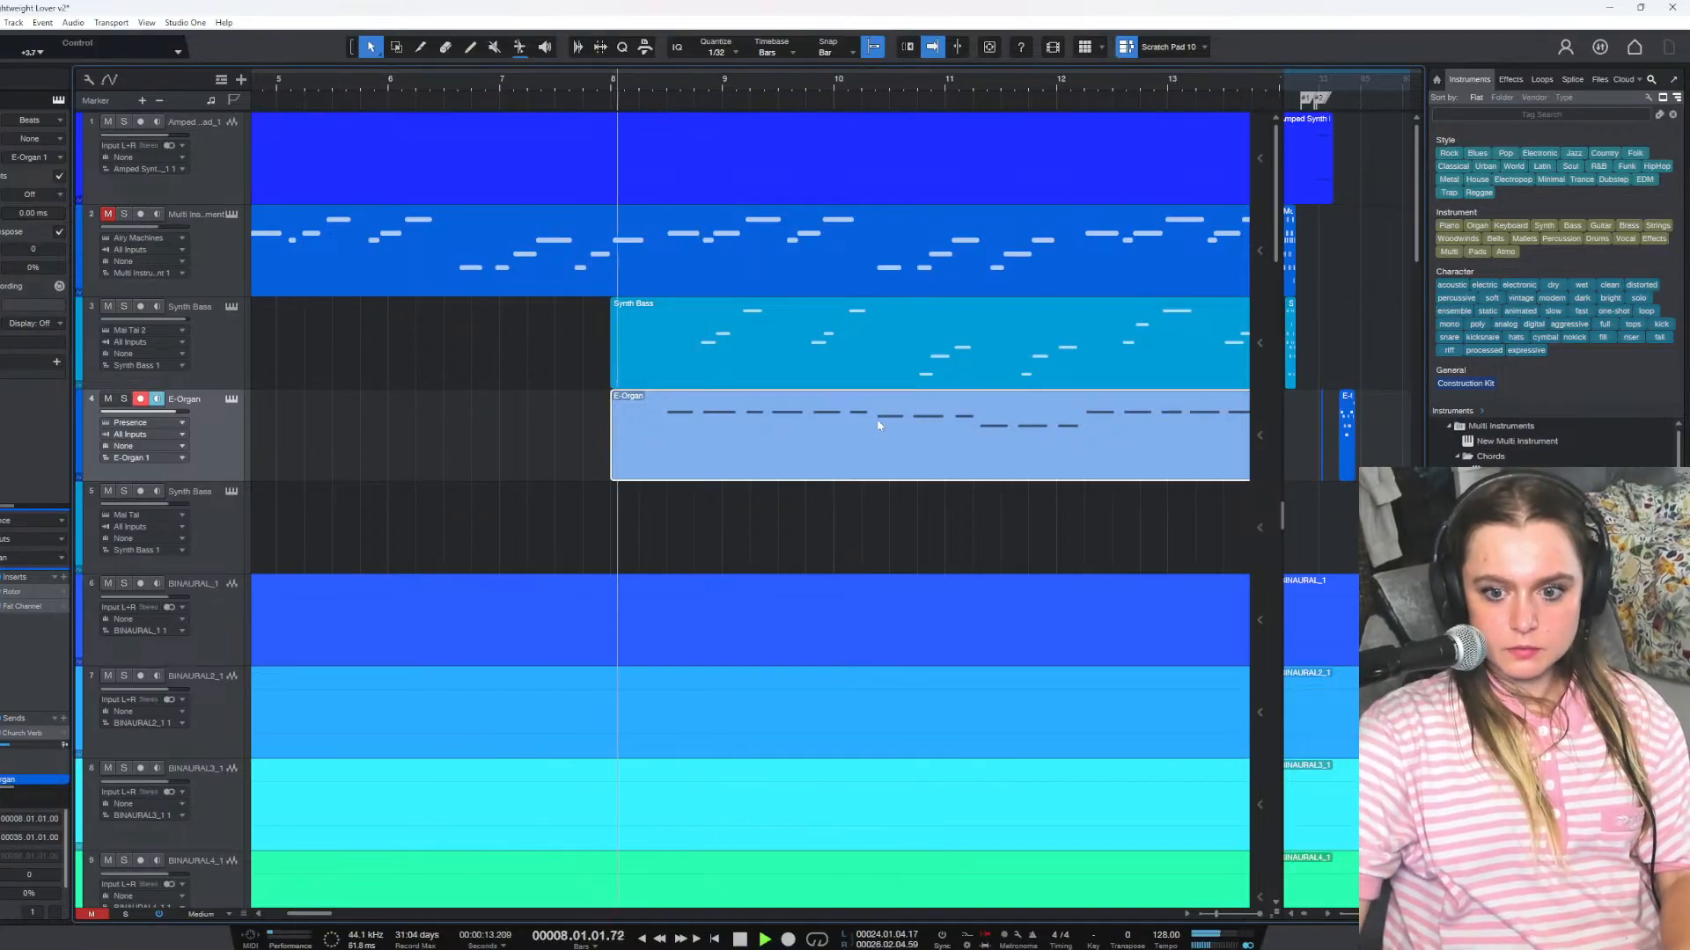
{"action": "key", "text": "space"}
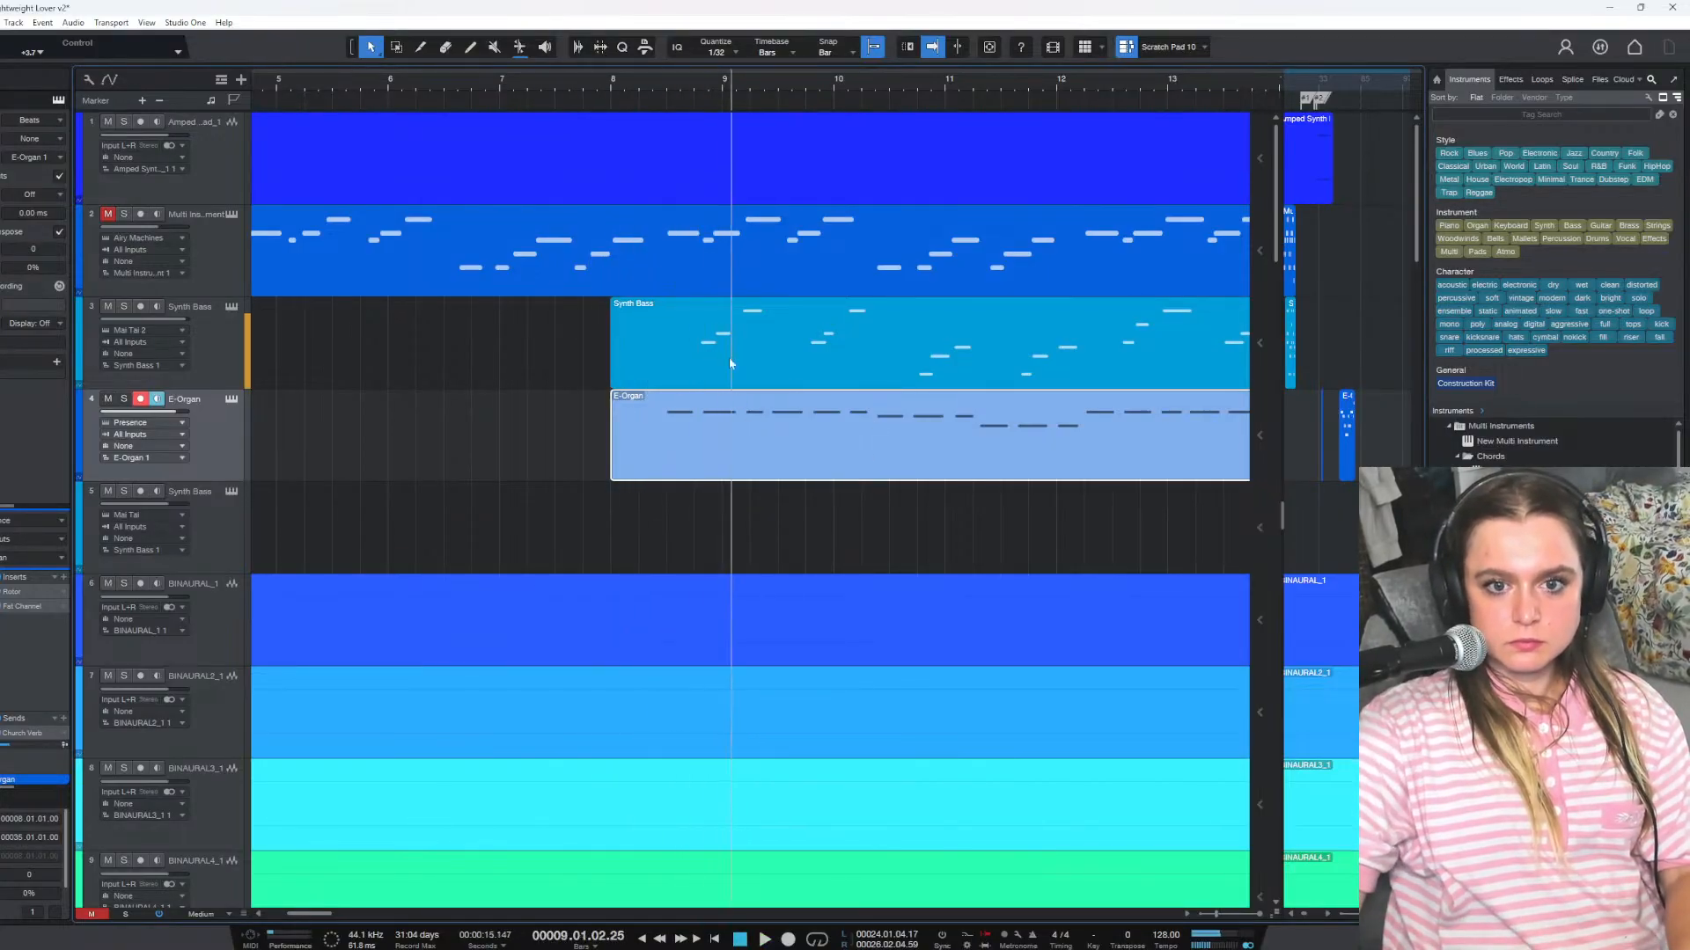
{"action": "left_click", "coordinate": [723, 84]}
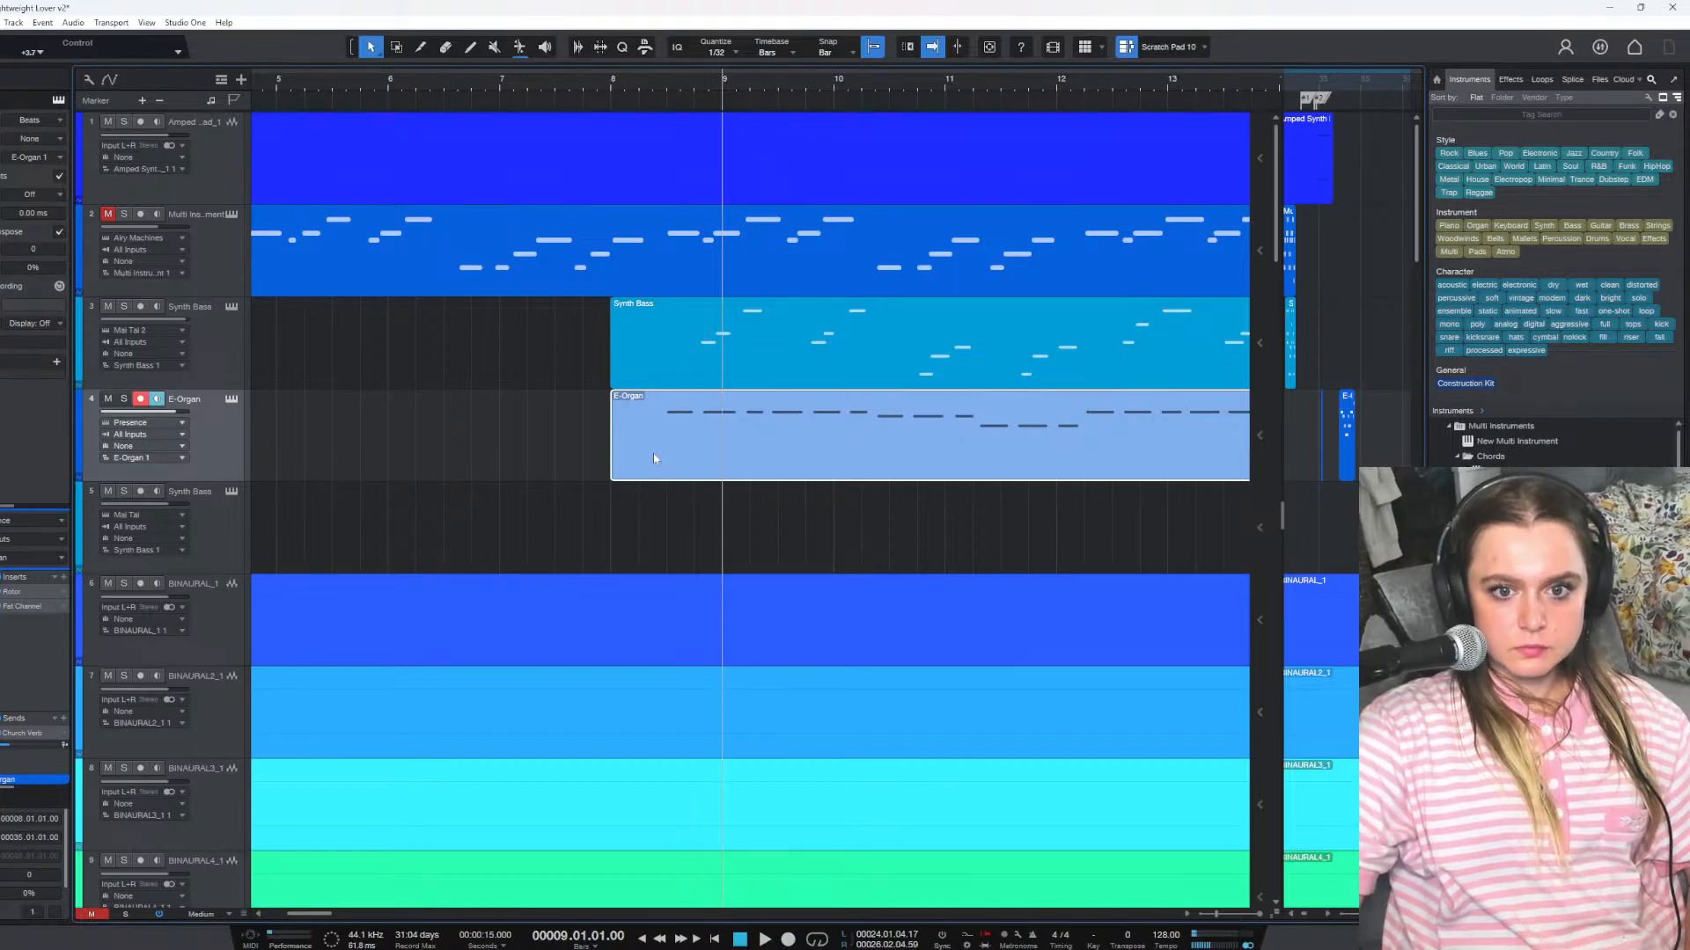
{"action": "left_click", "coordinate": [666, 86]}
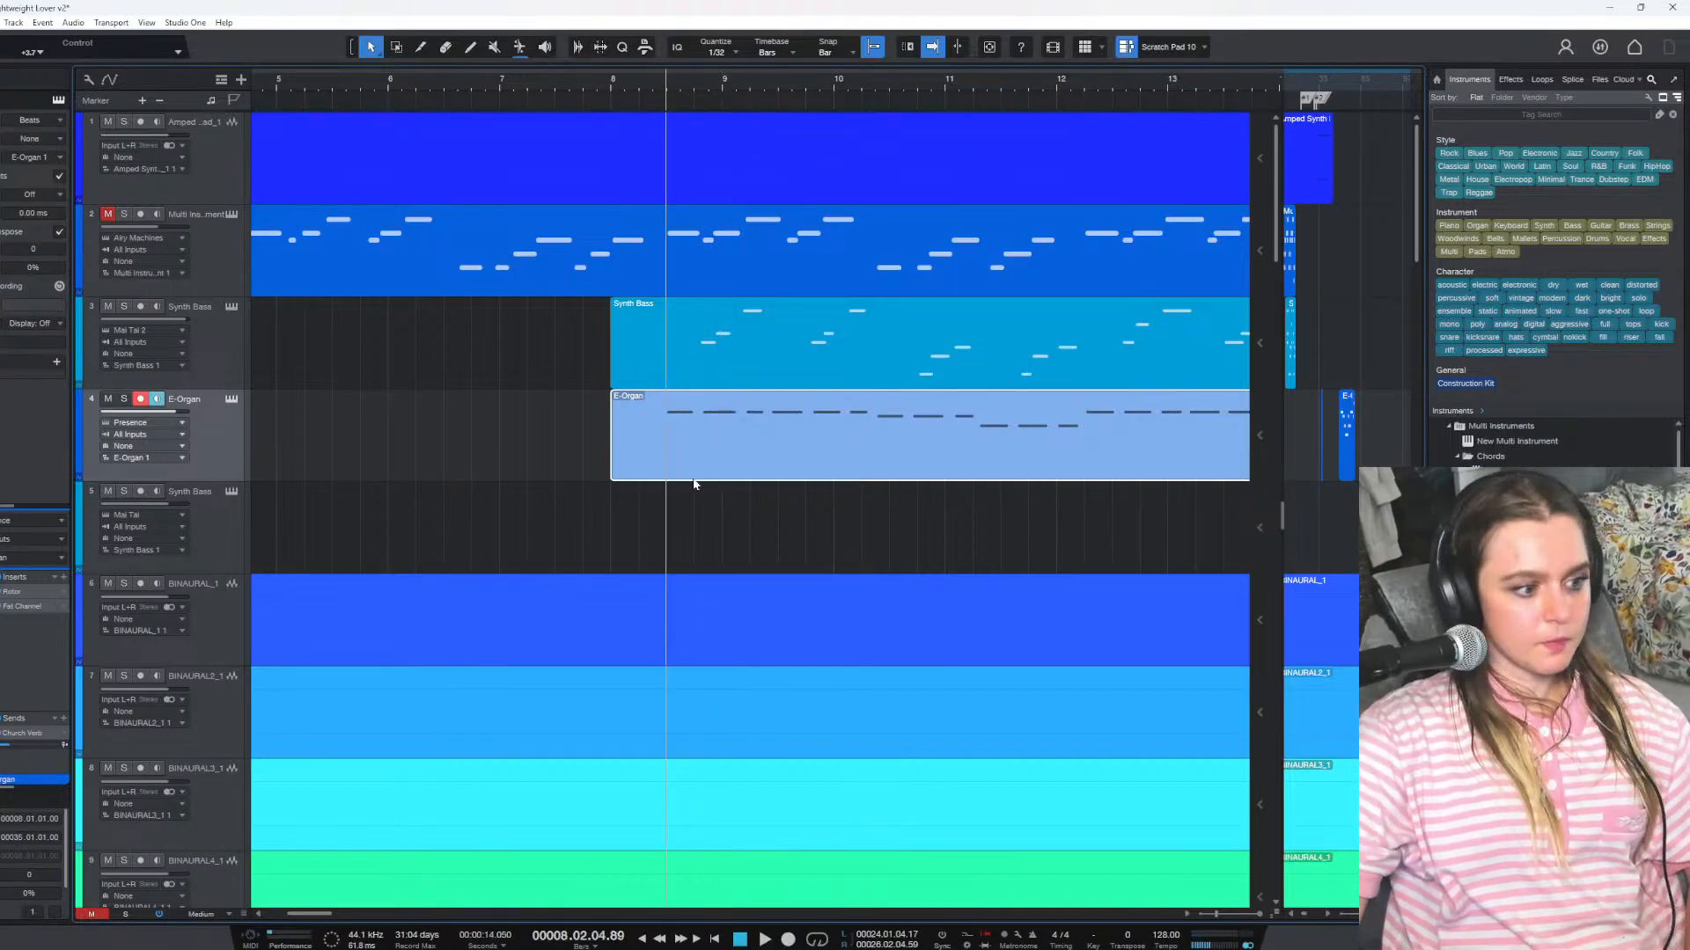
Switch to the browser and search Google for "what is the cut shortcut studio one"
{"action": "right_click", "coordinate": [672, 425]}
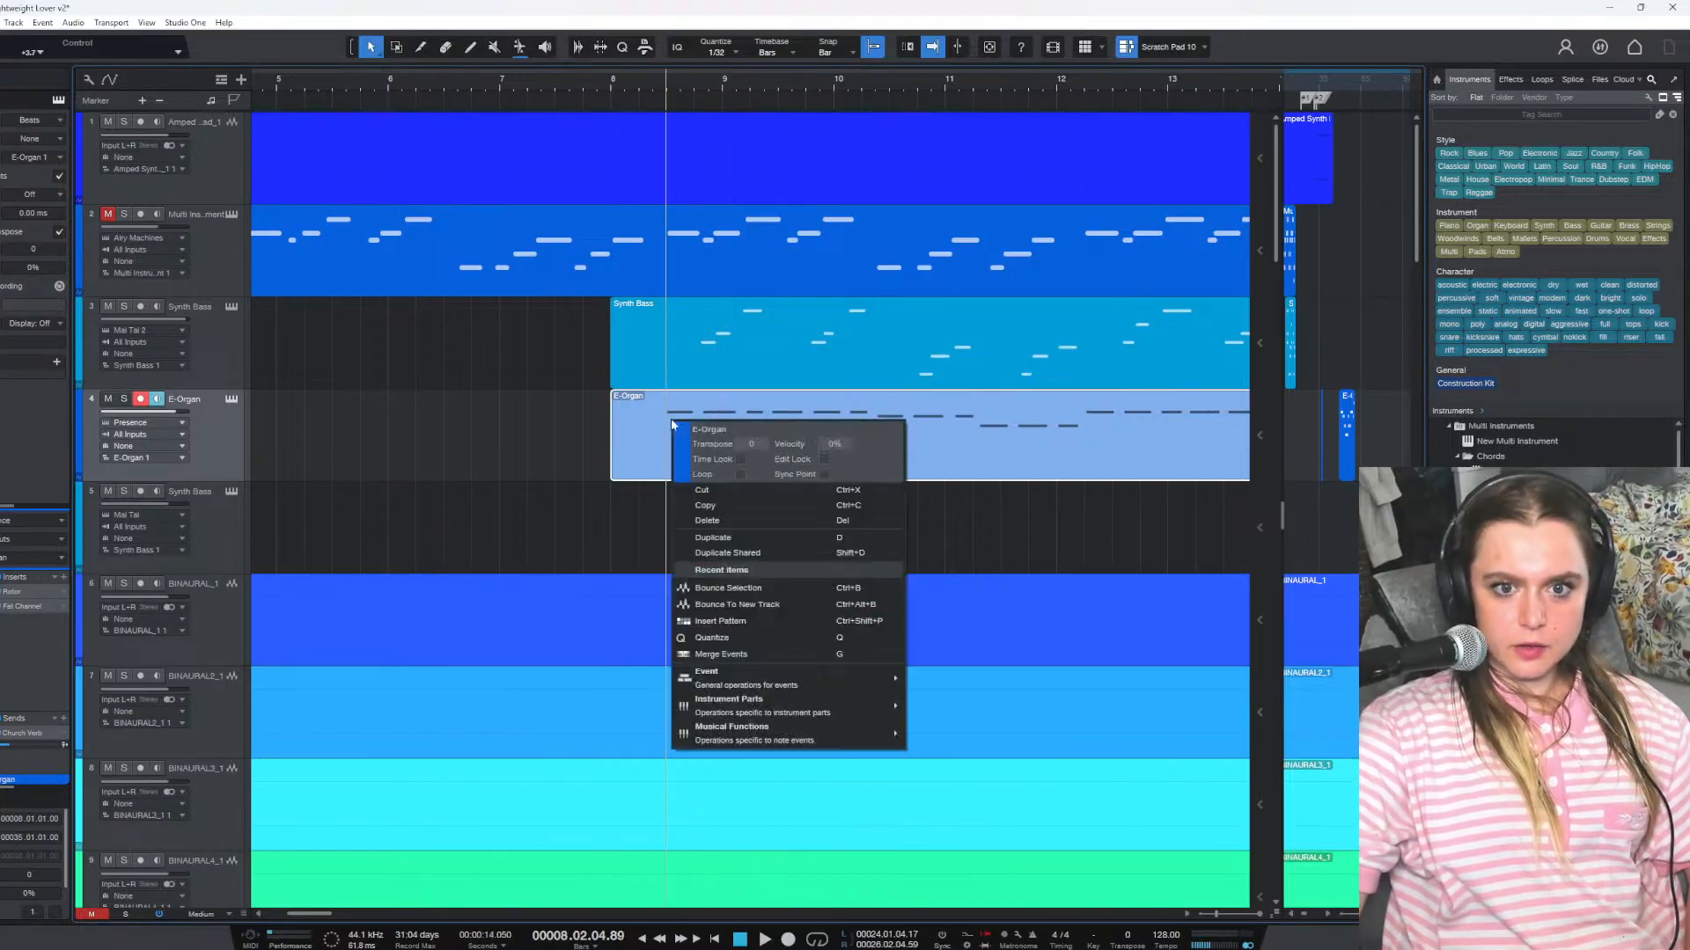
{"action": "left_click", "coordinate": [639, 426]}
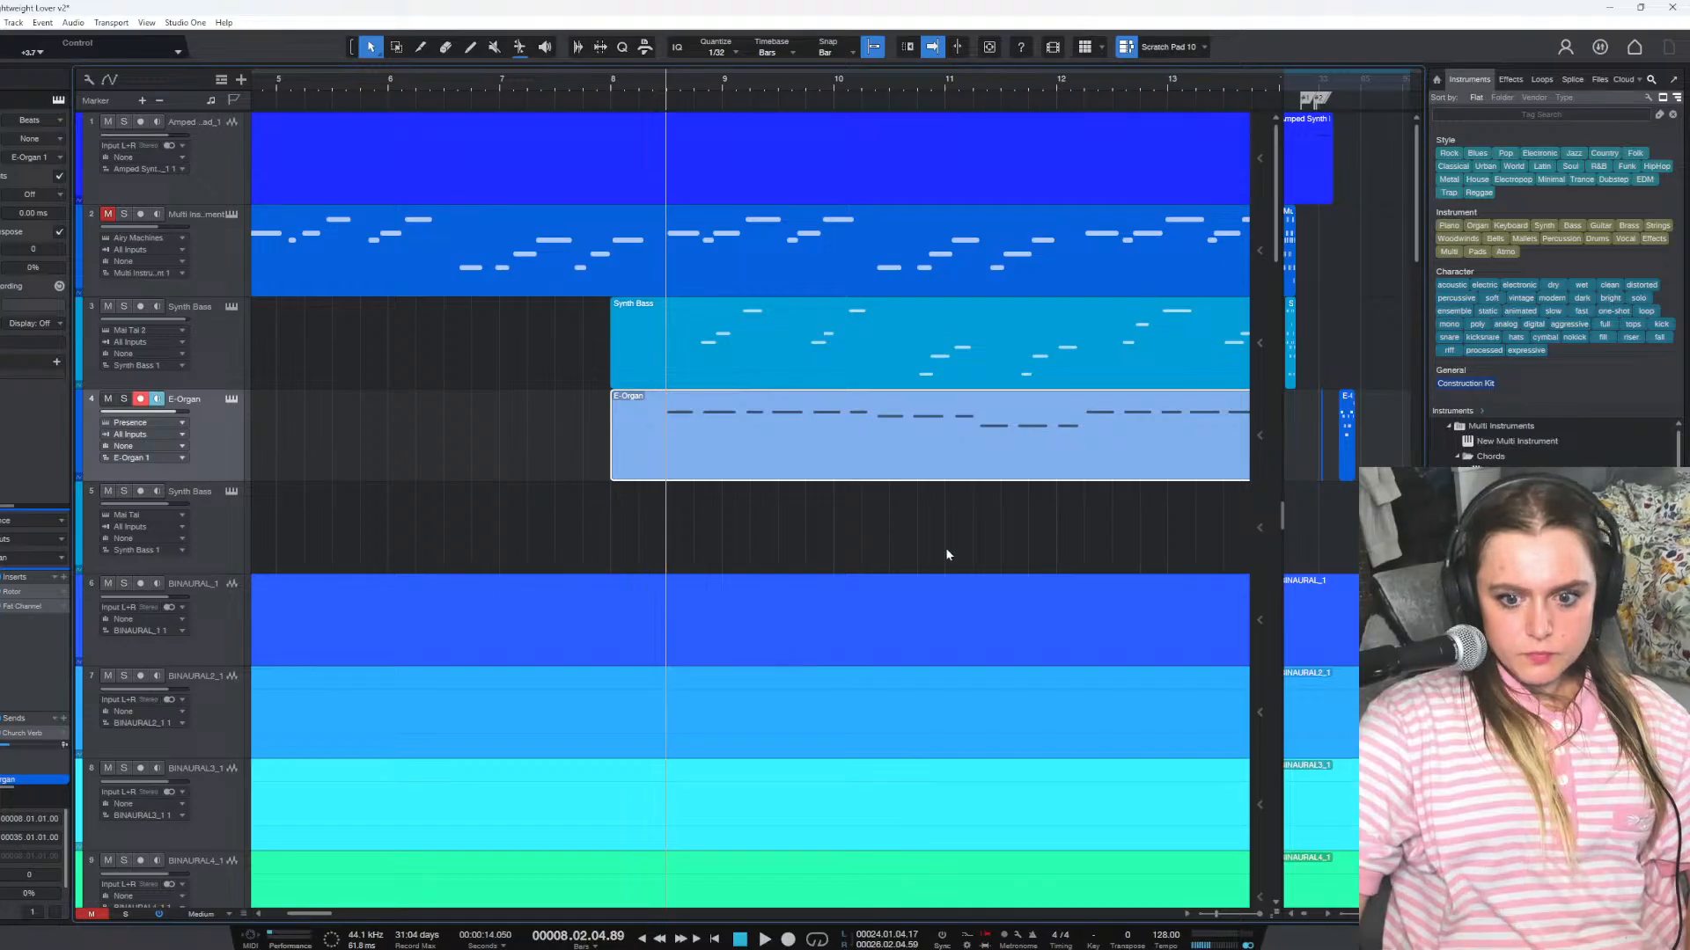
{"action": "mouse_move", "coordinate": [858, 946]}
{"action": "left_click", "coordinate": [933, 902]}
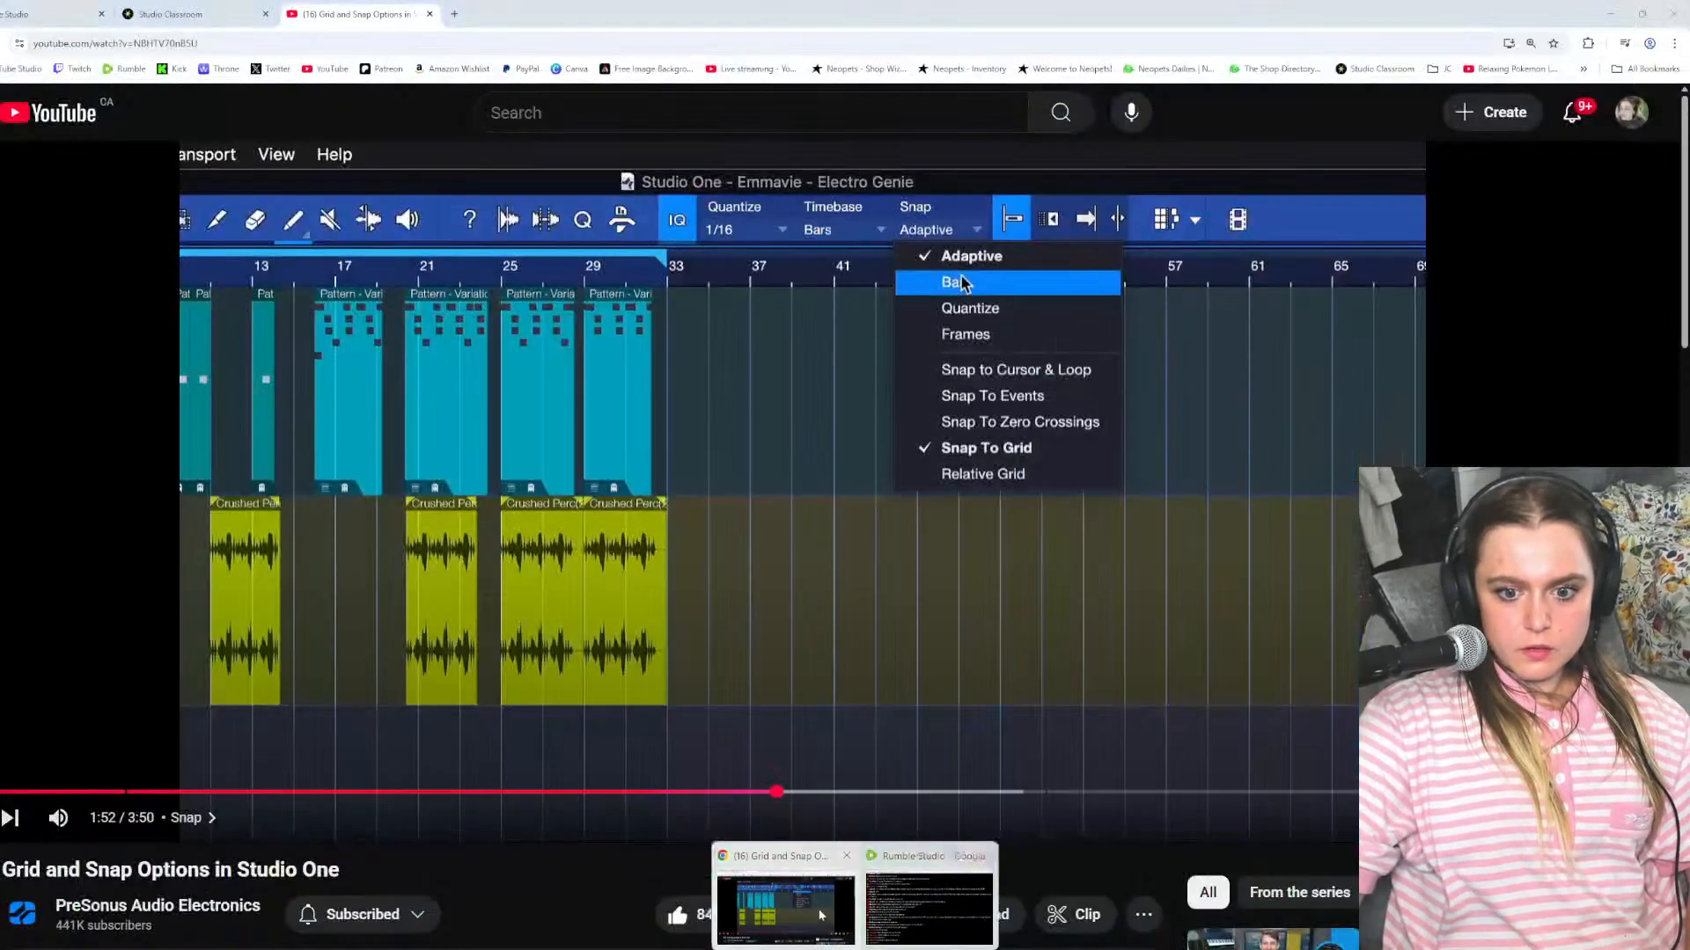
{"action": "left_click", "coordinate": [454, 13]}
{"action": "type", "text": "what is the cut shortcut studio one"}
{"action": "key", "text": "Return"}
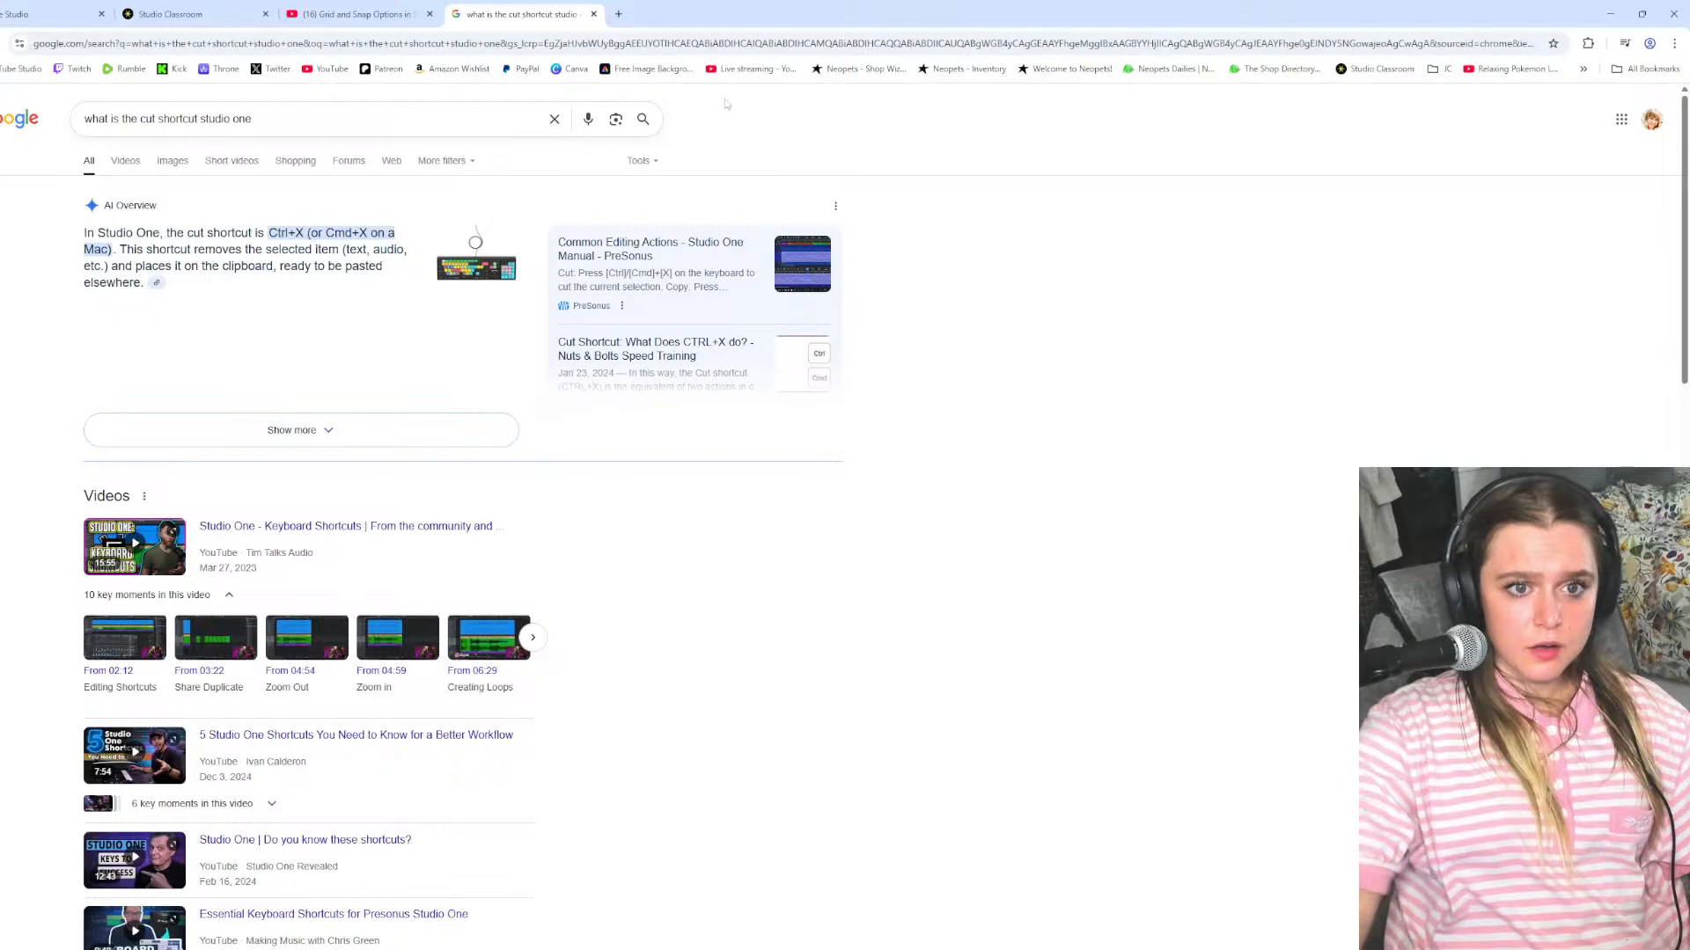
{"action": "left_click", "coordinate": [594, 14]}
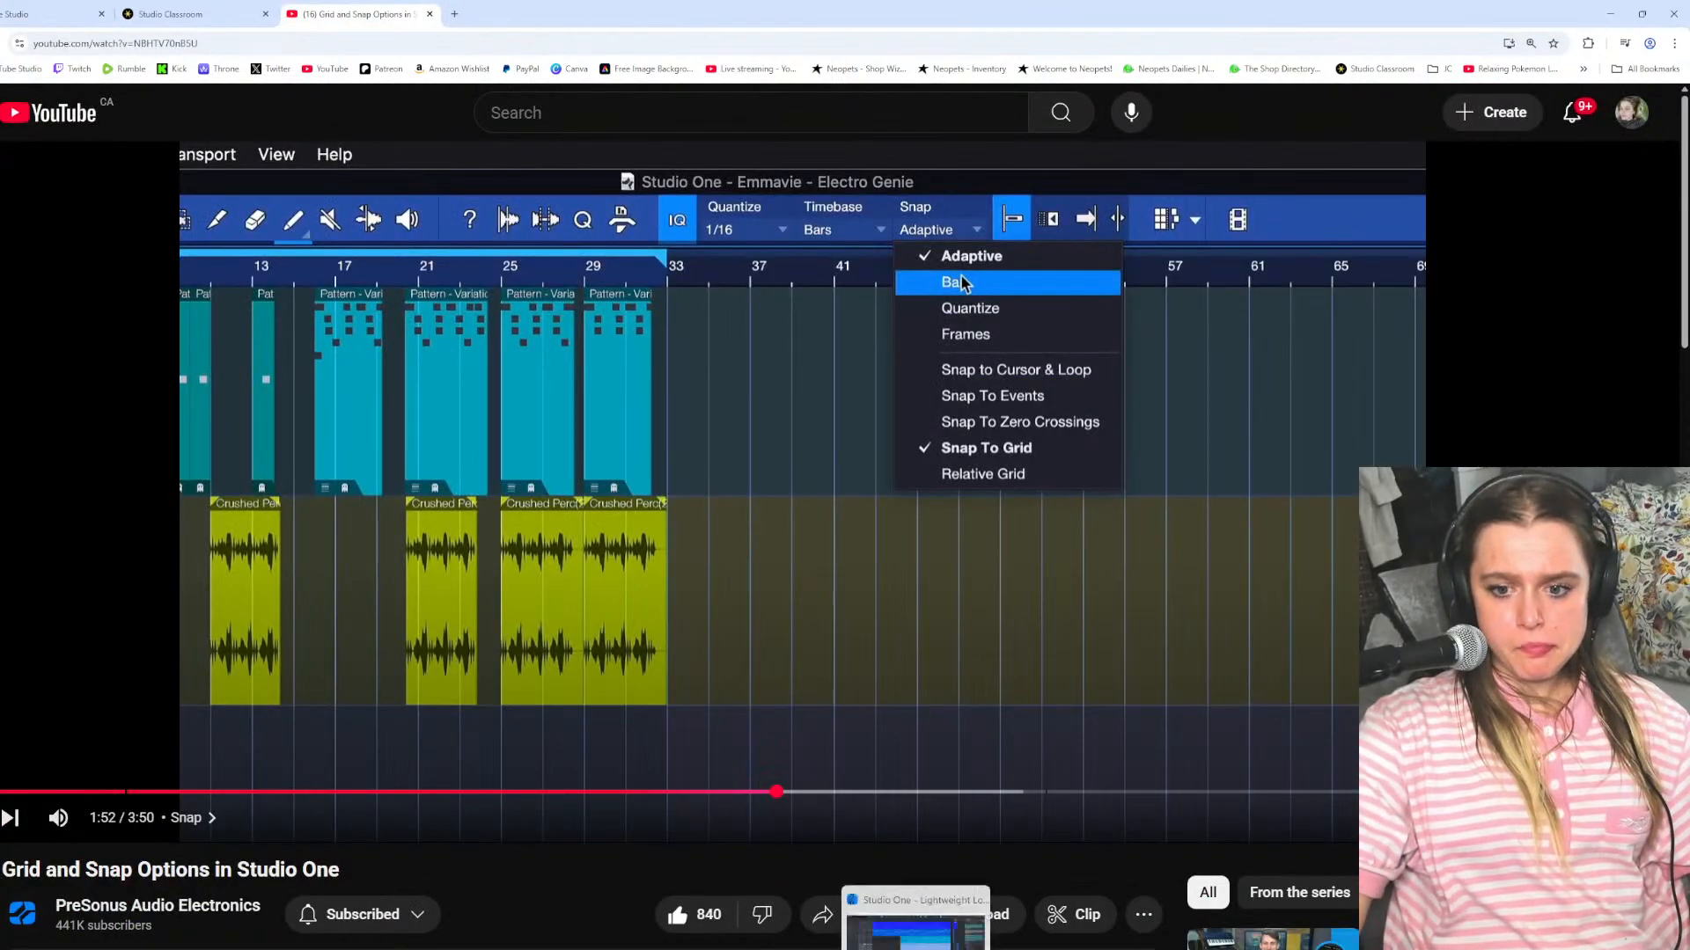
Switch to Studio One, try cutting the E-Organ clip, and undo its removal
{"action": "key", "text": "alt+Tab"}
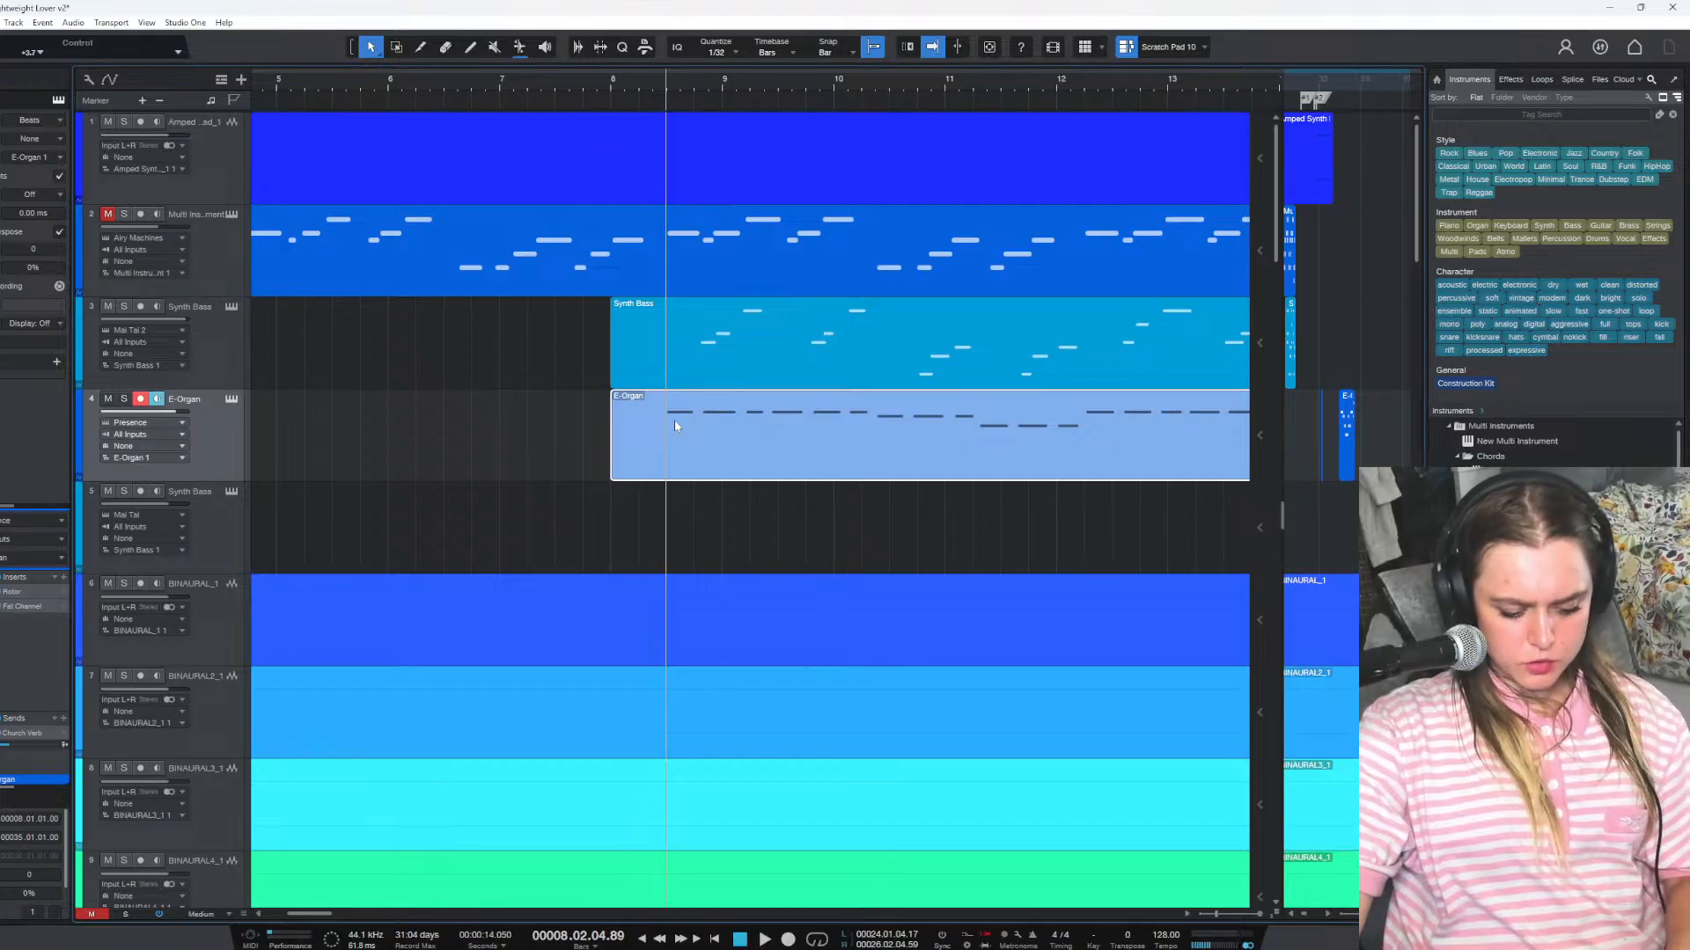
{"action": "key", "text": "Delete"}
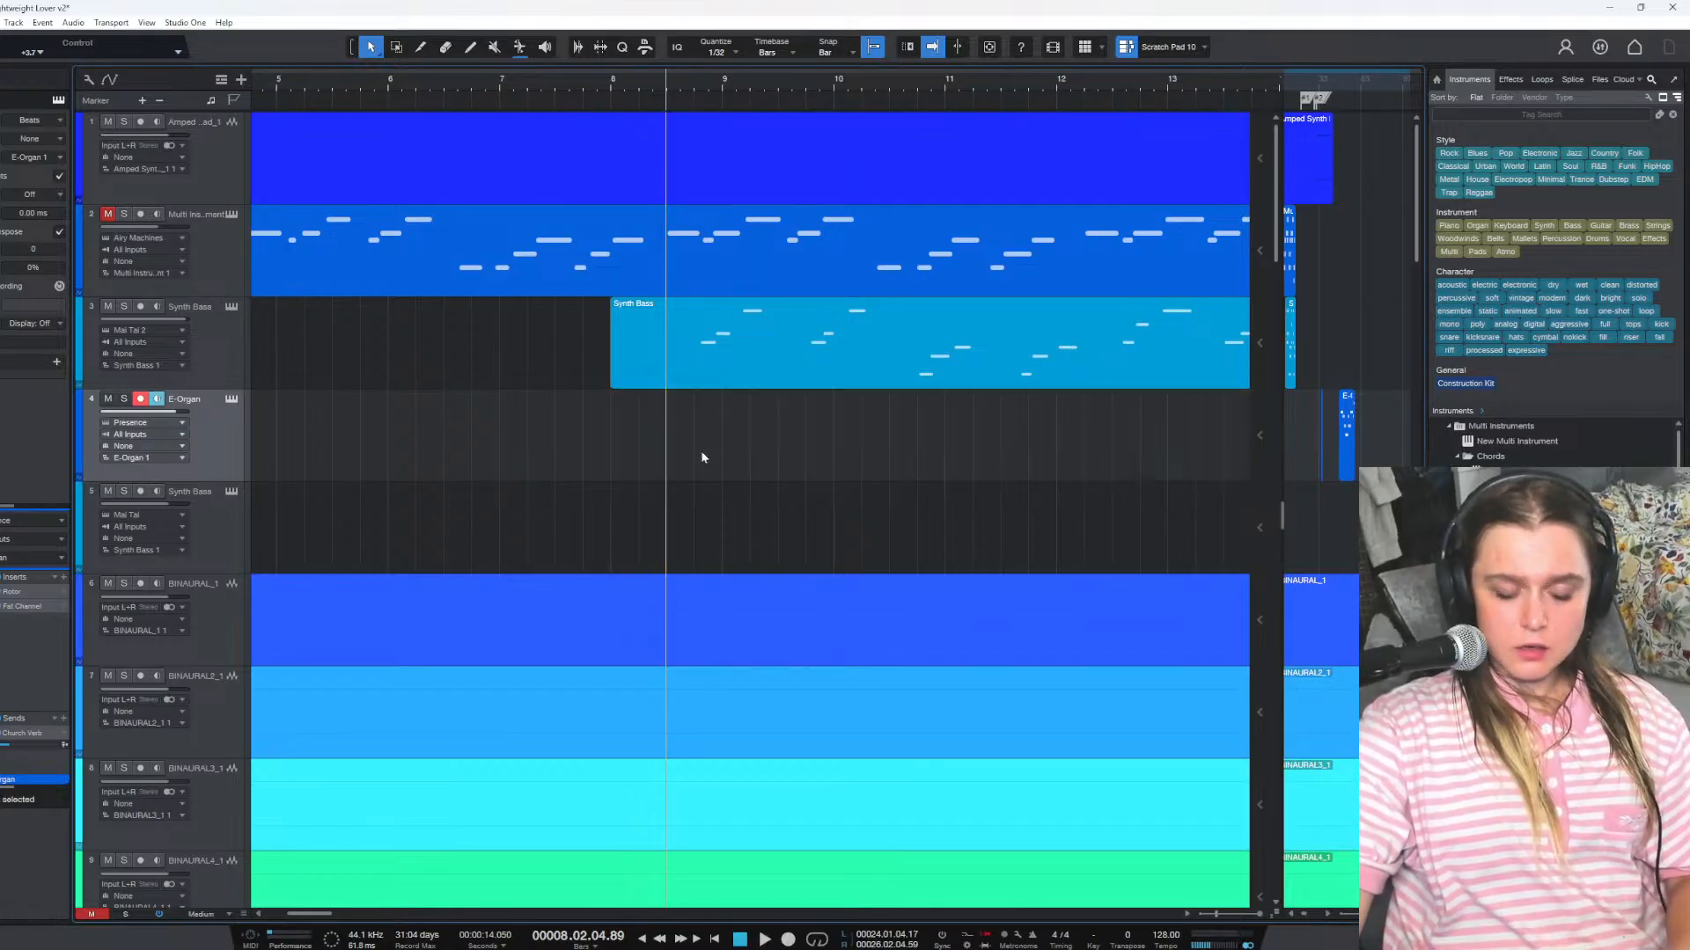
{"action": "key", "text": "ctrl+z"}
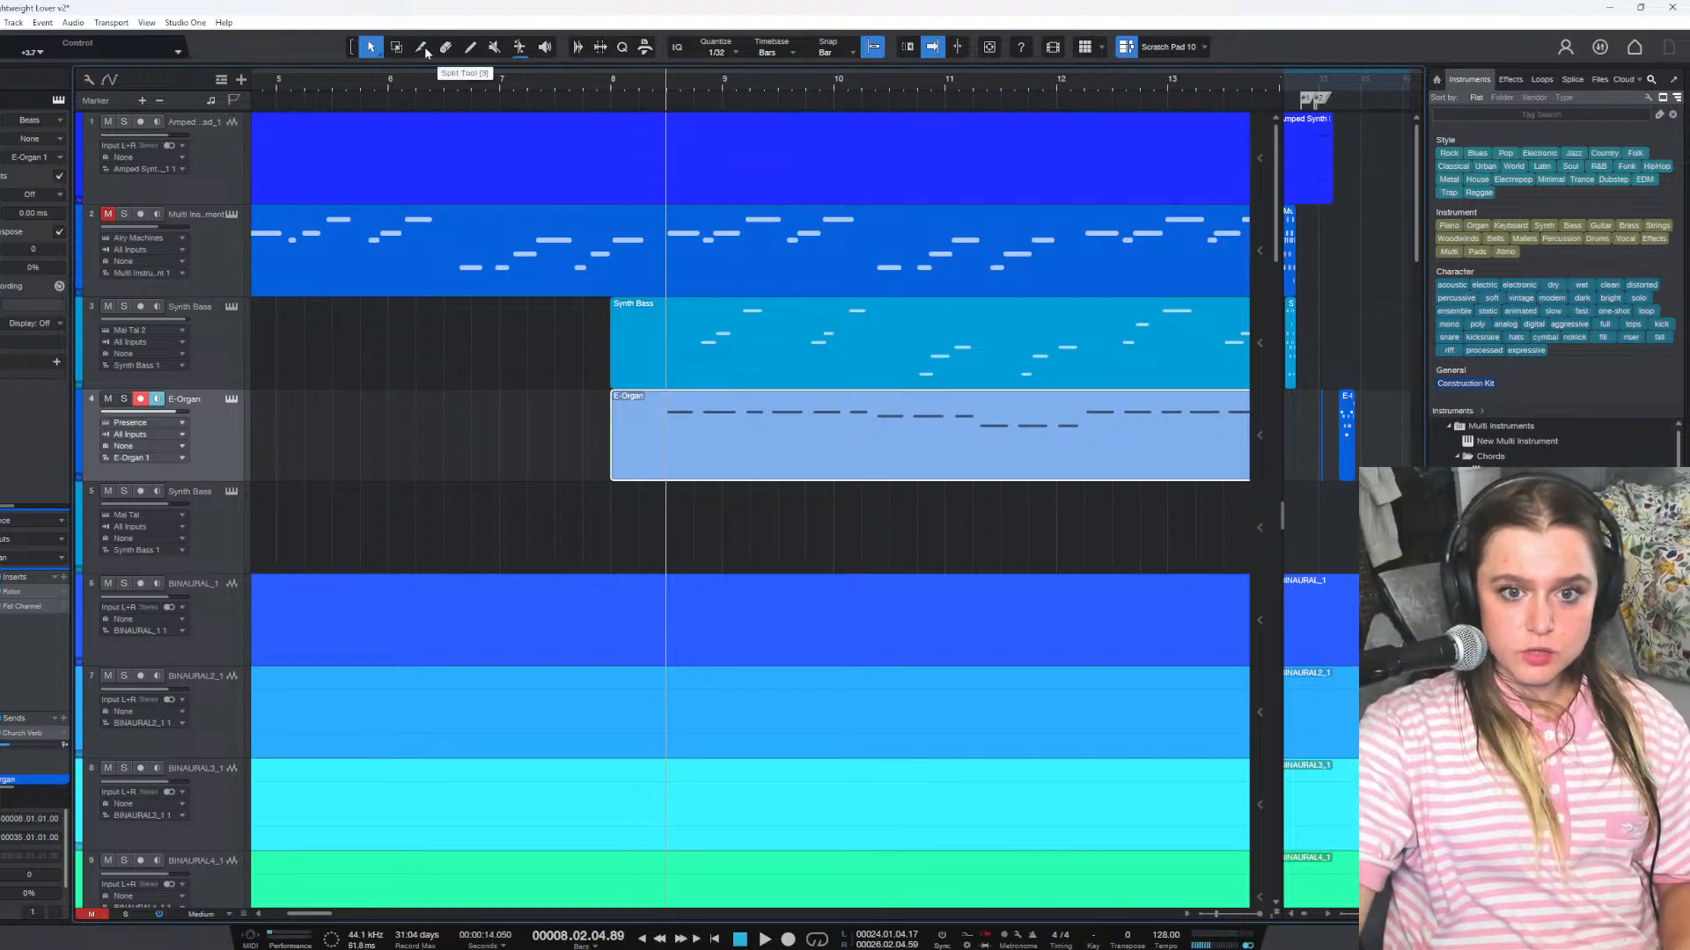
{"action": "key", "text": "3"}
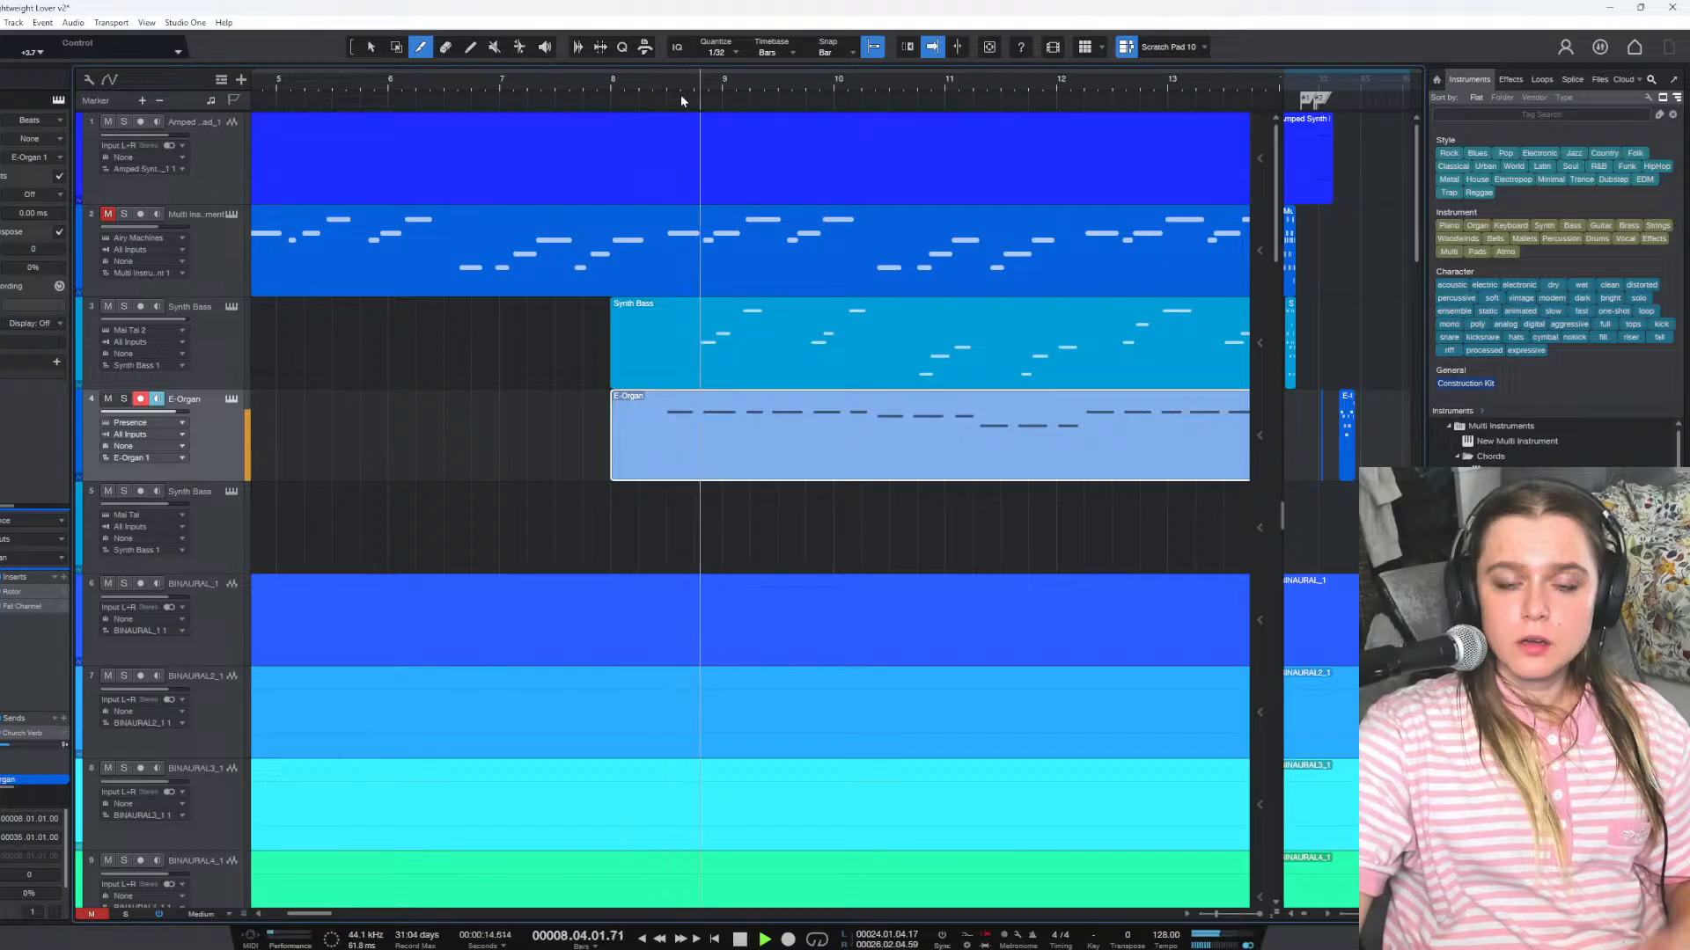
{"action": "key", "text": "space"}
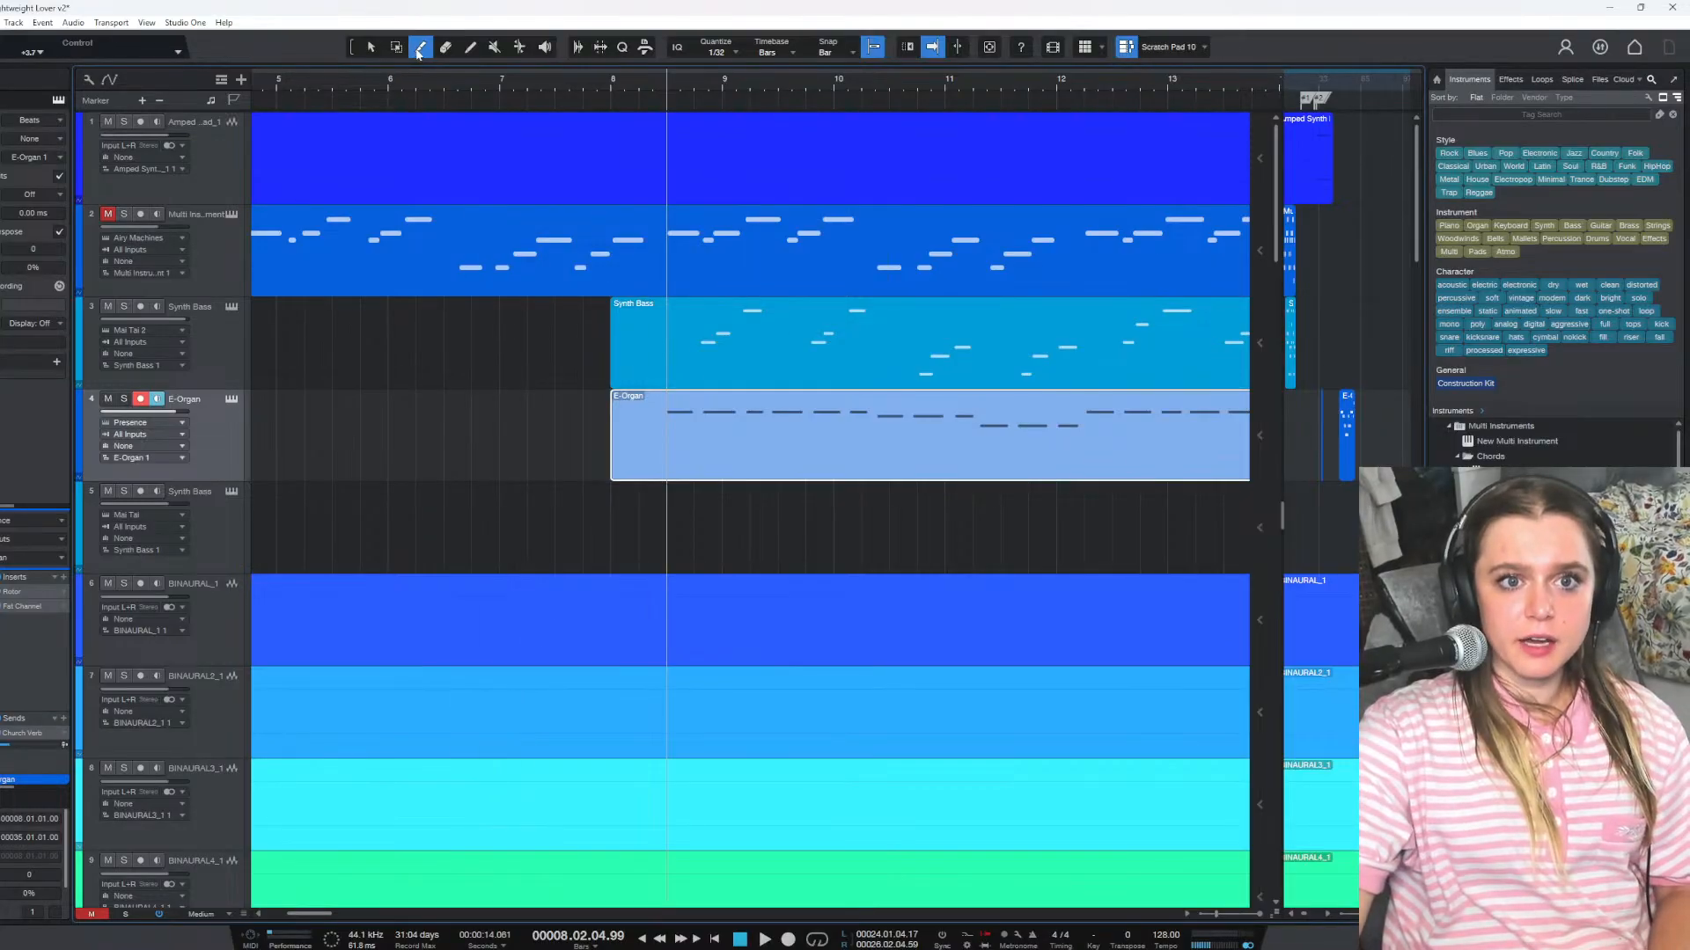
{"action": "left_click", "coordinate": [372, 48]}
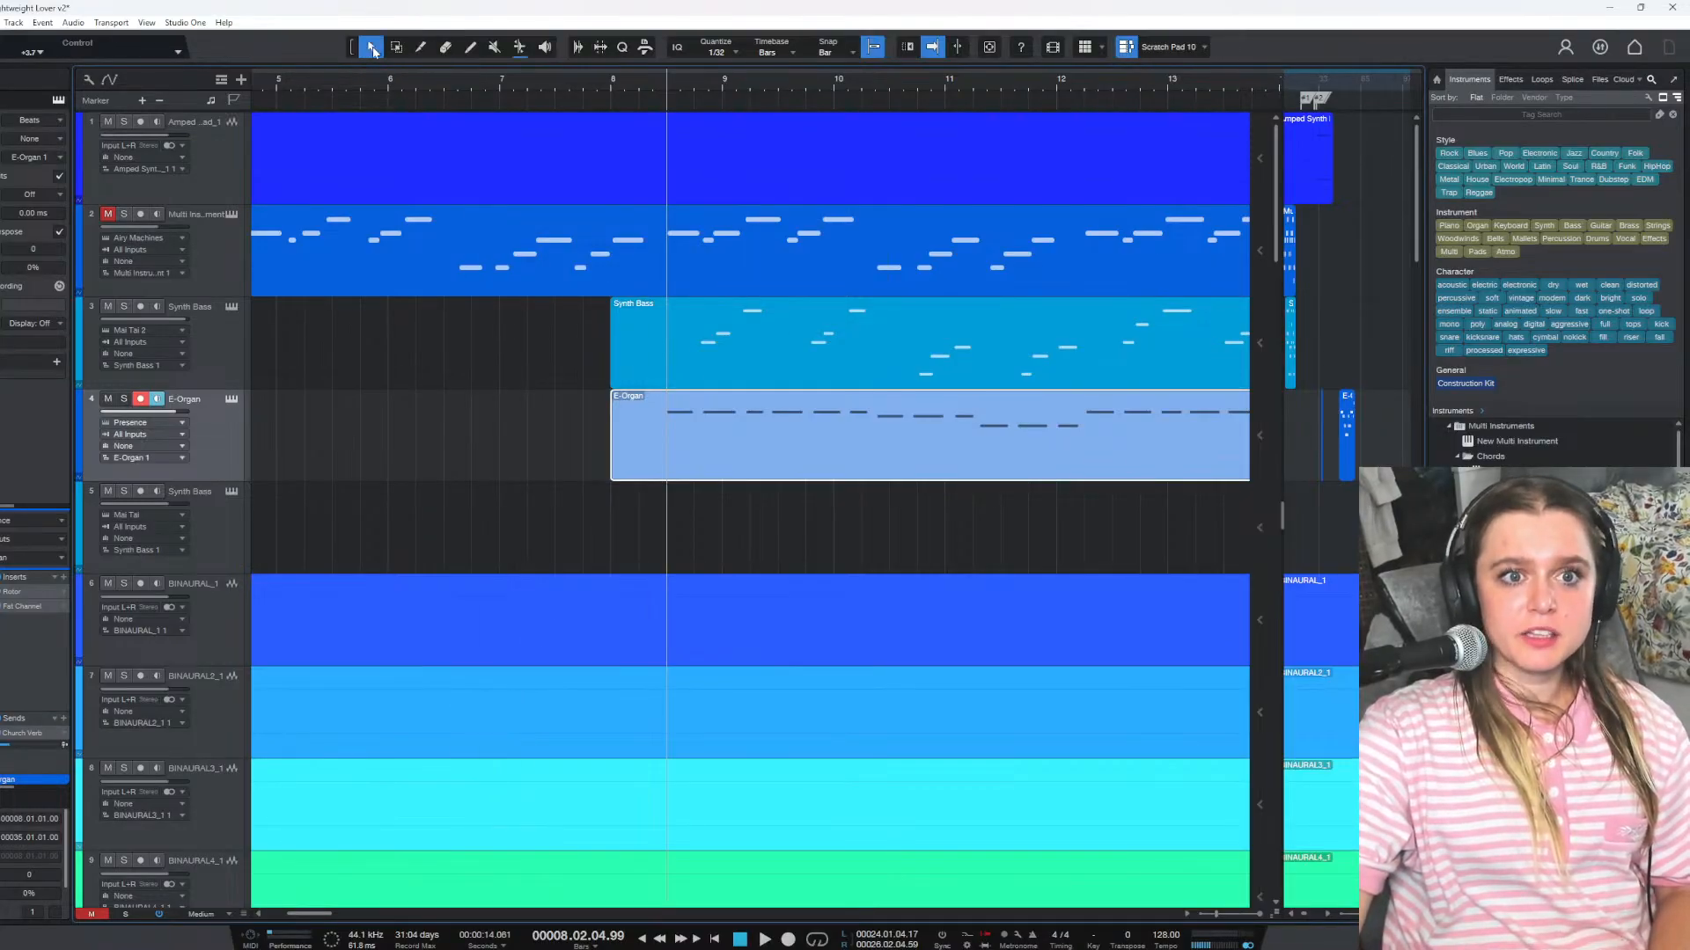
Switch to the browser and search Google for "how to make the split tool snap to grid studio one"
{"action": "left_click", "coordinate": [855, 949]}
{"action": "left_click", "coordinate": [790, 915]}
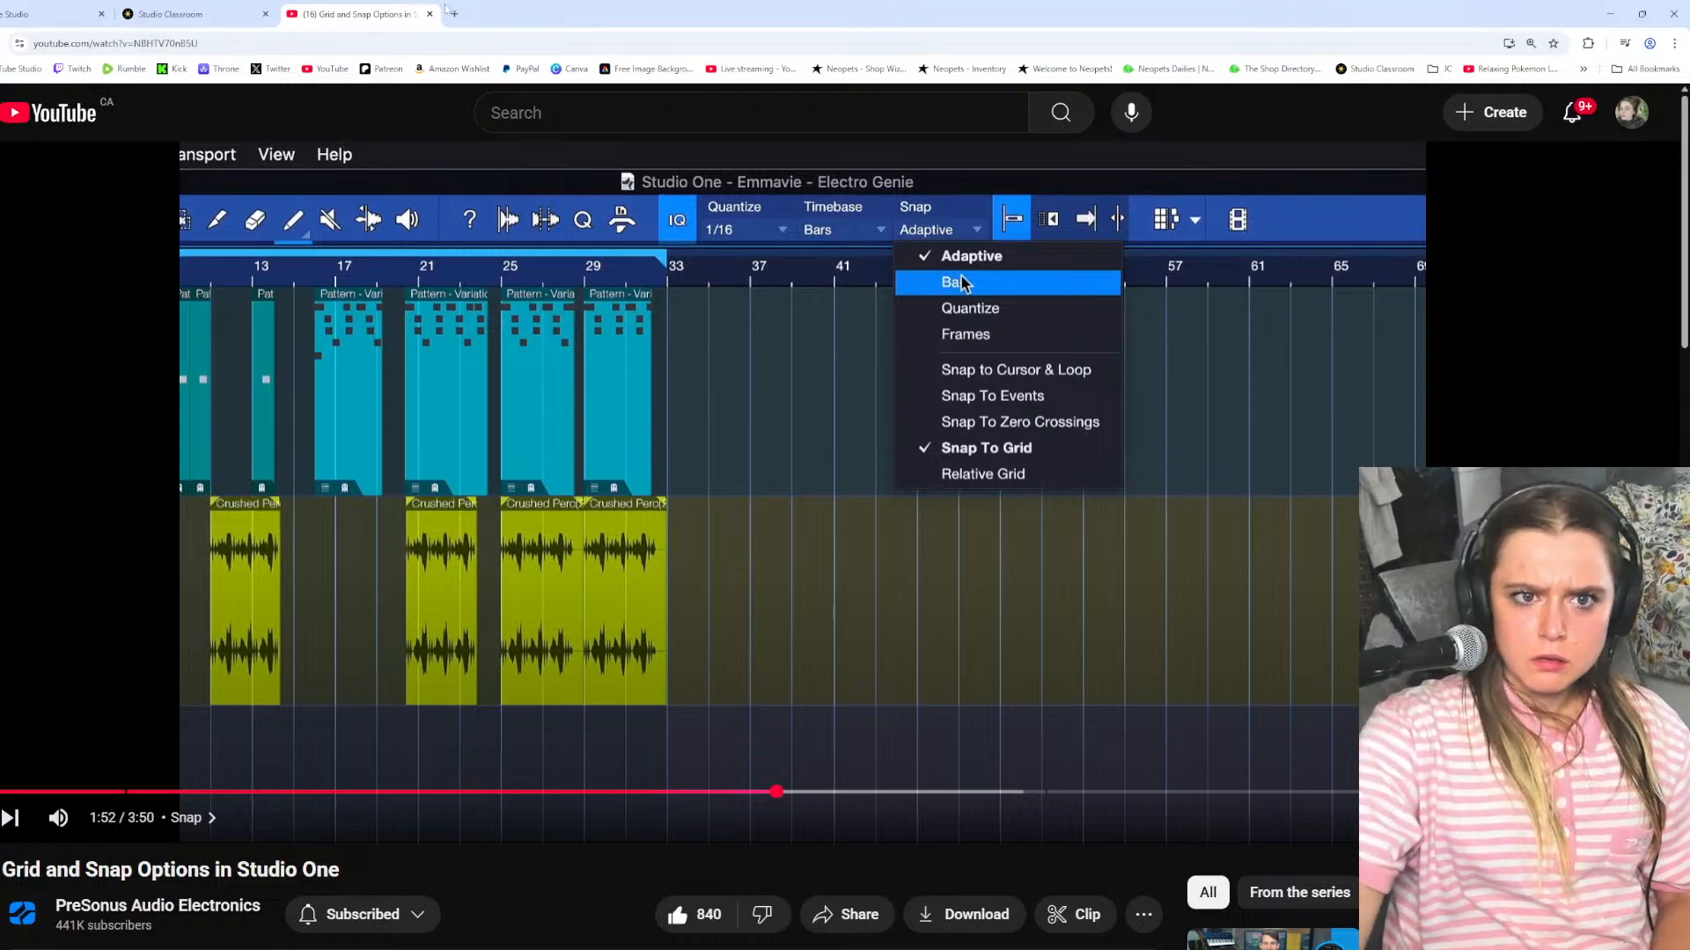
{"action": "left_click", "coordinate": [454, 13]}
{"action": "type", "text": "how to make the split tool snap to grid stuid"}
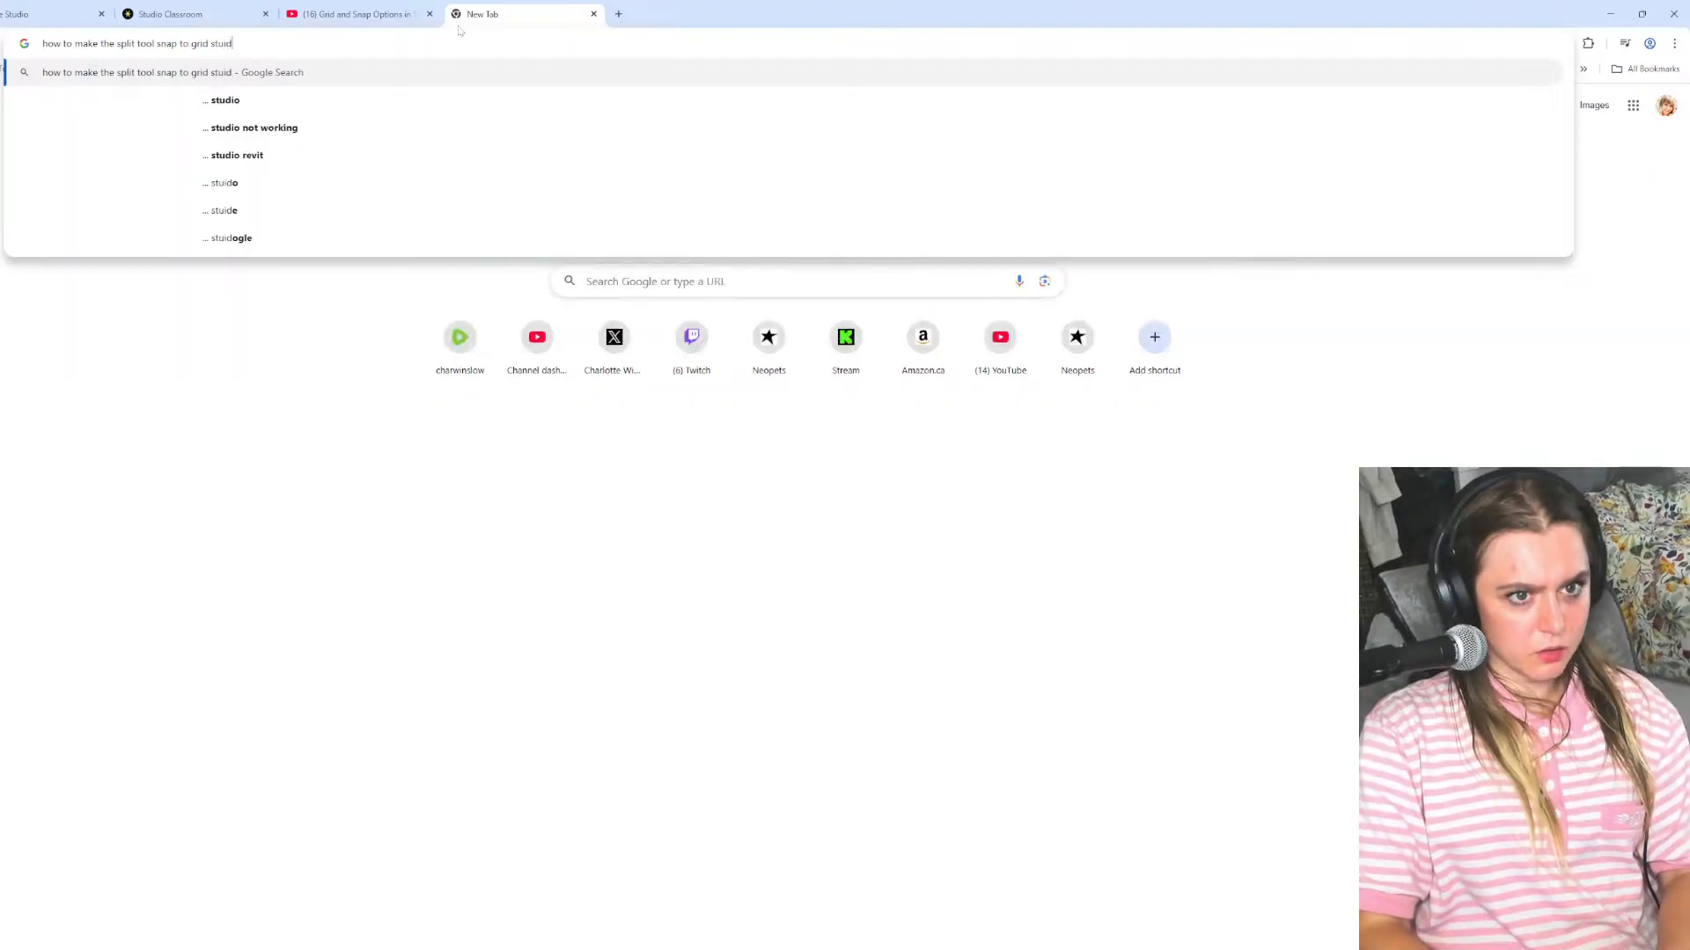
{"action": "key", "text": "BackSpace"}
{"action": "key", "text": "BackSpace"}
{"action": "key", "text": "BackSpace"}
{"action": "type", "text": "udio one"}
{"action": "key", "text": "Return"}
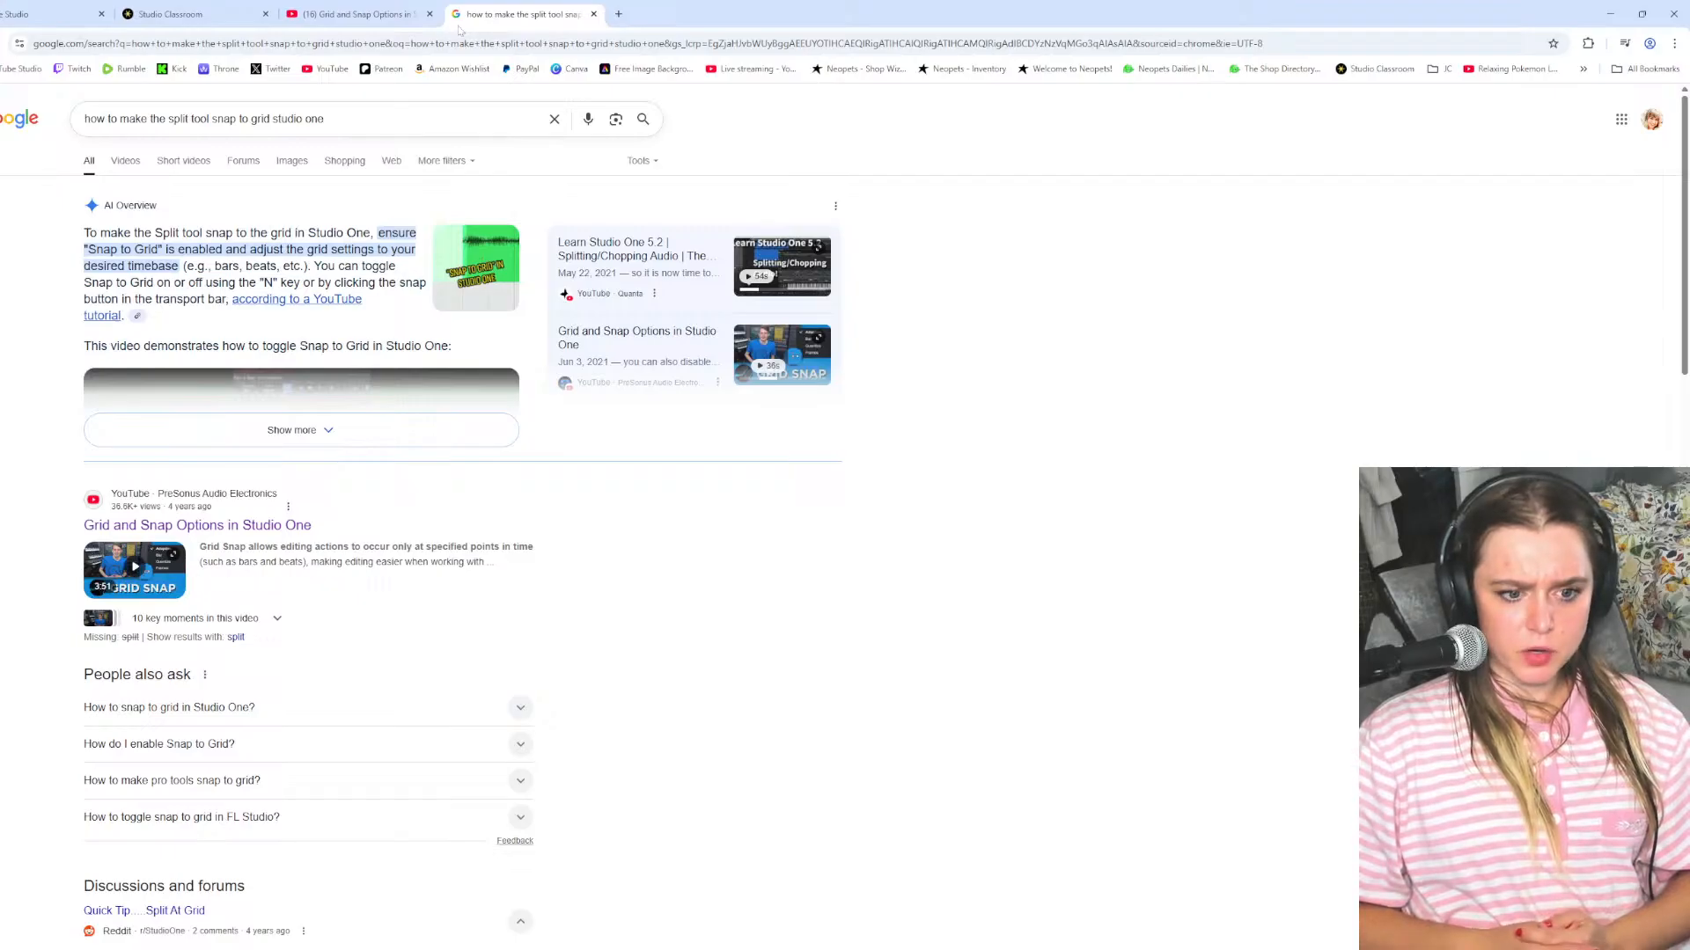
Open the Reddit post "Quick Tip.....Split At Grid" and enlarge the page to read its instructions
{"action": "left_click", "coordinate": [146, 918]}
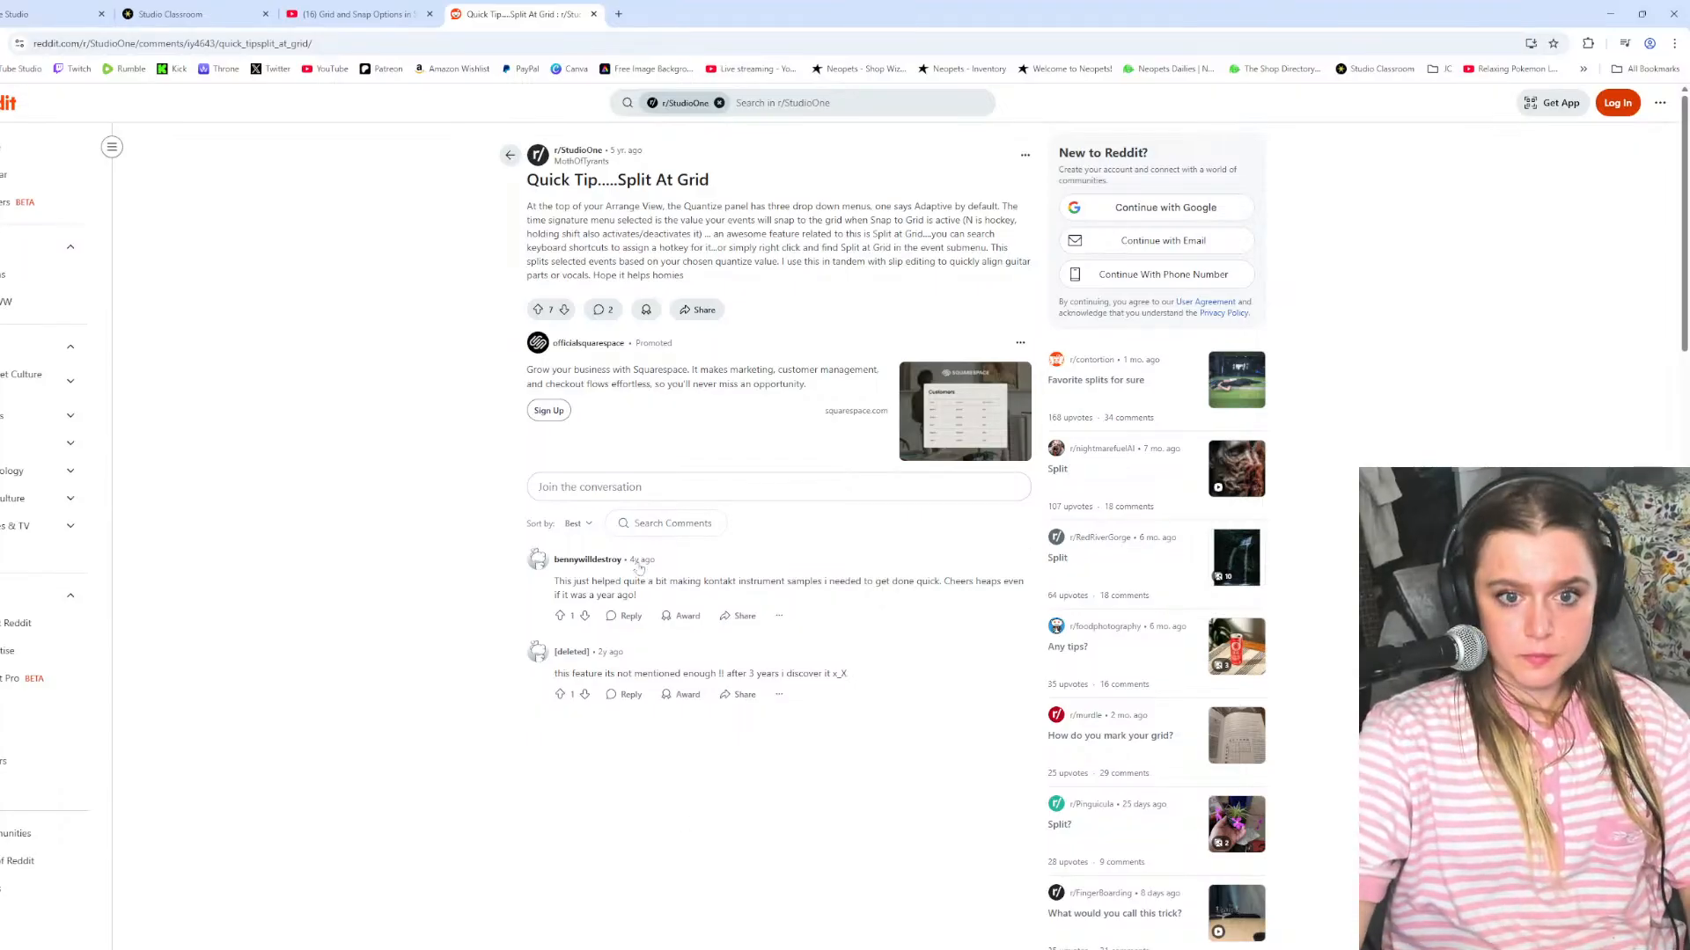
{"action": "key", "text": "ctrl+plus"}
{"action": "key", "text": "ctrl+plus"}
{"action": "key", "text": "ctrl+plus"}
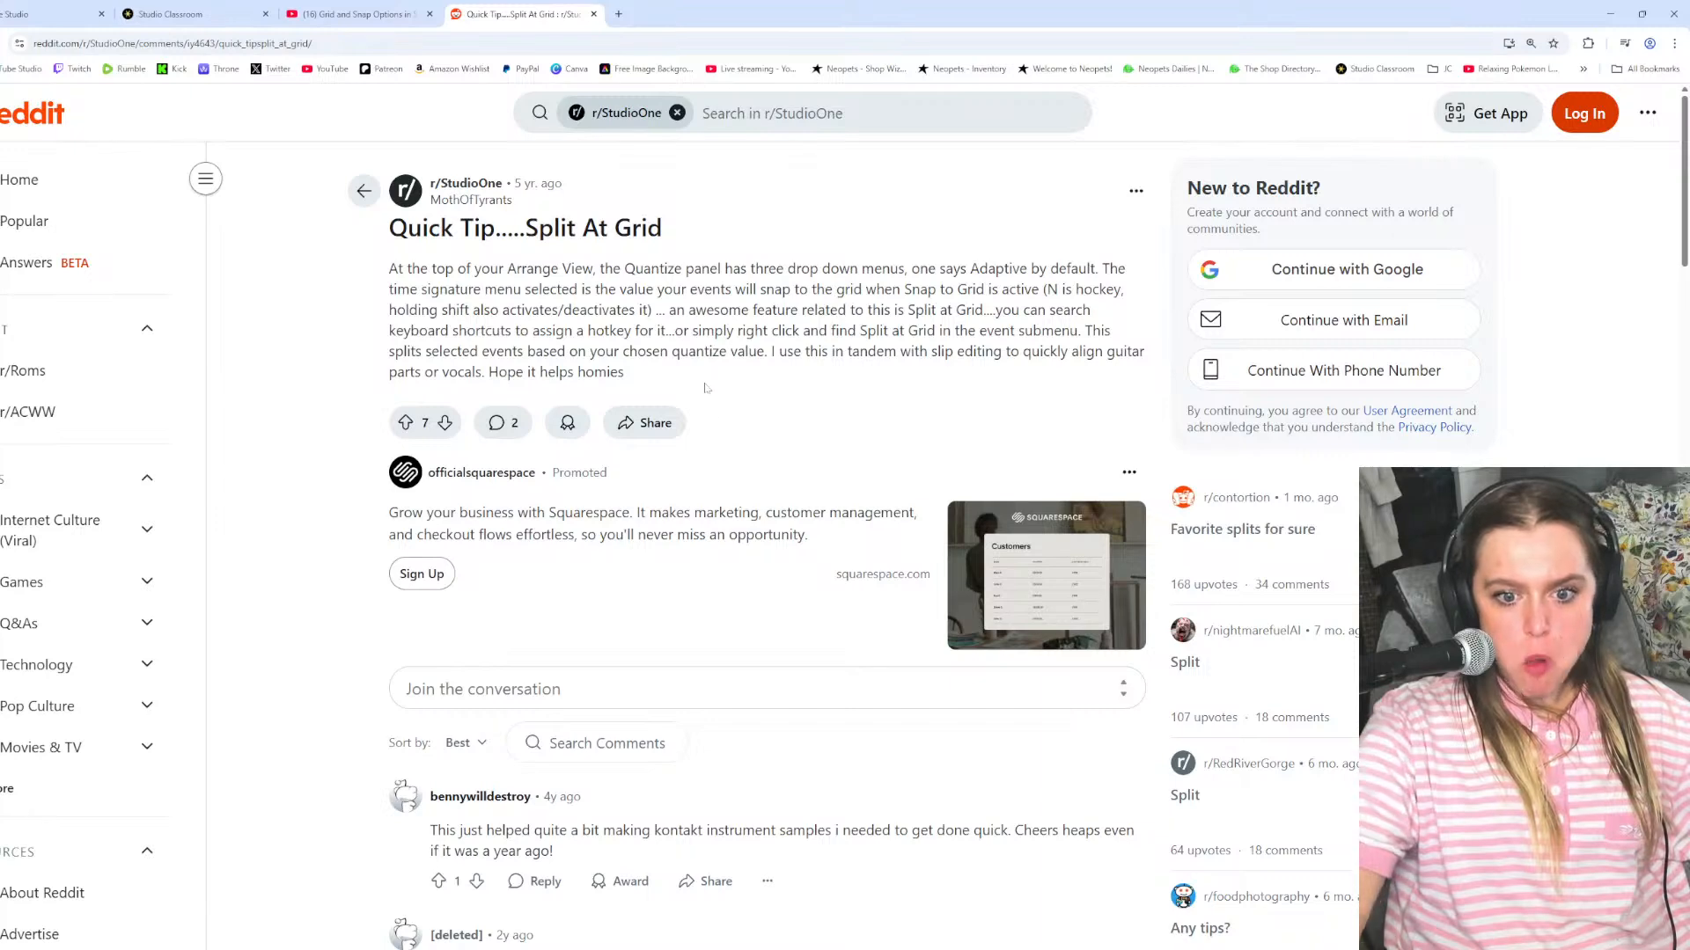
Switch to Studio One, try Split at Grid on the E-Organ clip's notes, and undo the split
{"action": "key", "text": "alt+Tab"}
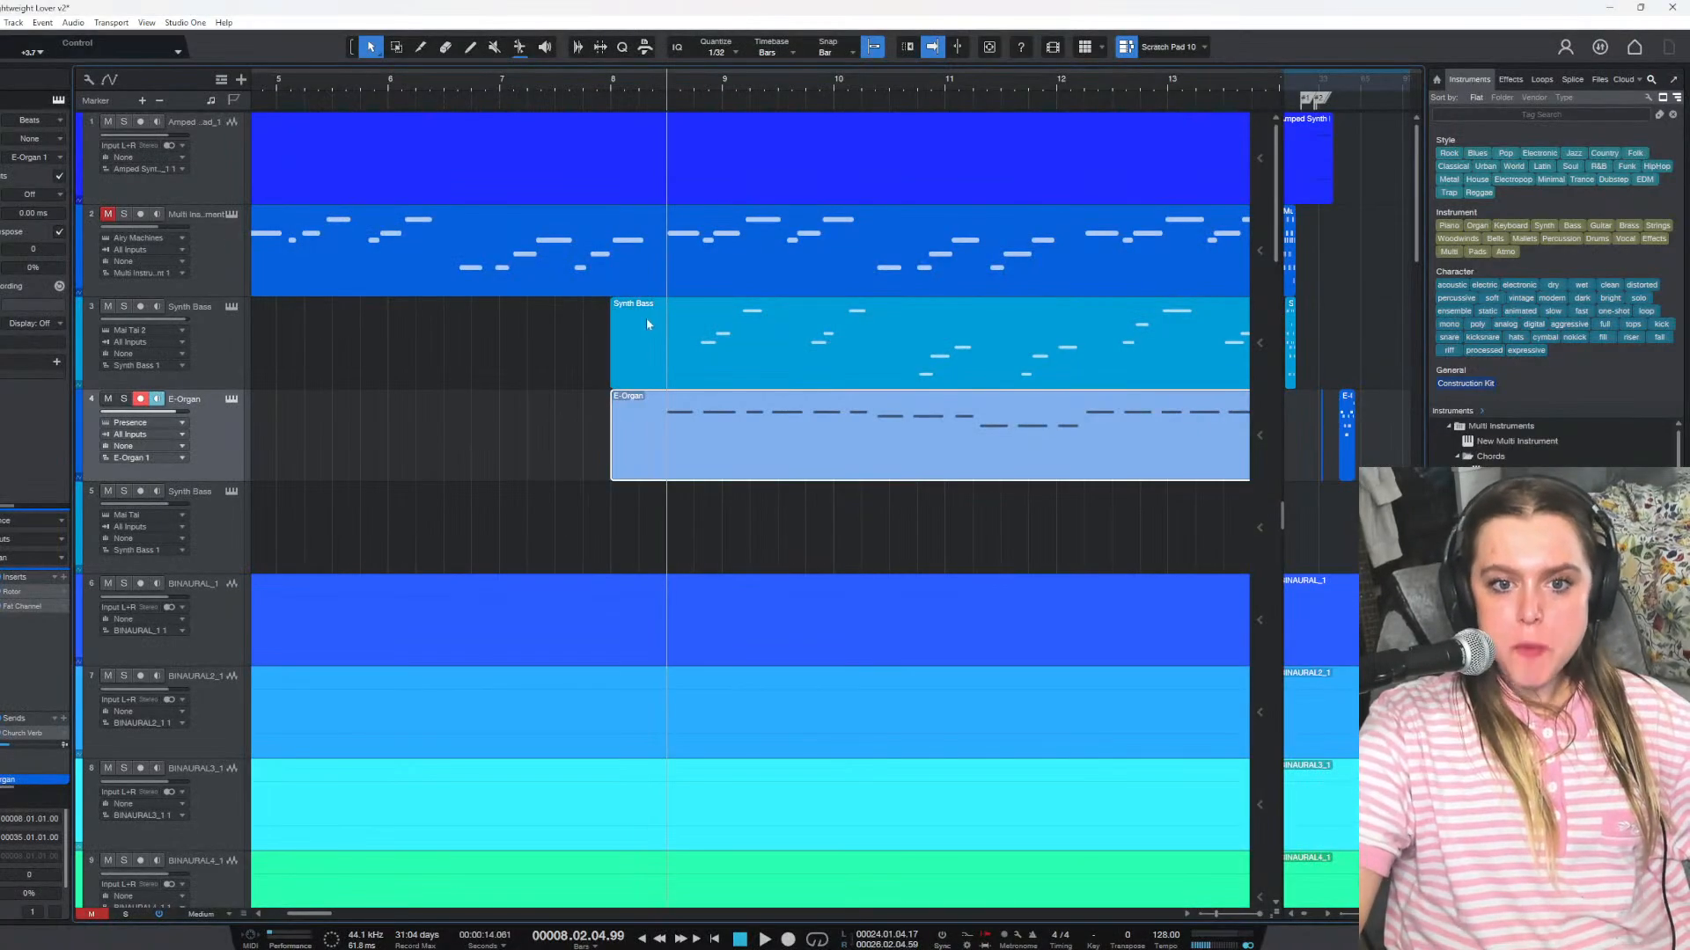
{"action": "right_click", "coordinate": [667, 439]}
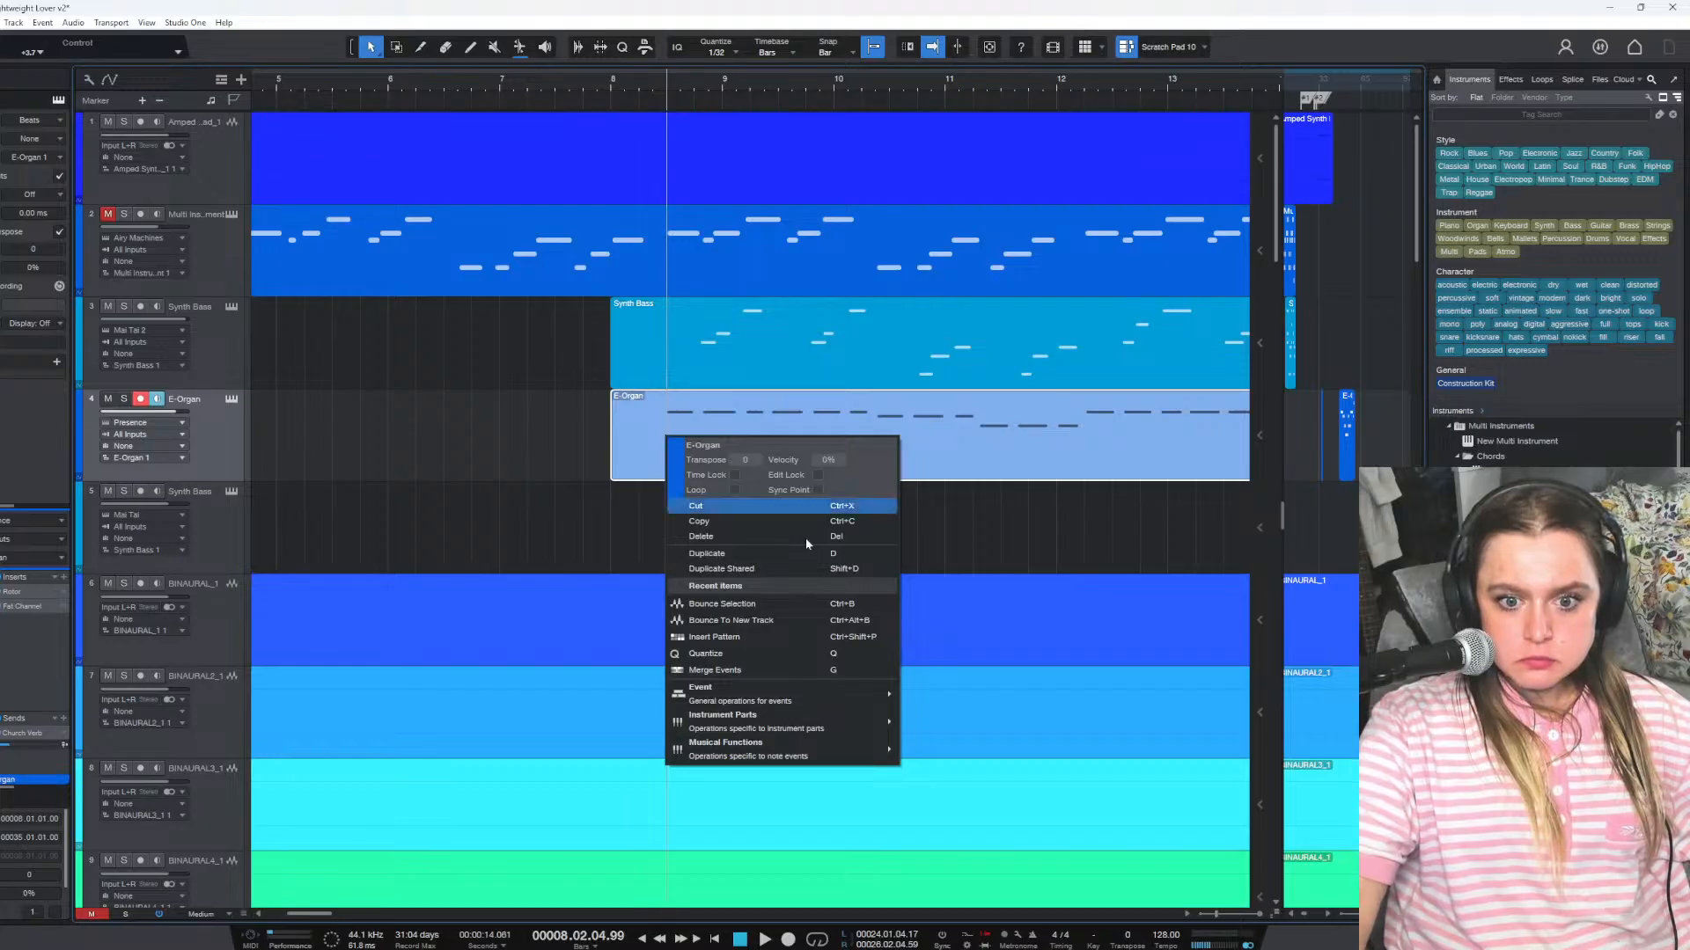
{"action": "mouse_move", "coordinate": [823, 744]}
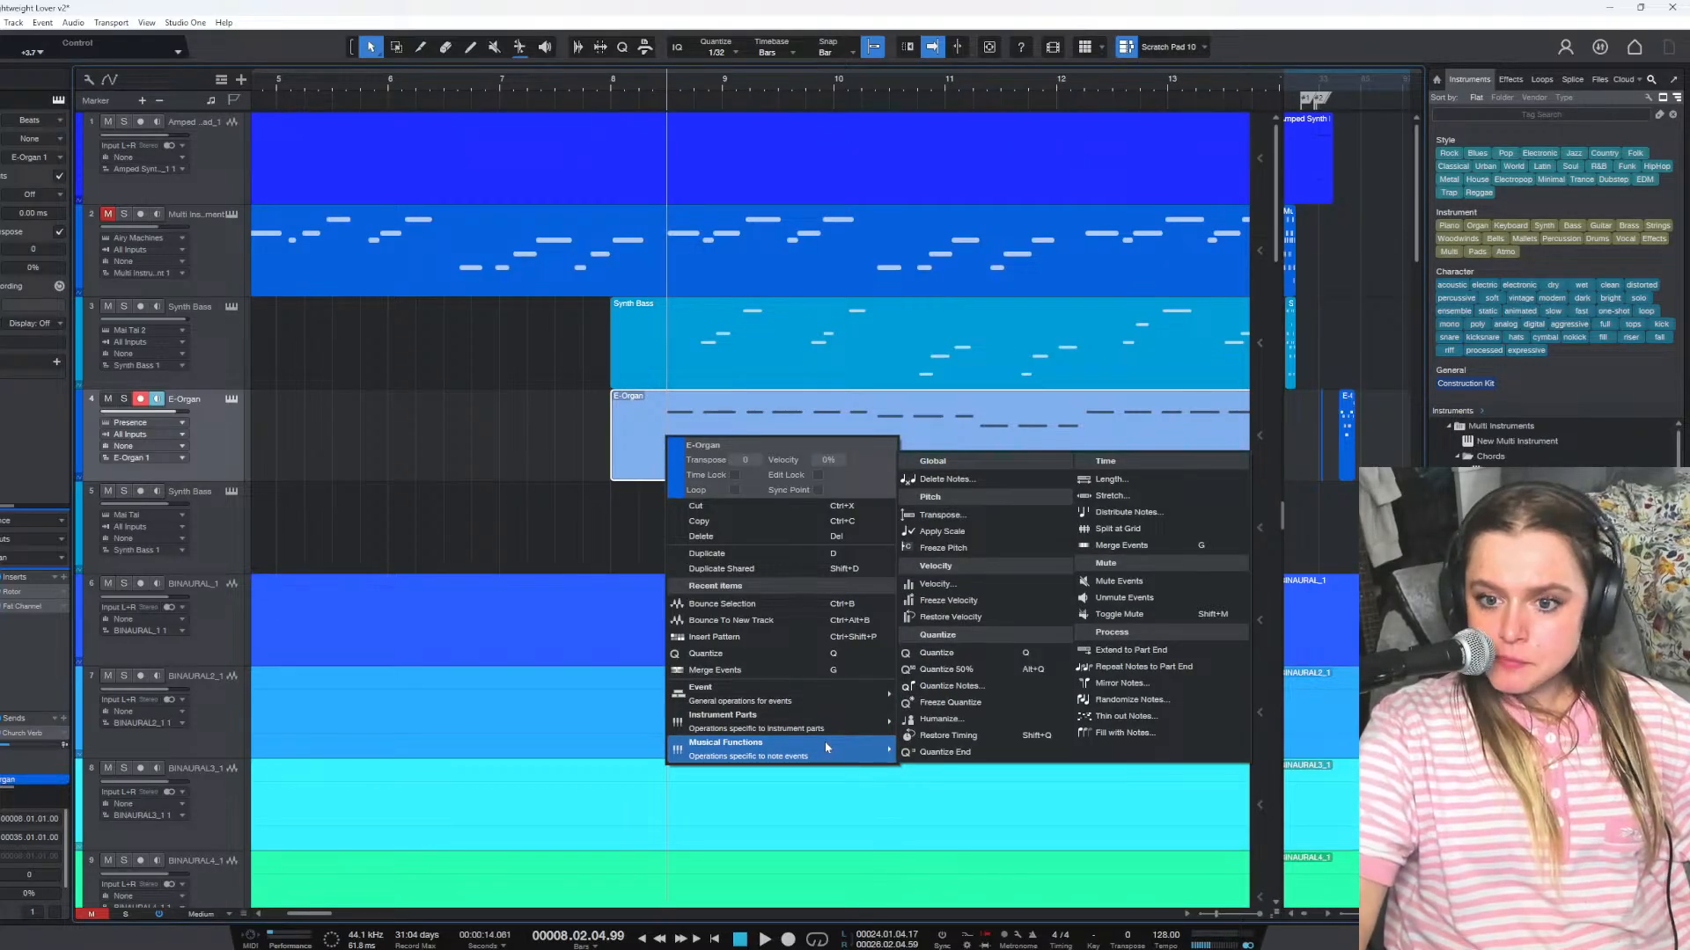
{"action": "left_click", "coordinate": [1176, 528]}
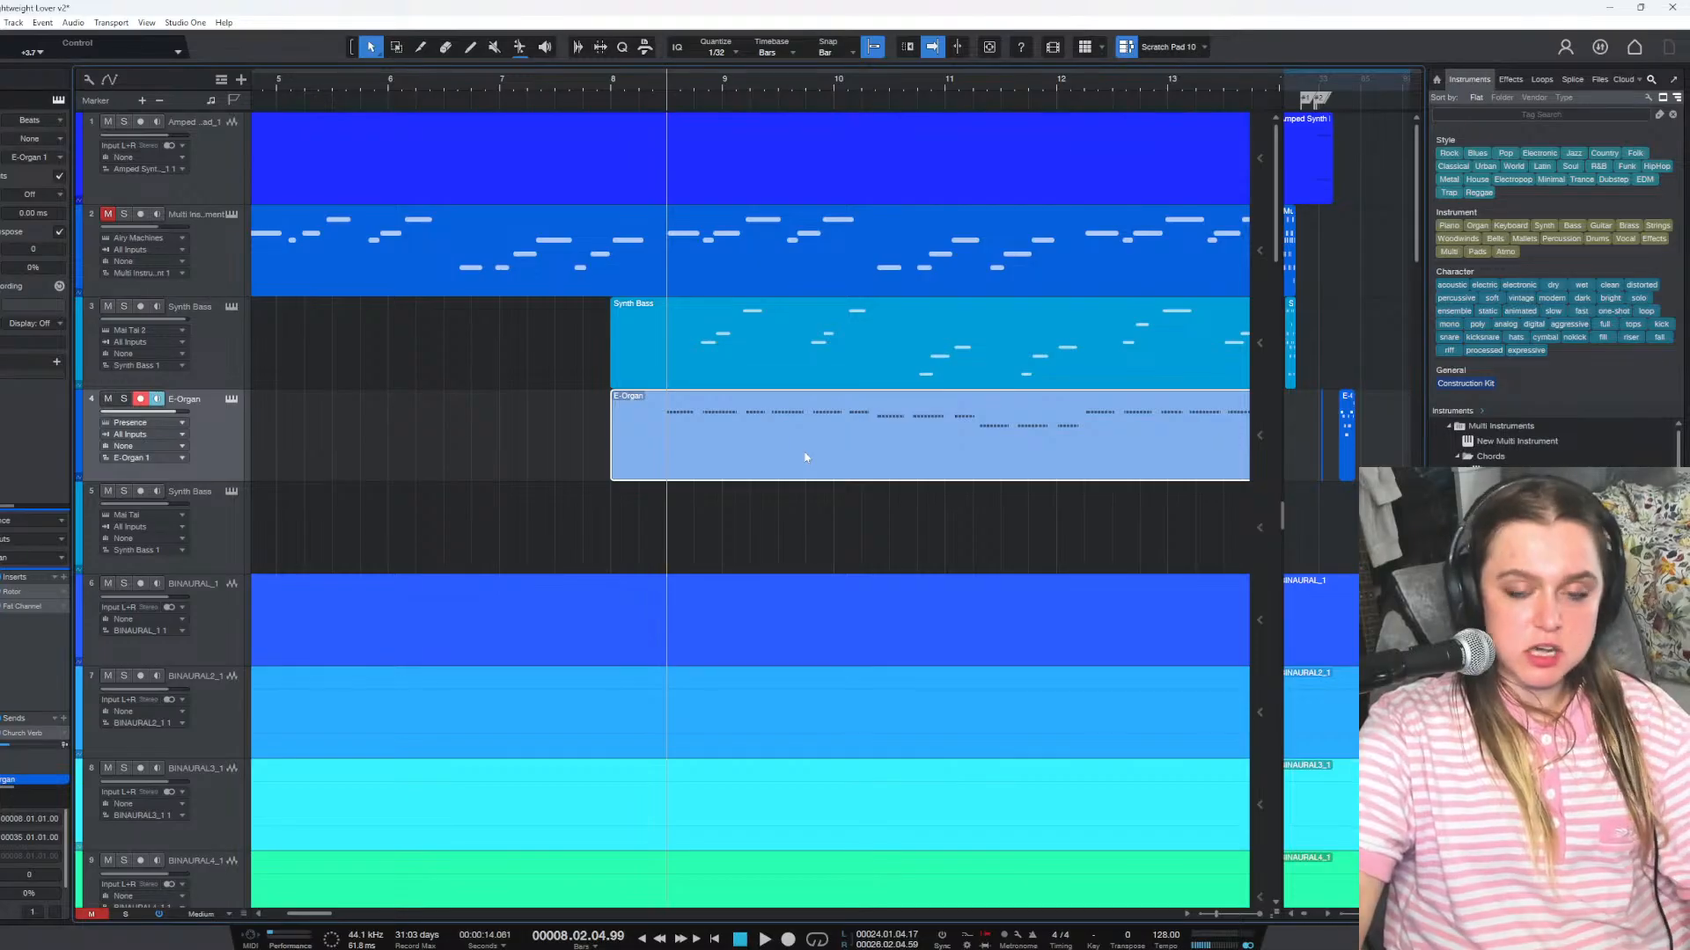
{"action": "key", "text": "ctrl+z"}
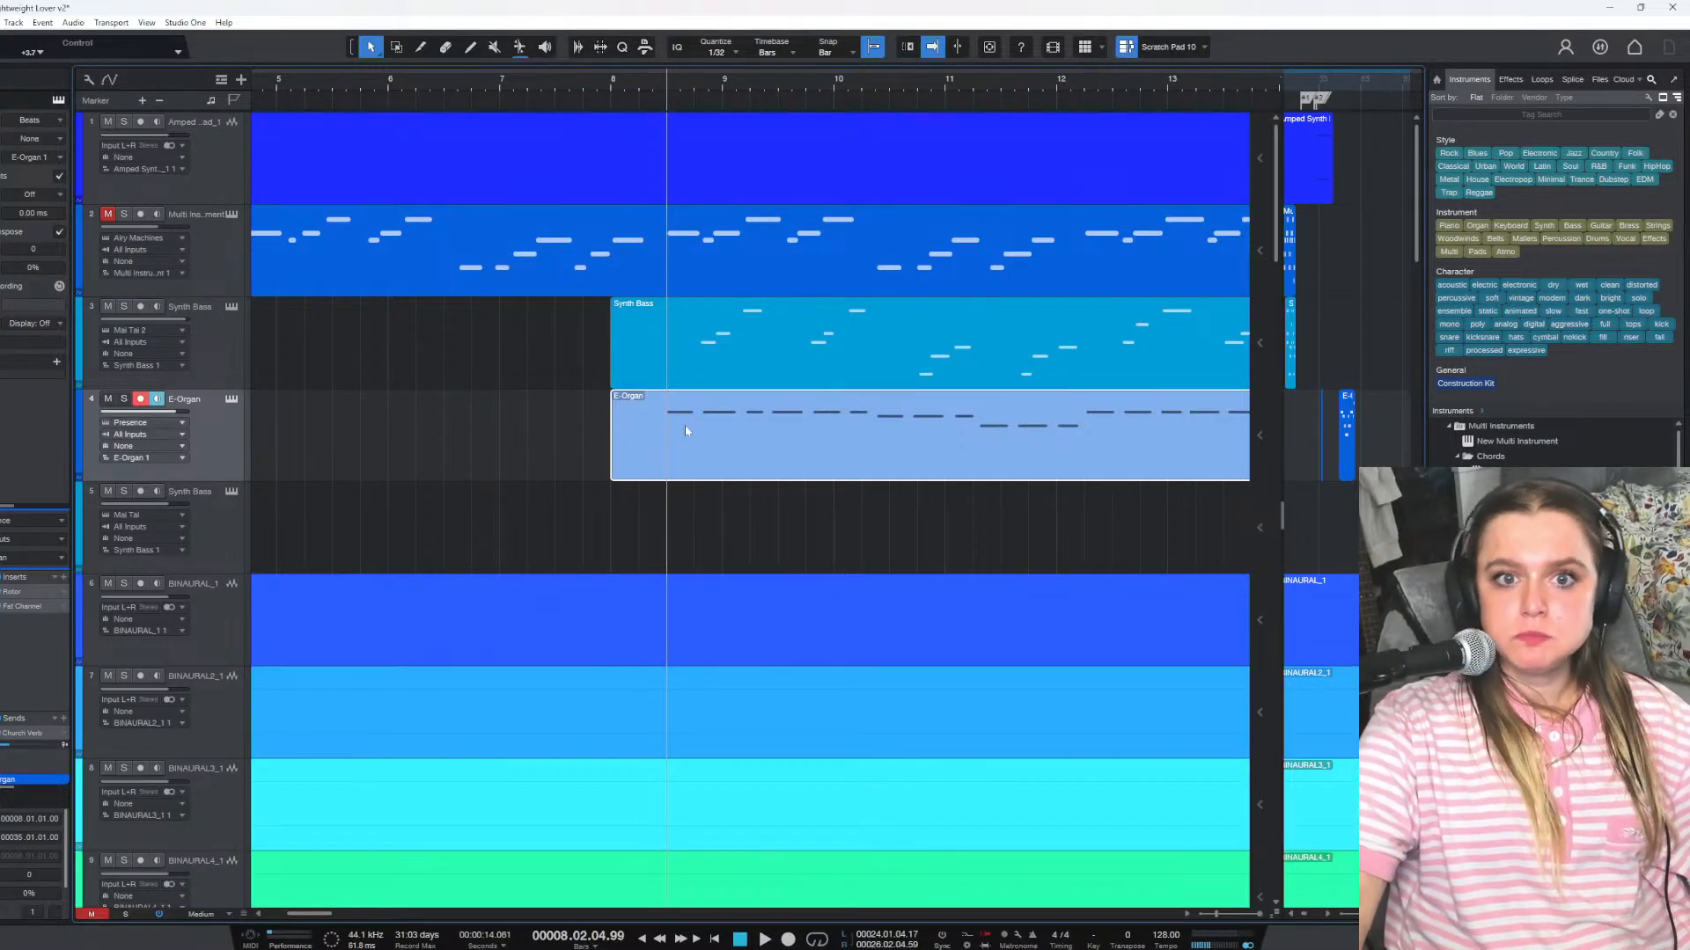
Examine the Snap options, the ruler's options and the Timebase bar divisions for a finer grid to split the E-Organ clip
{"action": "left_click", "coordinate": [423, 48]}
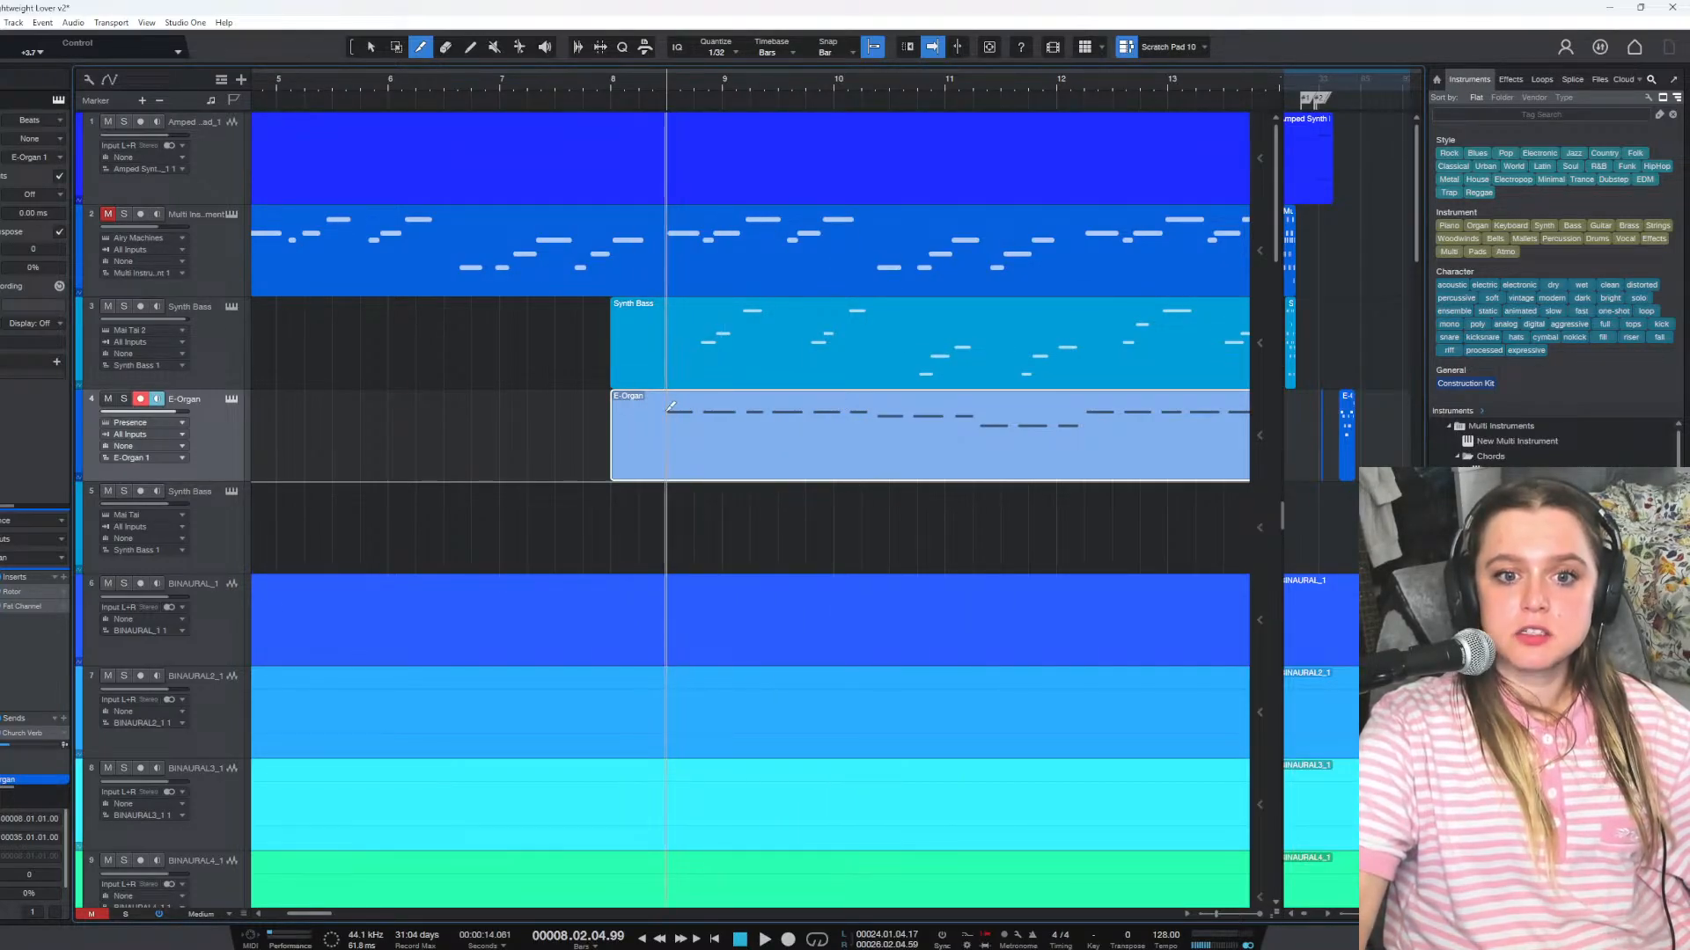
{"action": "left_click", "coordinate": [508, 72]}
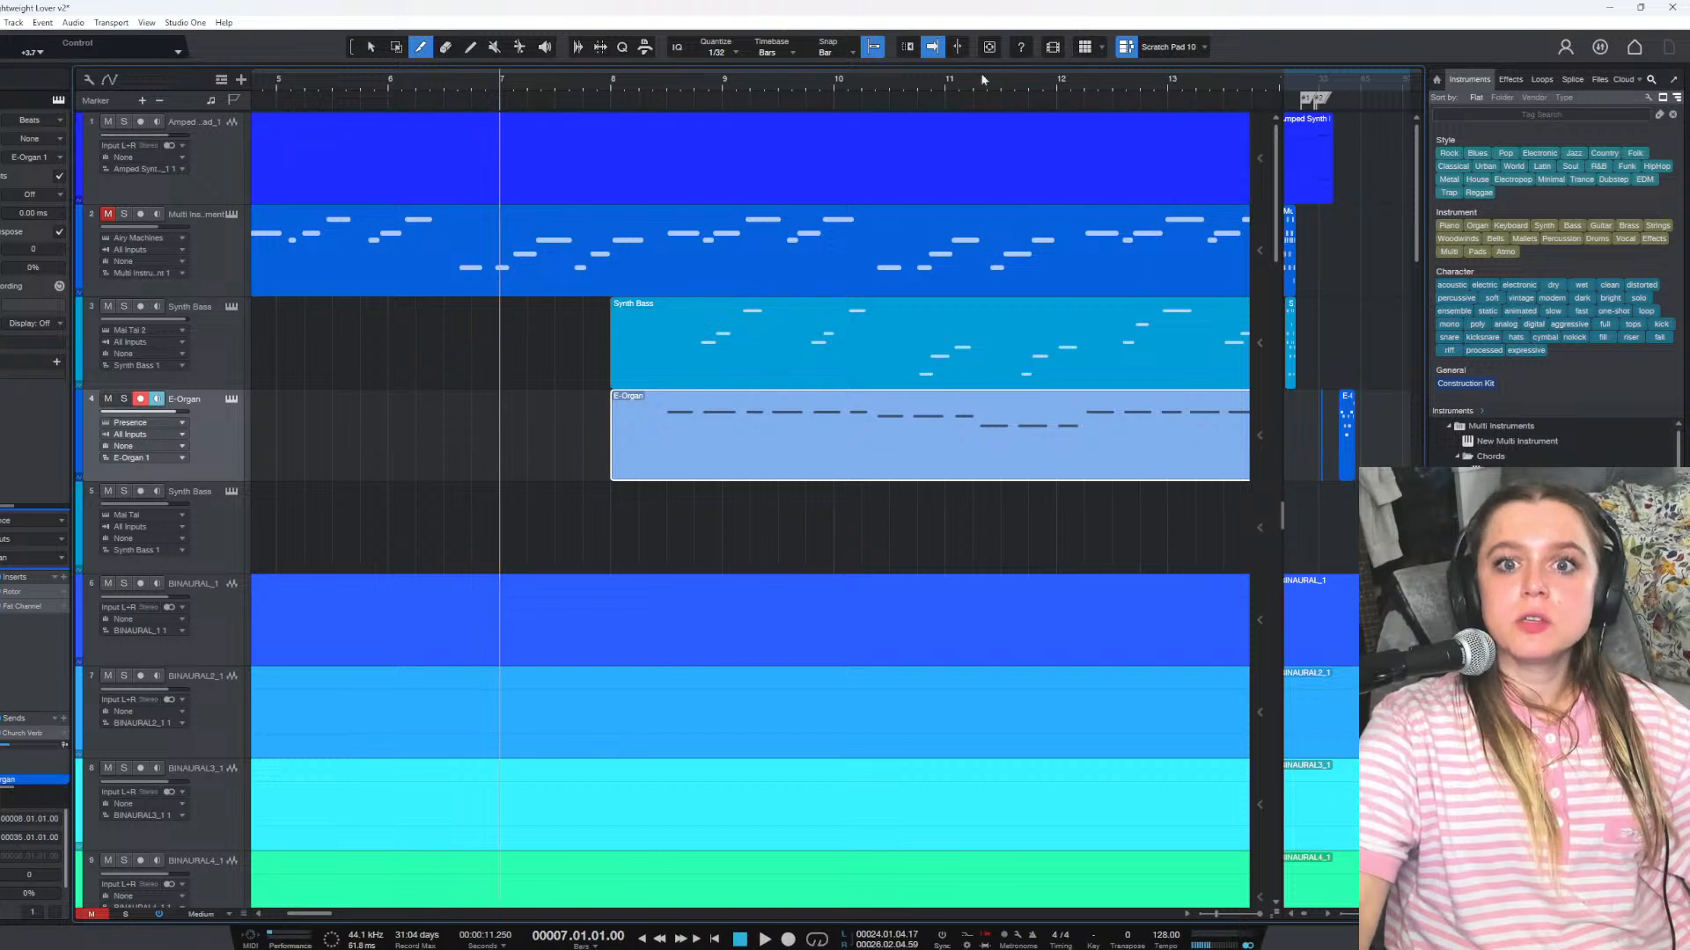
{"action": "left_click", "coordinate": [846, 54]}
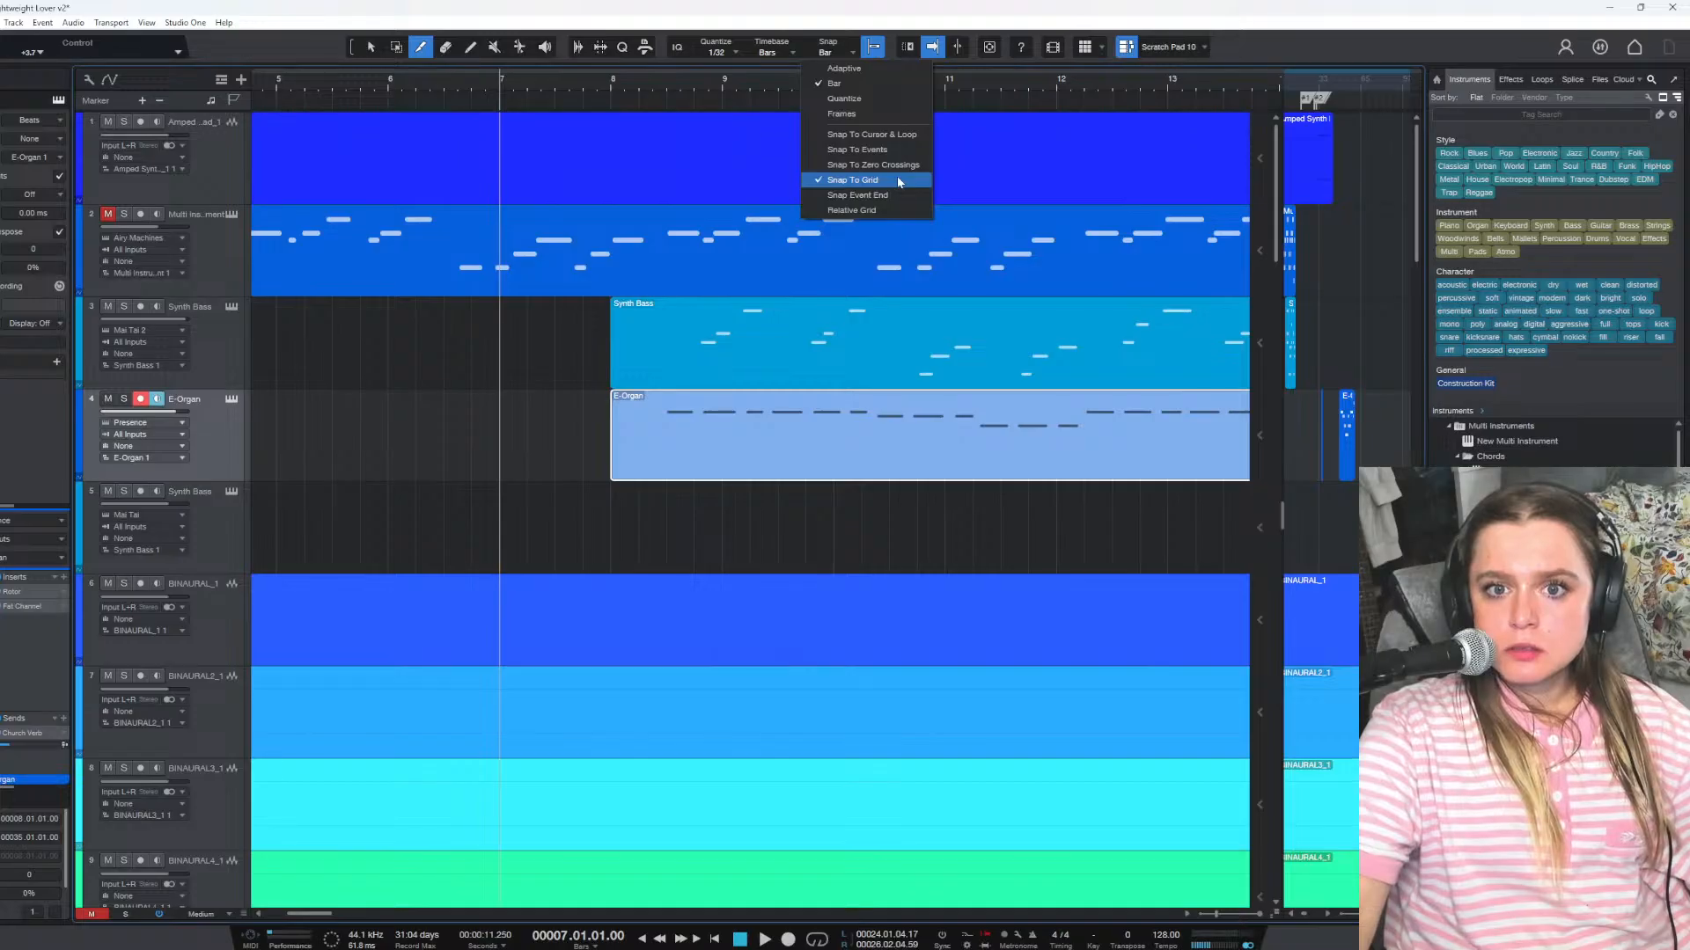
{"action": "left_click", "coordinate": [666, 92]}
{"action": "right_click", "coordinate": [674, 87]}
{"action": "left_click", "coordinate": [652, 91]}
{"action": "right_click", "coordinate": [652, 91]}
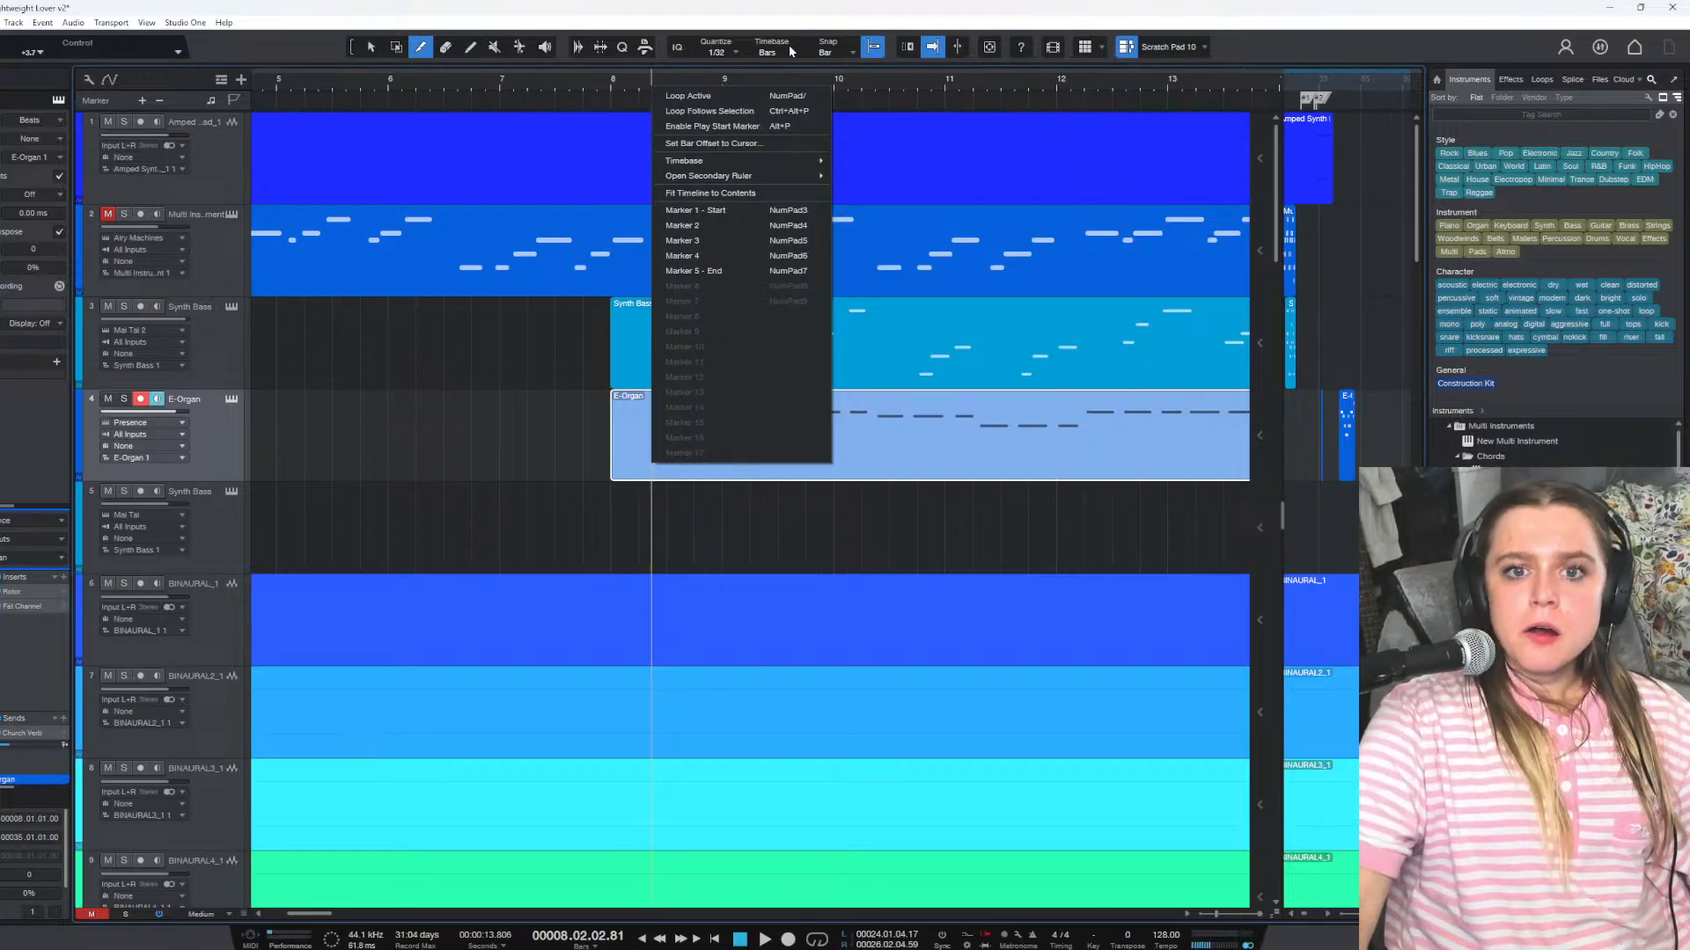
{"action": "left_click", "coordinate": [795, 53]}
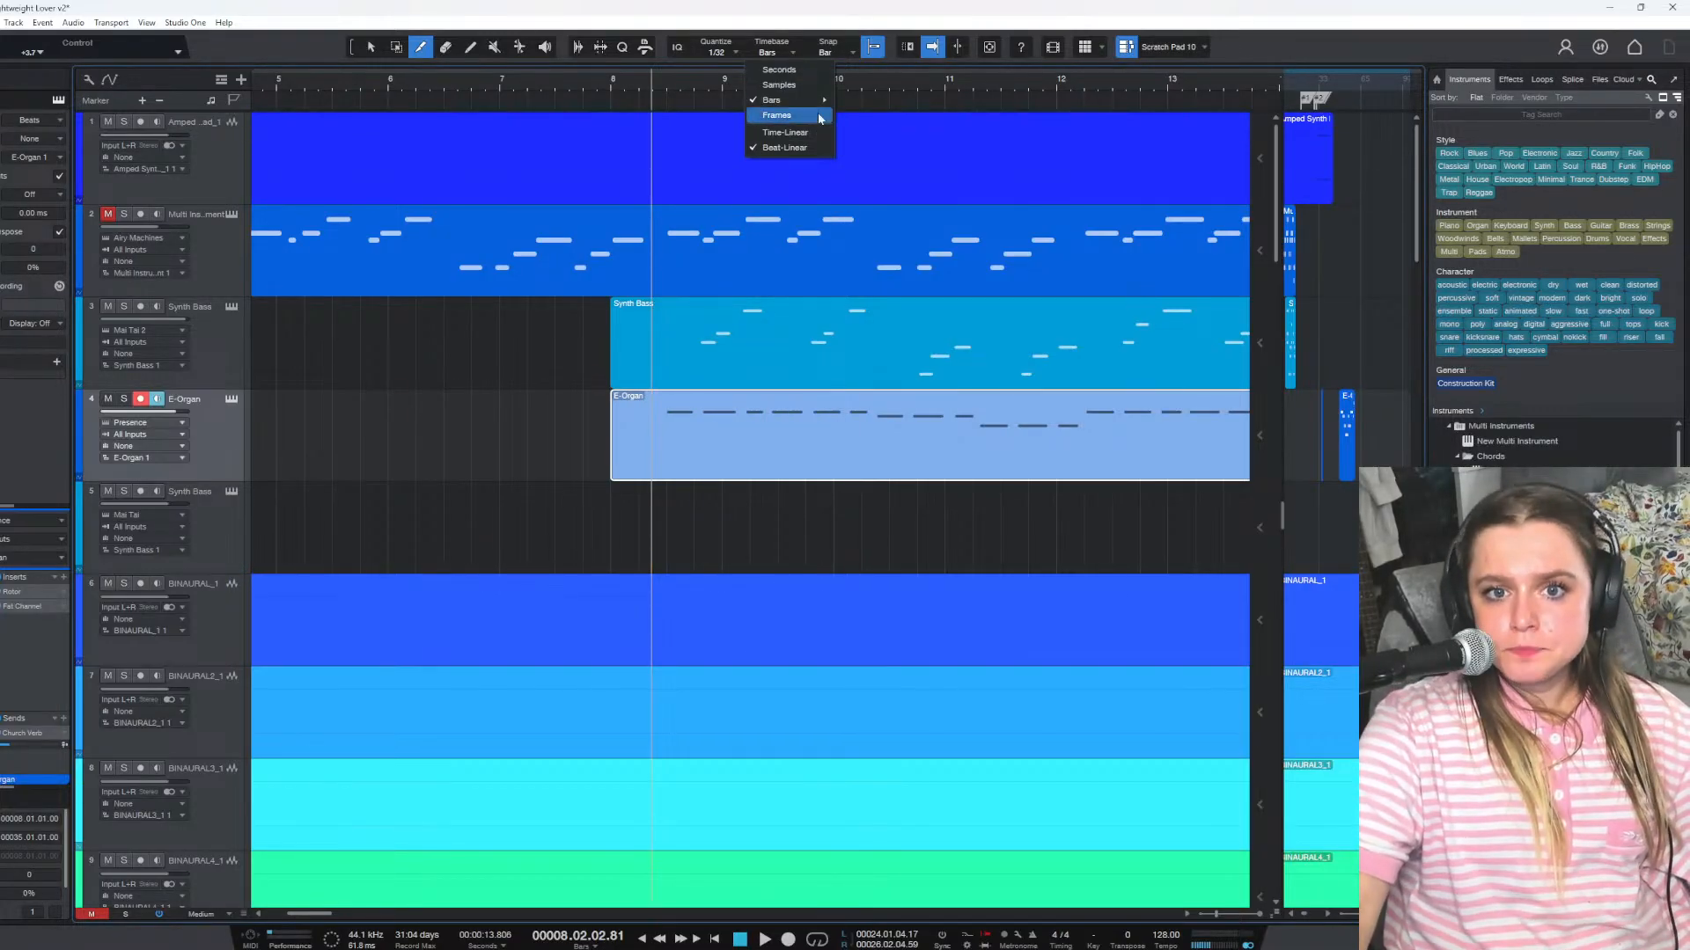
{"action": "mouse_move", "coordinate": [813, 104]}
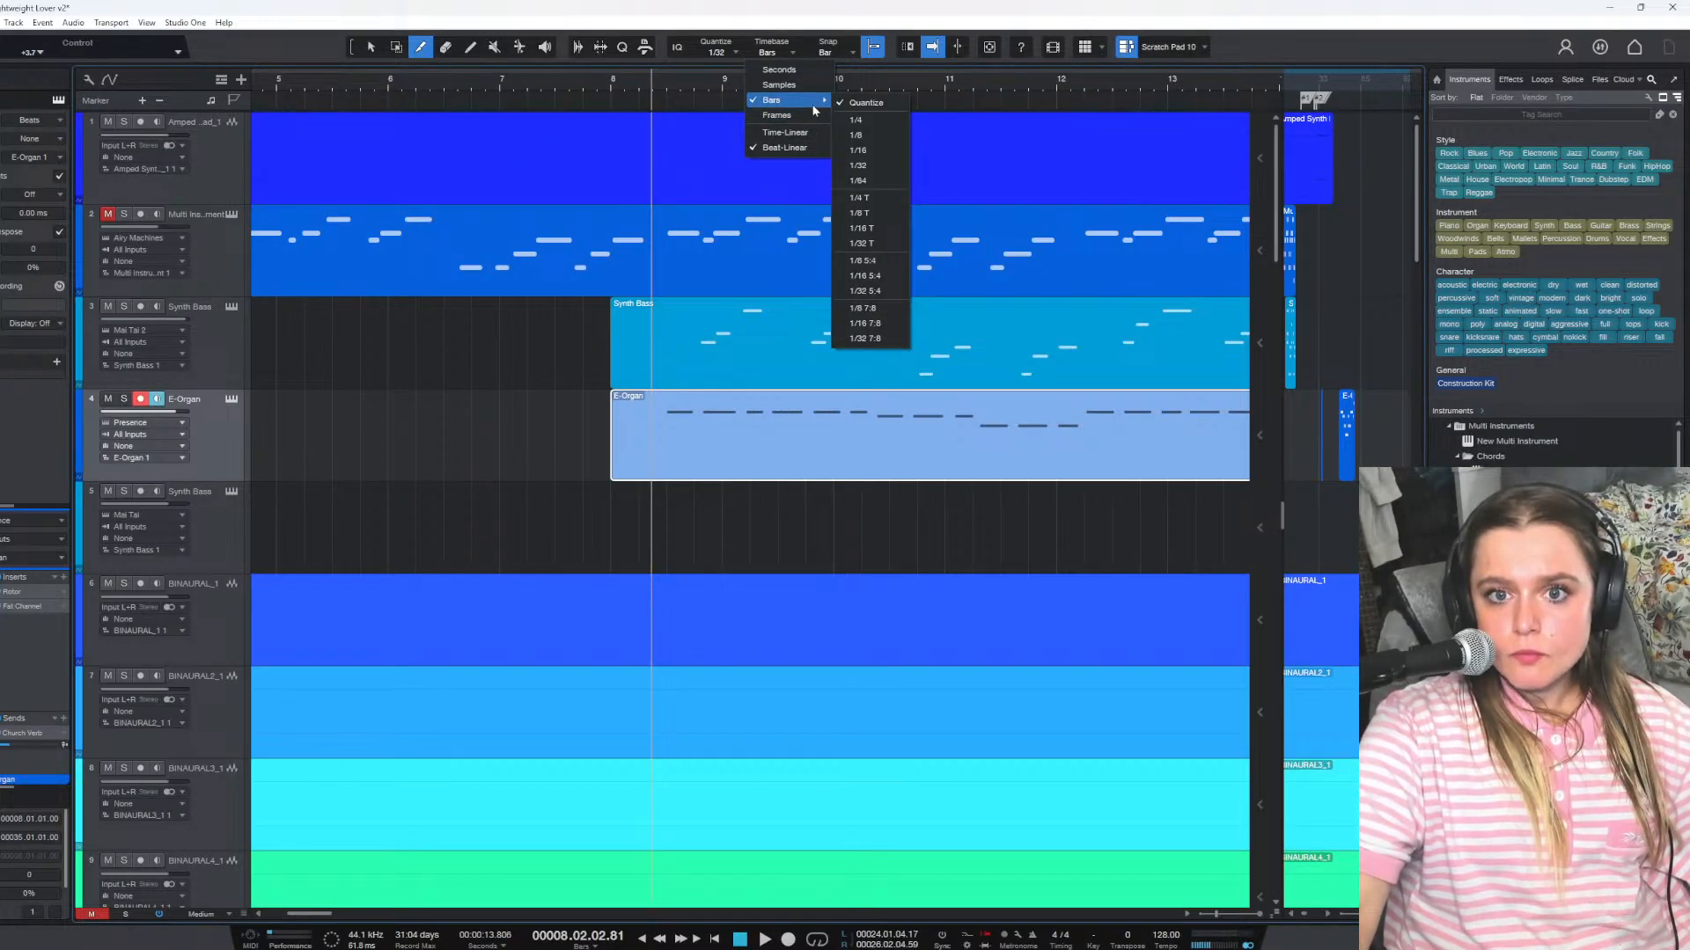
{"action": "left_click", "coordinate": [832, 50]}
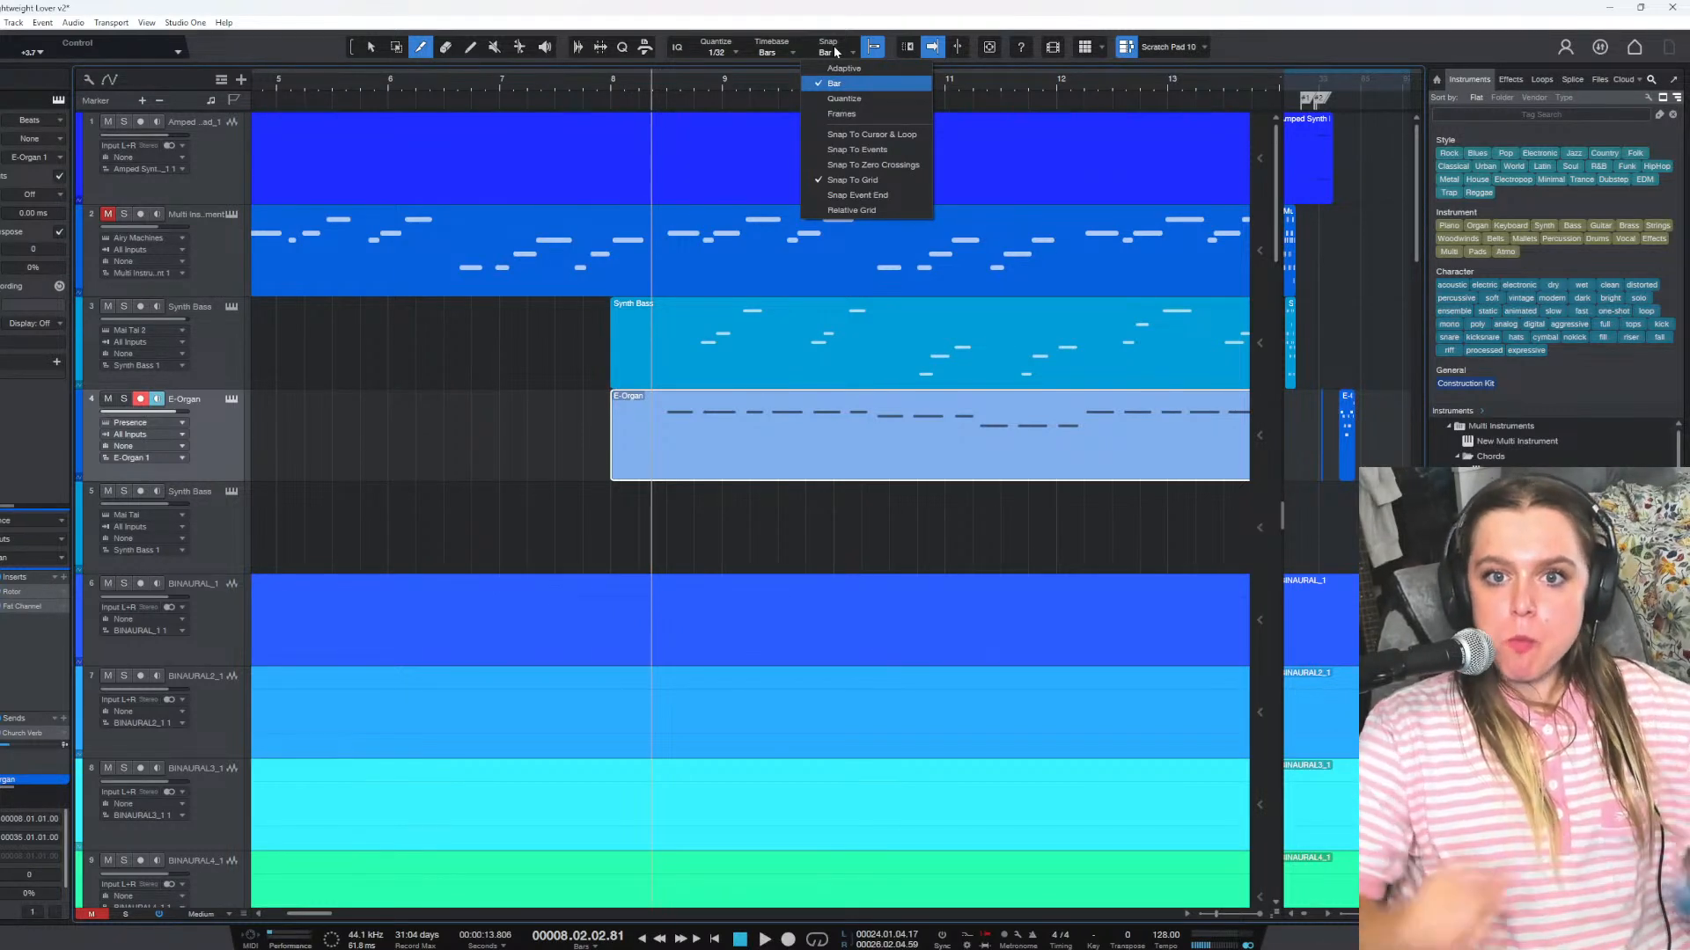
{"action": "left_click", "coordinate": [458, 381]}
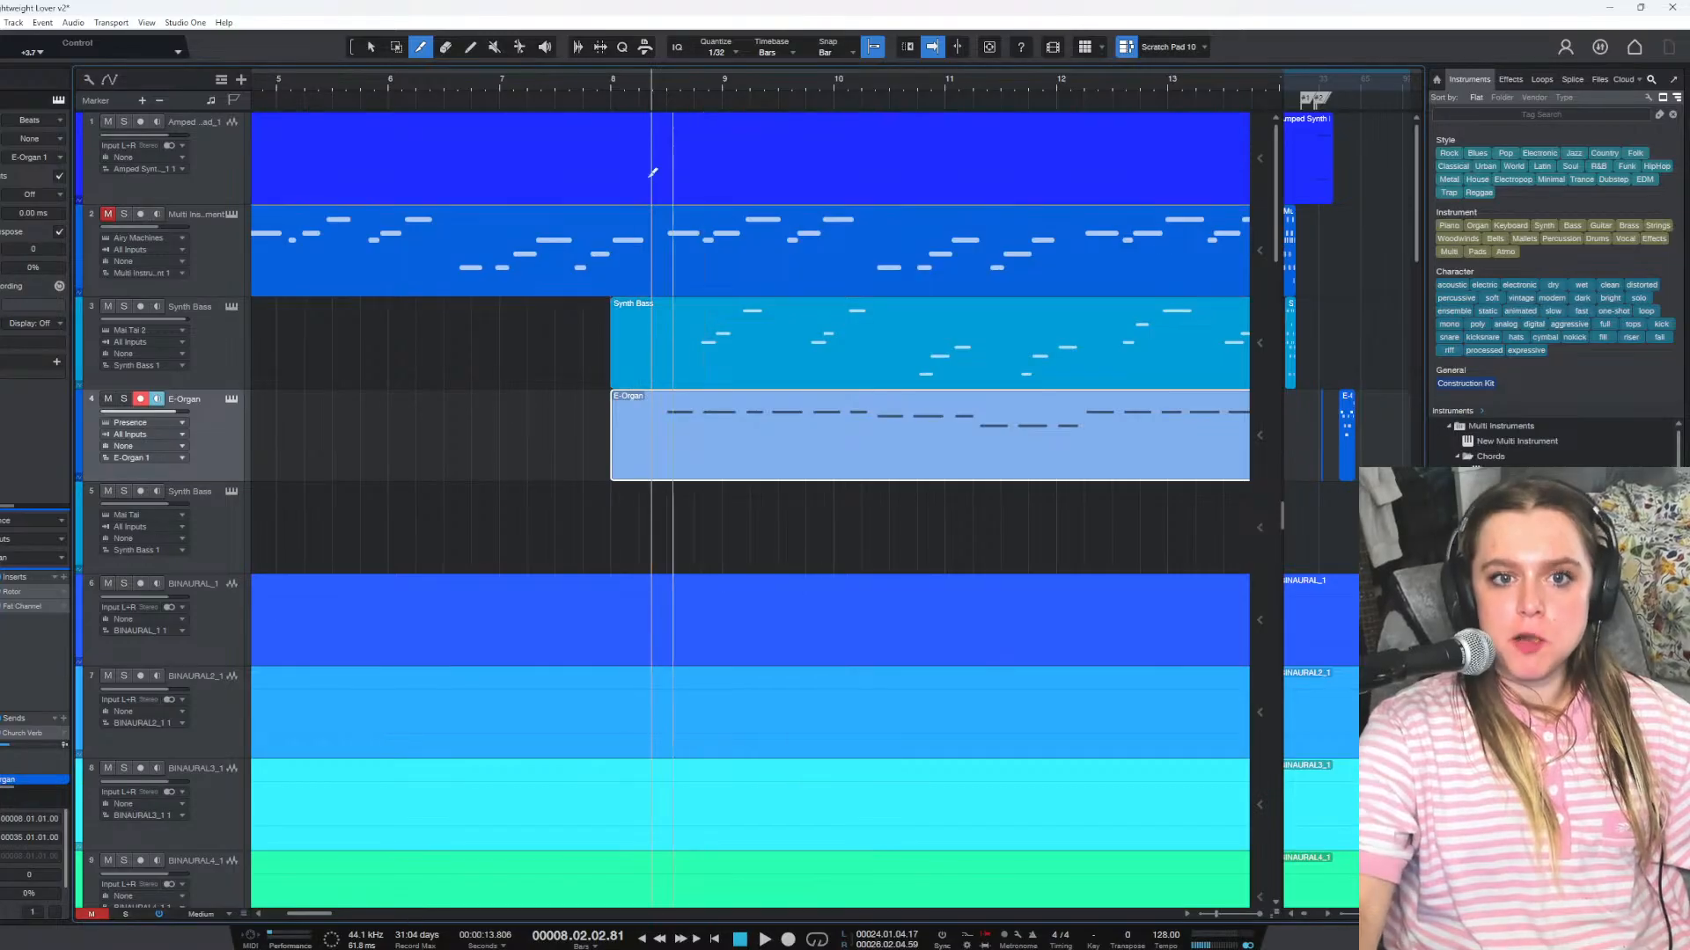
Move the E-Organ clip to start at bar 7, then try trimming its start and undo the trim
{"action": "left_click", "coordinate": [371, 48]}
{"action": "left_click_drag", "start_coordinate": [821, 438], "coordinate": [704, 430]}
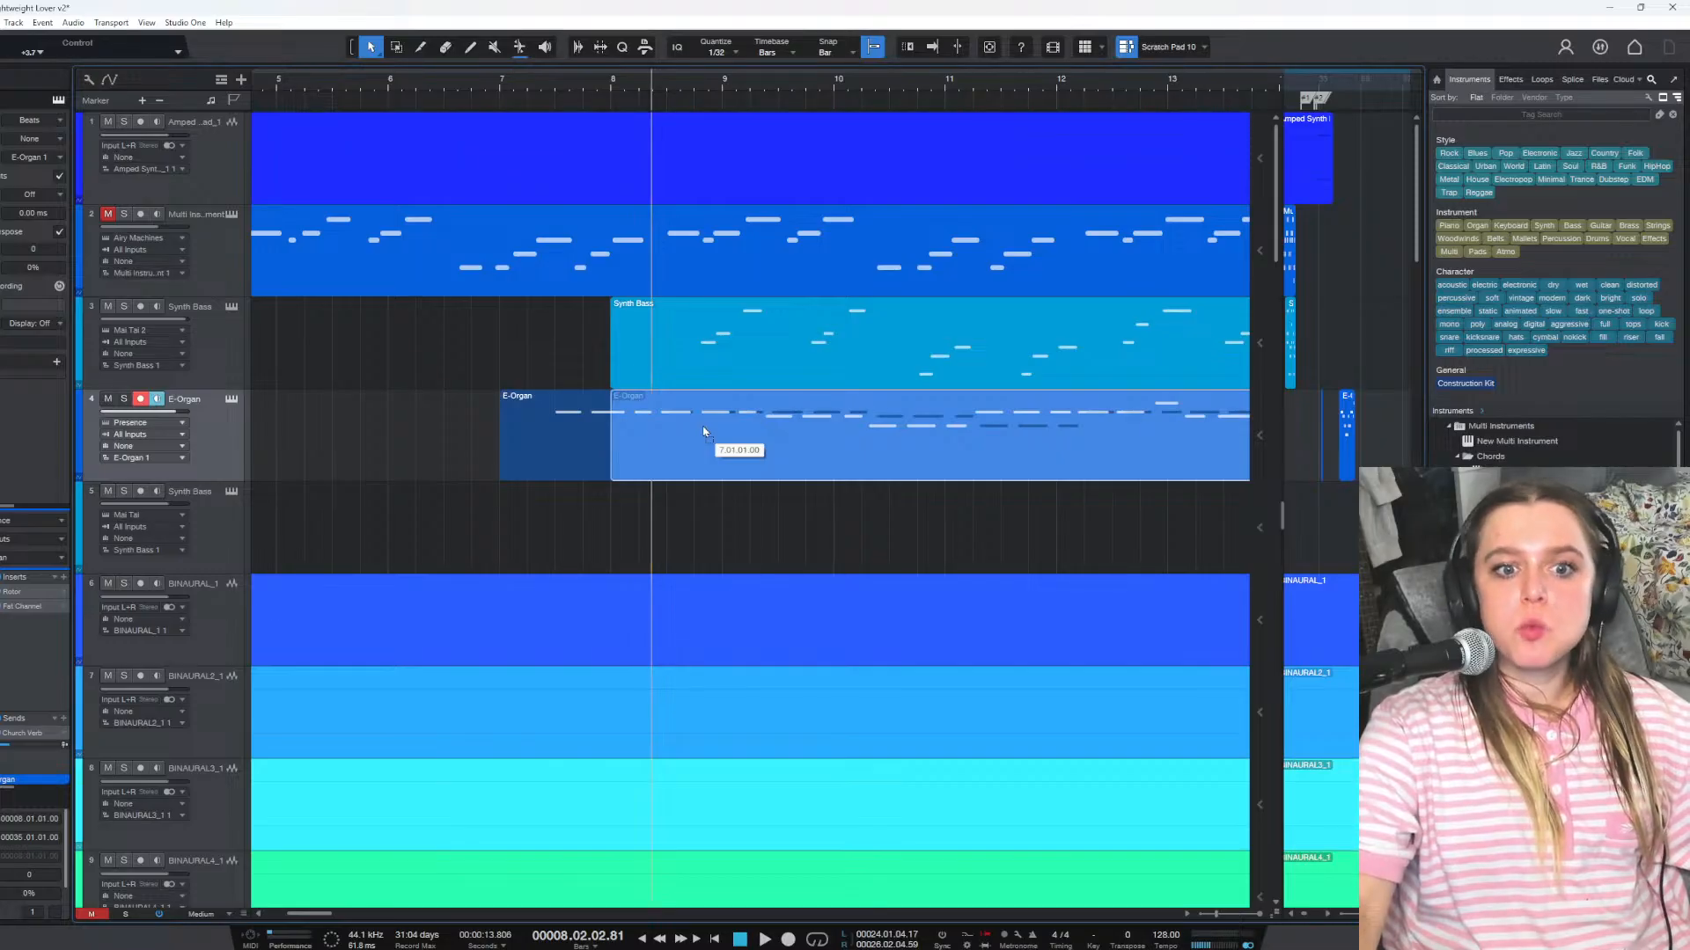
{"action": "left_click_drag", "start_coordinate": [703, 432], "coordinate": [704, 431]}
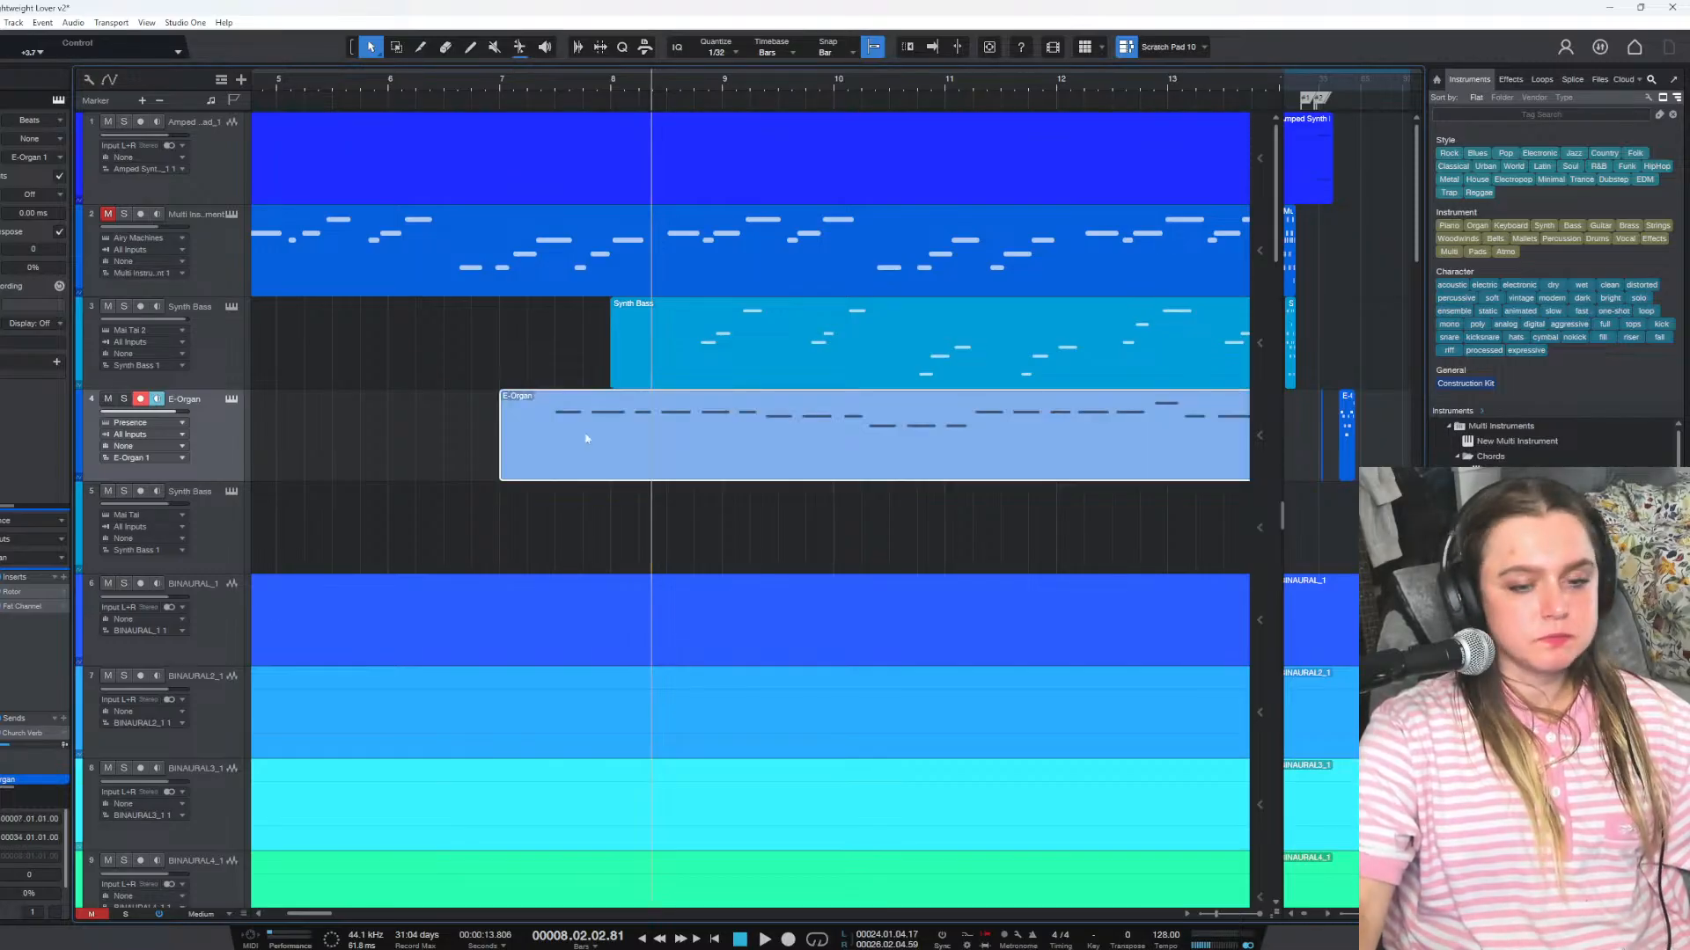
{"action": "left_click_drag", "start_coordinate": [499, 475], "coordinate": [558, 475]}
{"action": "key", "text": "ctrl+z"}
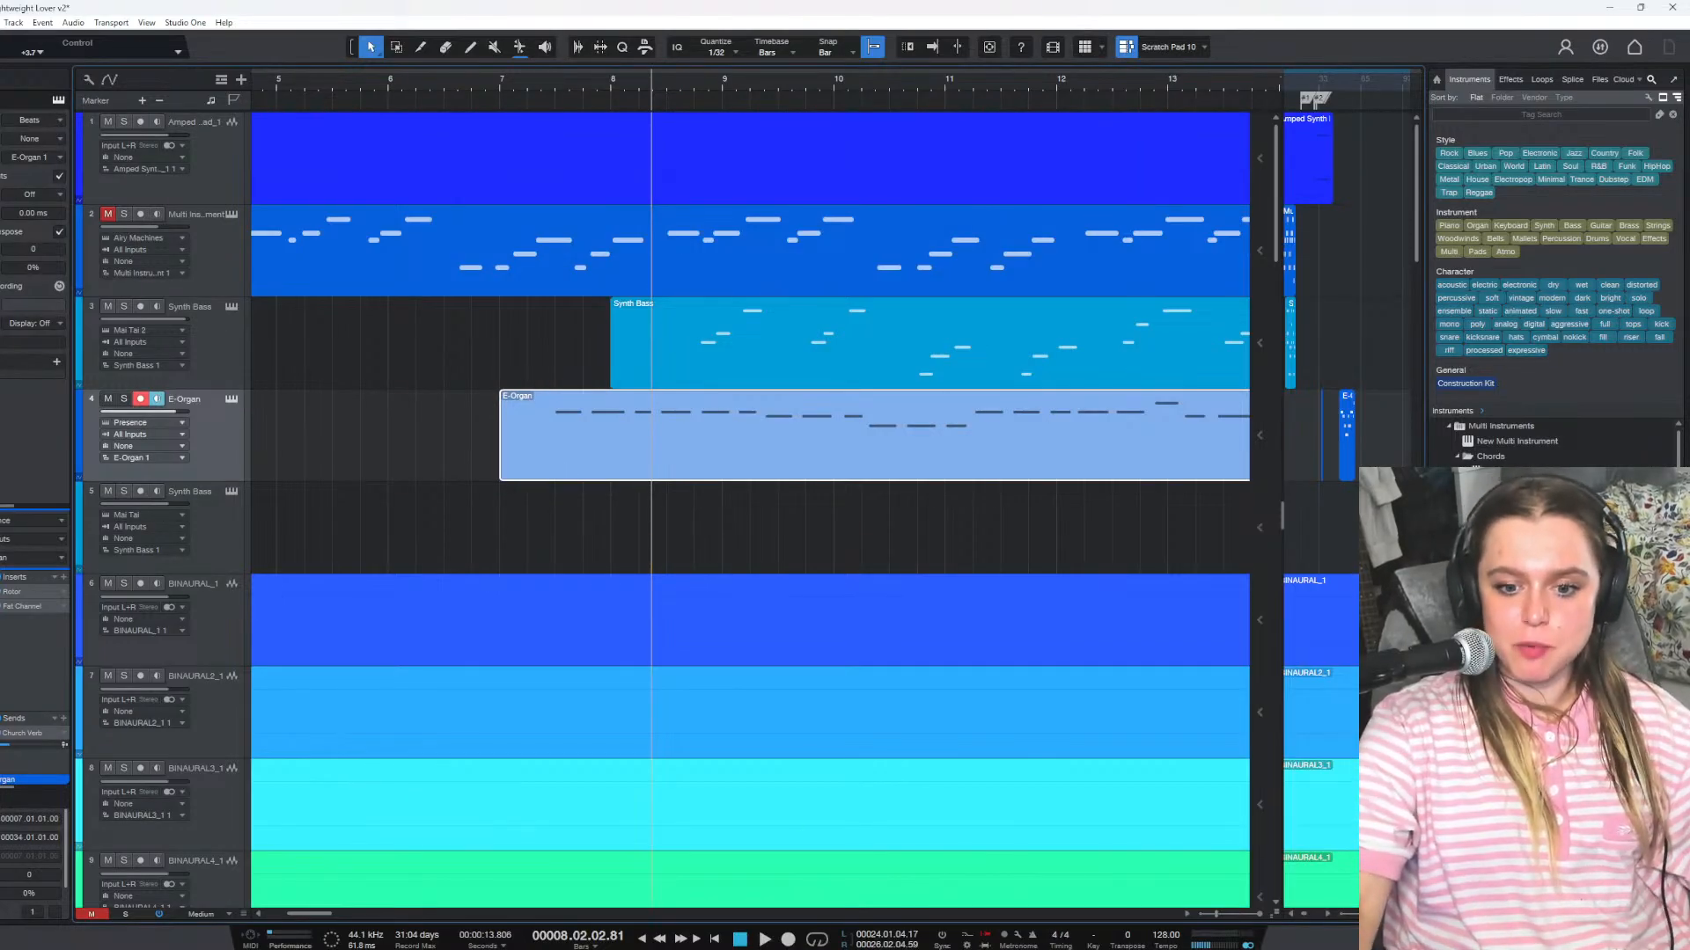
Switch to the browser and search Google for "how to make snap to grid every half bar studio one"
{"action": "mouse_move", "coordinate": [855, 949]}
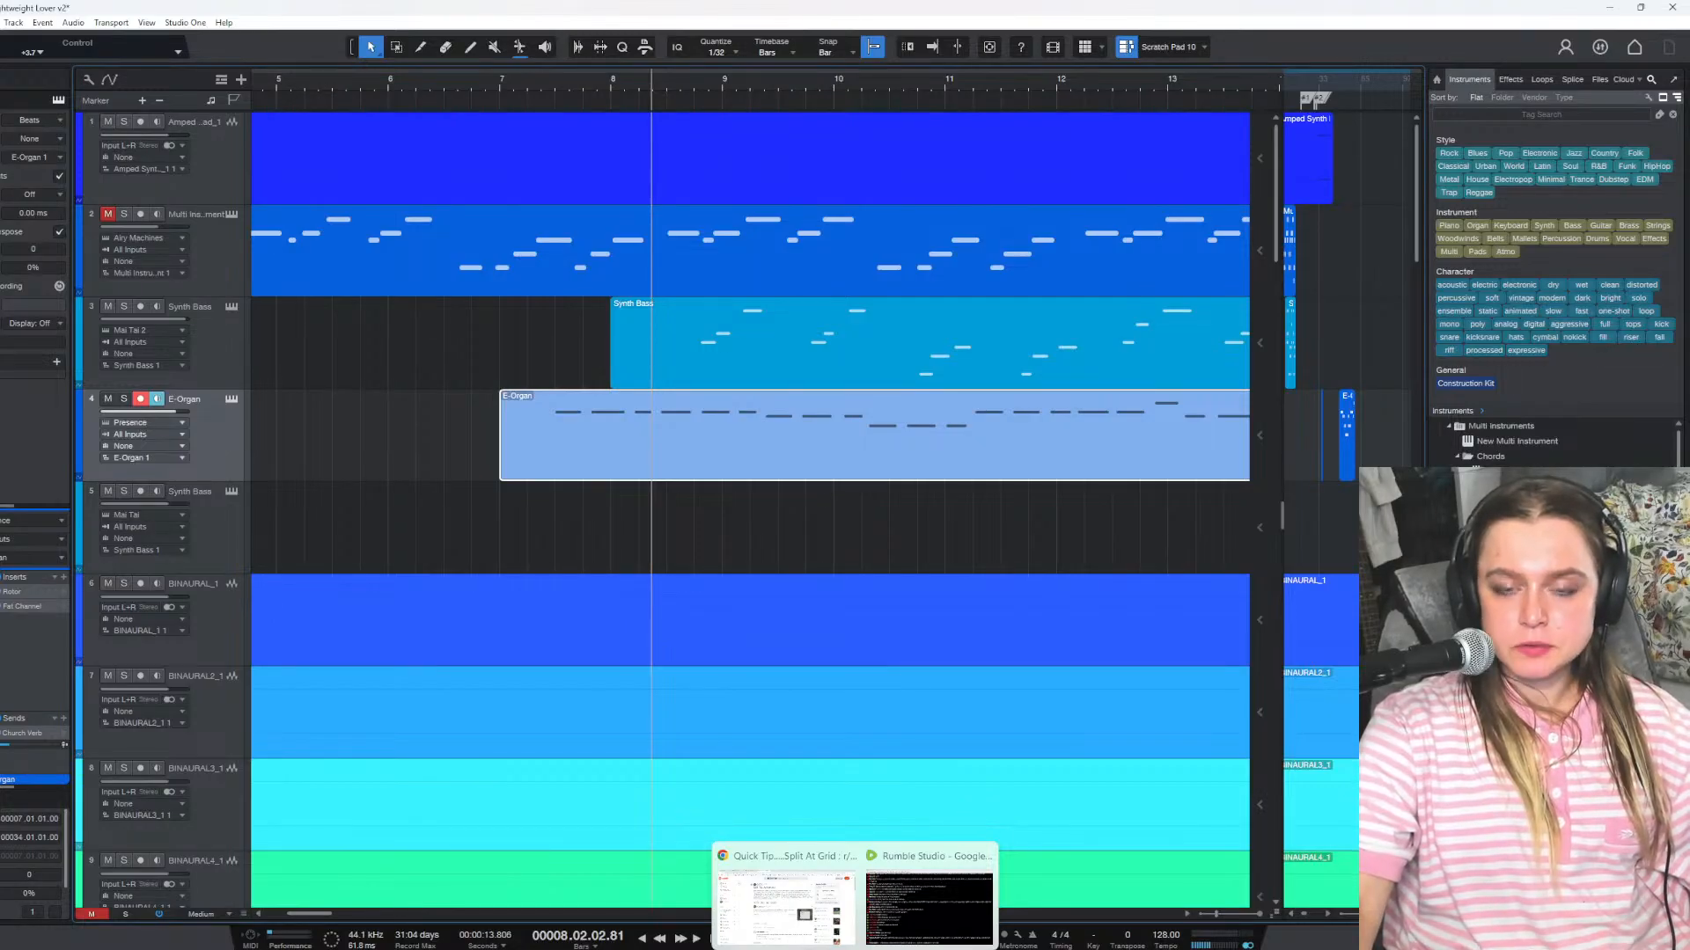
{"action": "left_click", "coordinate": [849, 893]}
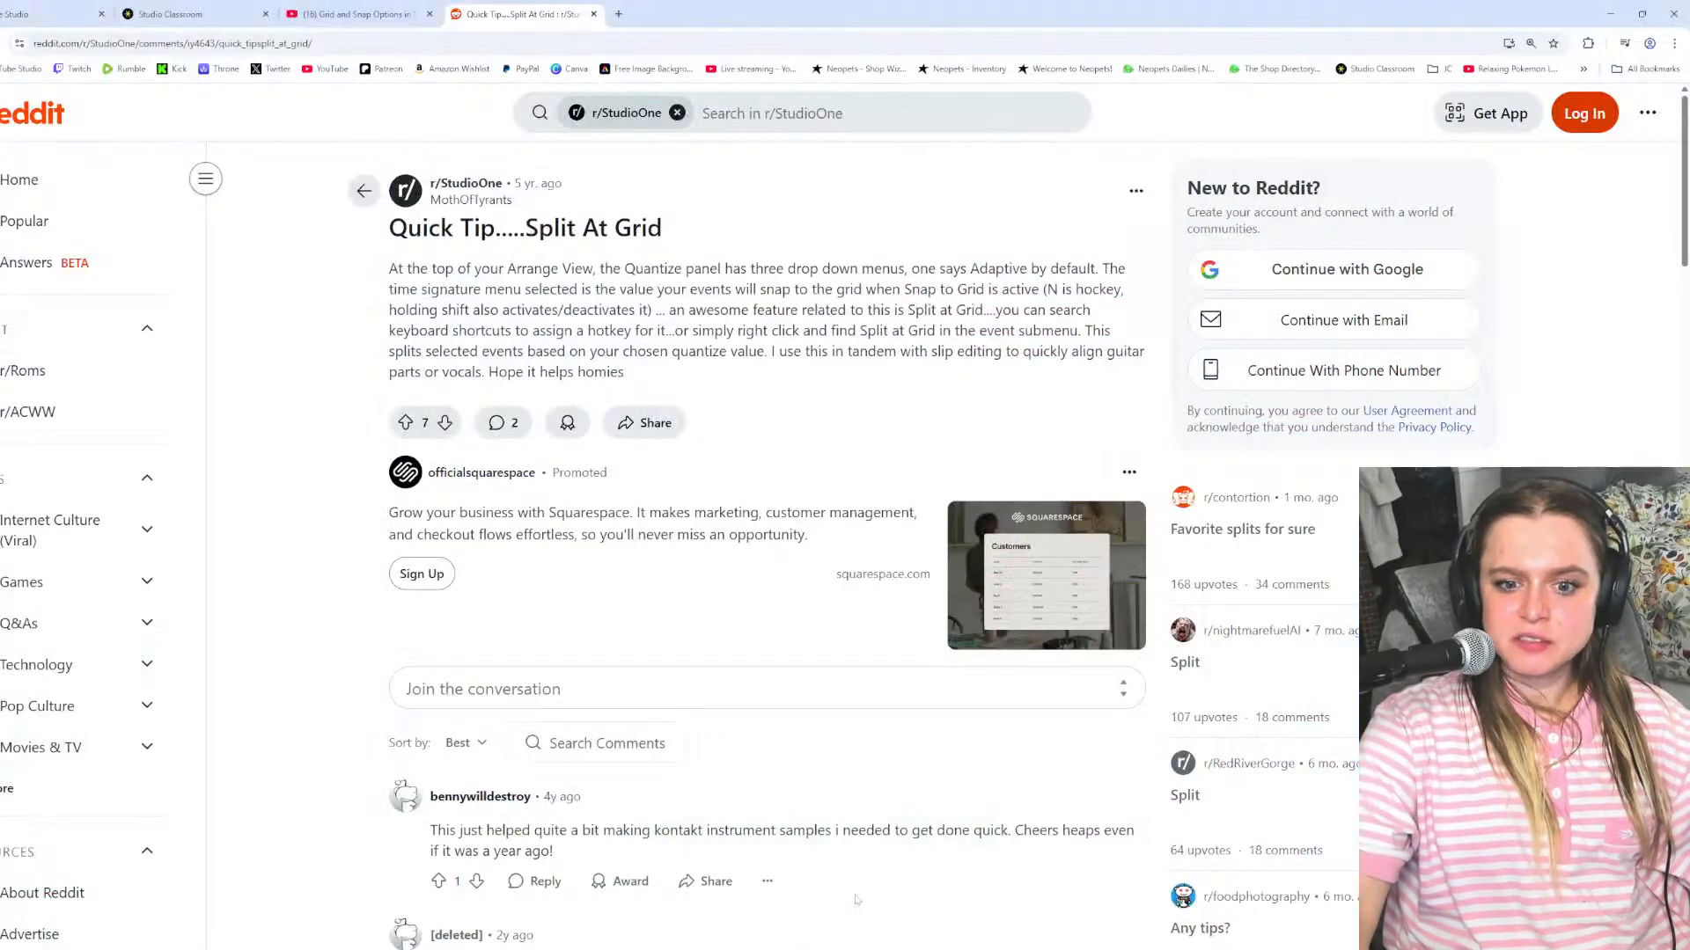
{"action": "key", "text": "ctrl+l"}
{"action": "type", "text": "how t"}
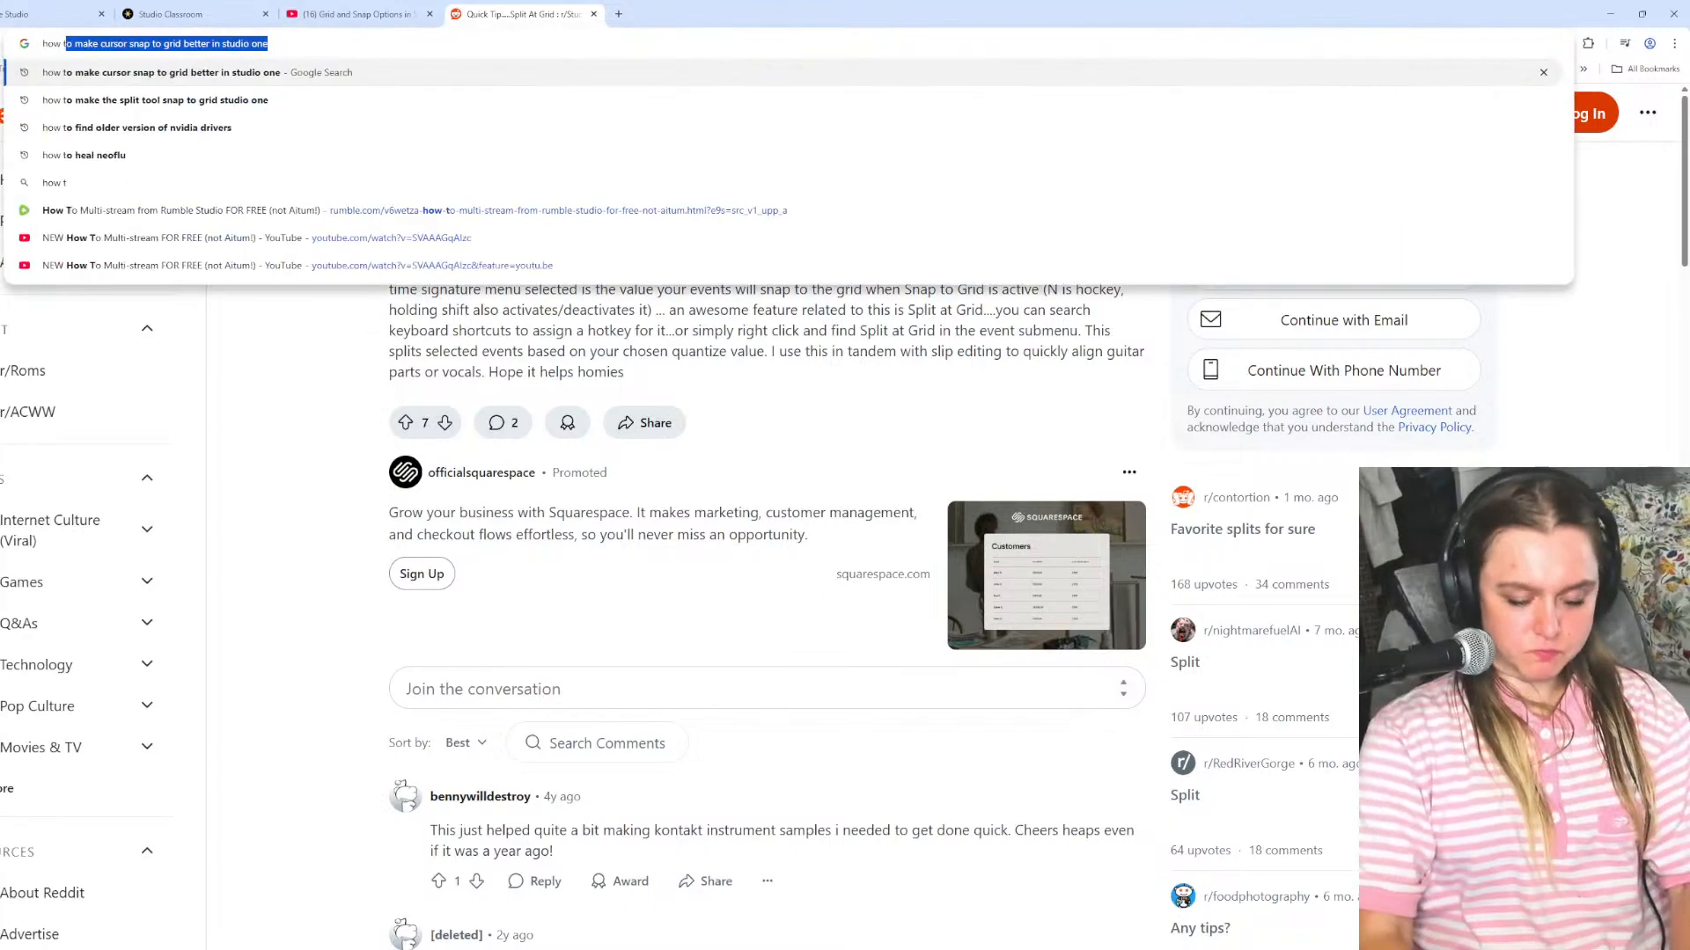
{"action": "type", "text": "o make snap to grid"}
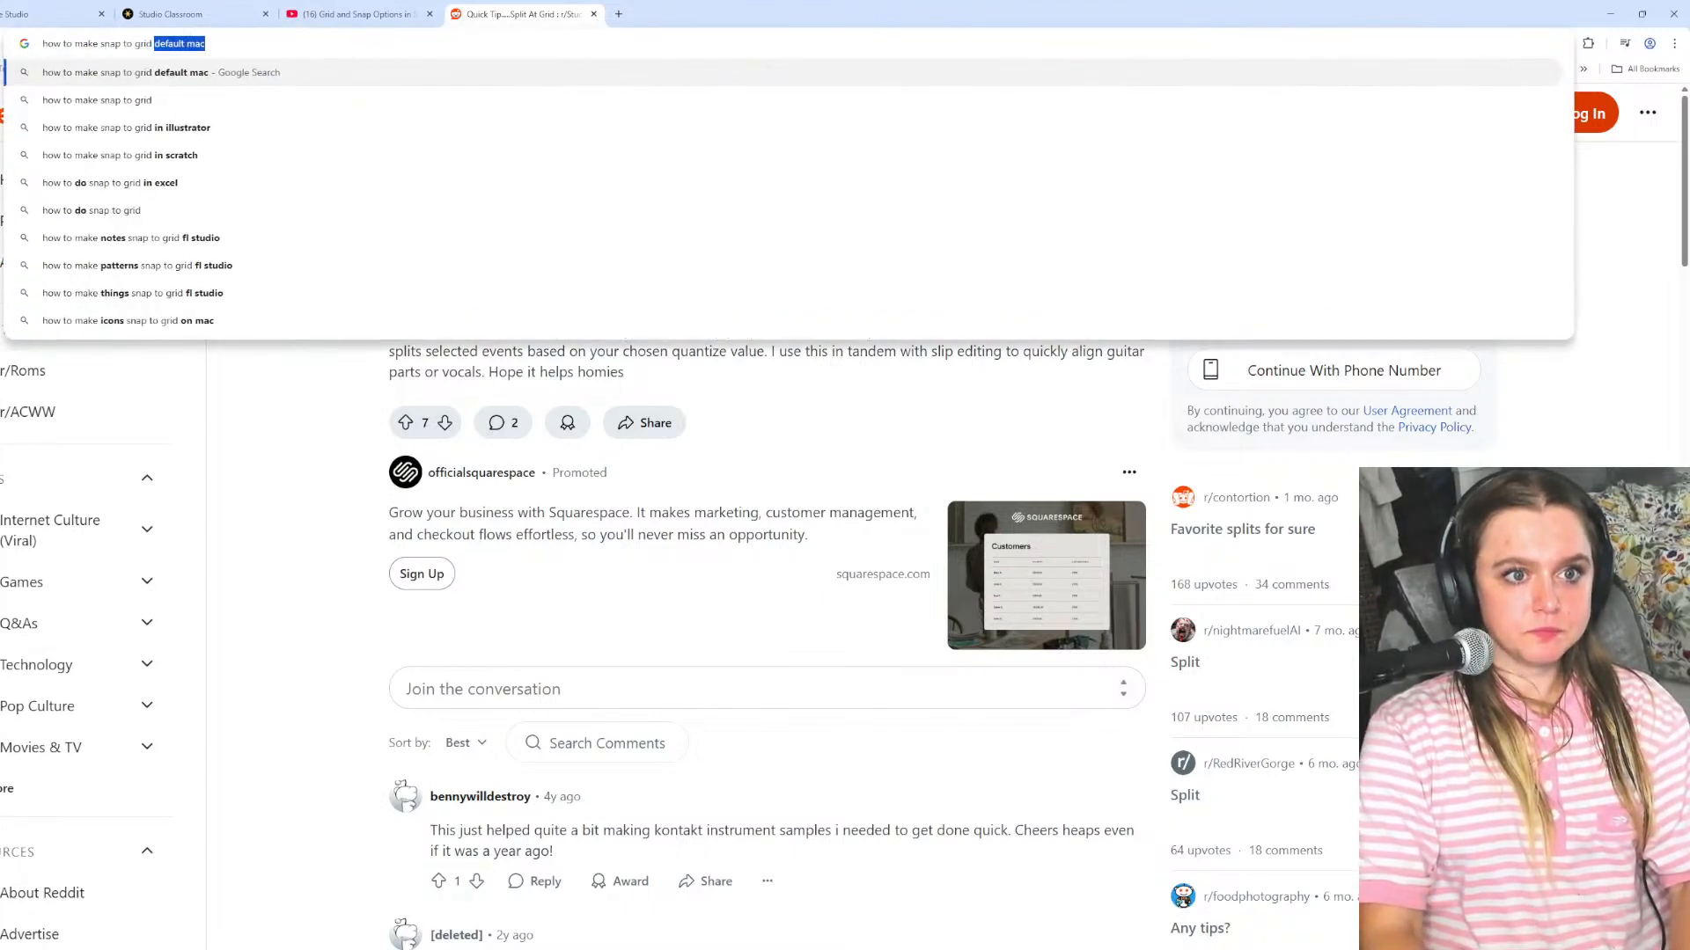
{"action": "type", "text": " every half bar "}
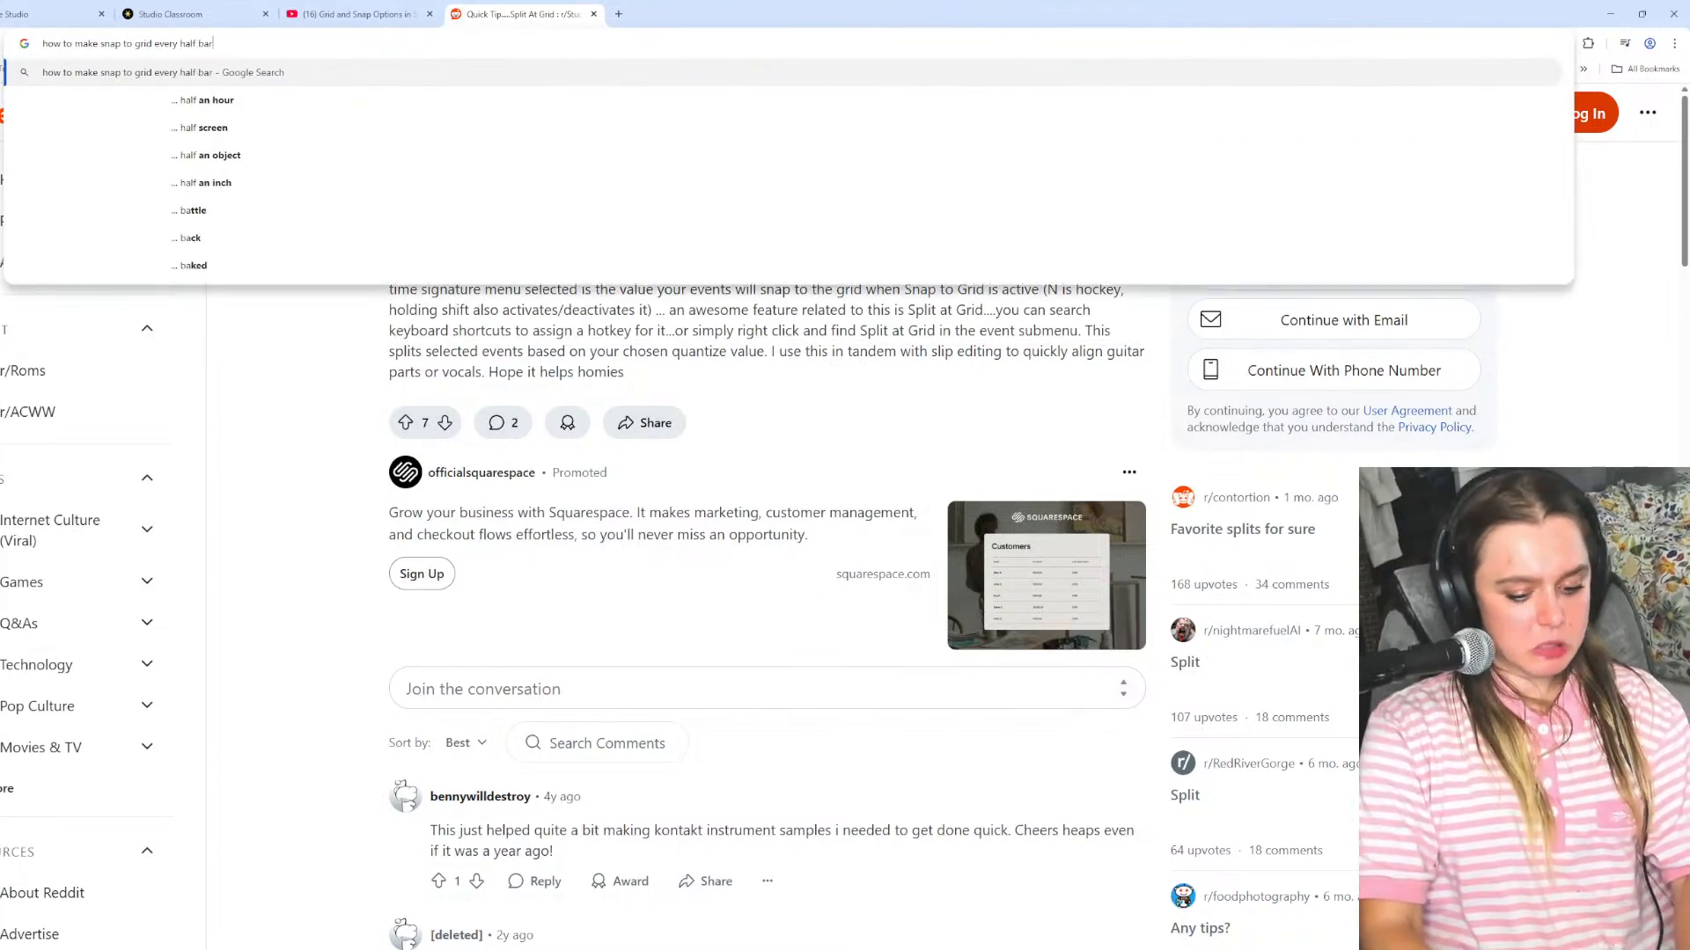
{"action": "type", "text": "studio one"}
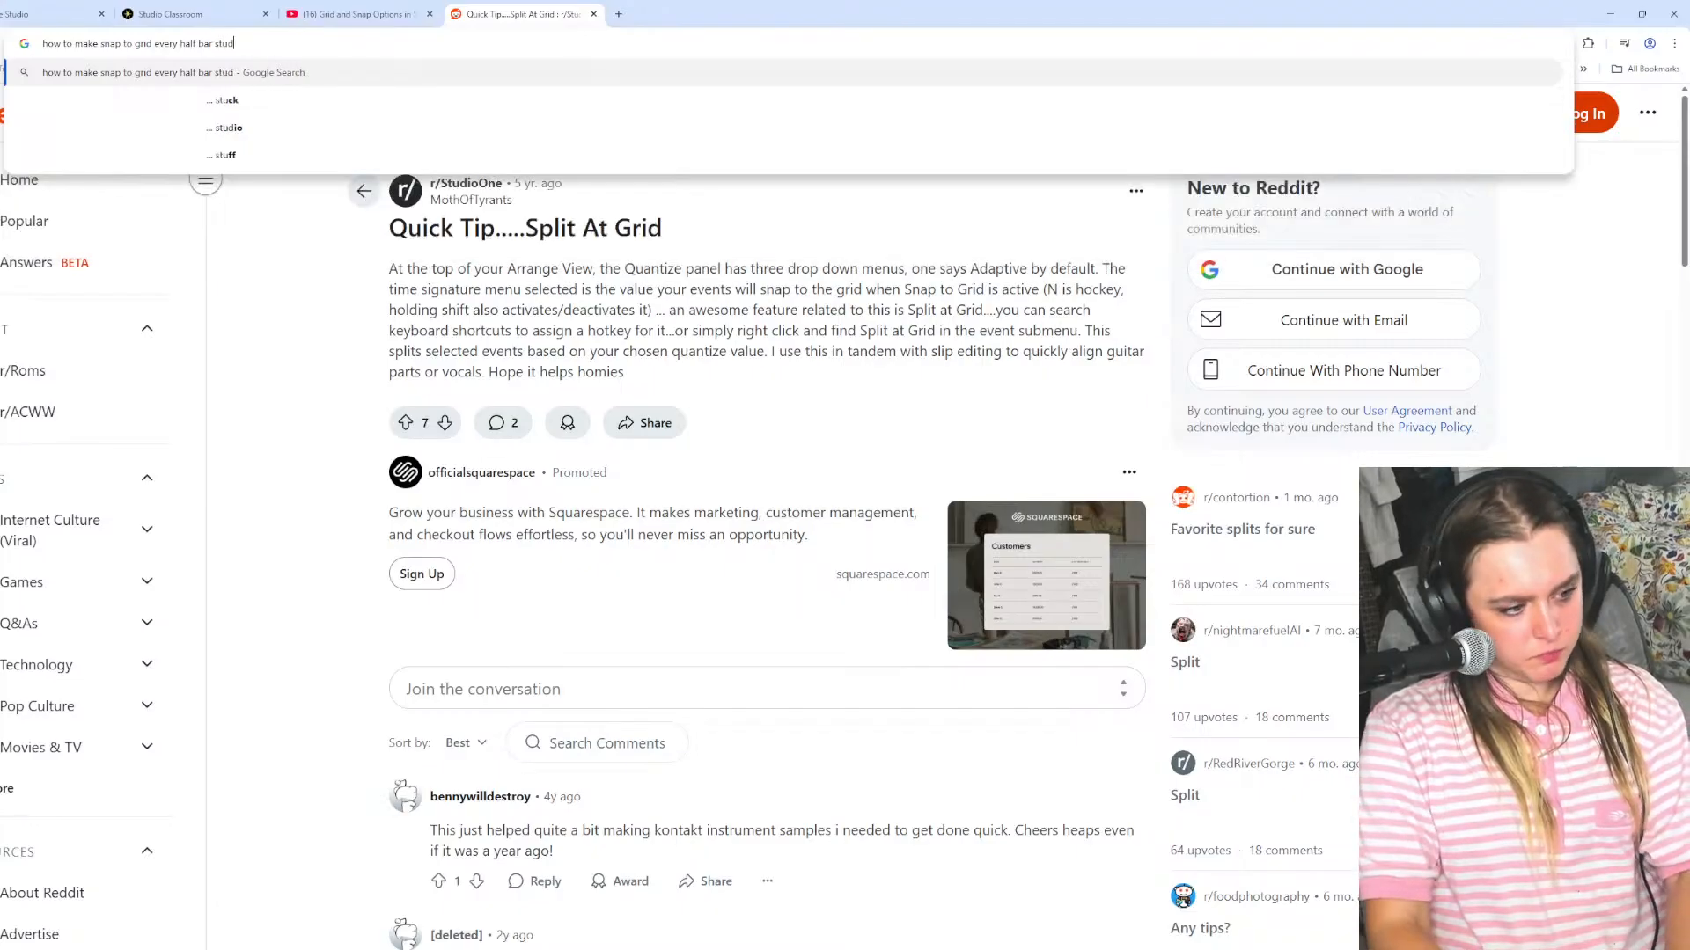
{"action": "key", "text": "Return"}
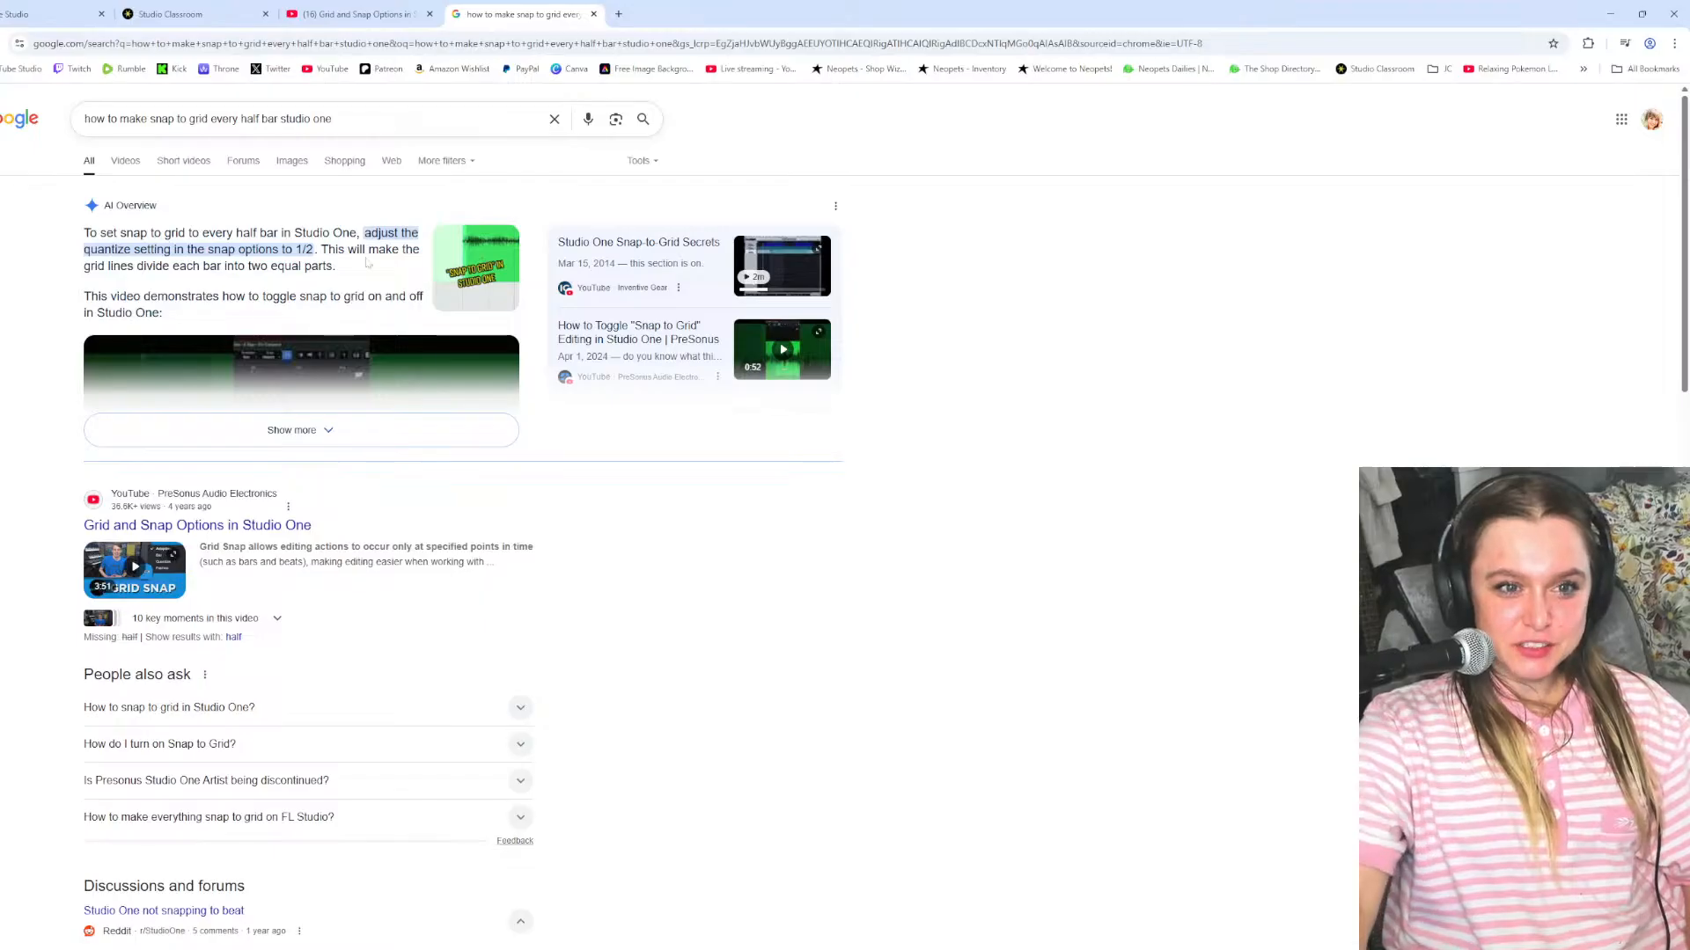
{"action": "scroll", "coordinate": [729, 564], "scroll_direction": "down", "scroll_amount": 2}
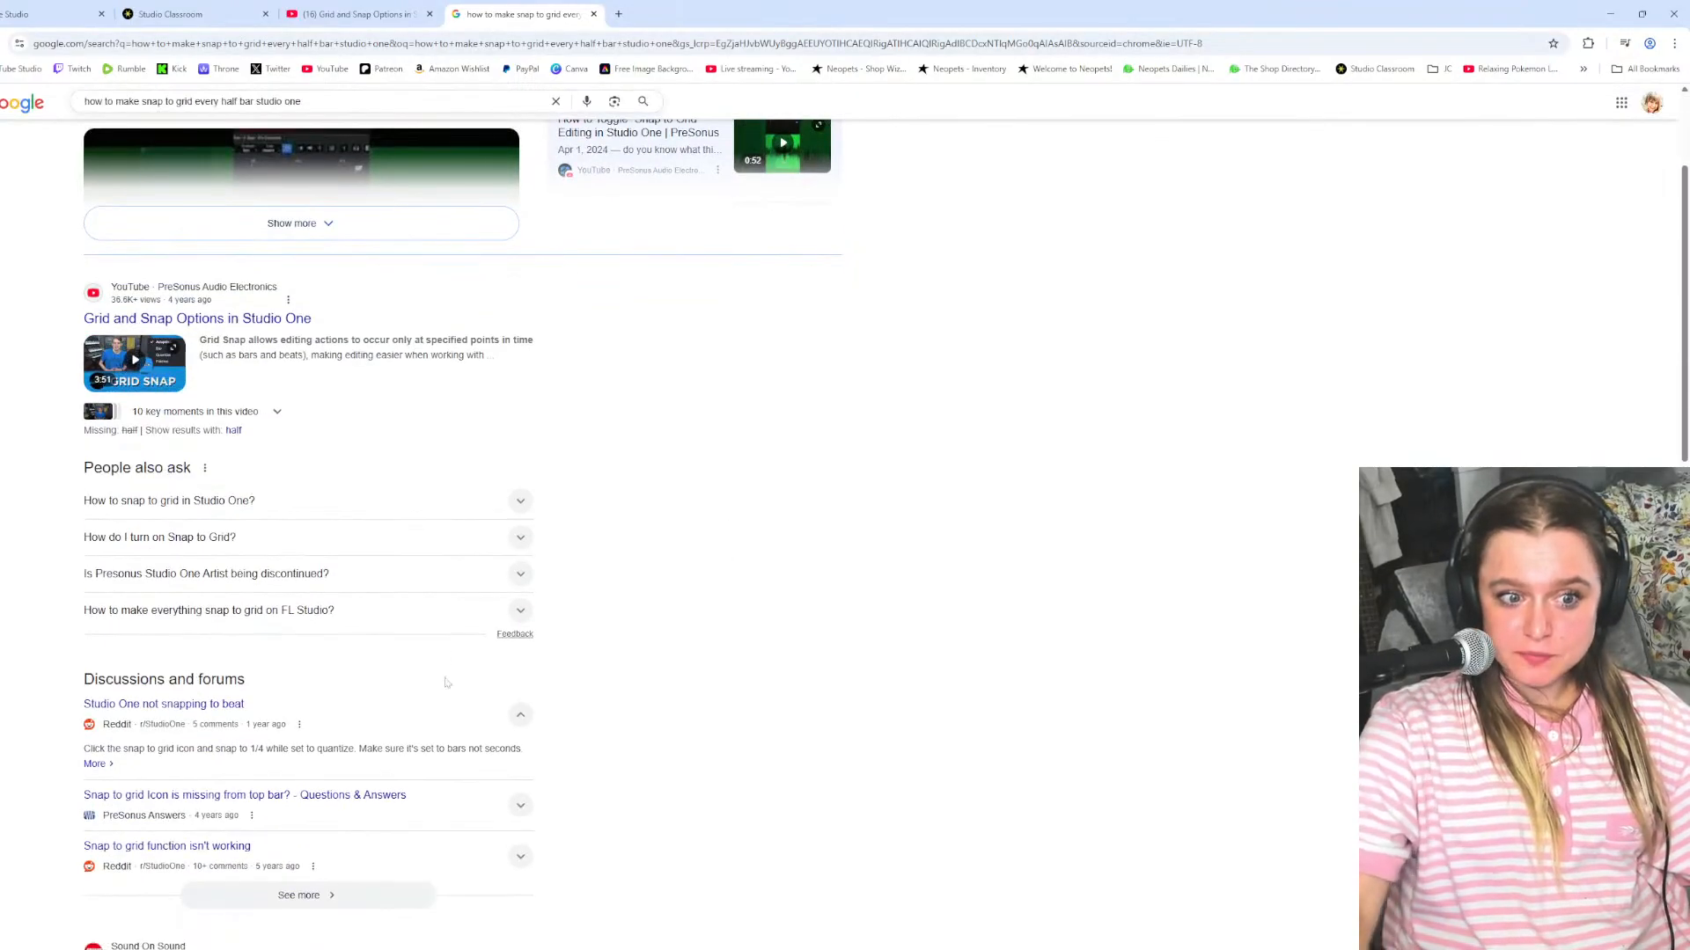
Rewatch the snap section of the open YouTube video "Grid and Snap Options in Studio One" and pause it
{"action": "left_click", "coordinate": [356, 14]}
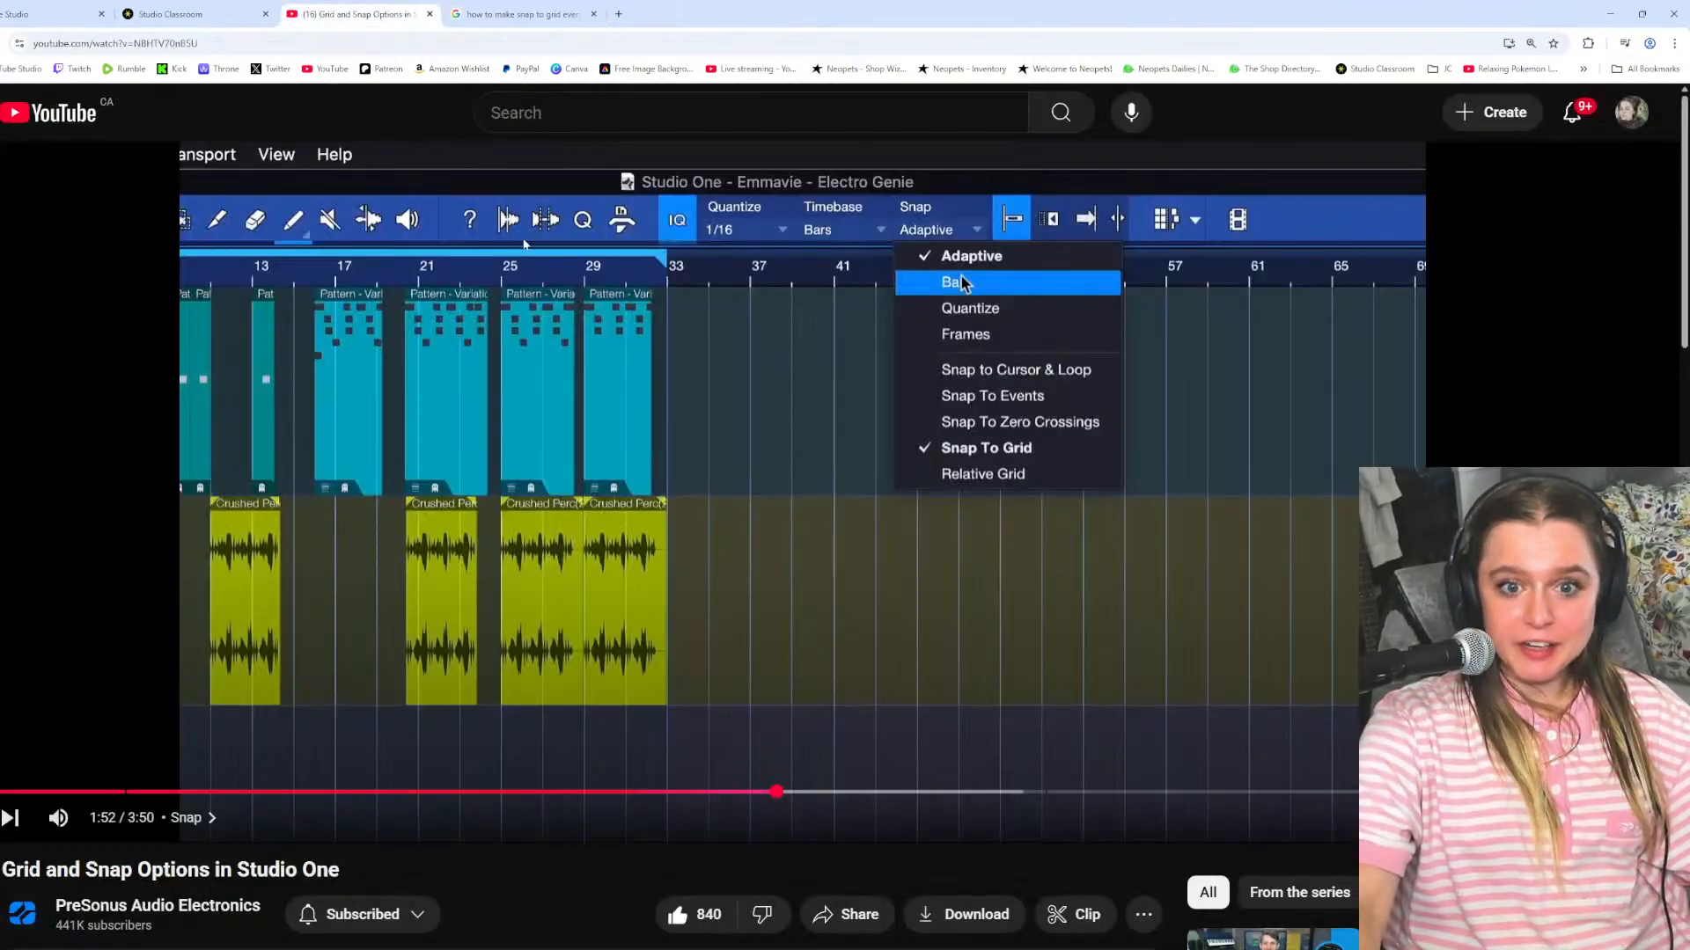
{"action": "left_click", "coordinate": [795, 648]}
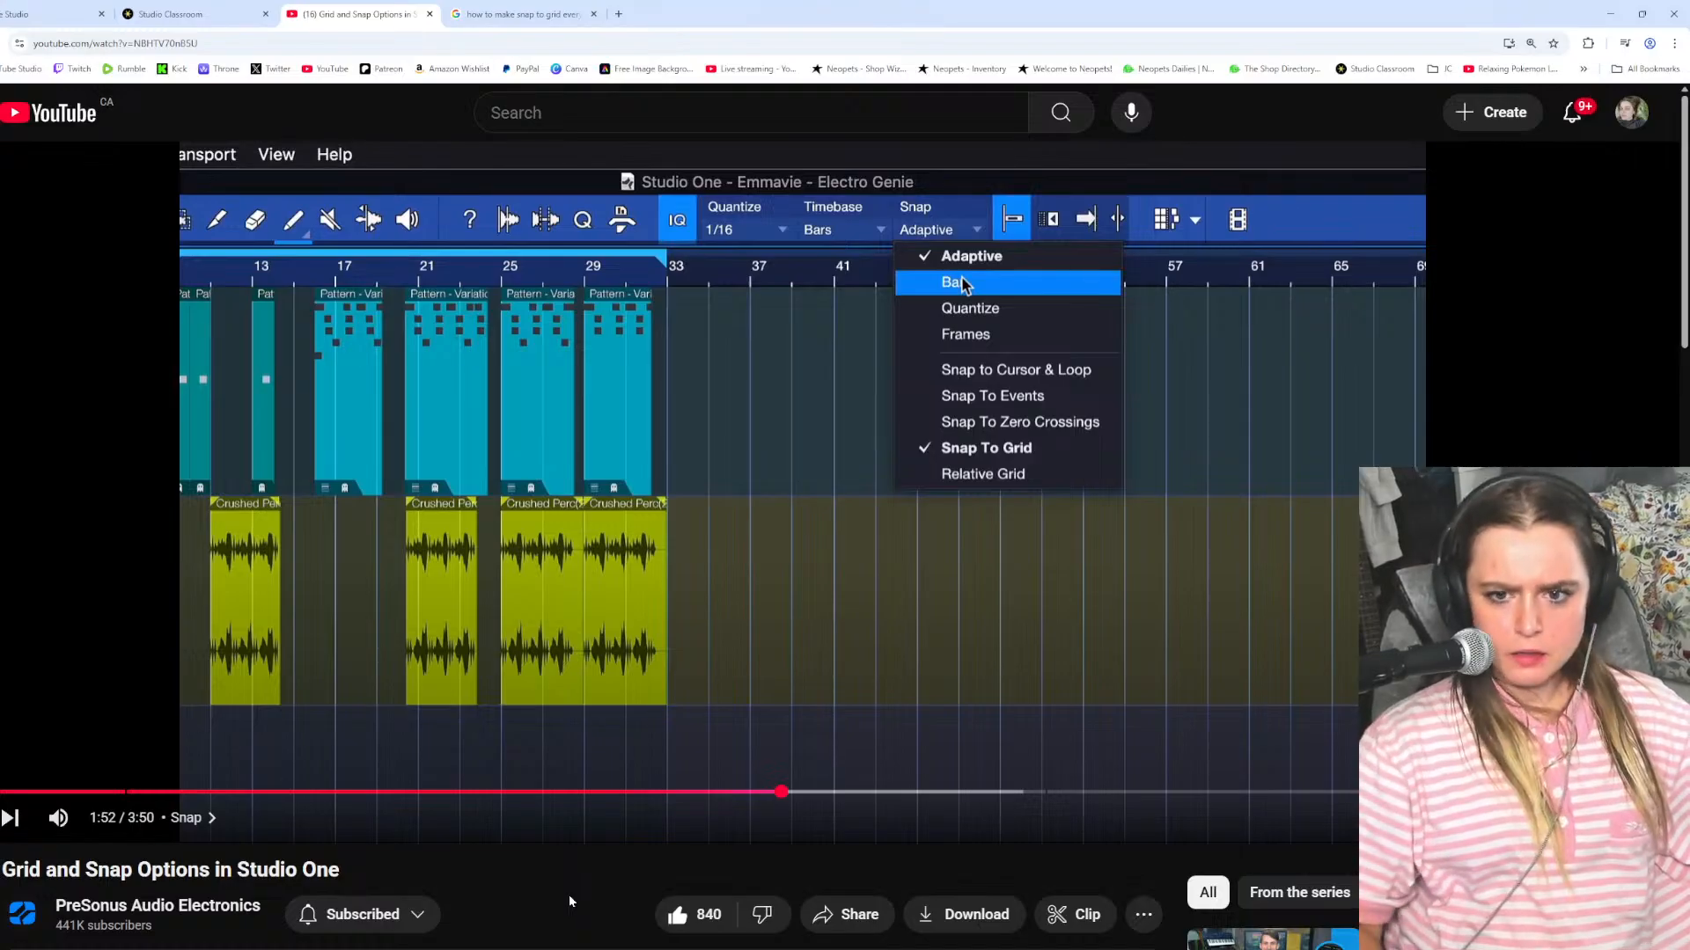
{"action": "key", "text": "Left"}
{"action": "key", "text": "Left"}
{"action": "key", "text": "Left"}
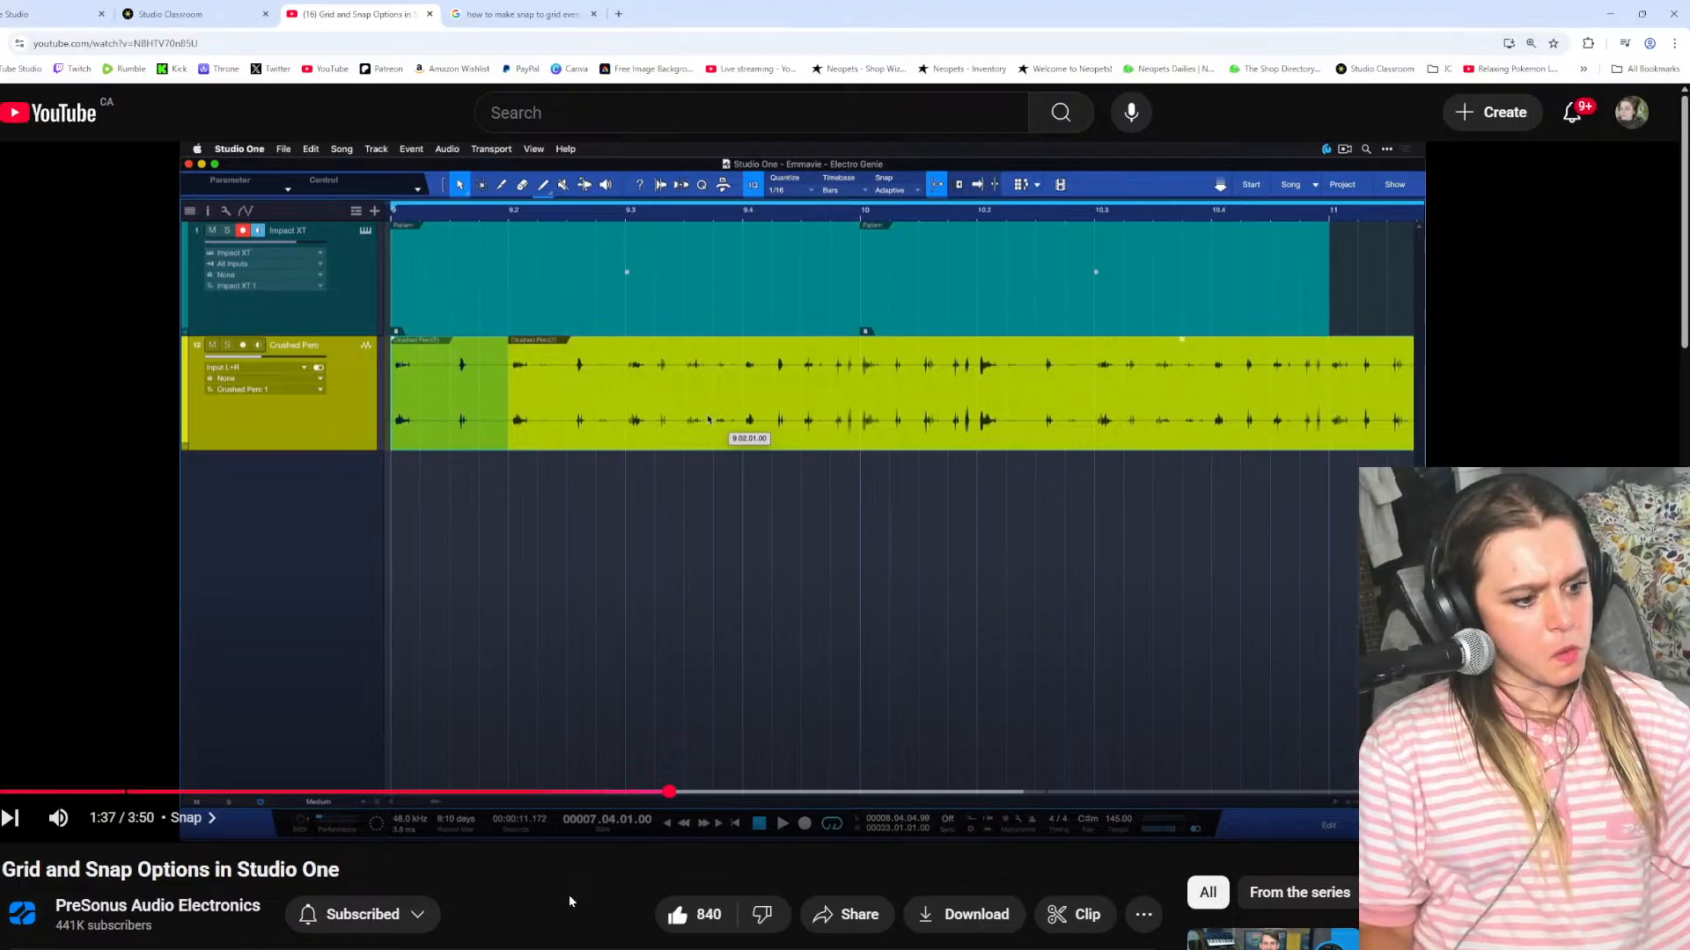
{"action": "key", "text": "Left"}
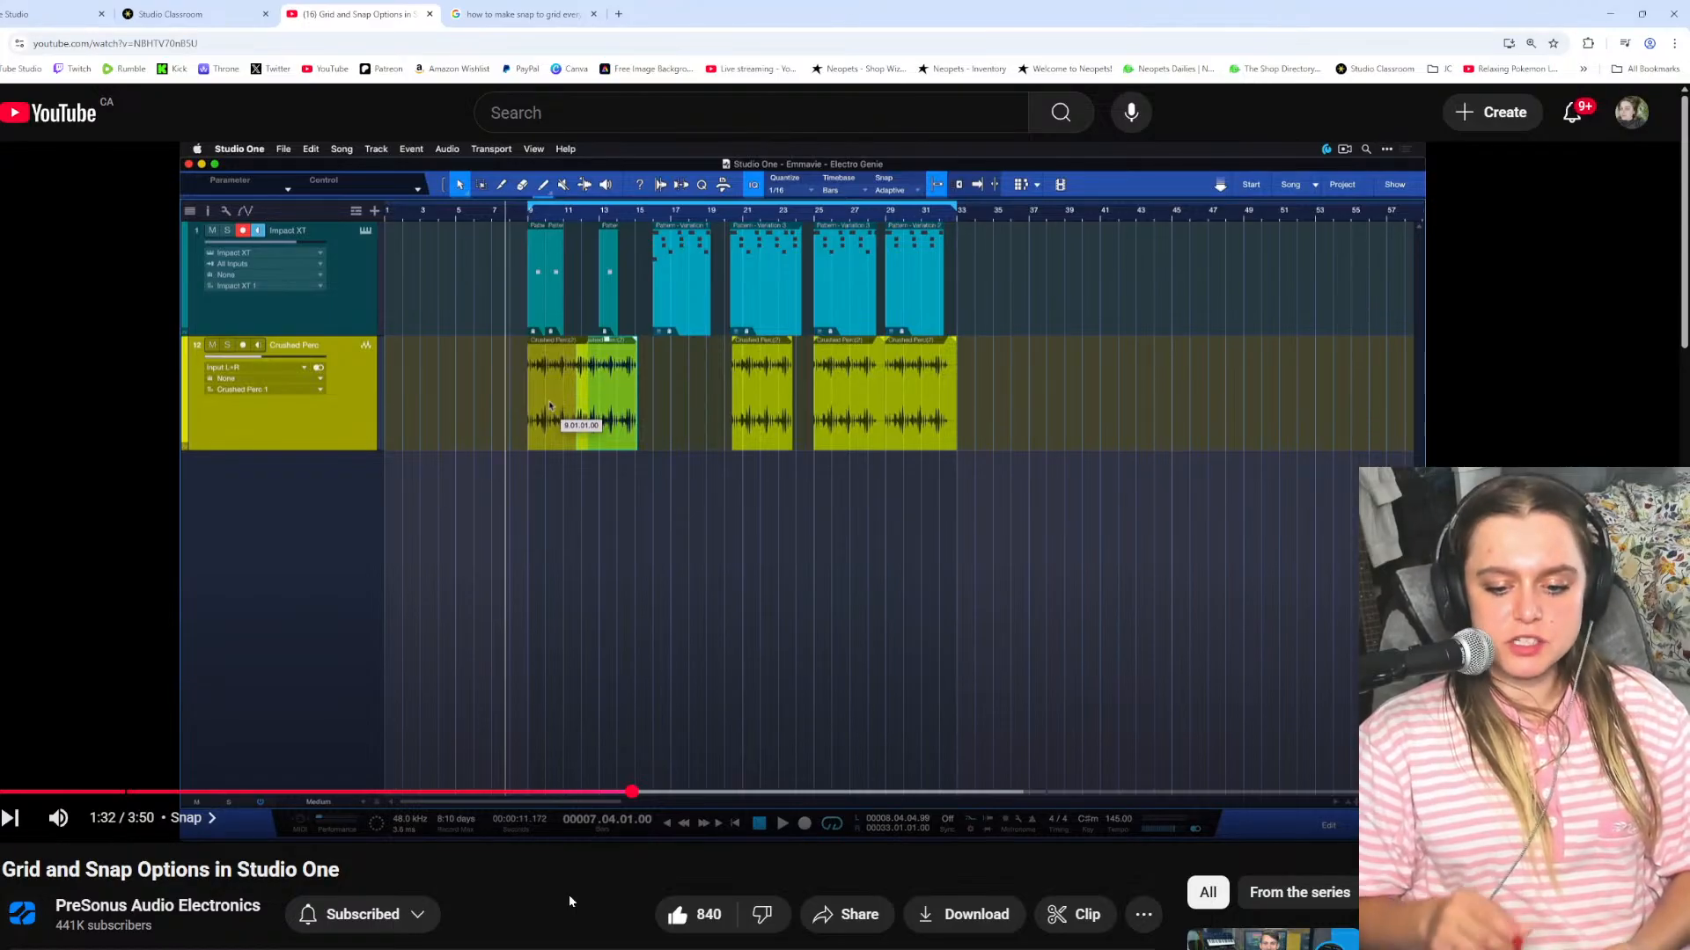
{"action": "key", "text": "Left"}
{"action": "key", "text": "Left"}
{"action": "key", "text": "Left"}
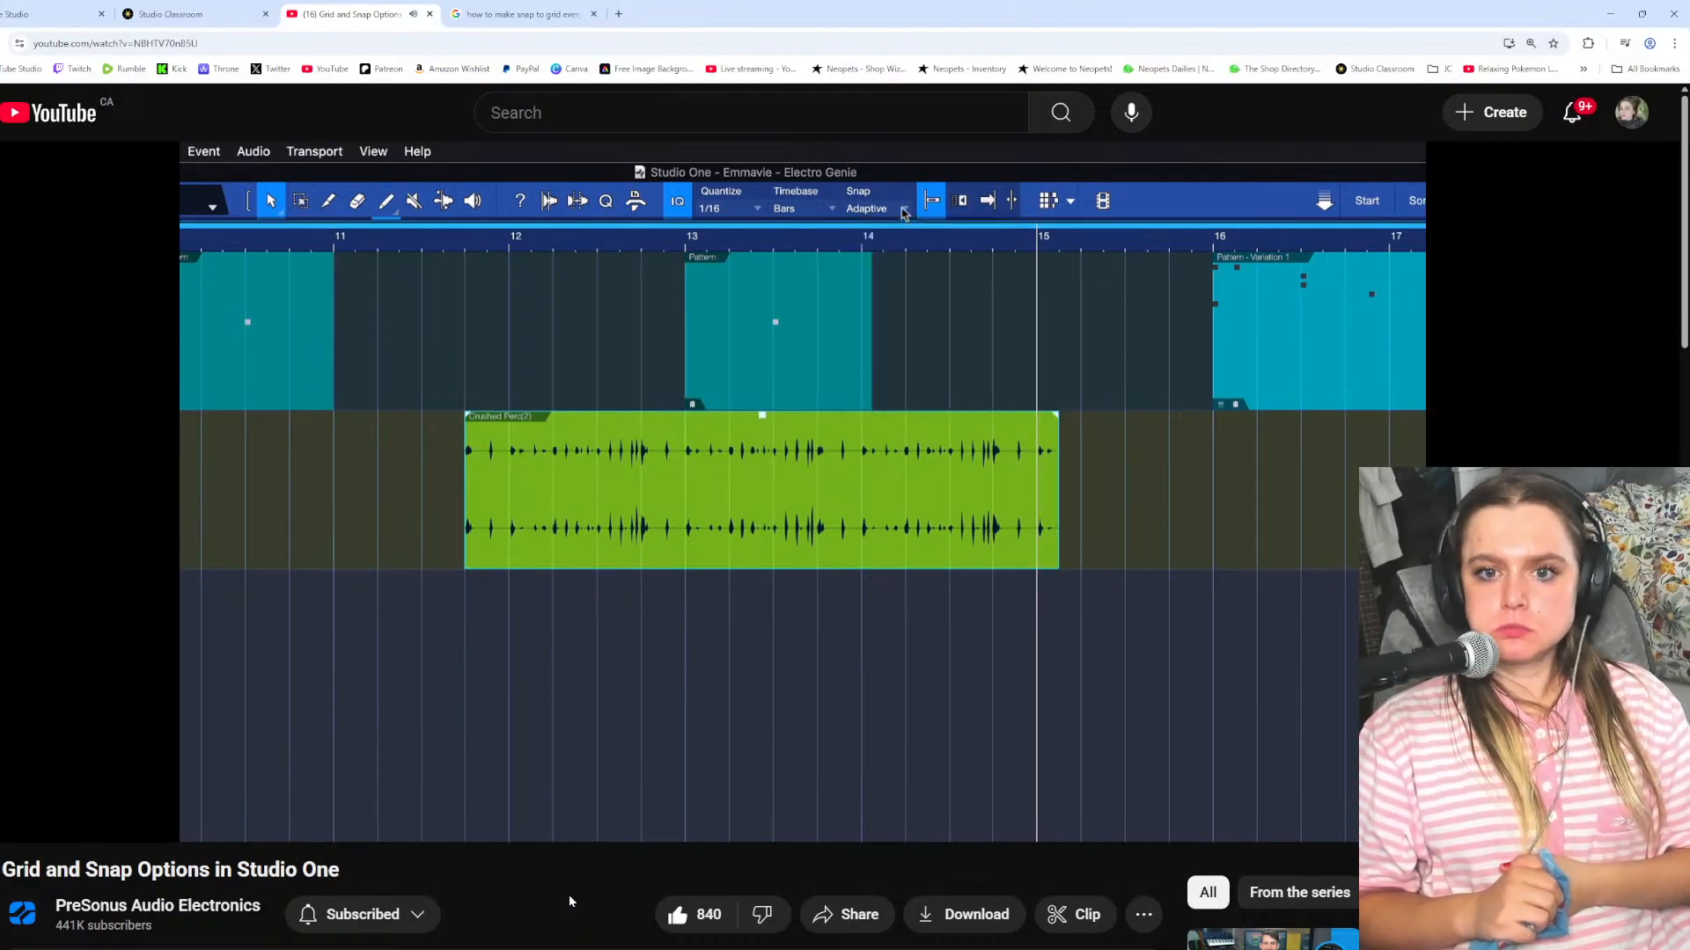
{"action": "left_click", "coordinate": [935, 808]}
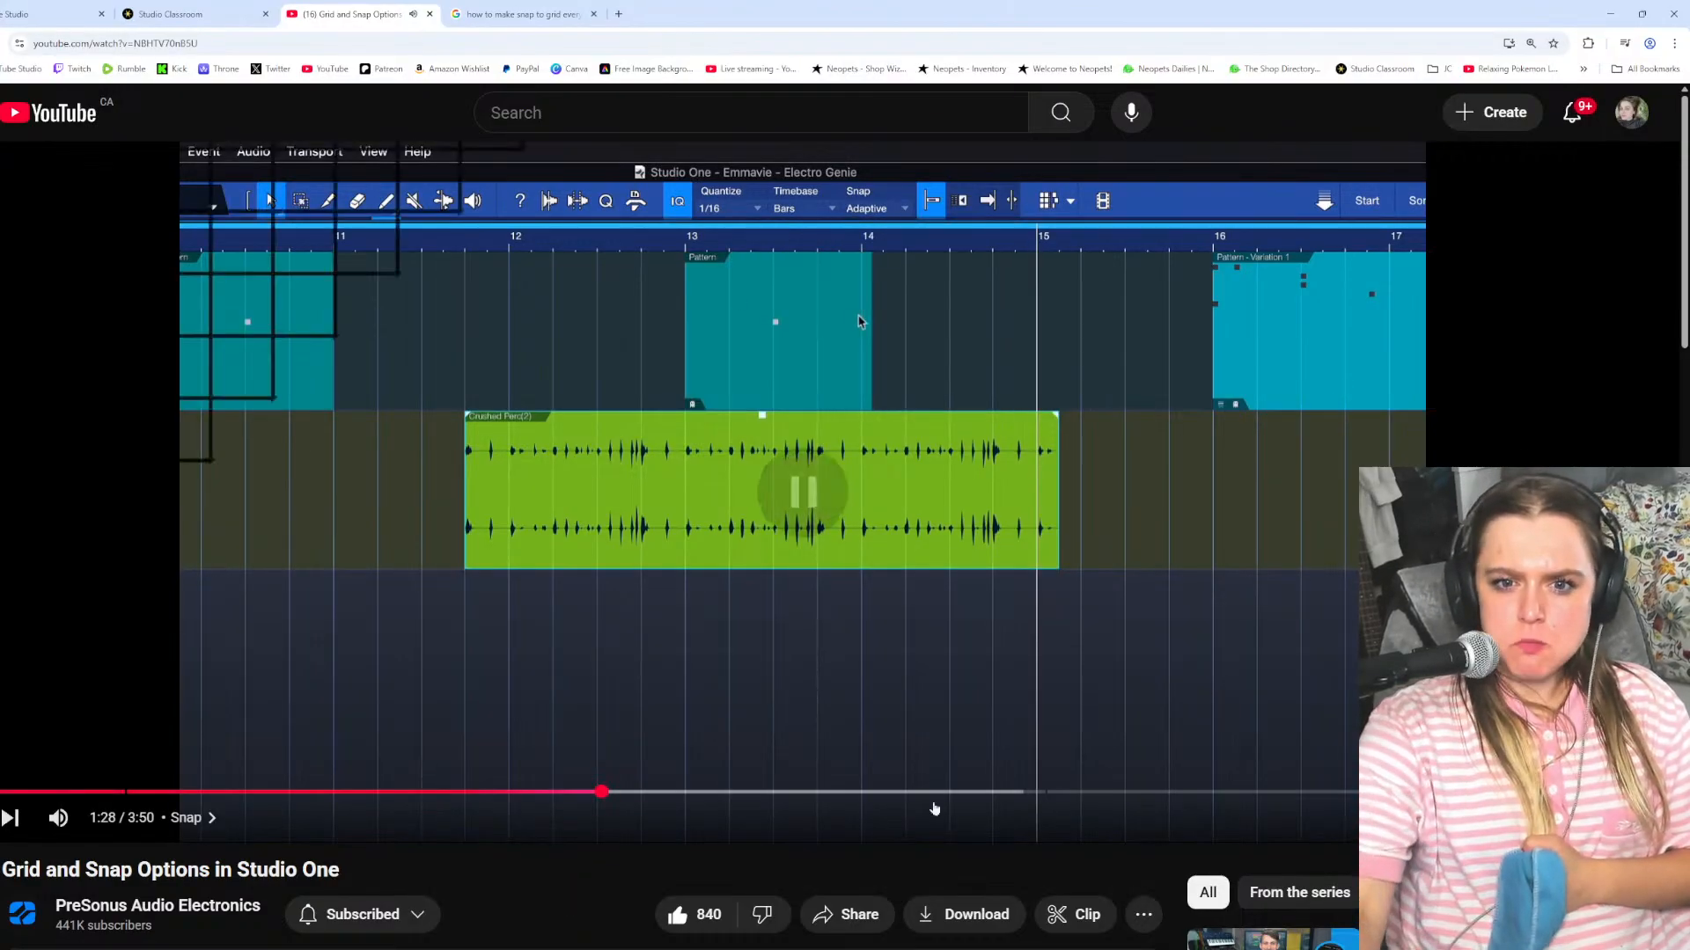
Switch to Studio One and set the Snap mode to Adaptive
{"action": "left_click", "coordinate": [867, 949]}
{"action": "left_click", "coordinate": [830, 55]}
{"action": "left_click", "coordinate": [842, 88]}
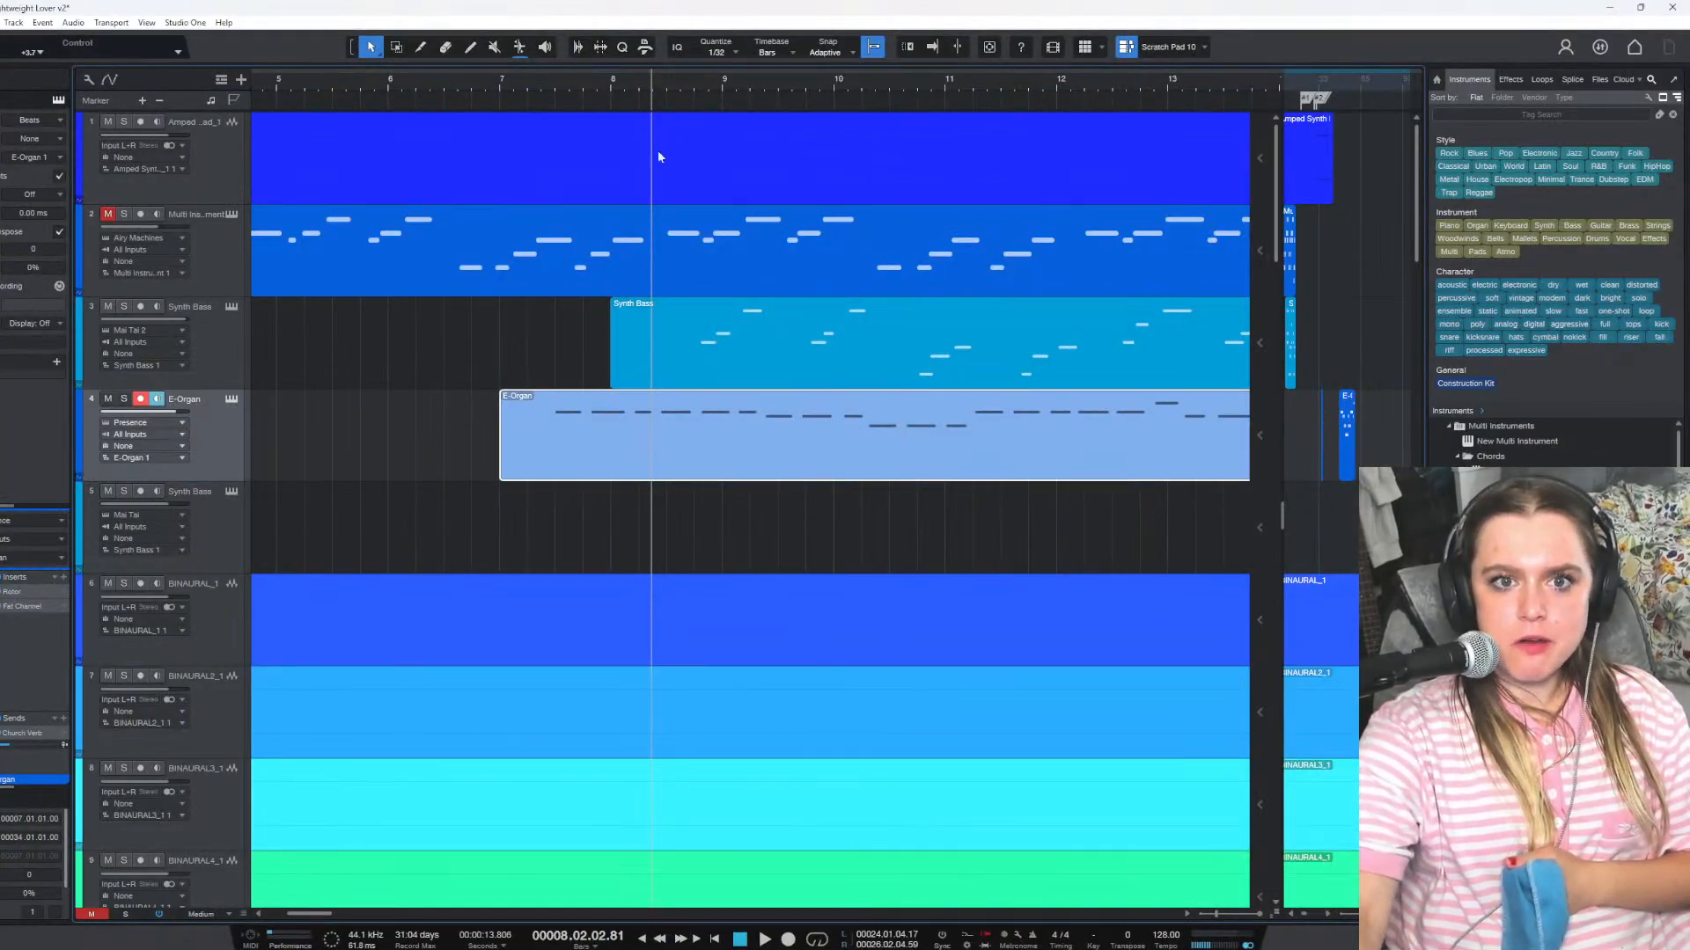
Split the E-Organ clip halfway through bar 7, where its first note begins, and save the song
{"action": "left_click", "coordinate": [424, 49]}
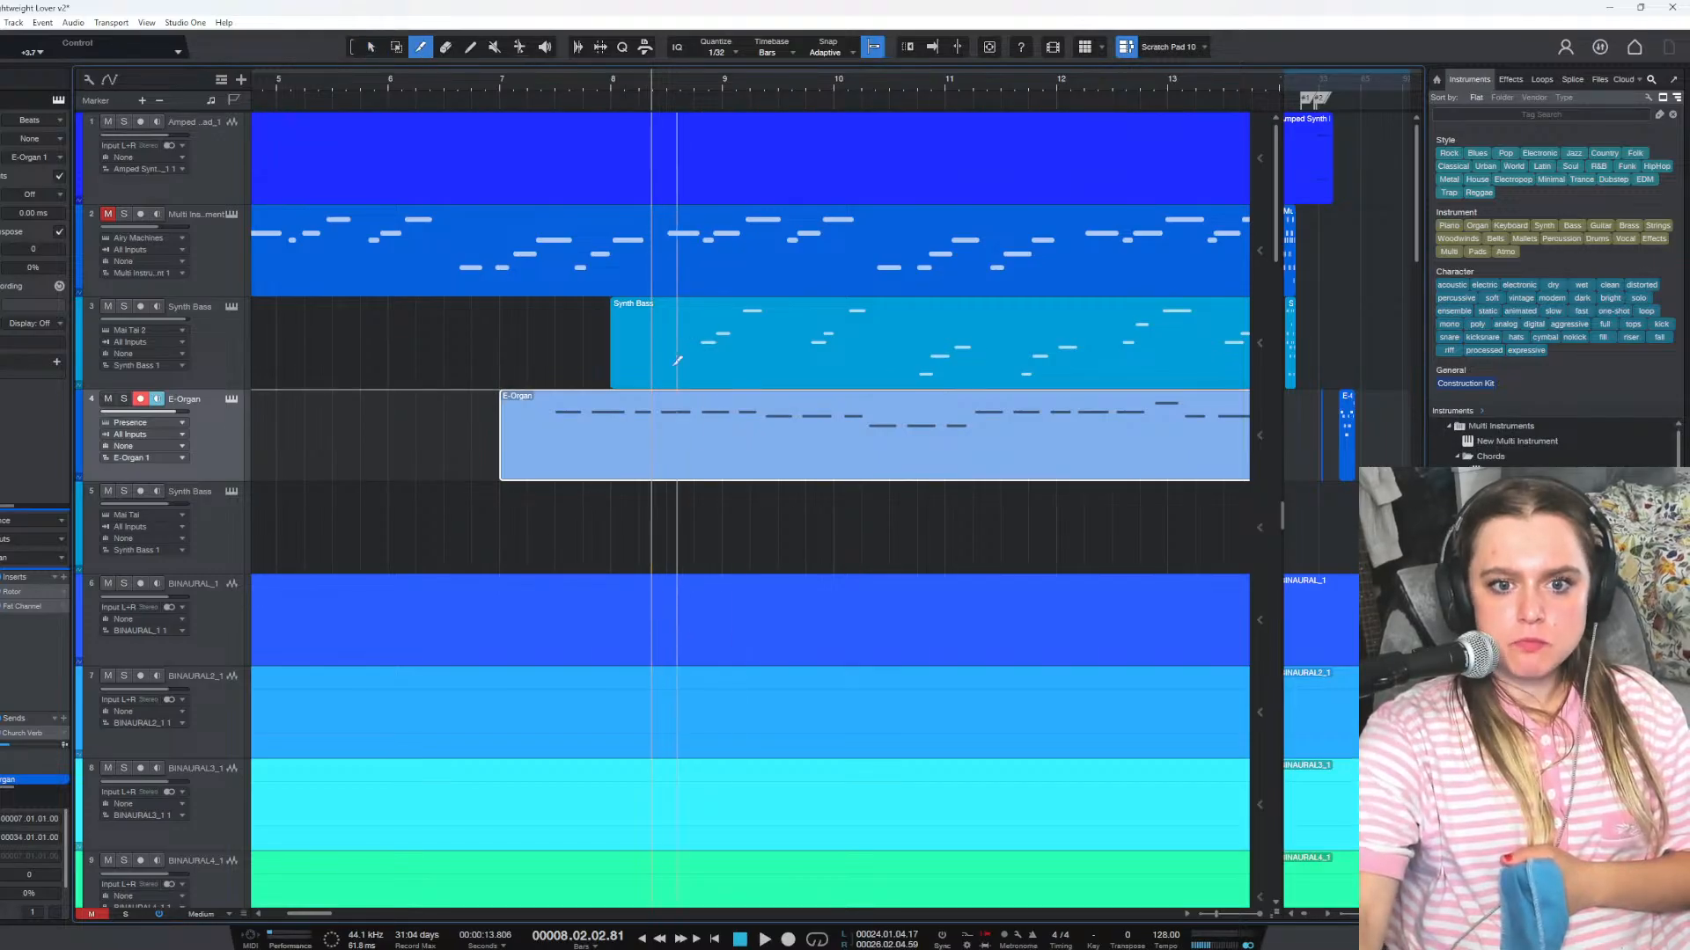
{"action": "left_click", "coordinate": [559, 429]}
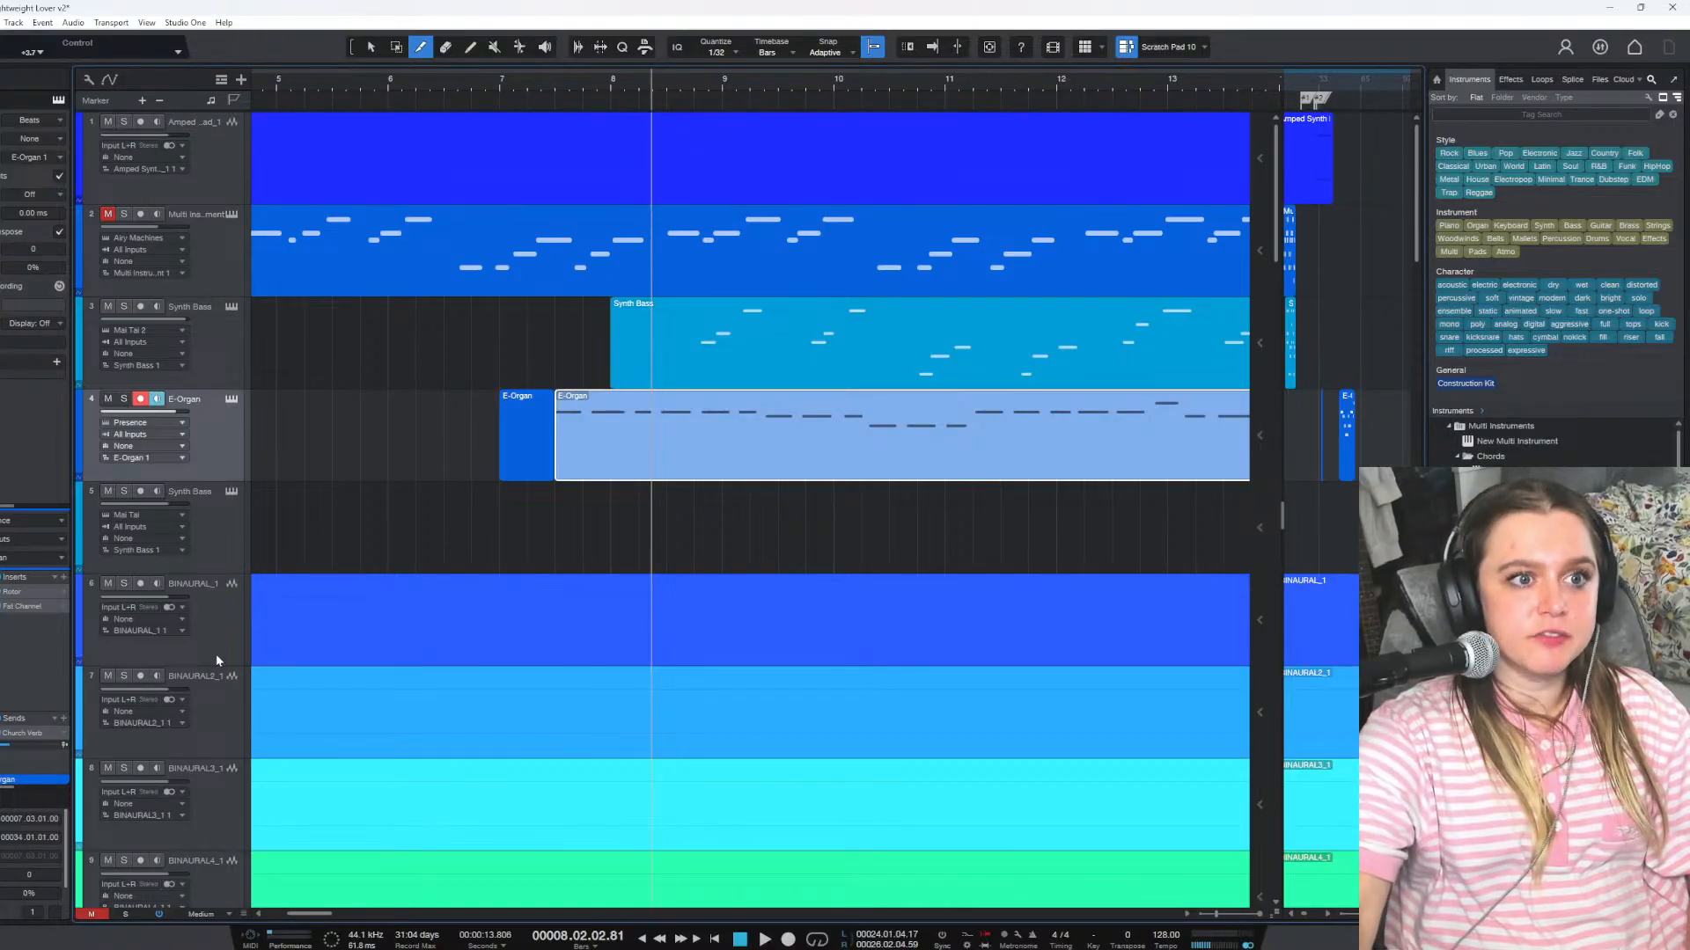
{"action": "left_click", "coordinate": [0, 22]}
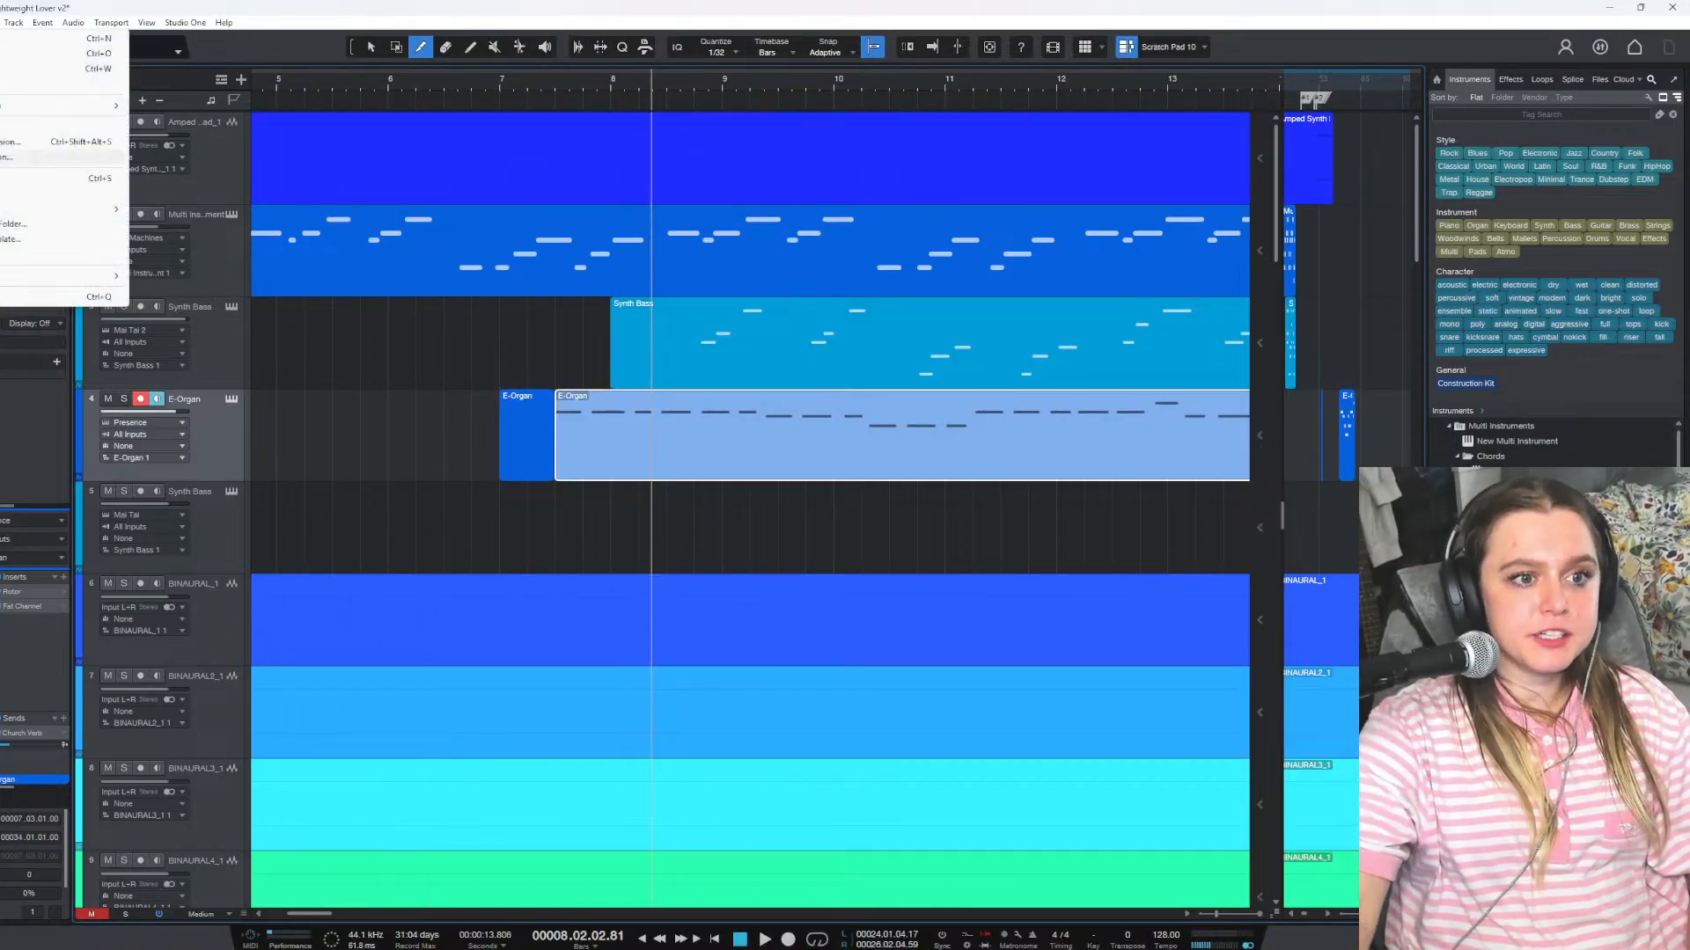
{"action": "left_click", "coordinate": [87, 179]}
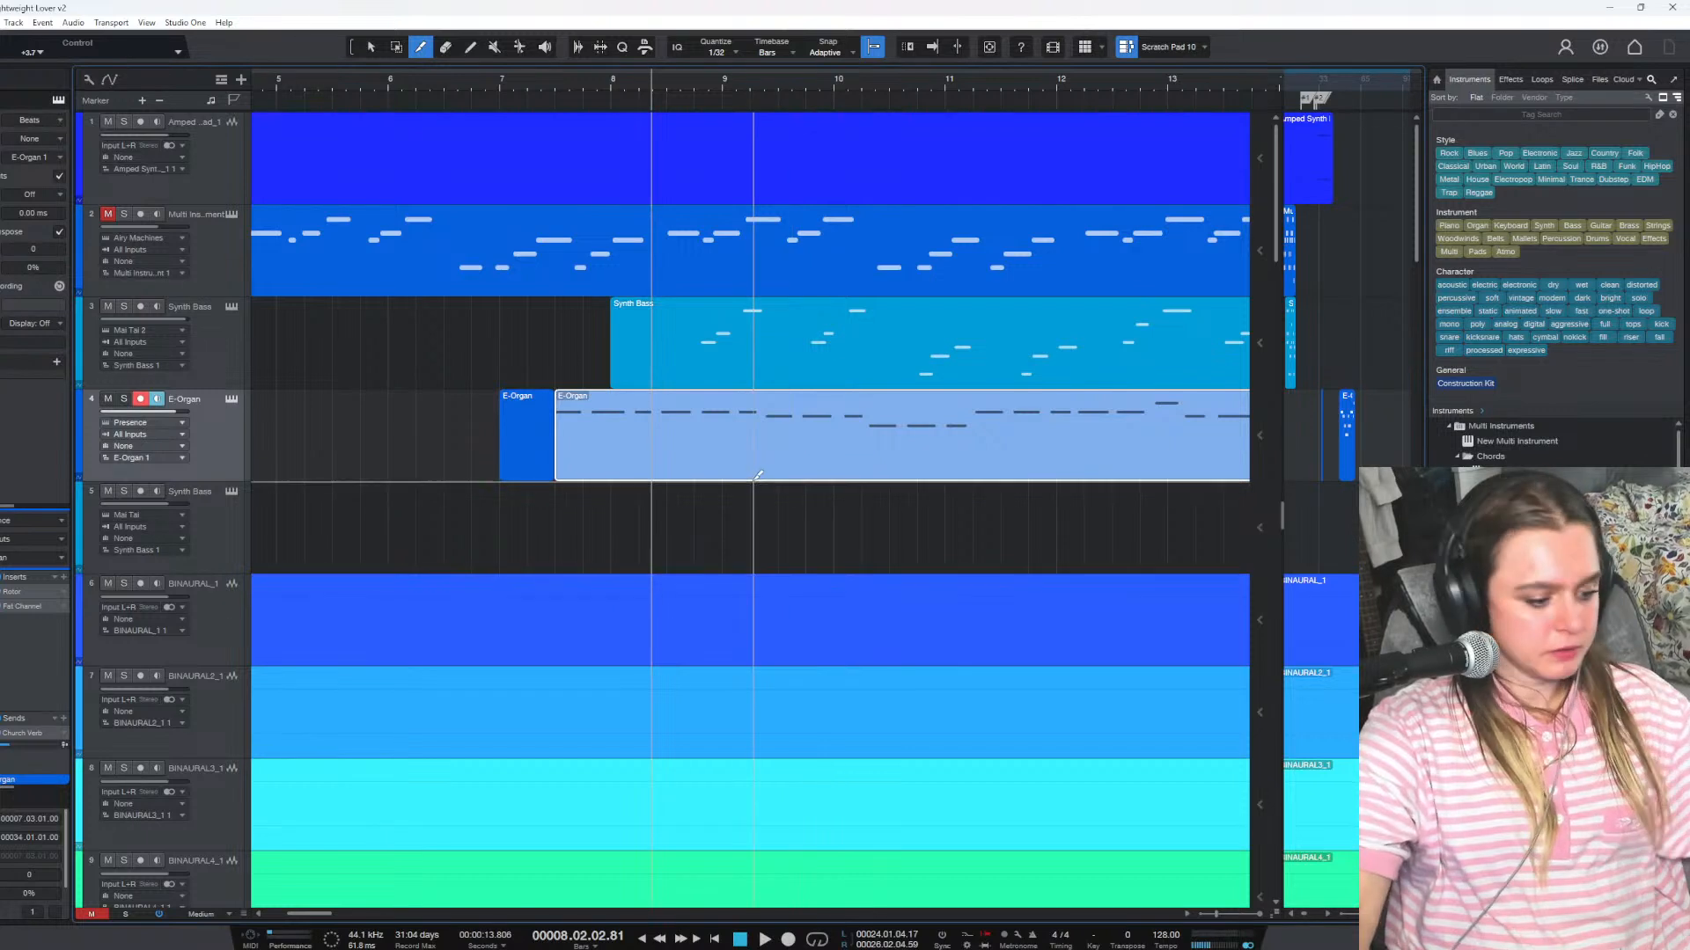
Delete the short empty E-Organ piece before the split and move the remaining clip to about bar 8
{"action": "key", "text": "1"}
{"action": "left_click", "coordinate": [541, 461]}
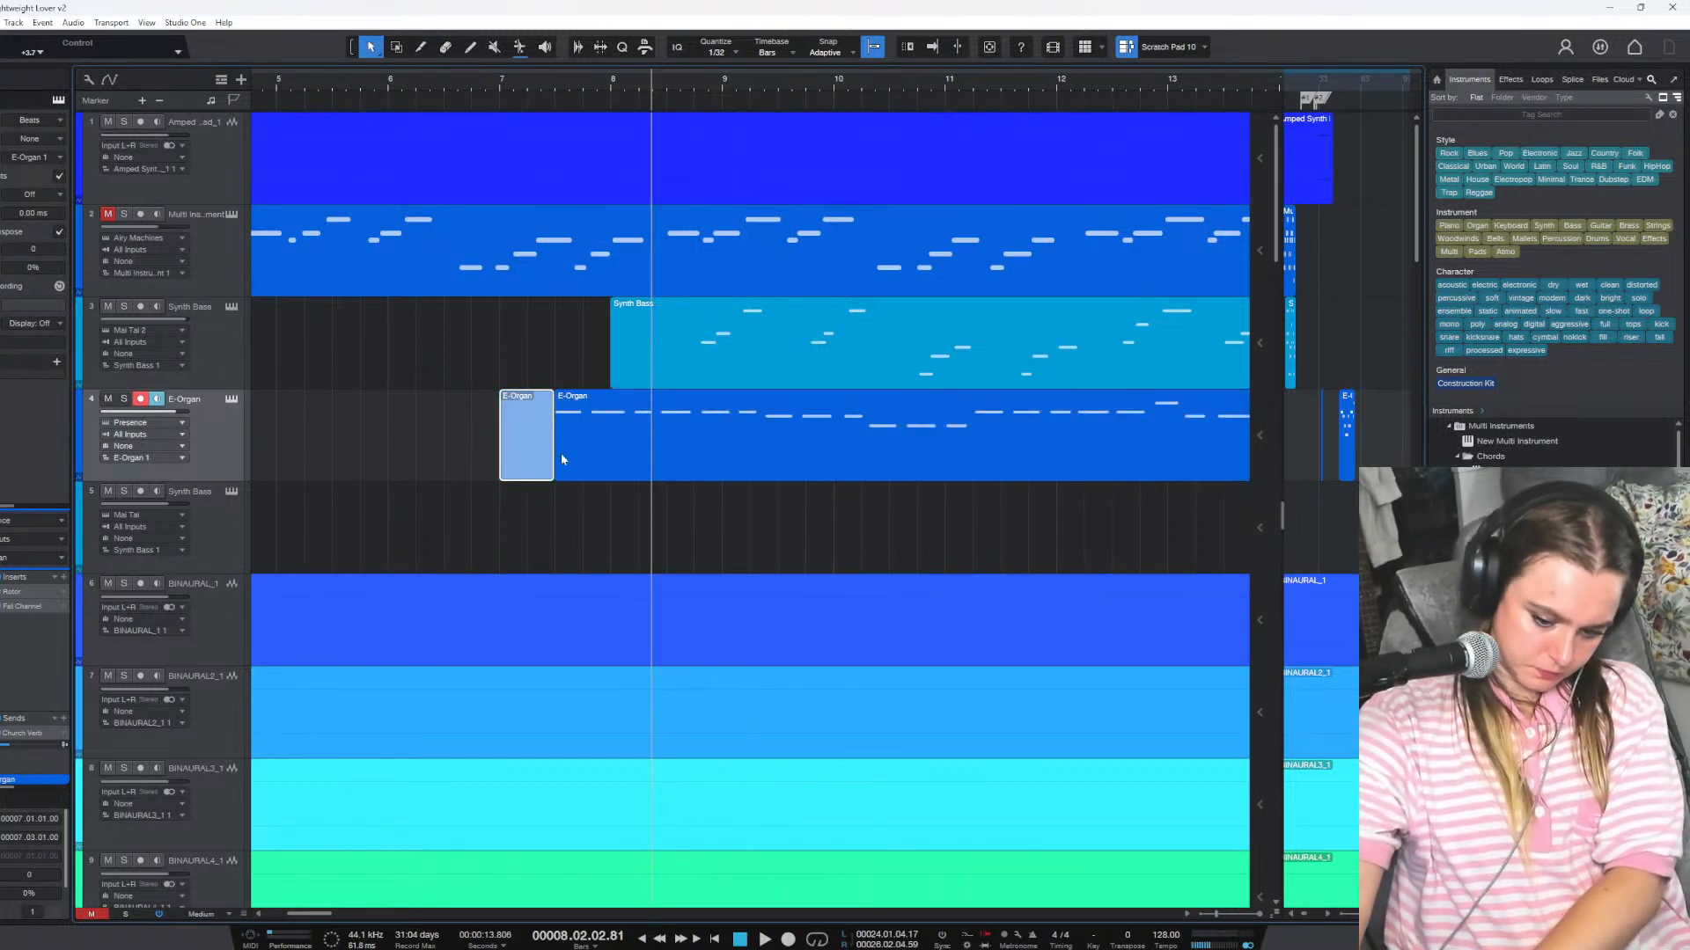
{"action": "key", "text": "Delete"}
{"action": "left_click", "coordinate": [567, 439]}
{"action": "left_click_drag", "start_coordinate": [587, 461], "coordinate": [639, 459]}
Move the E-Organ clip to start at bar 9, and mute the Synth Bass on track 3 while playing the section back
{"action": "left_click", "coordinate": [514, 85]}
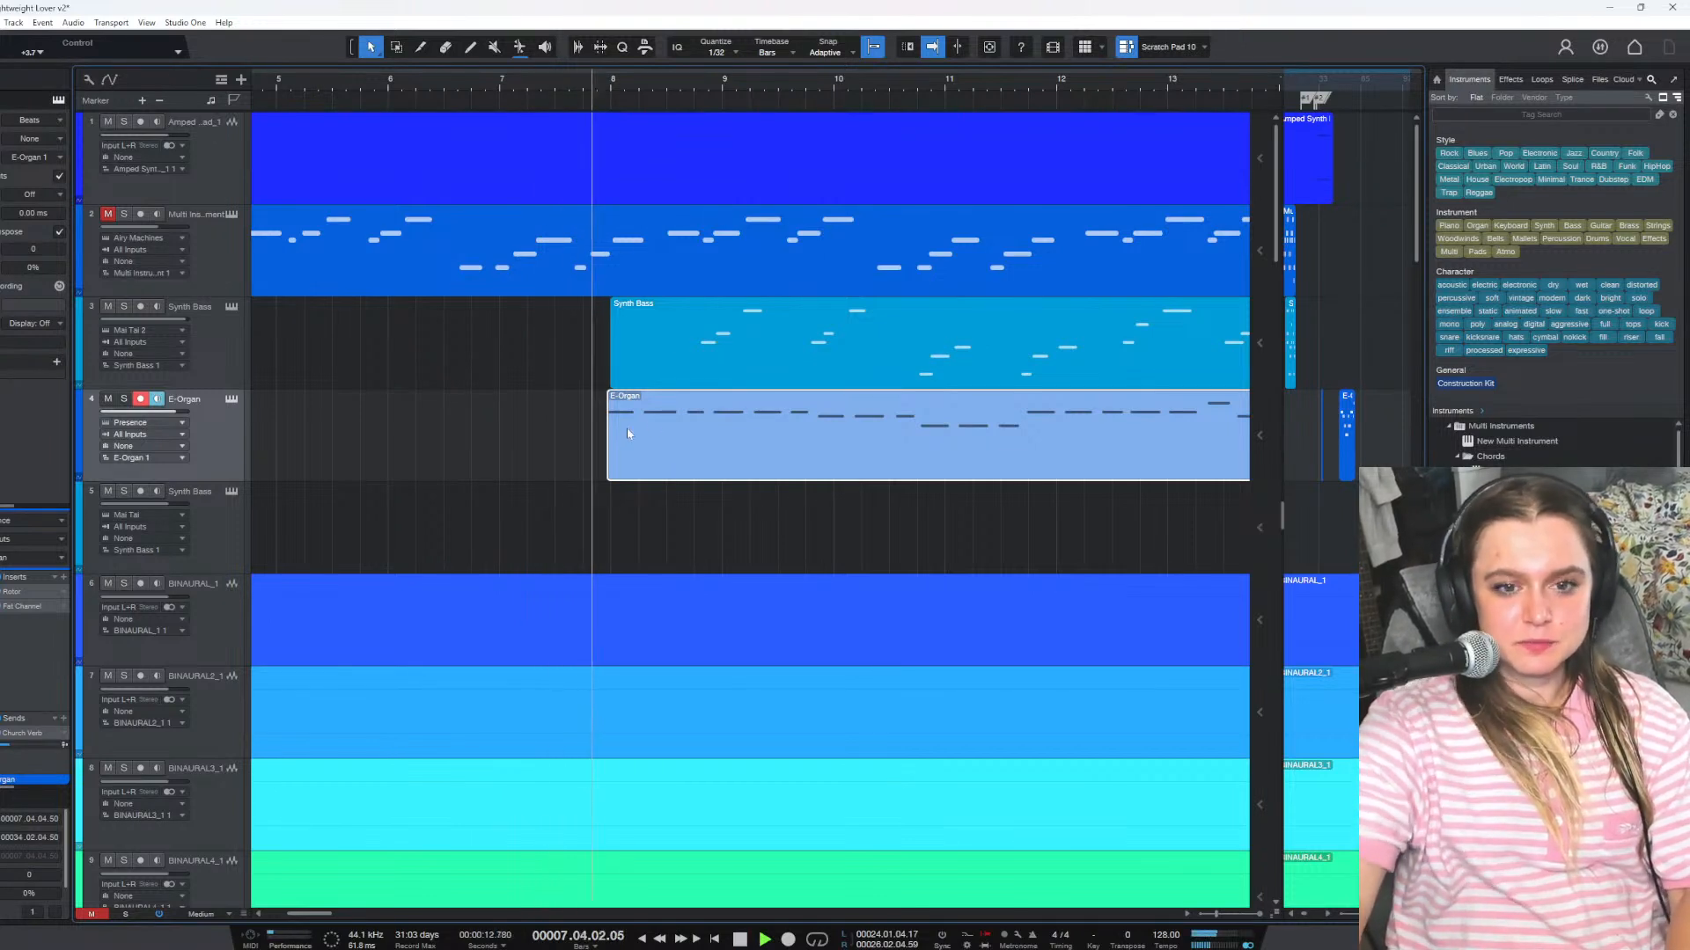
{"action": "left_click_drag", "start_coordinate": [675, 445], "coordinate": [789, 455]}
{"action": "key", "text": "space"}
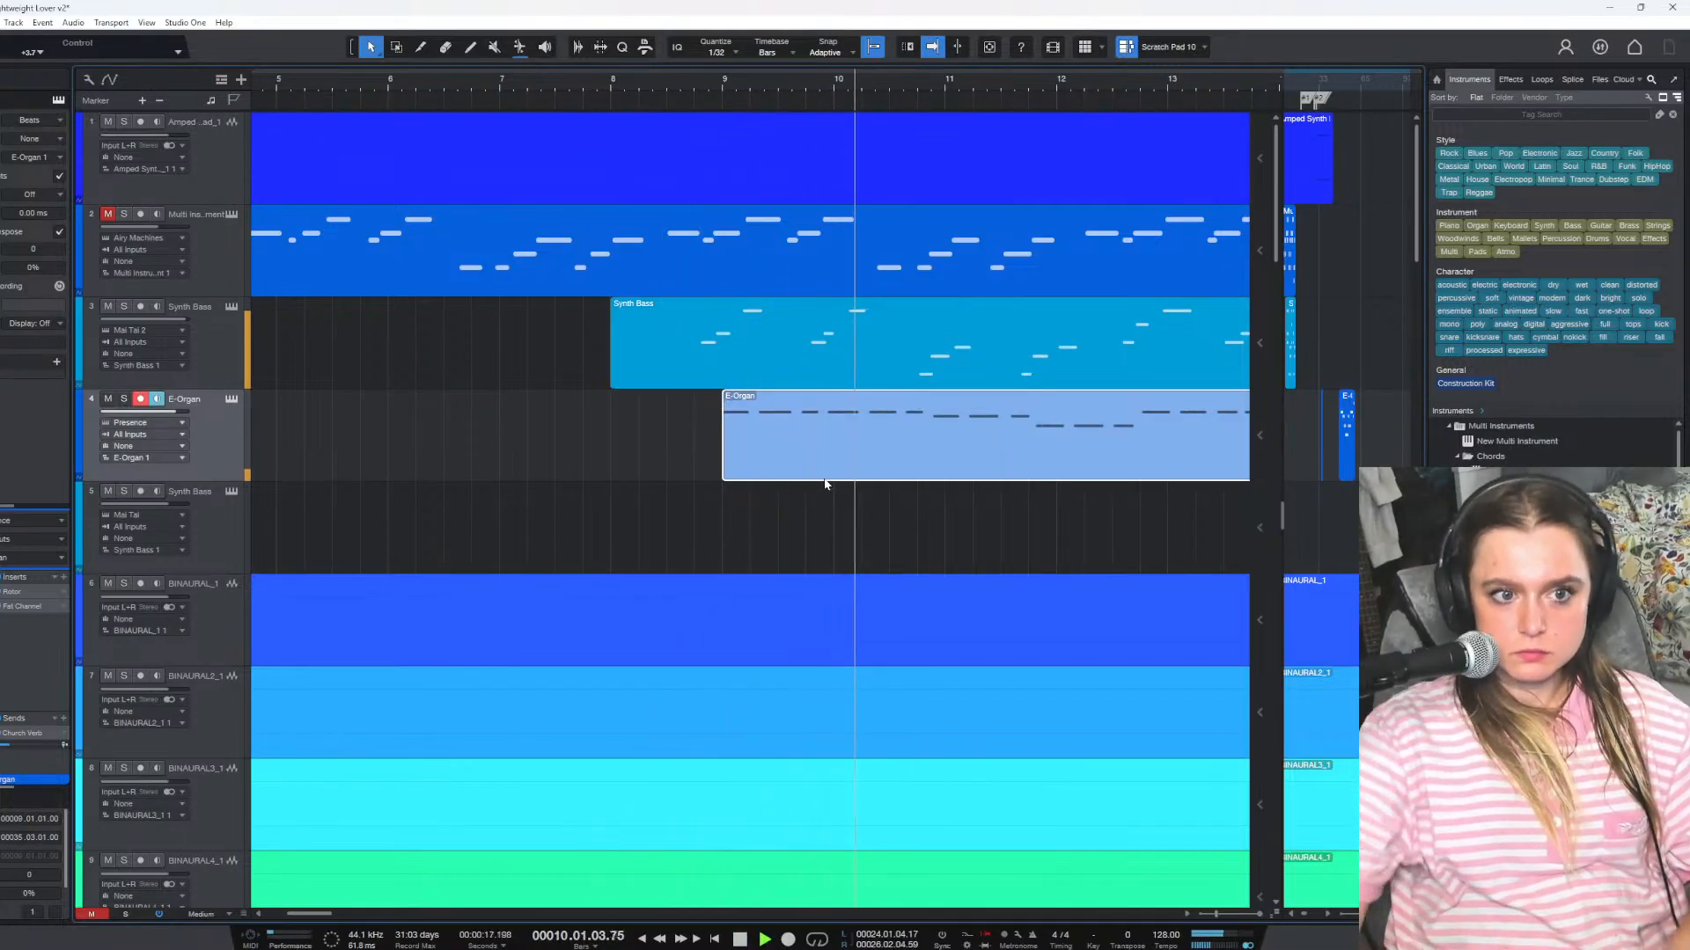
{"action": "left_click", "coordinate": [108, 306]}
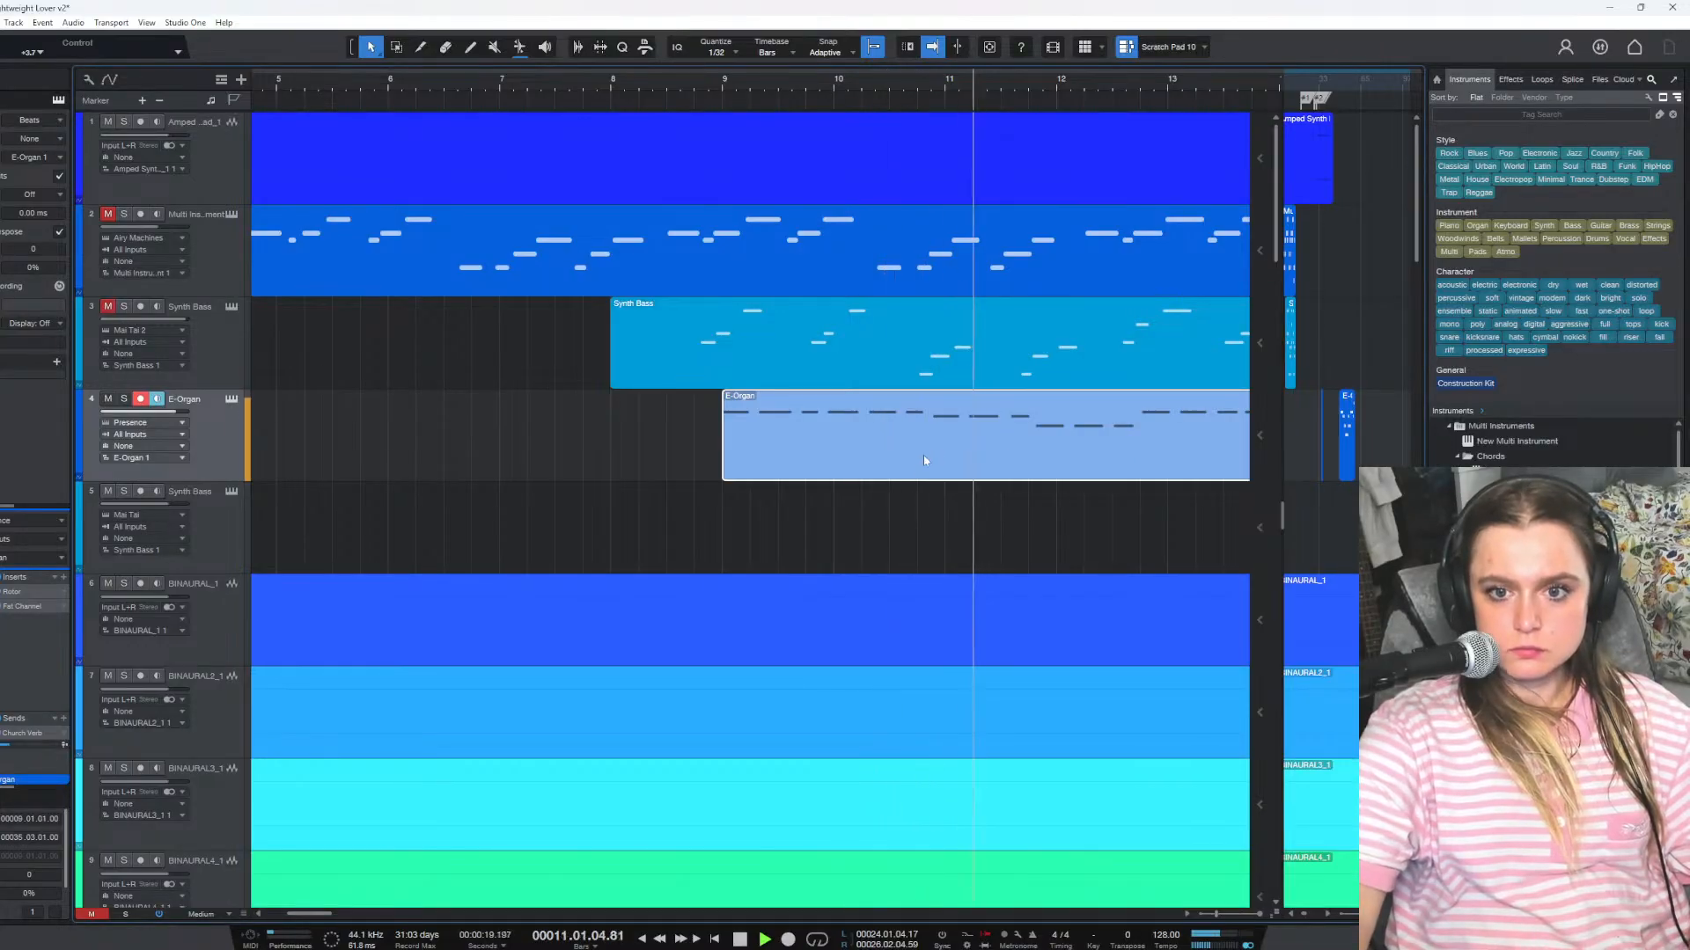
{"action": "left_click", "coordinate": [673, 88]}
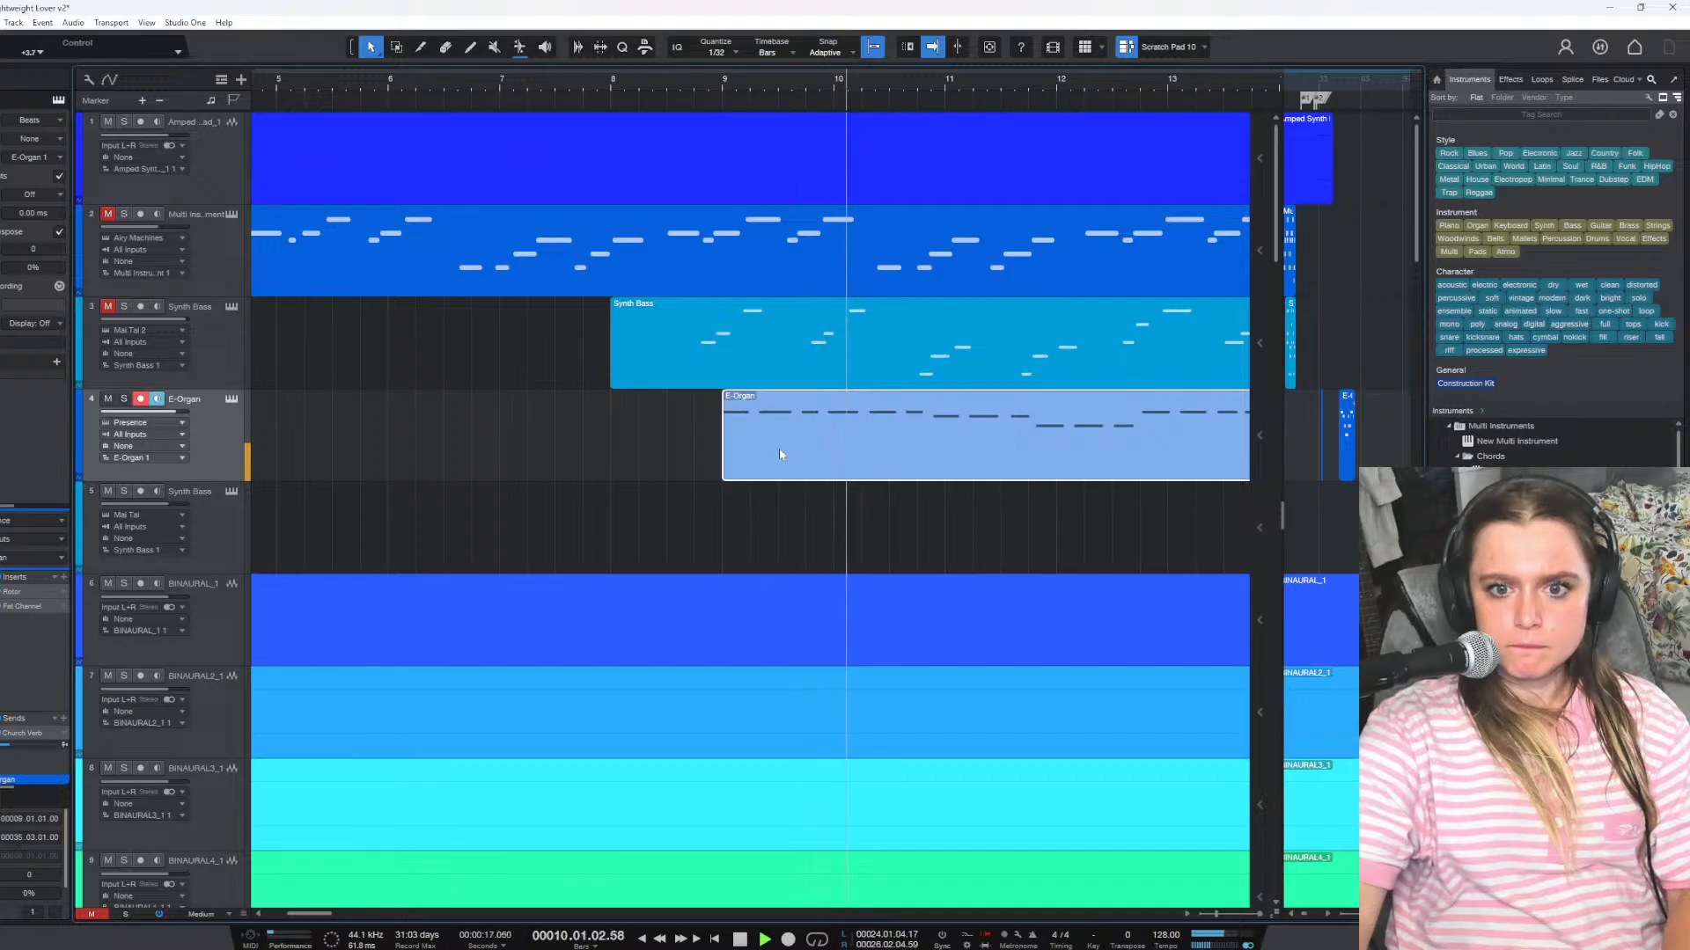
Stop playback, set the arrangement's Quantize value to 1/4, and play the song from bar 9
{"action": "key", "text": "space"}
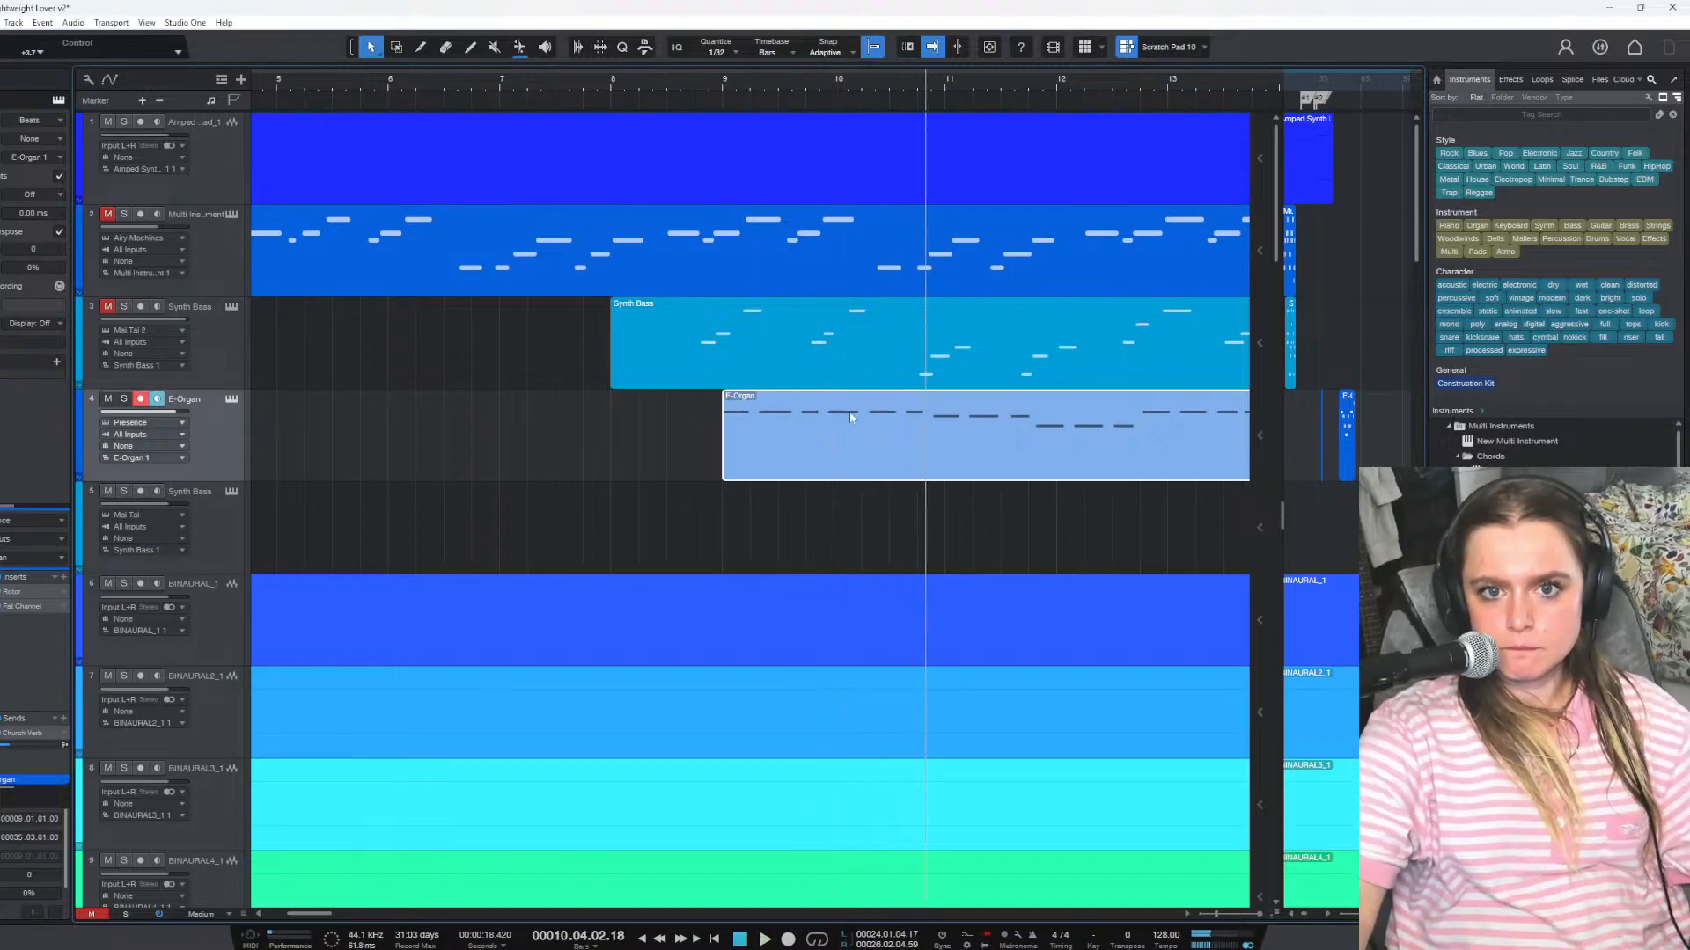
{"action": "left_click", "coordinate": [716, 49]}
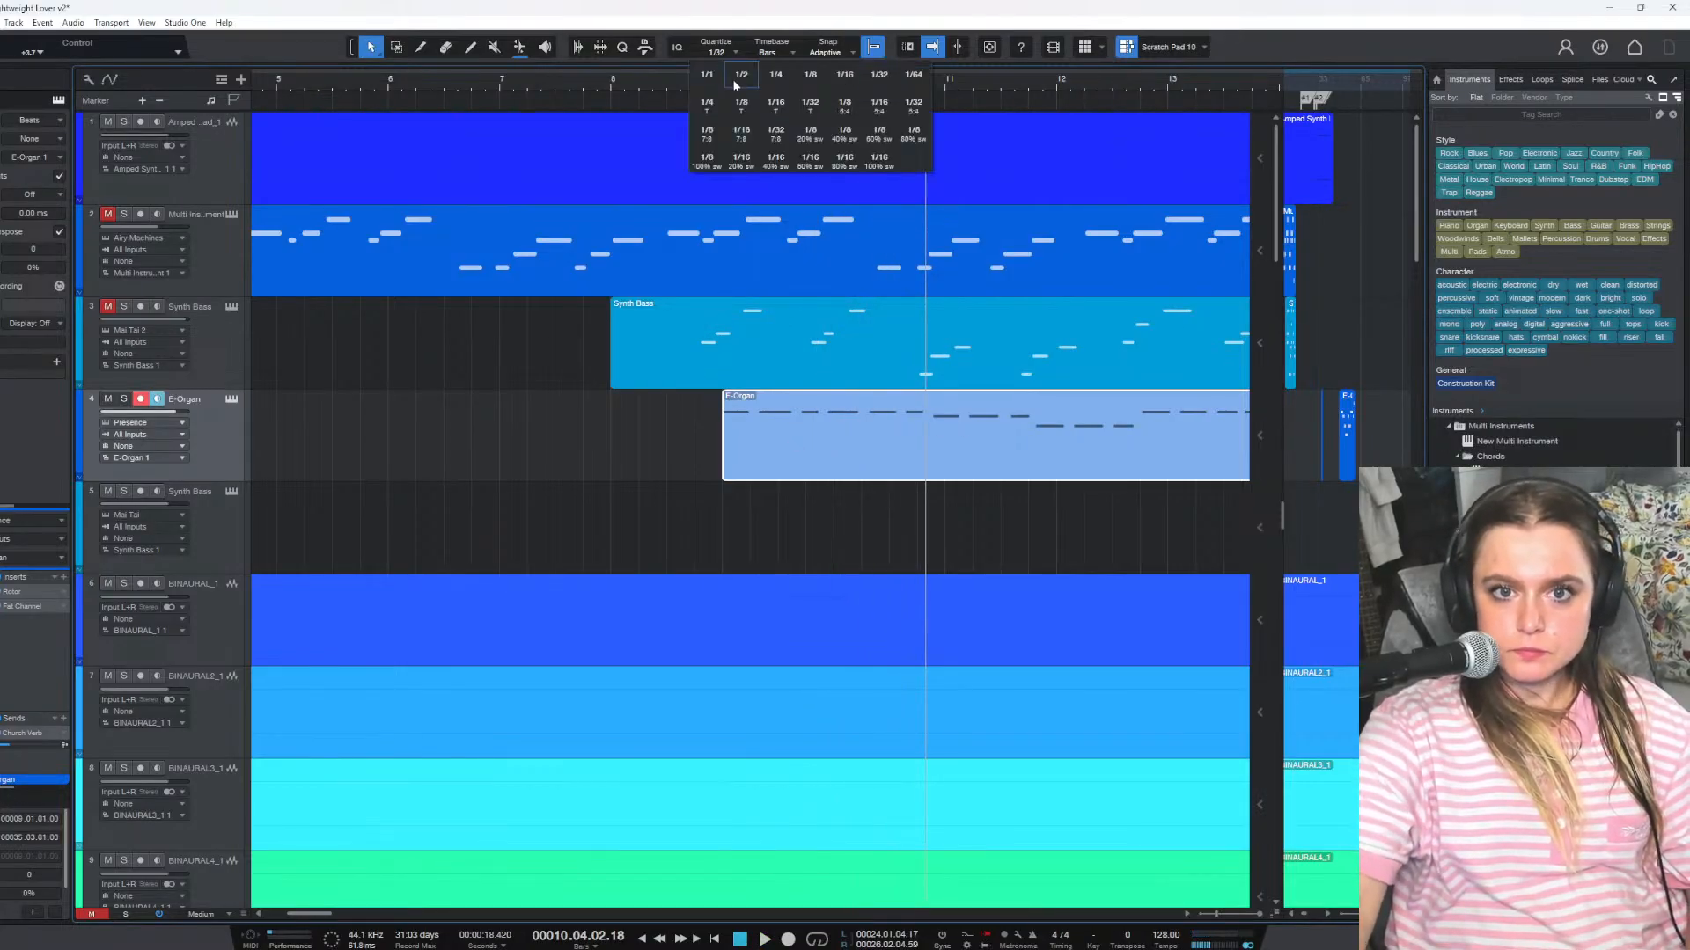
{"action": "left_click", "coordinate": [770, 88]}
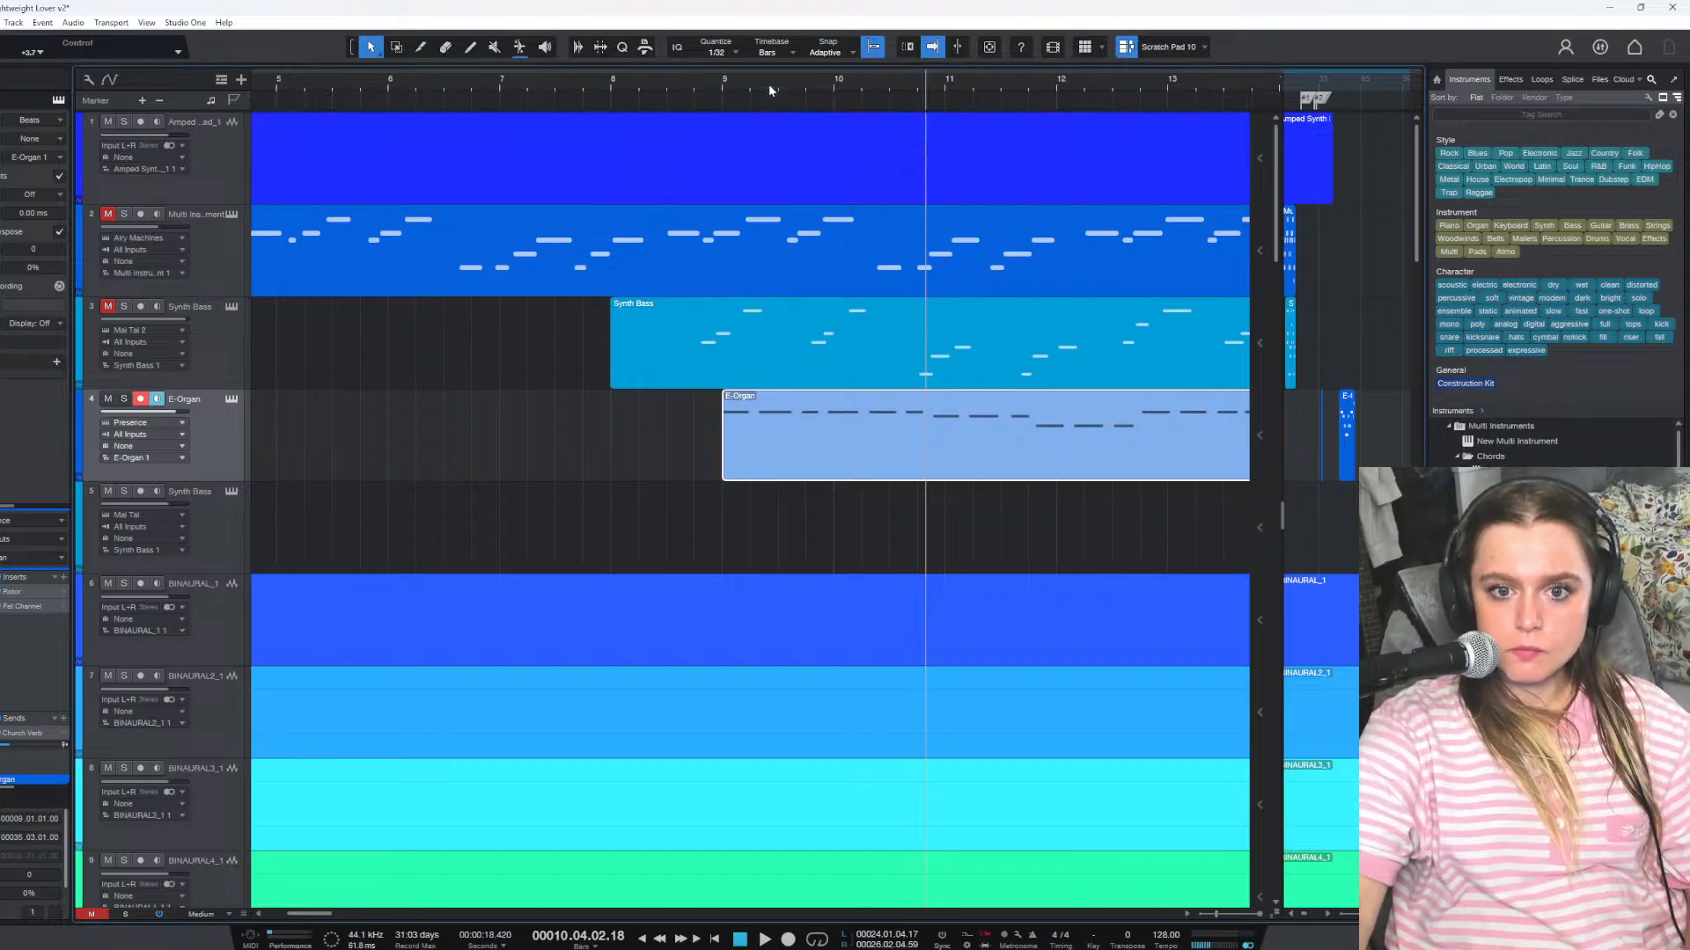
{"action": "left_click", "coordinate": [719, 101]}
{"action": "key", "text": "space"}
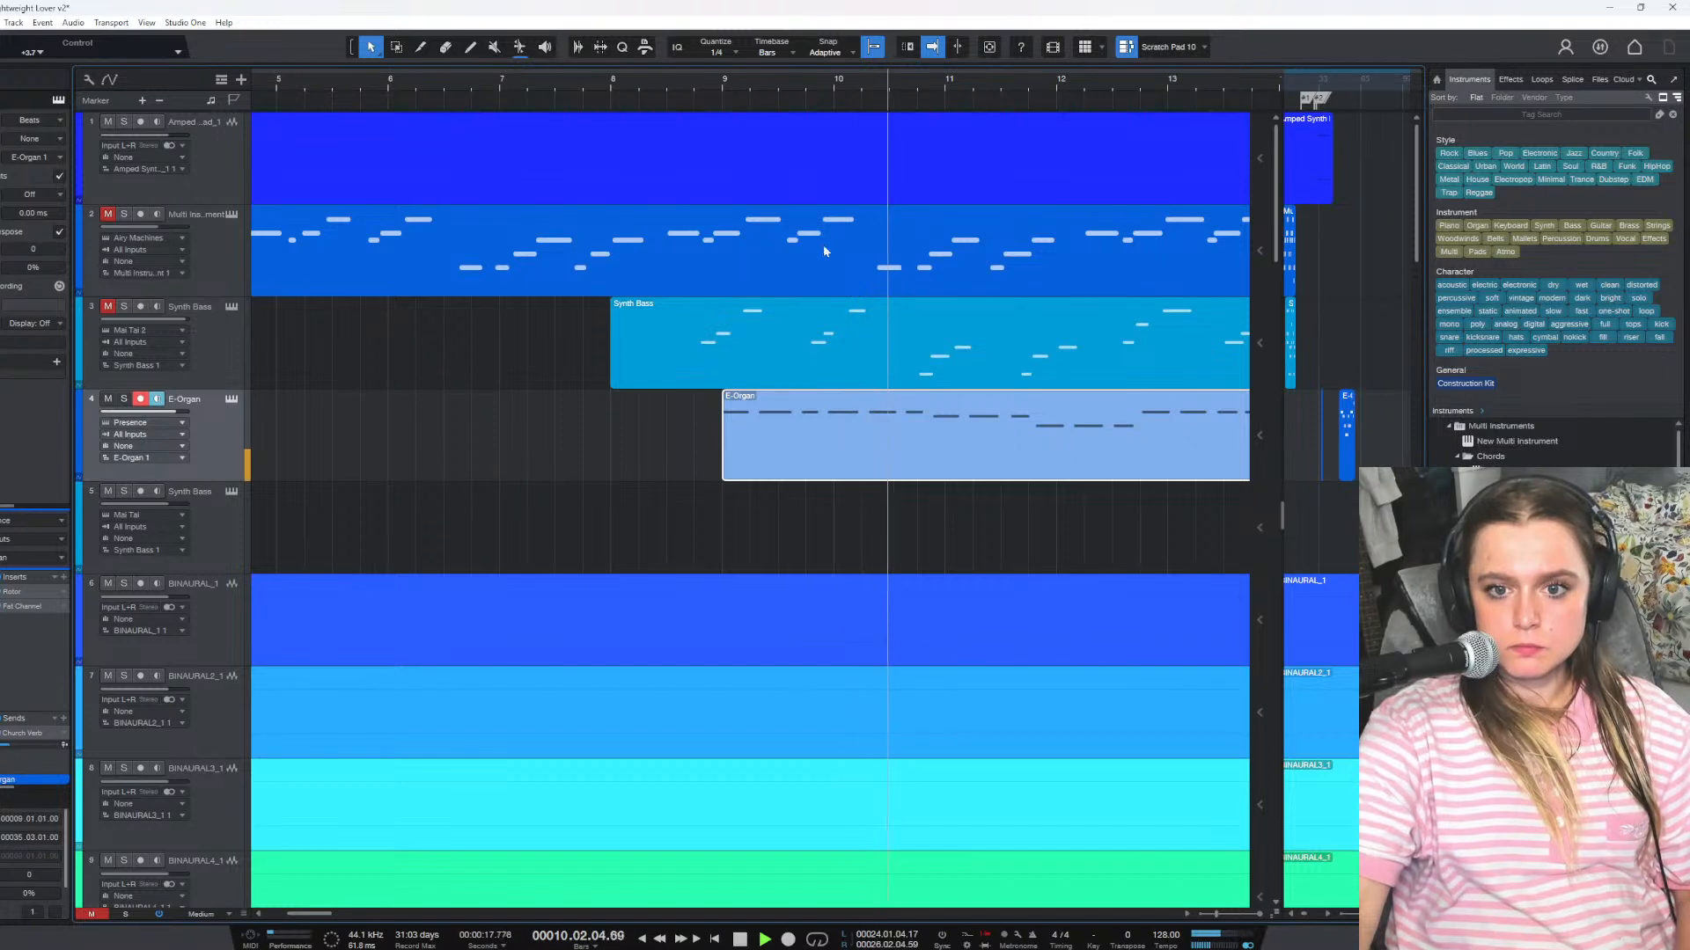
Open the E-Organ clip in the note editor, play it from bar 9, and move its second note to start at 9.02.03
{"action": "double_click", "coordinate": [883, 436]}
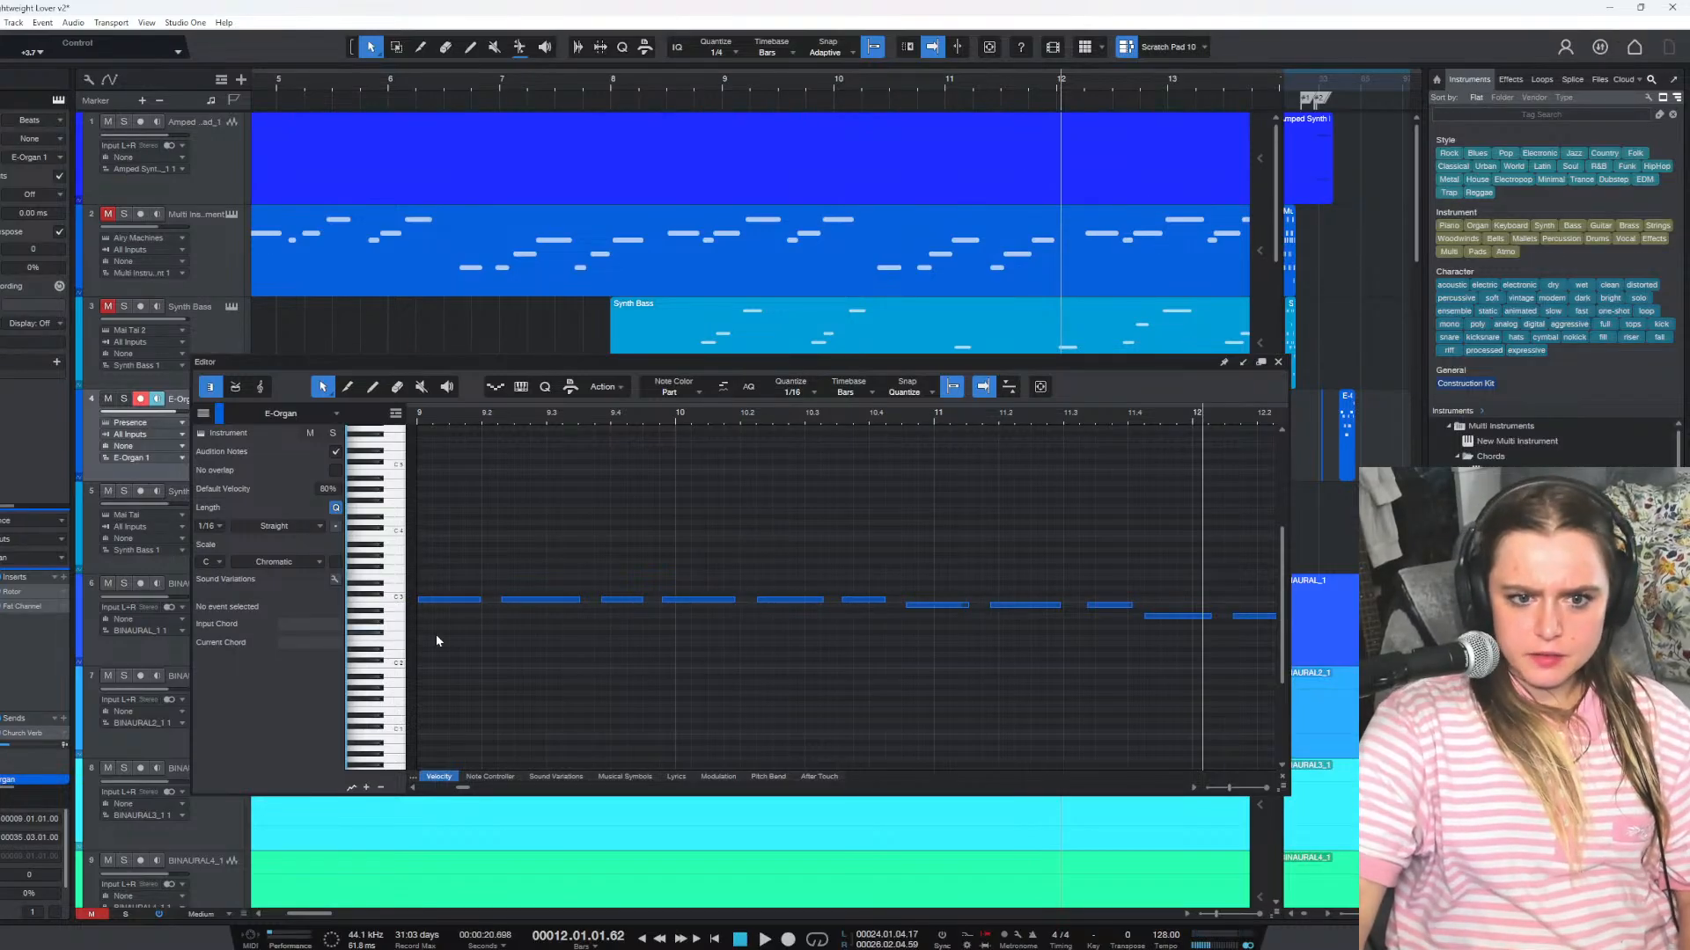
{"action": "left_click_drag", "start_coordinate": [436, 635], "coordinate": [289, 557]}
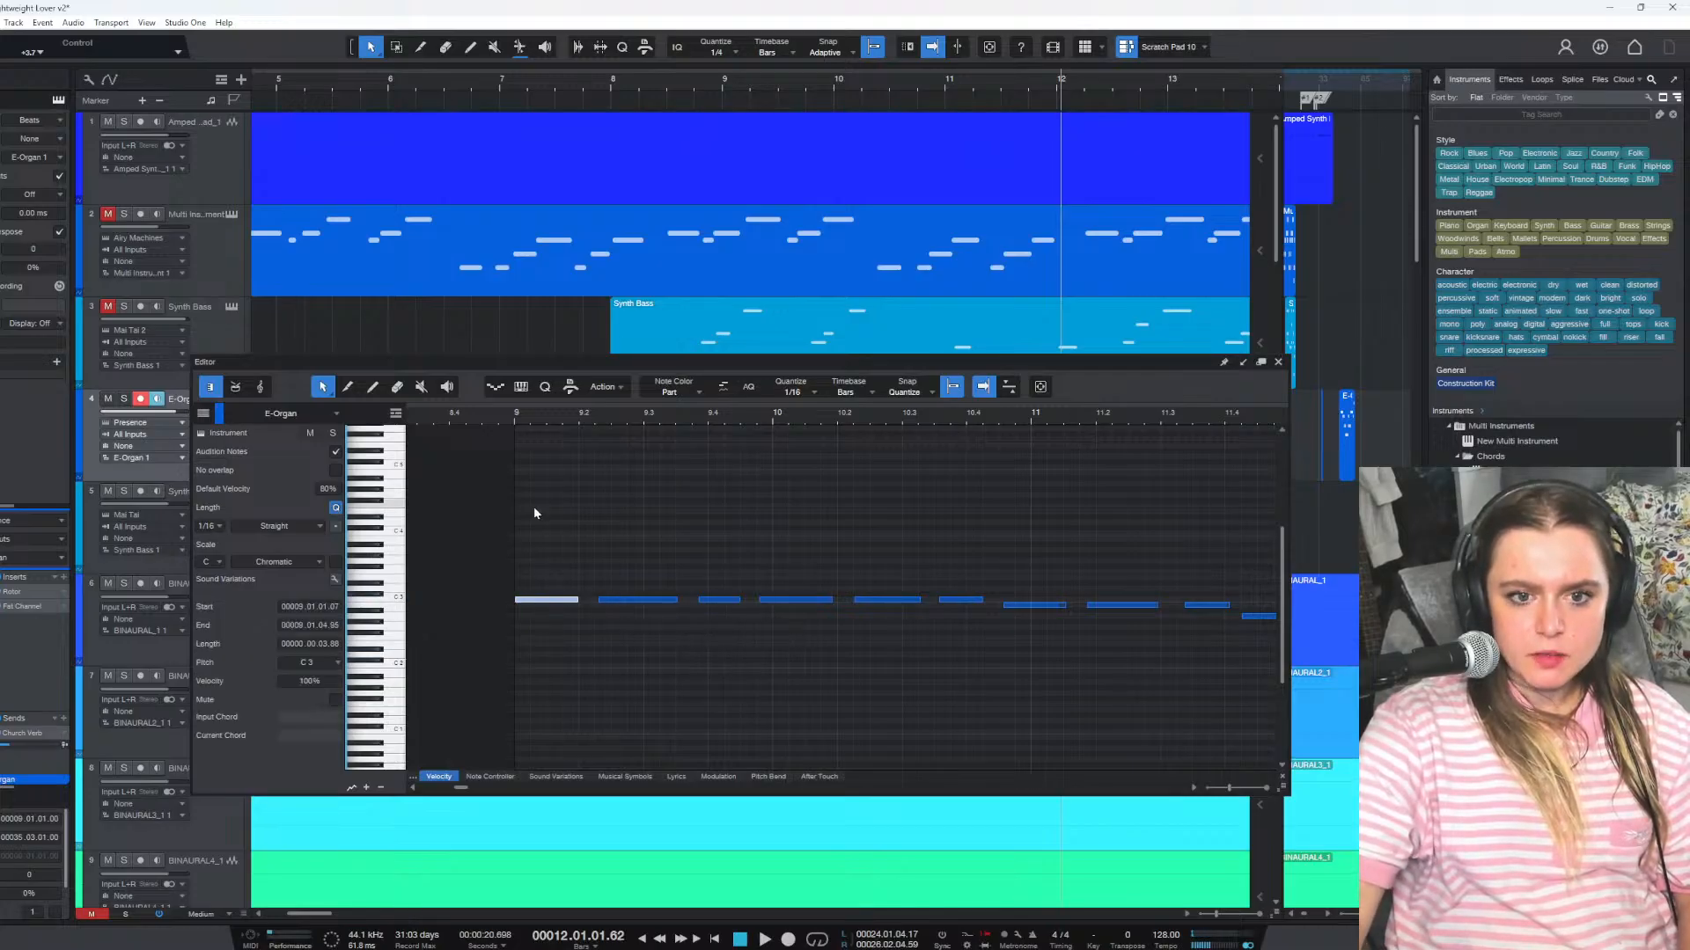
{"action": "left_click", "coordinate": [516, 424]}
{"action": "key", "text": "space"}
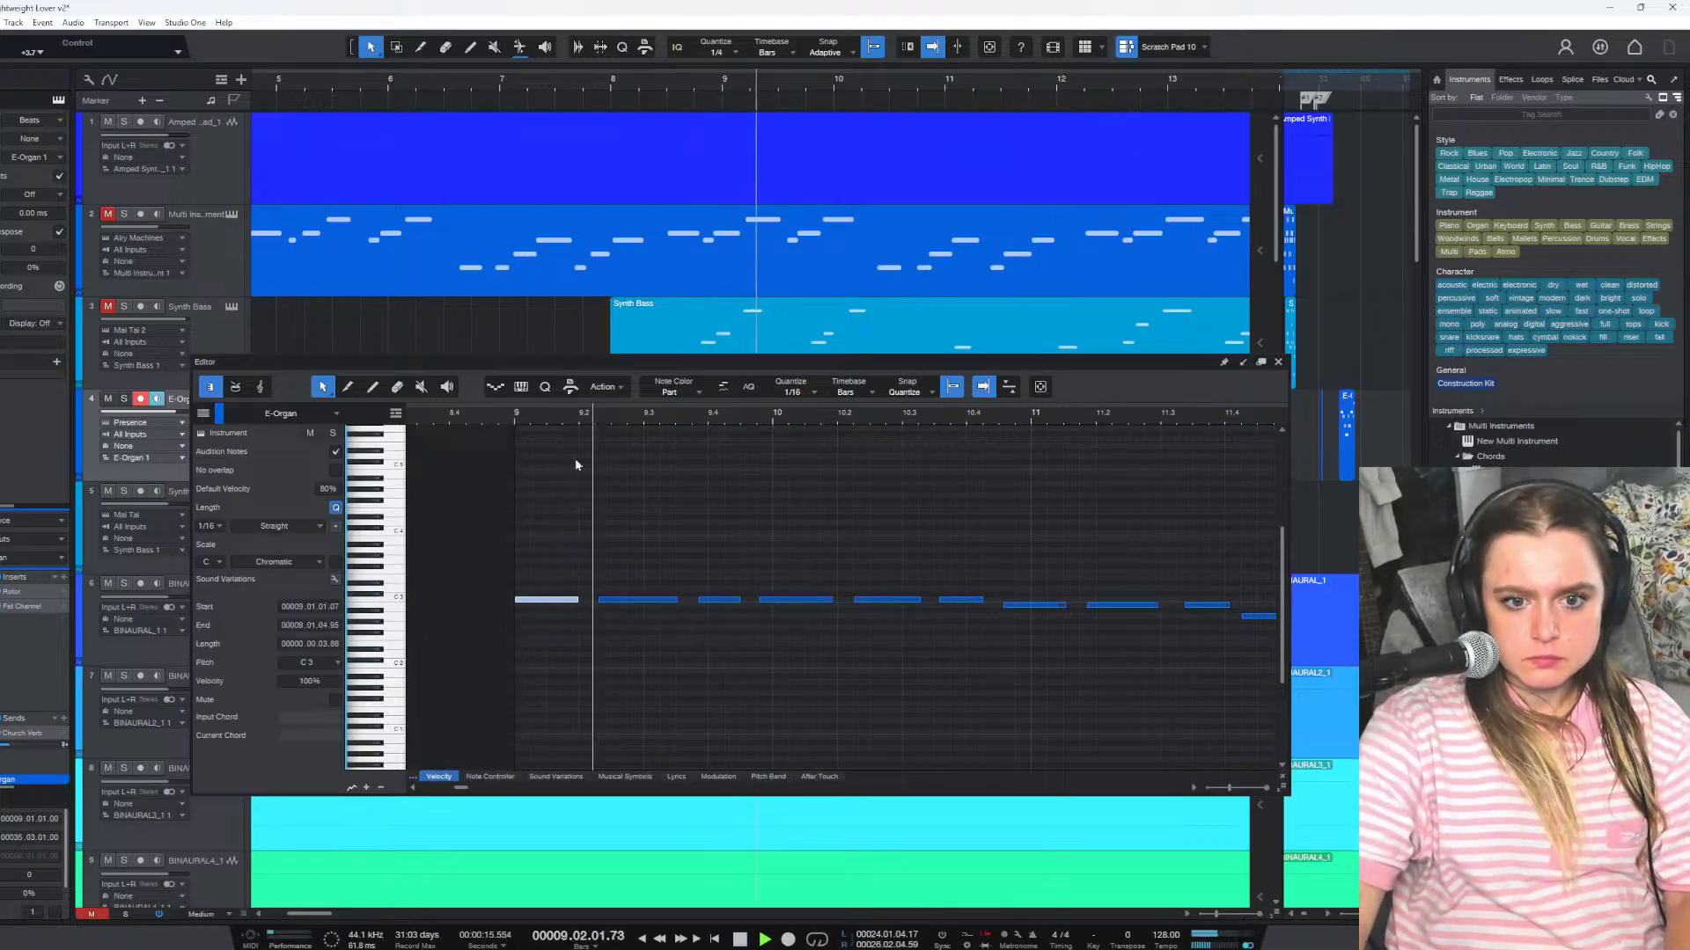
{"action": "left_click_drag", "start_coordinate": [618, 599], "coordinate": [630, 600]}
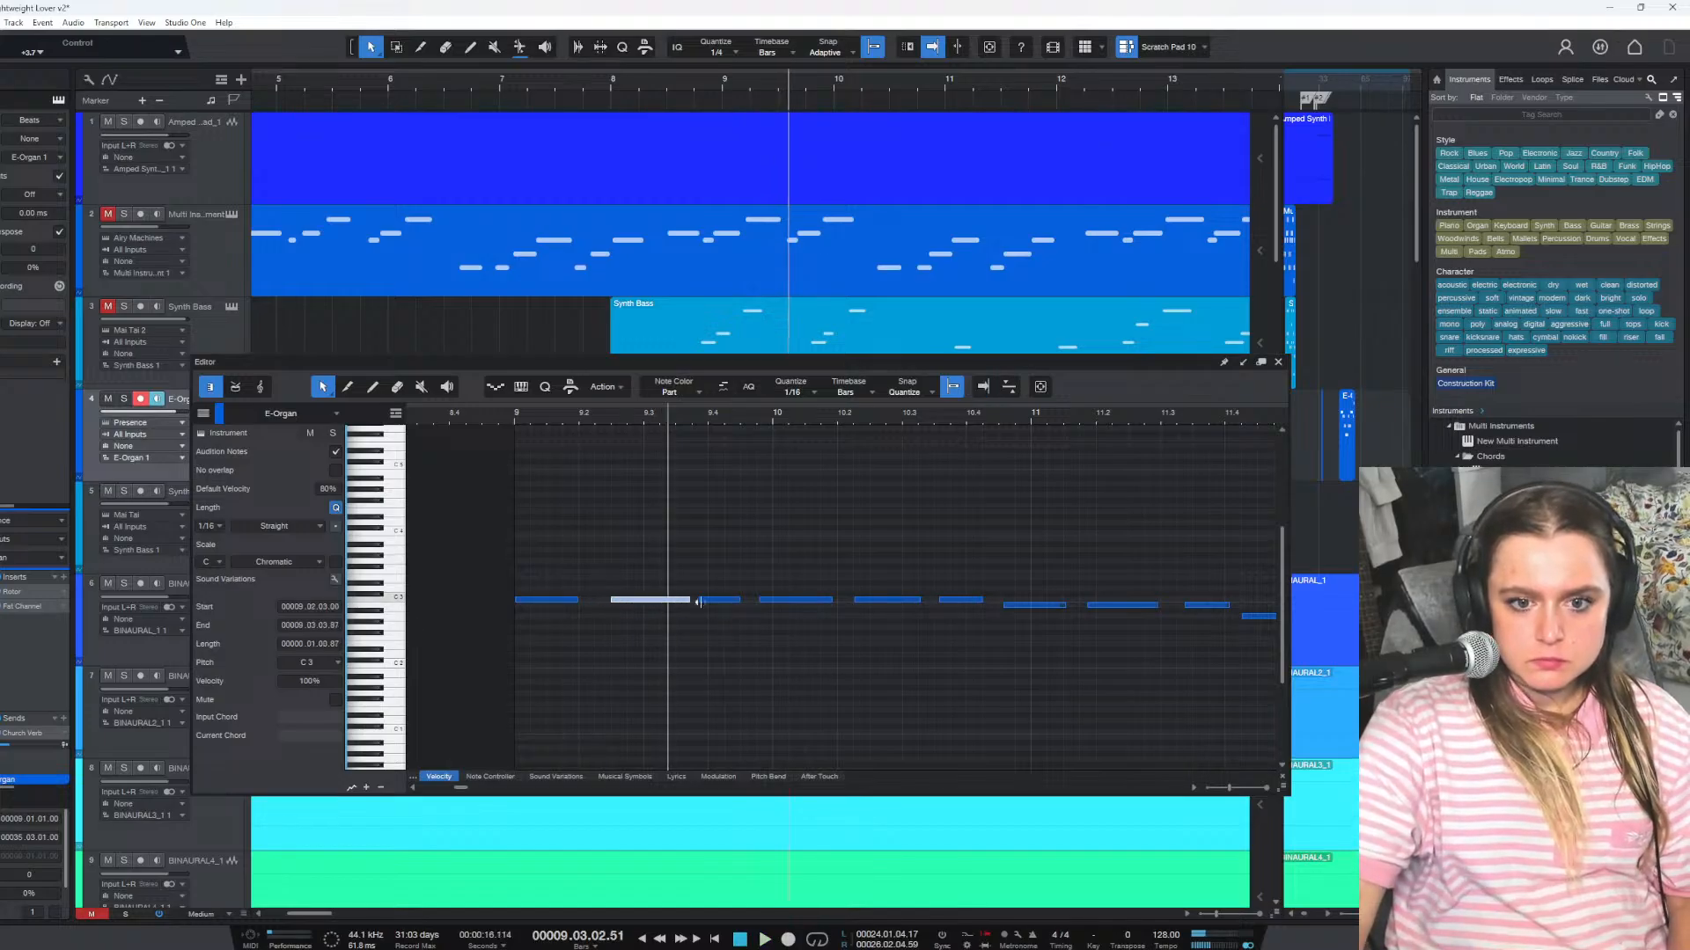
Replay from bar 9, shorten the second E-Organ note, and move the third note to start at 9.03.03
{"action": "left_click", "coordinate": [509, 420]}
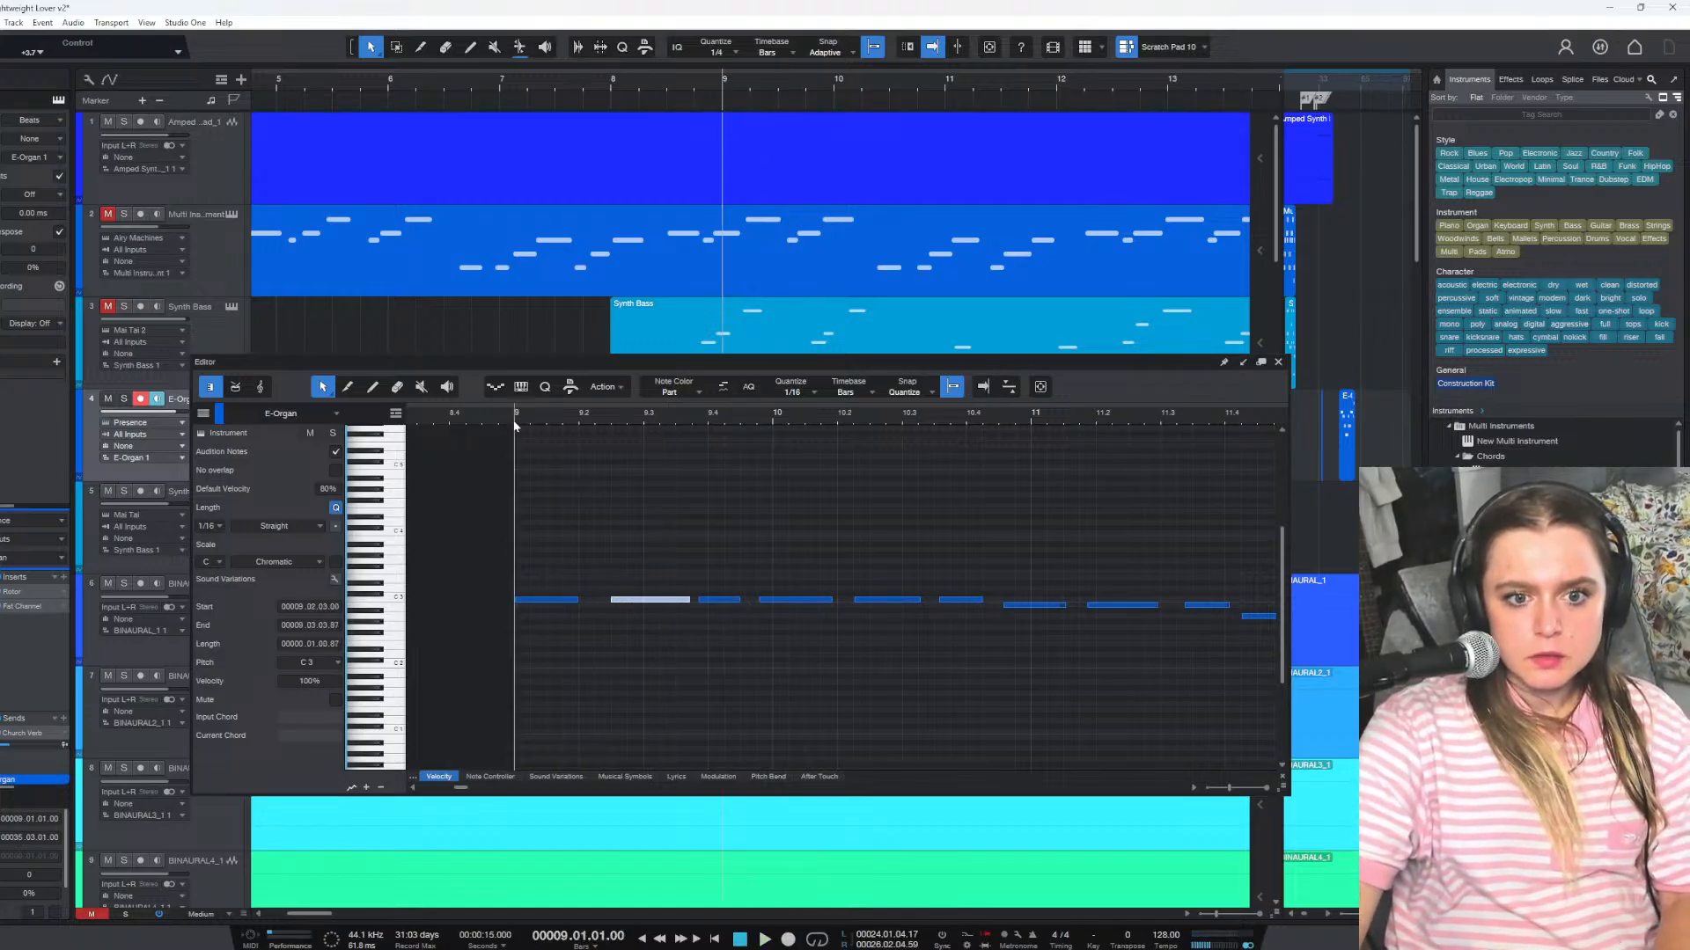
{"action": "key", "text": "space"}
{"action": "key", "text": "space"}
{"action": "mouse_move", "coordinate": [687, 599]}
{"action": "left_mouse_down"}
{"action": "mouse_move", "coordinate": [668, 601]}
{"action": "mouse_move", "coordinate": [719, 602]}
{"action": "mouse_move", "coordinate": [691, 599]}
{"action": "left_mouse_up"}
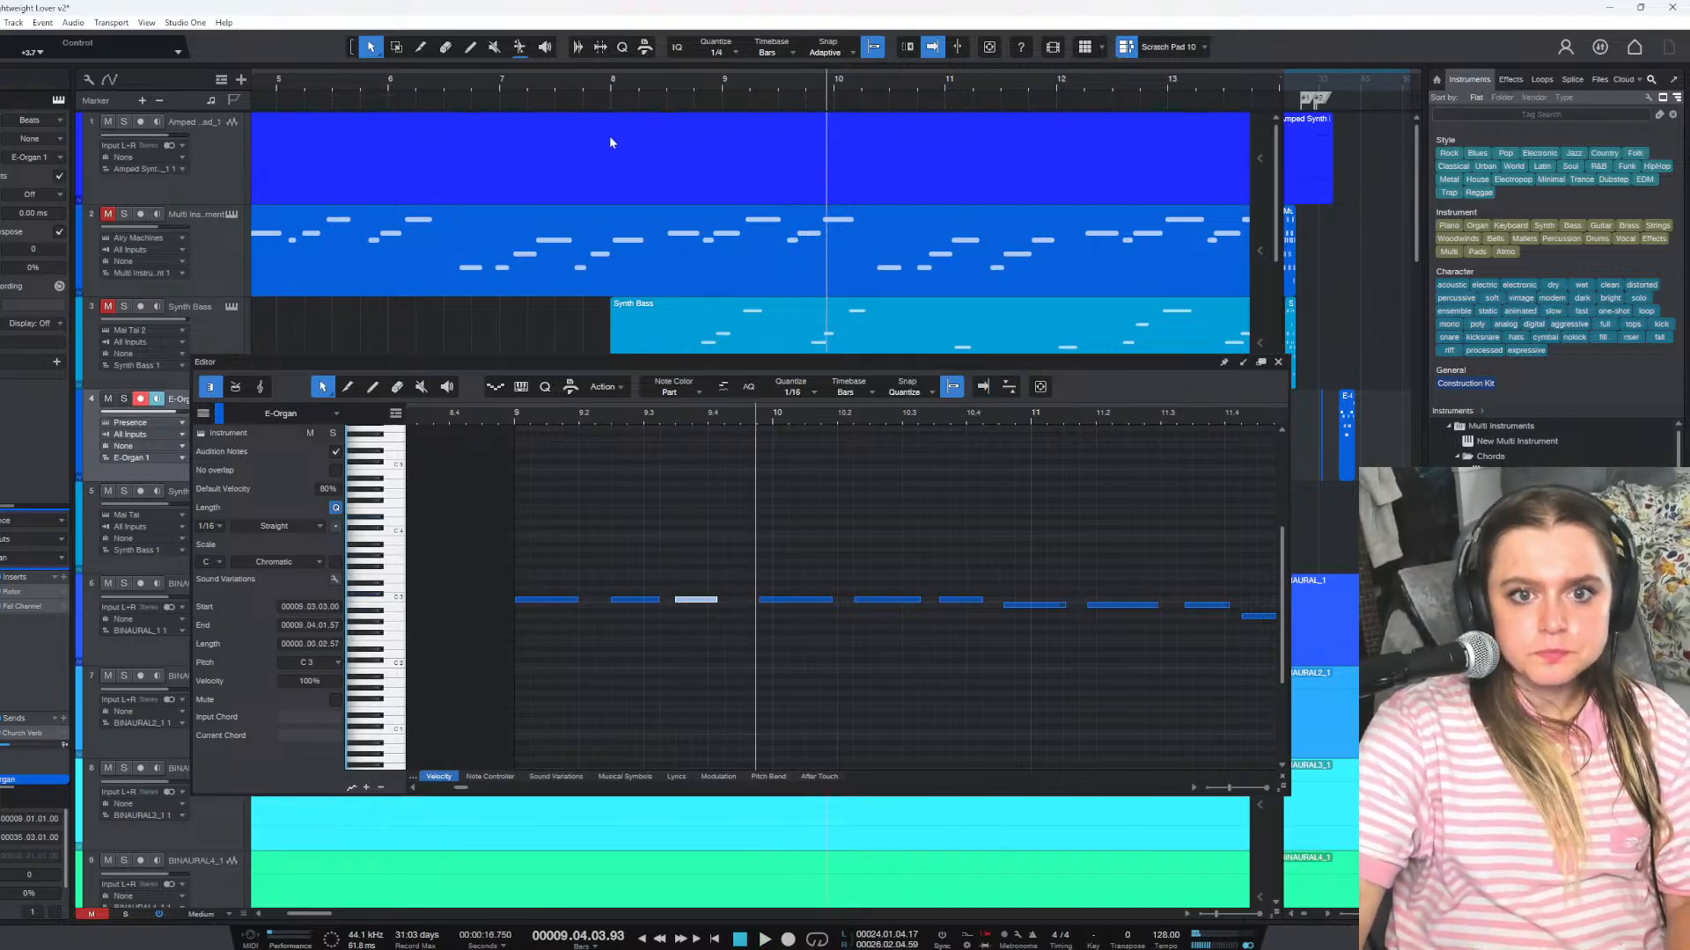
Play the section from bar 8, solo the E-Organ track, and play it again from about the middle of bar 7
{"action": "left_click", "coordinate": [612, 82]}
{"action": "key", "text": "space"}
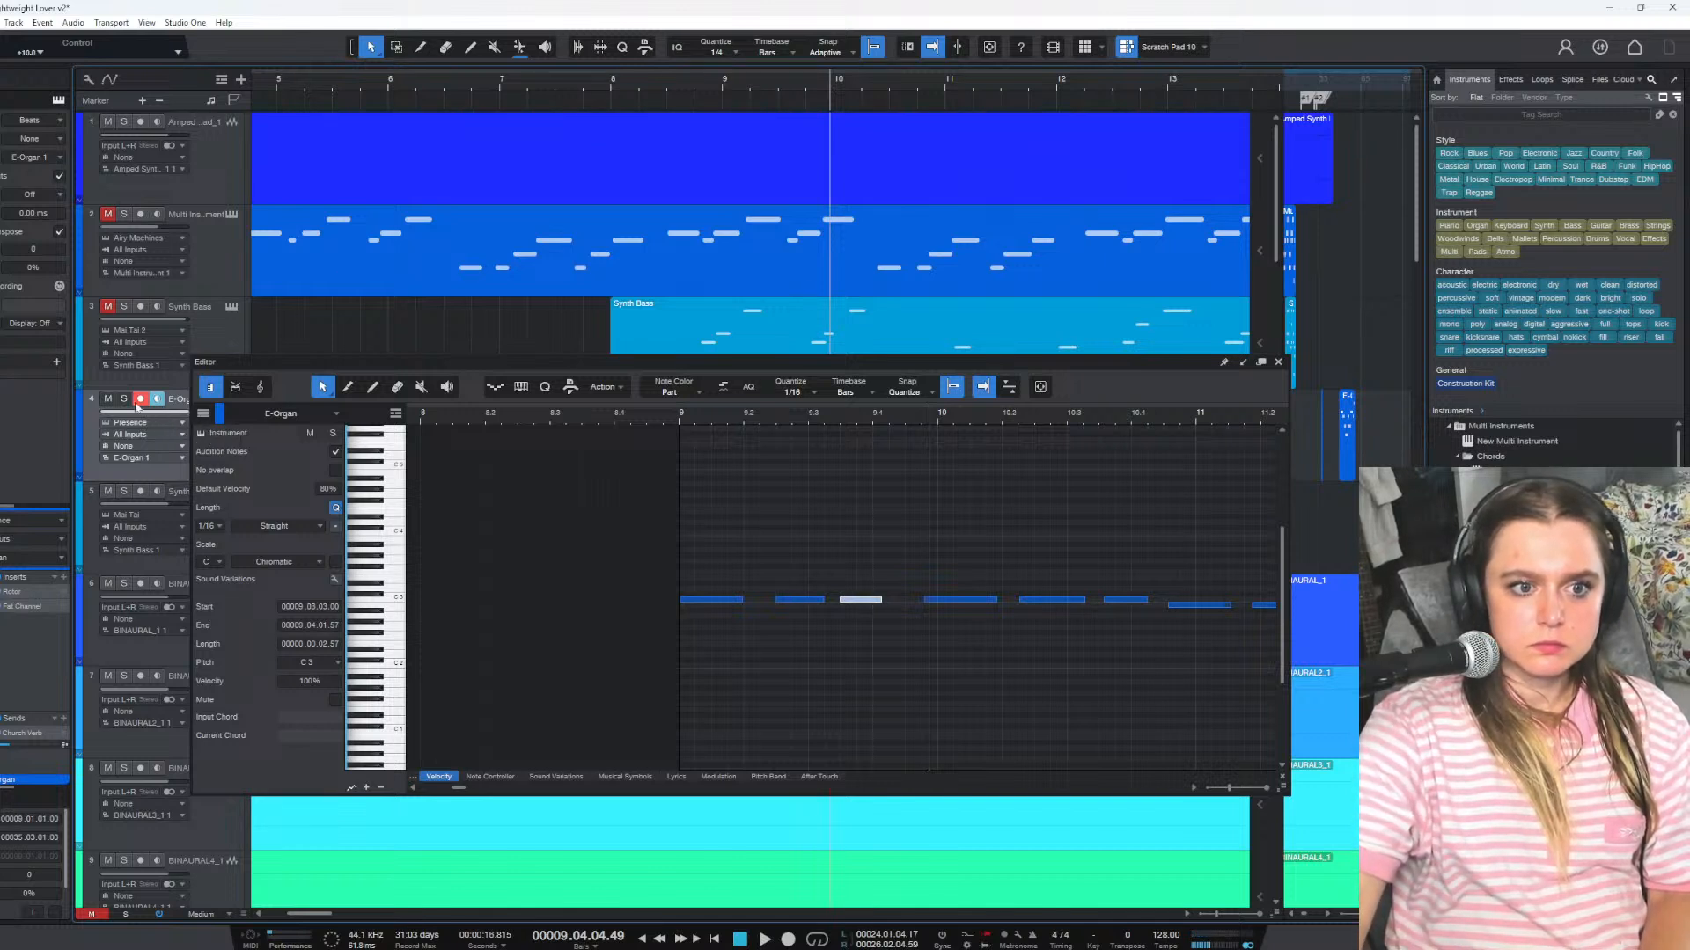
{"action": "key", "text": "s"}
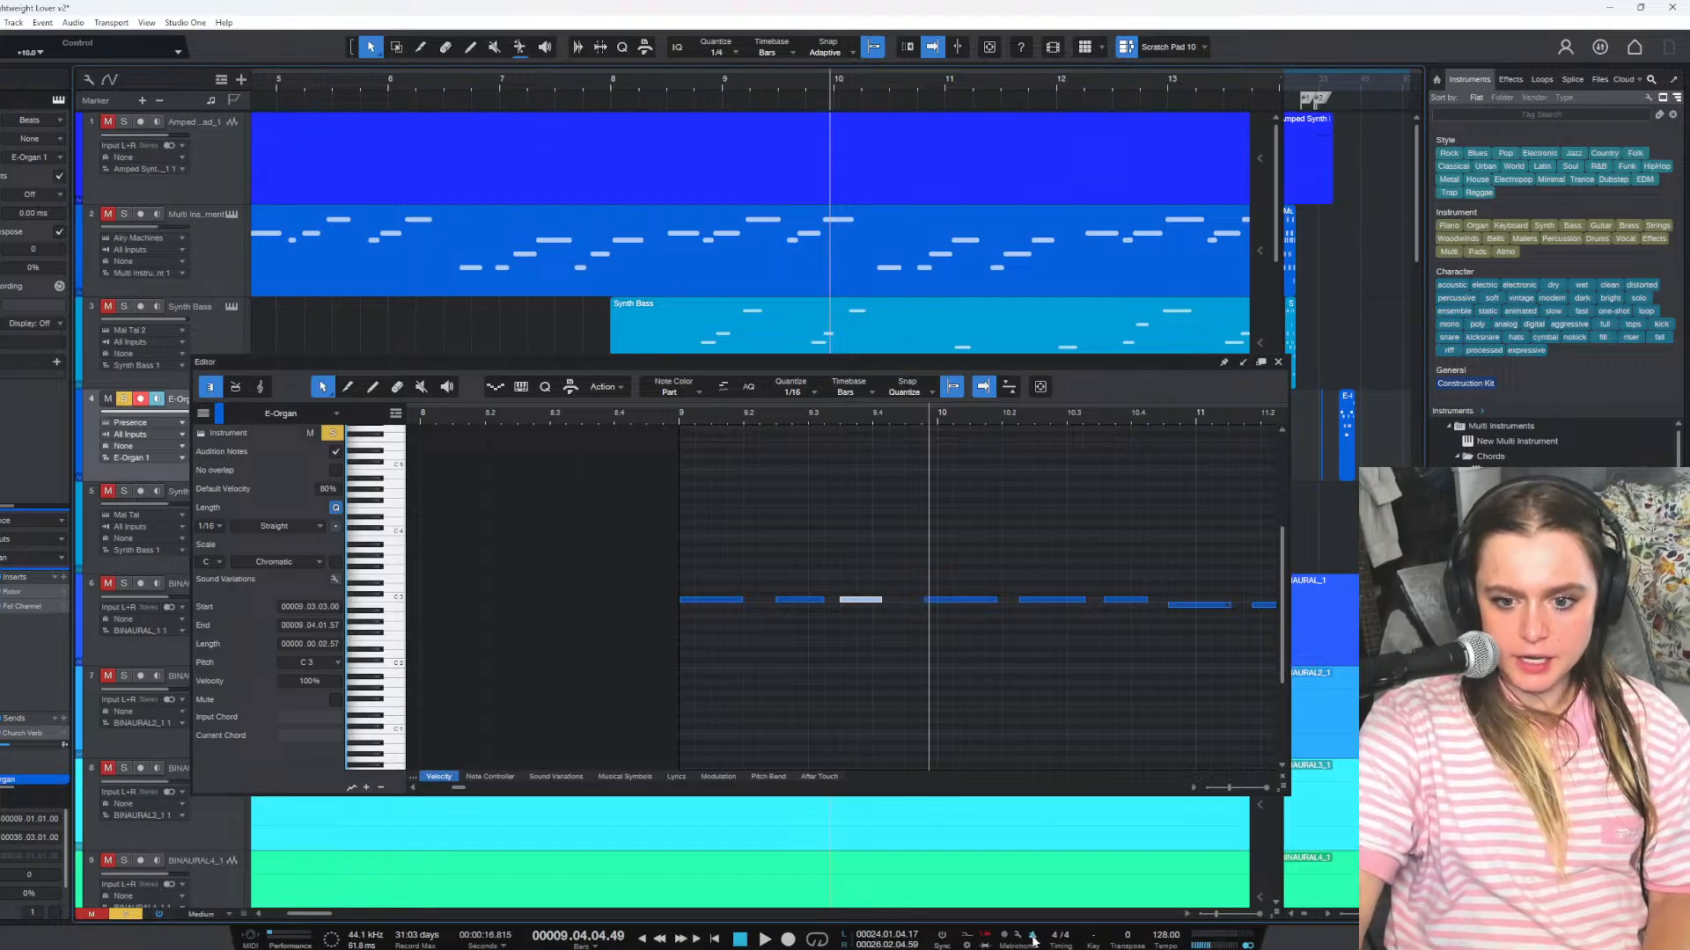
{"action": "left_click", "coordinate": [556, 94]}
{"action": "key", "text": "space"}
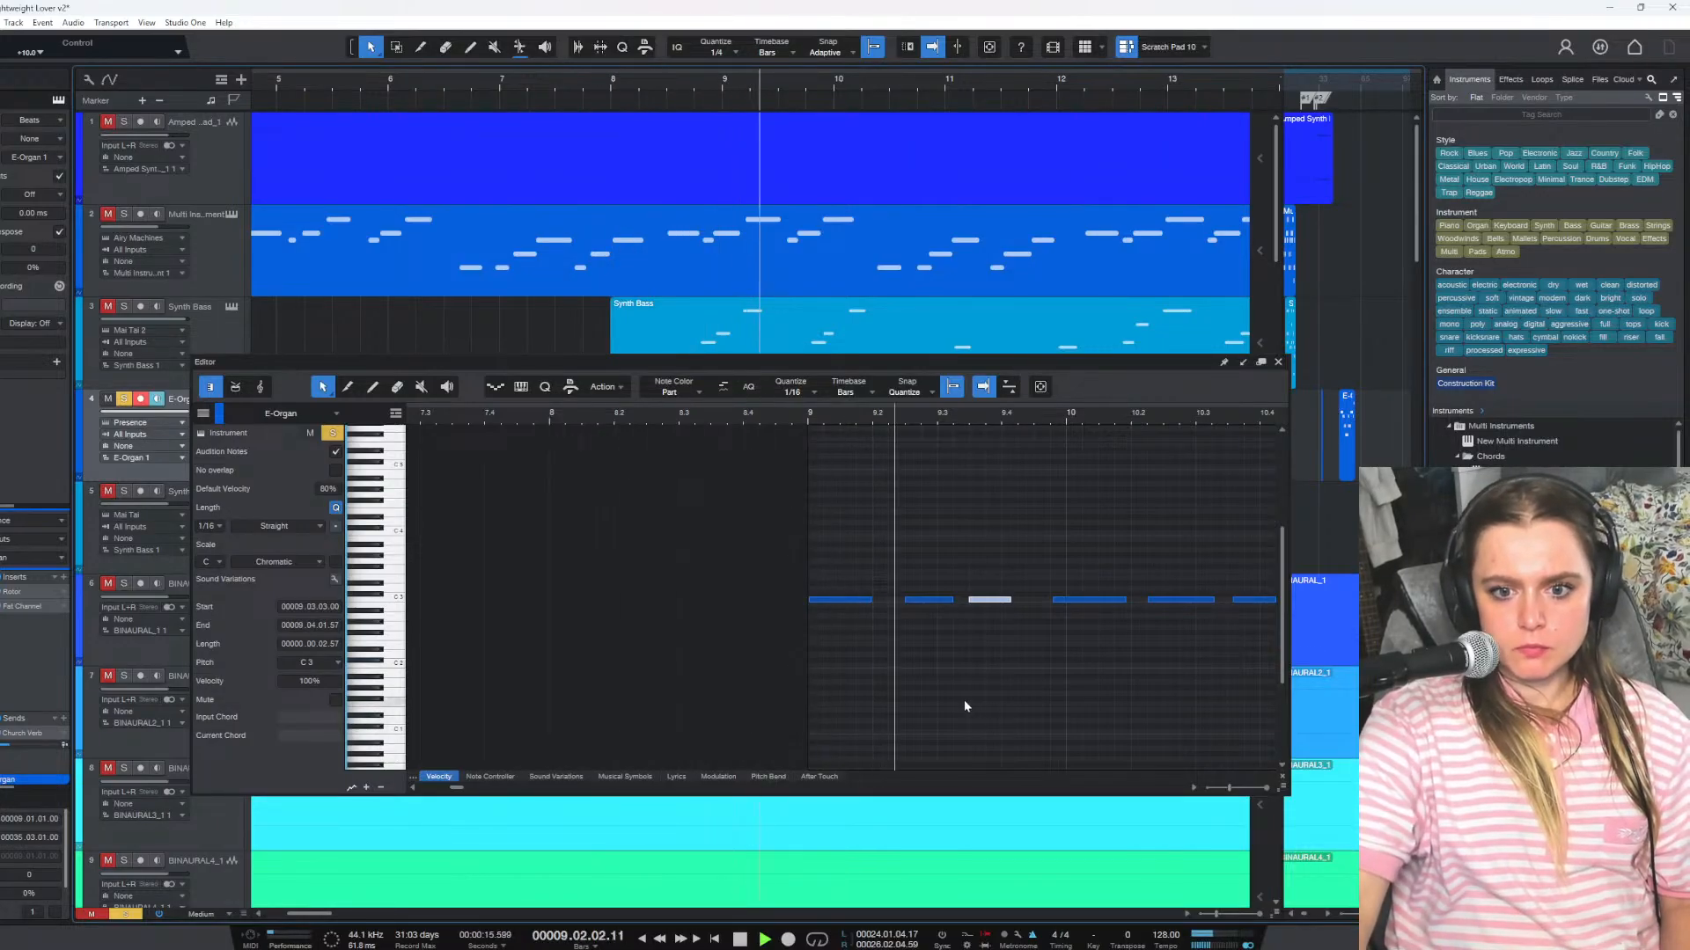
{"action": "key", "text": "space"}
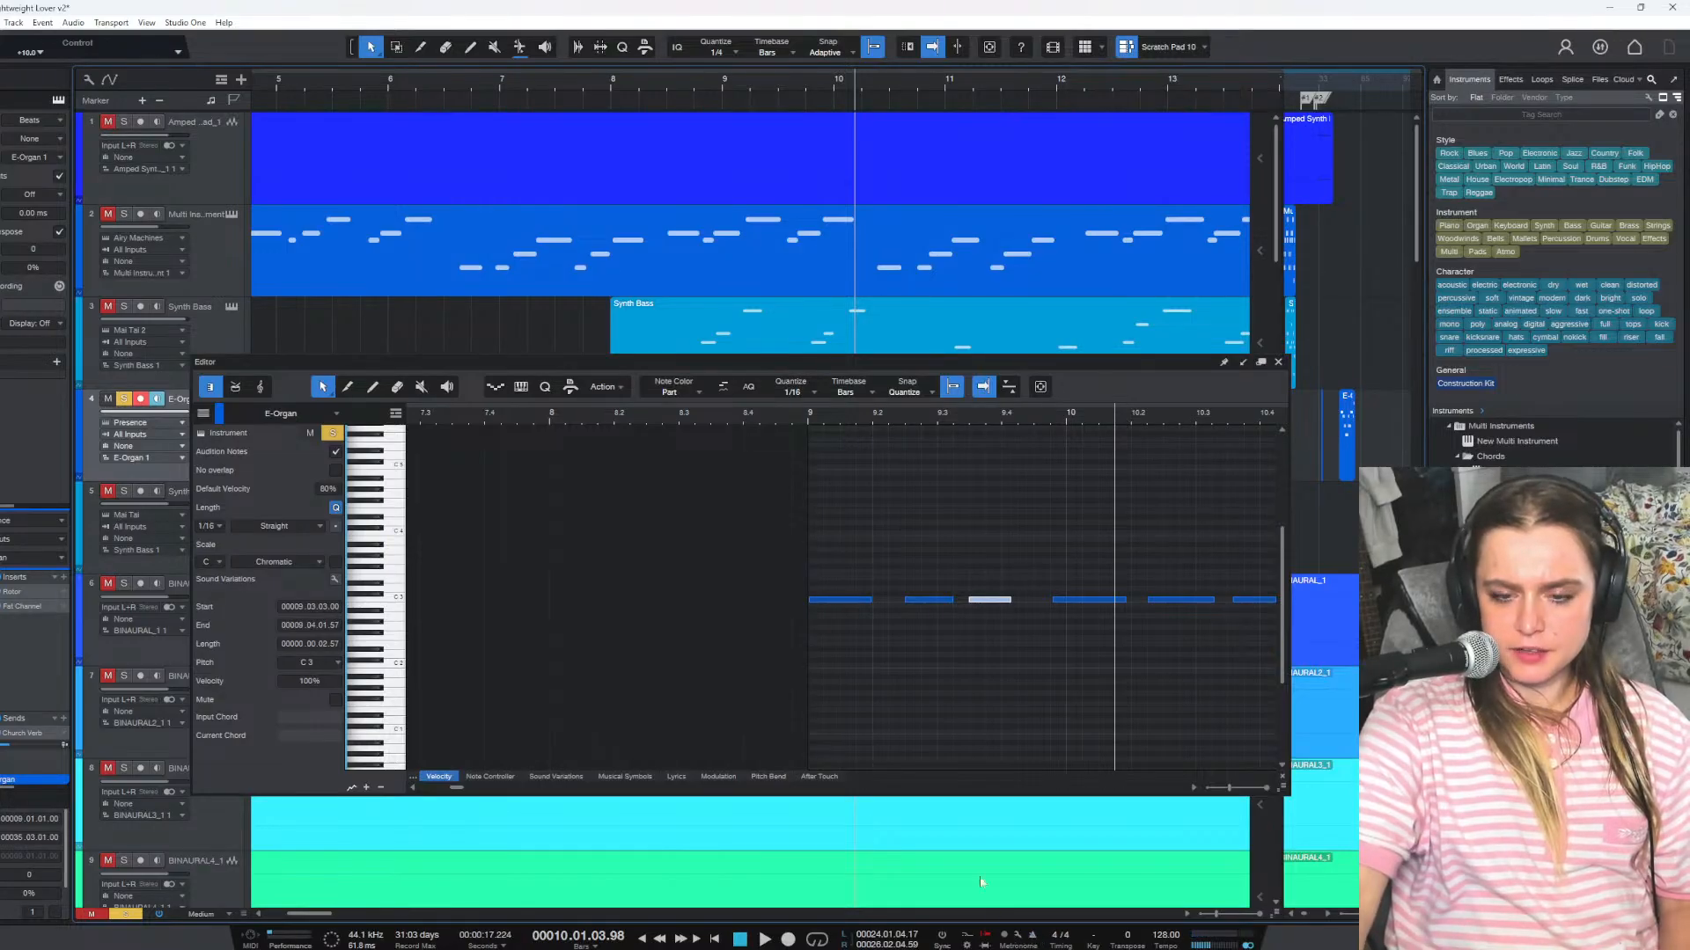
Play the soloed E-Organ from bar 9, move its third note to start at 9.04.01, and replay the passage
{"action": "left_click", "coordinate": [727, 87]}
{"action": "key", "text": "space"}
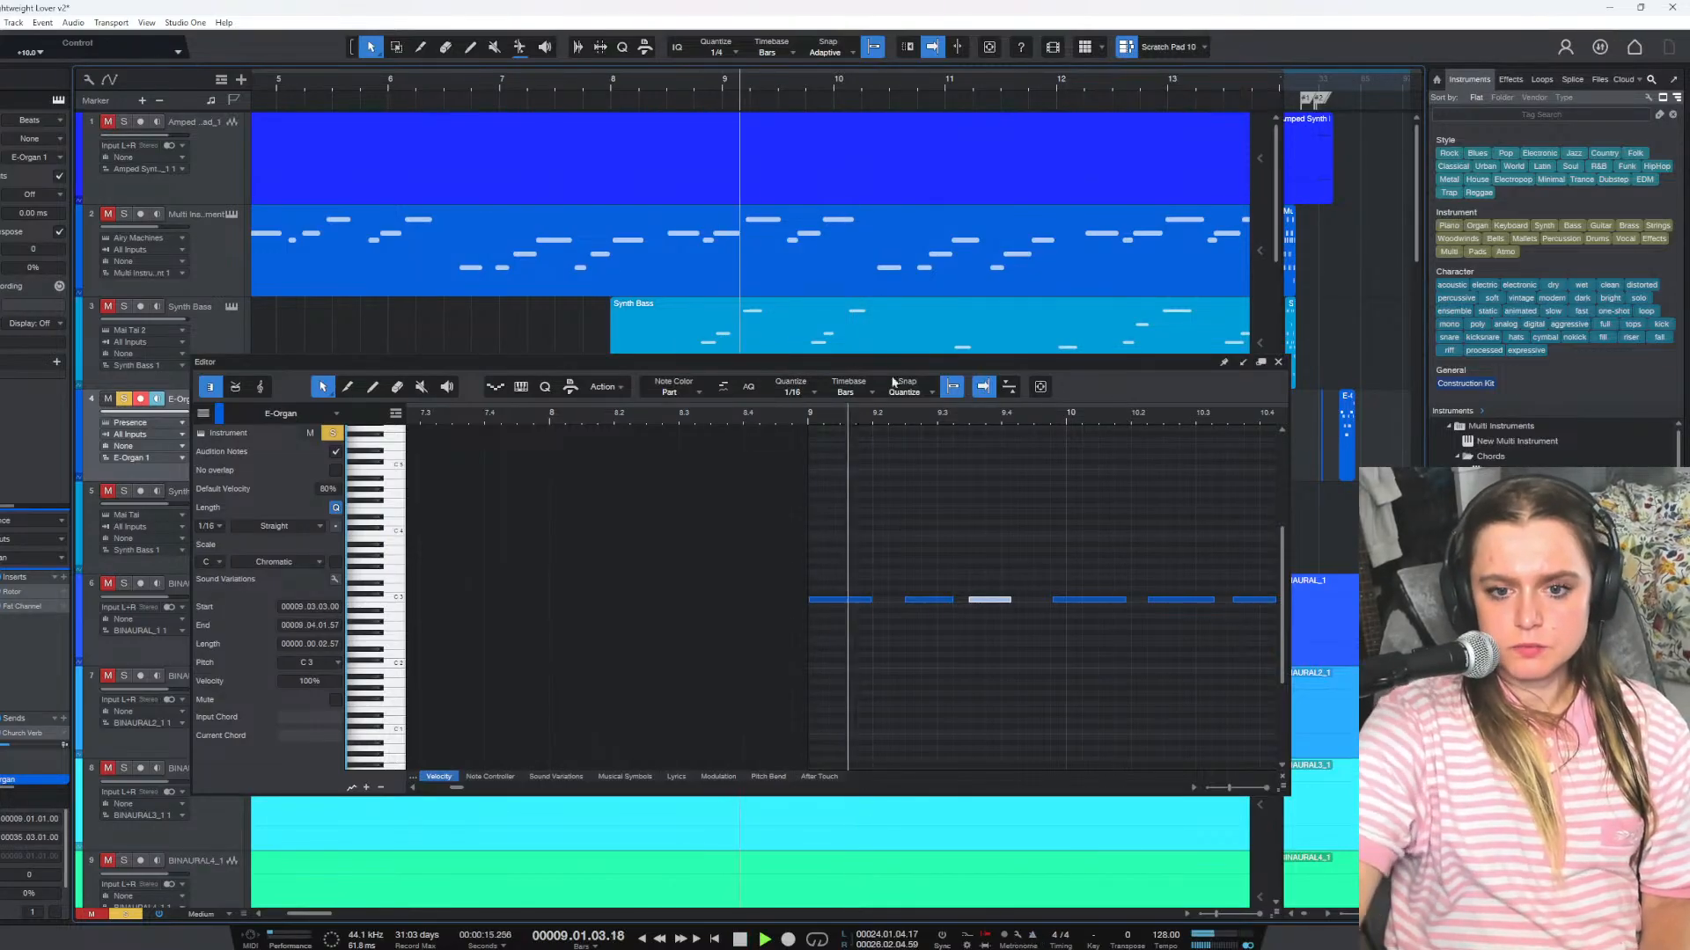
{"action": "key", "text": "space"}
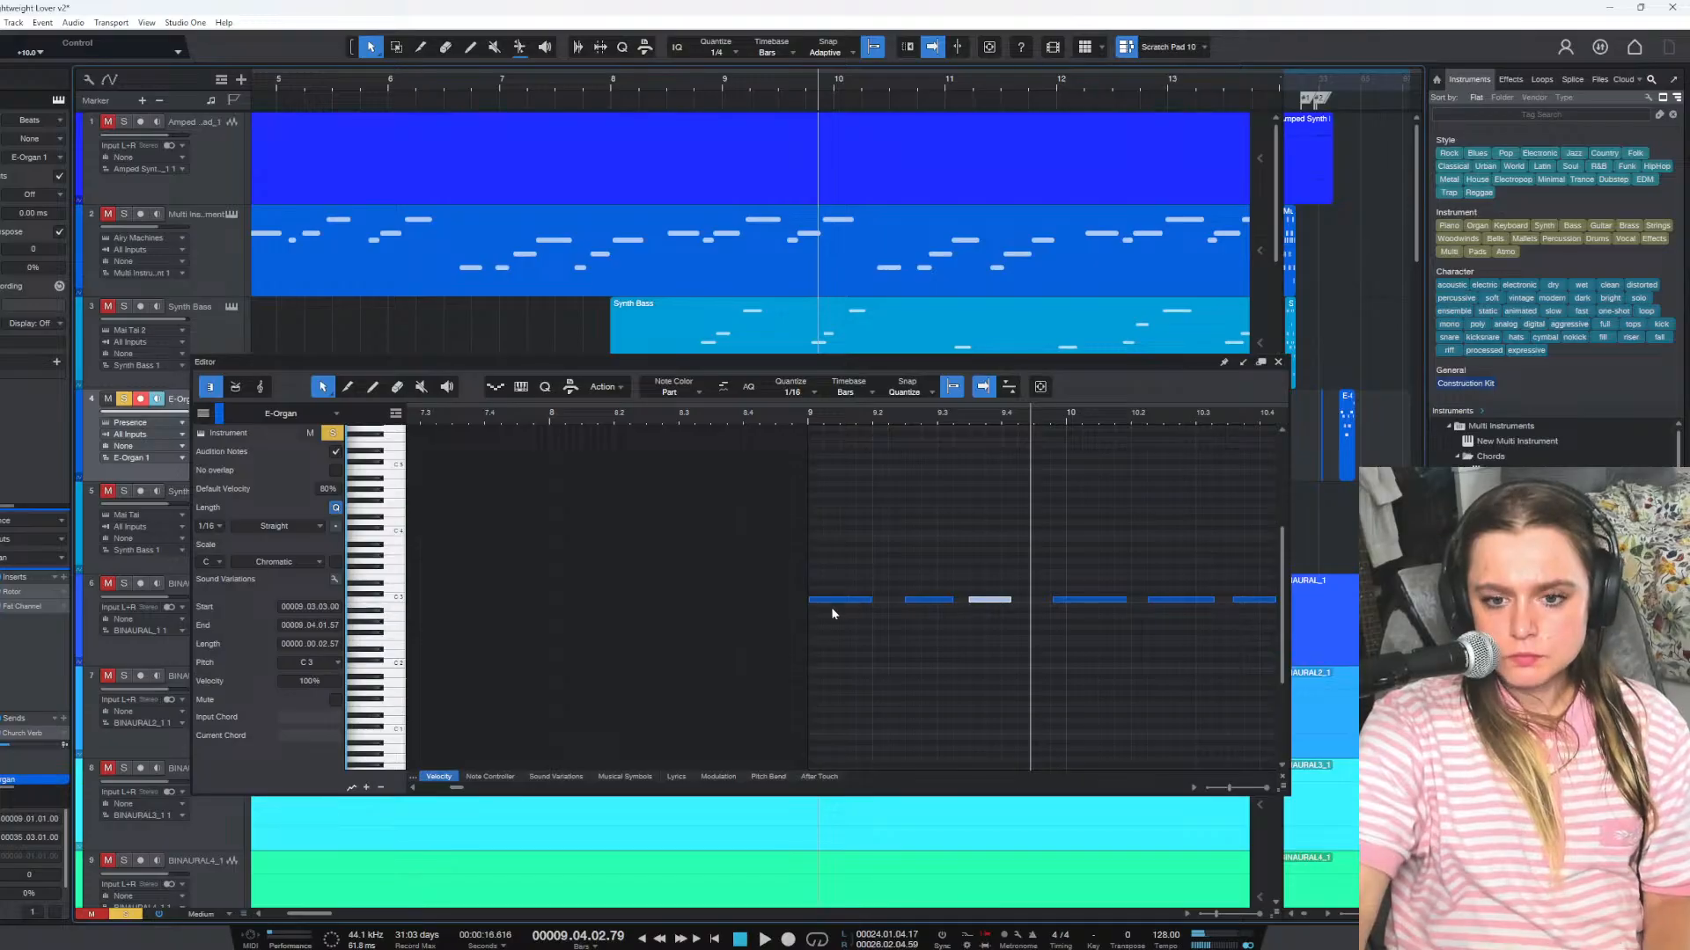
{"action": "left_click_drag", "start_coordinate": [992, 600], "coordinate": [1025, 600]}
{"action": "left_click", "coordinate": [683, 83]}
{"action": "key", "text": "space"}
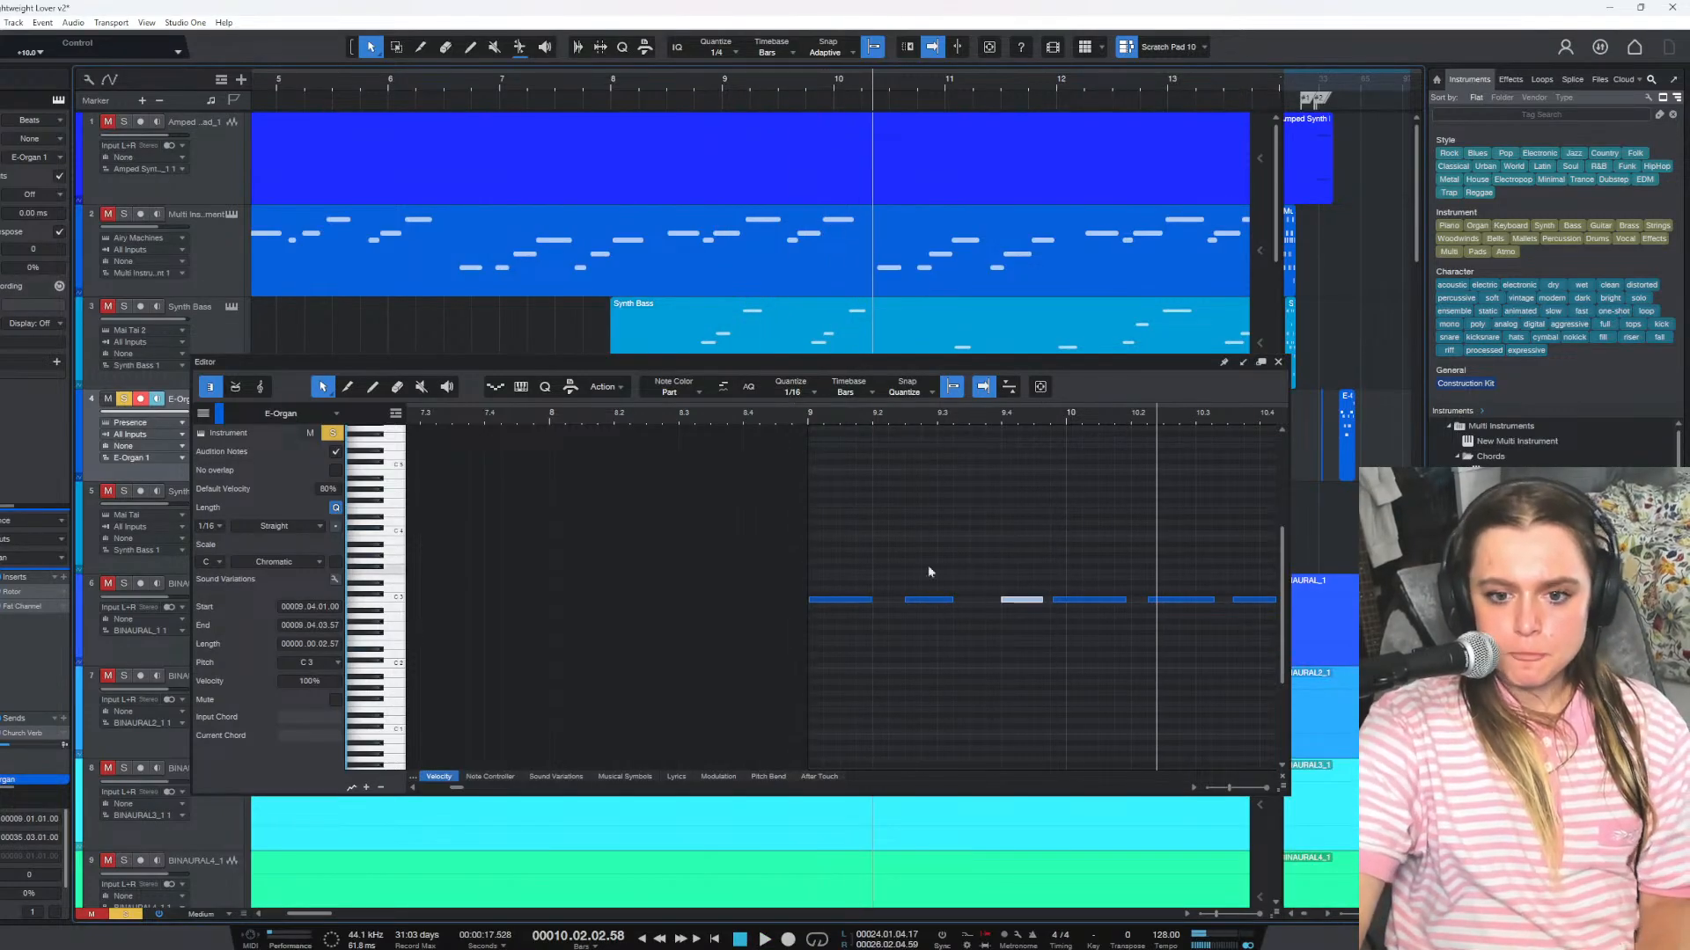
{"action": "scroll", "coordinate": [468, 789], "scroll_direction": "right", "scroll_amount": 5}
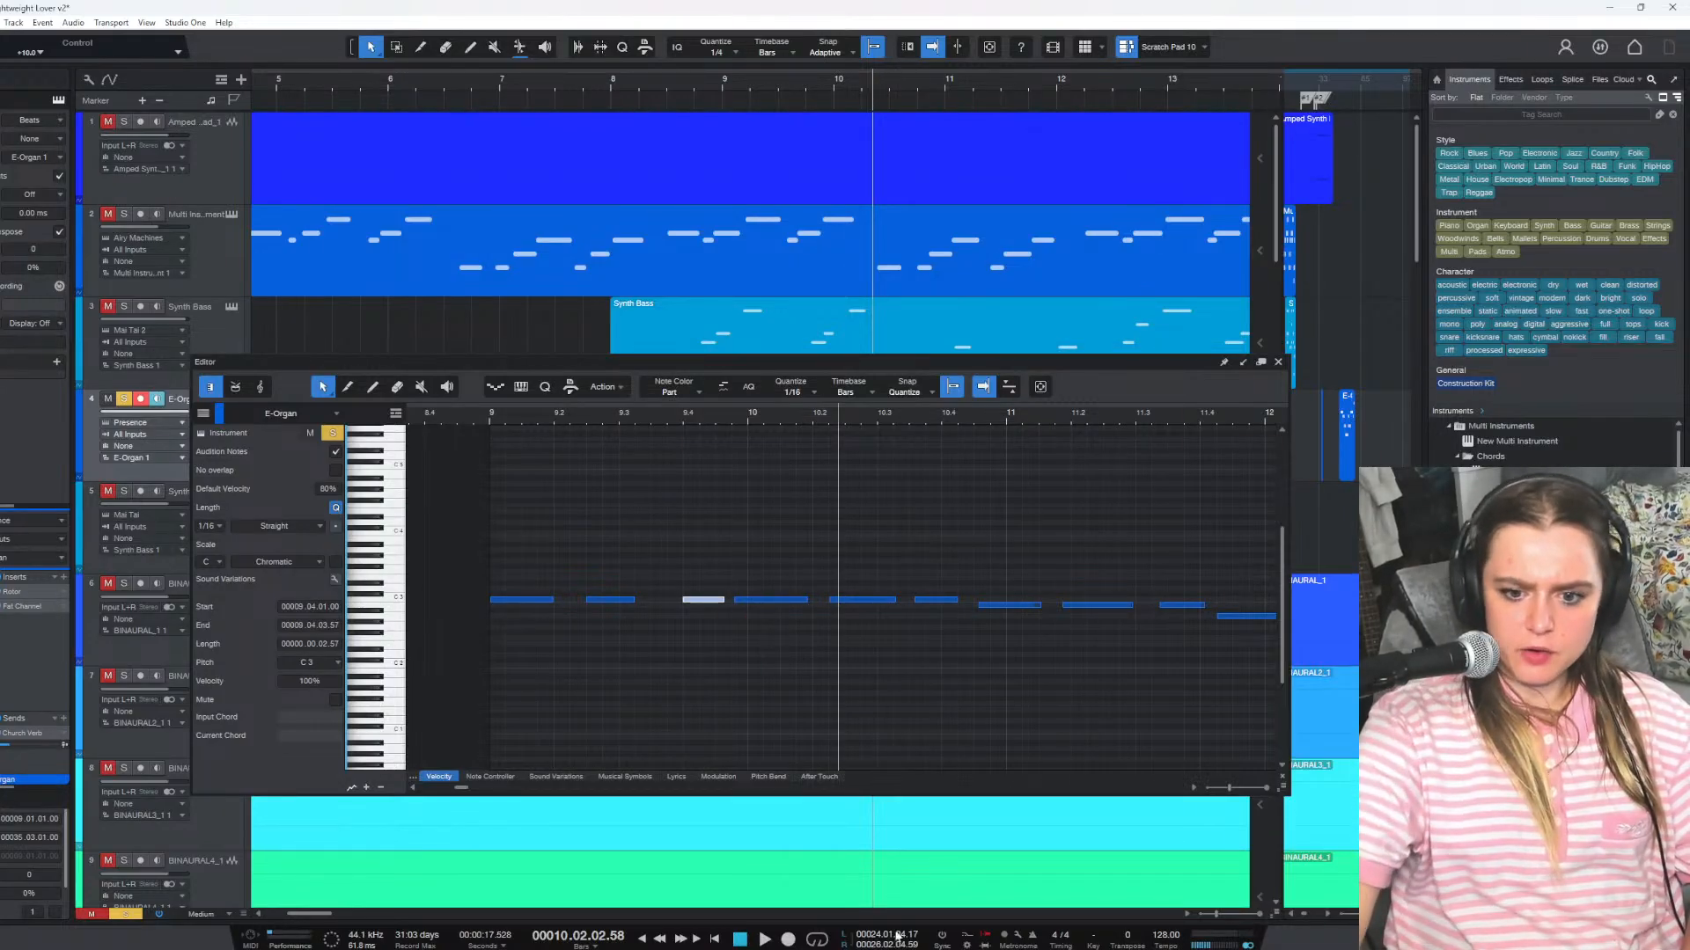
Switch to the web browser and search Google in a new tab for "how to make a mouse scroll horizontally"
{"action": "mouse_move", "coordinate": [858, 940]}
{"action": "left_click", "coordinate": [789, 874]}
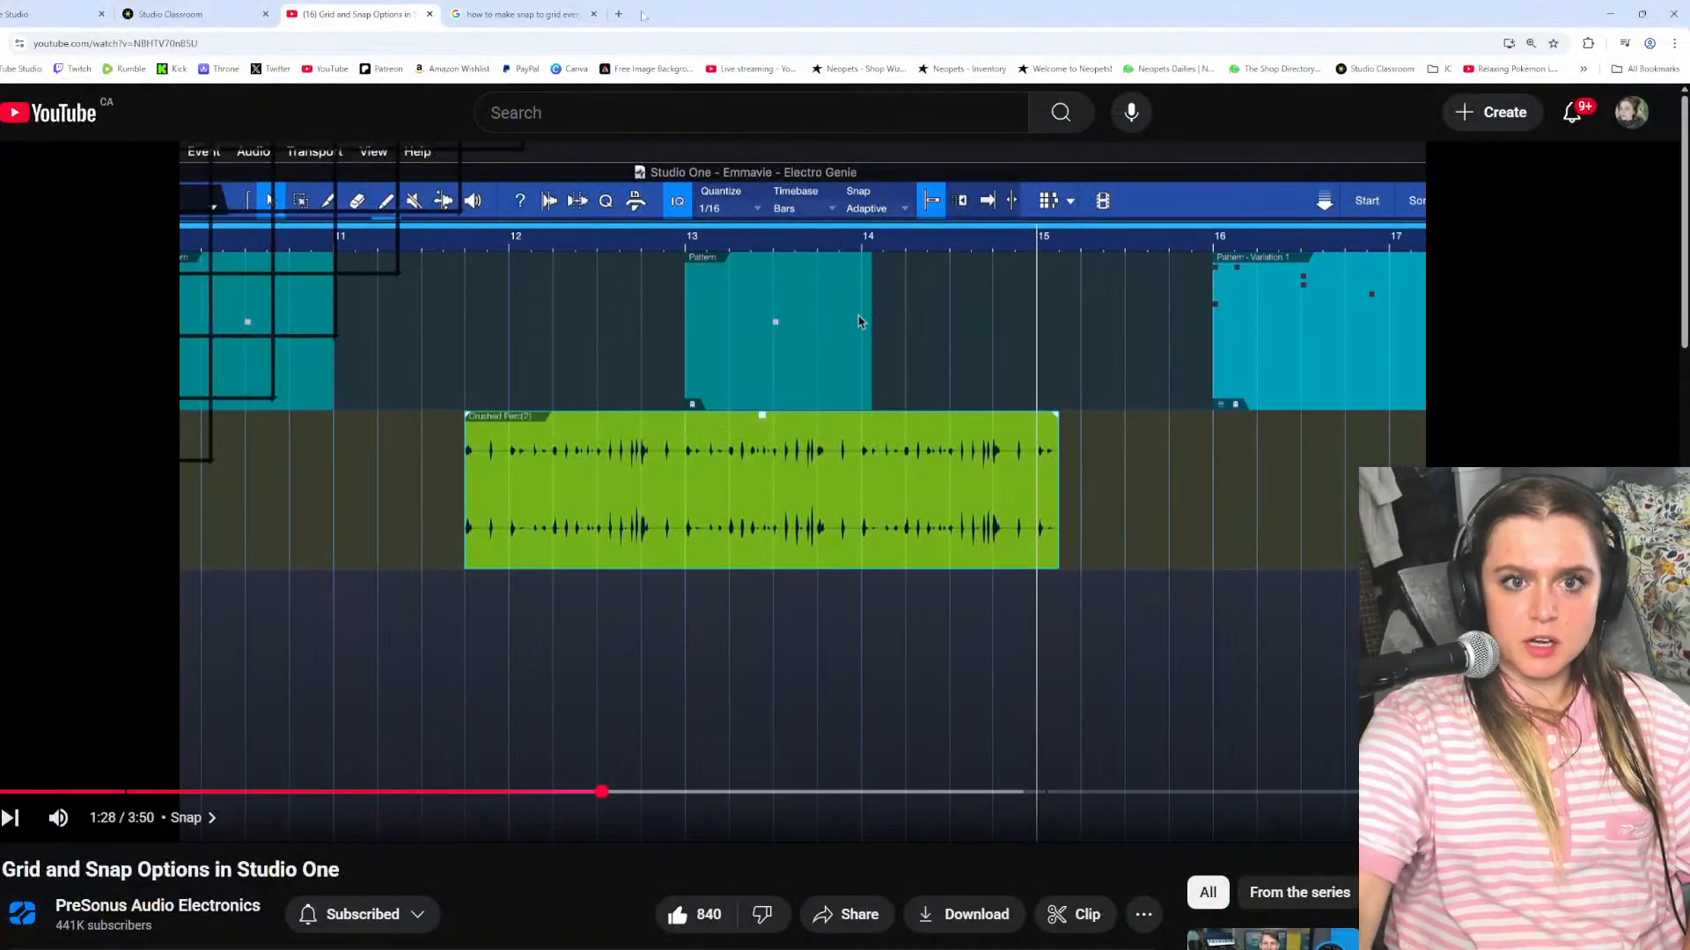
{"action": "left_click", "coordinate": [618, 14]}
{"action": "type", "text": "how to ma"}
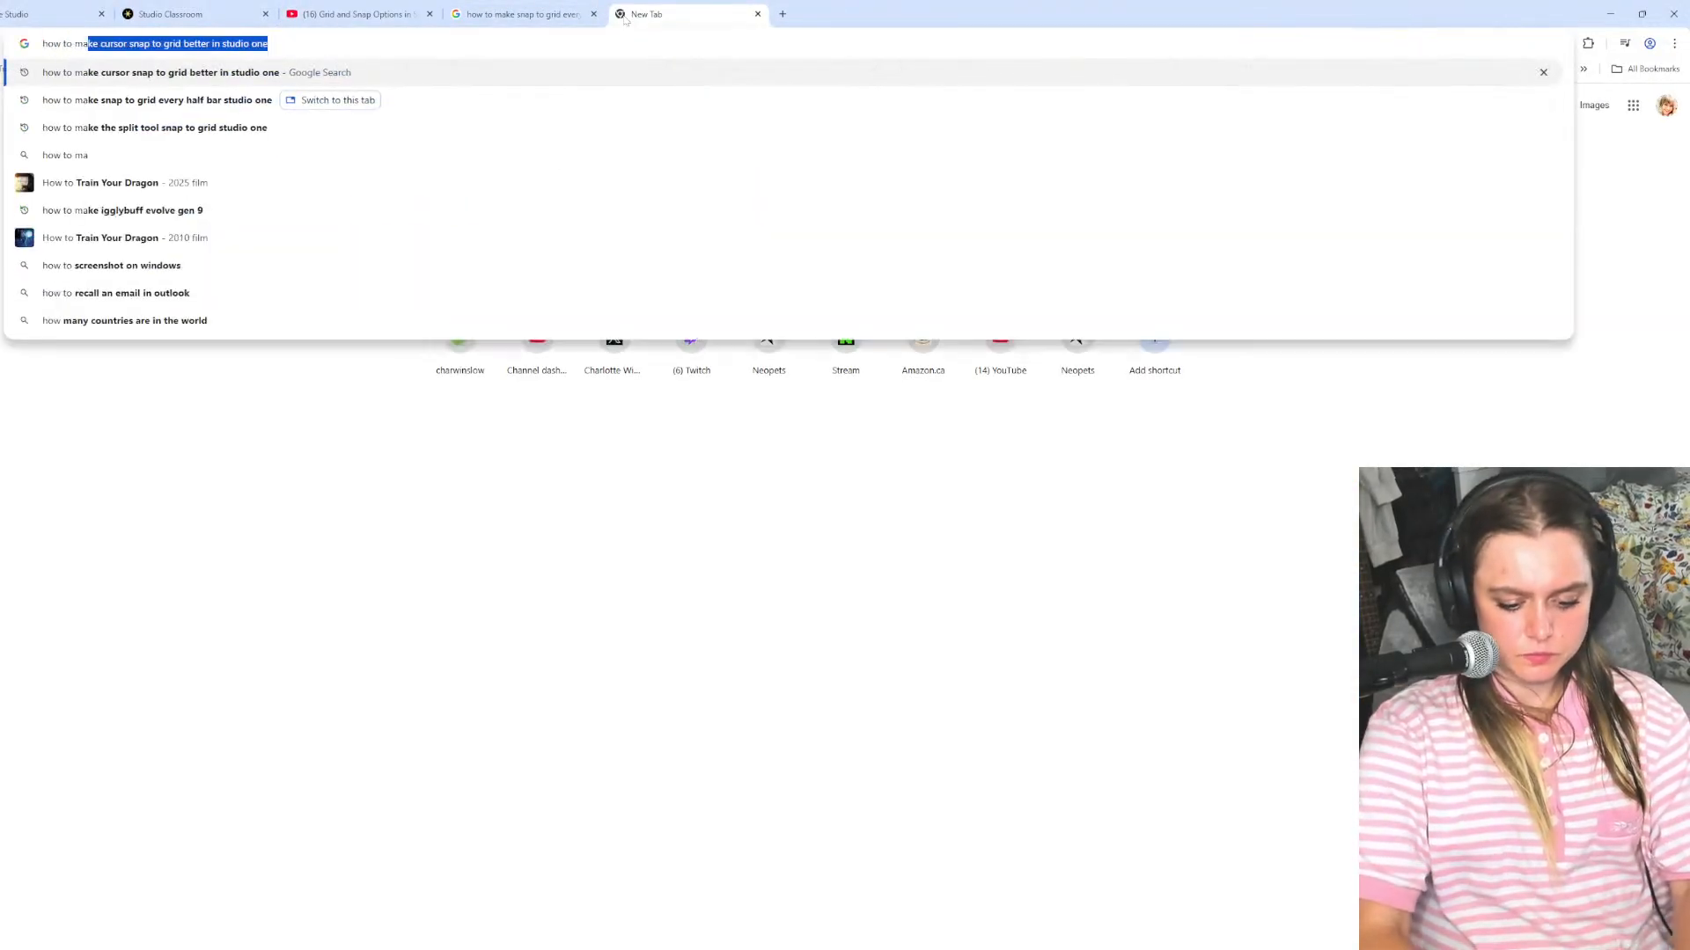
{"action": "type", "text": "ke a mouse scrol"}
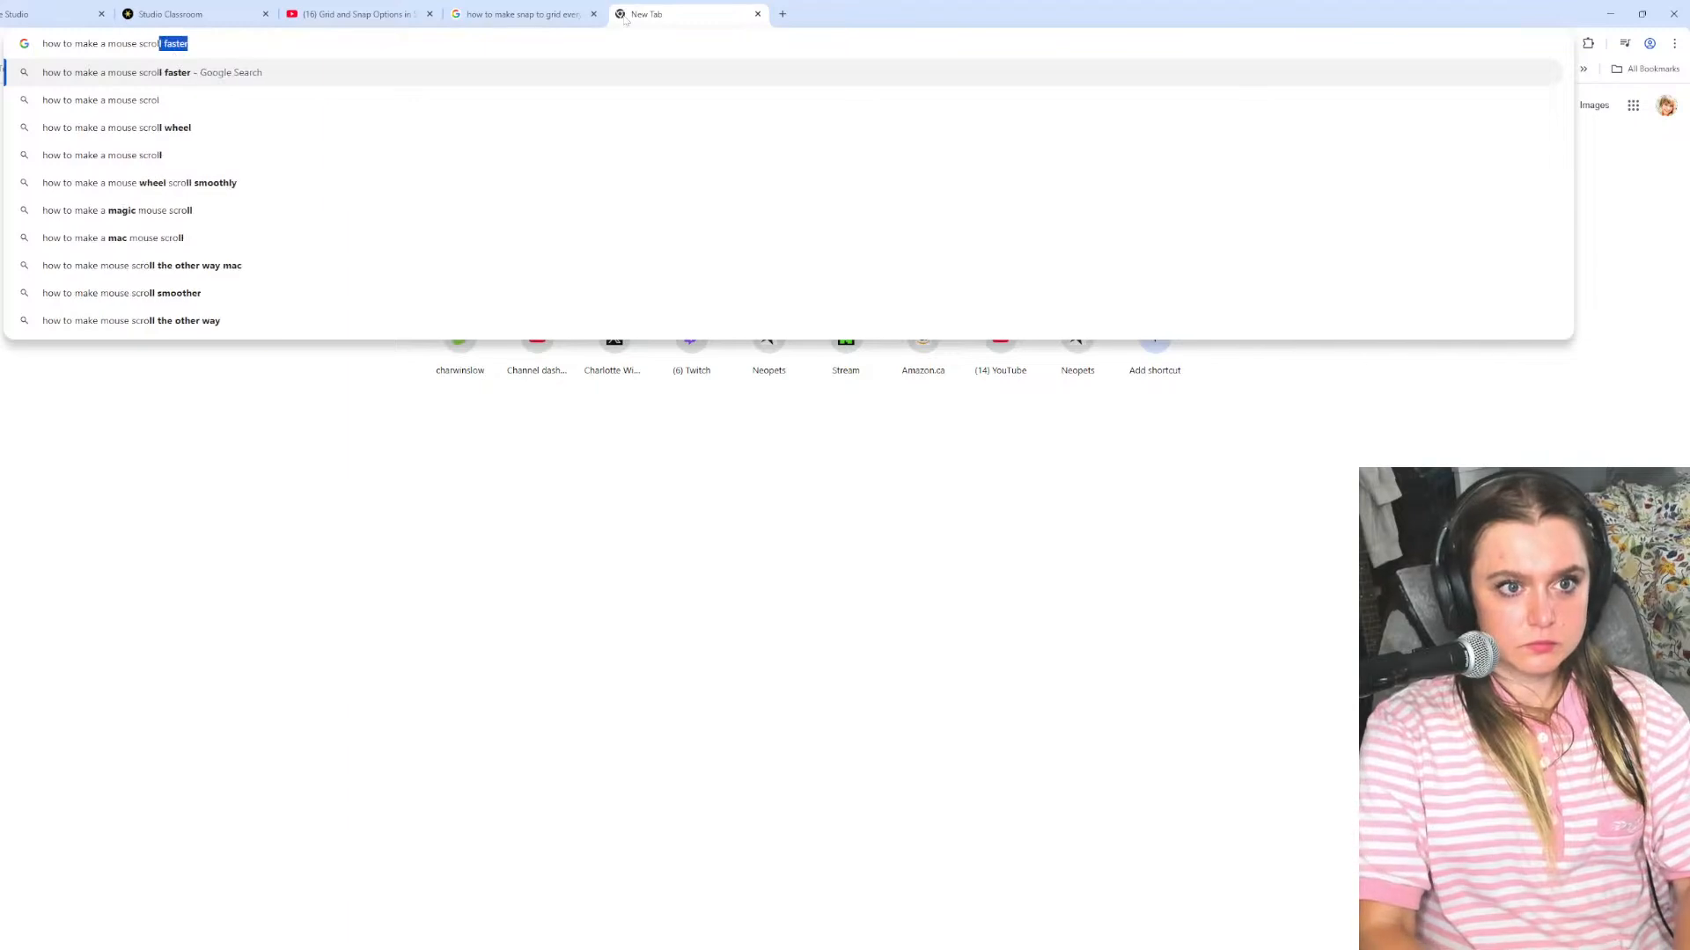
{"action": "type", "text": "l horizontally"}
{"action": "key", "text": "Return"}
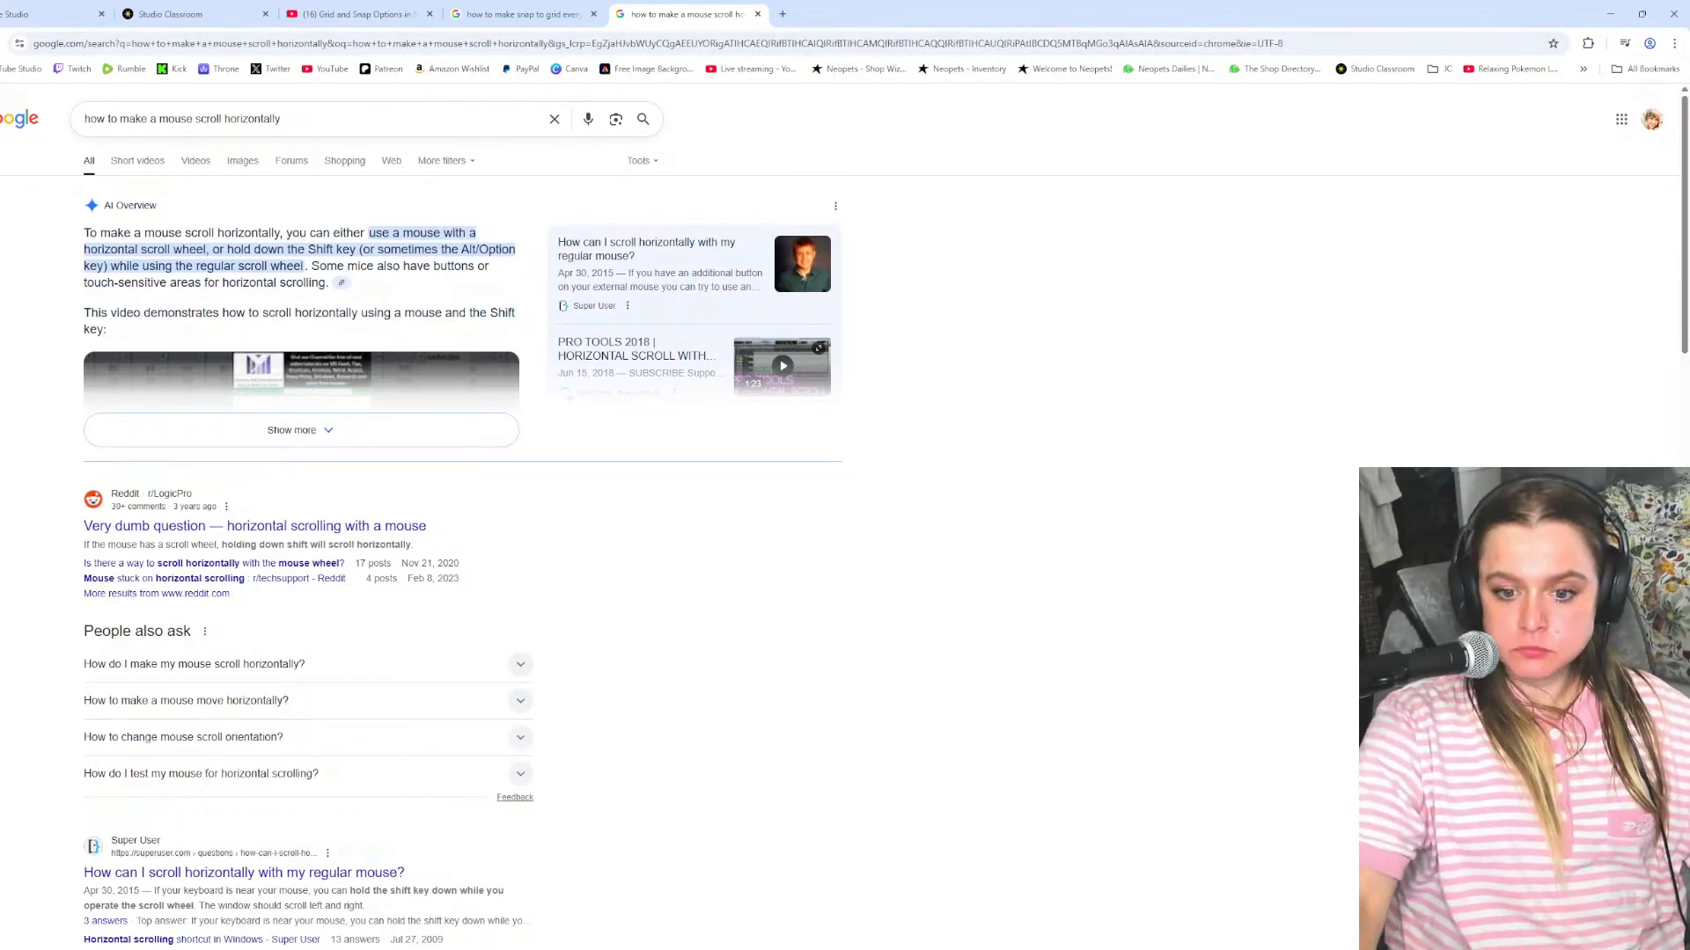
Return to Studio One and try horizontal scrolling across the E-Organ notes in the note editor
{"action": "mouse_move", "coordinate": [885, 948]}
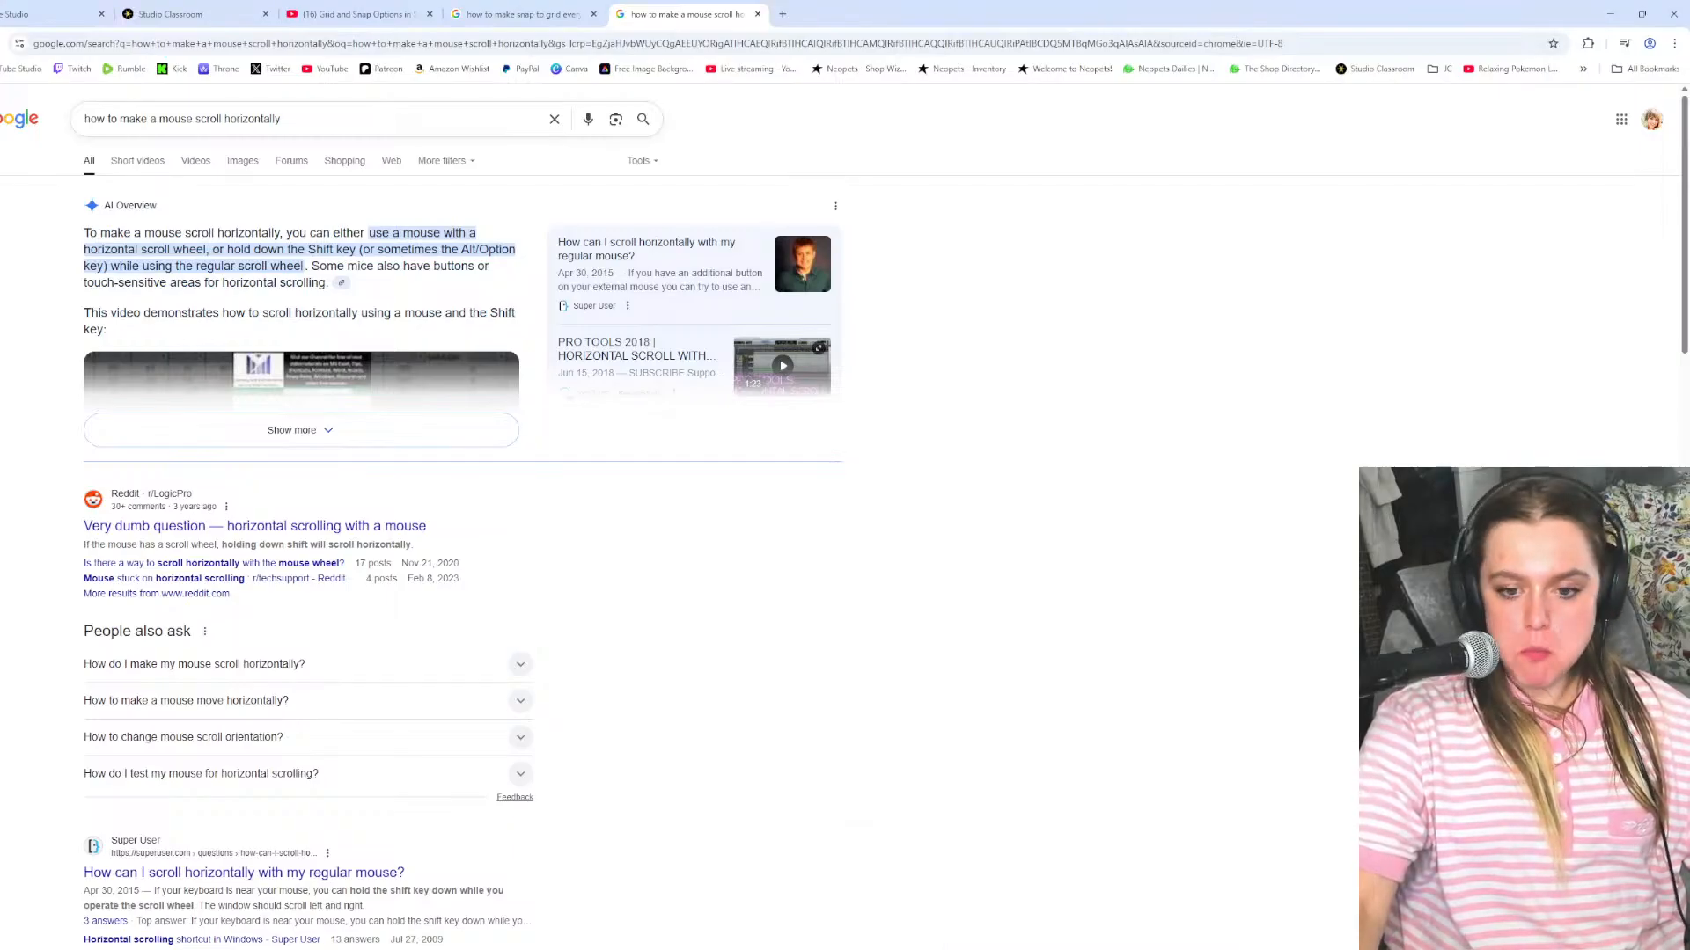
{"action": "left_click", "coordinate": [915, 949]}
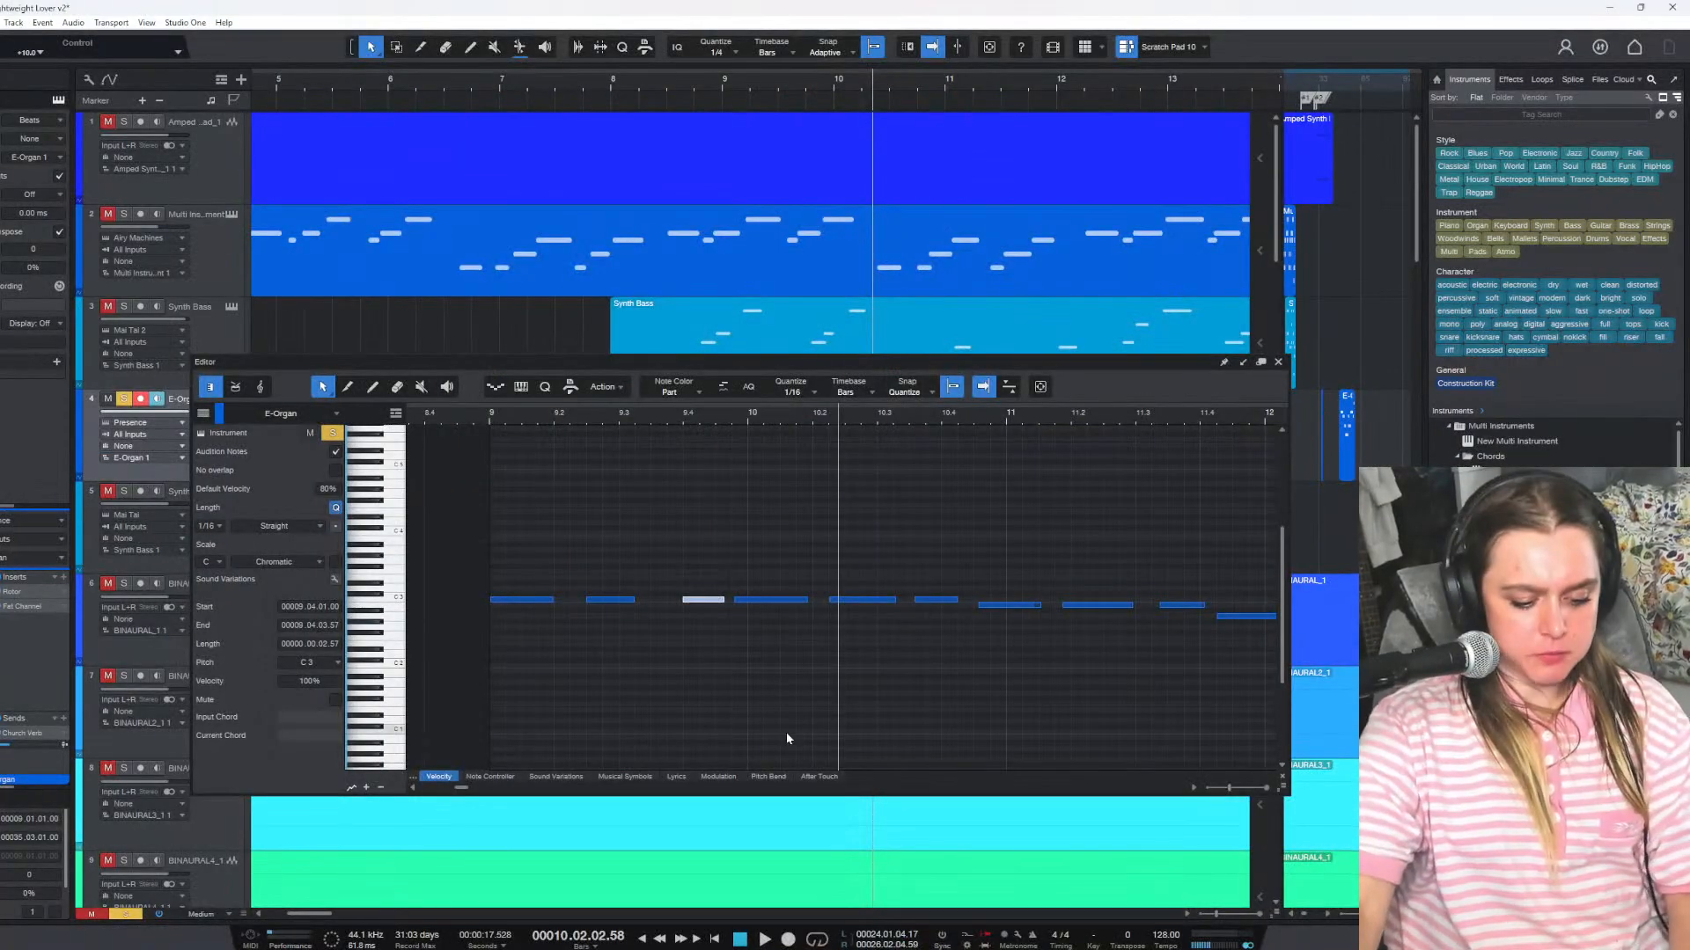
{"action": "scroll", "coordinate": [853, 743], "scroll_direction": "left", "scroll_amount": 4}
{"action": "scroll", "coordinate": [836, 690], "scroll_direction": "right", "scroll_amount": 3}
{"action": "scroll", "coordinate": [835, 683], "scroll_direction": "right", "scroll_amount": 2}
{"action": "scroll", "coordinate": [834, 679], "scroll_direction": "left", "scroll_amount": 4}
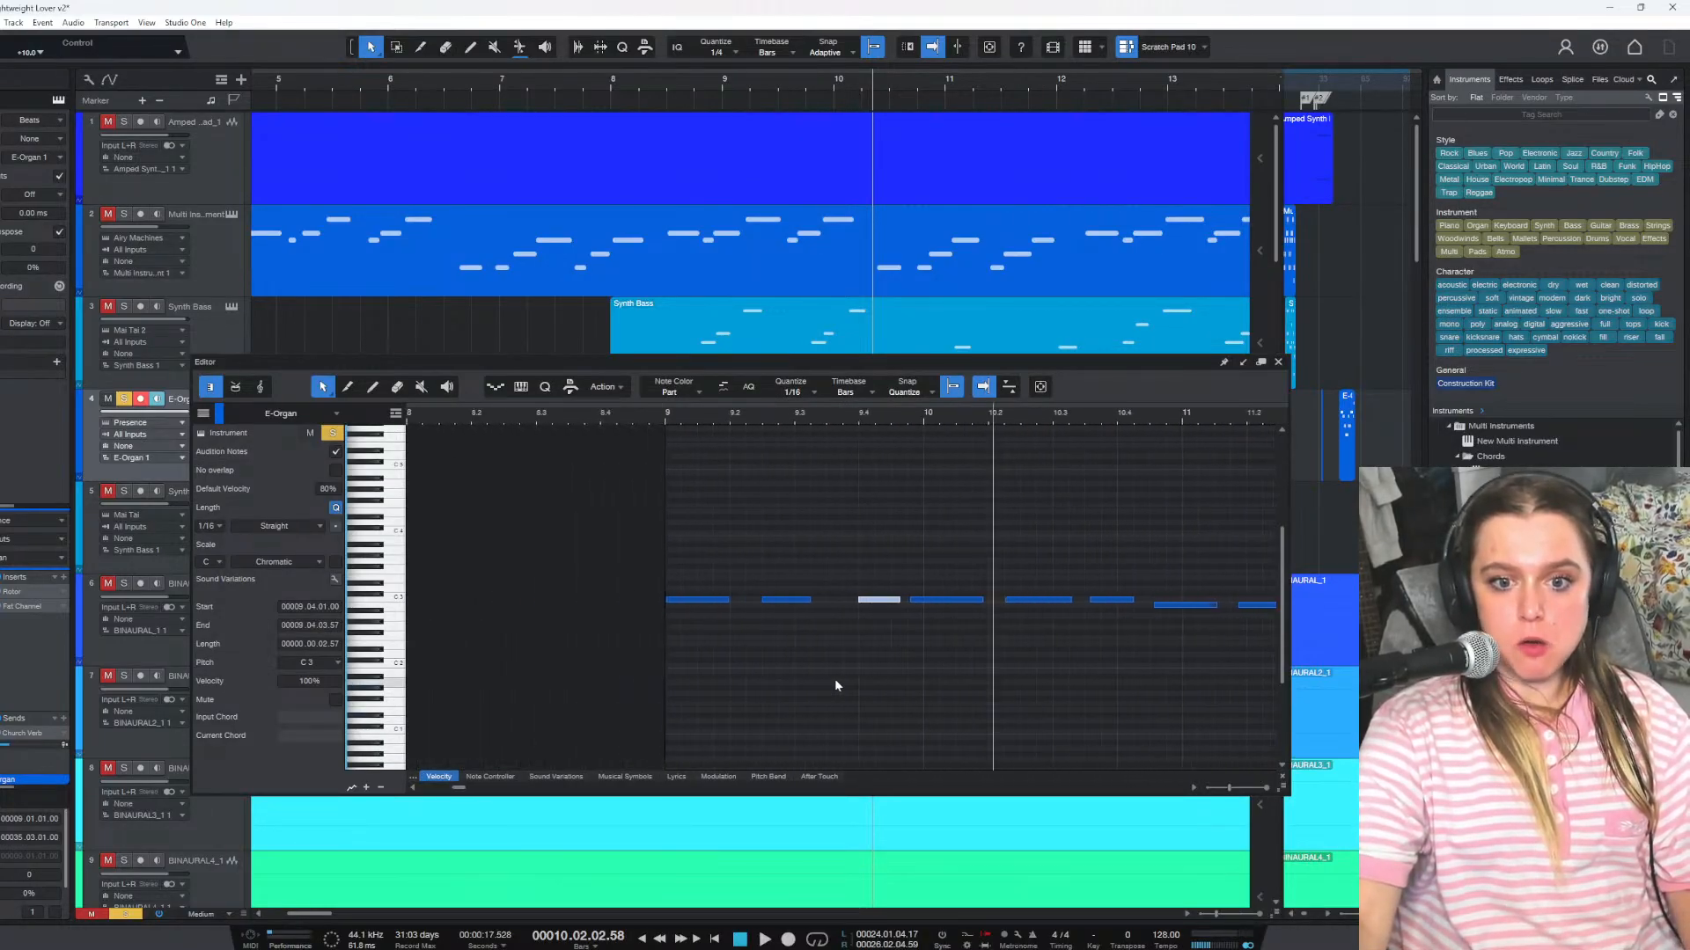
{"action": "scroll", "coordinate": [835, 684], "scroll_direction": "down", "scroll_amount": 1}
{"action": "scroll", "coordinate": [836, 685], "scroll_direction": "up", "scroll_amount": 2}
{"action": "scroll", "coordinate": [835, 685], "scroll_direction": "right", "scroll_amount": 4}
{"action": "scroll", "coordinate": [836, 686], "scroll_direction": "right", "scroll_amount": 1}
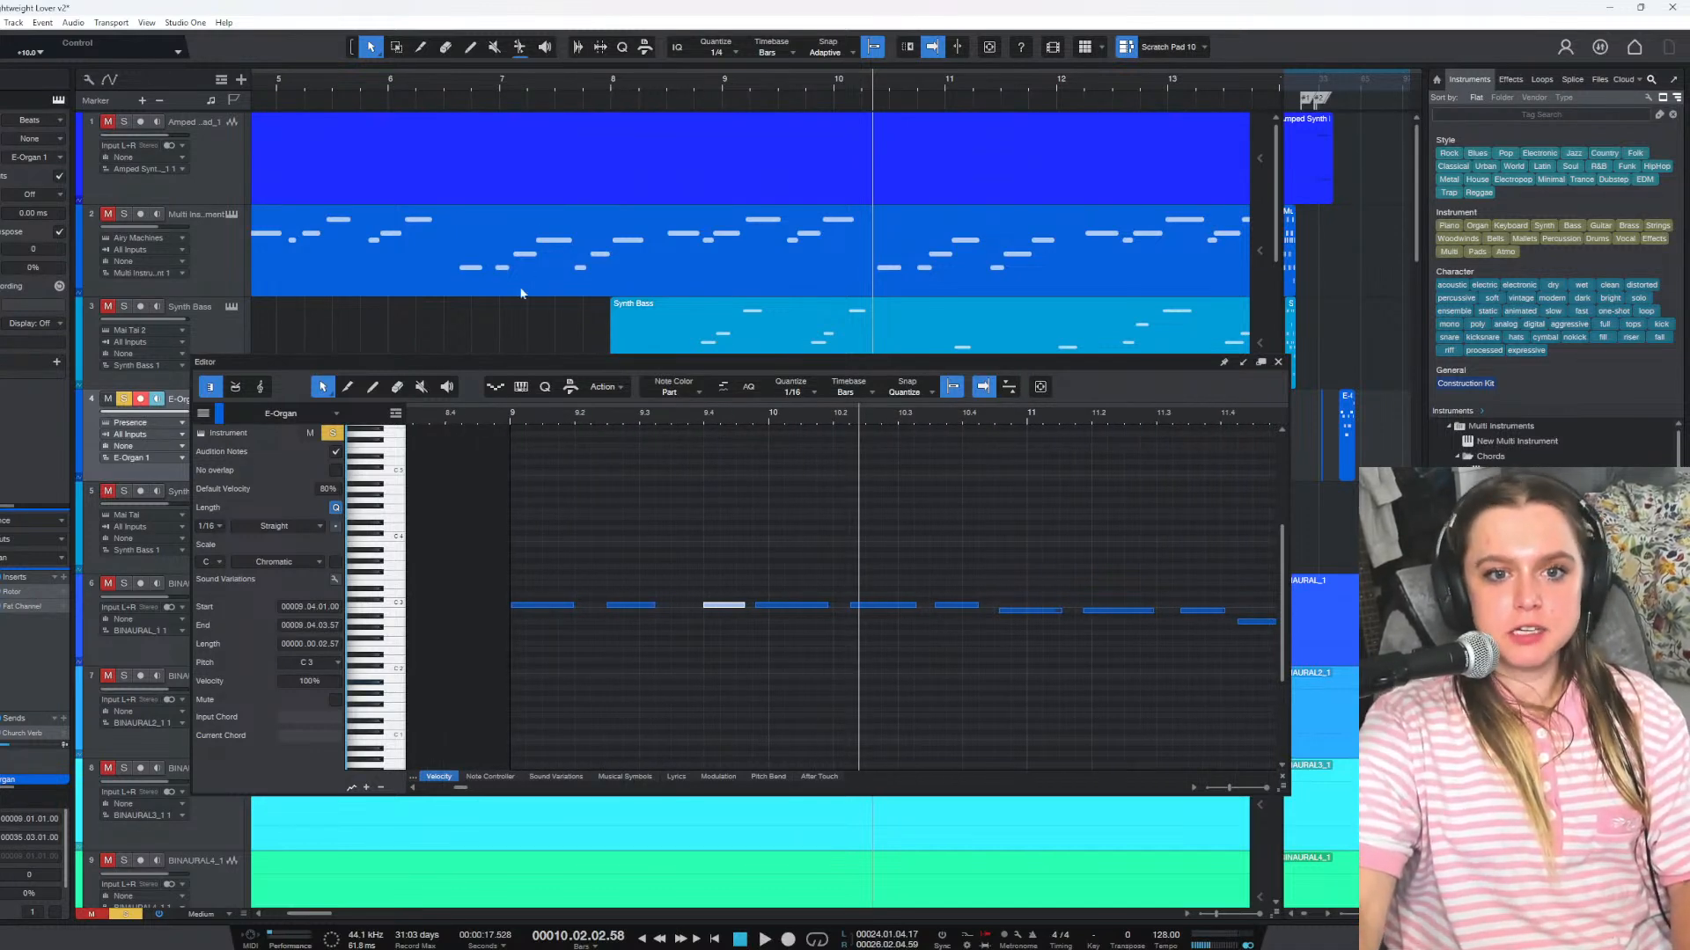
Play the E-Organ from shortly before bar 9 and lengthen its second note to end at 9.03.03
{"action": "scroll", "coordinate": [524, 282], "scroll_direction": "down", "scroll_amount": 5}
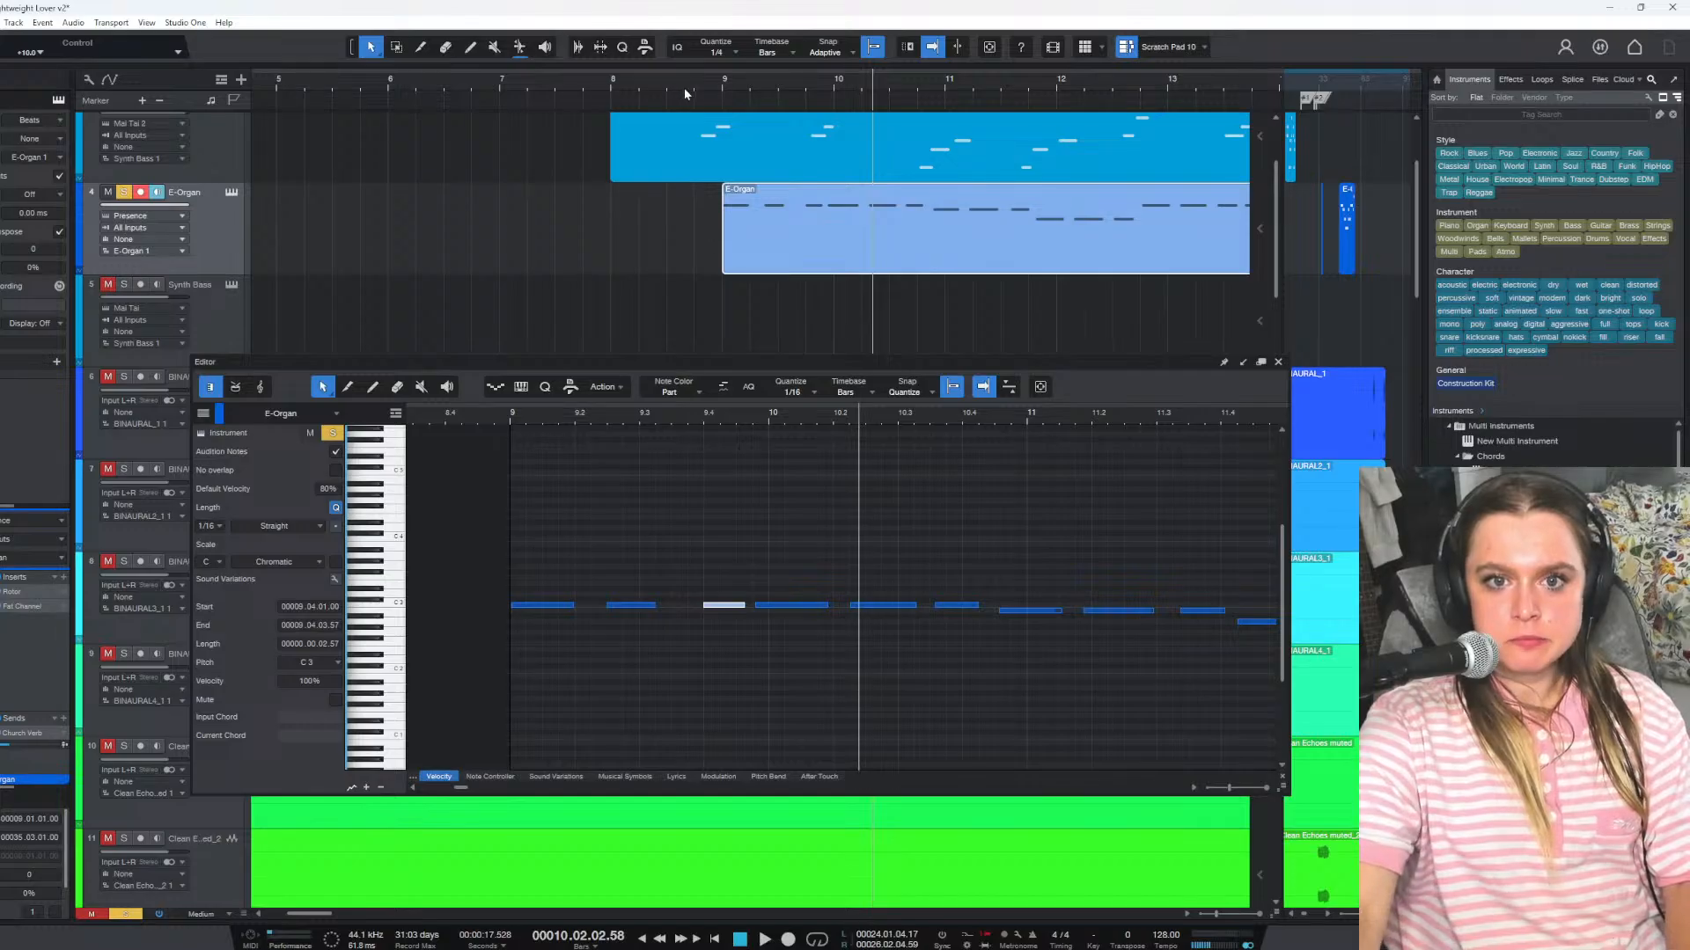
{"action": "left_click", "coordinate": [682, 87]}
{"action": "key", "text": "space"}
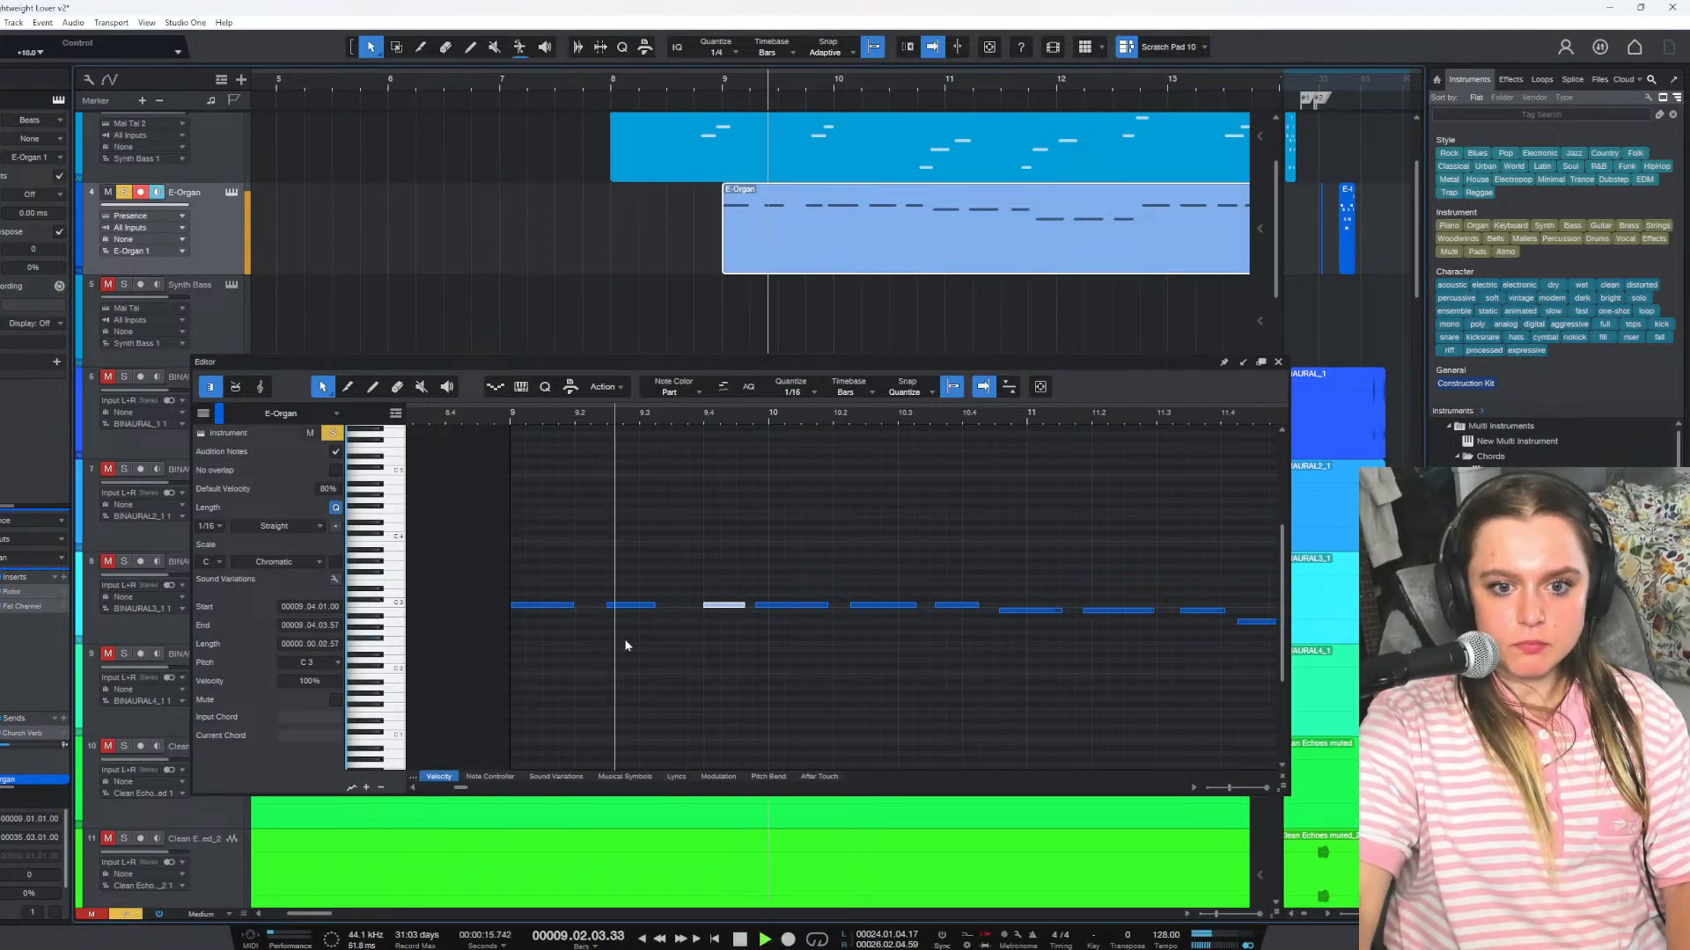
{"action": "key", "text": "space"}
{"action": "left_click_drag", "start_coordinate": [657, 607], "coordinate": [672, 607]}
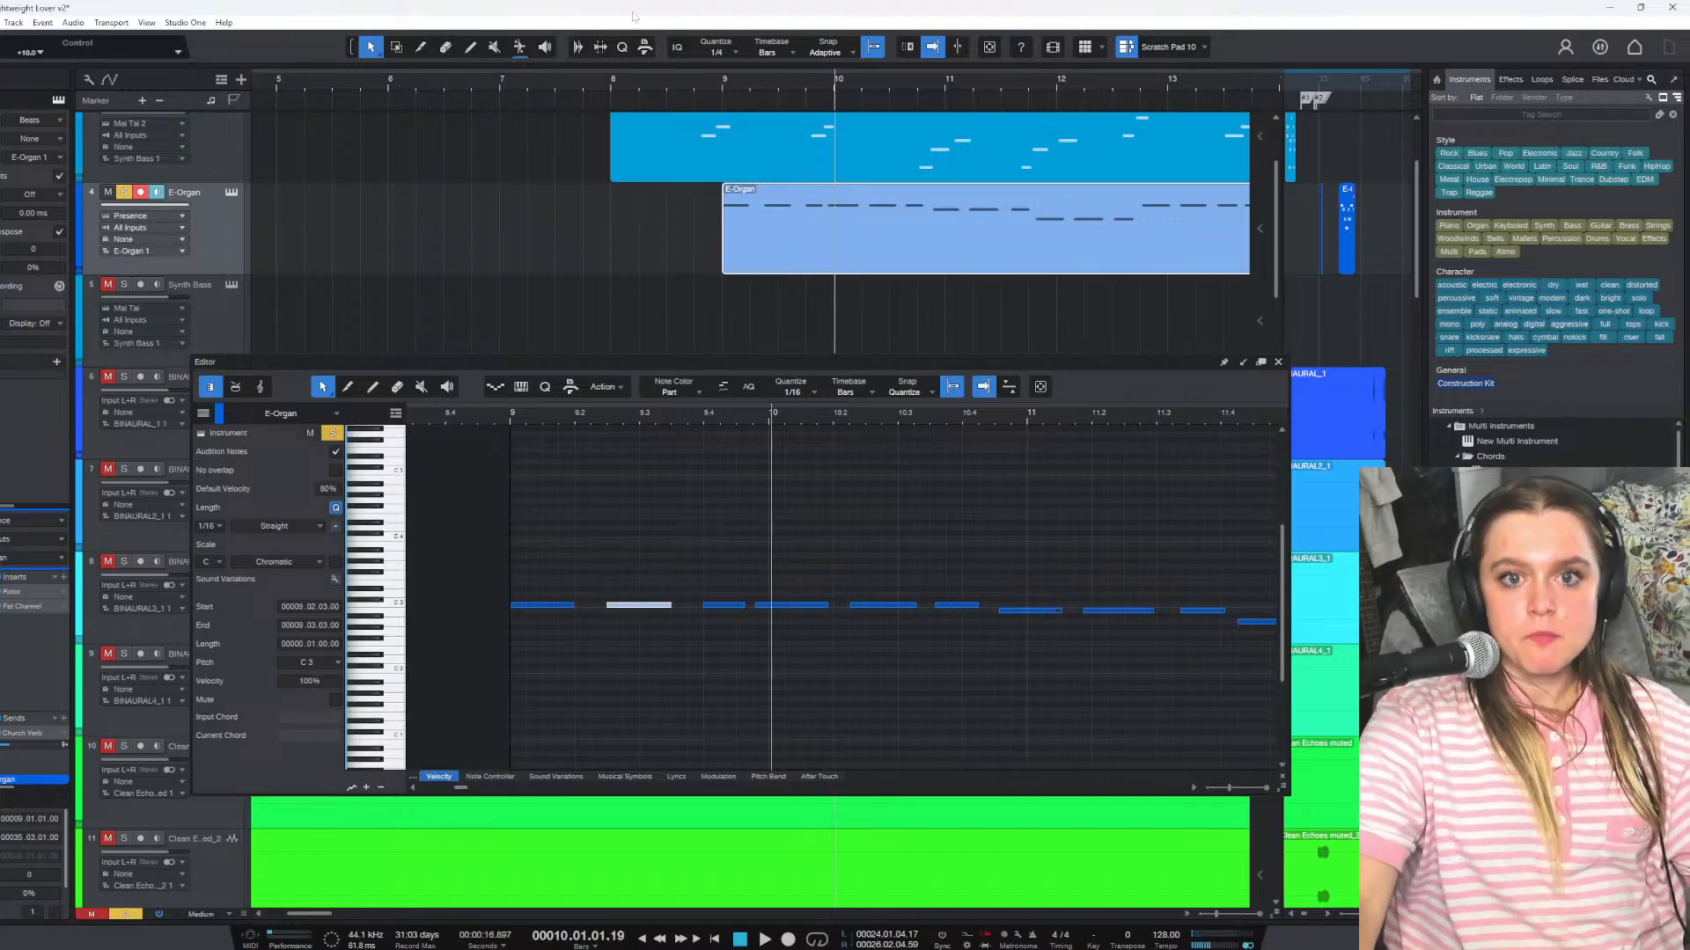
Replay from bar 9, move the fourth E-Organ note to start on bar 10, and set the fifth from 10.02.03 to 10.03.02
{"action": "left_click", "coordinate": [711, 77]}
{"action": "key", "text": "space"}
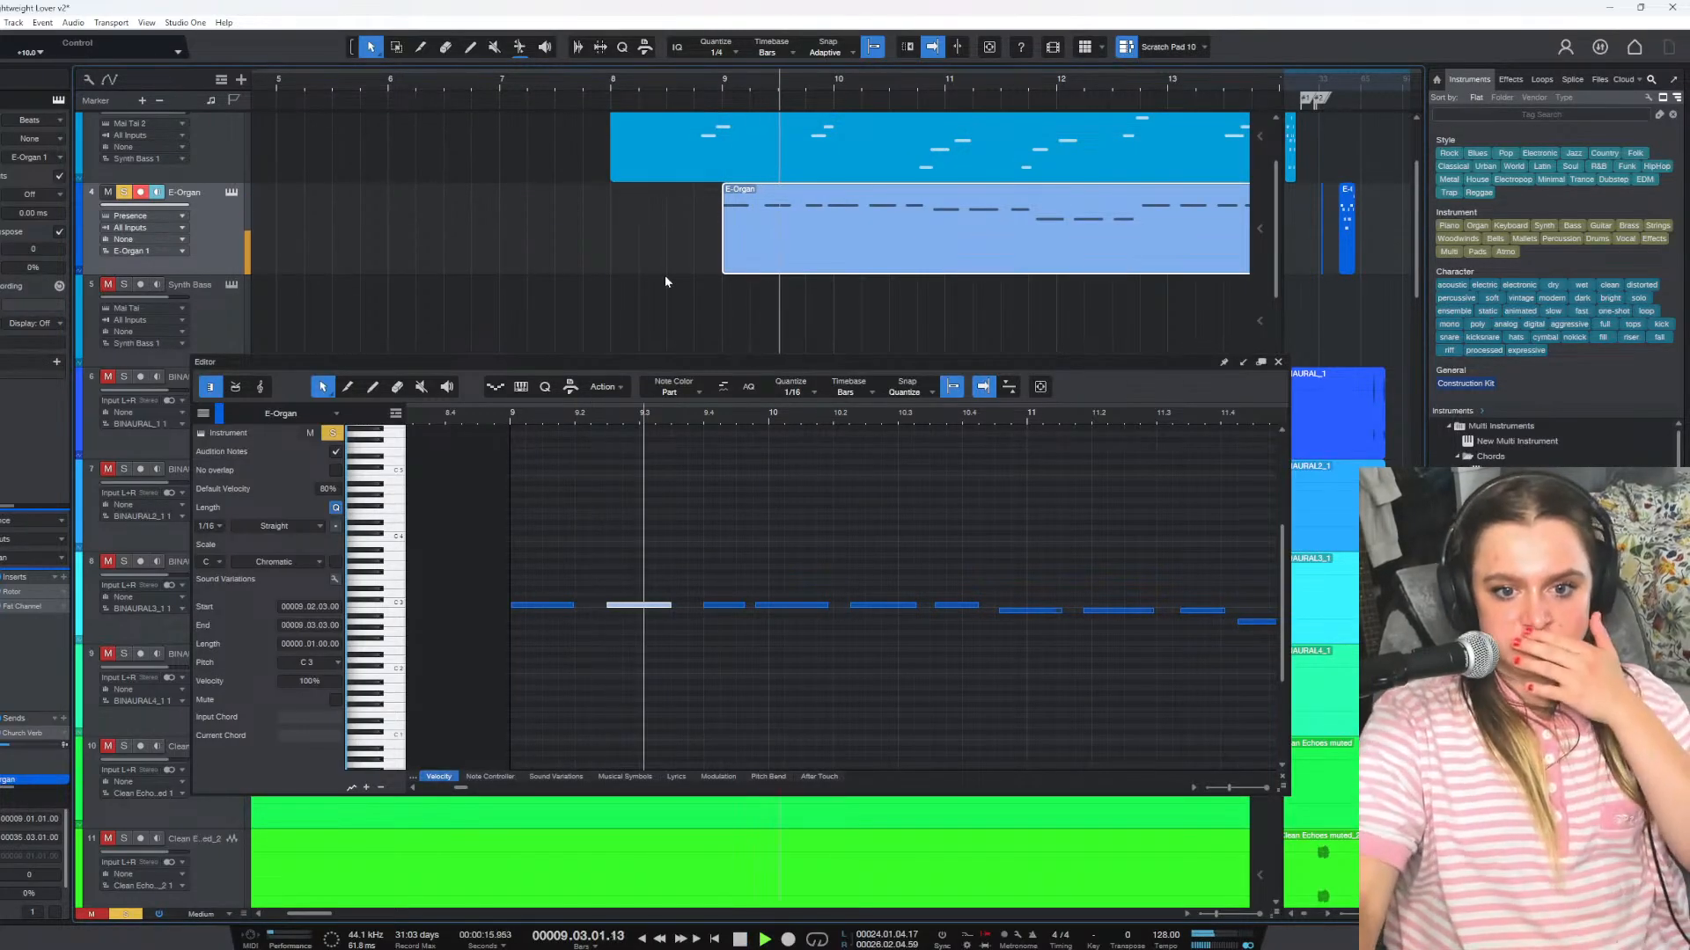
{"action": "key", "text": "space"}
{"action": "left_click_drag", "start_coordinate": [779, 604], "coordinate": [913, 607]}
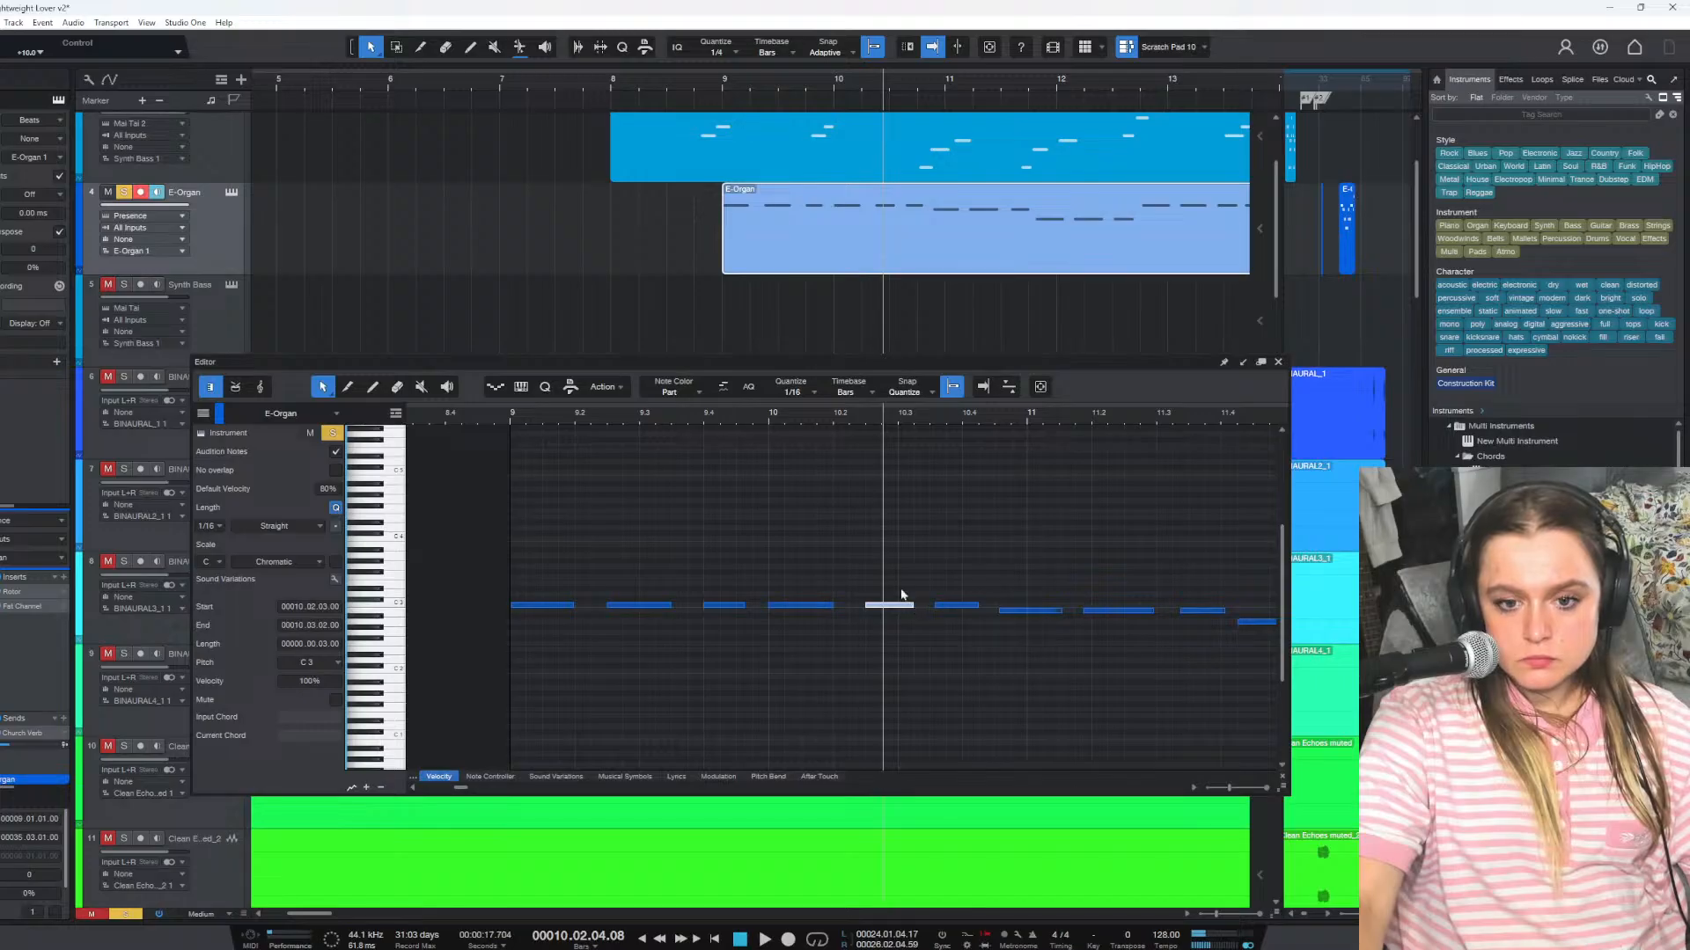
Replay from bar 9 and retime the sixth, seventh and eighth E-Organ notes to start at 10.04.01, bar 11 and 11.02.03
{"action": "left_click", "coordinate": [720, 82]}
{"action": "key", "text": "space"}
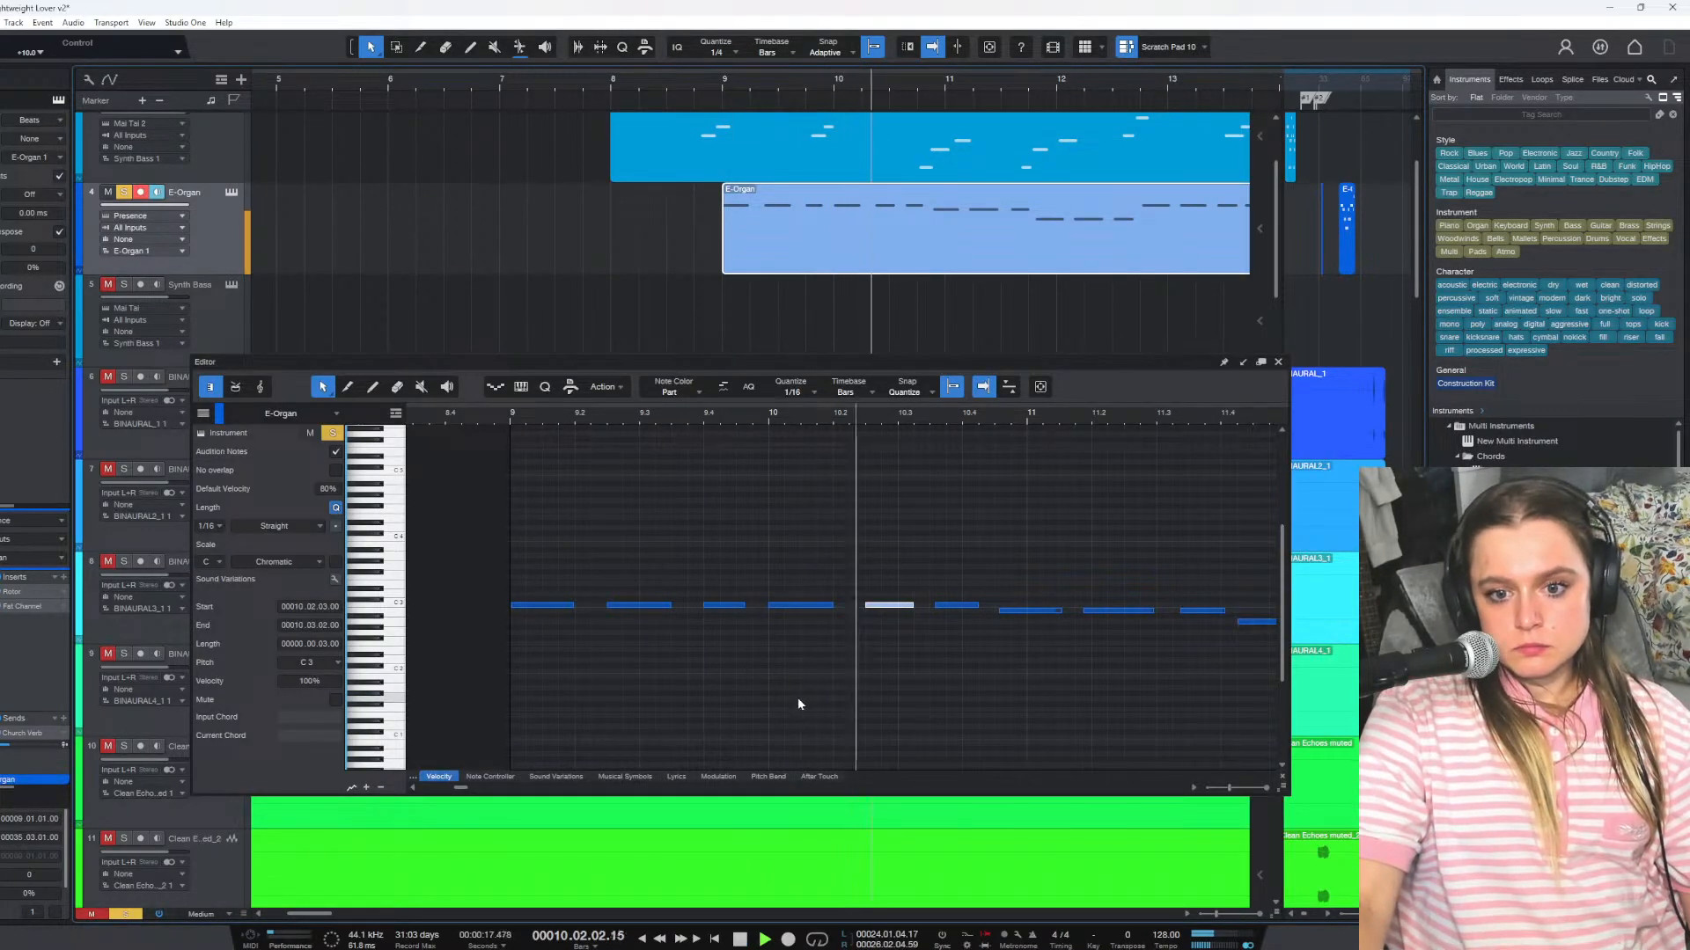
{"action": "key", "text": "space"}
{"action": "left_click", "coordinate": [973, 606]}
{"action": "left_click_drag", "start_coordinate": [973, 606], "coordinate": [1177, 618]}
{"action": "left_click", "coordinate": [1044, 611]}
Replay from bar 9 and lengthen the fifth E-Organ note to end at 10.03.03
{"action": "left_click", "coordinate": [719, 83]}
{"action": "key", "text": "space"}
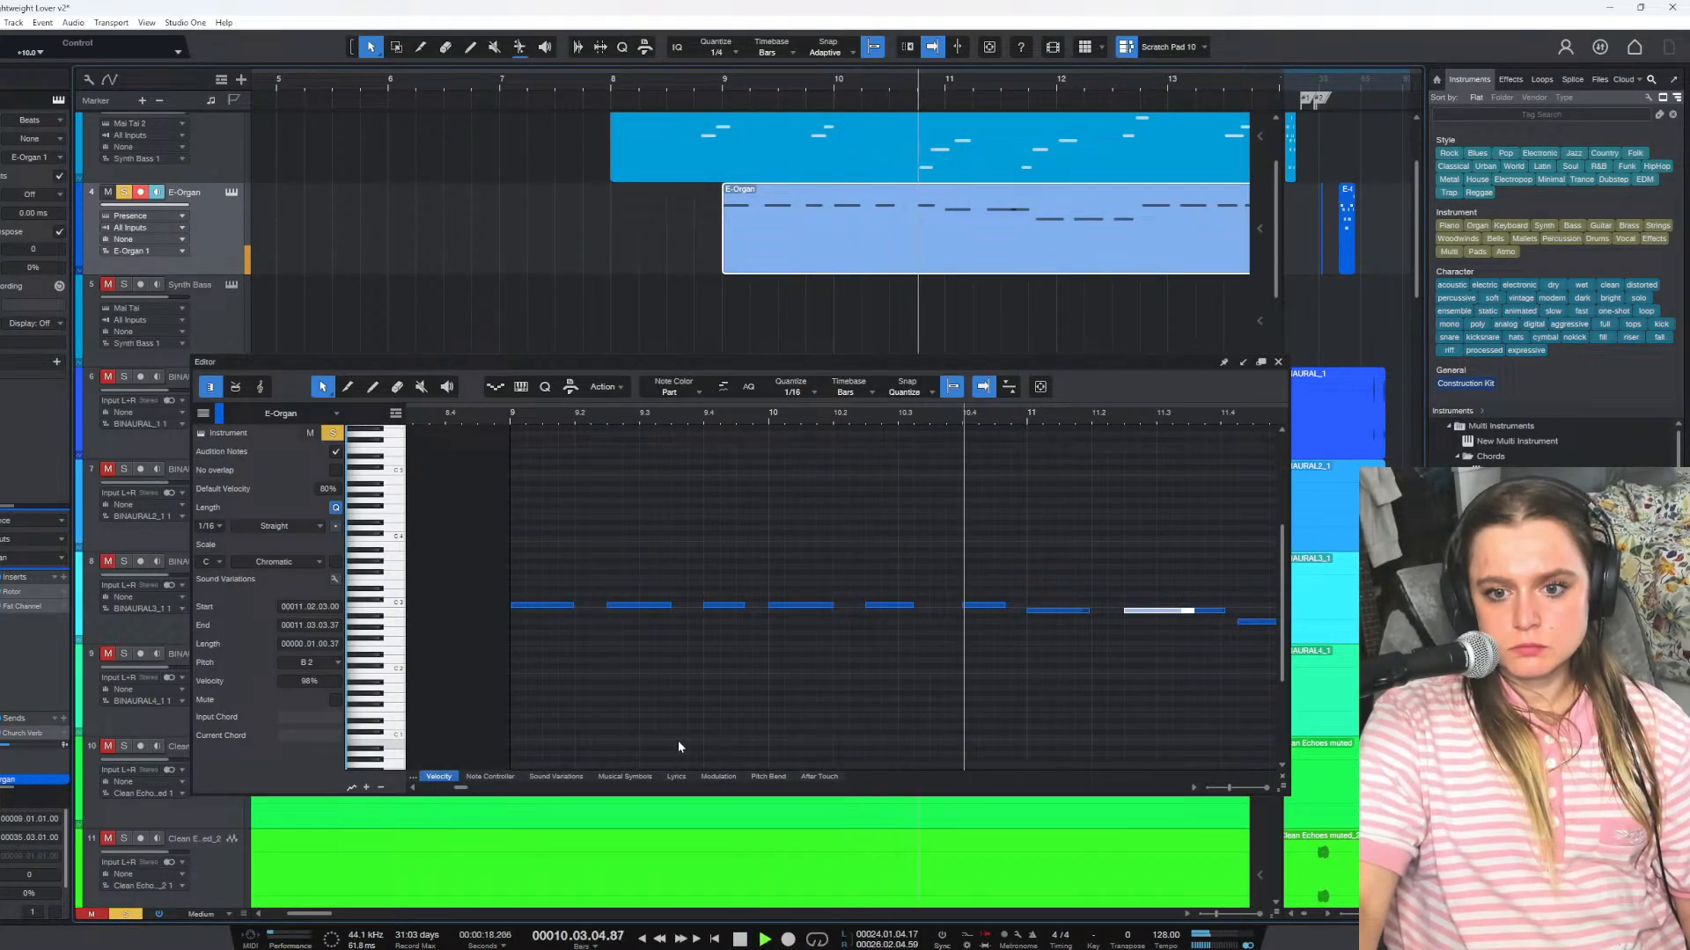
{"action": "key", "text": "space"}
{"action": "left_click", "coordinate": [909, 605]}
{"action": "left_click_drag", "start_coordinate": [914, 607], "coordinate": [929, 609]}
{"action": "scroll", "coordinate": [905, 679], "scroll_direction": "left", "scroll_amount": 1}
{"action": "scroll", "coordinate": [910, 621], "scroll_direction": "right", "scroll_amount": 3}
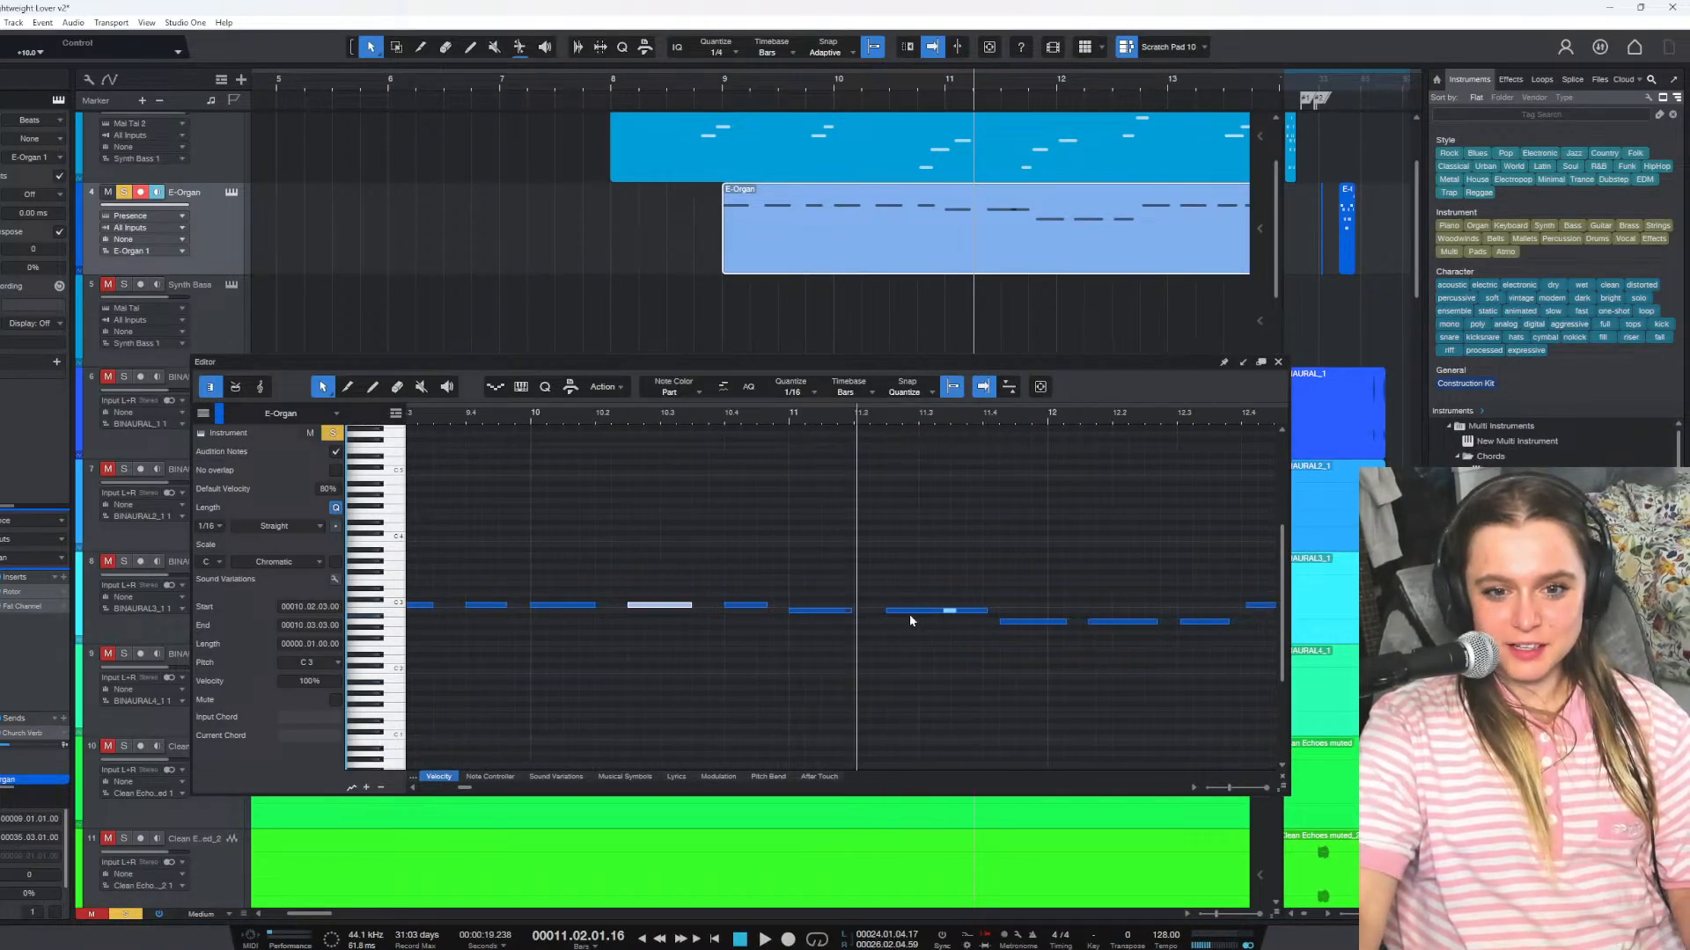
{"action": "scroll", "coordinate": [910, 615], "scroll_direction": "right", "scroll_amount": 2}
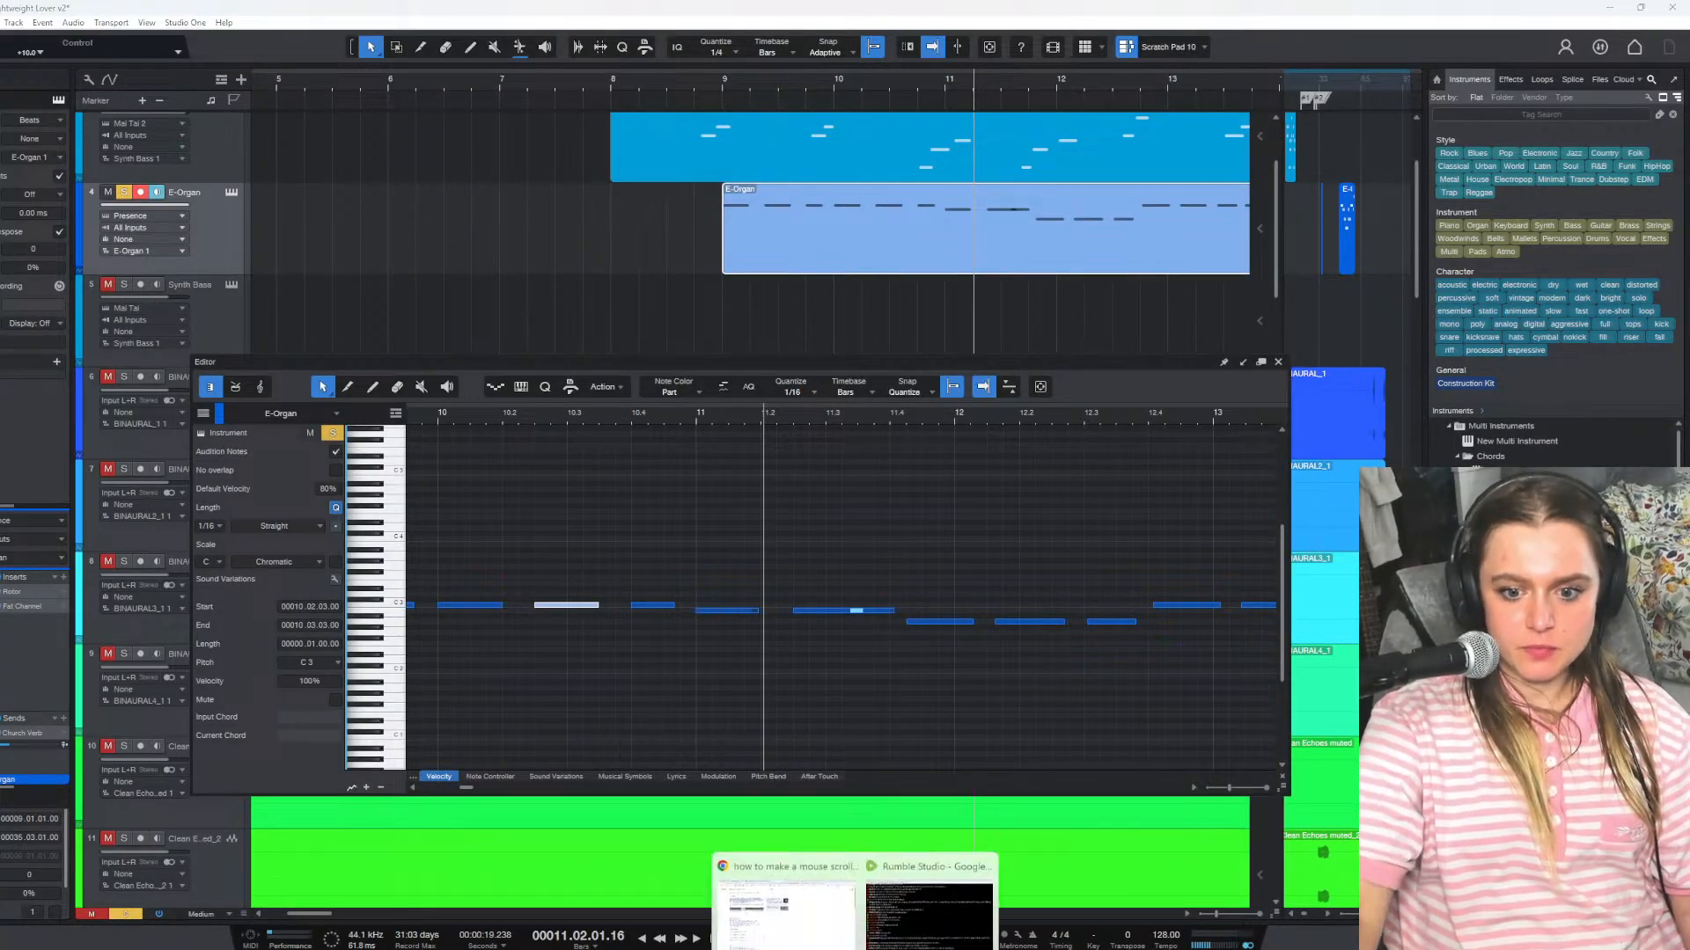
Switch to Chrome and read the search results on how to make a mouse scroll horizontally
{"action": "left_click", "coordinate": [804, 921]}
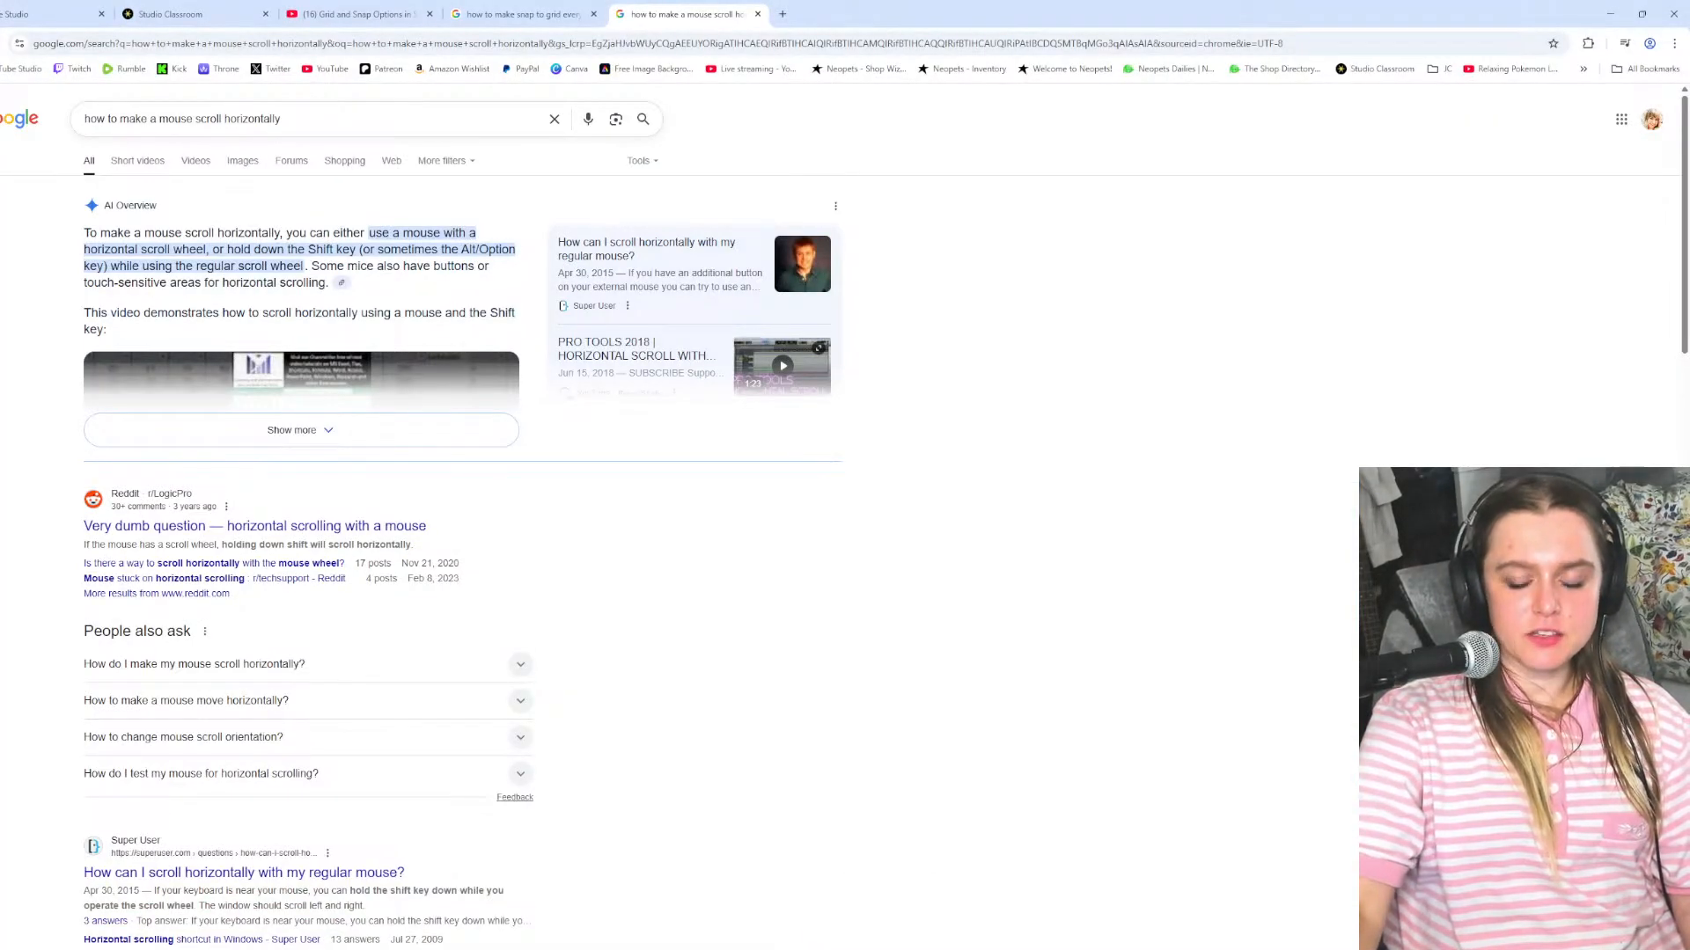
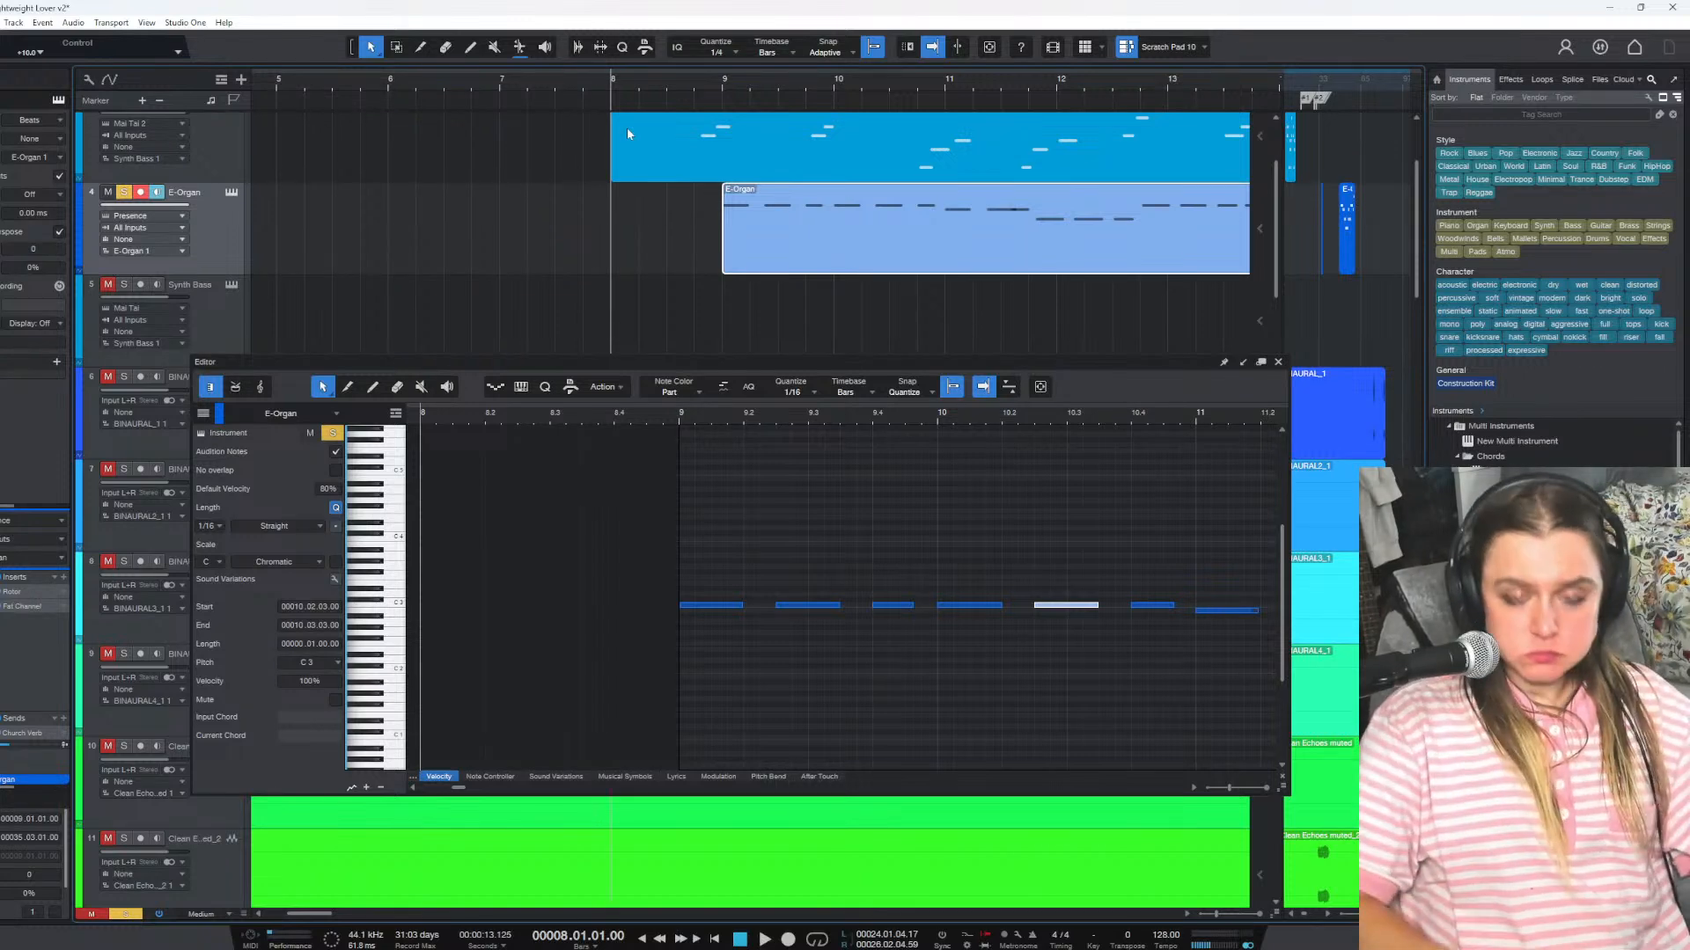
Play from bar 8 and again from bar 9, end the eighth E-Organ note at 11.03.03 and start the ninth at 11.04.01
{"action": "key", "text": "space"}
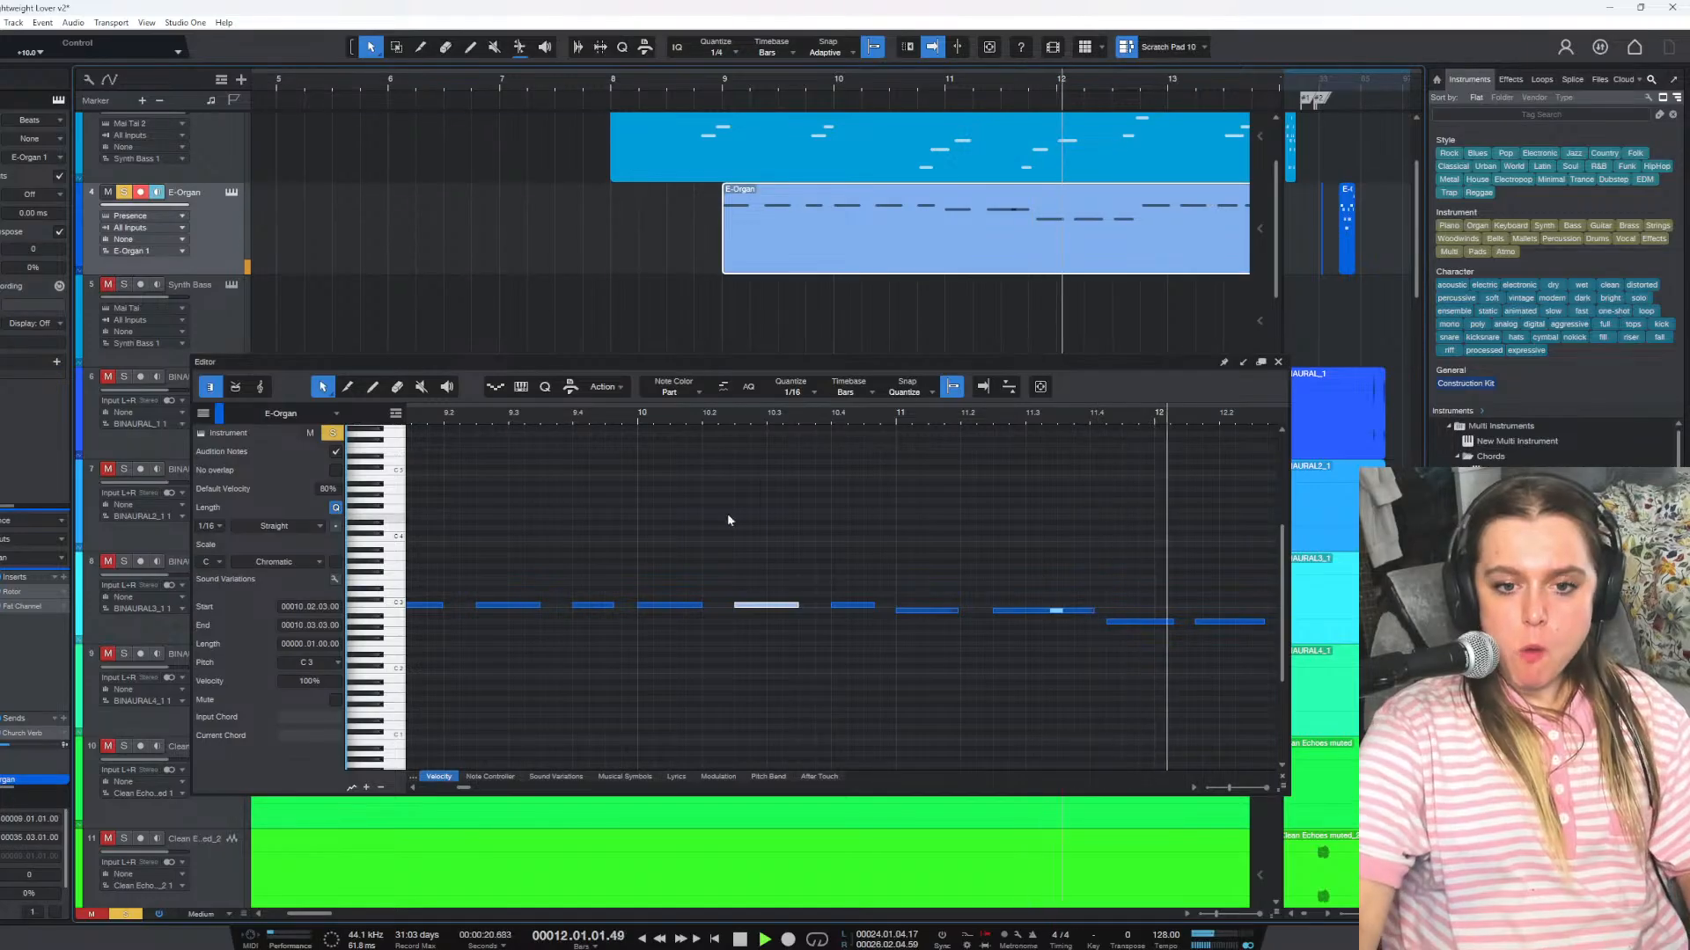
{"action": "left_click", "coordinate": [725, 85]}
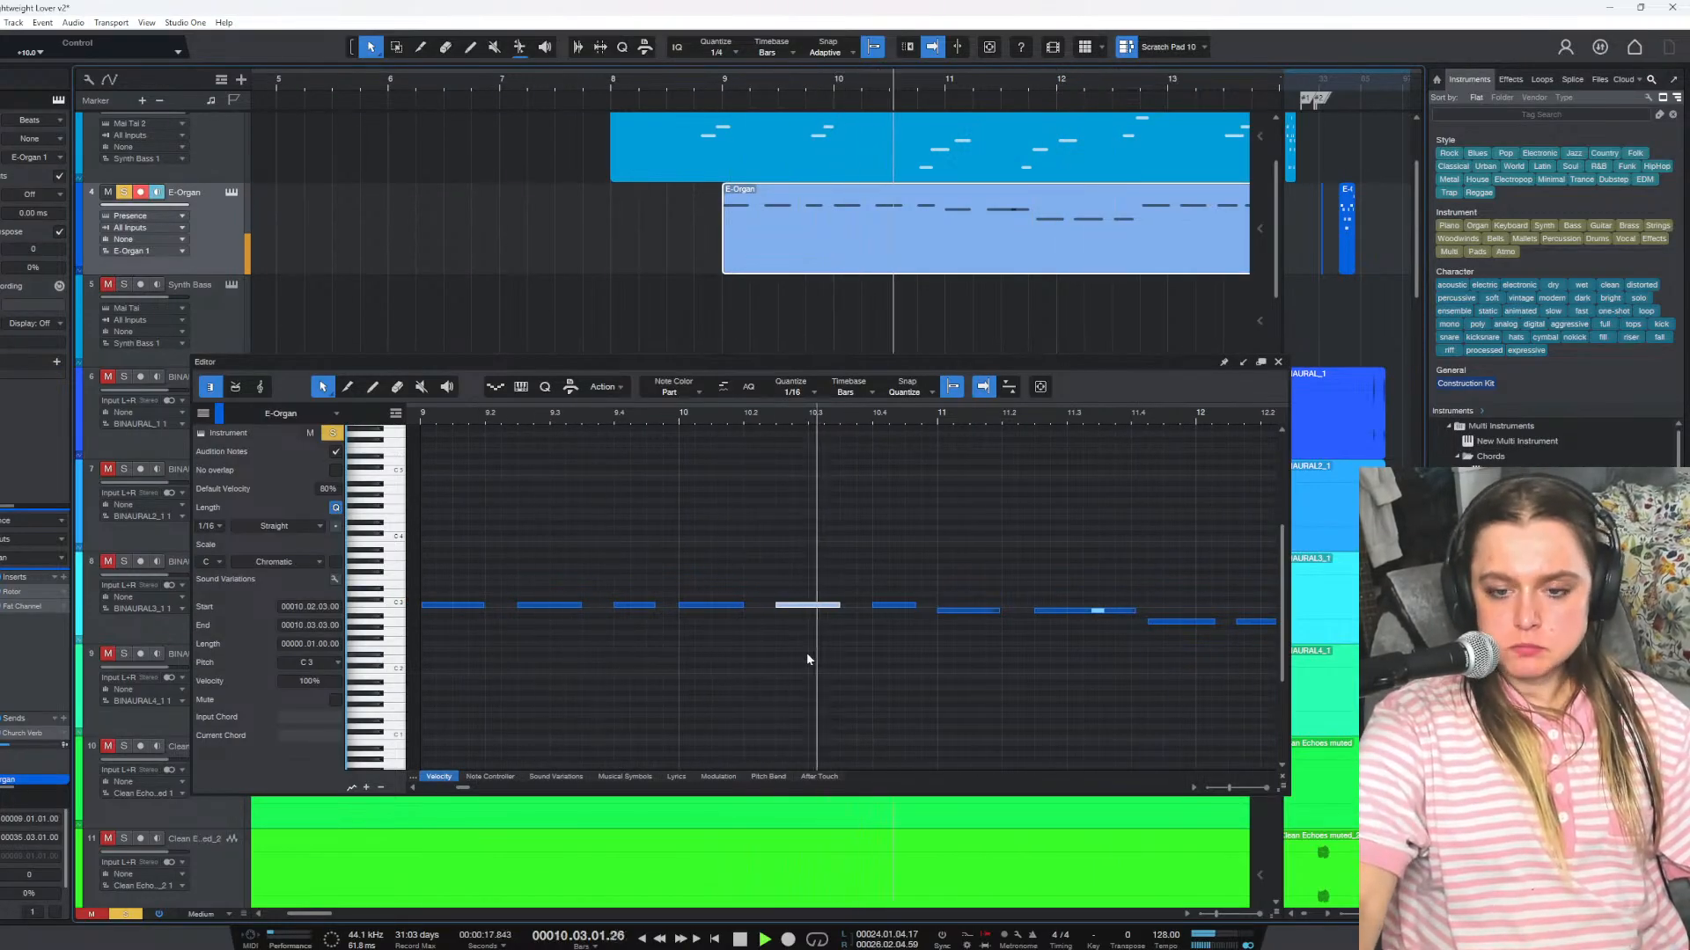
{"action": "key", "text": "space"}
{"action": "mouse_move", "coordinate": [1079, 610]}
{"action": "left_mouse_down"}
{"action": "mouse_move", "coordinate": [1152, 614]}
{"action": "mouse_move", "coordinate": [1105, 611]}
{"action": "left_mouse_up"}
Replay from bar 9 and retime the three A 2 notes around bar 12 to start at bar 12, 12.02.03 and 12.04.01
{"action": "left_click", "coordinate": [723, 99]}
{"action": "key", "text": "space"}
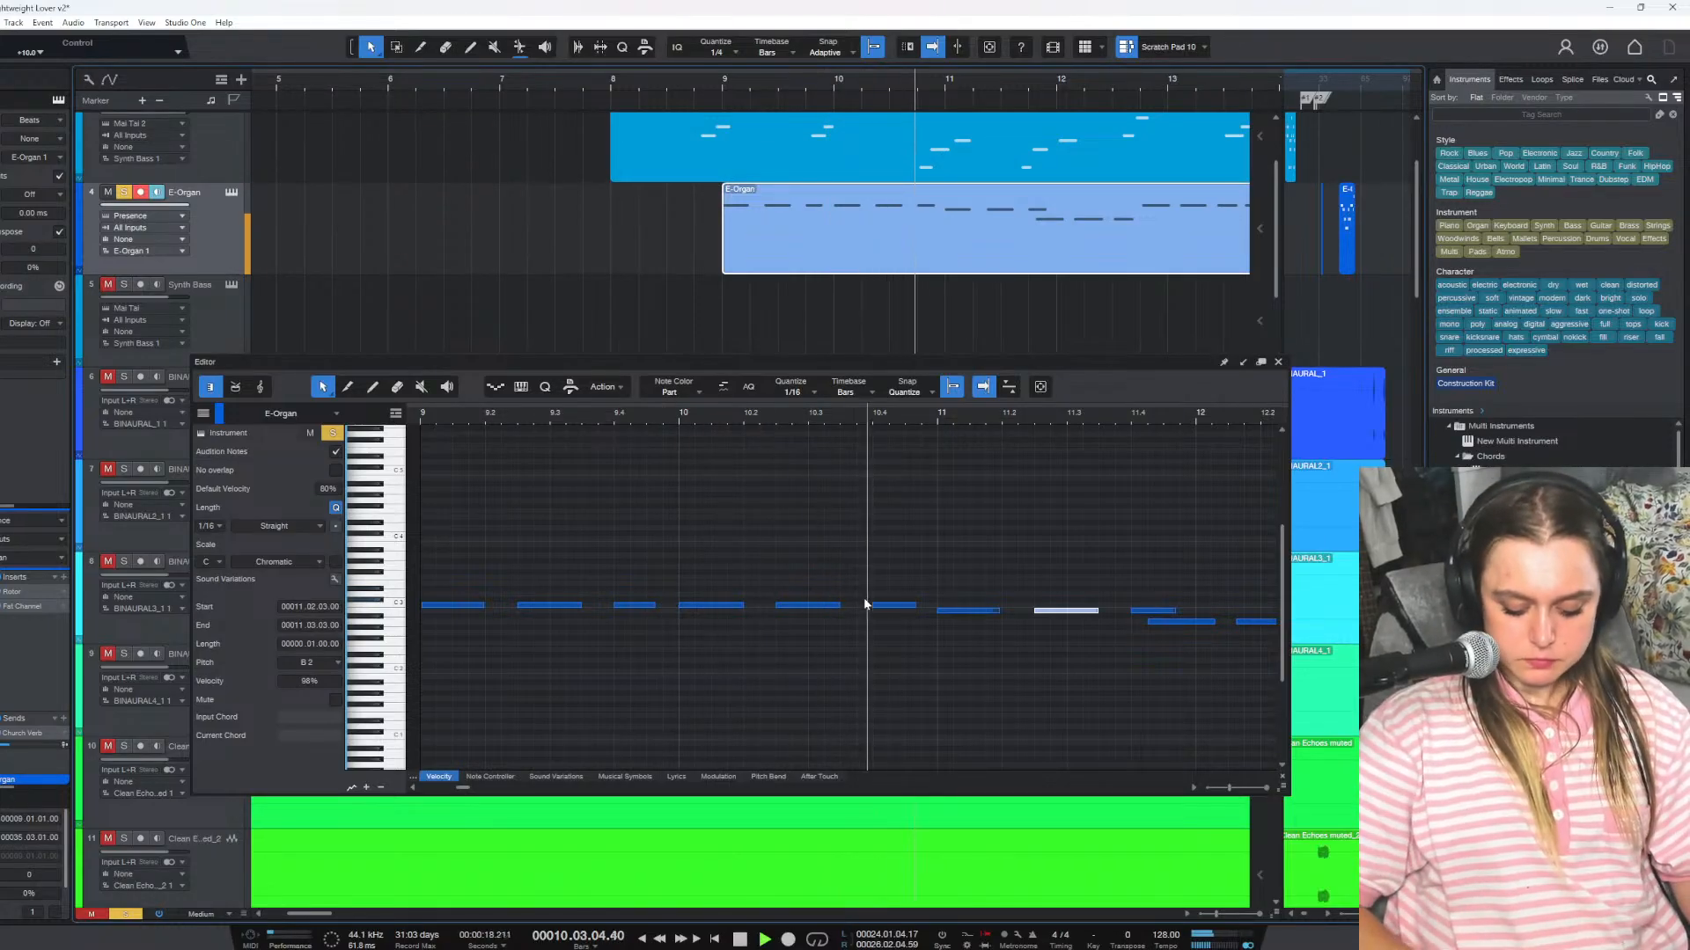
{"action": "key", "text": "space"}
{"action": "scroll", "coordinate": [666, 663], "scroll_direction": "right", "scroll_amount": 1}
{"action": "scroll", "coordinate": [663, 656], "scroll_direction": "right", "scroll_amount": 6}
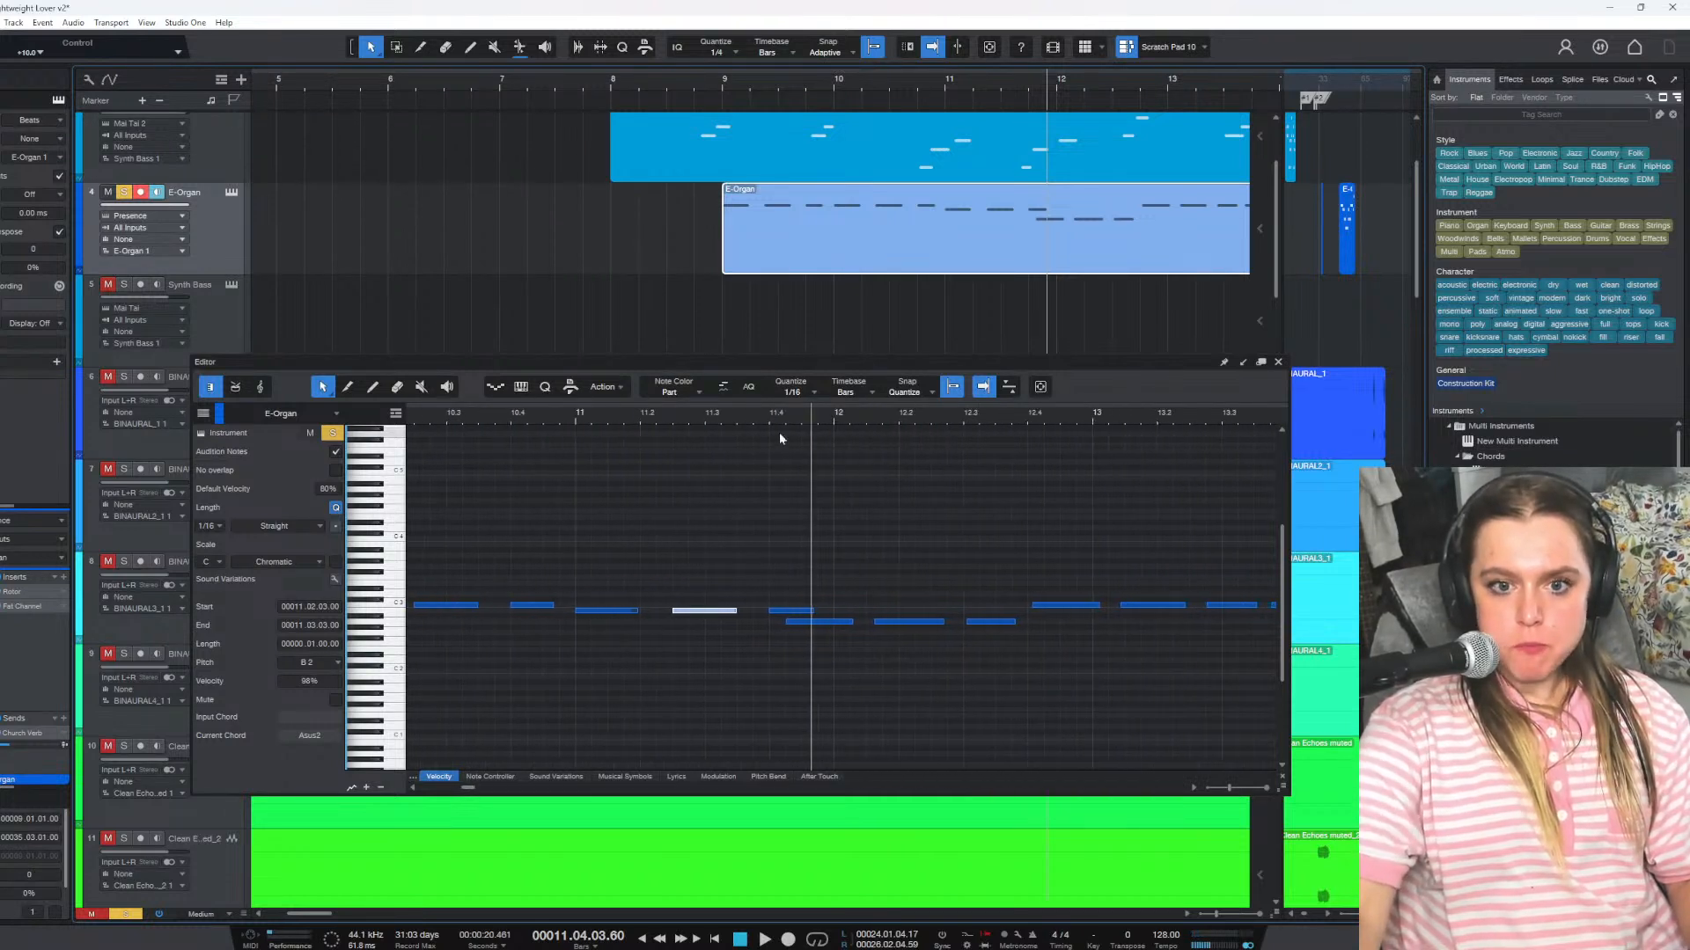
{"action": "left_click", "coordinate": [663, 420]}
{"action": "key", "text": "space"}
{"action": "key", "text": "space"}
{"action": "left_click_drag", "start_coordinate": [821, 624], "coordinate": [1077, 620]}
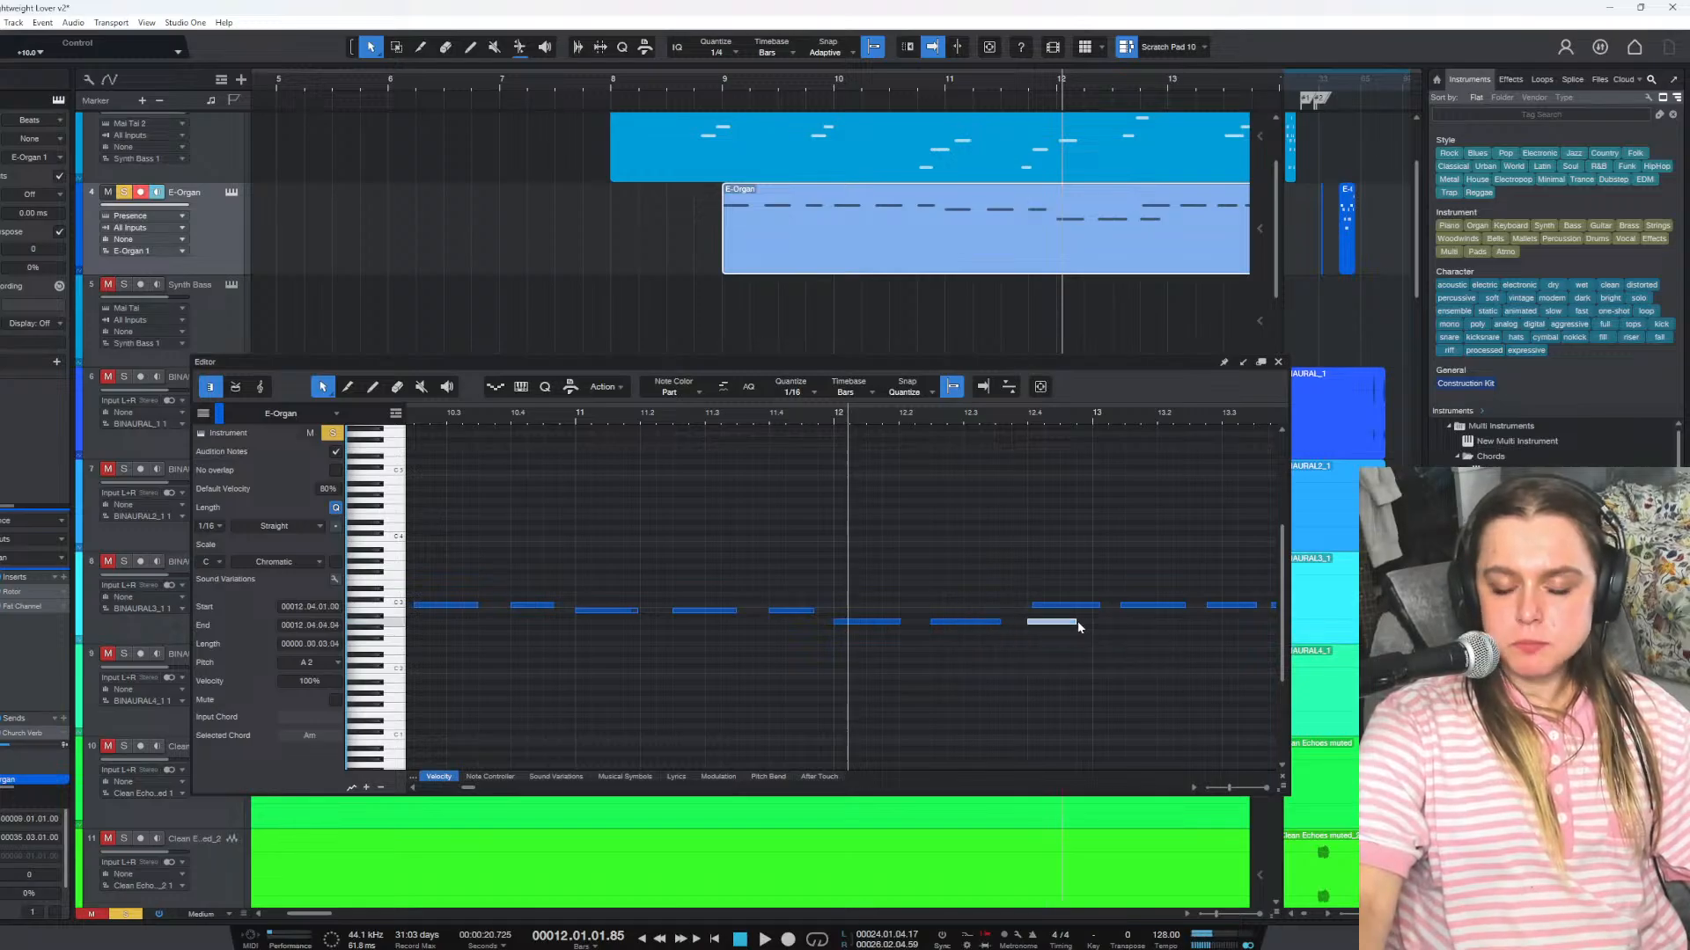
Replay from bar 9 and delete the C 3 note that overlaps the last A 2 note before bar 13
{"action": "left_click_drag", "start_coordinate": [471, 791], "coordinate": [477, 792]}
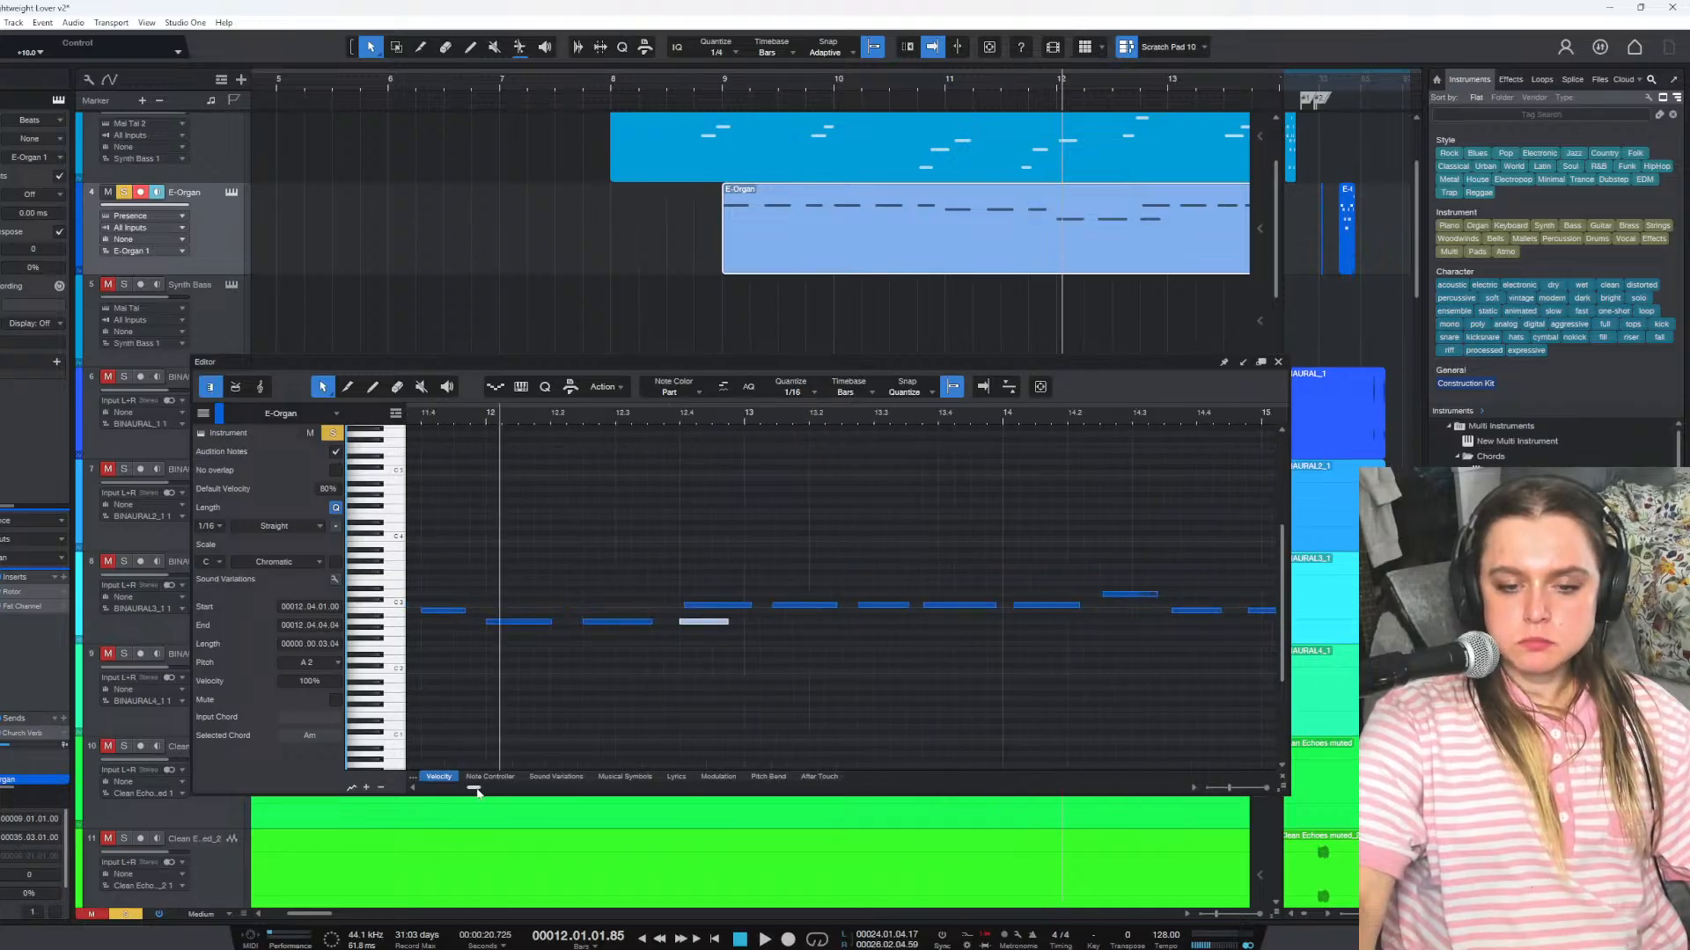
{"action": "left_click", "coordinate": [726, 83]}
{"action": "key", "text": "space"}
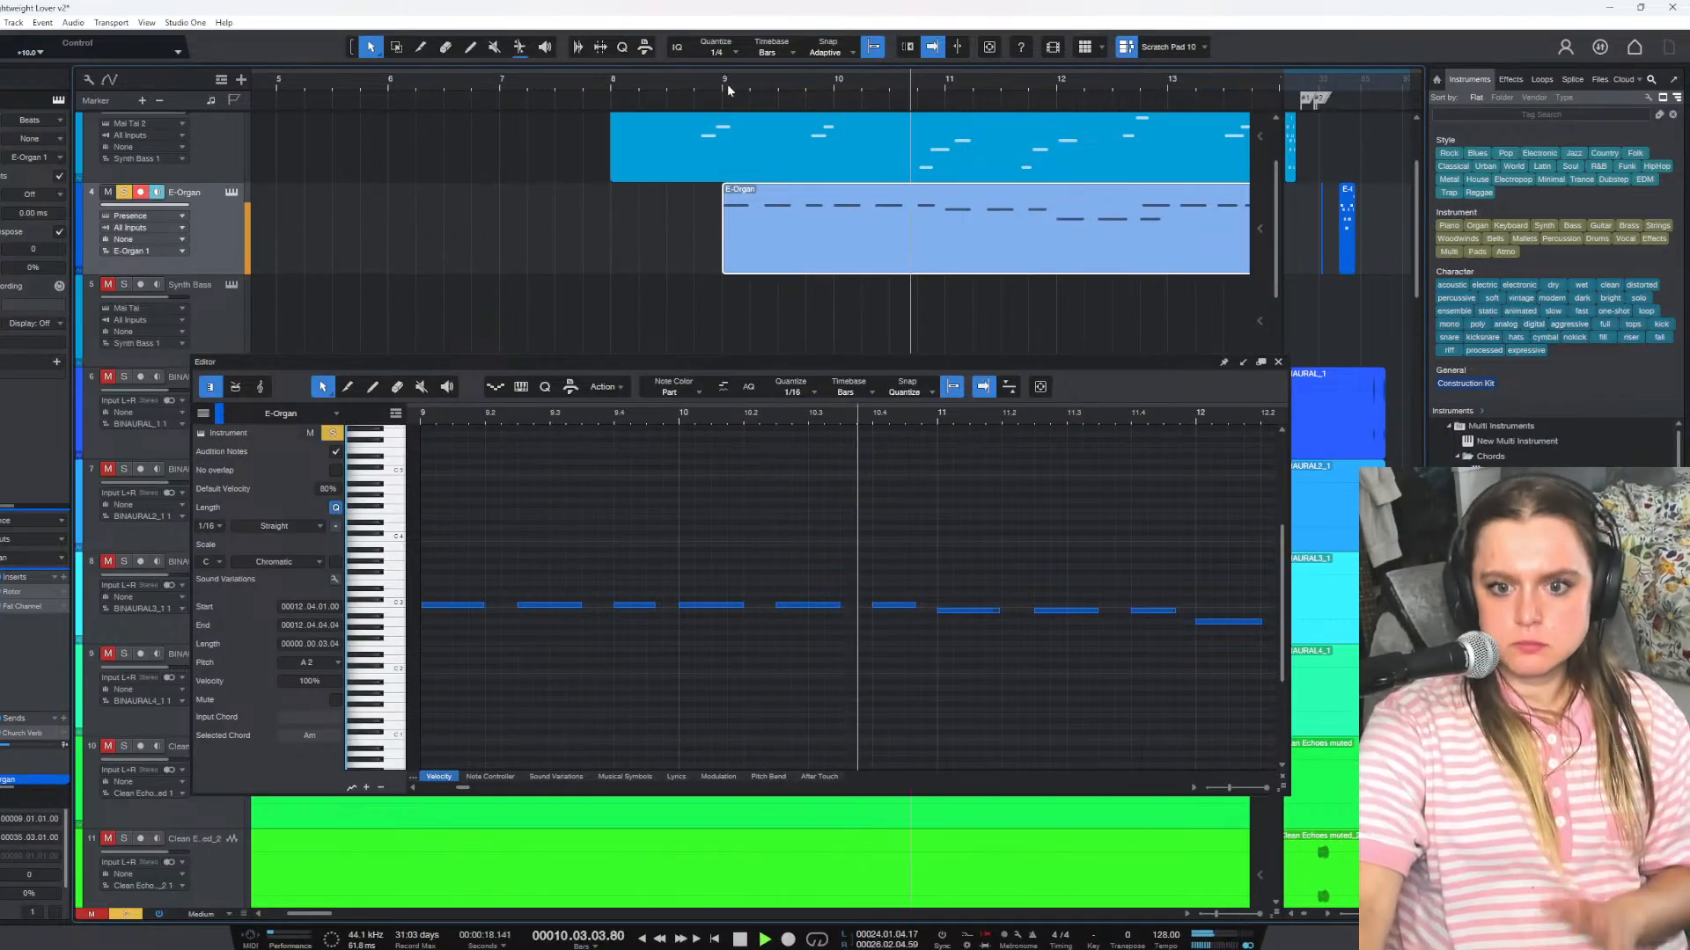
{"action": "key", "text": "space"}
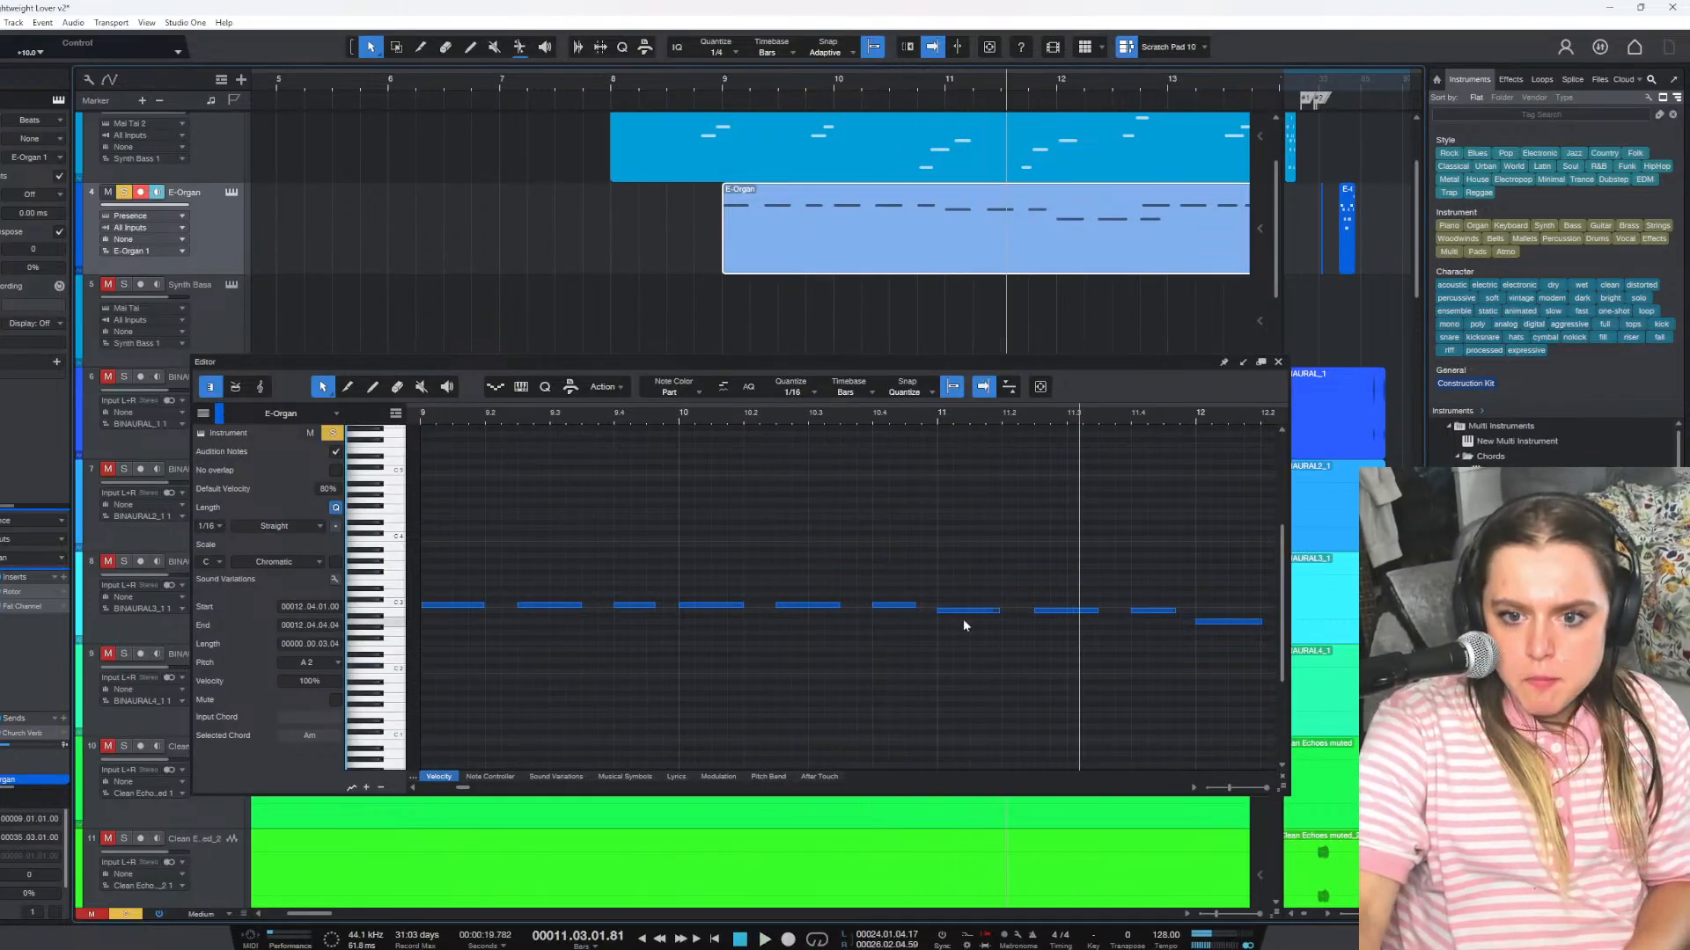
{"action": "key", "text": "space"}
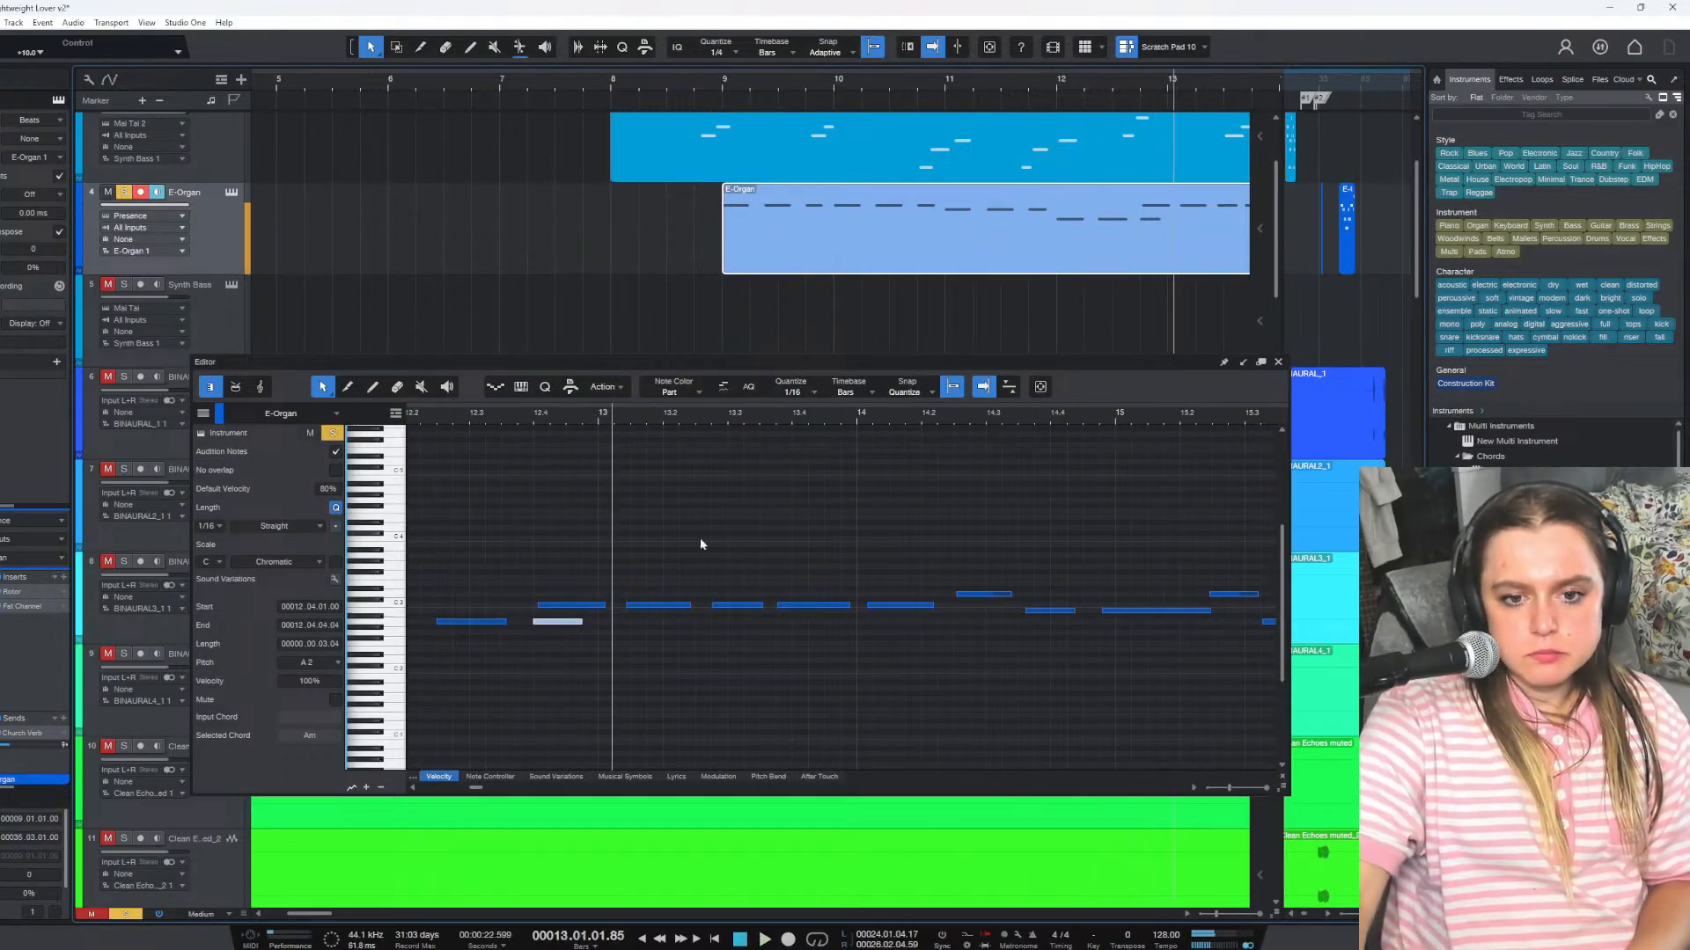
{"action": "key", "text": "space"}
{"action": "left_click", "coordinate": [579, 551]}
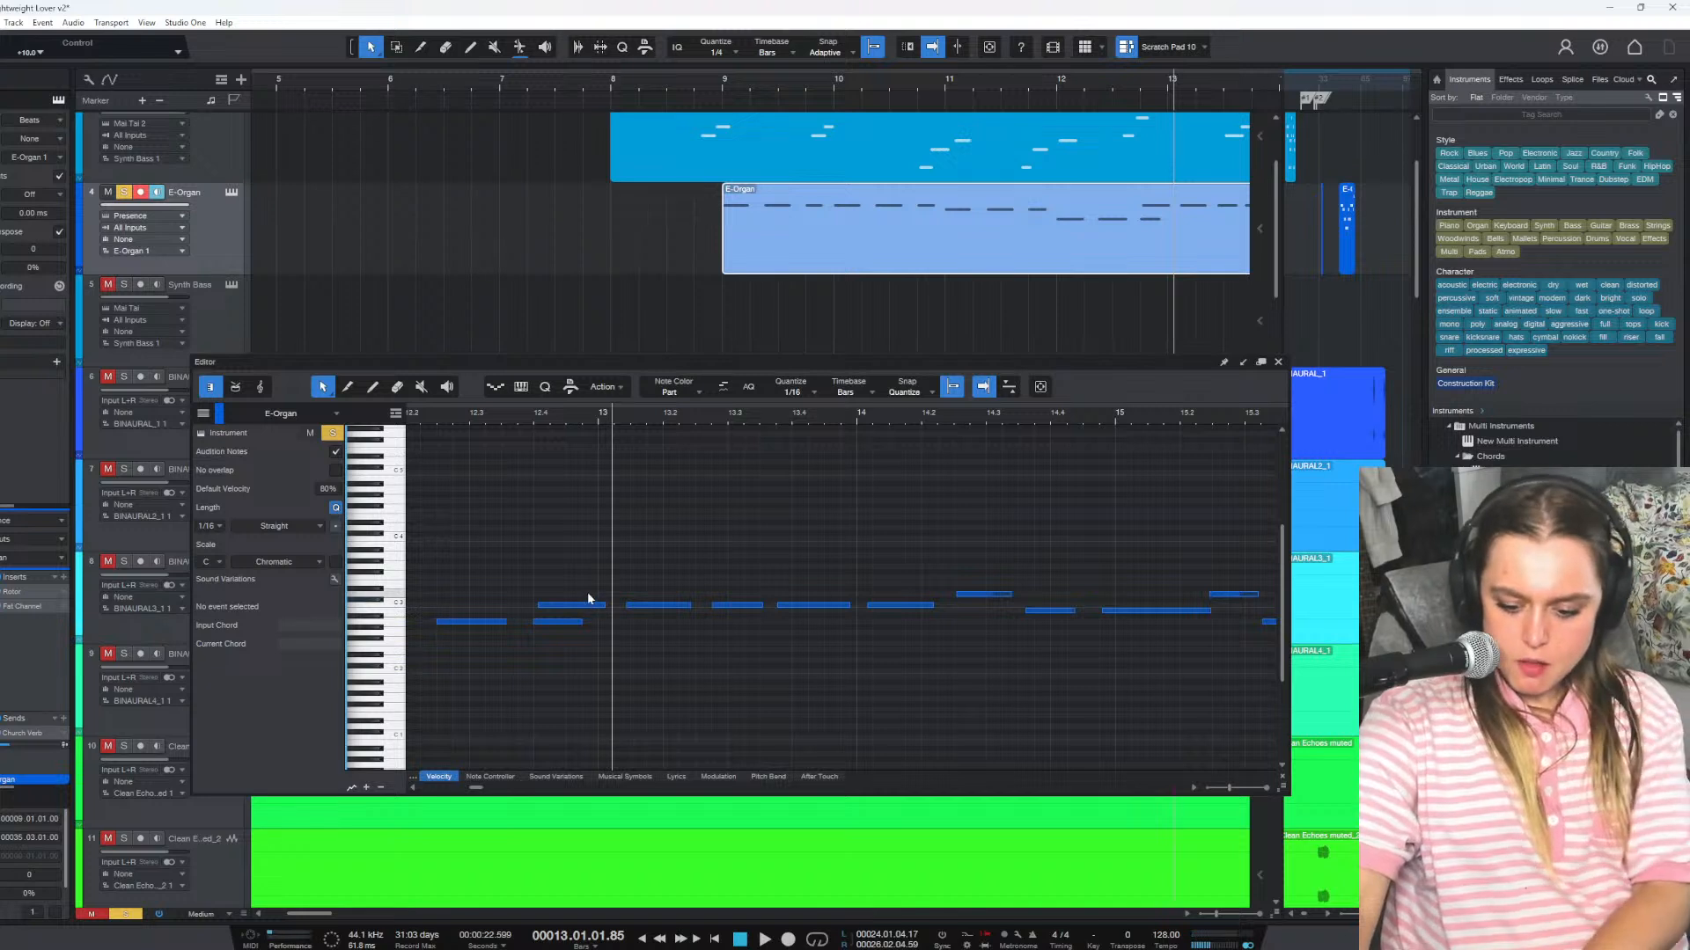
{"action": "left_click", "coordinate": [575, 607]}
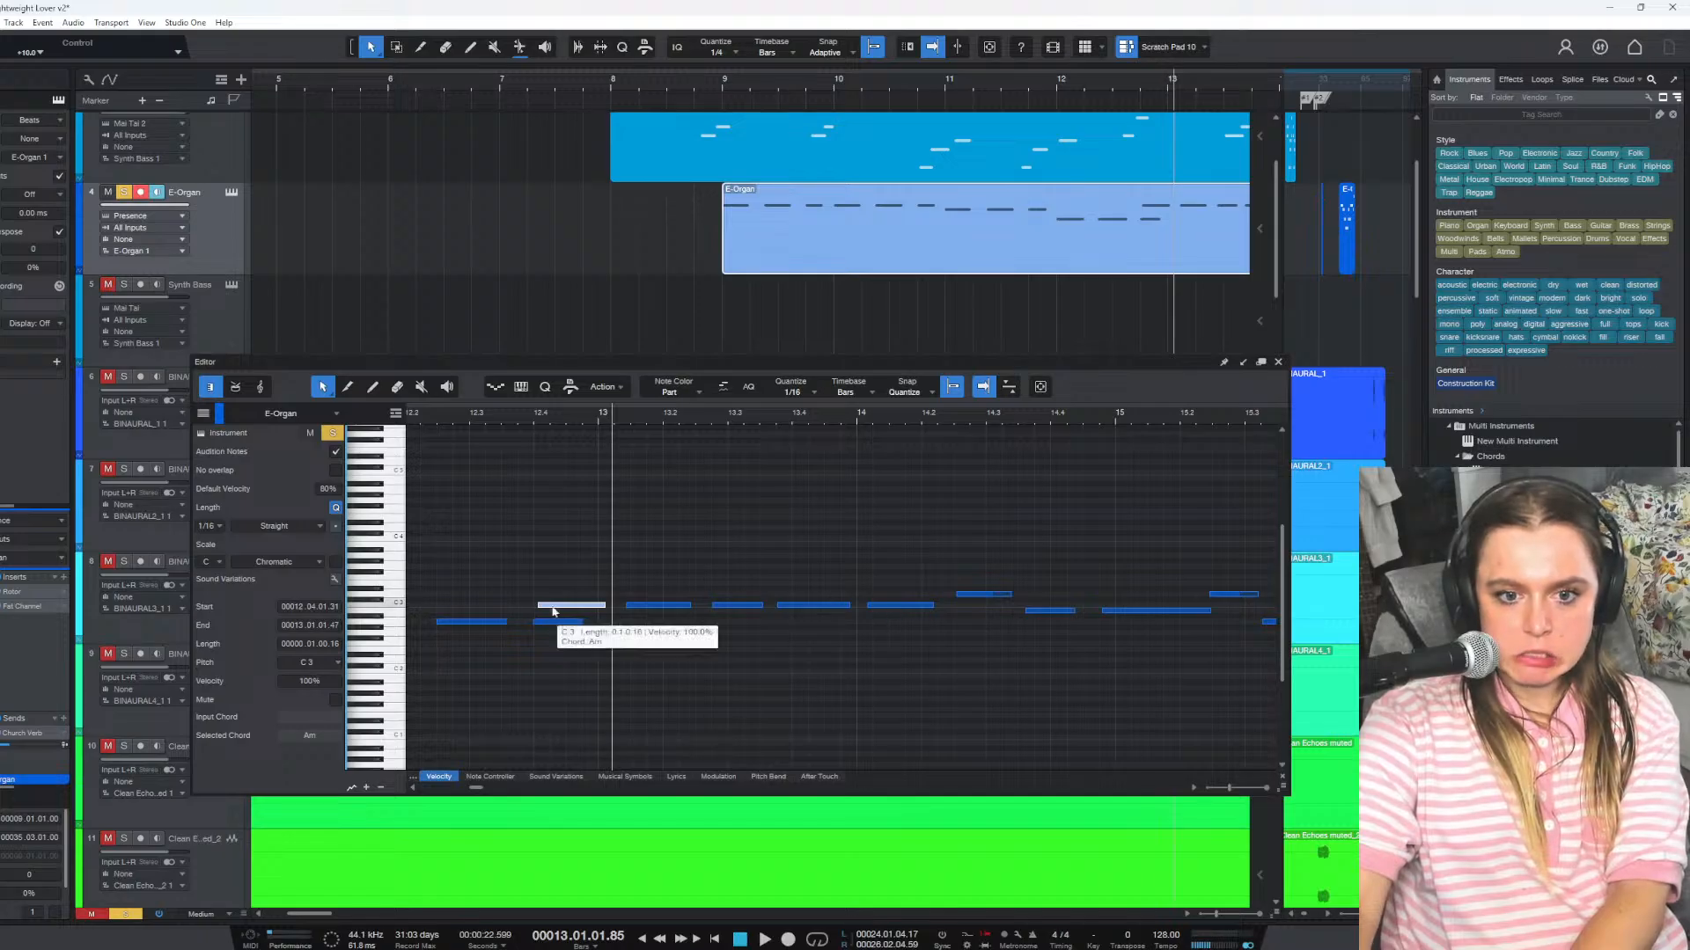
{"action": "key", "text": "Delete"}
Retime the three C 3 notes in bar 13 to start at bar 13, 13.02.03 and 13.04.01
{"action": "left_click_drag", "start_coordinate": [667, 609], "coordinate": [804, 606]}
{"action": "left_click", "coordinate": [734, 607]}
{"action": "left_click", "coordinate": [789, 607]}
Replay from bar 9, shorten the C 3 note at 13.04.01, and move the following note to start on bar 14
{"action": "left_click", "coordinate": [726, 85]}
{"action": "key", "text": "space"}
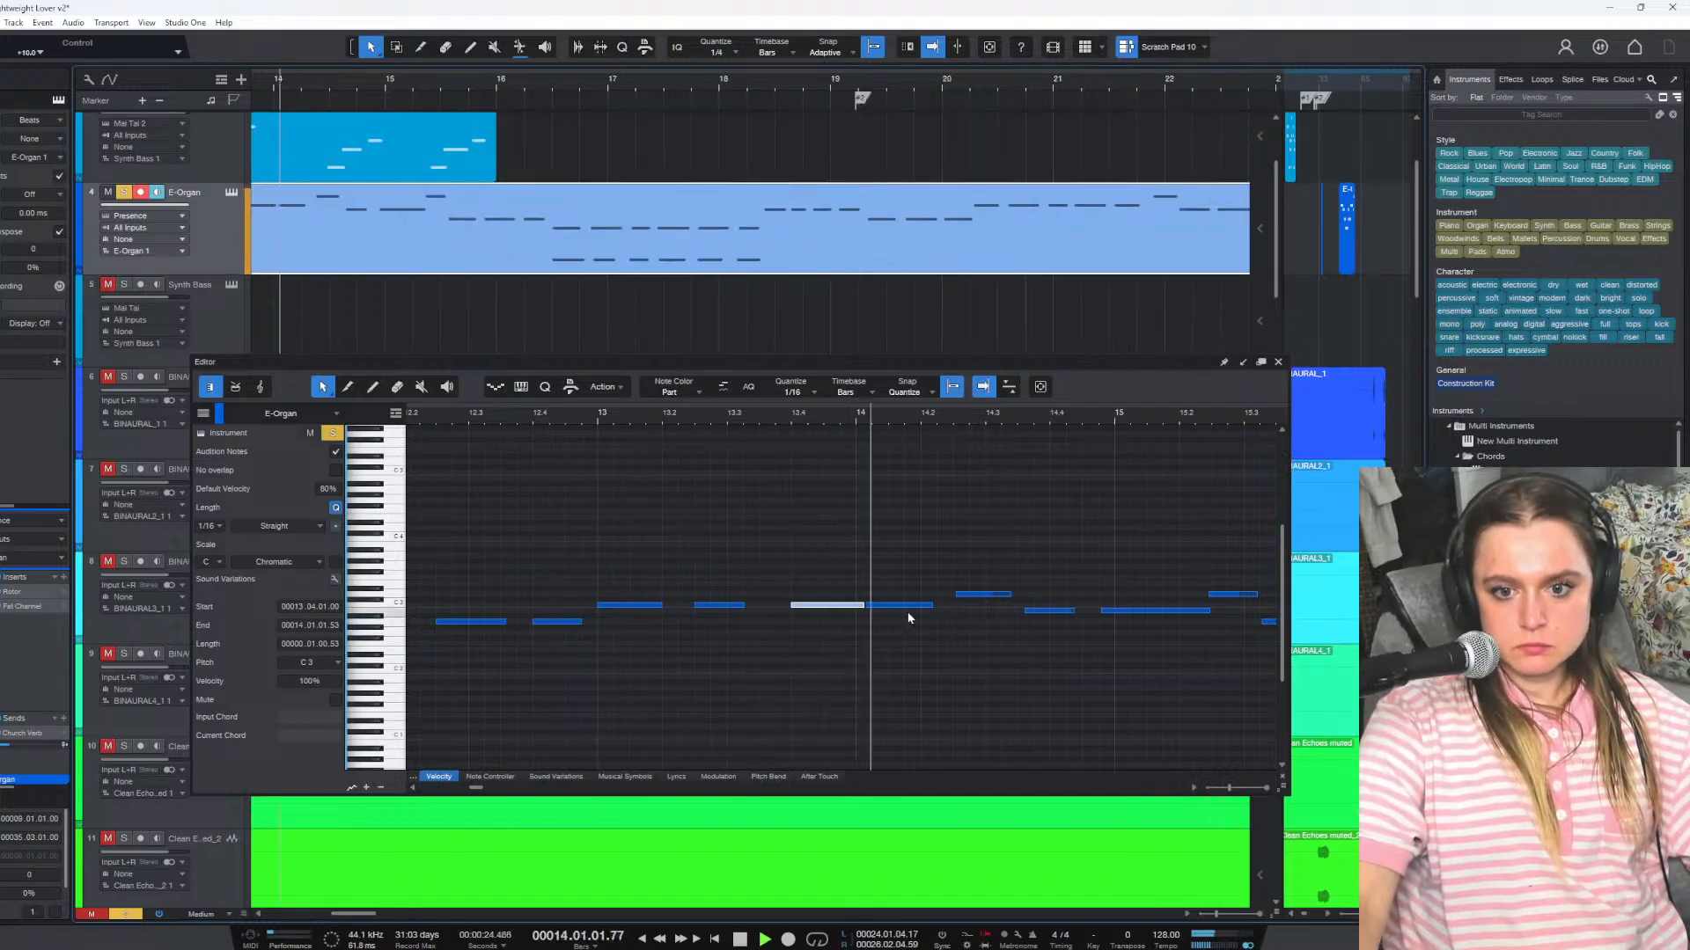
{"action": "key", "text": "space"}
{"action": "left_click_drag", "start_coordinate": [861, 606], "coordinate": [896, 610]}
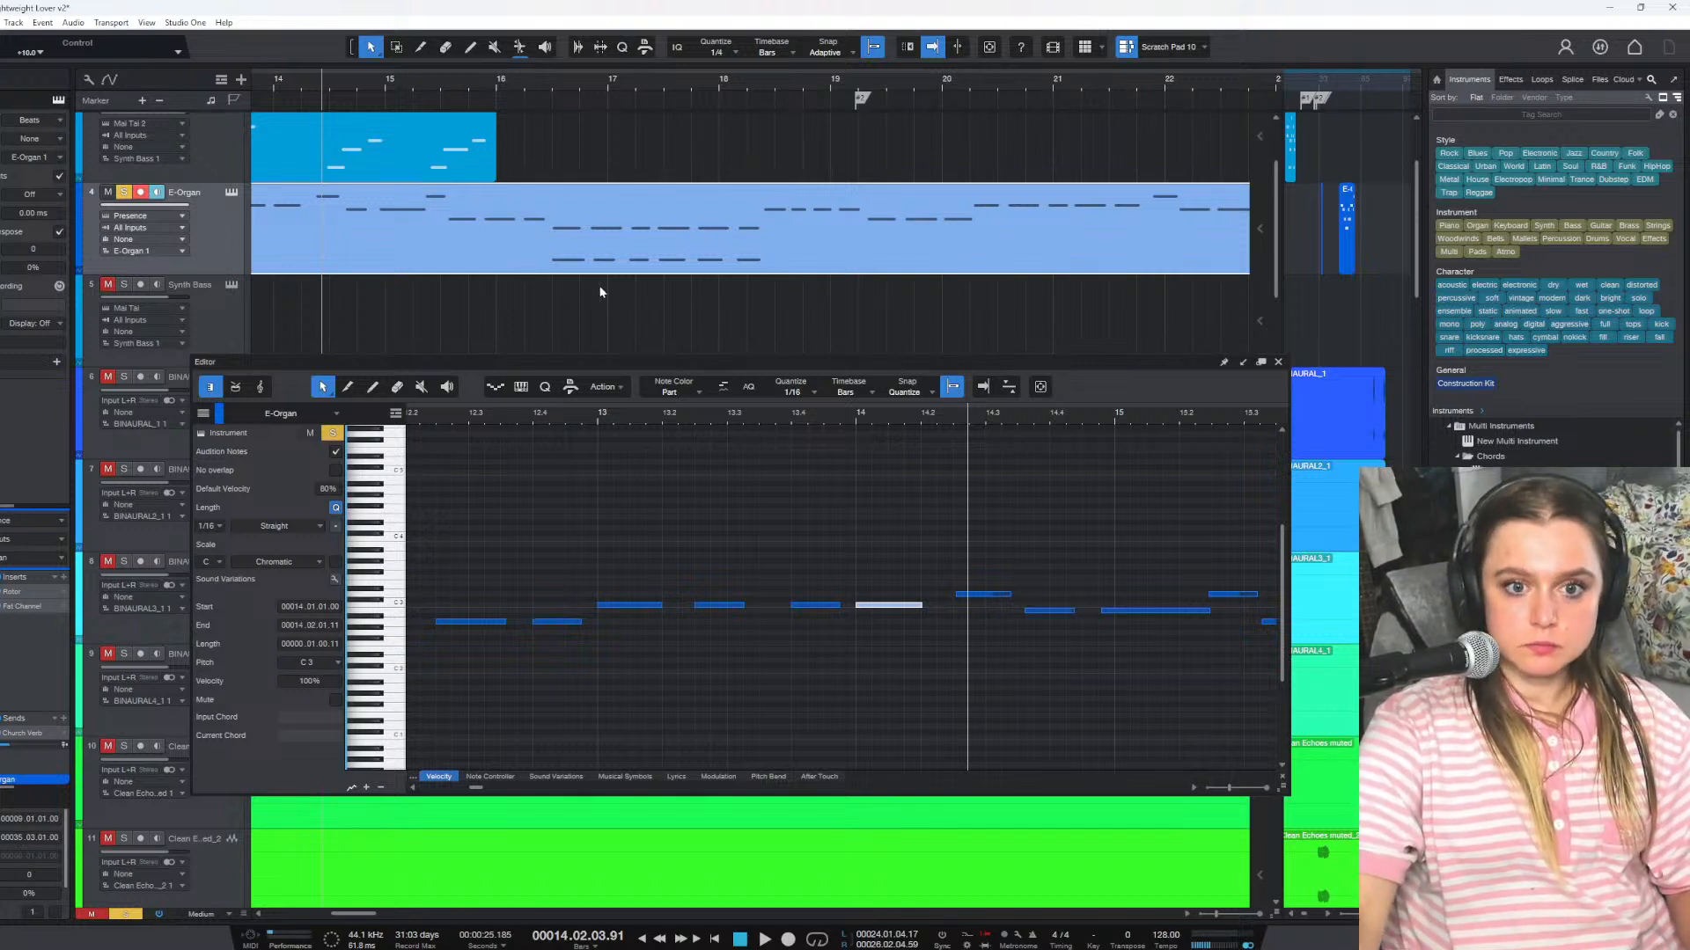
Replay from just before bar 9, lower the second note of bar 14 to C 3, and move the third to C 3 at 14.04.01
{"action": "scroll", "coordinate": [583, 284], "scroll_direction": "left", "scroll_amount": 5}
{"action": "scroll", "coordinate": [620, 294], "scroll_direction": "left", "scroll_amount": 3}
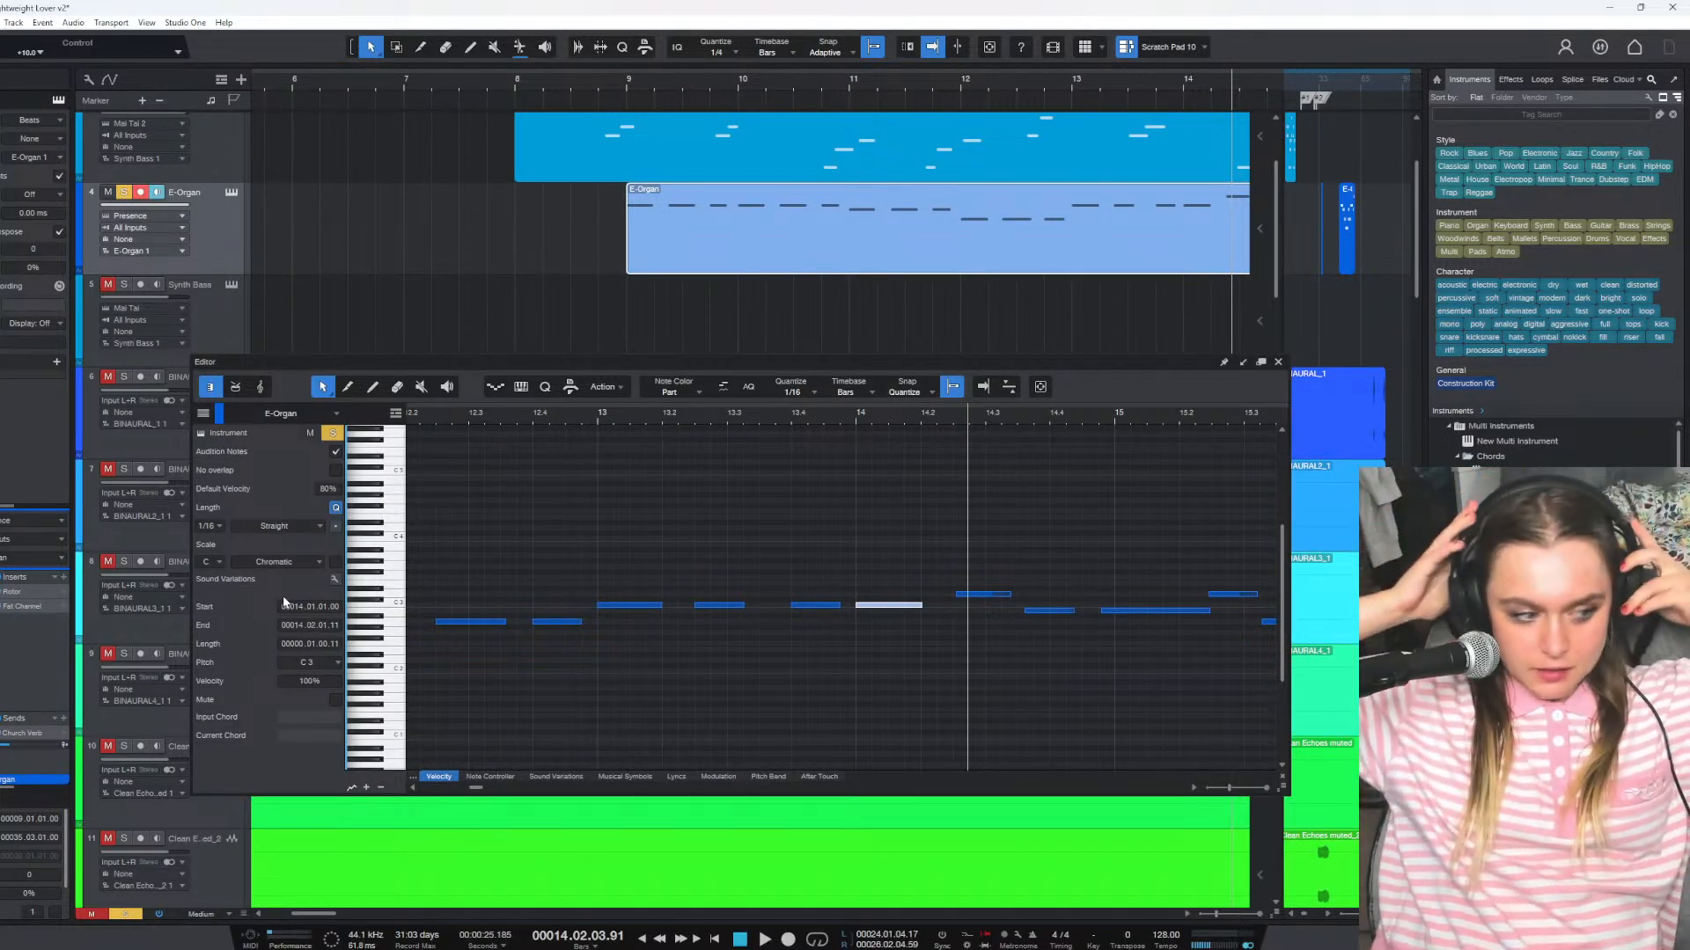
{"action": "left_click", "coordinate": [621, 83]}
{"action": "key", "text": "space"}
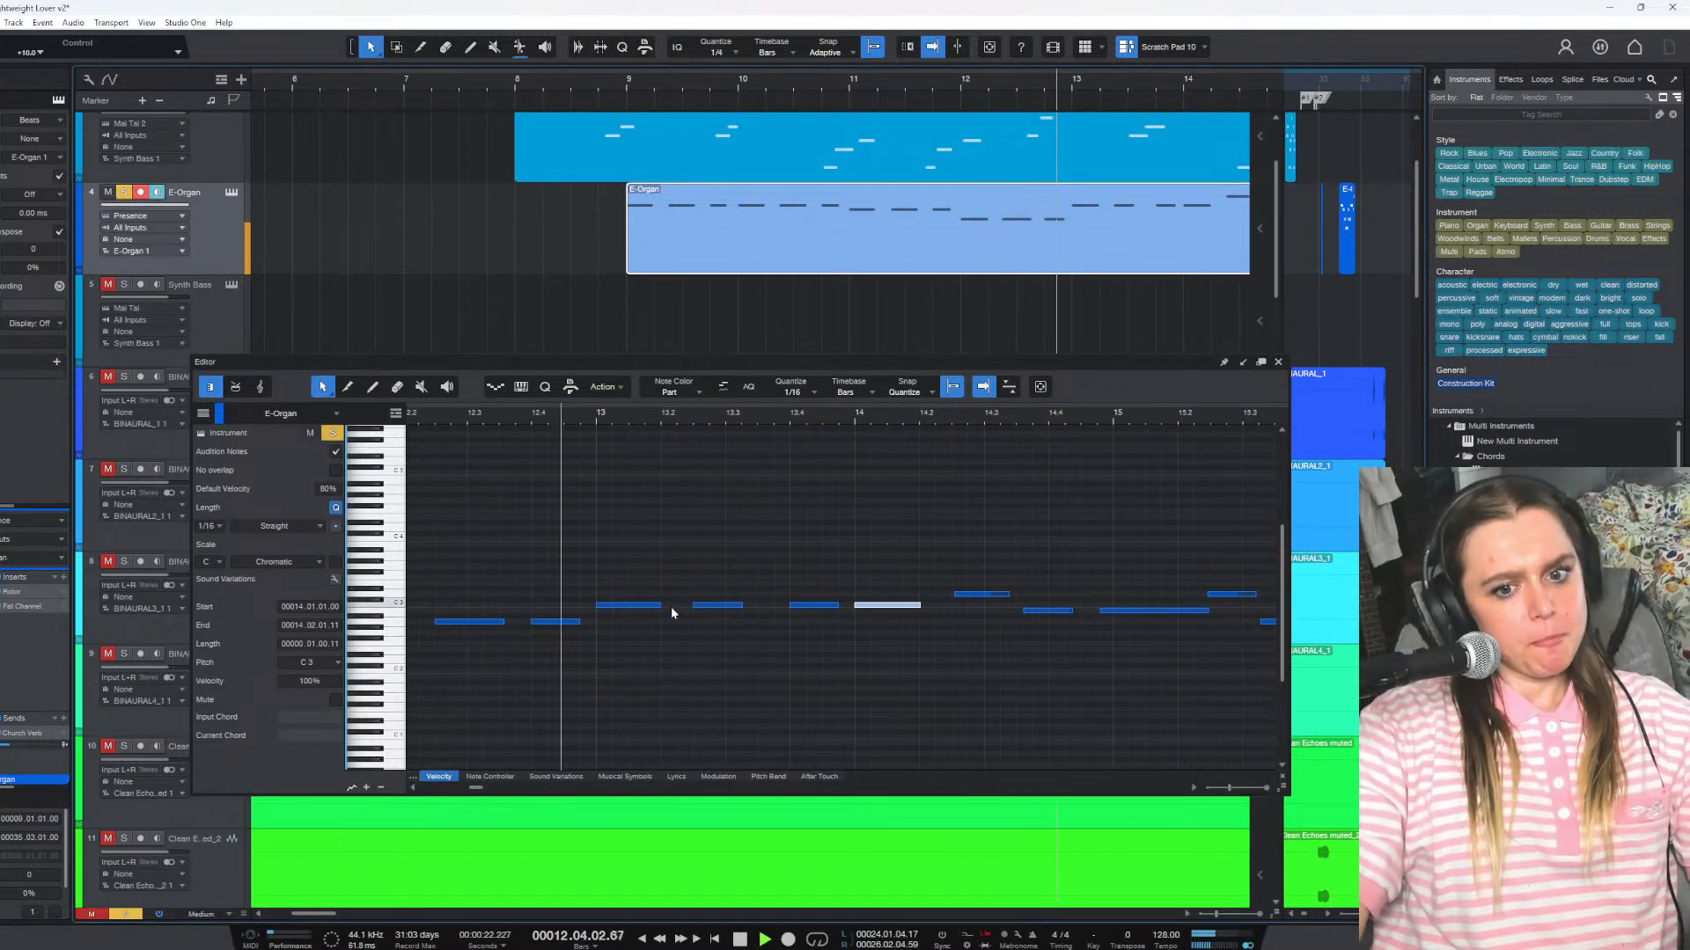
{"action": "scroll", "coordinate": [846, 688], "scroll_direction": "right", "scroll_amount": 1}
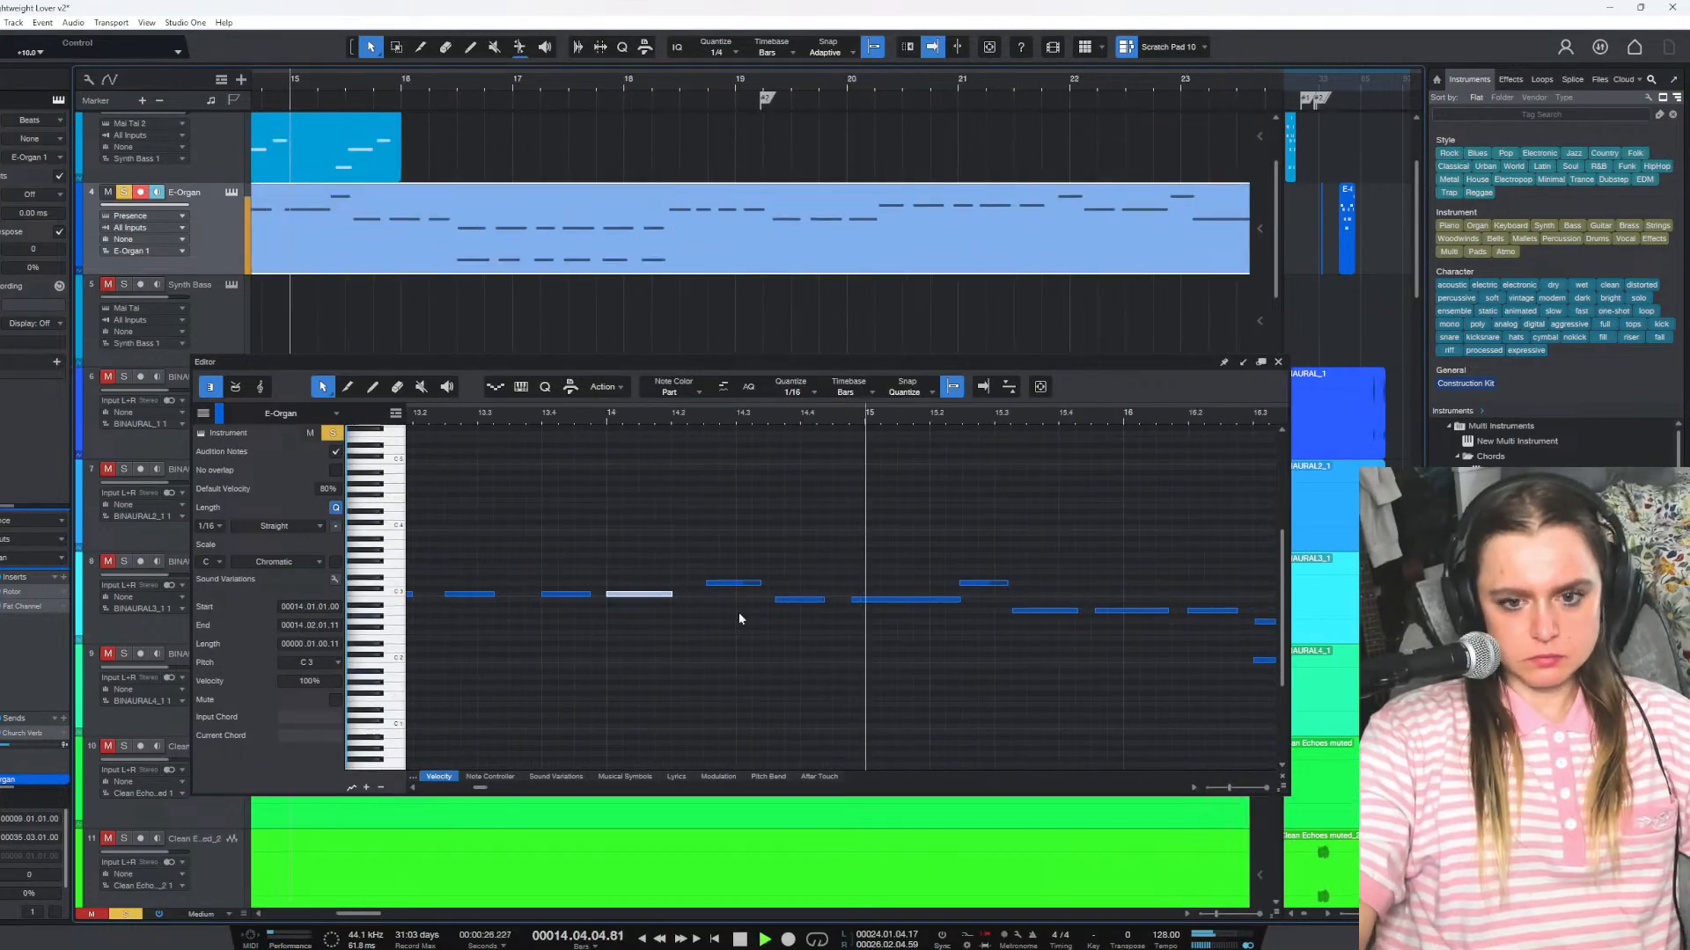
{"action": "key", "text": "f"}
{"action": "left_click_drag", "start_coordinate": [734, 584], "coordinate": [833, 592]}
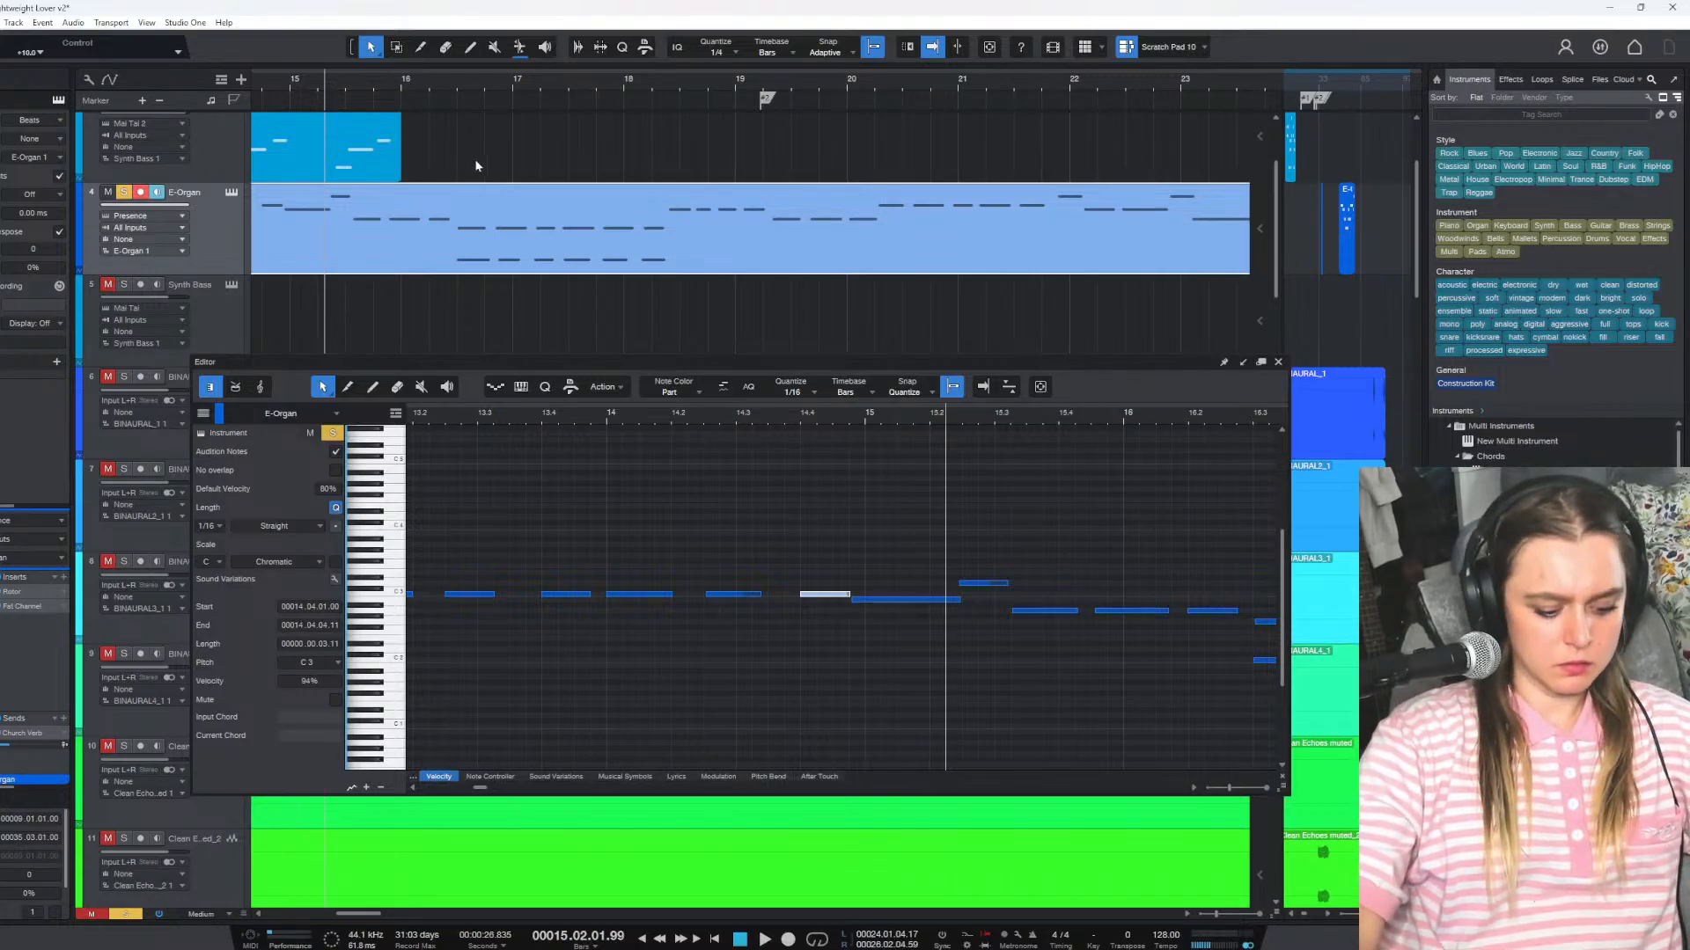
Compare the E-Organ notes with the Multi Instrument and Synth Bass tracks, and replay from shortly before bar 9
{"action": "scroll", "coordinate": [471, 155], "scroll_direction": "down", "scroll_amount": 1}
{"action": "scroll", "coordinate": [536, 273], "scroll_direction": "left", "scroll_amount": 5}
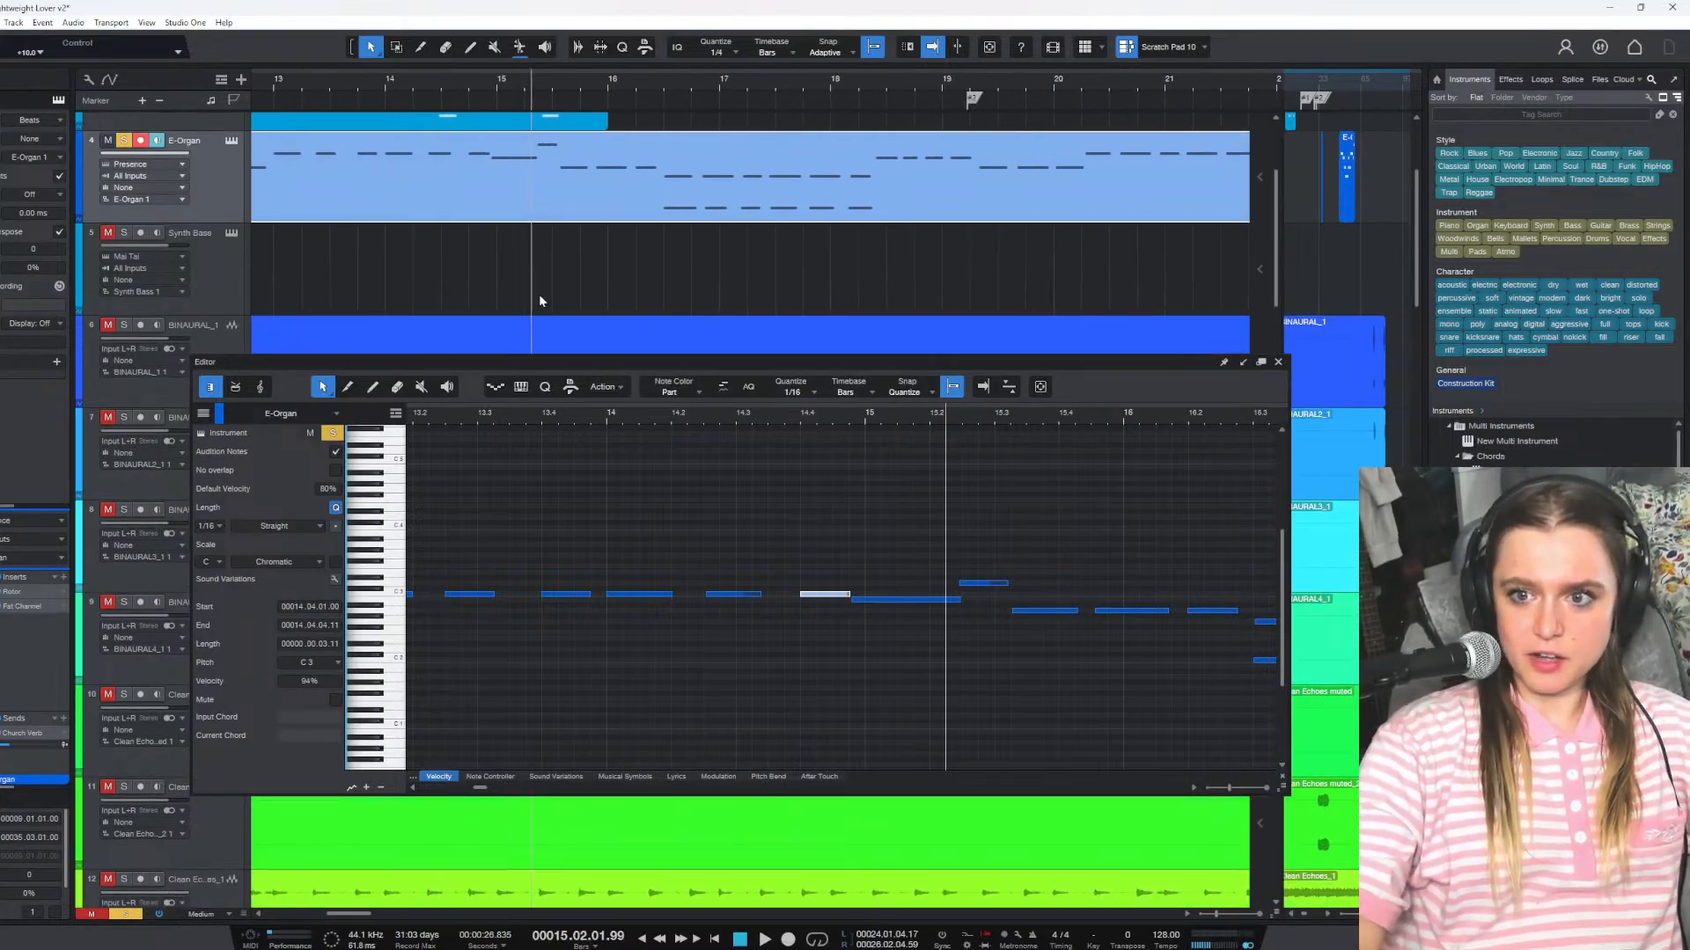
{"action": "scroll", "coordinate": [541, 299], "scroll_direction": "left", "scroll_amount": 6}
{"action": "scroll", "coordinate": [546, 294], "scroll_direction": "up", "scroll_amount": 3}
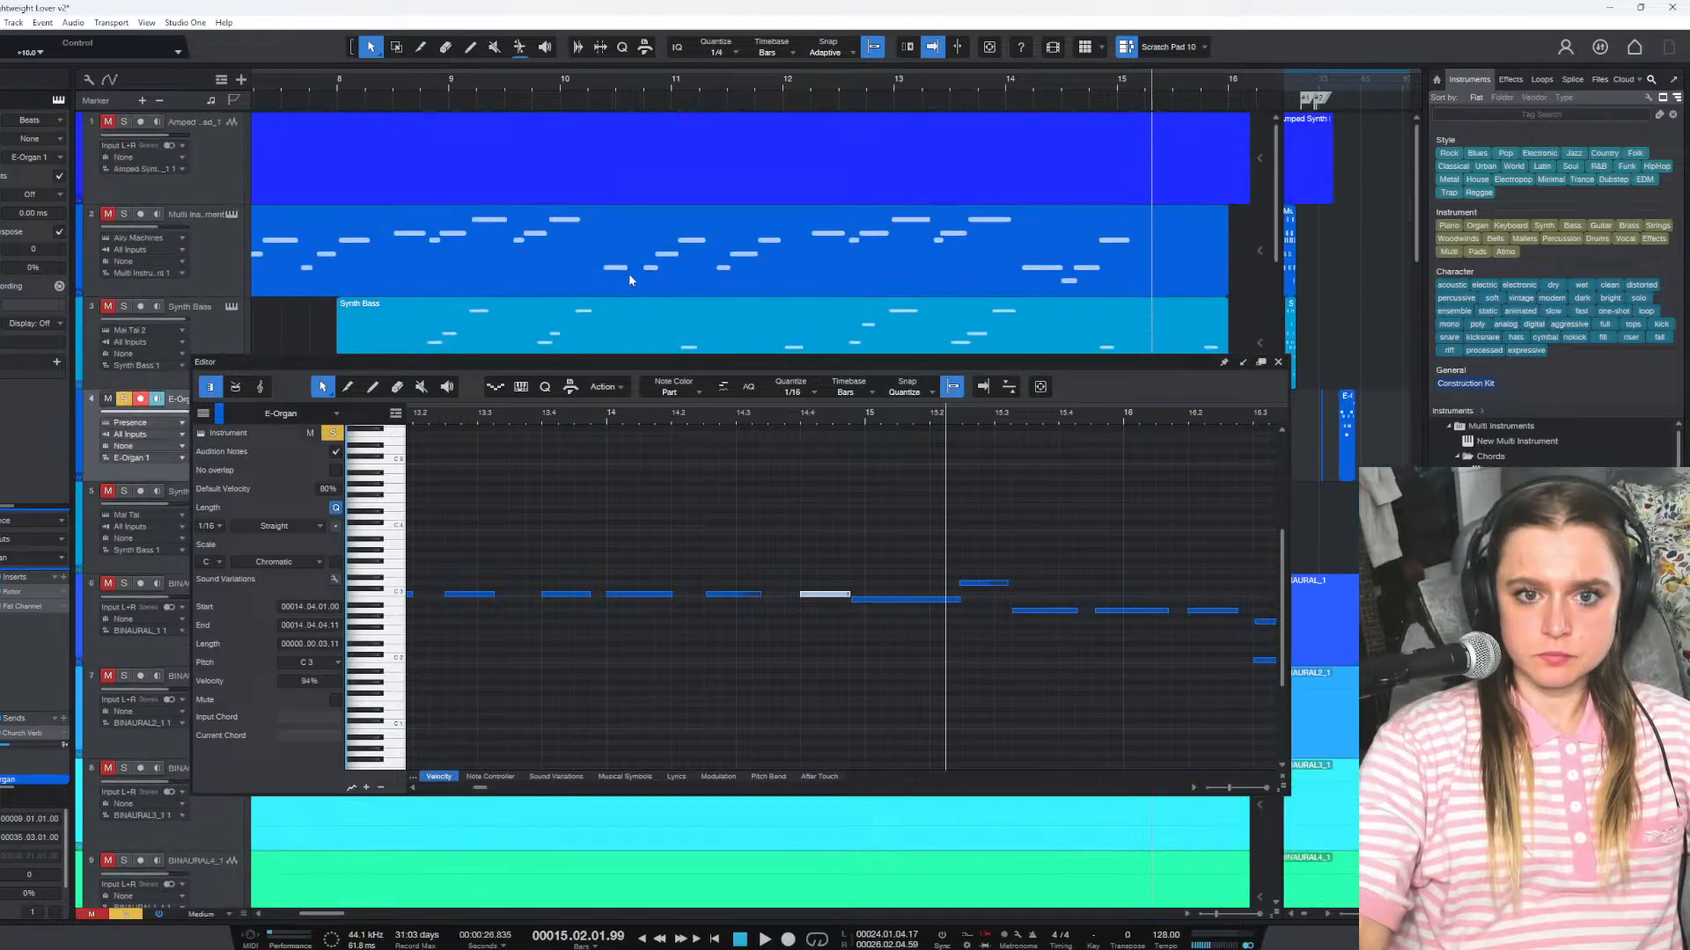
{"action": "scroll", "coordinate": [628, 273], "scroll_direction": "down", "scroll_amount": 4}
{"action": "scroll", "coordinate": [628, 273], "scroll_direction": "up", "scroll_amount": 3}
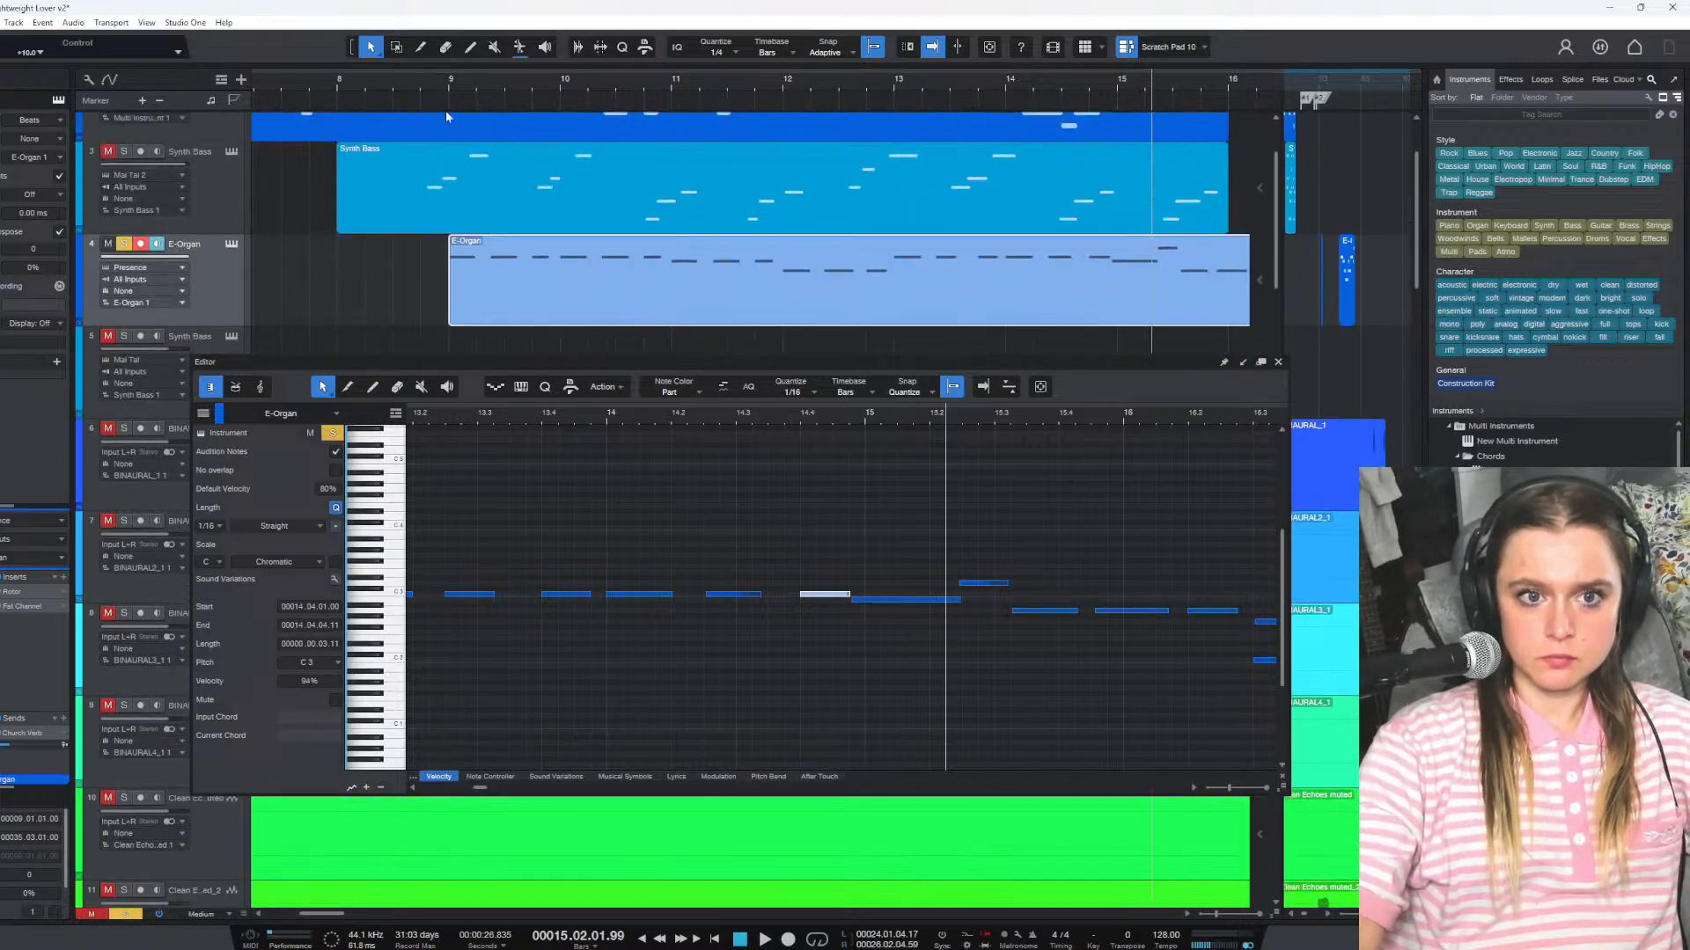
{"action": "left_click", "coordinate": [435, 79]}
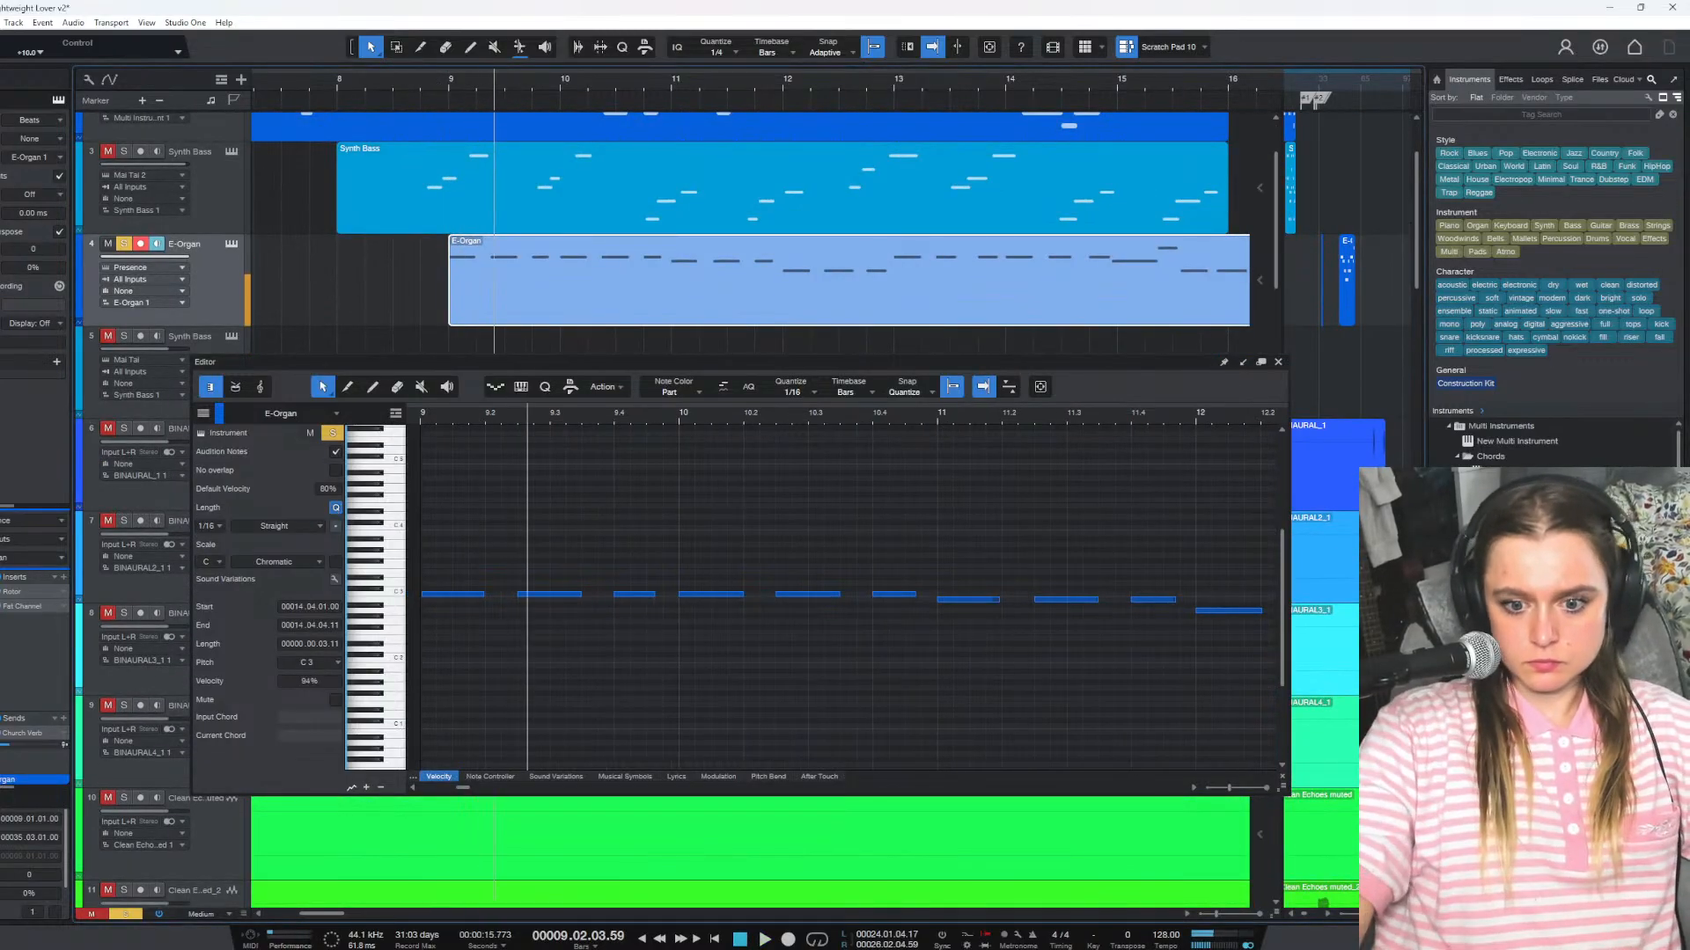
Switch to Chrome and search in a new tab for "how to quicken hrozitonal side scroll speed", refining the query with "studio one"
{"action": "left_click", "coordinate": [786, 926]}
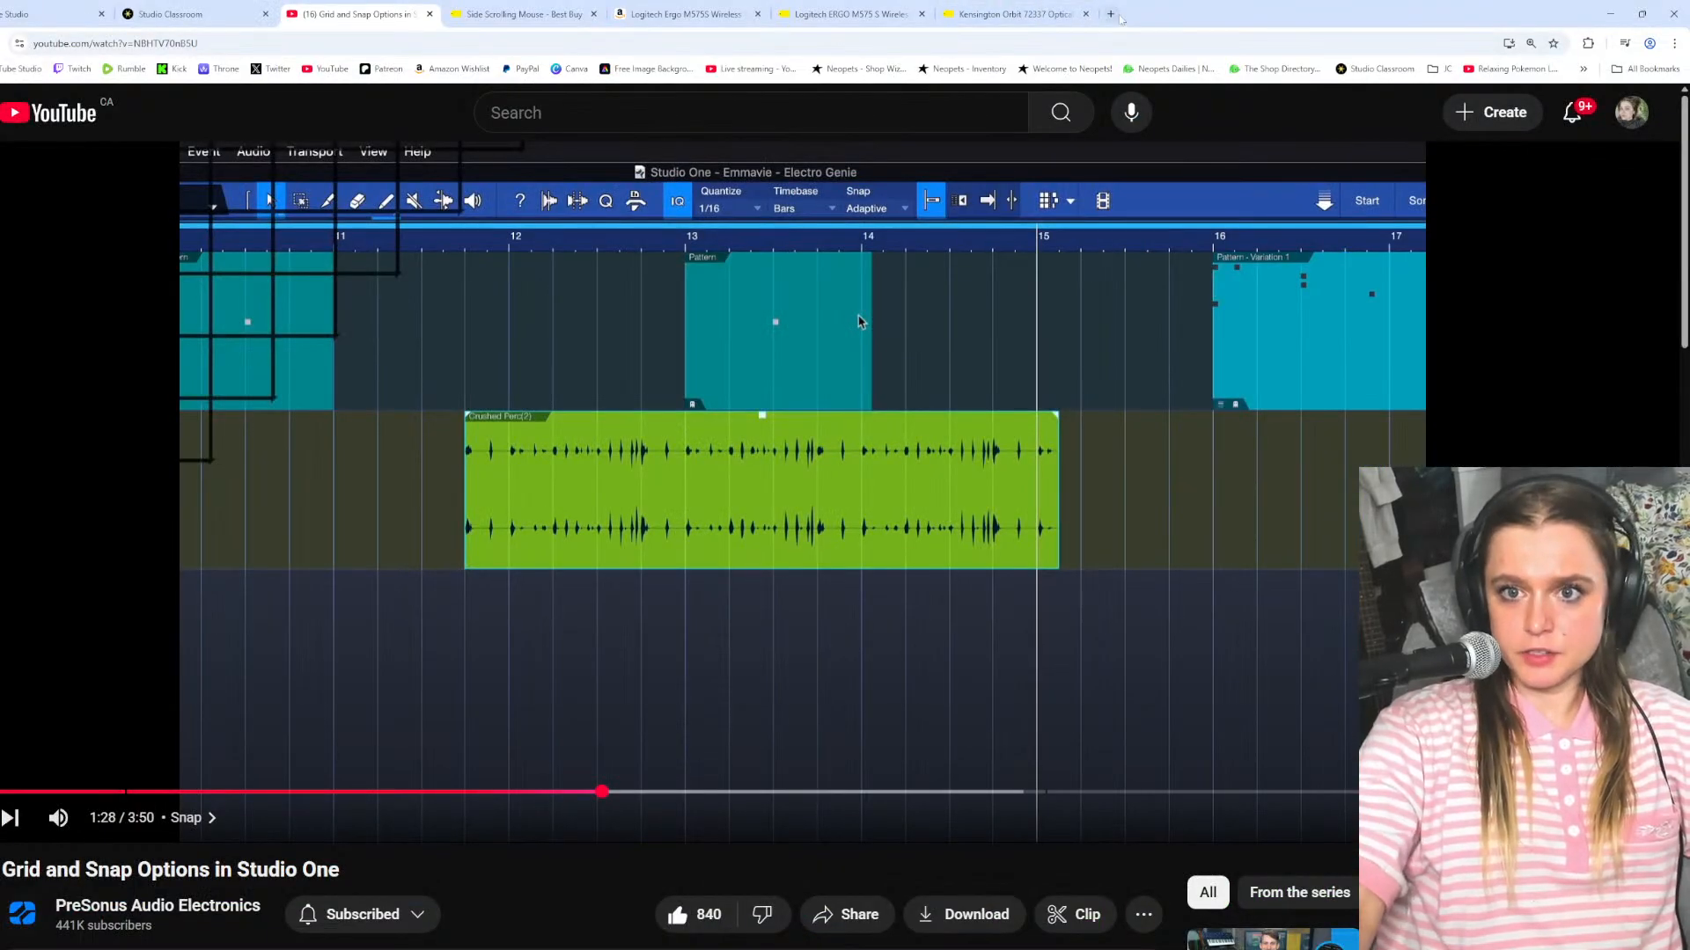
{"action": "left_click", "coordinate": [1114, 14]}
{"action": "type", "text": "how to q"}
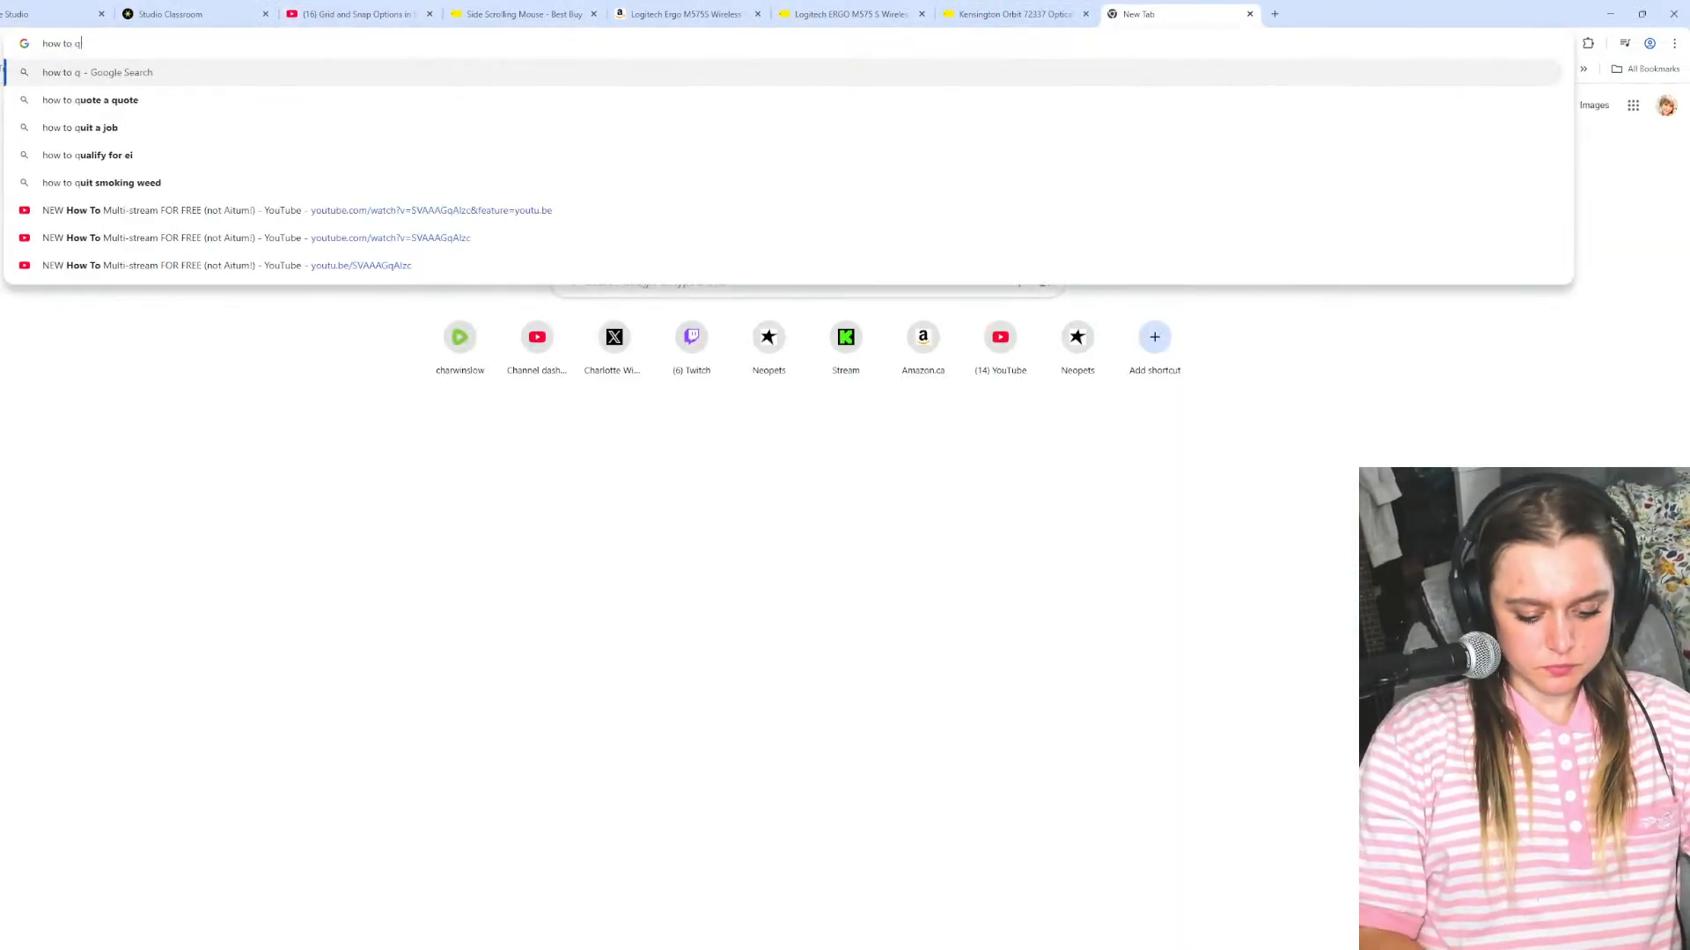
{"action": "type", "text": "uicken hrozitonal side scroll speed"}
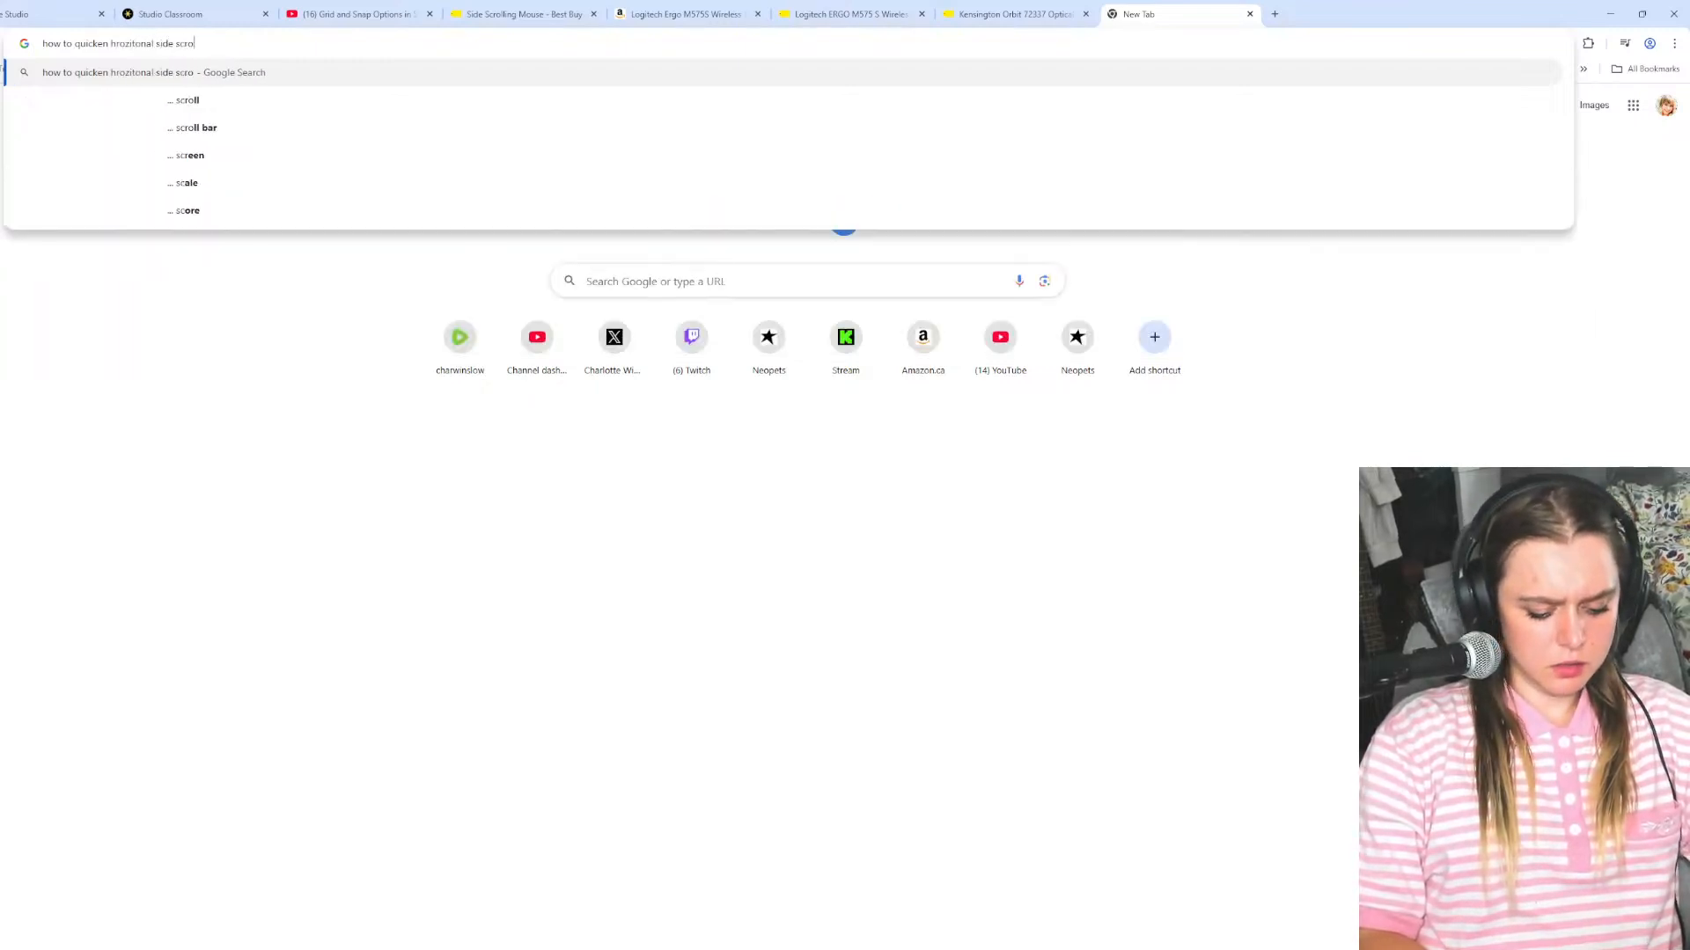
{"action": "key", "text": "Return"}
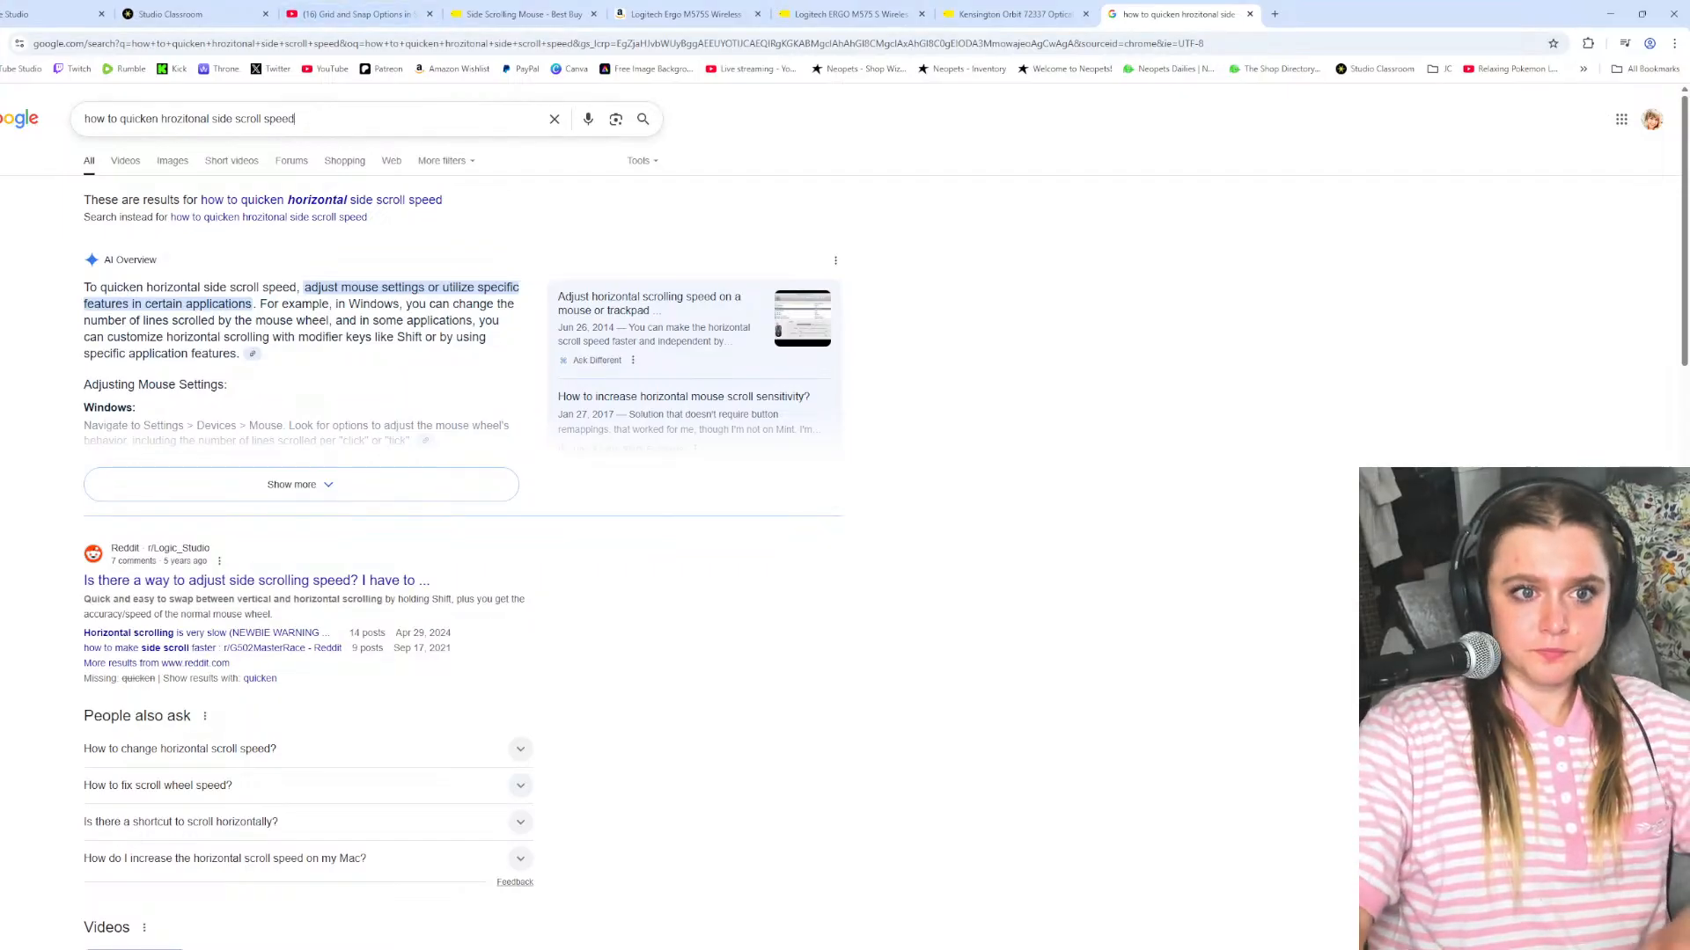
{"action": "left_click", "coordinate": [334, 132]}
{"action": "type", "text": "studio one"}
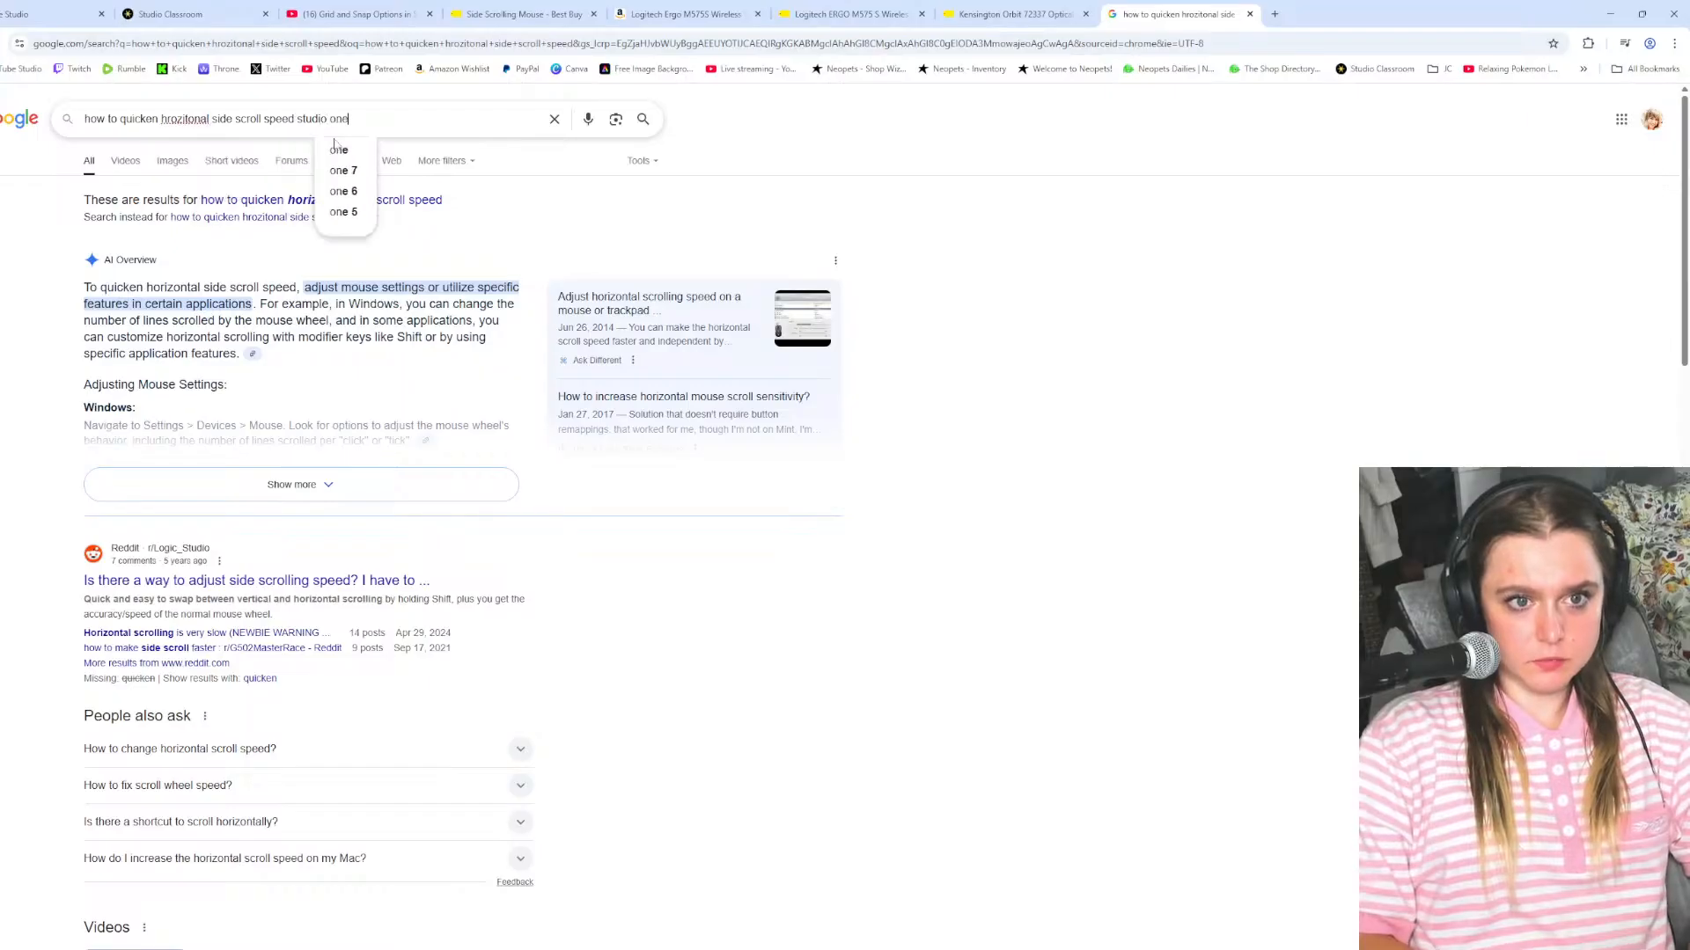
{"action": "key", "text": "Return"}
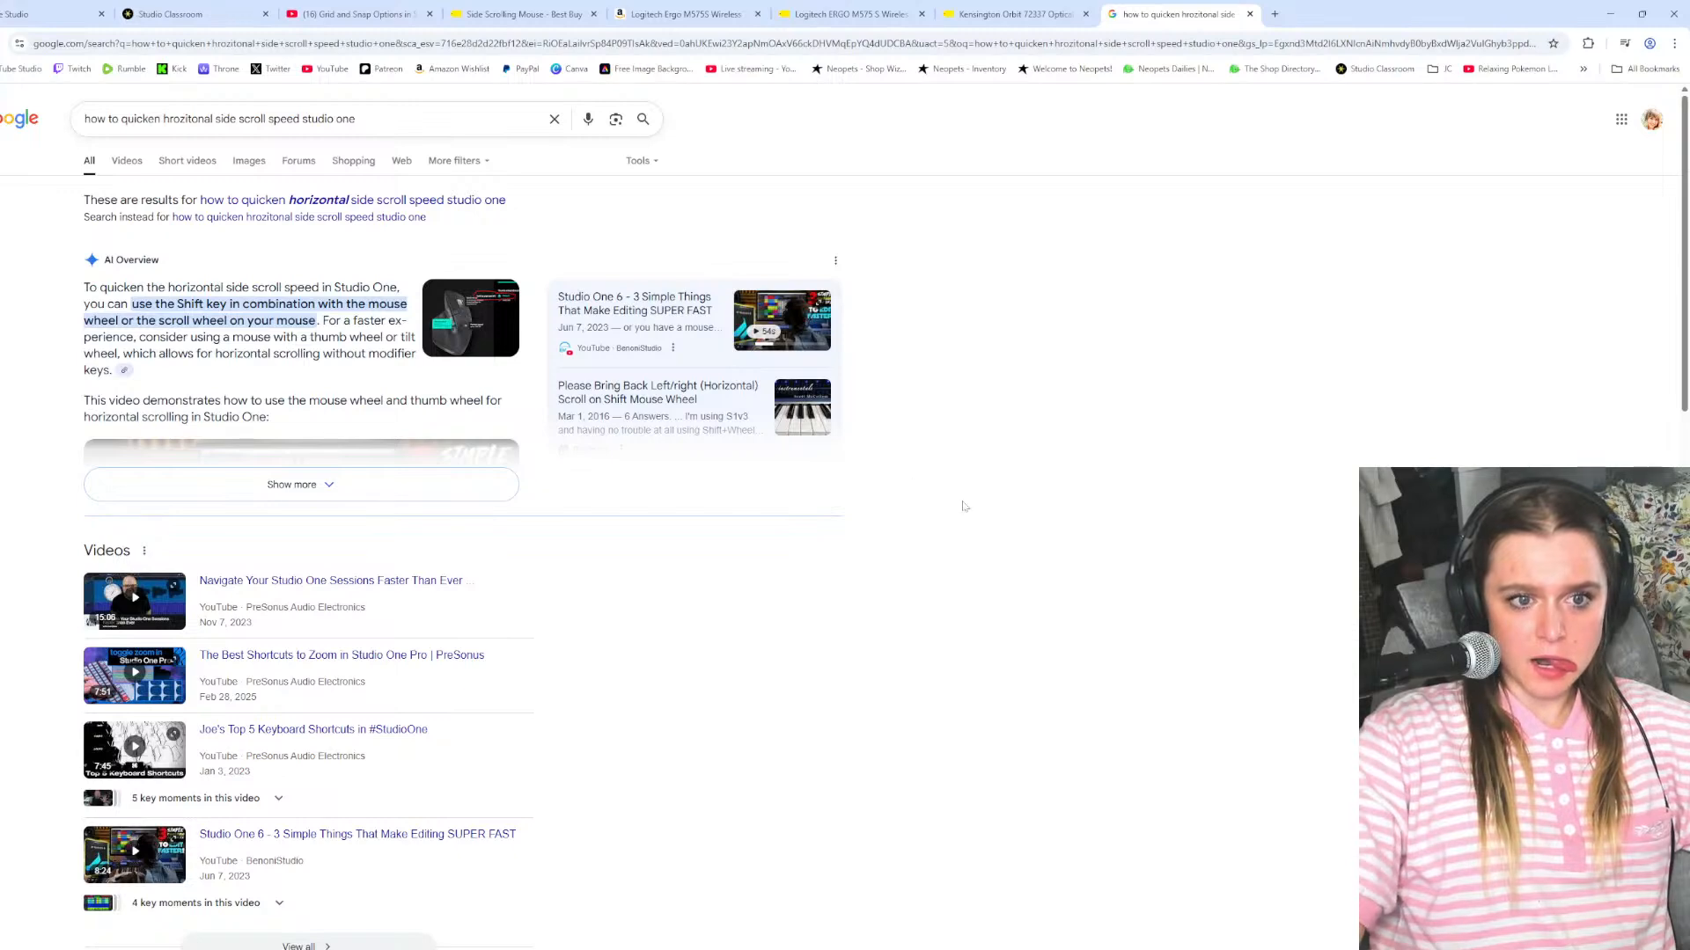
Examine the results about slow scrolling and open the PreSonus answer "Mouse Wheel Scrolling speed is too slow for window users"
{"action": "scroll", "coordinate": [963, 506], "scroll_direction": "down", "scroll_amount": 8}
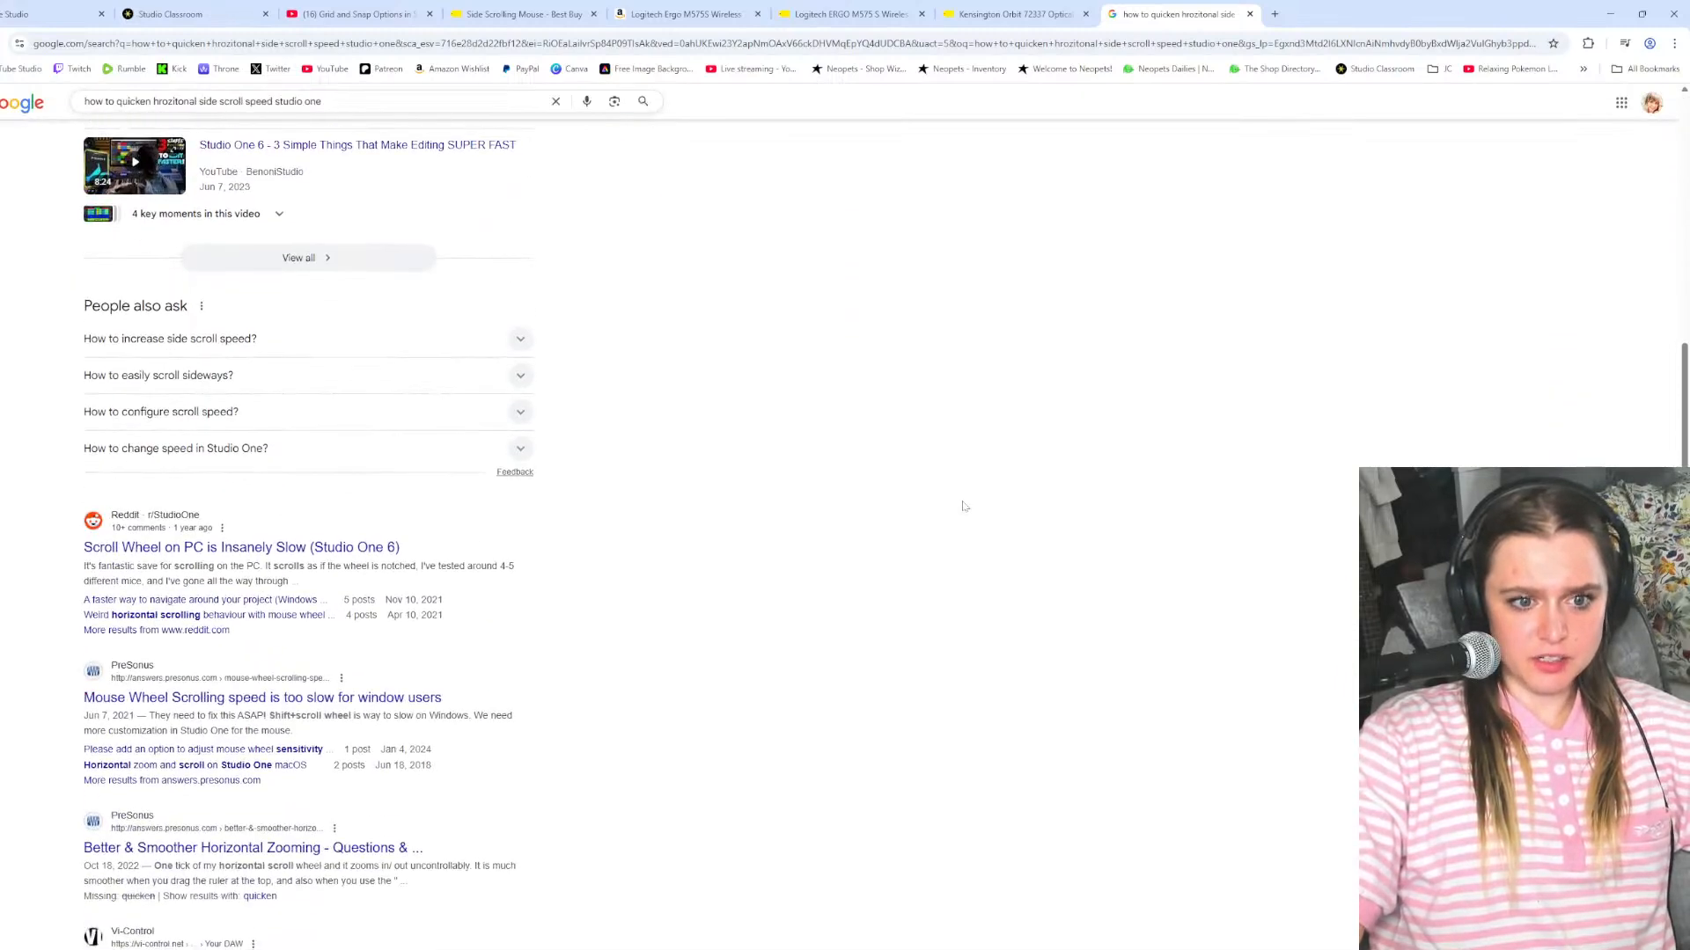
{"action": "scroll", "coordinate": [295, 613], "scroll_direction": "up", "scroll_amount": 1}
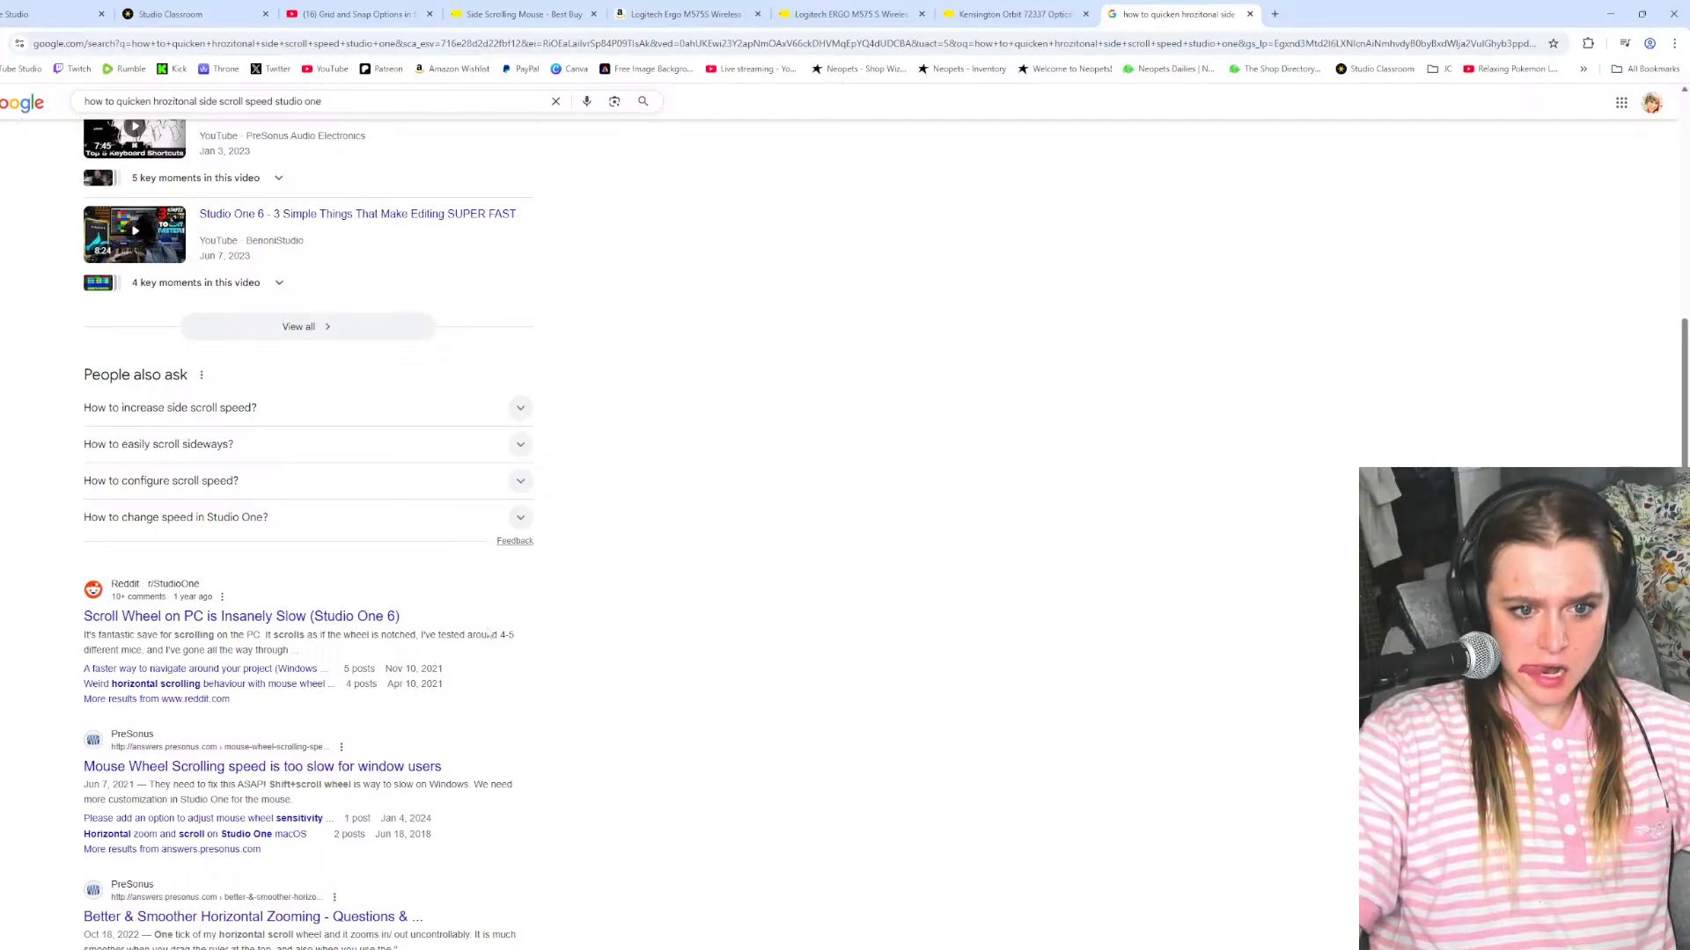
{"action": "scroll", "coordinate": [958, 657], "scroll_direction": "down", "scroll_amount": 3}
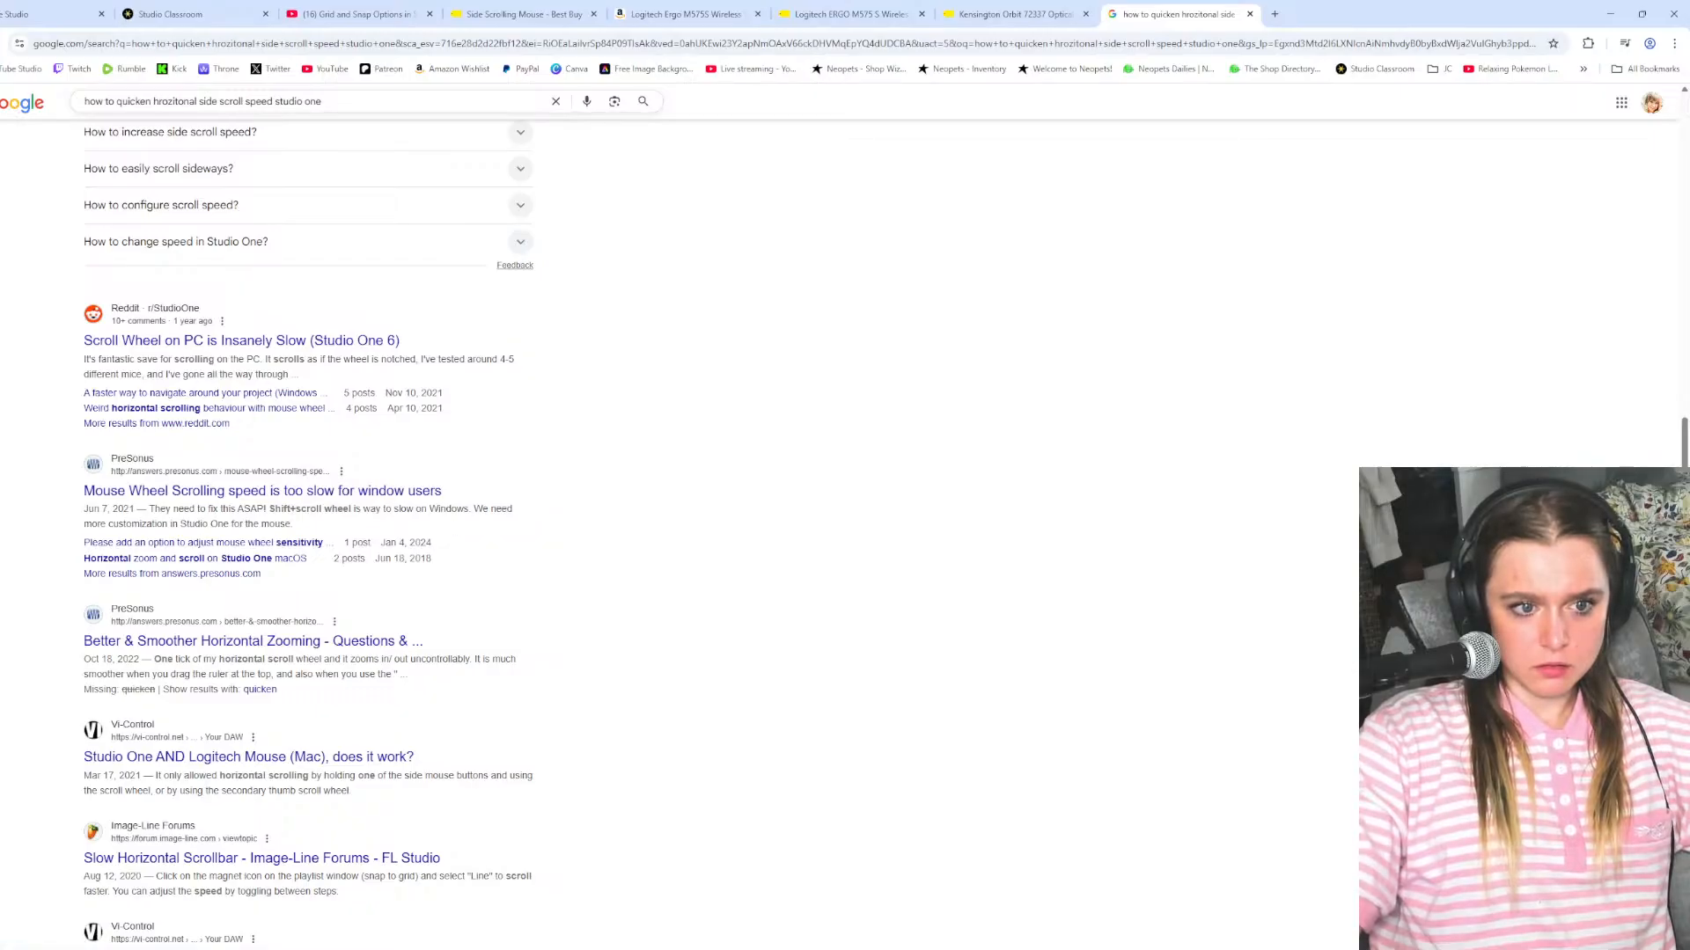
{"action": "left_click_drag", "start_coordinate": [154, 508], "coordinate": [333, 537]}
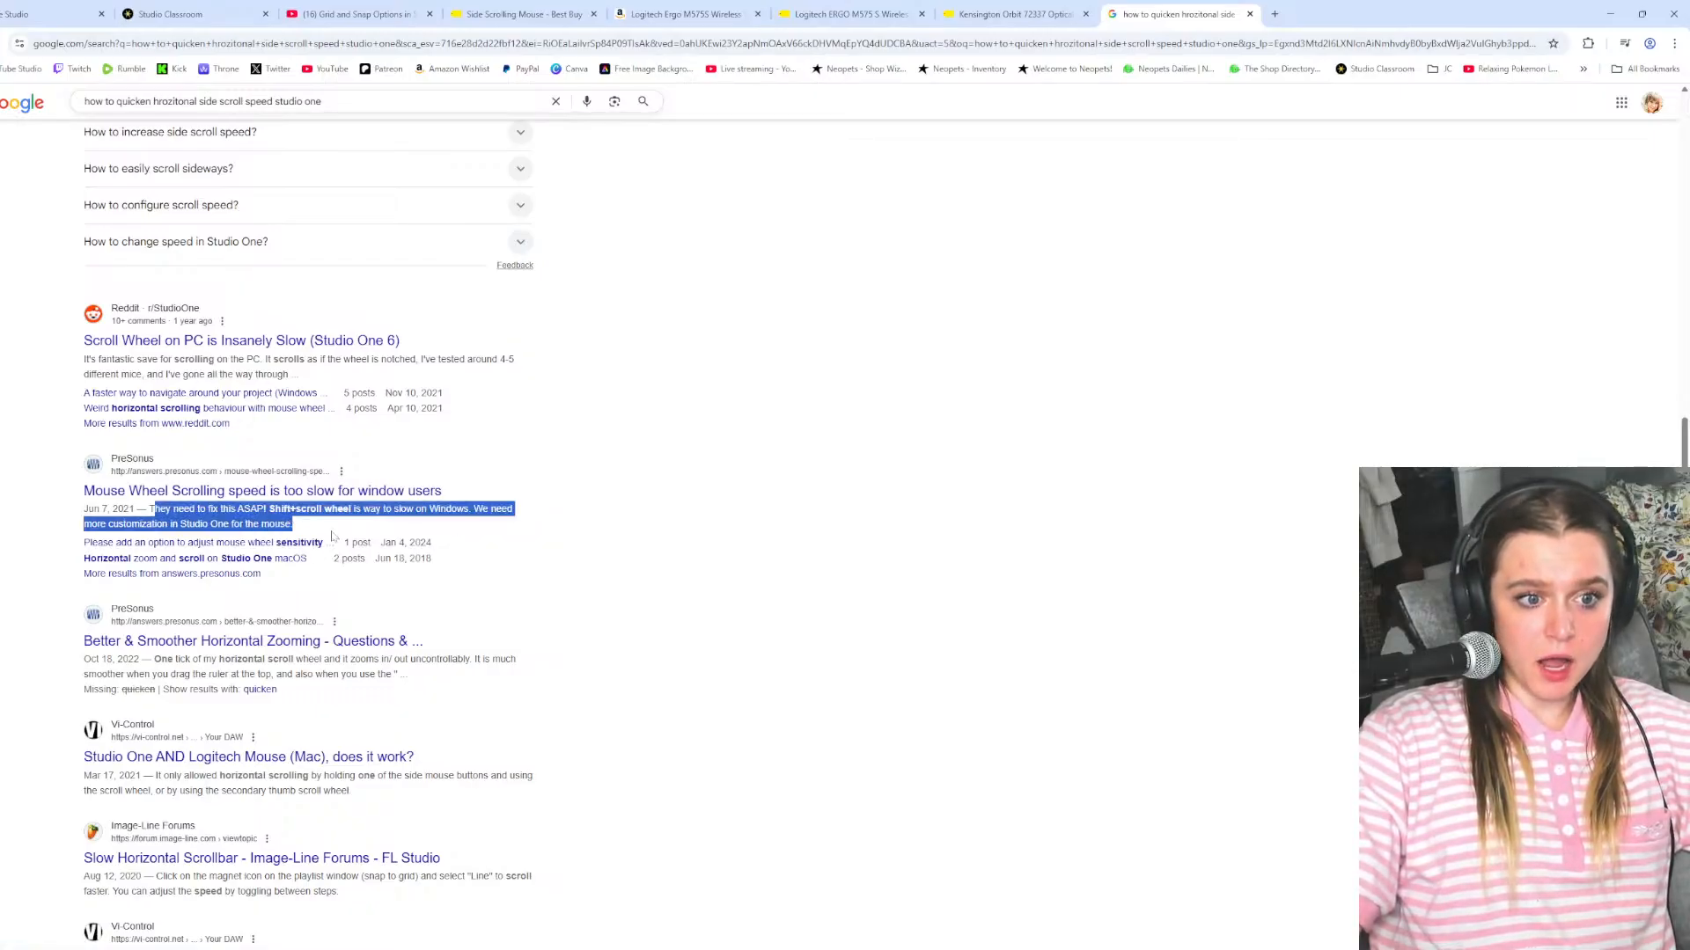
{"action": "left_click_drag", "start_coordinate": [135, 508], "coordinate": [375, 528]}
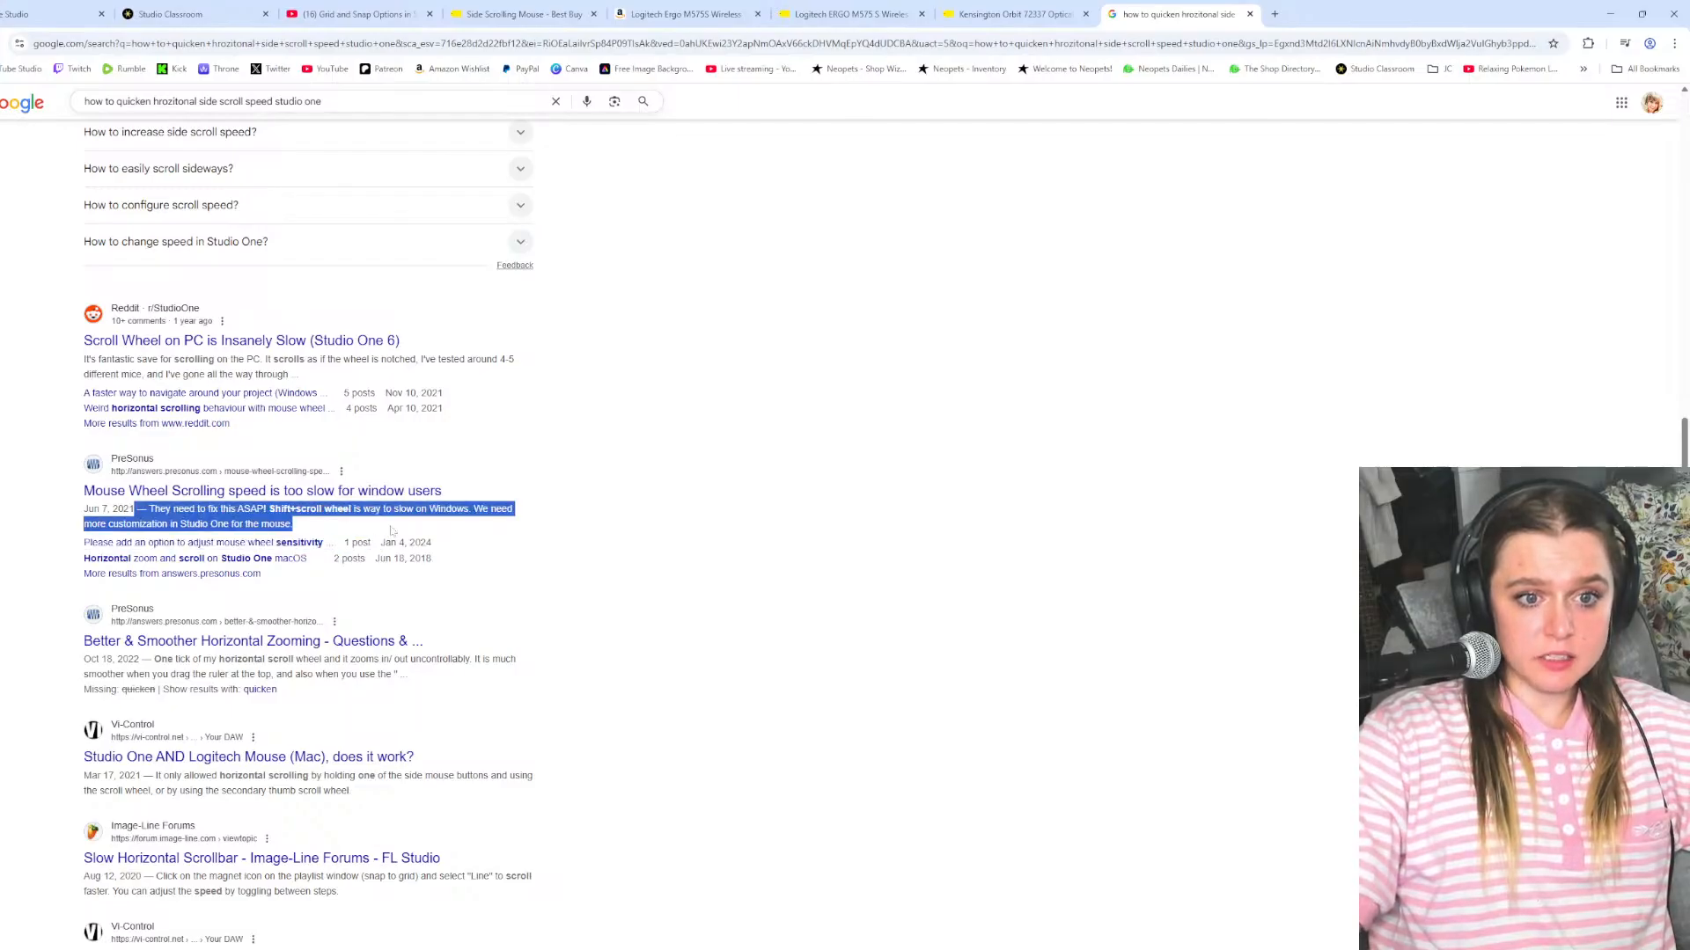
{"action": "left_click", "coordinate": [413, 498]}
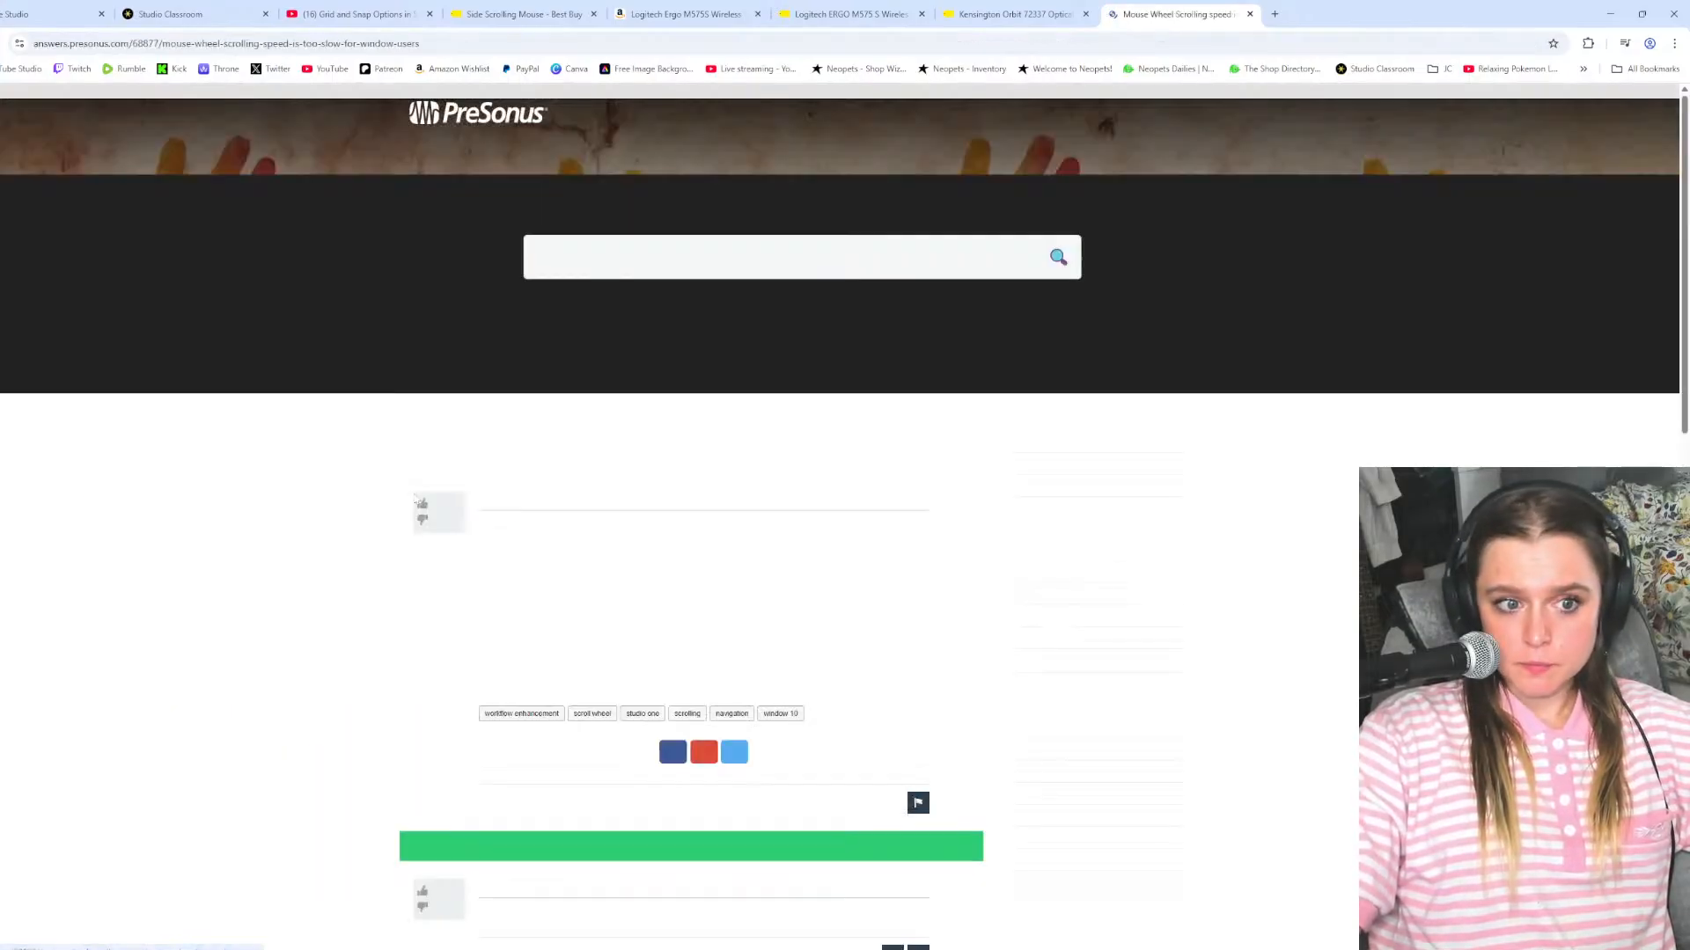
Read the question and the user answers about slow mouse-wheel scrolling on the PreSonus page
{"action": "scroll", "coordinate": [468, 534], "scroll_direction": "down", "scroll_amount": 2}
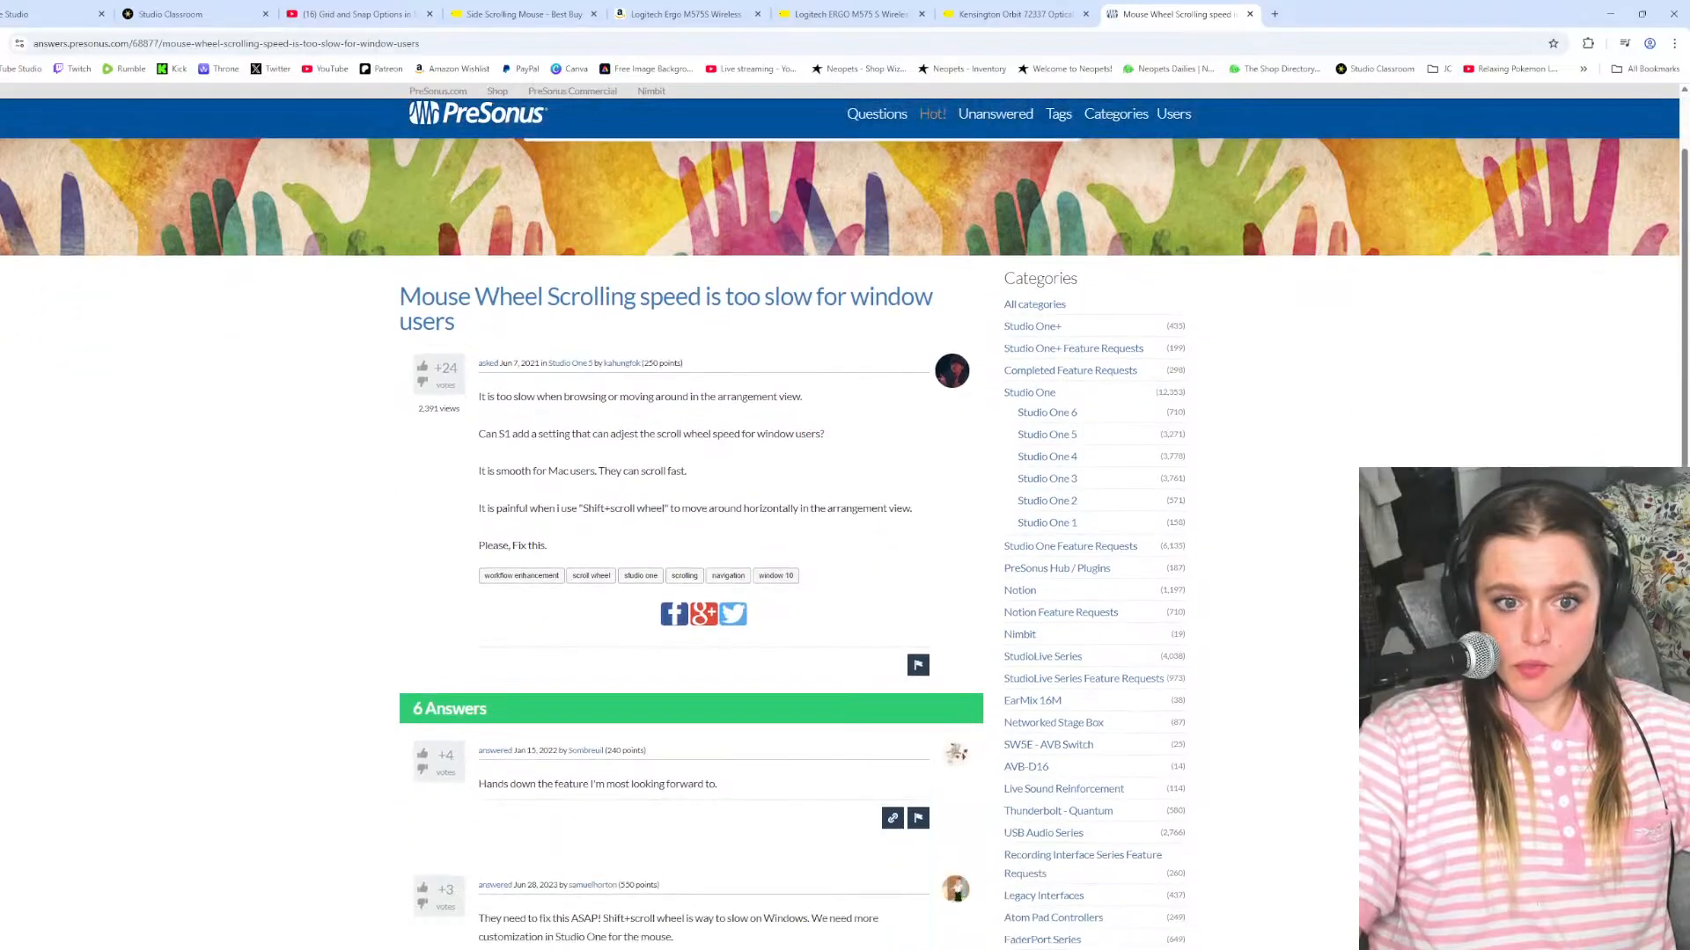
{"action": "left_click_drag", "start_coordinate": [803, 394], "coordinate": [491, 431]}
{"action": "scroll", "coordinate": [726, 814], "scroll_direction": "down", "scroll_amount": 1}
{"action": "scroll", "coordinate": [726, 814], "scroll_direction": "down", "scroll_amount": 10}
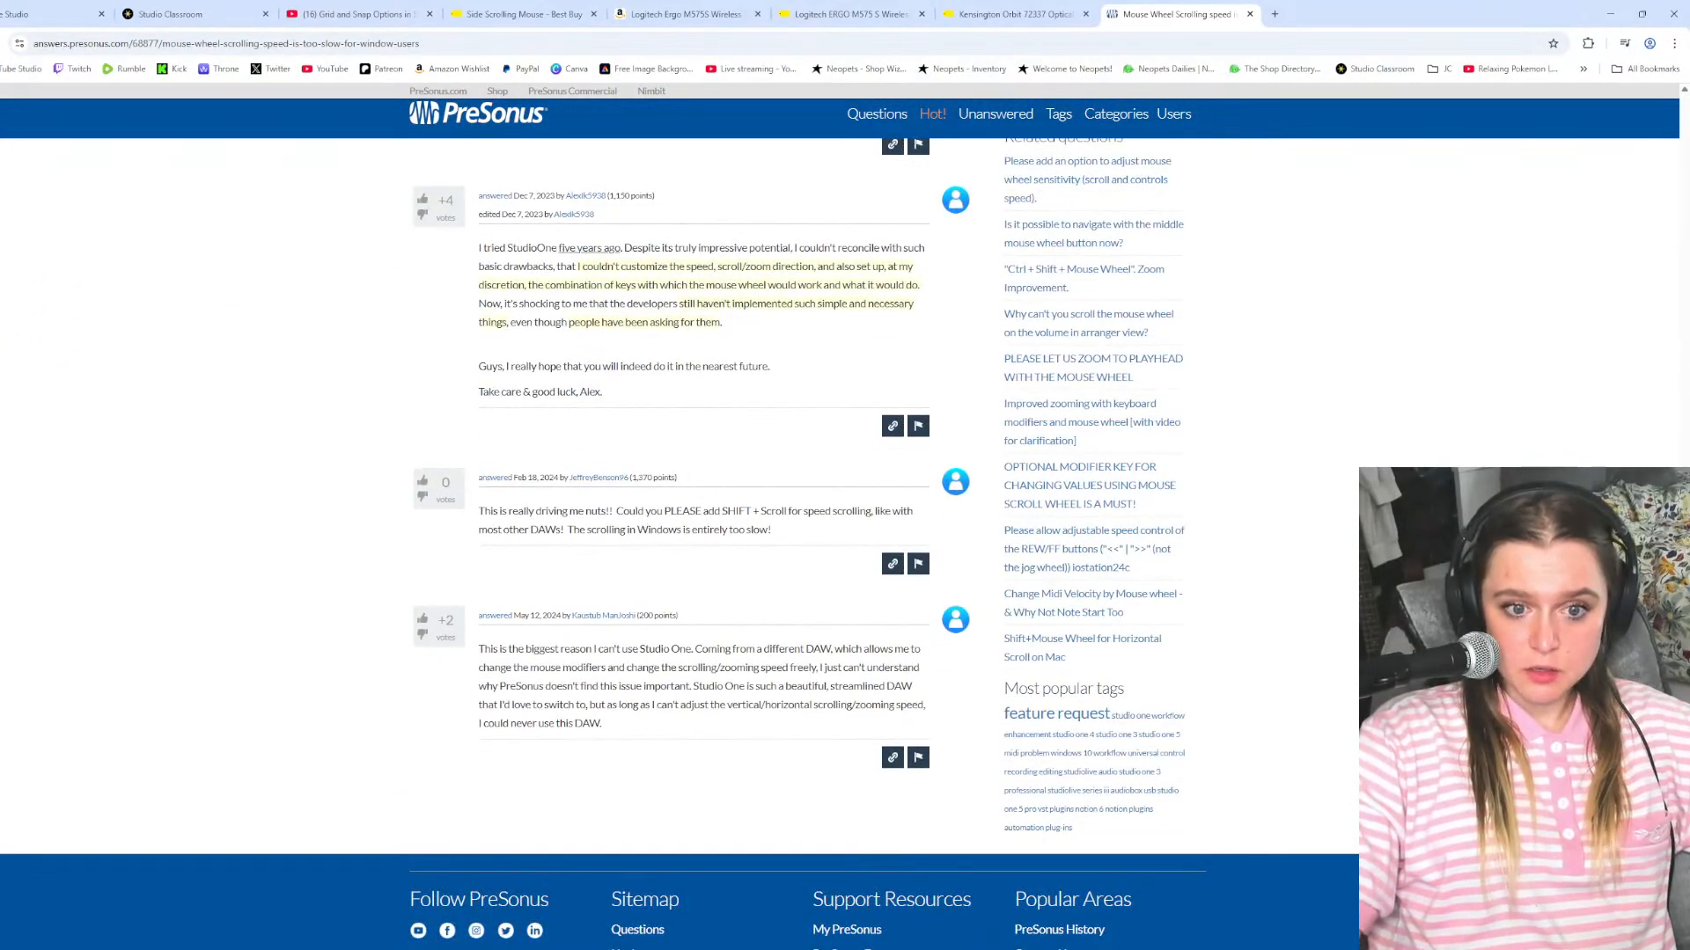
{"action": "left_click_drag", "start_coordinate": [561, 649], "coordinate": [949, 673]}
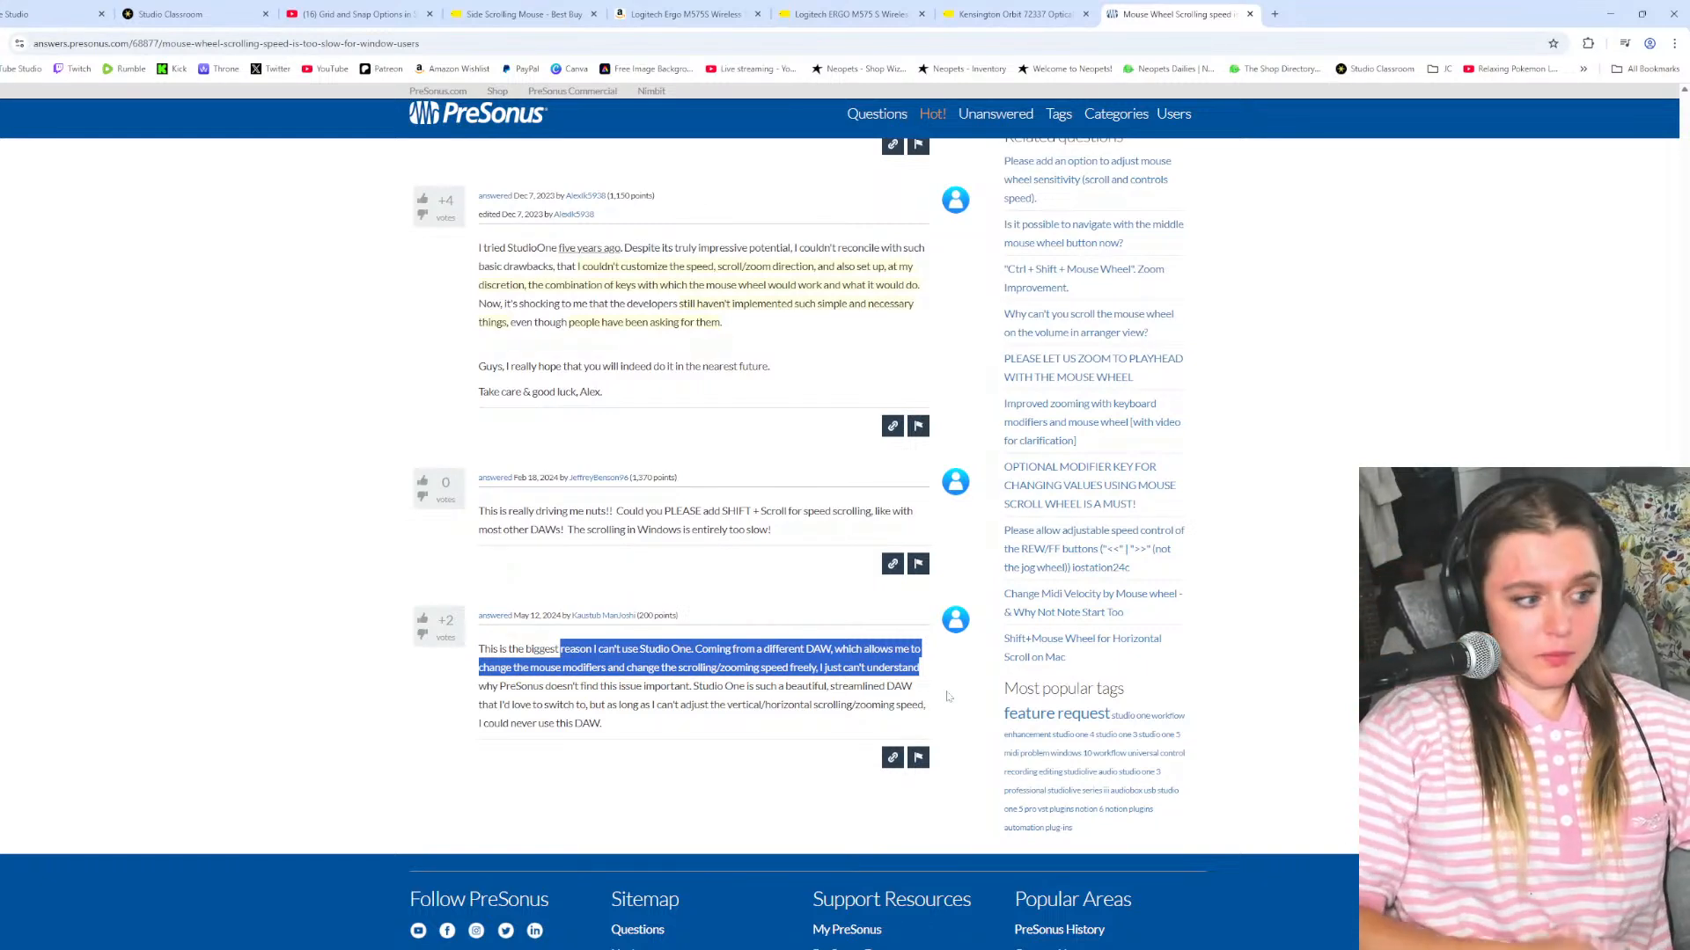
{"action": "left_click_drag", "start_coordinate": [639, 733], "coordinate": [444, 728]}
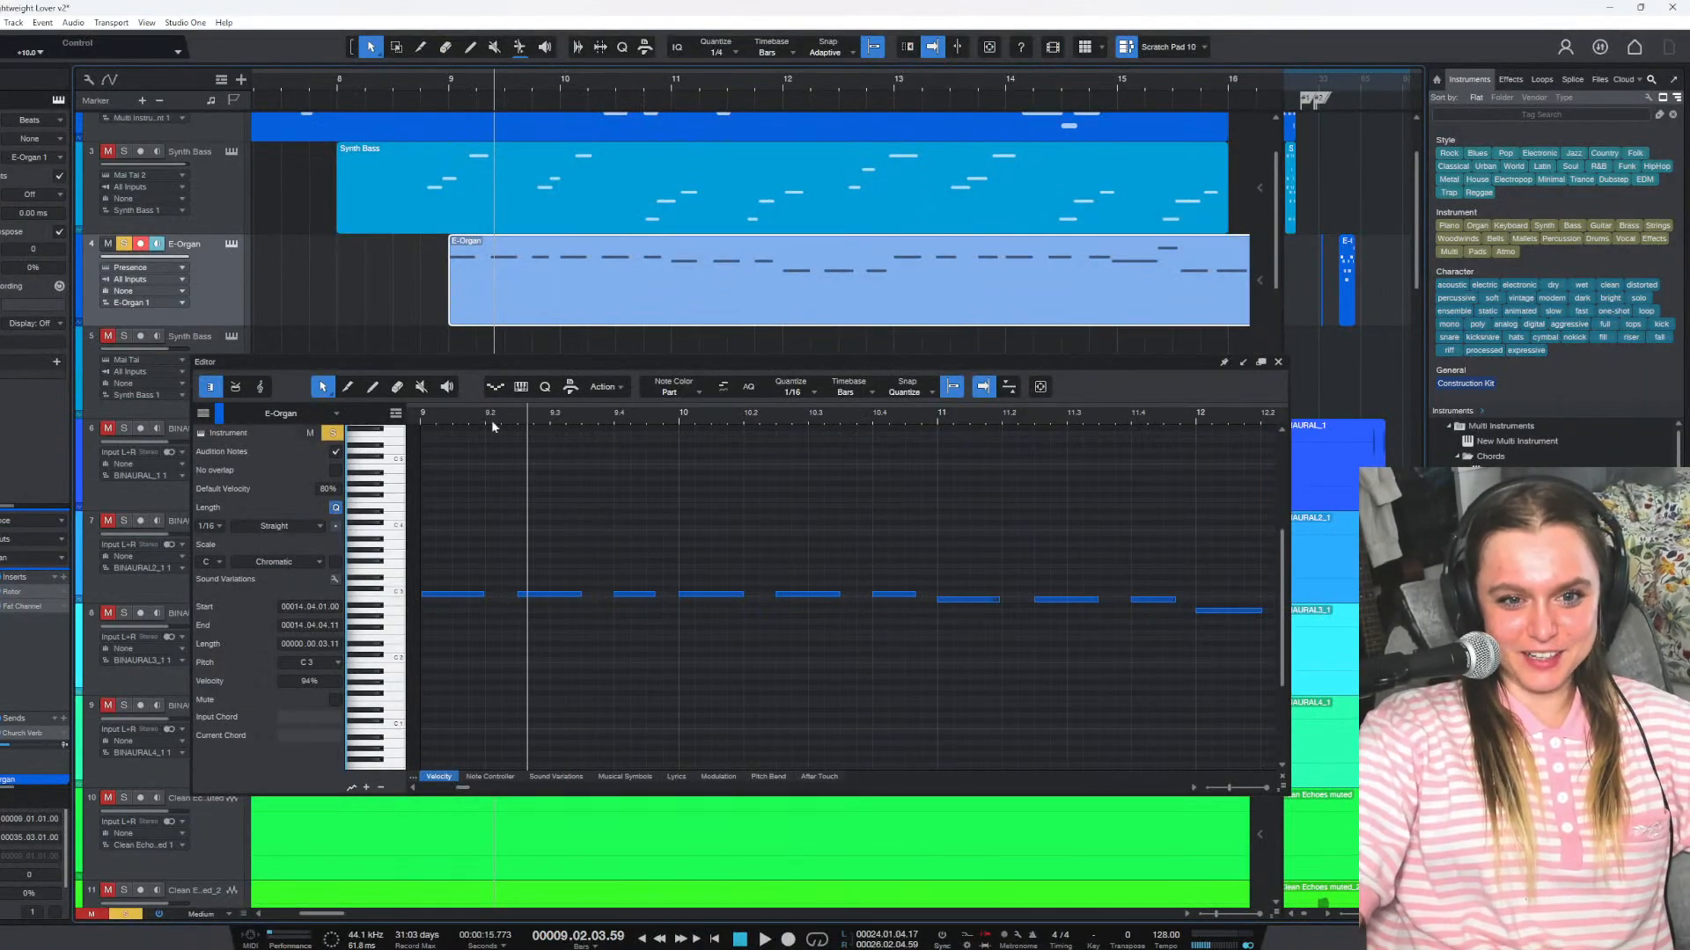
Switch to Studio One and test horizontal scrolling back and forth over the E-Organ notes from bar 9 to bar 14
{"action": "scroll", "coordinate": [658, 714], "scroll_direction": "left", "scroll_amount": 3}
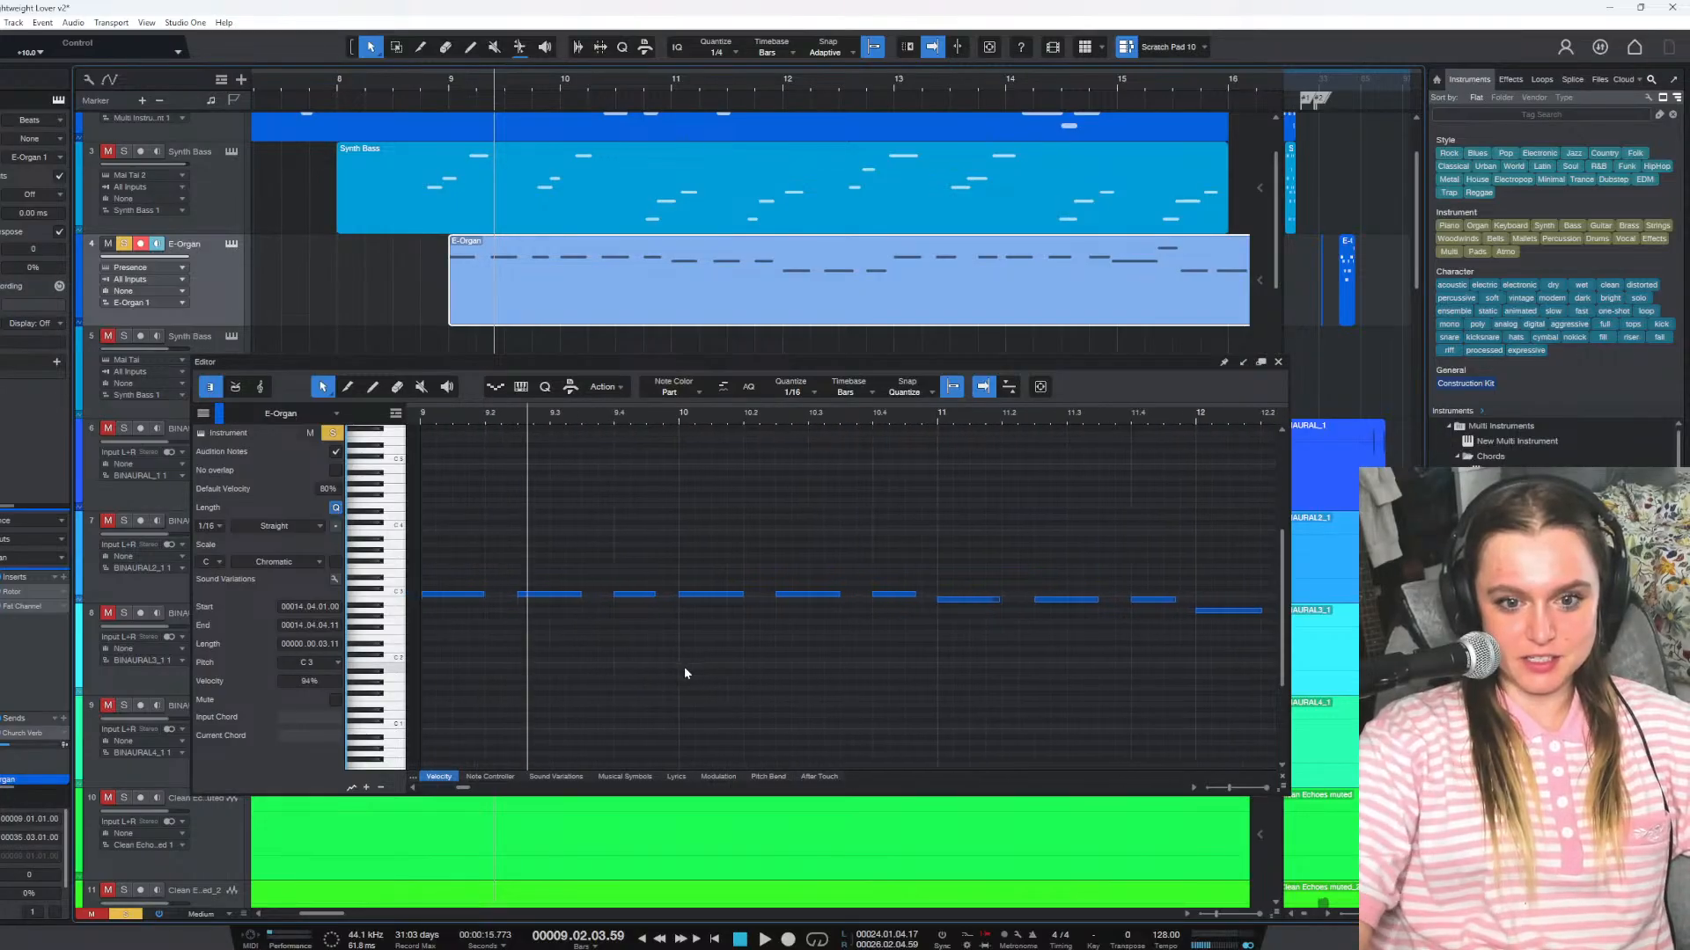
{"action": "scroll", "coordinate": [706, 677], "scroll_direction": "left", "scroll_amount": 4}
{"action": "scroll", "coordinate": [706, 678], "scroll_direction": "right", "scroll_amount": 7}
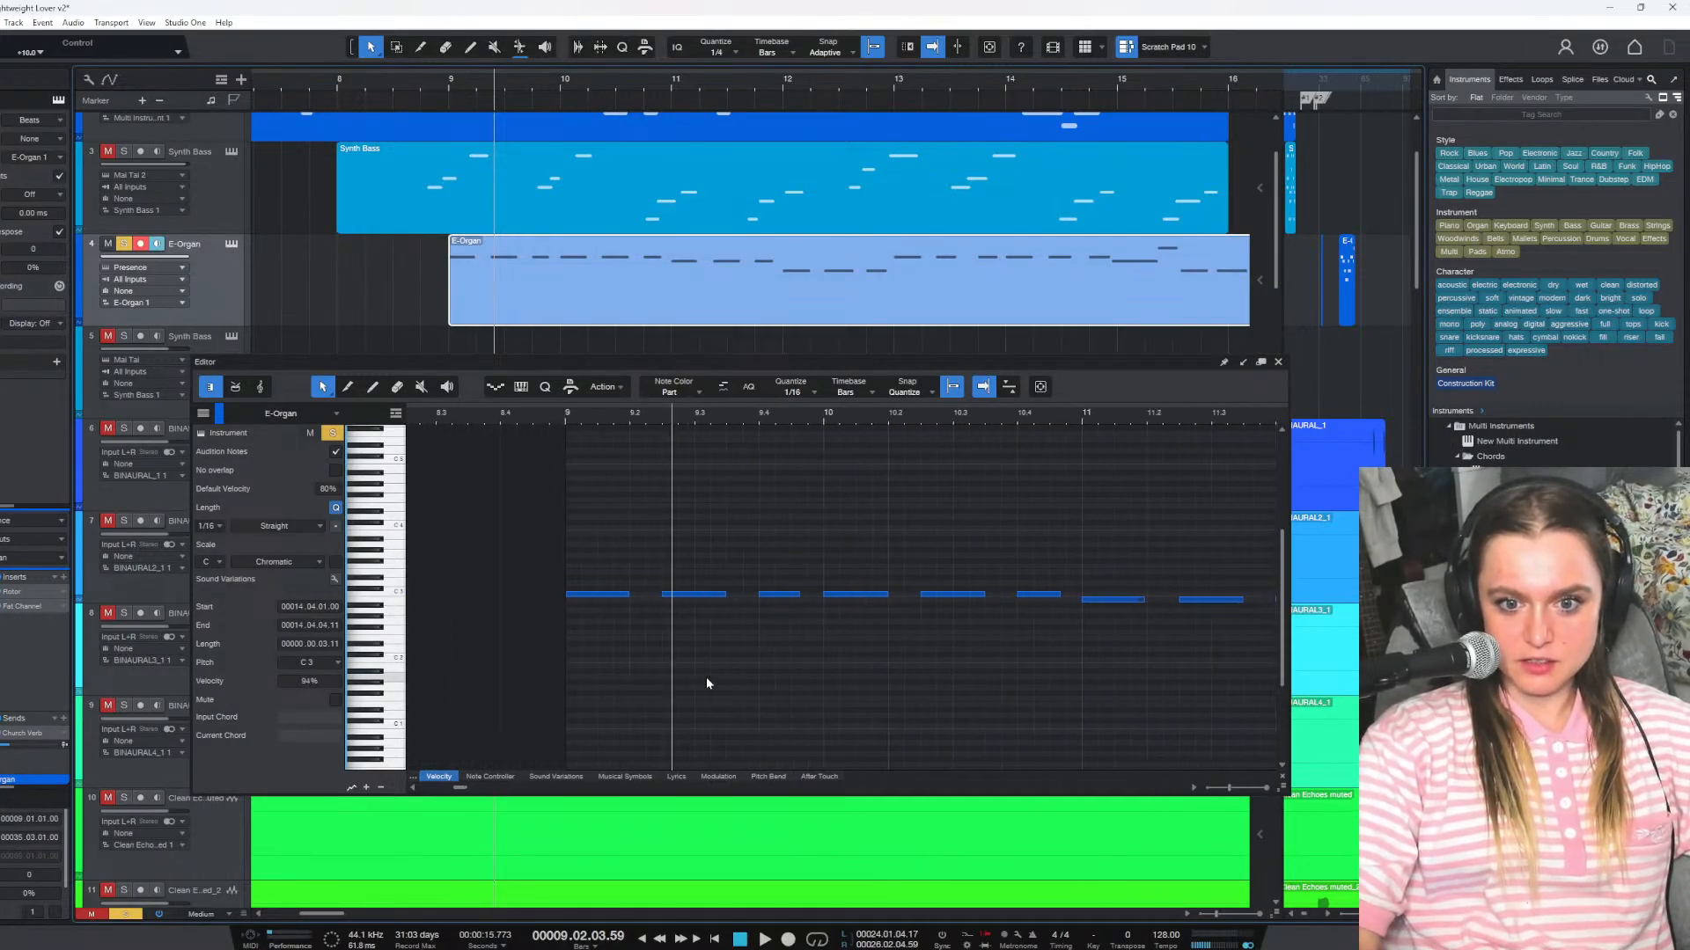
{"action": "scroll", "coordinate": [706, 683], "scroll_direction": "right", "scroll_amount": 2}
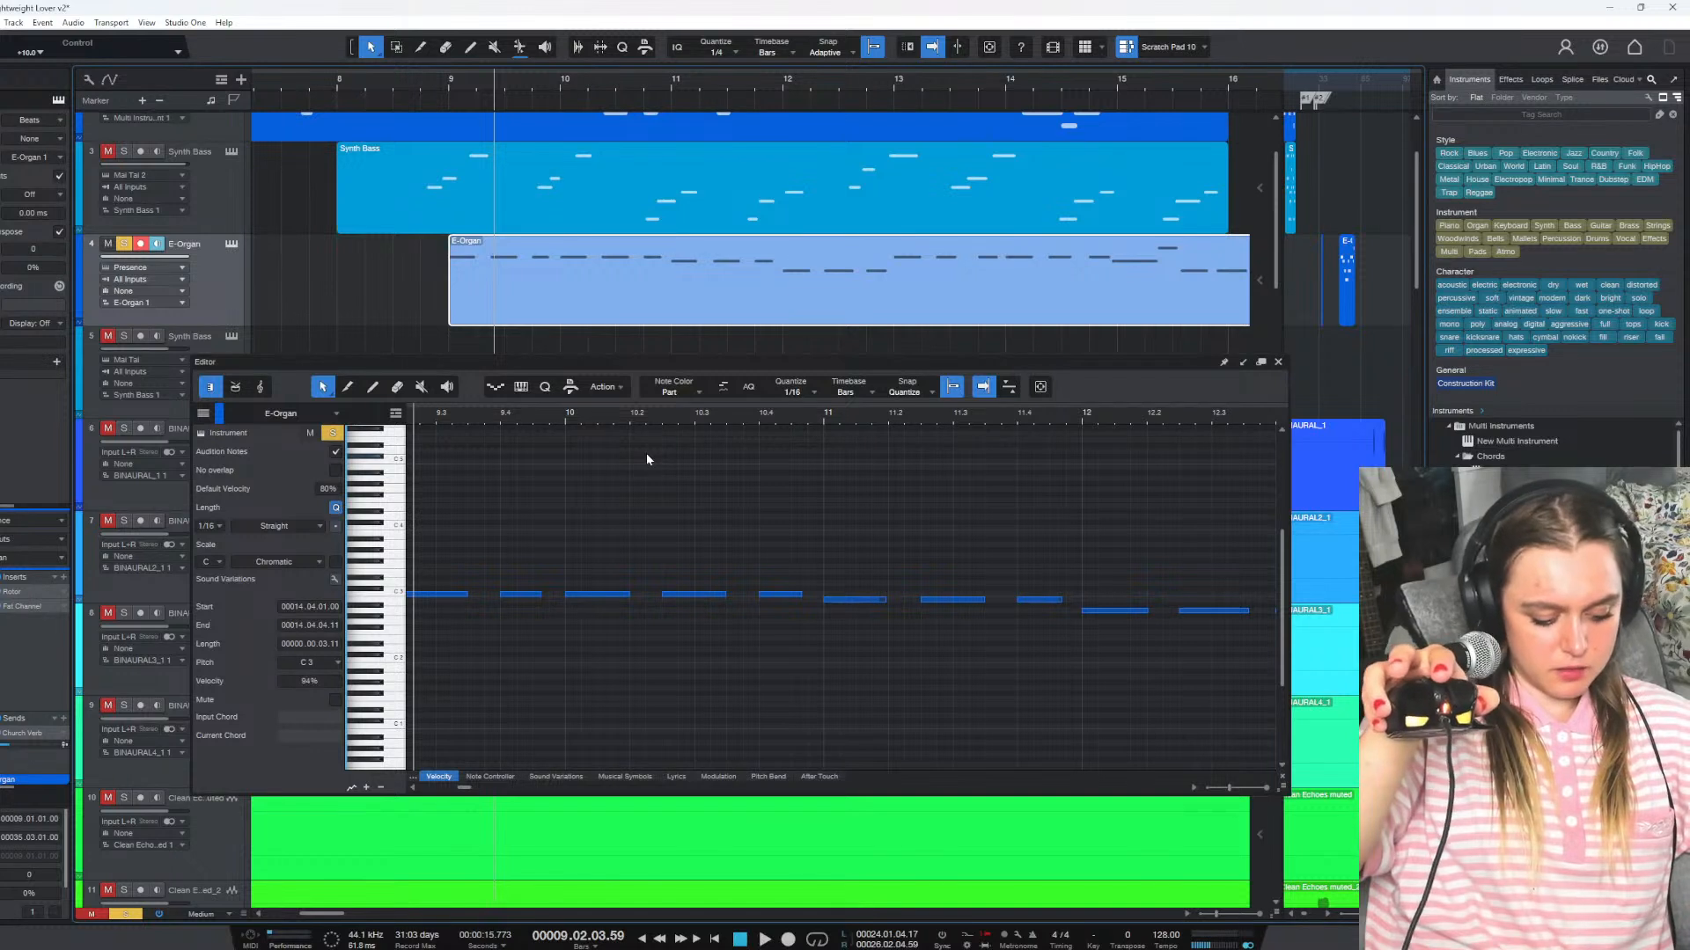
{"action": "scroll", "coordinate": [646, 458], "scroll_direction": "right", "scroll_amount": 8}
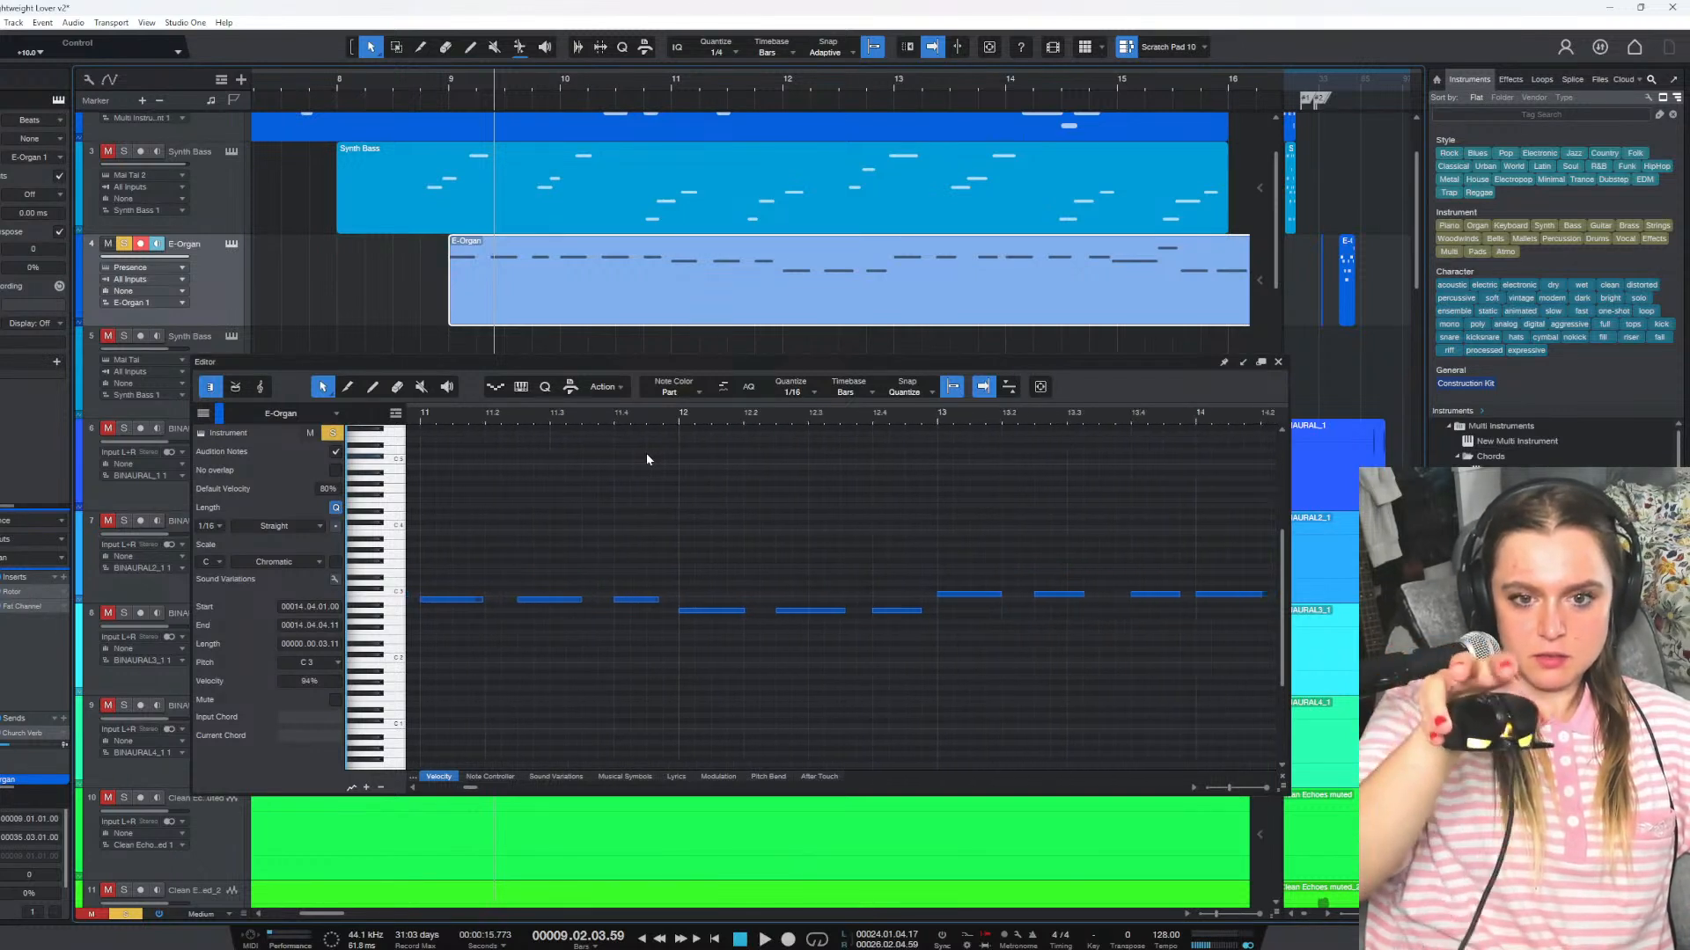
{"action": "scroll", "coordinate": [646, 458], "scroll_direction": "left", "scroll_amount": 3}
{"action": "scroll", "coordinate": [646, 458], "scroll_direction": "left", "scroll_amount": 10}
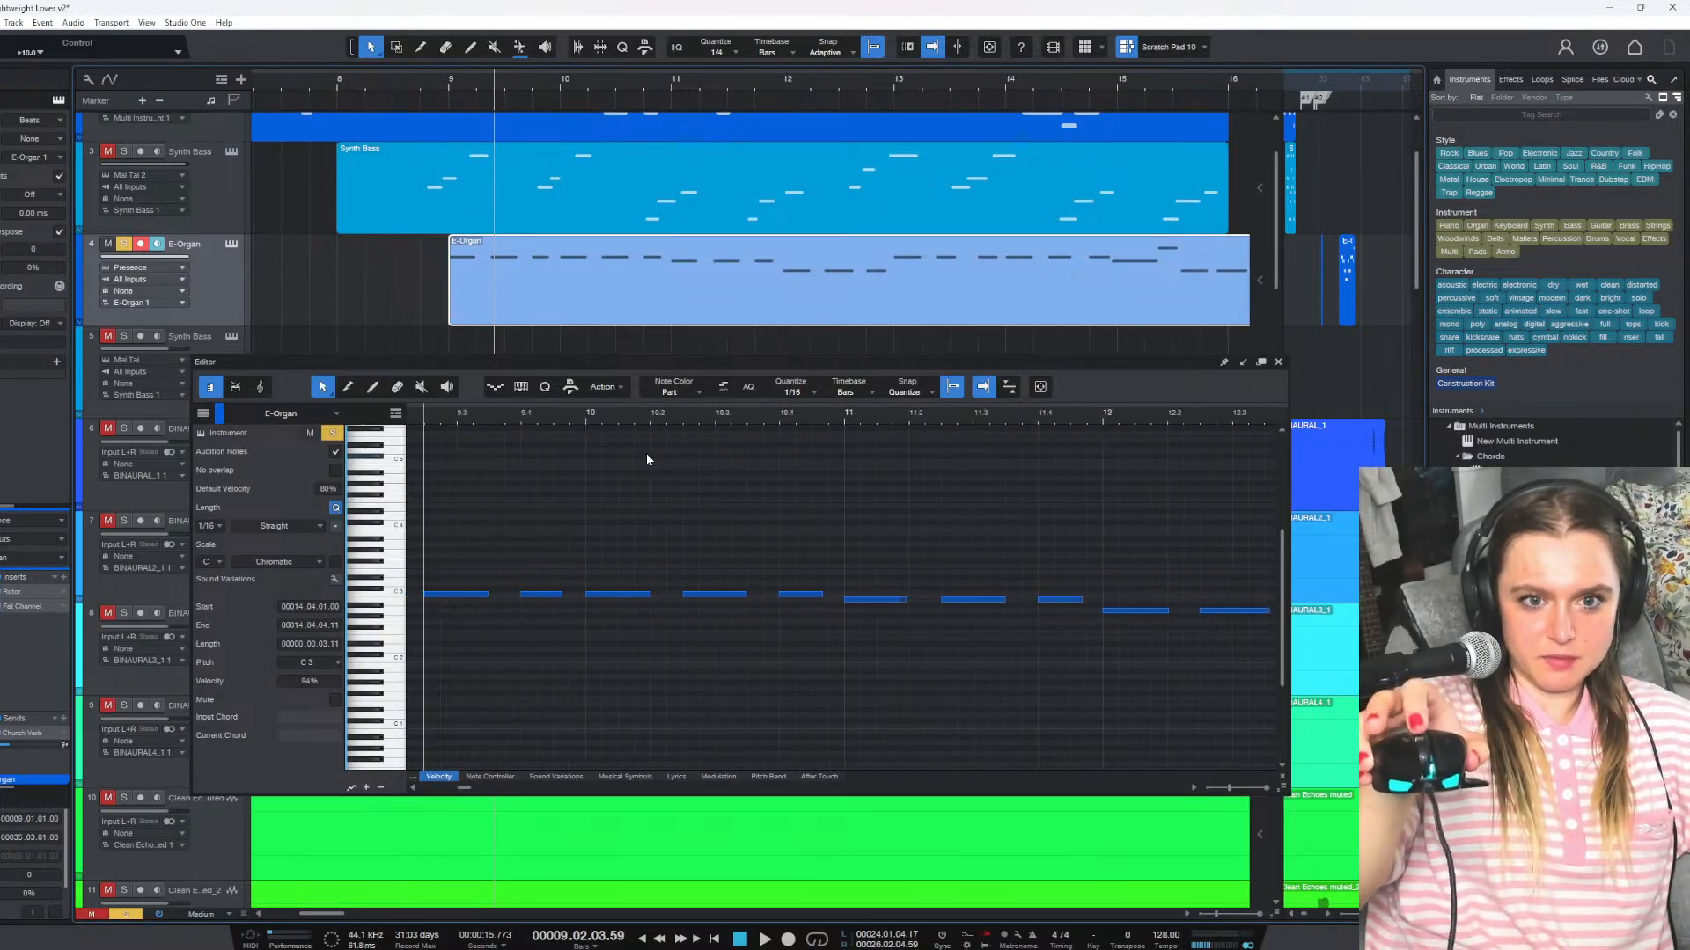
{"action": "scroll", "coordinate": [646, 459], "scroll_direction": "left", "scroll_amount": 6}
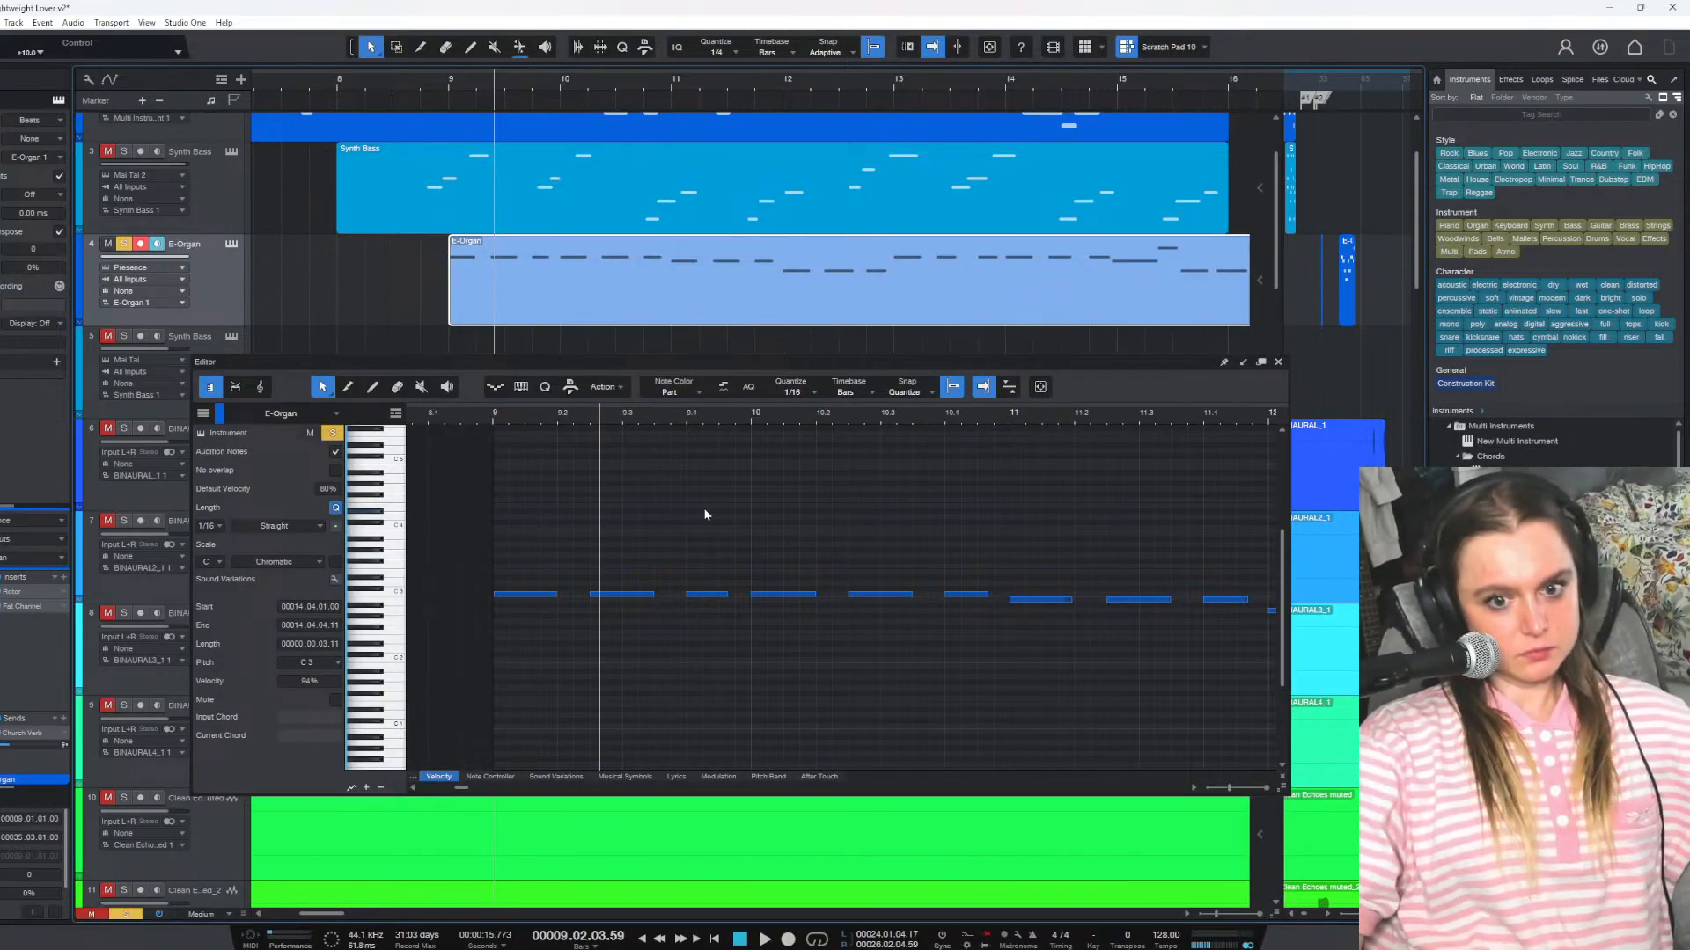
Replay from beat 4 of bar 8 and lengthen the second E-Organ note of bar 13 to one beat, ending at 13.03.03
{"action": "left_click", "coordinate": [410, 102]}
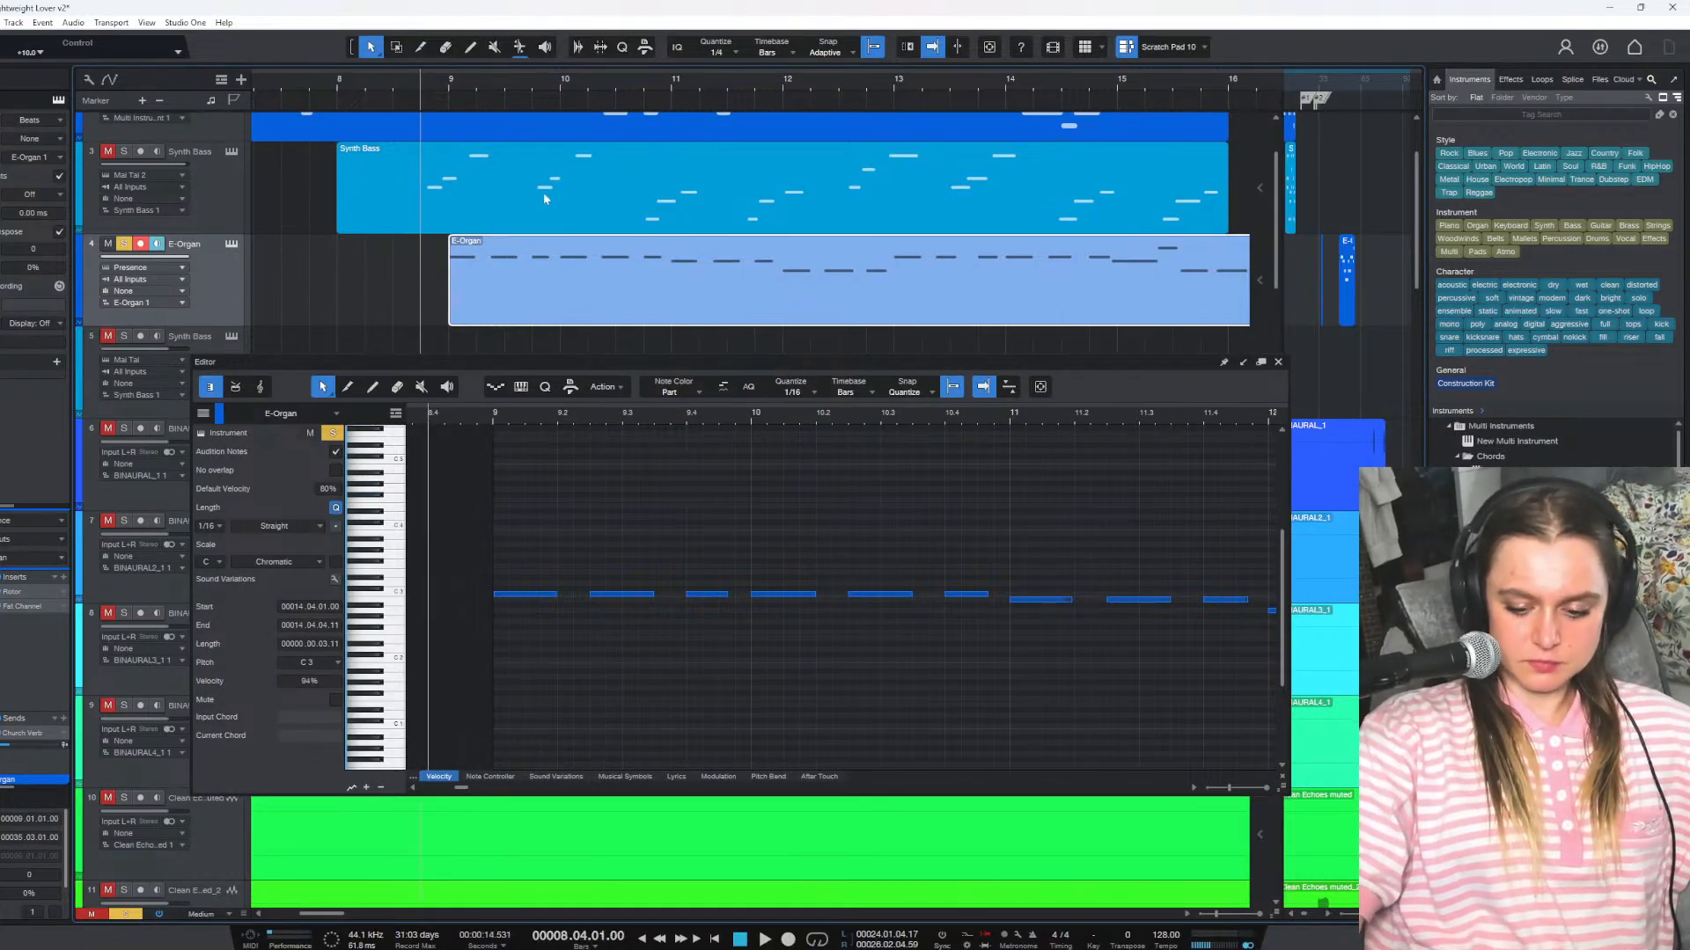
{"action": "key", "text": "space"}
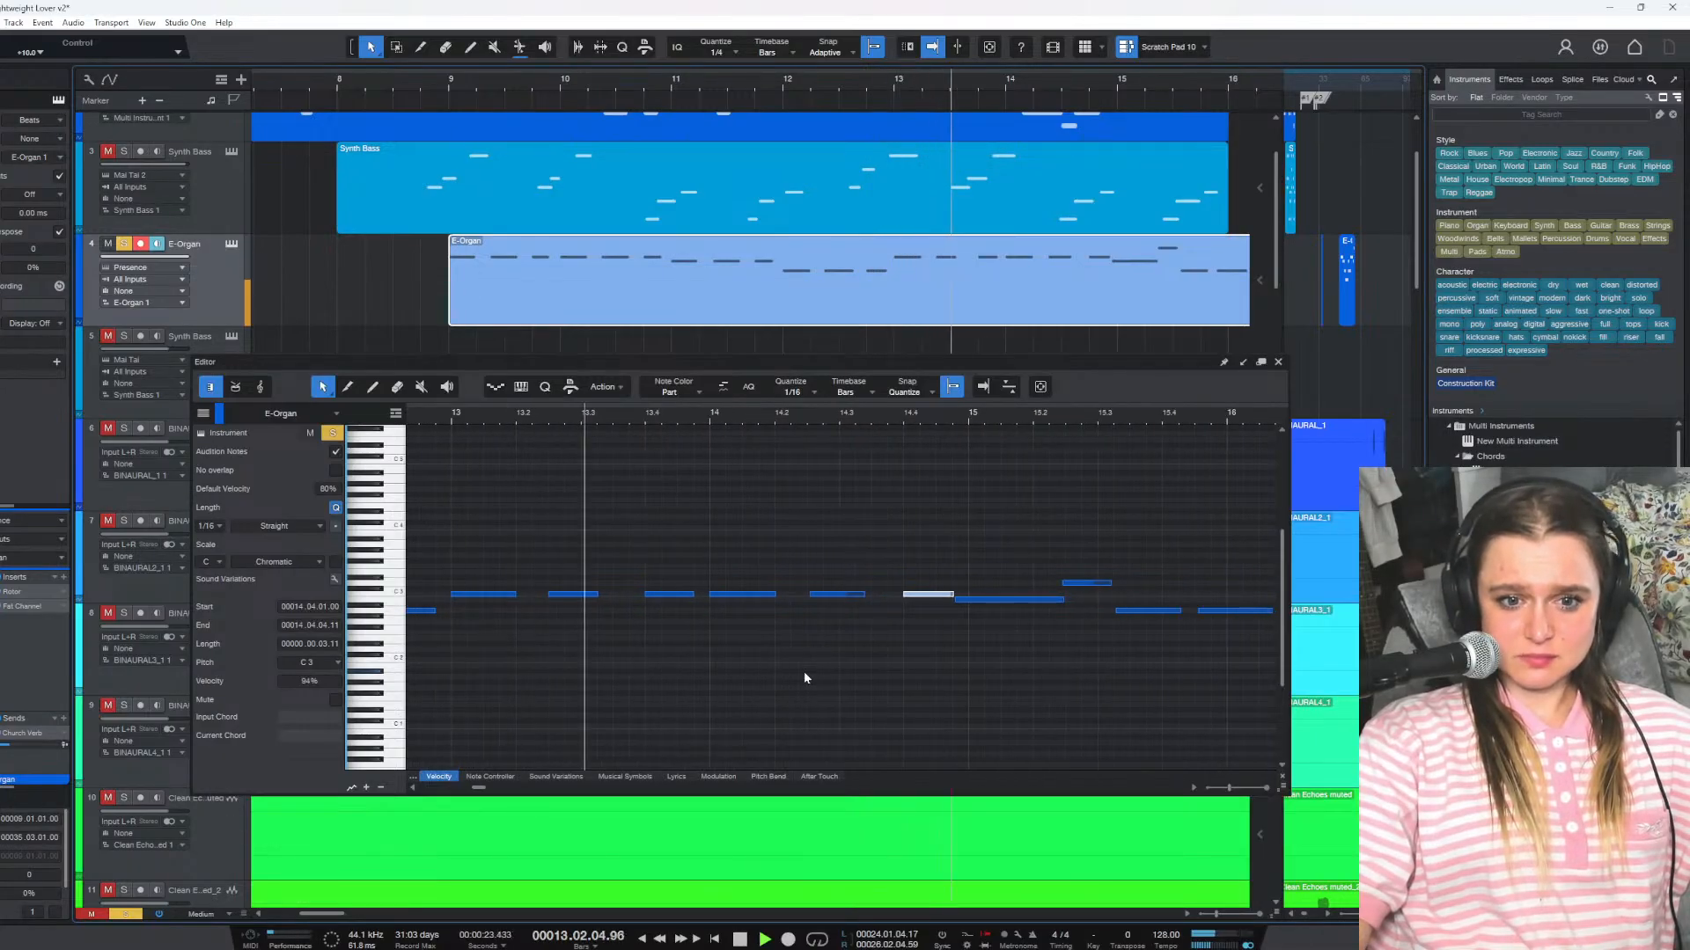
{"action": "left_click_drag", "start_coordinate": [598, 595], "coordinate": [612, 596]}
{"action": "key", "text": "space"}
{"action": "left_click", "coordinate": [485, 426]}
{"action": "key", "text": "space"}
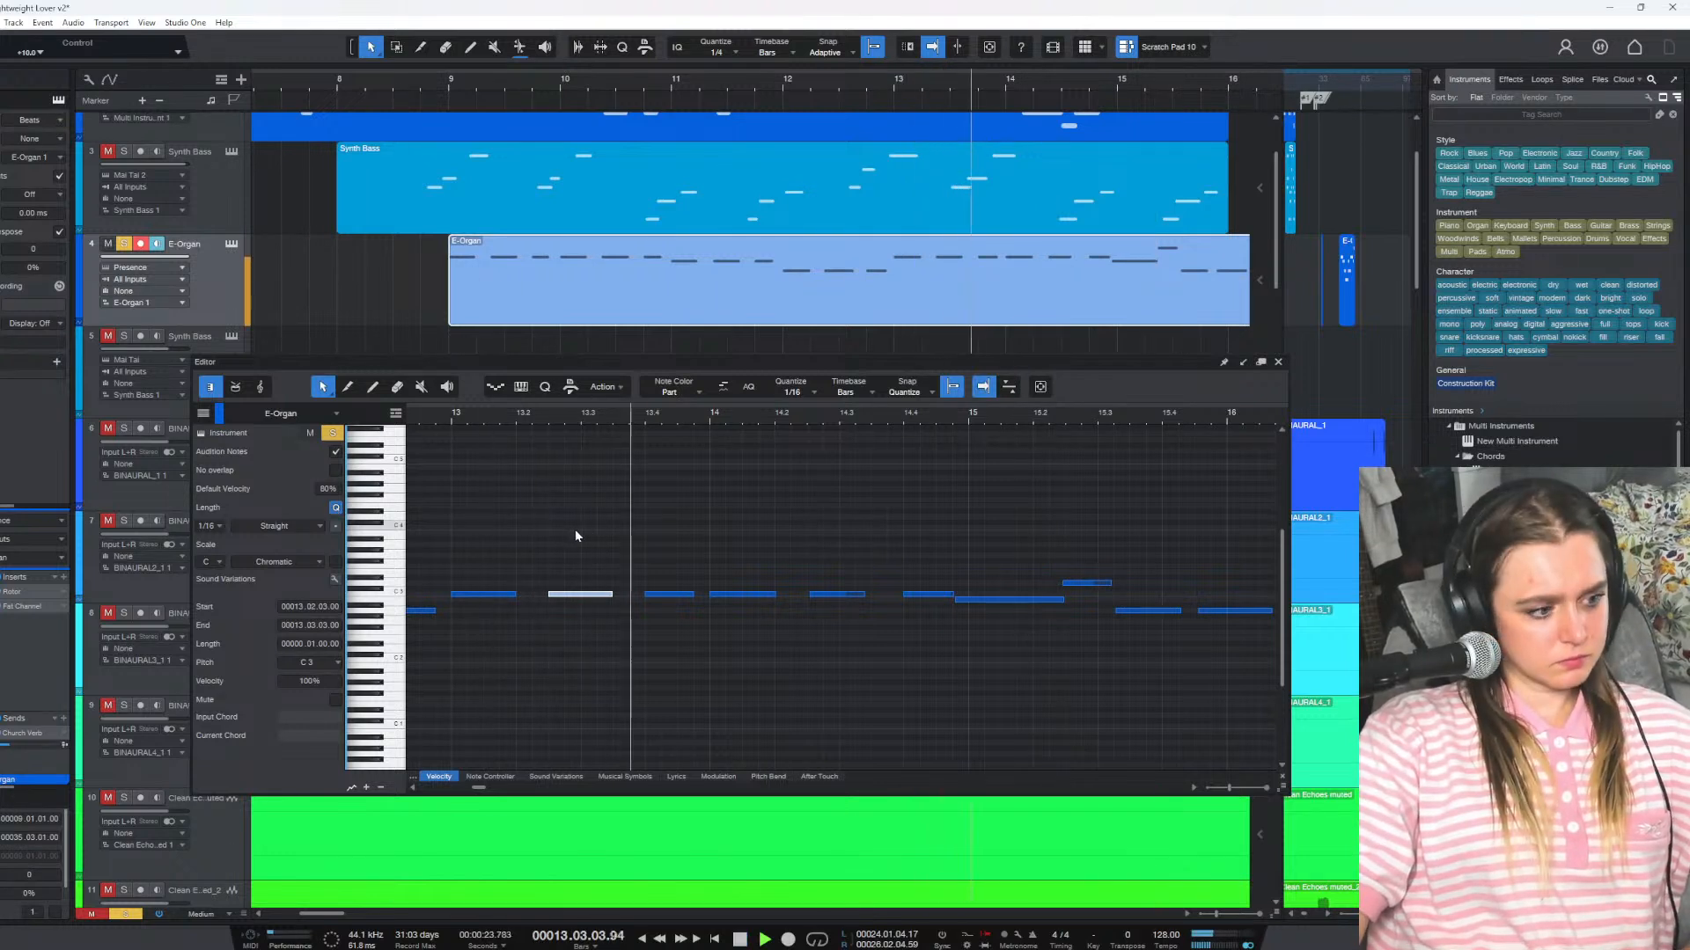
Resize the third note of bar 13 to end at 13.04.03.59, replaying from around the start of bar 13
{"action": "key", "text": "space"}
{"action": "left_click_drag", "start_coordinate": [694, 595], "coordinate": [679, 595]}
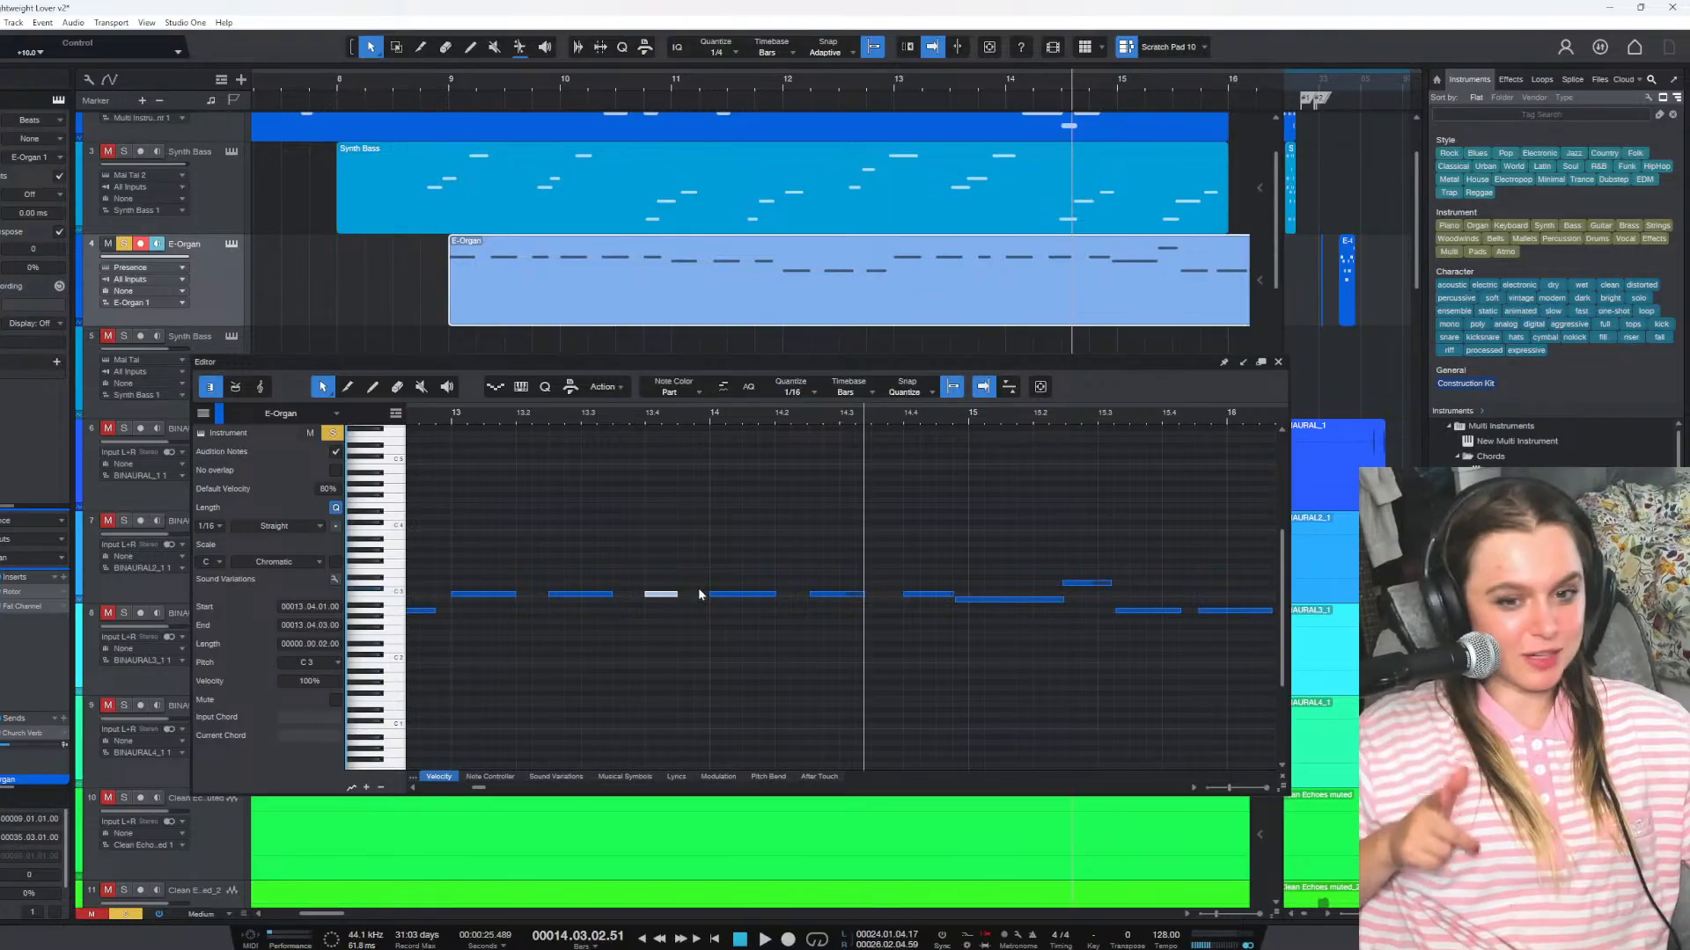
{"action": "left_click", "coordinate": [446, 419]}
{"action": "key", "text": "space"}
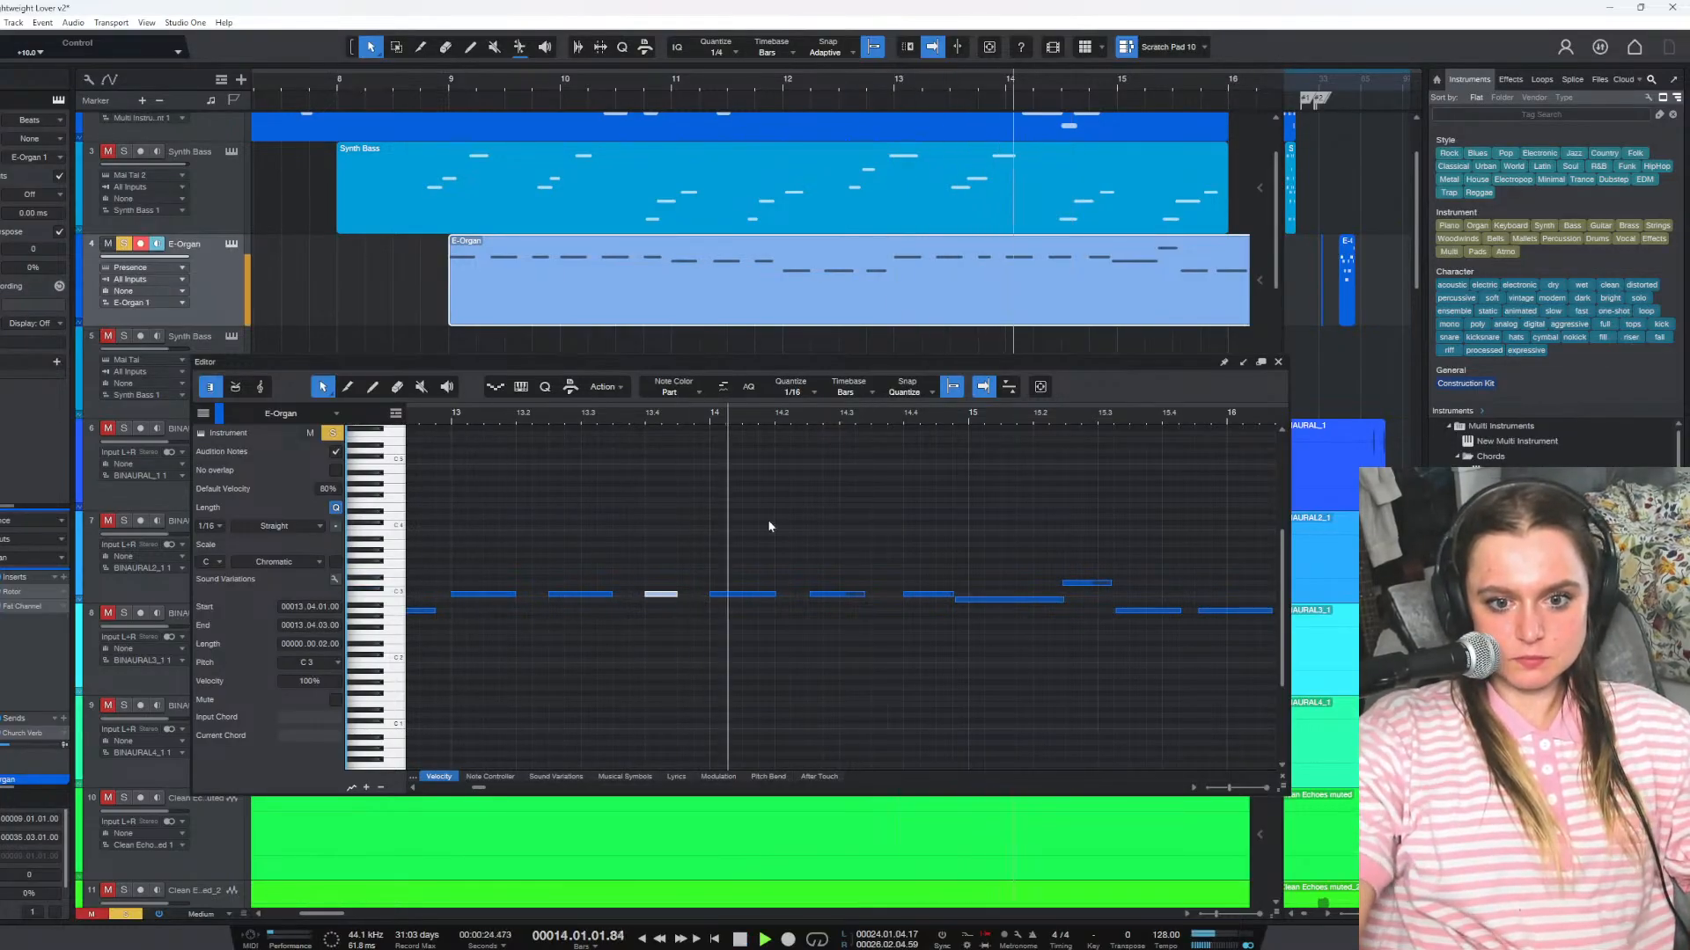
{"action": "key", "text": "space"}
{"action": "left_click_drag", "start_coordinate": [677, 595], "coordinate": [689, 594]}
{"action": "left_click", "coordinate": [532, 418]}
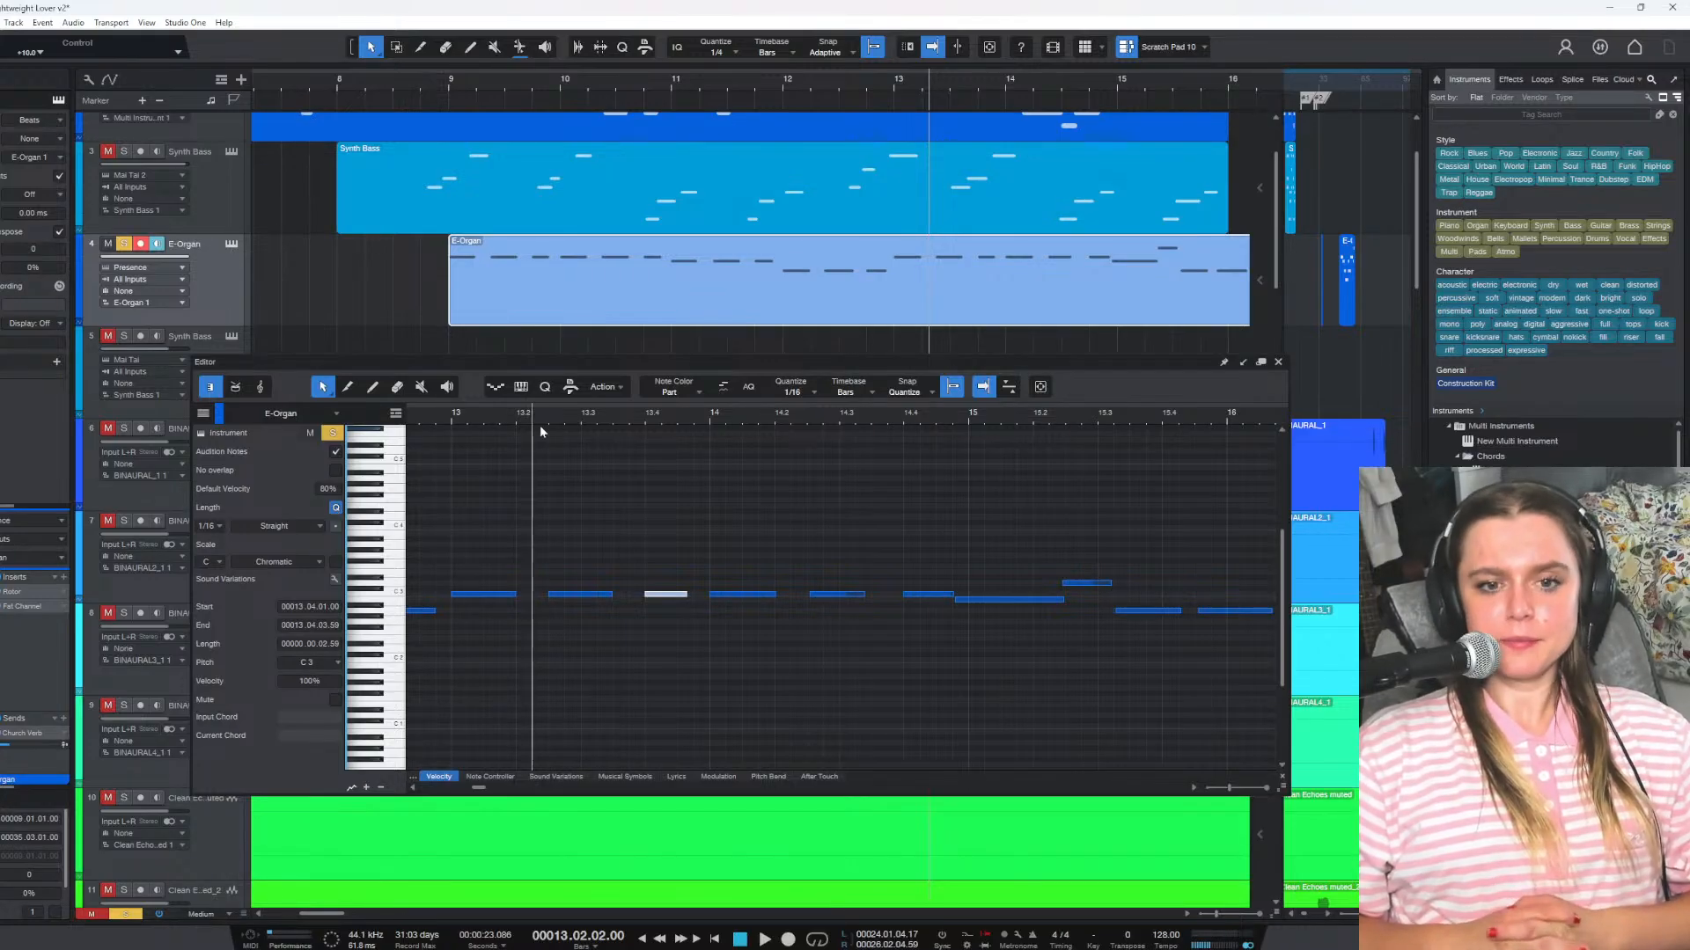
{"action": "left_click", "coordinate": [456, 419]}
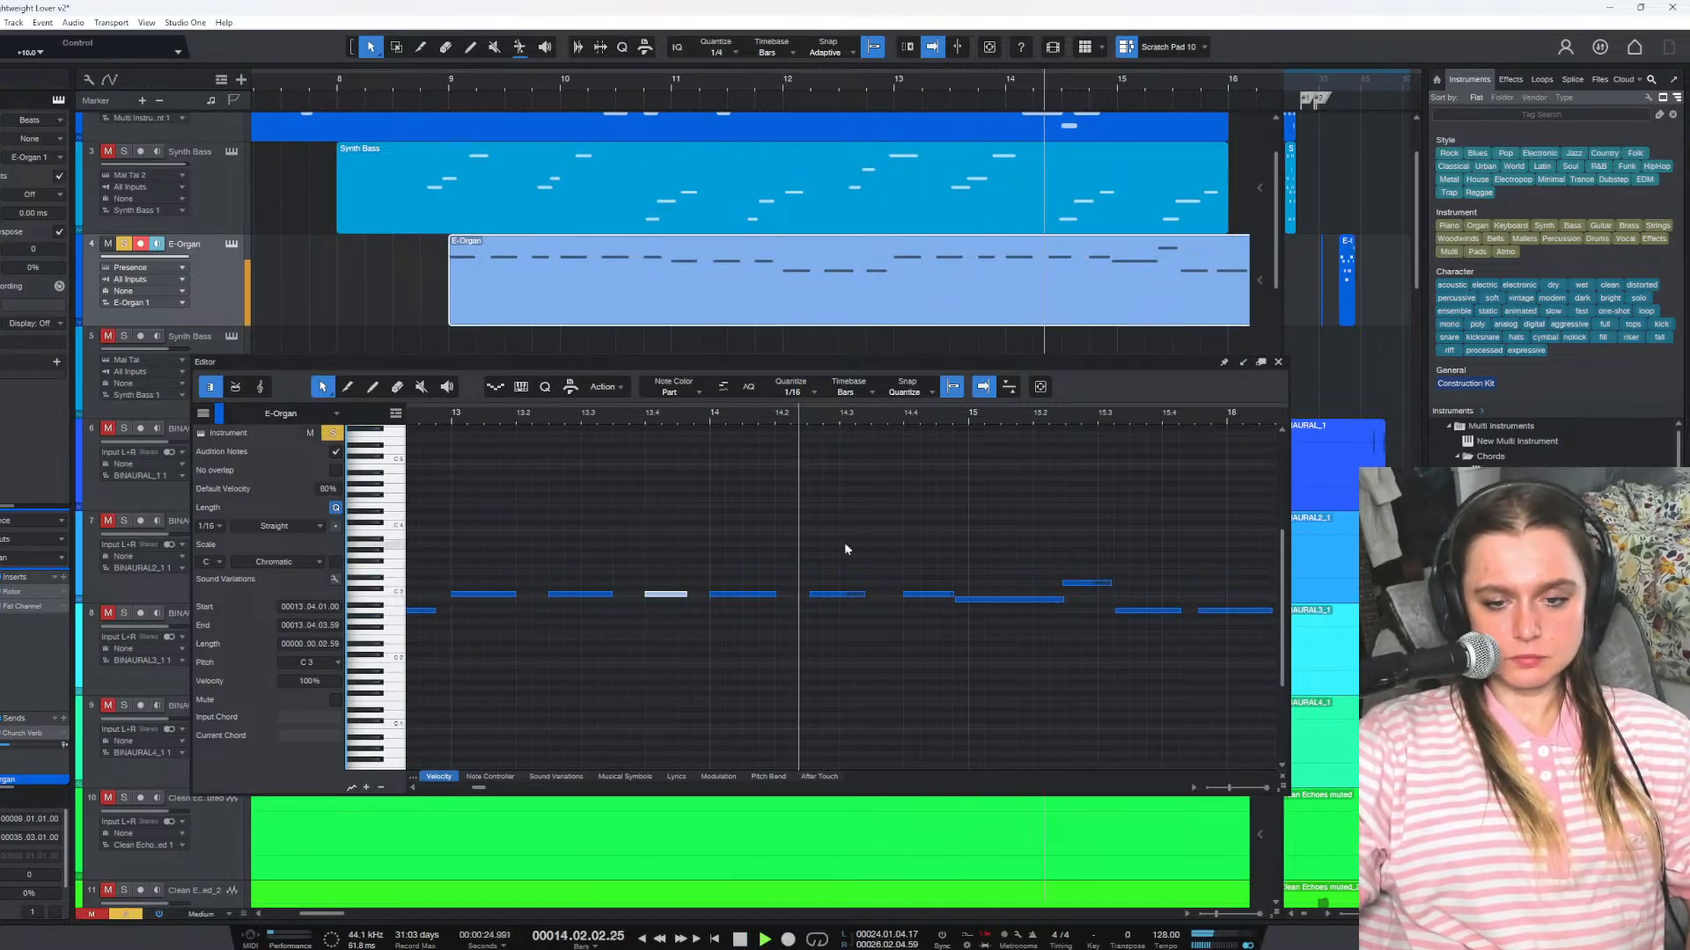
Take the E-Organ track off solo and replay from the start of bar 8 with the other tracks
{"action": "left_click", "coordinate": [978, 600]}
{"action": "key", "text": "f"}
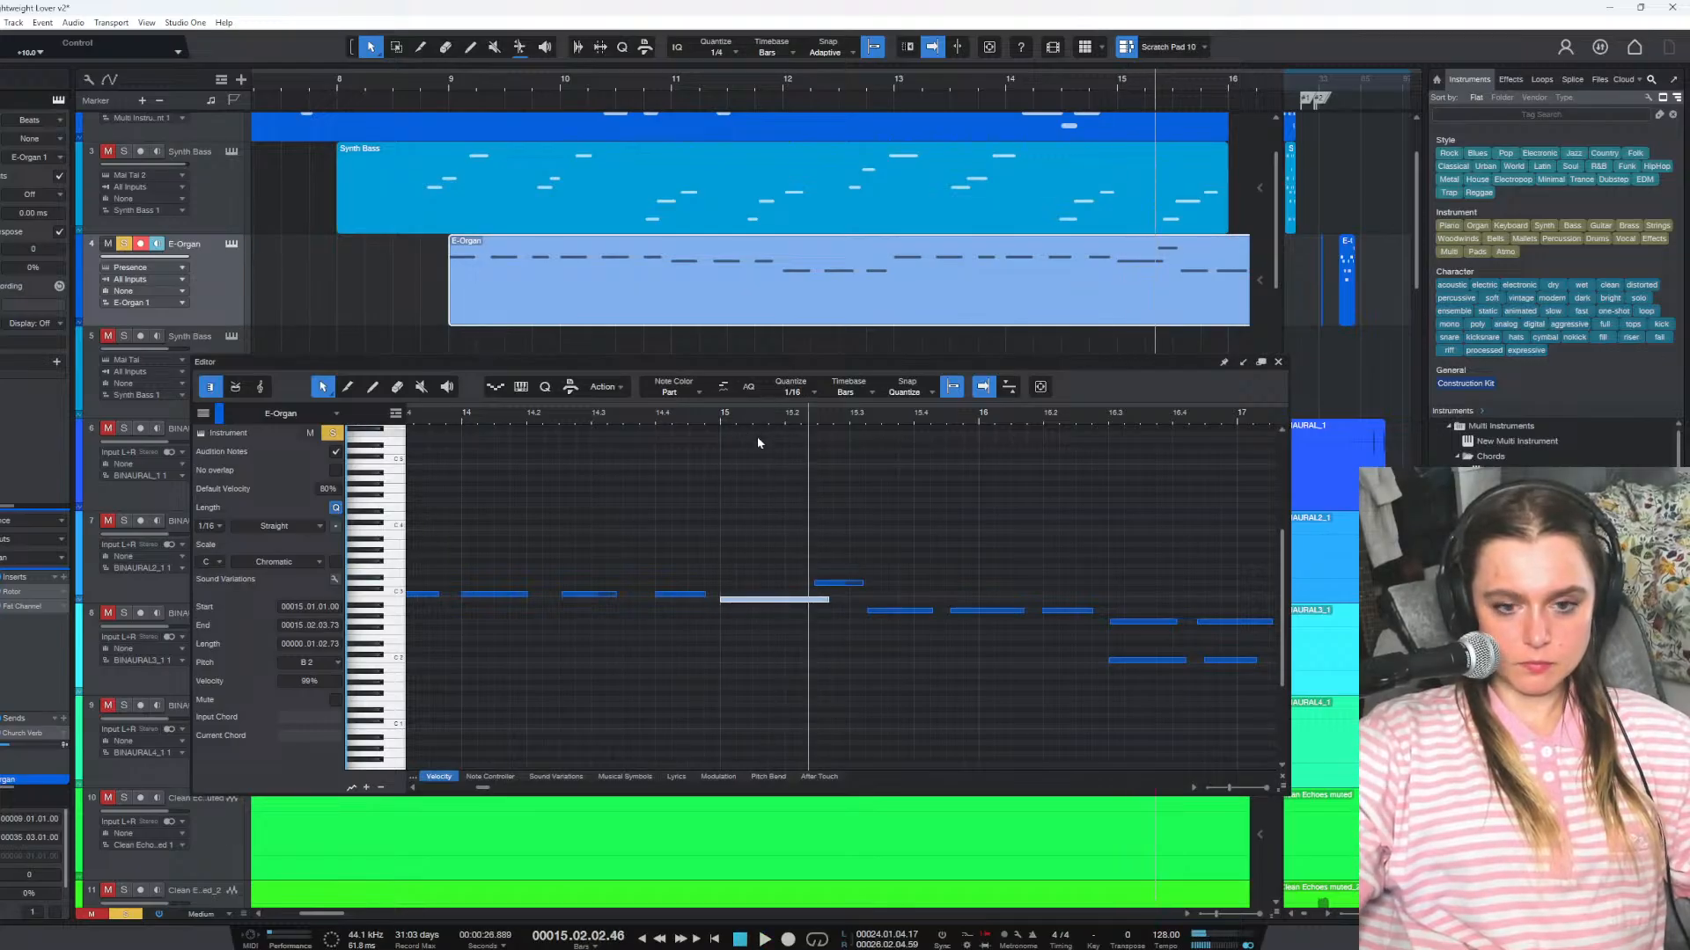
{"action": "left_click", "coordinate": [125, 247]}
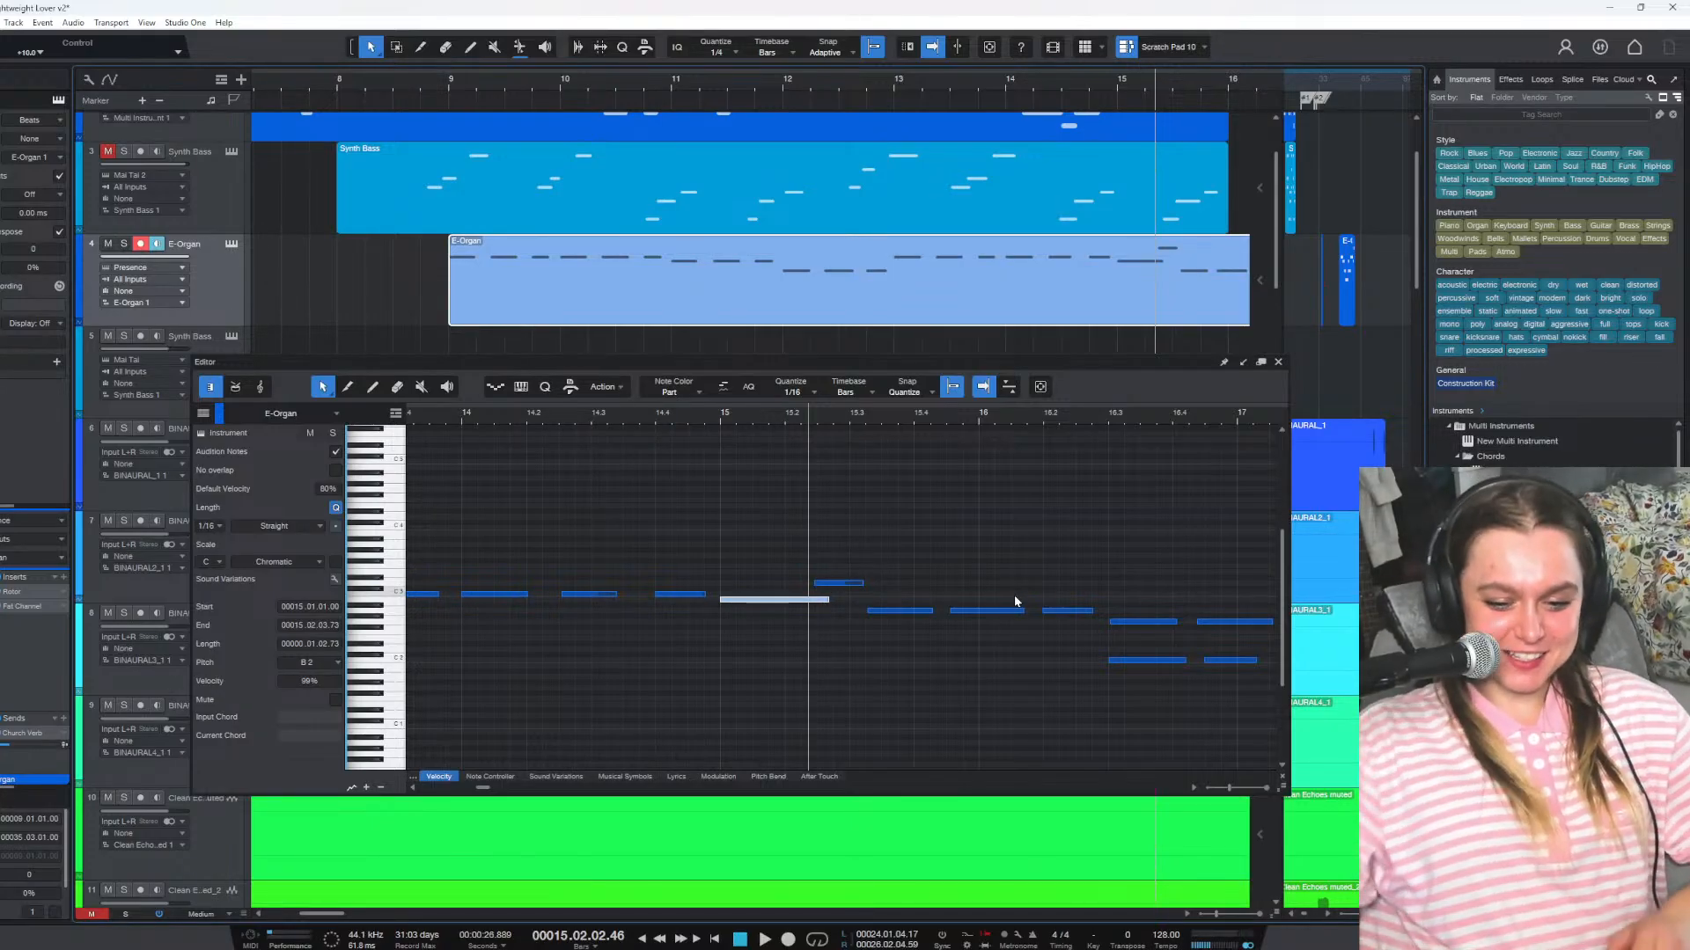
{"action": "left_click", "coordinate": [338, 82]}
{"action": "key", "text": "space"}
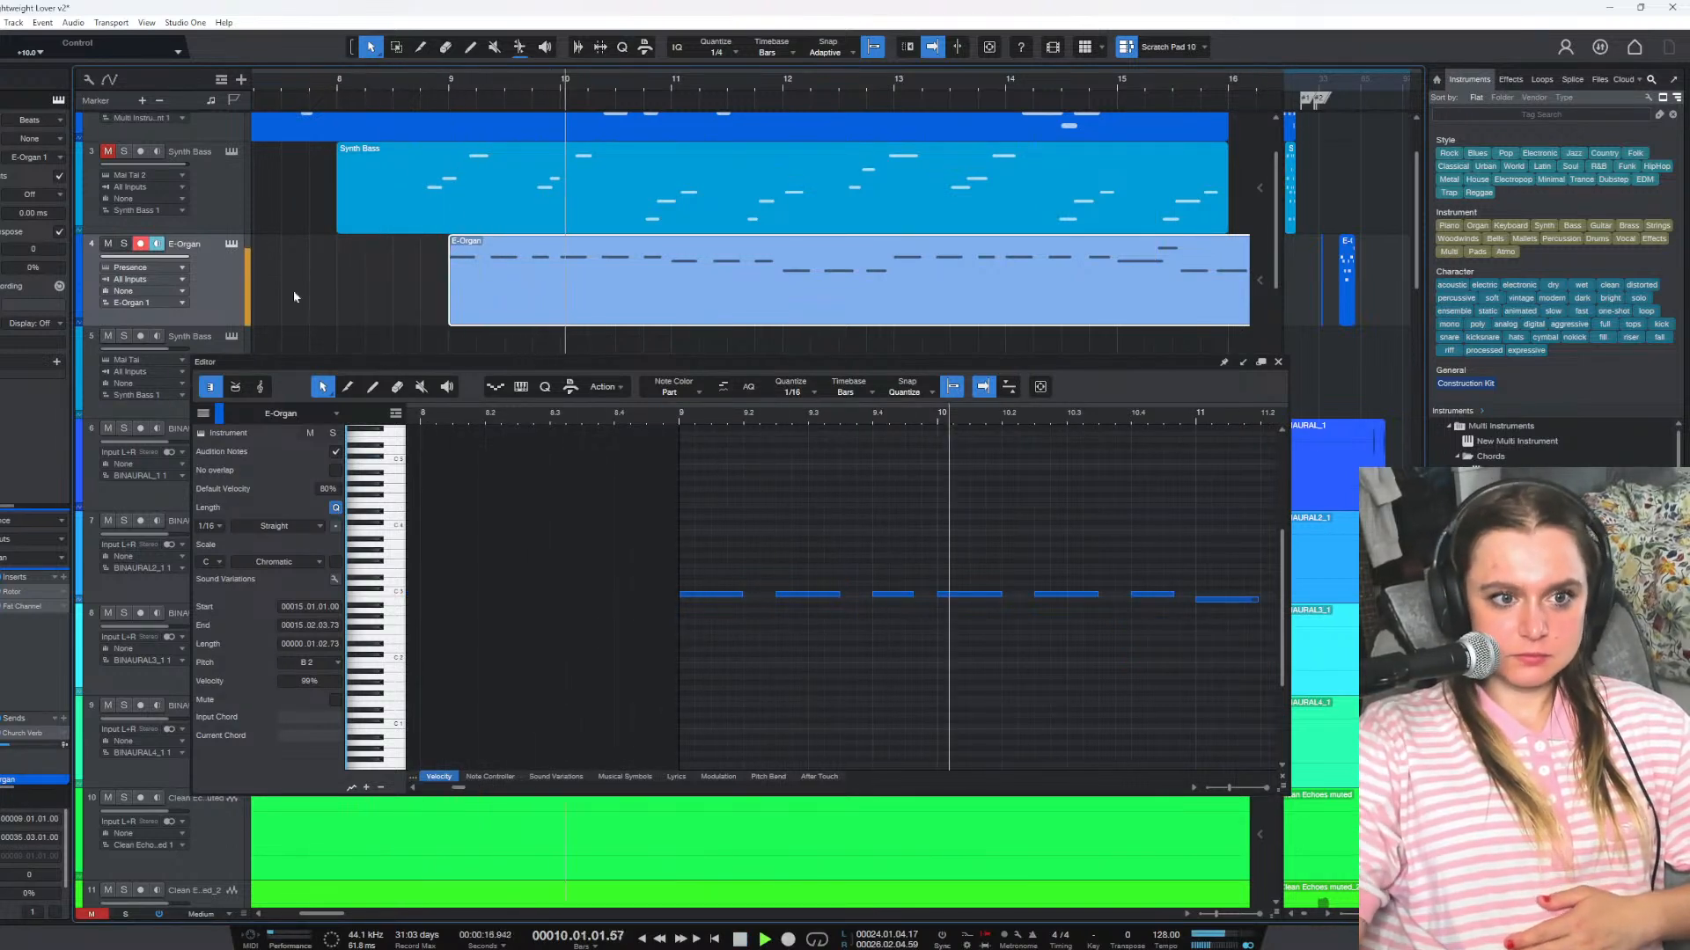
{"action": "left_click_drag", "start_coordinate": [167, 264], "coordinate": [191, 260]}
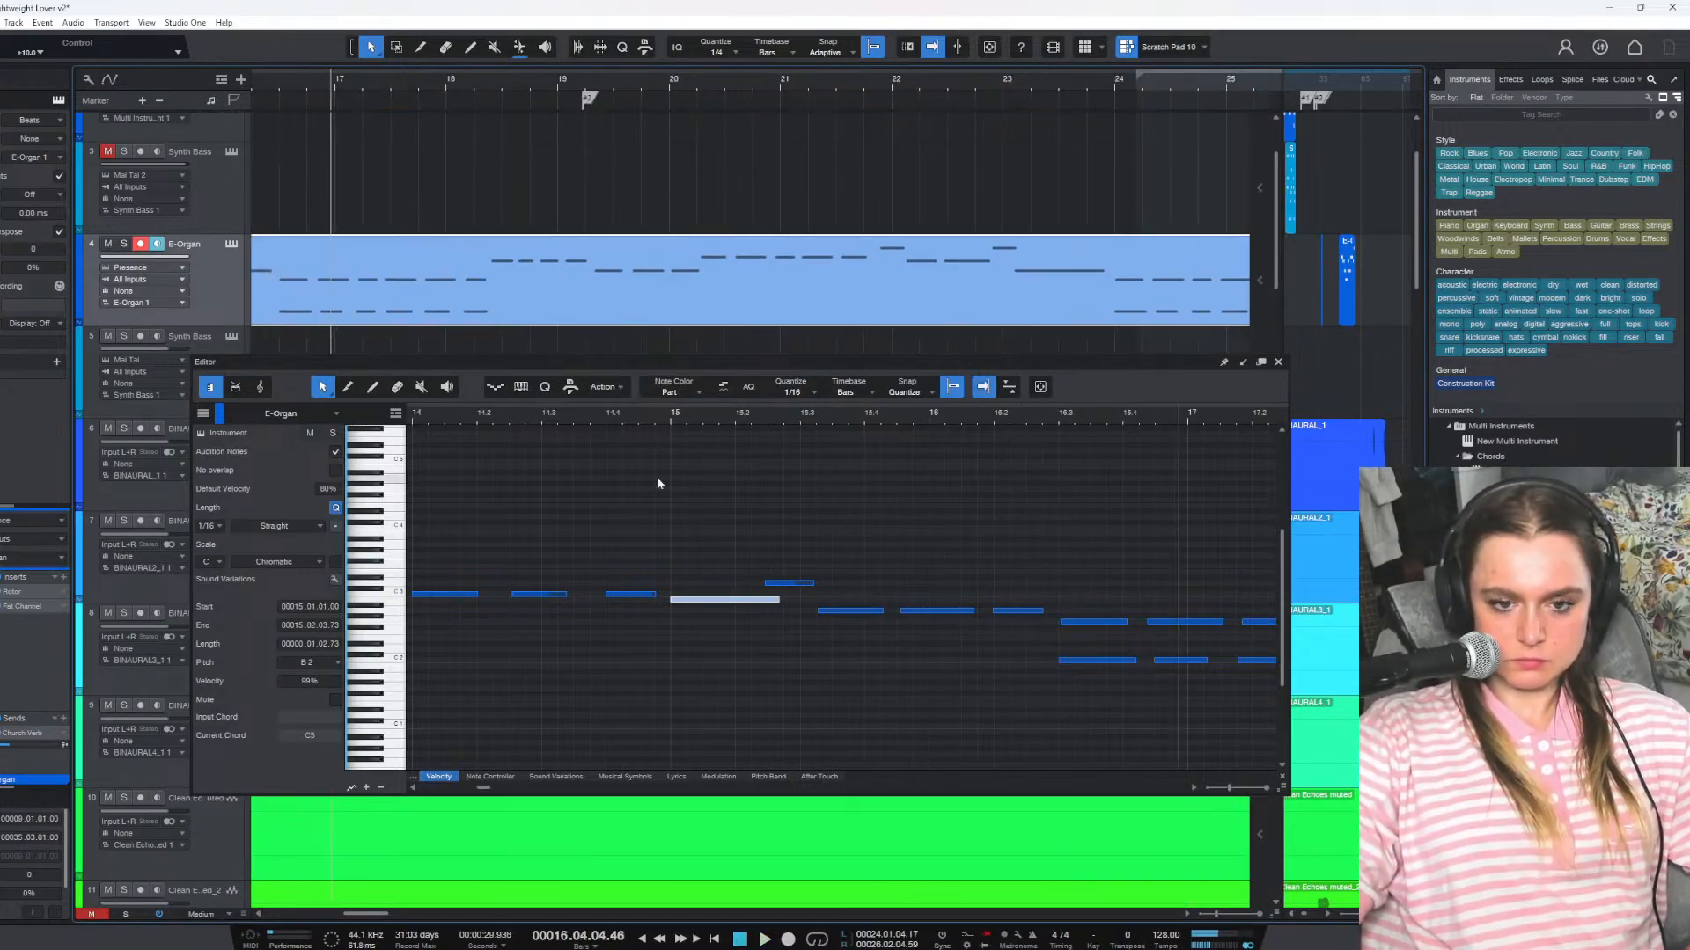
Shorten the long B 2 note of bar 15 to end at 15.02.01 and add a B 2 note from 15.02.03 to 15.03.01
{"action": "left_click", "coordinate": [526, 414]}
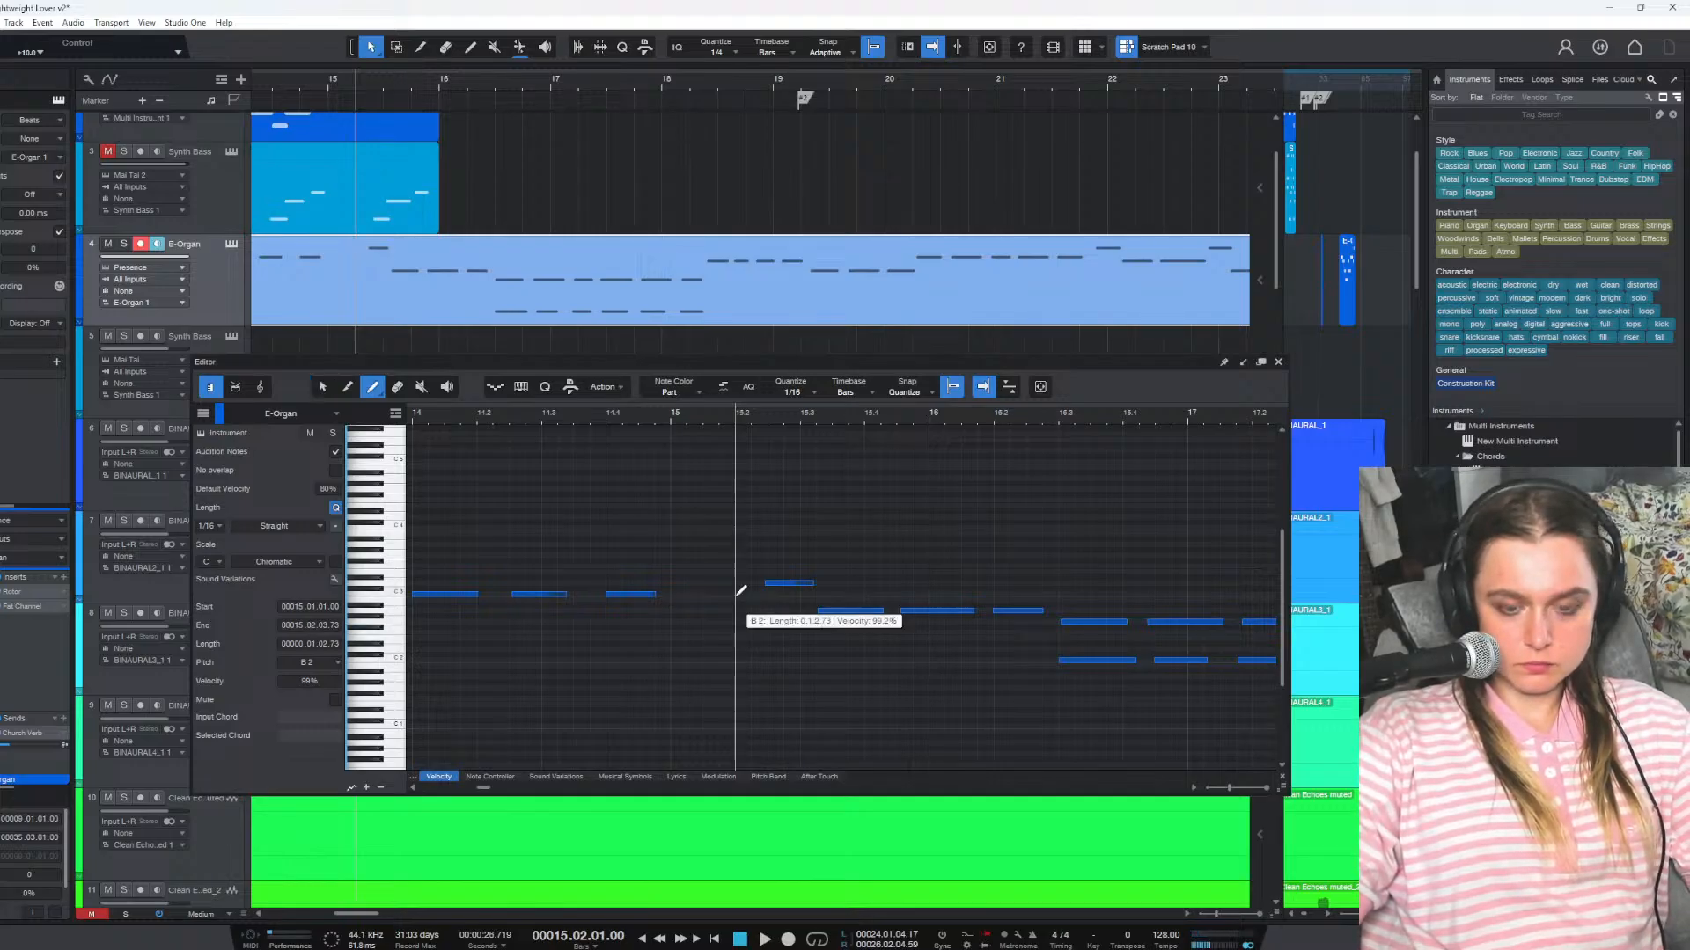
{"action": "left_click", "coordinate": [734, 595]}
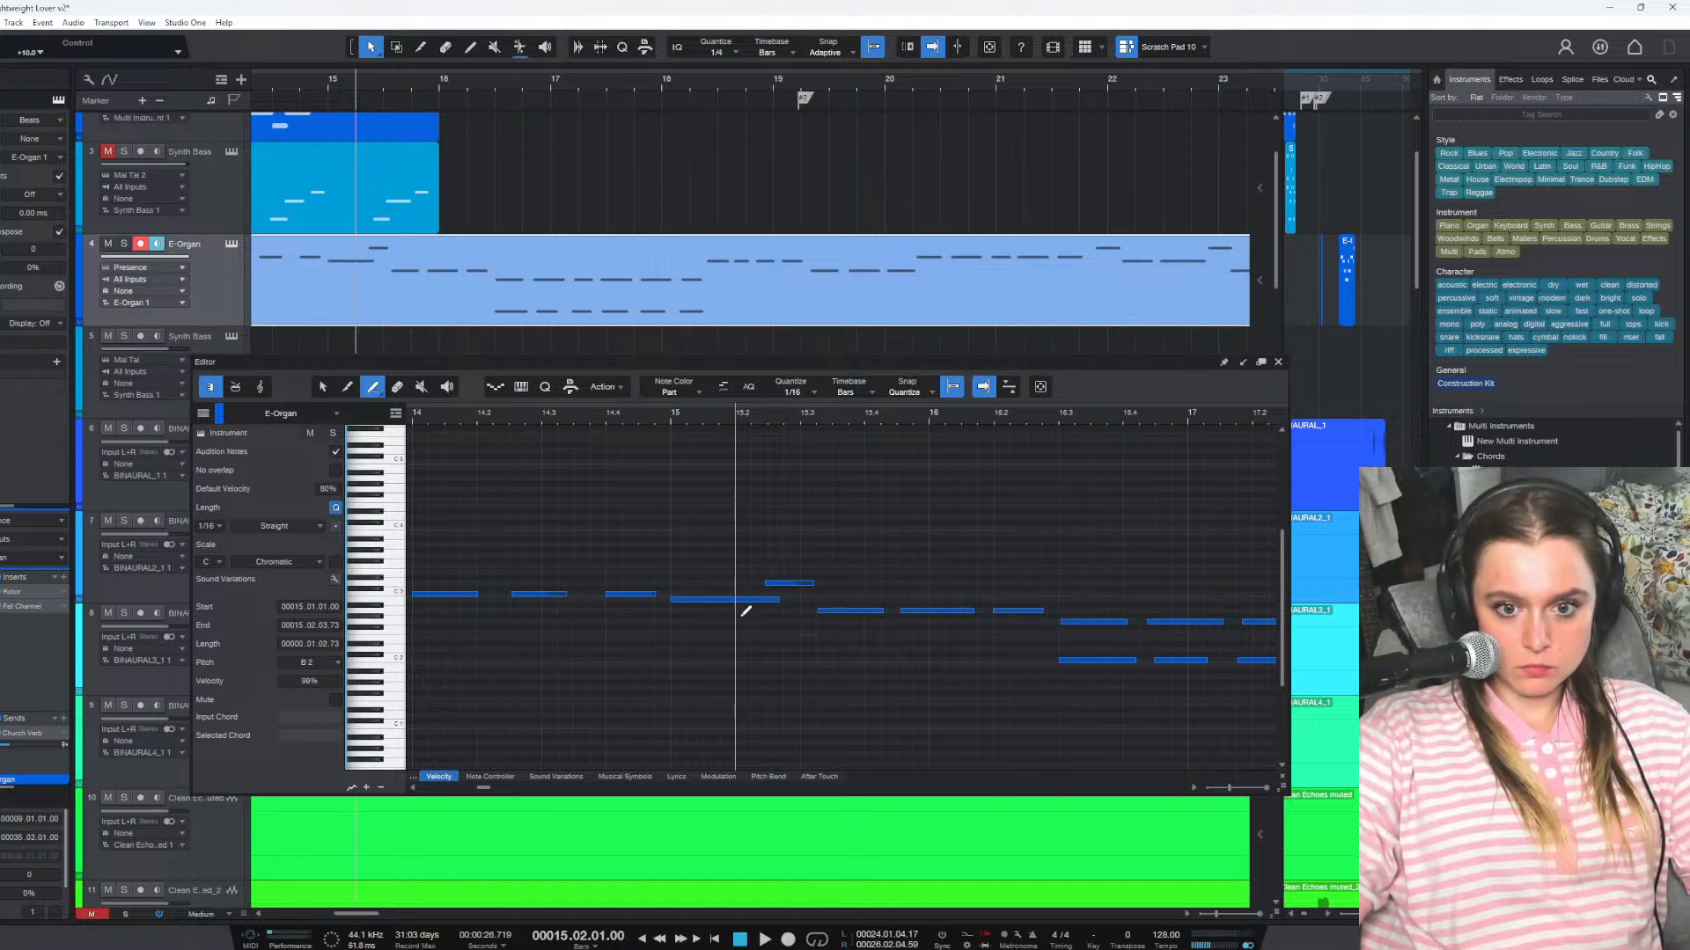
{"action": "left_click", "coordinate": [739, 598]}
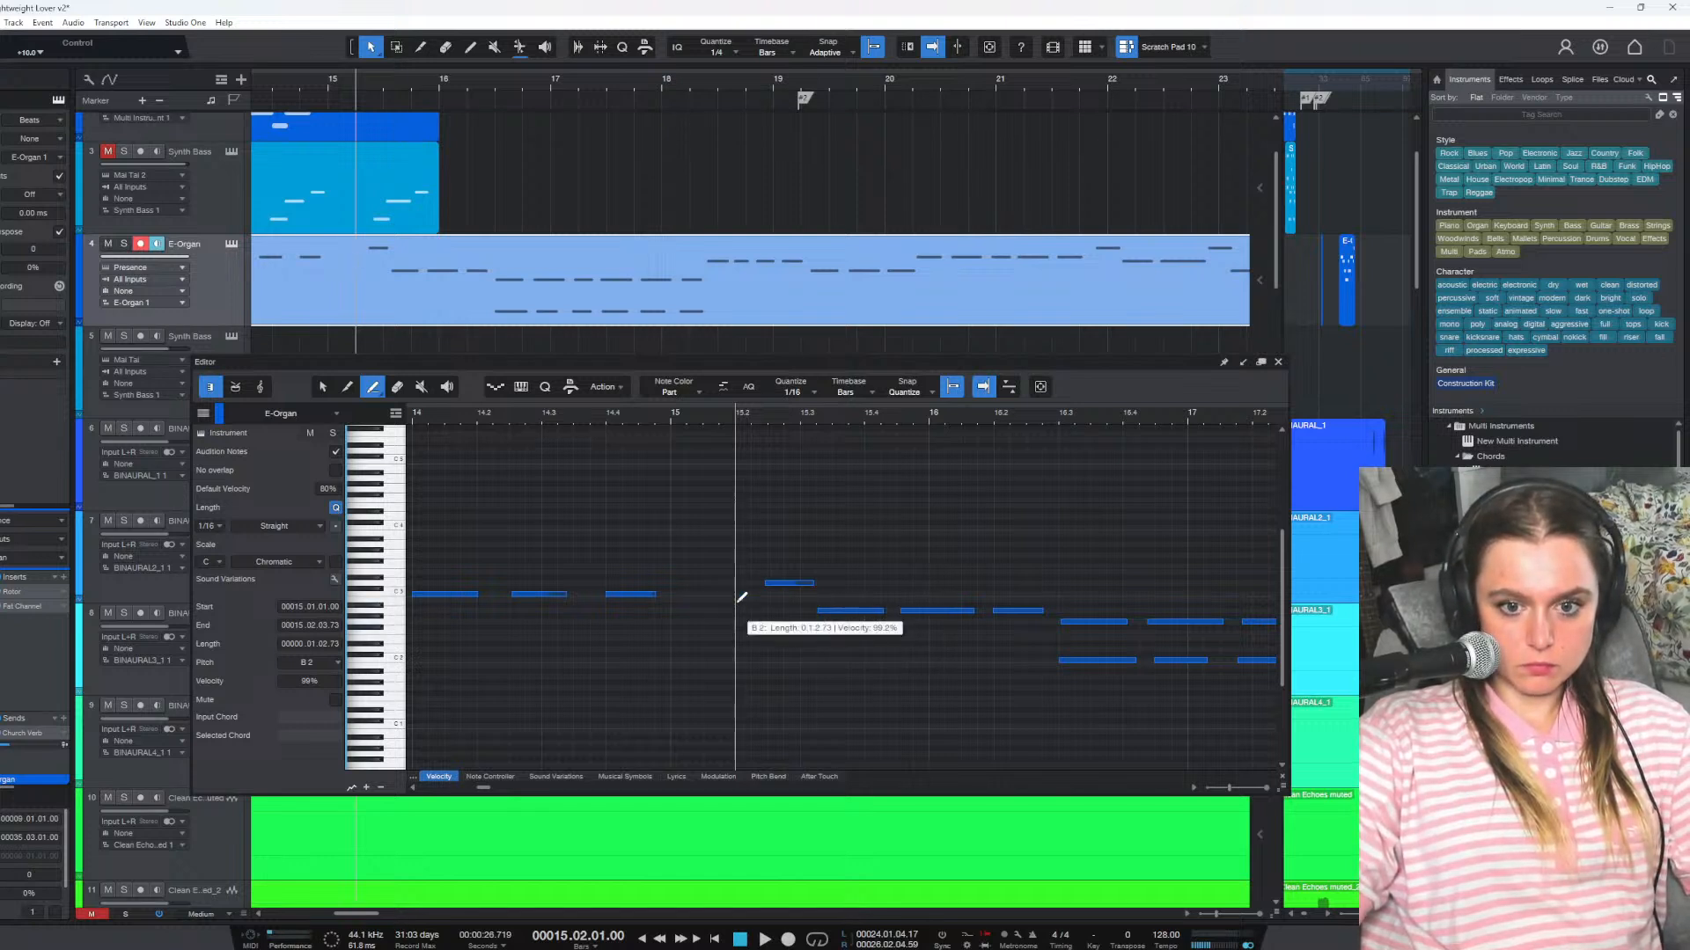
{"action": "left_click", "coordinate": [741, 597]}
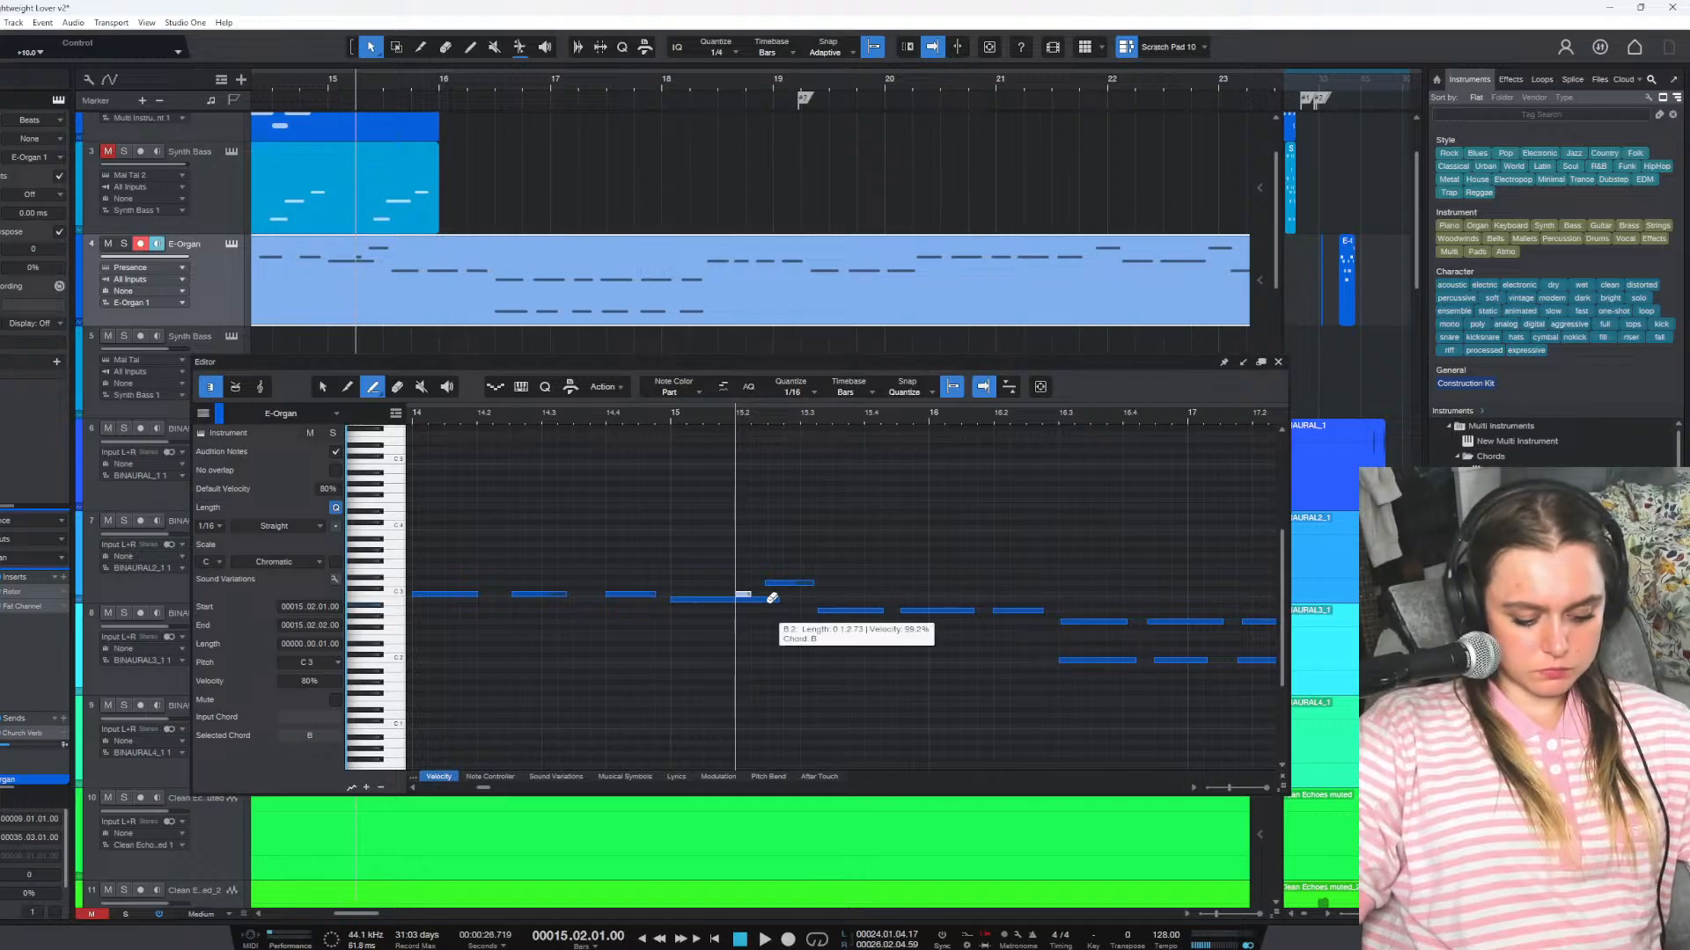
{"action": "left_click_drag", "start_coordinate": [781, 606], "coordinate": [772, 605]}
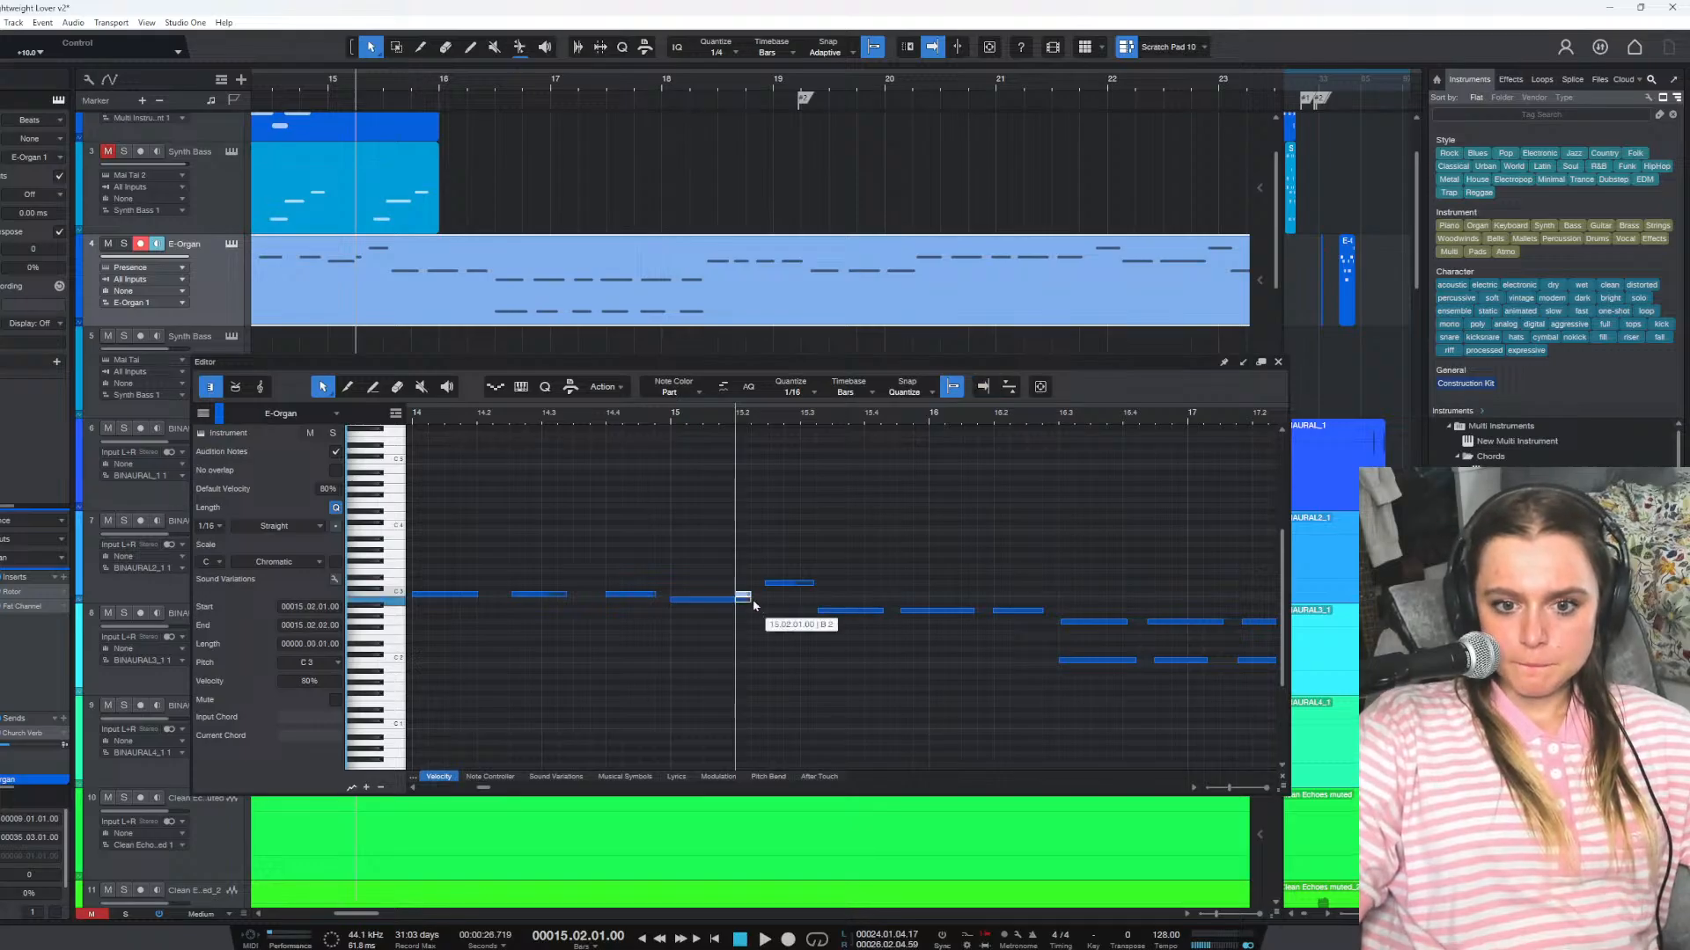
{"action": "left_click_drag", "start_coordinate": [777, 606], "coordinate": [778, 605]}
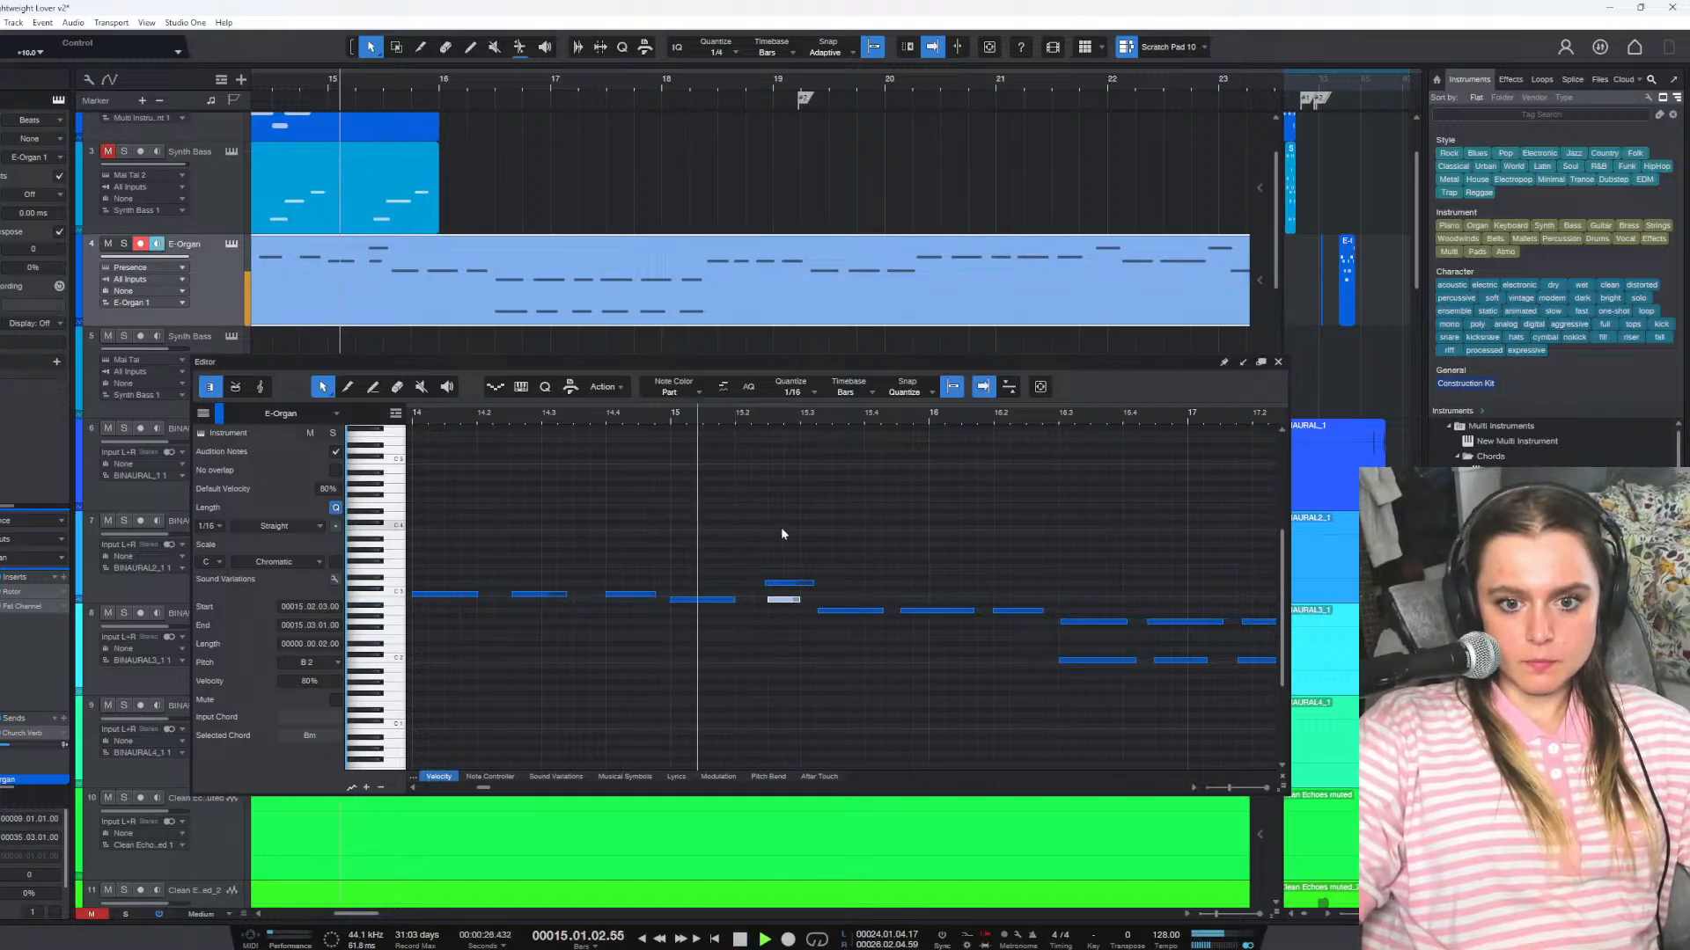
Review the E-Organ notes back to bar 12 and replay from just before bar 12 into the end of bar 14
{"action": "key", "text": "space"}
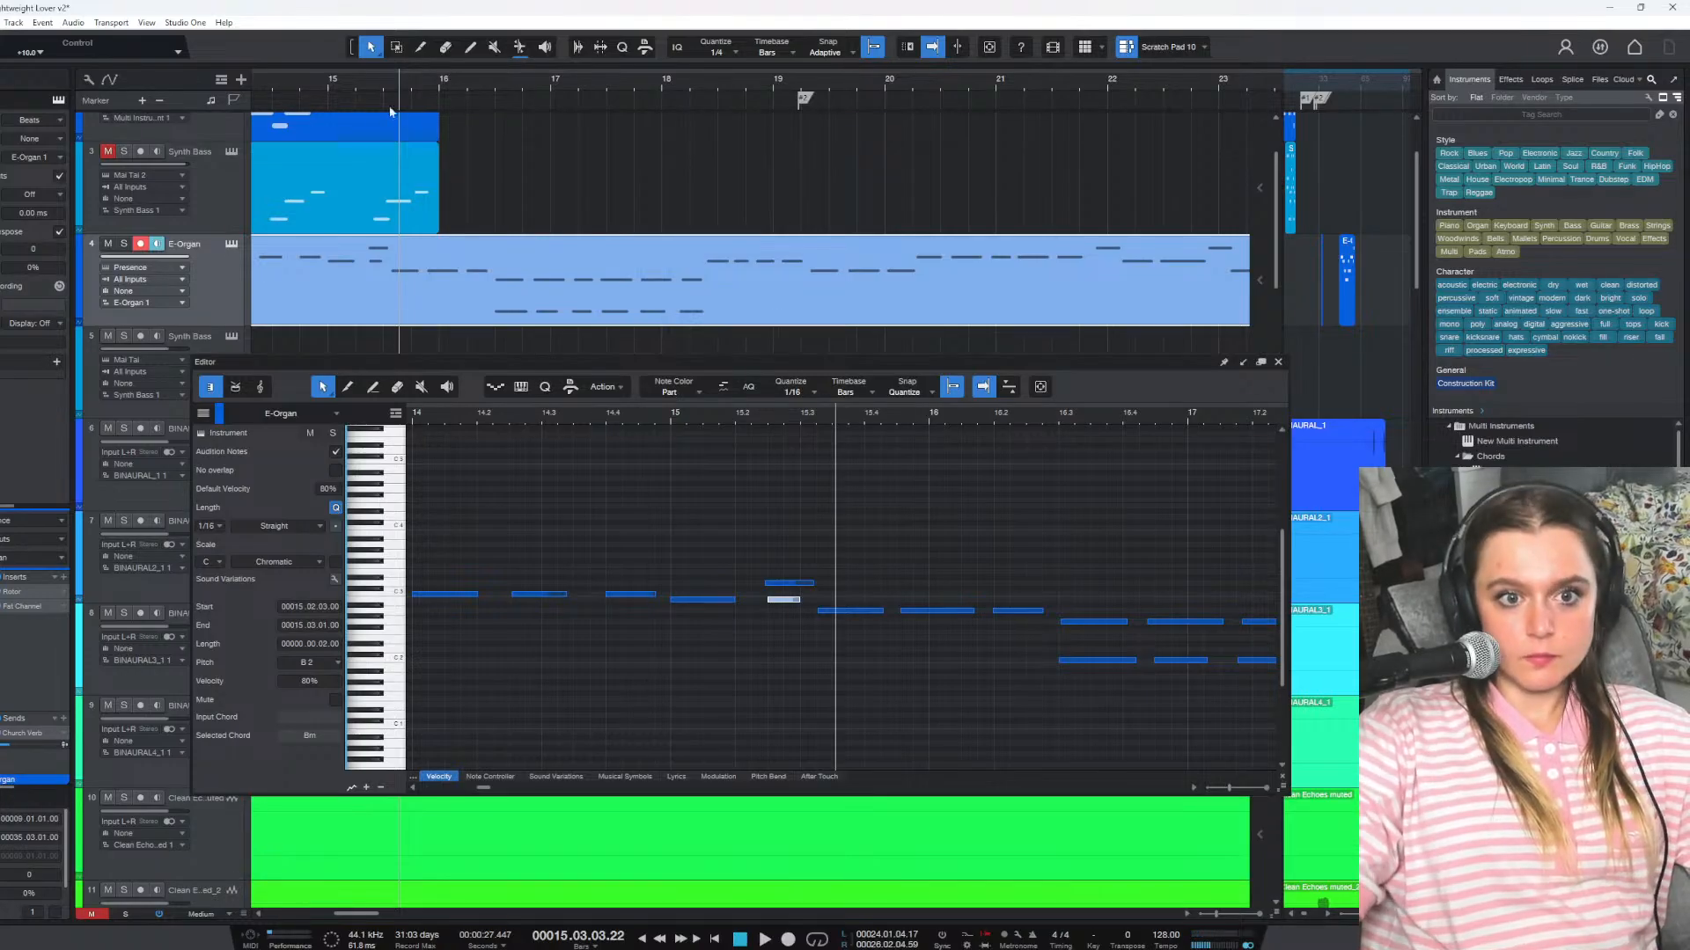
{"action": "scroll", "coordinate": [711, 690], "scroll_direction": "down", "scroll_amount": 1}
{"action": "scroll", "coordinate": [748, 651], "scroll_direction": "right", "scroll_amount": 2}
{"action": "scroll", "coordinate": [748, 651], "scroll_direction": "left", "scroll_amount": 3}
{"action": "scroll", "coordinate": [809, 694], "scroll_direction": "left", "scroll_amount": 10}
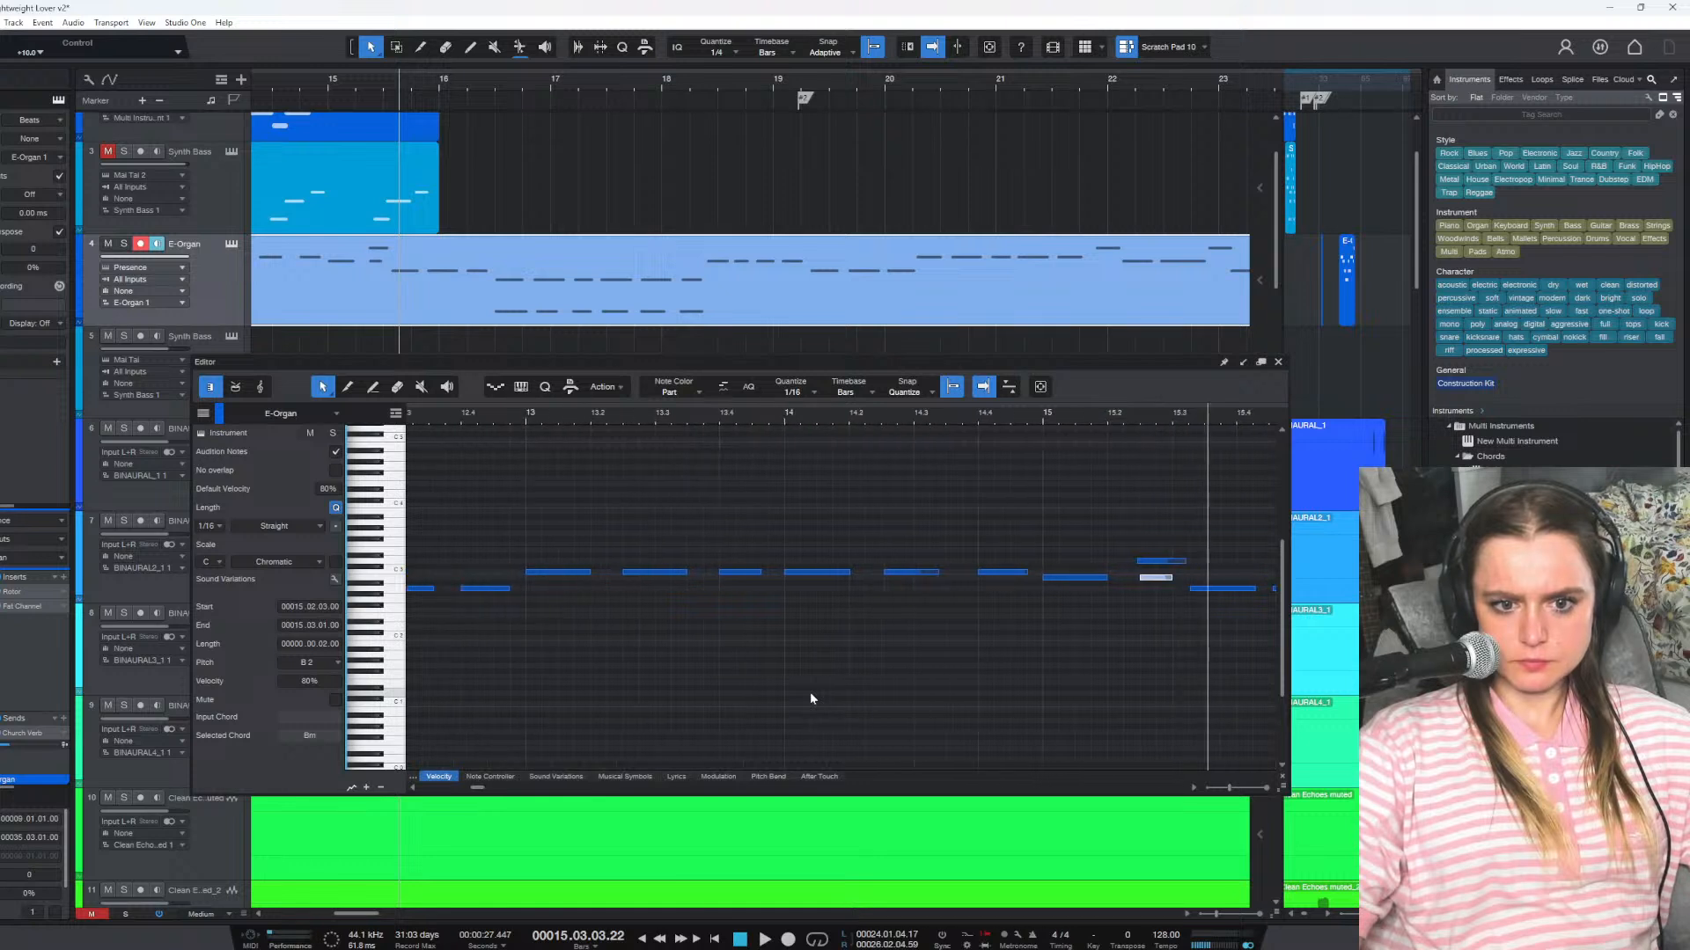
{"action": "scroll", "coordinate": [811, 695], "scroll_direction": "left", "scroll_amount": 4}
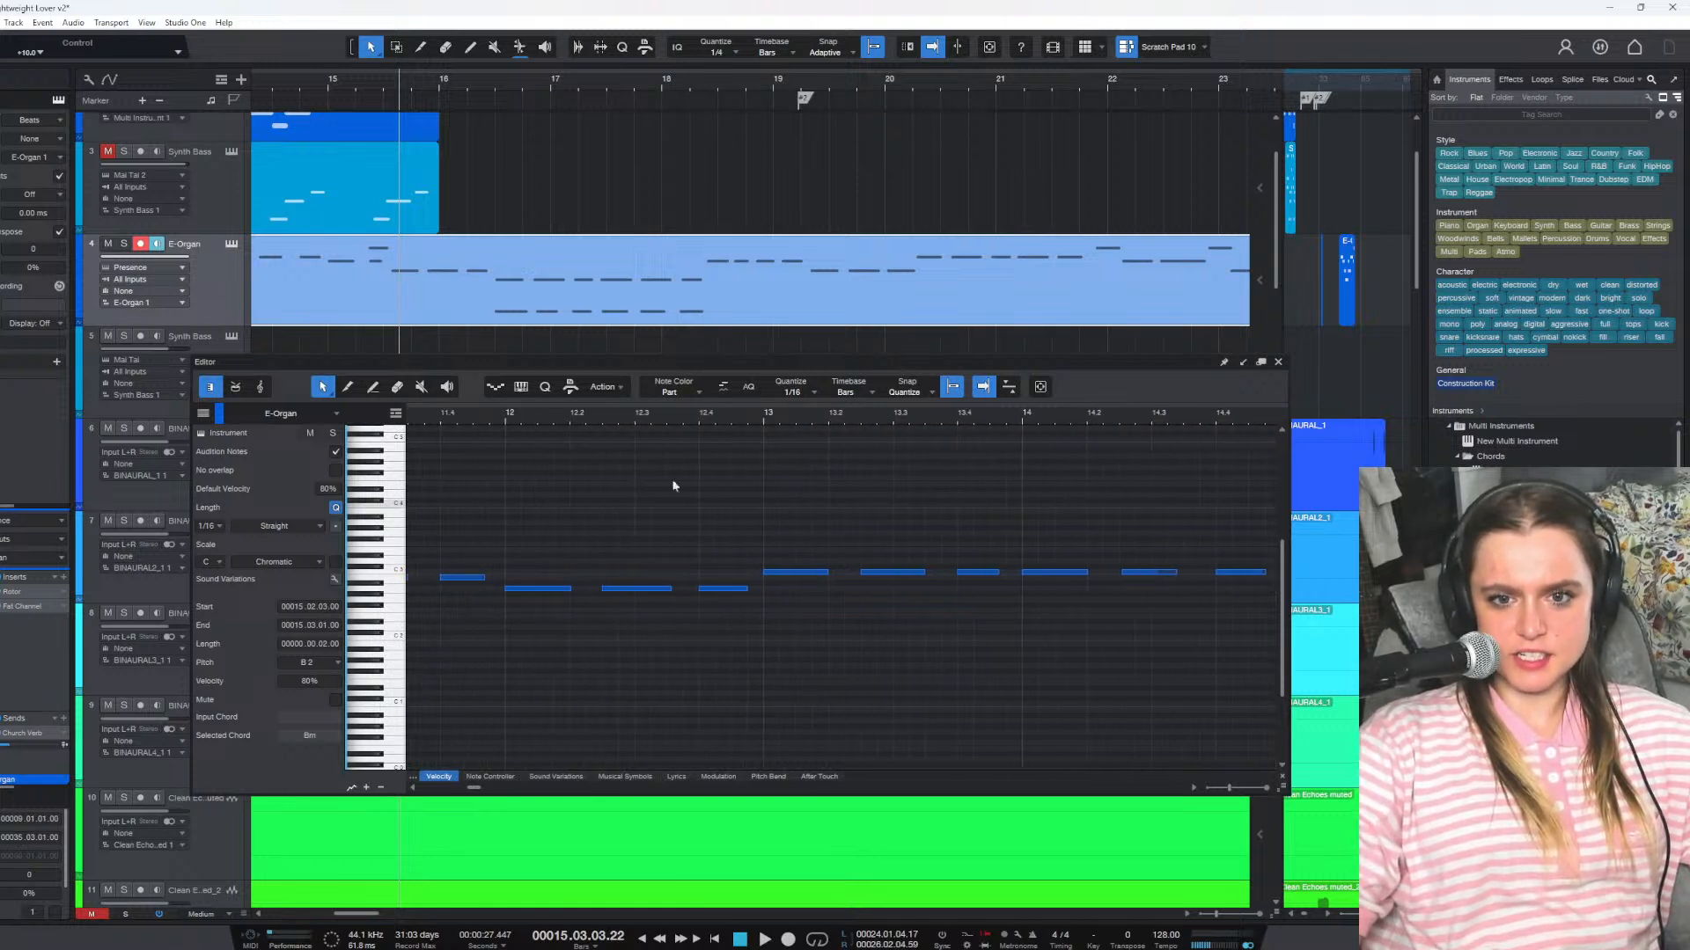
{"action": "left_click", "coordinate": [475, 420]}
{"action": "key", "text": "space"}
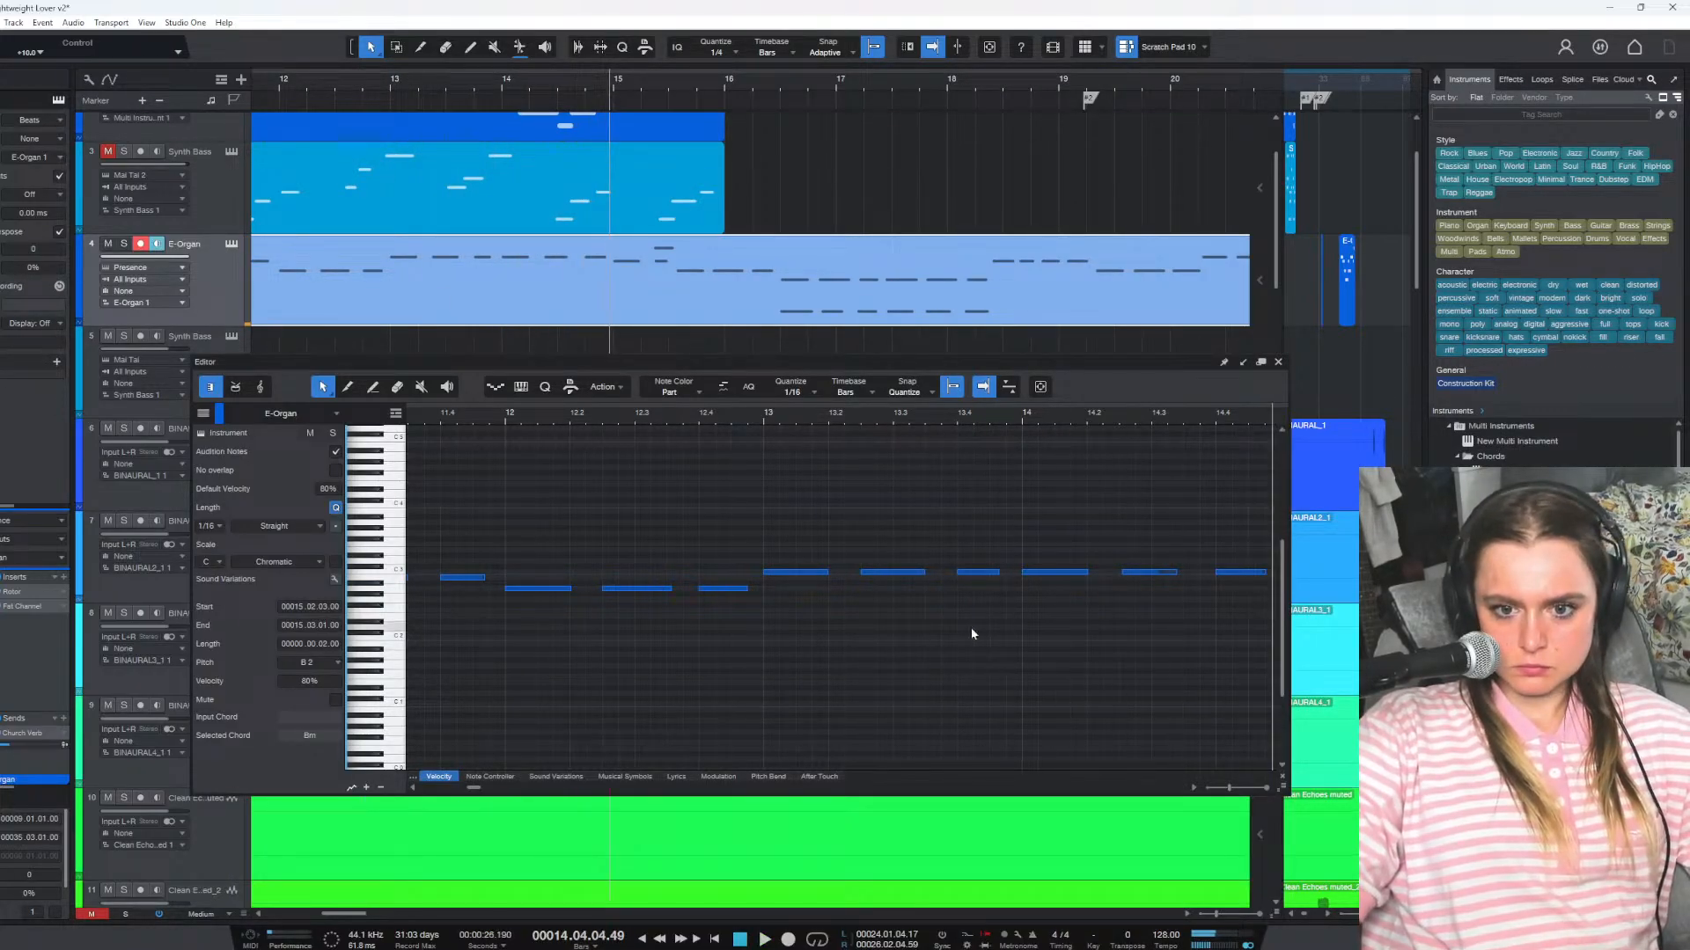
Lengthen the second note of bar 14 to end at 14.03.03 and replay from the second beat of bar 13
{"action": "scroll", "coordinate": [787, 629], "scroll_direction": "right", "scroll_amount": 5}
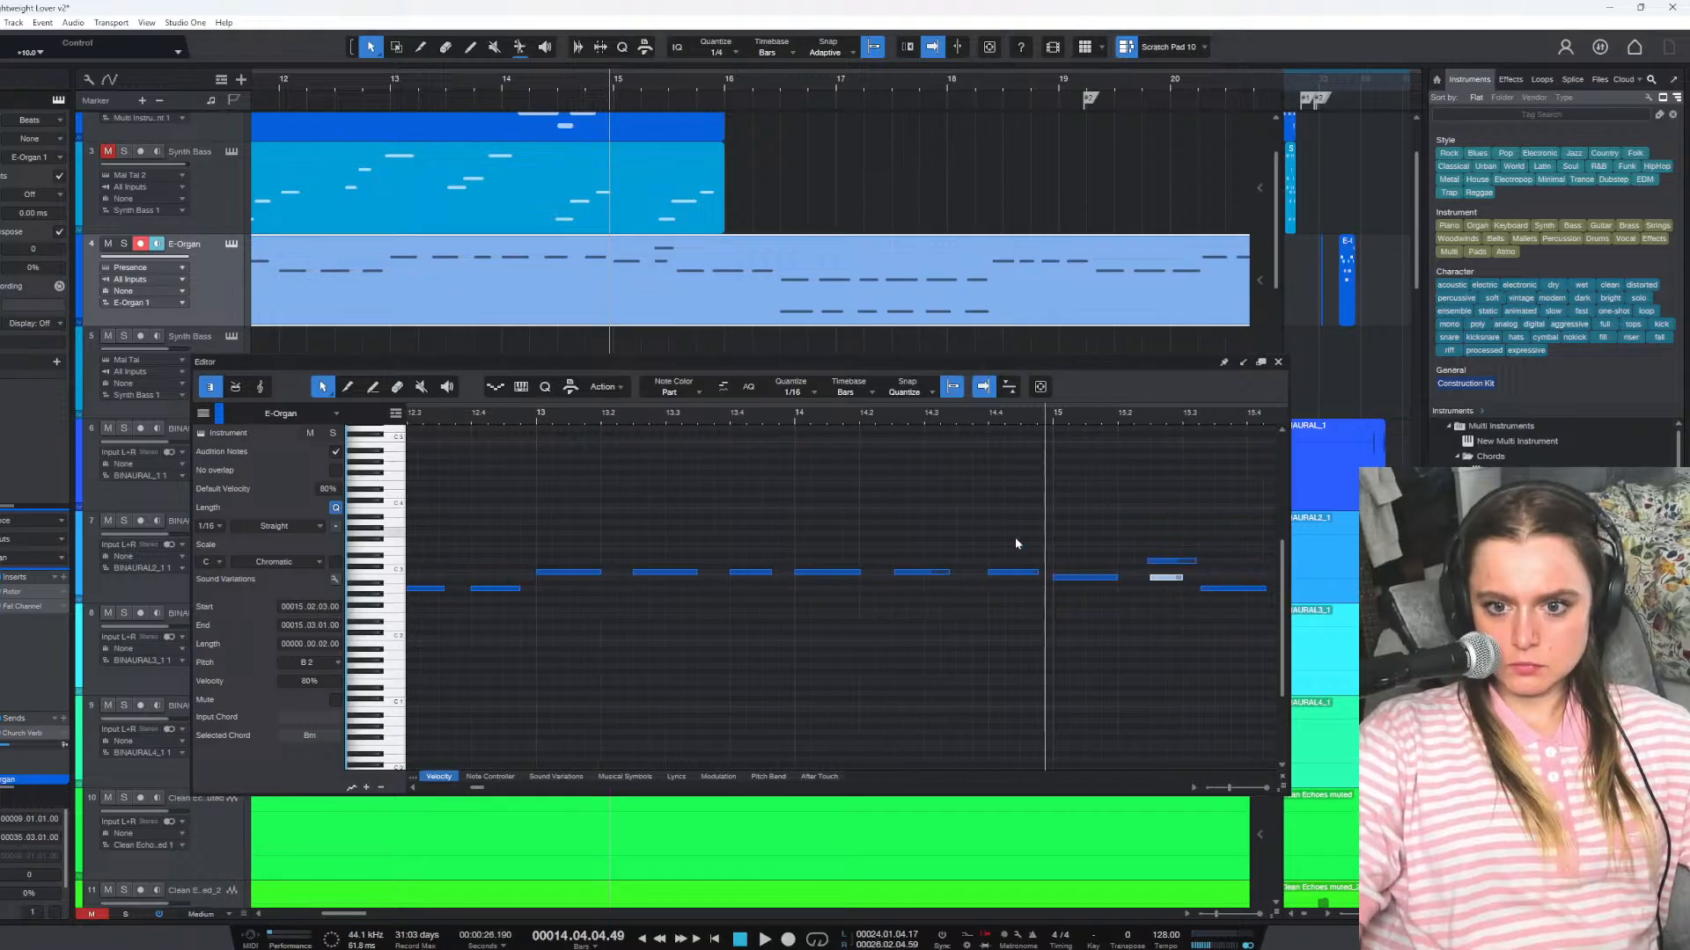
{"action": "left_click_drag", "start_coordinate": [954, 572], "coordinate": [959, 572]}
{"action": "left_click", "coordinate": [623, 417]}
{"action": "key", "text": "space"}
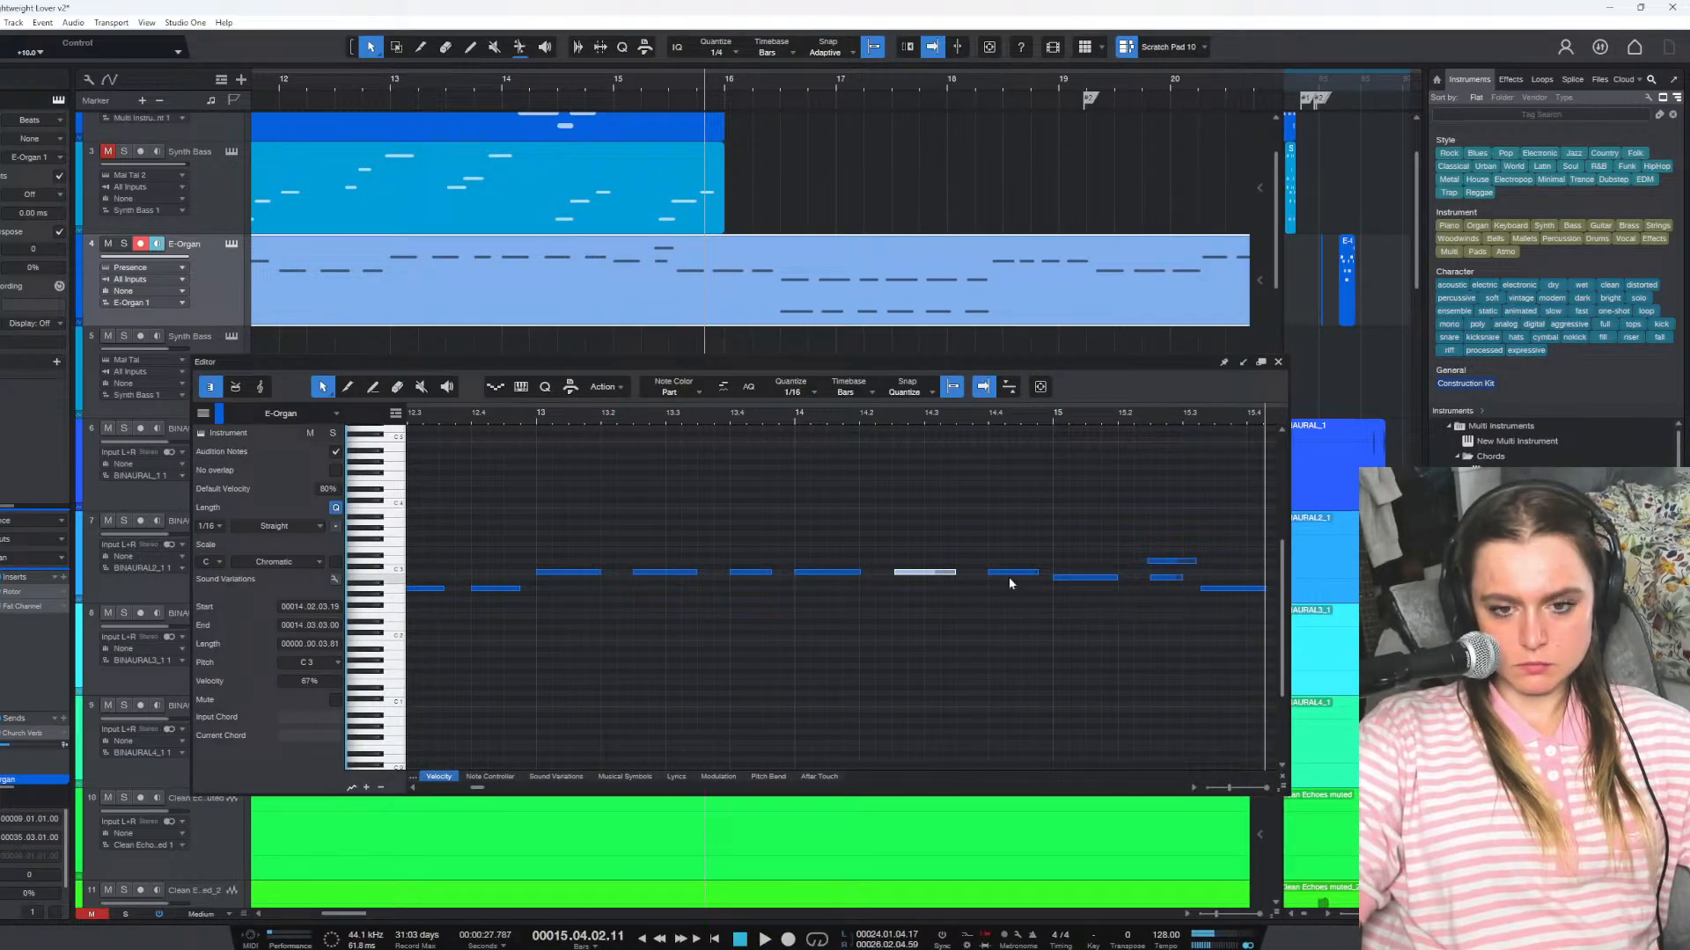
Lengthen the second B 2 note of bar 15 to one beat, ending at 15.03.03
{"action": "scroll", "coordinate": [979, 683], "scroll_direction": "right", "scroll_amount": 5}
{"action": "scroll", "coordinate": [950, 620], "scroll_direction": "right", "scroll_amount": 1}
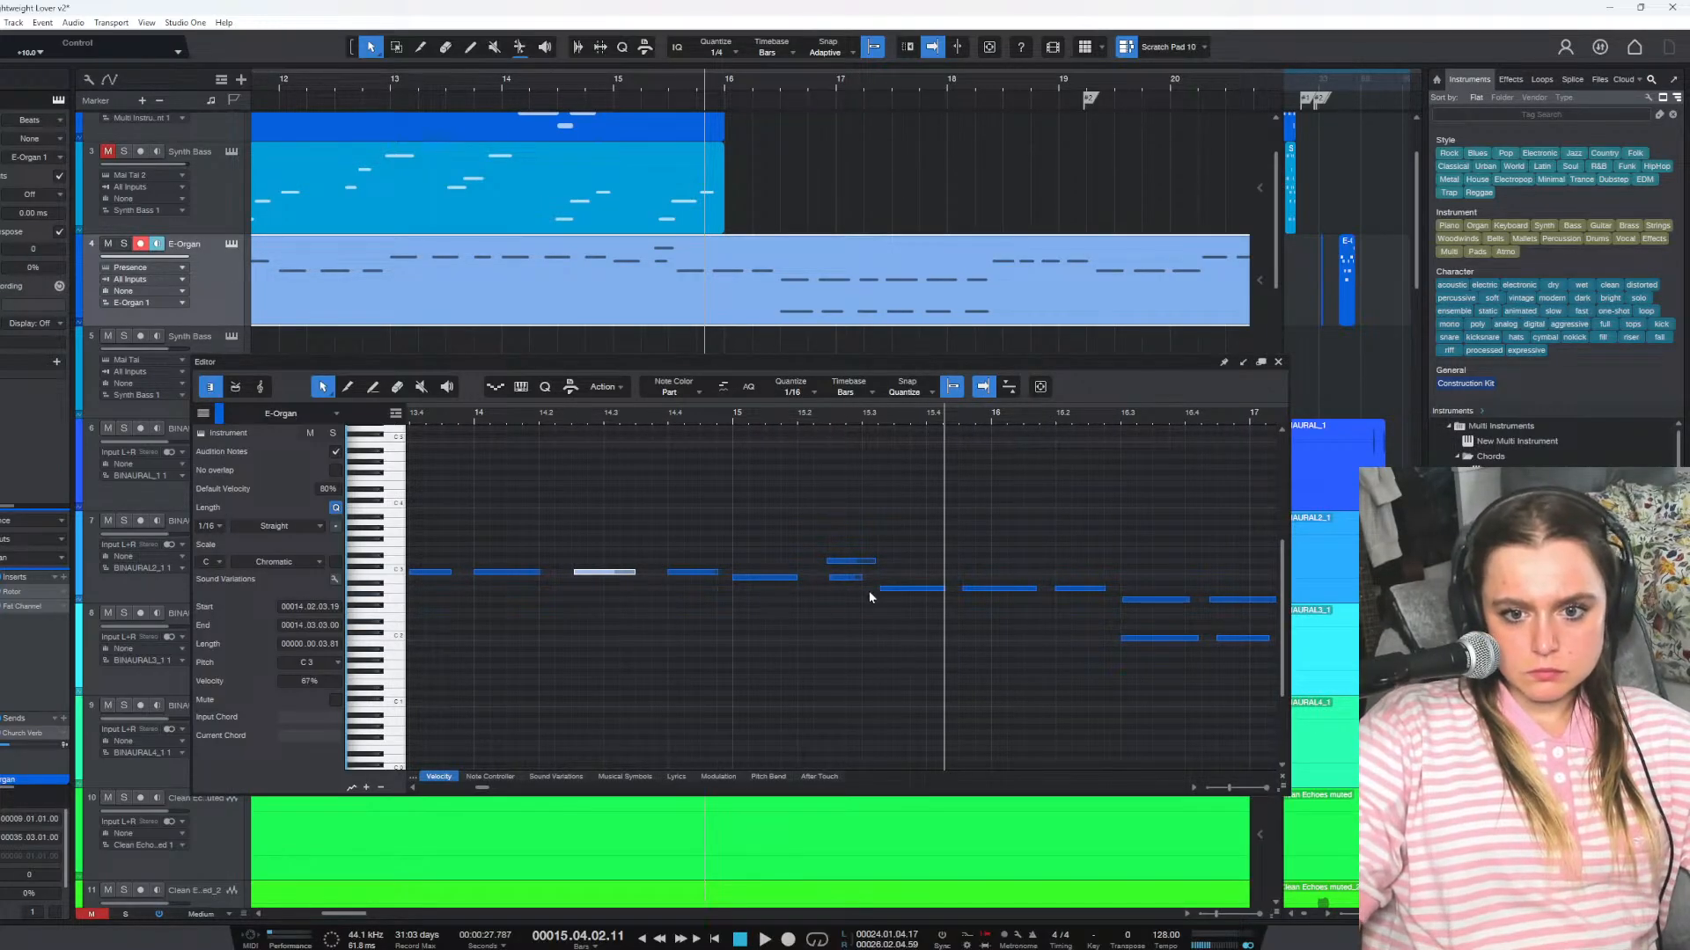
{"action": "left_click_drag", "start_coordinate": [863, 579], "coordinate": [884, 581]}
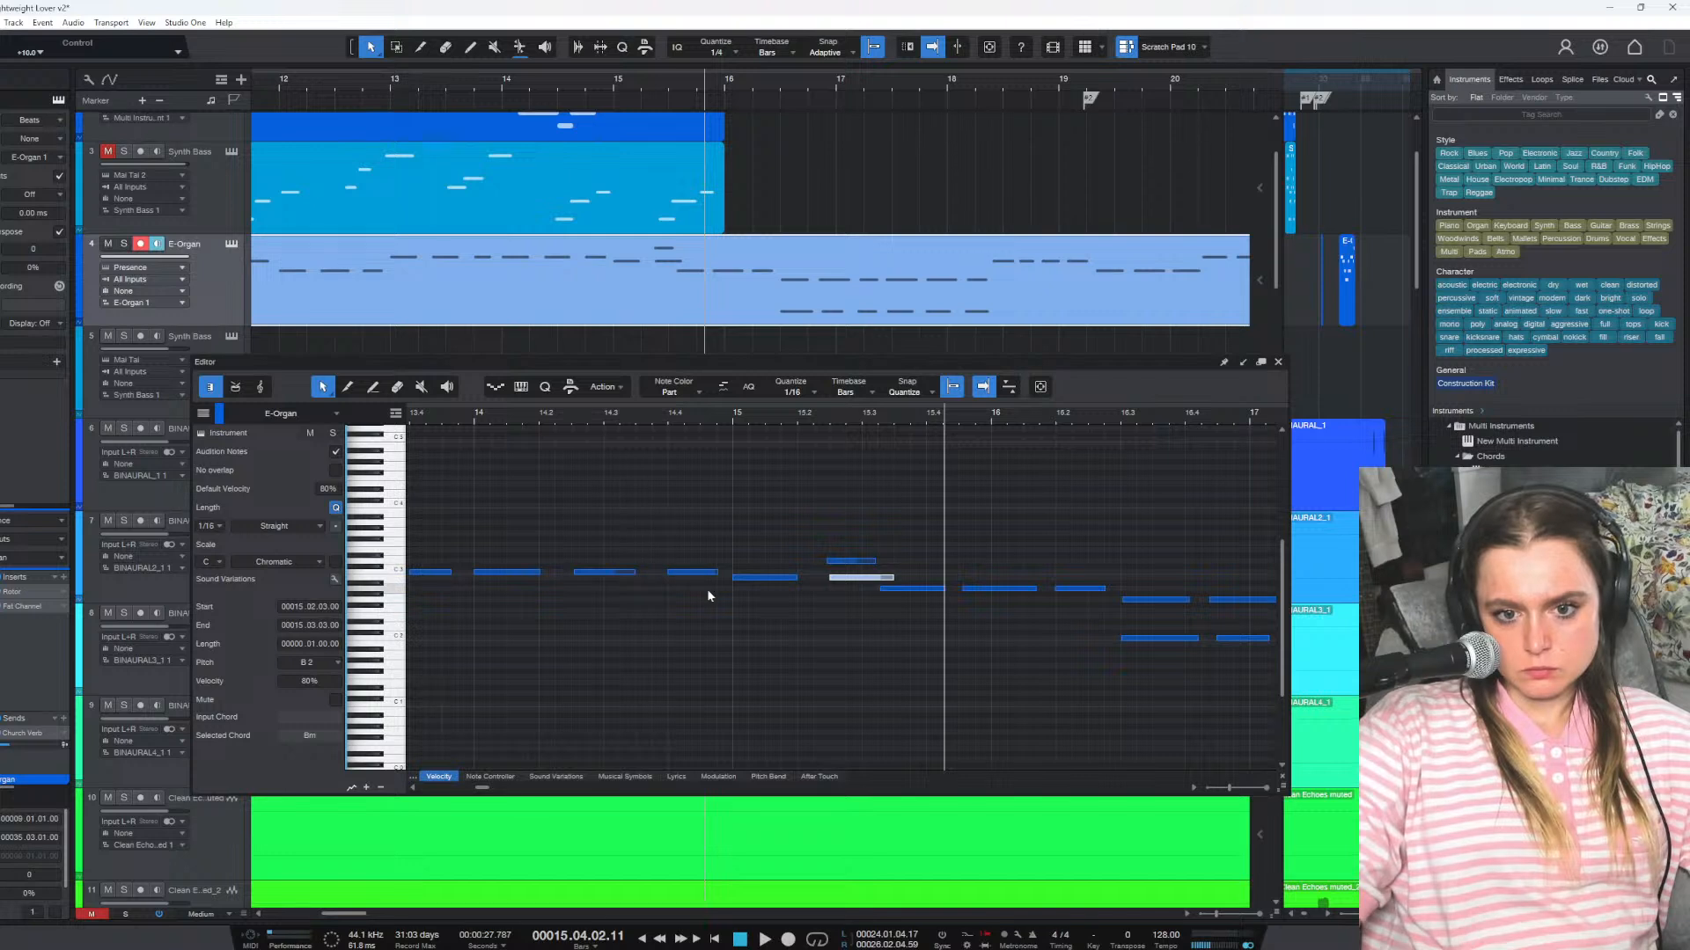
Delete the A 2 note at the end of bar 15, move the bar's D 3 note to 15.04.01 and replay from bar 15
{"action": "left_click_drag", "start_coordinate": [905, 587], "coordinate": [945, 568]}
{"action": "key", "text": "Delete"}
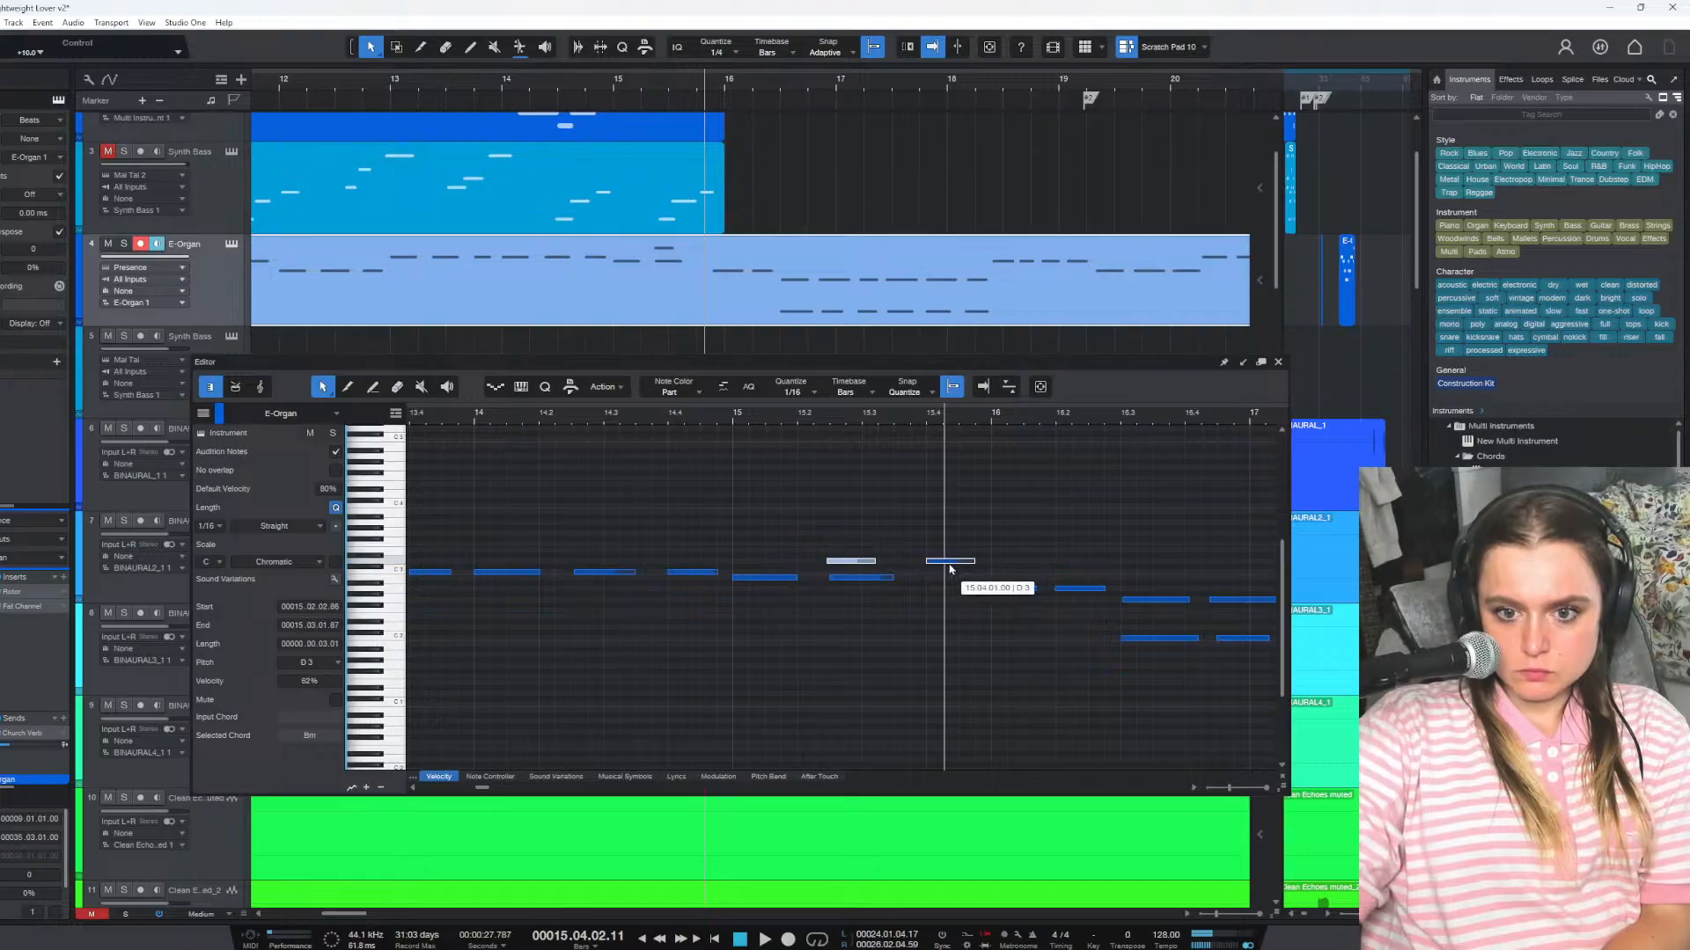
{"action": "left_click", "coordinate": [662, 421]}
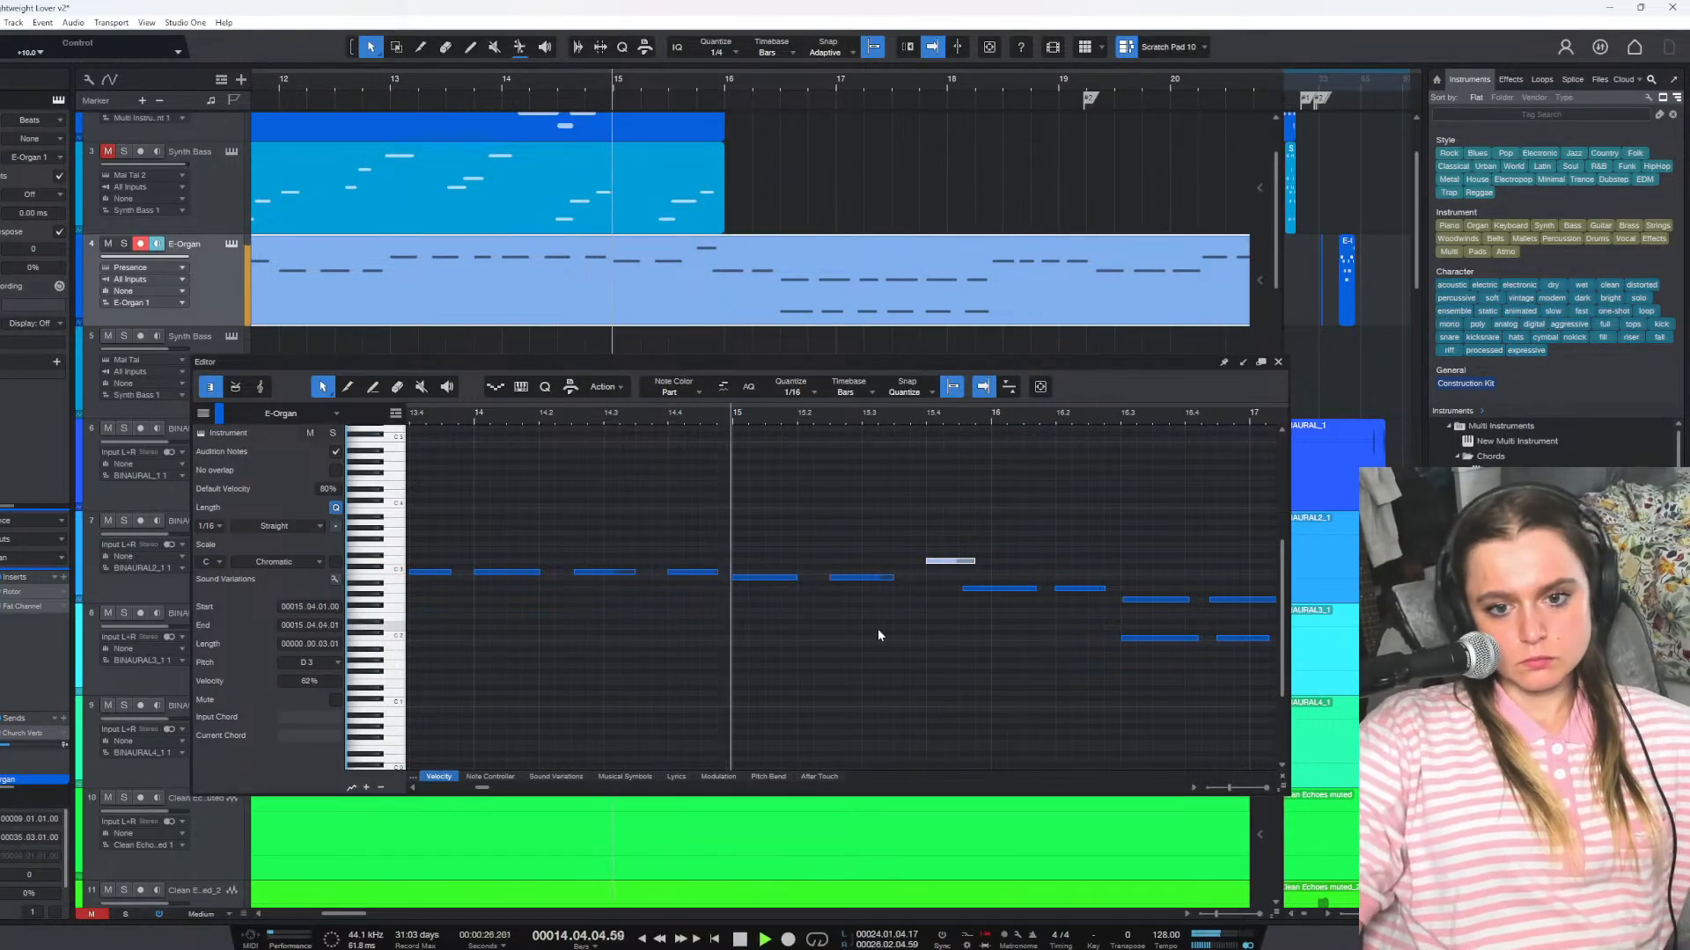
{"action": "key", "text": "space"}
Move the start of the first A 2 note of bar 16 to 16.01.01 and save the song
{"action": "left_click_drag", "start_coordinate": [969, 589], "coordinate": [1010, 594]}
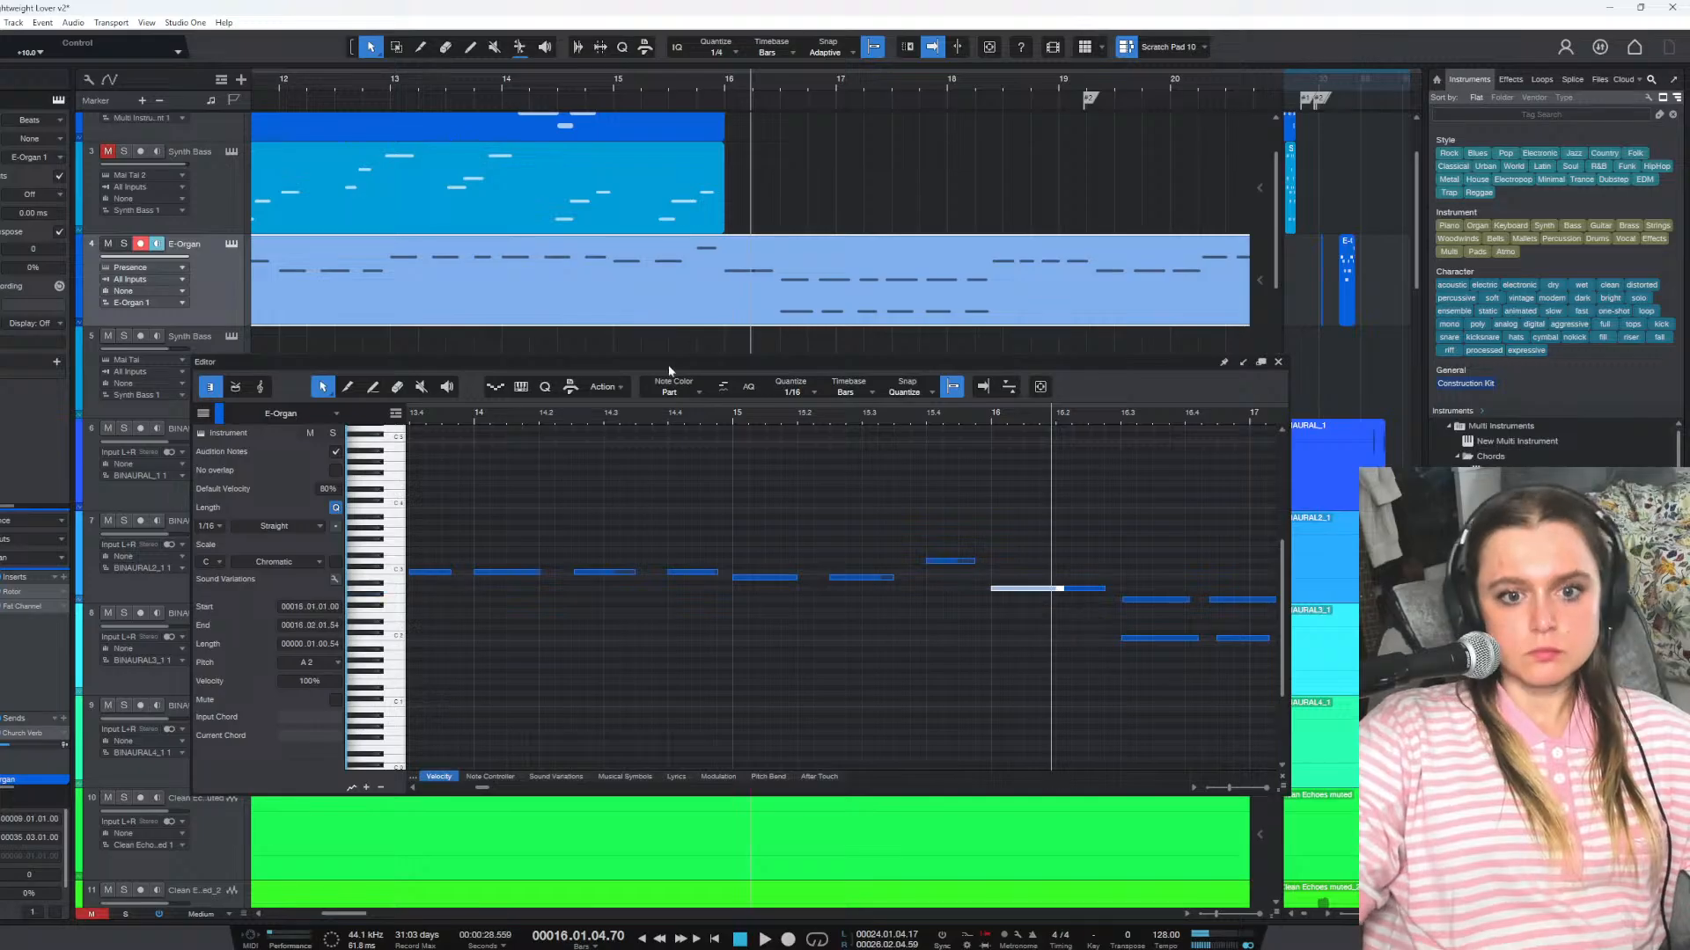
{"action": "left_click", "coordinate": [516, 418]}
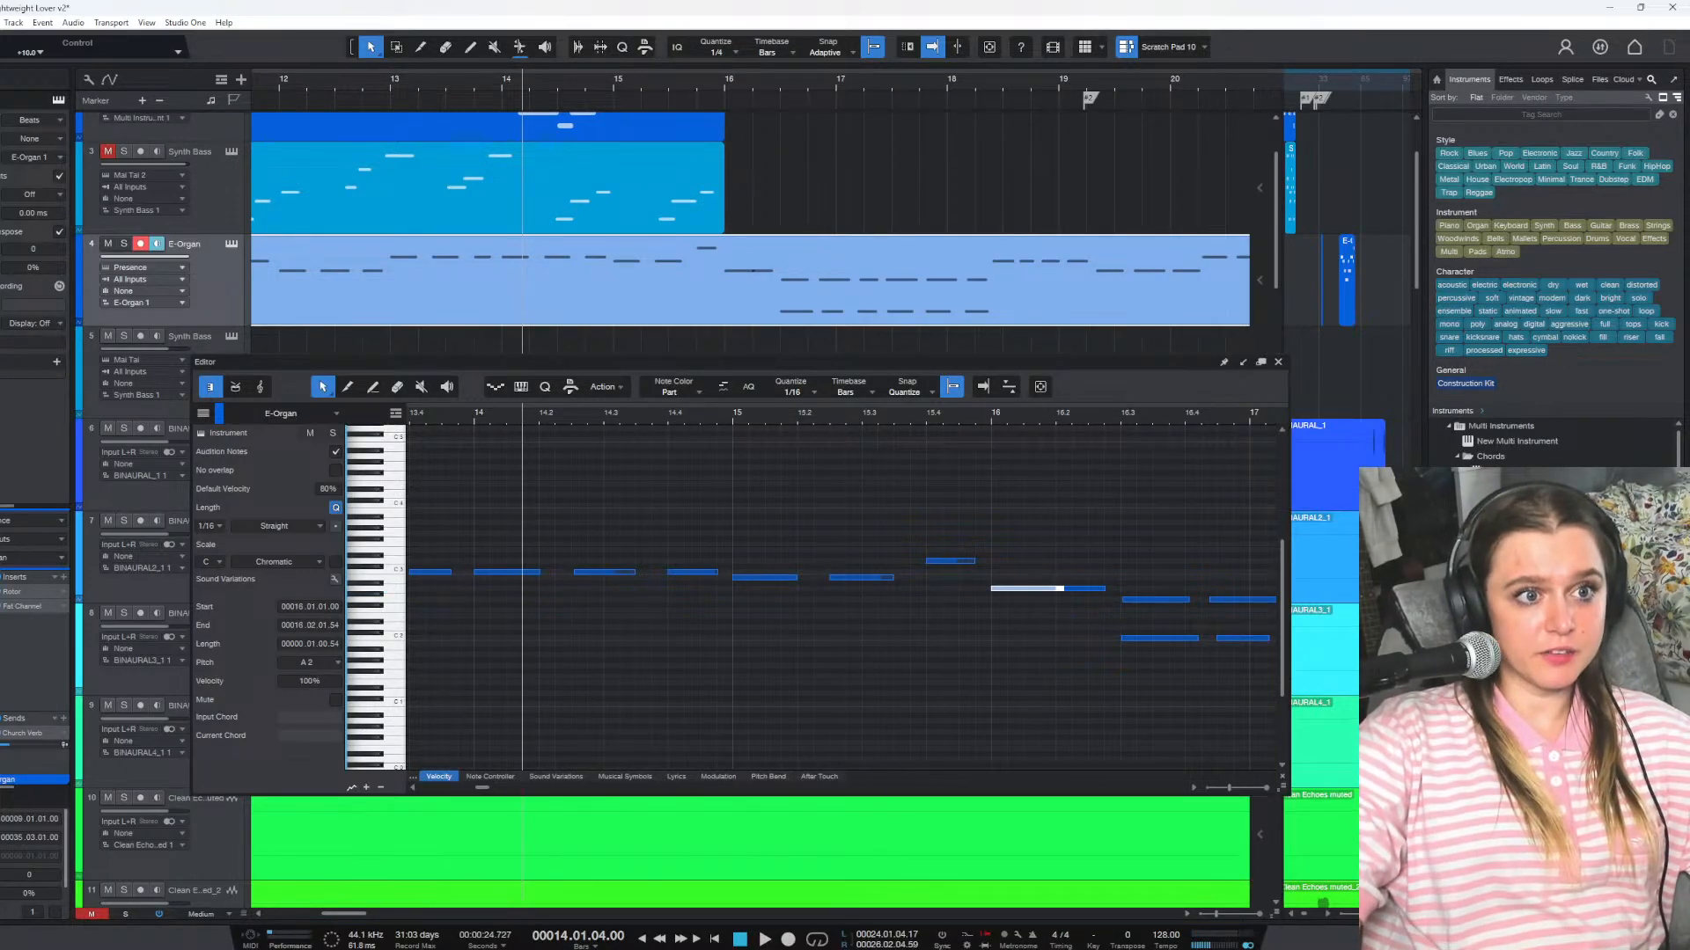
{"action": "left_click", "coordinate": [0, 23]}
{"action": "left_click", "coordinate": [2, 177]}
Replay bars 14 to 17 and audition the E-Organ track around bar 17 with solo switched on and off
{"action": "key", "text": "space"}
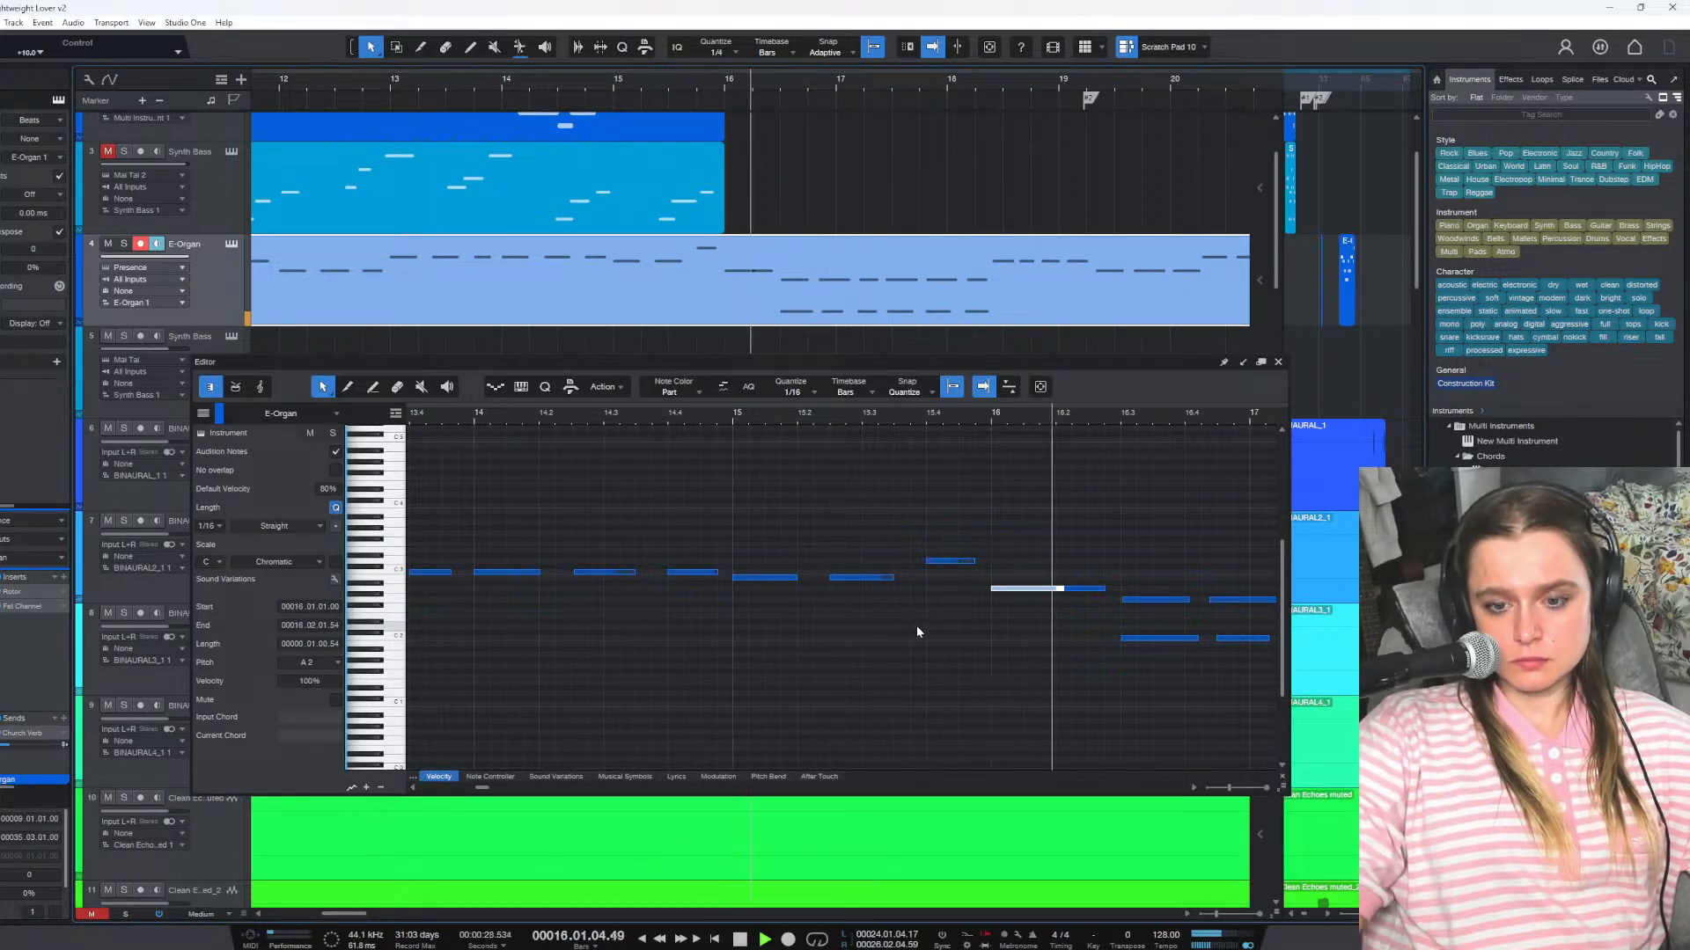
{"action": "key", "text": "space"}
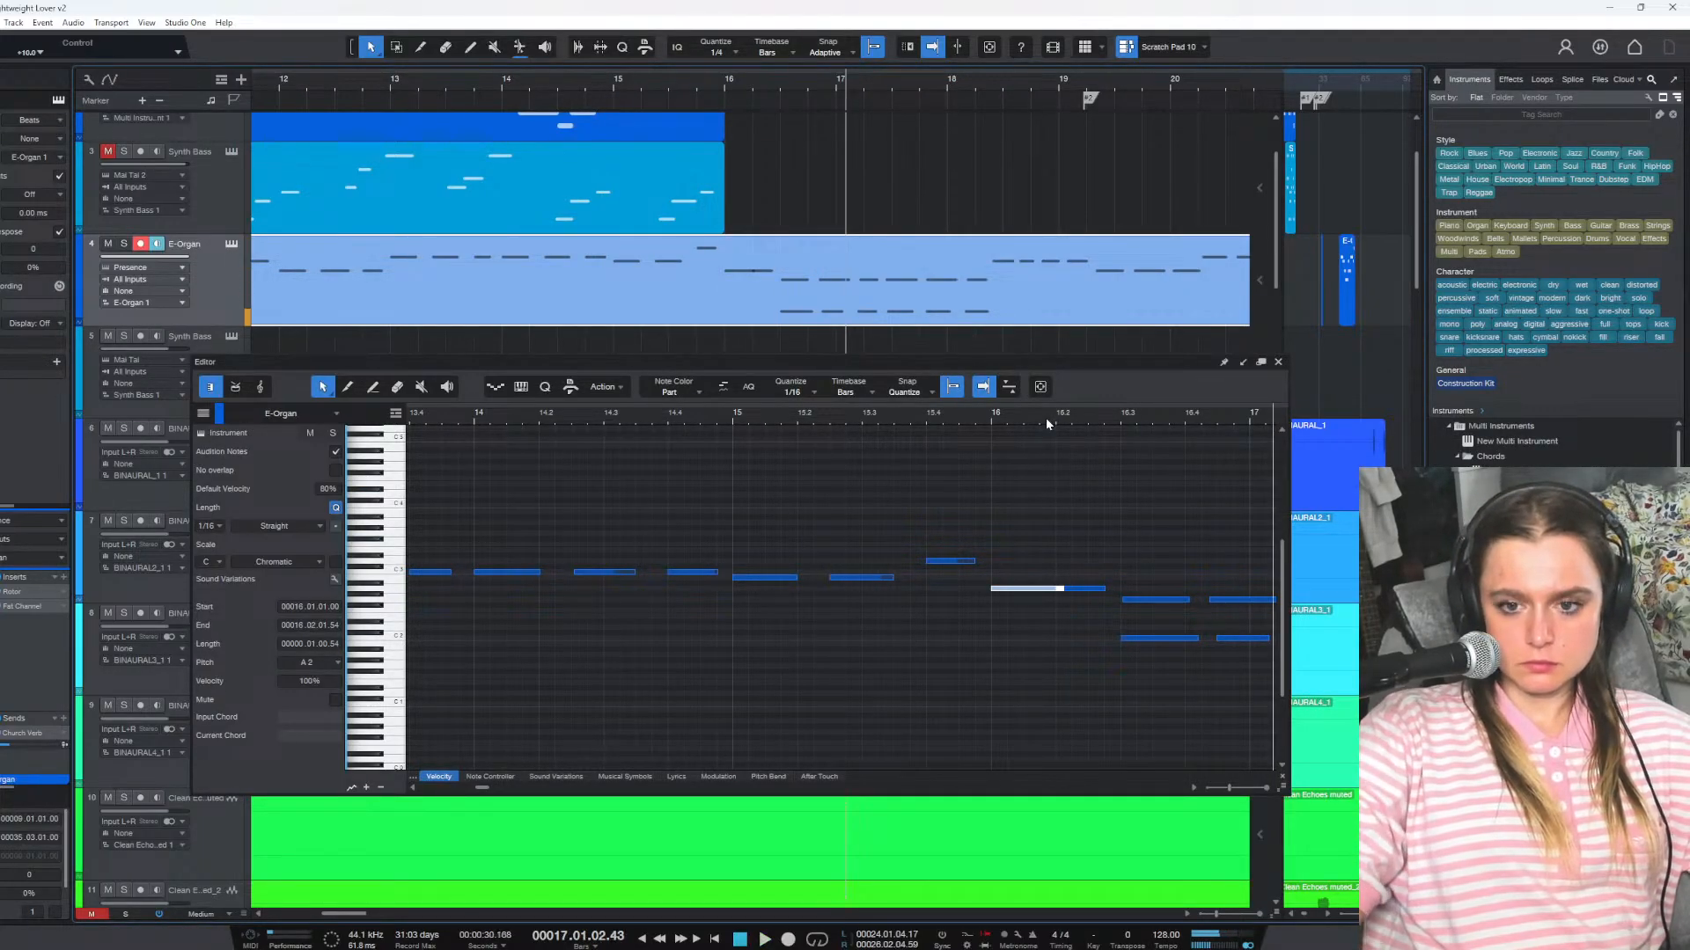
{"action": "left_click", "coordinate": [943, 427]}
{"action": "key", "text": "space"}
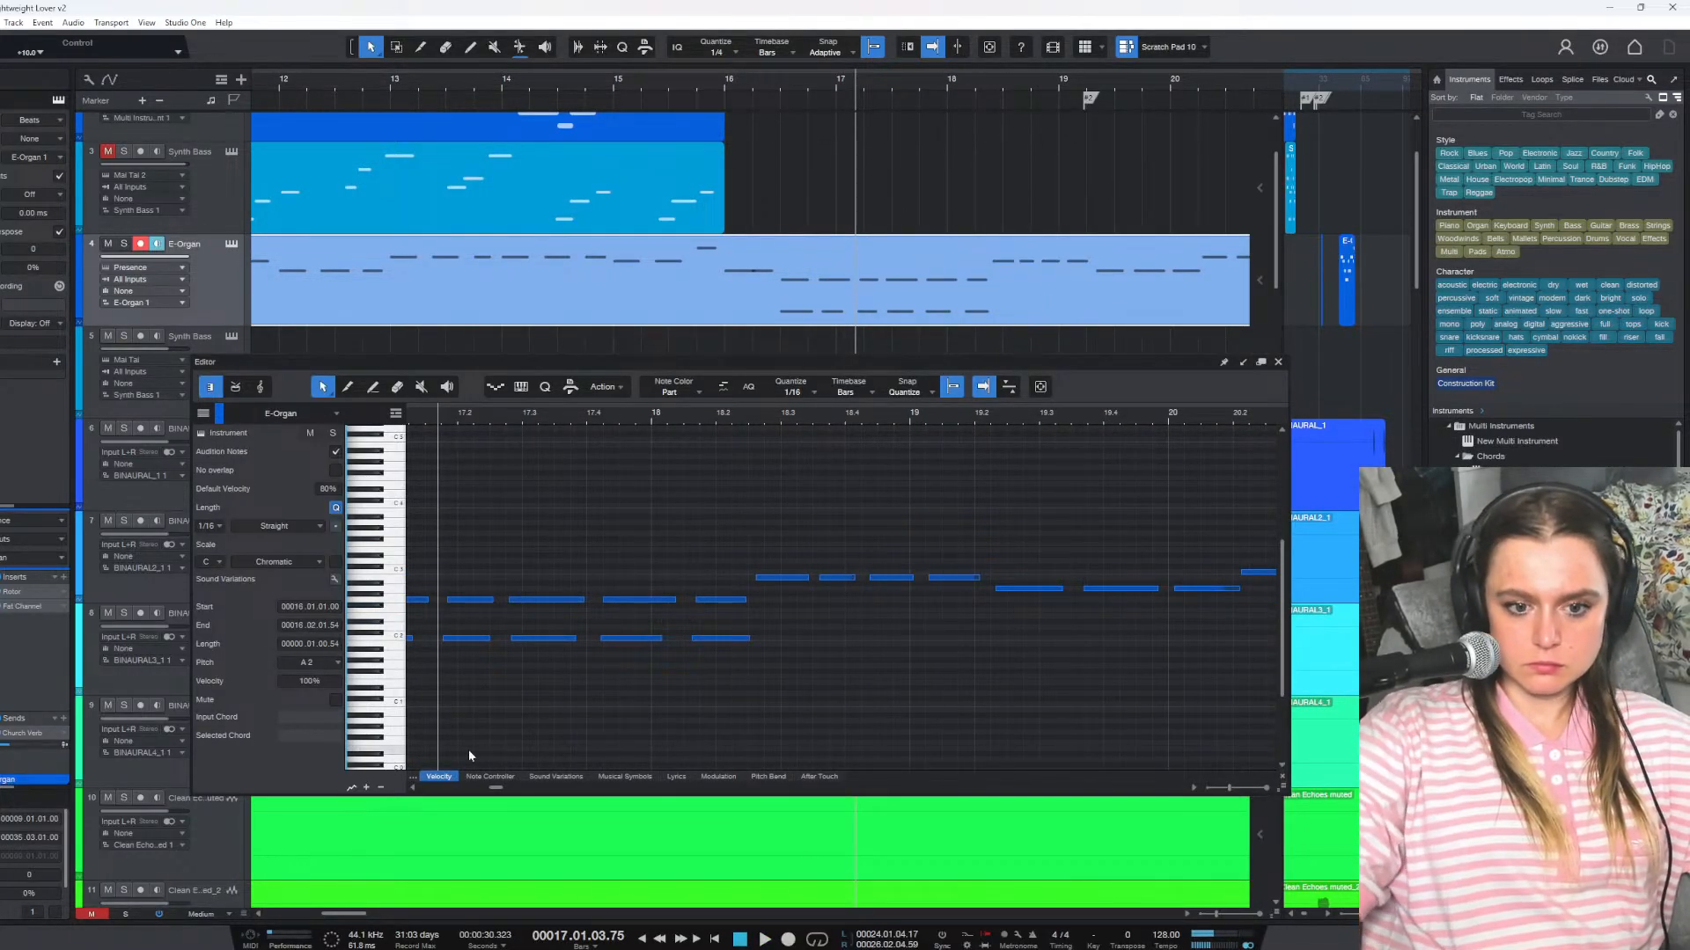
{"action": "left_click", "coordinate": [124, 244]}
{"action": "left_click", "coordinate": [779, 94]}
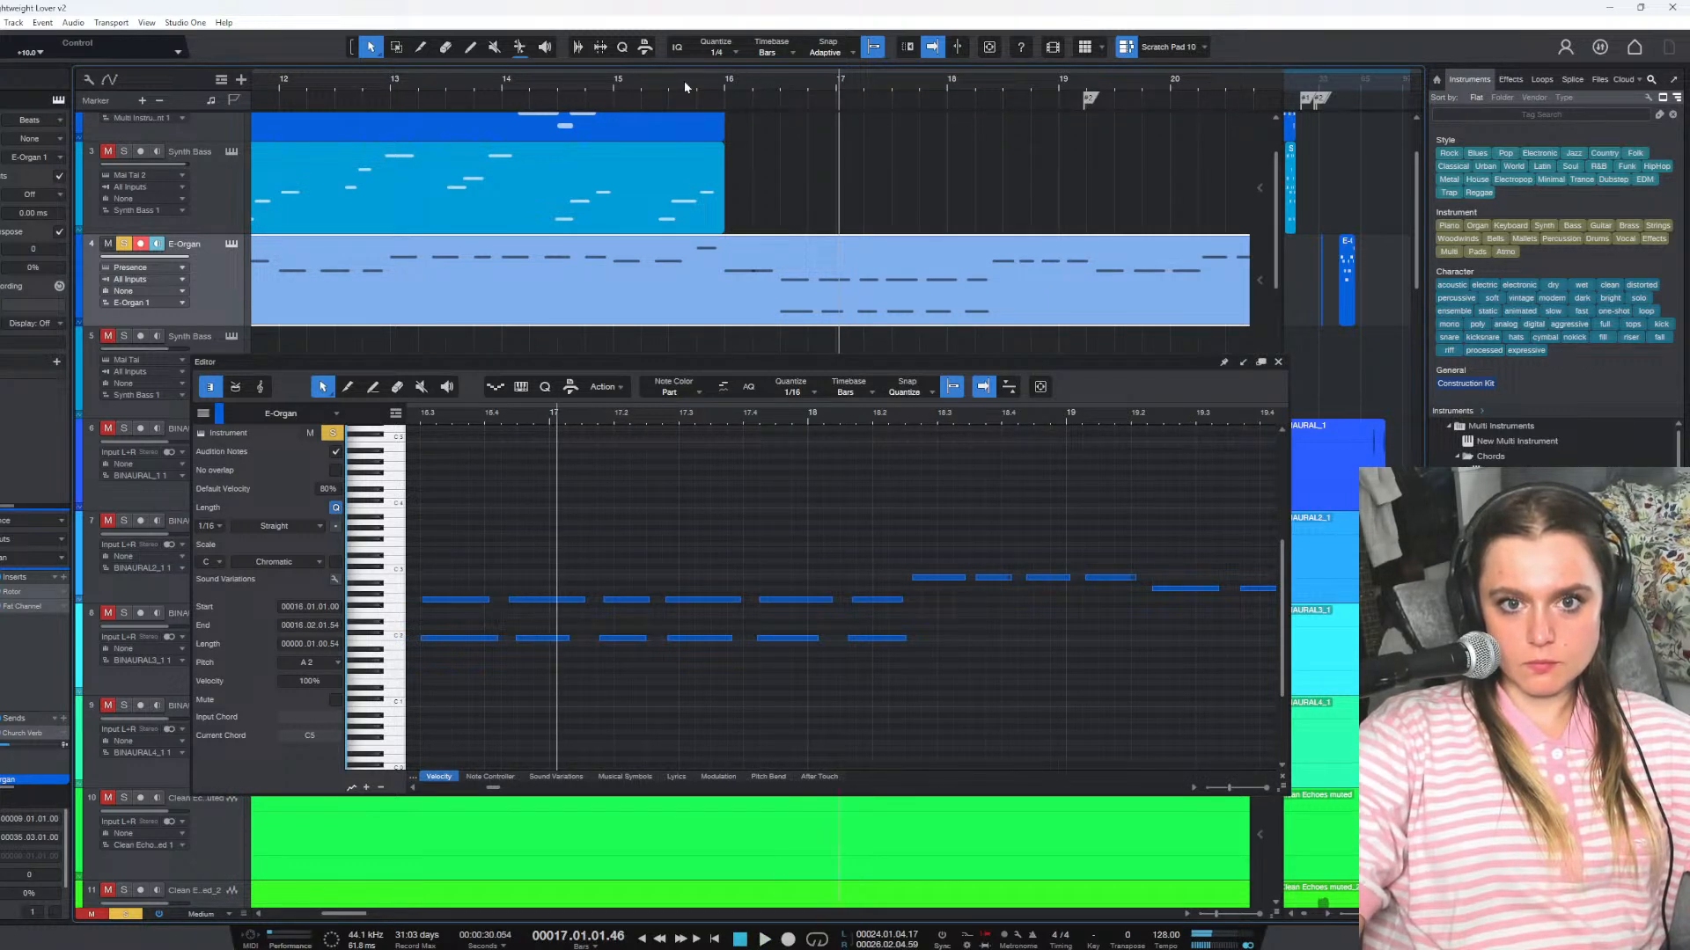
{"action": "key", "text": "space"}
{"action": "left_click", "coordinate": [125, 244]}
{"action": "key", "text": "space"}
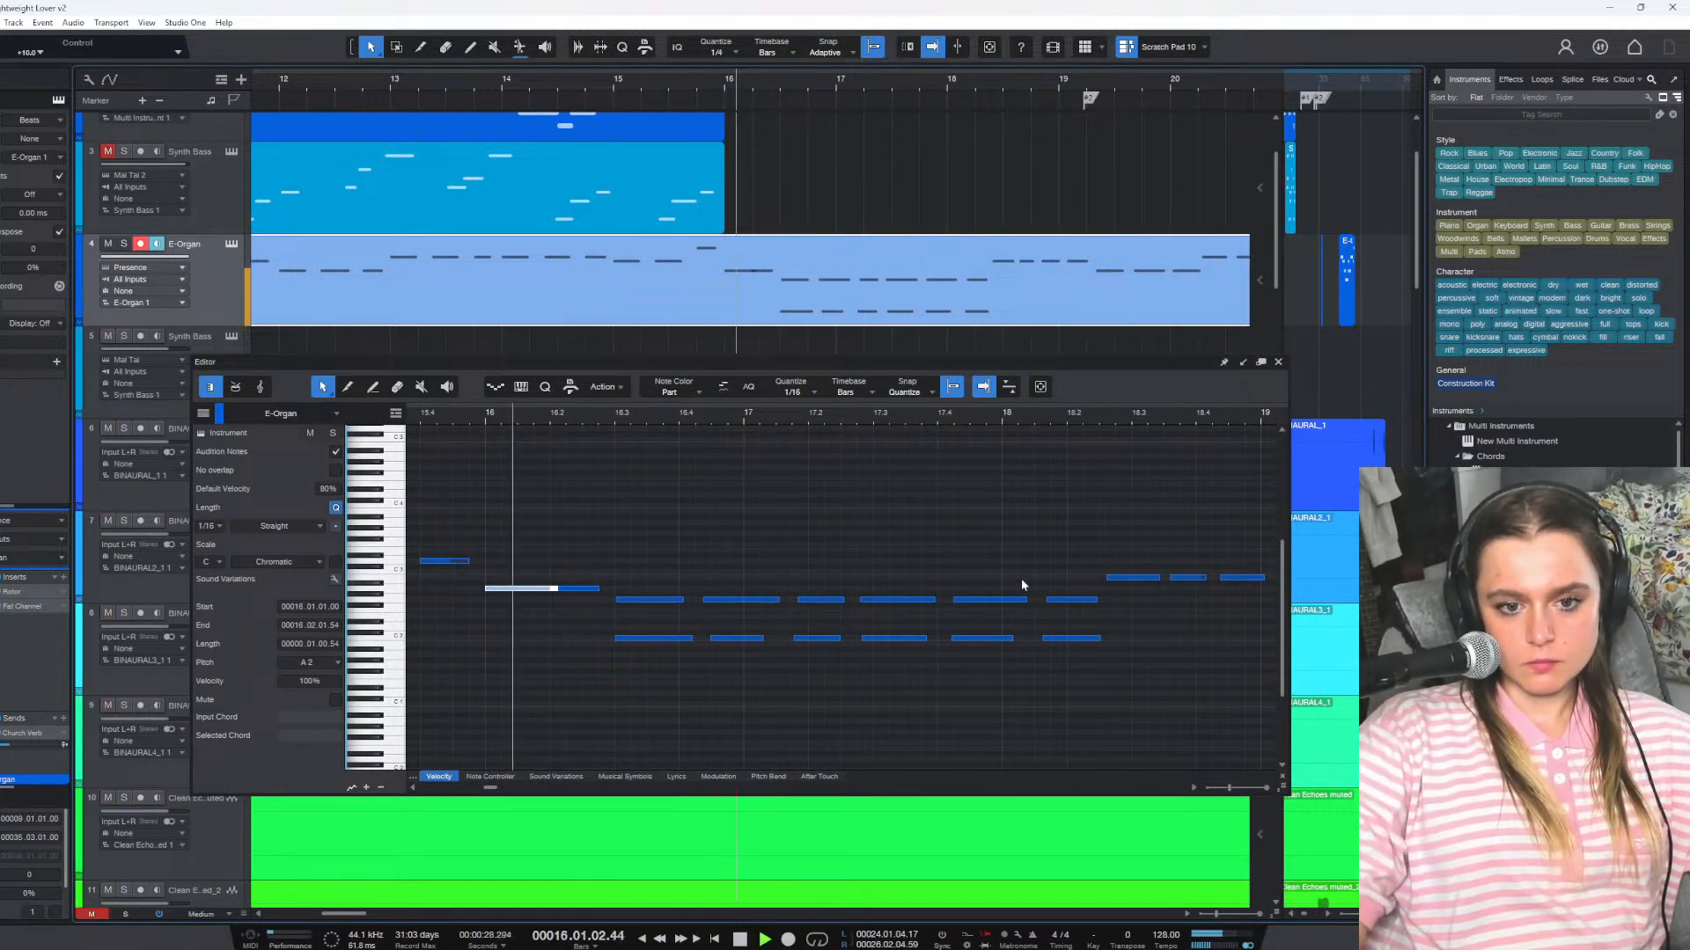
Move the group of six G 2 and C 2 note pairs to start at 17.01.01 and replay from just before bar 17
{"action": "left_click_drag", "start_coordinate": [1118, 690], "coordinate": [755, 600]}
{"action": "left_click", "coordinate": [722, 430]}
{"action": "key", "text": "space"}
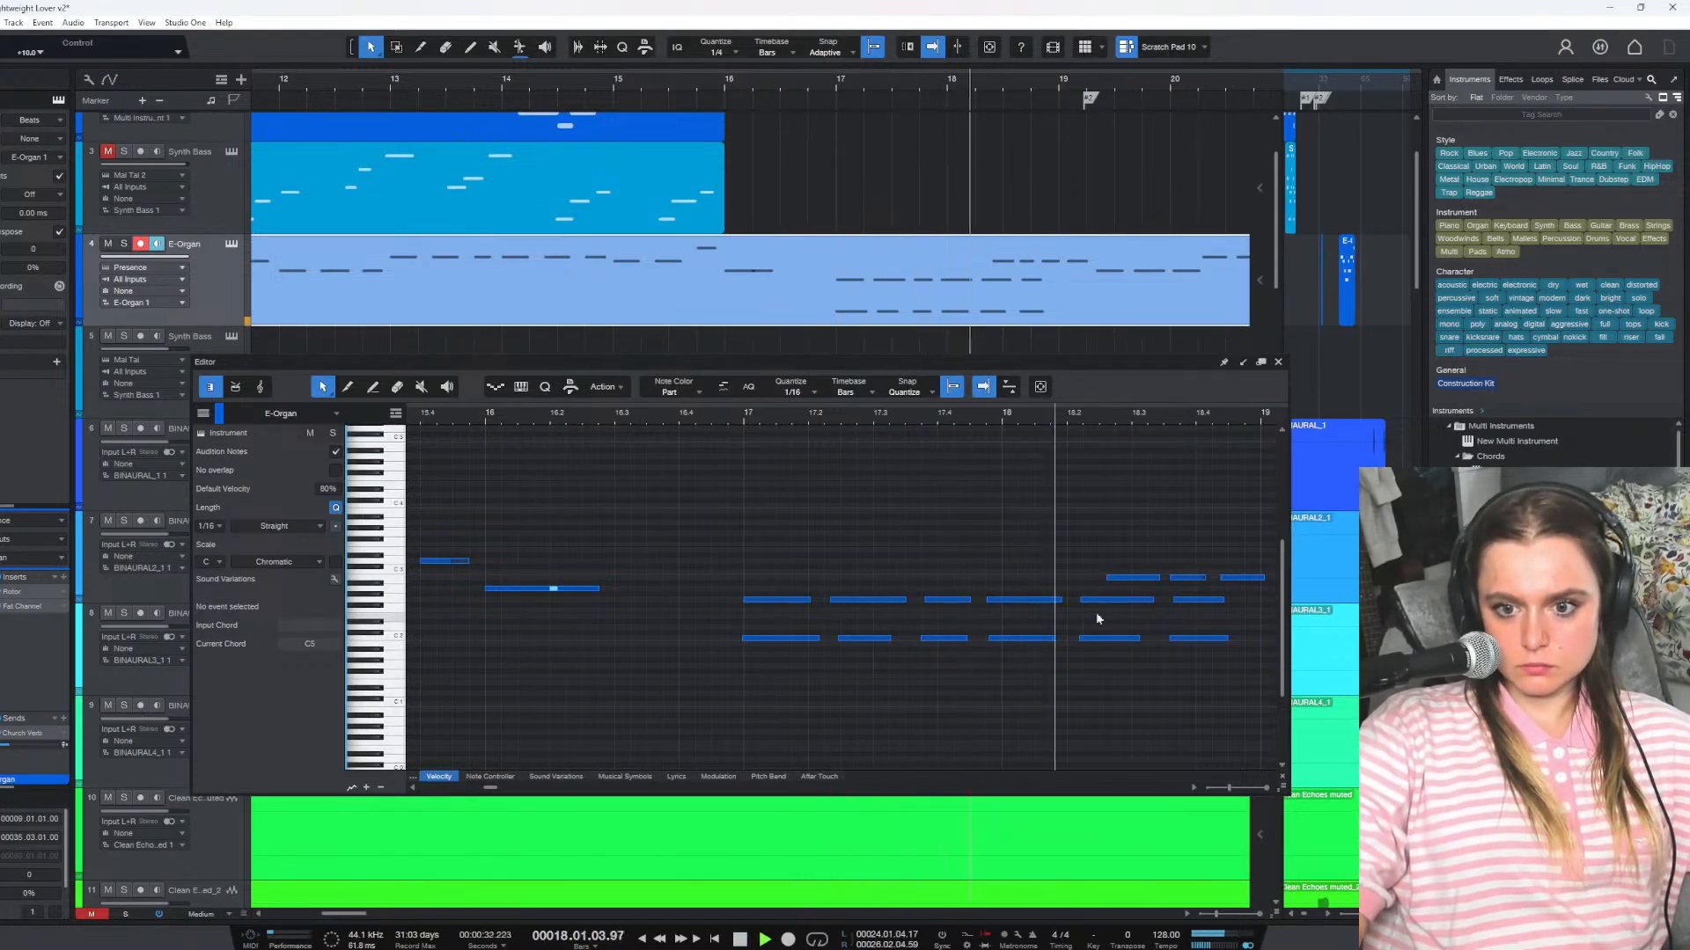
{"action": "key", "text": "space"}
Move the melody notes following the G 2 and C 2 pairs, beginning with the first B 2 of bar 18, to start at 19.01.01
{"action": "left_click", "coordinate": [498, 789]}
{"action": "left_click", "coordinate": [487, 796]}
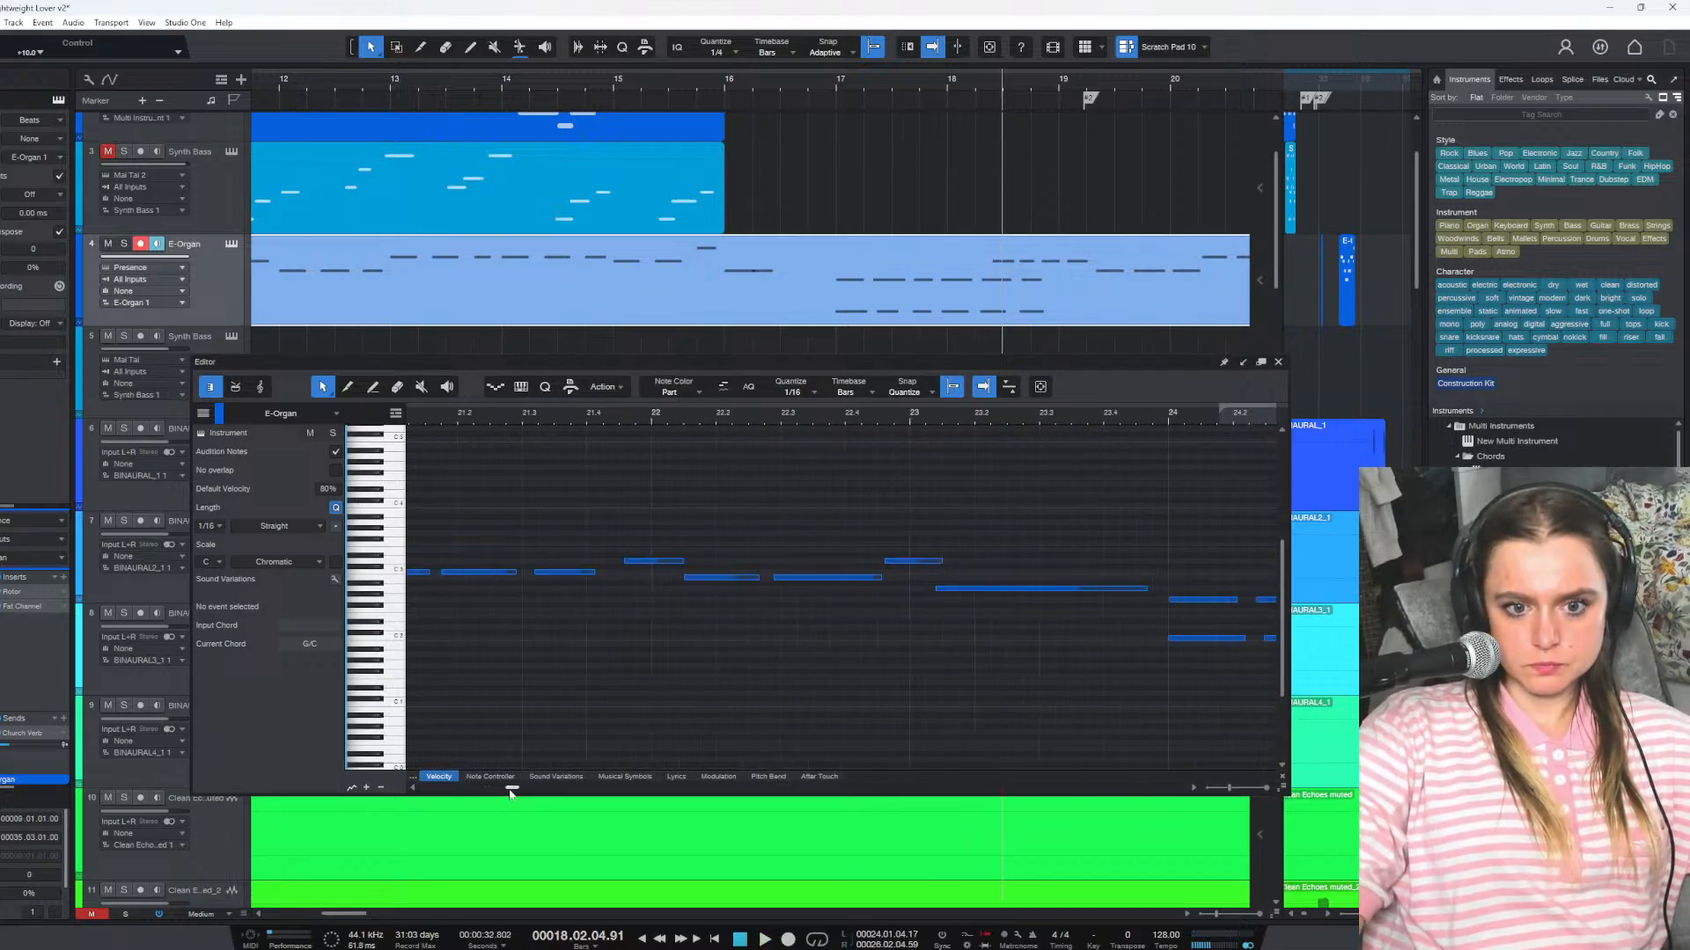
{"action": "left_click_drag", "start_coordinate": [494, 796], "coordinate": [497, 796]}
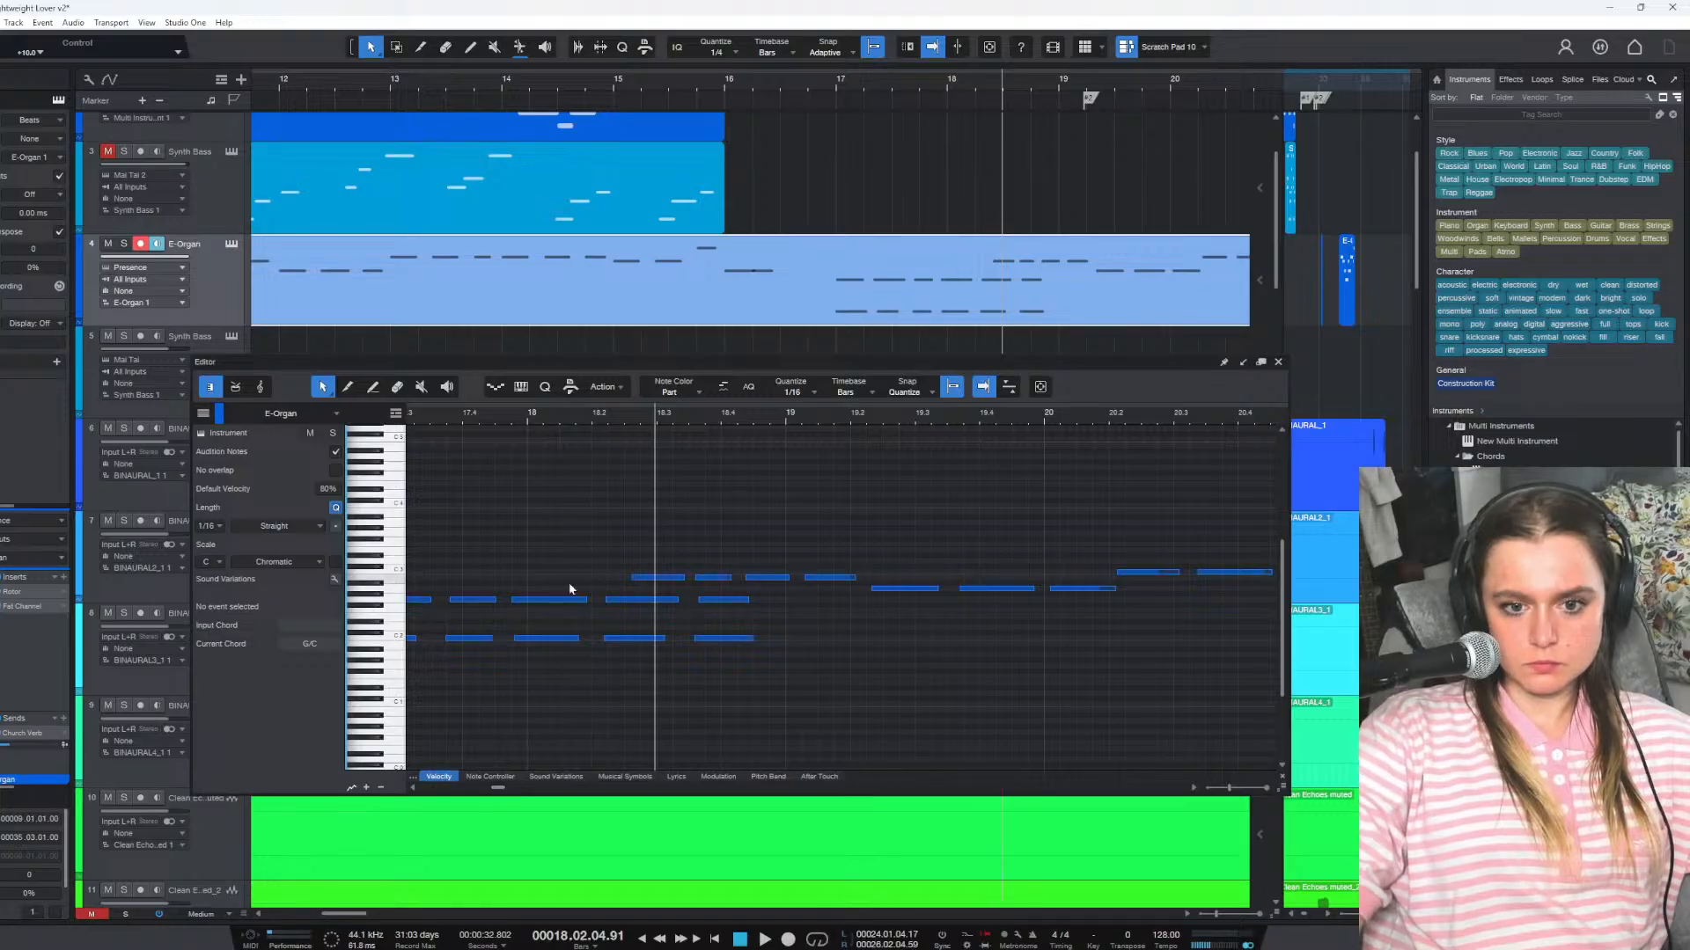
{"action": "left_click_drag", "start_coordinate": [619, 562], "coordinate": [1269, 579]}
{"action": "left_click", "coordinate": [1030, 539]}
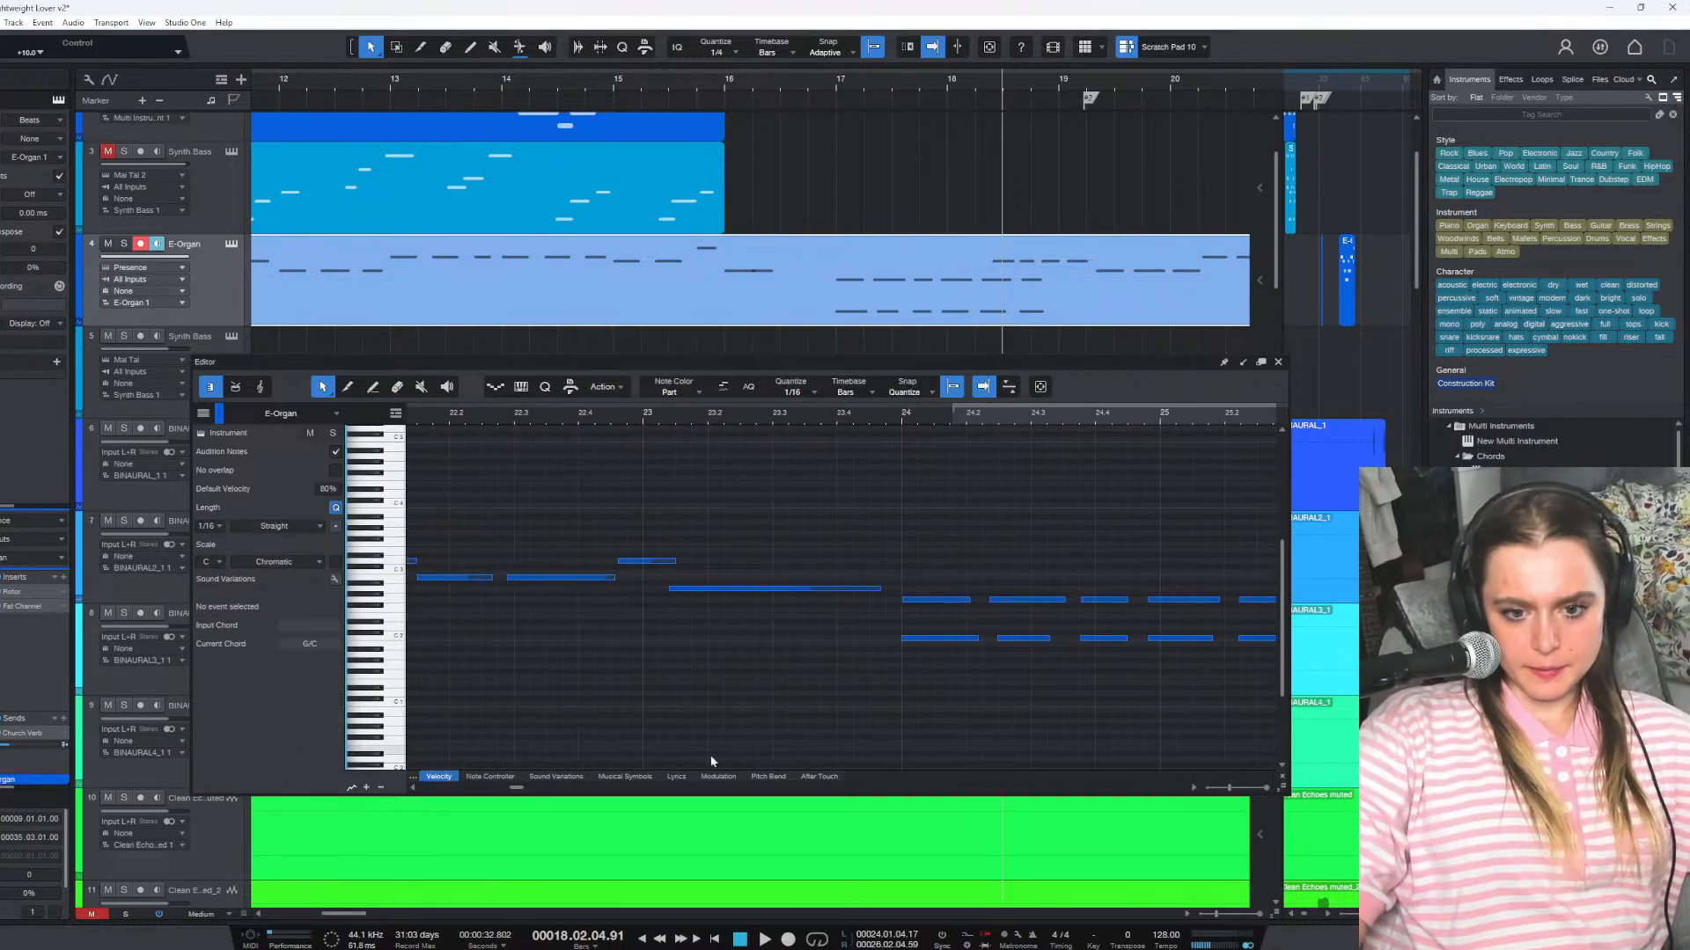
{"action": "left_click_drag", "start_coordinate": [520, 789], "coordinate": [500, 797]}
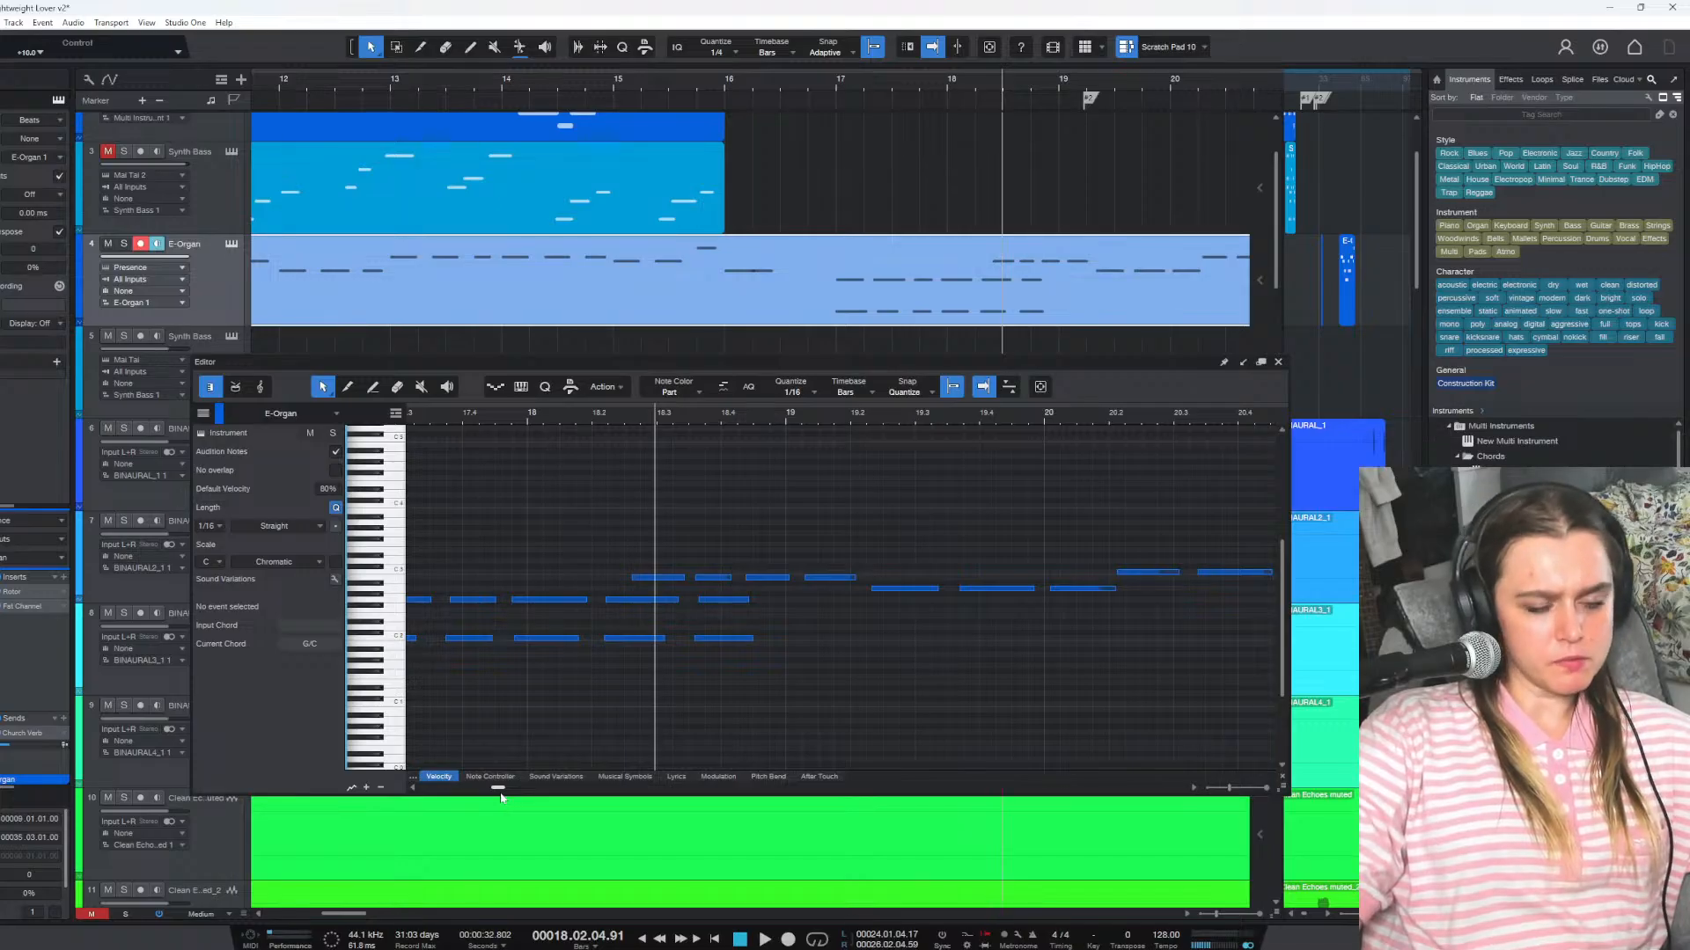
{"action": "left_click_drag", "start_coordinate": [621, 558], "coordinate": [1278, 585]}
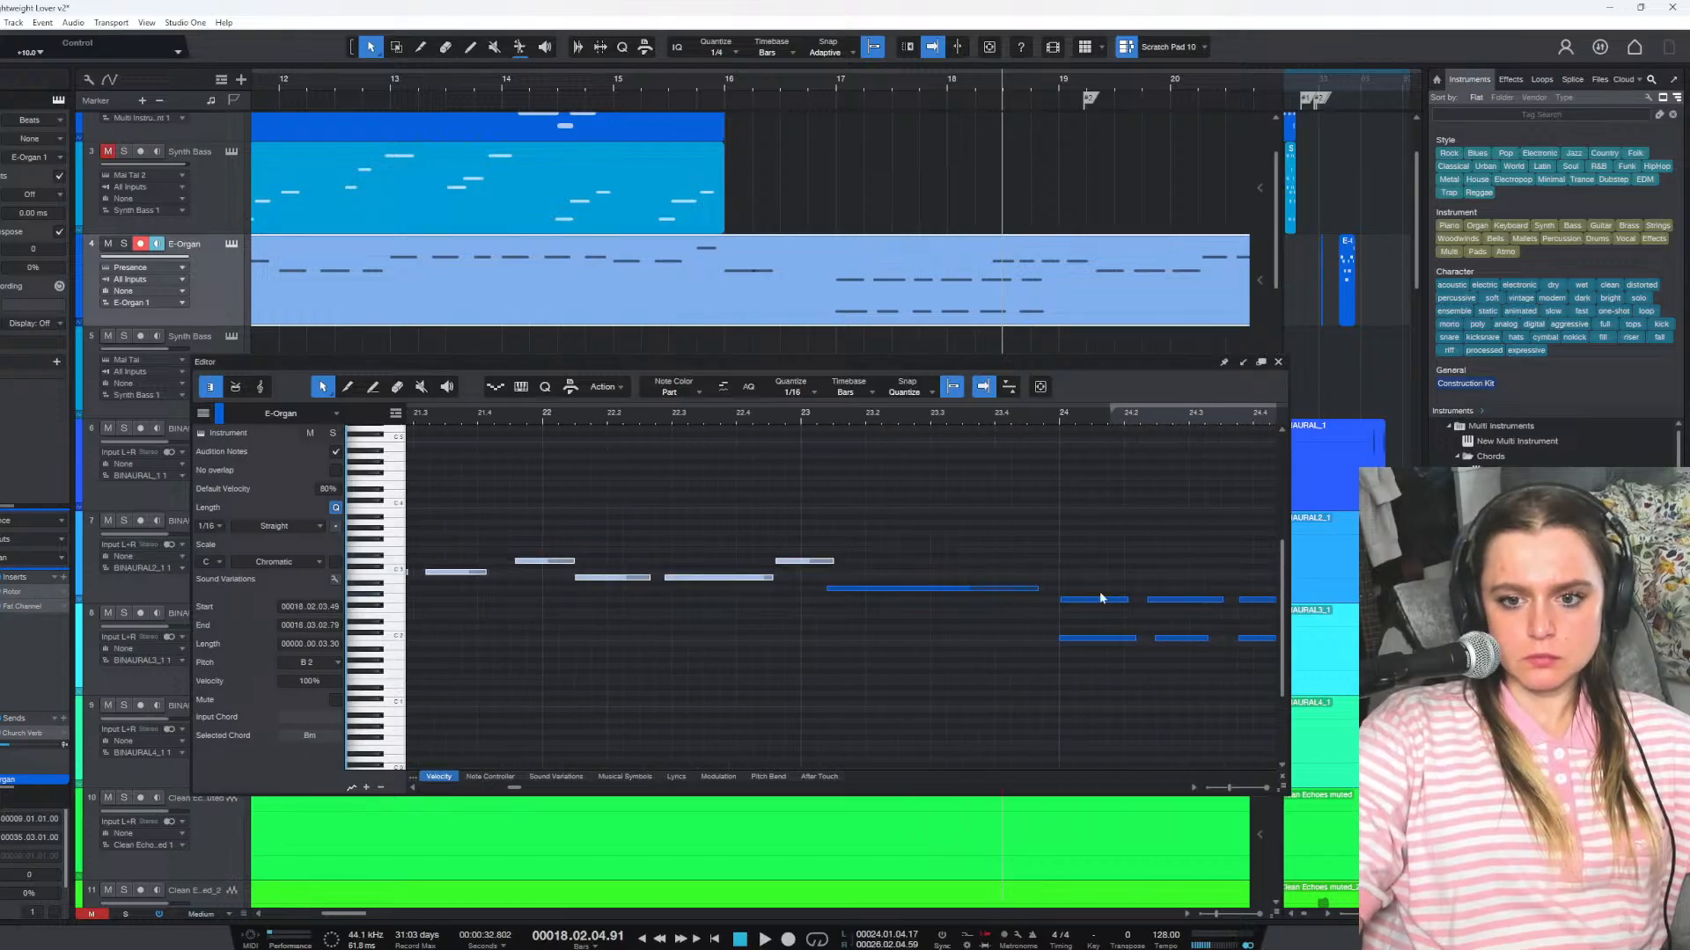
{"action": "left_click_drag", "start_coordinate": [1001, 596], "coordinate": [837, 576]}
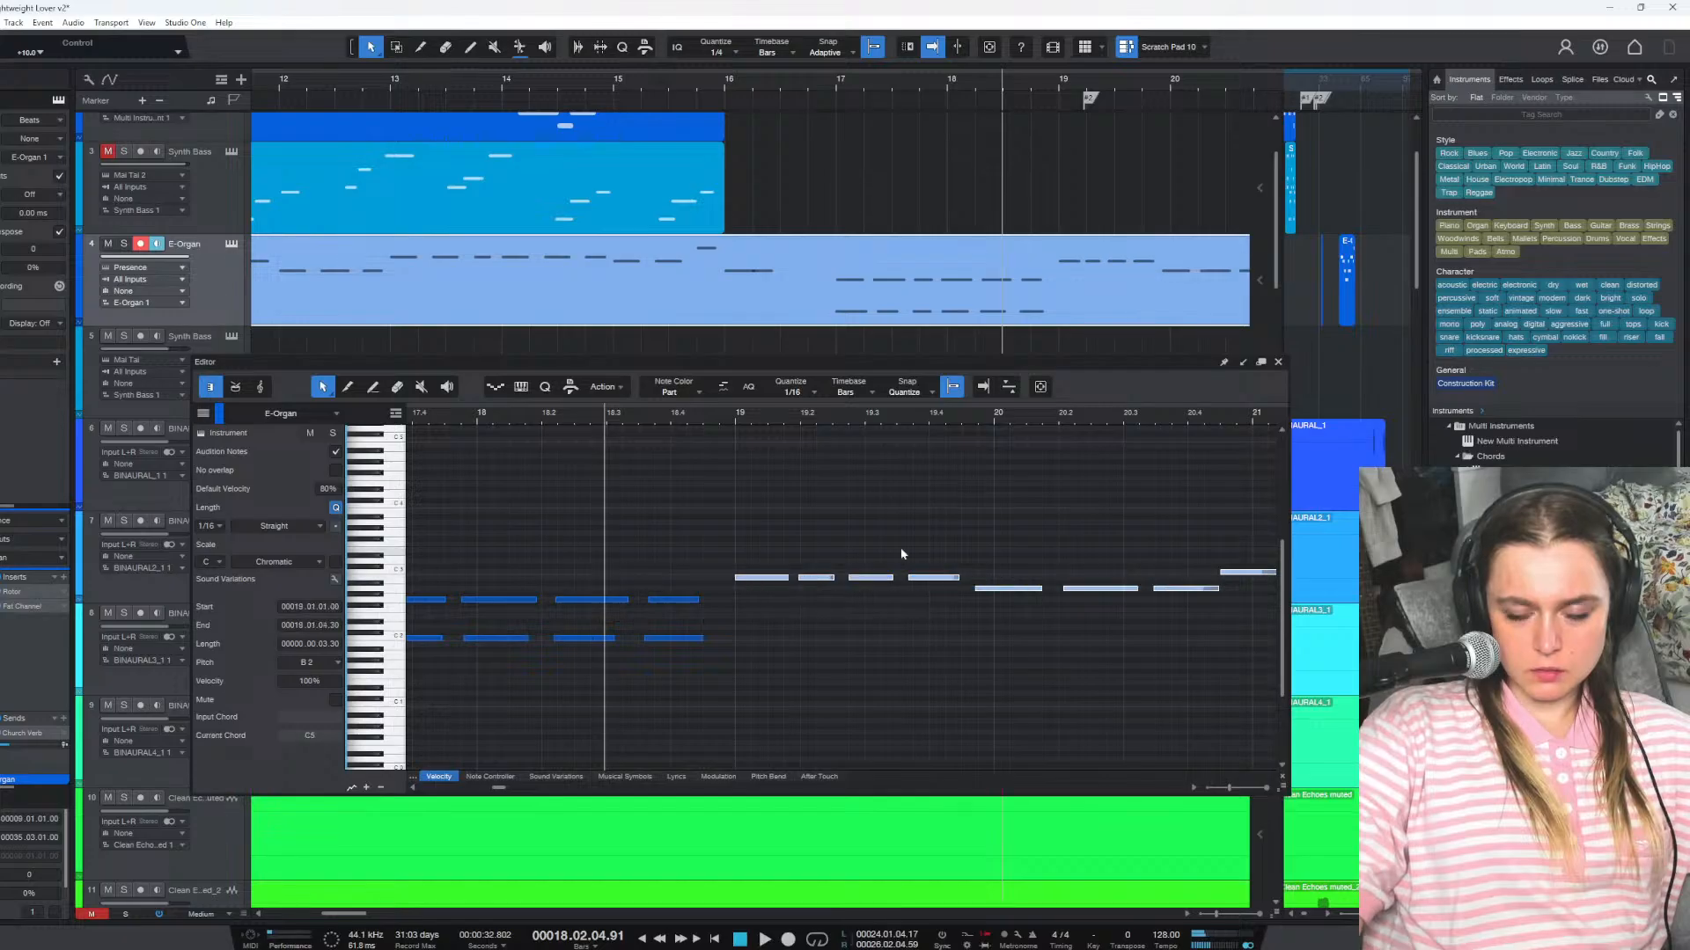
Solo the E-Organ track and replay the passage from bar 15 into bar 19
{"action": "left_click", "coordinate": [648, 81]}
{"action": "key", "text": "space"}
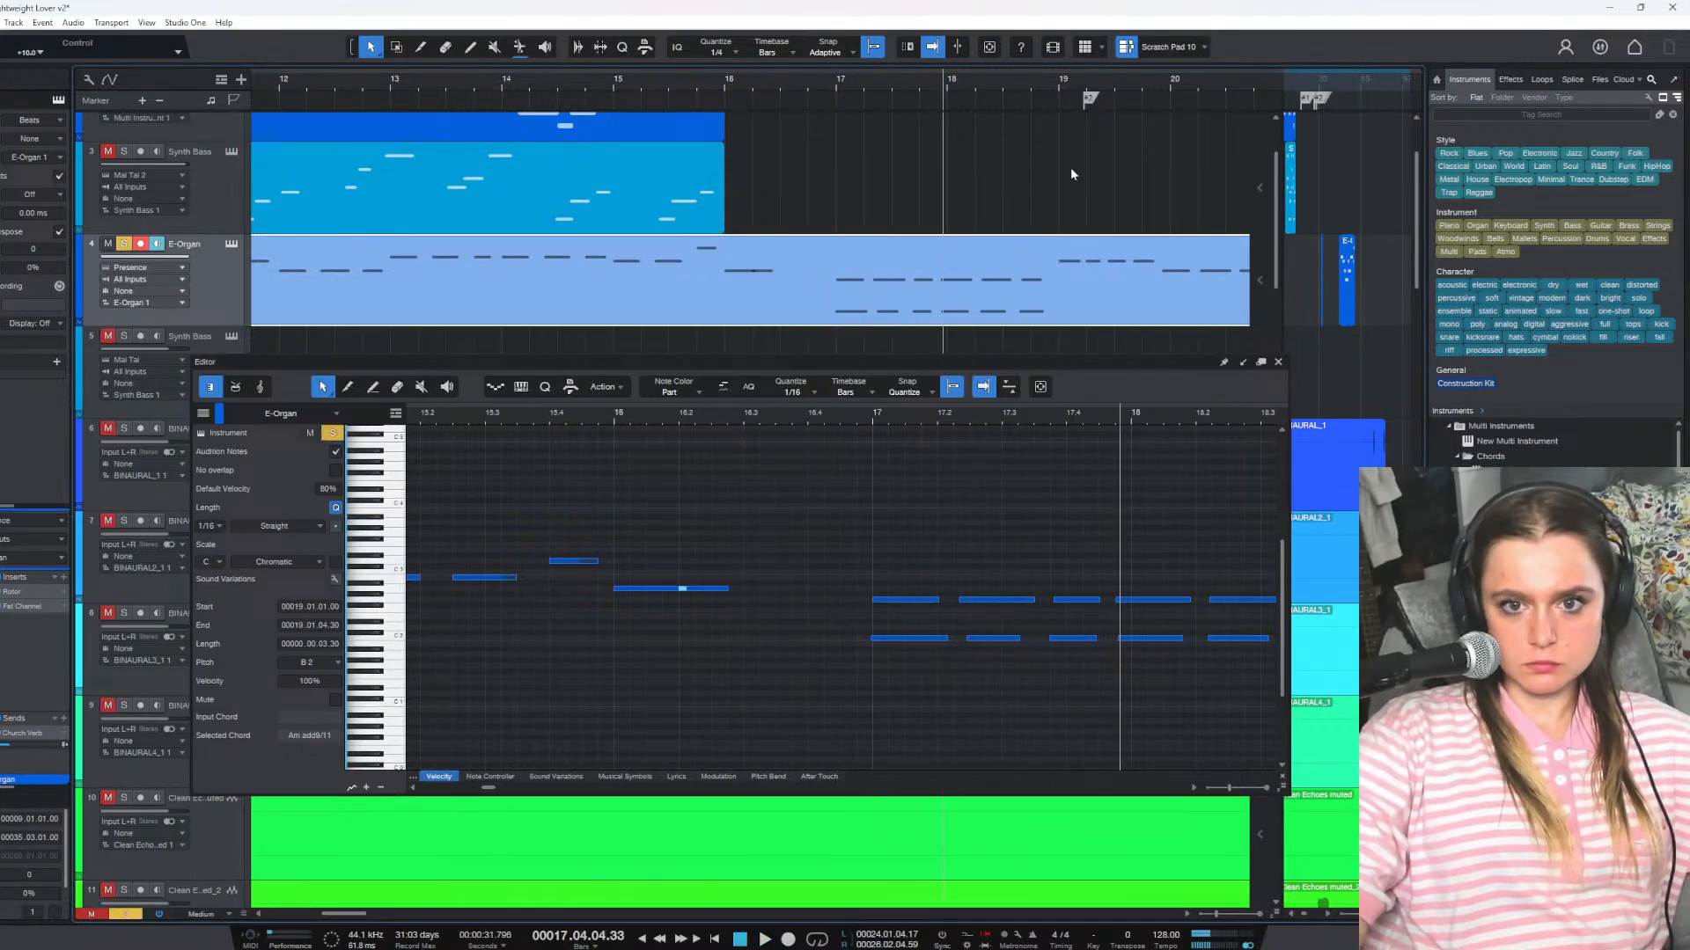
{"action": "left_click", "coordinate": [836, 86]}
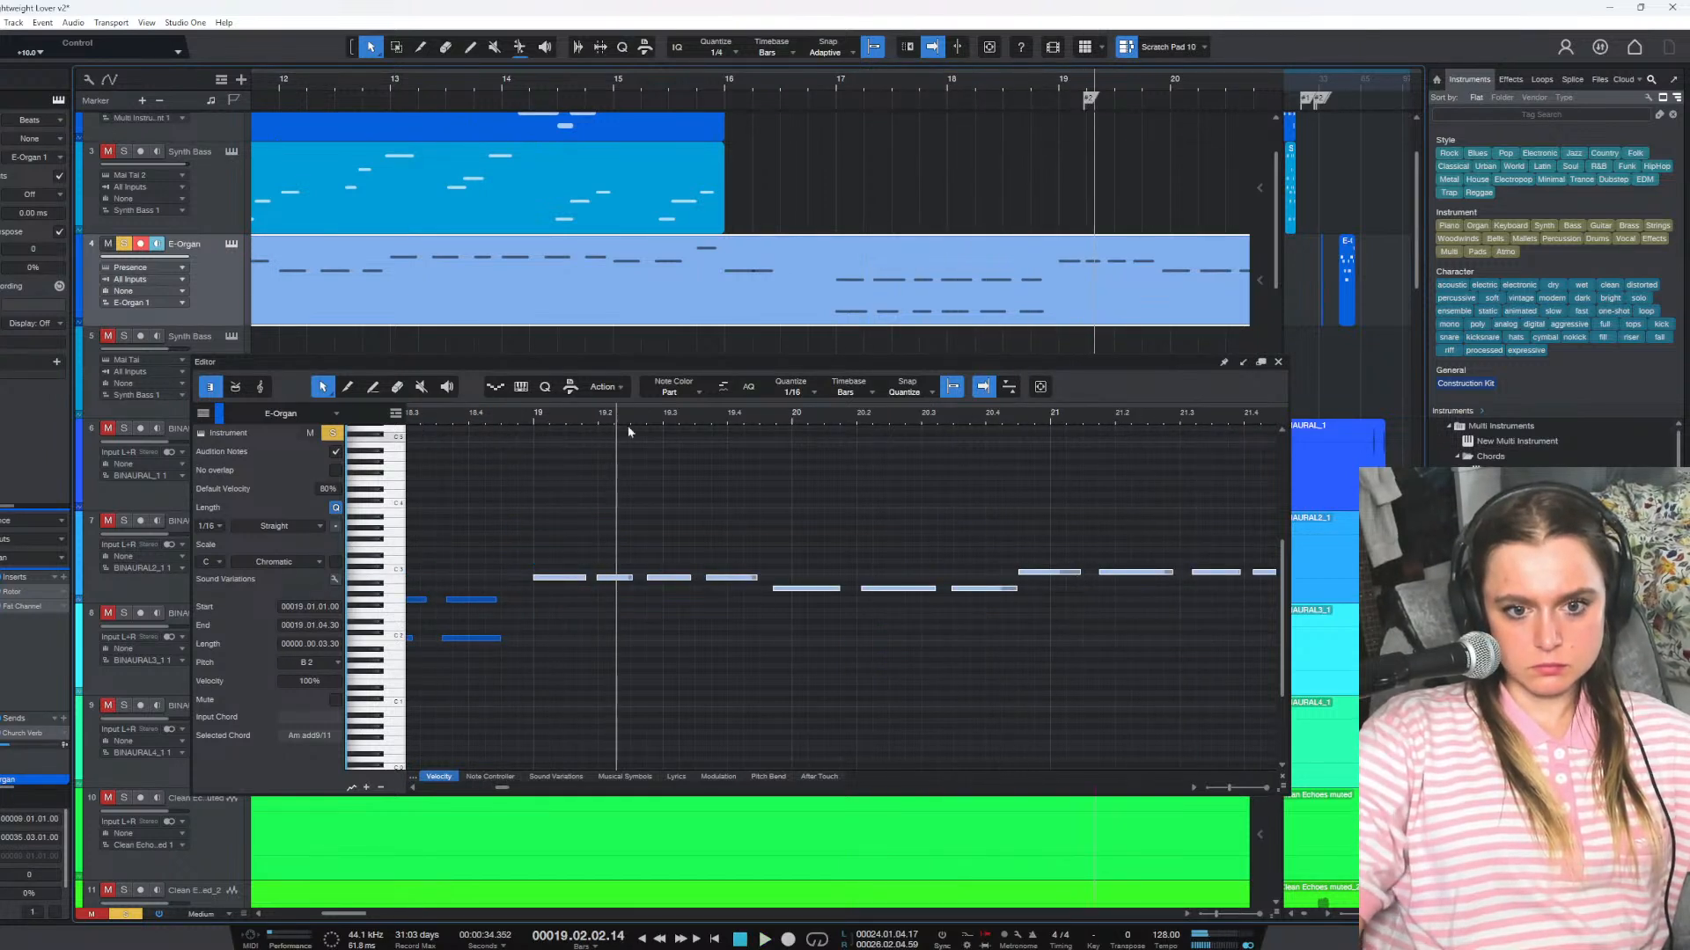
{"action": "left_click", "coordinate": [799, 87]}
{"action": "key", "text": "space"}
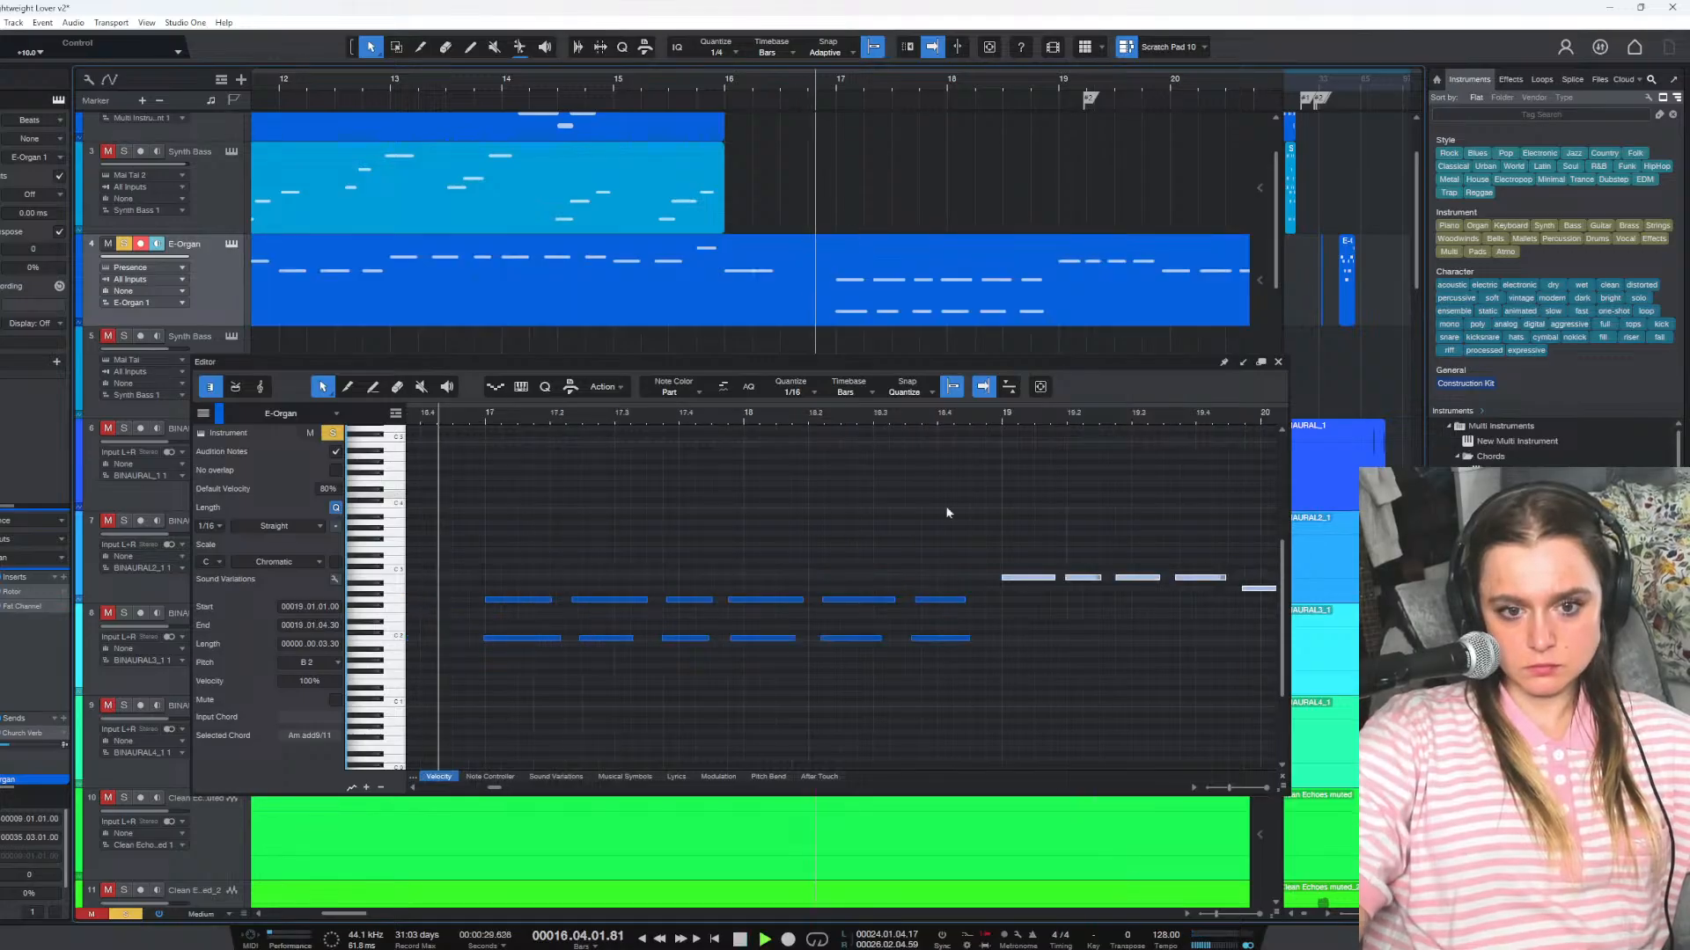
Align the start of the first C 2 note of bar 17 with the G 2 note at 17.01.01 and replay from bar 17
{"action": "left_click", "coordinate": [519, 599]}
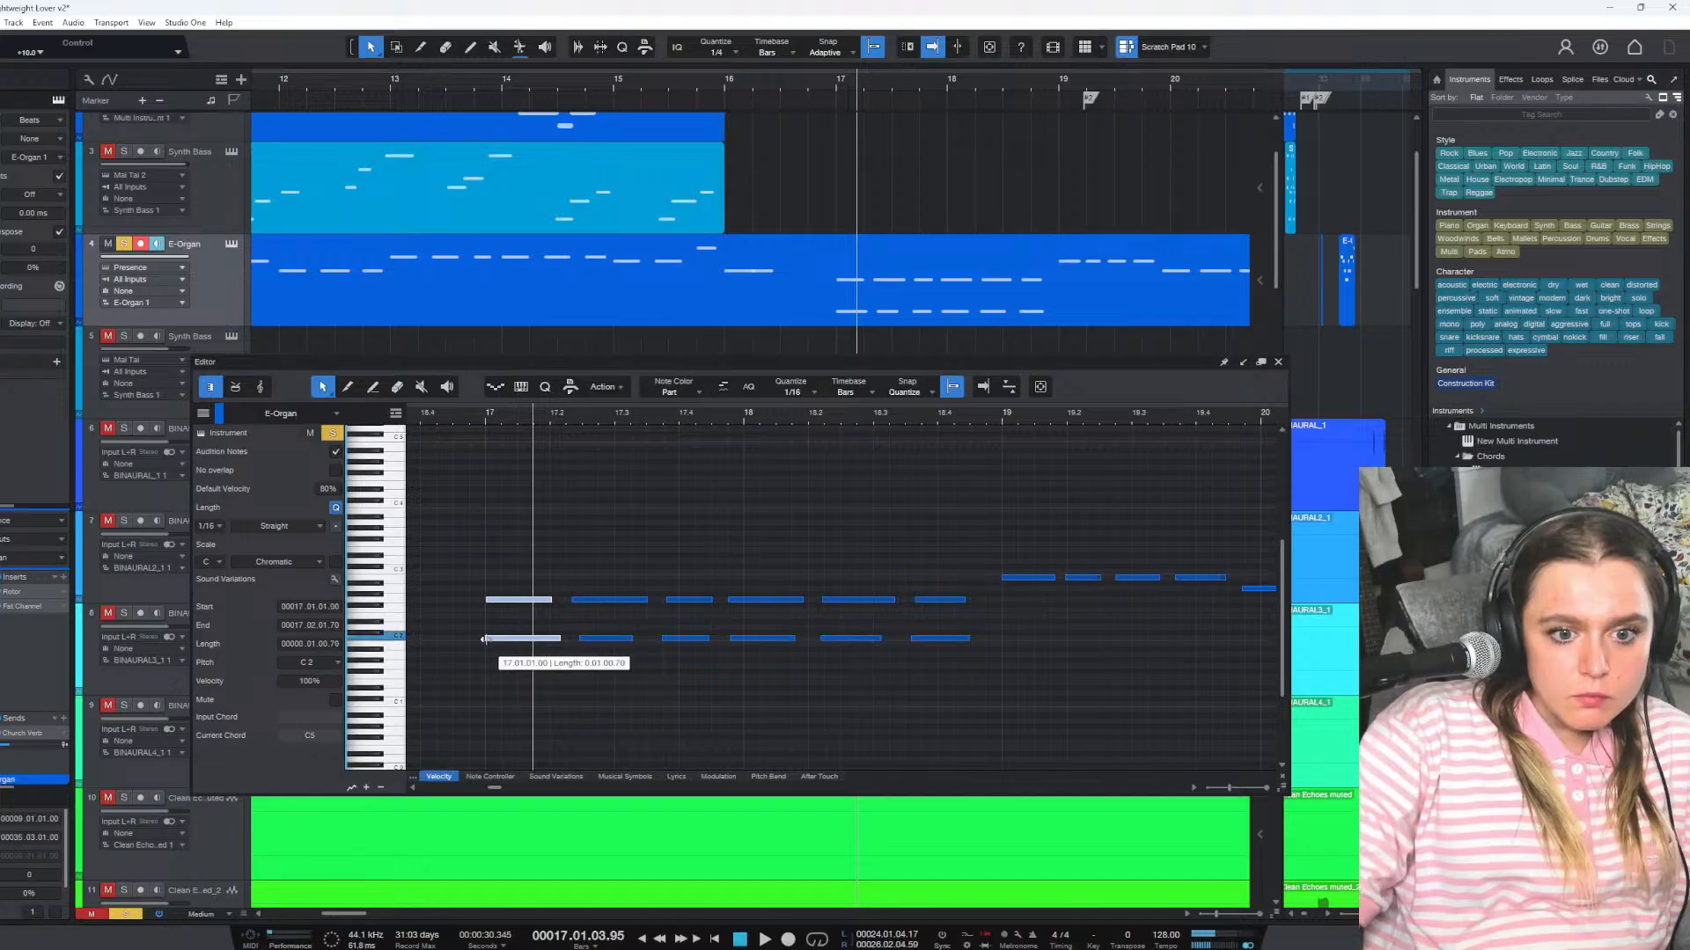
{"action": "left_click", "coordinate": [541, 659]}
{"action": "left_click", "coordinate": [497, 601]}
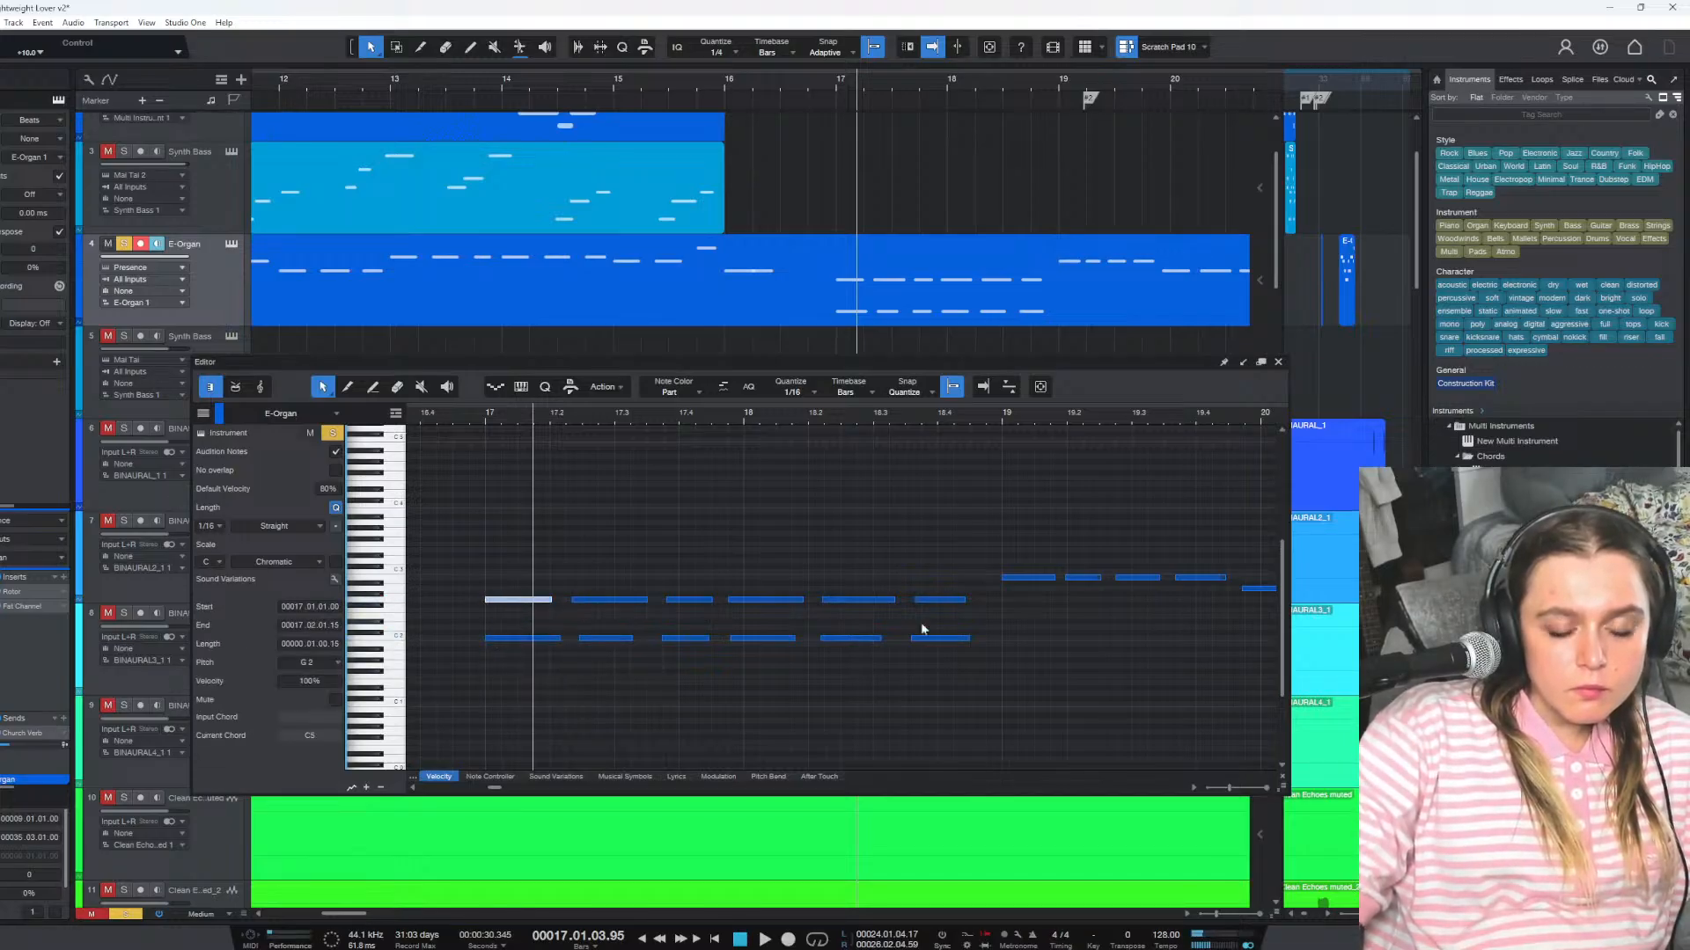
{"action": "left_click", "coordinate": [485, 421]}
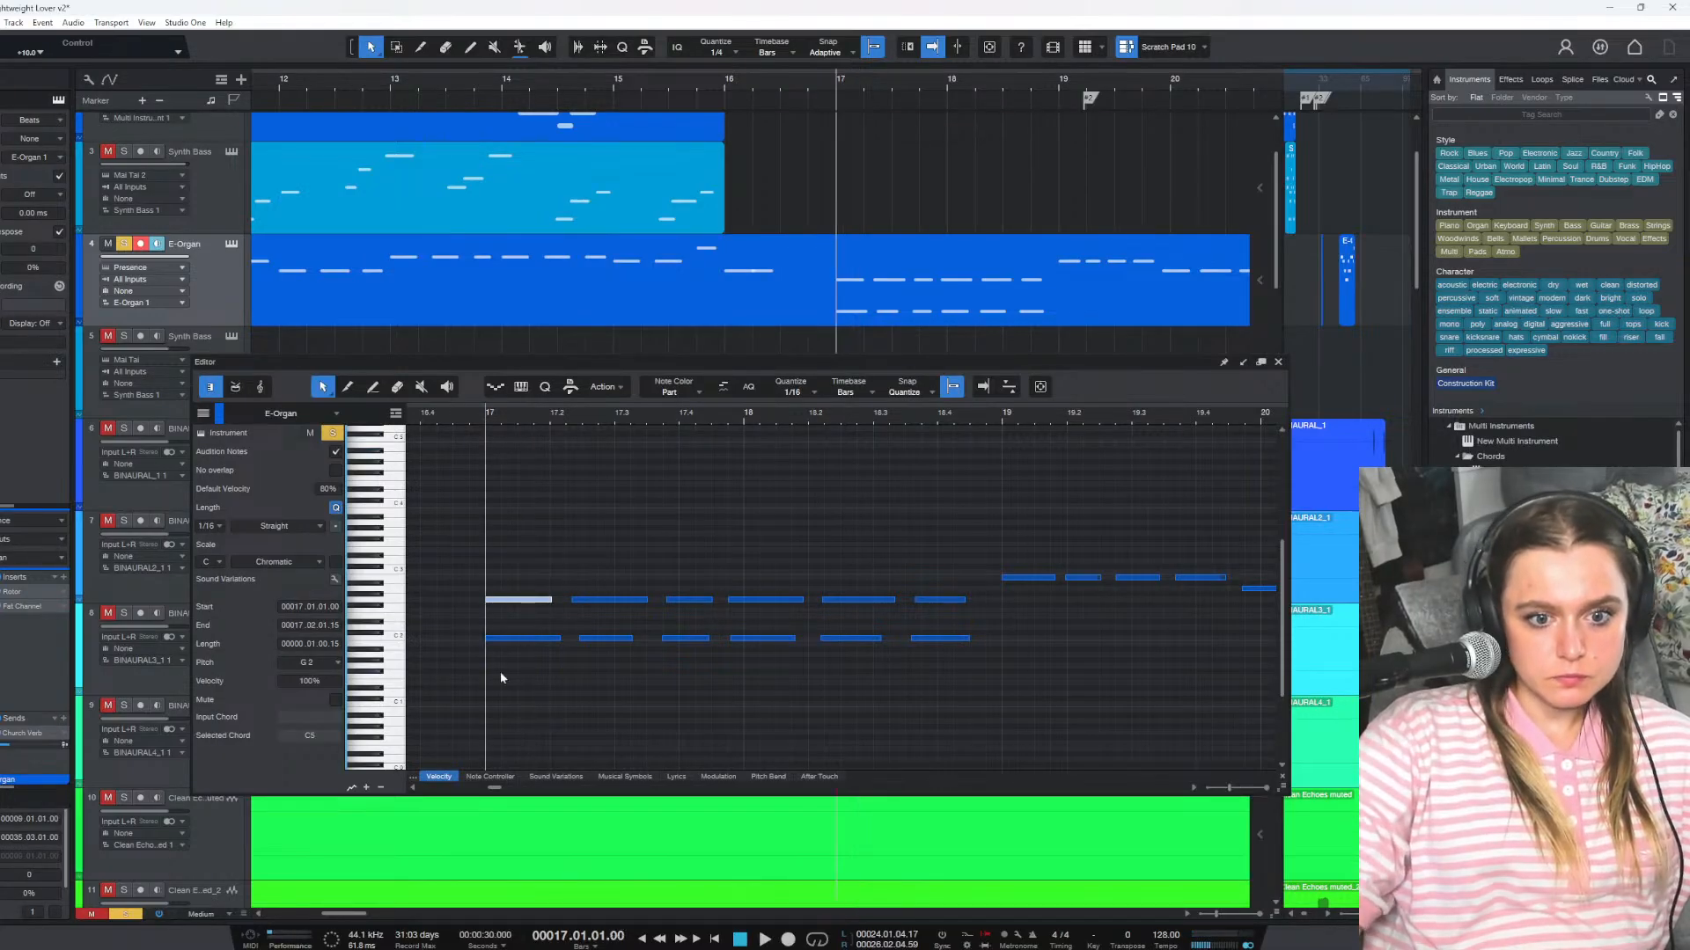
{"action": "left_click", "coordinate": [515, 648]}
{"action": "key", "text": "space"}
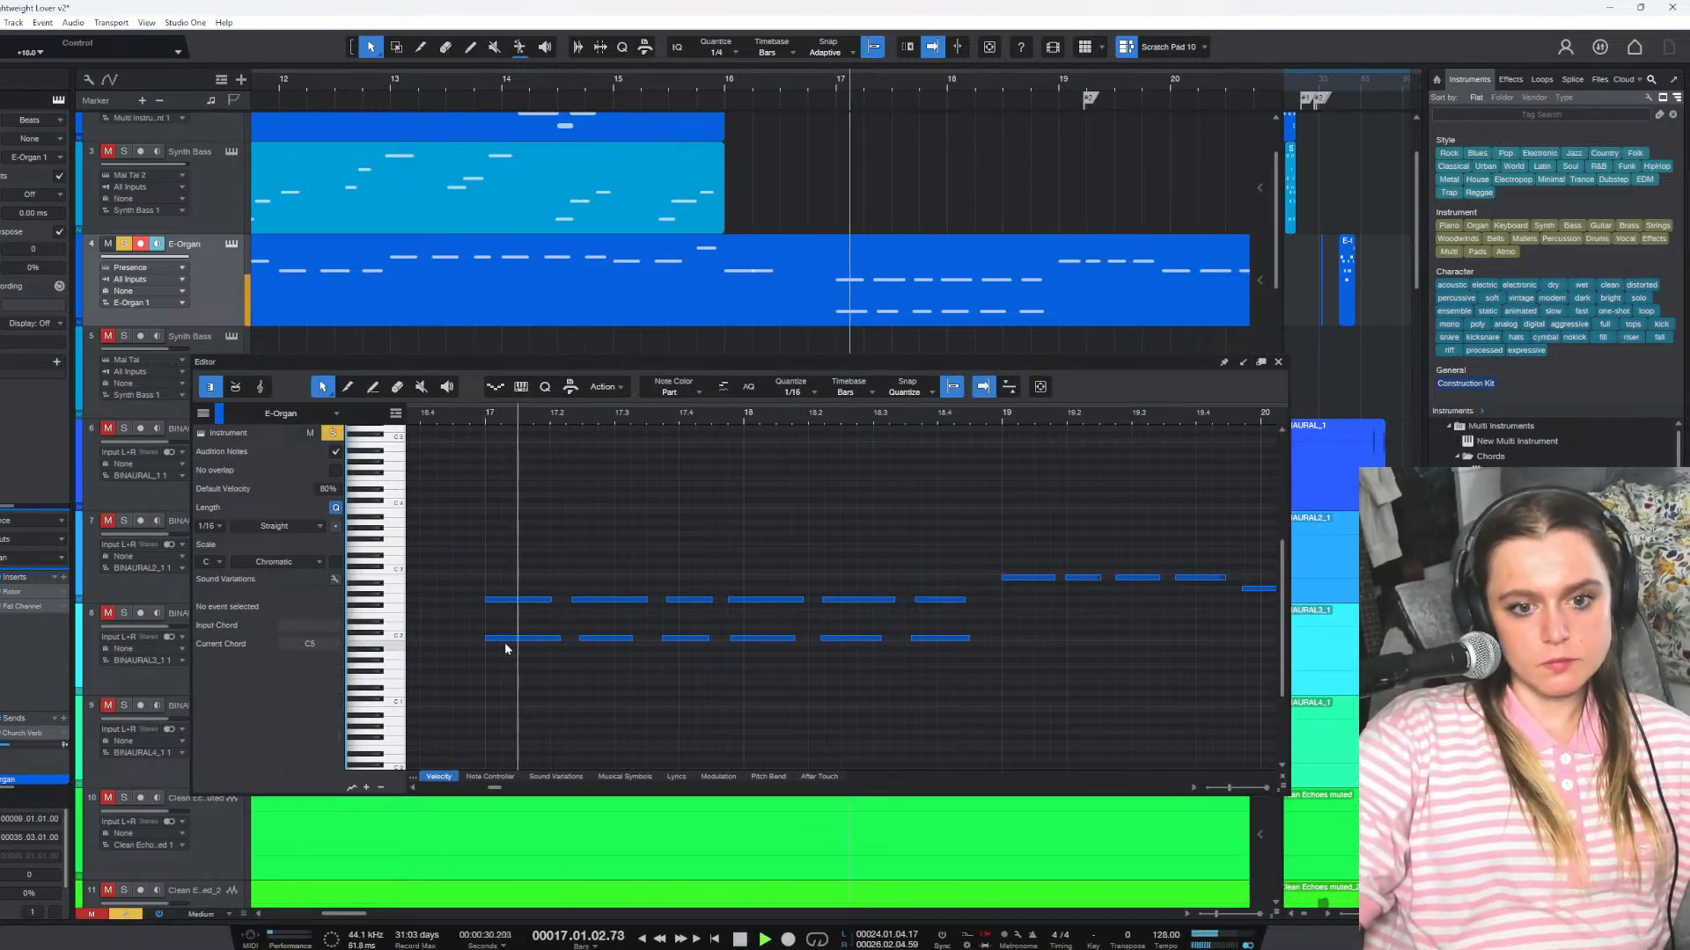
Shorten the first C 2 note of bar 17 to end at 17.02.01, move the second note pair to 17.02.03 and replay
{"action": "left_click_drag", "start_coordinate": [587, 680], "coordinate": [550, 639]}
{"action": "left_click", "coordinate": [571, 602]}
{"action": "left_click", "coordinate": [482, 420]}
{"action": "key", "text": "space"}
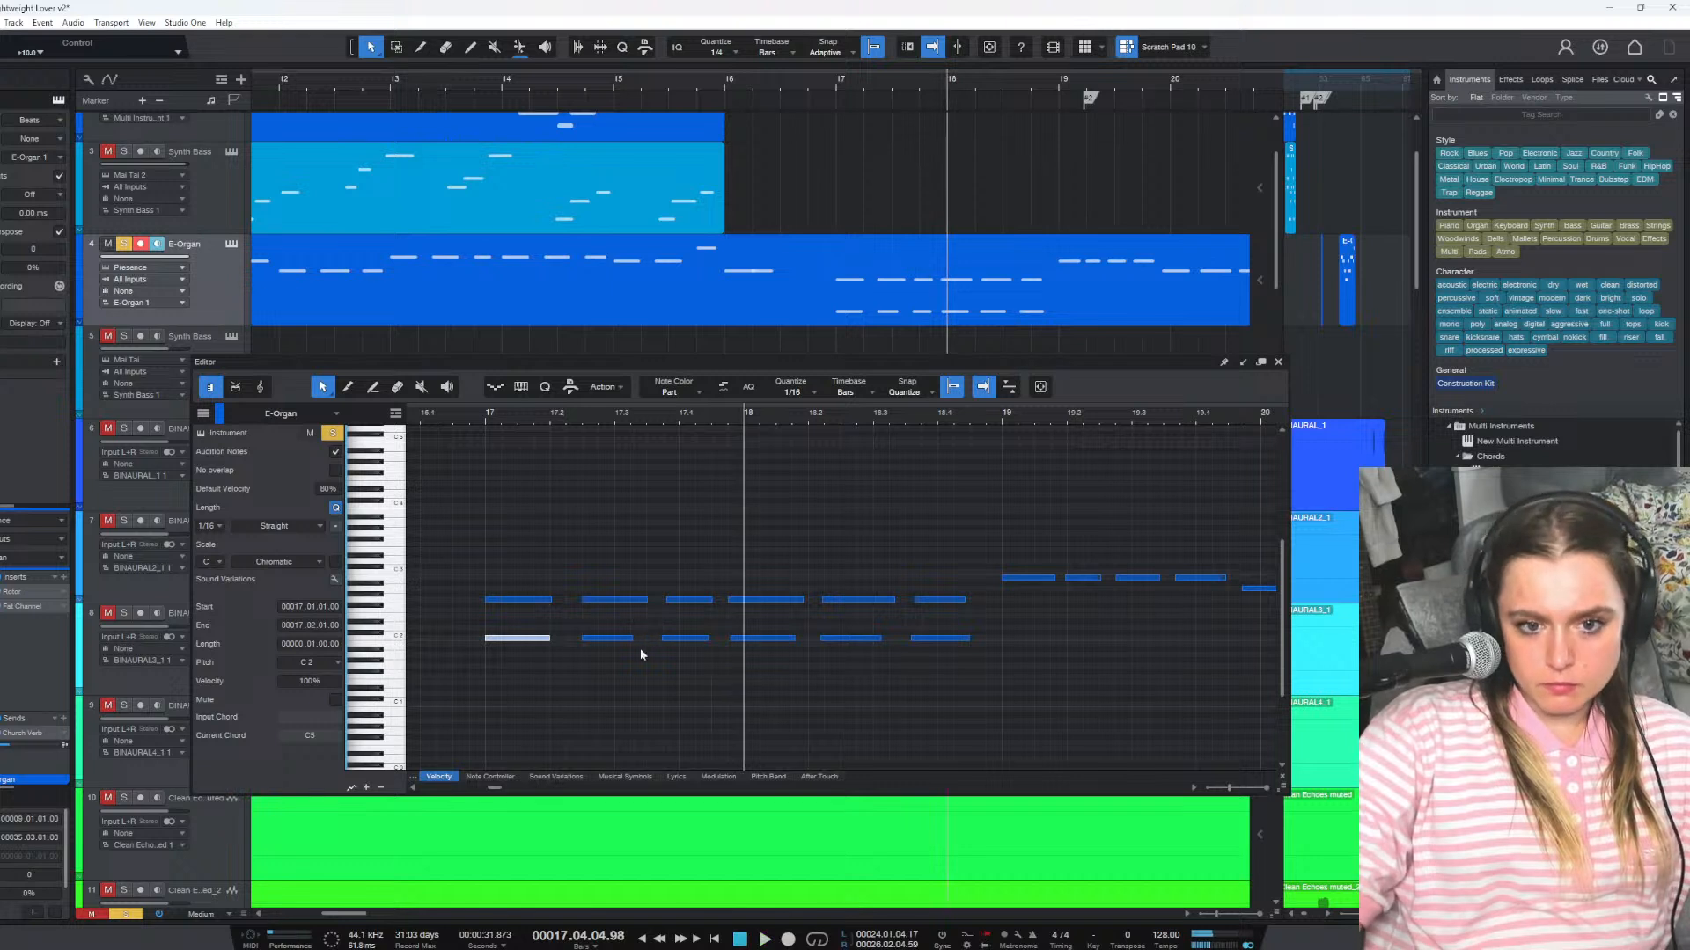
Shorten the second G 2 note of bar 17 to end at 17.03.02, start the third C 2 note at 17.03.04 and replay
{"action": "left_click_drag", "start_coordinate": [651, 602], "coordinate": [640, 602]}
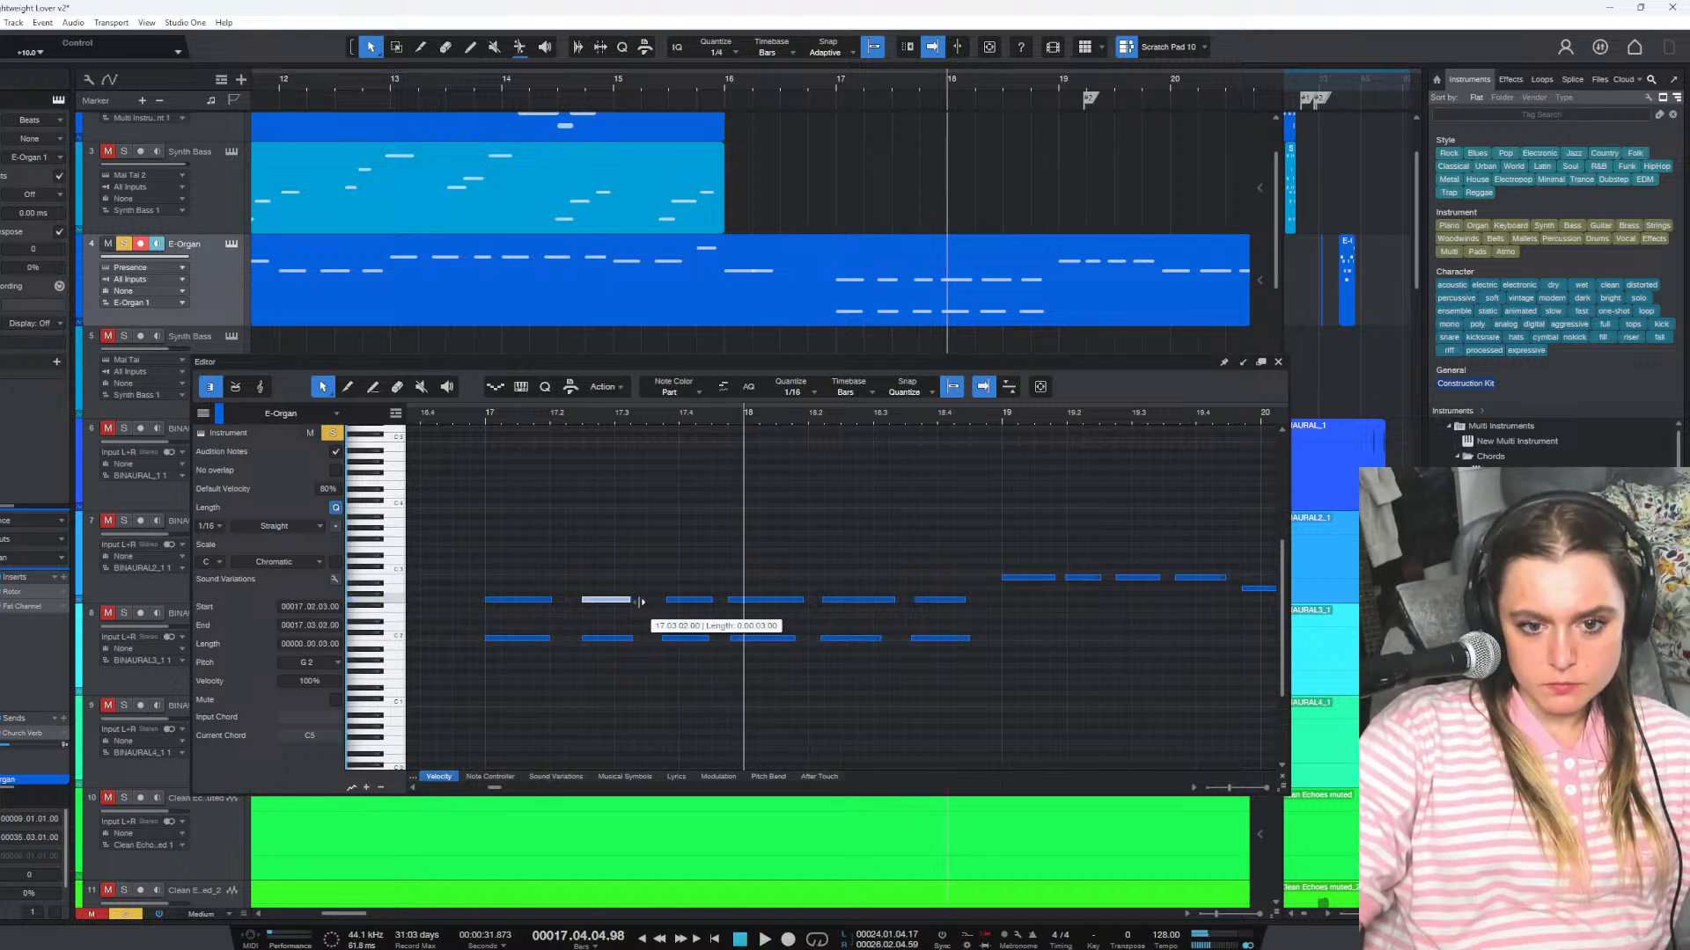
{"action": "left_click", "coordinate": [690, 639]}
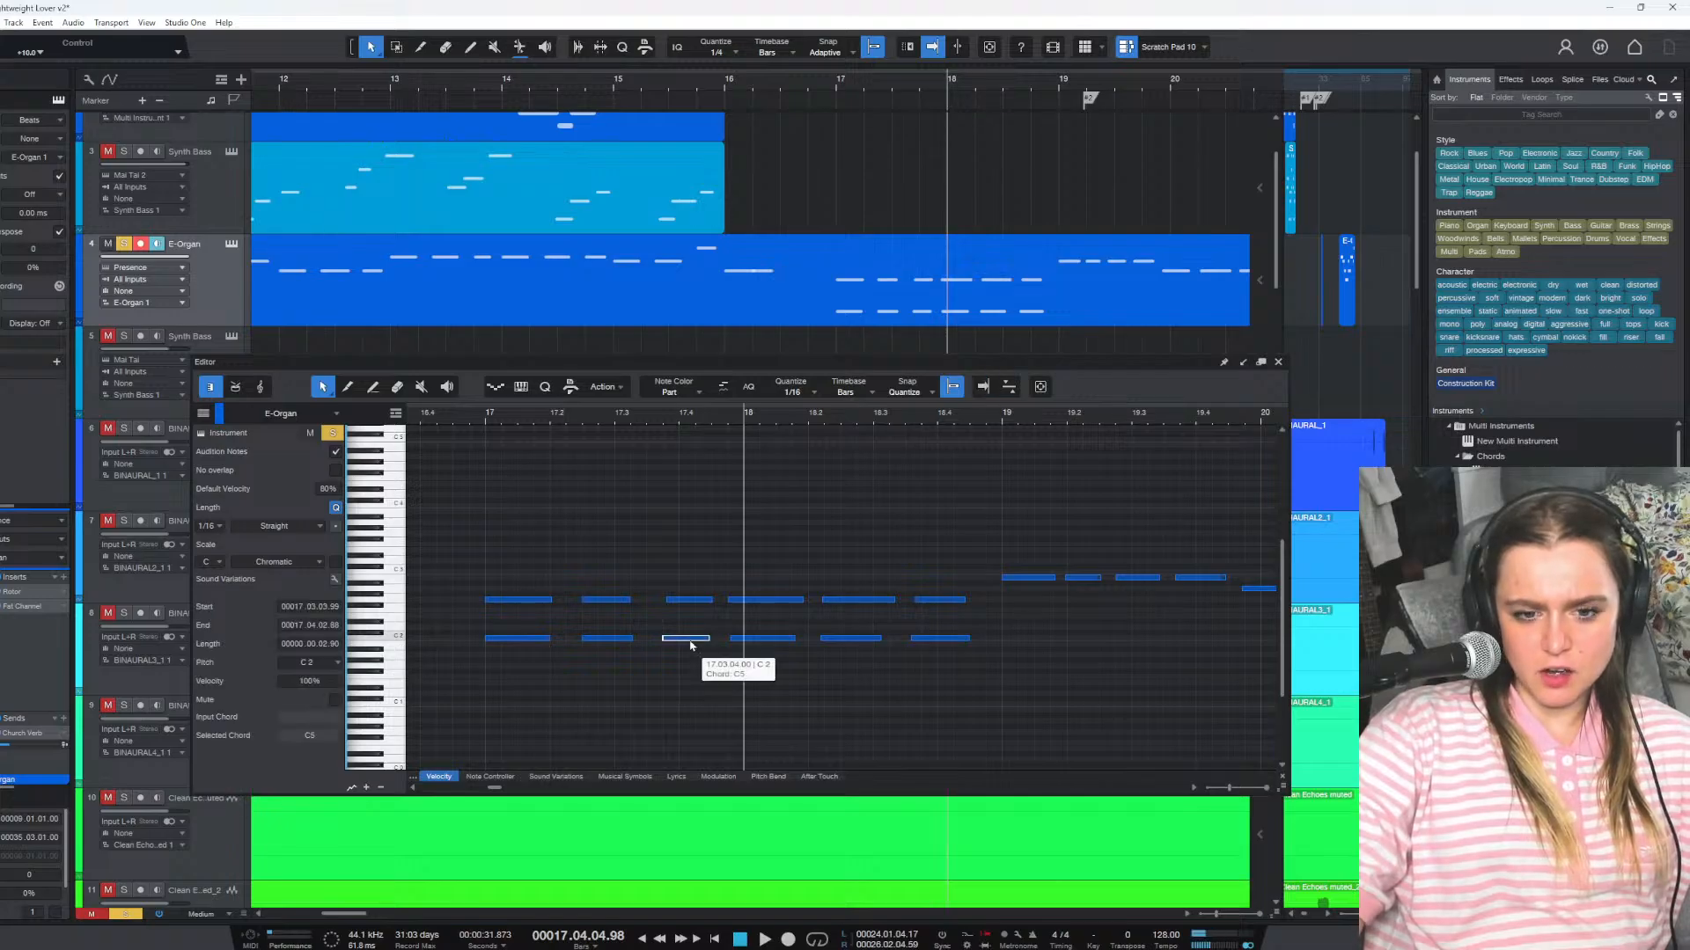
{"action": "left_click", "coordinate": [488, 421]}
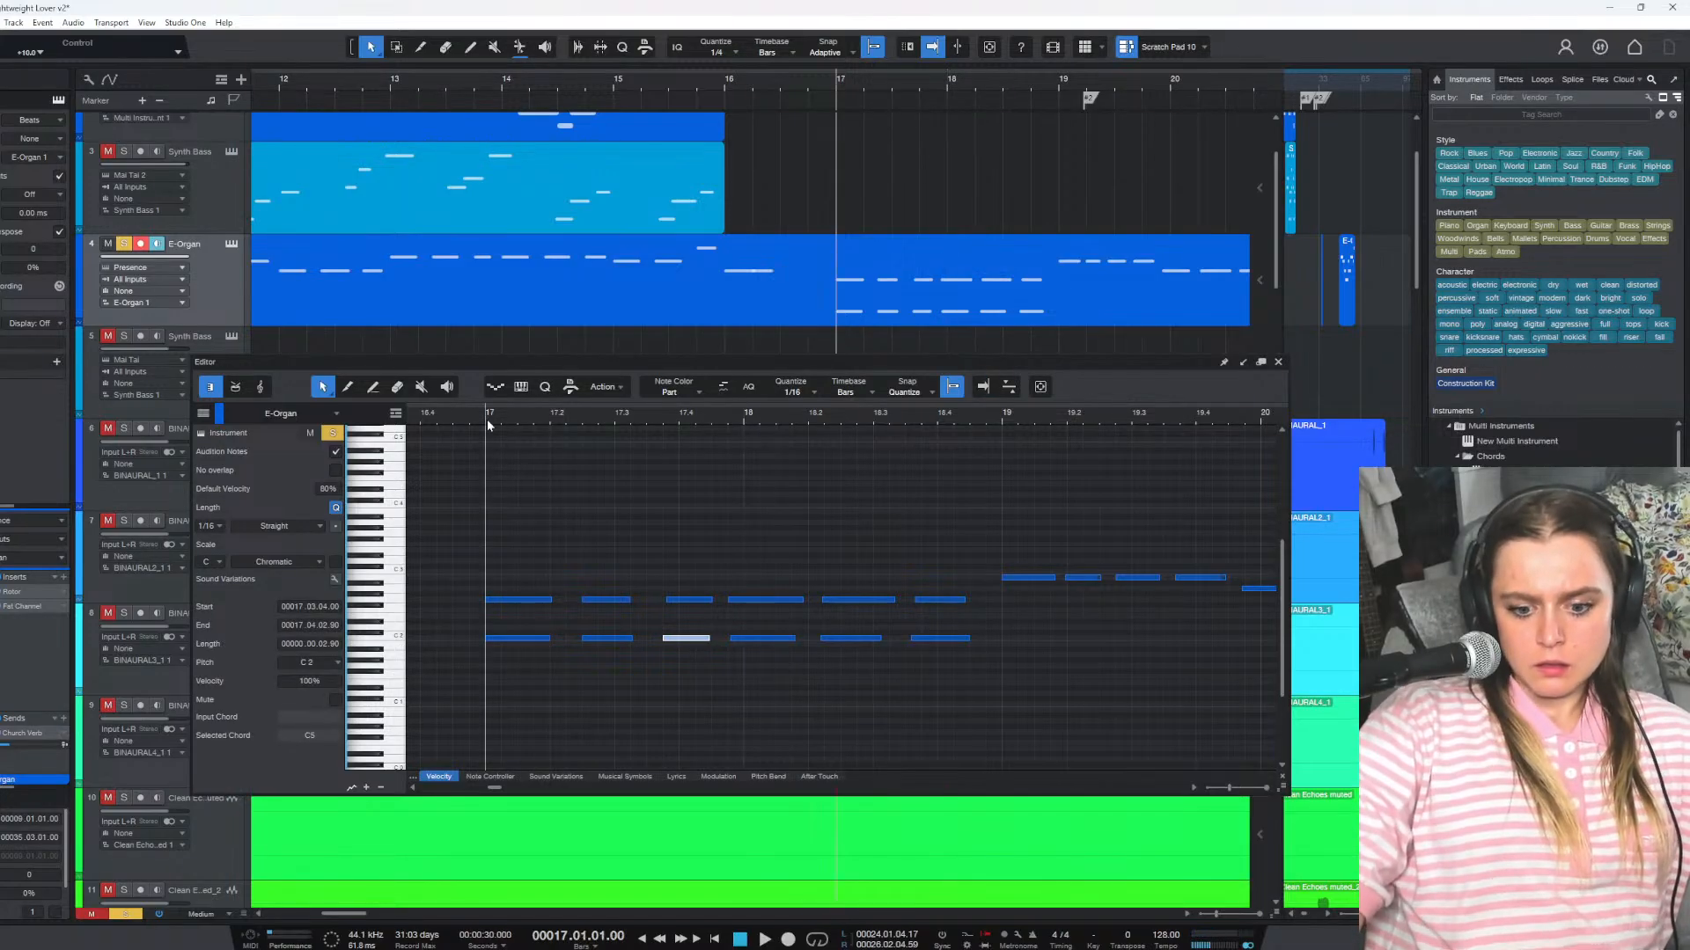
{"action": "key", "text": "space"}
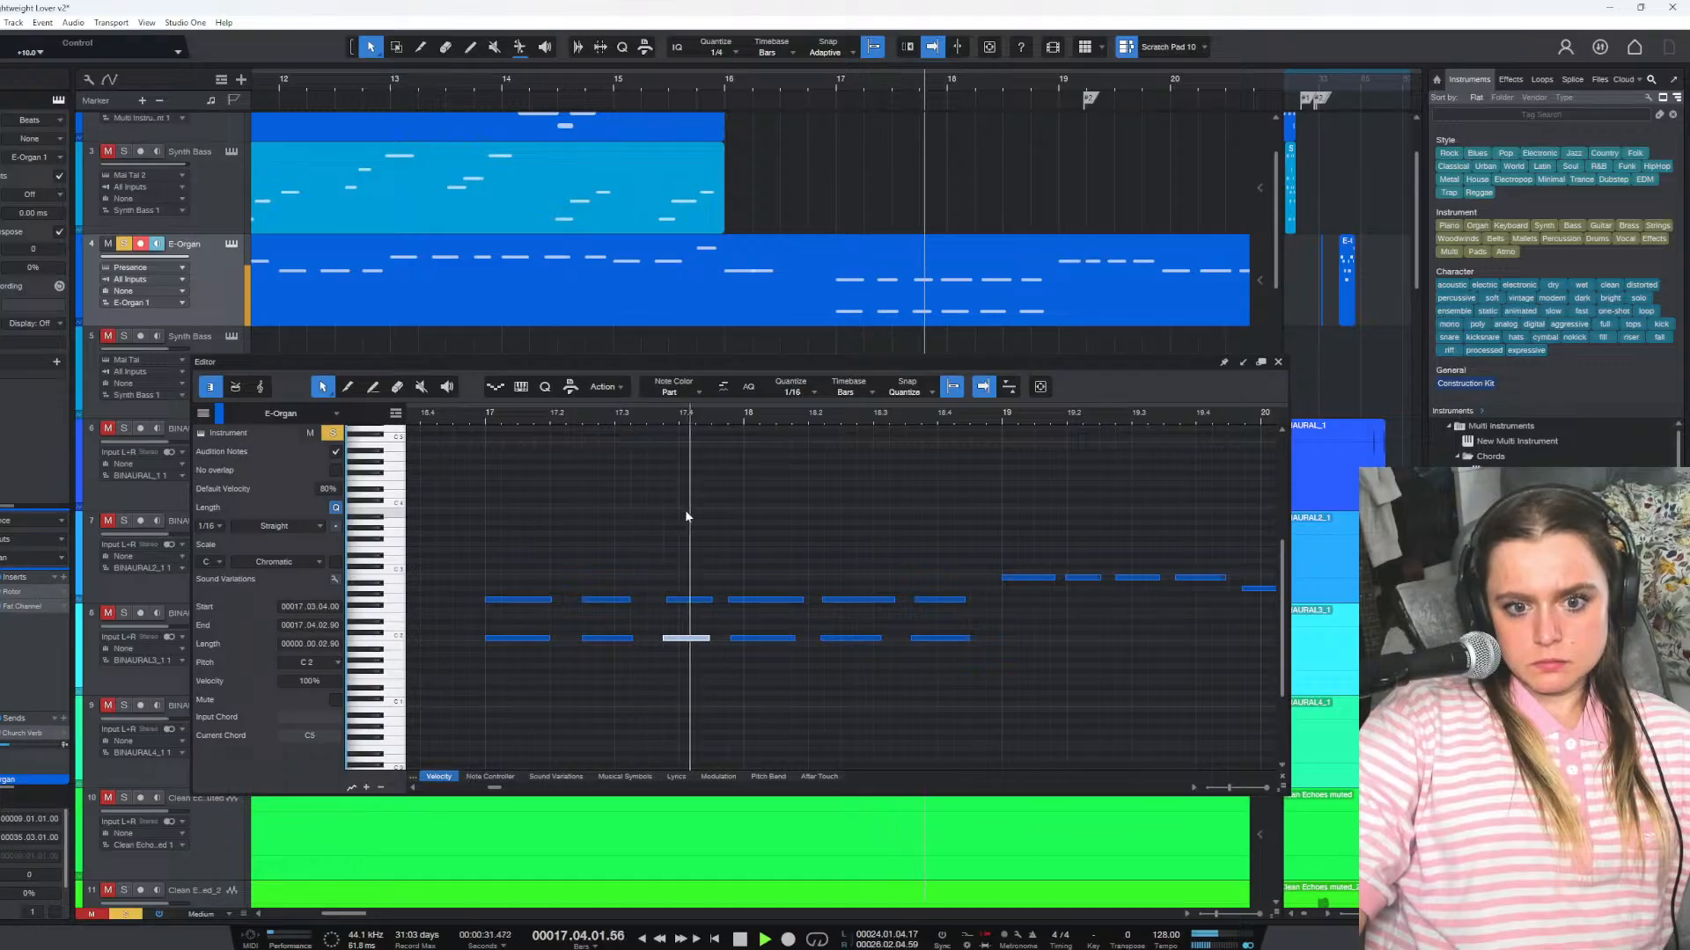
{"action": "key", "text": "space"}
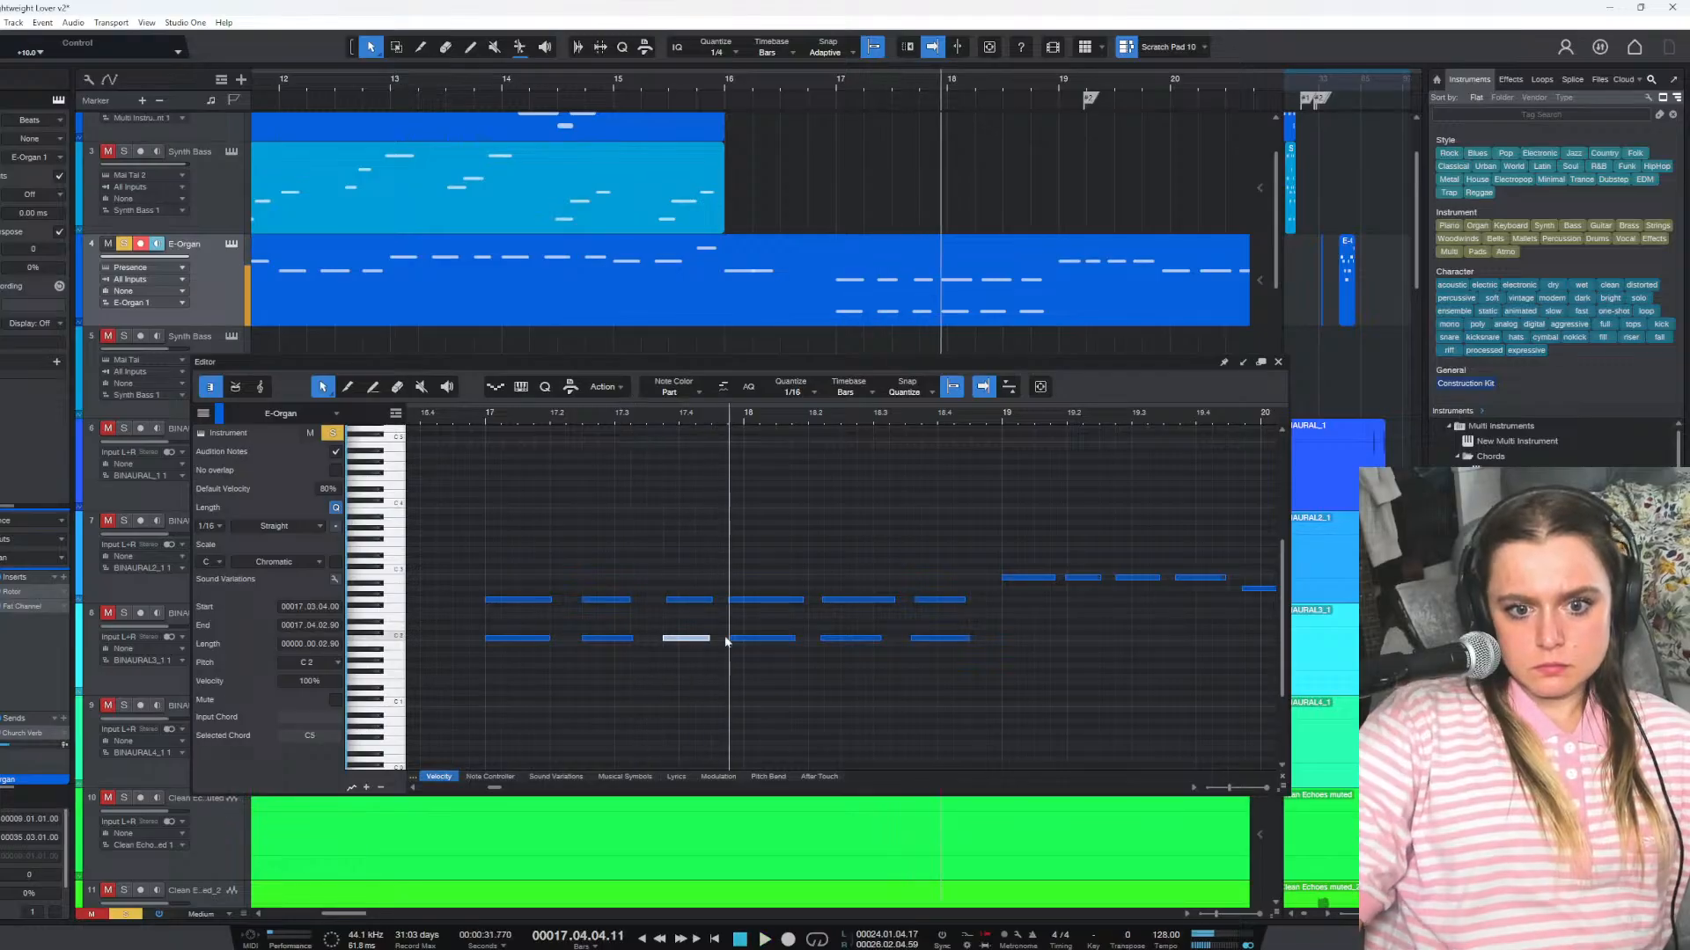
Align the third G 2 note of bar 17 to start at 17.03.04 and replay from bar 16
{"action": "left_click", "coordinate": [674, 600]}
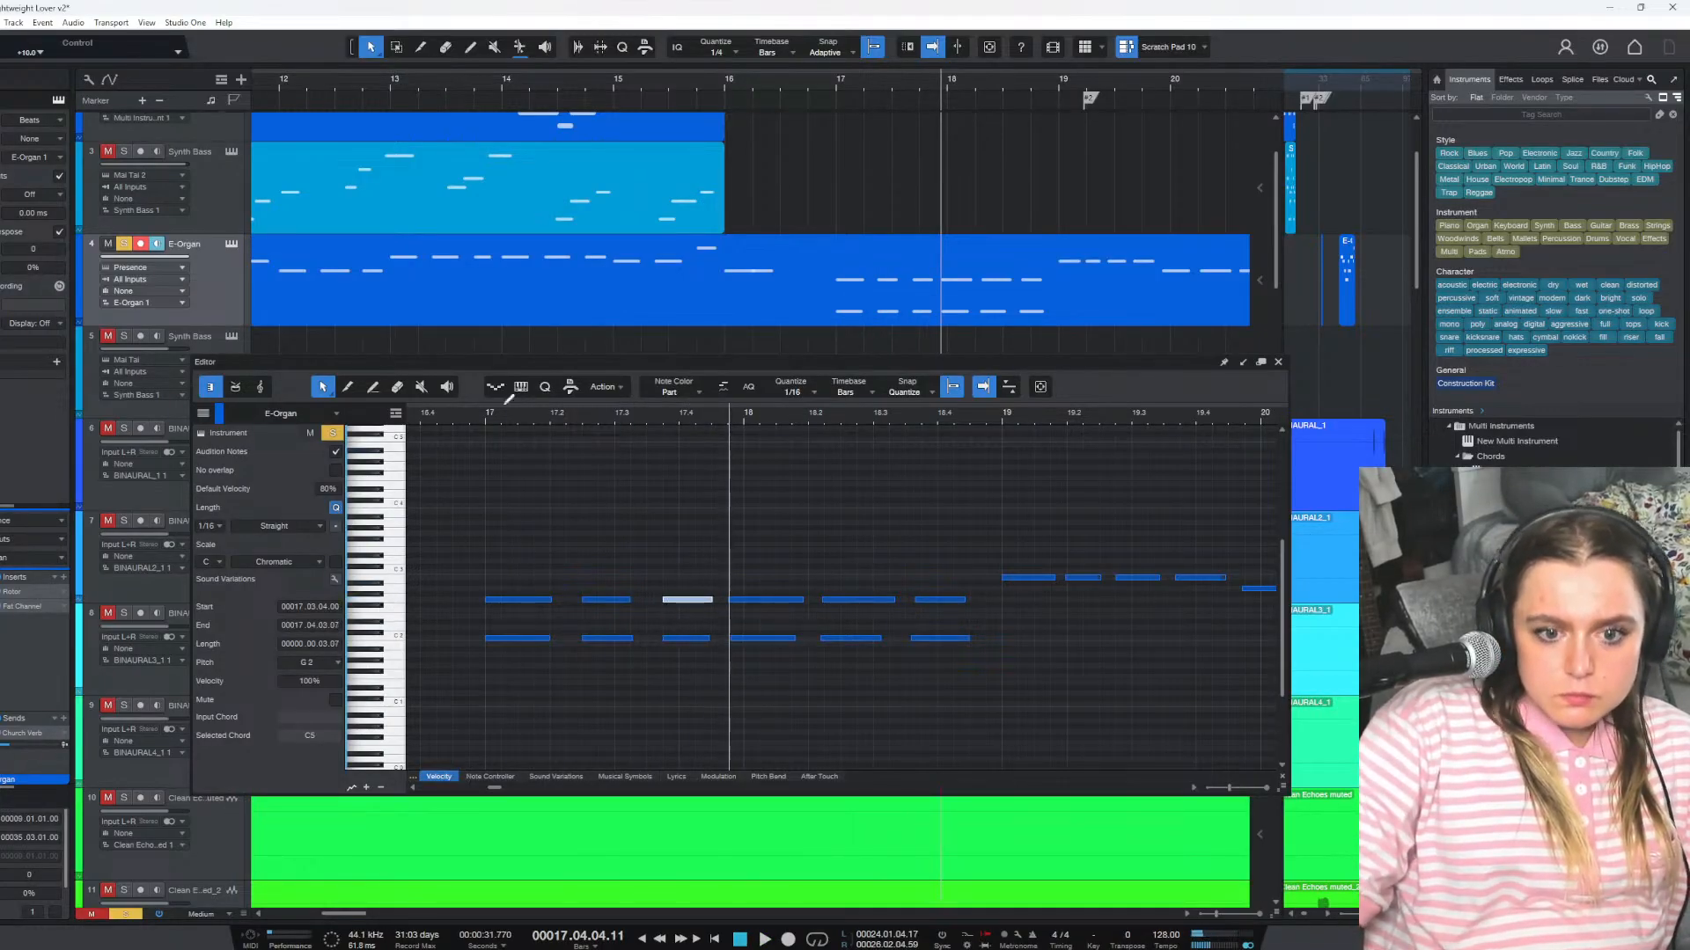
{"action": "key", "text": "space"}
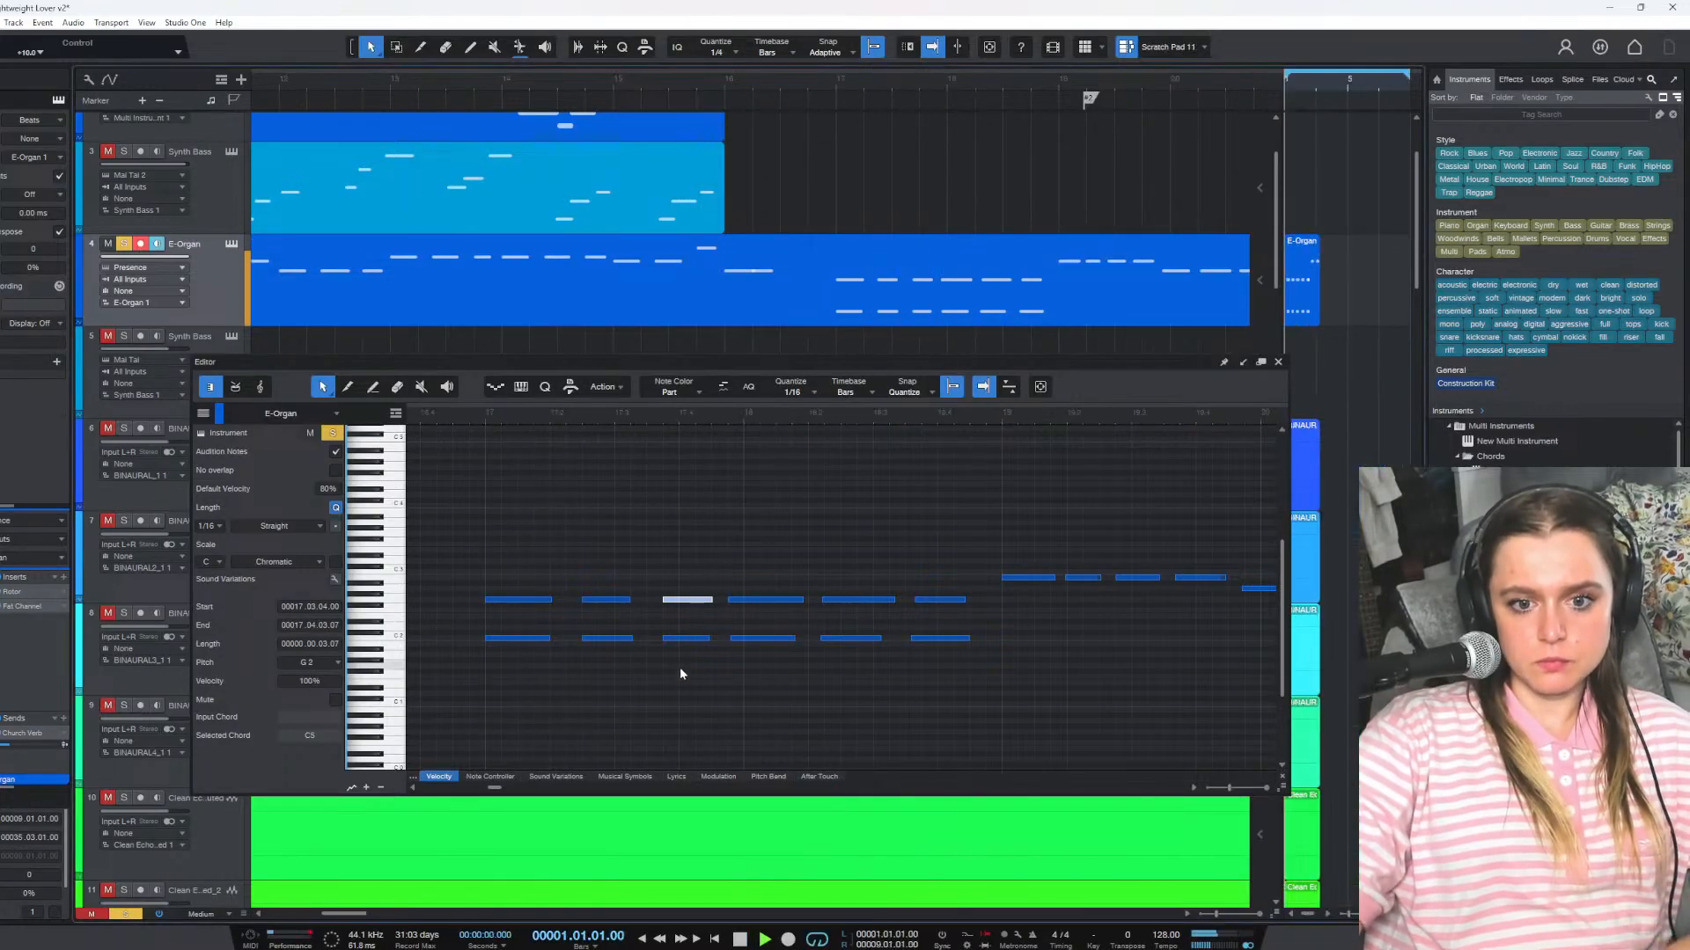
{"action": "left_click", "coordinate": [731, 83]}
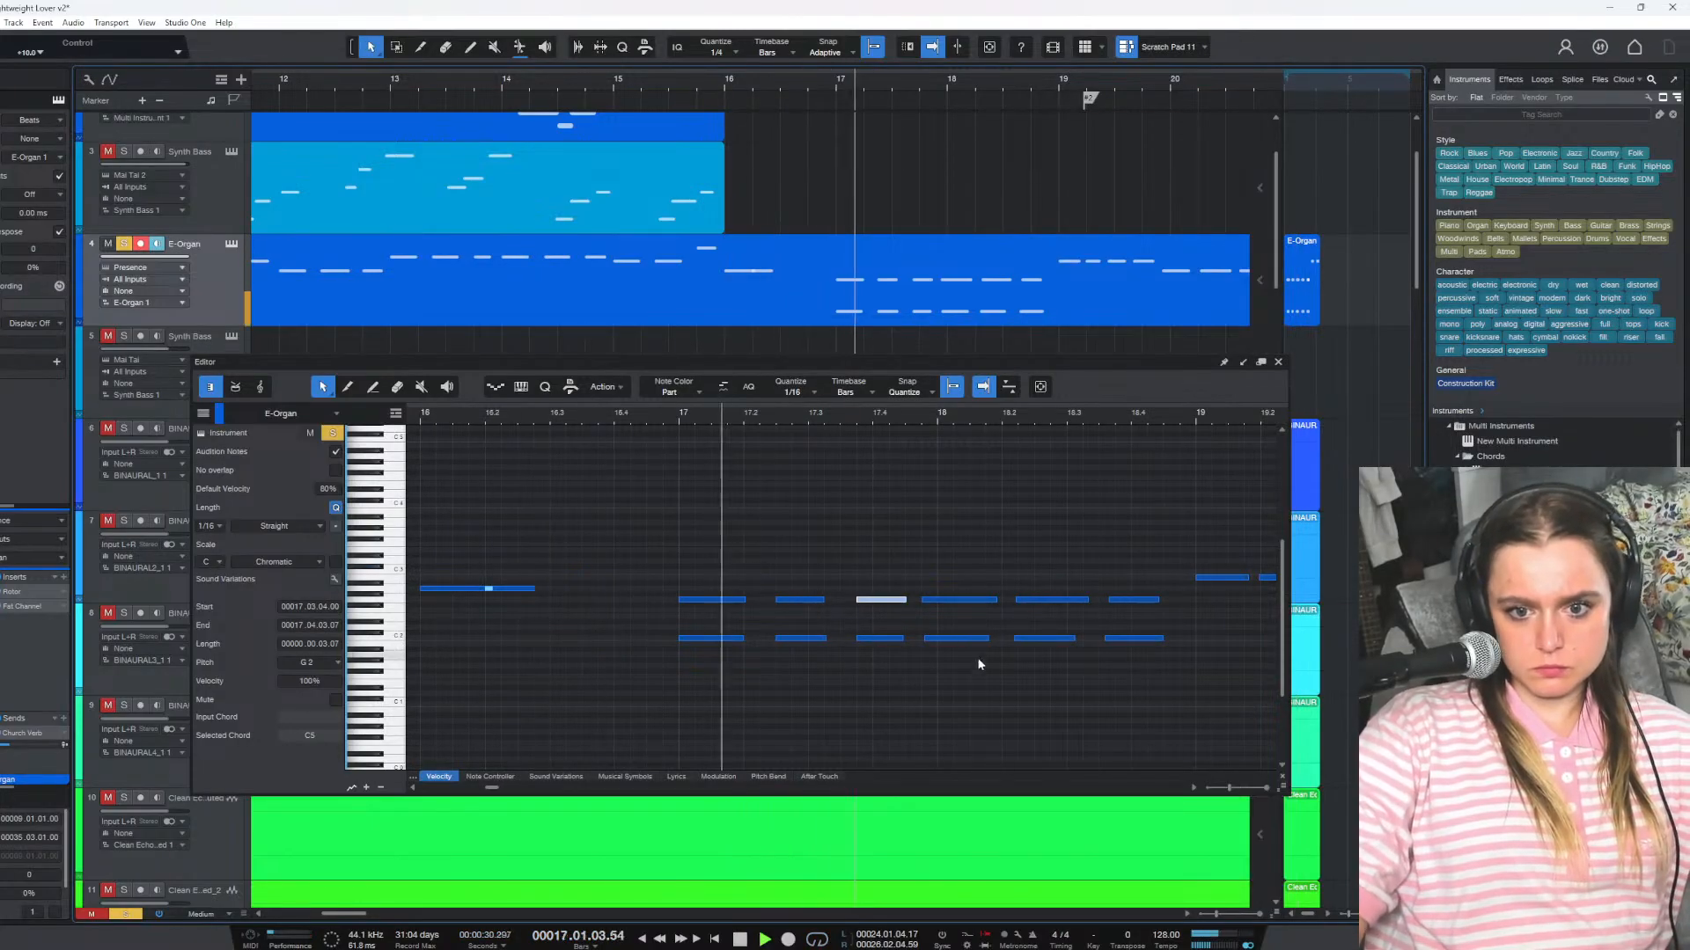
{"action": "key", "text": "space"}
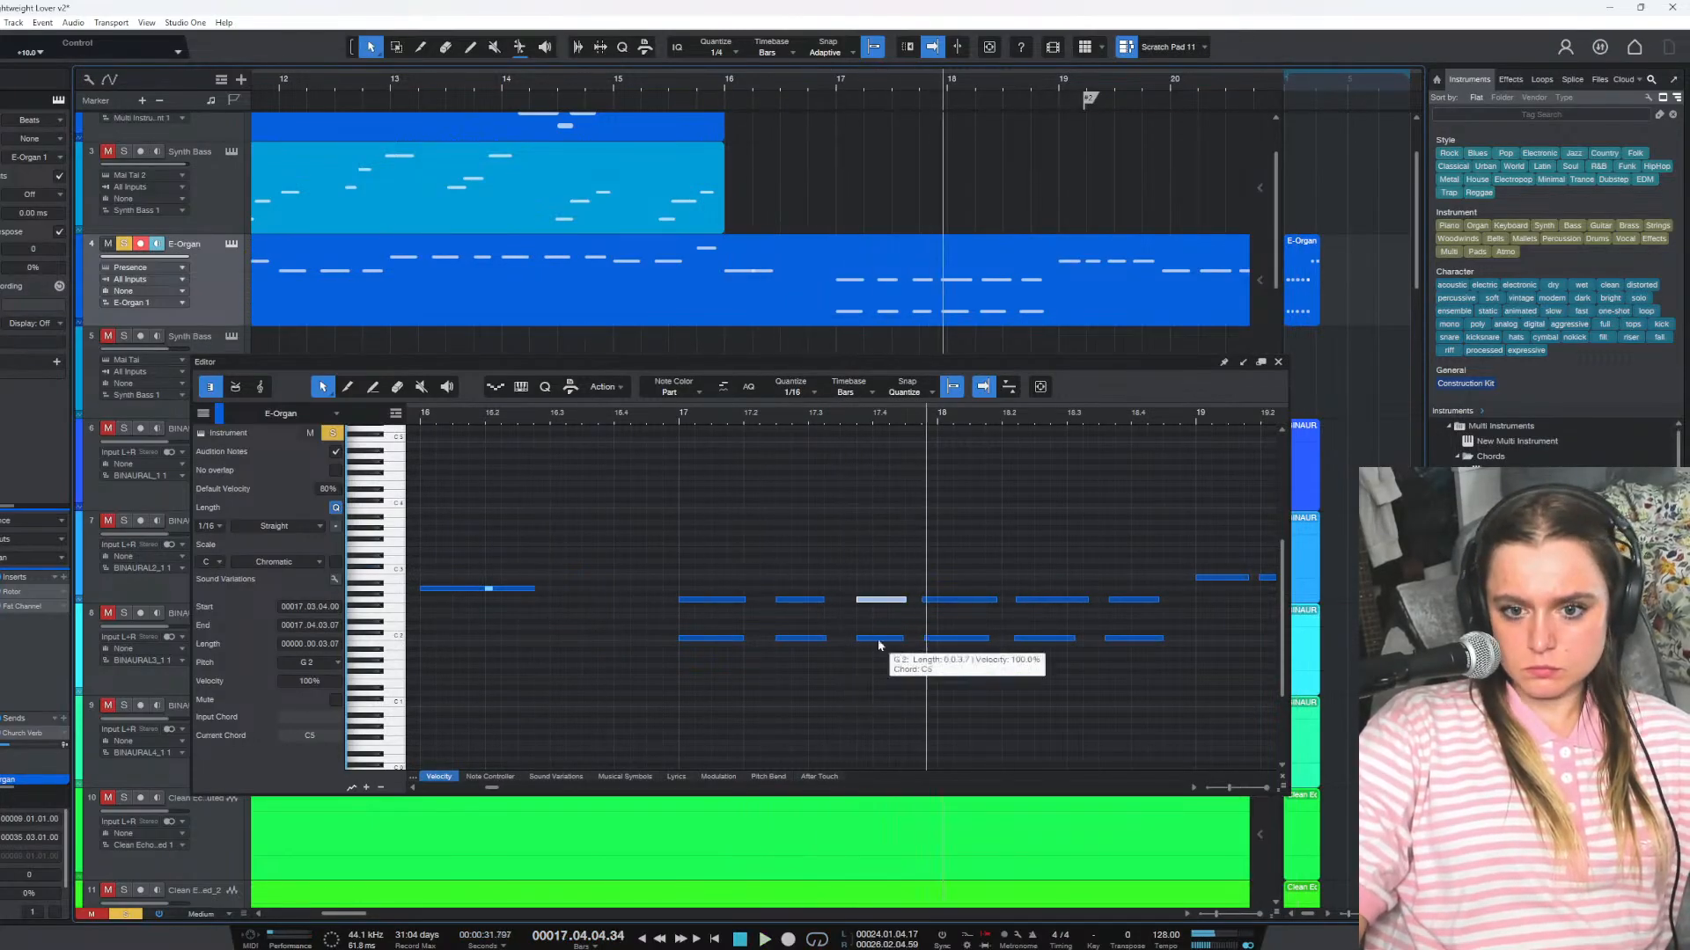
Move the third G 2 and C 2 note pair of bar 17 to 17.04.01 and replay from bar 17
{"action": "left_click", "coordinate": [881, 682]}
{"action": "left_click_drag", "start_coordinate": [881, 683], "coordinate": [876, 635]}
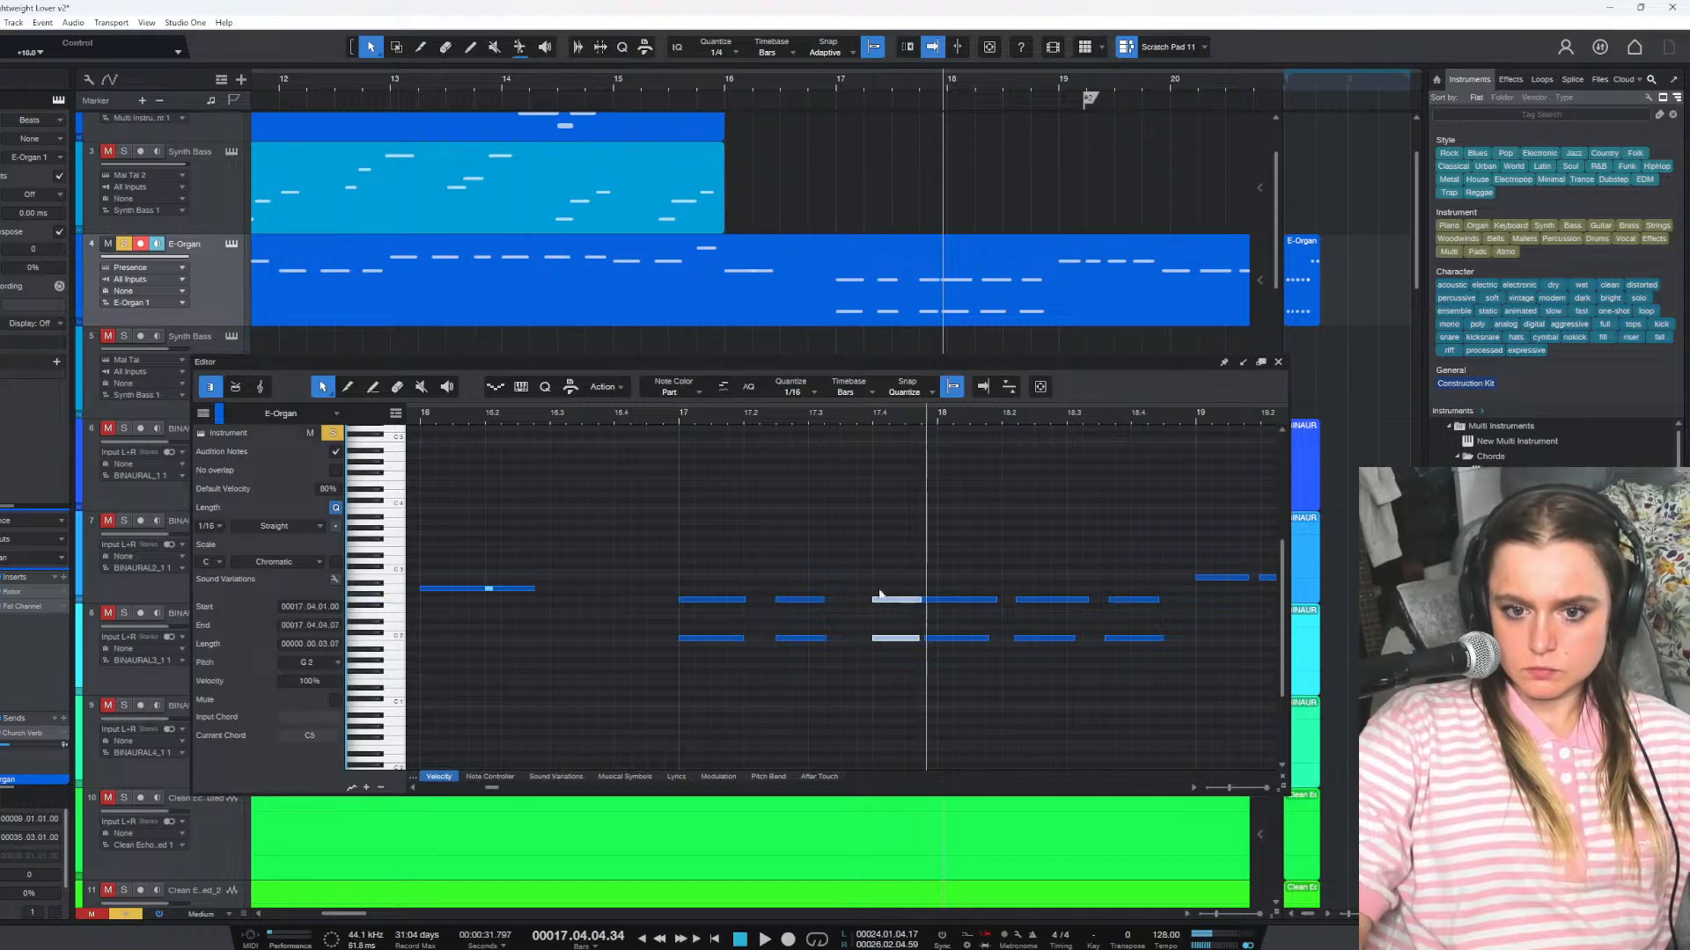
{"action": "left_click", "coordinate": [677, 413]}
{"action": "key", "text": "space"}
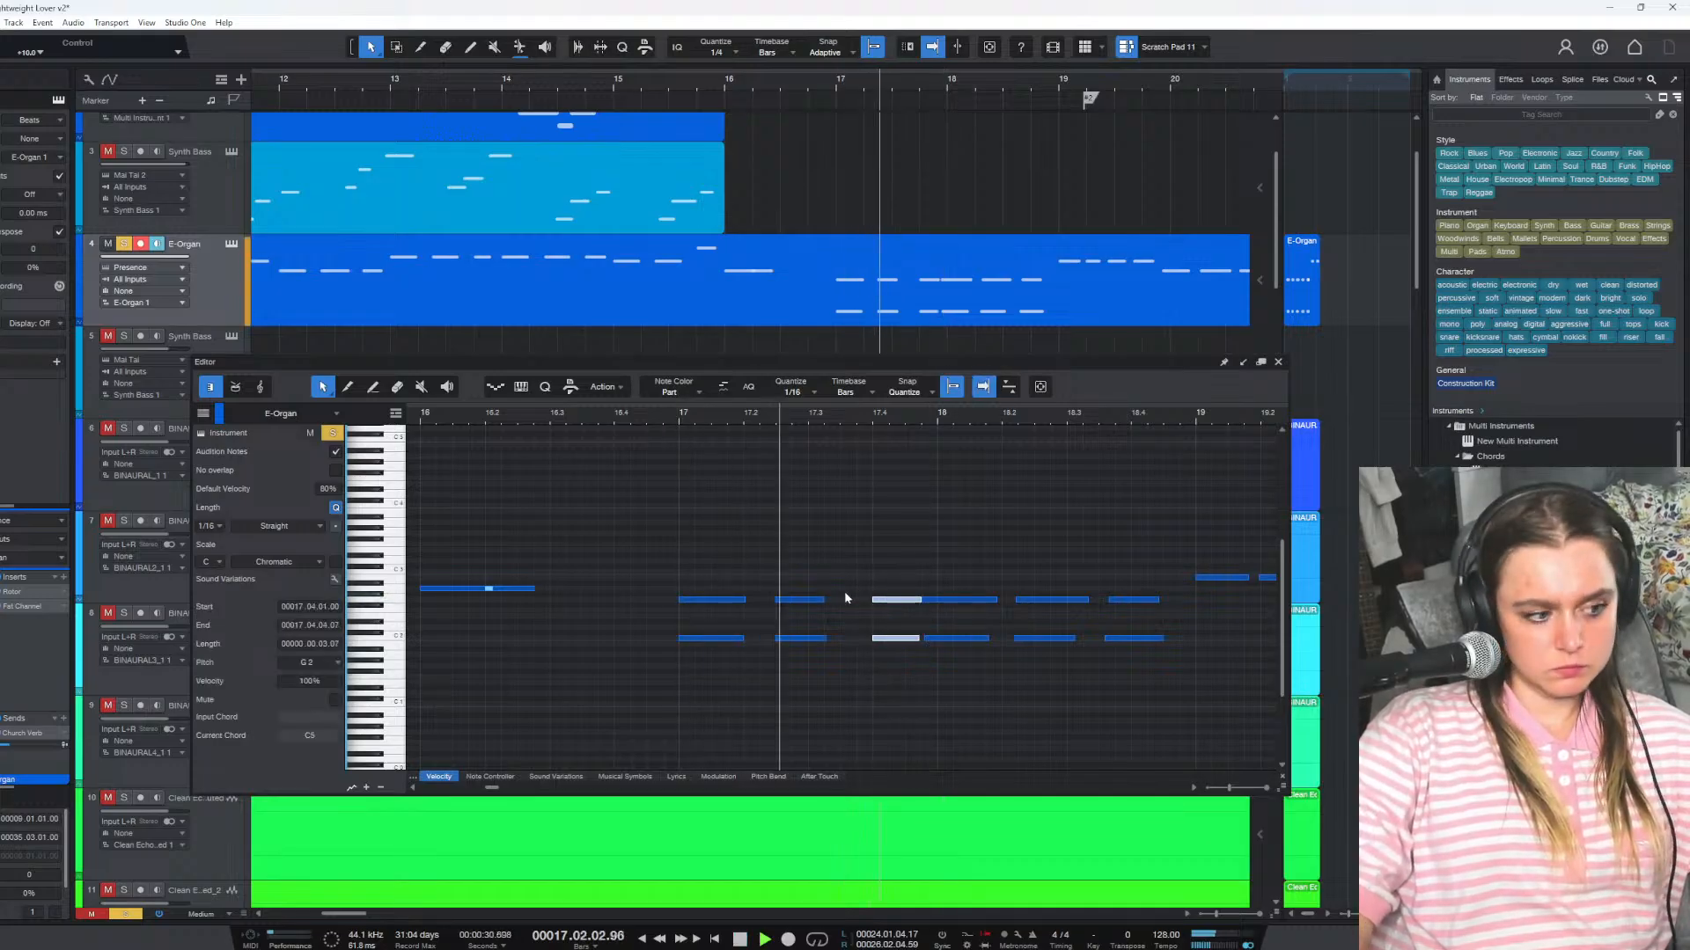
Move the last three G 2 and C 2 note pairs together to start at 18.01.01 and replay from just before bar 17
{"action": "key", "text": "space"}
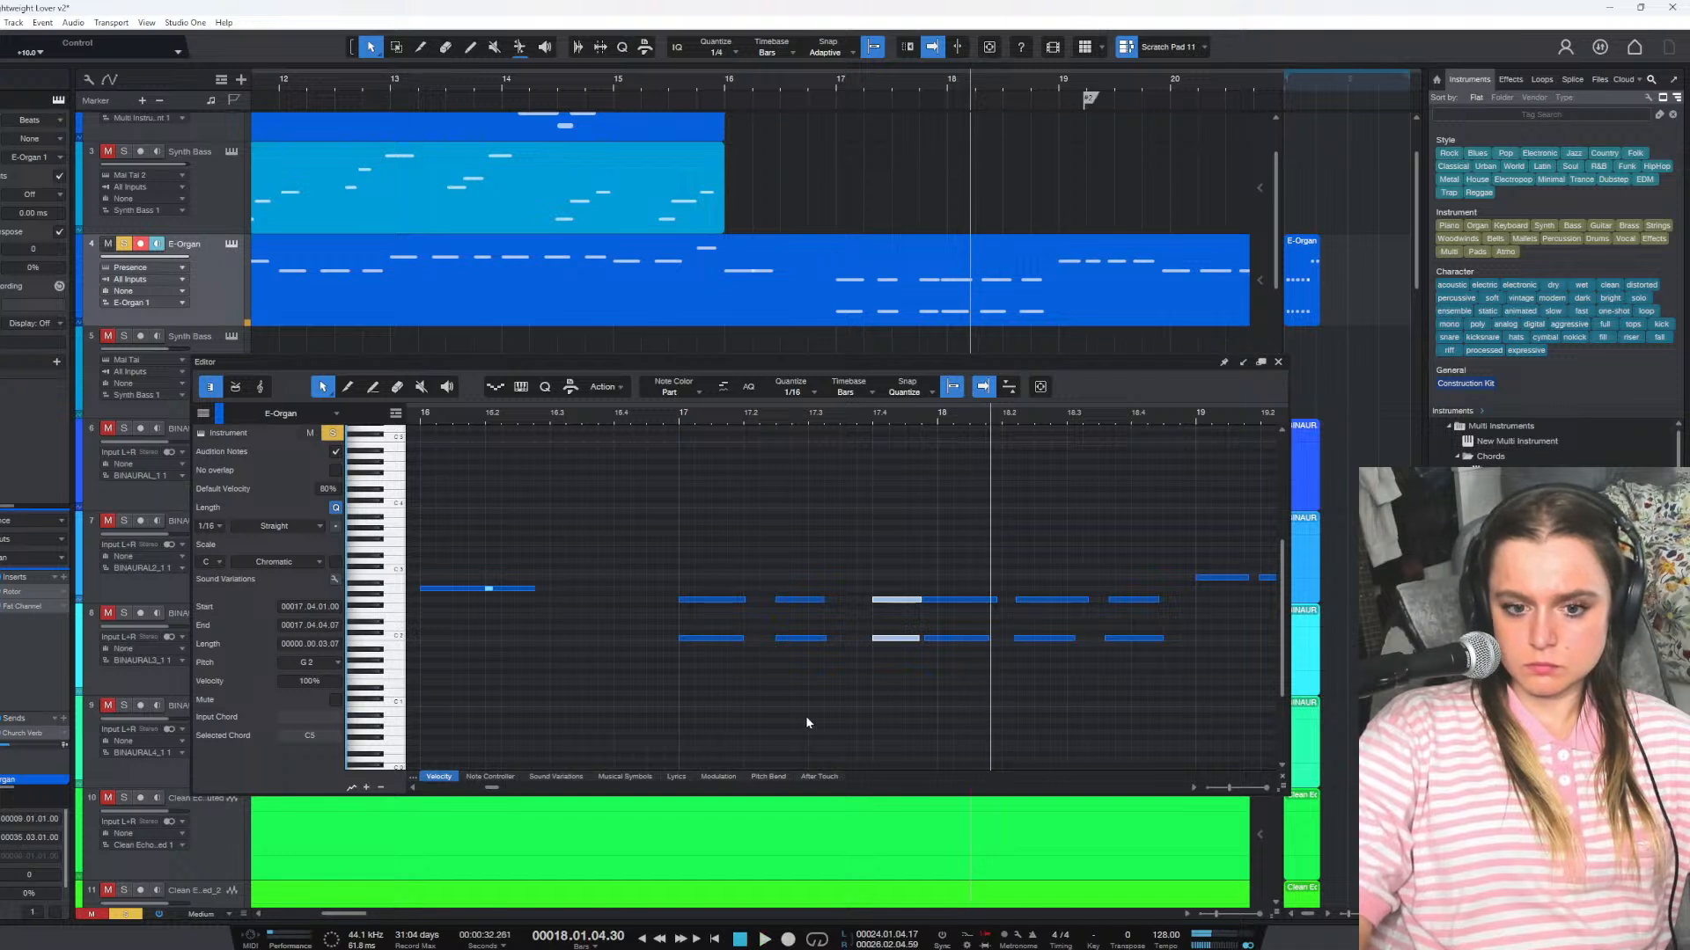
{"action": "scroll", "coordinate": [842, 675], "scroll_direction": "right", "scroll_amount": 5}
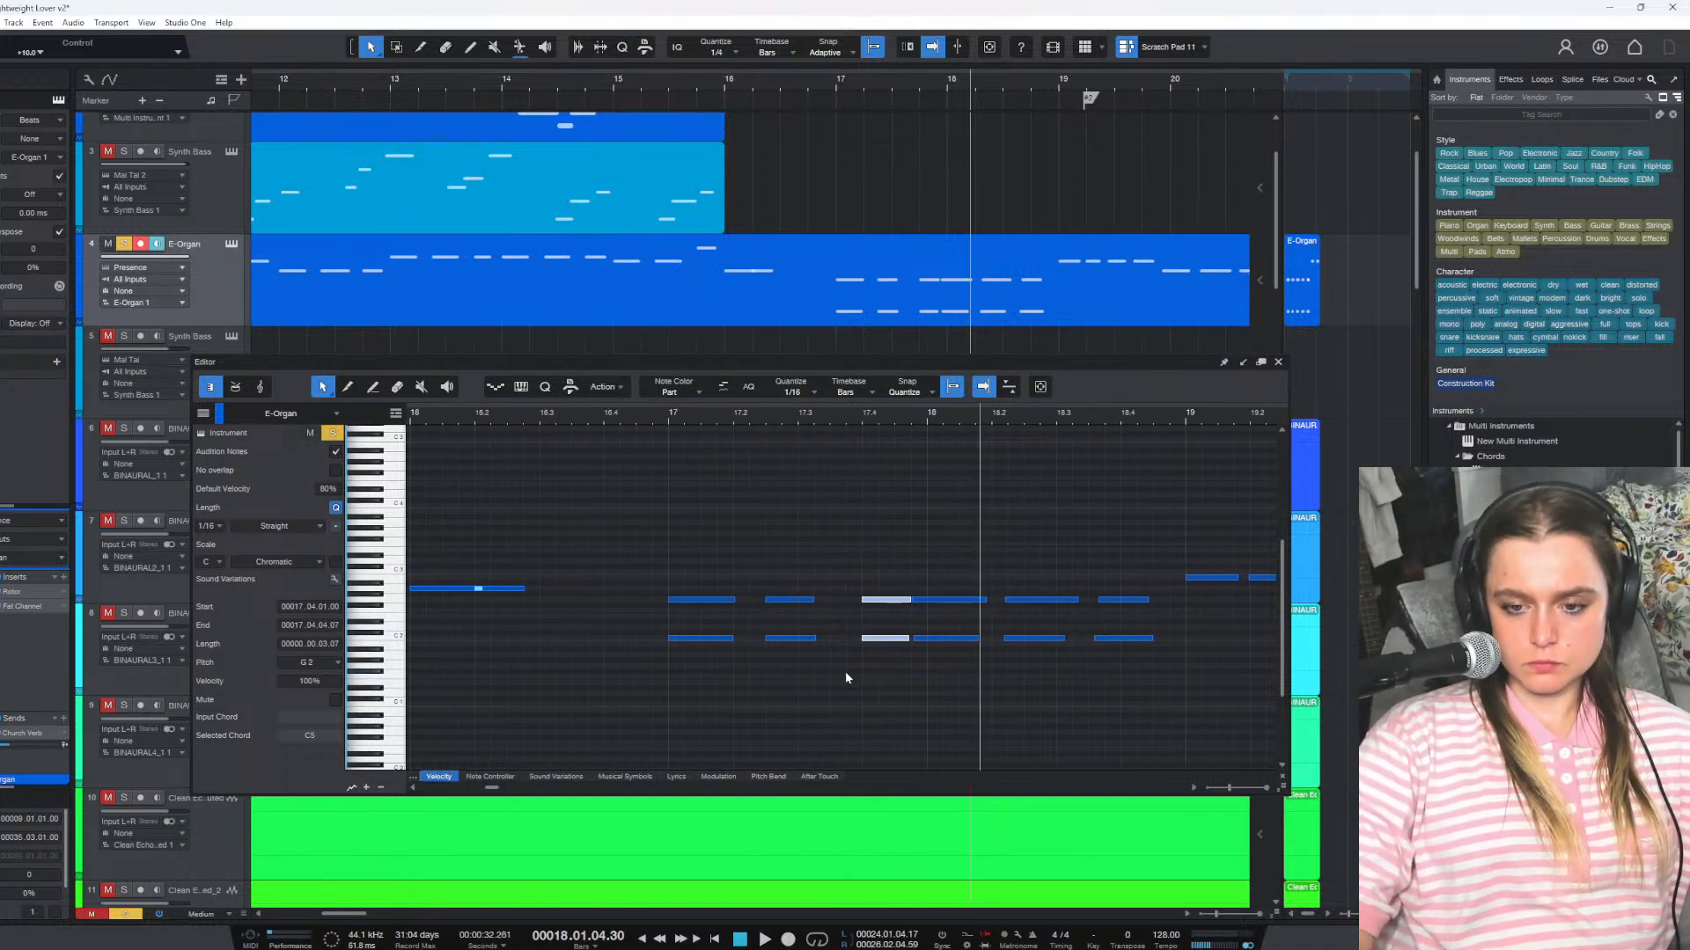
{"action": "scroll", "coordinate": [845, 674], "scroll_direction": "right", "scroll_amount": 1}
{"action": "left_click_drag", "start_coordinate": [903, 685], "coordinate": [682, 616]}
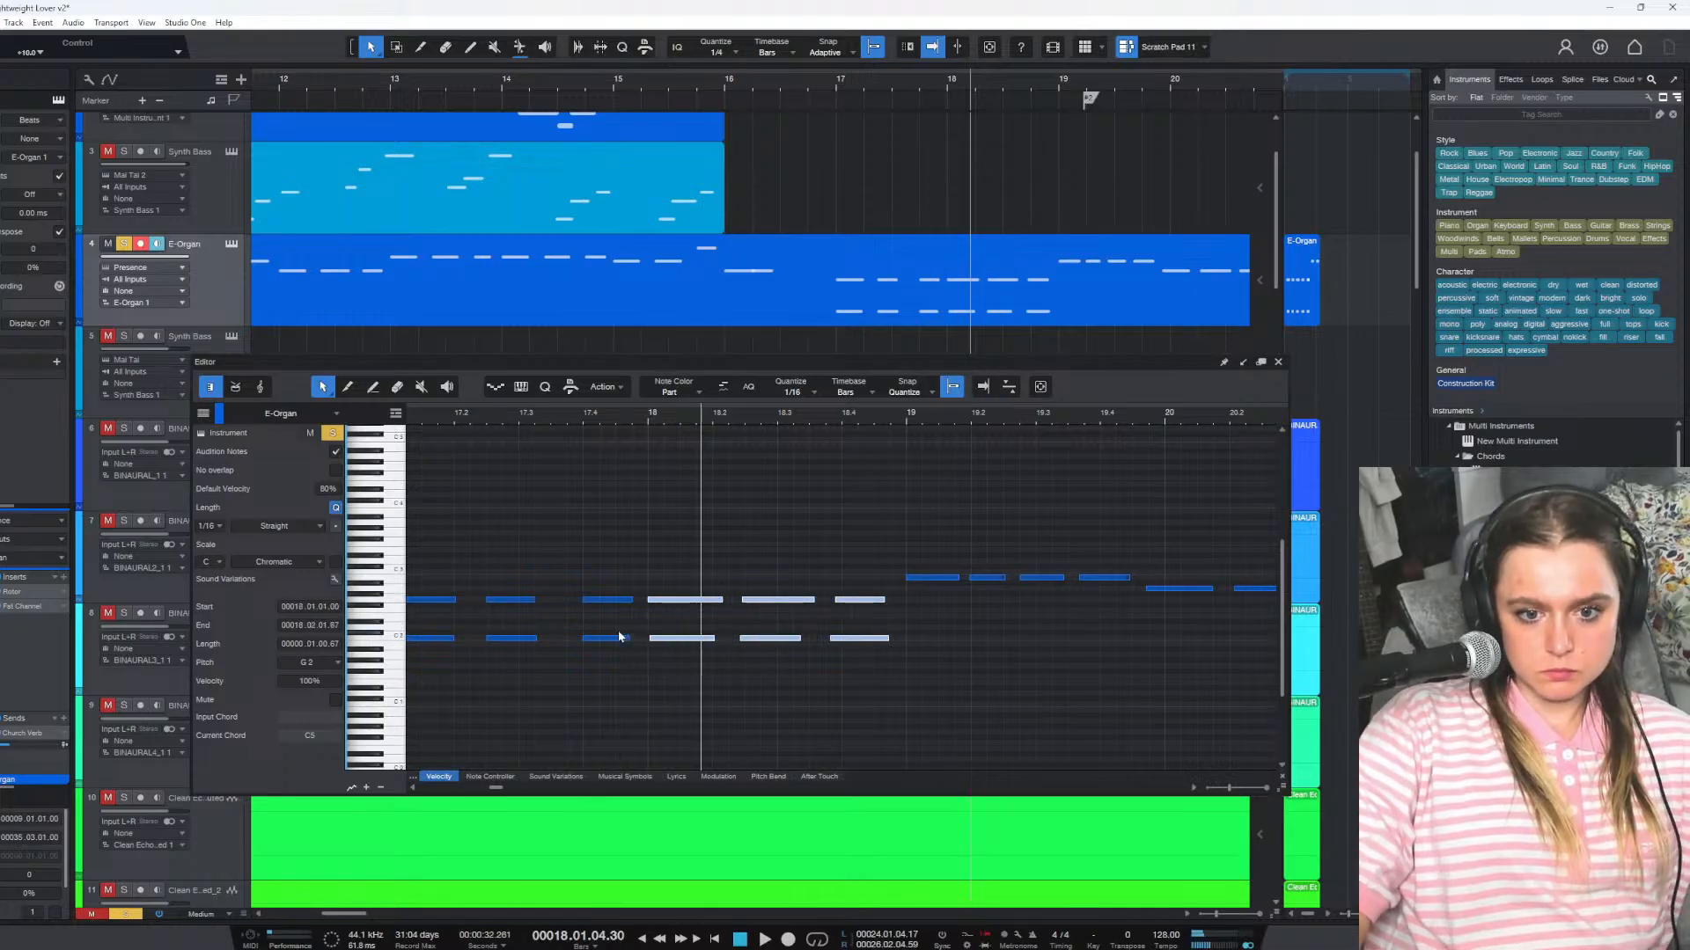
{"action": "scroll", "coordinate": [573, 660], "scroll_direction": "left", "scroll_amount": 3}
{"action": "scroll", "coordinate": [632, 657], "scroll_direction": "left", "scroll_amount": 2}
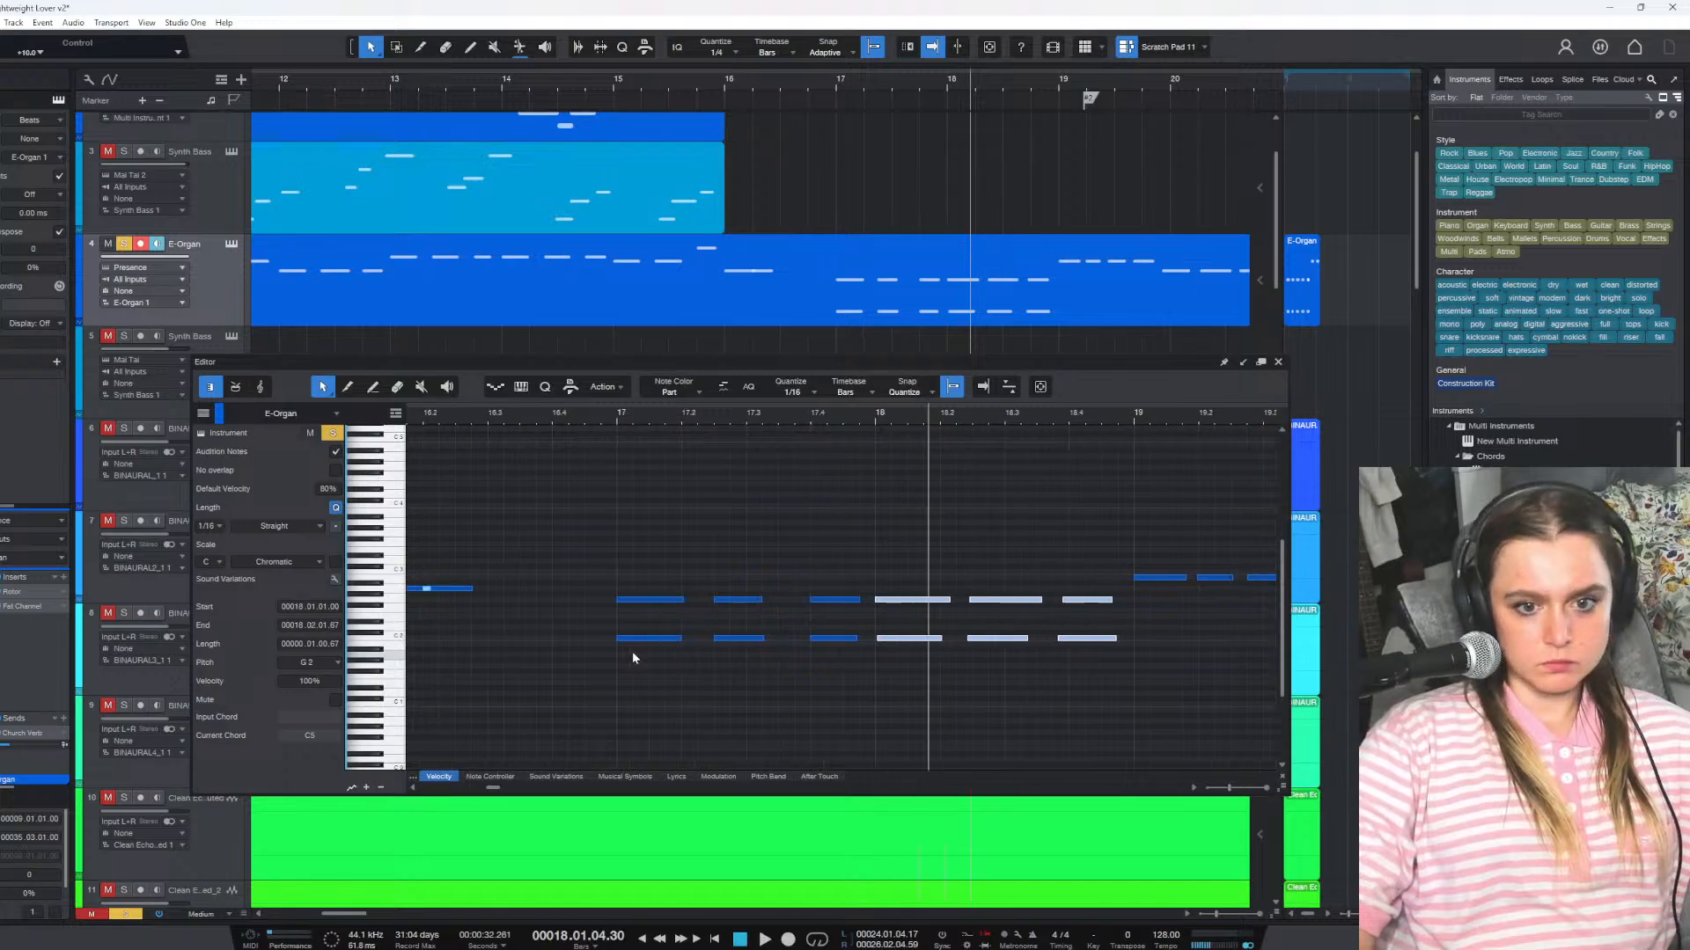
{"action": "left_click", "coordinate": [554, 419]}
{"action": "key", "text": "space"}
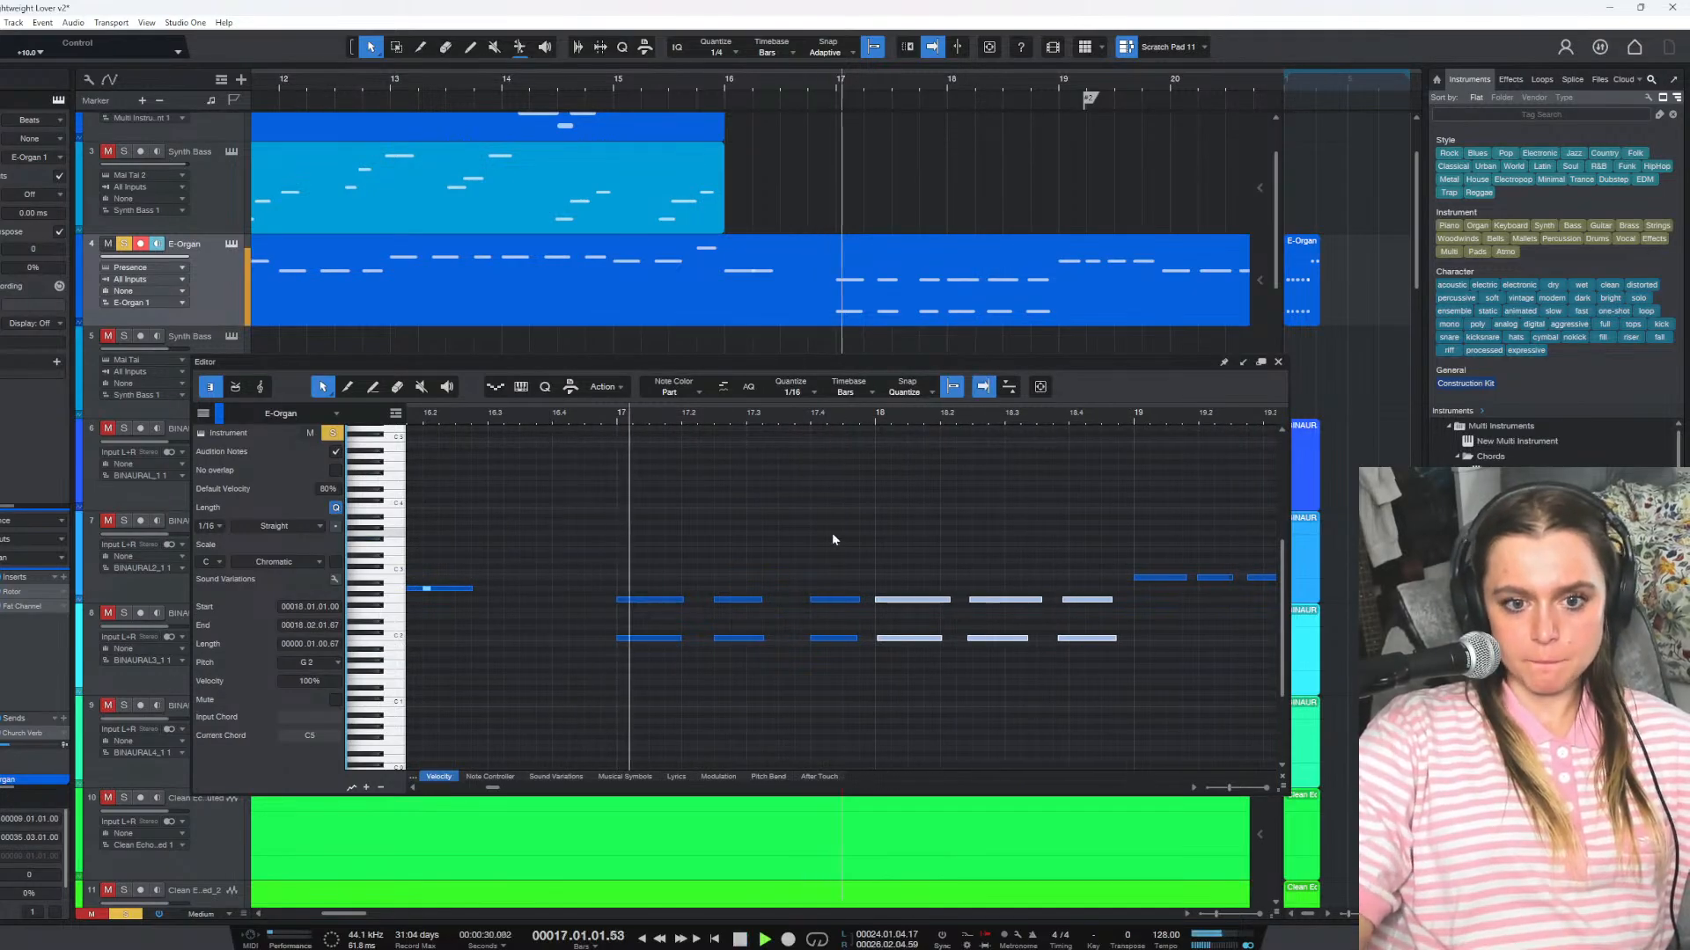
{"action": "key", "text": "space"}
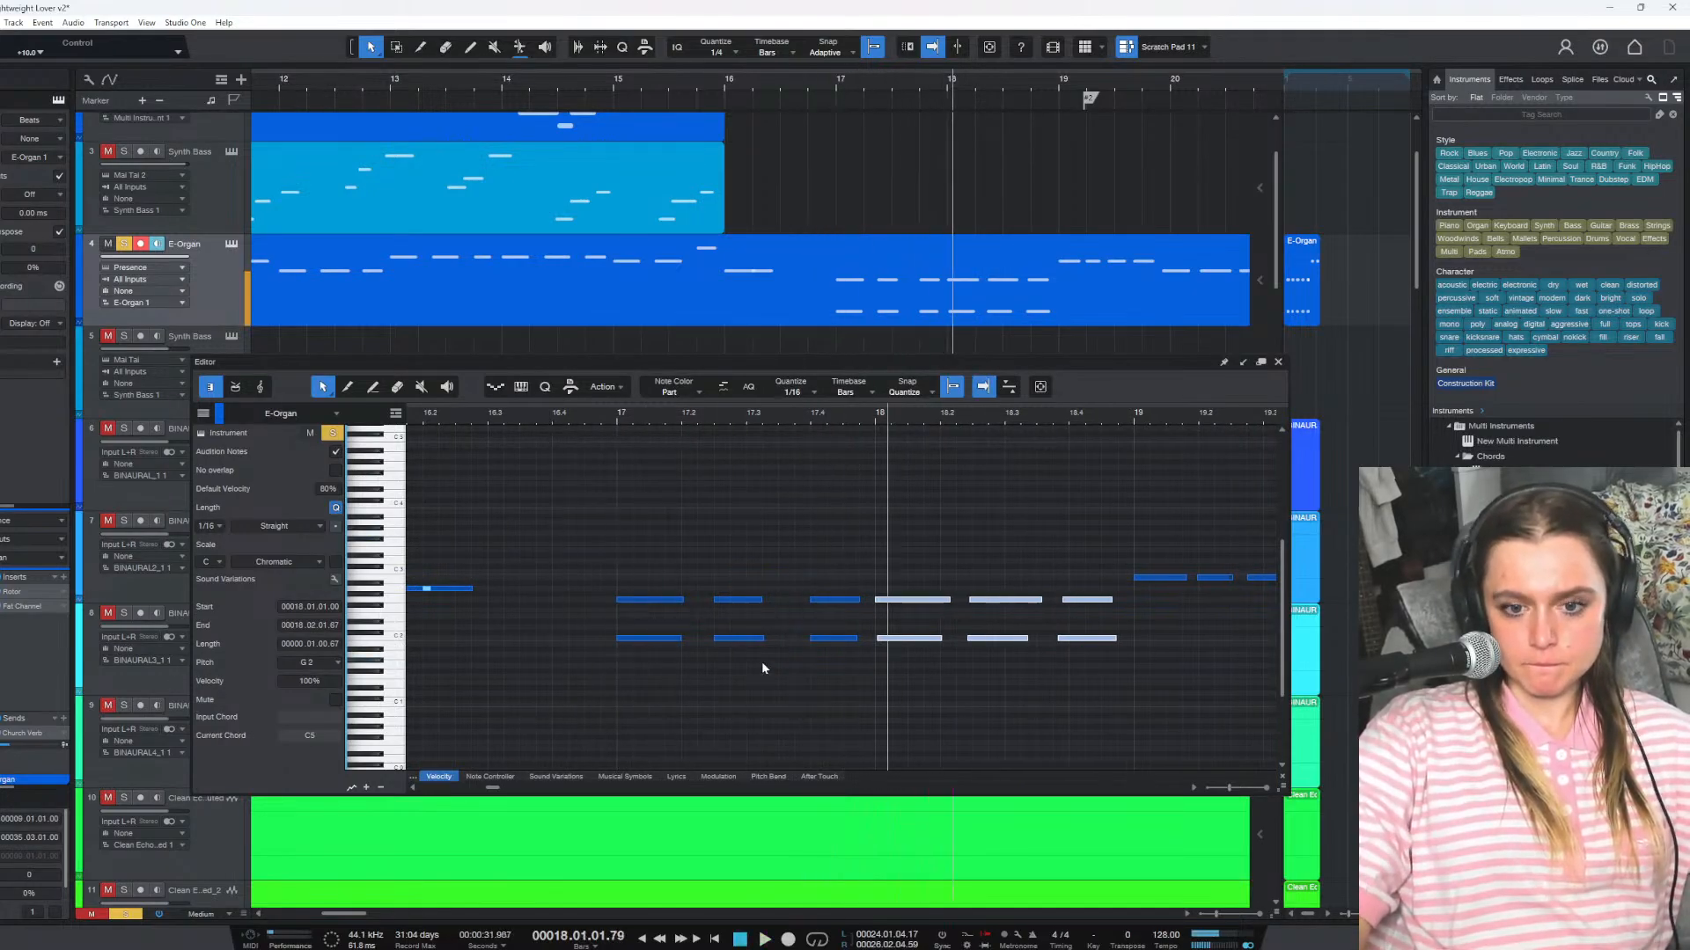
Lengthen the second G 2 and C 2 notes of bar 17 to end at 17.03.03 and replay both bars
{"action": "left_click_drag", "start_coordinate": [763, 640], "coordinate": [778, 601]}
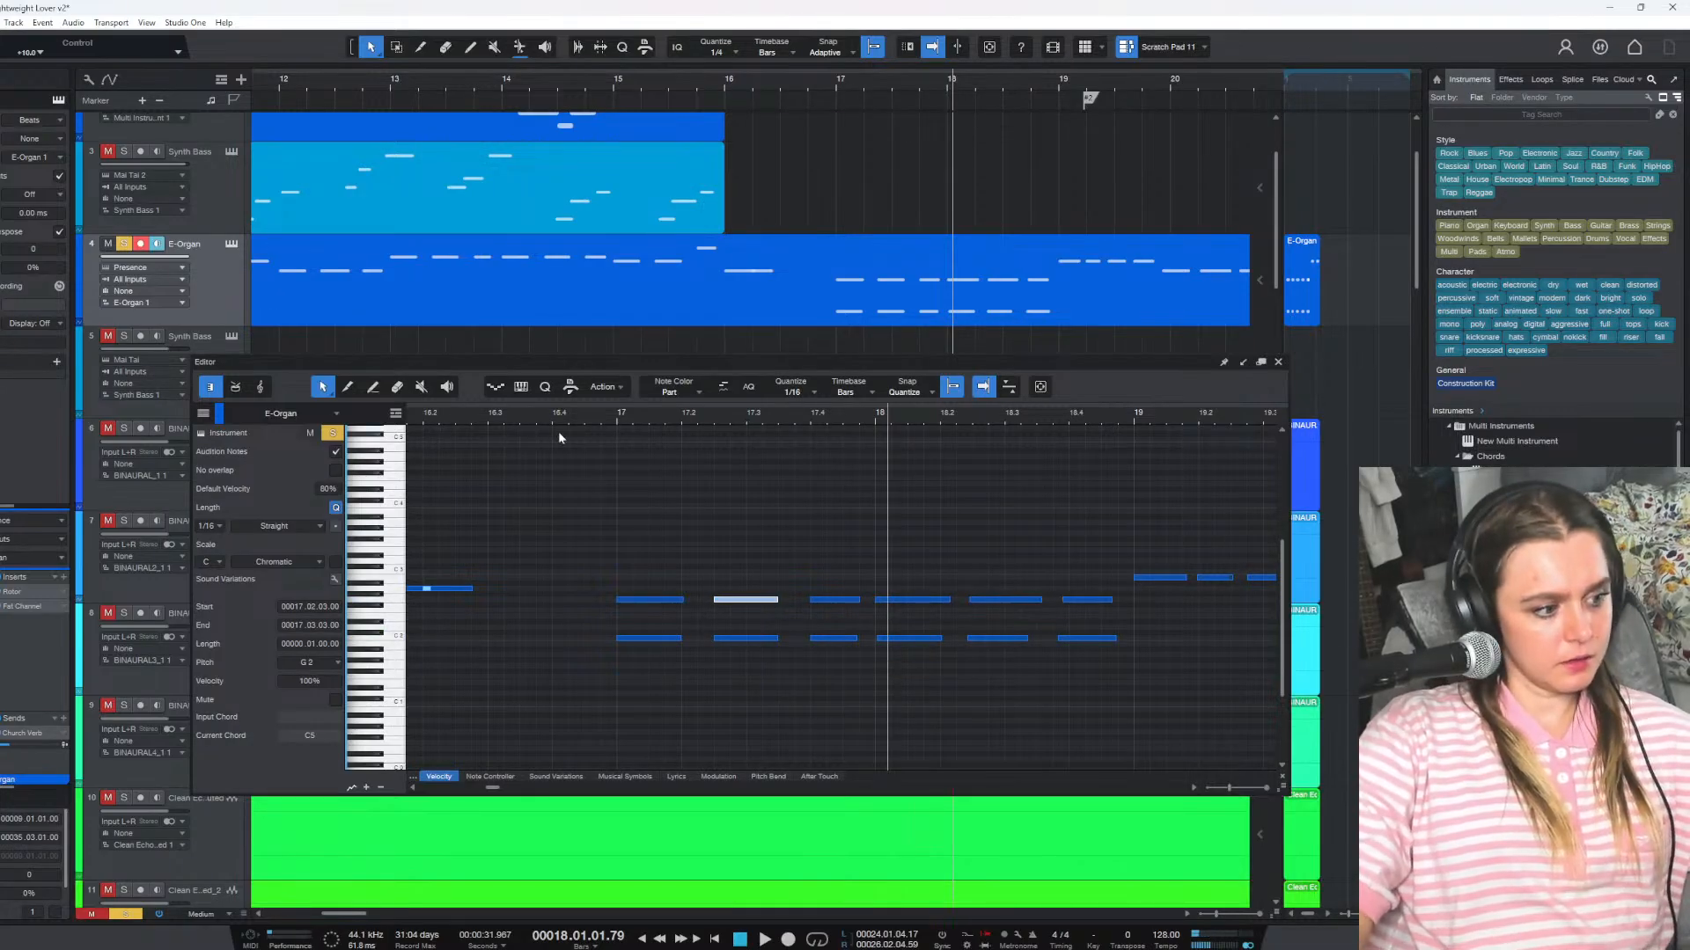
{"action": "left_click", "coordinate": [577, 416]}
{"action": "key", "text": "space"}
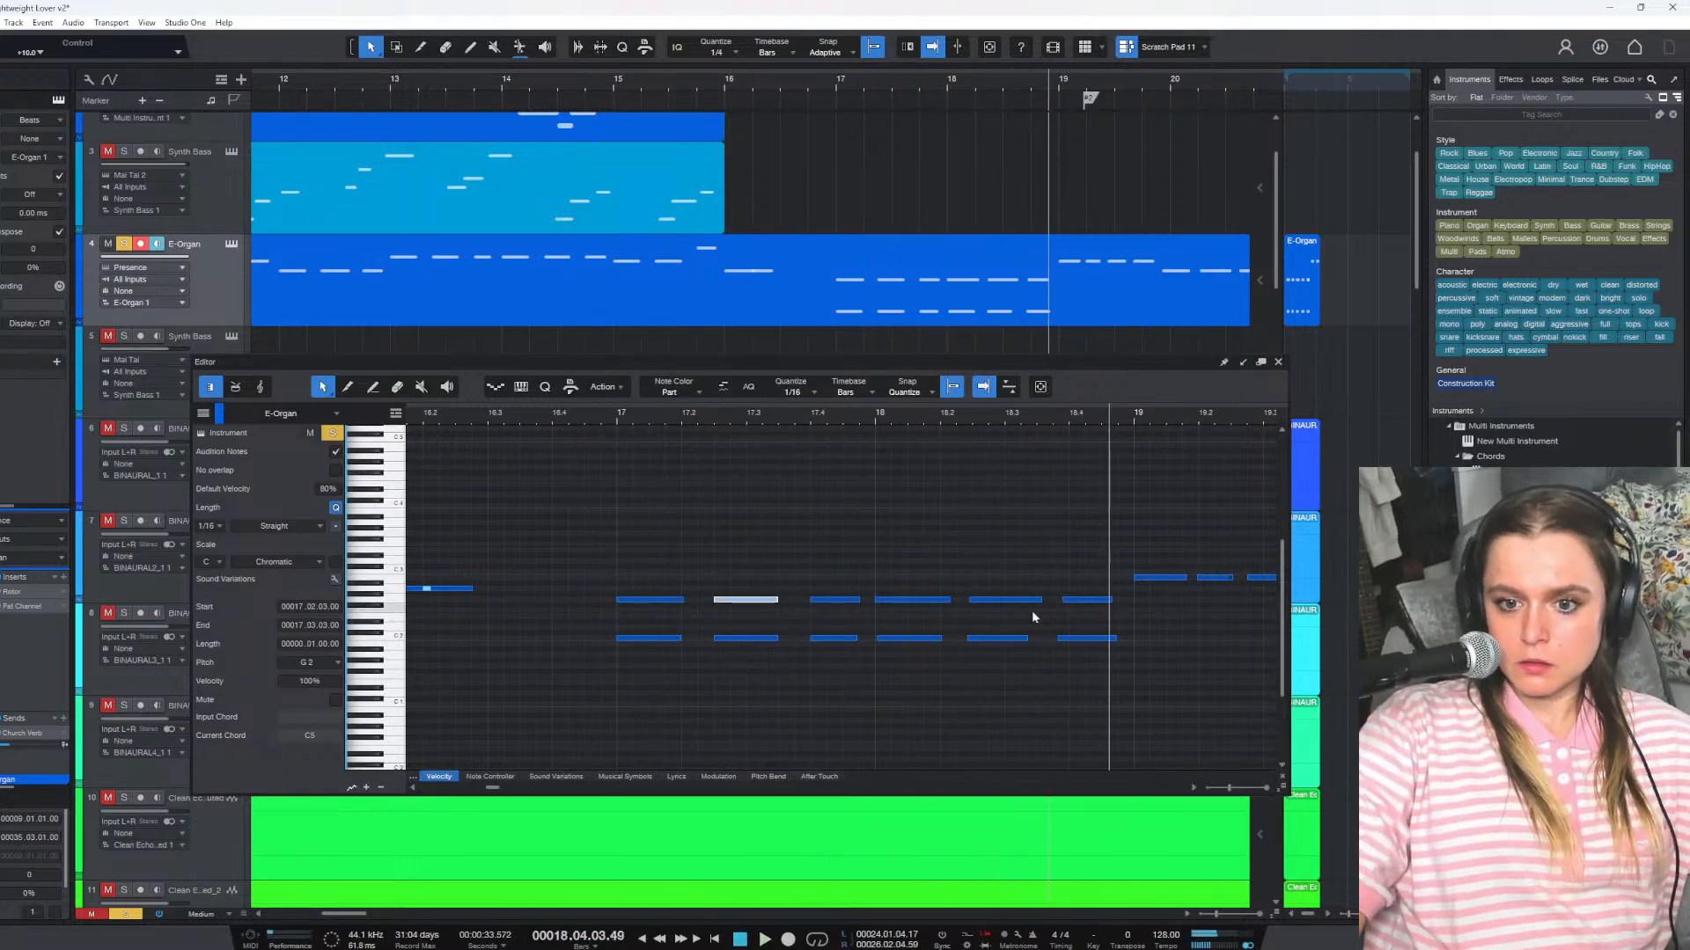
Align the first G 2 and C 2 notes of bar 18 to end at 18.02.01, shorten the second G 2 note and replay
{"action": "left_click_drag", "start_coordinate": [1045, 603], "coordinate": [940, 646]}
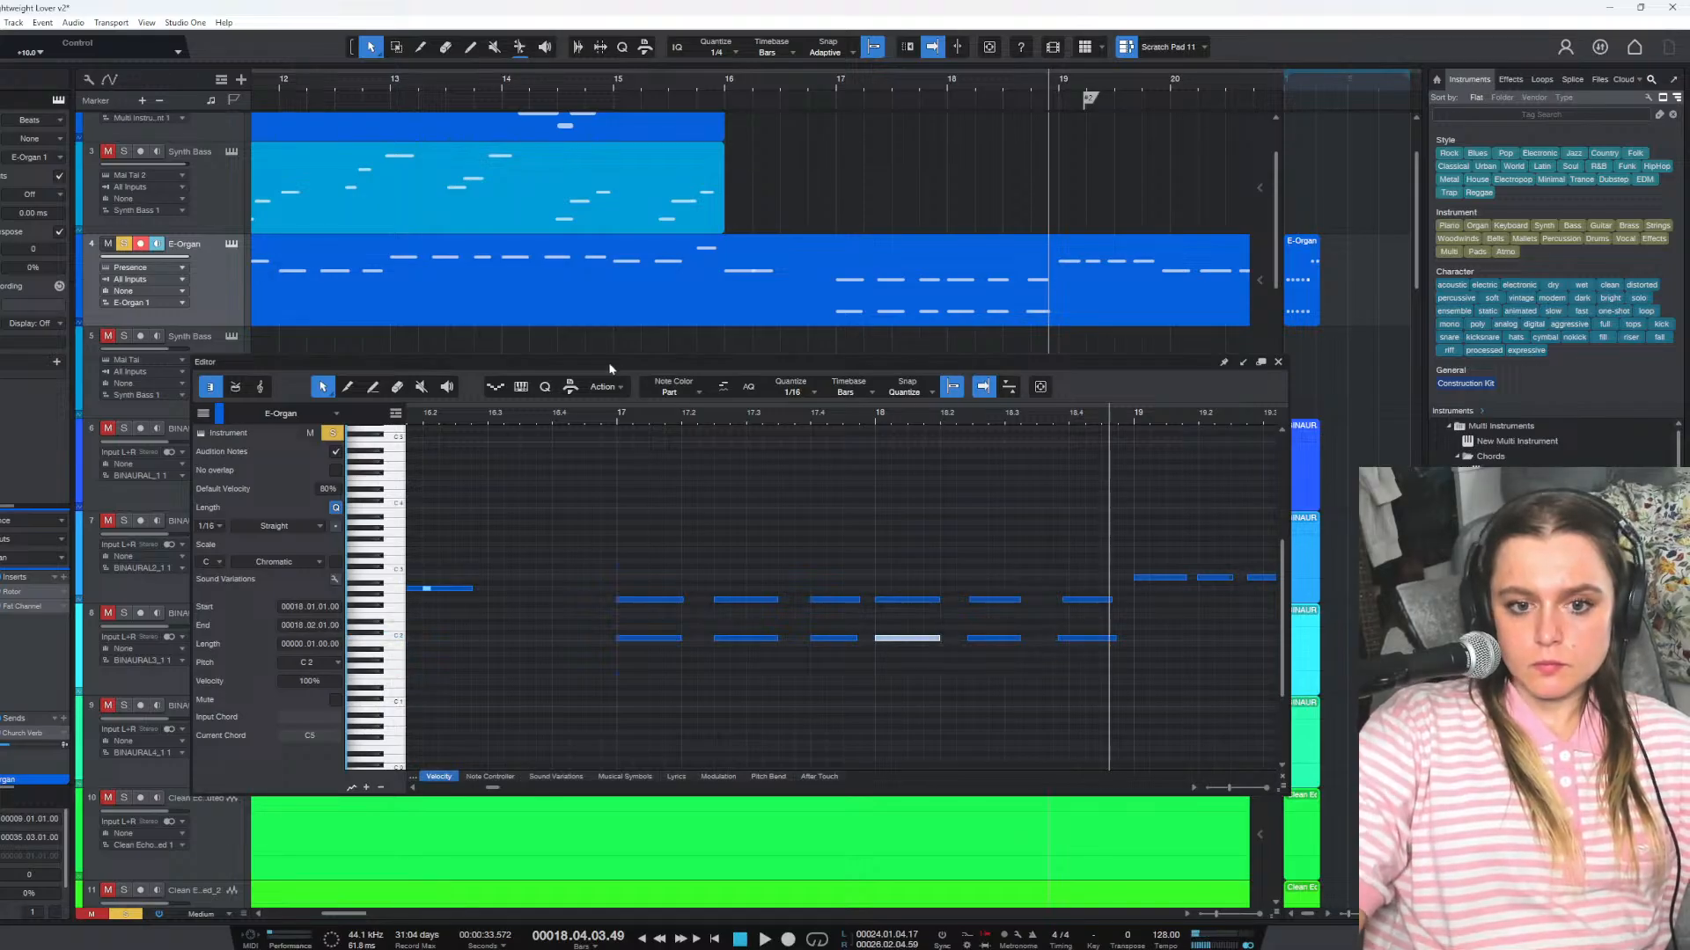
{"action": "left_click", "coordinate": [620, 419]}
{"action": "key", "text": "space"}
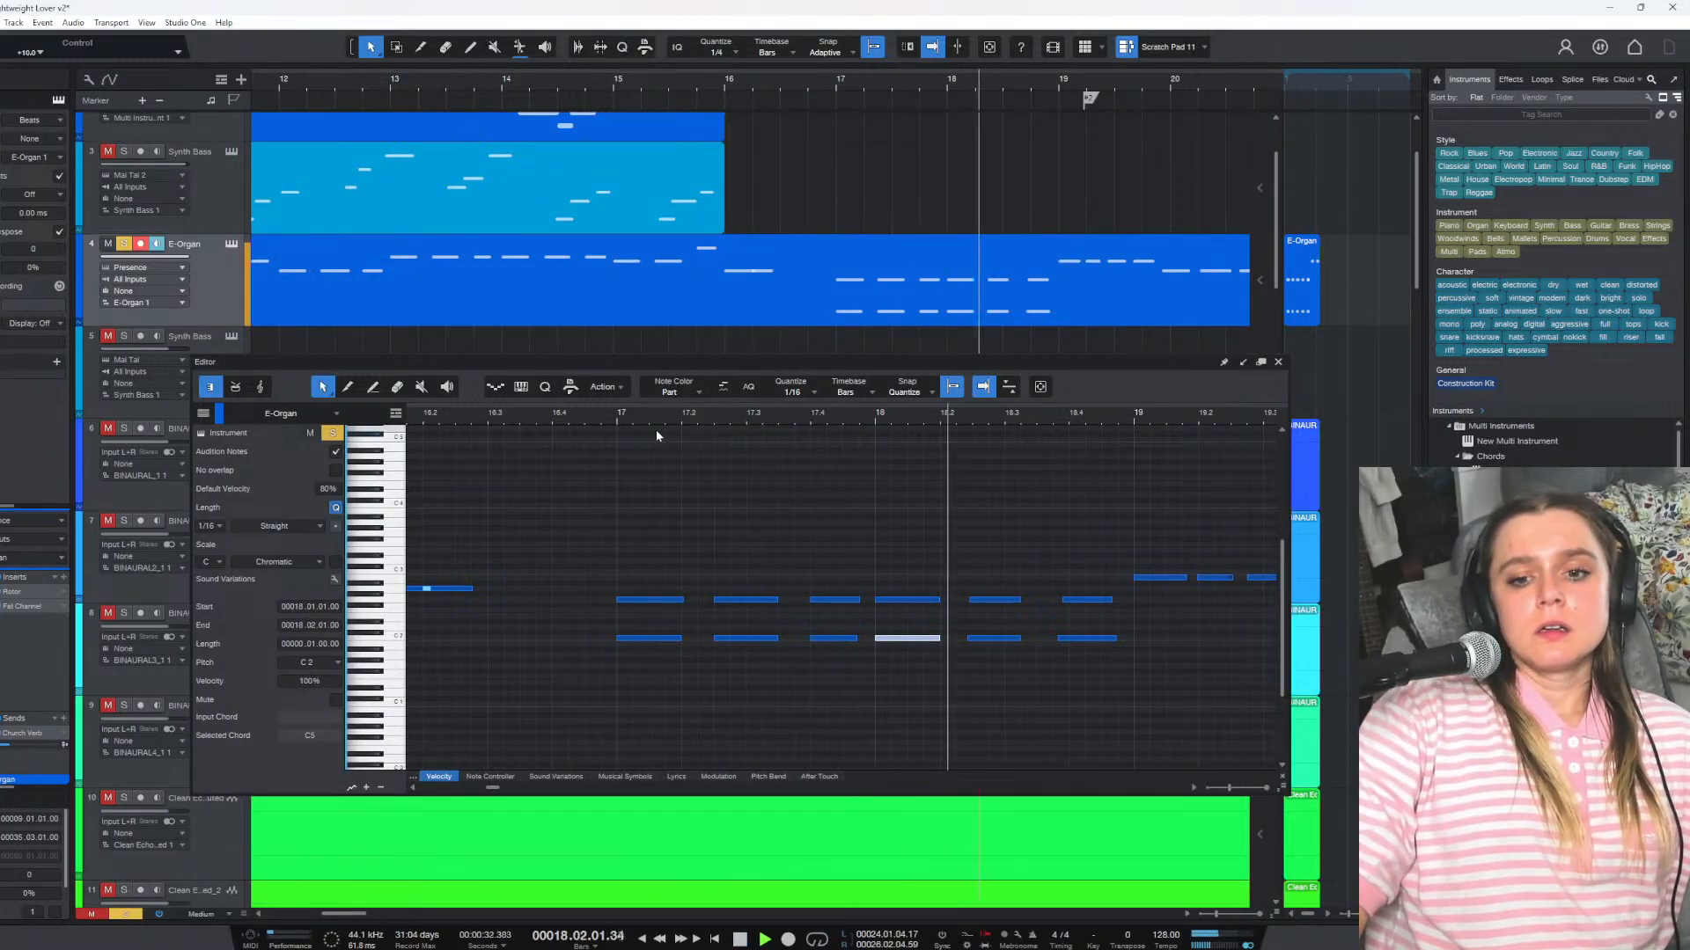
Trim the second G 2 and C 2 notes of bar 18 to run from 18.02.03 to 18.03.02 and save the song
{"action": "left_click_drag", "start_coordinate": [967, 641], "coordinate": [971, 600]}
{"action": "left_click", "coordinate": [968, 600]}
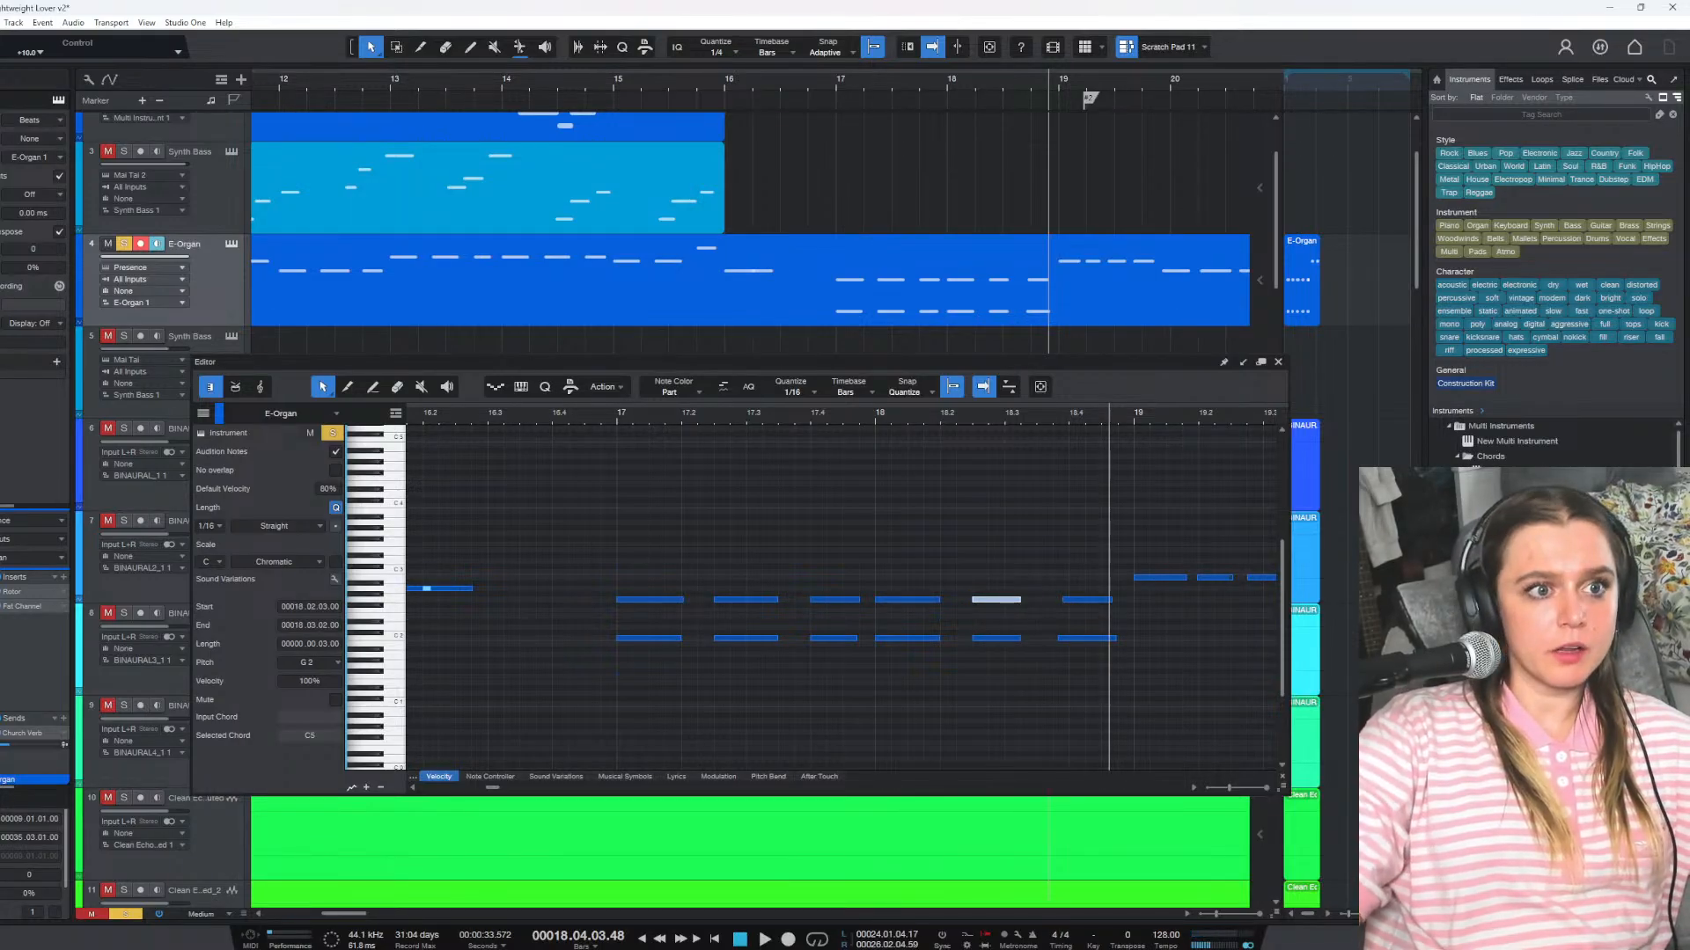
{"action": "left_click", "coordinate": [4, 22]}
{"action": "left_click", "coordinate": [52, 176]}
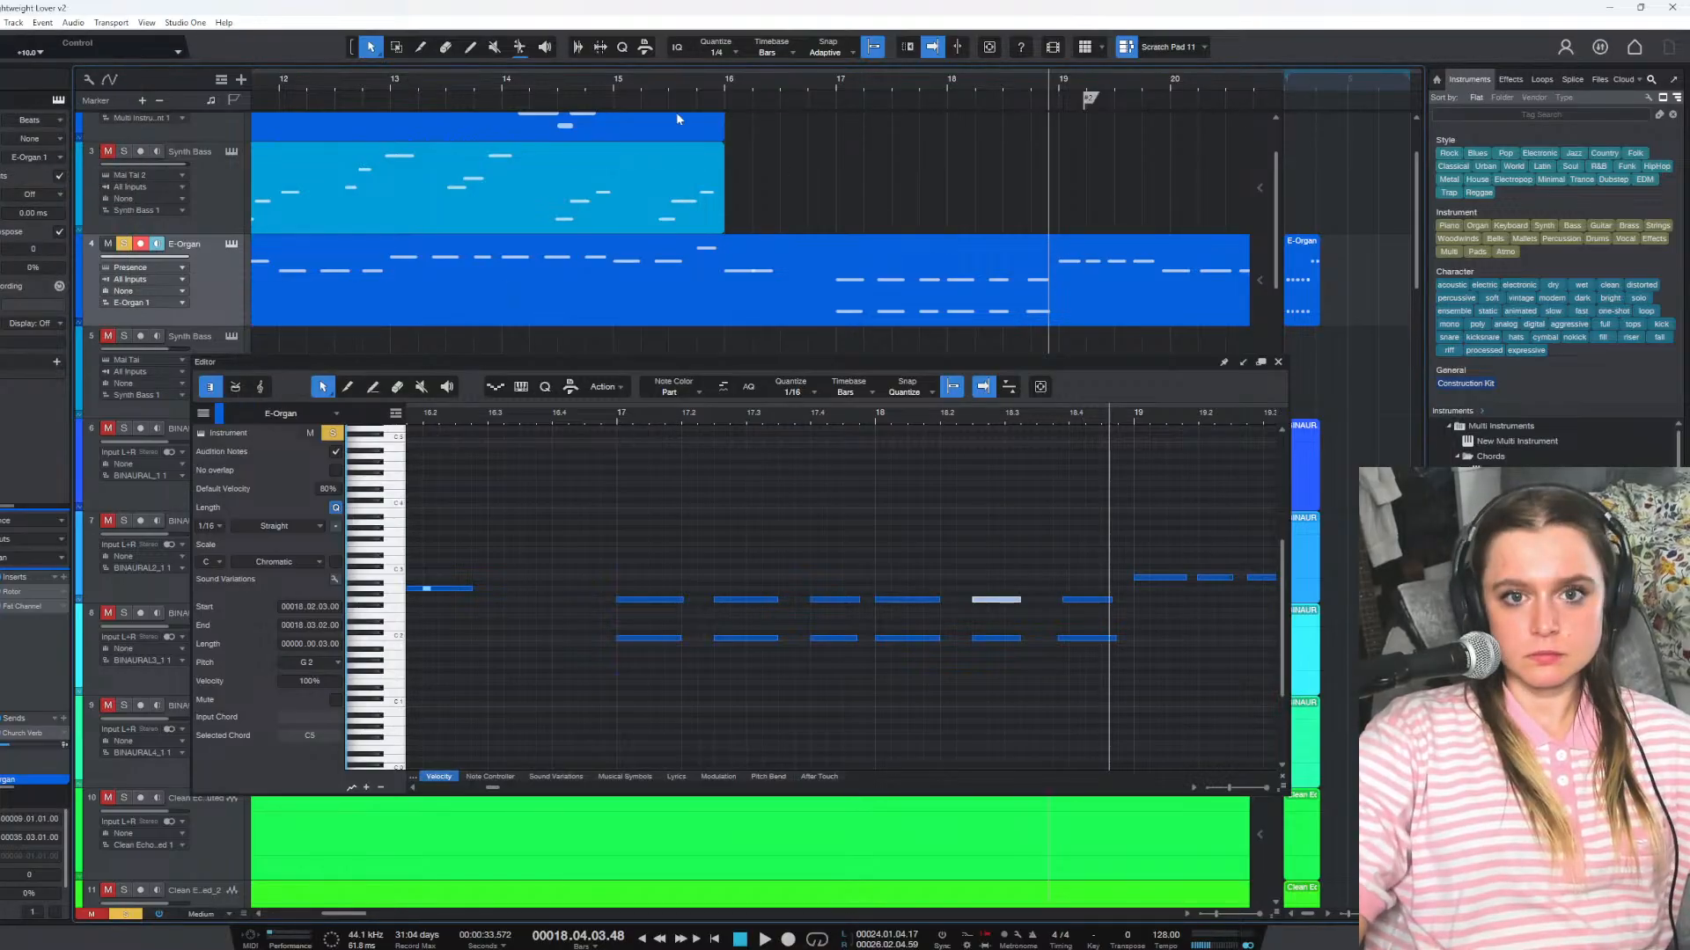
Shorten the third G 2 and C 2 notes of bar 17 to end at 17.04.03 and replay from bar 17
{"action": "left_click", "coordinate": [613, 423]}
{"action": "key", "text": "space"}
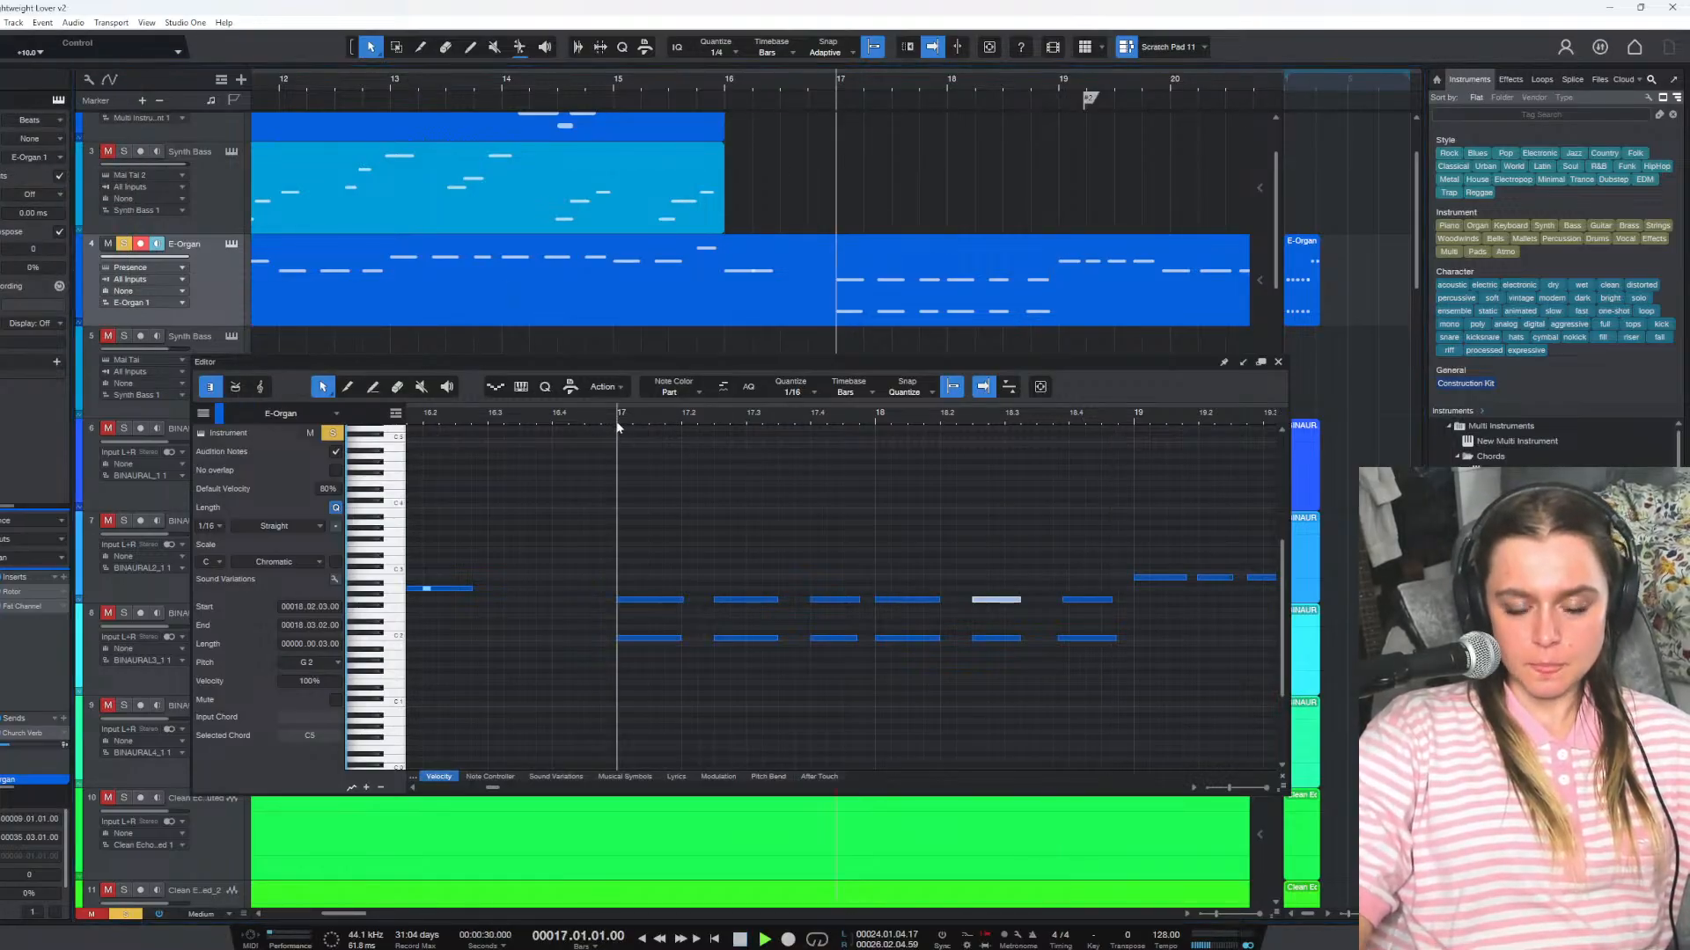
{"action": "key", "text": "space"}
{"action": "left_click_drag", "start_coordinate": [858, 604], "coordinate": [839, 639]}
{"action": "left_click", "coordinate": [619, 422]}
{"action": "key", "text": "space"}
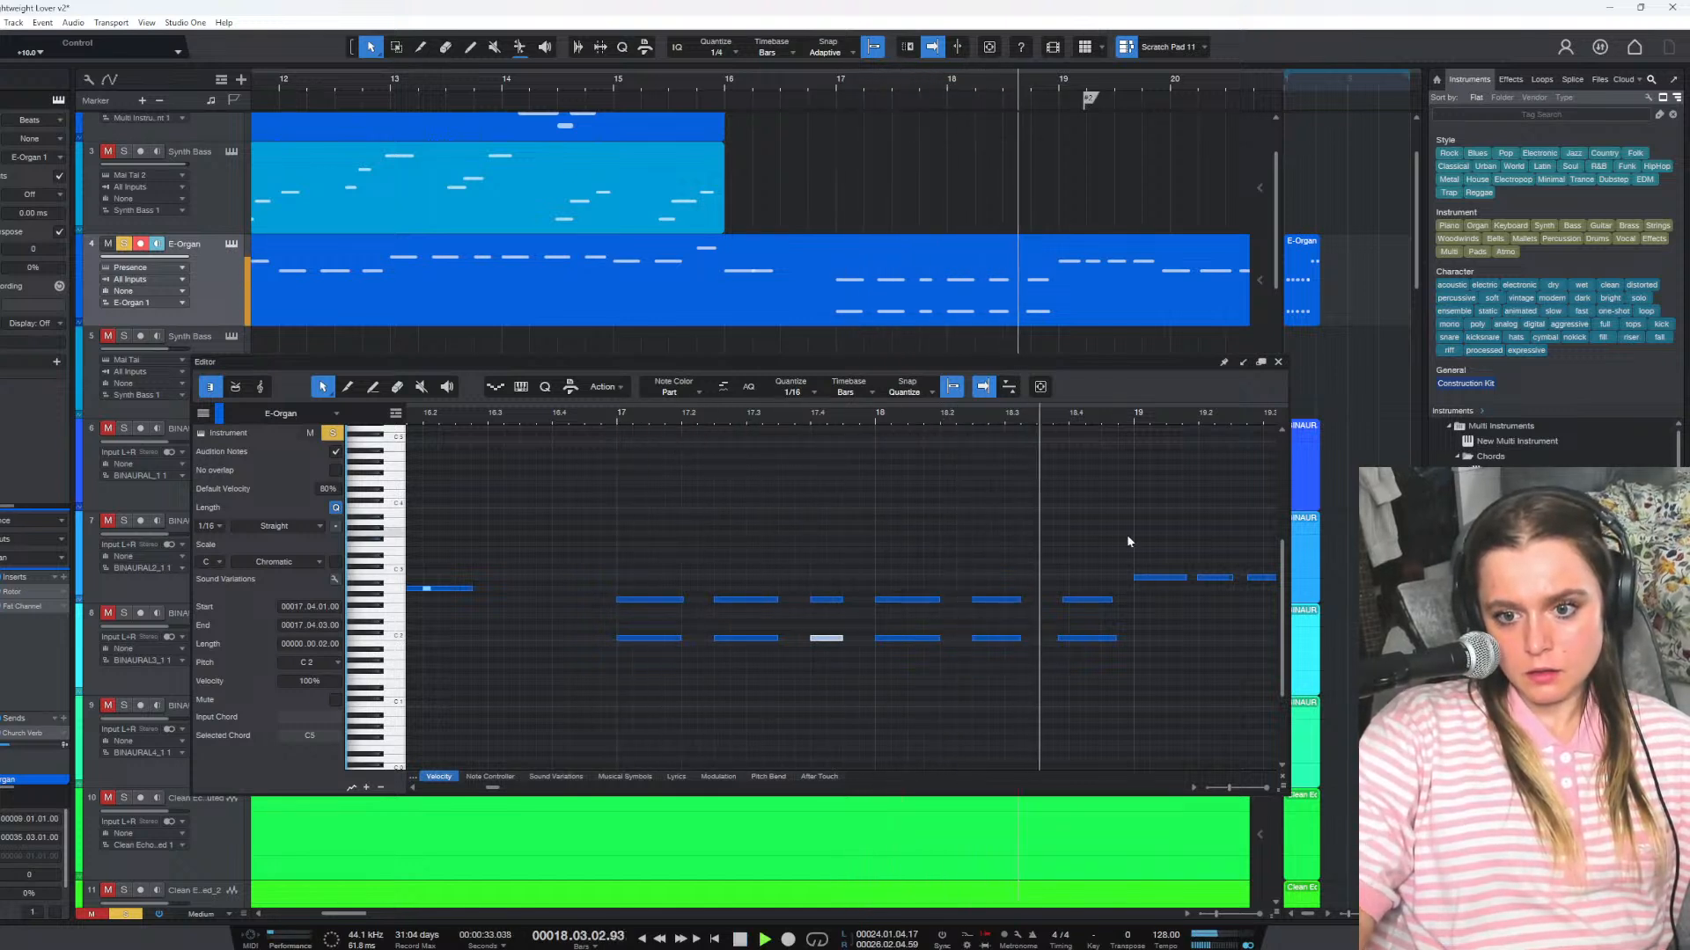
{"action": "key", "text": "space"}
Trim the third G 2 and C 2 notes of bar 18 to run from 18.04.01 to 18.04.03 and replay from bar 17
{"action": "mouse_move", "coordinate": [1082, 602]}
{"action": "left_mouse_down"}
{"action": "mouse_move", "coordinate": [1100, 642]}
{"action": "mouse_move", "coordinate": [1119, 642]}
{"action": "mouse_move", "coordinate": [1101, 641]}
{"action": "mouse_move", "coordinate": [1101, 602]}
{"action": "left_mouse_up"}
{"action": "left_click", "coordinate": [1075, 639]}
{"action": "left_click", "coordinate": [1116, 601]}
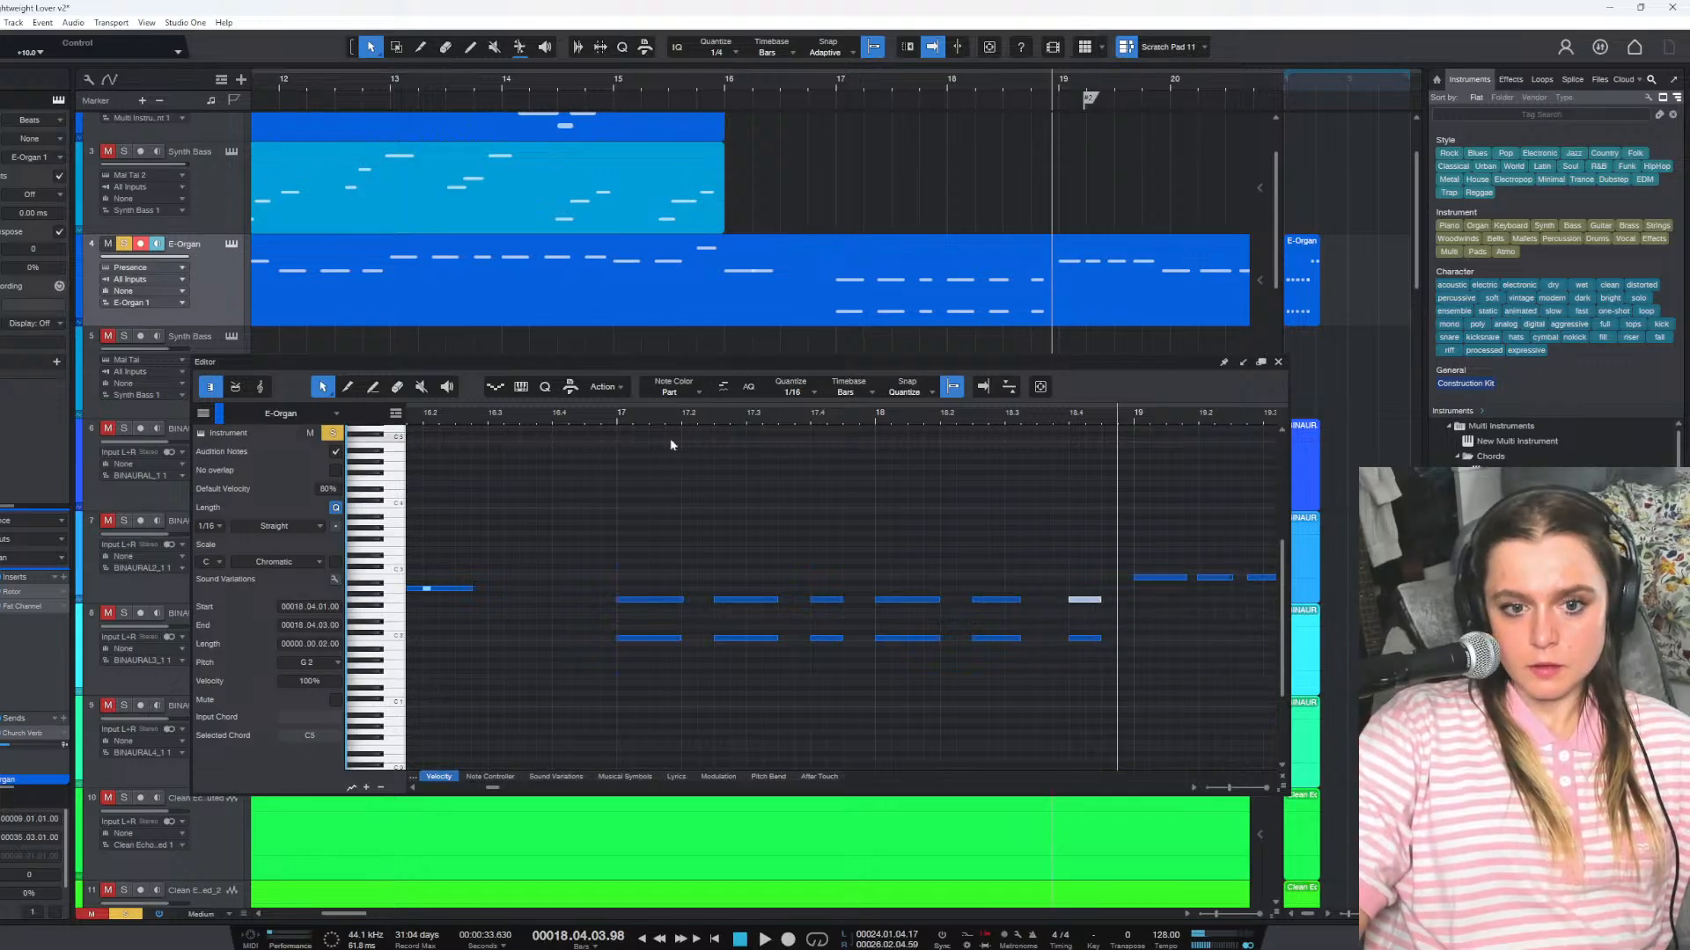
{"action": "left_click", "coordinate": [613, 415]}
{"action": "key", "text": "space"}
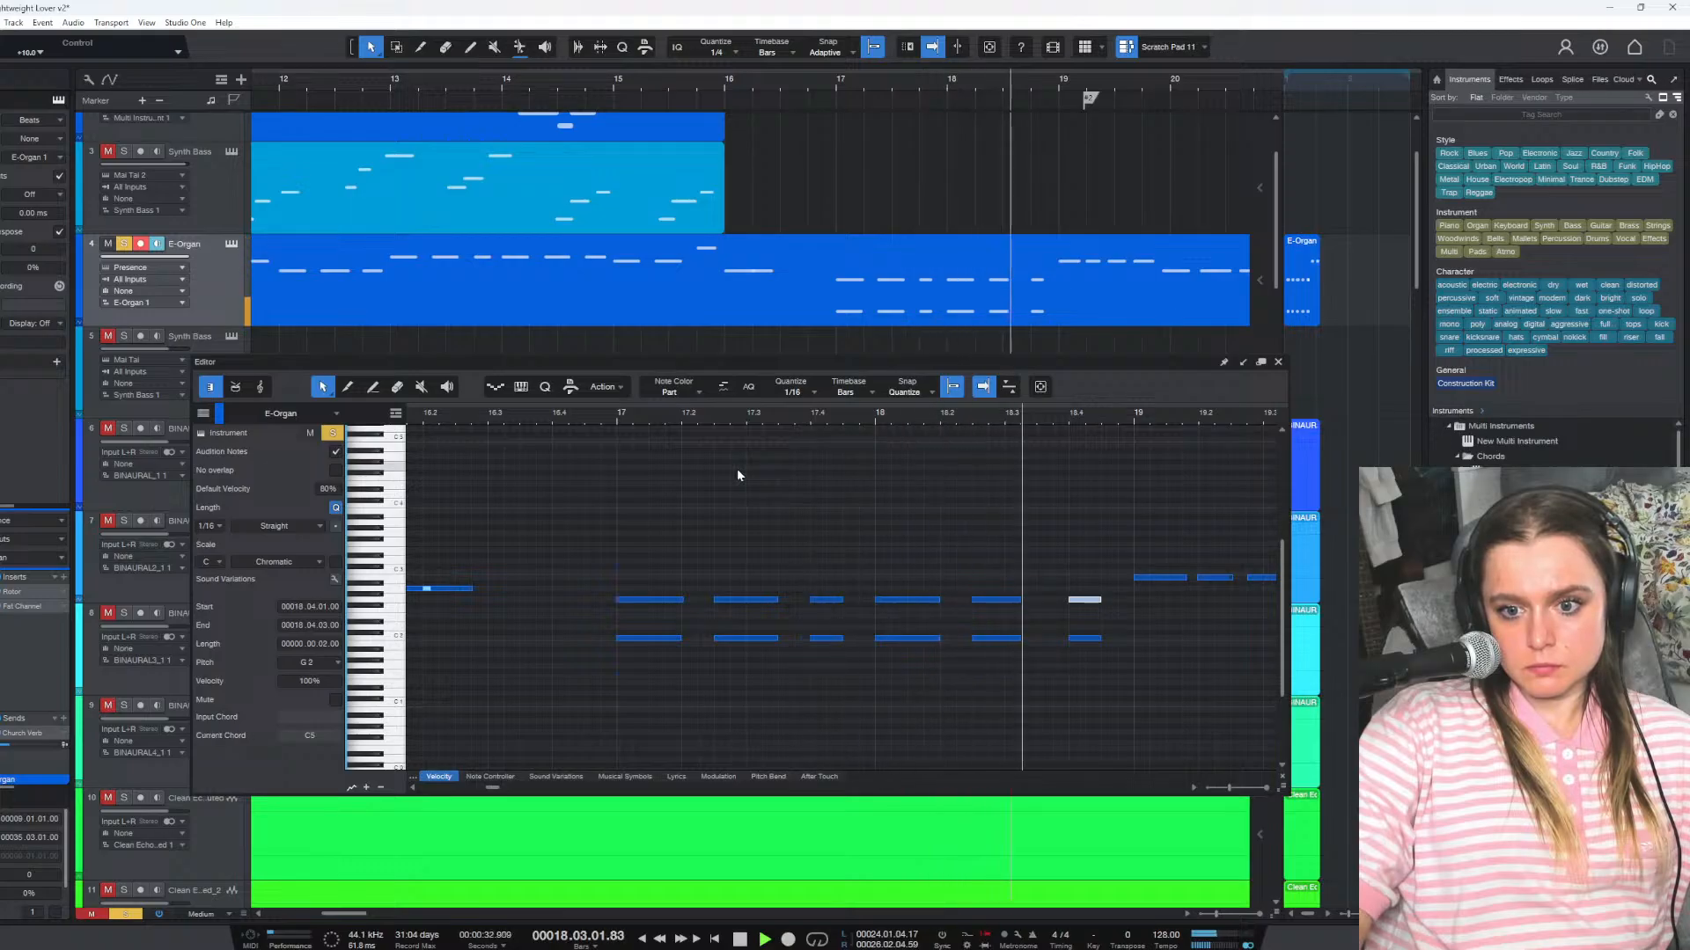
{"action": "key", "text": "space"}
Lengthen the second G 2 and C 2 notes of bar 18 to end at 18.03.03 and replay from bar 17
{"action": "left_click_drag", "start_coordinate": [1020, 600], "coordinate": [1036, 638]}
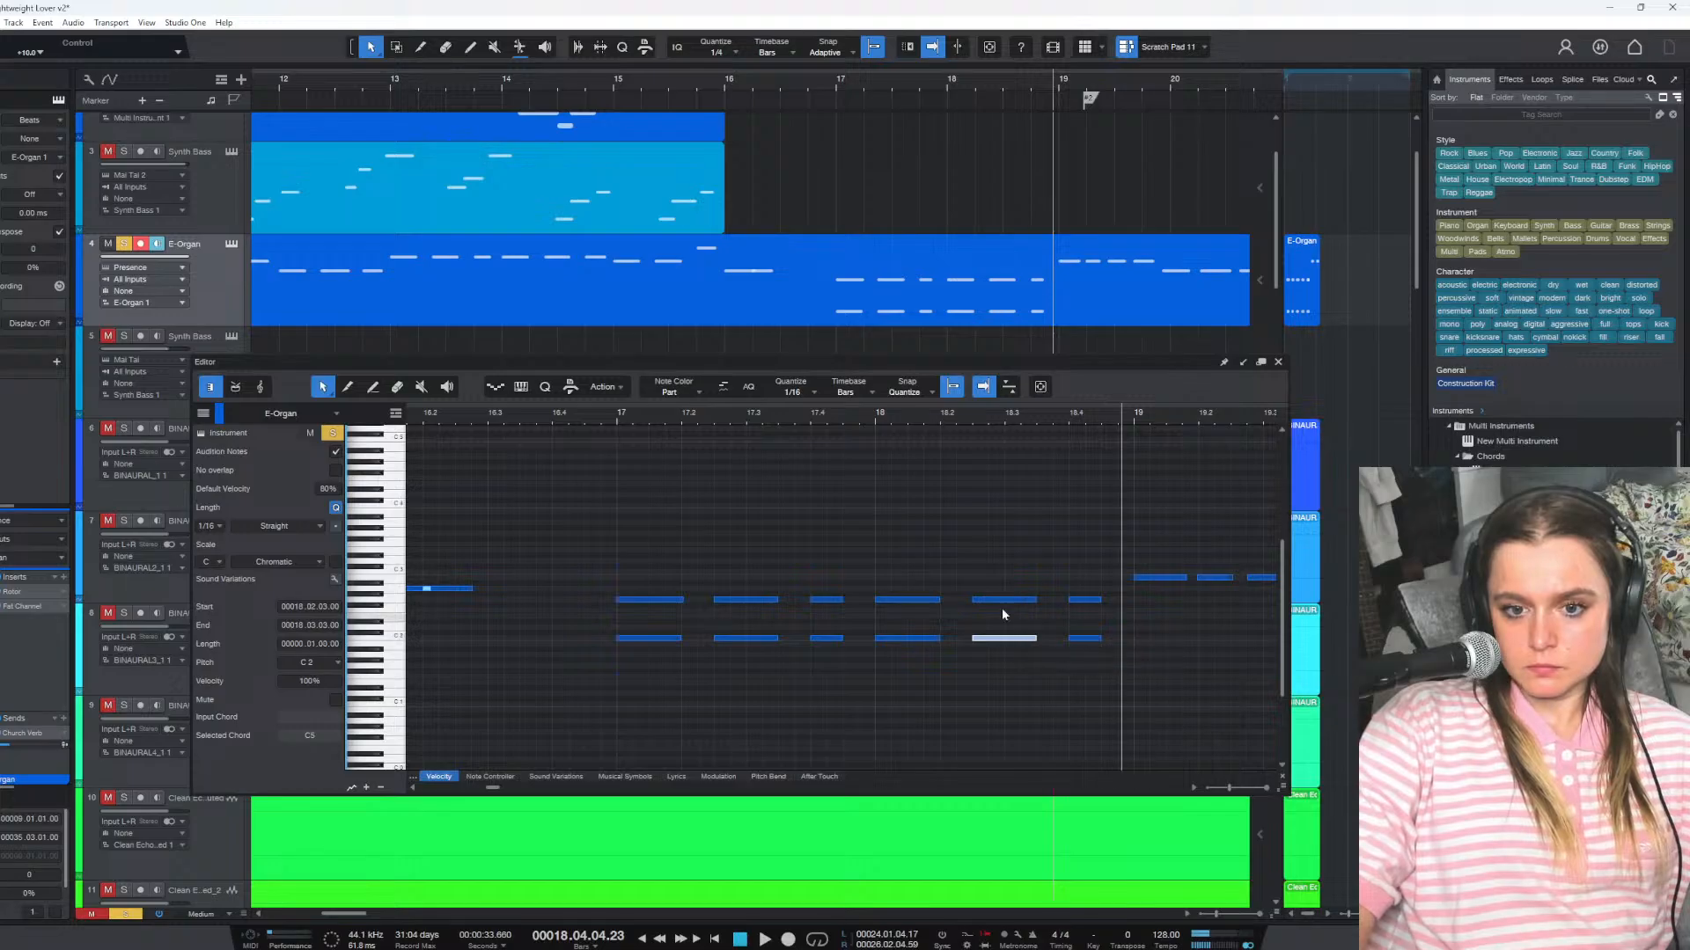
{"action": "left_click", "coordinate": [617, 425]}
{"action": "key", "text": "space"}
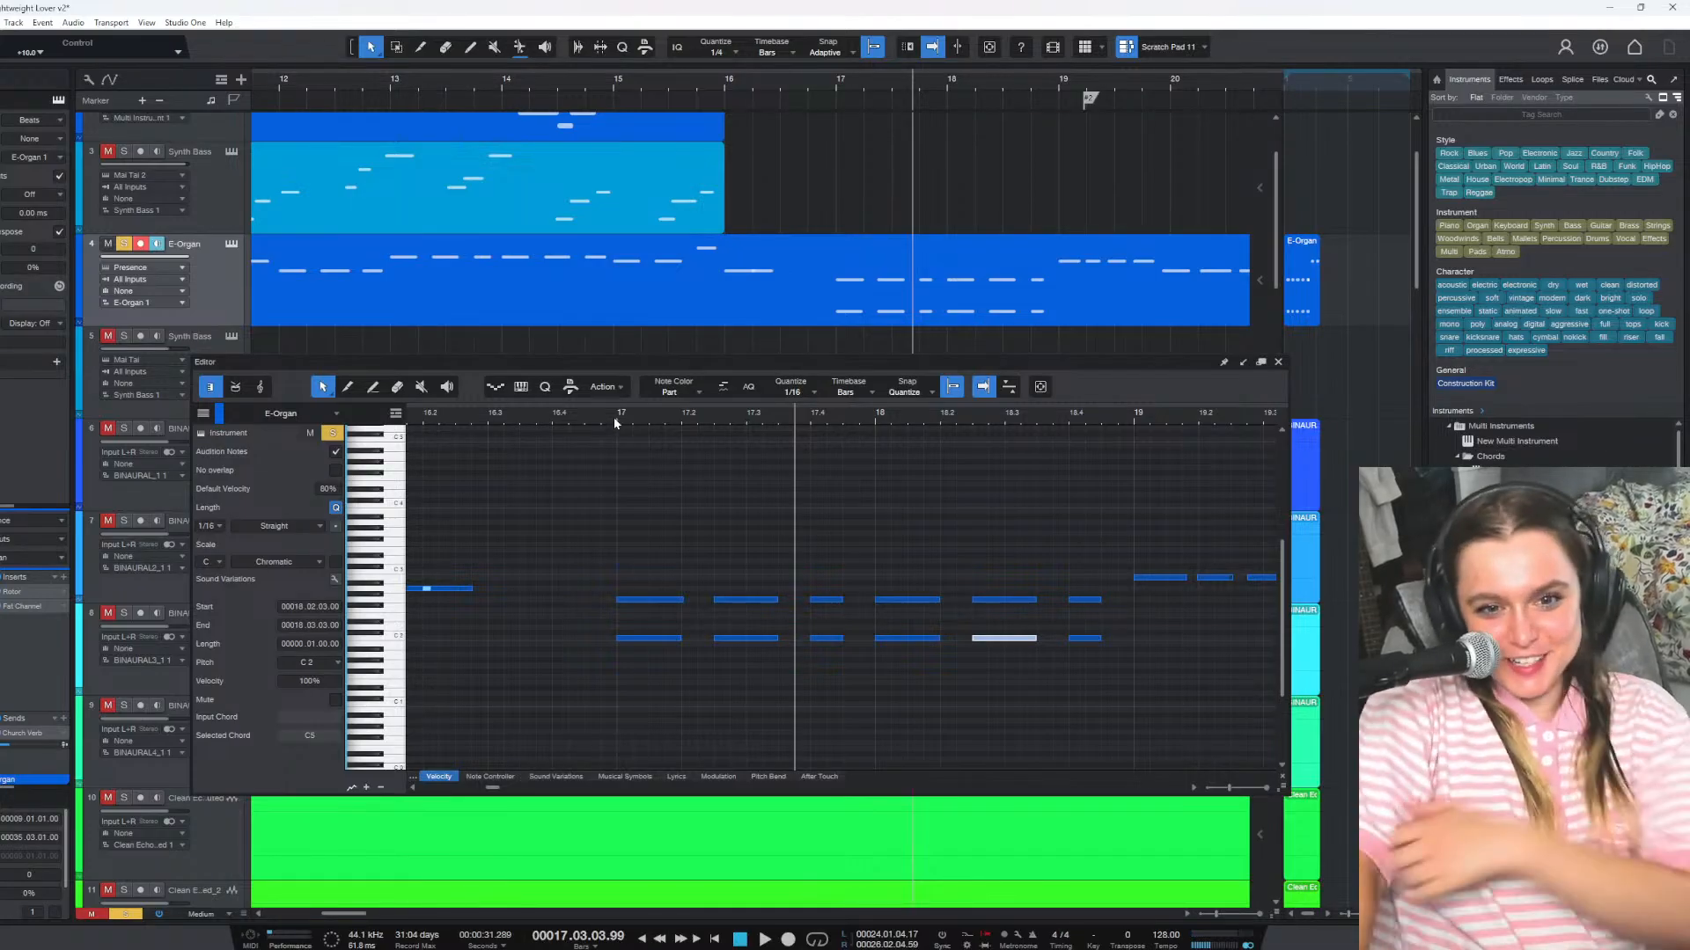
{"action": "left_click", "coordinate": [613, 422]}
{"action": "key", "text": "space"}
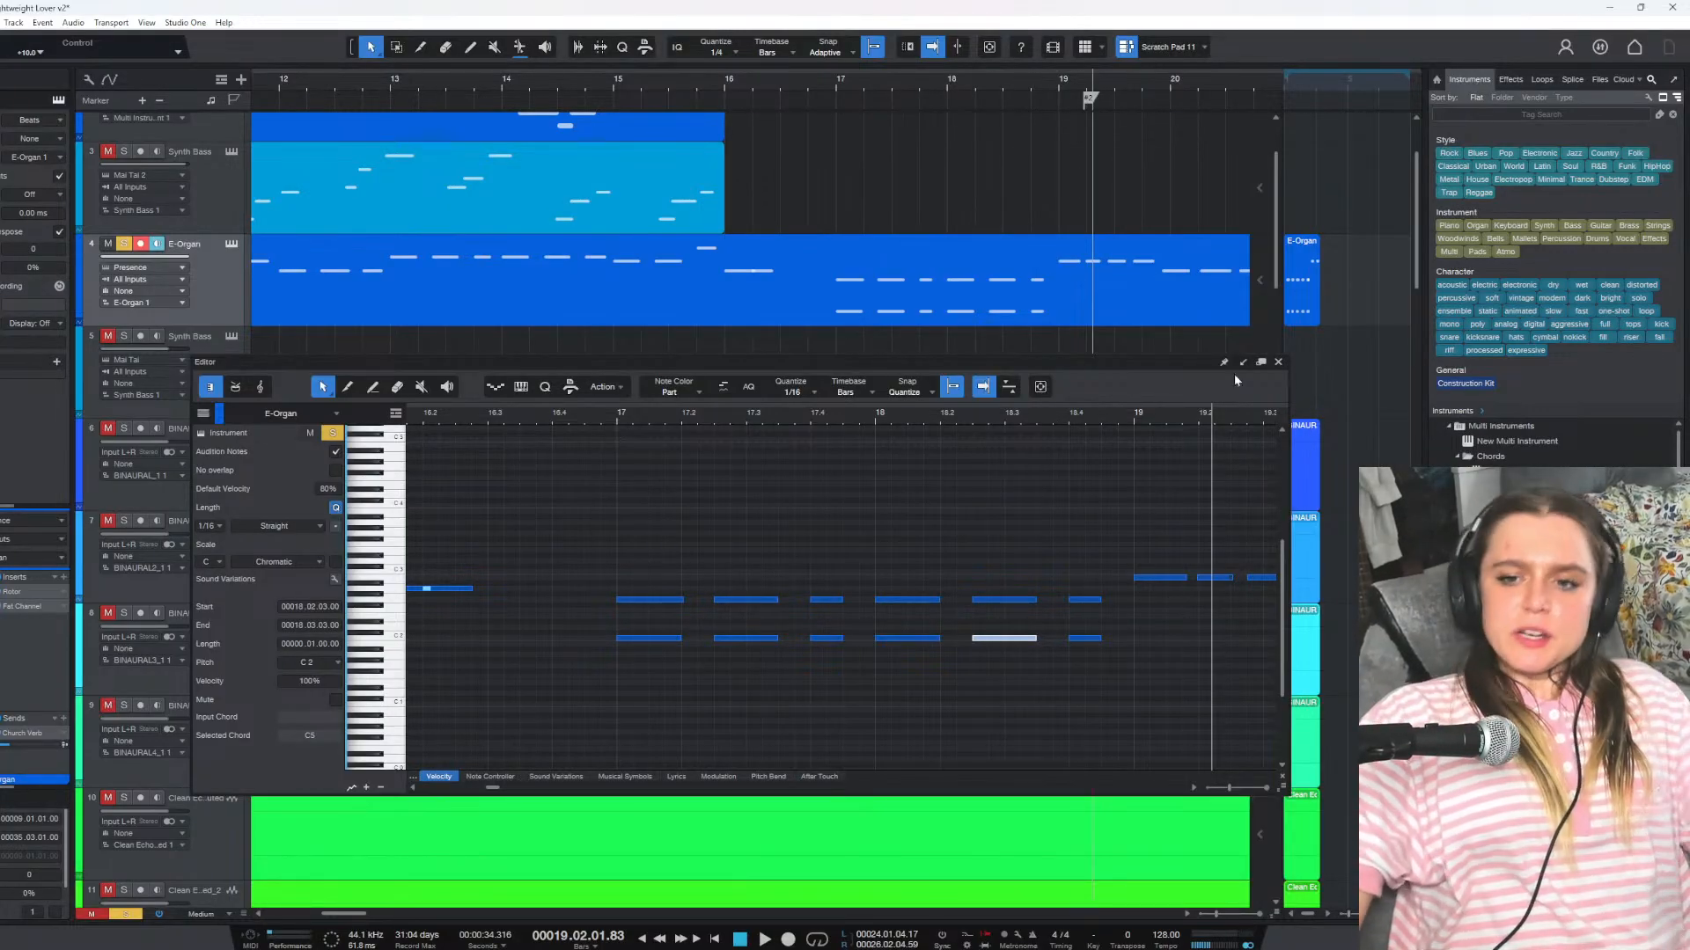
Close the note editor and show the beginning of the arrangement with reduced track heights
{"action": "left_click", "coordinate": [1278, 362]}
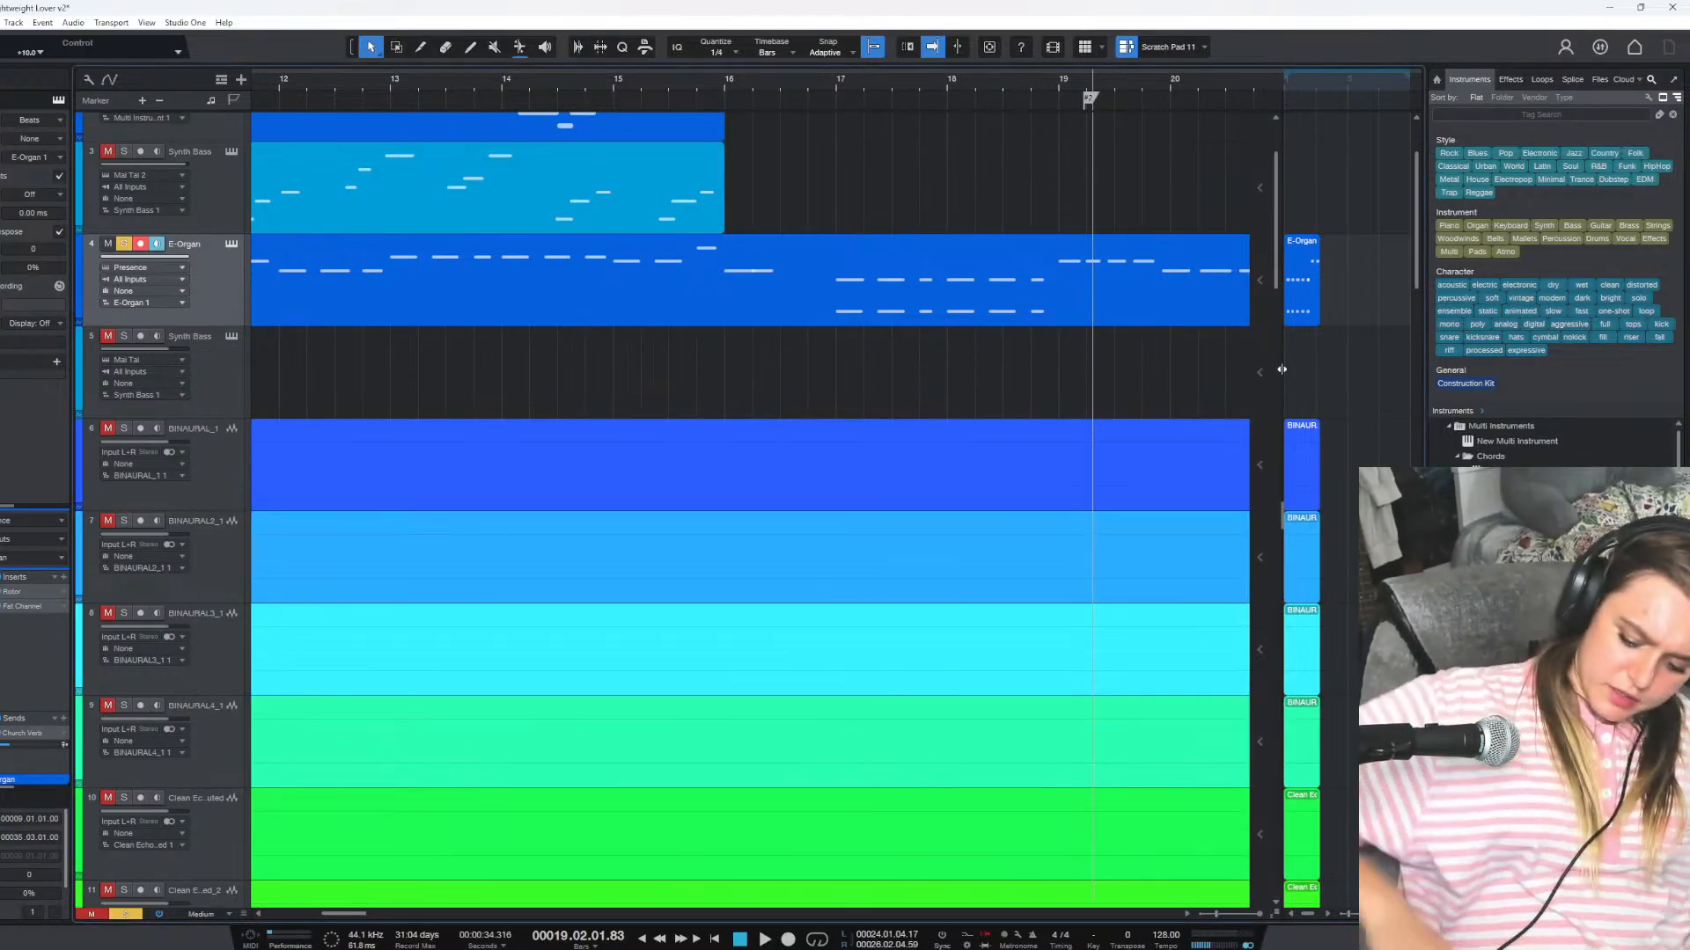
{"action": "scroll", "coordinate": [889, 387], "scroll_direction": "up", "scroll_amount": 3}
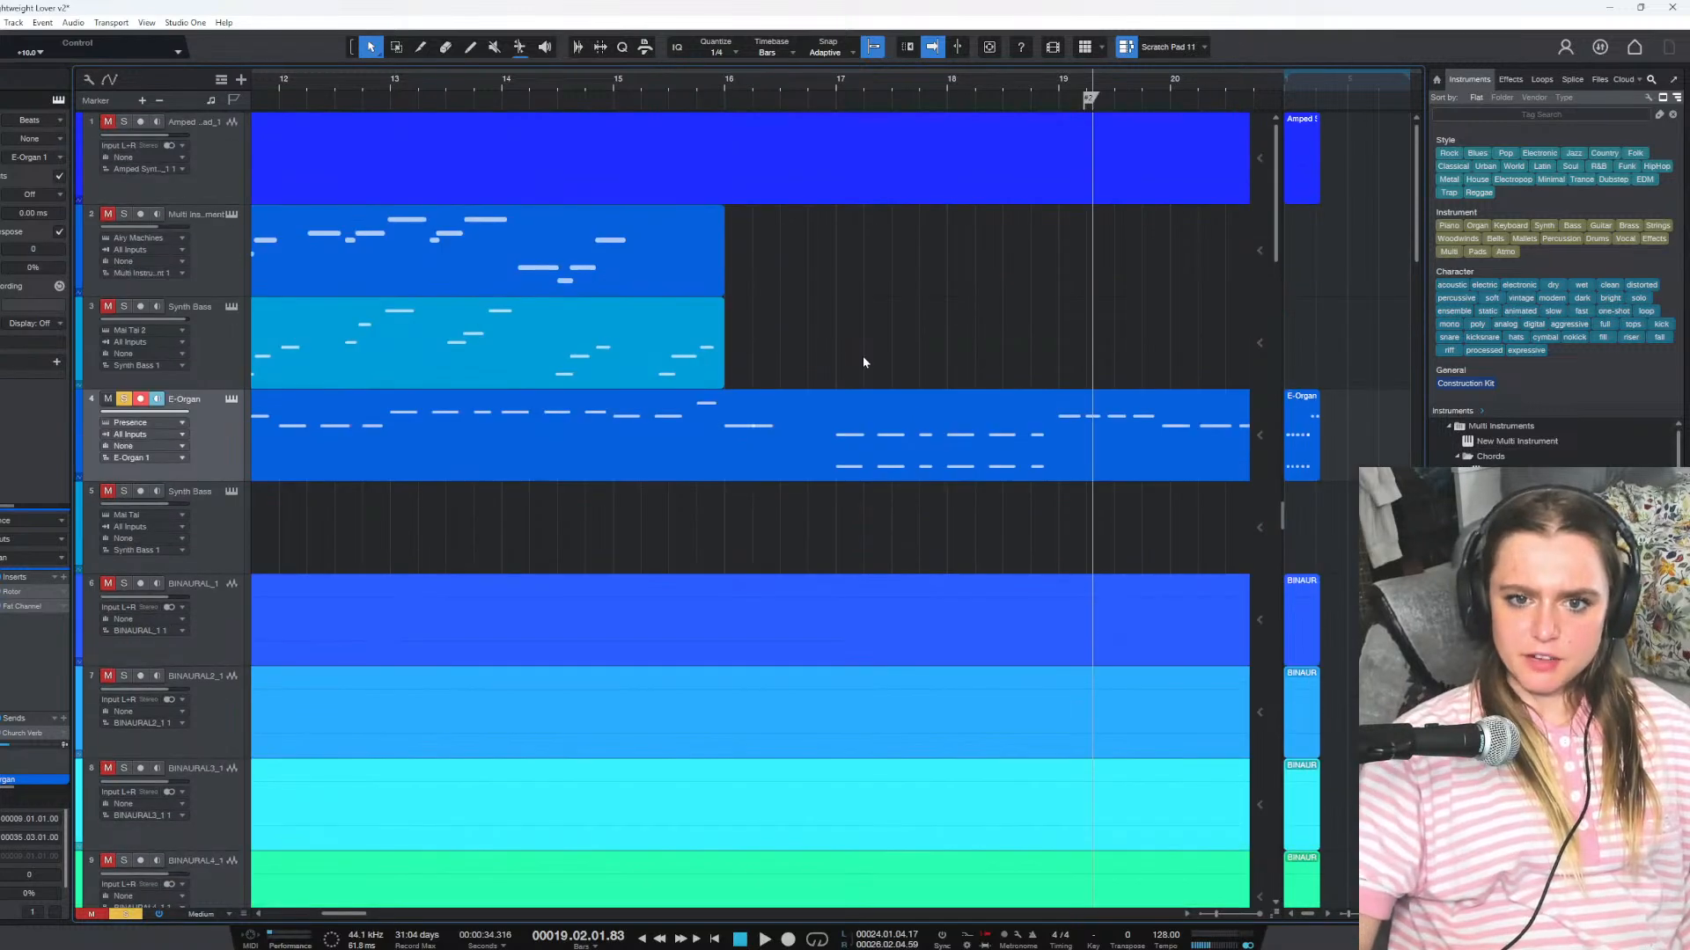
{"action": "scroll", "coordinate": [968, 383], "scroll_direction": "right", "scroll_amount": 2}
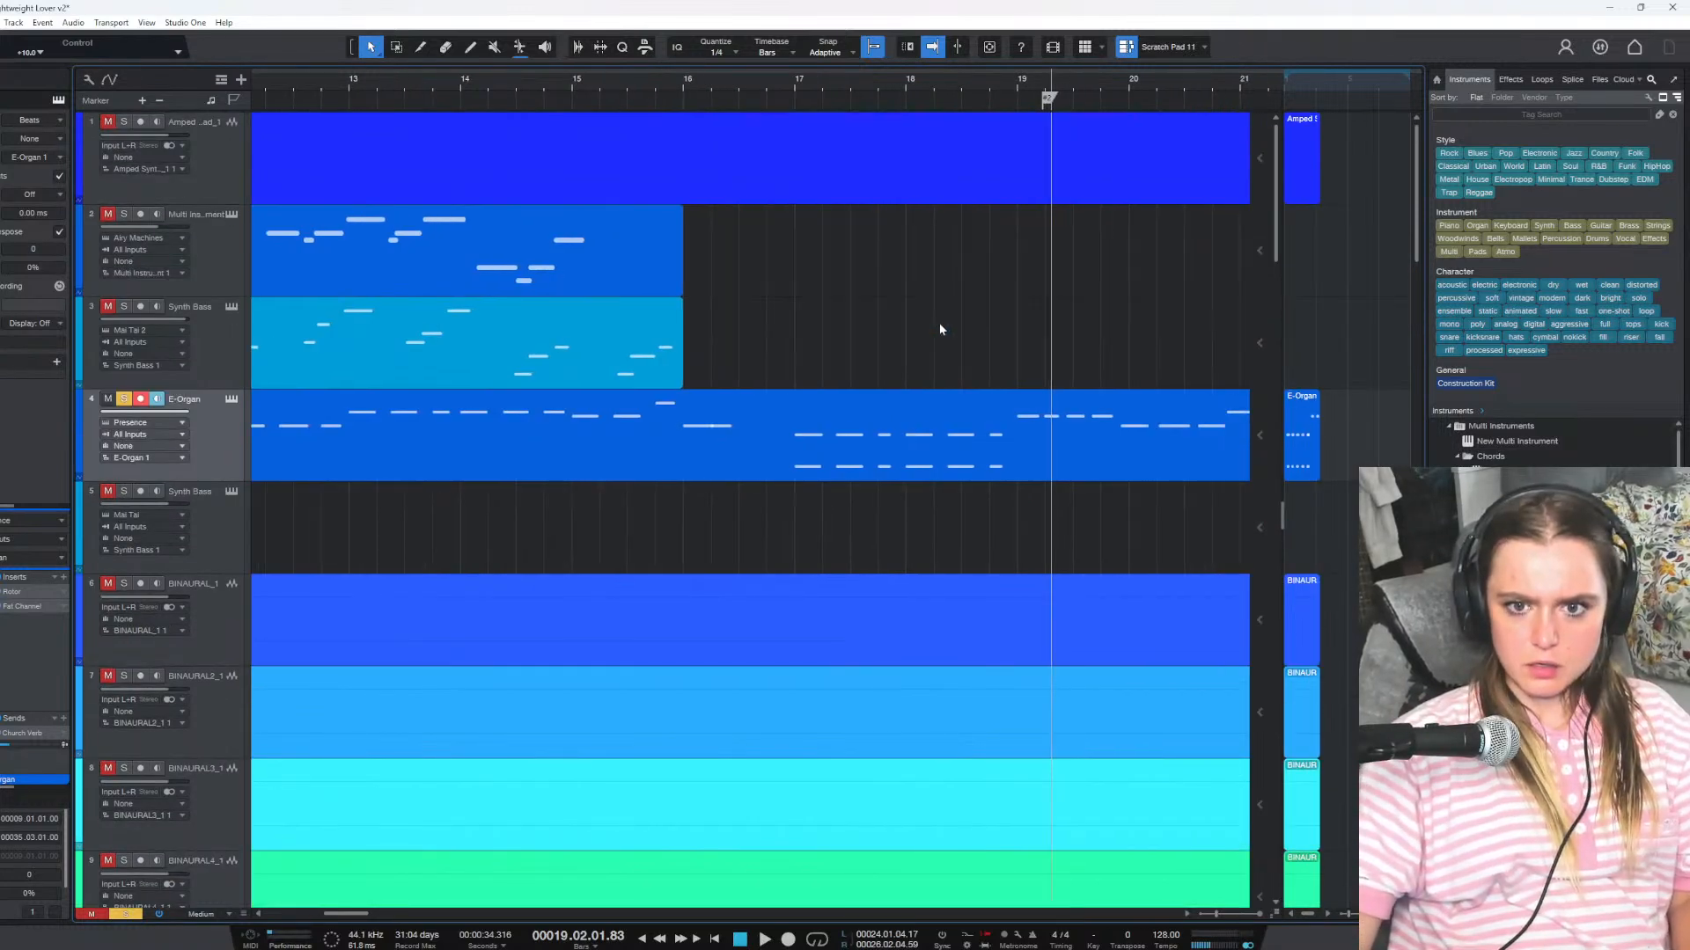
{"action": "scroll", "coordinate": [987, 326], "scroll_direction": "down", "scroll_amount": 4}
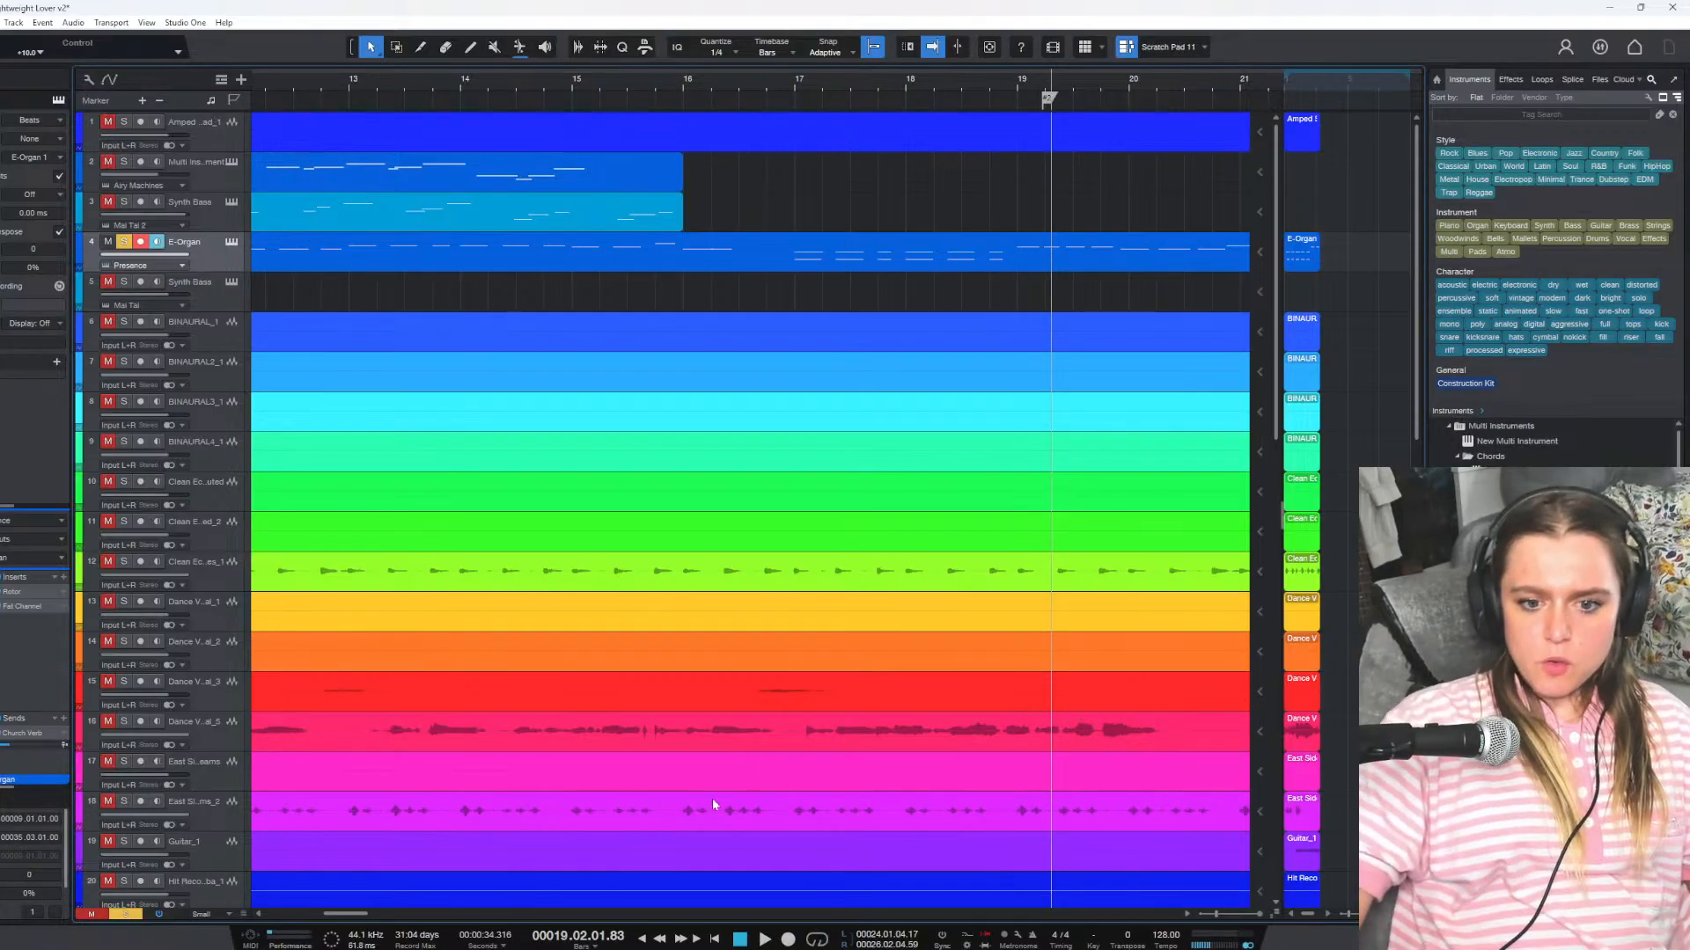
{"action": "scroll", "coordinate": [716, 767], "scroll_direction": "left", "scroll_amount": 10}
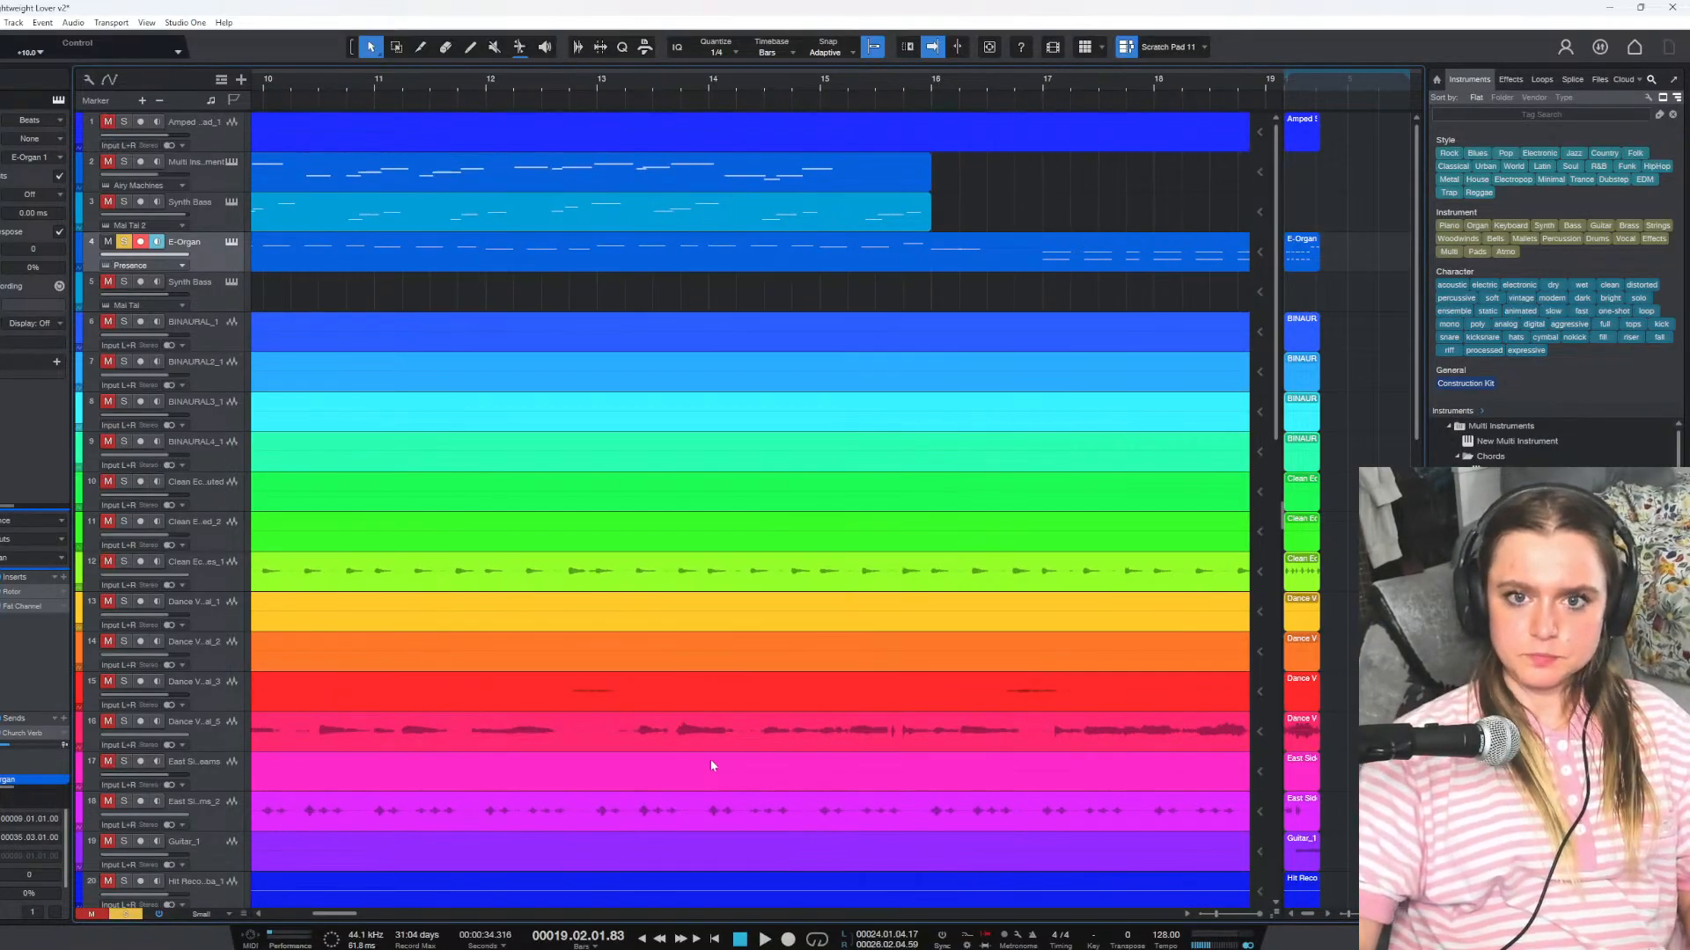
{"action": "scroll", "coordinate": [712, 756], "scroll_direction": "left", "scroll_amount": 14}
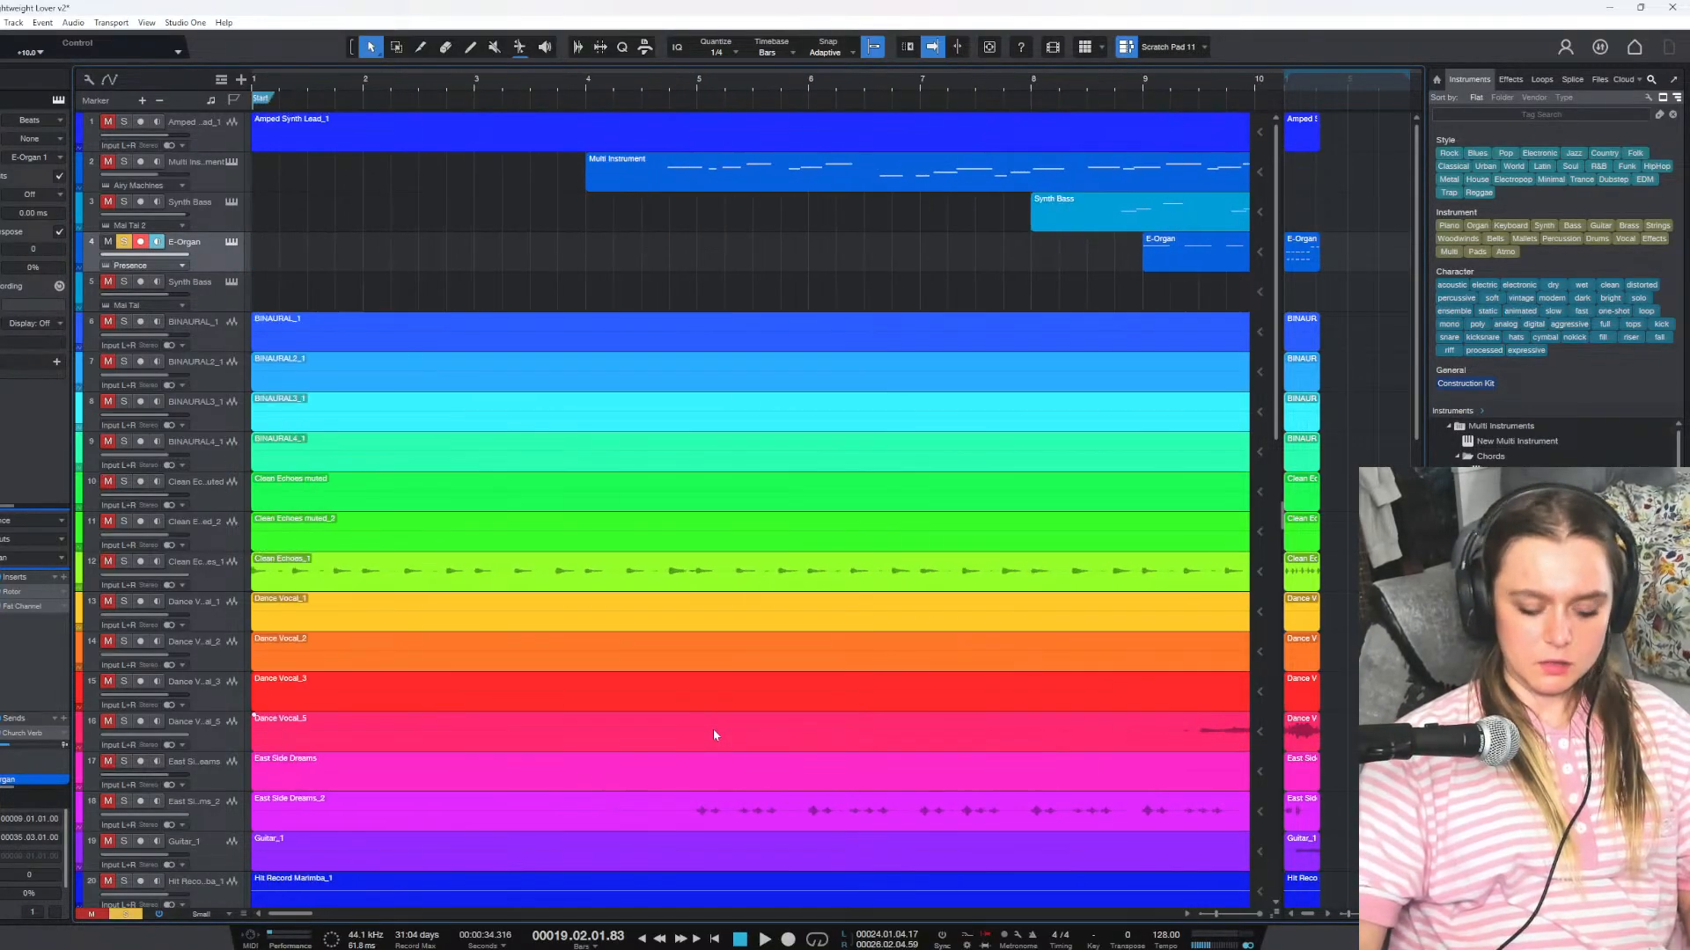
{"action": "scroll", "coordinate": [756, 613], "scroll_direction": "down", "scroll_amount": 3}
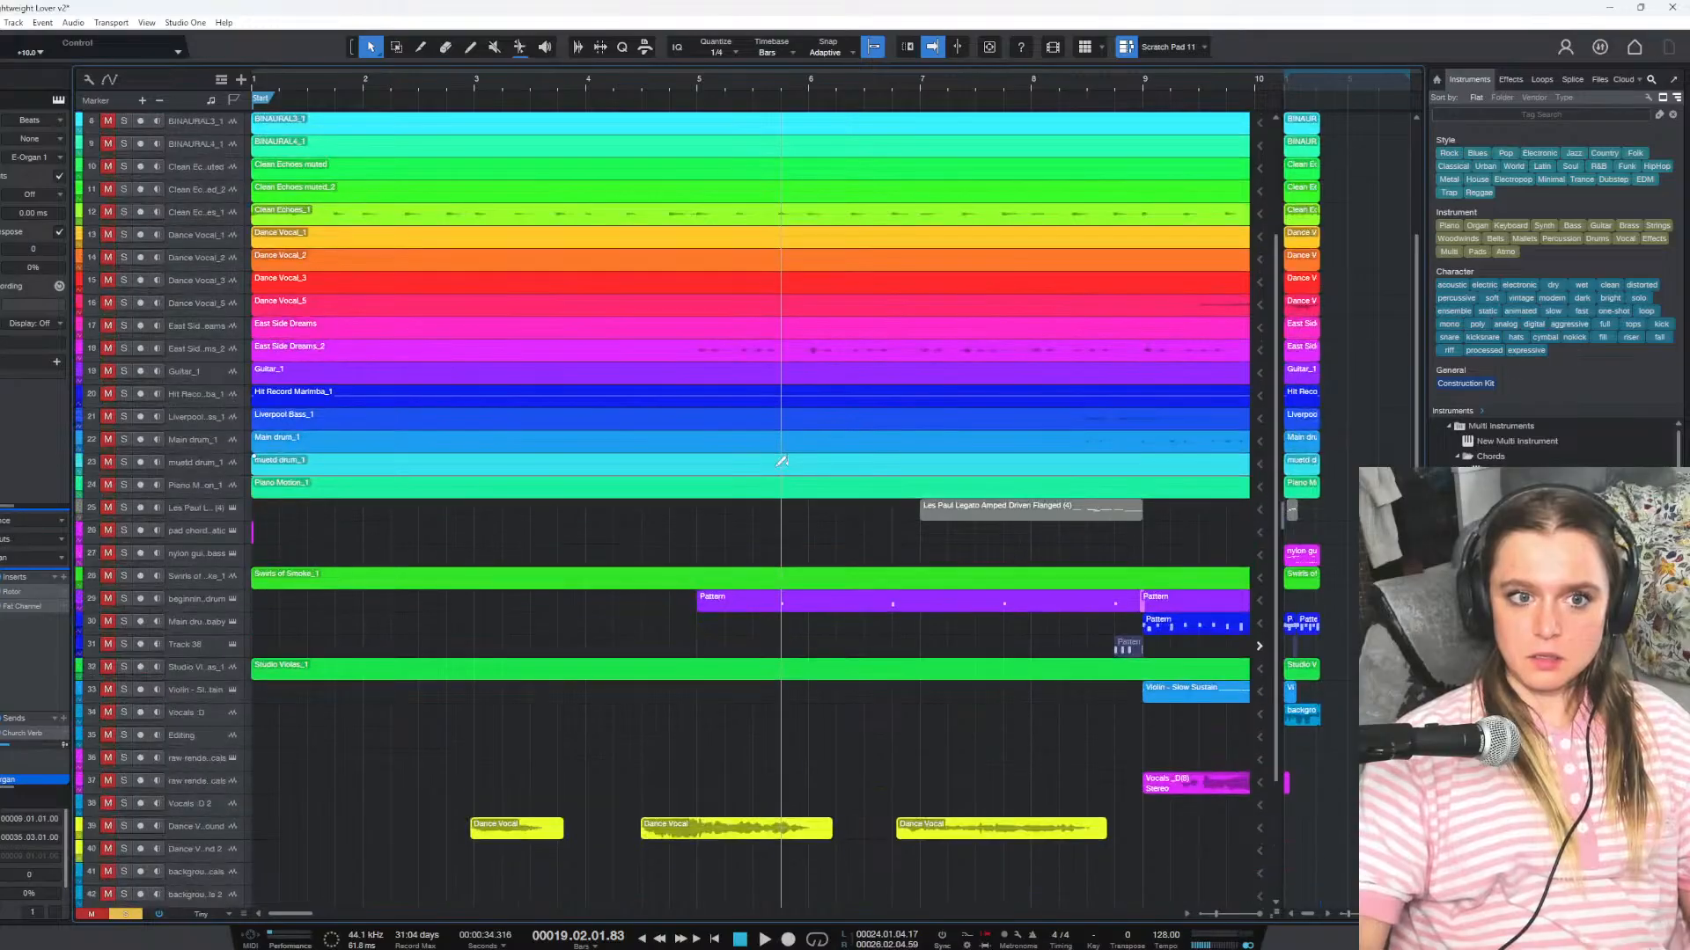
{"action": "scroll", "coordinate": [780, 460], "scroll_direction": "up", "scroll_amount": 2}
{"action": "scroll", "coordinate": [781, 461], "scroll_direction": "up", "scroll_amount": 4}
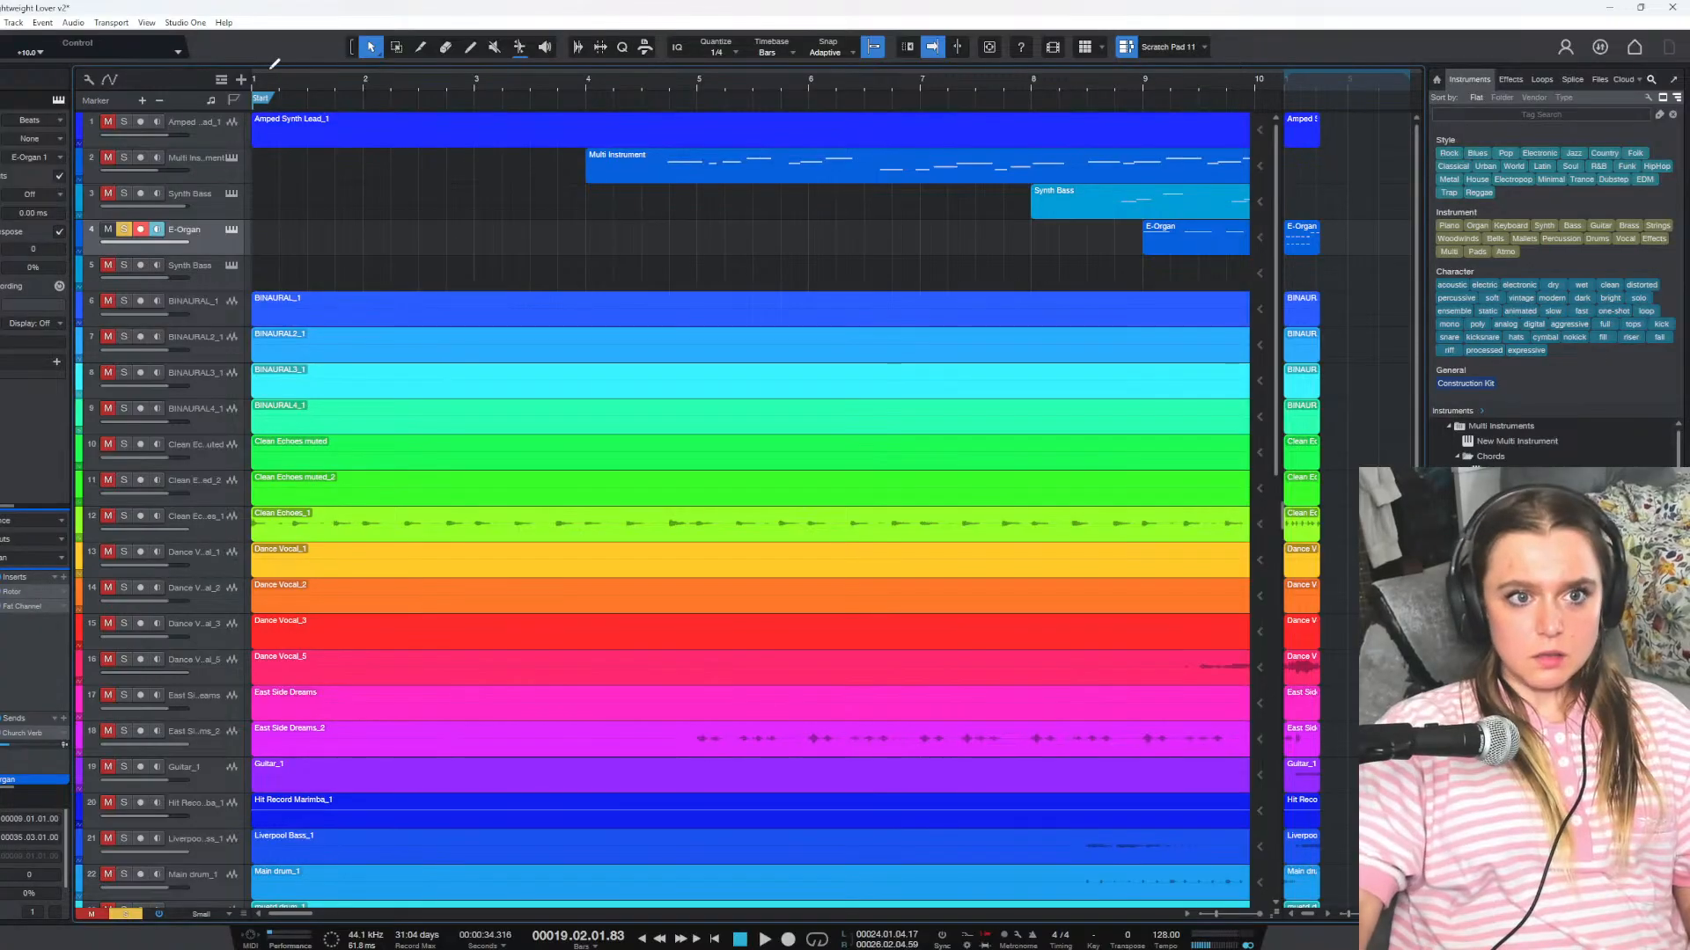
Loop the song from bar 1 to bar 99 and play it from the start with the E-Organ track unsoloed
{"action": "left_click_drag", "start_coordinate": [255, 74], "coordinate": [937, 91]}
{"action": "right_click", "coordinate": [851, 72]}
{"action": "left_click", "coordinate": [870, 83]}
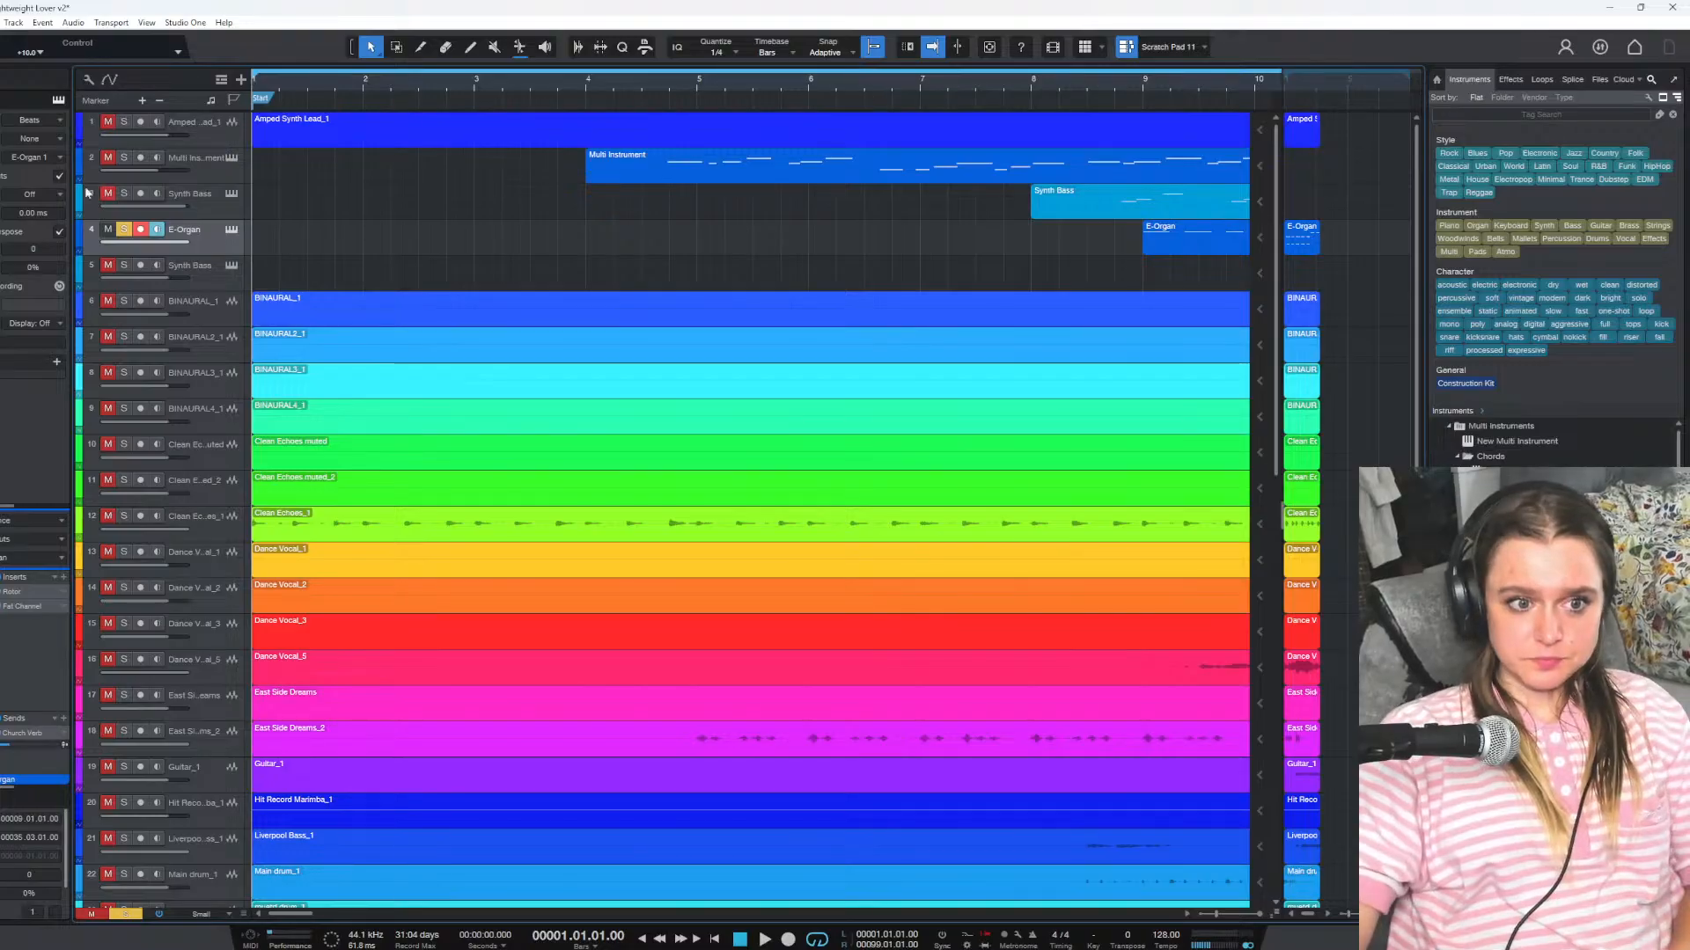
{"action": "left_click", "coordinate": [108, 230]}
{"action": "key", "text": "space"}
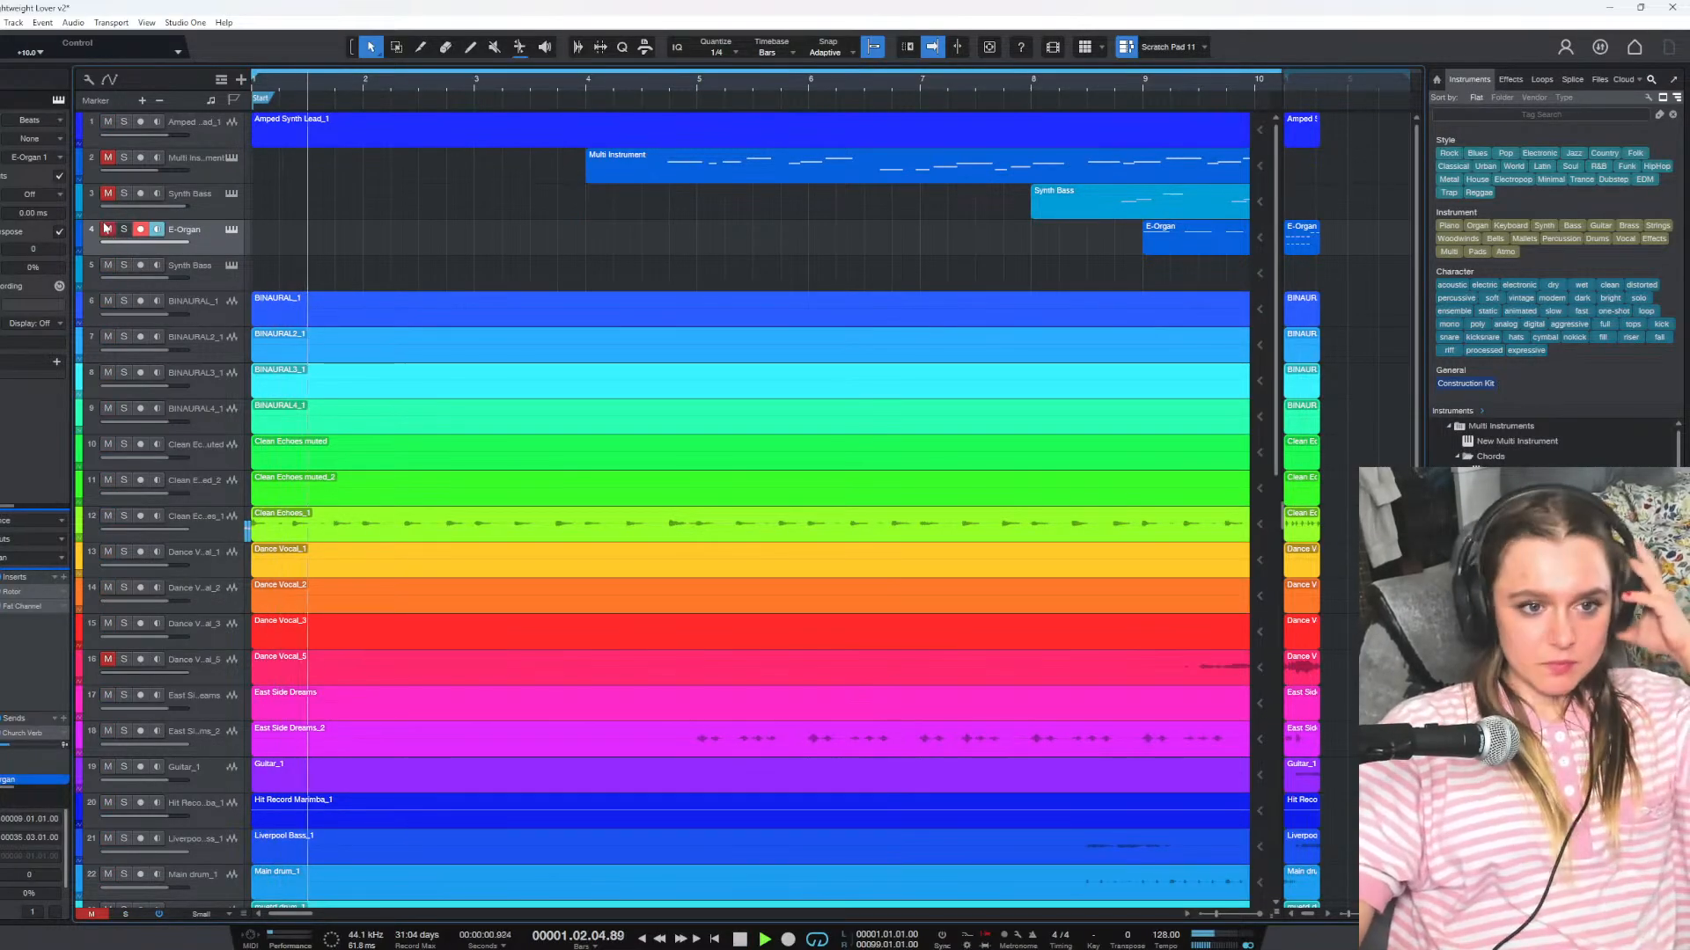